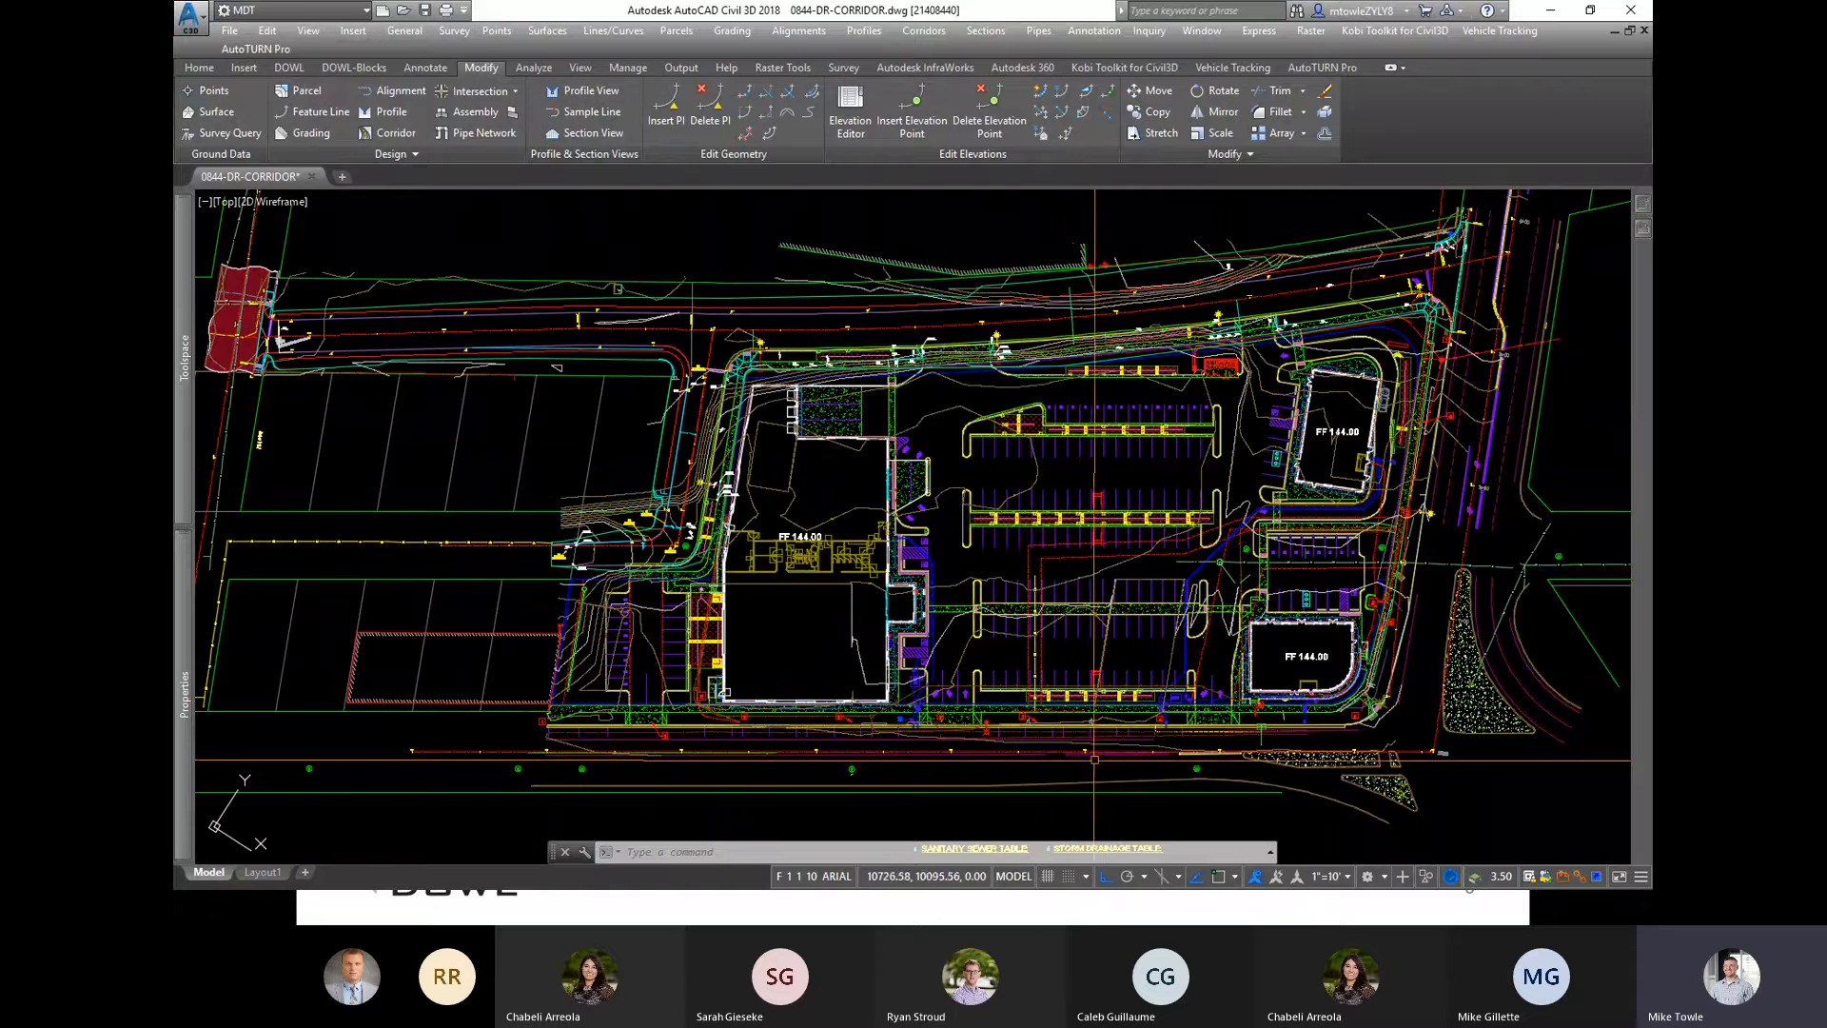
Step: Examine the overall site plan, its buildings and parking, and the east-west road along its north side
{"action": "scroll", "coordinate": [1110, 761], "scroll_direction": "up", "scroll_amount": 2}
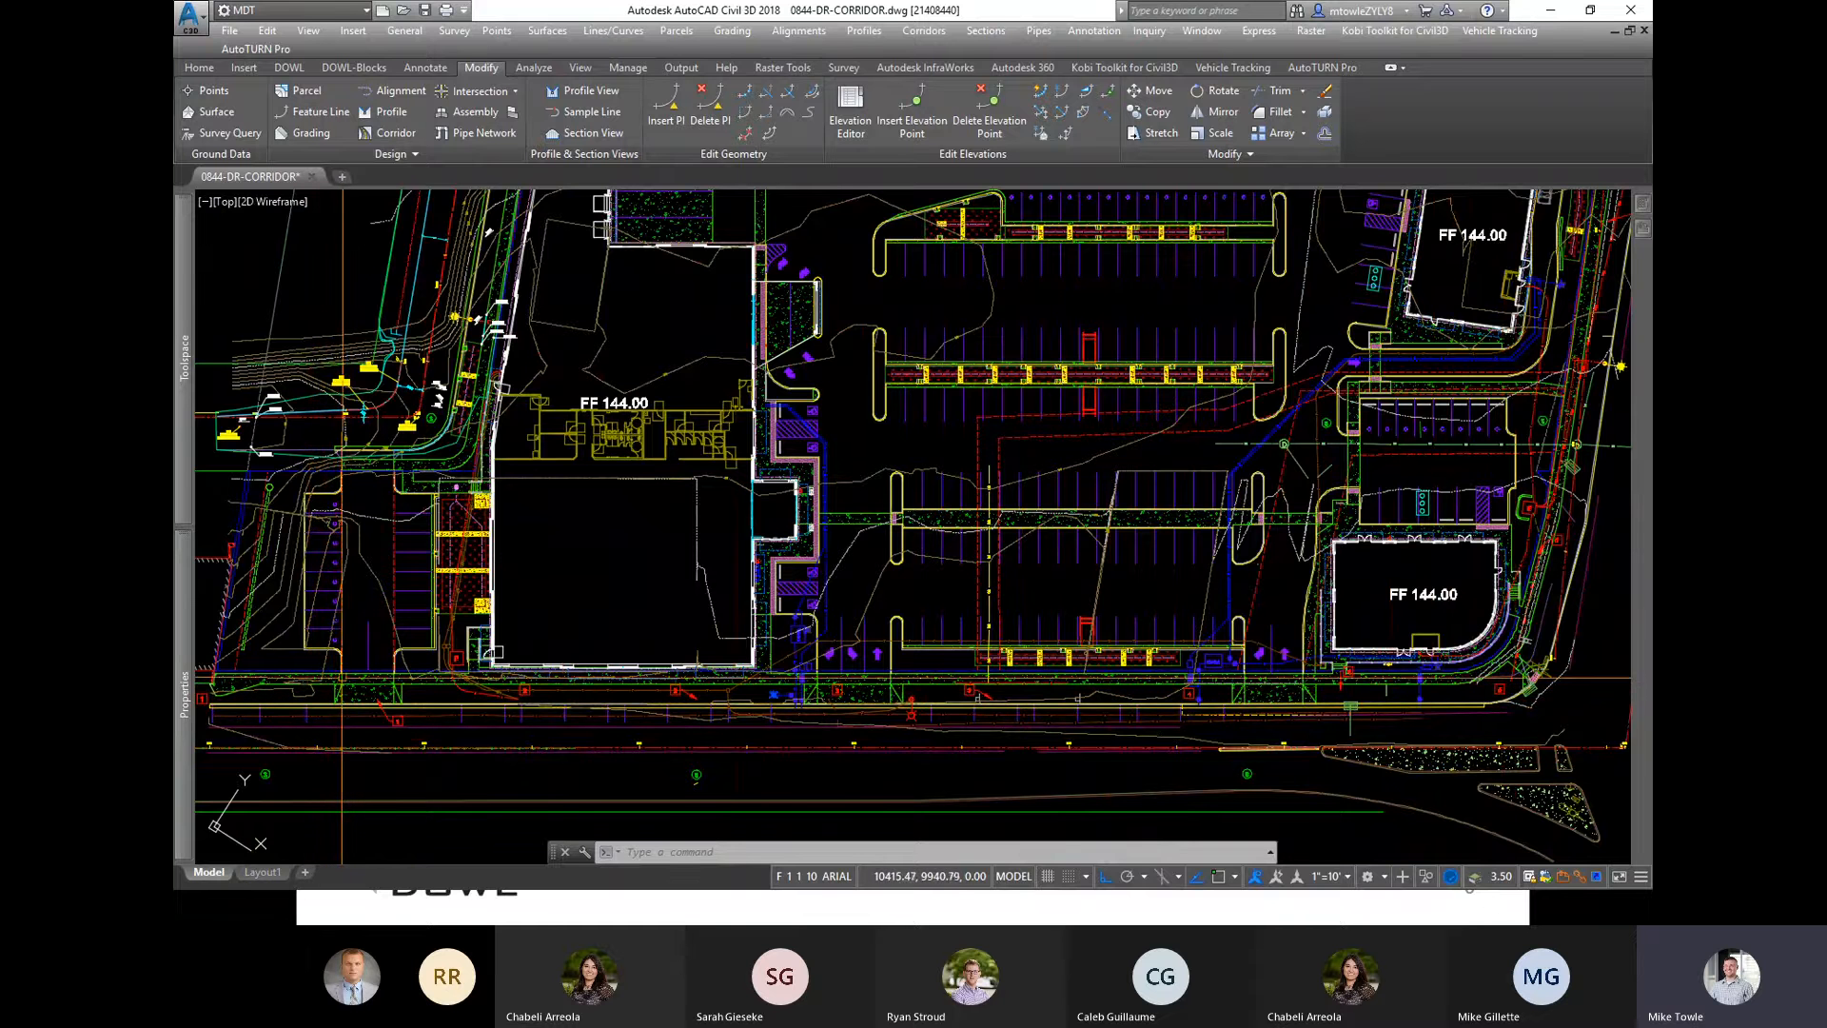
{"action": "mouse_move", "coordinate": [352, 696]}
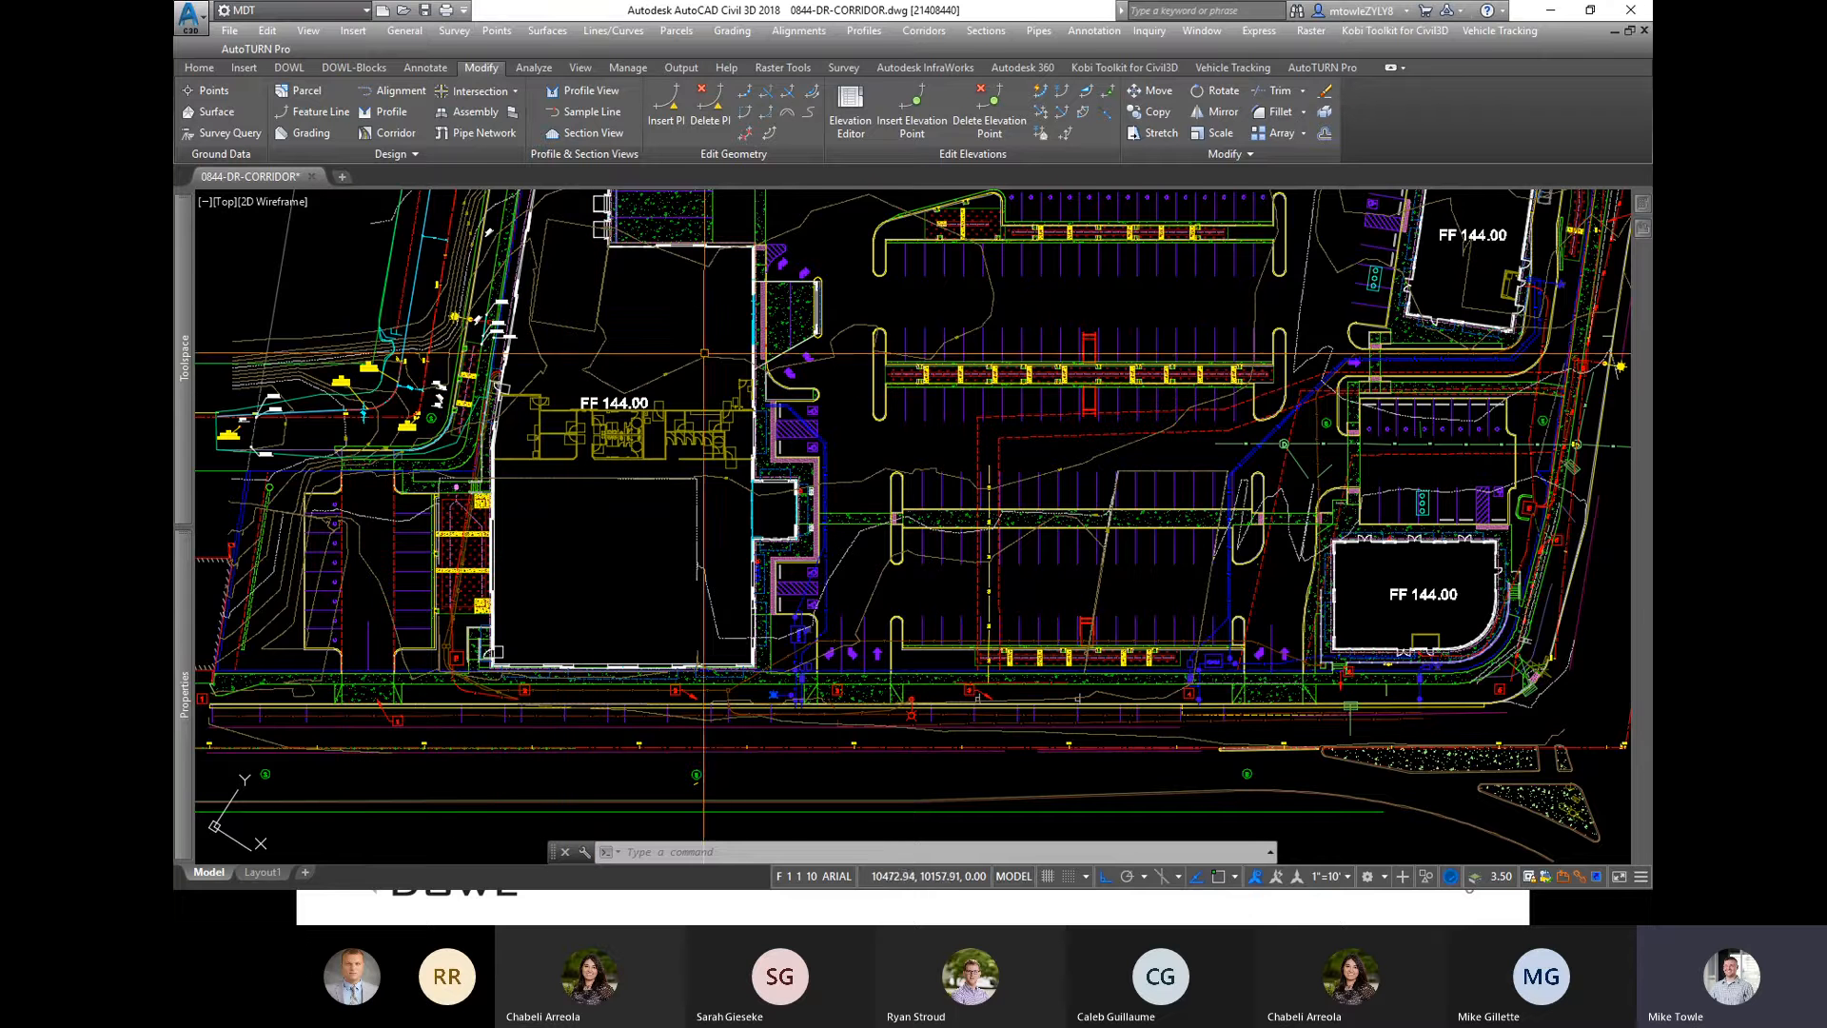
{"action": "mouse_move", "coordinate": [813, 306]}
{"action": "middle_mouse_down"}
{"action": "mouse_move", "coordinate": [797, 517]}
{"action": "mouse_move", "coordinate": [1170, 710]}
{"action": "middle_mouse_up"}
{"action": "scroll", "coordinate": [1001, 524], "scroll_direction": "down", "scroll_amount": 5}
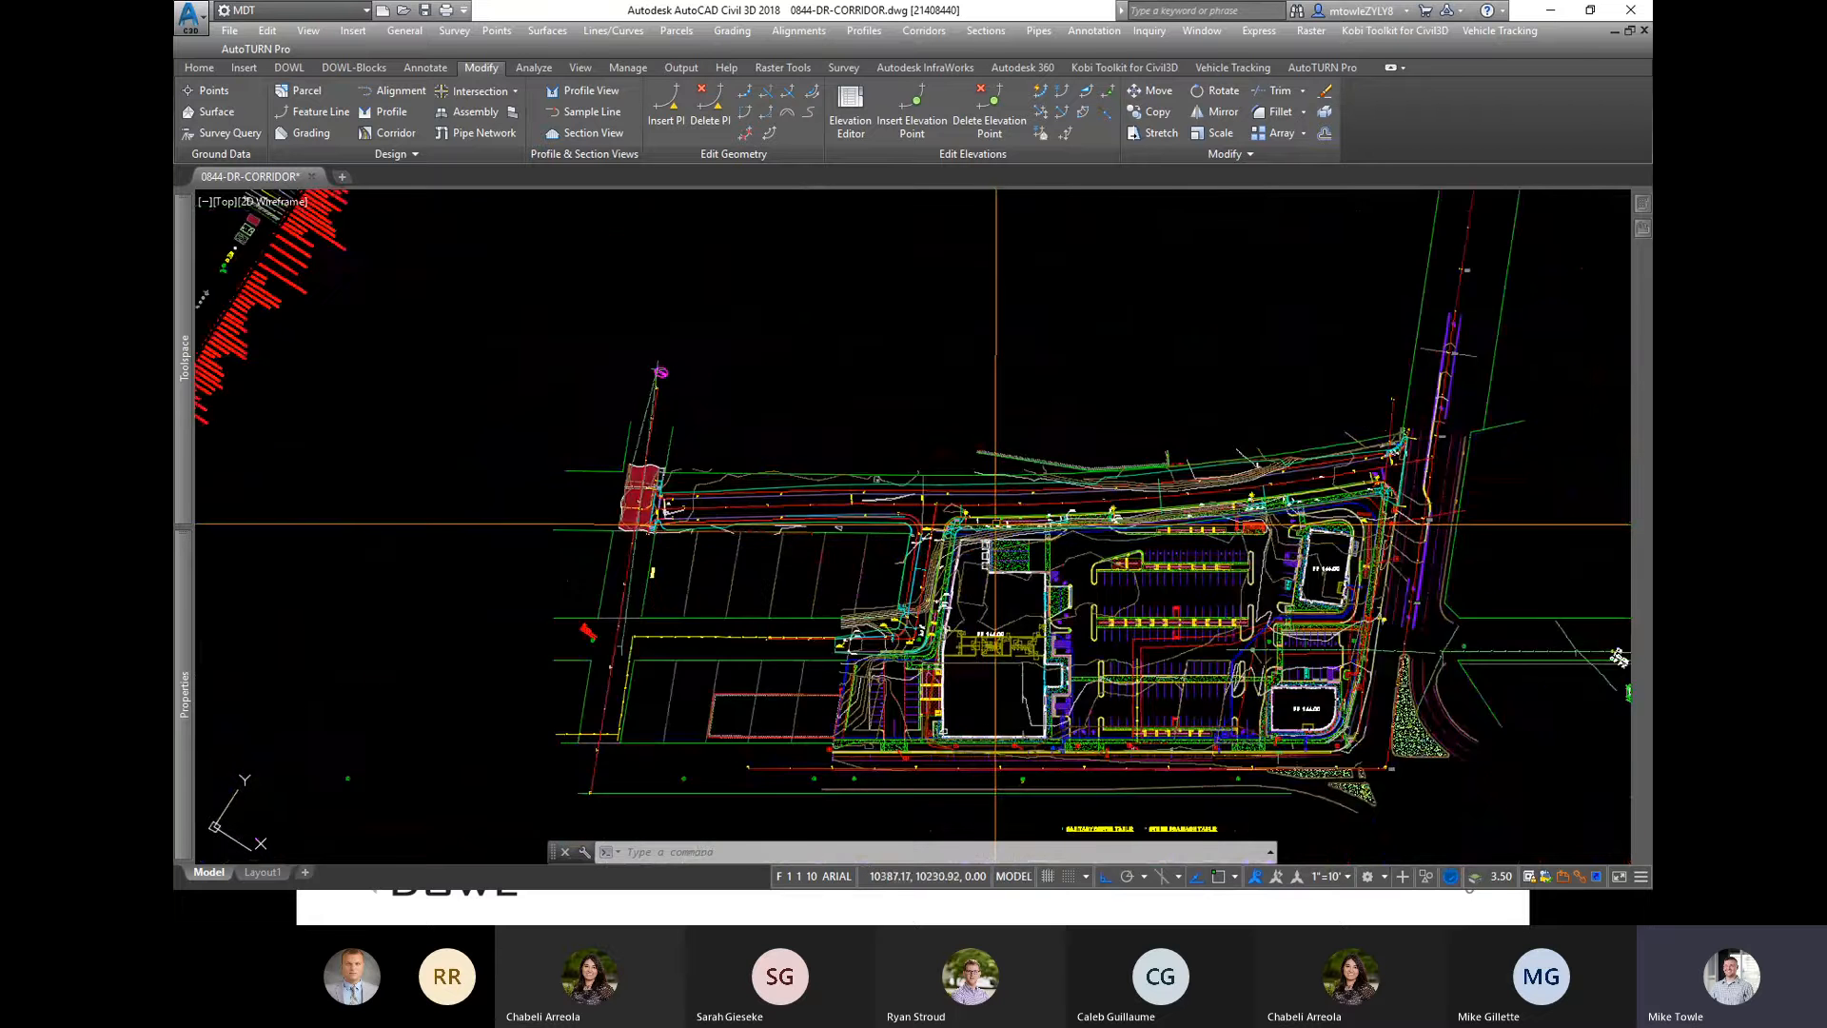
{"action": "scroll", "coordinate": [995, 524], "scroll_direction": "up", "scroll_amount": 2}
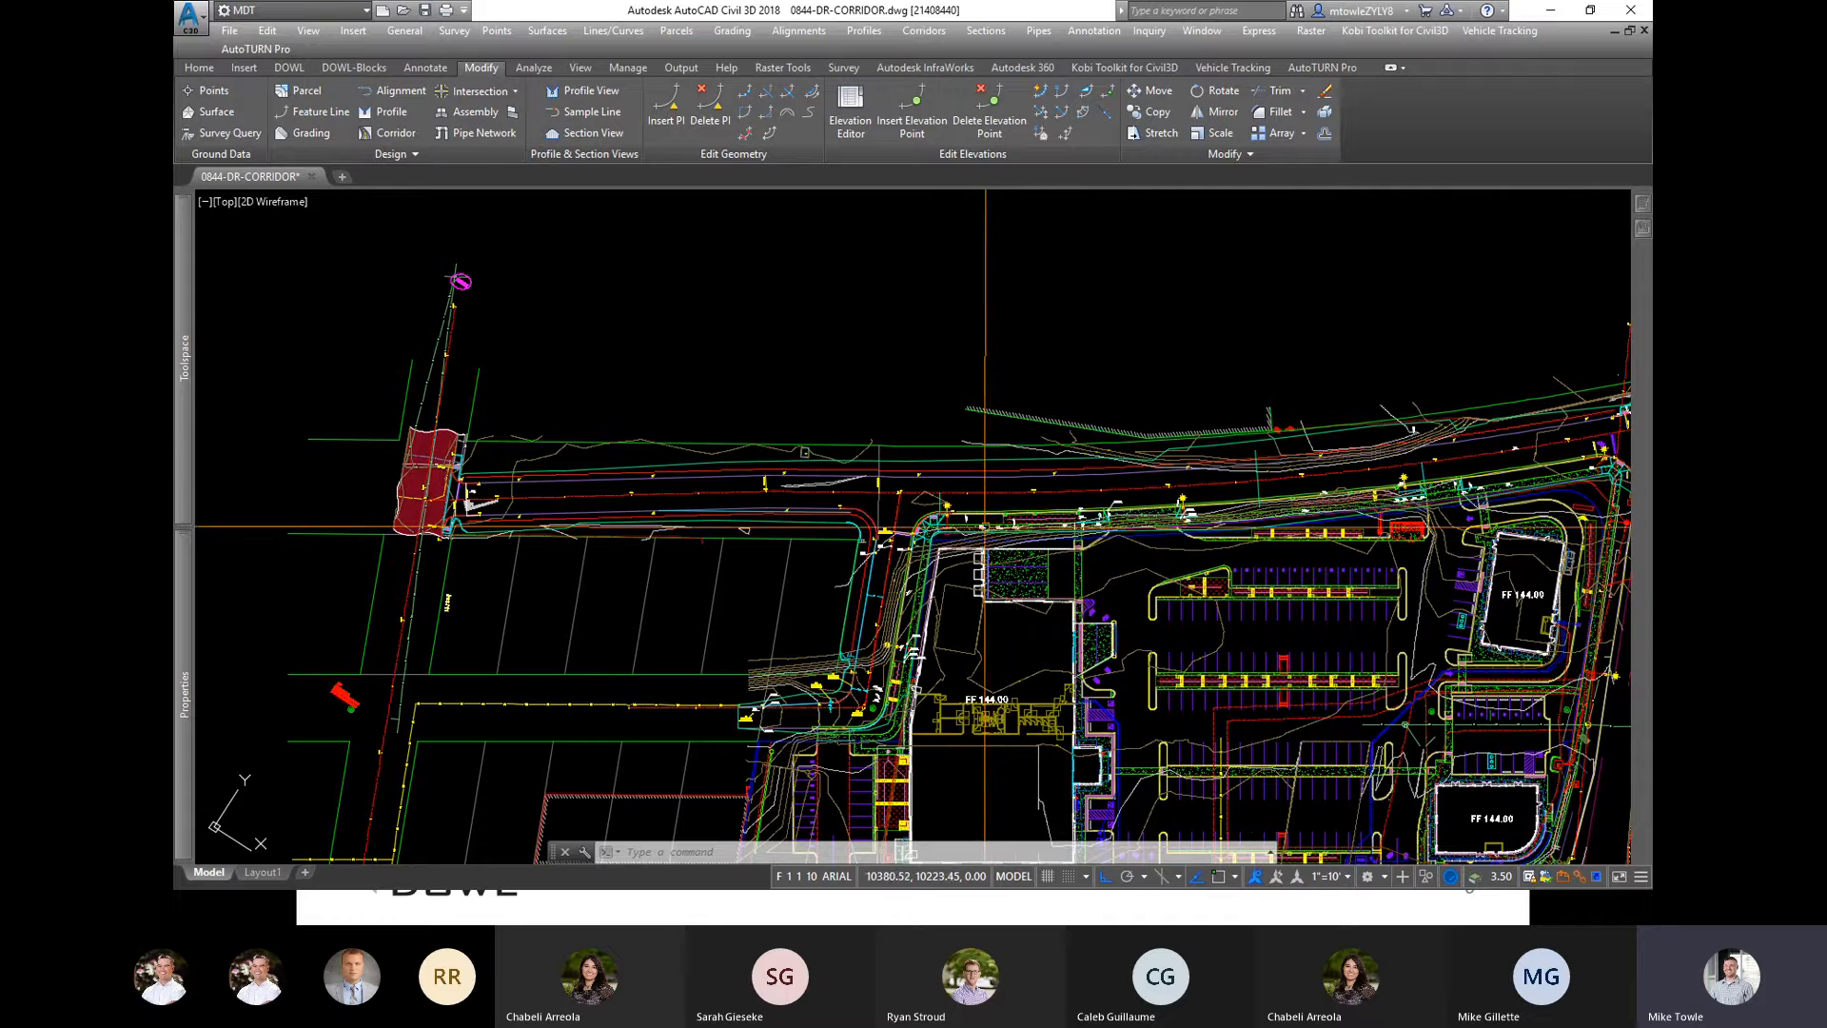
{"action": "middle_click_drag", "start_coordinate": [1016, 674], "coordinate": [1119, 627]}
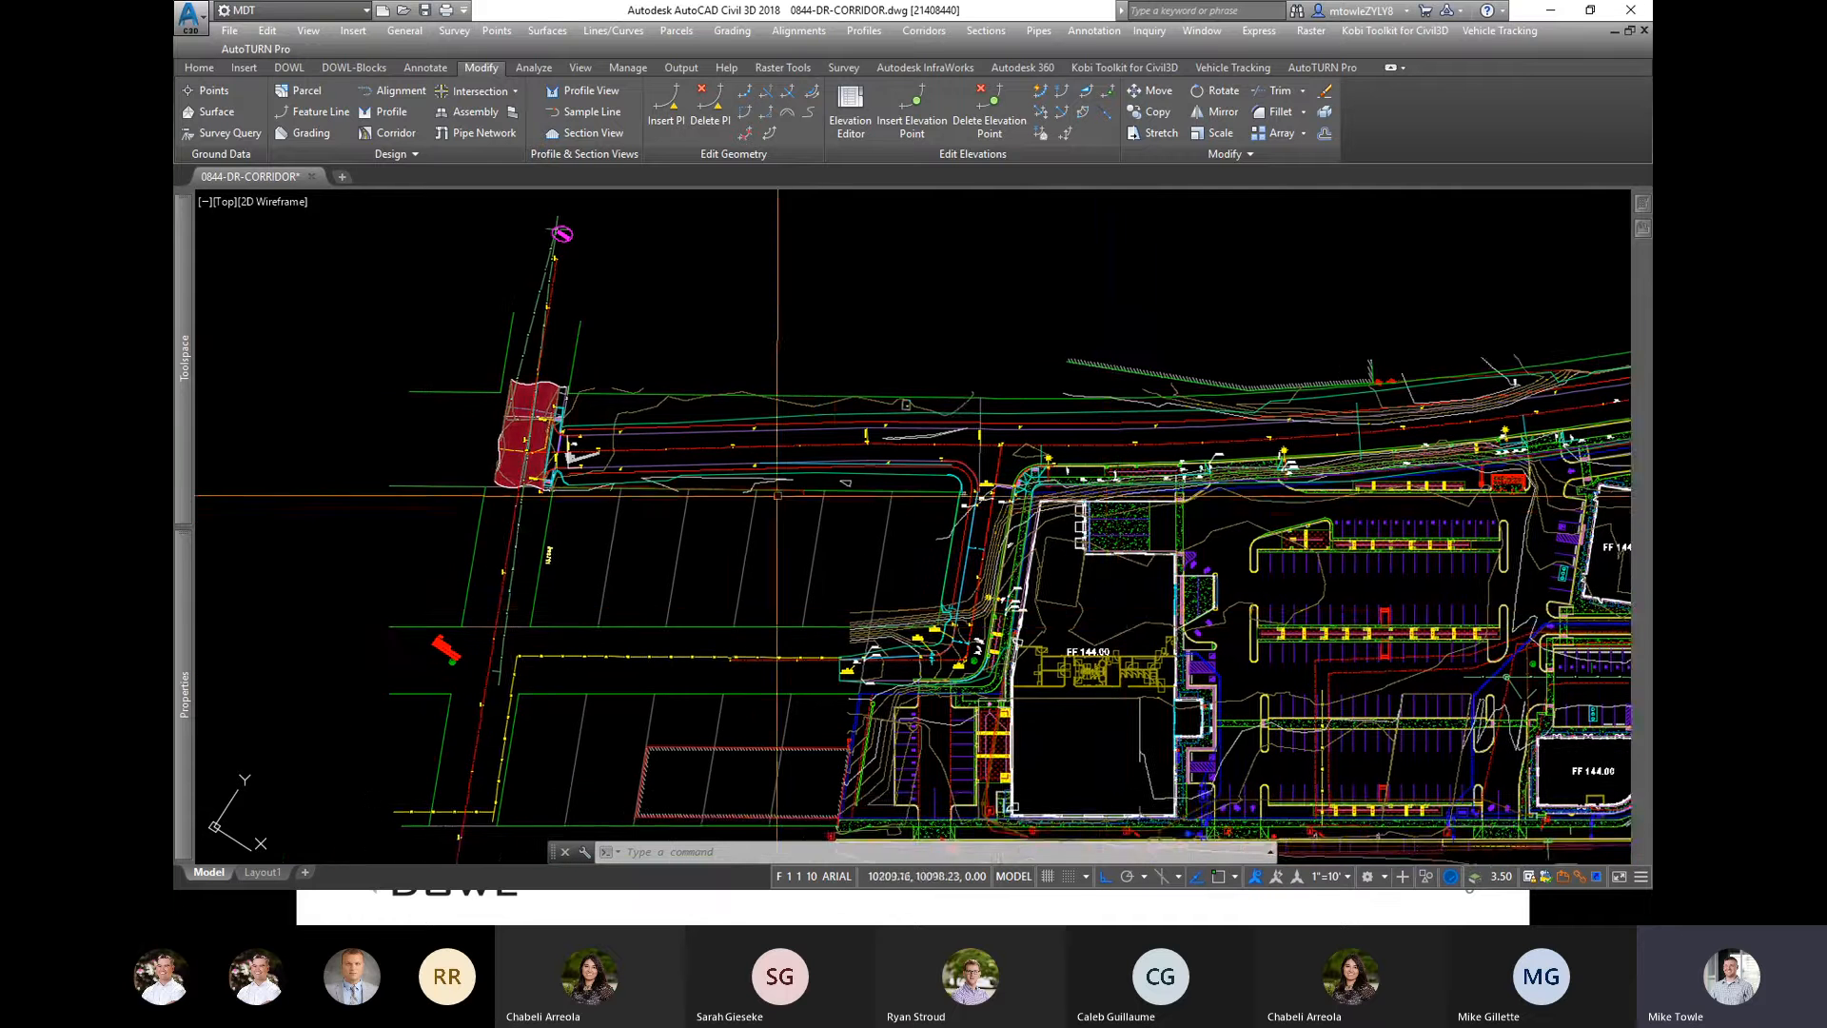
{"action": "scroll", "coordinate": [723, 467], "scroll_direction": "up", "scroll_amount": 4}
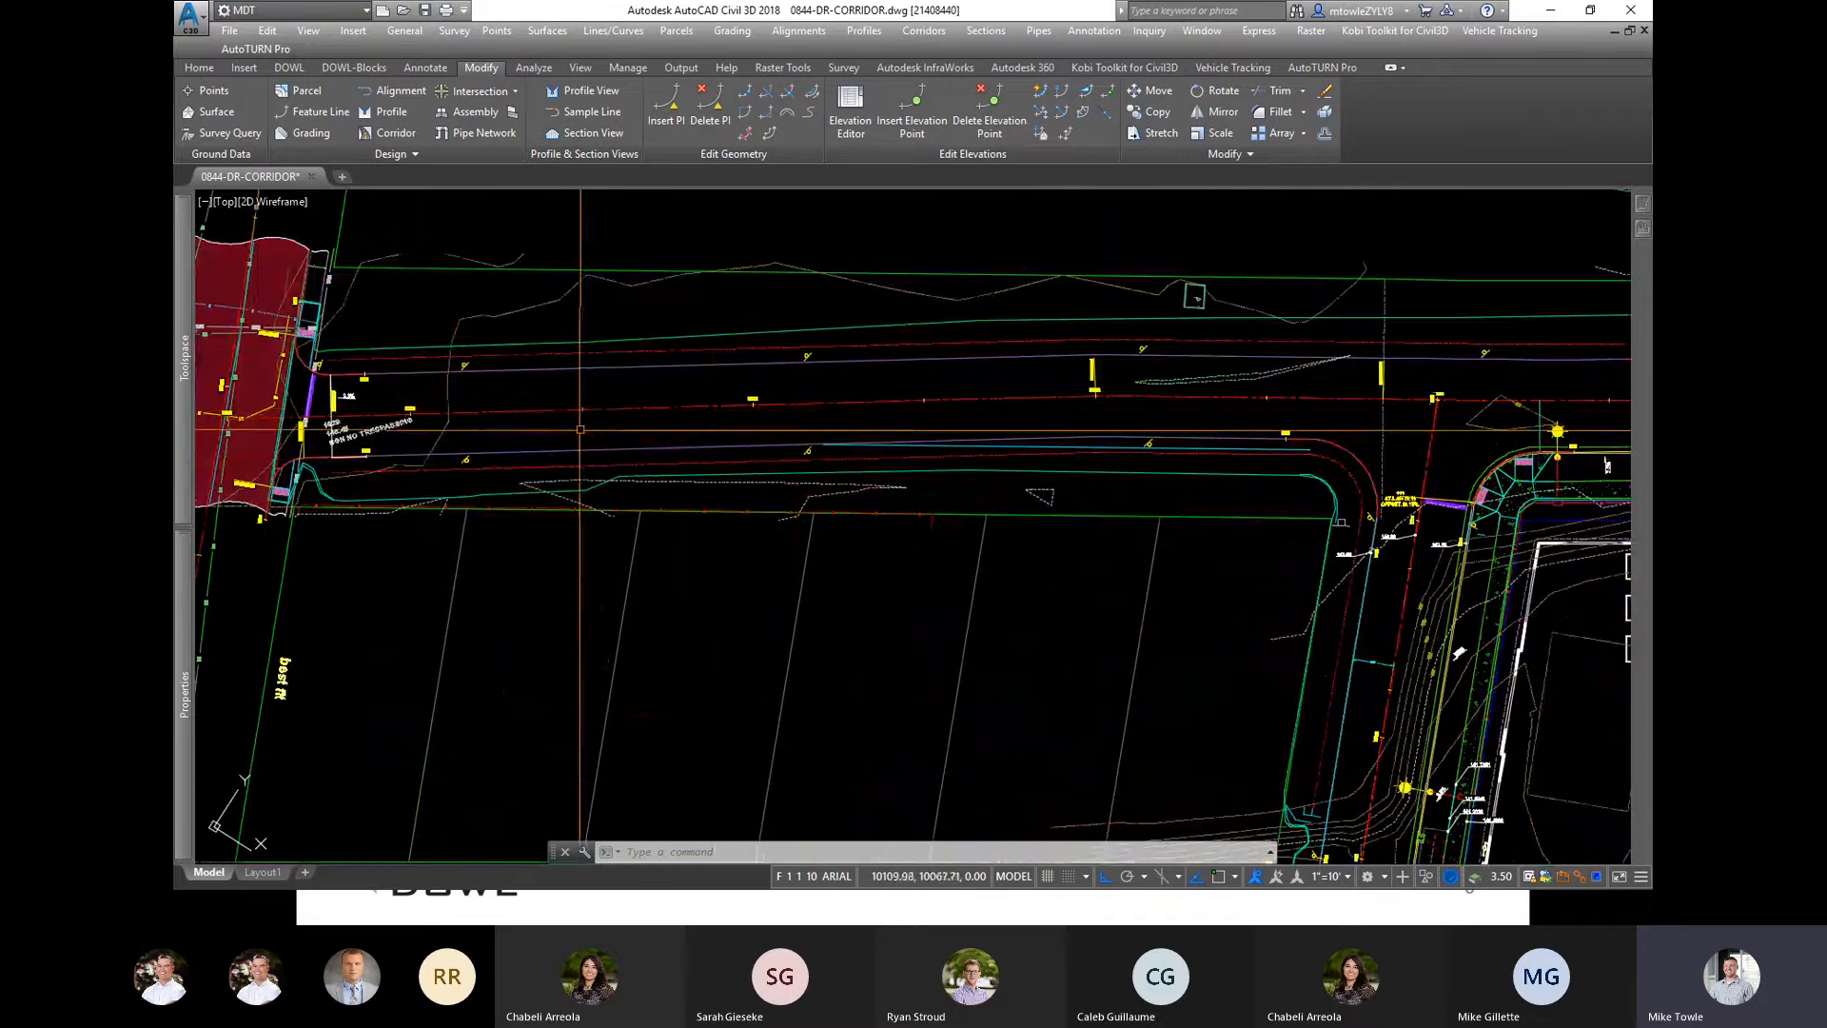
{"action": "scroll", "coordinate": [762, 419], "scroll_direction": "down", "scroll_amount": 5}
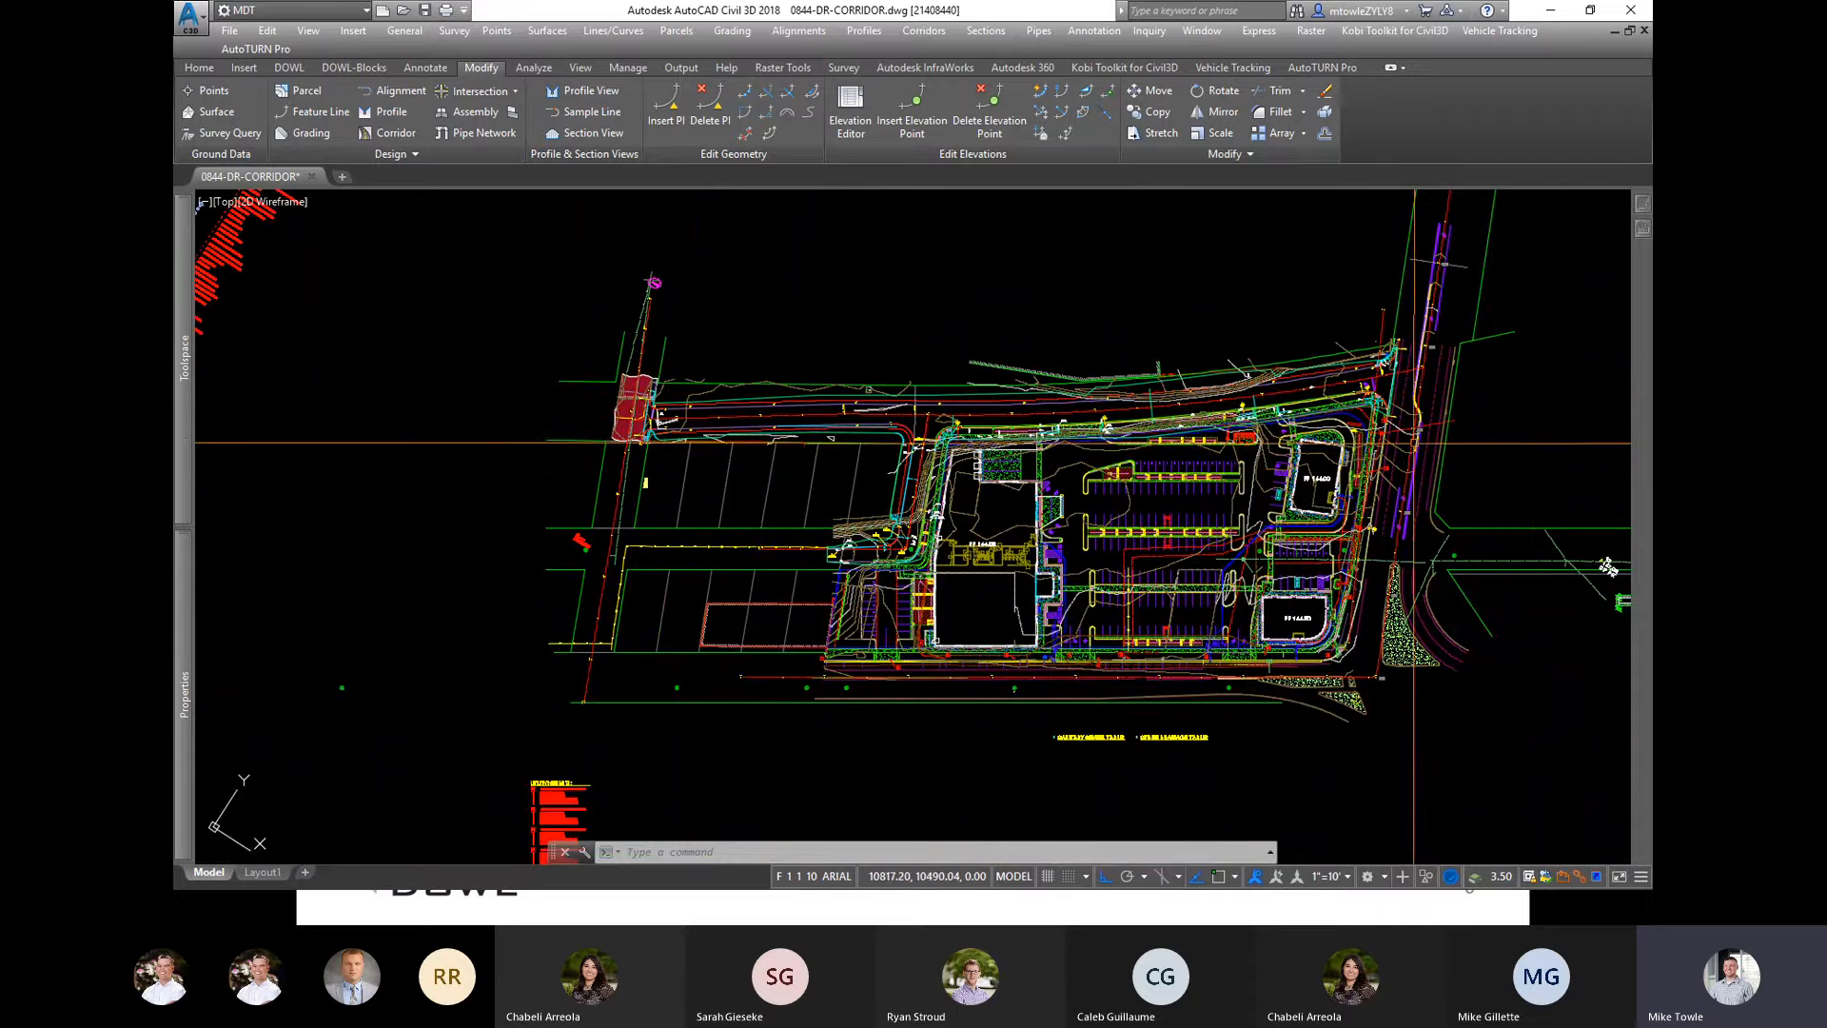
Step: Examine the profile views laid out beyond the east side of the site plan
{"action": "middle_click_drag", "start_coordinate": [1532, 430], "coordinate": [682, 580]}
{"action": "scroll", "coordinate": [682, 580], "scroll_direction": "down", "scroll_amount": 6}
{"action": "scroll", "coordinate": [1209, 523], "scroll_direction": "up", "scroll_amount": 4}
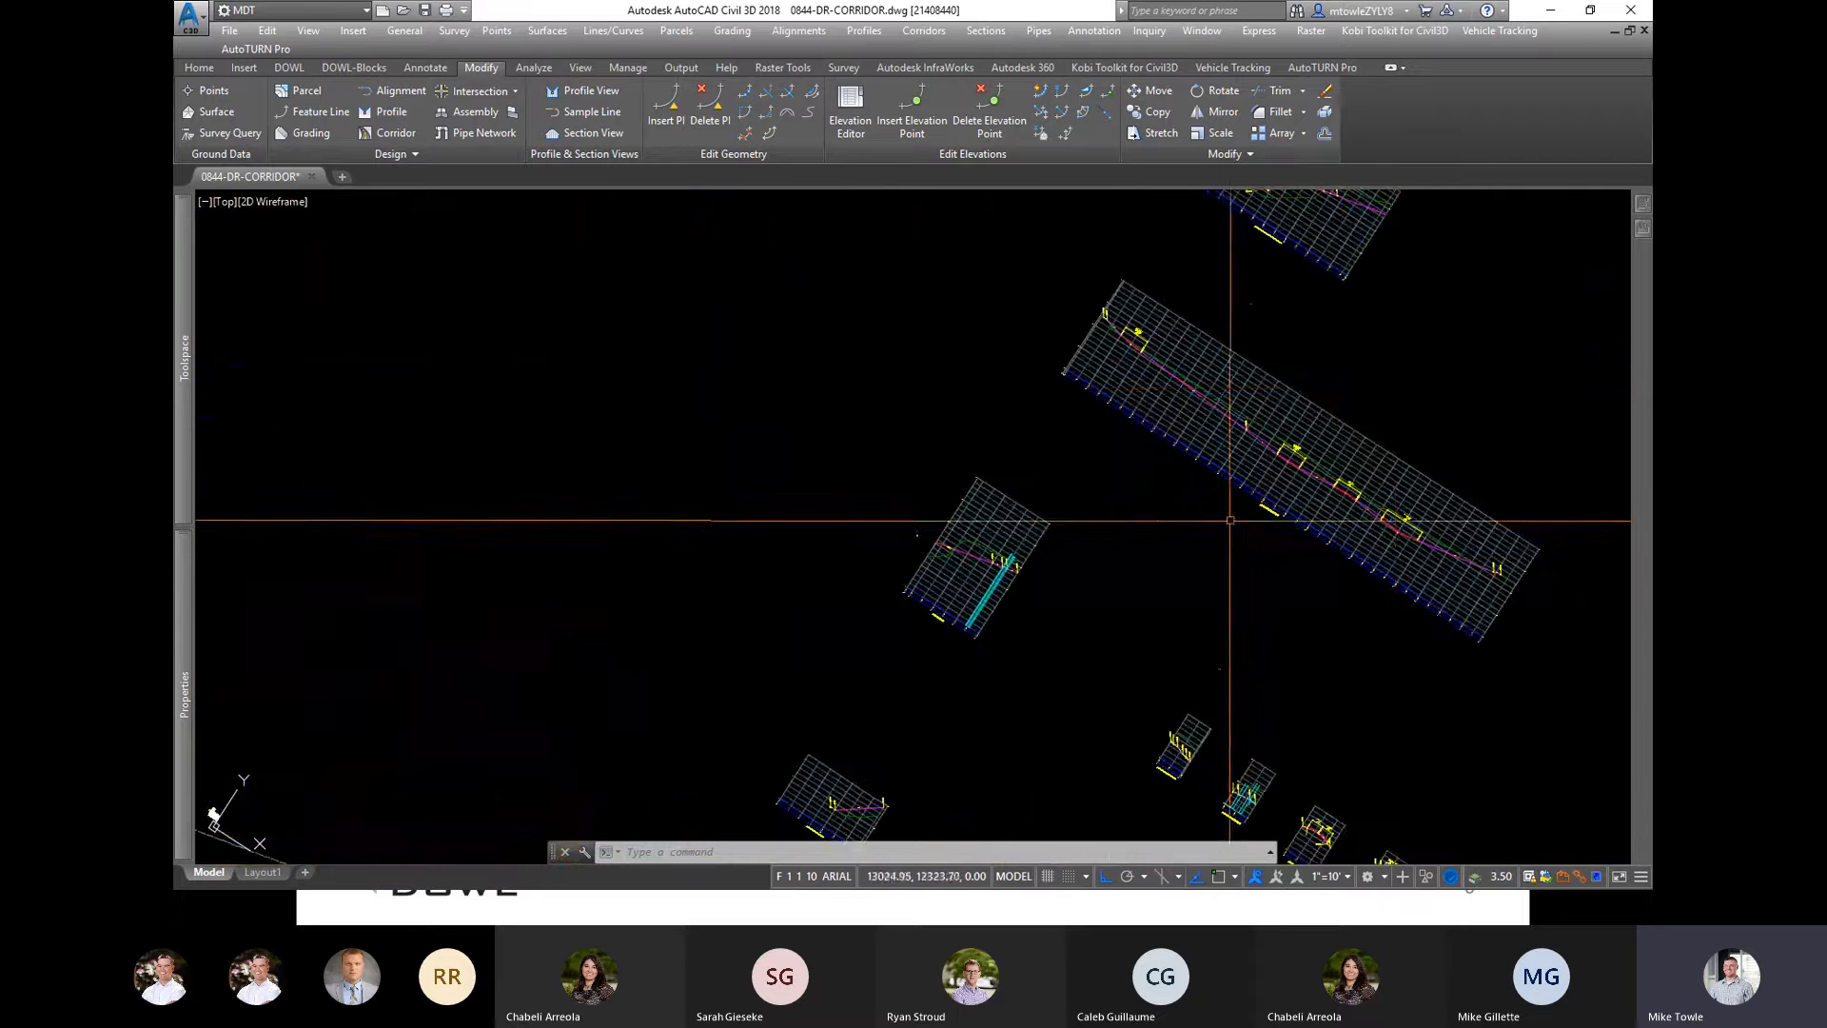
{"action": "scroll", "coordinate": [1238, 457], "scroll_direction": "down", "scroll_amount": 2}
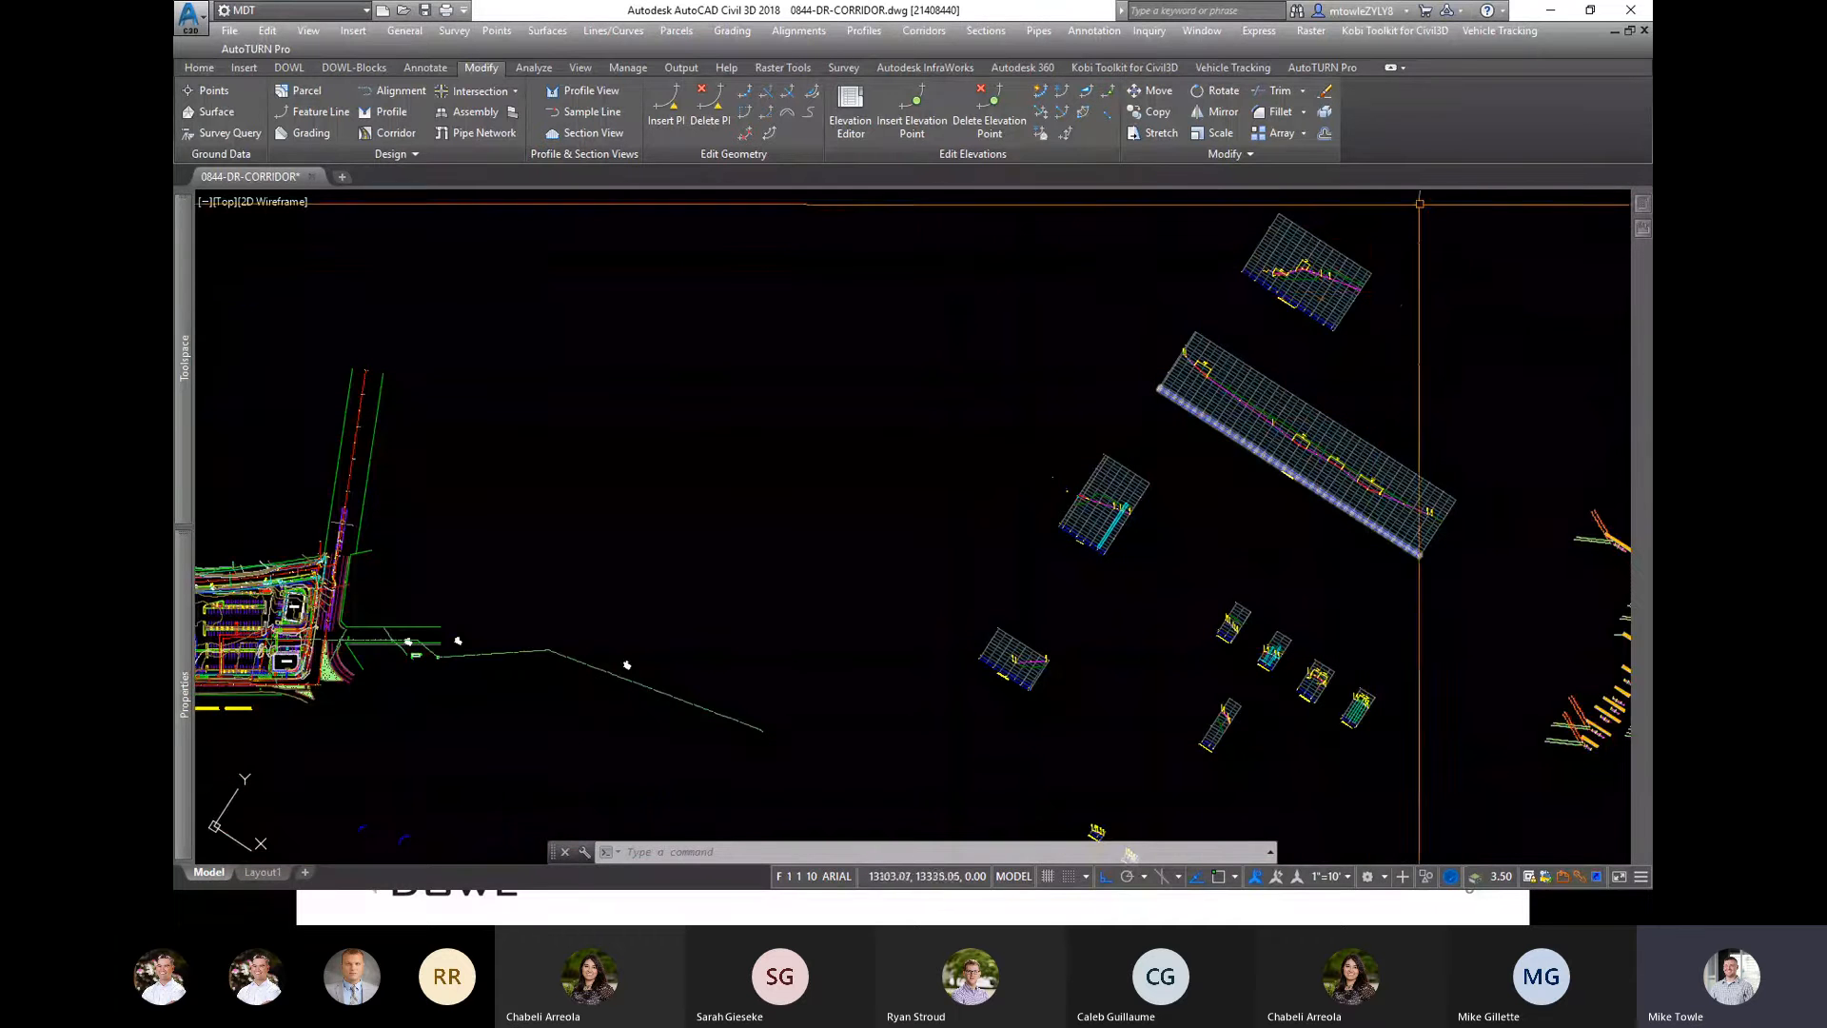
{"action": "scroll", "coordinate": [1379, 621], "scroll_direction": "down", "scroll_amount": 4}
Step: Measure the distance from the east-west road's centerline to the purple line just south of it, west of the side street
{"action": "scroll", "coordinate": [996, 631], "scroll_direction": "up", "scroll_amount": 10}
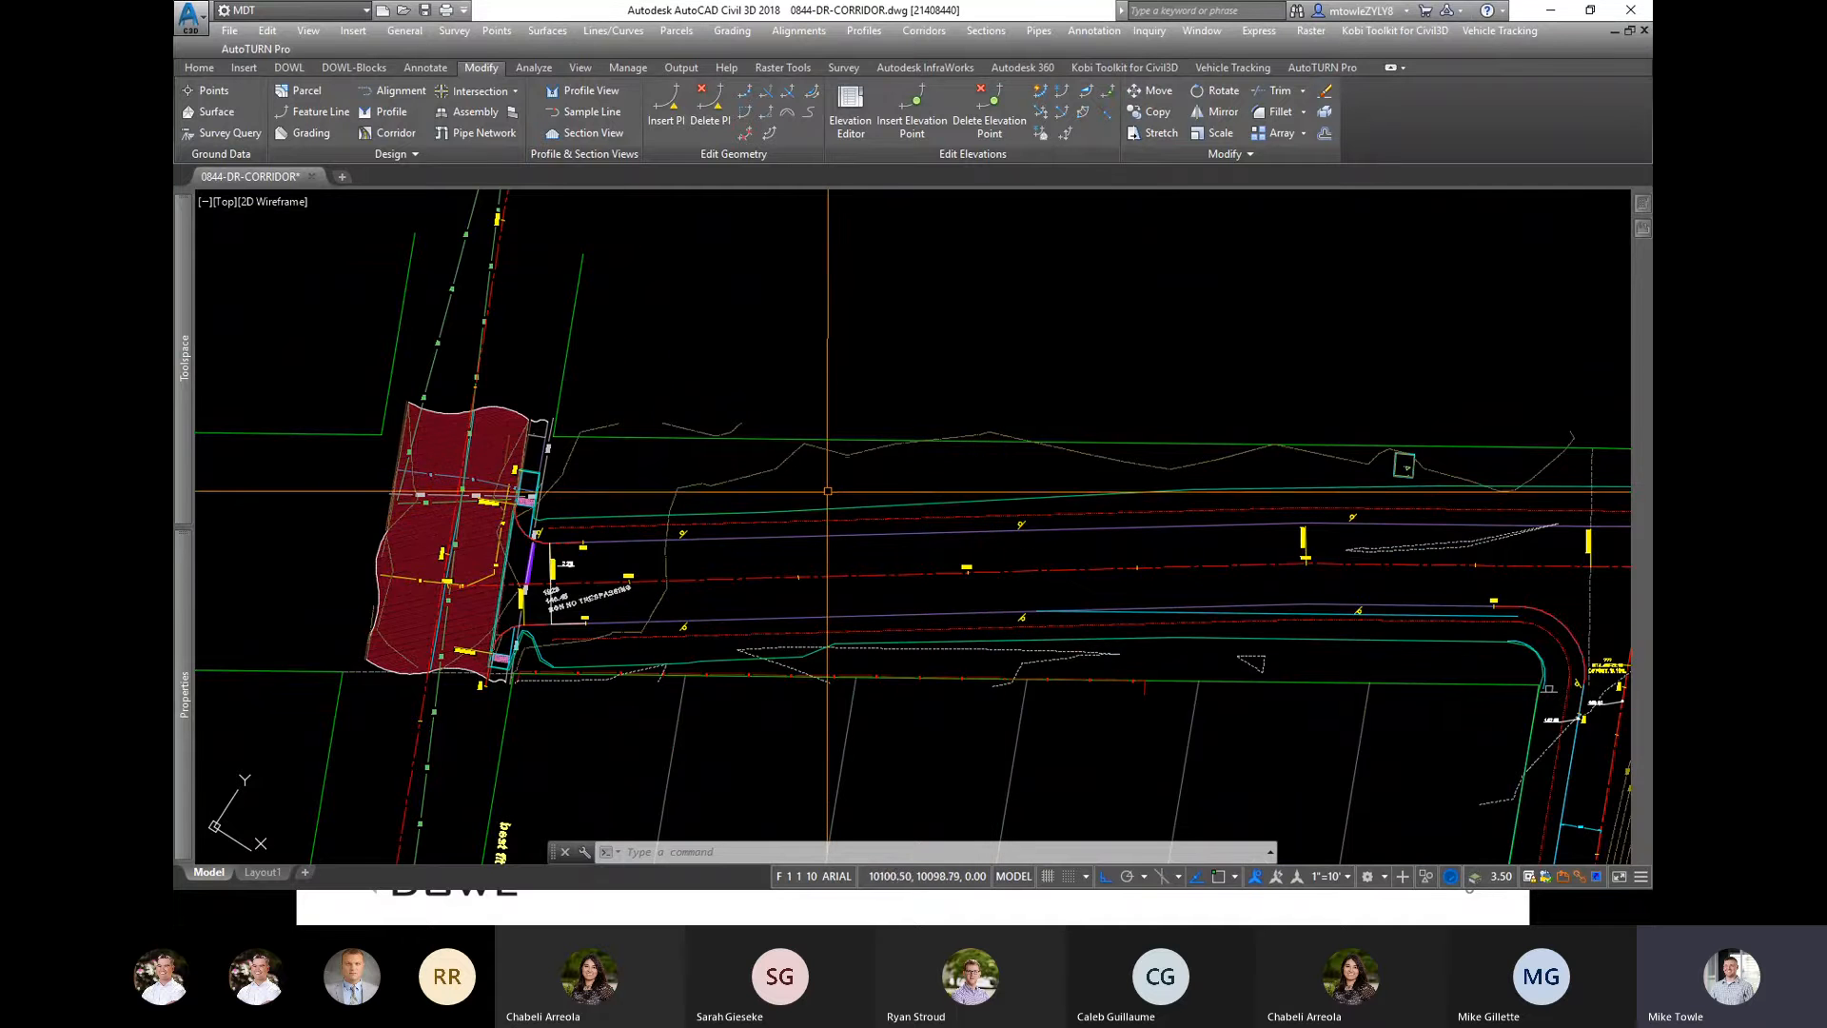
{"action": "scroll", "coordinate": [975, 500], "scroll_direction": "down", "scroll_amount": 2}
{"action": "scroll", "coordinate": [973, 496], "scroll_direction": "up", "scroll_amount": 2}
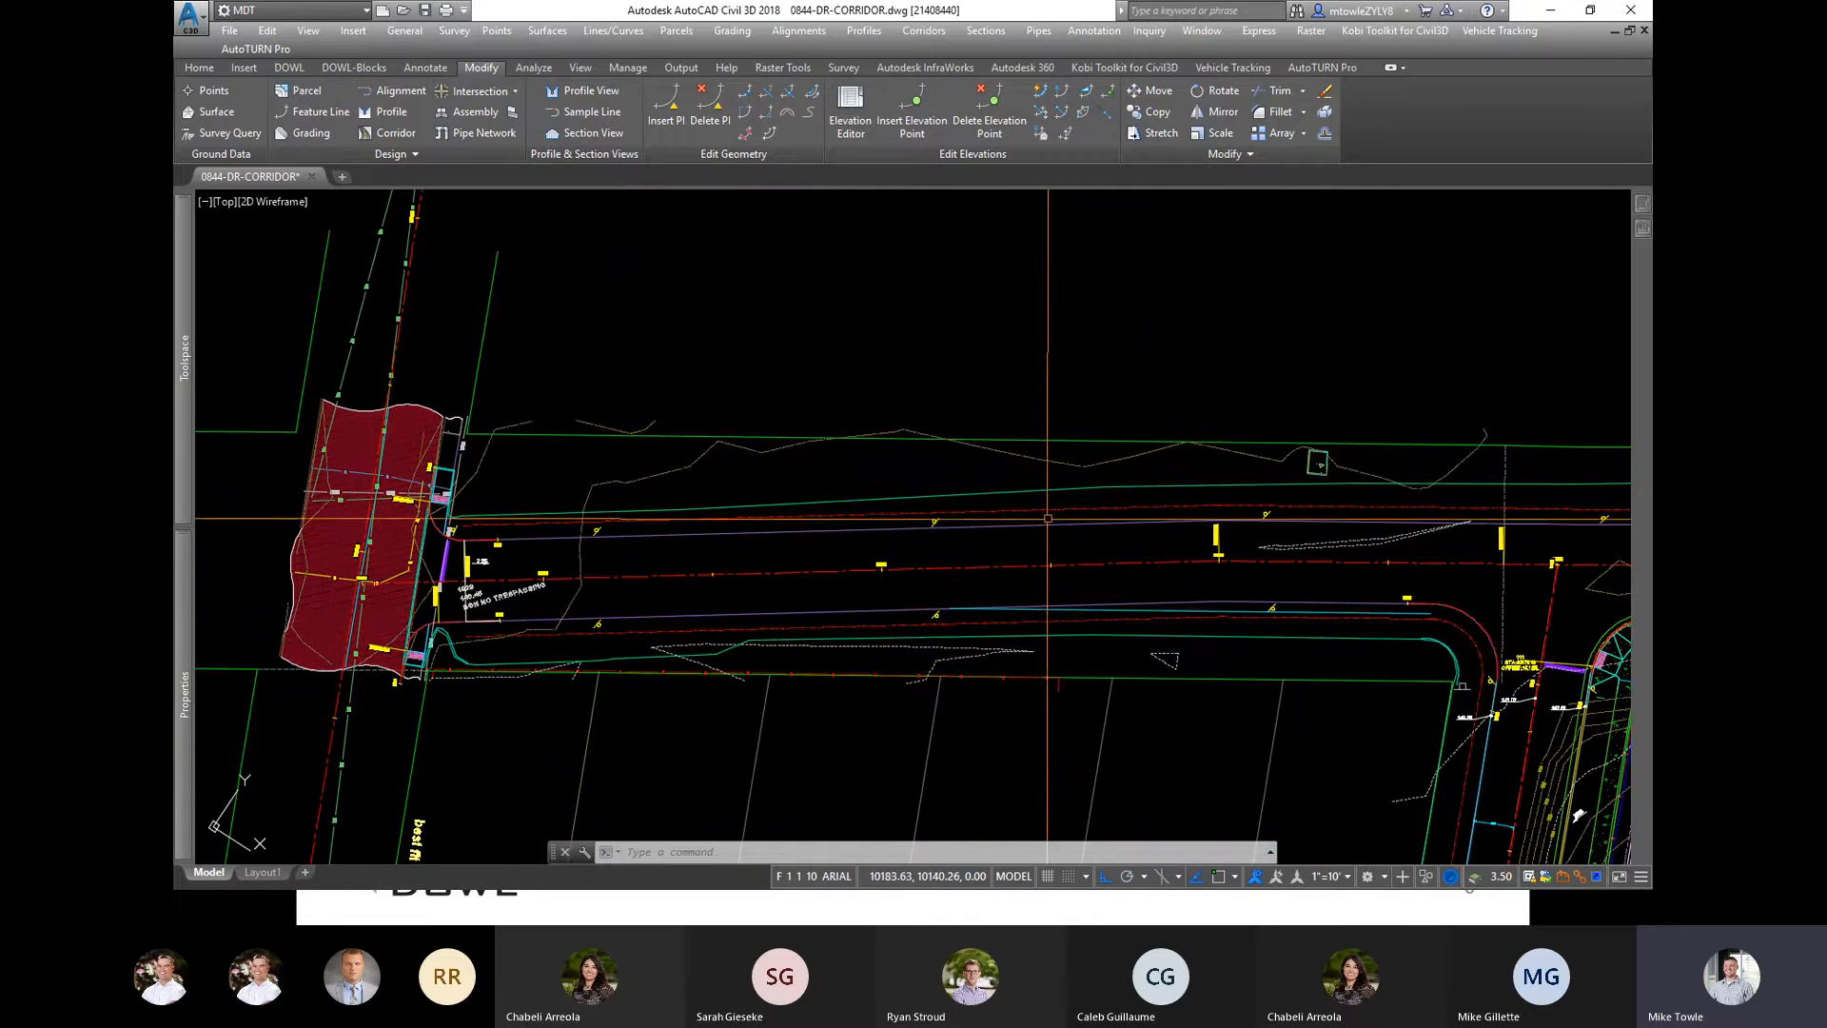
{"action": "scroll", "coordinate": [932, 565], "scroll_direction": "down", "scroll_amount": 5}
{"action": "scroll", "coordinate": [919, 580], "scroll_direction": "up", "scroll_amount": 6}
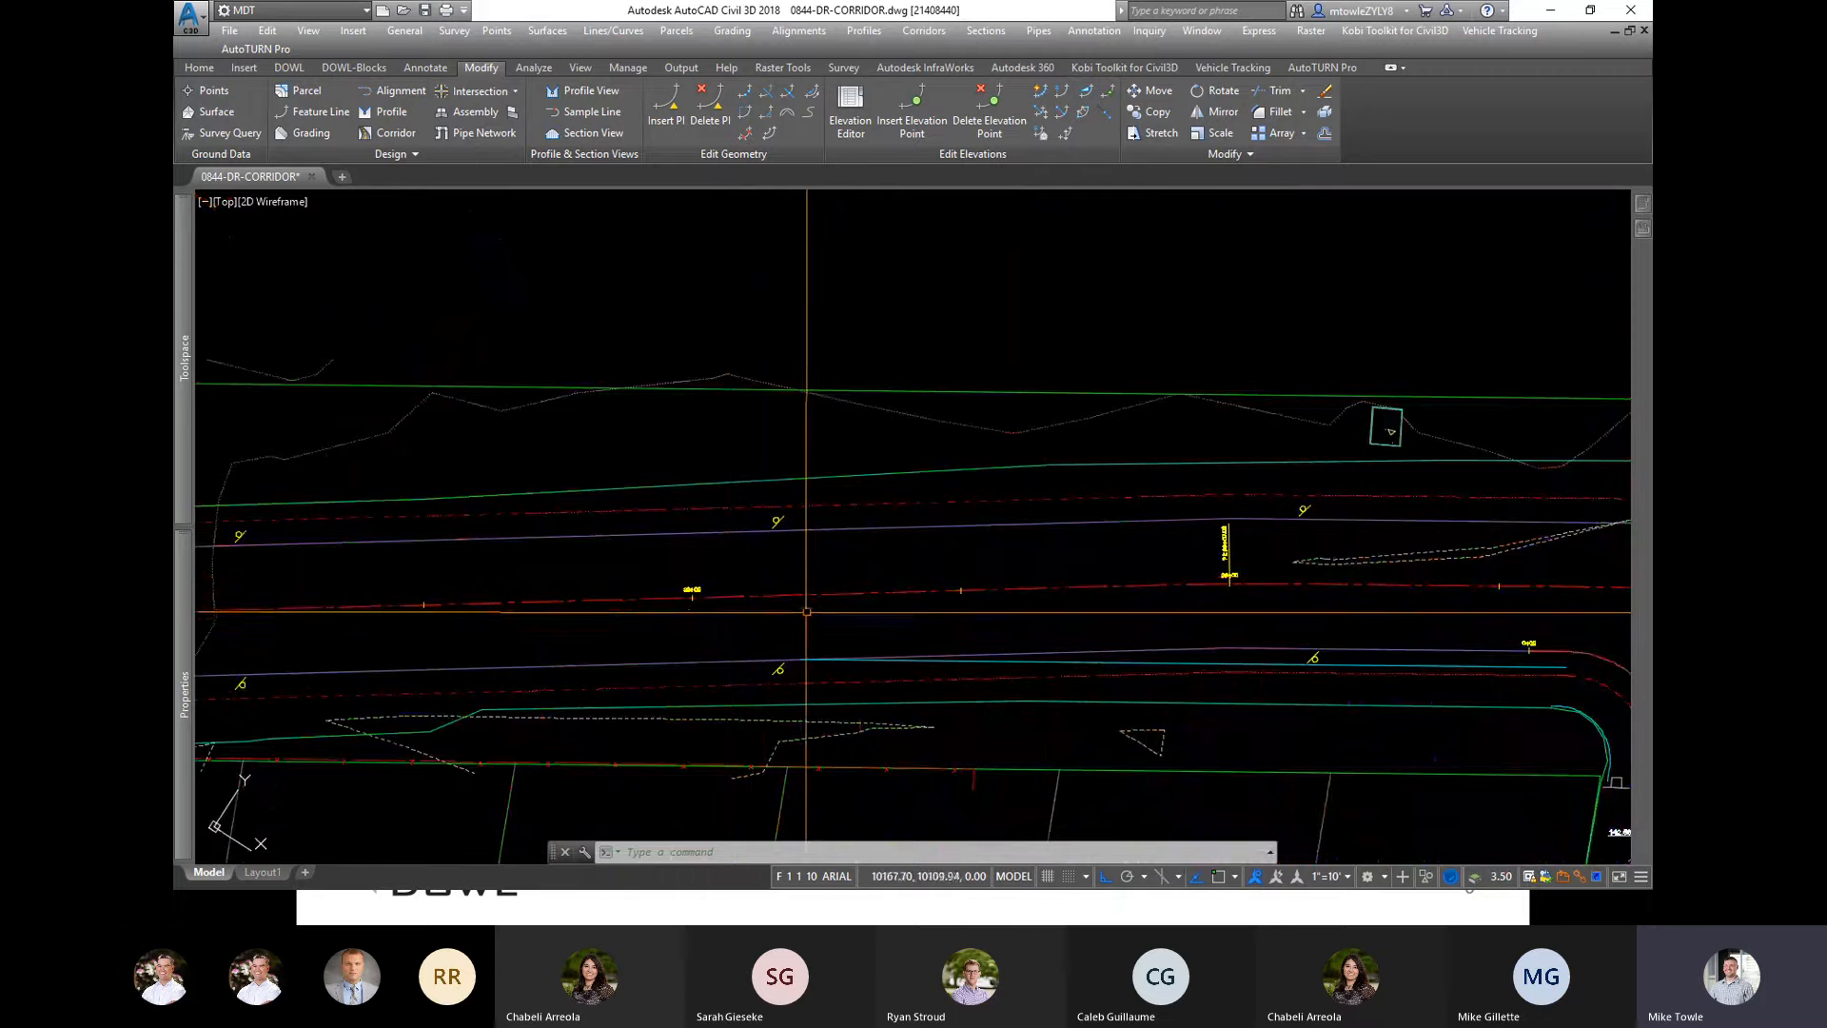
{"action": "key", "text": "Escape"}
{"action": "type", "text": "d"}
{"action": "key", "text": "Return"}
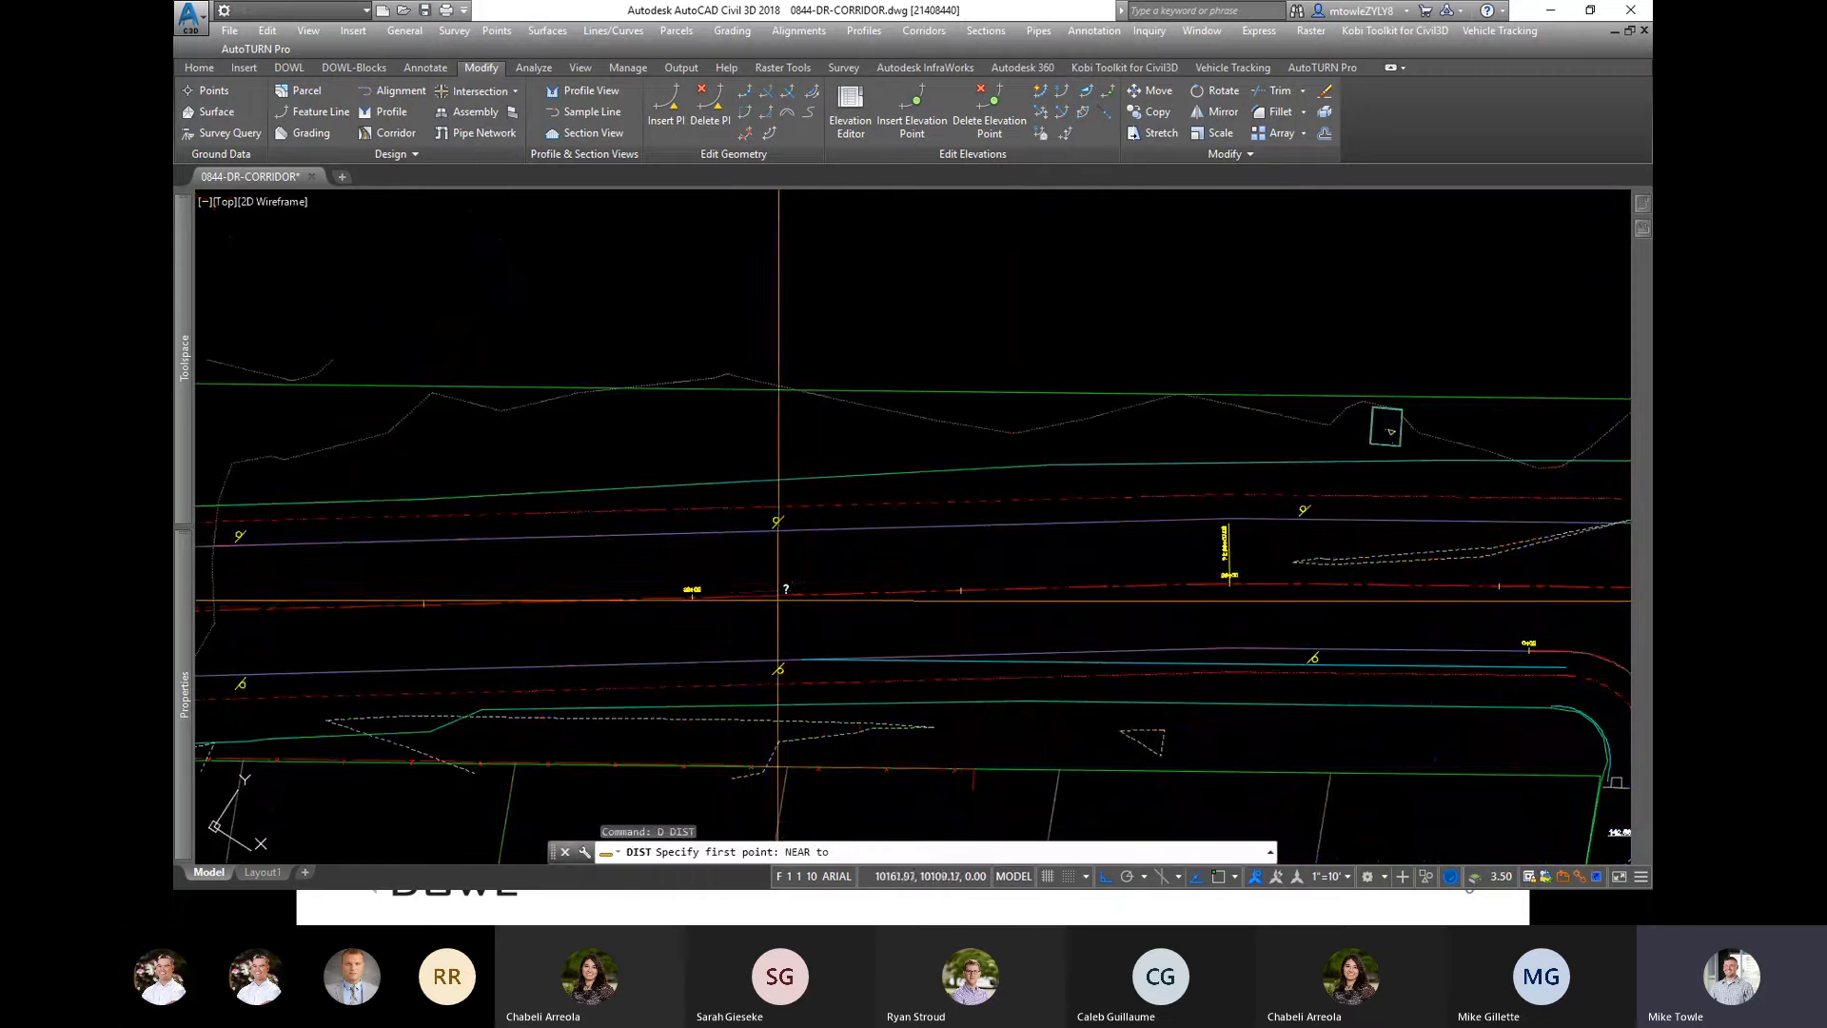
{"action": "left_click", "coordinate": [782, 597]}
{"action": "left_click", "coordinate": [773, 660]}
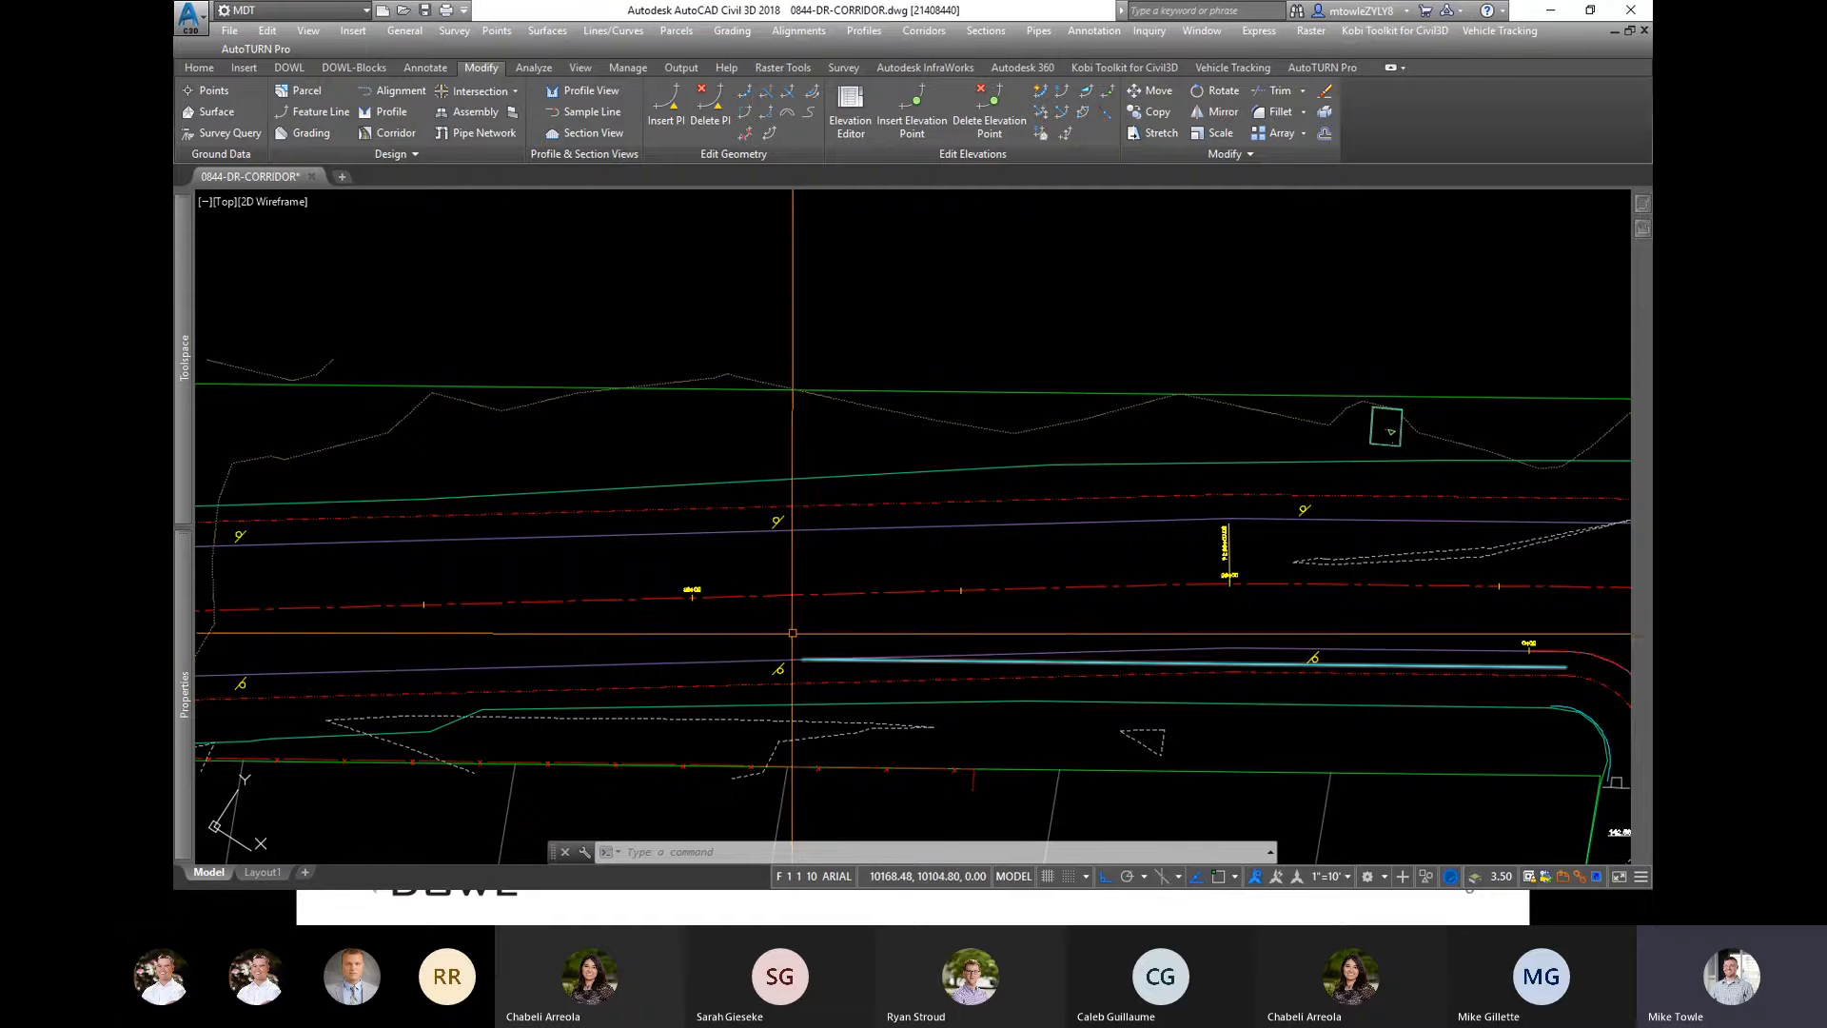
Step: Examine the road's south edge east of the side street, including its curb, sidewalk, slope labels and spot elevations
{"action": "scroll", "coordinate": [700, 556], "scroll_direction": "down", "scroll_amount": 2}
{"action": "middle_click_drag", "start_coordinate": [700, 557], "coordinate": [290, 521]}
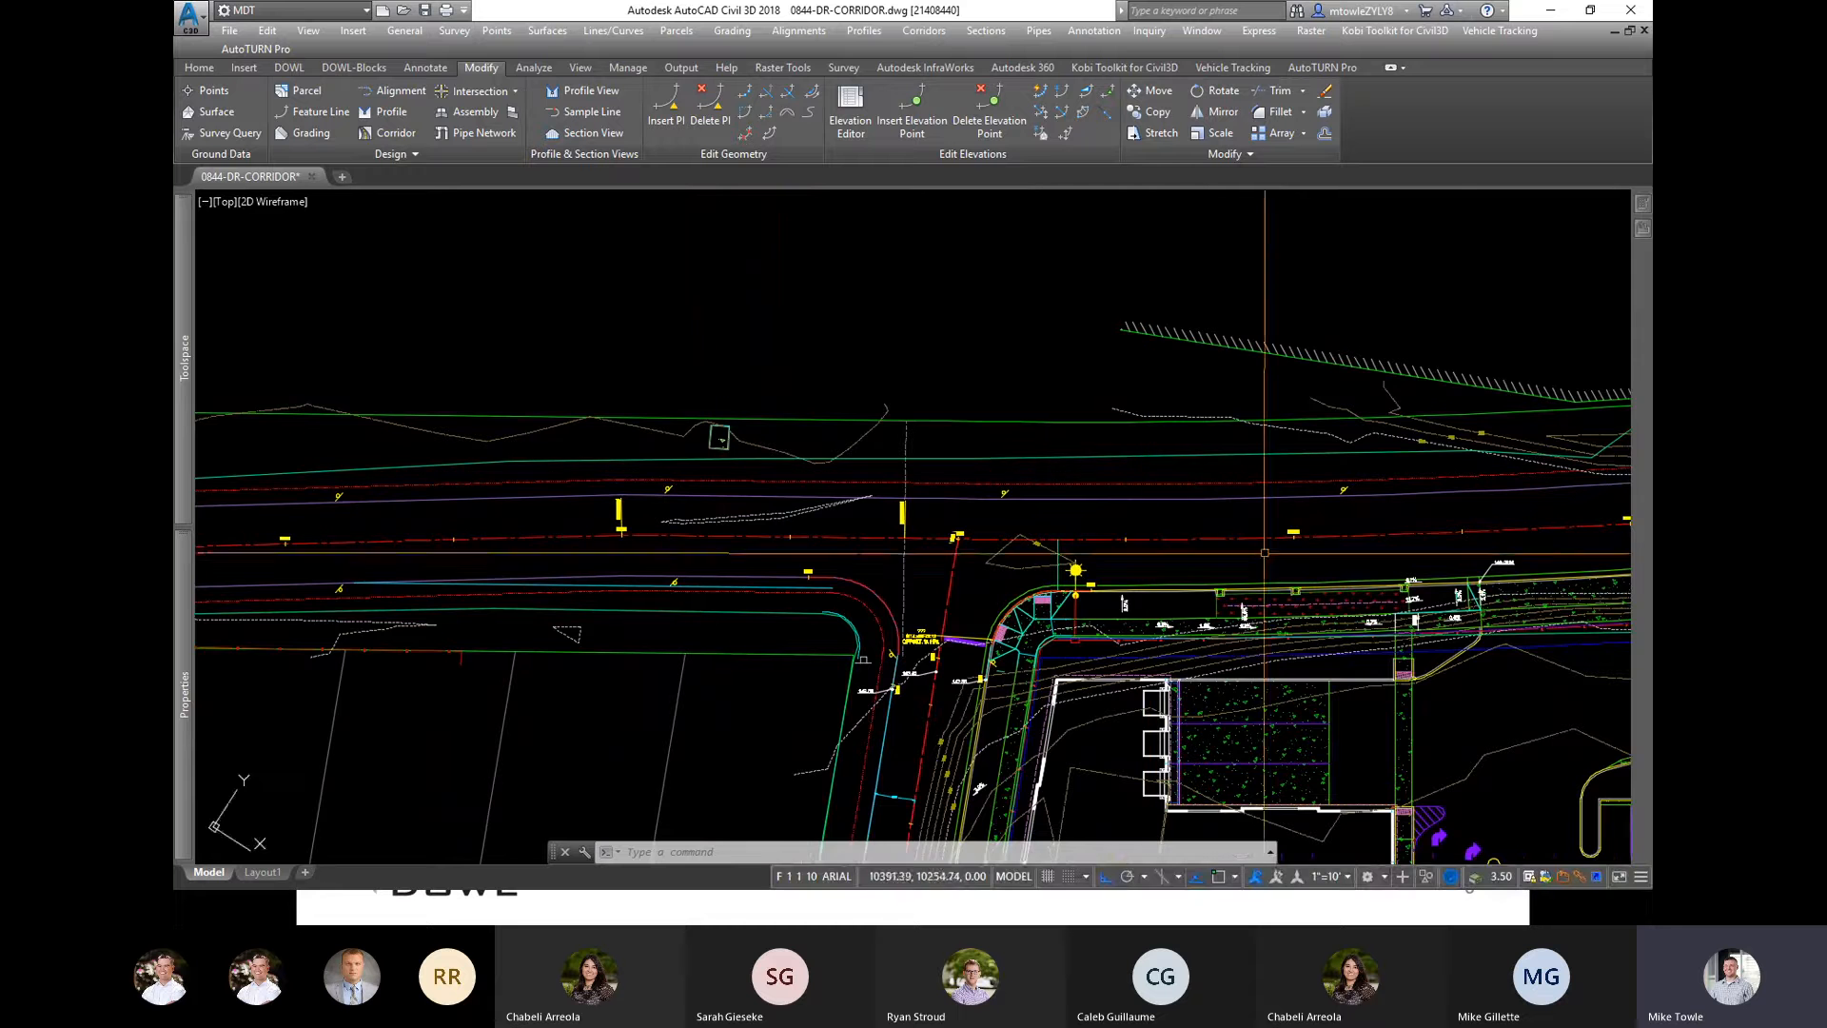
{"action": "middle_click_drag", "start_coordinate": [1282, 546], "coordinate": [933, 546]}
{"action": "scroll", "coordinate": [987, 594], "scroll_direction": "up", "scroll_amount": 4}
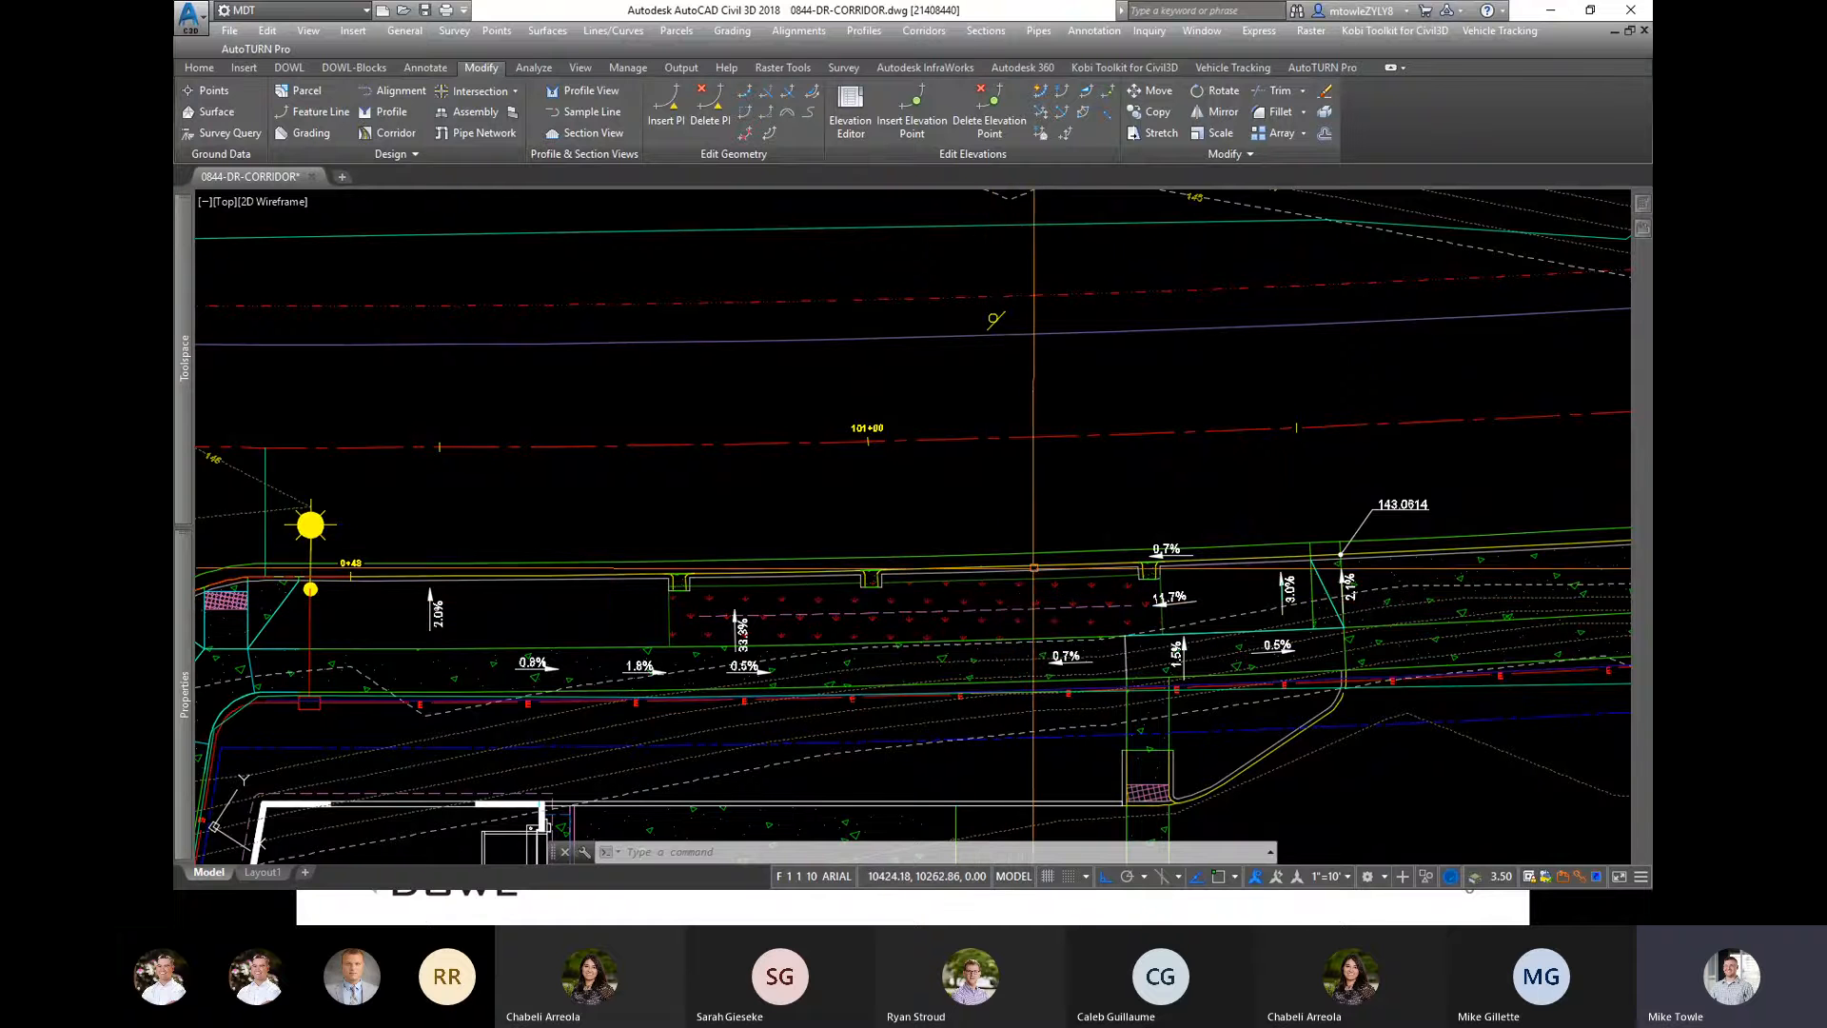
{"action": "scroll", "coordinate": [618, 570], "scroll_direction": "down", "scroll_amount": 2}
{"action": "middle_click_drag", "start_coordinate": [1413, 455], "coordinate": [1298, 475]}
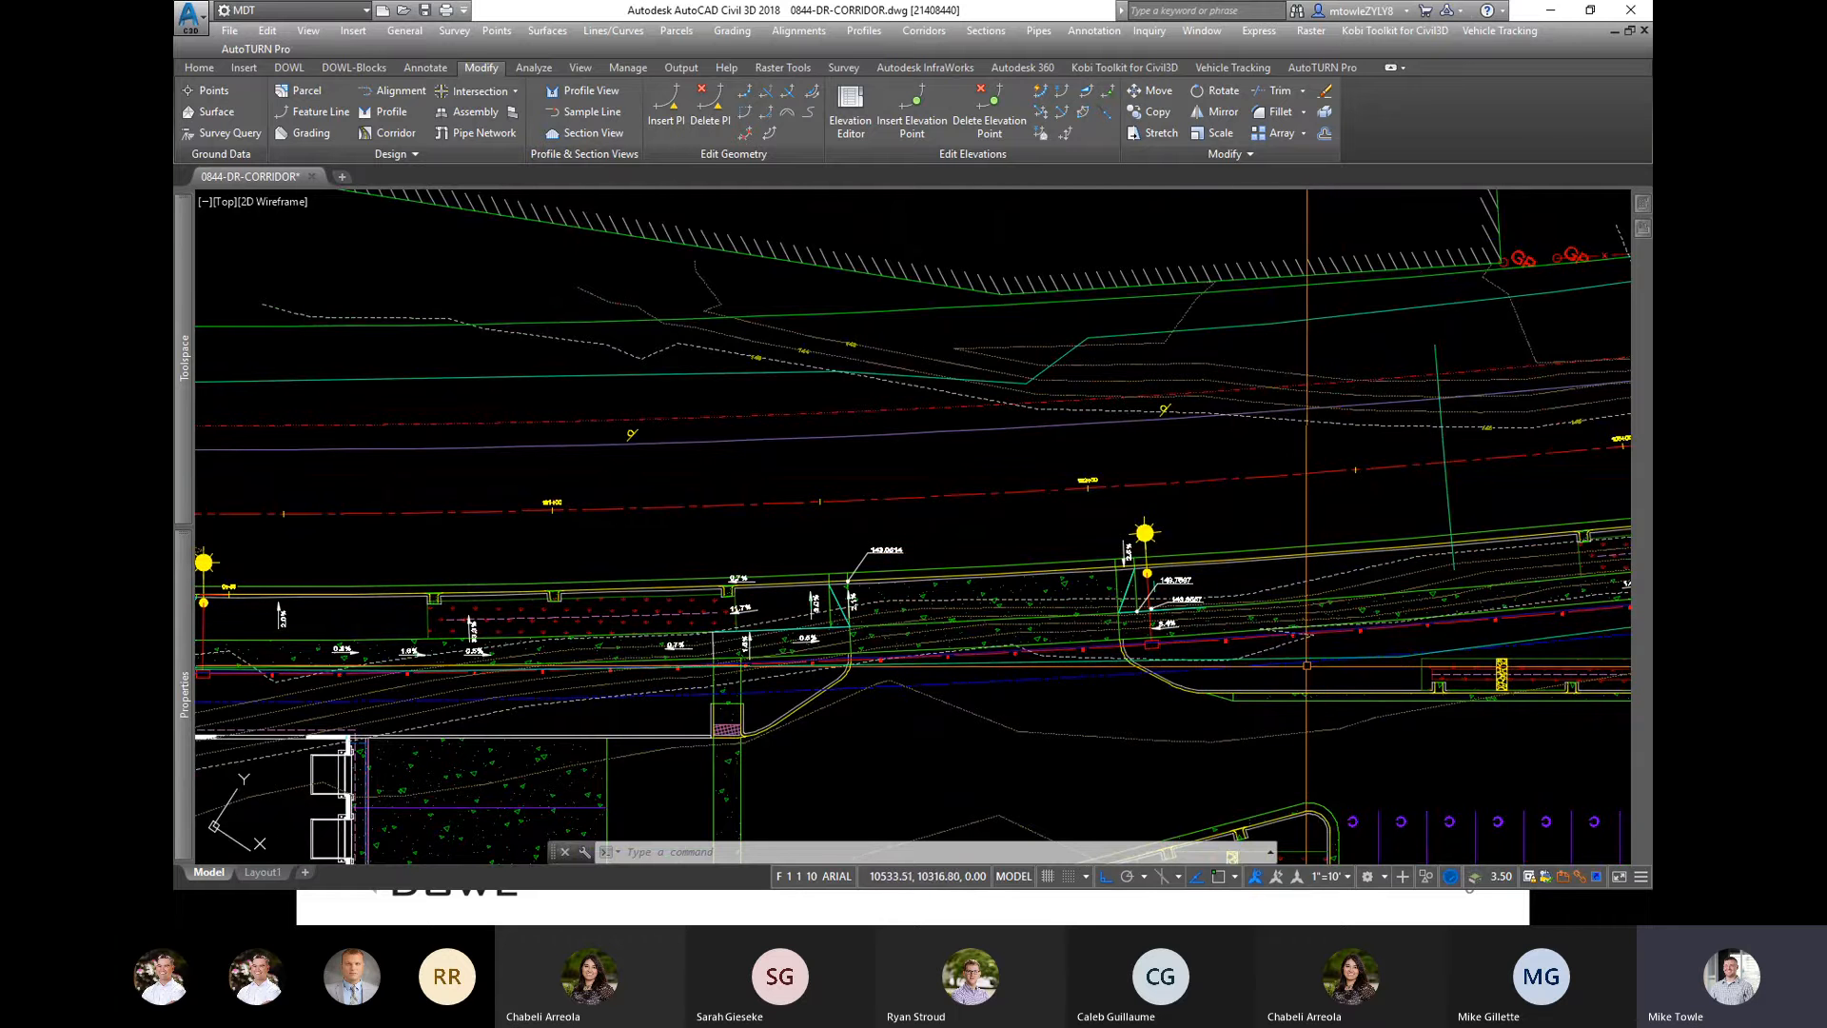
{"action": "scroll", "coordinate": [1320, 637], "scroll_direction": "down", "scroll_amount": 5}
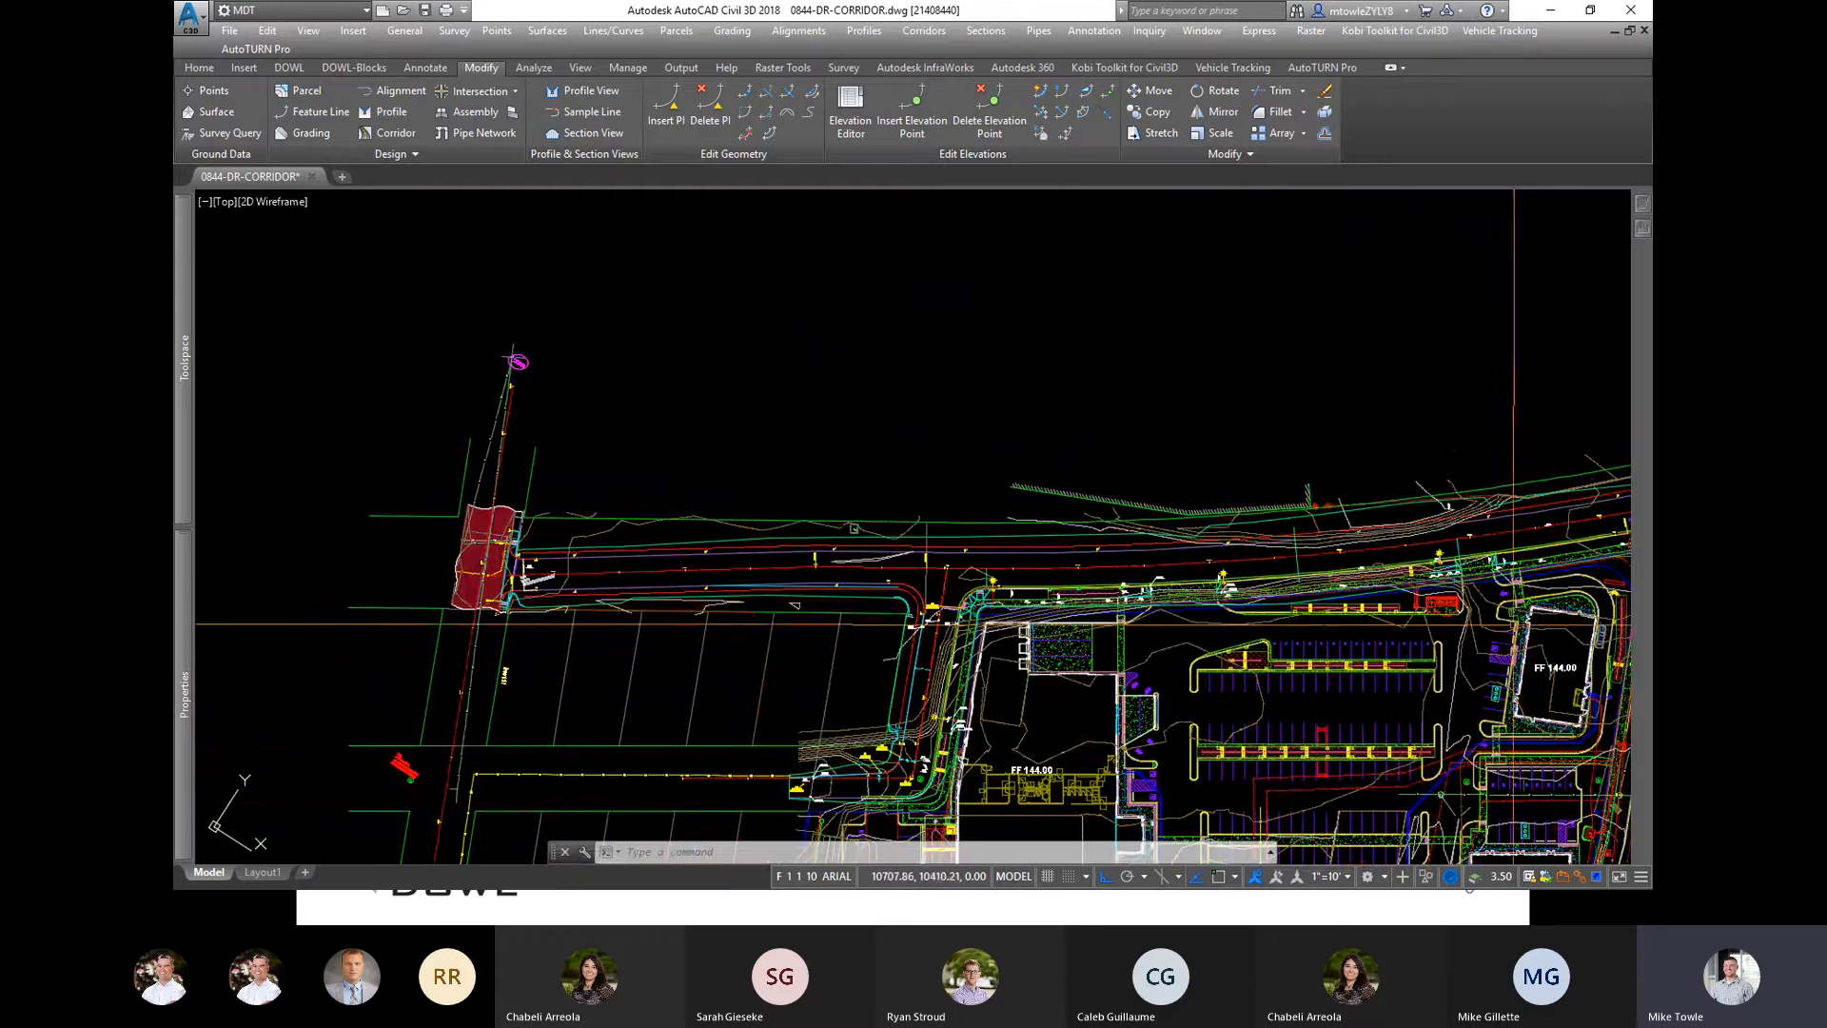
{"action": "scroll", "coordinate": [1322, 581], "scroll_direction": "up", "scroll_amount": 5}
{"action": "scroll", "coordinate": [1322, 580], "scroll_direction": "up", "scroll_amount": 2}
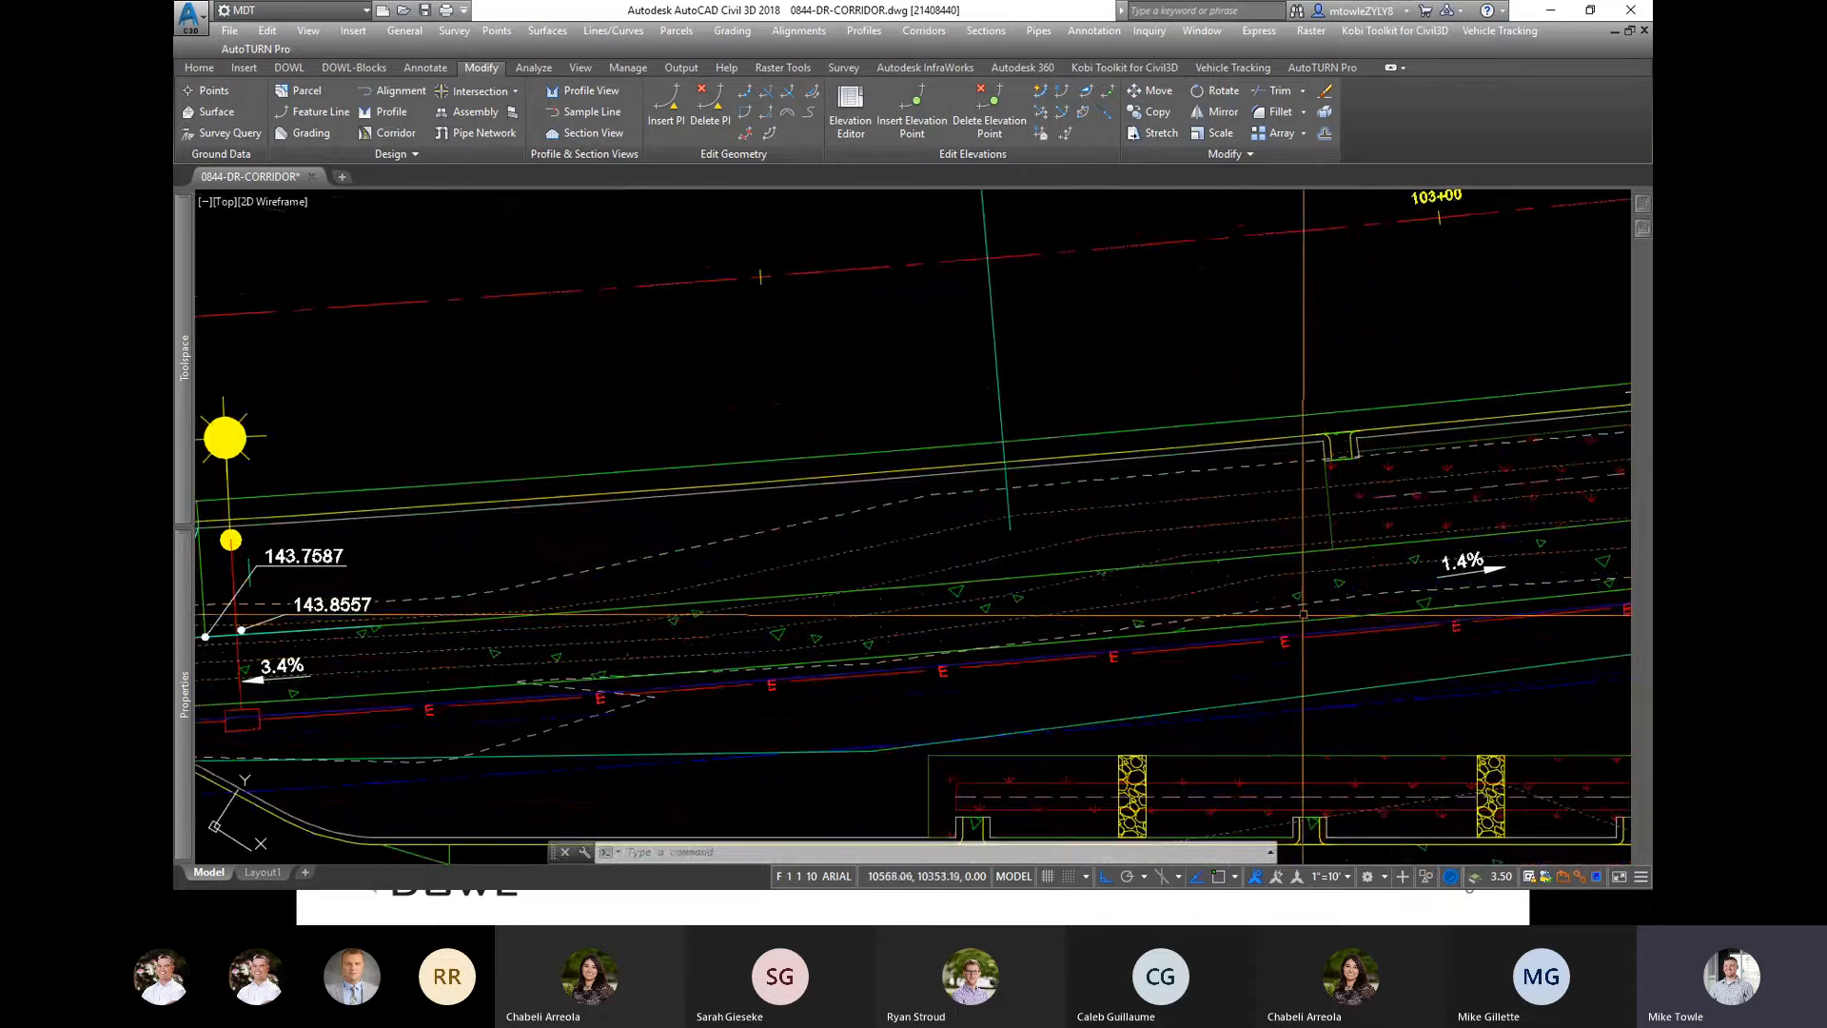
{"action": "scroll", "coordinate": [1296, 619], "scroll_direction": "down", "scroll_amount": 3}
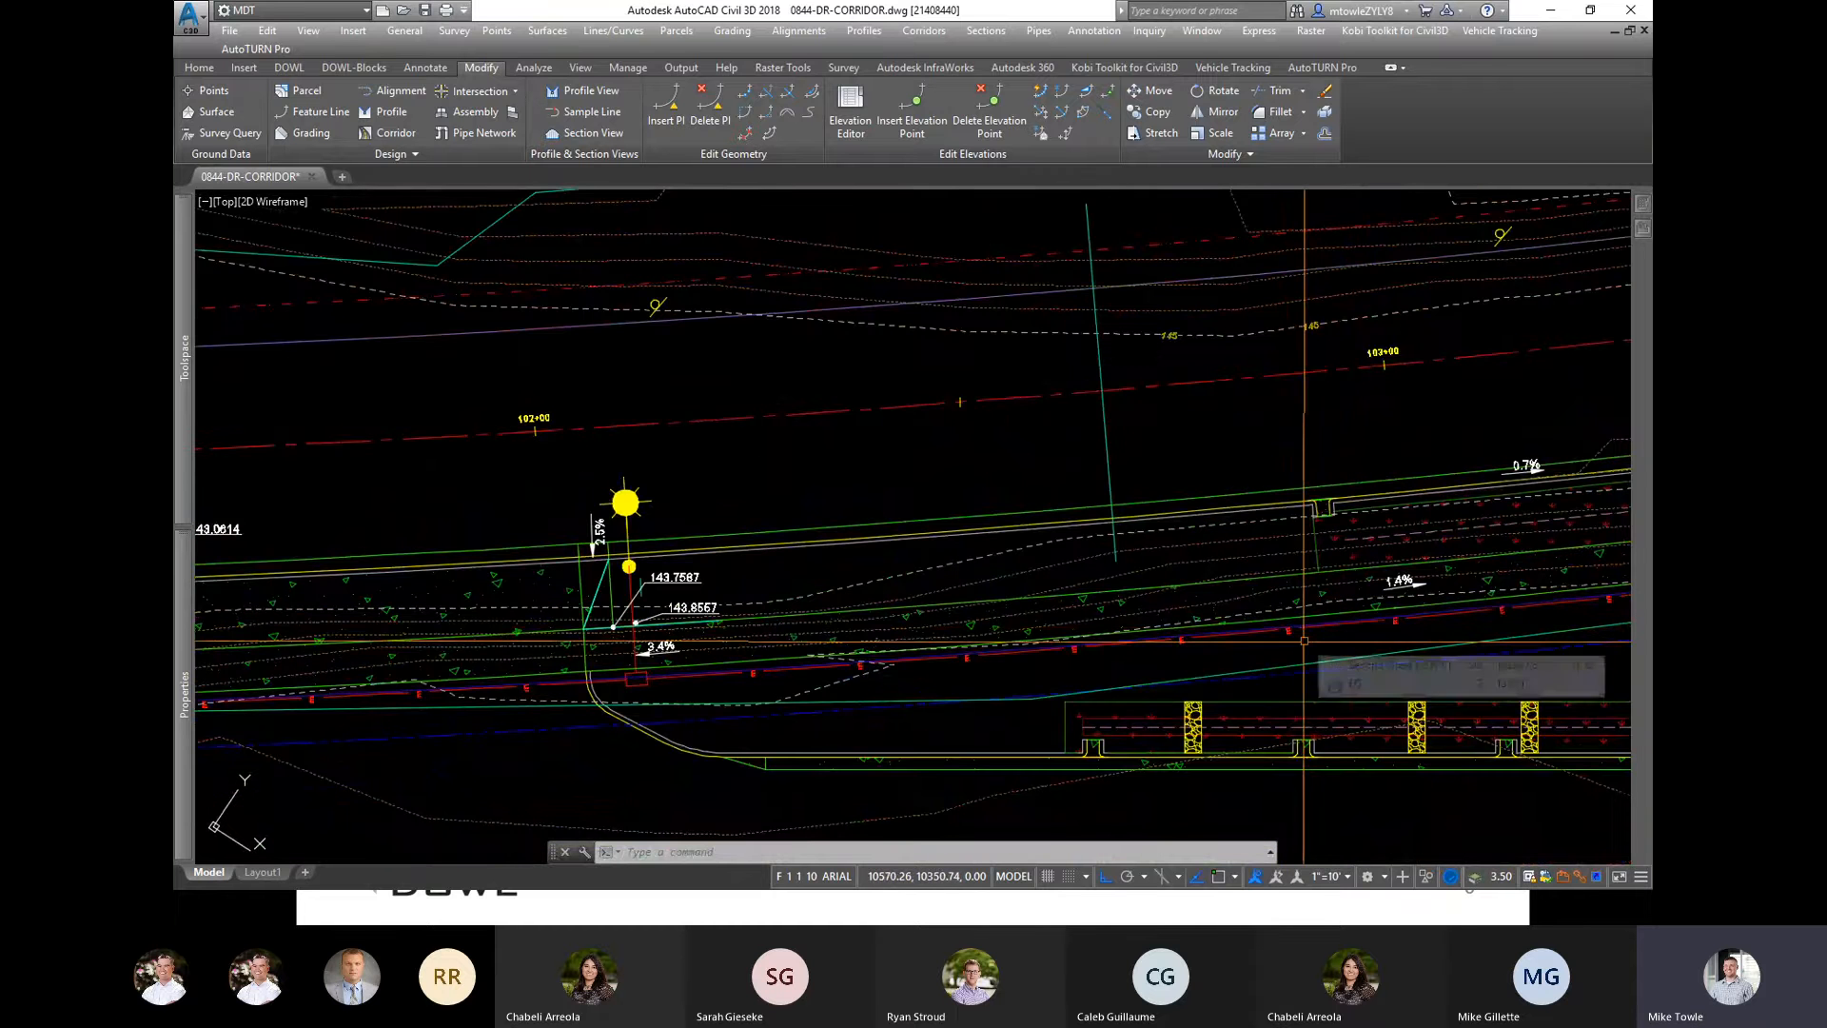
{"action": "scroll", "coordinate": [894, 469], "scroll_direction": "down", "scroll_amount": 4}
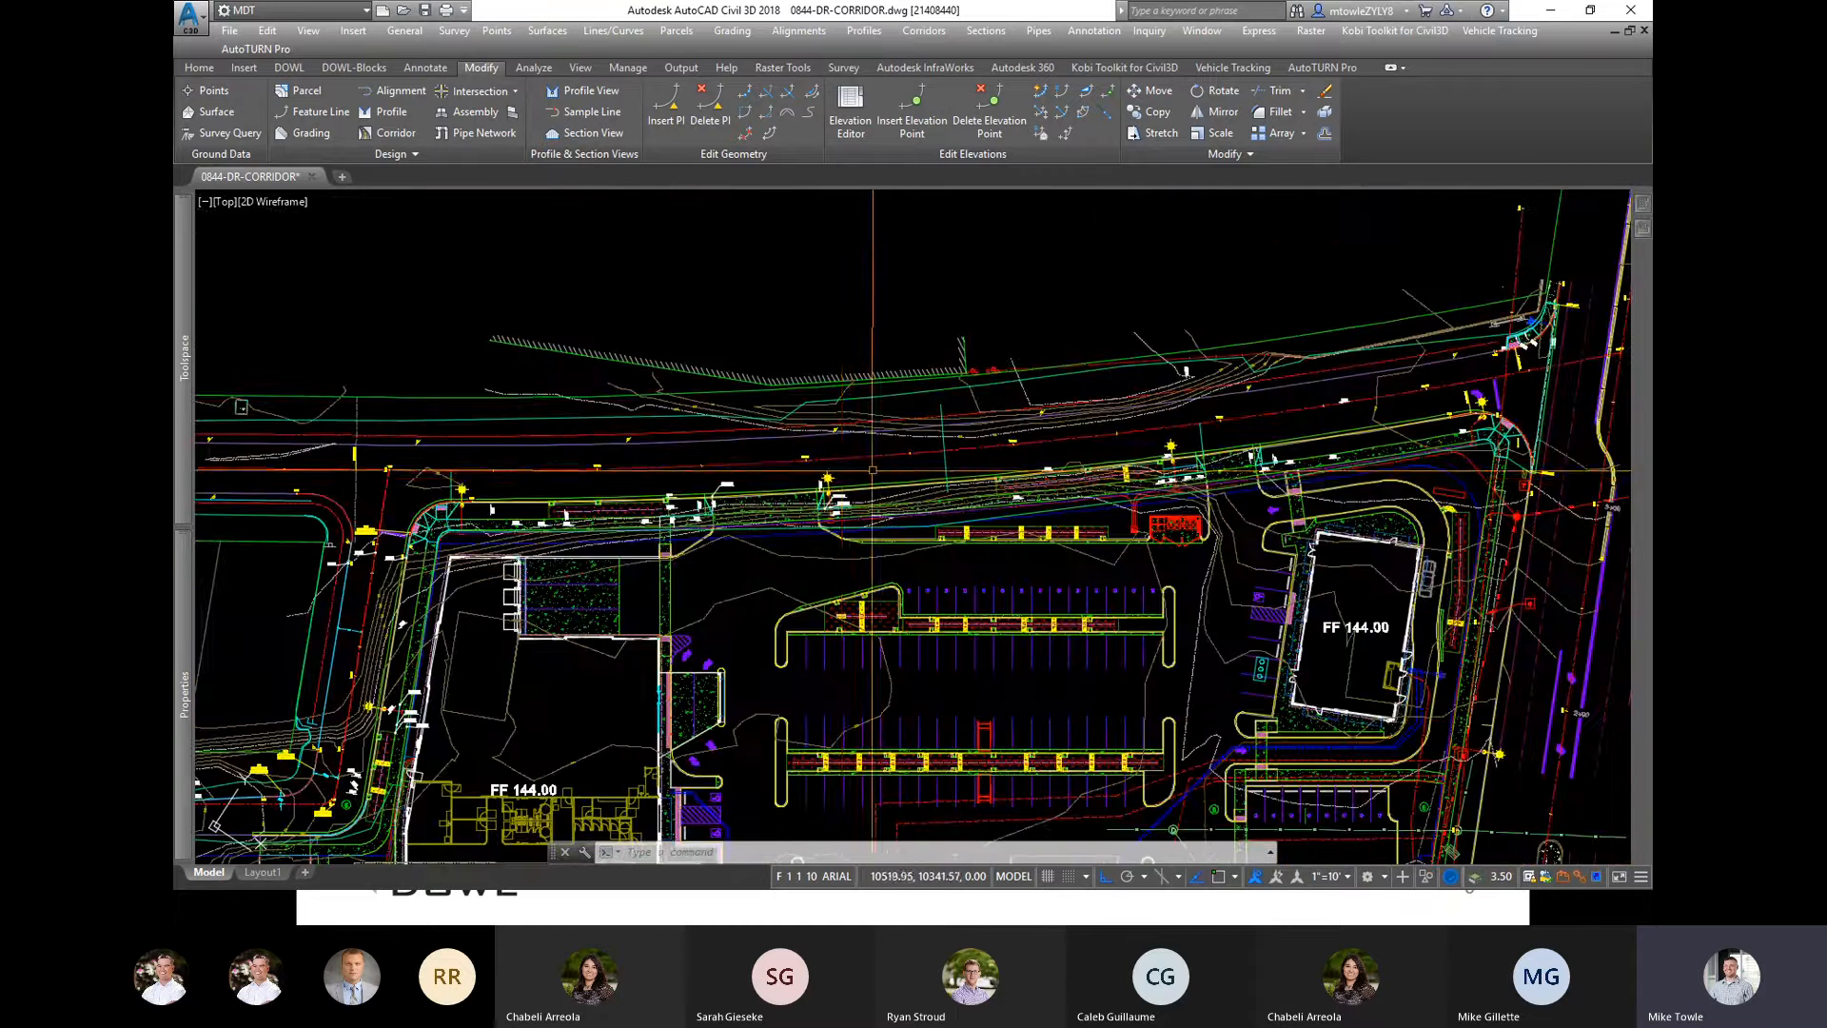
Step: Split the model view into two vertical viewports with the V2 command and frame the road's western part in the left viewport
{"action": "type", "text": "v2"}
{"action": "key", "text": "Return"}
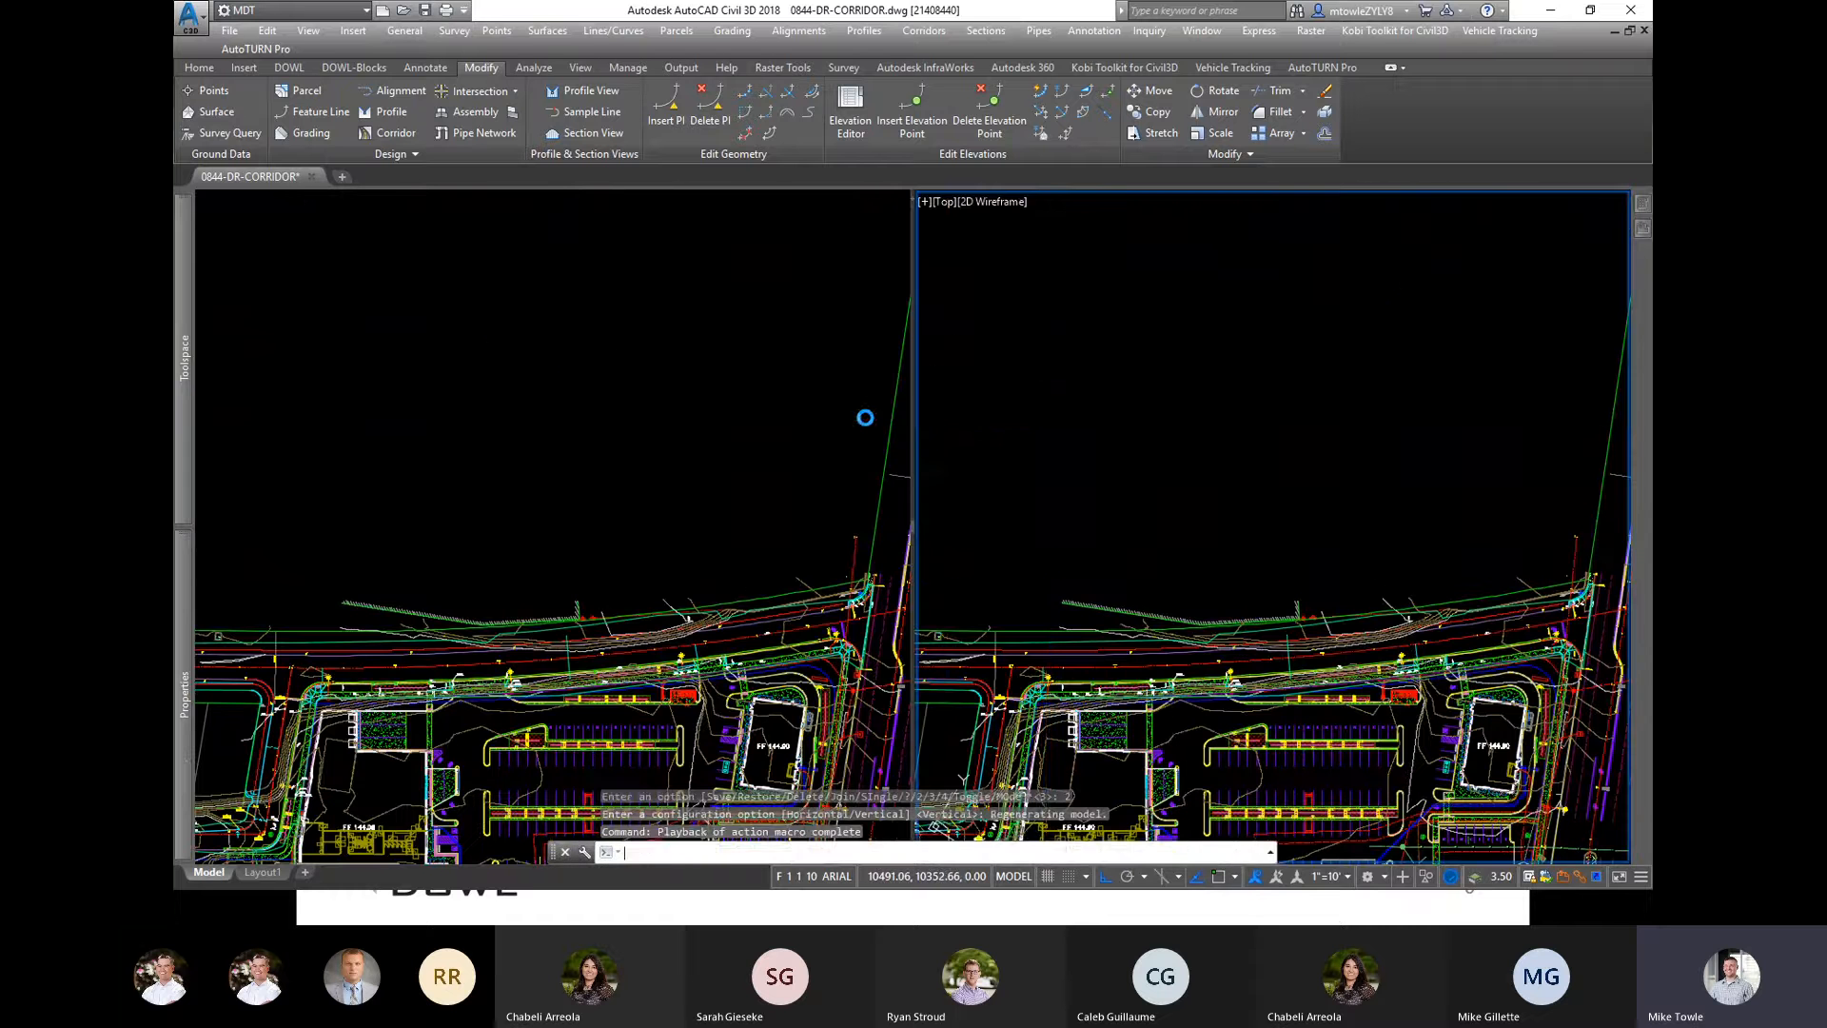
{"action": "left_click", "coordinate": [653, 435]}
{"action": "scroll", "coordinate": [752, 437], "scroll_direction": "down", "scroll_amount": 5}
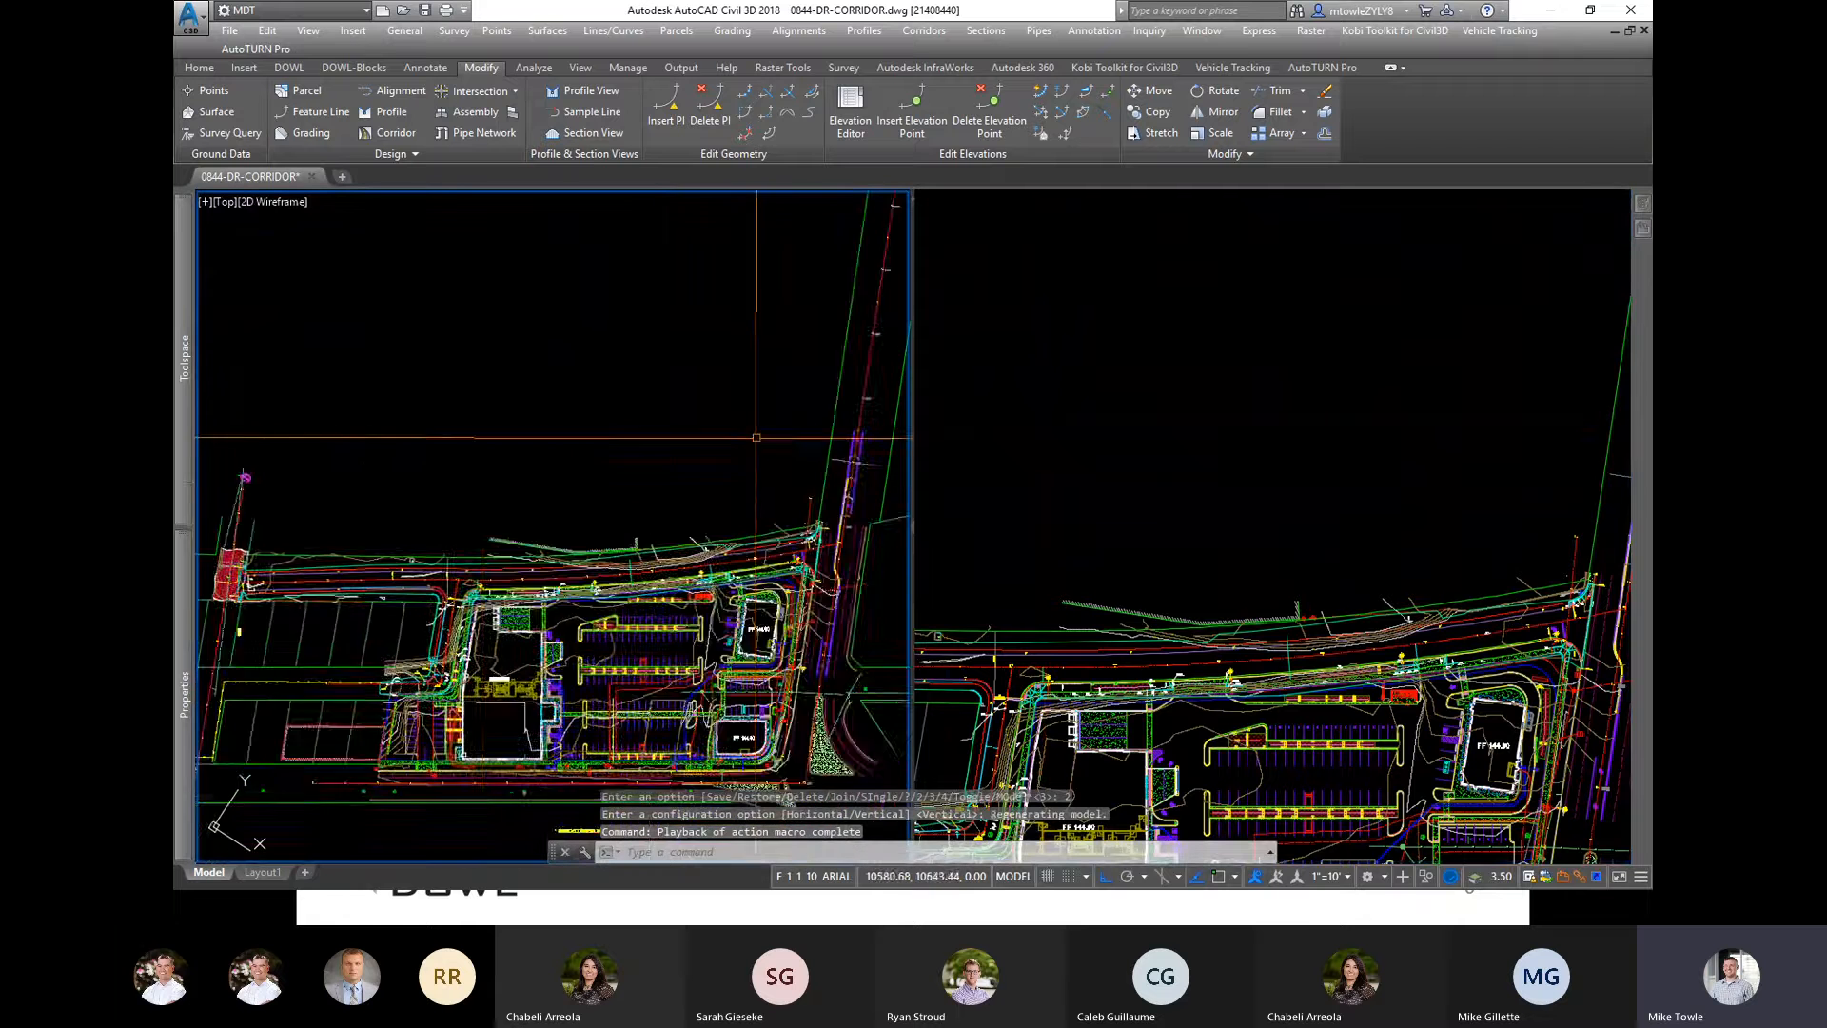
{"action": "scroll", "coordinate": [650, 479], "scroll_direction": "up", "scroll_amount": 3}
{"action": "scroll", "coordinate": [650, 479], "scroll_direction": "up", "scroll_amount": 3}
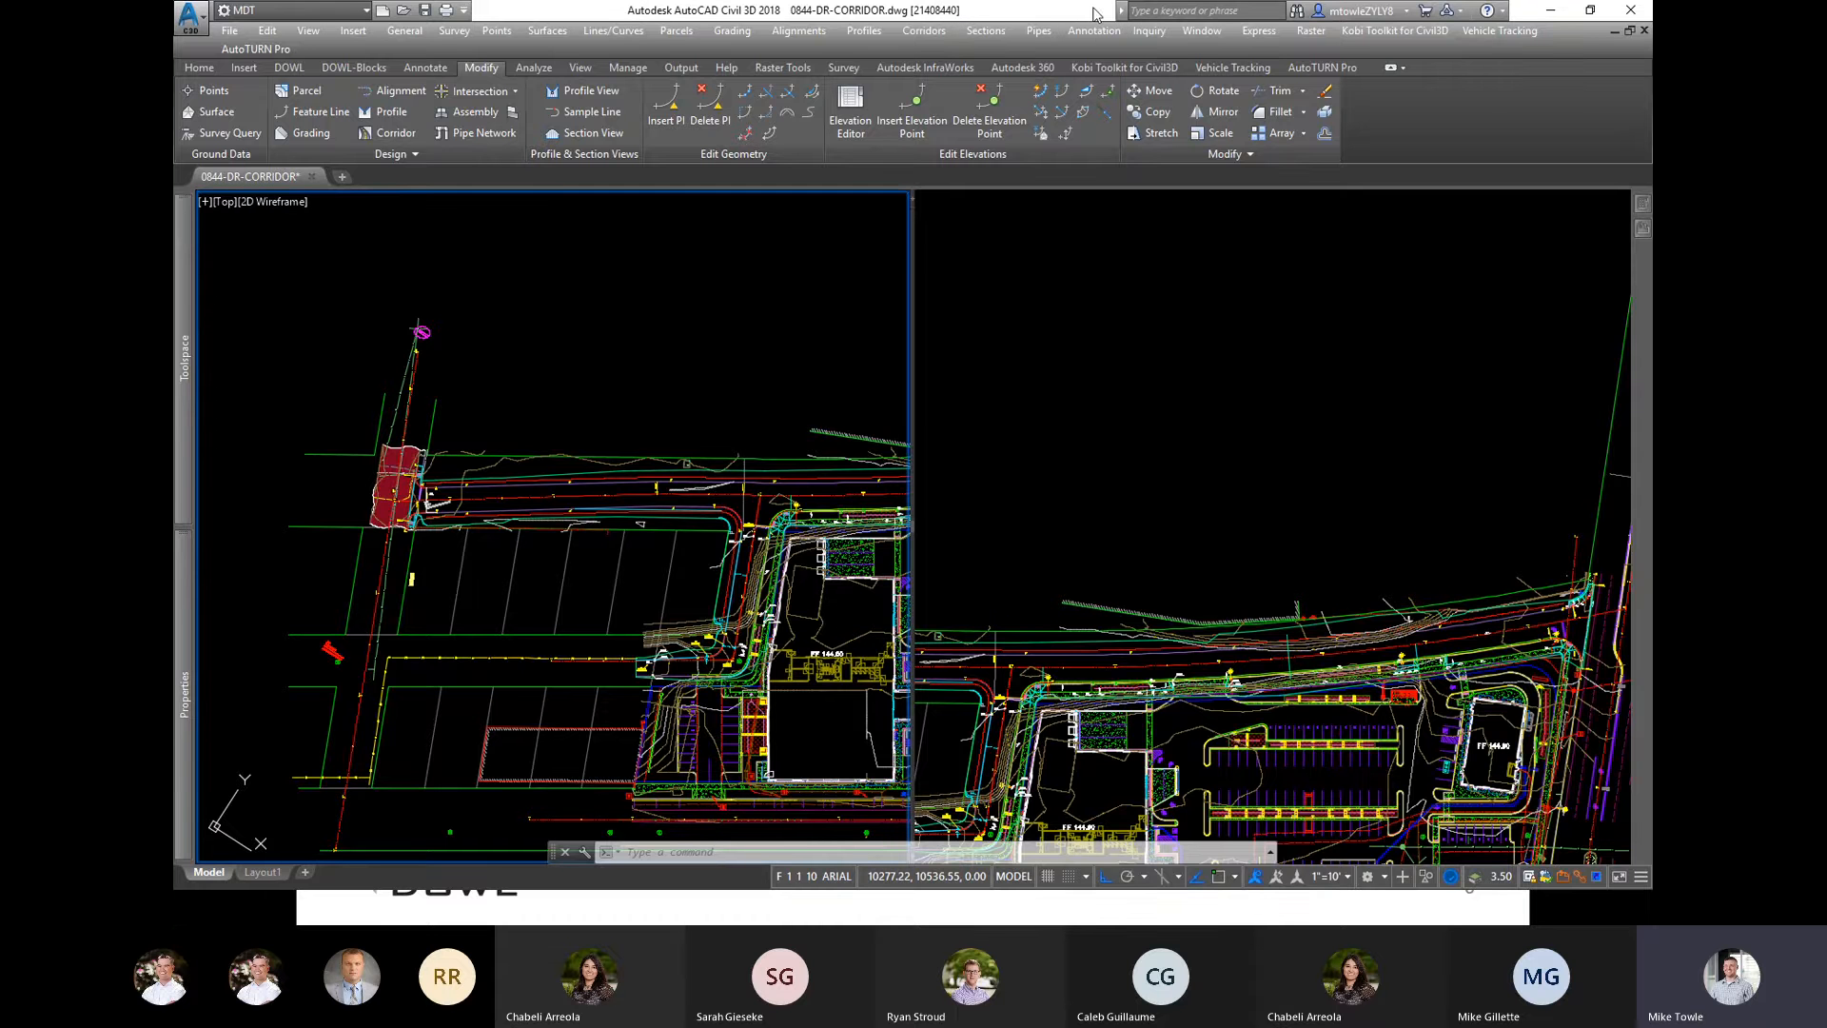
{"action": "left_click_drag", "start_coordinate": [1093, 9], "coordinate": [1088, 21]}
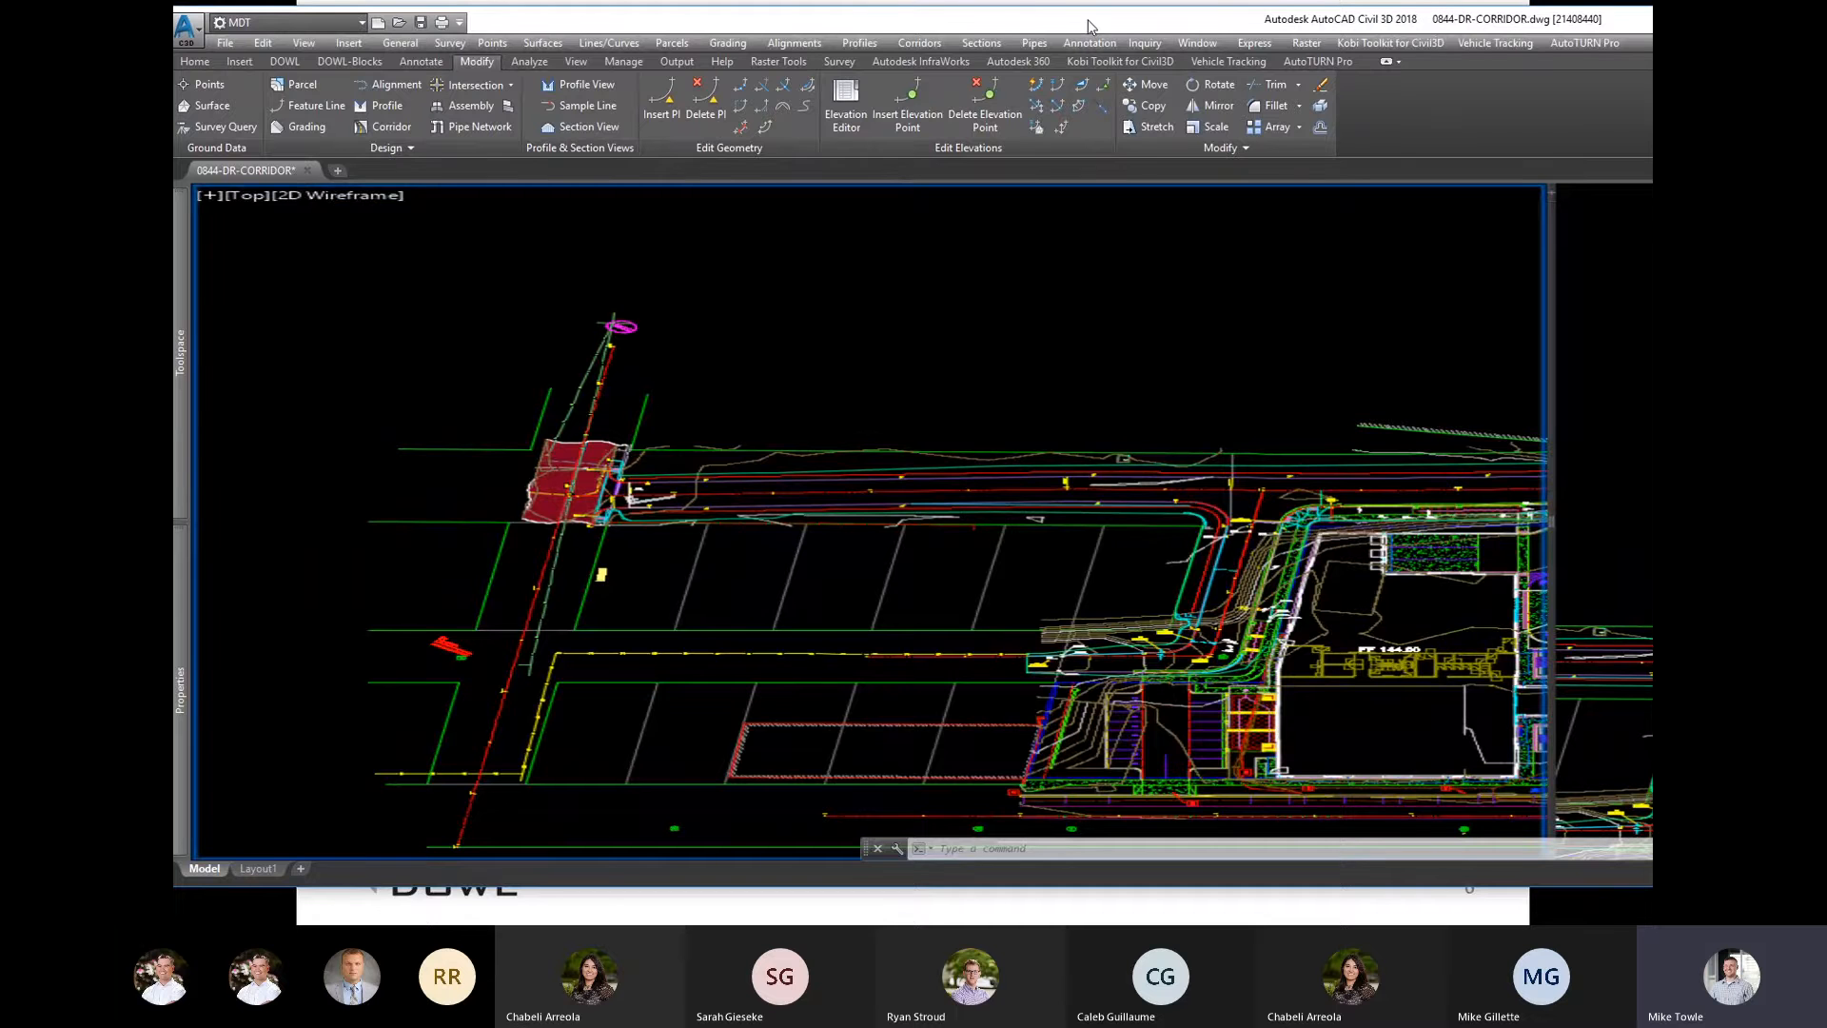
{"action": "mouse_move", "coordinate": [1088, 20]}
{"action": "left_mouse_down"}
{"action": "mouse_move", "coordinate": [1087, 46]}
{"action": "mouse_move", "coordinate": [1093, 1]}
{"action": "left_mouse_up"}
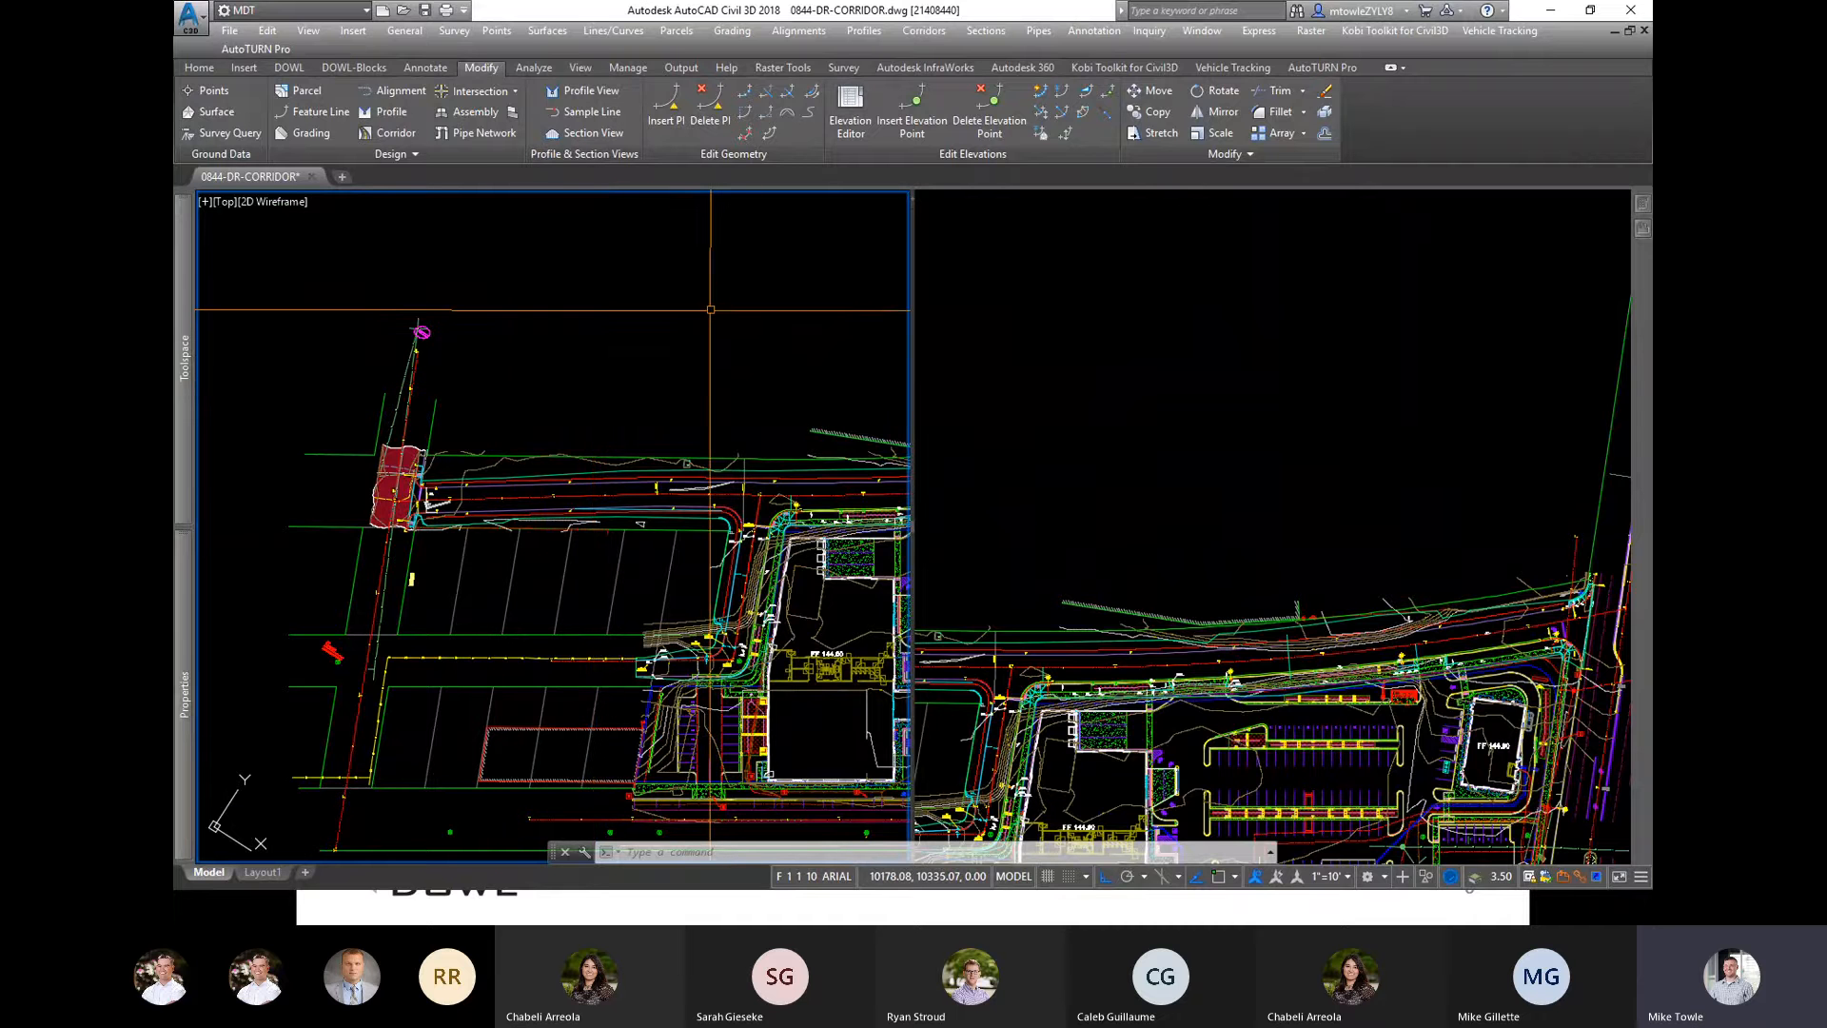
Step: Set the right viewport's view twist angle to 0 with DVIEW
{"action": "left_click", "coordinate": [1355, 414]}
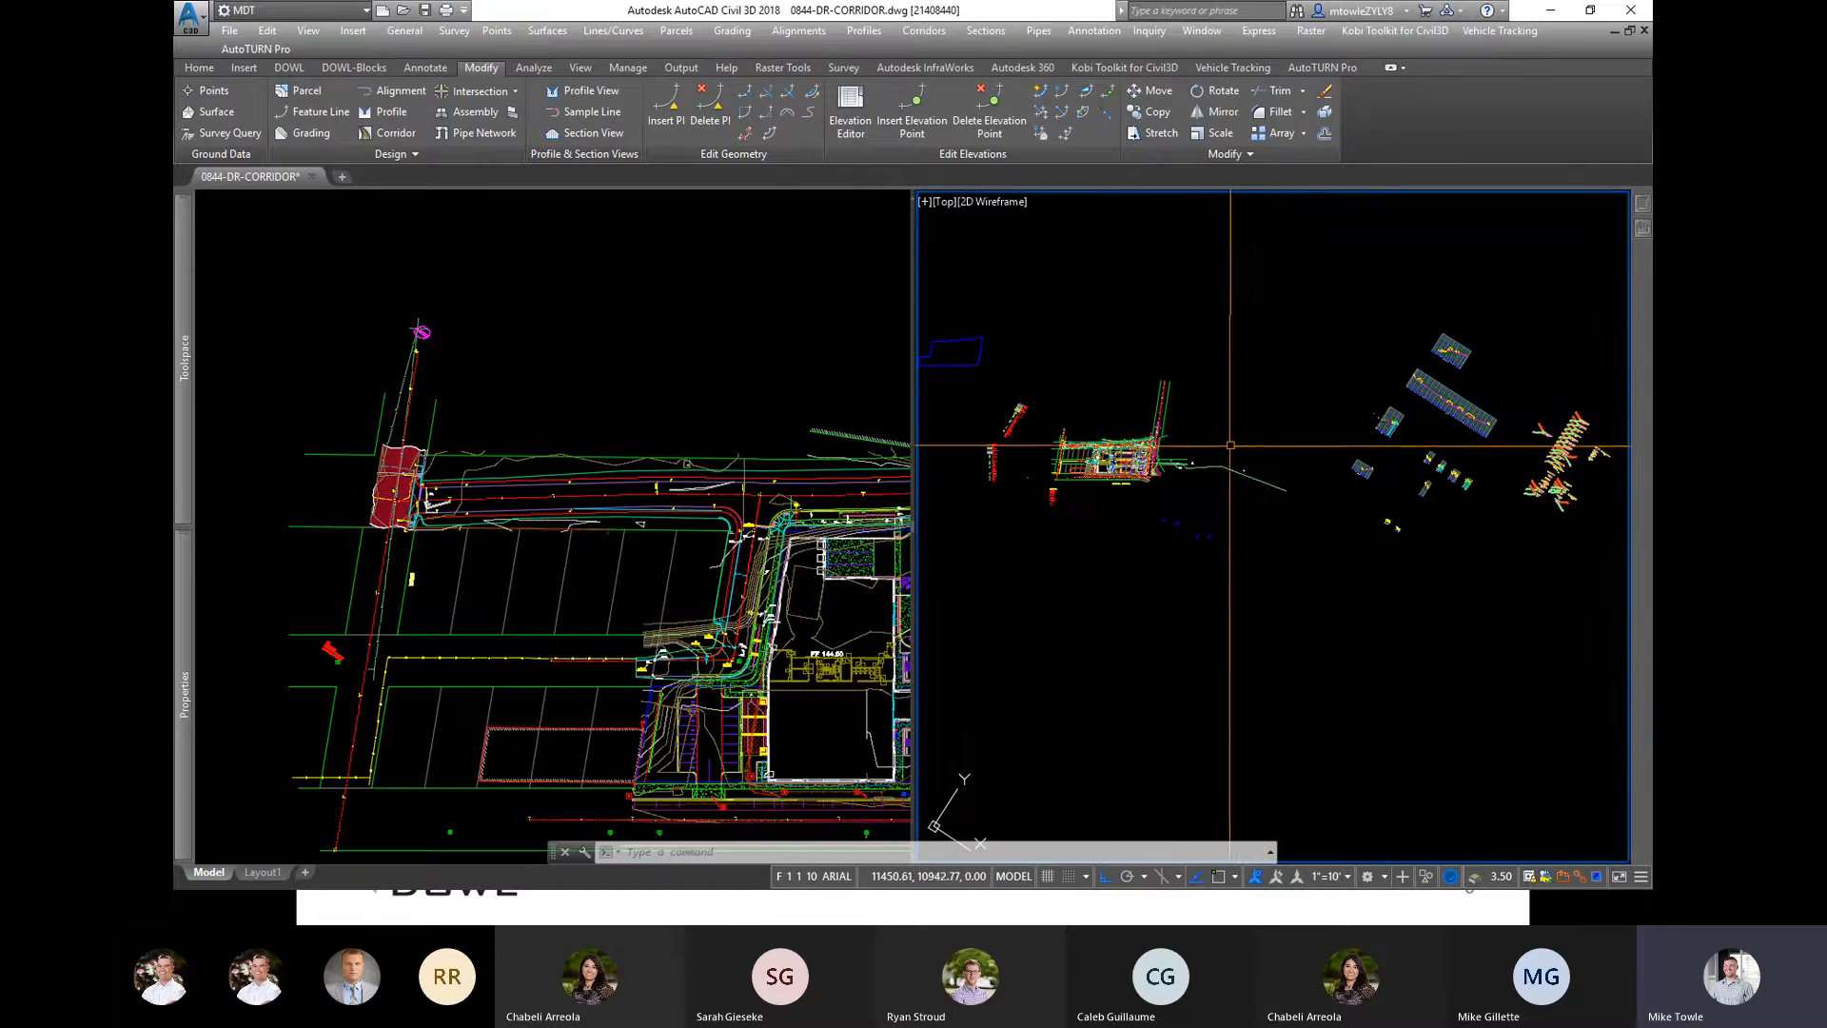
{"action": "type", "text": "dv"}
{"action": "key", "text": "Return"}
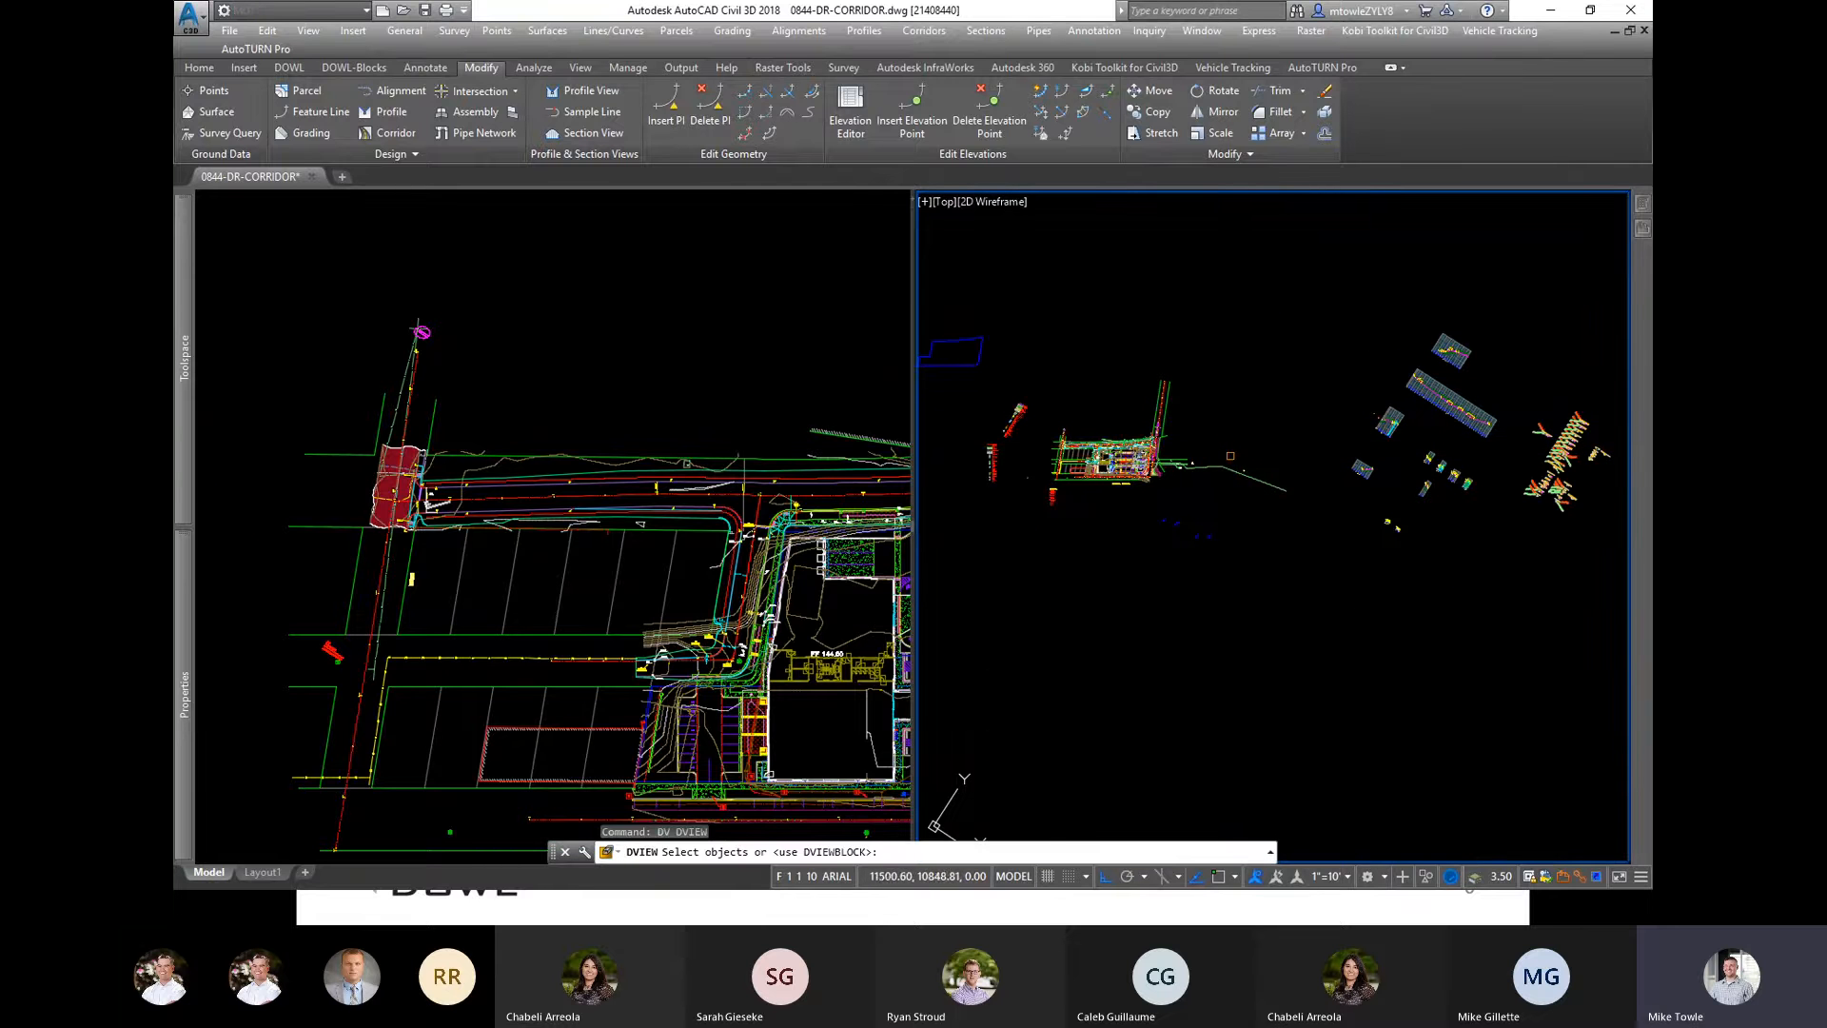
{"action": "key", "text": "Return"}
{"action": "type", "text": "tw"}
{"action": "key", "text": "Return"}
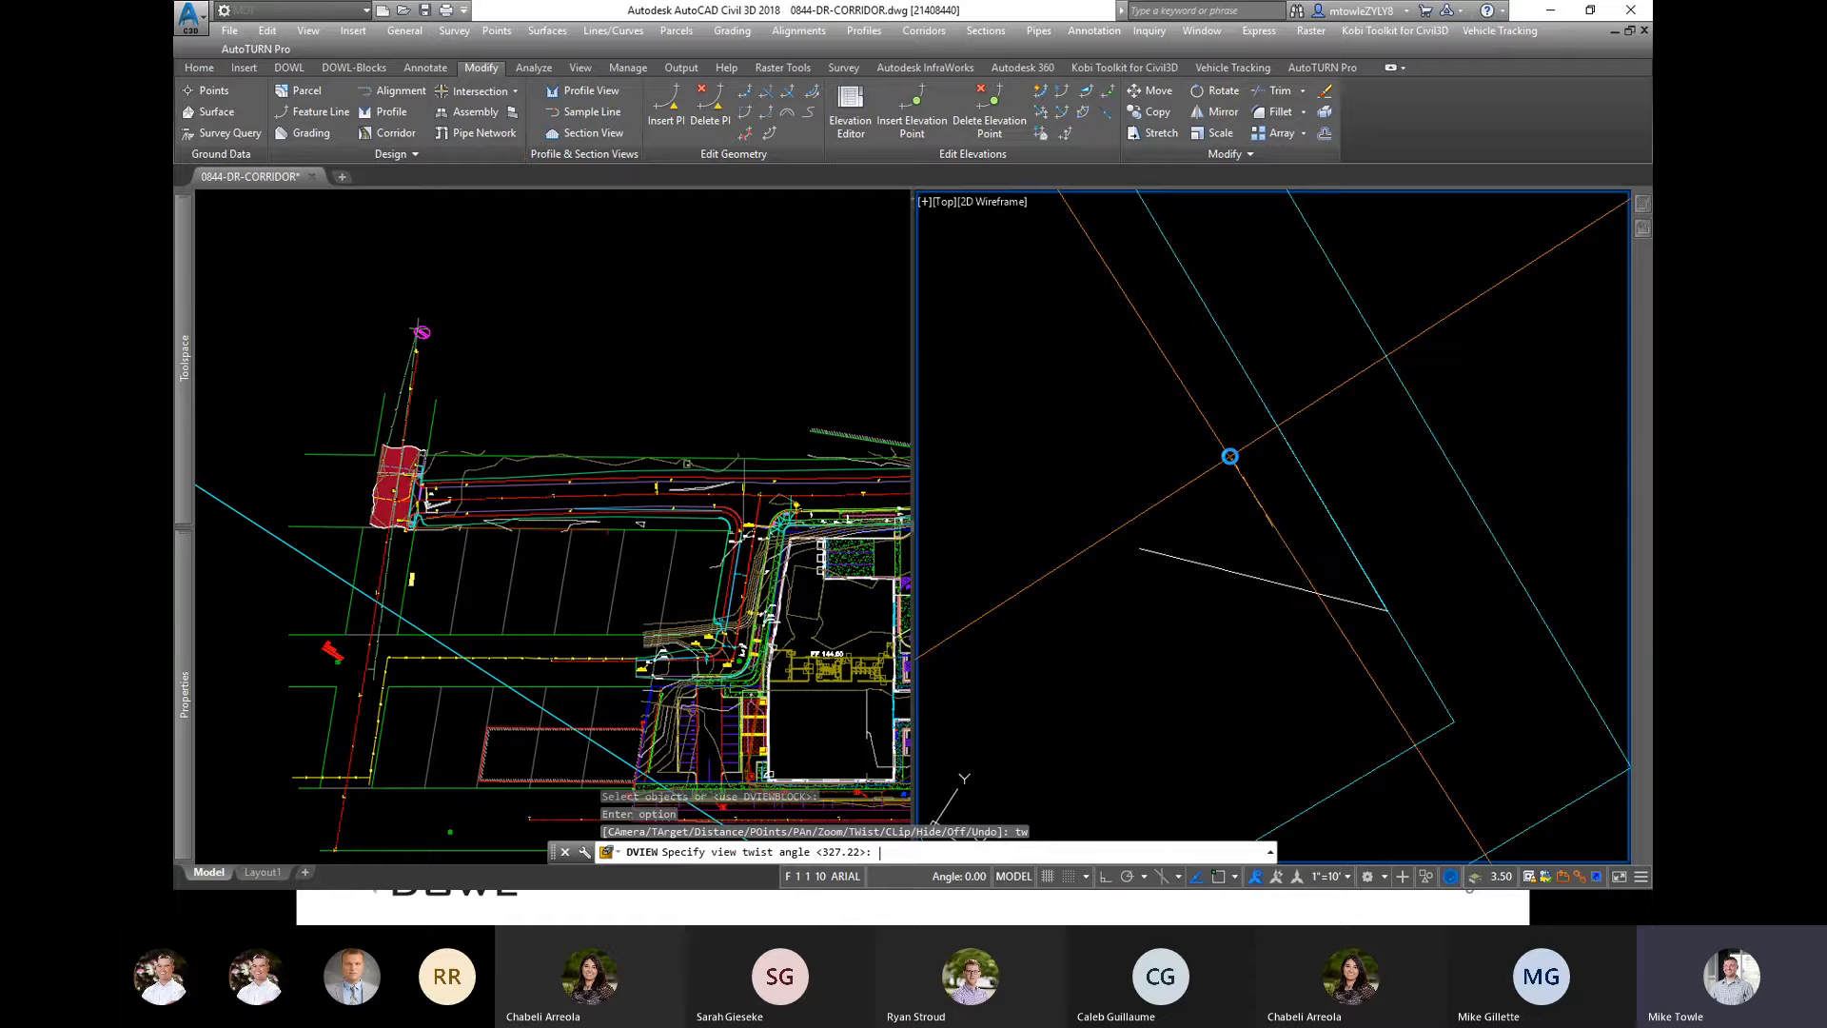
{"action": "type", "text": "0"}
{"action": "key", "text": "Return"}
{"action": "key", "text": "Return"}
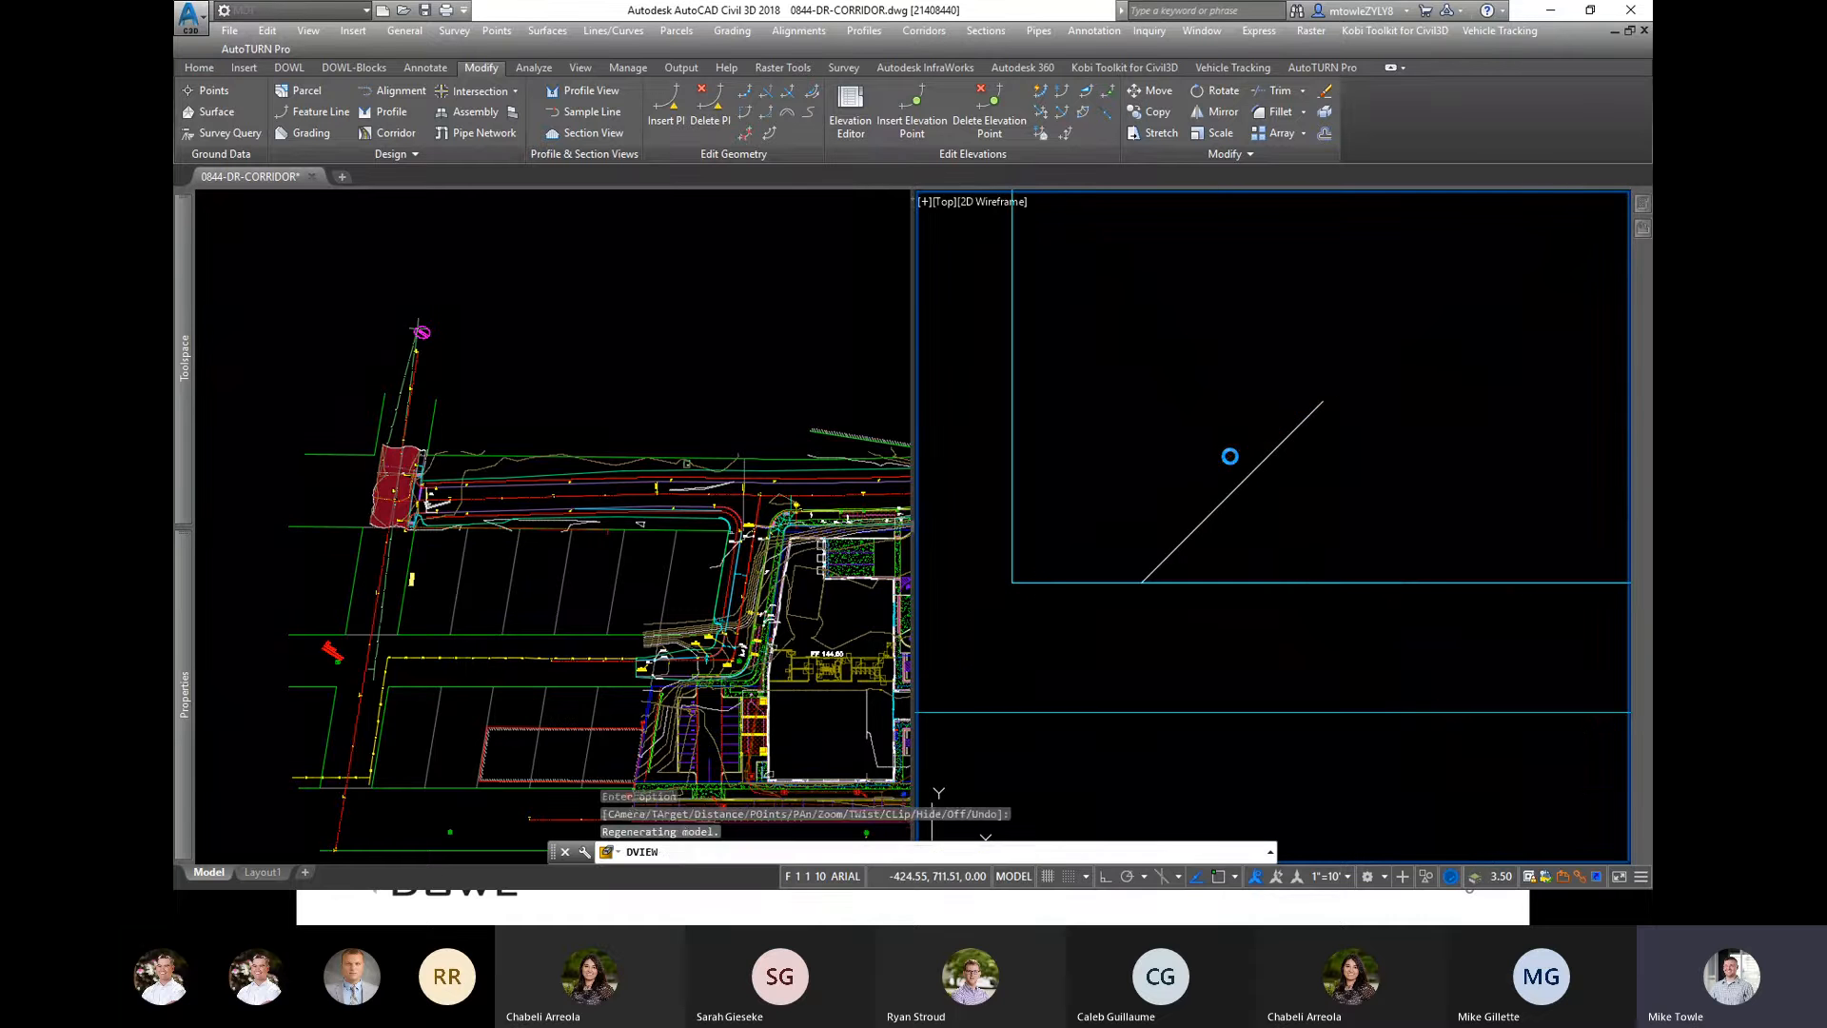
Step: Frame the profile views and the stacked assemblies together in the untwisted right viewport
{"action": "scroll", "coordinate": [1366, 435], "scroll_direction": "up", "scroll_amount": 3}
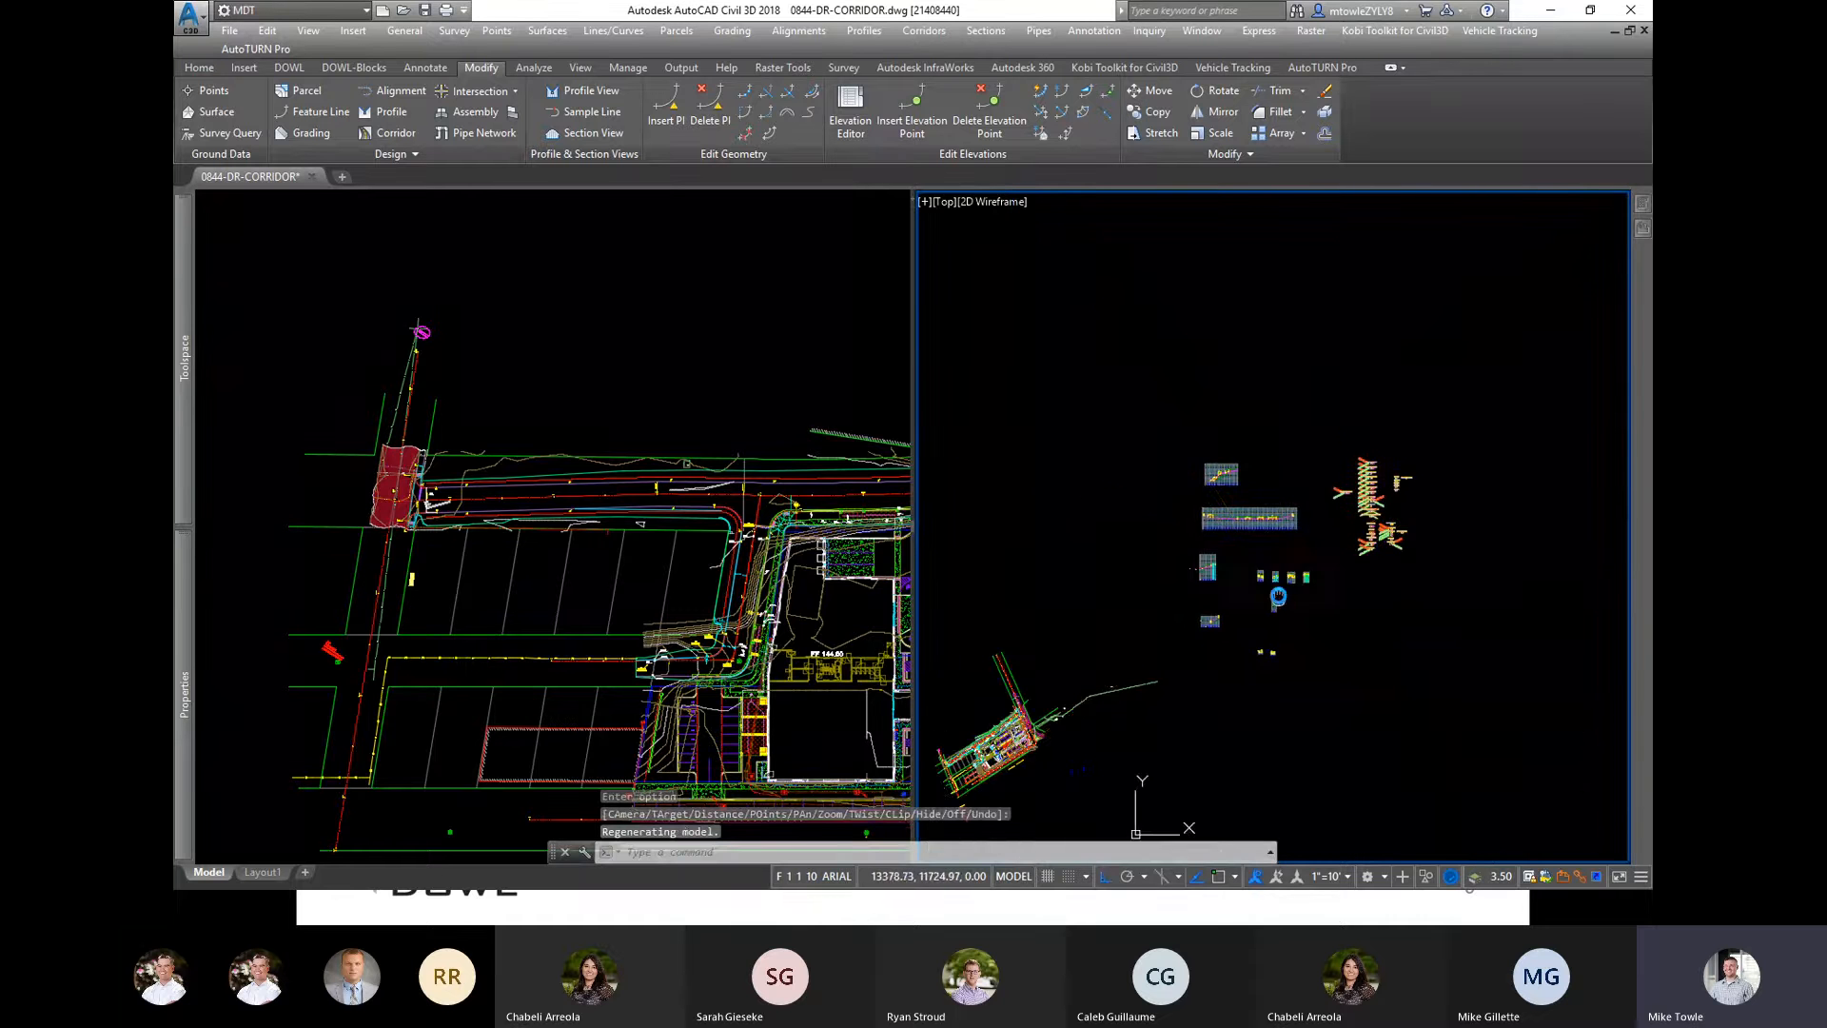
{"action": "scroll", "coordinate": [1334, 576], "scroll_direction": "up", "scroll_amount": 3}
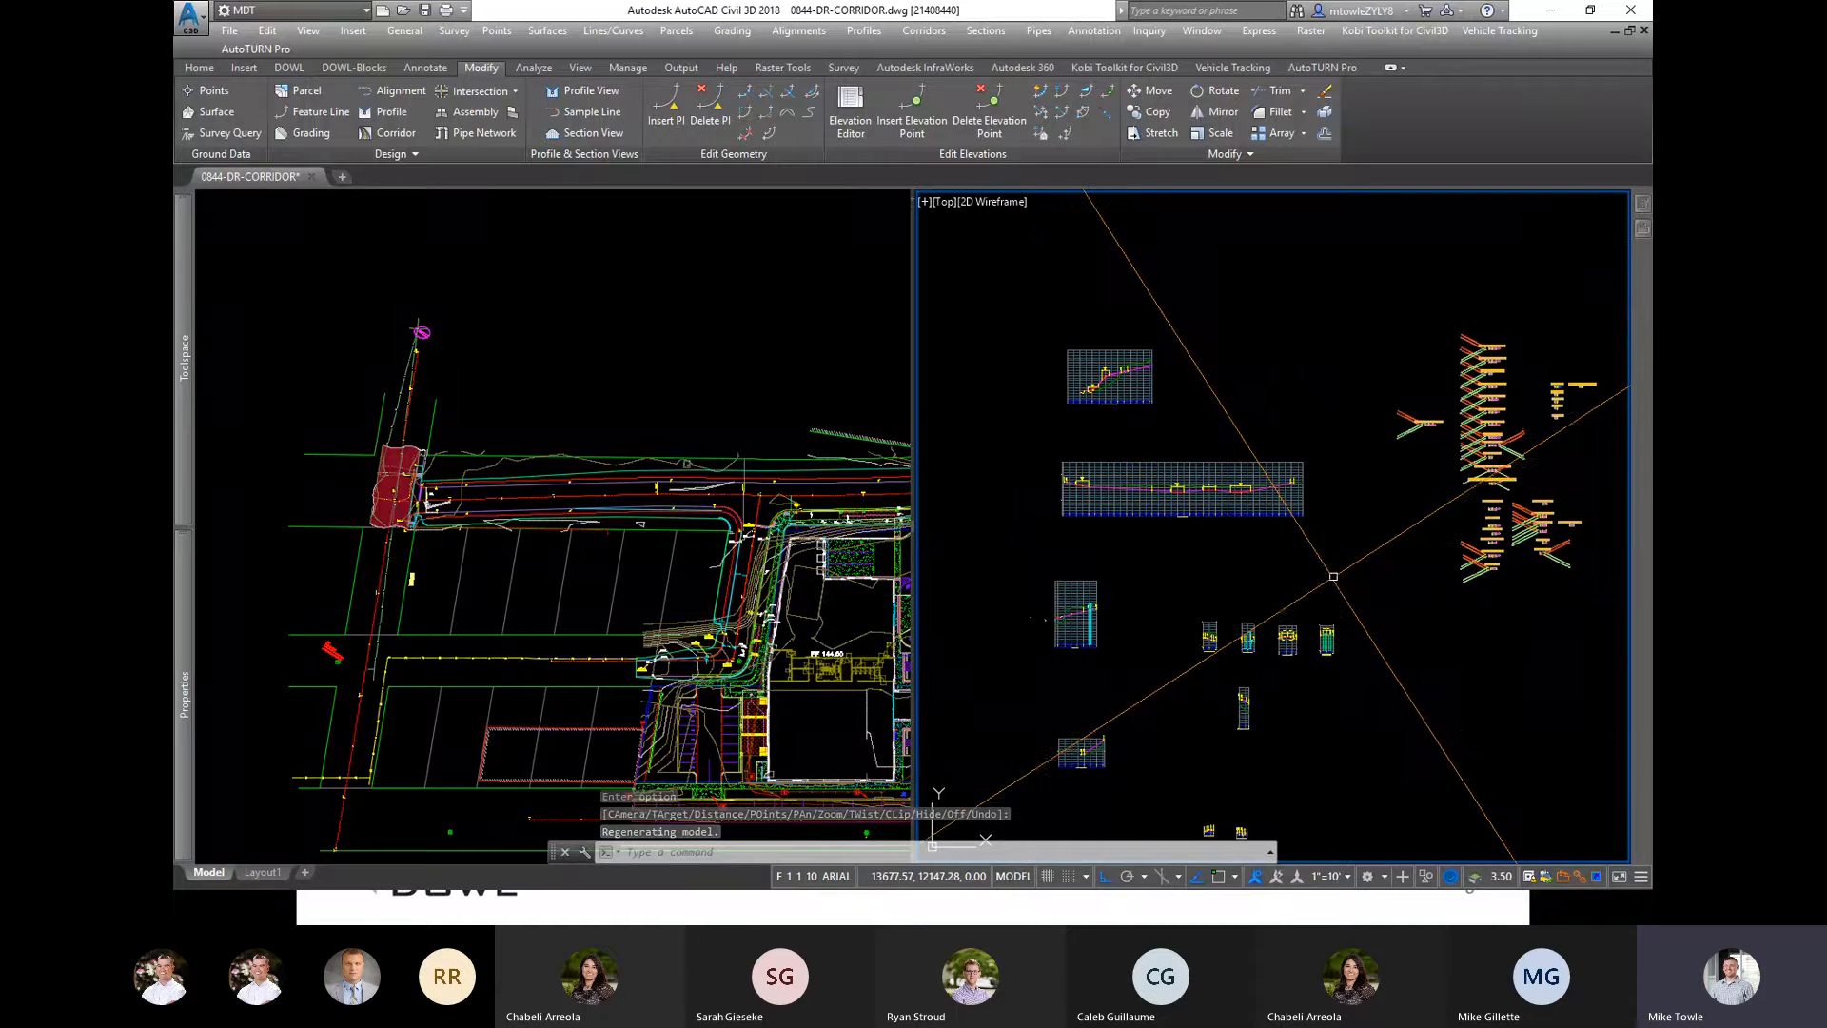
{"action": "scroll", "coordinate": [1298, 470], "scroll_direction": "down", "scroll_amount": 3}
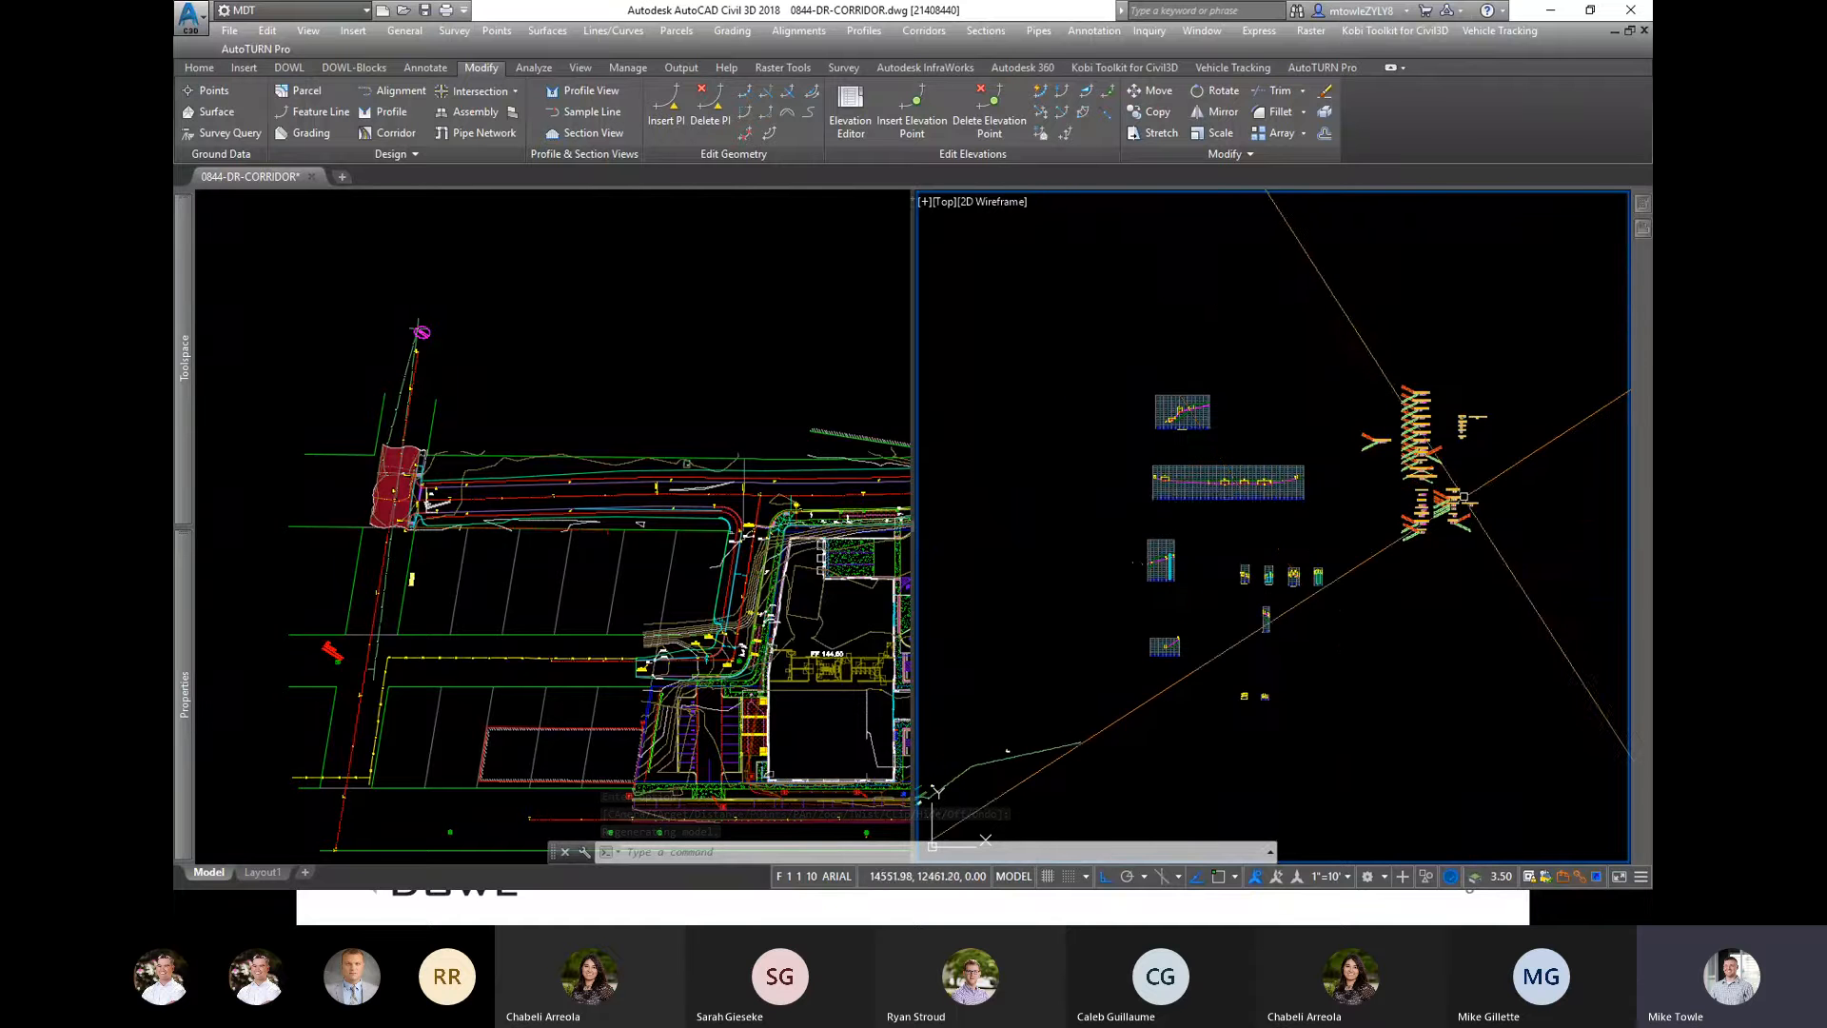
{"action": "scroll", "coordinate": [1256, 367], "scroll_direction": "up", "scroll_amount": 3}
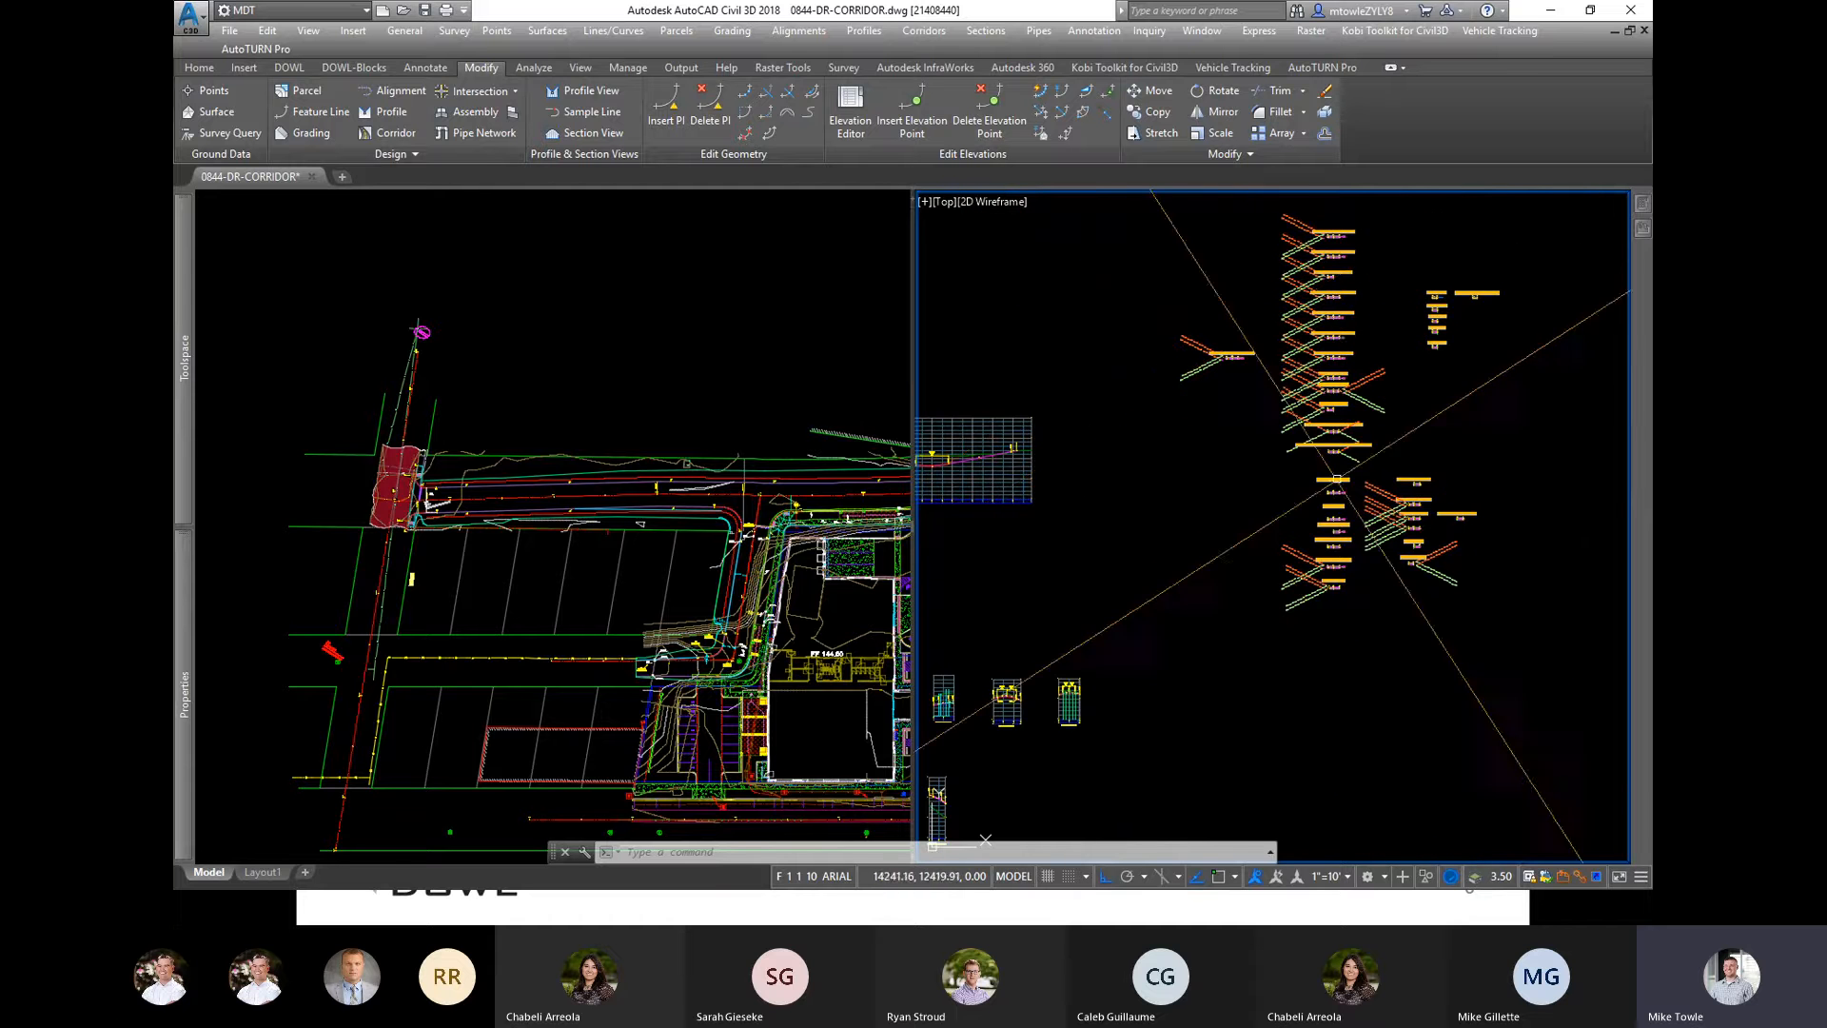
{"action": "scroll", "coordinate": [1351, 457], "scroll_direction": "down", "scroll_amount": 4}
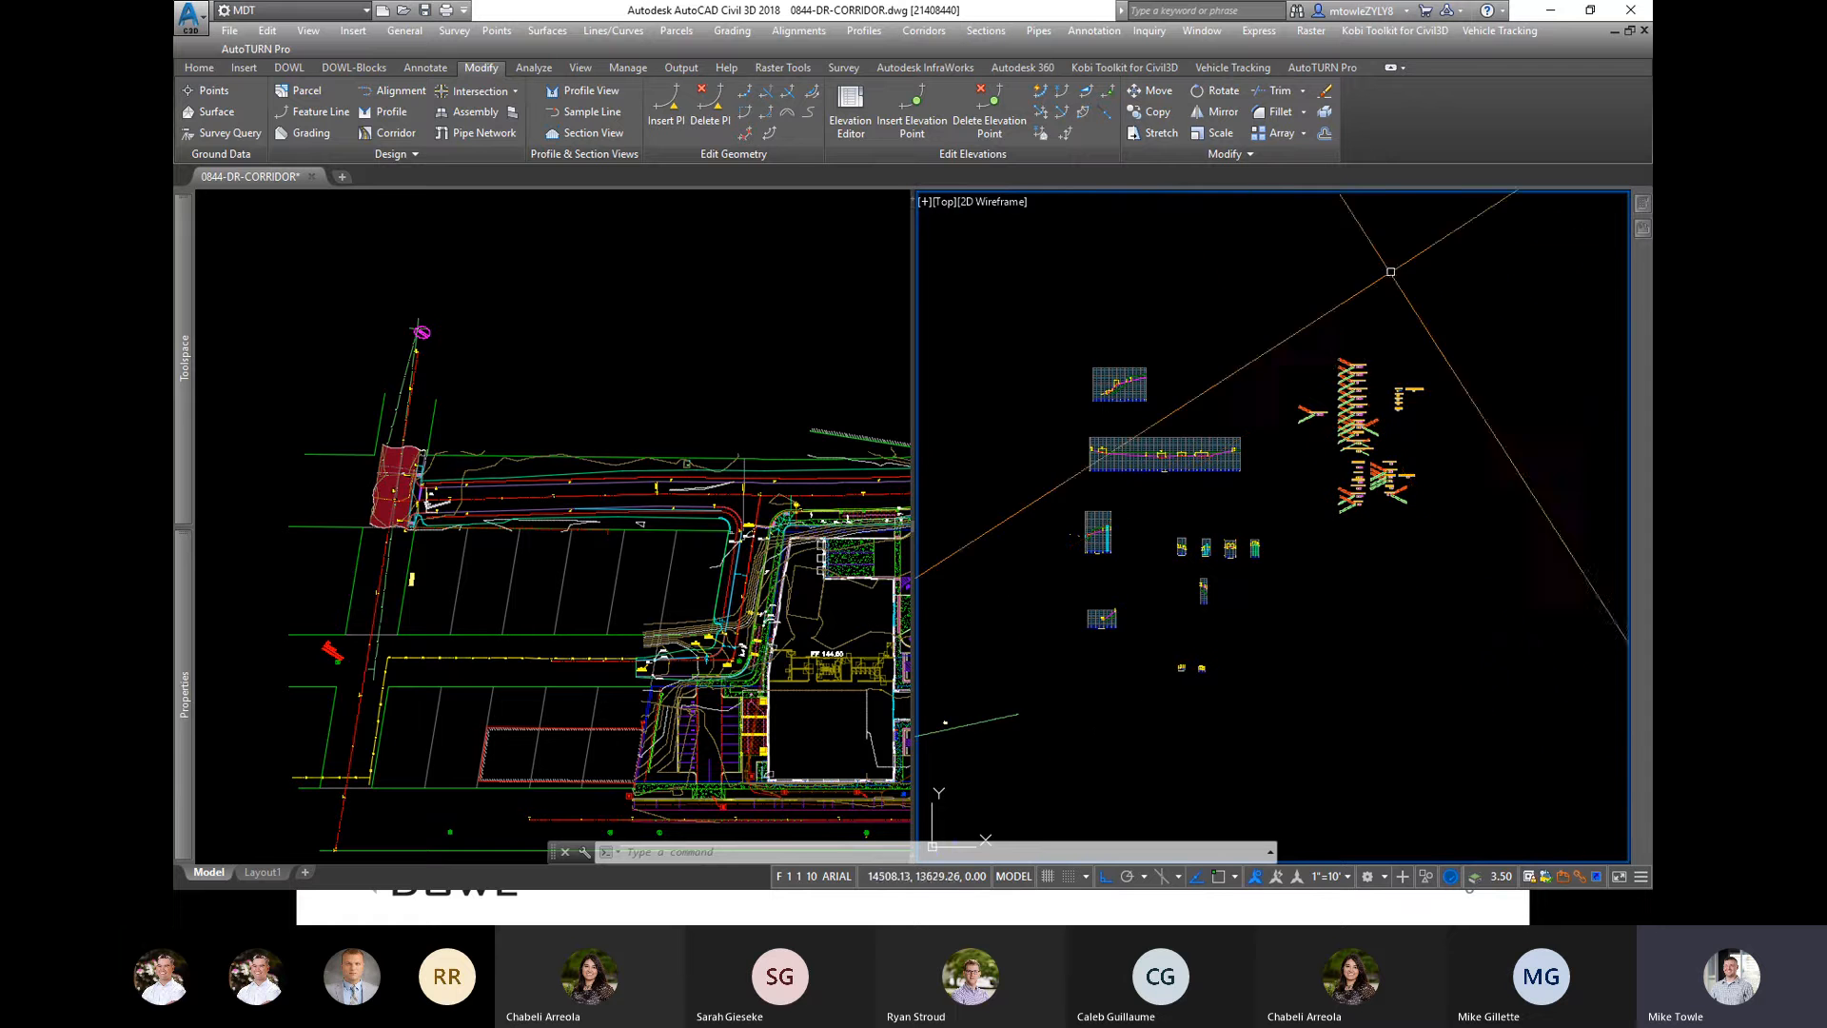
Step: Show an empty area east of the existing assemblies in the right viewport and square up the crosshairs with the XX command
{"action": "mouse_move", "coordinate": [1465, 527]}
{"action": "middle_mouse_down"}
{"action": "mouse_move", "coordinate": [1380, 330]}
{"action": "mouse_move", "coordinate": [1510, 283]}
{"action": "middle_mouse_up"}
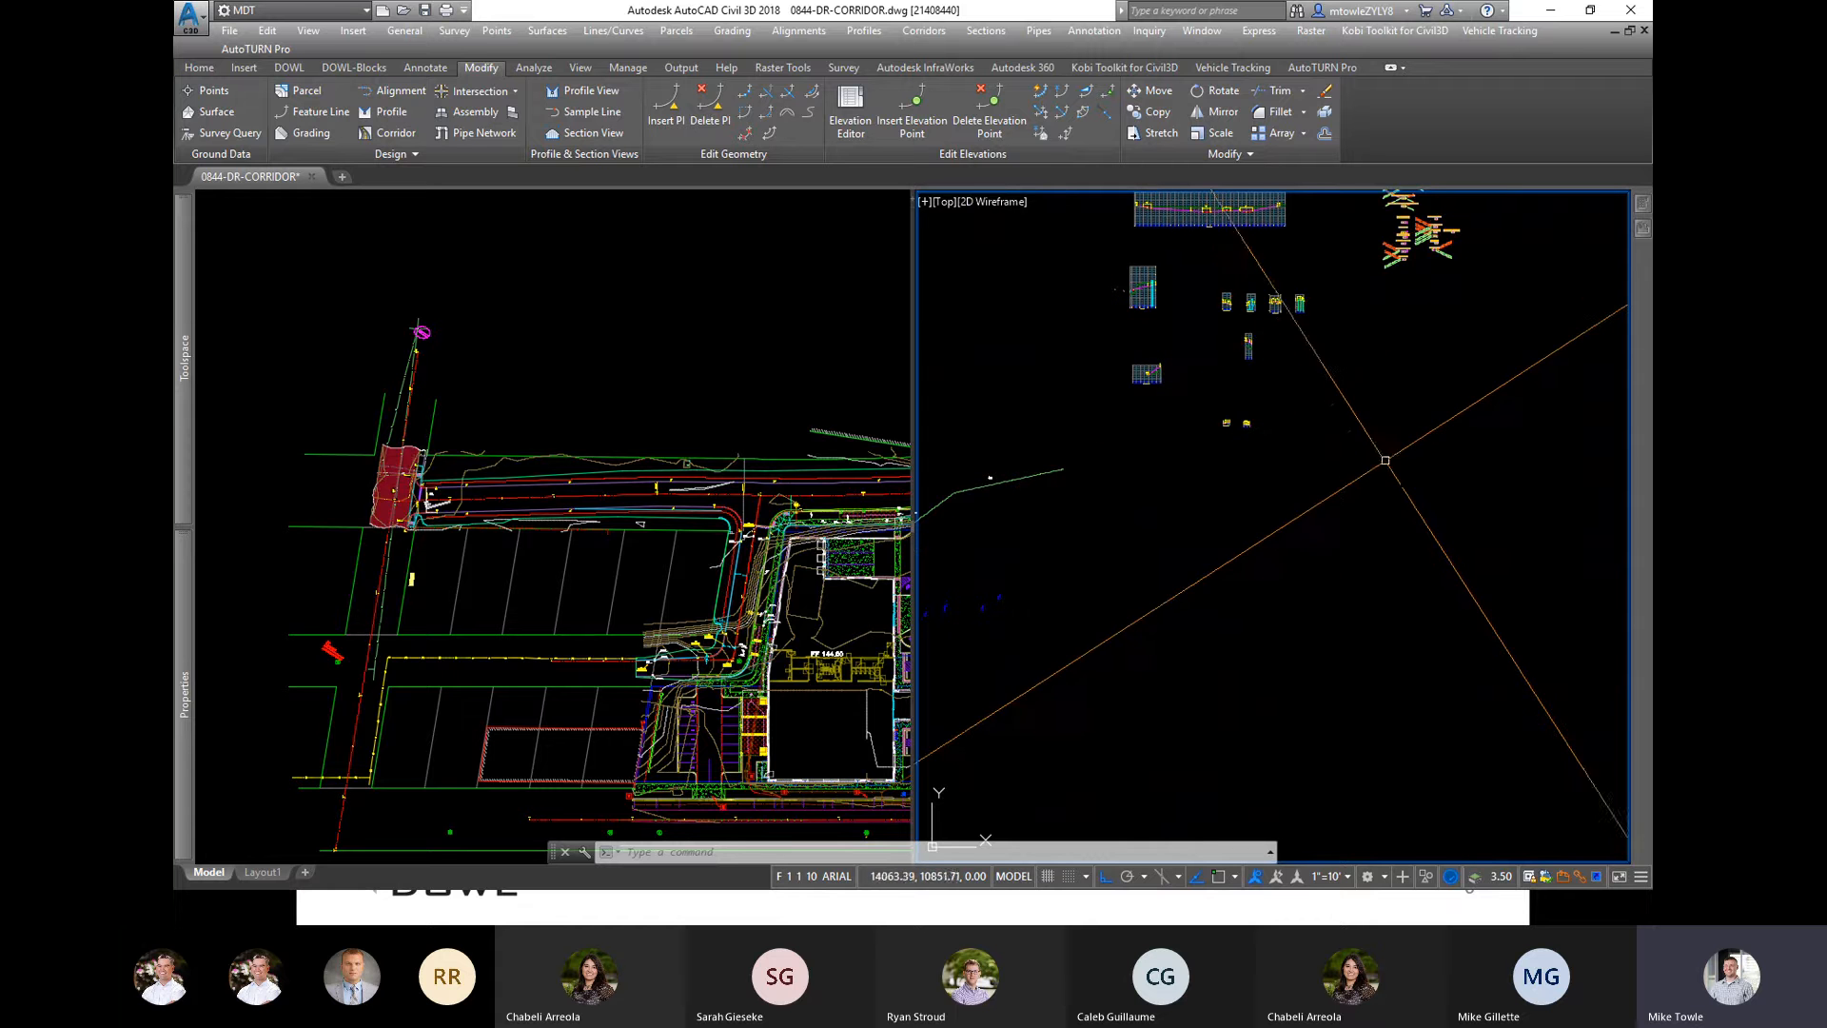
{"action": "left_click", "coordinate": [1349, 579]}
{"action": "left_click", "coordinate": [1223, 558]}
{"action": "scroll", "coordinate": [1158, 565], "scroll_direction": "down", "scroll_amount": 2}
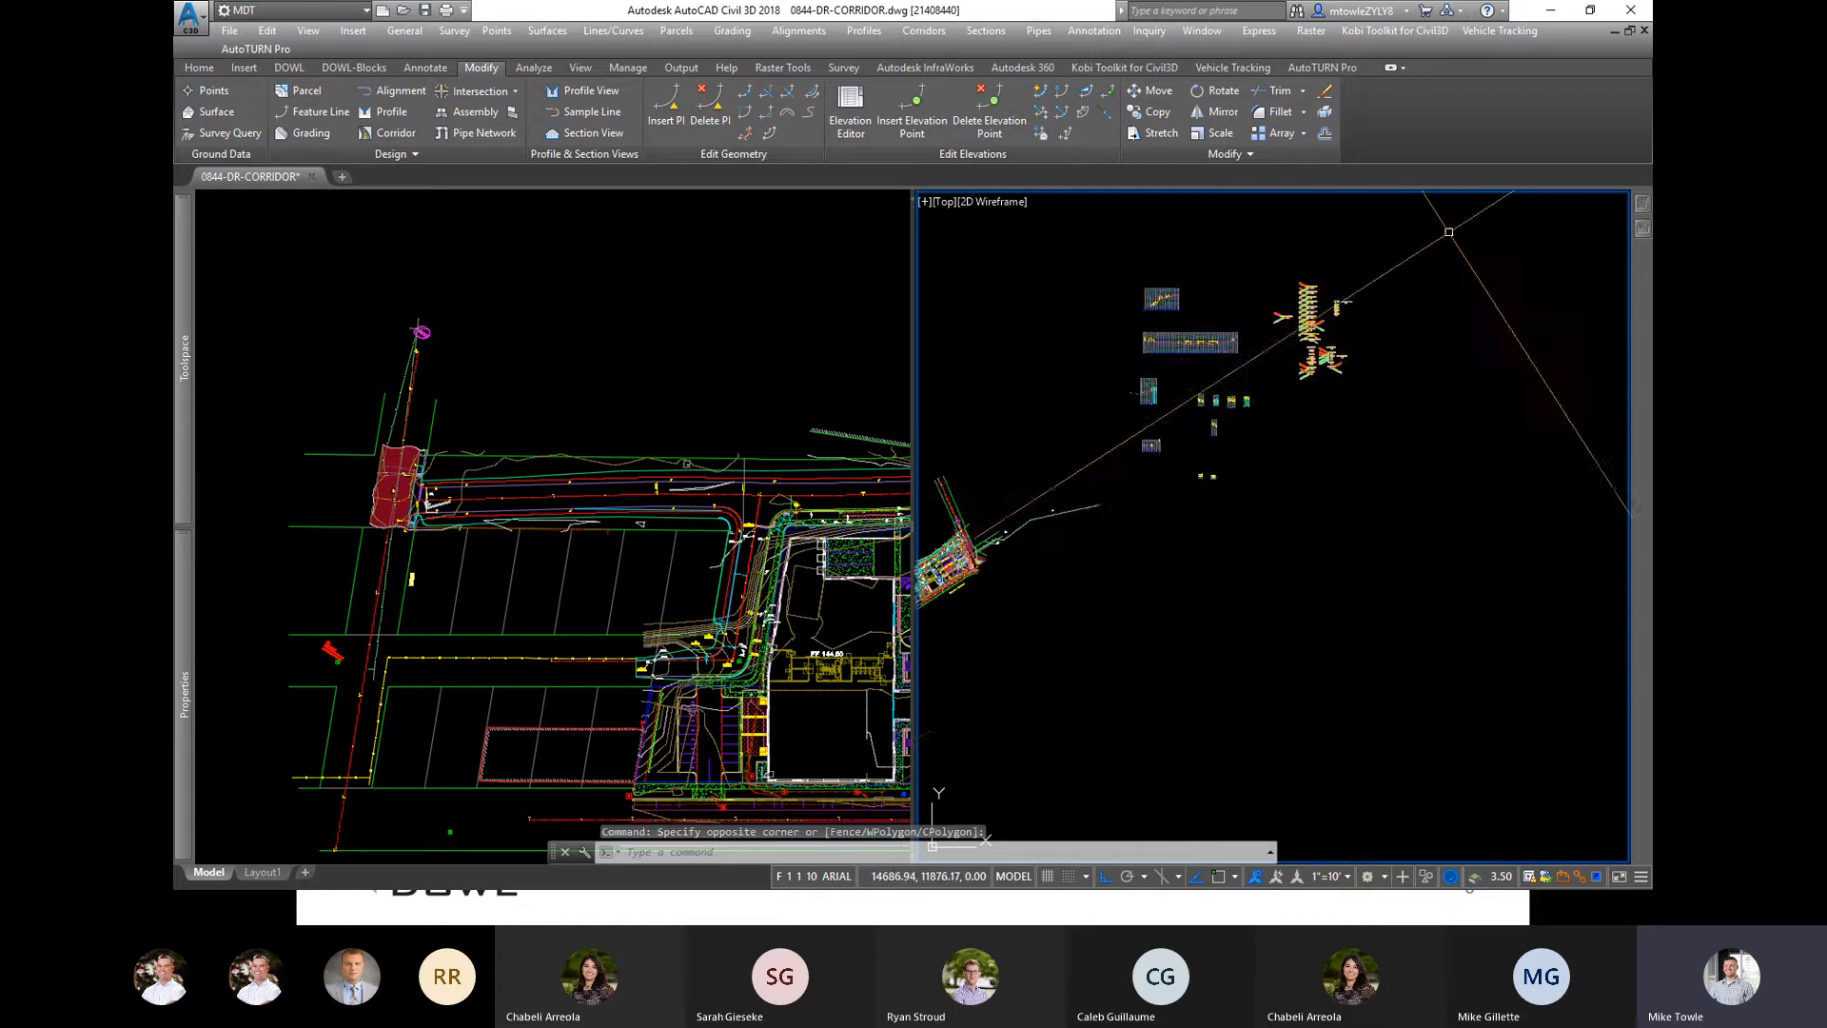
{"action": "scroll", "coordinate": [1558, 331], "scroll_direction": "up", "scroll_amount": 5}
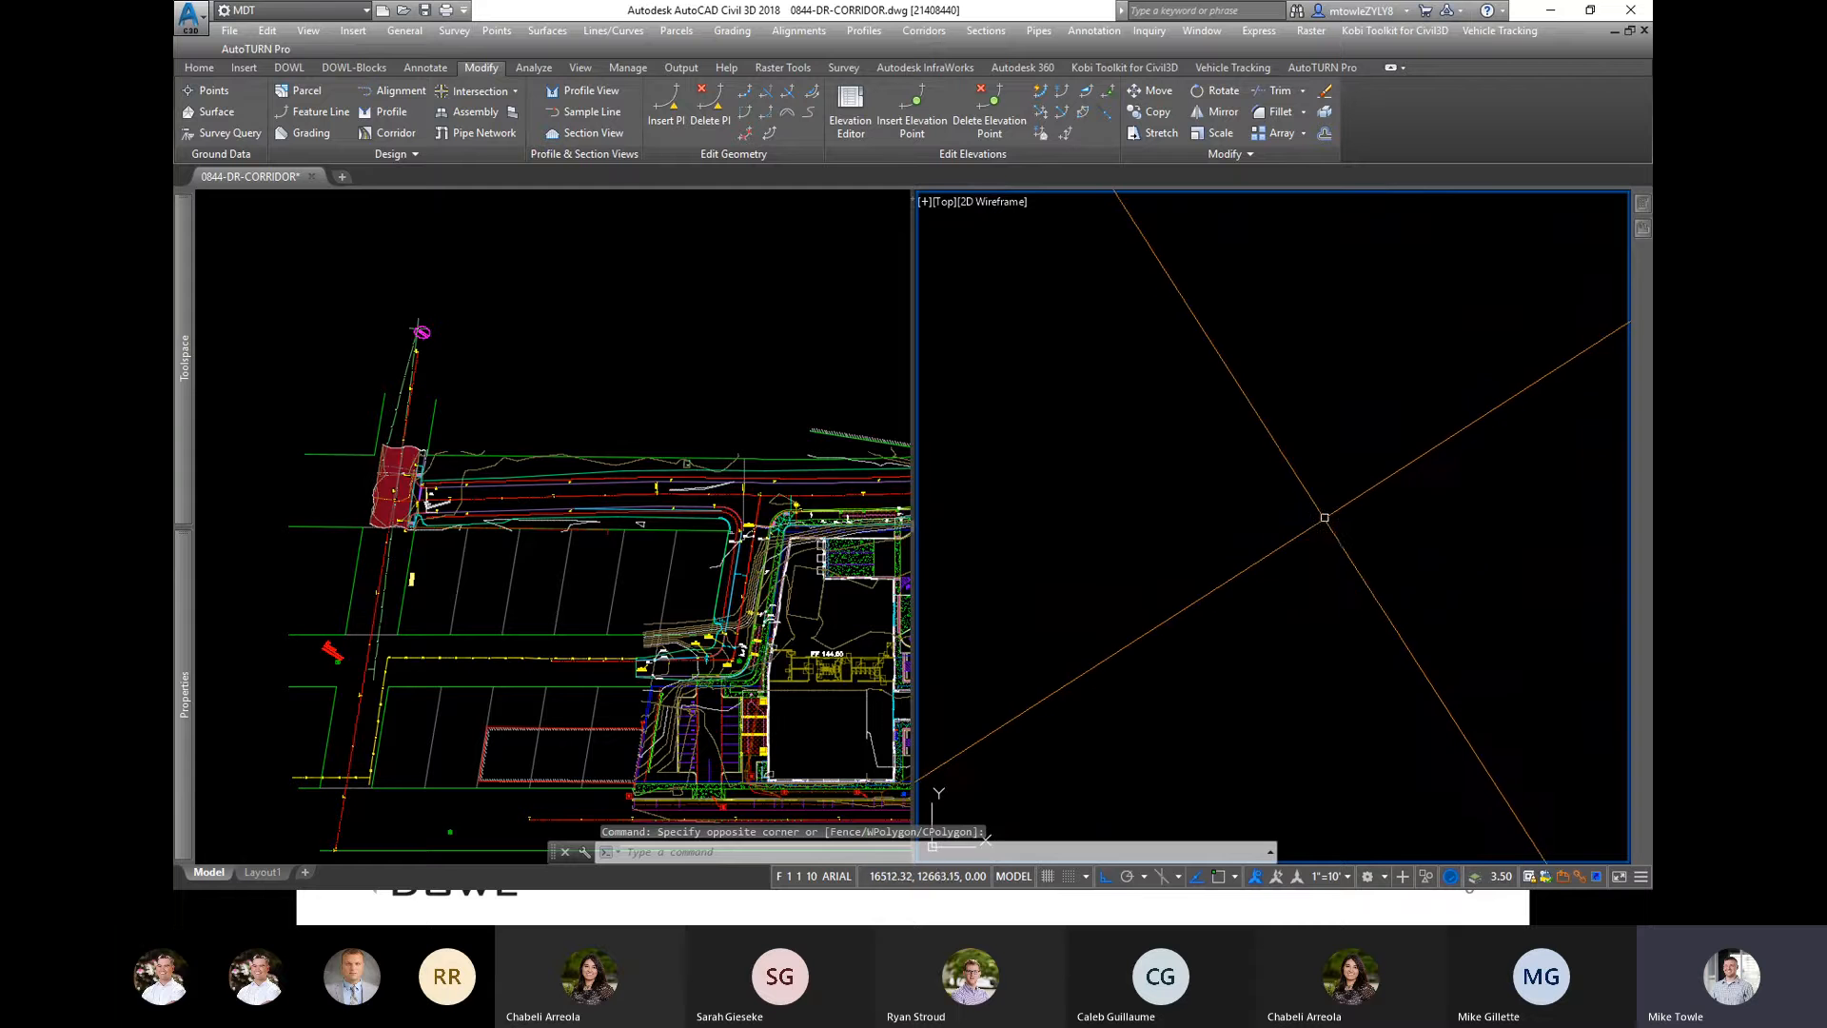
{"action": "type", "text": "xx"}
{"action": "key", "text": "Return"}
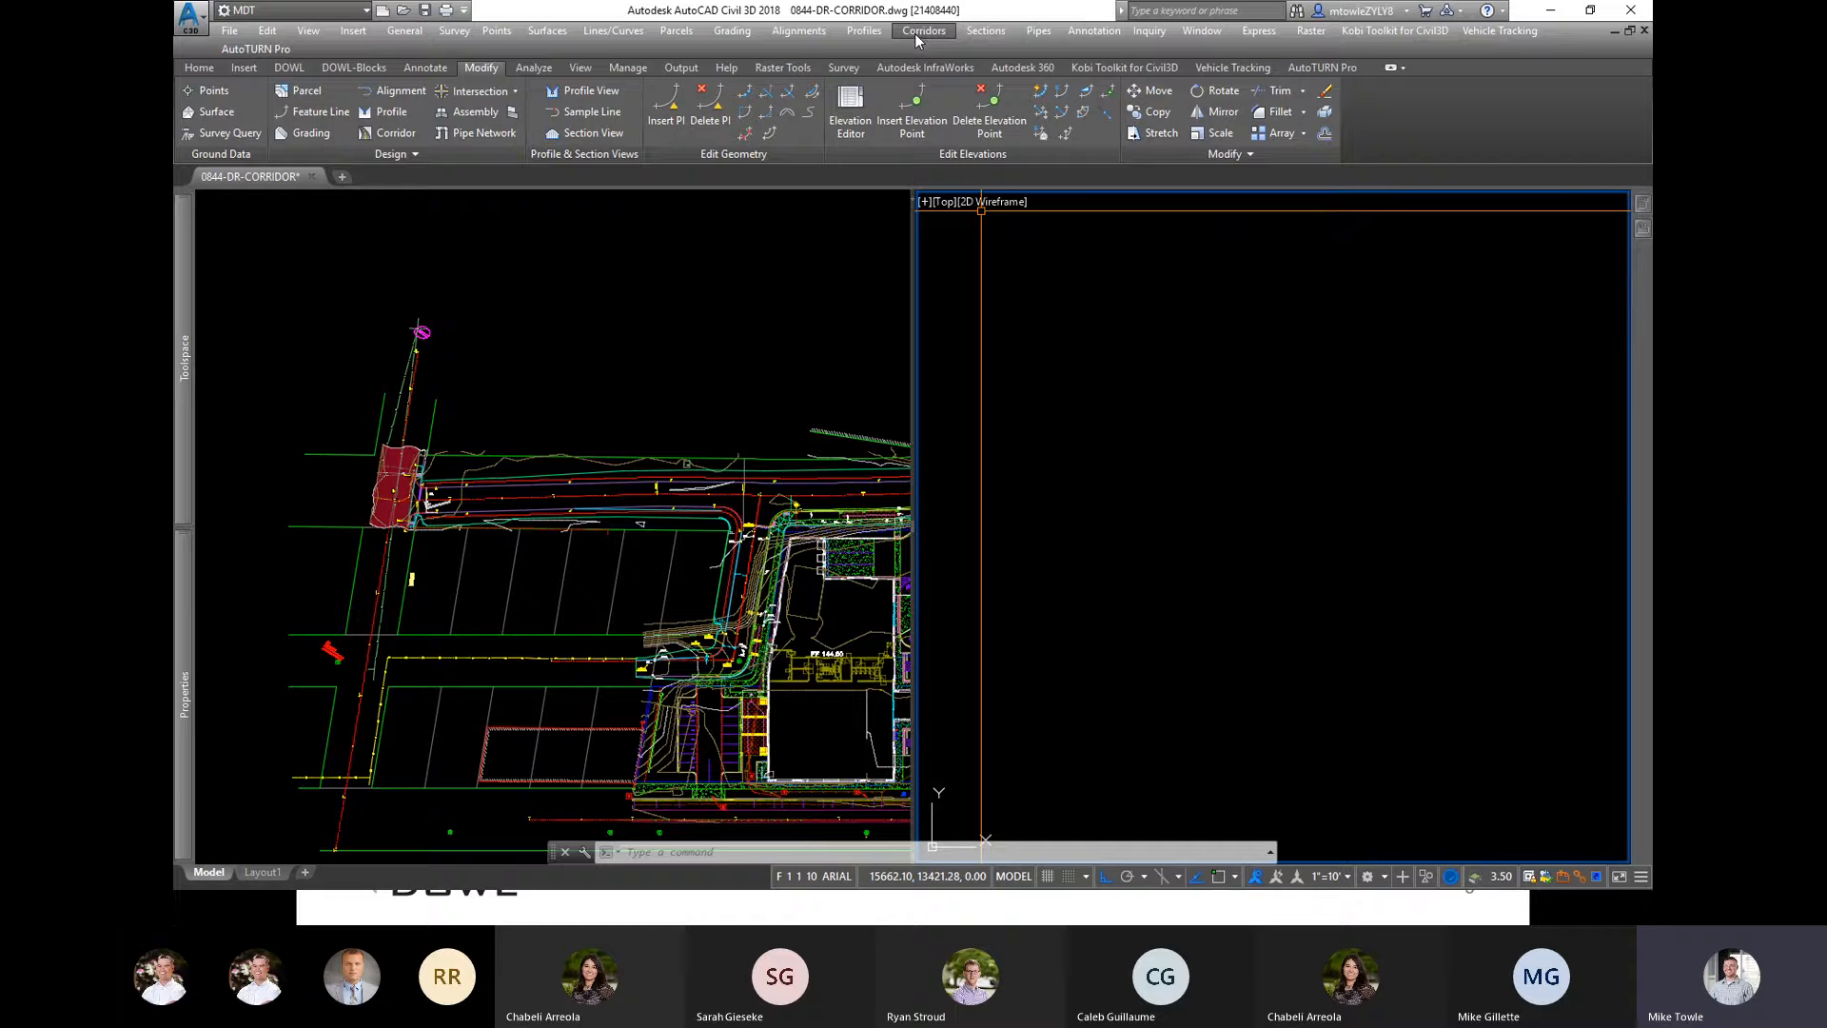
Step: Start a new Undivided Crowned Road assembly named Second Street No Curbs
{"action": "left_click", "coordinate": [919, 31]}
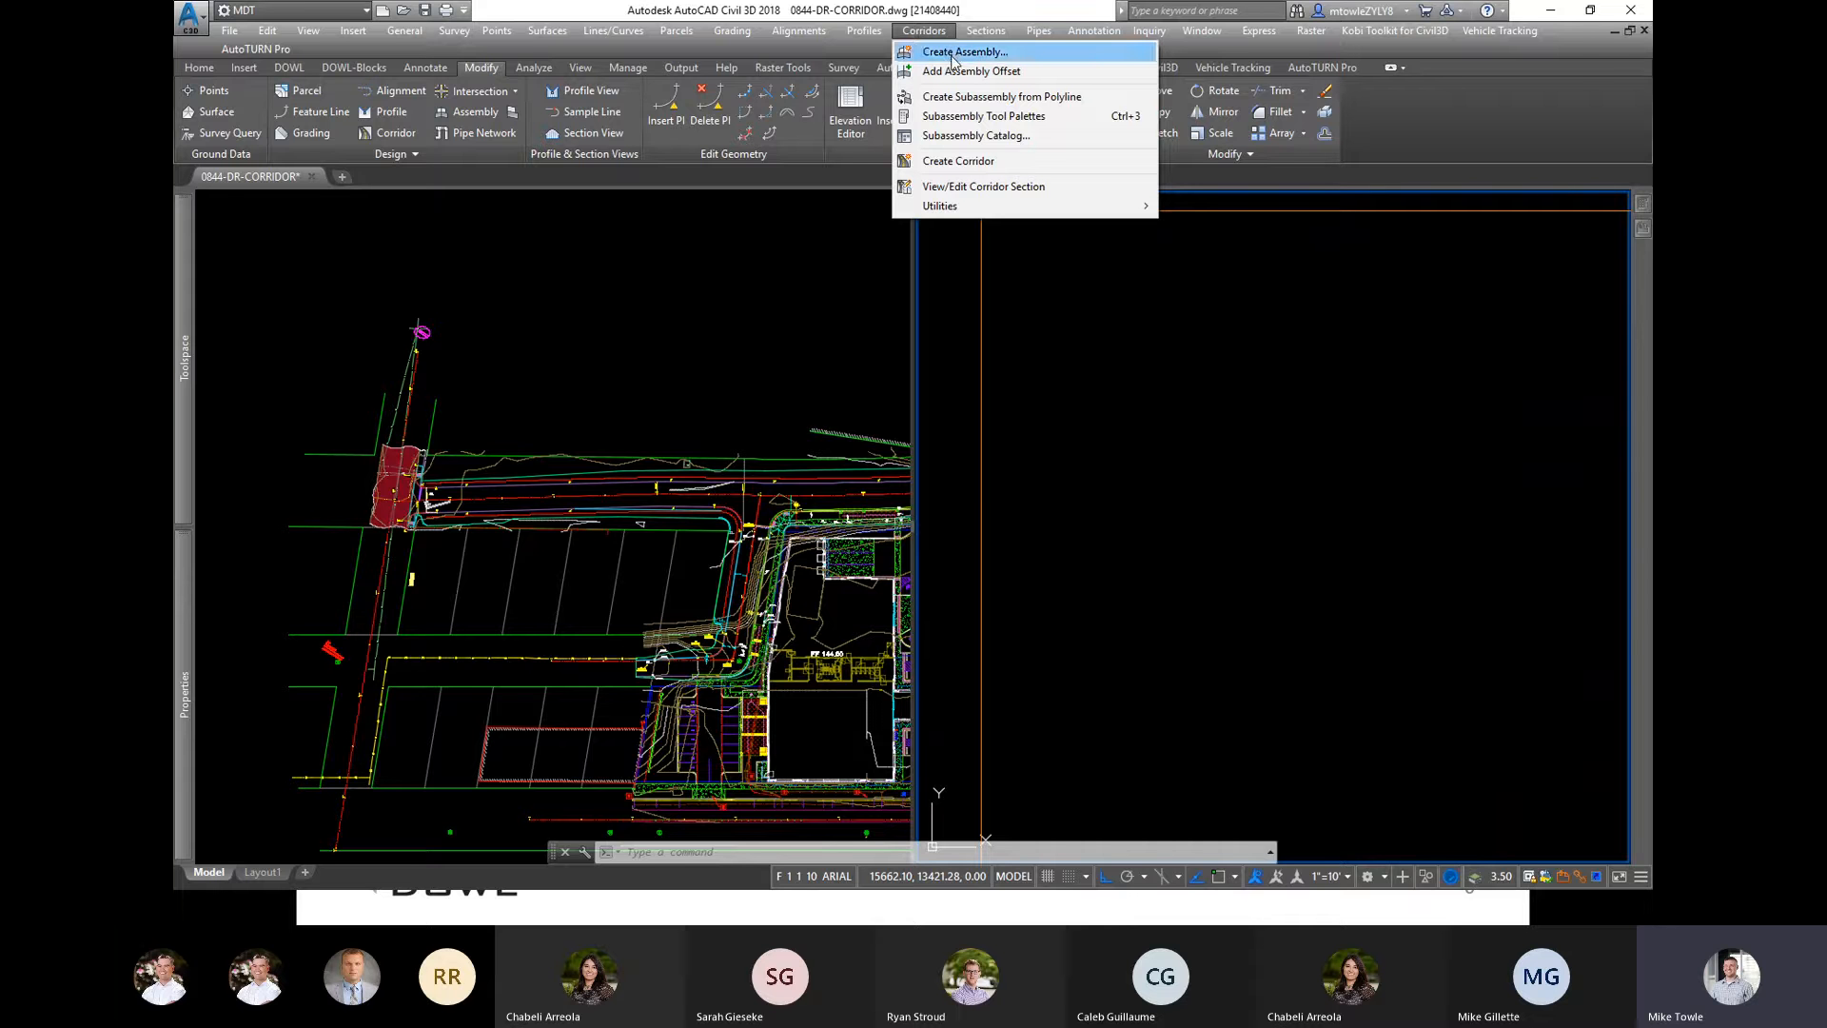
{"action": "left_click", "coordinate": [953, 55]}
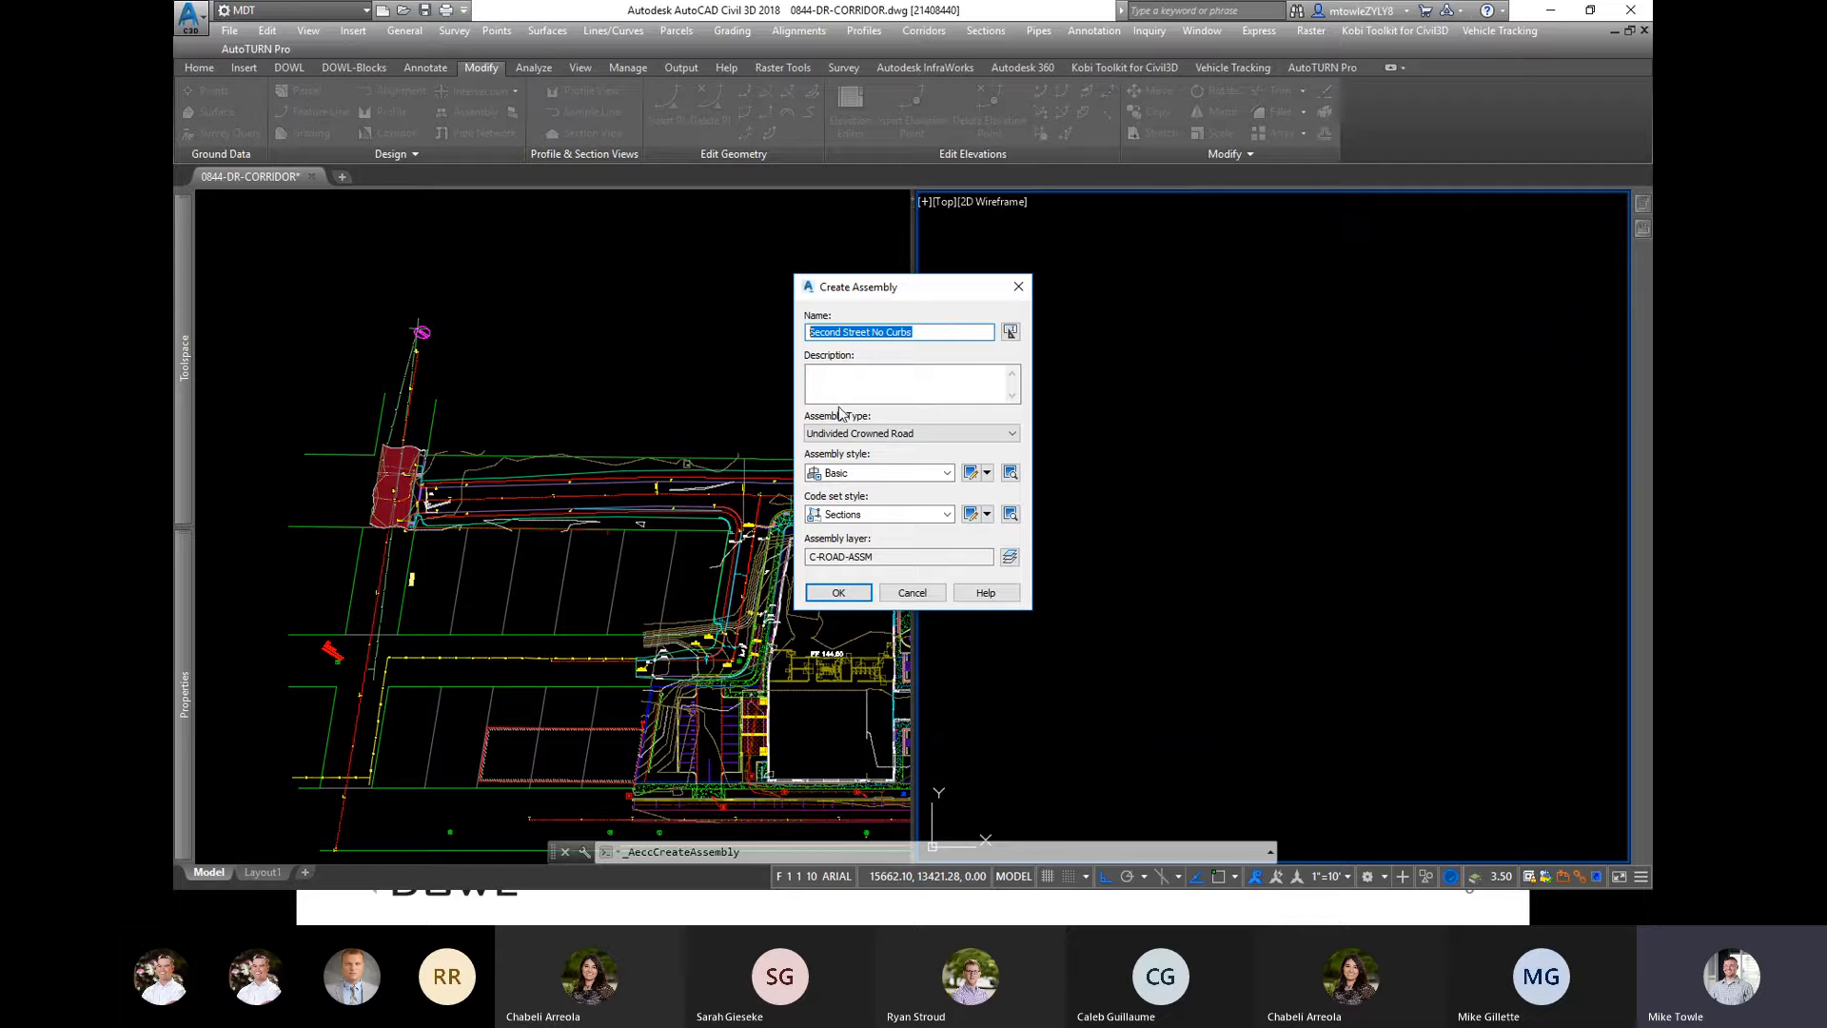
{"action": "left_click", "coordinate": [921, 333]}
Step: Give the new assembly the Basic code set style and place its baseline in the empty area of the right viewport
{"action": "left_click", "coordinate": [947, 514]}
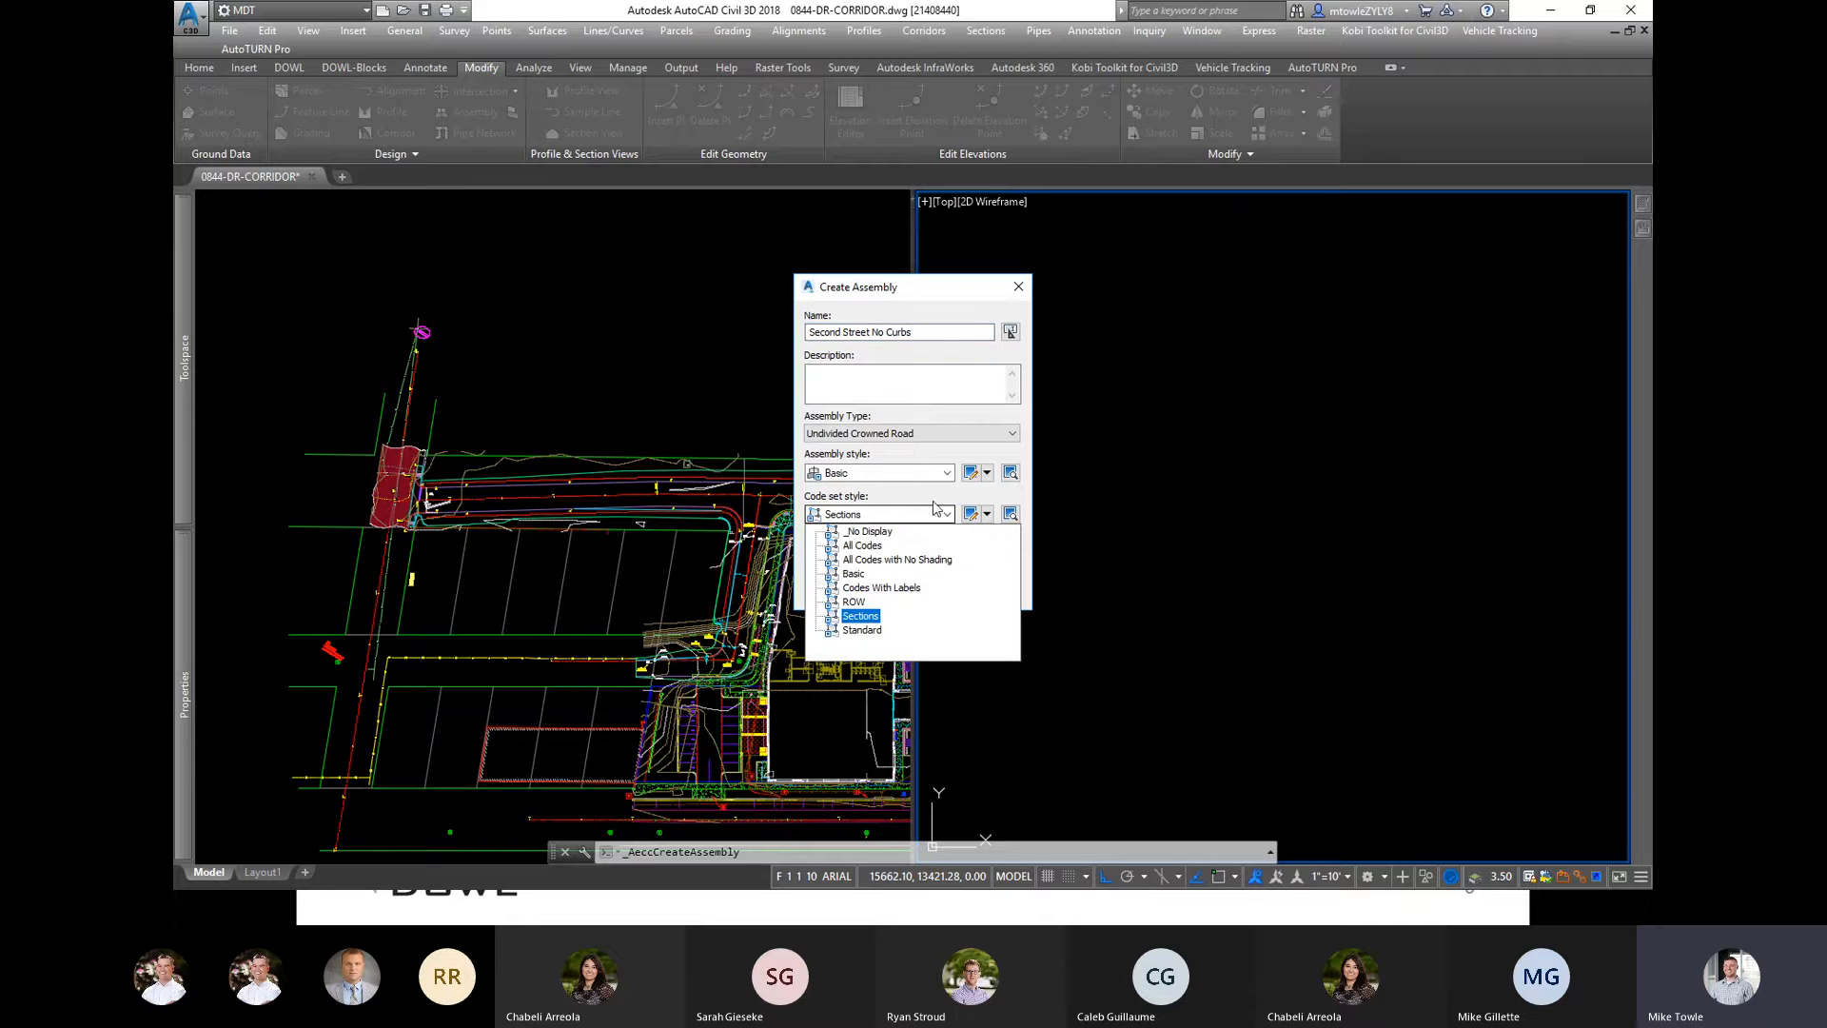
{"action": "left_click", "coordinate": [933, 491]}
{"action": "left_click", "coordinate": [853, 512]}
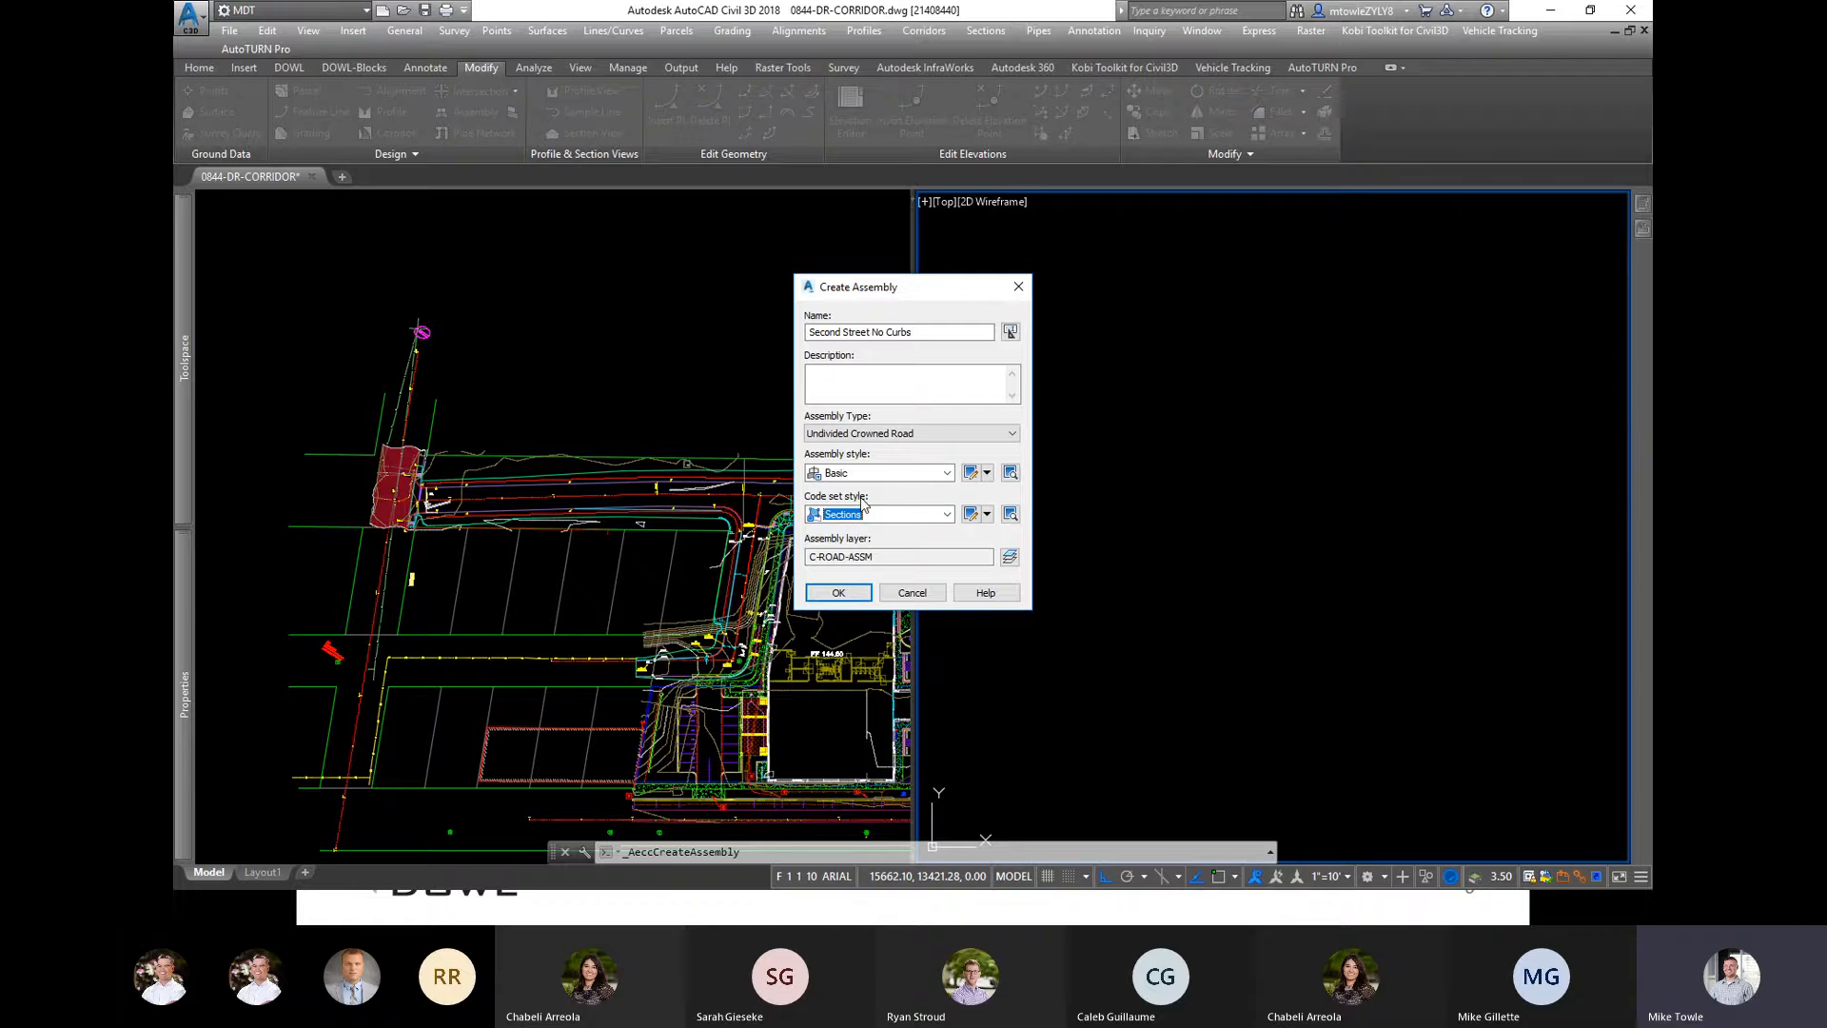
{"action": "left_click", "coordinate": [866, 514]}
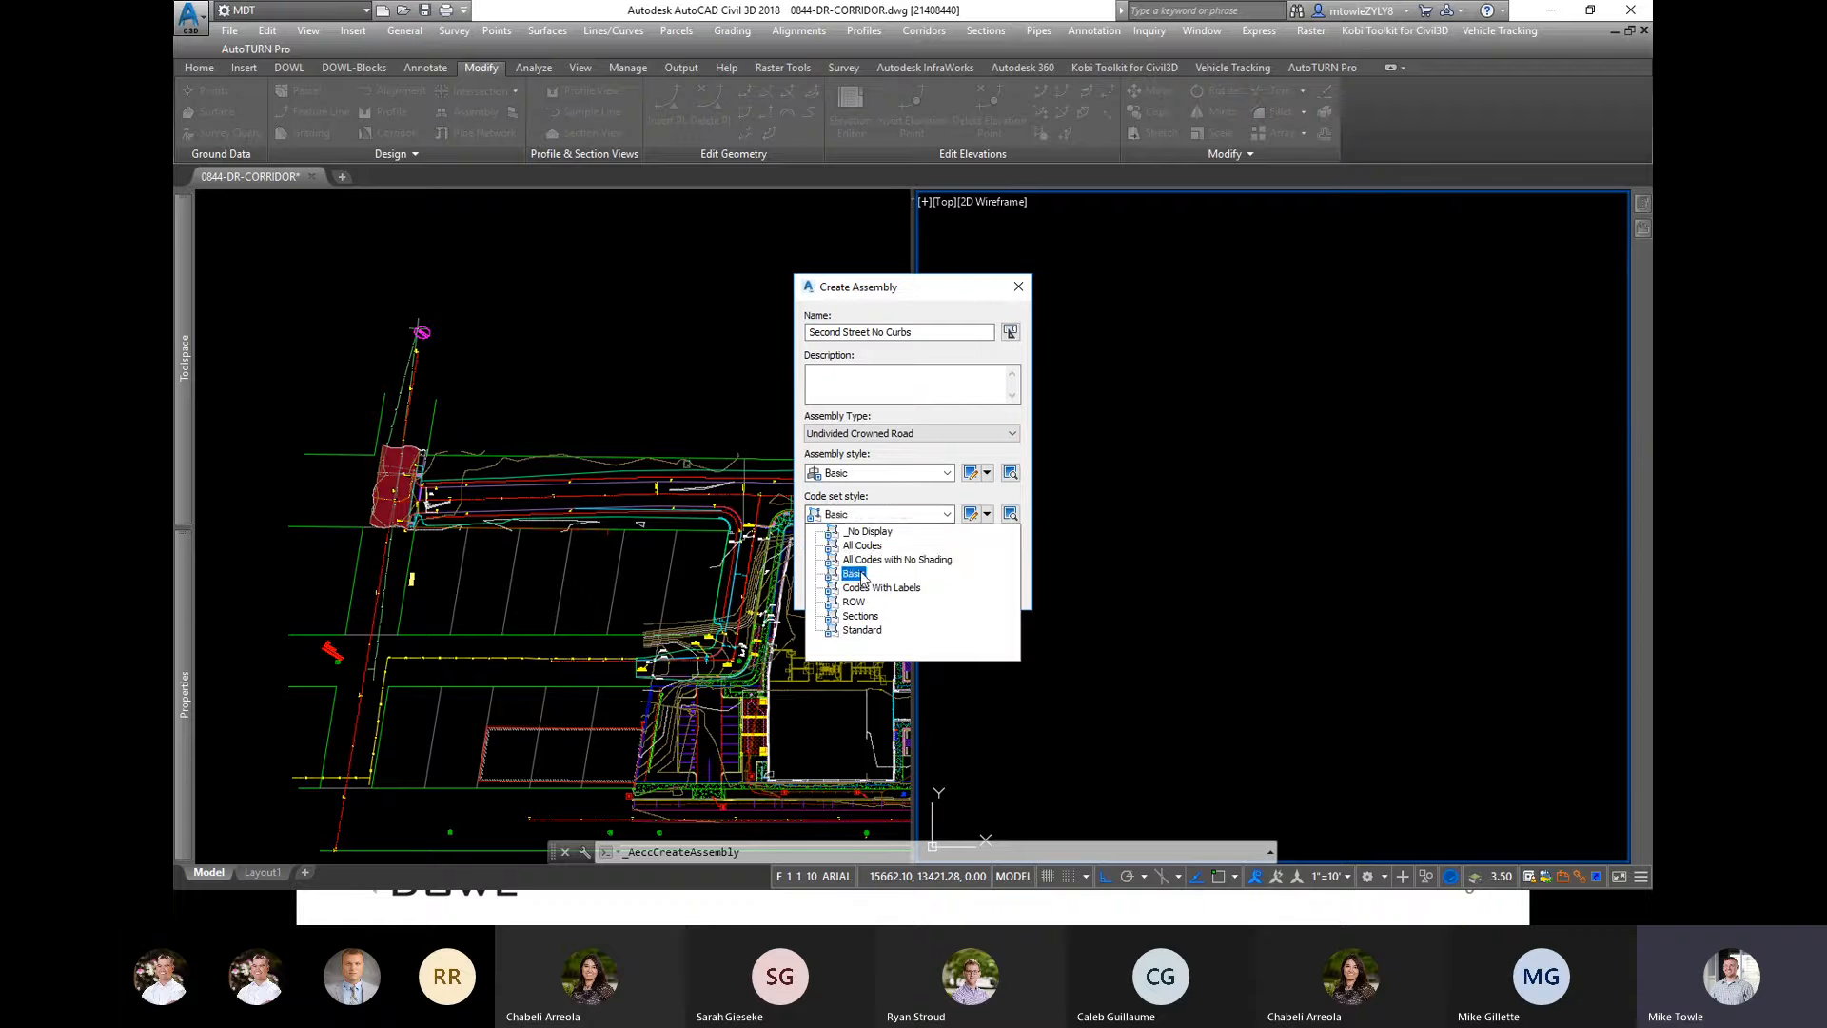
{"action": "left_click", "coordinate": [862, 575]}
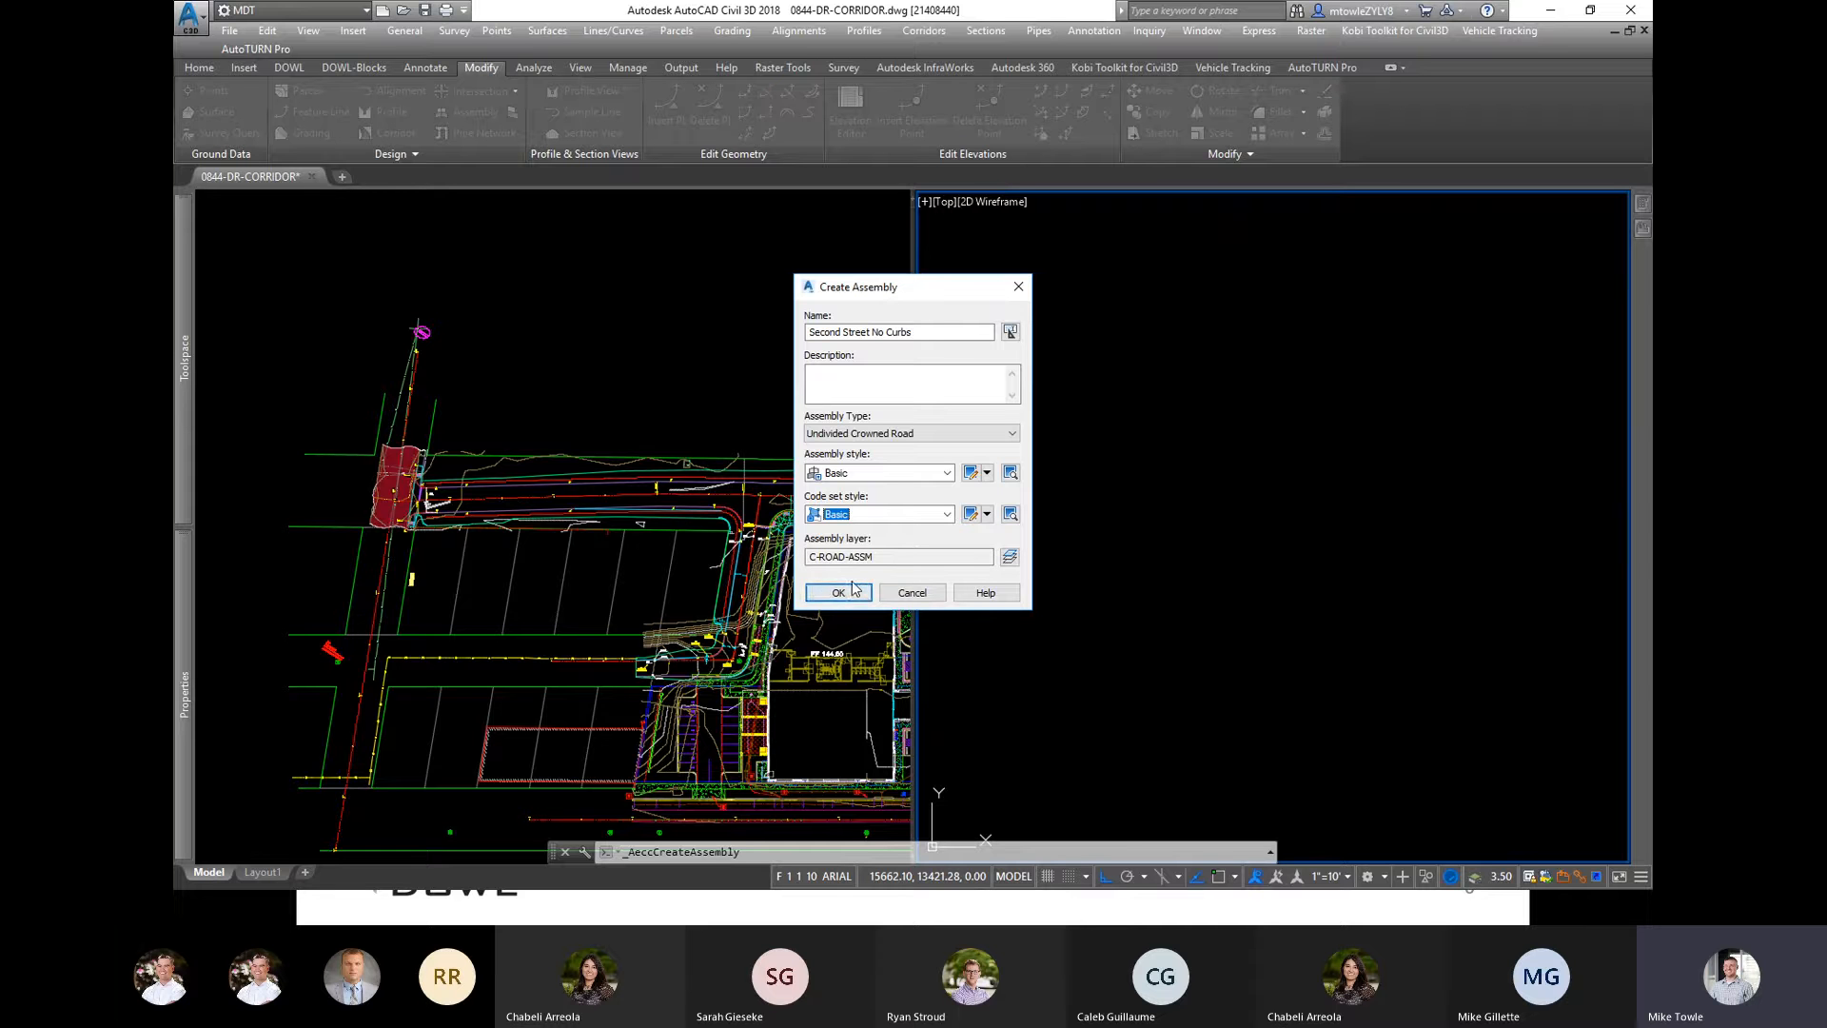
{"action": "left_click", "coordinate": [861, 514]}
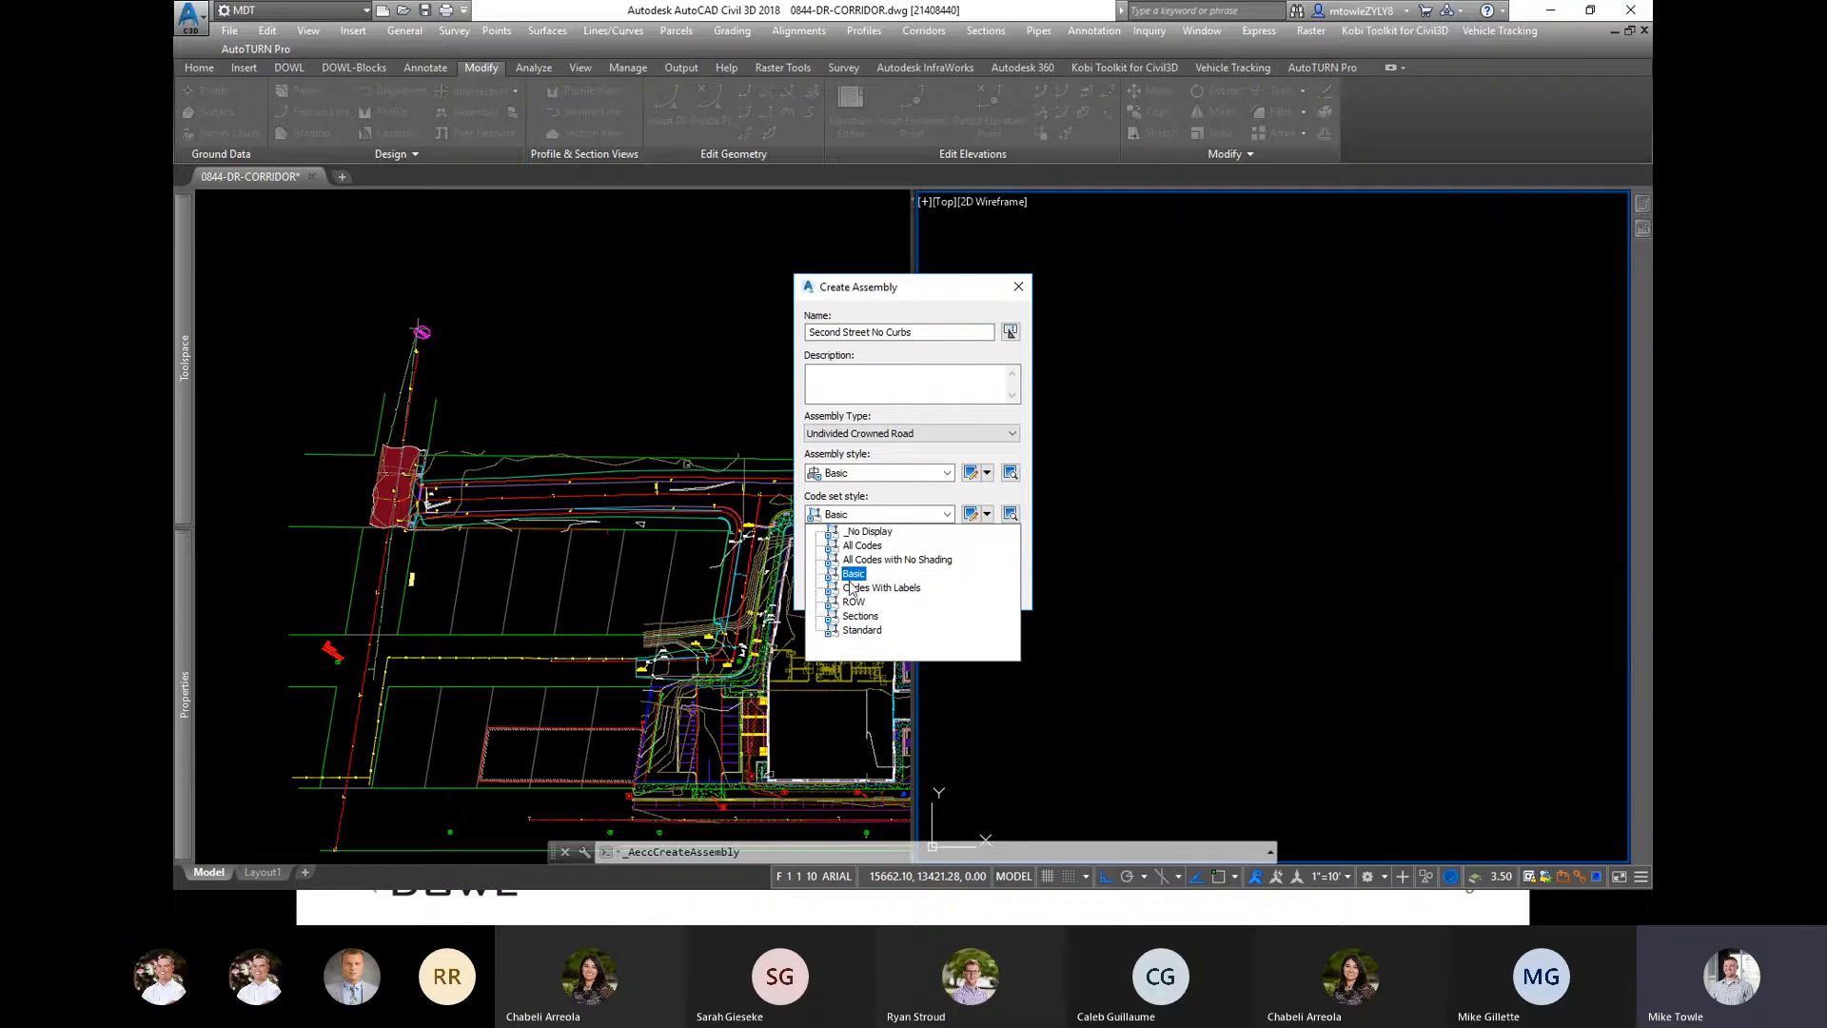
{"action": "left_click", "coordinate": [854, 574]}
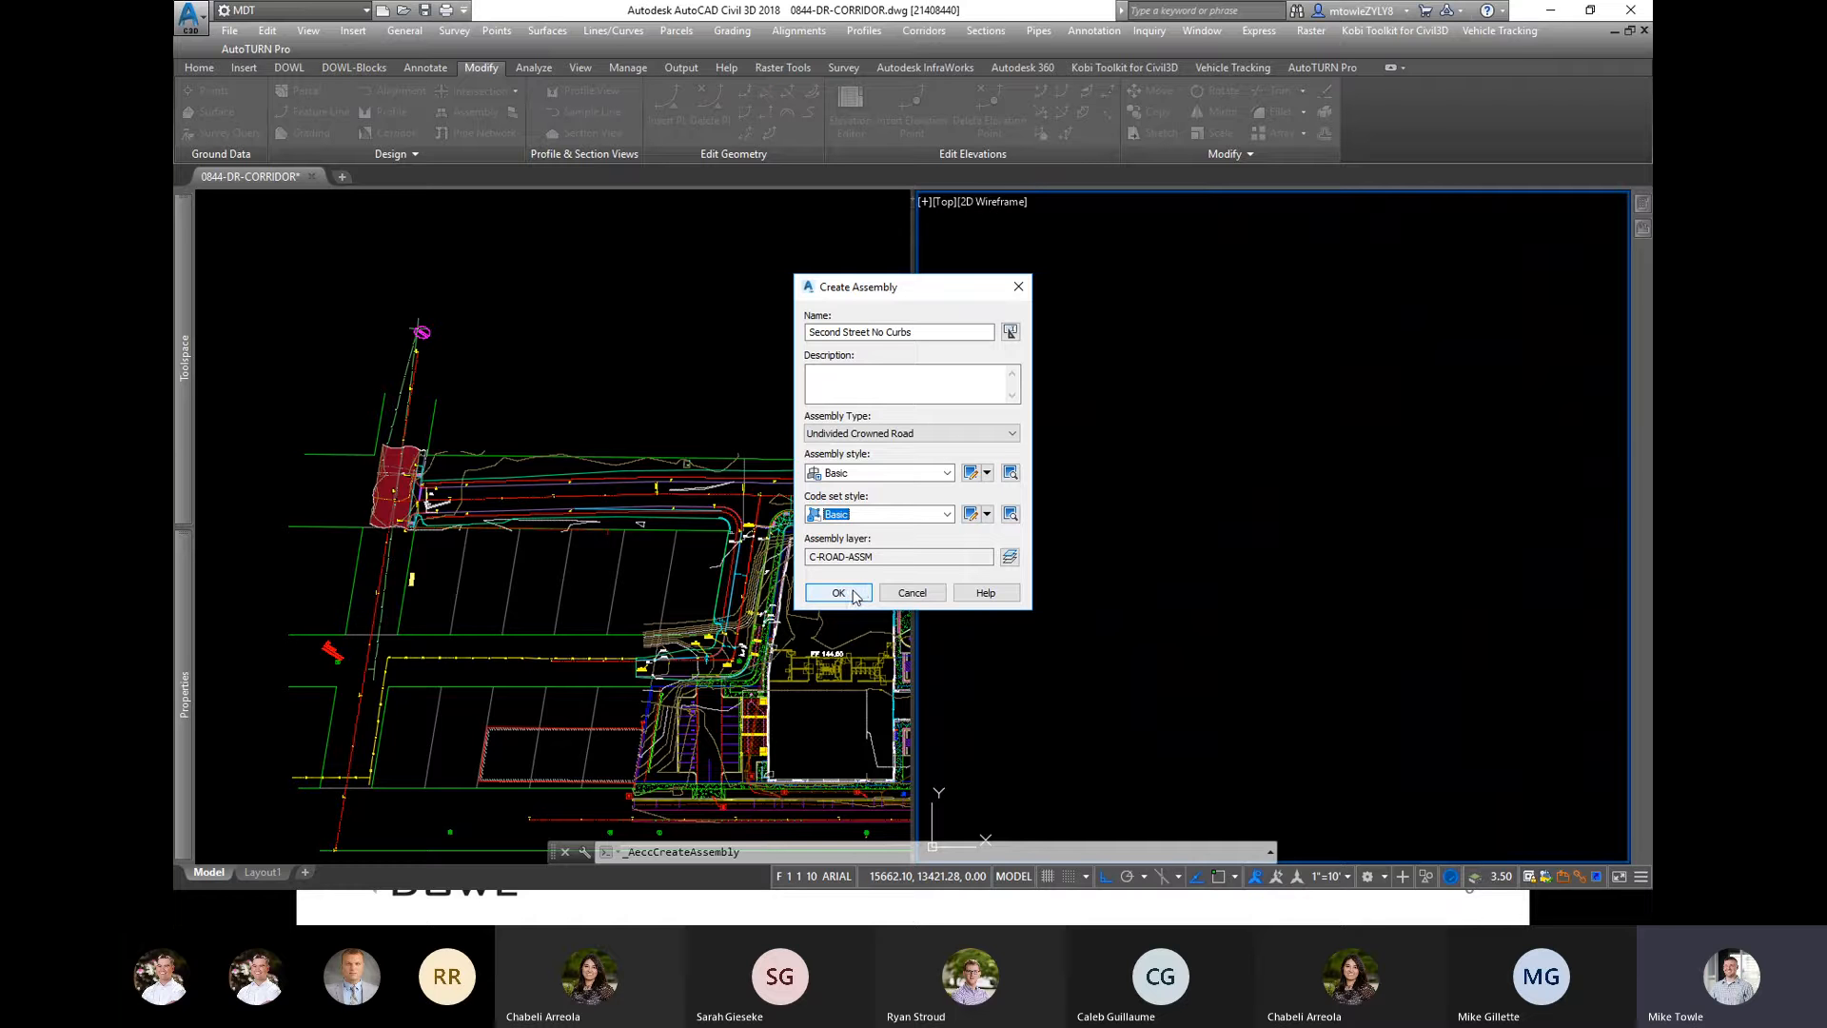
{"action": "left_click", "coordinate": [850, 591]}
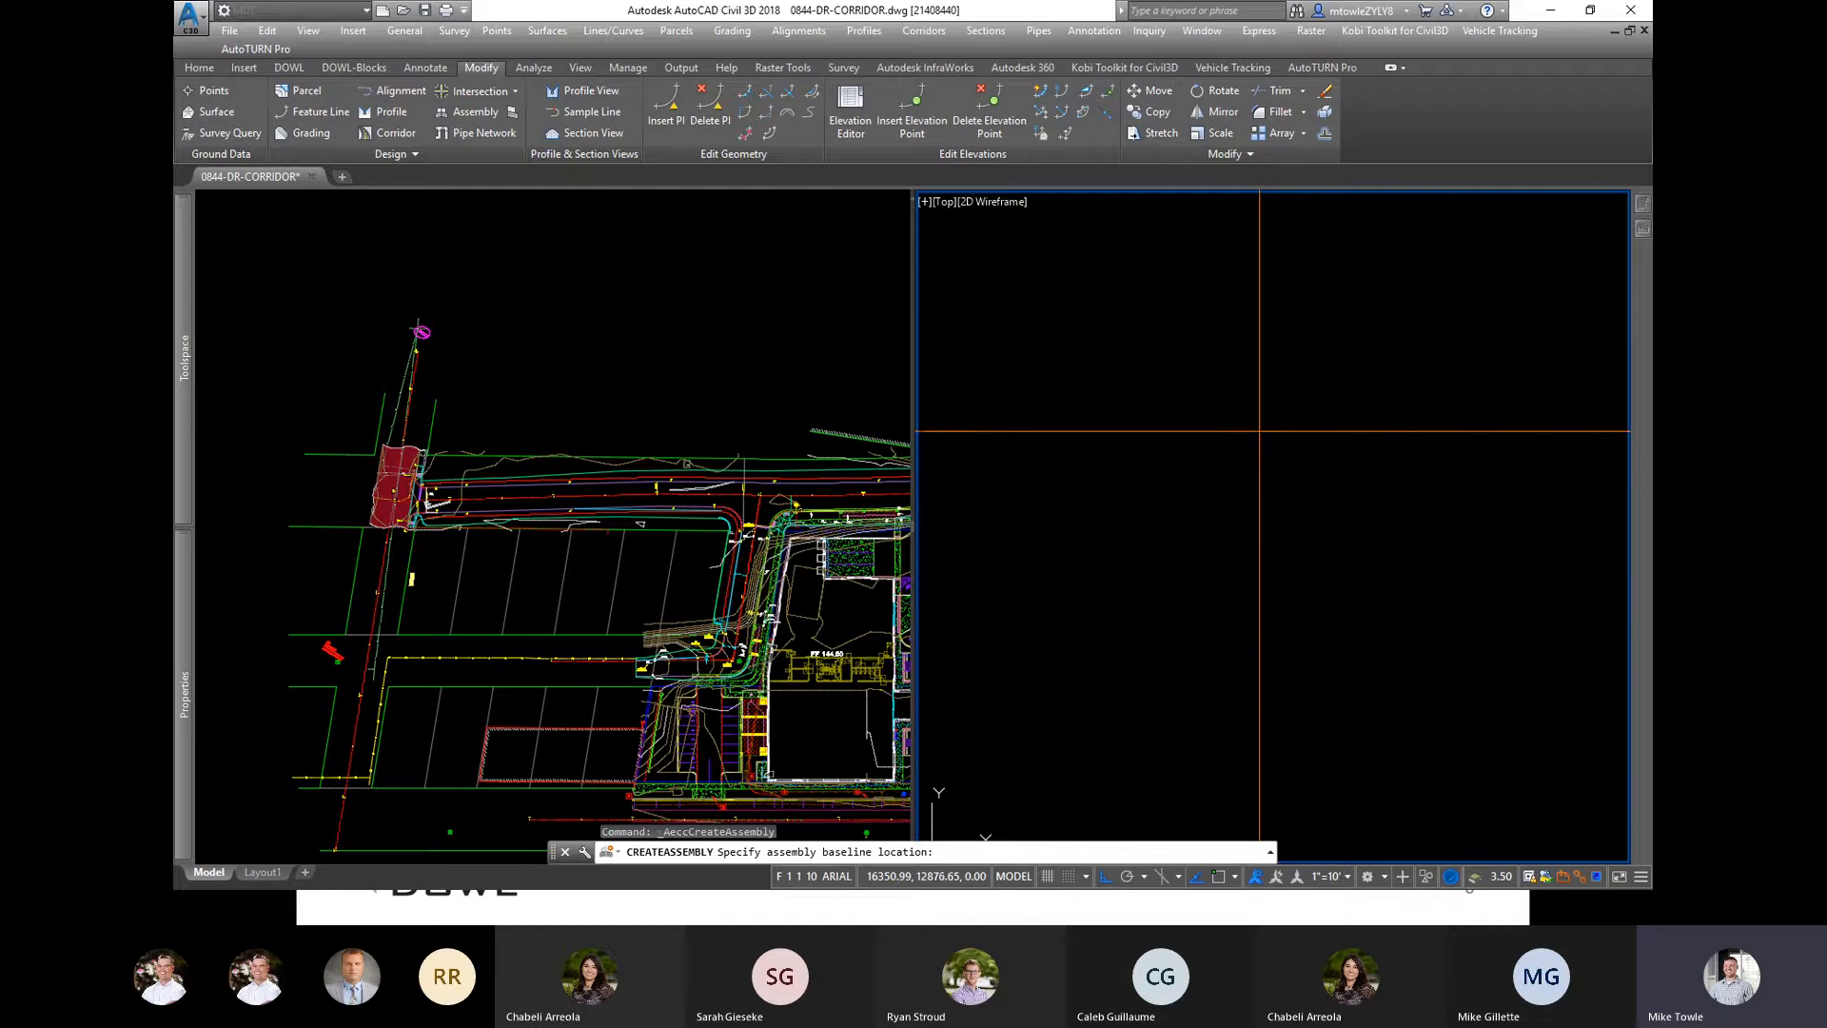
{"action": "left_click", "coordinate": [1274, 527]}
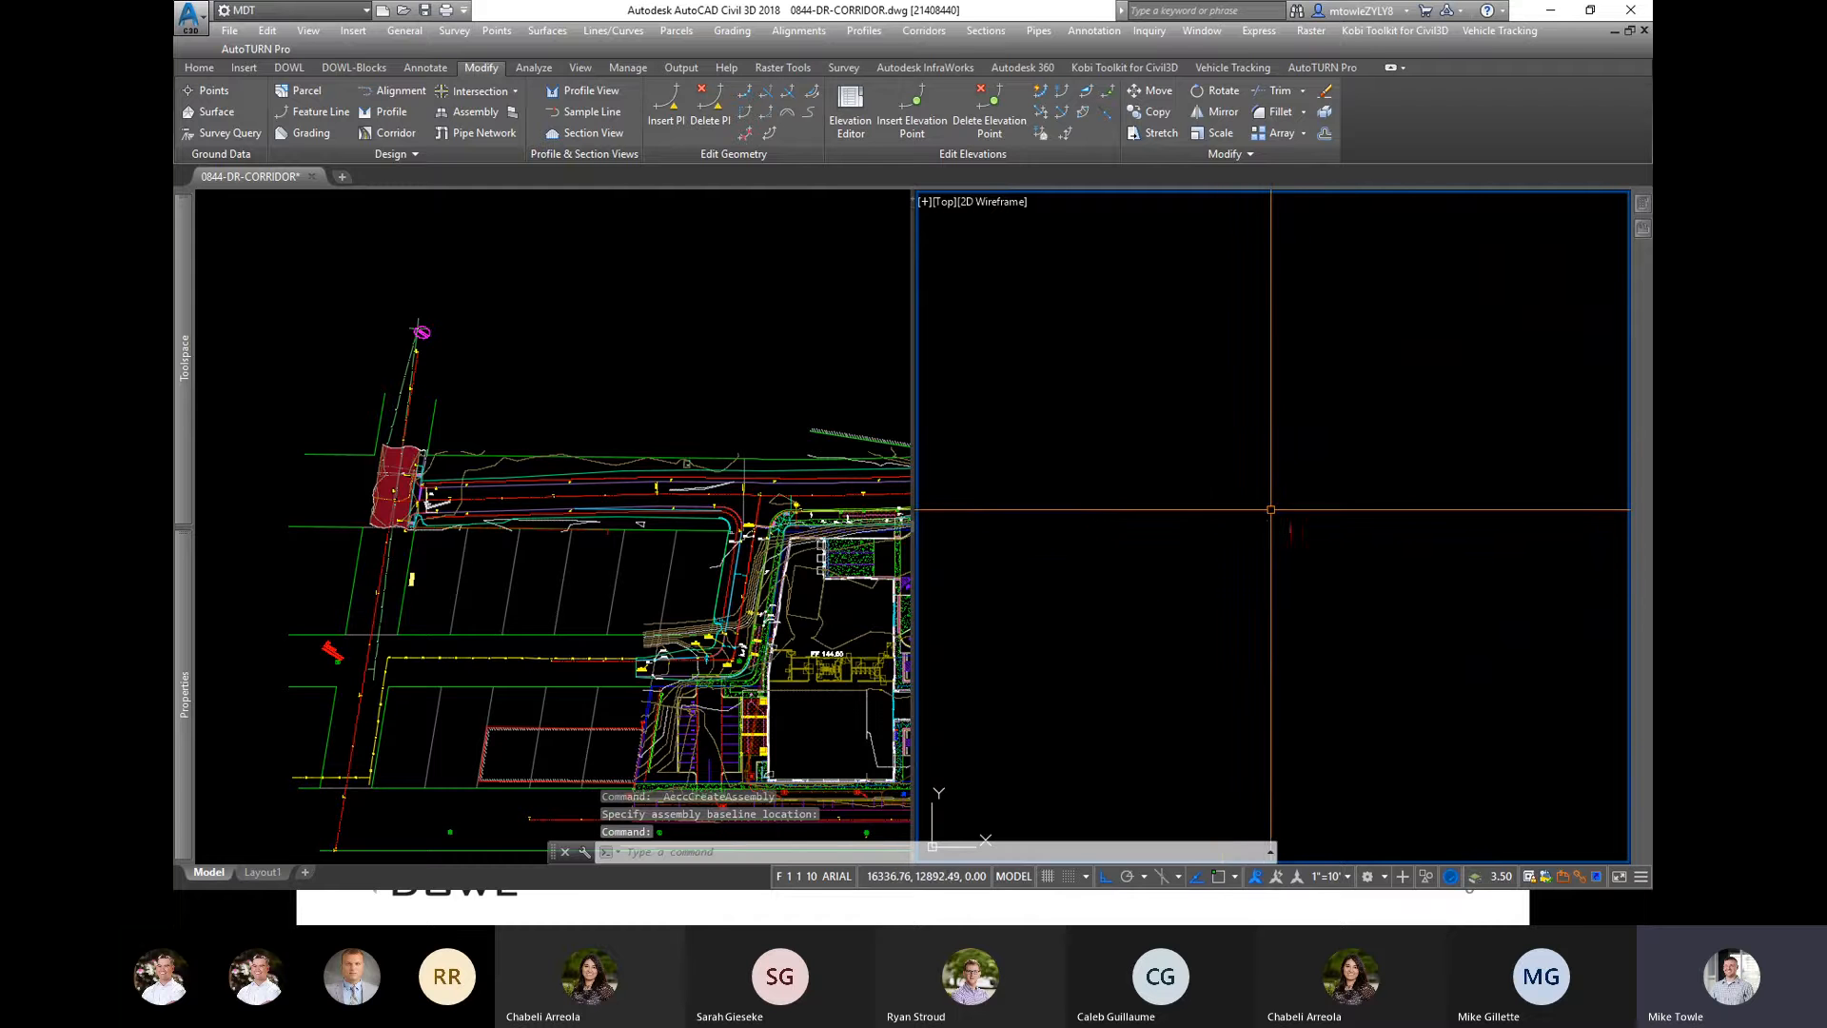
Step: Examine the existing stack of Second Street assemblies, including the extension transitions to existing, and the assemblies below them
{"action": "scroll", "coordinate": [1269, 511], "scroll_direction": "down", "scroll_amount": 3}
{"action": "scroll", "coordinate": [1231, 517], "scroll_direction": "down", "scroll_amount": 5}
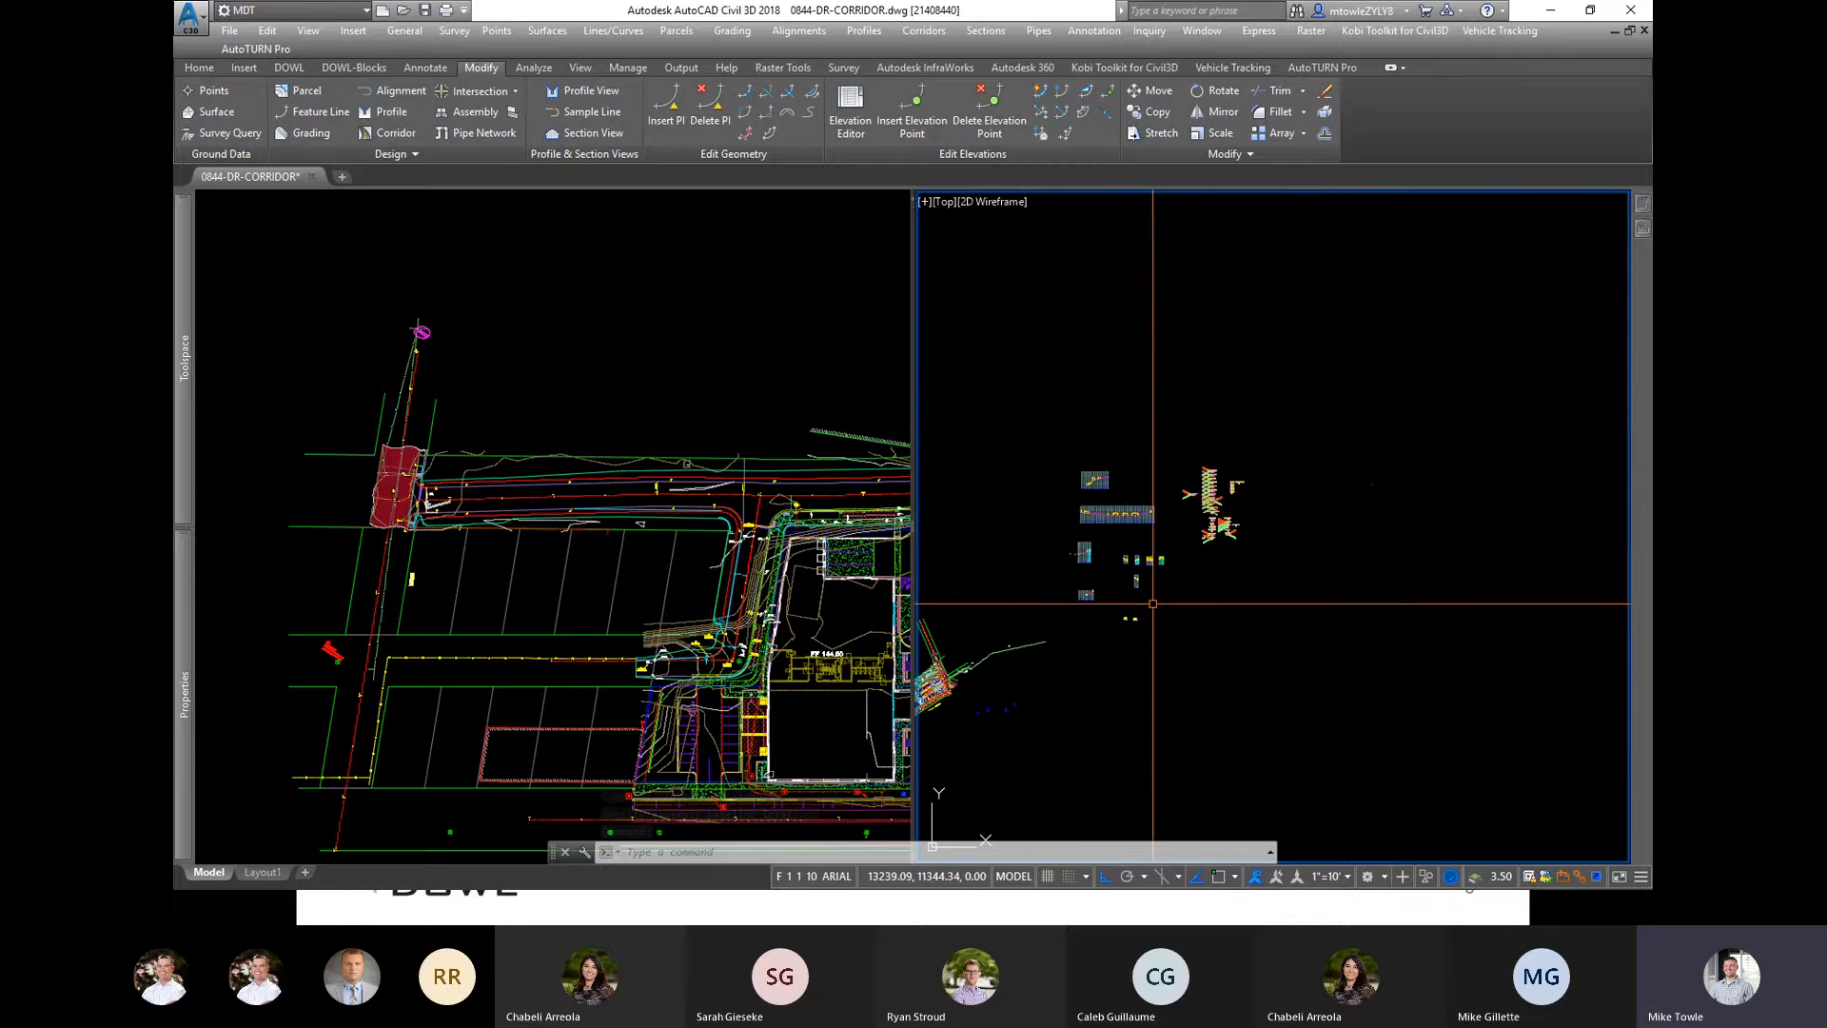
{"action": "scroll", "coordinate": [1224, 489], "scroll_direction": "up", "scroll_amount": 4}
{"action": "scroll", "coordinate": [1223, 489], "scroll_direction": "up", "scroll_amount": 4}
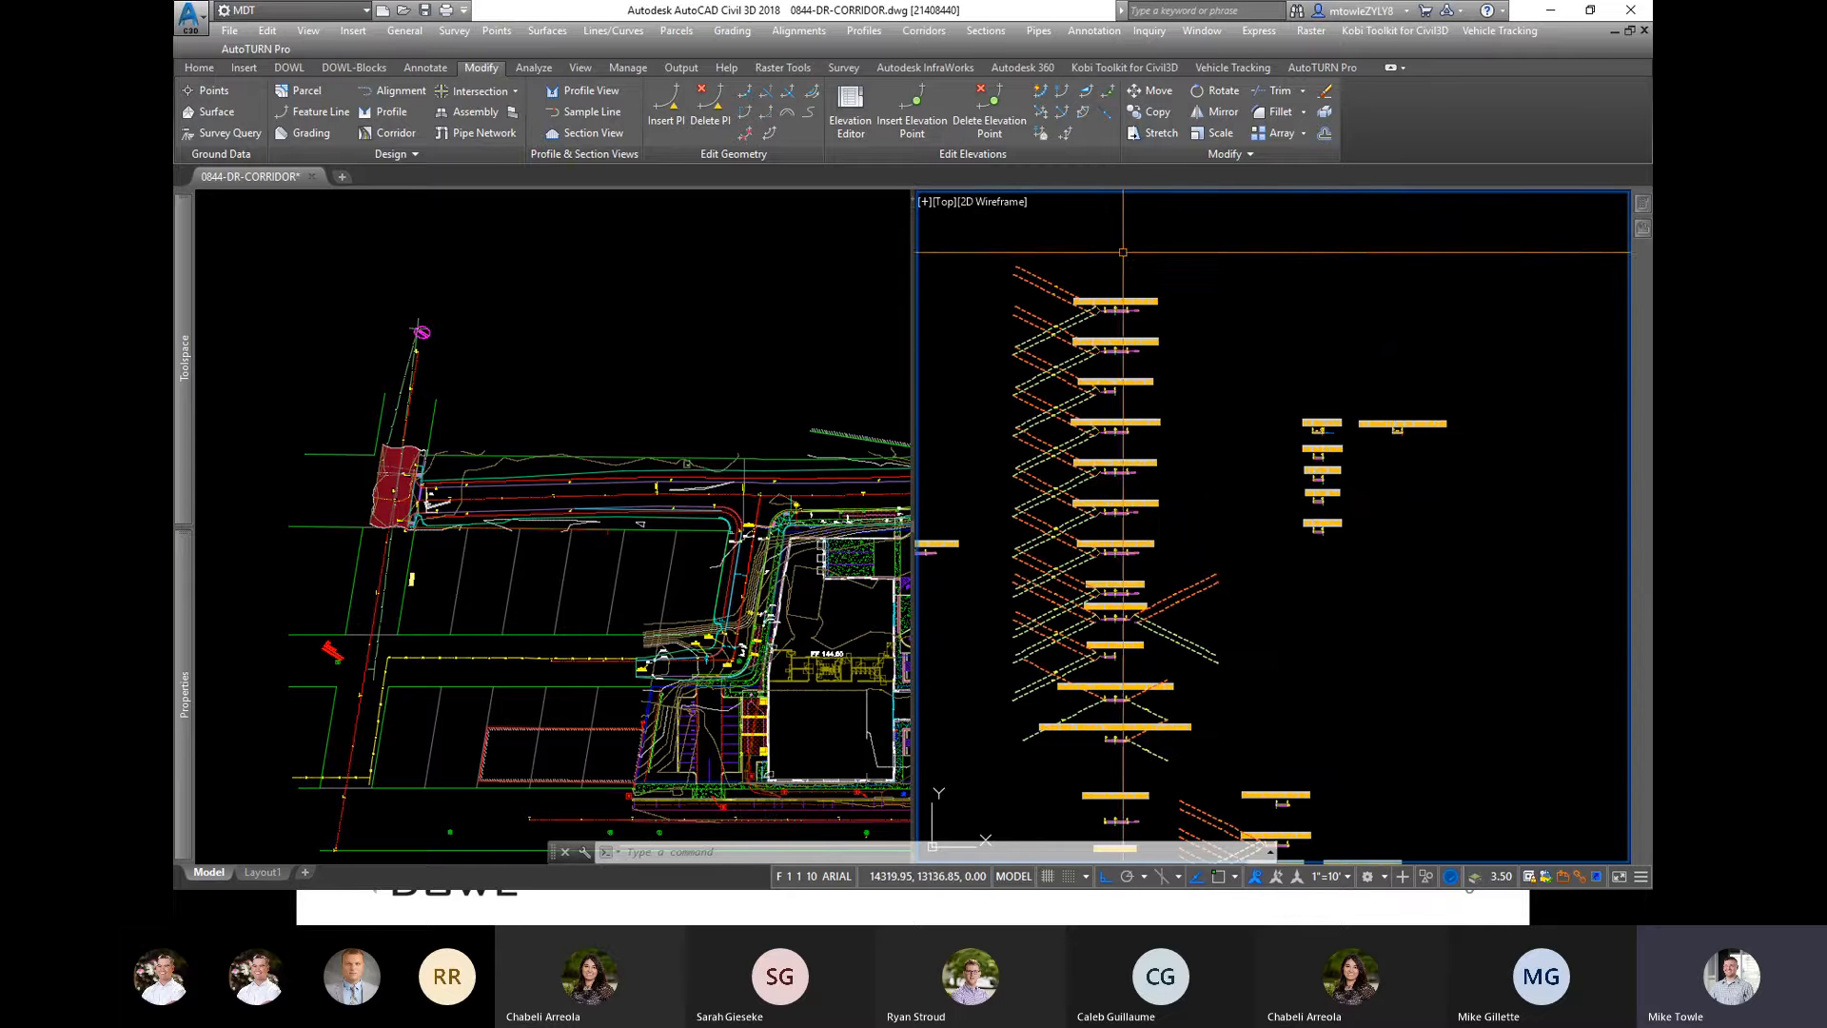
{"action": "scroll", "coordinate": [1110, 749], "scroll_direction": "up", "scroll_amount": 5}
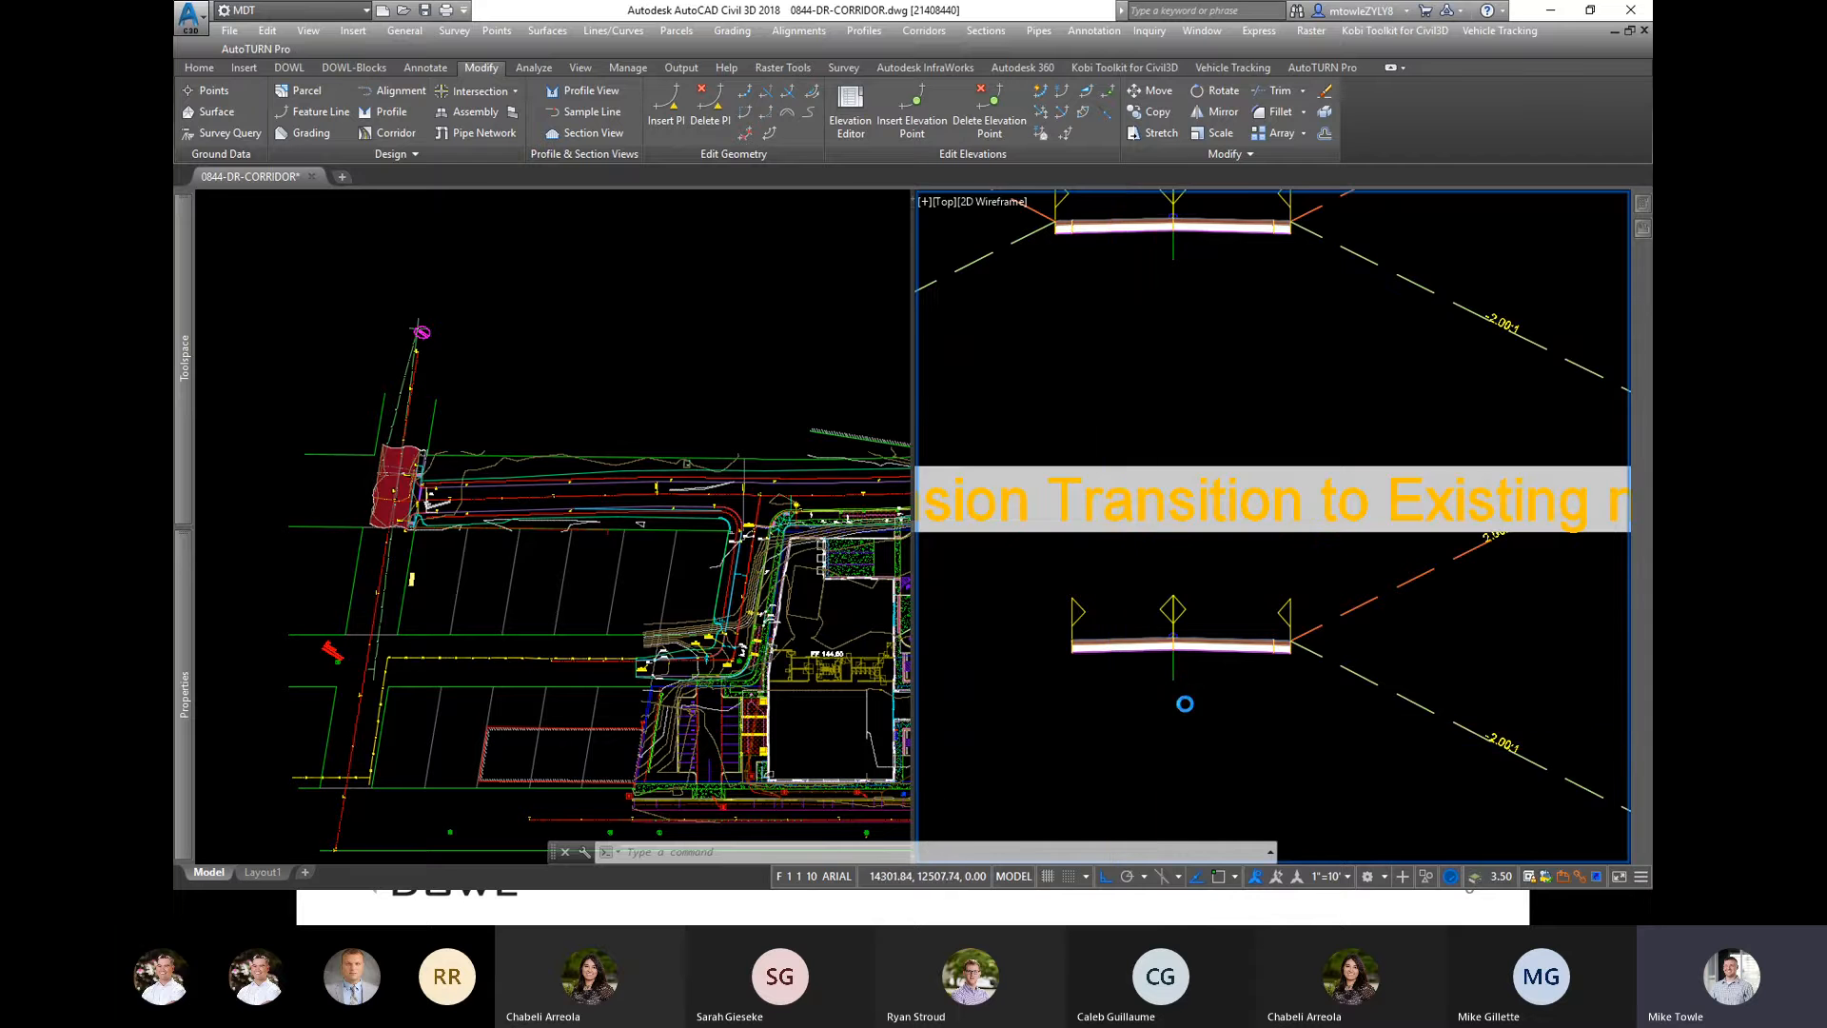
{"action": "scroll", "coordinate": [1186, 703], "scroll_direction": "down", "scroll_amount": 2}
{"action": "middle_click_drag", "start_coordinate": [1053, 710], "coordinate": [1315, 697]}
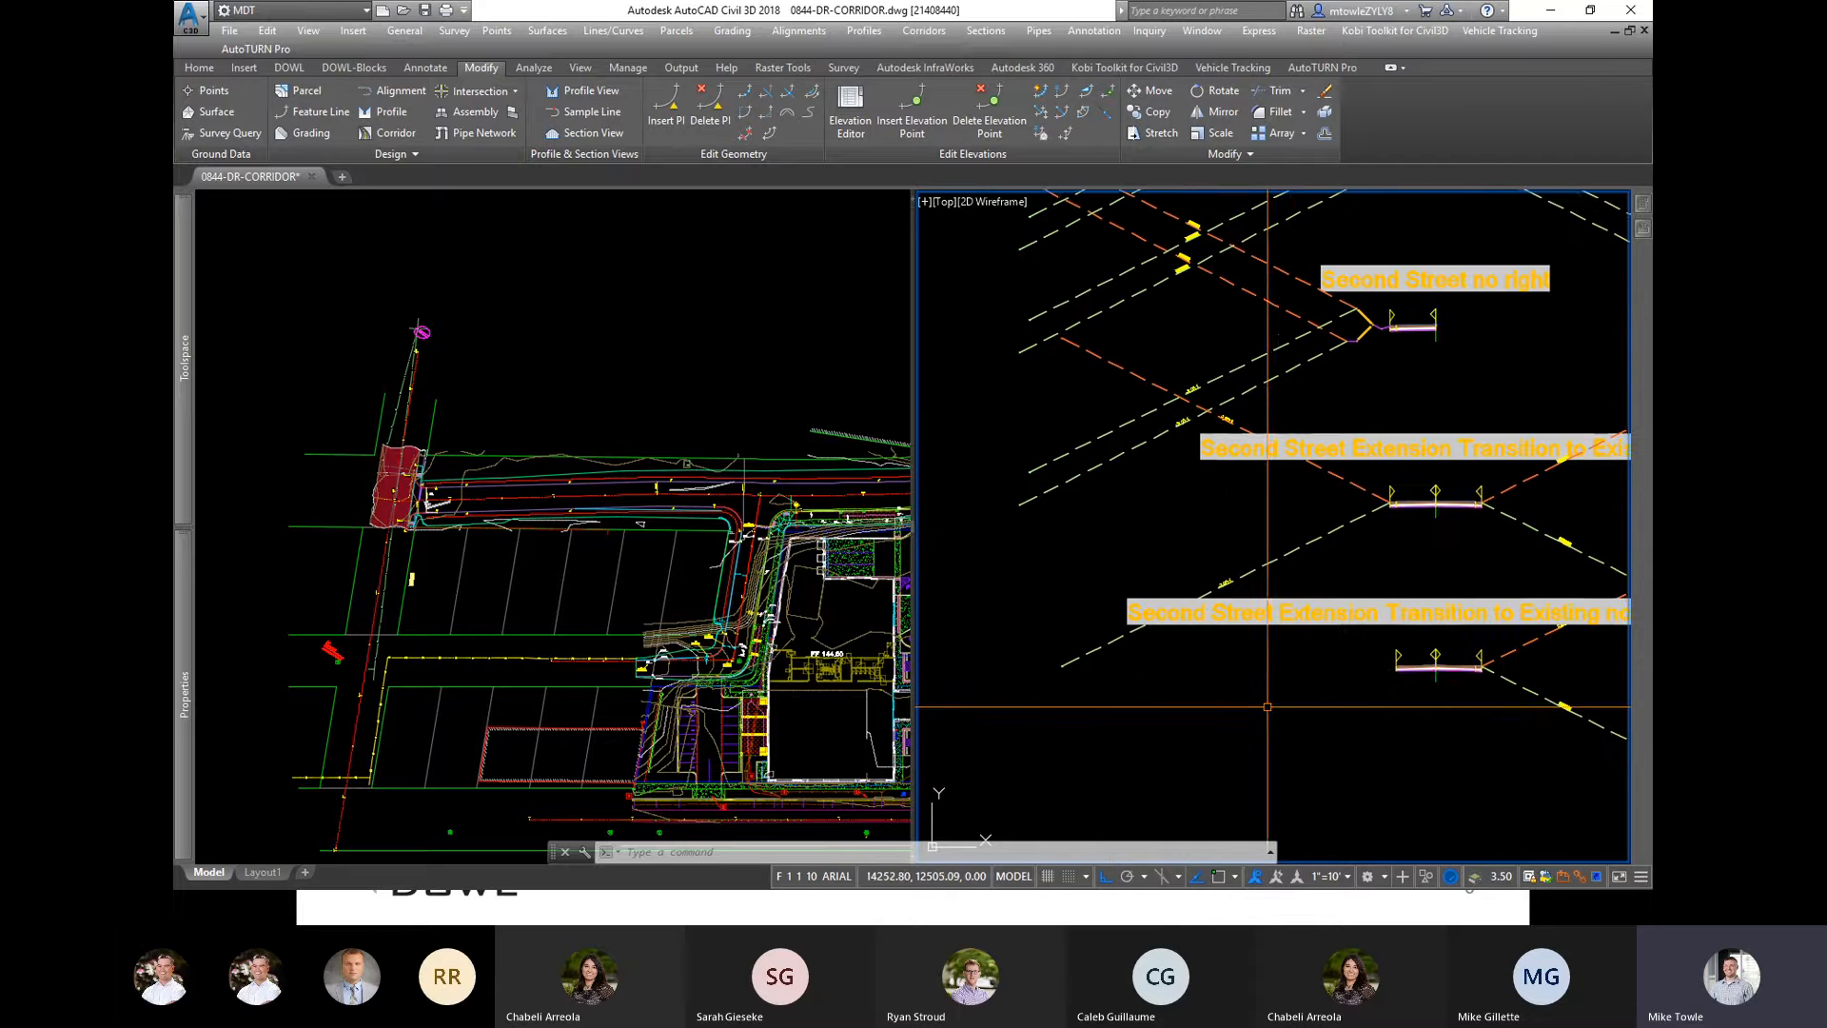
{"action": "scroll", "coordinate": [1314, 697], "scroll_direction": "down", "scroll_amount": 2}
{"action": "scroll", "coordinate": [1351, 320], "scroll_direction": "up", "scroll_amount": 4}
{"action": "scroll", "coordinate": [1351, 320], "scroll_direction": "up", "scroll_amount": 2}
{"action": "middle_click_drag", "start_coordinate": [1296, 505], "coordinate": [1159, 773]}
{"action": "scroll", "coordinate": [1134, 443], "scroll_direction": "down", "scroll_amount": 6}
{"action": "middle_click_drag", "start_coordinate": [1205, 692], "coordinate": [1256, 227]}
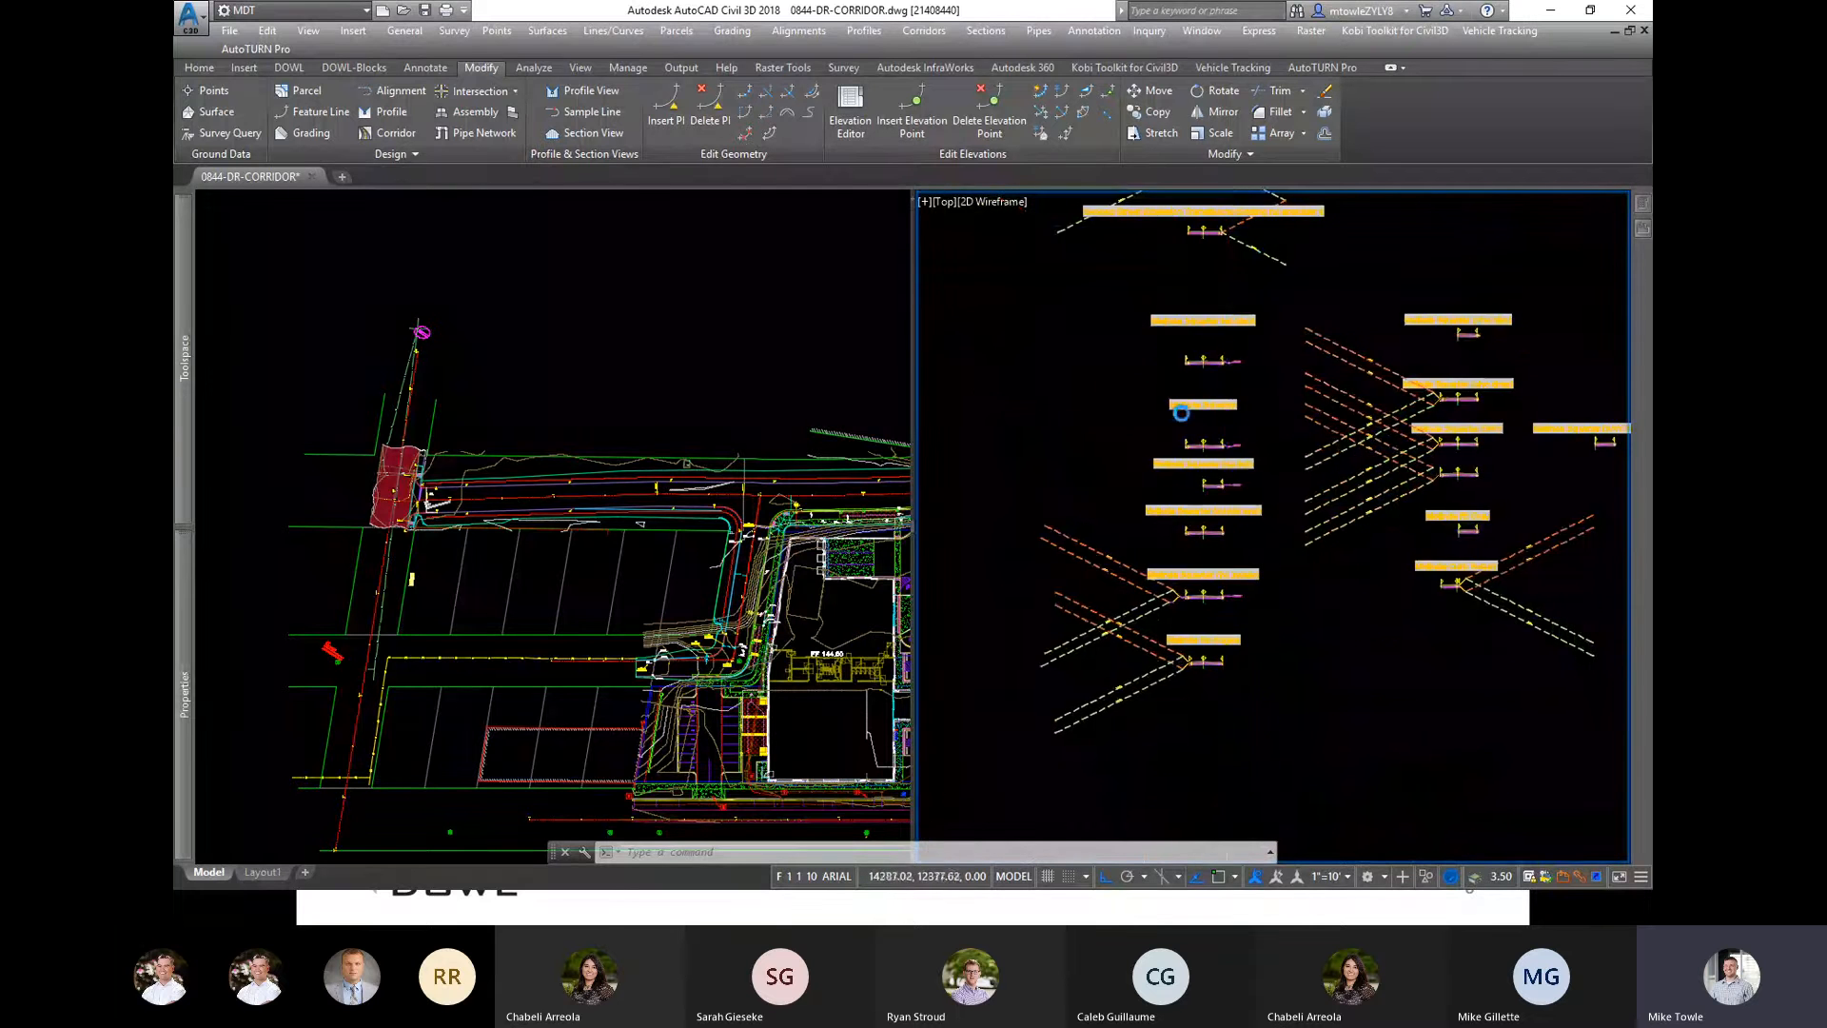
Step: Examine the Melinda 3quarter assemblies and the CR assemblies for edge of AC, full height curb, VHC drop and VHC rise
{"action": "scroll", "coordinate": [1184, 412], "scroll_direction": "up", "scroll_amount": 6}
{"action": "middle_click_drag", "start_coordinate": [1233, 453], "coordinate": [763, 486]}
{"action": "middle_click_drag", "start_coordinate": [1312, 360], "coordinate": [973, 453]}
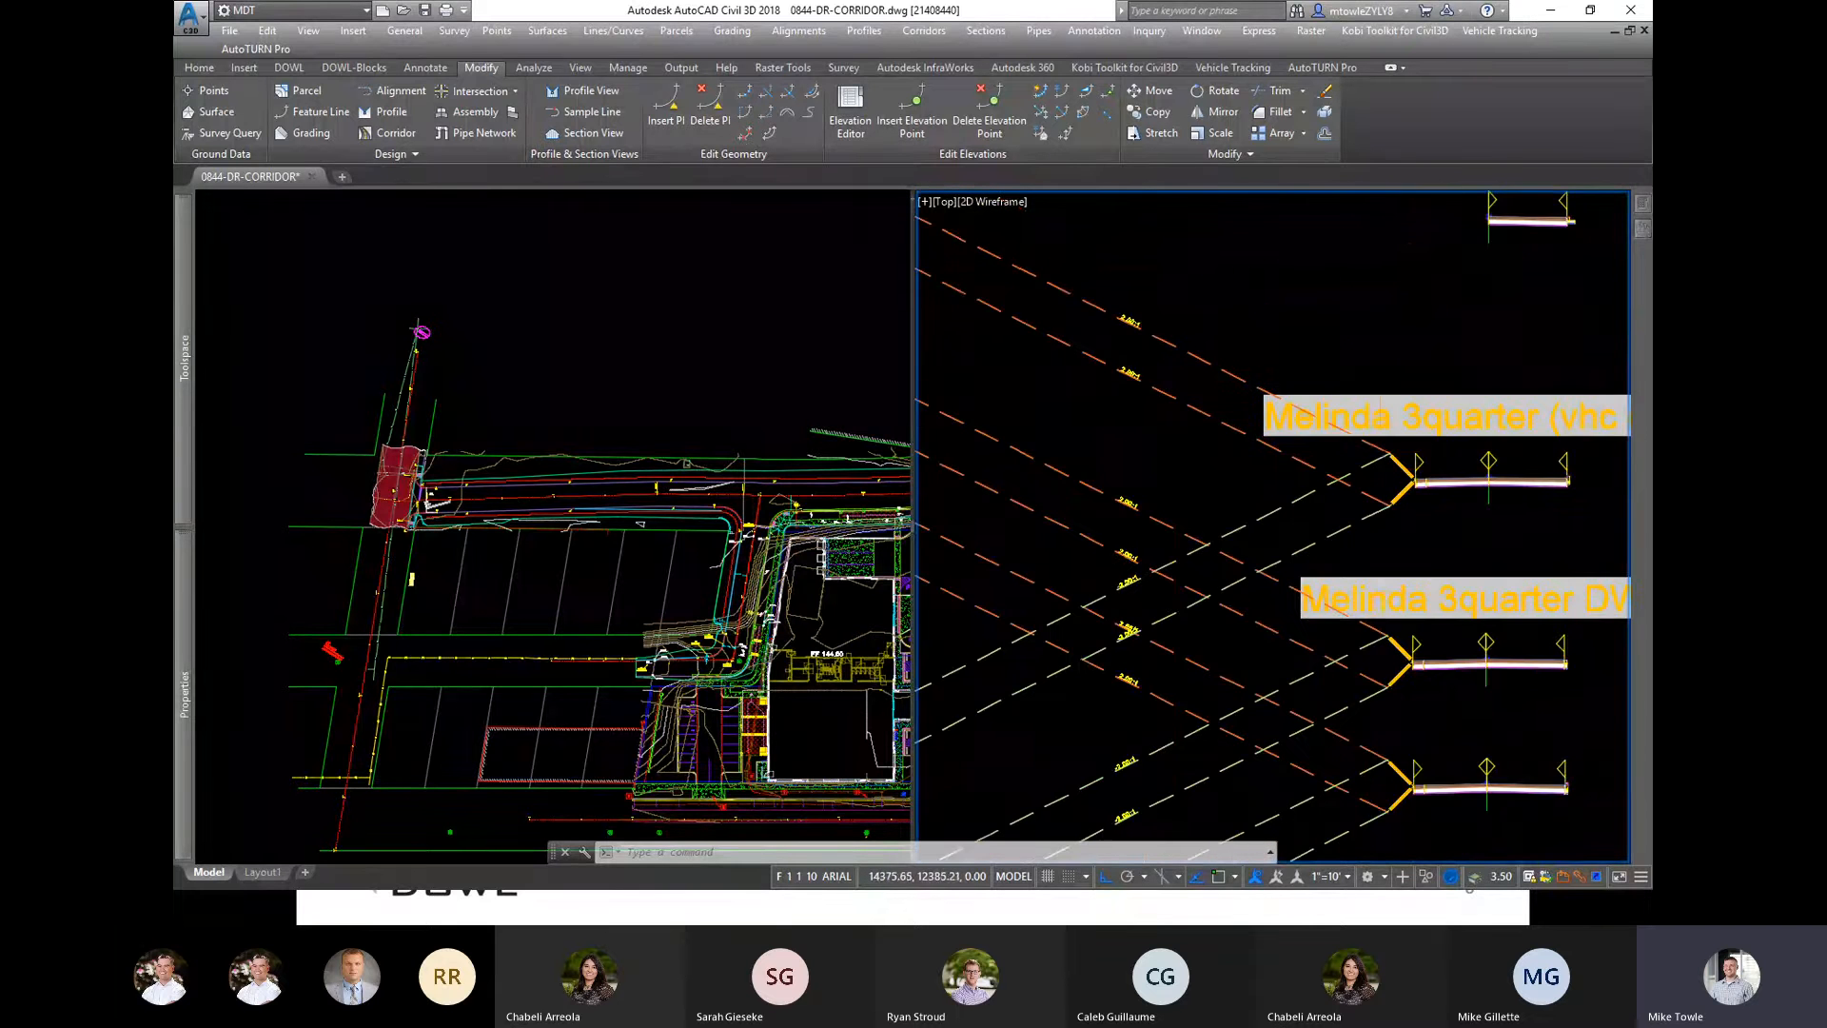
{"action": "middle_click_drag", "start_coordinate": [1403, 284], "coordinate": [943, 315]}
{"action": "scroll", "coordinate": [1142, 399], "scroll_direction": "down", "scroll_amount": 4}
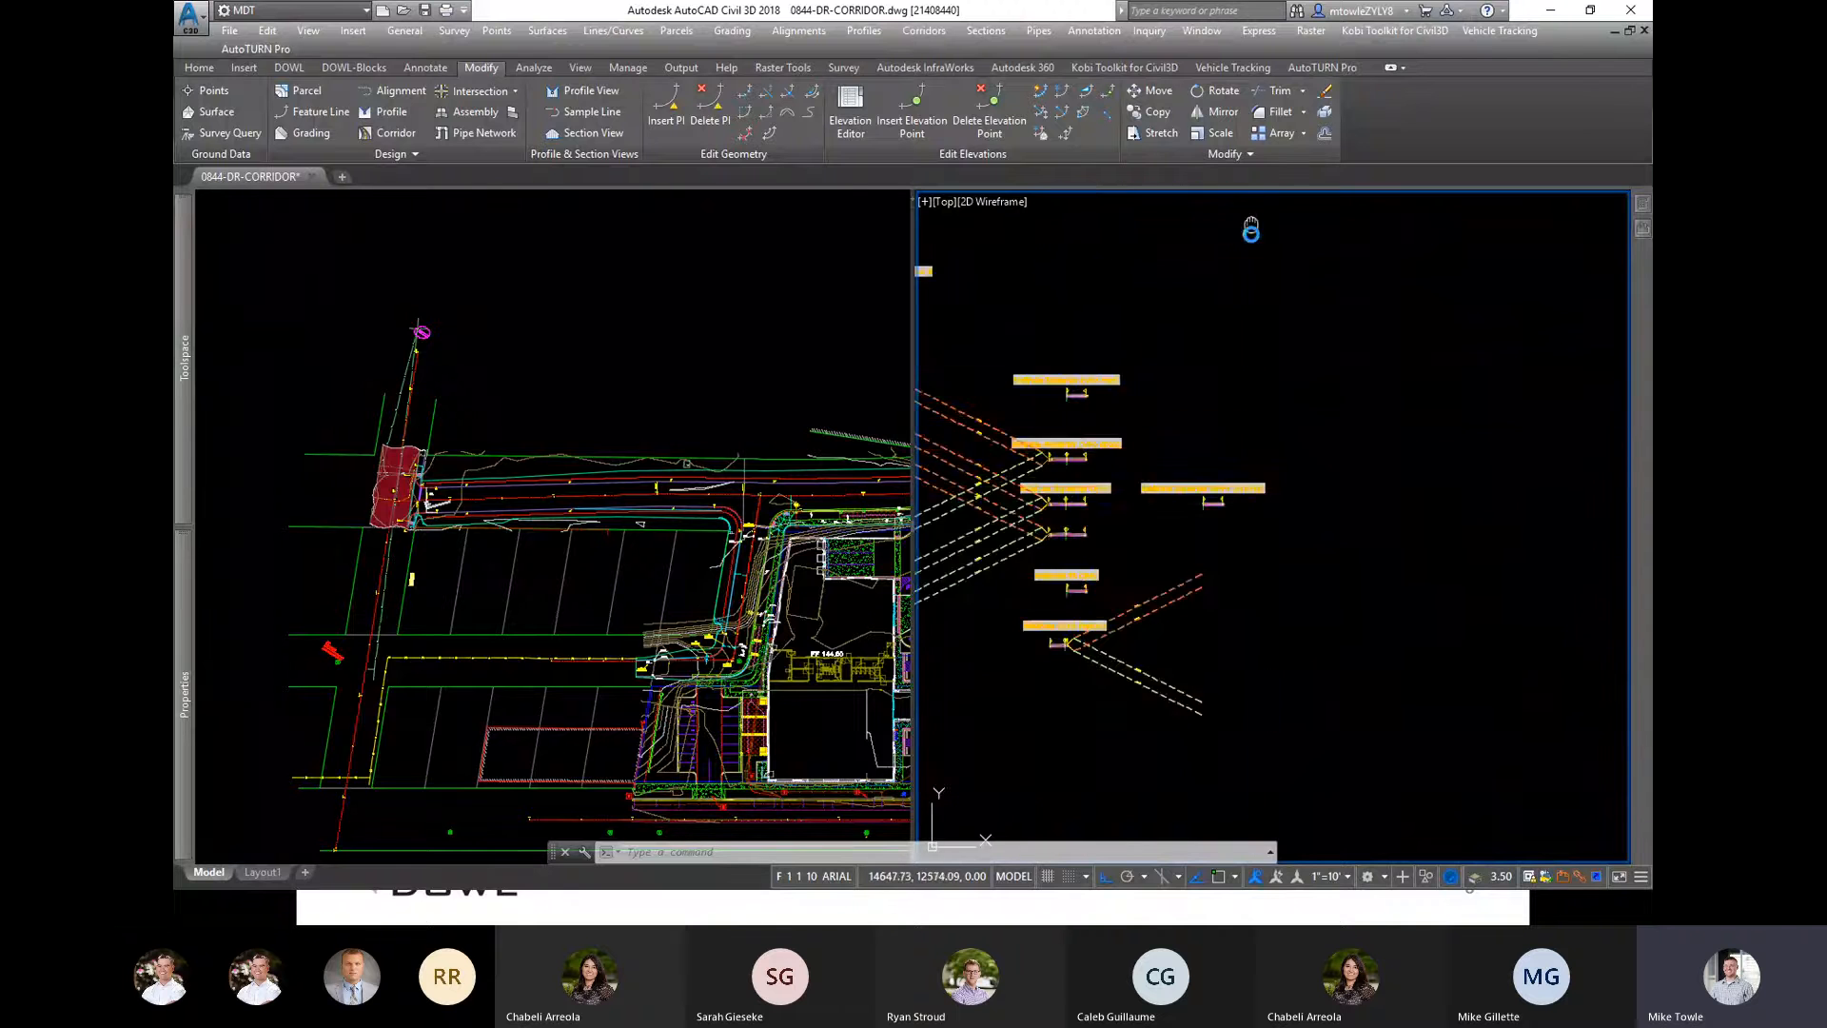
{"action": "scroll", "coordinate": [1114, 411], "scroll_direction": "up", "scroll_amount": 4}
{"action": "middle_click_drag", "start_coordinate": [1126, 439], "coordinate": [1546, 339]}
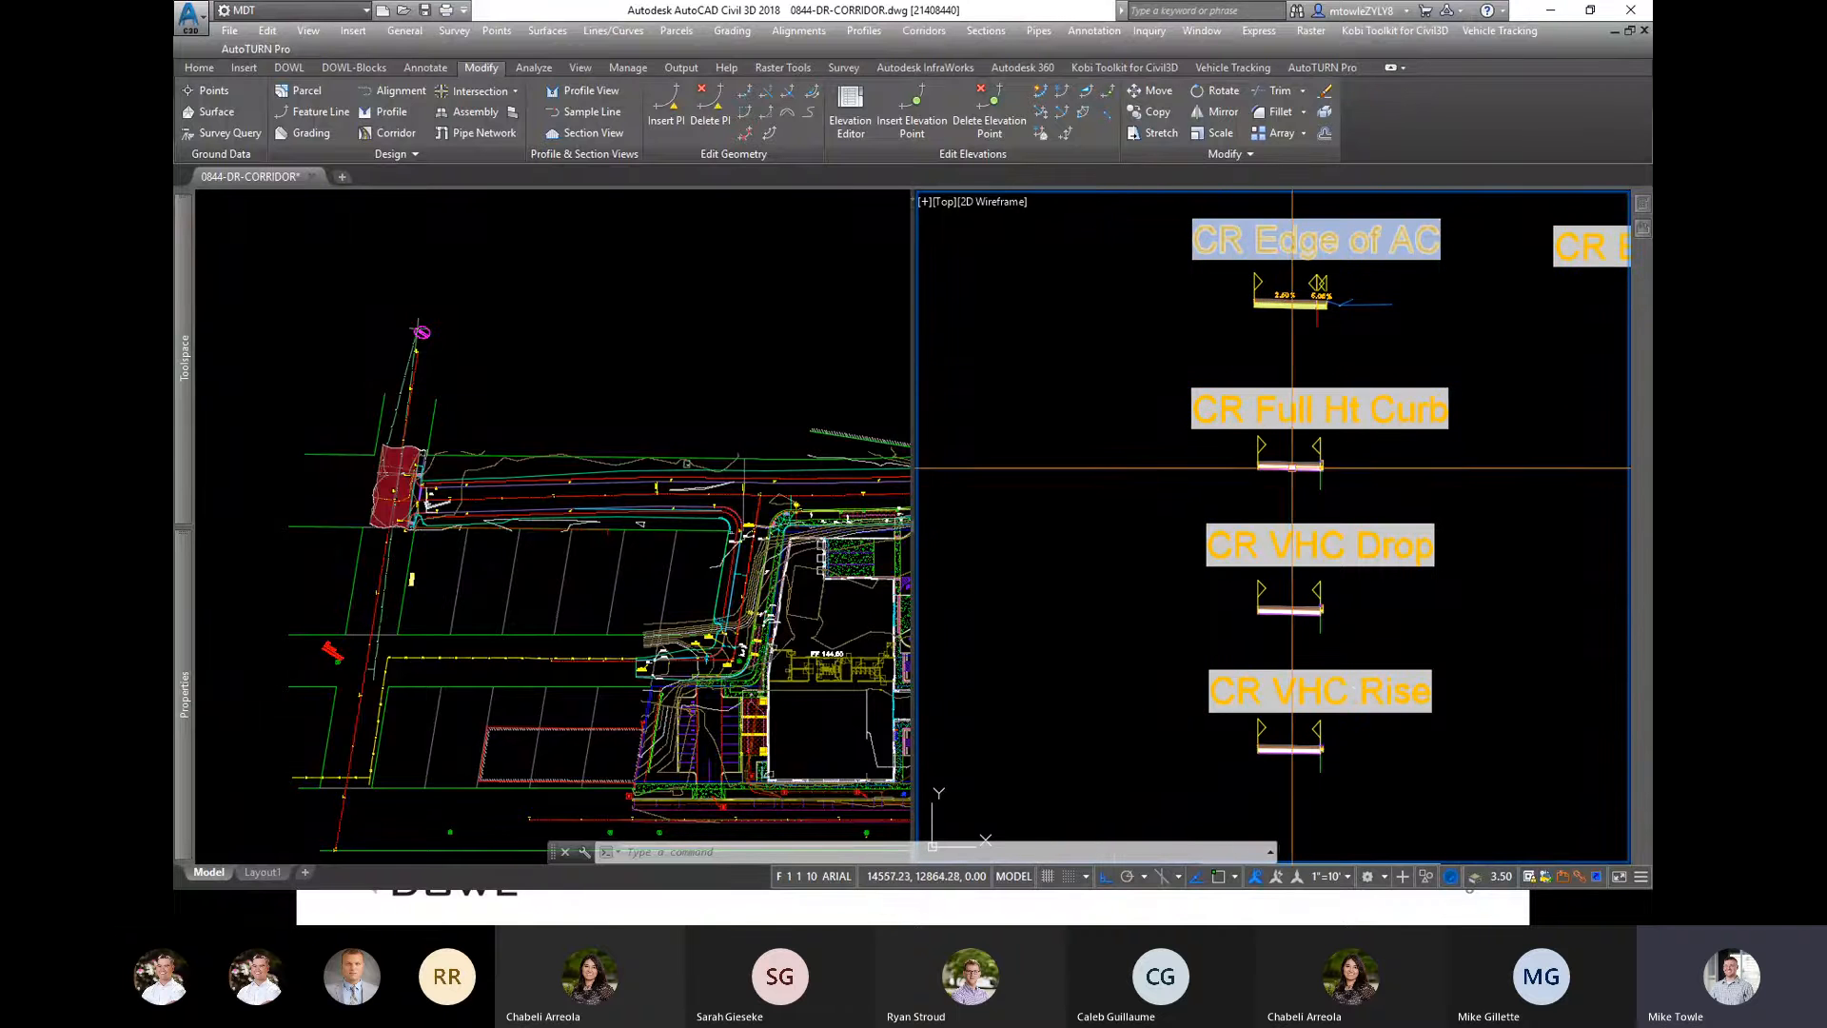
{"action": "scroll", "coordinate": [1237, 429], "scroll_direction": "down", "scroll_amount": 4}
{"action": "scroll", "coordinate": [1237, 295], "scroll_direction": "down", "scroll_amount": 6}
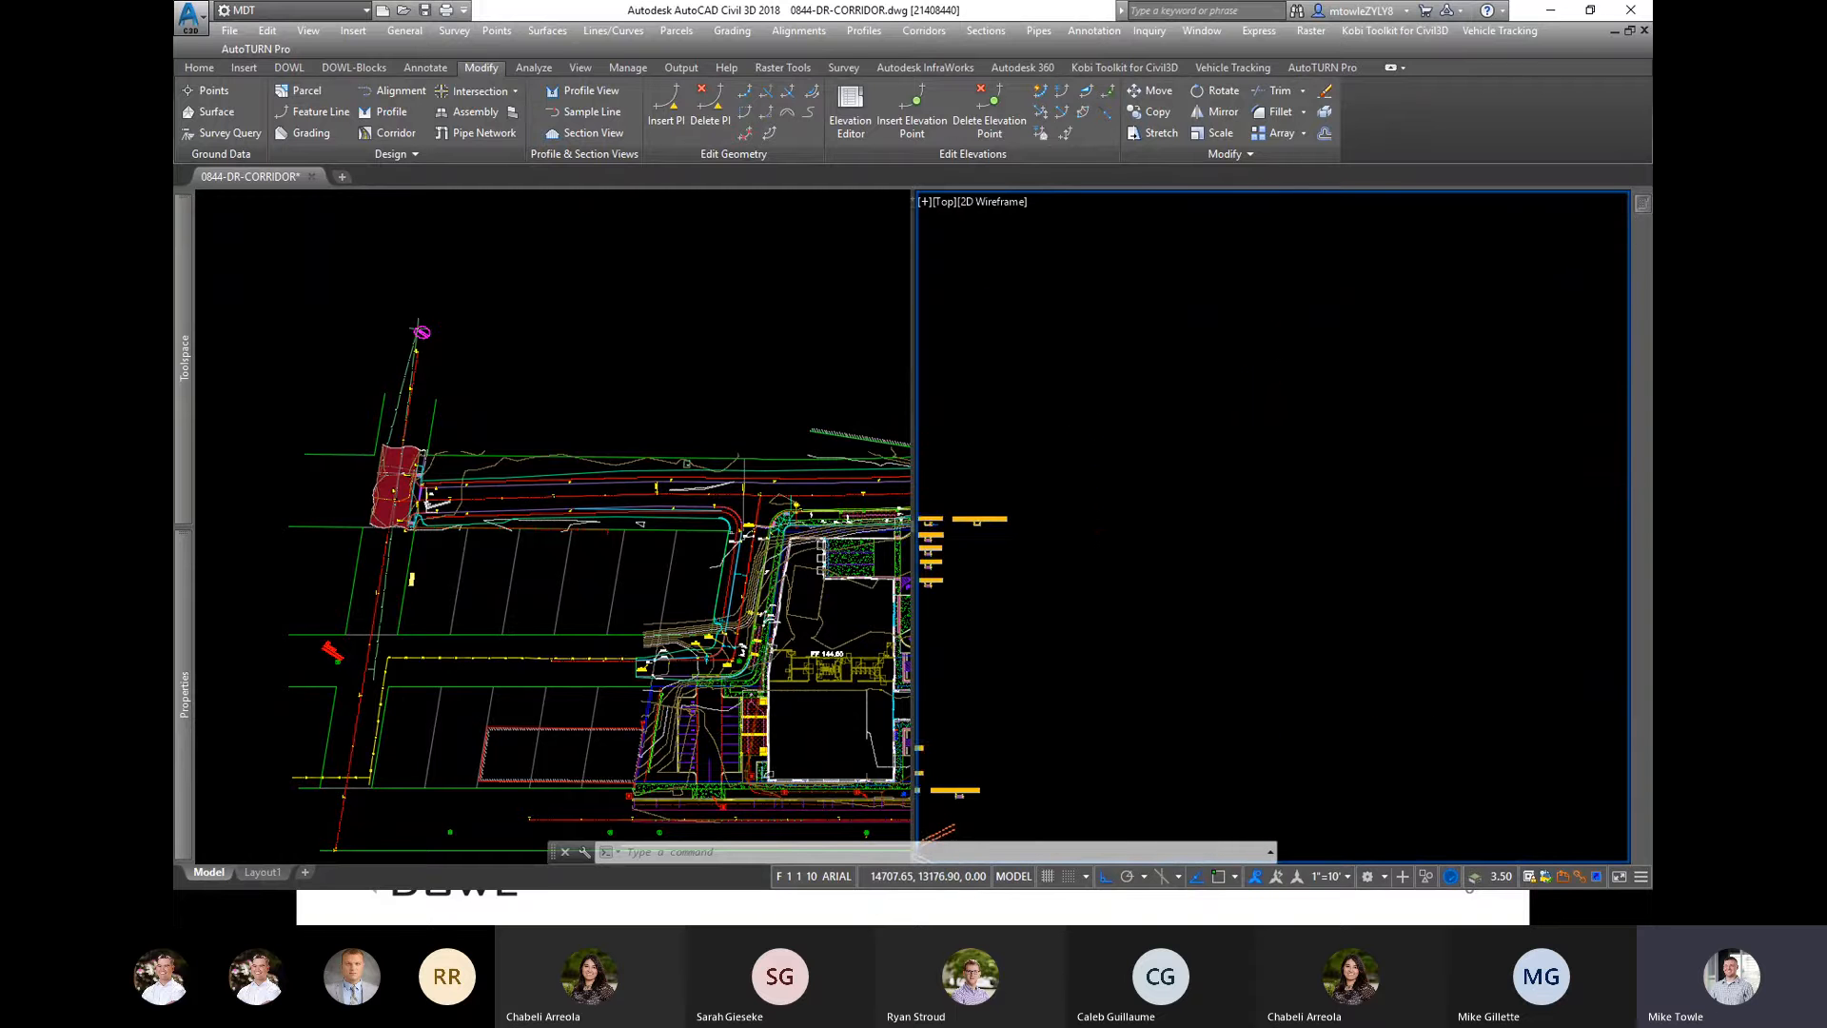
Step: Frame the new Second Street No Curbs baseline in the right viewport
{"action": "scroll", "coordinate": [1355, 404], "scroll_direction": "up", "scroll_amount": 7}
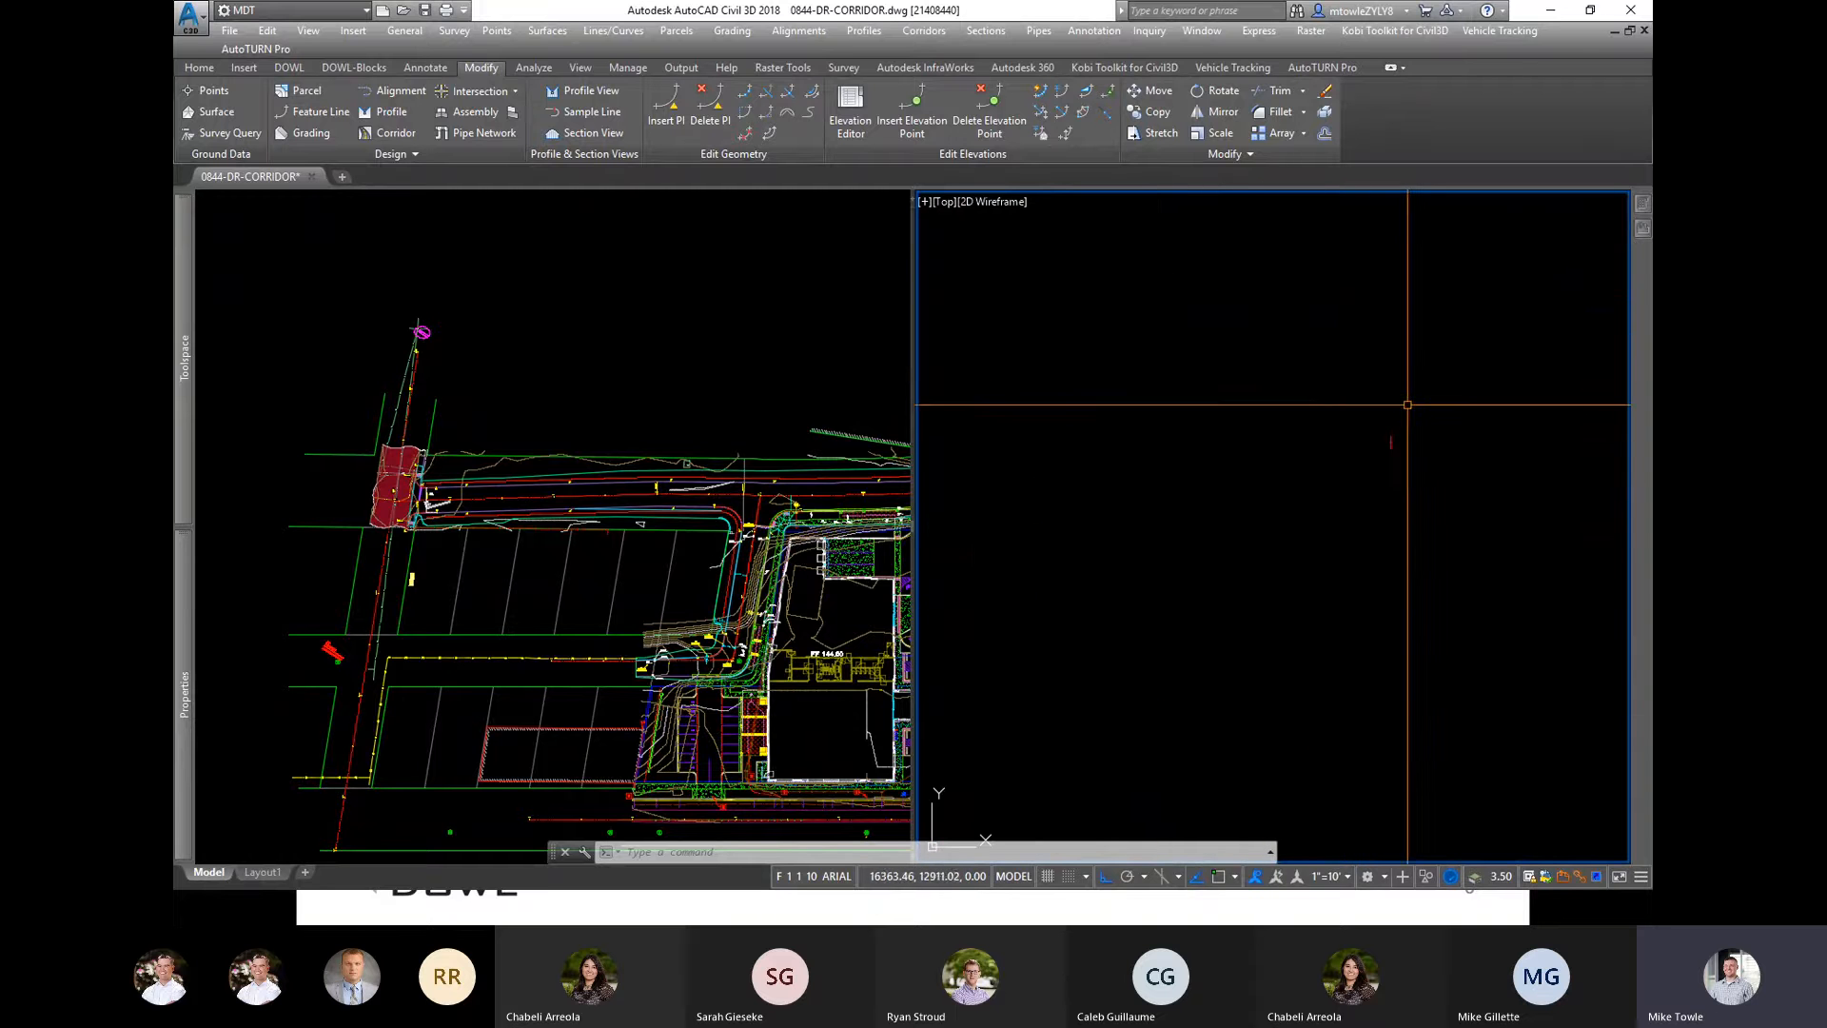
{"action": "scroll", "coordinate": [1232, 482], "scroll_direction": "up", "scroll_amount": 5}
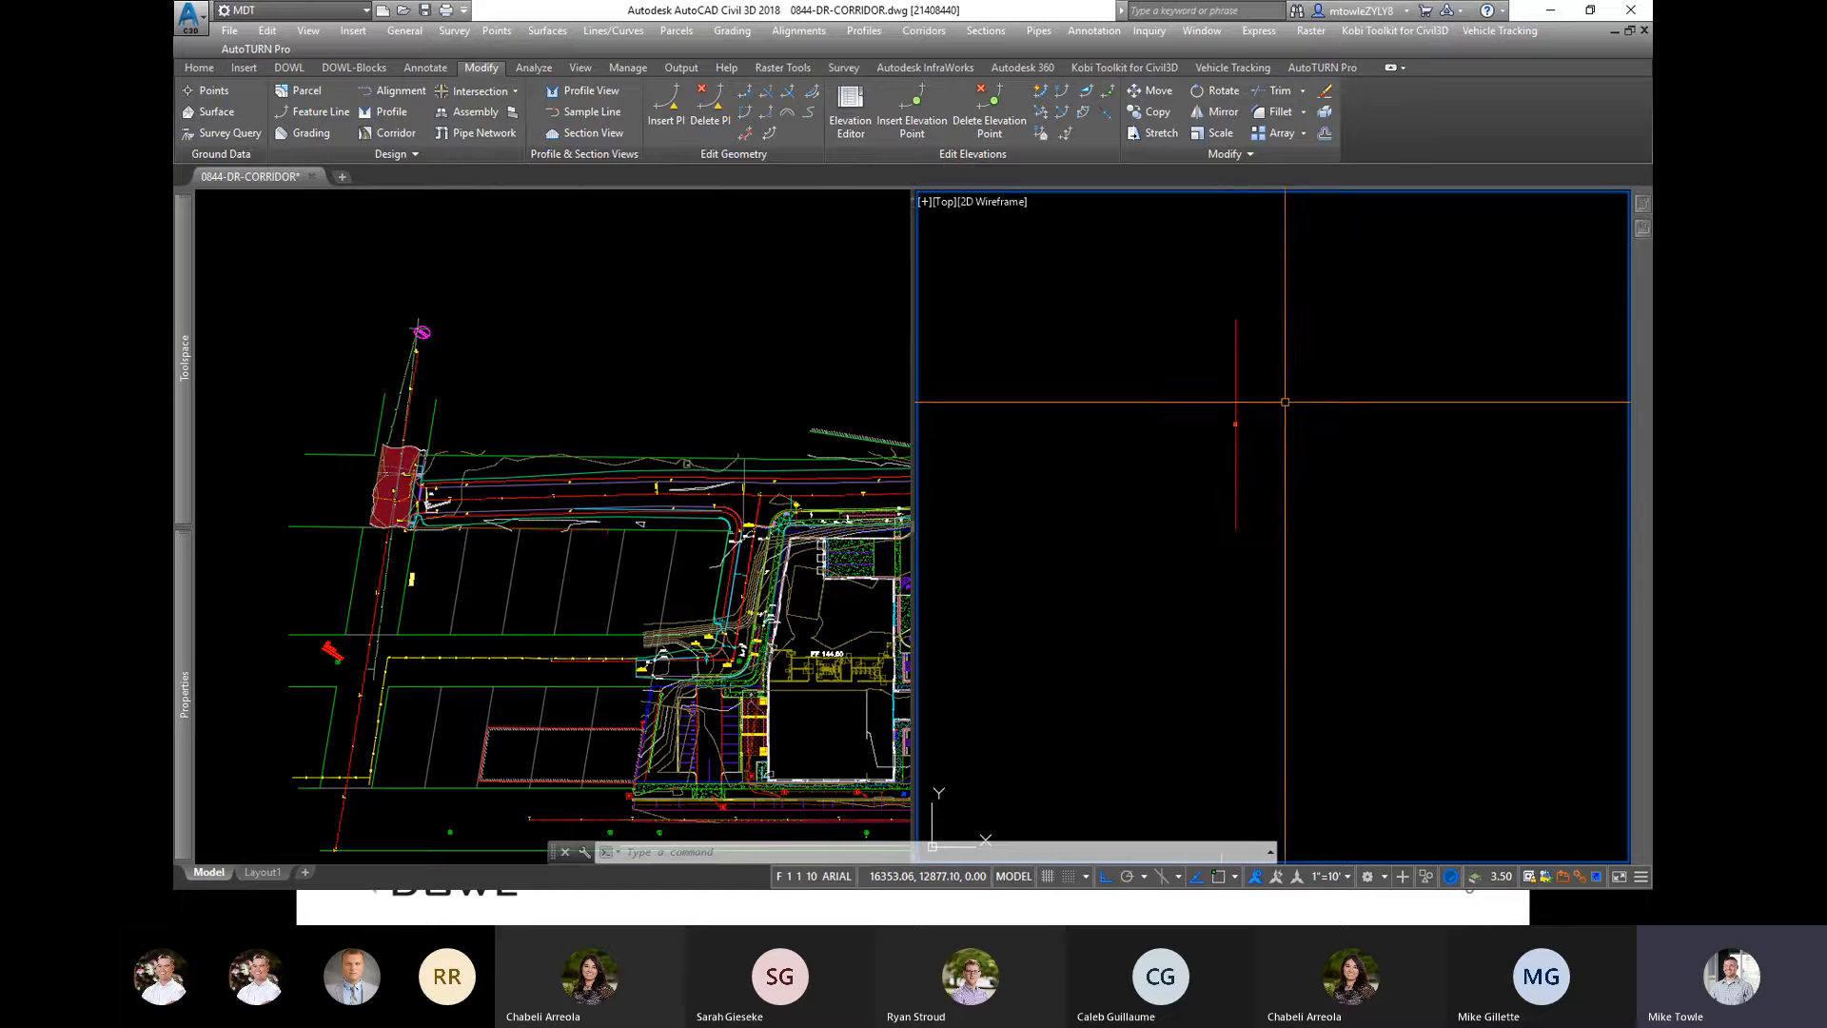
{"action": "middle_click_drag", "start_coordinate": [1286, 401], "coordinate": [1275, 482]}
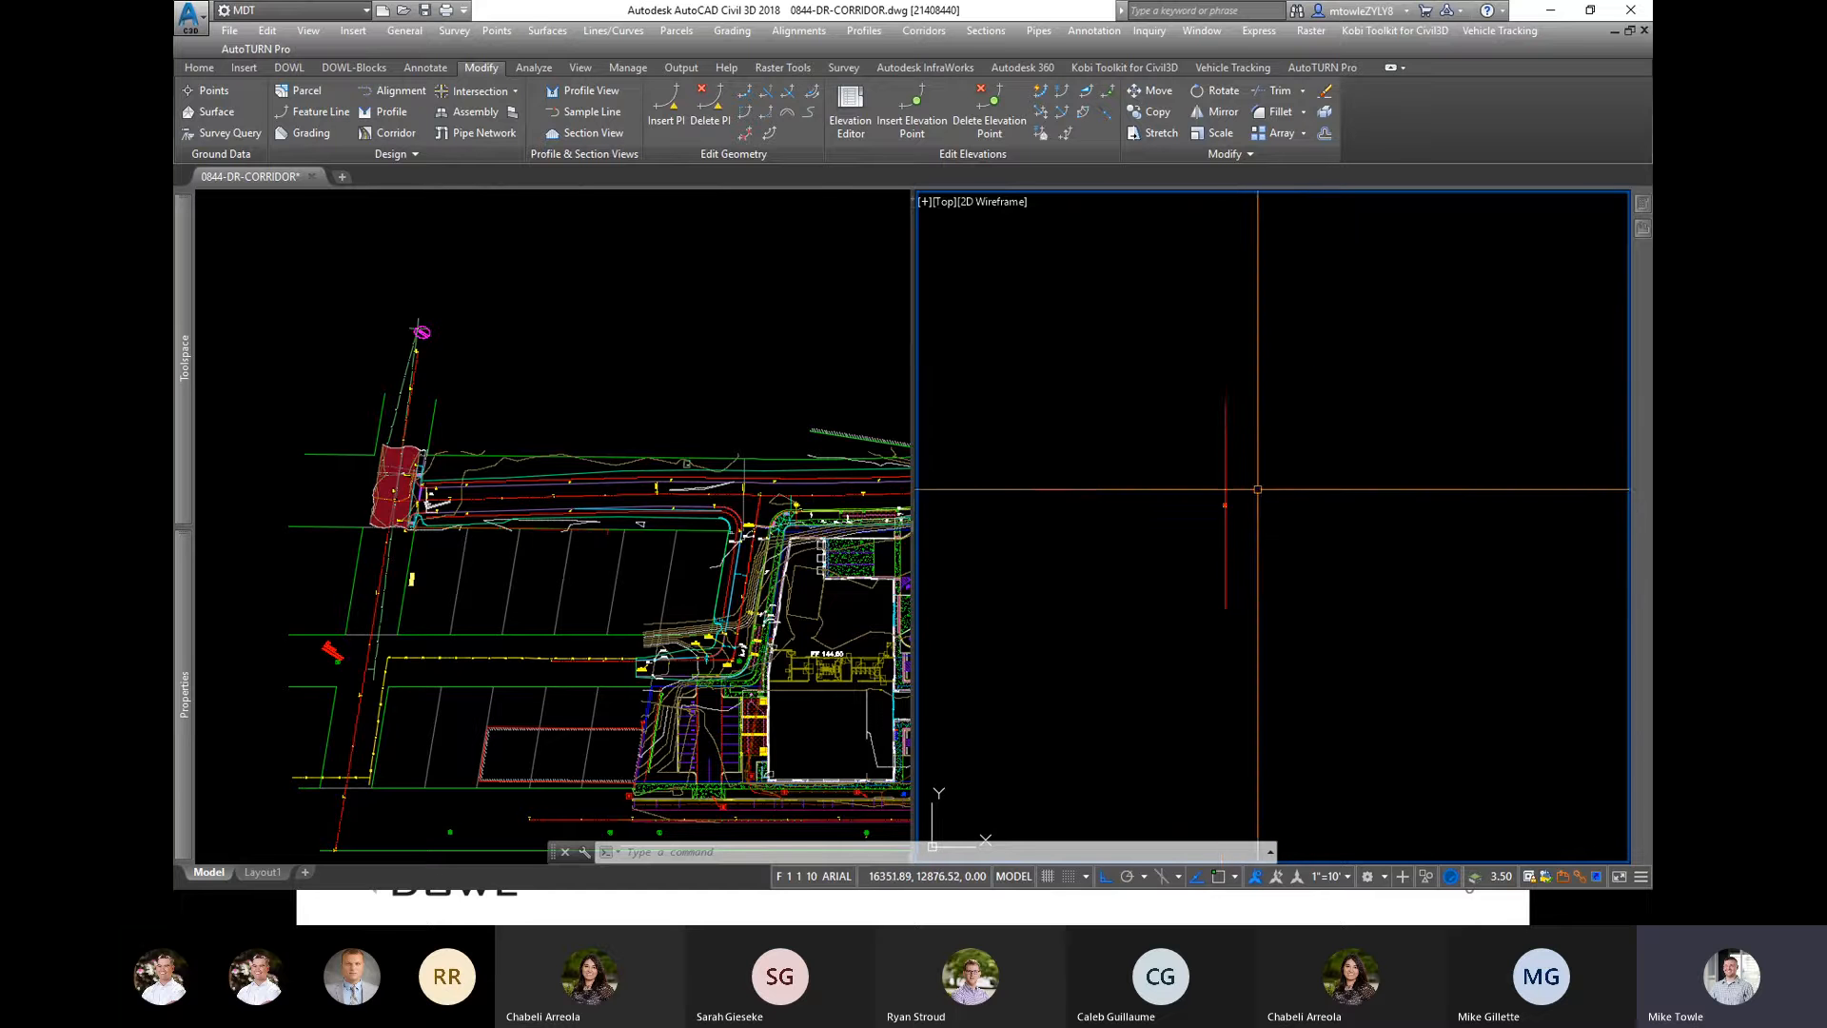
Step: Review the subassembly tool palettes for ready-made assemblies, lanes, medians and curbs, including the Variable_Curb subassembly
{"action": "mouse_move", "coordinate": [1645, 213]}
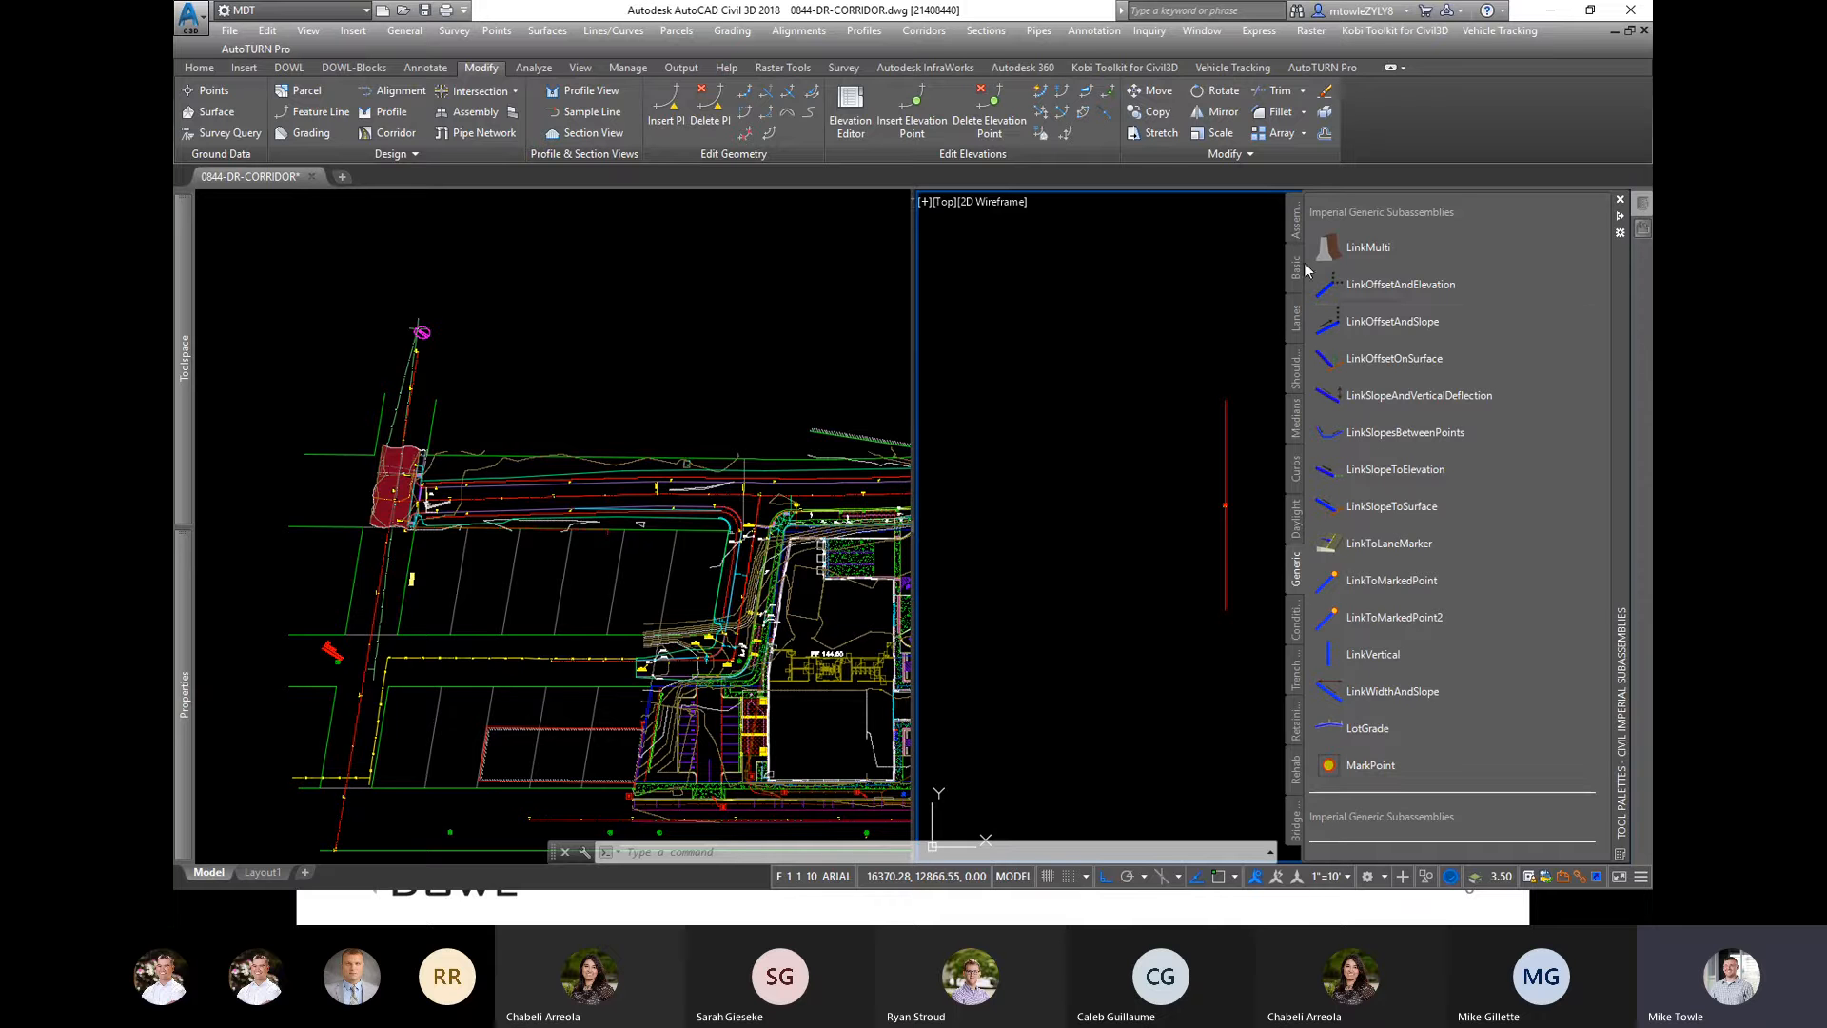
{"action": "left_click", "coordinate": [1296, 236]}
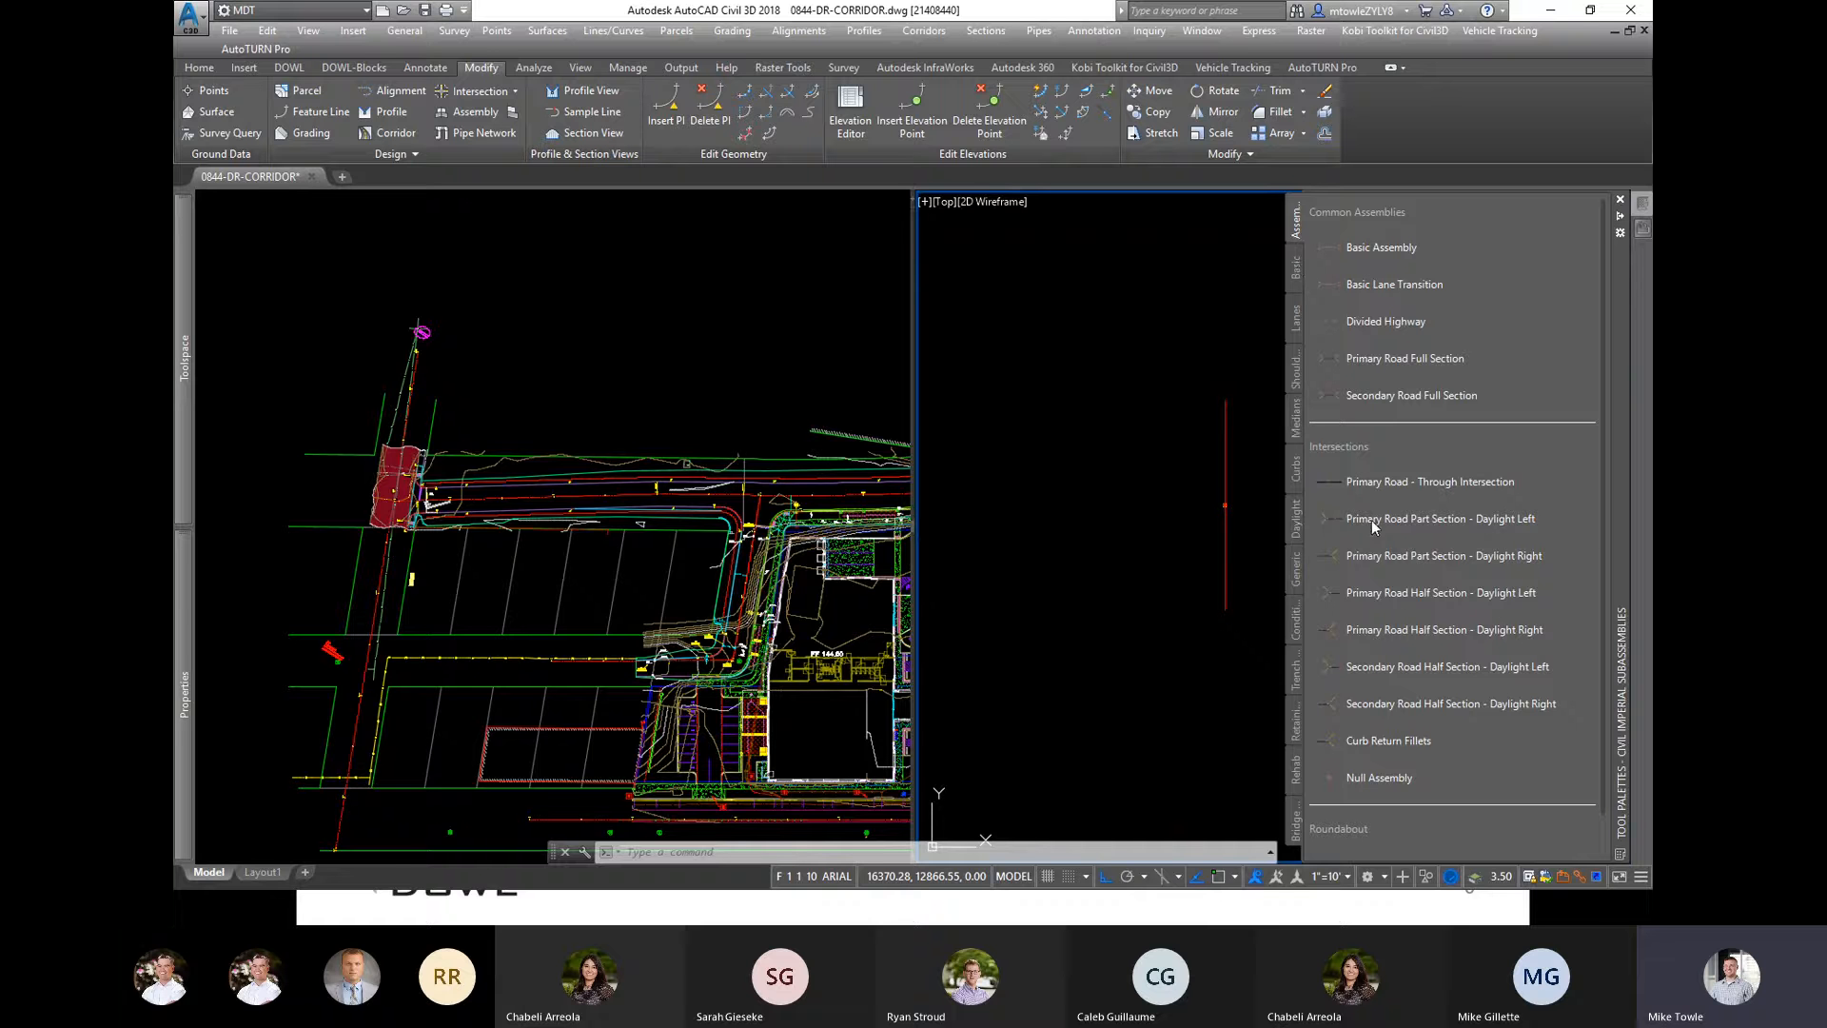
{"action": "scroll", "coordinate": [1409, 689], "scroll_direction": "down", "scroll_amount": 2}
{"action": "scroll", "coordinate": [1410, 690], "scroll_direction": "up", "scroll_amount": 2}
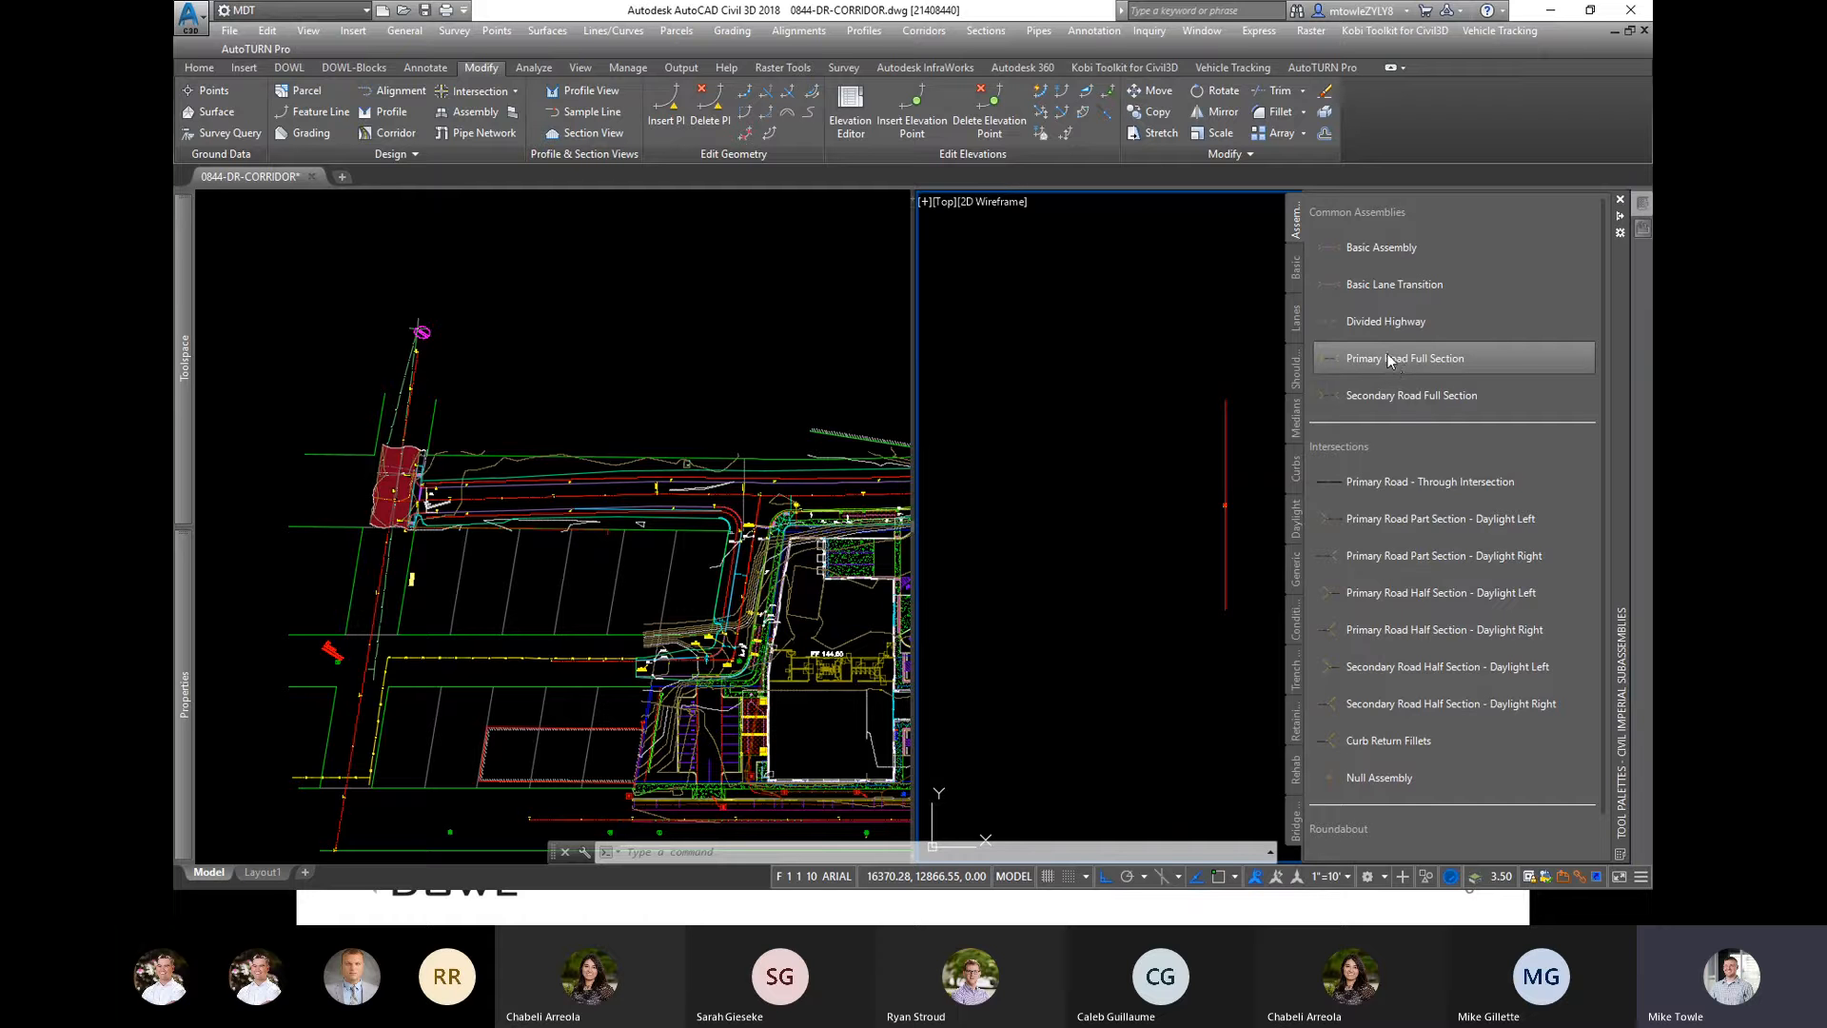
{"action": "left_click", "coordinate": [1297, 317]}
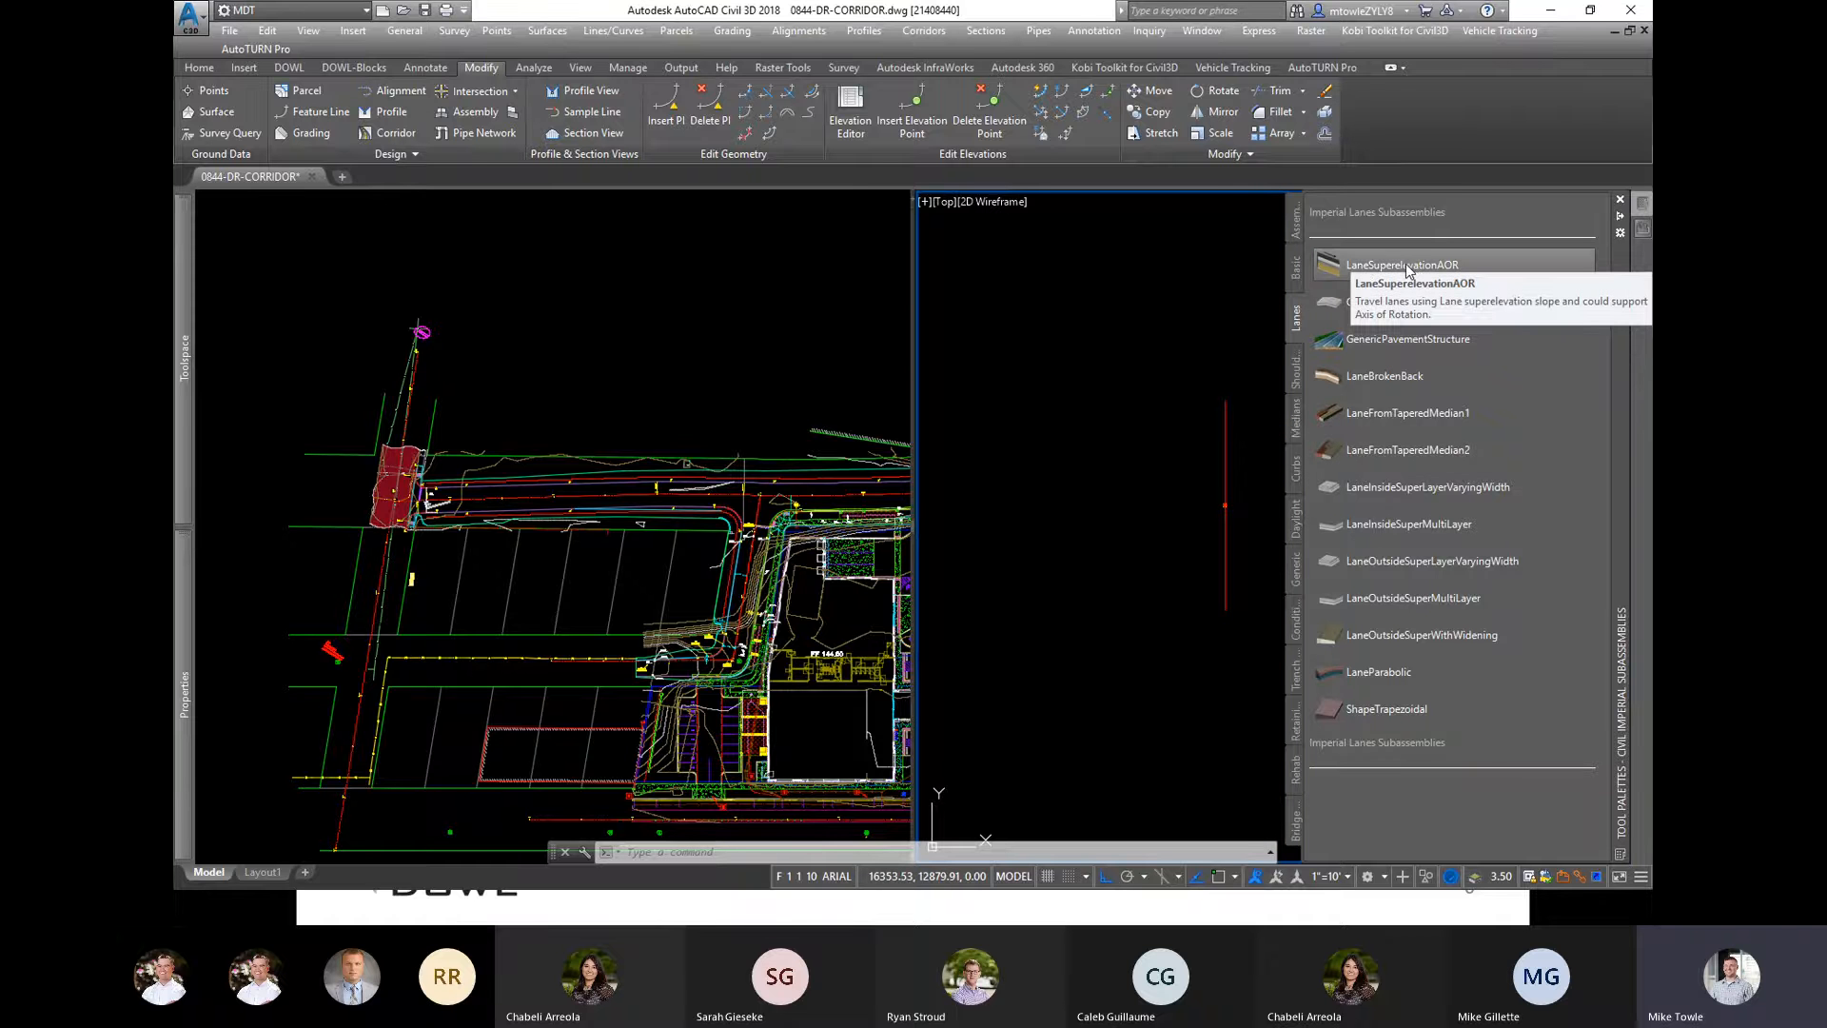
{"action": "left_click", "coordinate": [1295, 392]}
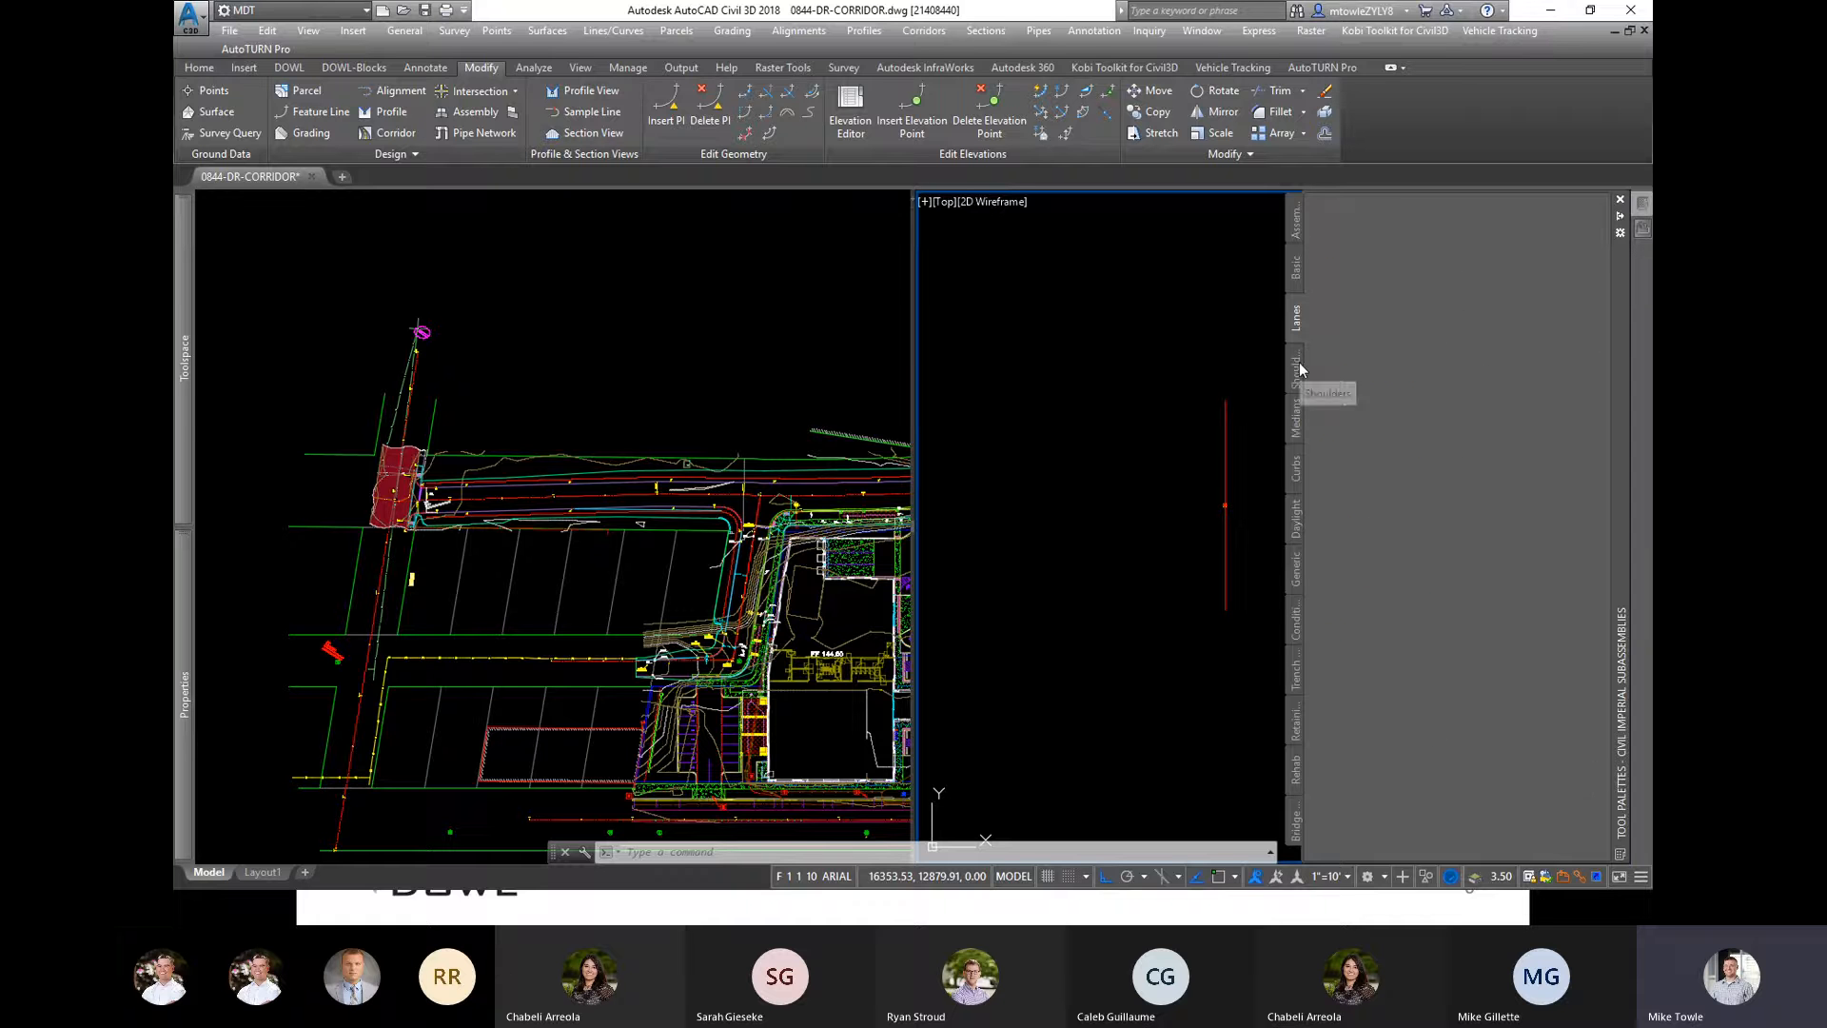
{"action": "left_click", "coordinate": [1295, 433]}
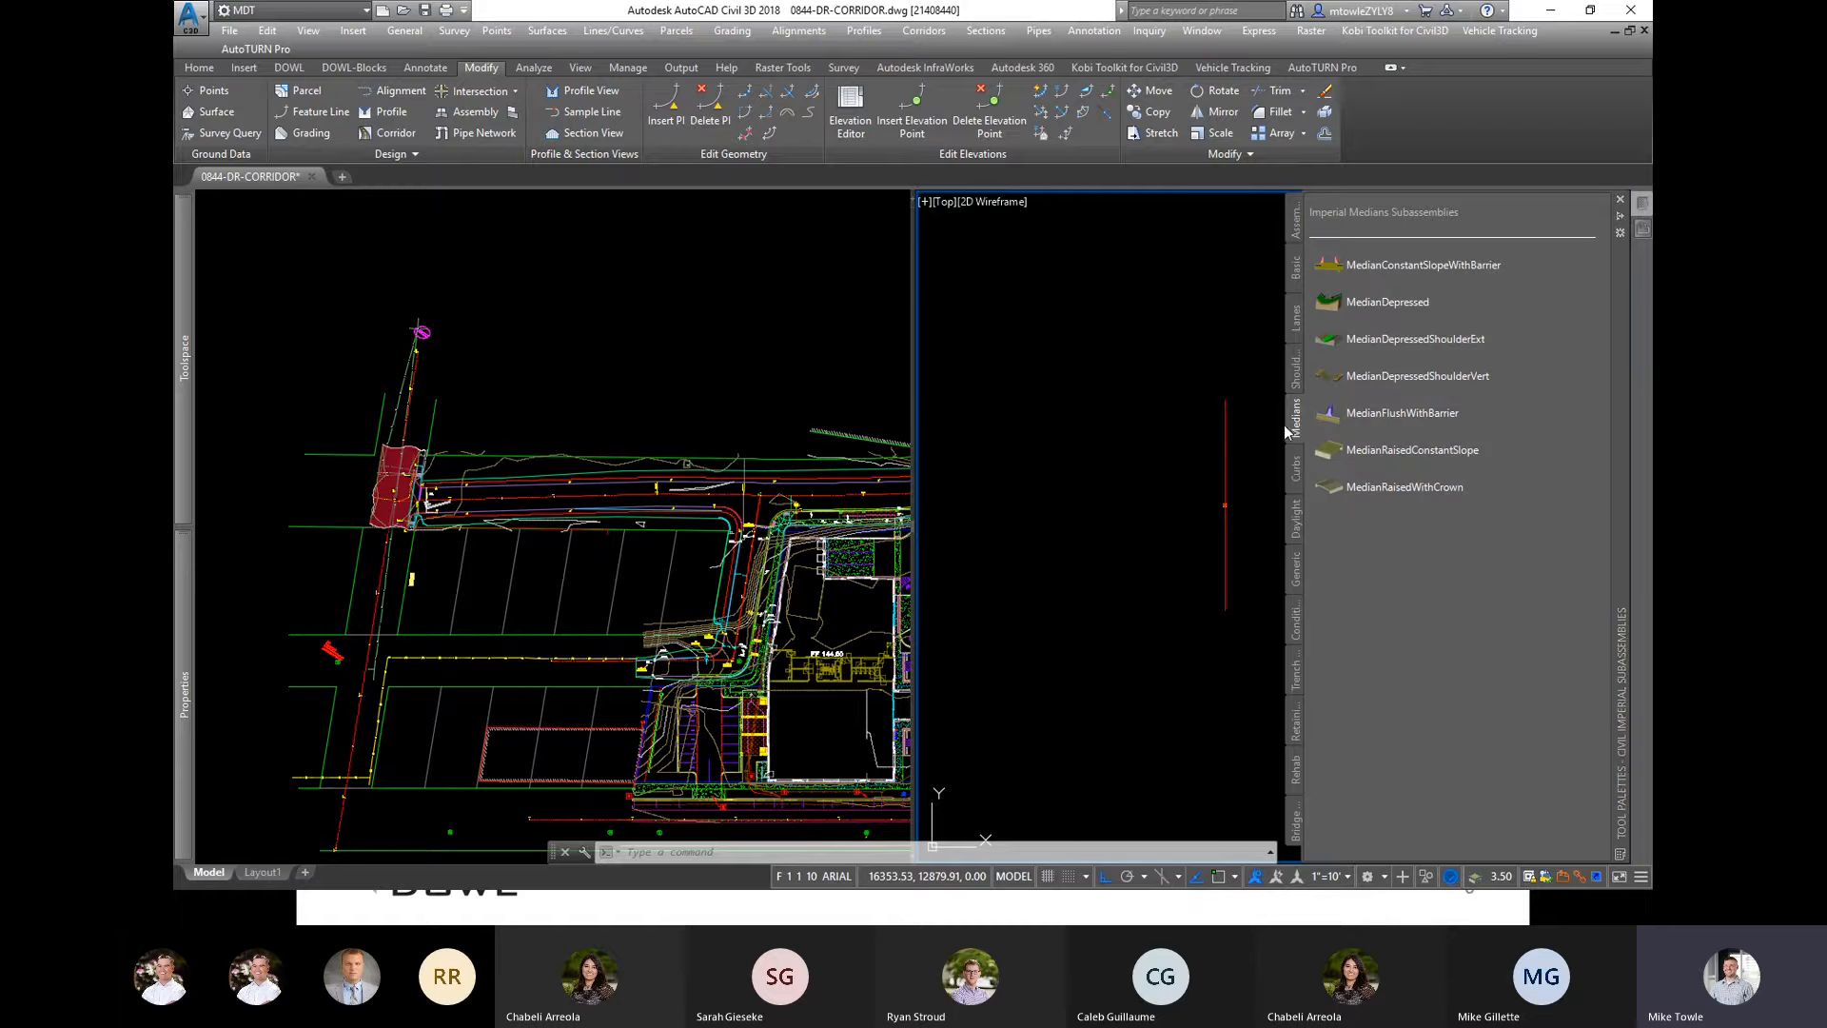
{"action": "left_click", "coordinate": [1298, 476]}
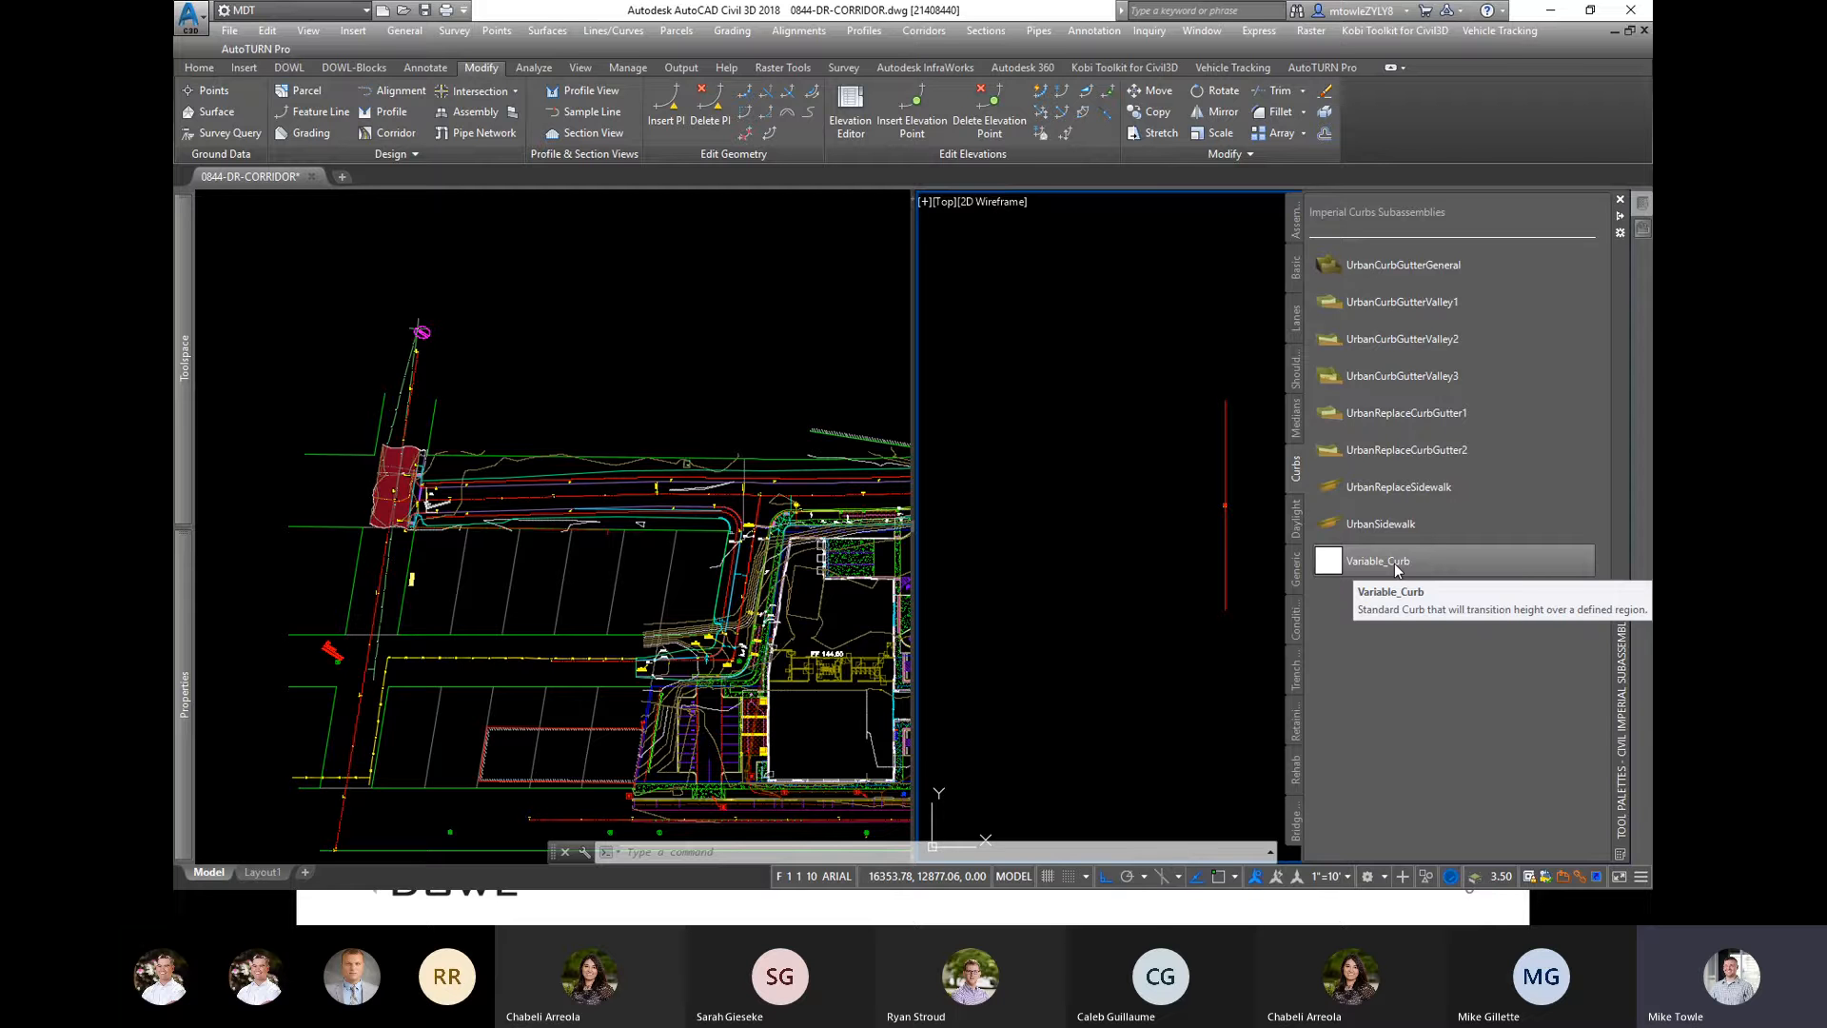
{"action": "left_click", "coordinate": [1397, 569]}
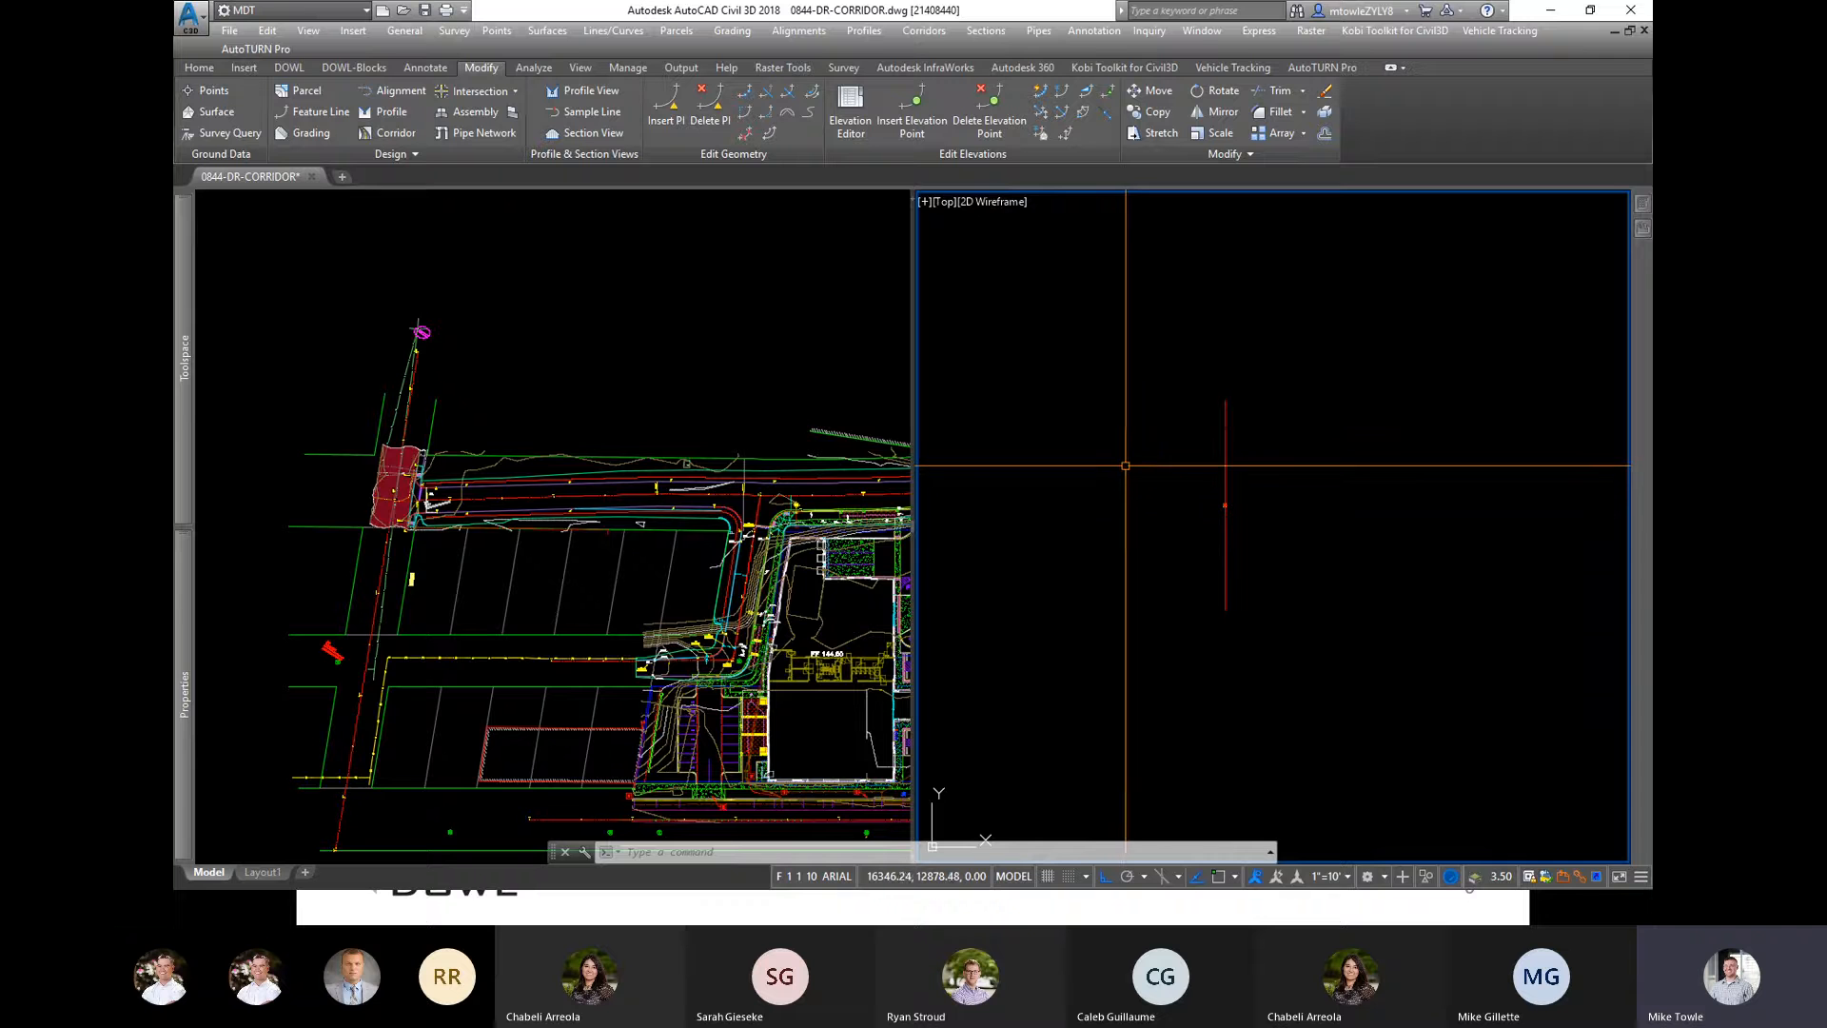
{"action": "mouse_move", "coordinate": [1160, 434]}
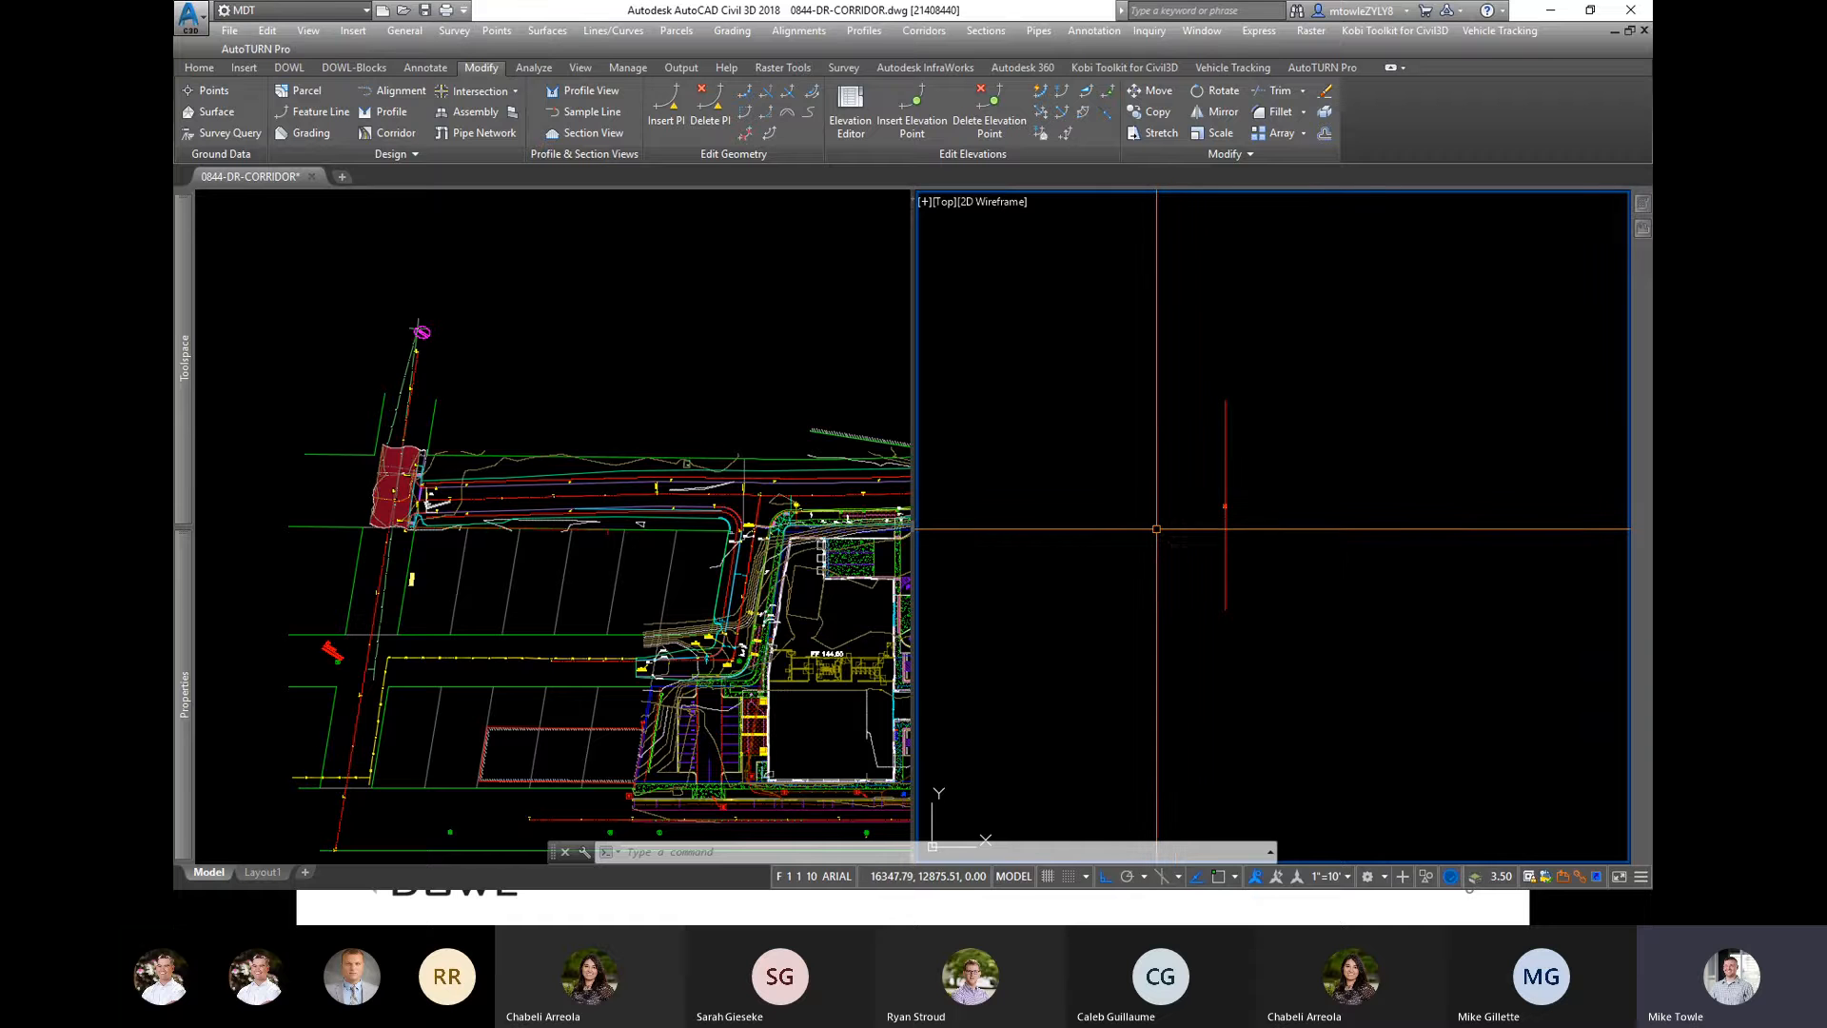
Step: Review the ready-made daylight and generic link subassemblies, including LinkToMarkedPoint
{"action": "mouse_move", "coordinate": [1156, 528]}
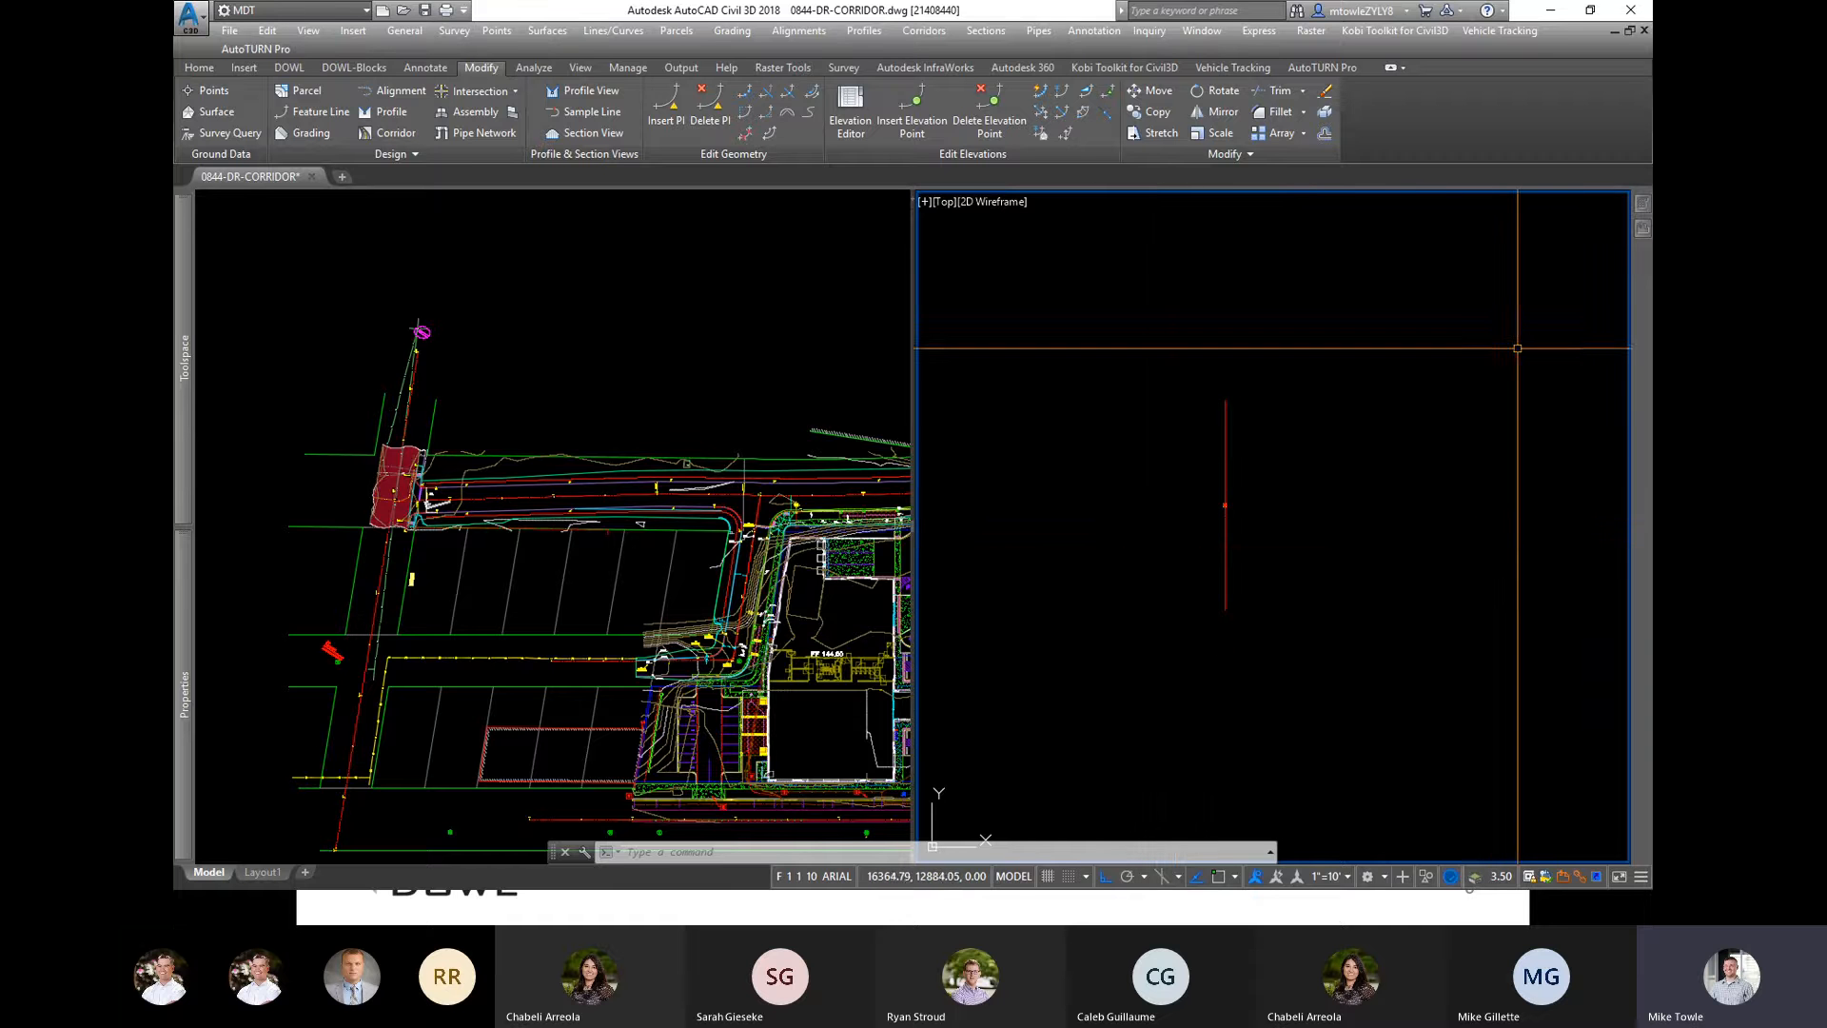
{"action": "mouse_move", "coordinate": [1637, 523]}
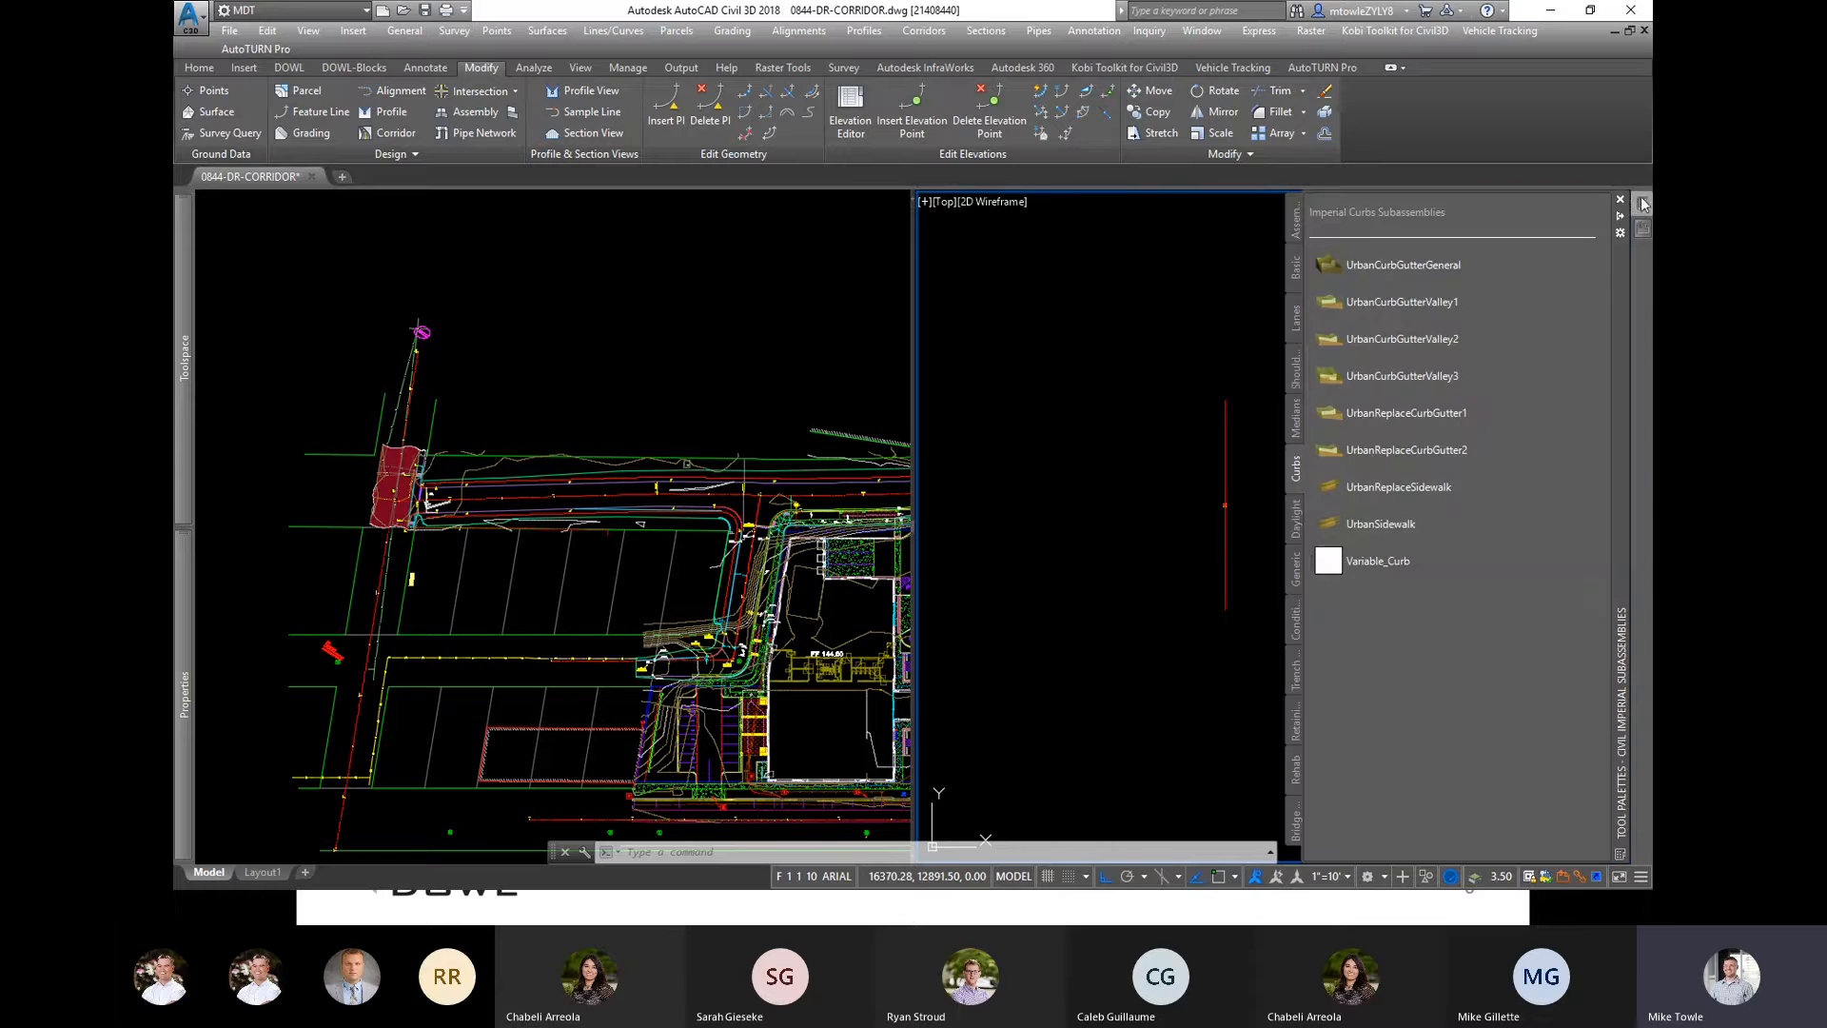
{"action": "left_click", "coordinate": [1295, 526]}
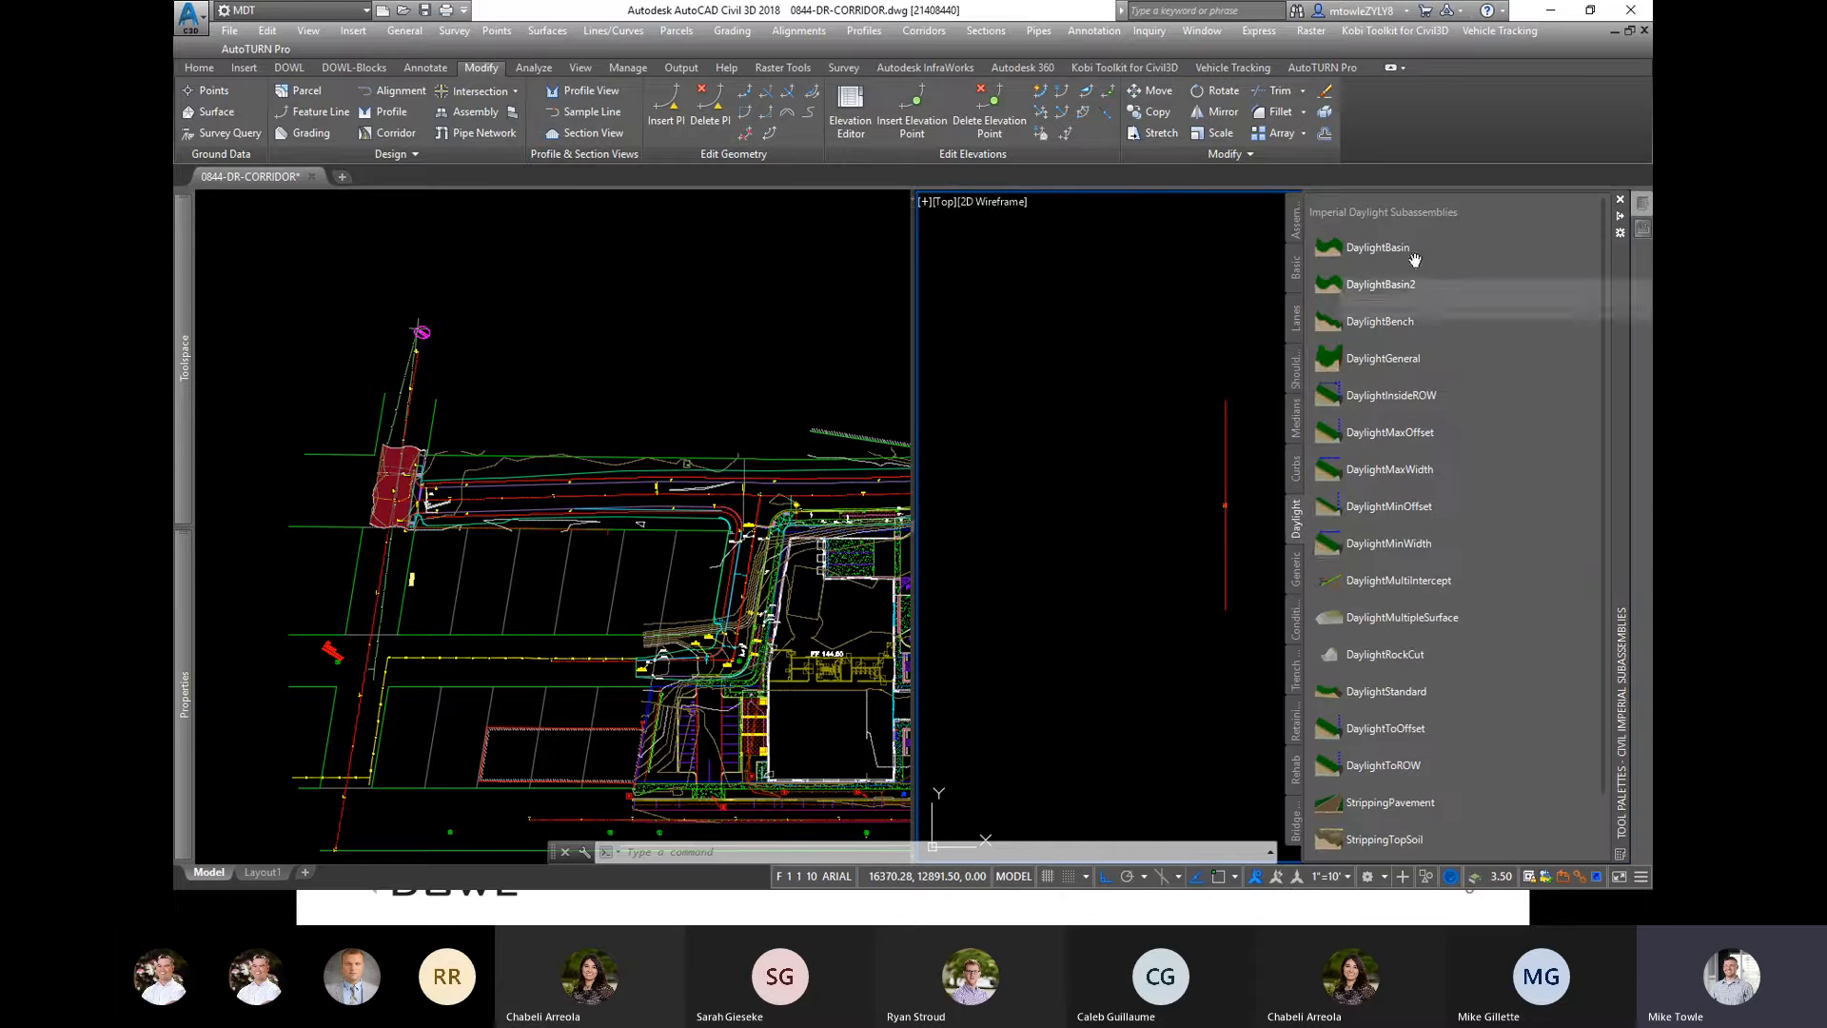
{"action": "scroll", "coordinate": [1419, 685], "scroll_direction": "up", "scroll_amount": 2}
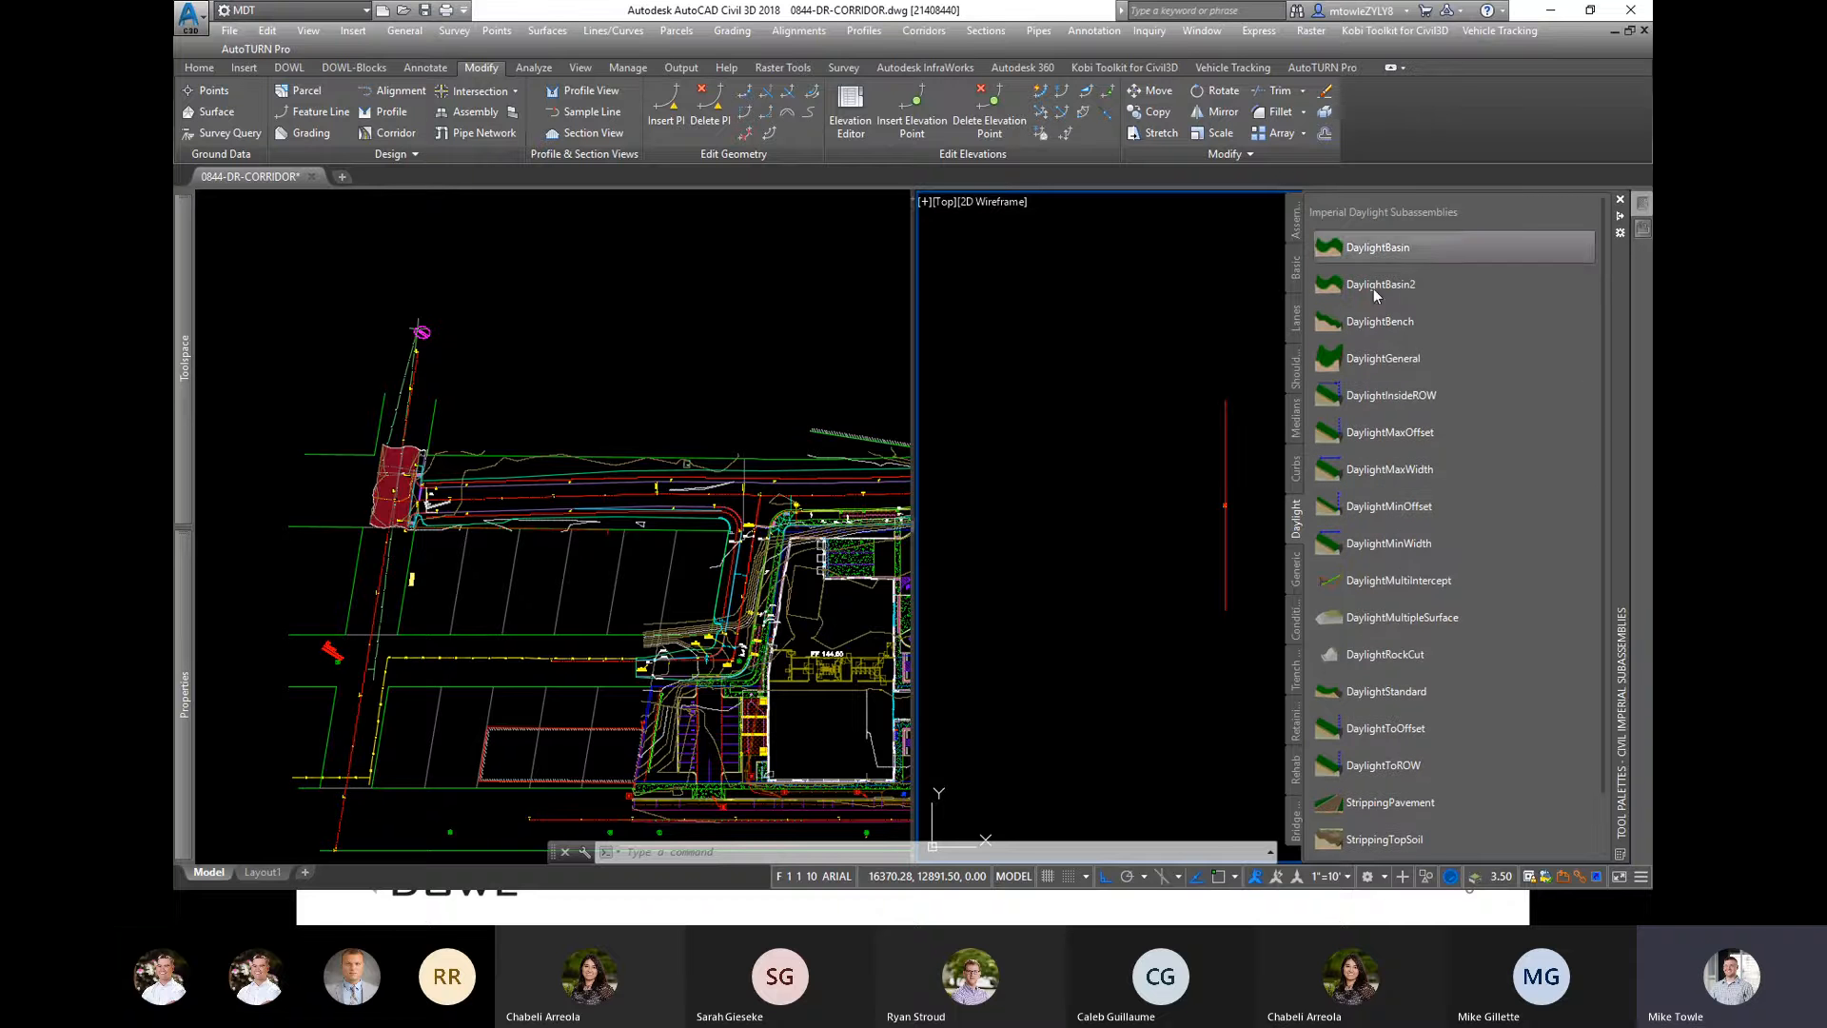
{"action": "left_click", "coordinate": [1297, 569]}
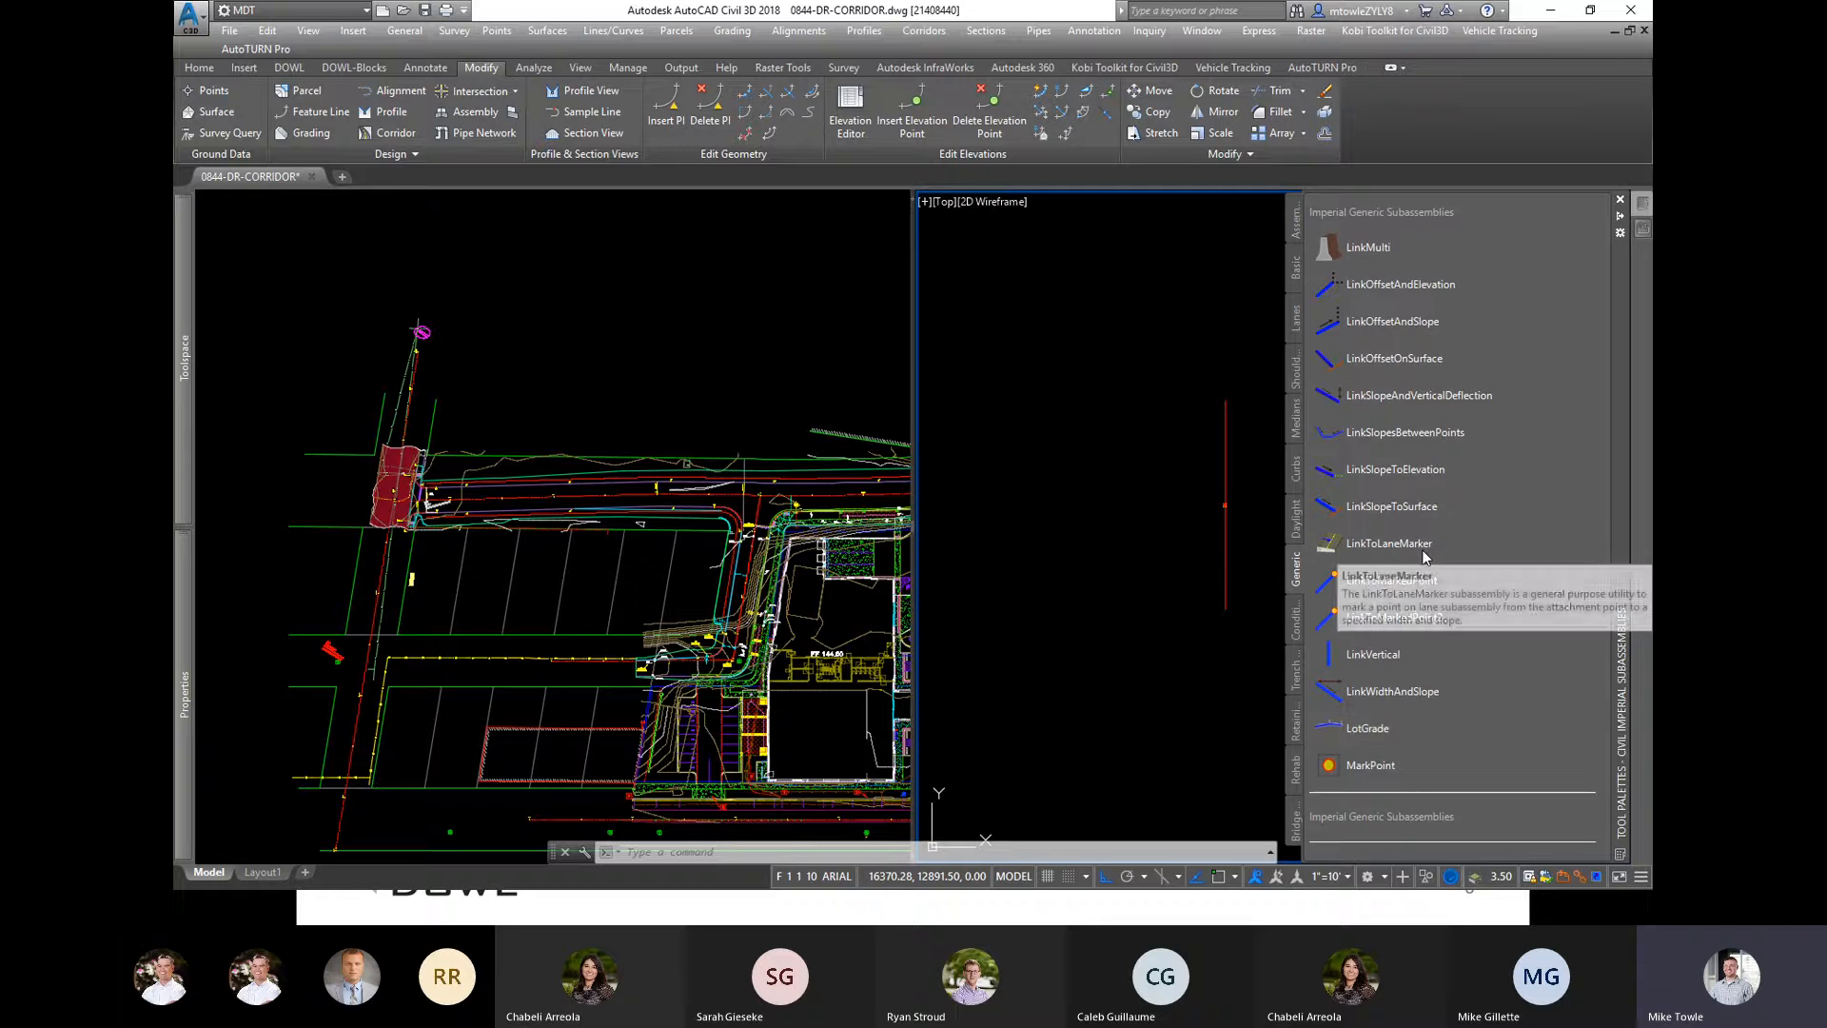
{"action": "left_click", "coordinate": [1393, 579]}
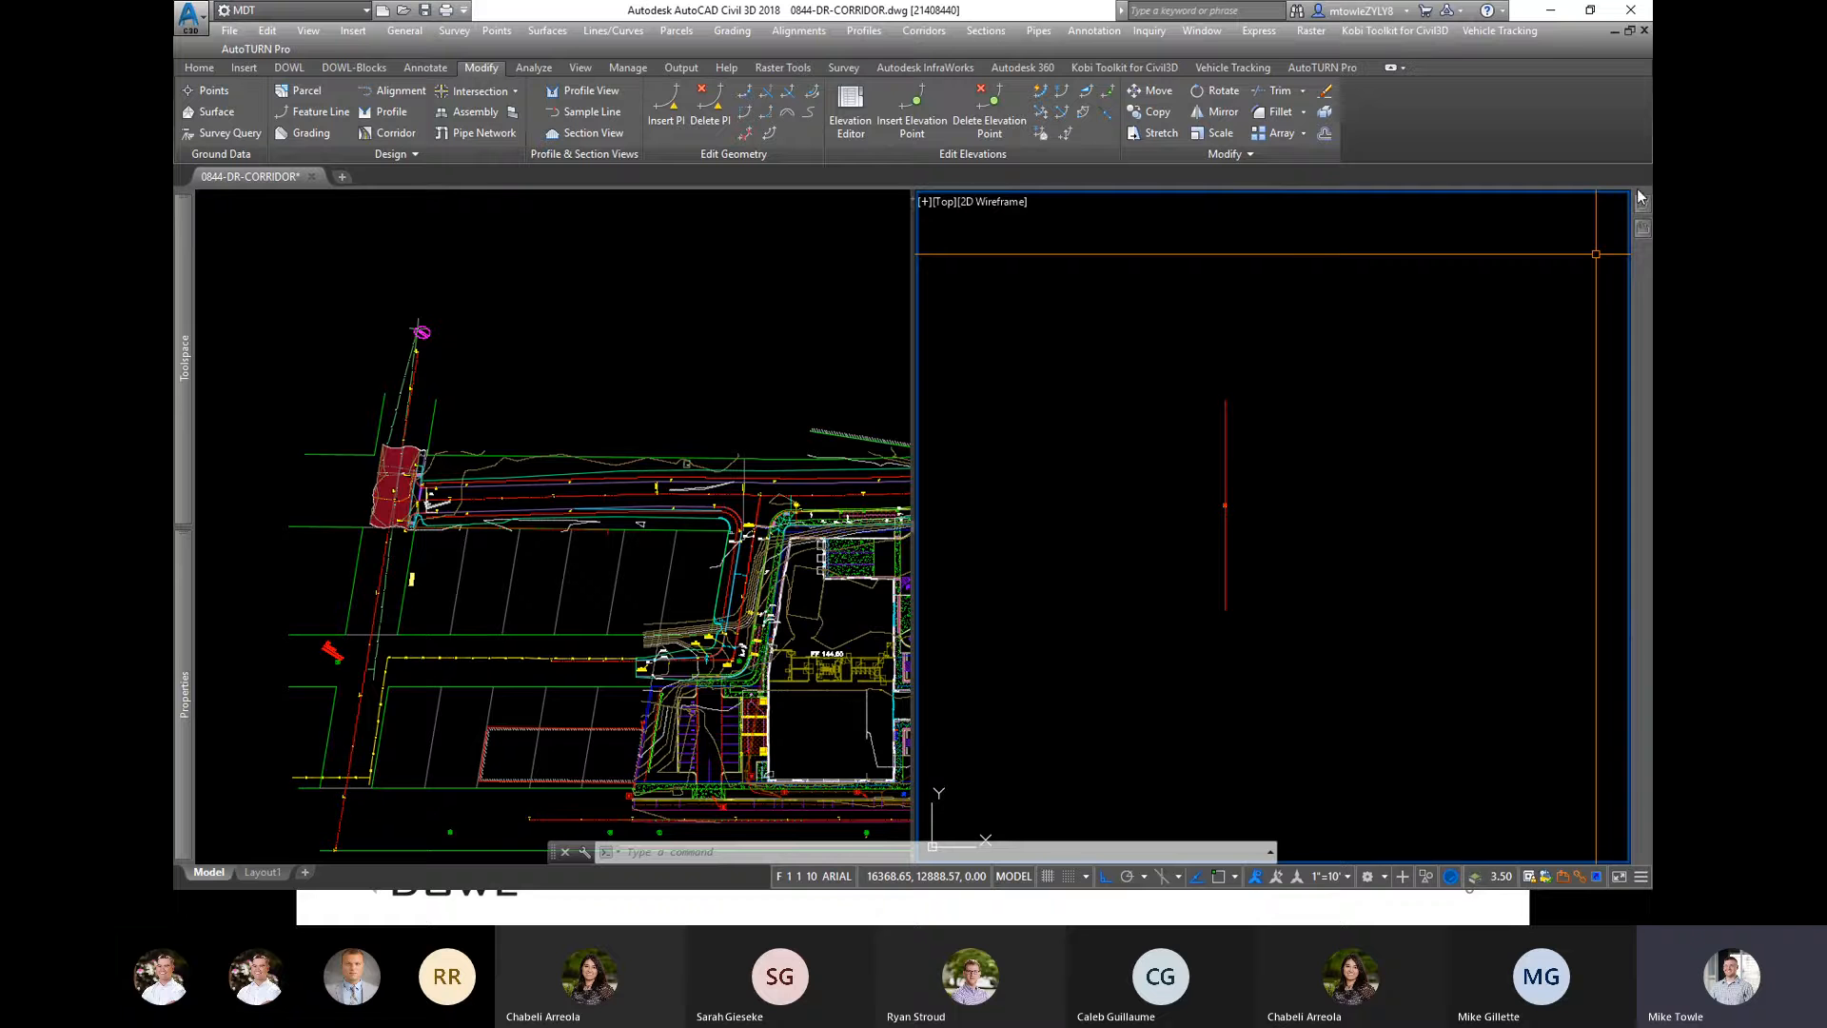
{"action": "mouse_move", "coordinate": [1641, 200]}
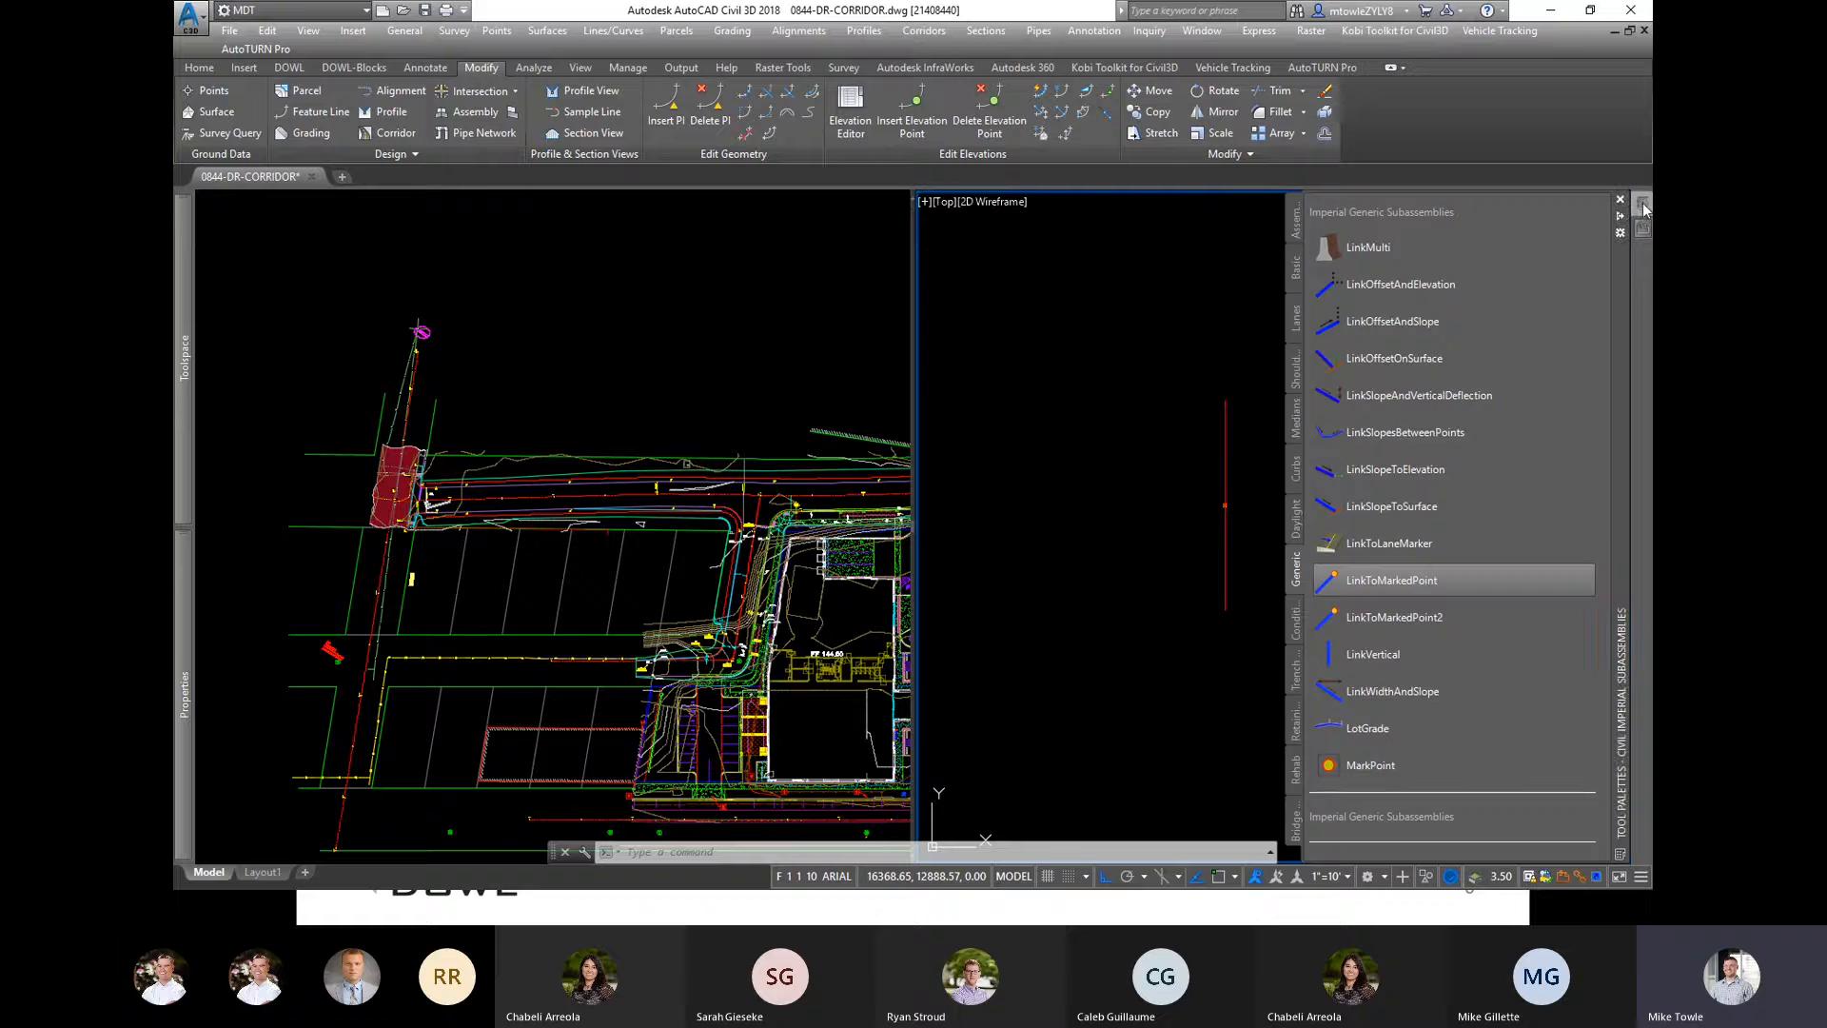
Step: Review the conditional, retaining wall, bridge and rehab subassemblies, including the overlay types for existing roads
{"action": "left_click", "coordinate": [1295, 625]}
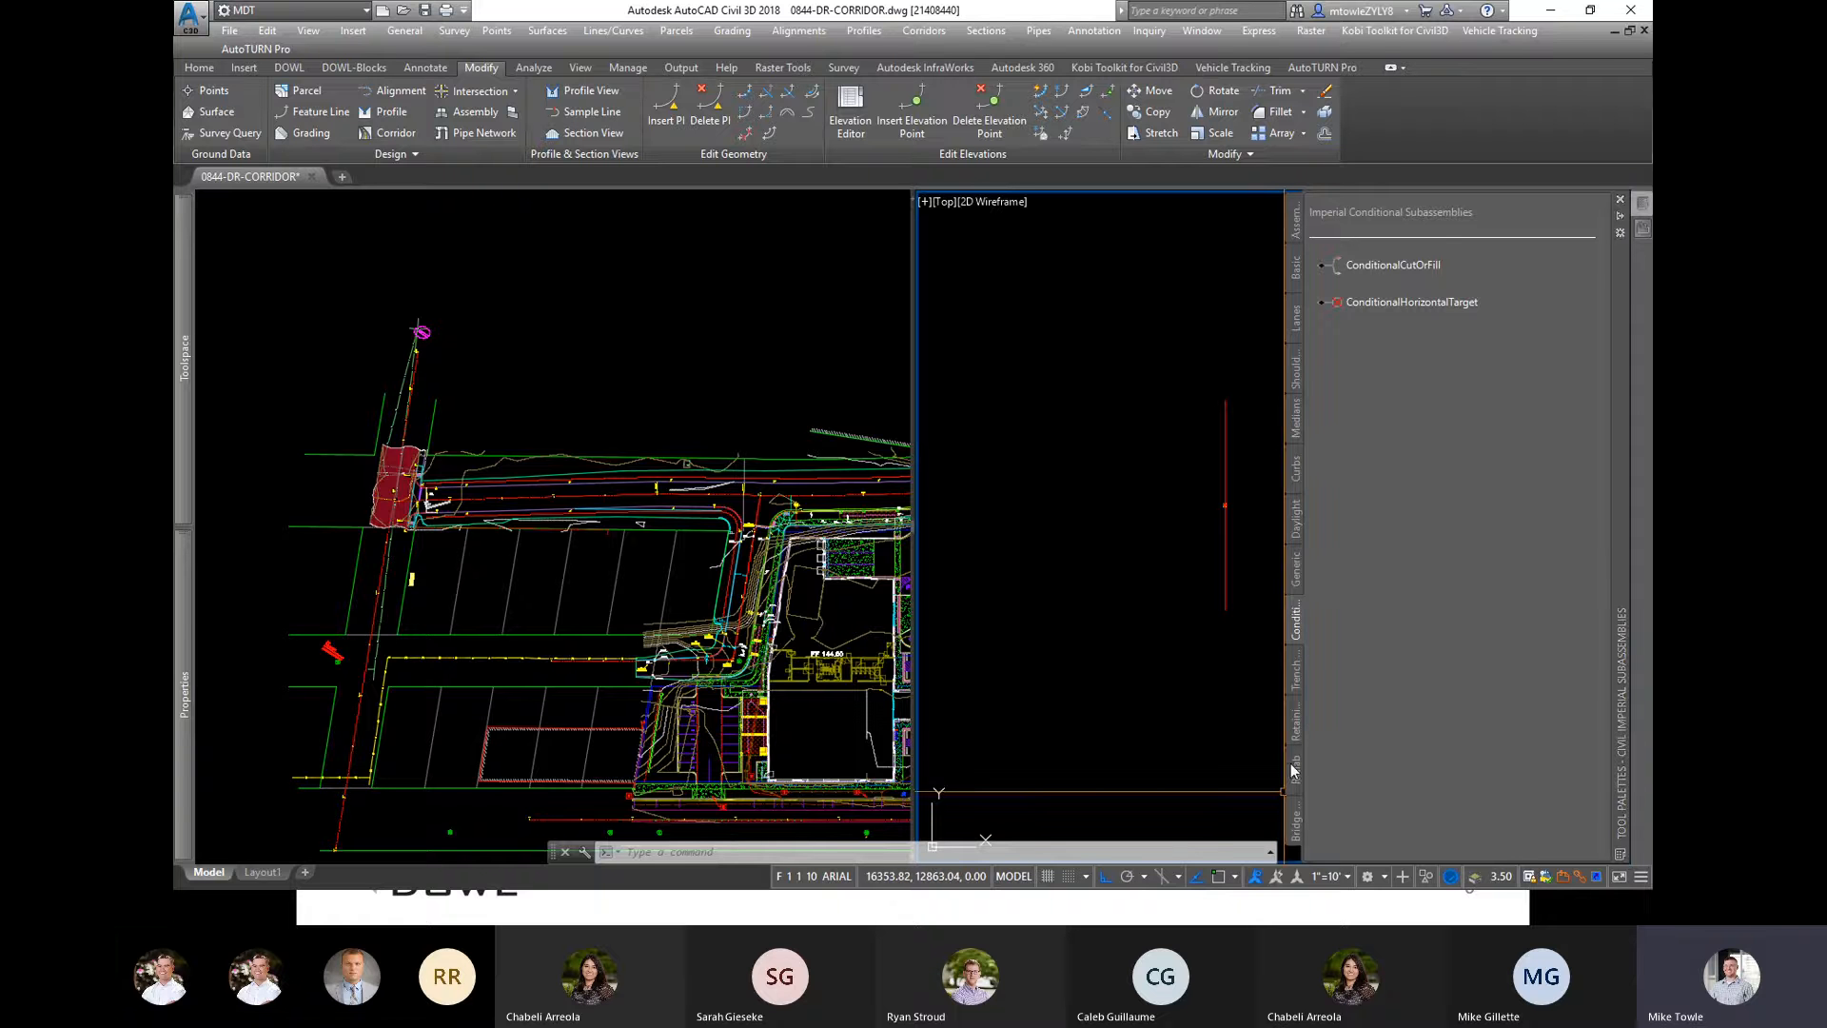
{"action": "left_click", "coordinate": [1293, 731]}
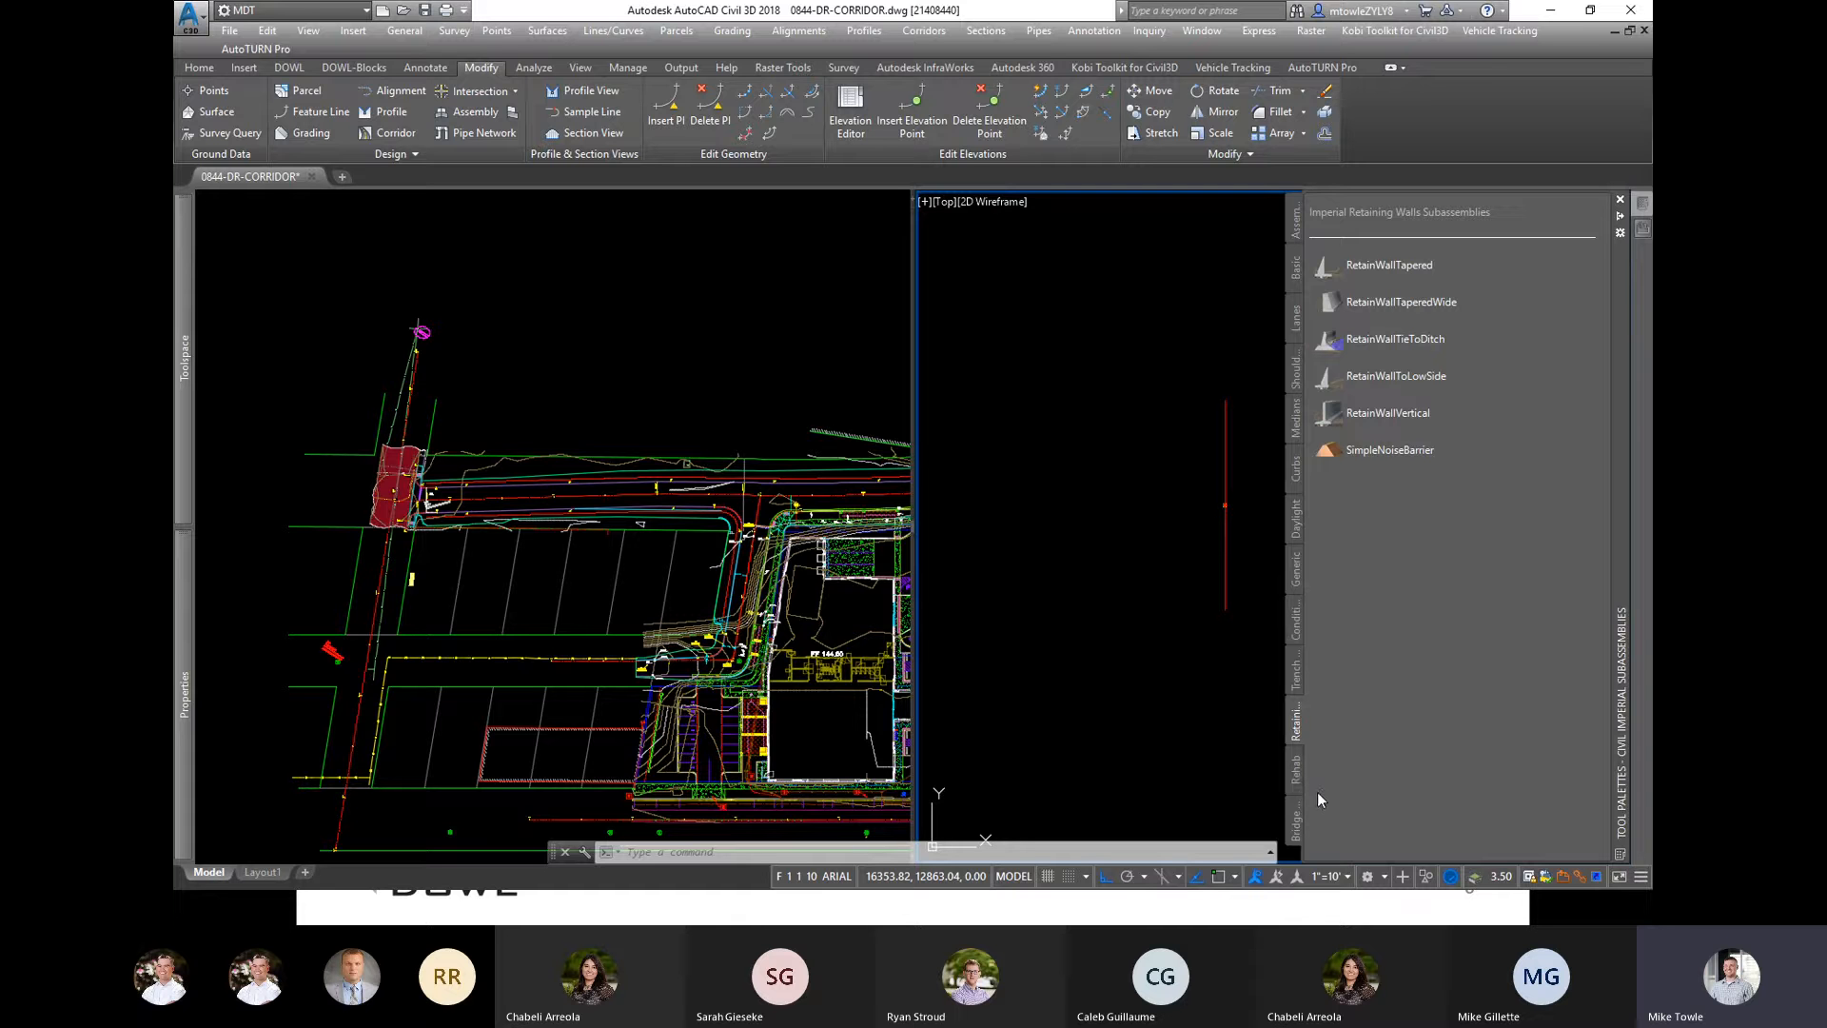
{"action": "left_click", "coordinate": [1294, 824]}
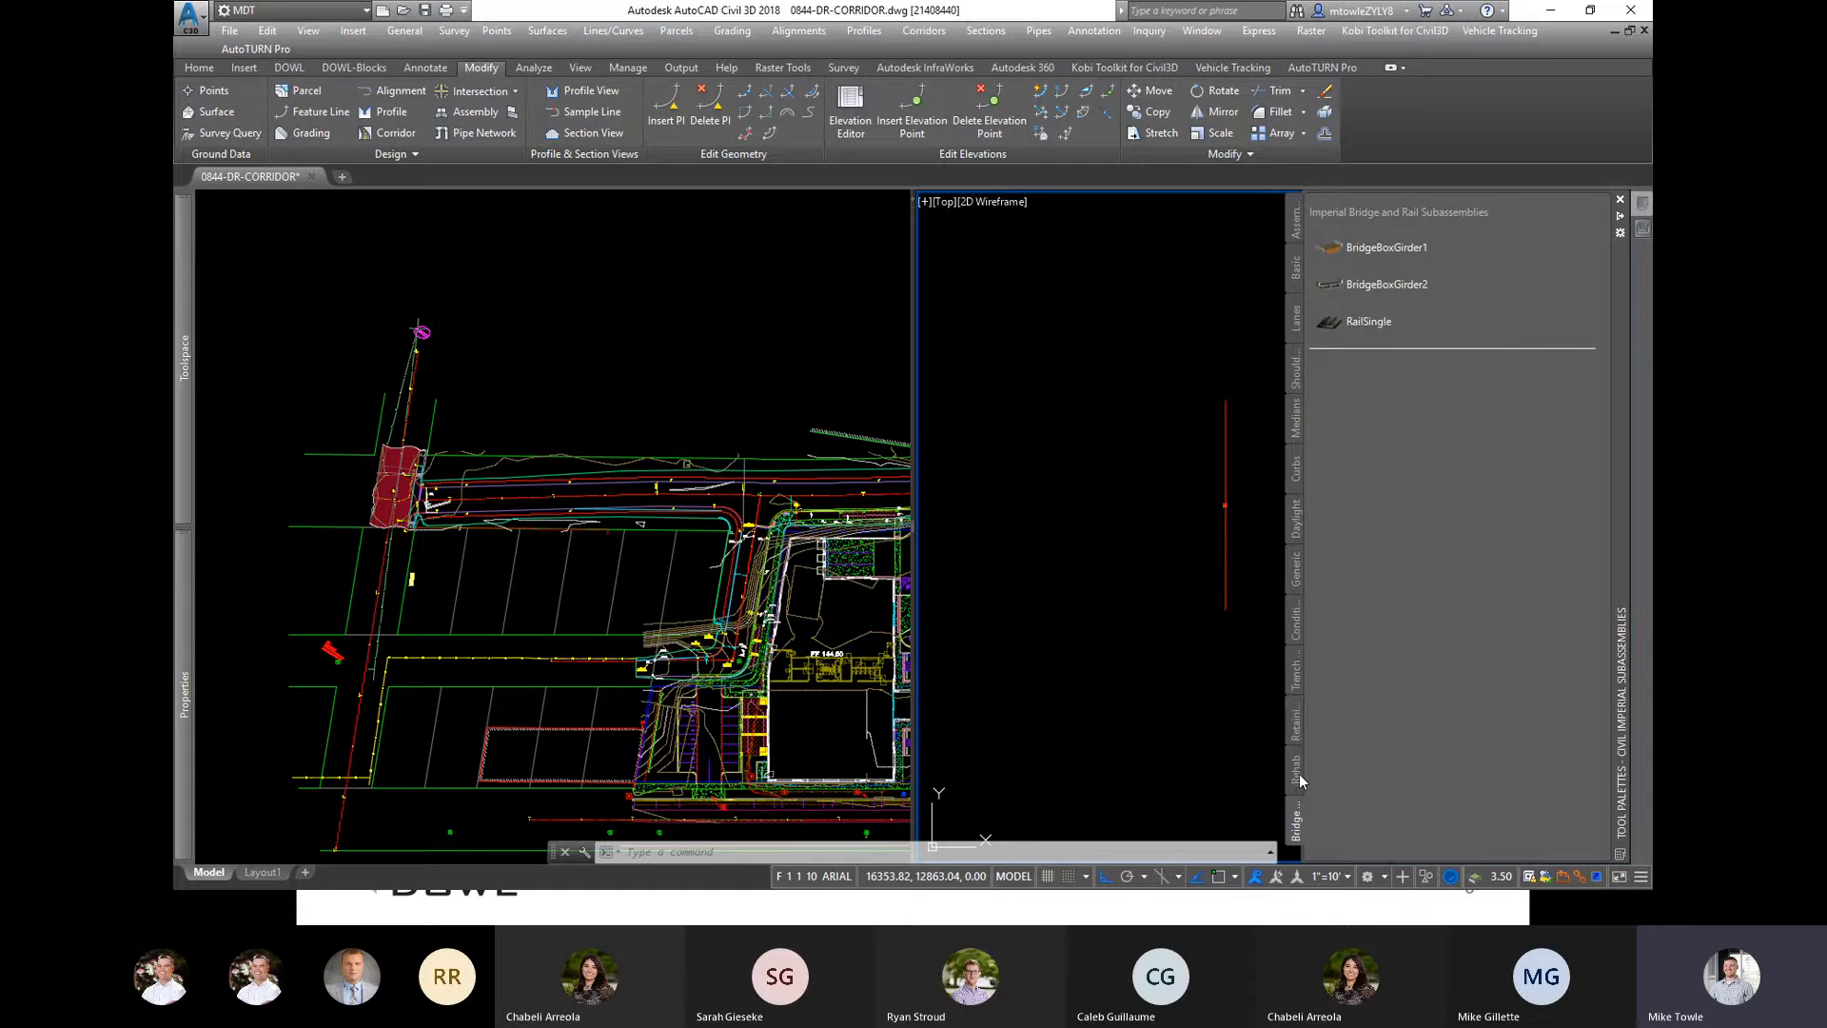
{"action": "left_click", "coordinate": [1296, 771]}
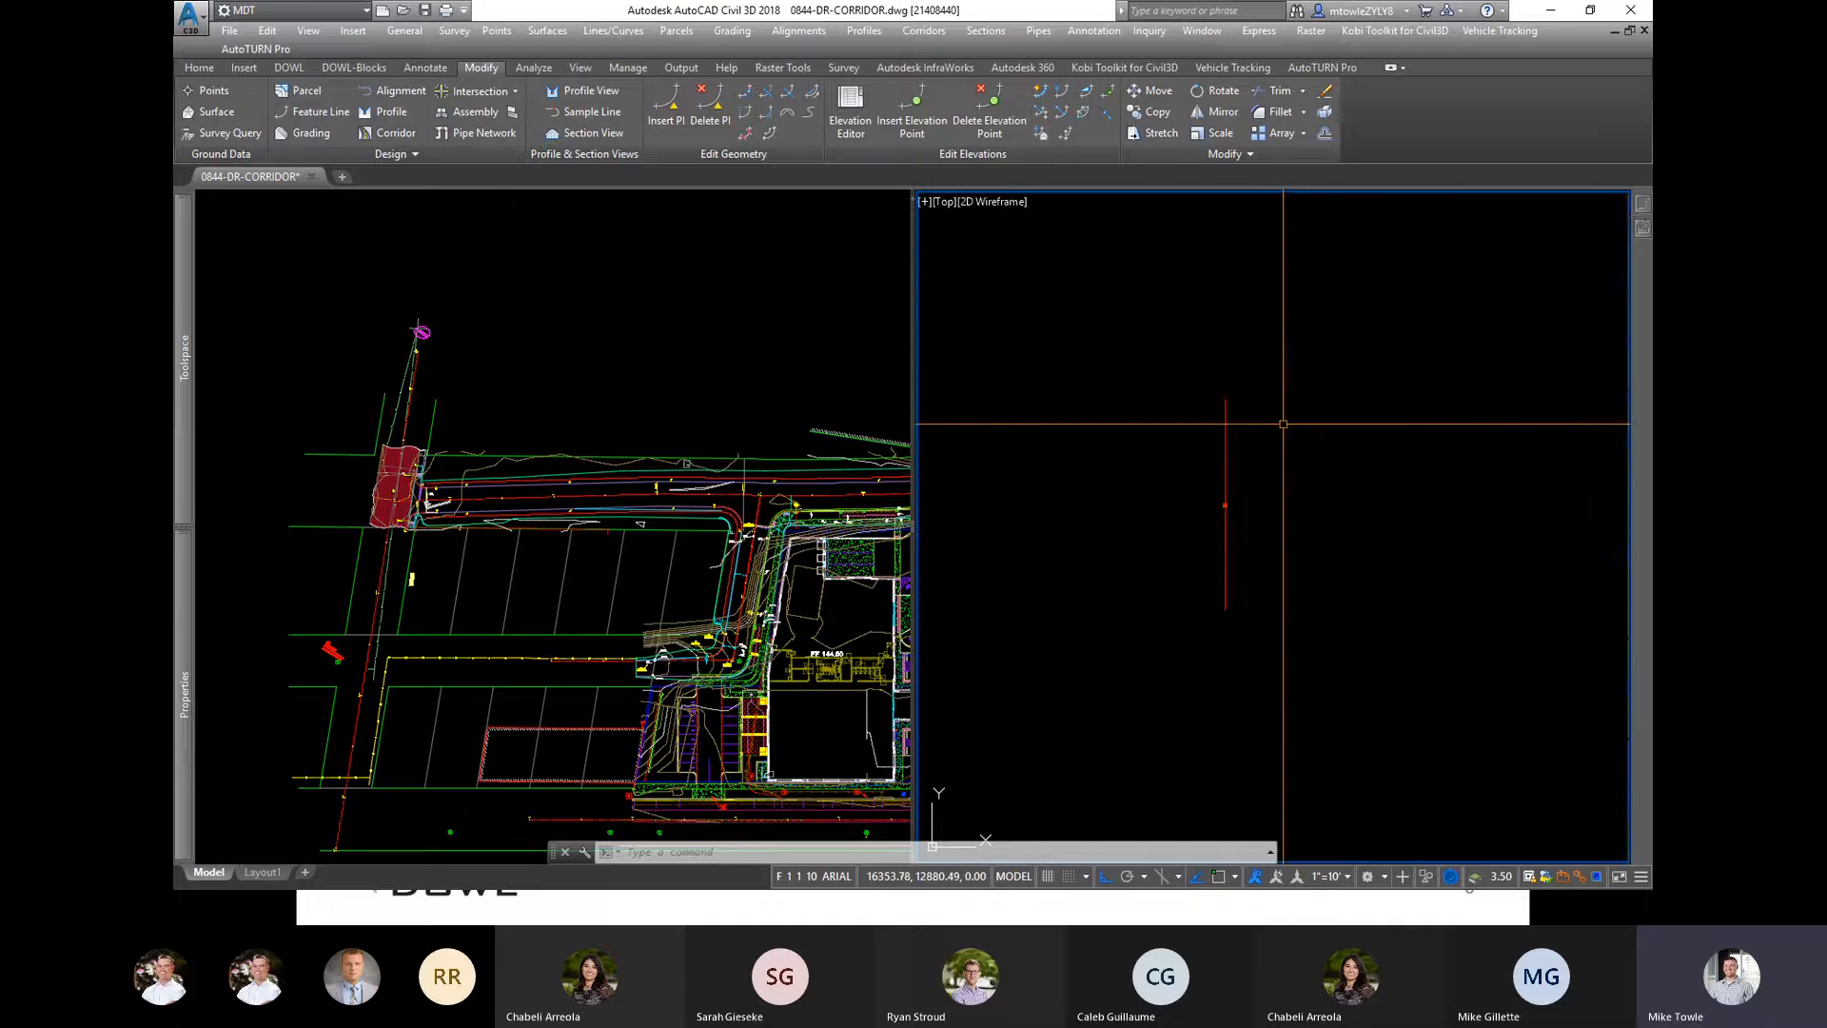
{"action": "mouse_move", "coordinate": [1625, 219]}
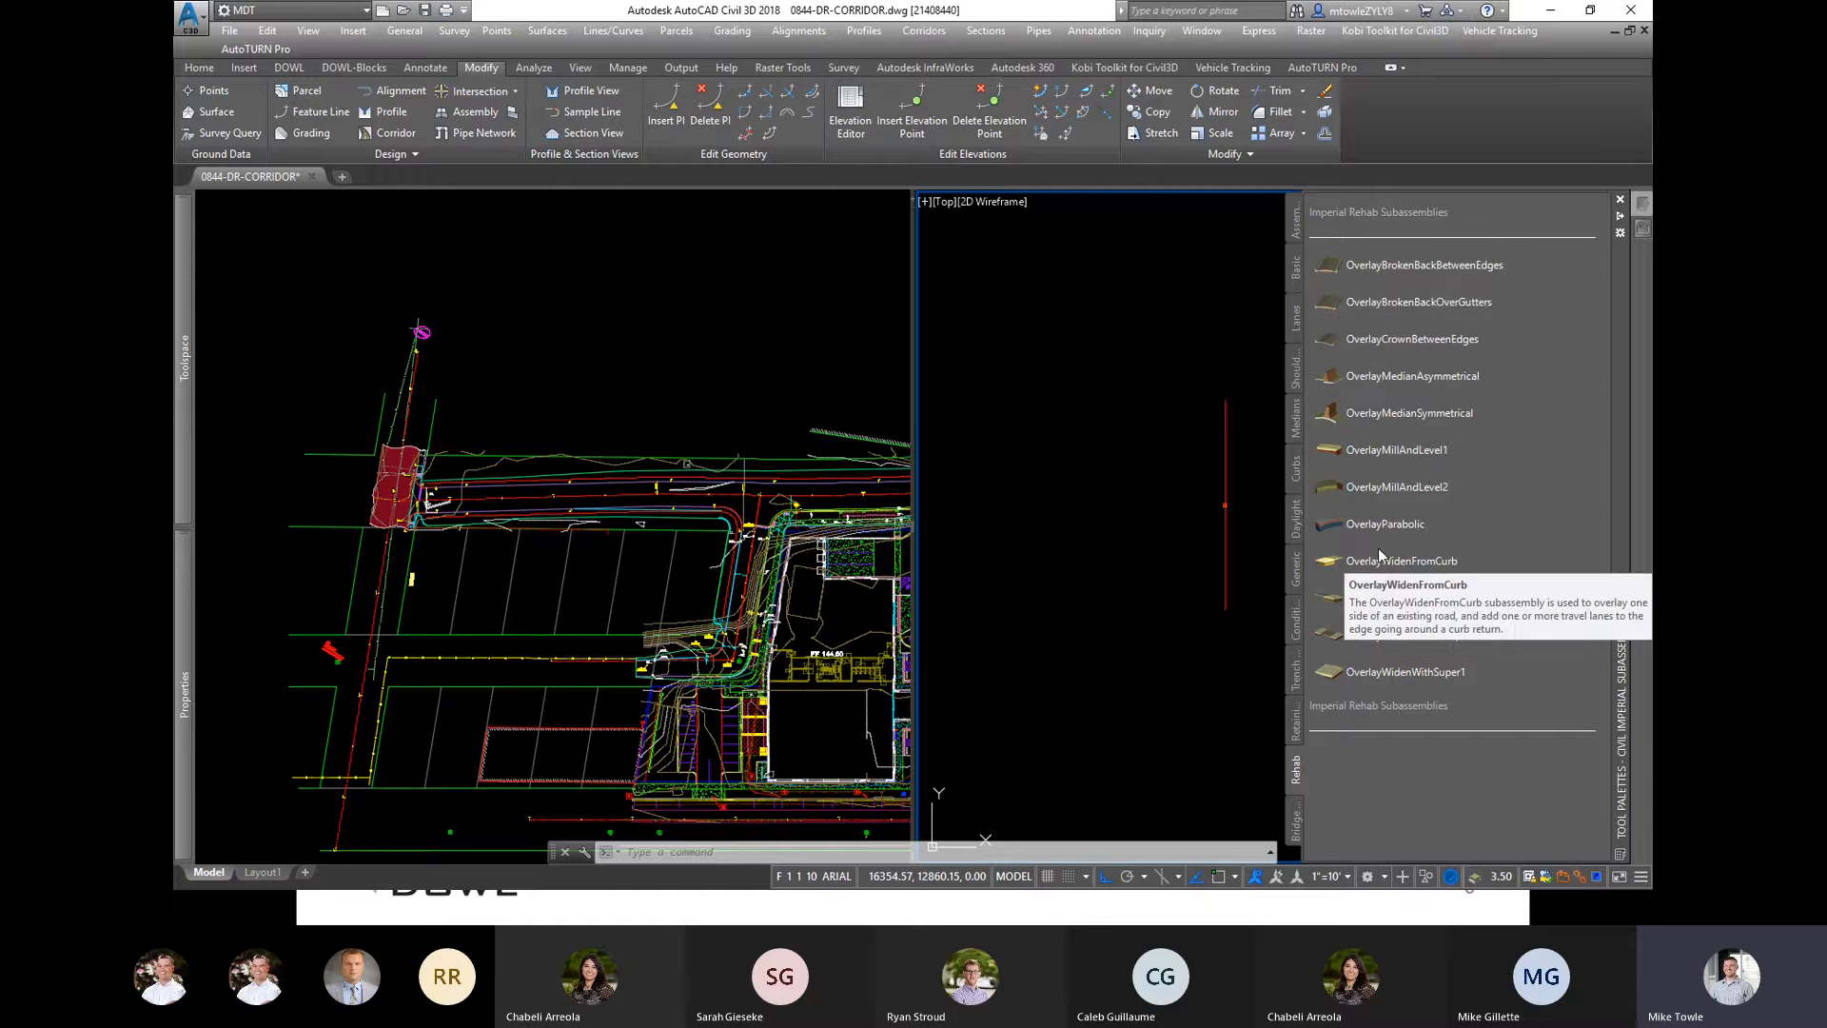
Step: Set up a LaneSuperelevationAOR subassembly for the right side with a 12' width and a default slope of -2.5%
{"action": "left_click", "coordinate": [1297, 322]}
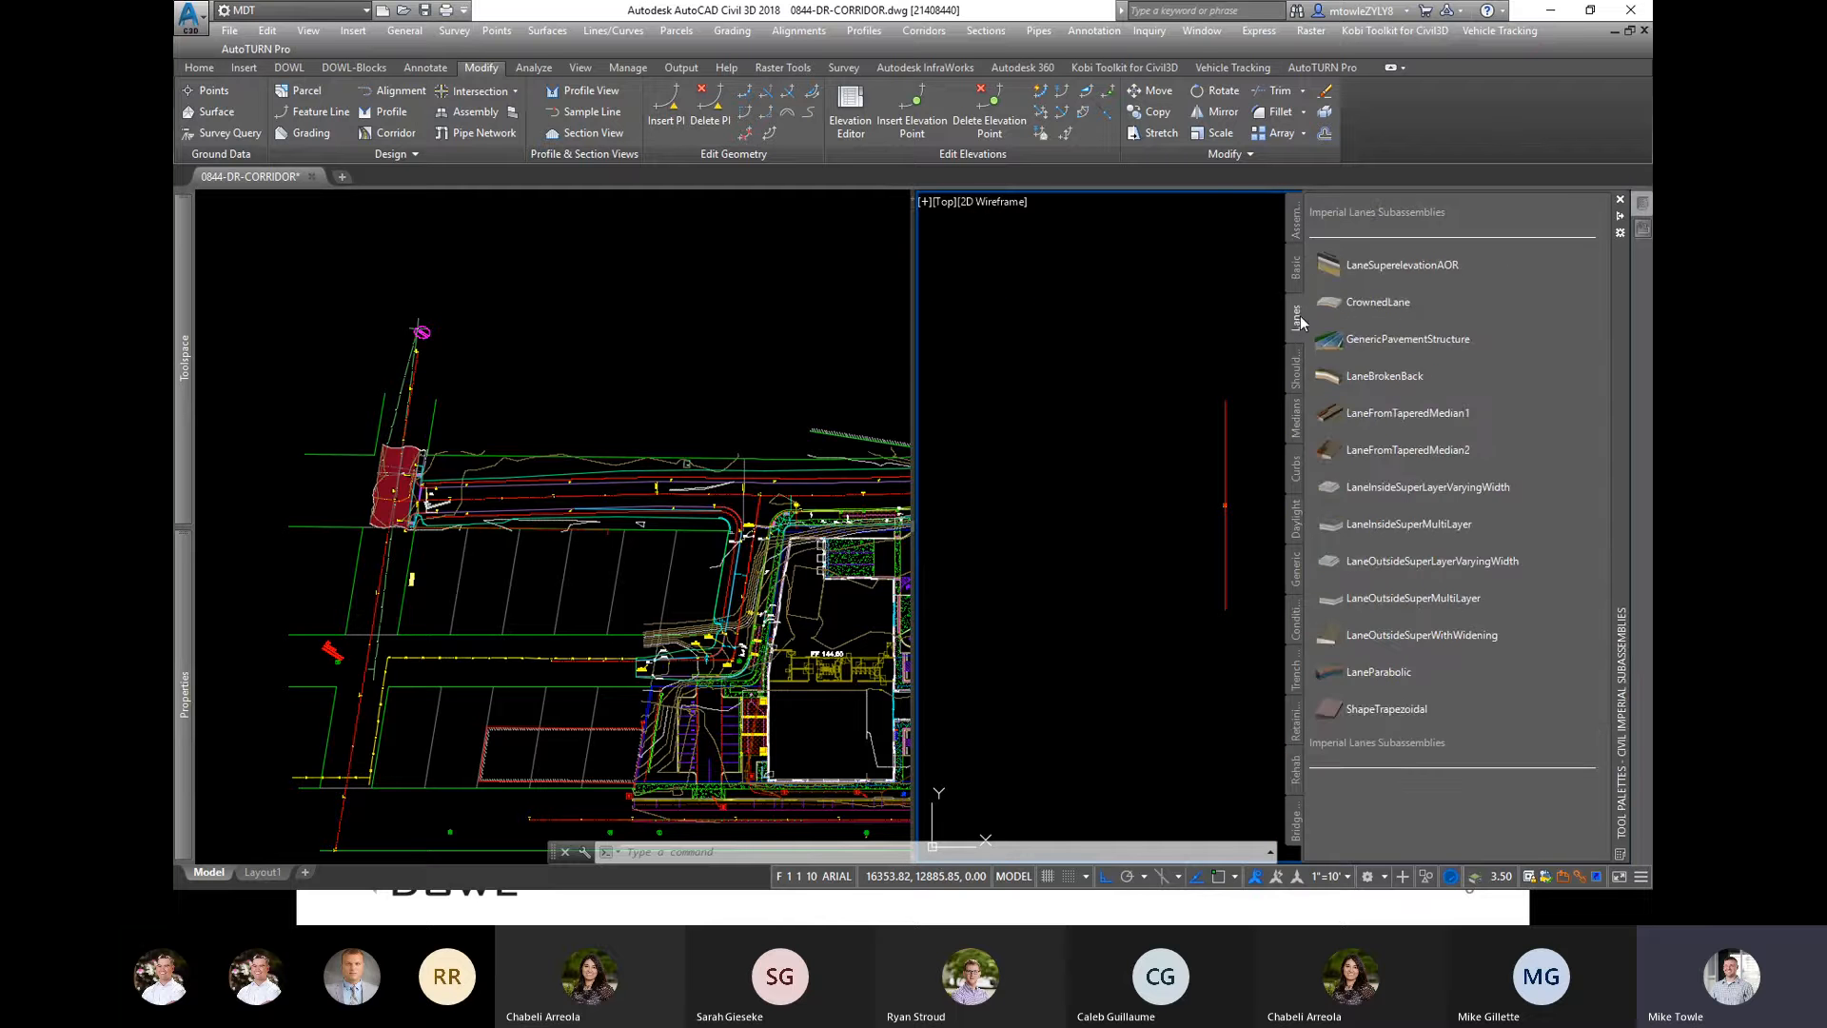
{"action": "left_click", "coordinate": [1399, 271]}
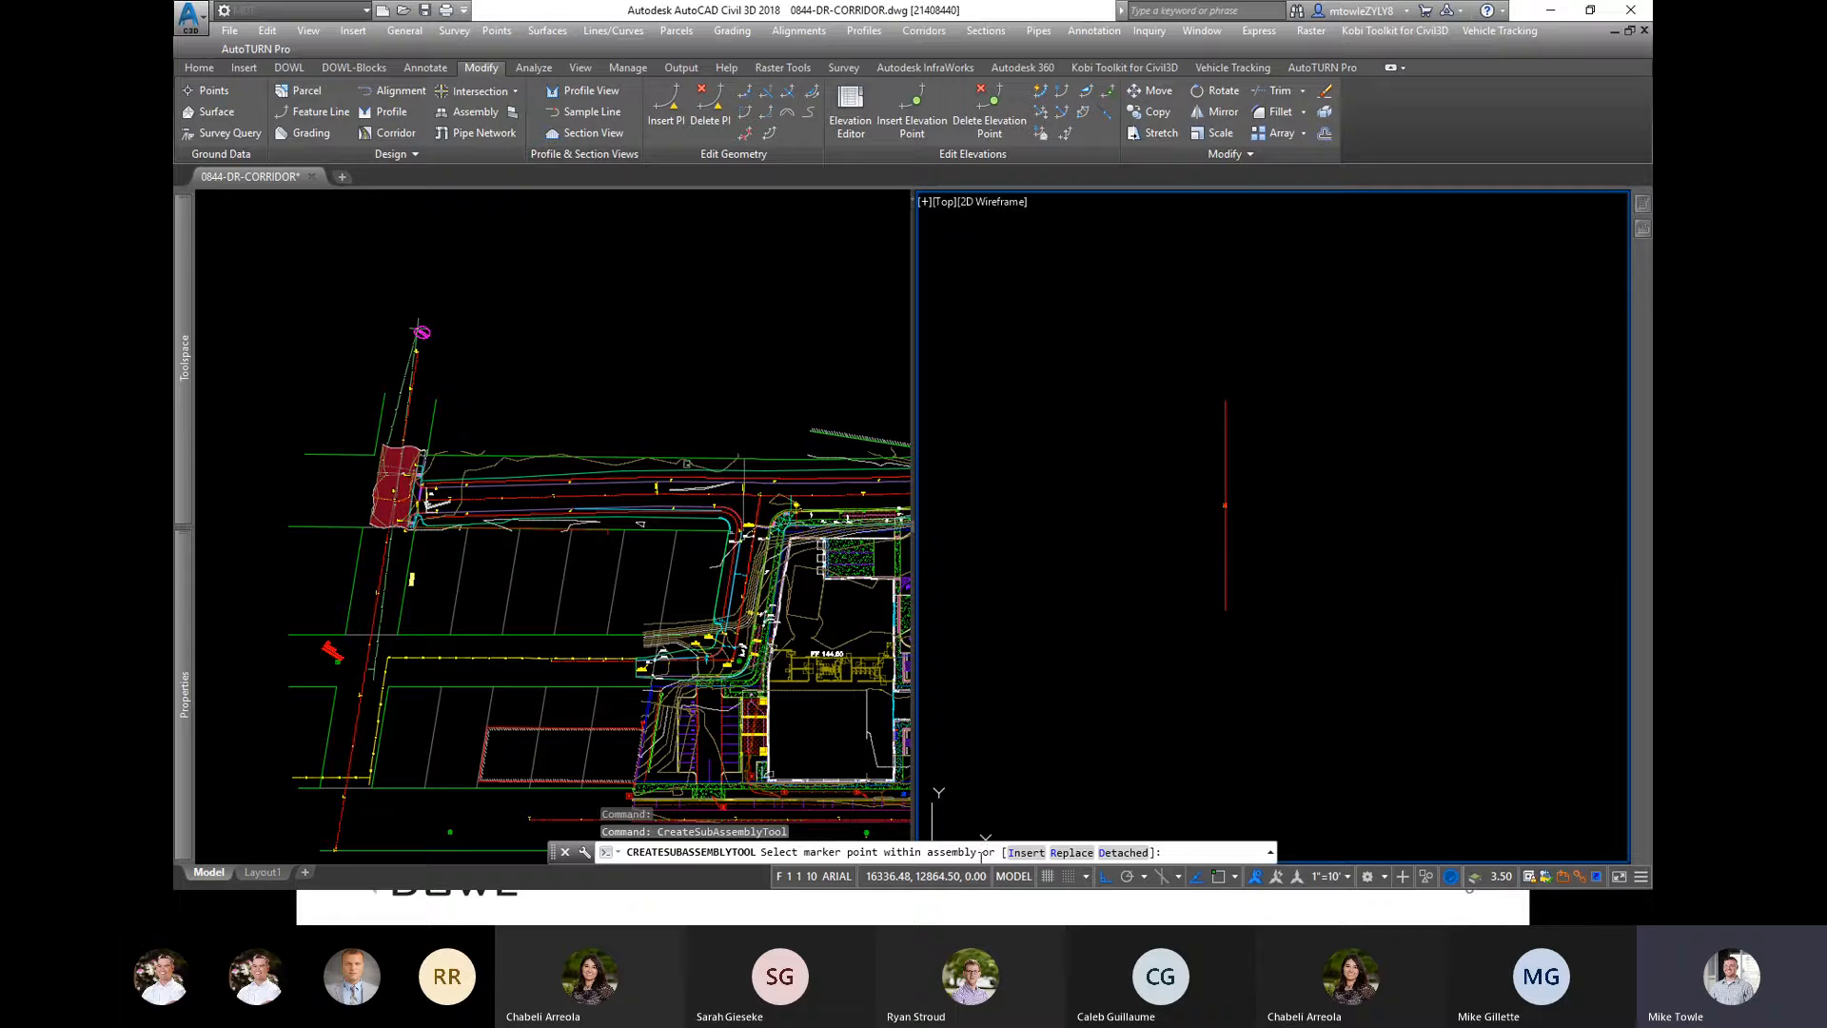
{"action": "scroll", "coordinate": [1216, 514], "scroll_direction": "up", "scroll_amount": 4}
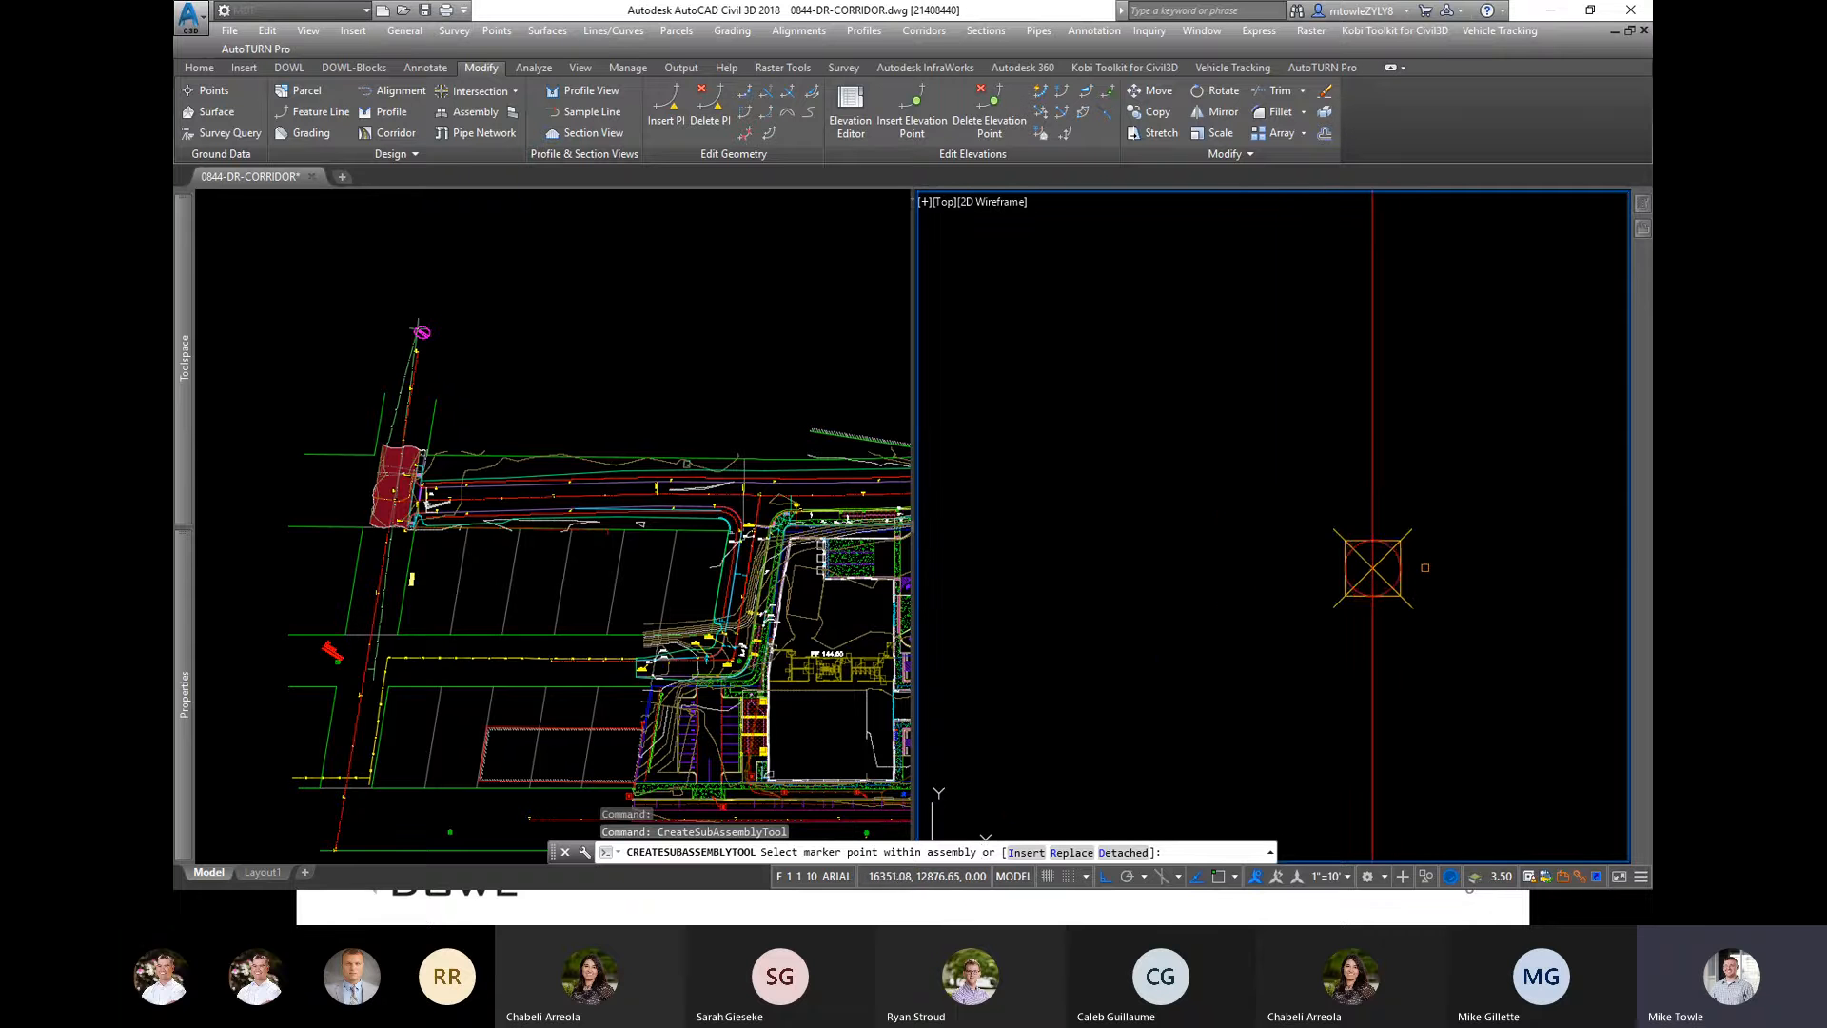
{"action": "scroll", "coordinate": [1425, 568], "scroll_direction": "up", "scroll_amount": 4}
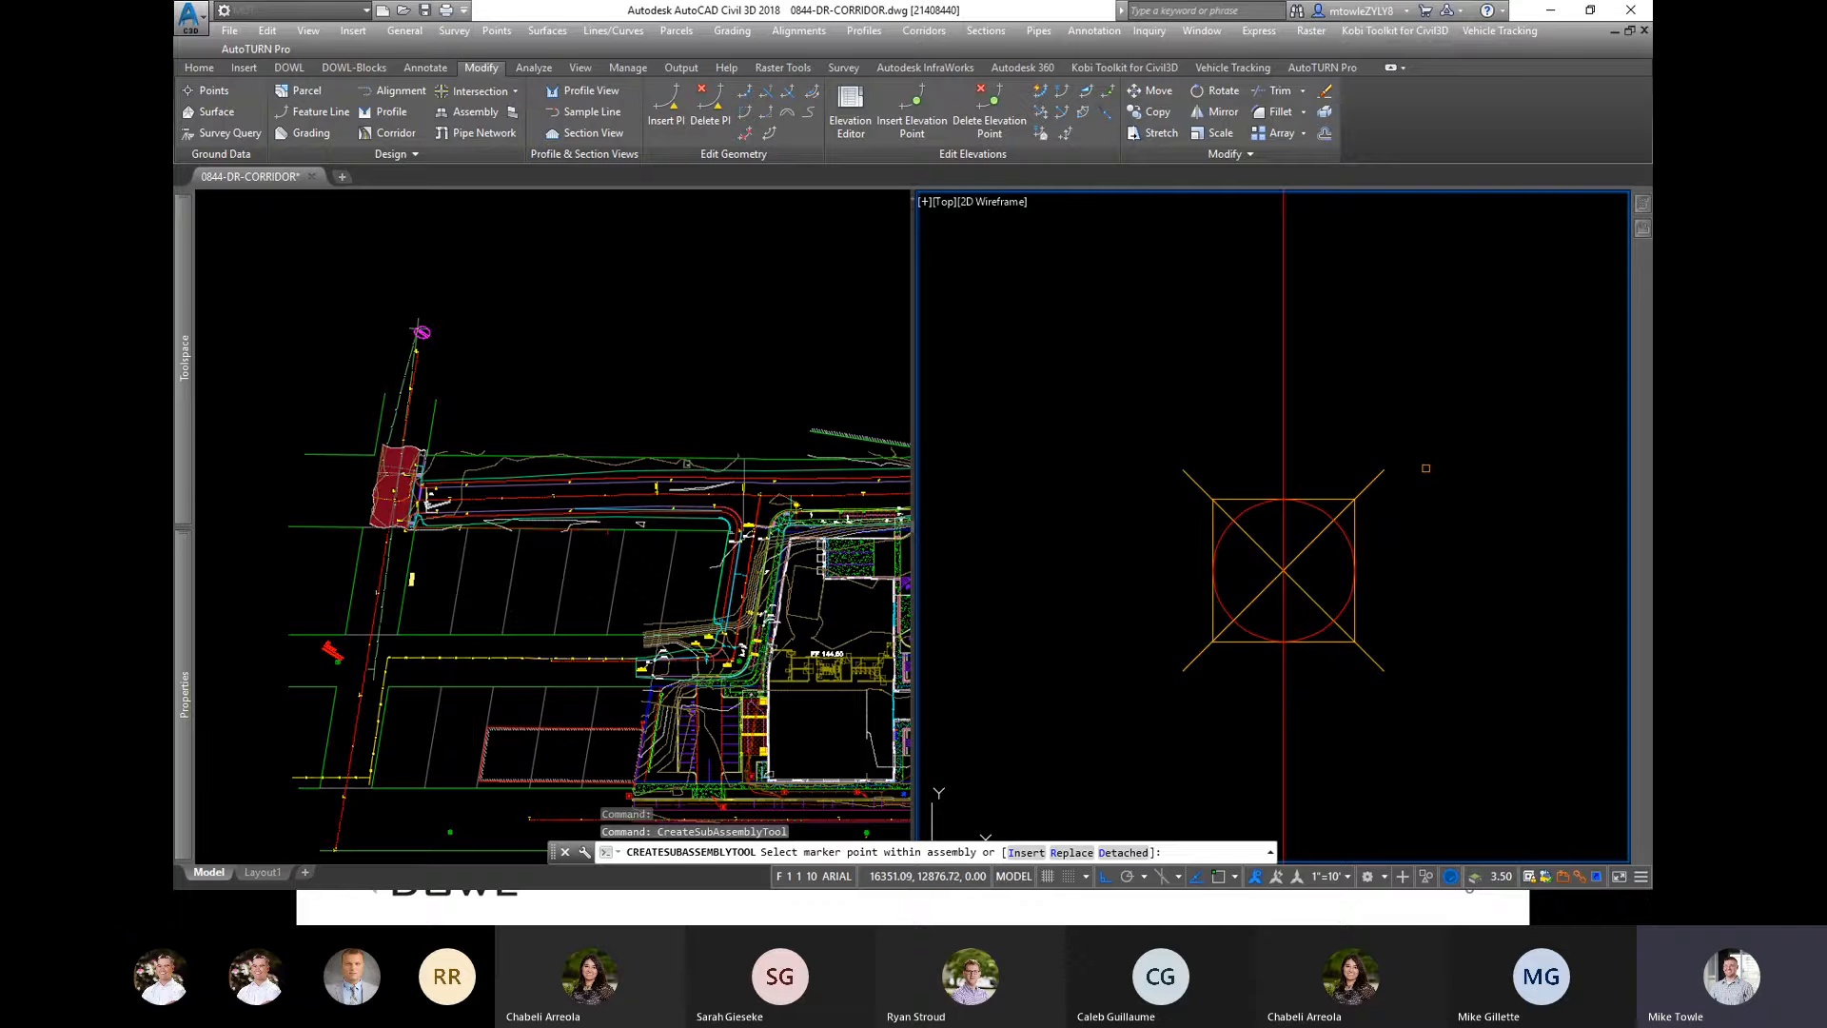
{"action": "scroll", "coordinate": [1238, 571], "scroll_direction": "down", "scroll_amount": 6}
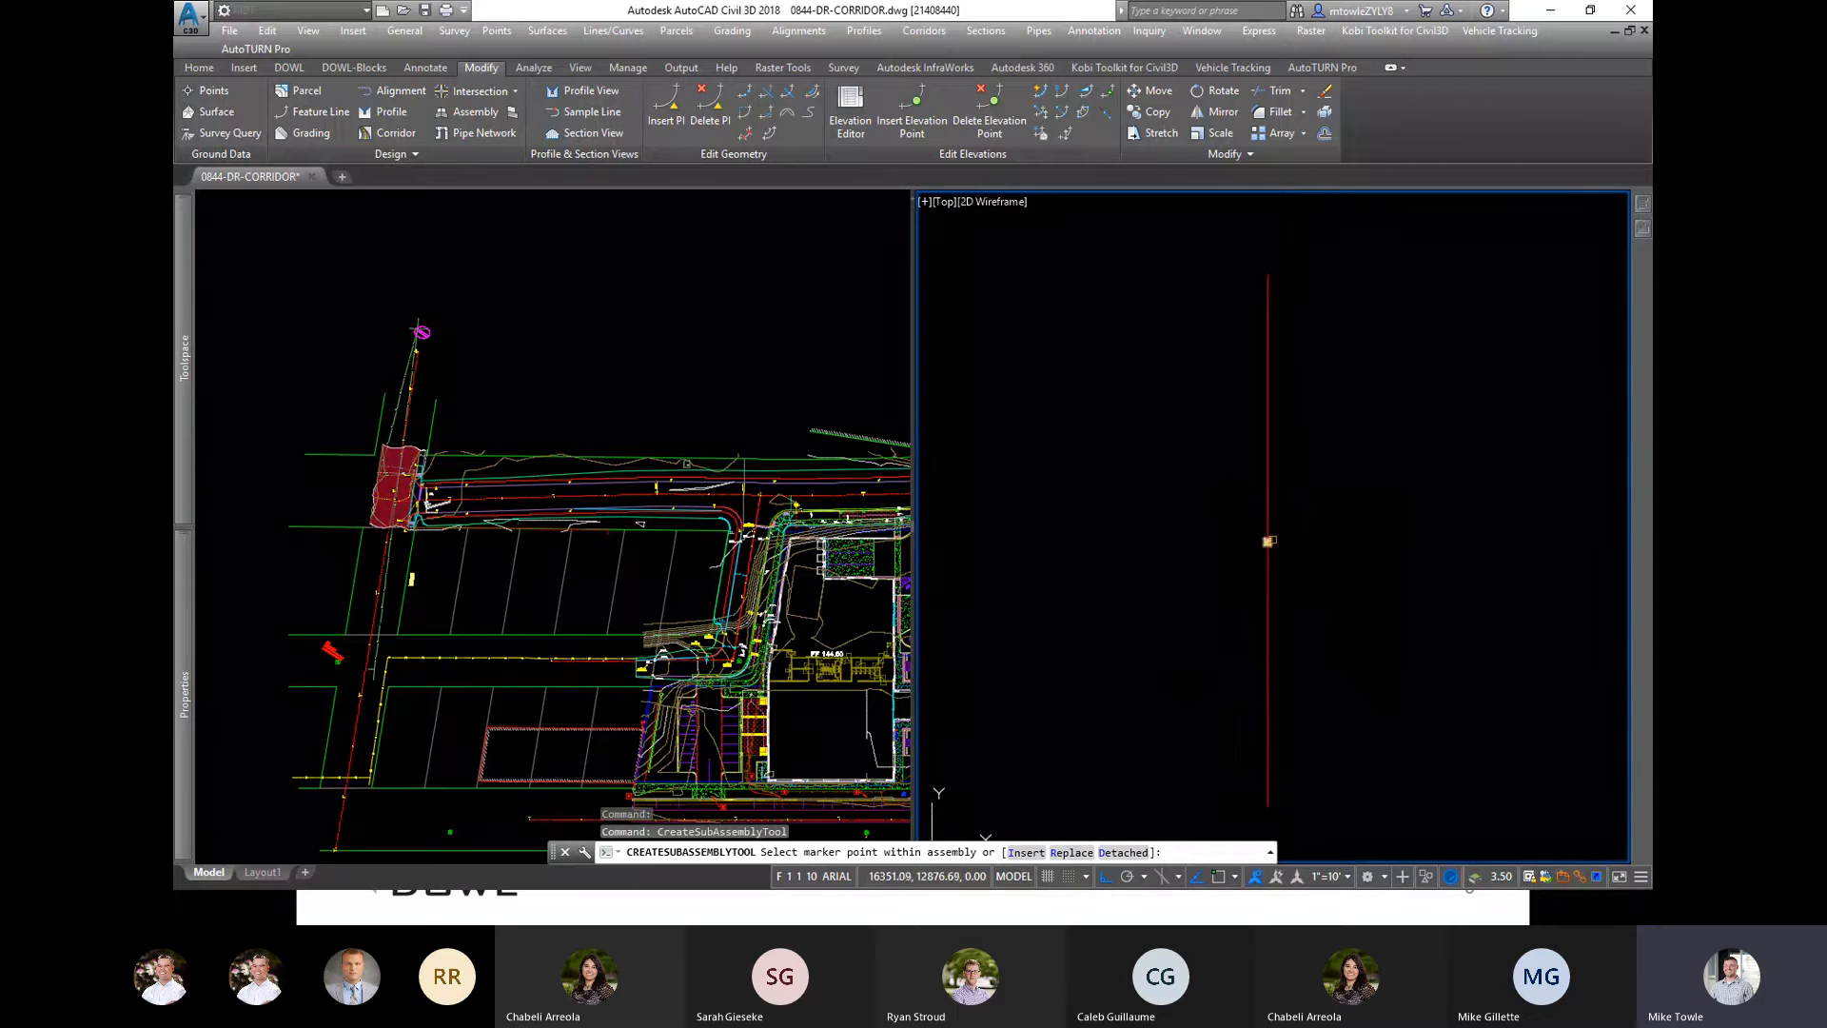
{"action": "scroll", "coordinate": [1275, 533], "scroll_direction": "up", "scroll_amount": 3}
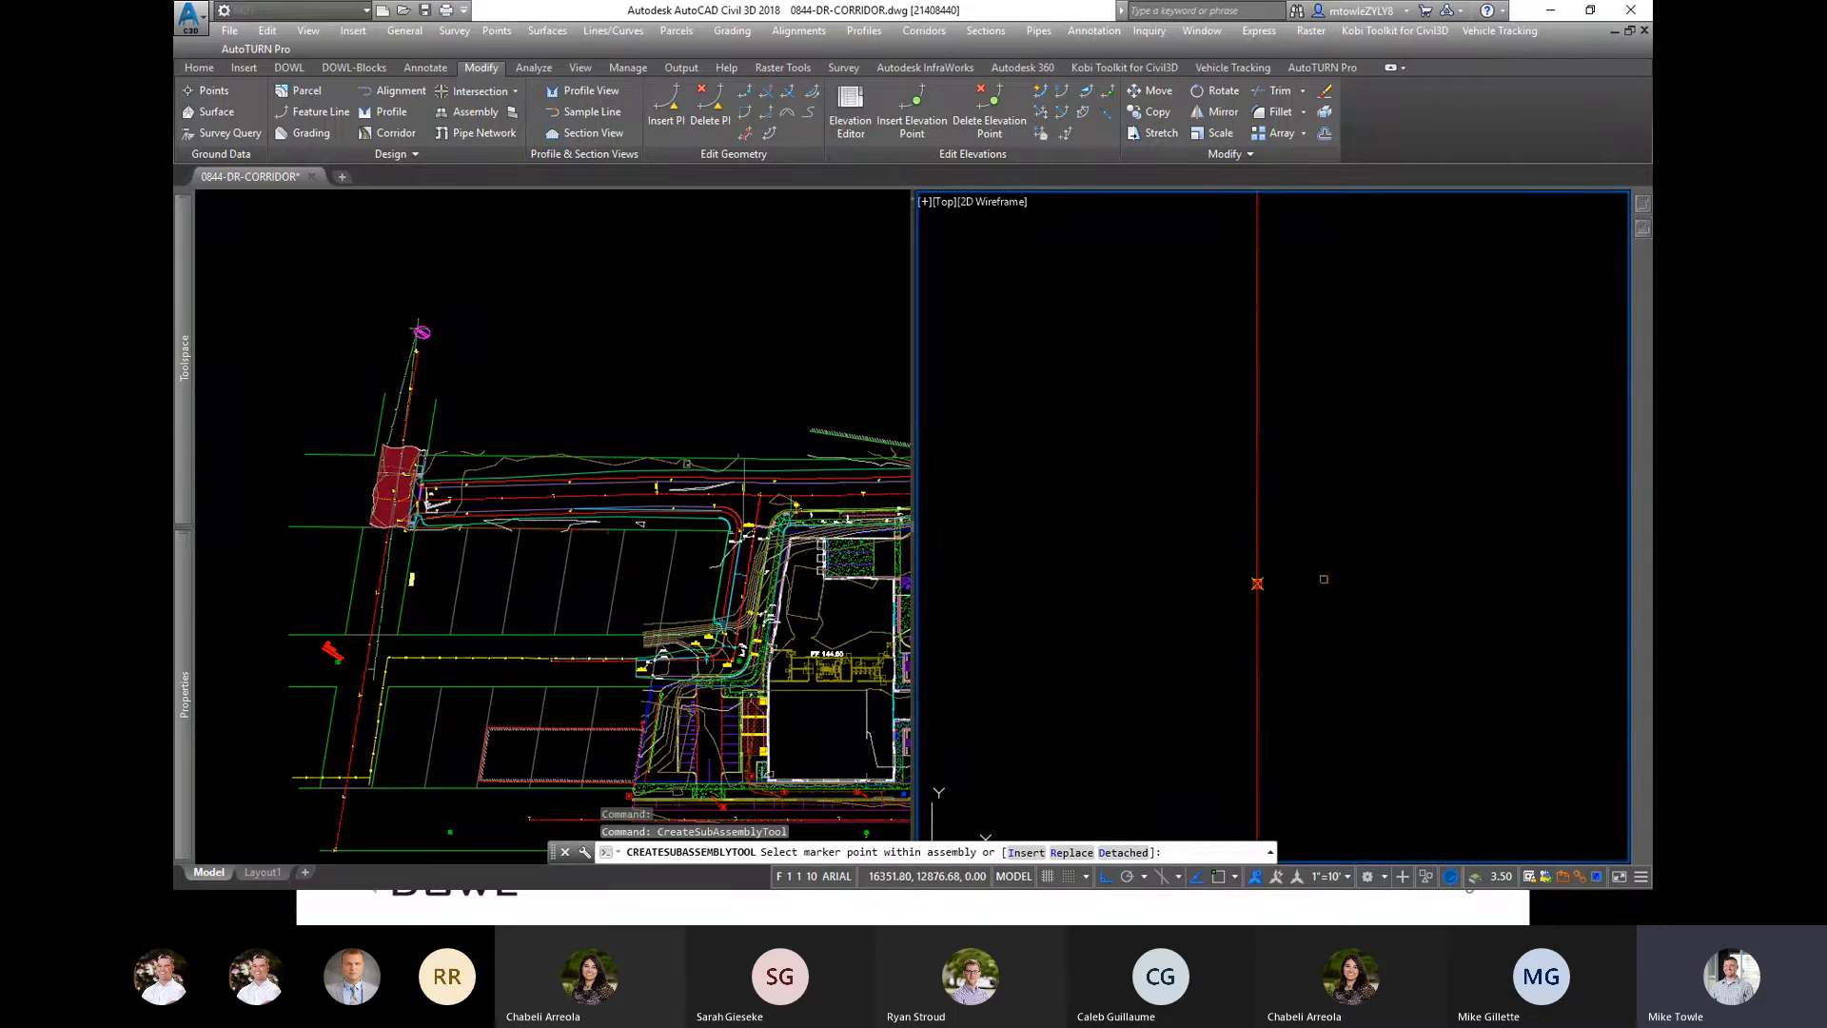
{"action": "scroll", "coordinate": [1269, 580], "scroll_direction": "up", "scroll_amount": 5}
{"action": "mouse_move", "coordinate": [176, 610]}
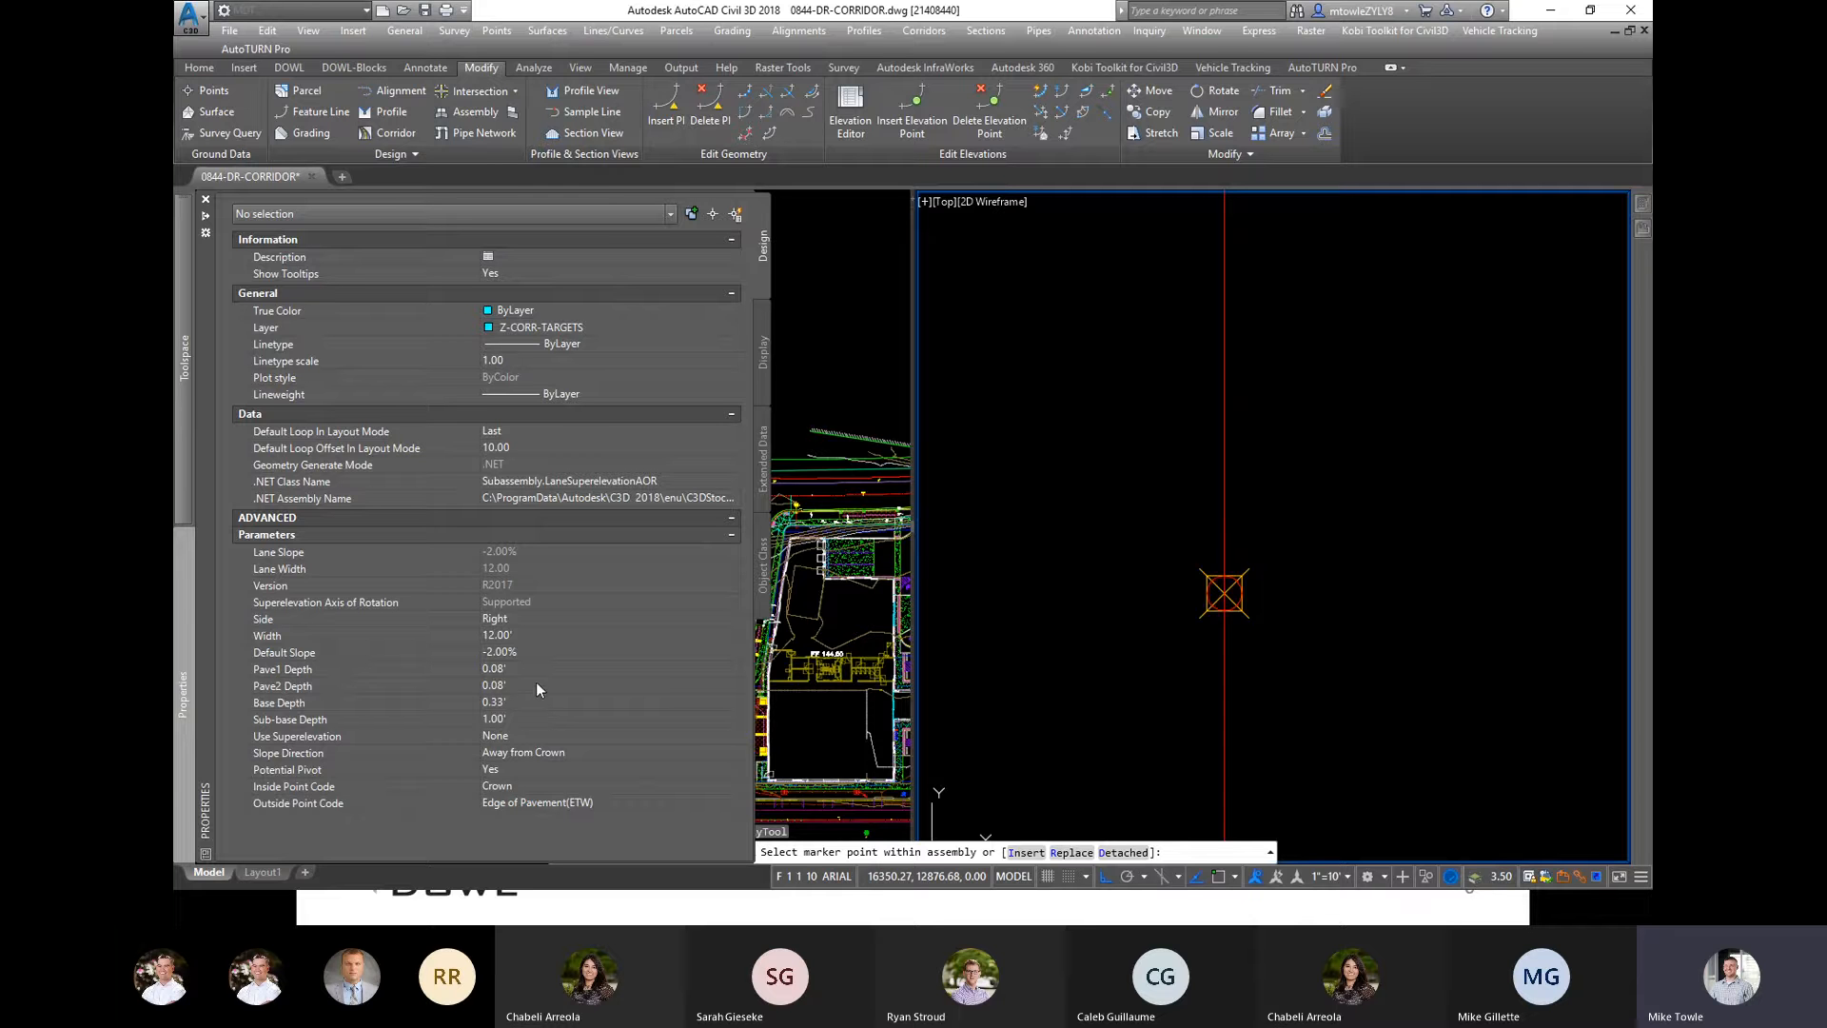
{"action": "left_click", "coordinate": [511, 619]}
{"action": "left_click", "coordinate": [508, 621]}
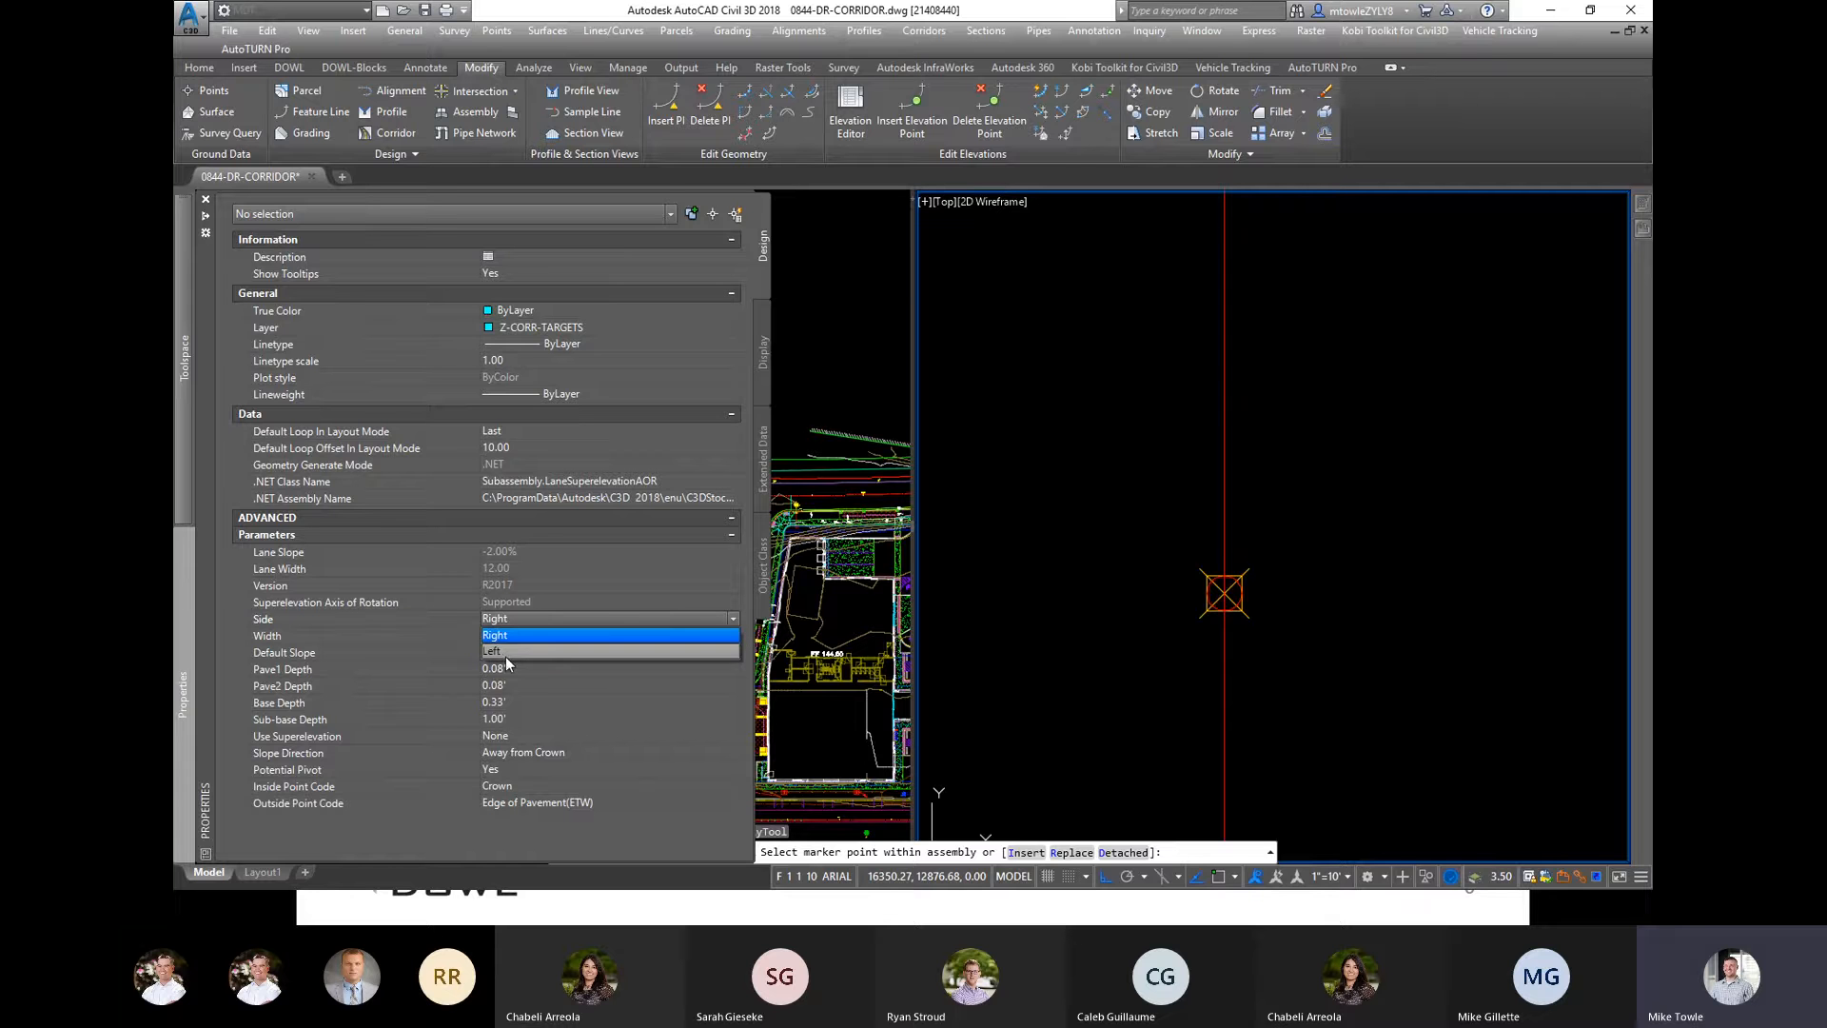
{"action": "left_click", "coordinate": [507, 635]}
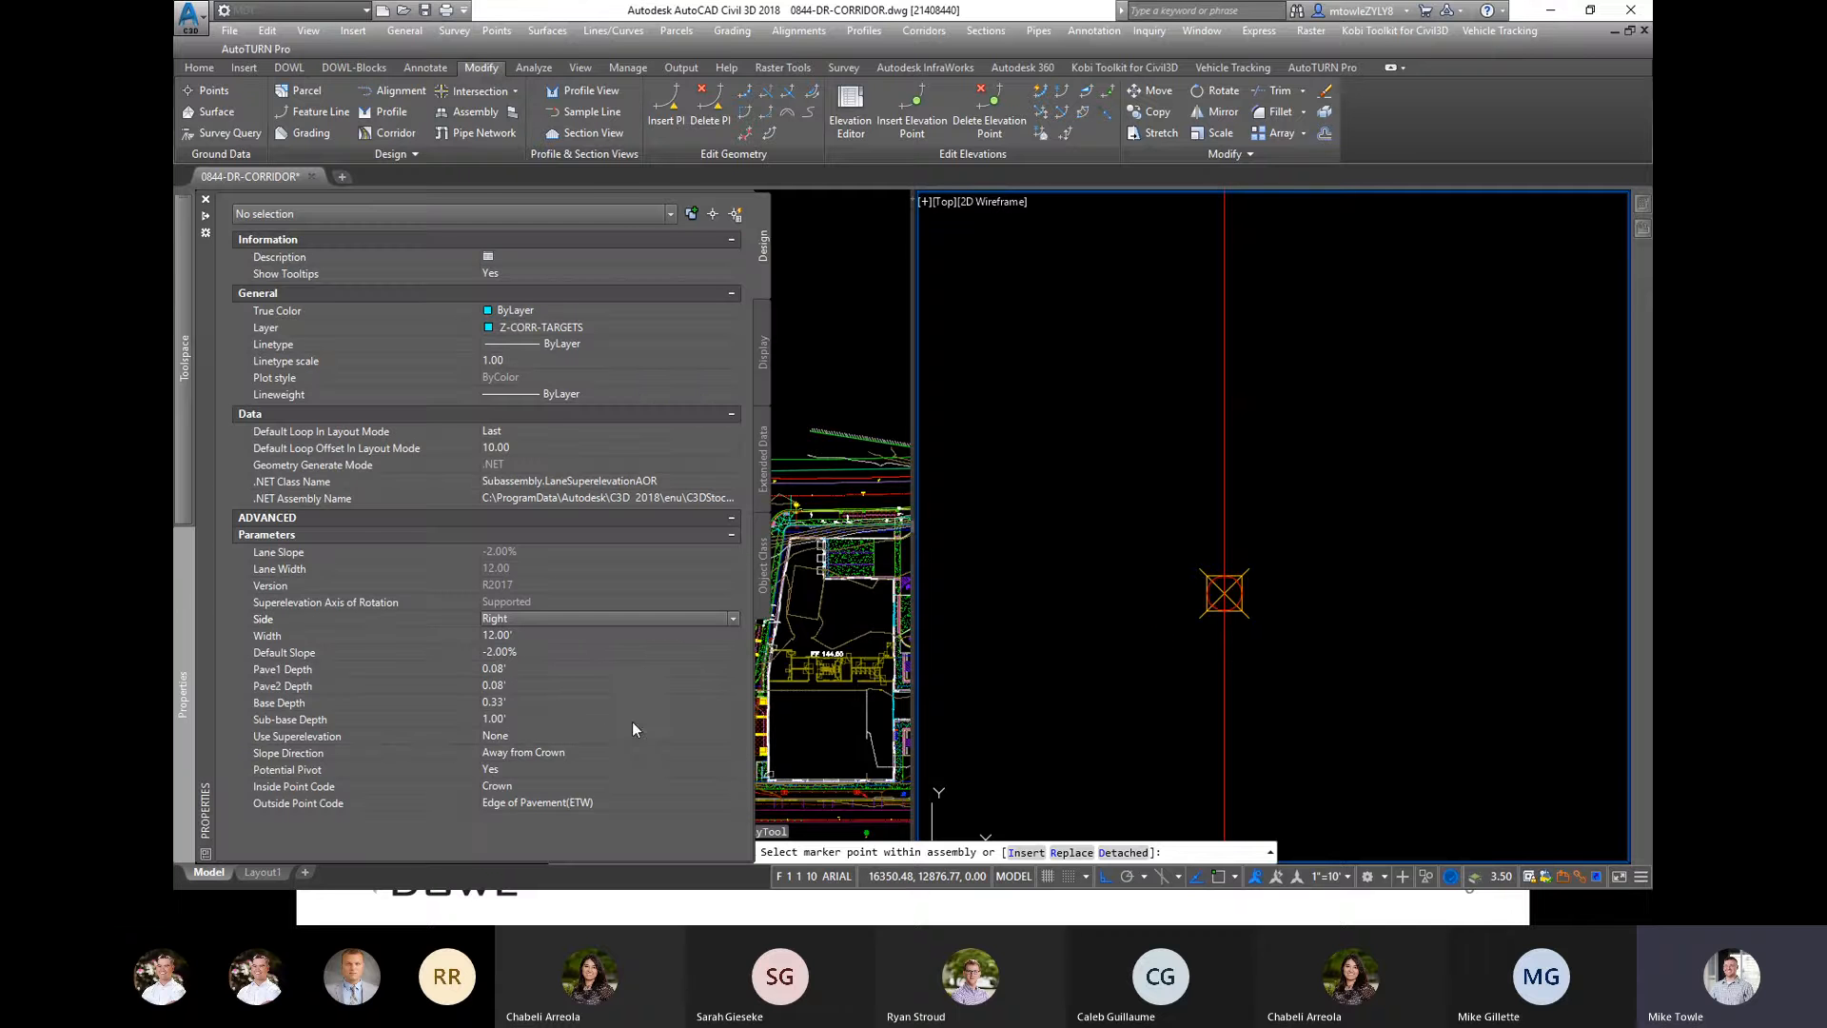
{"action": "left_click", "coordinate": [568, 637]}
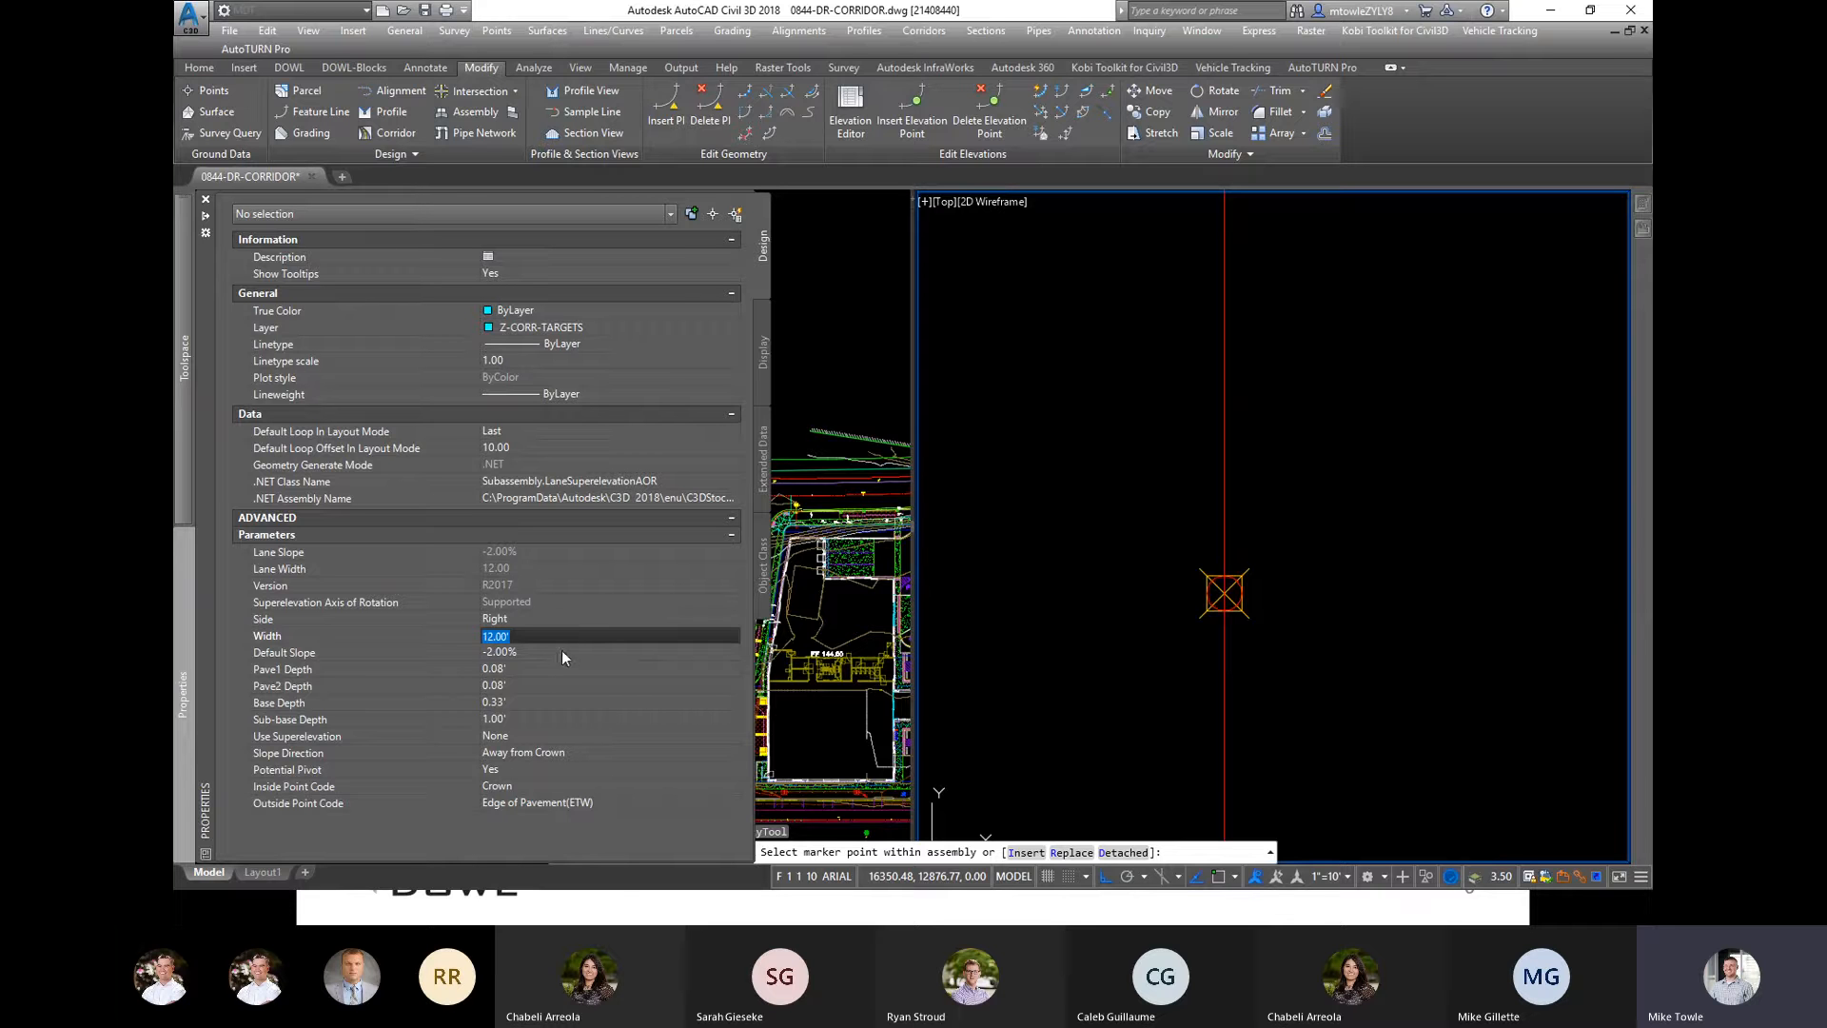
{"action": "left_click", "coordinate": [563, 653]}
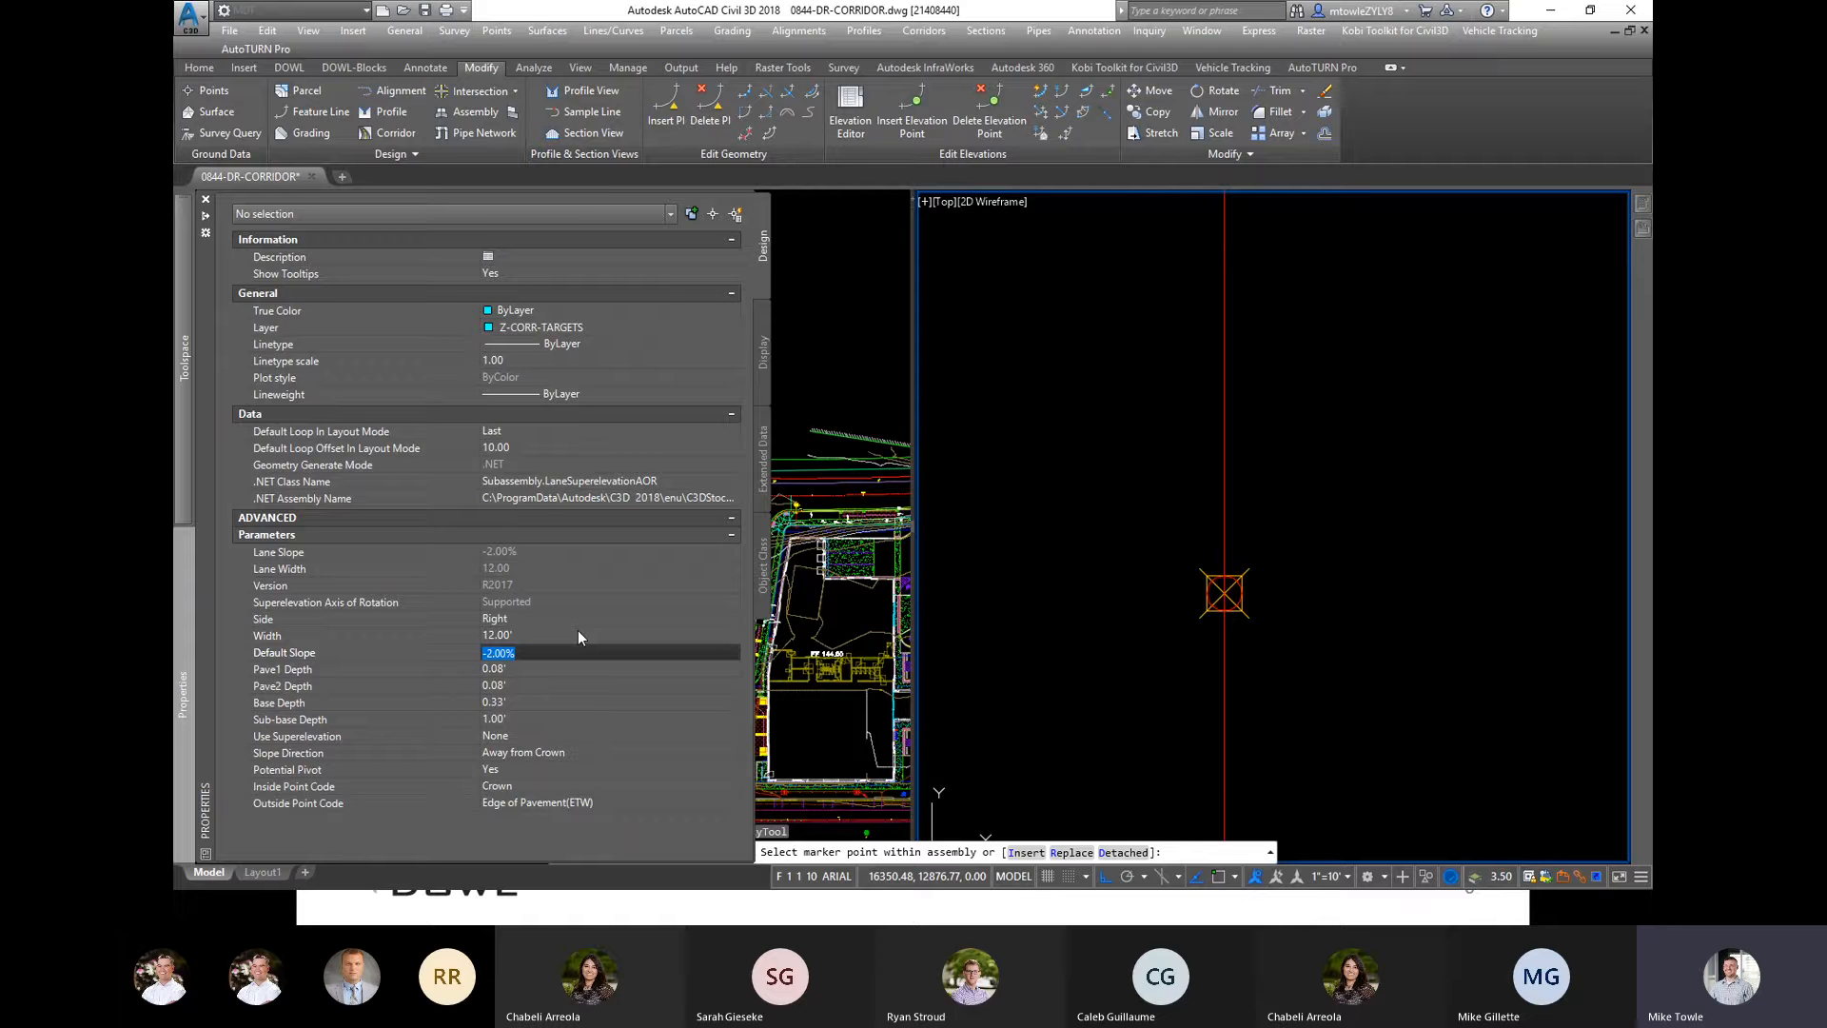
{"action": "type", "text": "-2.5"}
{"action": "key", "text": "Tab"}
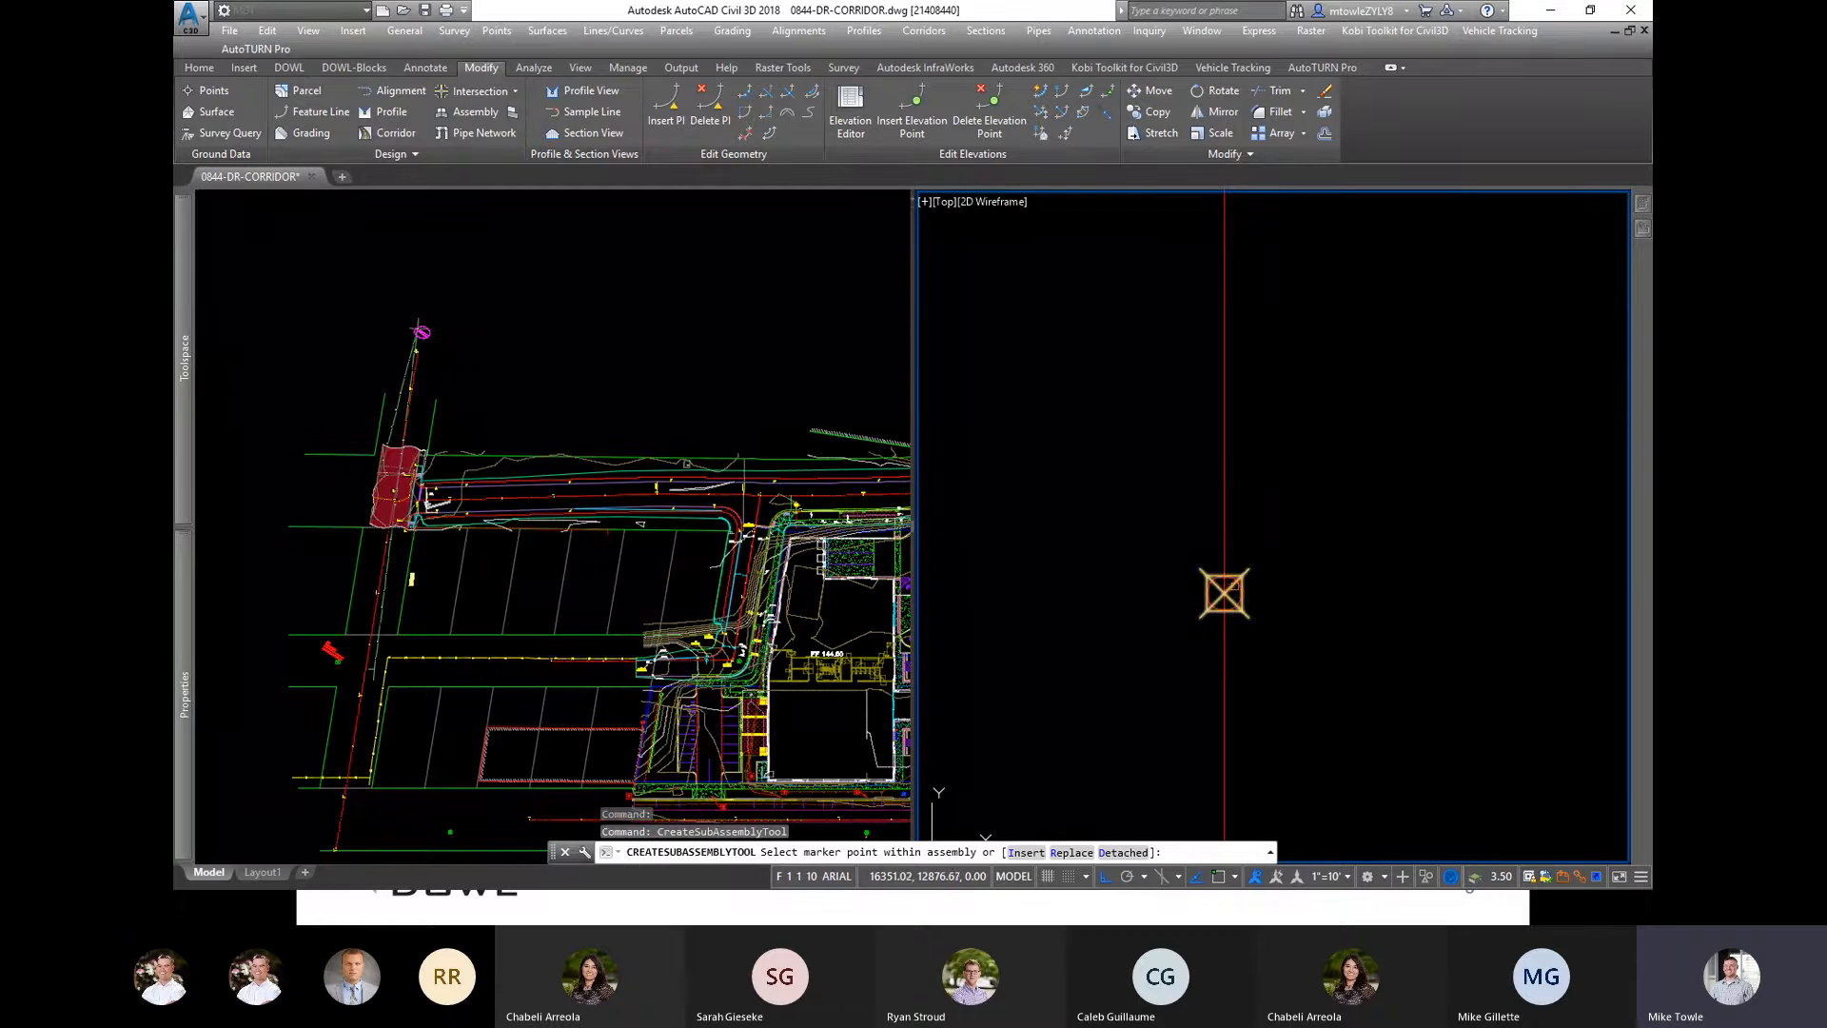
Step: Attach the configured right lane to the assembly's baseline marker point, keeping the proposed subassembly name
{"action": "left_click", "coordinate": [1224, 593]}
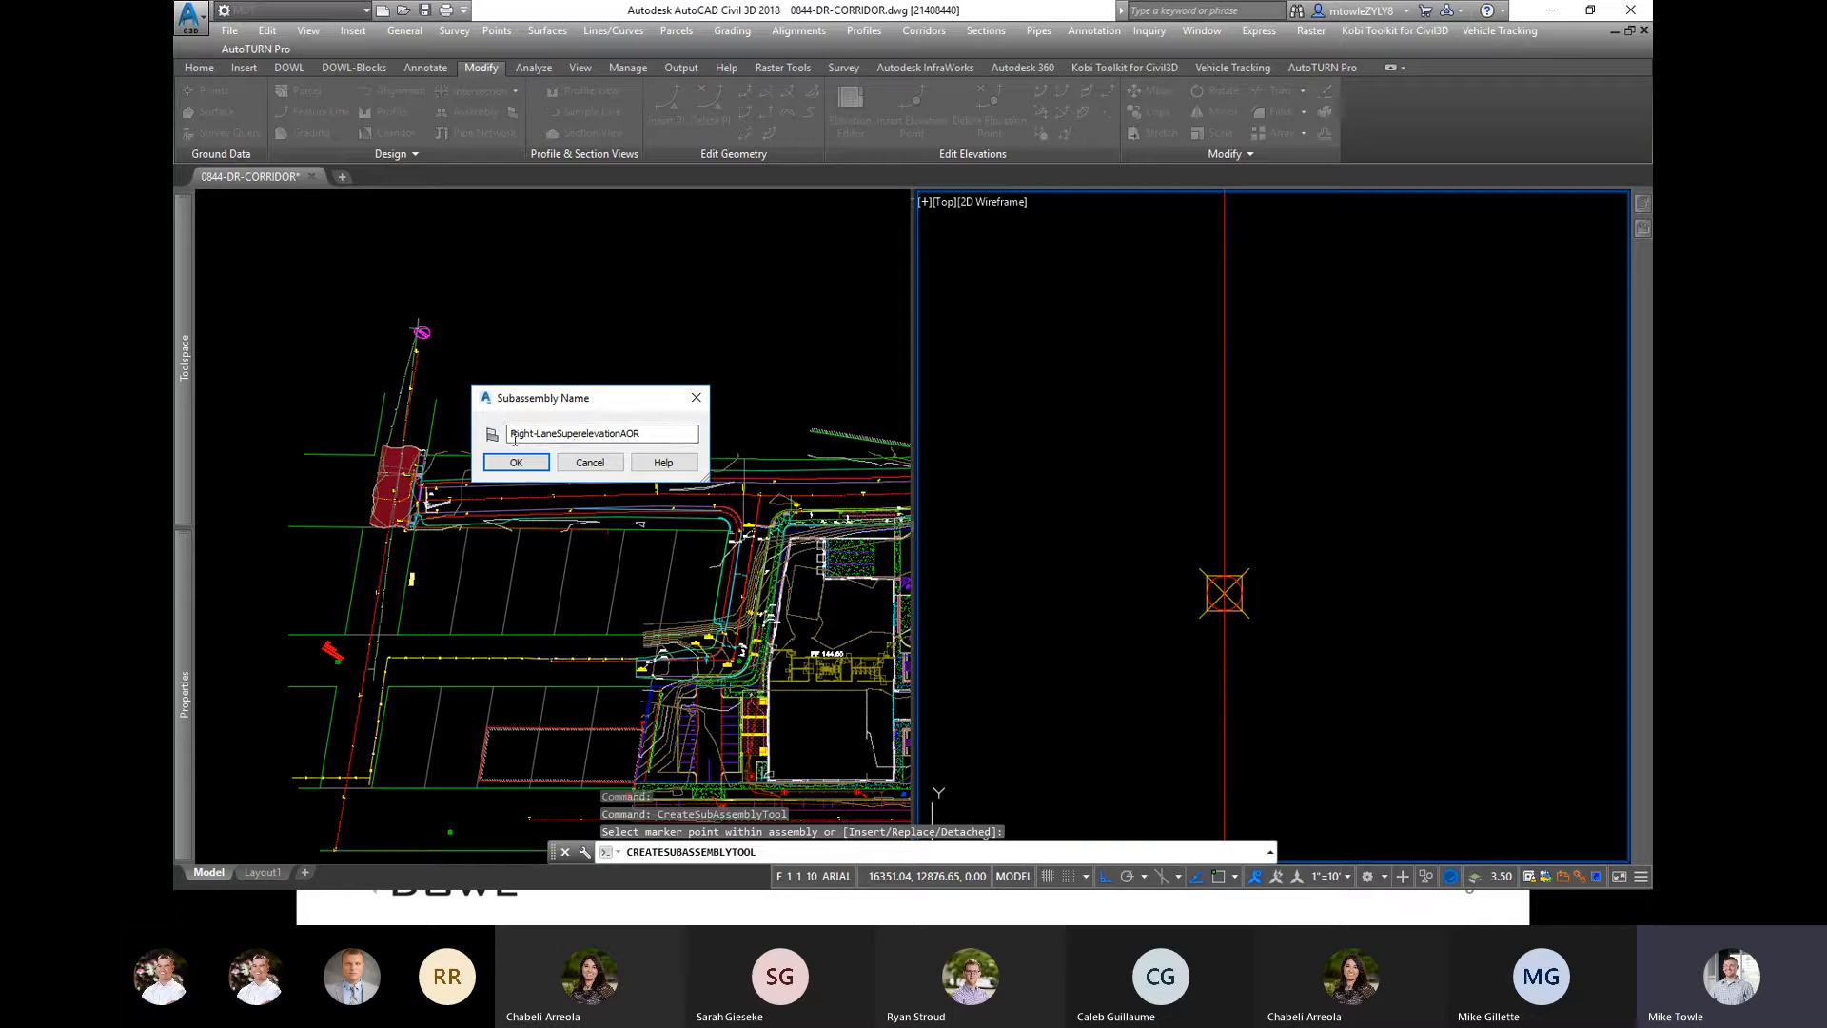
{"action": "double_click", "coordinate": [662, 429]}
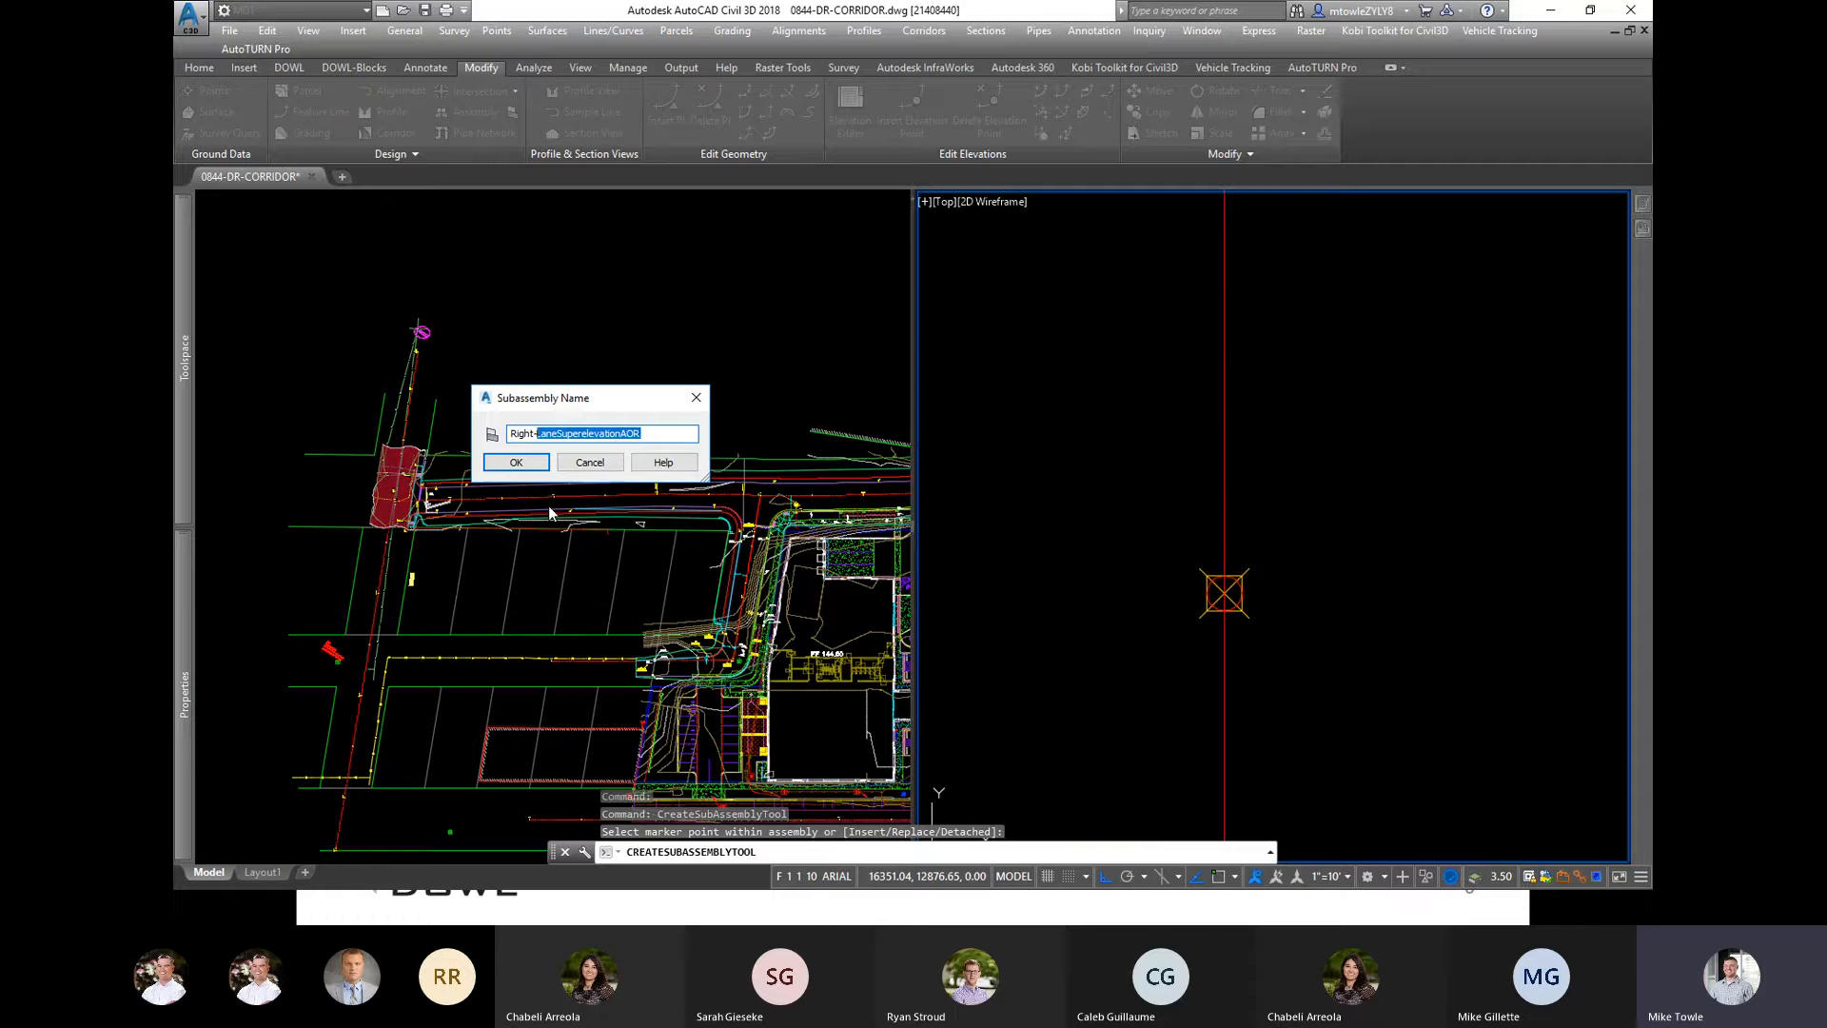
{"action": "left_click", "coordinate": [516, 462]}
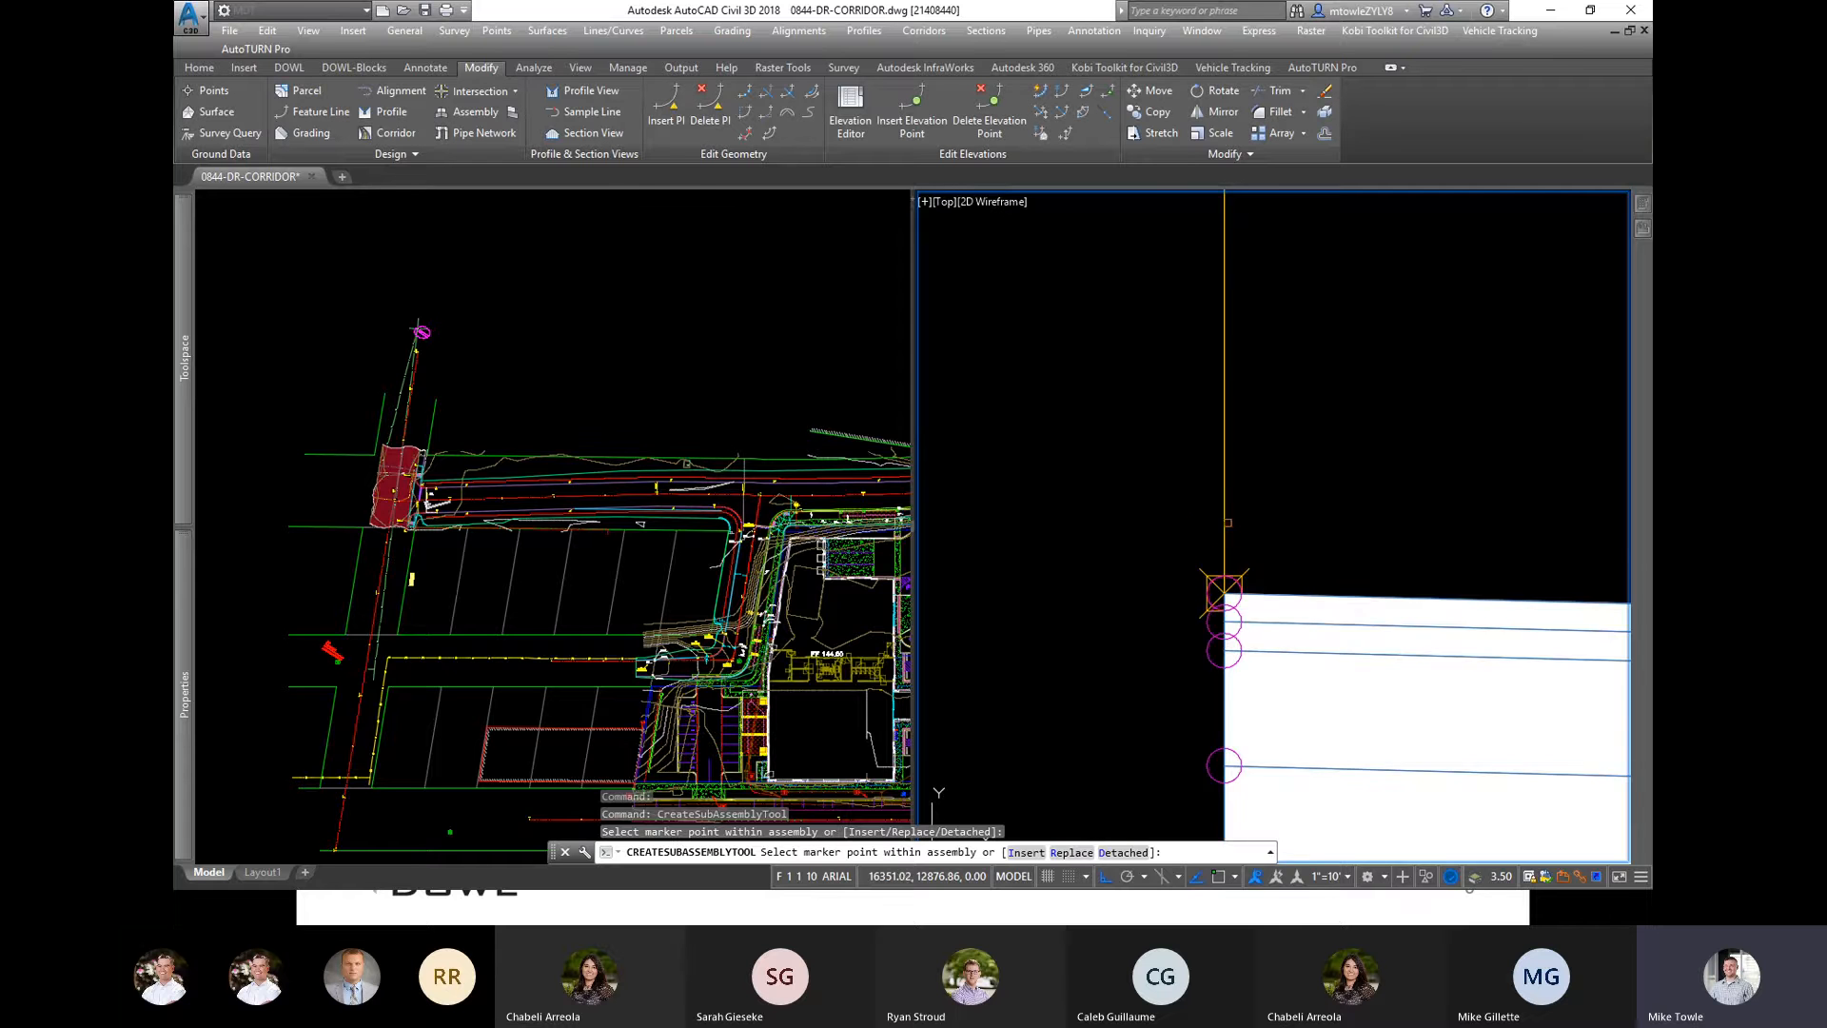
Step: Examine the placed right lane's pavement layers and marker points at the baseline and outer edge, and end the placement command
{"action": "scroll", "coordinate": [1134, 533], "scroll_direction": "down", "scroll_amount": 1}
{"action": "scroll", "coordinate": [1263, 529], "scroll_direction": "up", "scroll_amount": 3}
{"action": "scroll", "coordinate": [1359, 530], "scroll_direction": "down", "scroll_amount": 2}
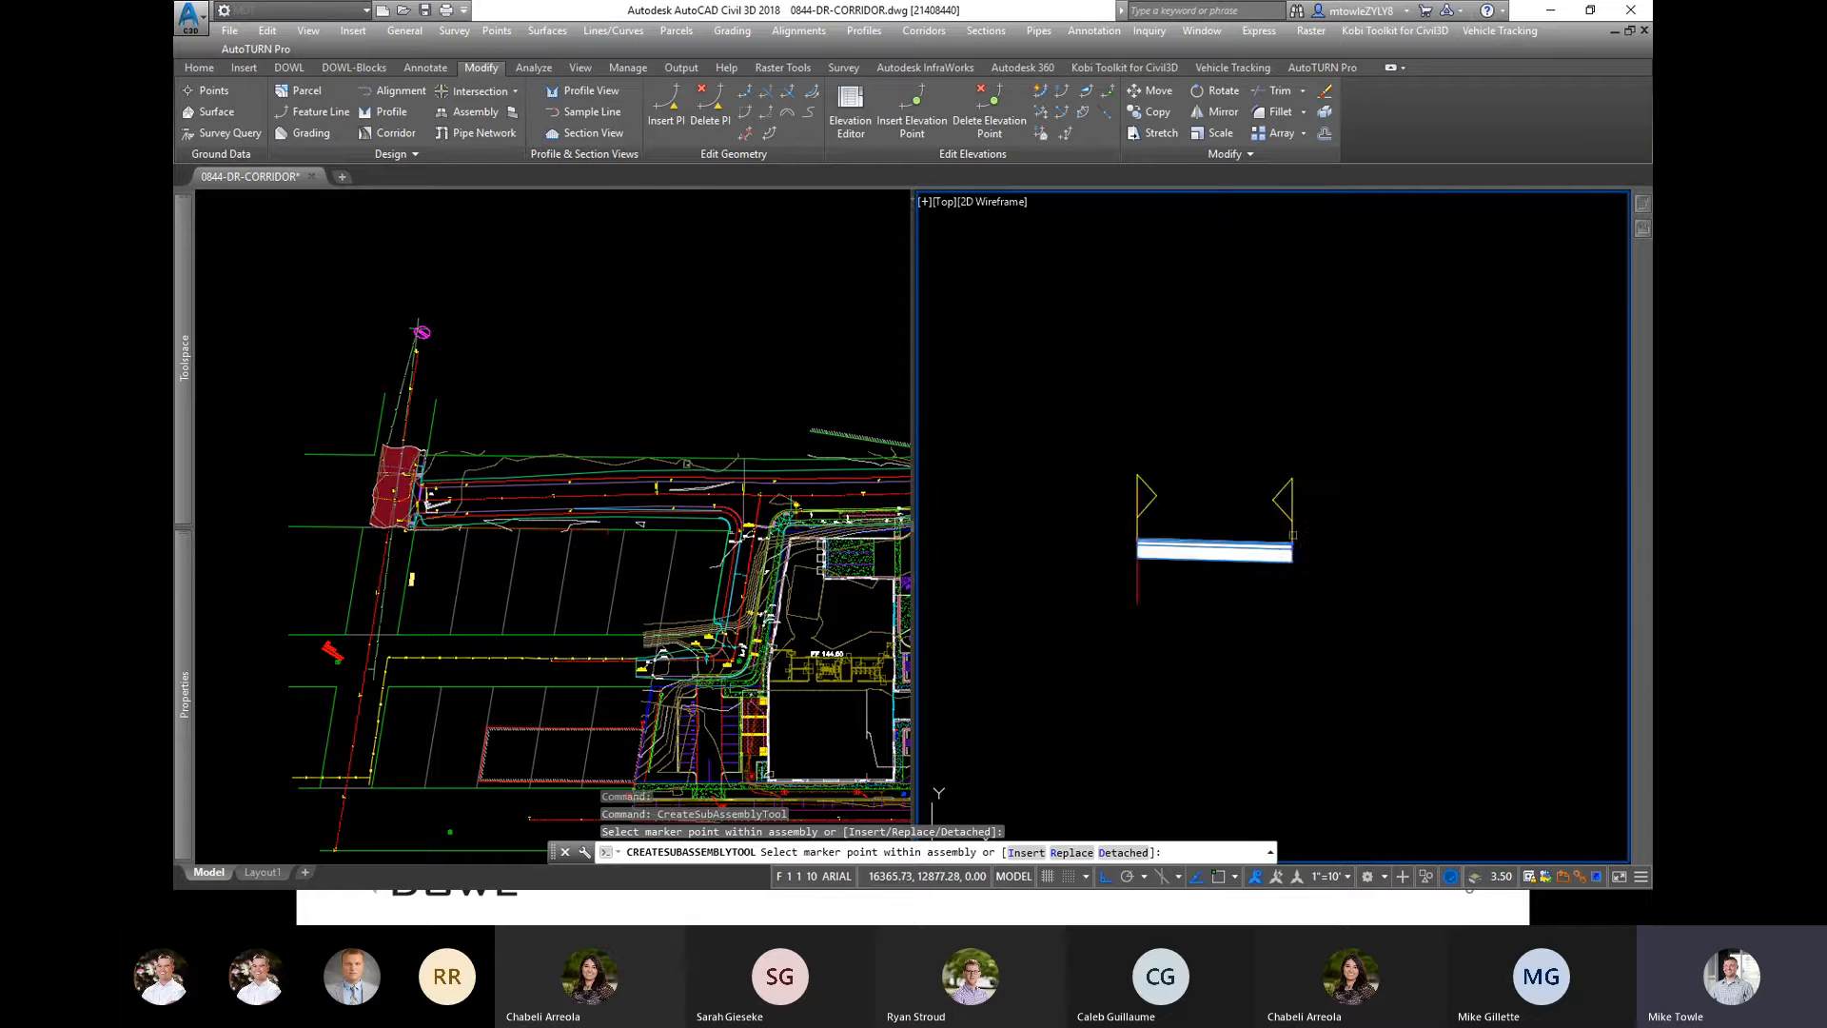
{"action": "scroll", "coordinate": [1207, 545], "scroll_direction": "up", "scroll_amount": 3}
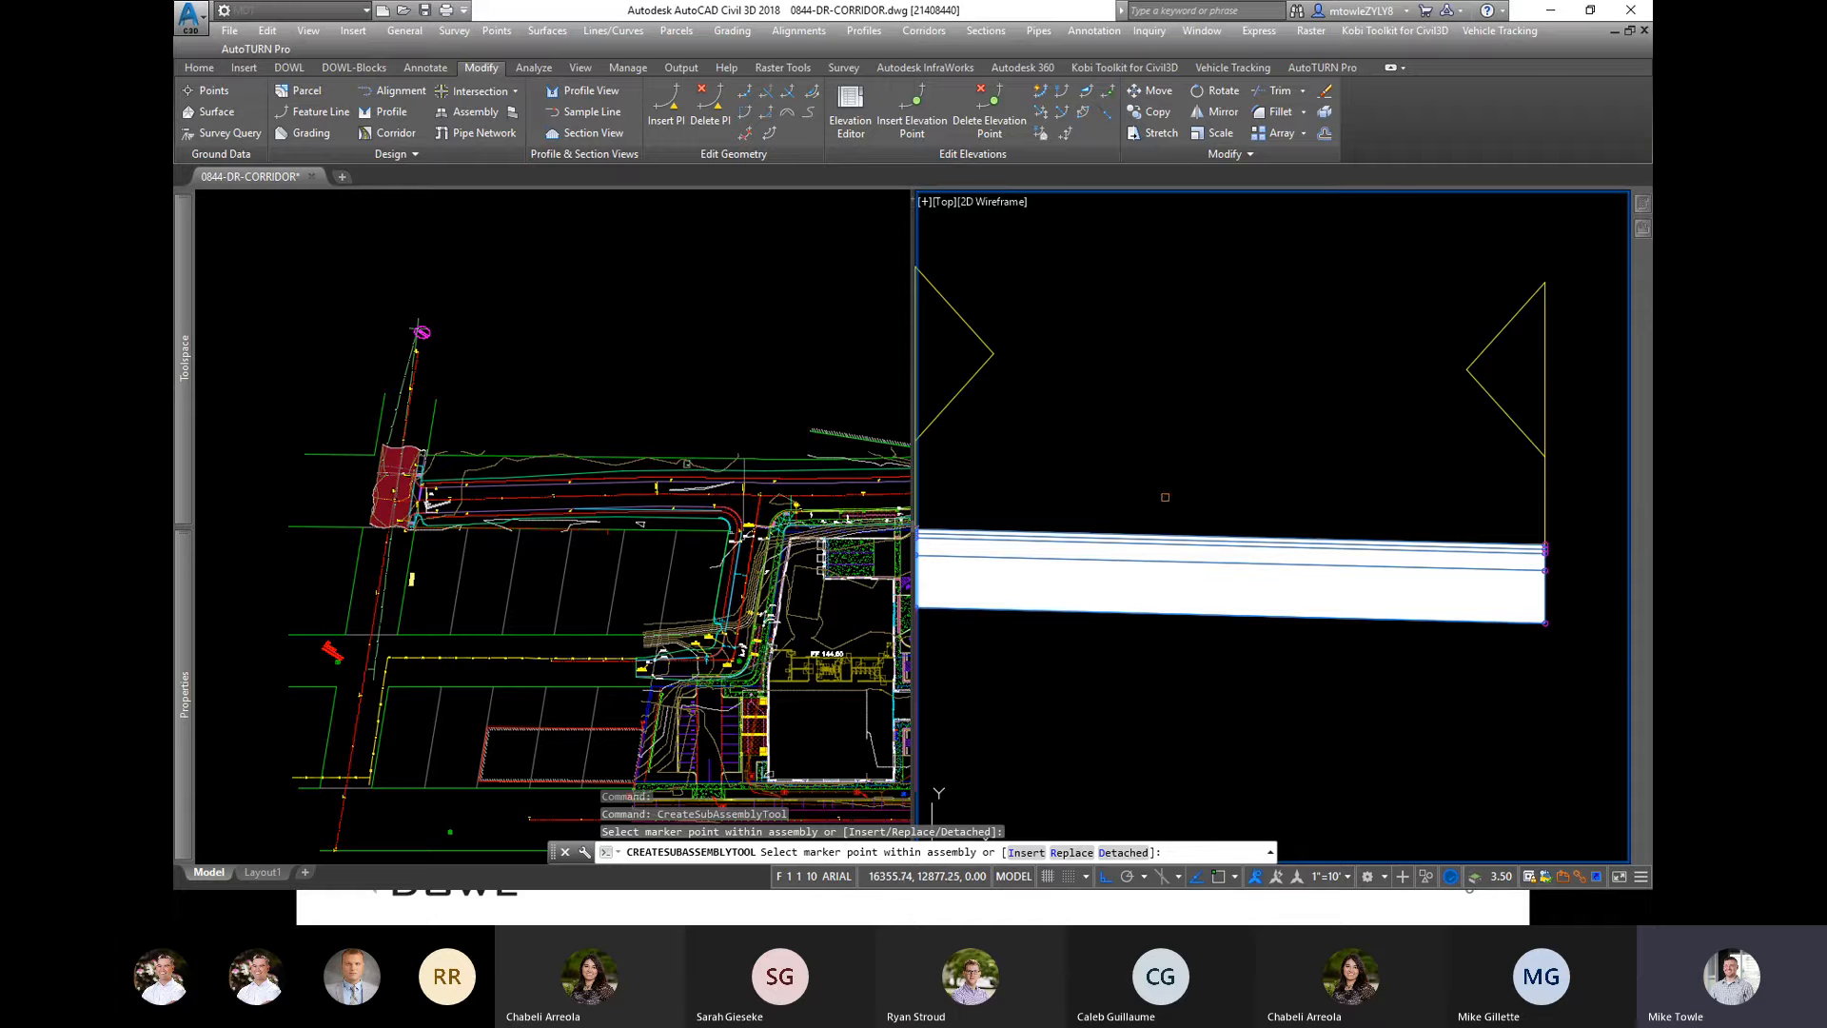
{"action": "scroll", "coordinate": [1151, 491], "scroll_direction": "down", "scroll_amount": 1}
{"action": "scroll", "coordinate": [1368, 474], "scroll_direction": "up", "scroll_amount": 2}
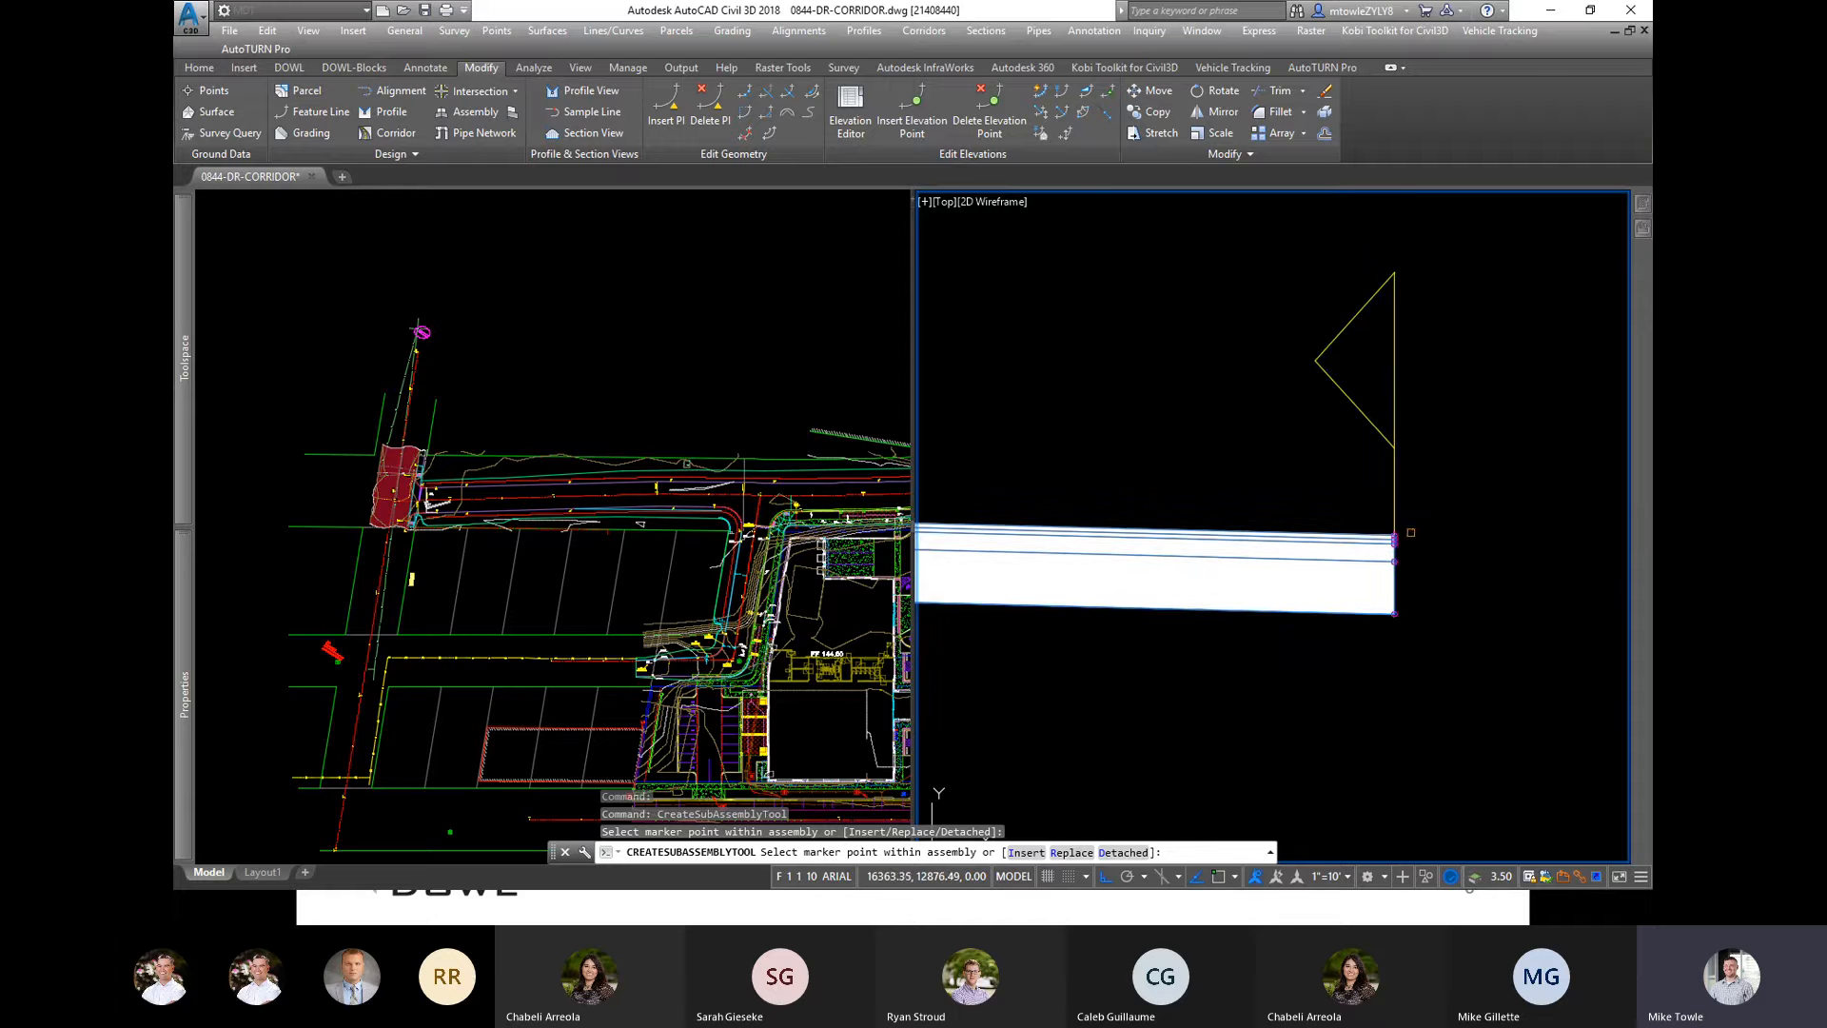
{"action": "scroll", "coordinate": [1410, 535], "scroll_direction": "up", "scroll_amount": 3}
{"action": "scroll", "coordinate": [1379, 522], "scroll_direction": "down", "scroll_amount": 3}
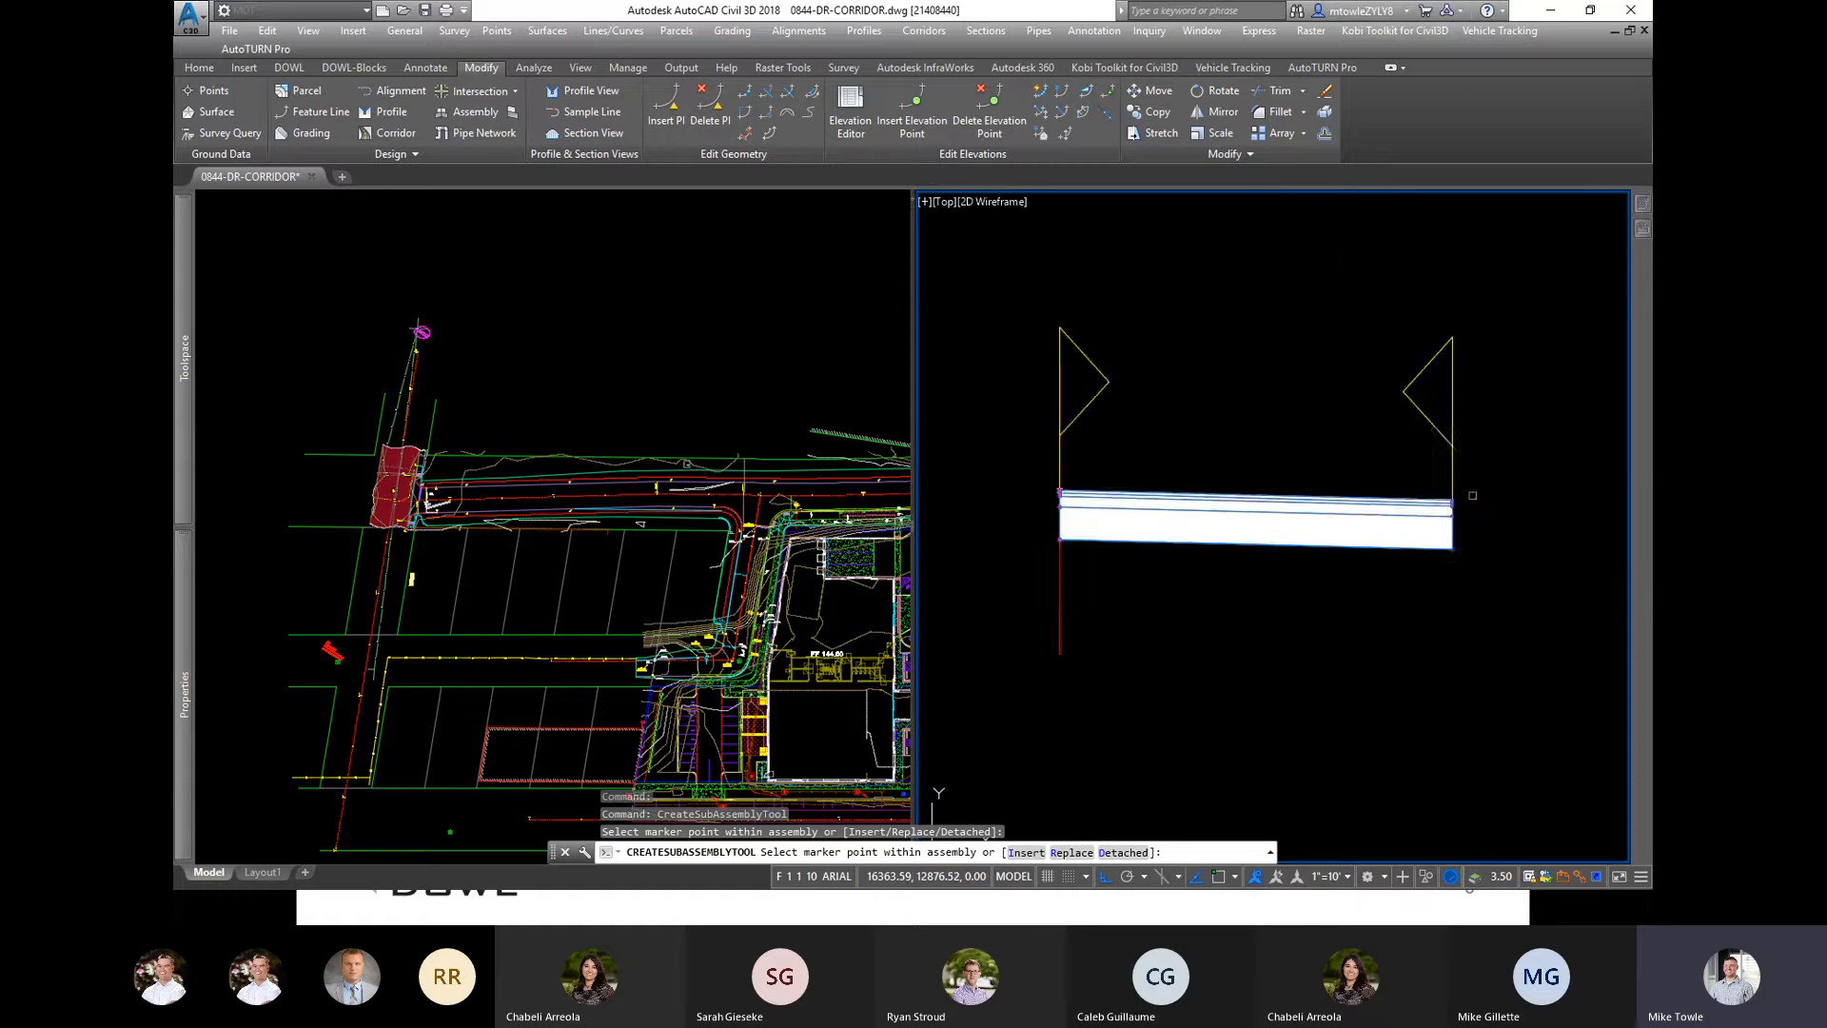
{"action": "scroll", "coordinate": [1204, 503], "scroll_direction": "up", "scroll_amount": 5}
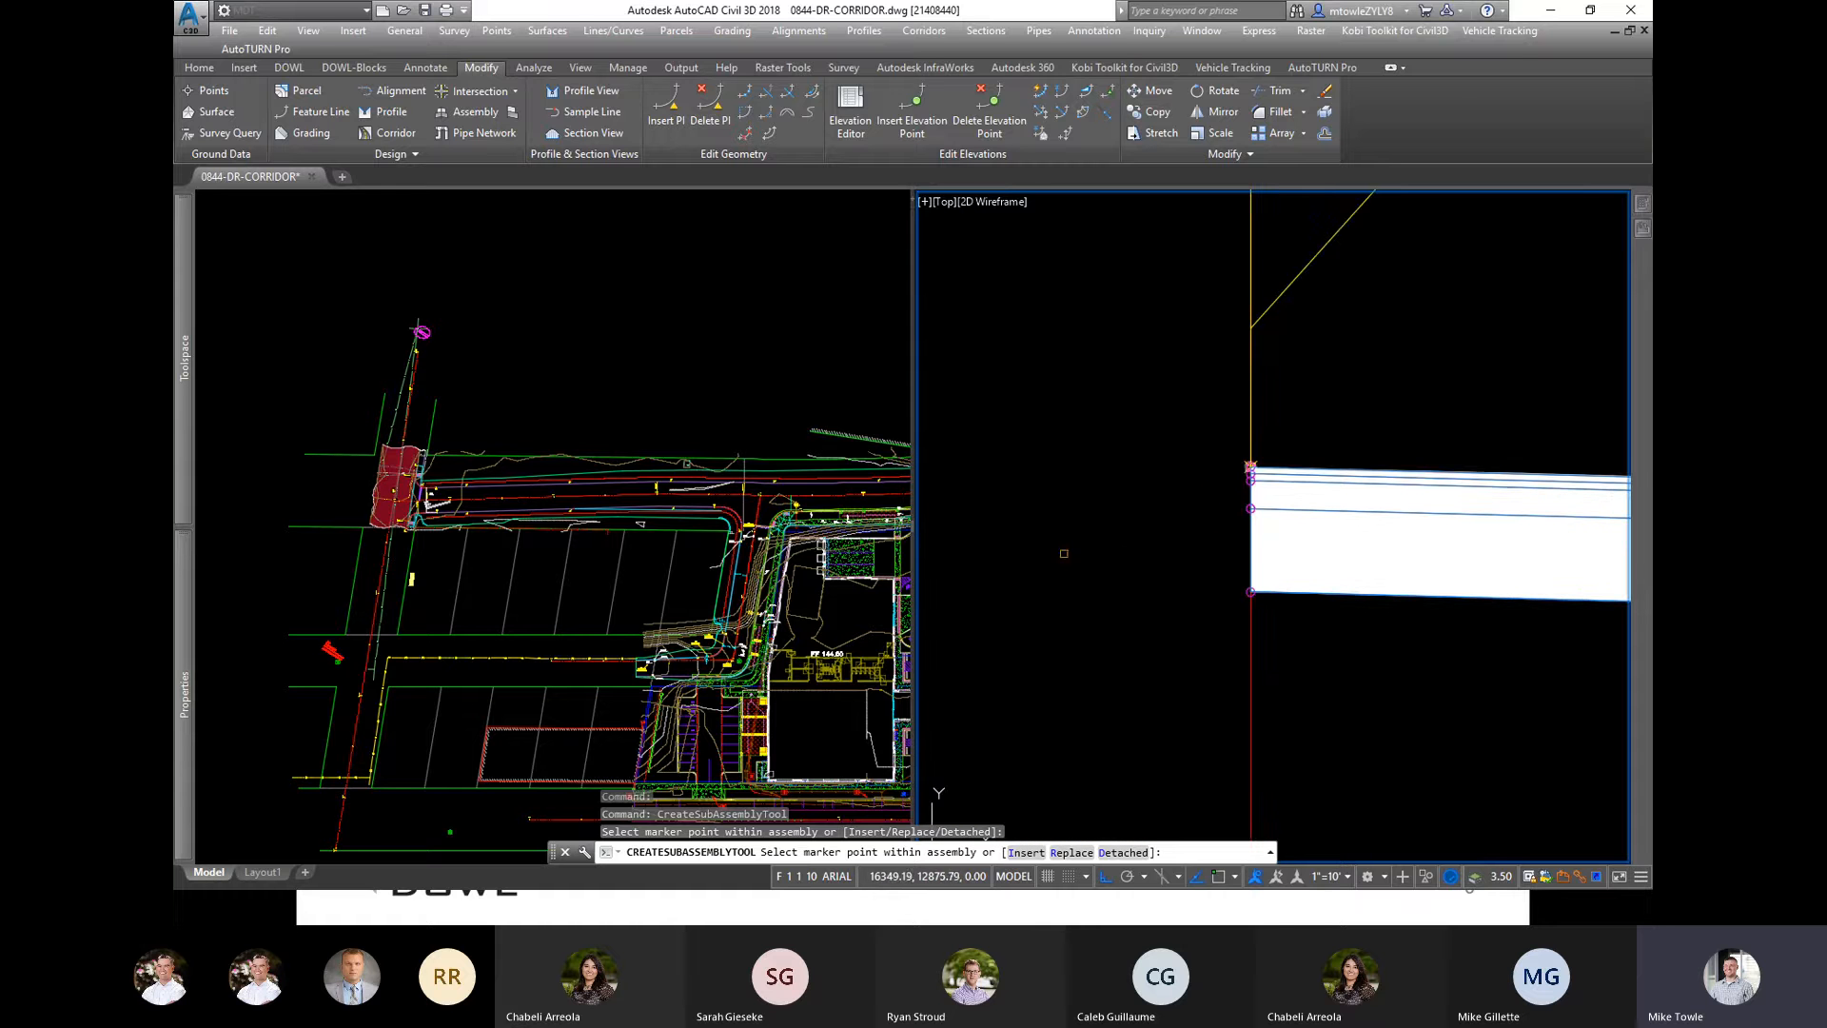
{"action": "scroll", "coordinate": [1239, 519], "scroll_direction": "up", "scroll_amount": 4}
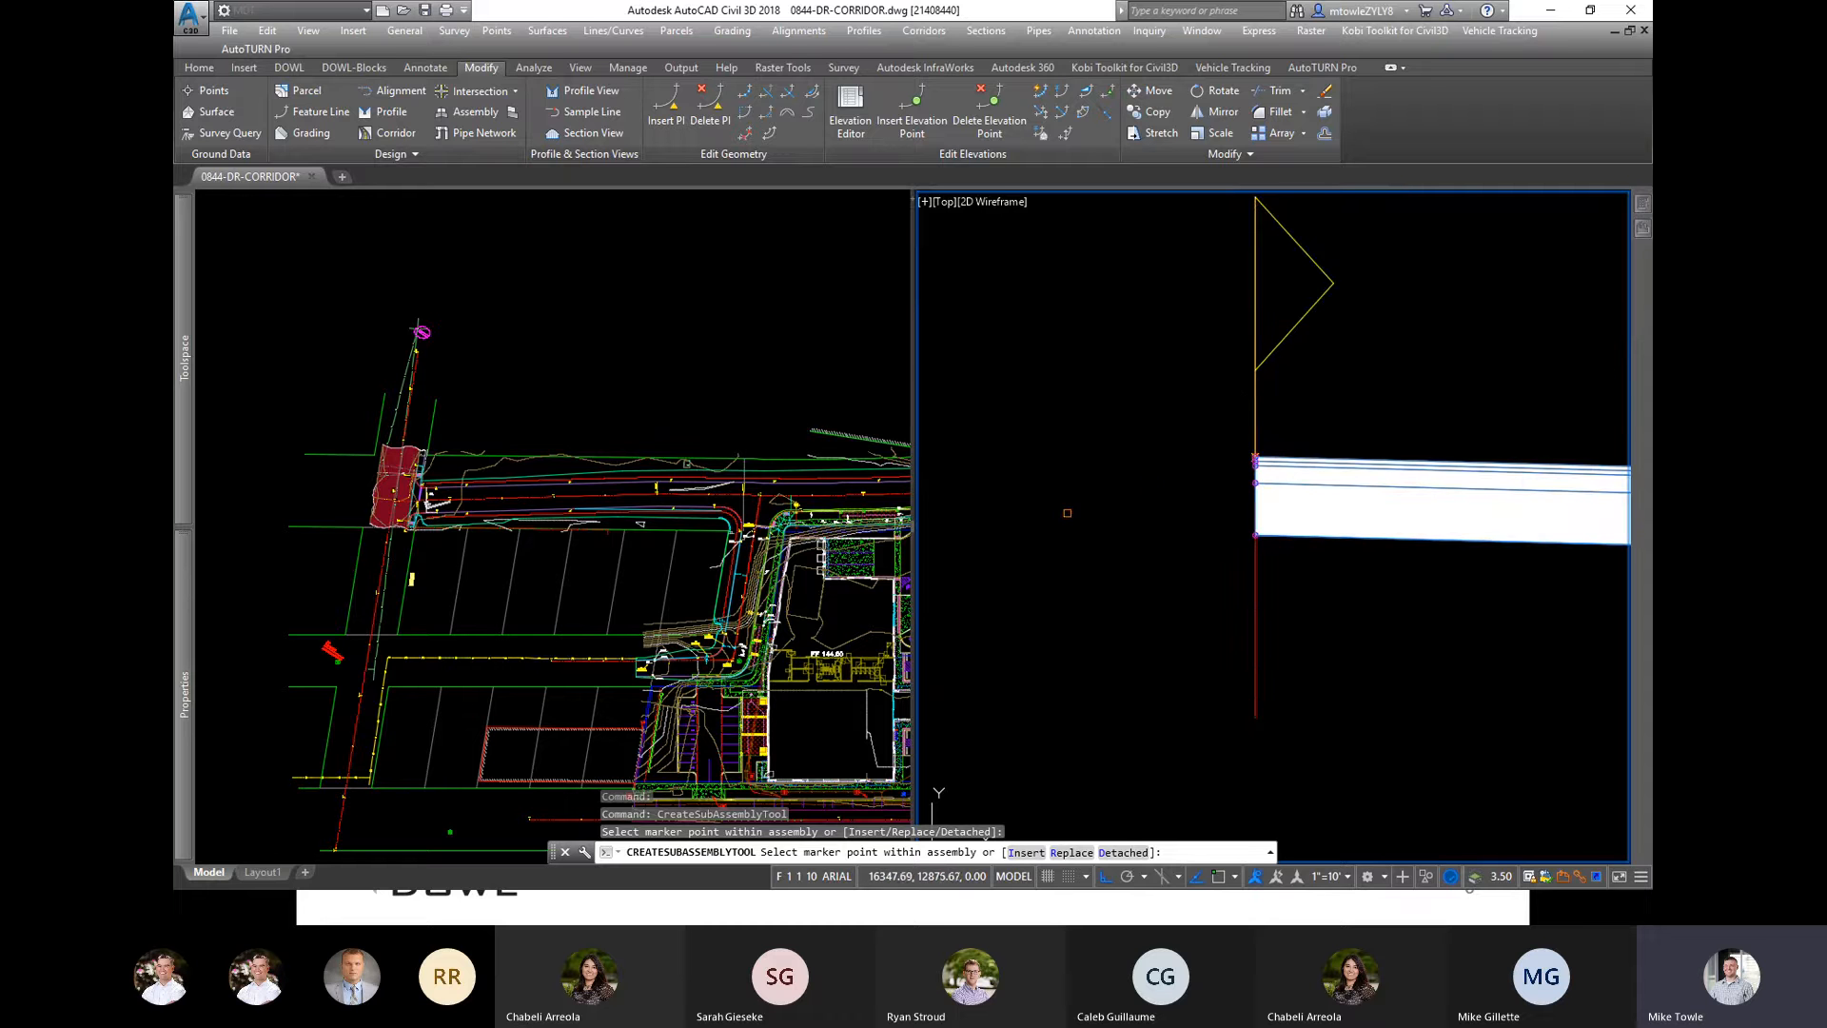
{"action": "scroll", "coordinate": [1073, 504], "scroll_direction": "down", "scroll_amount": 2}
{"action": "scroll", "coordinate": [1183, 480], "scroll_direction": "up", "scroll_amount": 4}
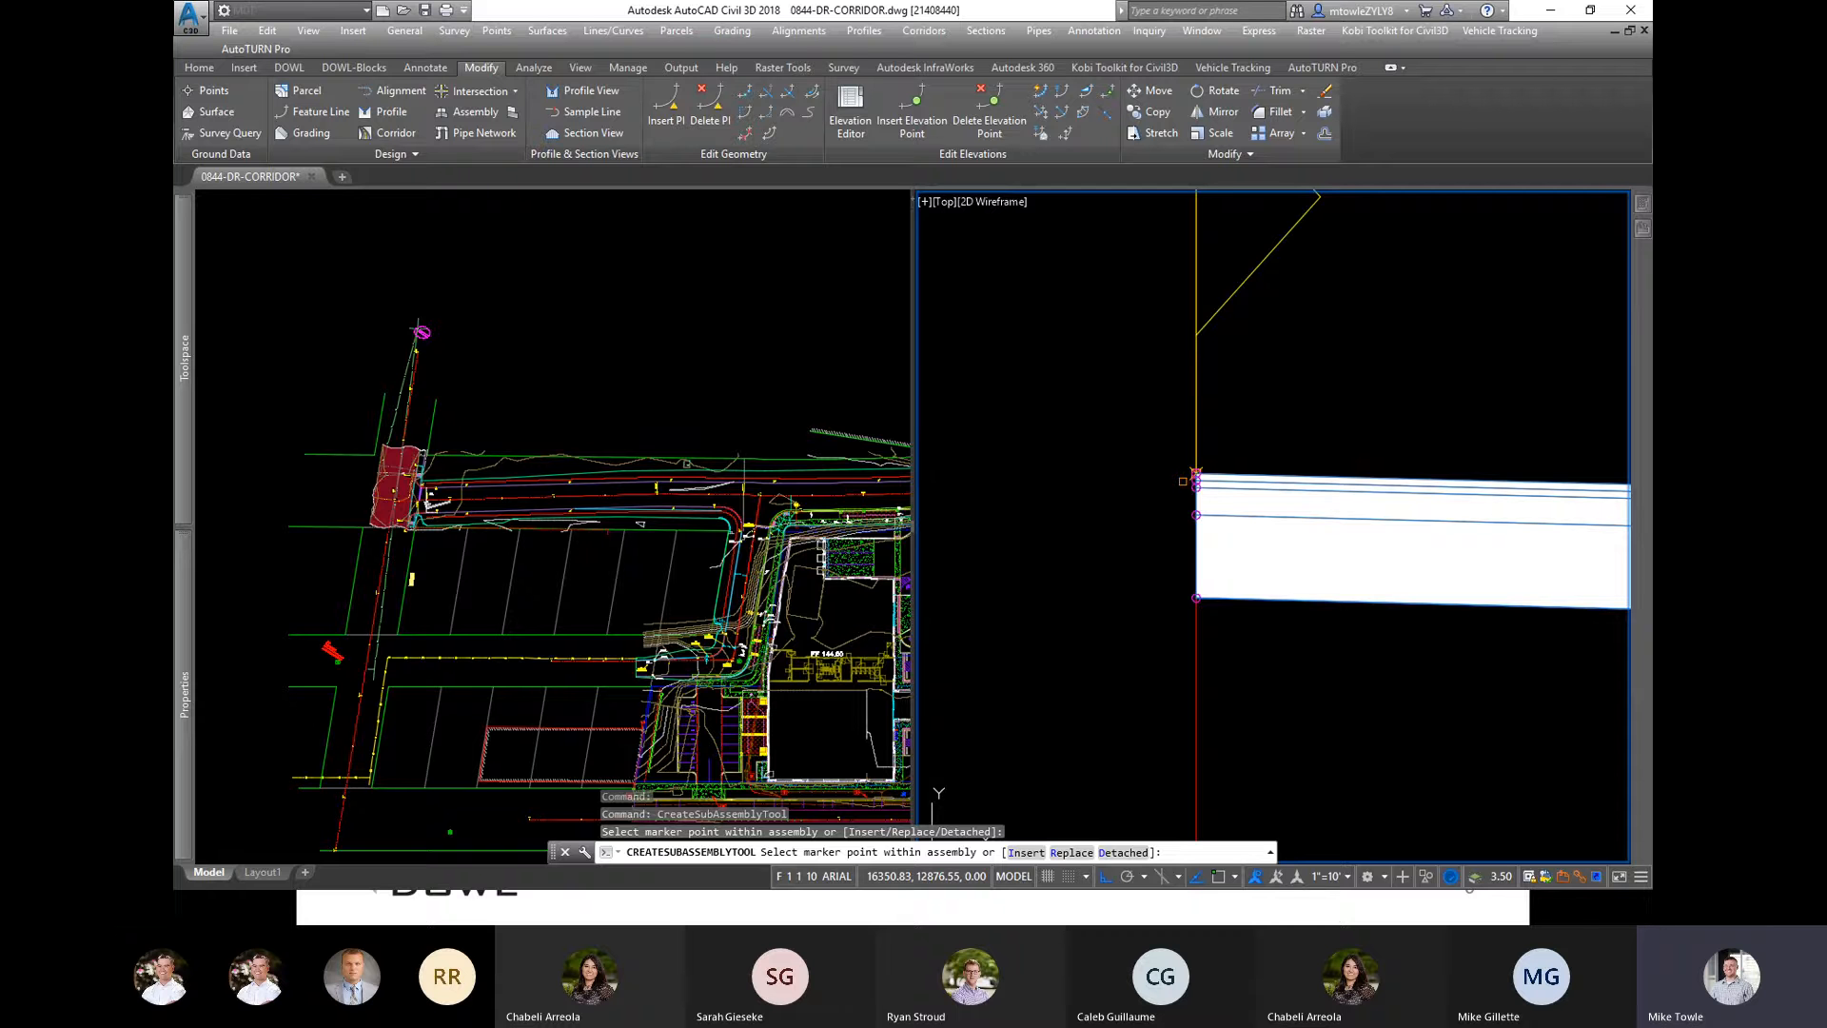
{"action": "scroll", "coordinate": [1183, 480], "scroll_direction": "down", "scroll_amount": 6}
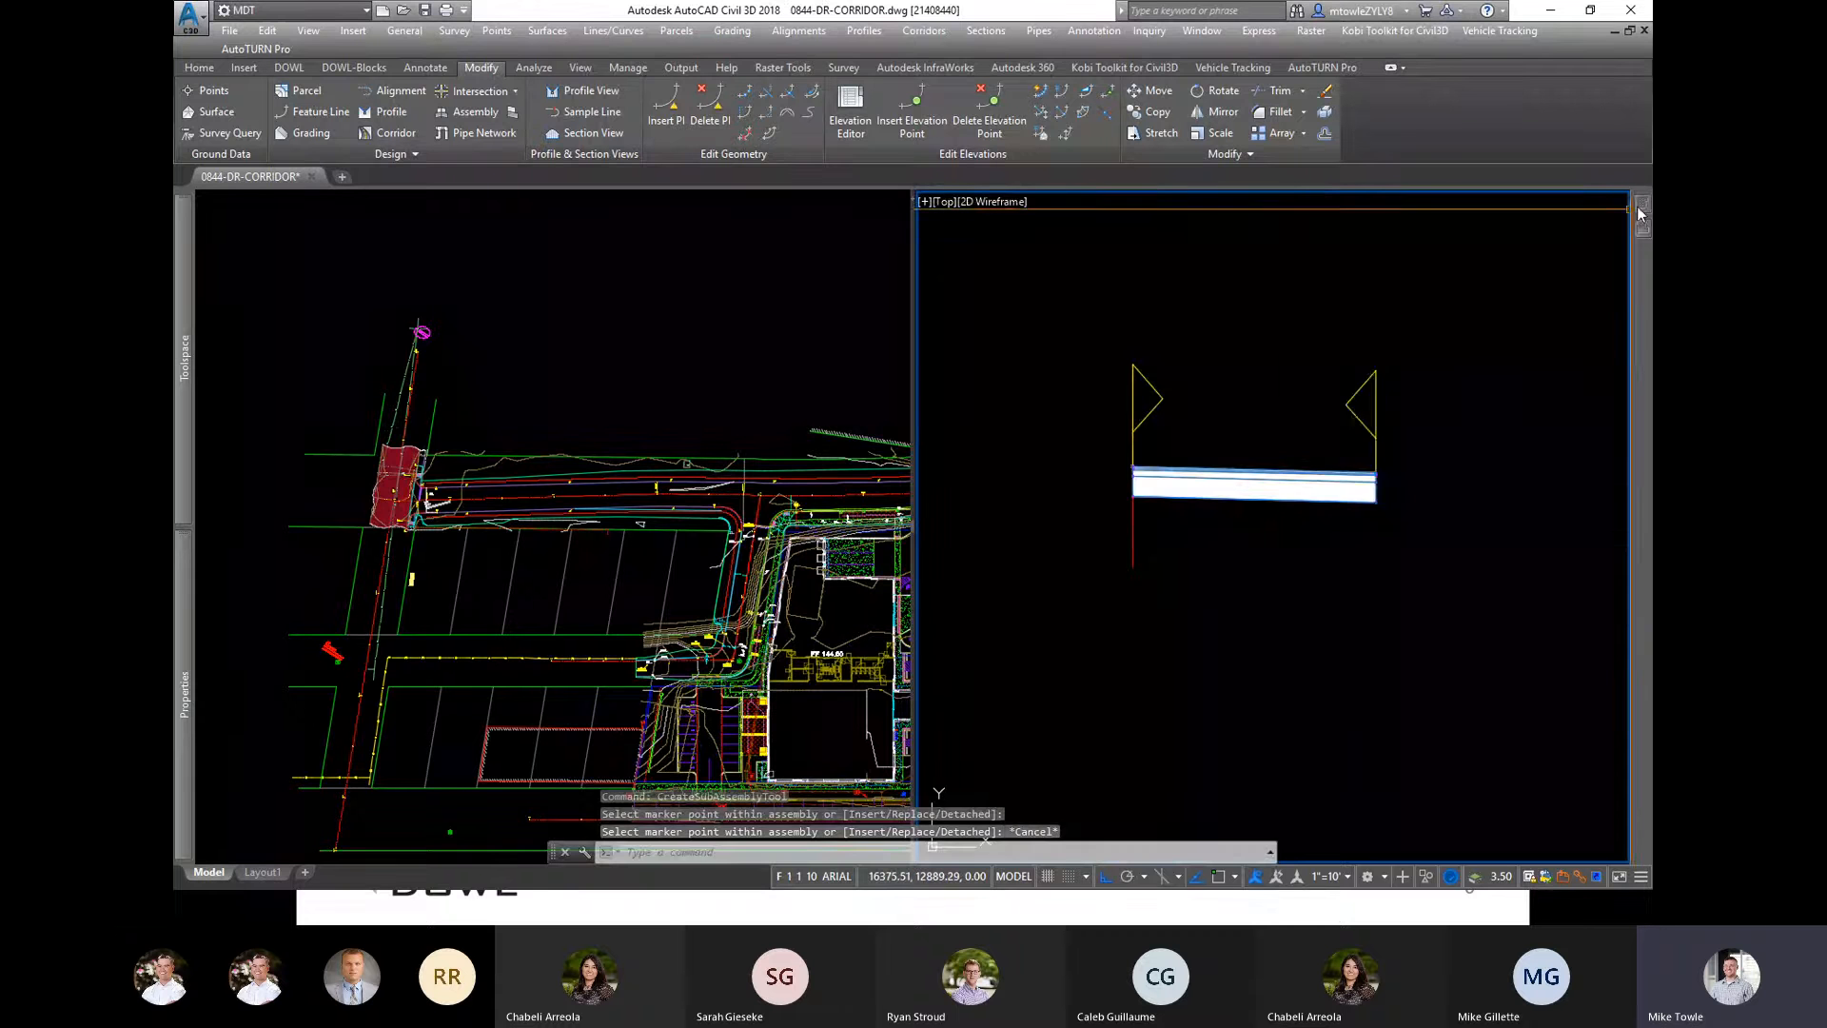
Step: Attach a LinkWidthAndSlope subassembly to the right lane's top outer marker point and name it Right-Shoulder
{"action": "key", "text": "Escape"}
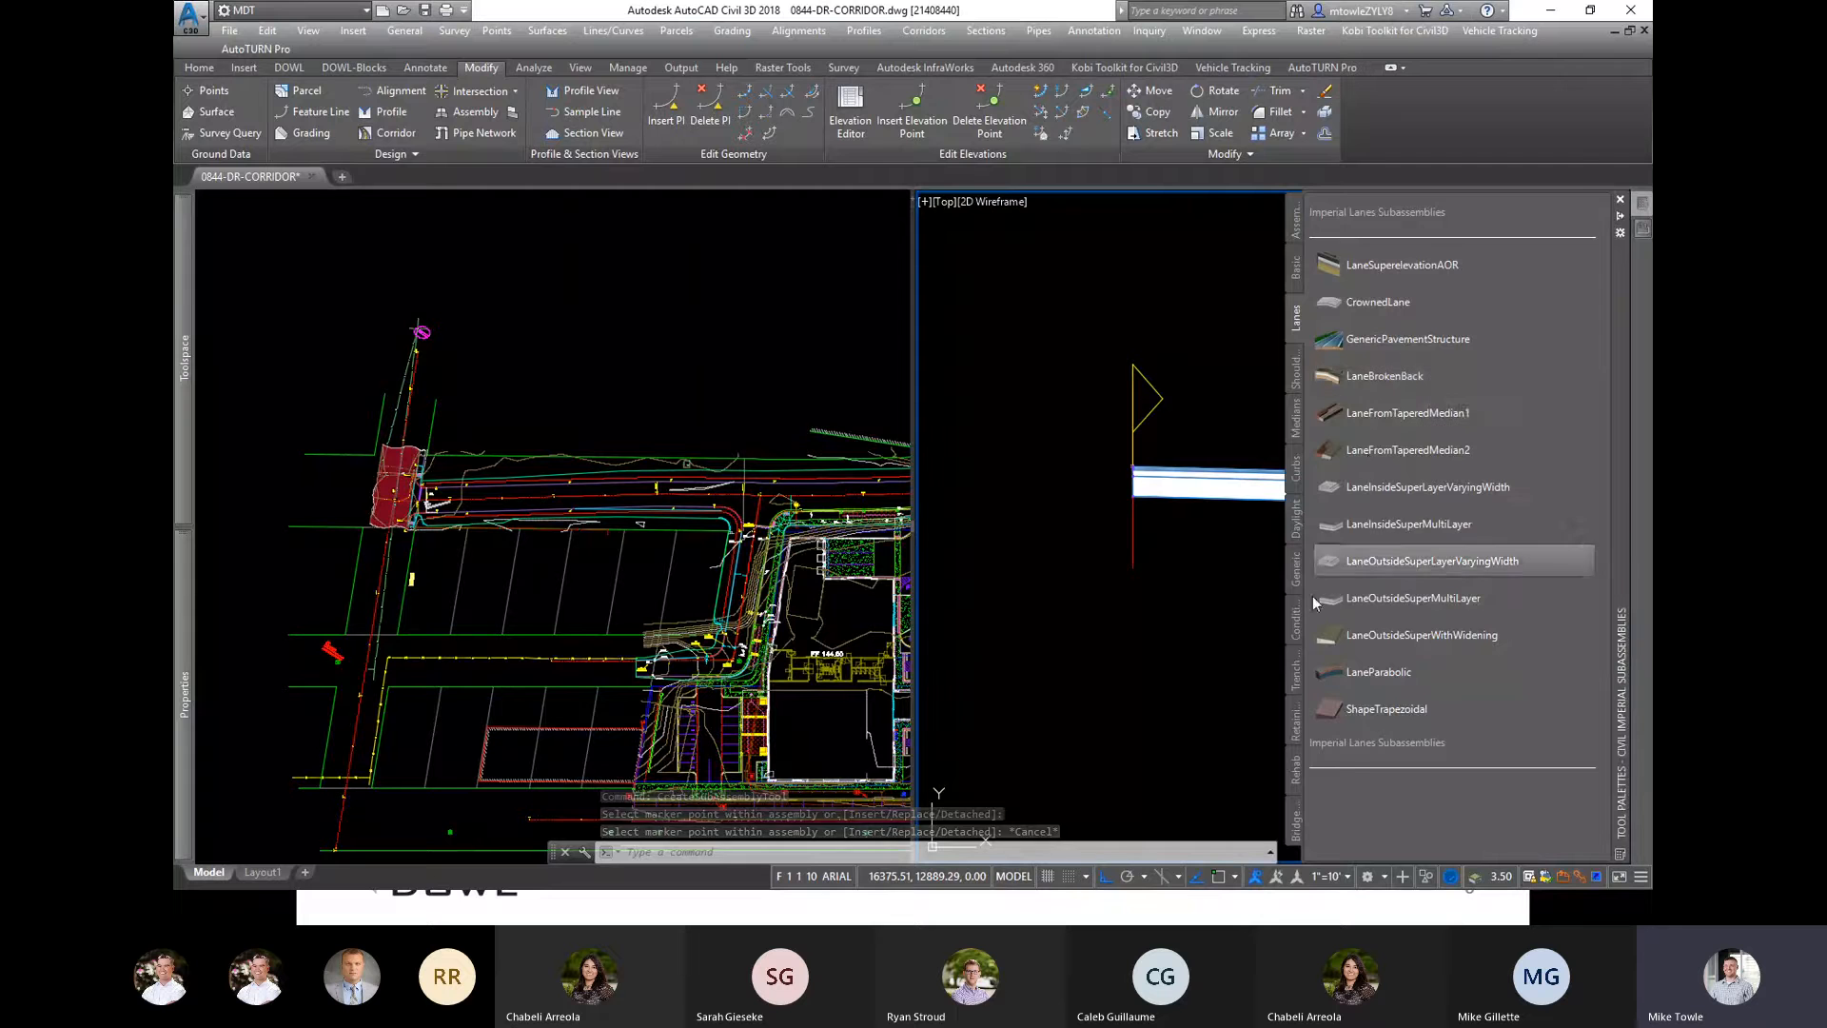
{"action": "left_click", "coordinate": [1295, 571]}
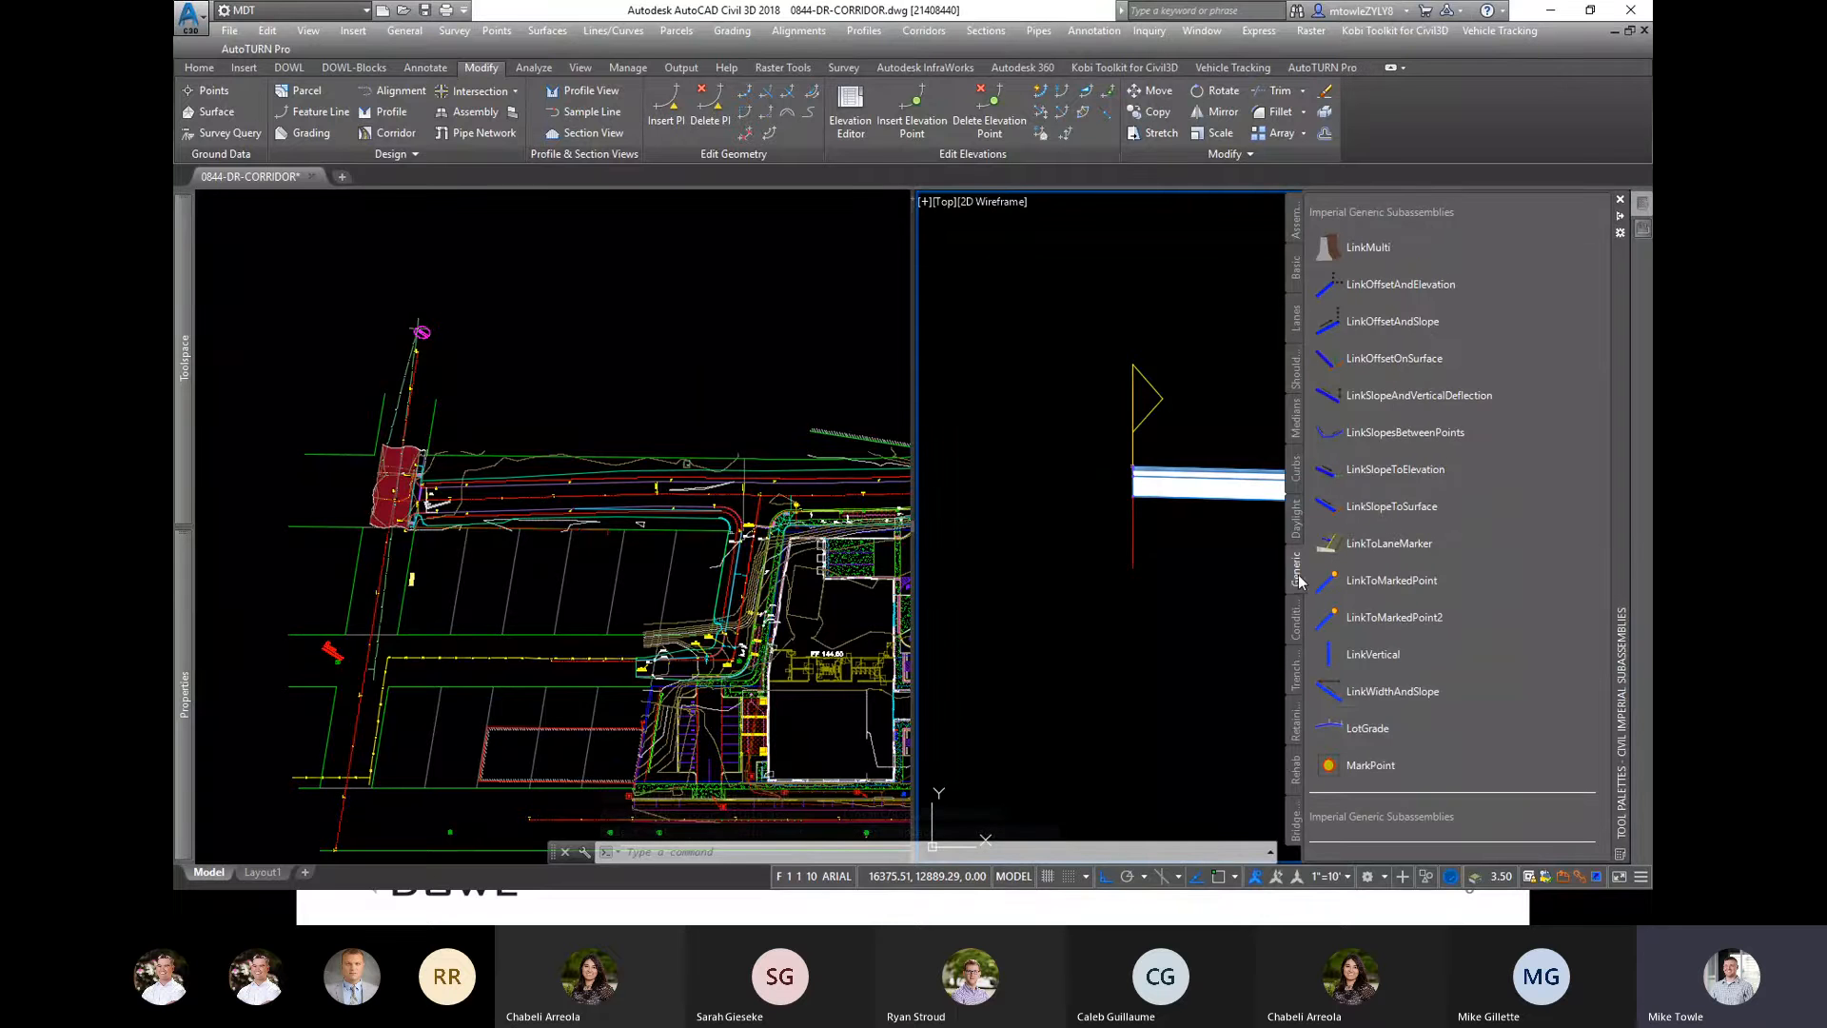
{"action": "left_click", "coordinate": [1394, 692]}
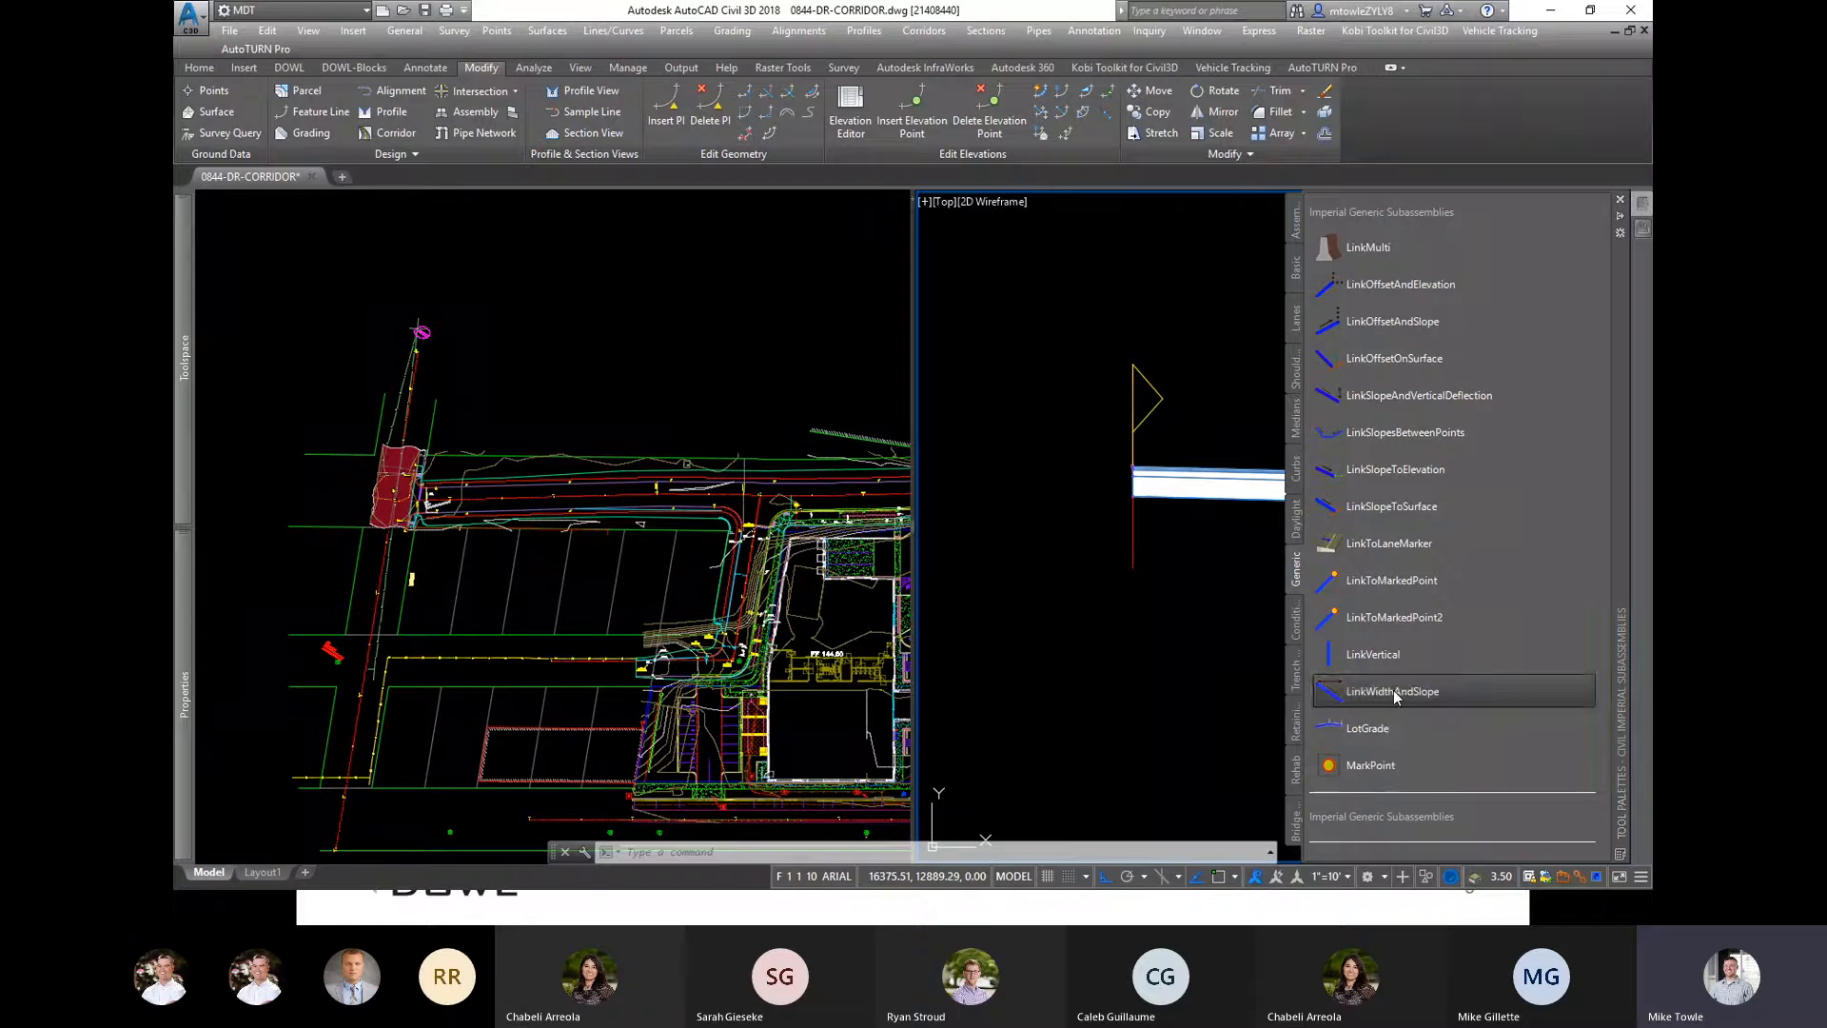
{"action": "scroll", "coordinate": [1220, 585], "scroll_direction": "up", "scroll_amount": 3}
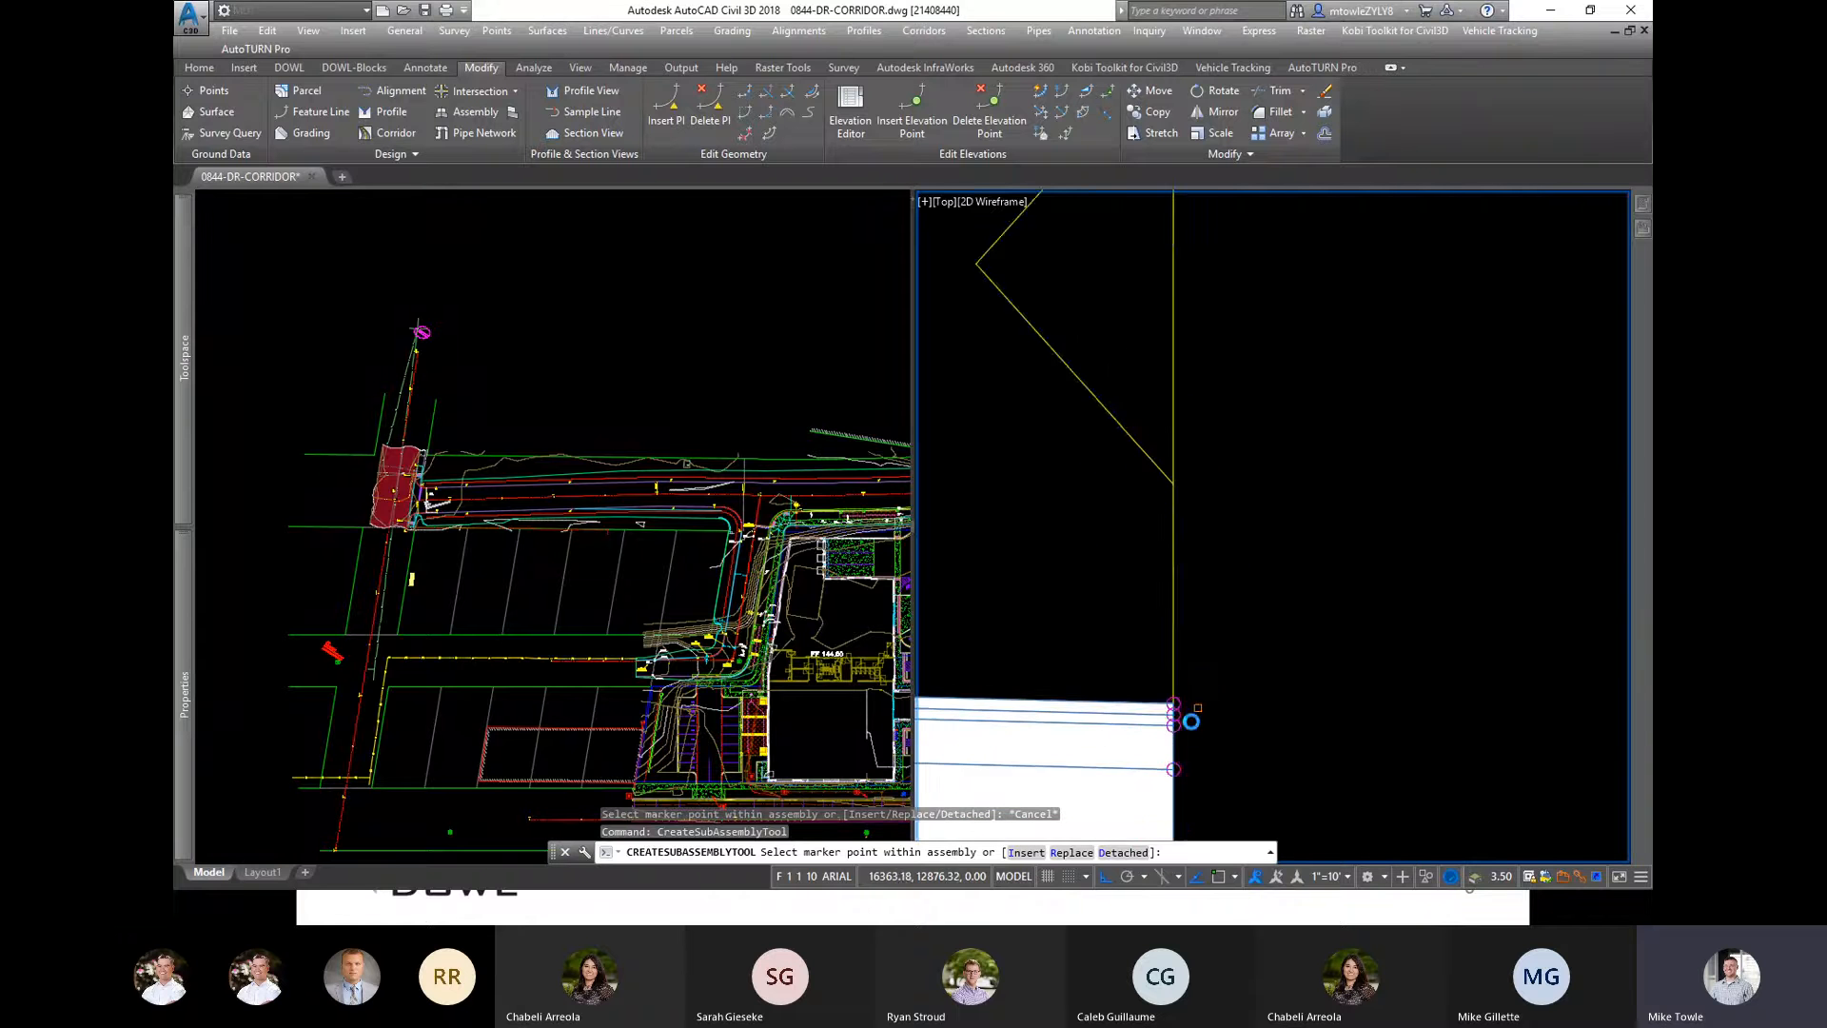
{"action": "left_click", "coordinate": [1142, 684]}
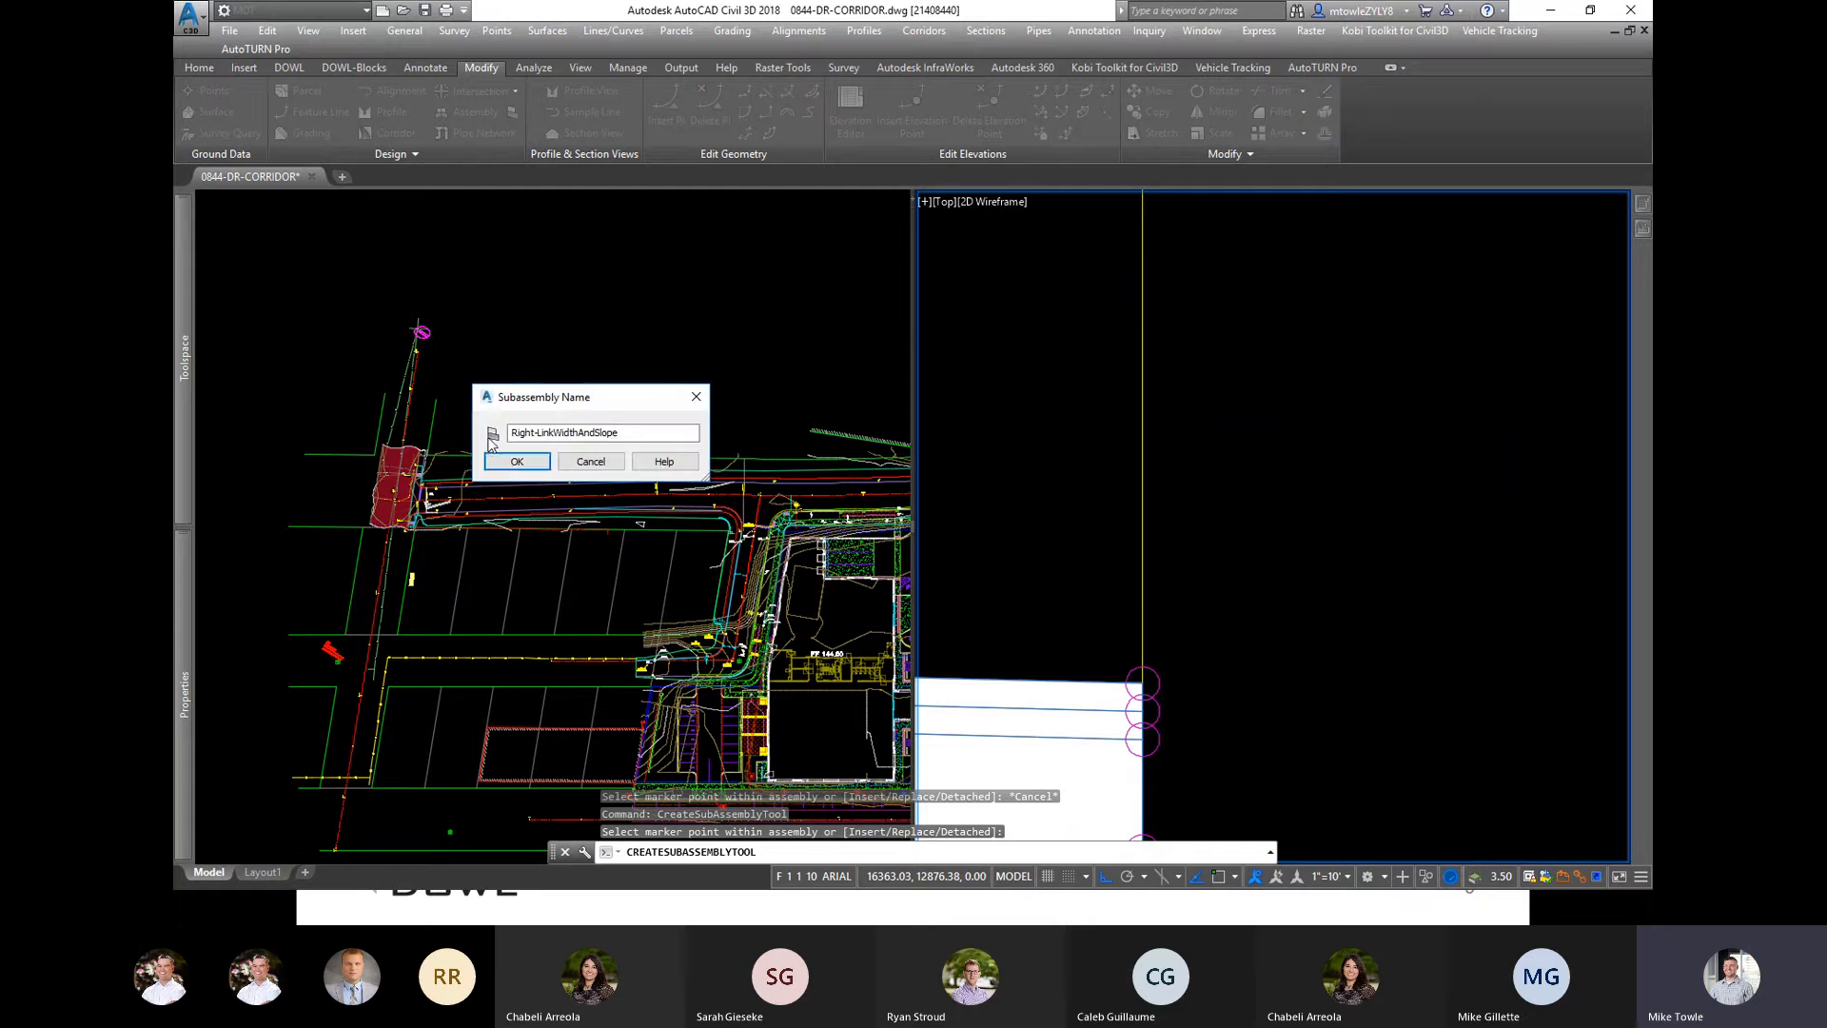
{"action": "left_click_drag", "start_coordinate": [666, 432], "coordinate": [538, 434]}
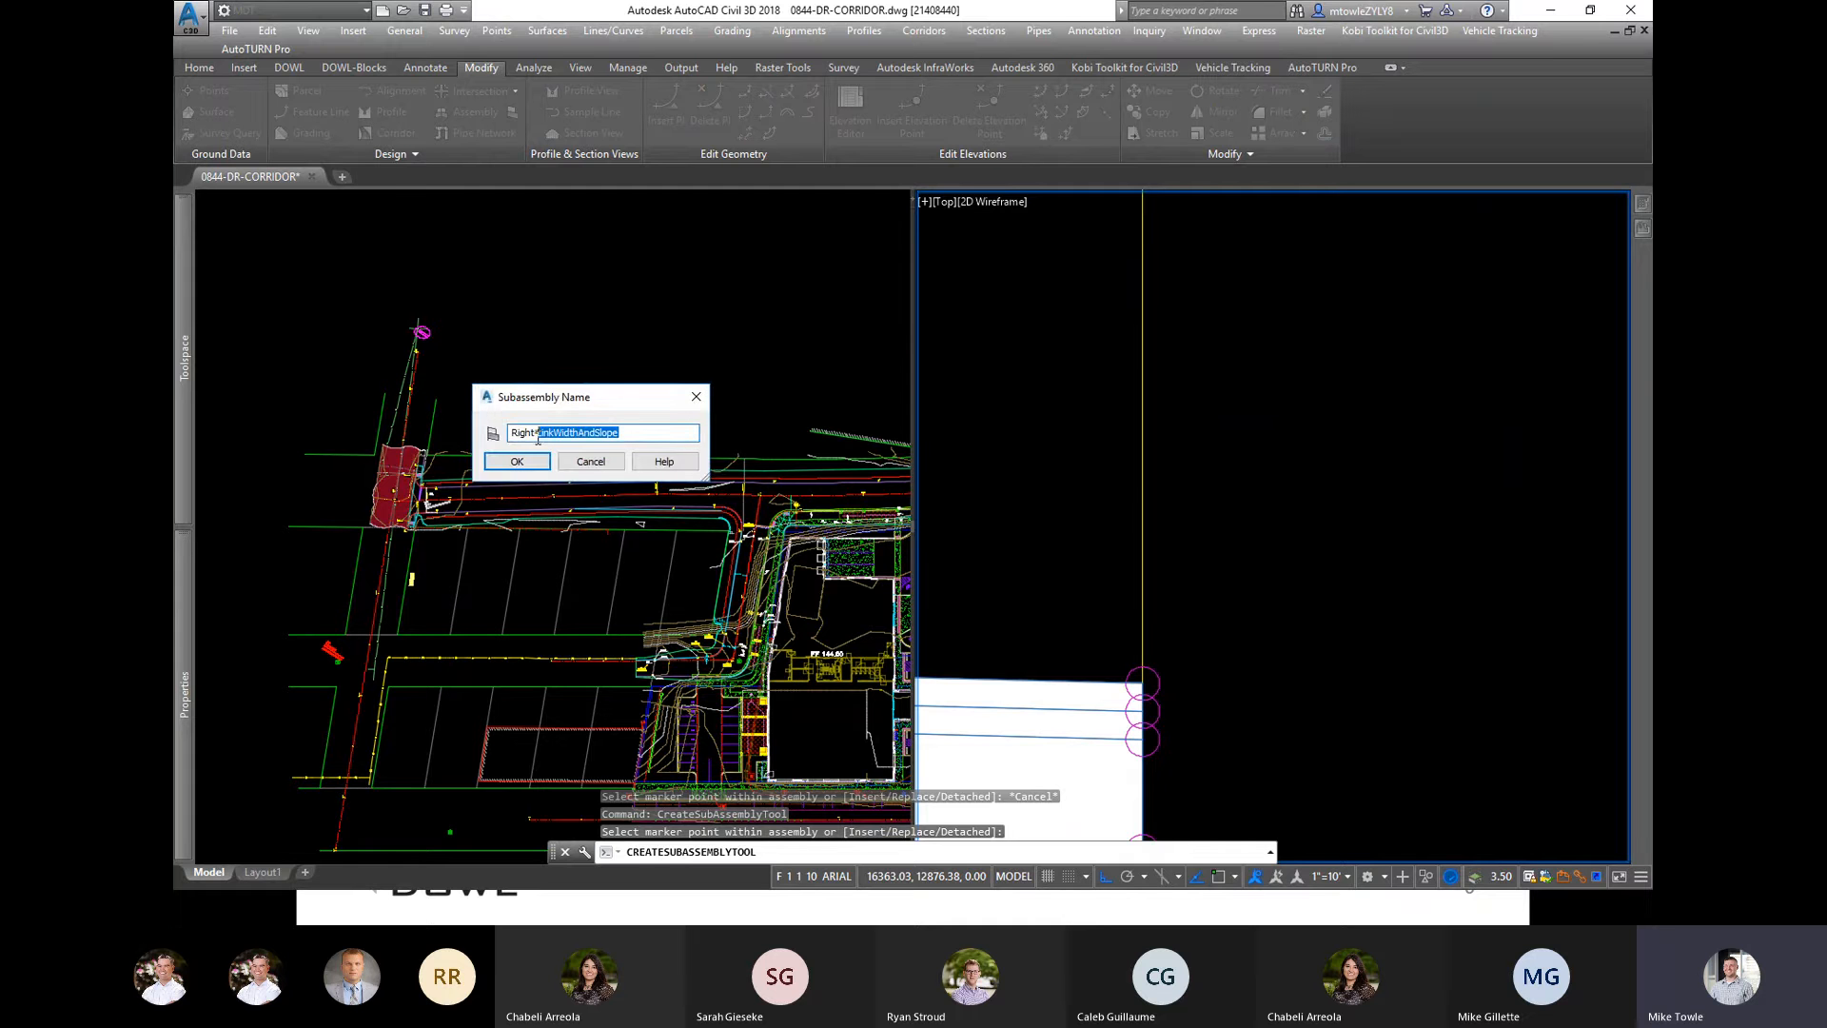
{"action": "type", "text": "Shoulder"}
{"action": "left_click", "coordinate": [532, 463]}
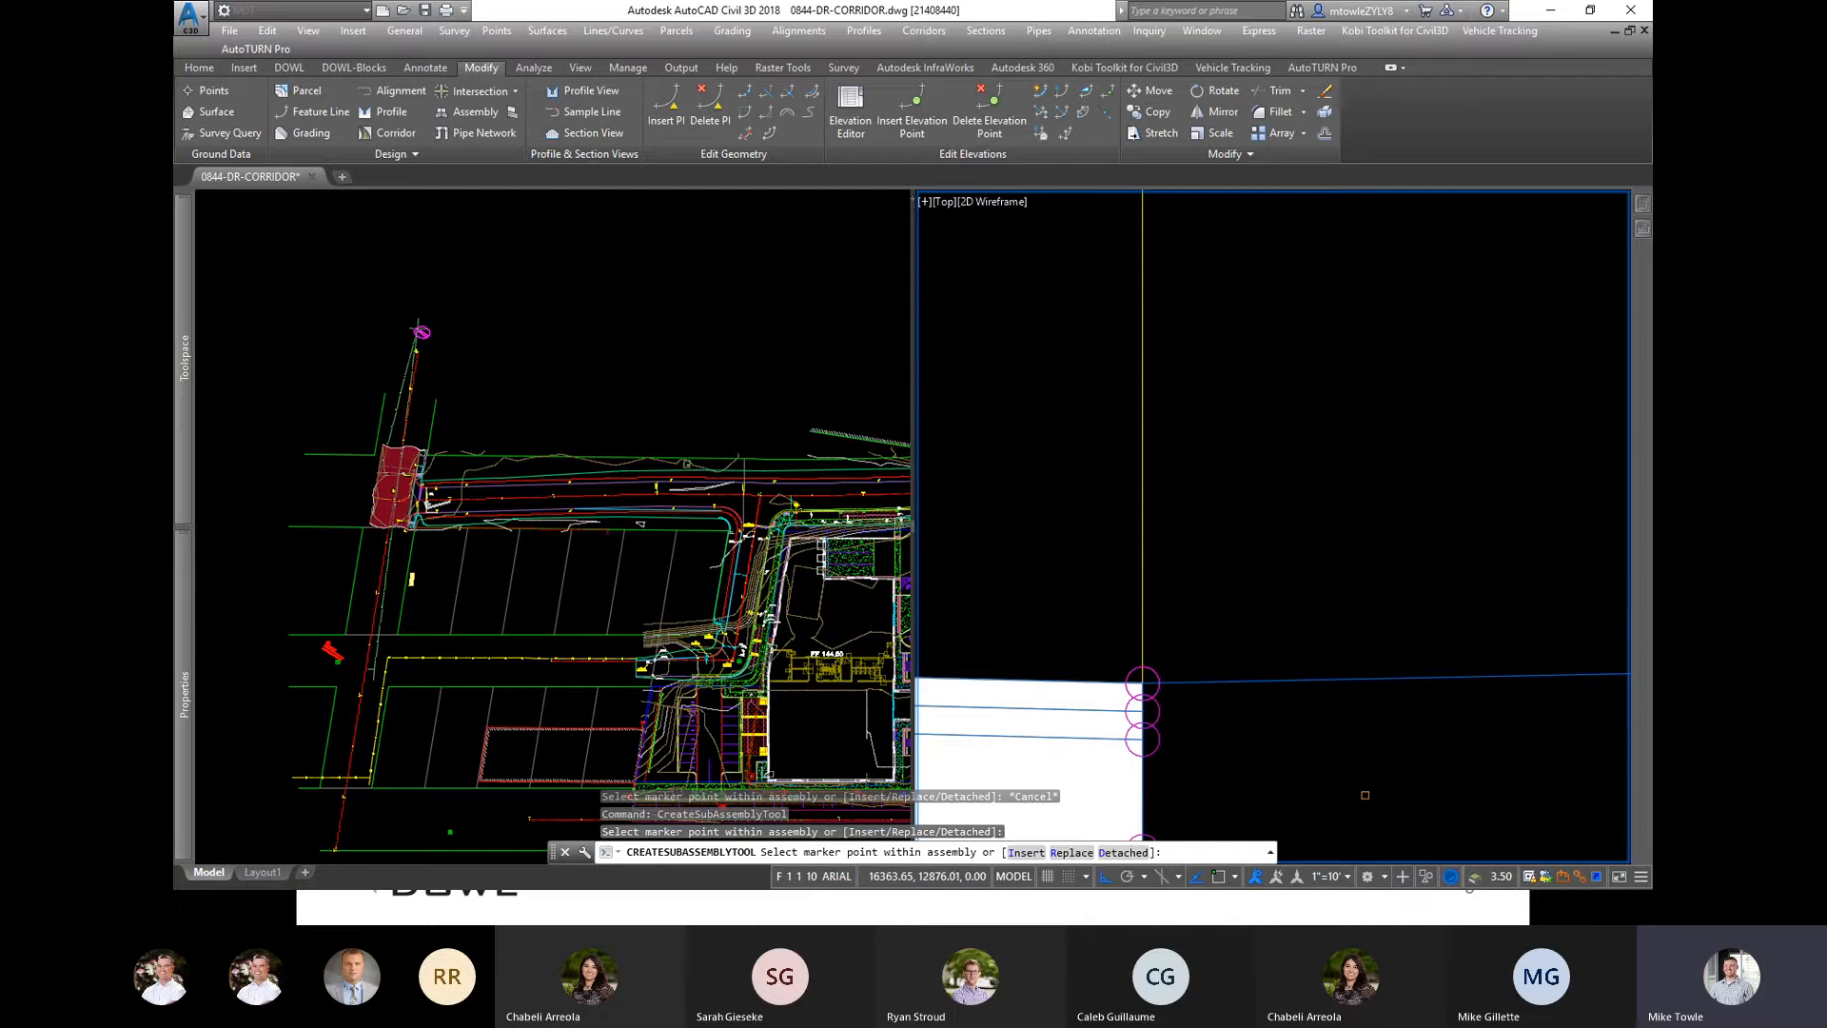
{"action": "scroll", "coordinate": [1104, 566], "scroll_direction": "down", "scroll_amount": 5}
{"action": "key", "text": "Escape"}
{"action": "key", "text": "Escape"}
Step: Set the width of the Right-Shoulder subassembly to 5'
{"action": "left_click", "coordinate": [1399, 563]}
{"action": "left_click", "coordinate": [1367, 640]}
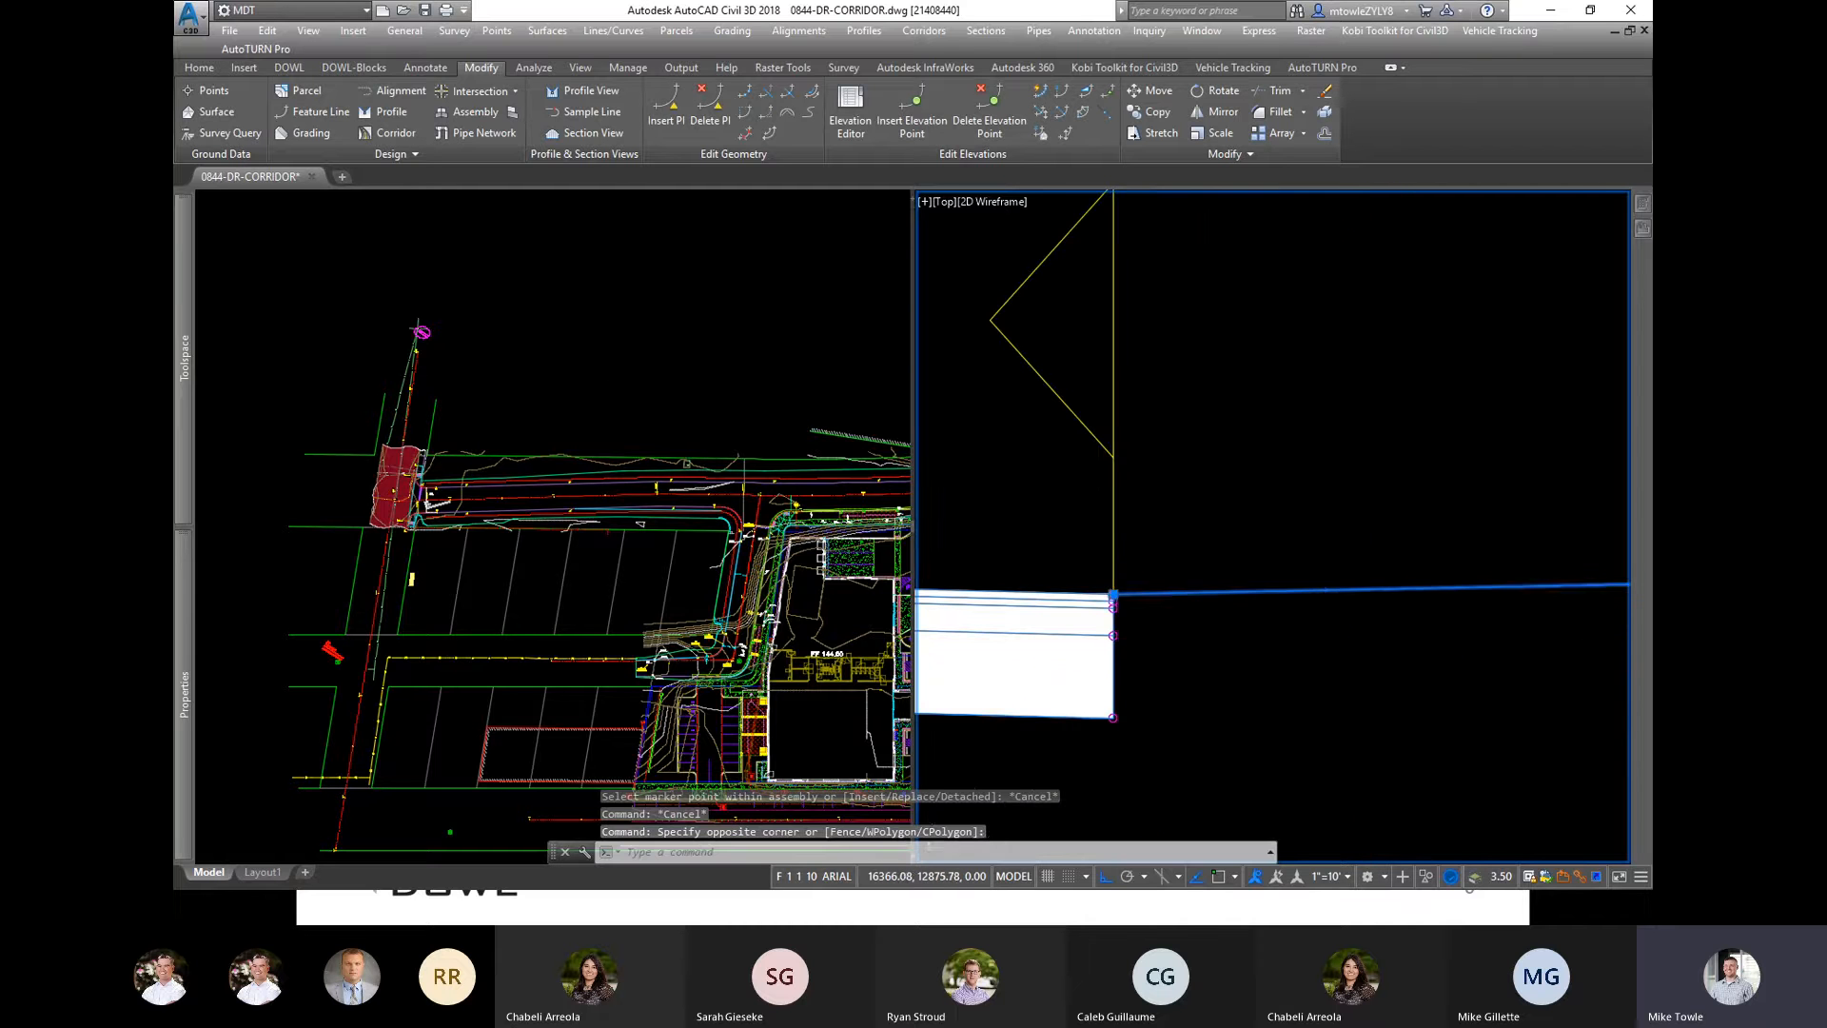
{"action": "scroll", "coordinate": [1115, 611], "scroll_direction": "down", "scroll_amount": 5}
{"action": "scroll", "coordinate": [1127, 624], "scroll_direction": "up", "scroll_amount": 4}
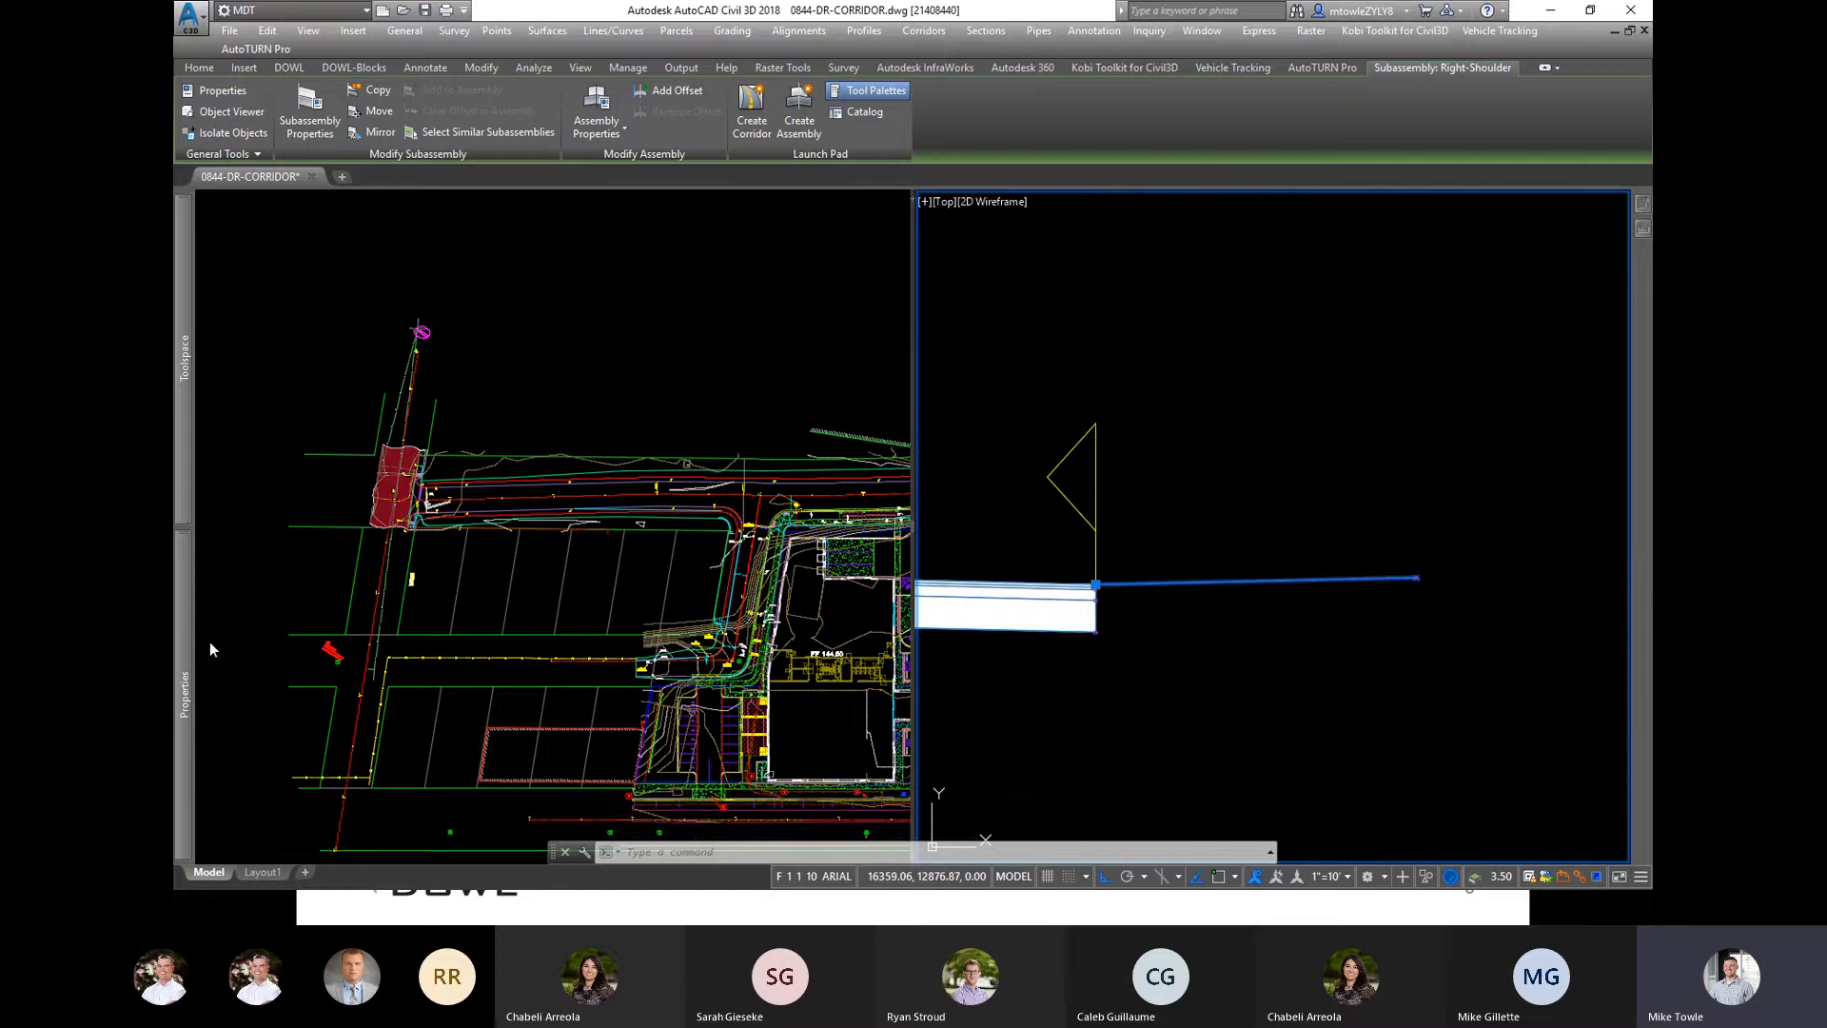
{"action": "mouse_move", "coordinate": [184, 641]}
{"action": "left_click", "coordinate": [558, 652]}
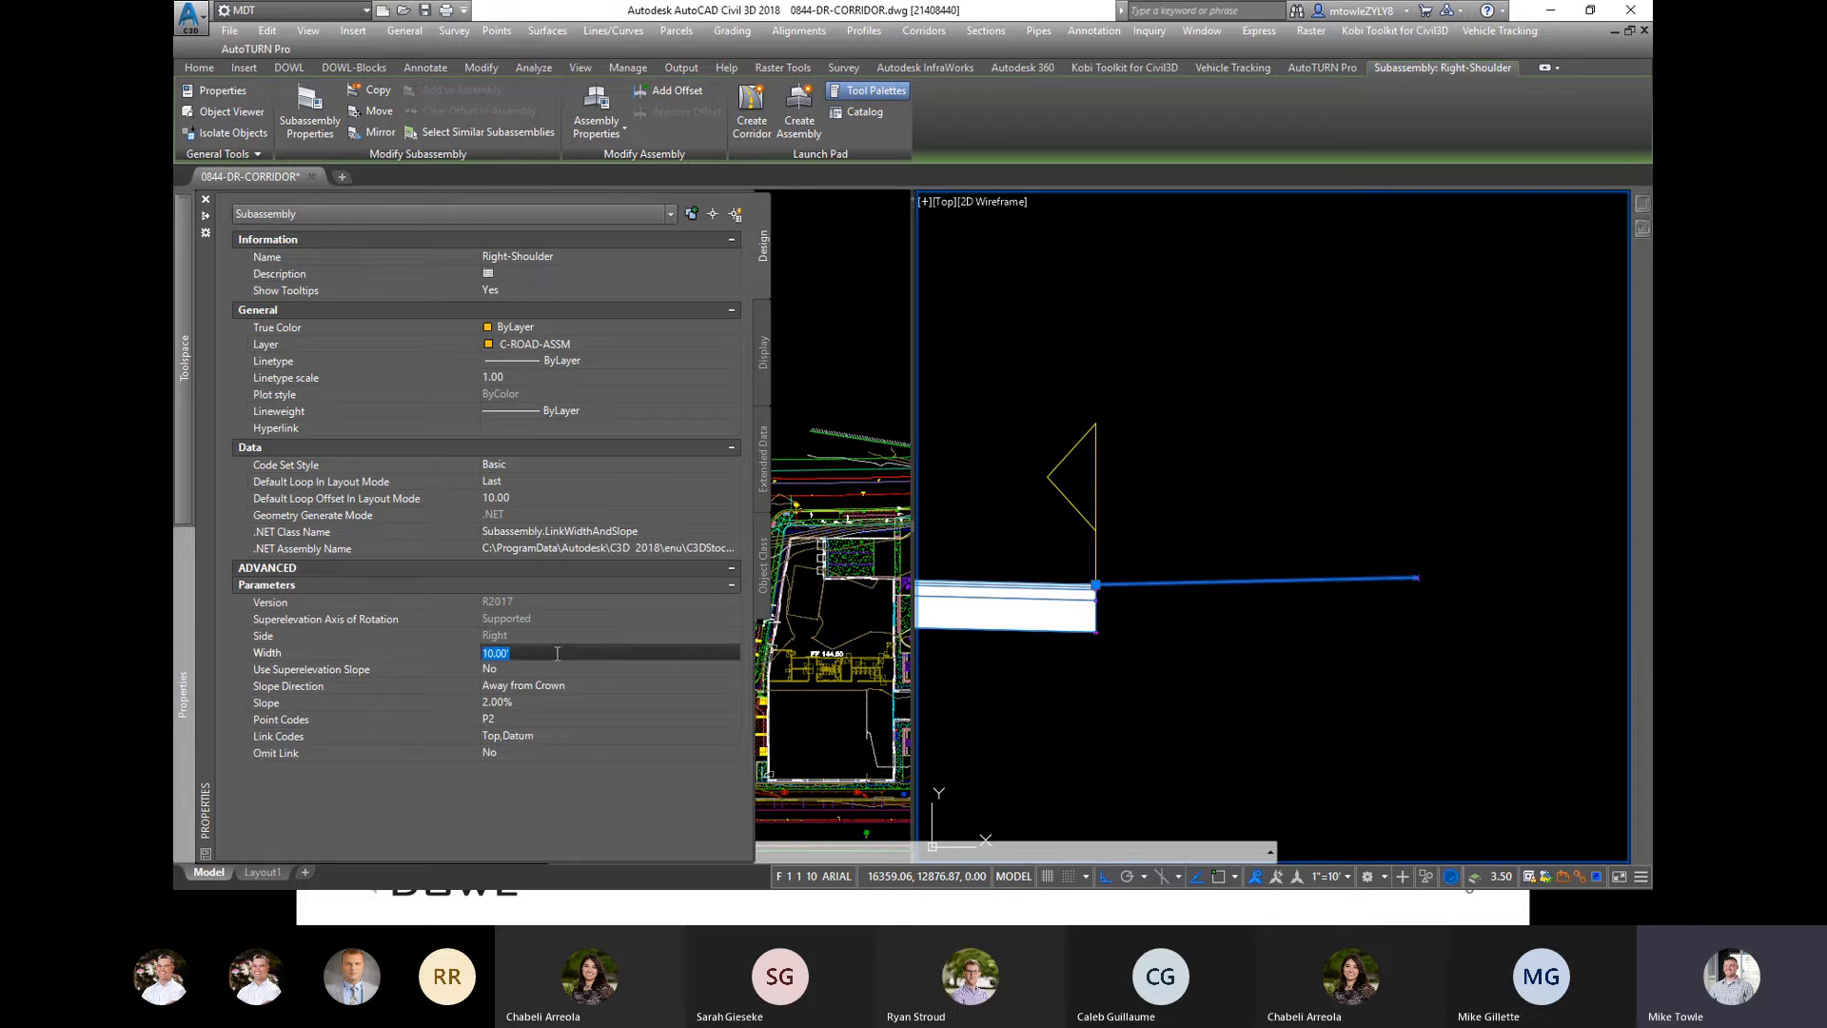
{"action": "type", "text": "5"}
{"action": "key", "text": "Tab"}
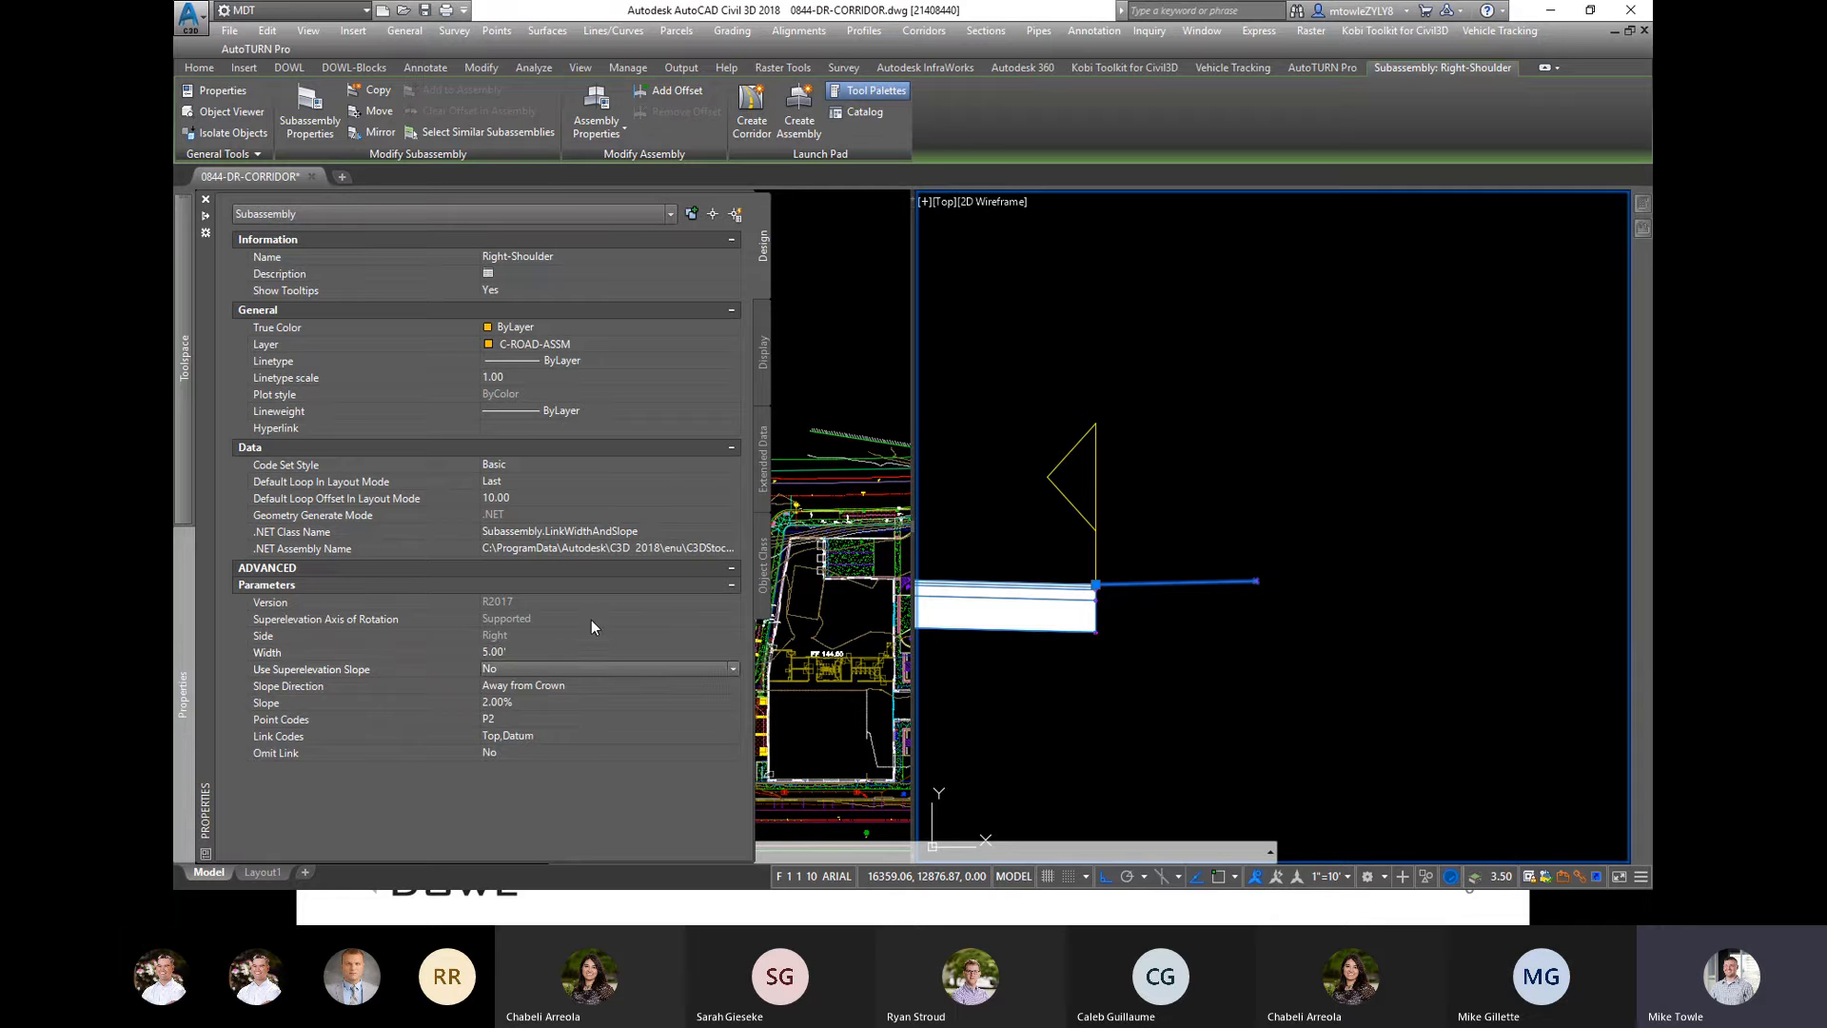
Step: Set the right shoulder's slope to -2%, keeping its slope direction as Away from Crown
{"action": "left_click", "coordinate": [575, 701]}
{"action": "type", "text": "-2"}
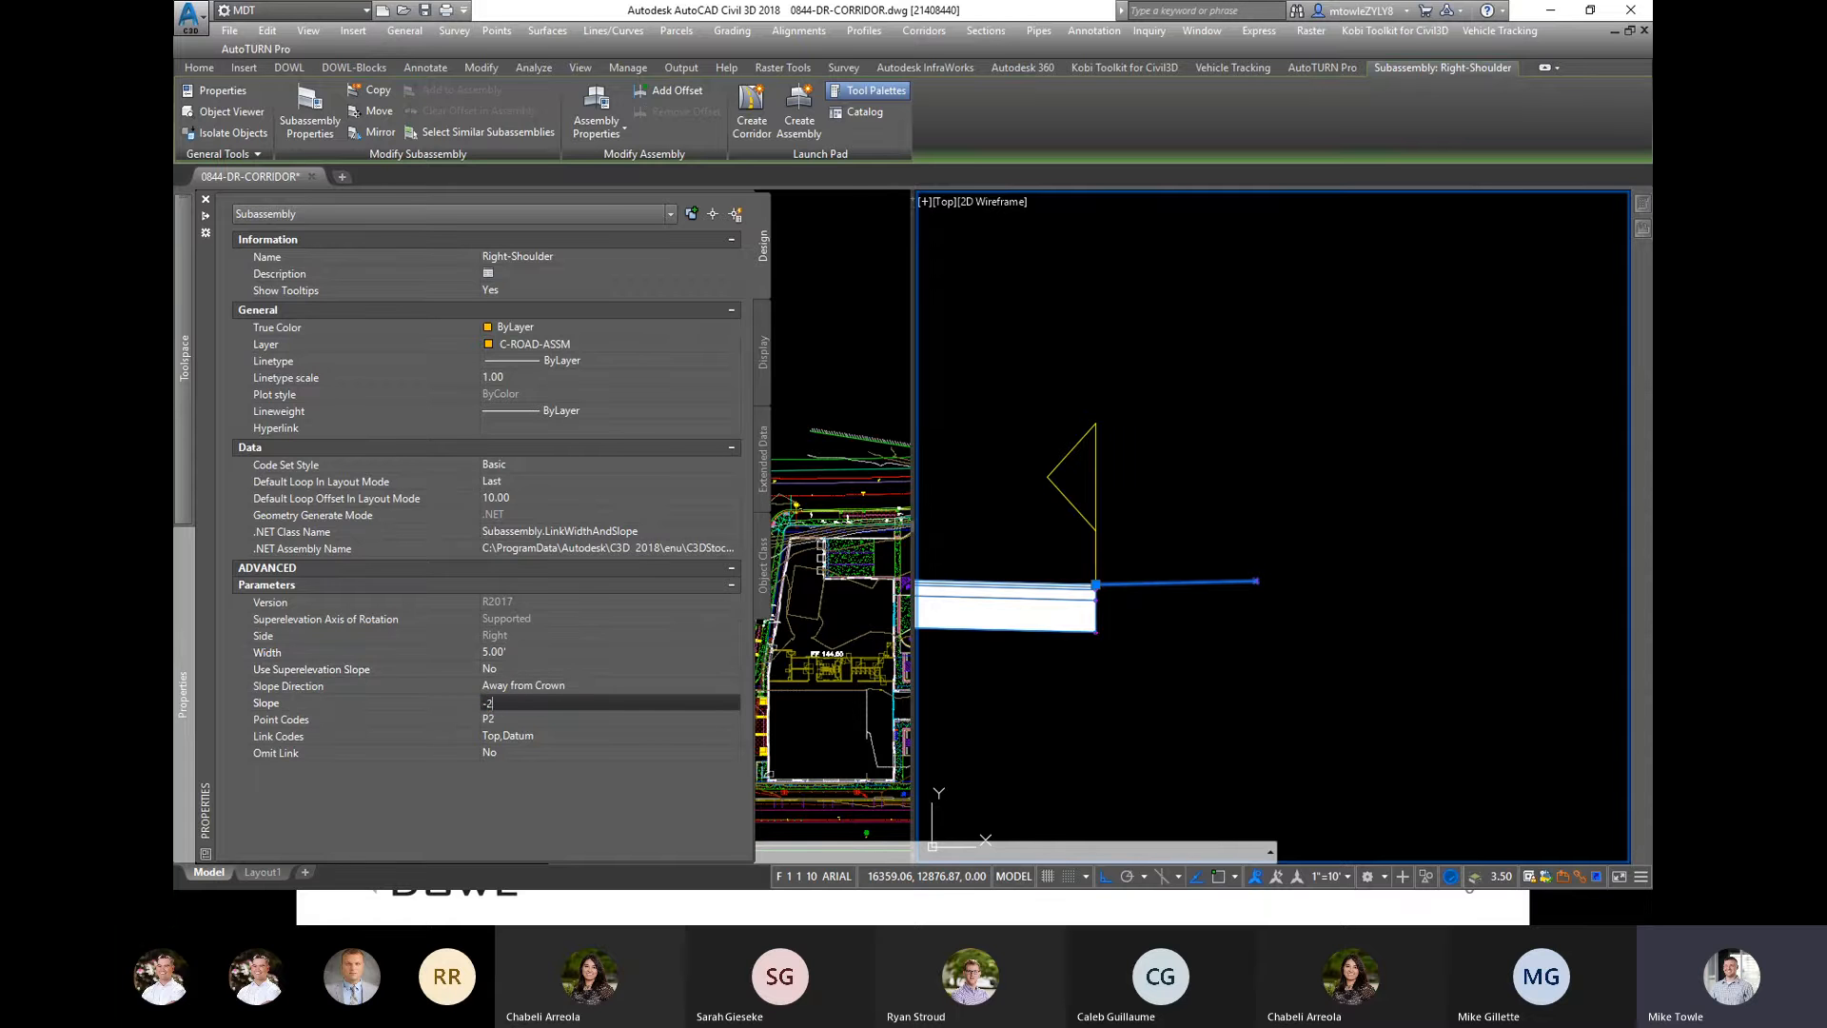
{"action": "key", "text": "Tab"}
{"action": "mouse_move", "coordinate": [175, 689]}
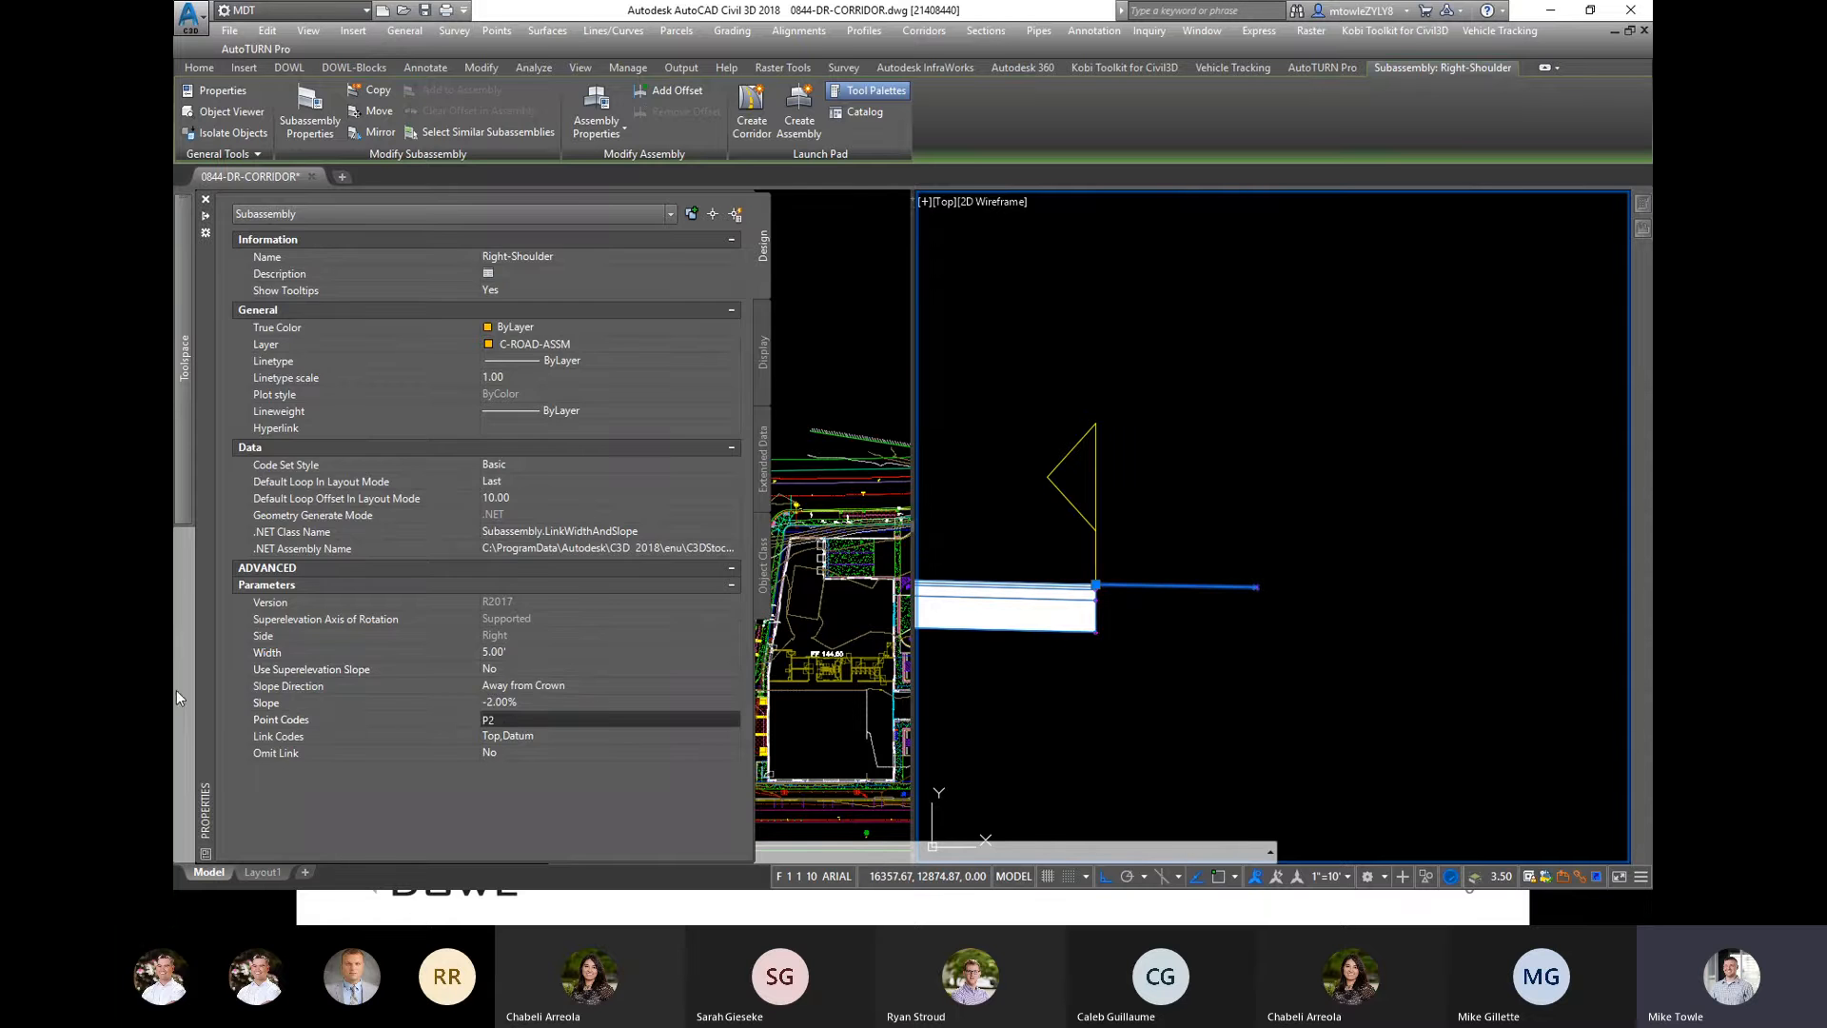
{"action": "left_click", "coordinate": [574, 686]}
{"action": "left_click", "coordinate": [568, 685]}
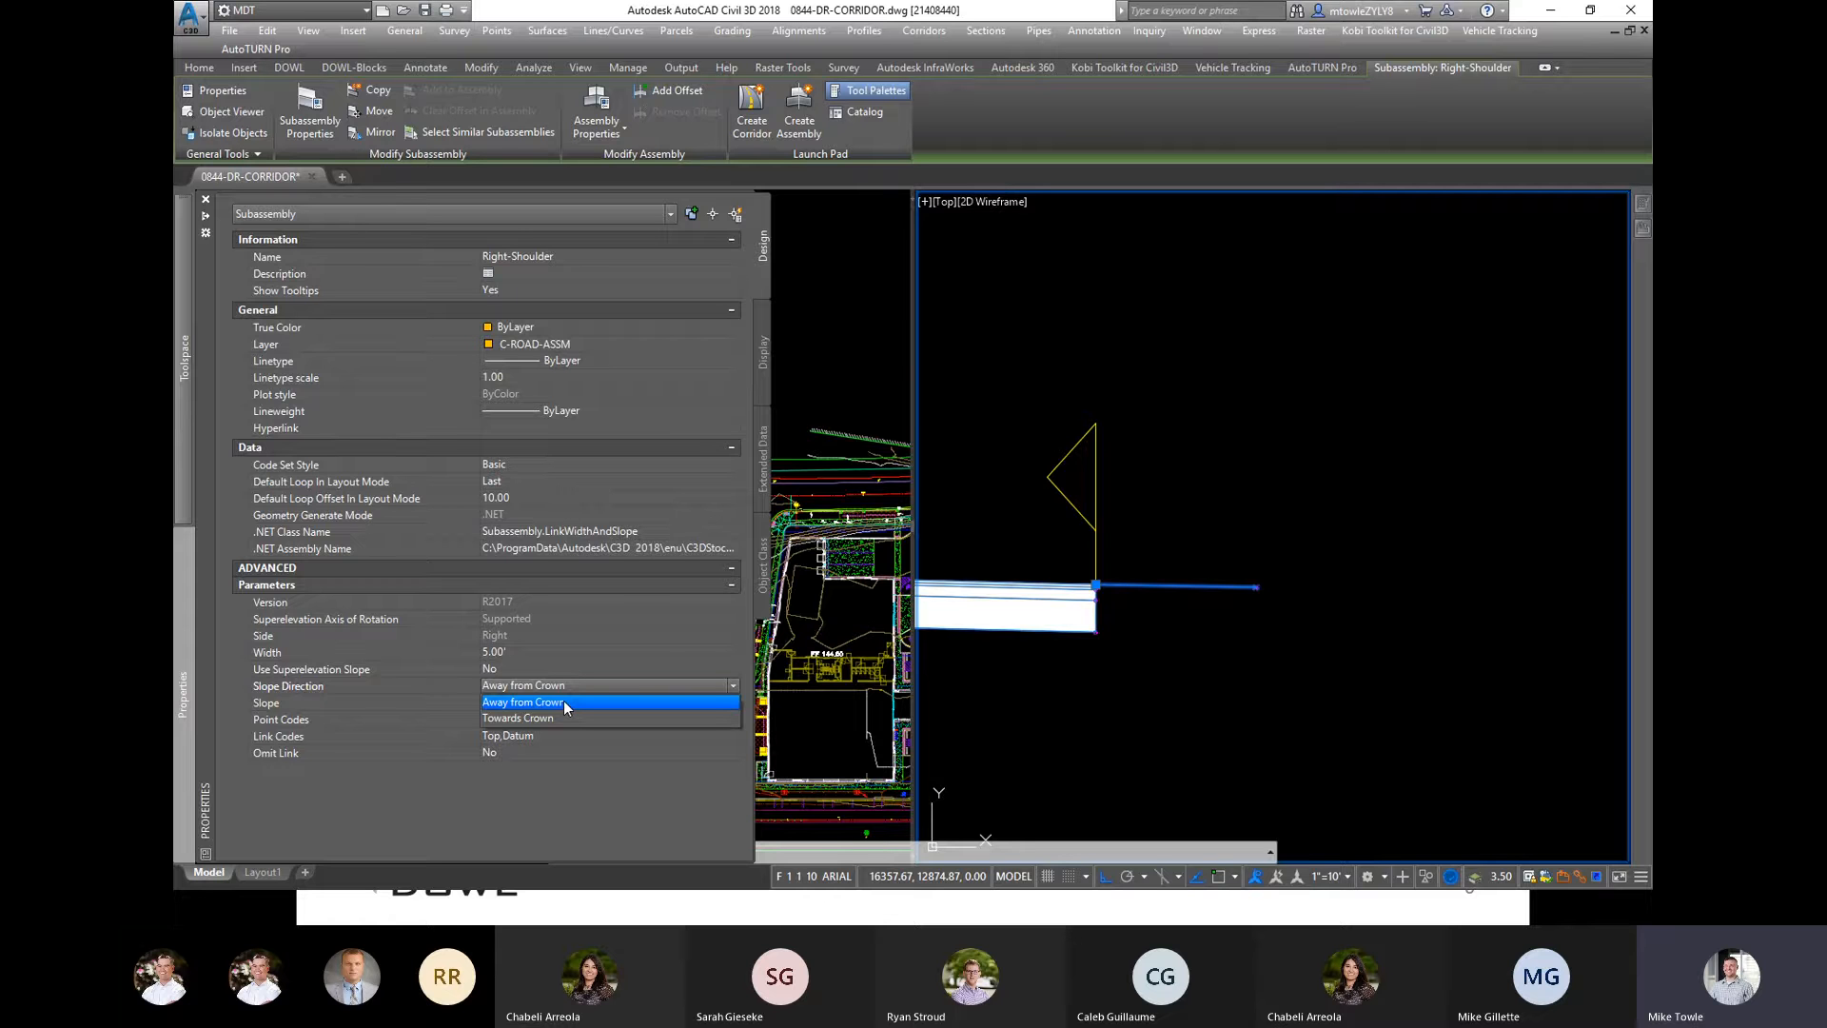
{"action": "left_click", "coordinate": [1380, 442]}
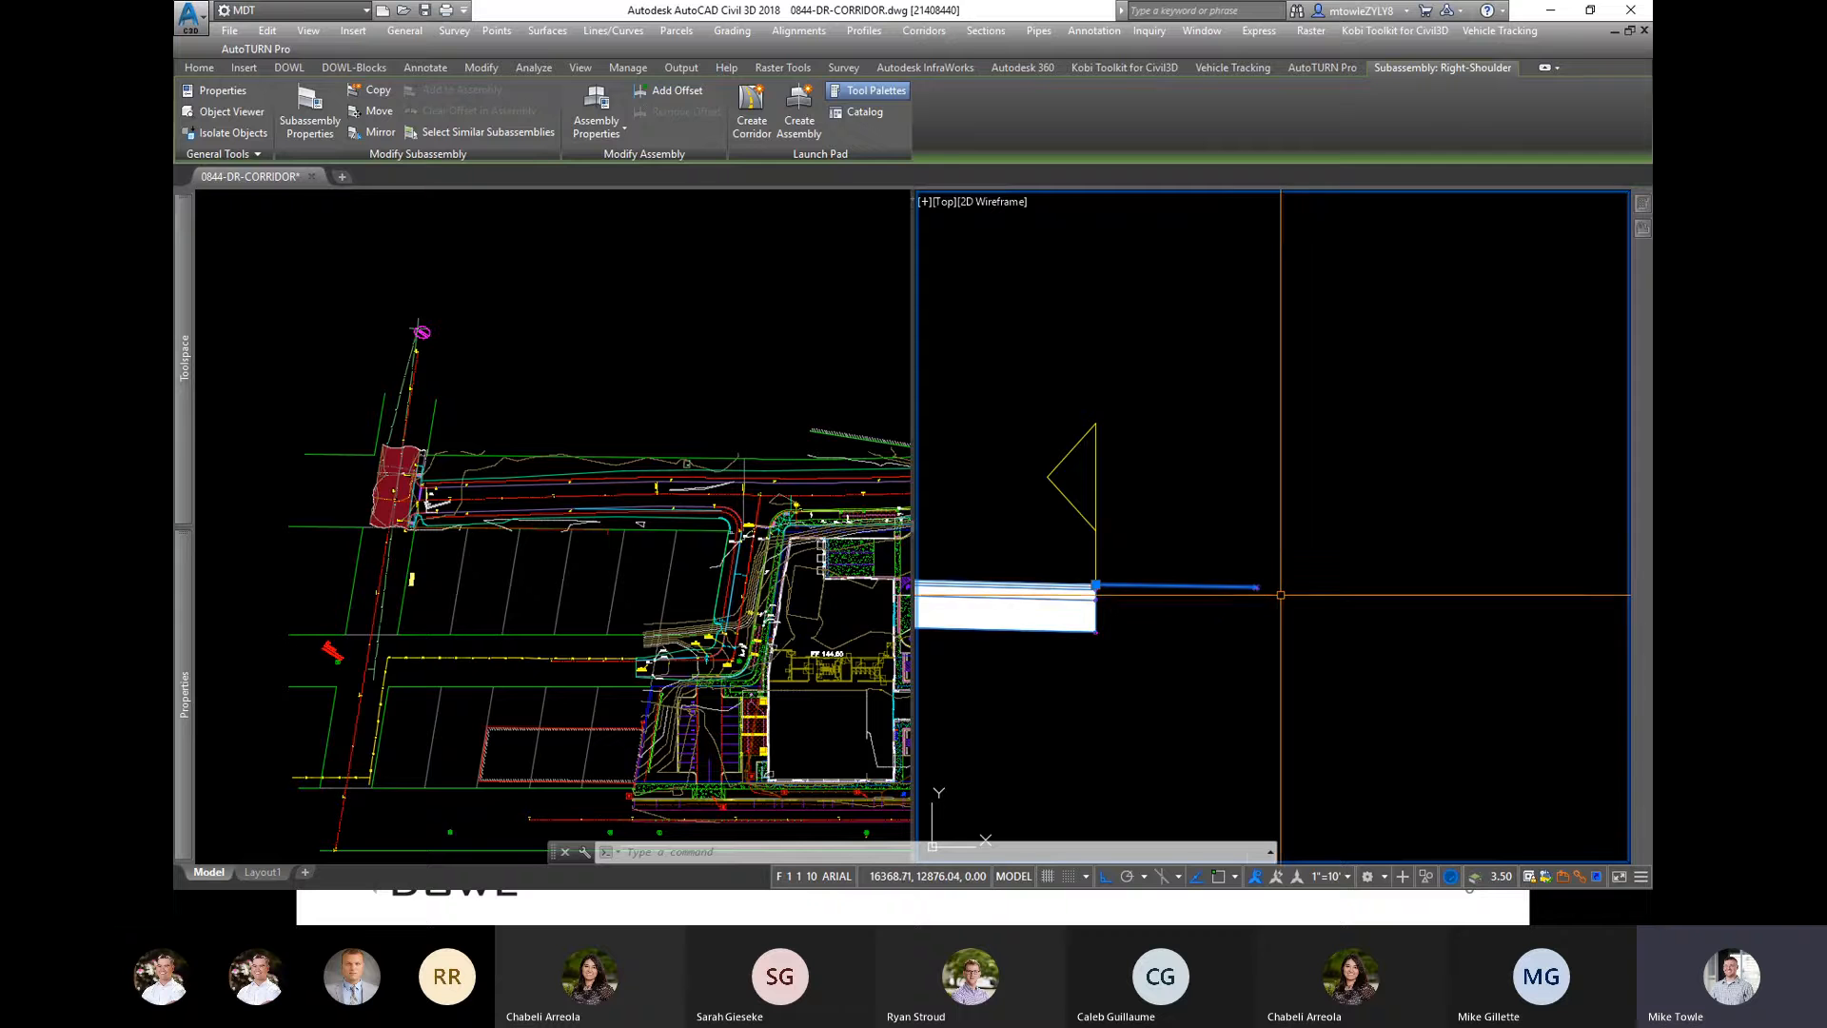
{"action": "key", "text": "Escape"}
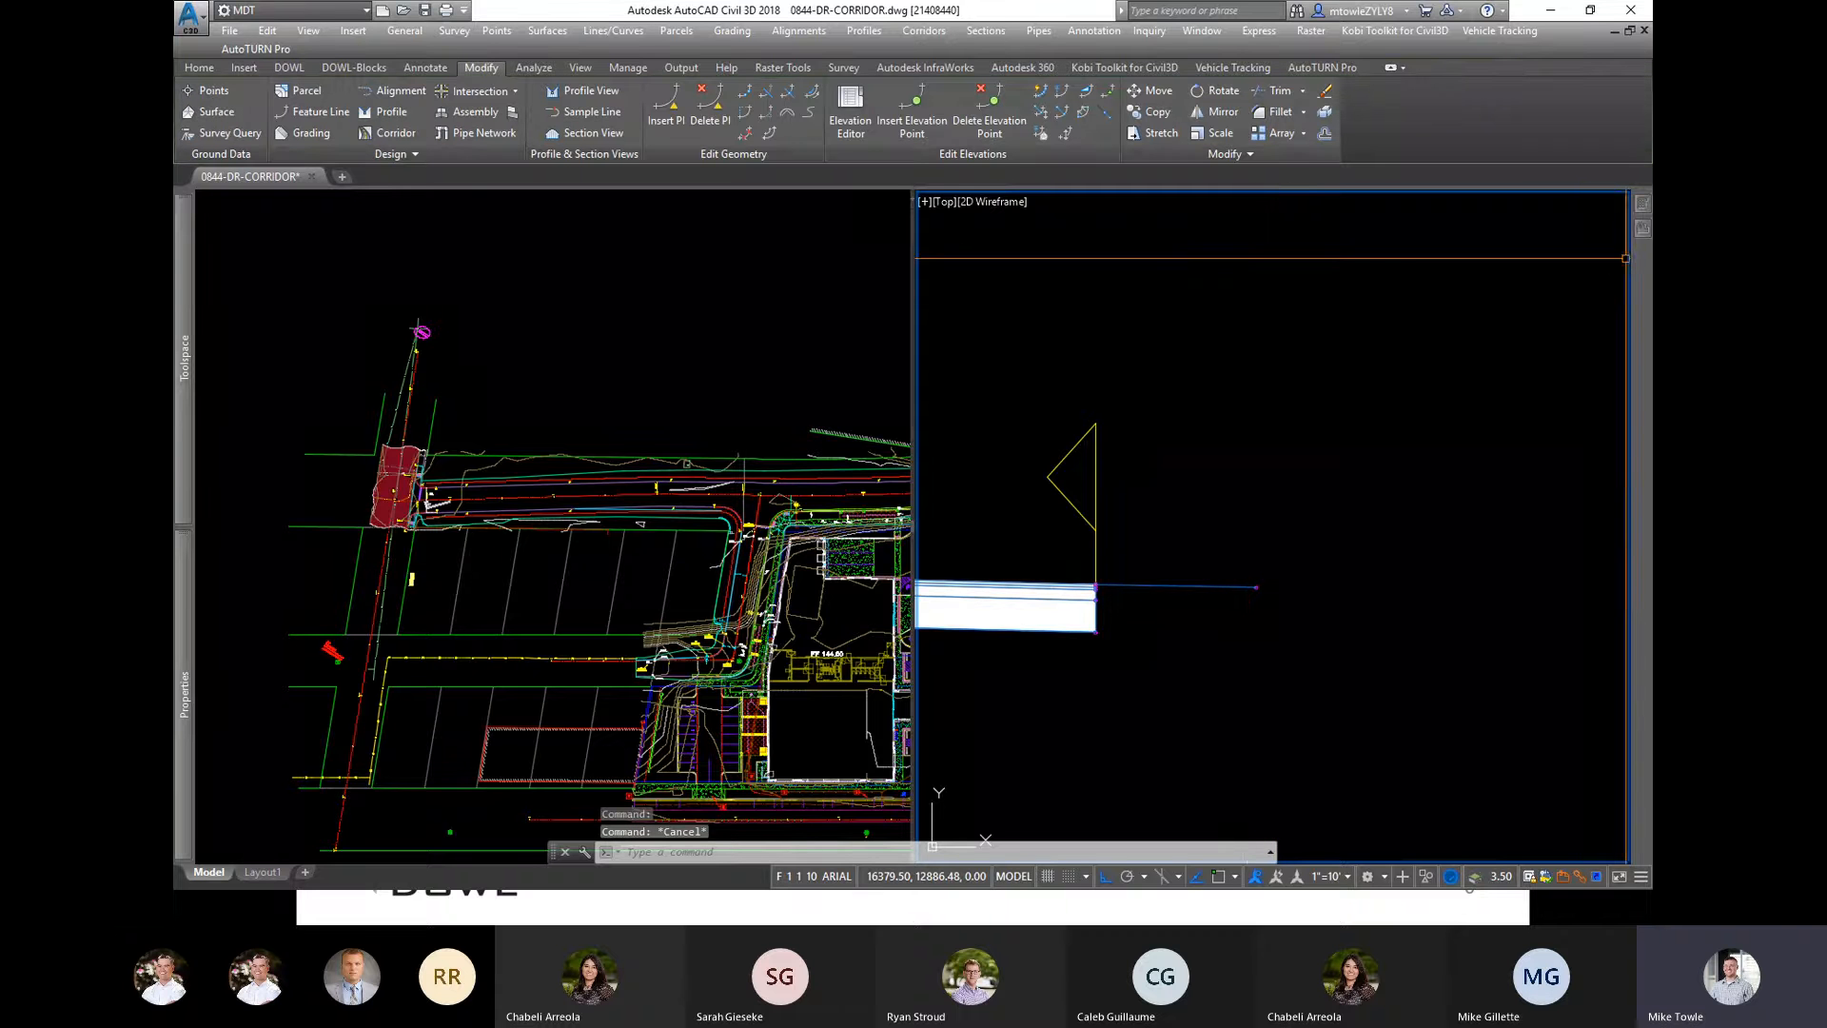
Step: Set up a right-side DaylightMaxWidth subassembly with 3:1 cut and fill slopes and a maximum width of 100'
{"action": "mouse_move", "coordinate": [1648, 206]}
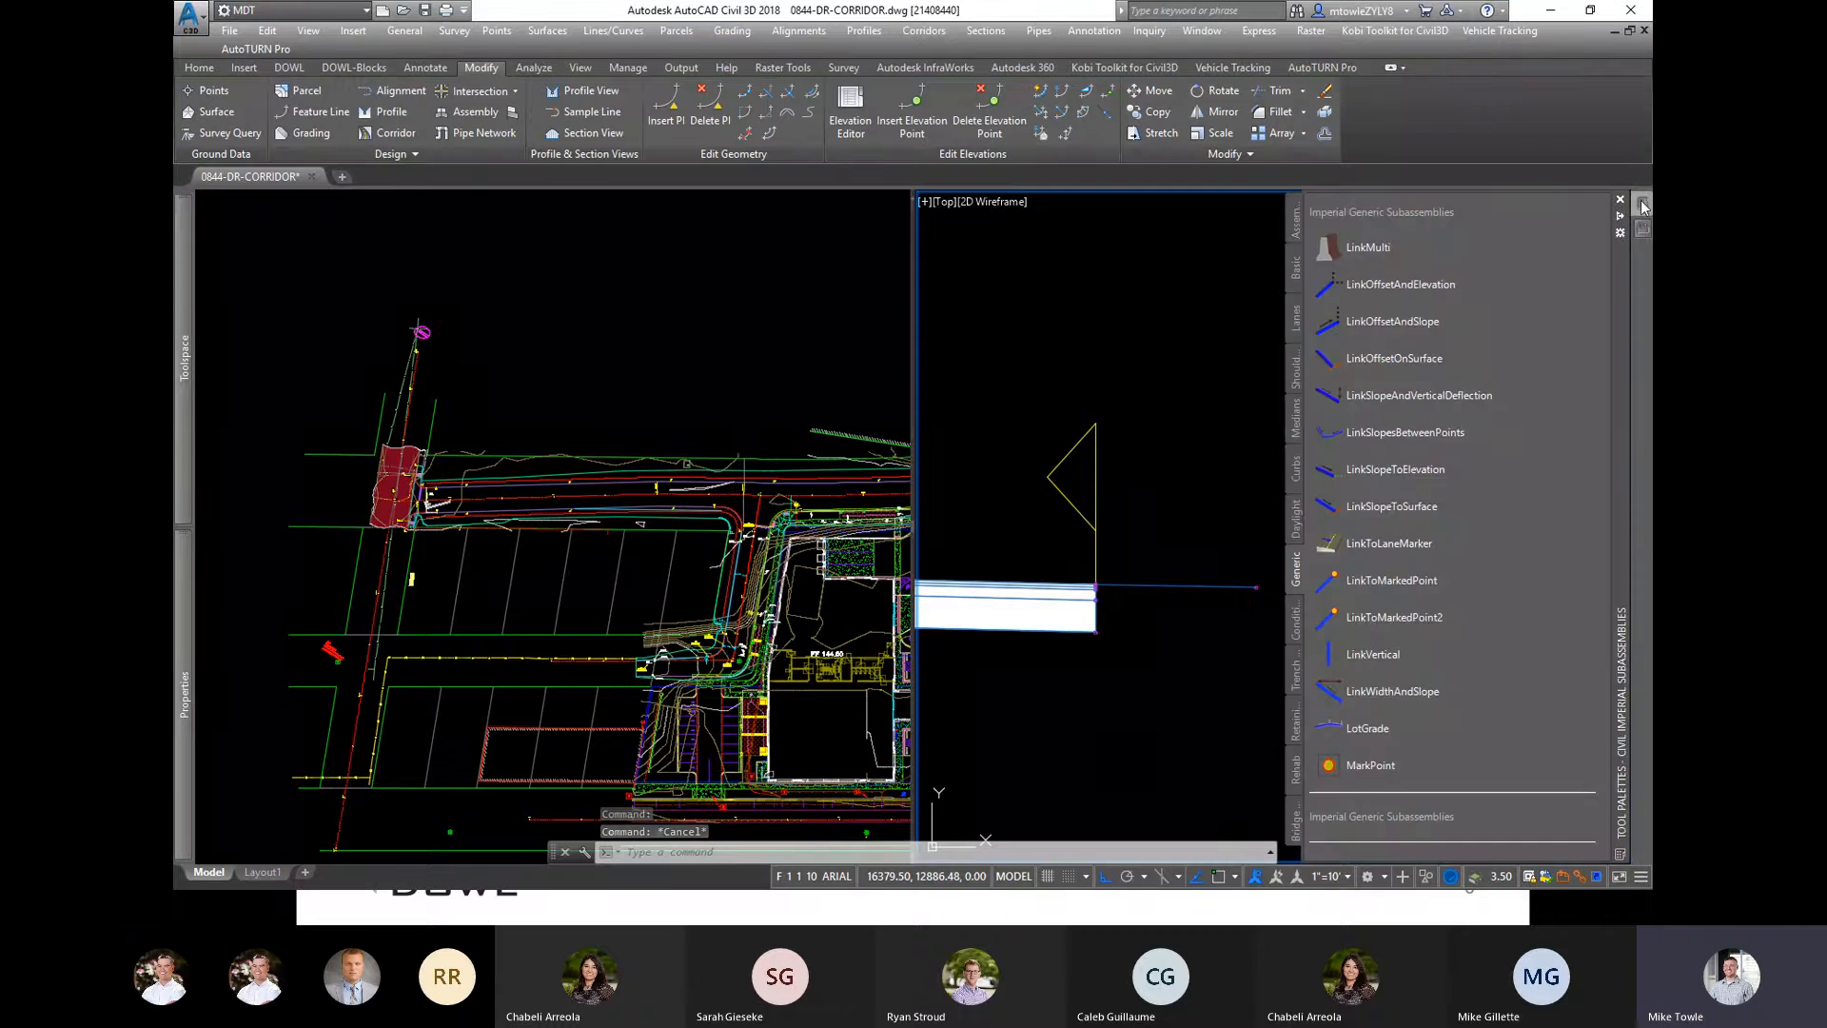
{"action": "left_click", "coordinate": [1296, 533]}
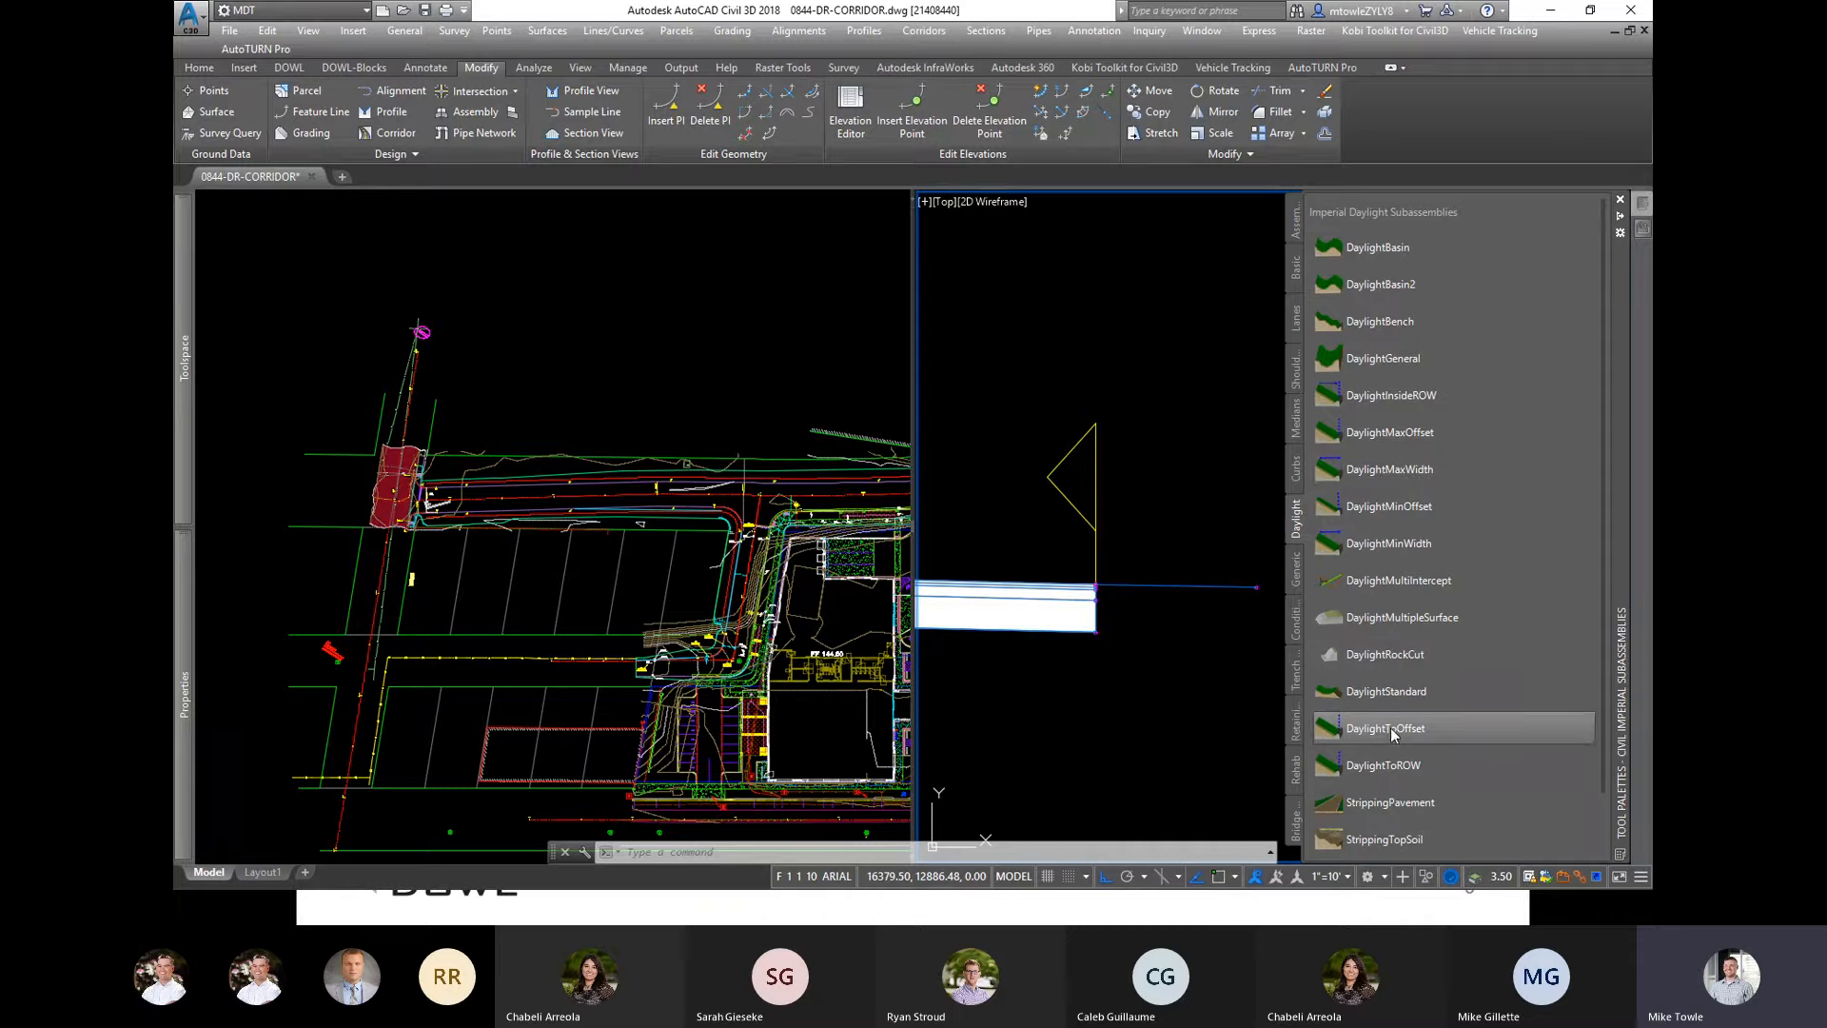
{"action": "left_click", "coordinate": [1362, 471]}
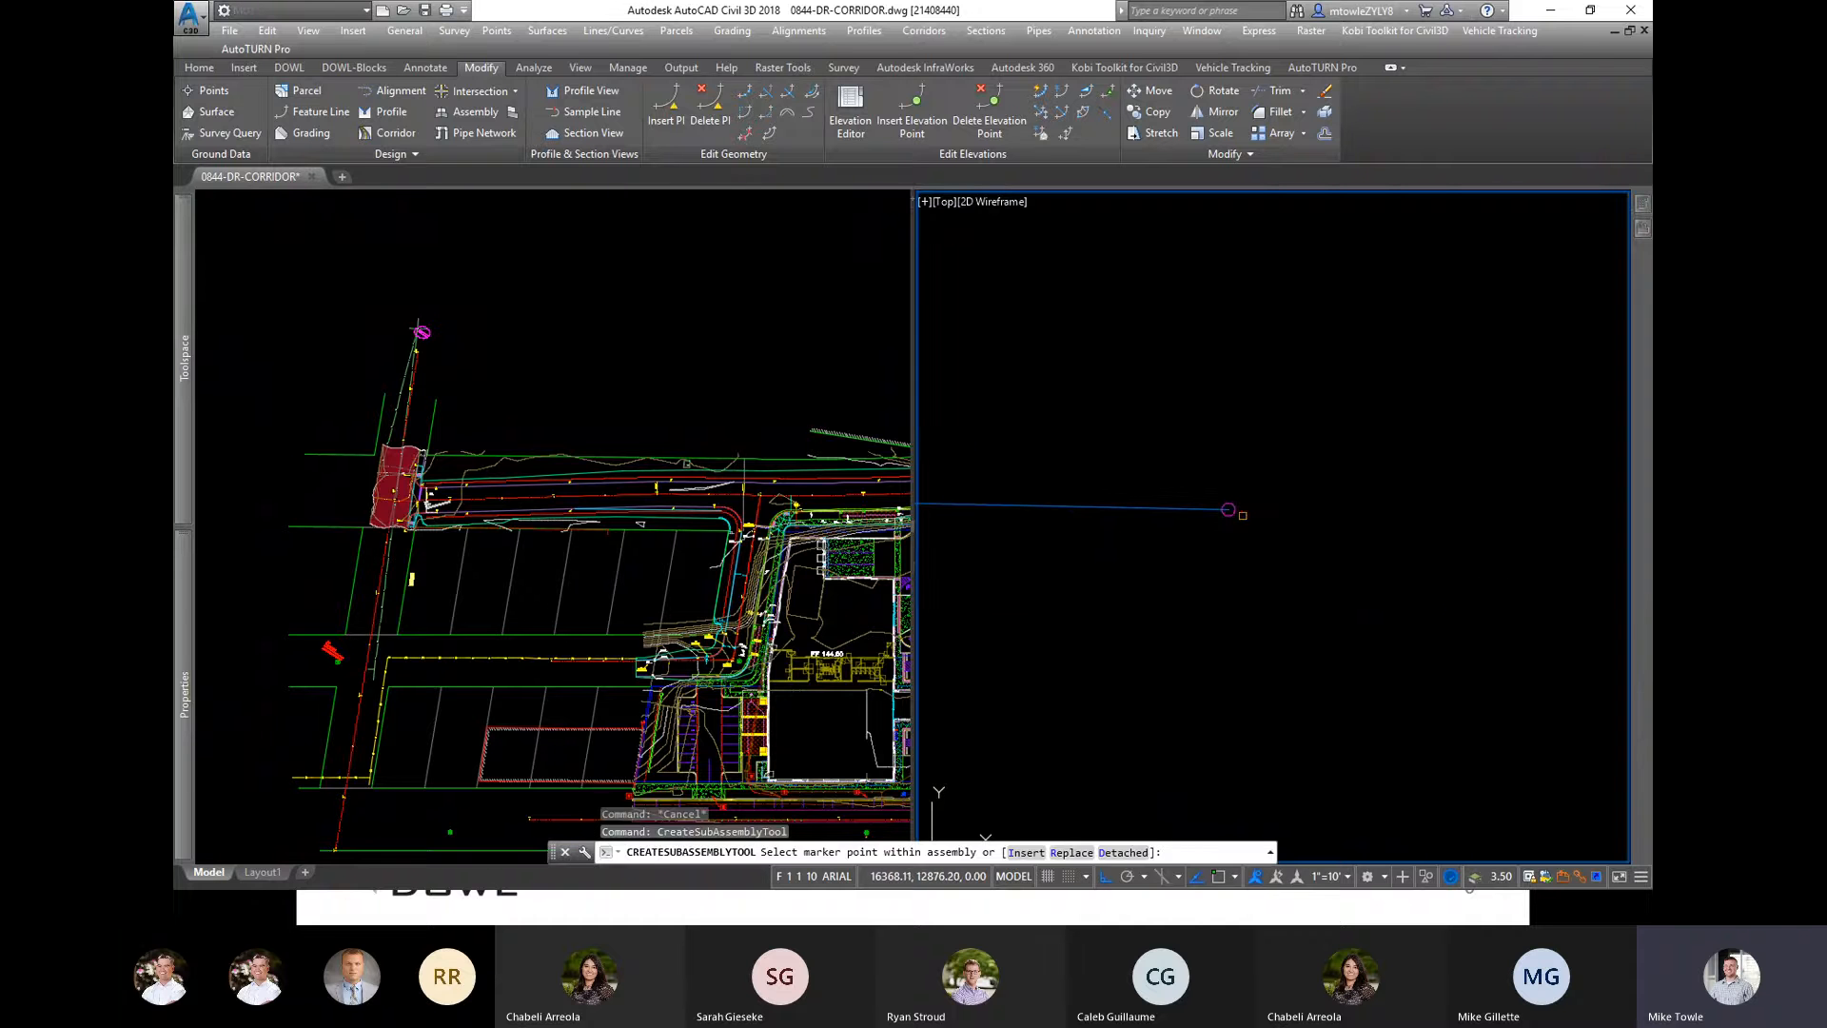
{"action": "mouse_move", "coordinate": [174, 704]}
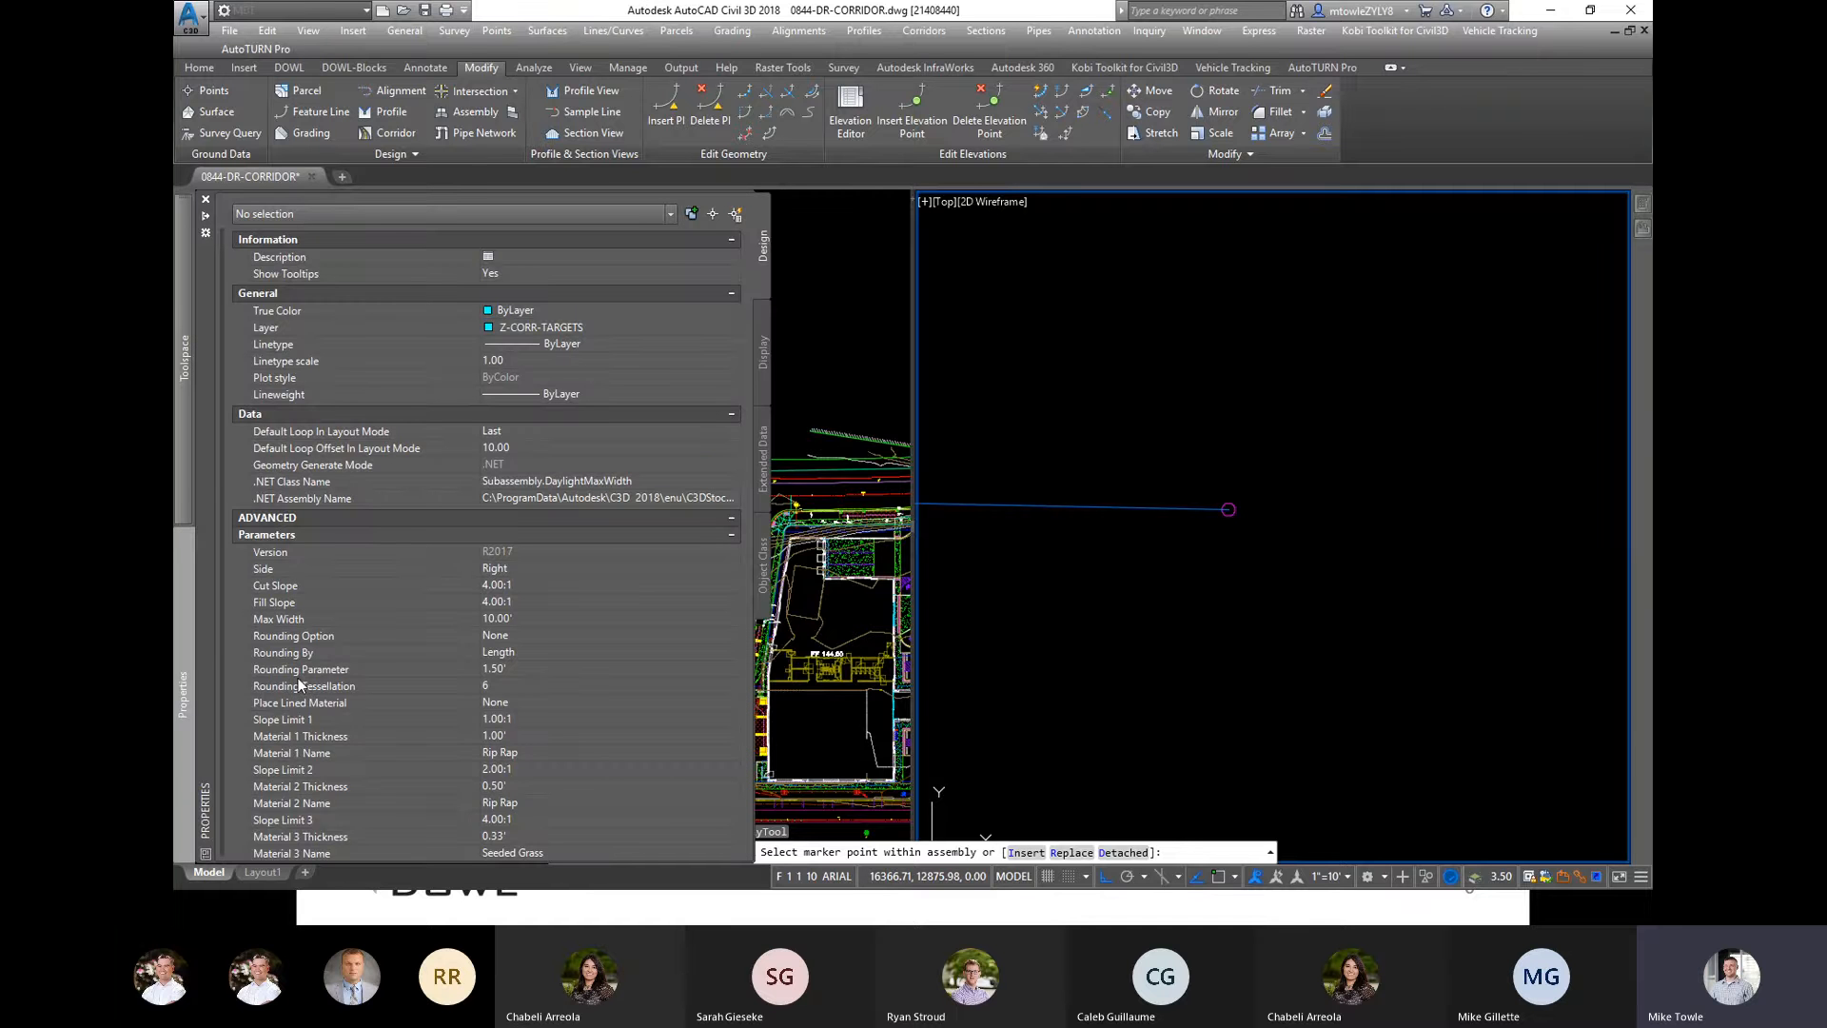
{"action": "left_click", "coordinate": [543, 586]}
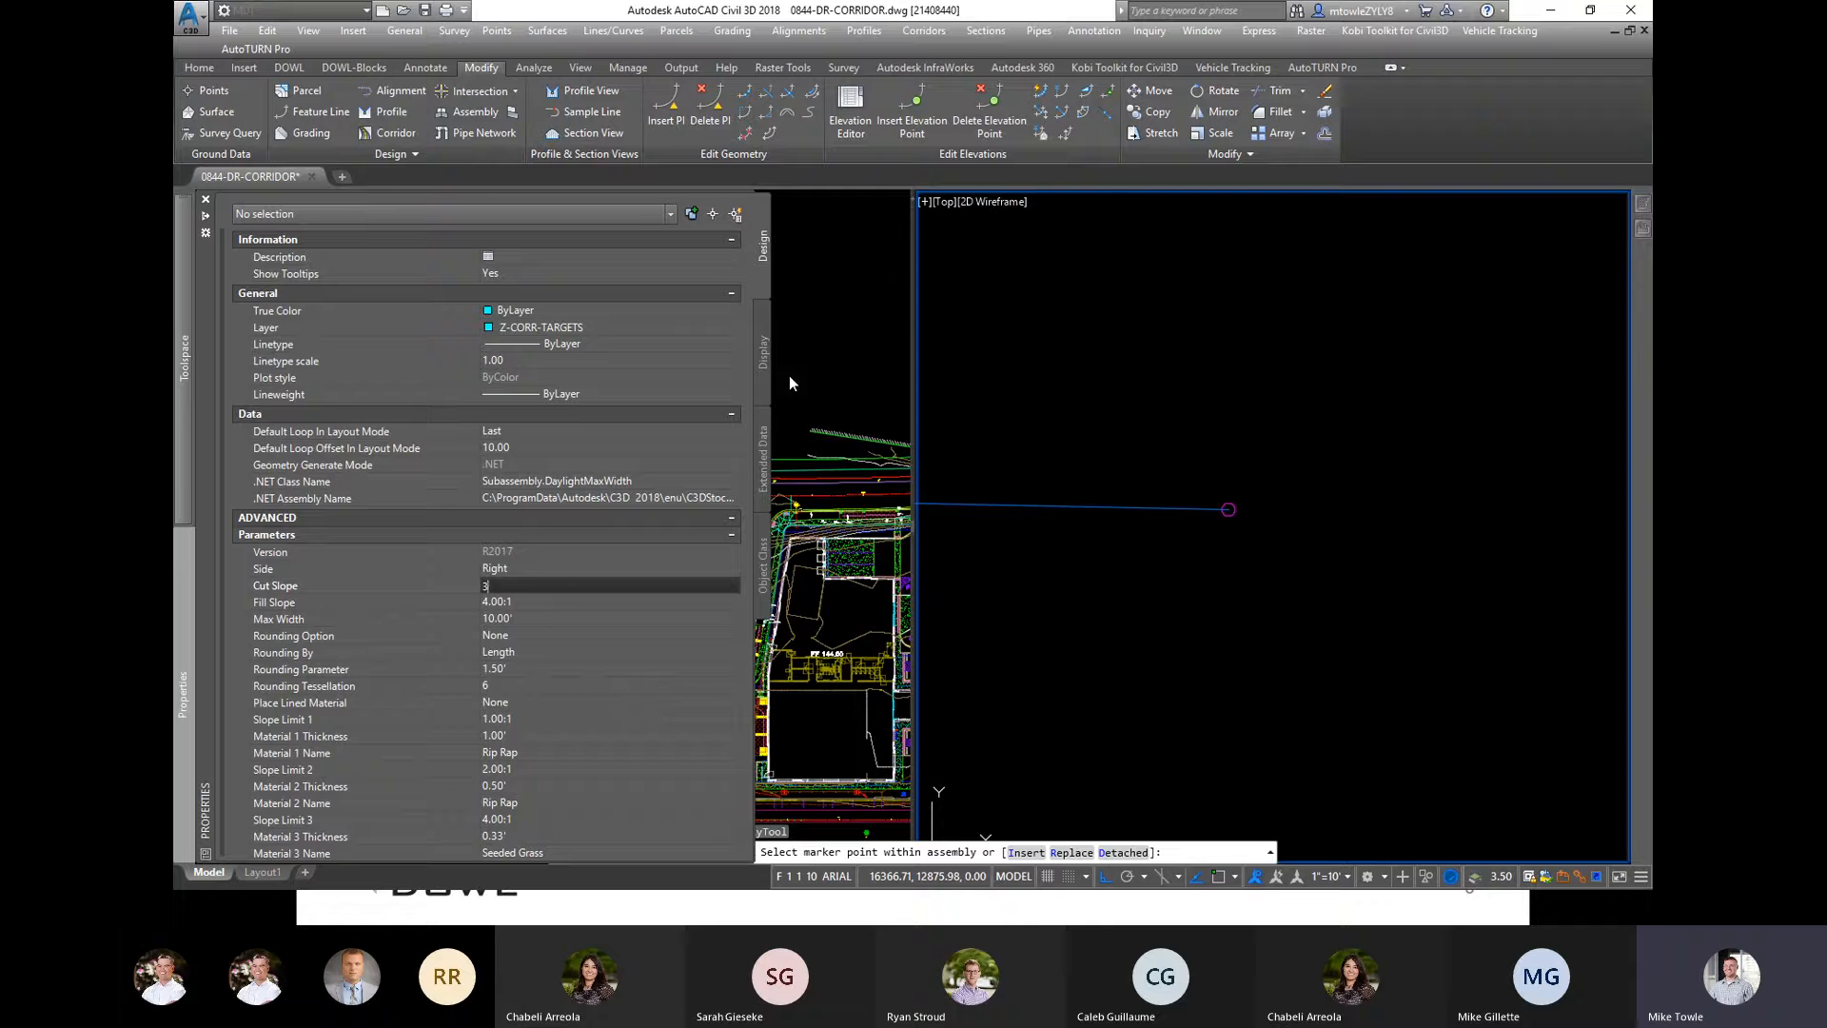
{"action": "type", "text": "3"}
{"action": "left_click", "coordinate": [519, 600]}
{"action": "type", "text": "3"}
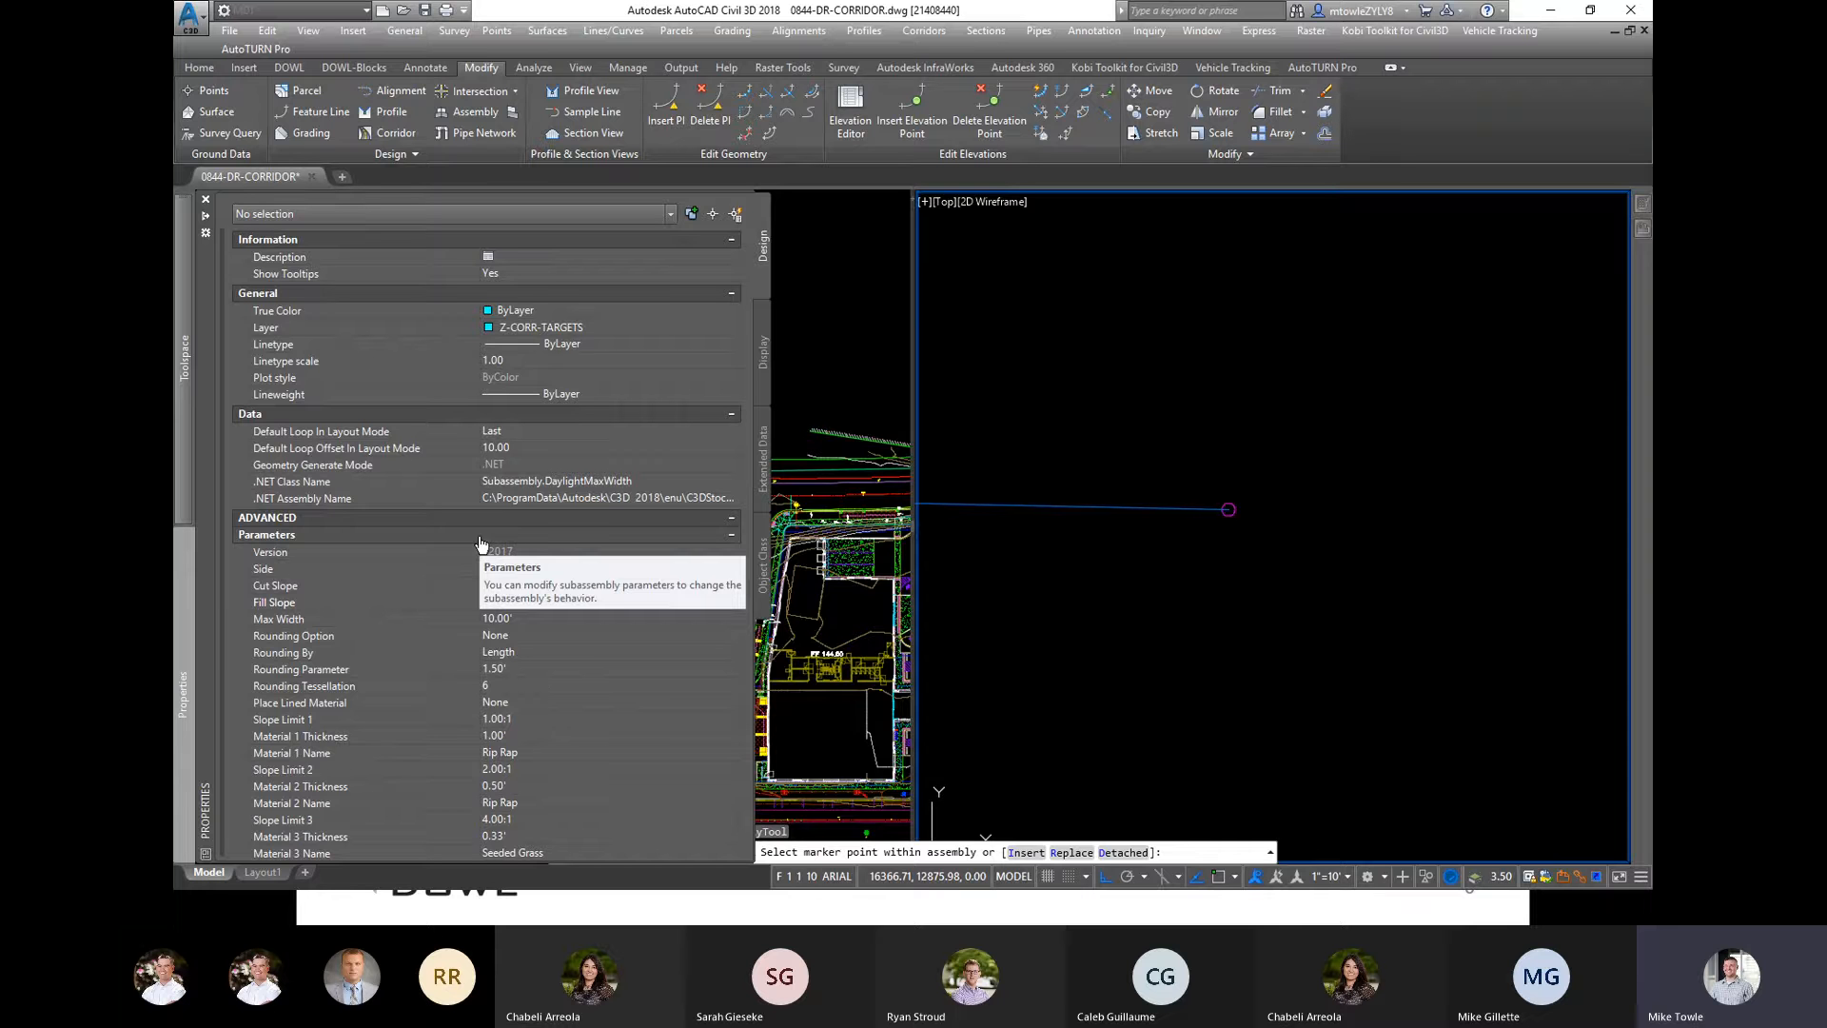
{"action": "left_click", "coordinate": [519, 618]}
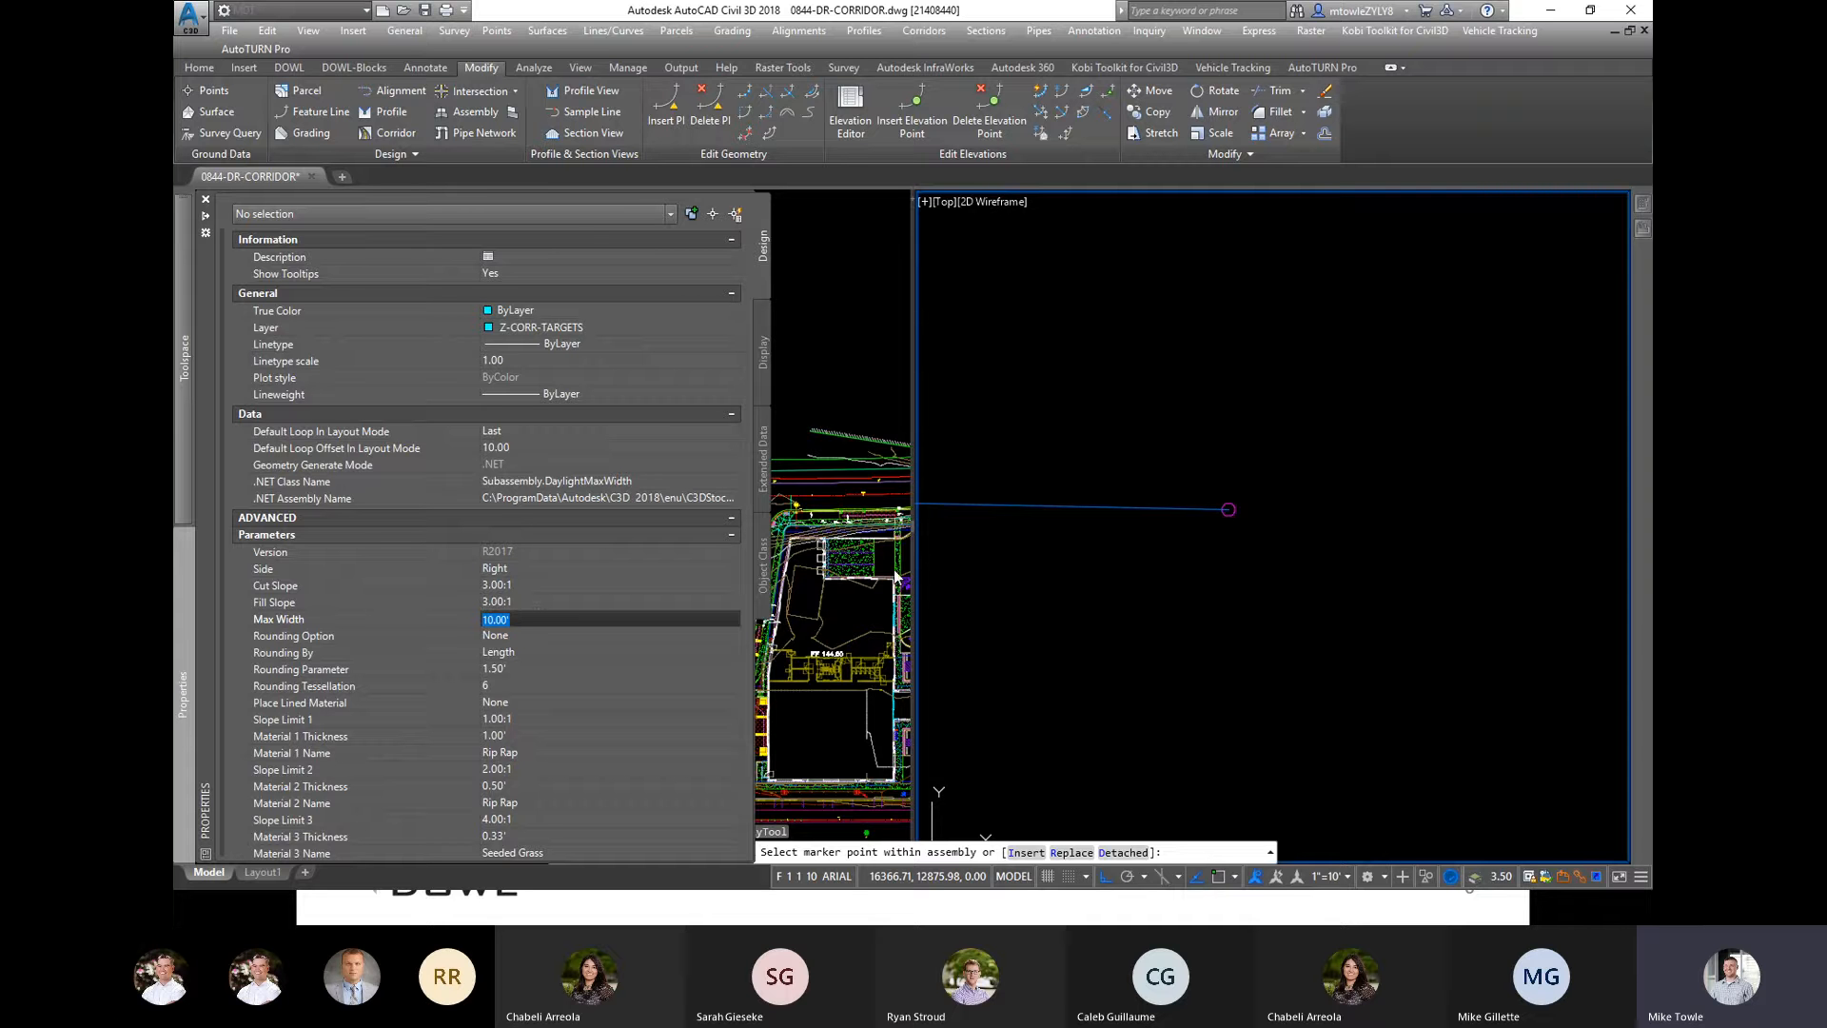
{"action": "type", "text": "10"}
{"action": "key", "text": "Return"}
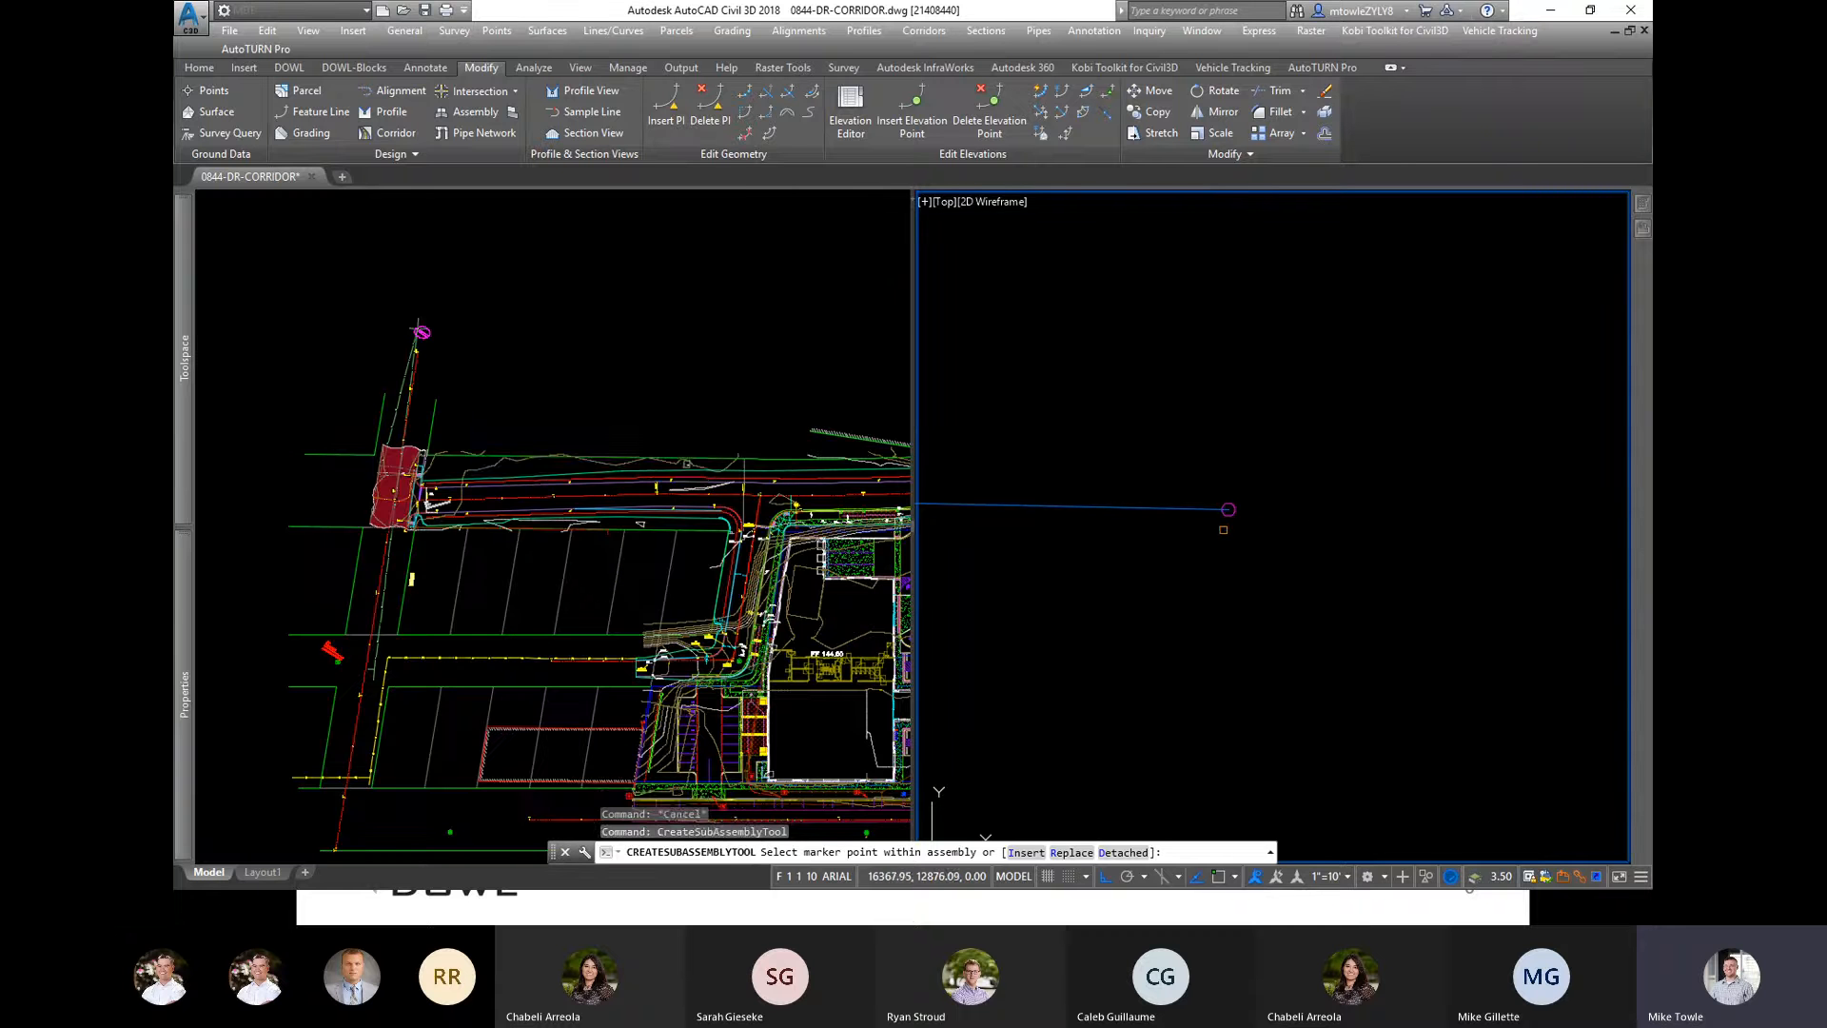
Step: Attach the daylight subassembly to the right shoulder's outer marker point under the proposed name Right-DaylightMaxWidth
{"action": "left_click", "coordinate": [1229, 510]}
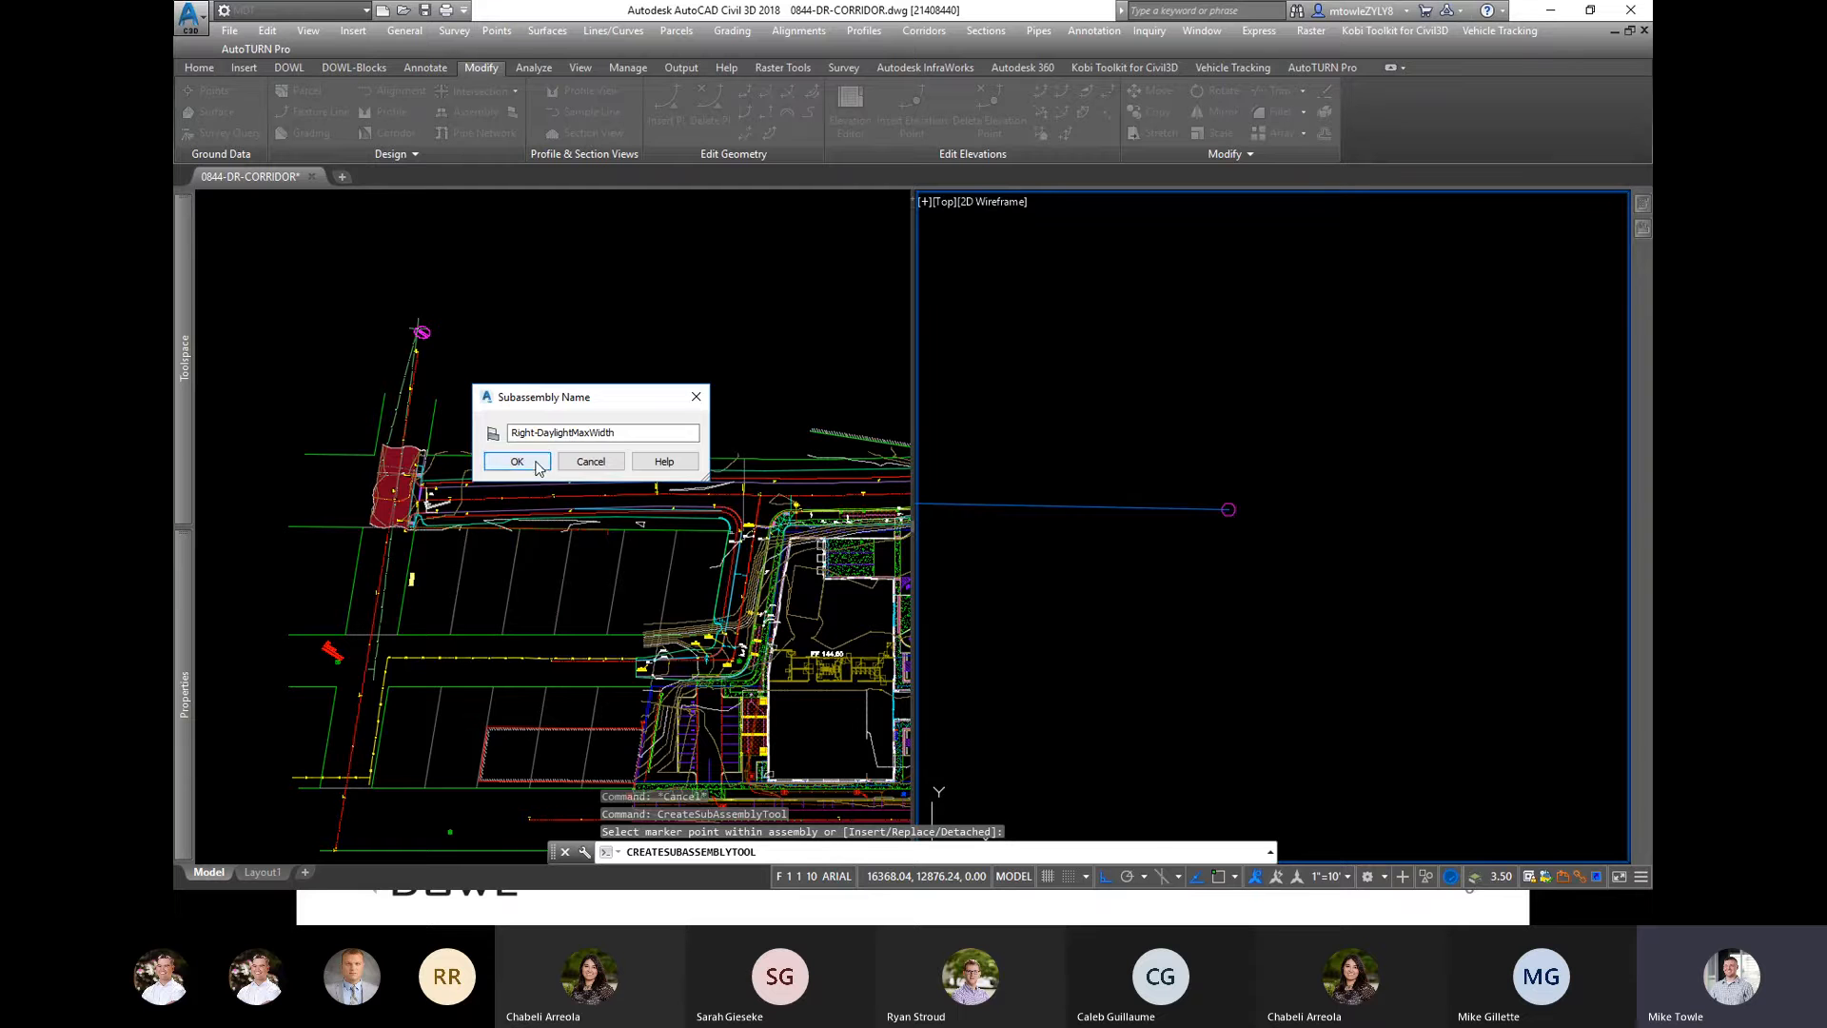
{"action": "left_click", "coordinate": [528, 464]}
{"action": "scroll", "coordinate": [1482, 584], "scroll_direction": "down", "scroll_amount": 7}
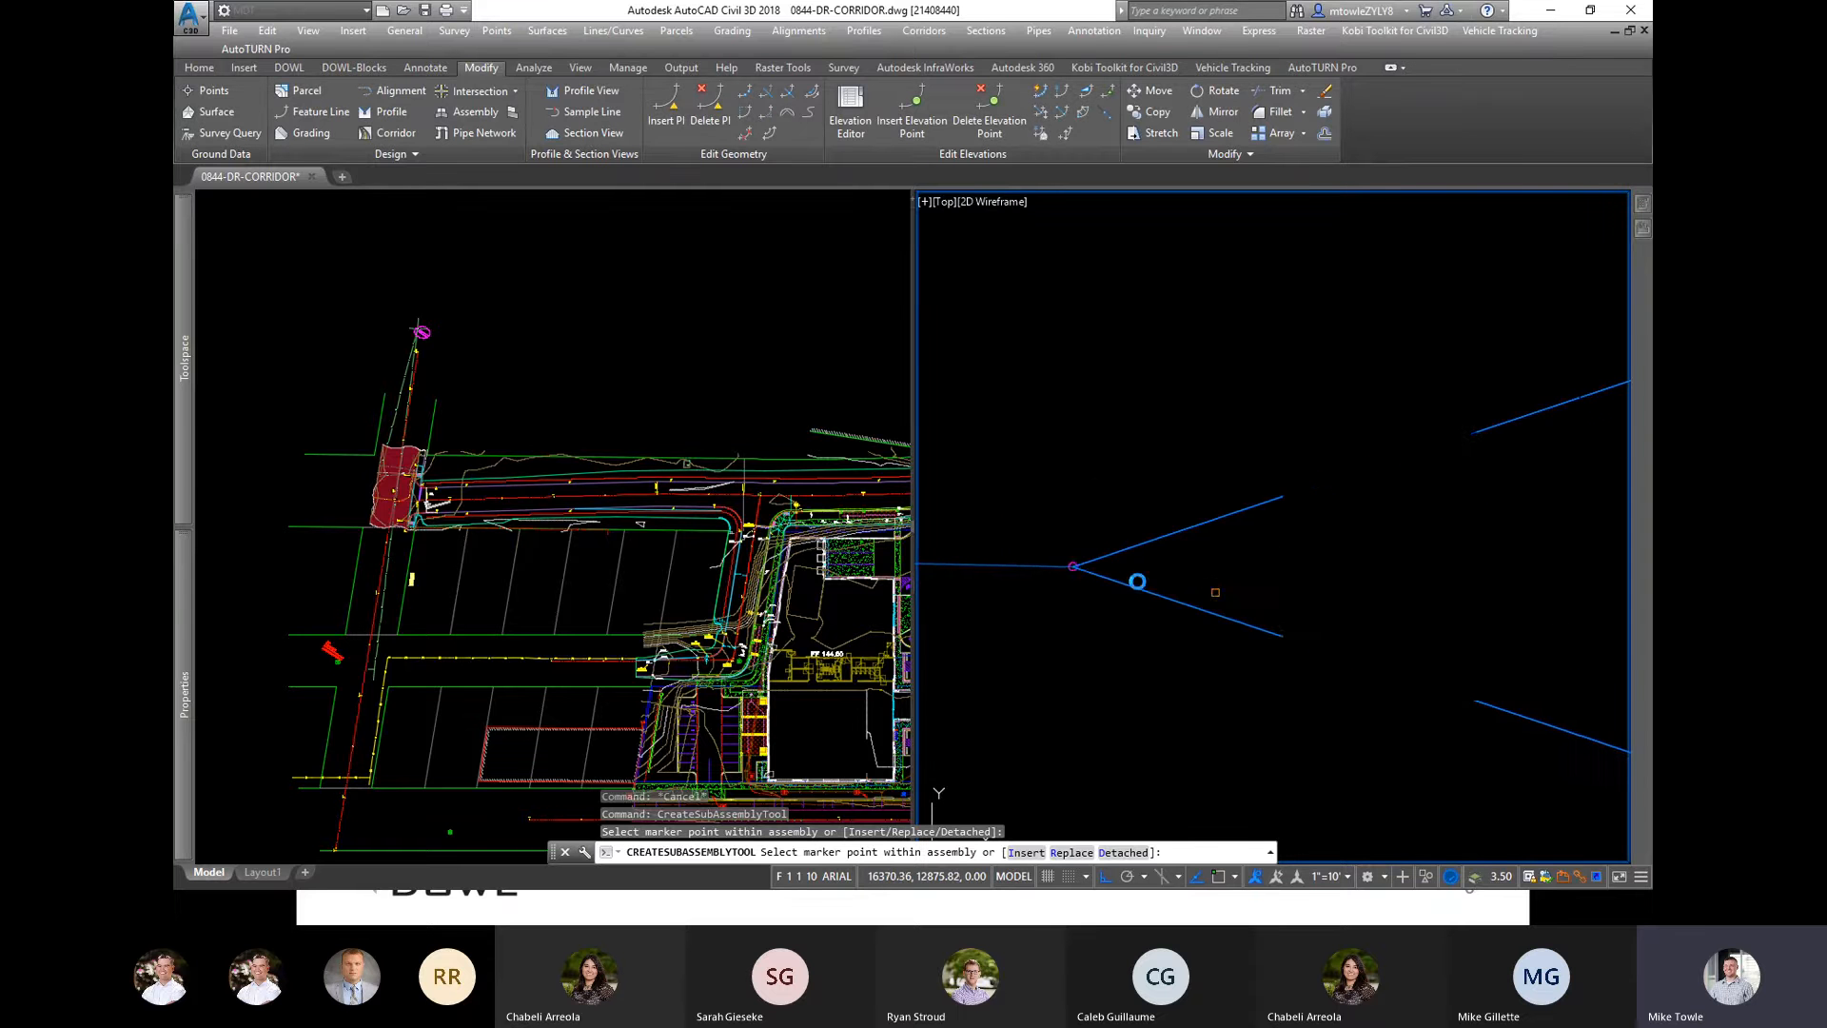
{"action": "scroll", "coordinate": [1387, 541], "scroll_direction": "up", "scroll_amount": 2}
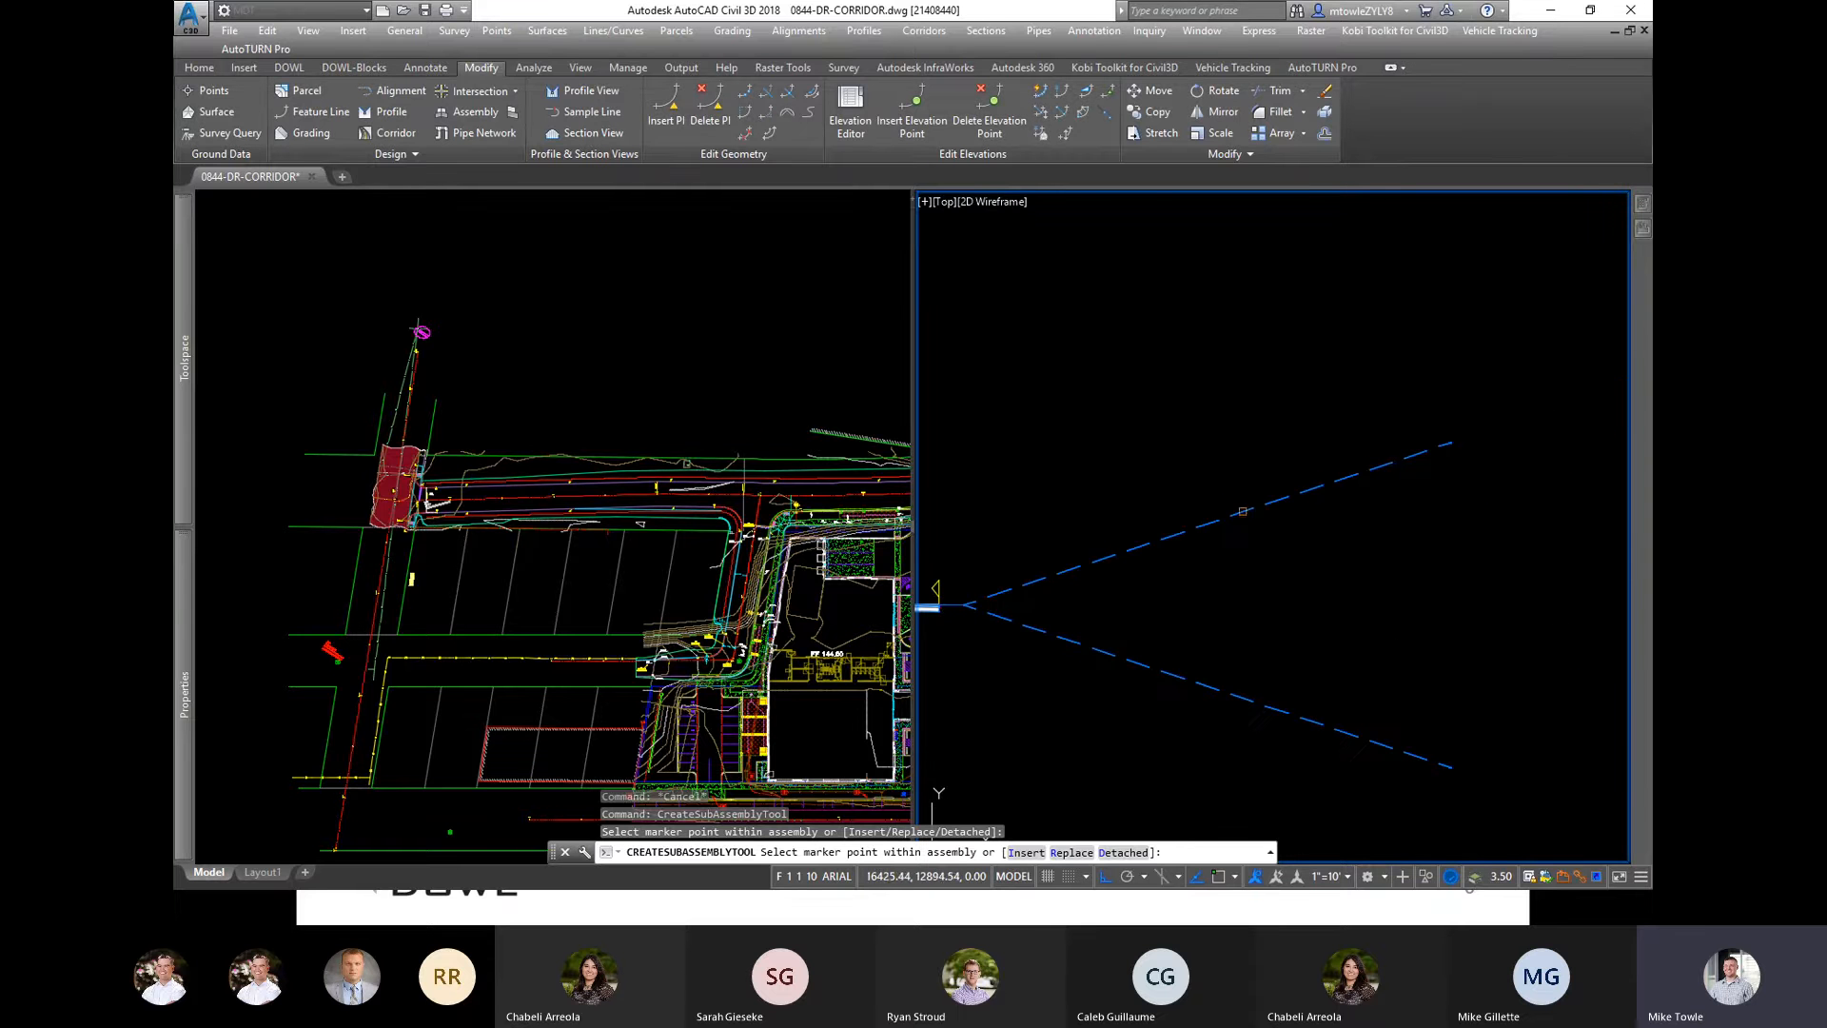
{"action": "key", "text": "Escape"}
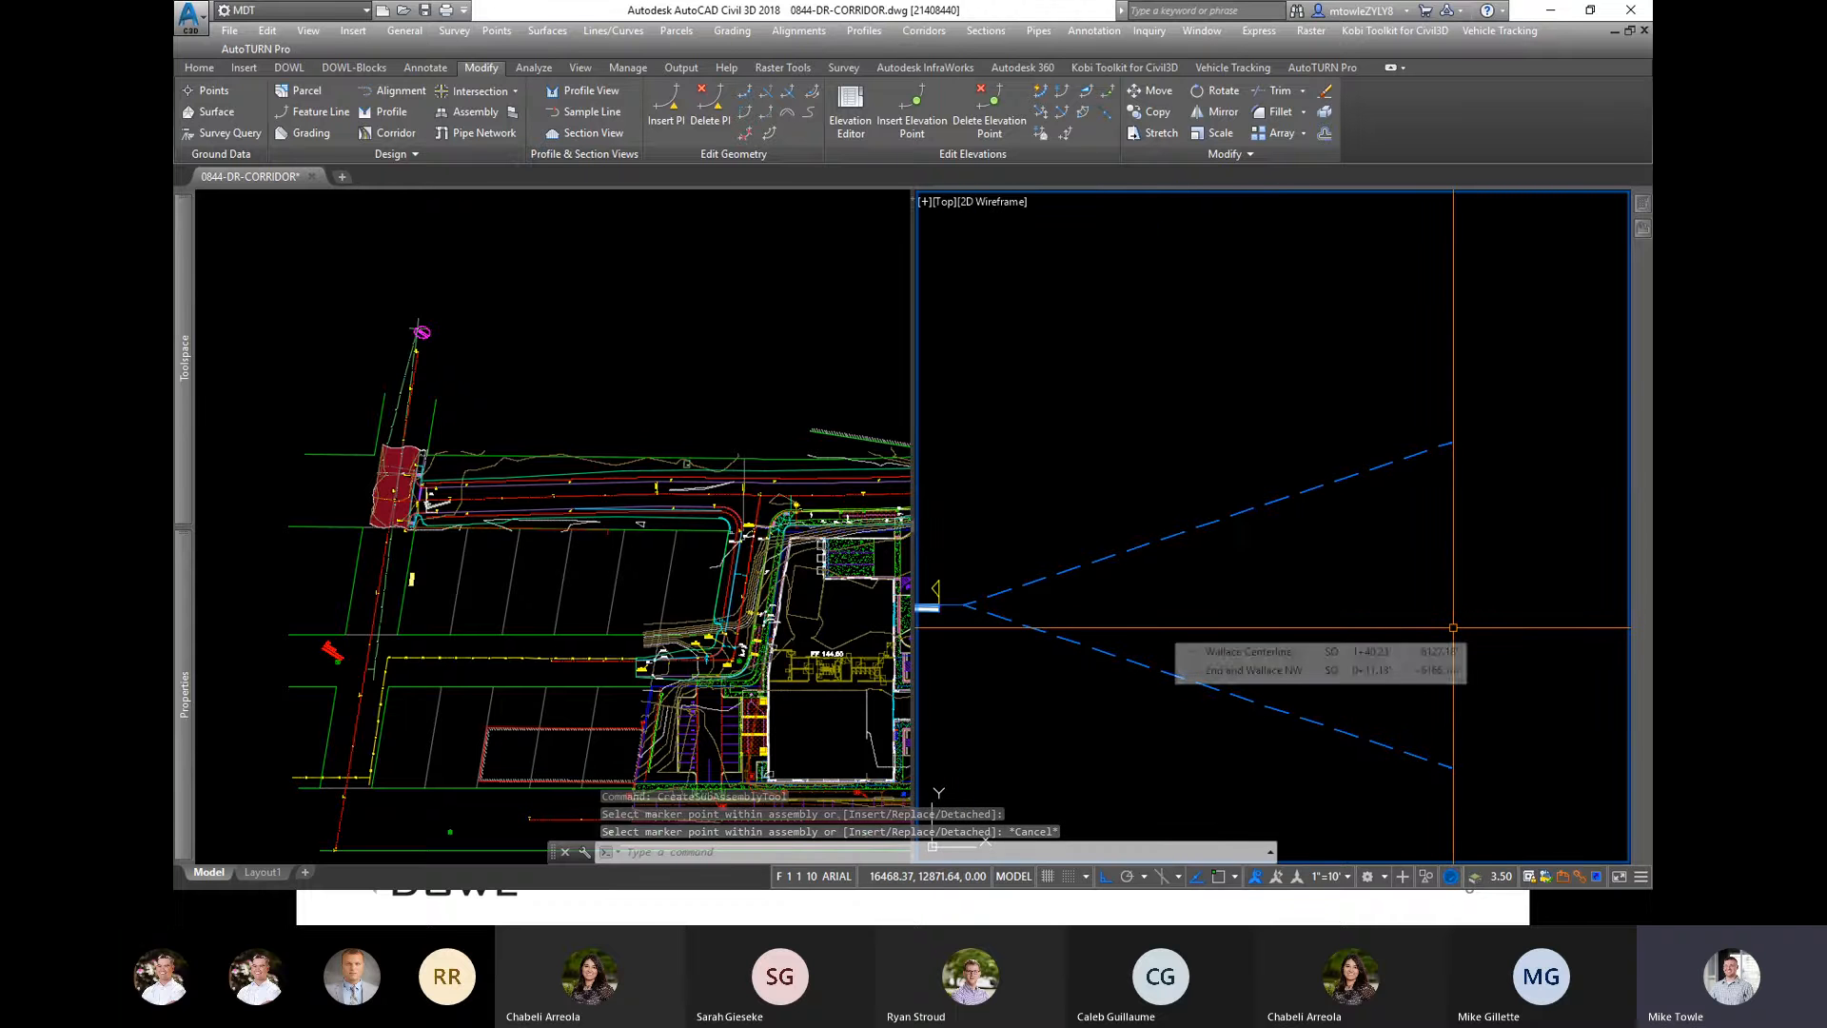
{"action": "scroll", "coordinate": [1441, 626], "scroll_direction": "down", "scroll_amount": 6}
{"action": "scroll", "coordinate": [1323, 617], "scroll_direction": "up", "scroll_amount": 6}
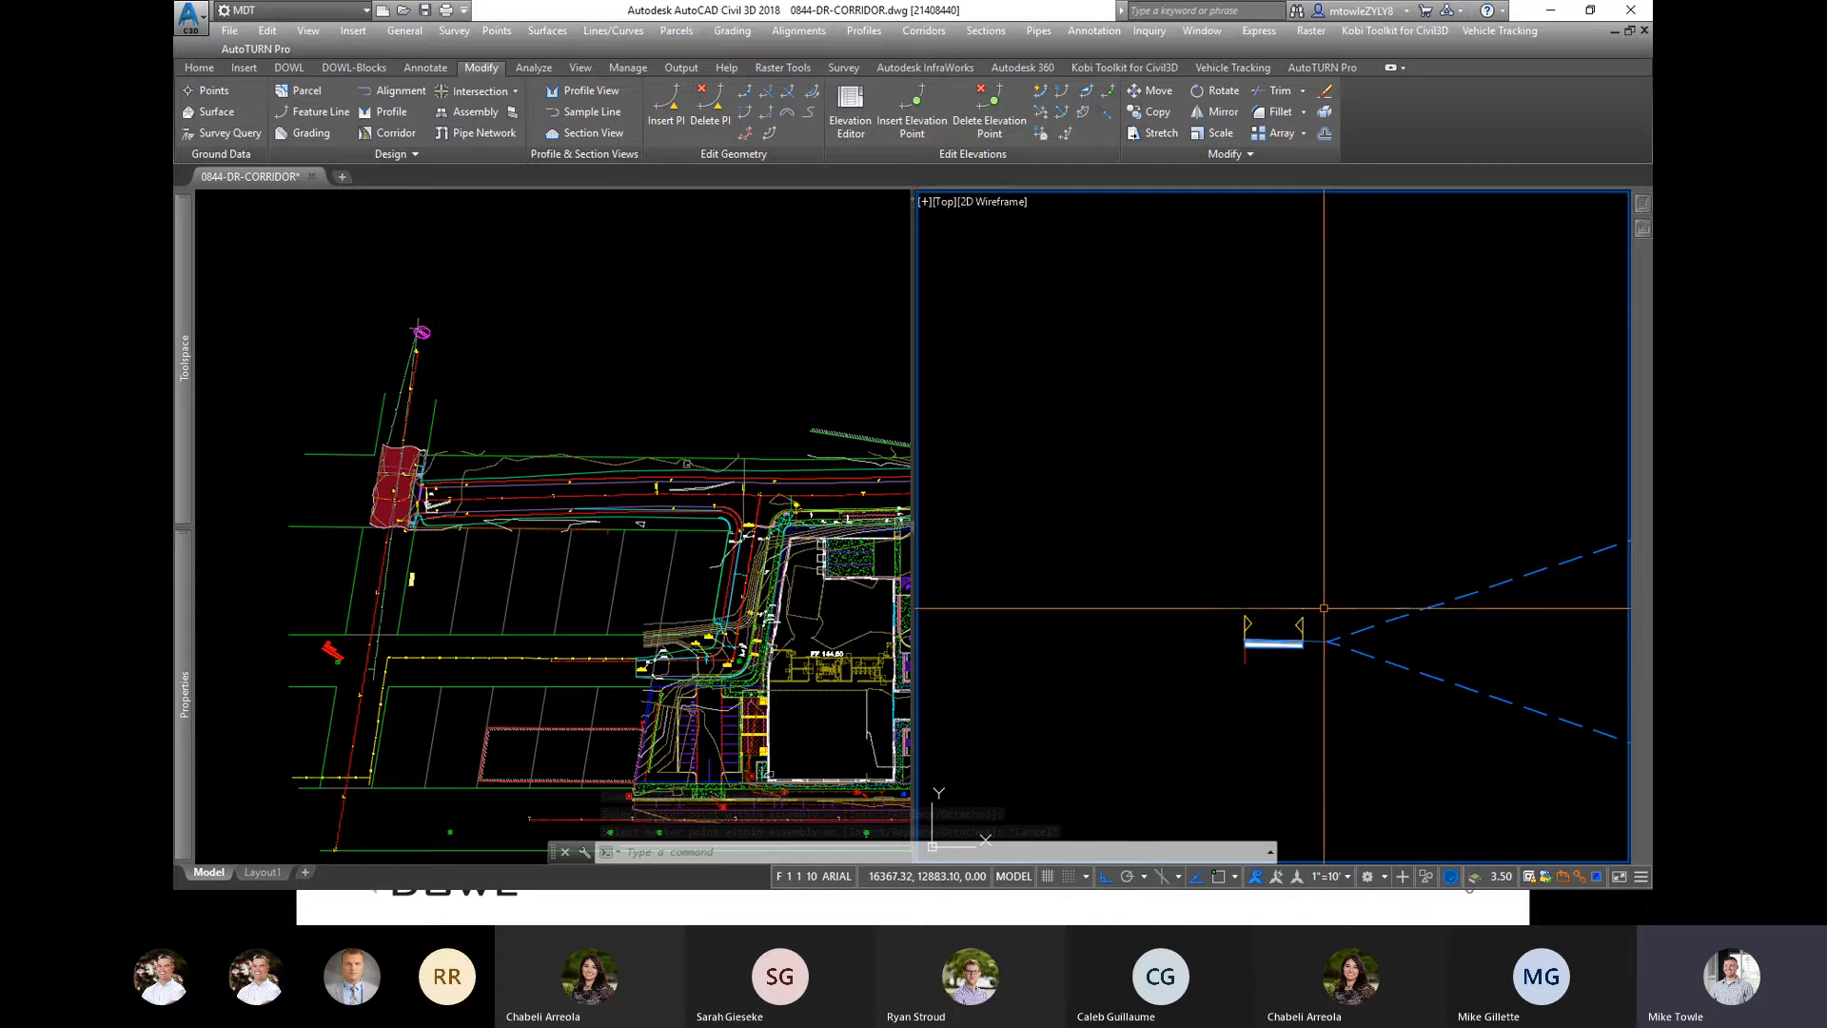
{"action": "scroll", "coordinate": [1321, 633], "scroll_direction": "up", "scroll_amount": 4}
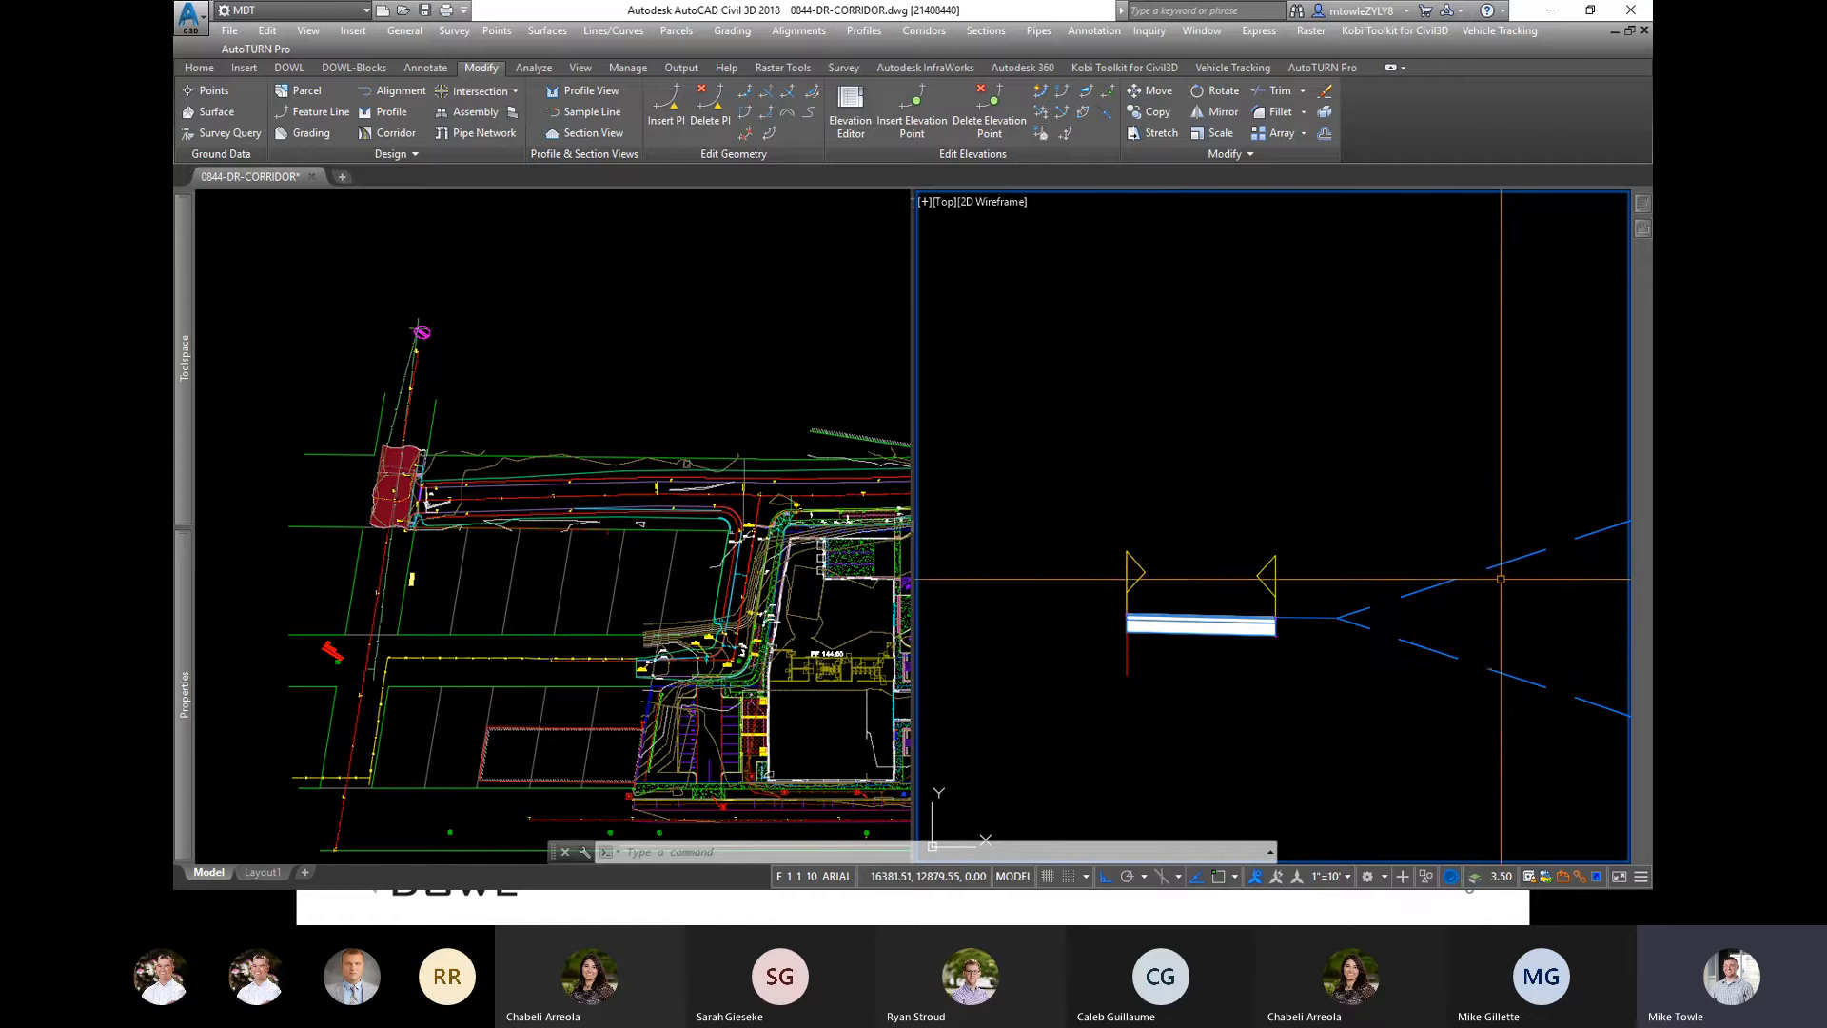
{"action": "scroll", "coordinate": [1331, 633], "scroll_direction": "up", "scroll_amount": 2}
{"action": "key", "text": "Escape"}
{"action": "key", "text": "Escape"}
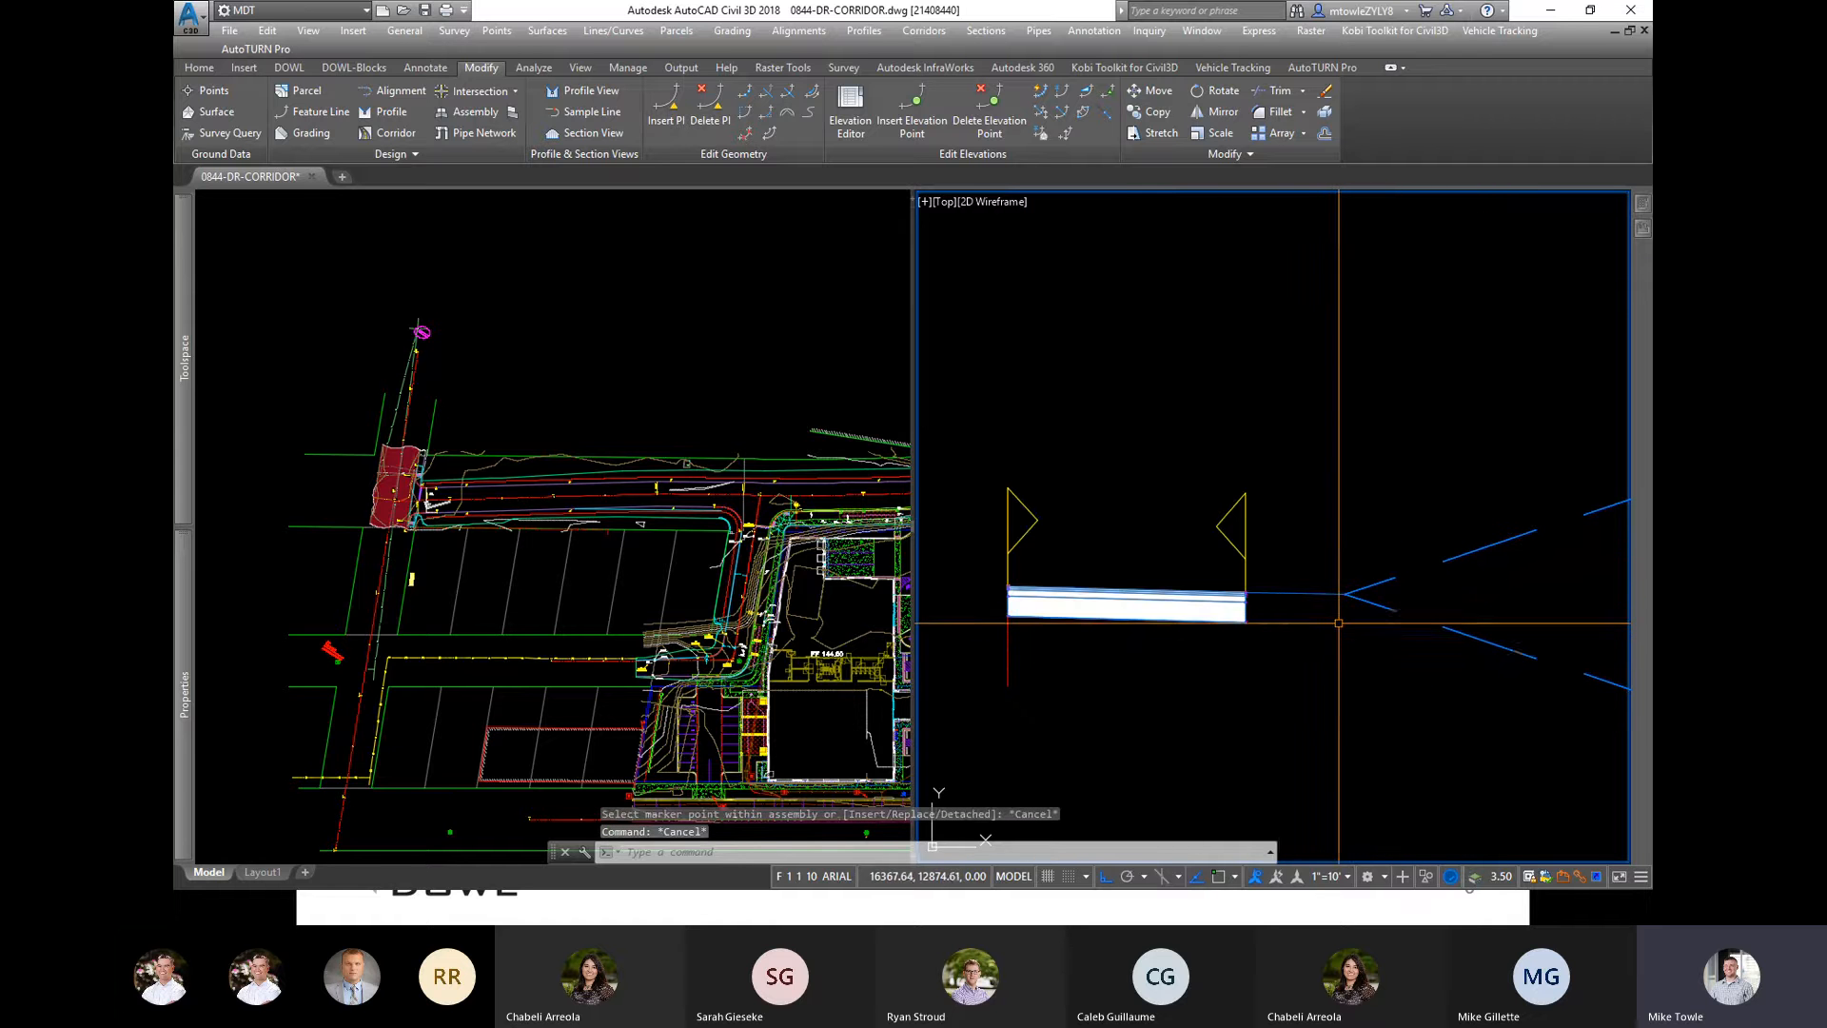
{"action": "left_click", "coordinate": [1399, 540]}
{"action": "left_click", "coordinate": [1323, 647]}
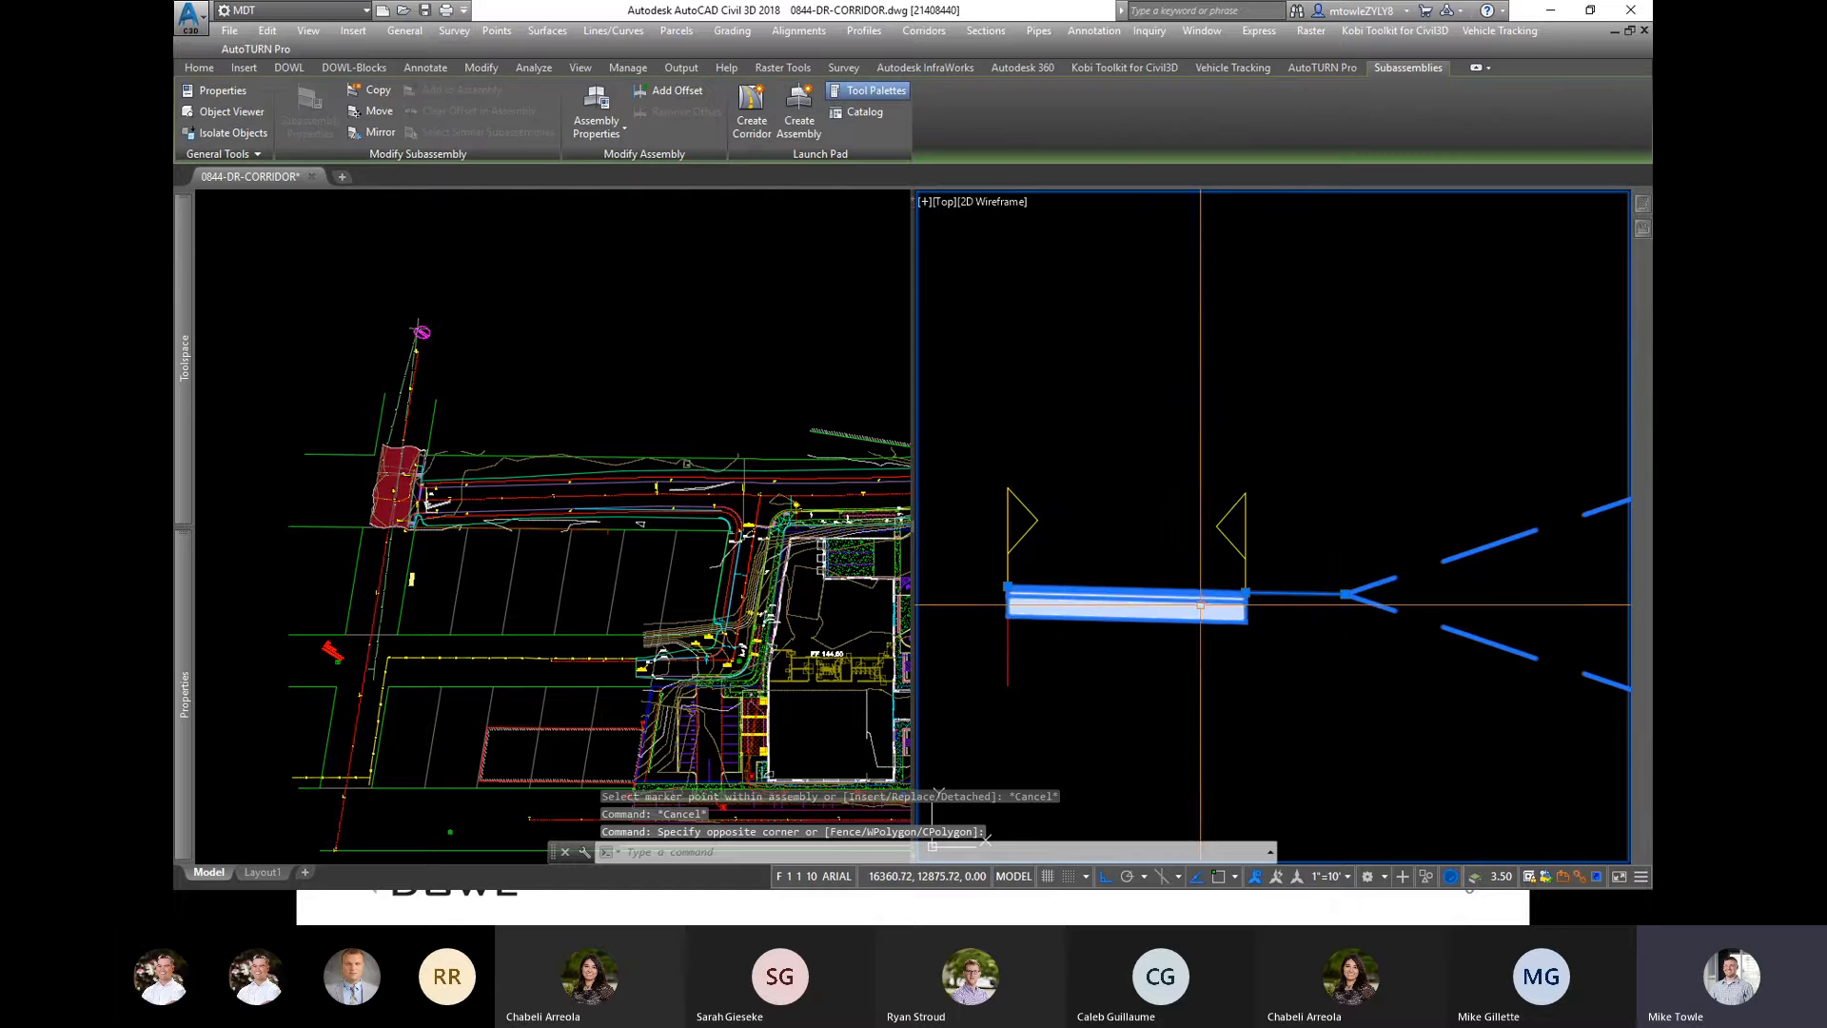
{"action": "right_click", "coordinate": [1167, 650]}
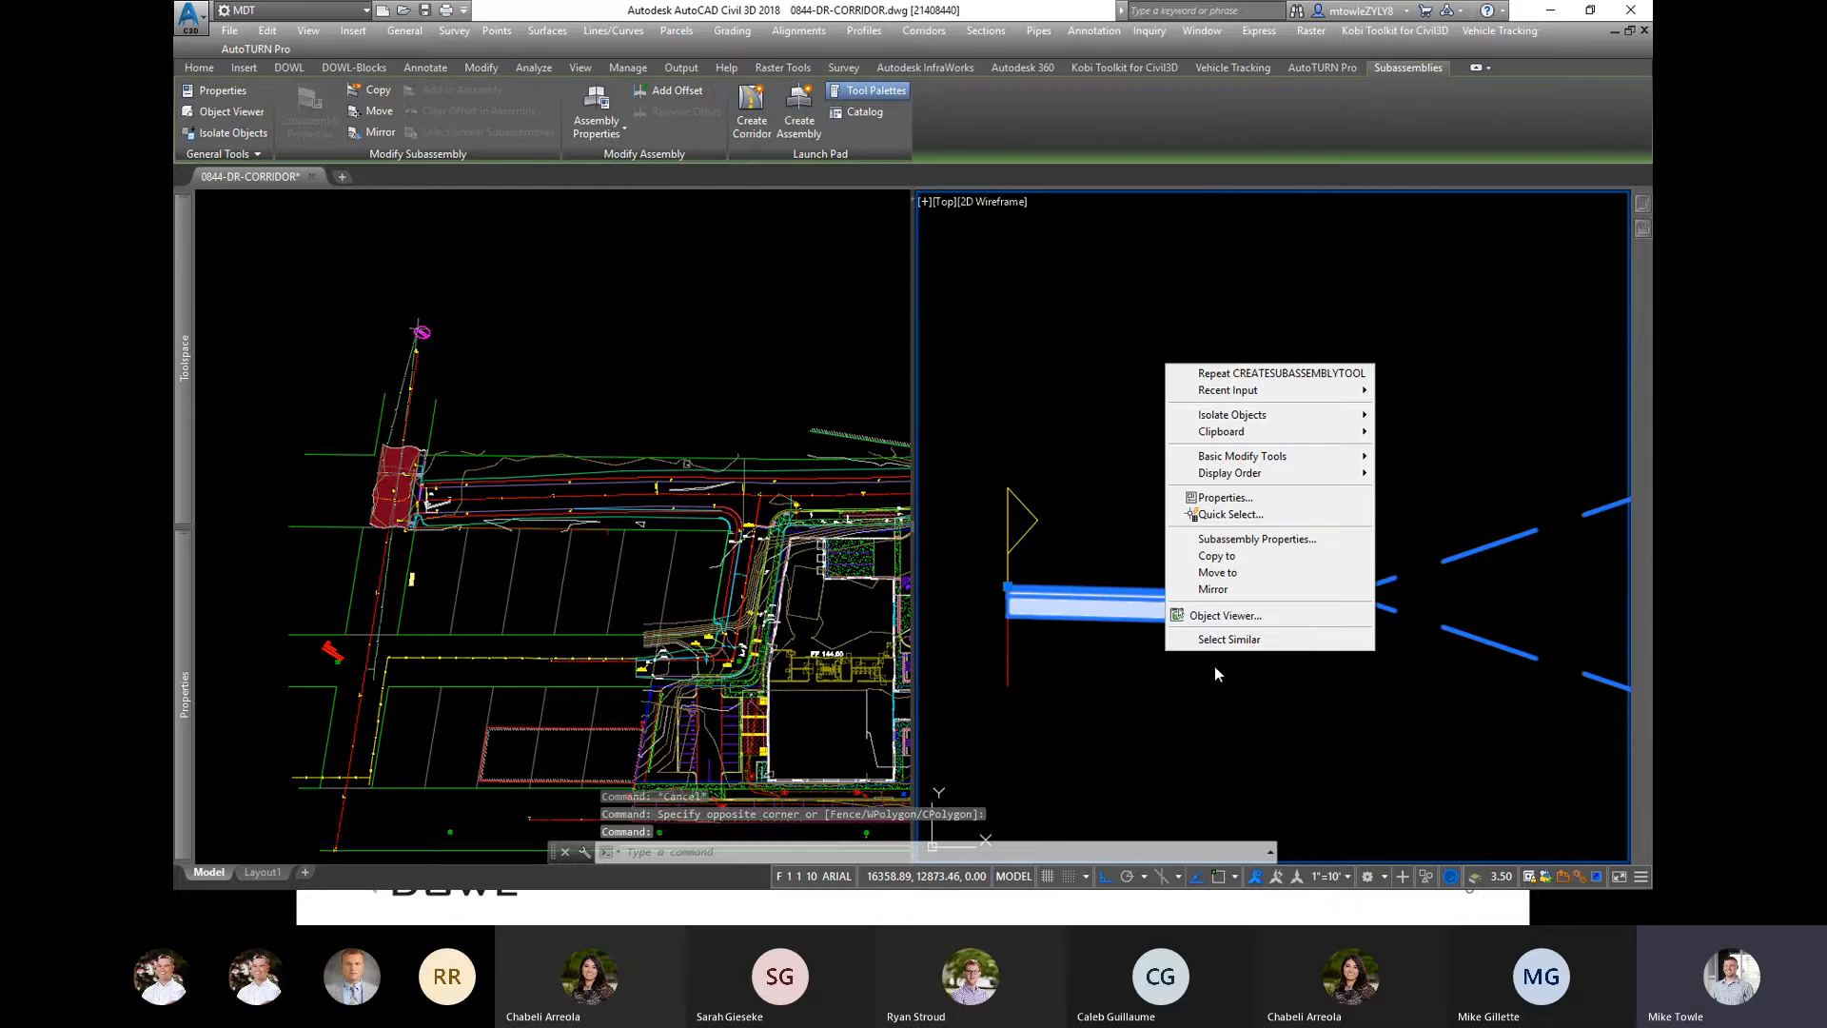
{"action": "left_click", "coordinate": [1231, 590]}
{"action": "scroll", "coordinate": [1072, 564], "scroll_direction": "up", "scroll_amount": 8}
{"action": "scroll", "coordinate": [1072, 564], "scroll_direction": "up", "scroll_amount": 3}
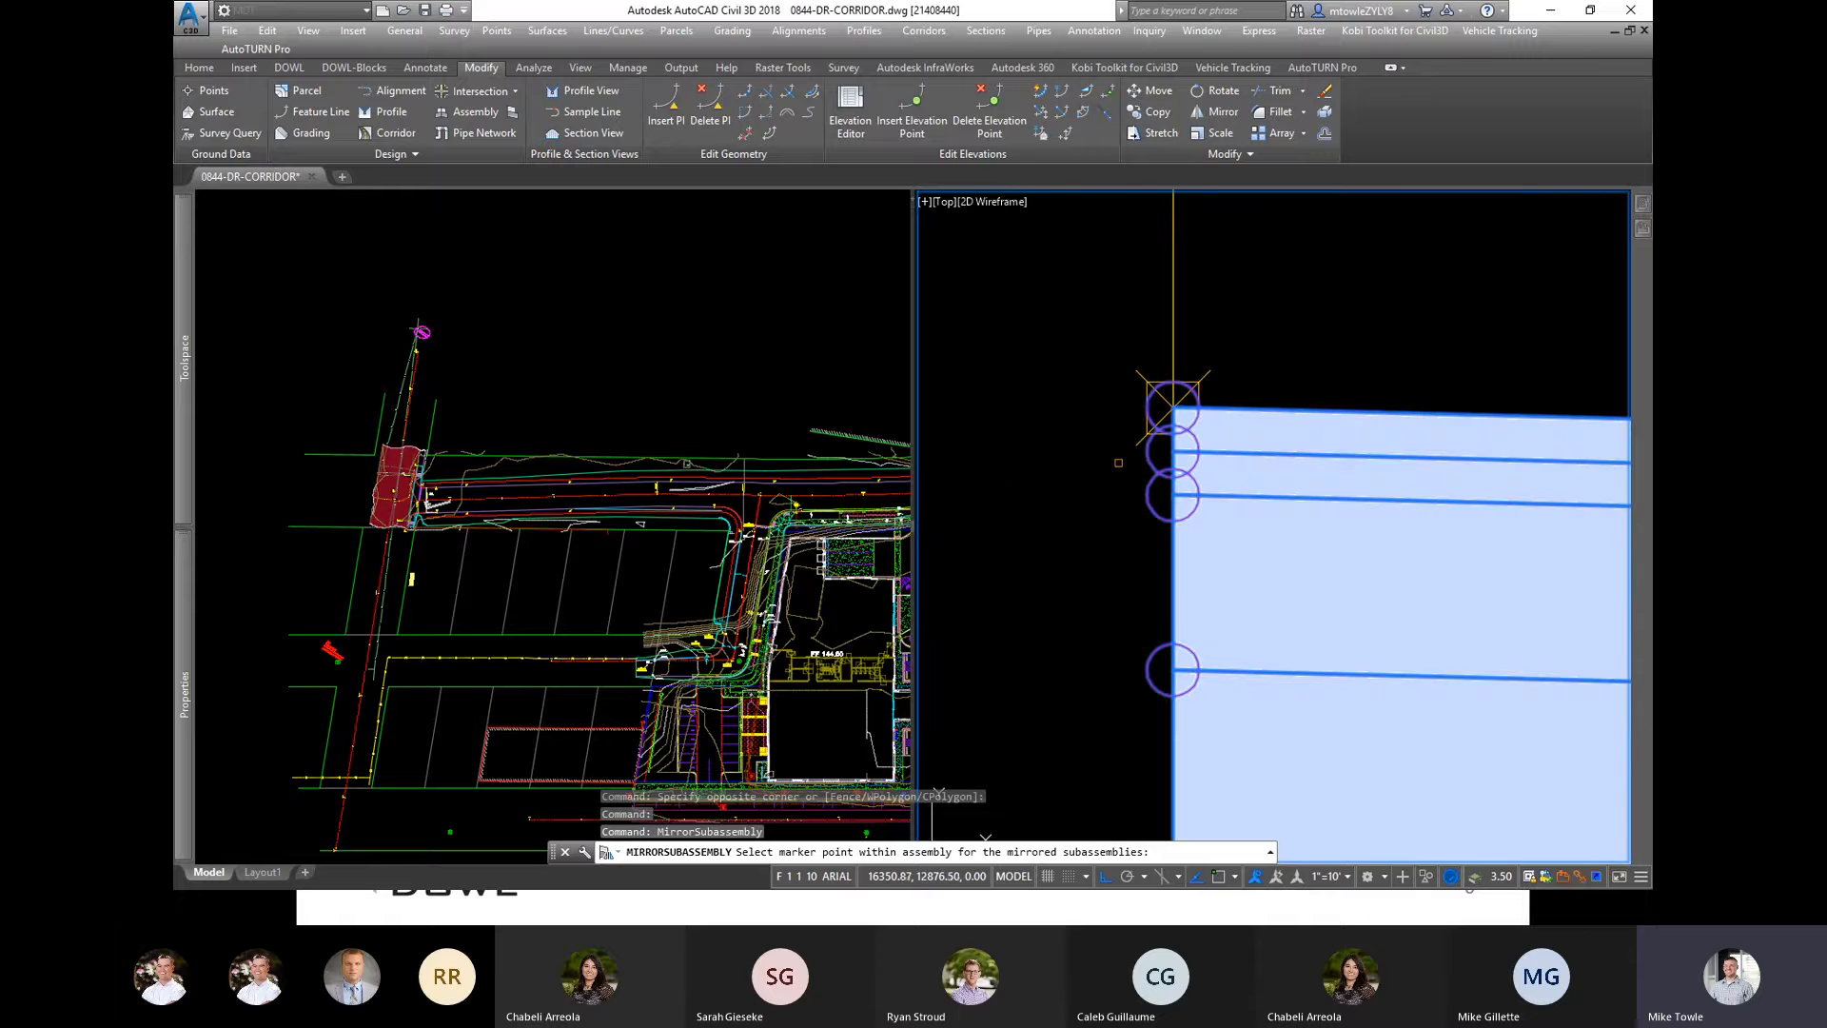
{"action": "left_click", "coordinate": [1172, 407]}
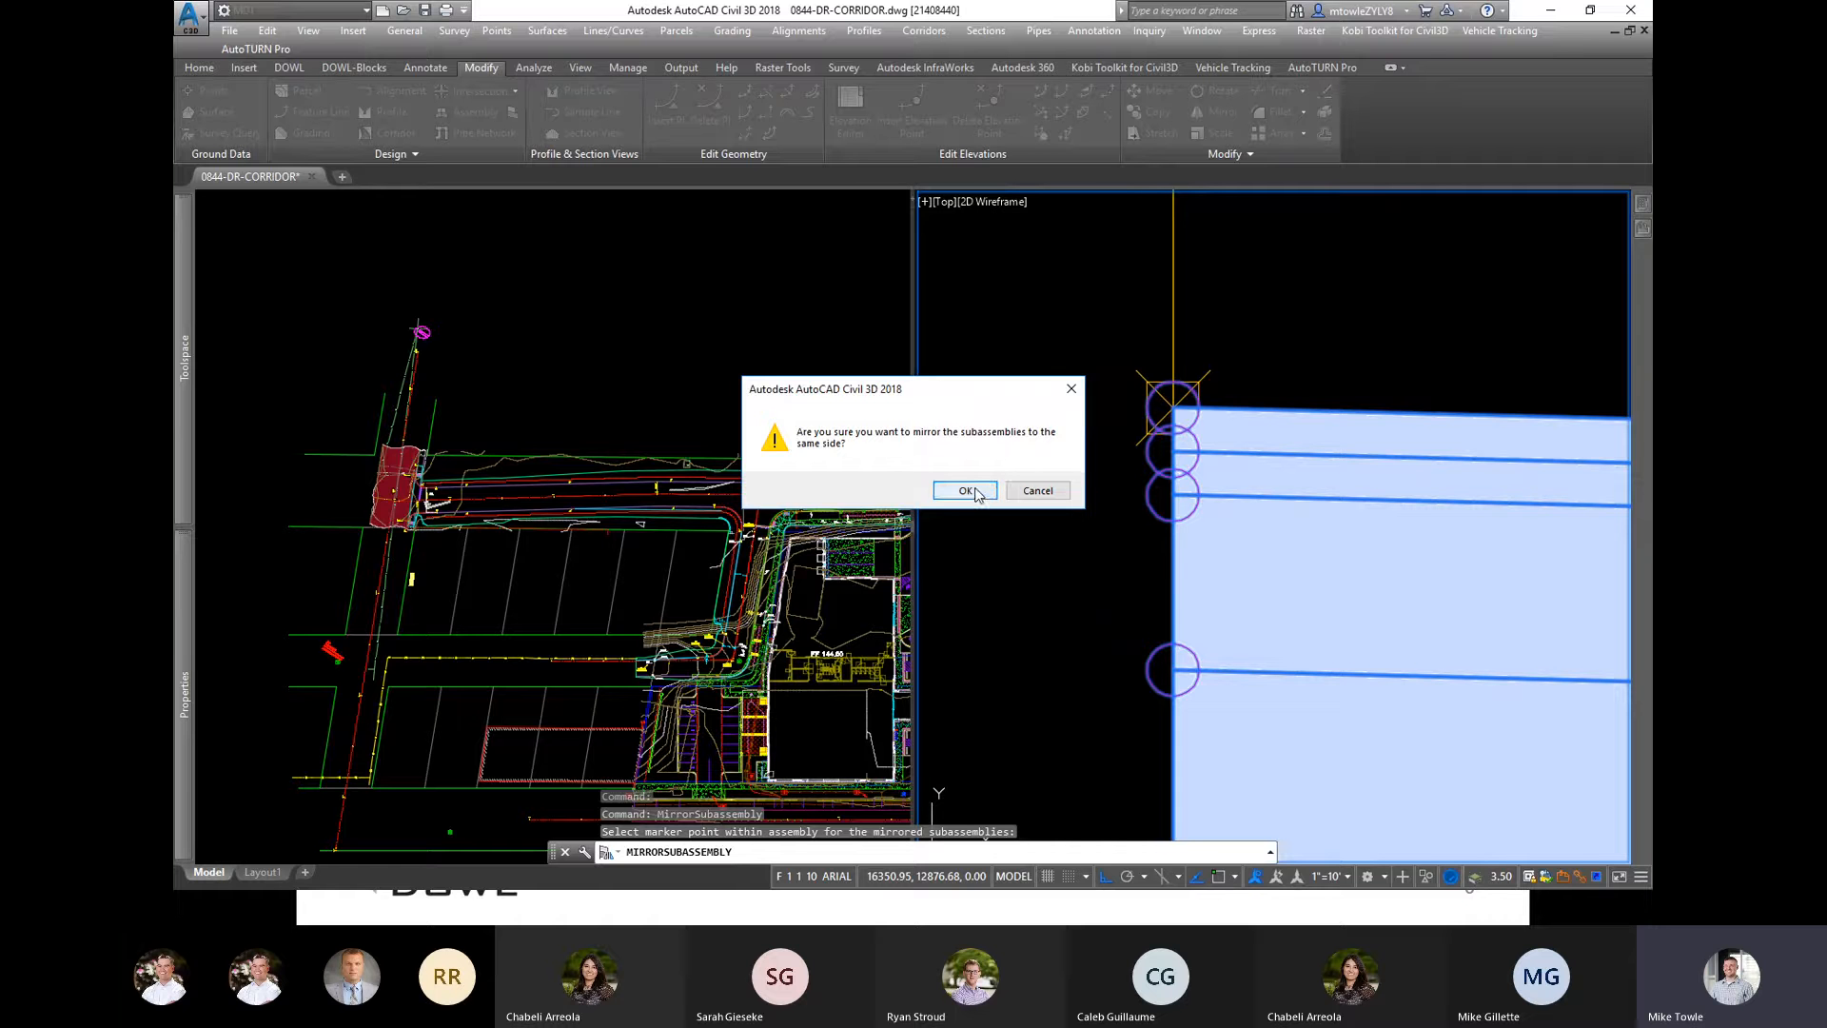
{"action": "left_click", "coordinate": [1038, 491]}
Step: Mirror the right lane, shoulder and daylight subassemblies to the left about the assembly's top centre marker point
{"action": "scroll", "coordinate": [1002, 434], "scroll_direction": "down", "scroll_amount": 5}
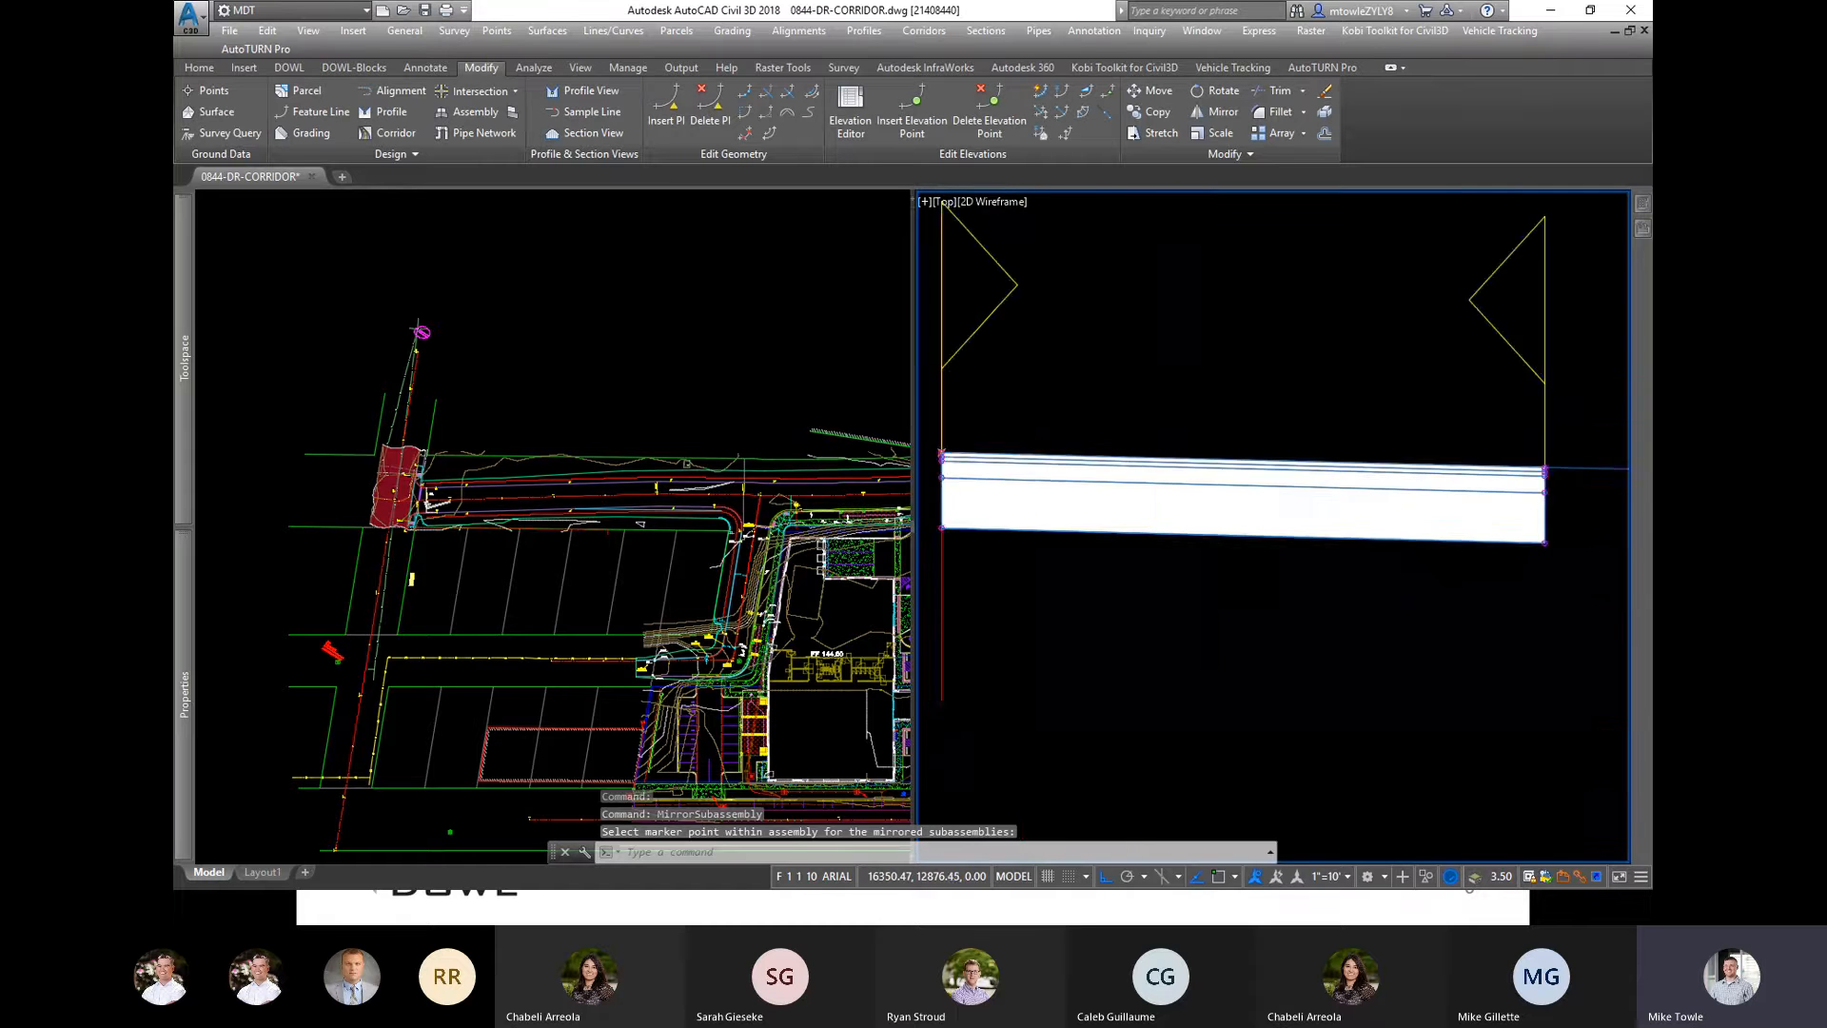
{"action": "left_click", "coordinate": [930, 471]}
{"action": "left_click", "coordinate": [1371, 379]}
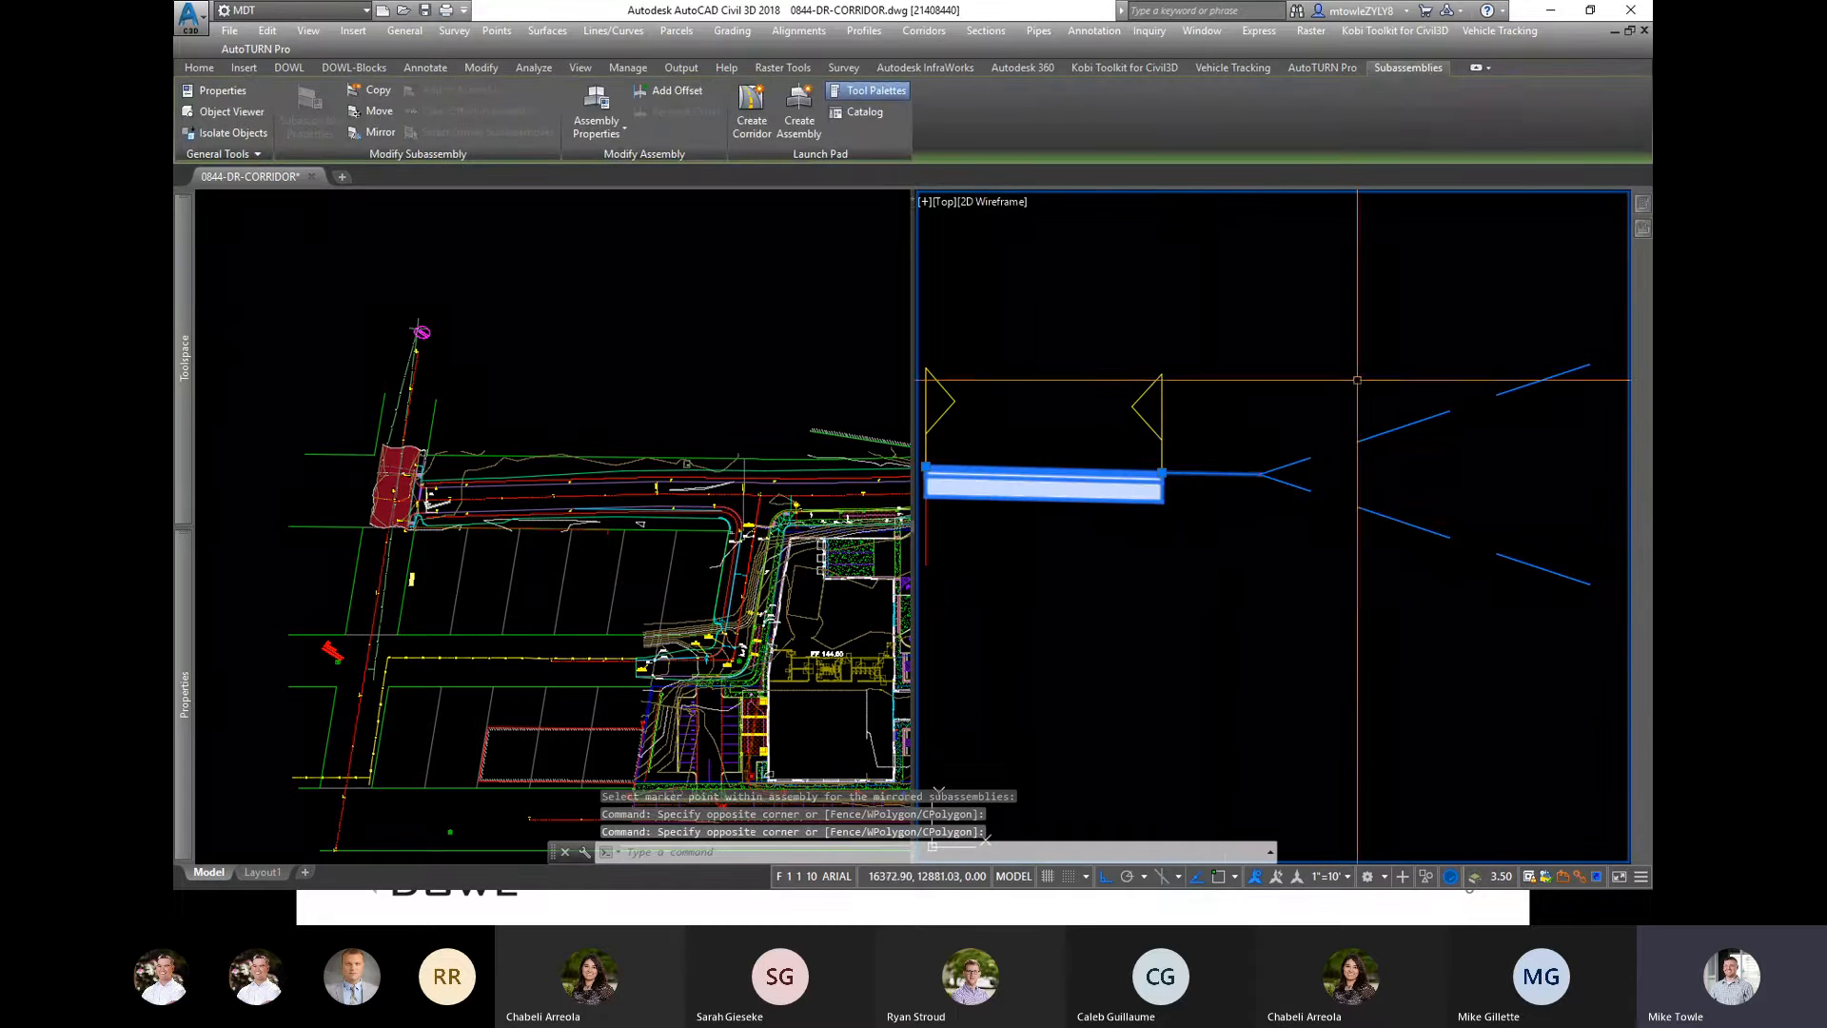
{"action": "left_click", "coordinate": [1344, 563]}
{"action": "right_click", "coordinate": [1278, 586]}
{"action": "left_click", "coordinate": [1368, 812]}
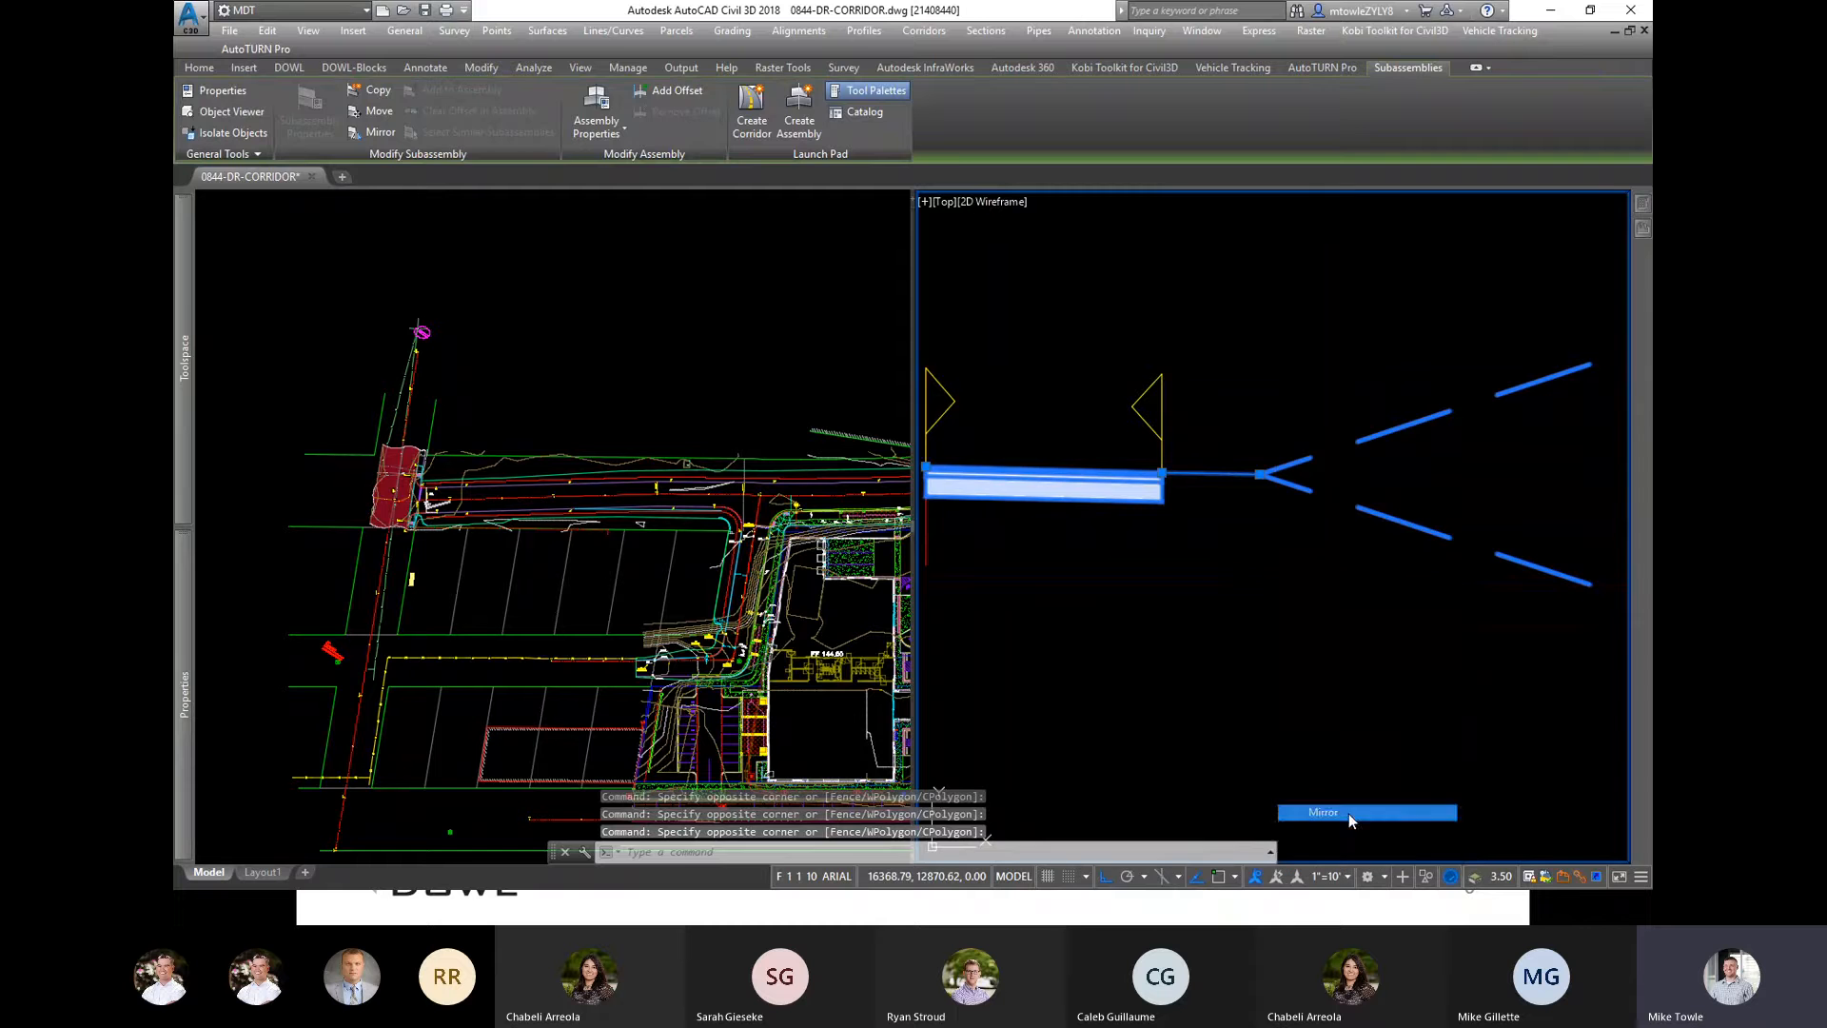
{"action": "scroll", "coordinate": [1360, 680], "scroll_direction": "up", "scroll_amount": 6}
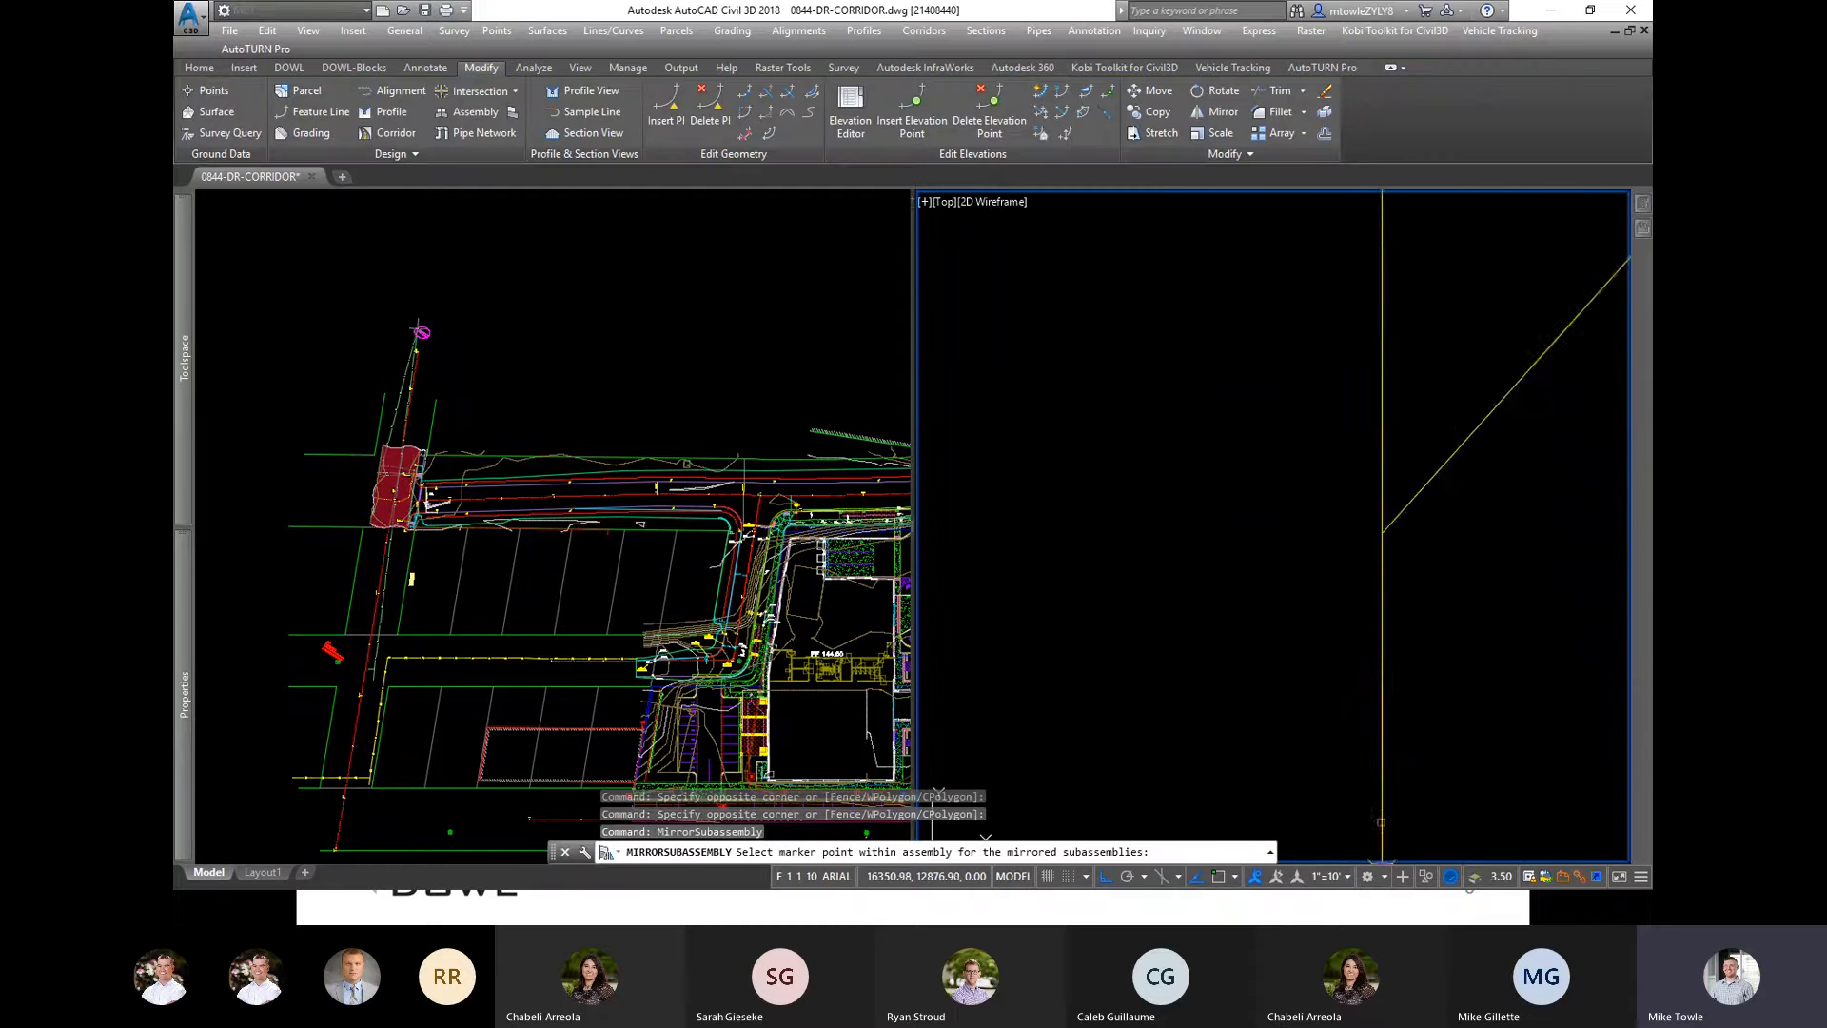
{"action": "scroll", "coordinate": [1290, 276], "scroll_direction": "up", "scroll_amount": 3}
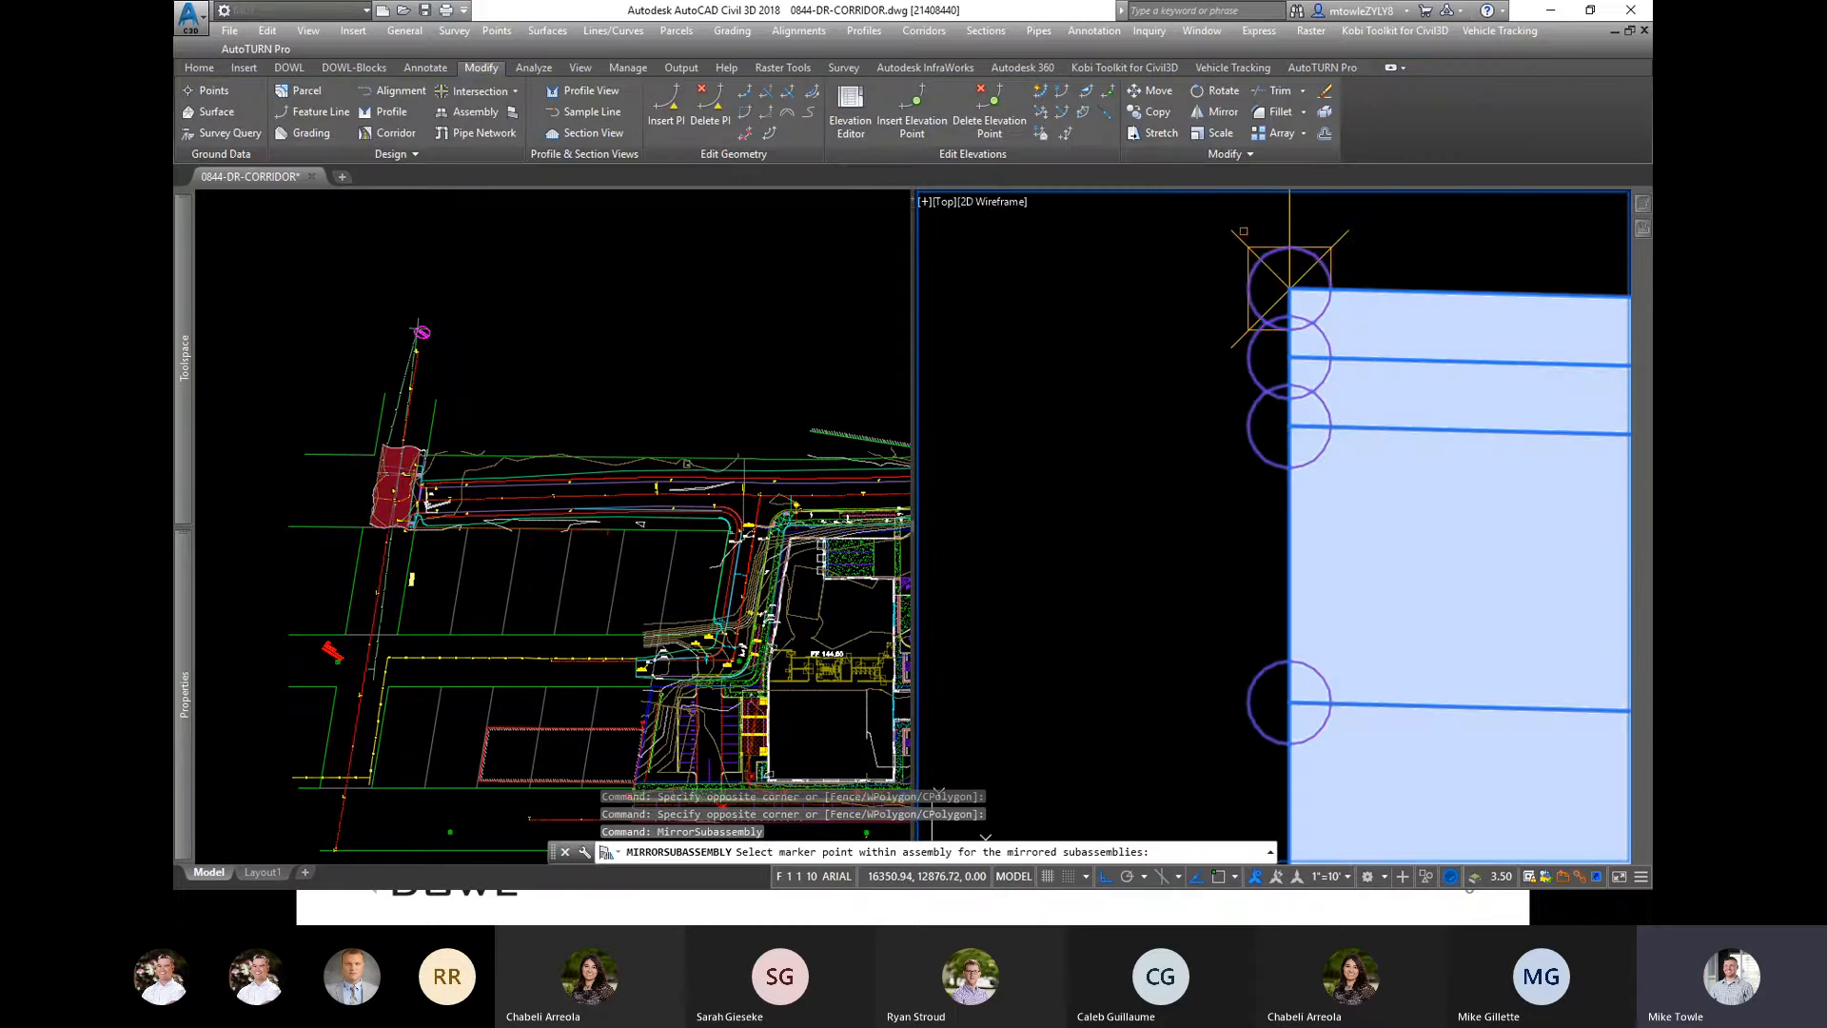
{"action": "left_click", "coordinate": [1290, 285]}
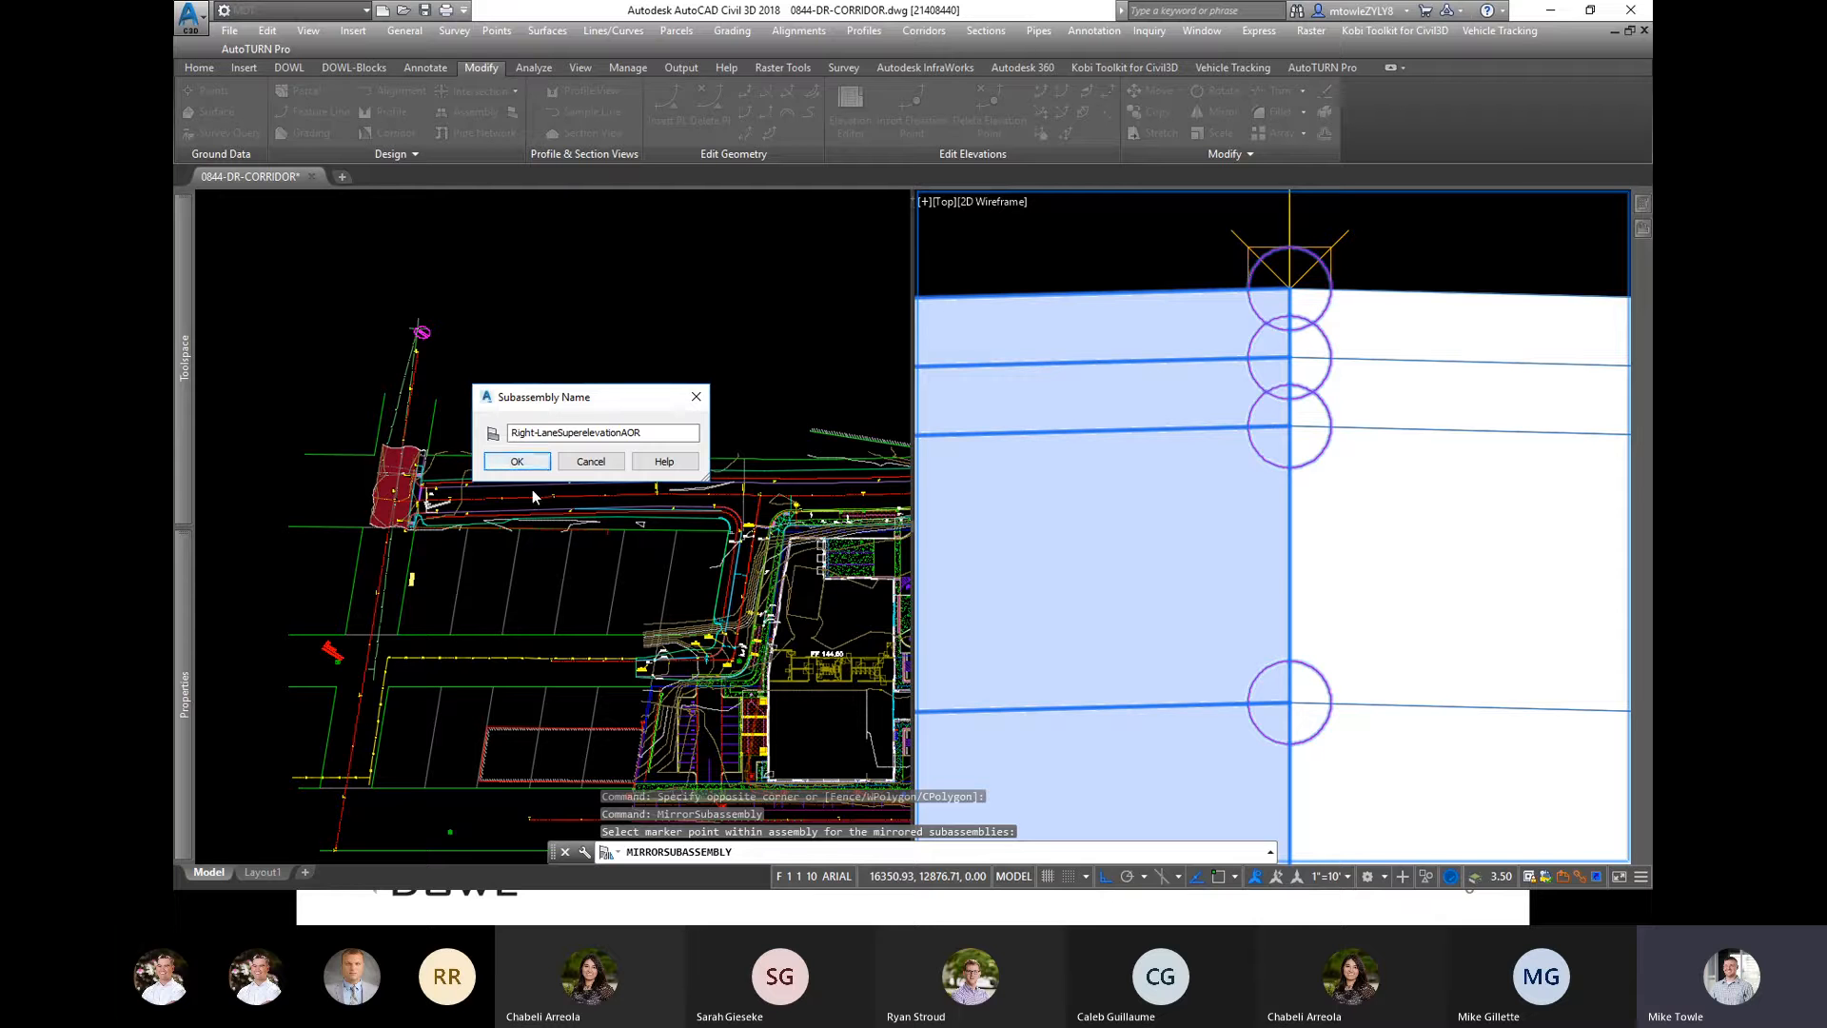
Step: Name the mirrored lane Left-LaneSuperelevationAOR and complete the naming of the mirrored shoulder and daylight subassemblies
{"action": "left_click_drag", "start_coordinate": [533, 397], "coordinate": [1106, 360]}
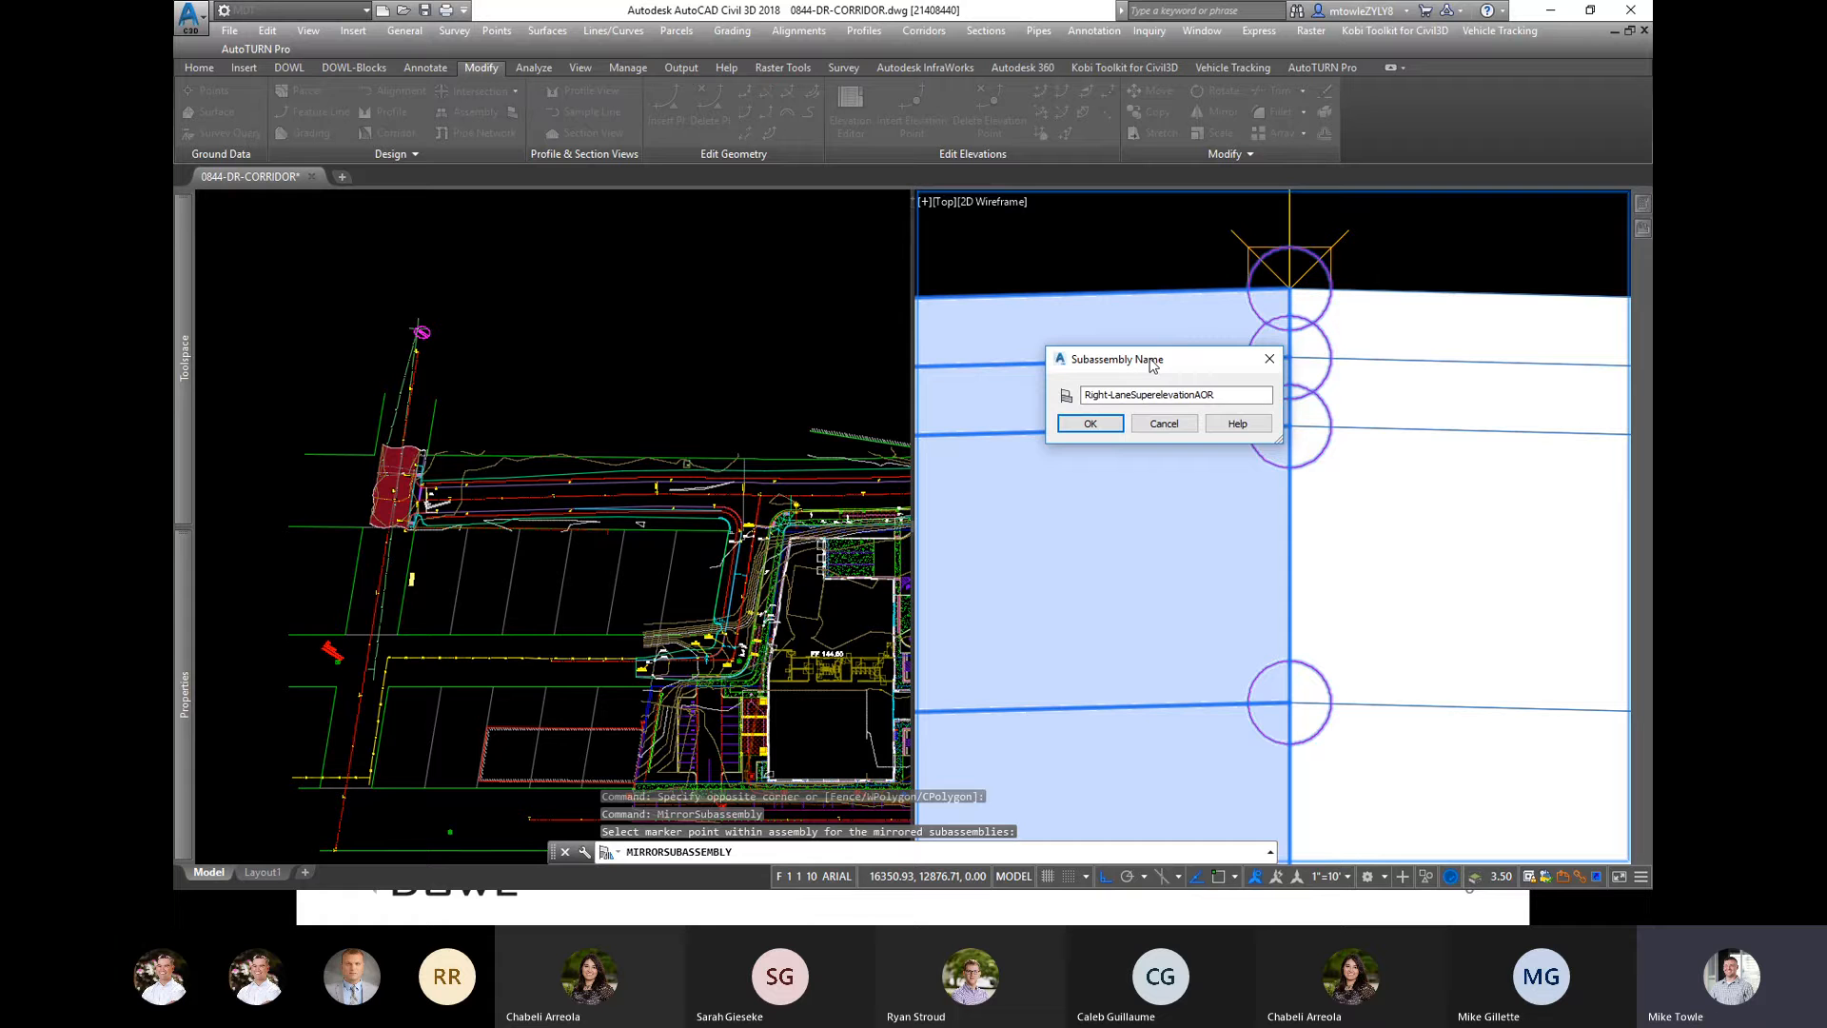
{"action": "left_click", "coordinate": [1110, 395]}
{"action": "left_click_drag", "start_coordinate": [1108, 394], "coordinate": [1054, 395]}
{"action": "type", "text": "Le"}
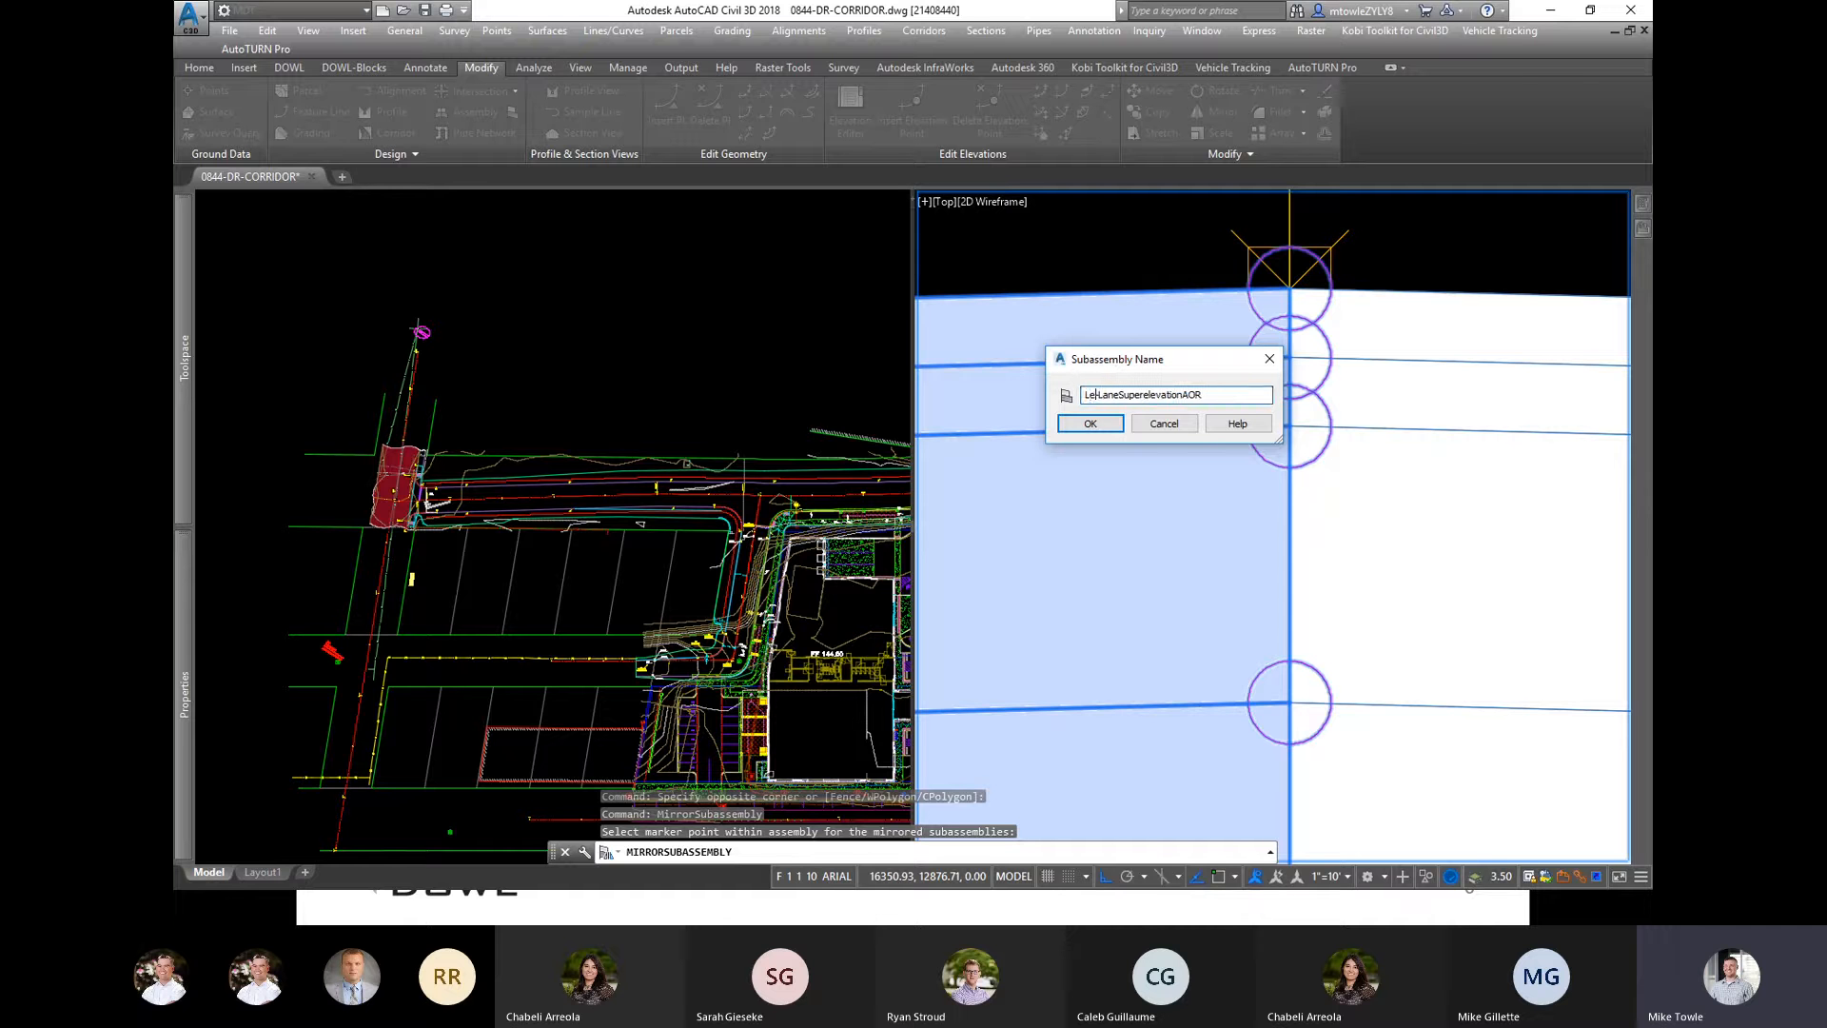
{"action": "type", "text": "ft-"}
{"action": "left_click", "coordinate": [1107, 434]}
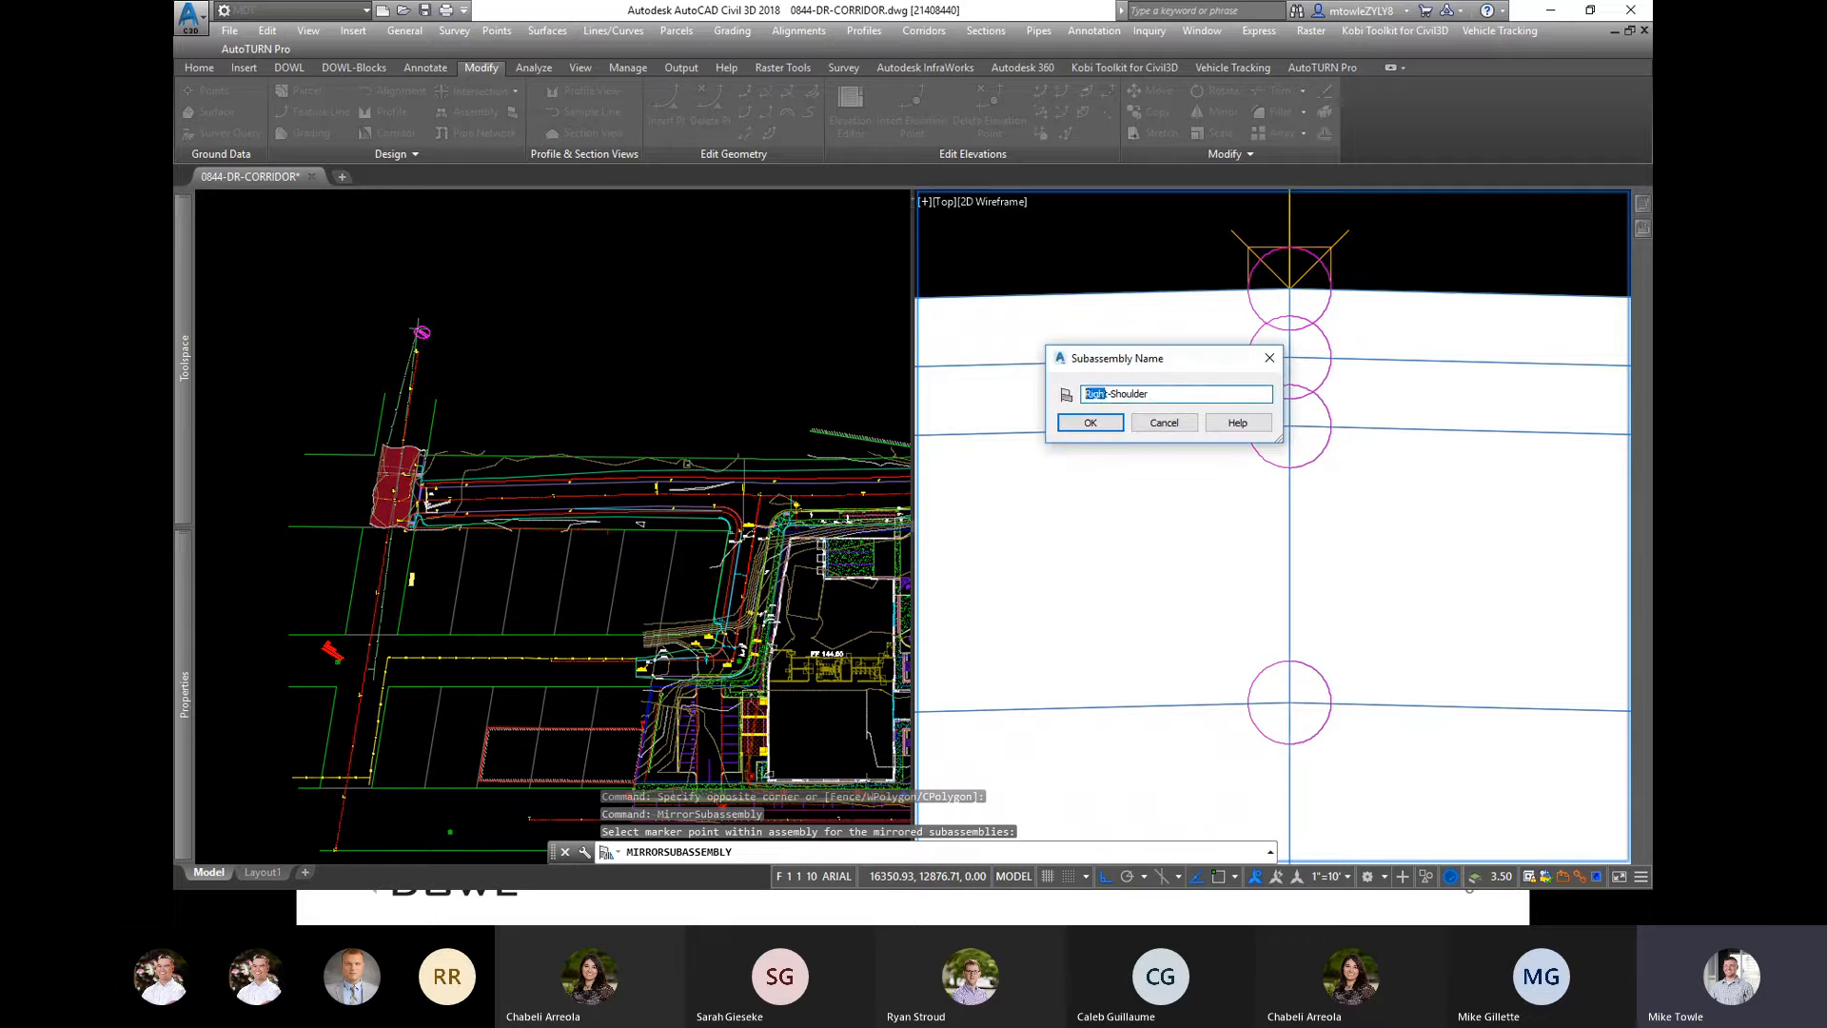
{"action": "left_click", "coordinate": [1091, 425]}
{"action": "left_click", "coordinate": [1090, 422]}
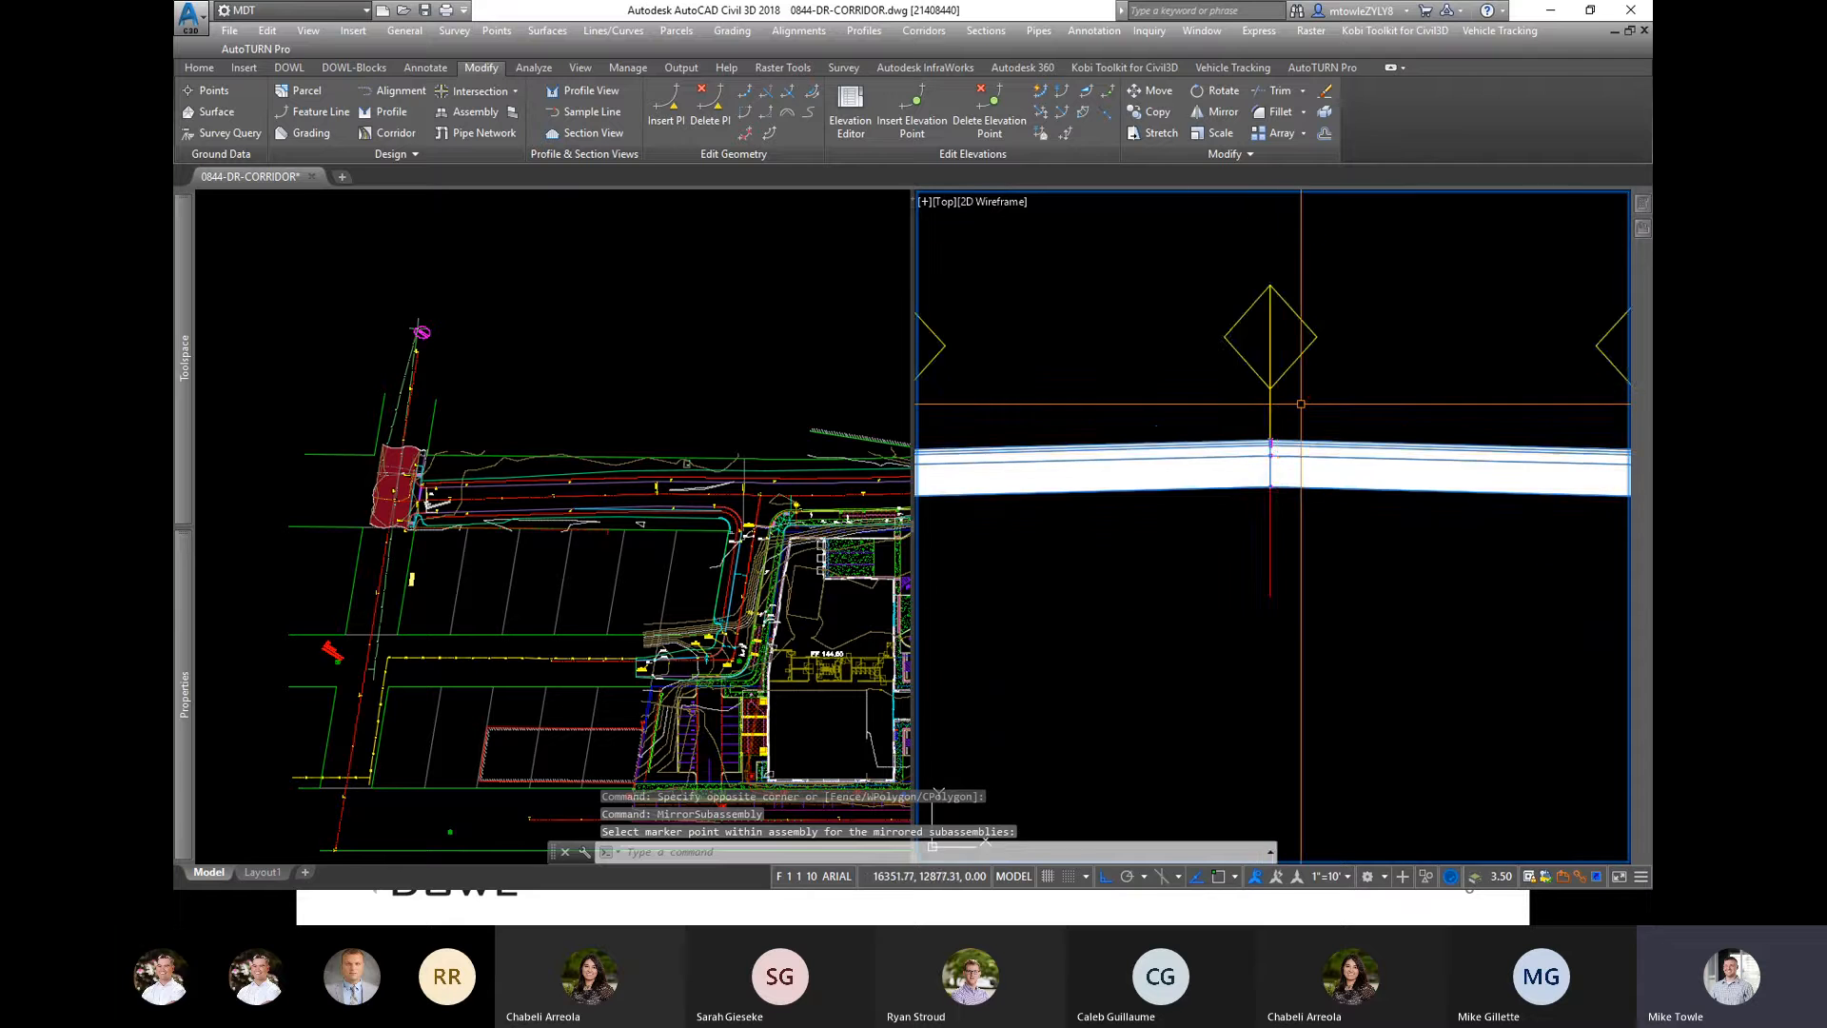
Step: Look over the mirrored assembly and check the assembly's name in its properties
{"action": "scroll", "coordinate": [1301, 404], "scroll_direction": "down", "scroll_amount": 8}
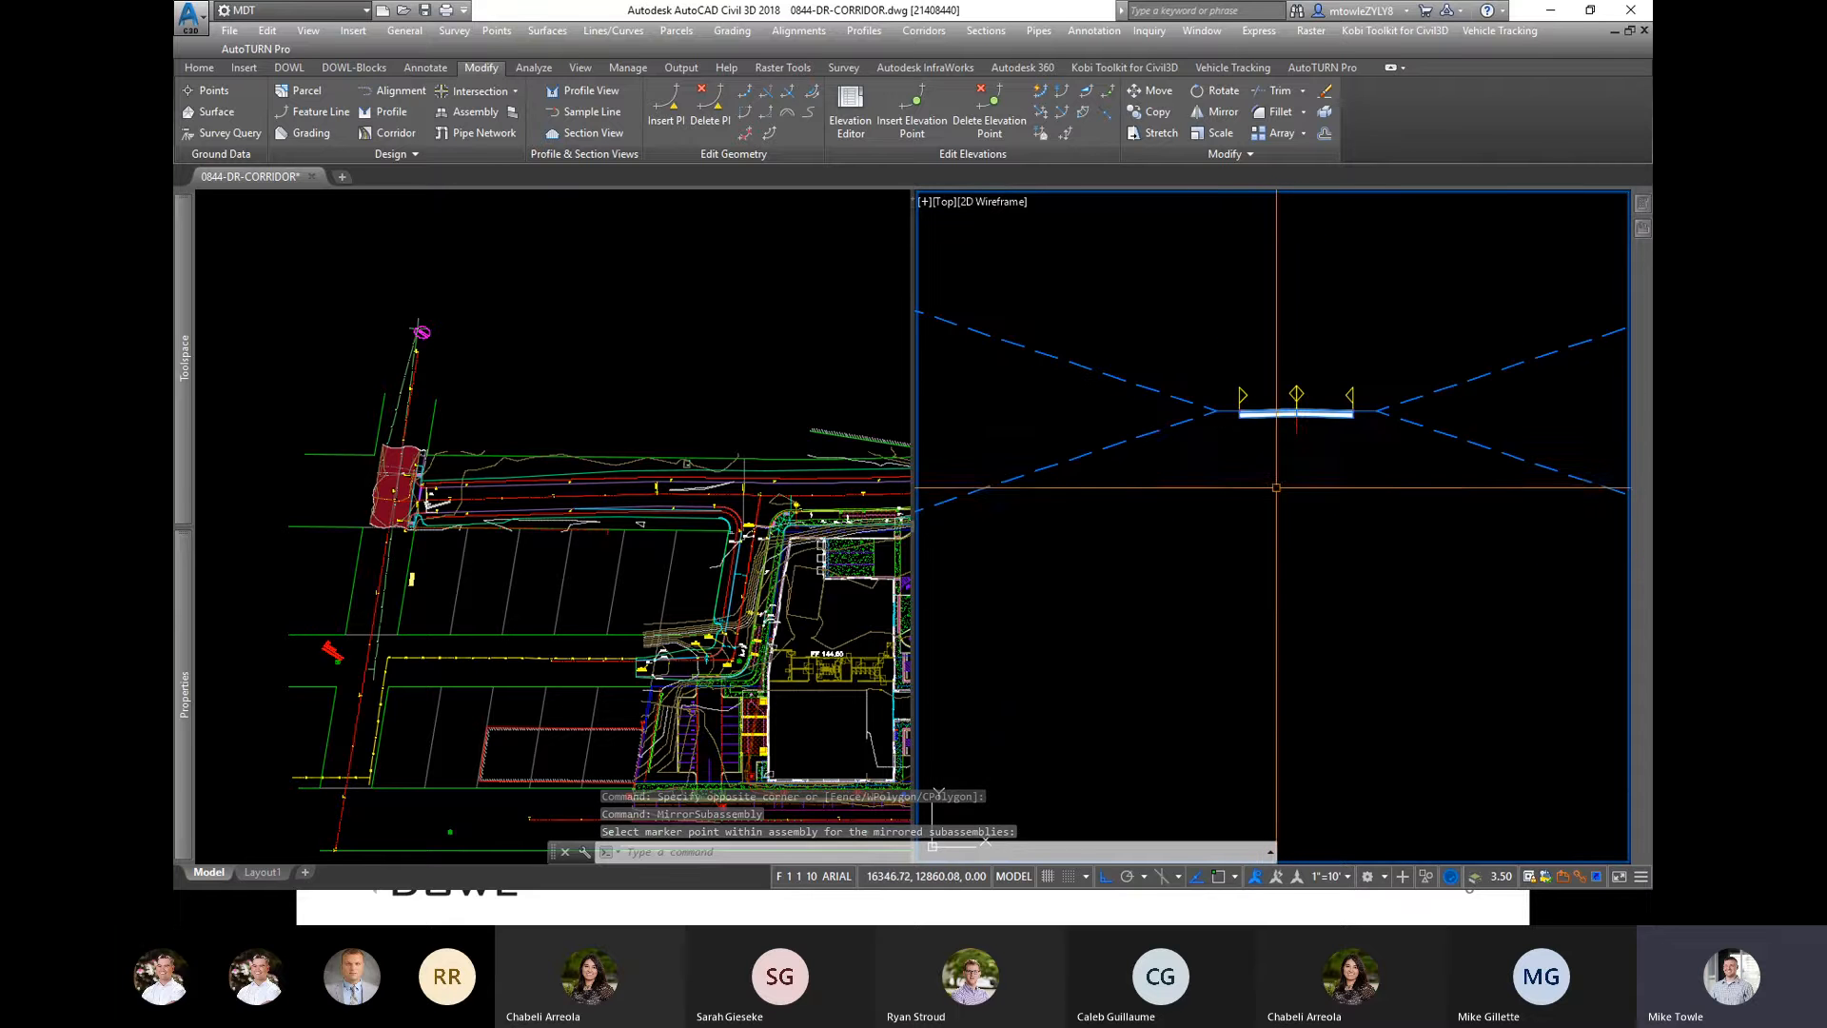
{"action": "scroll", "coordinate": [1300, 419], "scroll_direction": "up", "scroll_amount": 3}
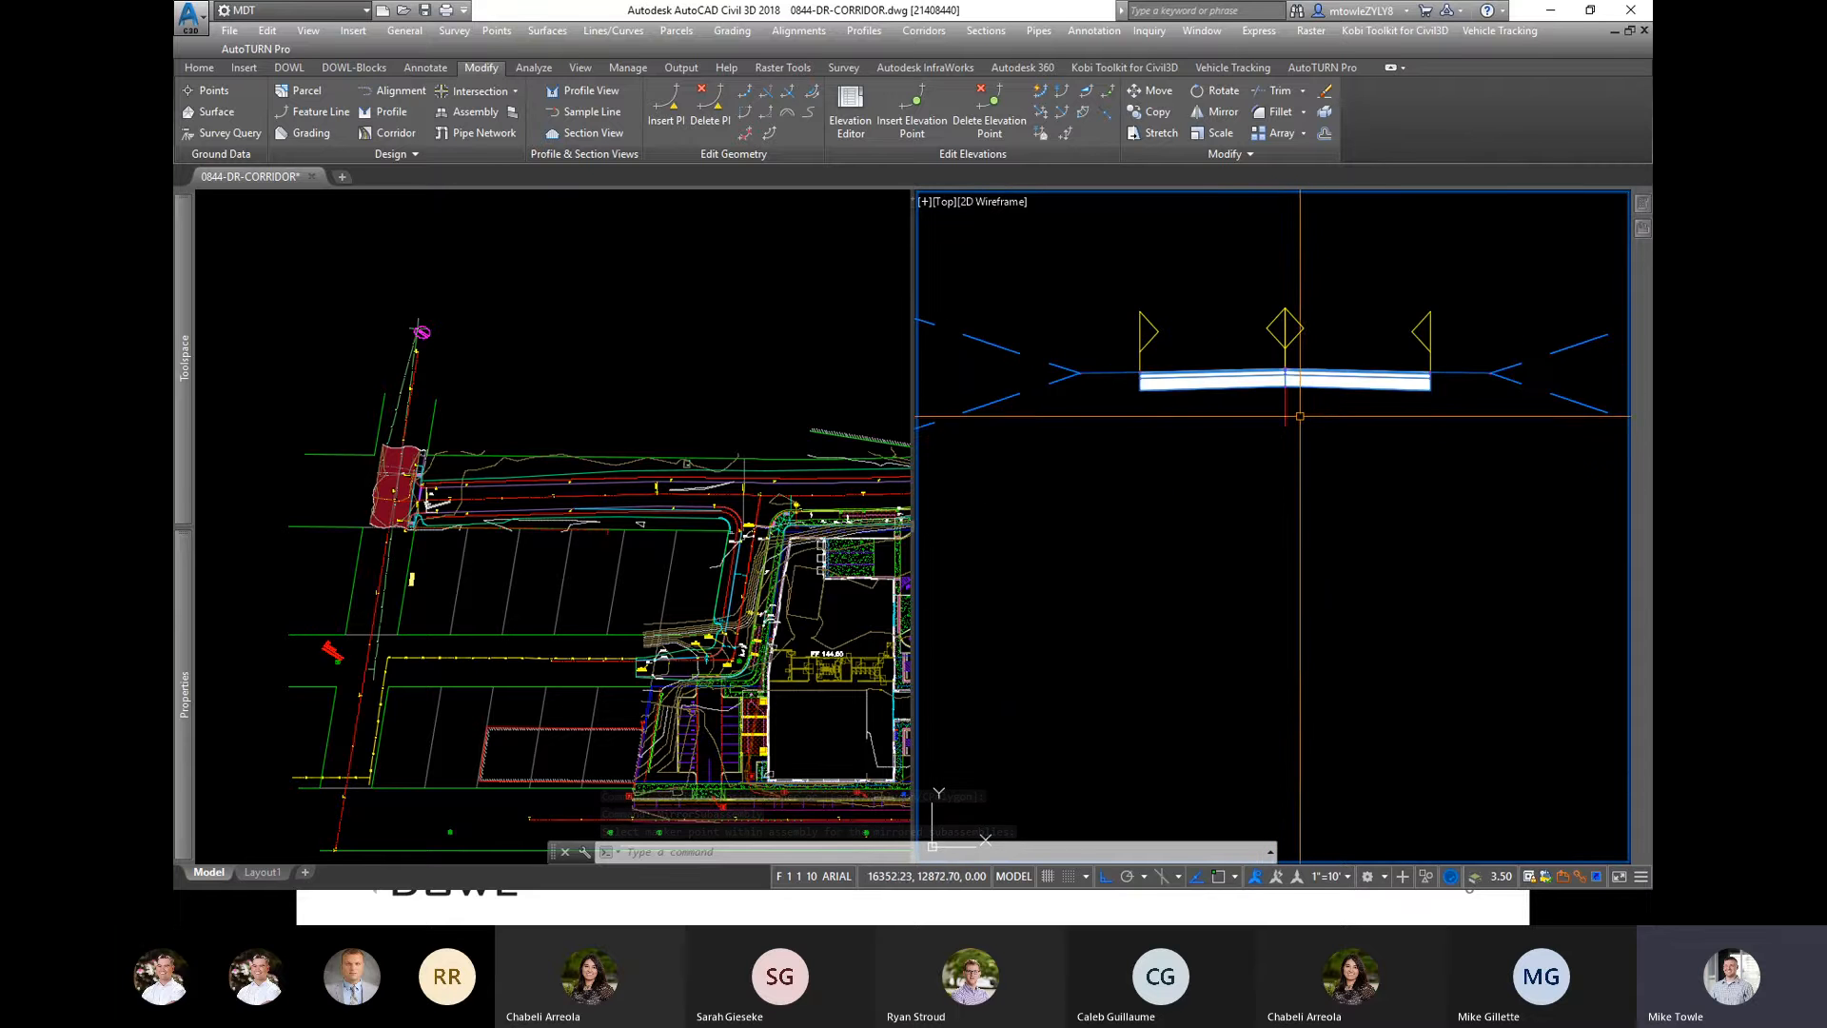
{"action": "key", "text": "Escape"}
{"action": "key", "text": "Escape"}
{"action": "left_click", "coordinate": [1310, 400]}
{"action": "left_click", "coordinate": [1257, 436]}
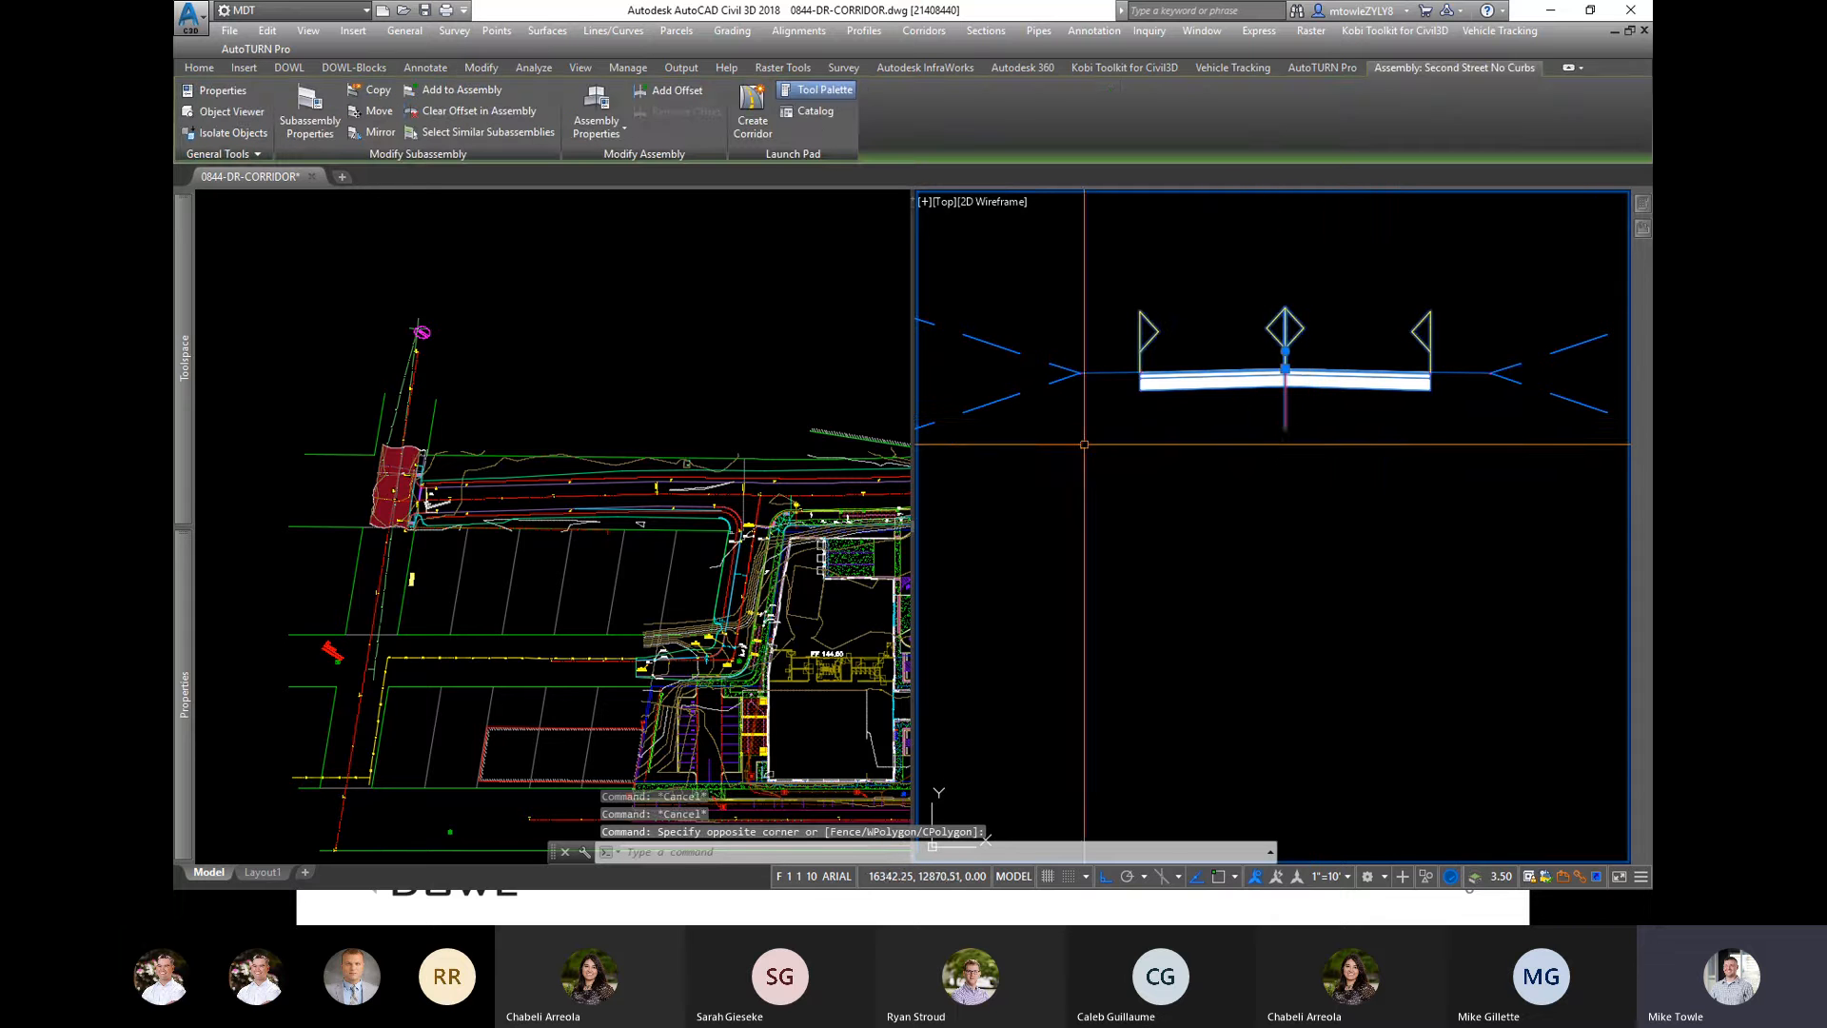
{"action": "mouse_move", "coordinate": [177, 709]}
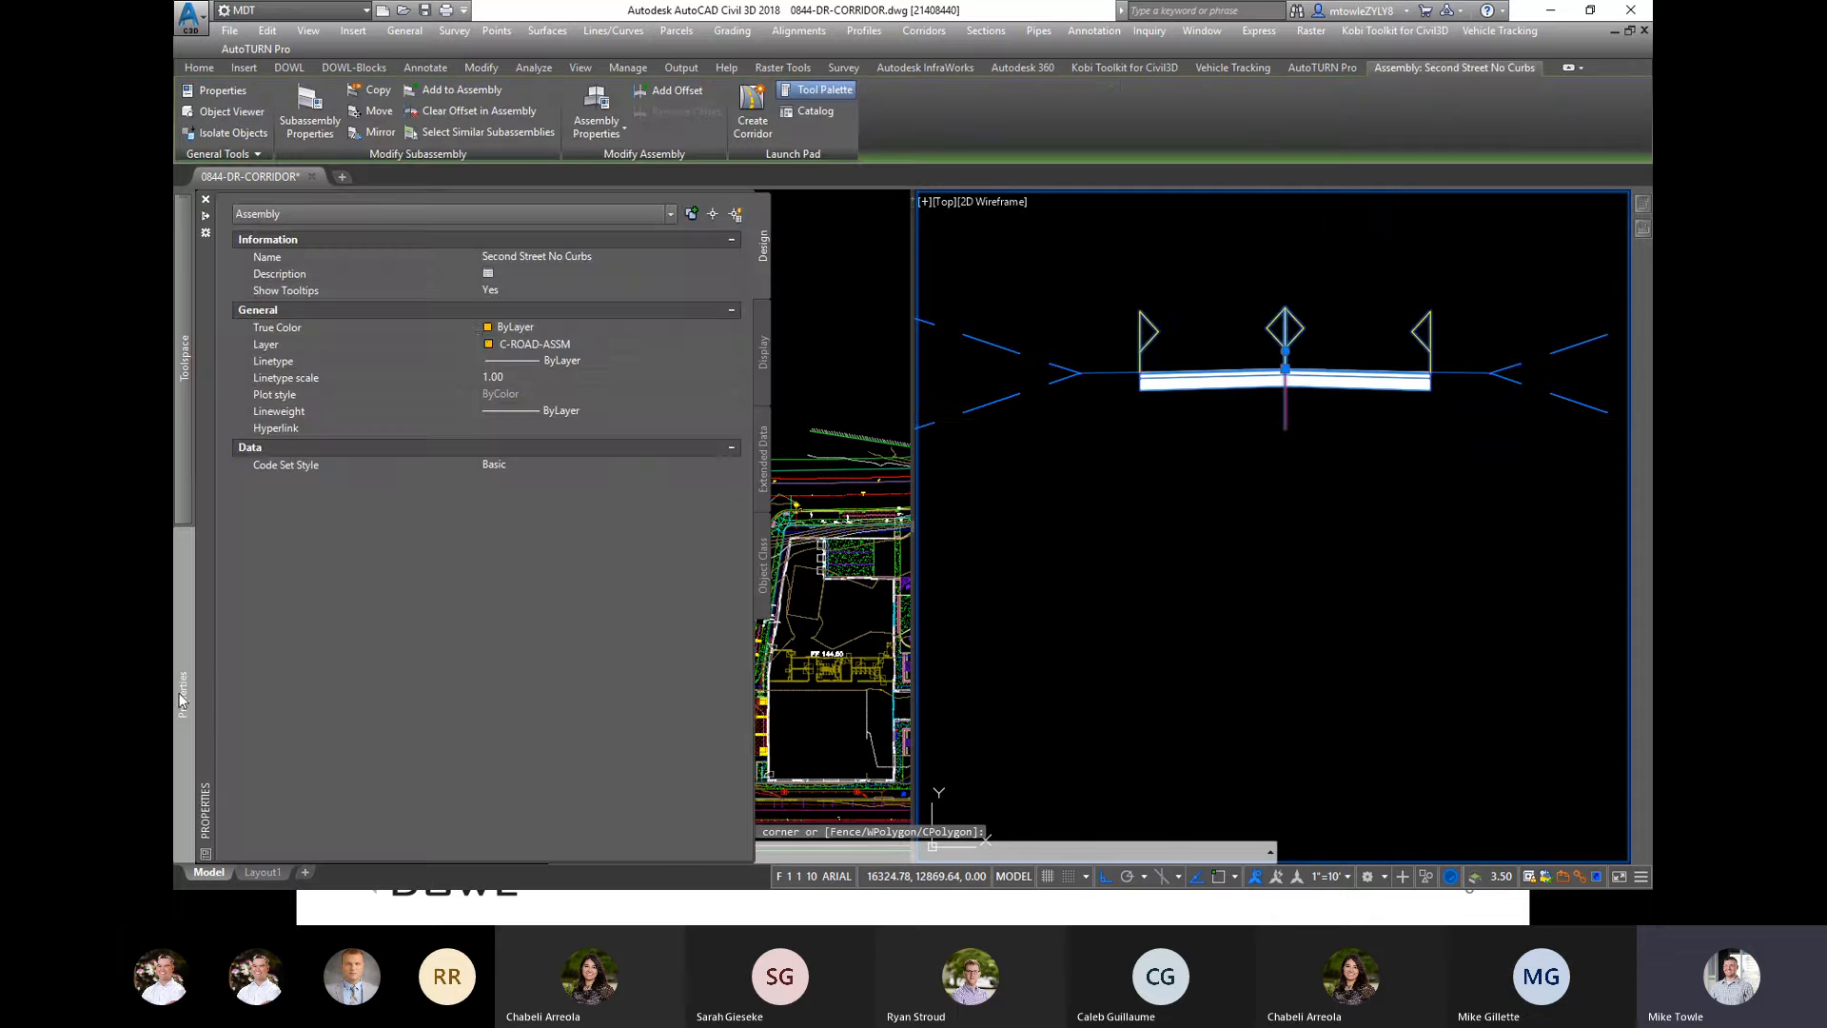
{"action": "left_click", "coordinate": [584, 259]}
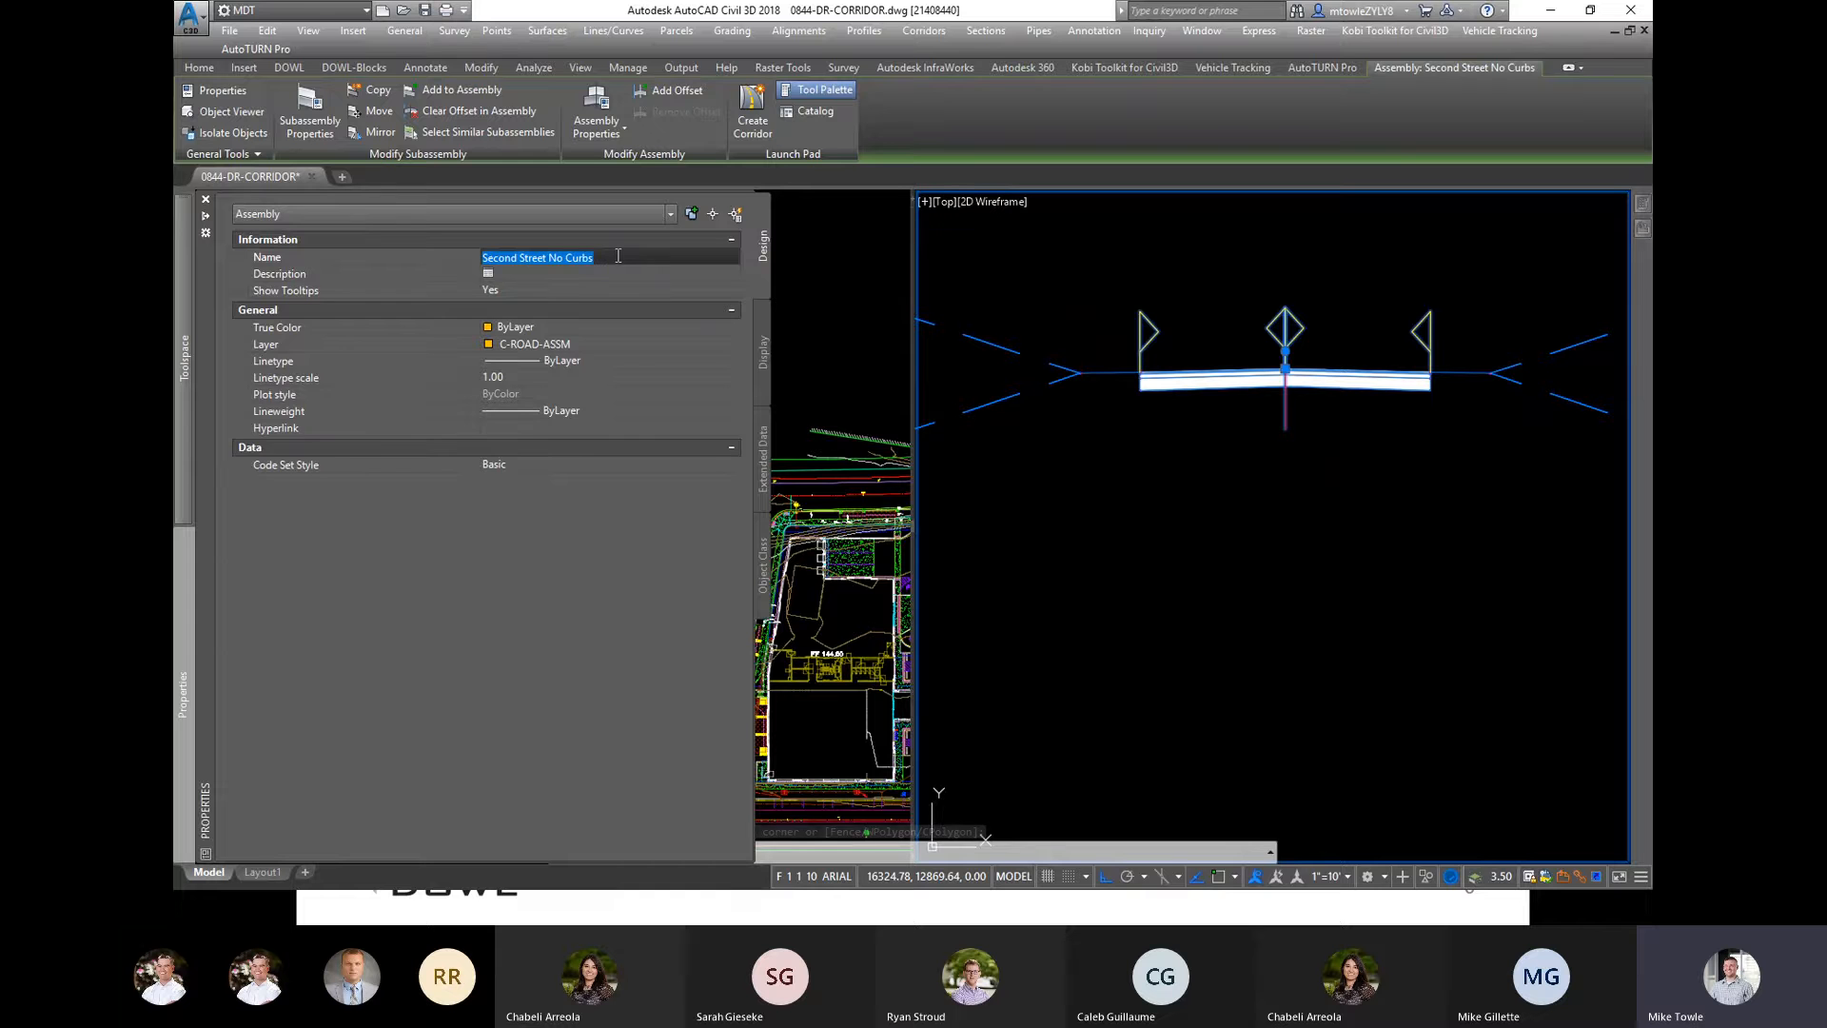
{"action": "key", "text": "Escape"}
{"action": "key", "text": "Escape"}
{"action": "key", "text": "Escape"}
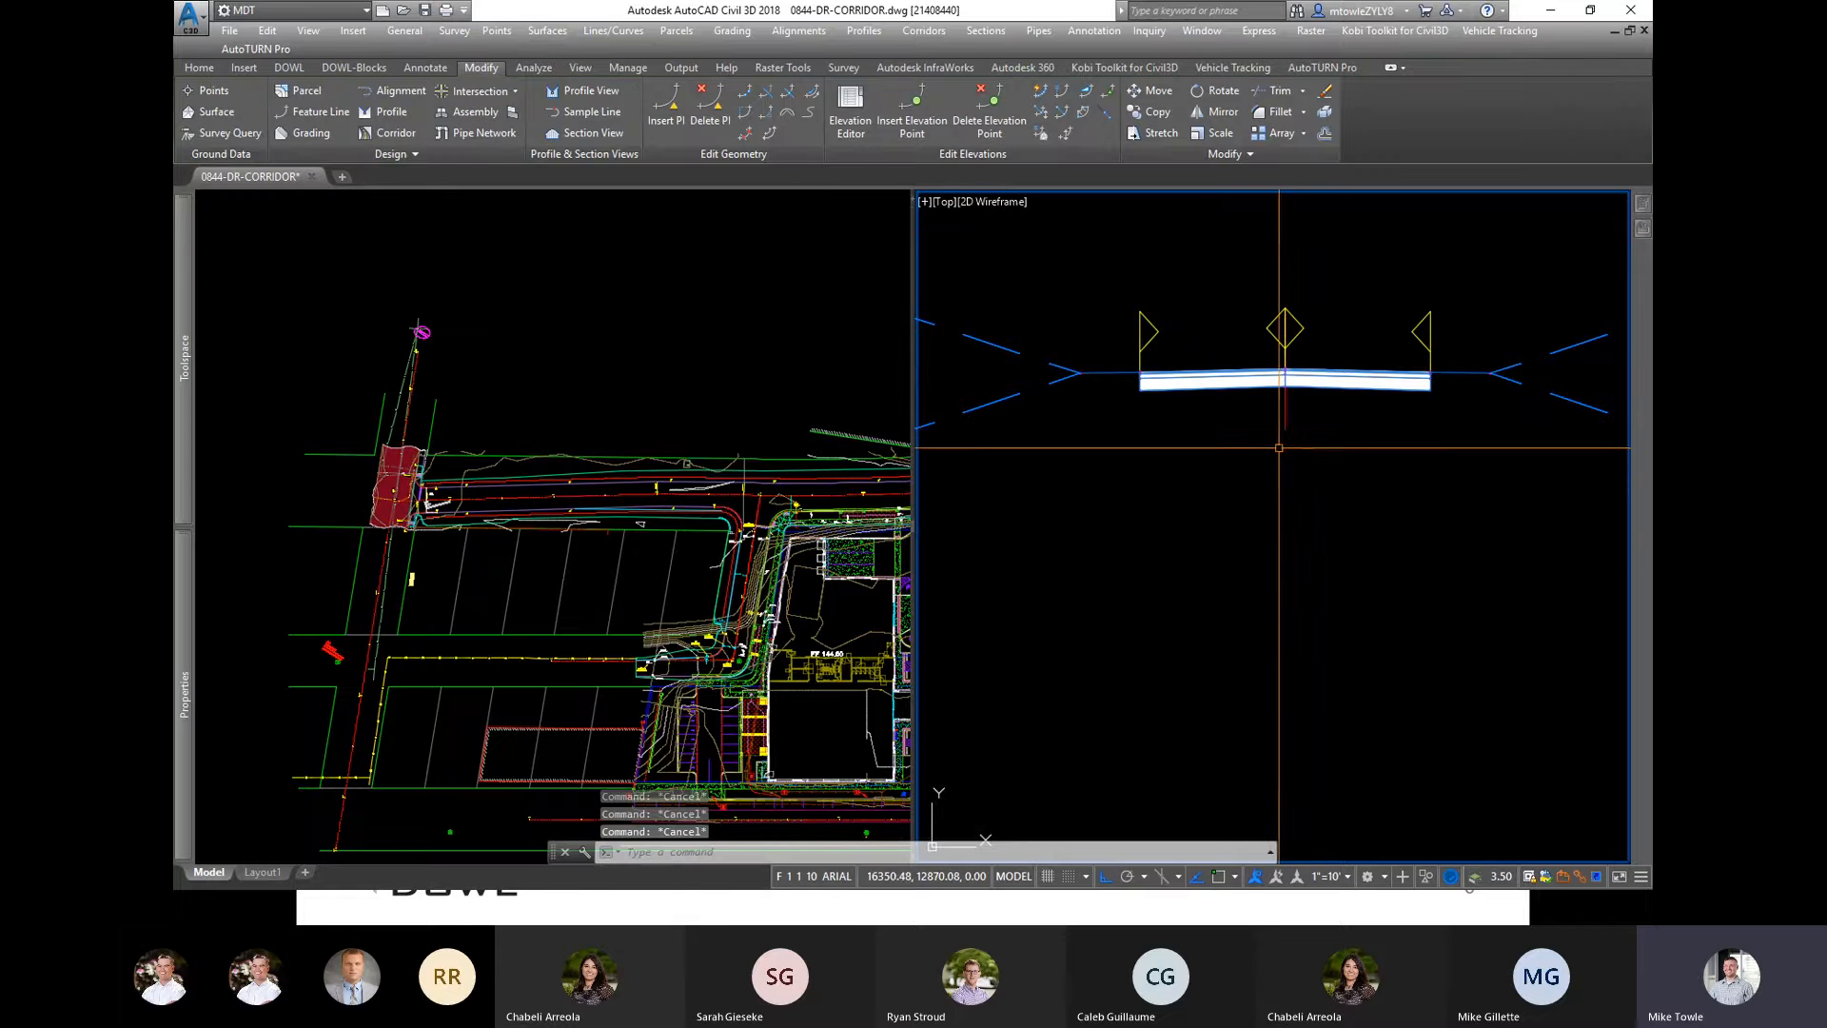
Step: Create a multiline text box just below the assembly for its label
{"action": "type", "text": "mt"}
{"action": "key", "text": "Return"}
{"action": "left_click", "coordinate": [1171, 439]}
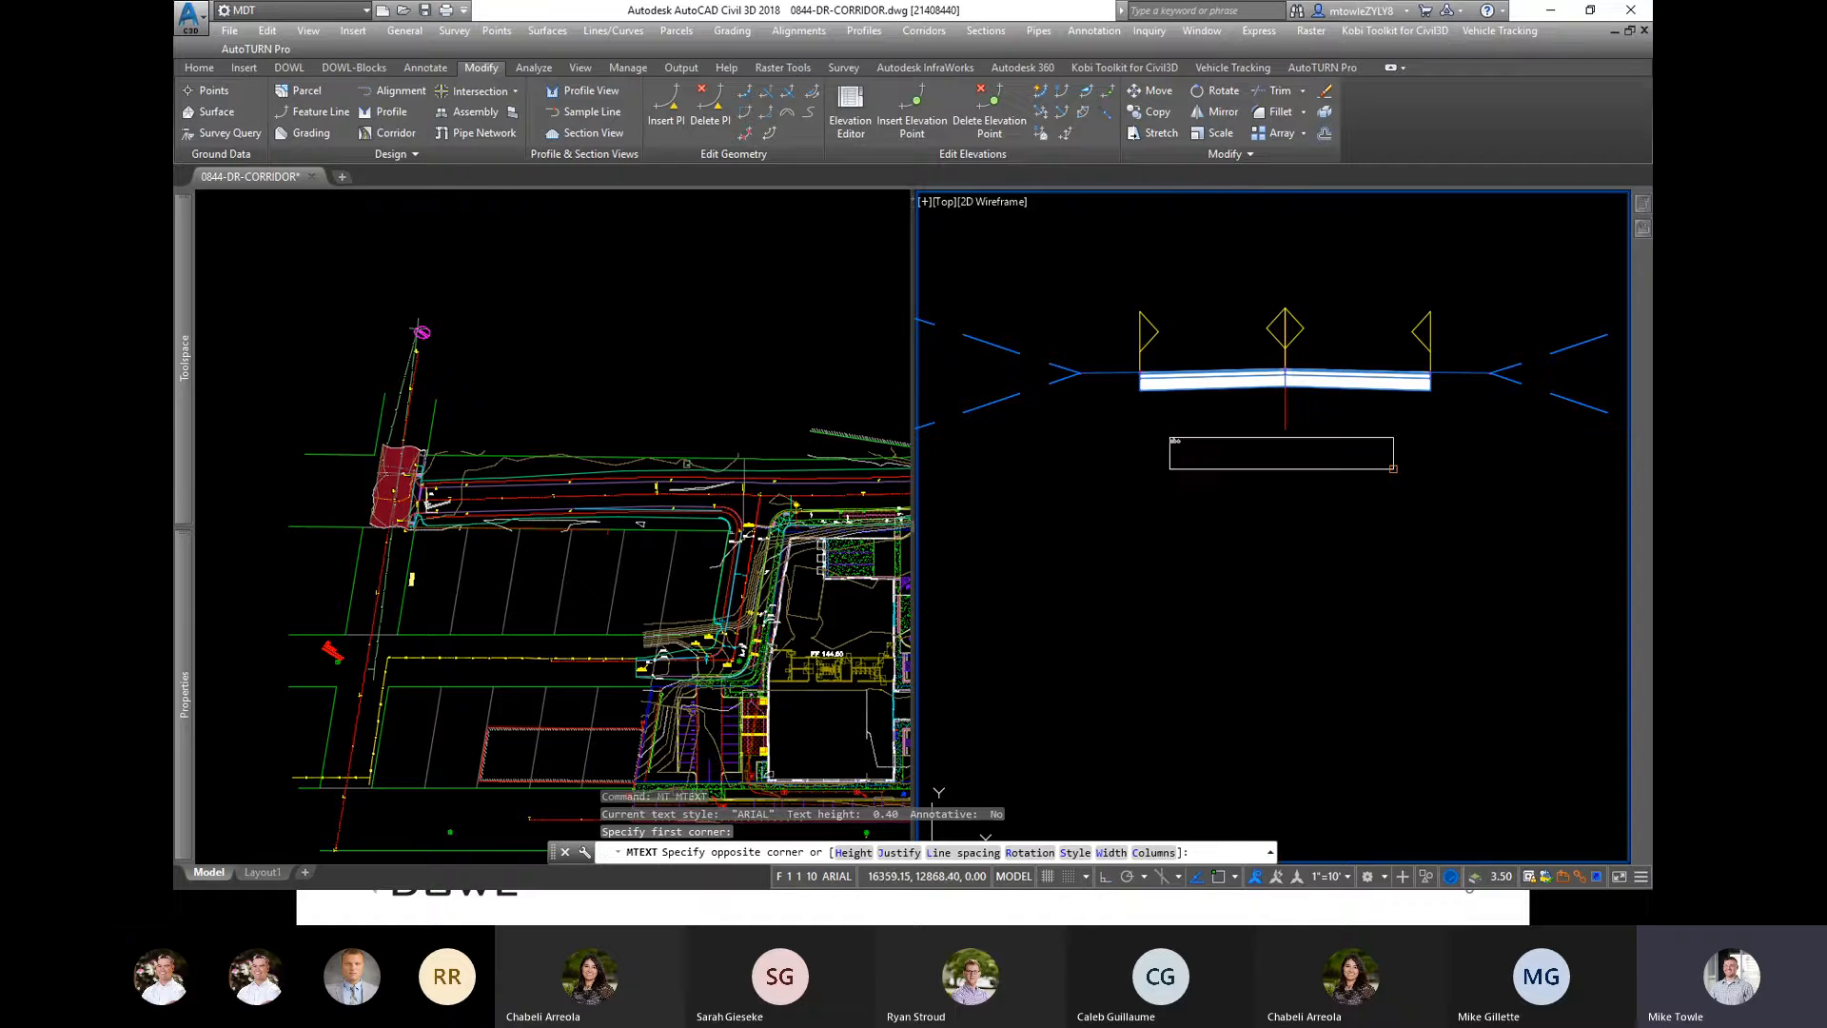
{"action": "left_click", "coordinate": [1477, 460]}
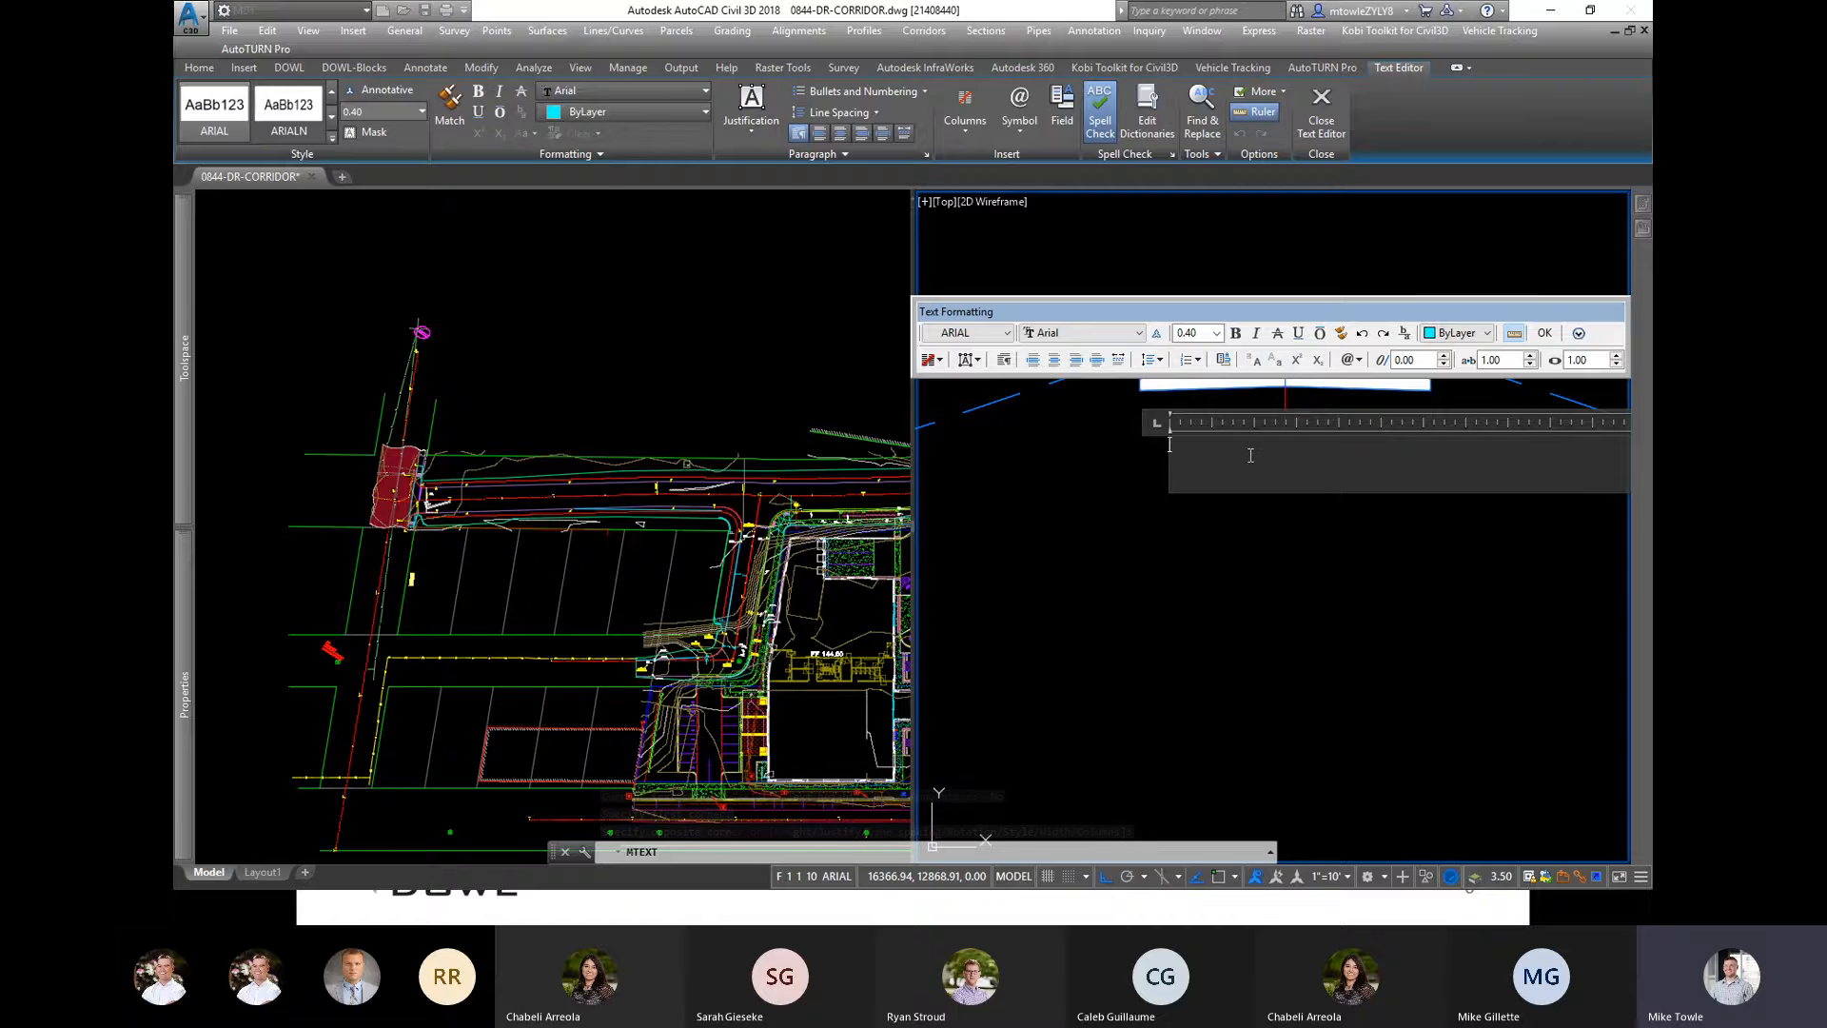
Step: Insert an Object field in the text linked to the assembly's Name property in Uppercase format, and finish the text
{"action": "key", "text": "ctrl+f"}
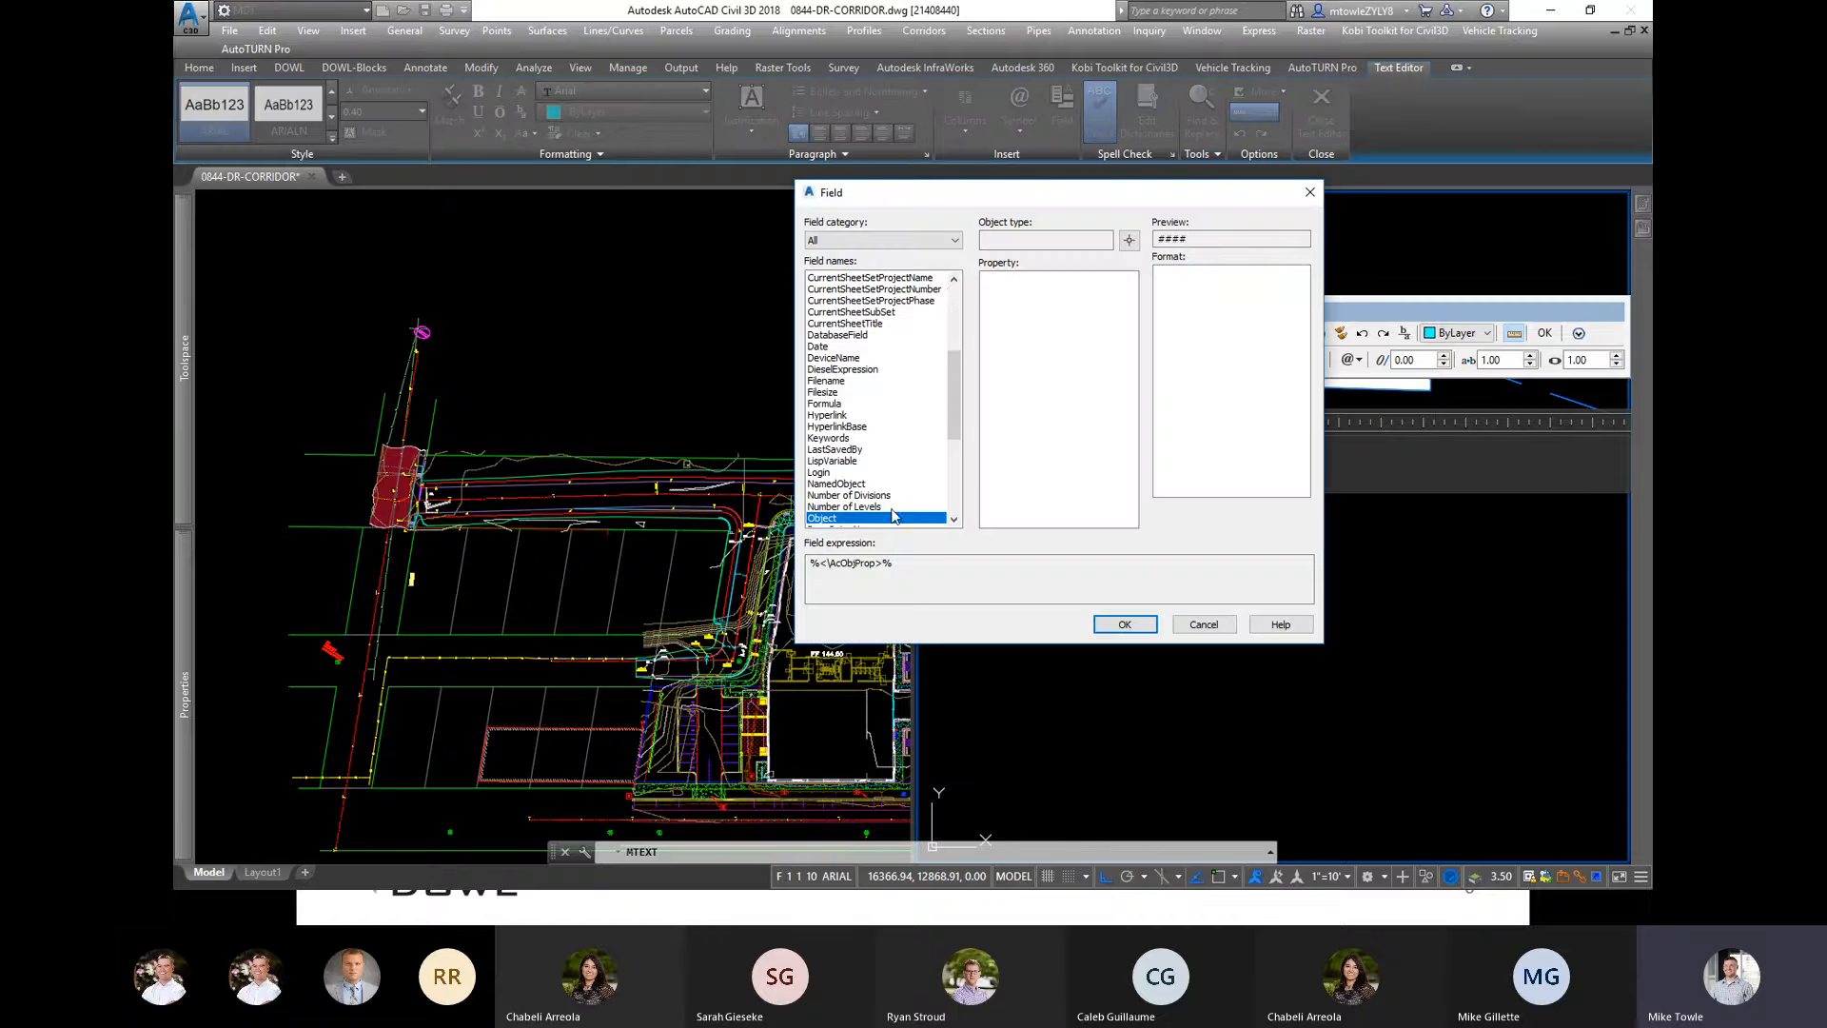
{"action": "left_click", "coordinate": [1129, 241]}
{"action": "key", "text": "F3"}
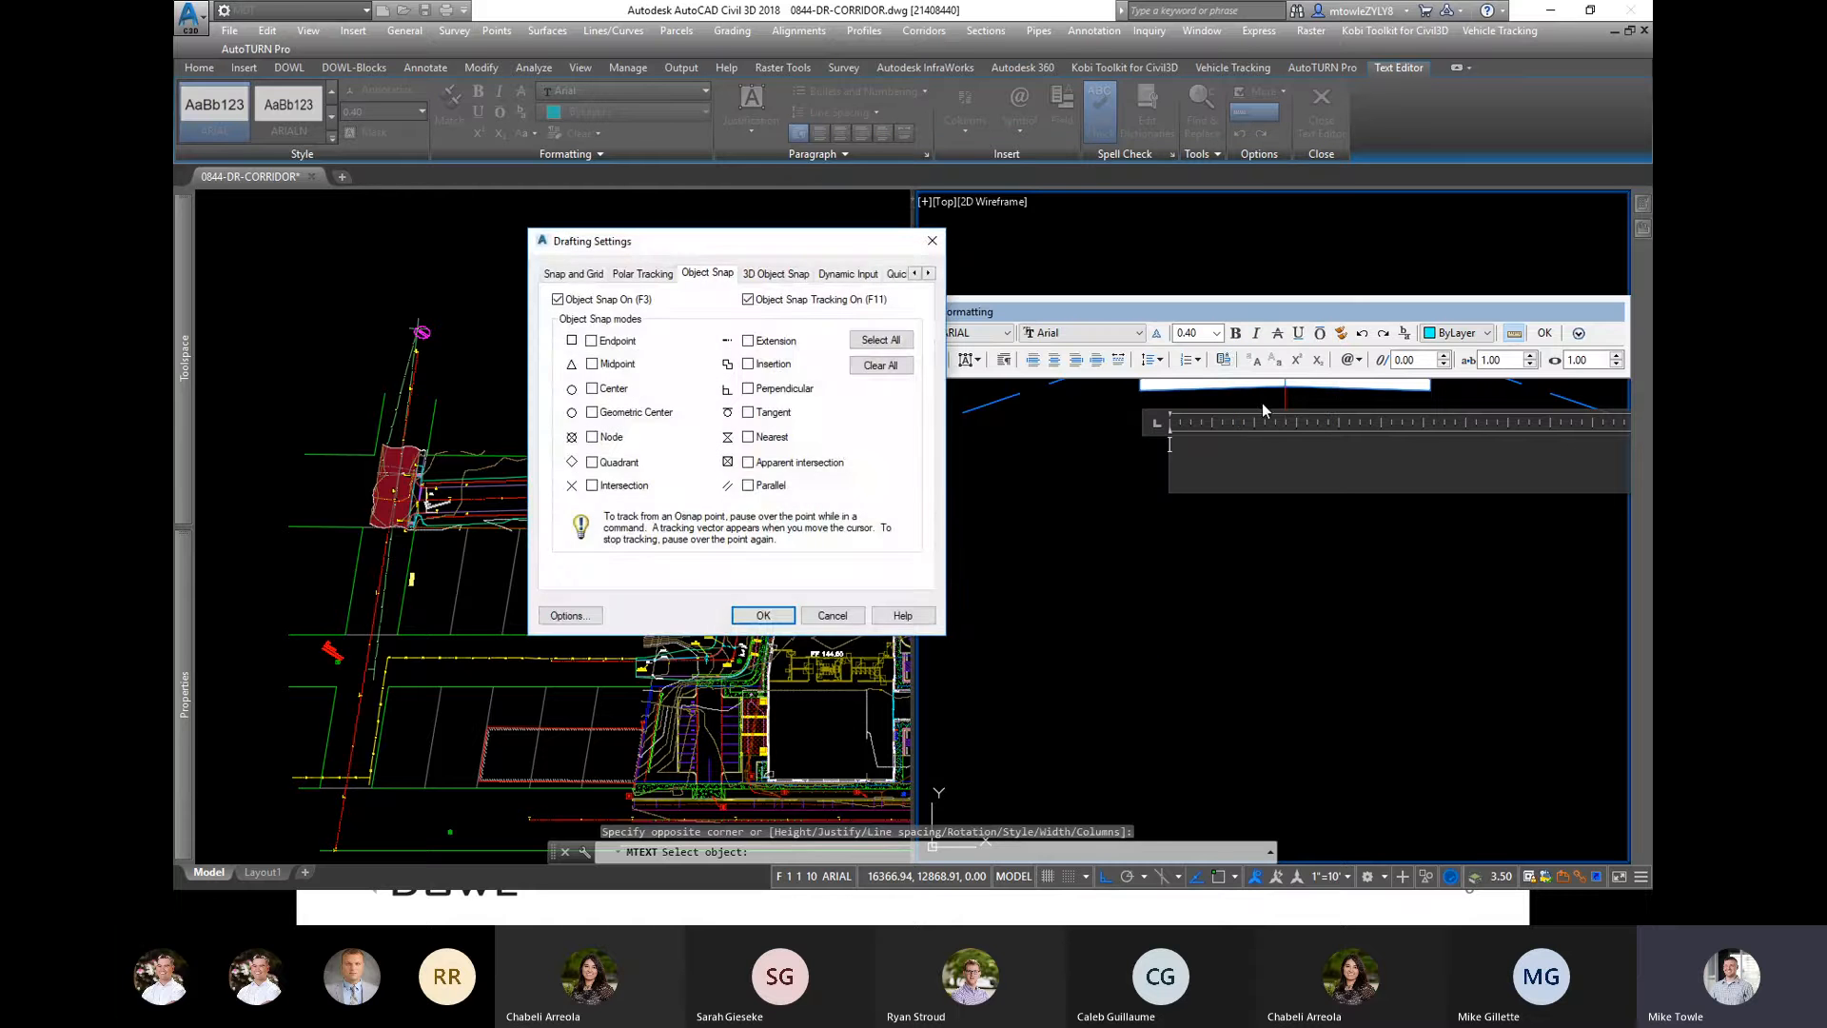
{"action": "left_click", "coordinate": [831, 616]}
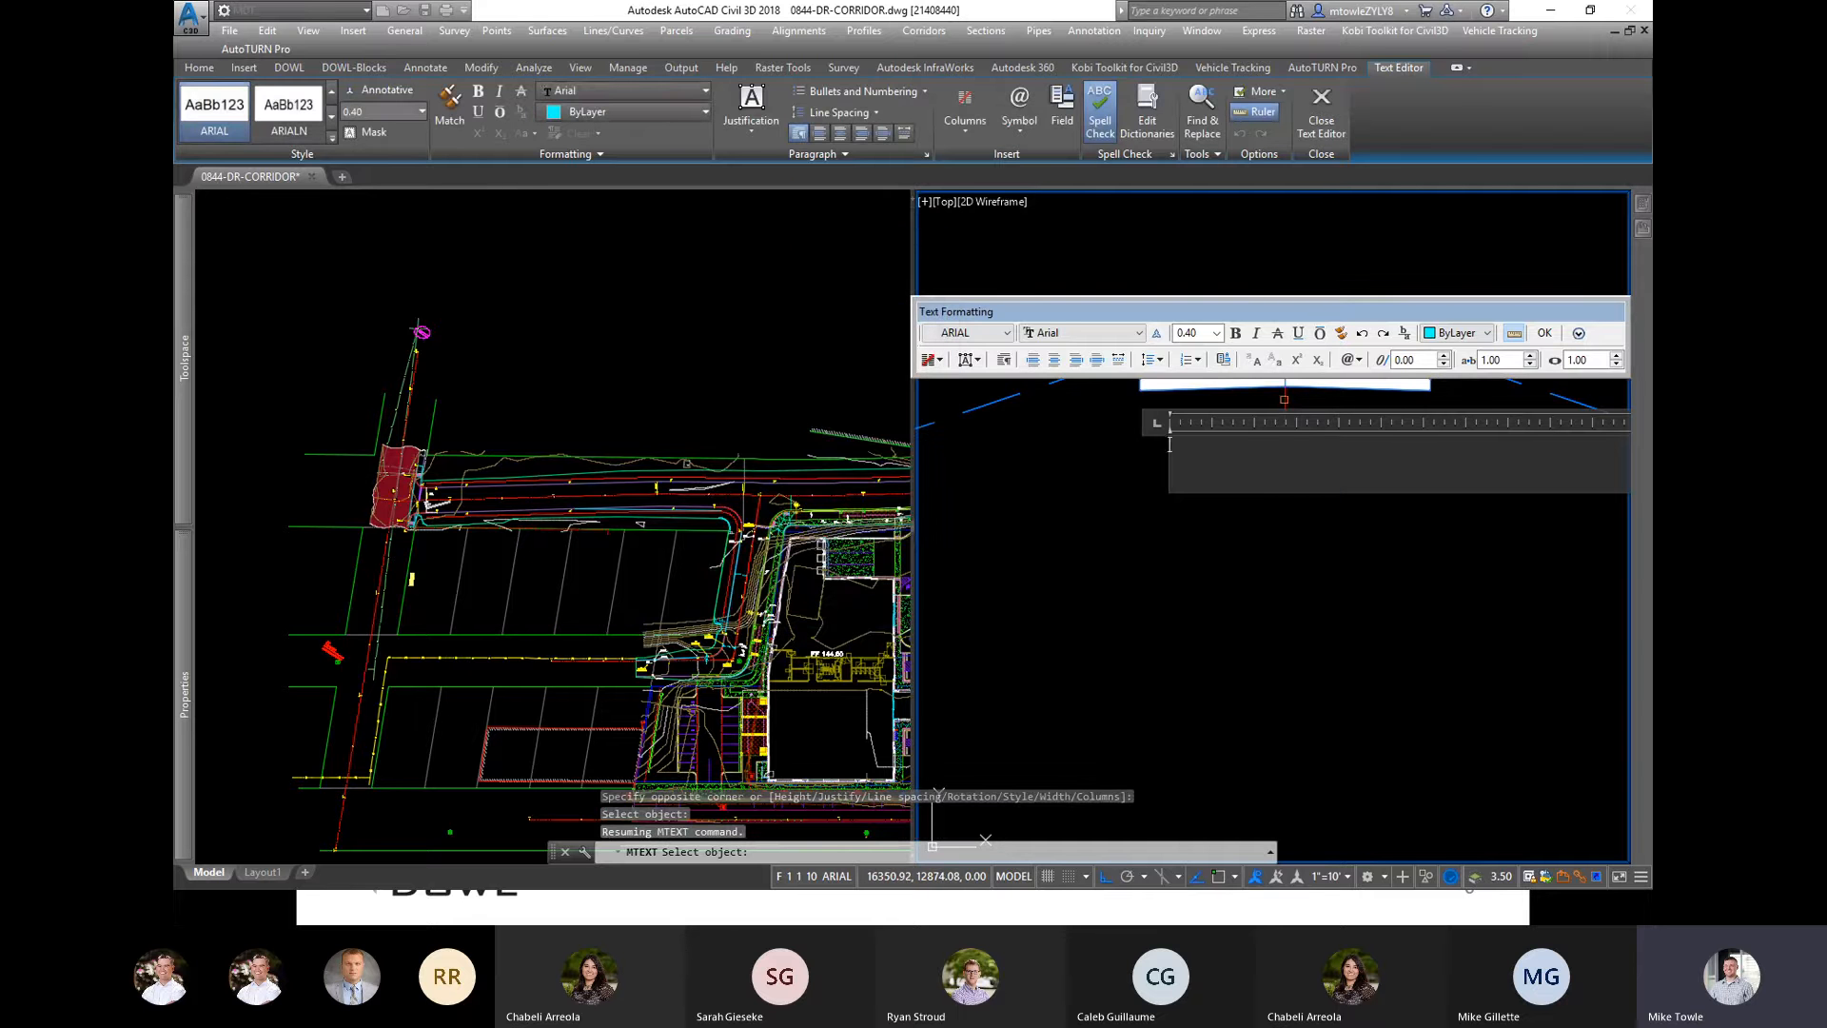
{"action": "left_click", "coordinate": [1285, 415]}
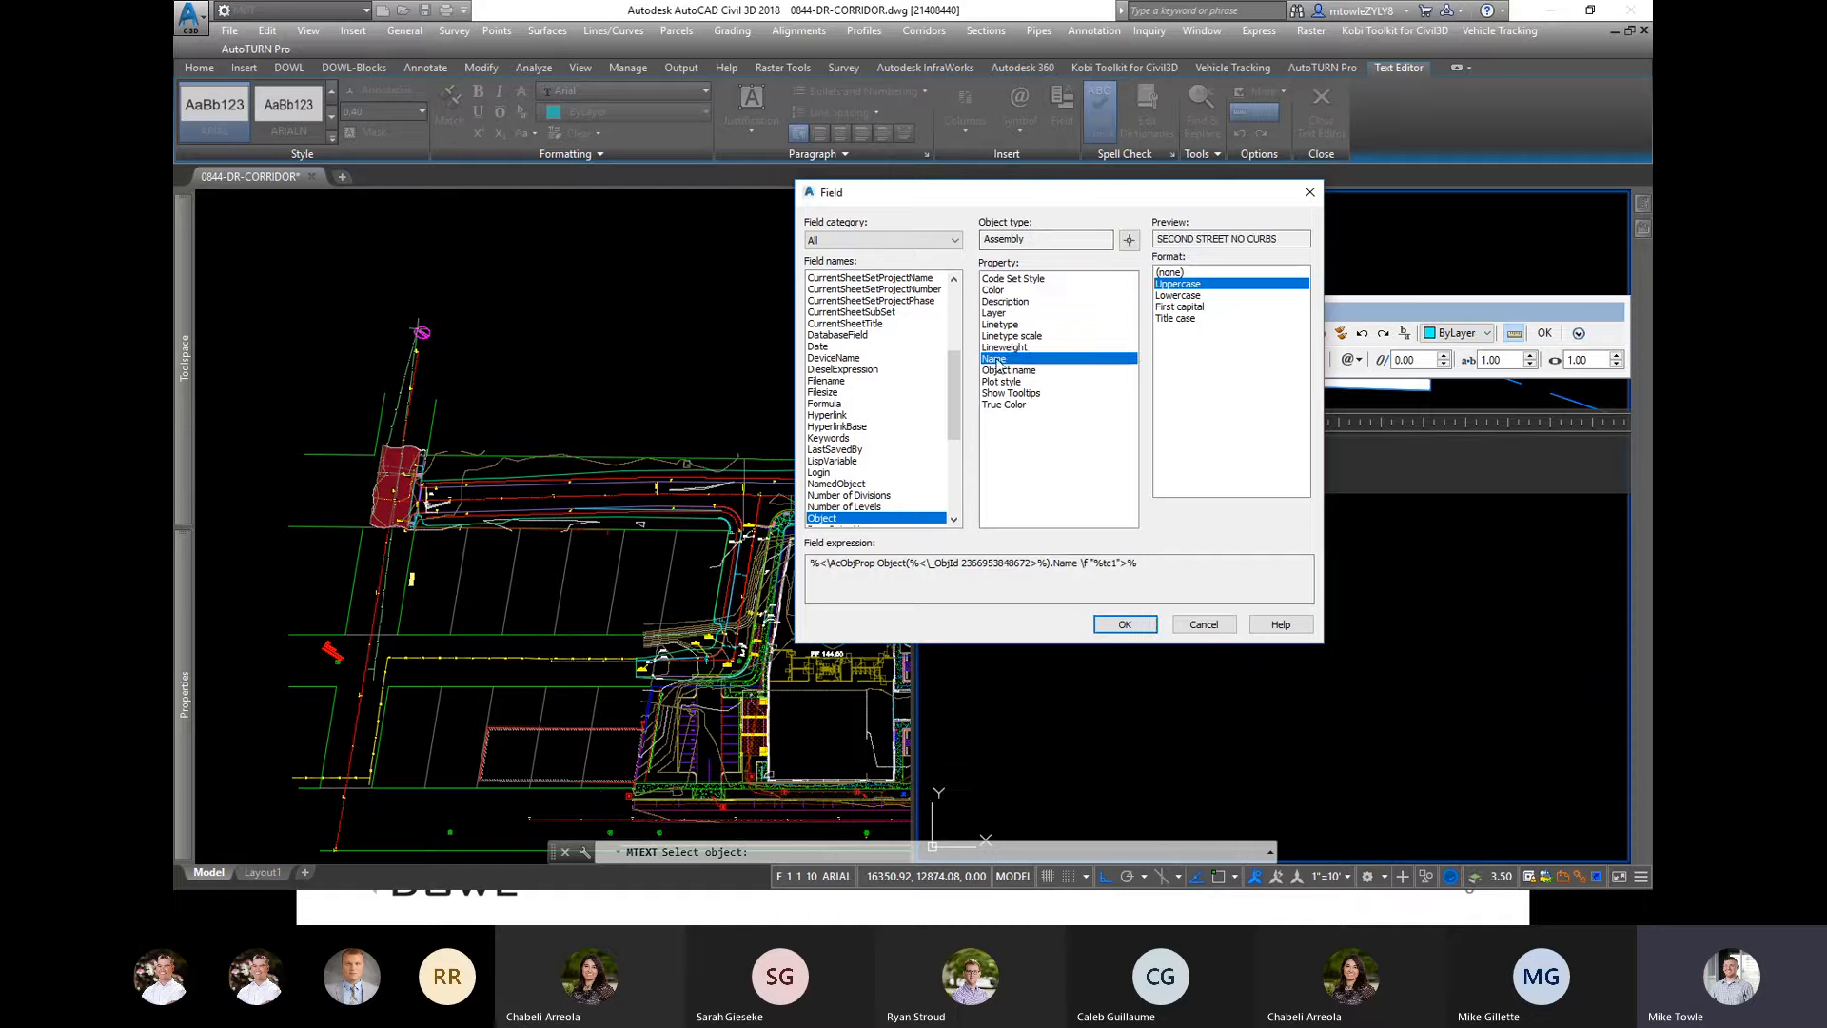
{"action": "left_click", "coordinate": [1125, 624]}
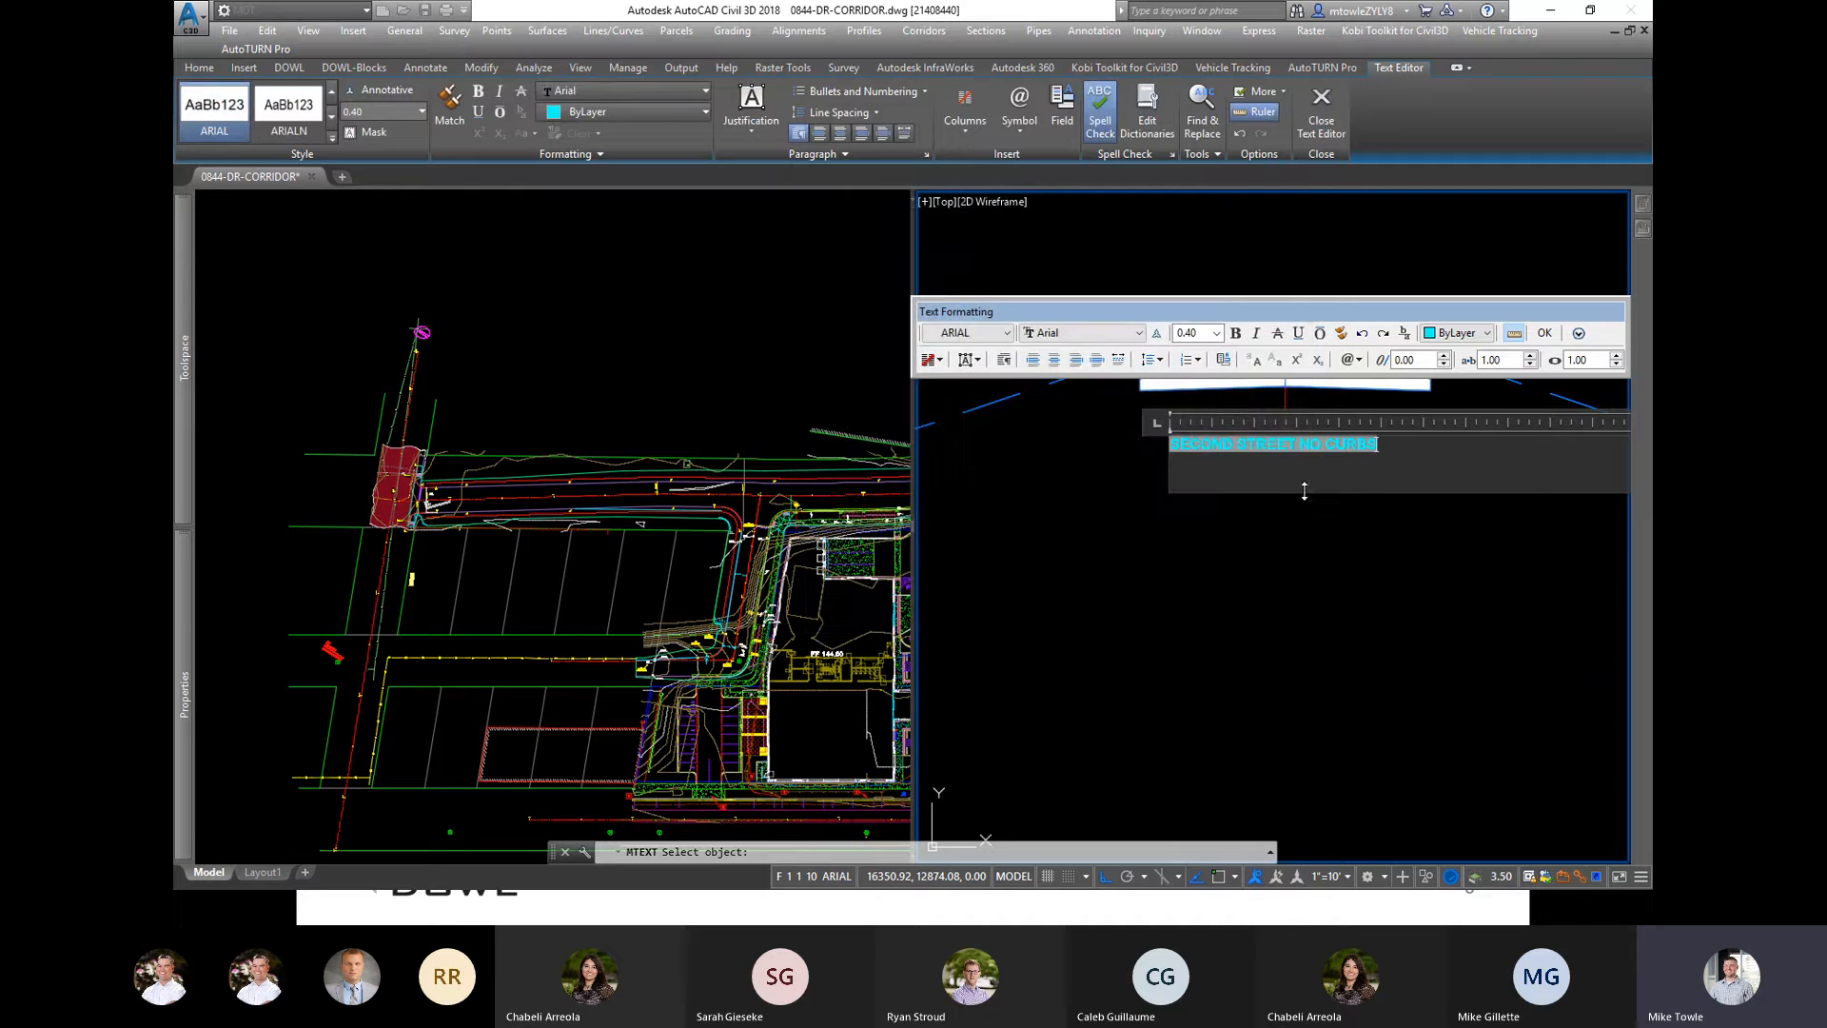
{"action": "left_click", "coordinate": [1334, 550]}
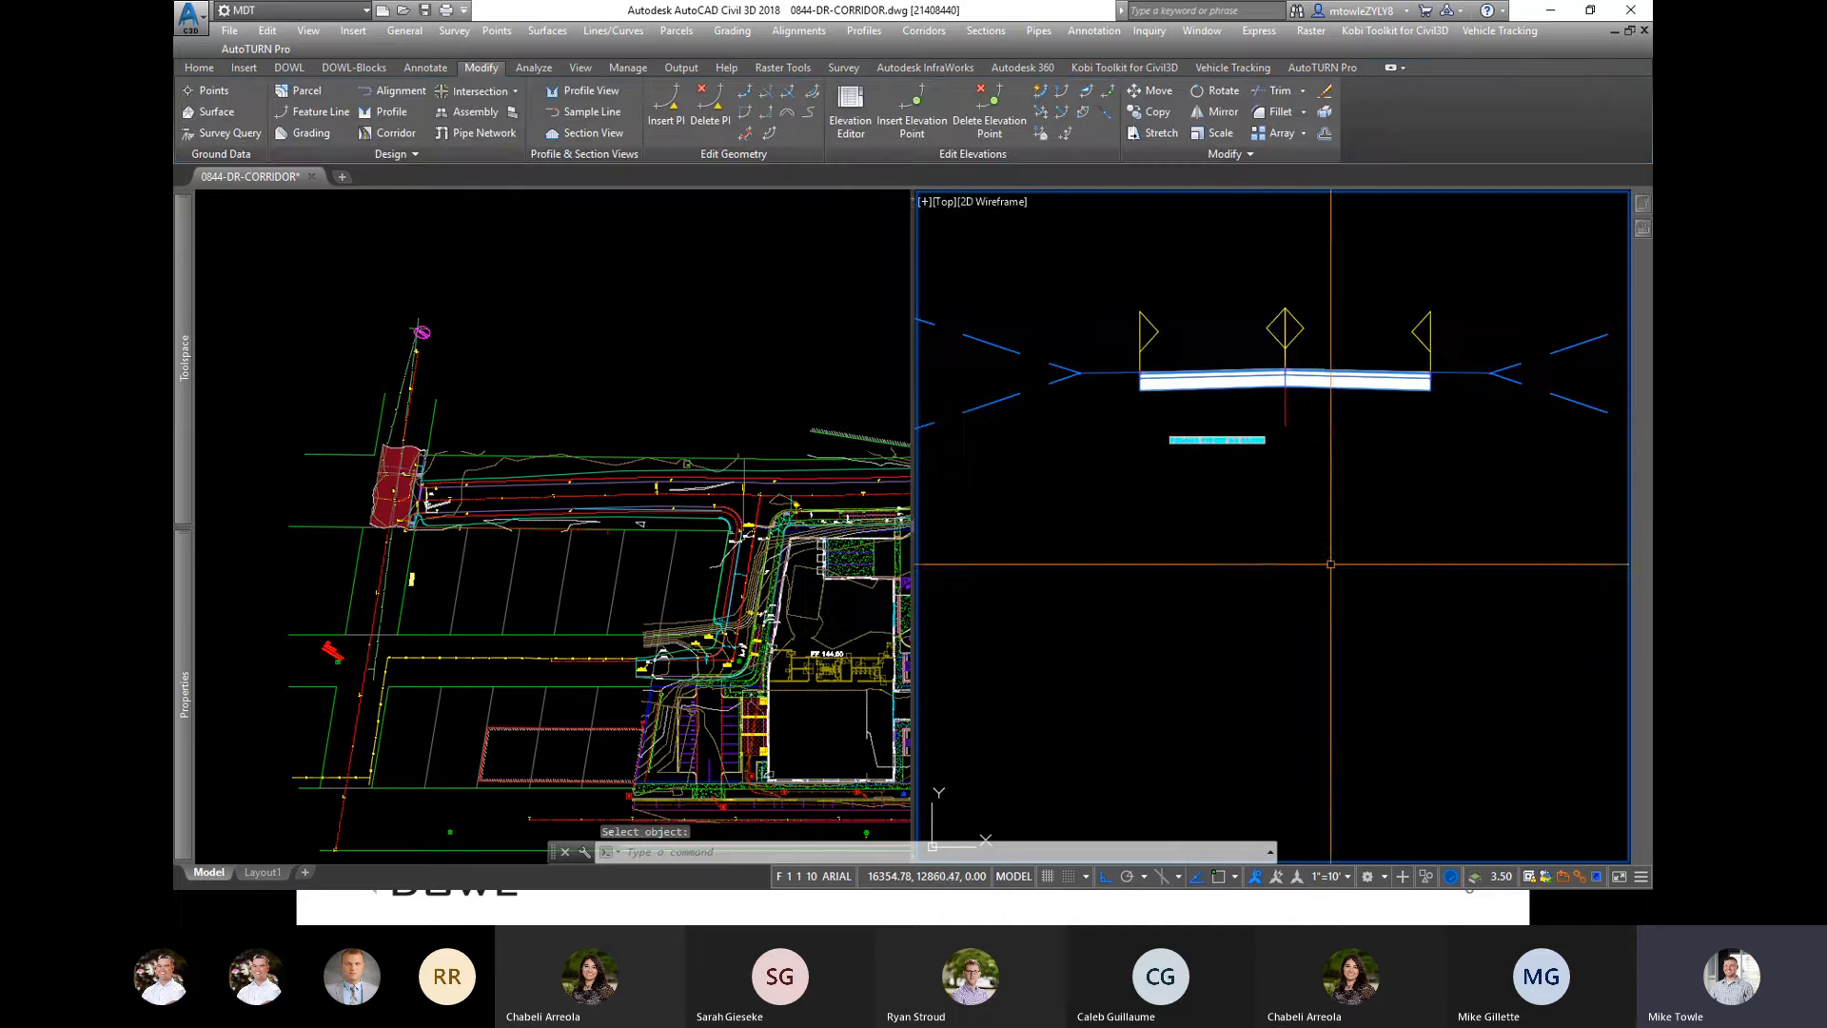
Step: Move the name label to the right so it sits centred beneath the assembly baseline
{"action": "left_click", "coordinate": [1262, 423]}
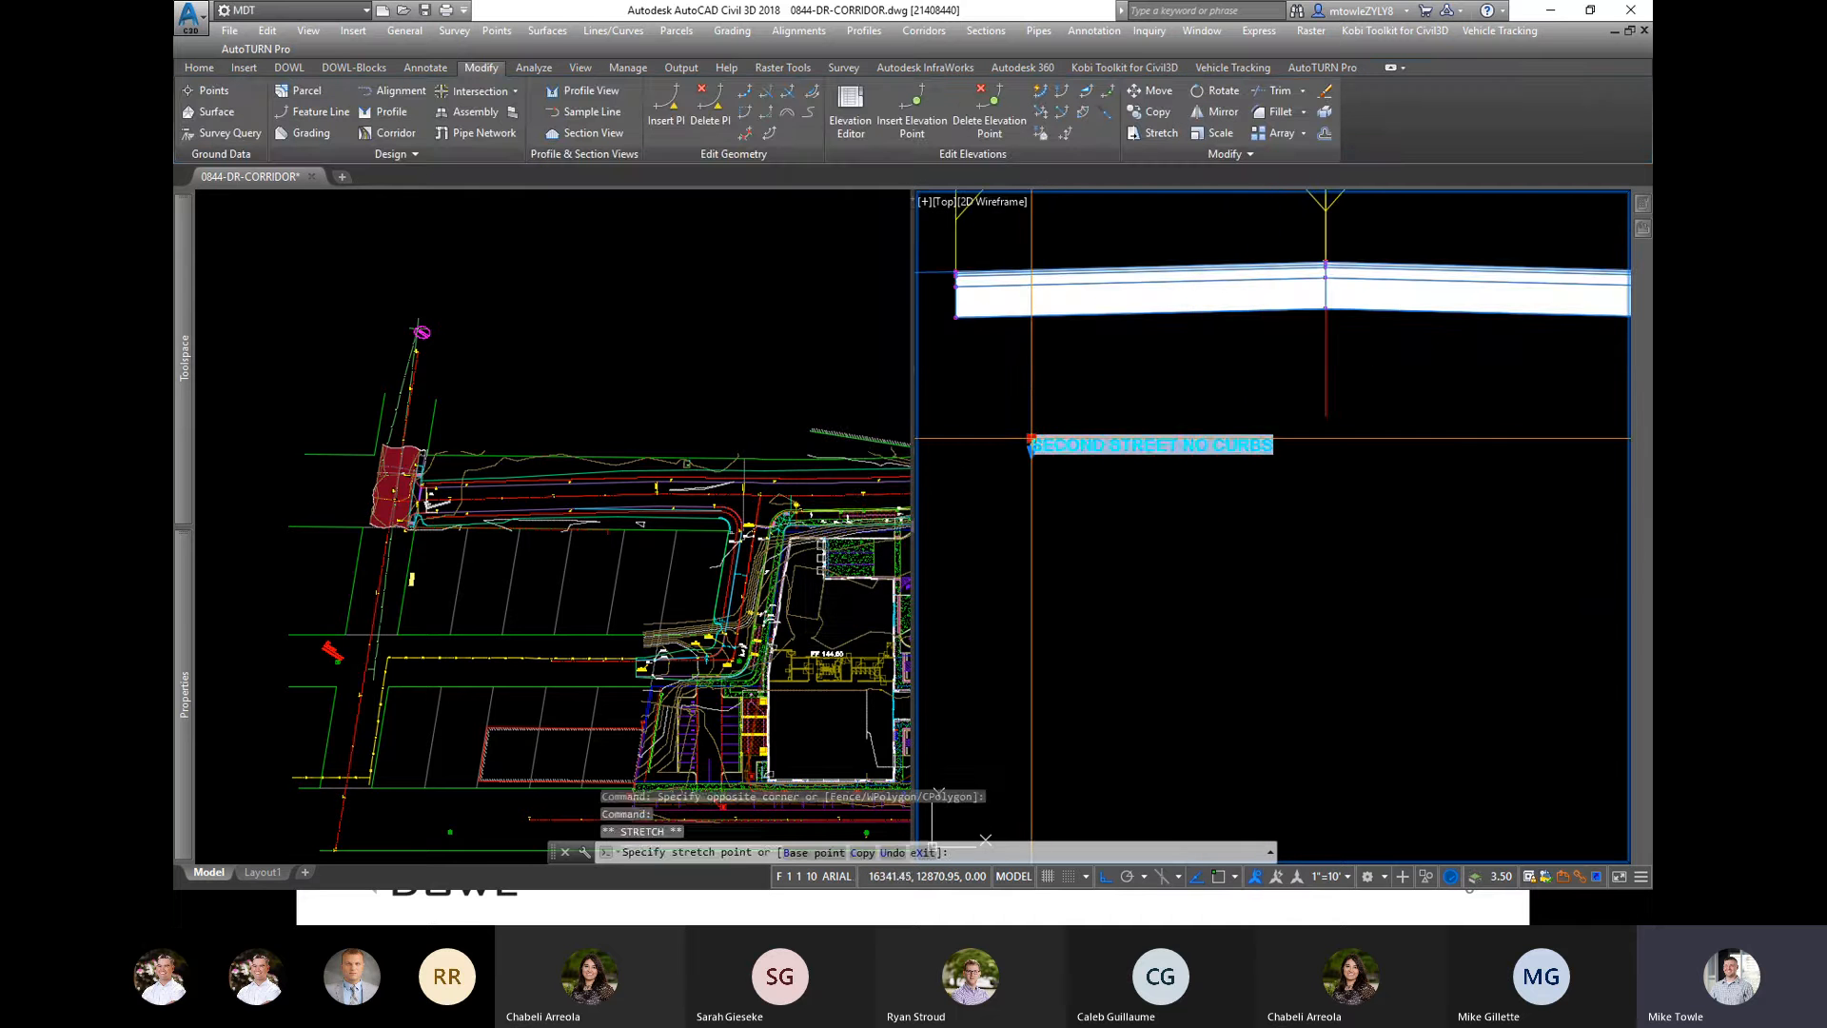
{"action": "left_click", "coordinate": [1031, 441]}
{"action": "left_click", "coordinate": [1216, 441]}
{"action": "key", "text": "Escape"}
{"action": "key", "text": "Escape"}
{"action": "key", "text": "Escape"}
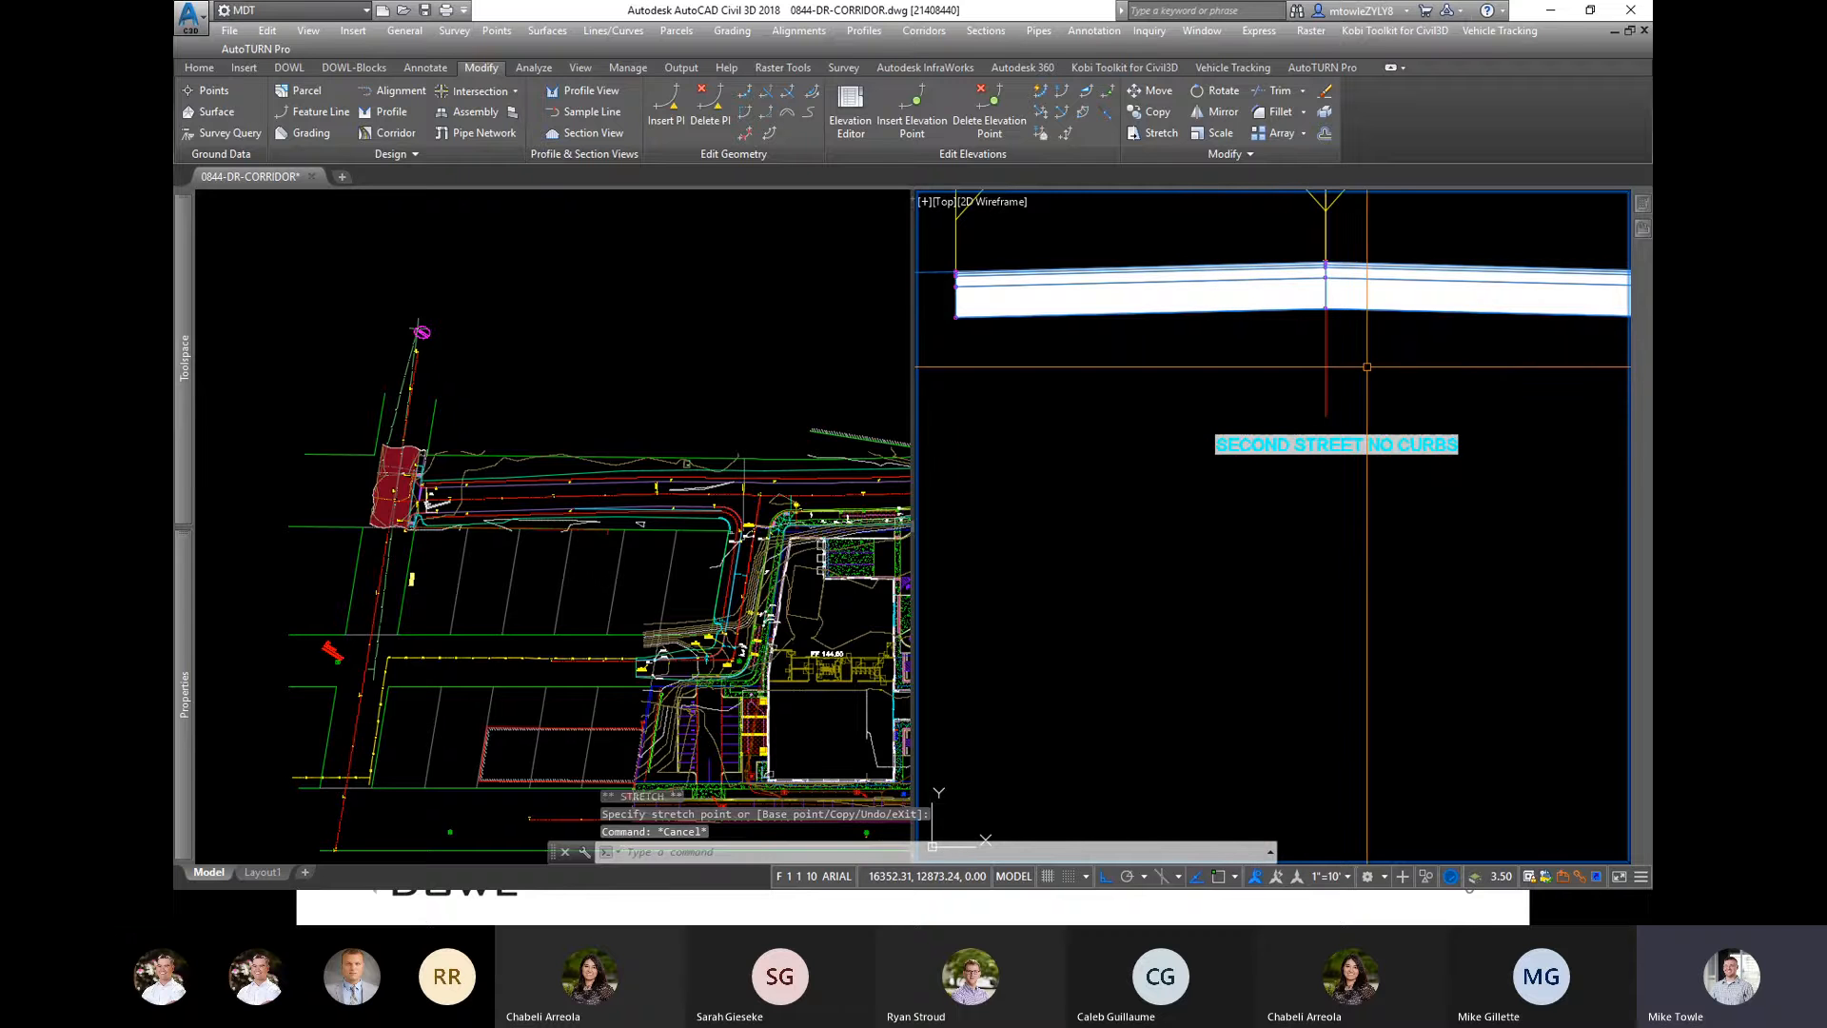
Step: Rename the assembly as "Second Street No Curbs - test" to test the linked label
{"action": "left_click", "coordinate": [1370, 368]}
{"action": "left_click", "coordinate": [1256, 394]}
{"action": "mouse_move", "coordinate": [185, 678]}
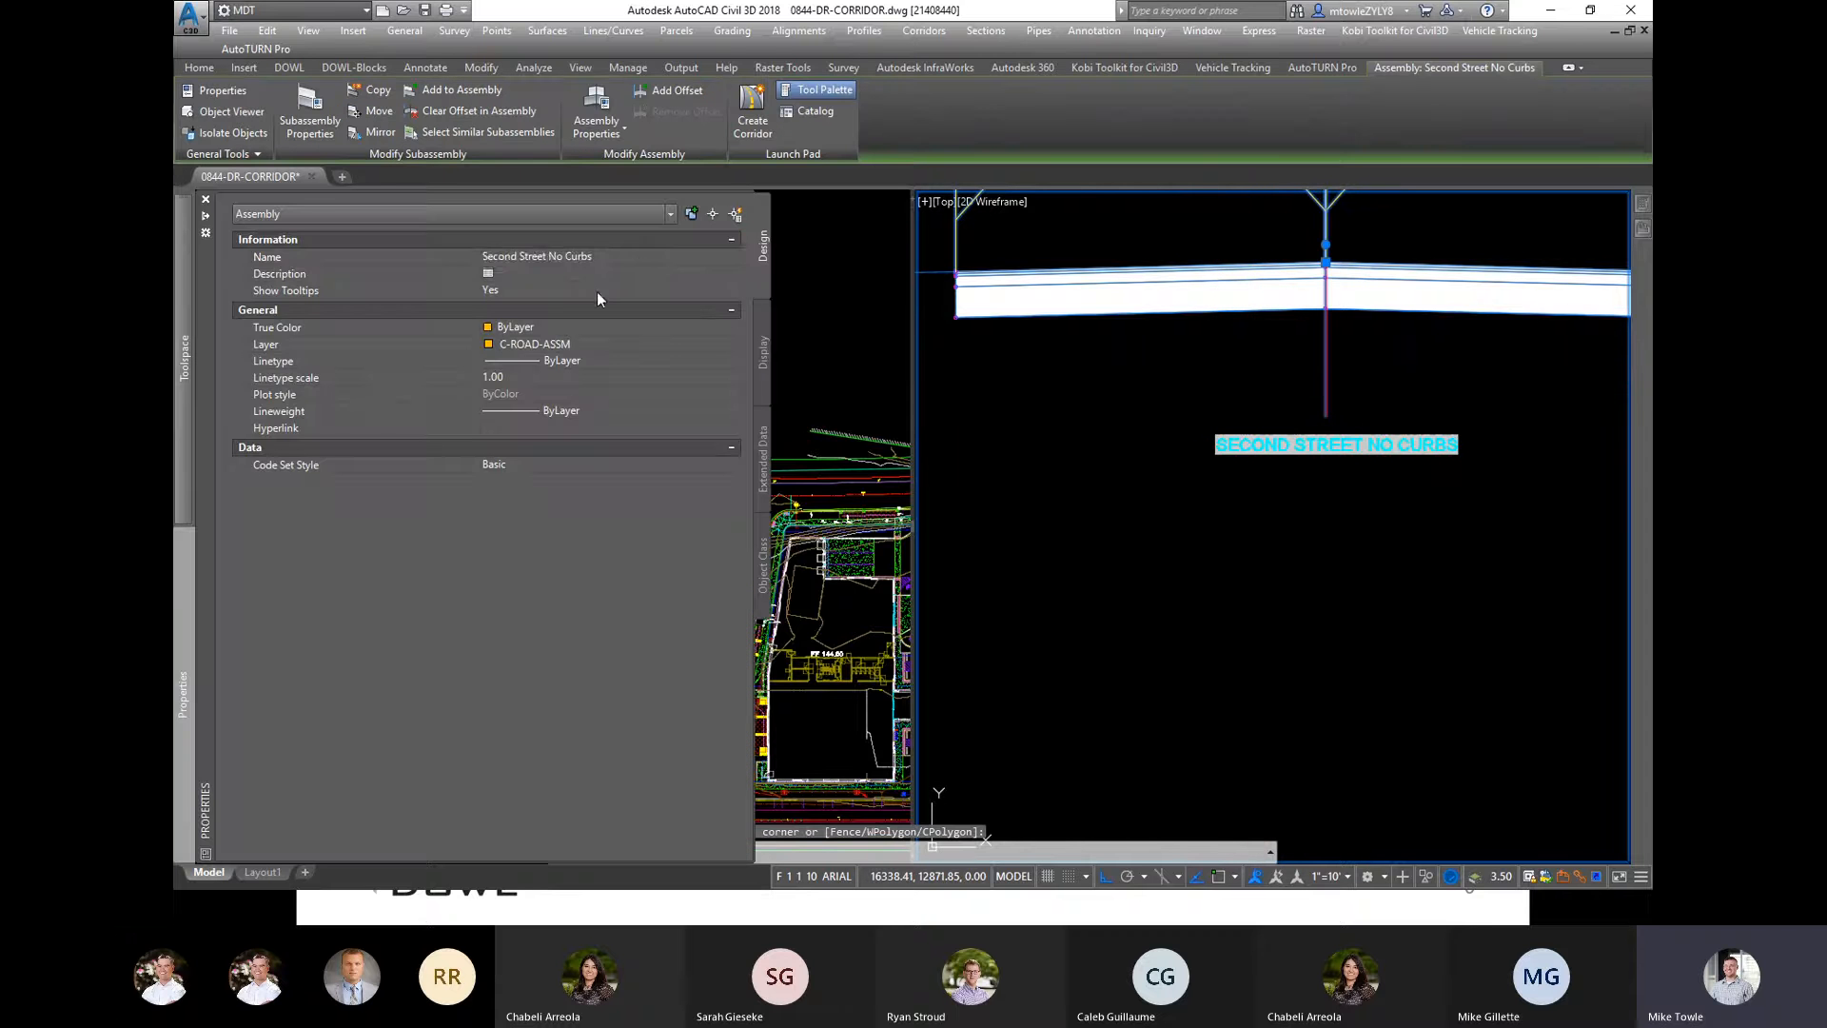
{"action": "left_click", "coordinate": [644, 254]}
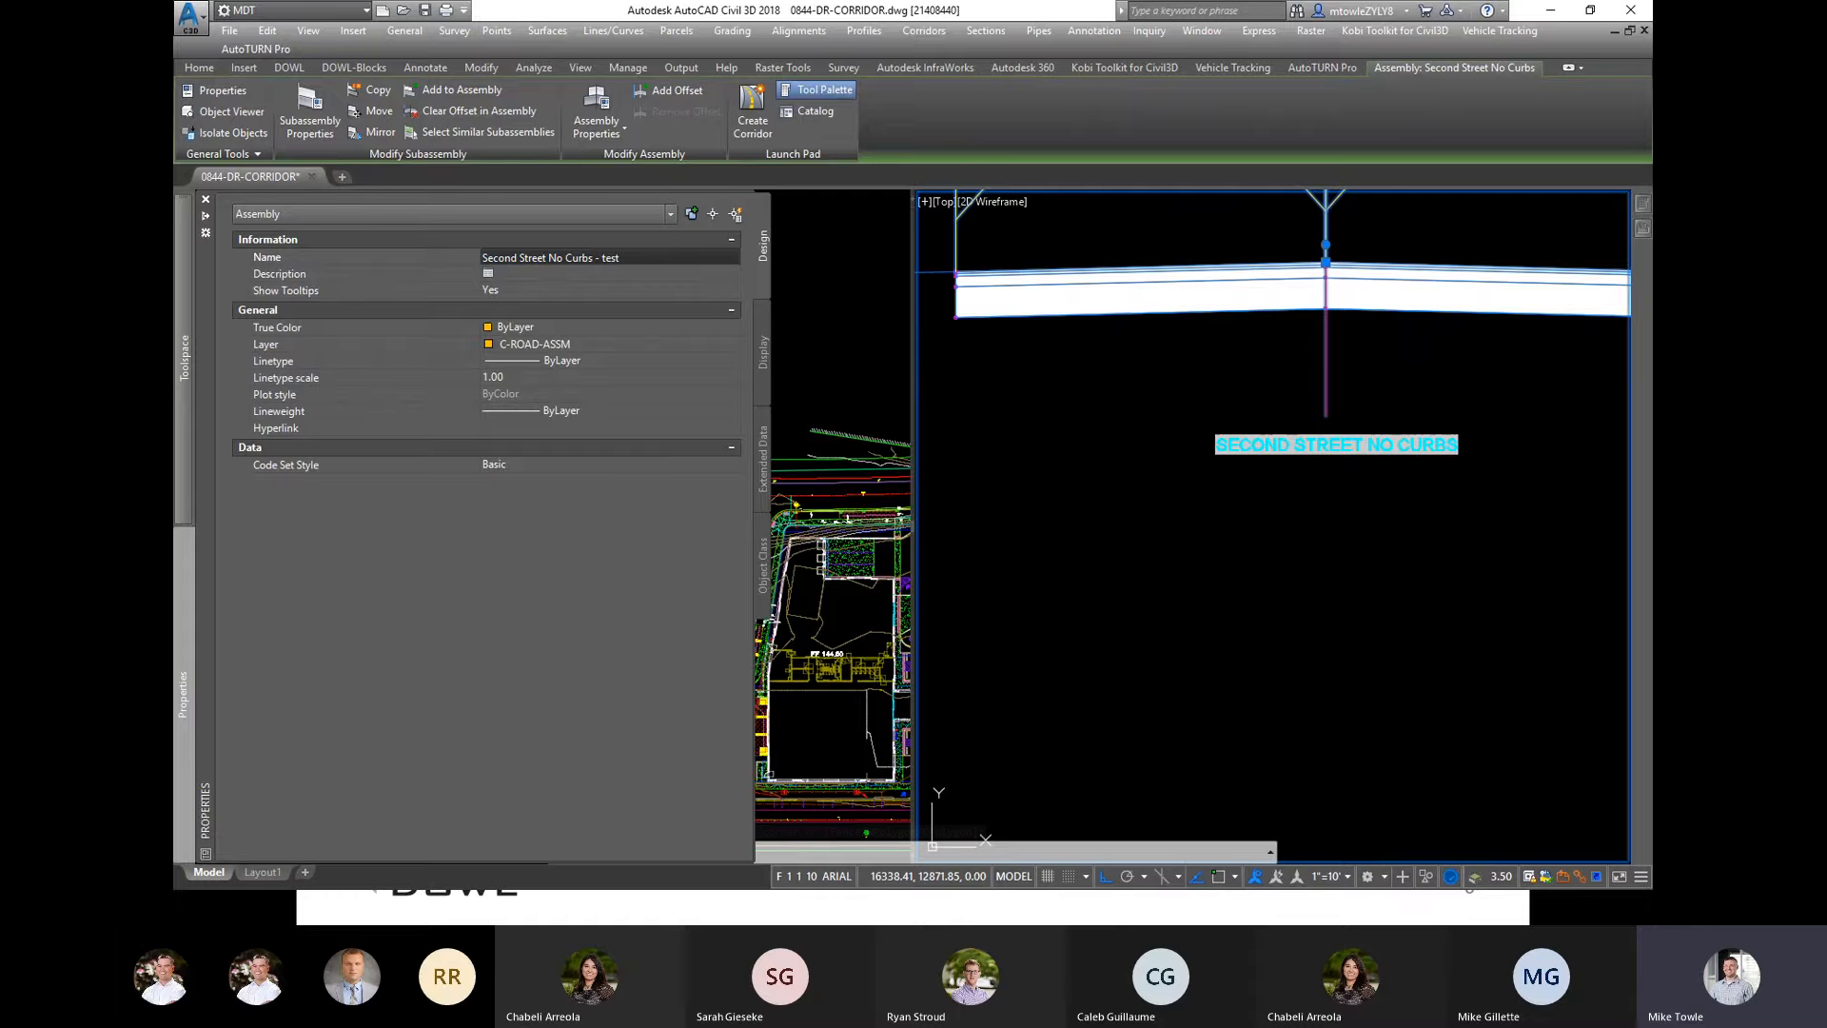
{"action": "type", "text": "- test"}
{"action": "key", "text": "Return"}
{"action": "key", "text": "Escape"}
{"action": "key", "text": "Escape"}
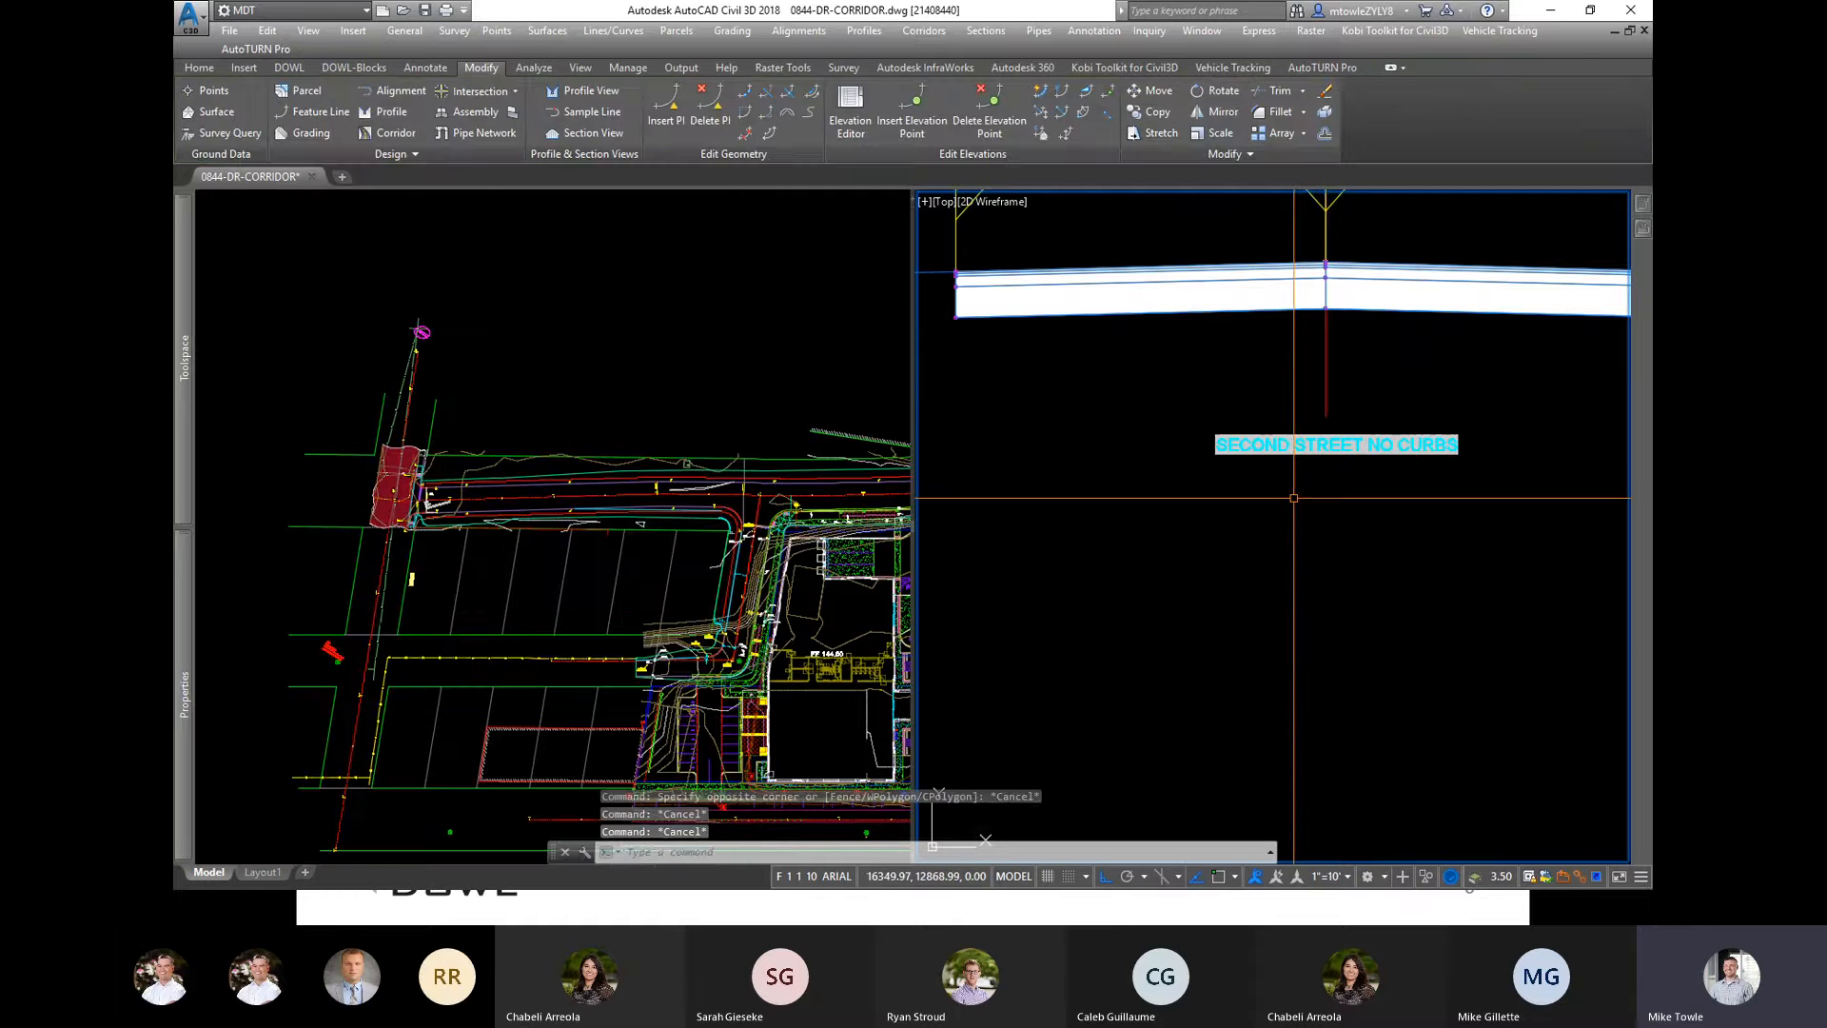
Step: Regenerate all viewports to update the label's name field
{"action": "type", "text": "rea"}
{"action": "key", "text": "Return"}
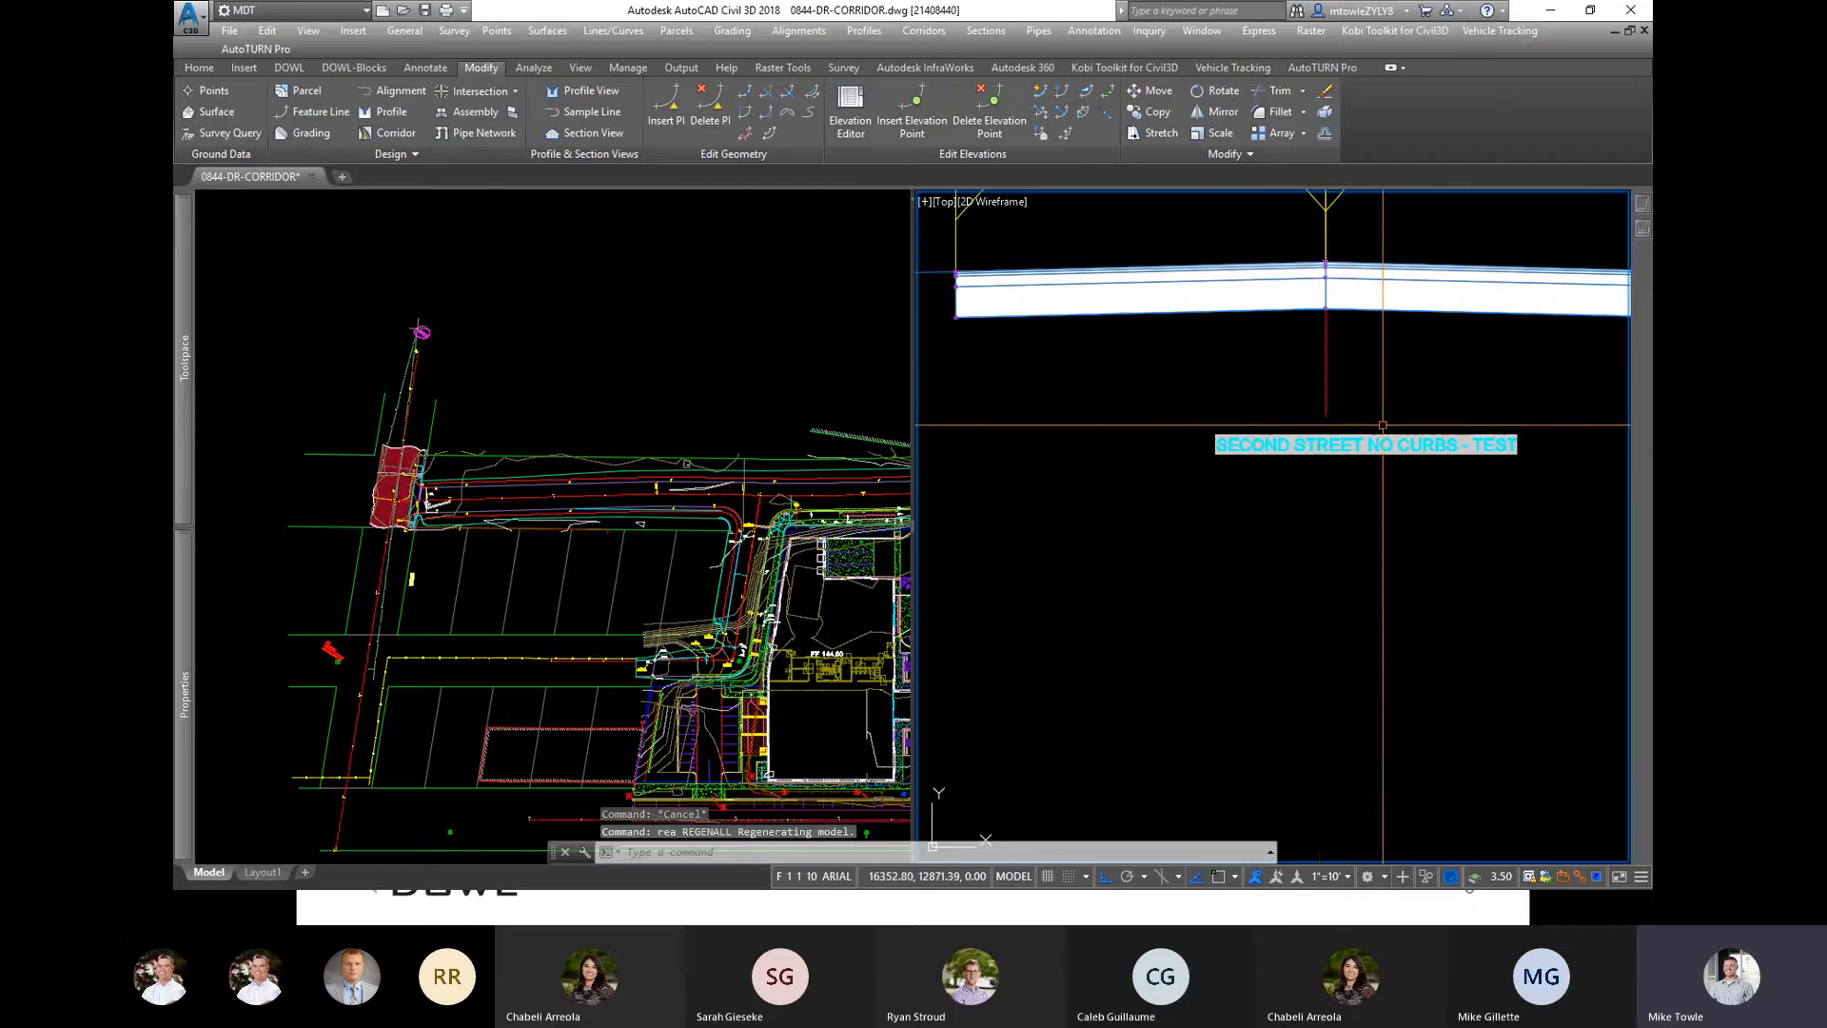
{"action": "scroll", "coordinate": [1200, 523], "scroll_direction": "down", "scroll_amount": 2}
{"action": "scroll", "coordinate": [1356, 519], "scroll_direction": "down", "scroll_amount": 5}
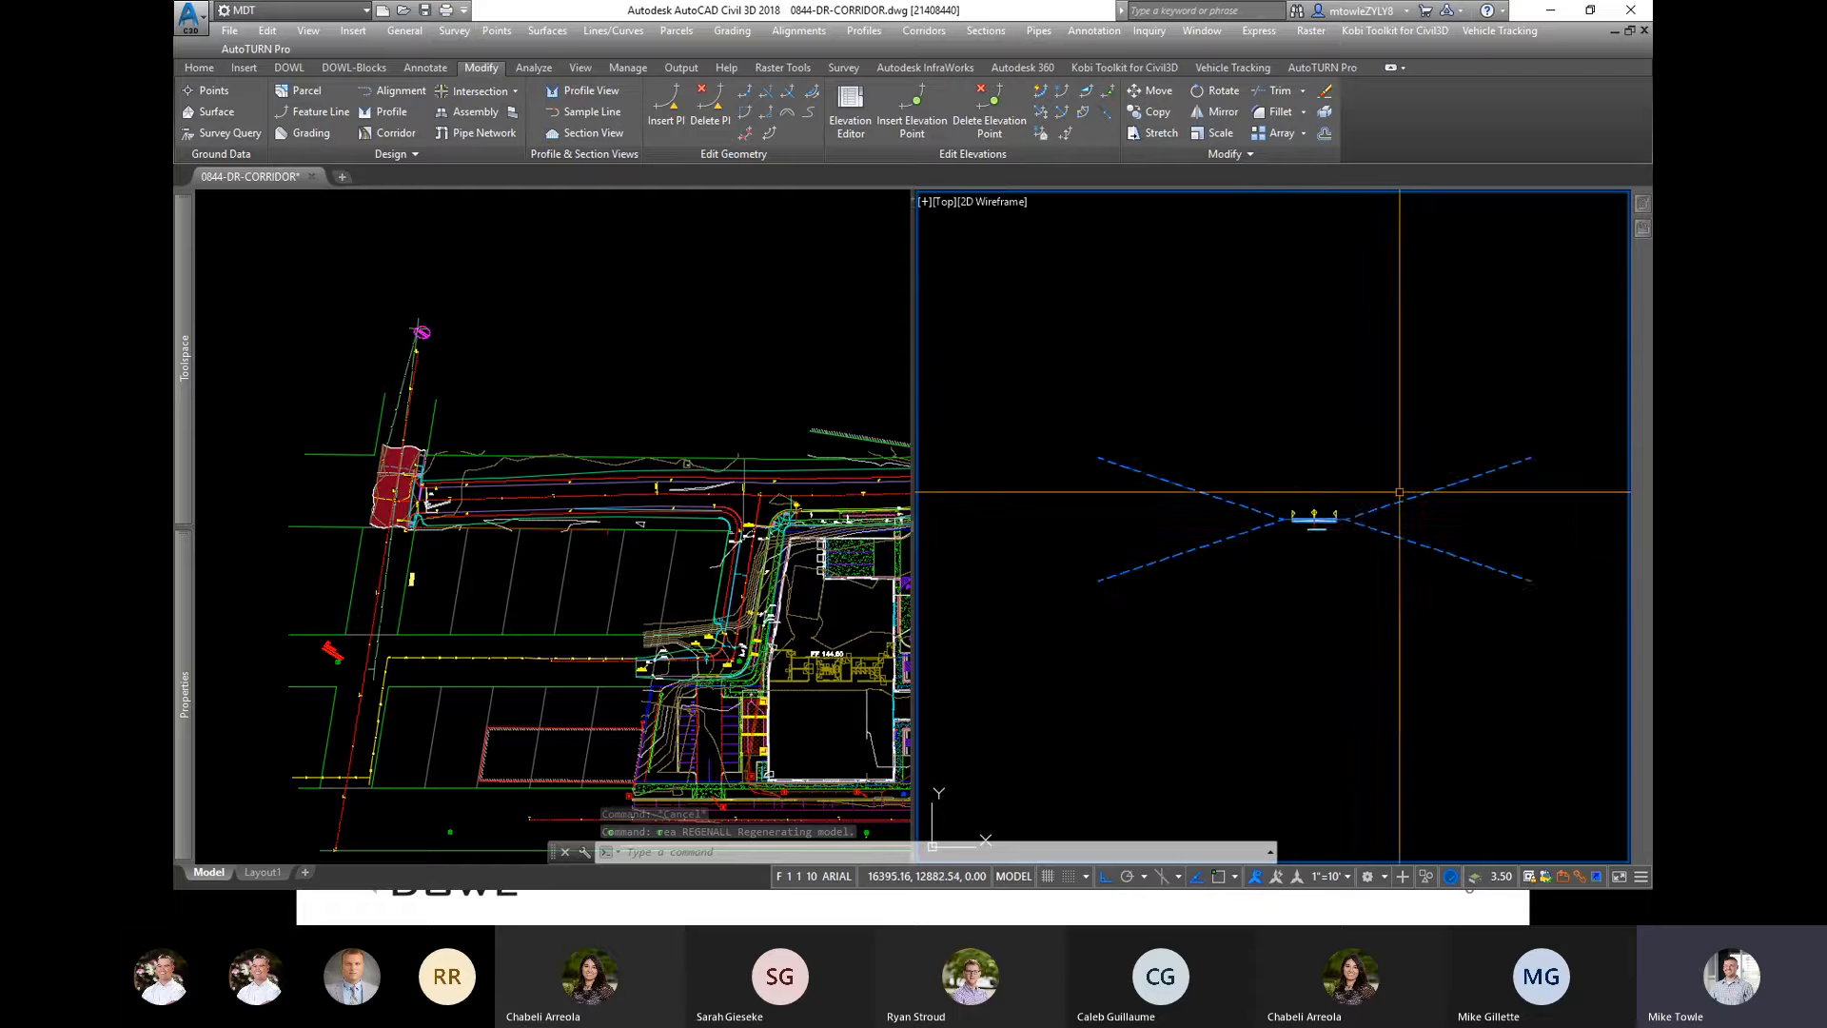
Step: Rename the assembly back to "Second Street No Curbs" by removing the test suffix
{"action": "scroll", "coordinate": [1332, 519], "scroll_direction": "up", "scroll_amount": 2}
{"action": "scroll", "coordinate": [1332, 519], "scroll_direction": "up", "scroll_amount": 6}
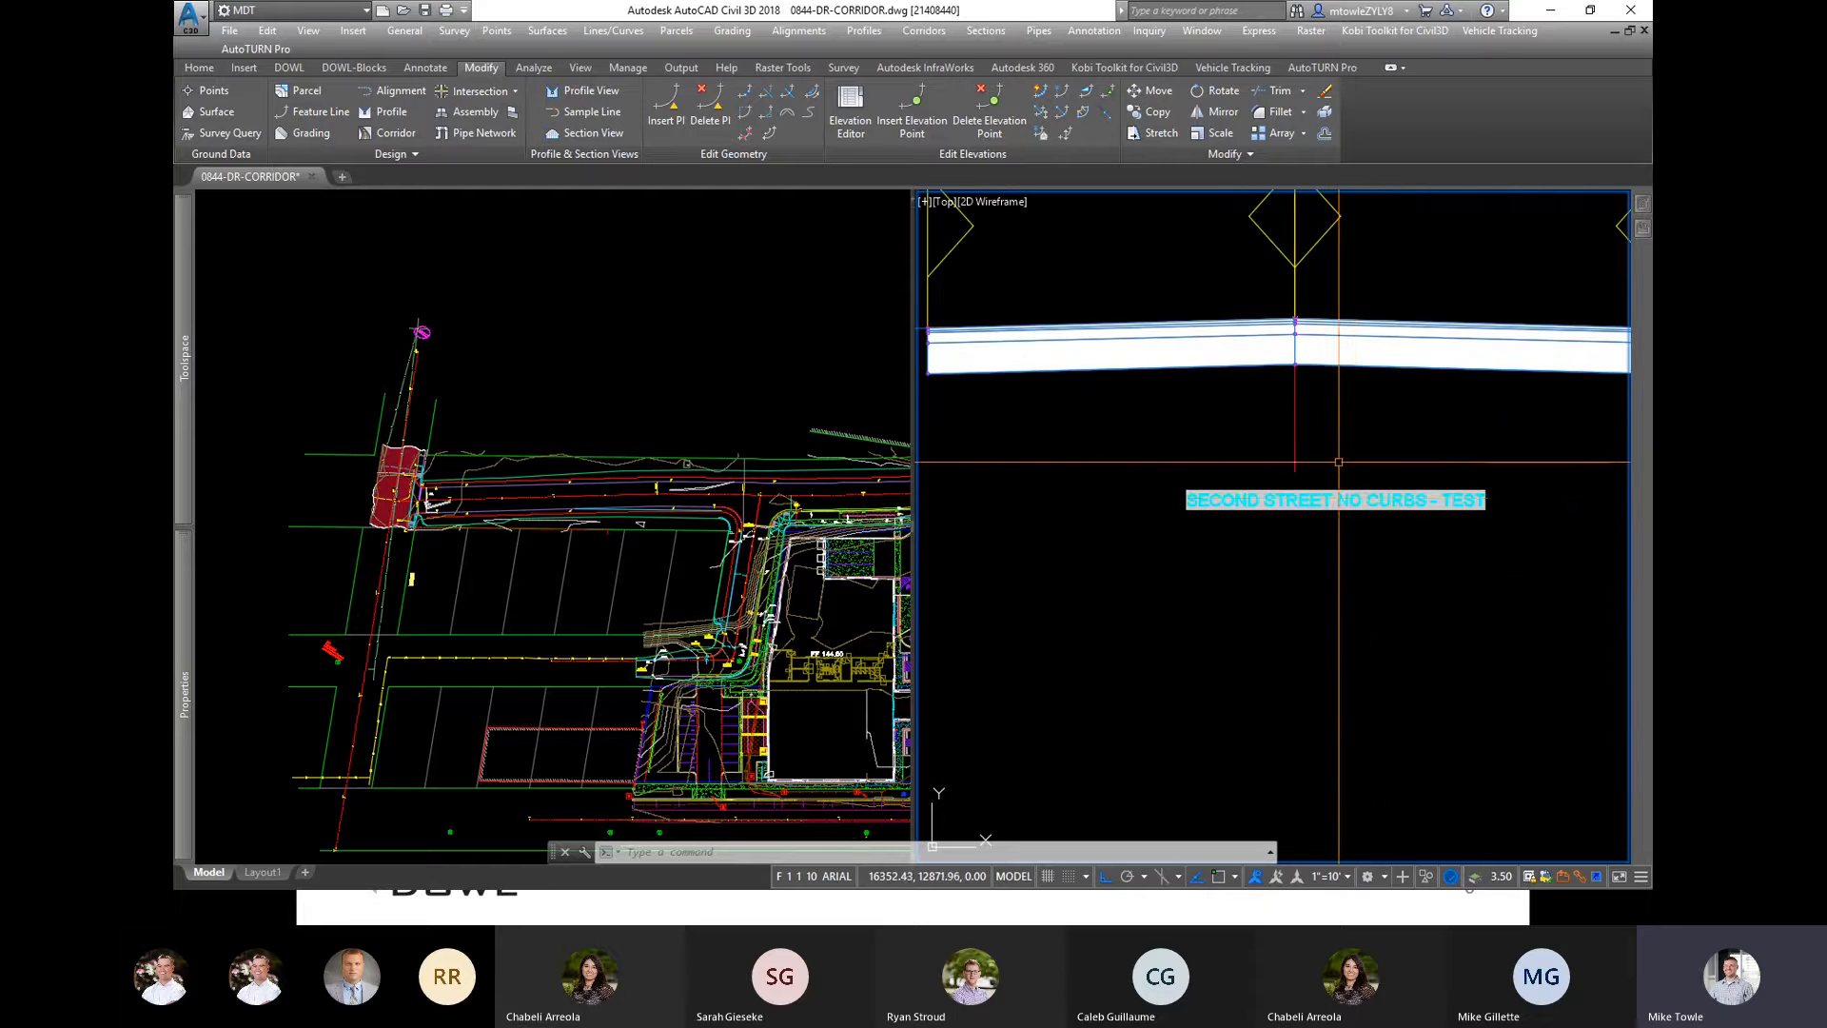
{"action": "scroll", "coordinate": [1272, 506], "scroll_direction": "down", "scroll_amount": 2}
{"action": "scroll", "coordinate": [1375, 466], "scroll_direction": "up", "scroll_amount": 4}
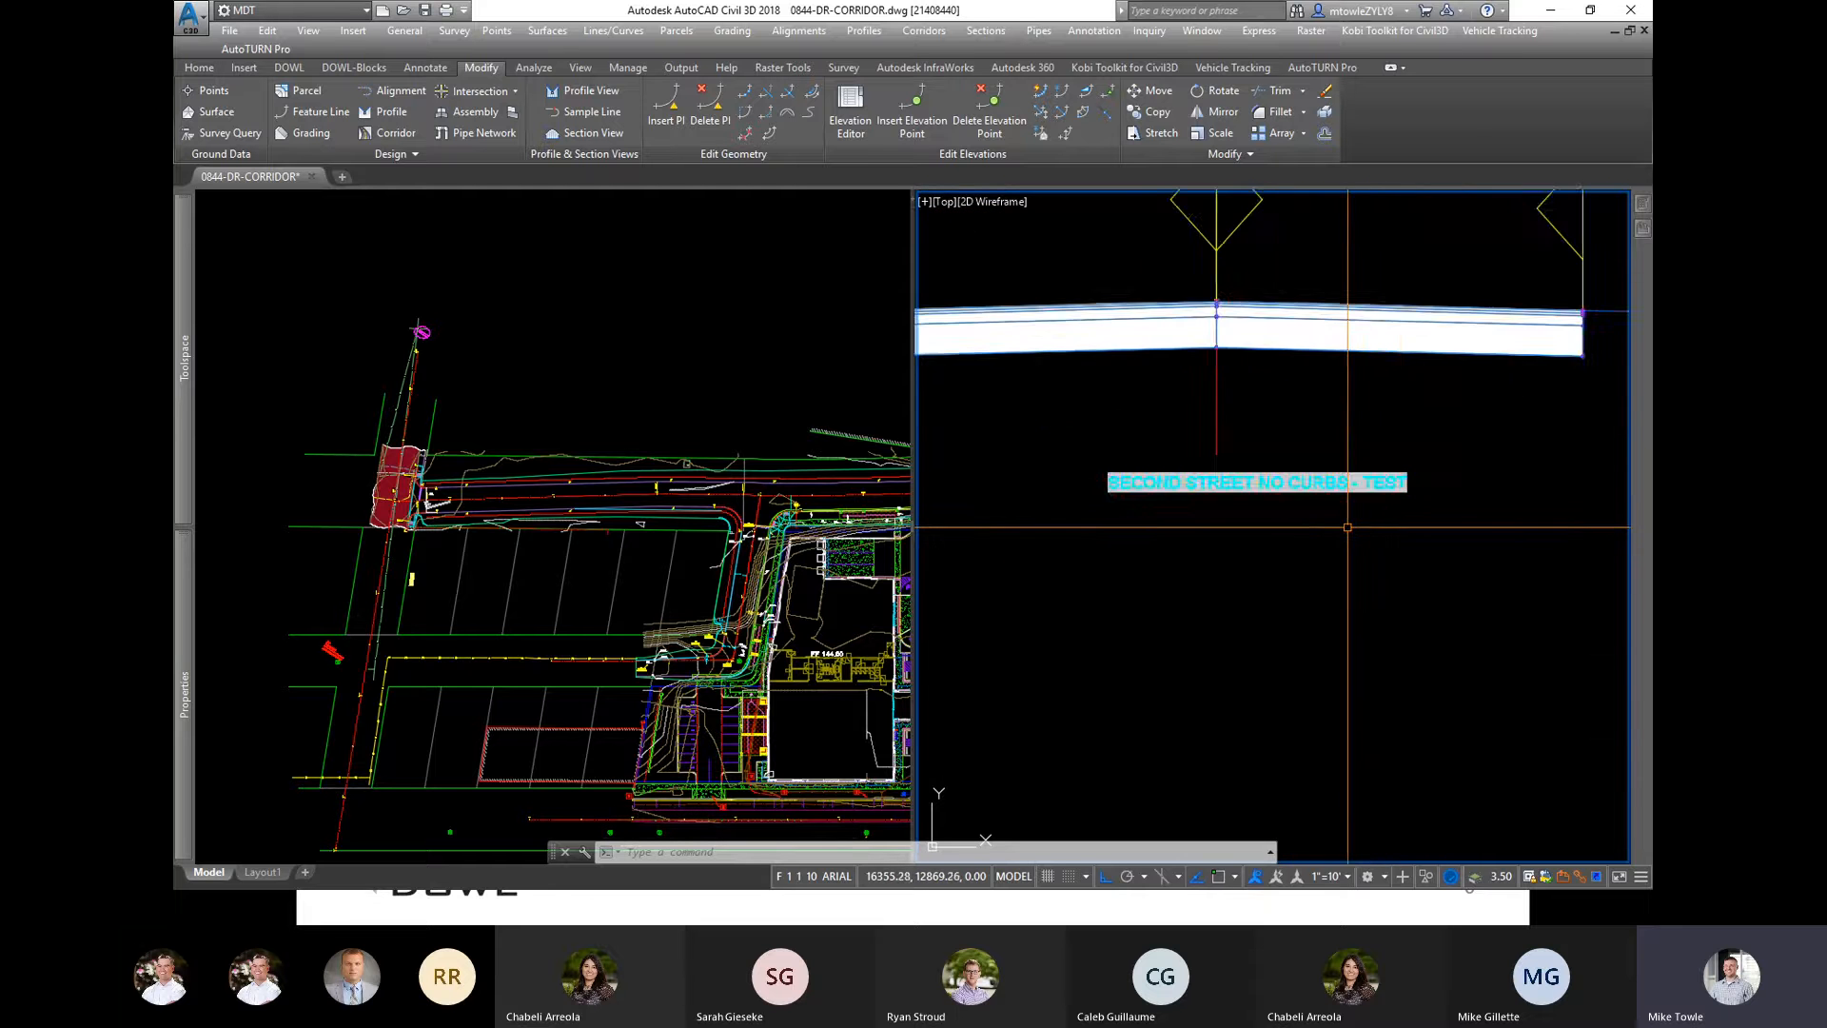
{"action": "key", "text": "Escape"}
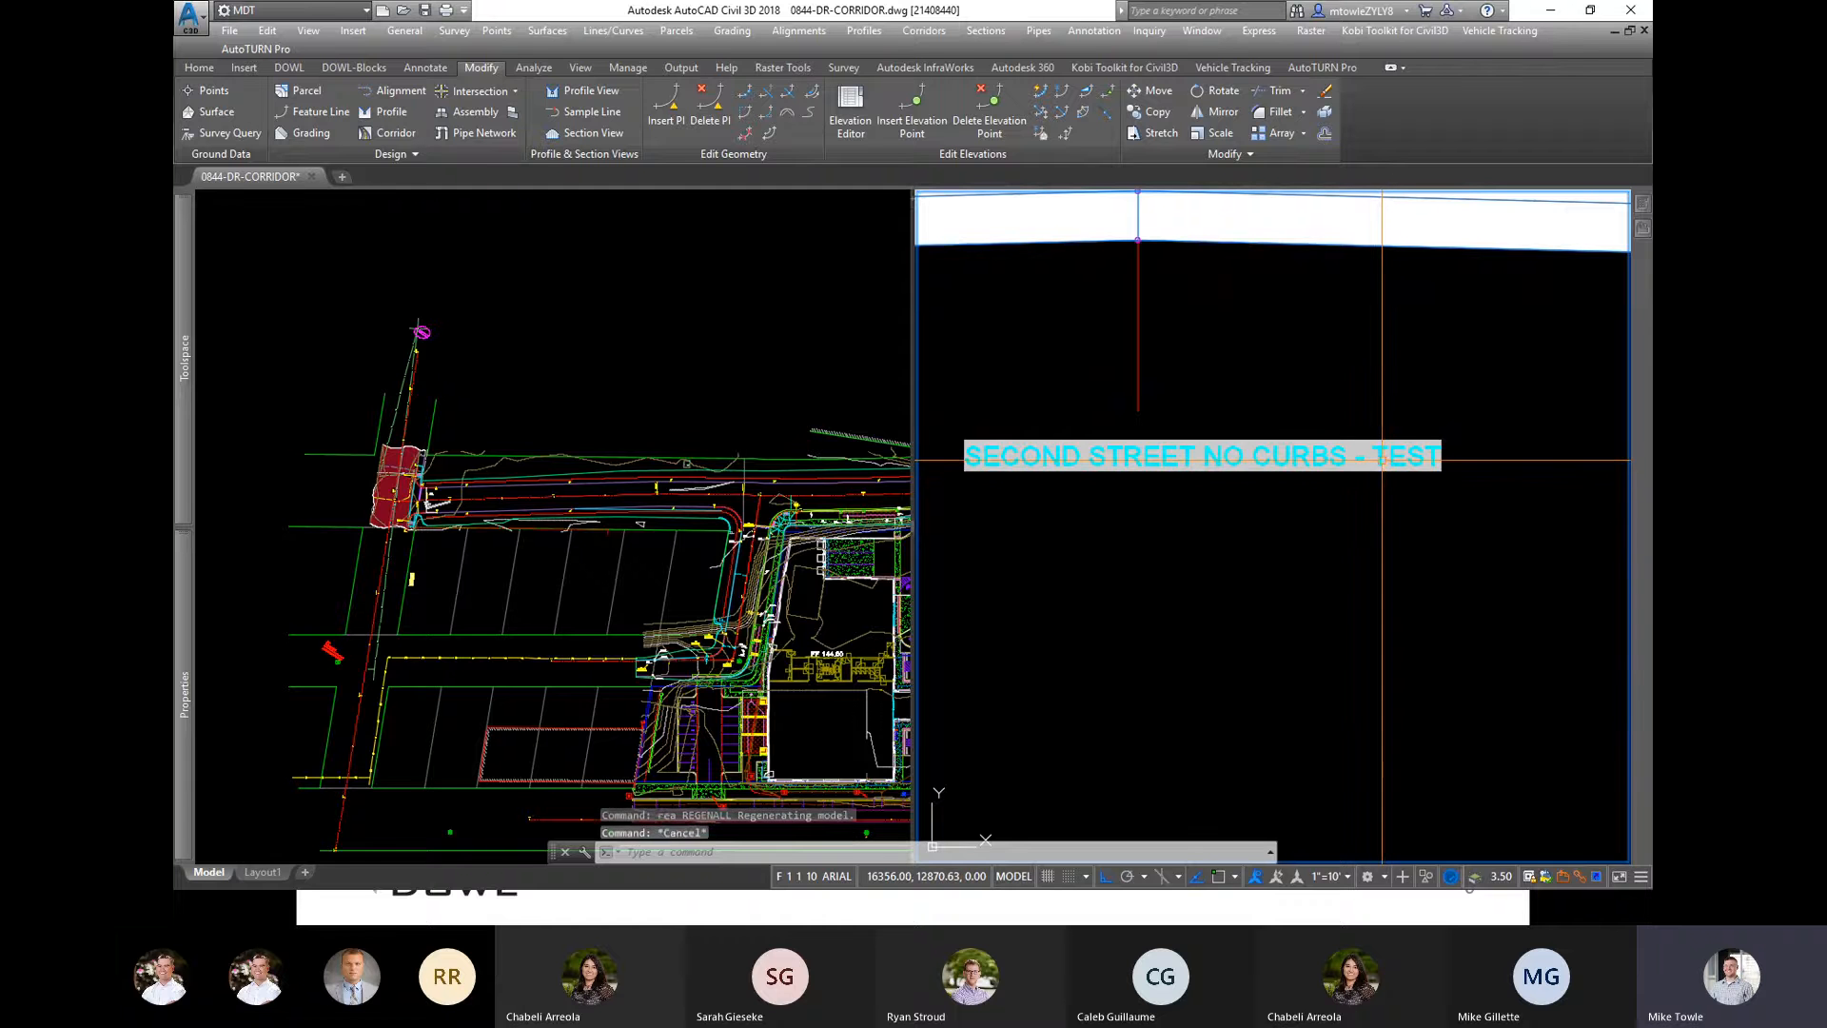
{"action": "left_click", "coordinate": [1225, 372]}
{"action": "left_click", "coordinate": [1044, 405]}
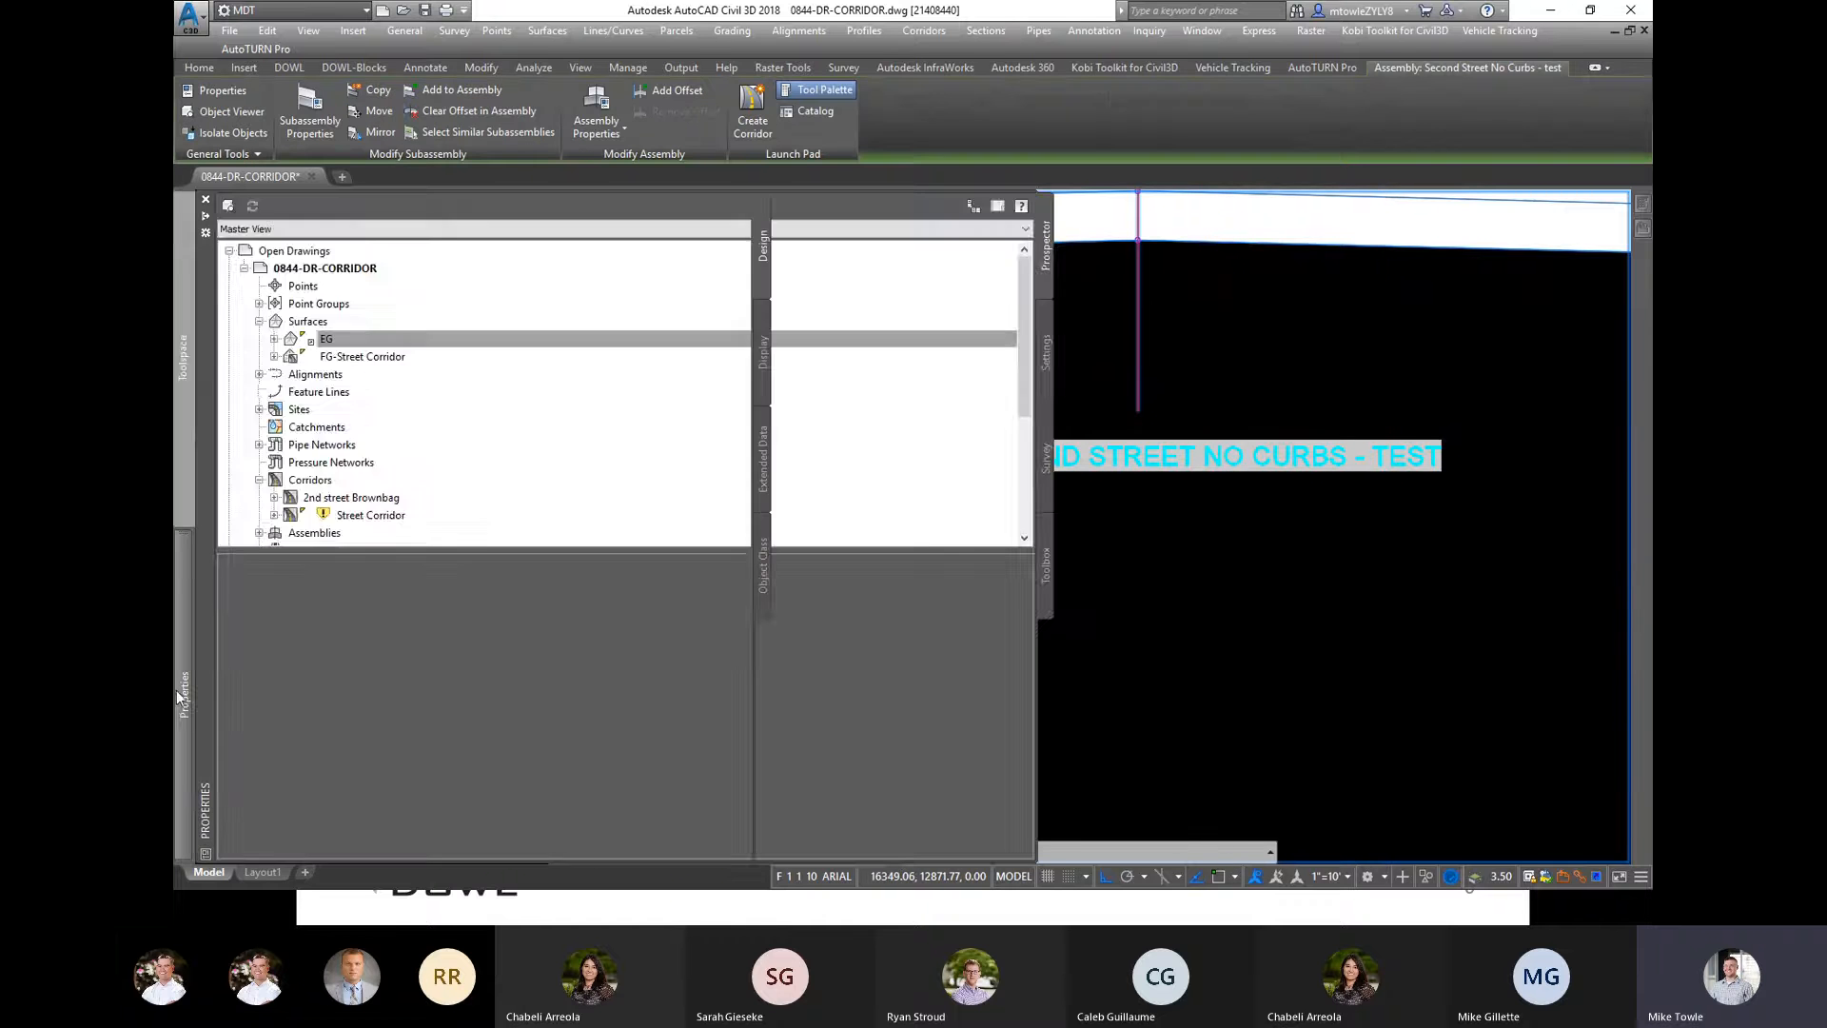
{"action": "mouse_move", "coordinate": [181, 689]}
{"action": "left_click", "coordinate": [633, 256]}
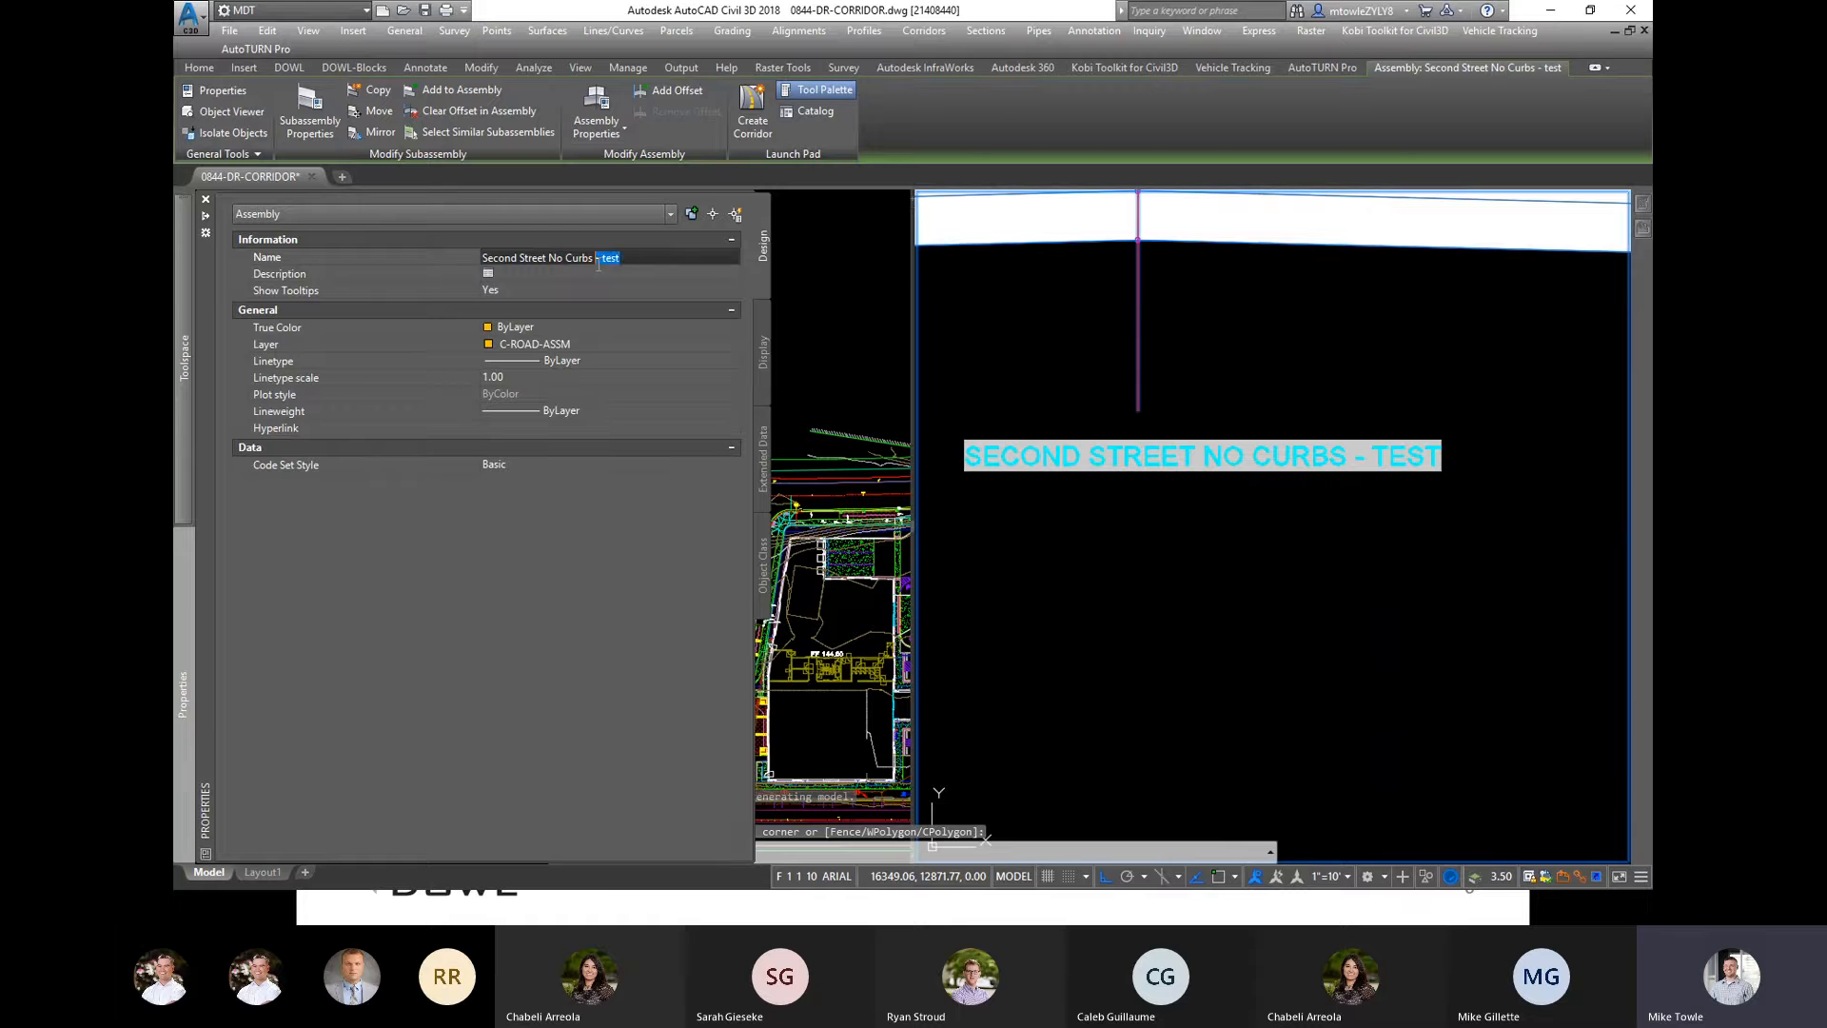
{"action": "key", "text": "Escape"}
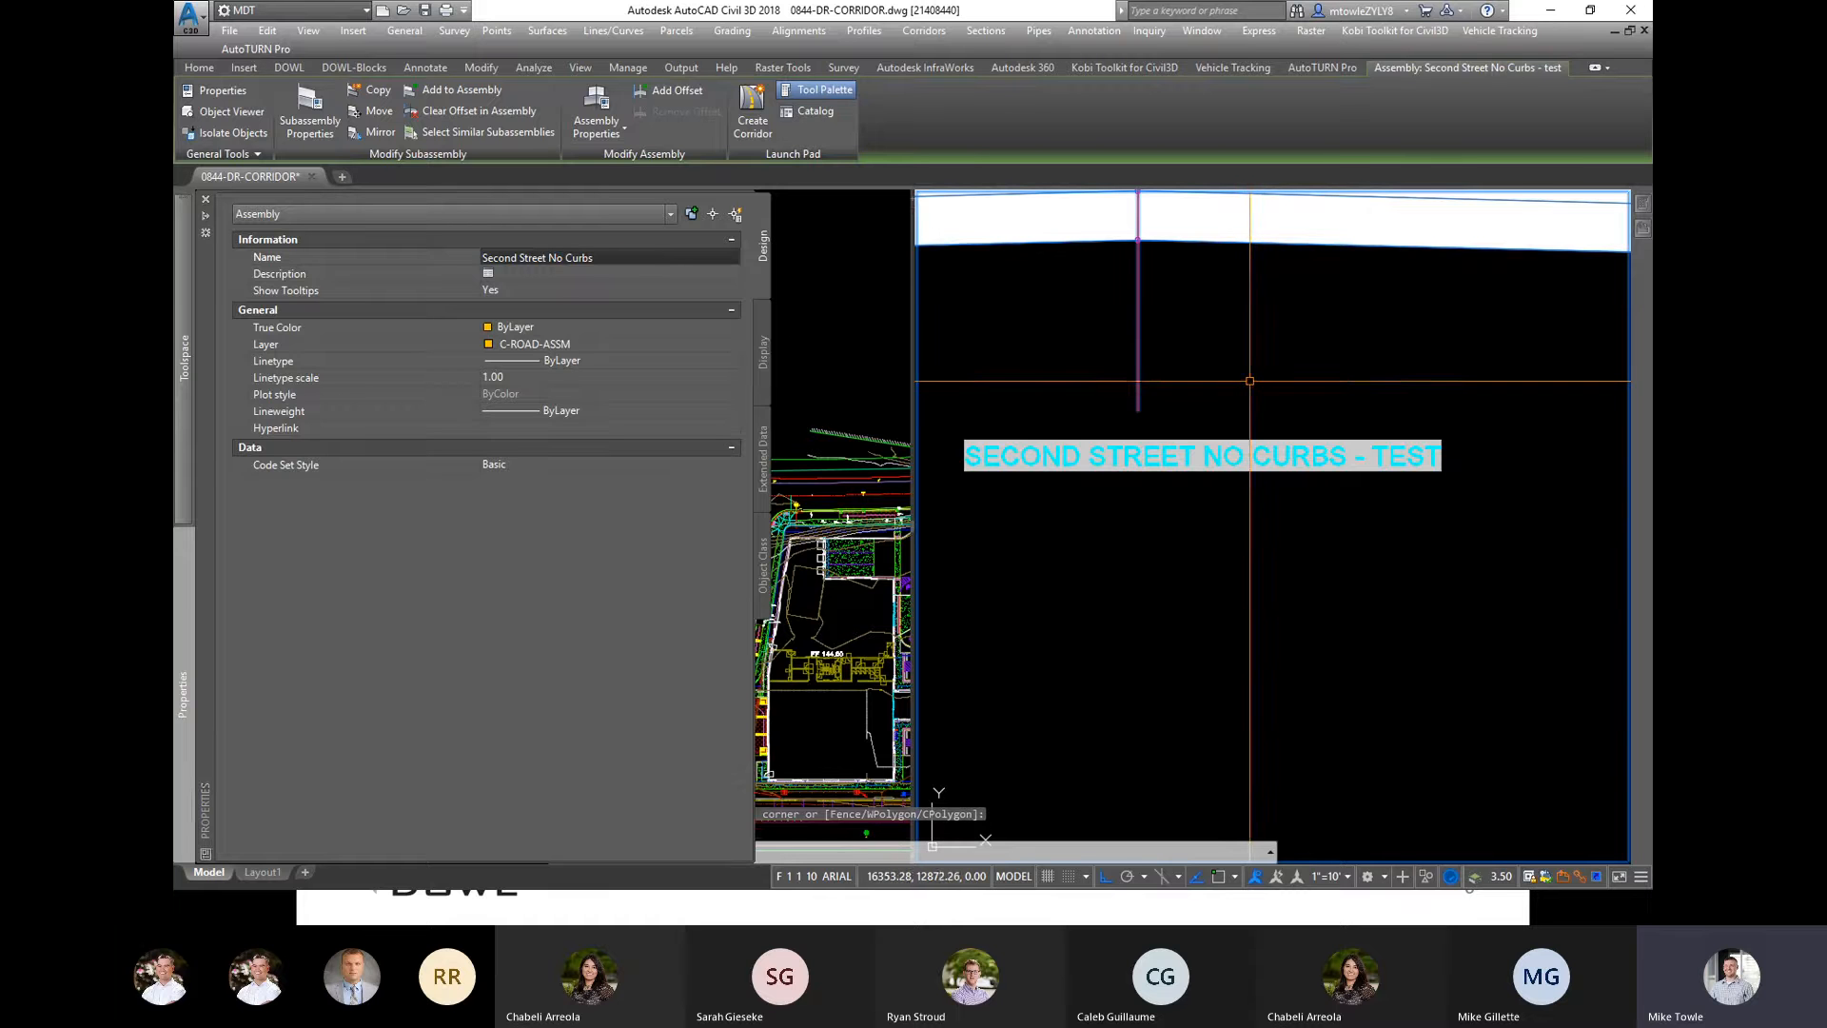
Step: Copy the assembly together with its name label straight down, about 50 units below the original
{"action": "scroll", "coordinate": [1303, 458], "scroll_direction": "down", "scroll_amount": 5}
{"action": "scroll", "coordinate": [1303, 458], "scroll_direction": "up", "scroll_amount": 2}
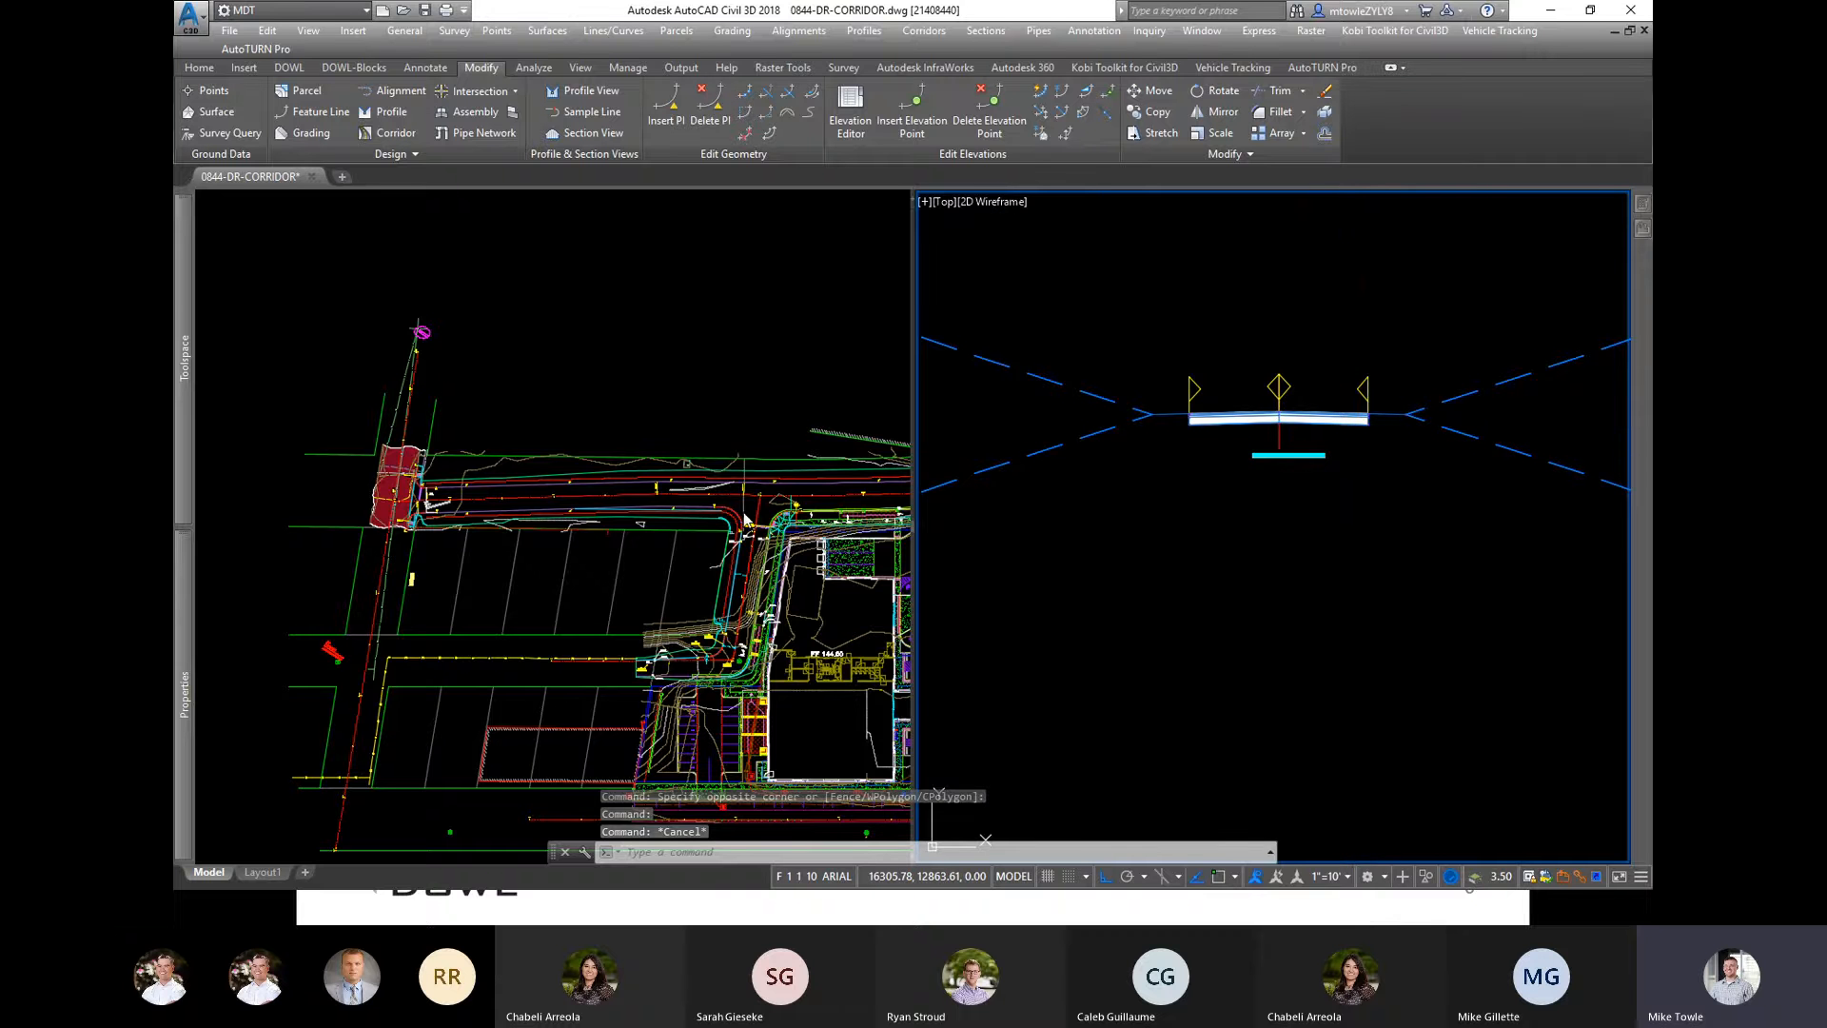
{"action": "left_click", "coordinate": [829, 510]}
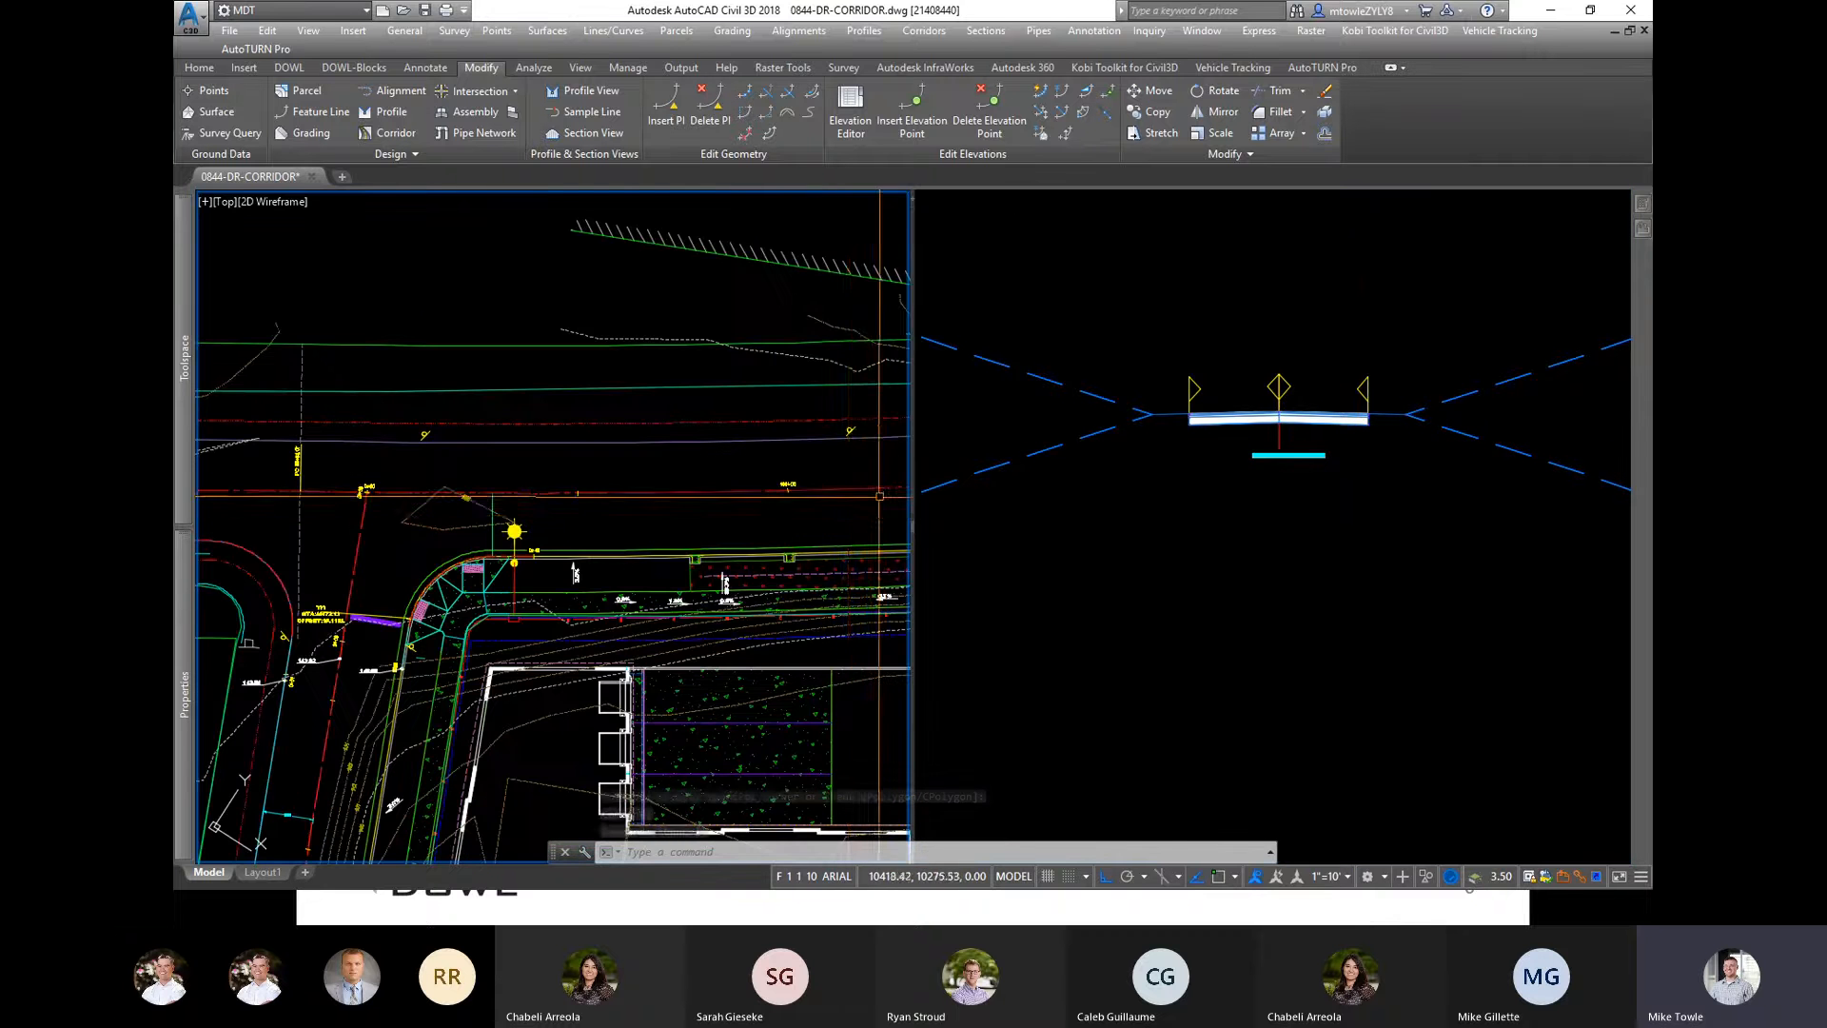
{"action": "scroll", "coordinate": [838, 514], "scroll_direction": "up", "scroll_amount": 6}
{"action": "middle_click_drag", "start_coordinate": [846, 520], "coordinate": [620, 538]}
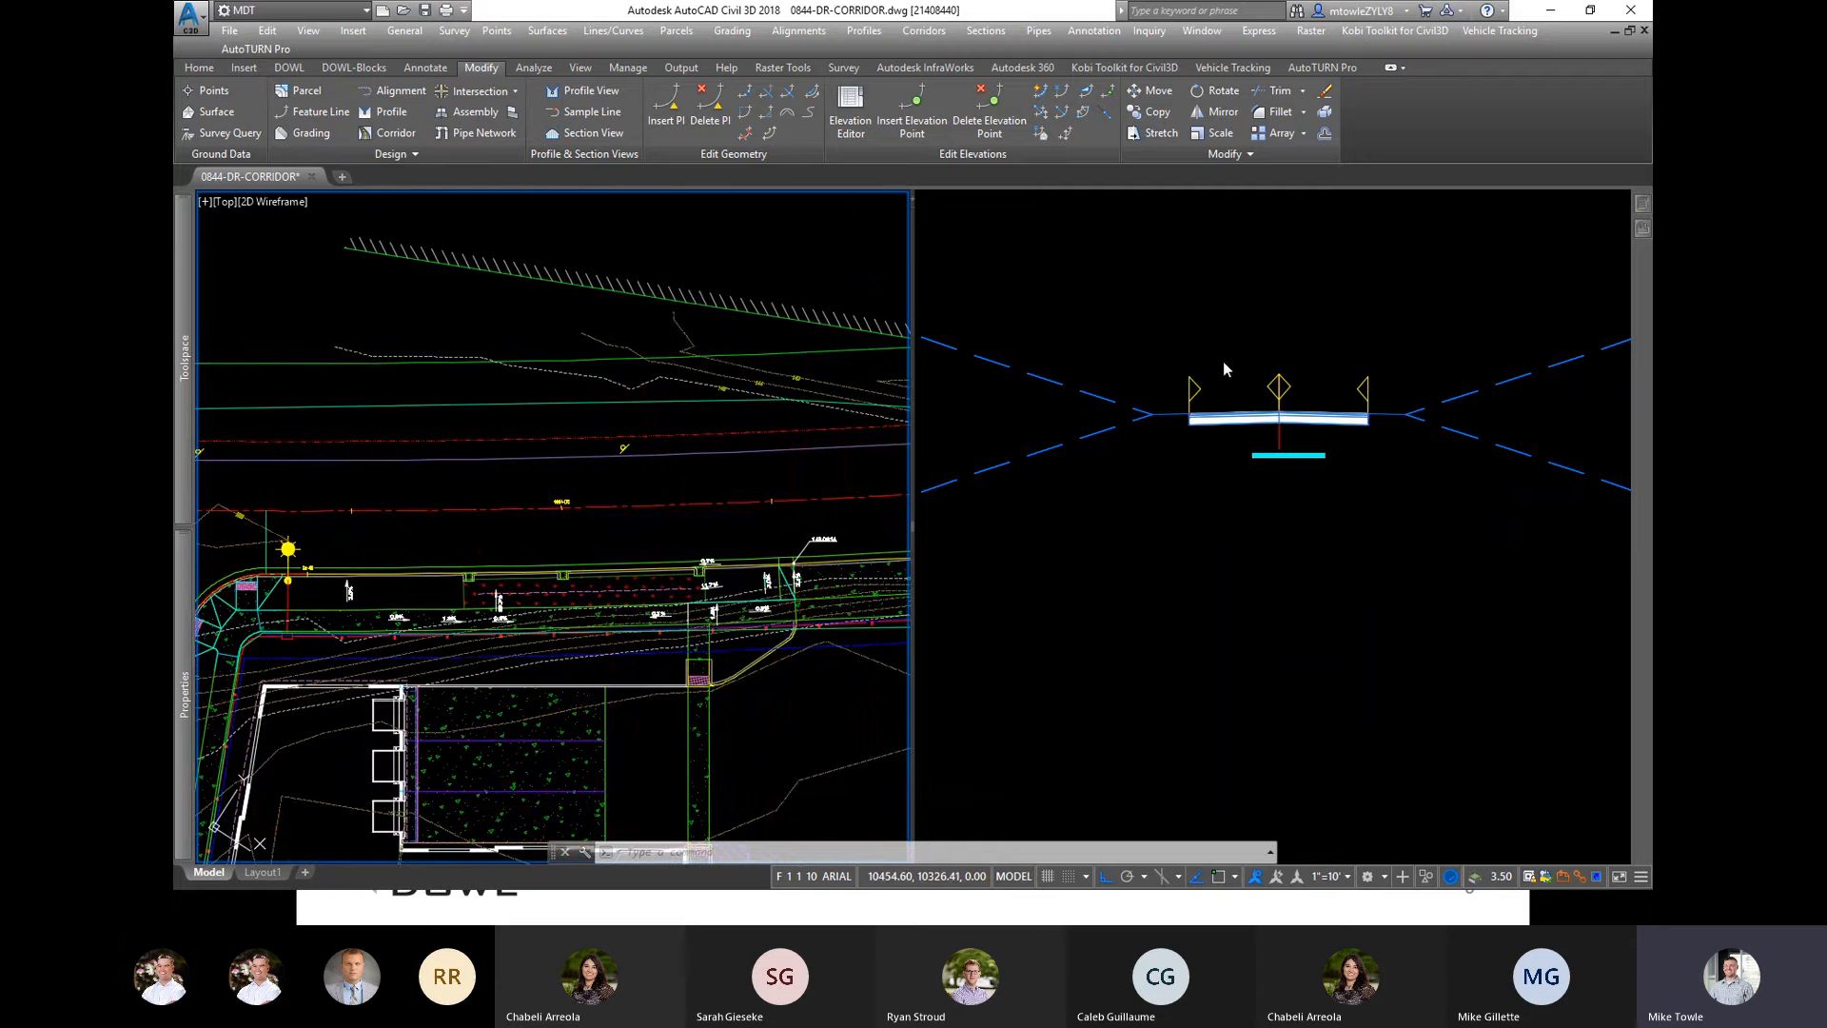
{"action": "left_click", "coordinate": [1282, 530]}
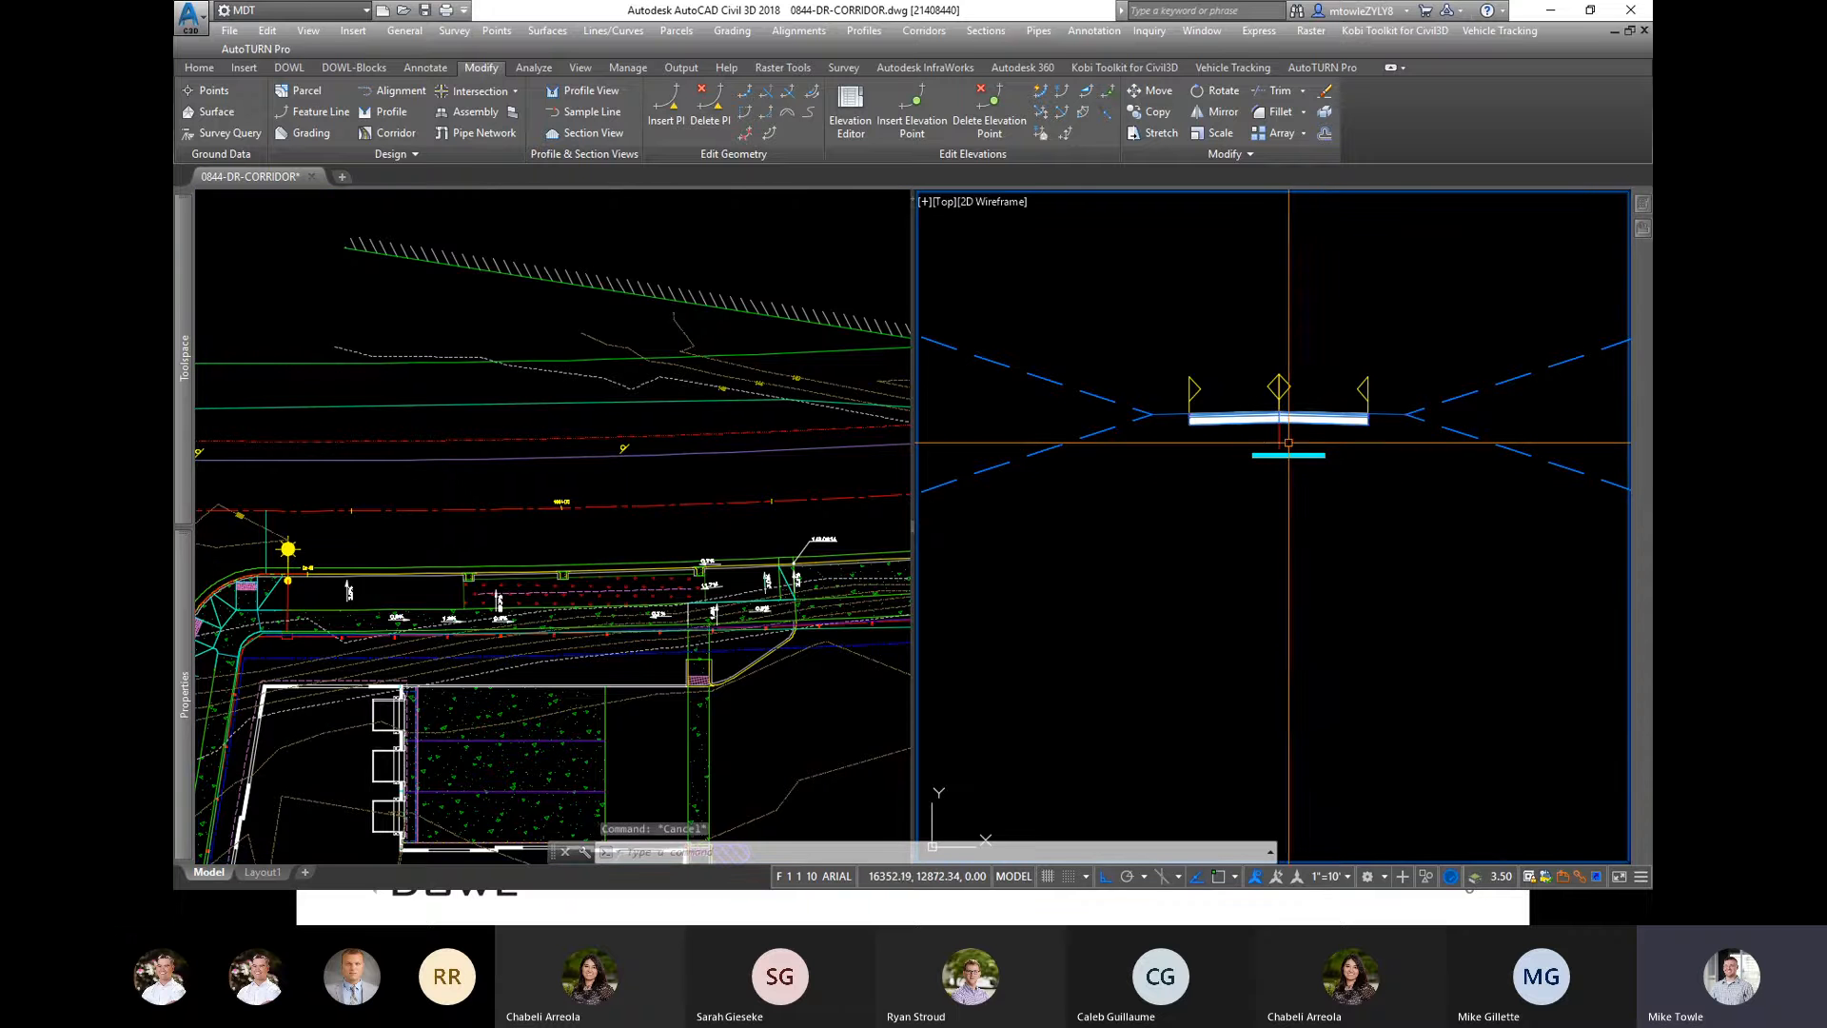
{"action": "key", "text": "Escape"}
{"action": "key", "text": "Escape"}
{"action": "left_click", "coordinate": [1288, 443]}
{"action": "left_click", "coordinate": [1270, 450]}
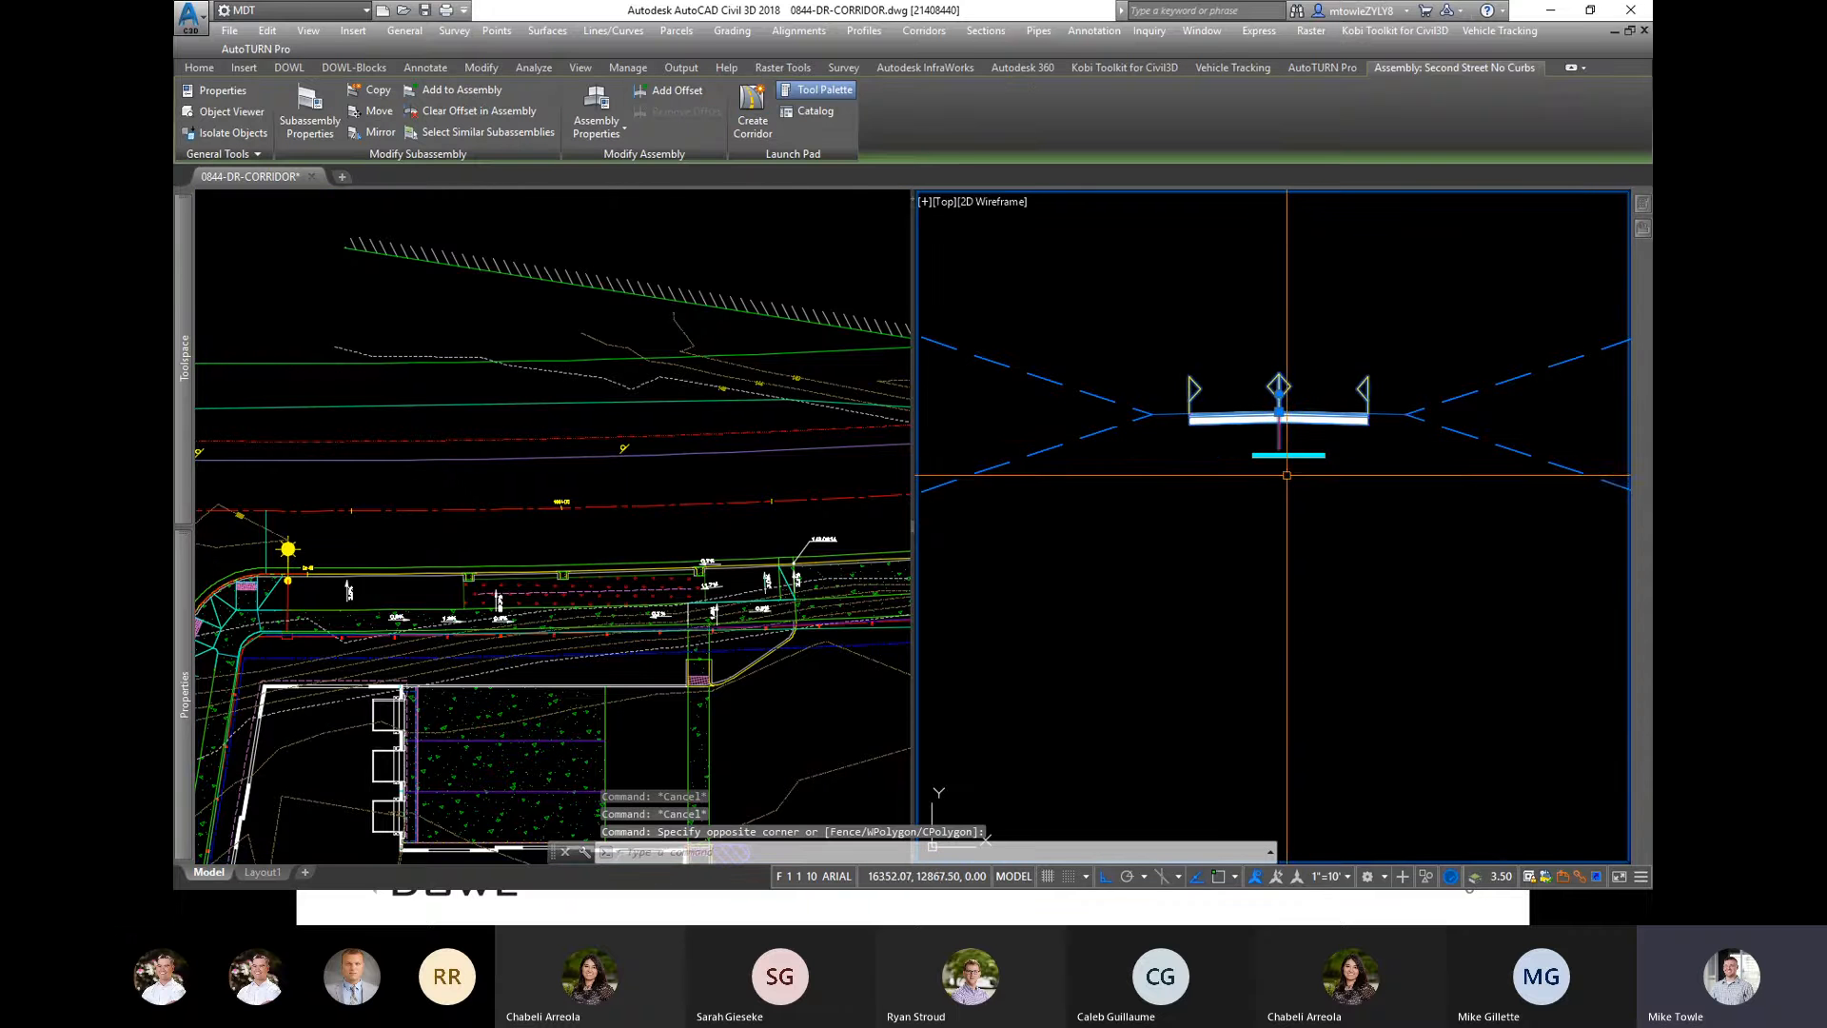
{"action": "scroll", "coordinate": [1286, 438], "scroll_direction": "up", "scroll_amount": 6}
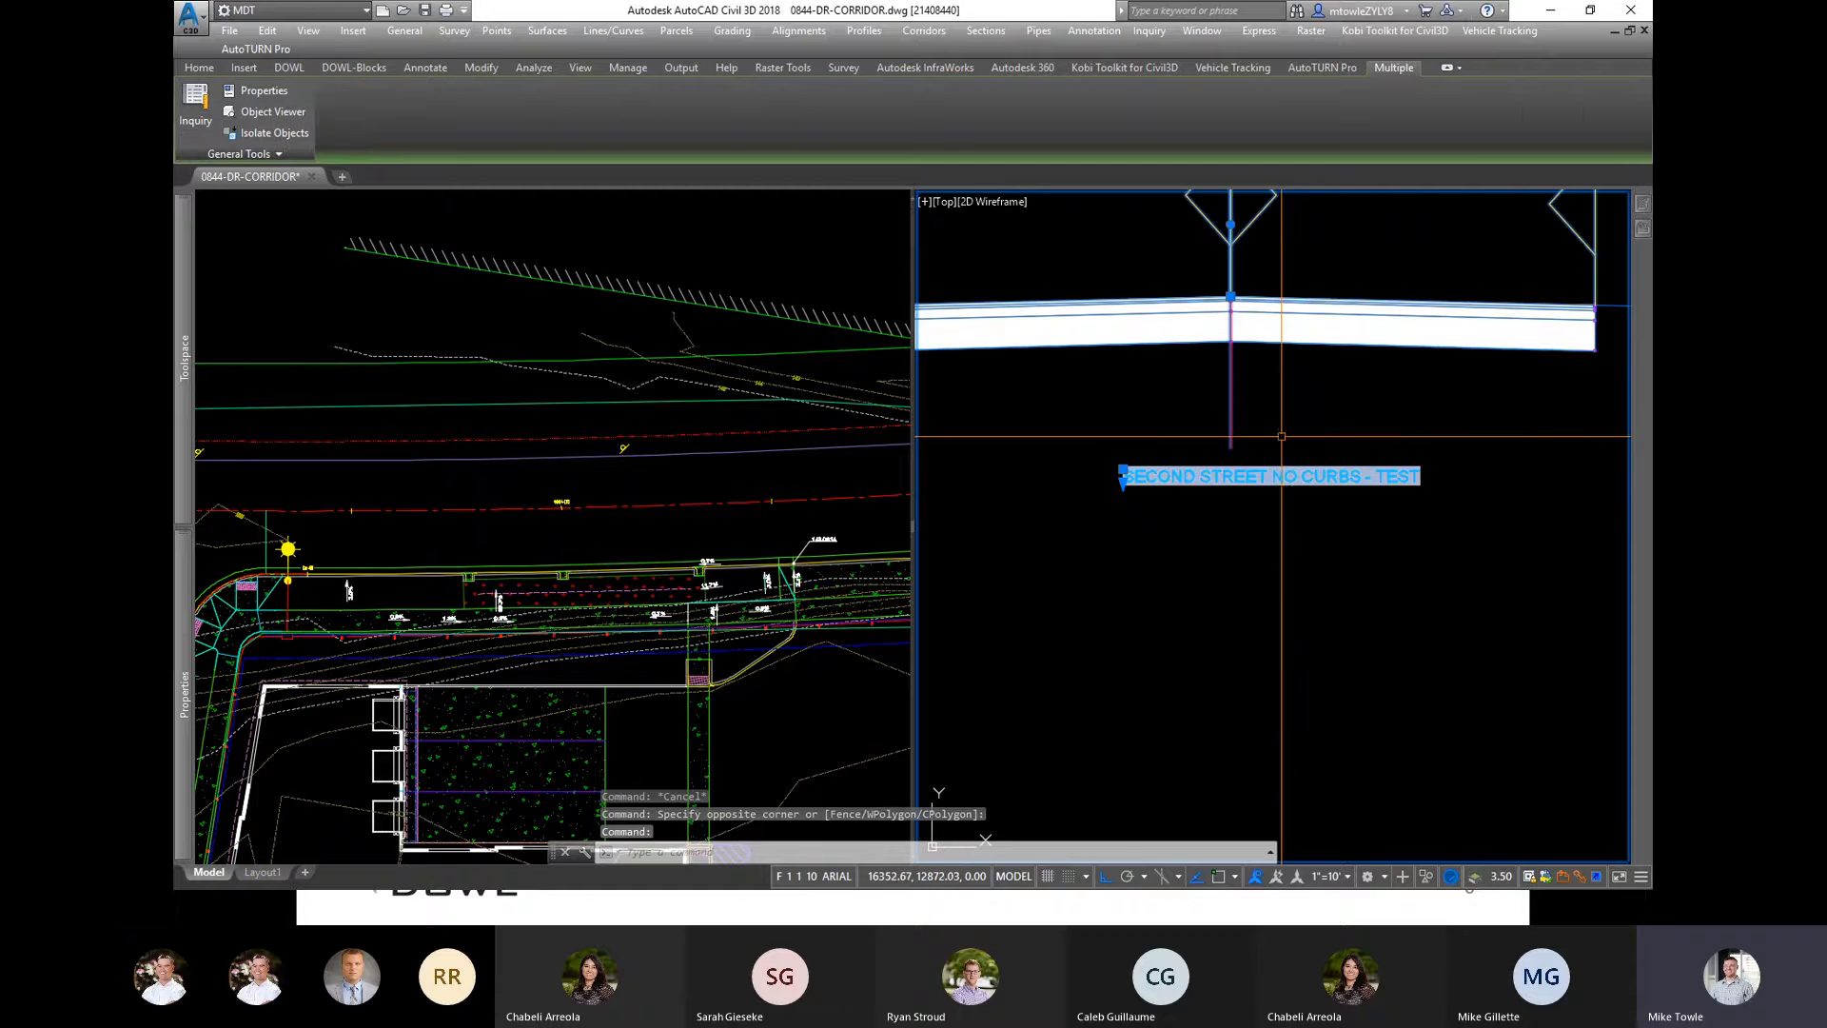
{"action": "scroll", "coordinate": [1291, 415], "scroll_direction": "down", "scroll_amount": 8}
{"action": "type", "text": "co"}
{"action": "key", "text": "space"}
{"action": "left_click", "coordinate": [1302, 416]}
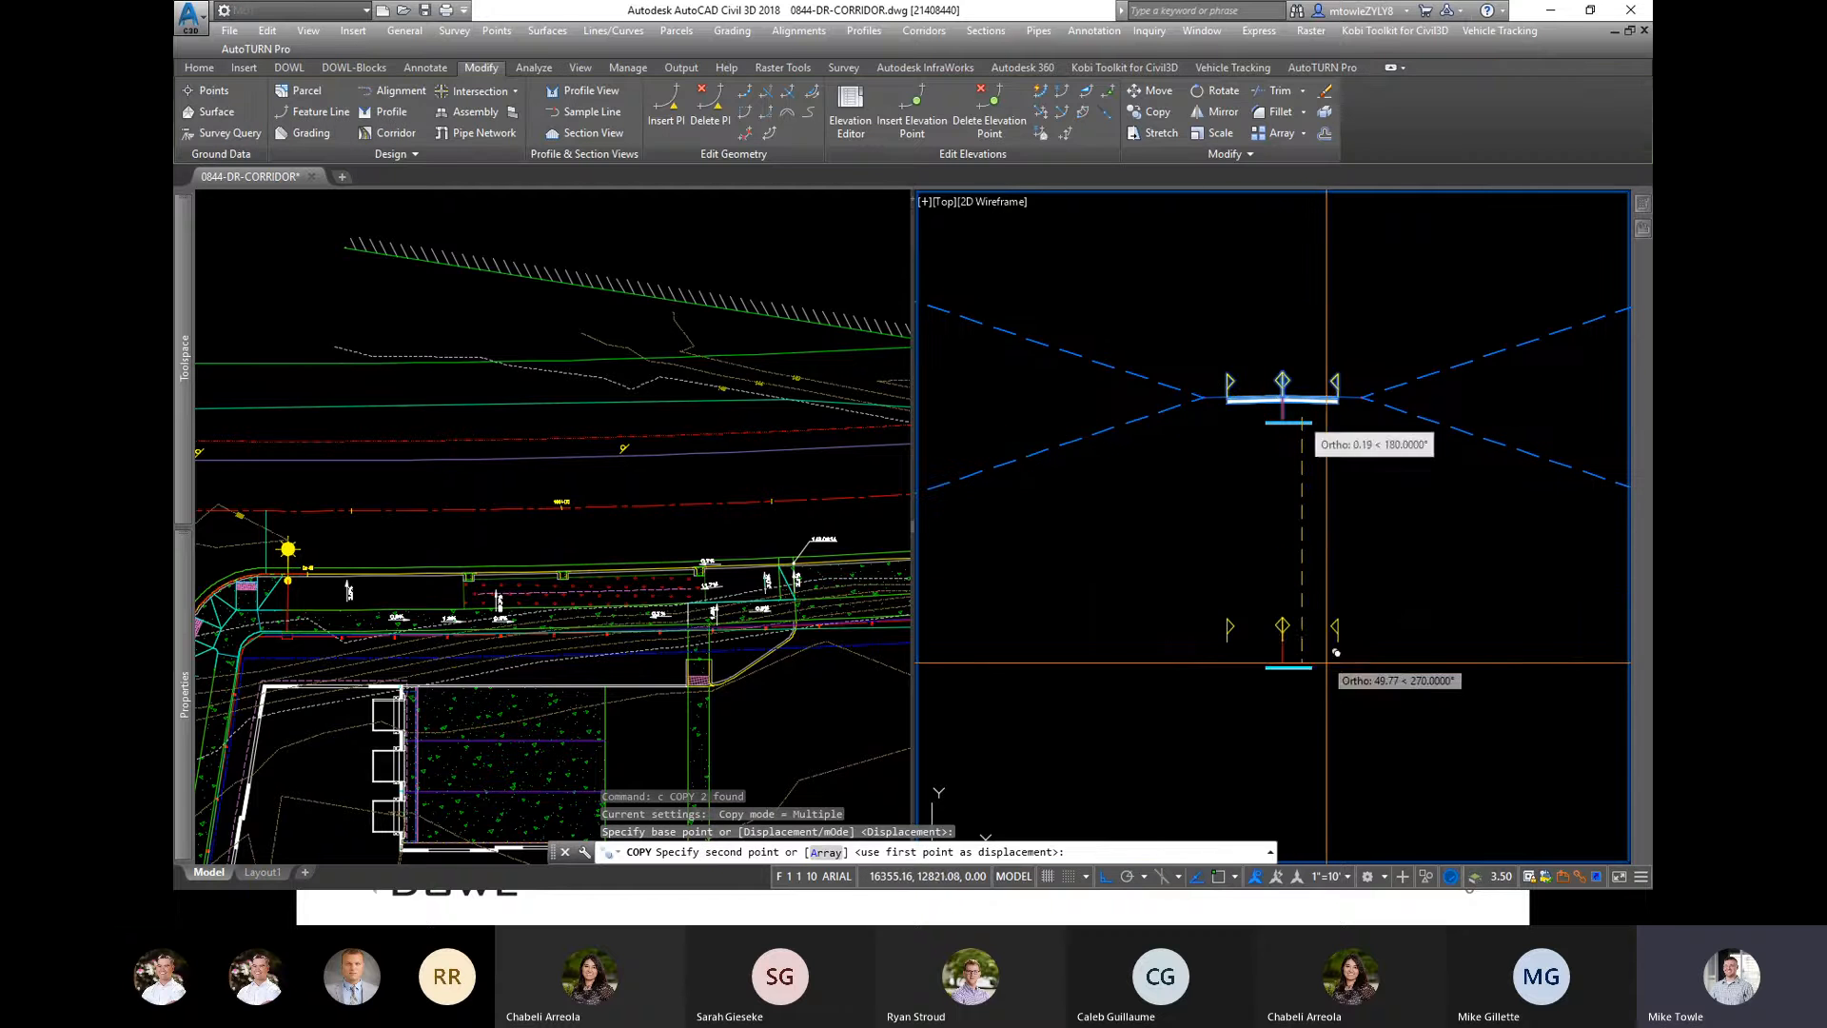
{"action": "left_click", "coordinate": [1333, 675]}
{"action": "key", "text": "Escape"}
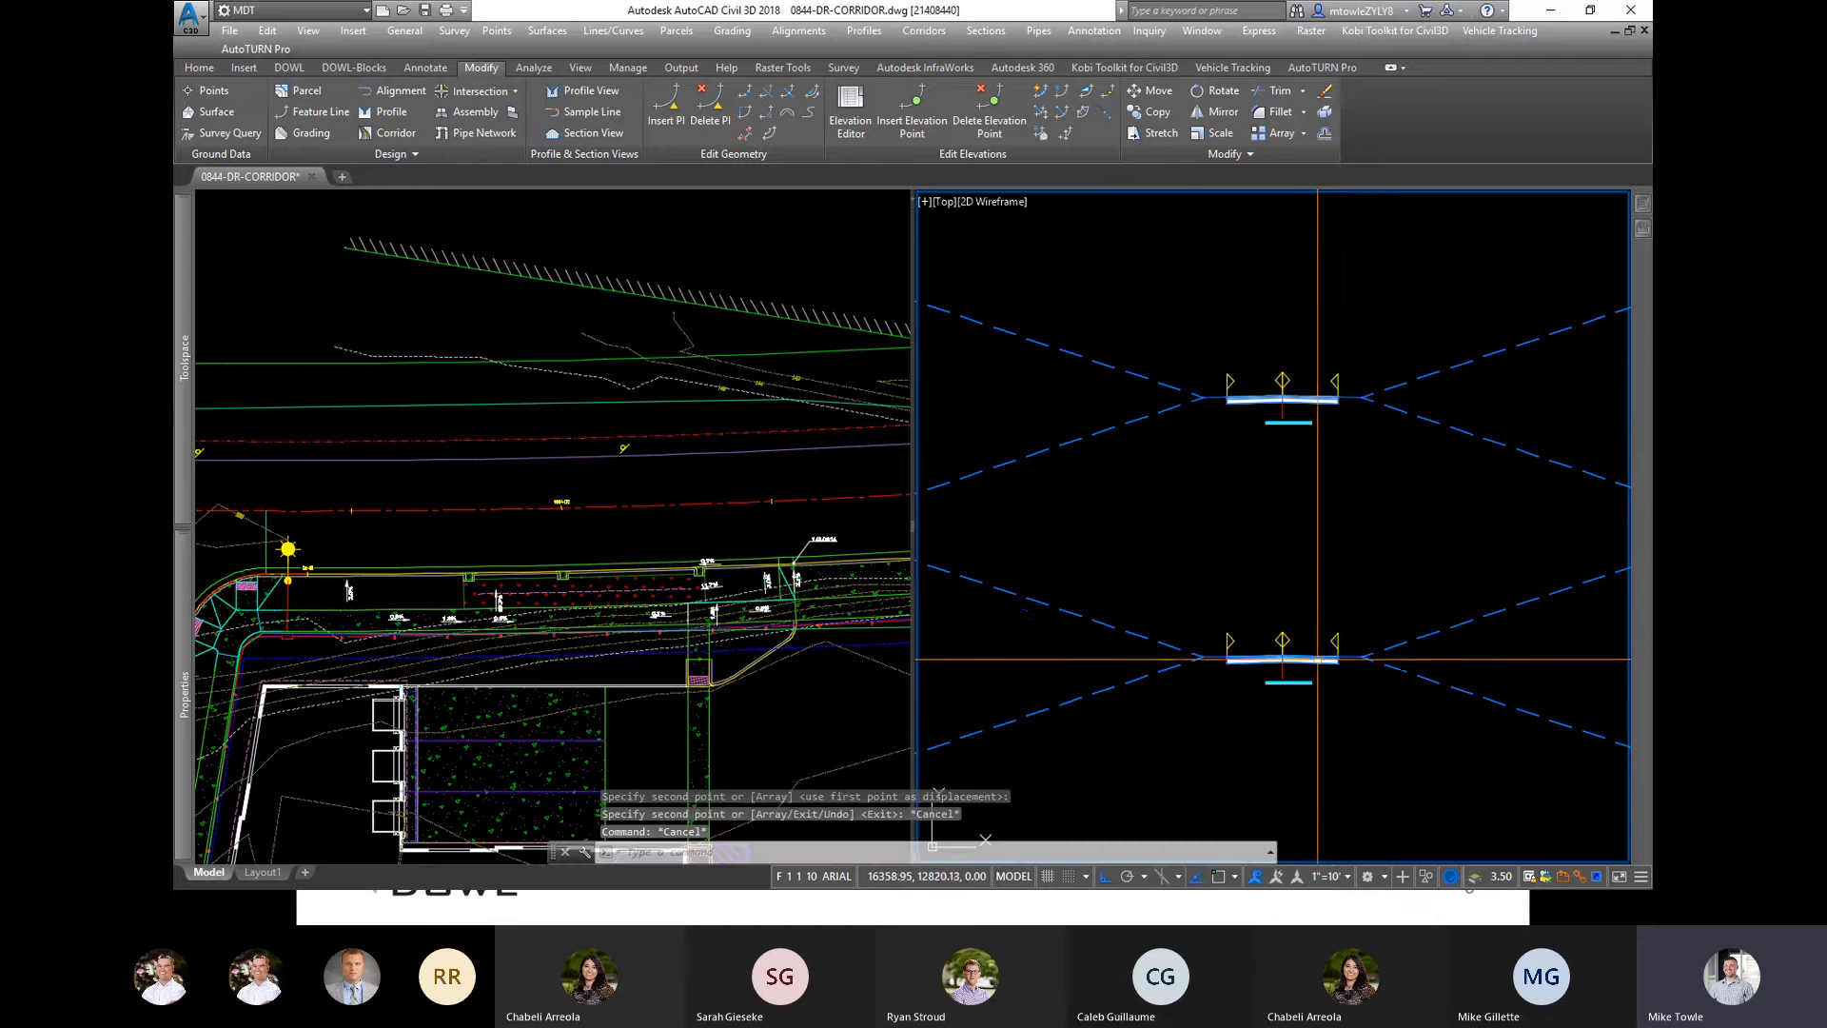
Step: Regenerate the model to refresh the name labels under the original and copied assemblies
{"action": "scroll", "coordinate": [1308, 667], "scroll_direction": "up", "scroll_amount": 6}
{"action": "scroll", "coordinate": [1305, 689], "scroll_direction": "up", "scroll_amount": 3}
{"action": "type", "text": "r"}
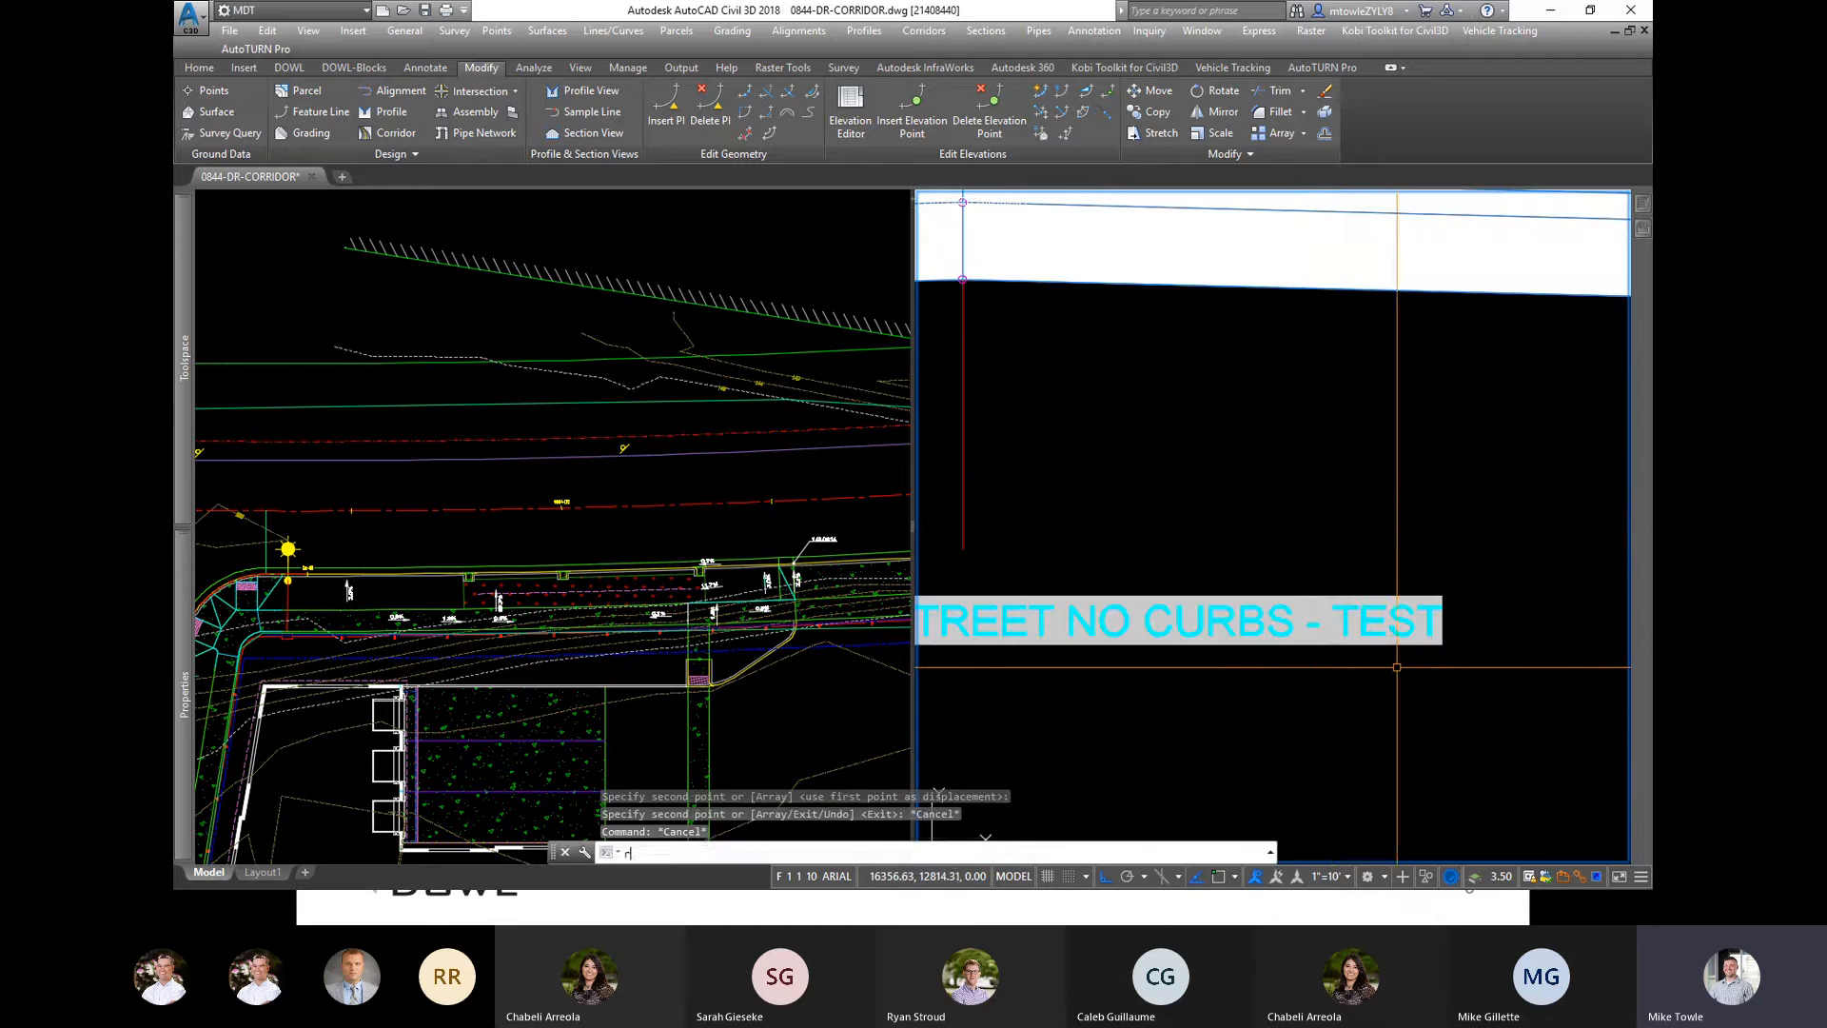
{"action": "key", "text": "space"}
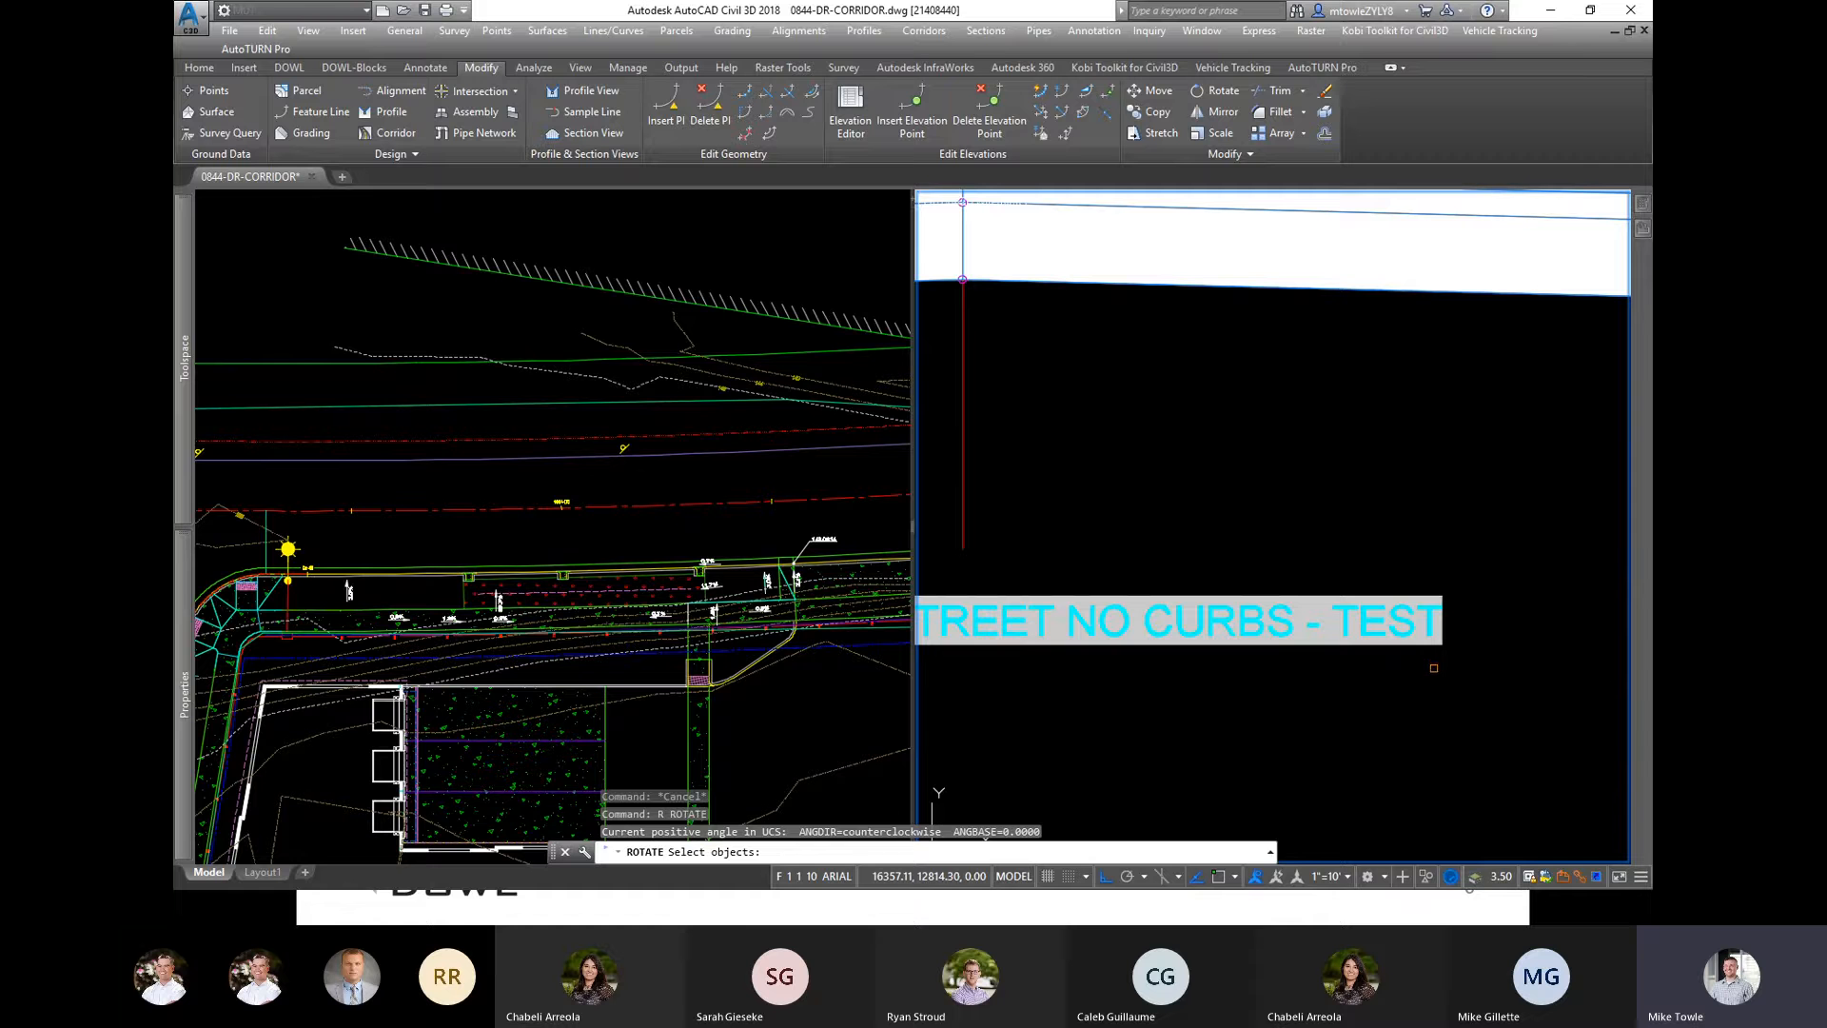
{"action": "key", "text": "Escape"}
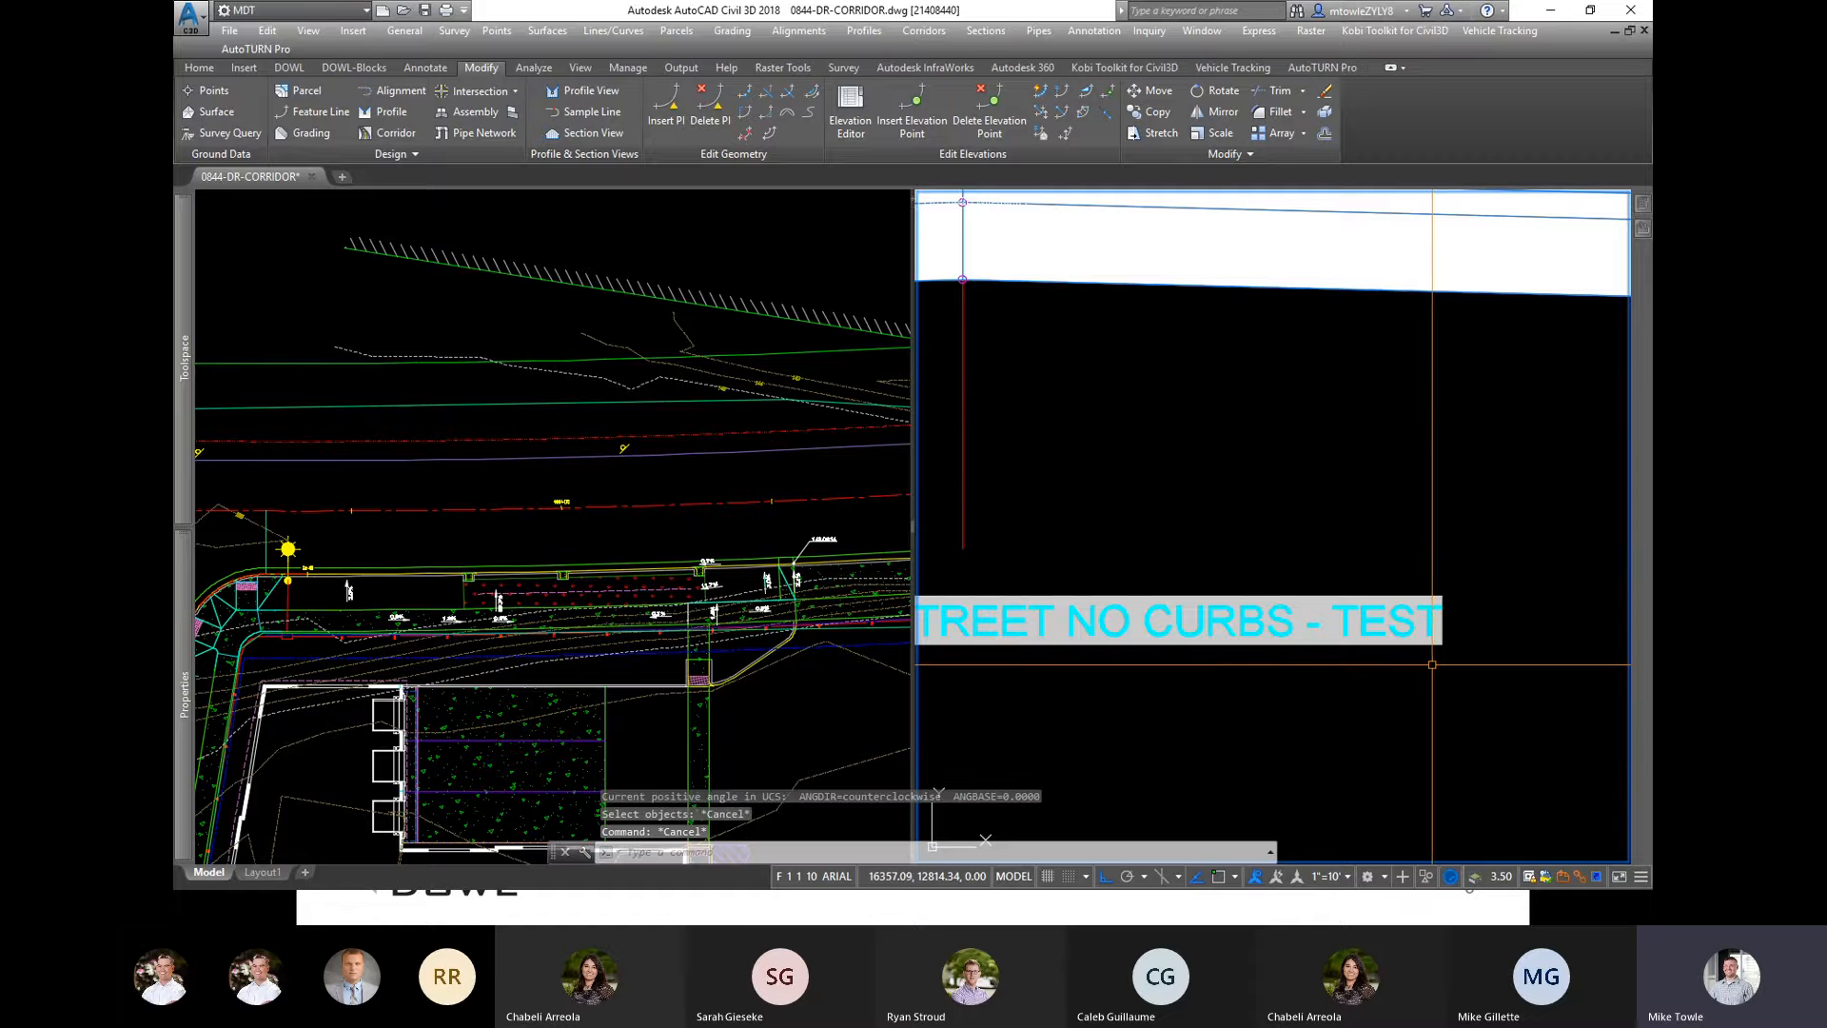
{"action": "type", "text": "re"}
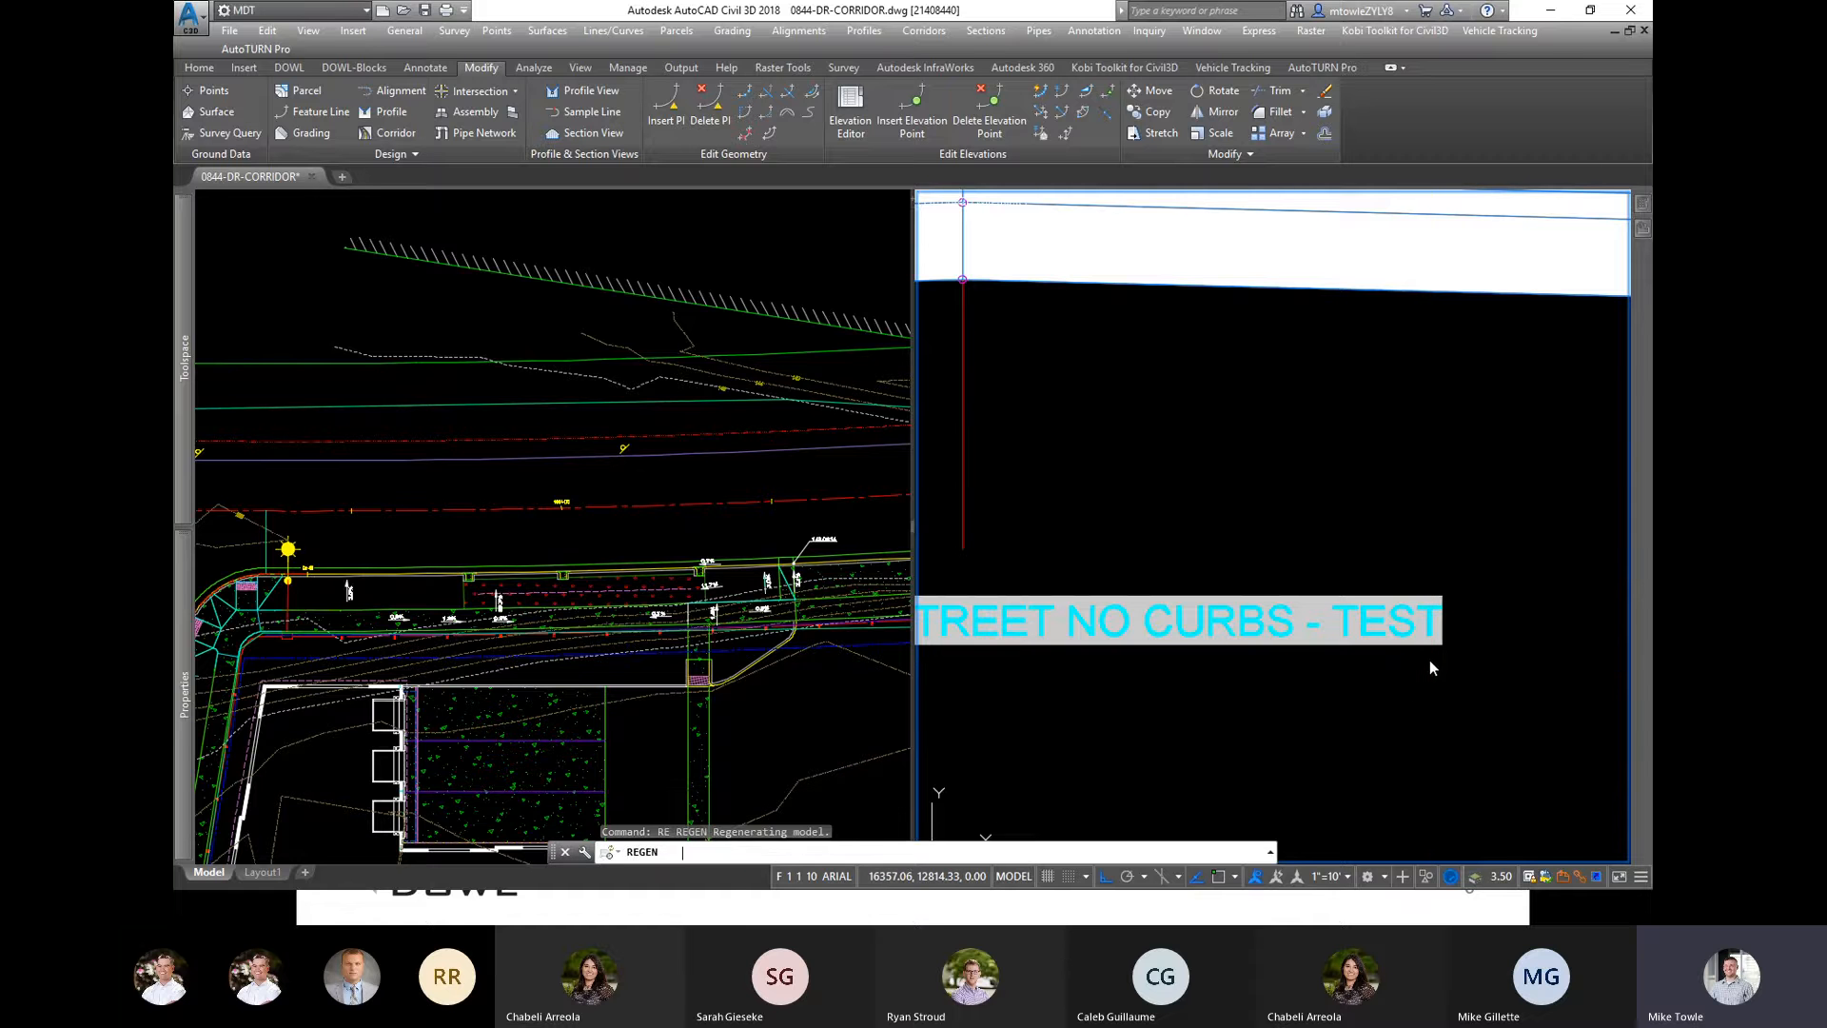
{"action": "key", "text": "Return"}
{"action": "scroll", "coordinate": [1430, 653], "scroll_direction": "down", "scroll_amount": 5}
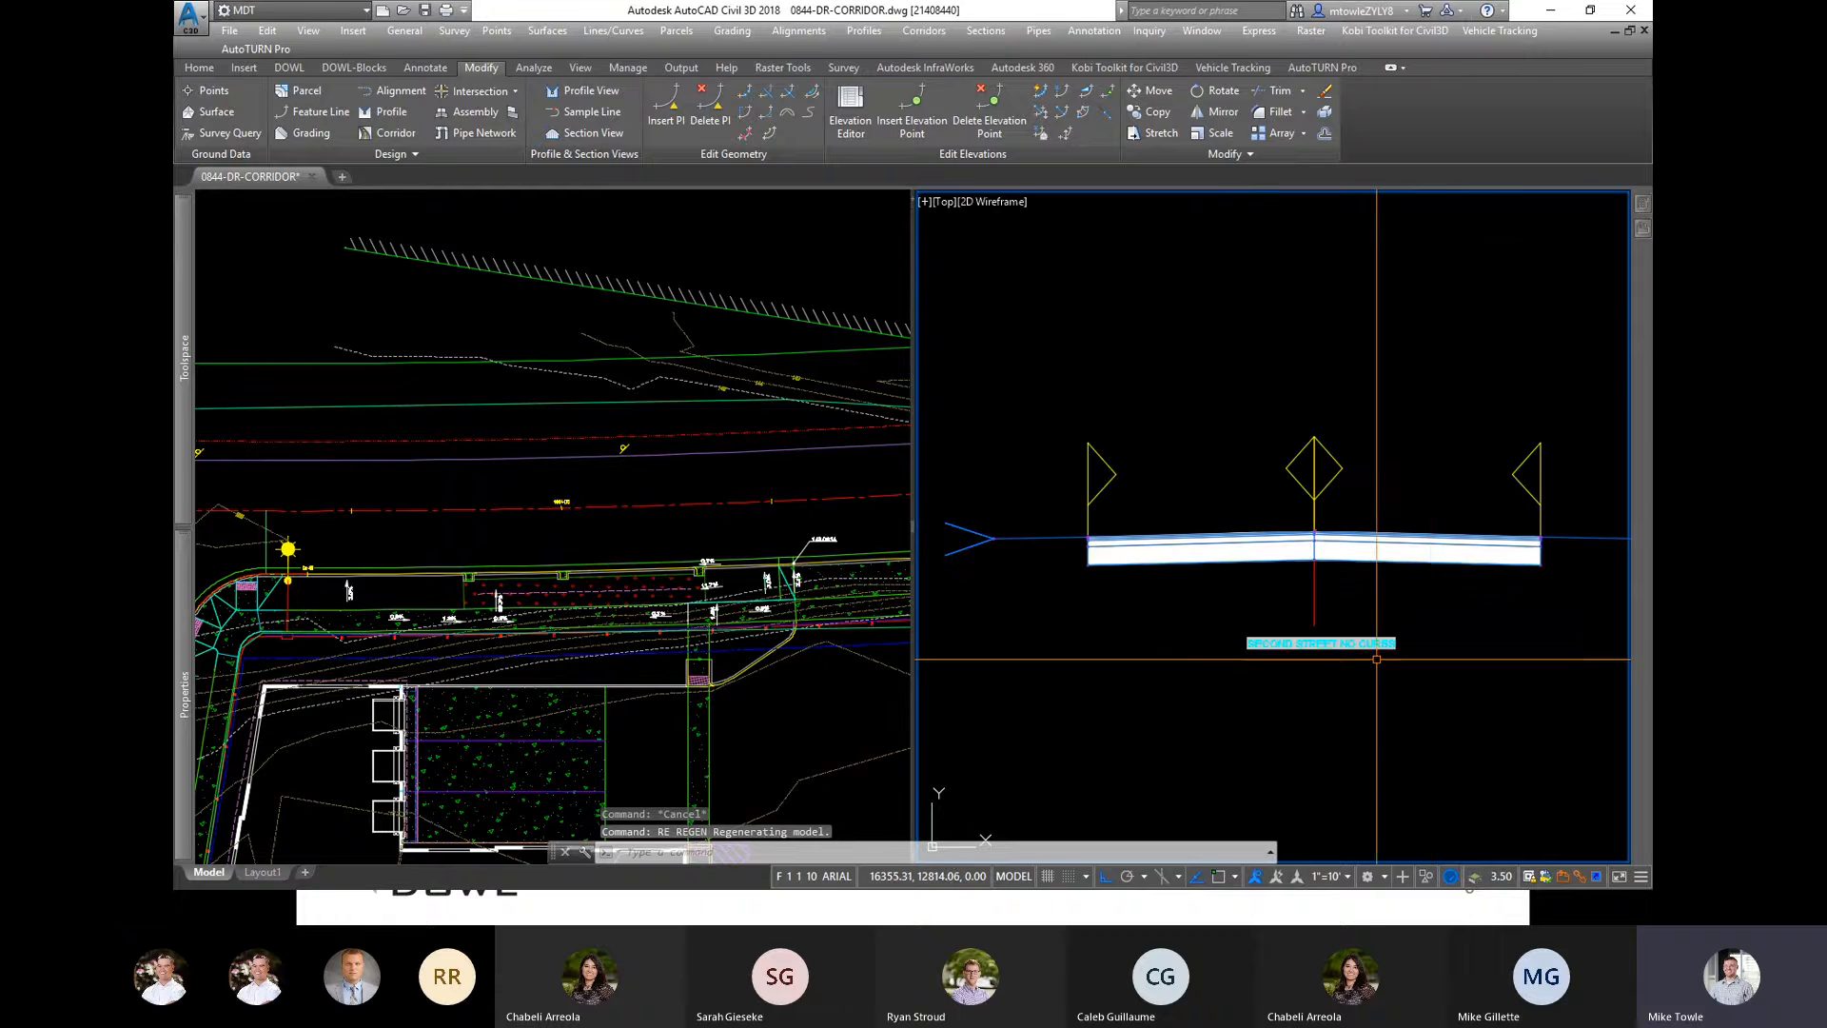
{"action": "scroll", "coordinate": [1297, 571], "scroll_direction": "up", "scroll_amount": 3}
{"action": "scroll", "coordinate": [1360, 531], "scroll_direction": "down", "scroll_amount": 5}
{"action": "scroll", "coordinate": [1360, 530], "scroll_direction": "up", "scroll_amount": 5}
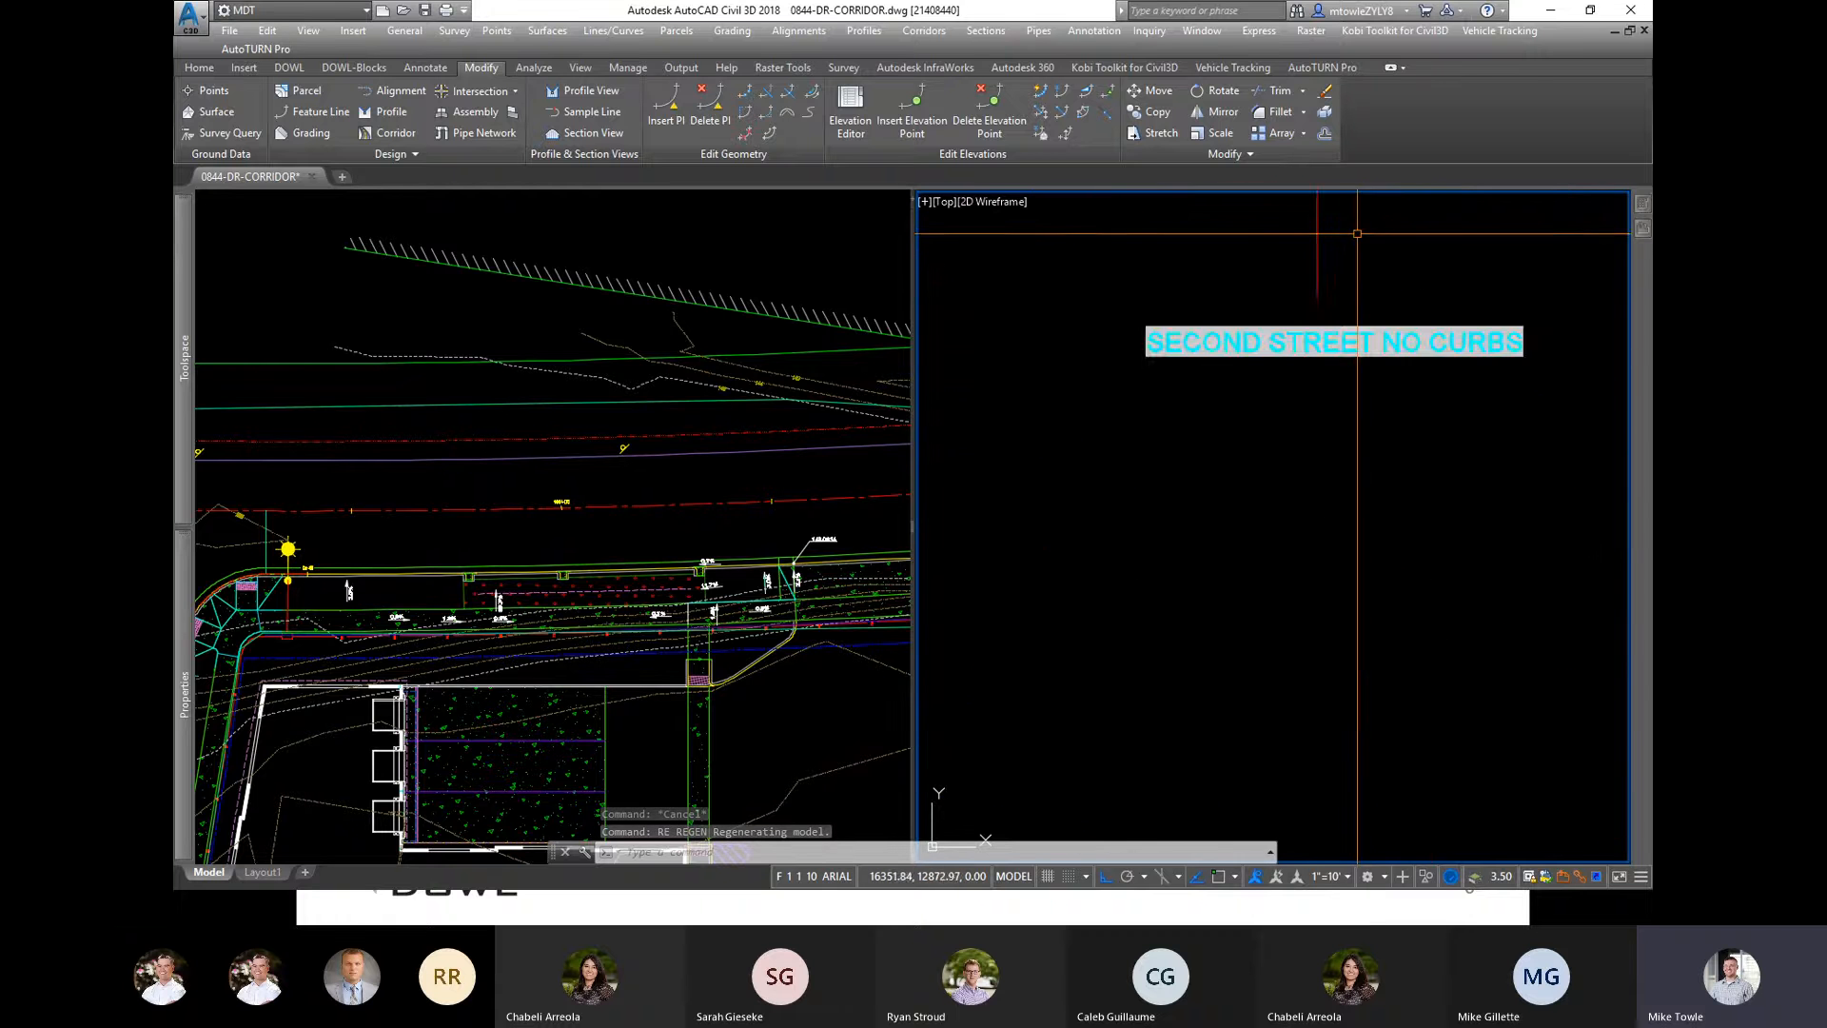
{"action": "scroll", "coordinate": [1360, 531], "scroll_direction": "down", "scroll_amount": 4}
{"action": "scroll", "coordinate": [1362, 514], "scroll_direction": "up", "scroll_amount": 3}
{"action": "scroll", "coordinate": [1372, 657], "scroll_direction": "up", "scroll_amount": 5}
{"action": "key", "text": "Escape"}
{"action": "key", "text": "Escape"}
{"action": "key", "text": "Escape"}
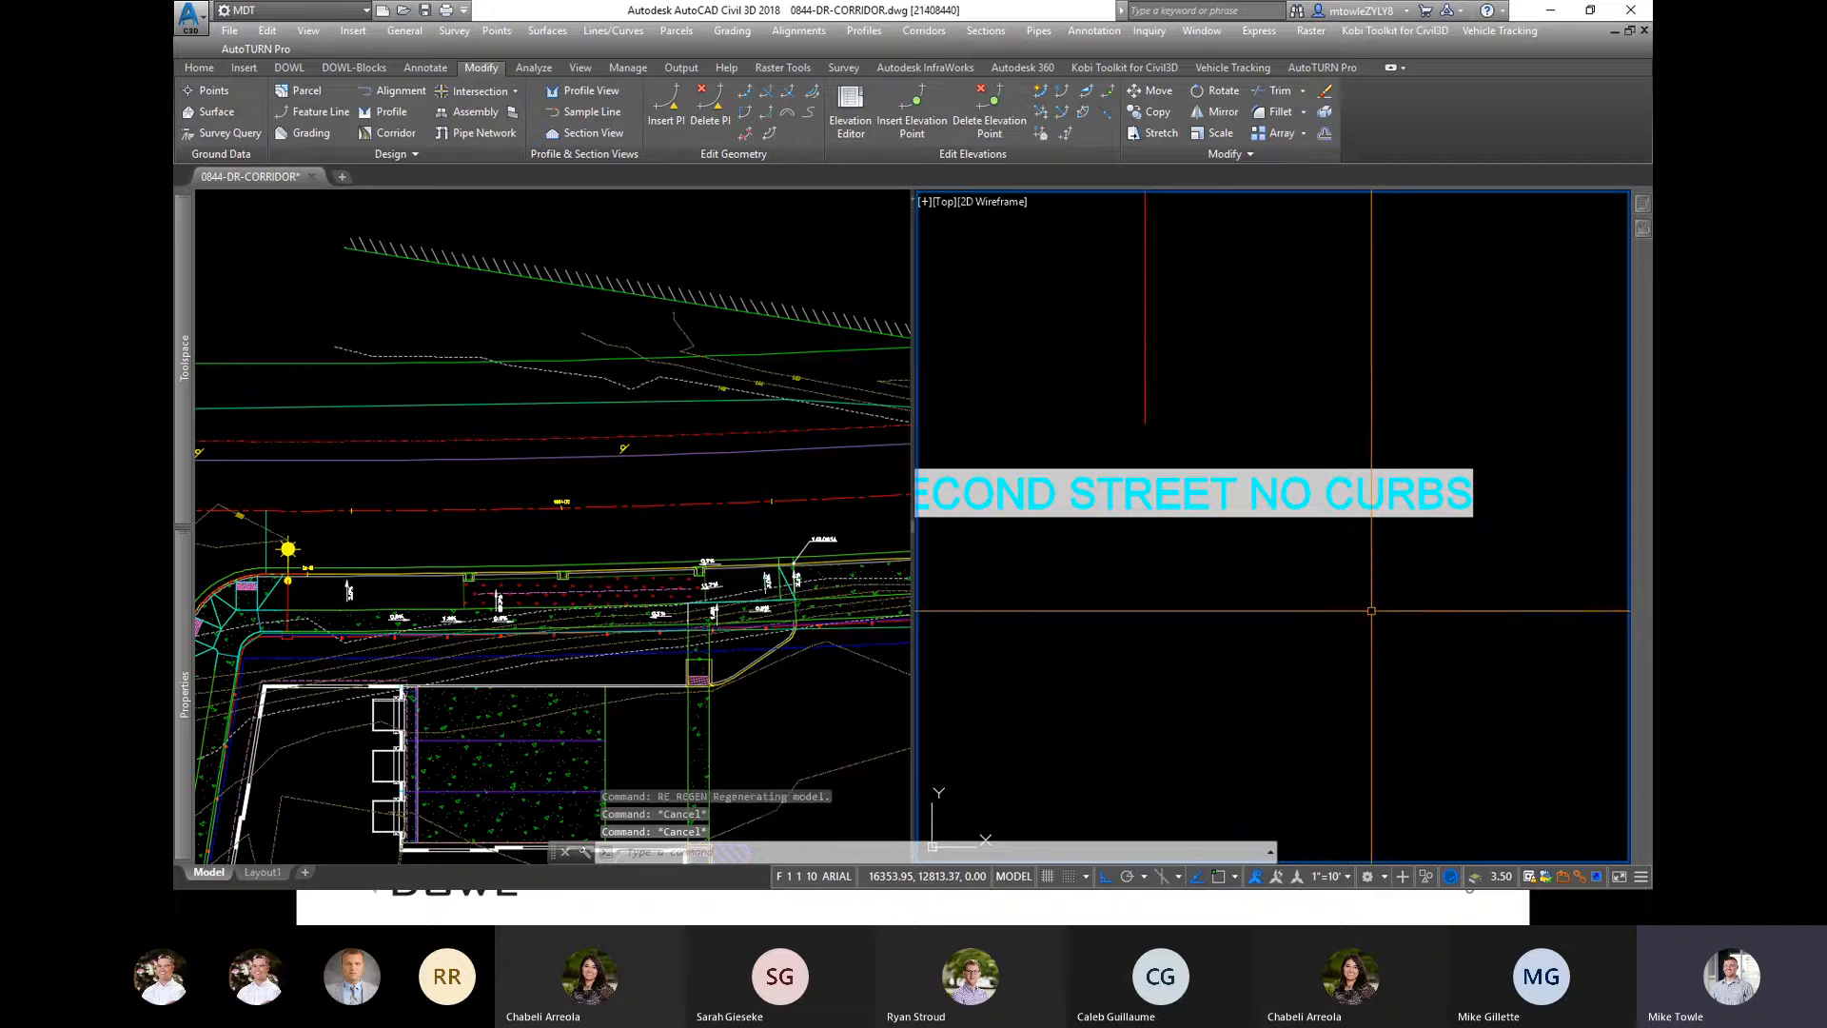
Step: Rename the lower, copied assembly as "Second Street-sw right"
{"action": "scroll", "coordinate": [1379, 610], "scroll_direction": "down", "scroll_amount": 2}
{"action": "left_click", "coordinate": [1331, 397]}
{"action": "left_click", "coordinate": [1223, 411]}
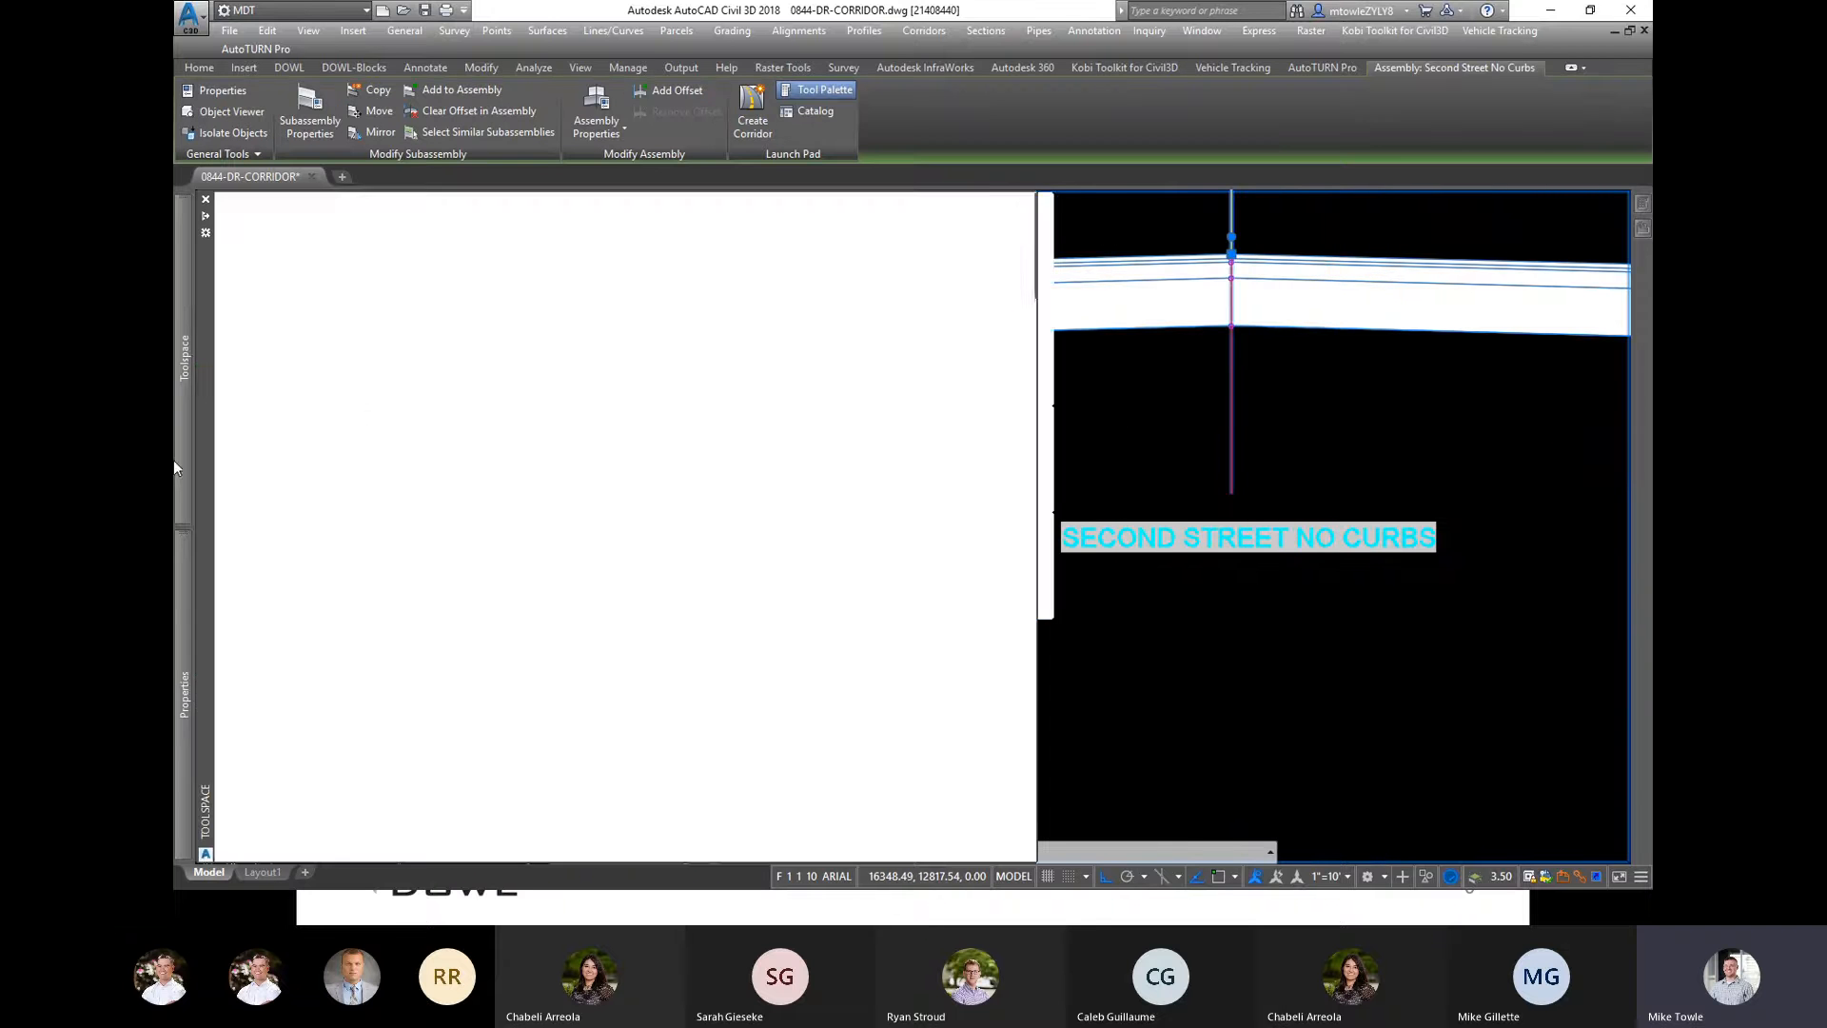
{"action": "mouse_move", "coordinate": [181, 580]}
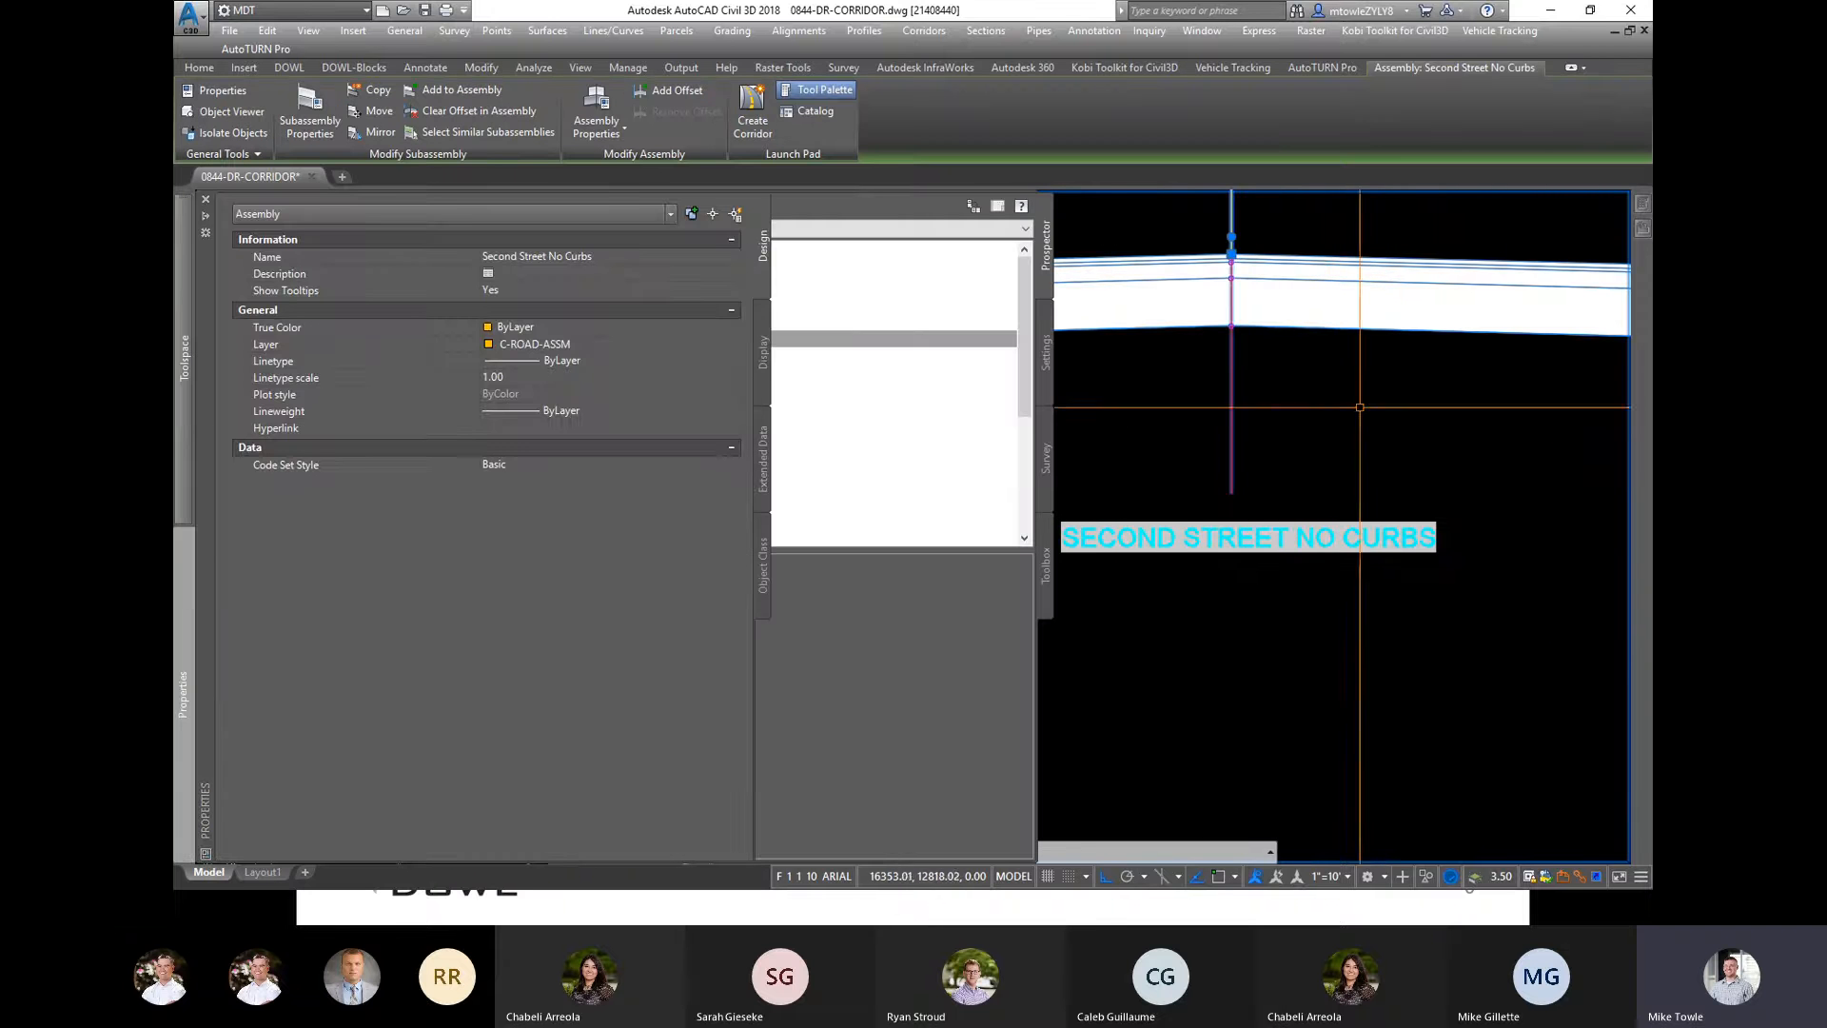
{"action": "scroll", "coordinate": [1346, 381], "scroll_direction": "down", "scroll_amount": 3}
{"action": "scroll", "coordinate": [1339, 357], "scroll_direction": "up", "scroll_amount": 2}
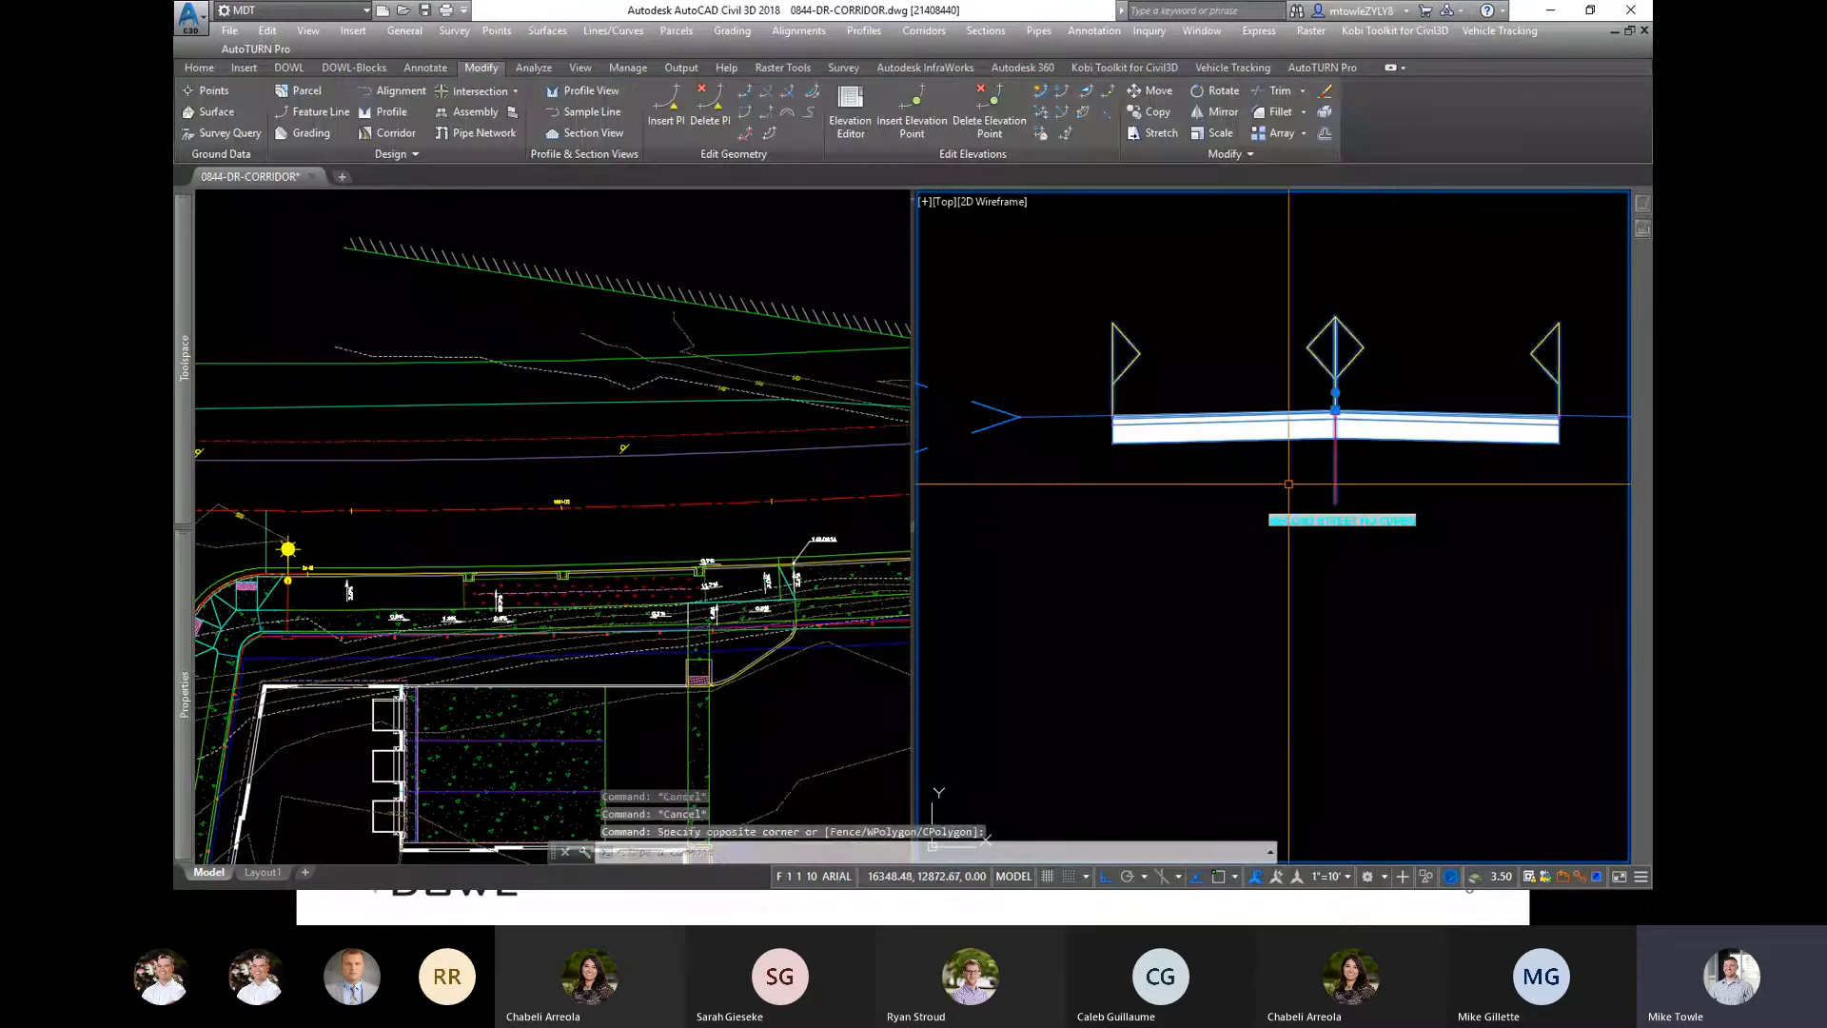
{"action": "mouse_move", "coordinate": [181, 687]}
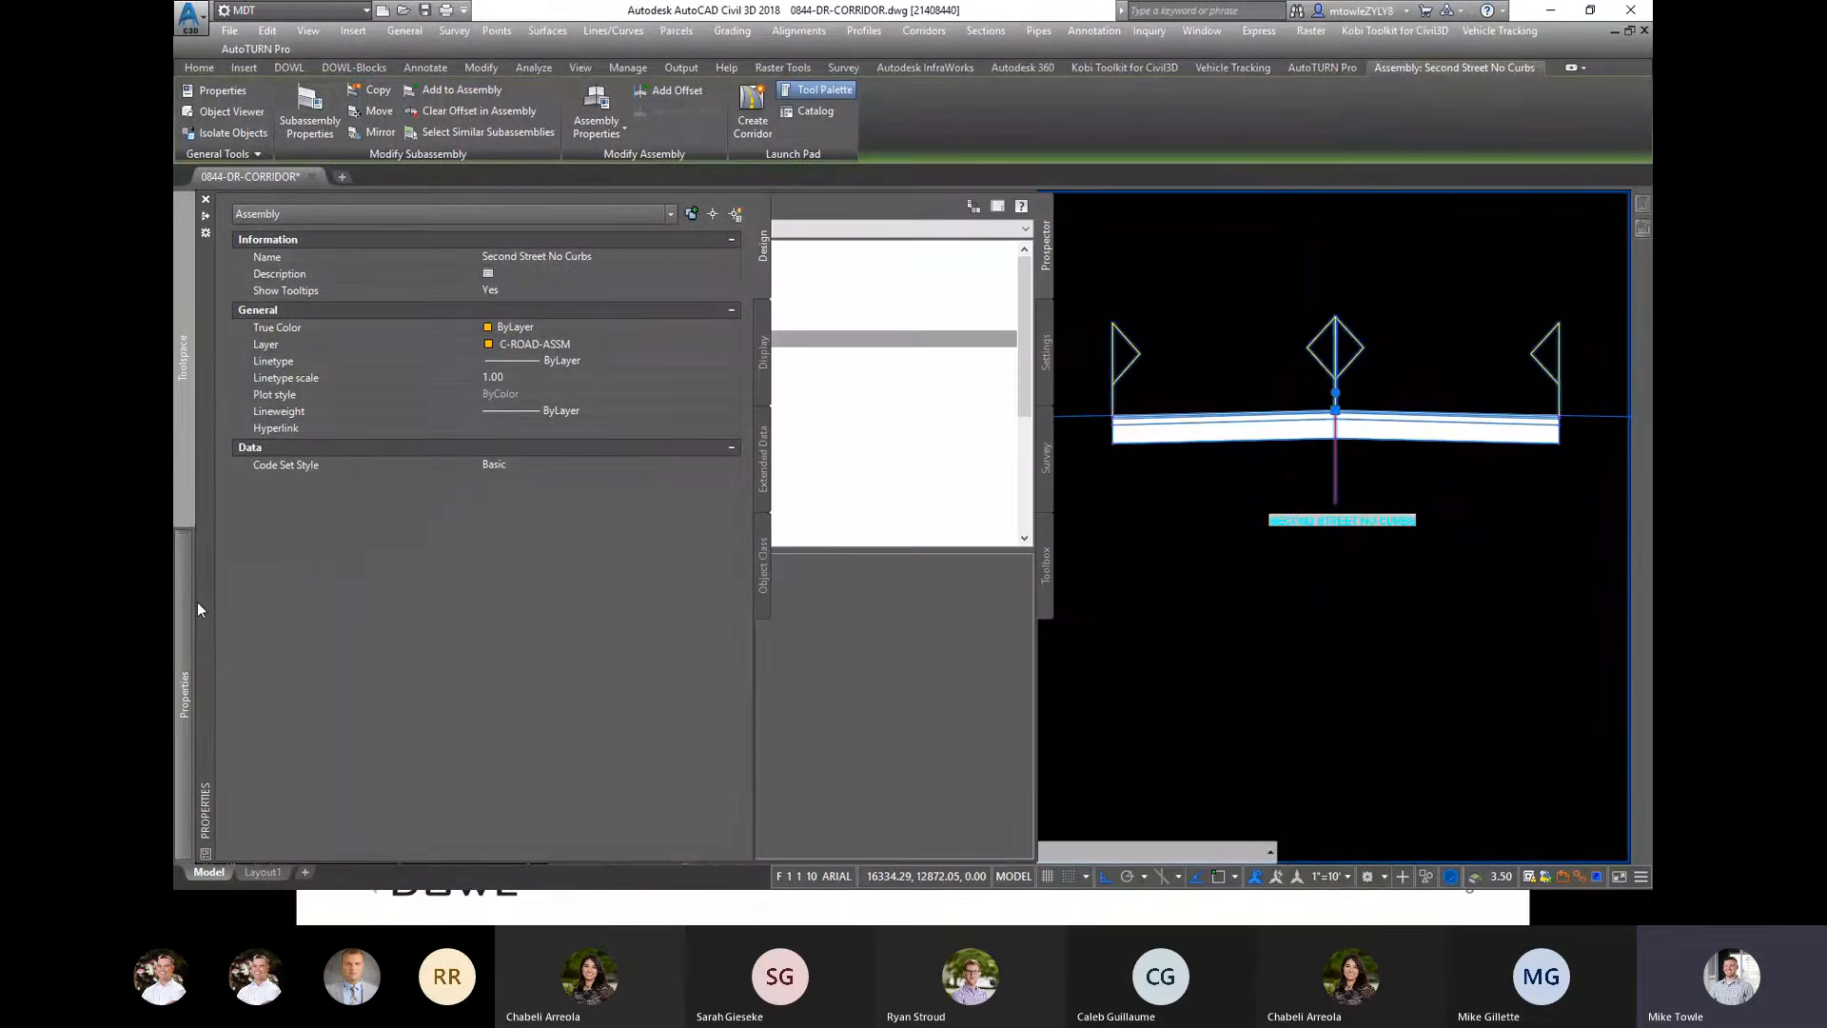
{"action": "scroll", "coordinate": [1435, 247], "scroll_direction": "down", "scroll_amount": 6}
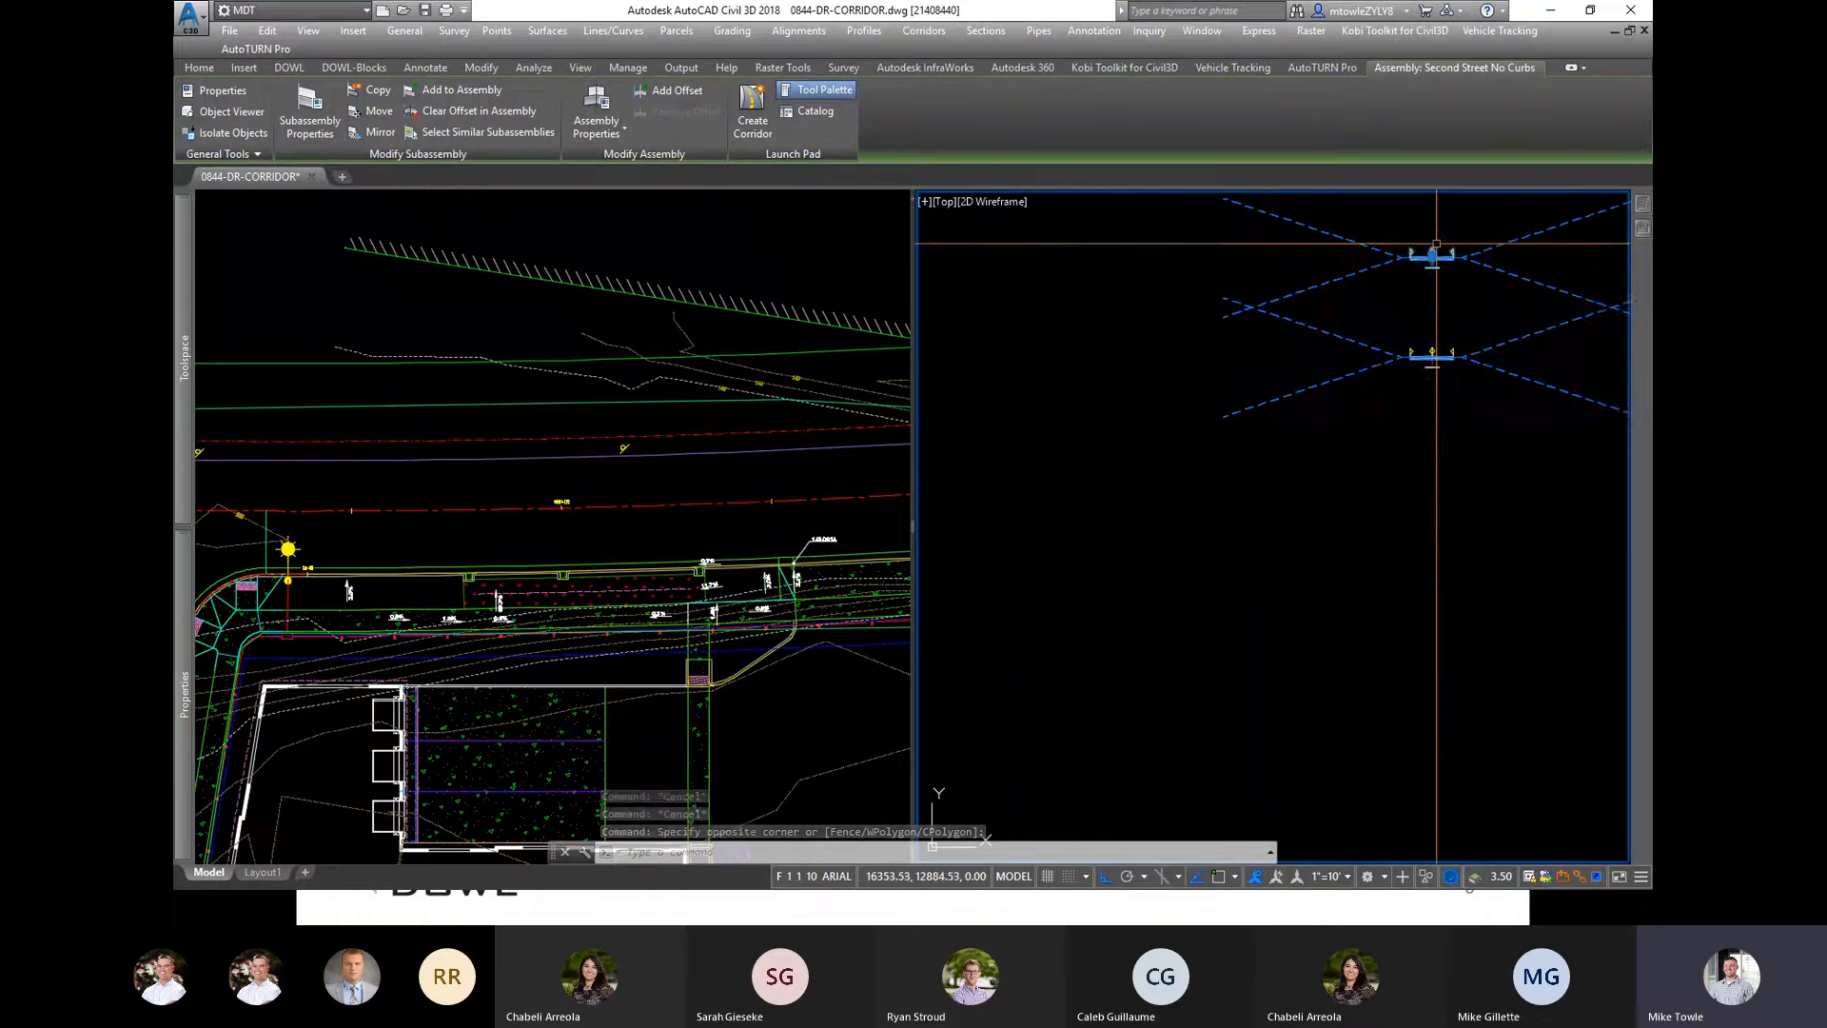
{"action": "scroll", "coordinate": [1435, 347], "scroll_direction": "up", "scroll_amount": 4}
{"action": "scroll", "coordinate": [1432, 426], "scroll_direction": "up", "scroll_amount": 2}
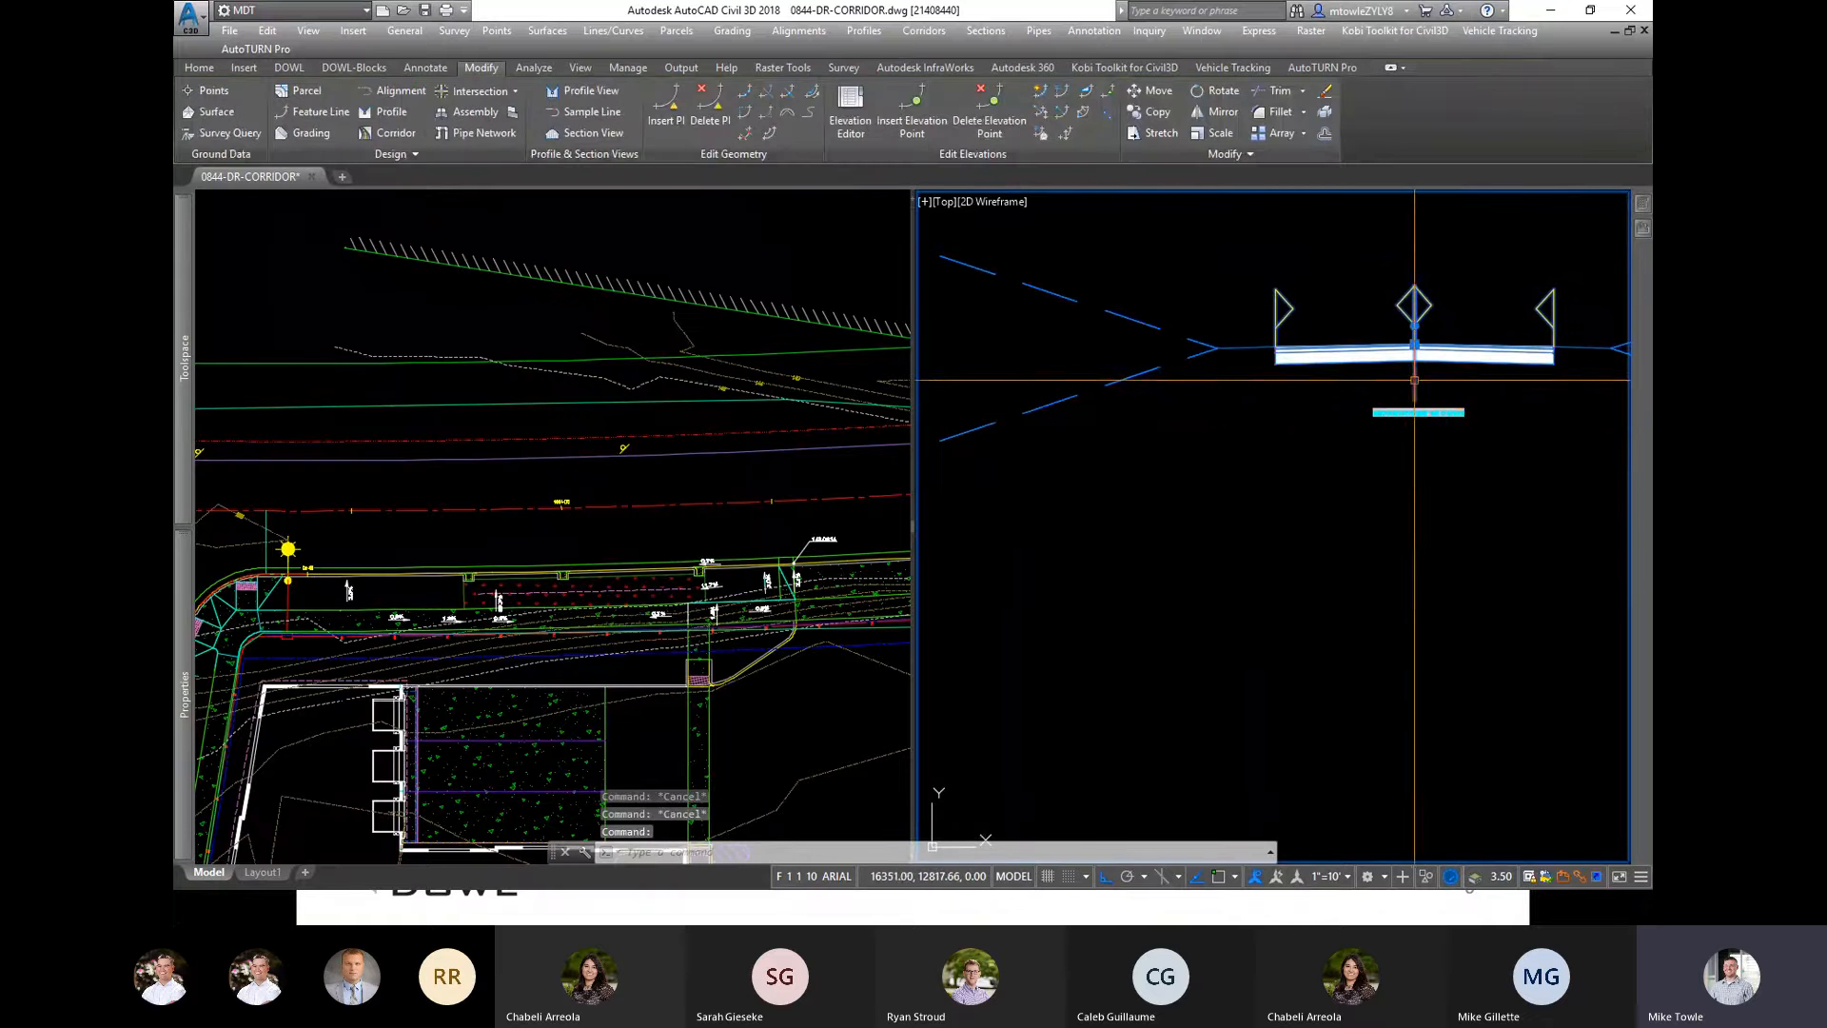
{"action": "mouse_move", "coordinate": [201, 529]}
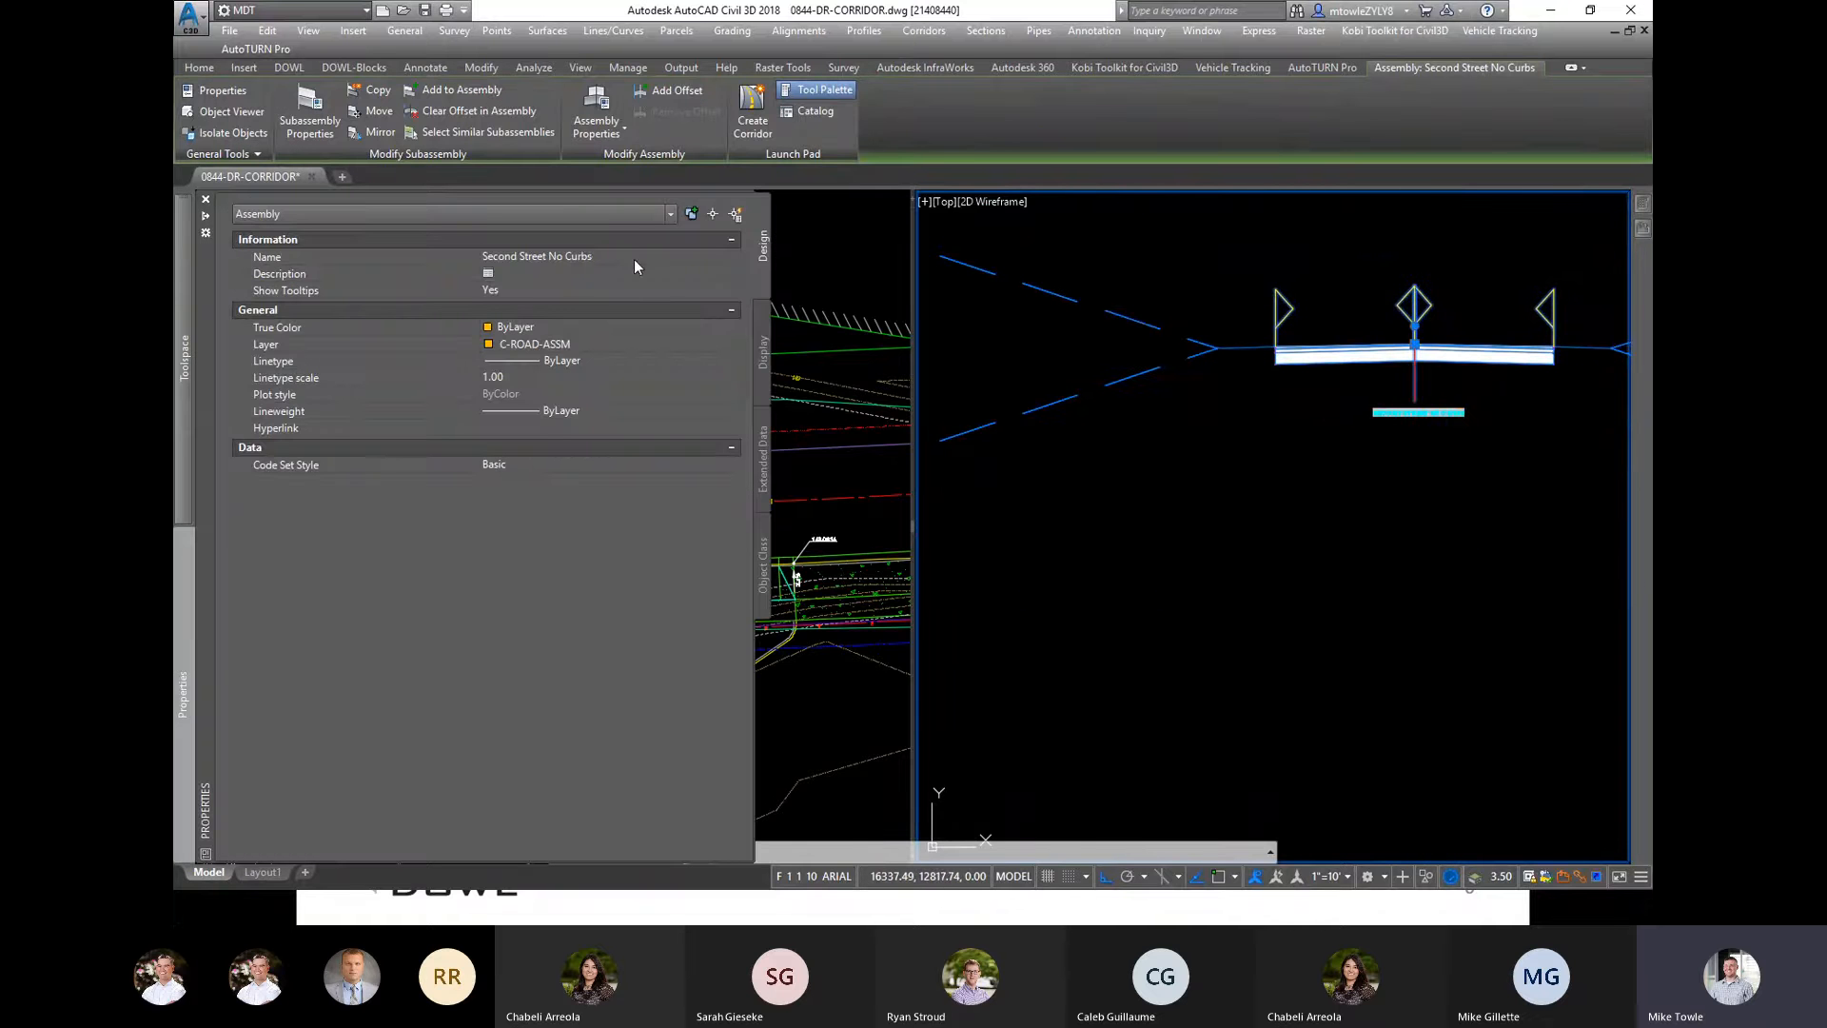
{"action": "type", "text": "-te"}
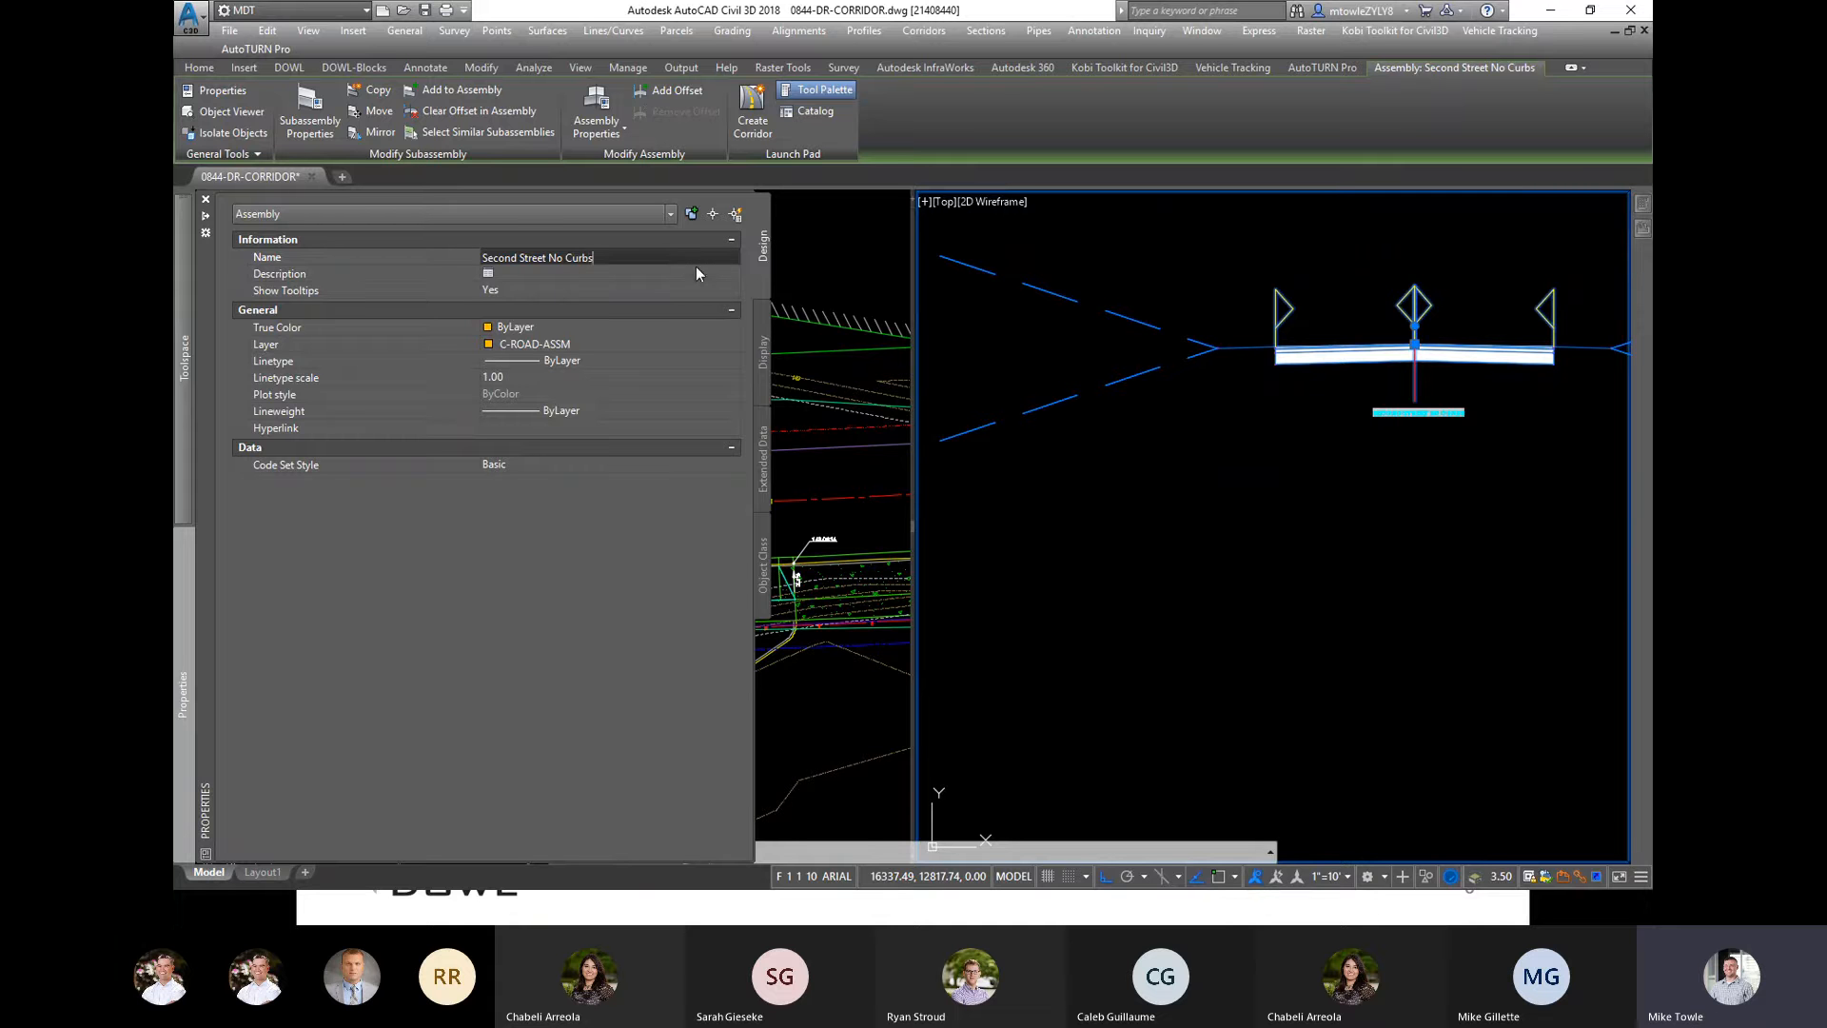
{"action": "key", "text": "BackSpace"}
{"action": "key", "text": "BackSpace"}
{"action": "key", "text": "BackSpace"}
{"action": "key", "text": "BackSpace"}
{"action": "key", "text": "BackSpace"}
{"action": "key", "text": "BackSpace"}
{"action": "key", "text": "BackSpace"}
{"action": "key", "text": "BackSpace"}
{"action": "type", "text": "-sw"}
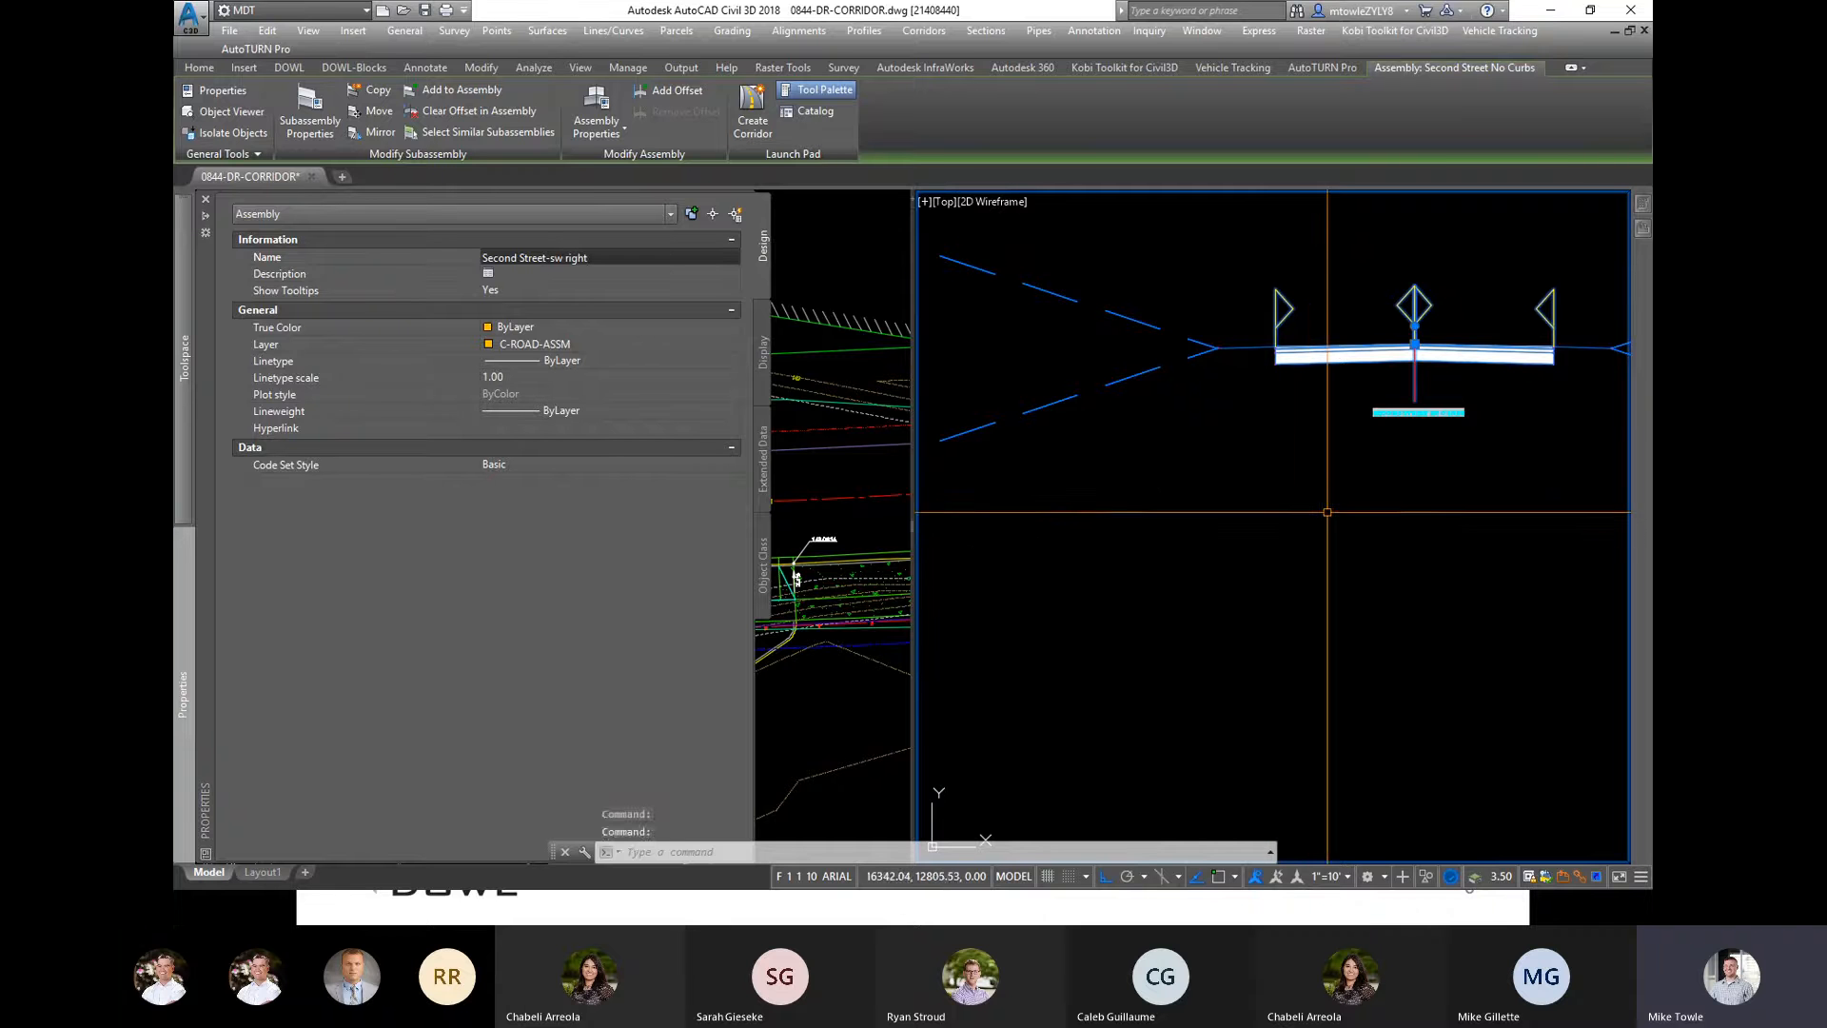
Step: Regenerate all viewports to update the linked name label under the copied assembly
{"action": "scroll", "coordinate": [1466, 398], "scroll_direction": "up", "scroll_amount": 4}
{"action": "key", "text": "Escape"}
{"action": "key", "text": "Escape"}
{"action": "type", "text": "REA"}
{"action": "key", "text": "Return"}
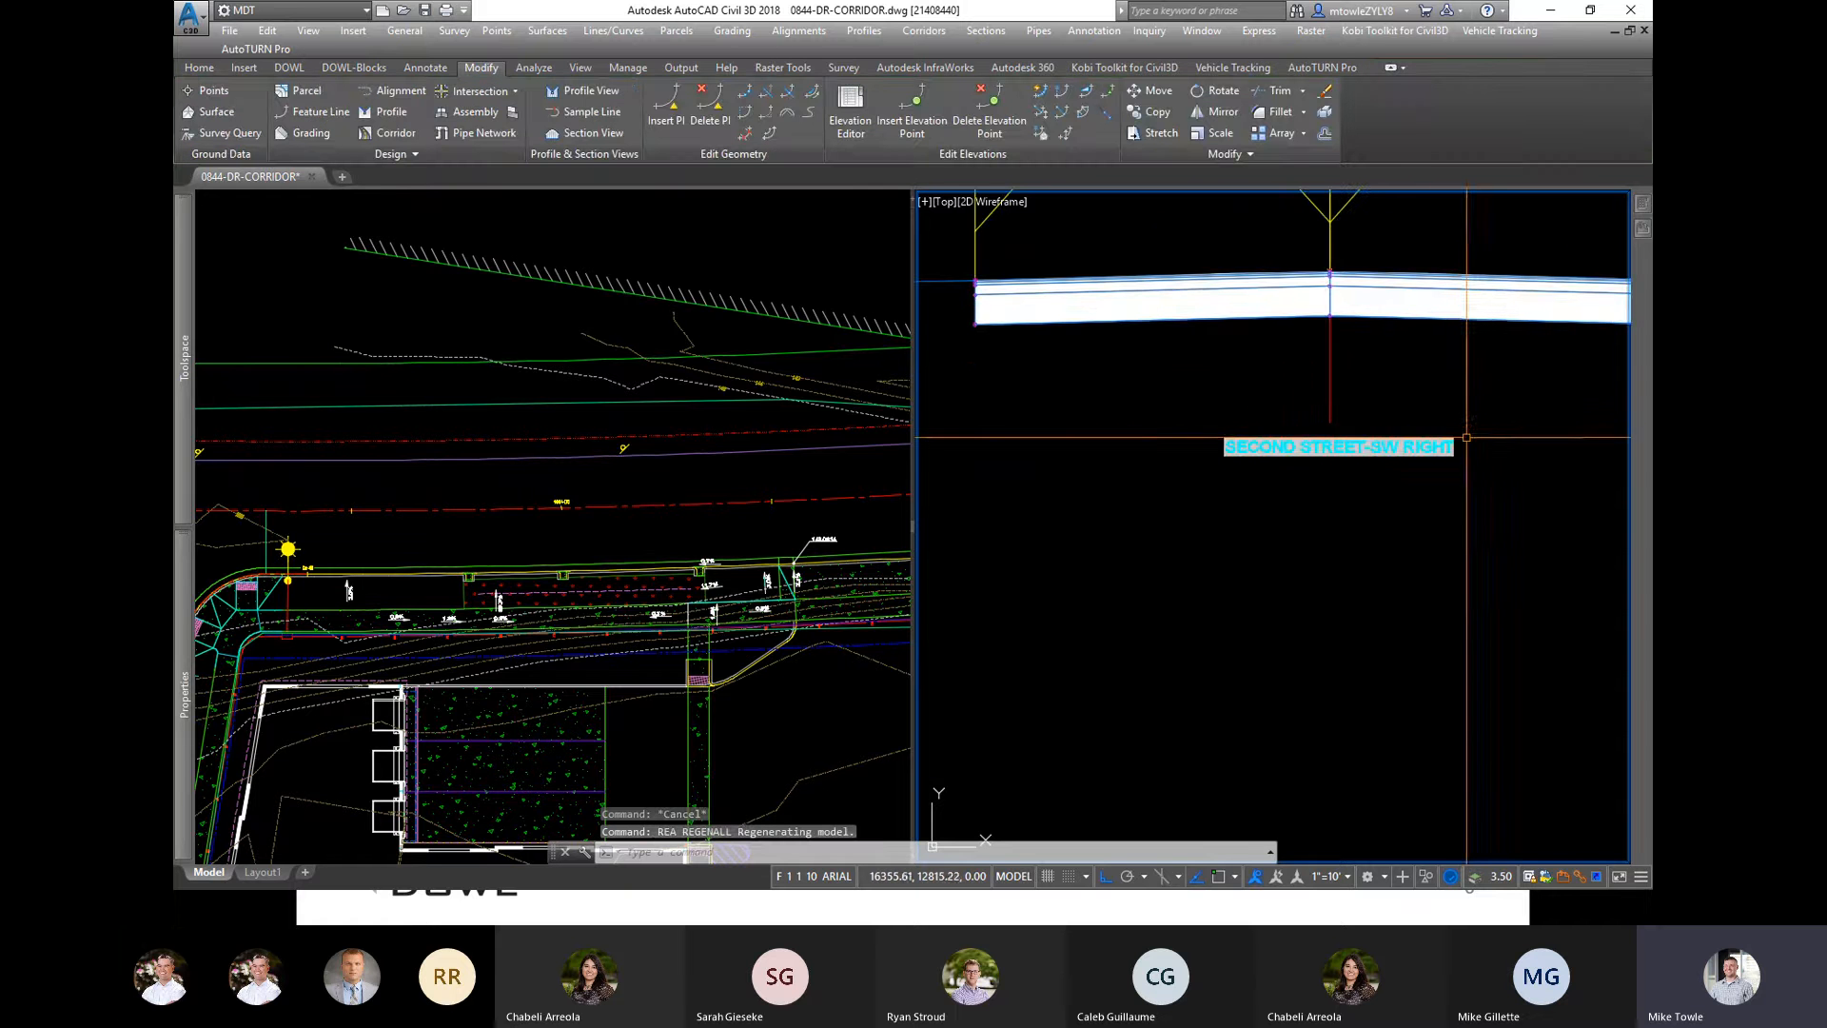
Step: Examine the copied assembly's right side and its name label, comparing its position with the original assembly above
{"action": "scroll", "coordinate": [1471, 428], "scroll_direction": "up", "scroll_amount": 2}
{"action": "scroll", "coordinate": [1299, 342], "scroll_direction": "down", "scroll_amount": 4}
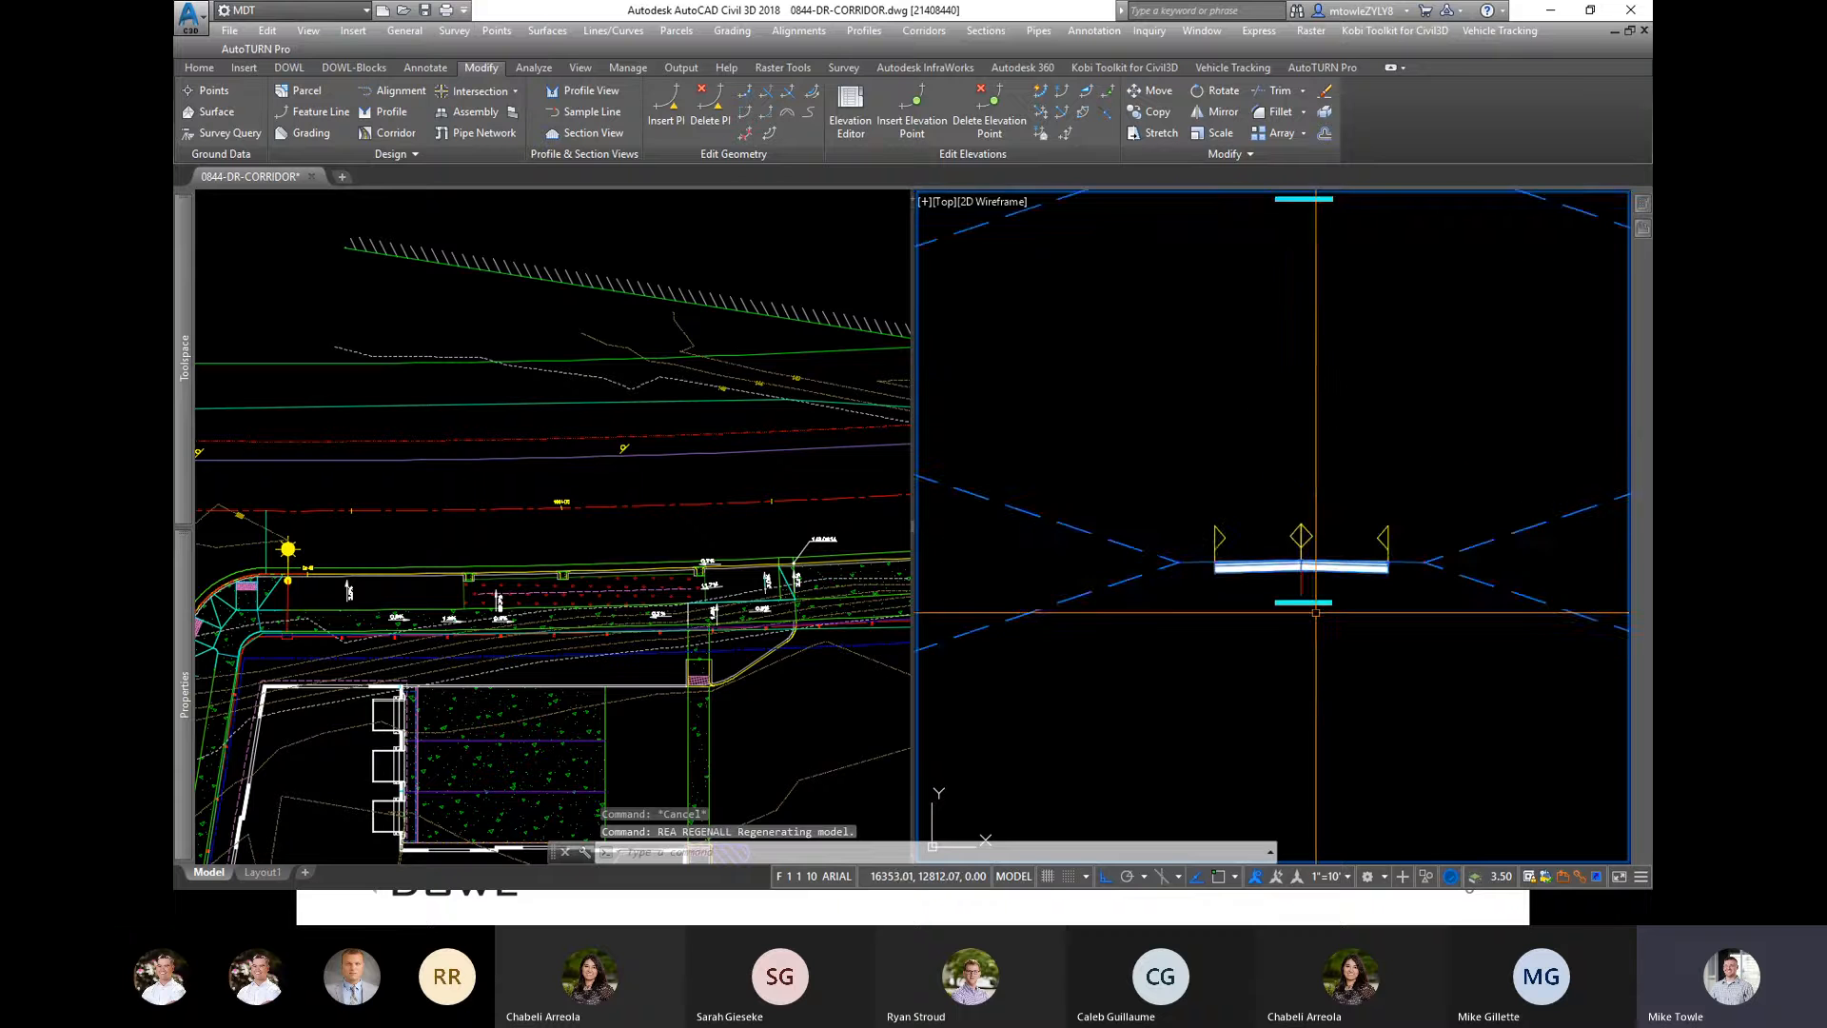
{"action": "scroll", "coordinate": [1338, 214], "scroll_direction": "up", "scroll_amount": 3}
{"action": "scroll", "coordinate": [1346, 231], "scroll_direction": "down", "scroll_amount": 3}
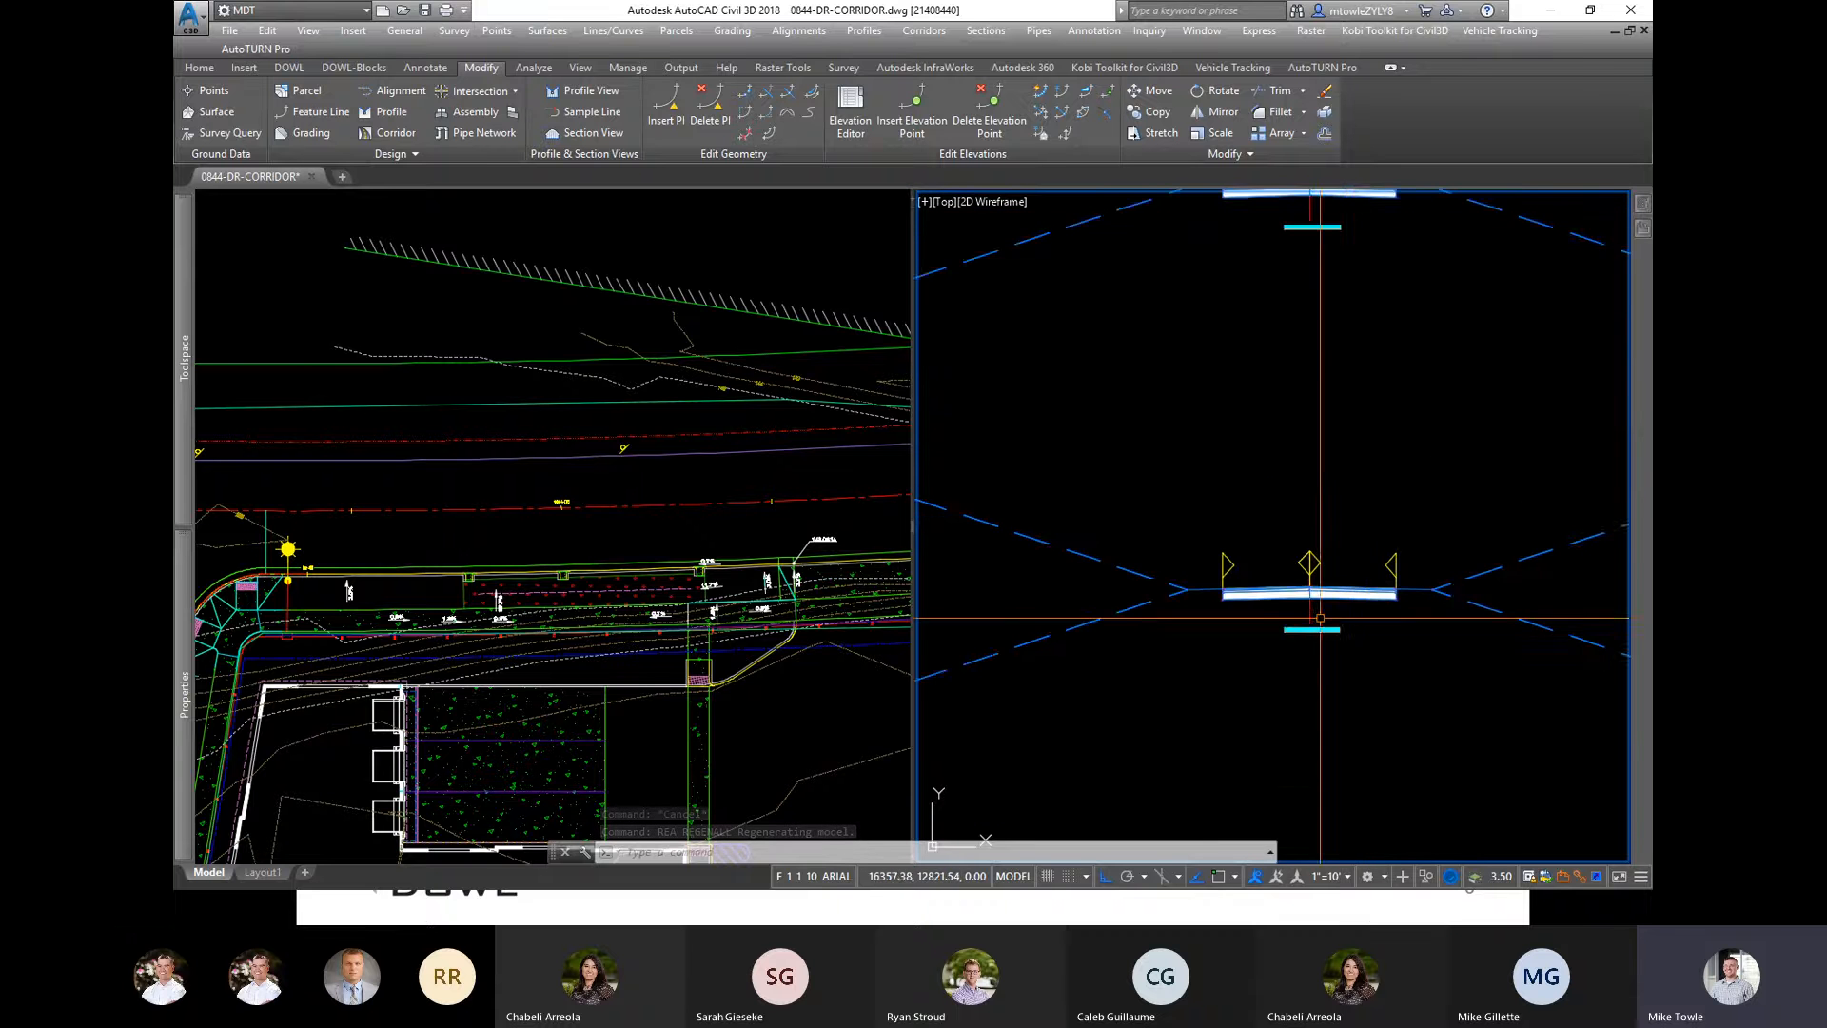
{"action": "scroll", "coordinate": [1318, 622], "scroll_direction": "up", "scroll_amount": 4}
{"action": "scroll", "coordinate": [1191, 591], "scroll_direction": "down", "scroll_amount": 4}
{"action": "scroll", "coordinate": [1191, 591], "scroll_direction": "up", "scroll_amount": 4}
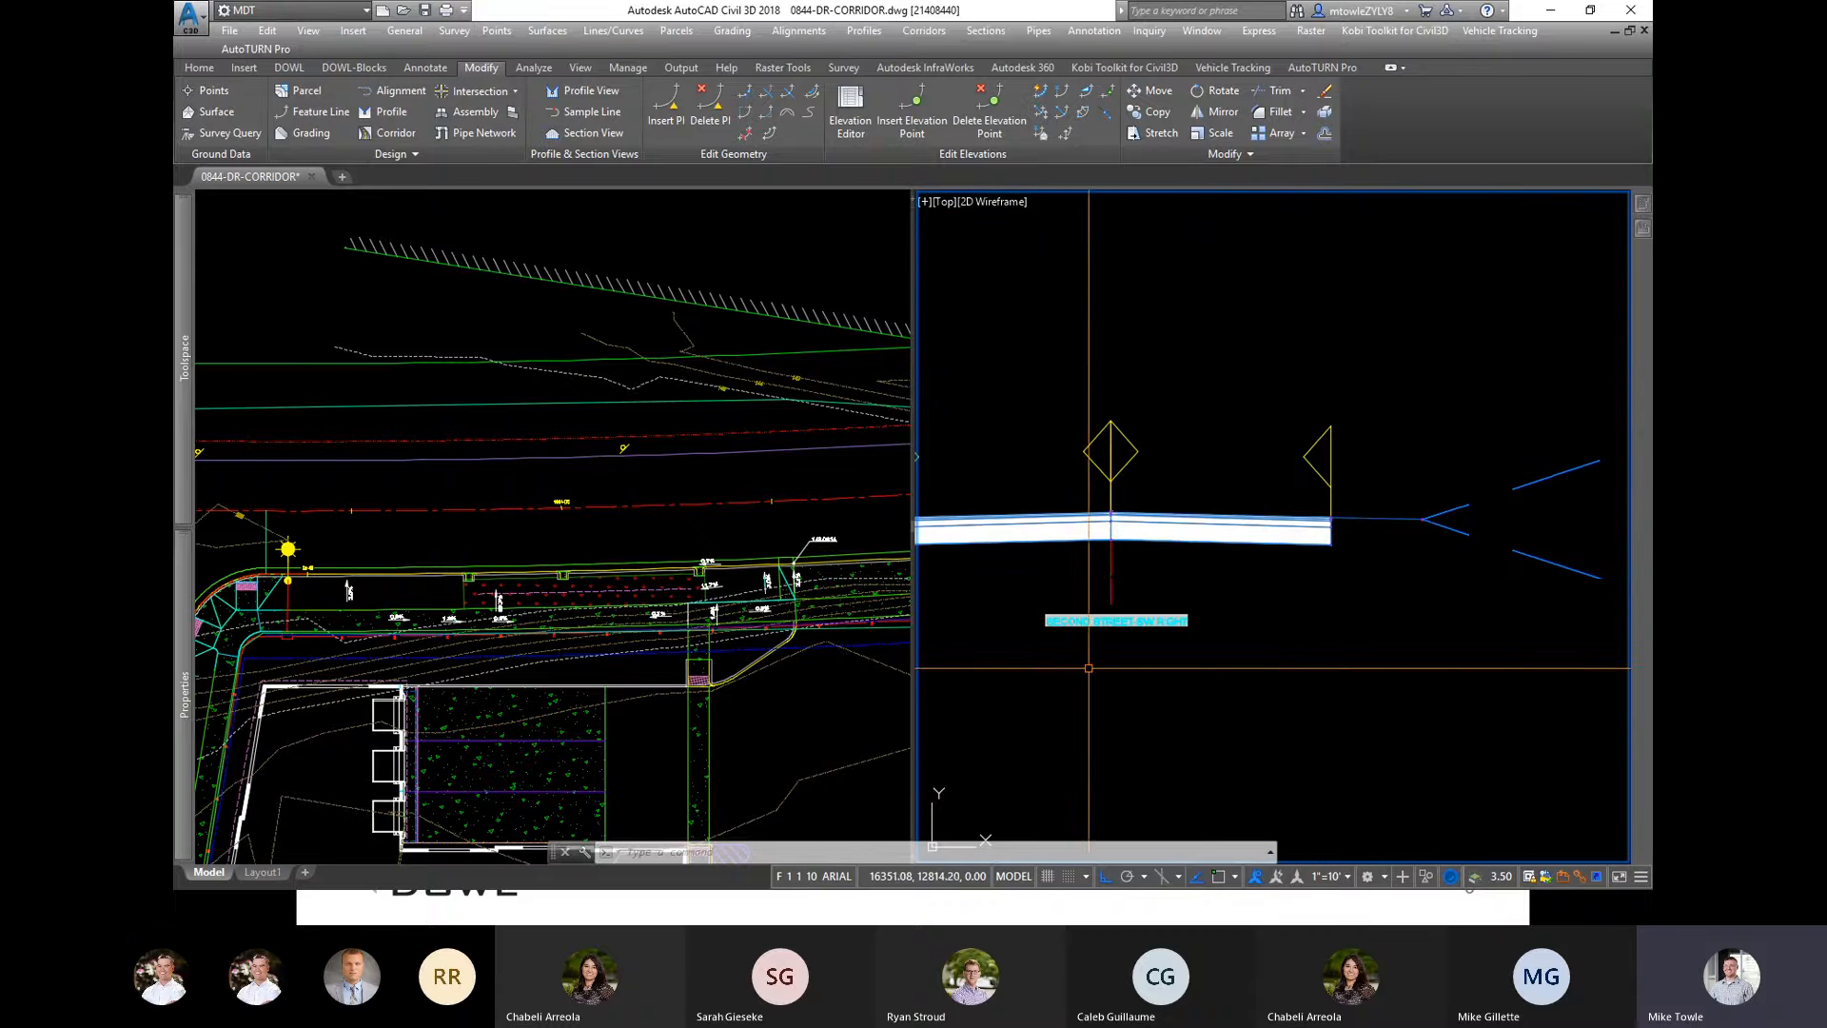
{"action": "scroll", "coordinate": [1281, 578], "scroll_direction": "down", "scroll_amount": 1}
{"action": "scroll", "coordinate": [1167, 614], "scroll_direction": "up", "scroll_amount": 4}
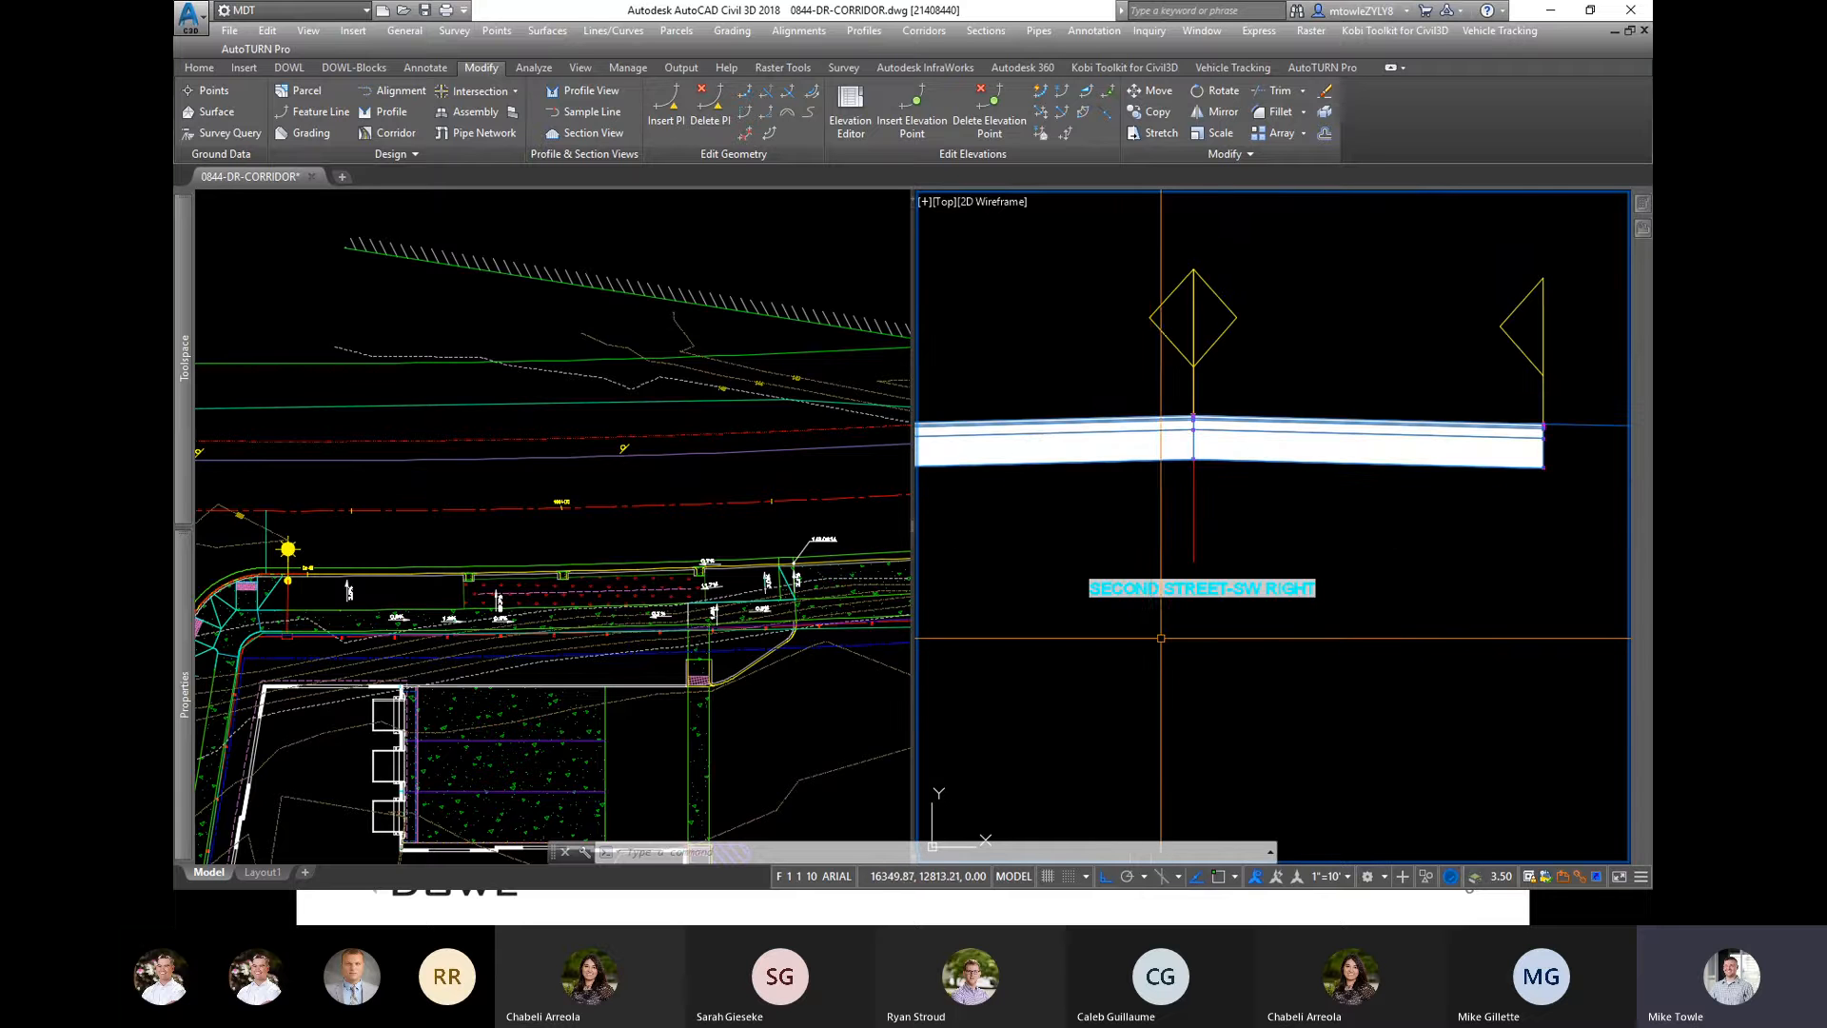
Step: Delete the two subassemblies beyond the right lane's outer edge on the Second Street-sw right assembly, including the dashed daylight slopes
{"action": "scroll", "coordinate": [1074, 561], "scroll_direction": "down", "scroll_amount": 3}
{"action": "key", "text": "Escape"}
{"action": "key", "text": "Escape"}
{"action": "key", "text": "Escape"}
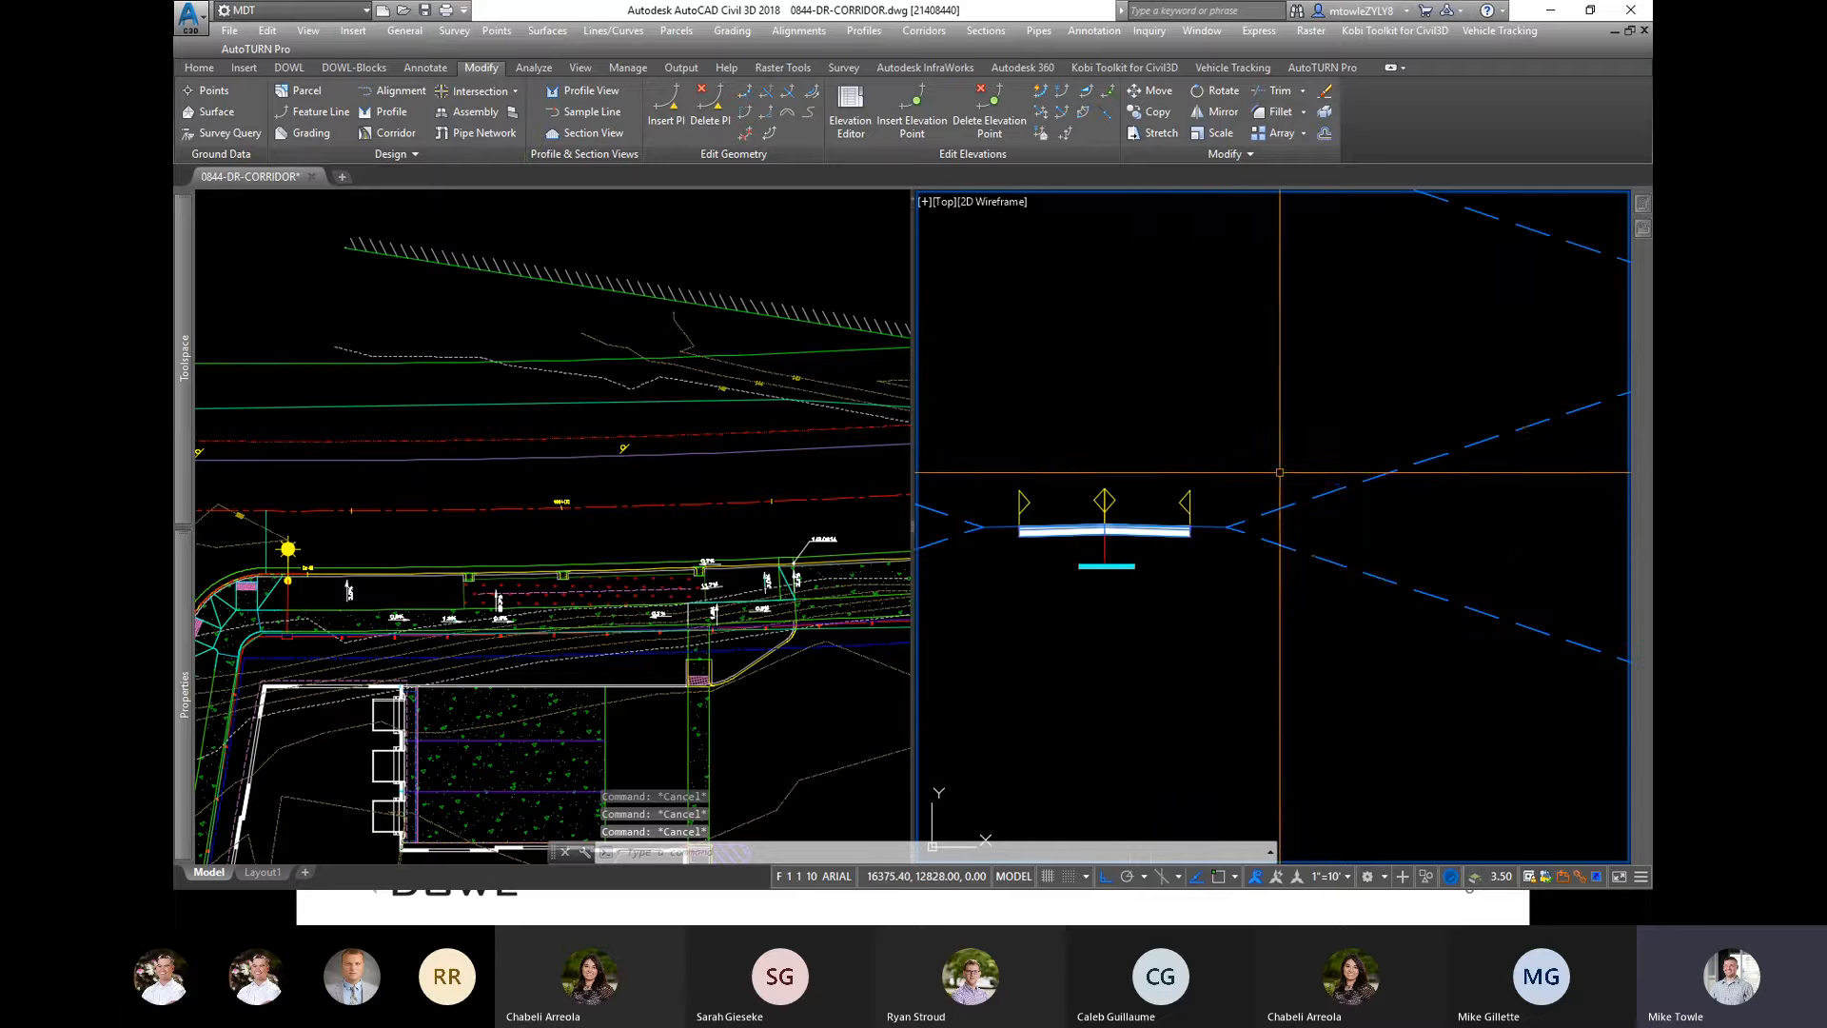
{"action": "left_click", "coordinate": [1279, 472]}
{"action": "left_click", "coordinate": [1211, 566]}
{"action": "scroll", "coordinate": [1267, 552], "scroll_direction": "down", "scroll_amount": 4}
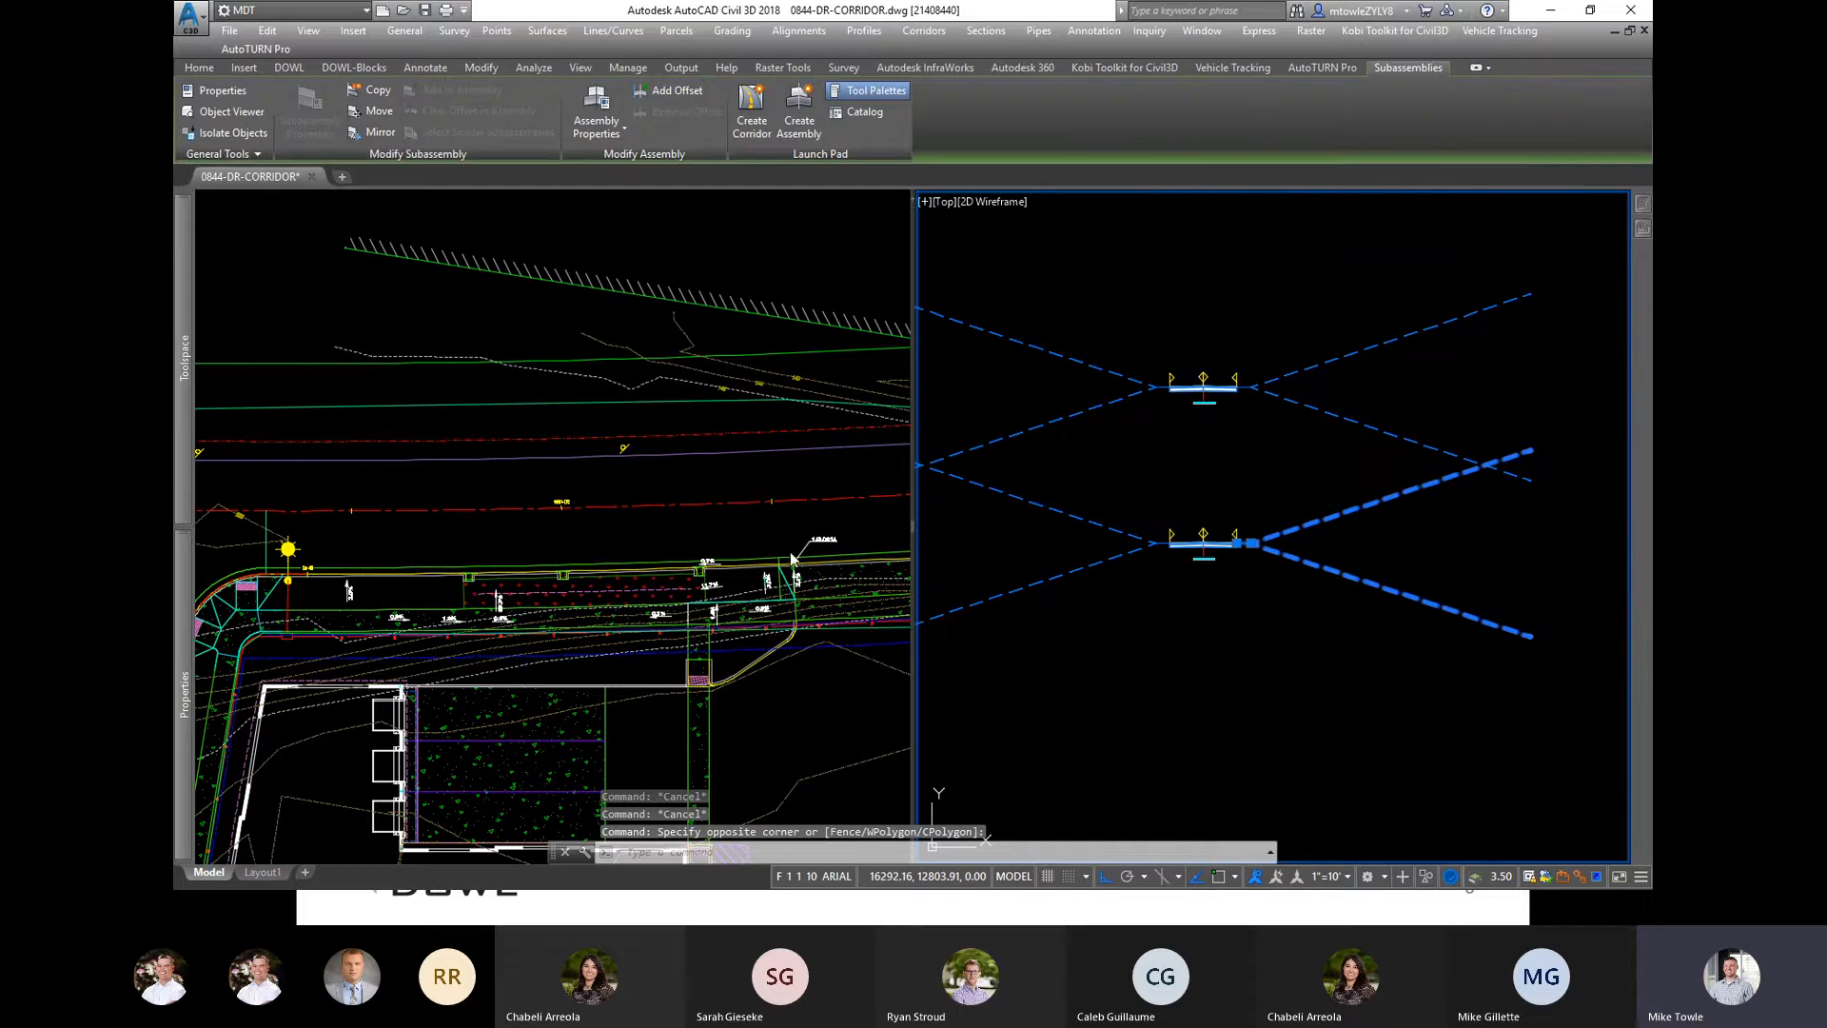
{"action": "scroll", "coordinate": [1237, 543], "scroll_direction": "up", "scroll_amount": 5}
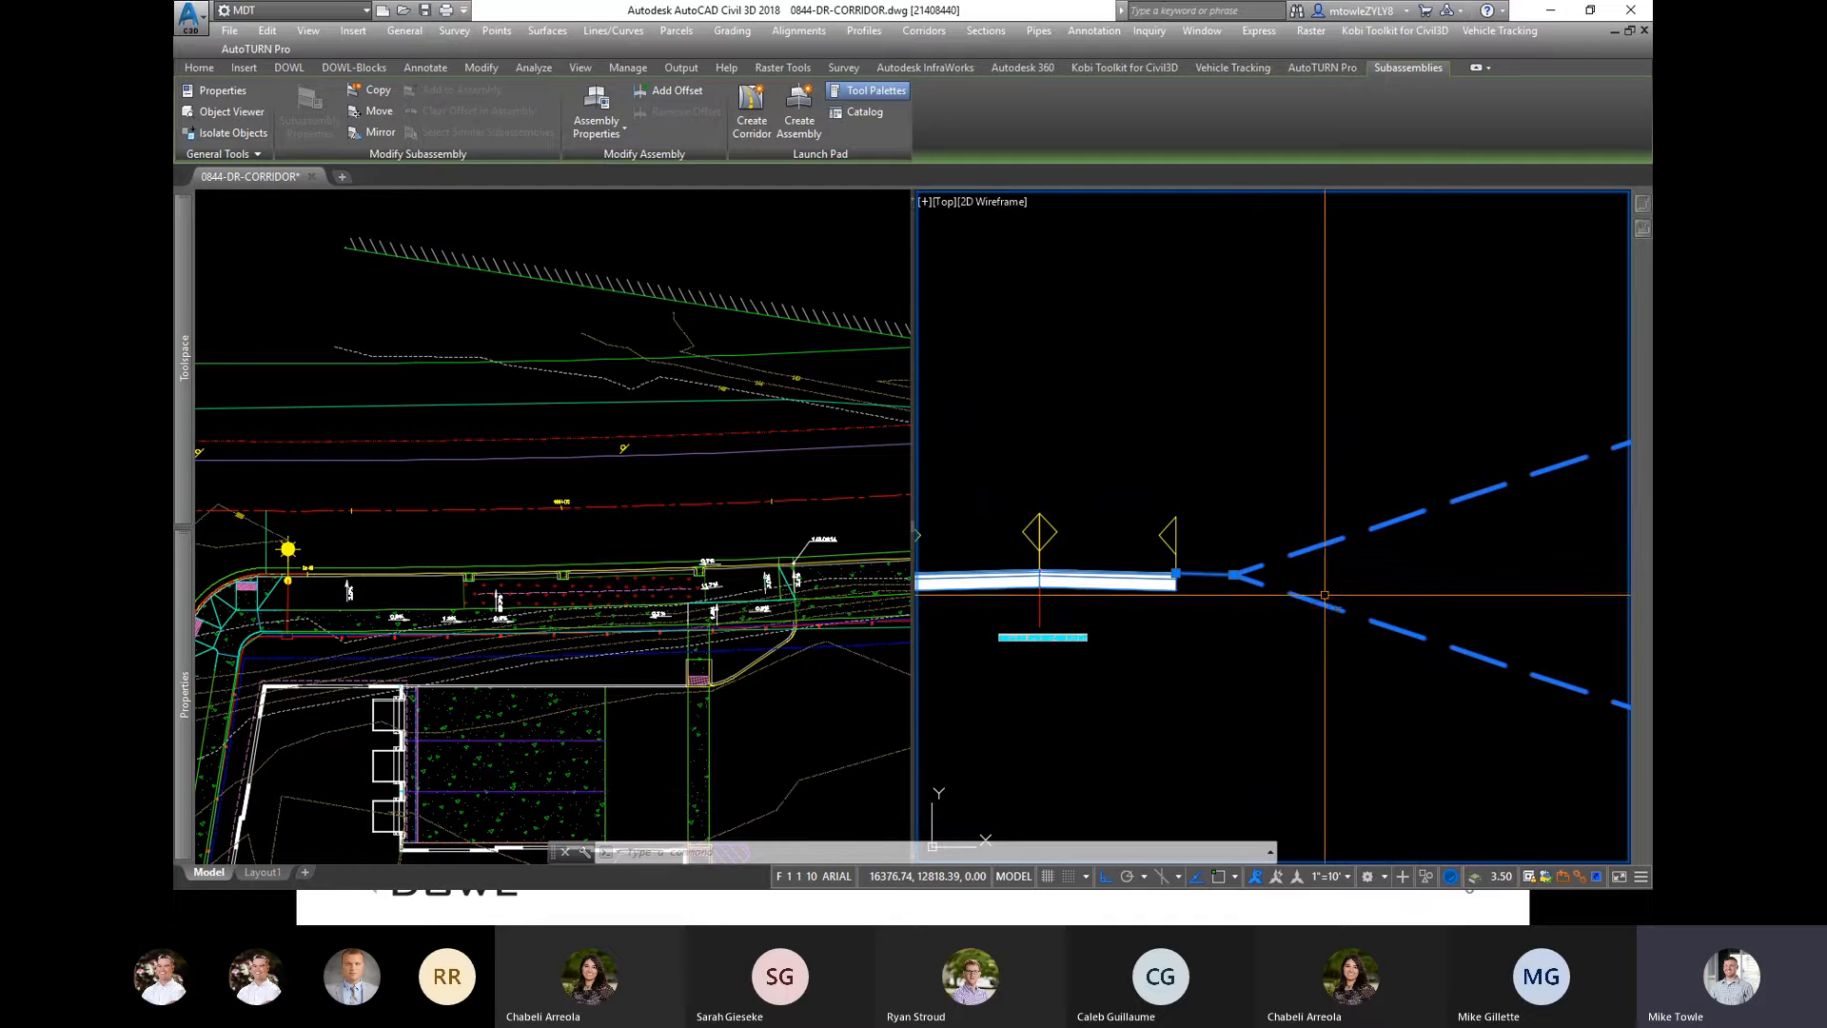
{"action": "scroll", "coordinate": [1201, 588], "scroll_direction": "up", "scroll_amount": 2}
{"action": "key", "text": "Delete"}
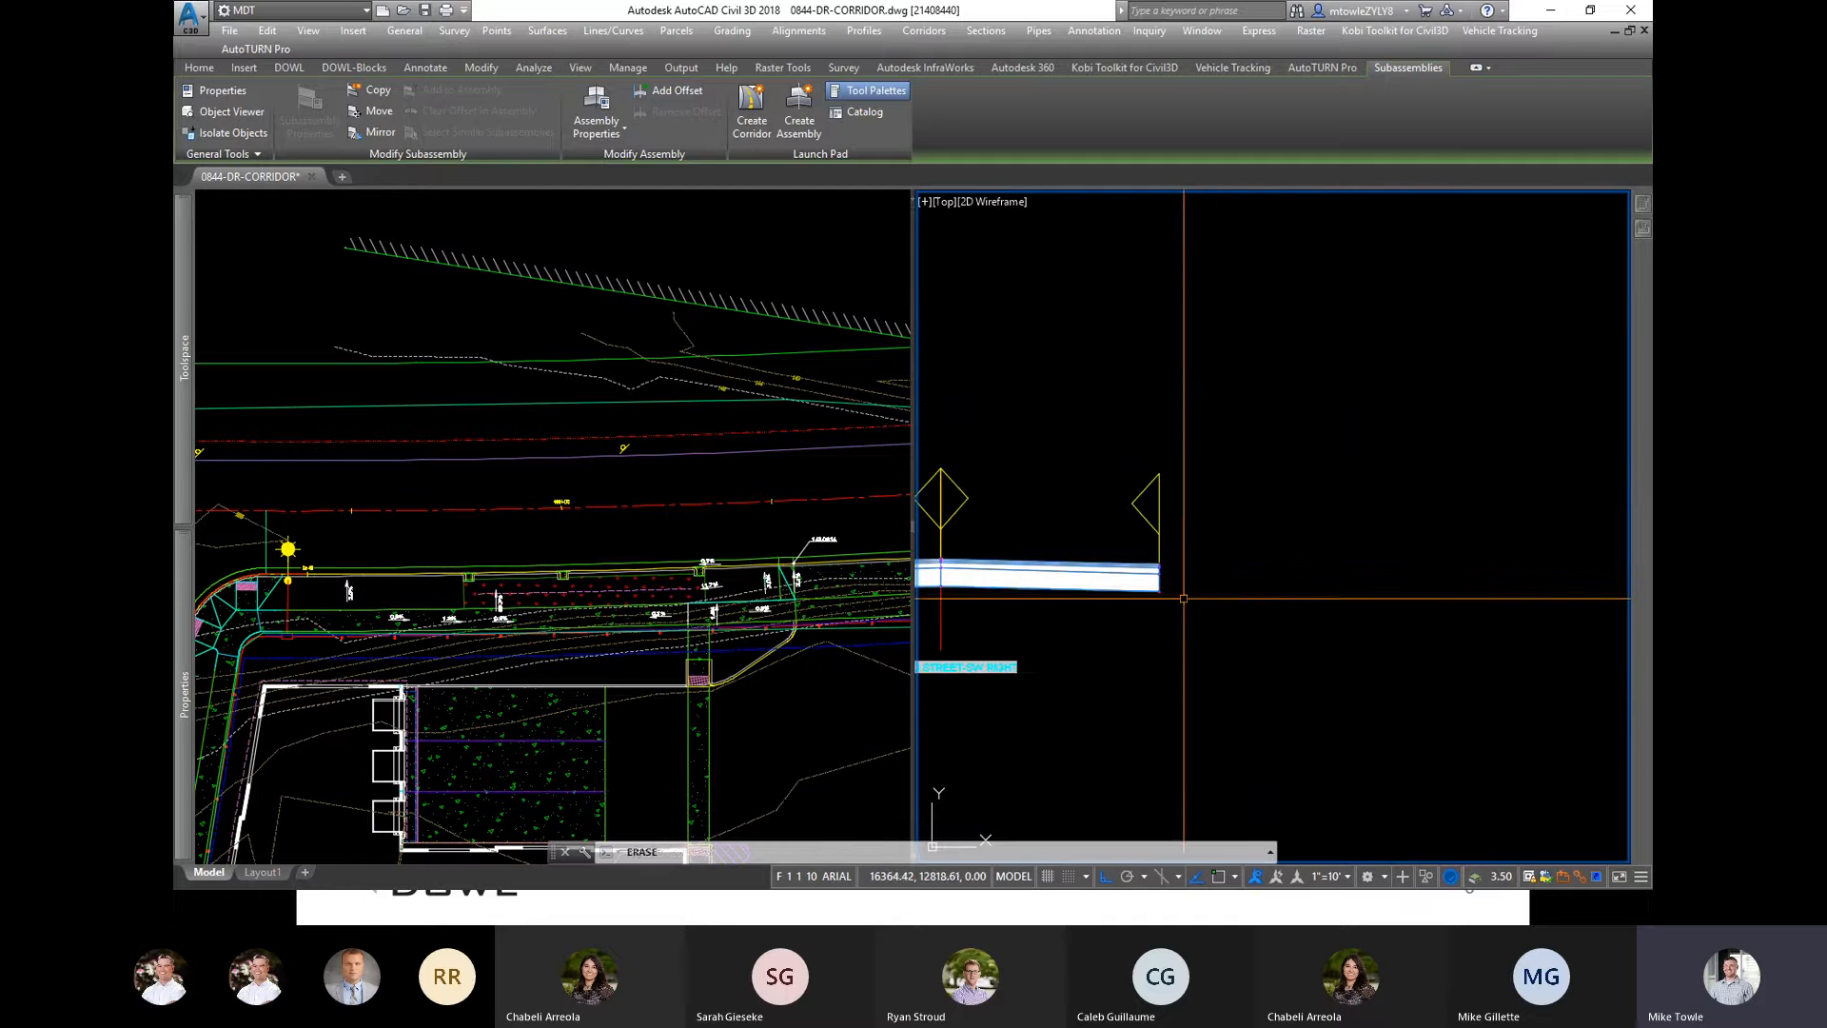
Step: Attach an UrbanCurbGutterGeneral subassembly to the right lane's upper outer edge, keeping the name Right-UrbanCurbGutterGeneral
{"action": "mouse_move", "coordinate": [1641, 207]}
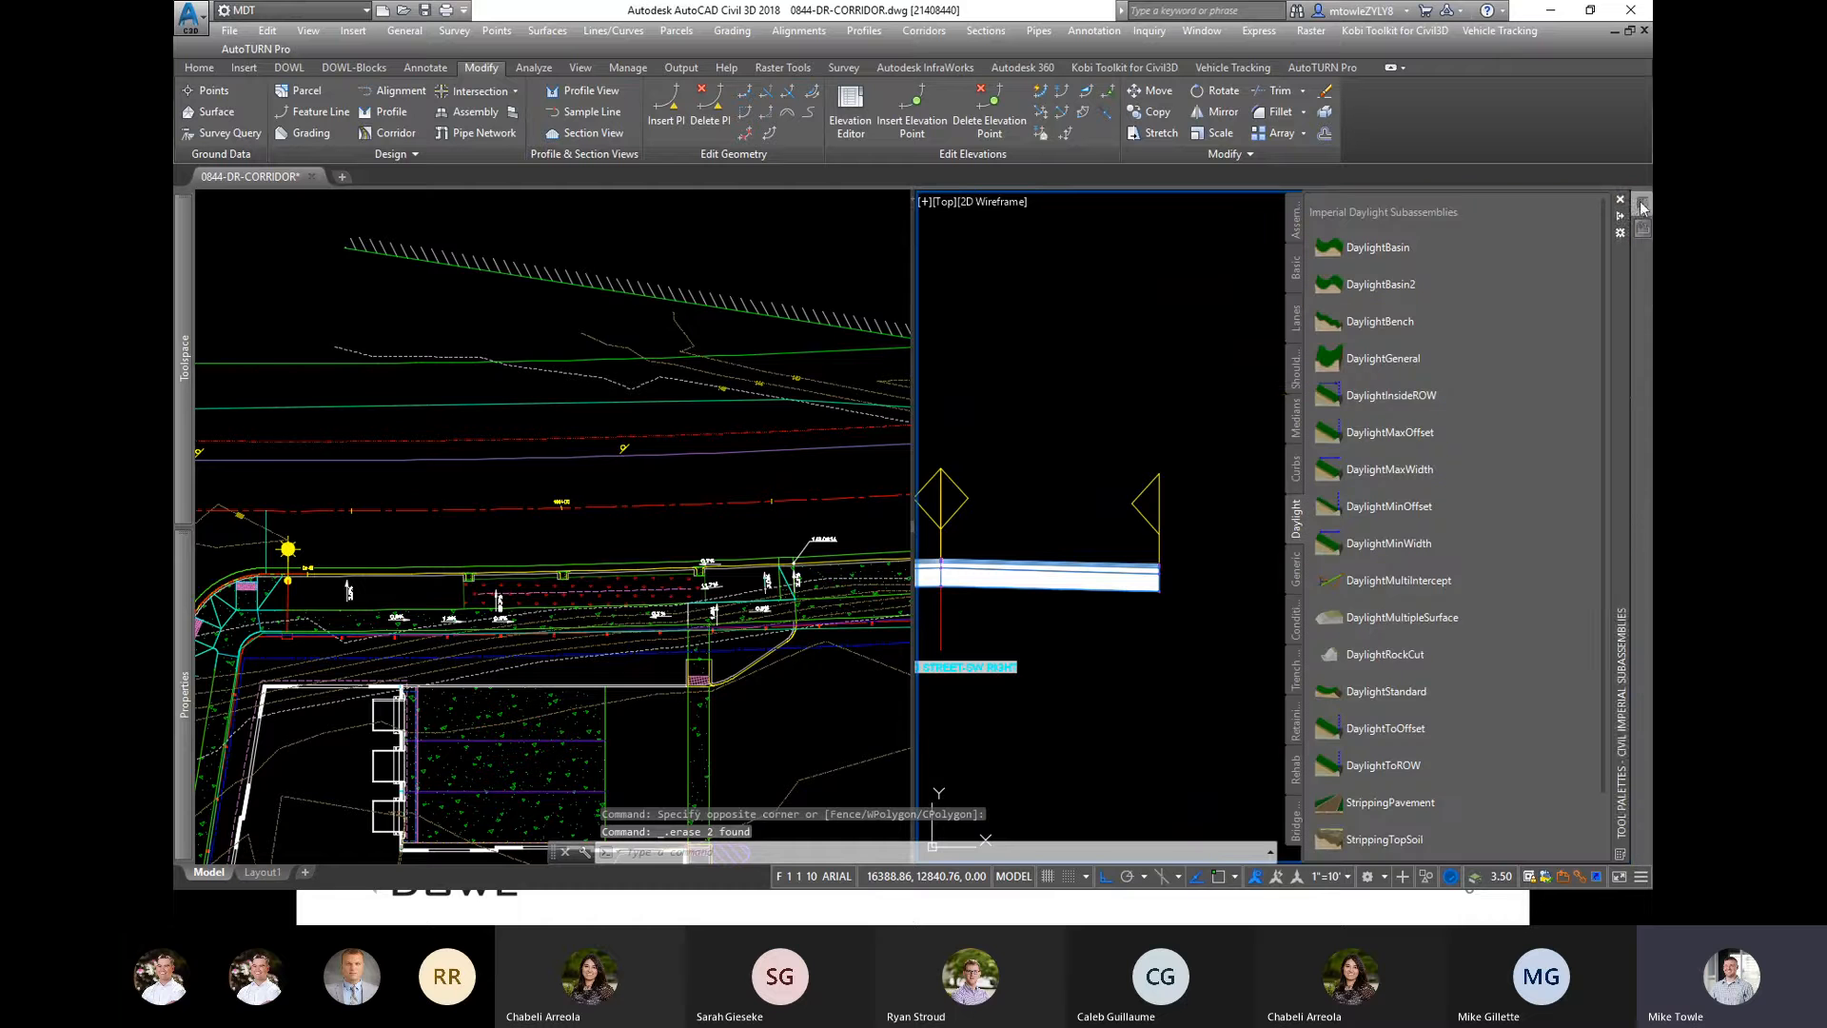
{"action": "left_click", "coordinate": [1296, 467]}
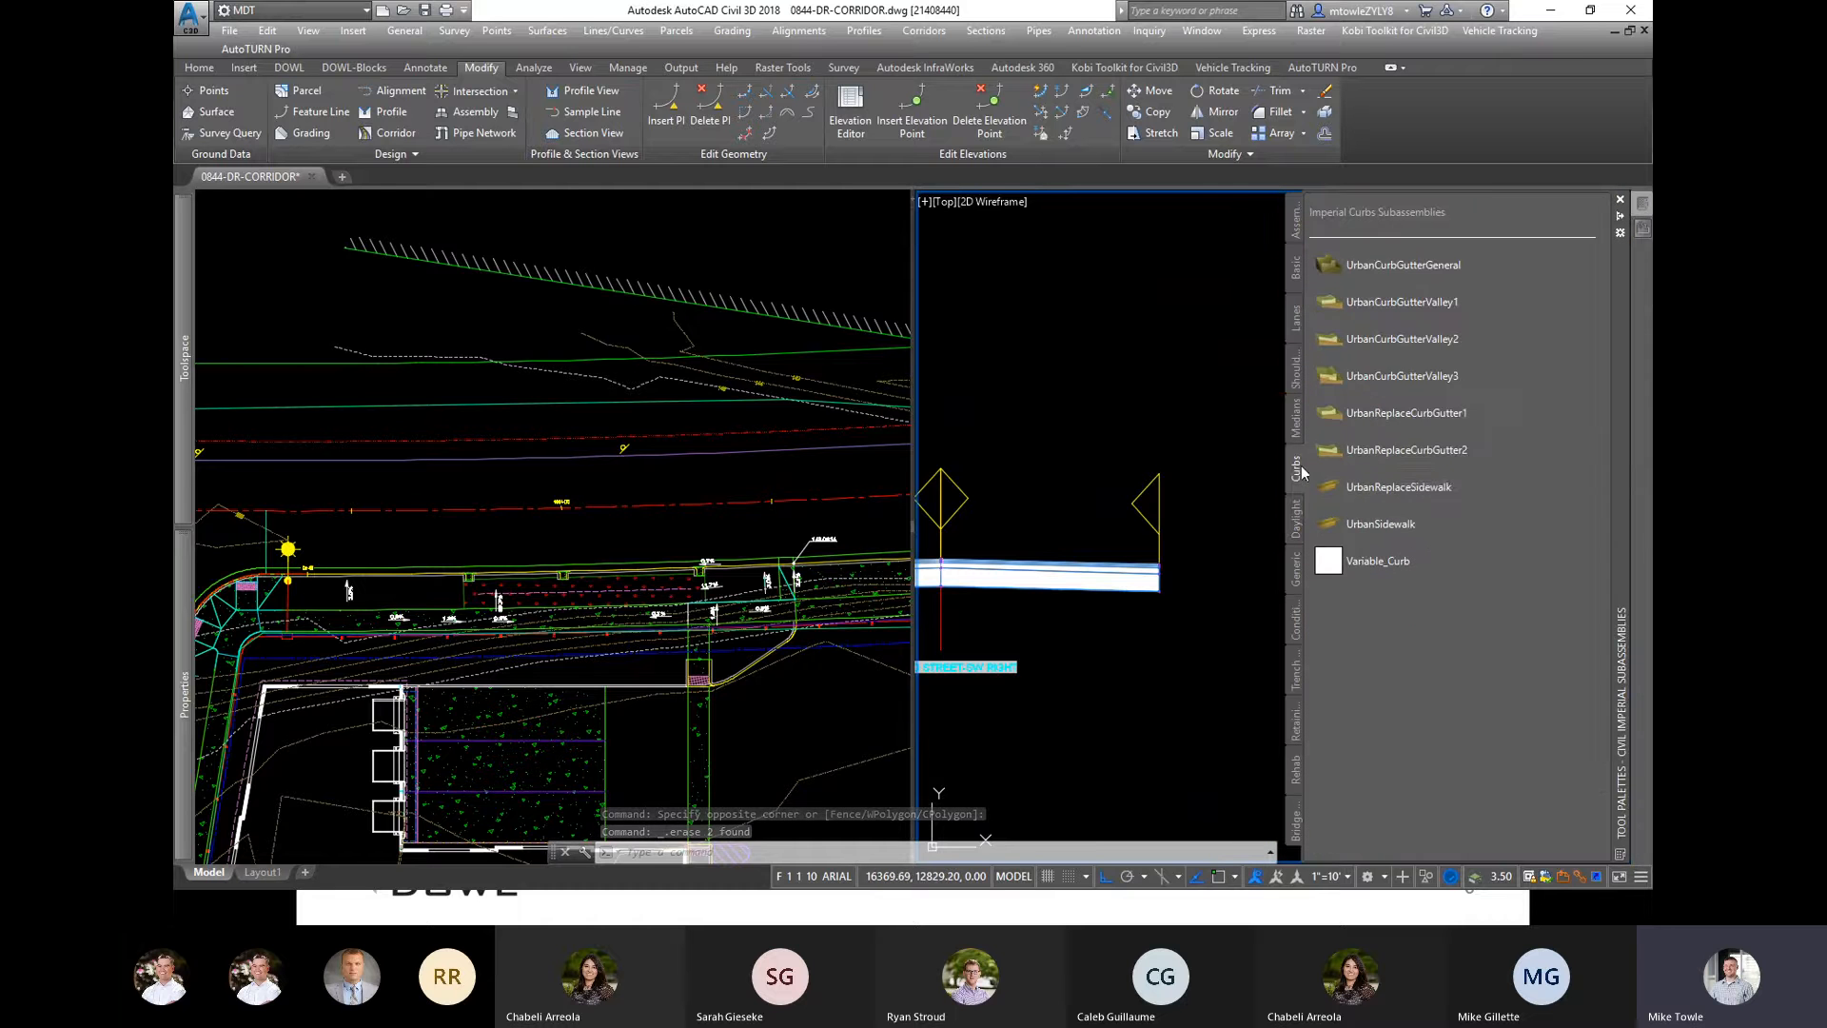
{"action": "left_click", "coordinate": [1409, 268]}
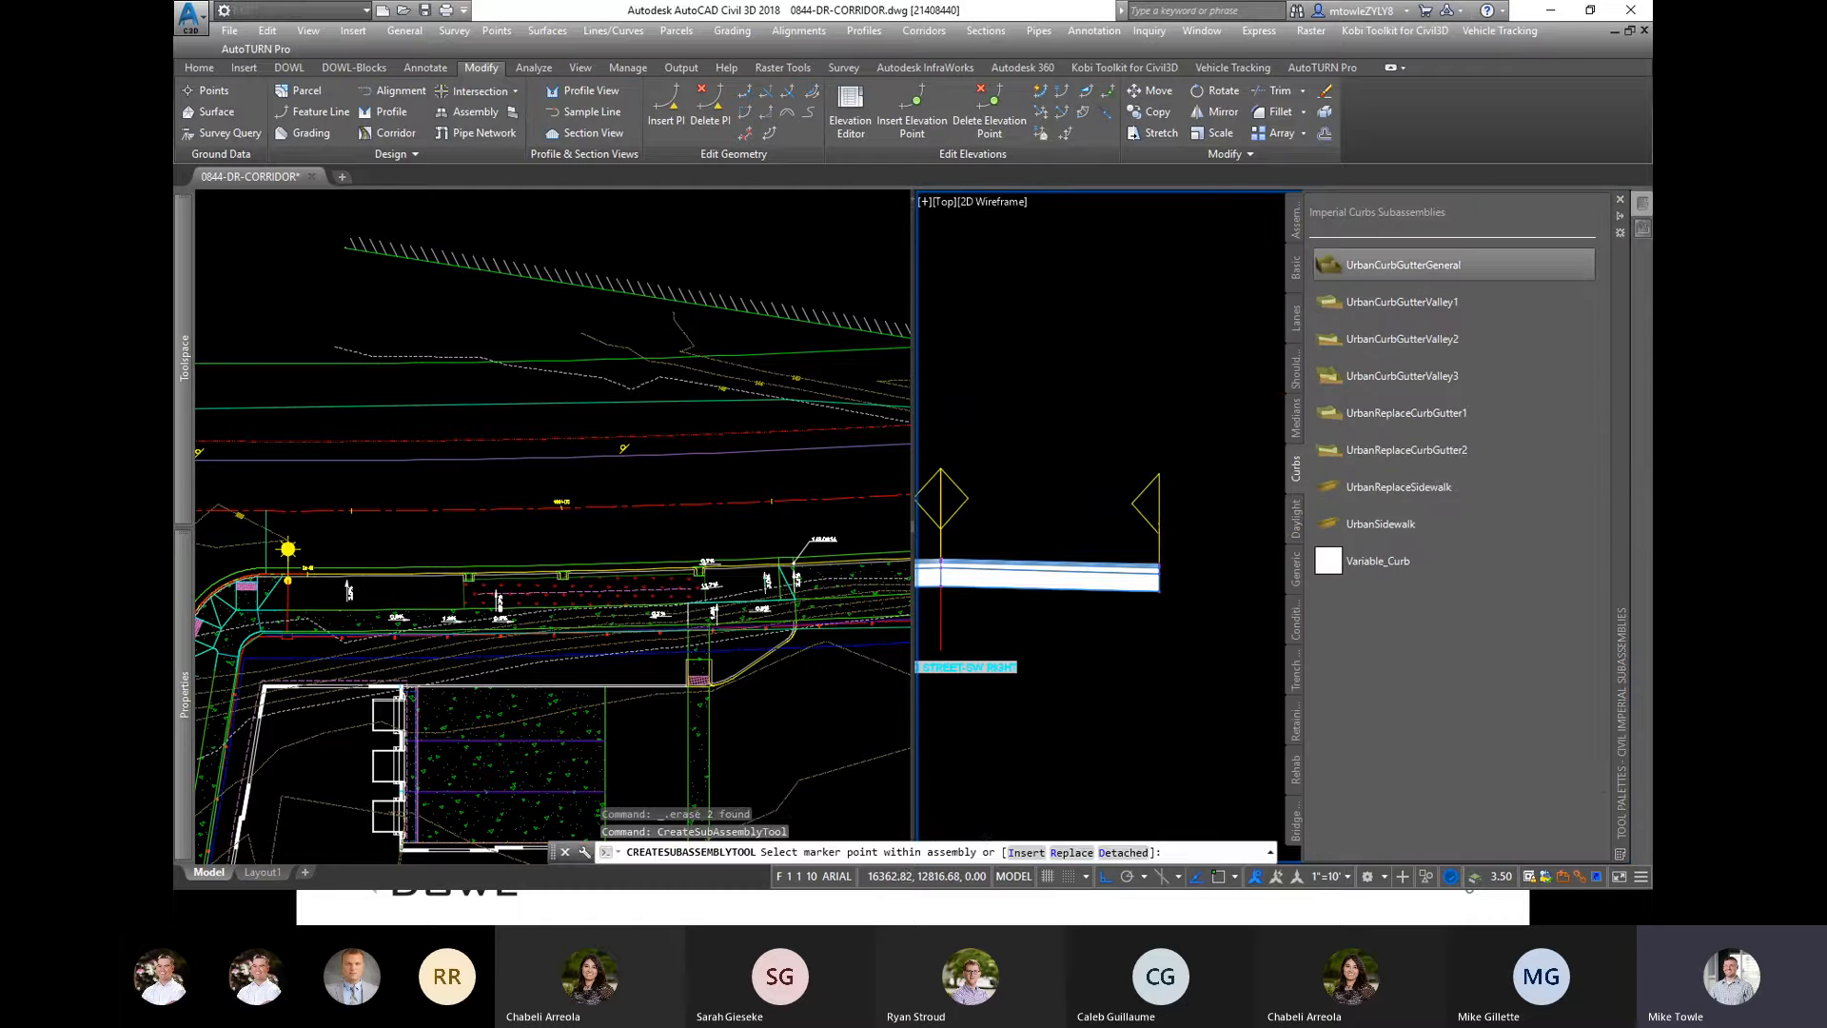
{"action": "scroll", "coordinate": [1158, 577], "scroll_direction": "up", "scroll_amount": 8}
{"action": "left_click", "coordinate": [1081, 464]}
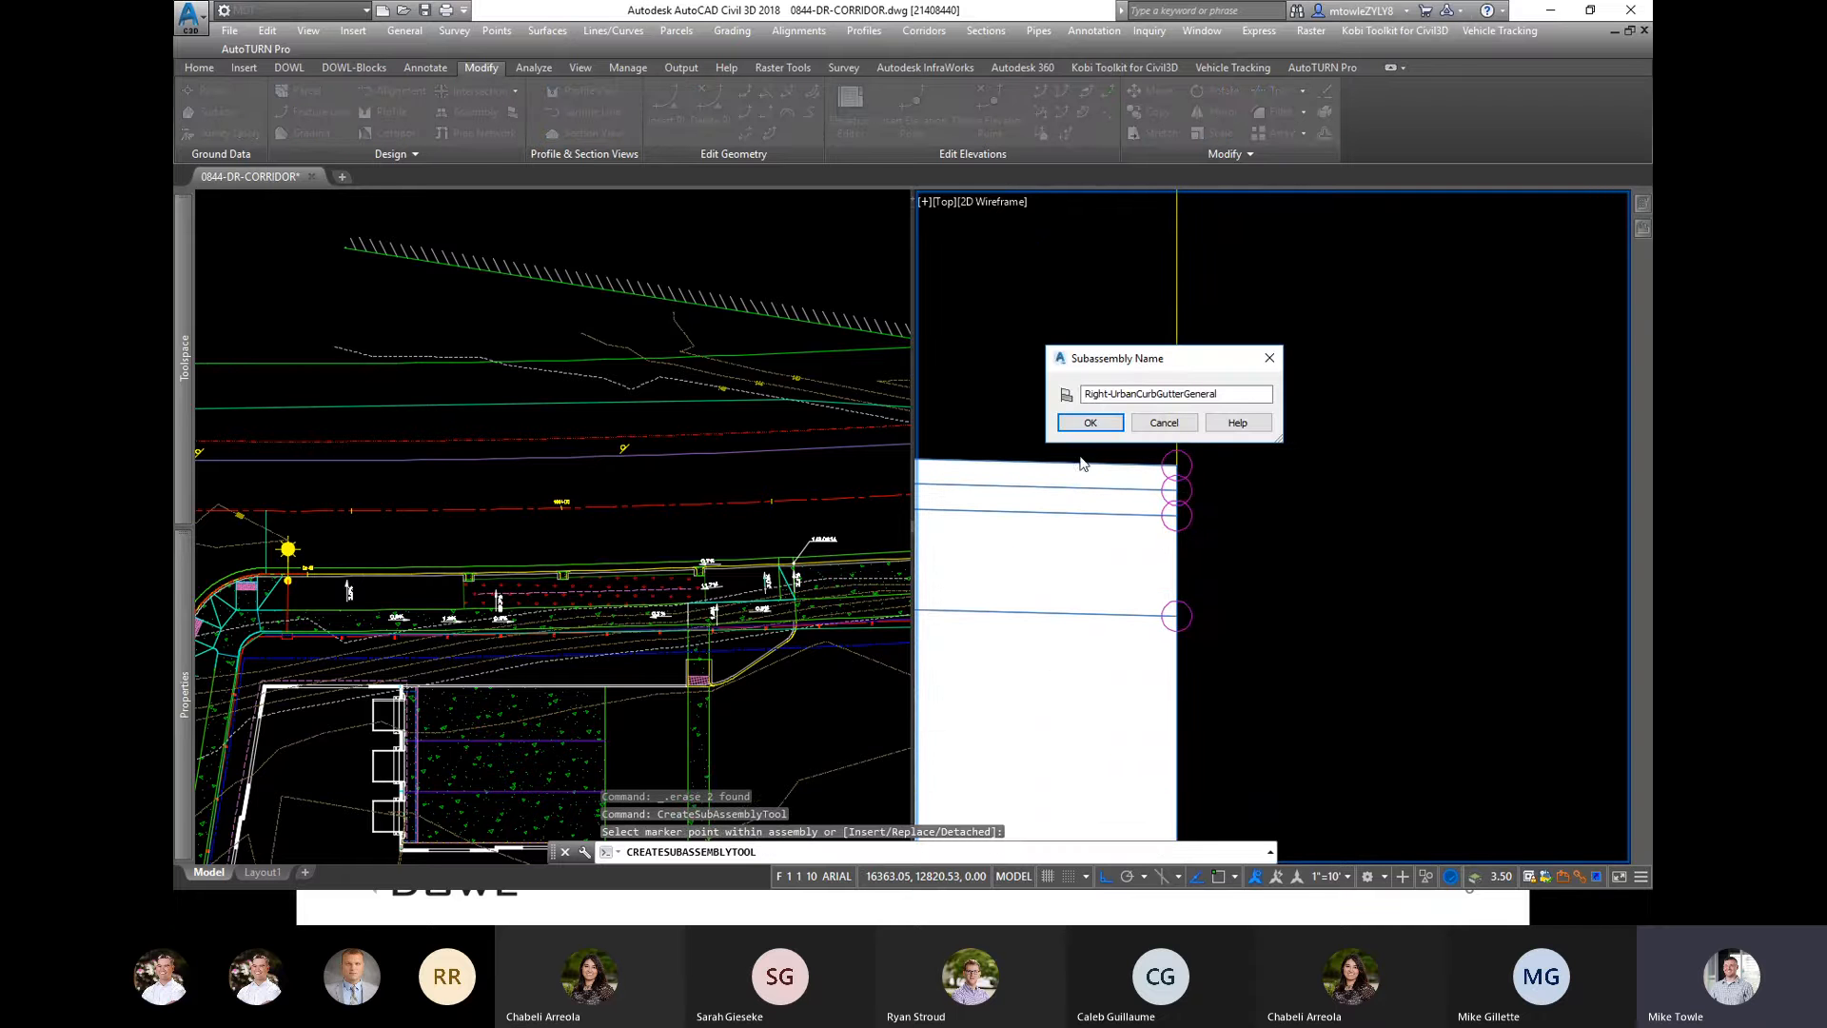
{"action": "left_click", "coordinate": [1091, 423]}
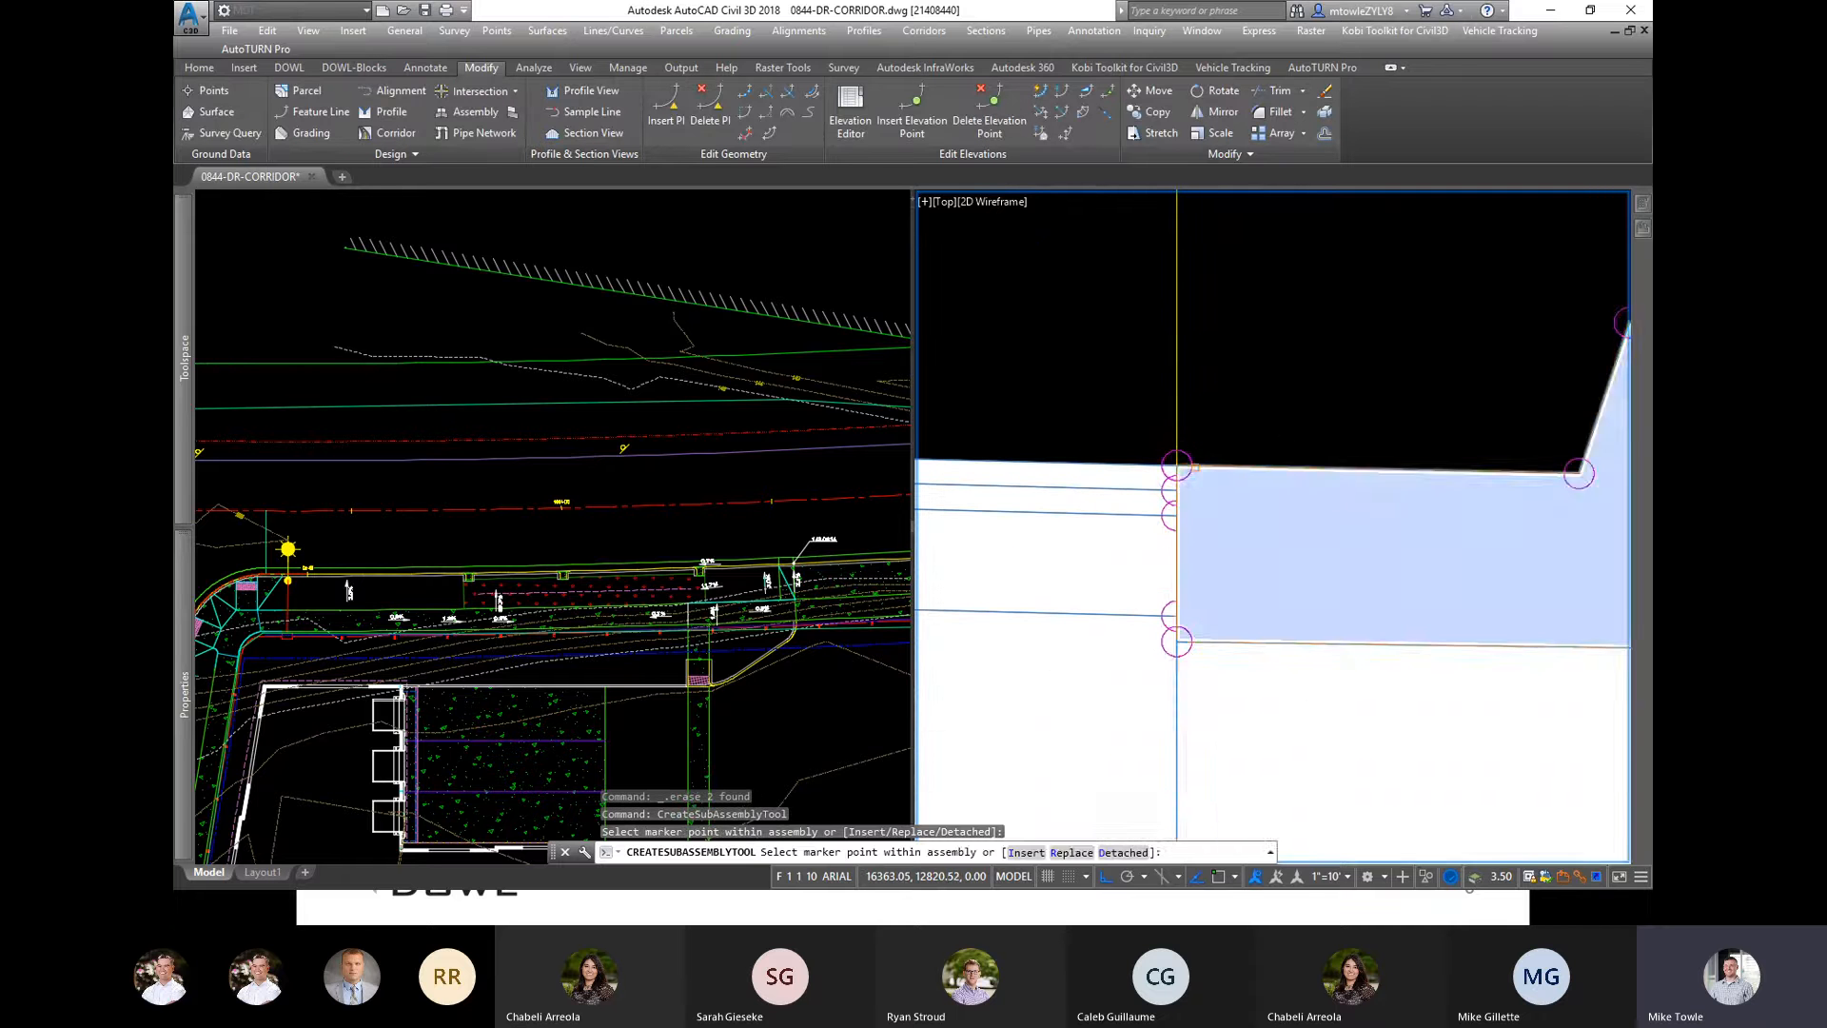
Step: Attach an UrbanSidewalk subassembly to the top back-of-curb point of the new right curb and gutter
{"action": "scroll", "coordinate": [1080, 557], "scroll_direction": "down", "scroll_amount": 8}
{"action": "mouse_move", "coordinate": [1650, 225]}
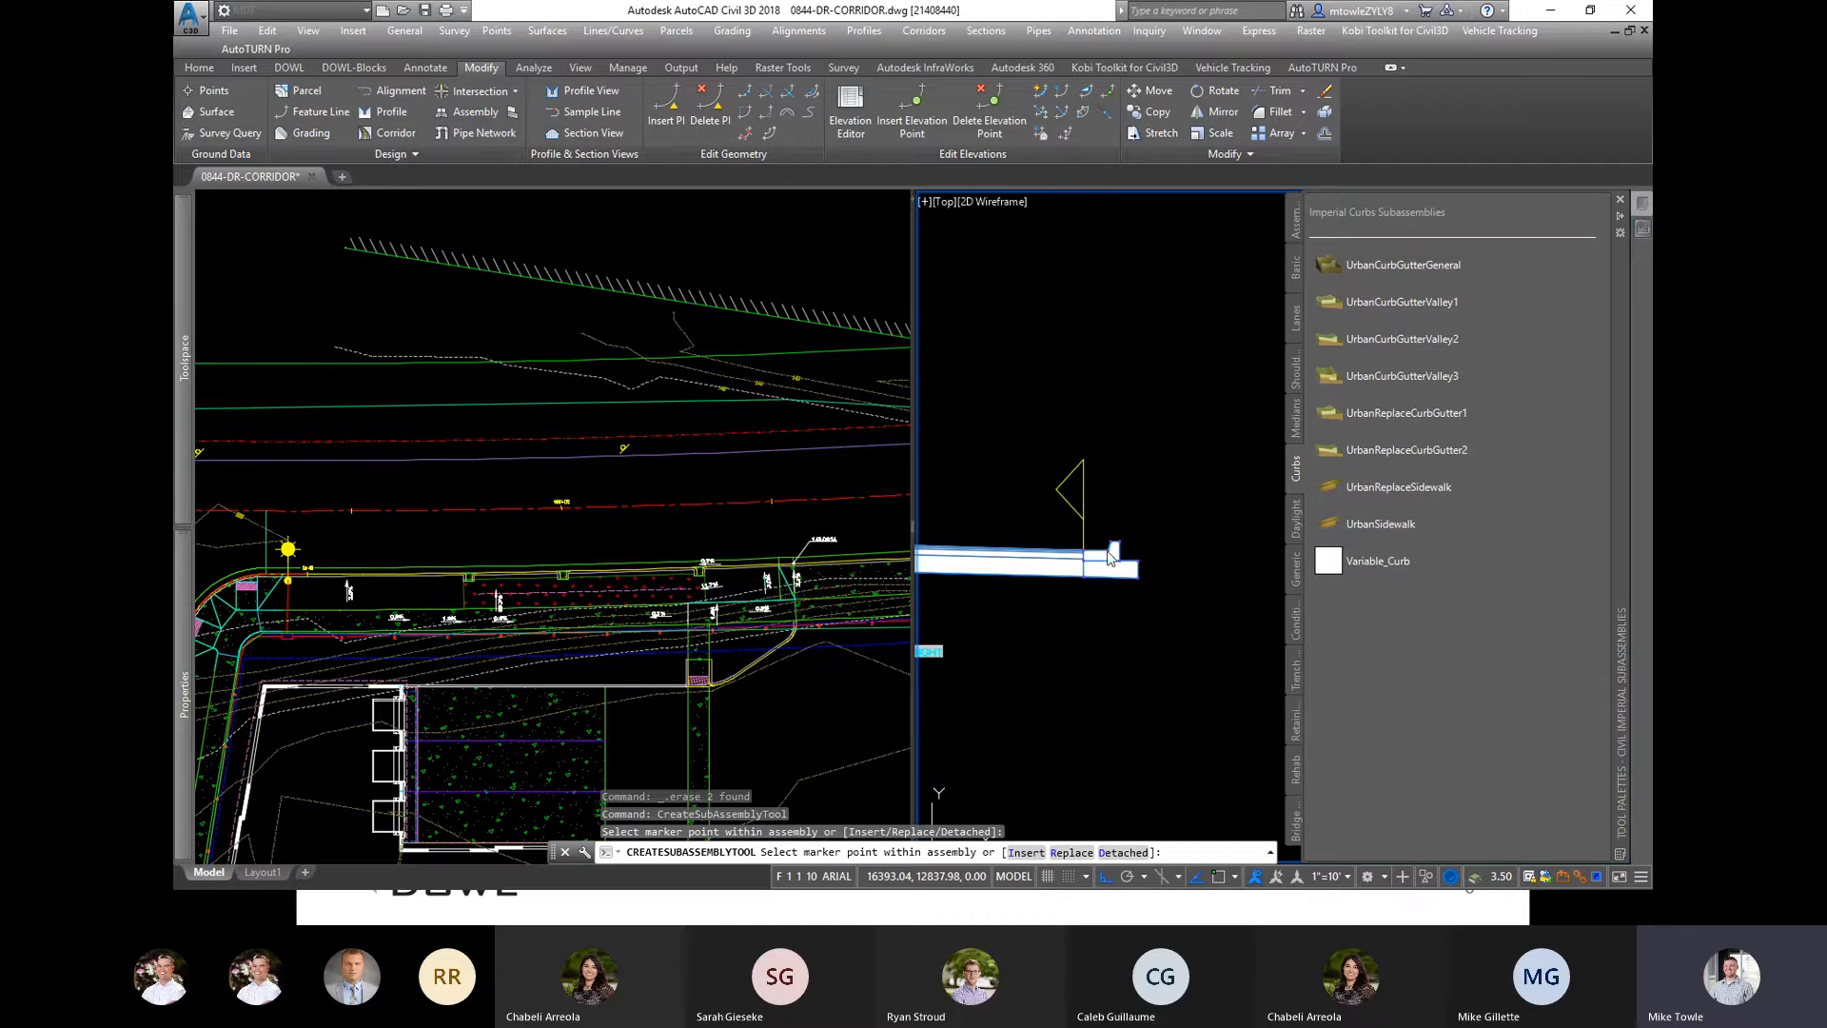
{"action": "scroll", "coordinate": [1132, 538], "scroll_direction": "up", "scroll_amount": 8}
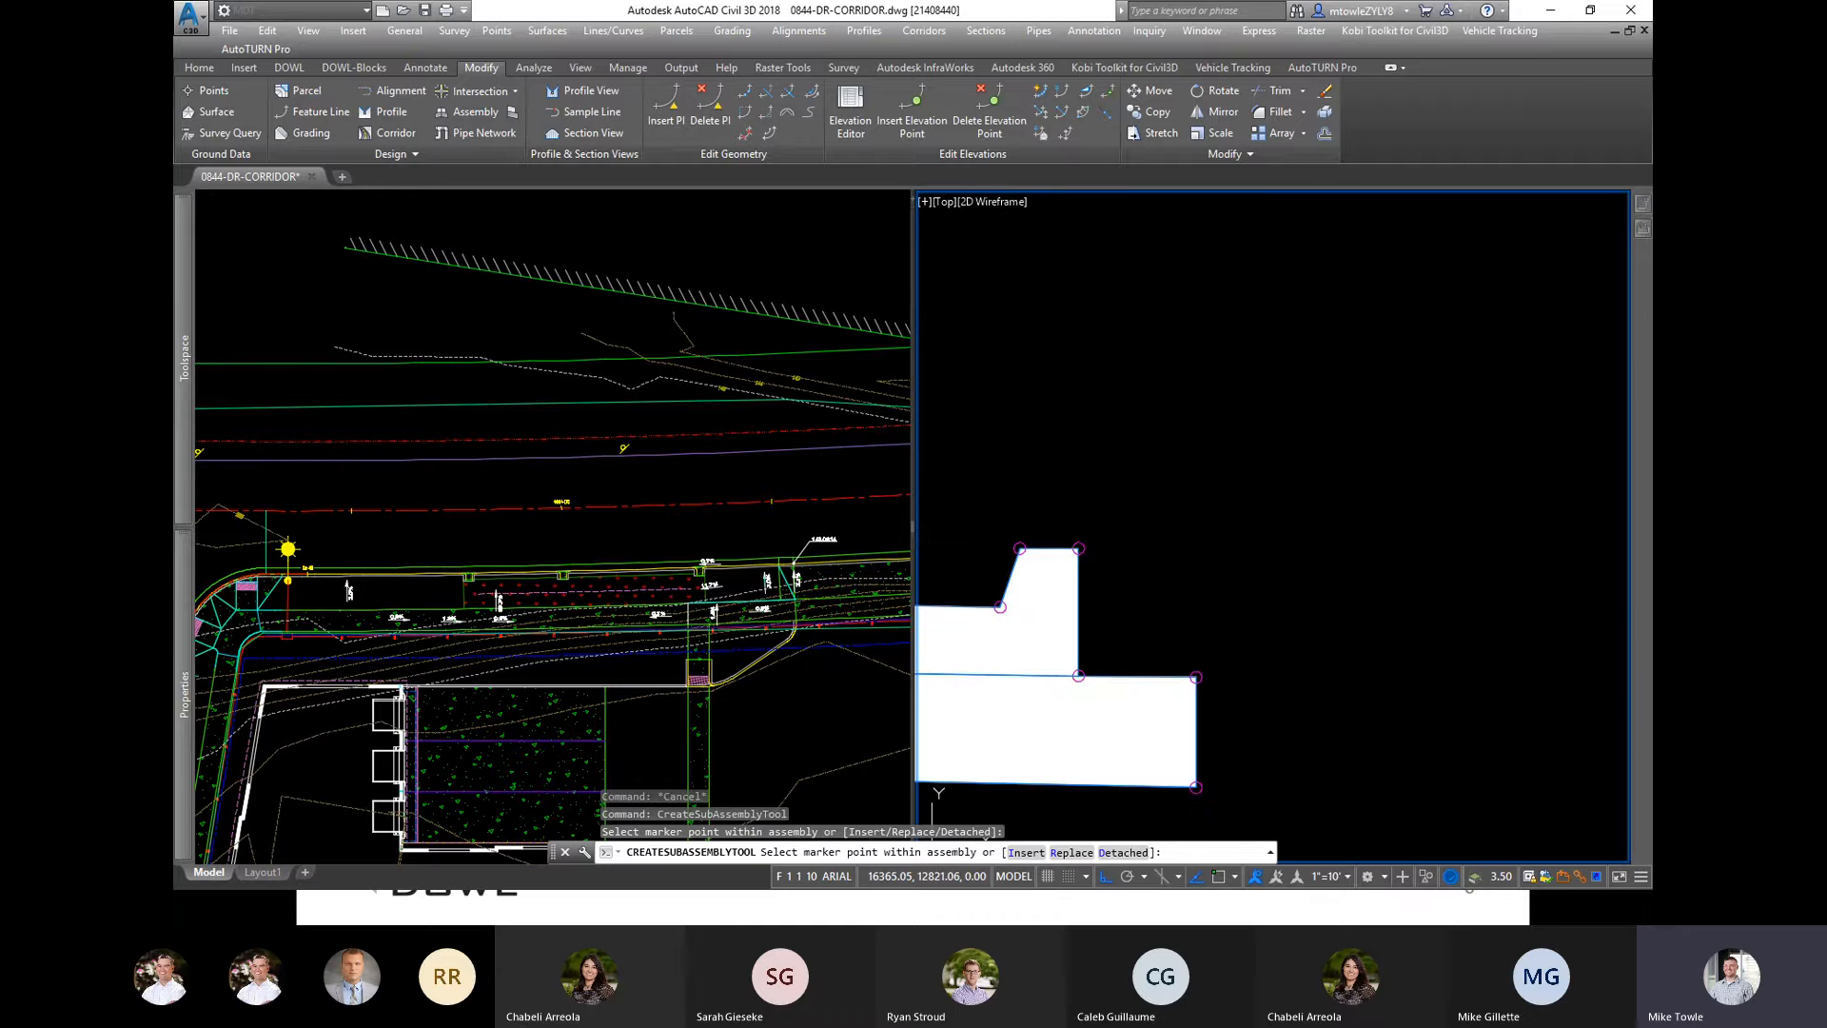
{"action": "left_click", "coordinate": [1078, 549]}
{"action": "left_click", "coordinate": [1091, 423]}
{"action": "key", "text": "Escape"}
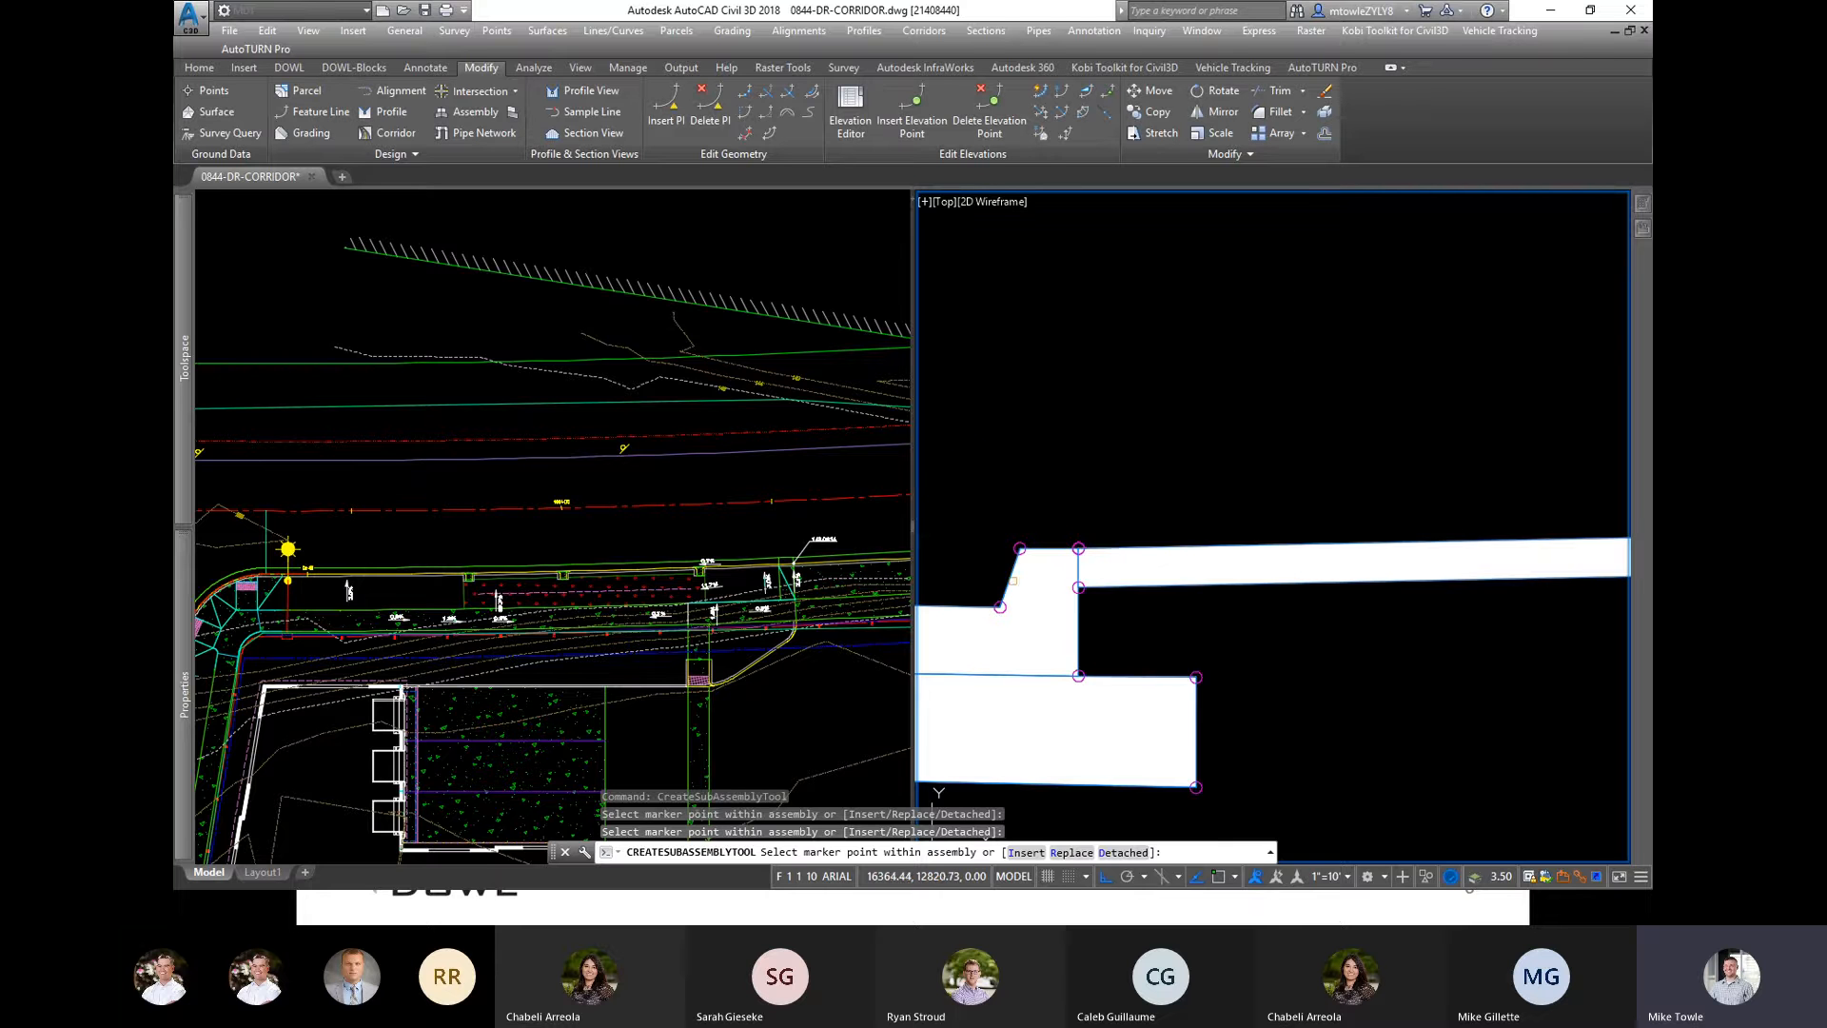
Step: Set the right sidewalk subassembly's inside boulevard width to 8 feet
{"action": "scroll", "coordinate": [1095, 566], "scroll_direction": "down", "scroll_amount": 3}
{"action": "left_click", "coordinate": [1102, 614]}
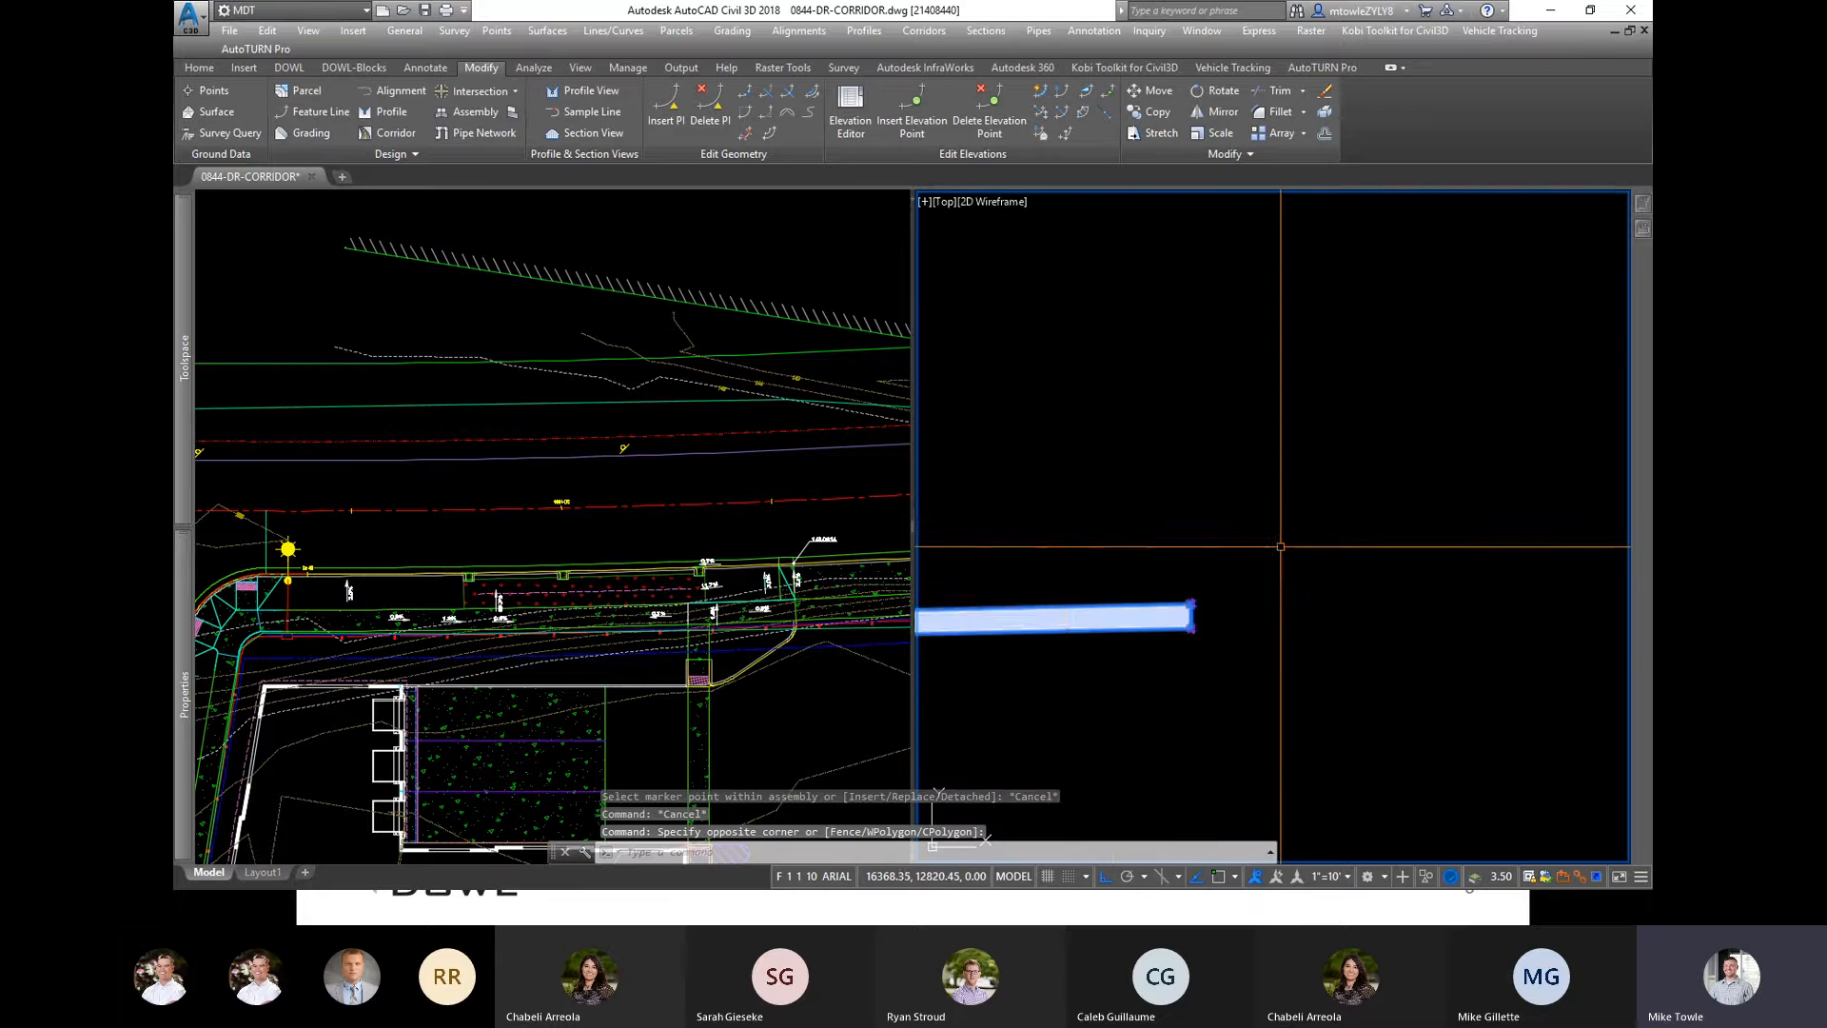
{"action": "mouse_move", "coordinate": [174, 621]}
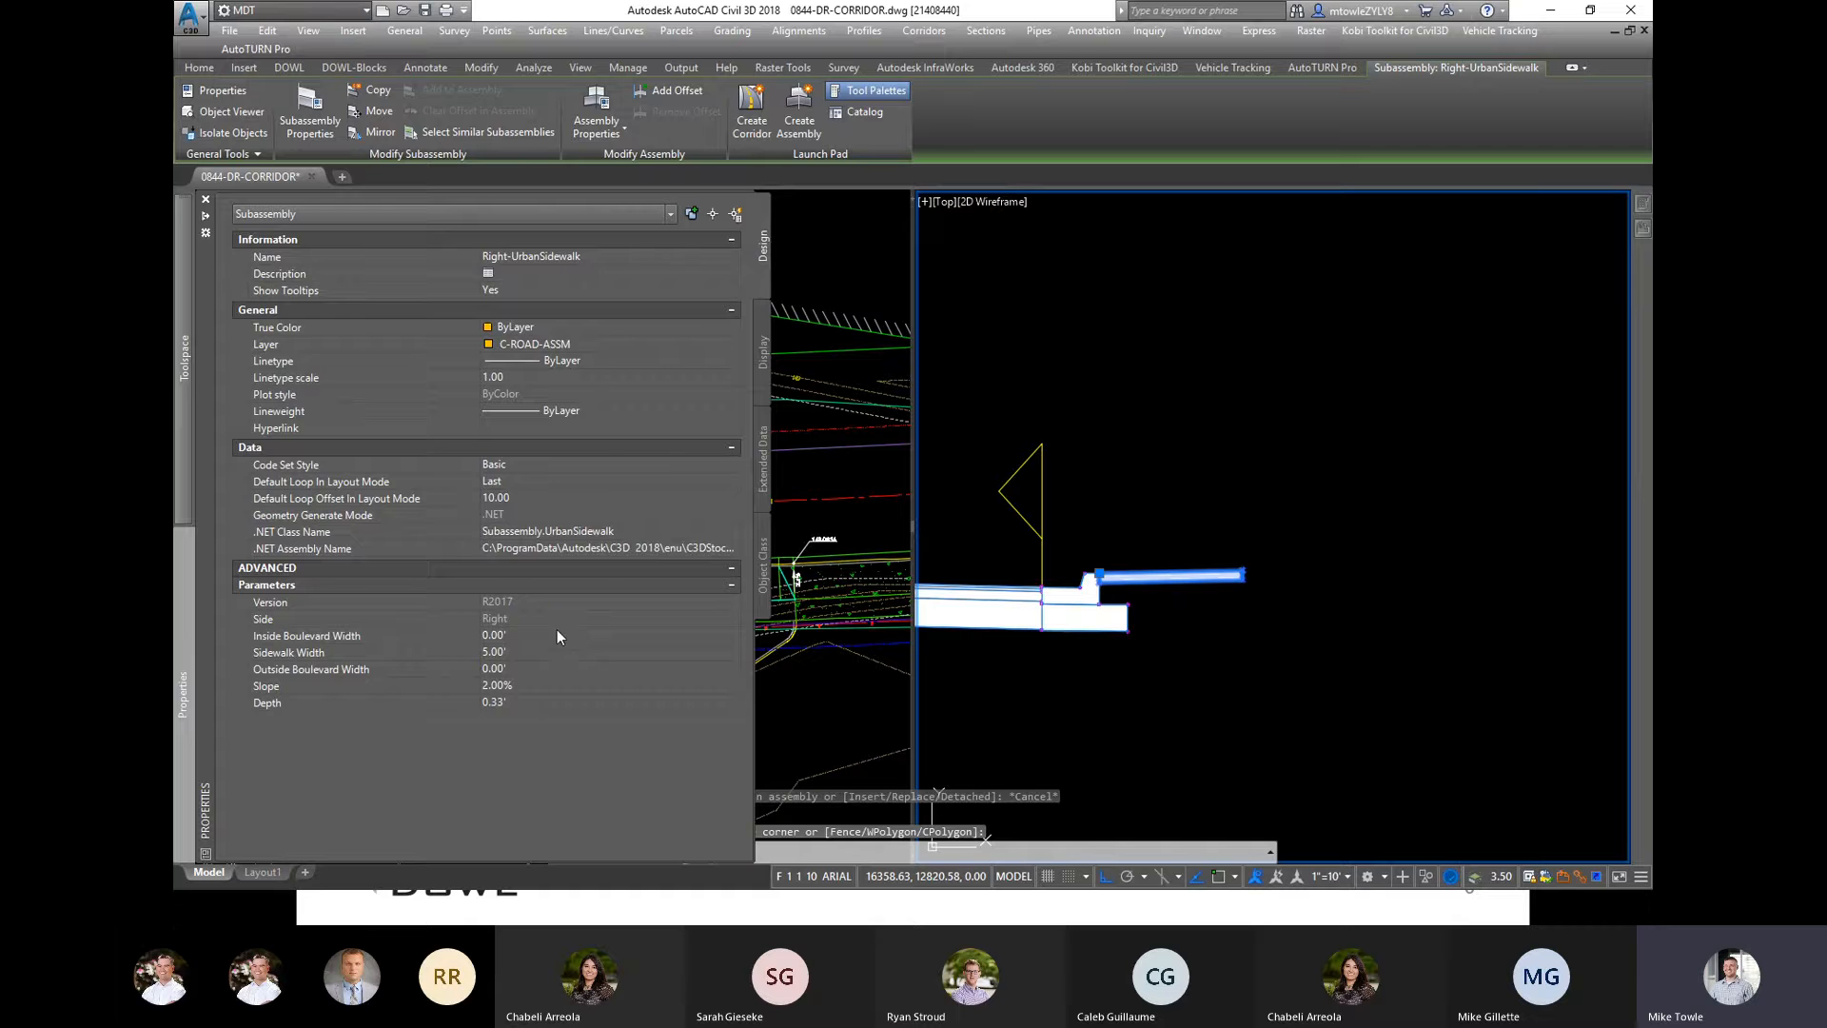
{"action": "left_click", "coordinate": [529, 636]}
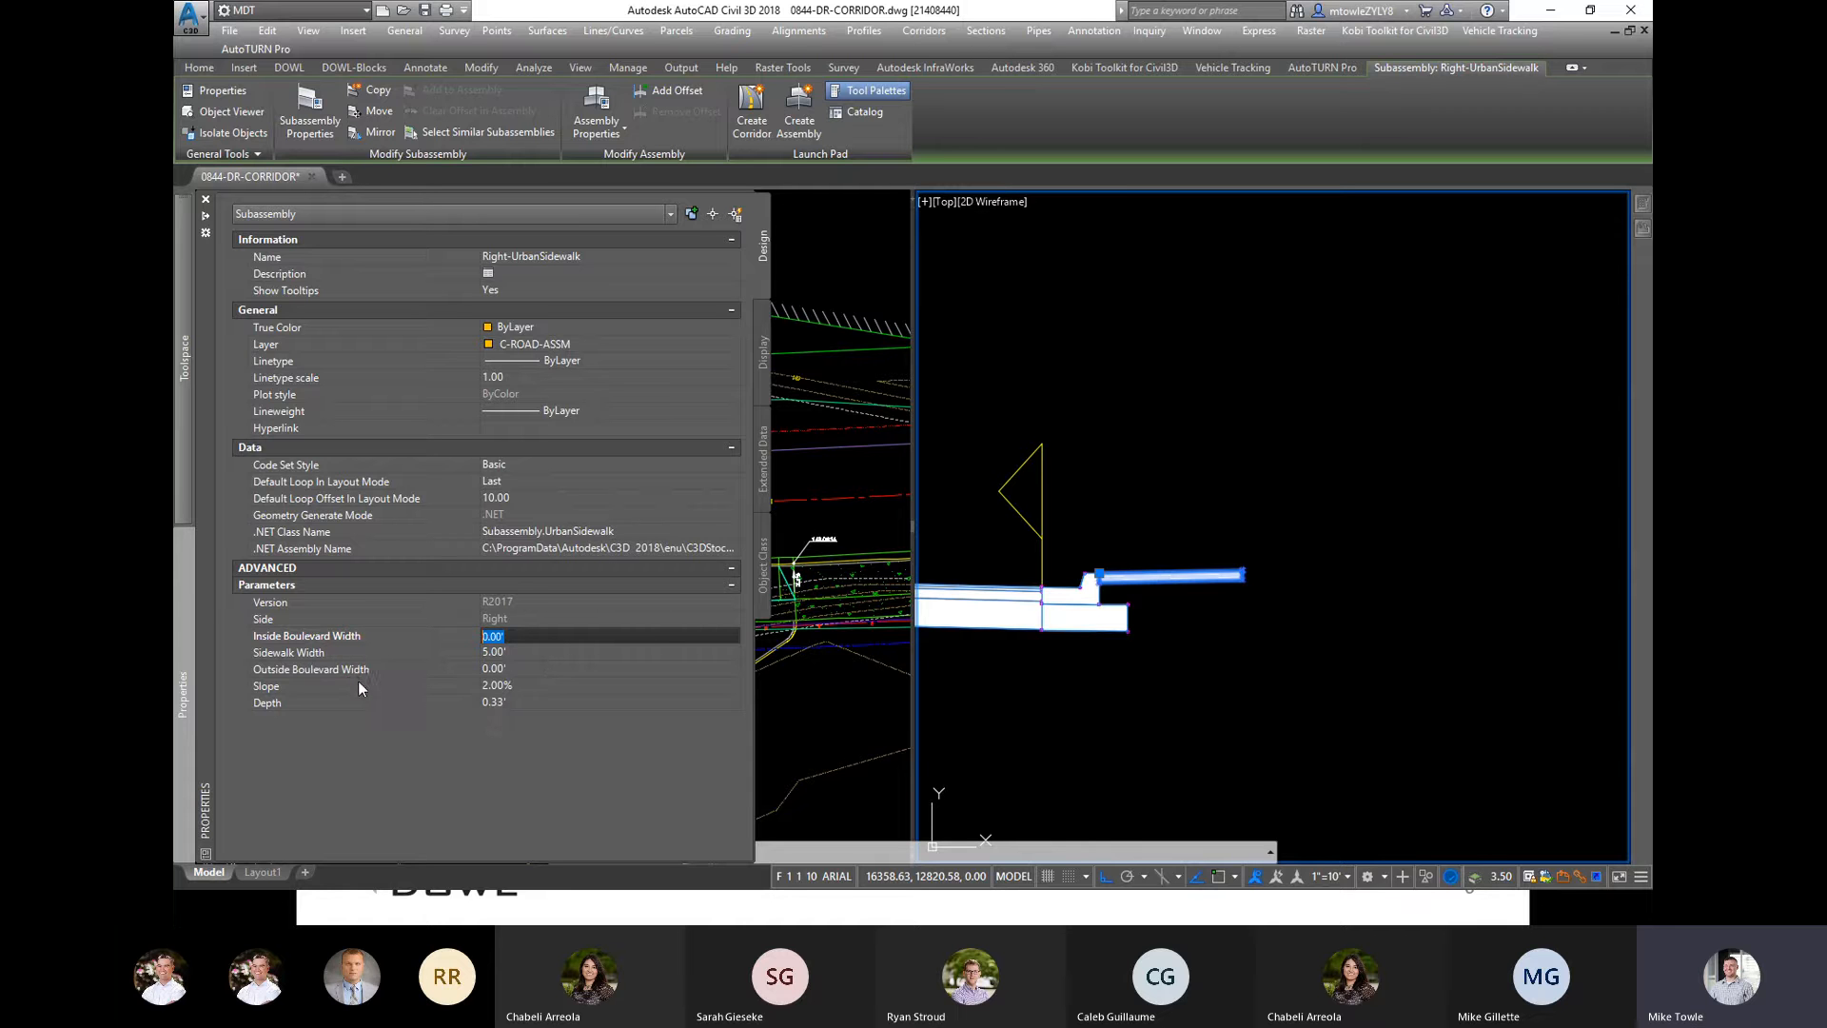
{"action": "right_click", "coordinate": [458, 640]}
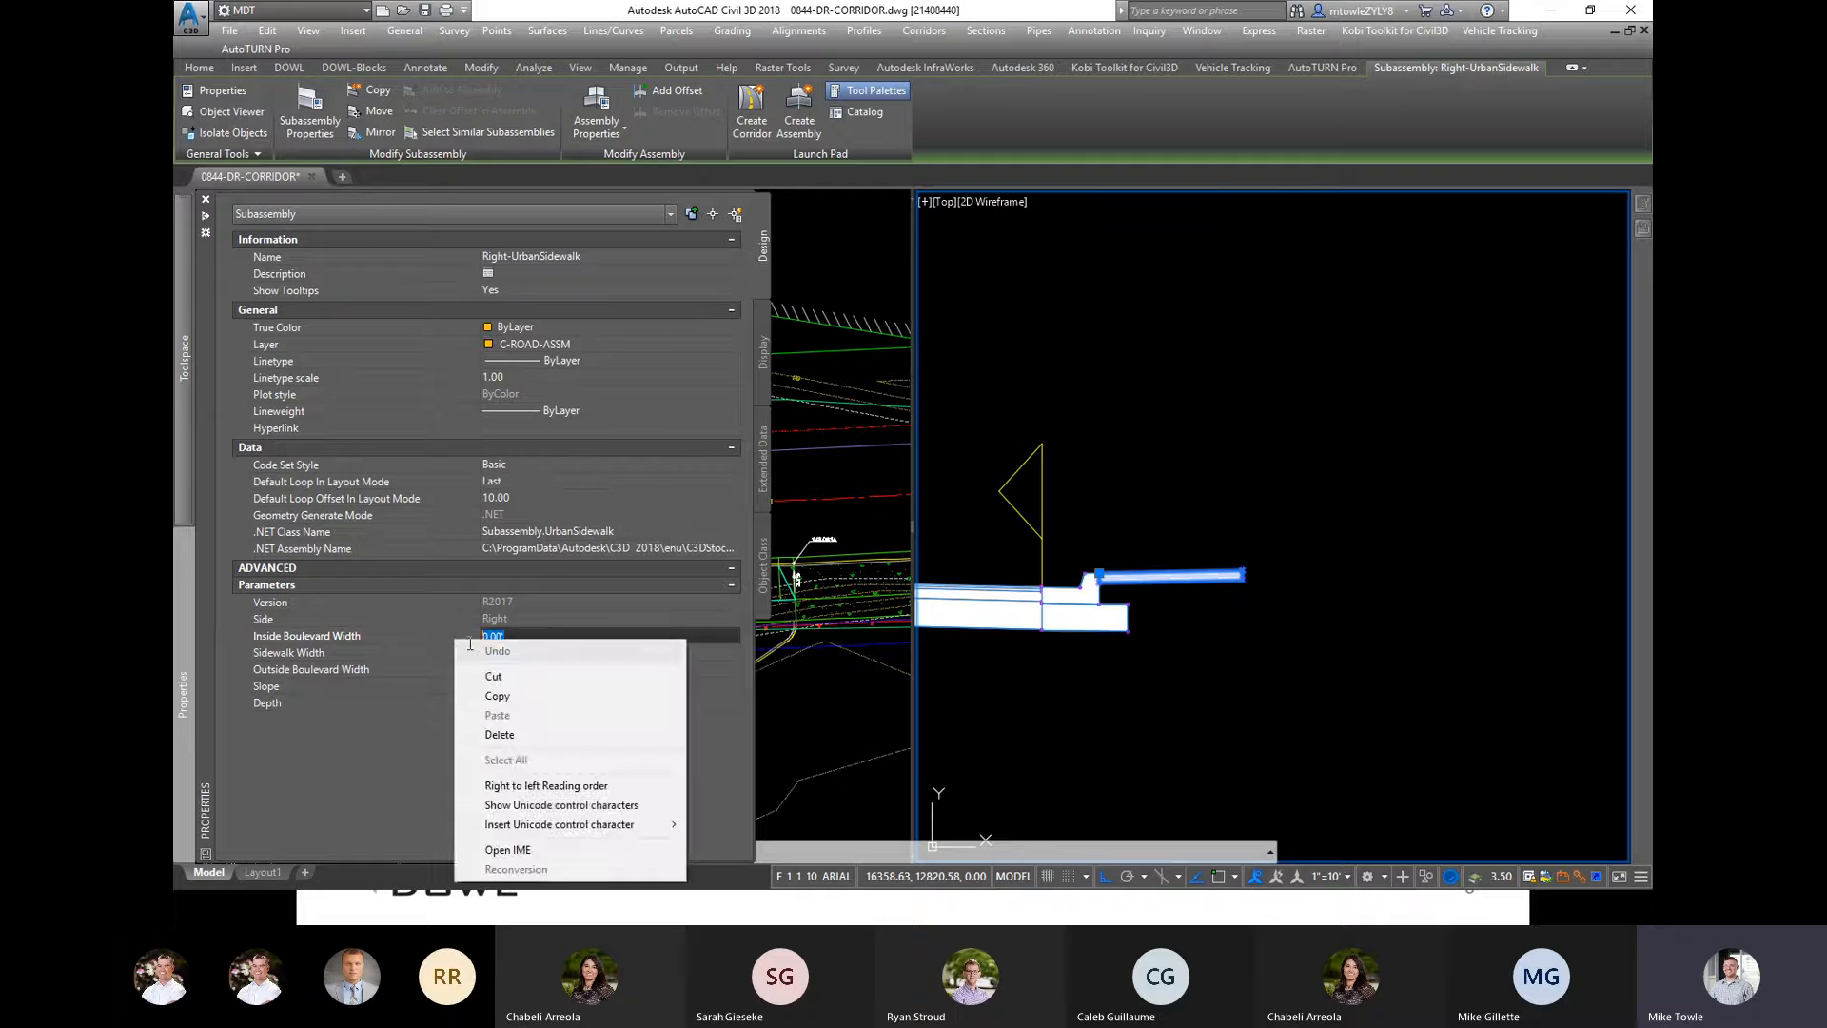
{"action": "key", "text": "Escape"}
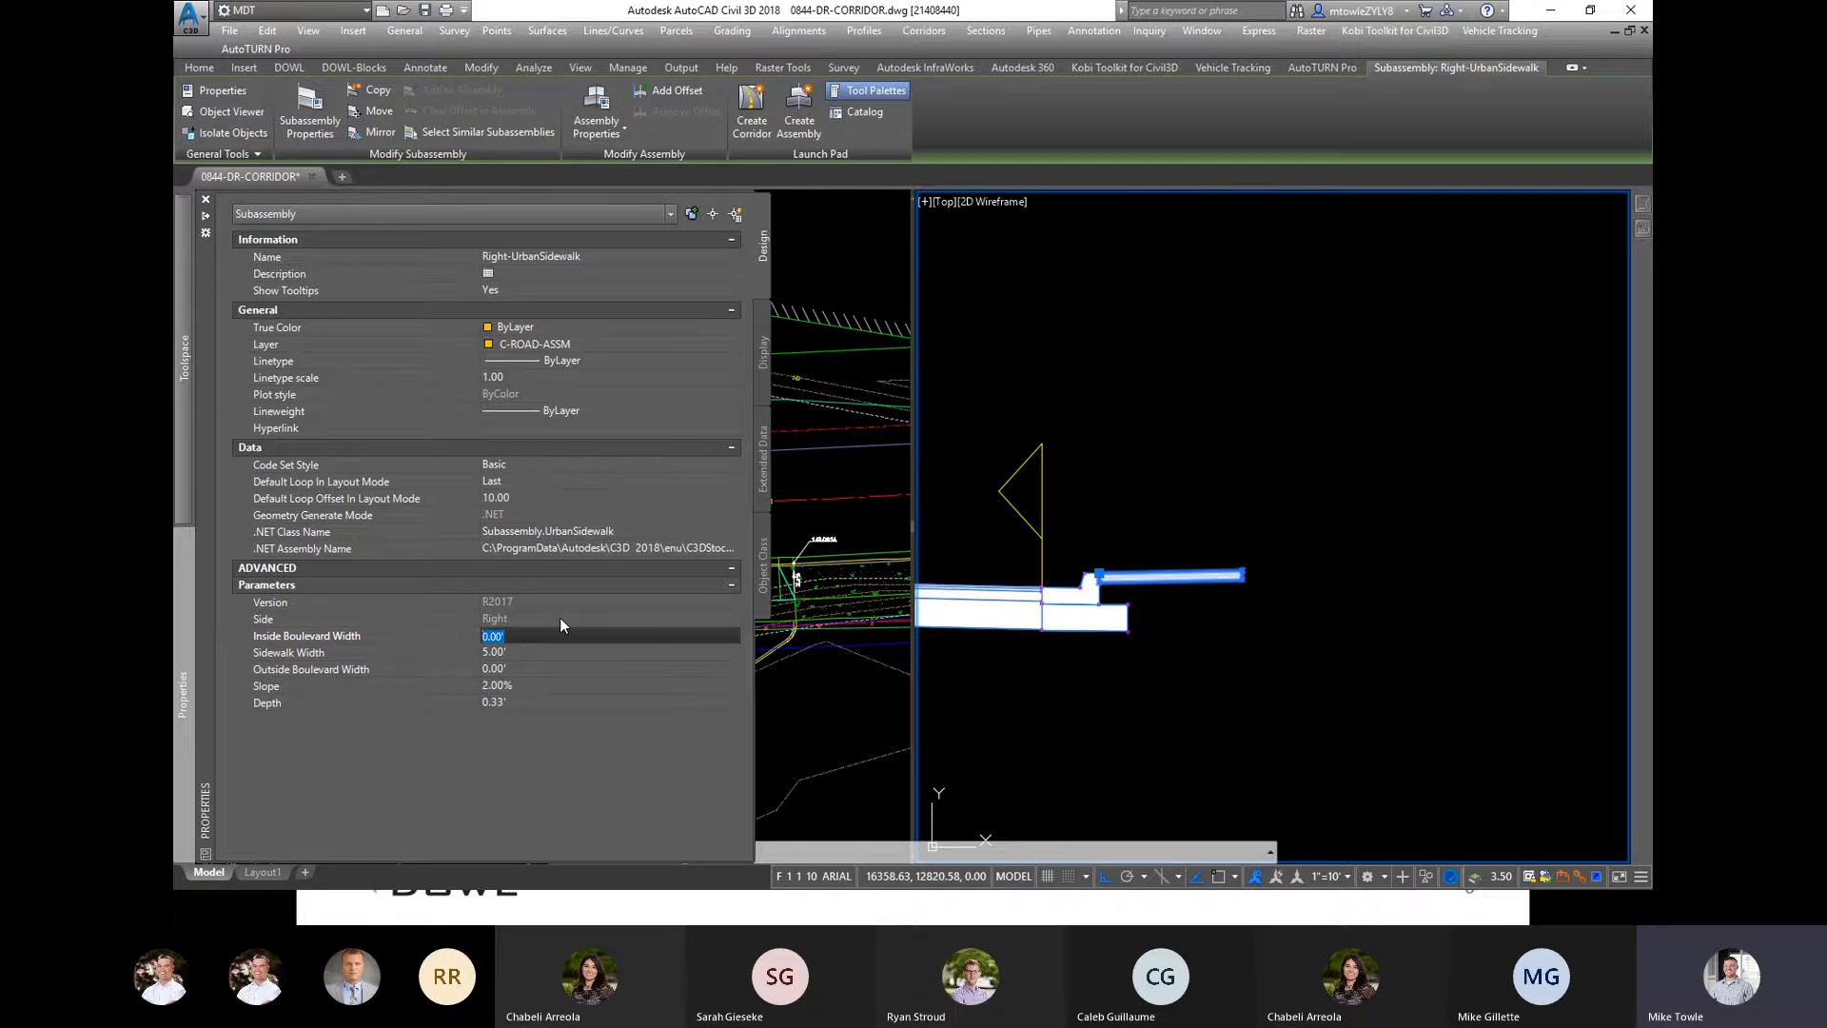
{"action": "type", "text": "8"}
{"action": "key", "text": "Tab"}
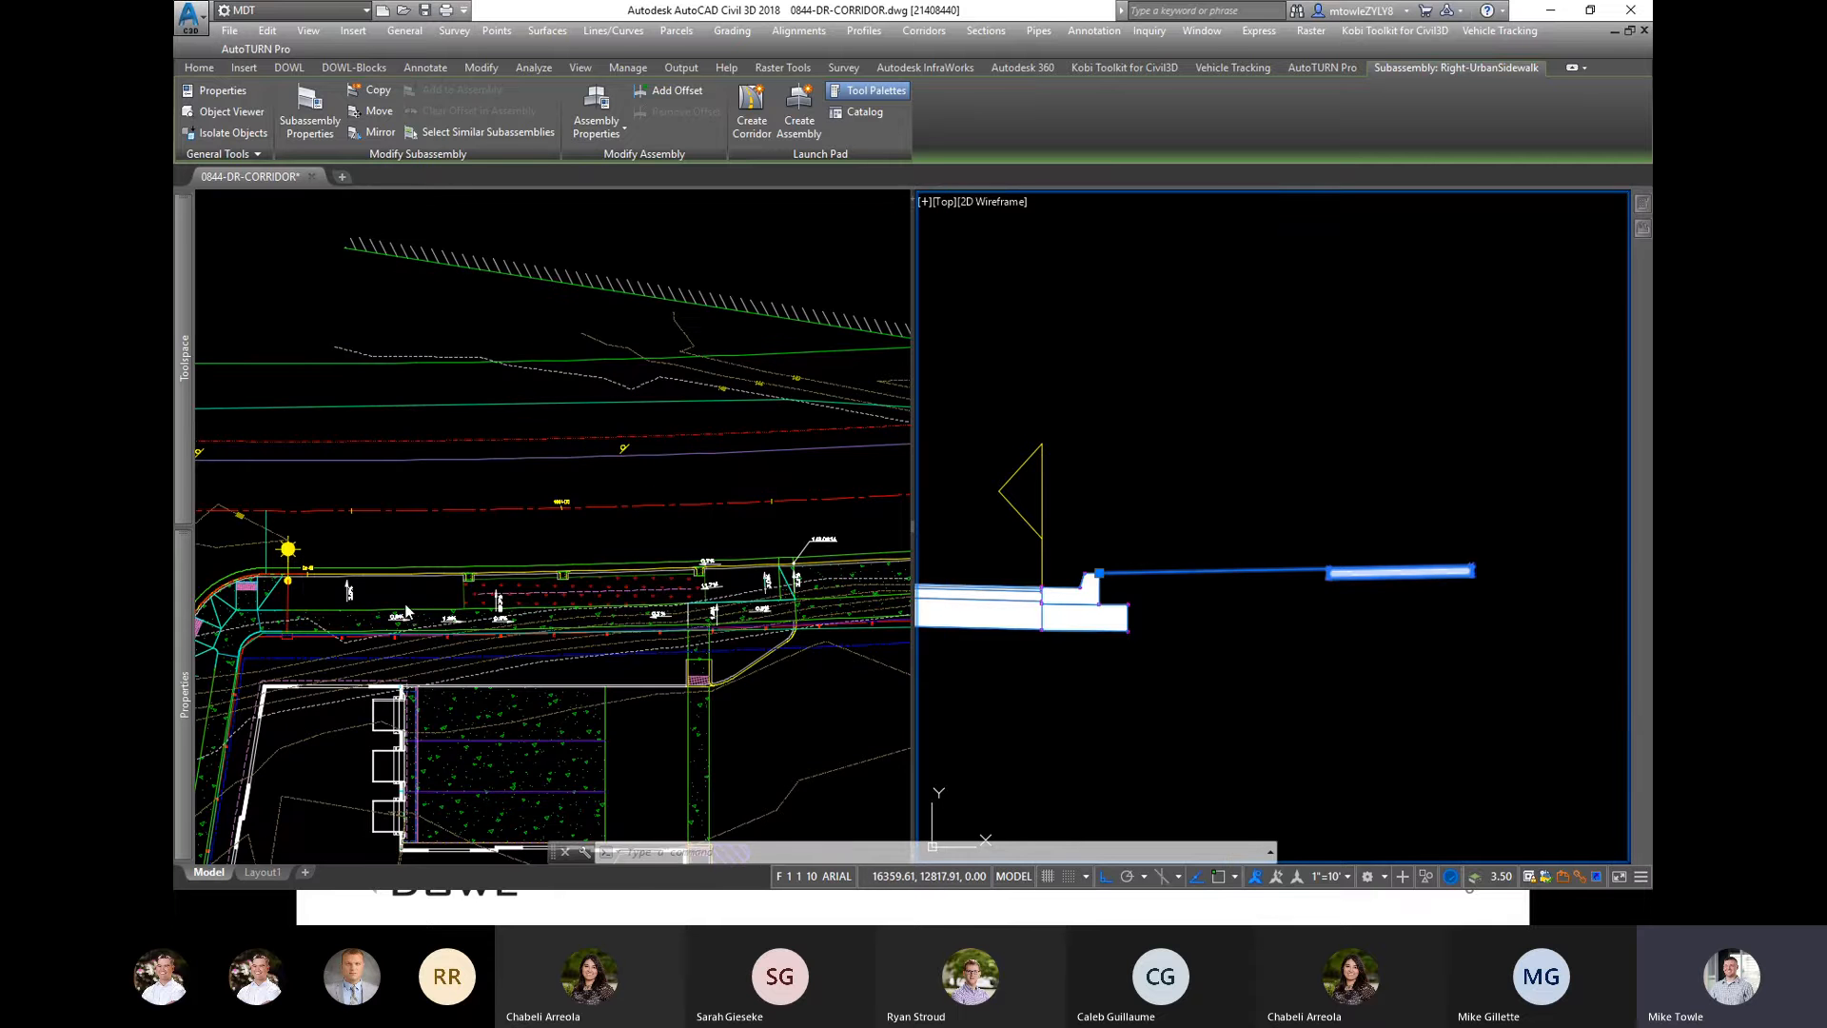
Step: Measure the perpendicular distance in plan from the back of curb to the near edge of the sidewalk
{"action": "left_click", "coordinate": [405, 611]}
{"action": "scroll", "coordinate": [404, 608], "scroll_direction": "up", "scroll_amount": 6}
{"action": "key", "text": "Escape"}
{"action": "type", "text": "di"}
{"action": "key", "text": "Return"}
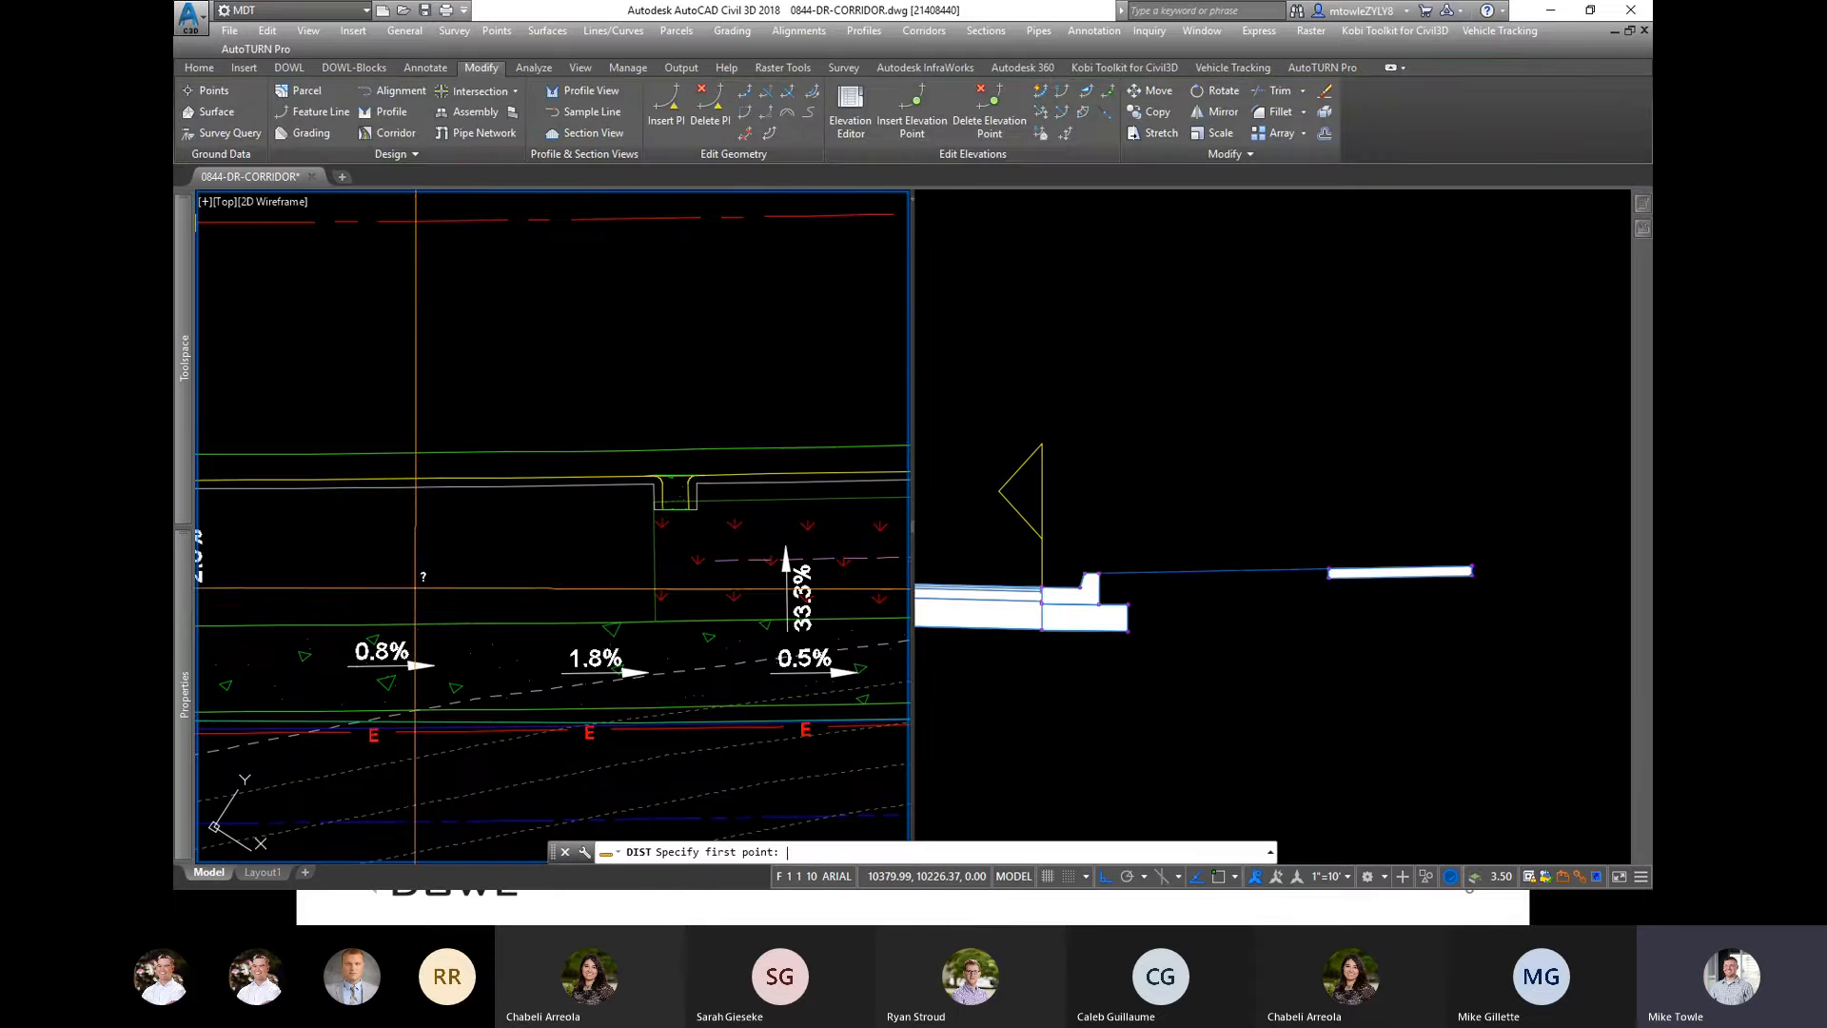
{"action": "type", "text": "nea"}
{"action": "key", "text": "Return"}
{"action": "left_click", "coordinate": [439, 486]}
{"action": "type", "text": "per"}
{"action": "key", "text": "Return"}
{"action": "left_click", "coordinate": [449, 623]}
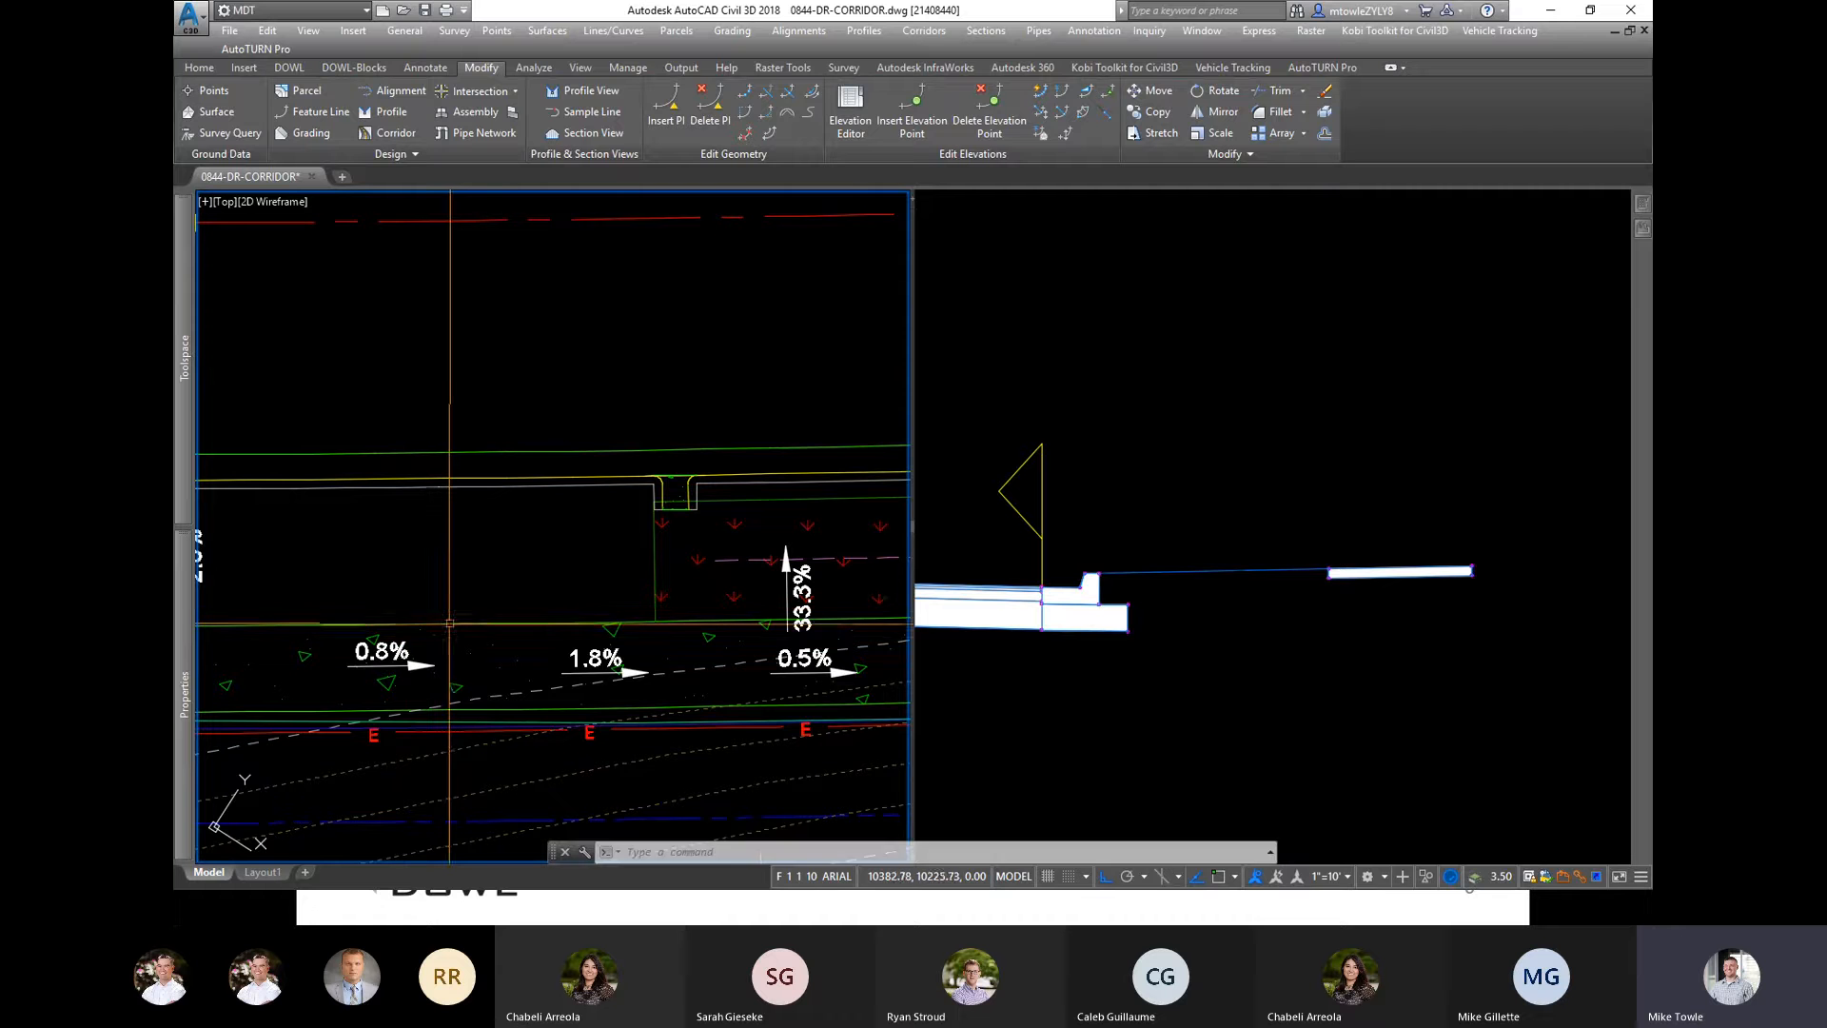
{"action": "left_click", "coordinate": [1271, 853]}
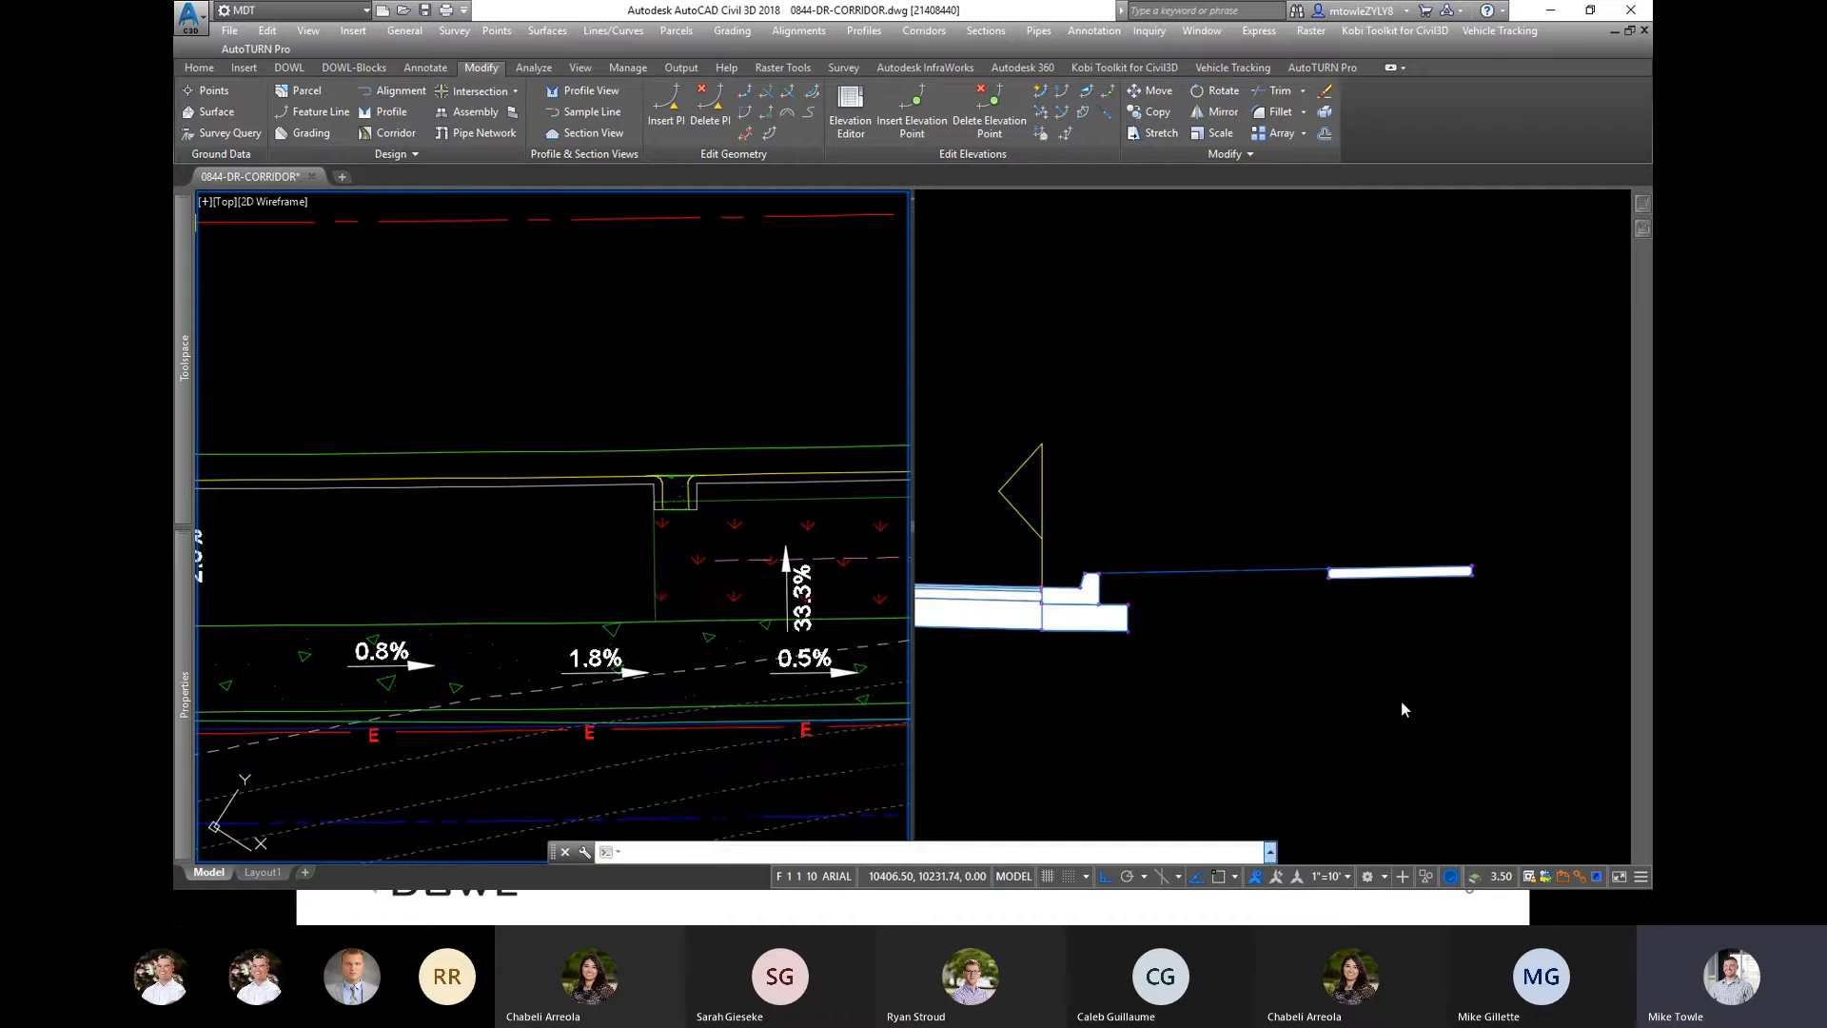
Step: Set the right sidewalk subassembly's outside boulevard width to 1 foot
{"action": "left_click", "coordinate": [1392, 571]}
{"action": "left_click", "coordinate": [1400, 545]}
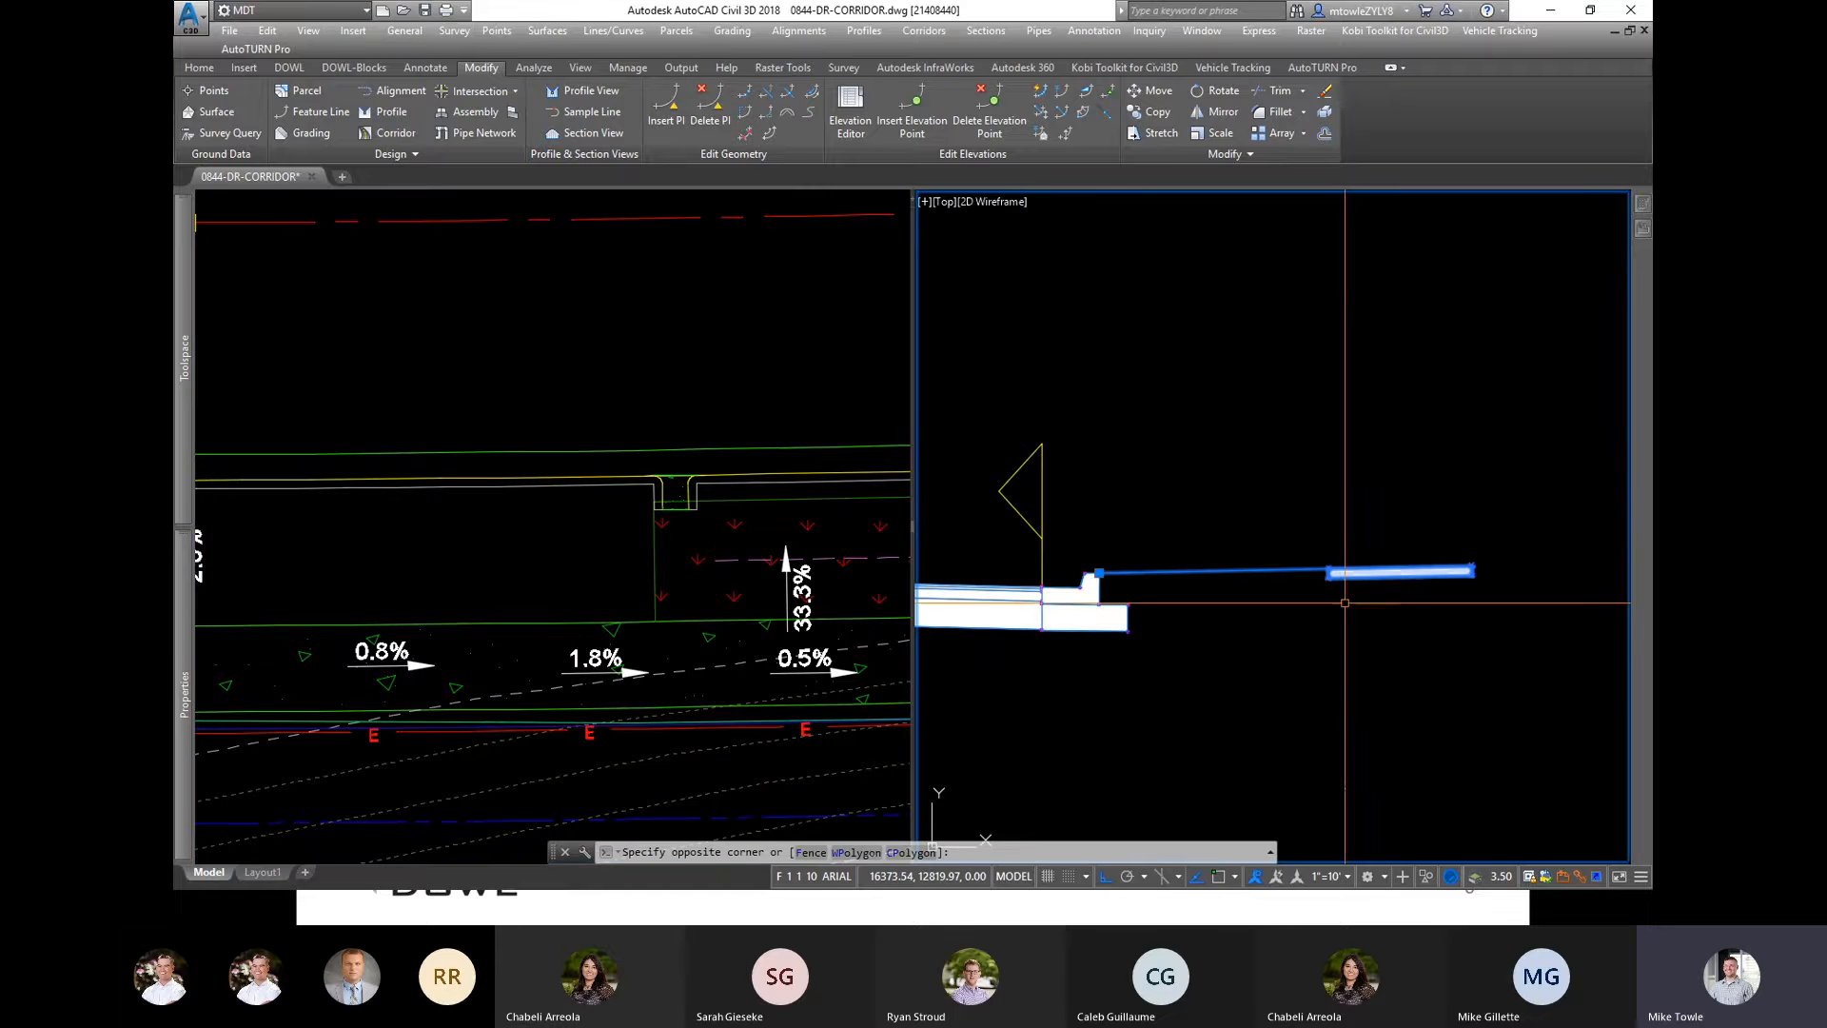
{"action": "left_click", "coordinate": [1344, 602]}
{"action": "mouse_move", "coordinate": [198, 584]}
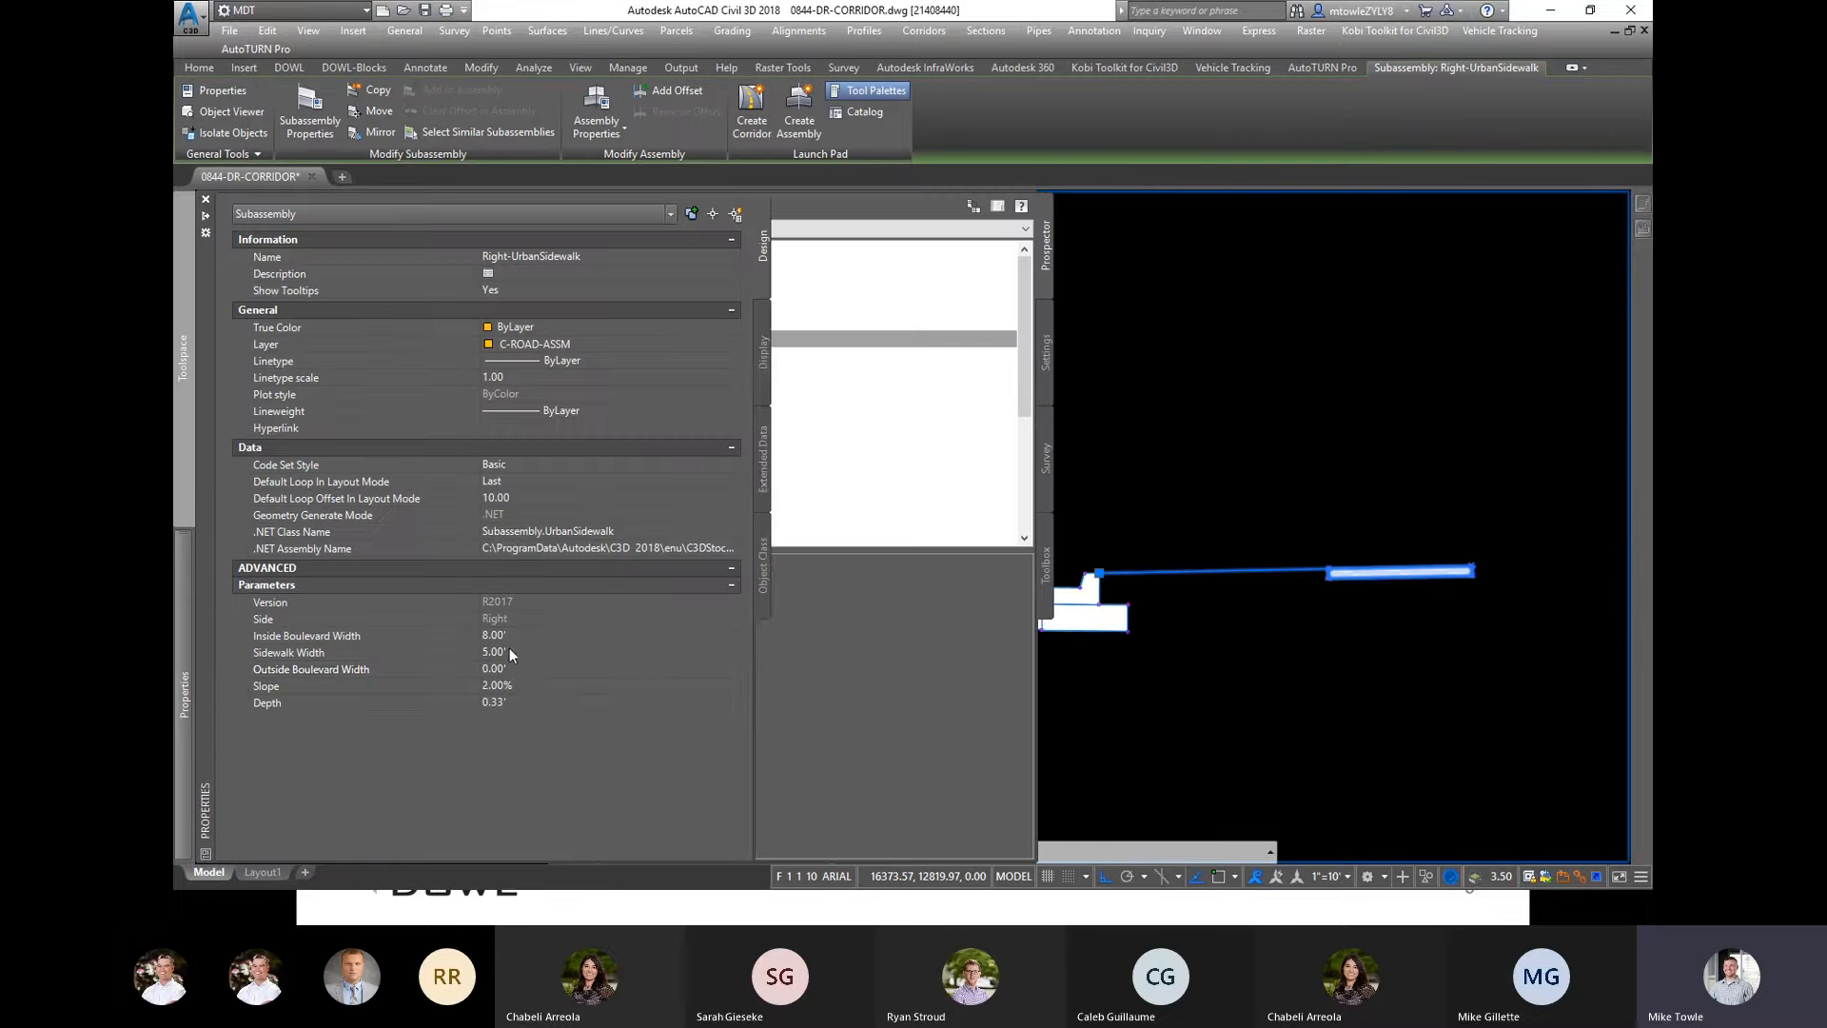
{"action": "left_click", "coordinate": [519, 670]}
{"action": "type", "text": "1"}
{"action": "key", "text": "Tab"}
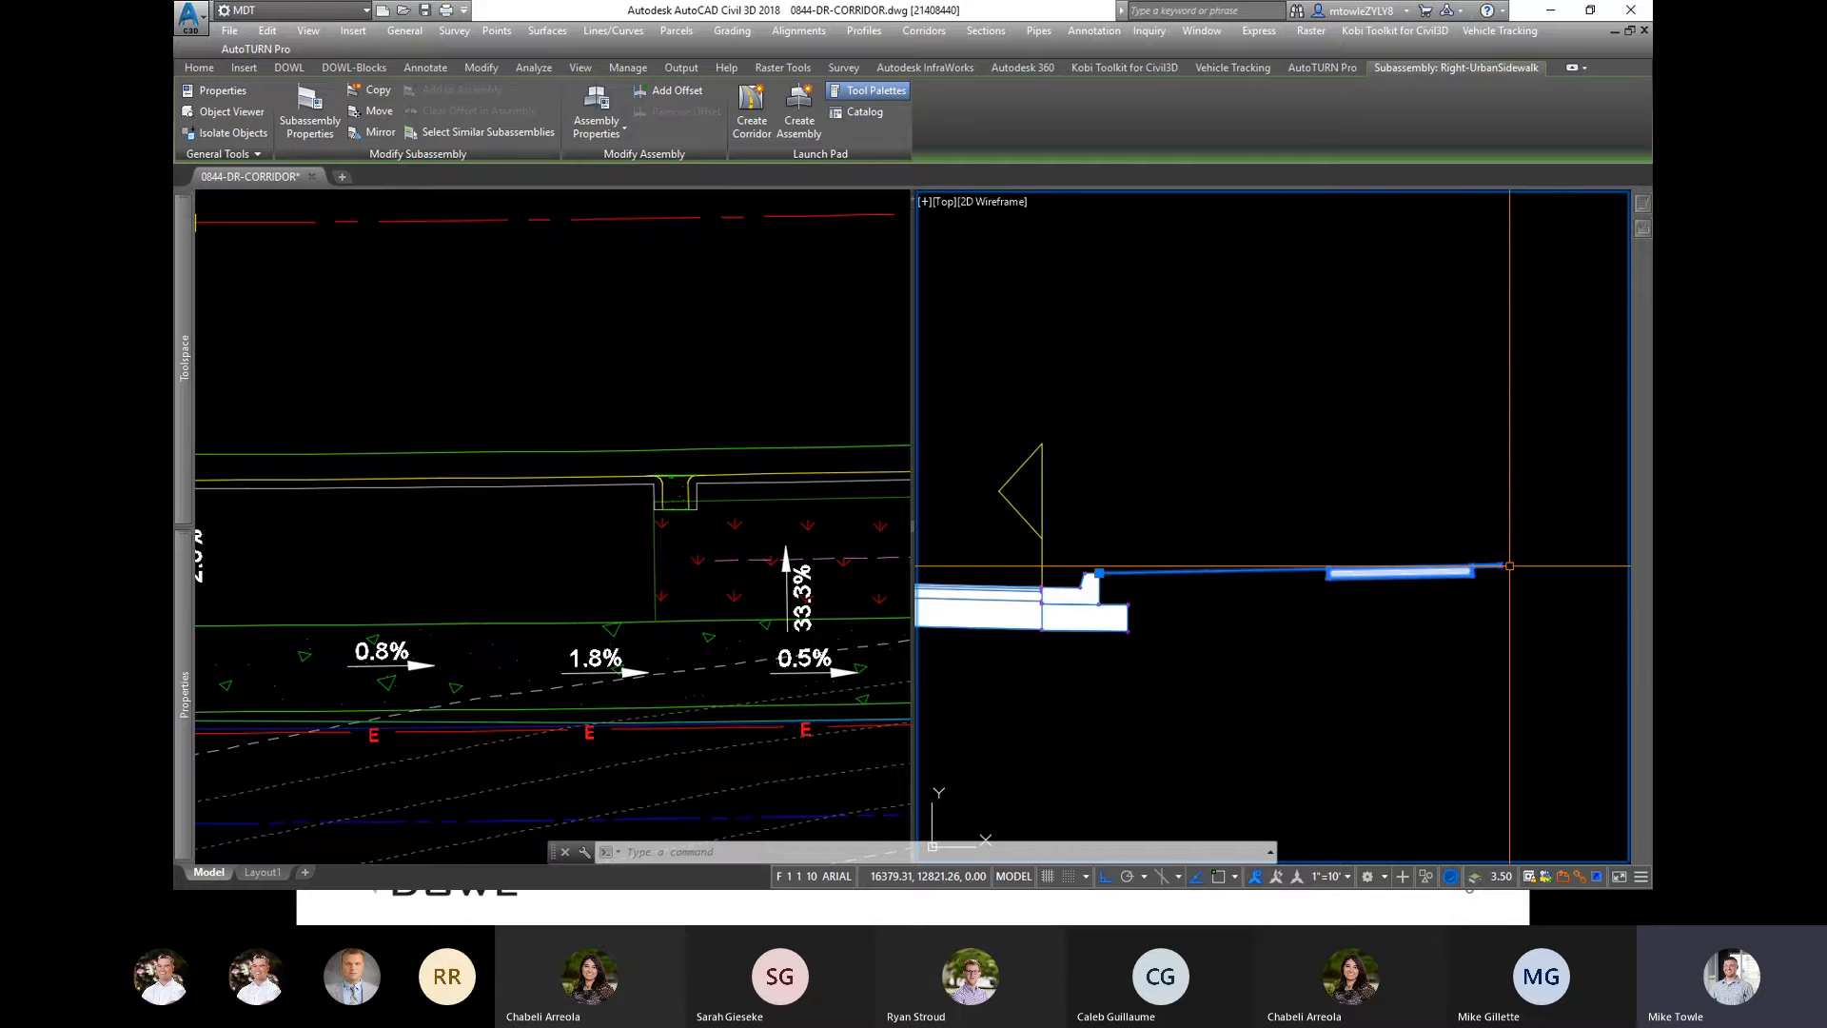
Step: Set the right sidewalk subassembly's slope to 1.5%
{"action": "scroll", "coordinate": [1502, 550], "scroll_direction": "up", "scroll_amount": 4}
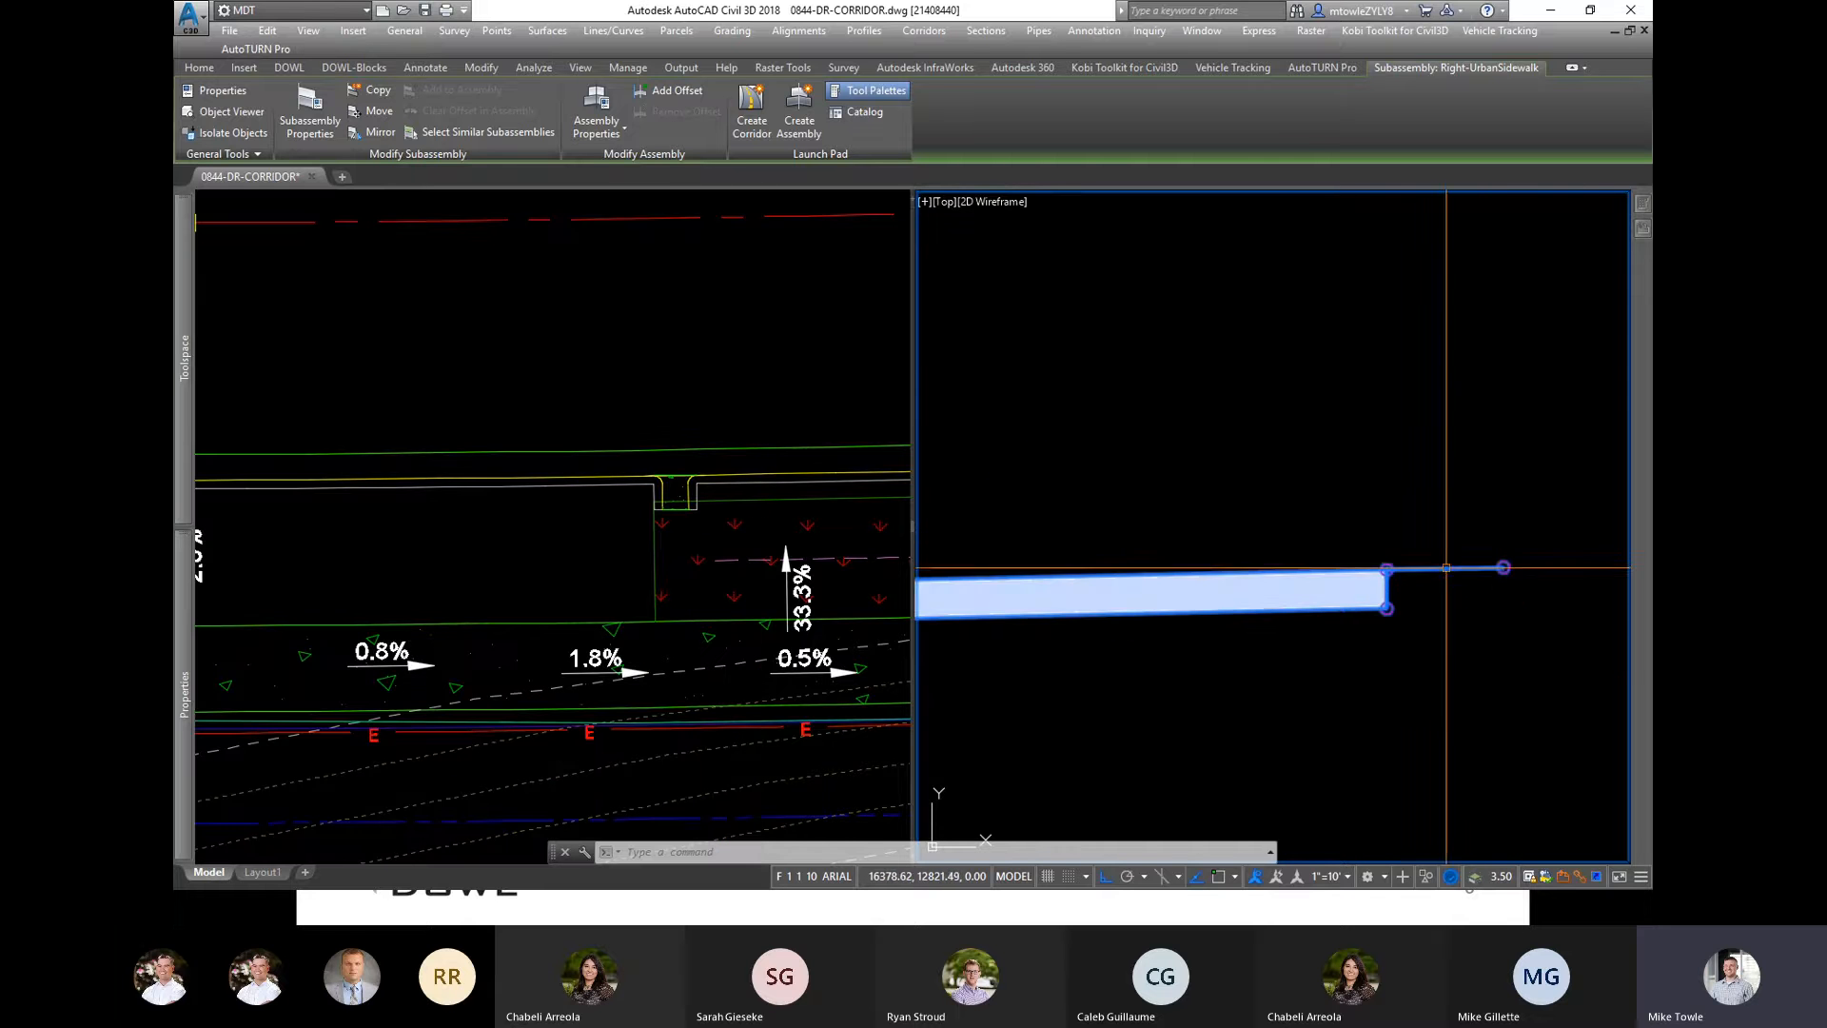
{"action": "mouse_move", "coordinate": [176, 632]}
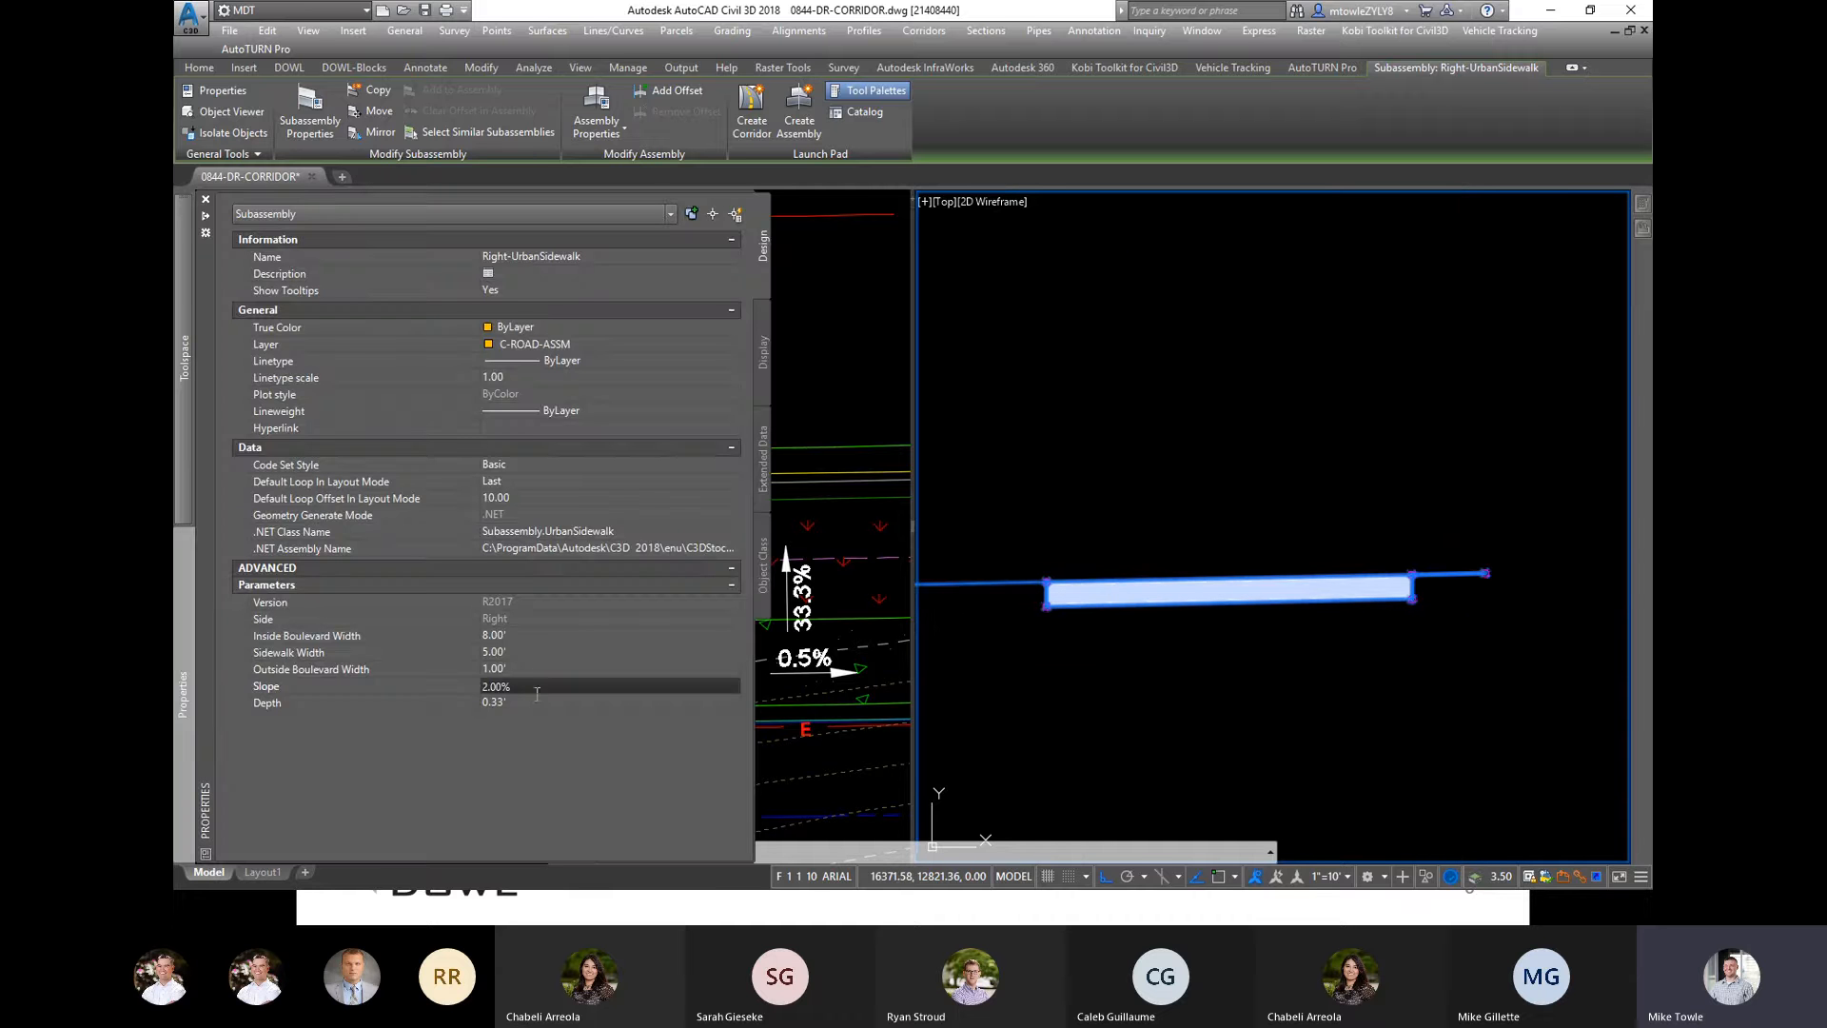
{"action": "key", "text": "BackSpace"}
{"action": "key", "text": "BackSpace"}
{"action": "key", "text": "BackSpace"}
{"action": "key", "text": "BackSpace"}
{"action": "key", "text": "BackSpace"}
{"action": "type", "text": "1.5"}
{"action": "key", "text": "Tab"}
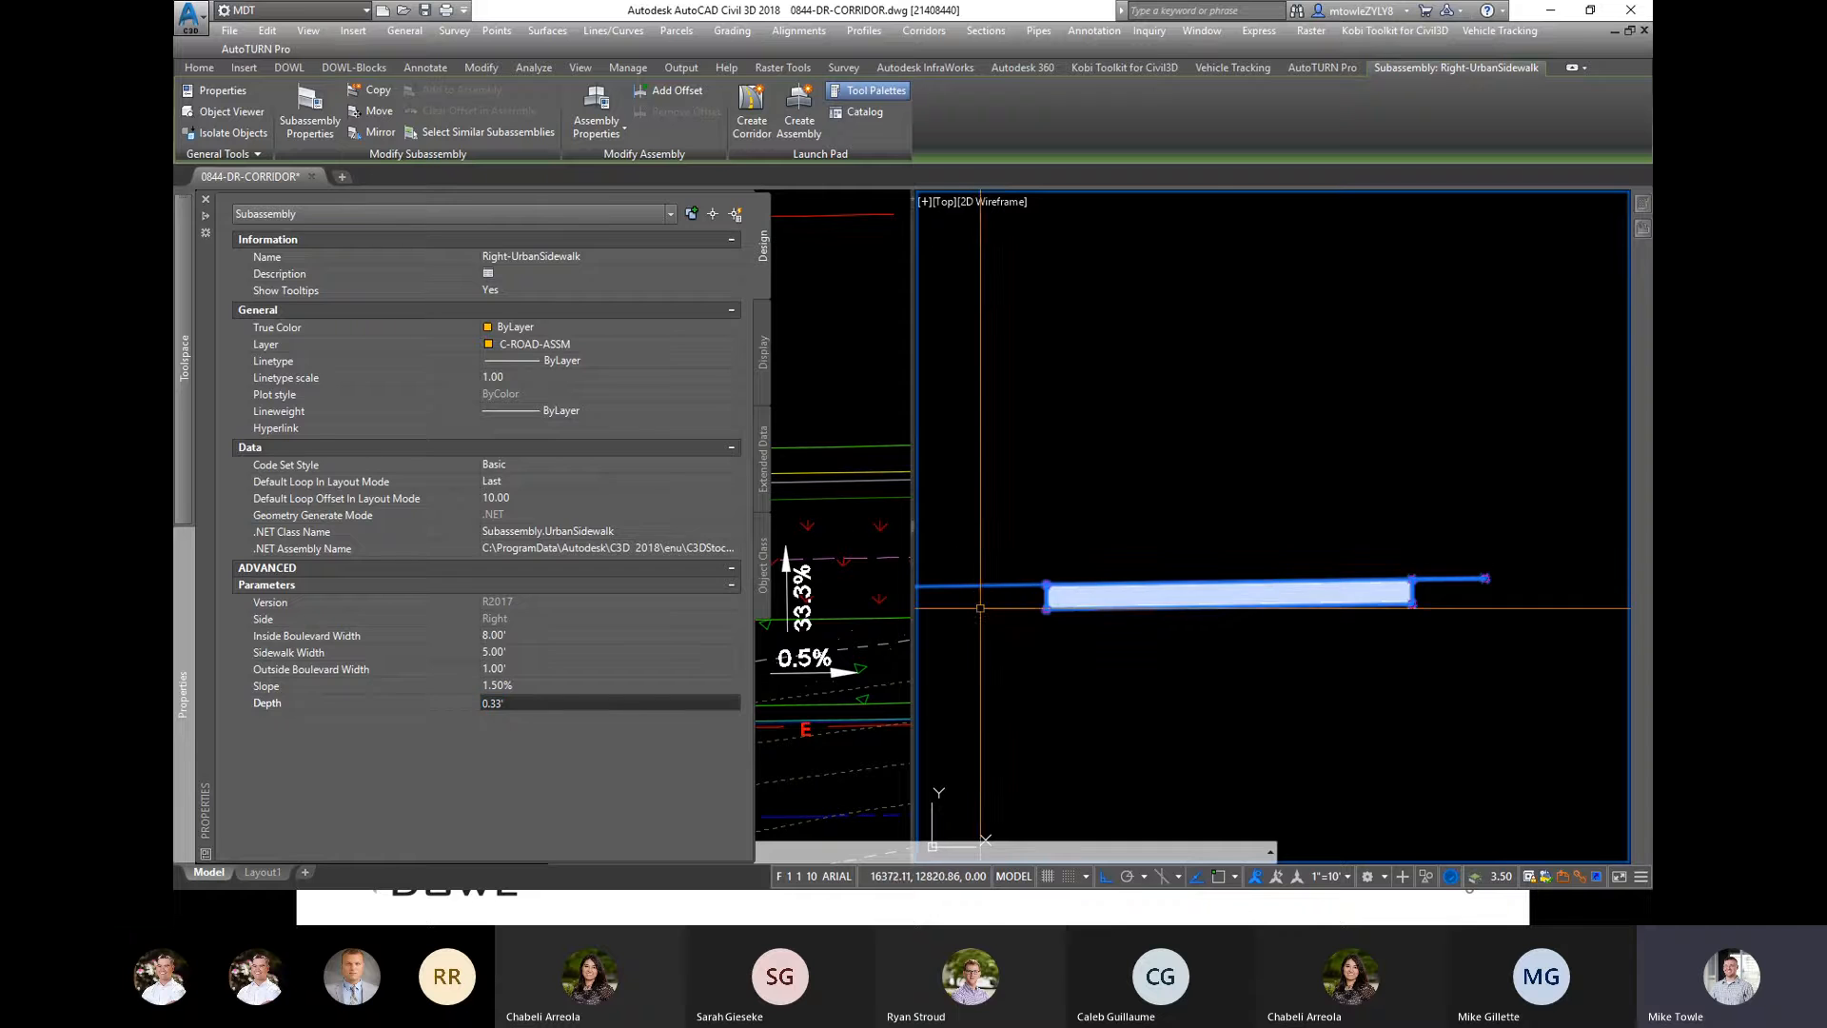
Step: Examine the Second Street-sw right assembly with its new curb and sidewalk, and compare it with the Second Street plan layout
{"action": "scroll", "coordinate": [1210, 554], "scroll_direction": "down", "scroll_amount": 5}
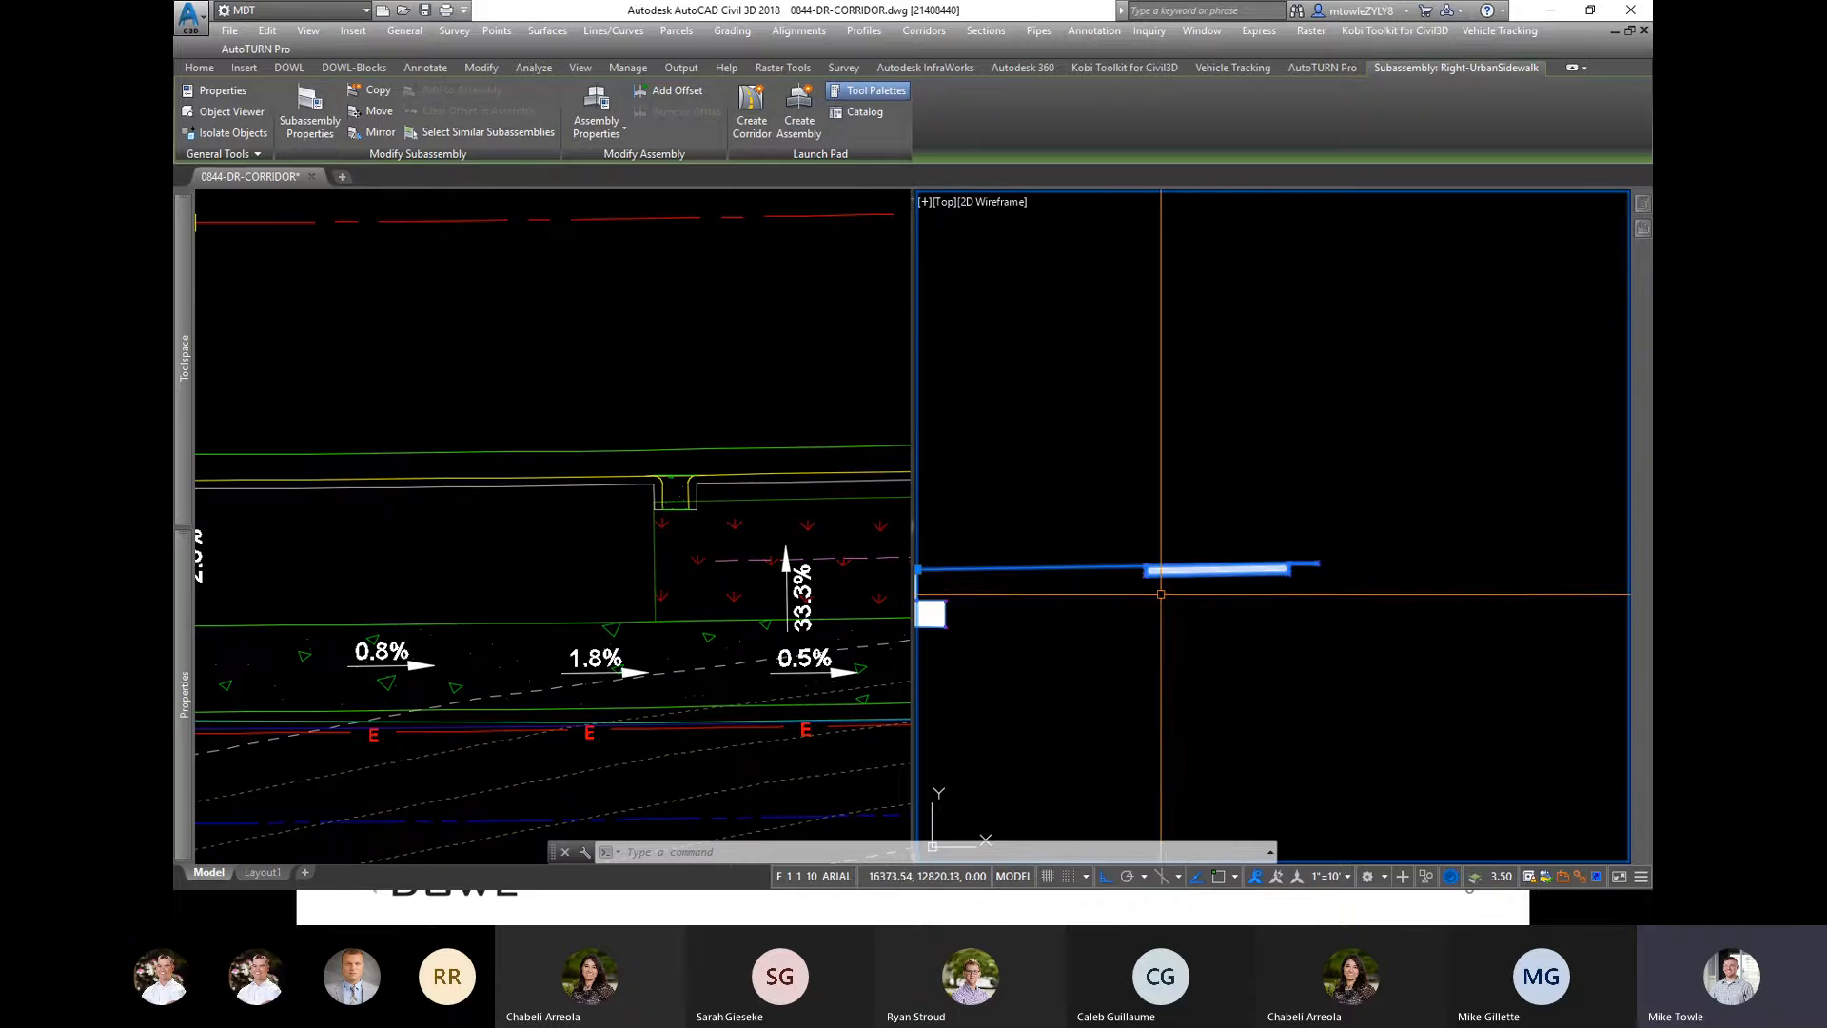
{"action": "scroll", "coordinate": [1320, 558], "scroll_direction": "down", "scroll_amount": 2}
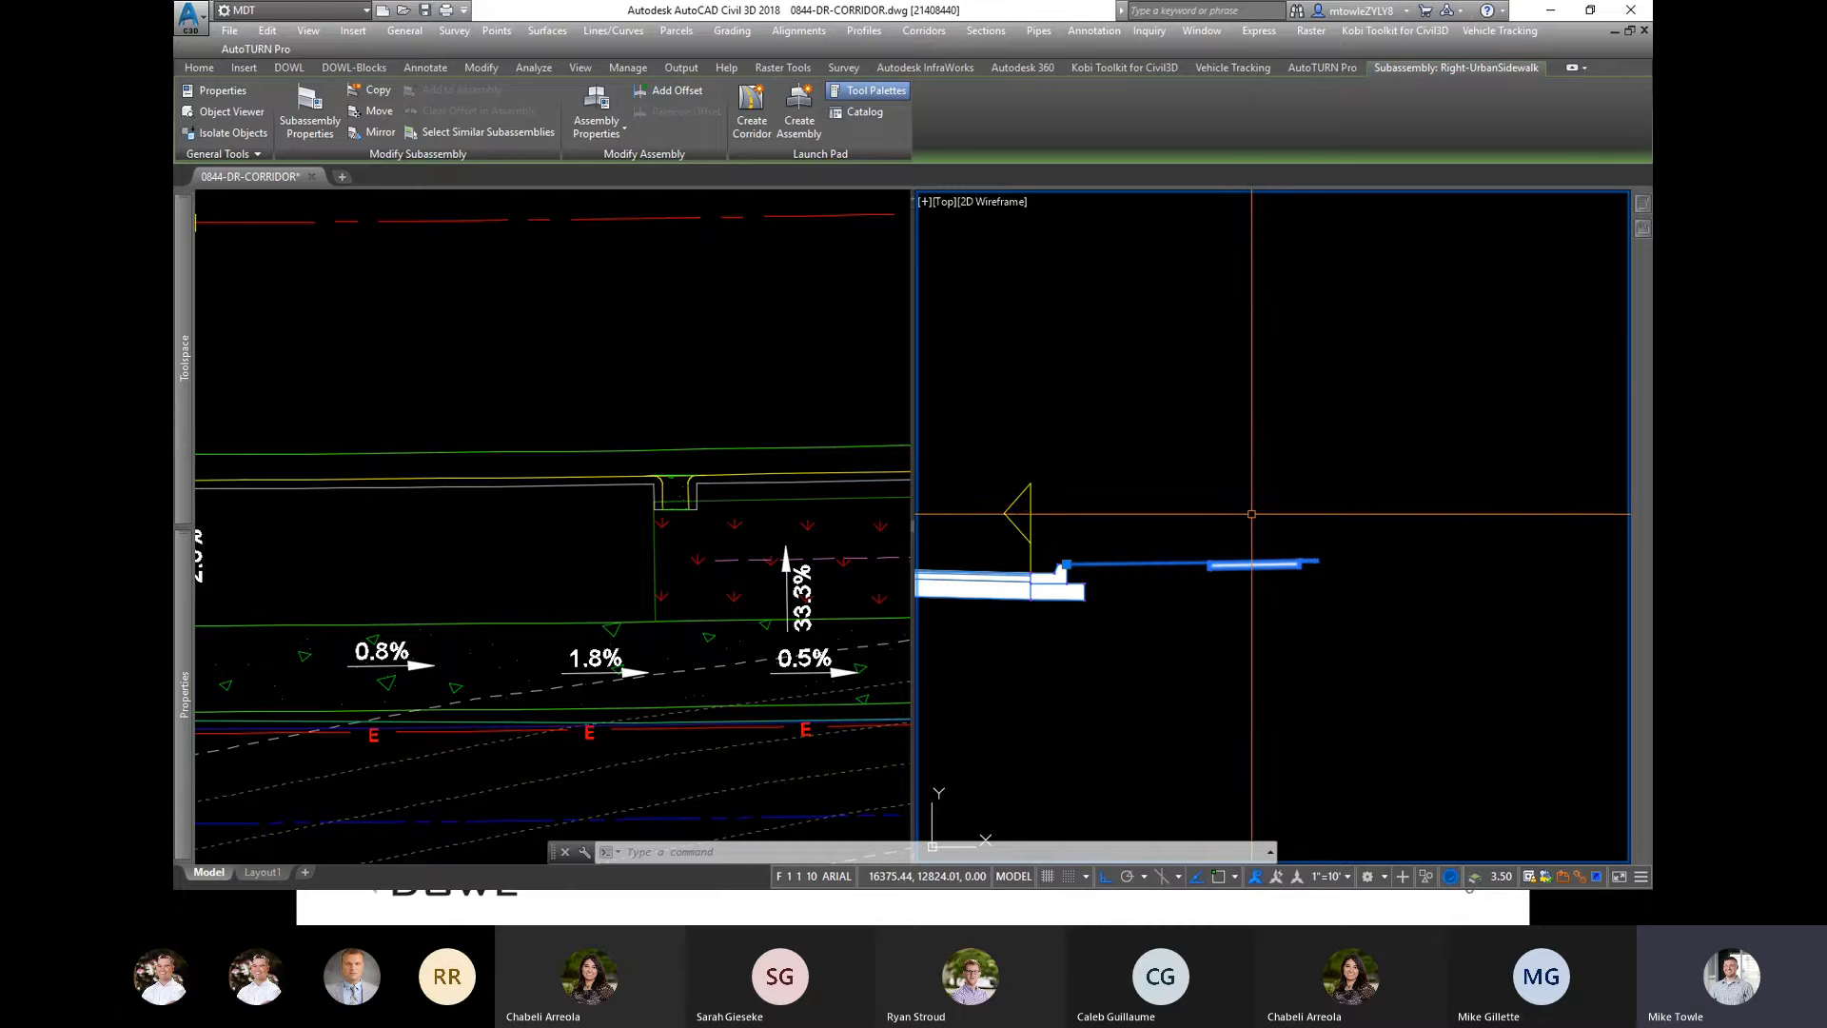
{"action": "scroll", "coordinate": [1329, 524], "scroll_direction": "down", "scroll_amount": 1}
{"action": "scroll", "coordinate": [1329, 524], "scroll_direction": "down", "scroll_amount": 4}
{"action": "scroll", "coordinate": [1338, 538], "scroll_direction": "up", "scroll_amount": 4}
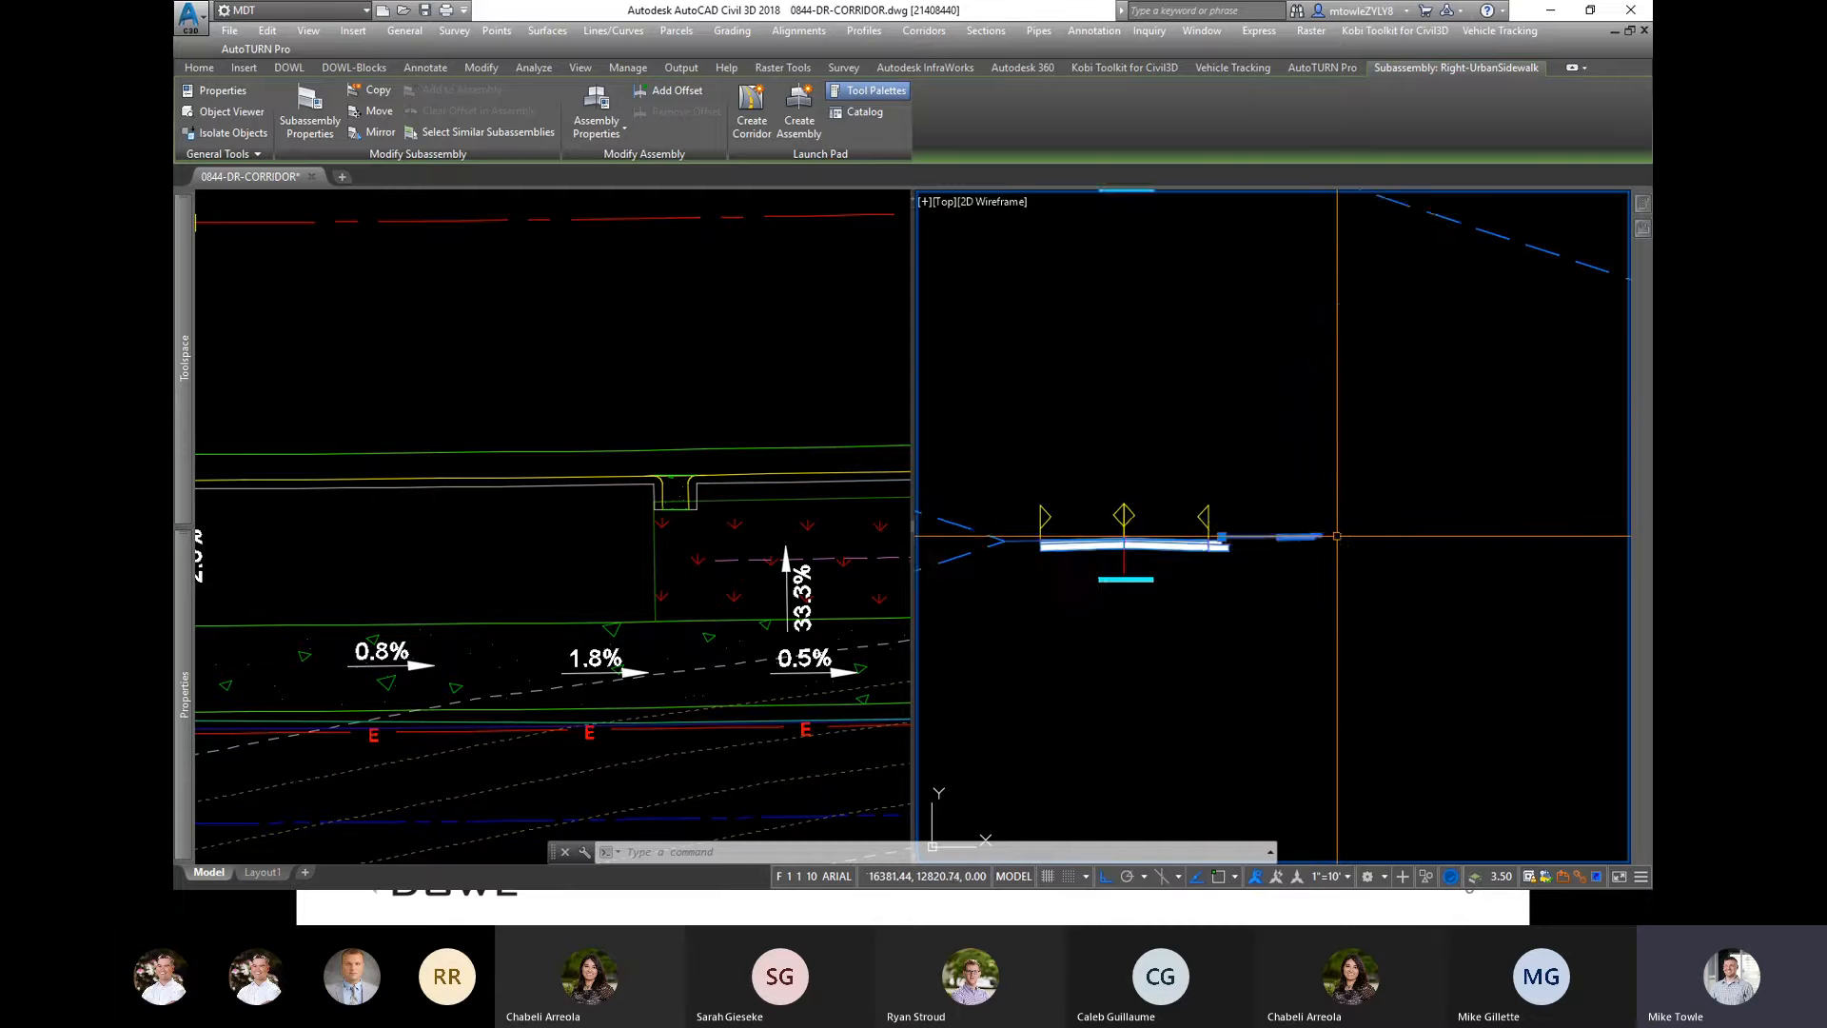
{"action": "scroll", "coordinate": [1363, 538], "scroll_direction": "down", "scroll_amount": 2}
{"action": "key", "text": "Escape"}
{"action": "left_click", "coordinate": [719, 761]}
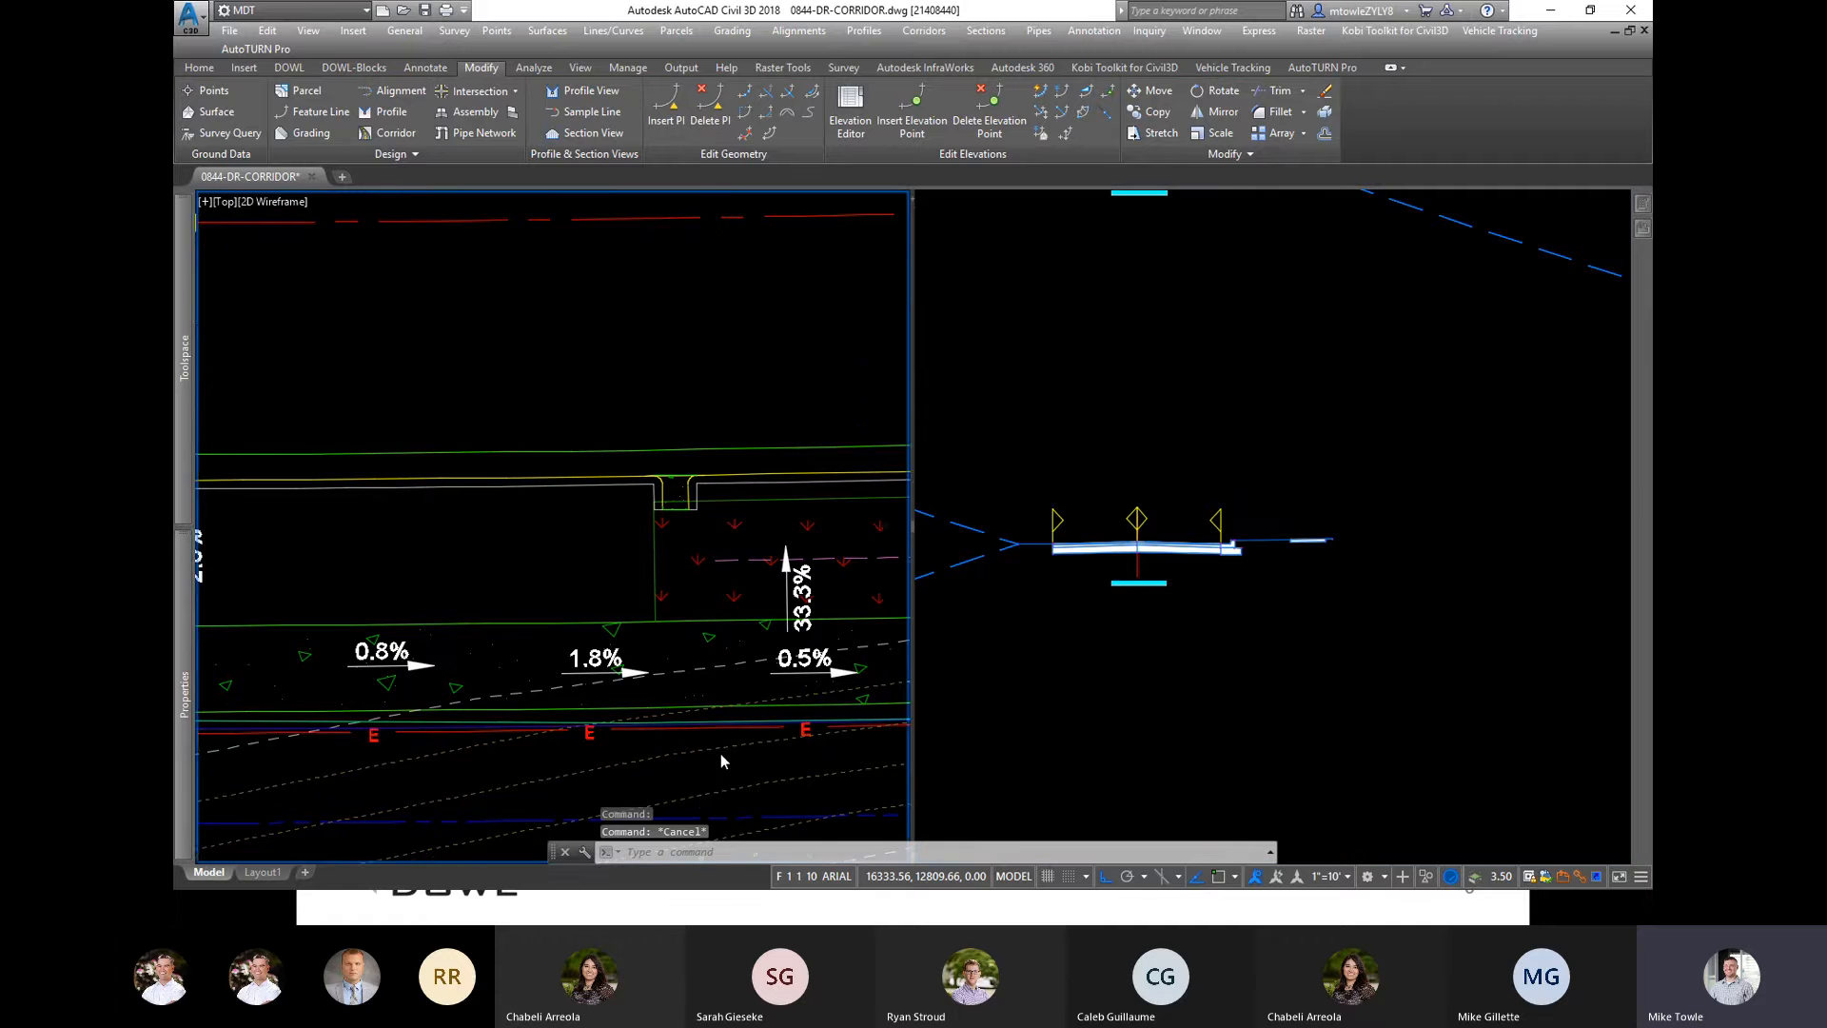
{"action": "scroll", "coordinate": [511, 698], "scroll_direction": "down", "scroll_amount": 3}
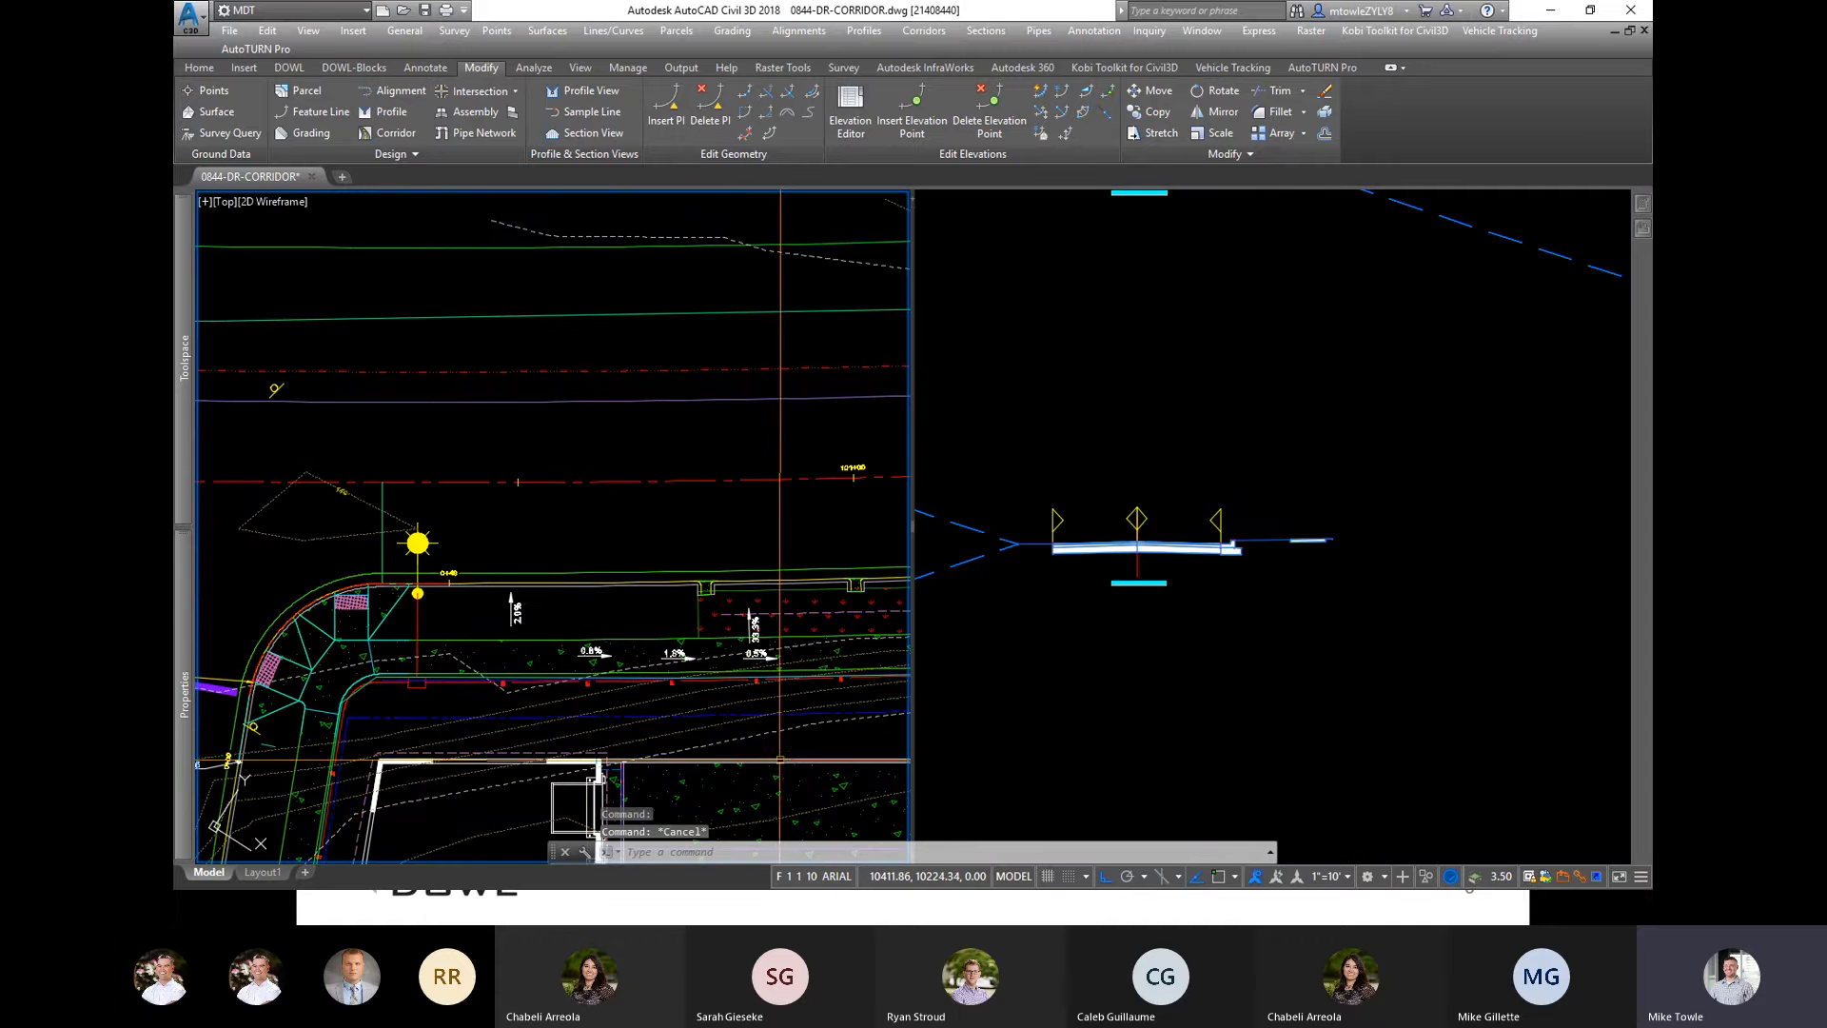
{"action": "scroll", "coordinate": [734, 700], "scroll_direction": "down", "scroll_amount": 3}
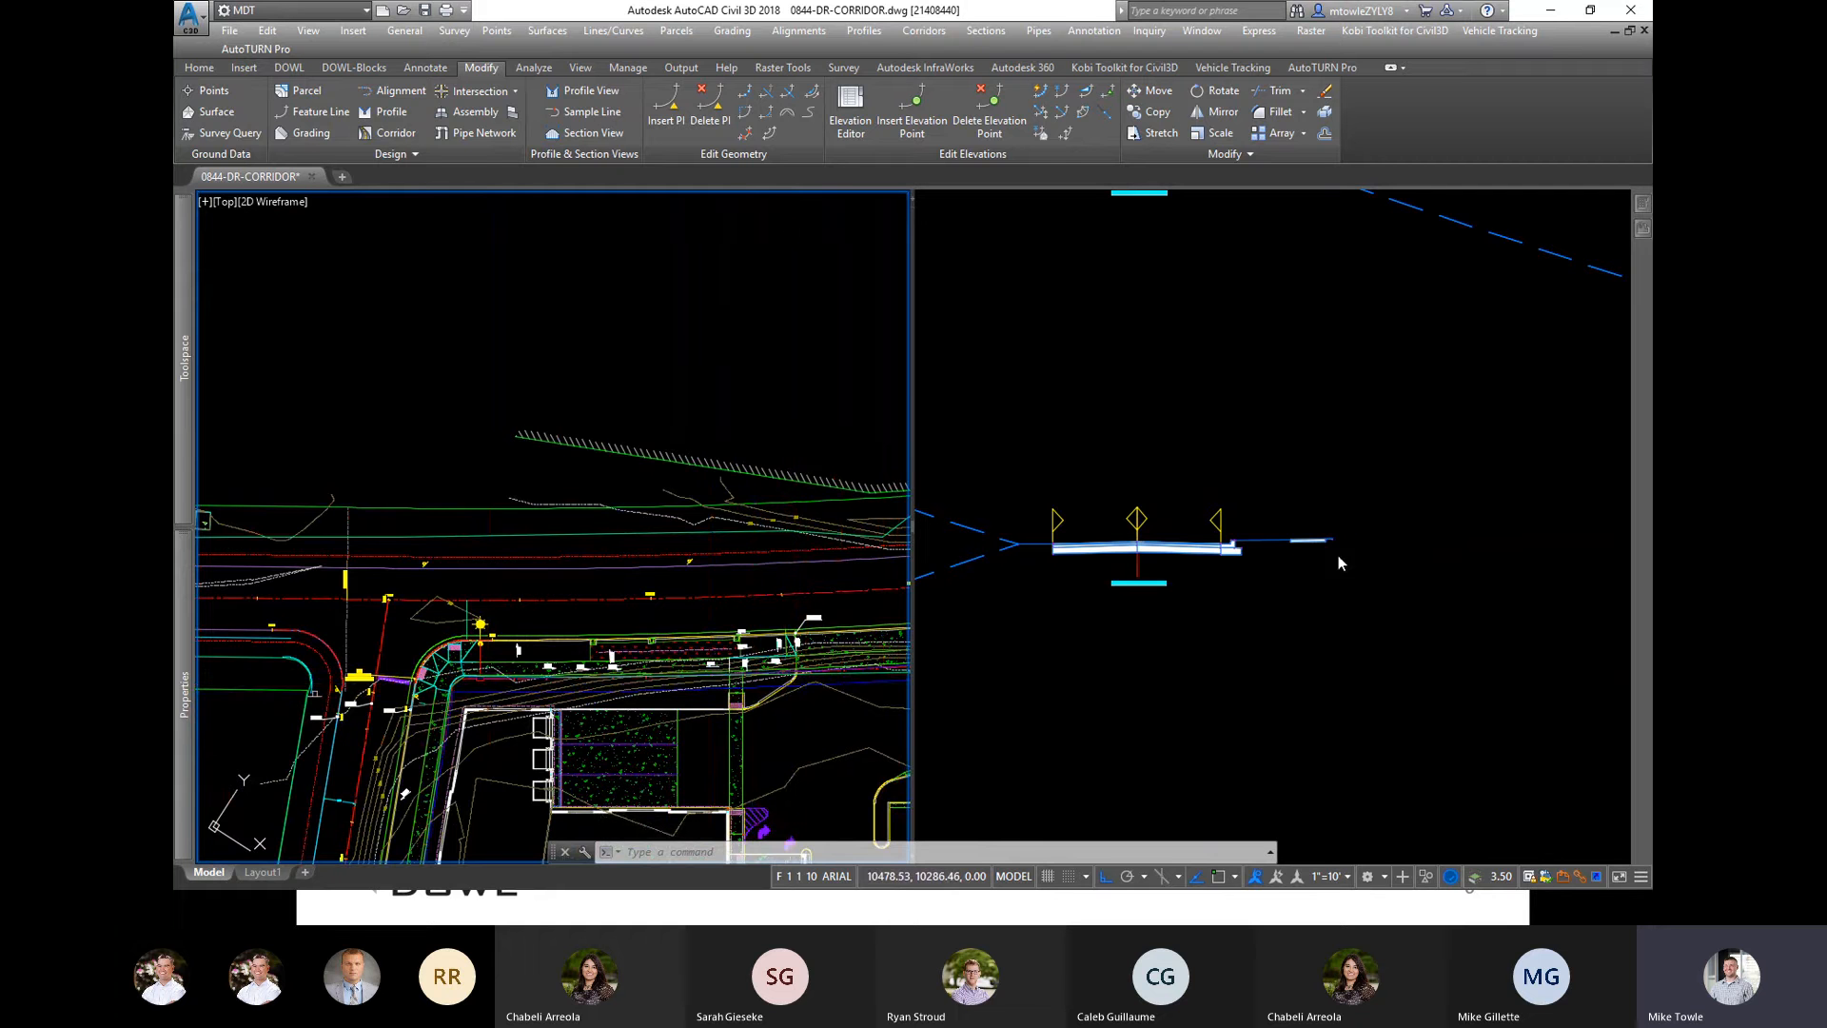
{"action": "left_click", "coordinate": [1434, 553]}
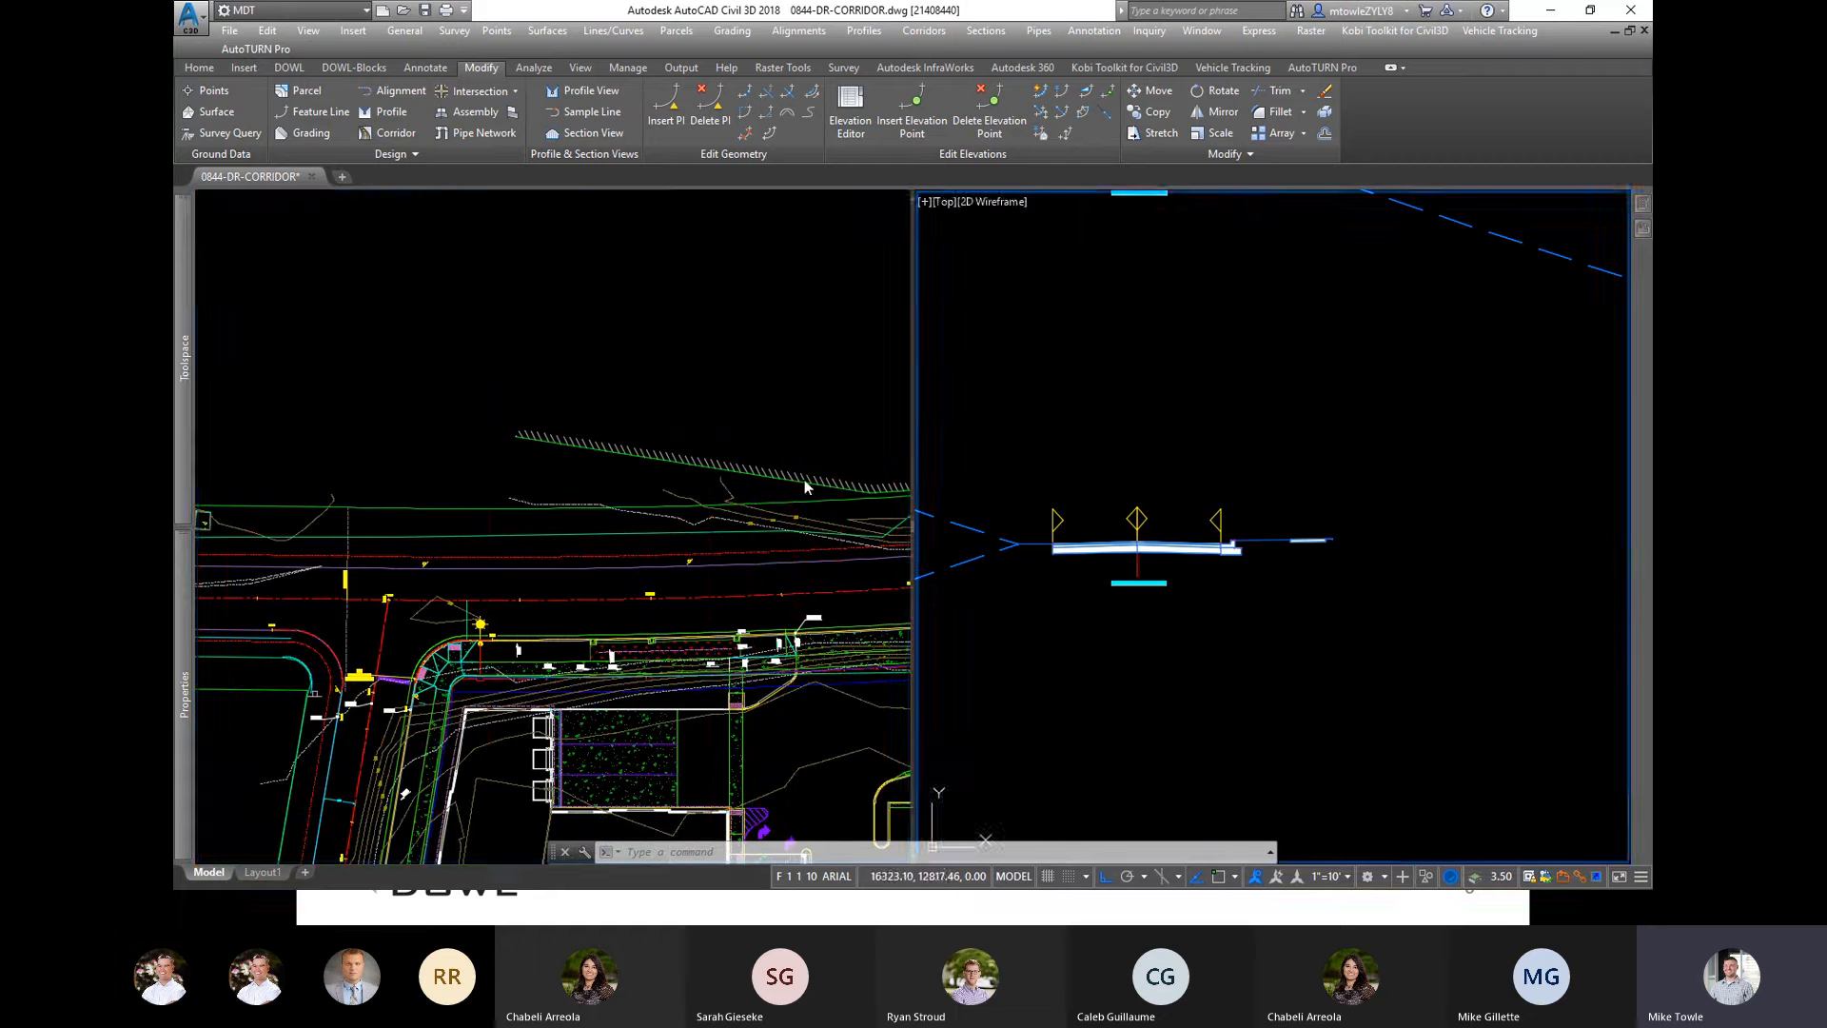
{"action": "left_click", "coordinate": [792, 395]}
{"action": "scroll", "coordinate": [905, 572], "scroll_direction": "down", "scroll_amount": 3}
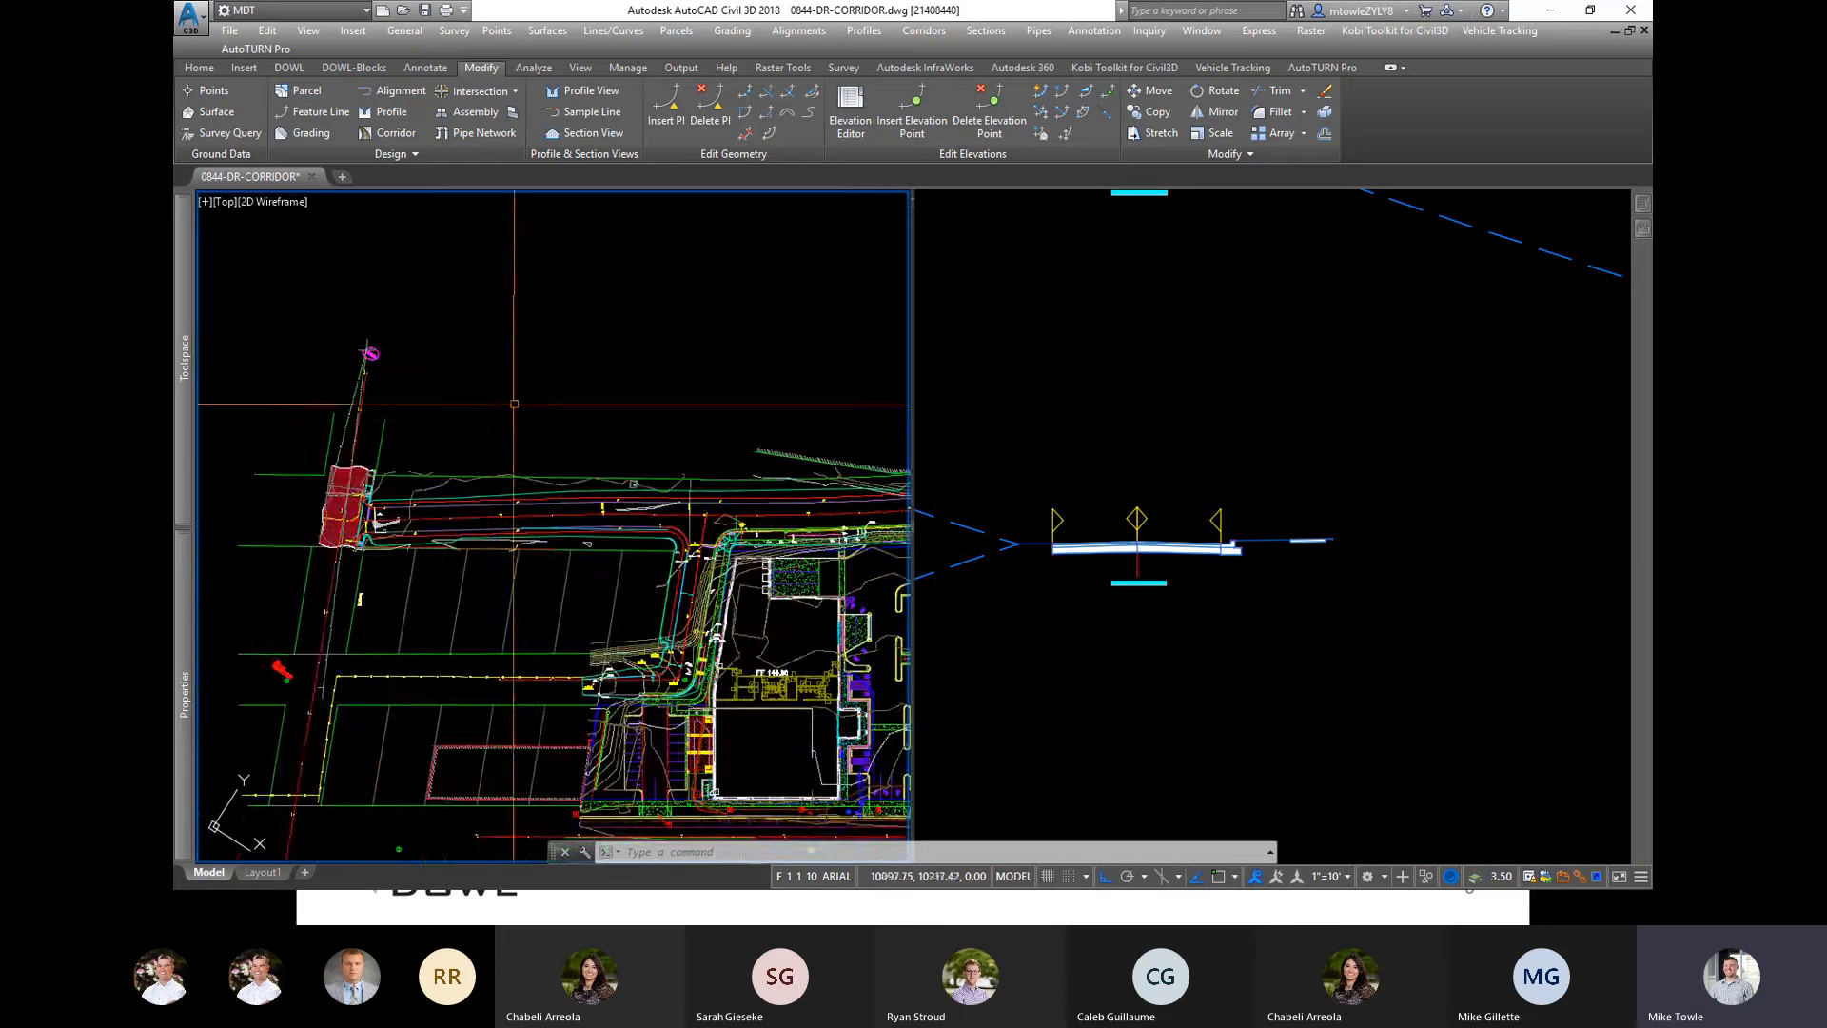
Step: Switch model space to a single viewport with the v1 macro, showing the Second Street plan layout
{"action": "scroll", "coordinate": [420, 494], "scroll_direction": "up", "scroll_amount": 5}
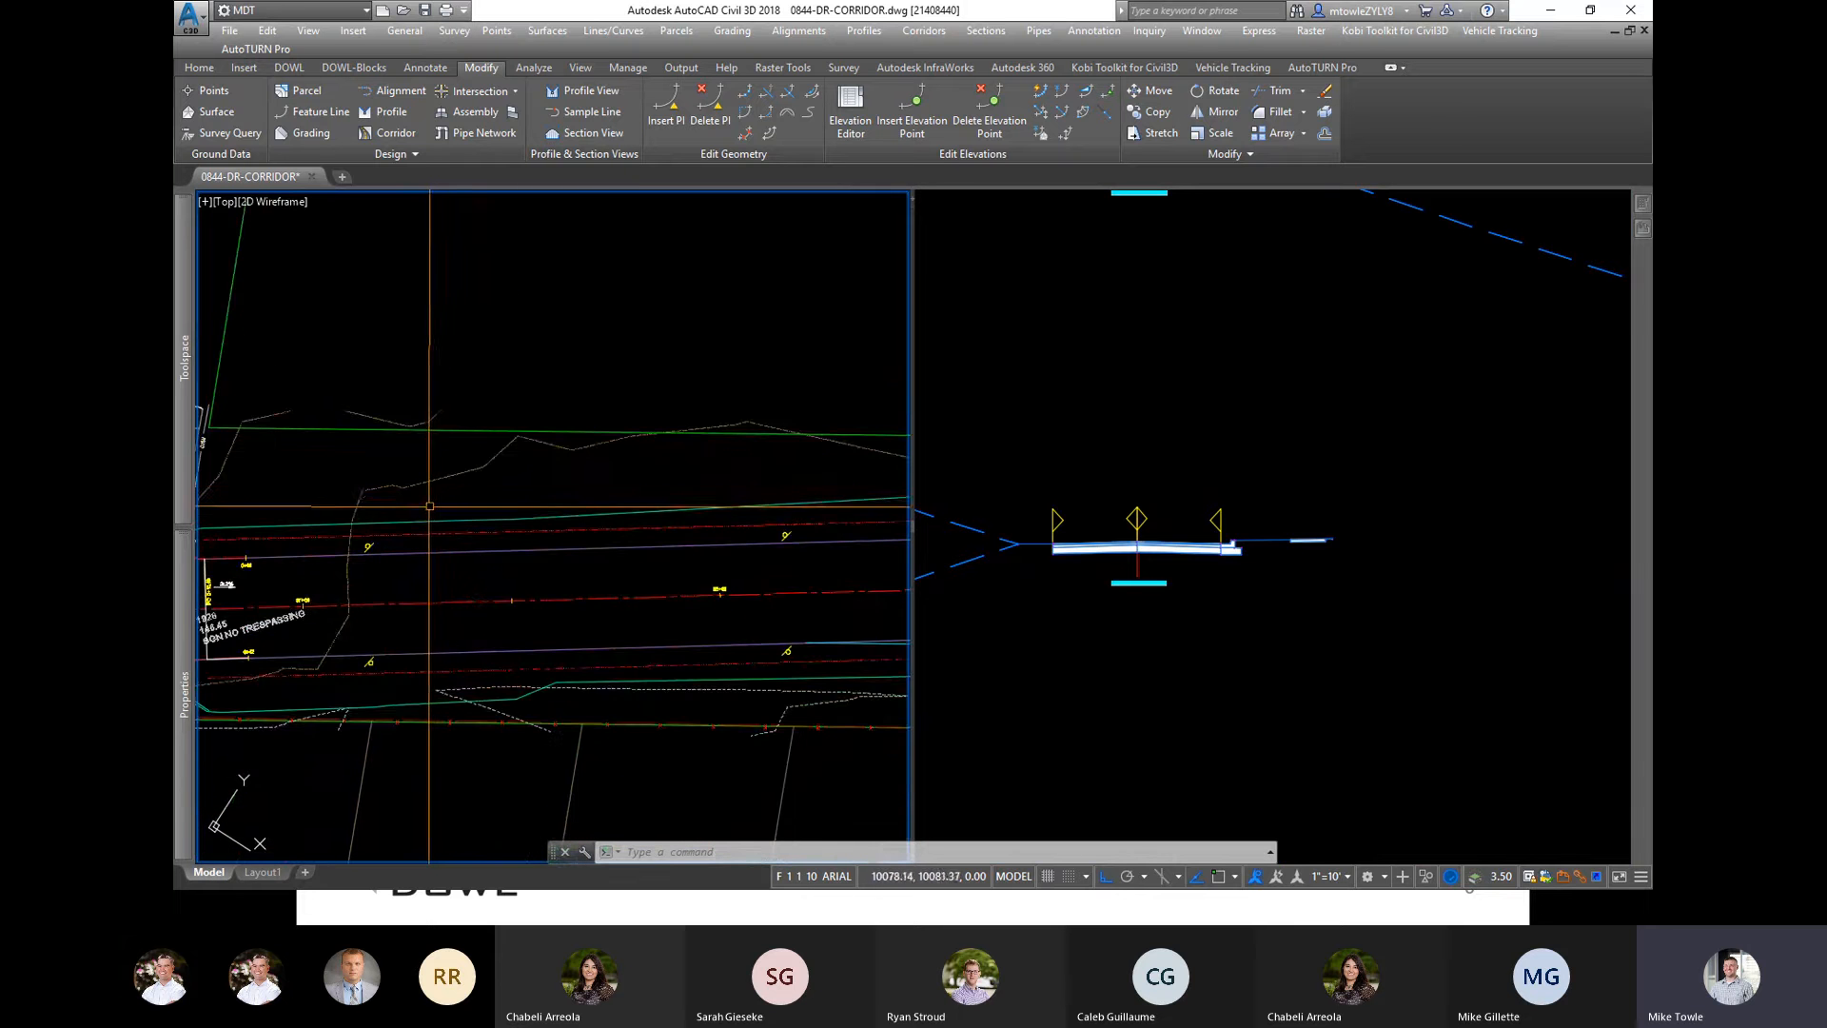
{"action": "type", "text": "v1"}
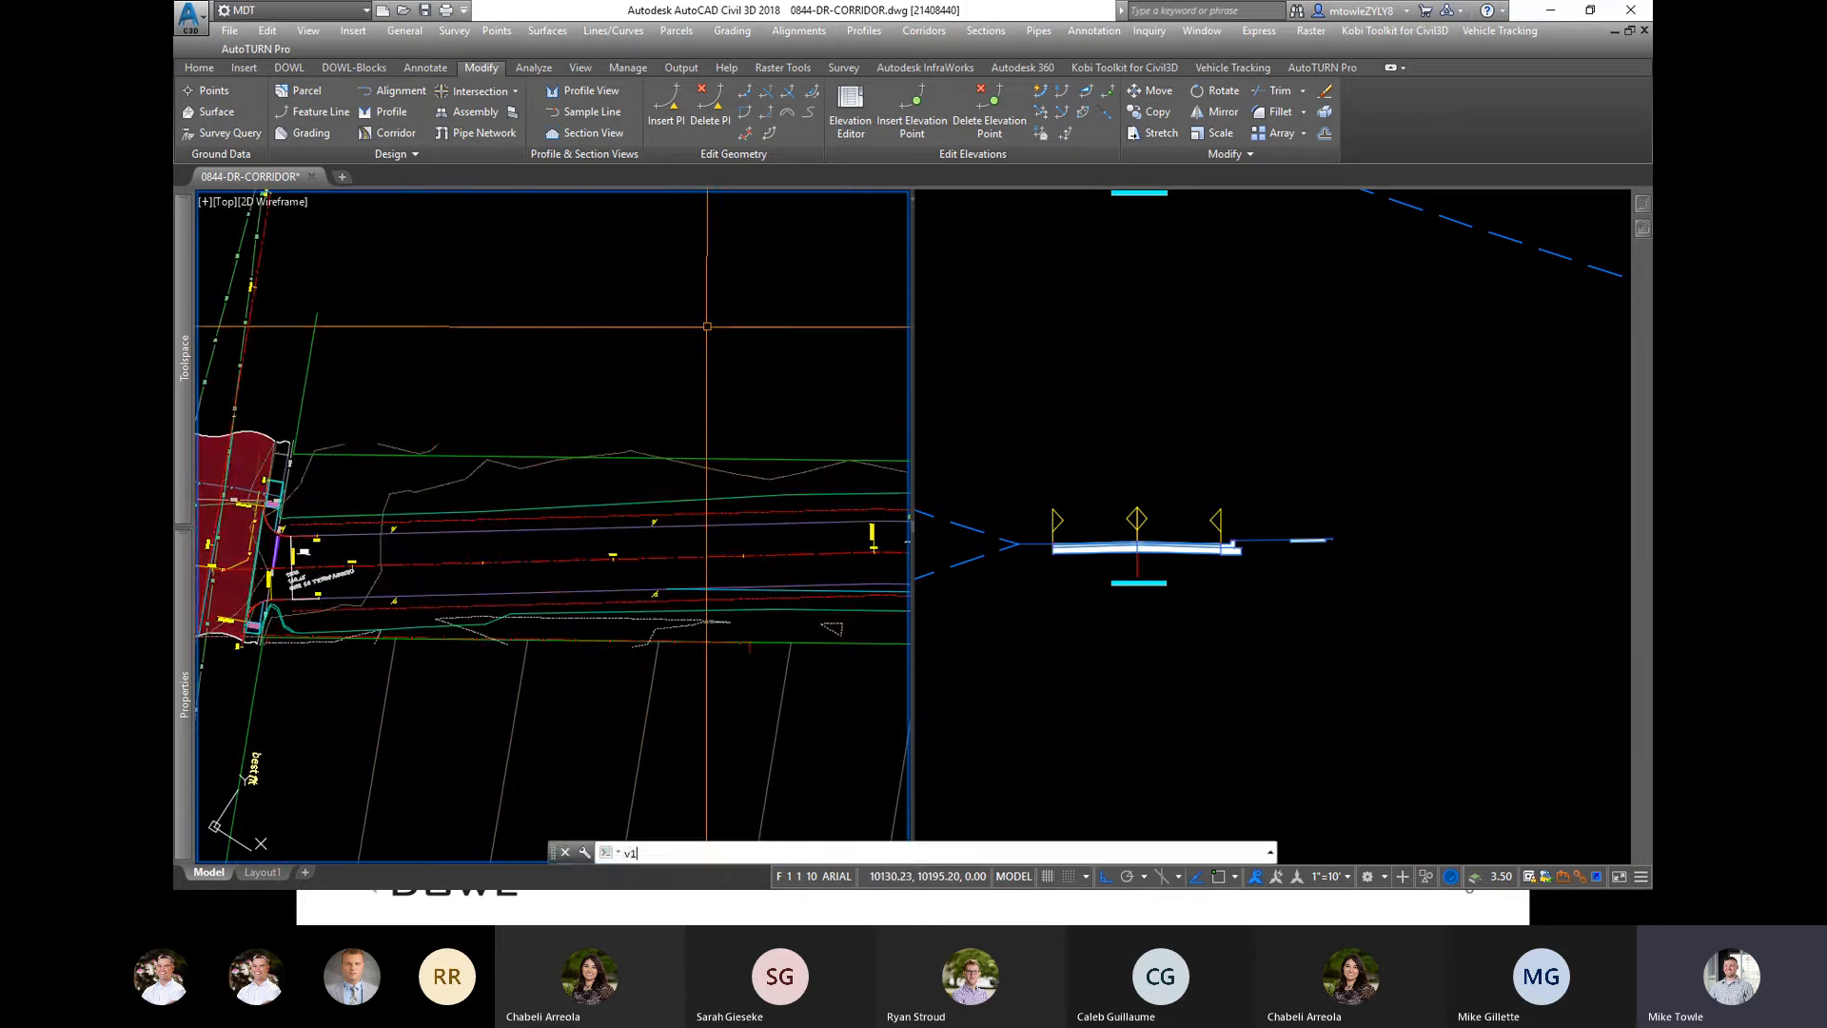
{"action": "key", "text": "Return"}
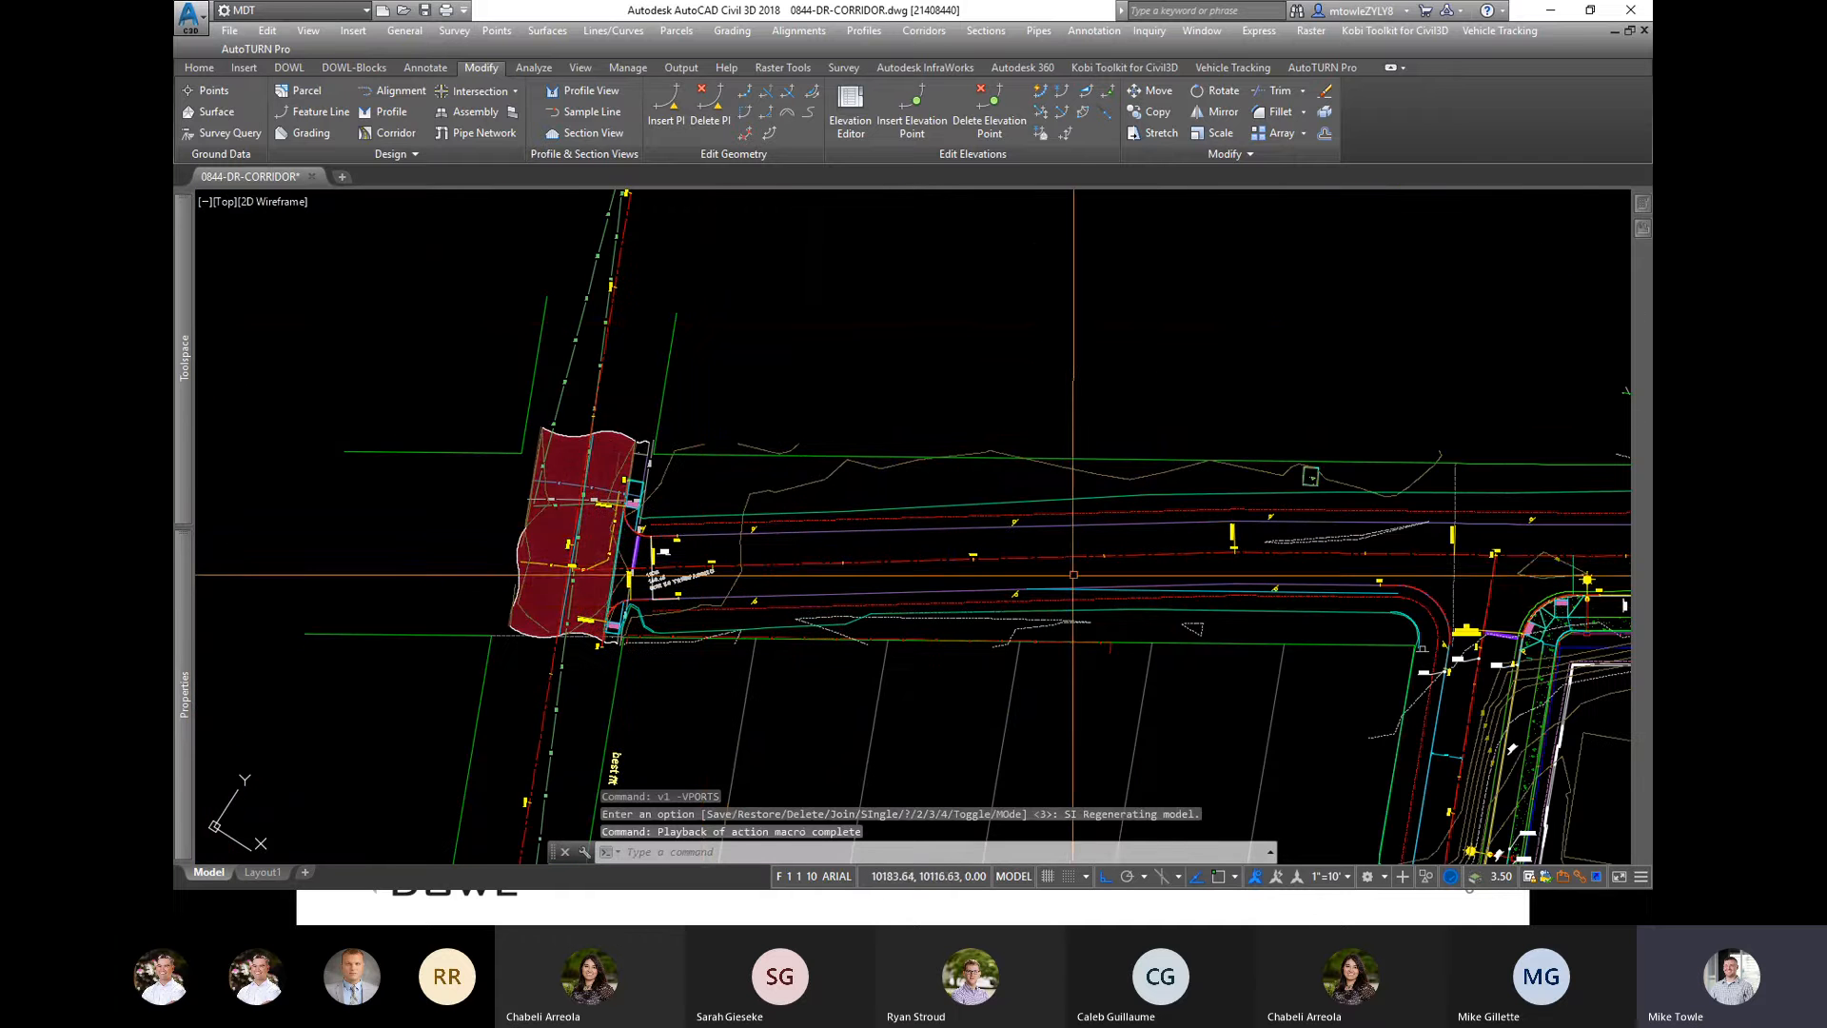
{"action": "middle_click_drag", "start_coordinate": [1085, 571], "coordinate": [783, 533]}
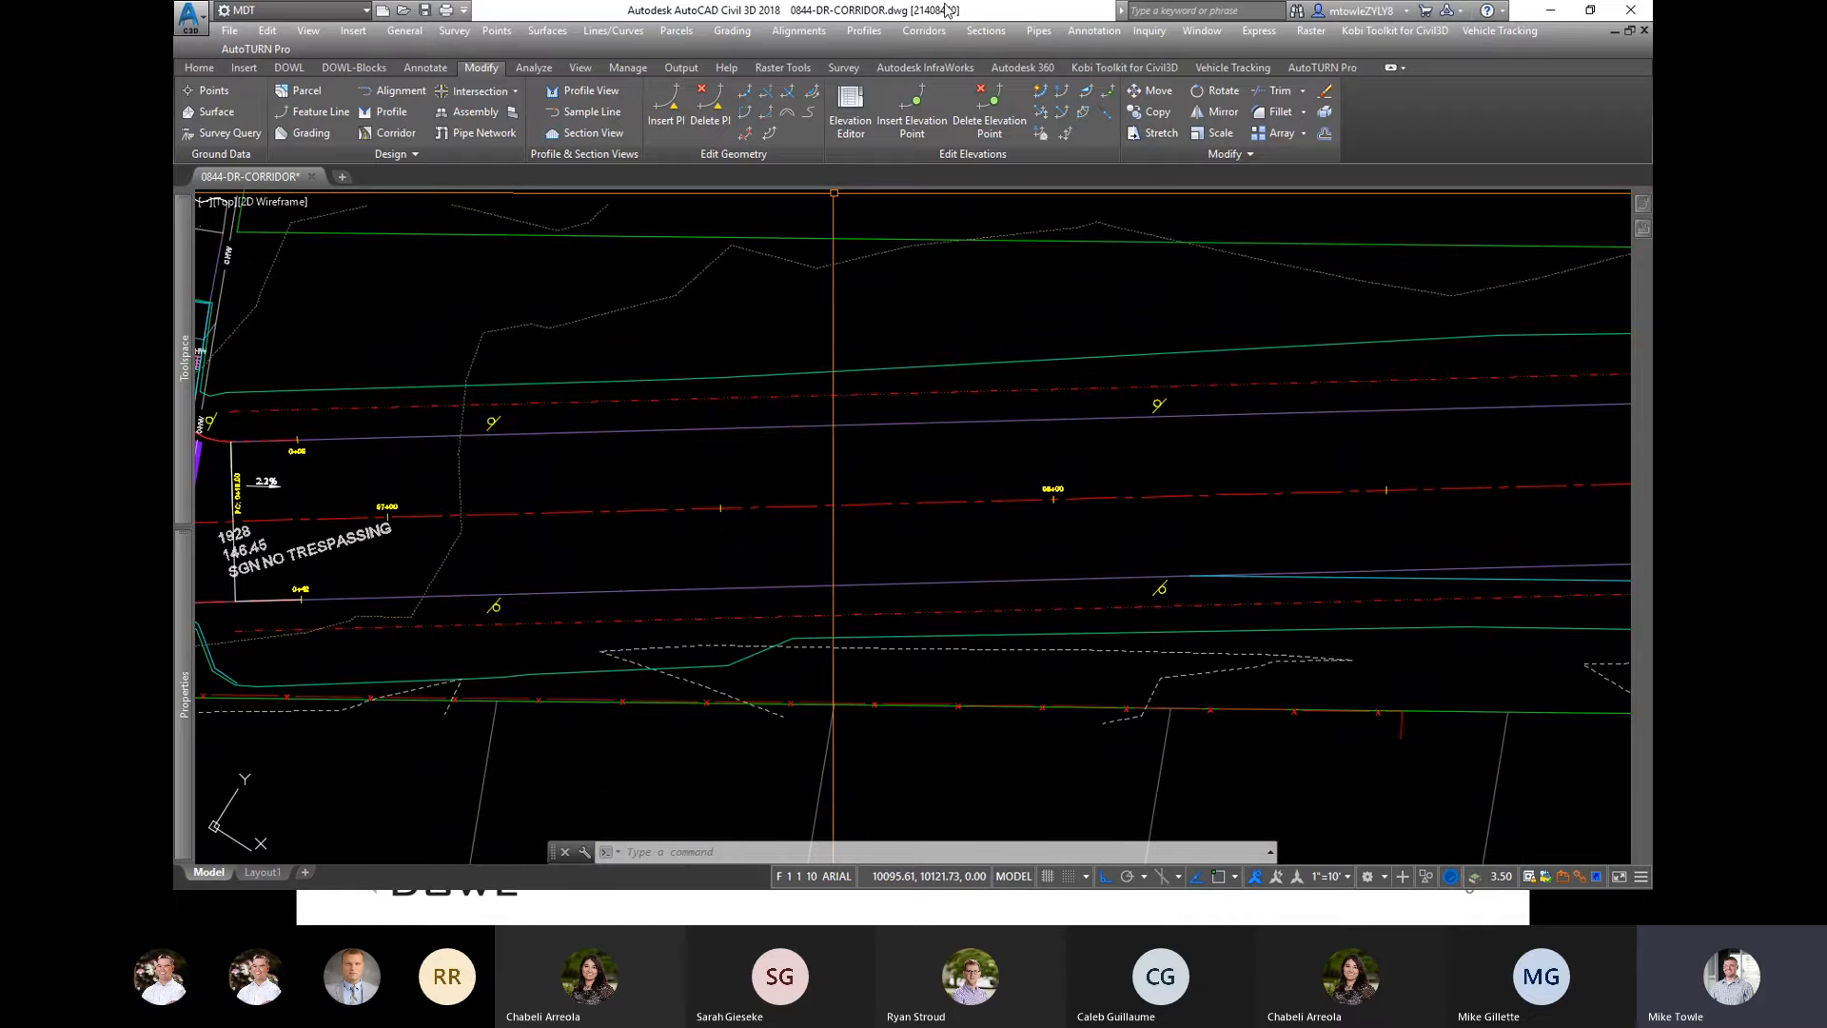
{"action": "left_click", "coordinate": [928, 32]}
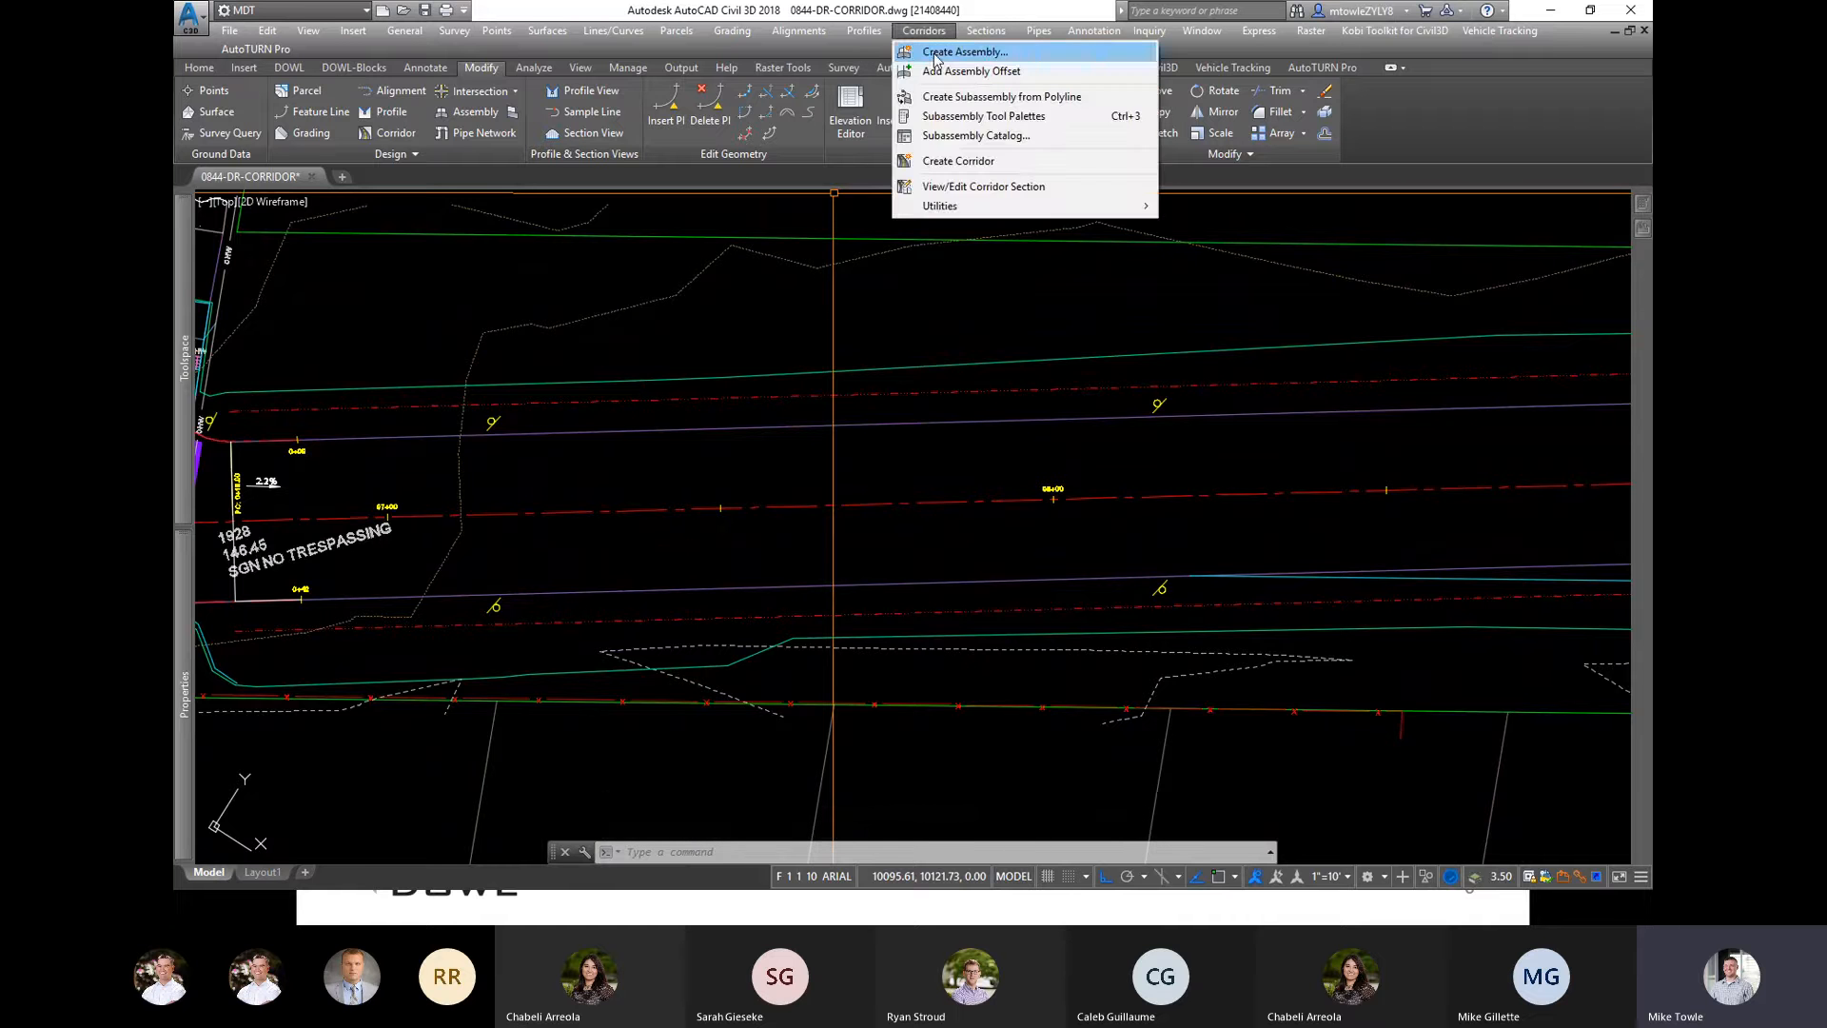
{"action": "left_click", "coordinate": [961, 161]}
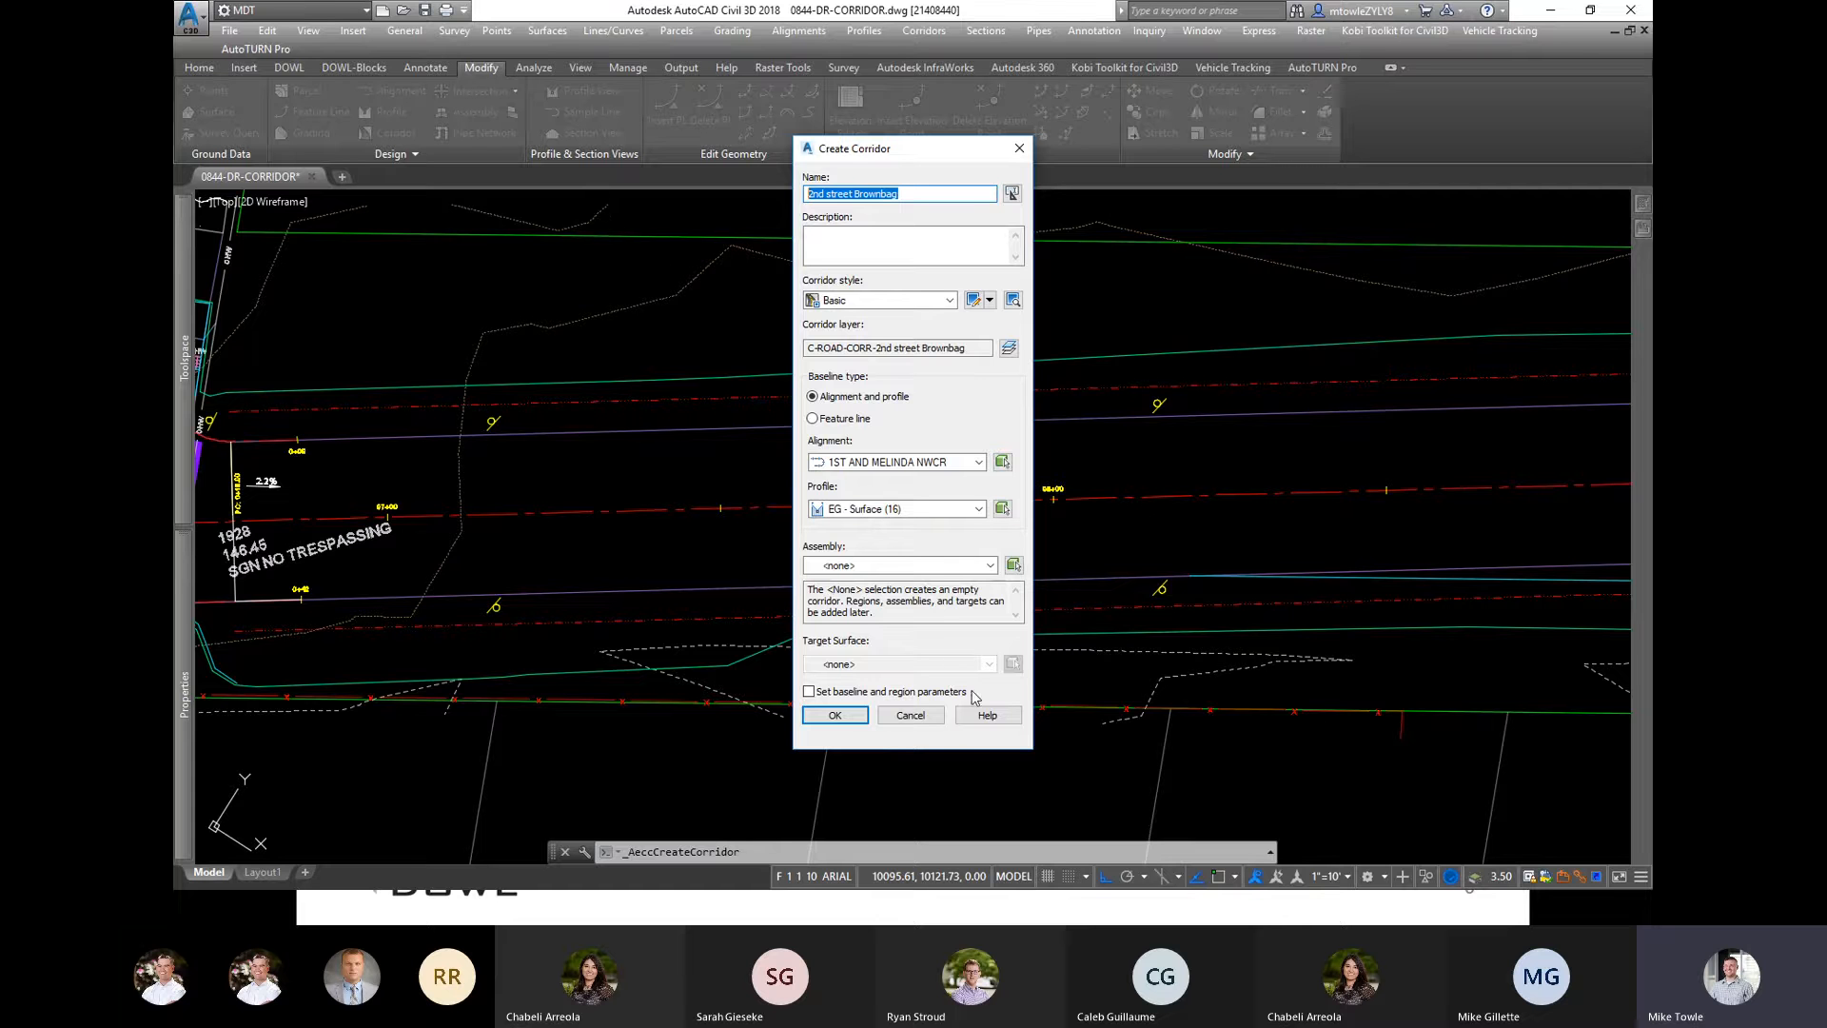
{"action": "left_click", "coordinate": [931, 717]}
Step: Start creating a corridor and name it Offsite Corridor-Brownbag
{"action": "scroll", "coordinate": [861, 415], "scroll_direction": "down", "scroll_amount": 2}
{"action": "scroll", "coordinate": [861, 423], "scroll_direction": "down", "scroll_amount": 3}
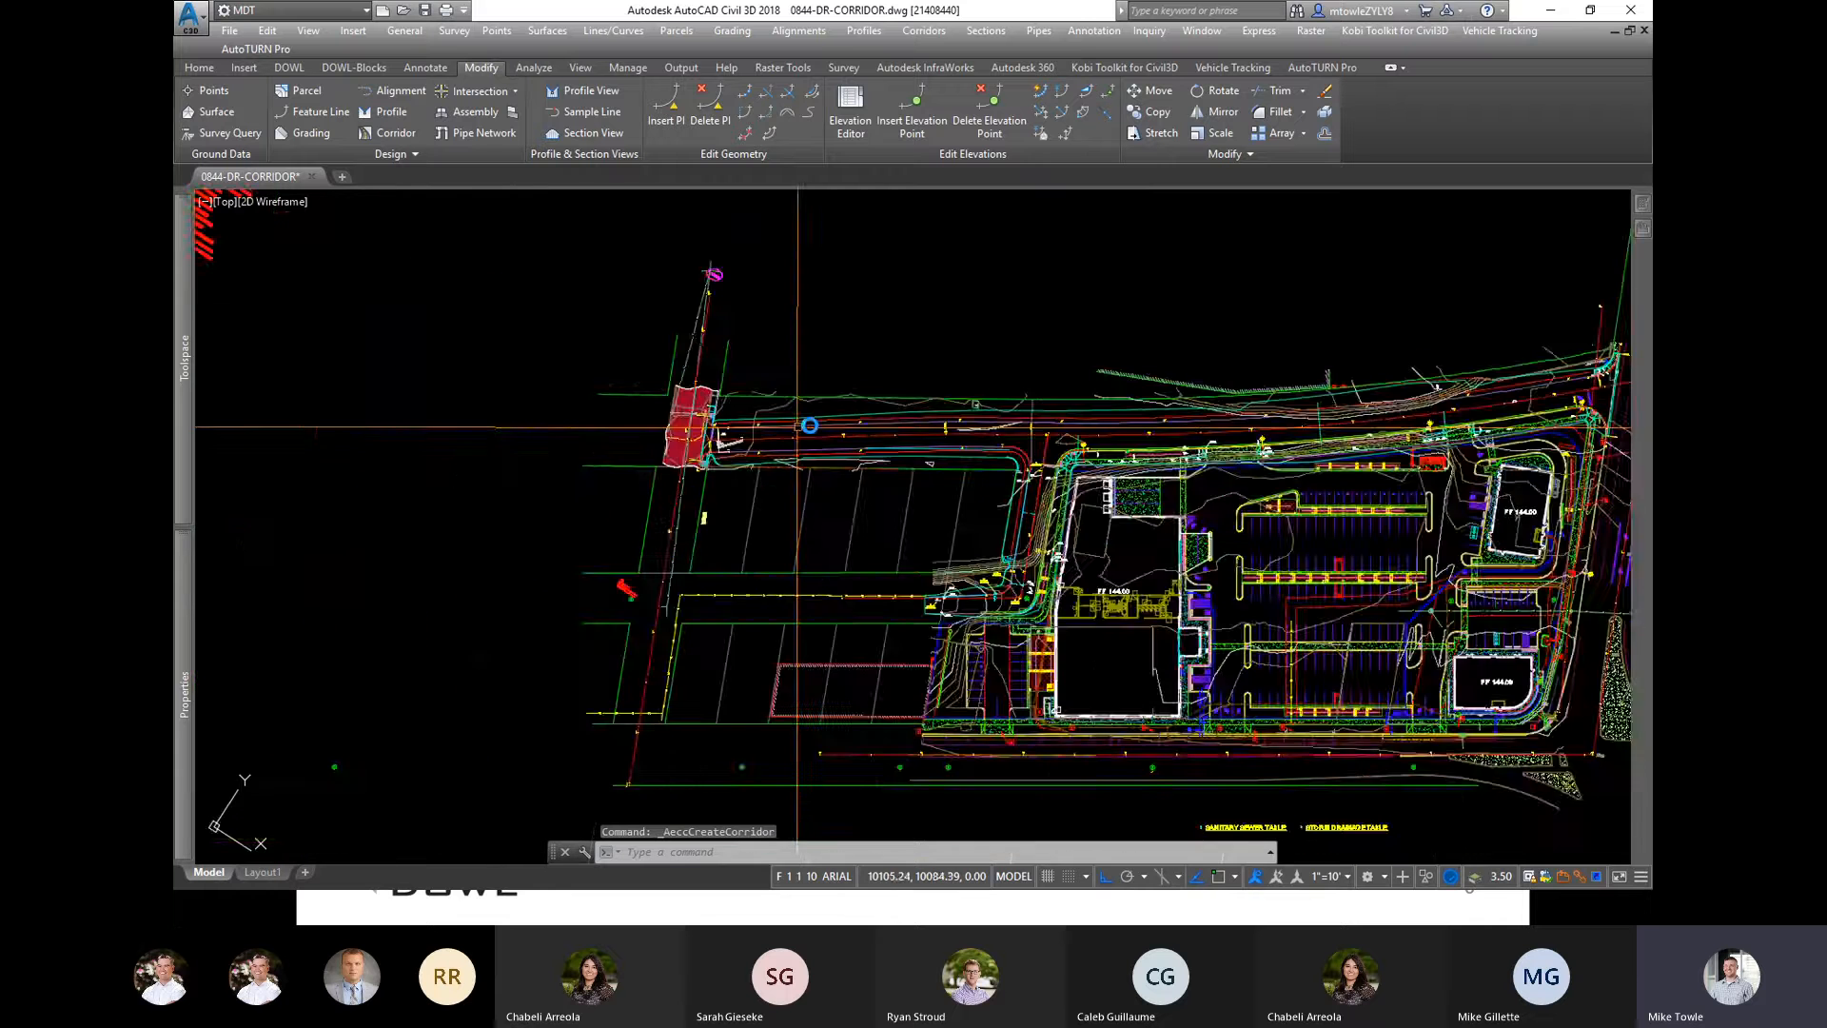
{"action": "scroll", "coordinate": [885, 603], "scroll_direction": "up", "scroll_amount": 5}
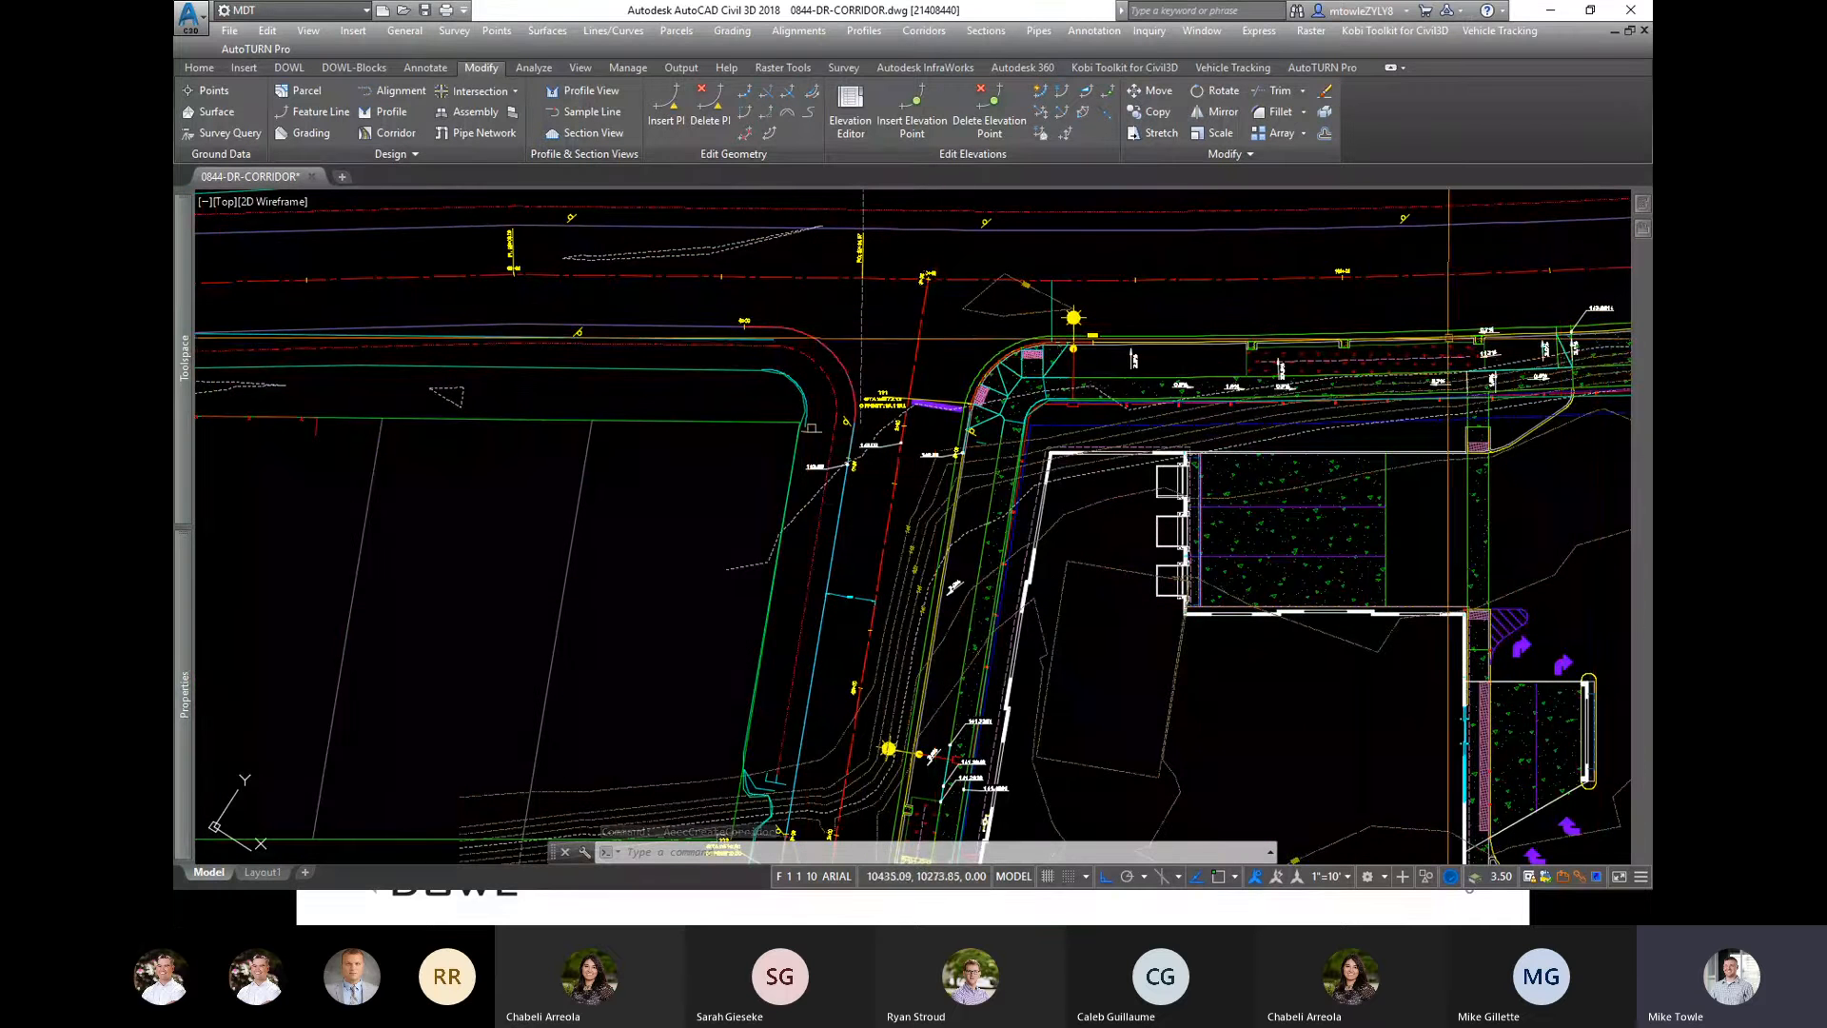
{"action": "scroll", "coordinate": [1276, 377], "scroll_direction": "down", "scroll_amount": 3}
{"action": "scroll", "coordinate": [1212, 257], "scroll_direction": "up", "scroll_amount": 2}
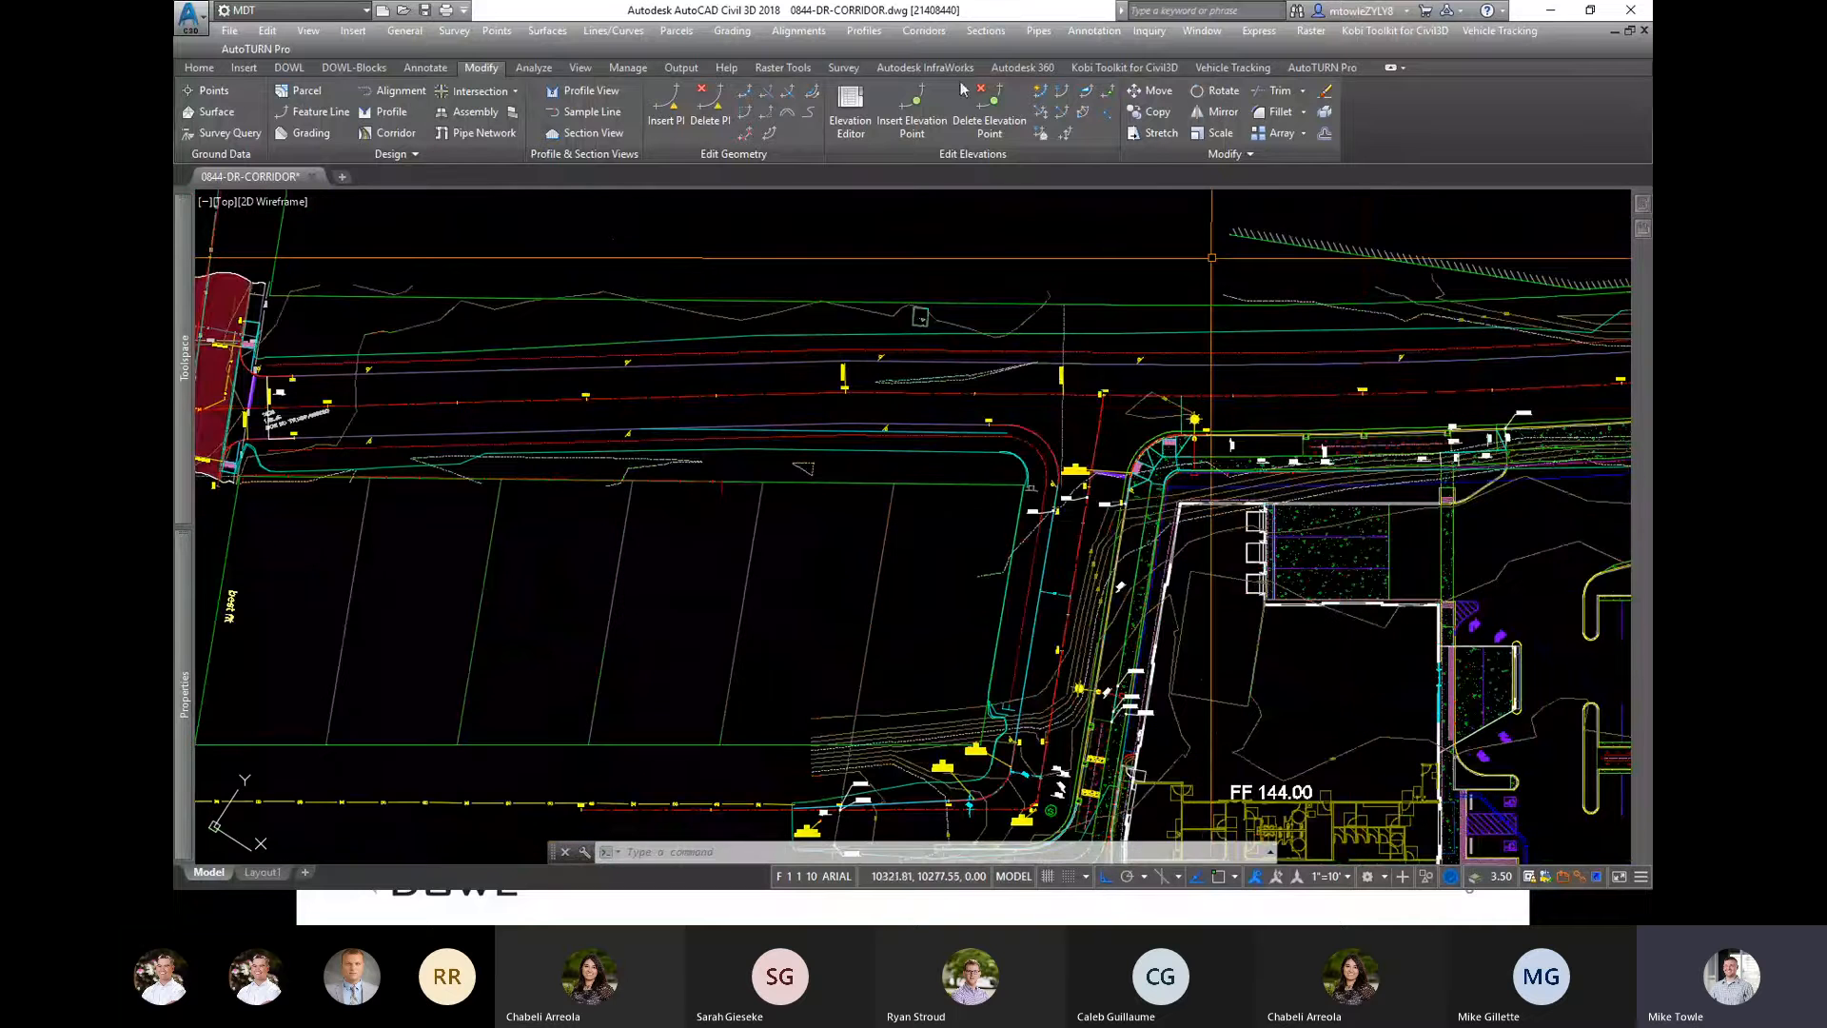
{"action": "left_click", "coordinate": [925, 31]}
{"action": "left_click", "coordinate": [974, 160]}
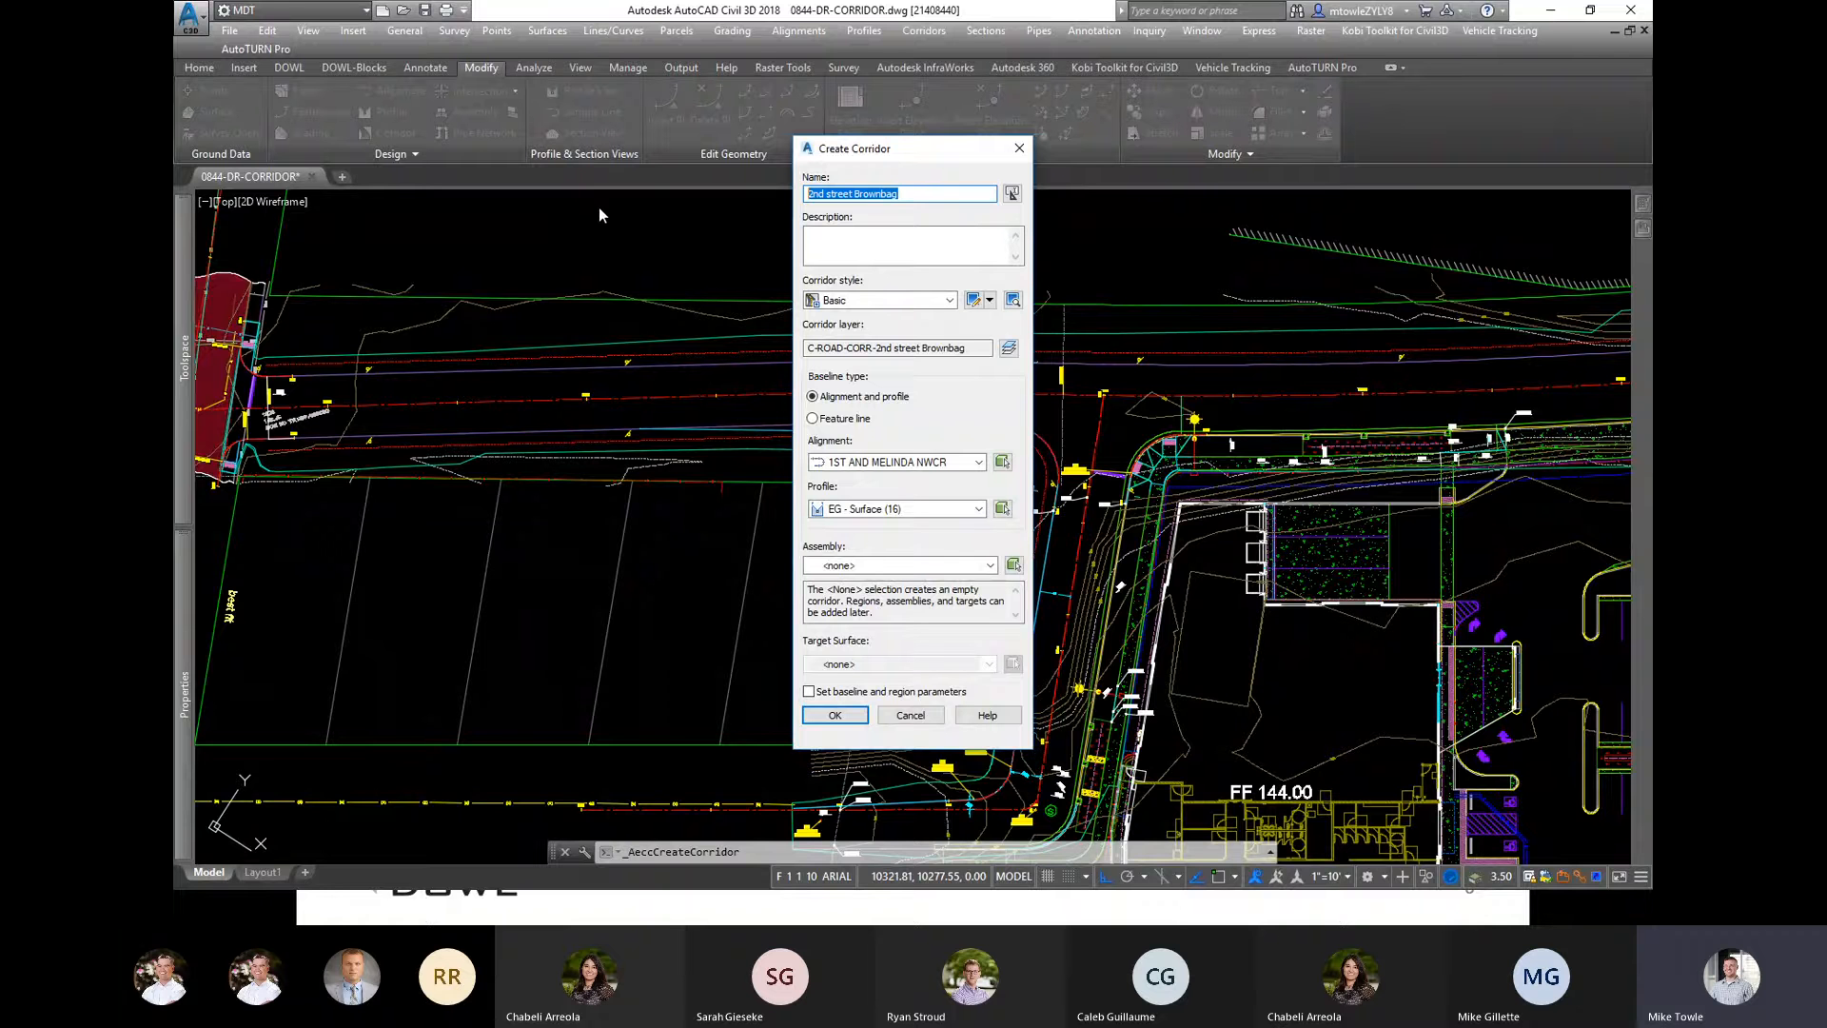
{"action": "type", "text": "Offsite "}
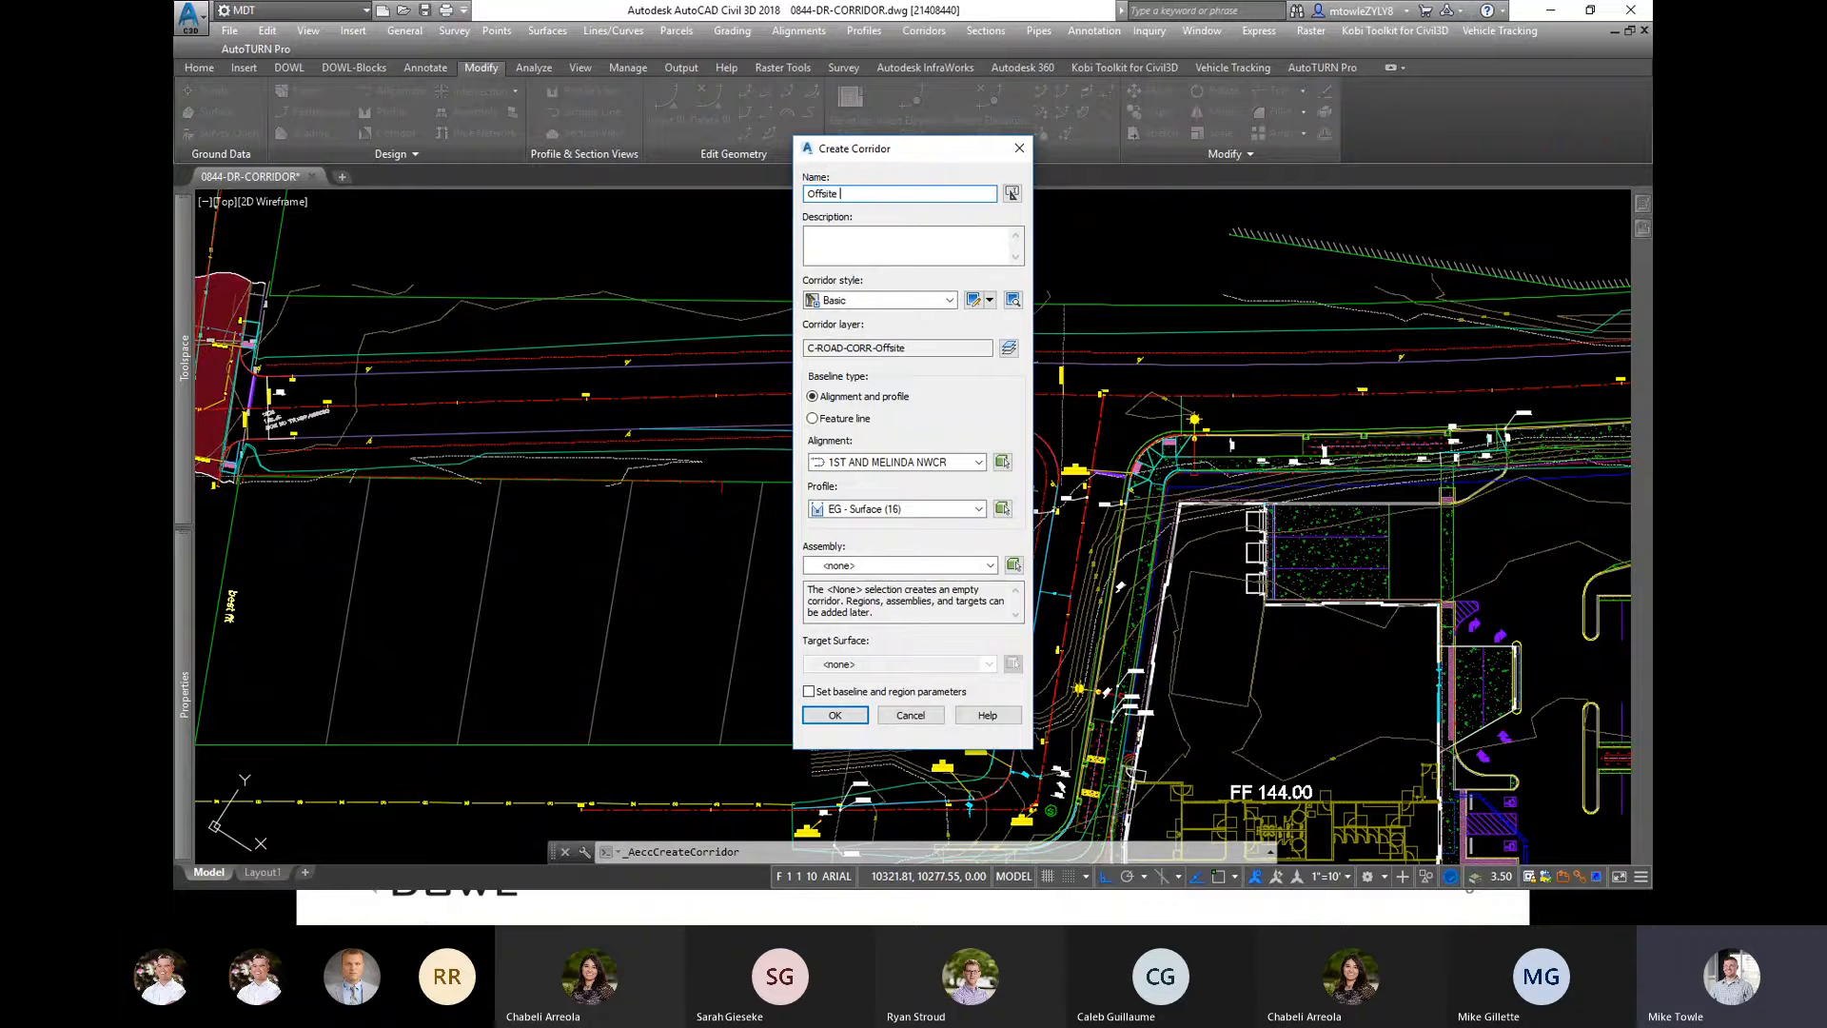
{"action": "type", "text": "Corridor-Brownbag"}
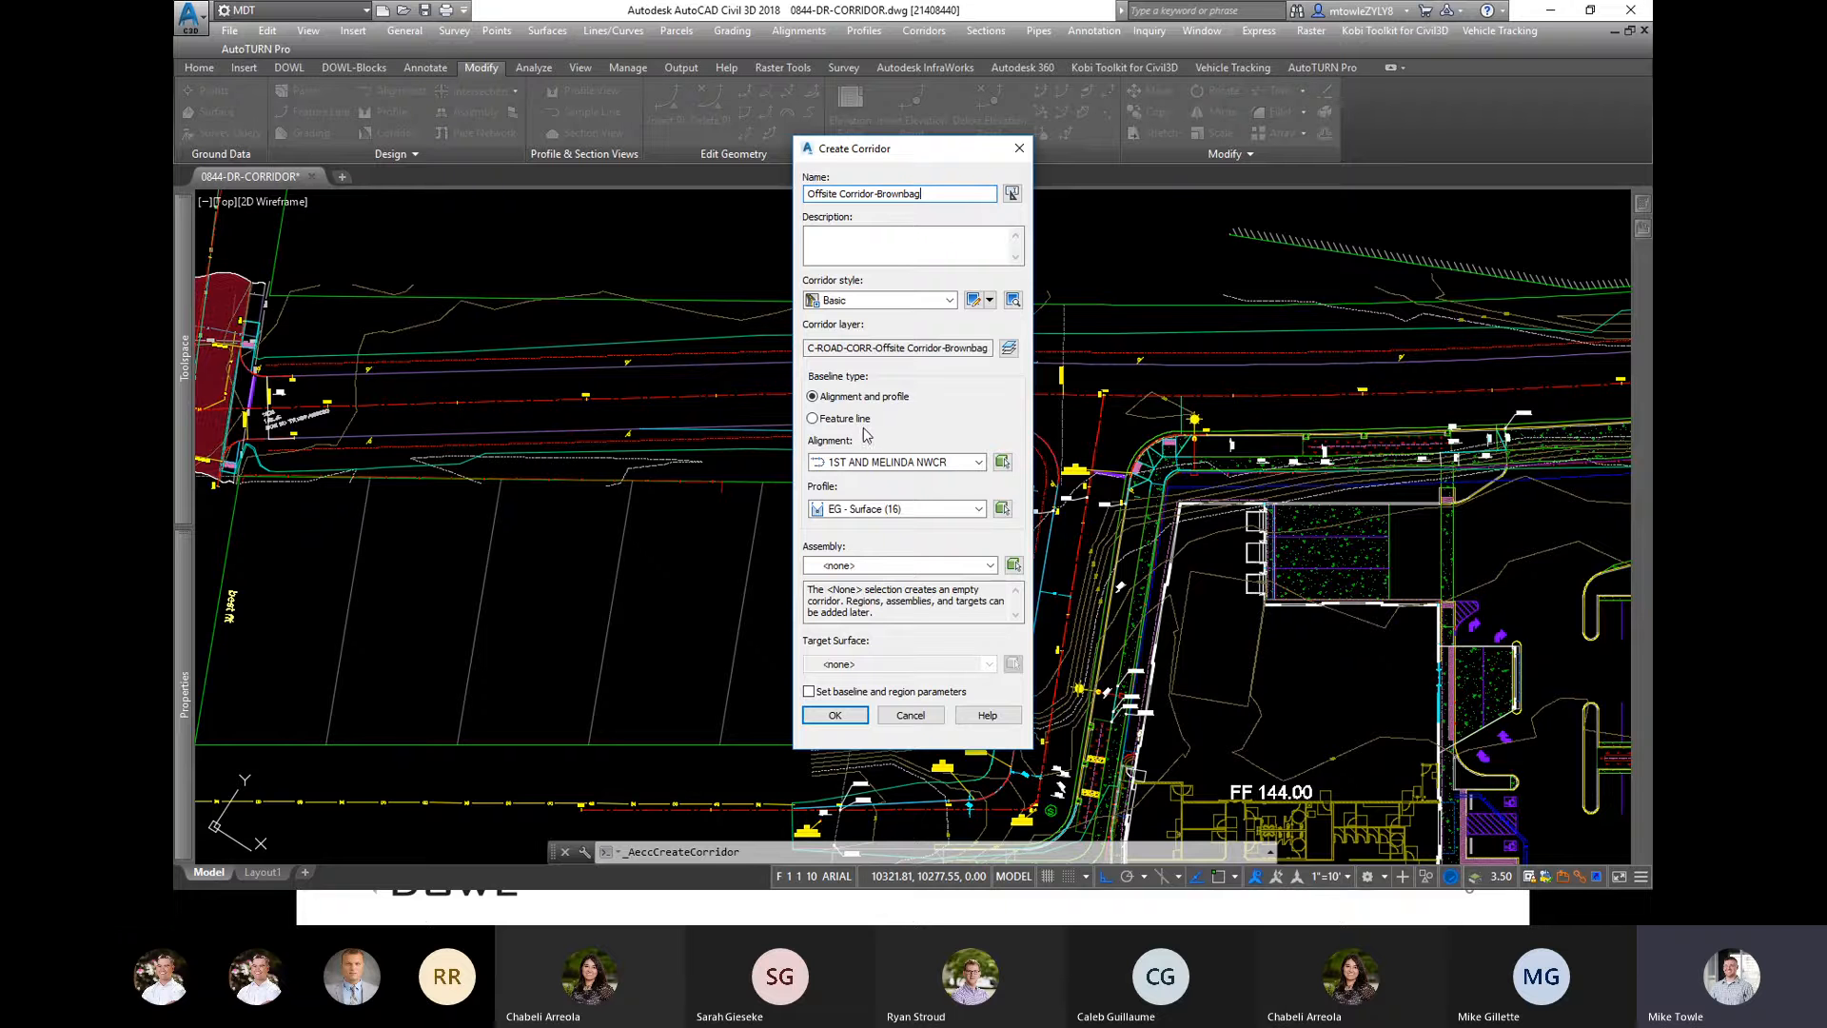
Step: Set the corridor's baseline alignment to Second Street ROW Cl and its profile to FG-Second Street ROW Cl
{"action": "left_click", "coordinate": [957, 463]}
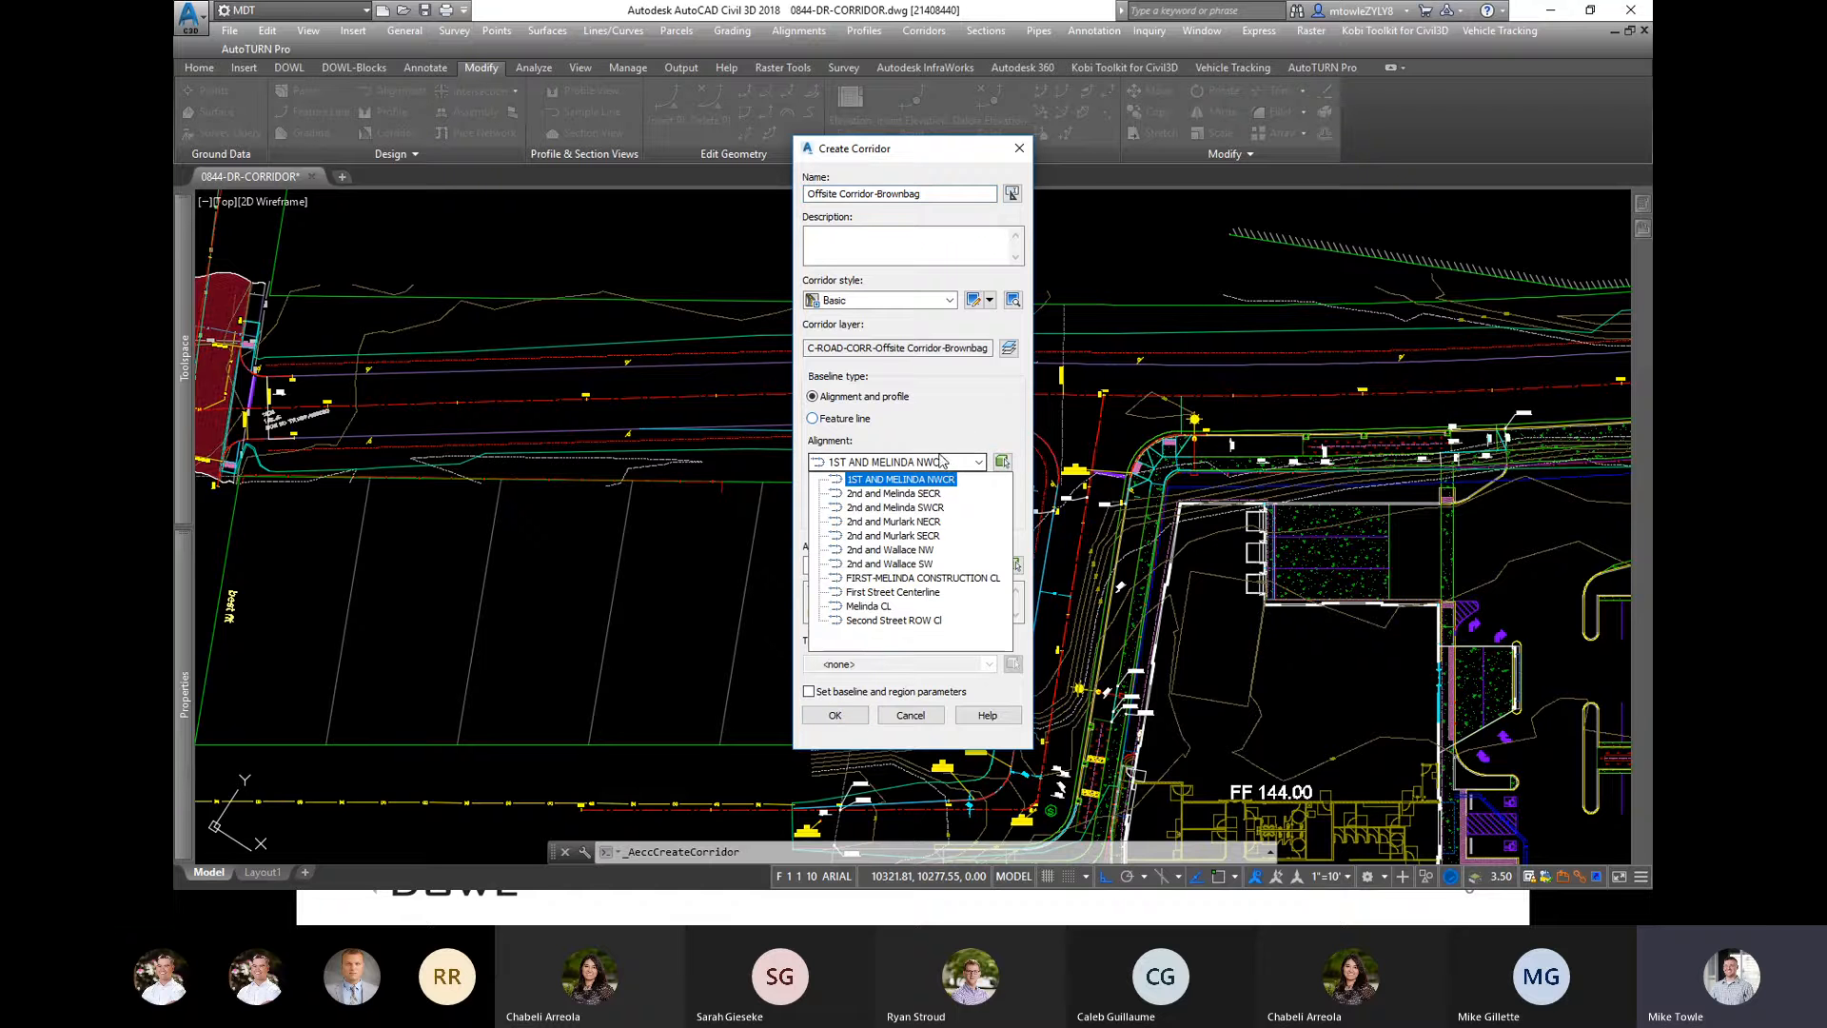
{"action": "left_click", "coordinate": [909, 621]}
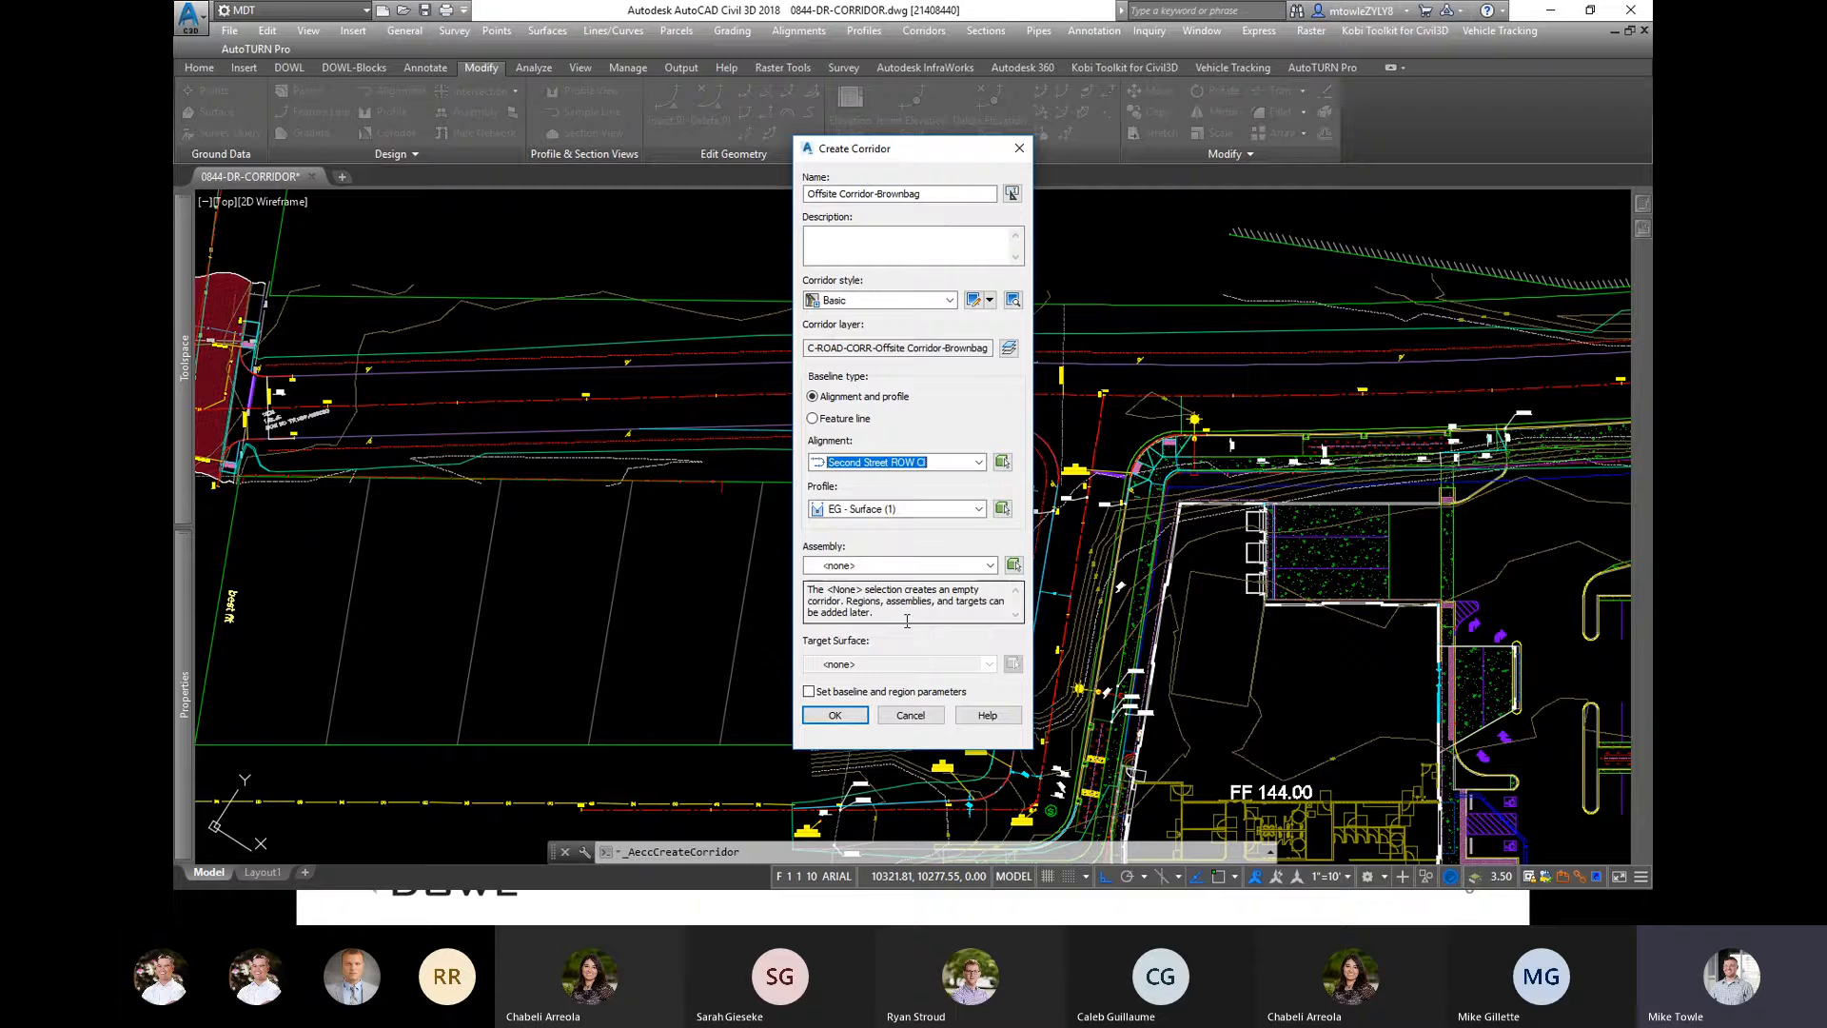
{"action": "left_click", "coordinate": [934, 509]}
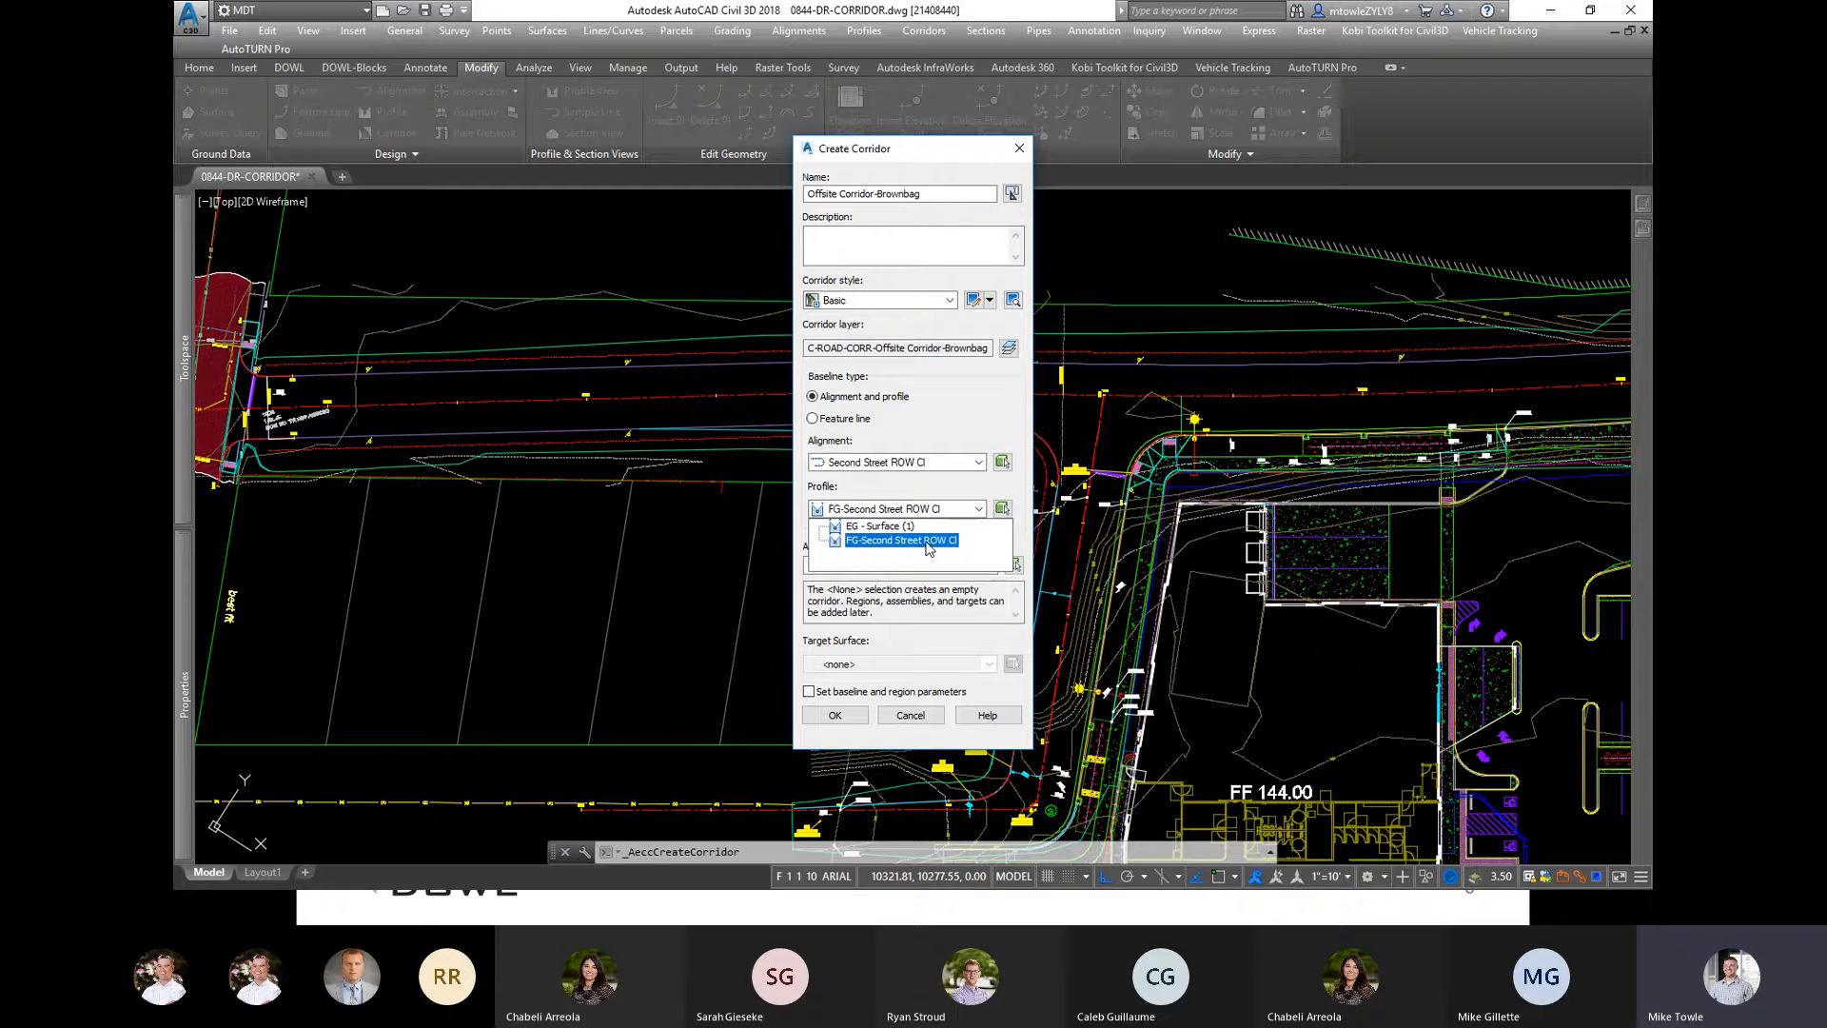
{"action": "left_click", "coordinate": [928, 540]}
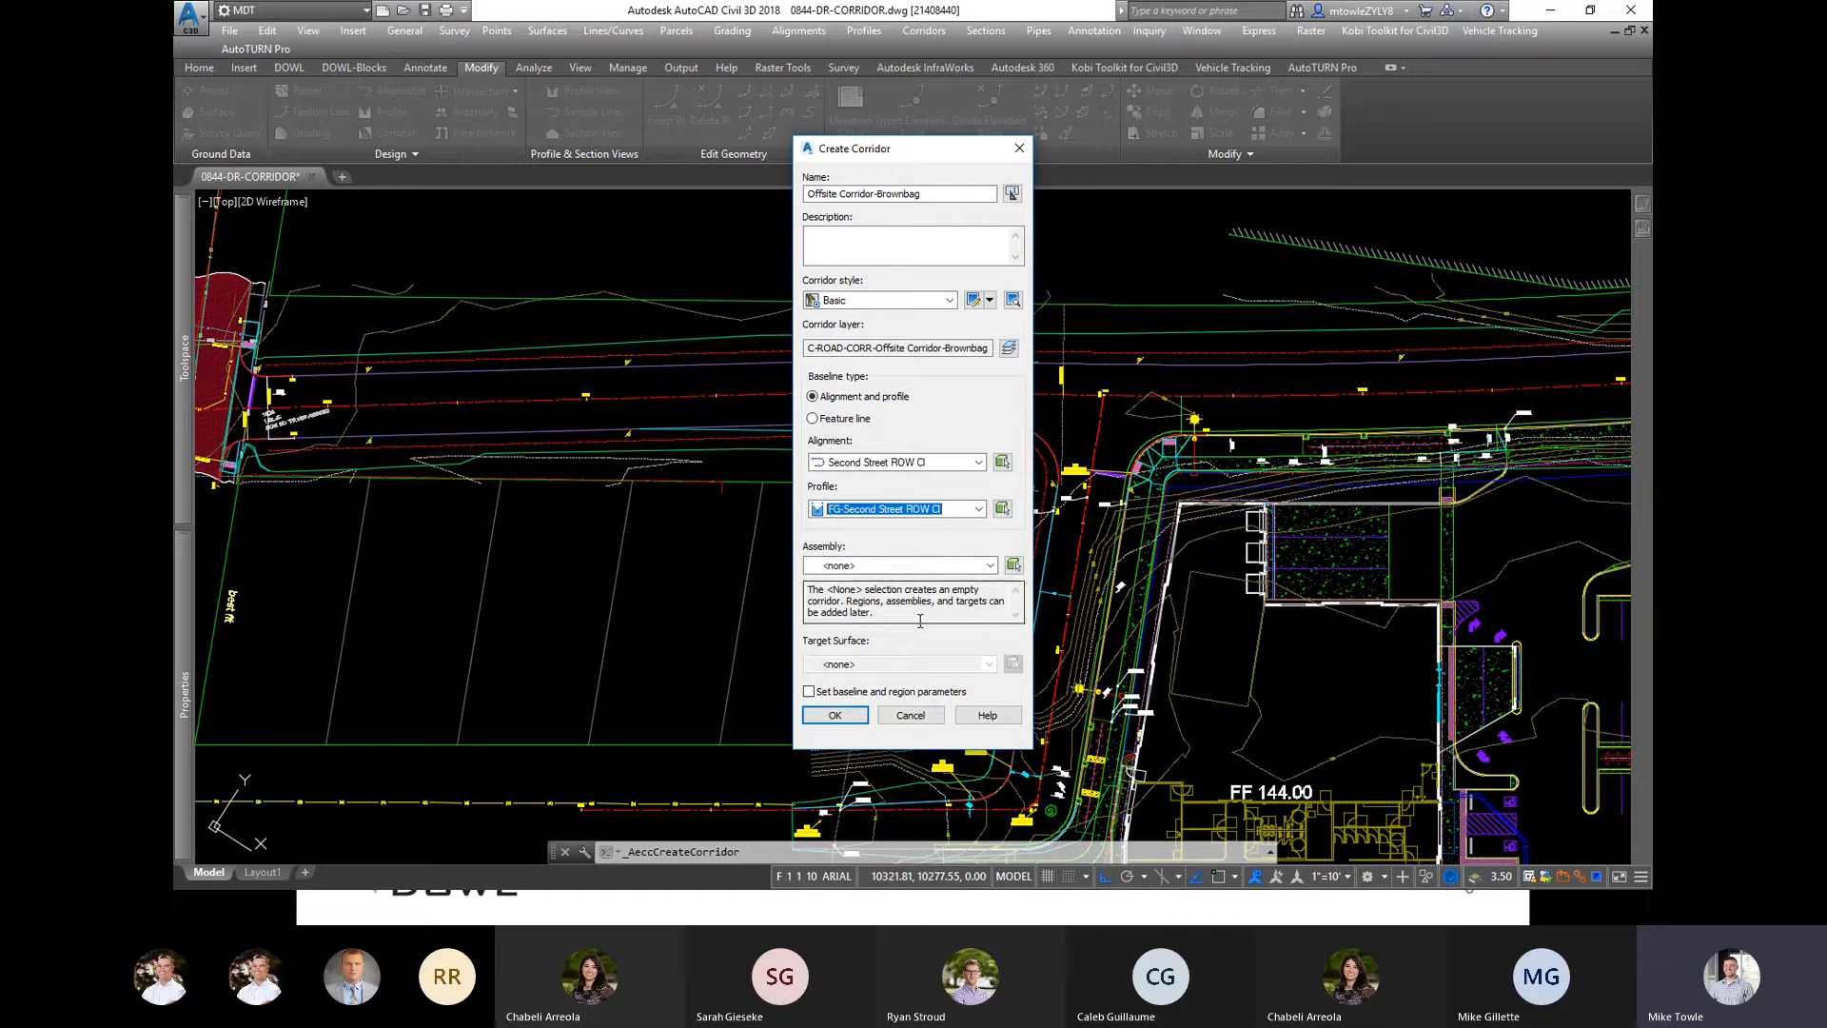
Step: Assign the Second Street No Curbs assembly to the new corridor
{"action": "left_click", "coordinate": [991, 565]}
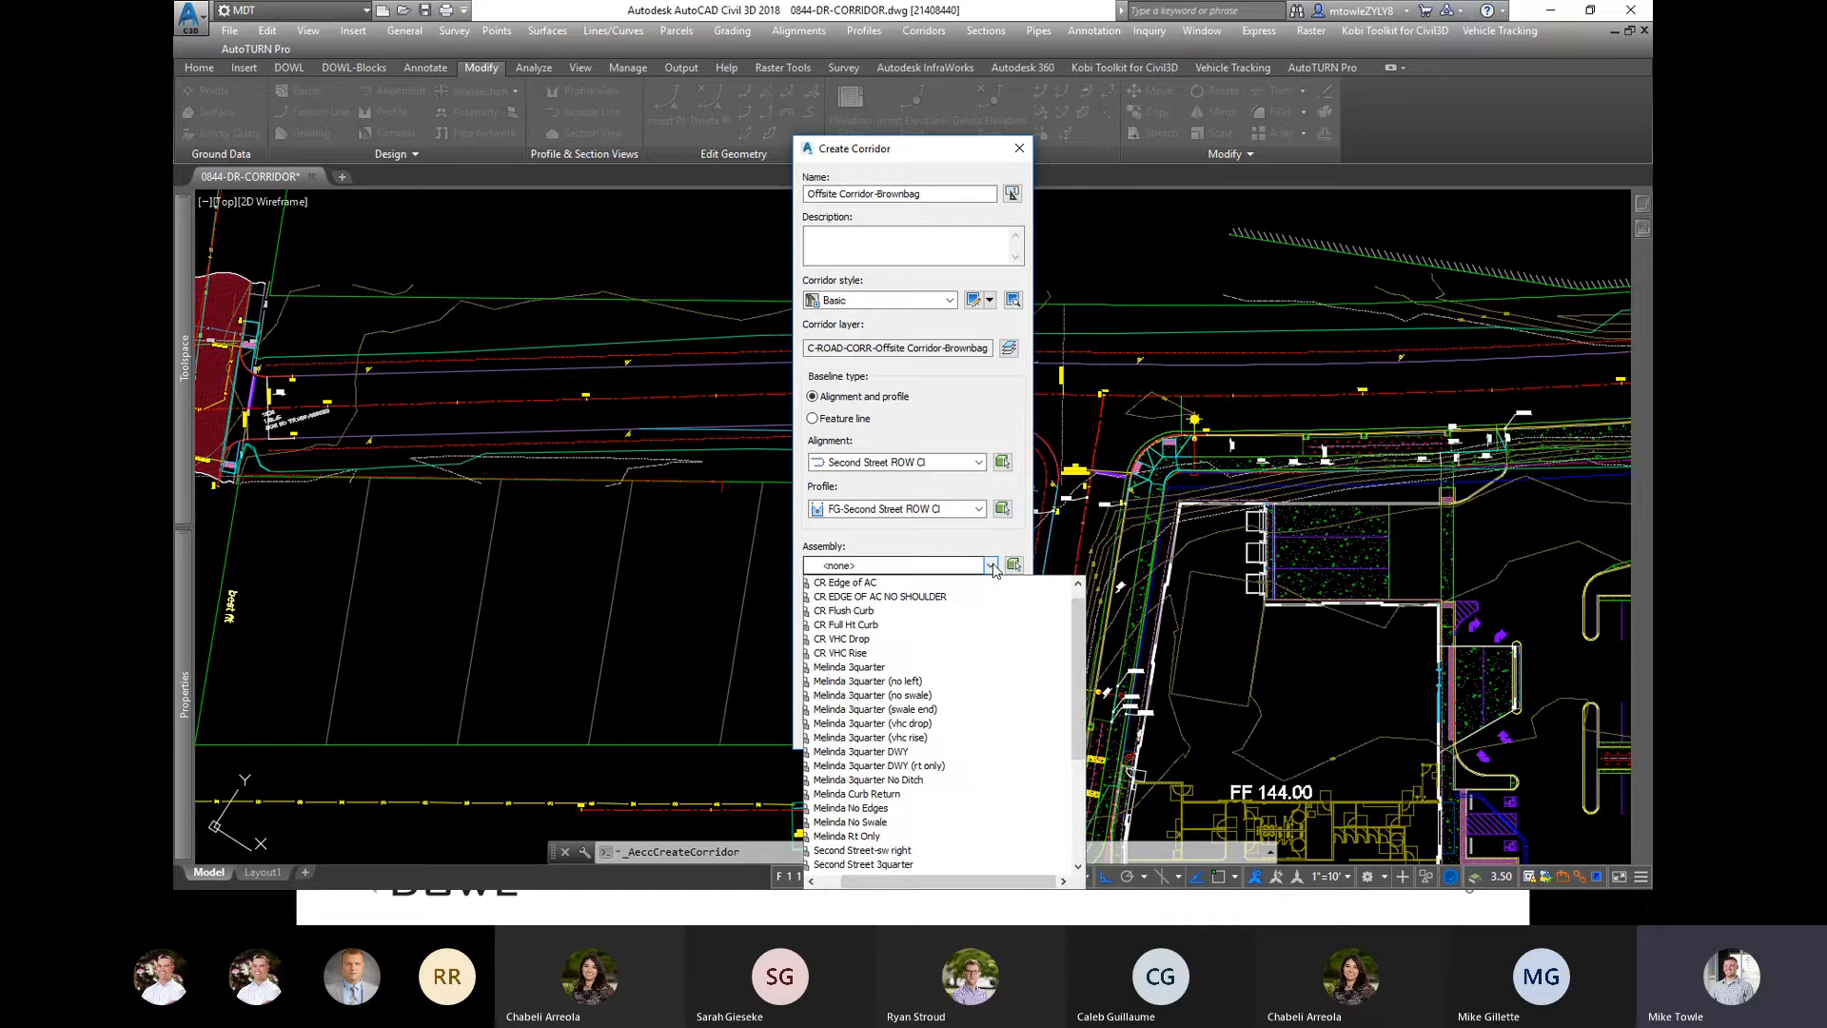
{"action": "left_click", "coordinate": [991, 566]}
{"action": "left_click", "coordinate": [987, 565]}
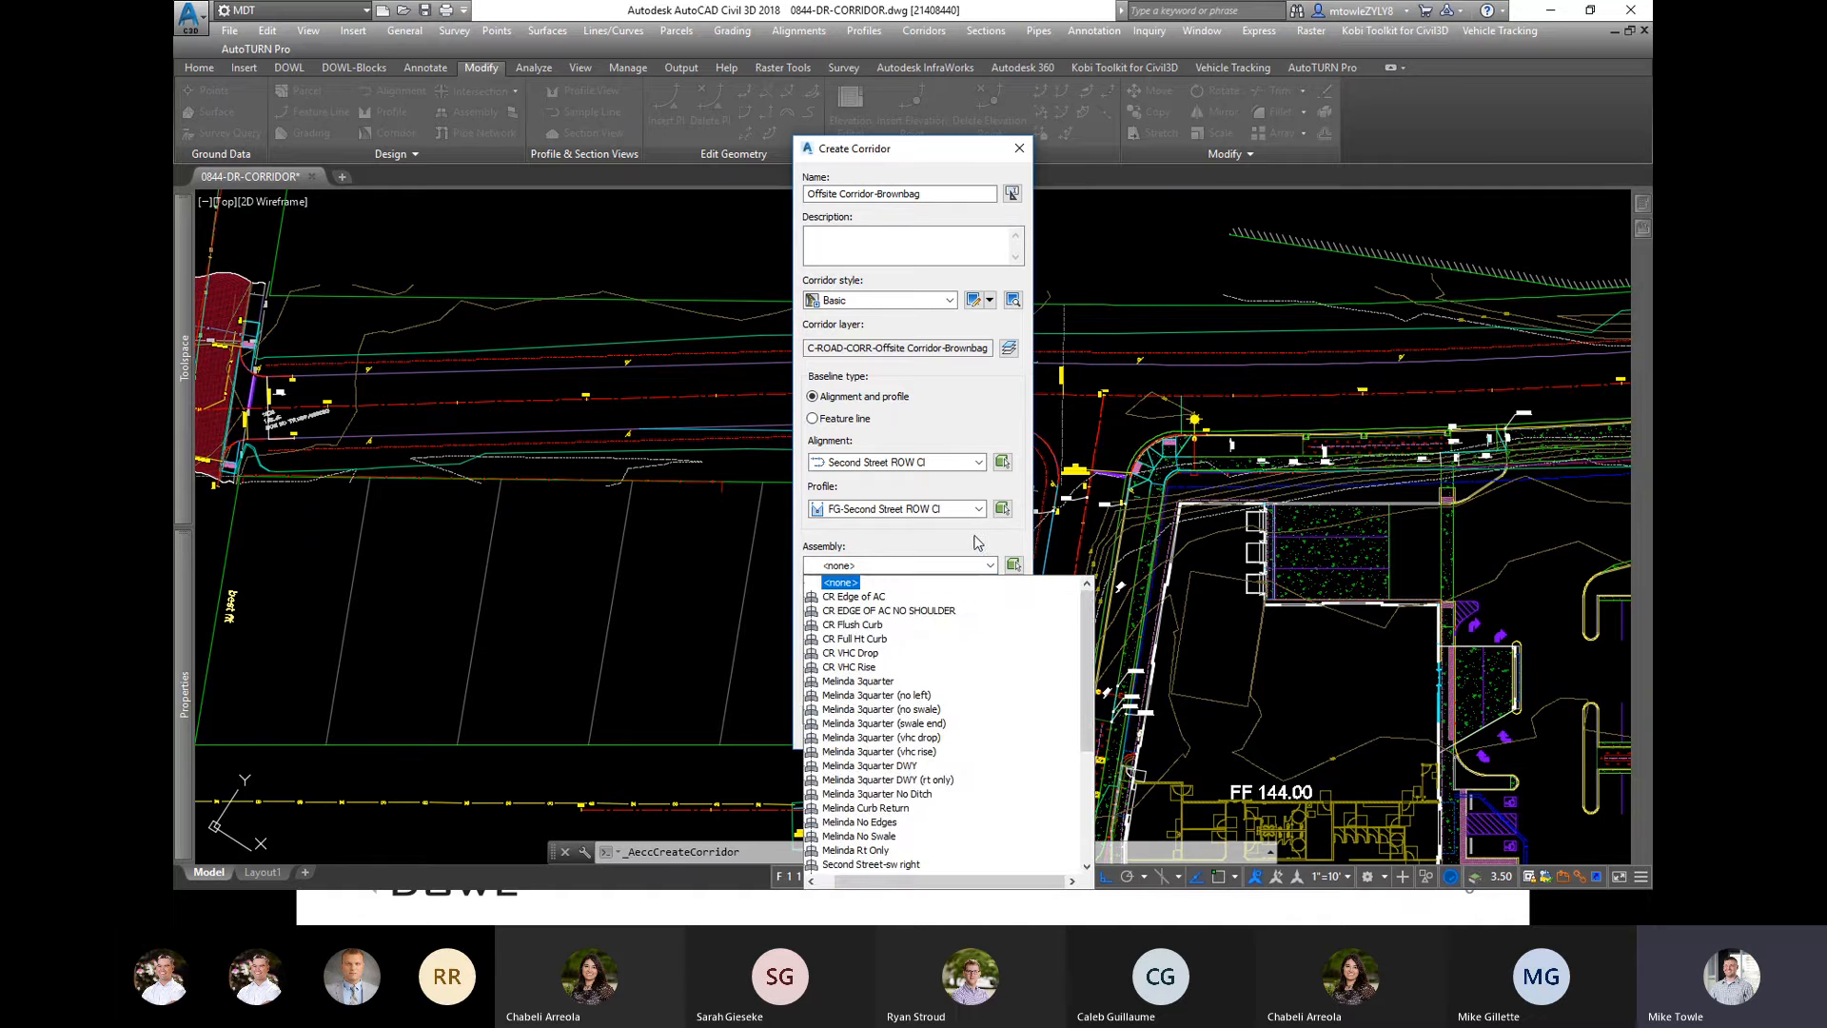
{"action": "left_click", "coordinate": [976, 542]}
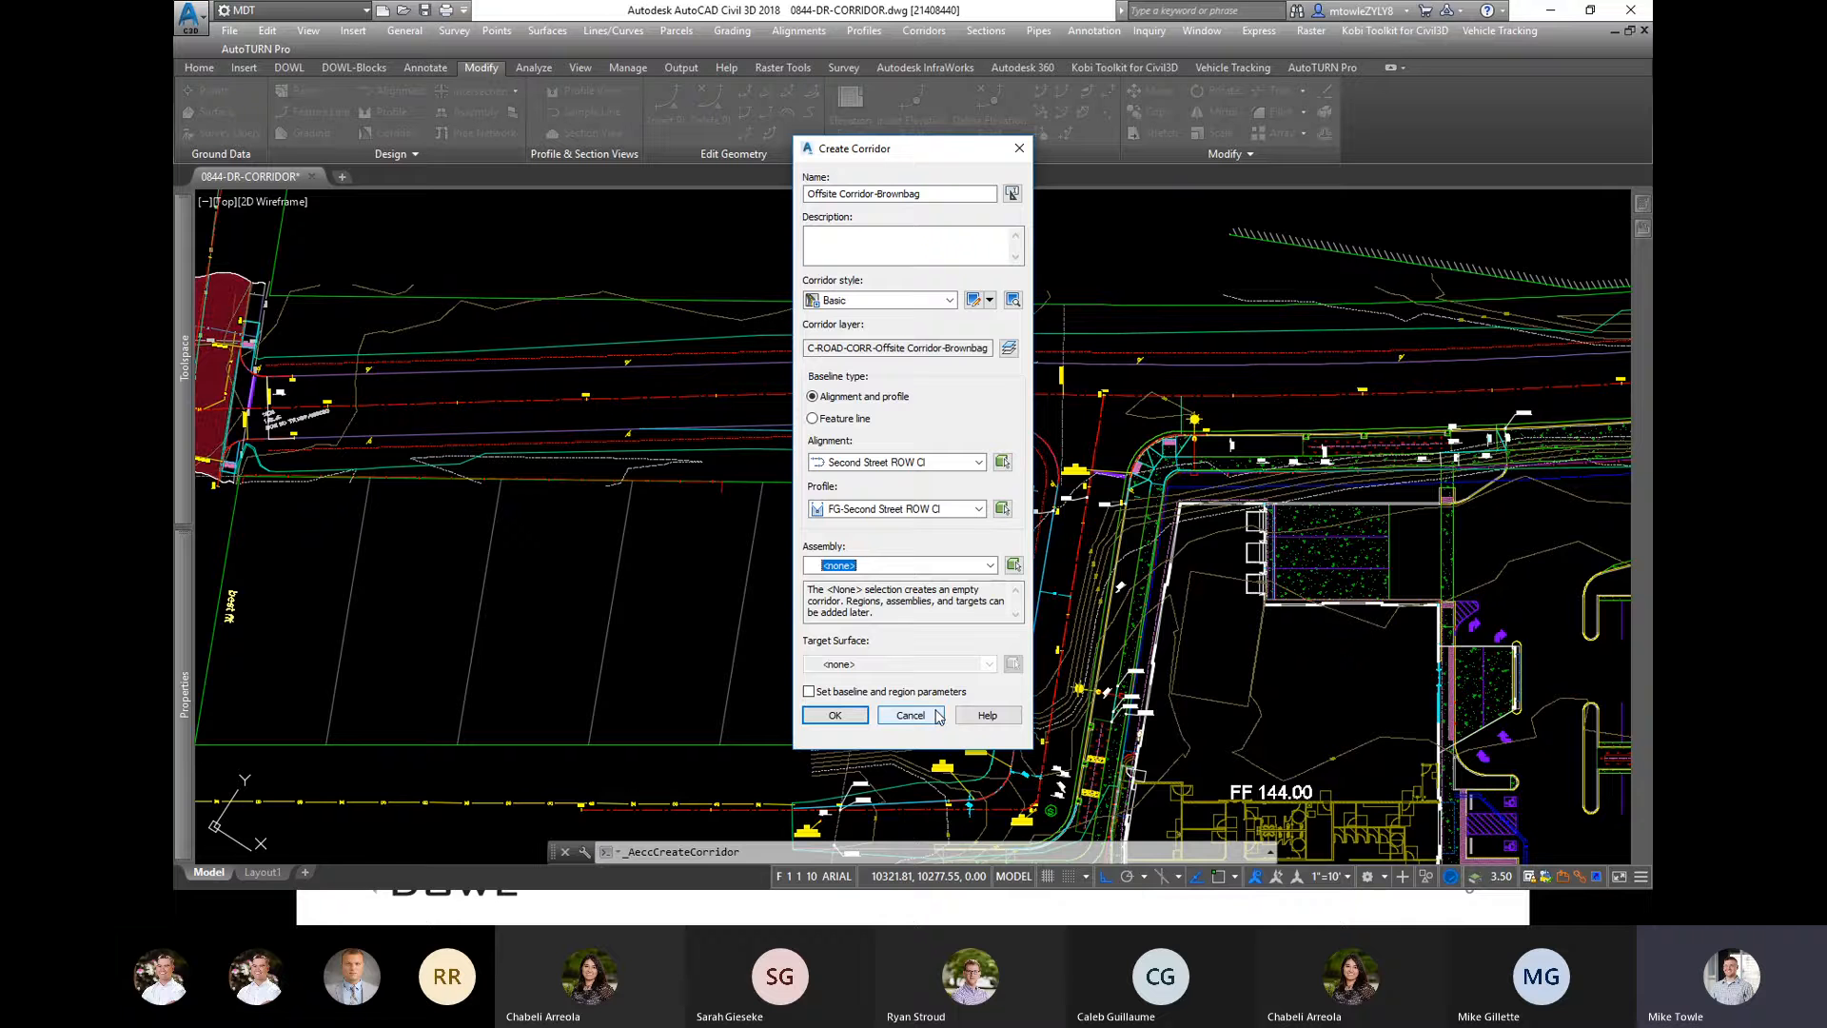
{"action": "left_click", "coordinate": [991, 566]}
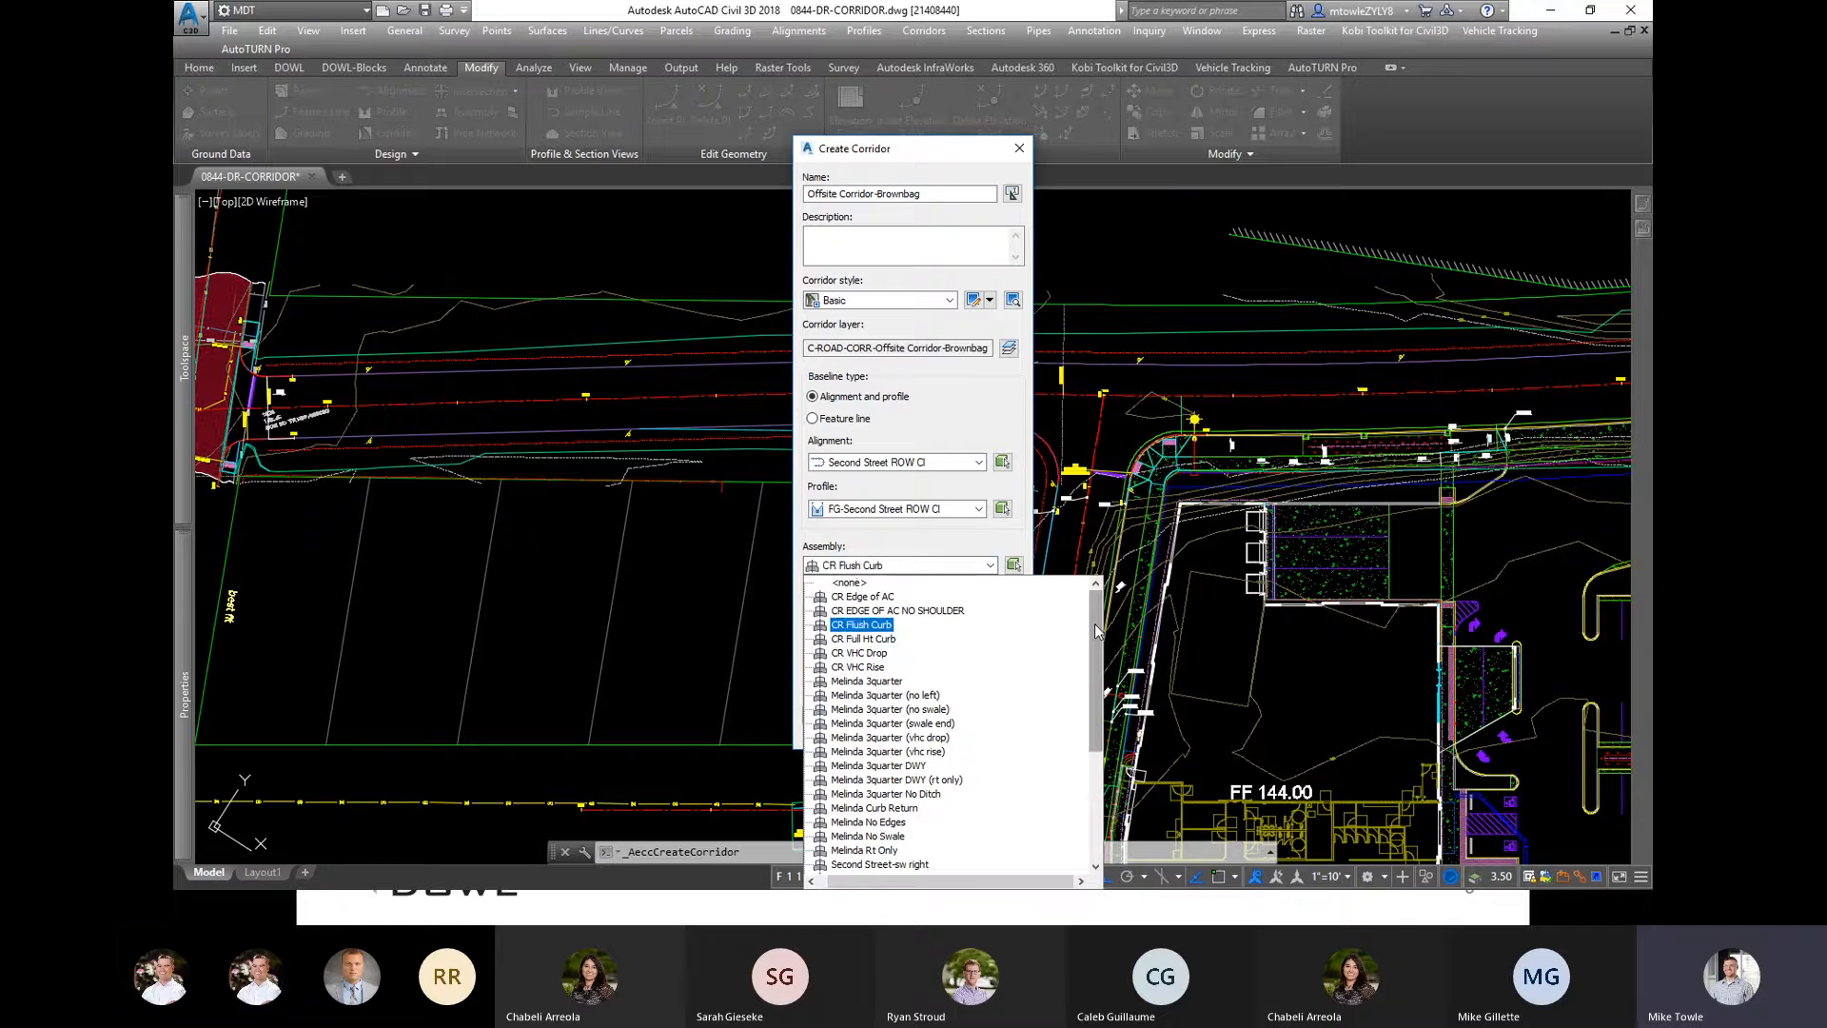
{"action": "scroll", "coordinate": [1073, 652], "scroll_direction": "down", "scroll_amount": 5}
{"action": "left_click", "coordinate": [1038, 557]}
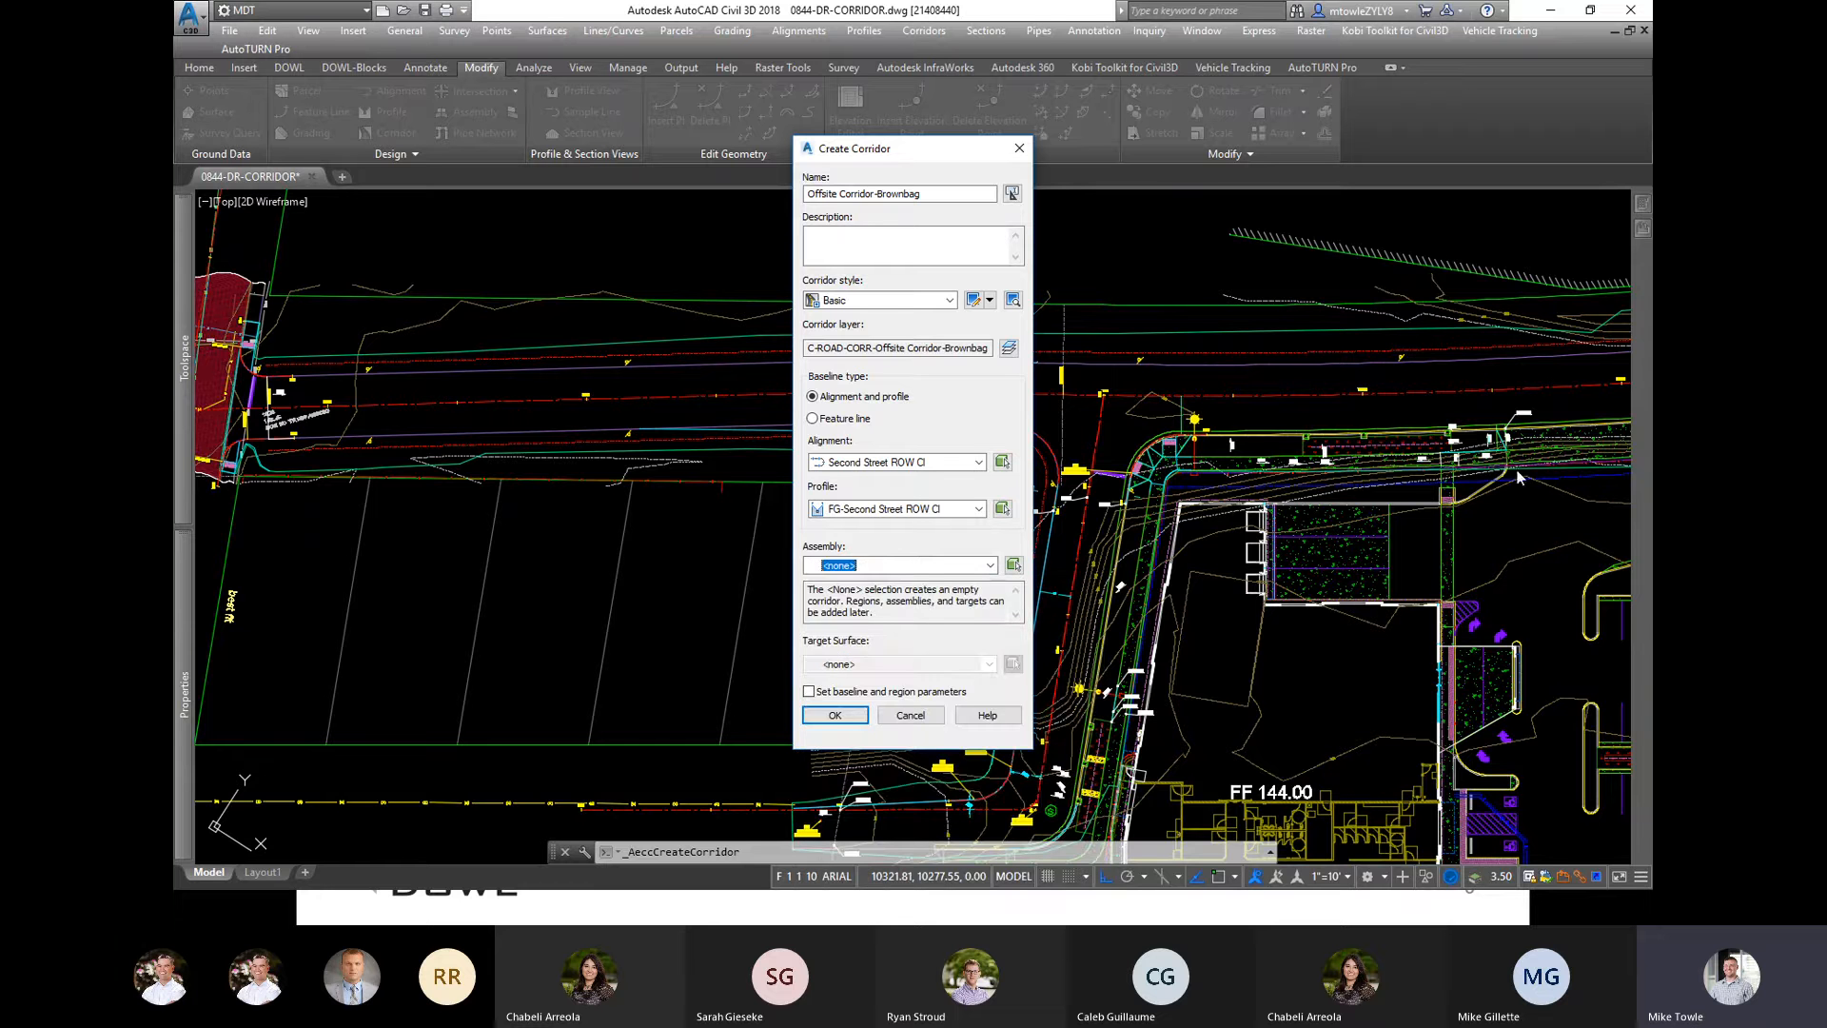
{"action": "left_click", "coordinate": [991, 565]}
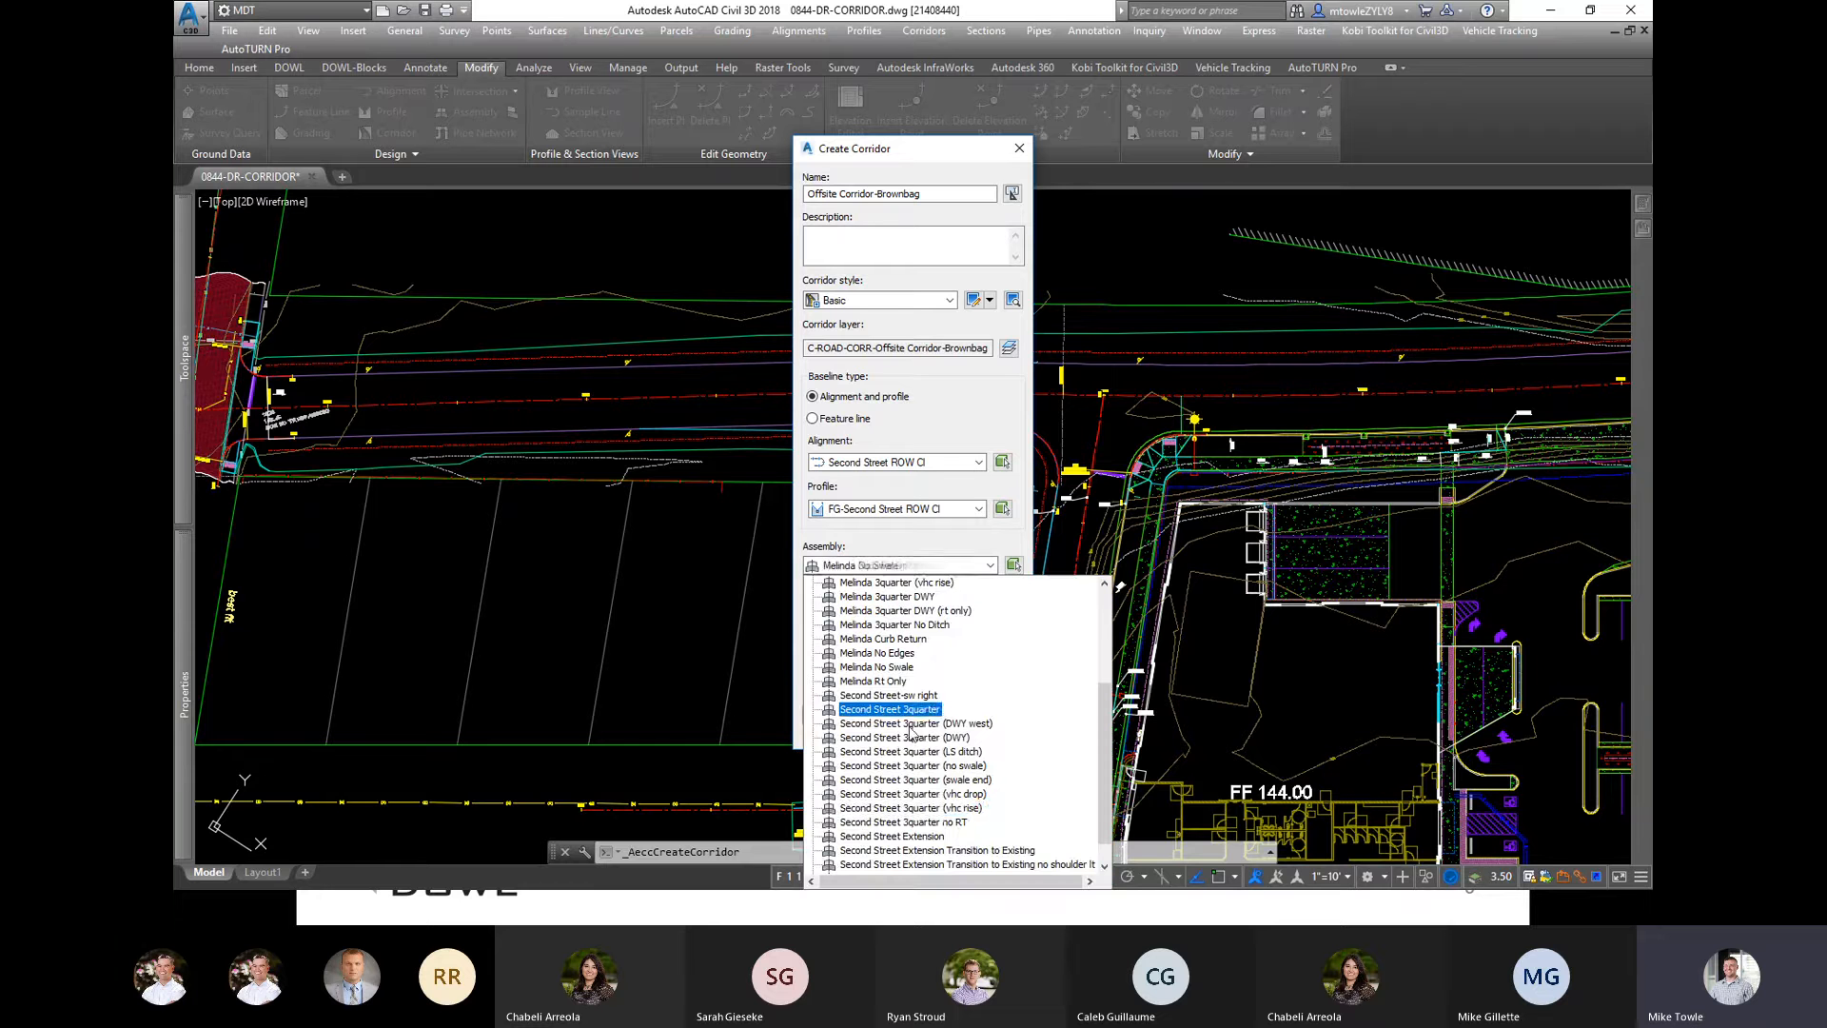
{"action": "scroll", "coordinate": [914, 685], "scroll_direction": "down", "scroll_amount": 1}
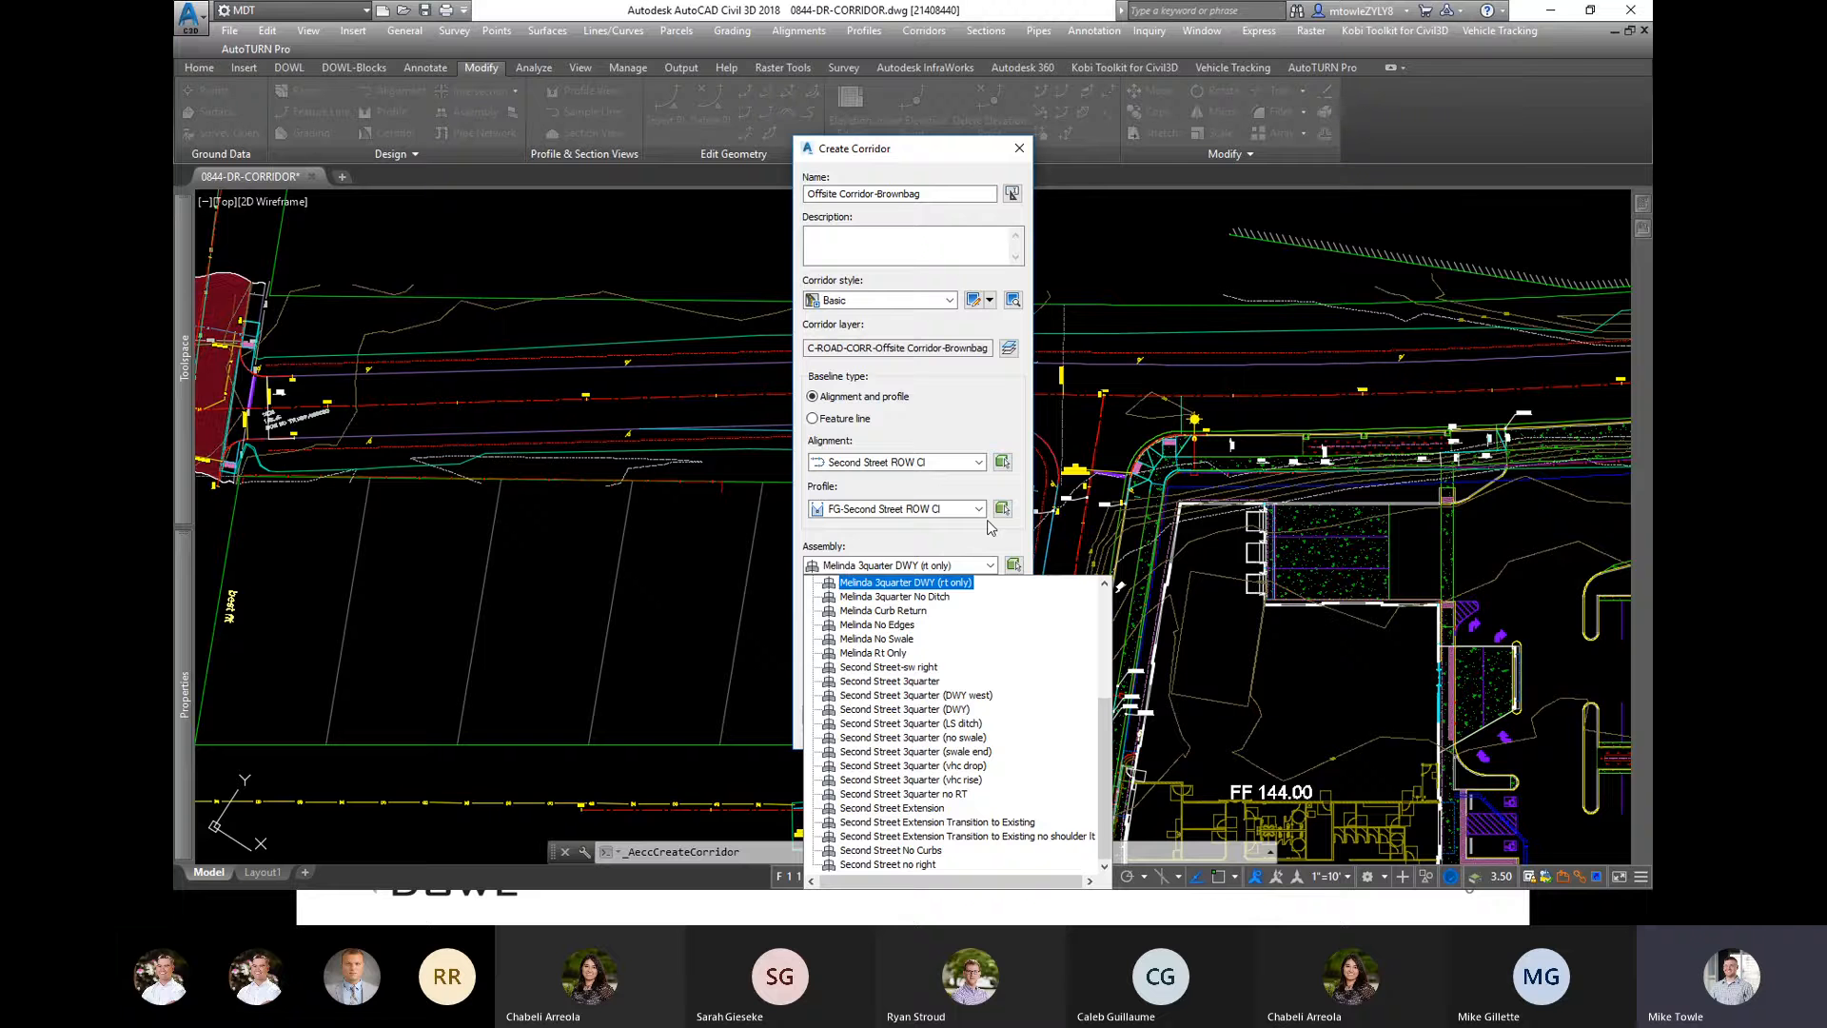
{"action": "left_click", "coordinate": [923, 859]}
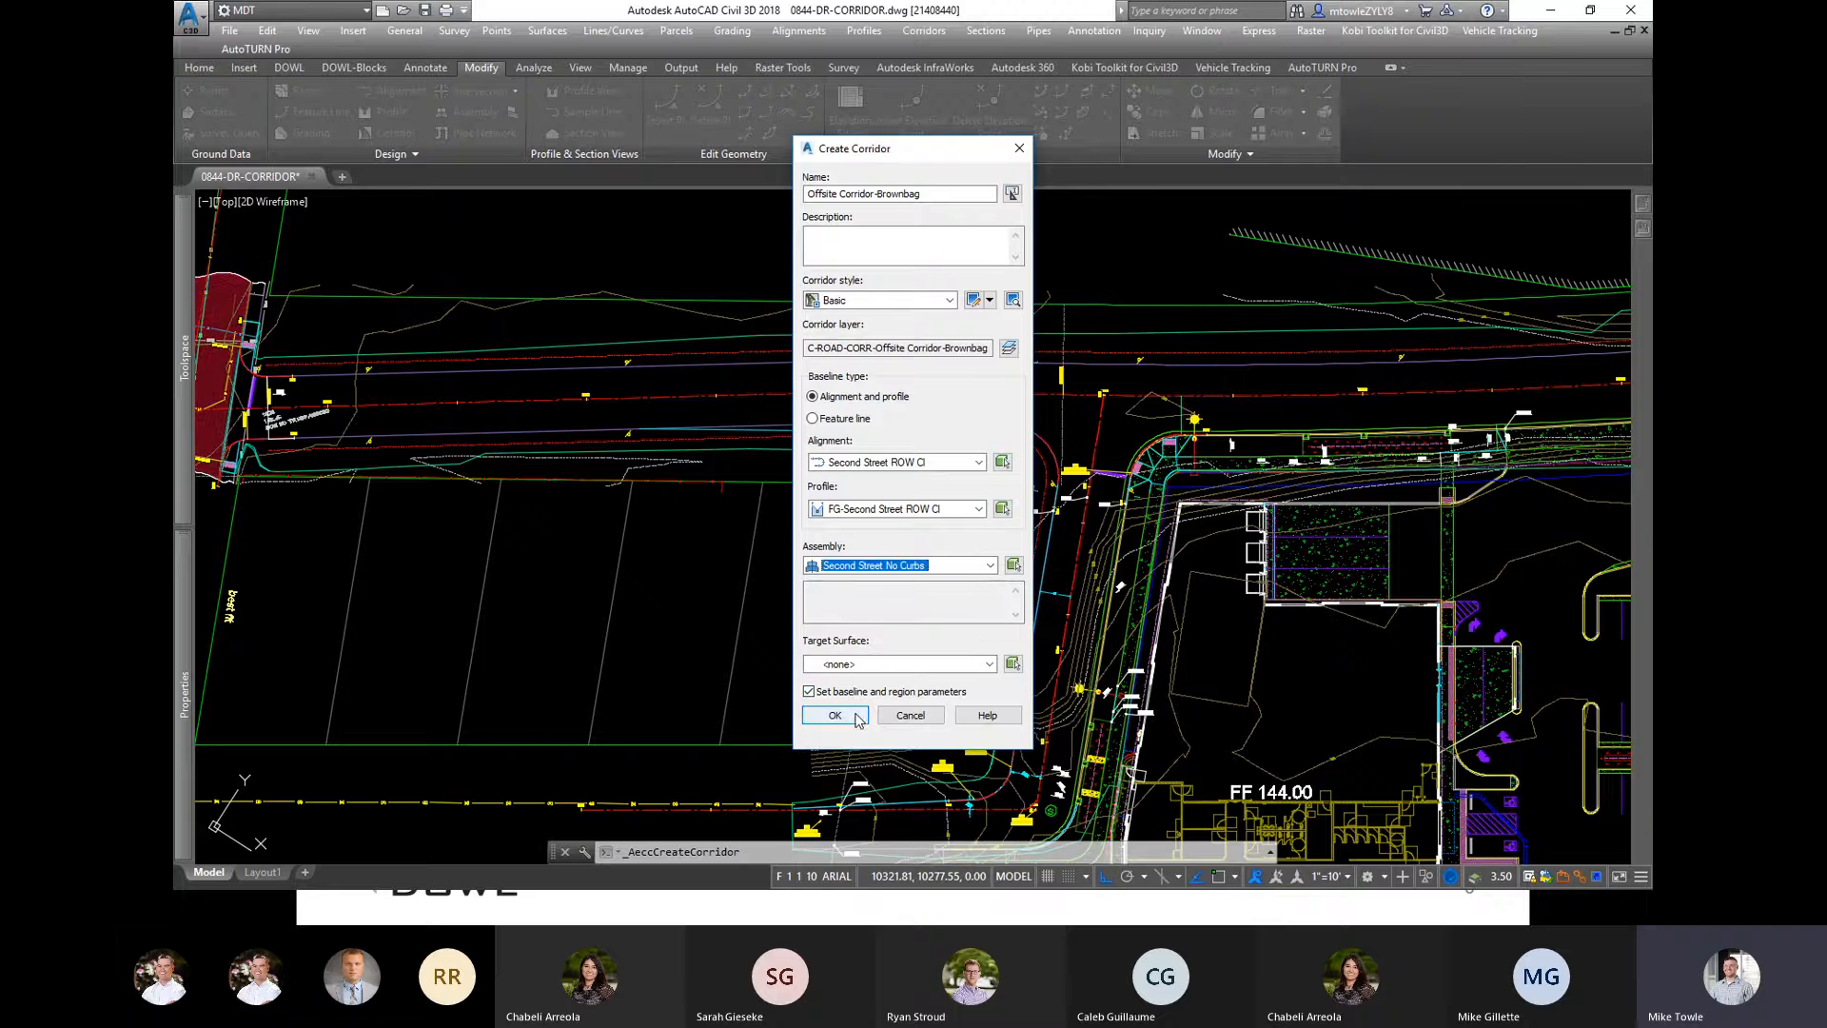
Step: Set the corridor's target surface to EG and continue to the baseline and region parameters
{"action": "left_click", "coordinate": [877, 663]}
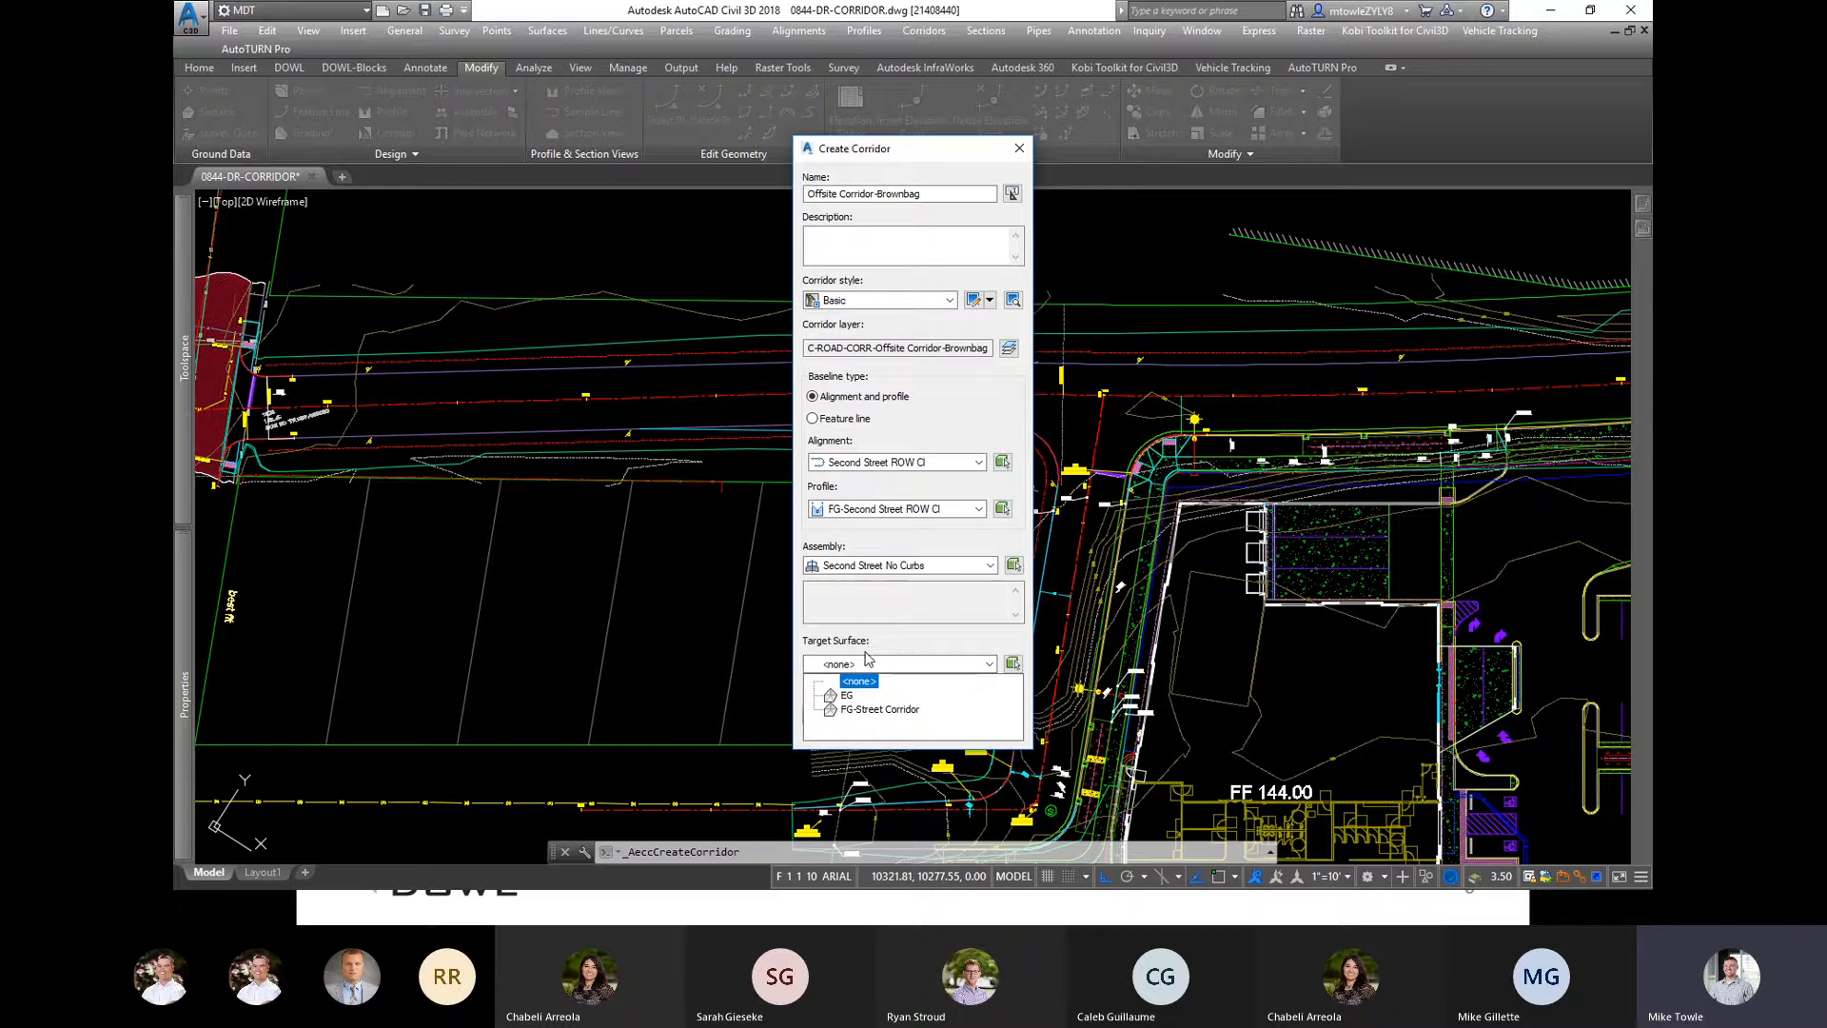
{"action": "left_click", "coordinate": [846, 698]}
{"action": "left_click", "coordinate": [844, 703]}
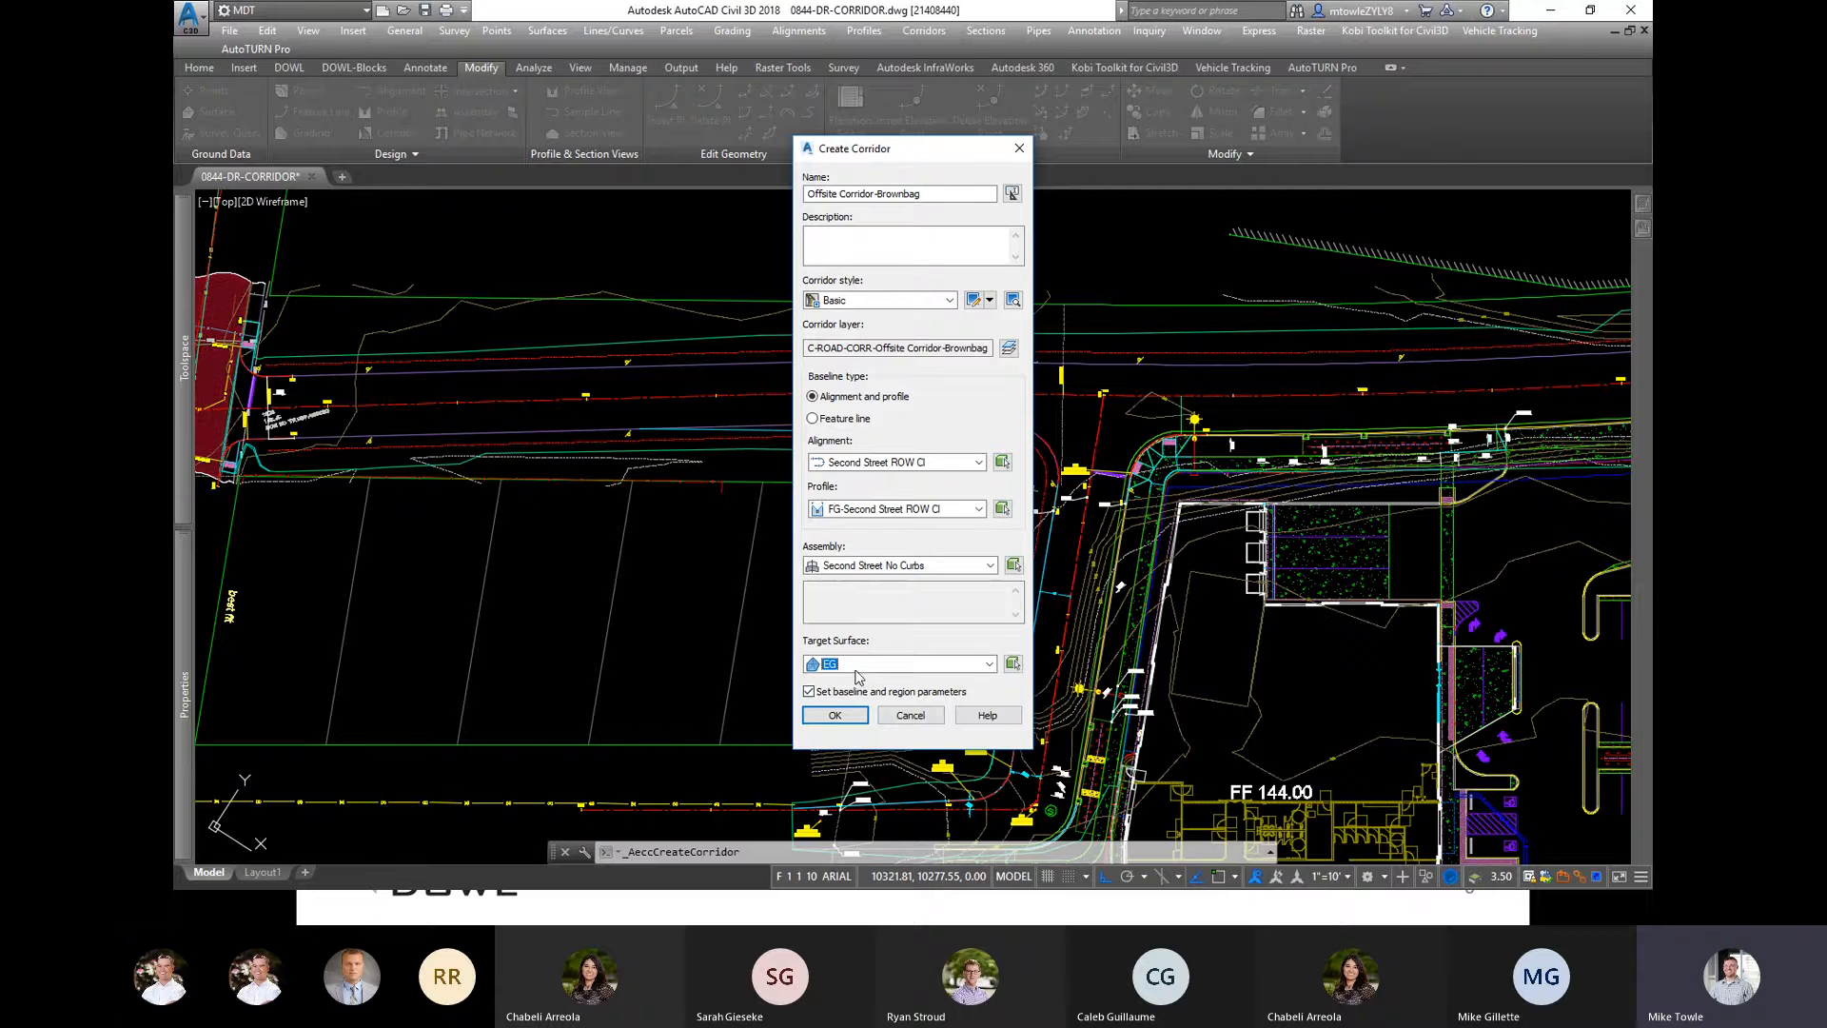
{"action": "left_click", "coordinate": [836, 716]}
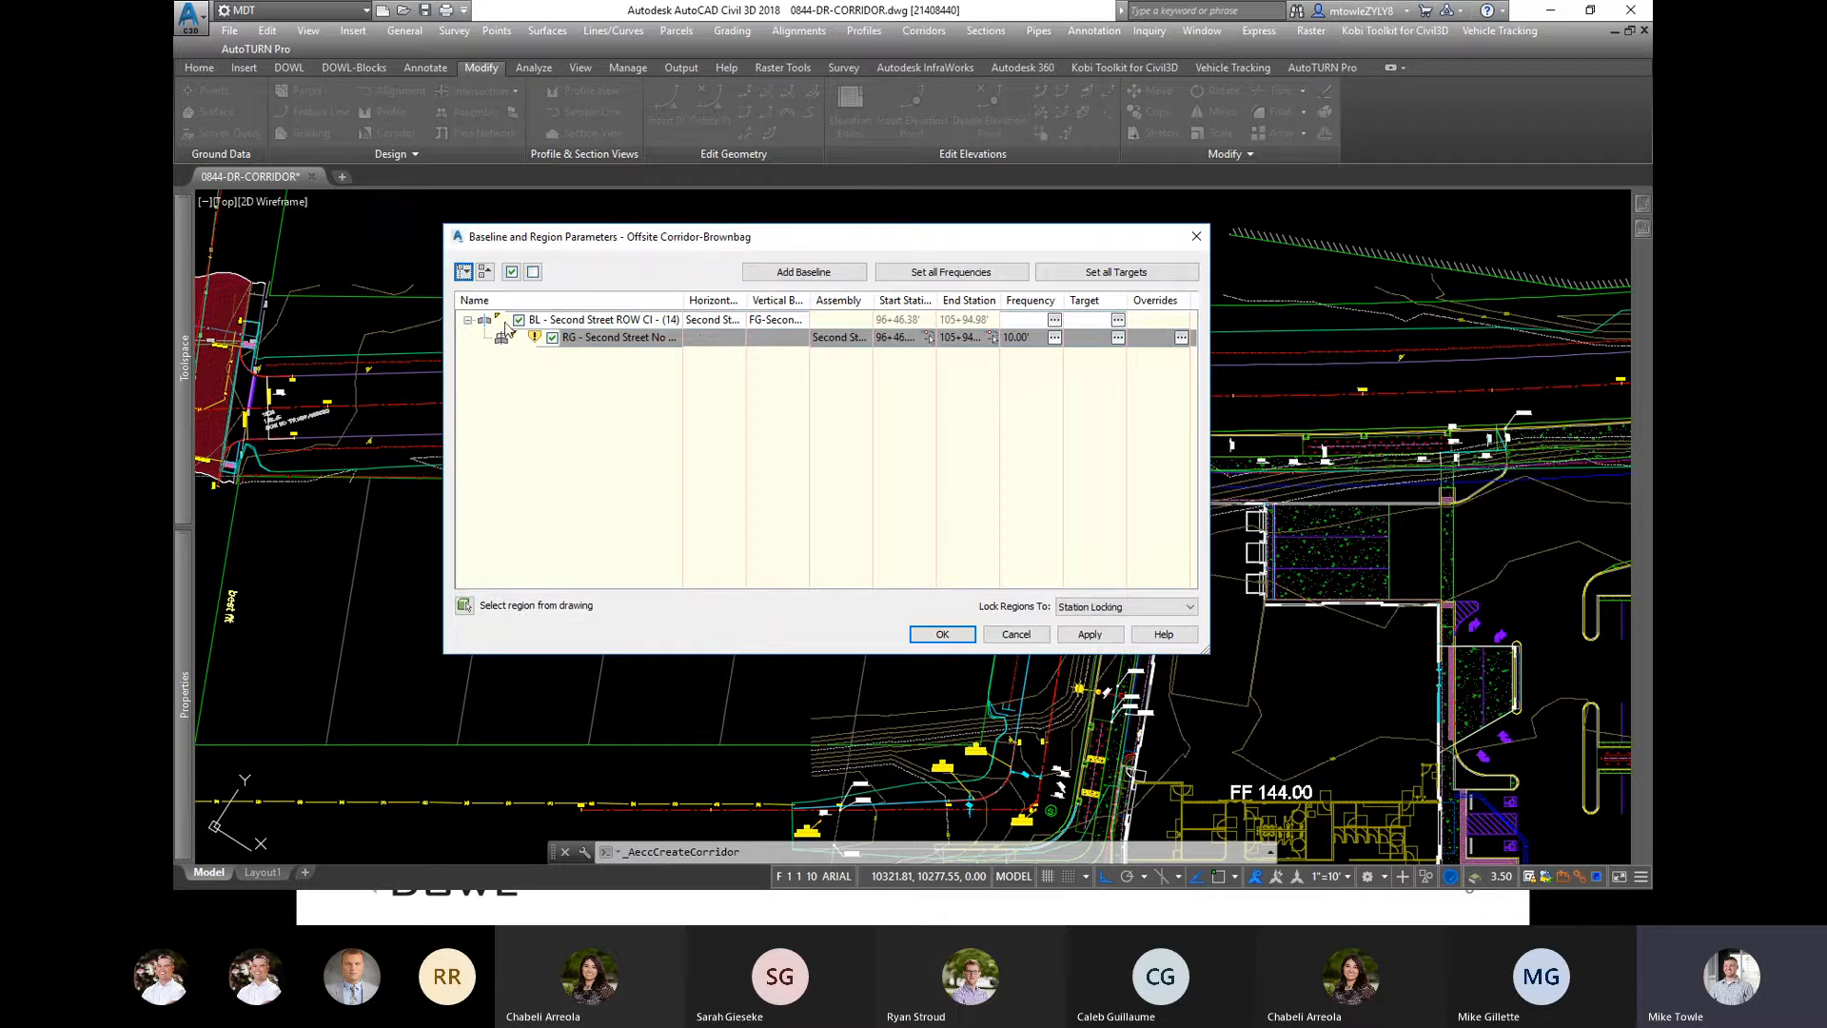
Step: Widen the horizontal and vertical baseline columns and review the Second Street region's assembly, stations, frequency and target settings
{"action": "mouse_move", "coordinate": [488, 324]}
{"action": "left_click_drag", "start_coordinate": [746, 301], "coordinate": [945, 295]}
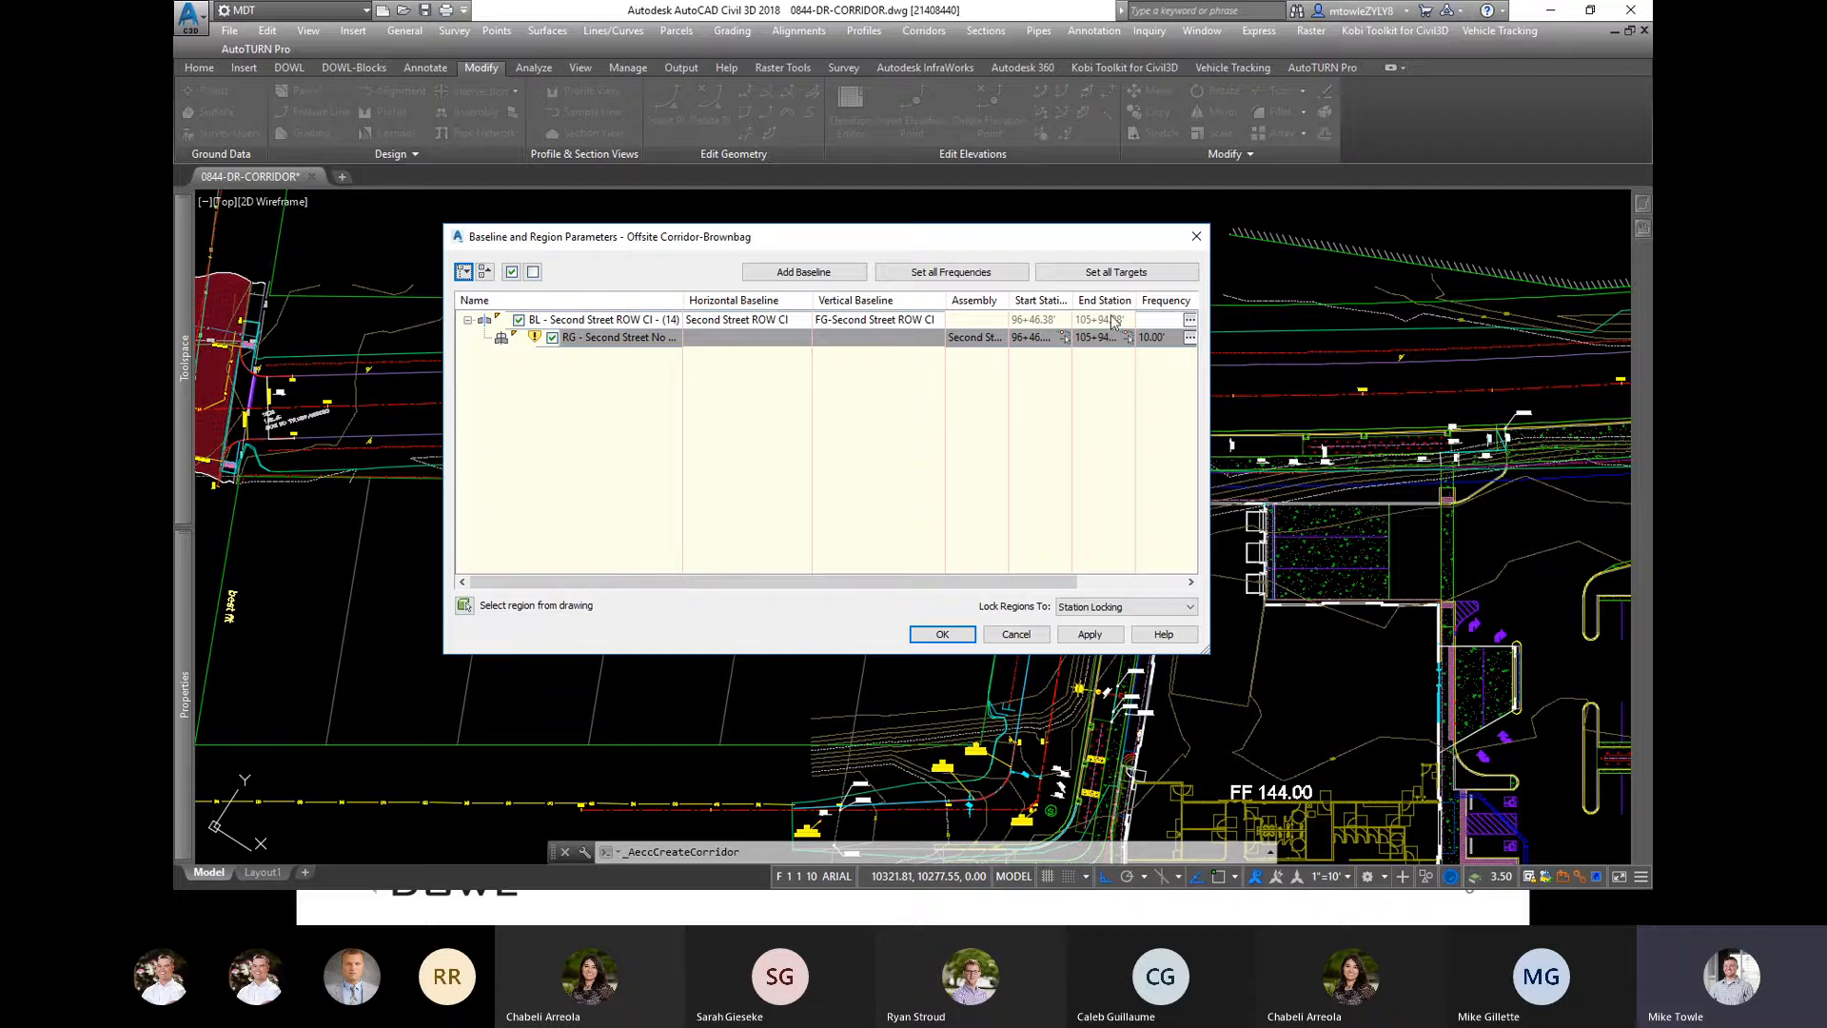
{"action": "left_click", "coordinate": [1063, 582]}
{"action": "left_click_drag", "start_coordinate": [1063, 583], "coordinate": [1170, 583]}
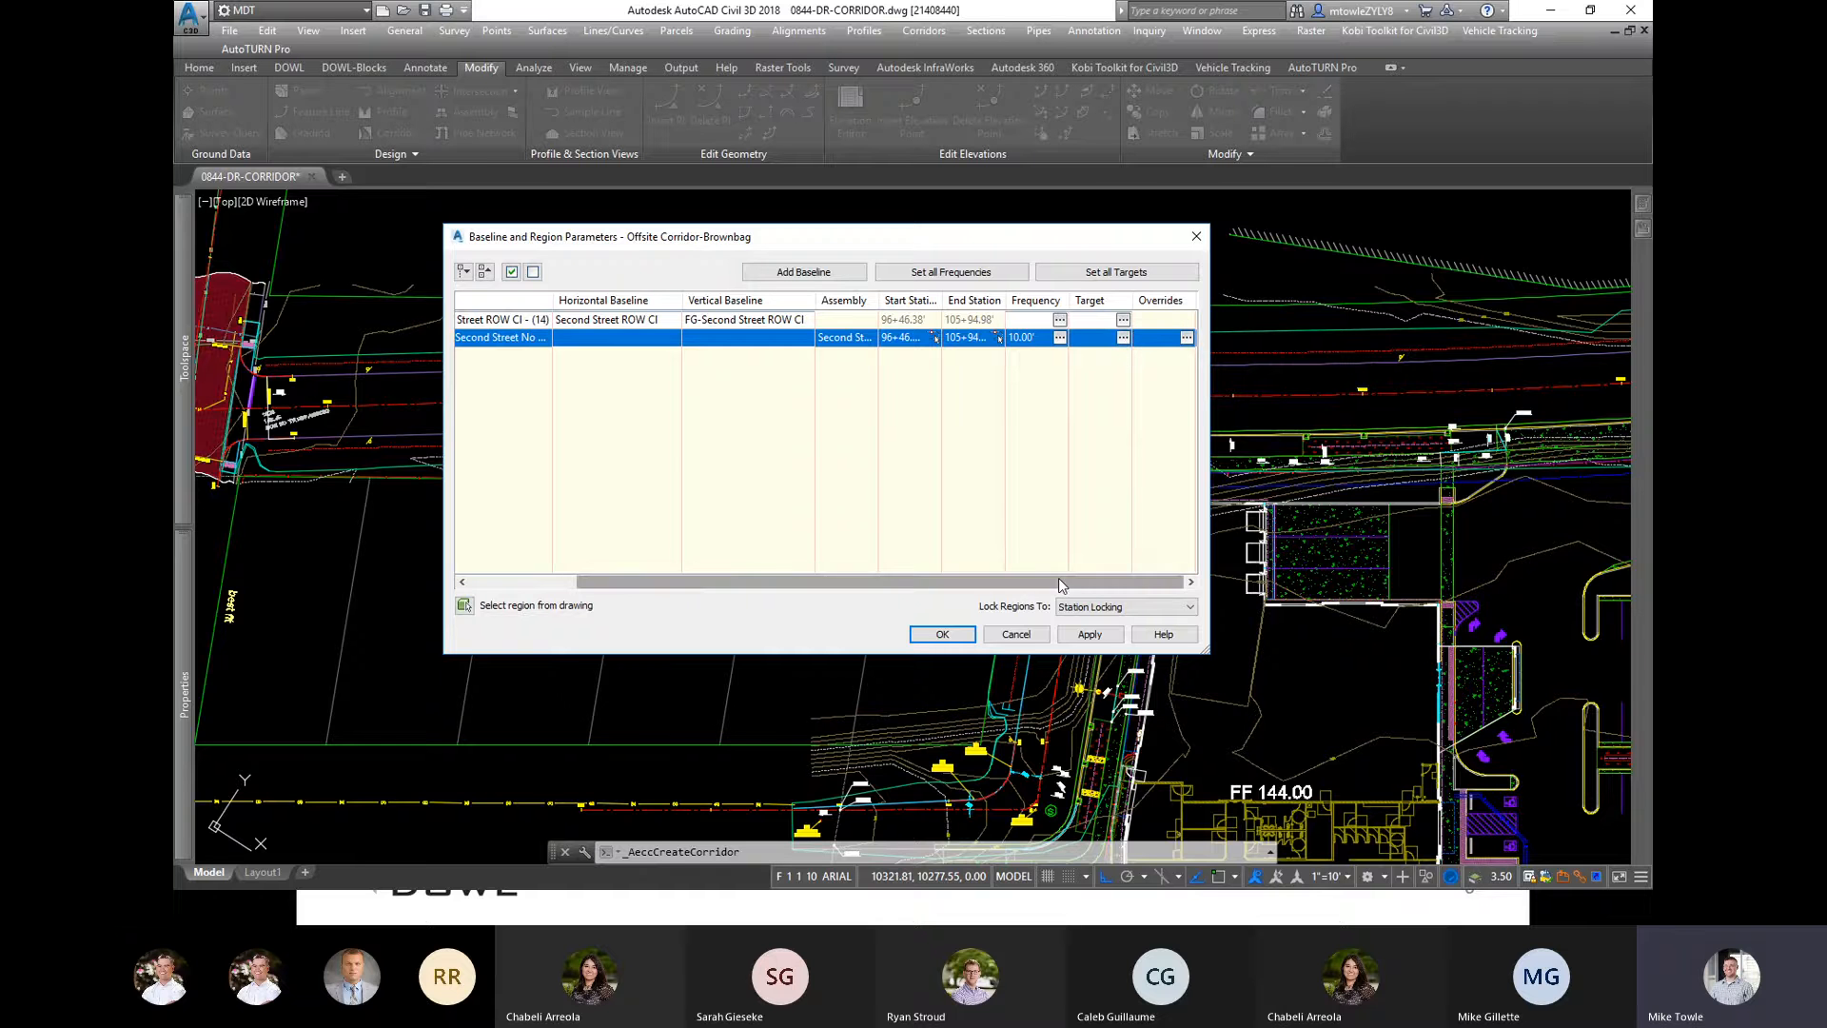
{"action": "left_click_drag", "start_coordinate": [1059, 579], "coordinate": [950, 581]}
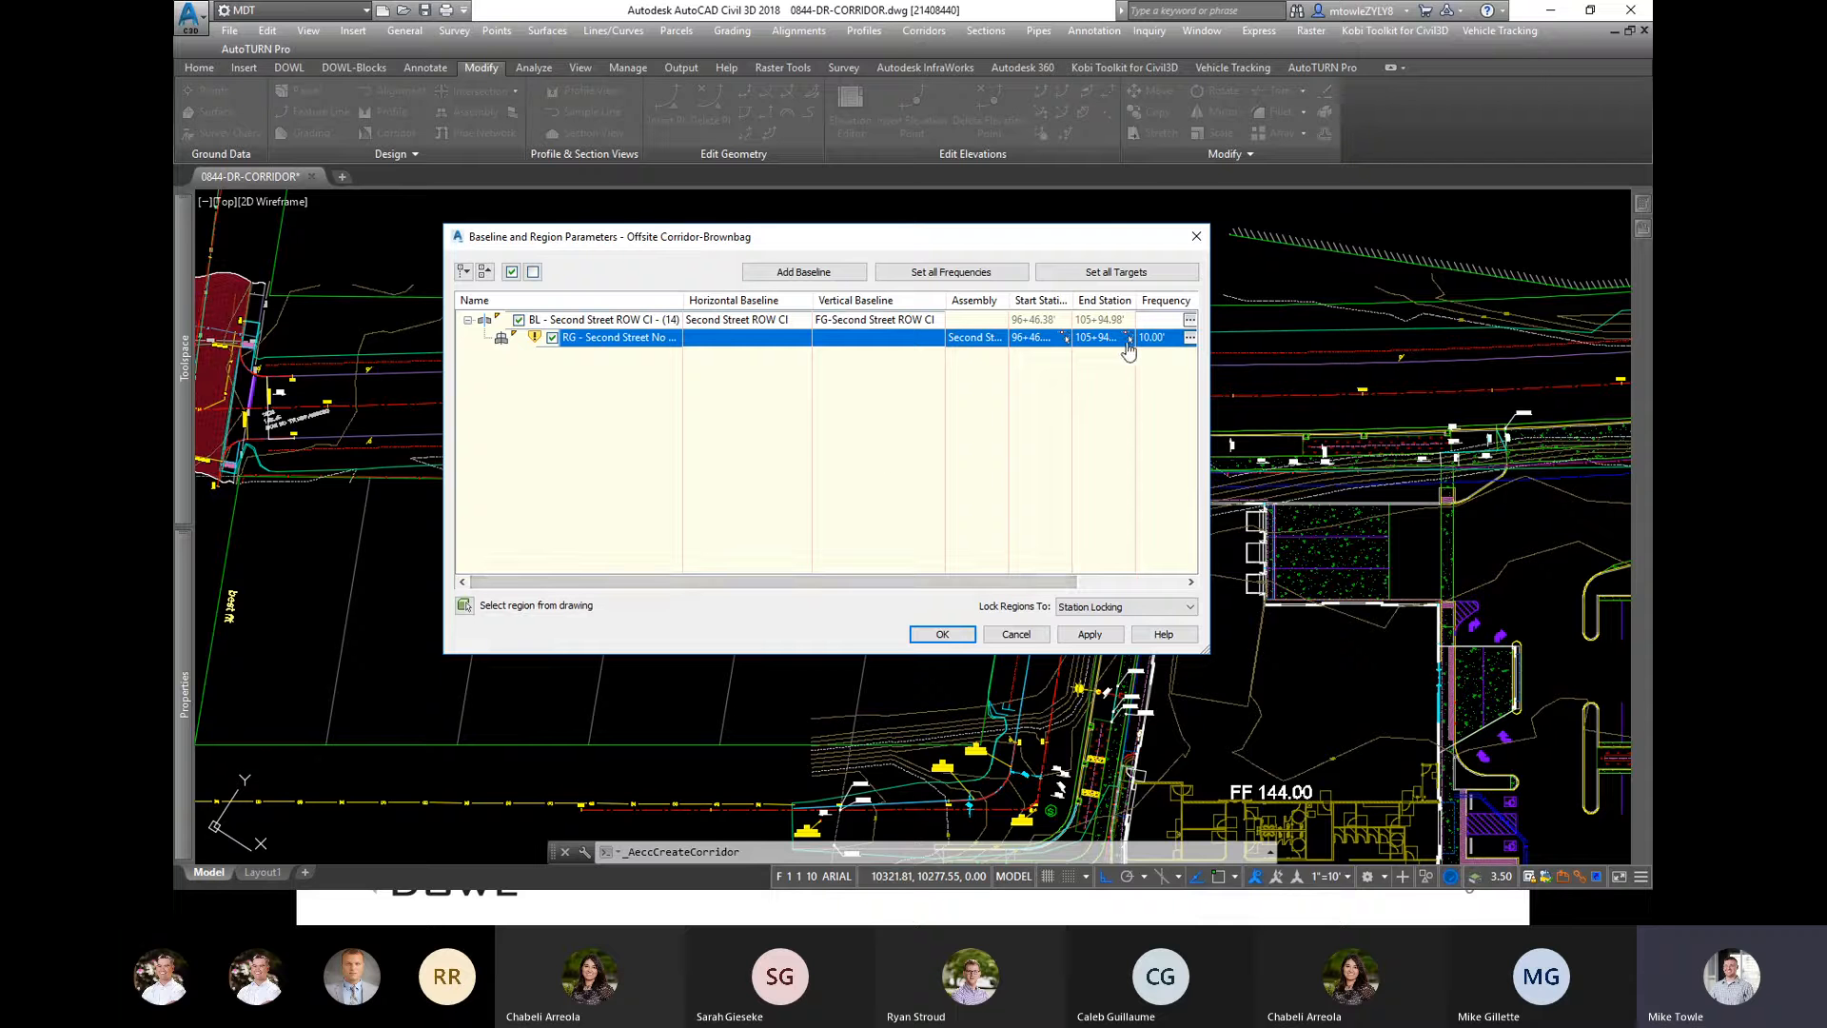
{"action": "left_click_drag", "start_coordinate": [1109, 238], "coordinate": [1106, 127]}
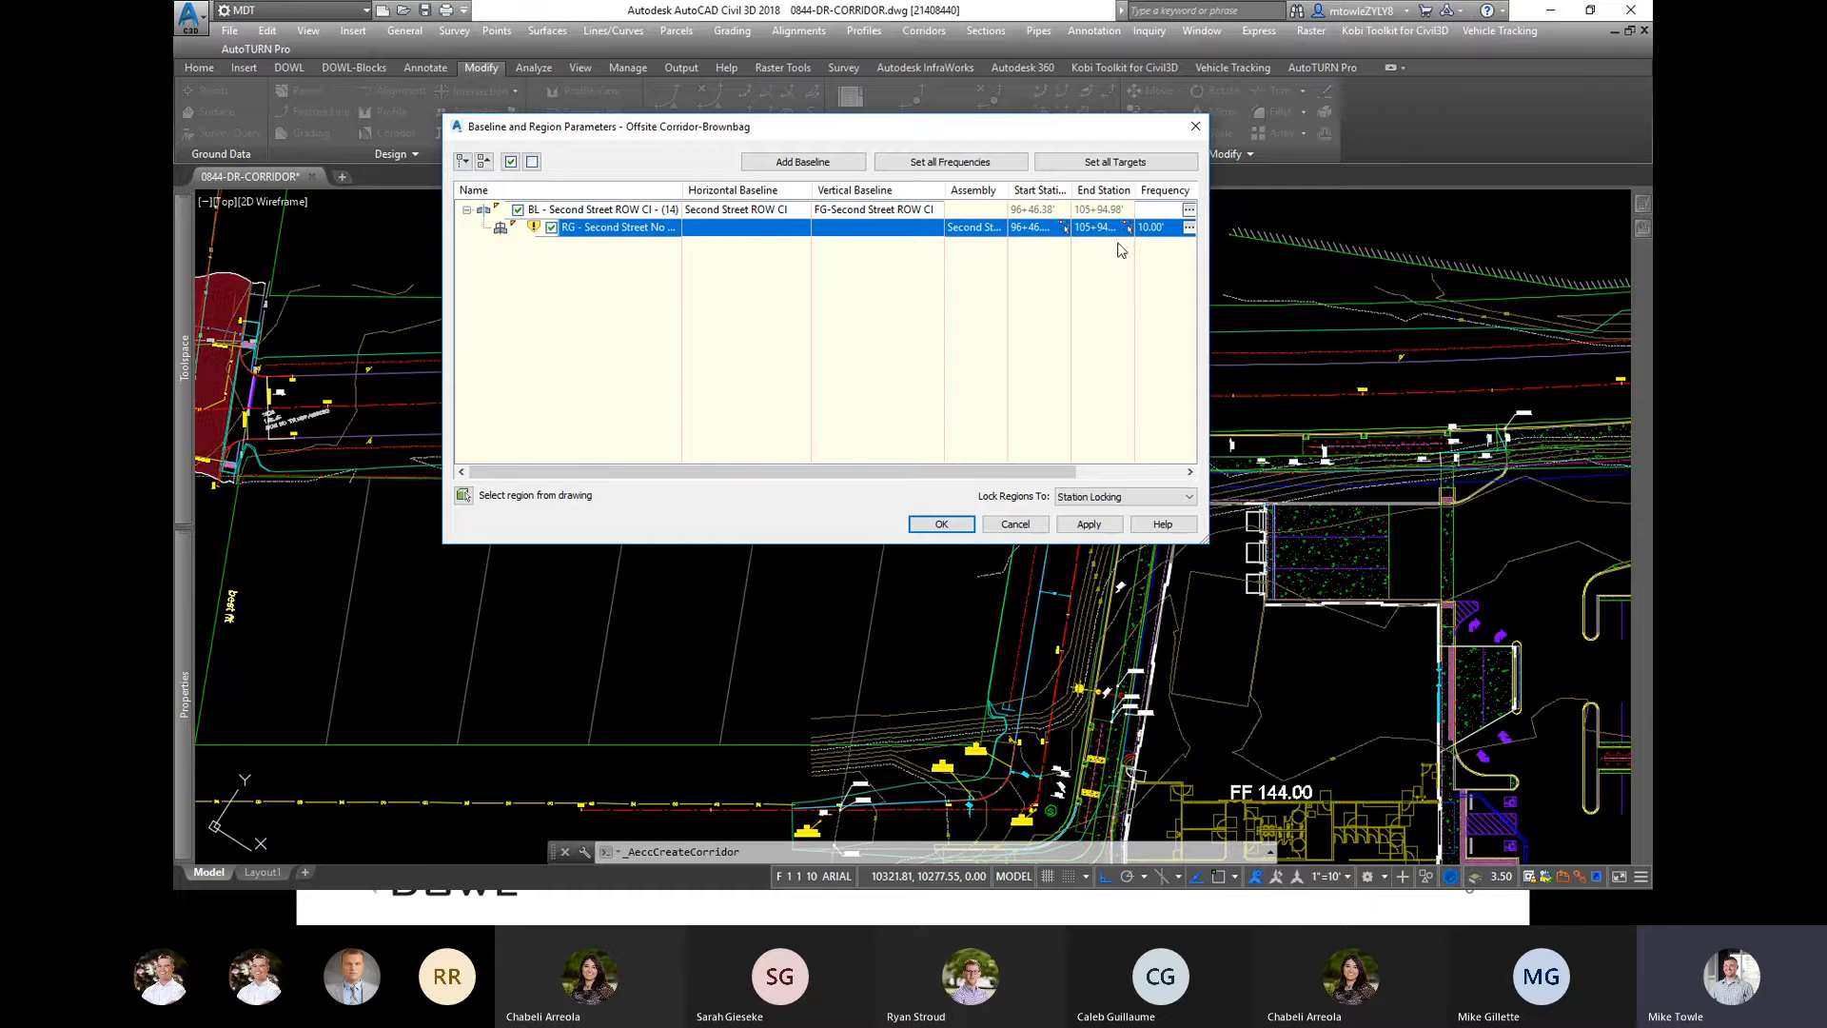
Step: Accept the baseline and region parameters, rebuild the corridor and inspect it along Second Street in plan
{"action": "left_click", "coordinate": [942, 524]}
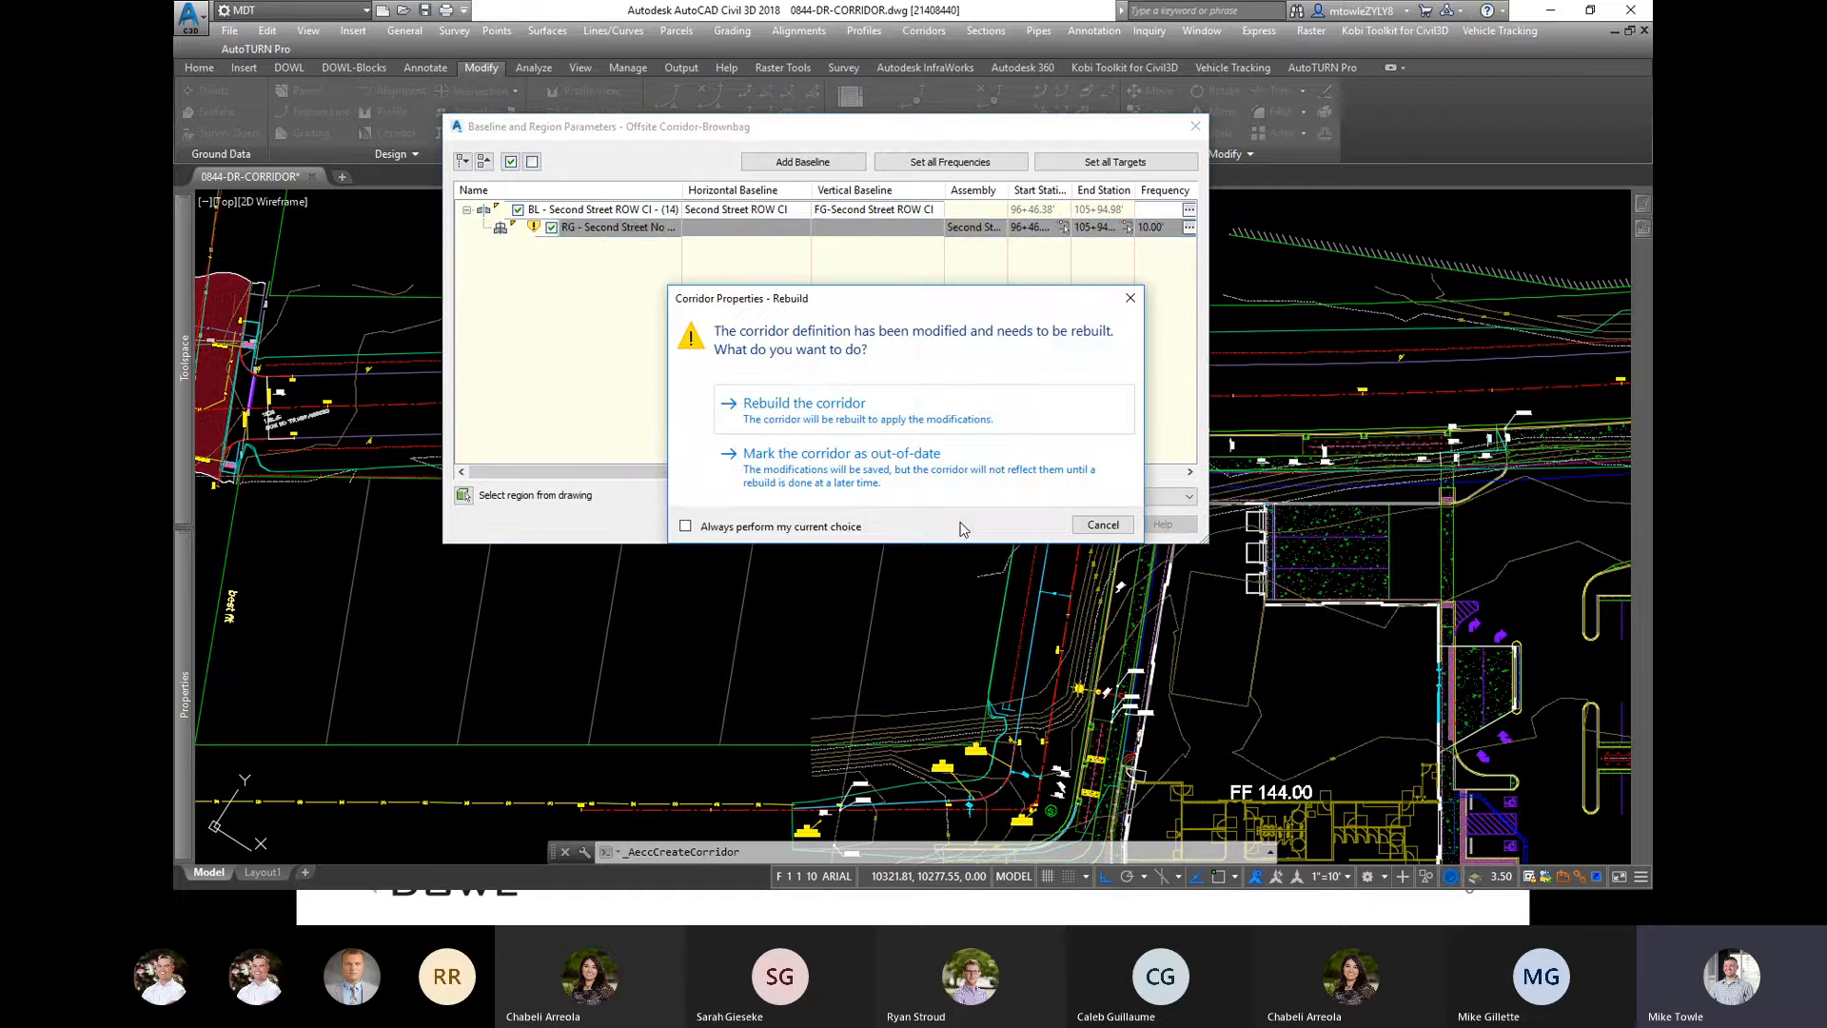
{"action": "left_click", "coordinate": [891, 407]}
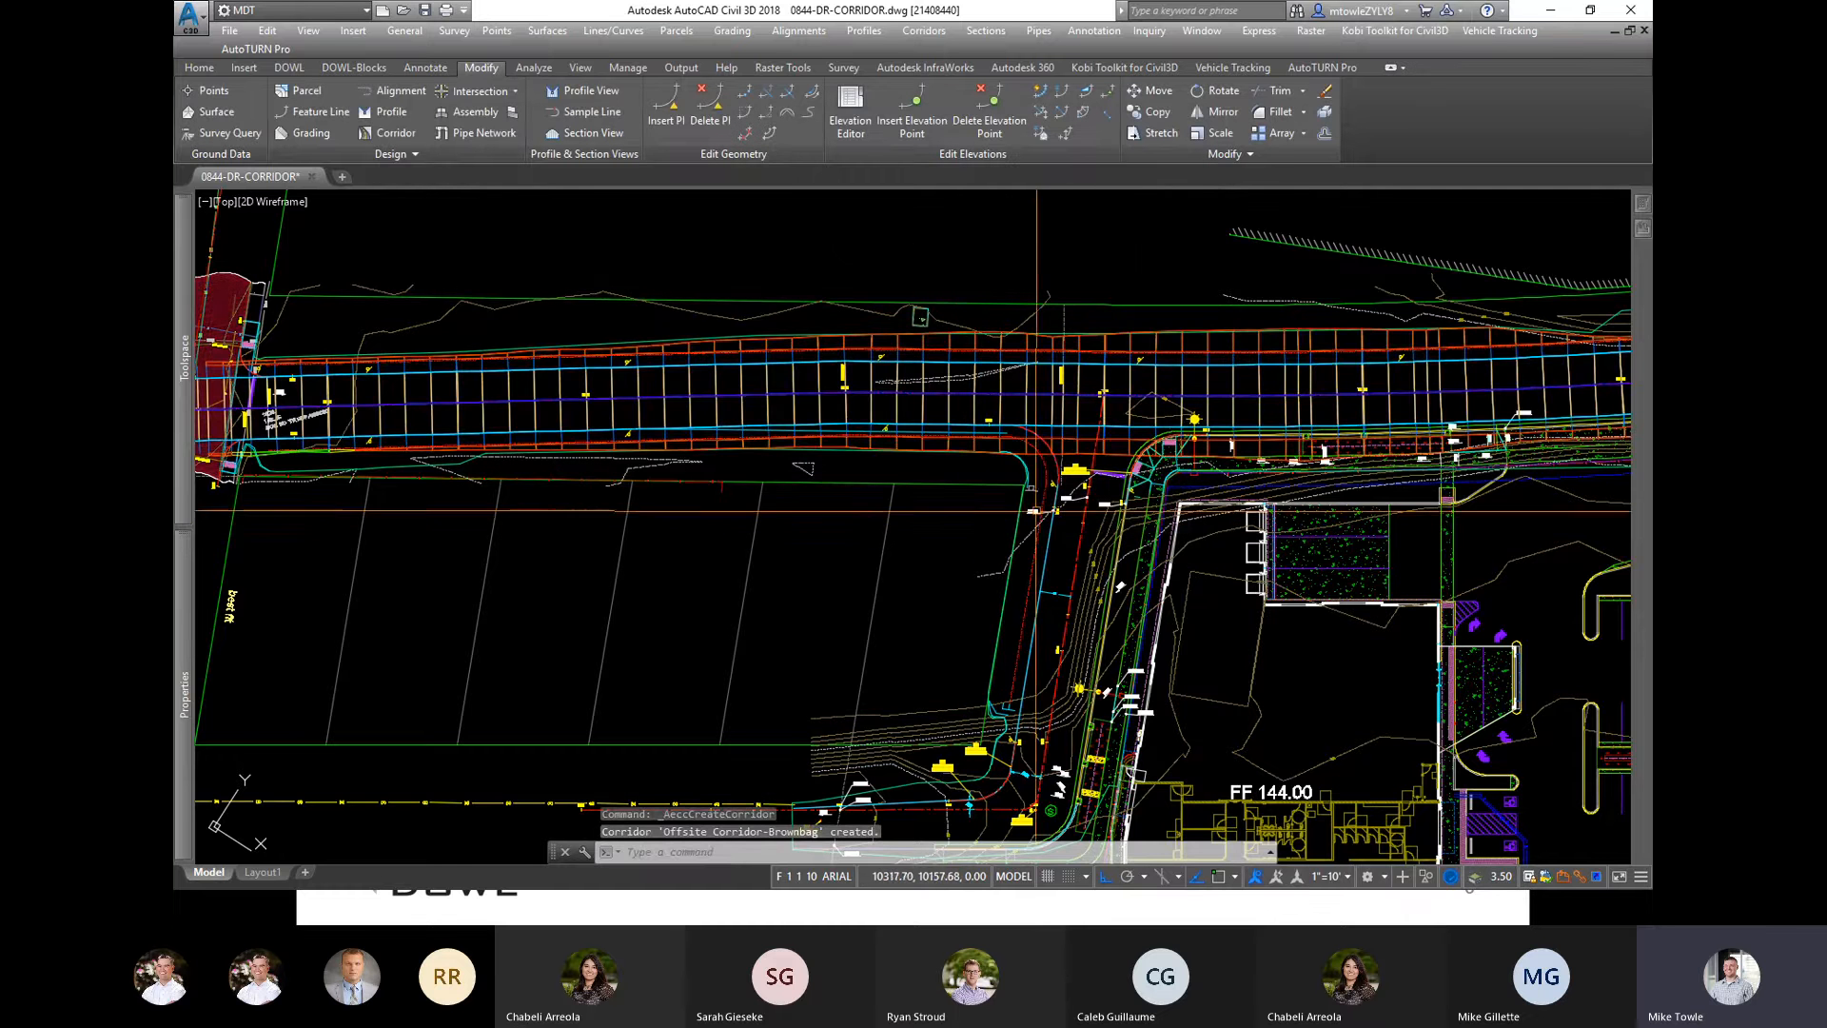
{"action": "scroll", "coordinate": [1090, 493], "scroll_direction": "down", "scroll_amount": 2}
{"action": "scroll", "coordinate": [1089, 493], "scroll_direction": "down", "scroll_amount": 2}
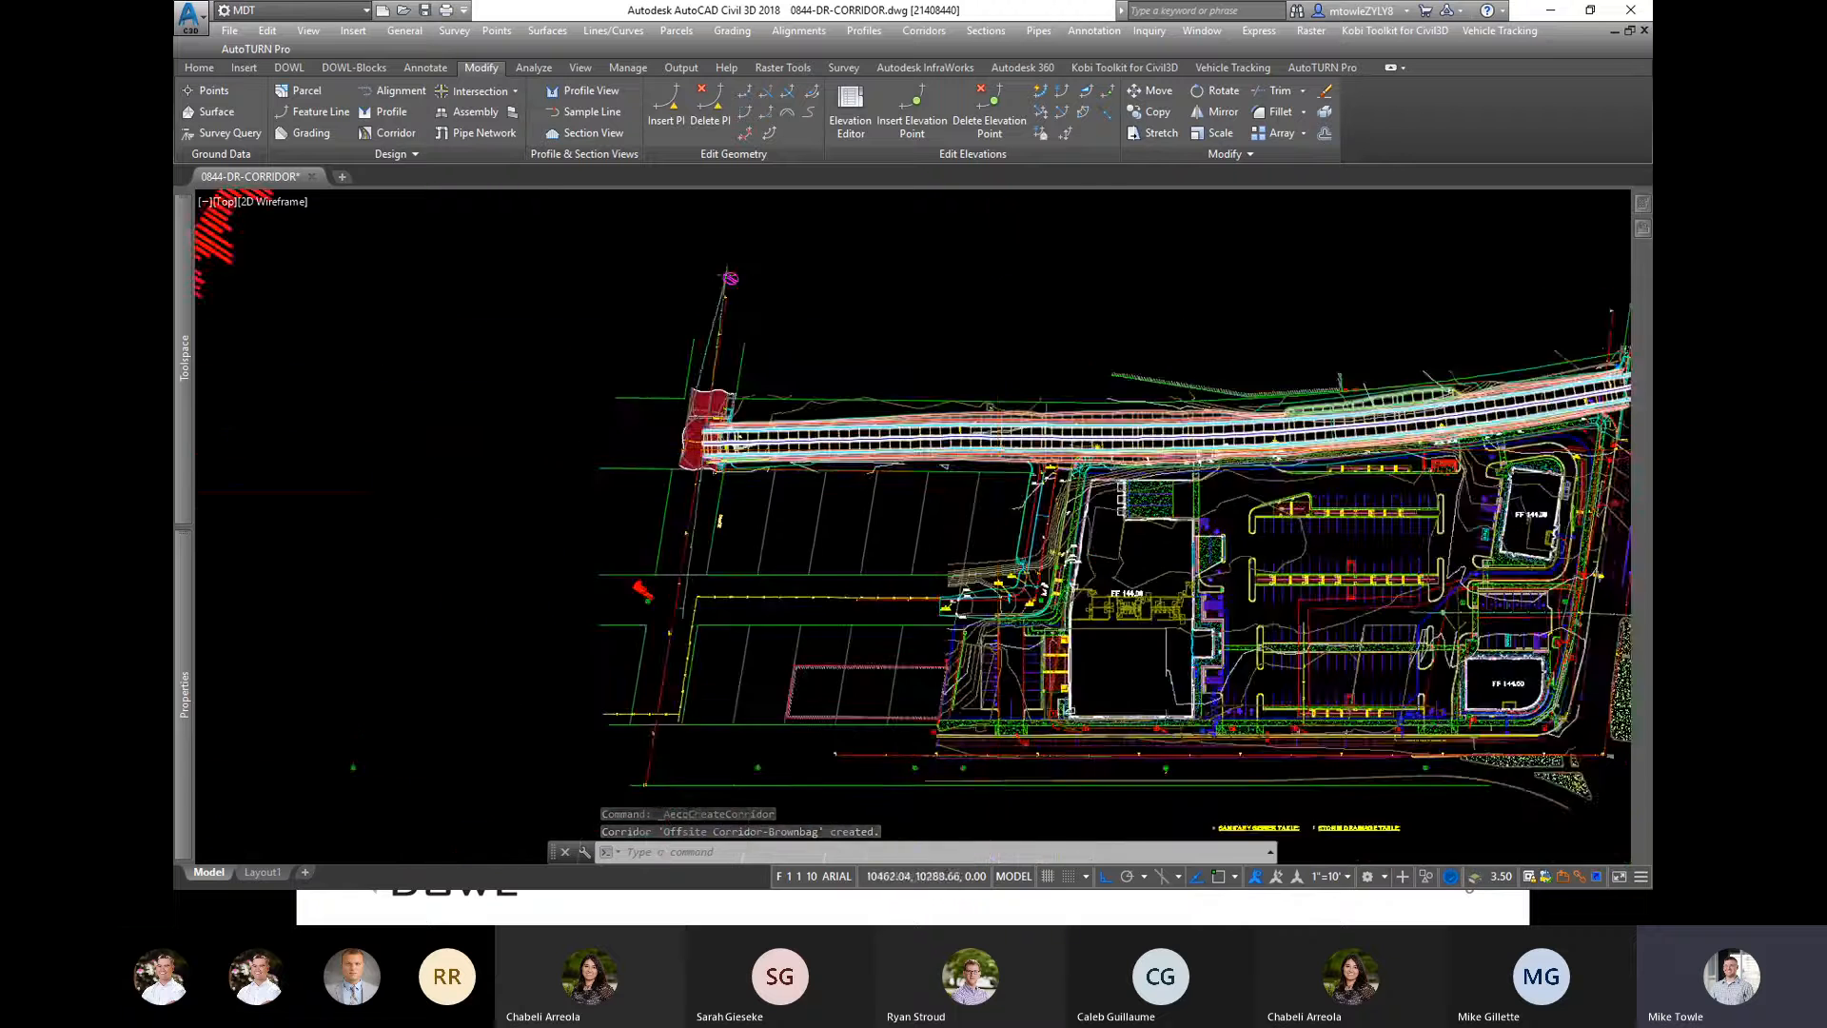
{"action": "scroll", "coordinate": [1188, 343], "scroll_direction": "up", "scroll_amount": 6}
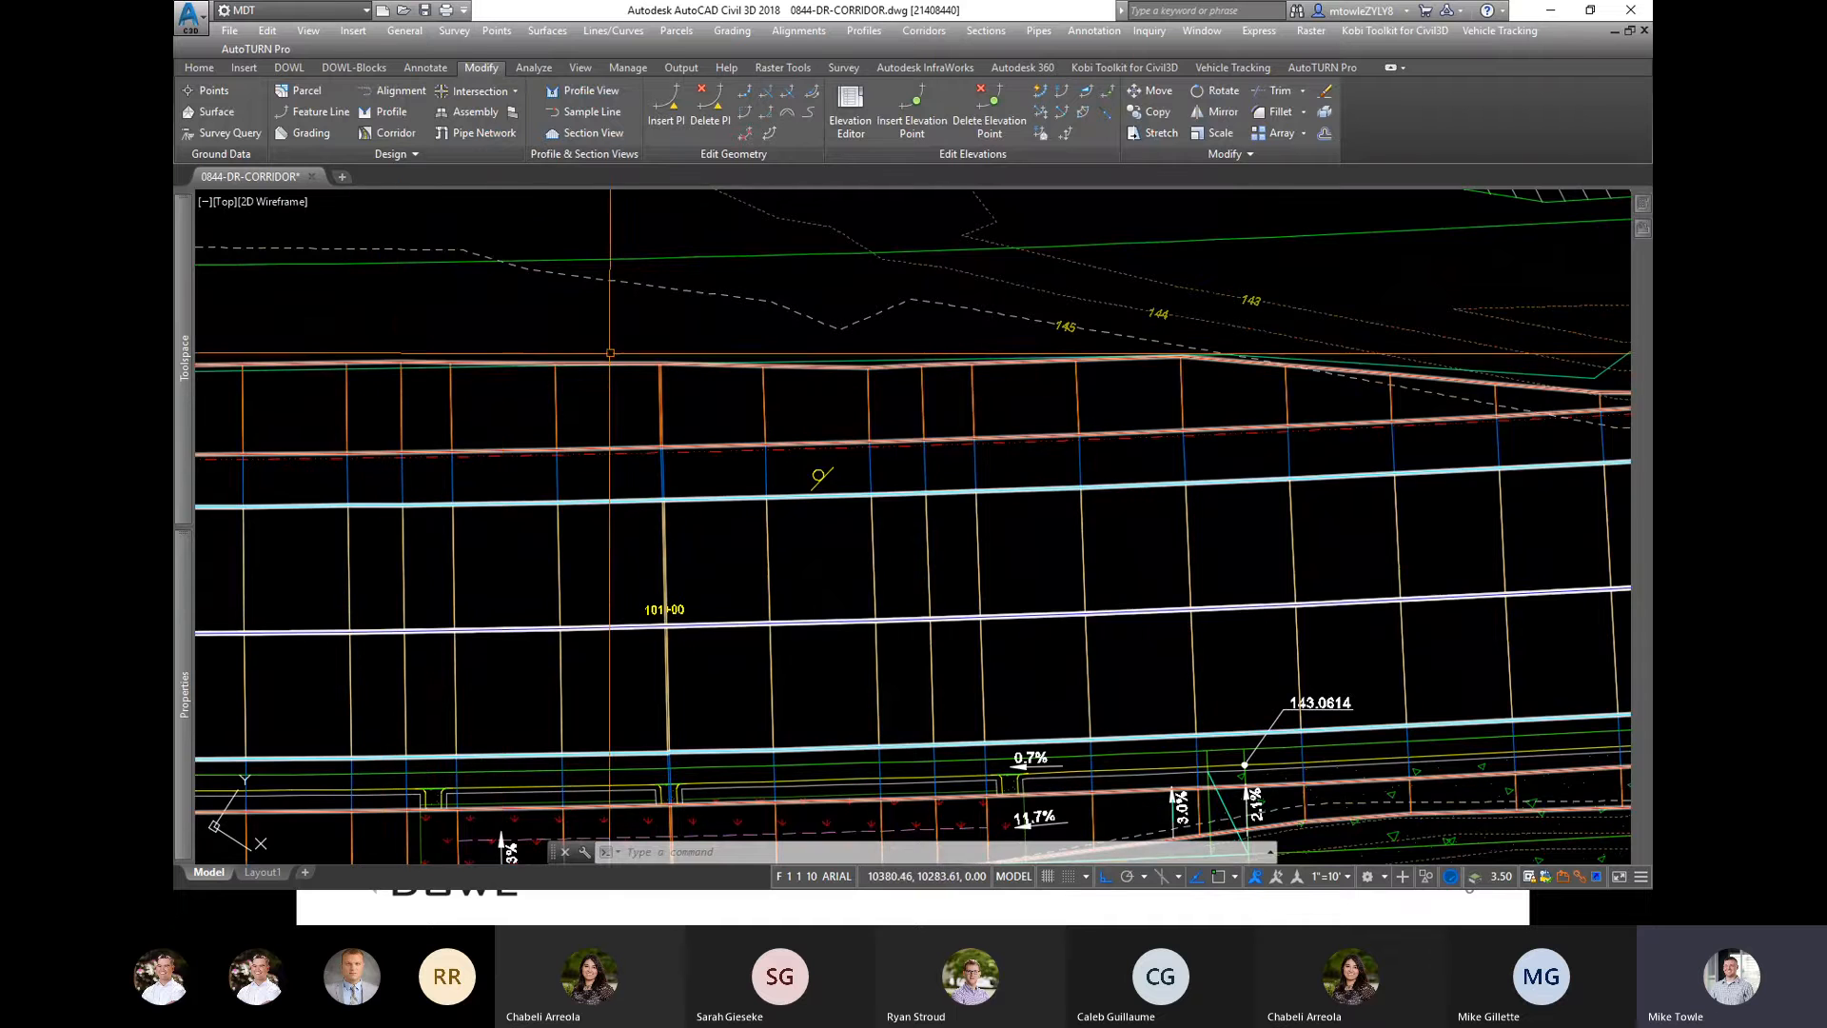
Step: Inspect the corridor's edge and daylight lines along Second Street, checking the cut-to-fill transitions against the existing contours
{"action": "scroll", "coordinate": [556, 363], "scroll_direction": "down", "scroll_amount": 4}
{"action": "scroll", "coordinate": [894, 368], "scroll_direction": "up", "scroll_amount": 5}
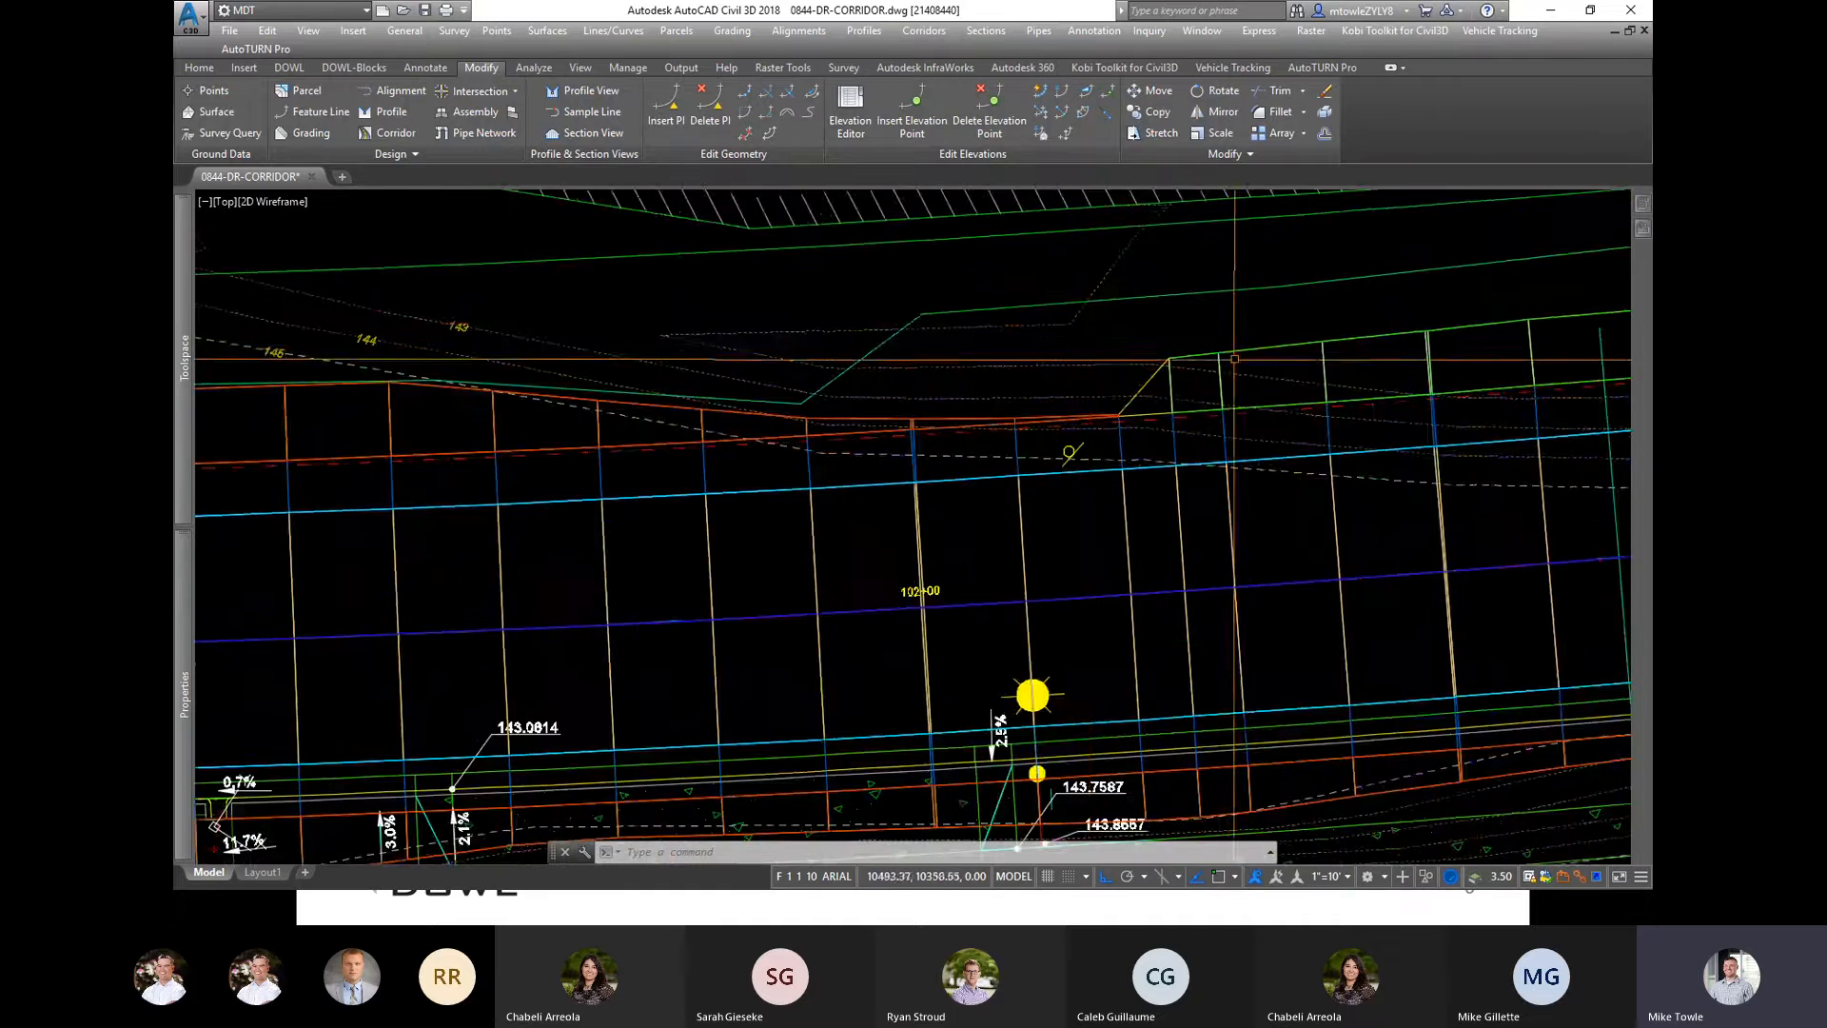
{"action": "scroll", "coordinate": [1291, 345], "scroll_direction": "down", "scroll_amount": 5}
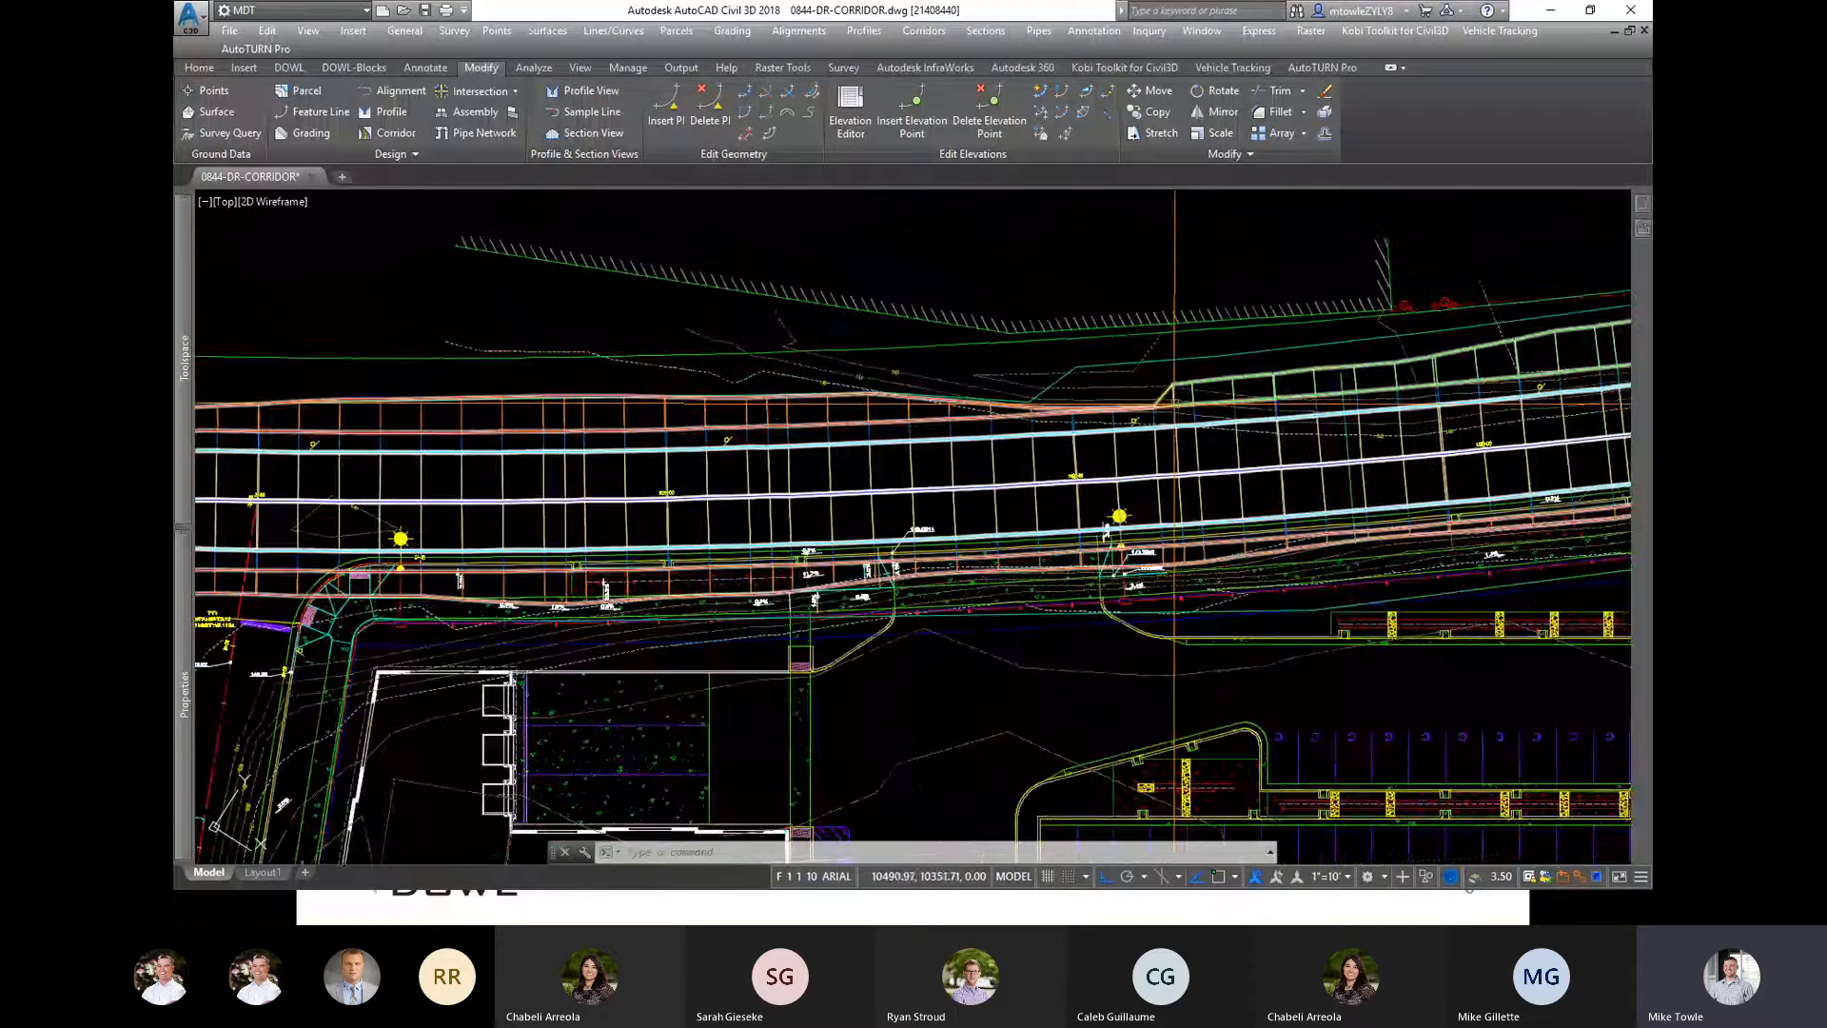
{"action": "scroll", "coordinate": [1275, 376], "scroll_direction": "up", "scroll_amount": 5}
{"action": "scroll", "coordinate": [1245, 381], "scroll_direction": "down", "scroll_amount": 2}
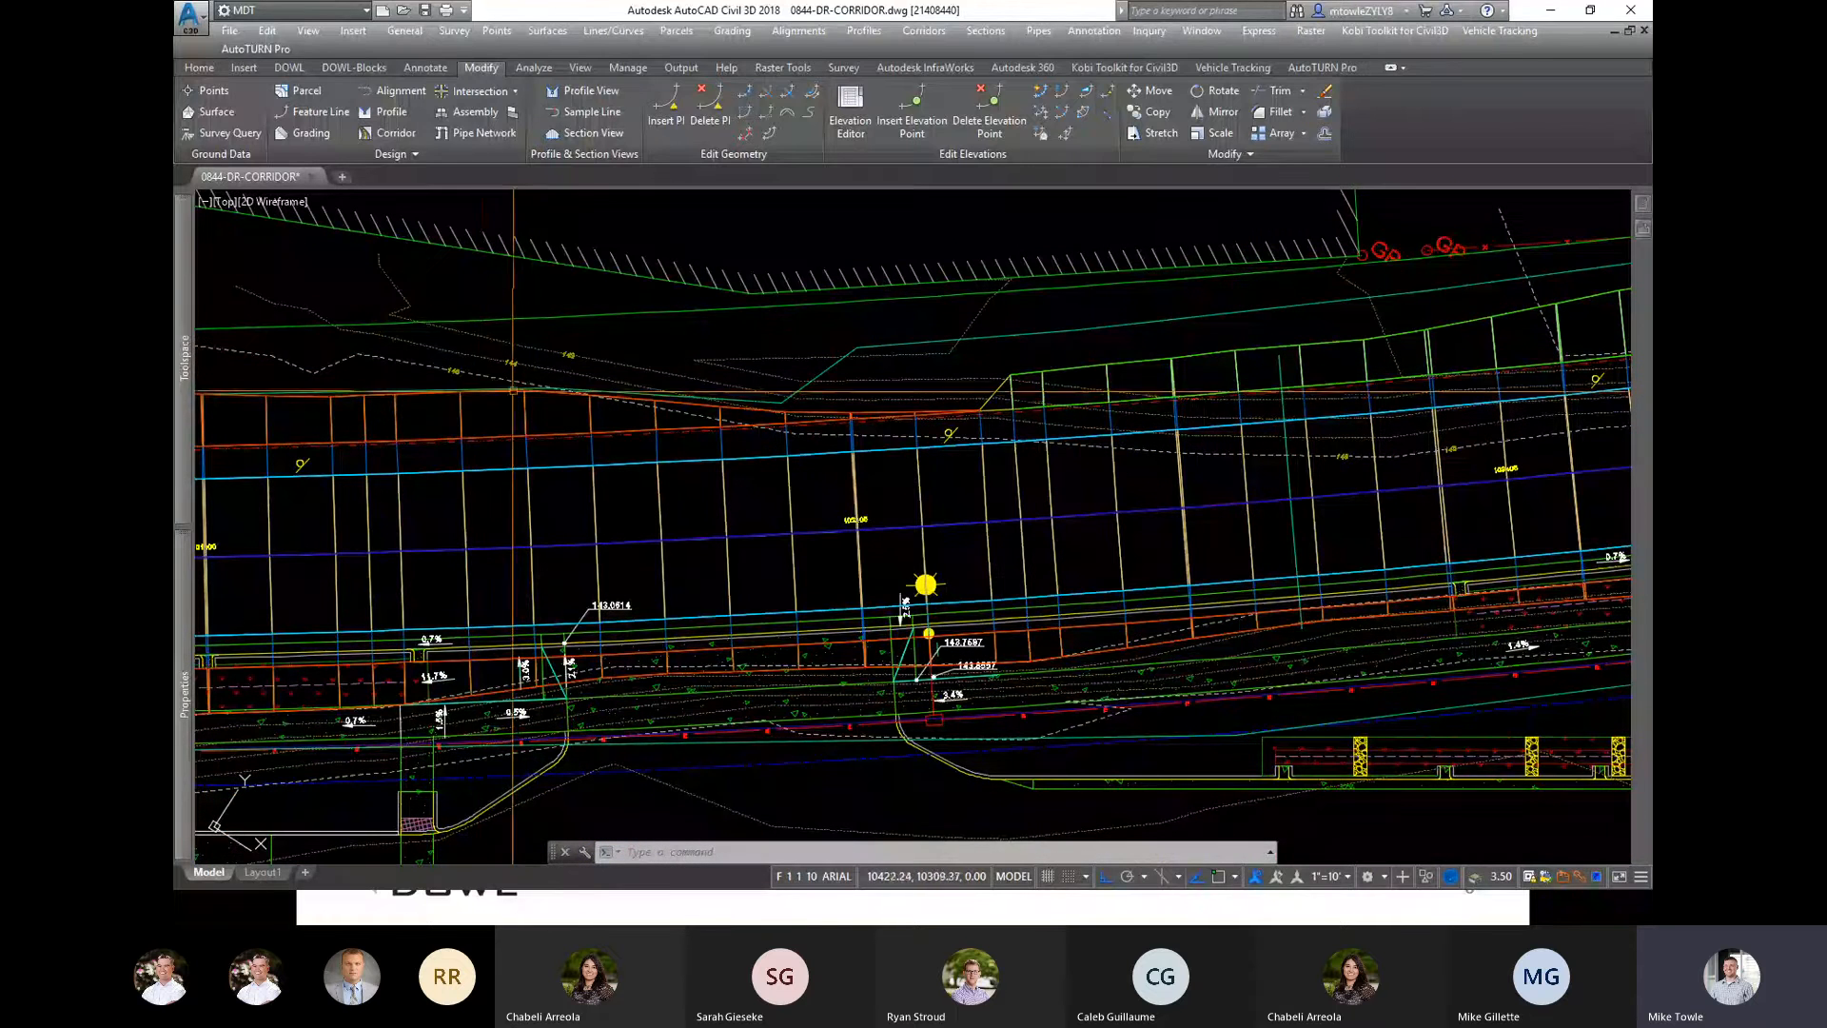
{"action": "middle_click_drag", "start_coordinate": [1190, 378], "coordinate": [1078, 385]}
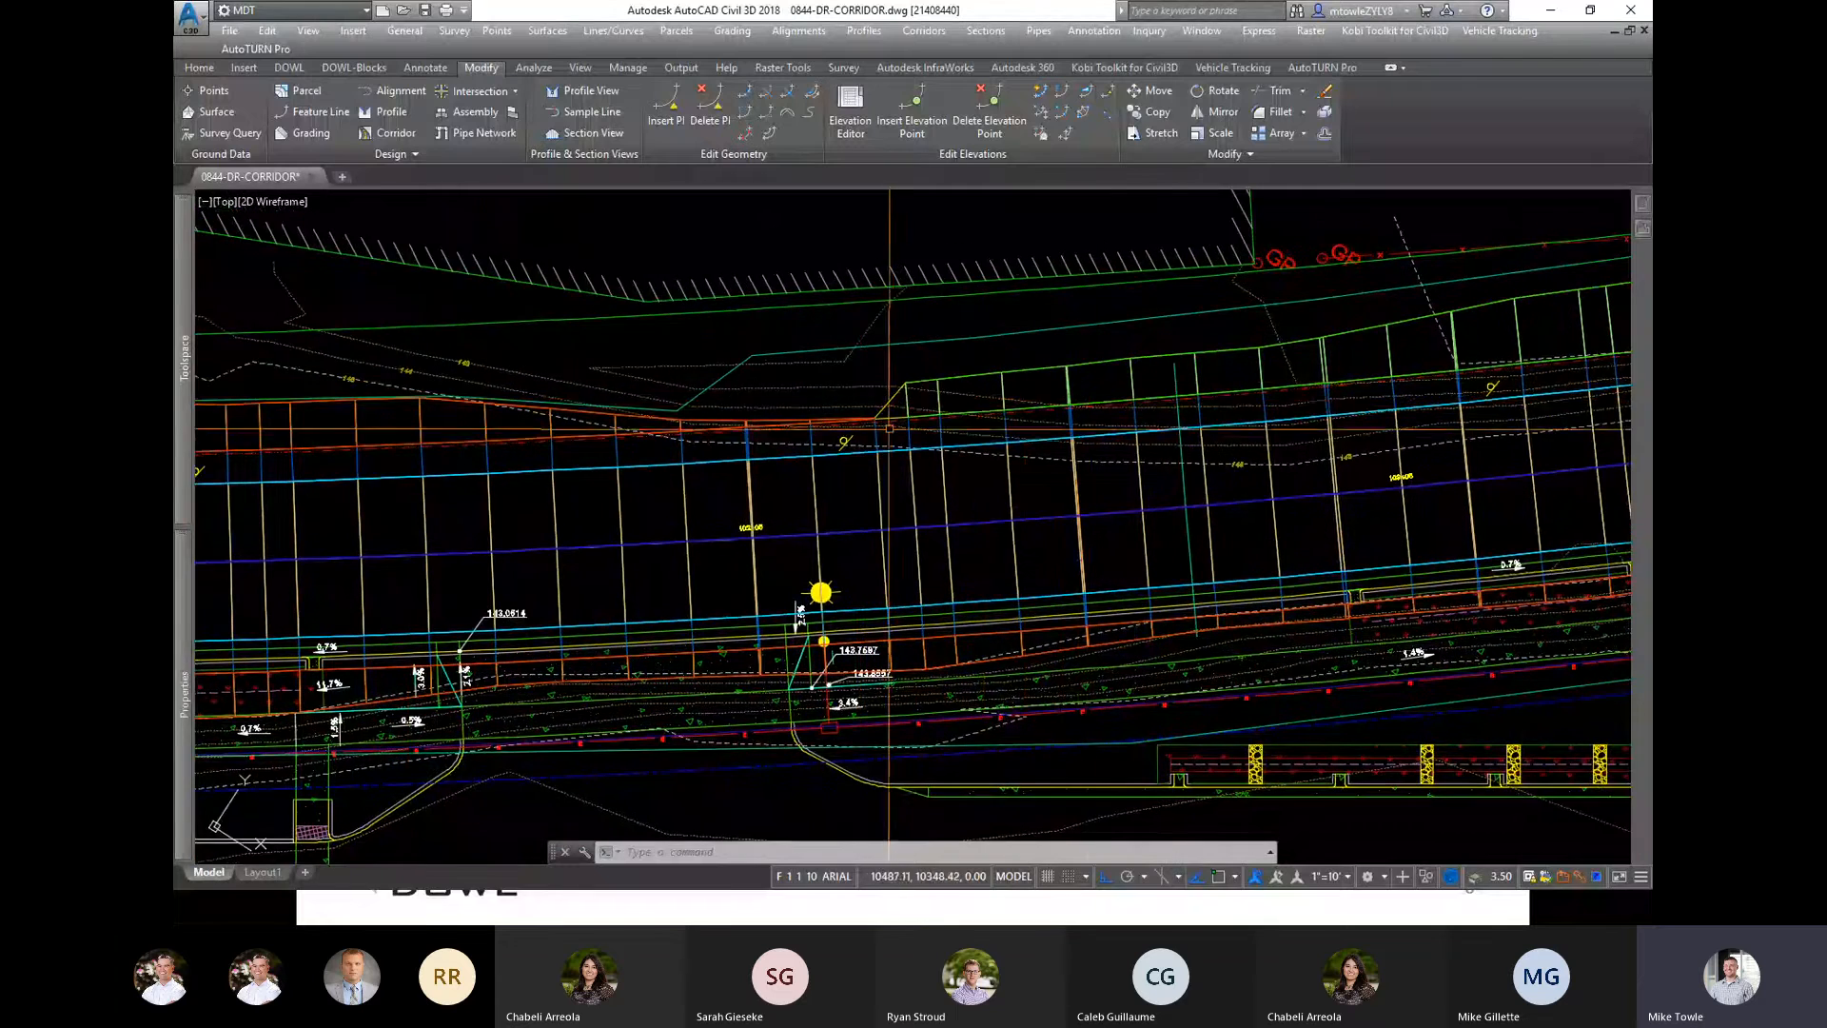
{"action": "mouse_move", "coordinate": [857, 428]}
{"action": "middle_mouse_down"}
{"action": "mouse_move", "coordinate": [1386, 440]}
{"action": "mouse_move", "coordinate": [1264, 451]}
{"action": "middle_mouse_up"}
{"action": "middle_click_drag", "start_coordinate": [1410, 439], "coordinate": [936, 492]}
{"action": "scroll", "coordinate": [937, 492], "scroll_direction": "up", "scroll_amount": 6}
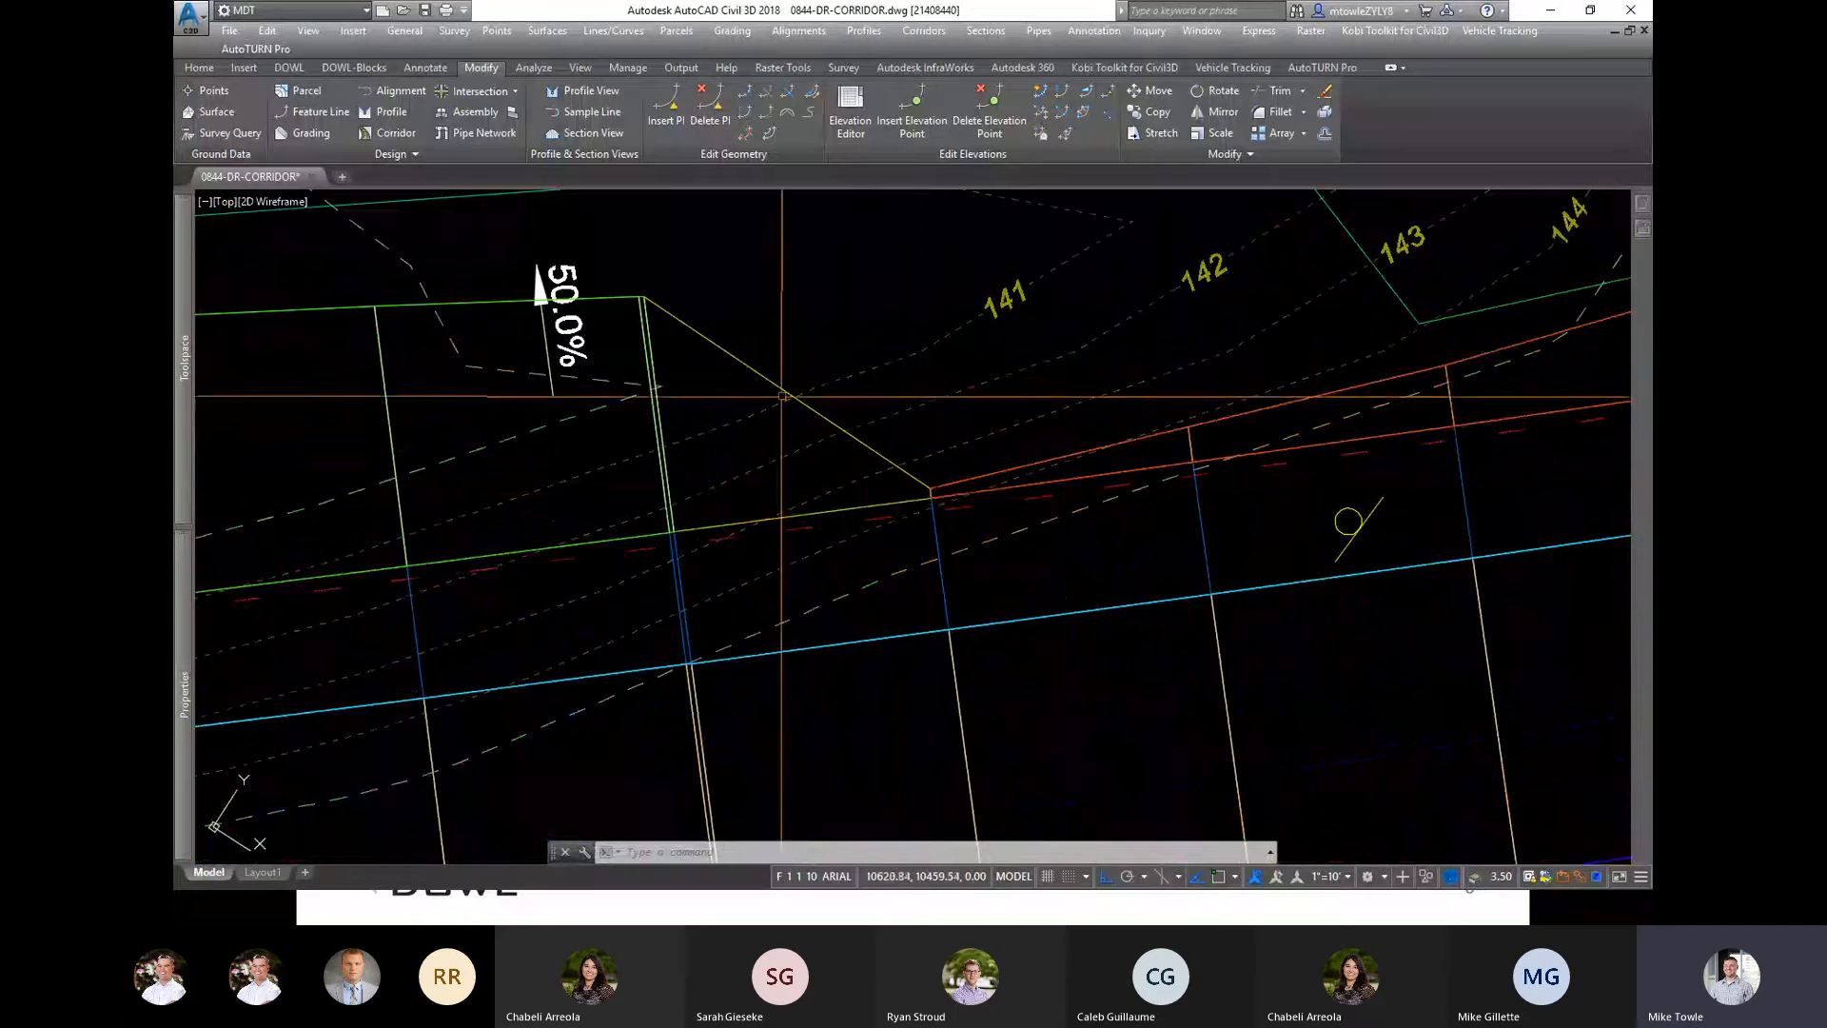
{"action": "scroll", "coordinate": [779, 487], "scroll_direction": "down", "scroll_amount": 6}
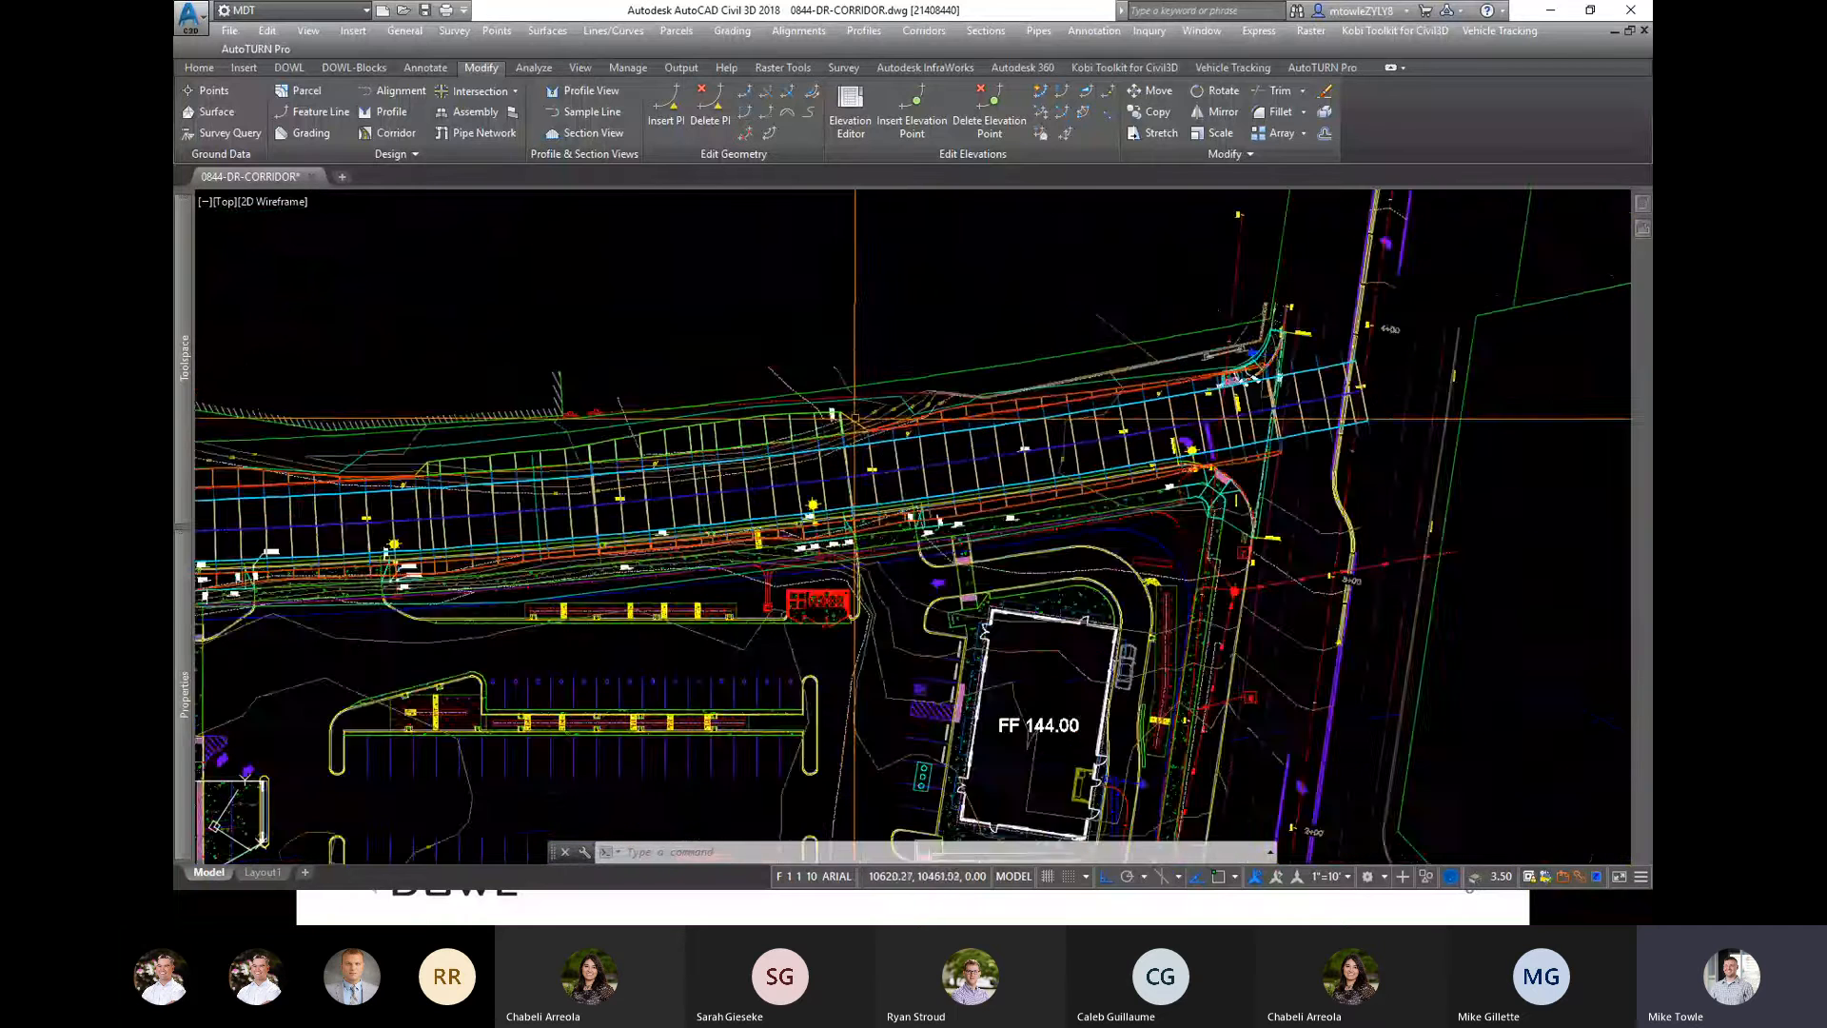
{"action": "scroll", "coordinate": [391, 541], "scroll_direction": "up", "scroll_amount": 4}
{"action": "scroll", "coordinate": [899, 362], "scroll_direction": "down", "scroll_amount": 4}
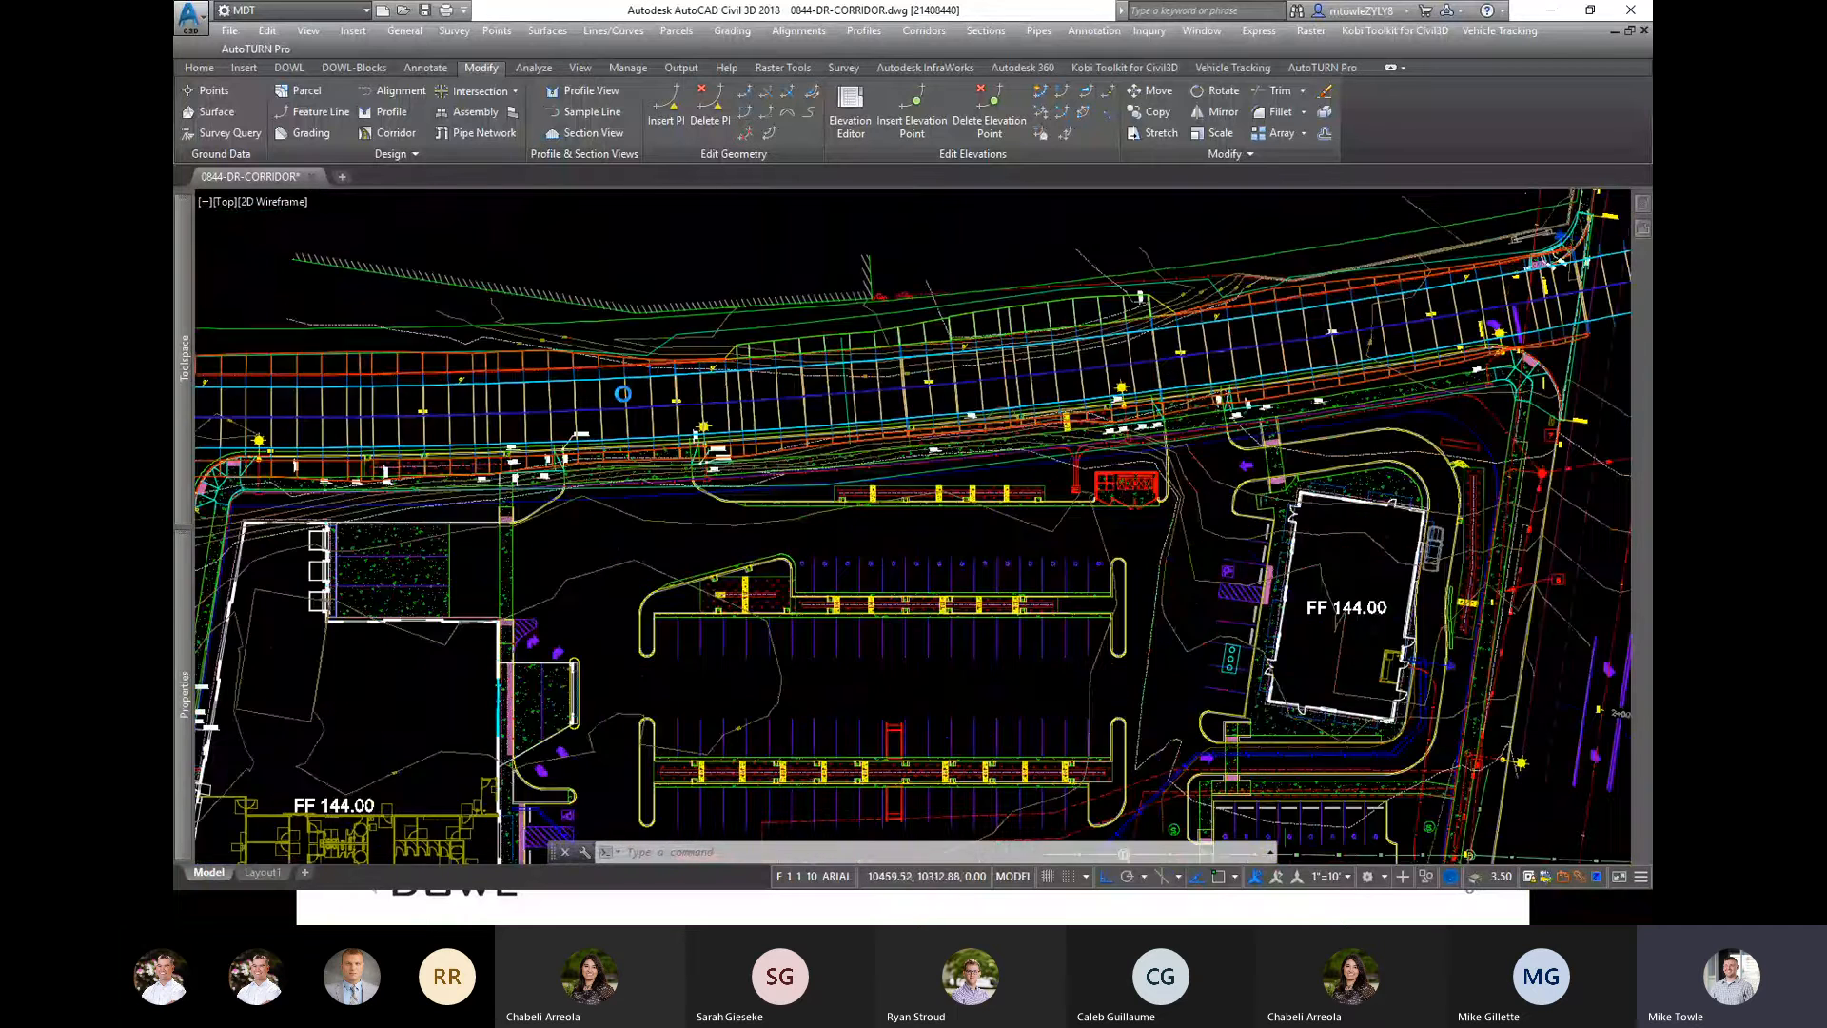
{"action": "scroll", "coordinate": [623, 393], "scroll_direction": "up", "scroll_amount": 6}
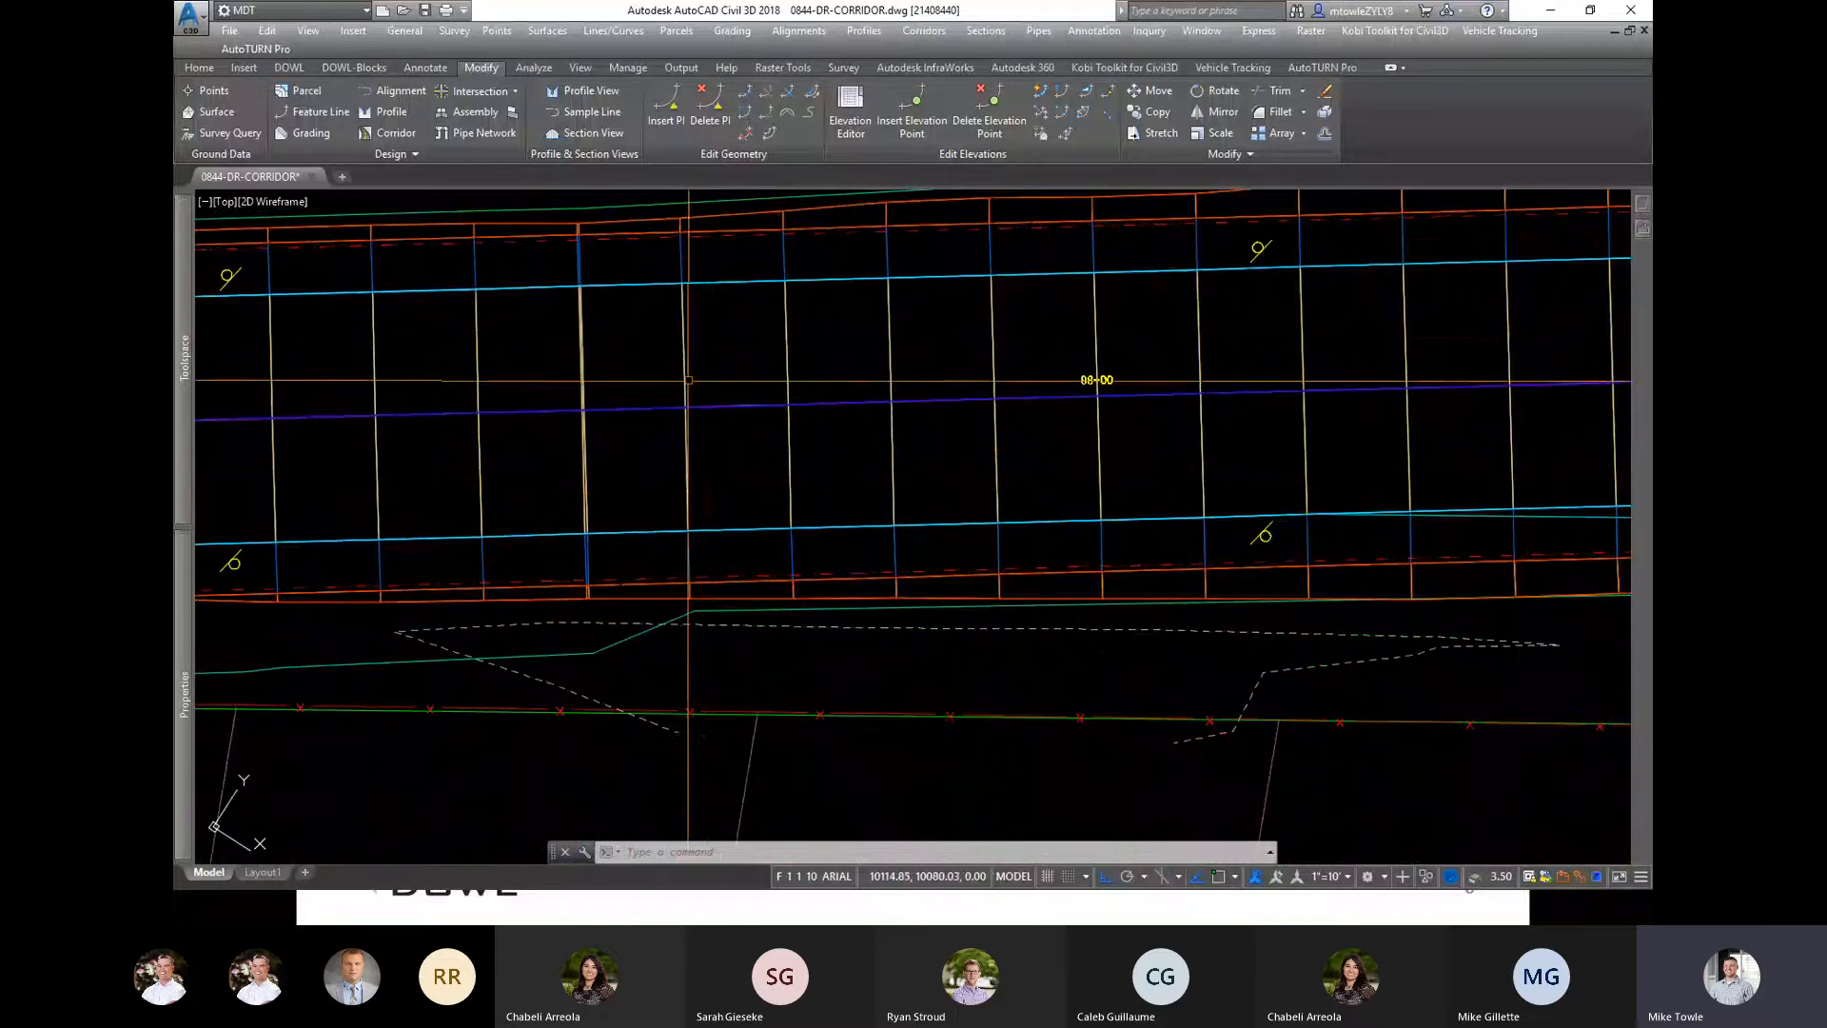
Step: Highlight only the referenced plan linework beneath the corridor near station 98+00 and compare it with the corridor edges
{"action": "left_click", "coordinate": [742, 507]}
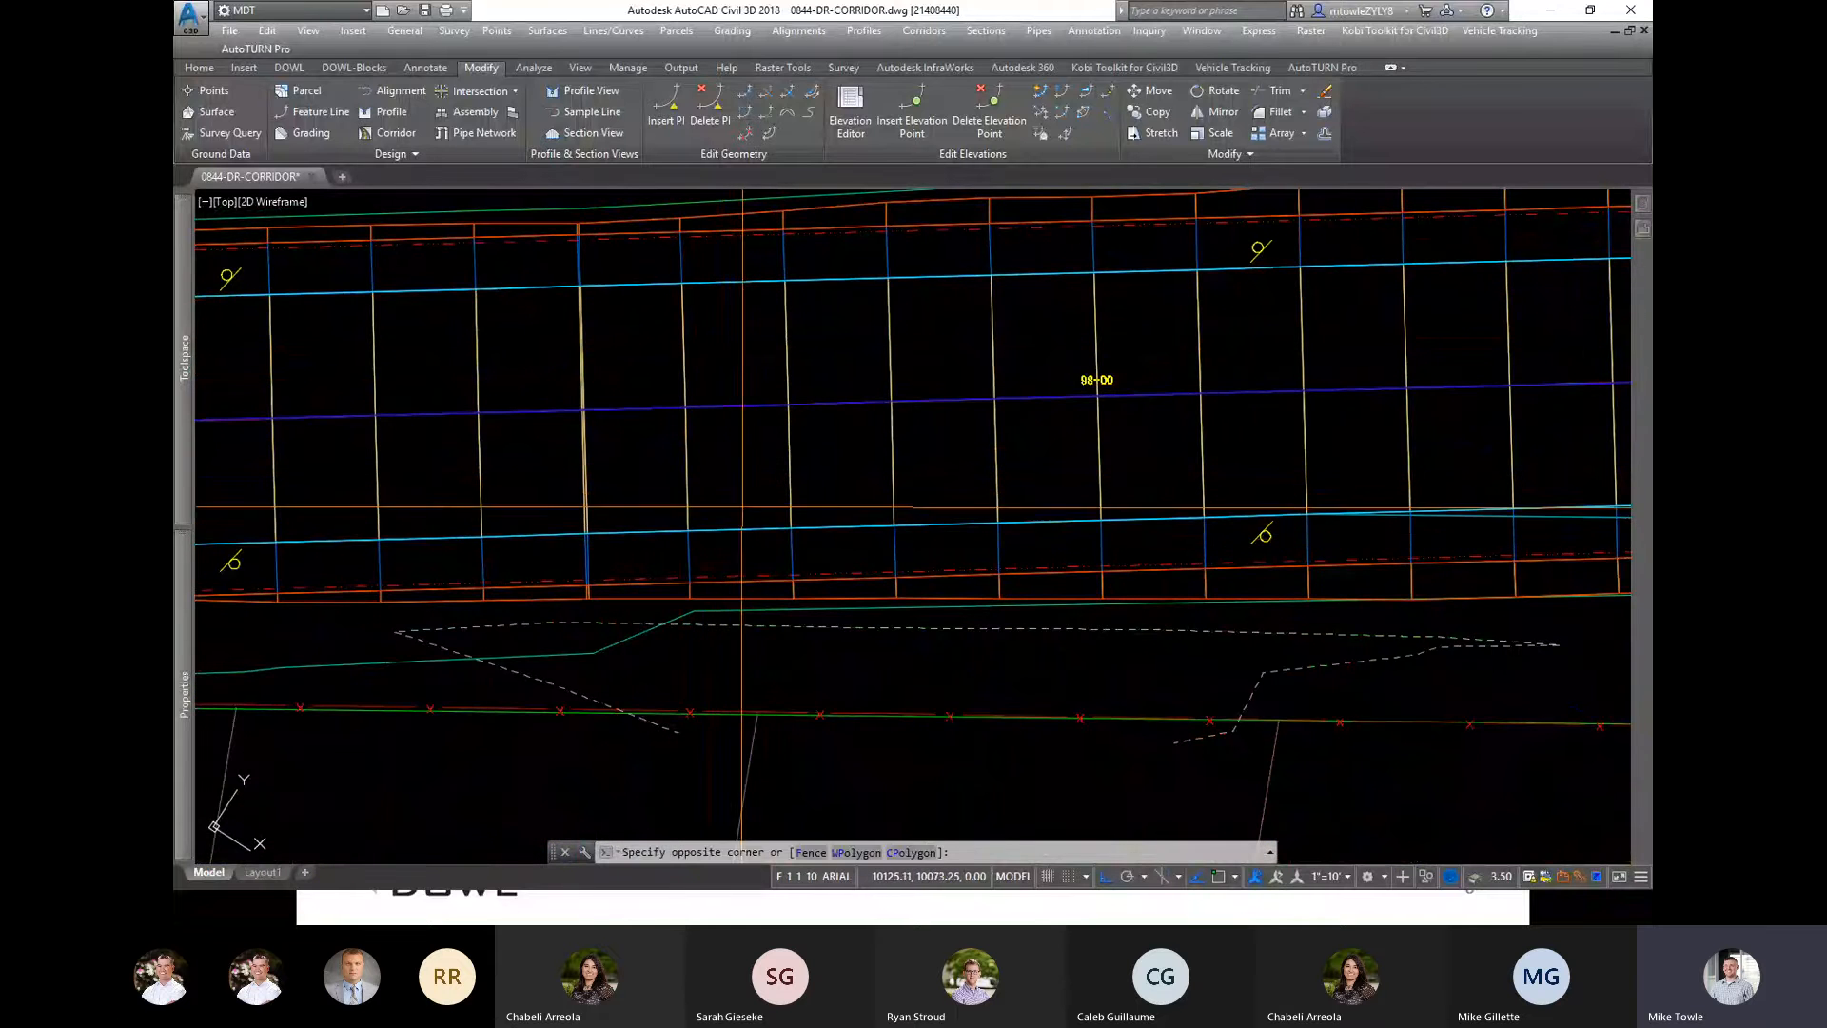
{"action": "left_click", "coordinate": [721, 544]}
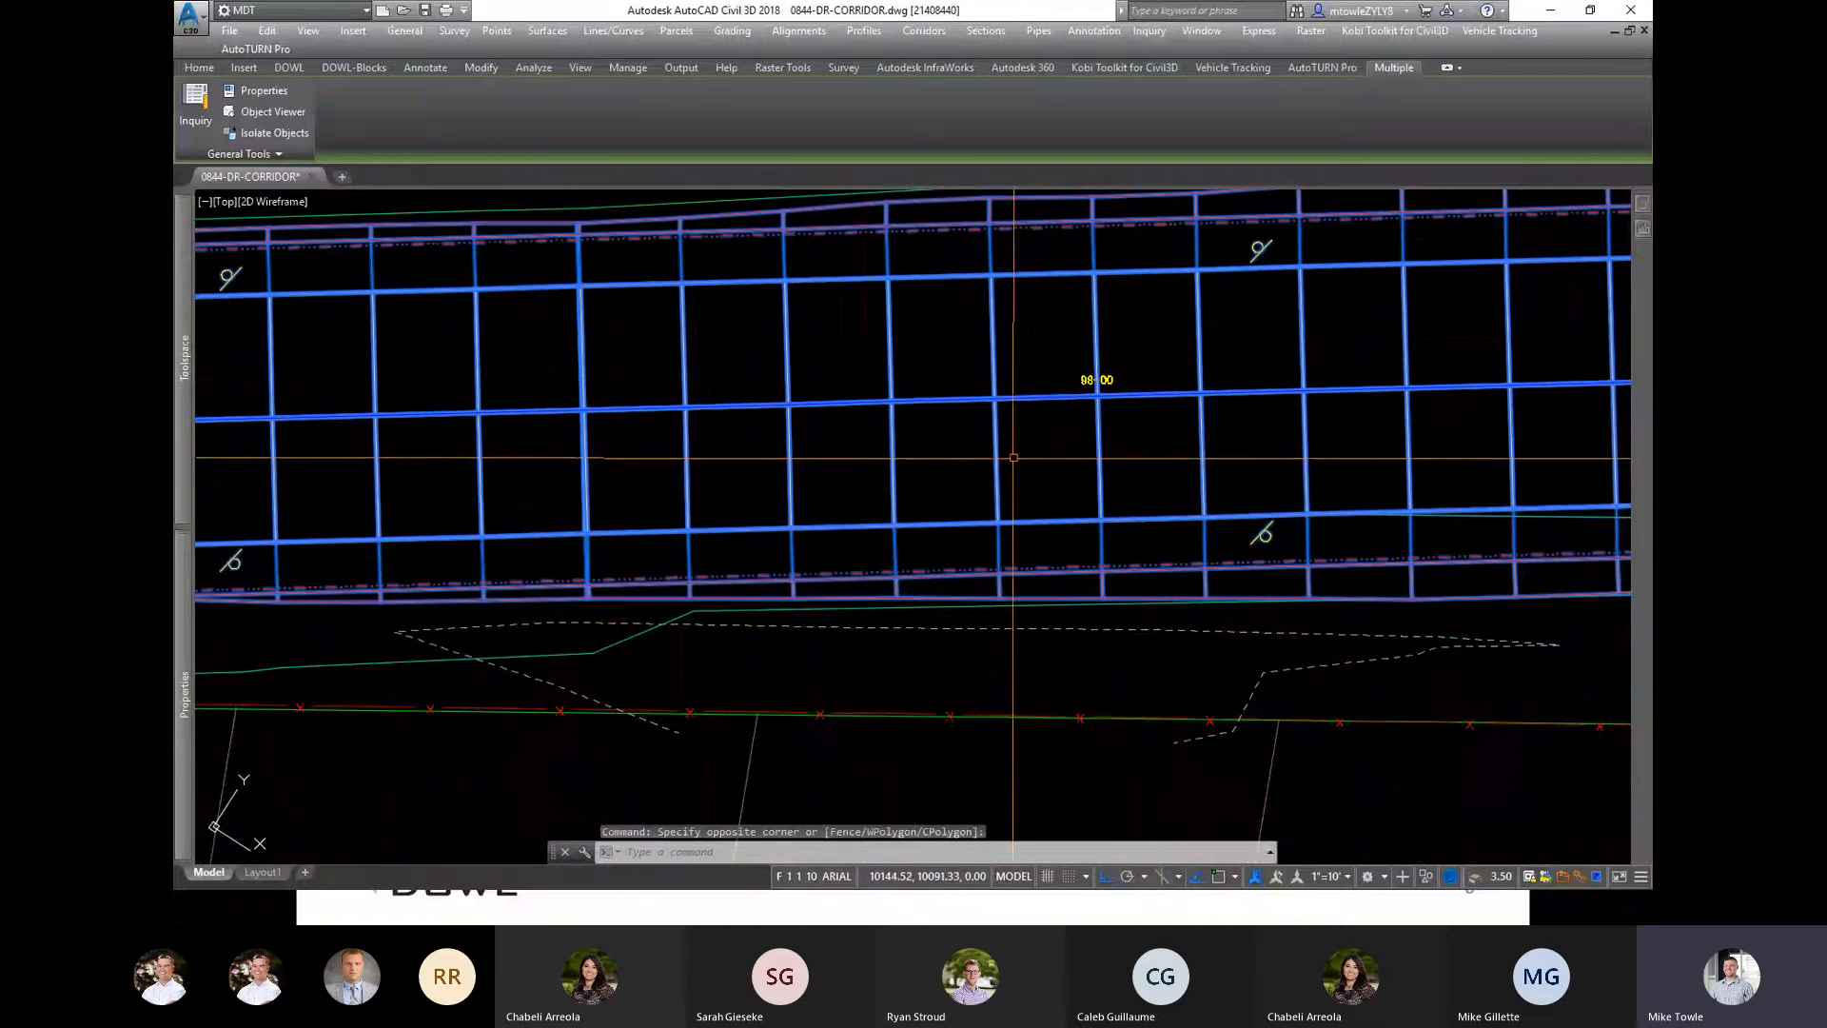
{"action": "left_click", "coordinate": [975, 468], "text": "shift"}
{"action": "scroll", "coordinate": [445, 547], "scroll_direction": "down", "scroll_amount": 2}
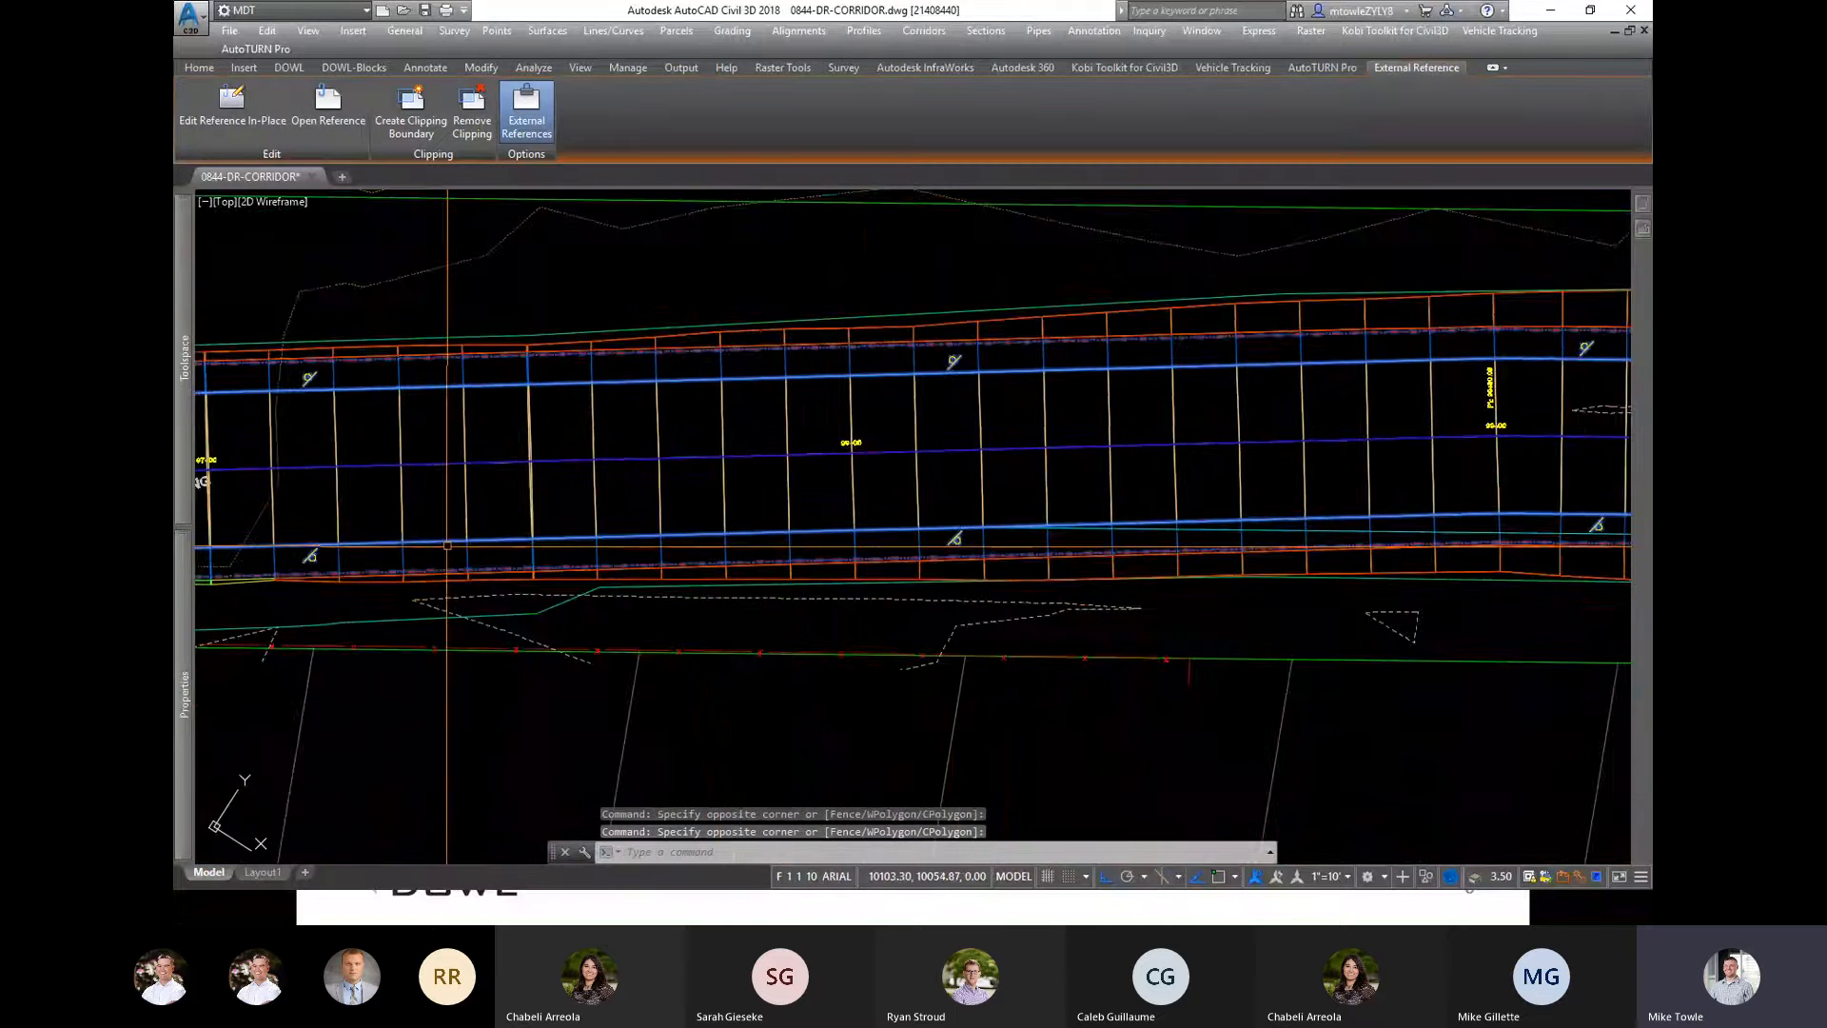
{"action": "scroll", "coordinate": [446, 568], "scroll_direction": "down", "scroll_amount": 1}
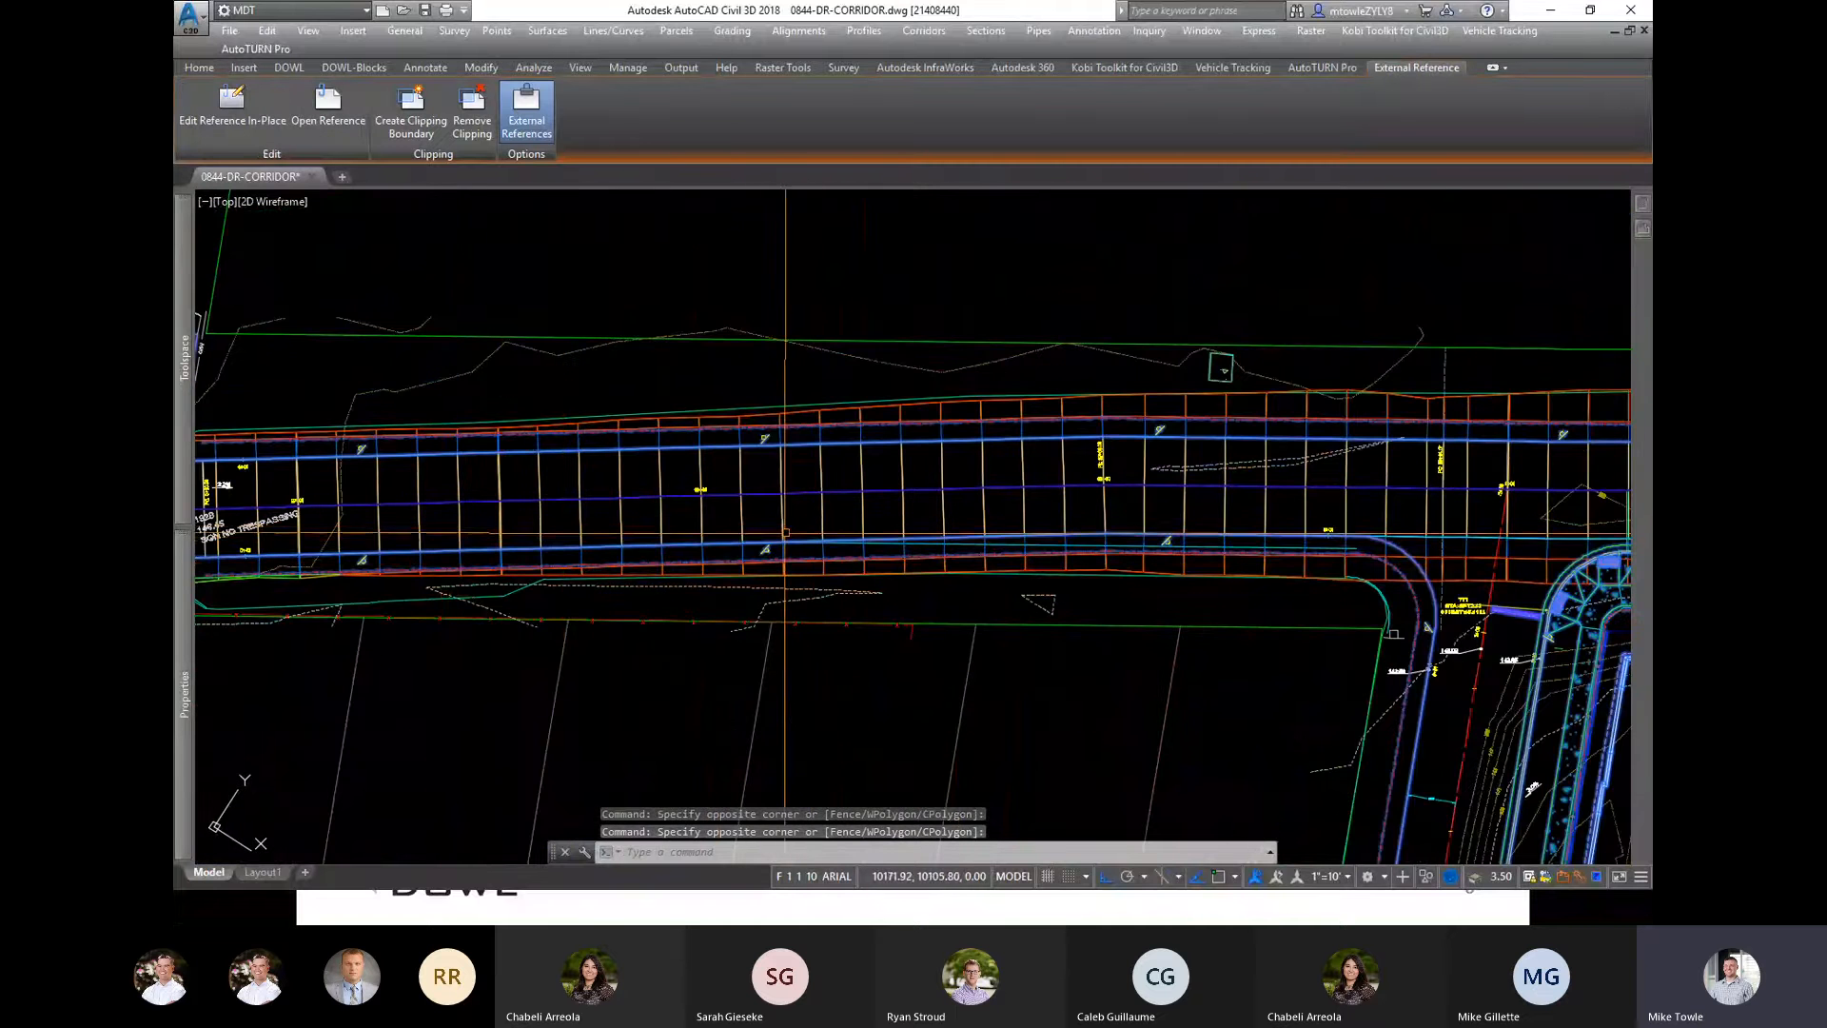
{"action": "scroll", "coordinate": [738, 528], "scroll_direction": "up", "scroll_amount": 4}
{"action": "key", "text": "Escape"}
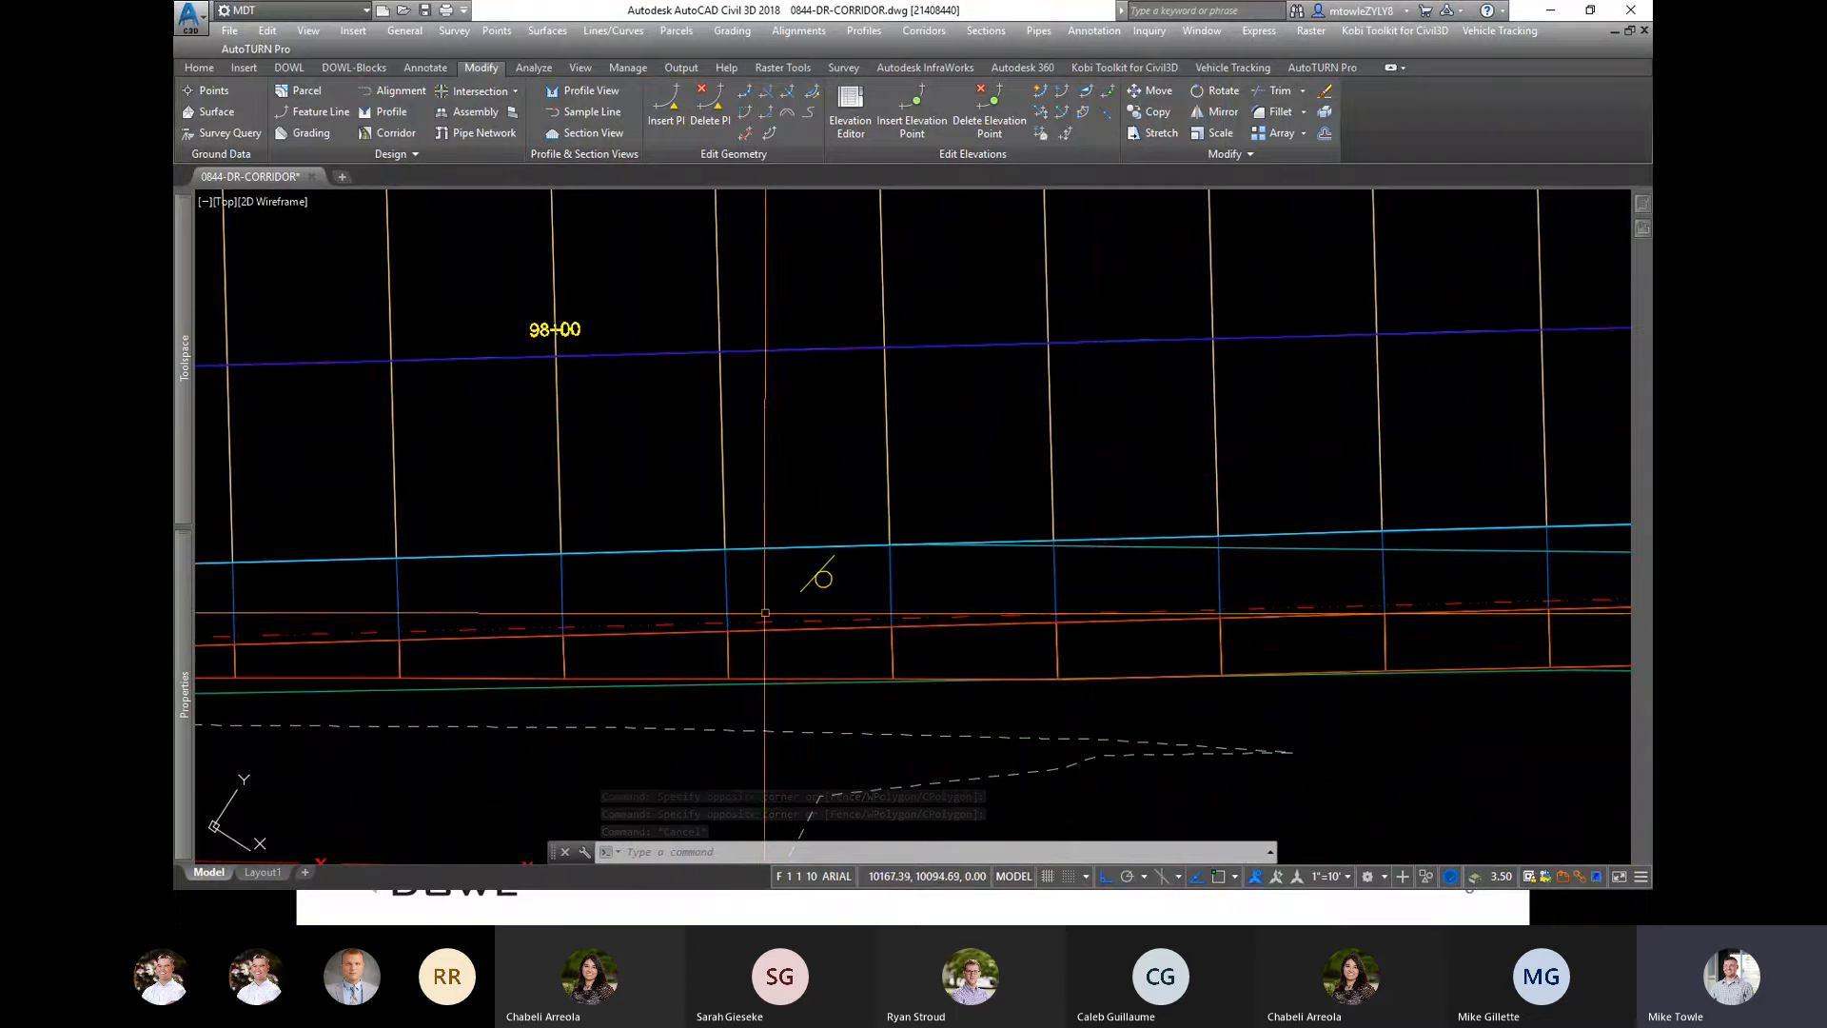
Step: Split the model space into two side-by-side viewports
{"action": "mouse_move", "coordinate": [1127, 422]}
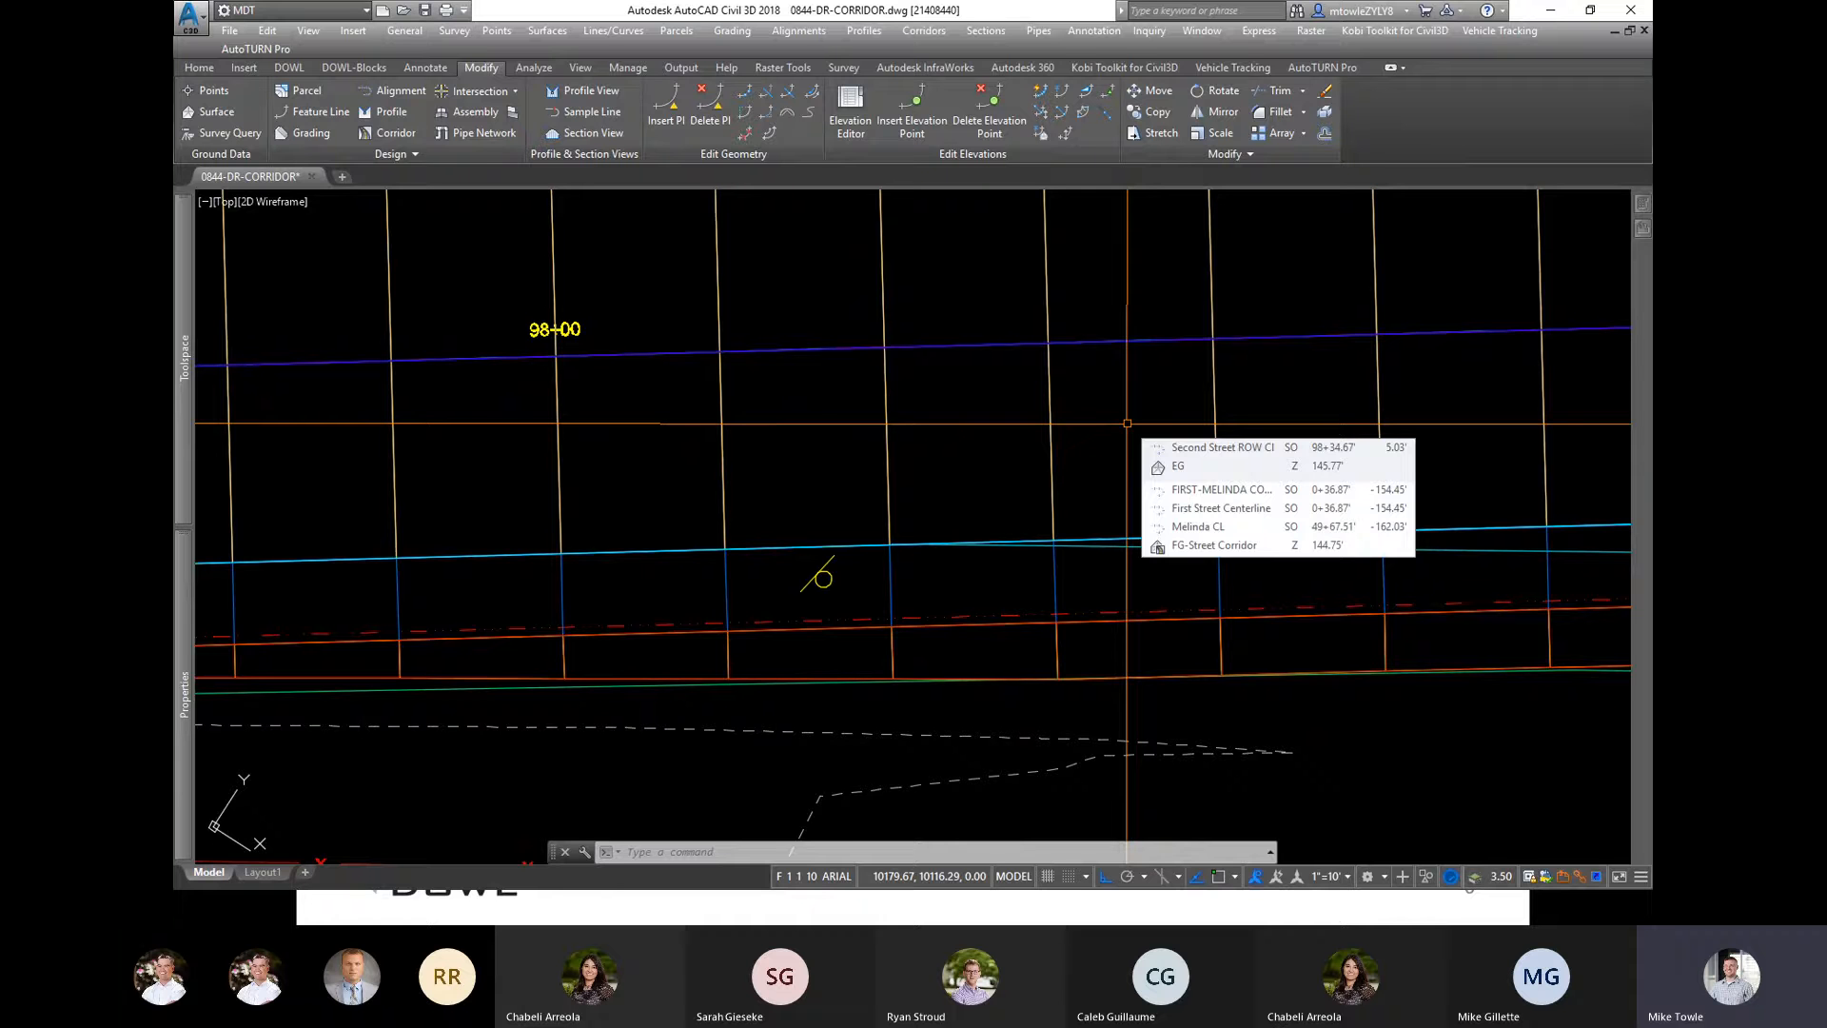
{"action": "type", "text": "v"}
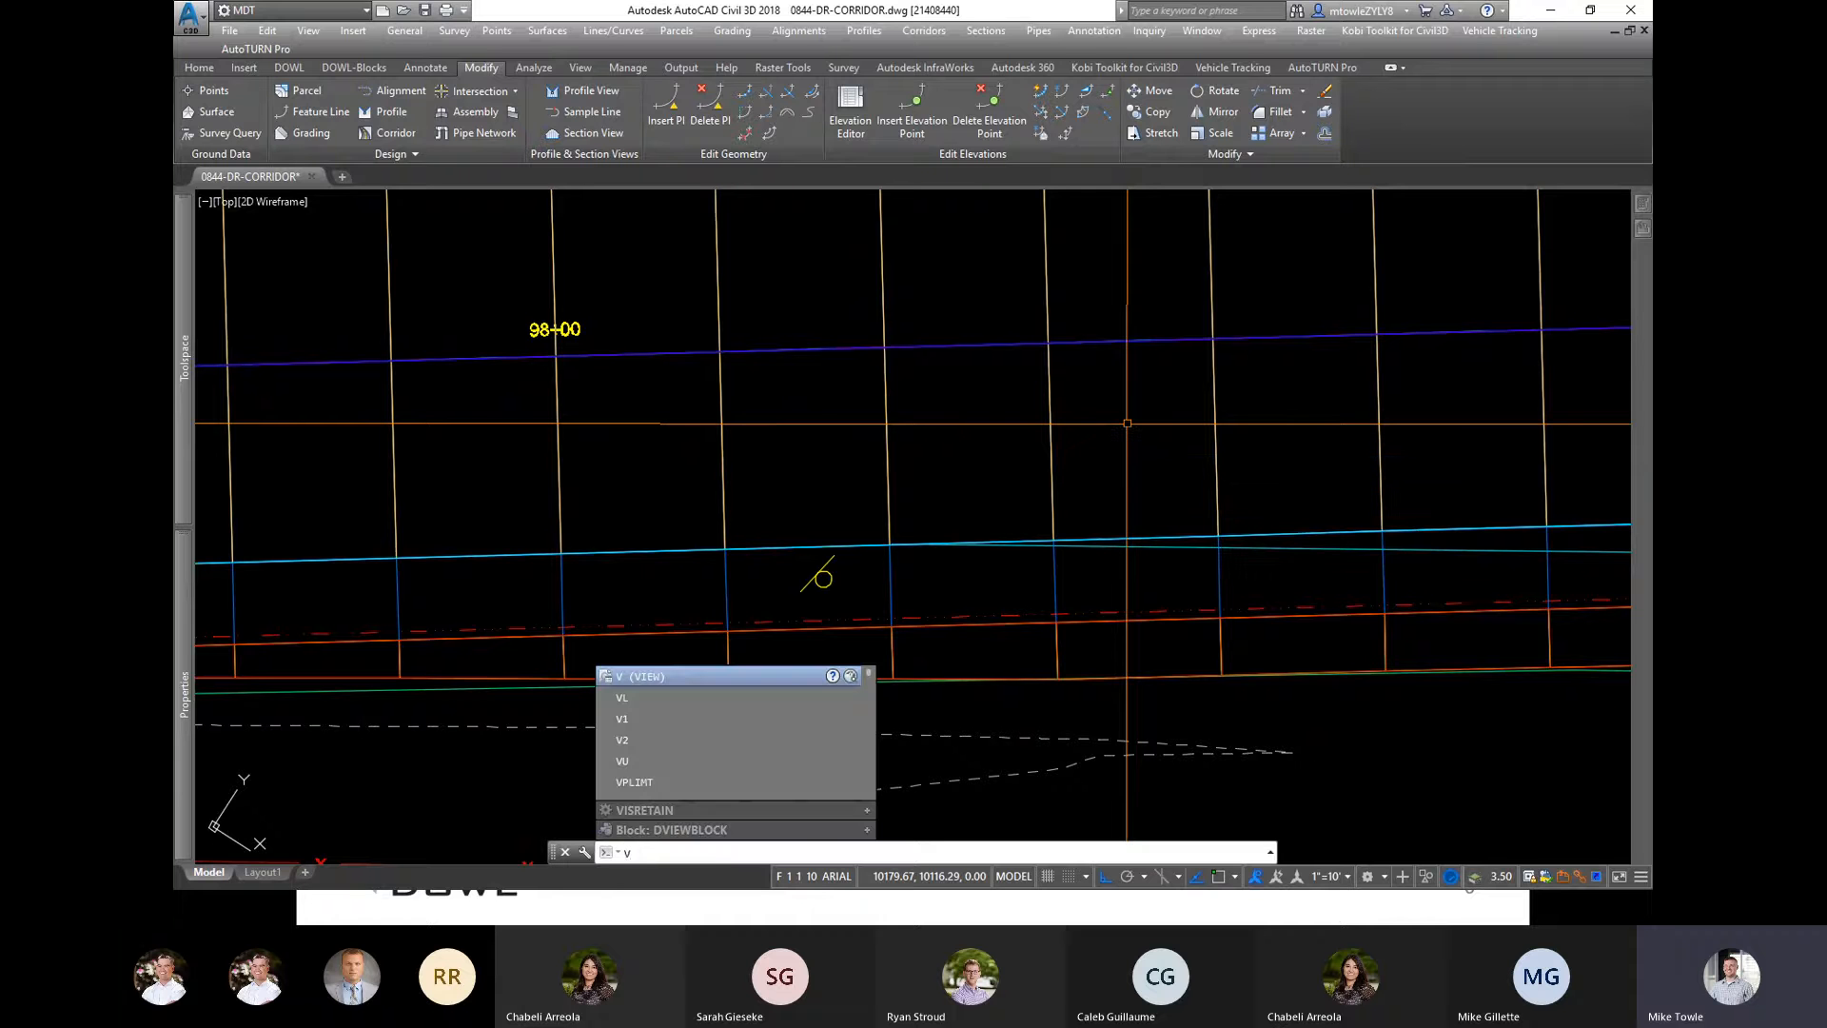
{"action": "type", "text": "2"}
{"action": "key", "text": "Return"}
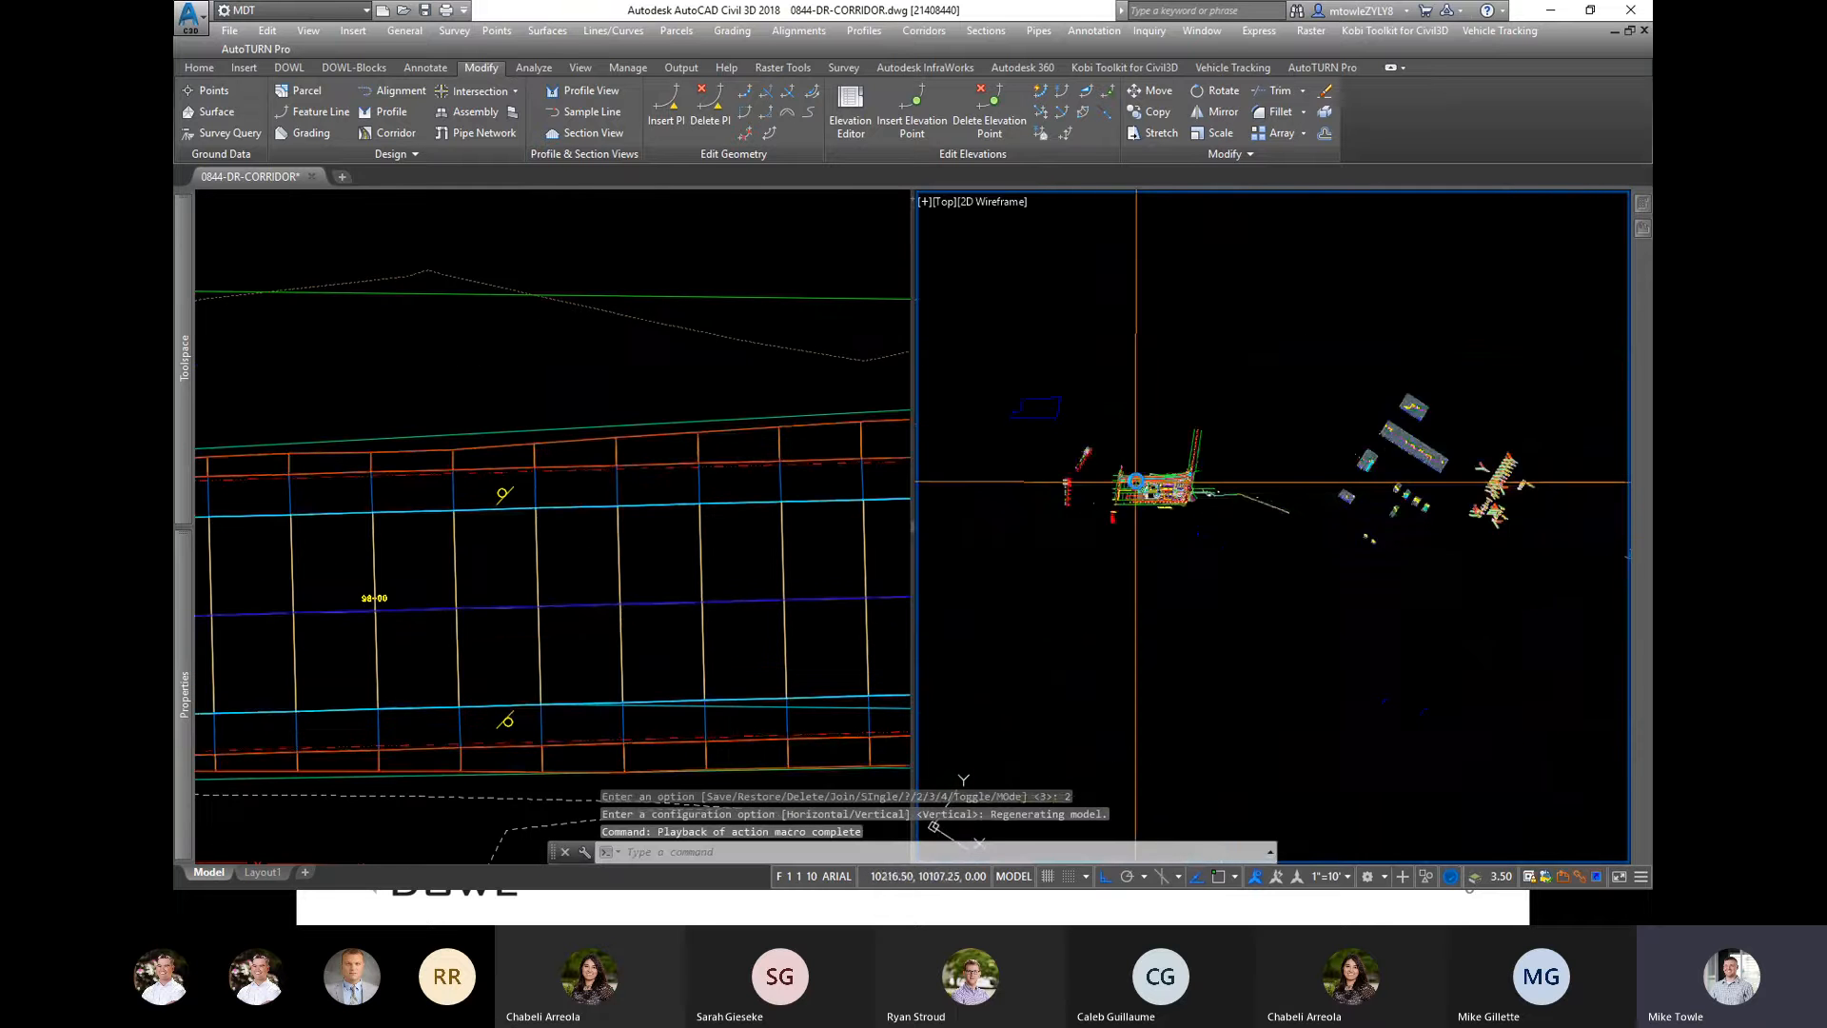
Step: Bring the assemblies into the second viewport and set its view twist angle to 0
{"action": "scroll", "coordinate": [1403, 505], "scroll_direction": "up", "scroll_amount": 6}
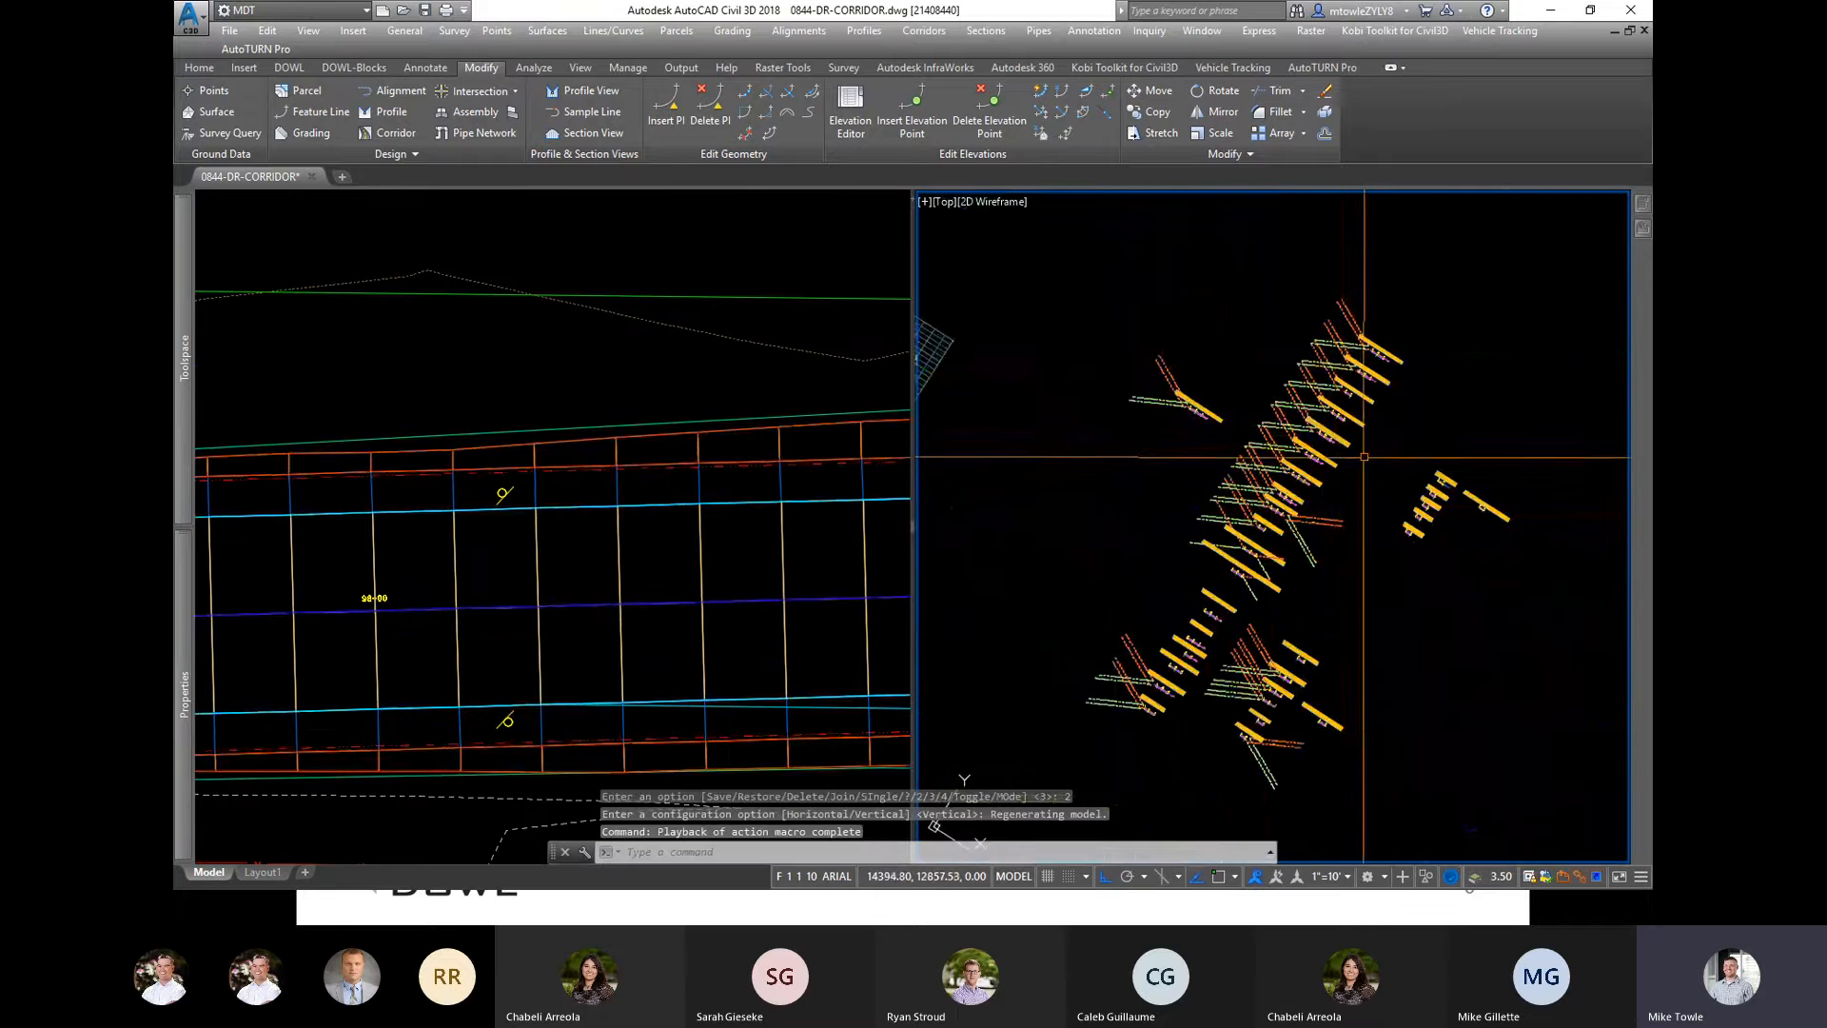
{"action": "type", "text": "dv"}
{"action": "key", "text": "Return"}
{"action": "key", "text": "Return"}
{"action": "type", "text": "tw"}
{"action": "key", "text": "Return"}
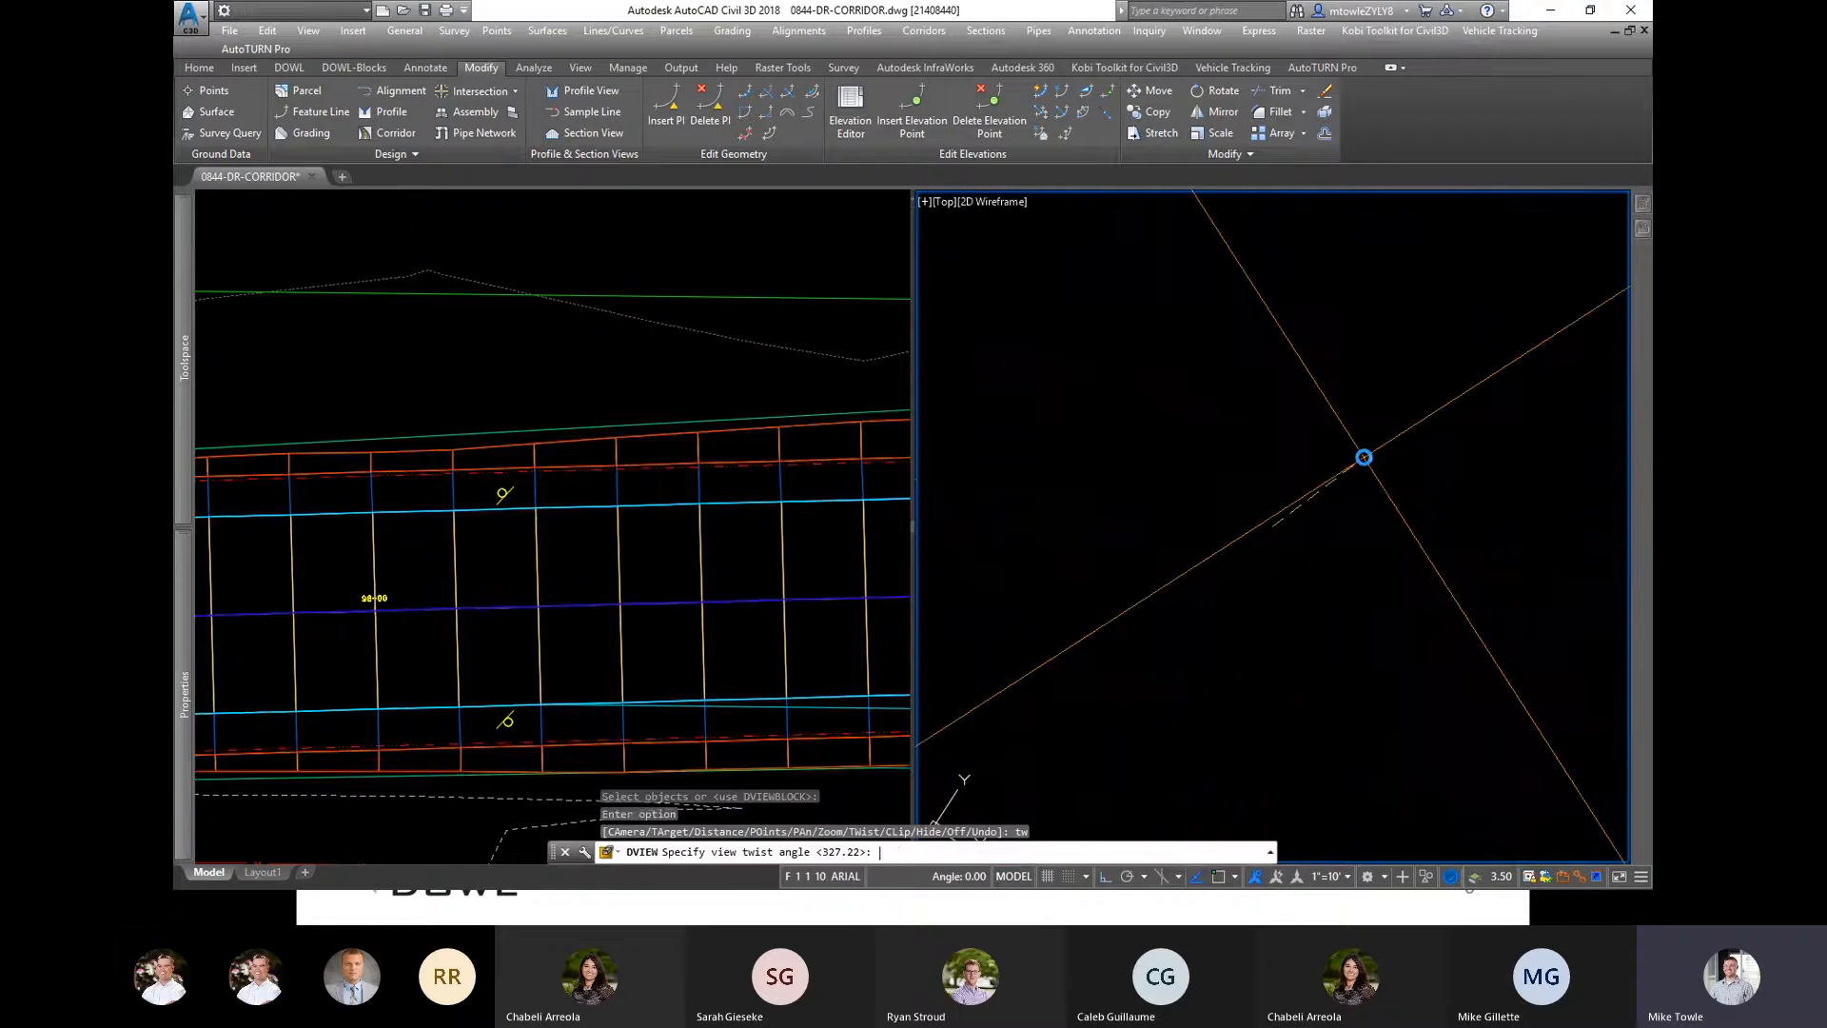
{"action": "type", "text": "0"}
{"action": "key", "text": "Return"}
{"action": "key", "text": "Return"}
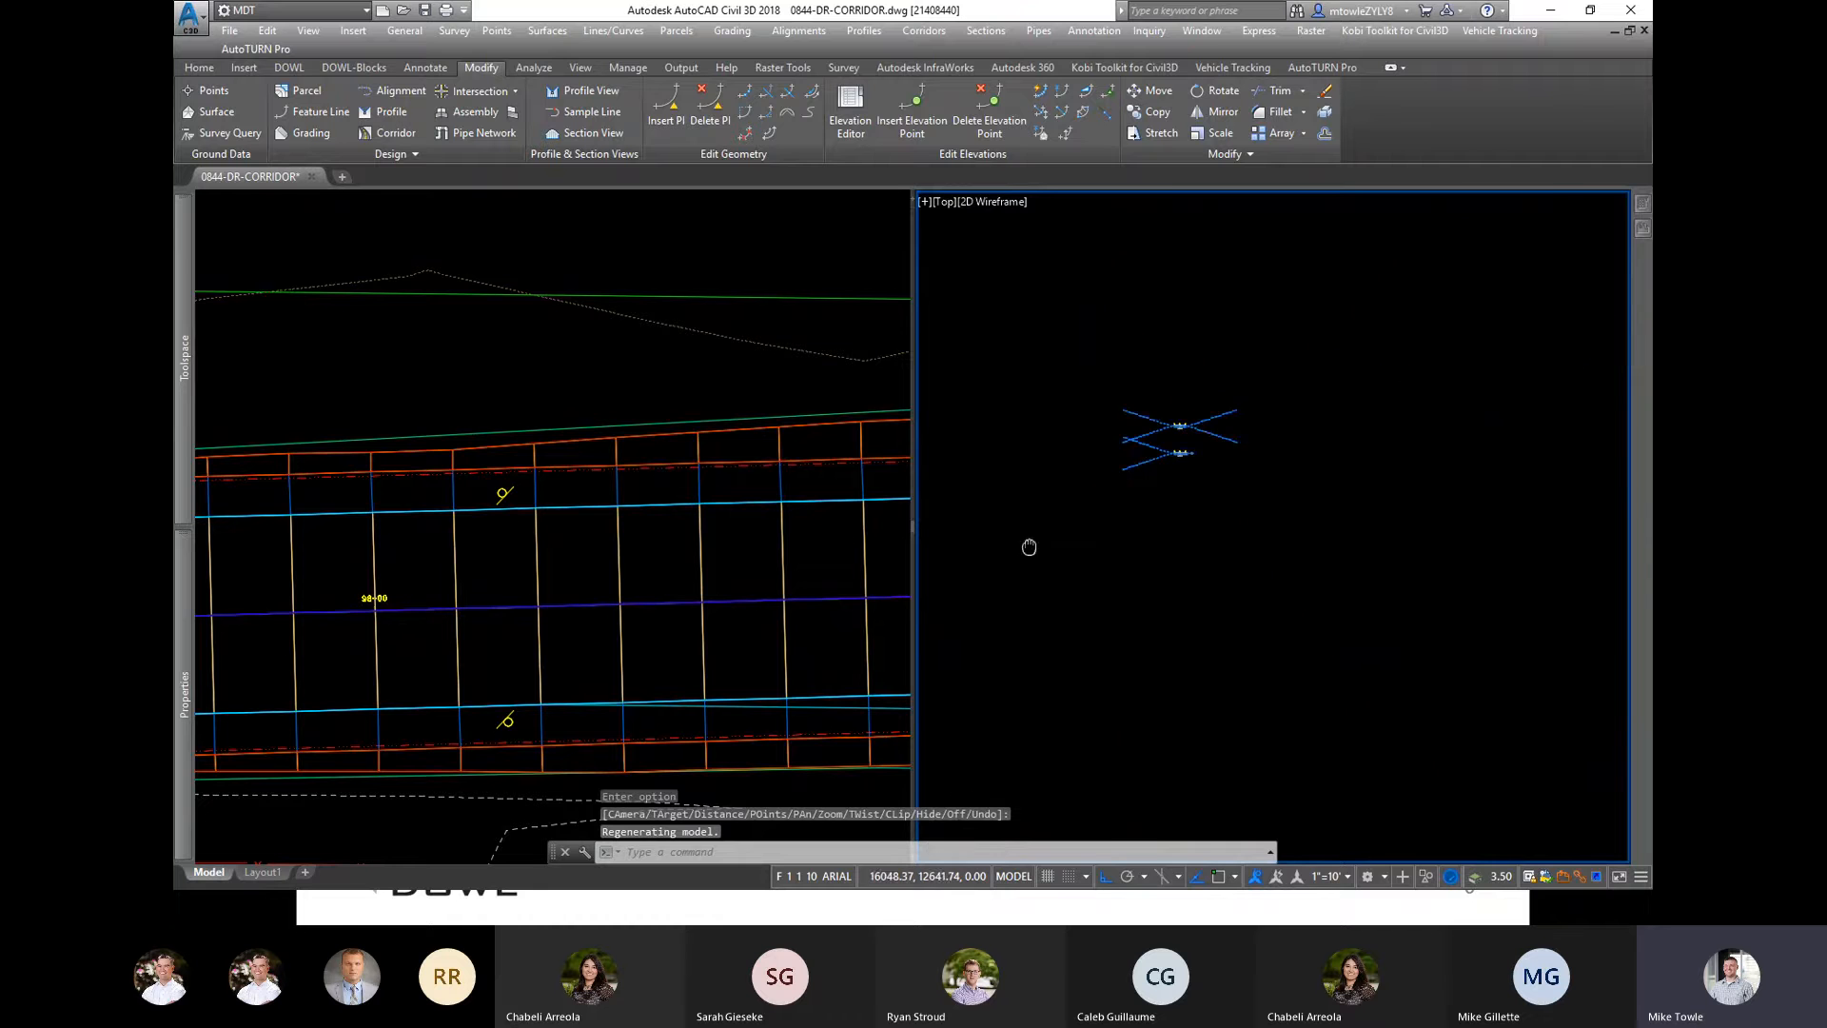
Step: Examine the pavement edges, shoulder links and daylight links of the two Second Street assemblies in the second viewport
{"action": "scroll", "coordinate": [1028, 543], "scroll_direction": "up", "scroll_amount": 5}
{"action": "scroll", "coordinate": [1014, 408], "scroll_direction": "up", "scroll_amount": 1}
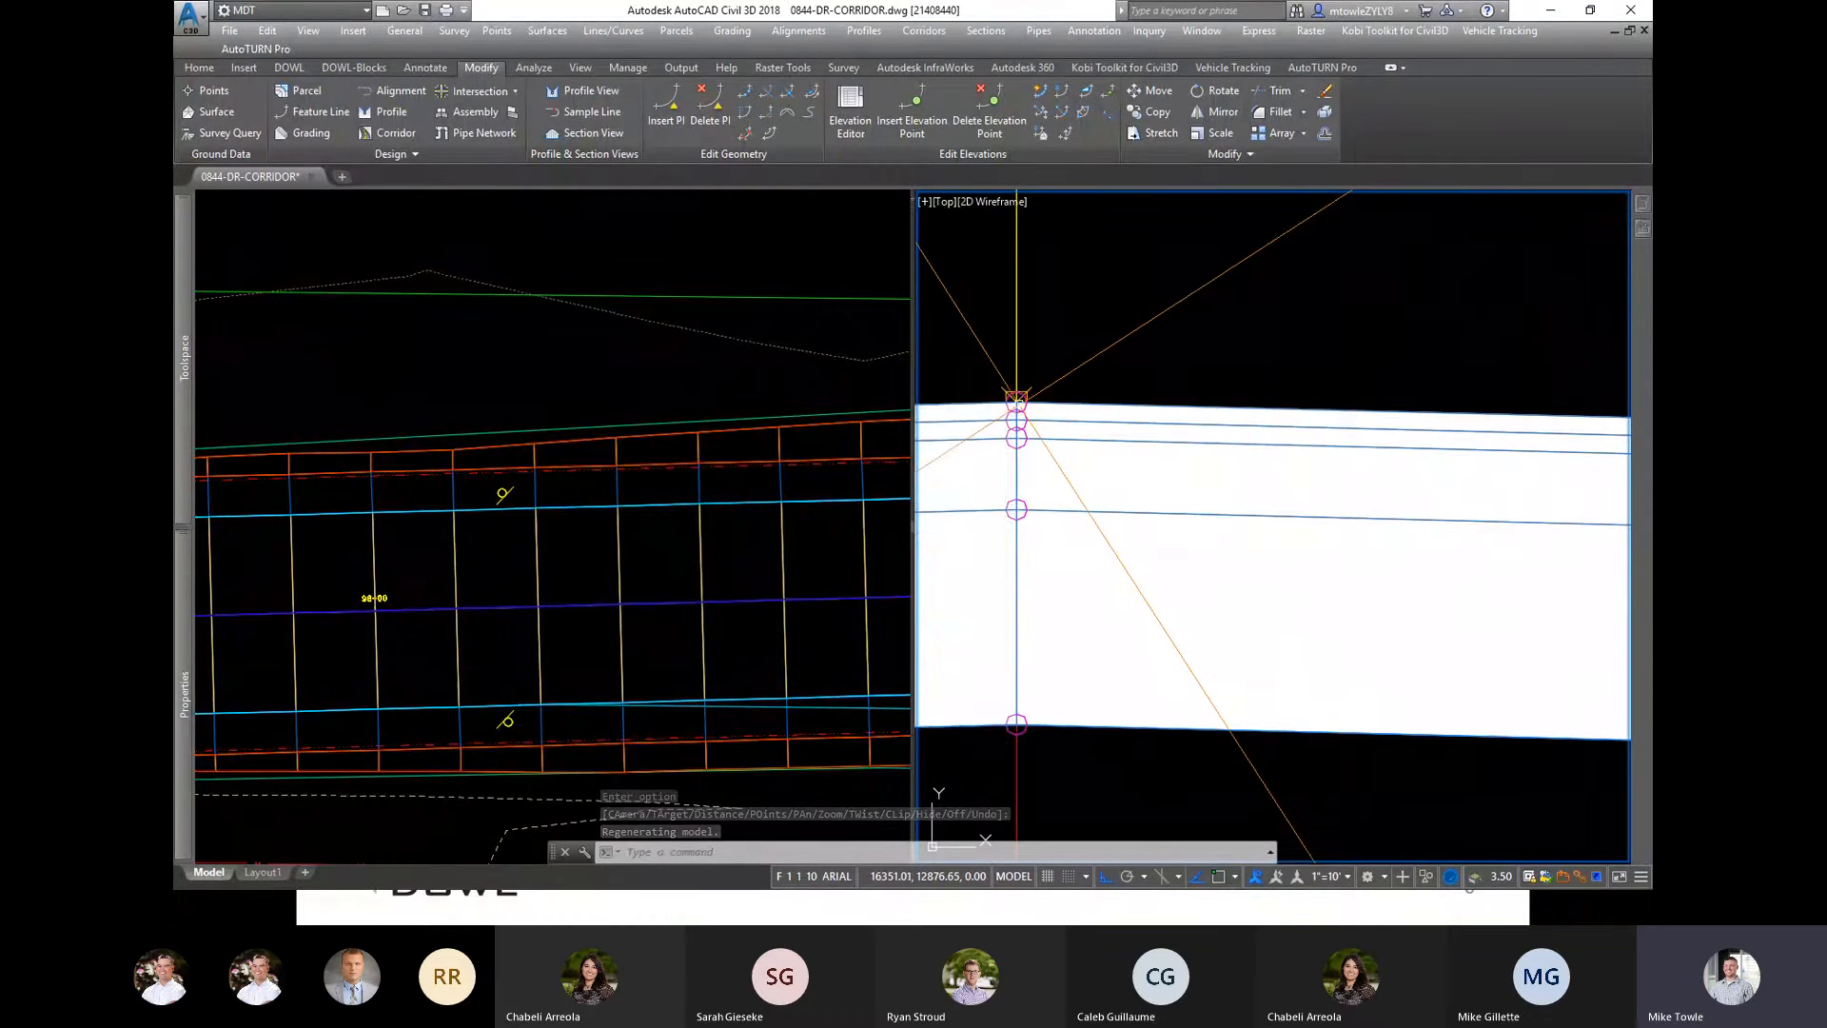
{"action": "scroll", "coordinate": [1003, 395], "scroll_direction": "down", "scroll_amount": 3}
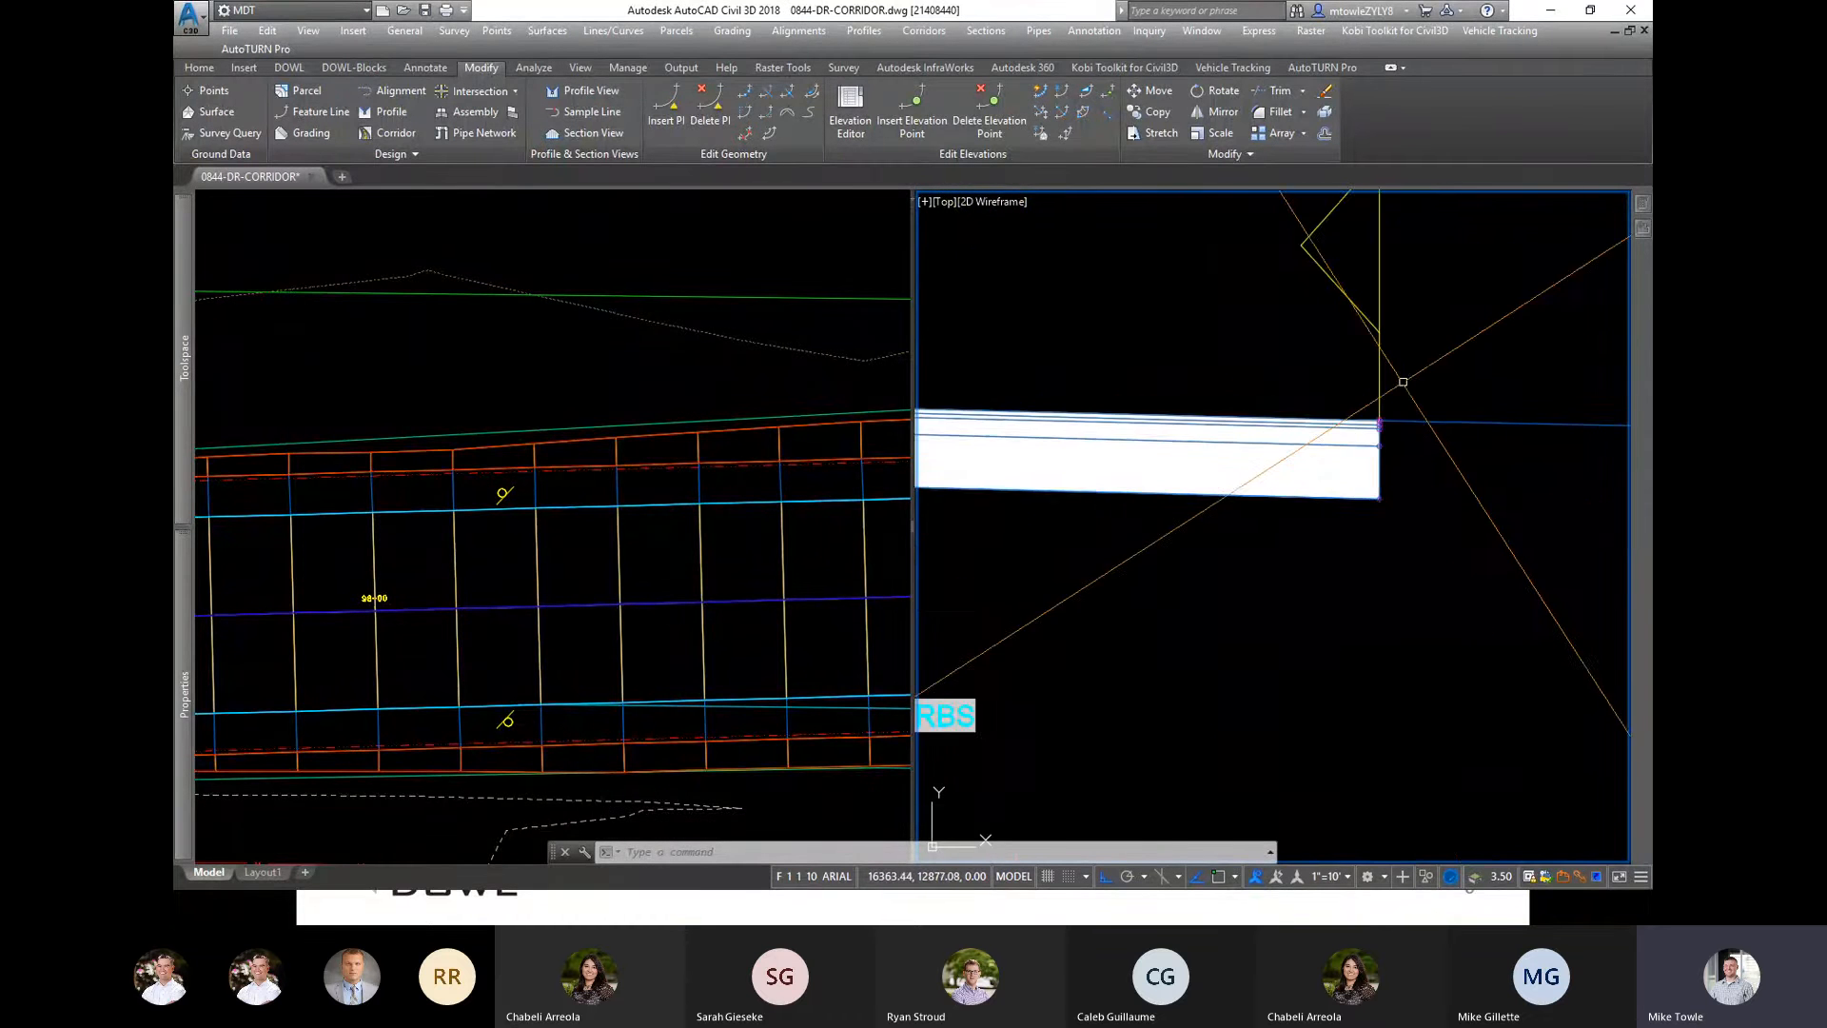
{"action": "scroll", "coordinate": [1394, 404], "scroll_direction": "up", "scroll_amount": 8}
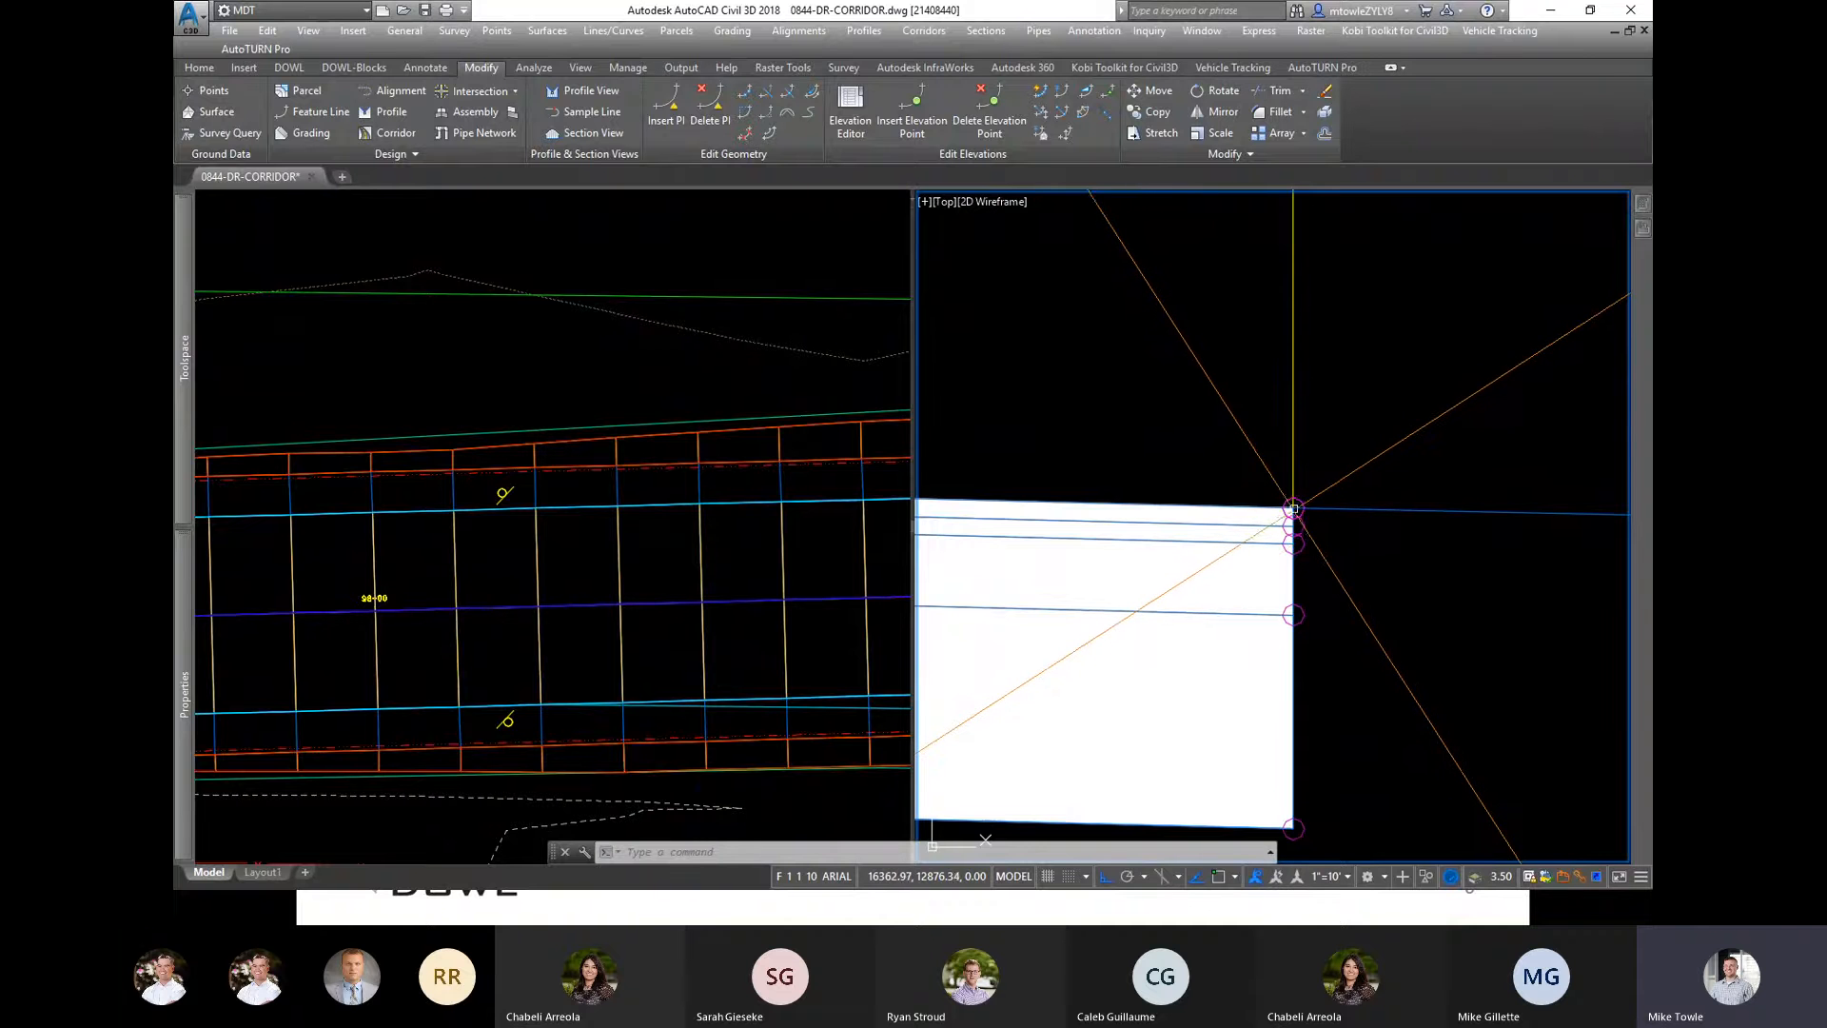
{"action": "middle_click_drag", "start_coordinate": [1403, 561], "coordinate": [942, 595]}
{"action": "middle_click_drag", "start_coordinate": [1429, 523], "coordinate": [1054, 449]}
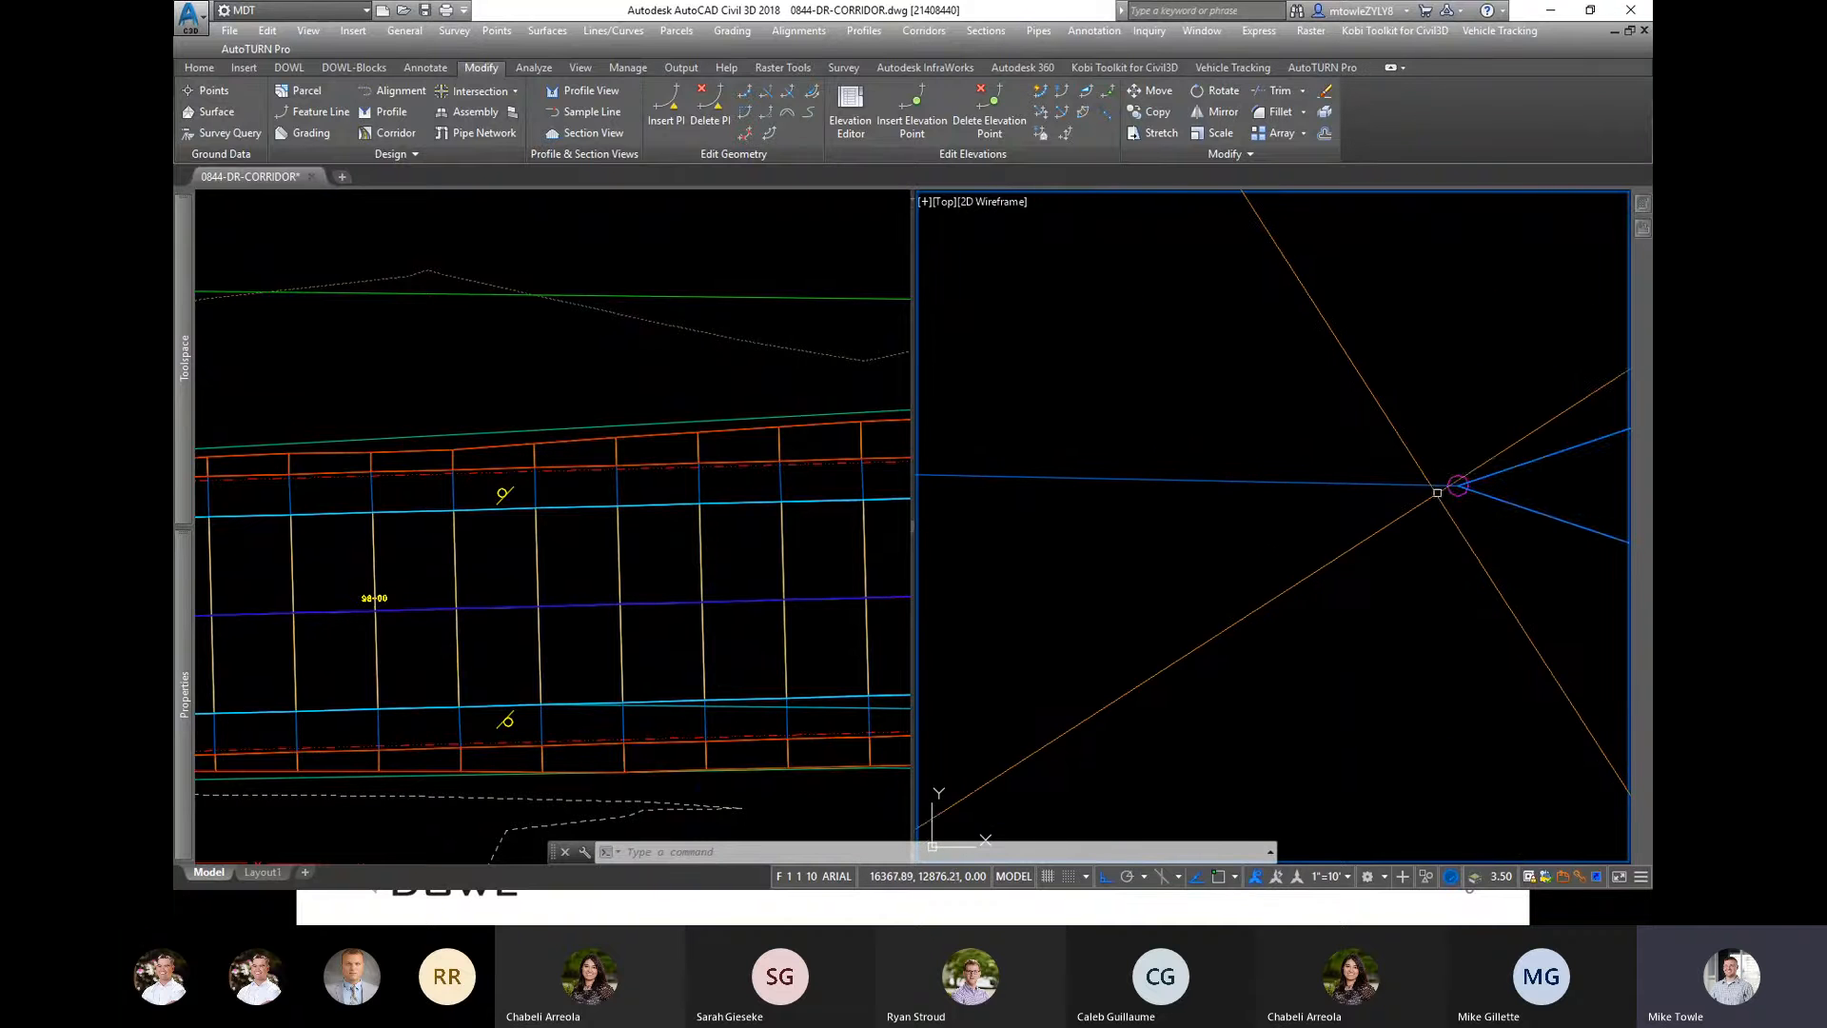
{"action": "scroll", "coordinate": [1427, 489], "scroll_direction": "down", "scroll_amount": 3}
{"action": "middle_click_drag", "start_coordinate": [1441, 490], "coordinate": [1186, 464]}
{"action": "scroll", "coordinate": [1187, 463], "scroll_direction": "down", "scroll_amount": 3}
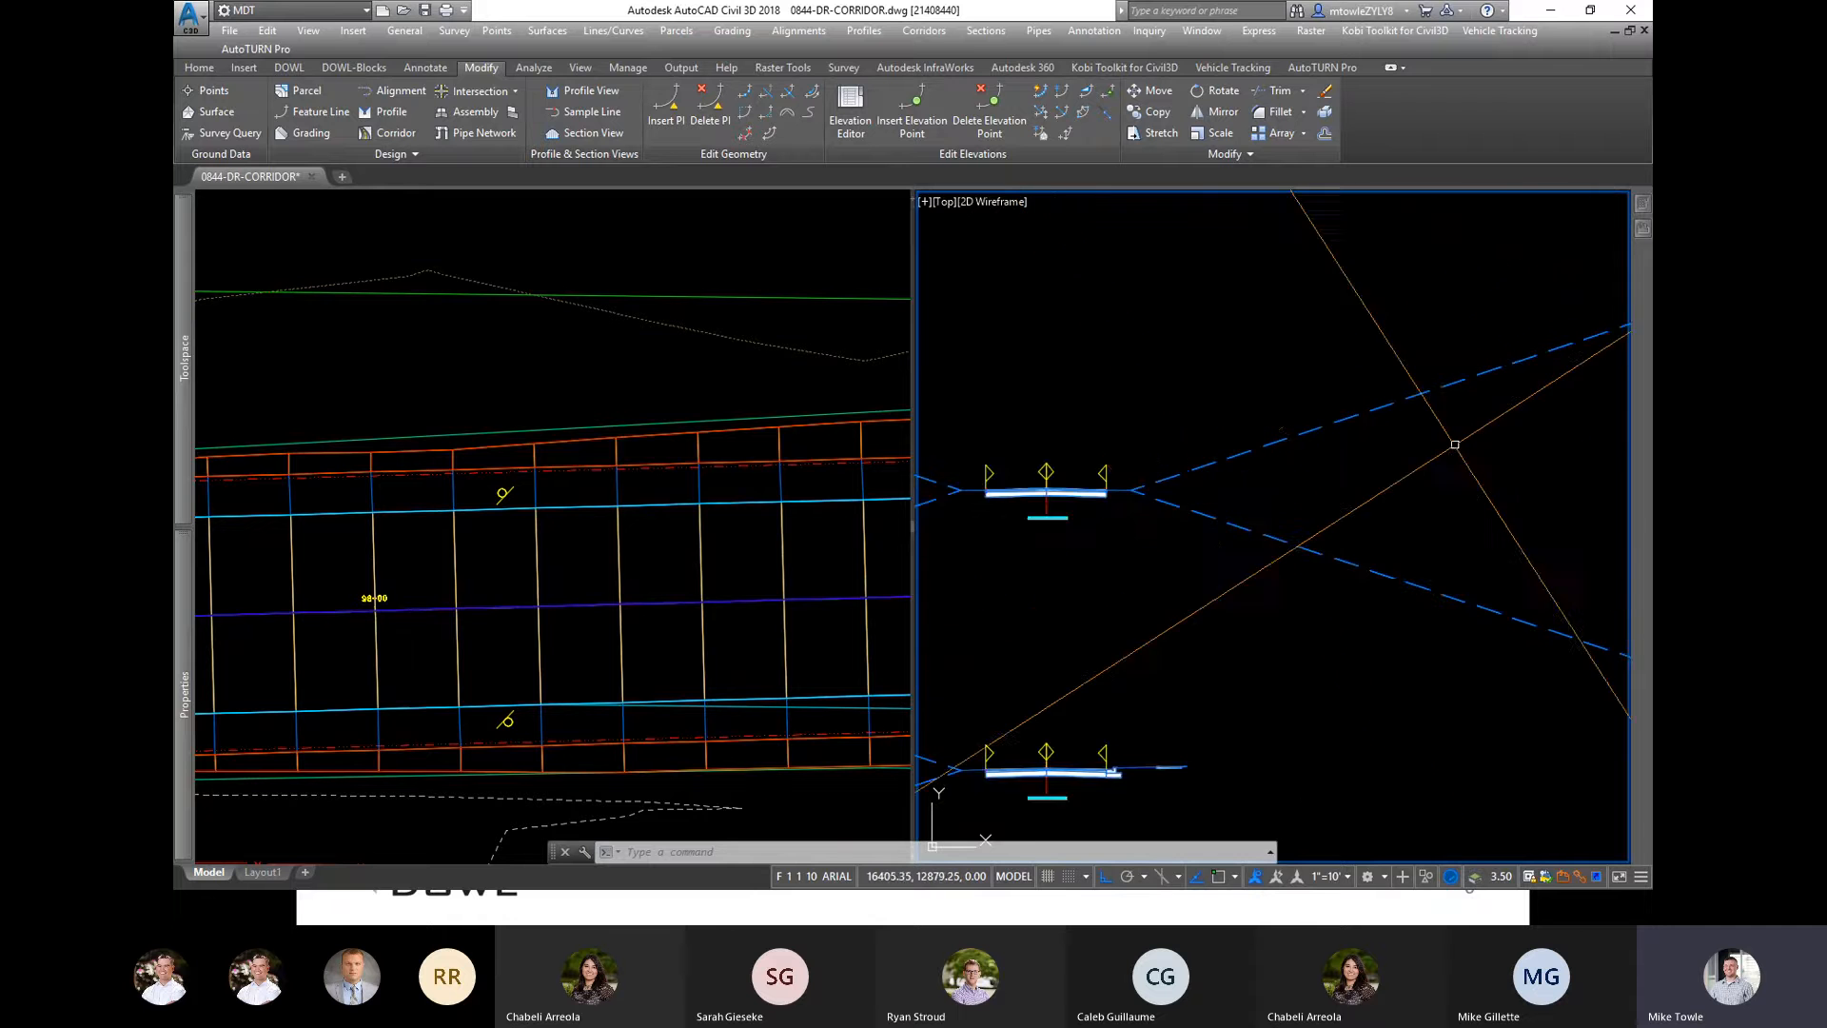
{"action": "scroll", "coordinate": [1466, 409], "scroll_direction": "down", "scroll_amount": 3}
Step: Compare the corridor in the plan viewport with the street layout, from station 98+00 past the side street to the curbed frontage
{"action": "left_click", "coordinate": [577, 442]}
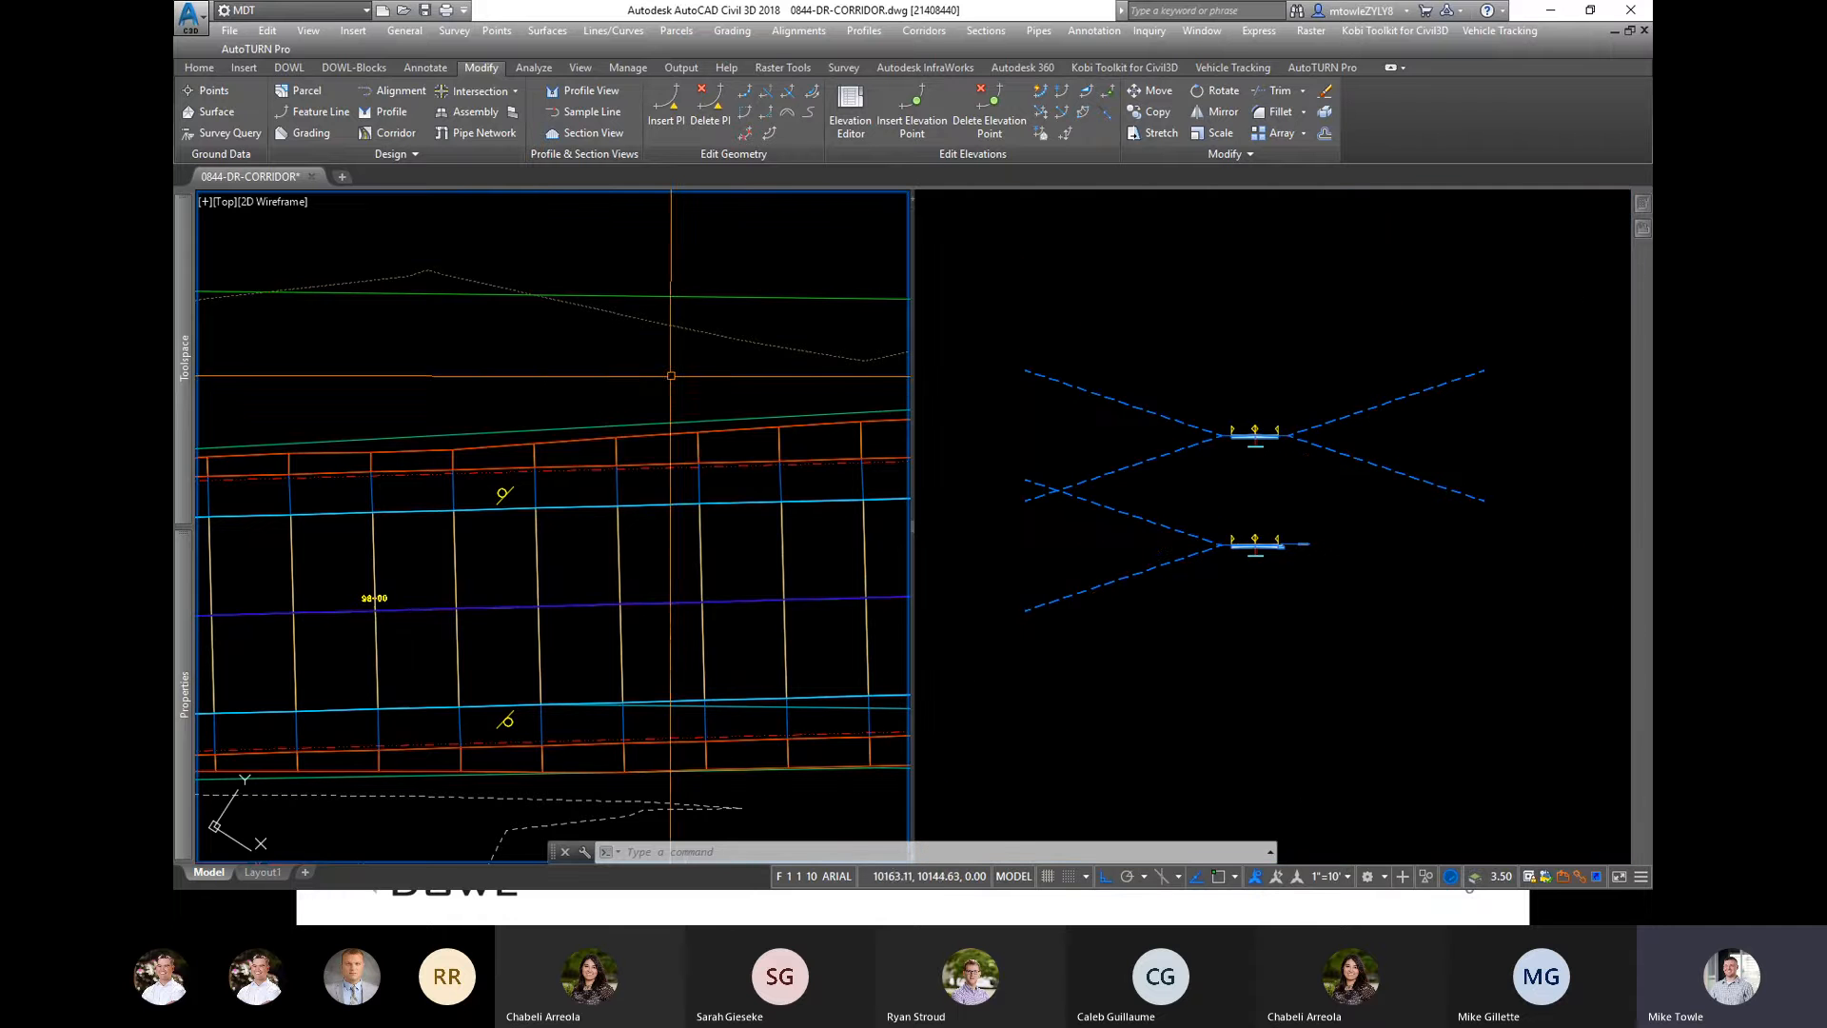
{"action": "scroll", "coordinate": [673, 378], "scroll_direction": "down", "scroll_amount": 5}
{"action": "scroll", "coordinate": [617, 490], "scroll_direction": "up", "scroll_amount": 7}
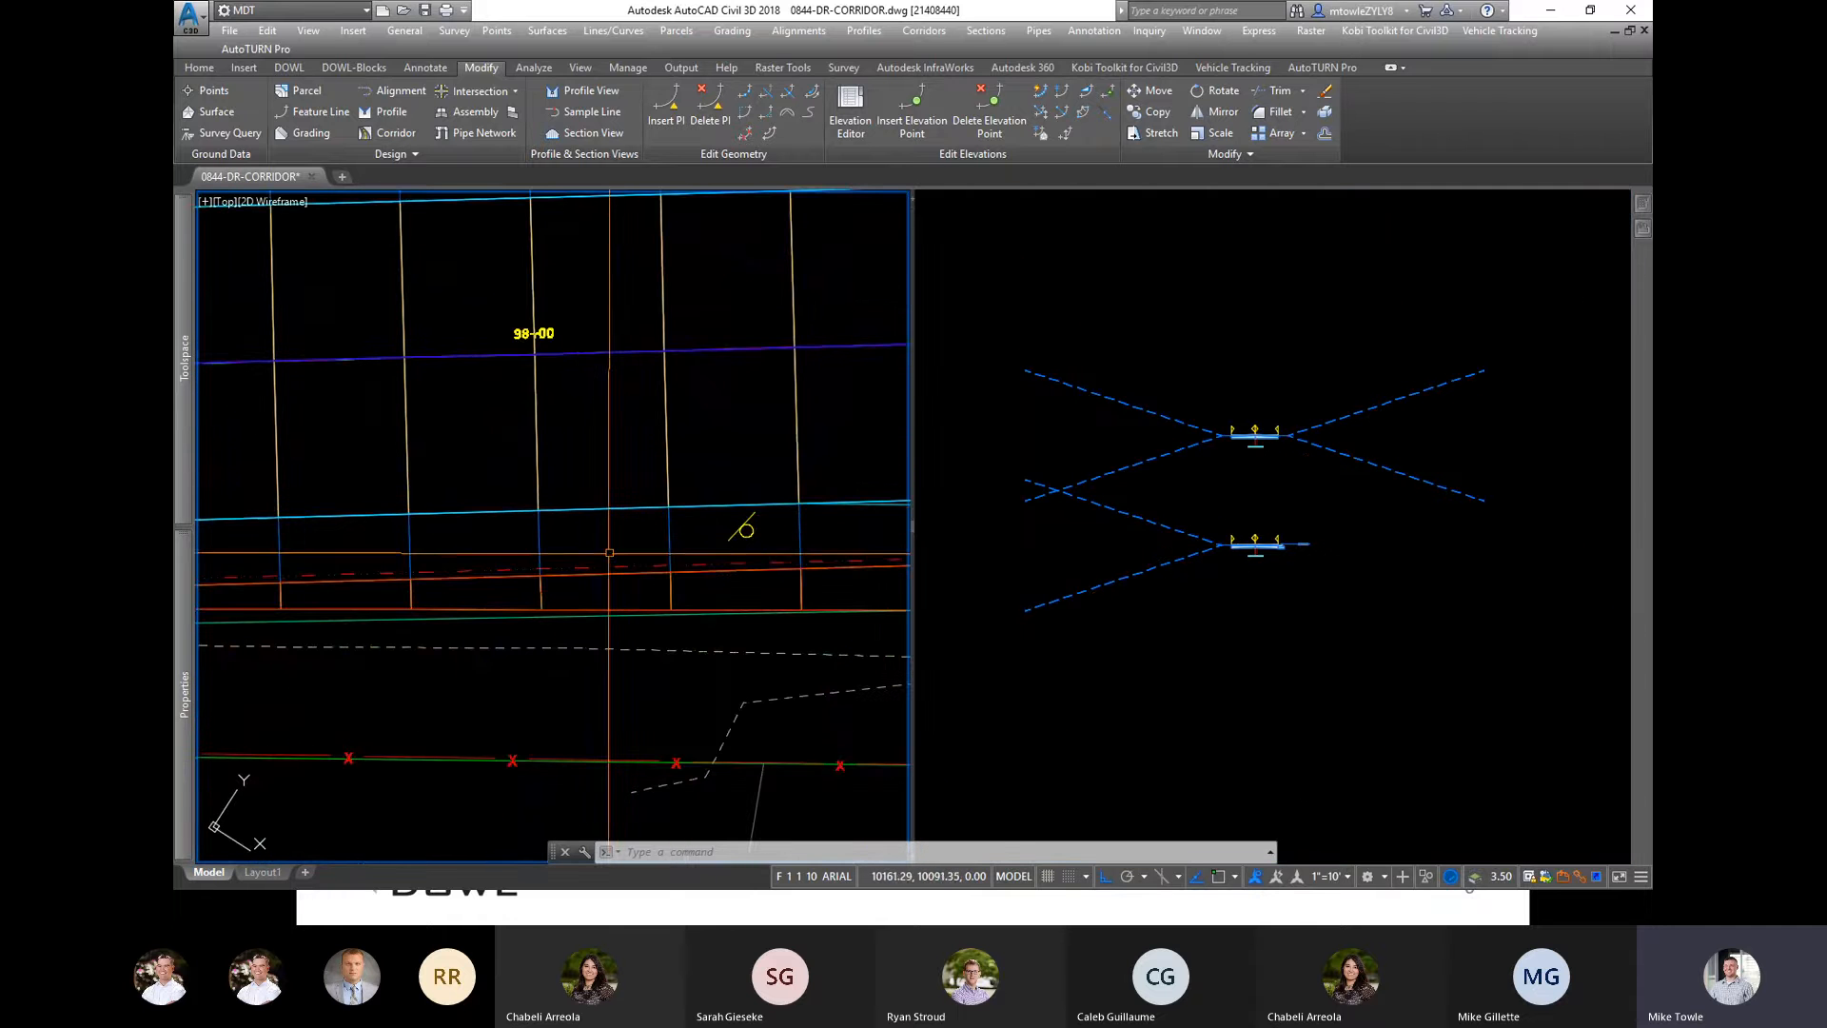
{"action": "scroll", "coordinate": [590, 500], "scroll_direction": "down", "scroll_amount": 4}
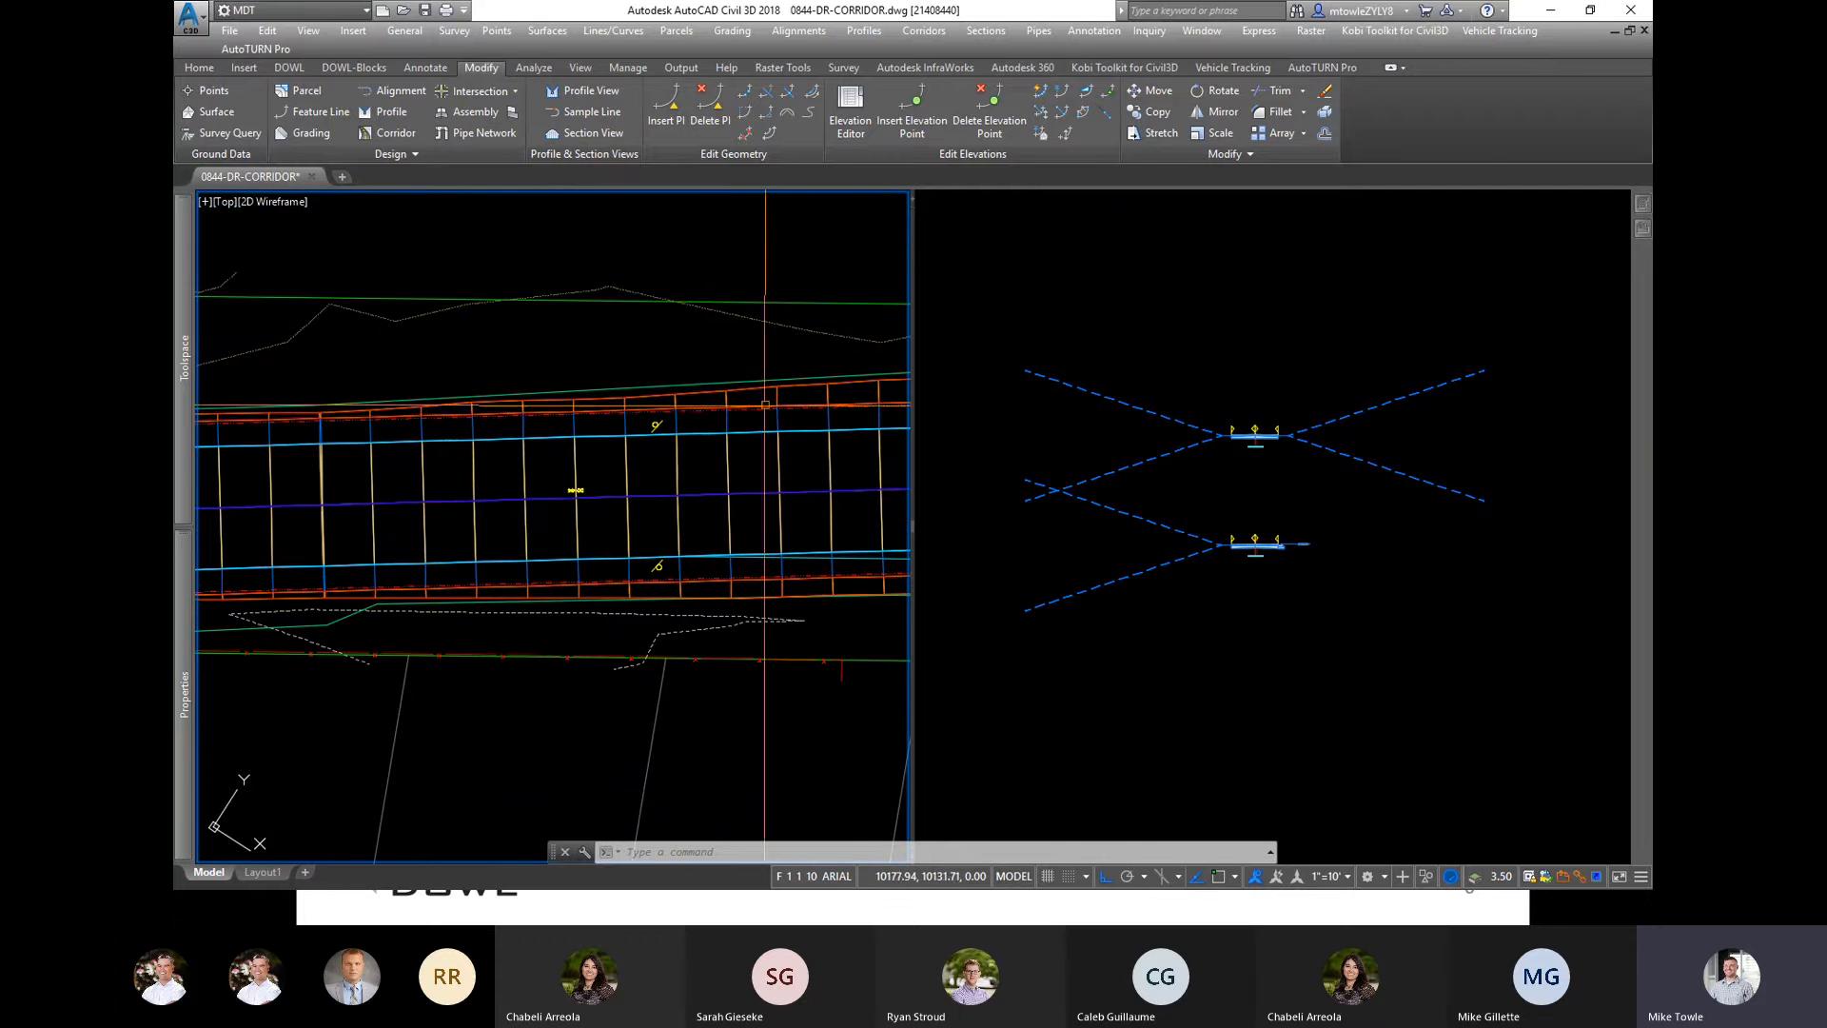
{"action": "scroll", "coordinate": [488, 470], "scroll_direction": "down", "scroll_amount": 6}
{"action": "scroll", "coordinate": [489, 470], "scroll_direction": "up", "scroll_amount": 10}
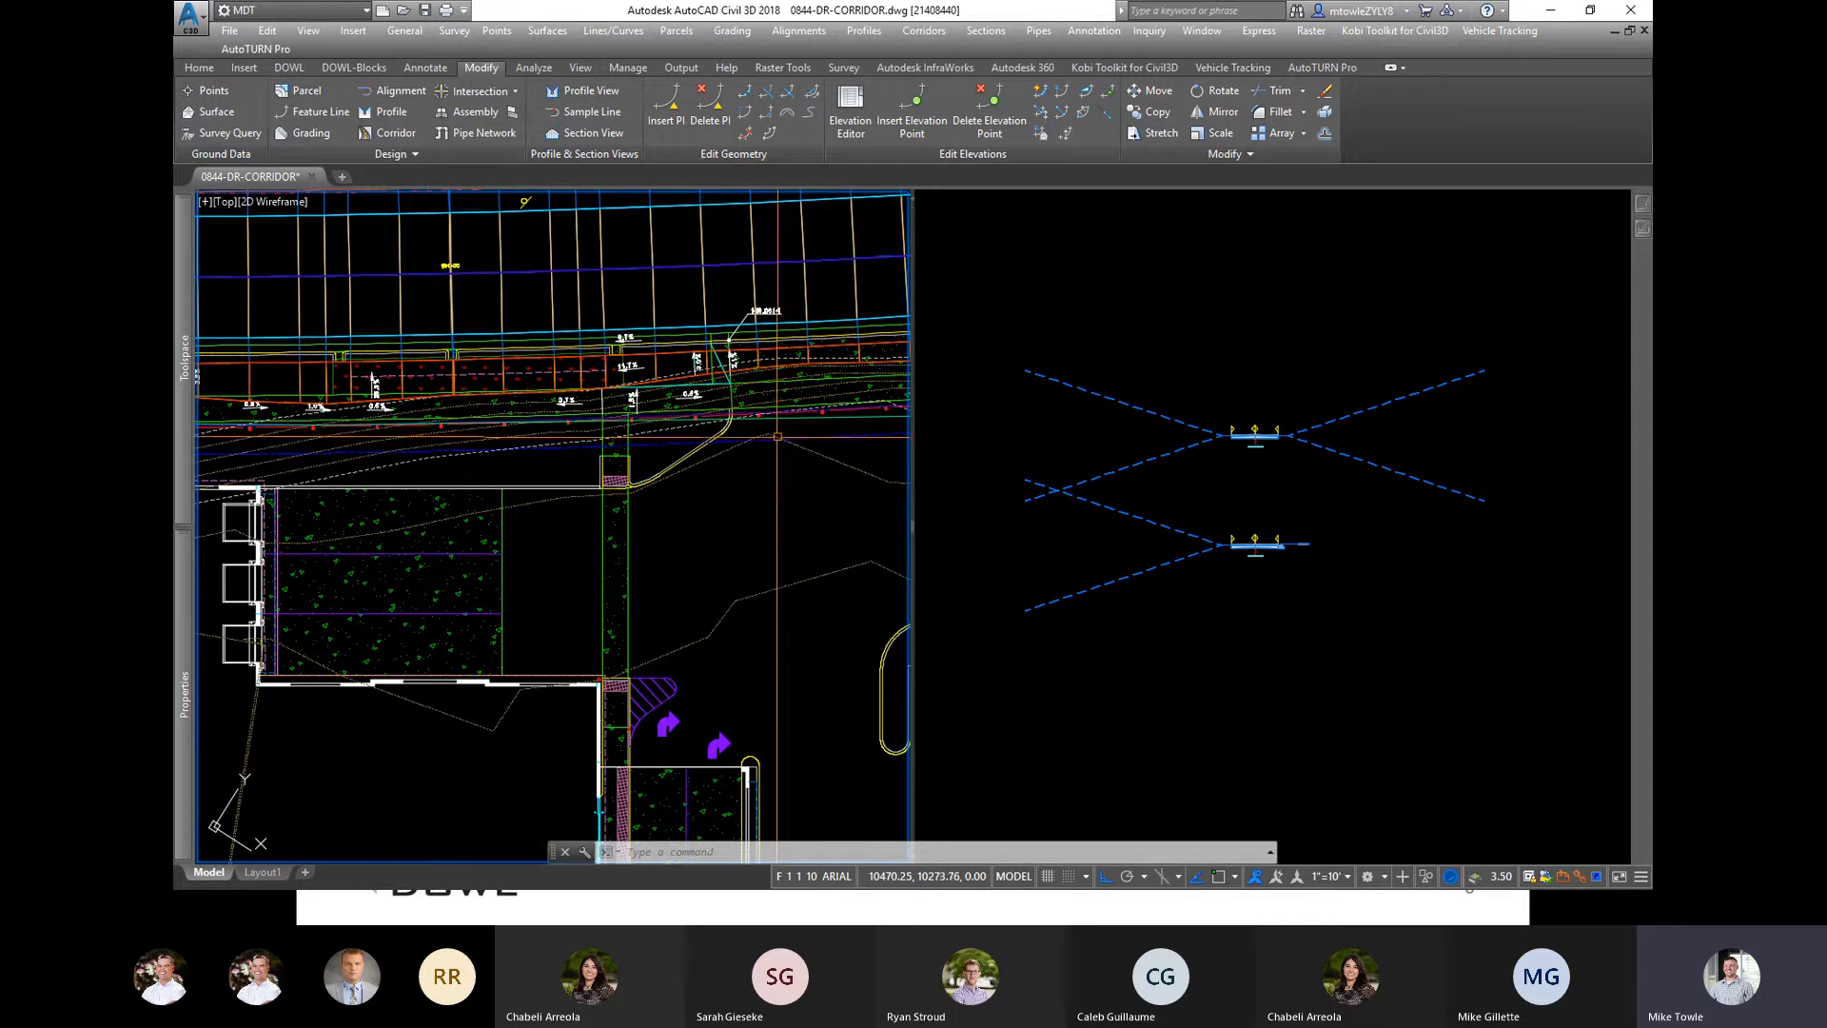
{"action": "scroll", "coordinate": [767, 418], "scroll_direction": "down", "scroll_amount": 5}
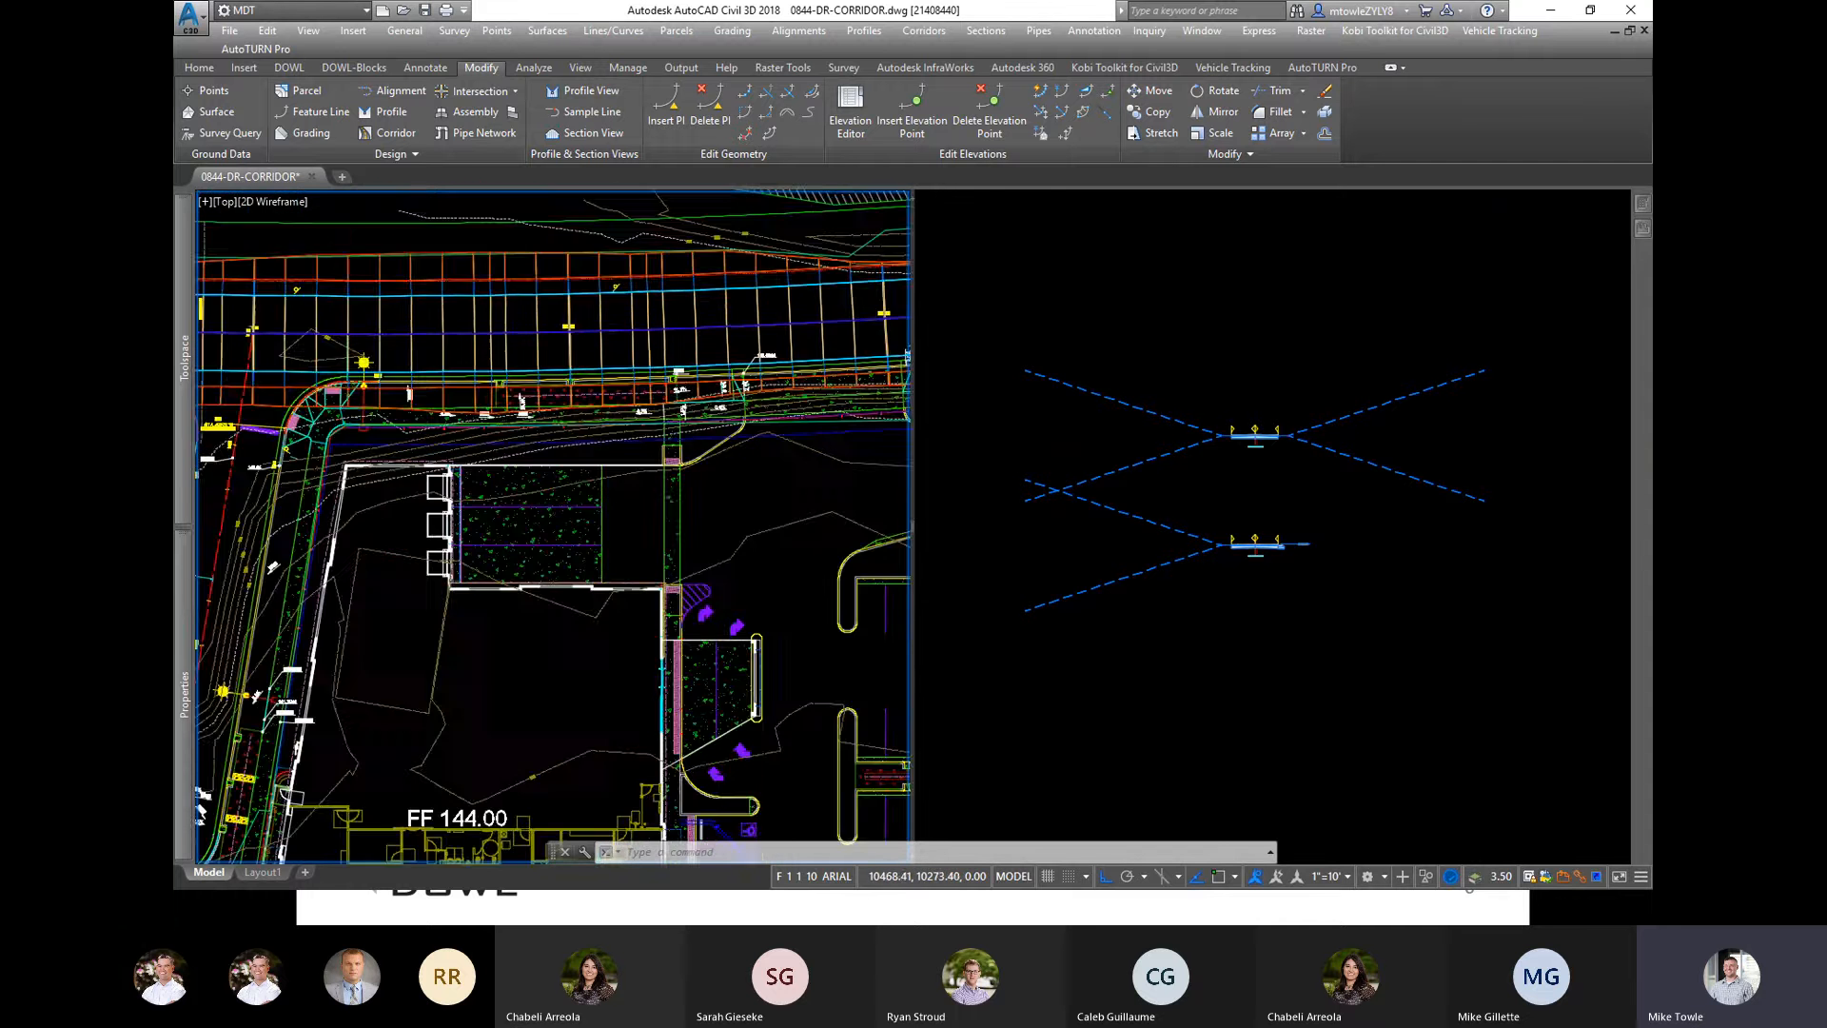
{"action": "scroll", "coordinate": [587, 406], "scroll_direction": "up", "scroll_amount": 4}
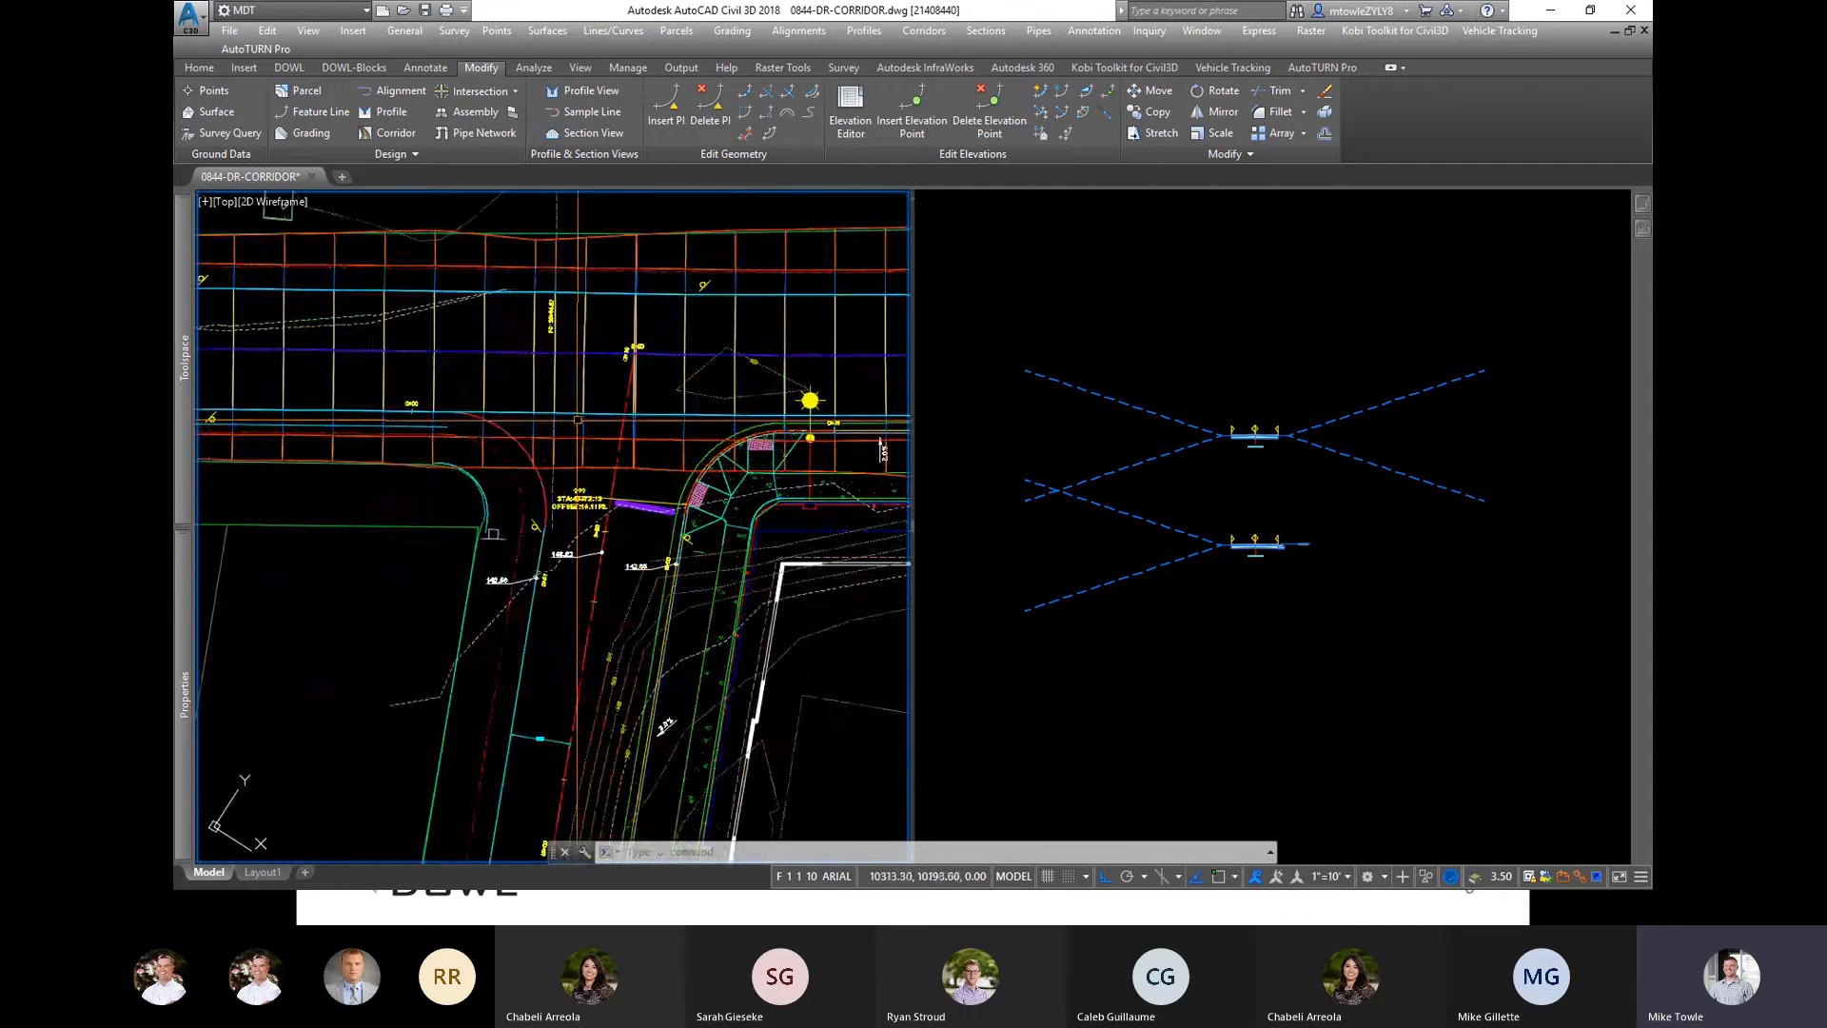
{"action": "key", "text": "Escape"}
{"action": "key", "text": "Escape"}
{"action": "key", "text": "Escape"}
{"action": "scroll", "coordinate": [716, 384], "scroll_direction": "down", "scroll_amount": 4}
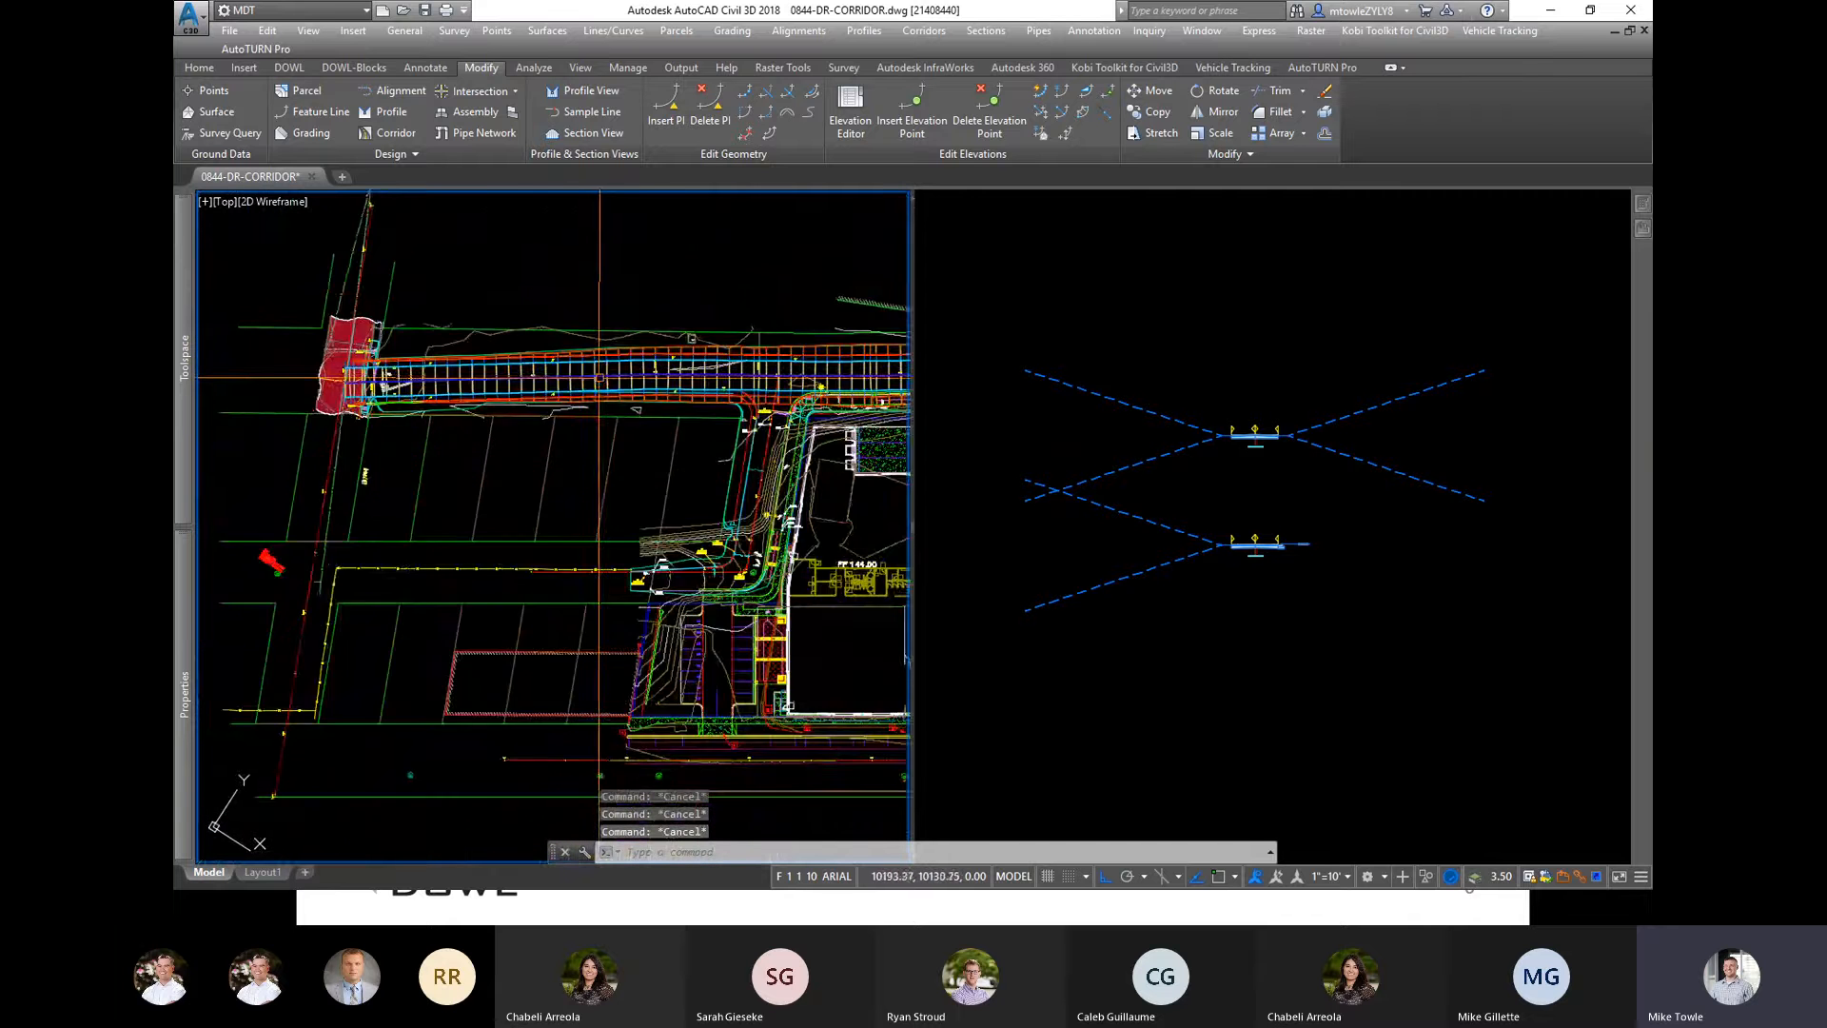
Step: Highlight the offsite corridor to check its extent, and examine where it passes the side-street intersection and curb return
{"action": "scroll", "coordinate": [631, 376], "scroll_direction": "up", "scroll_amount": 5}
{"action": "left_click", "coordinate": [647, 378]}
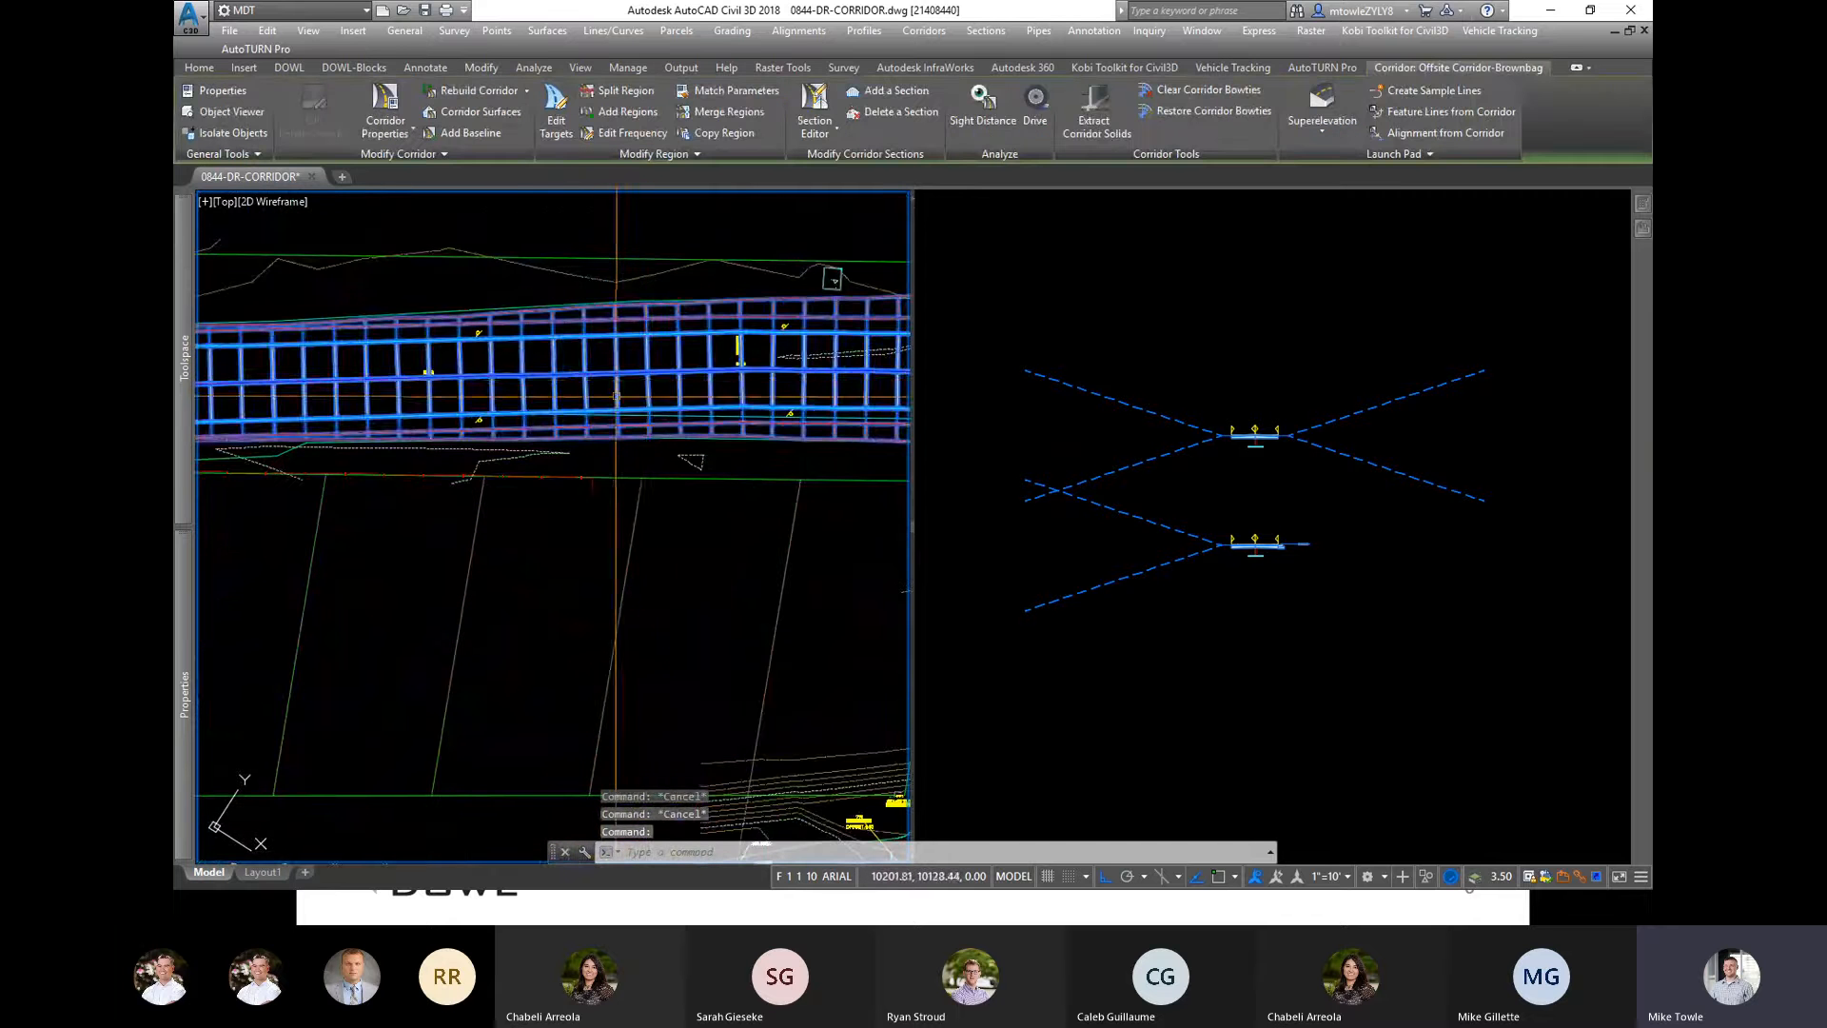
{"action": "scroll", "coordinate": [586, 401], "scroll_direction": "down", "scroll_amount": 4}
{"action": "key", "text": "Escape"}
{"action": "scroll", "coordinate": [597, 436], "scroll_direction": "up", "scroll_amount": 5}
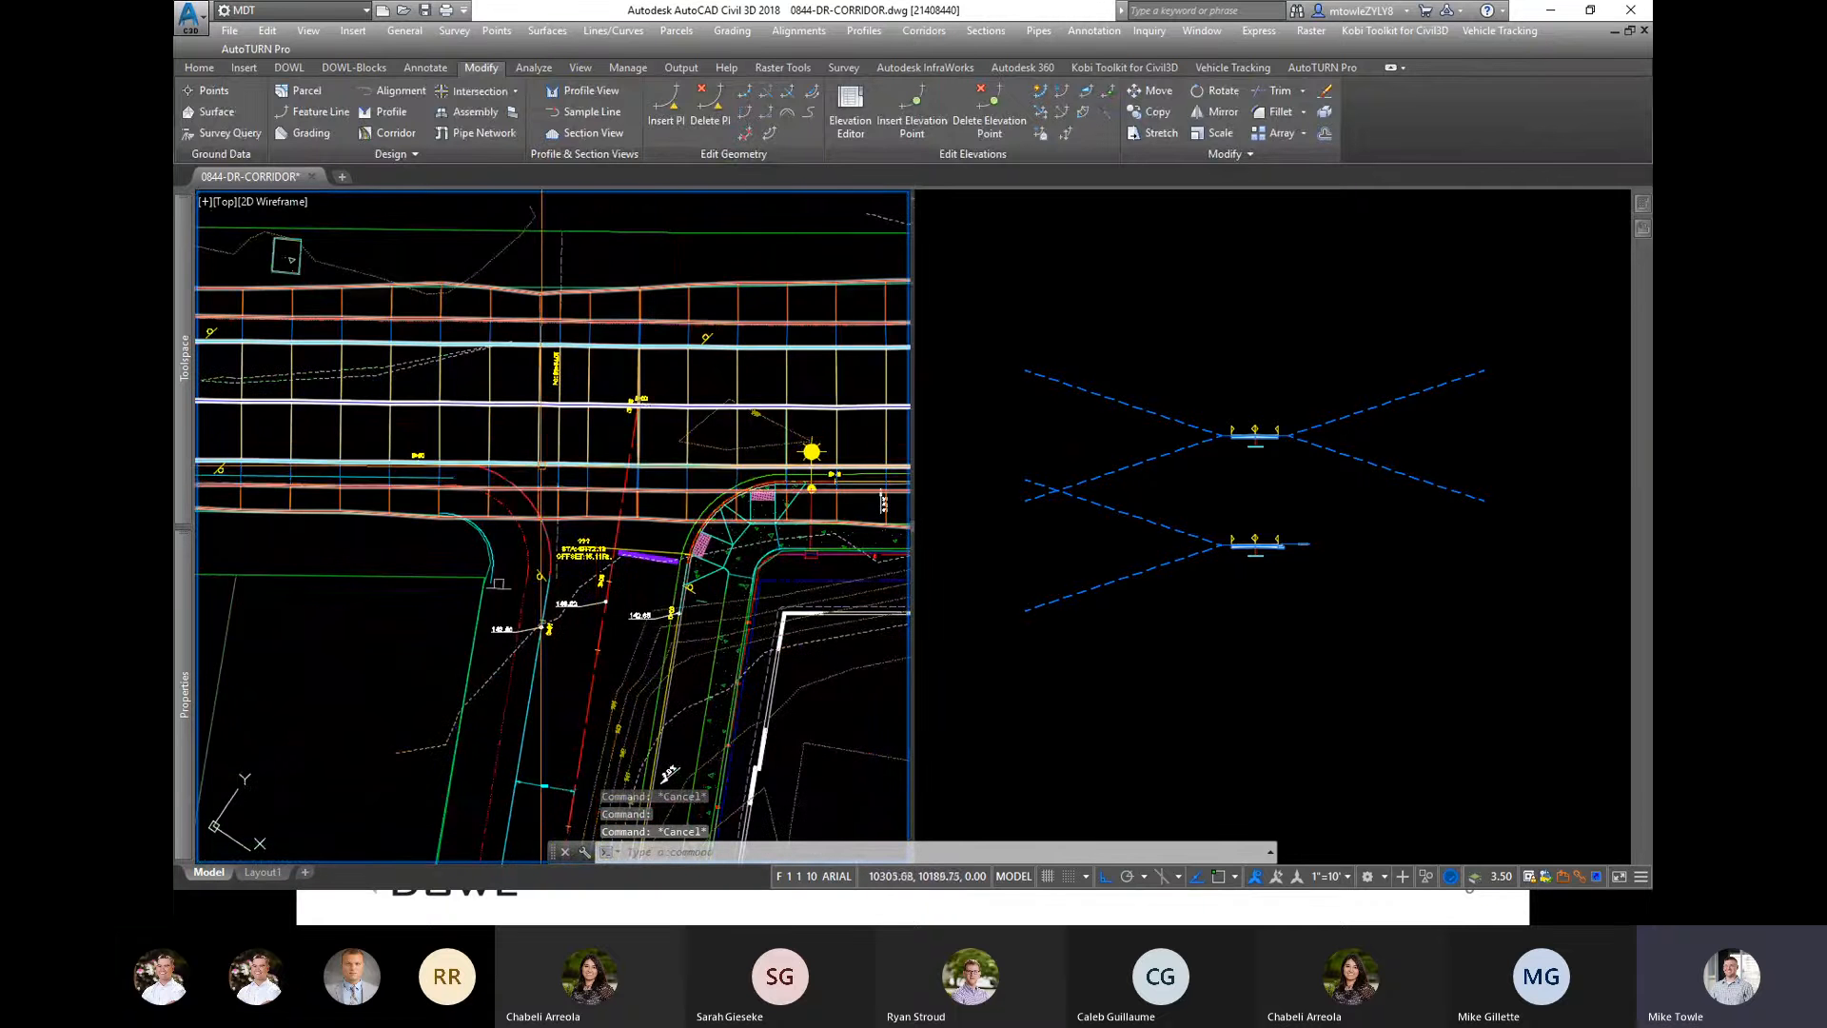
{"action": "middle_click_drag", "start_coordinate": [831, 504], "coordinate": [764, 495]}
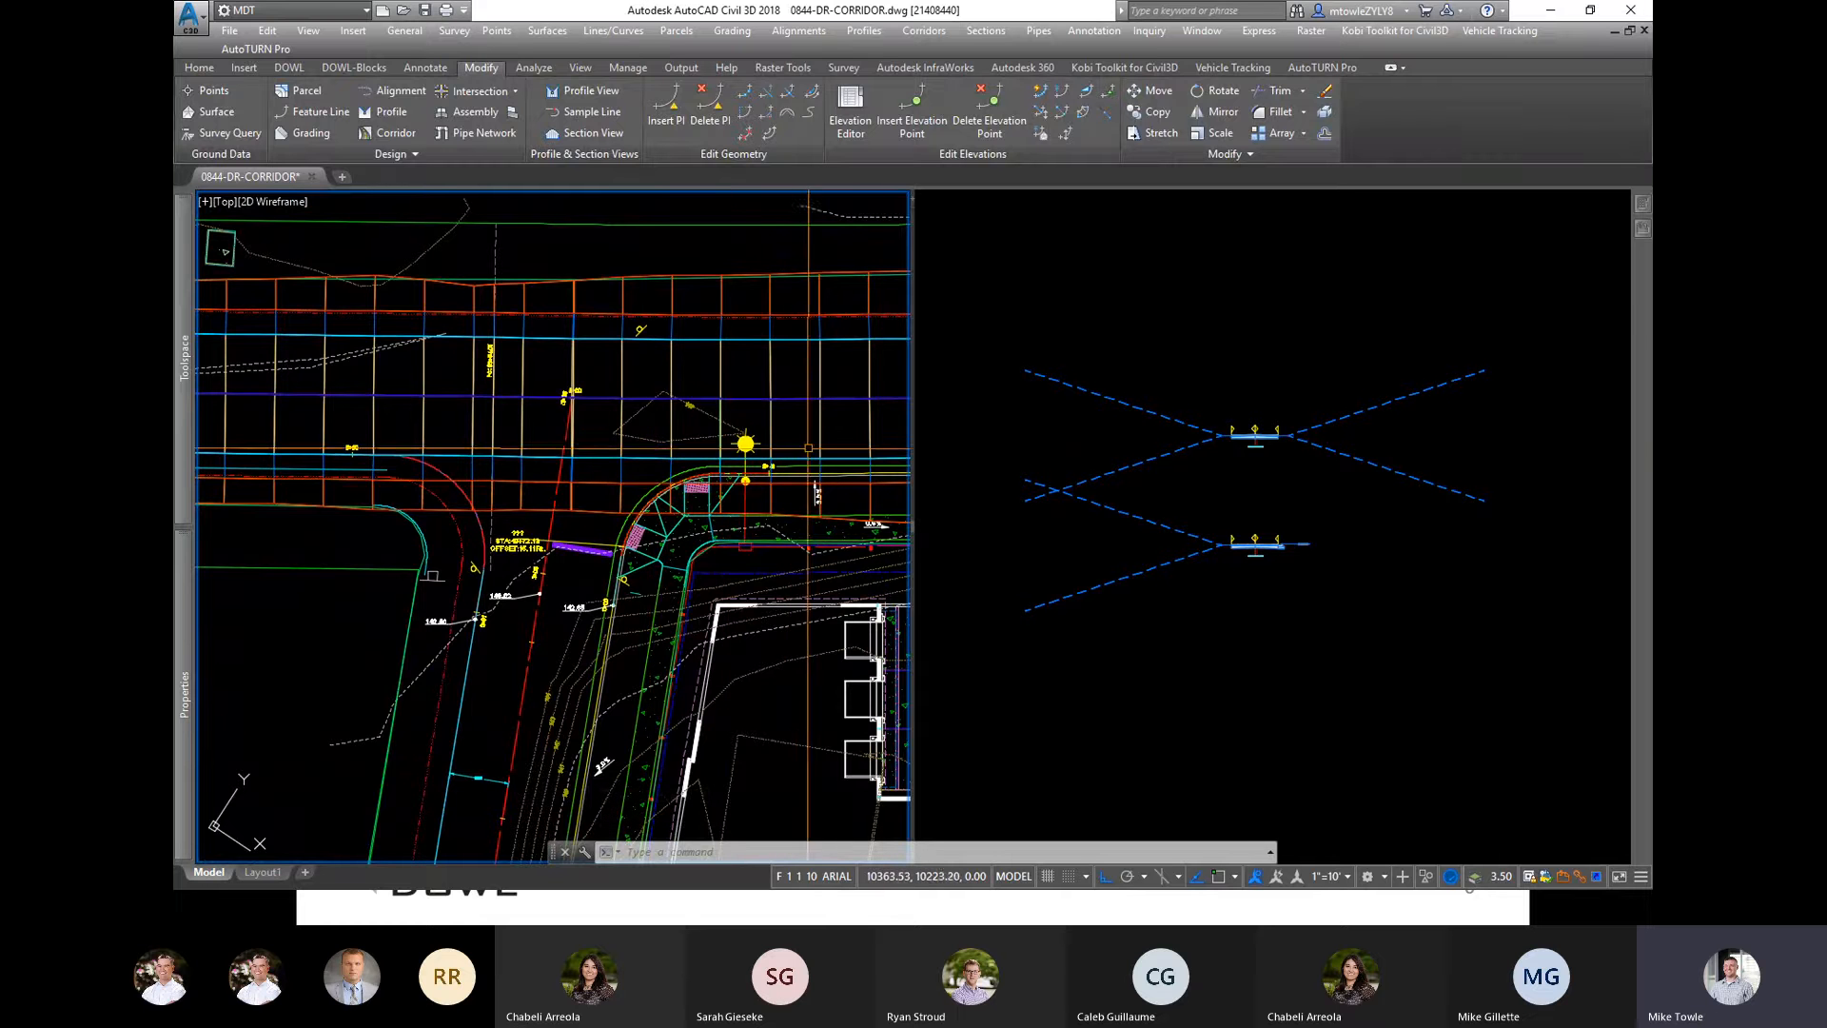
{"action": "key", "text": "Escape"}
{"action": "key", "text": "Escape"}
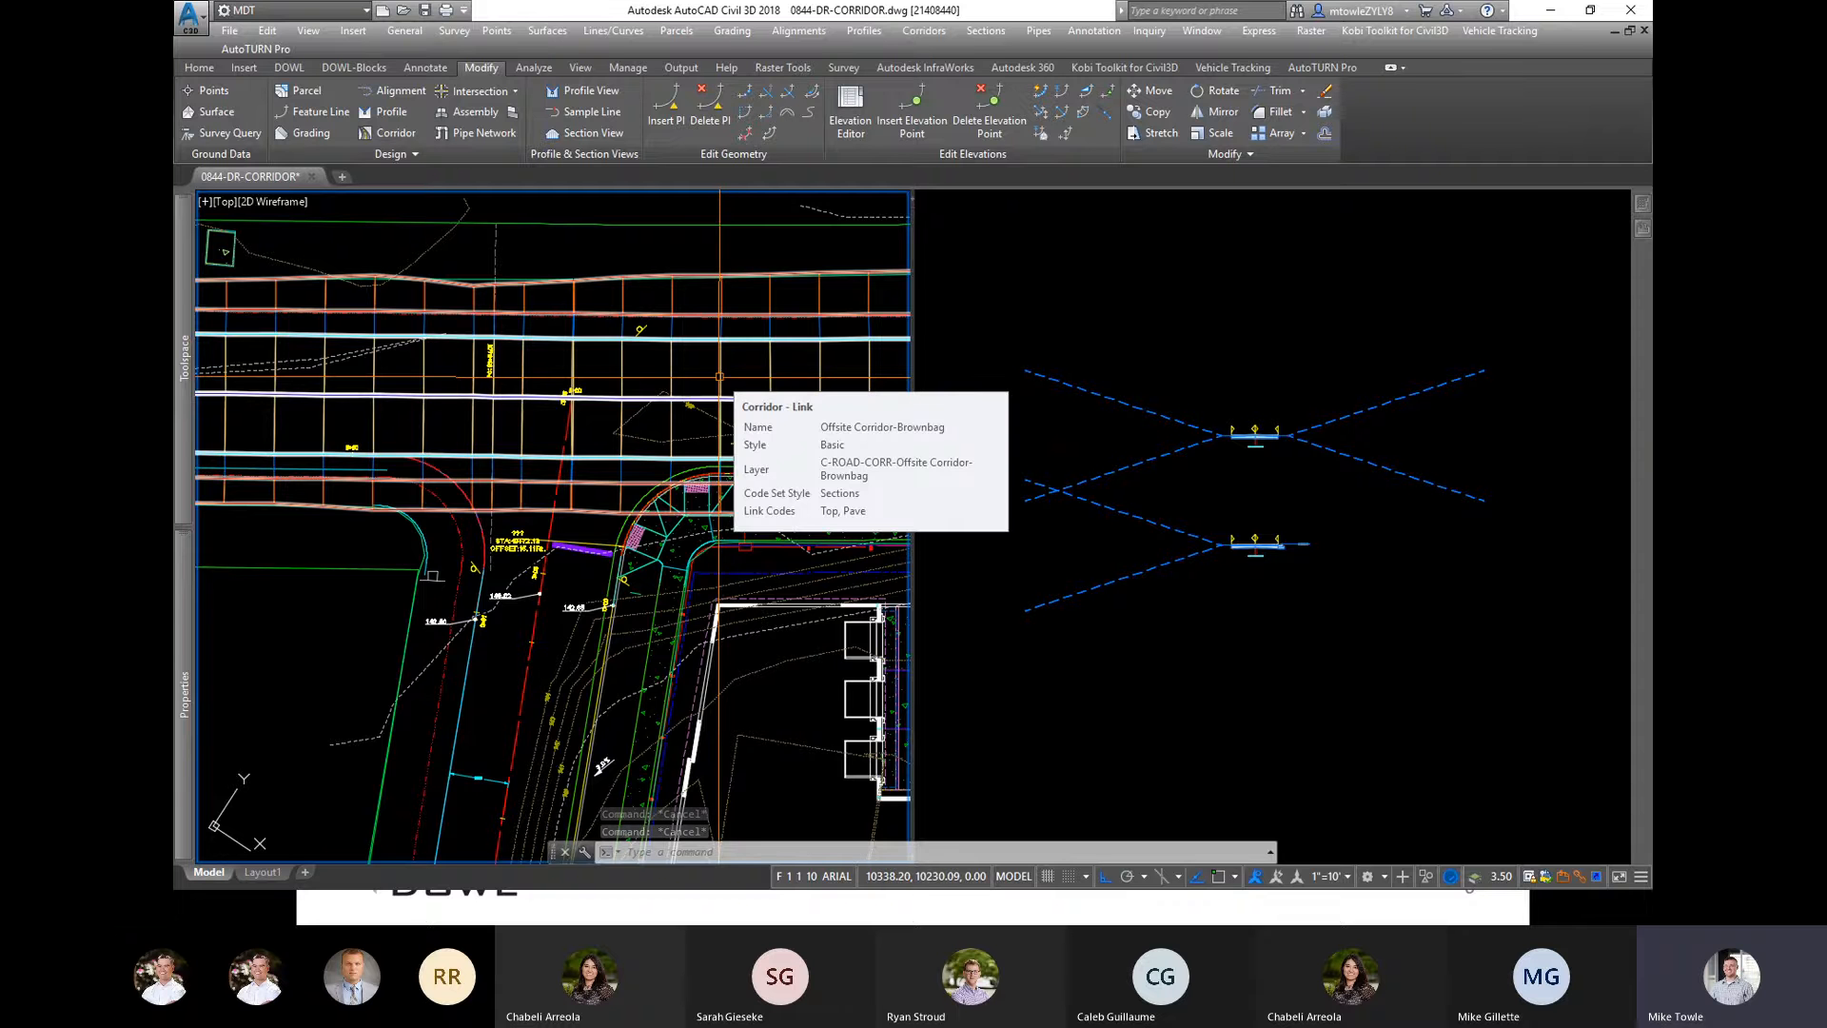
Step: Split the Second Street No Curbs region of the offsite corridor at station 99+62.70, where the side-street curb return begins
{"action": "left_click", "coordinate": [720, 377]}
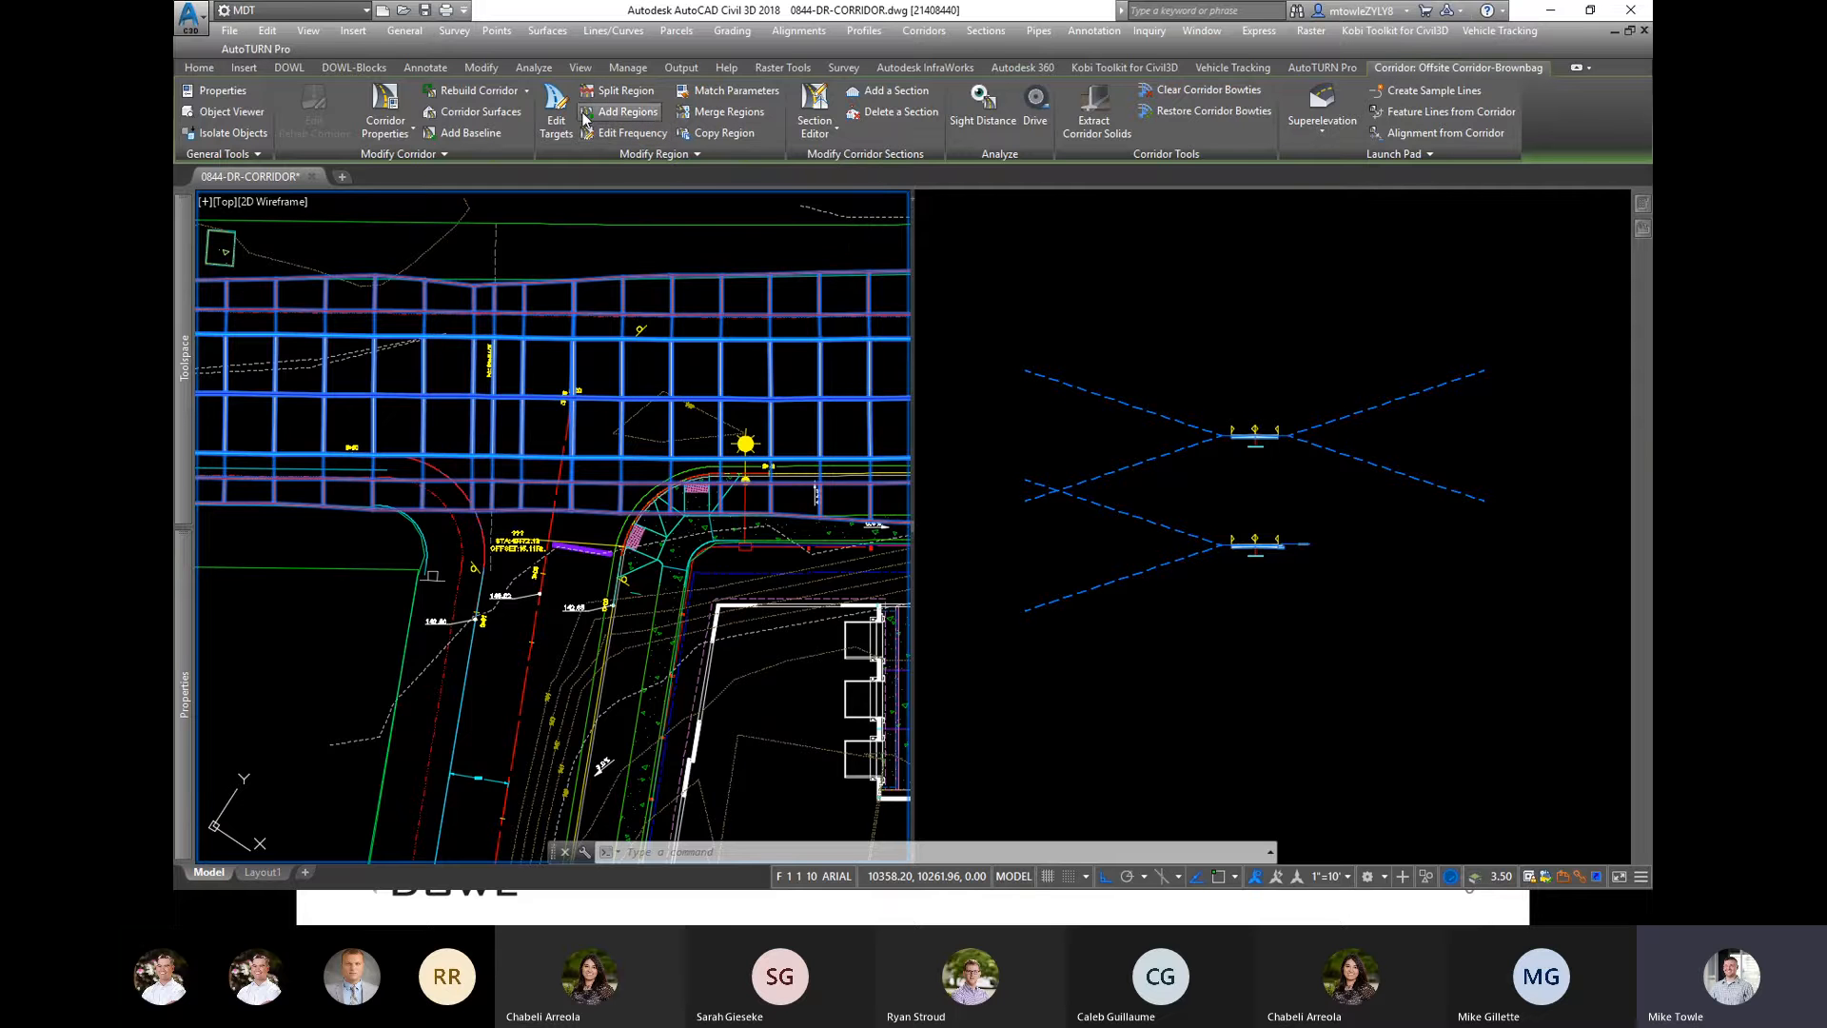
{"action": "left_click", "coordinate": [660, 156]}
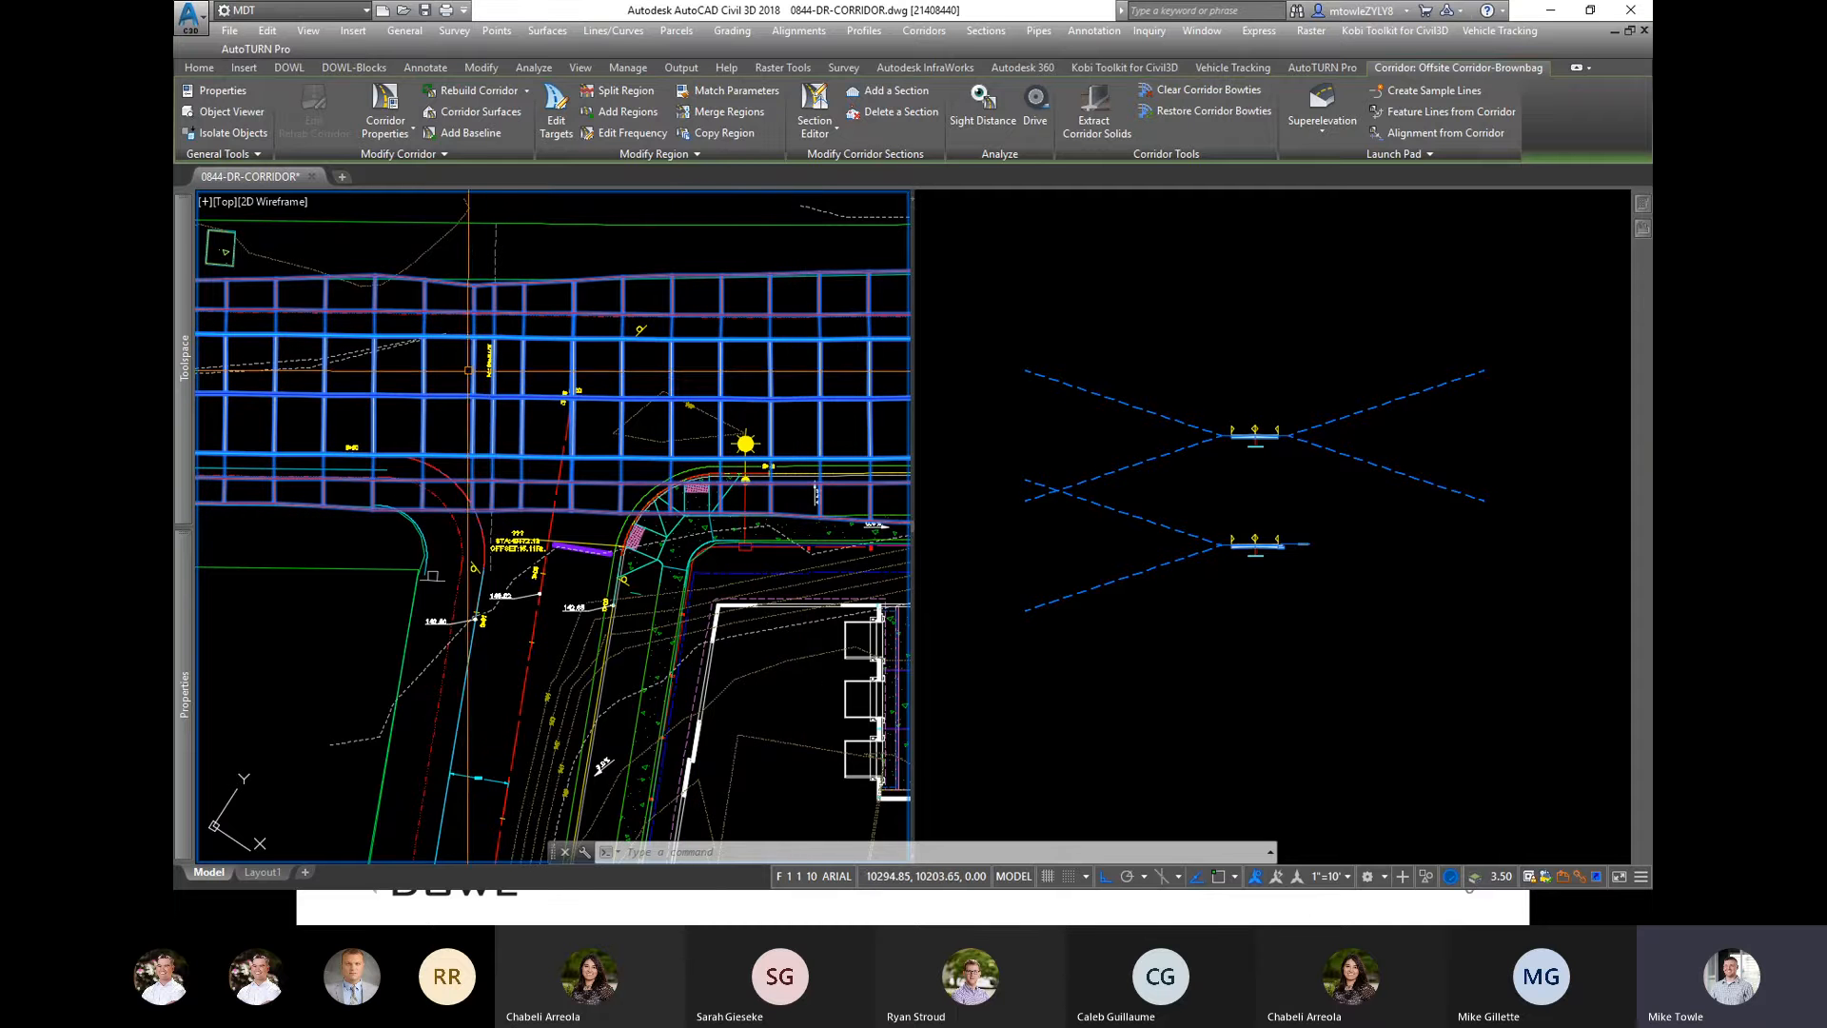
{"action": "left_click", "coordinate": [619, 91]}
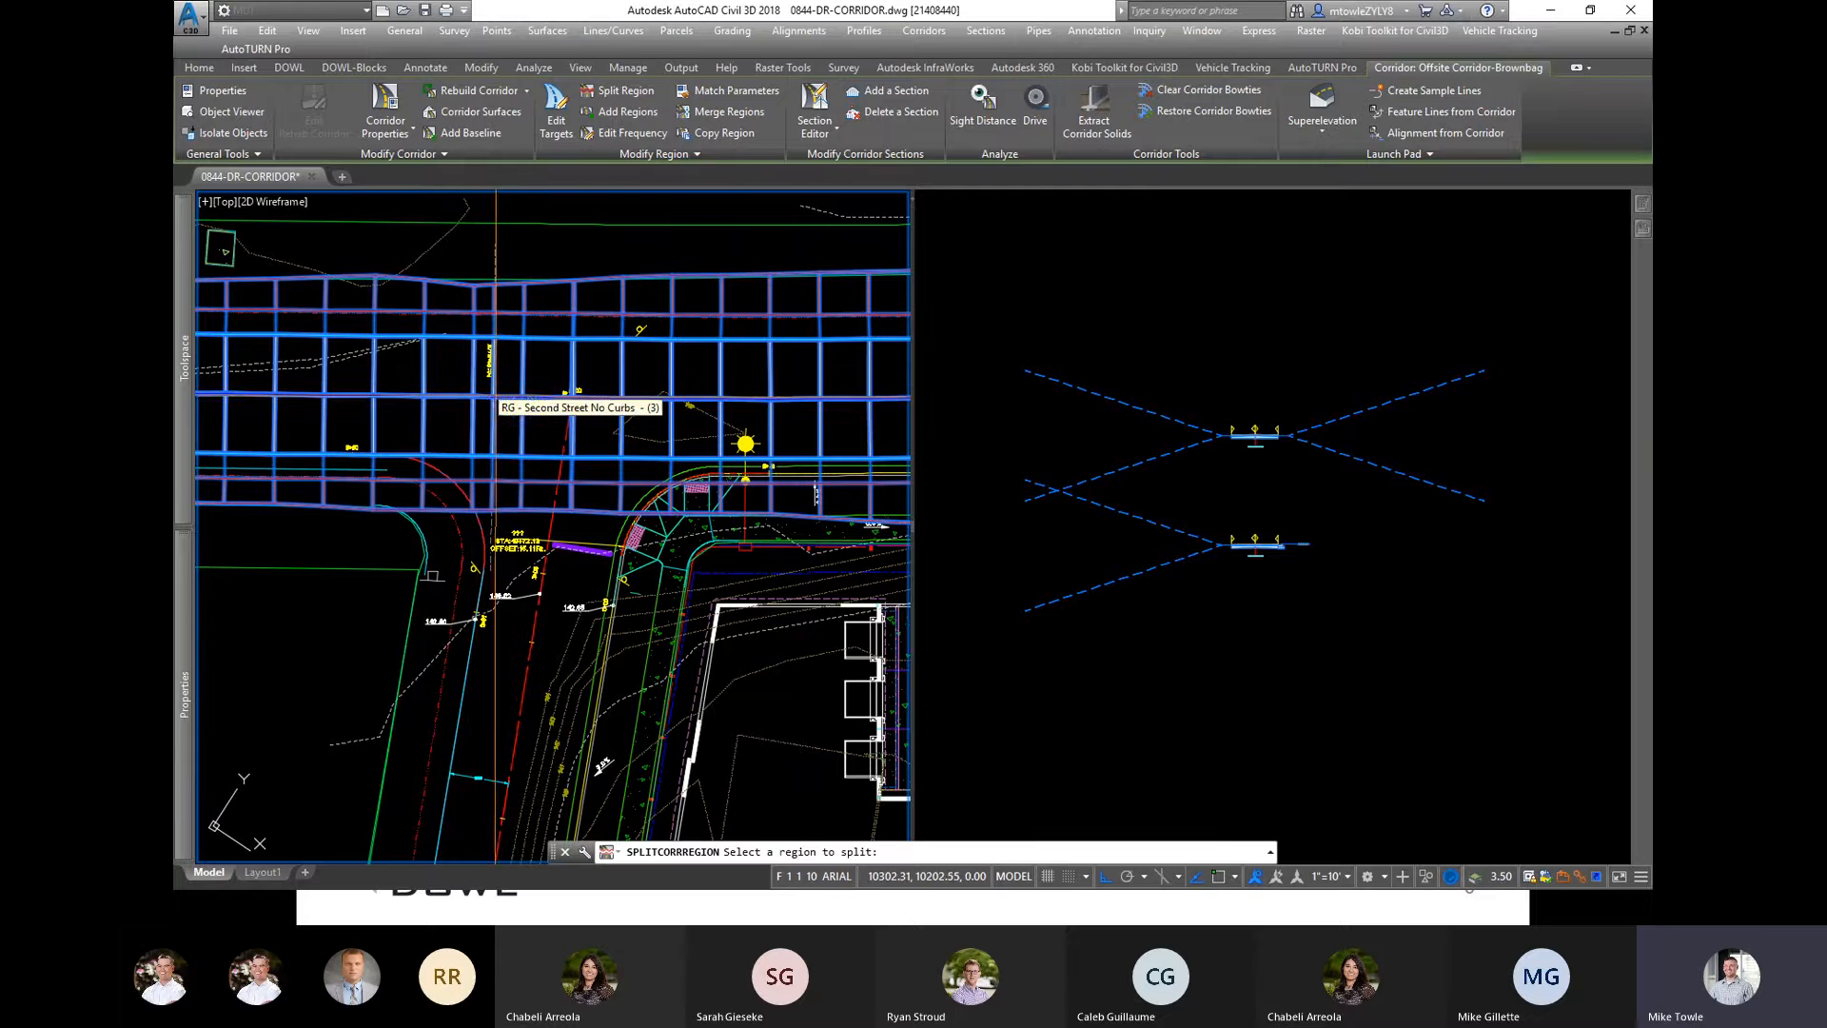
{"action": "left_click", "coordinate": [410, 455]}
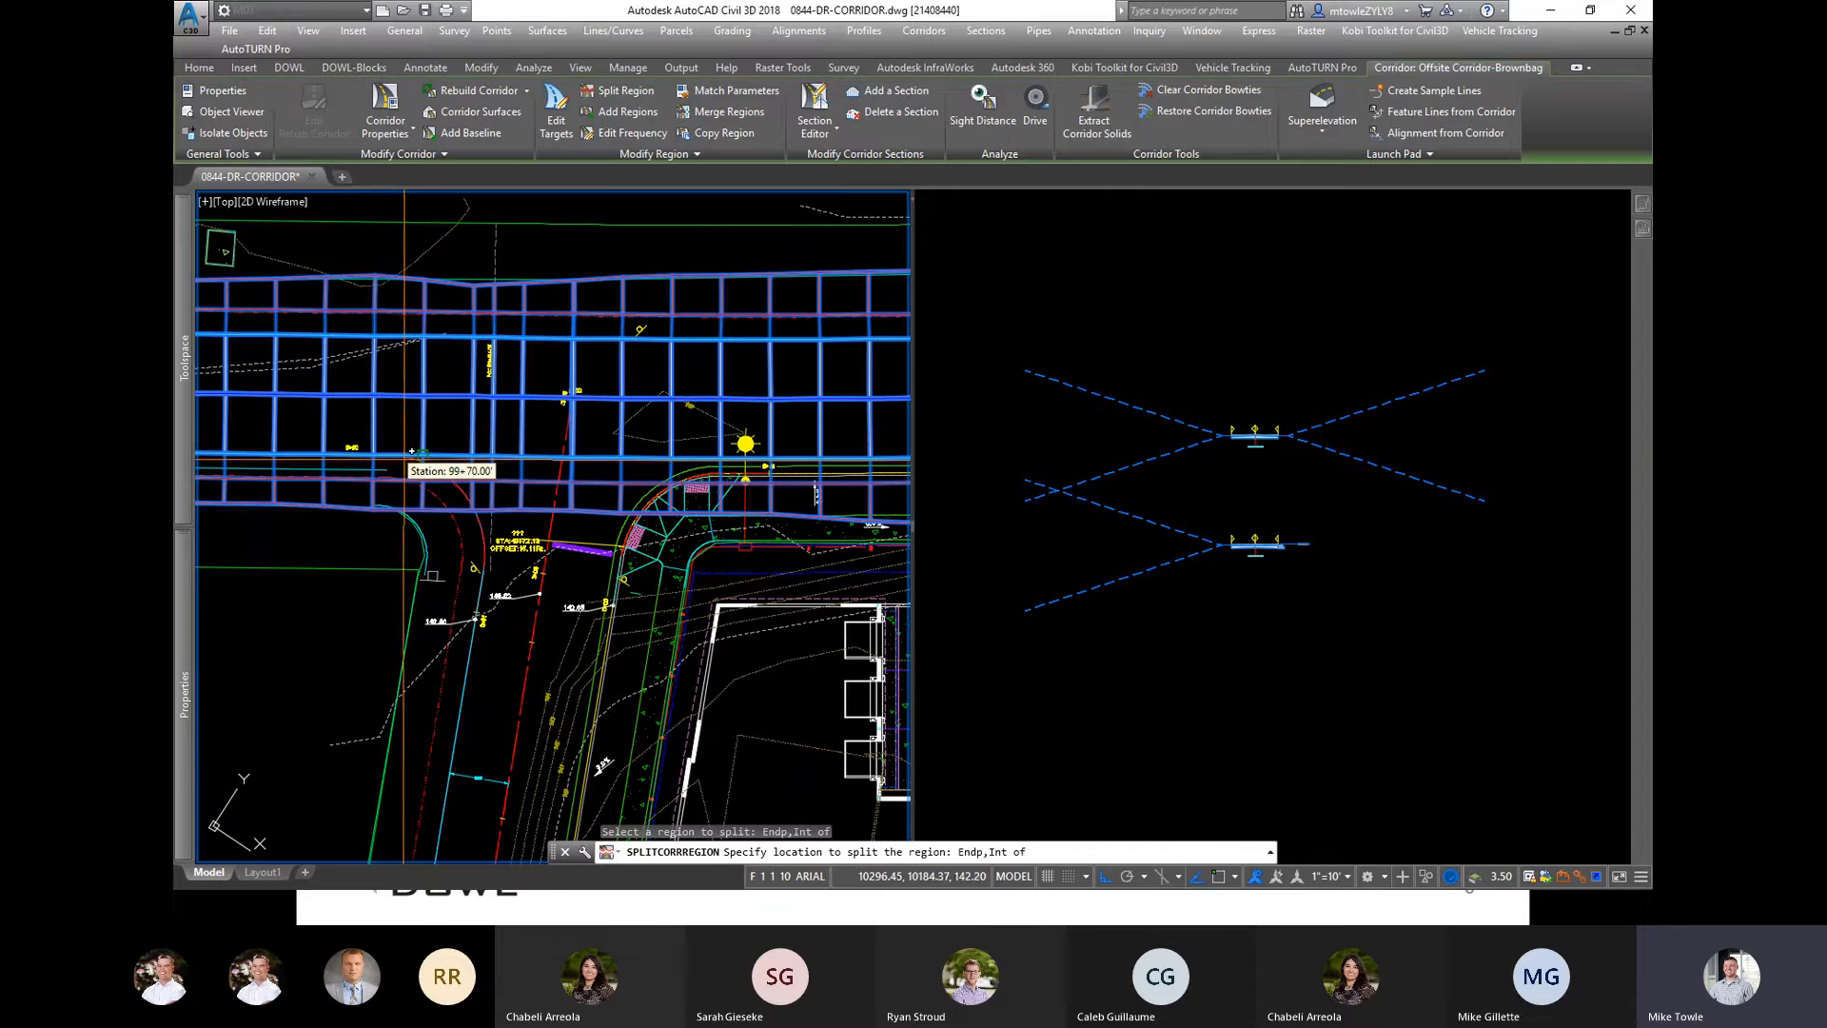
{"action": "left_click", "coordinate": [389, 455]}
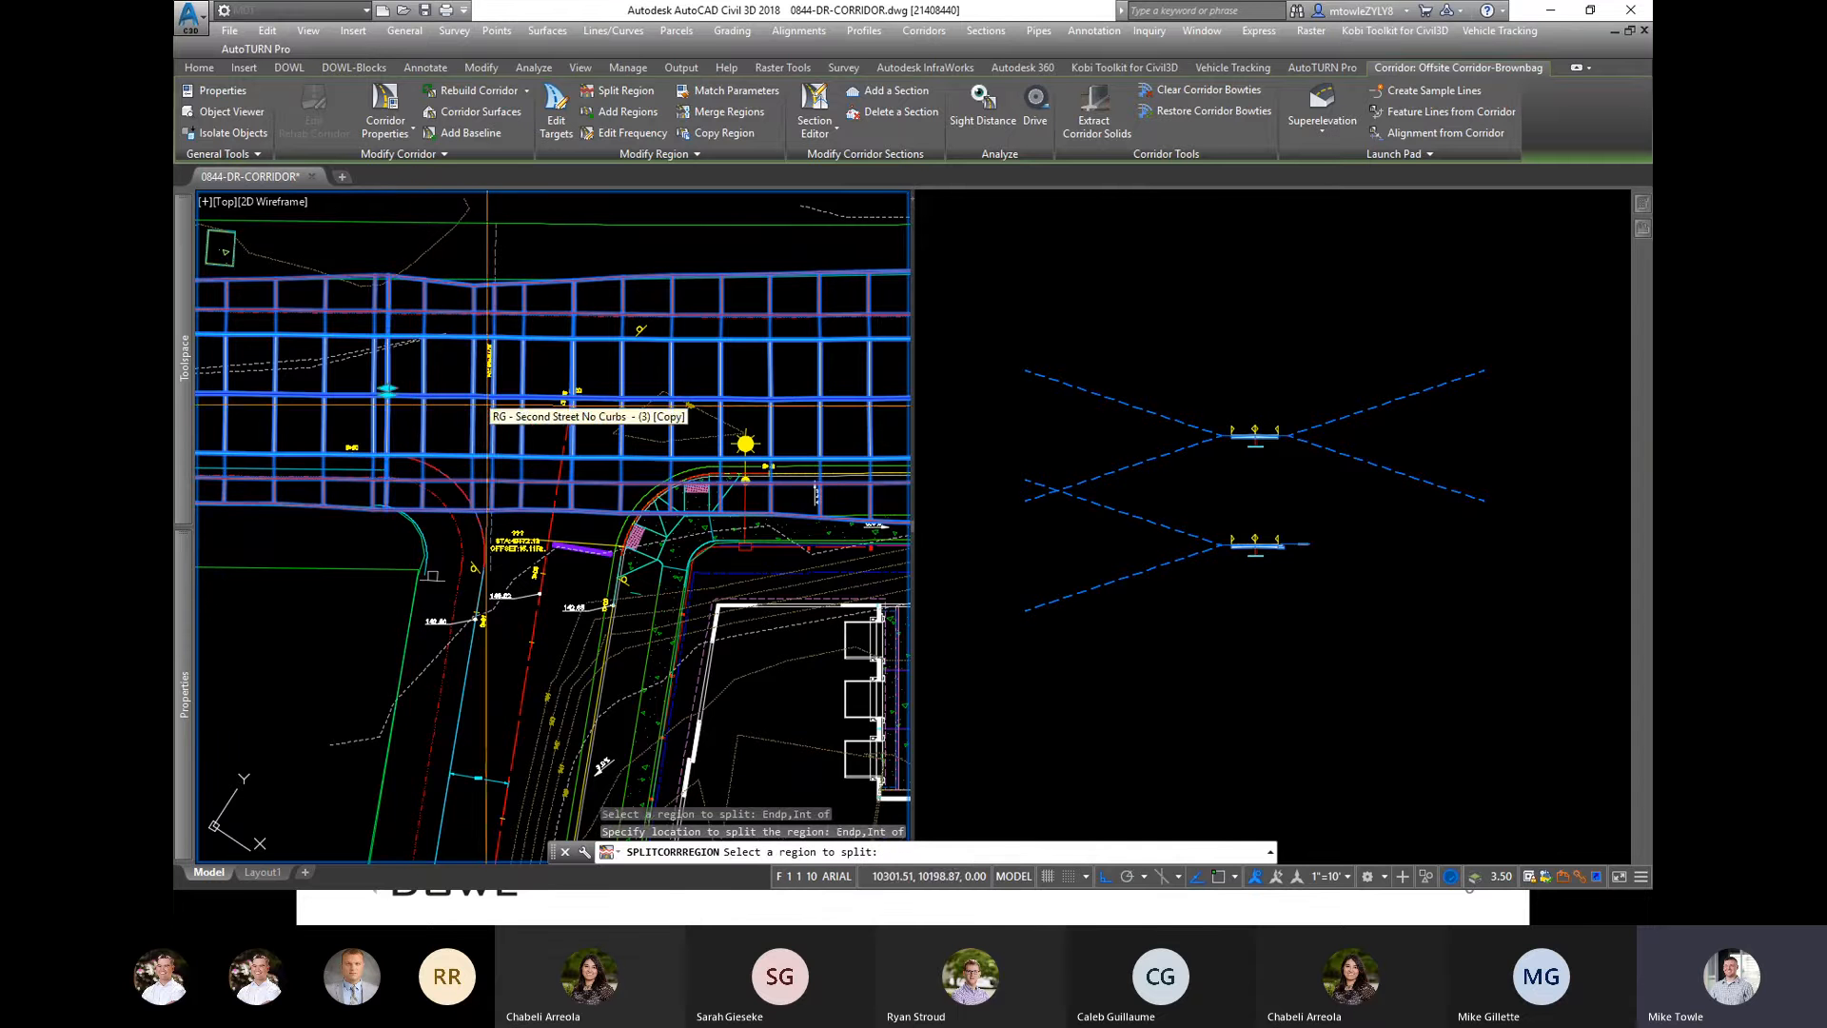
{"action": "scroll", "coordinate": [576, 380], "scroll_direction": "down", "scroll_amount": 4}
{"action": "scroll", "coordinate": [583, 391], "scroll_direction": "up", "scroll_amount": 3}
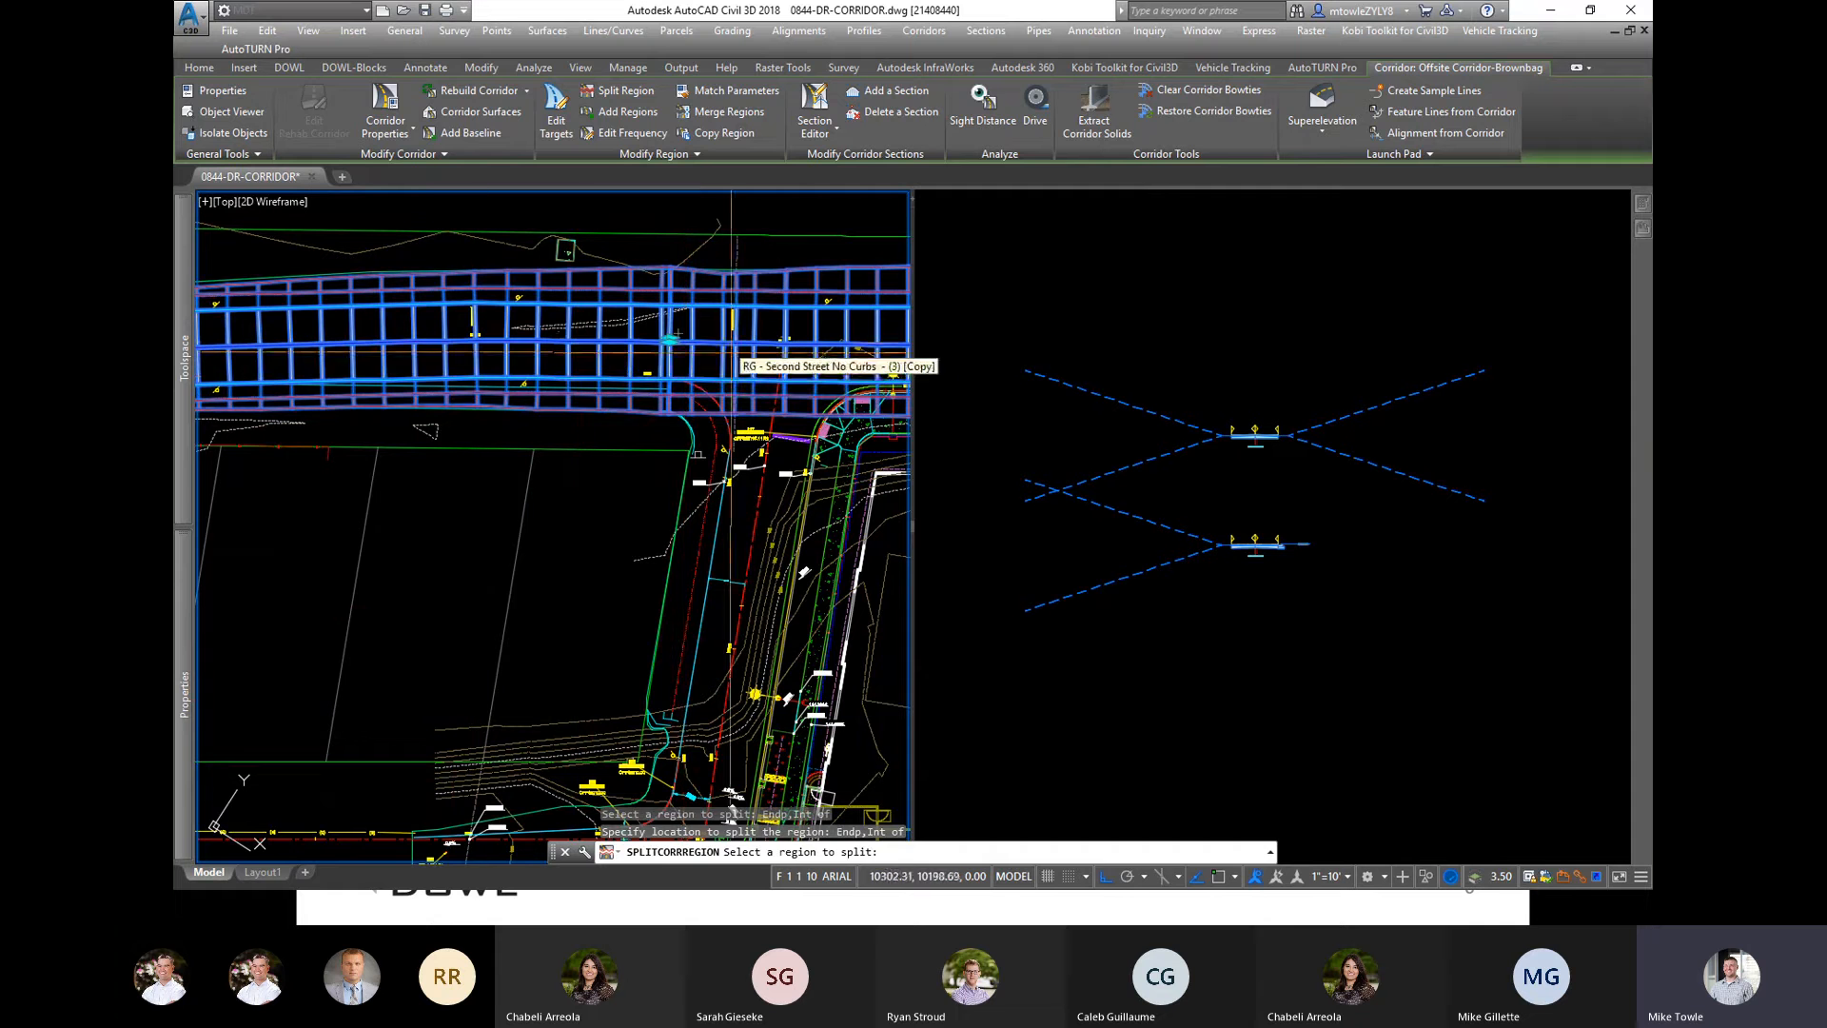
{"action": "key", "text": "Escape"}
{"action": "key", "text": "Escape"}
{"action": "key", "text": "Escape"}
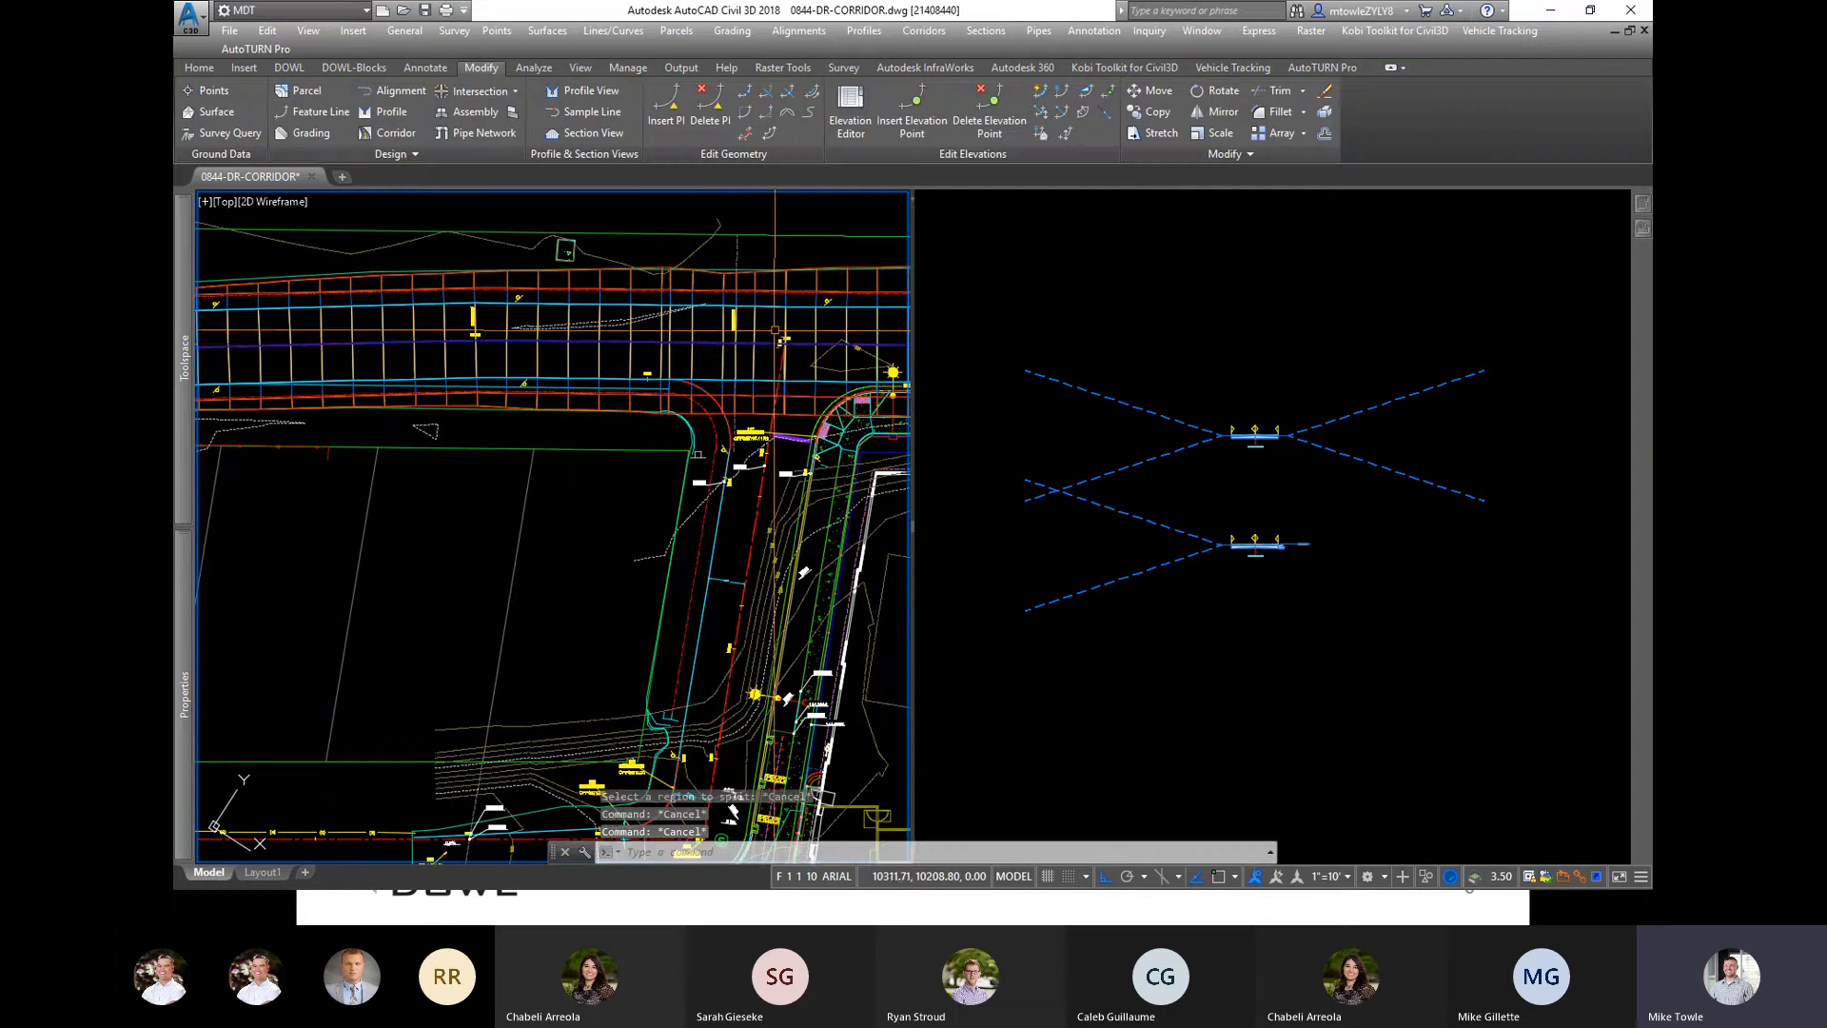
Step: In the region properties of the corridor region starting at the split, choose Second Street no right as the assembly
{"action": "left_click", "coordinate": [710, 347]}
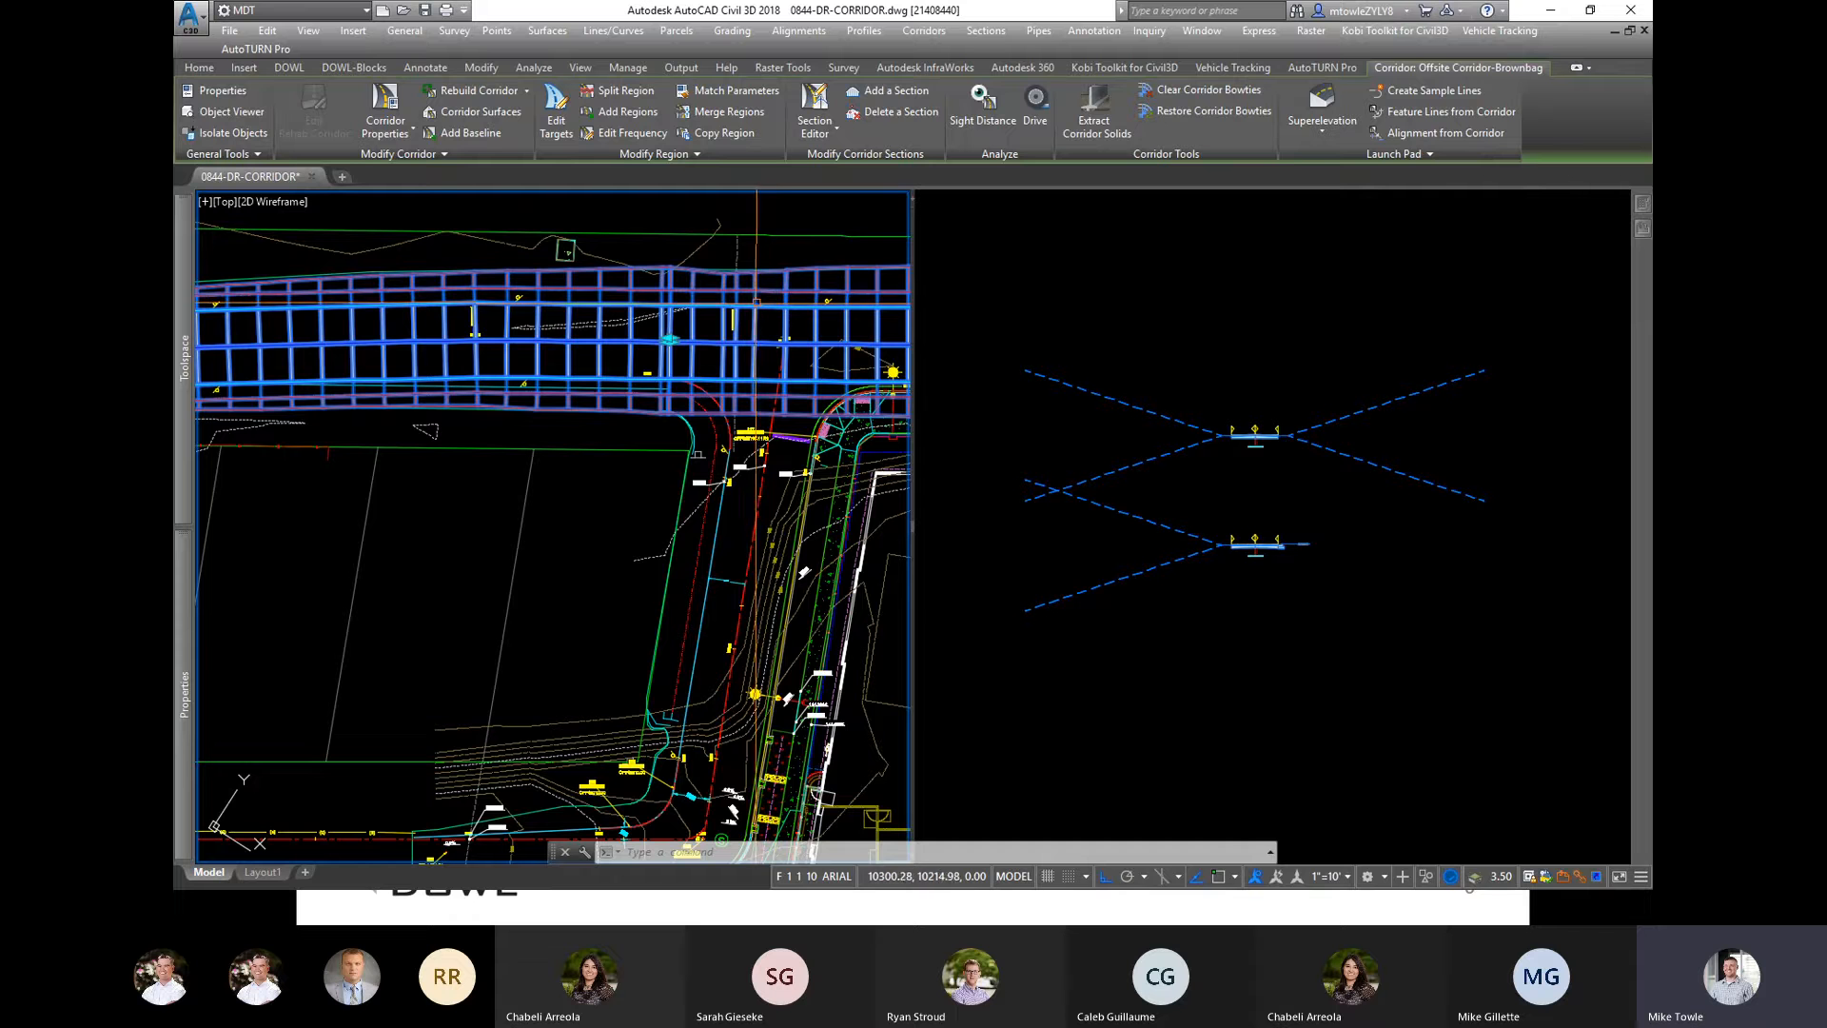
{"action": "left_click", "coordinate": [703, 154]}
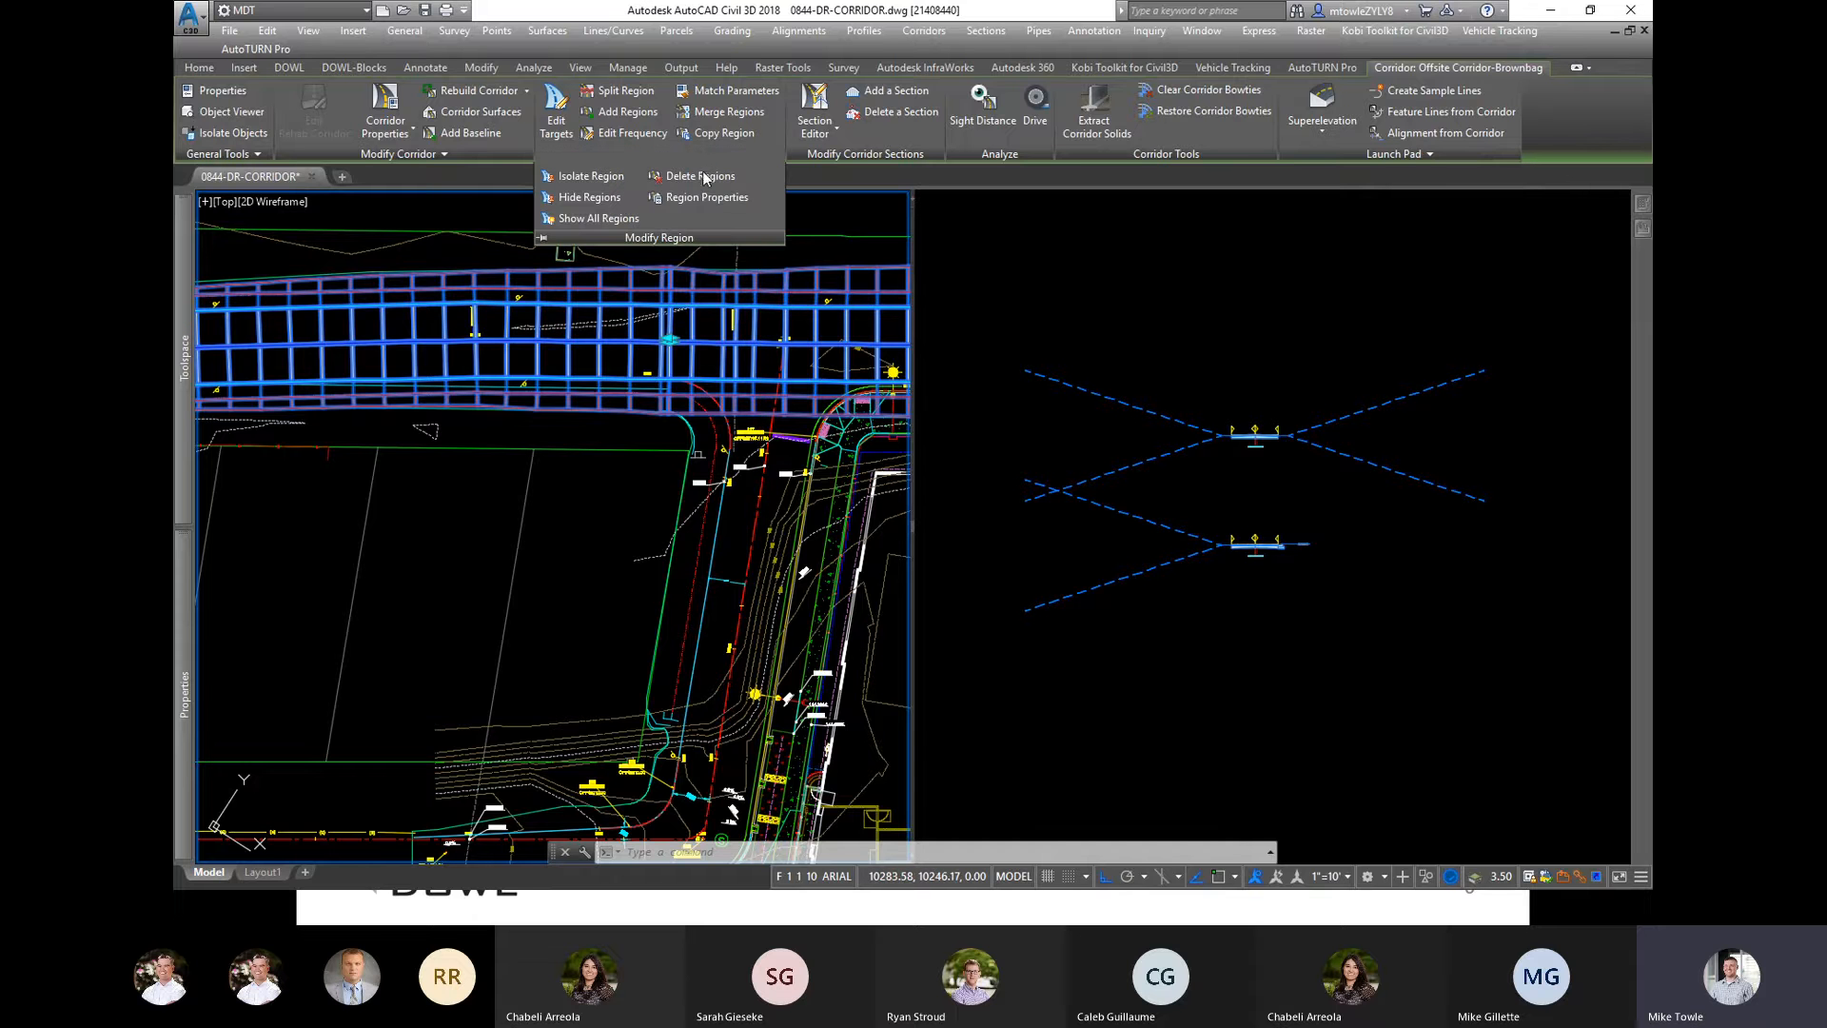
{"action": "left_click", "coordinate": [748, 198]}
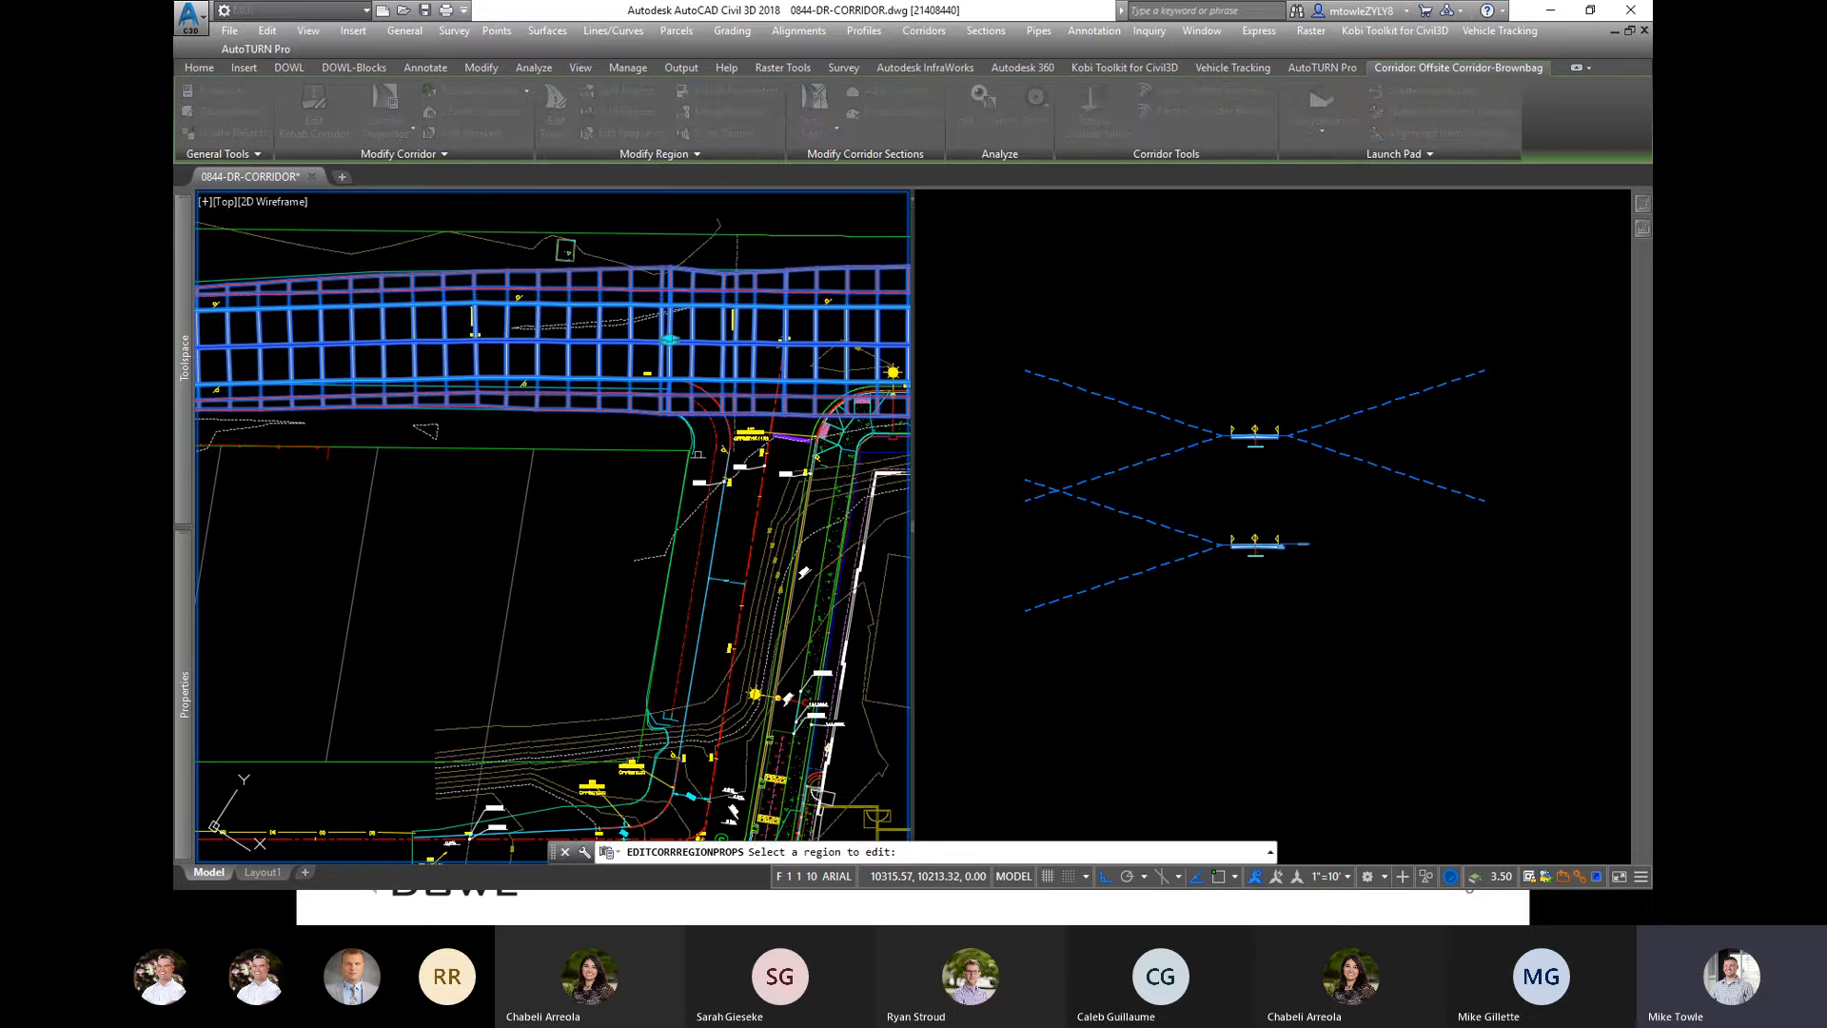
{"action": "left_click_drag", "start_coordinate": [1433, 422], "coordinate": [483, 504]}
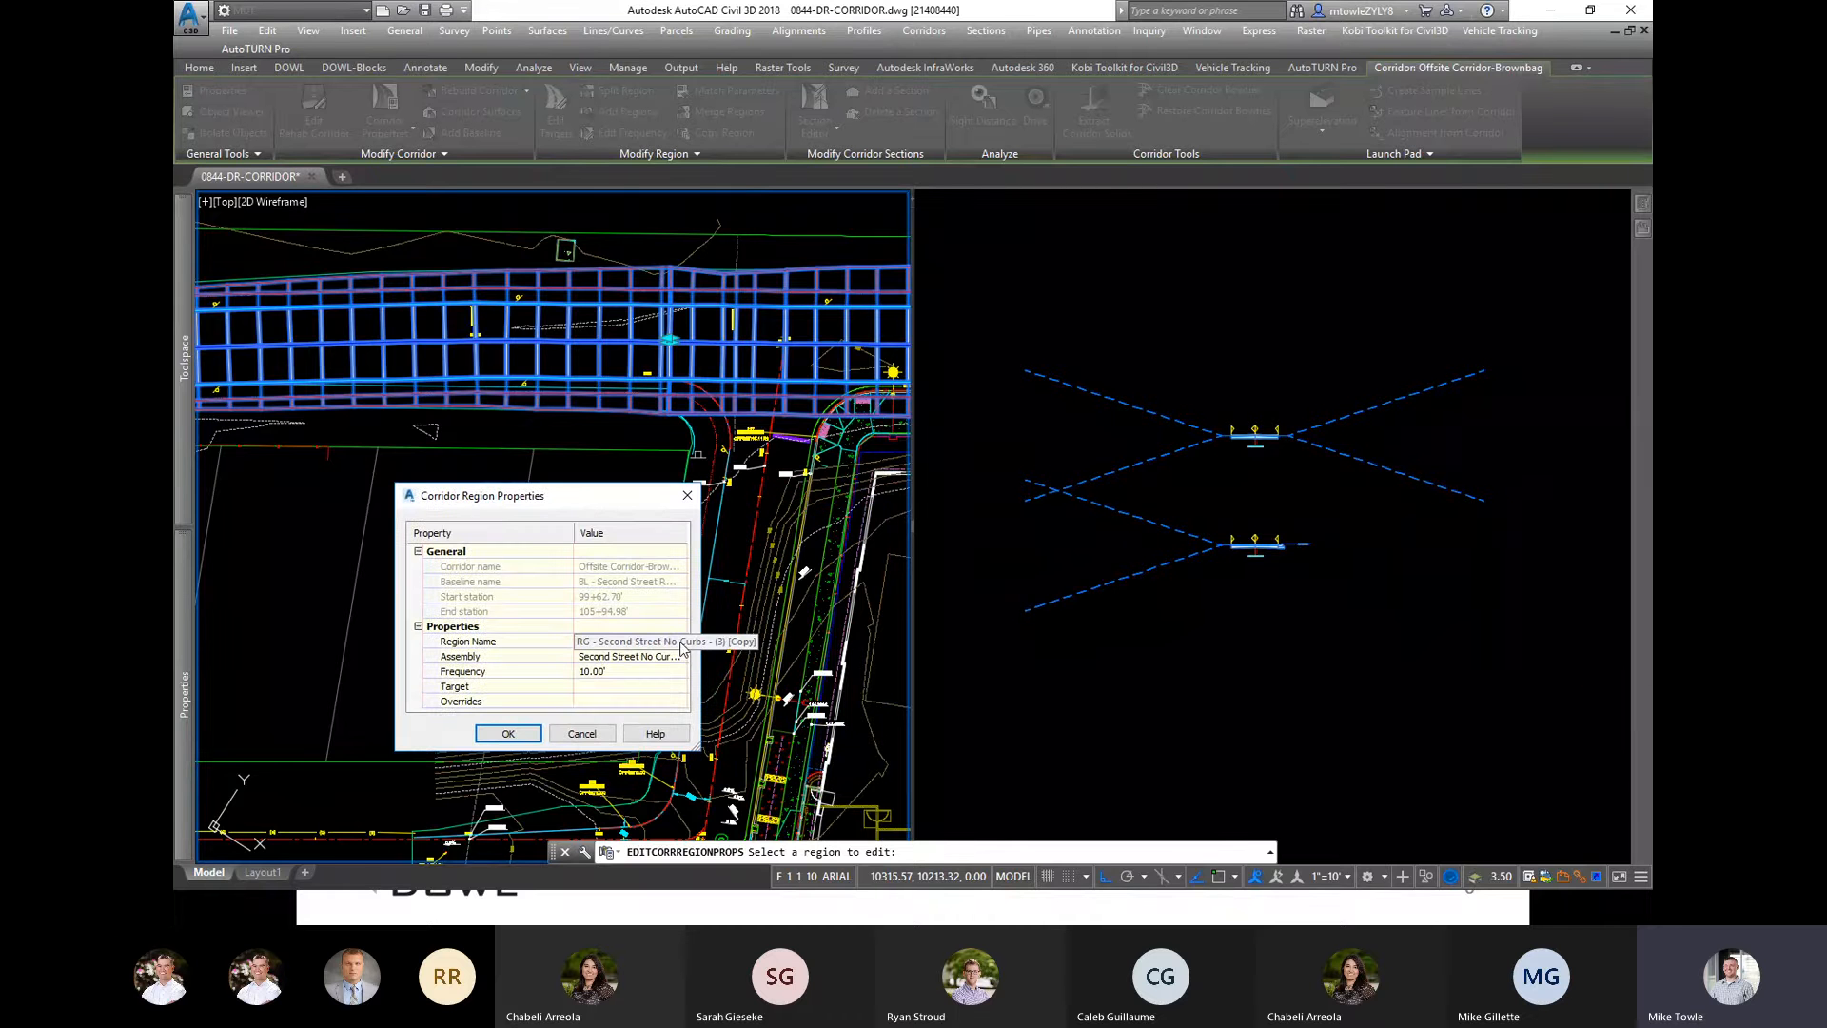
{"action": "left_click", "coordinate": [682, 657]}
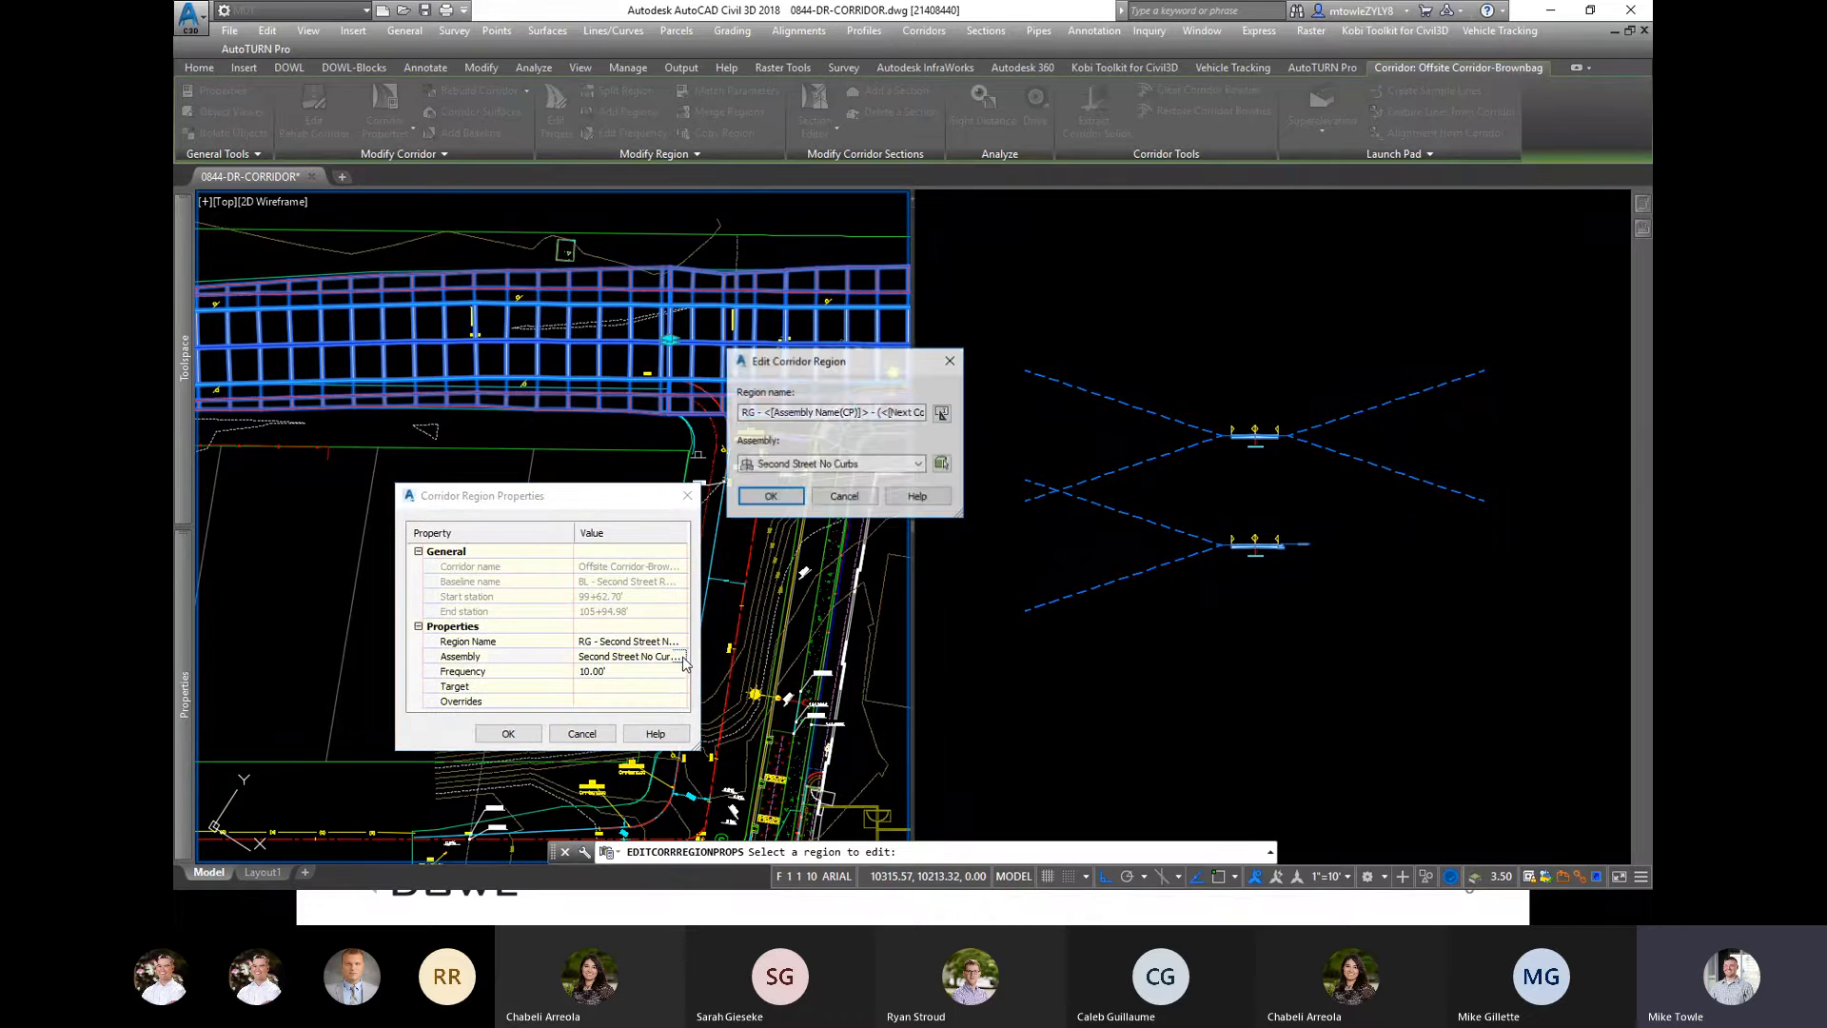
{"action": "left_click", "coordinate": [886, 465]}
{"action": "left_click", "coordinate": [849, 776]}
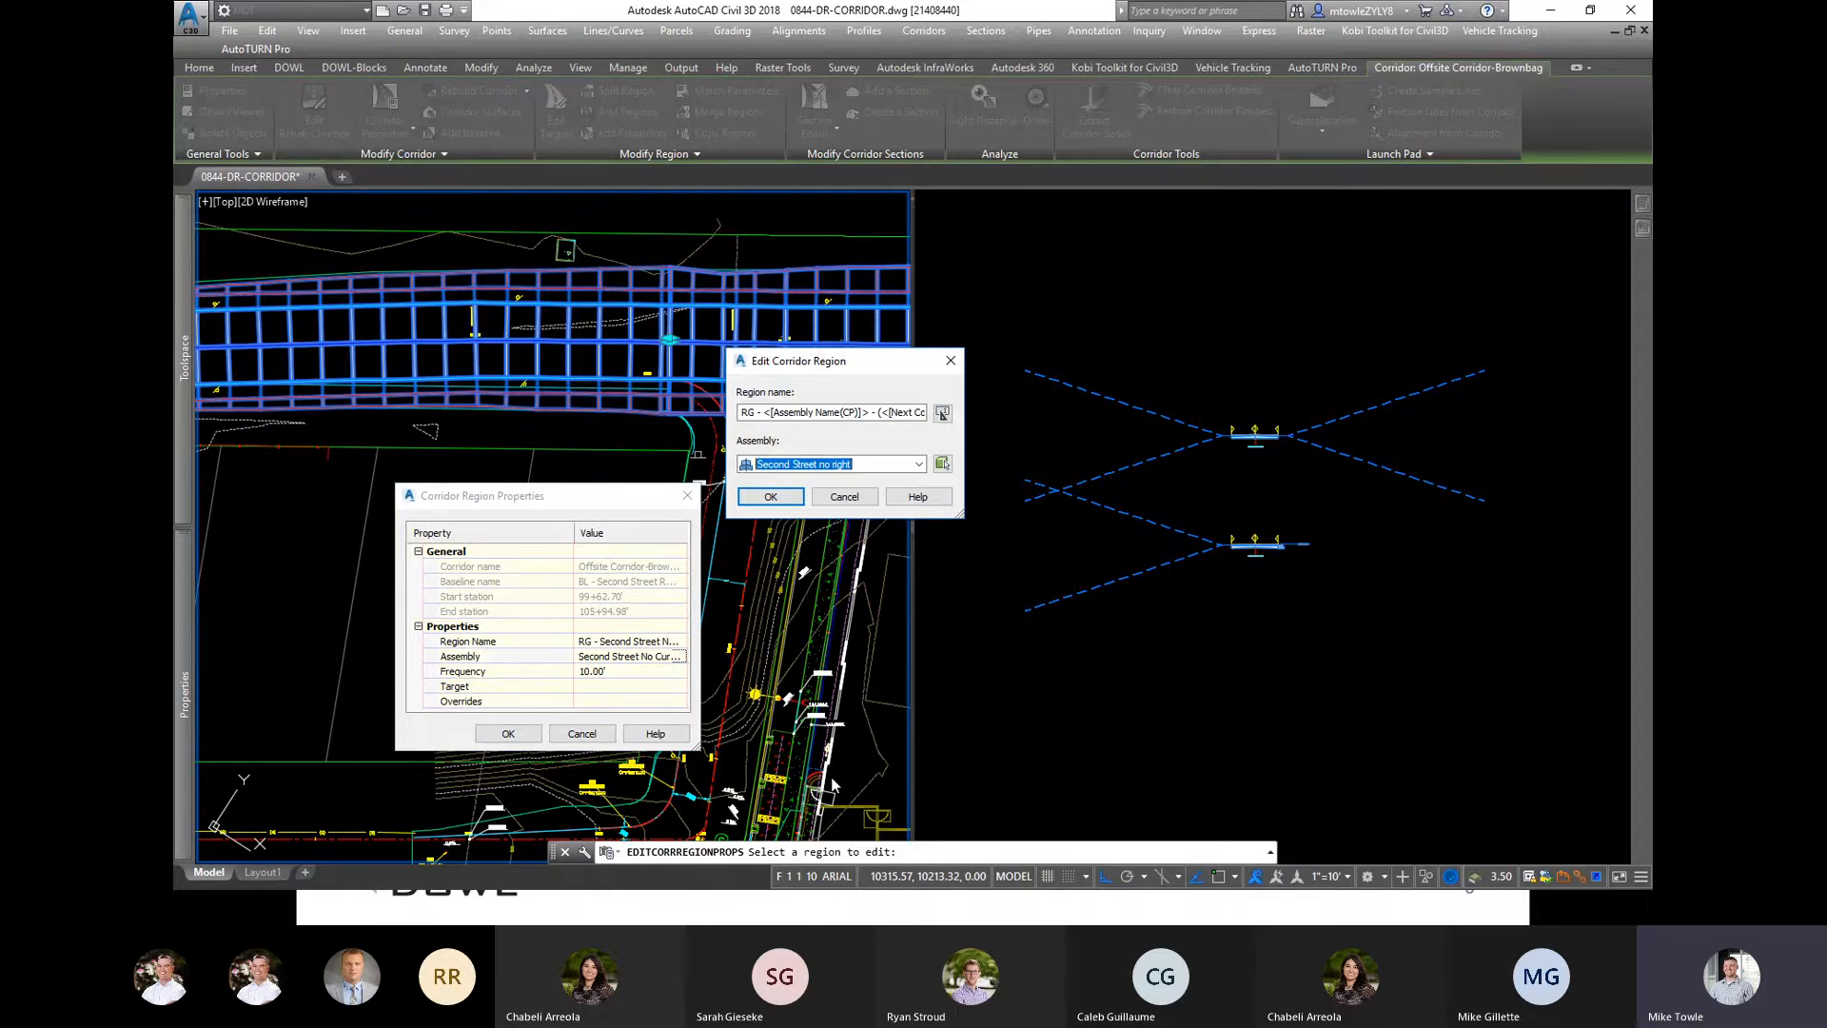
{"action": "left_click", "coordinate": [909, 464]}
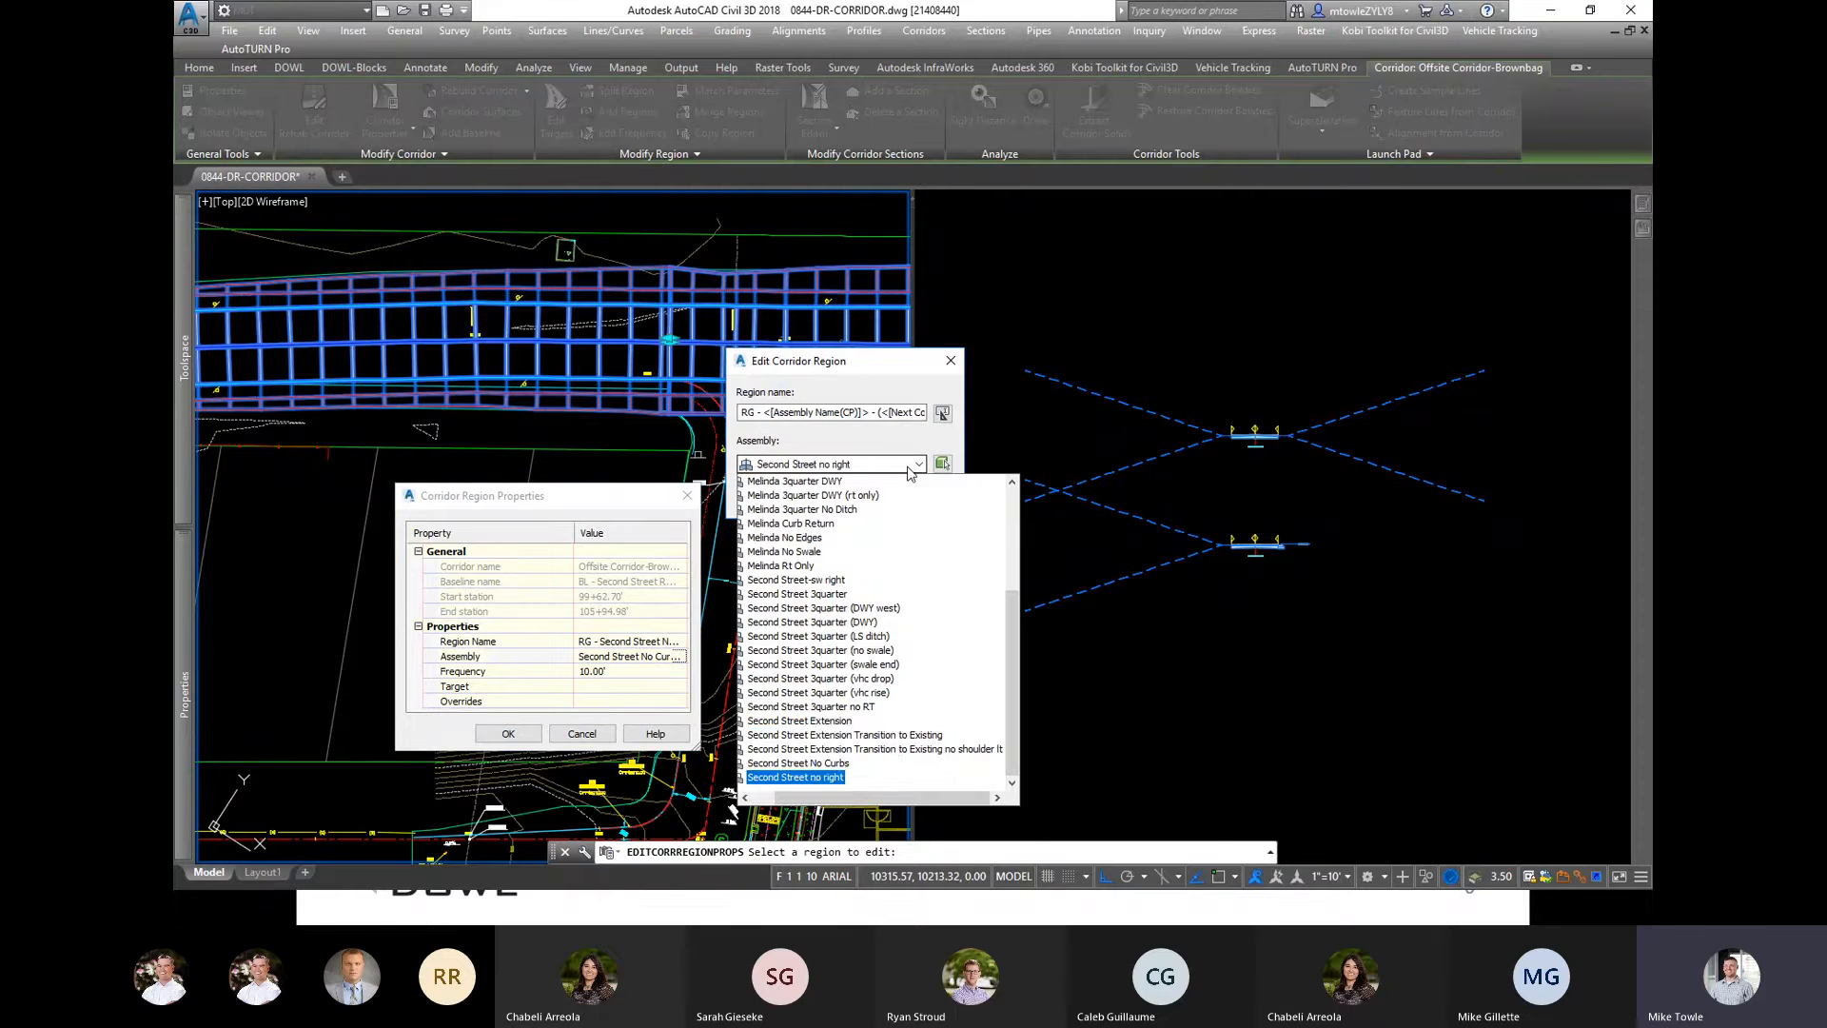
Step: Assign the Second Street-sw right assembly to the corridor region that starts at station 99+62.70
{"action": "left_click", "coordinate": [843, 581]}
{"action": "key", "text": "Return"}
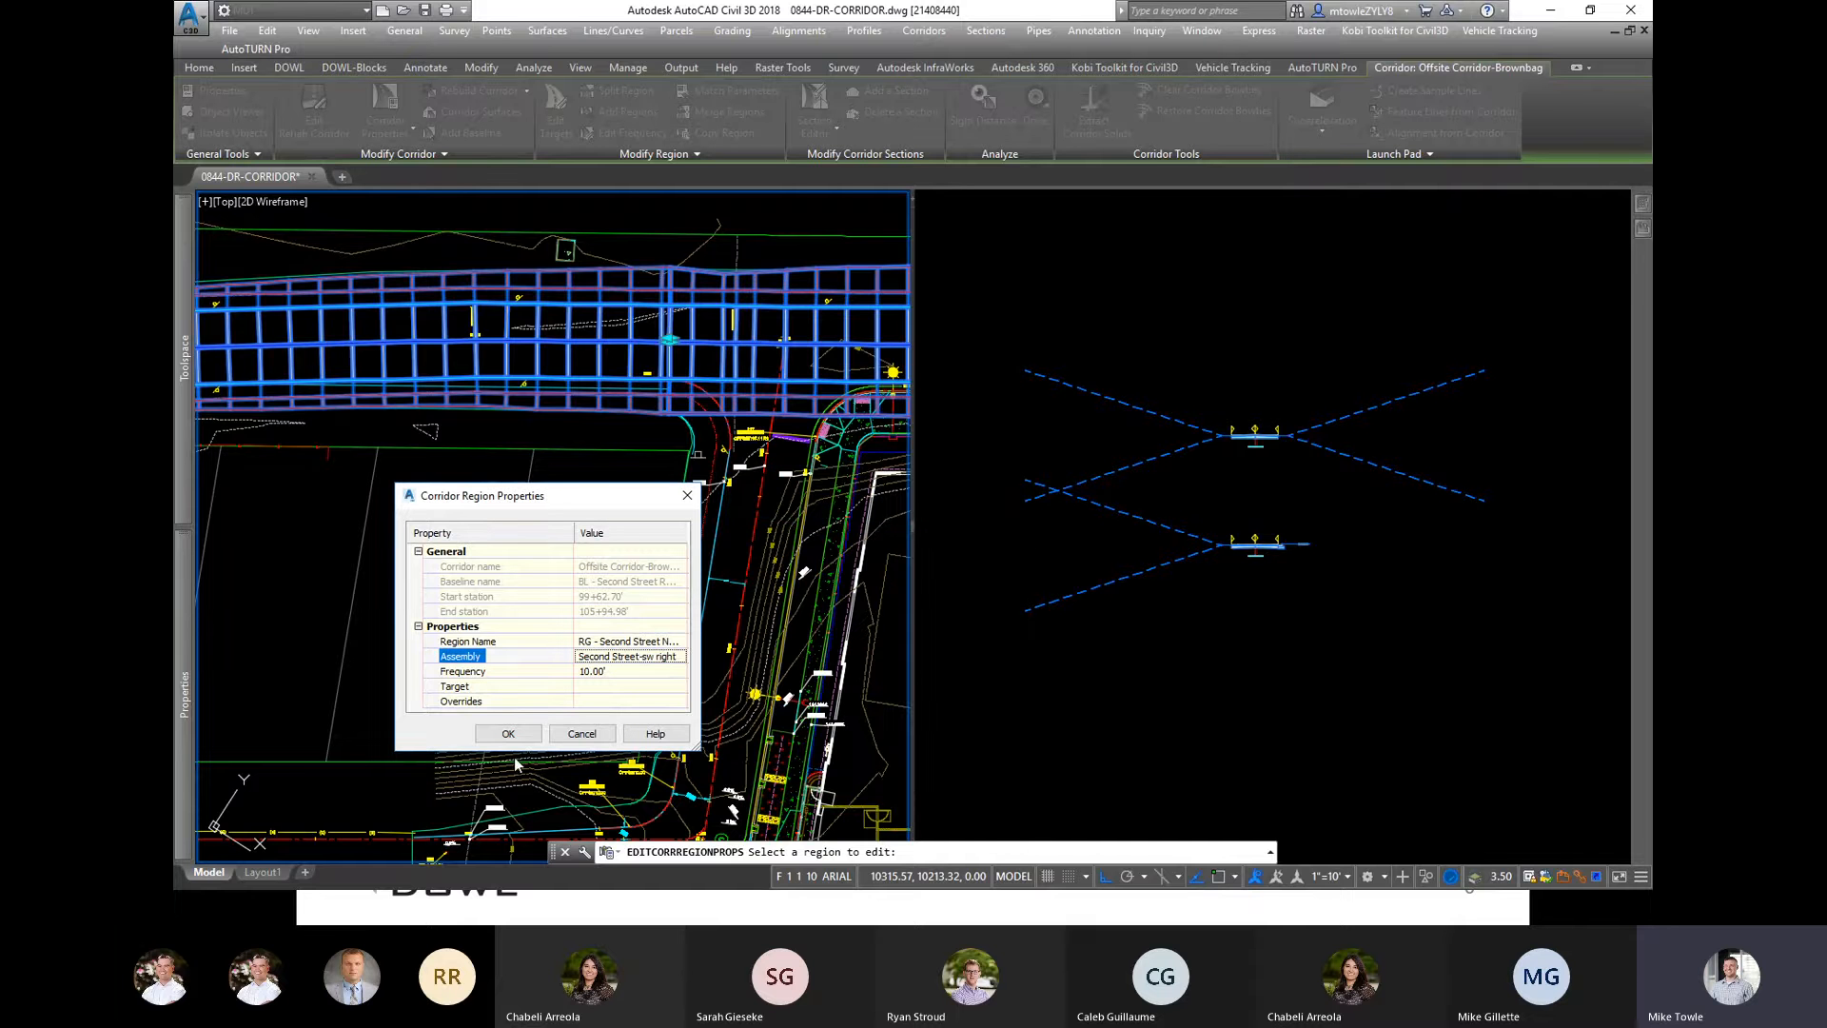
{"action": "left_click", "coordinate": [510, 734]}
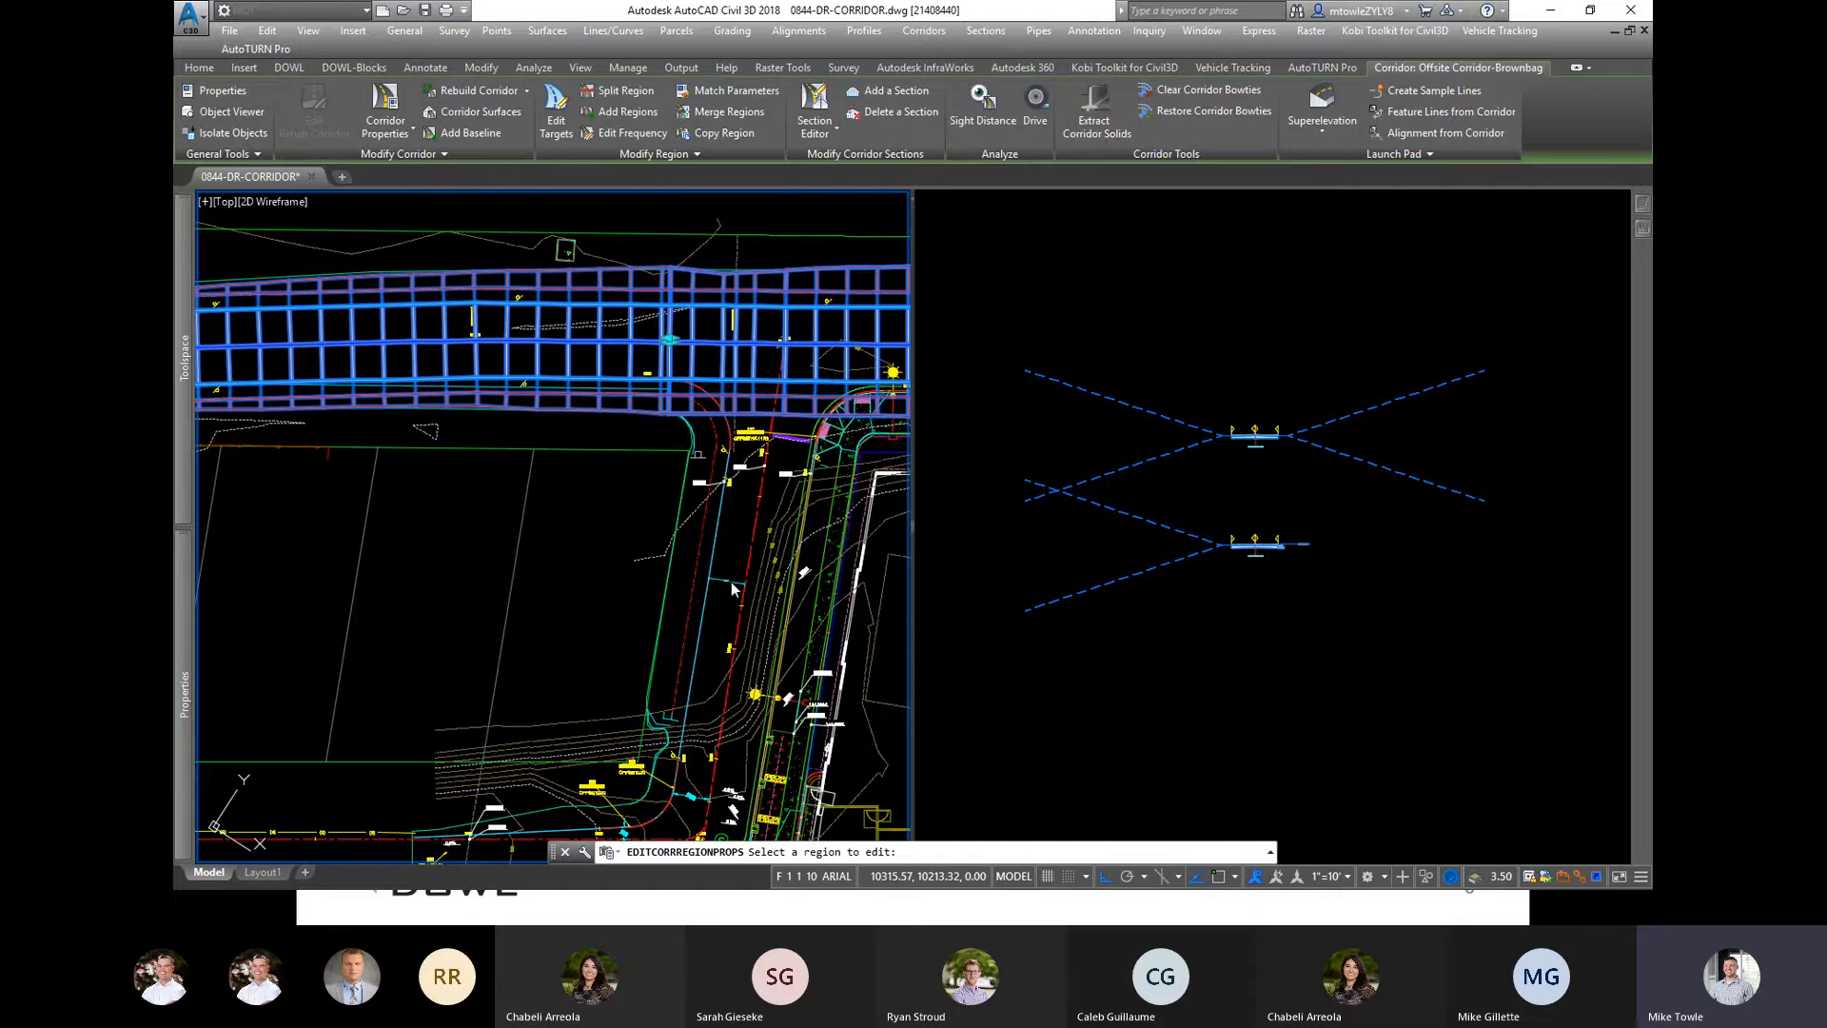
Step: Split the Second Street-sw right region near the far curb return of the side street, at about station 100+30
{"action": "scroll", "coordinate": [745, 412], "scroll_direction": "up", "scroll_amount": 4}
{"action": "scroll", "coordinate": [213, 557], "scroll_direction": "down", "scroll_amount": 2}
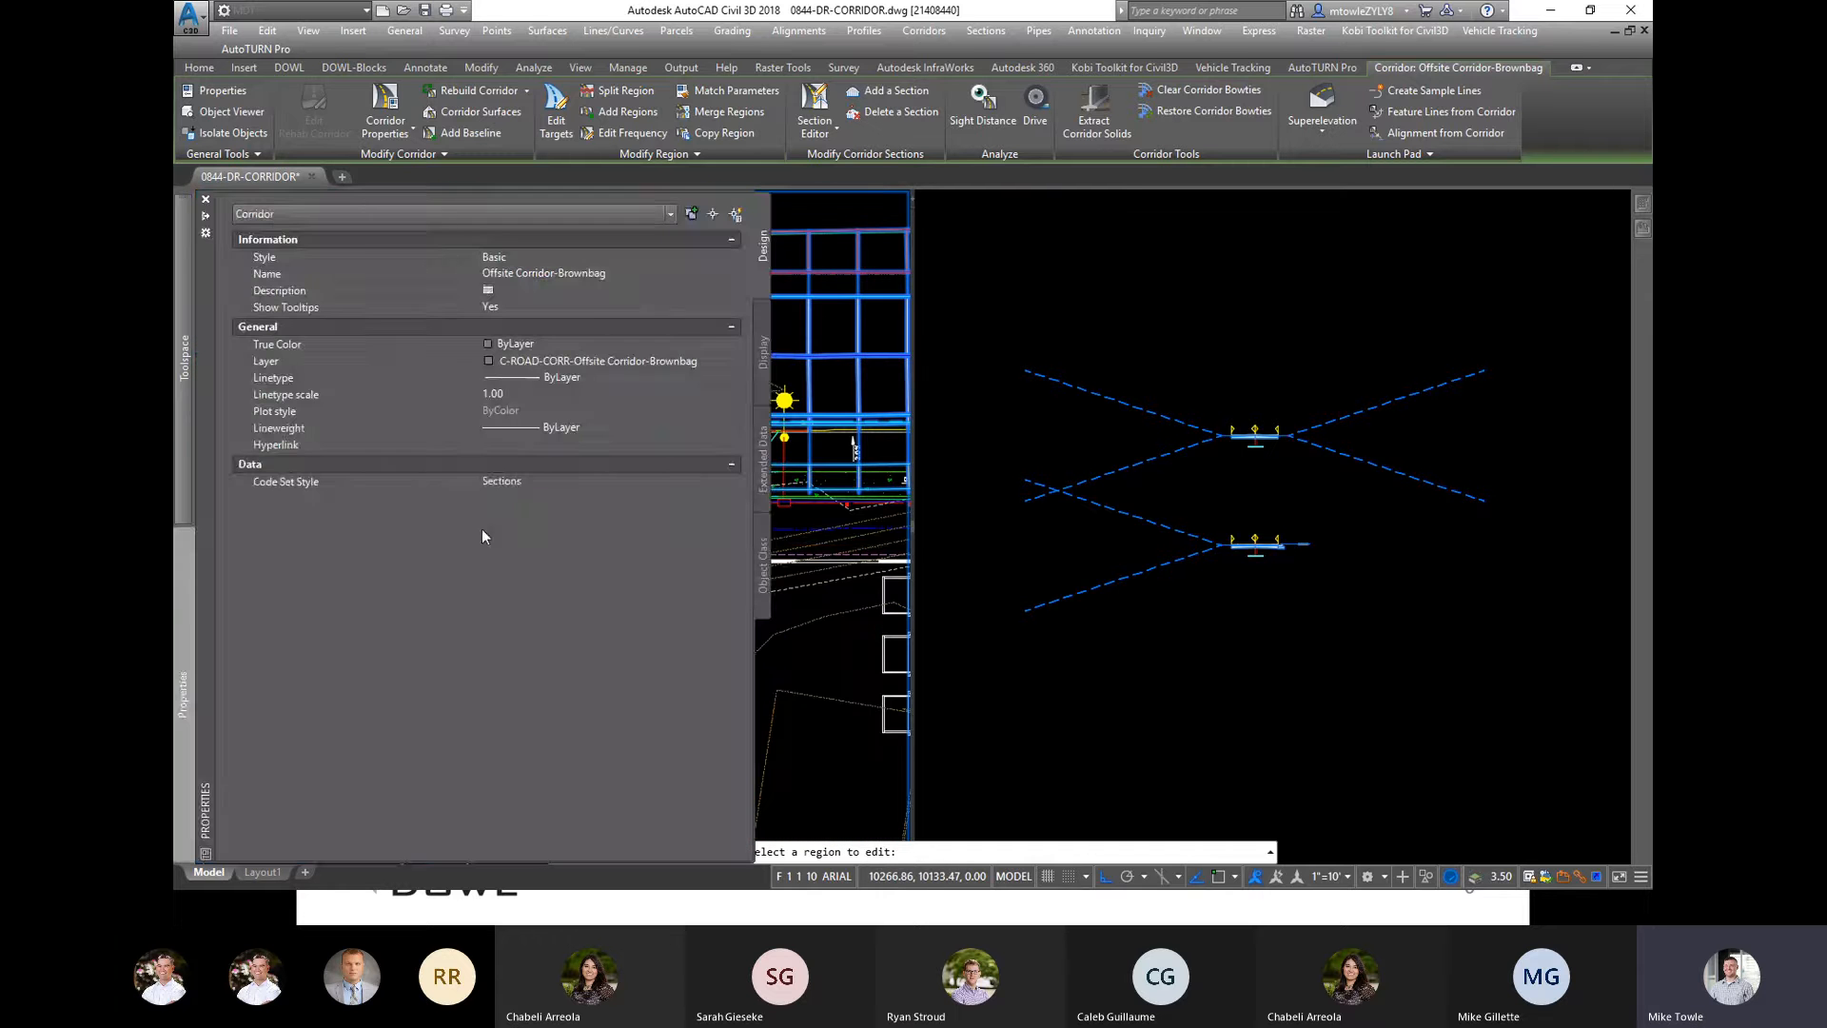
{"action": "scroll", "coordinate": [878, 487], "scroll_direction": "down", "scroll_amount": 2}
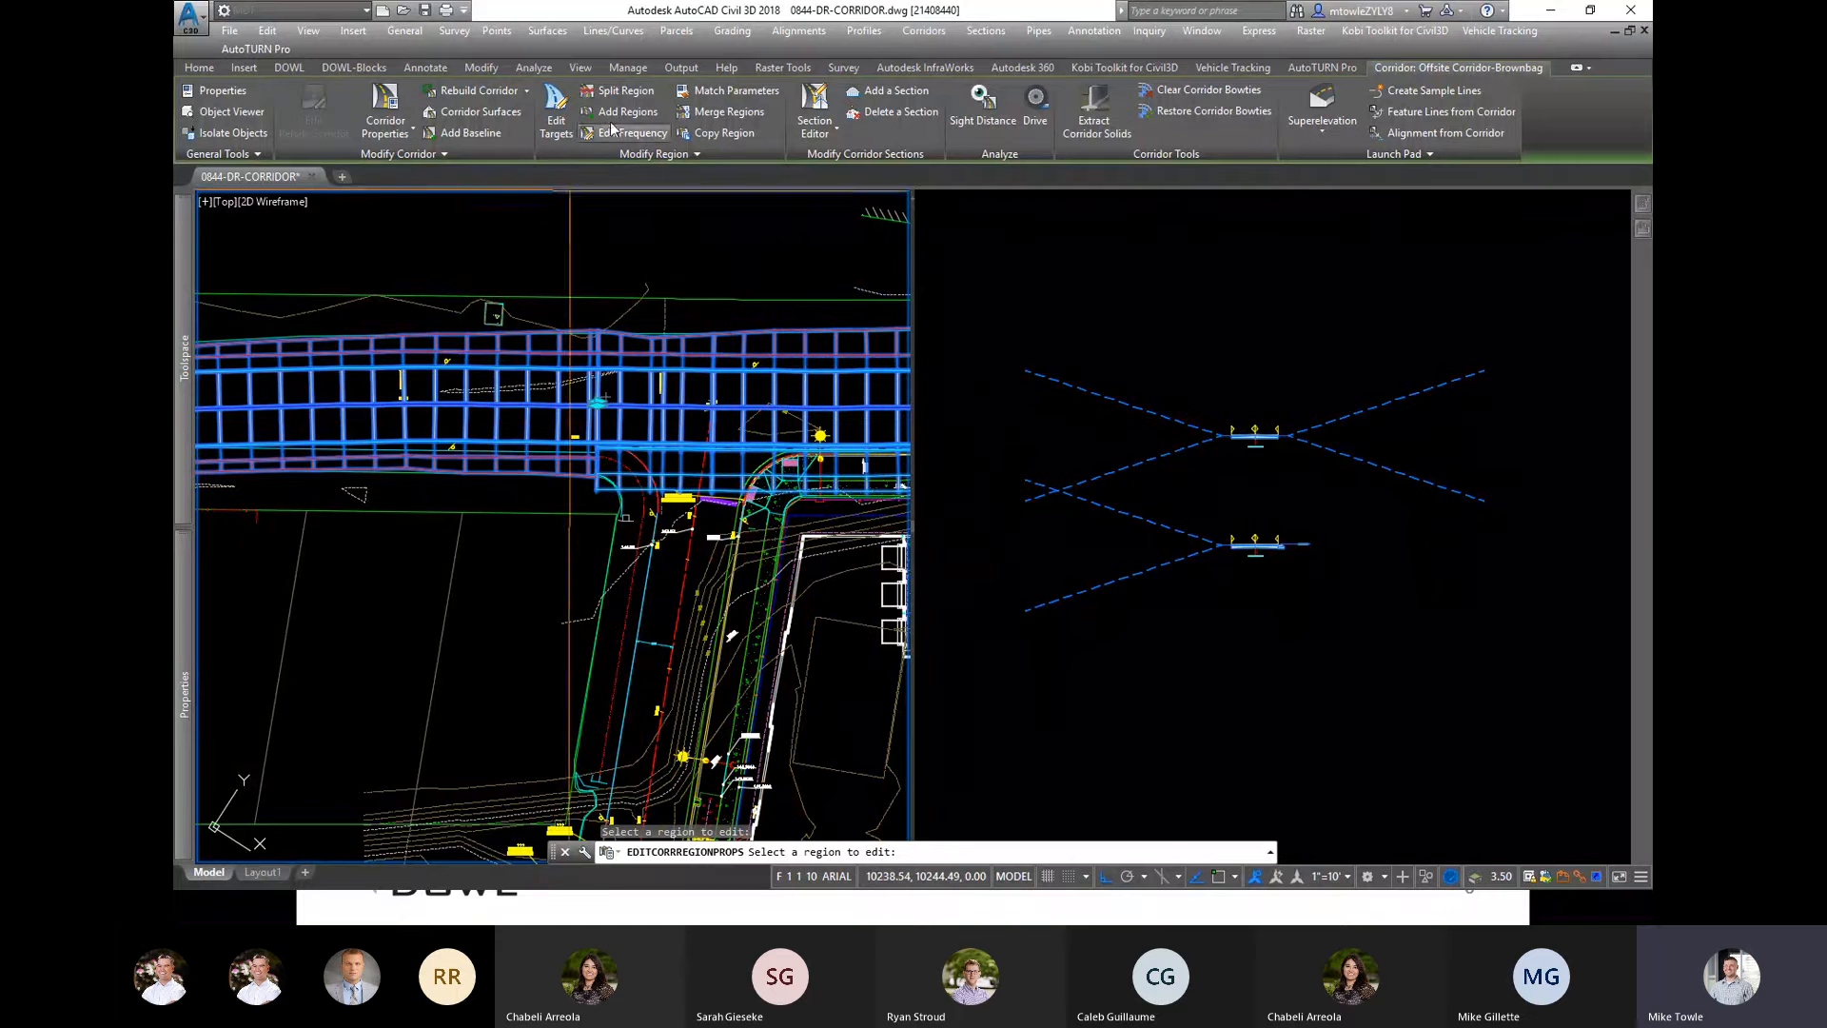
{"action": "left_click", "coordinate": [623, 95]}
{"action": "left_click", "coordinate": [815, 447]}
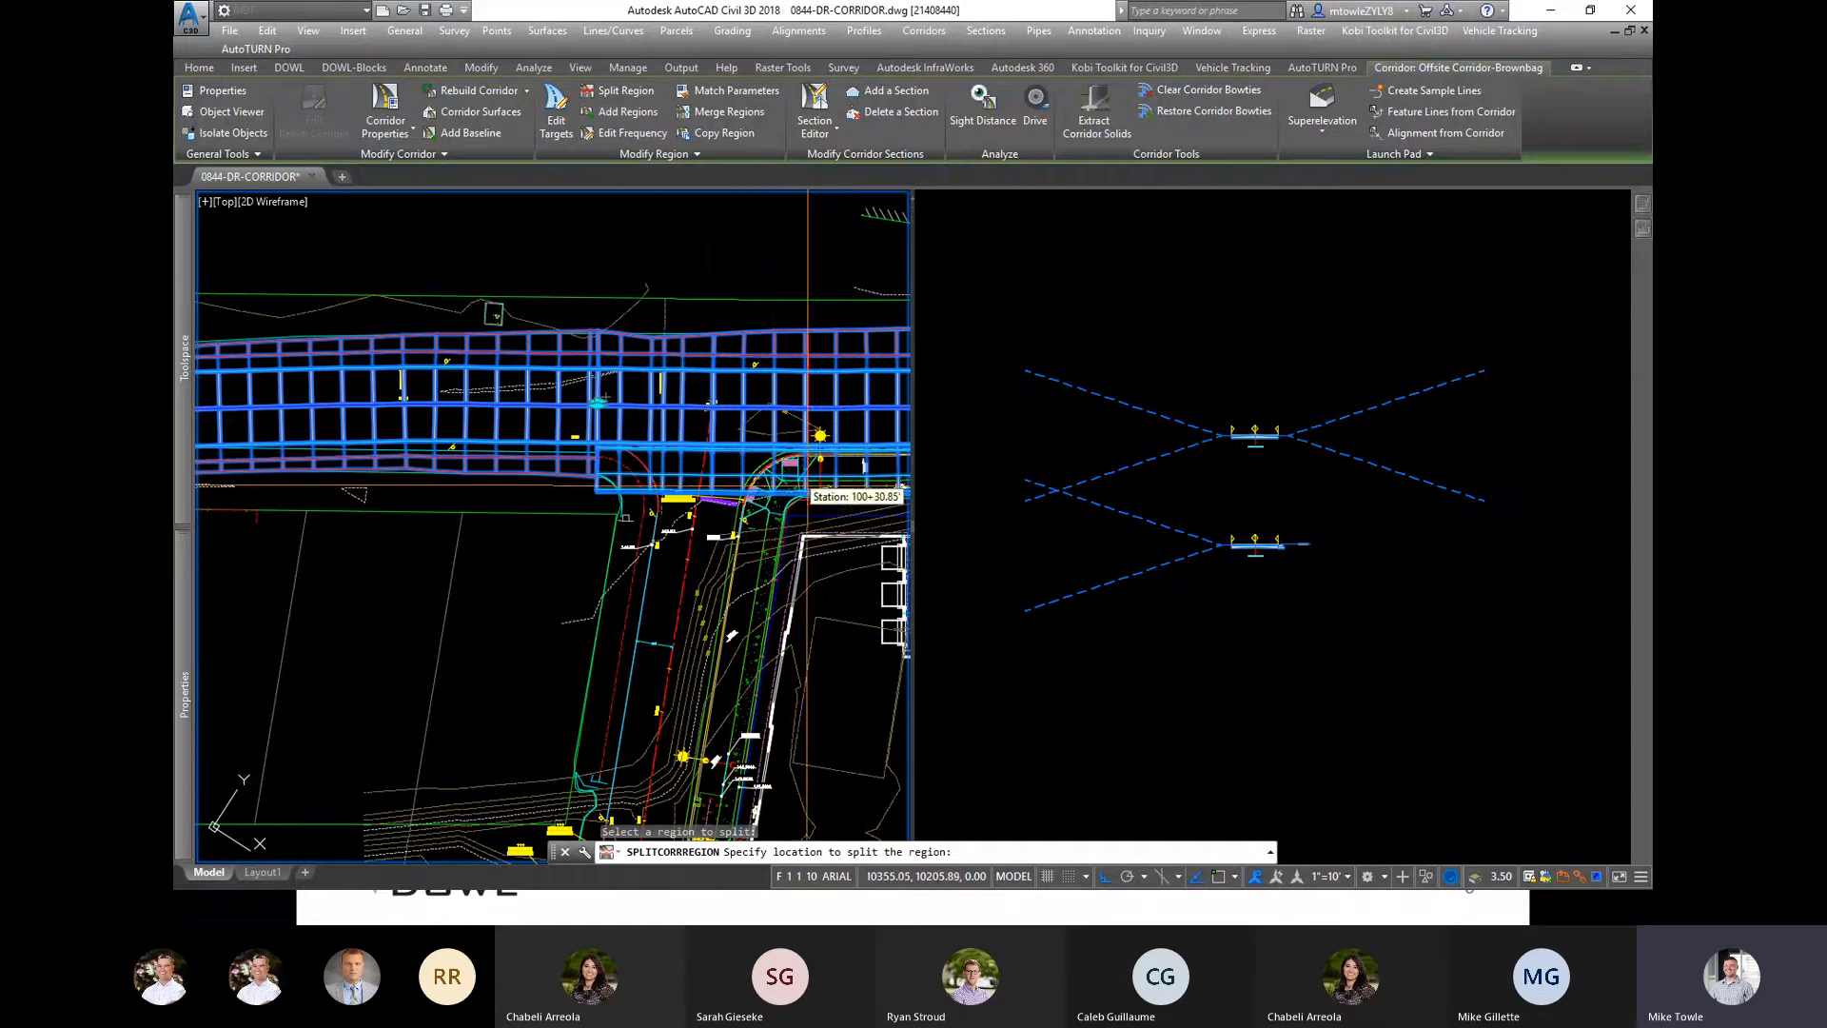
{"action": "left_click", "coordinate": [800, 455]}
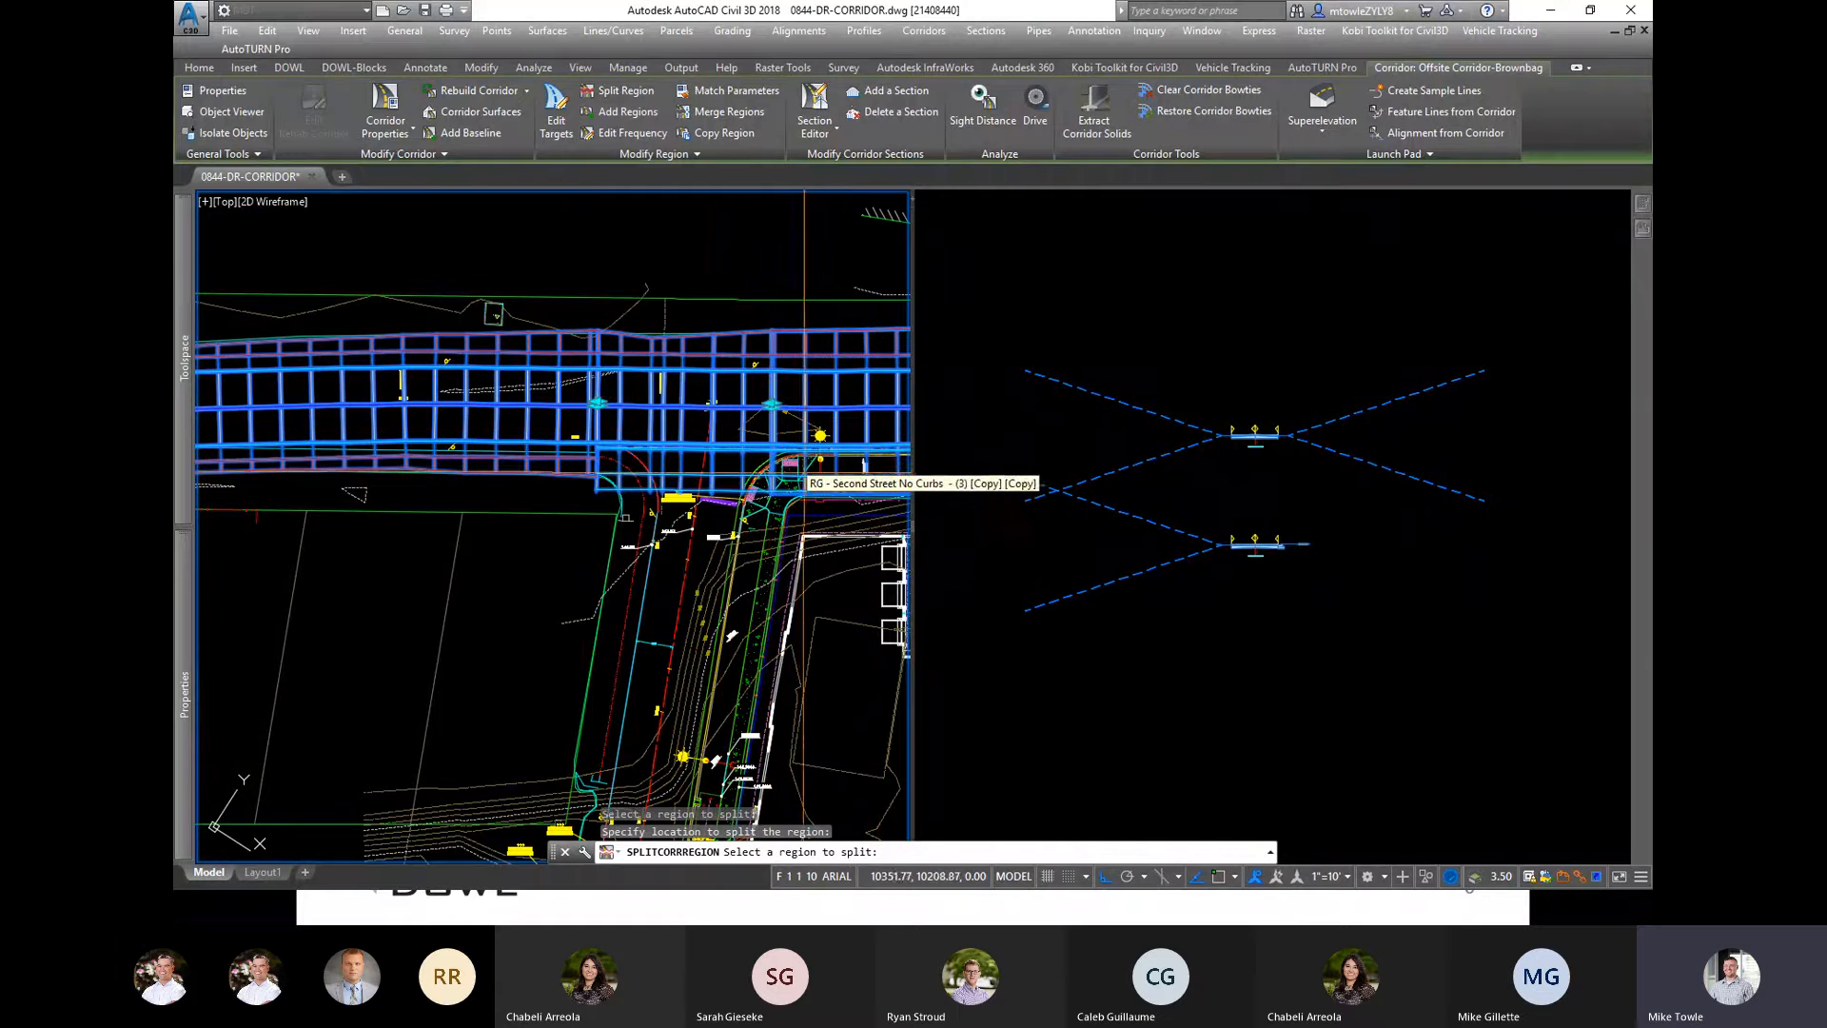
{"action": "scroll", "coordinate": [805, 458], "scroll_direction": "up", "scroll_amount": 3}
{"action": "scroll", "coordinate": [803, 455], "scroll_direction": "up", "scroll_amount": 2}
{"action": "key", "text": "Escape"}
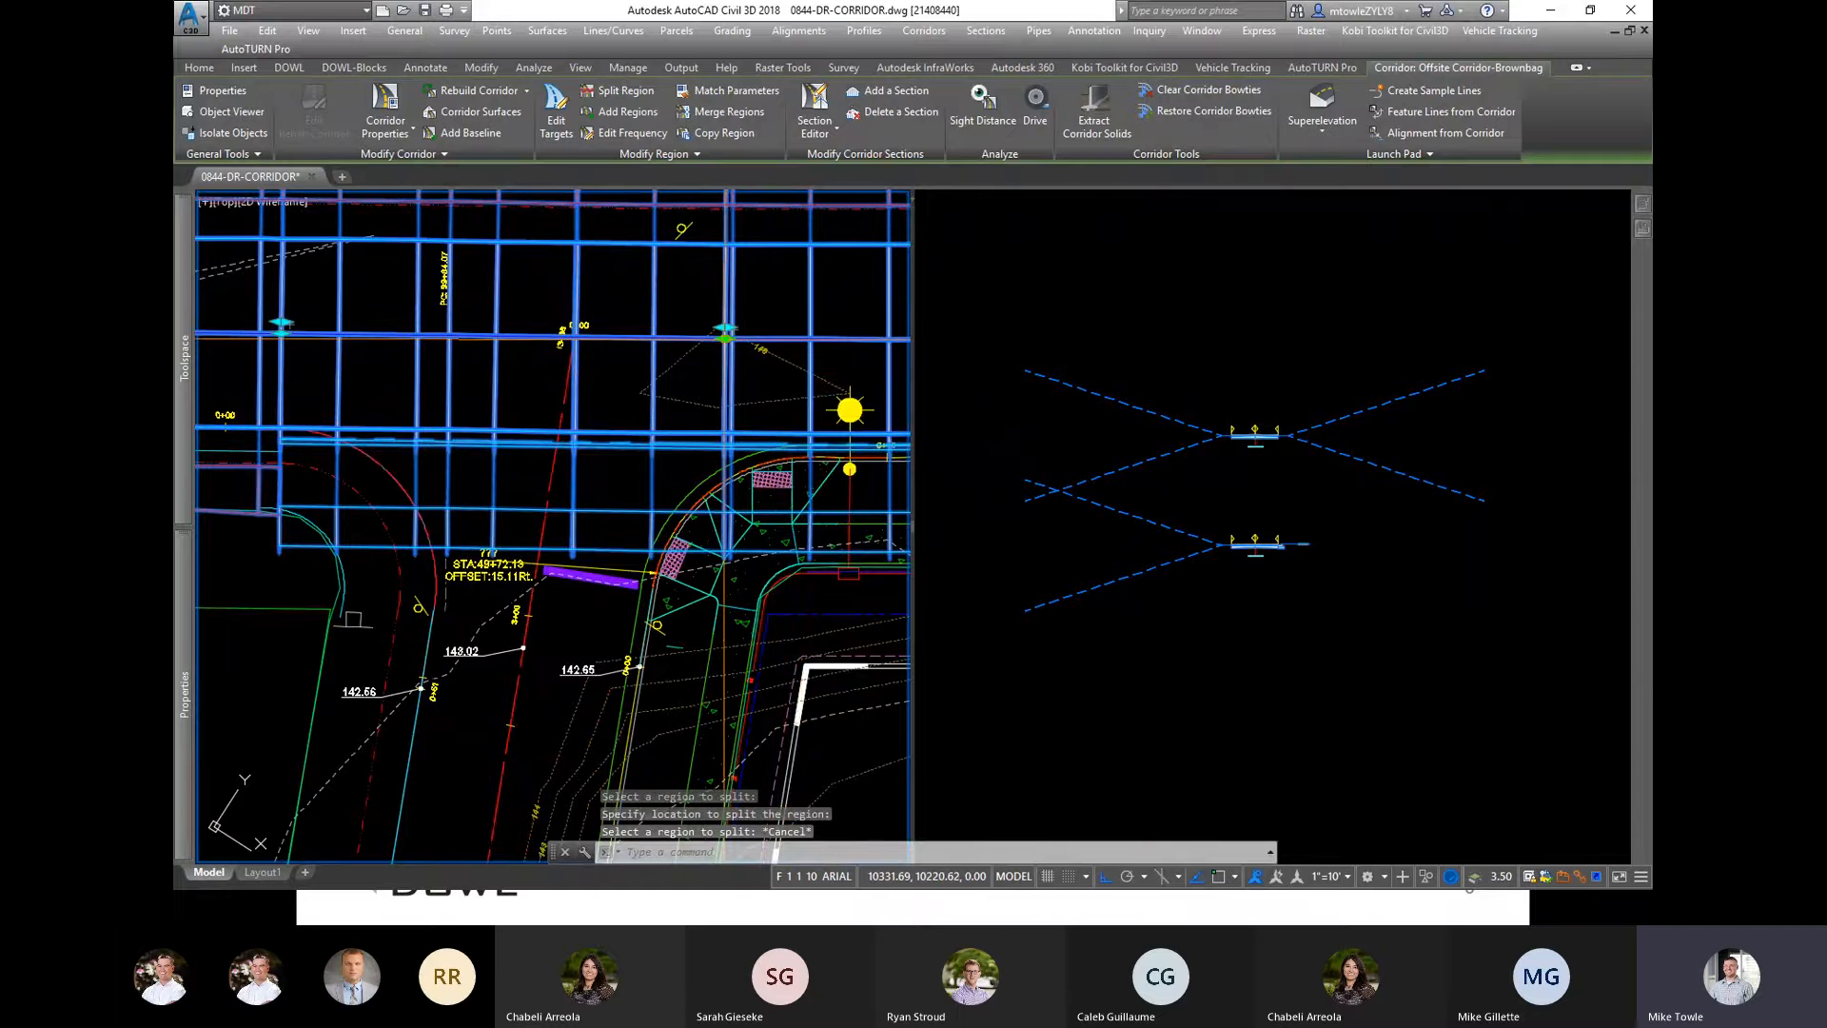
Step: Stretch the new region boundary to the endpoint where the side street's curb return meets the straight curb
{"action": "left_click", "coordinate": [726, 338]}
{"action": "scroll", "coordinate": [850, 410], "scroll_direction": "up", "scroll_amount": 6}
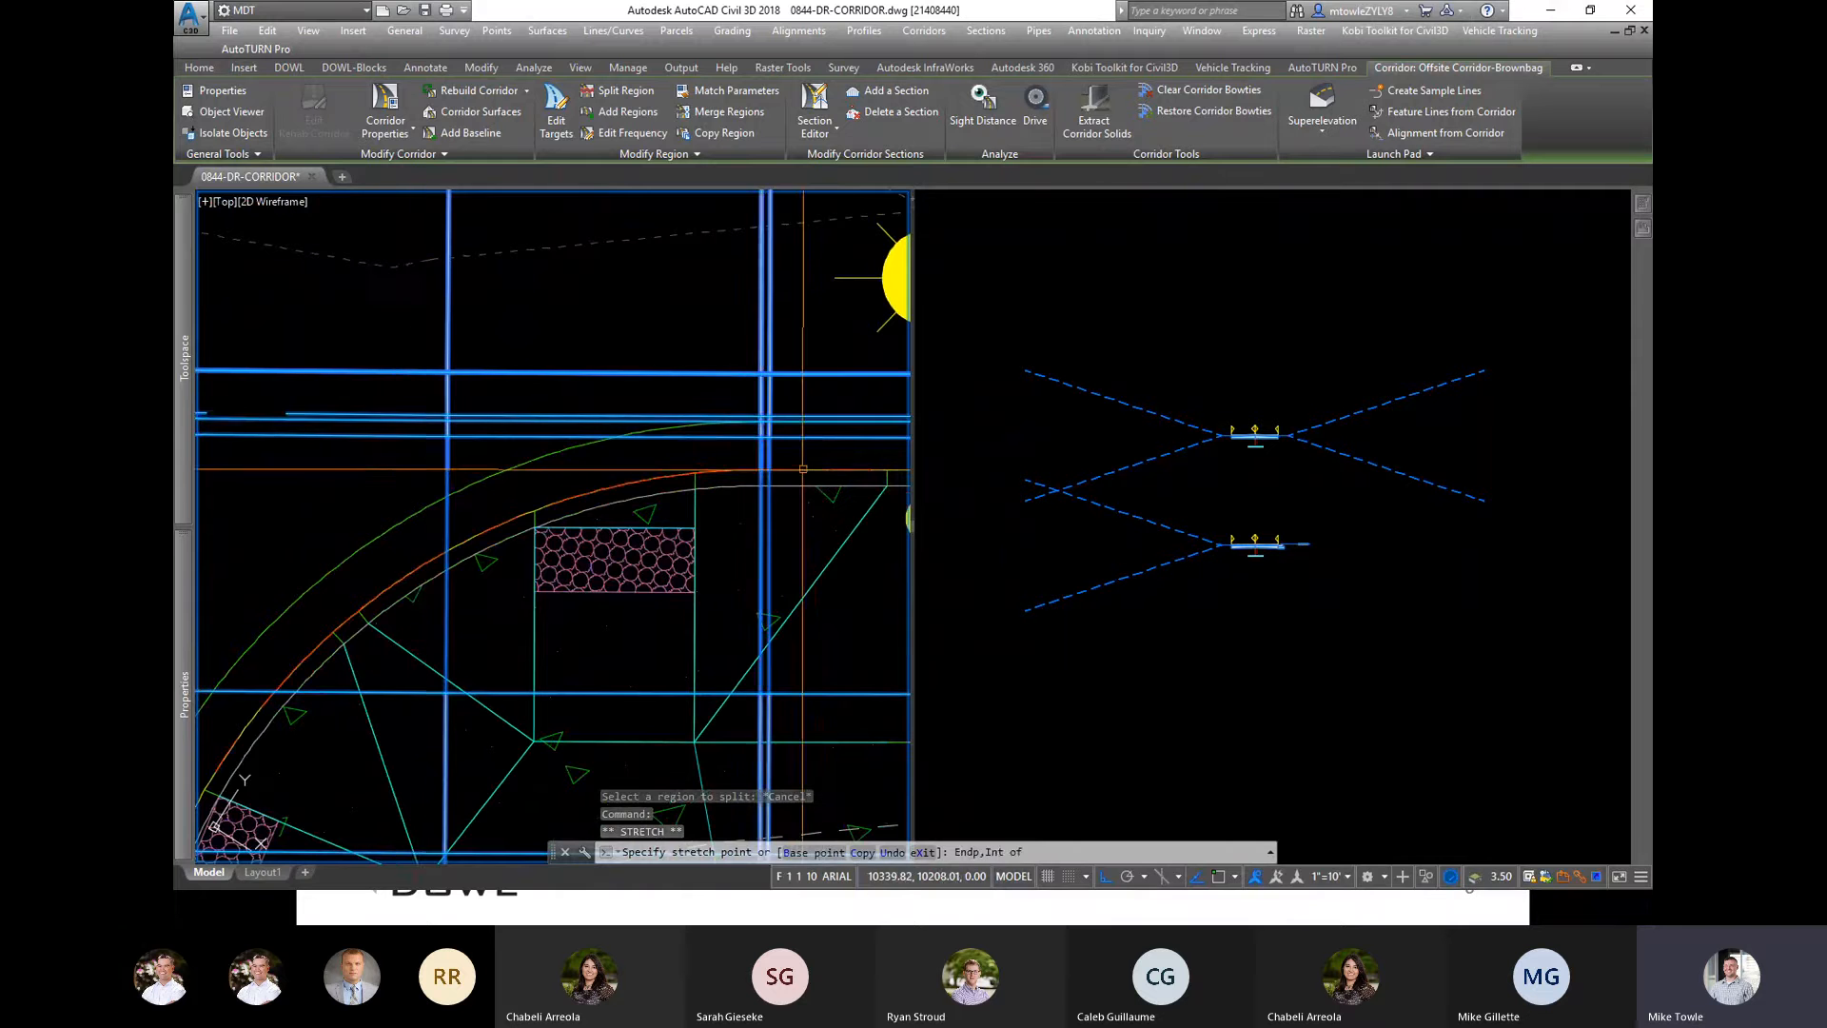
{"action": "scroll", "coordinate": [653, 526], "scroll_direction": "down", "scroll_amount": 5}
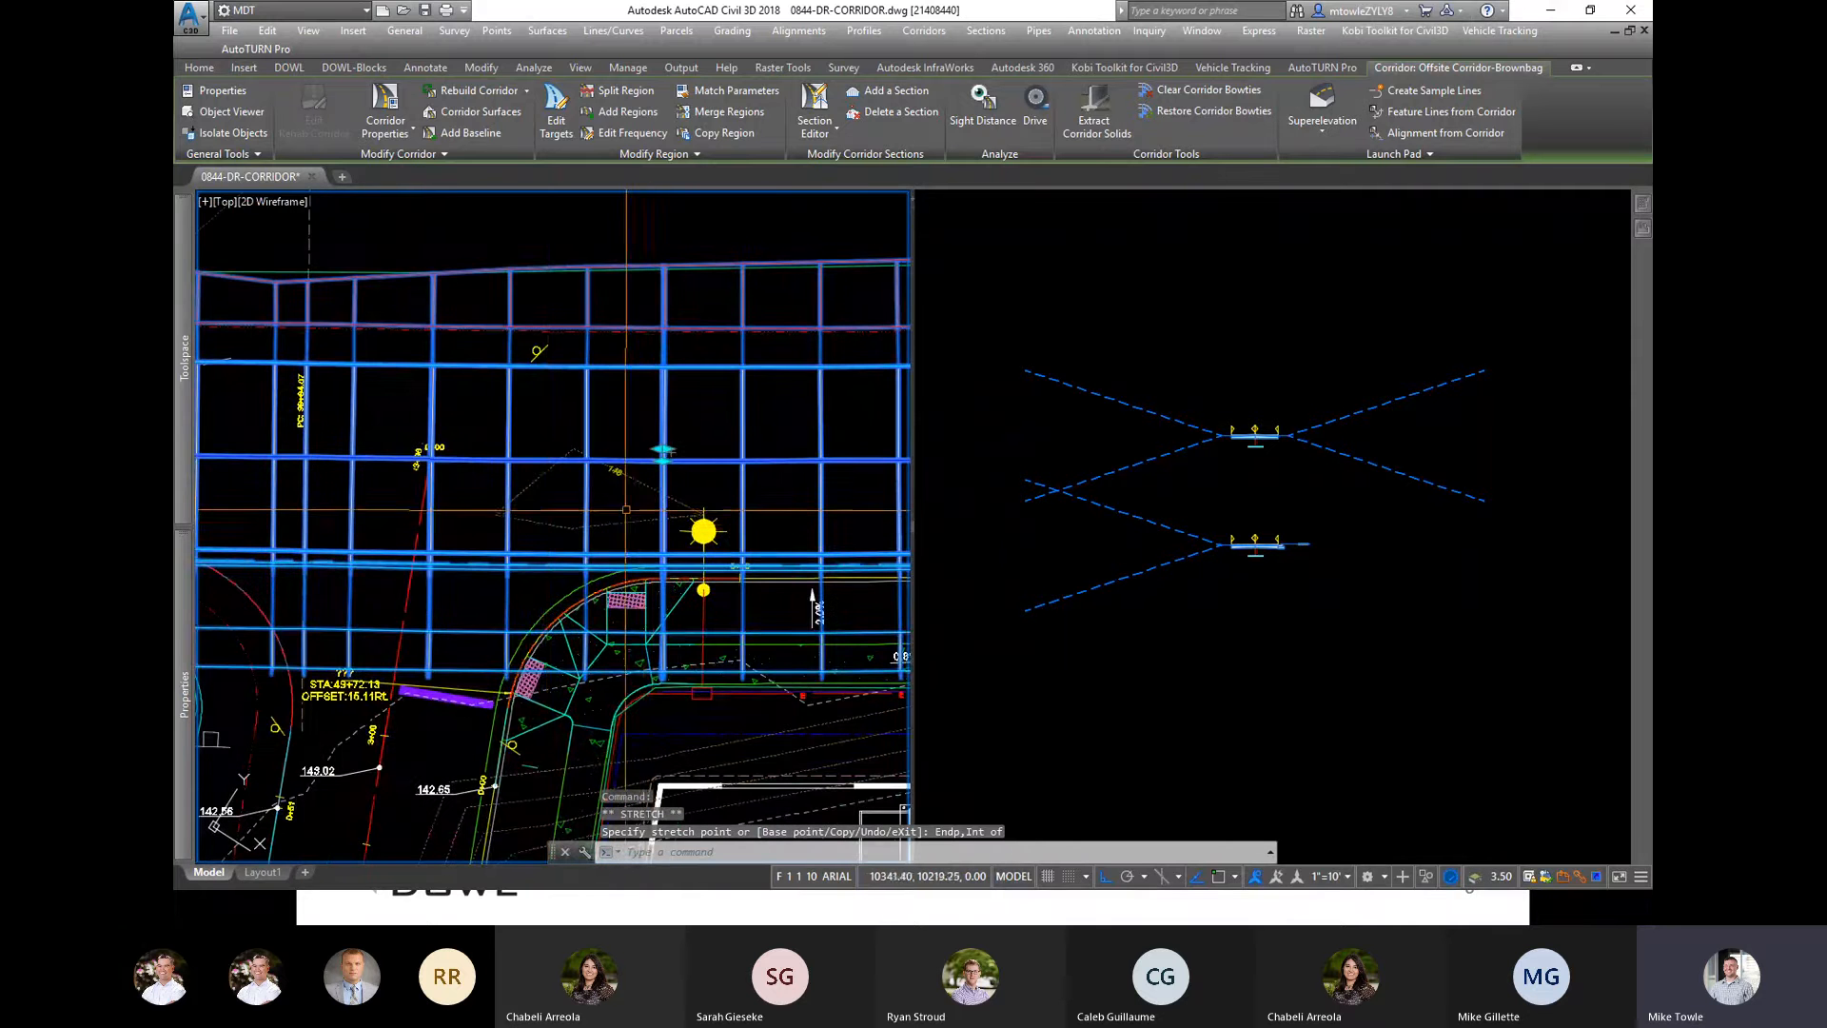
{"action": "left_click", "coordinate": [657, 597]}
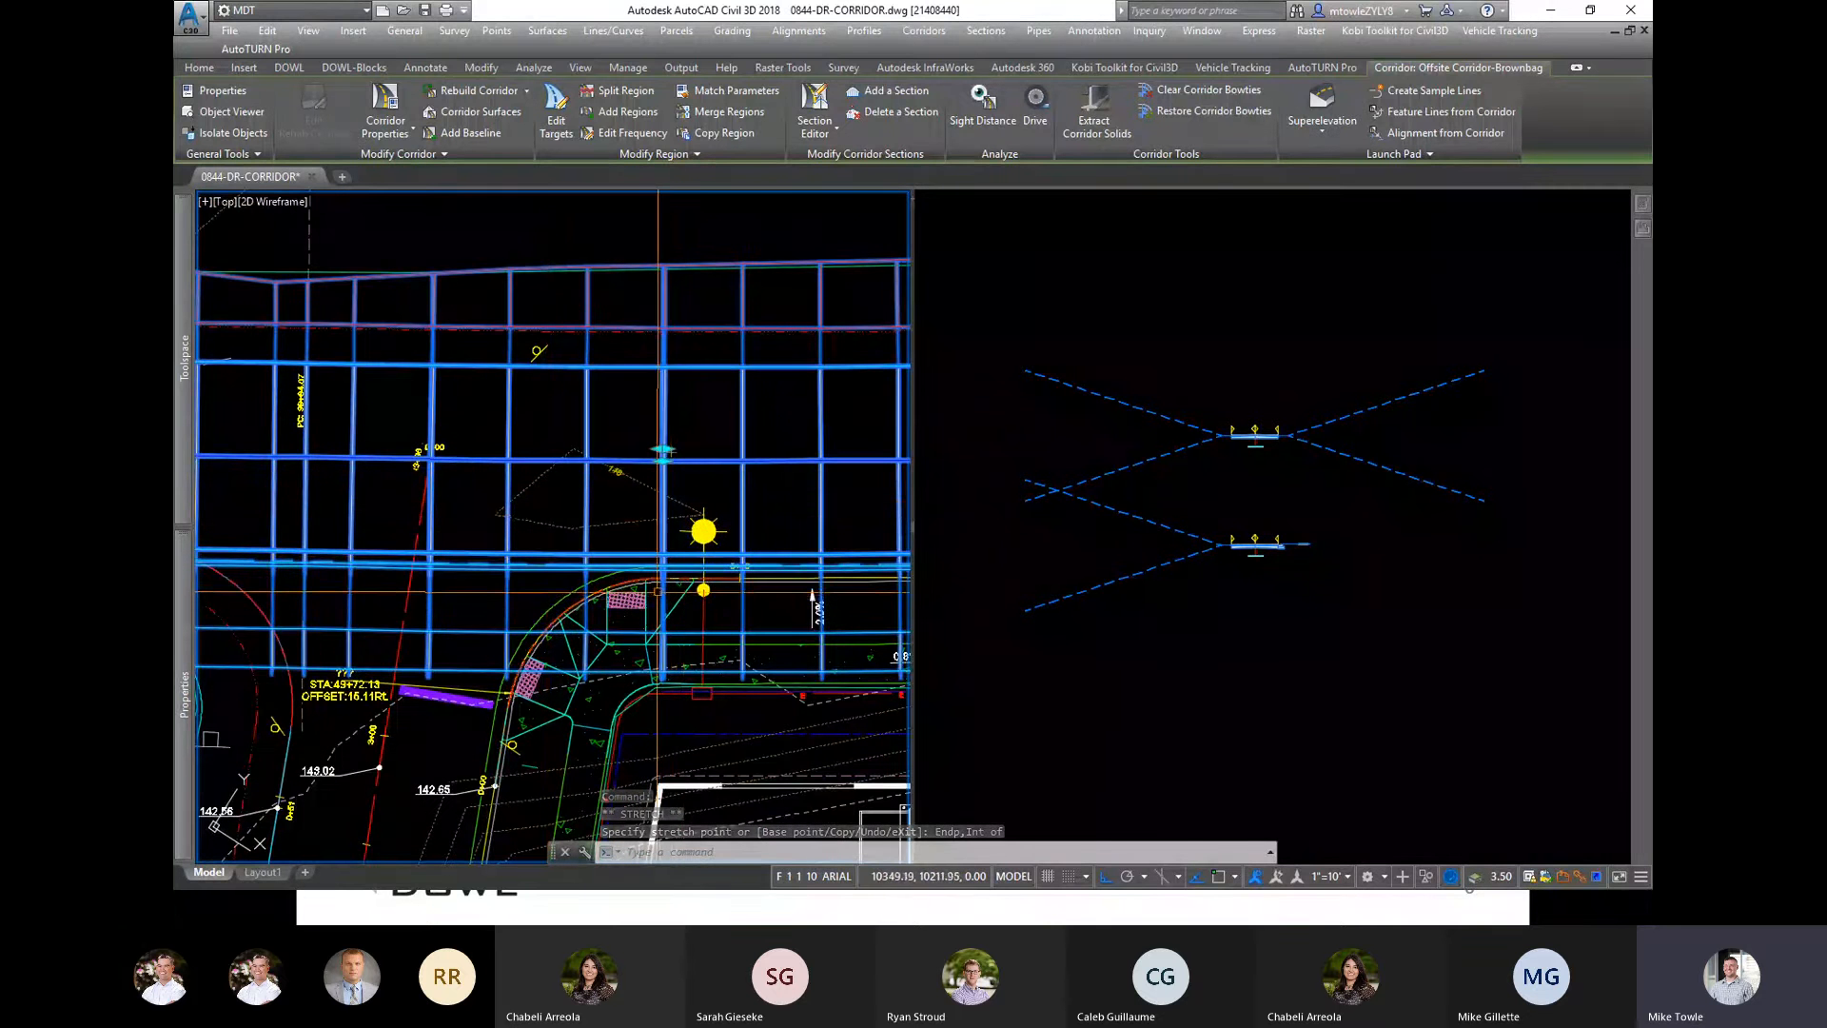
Step: Open the corridor properties' parameters and widen the name column to read the full region names
{"action": "right_click", "coordinate": [712, 464]}
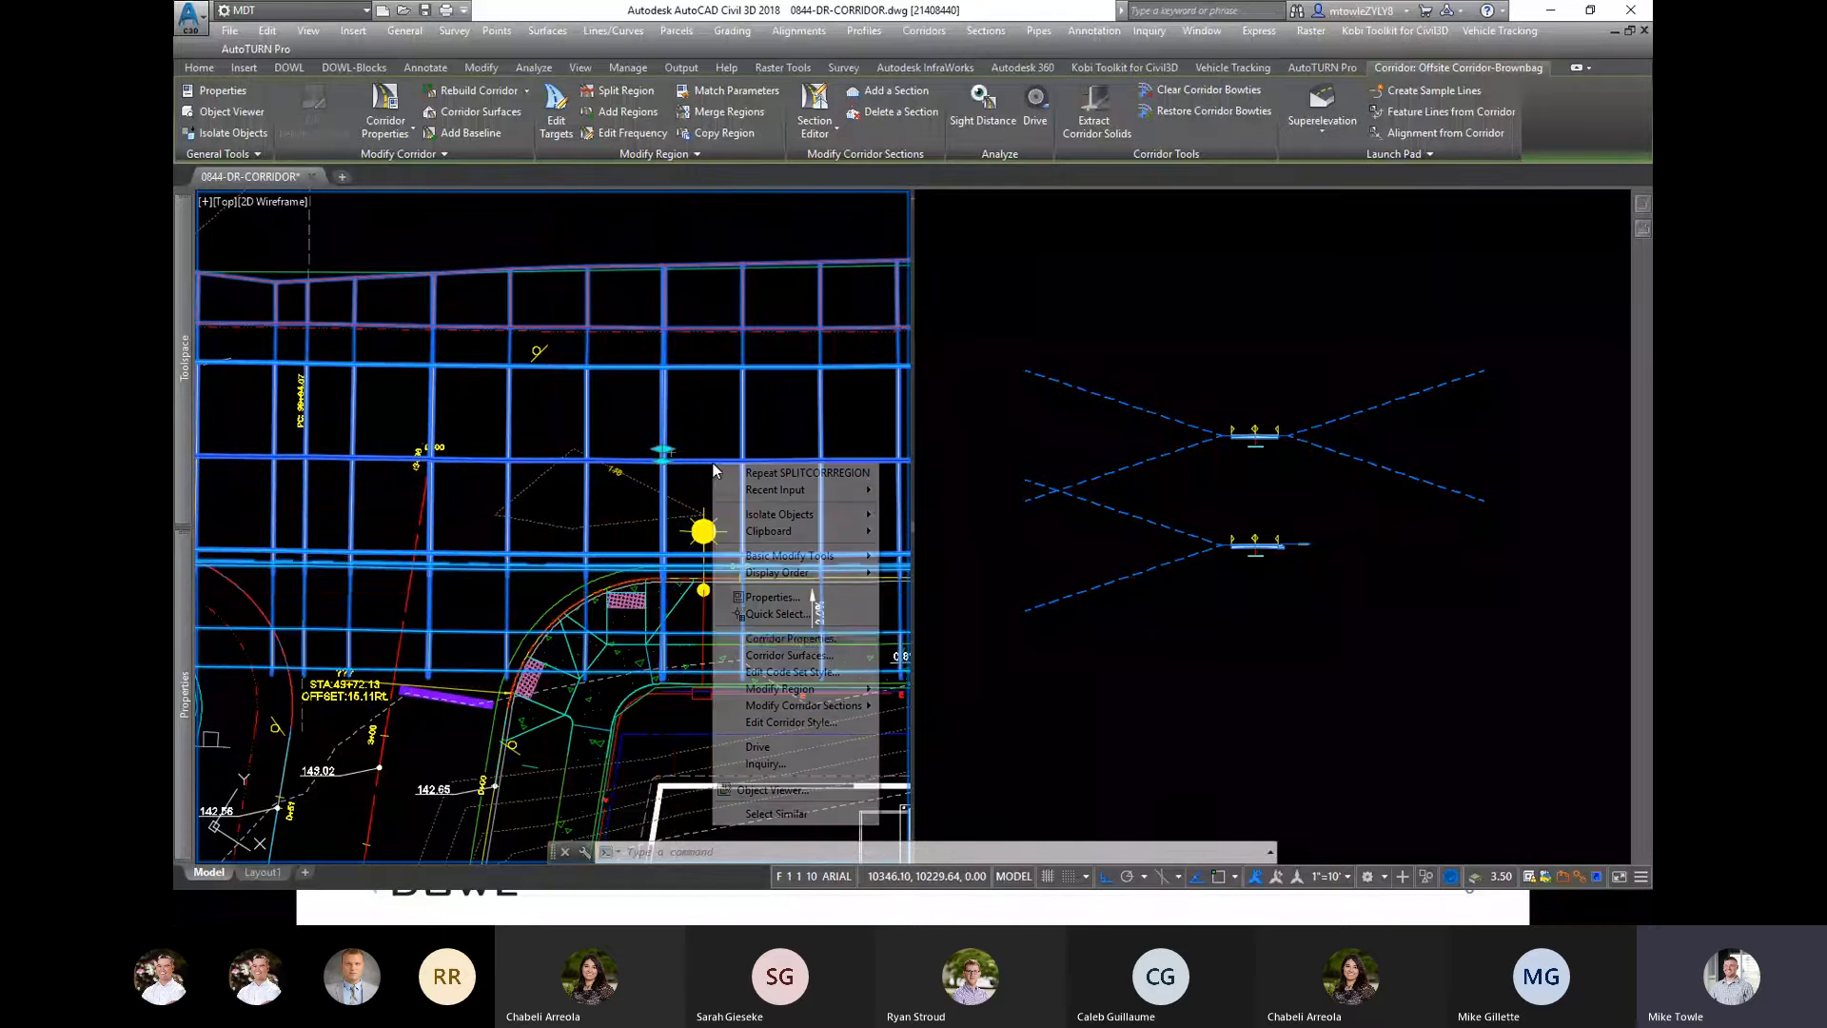
{"action": "left_click", "coordinate": [784, 638]}
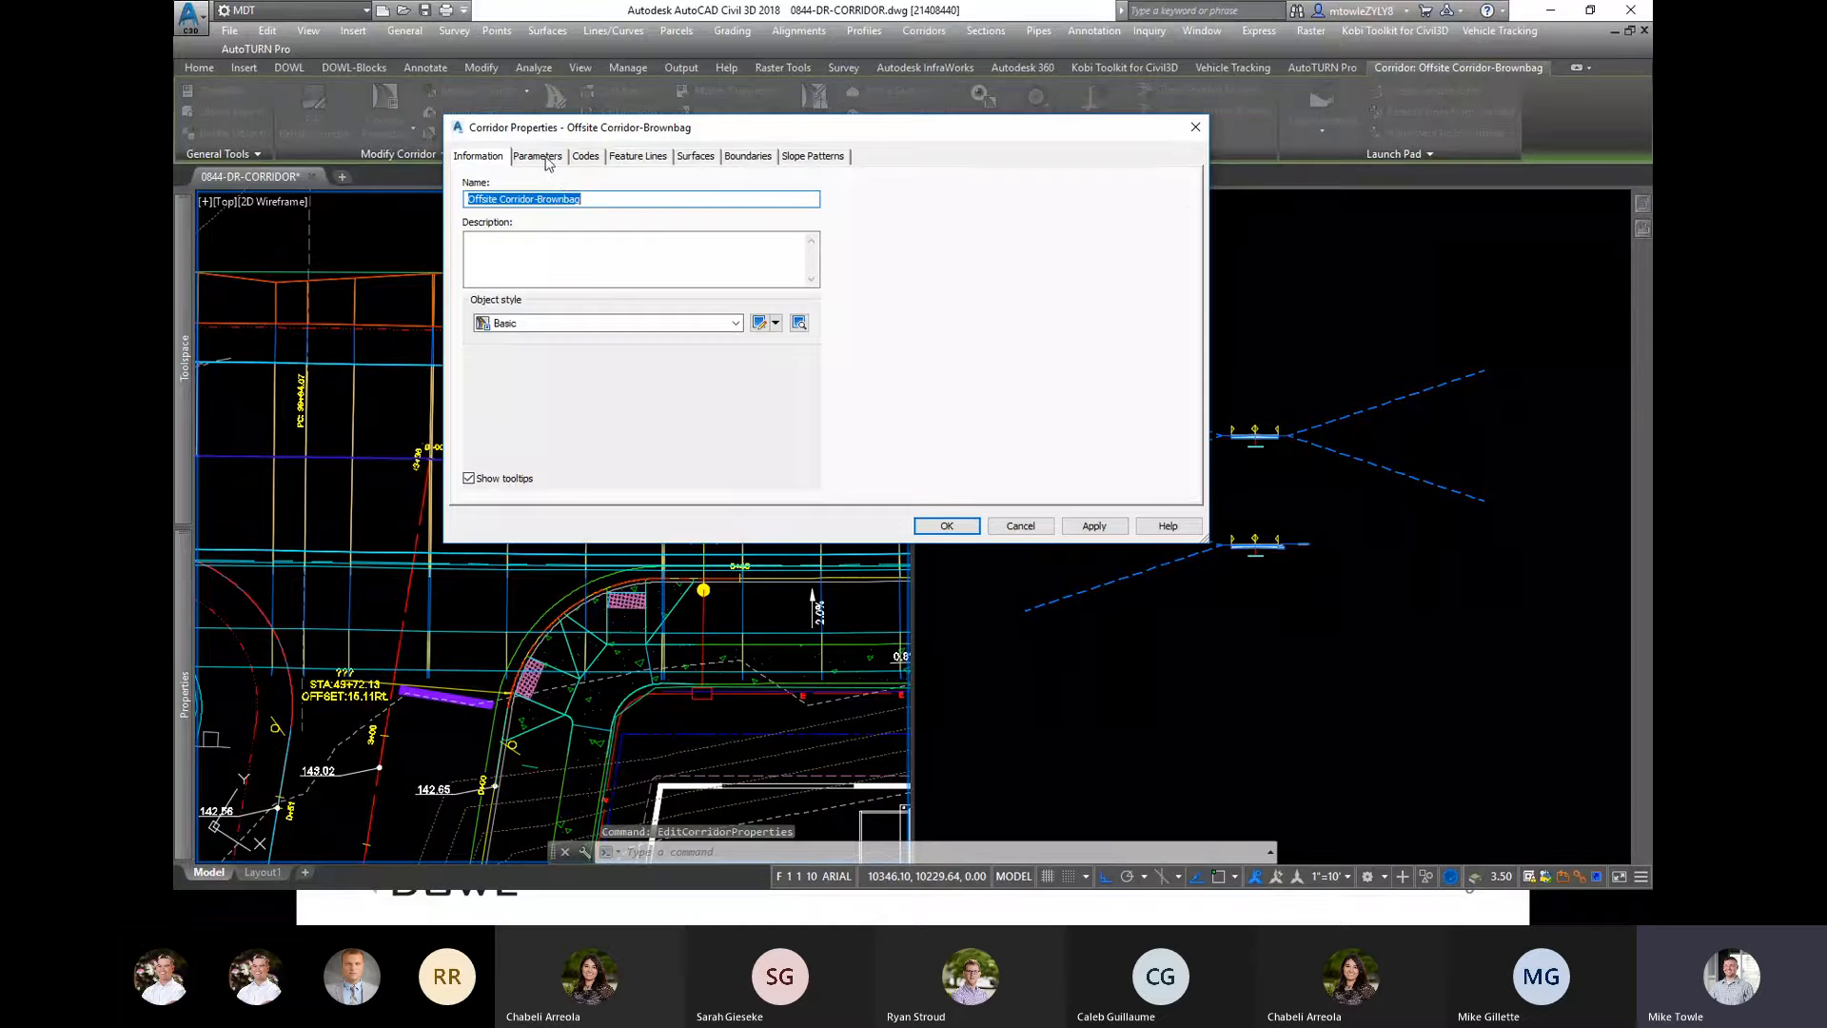
{"action": "left_click", "coordinate": [538, 157]}
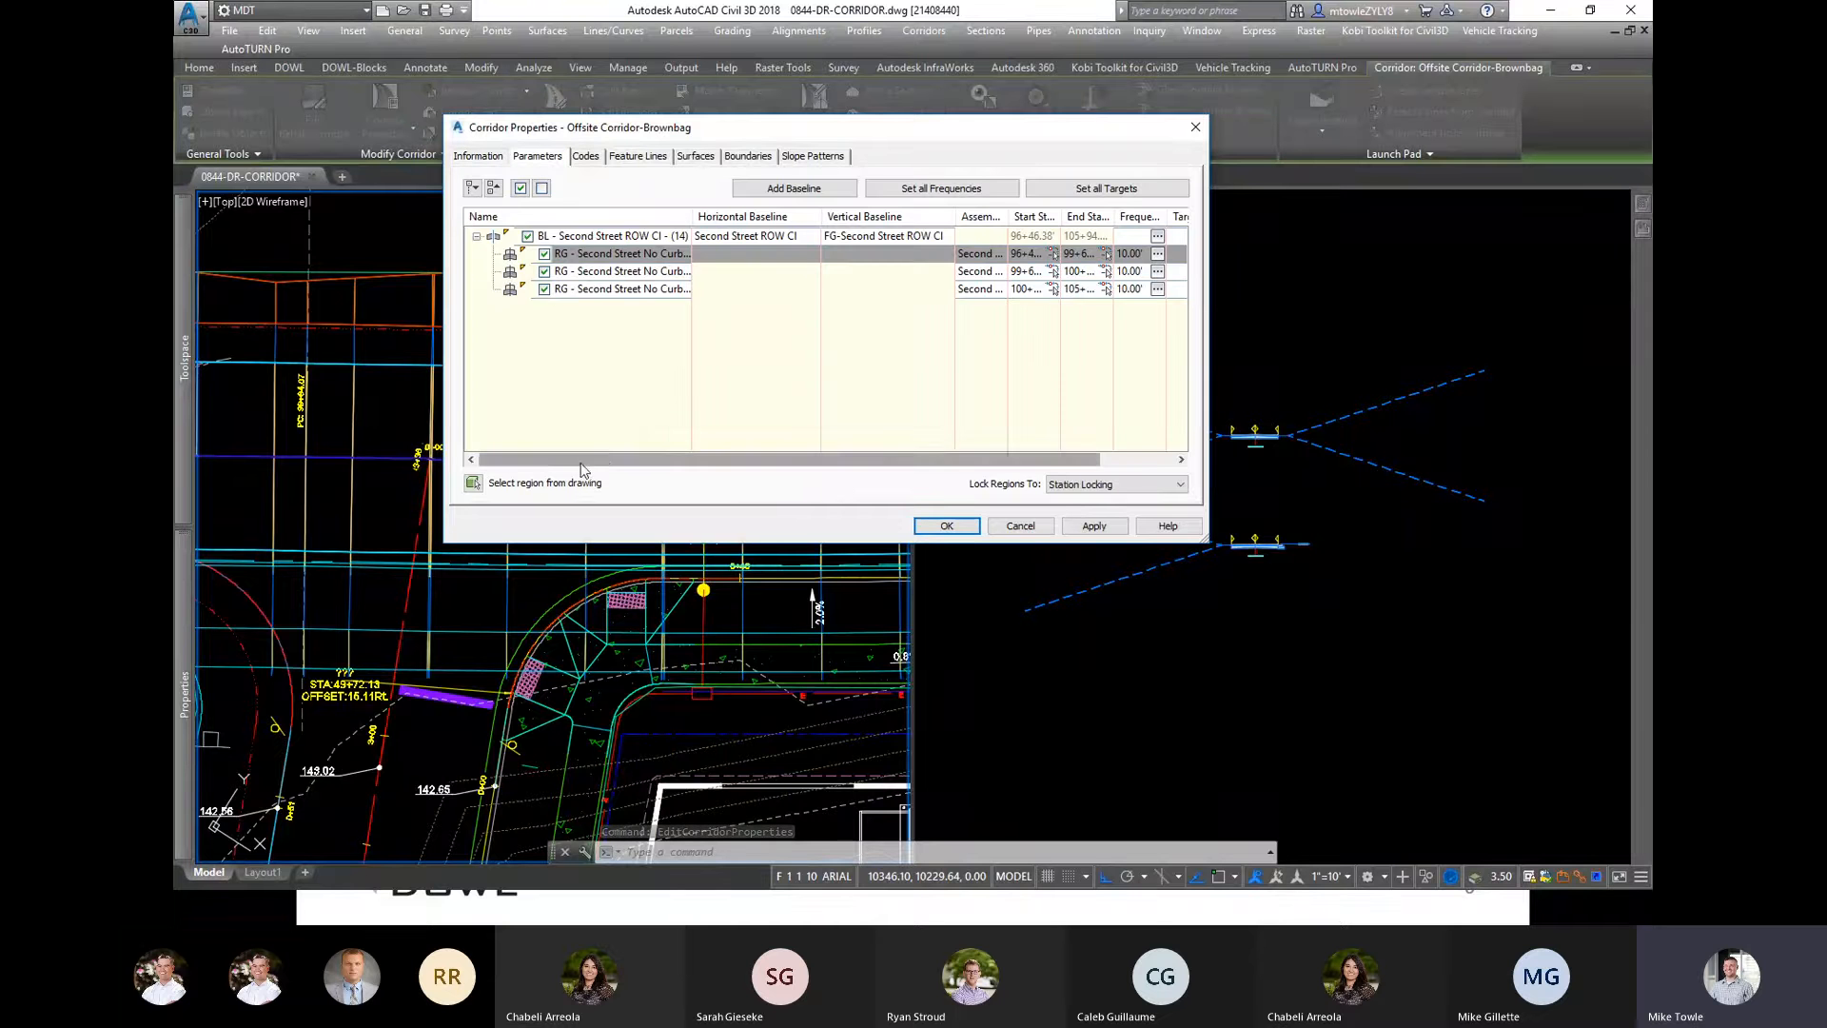
{"action": "left_click_drag", "start_coordinate": [580, 463], "coordinate": [611, 461]}
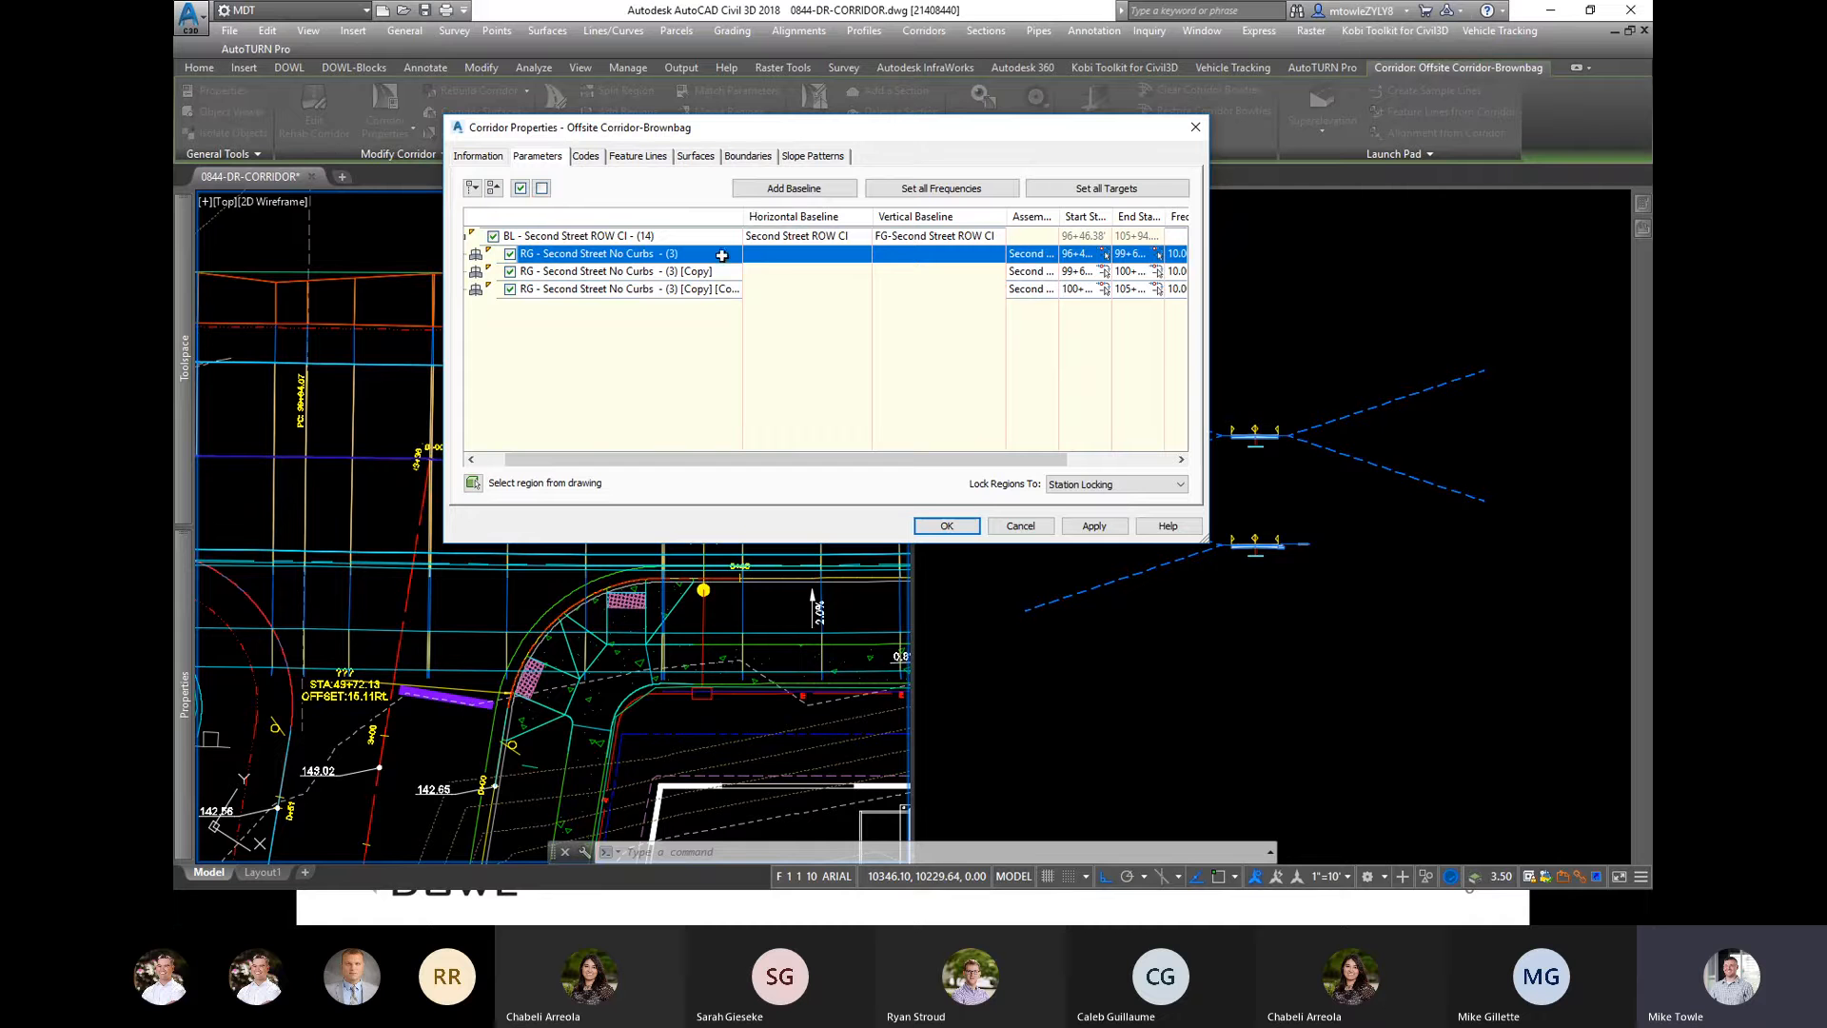
{"action": "left_click_drag", "start_coordinate": [757, 218], "coordinate": [765, 224]}
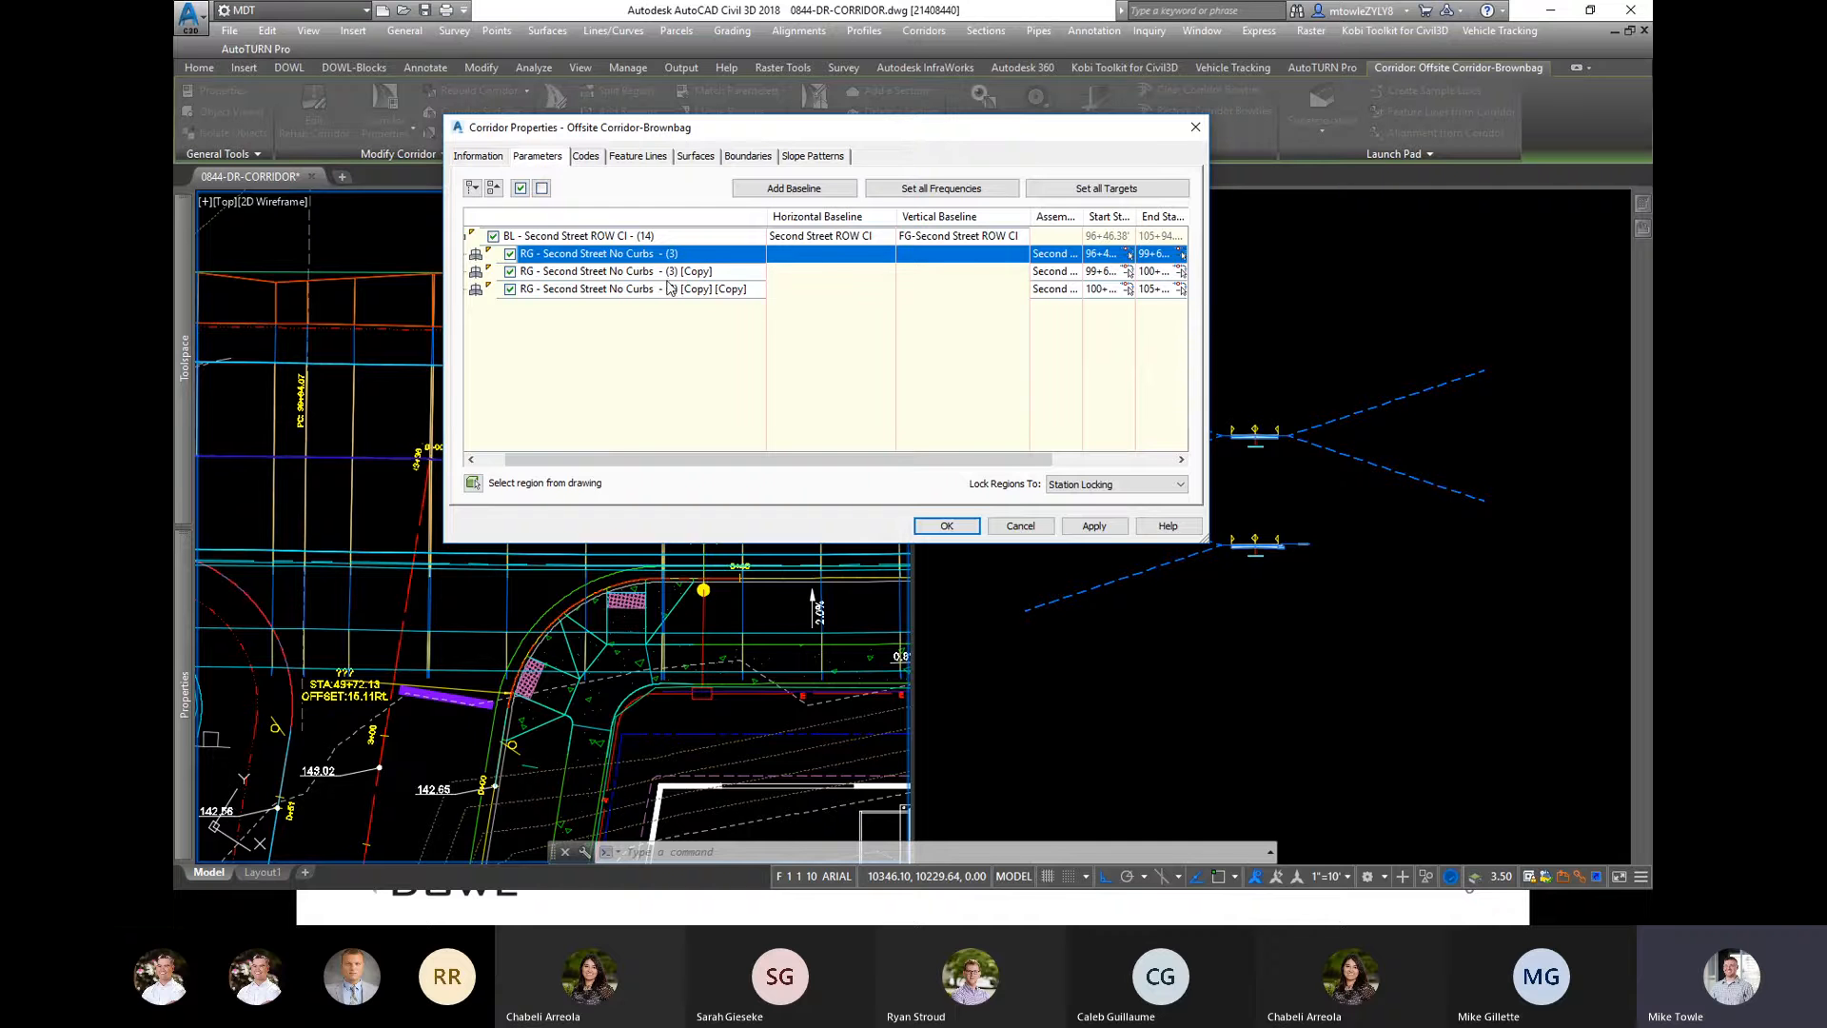
Step: Try to rename the last region of the Second Street baseline to tyu
{"action": "left_click", "coordinate": [721, 288]}
{"action": "left_click", "coordinate": [733, 289]}
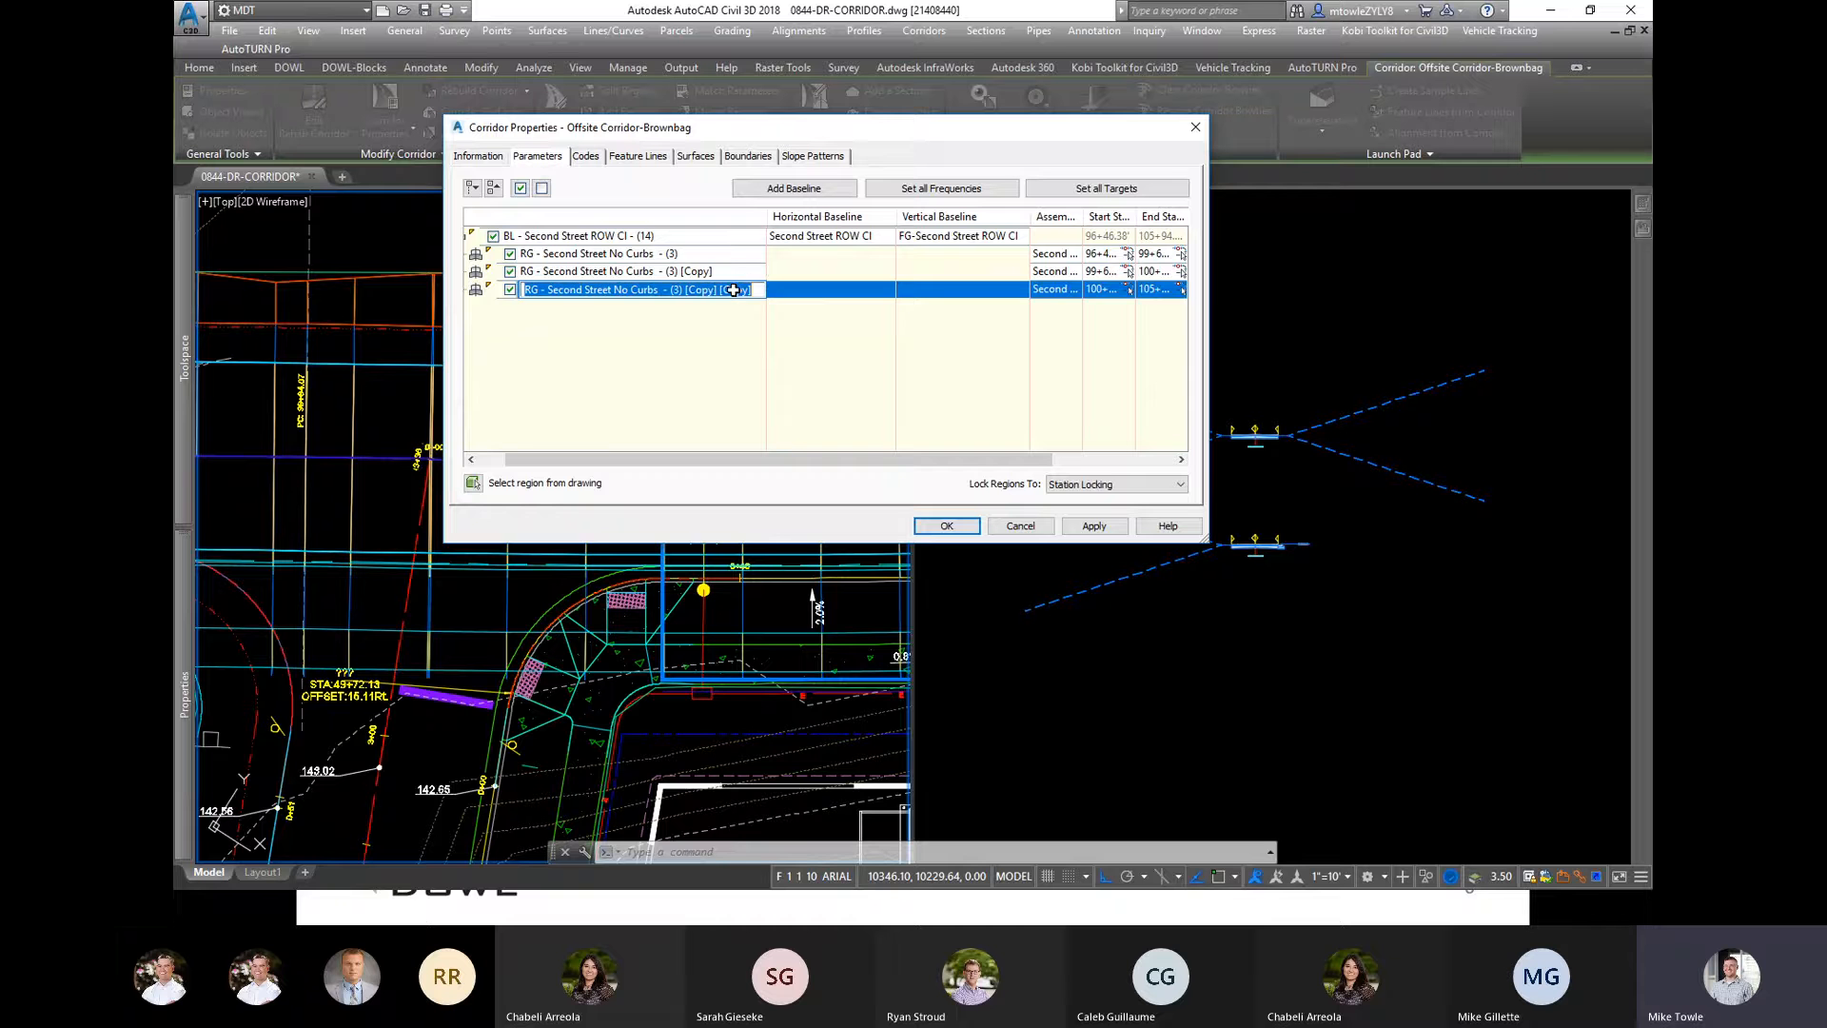
{"action": "type", "text": "tyu"}
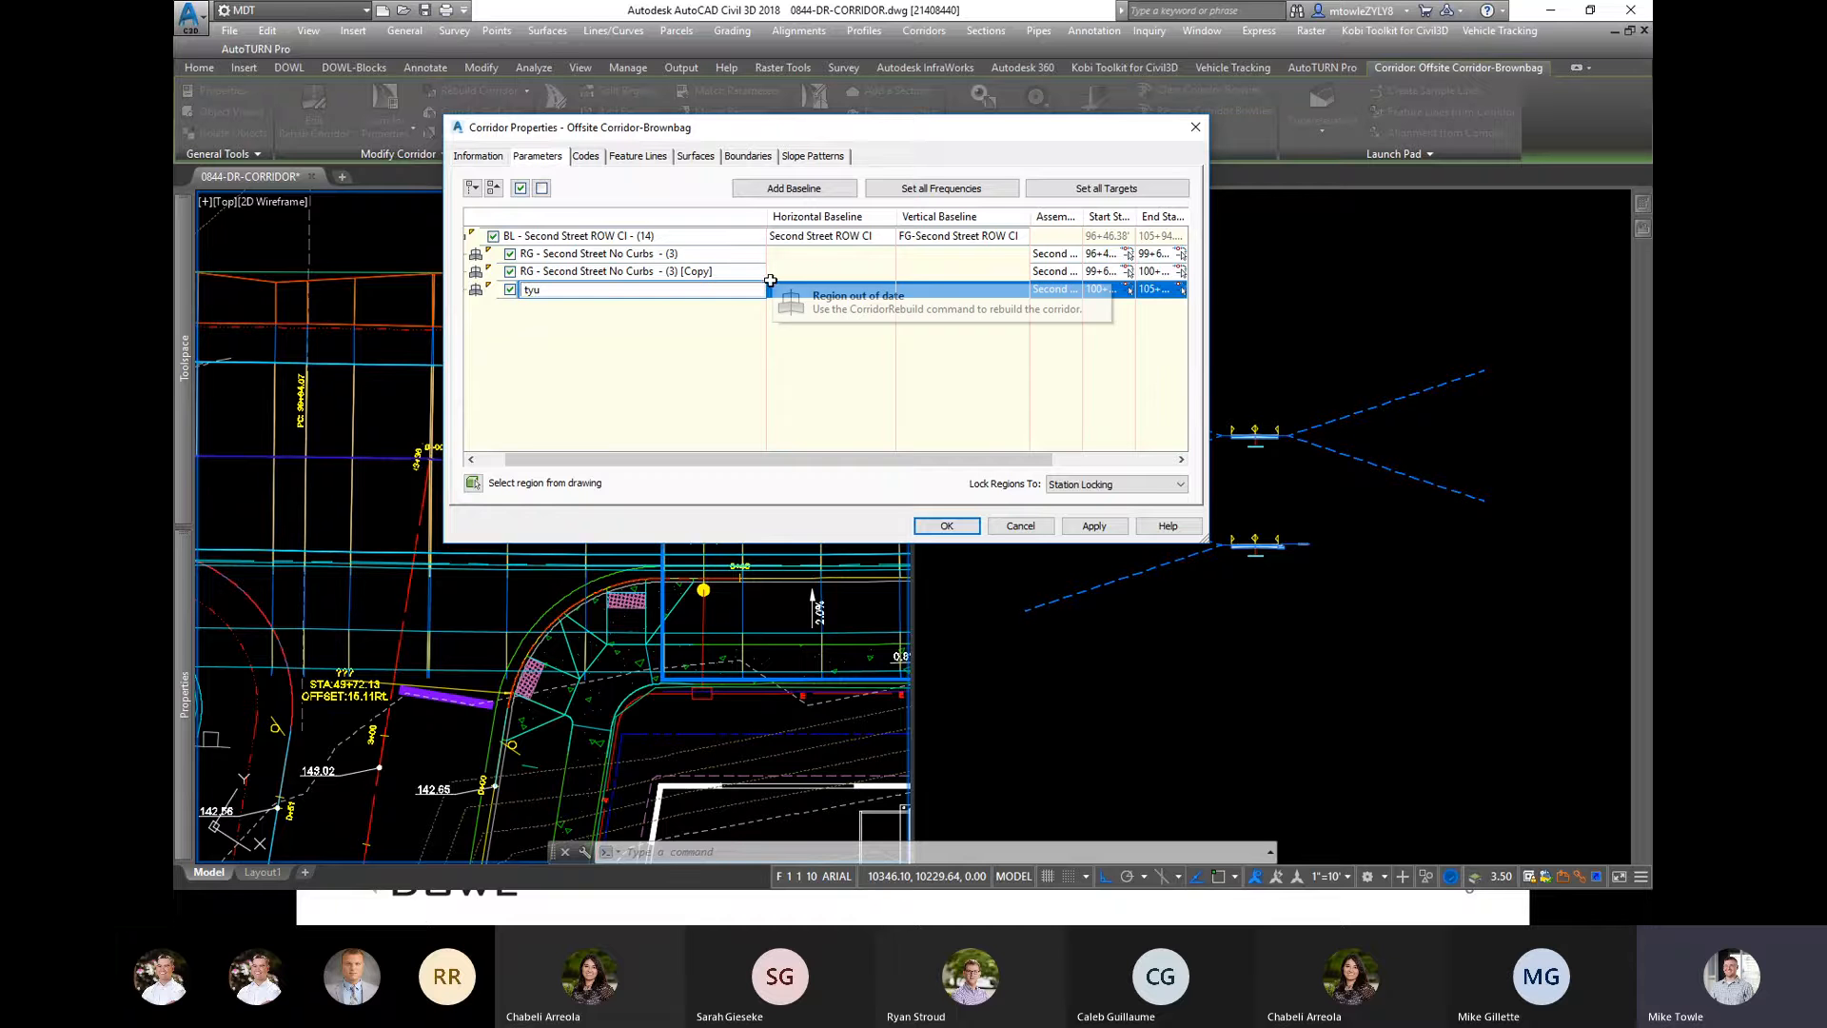
{"action": "key", "text": "Escape"}
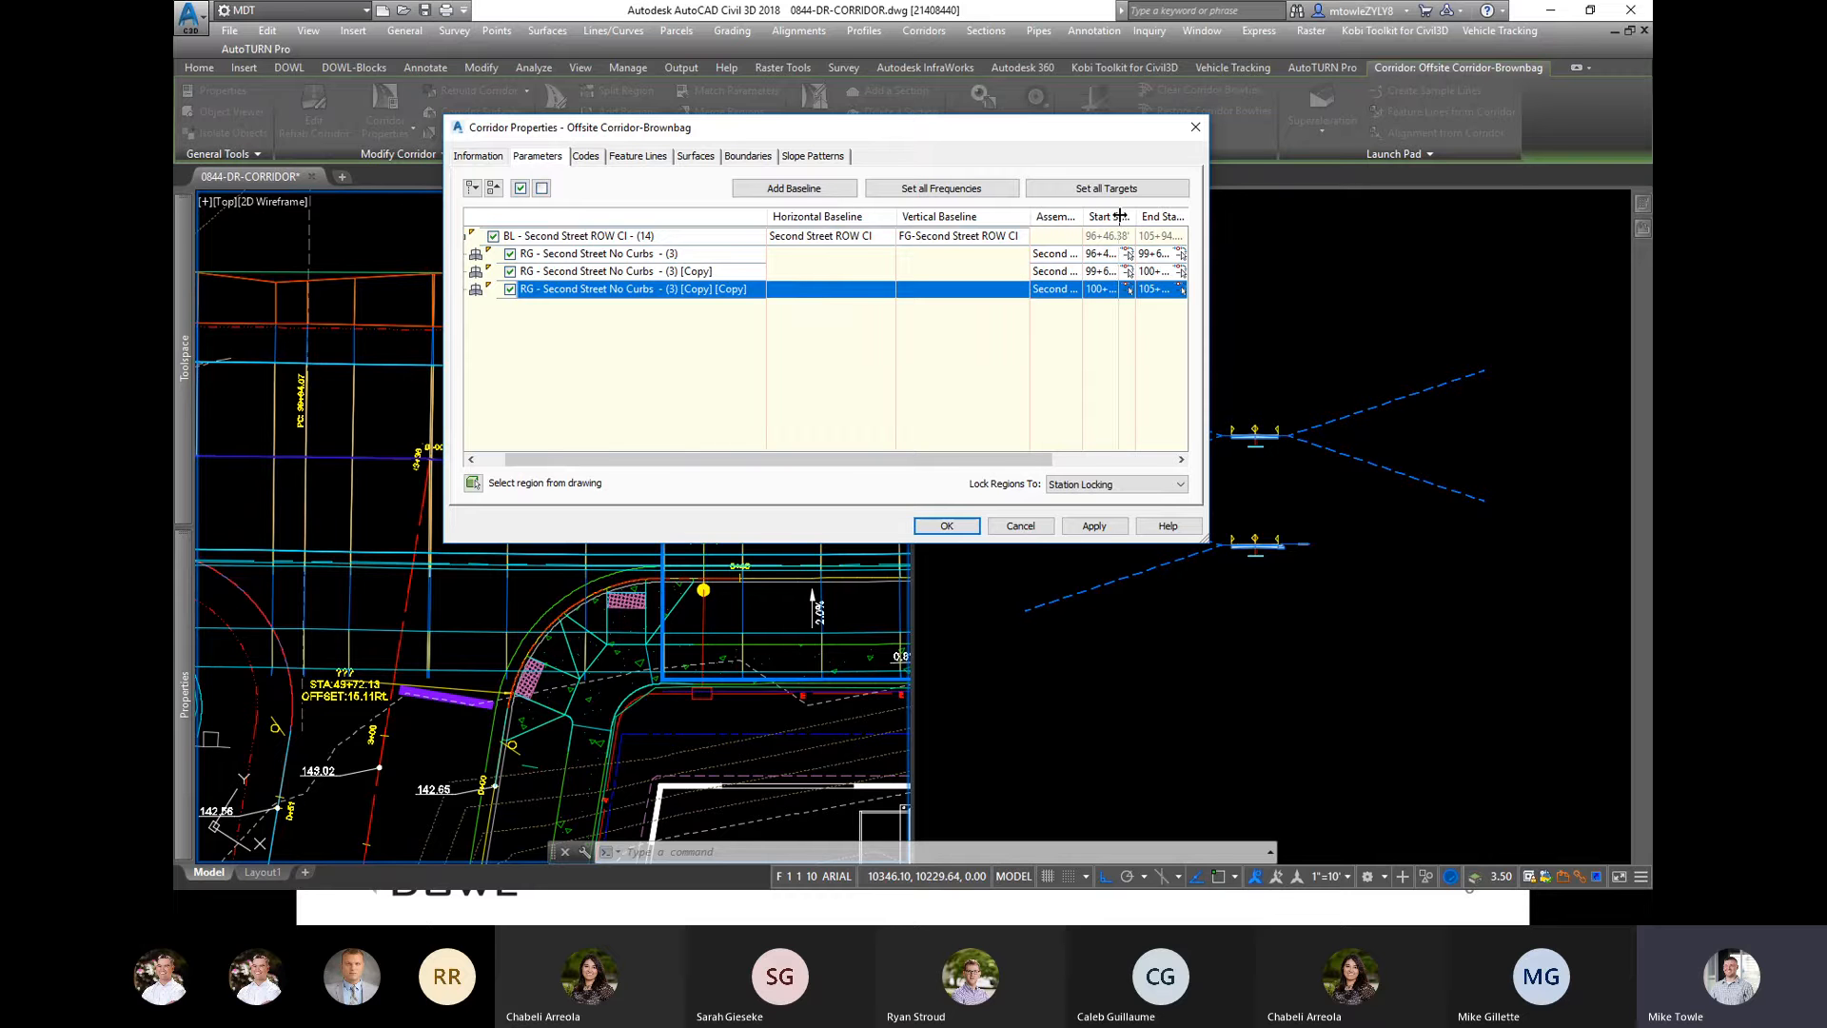
Step: Widen the assembly column to review each region's assembly, and close the corridor properties without saving
{"action": "left_click_drag", "start_coordinate": [1121, 216], "coordinate": [1146, 216]}
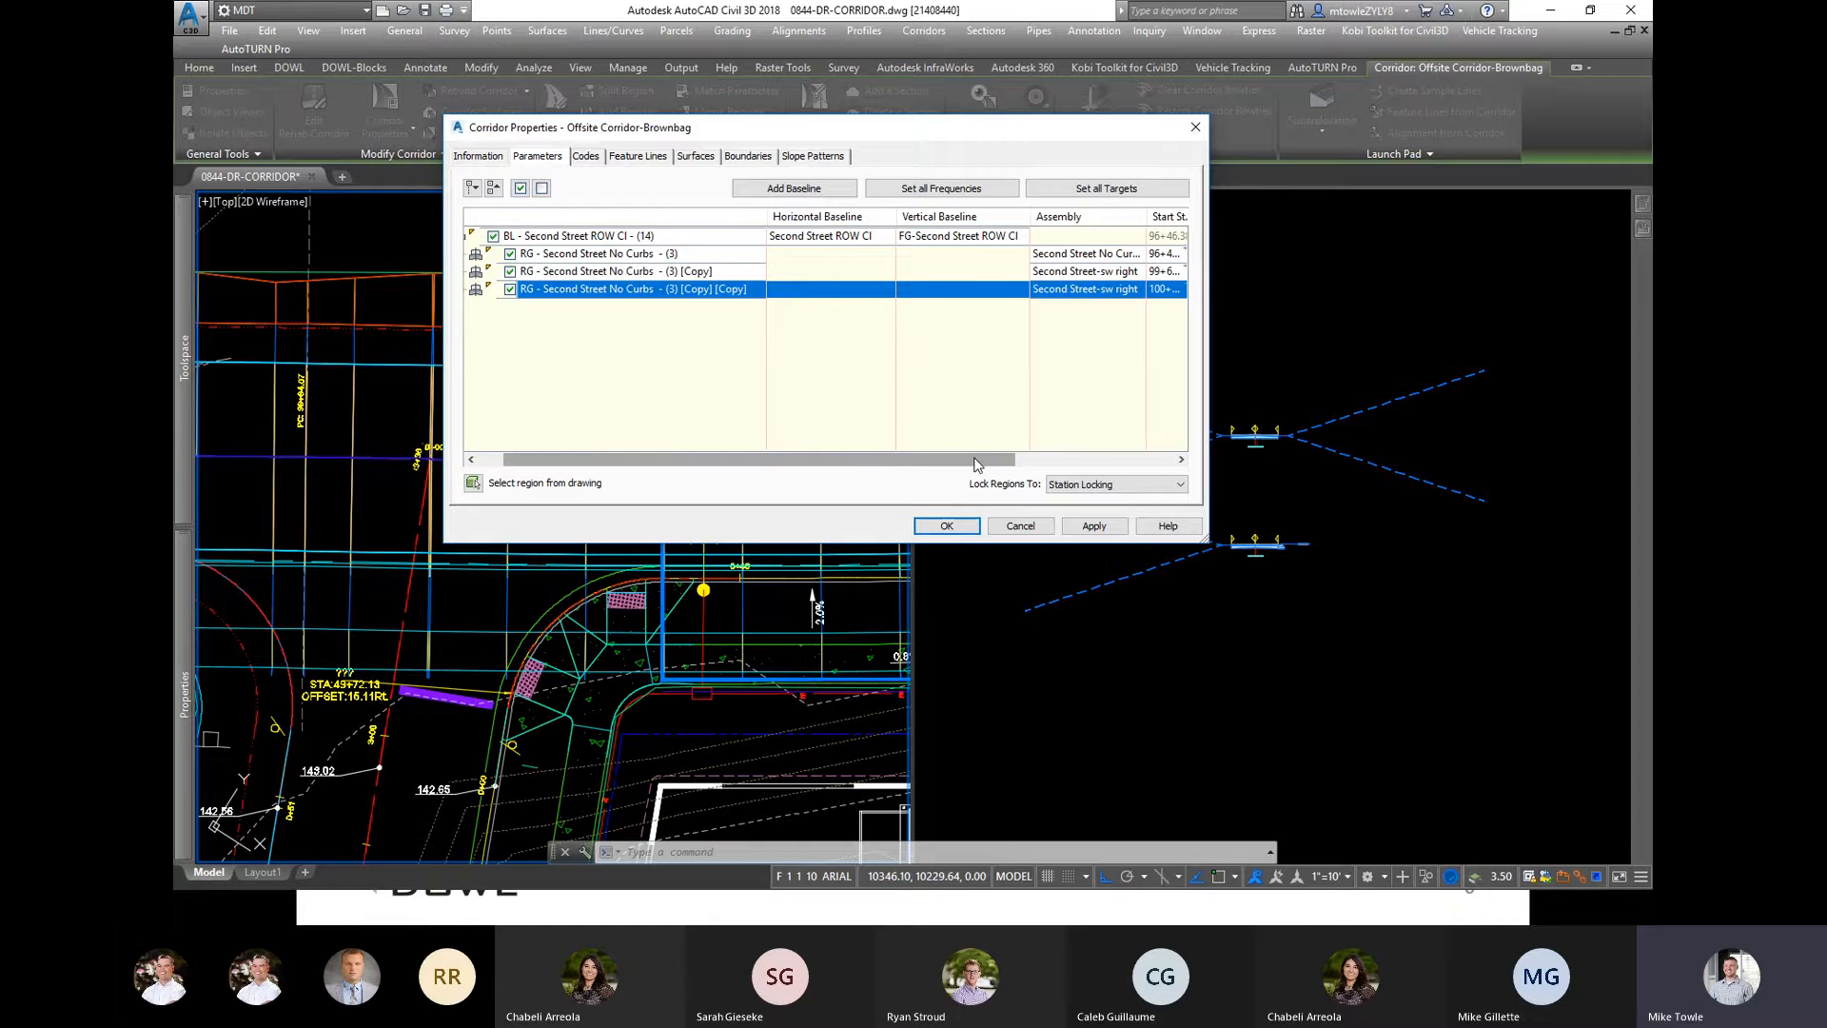
{"action": "left_click", "coordinate": [1010, 529]}
{"action": "scroll", "coordinate": [730, 419], "scroll_direction": "down", "scroll_amount": 3}
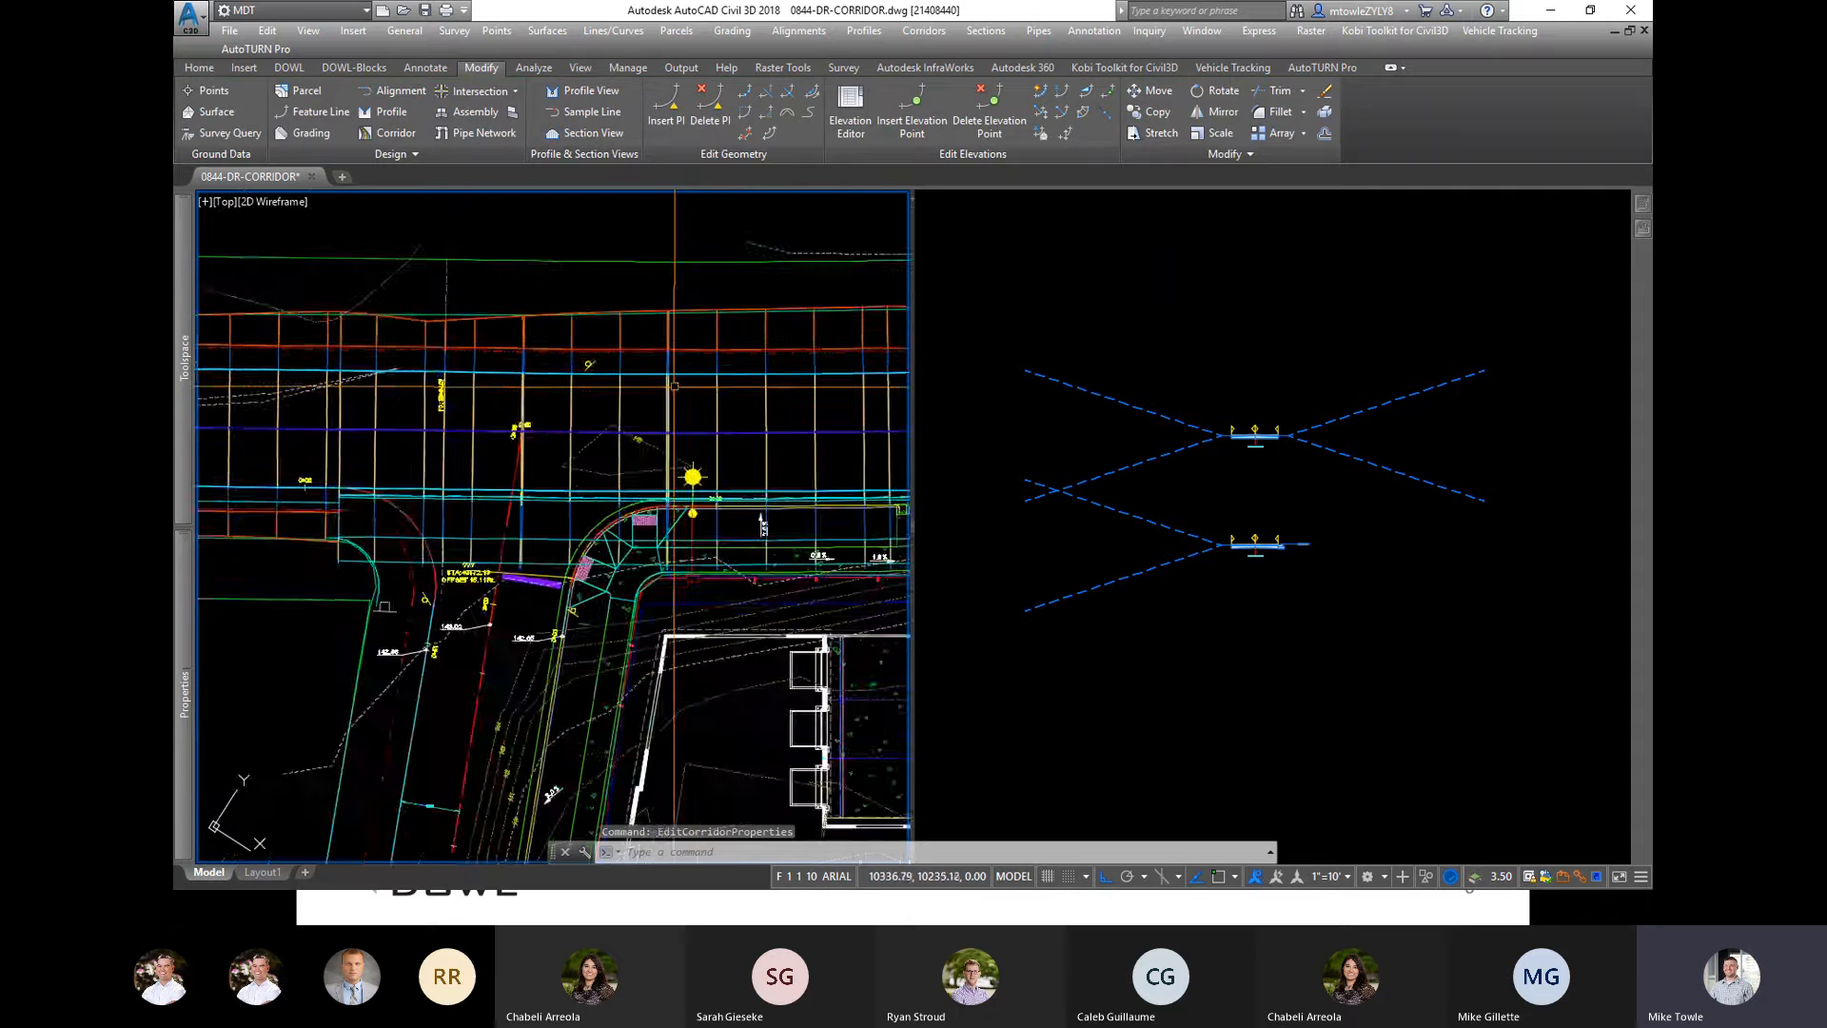
{"action": "key", "text": "Escape"}
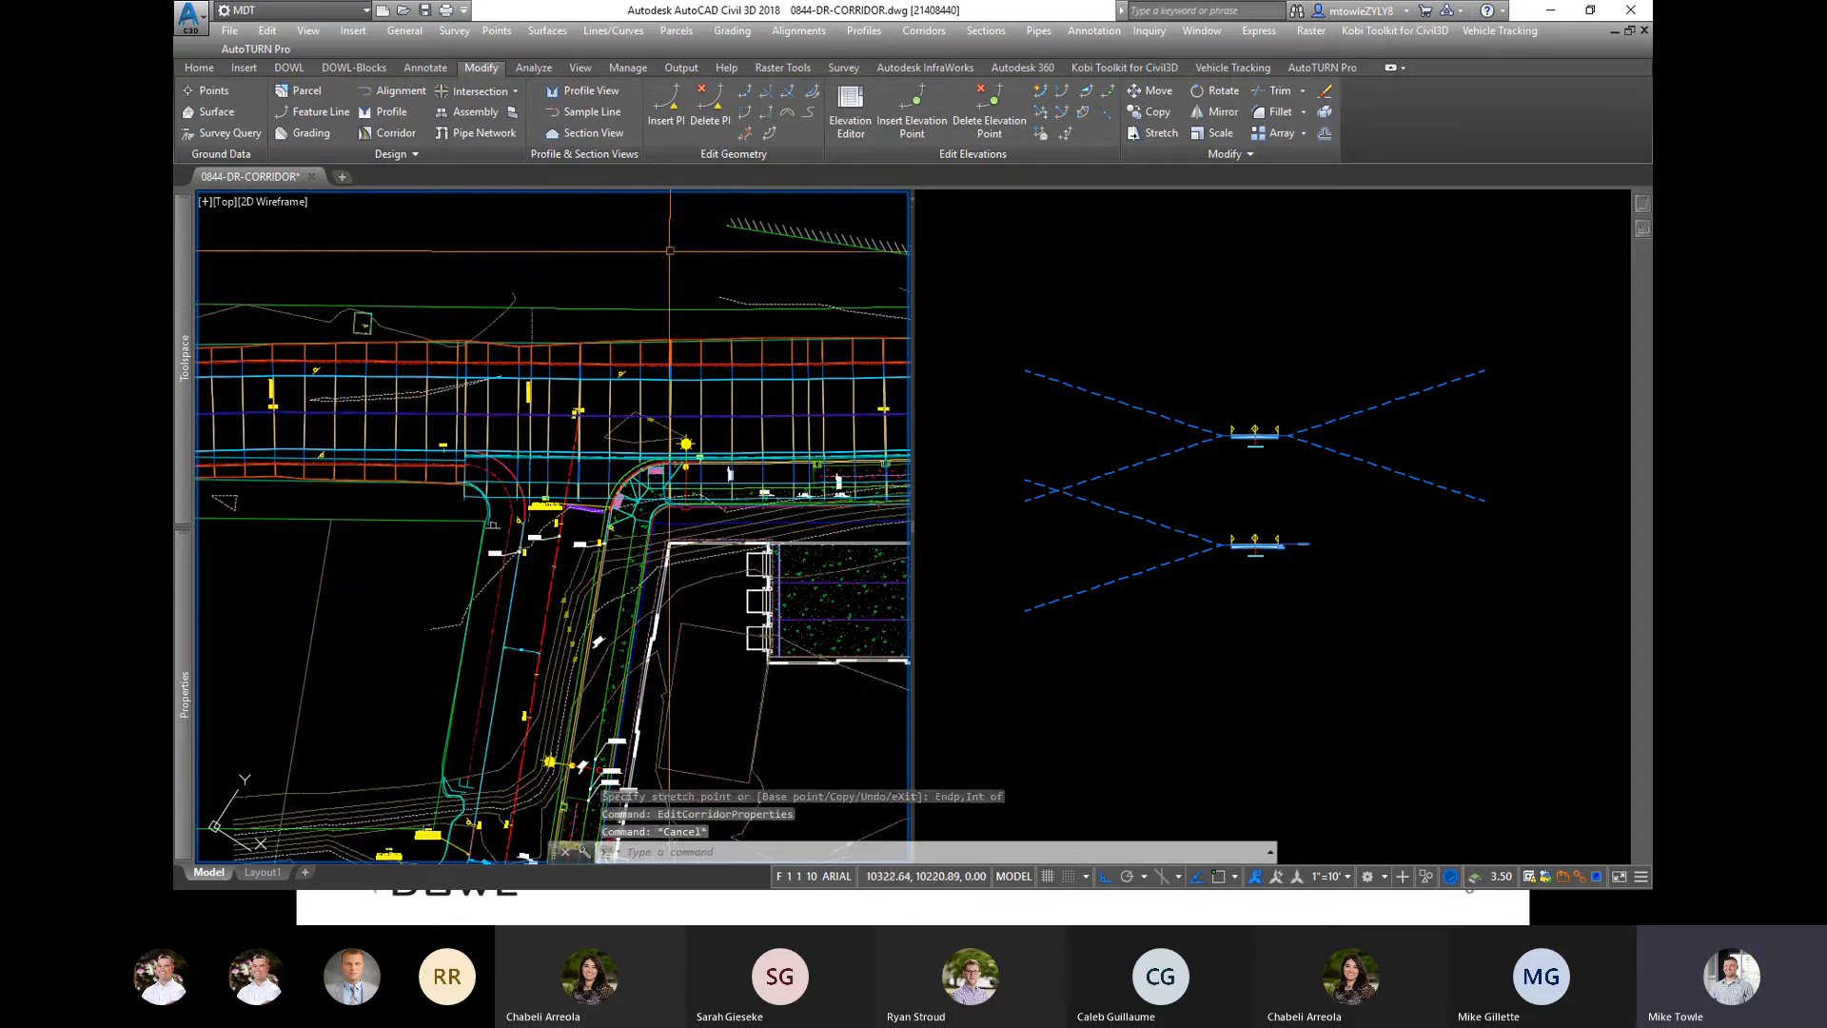
Step: Assign the Second Street no right assembly to the middle corridor region across the side-street intersection
{"action": "left_click", "coordinate": [628, 448]}
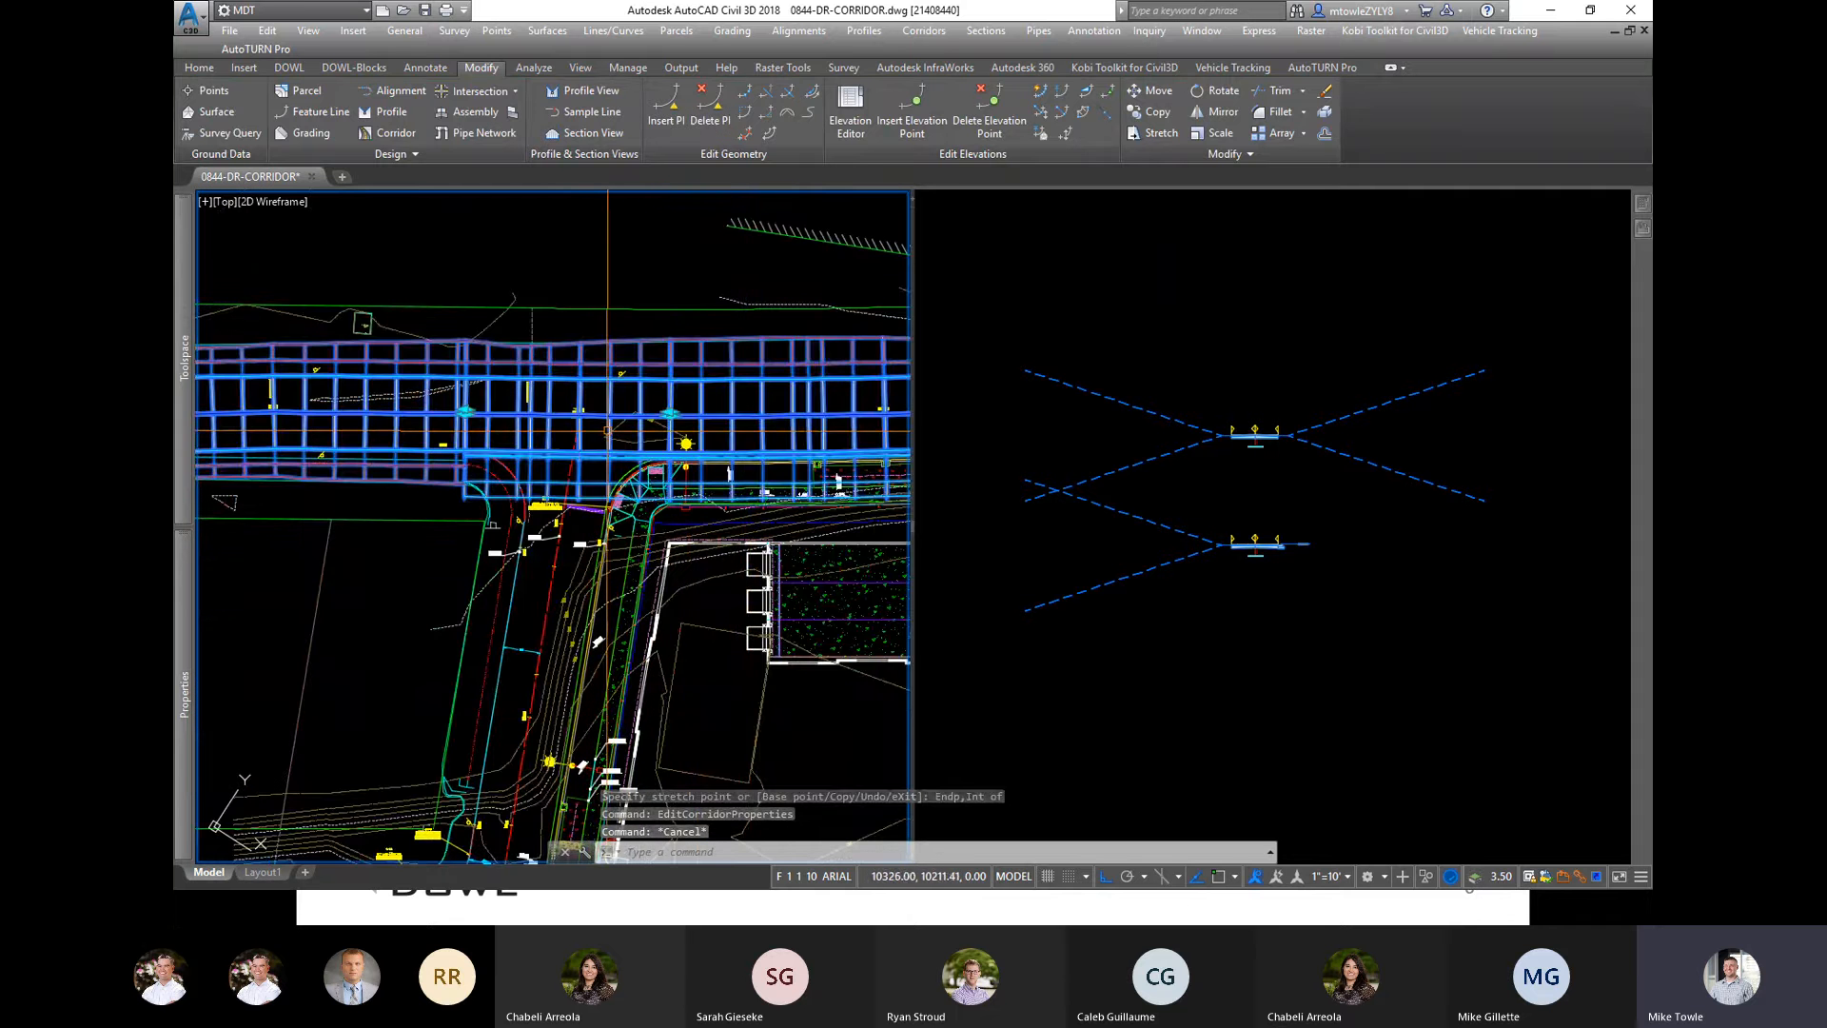
{"action": "right_click", "coordinate": [626, 476]}
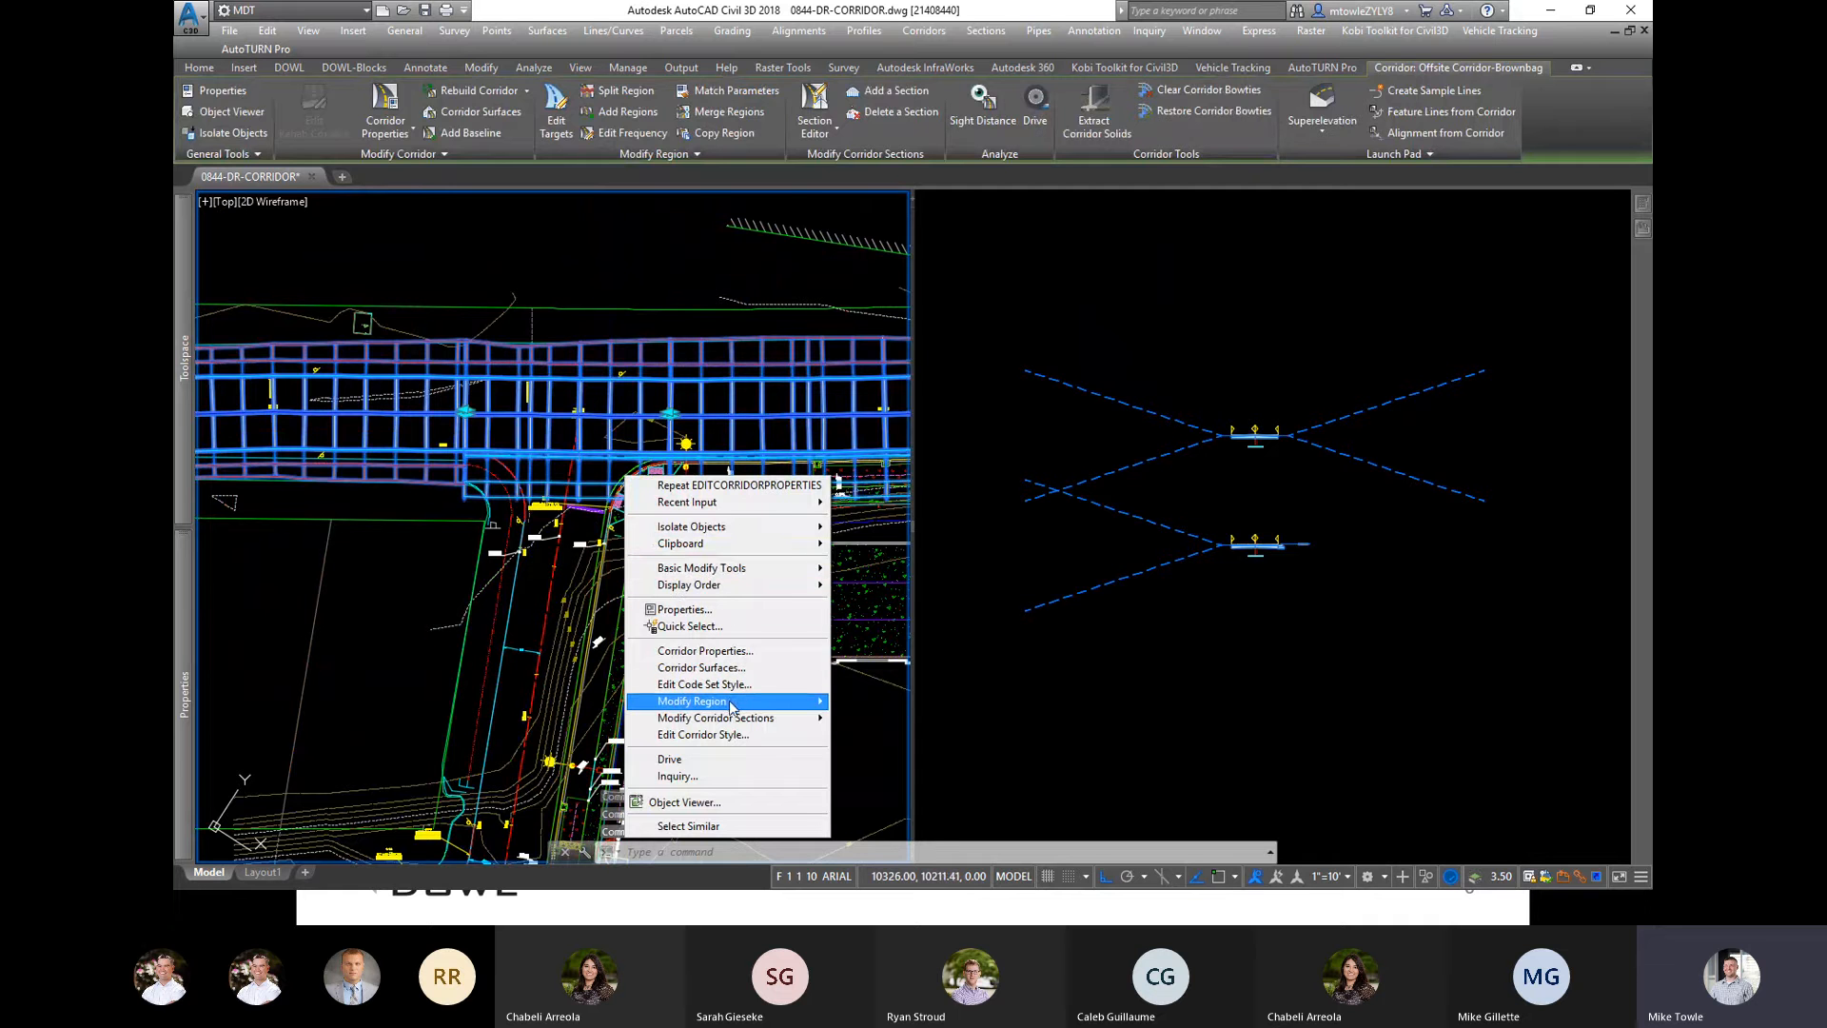
{"action": "mouse_move", "coordinate": [731, 707]}
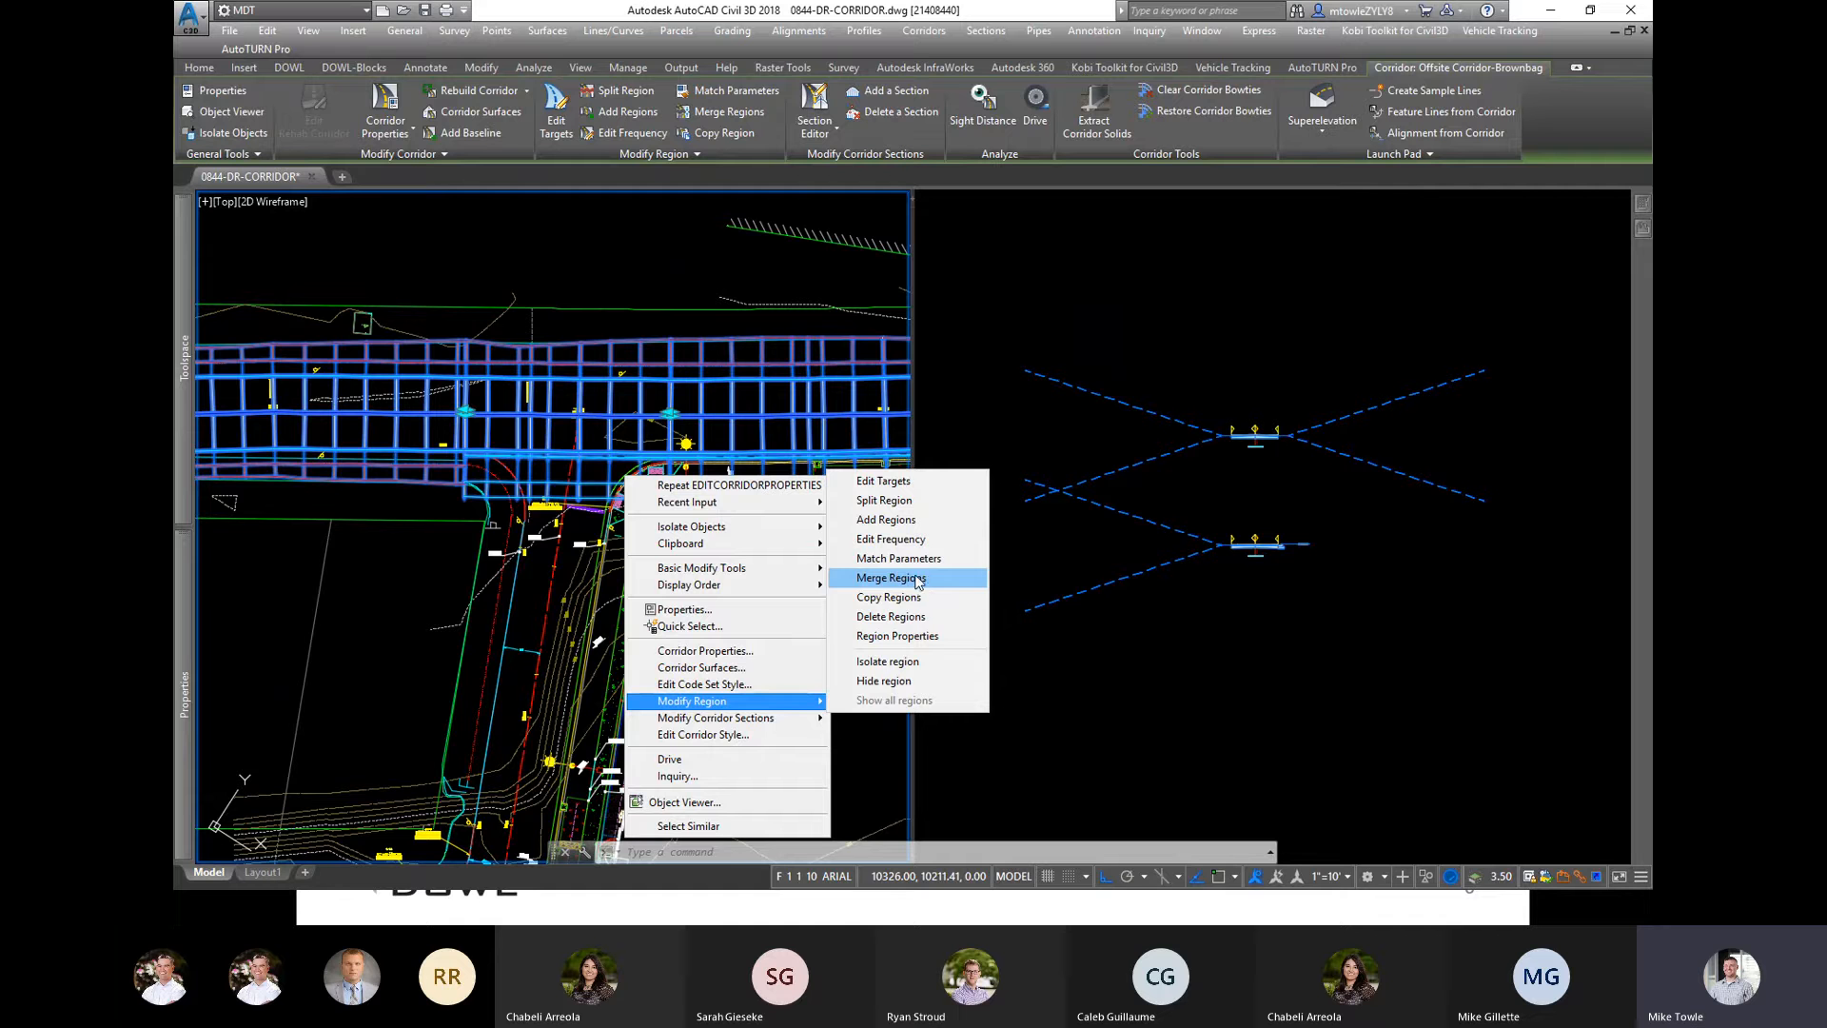
{"action": "left_click", "coordinate": [909, 635]}
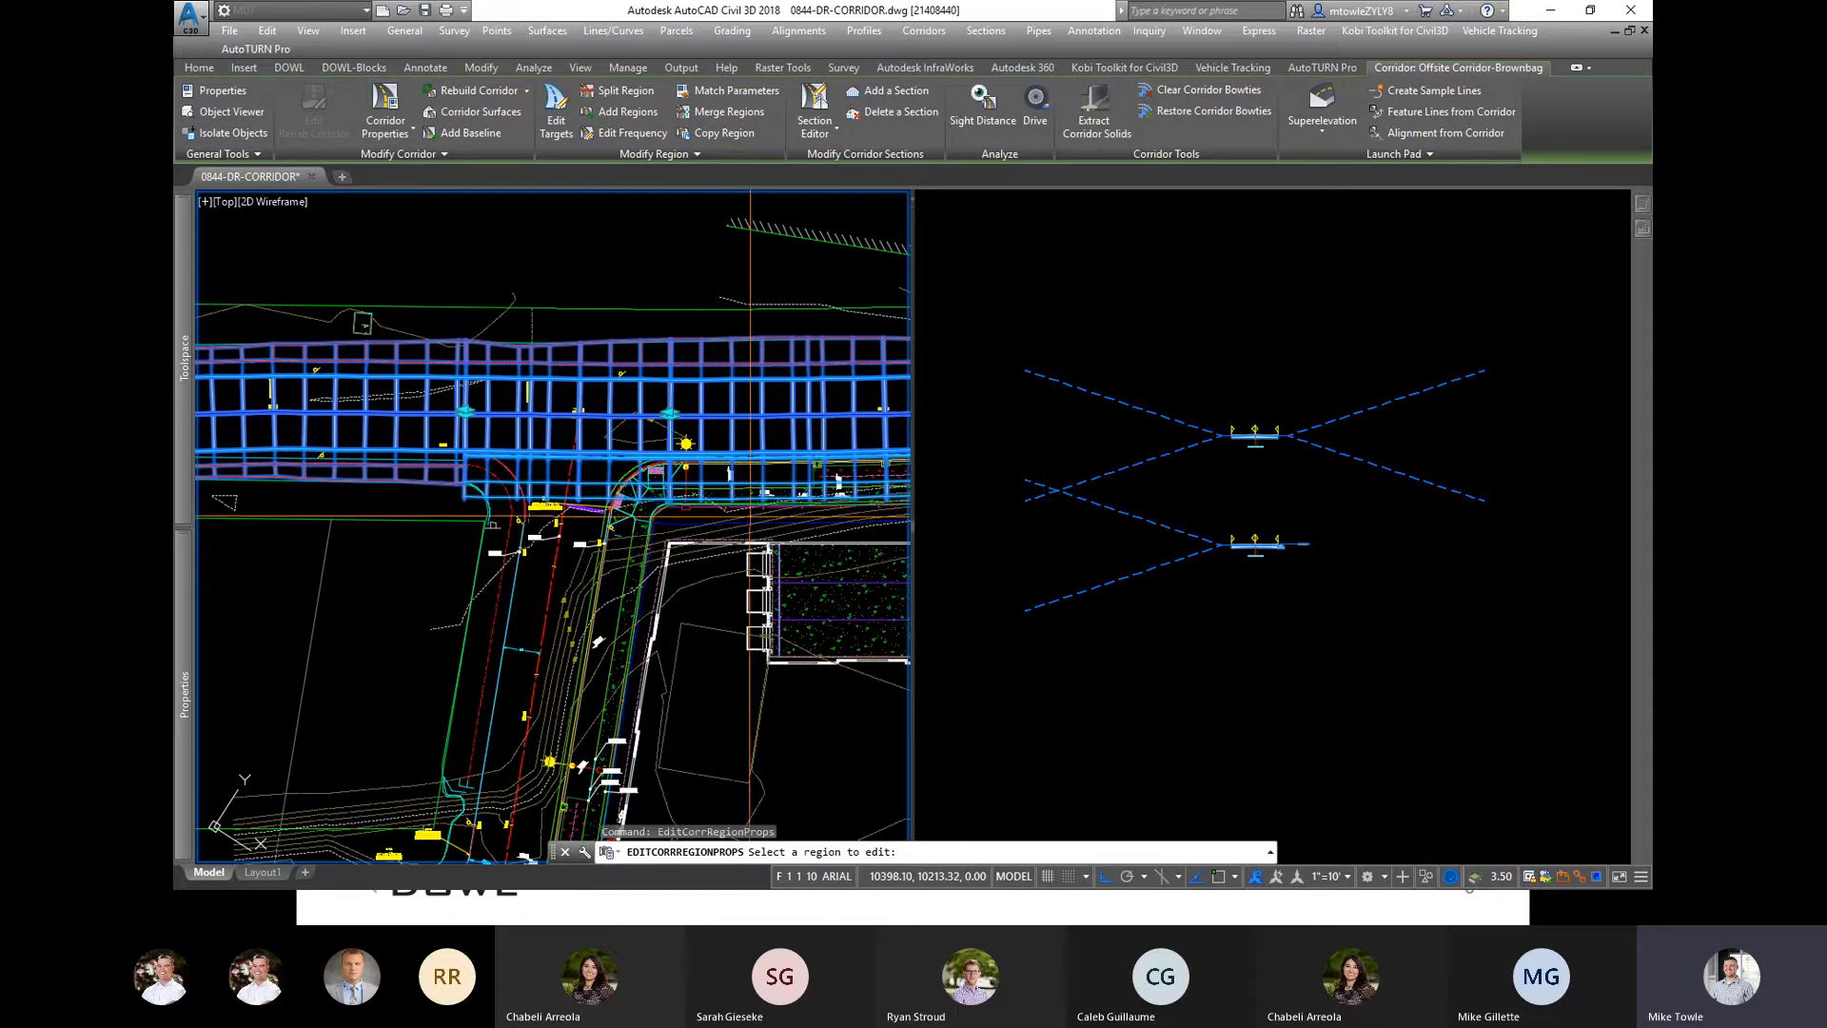
{"action": "left_click", "coordinate": [618, 434]}
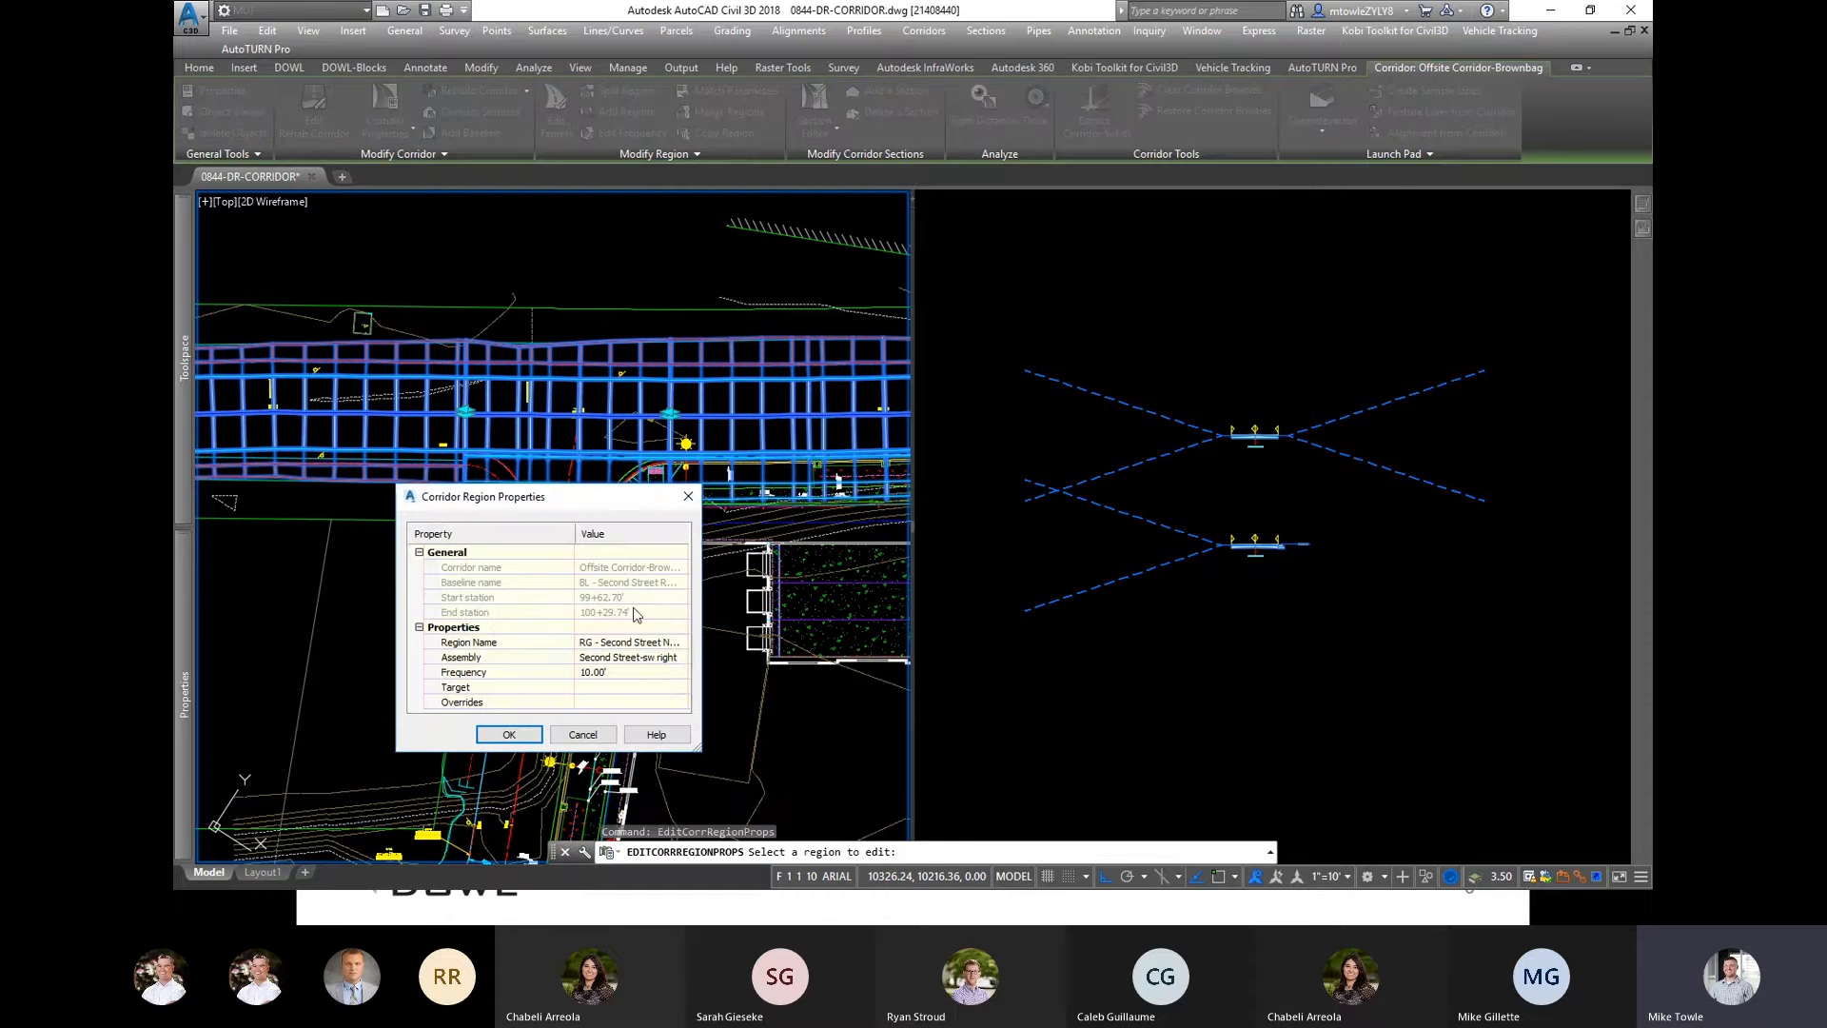
{"action": "left_click", "coordinate": [680, 656]}
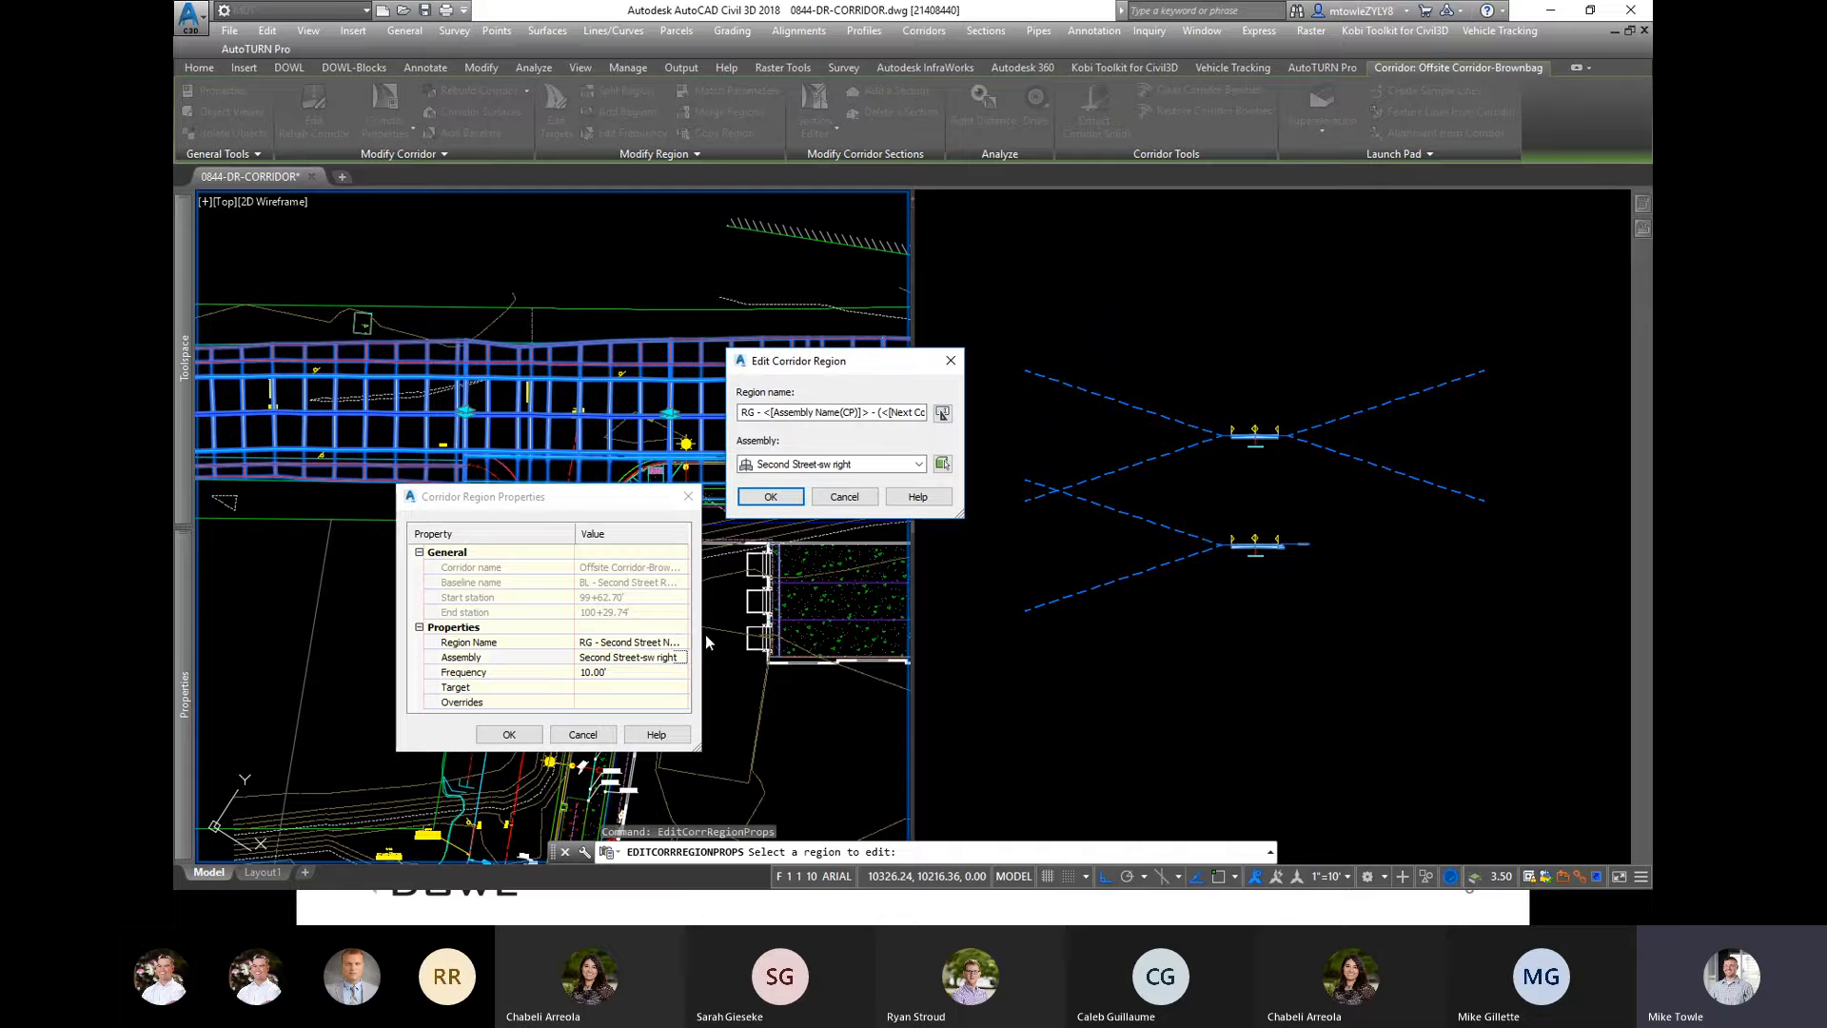
{"action": "left_click", "coordinate": [817, 473]}
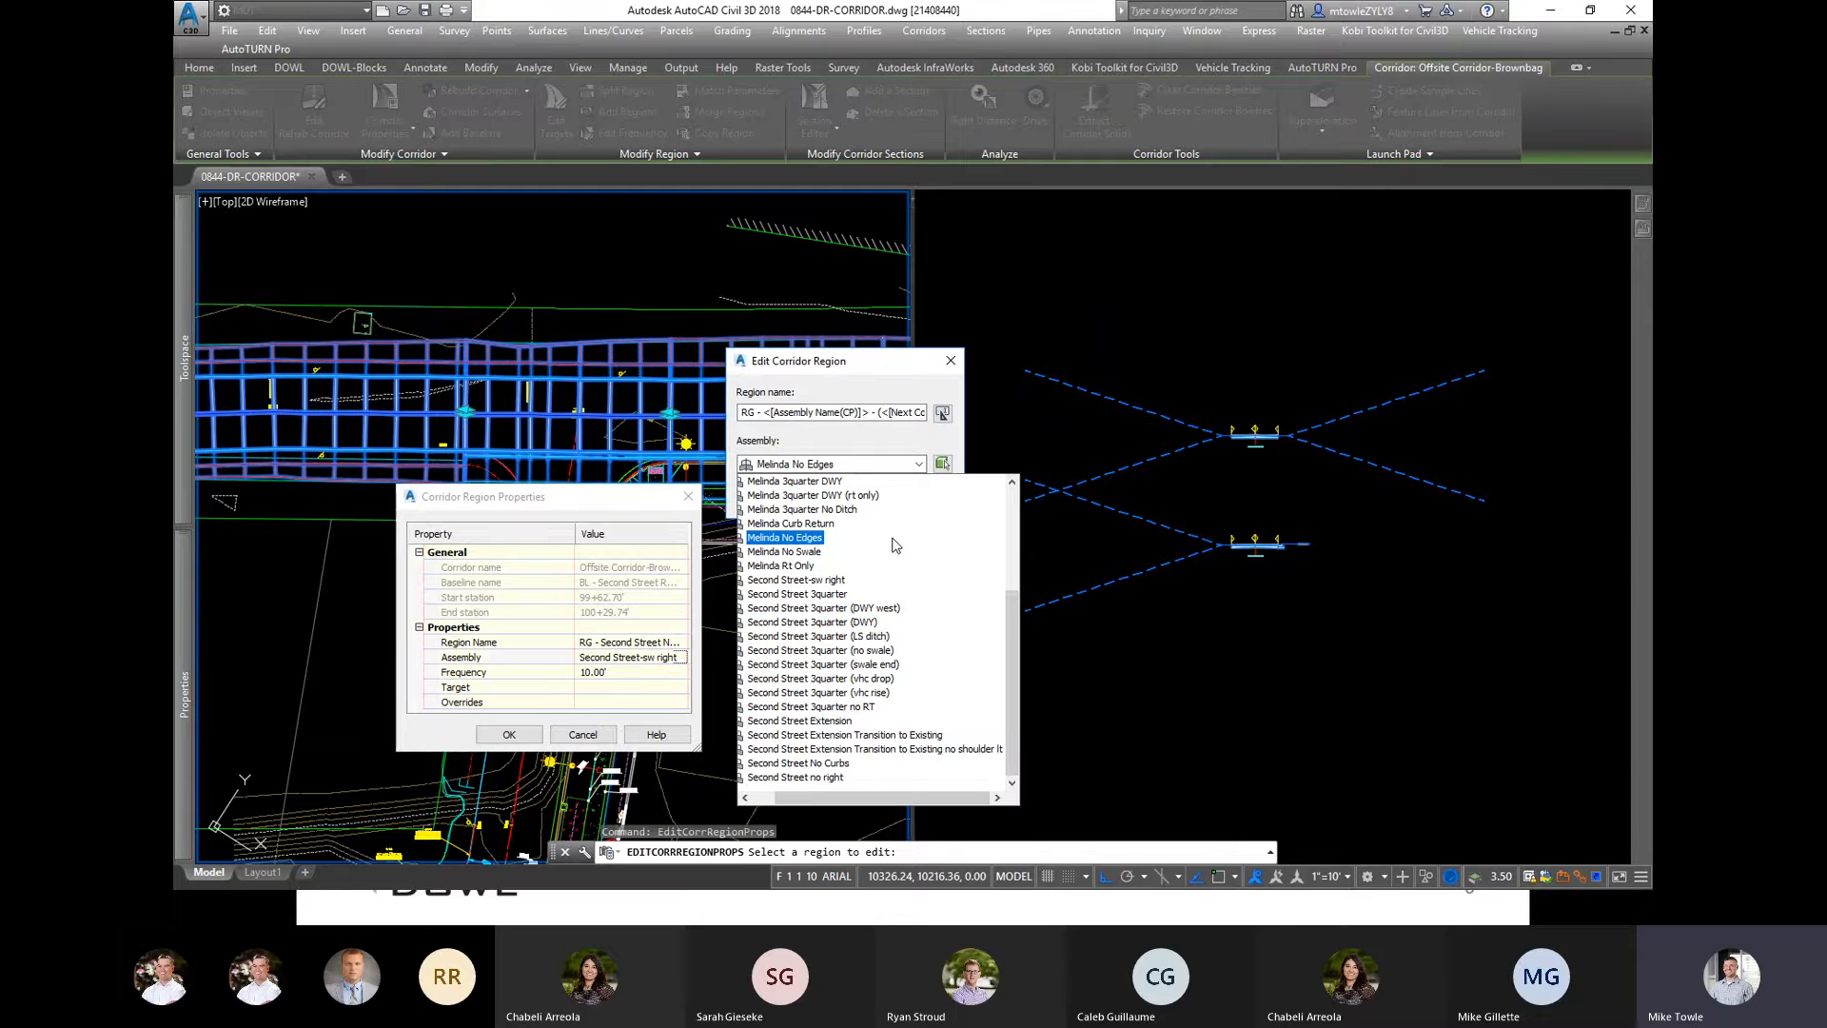
{"action": "left_click", "coordinate": [818, 777]}
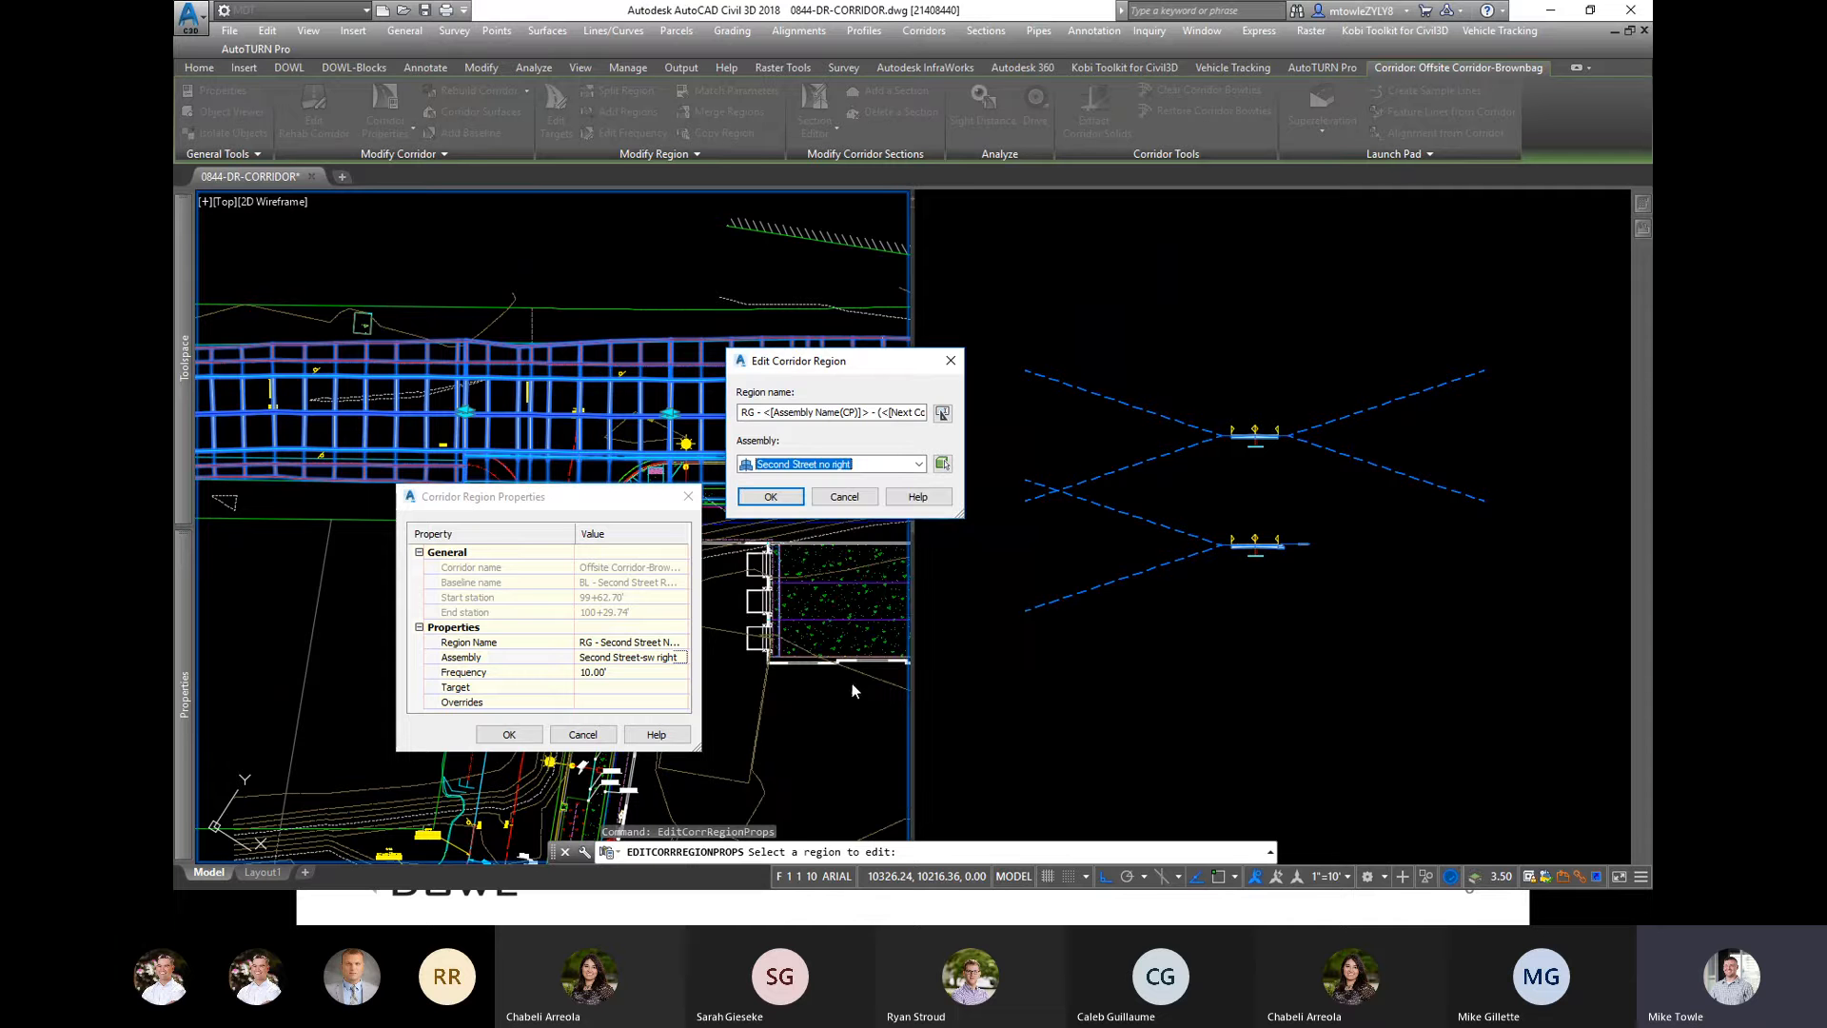
{"action": "left_click", "coordinate": [782, 501]}
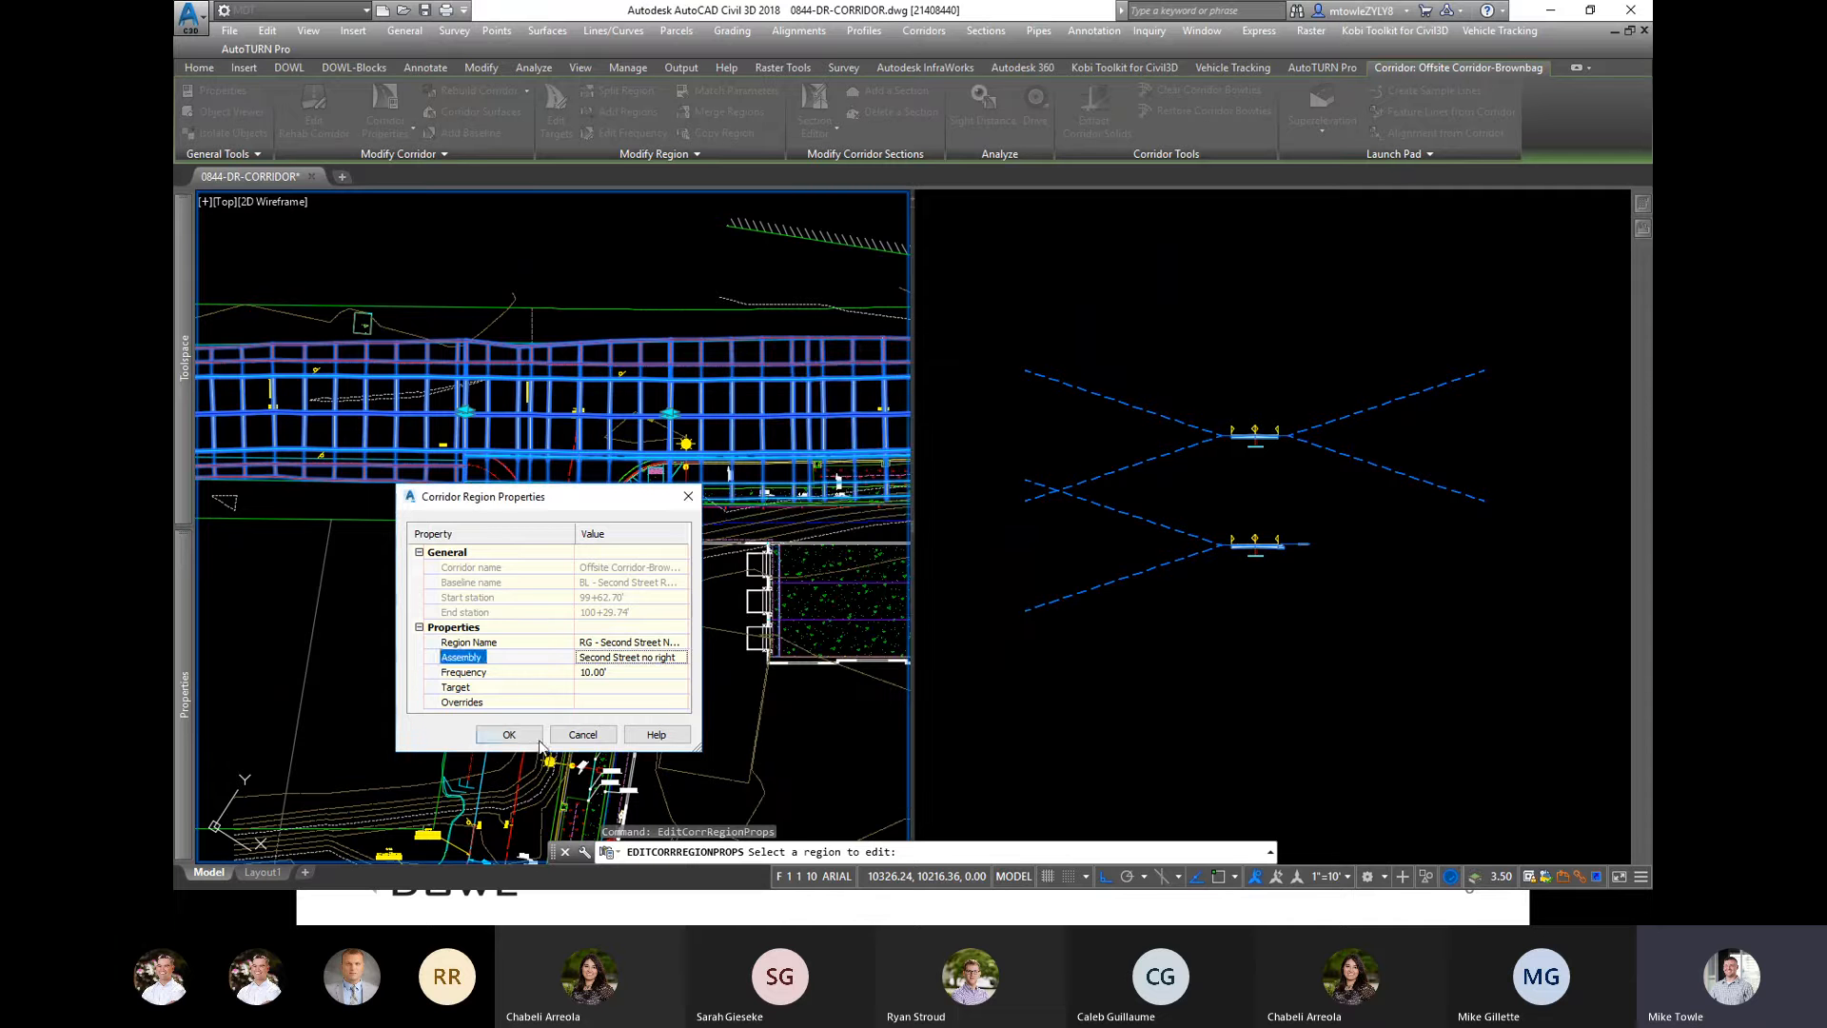
{"action": "left_click", "coordinate": [510, 735]}
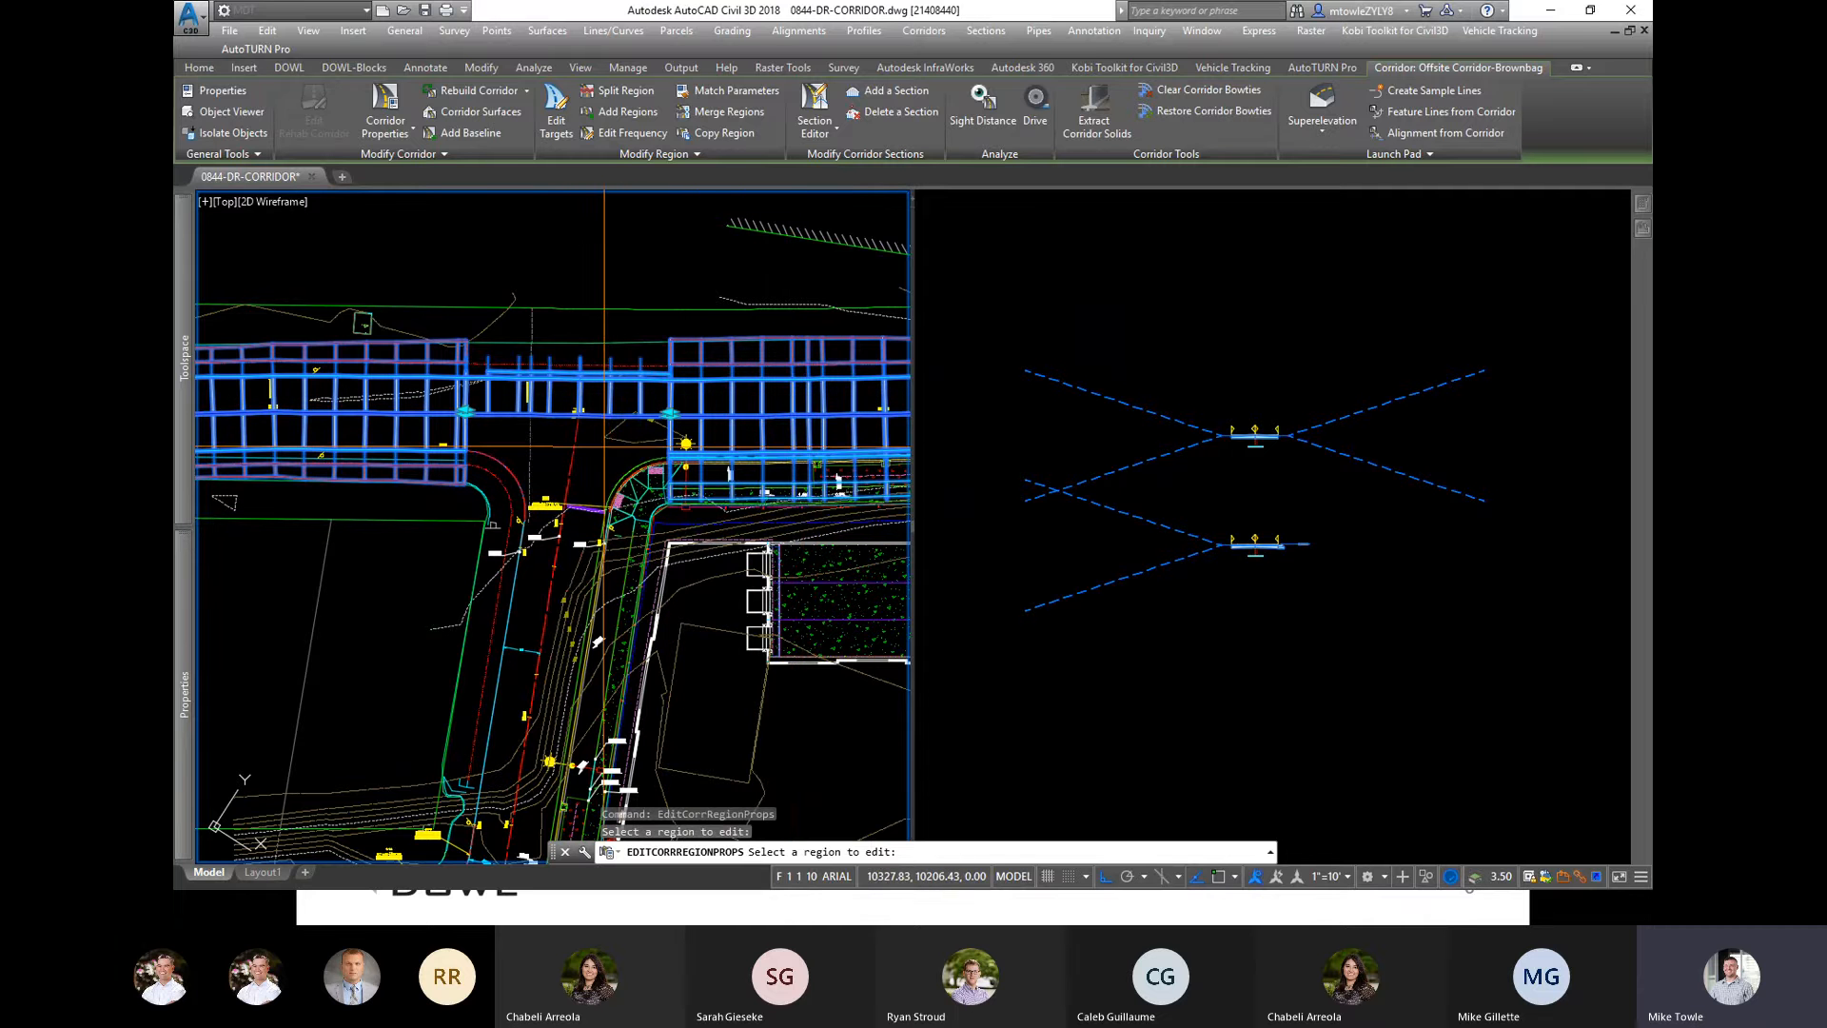
{"action": "key", "text": "Return"}
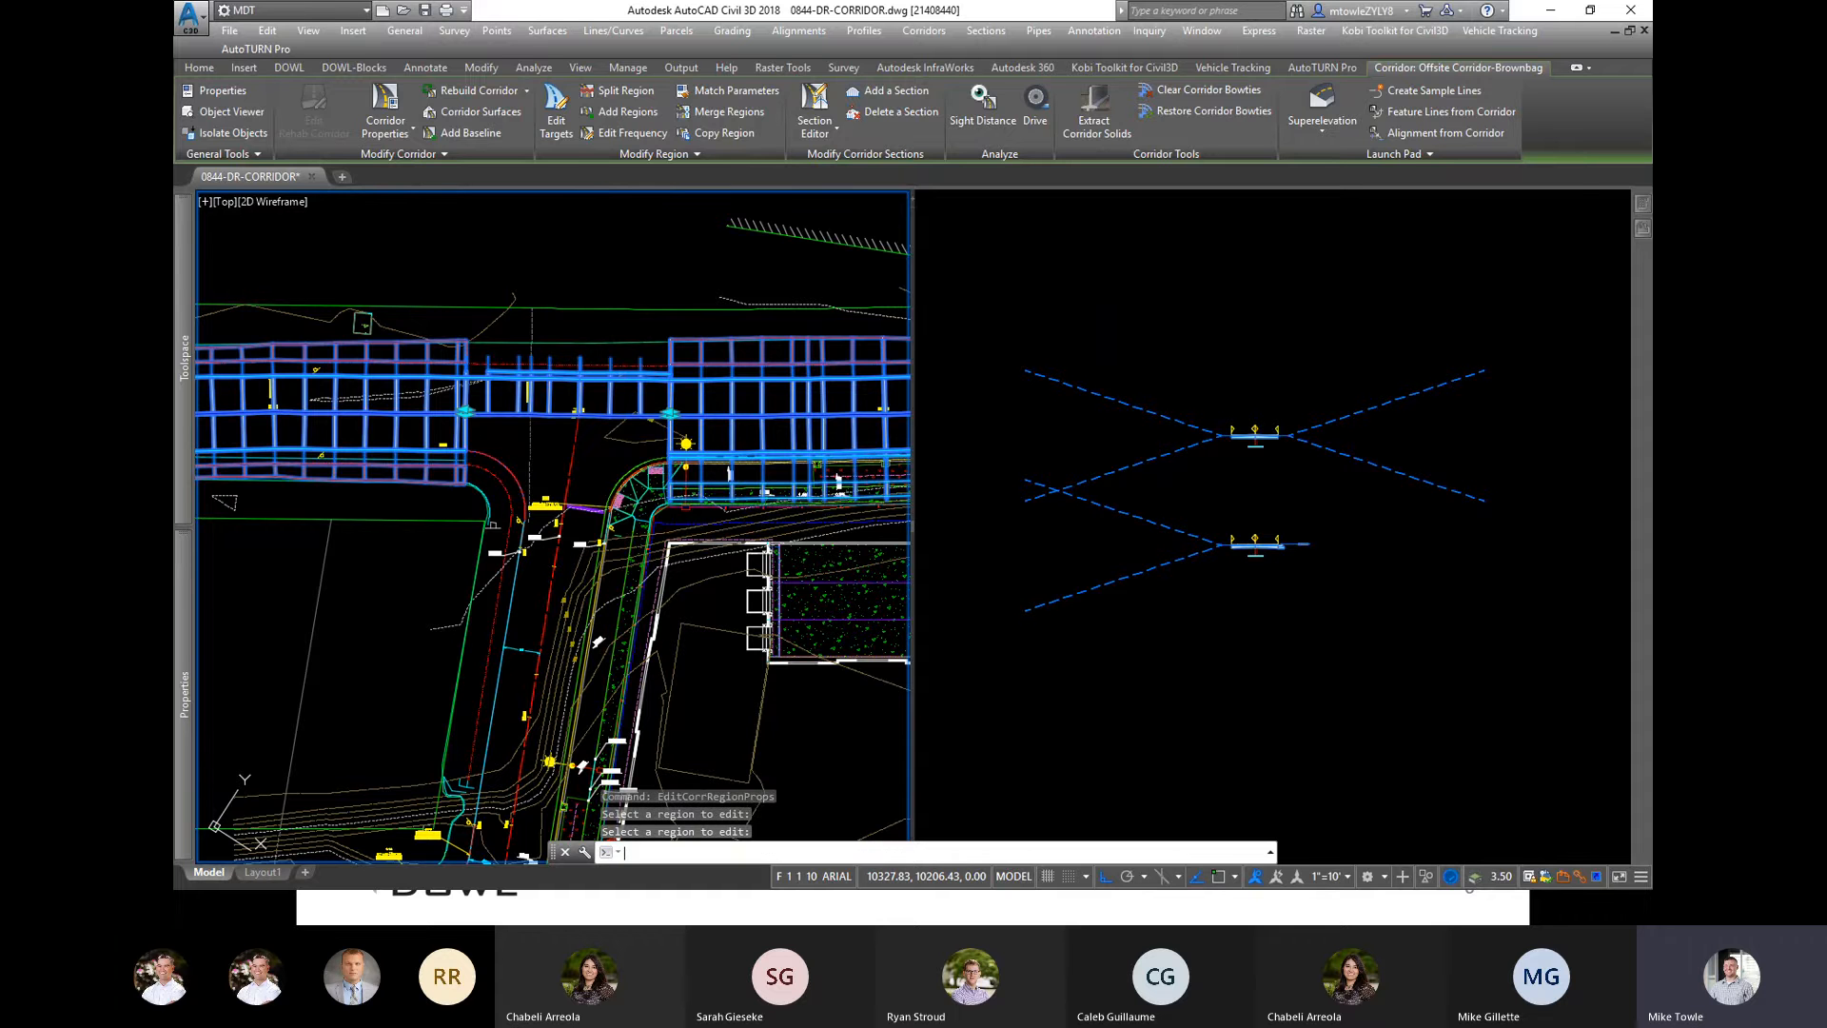
{"action": "key", "text": "Escape"}
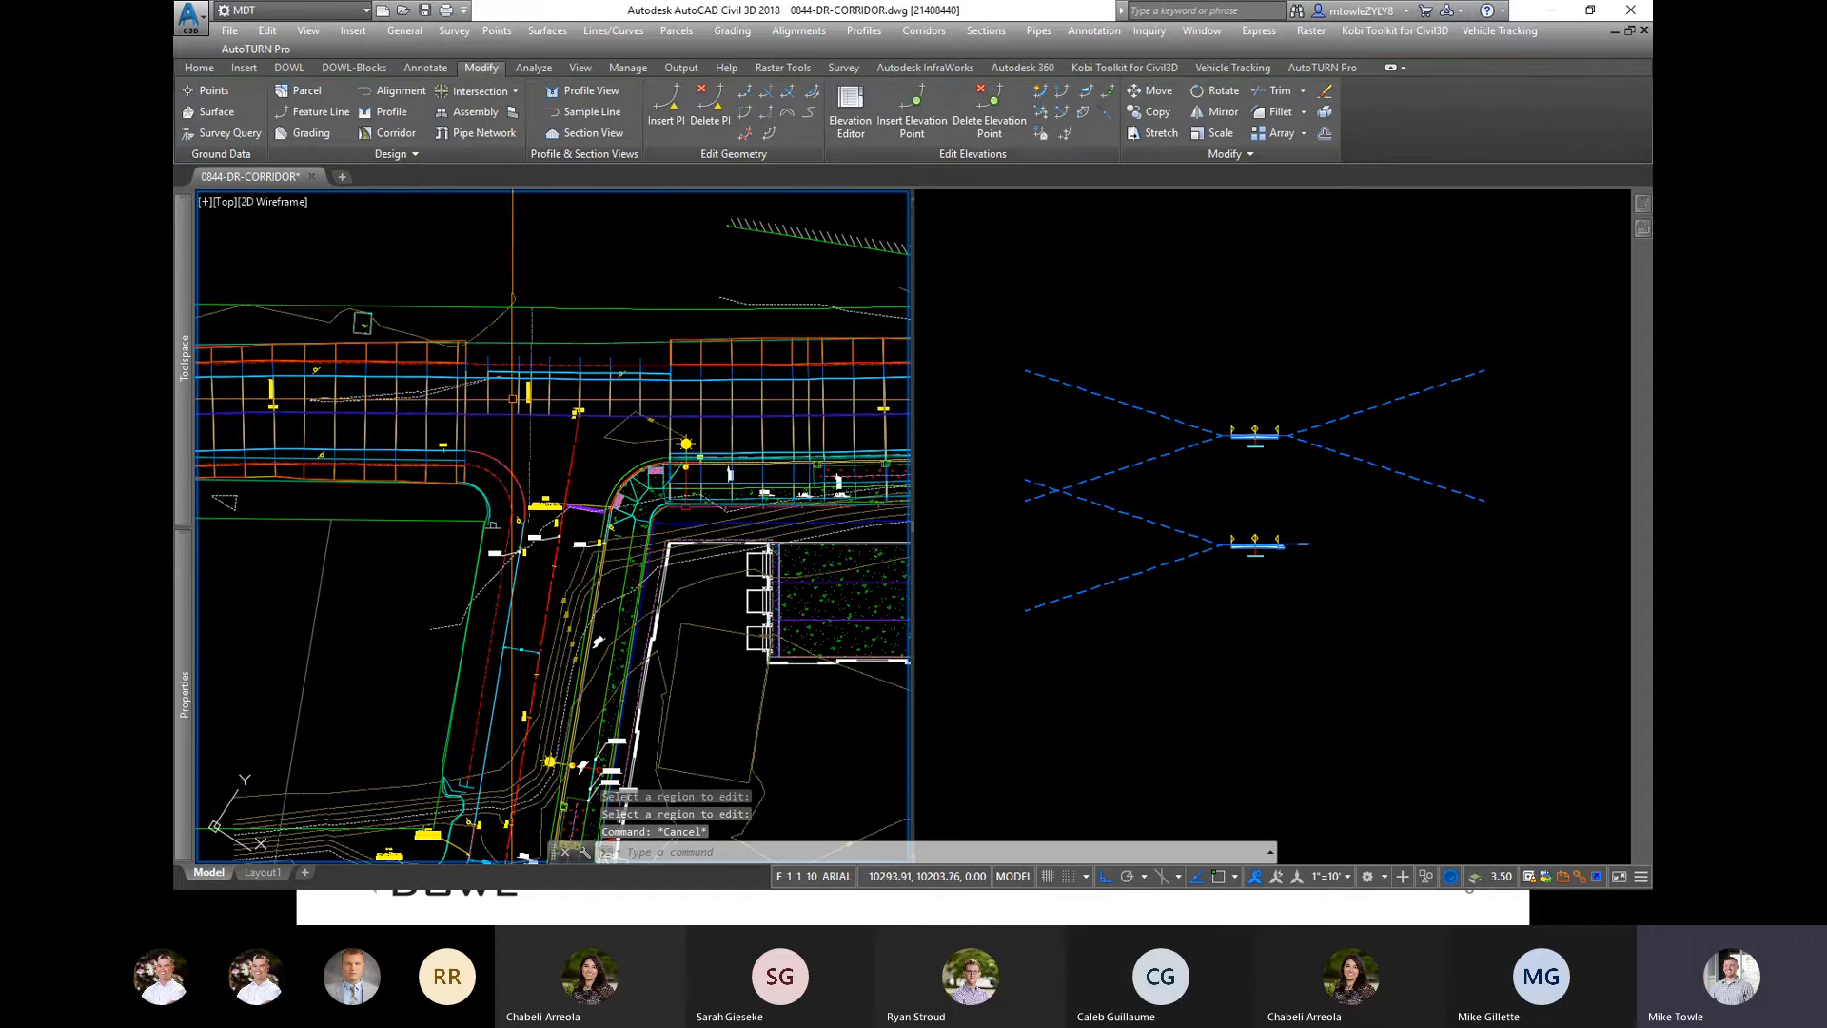
Step: Examine the corridor's right edge against the design curb and sidewalk linework near the walkway east of the intersection
{"action": "scroll", "coordinate": [648, 419], "scroll_direction": "up", "scroll_amount": 5}
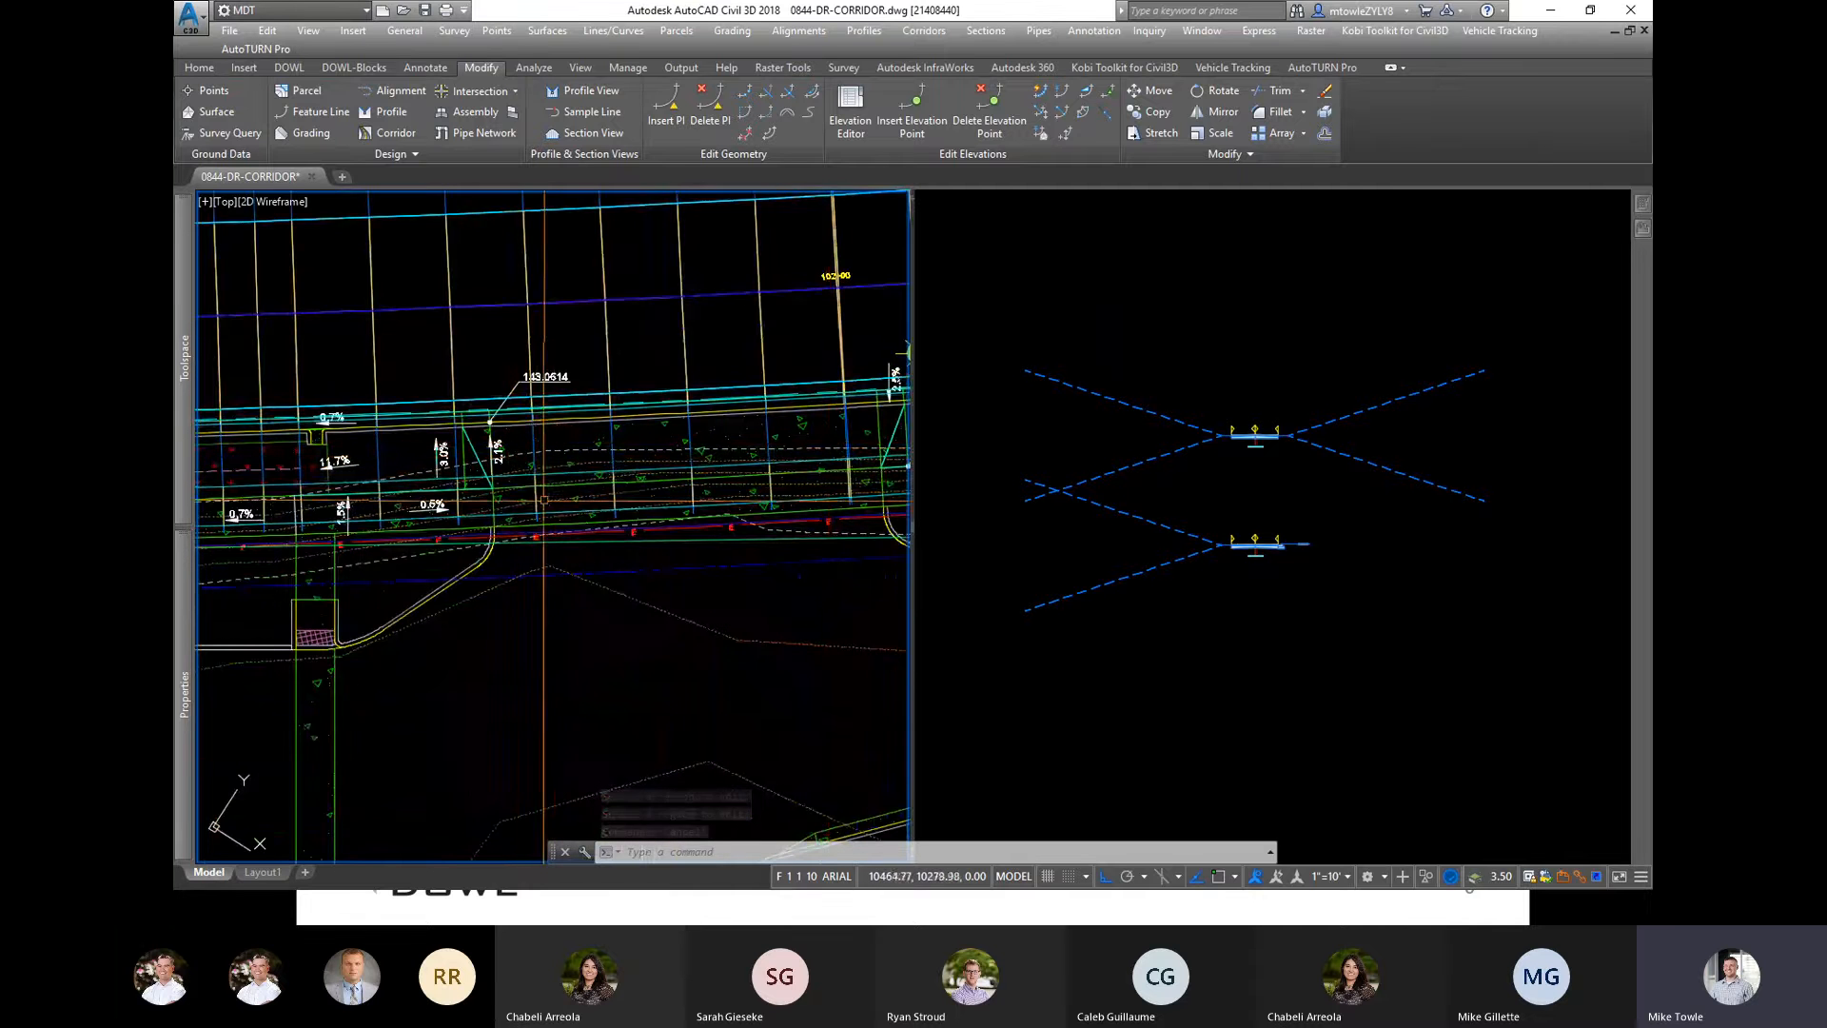
{"action": "left_click", "coordinate": [535, 492]}
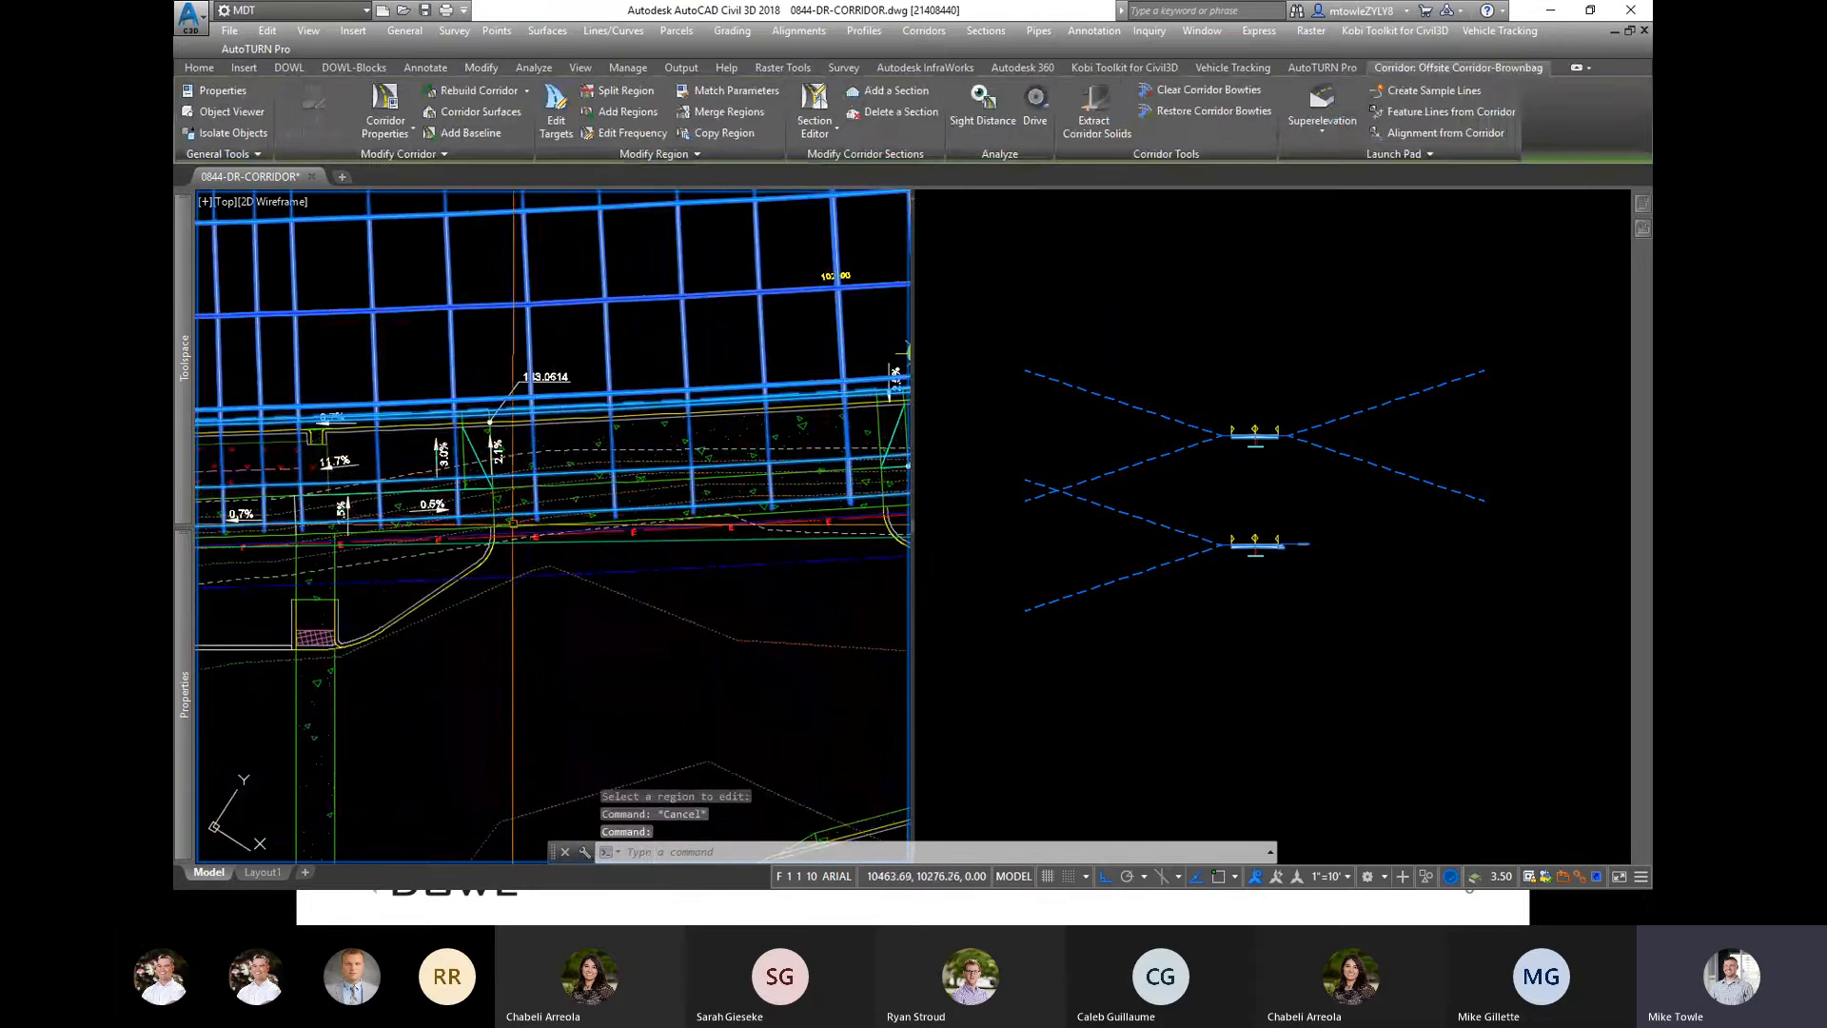
{"action": "scroll", "coordinate": [401, 479], "scroll_direction": "up", "scroll_amount": 5}
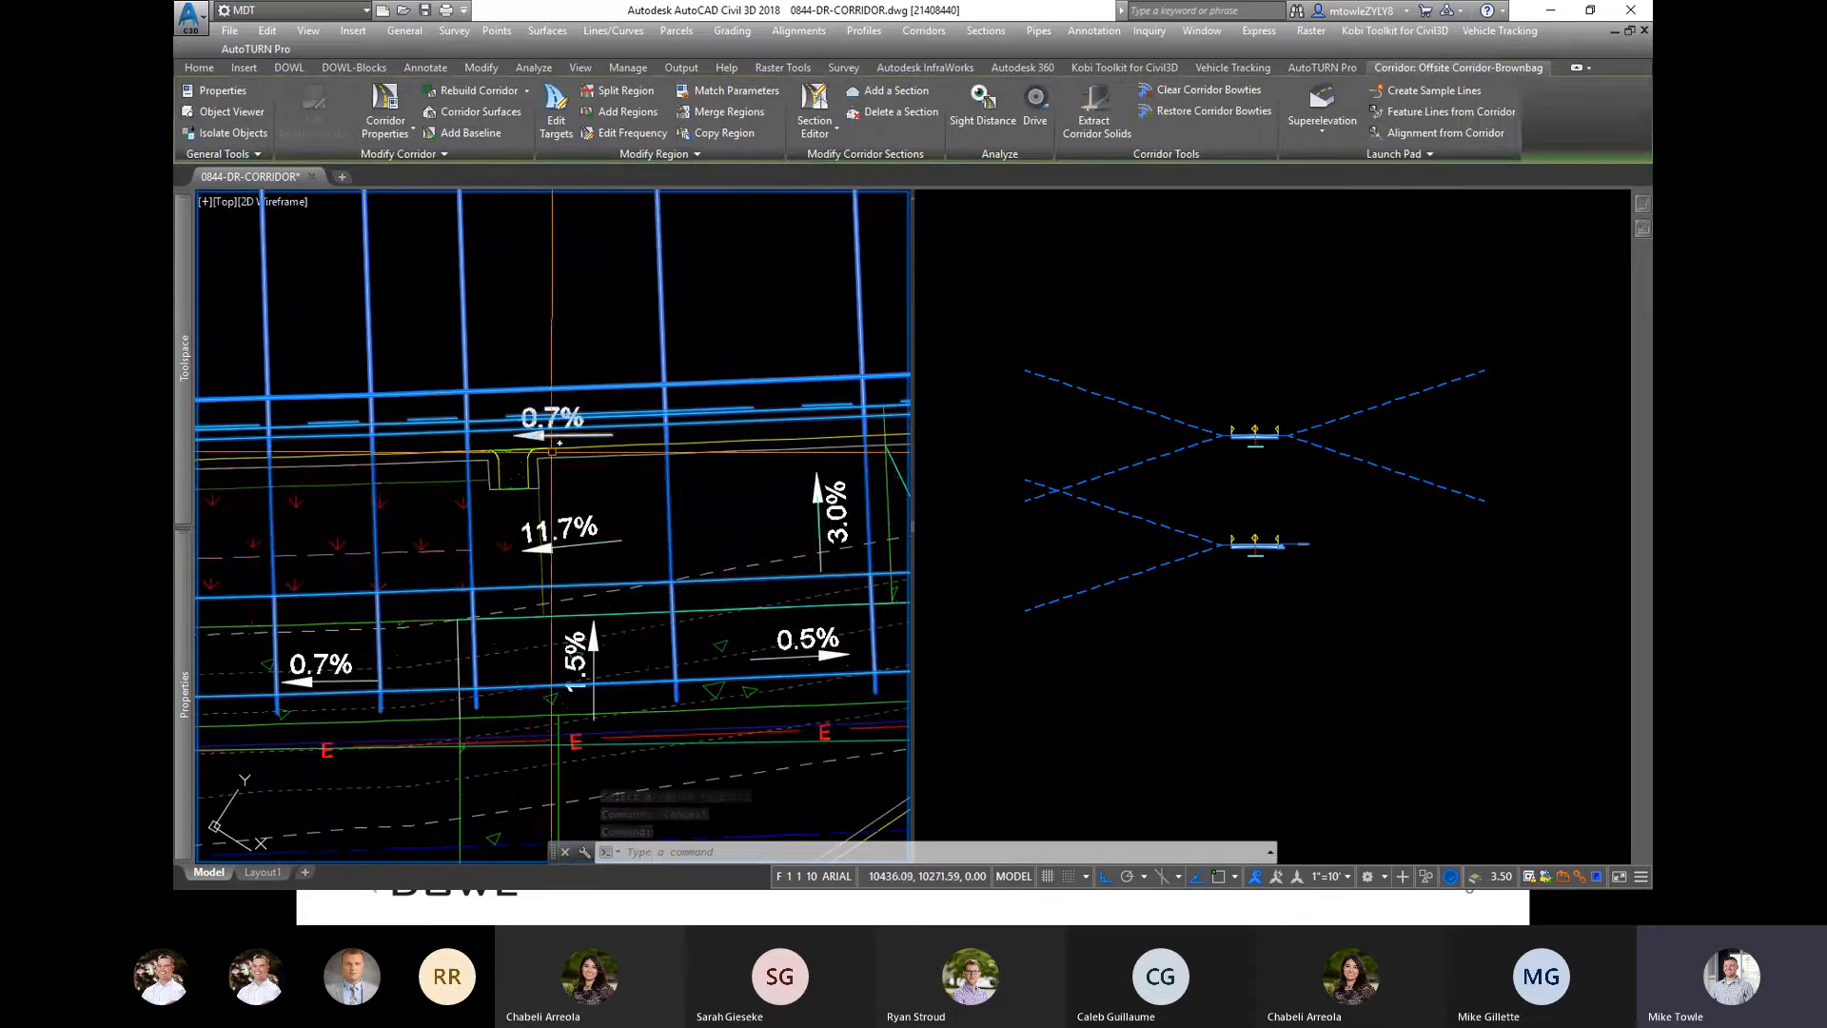
{"action": "scroll", "coordinate": [577, 480], "scroll_direction": "down", "scroll_amount": 4}
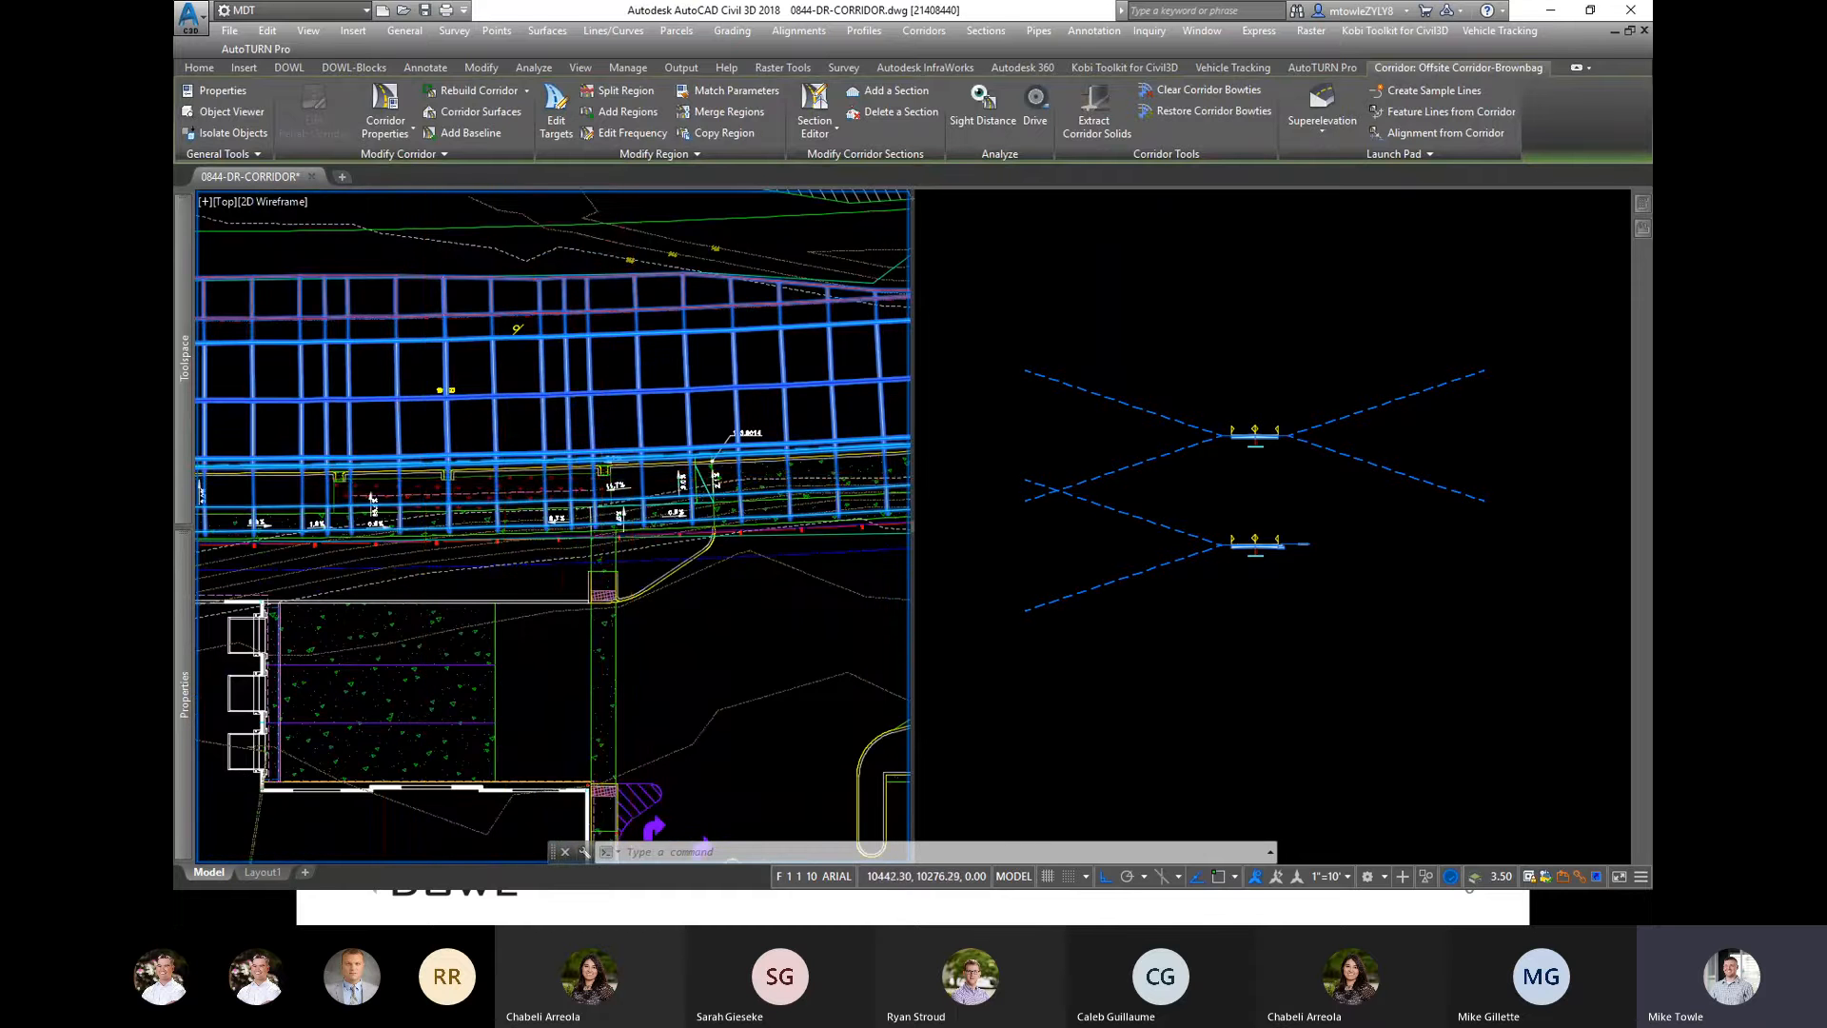
{"action": "scroll", "coordinate": [649, 466], "scroll_direction": "up", "scroll_amount": 4}
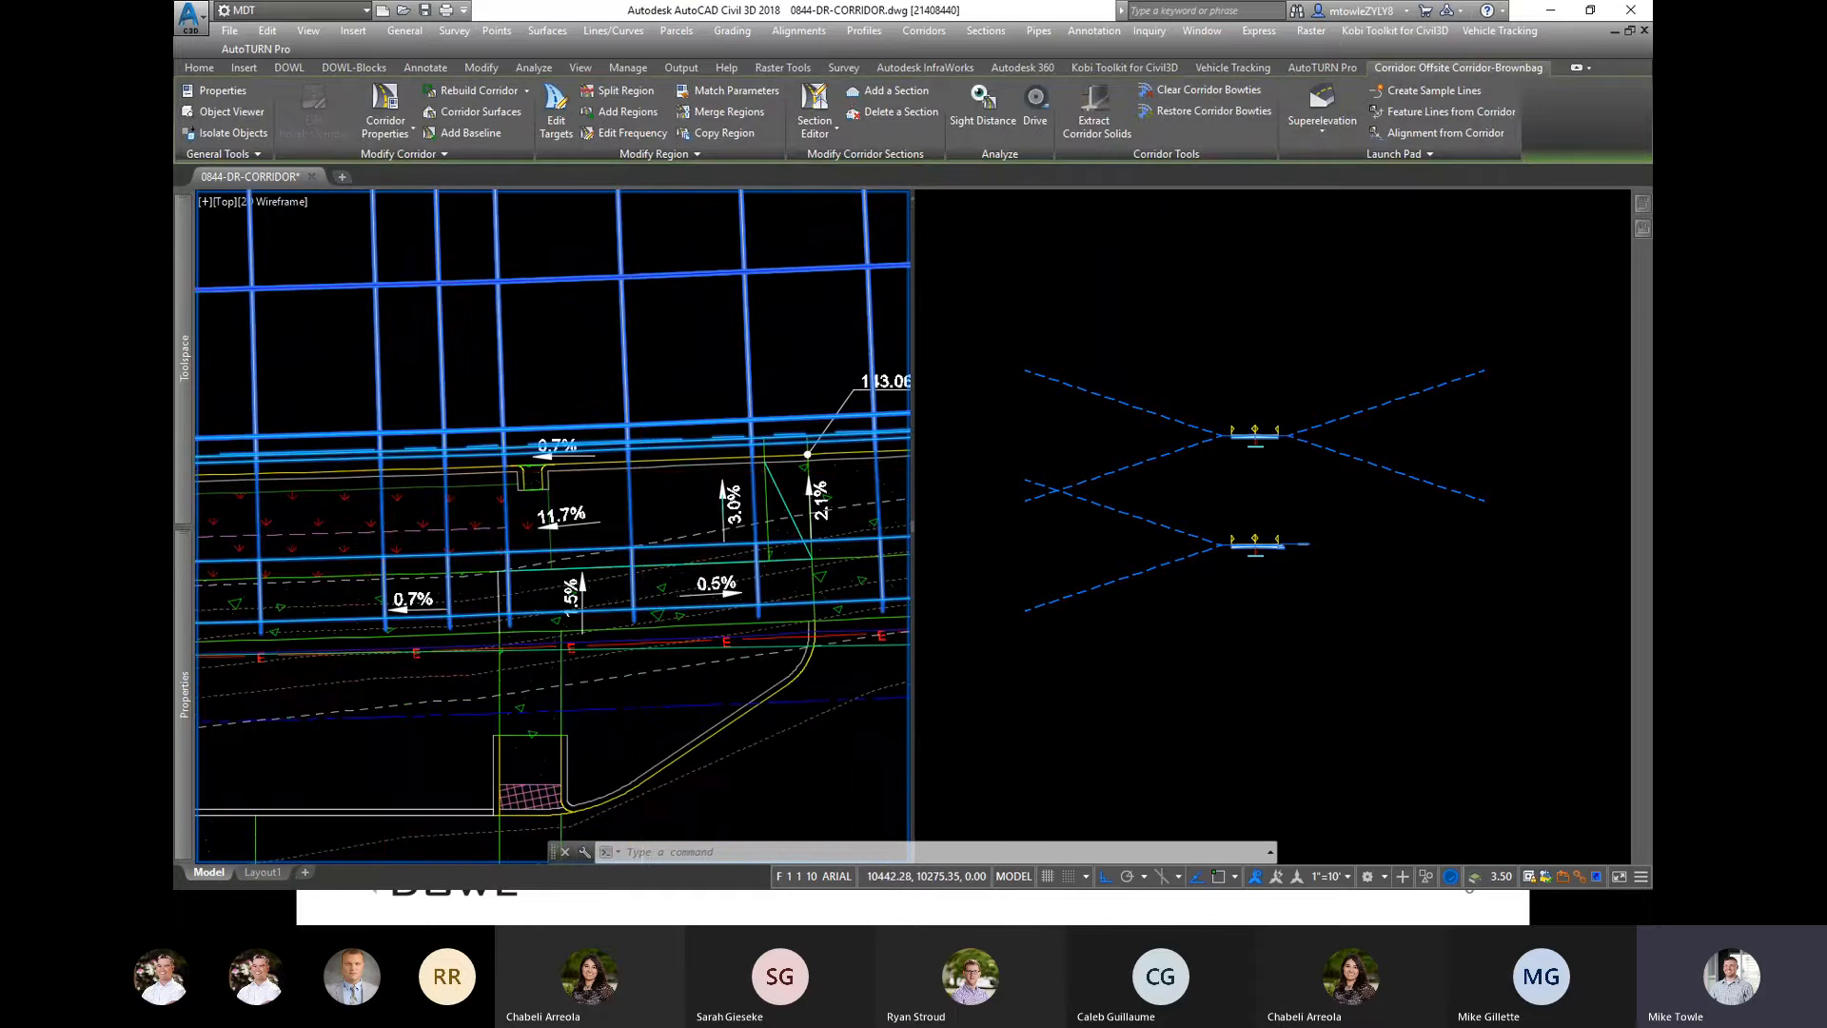
{"action": "scroll", "coordinate": [647, 468], "scroll_direction": "up", "scroll_amount": 2}
{"action": "scroll", "coordinate": [642, 467], "scroll_direction": "down", "scroll_amount": 4}
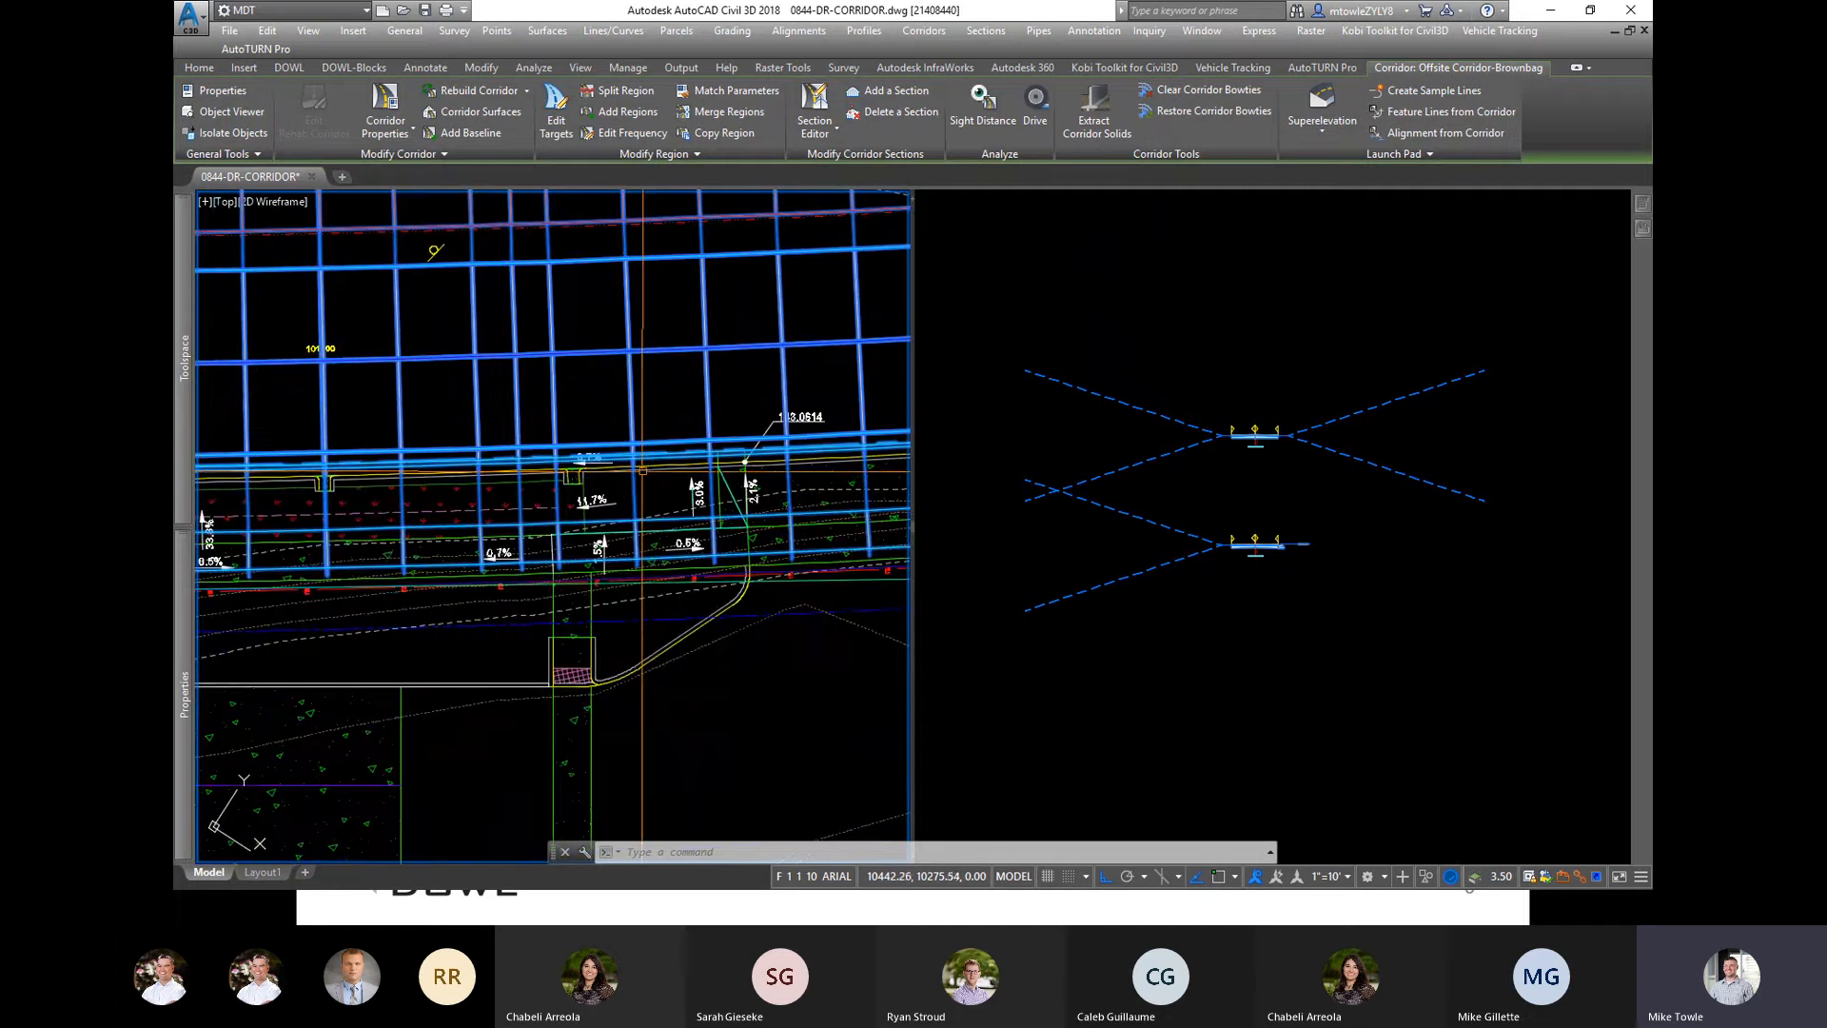
{"action": "scroll", "coordinate": [642, 469], "scroll_direction": "down", "scroll_amount": 2}
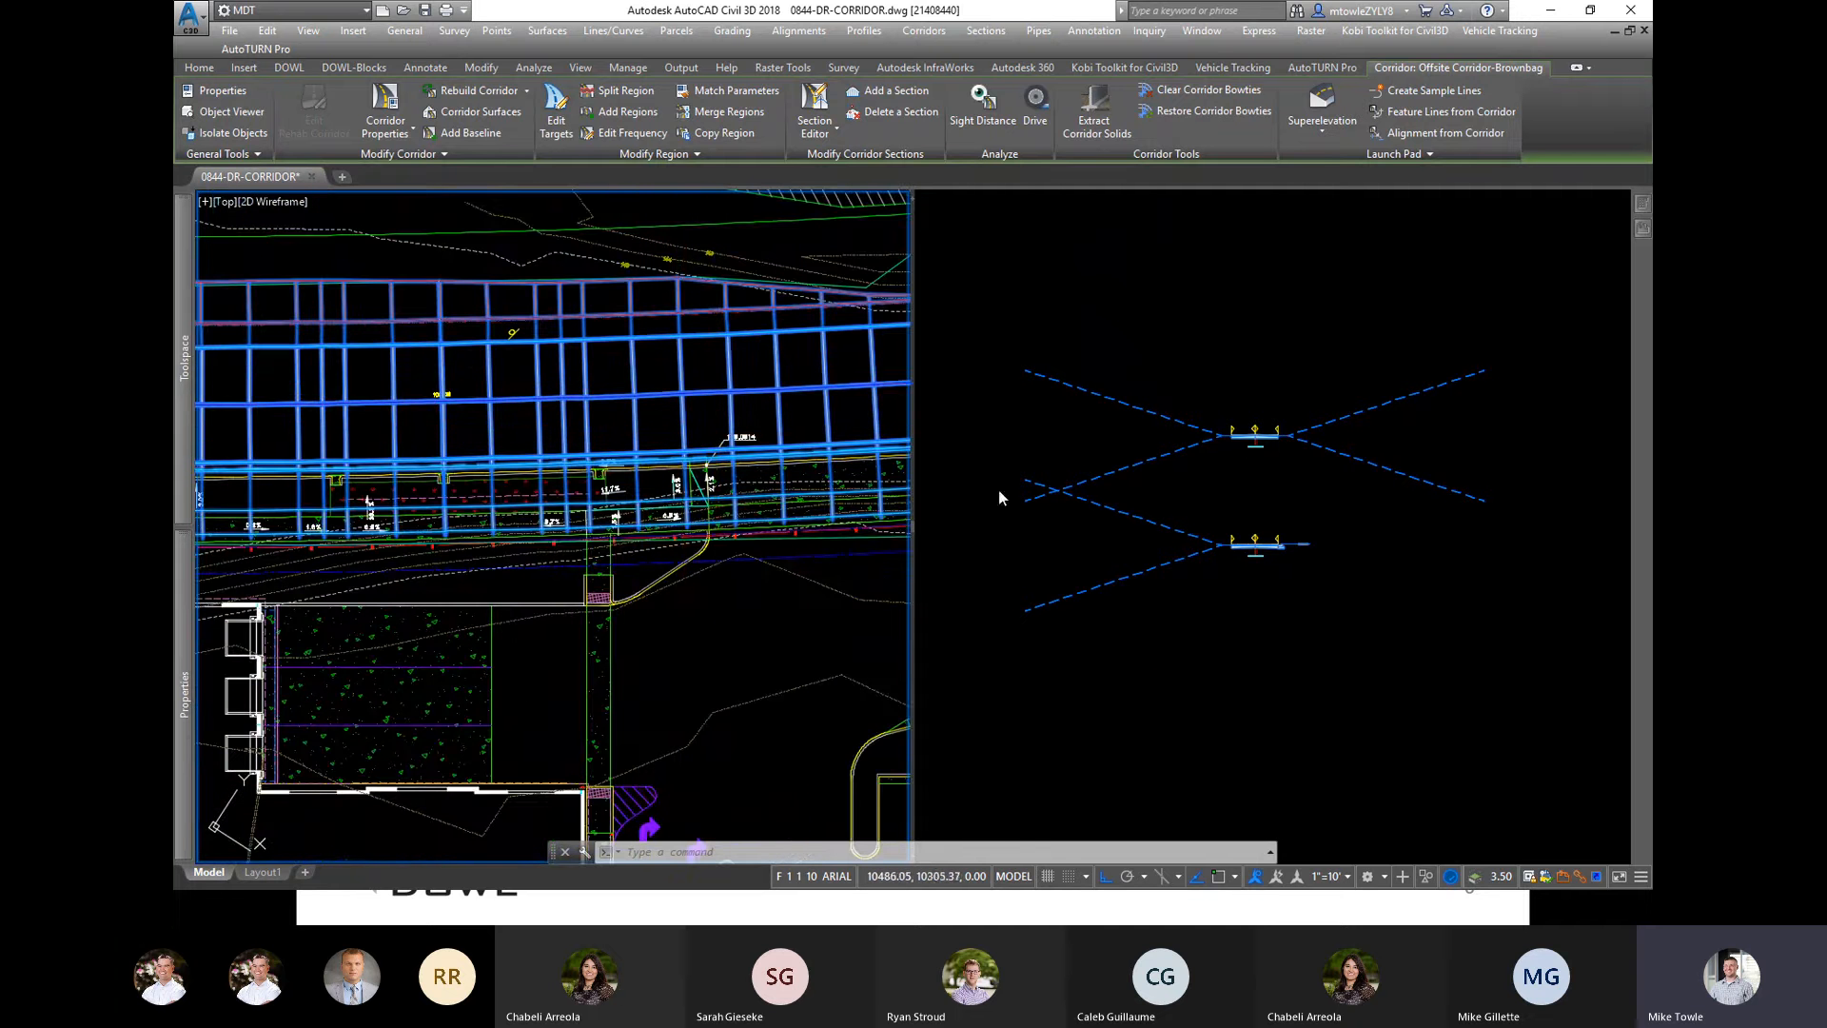
Step: Set the width of the right lane subassembly in the Street-SW Right assembly to 15 feet
{"action": "left_click", "coordinate": [1292, 591]}
{"action": "scroll", "coordinate": [1266, 571], "scroll_direction": "up", "scroll_amount": 8}
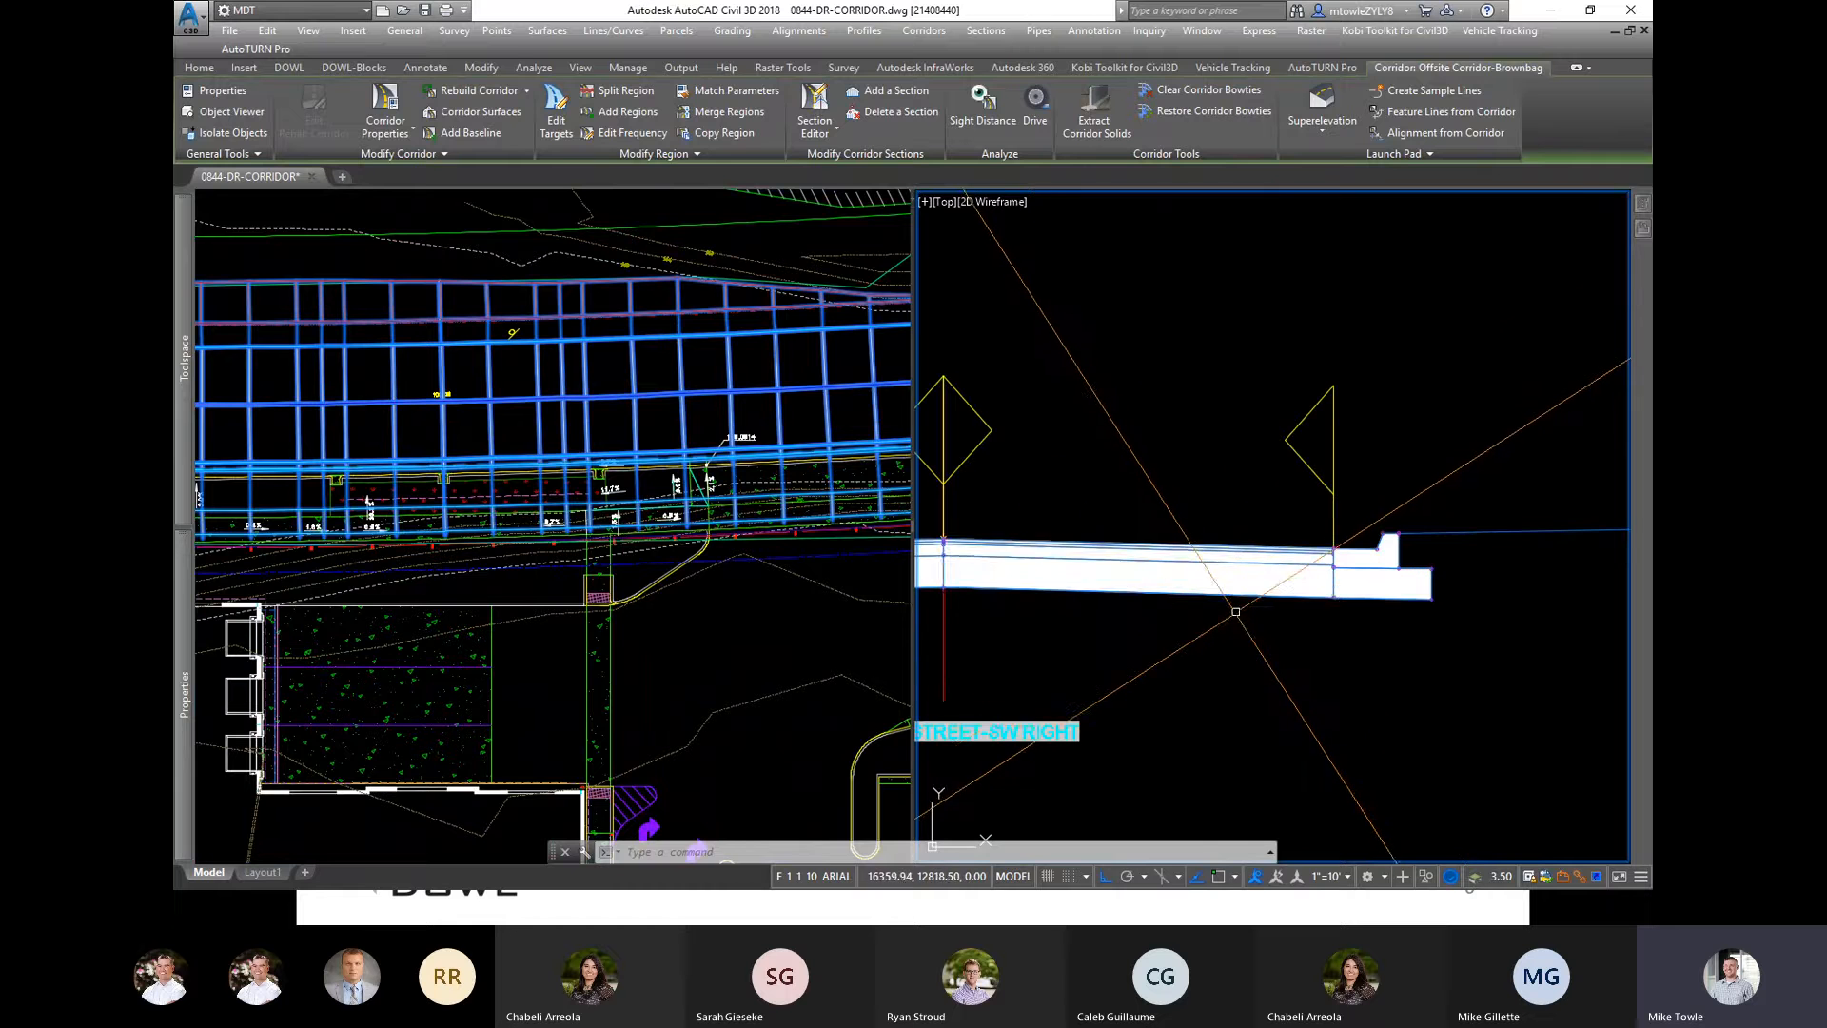
{"action": "left_click", "coordinate": [1180, 599]}
{"action": "mouse_move", "coordinate": [183, 563]}
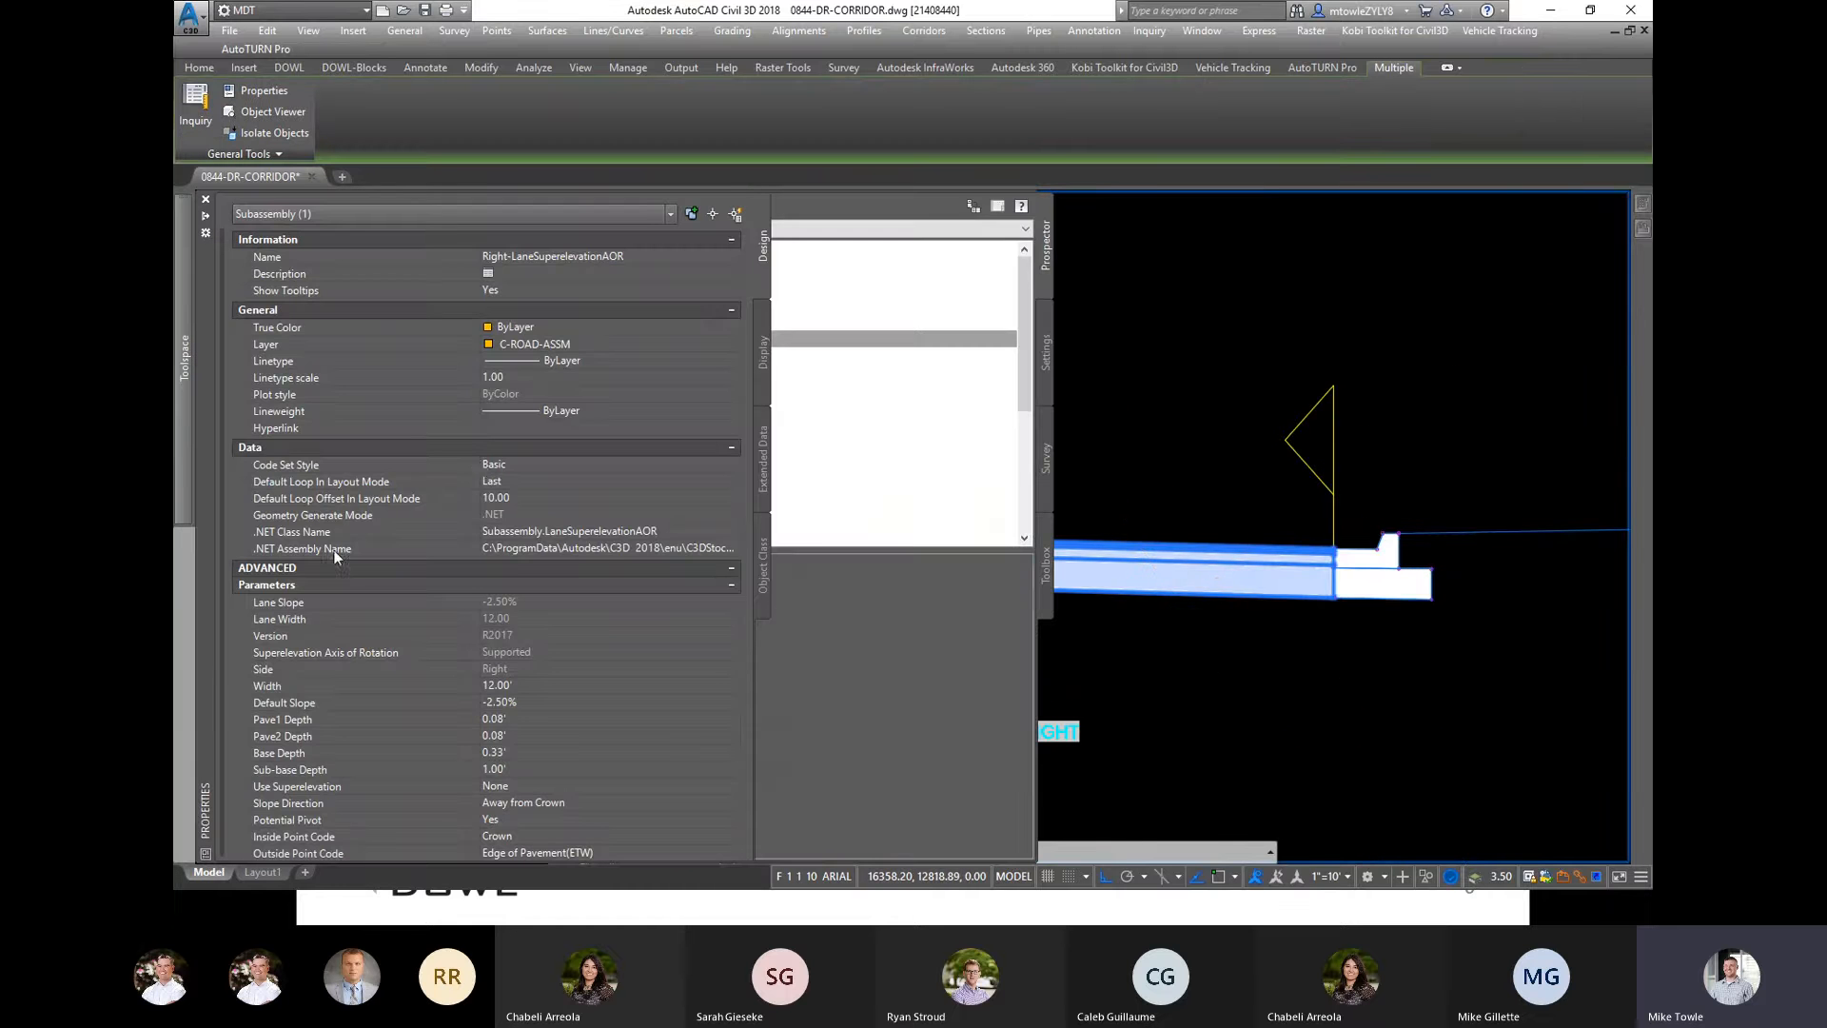
{"action": "left_click", "coordinate": [547, 685]}
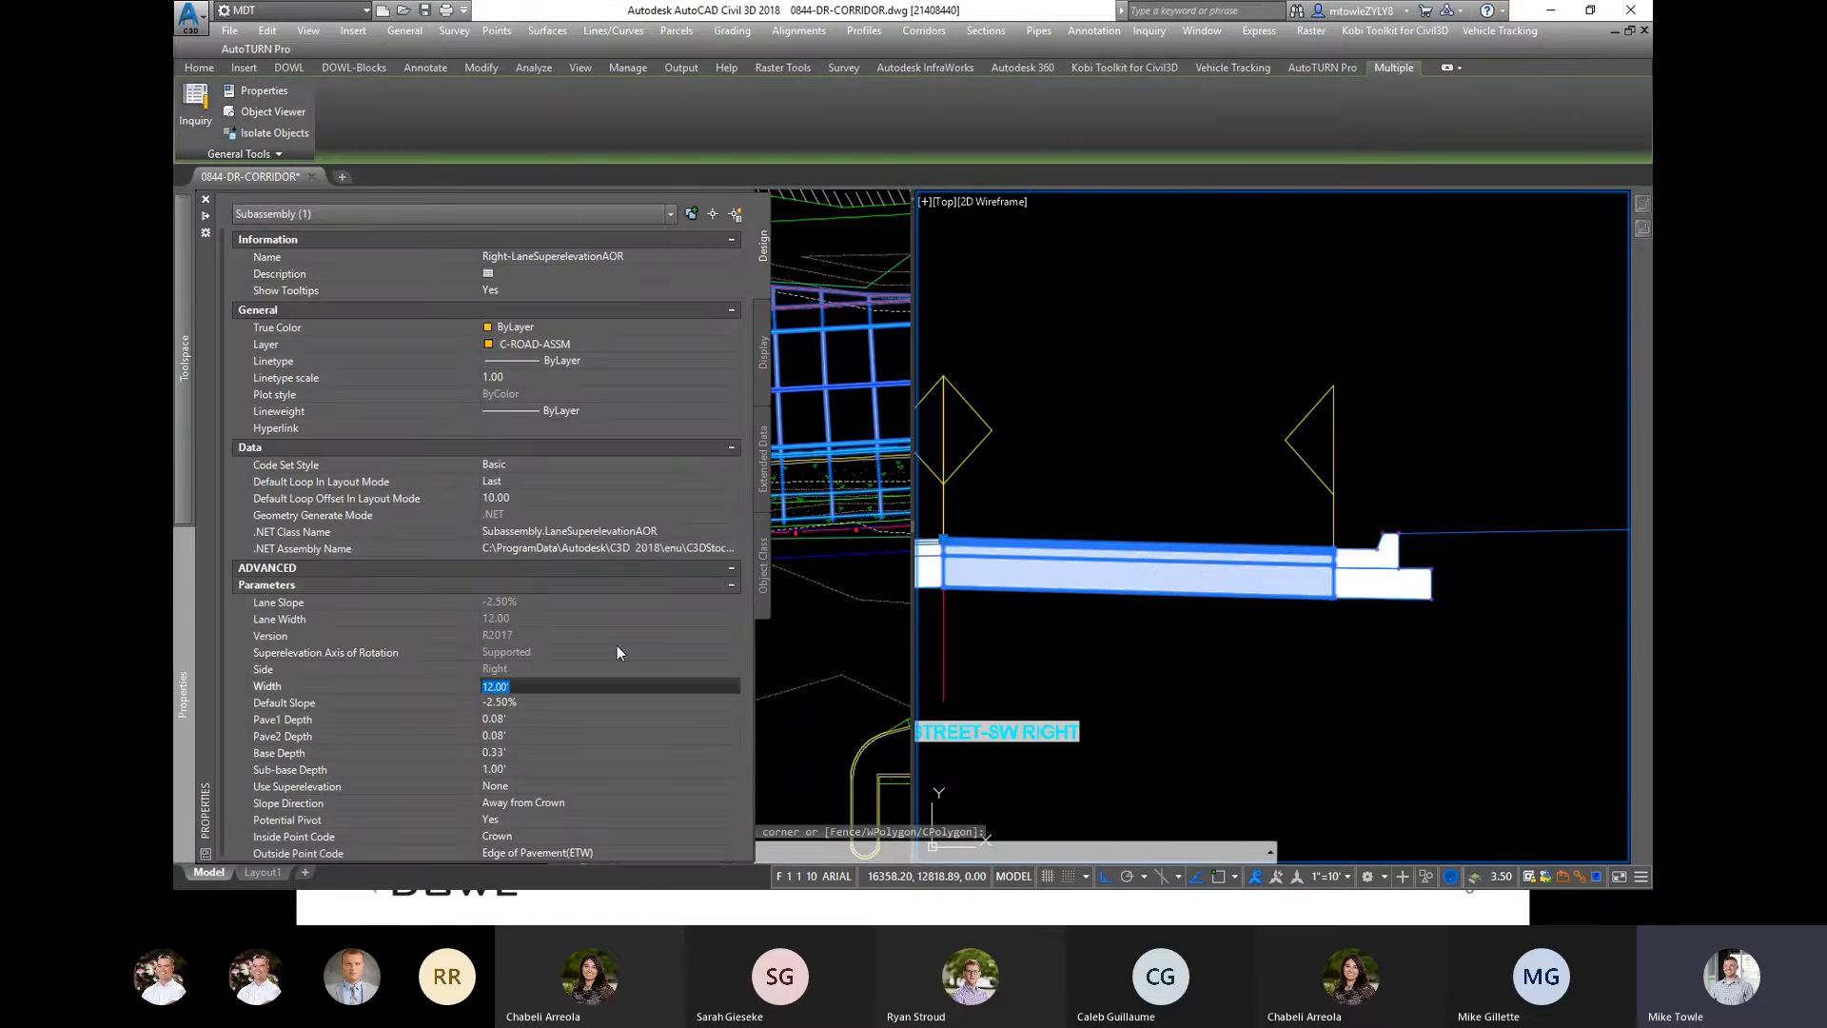
{"action": "type", "text": "15"}
{"action": "key", "text": "Return"}
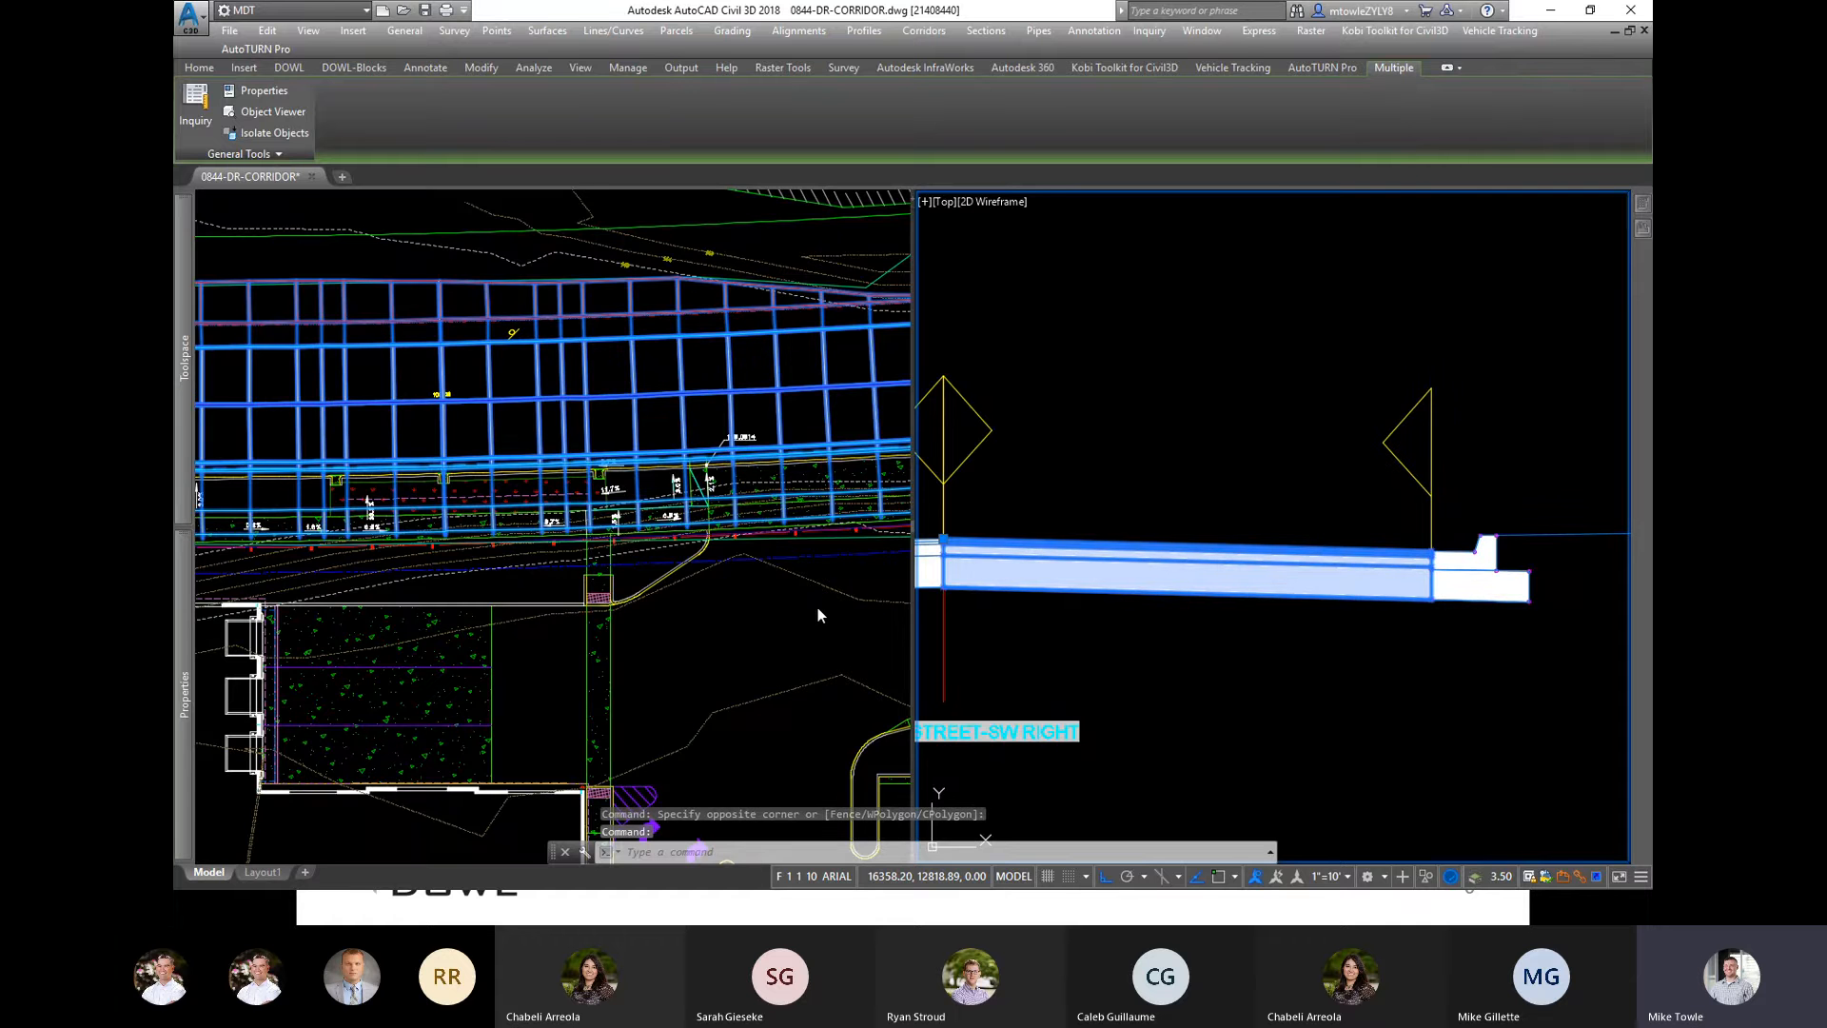
{"action": "left_click", "coordinate": [743, 640]}
{"action": "key", "text": "Escape"}
{"action": "key", "text": "Escape"}
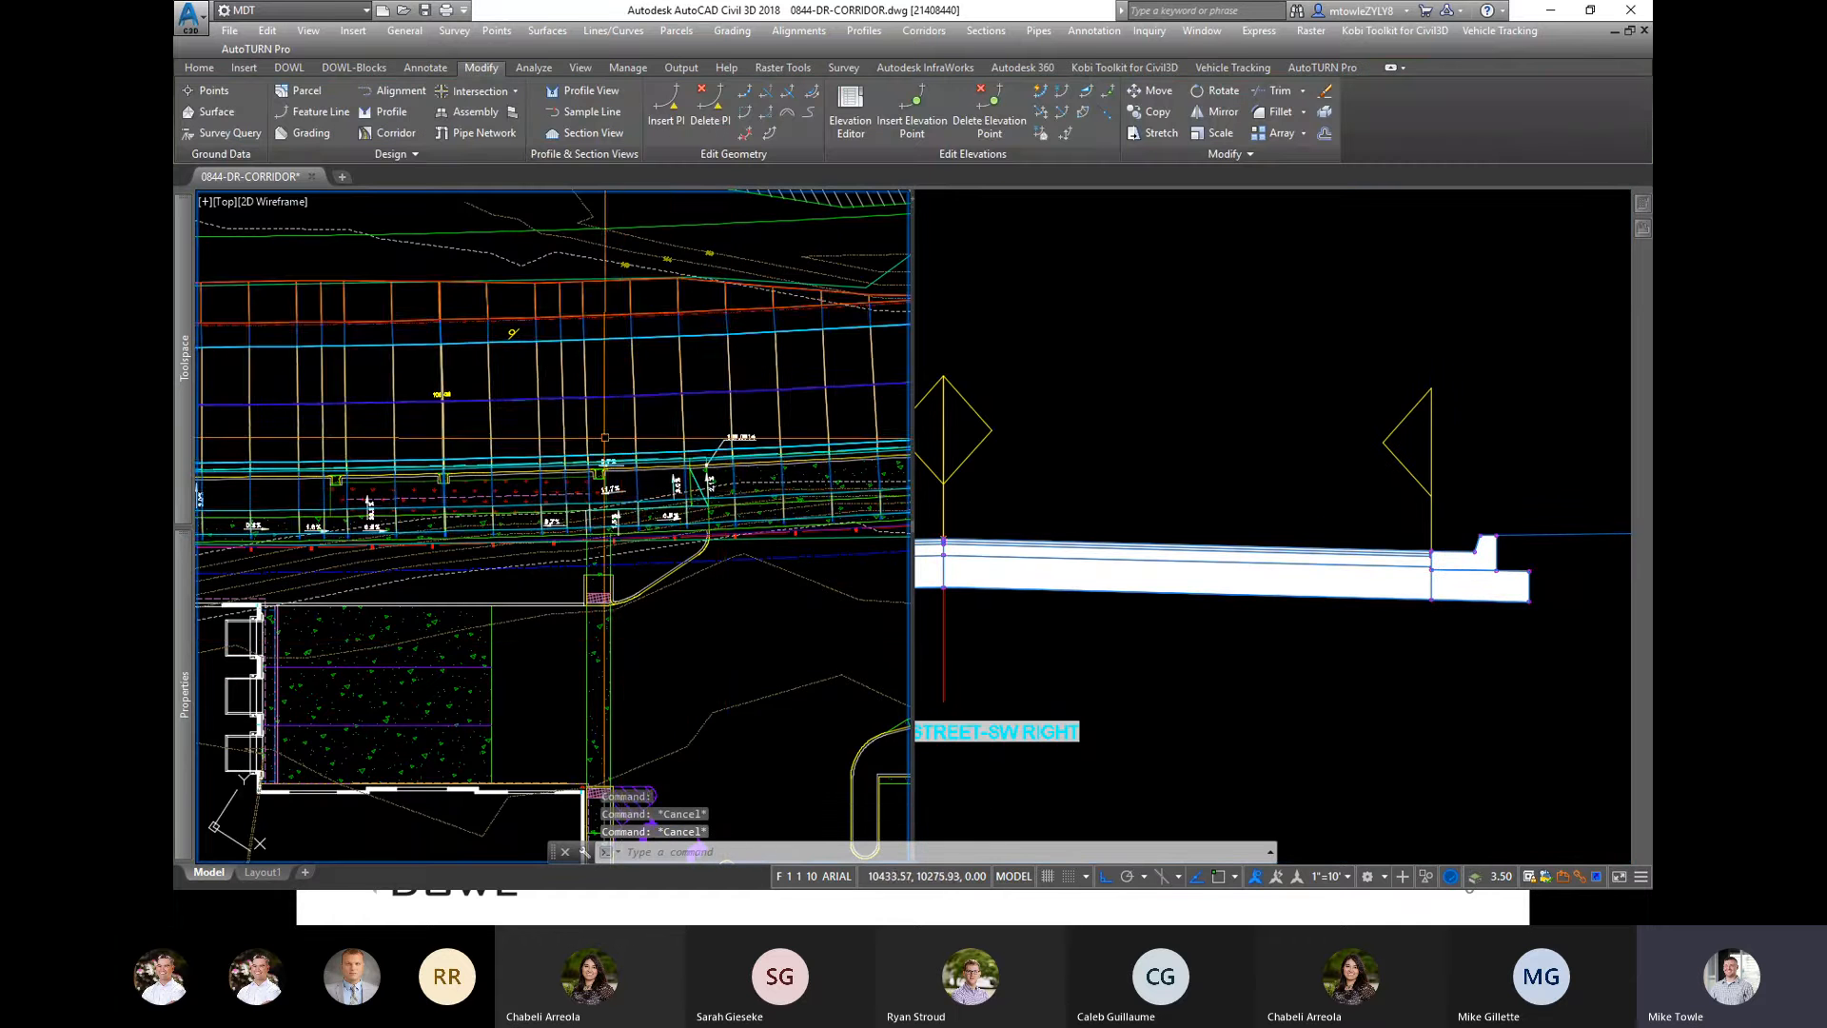
Step: Rebuild the corridor and compare its curb lines with the plan's curb linework near station 101+00
{"action": "scroll", "coordinate": [589, 445], "scroll_direction": "up", "scroll_amount": 4}
{"action": "middle_click_drag", "start_coordinate": [587, 471], "coordinate": [969, 493]}
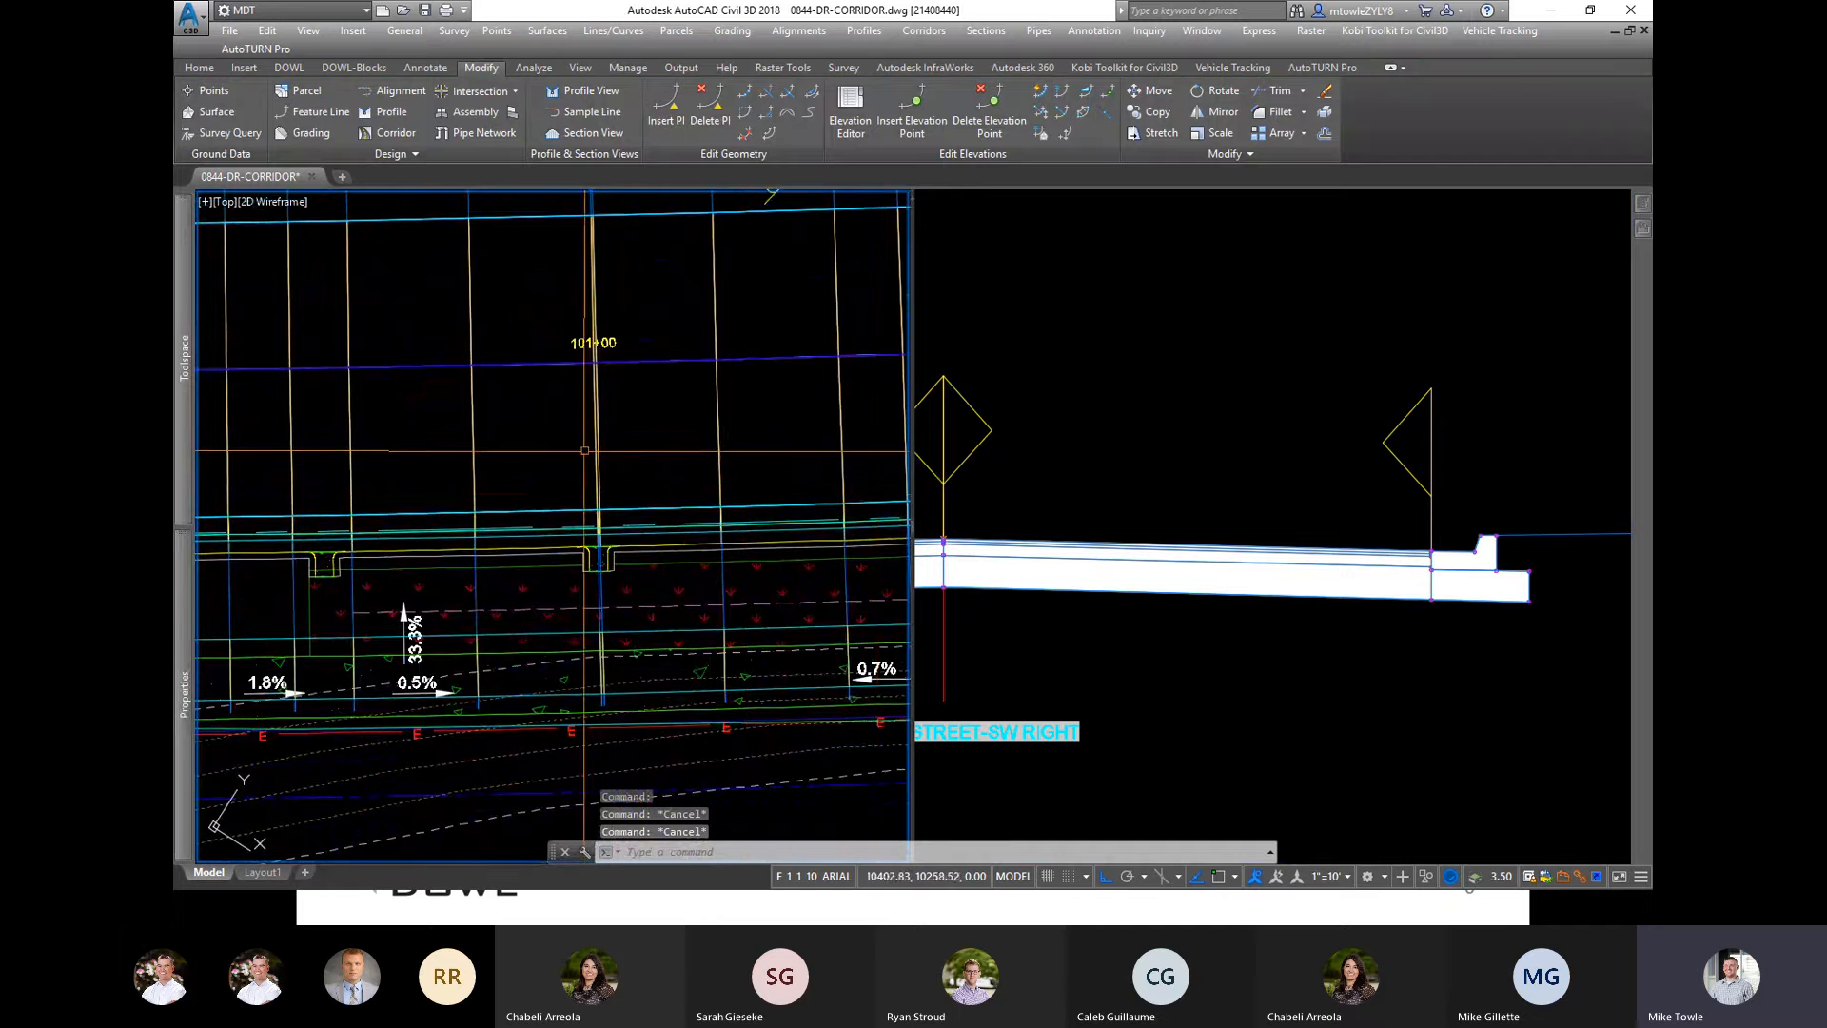
{"action": "left_click", "coordinate": [471, 462]}
{"action": "right_click", "coordinate": [473, 464]}
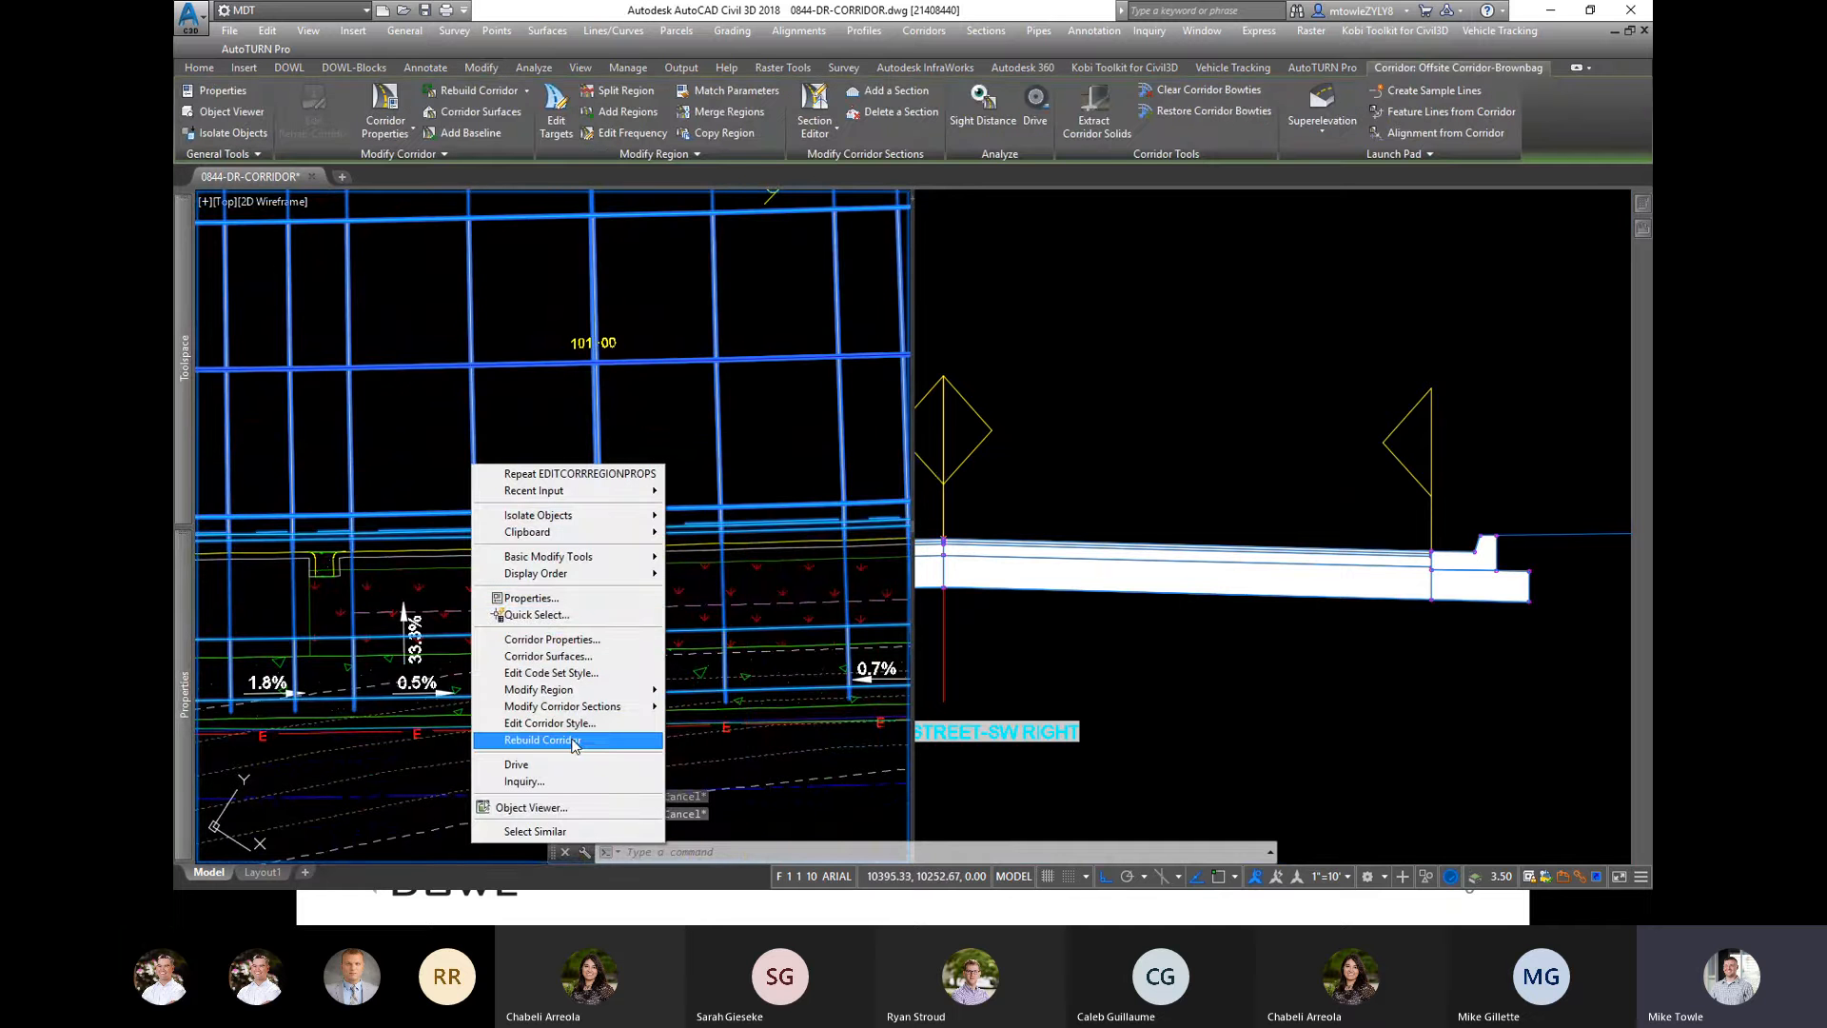
{"action": "left_click", "coordinate": [542, 741]}
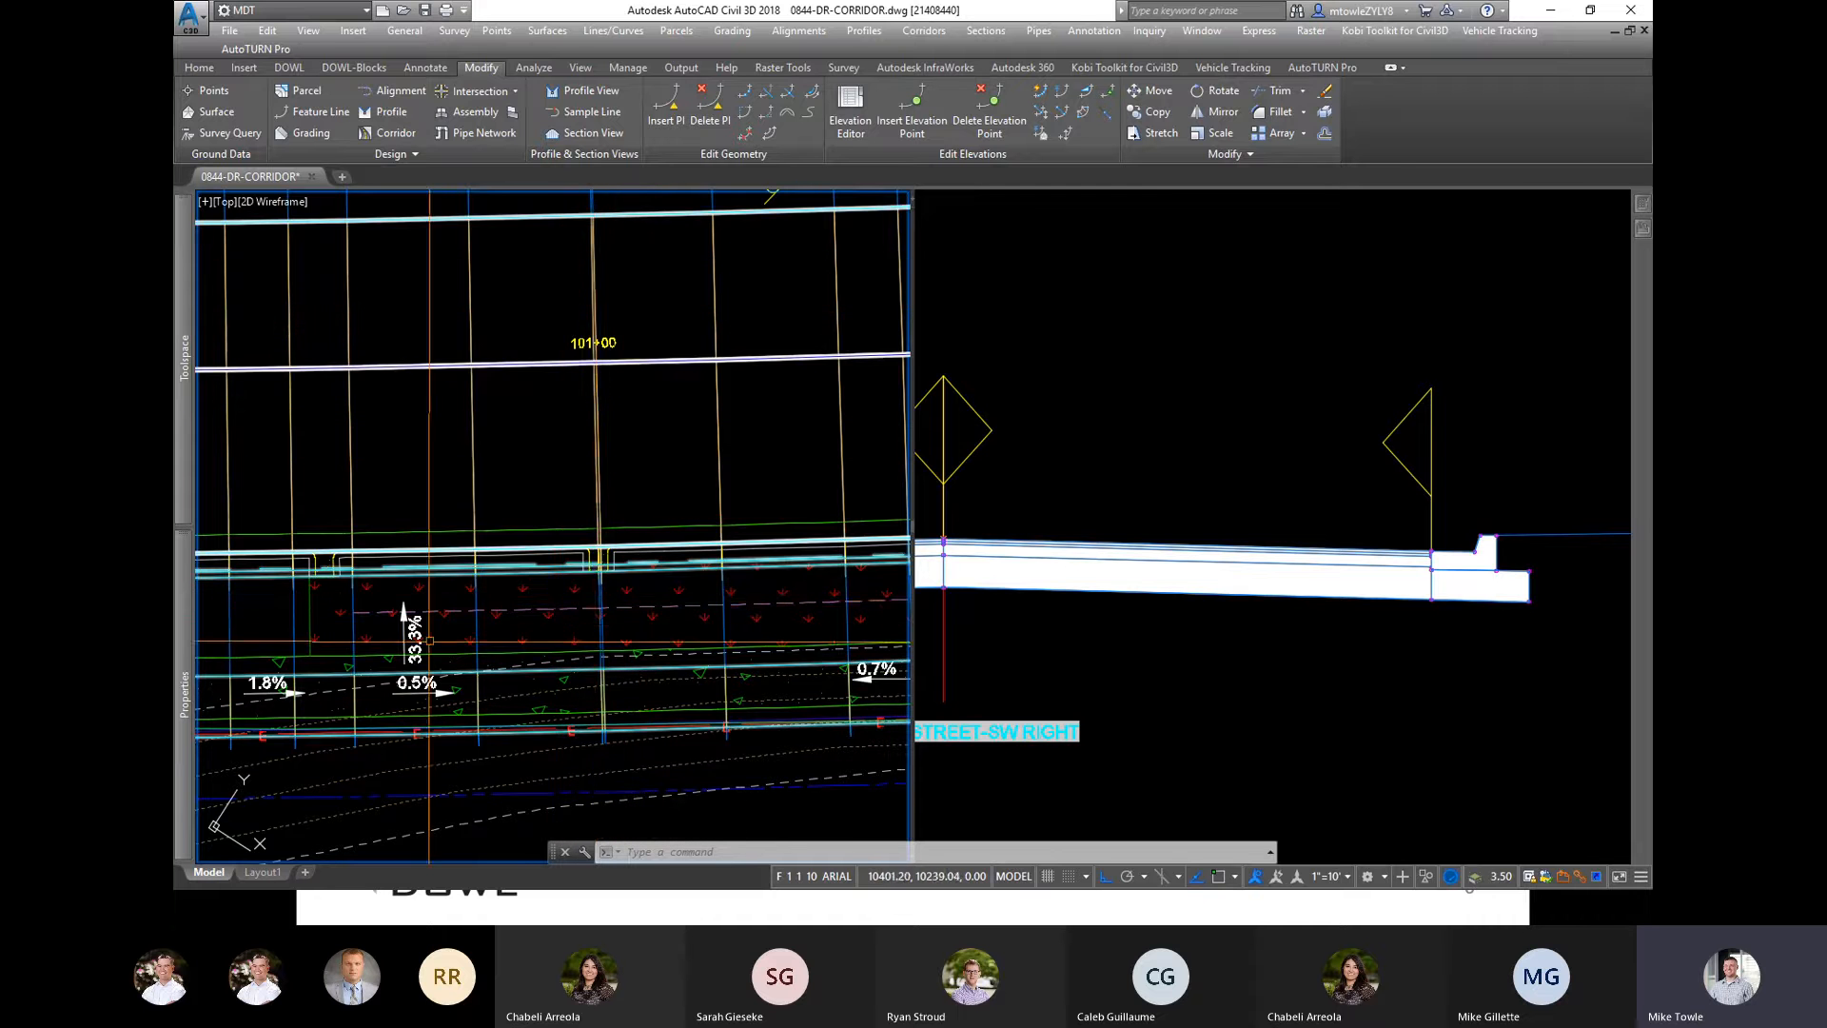
{"action": "middle_click_drag", "start_coordinate": [426, 650], "coordinate": [742, 659]}
{"action": "middle_click_drag", "start_coordinate": [469, 630], "coordinate": [573, 628]}
{"action": "scroll", "coordinate": [702, 612], "scroll_direction": "down", "scroll_amount": 4}
{"action": "scroll", "coordinate": [687, 614], "scroll_direction": "up", "scroll_amount": 2}
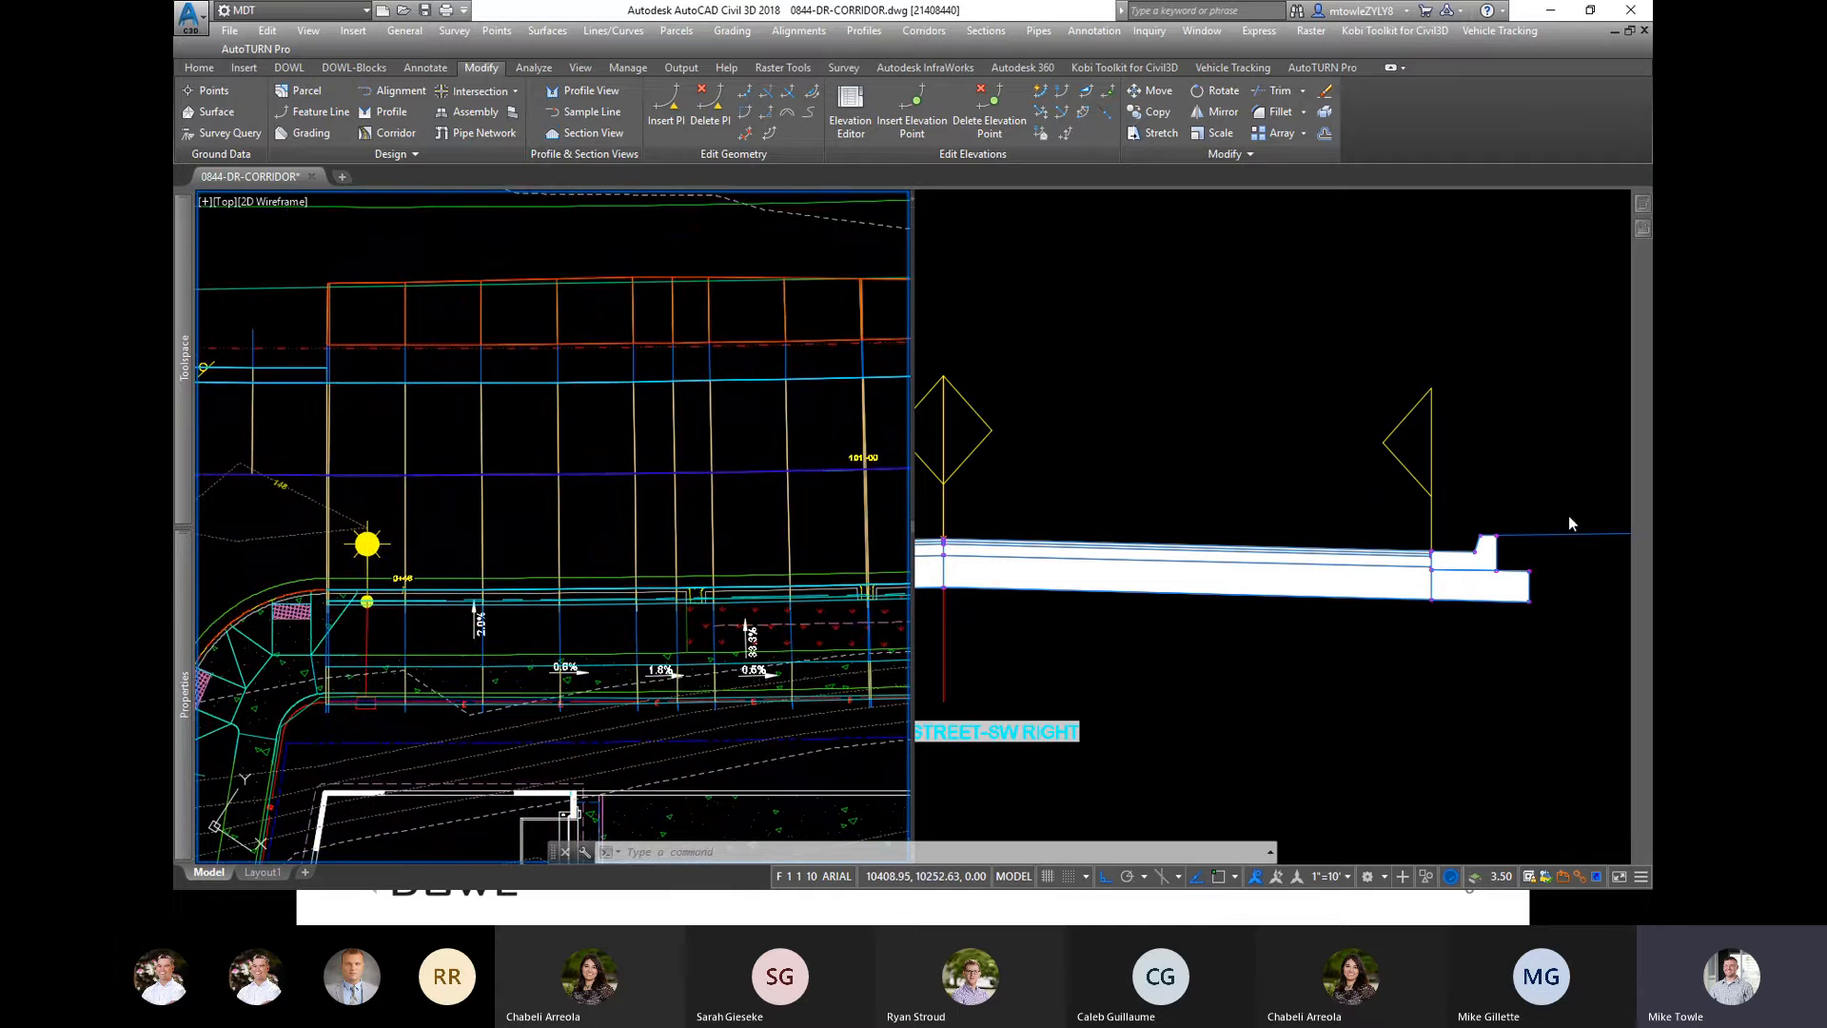
{"action": "scroll", "coordinate": [600, 616], "scroll_direction": "up", "scroll_amount": 5}
{"action": "scroll", "coordinate": [601, 616], "scroll_direction": "down", "scroll_amount": 3}
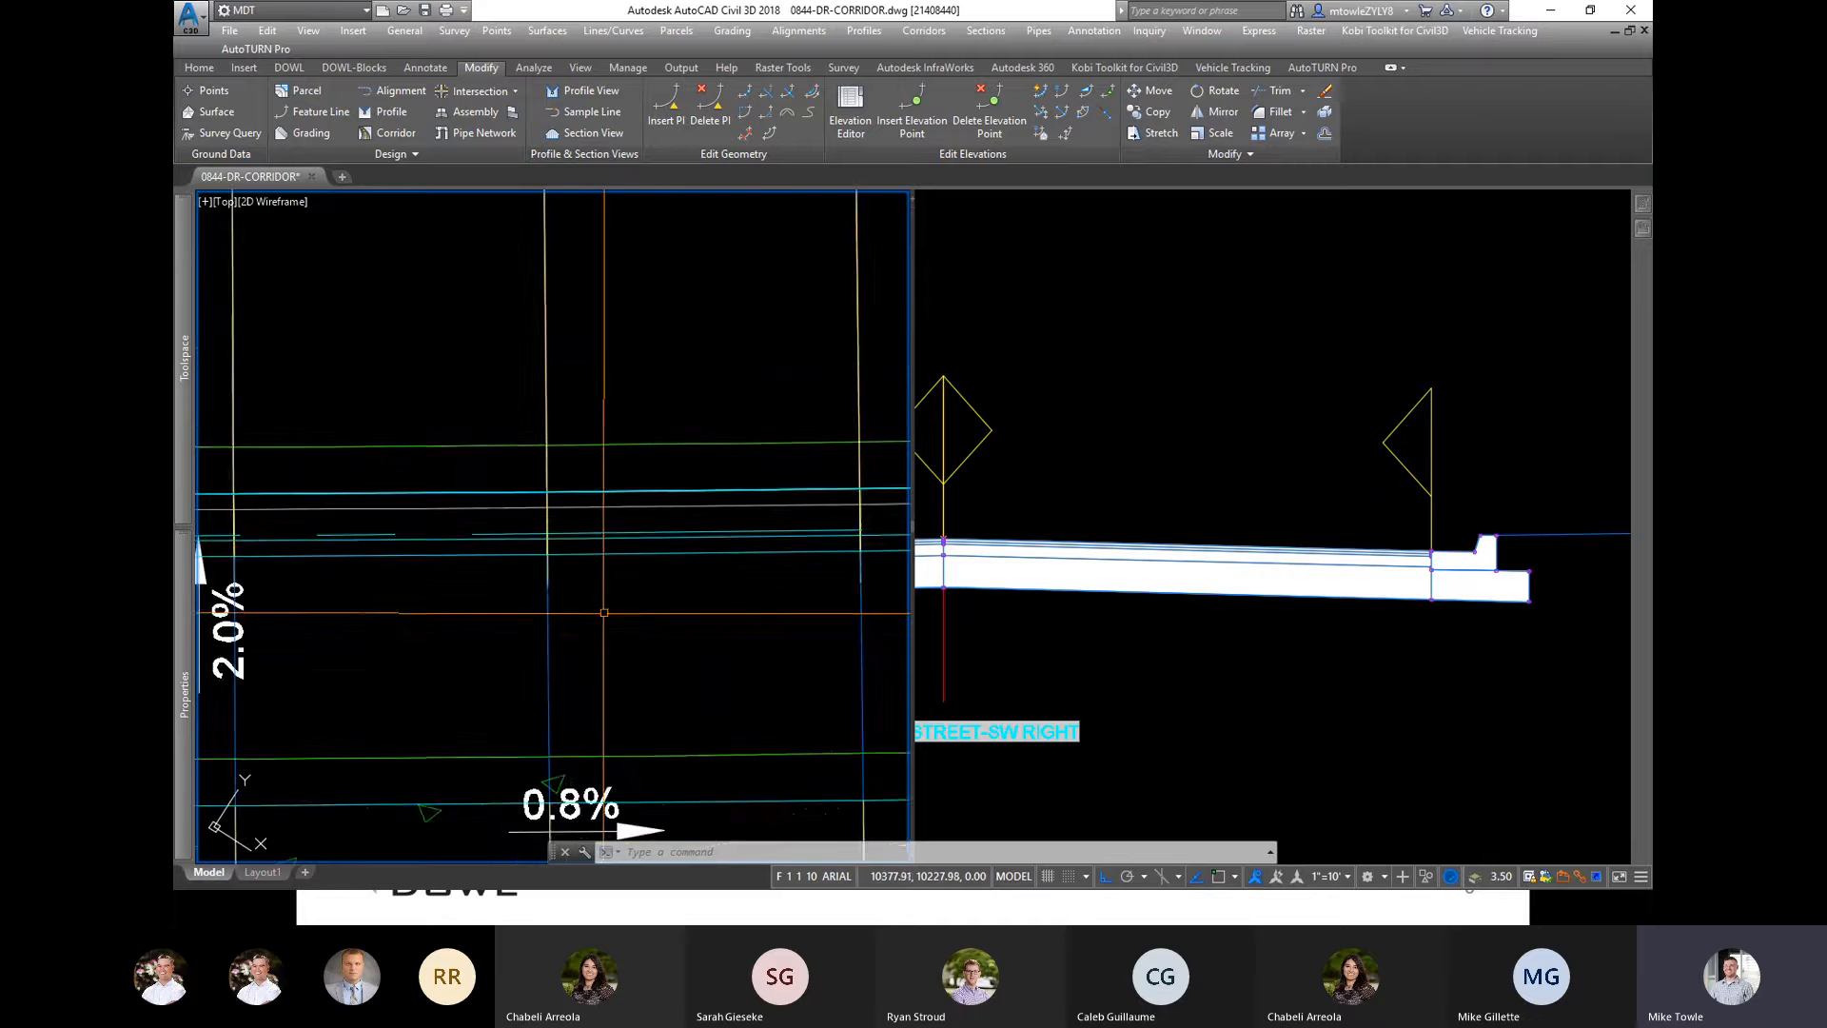
Step: Select the right curb-and-gutter subassembly and check the matching curb lines in the plan
{"action": "left_click", "coordinate": [1449, 640]}
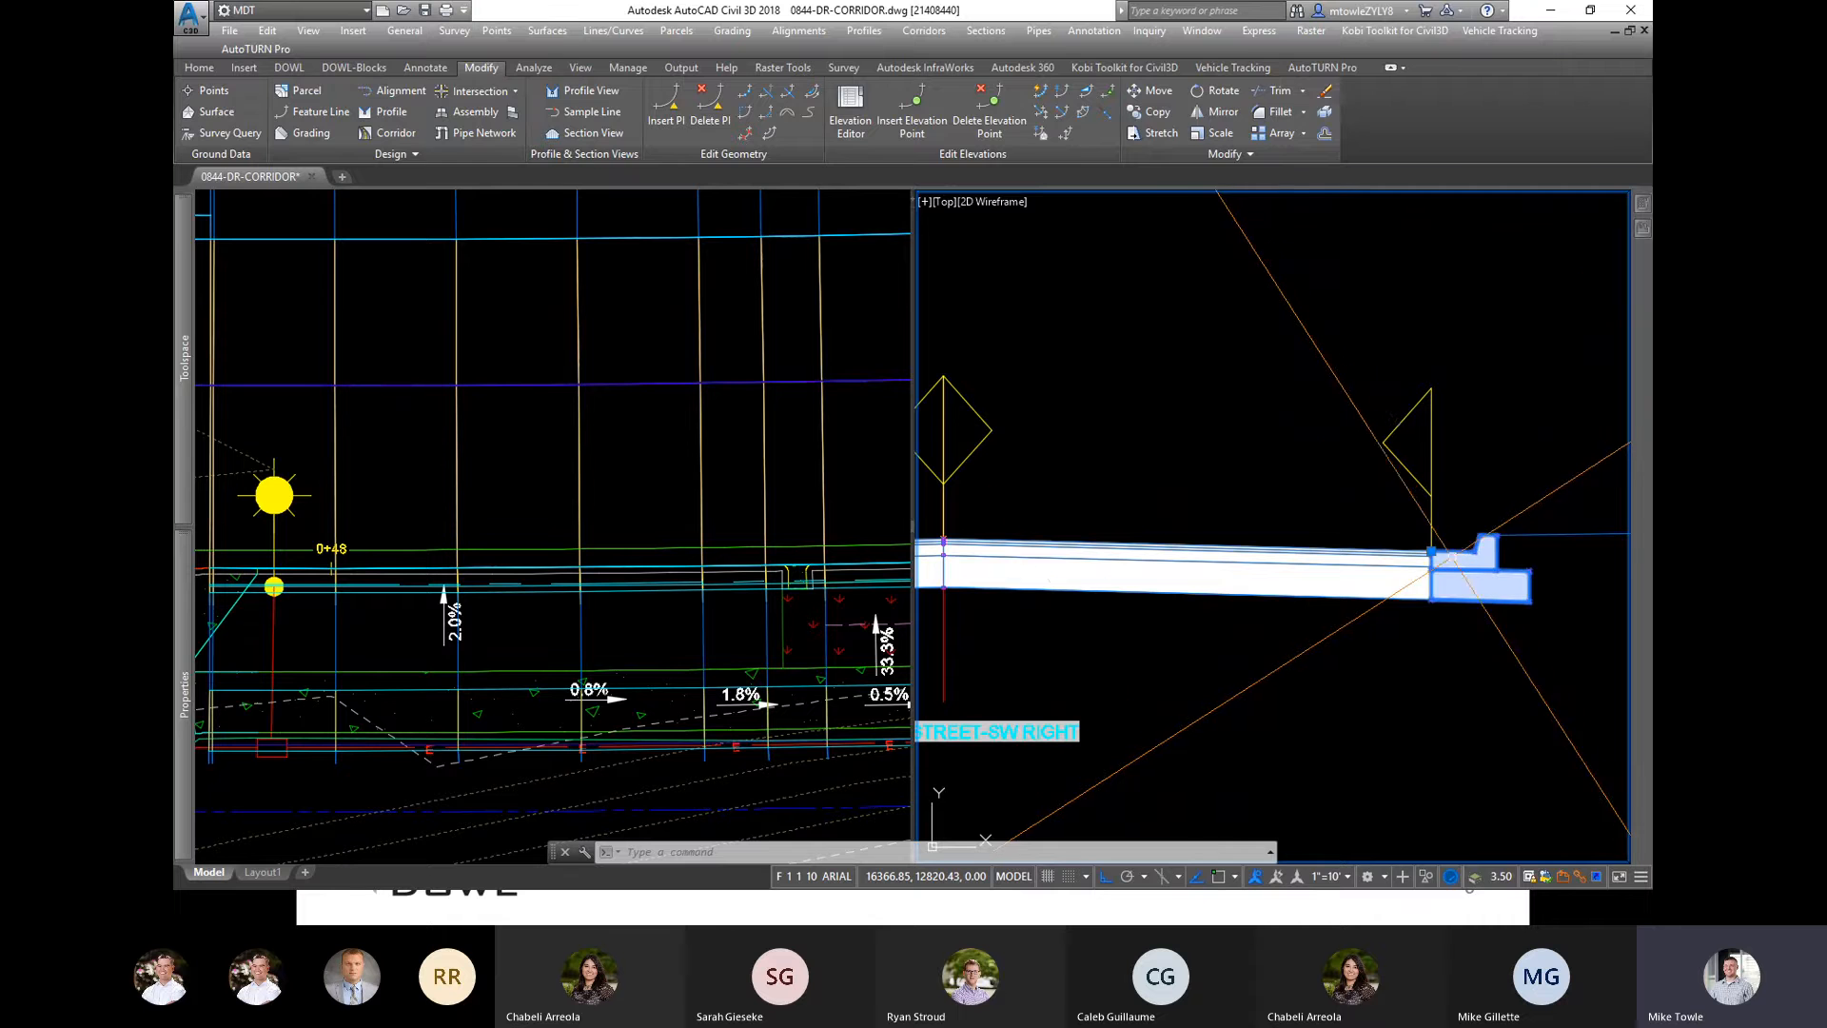
{"action": "left_click", "coordinate": [1475, 575]}
{"action": "left_click", "coordinate": [710, 624]}
{"action": "scroll", "coordinate": [714, 580], "scroll_direction": "up", "scroll_amount": 5}
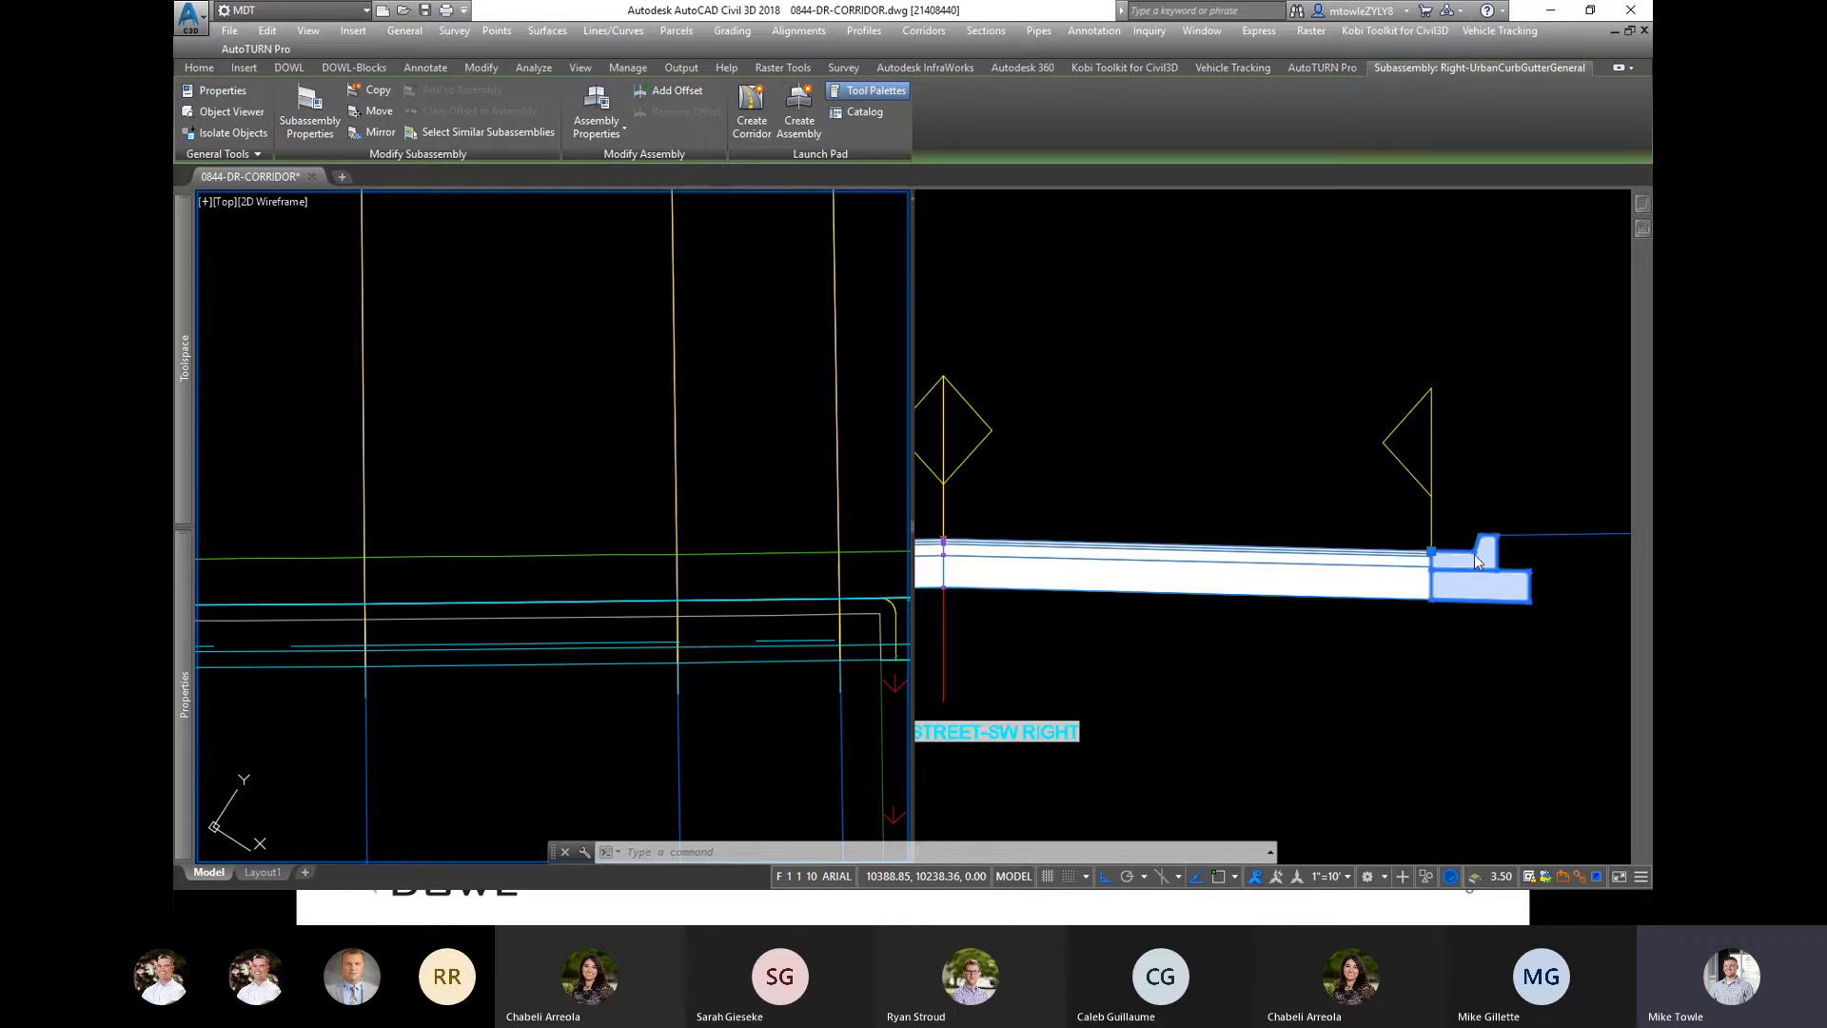
{"action": "mouse_move", "coordinate": [187, 662]}
{"action": "scroll", "coordinate": [533, 648], "scroll_direction": "down", "scroll_amount": 1}
Step: Open the help page for the UrbanCurbGutterGeneral subassembly, review its dimension diagram, and minimize the help window
{"action": "mouse_move", "coordinate": [1644, 205]}
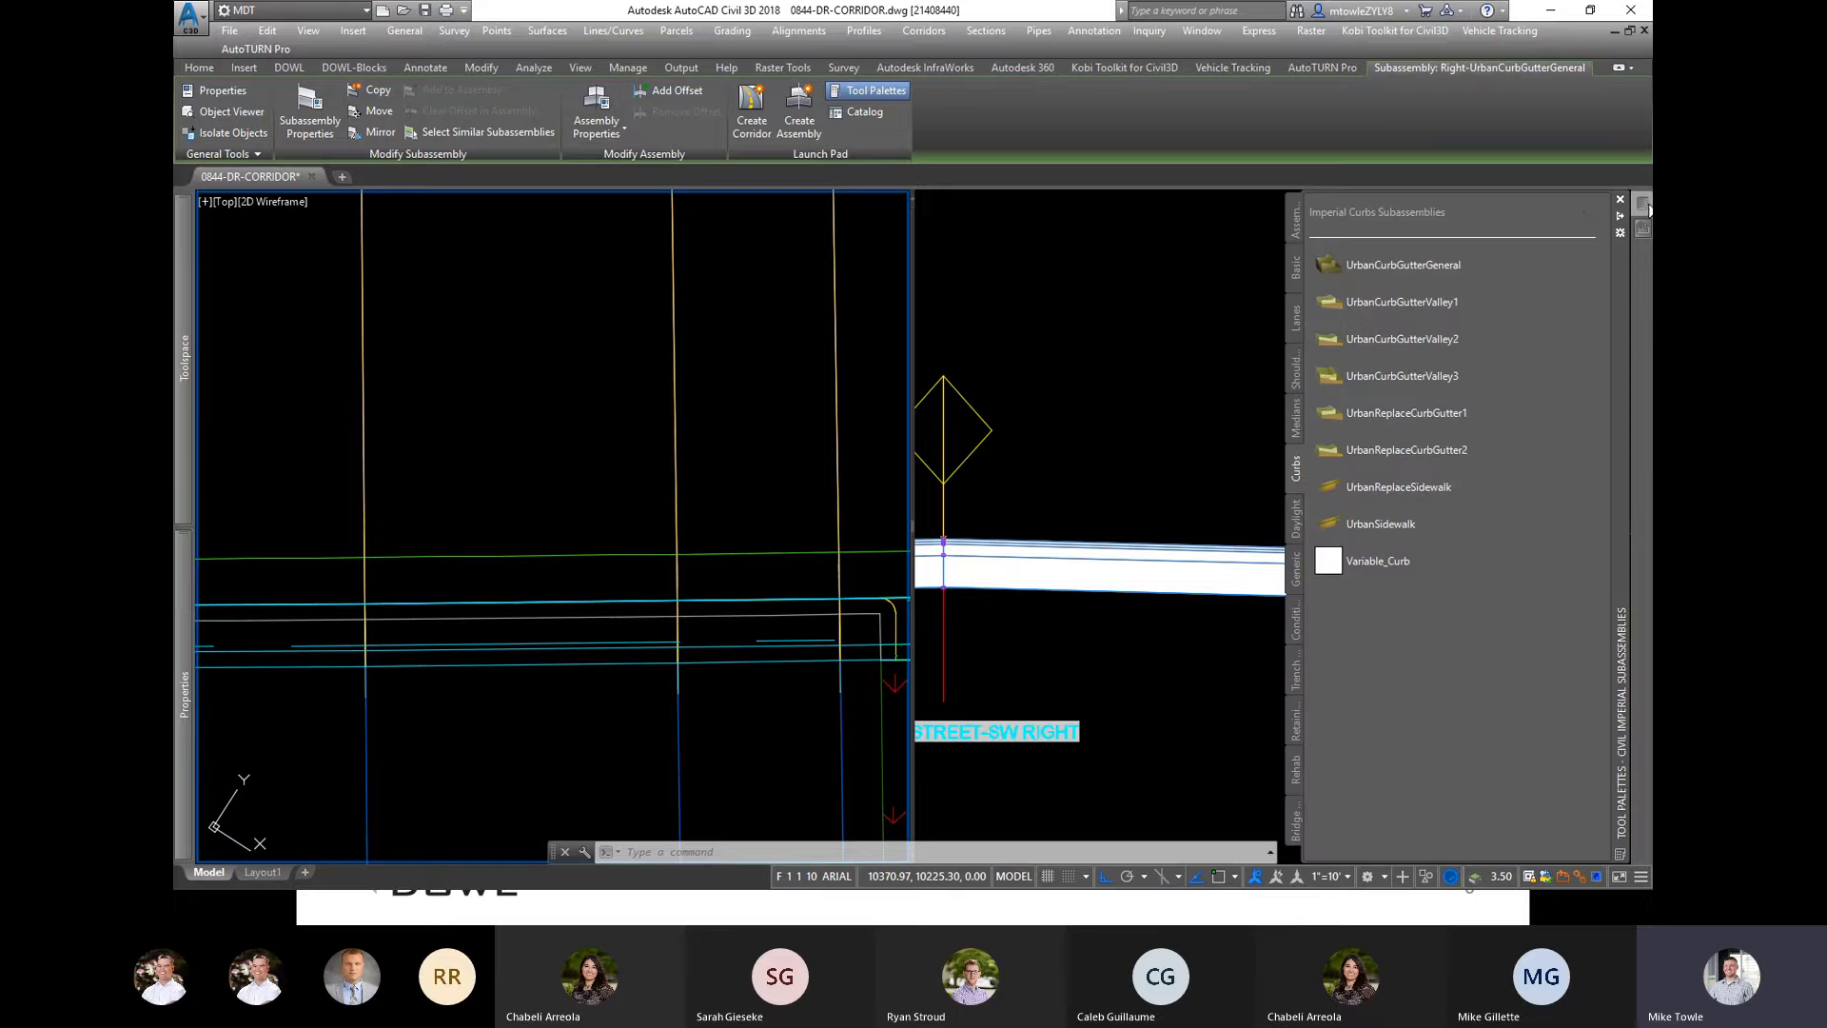
{"action": "right_click", "coordinate": [1397, 265]}
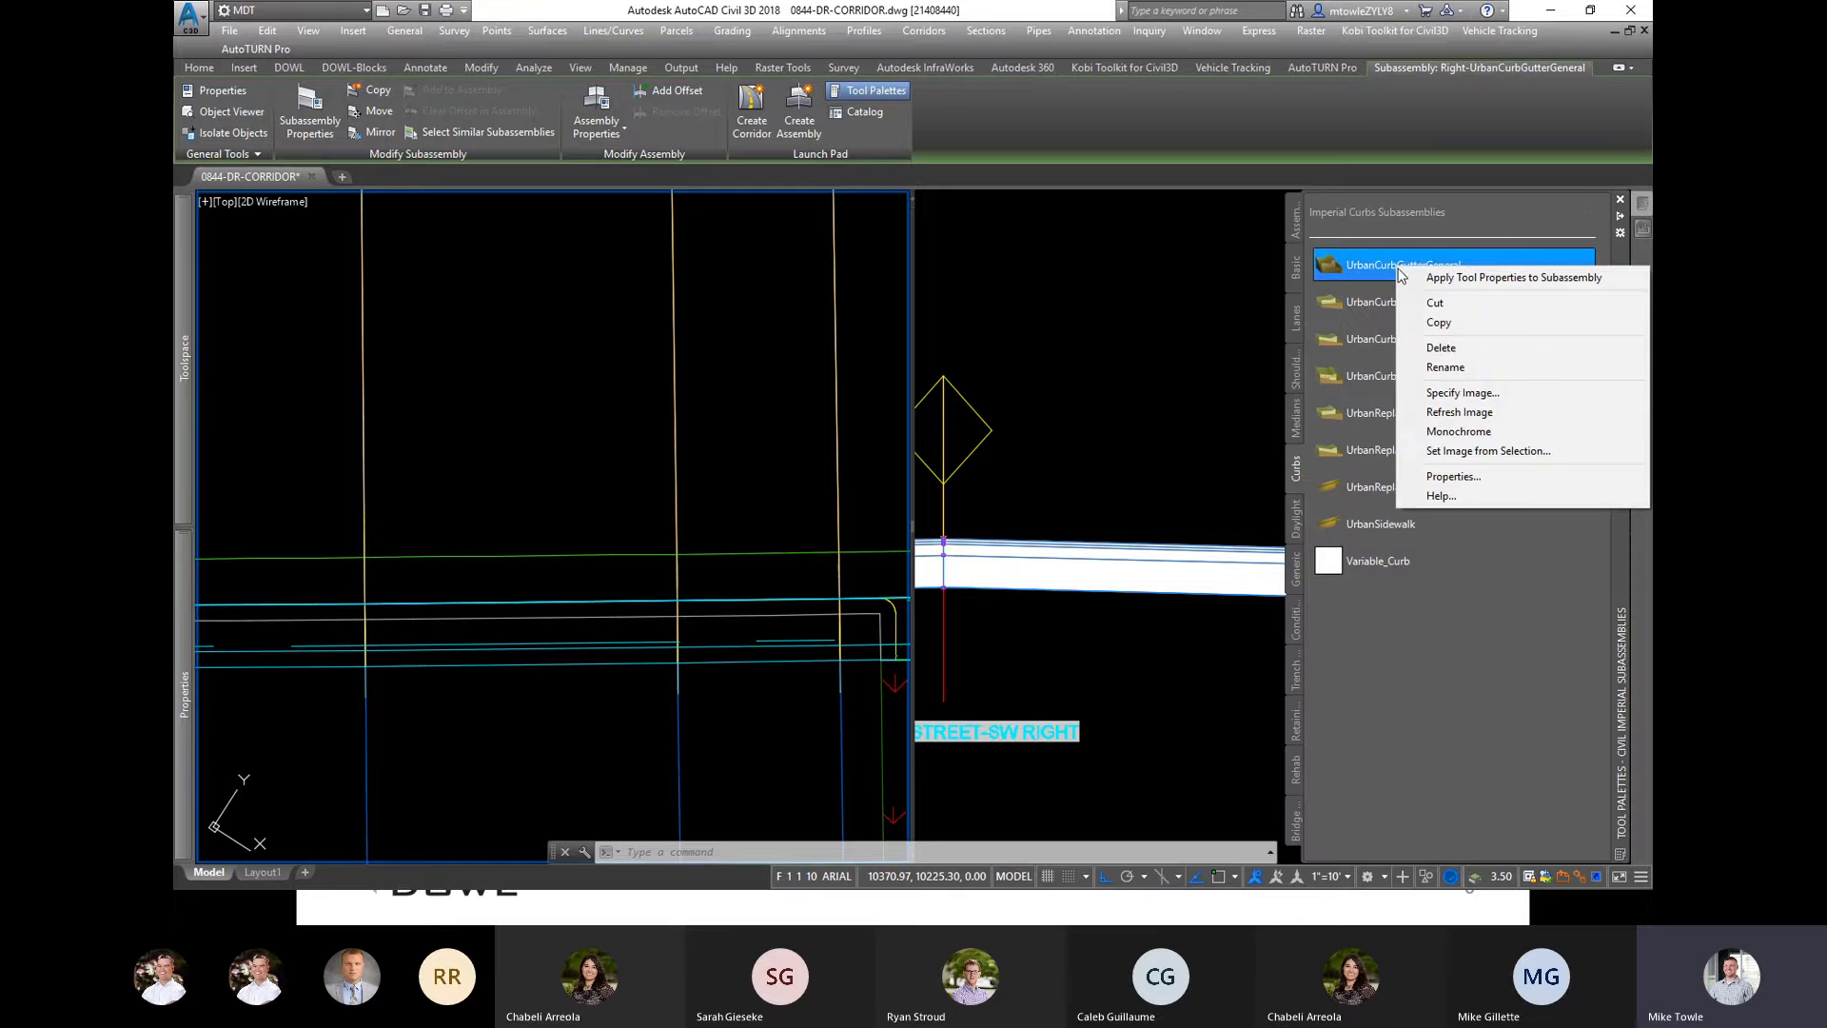
{"action": "left_click", "coordinate": [1421, 497]}
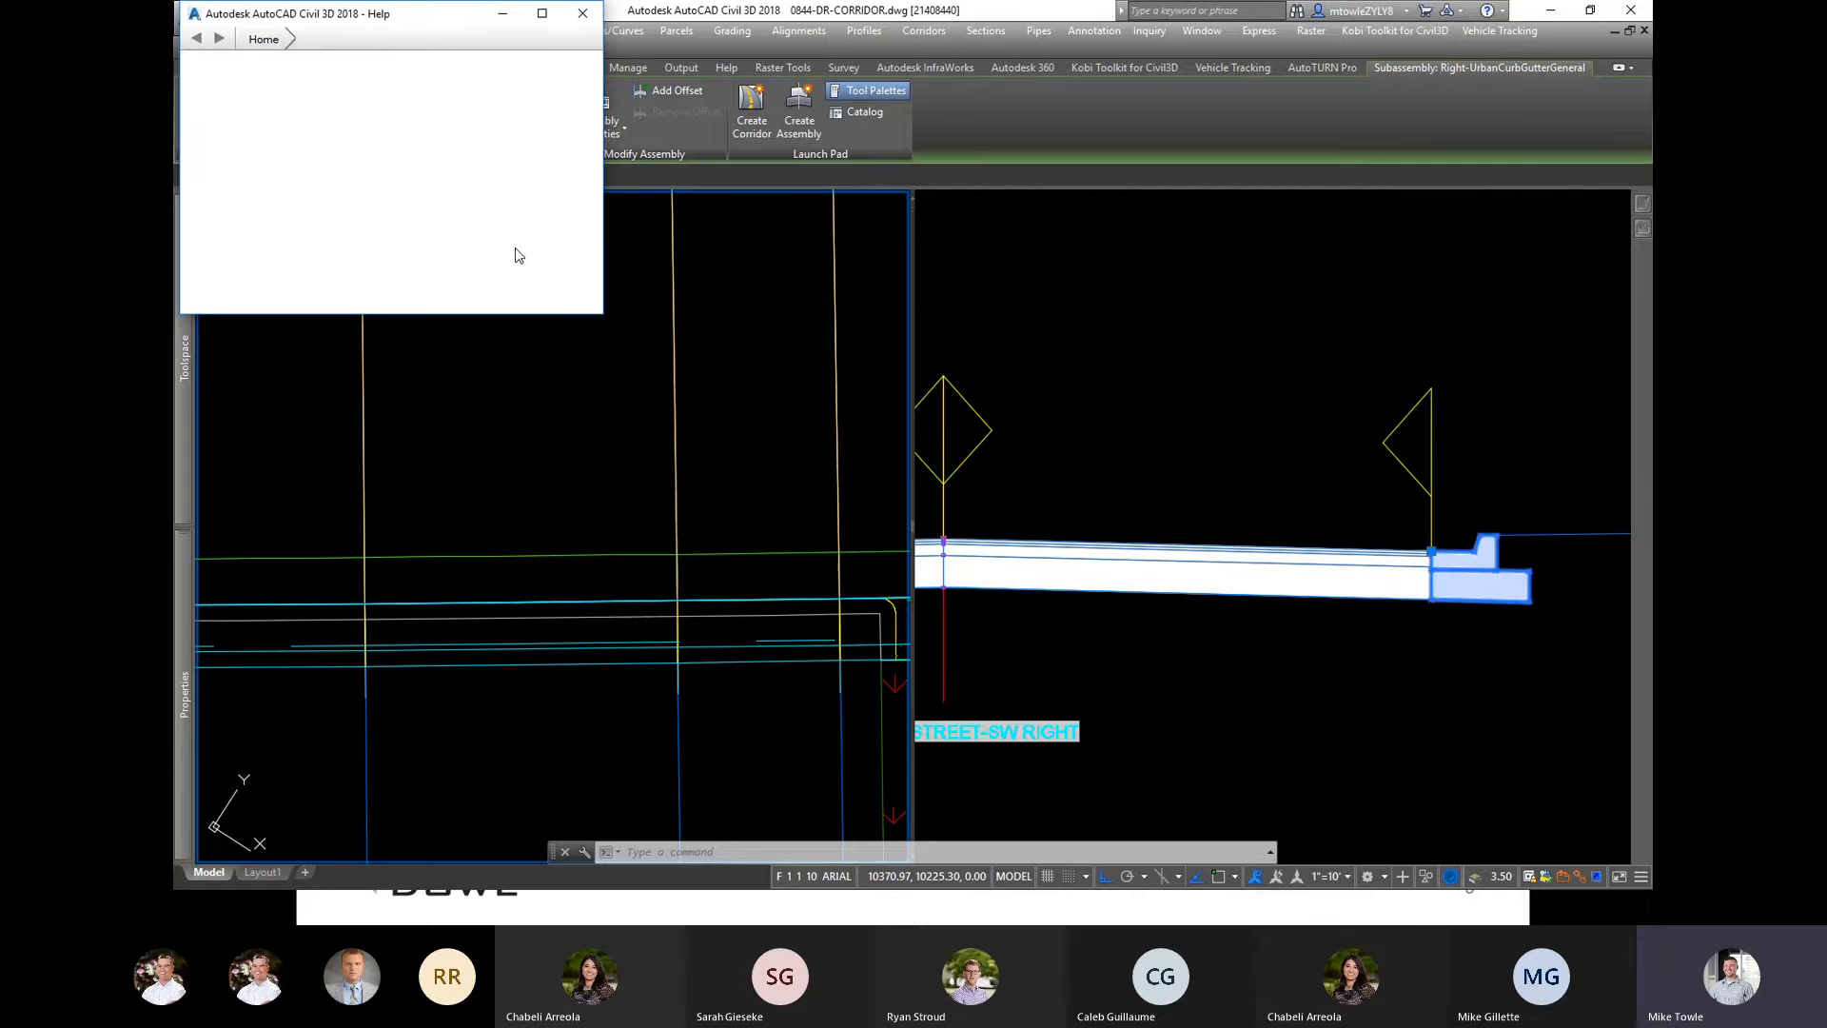
{"action": "left_click", "coordinate": [543, 13]}
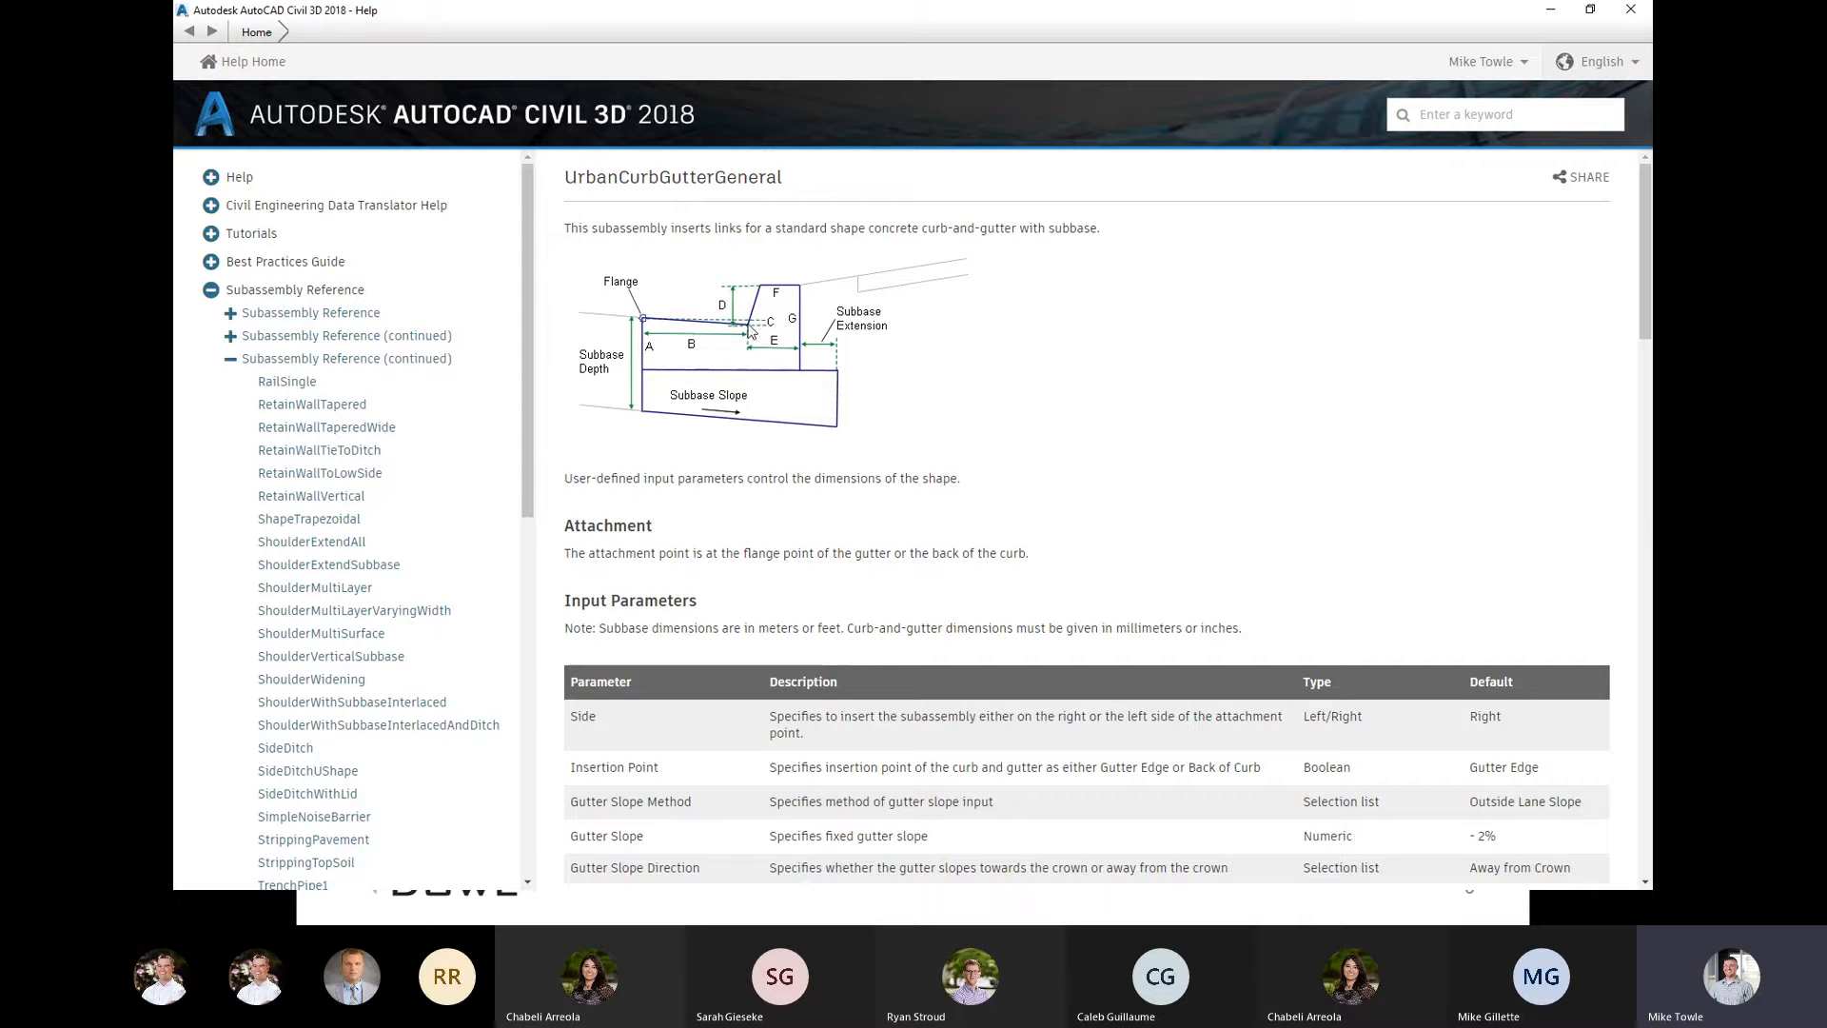
{"action": "left_click", "coordinate": [1550, 10]}
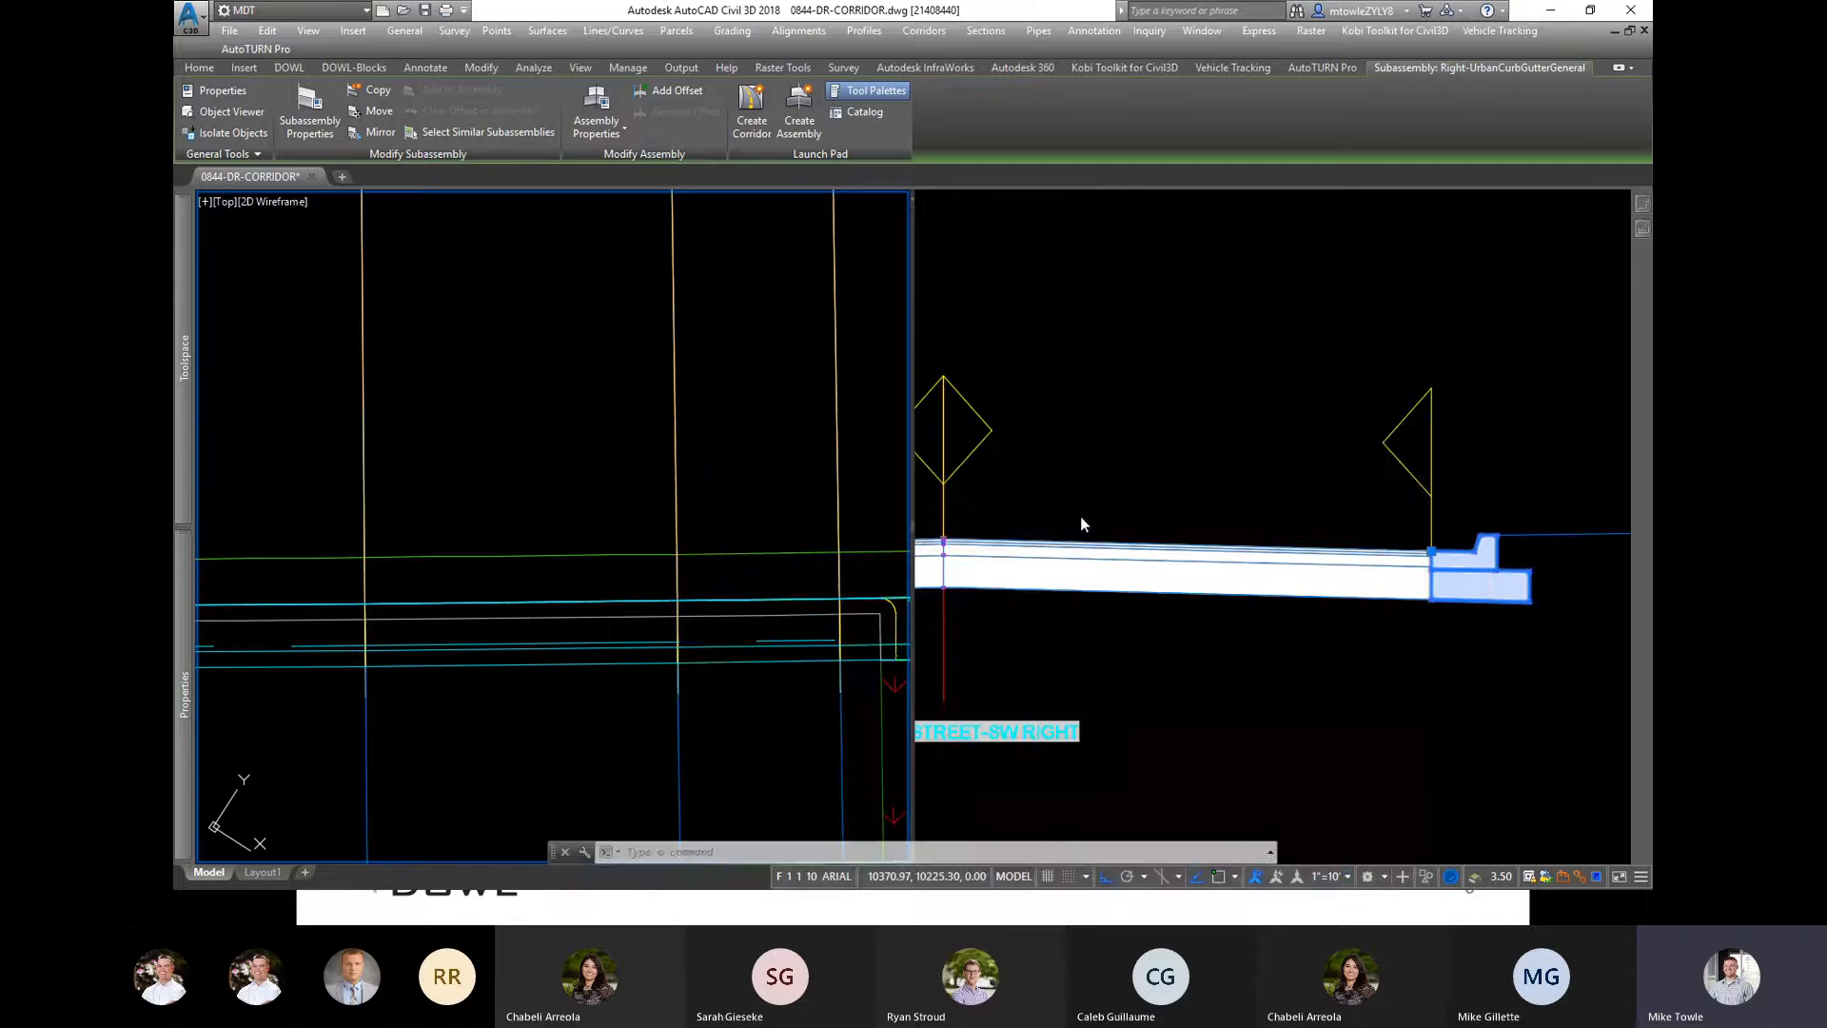
Step: Examine the curb face, top width and gutter points of the selected curb-and-gutter subassembly
{"action": "scroll", "coordinate": [1504, 549], "scroll_direction": "up", "scroll_amount": 6}
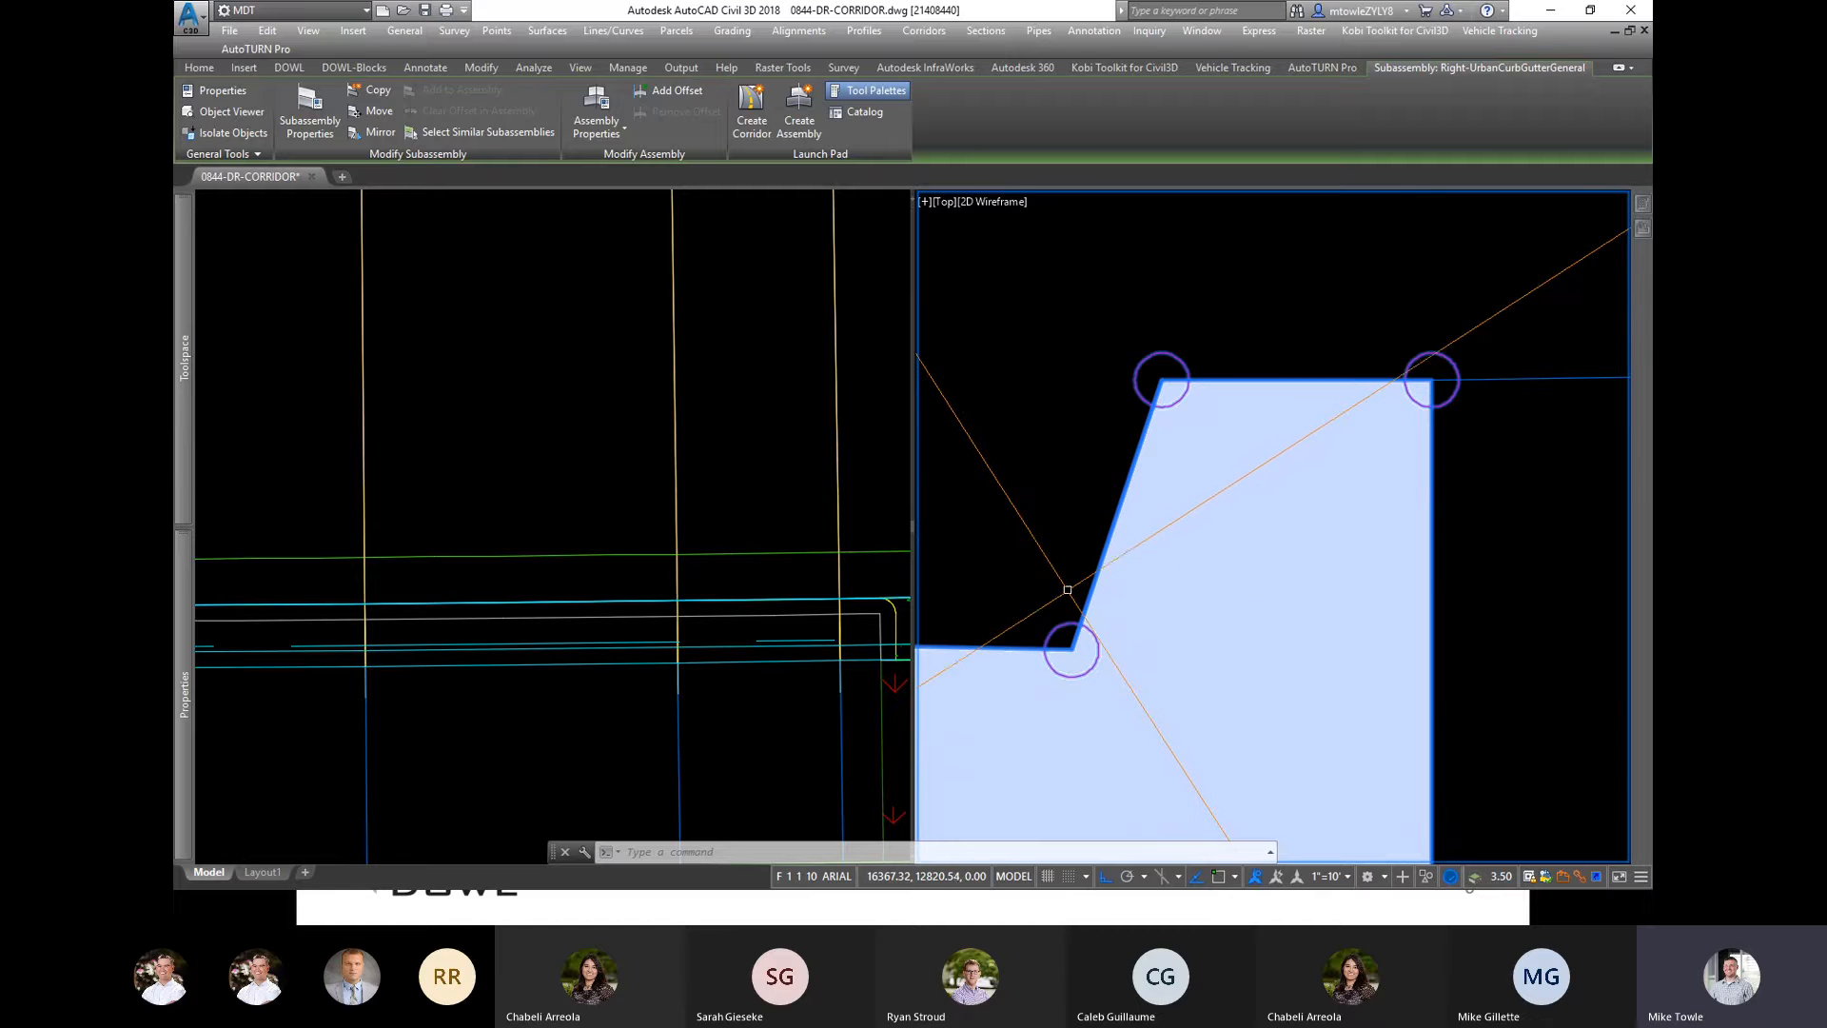
{"action": "mouse_move", "coordinate": [1135, 385]}
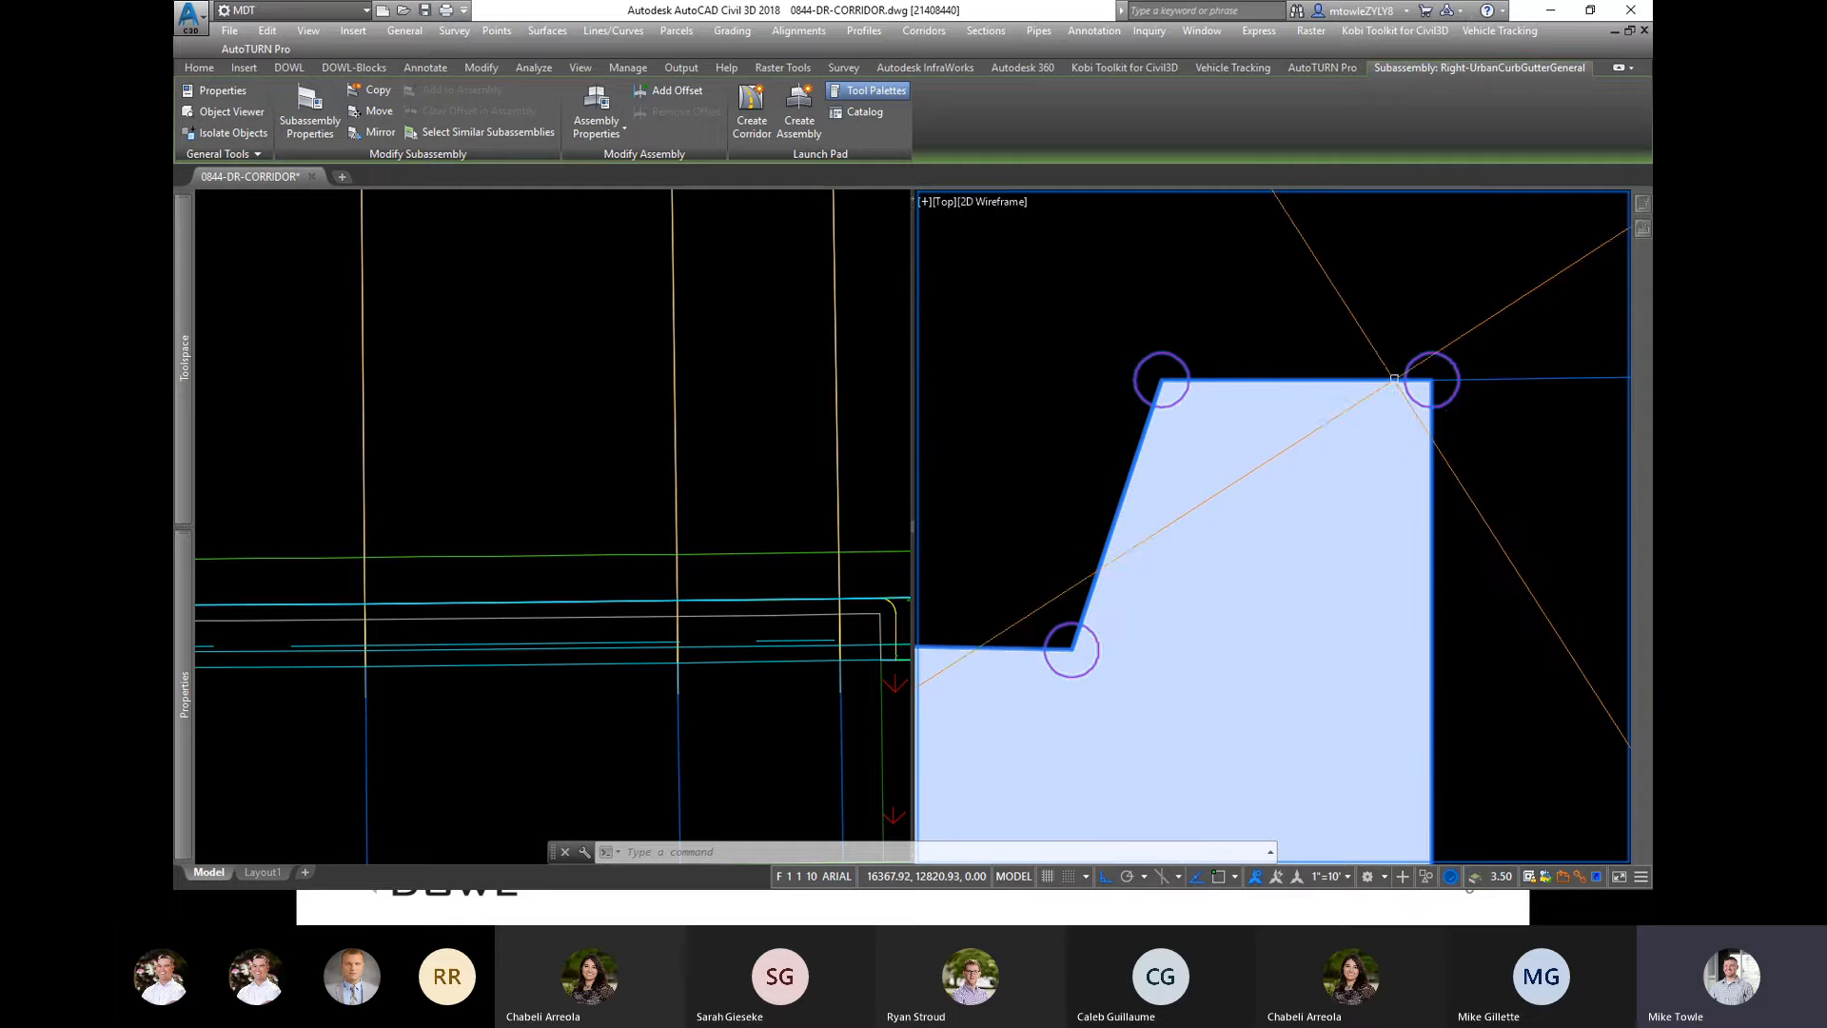
{"action": "scroll", "coordinate": [1322, 433], "scroll_direction": "down", "scroll_amount": 1}
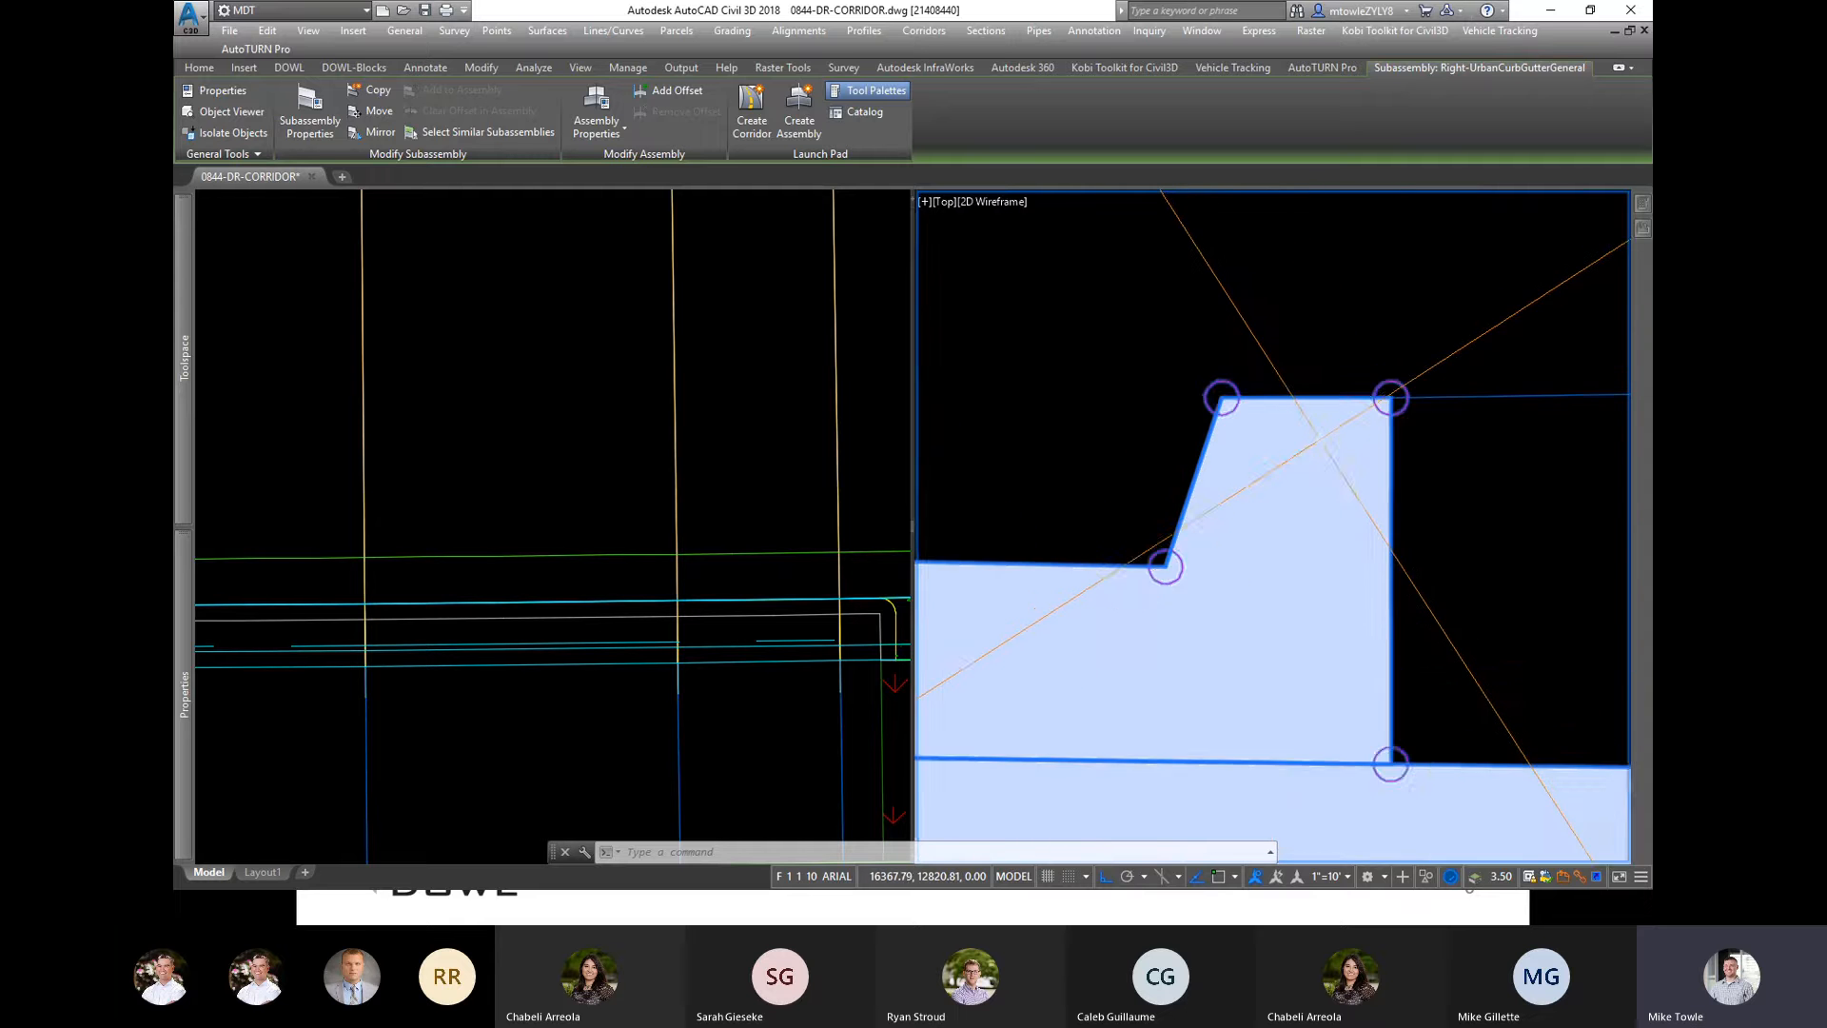
{"action": "scroll", "coordinate": [1321, 433], "scroll_direction": "down", "scroll_amount": 2}
{"action": "scroll", "coordinate": [1219, 479], "scroll_direction": "up", "scroll_amount": 2}
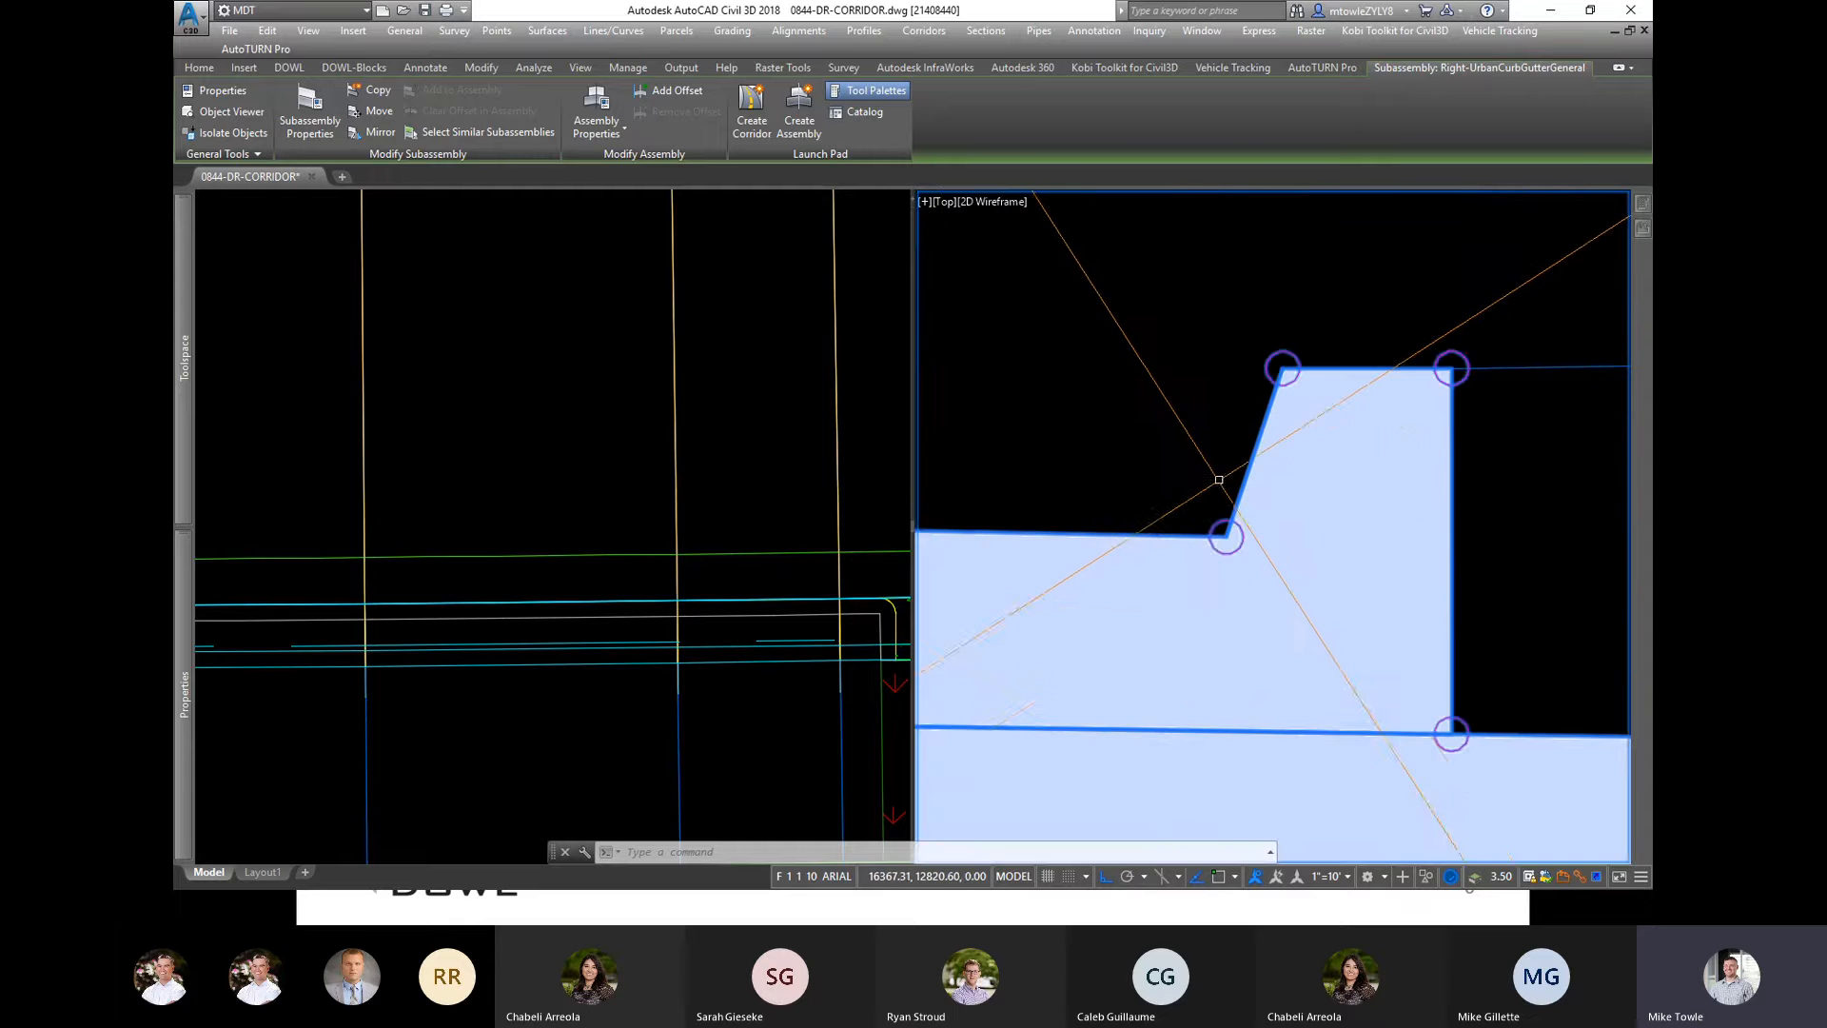
{"action": "scroll", "coordinate": [1297, 466], "scroll_direction": "up", "scroll_amount": 2}
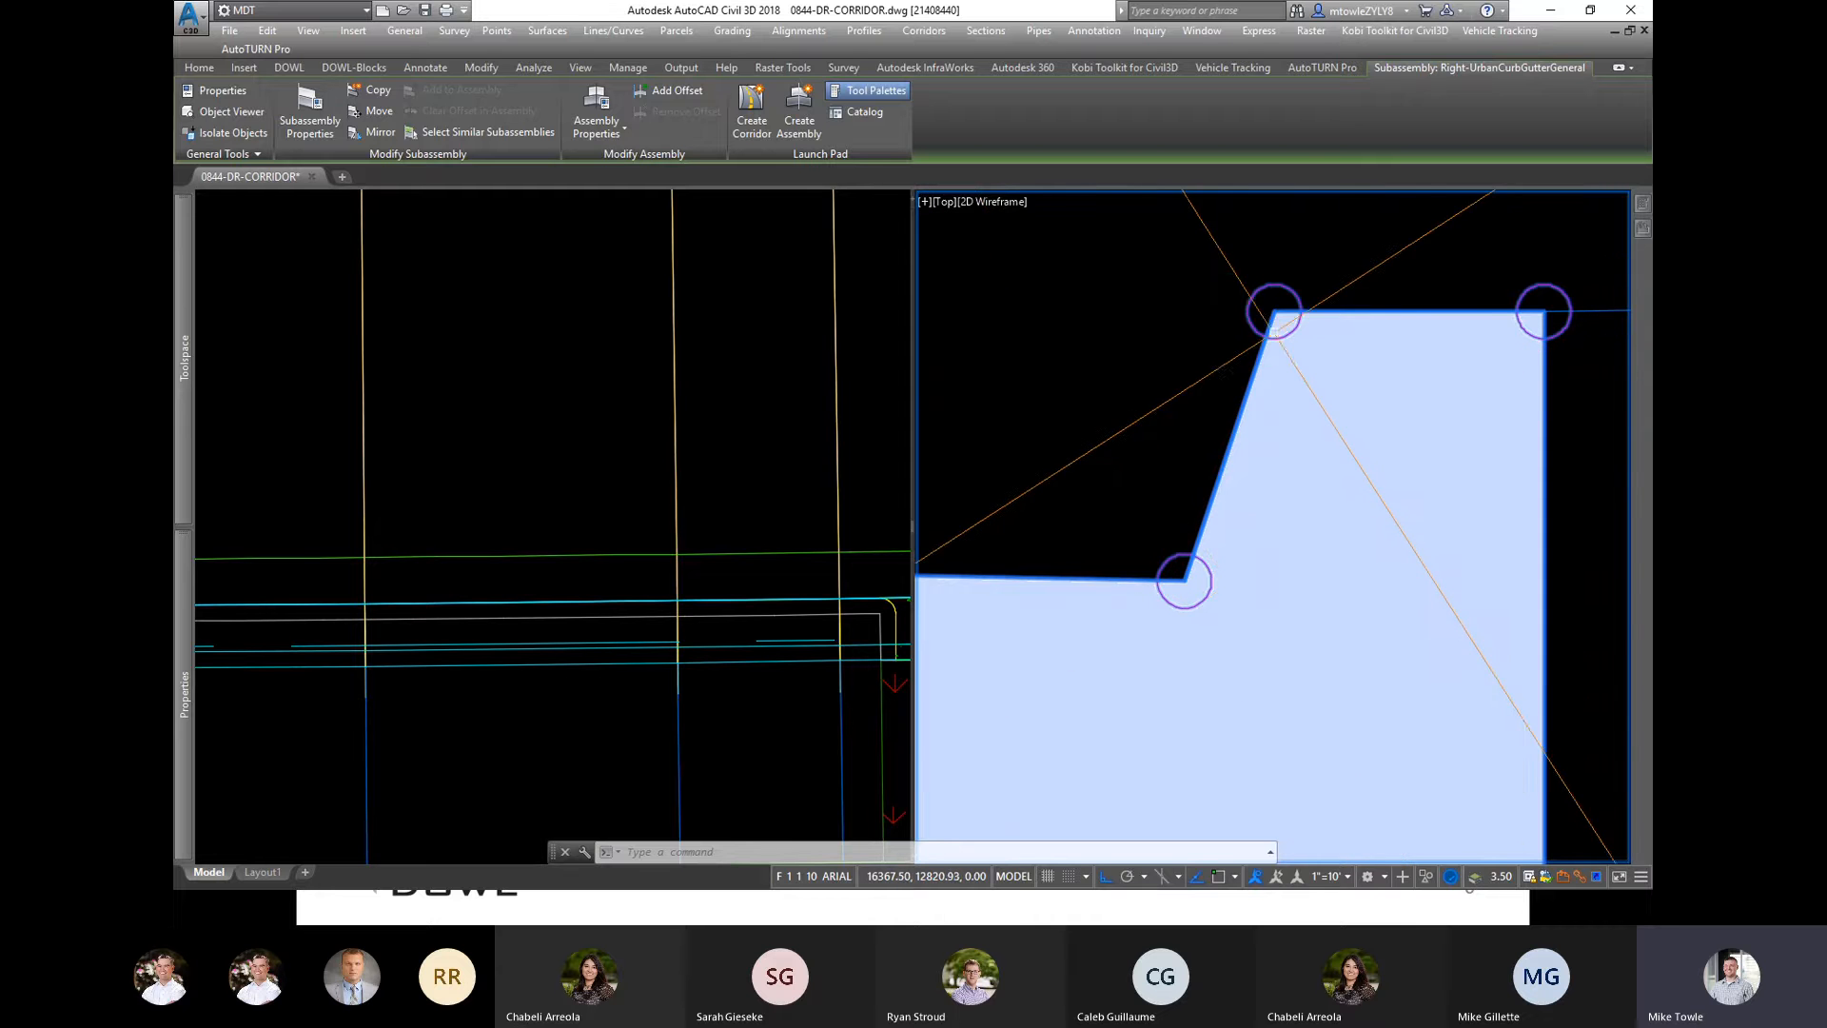
{"action": "scroll", "coordinate": [1281, 497], "scroll_direction": "down", "scroll_amount": 4}
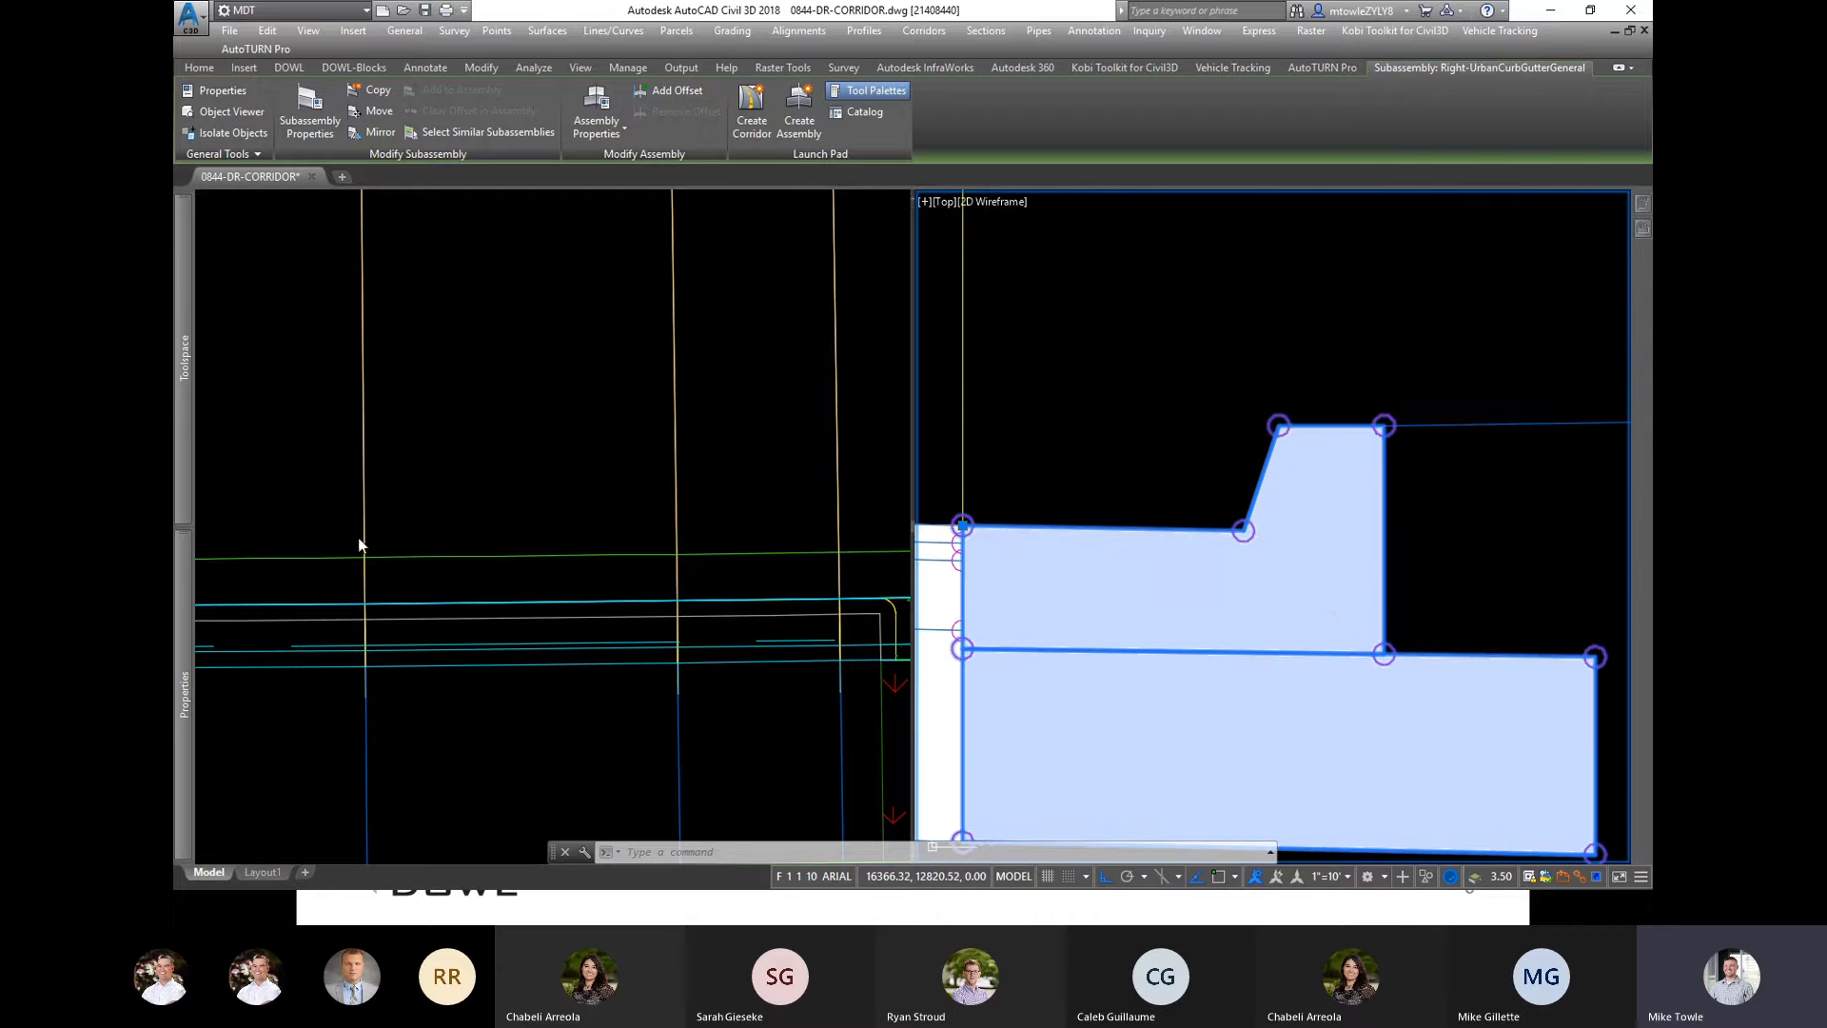
Step: Set the curb-and-gutter subassembly's Dimension F to 5 inches and Dimension E to 6 inches
{"action": "mouse_move", "coordinate": [174, 640]}
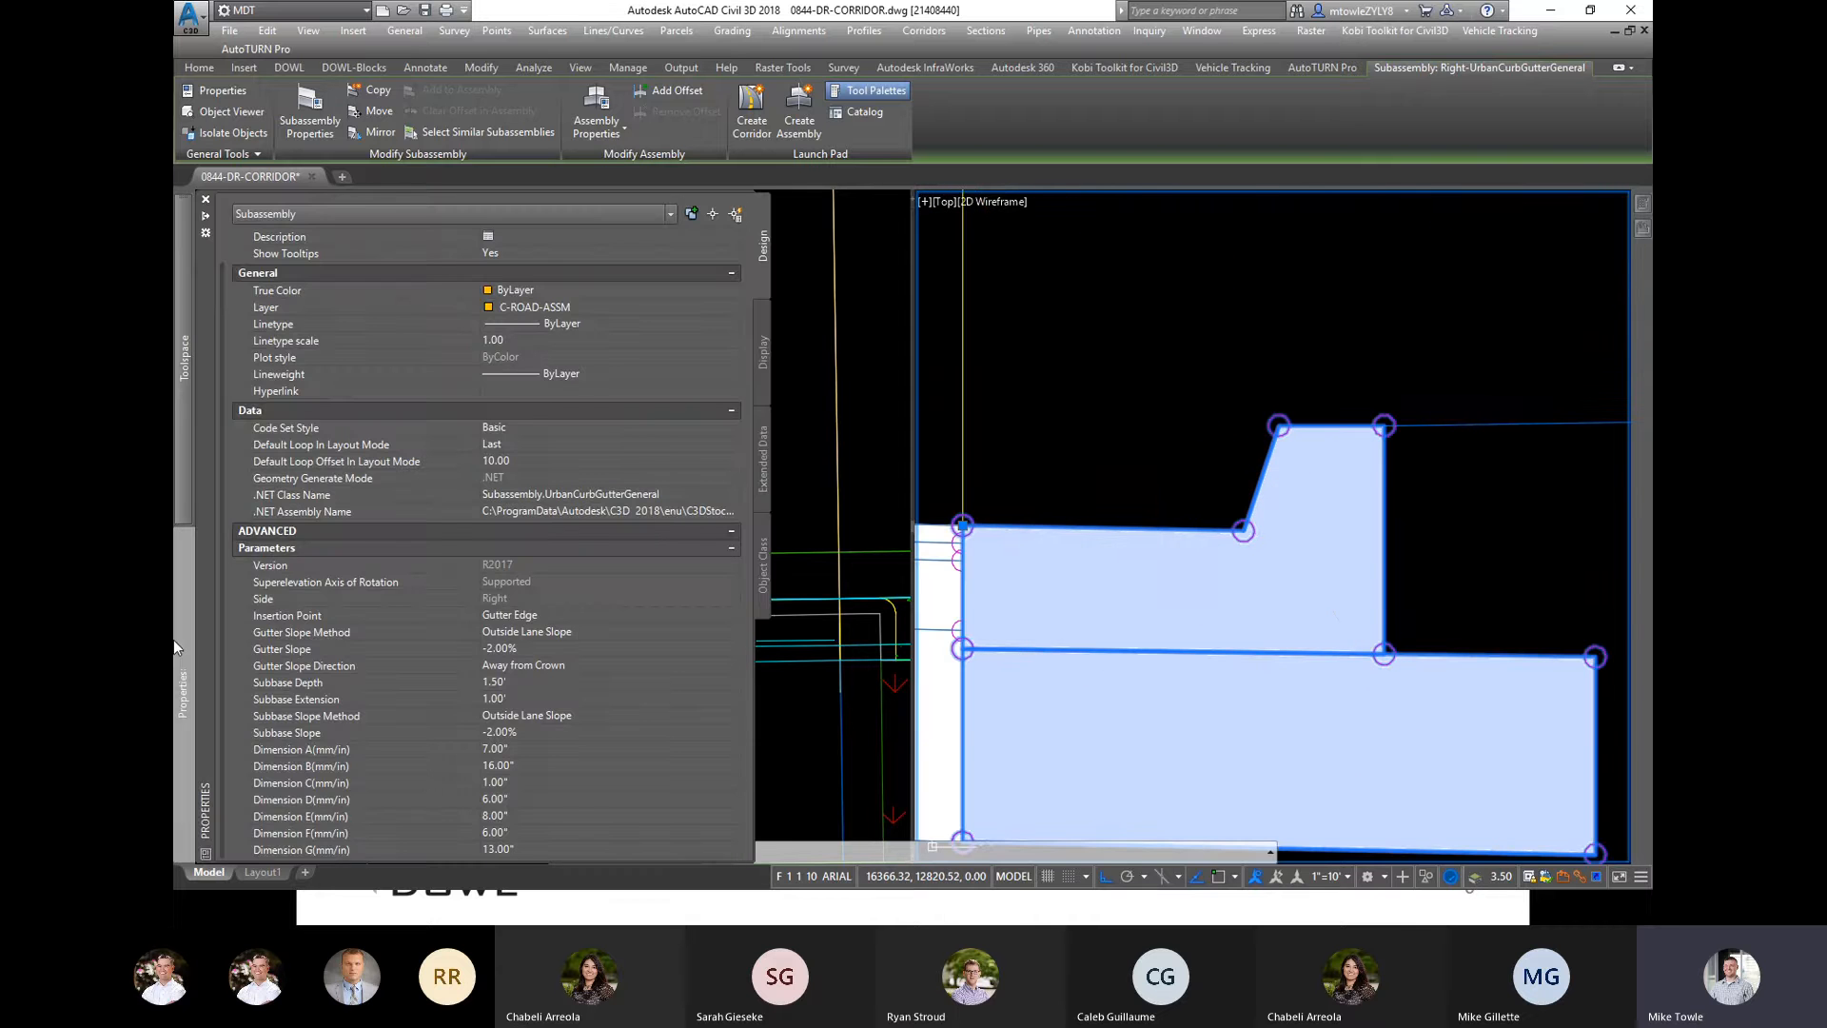
{"action": "left_click", "coordinate": [541, 833]}
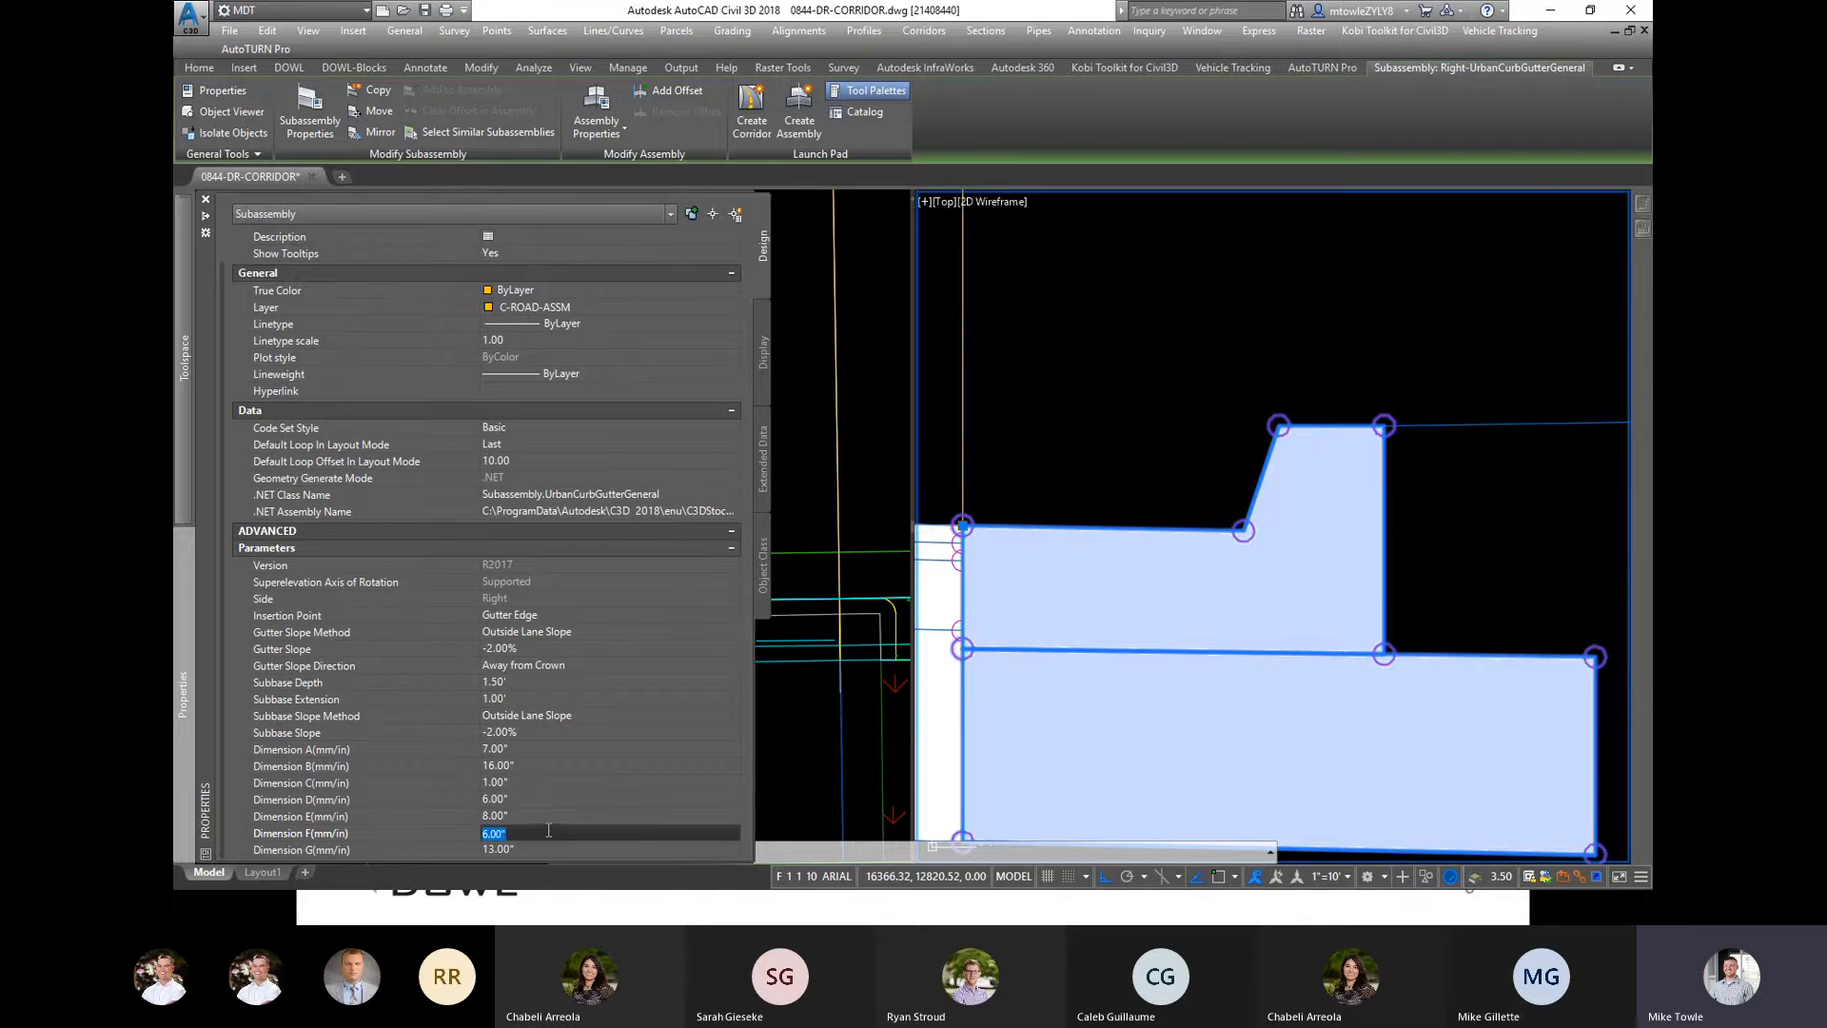
{"action": "type", "text": "5"}
{"action": "key", "text": "Return"}
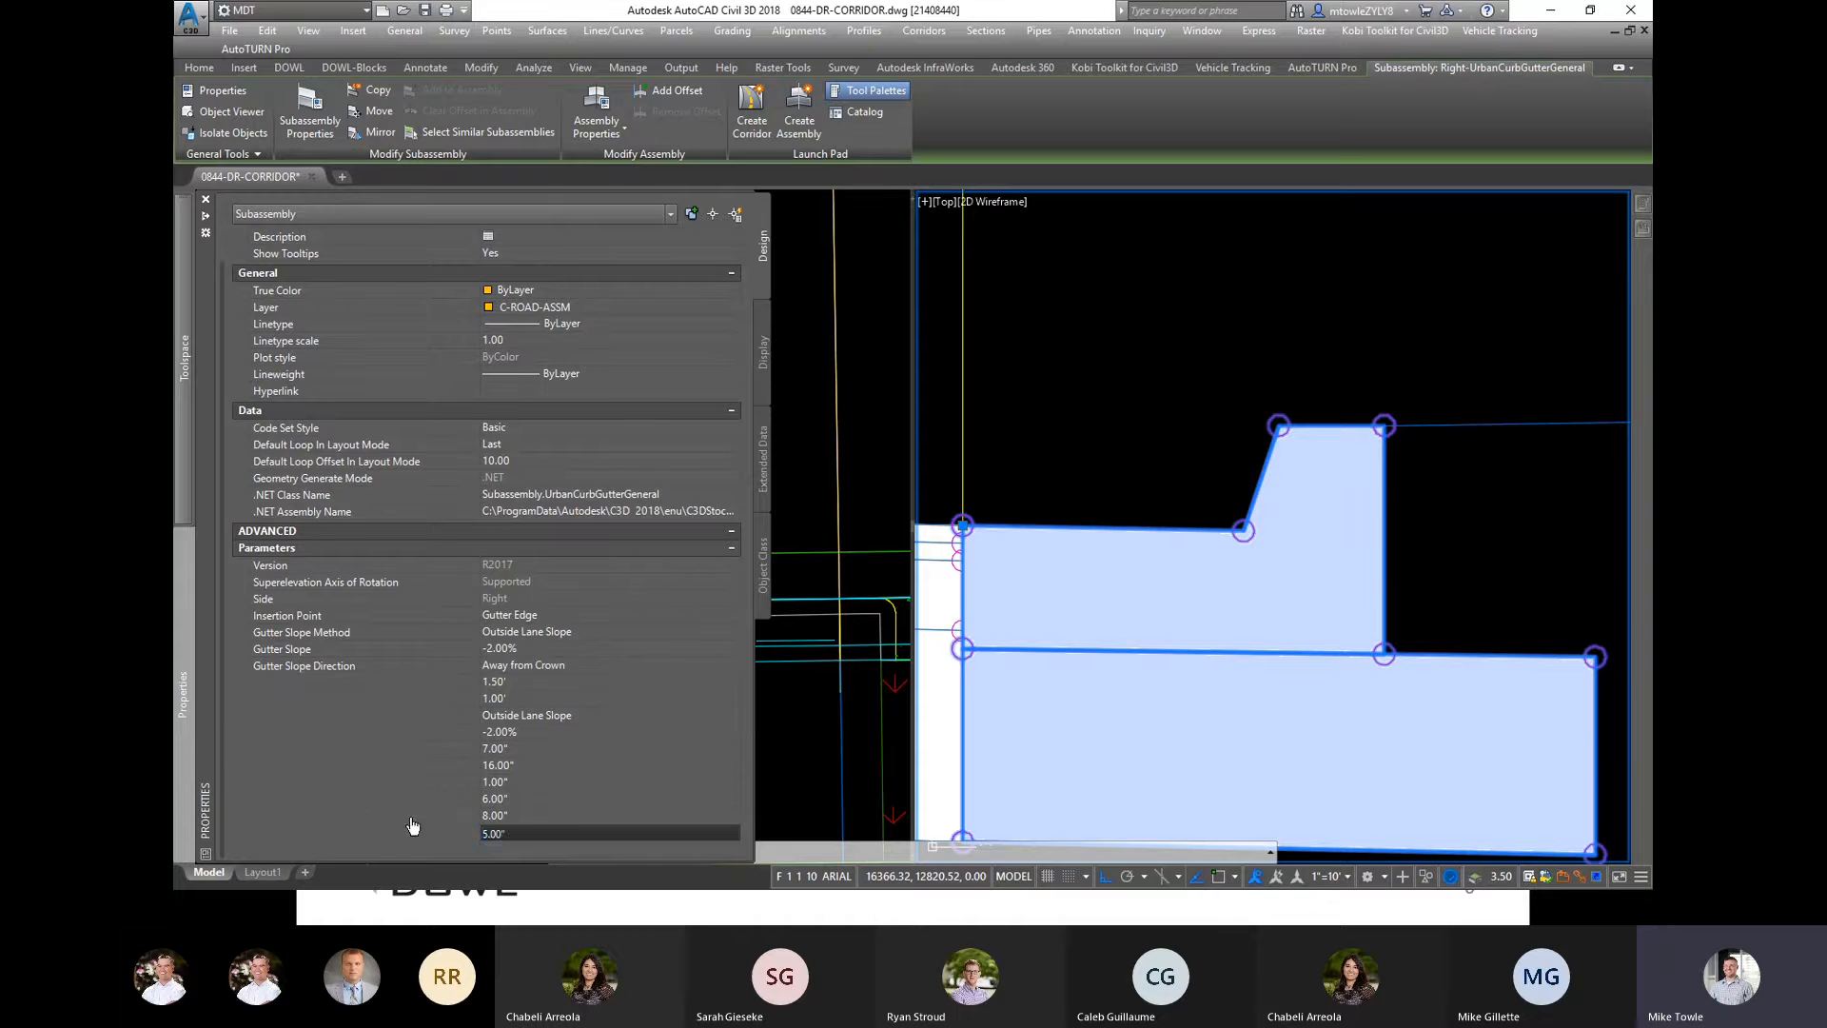
{"action": "left_click", "coordinate": [508, 815]}
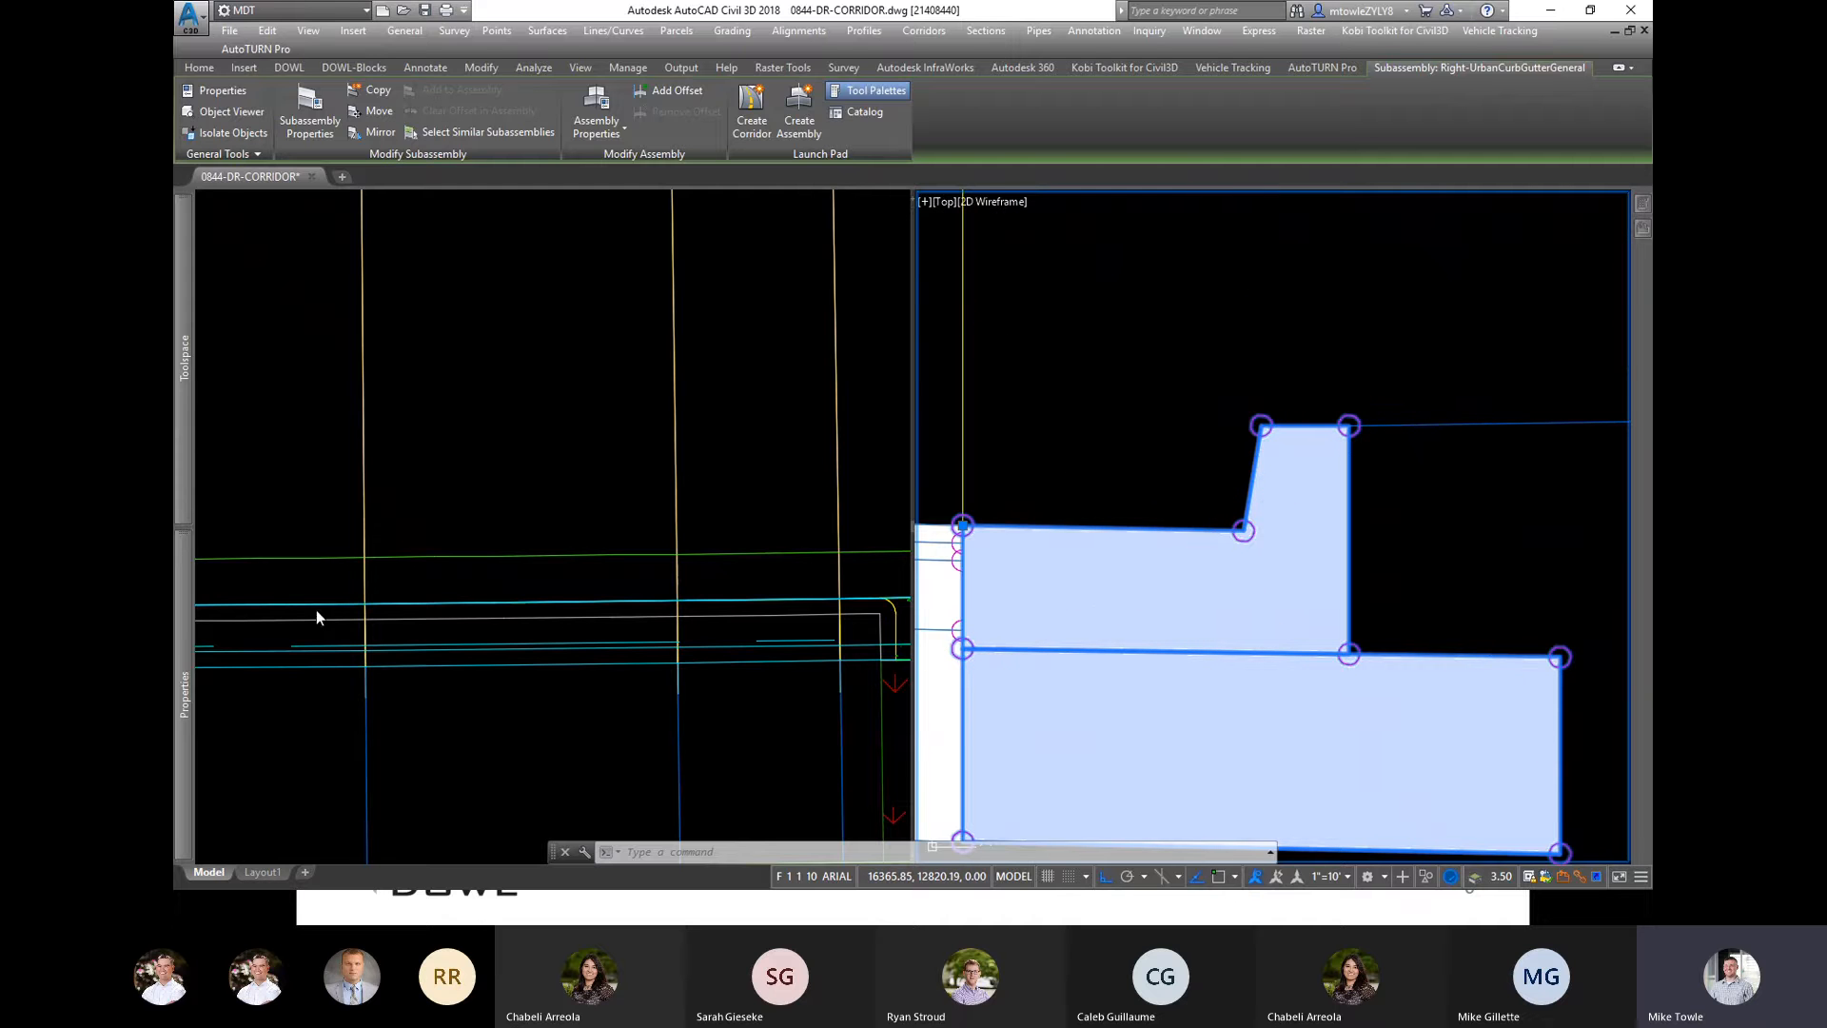
{"action": "mouse_move", "coordinate": [178, 643]}
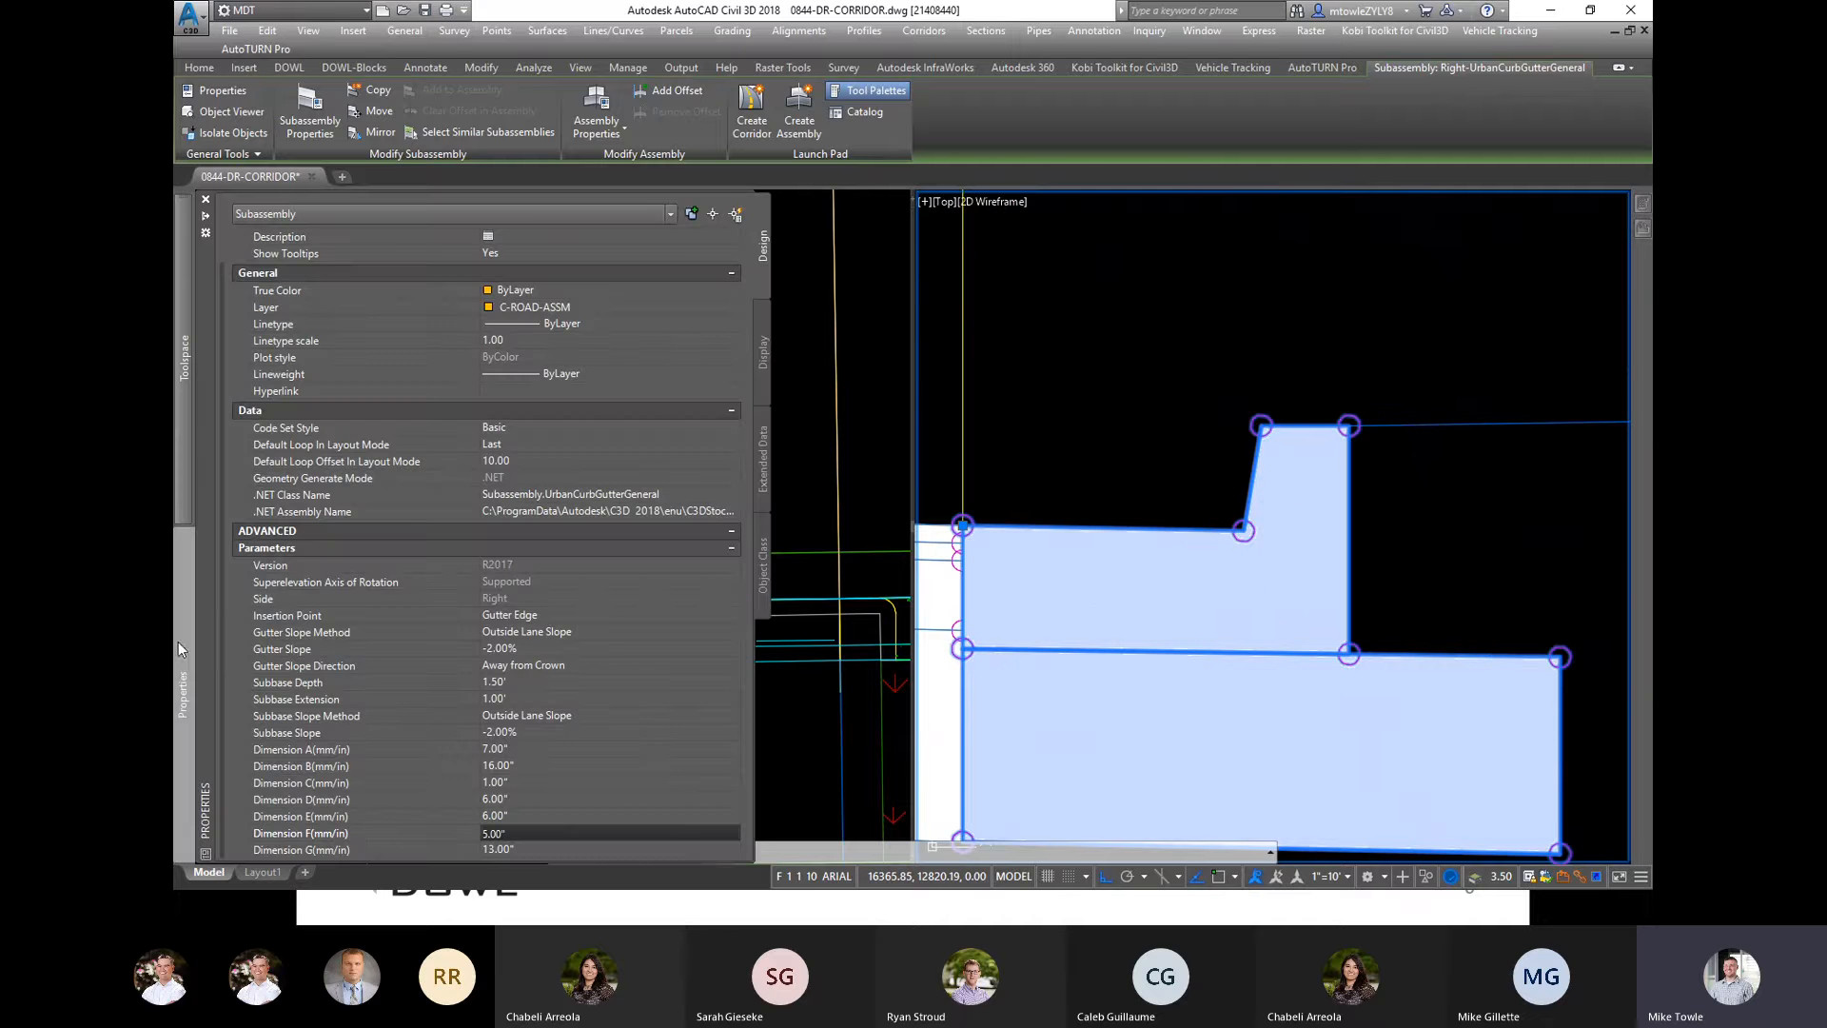
Step: Try to set the curb-and-gutter subassembly's Dimension B to 0 inches and check the resulting shape
{"action": "left_click", "coordinate": [532, 765]}
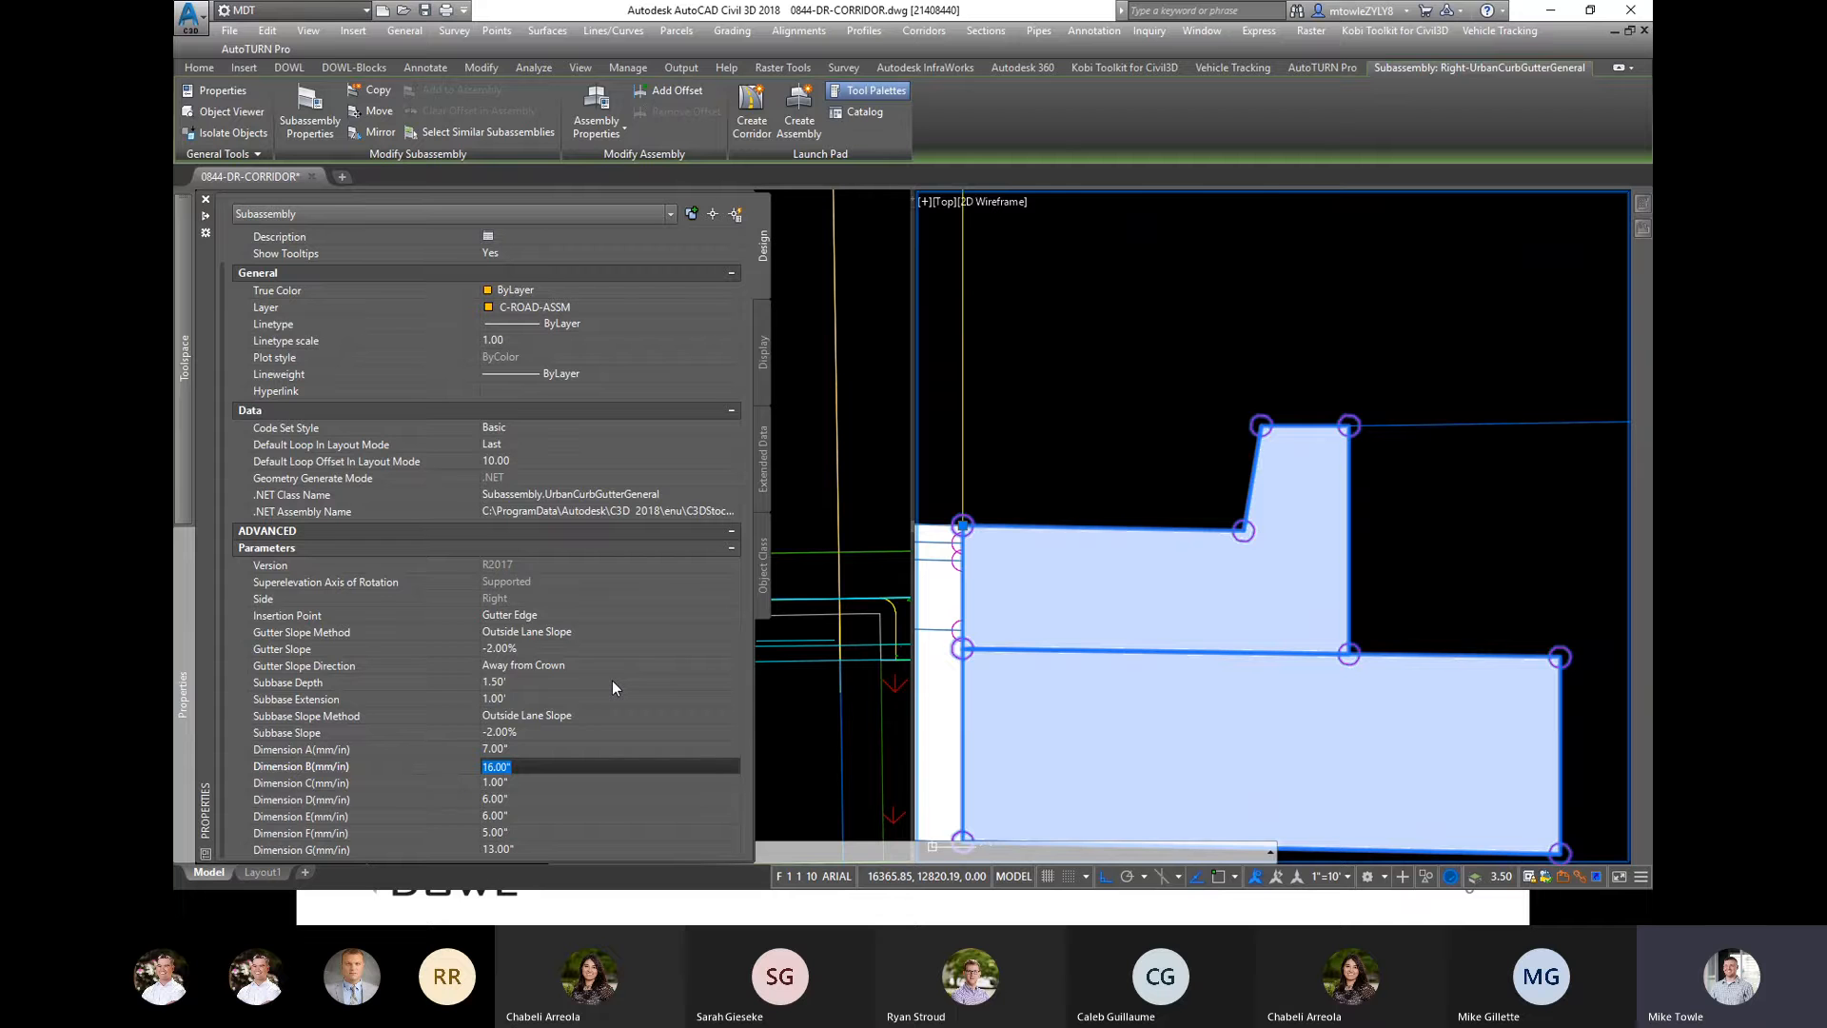
{"action": "type", "text": "0"}
{"action": "key", "text": "Tab"}
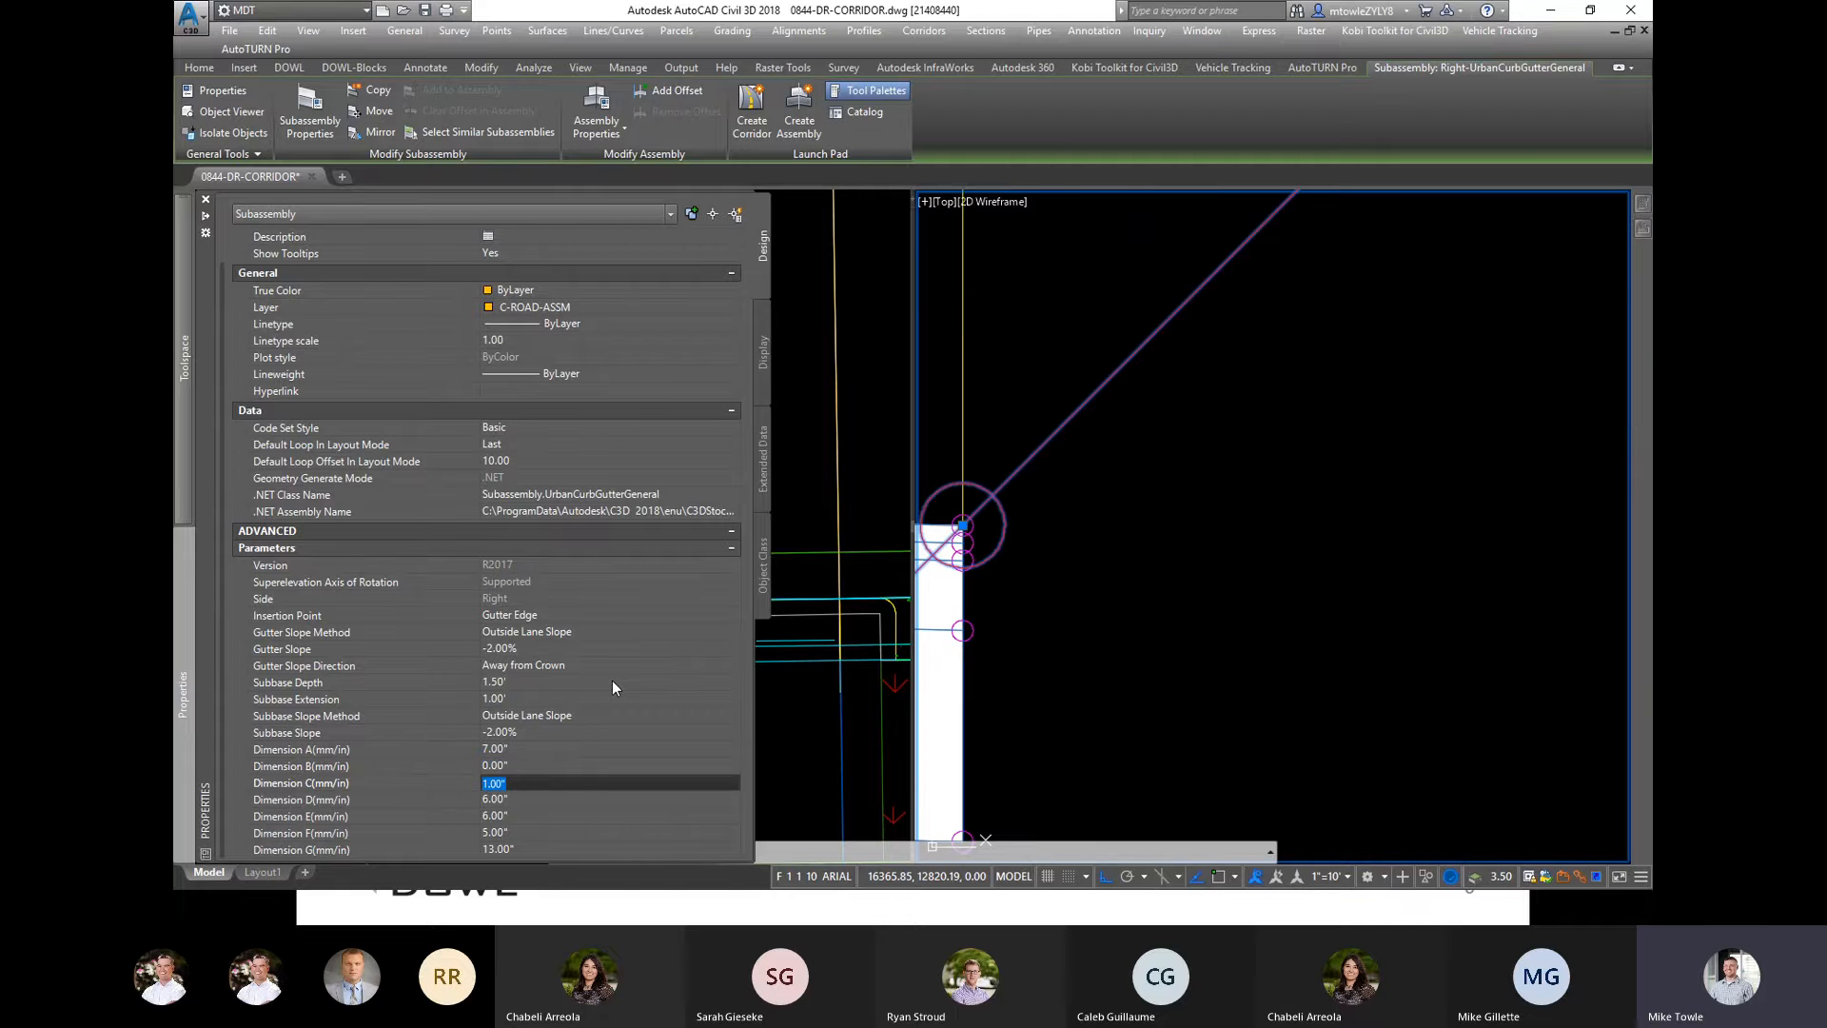
{"action": "scroll", "coordinate": [1205, 601], "scroll_direction": "up", "scroll_amount": 4}
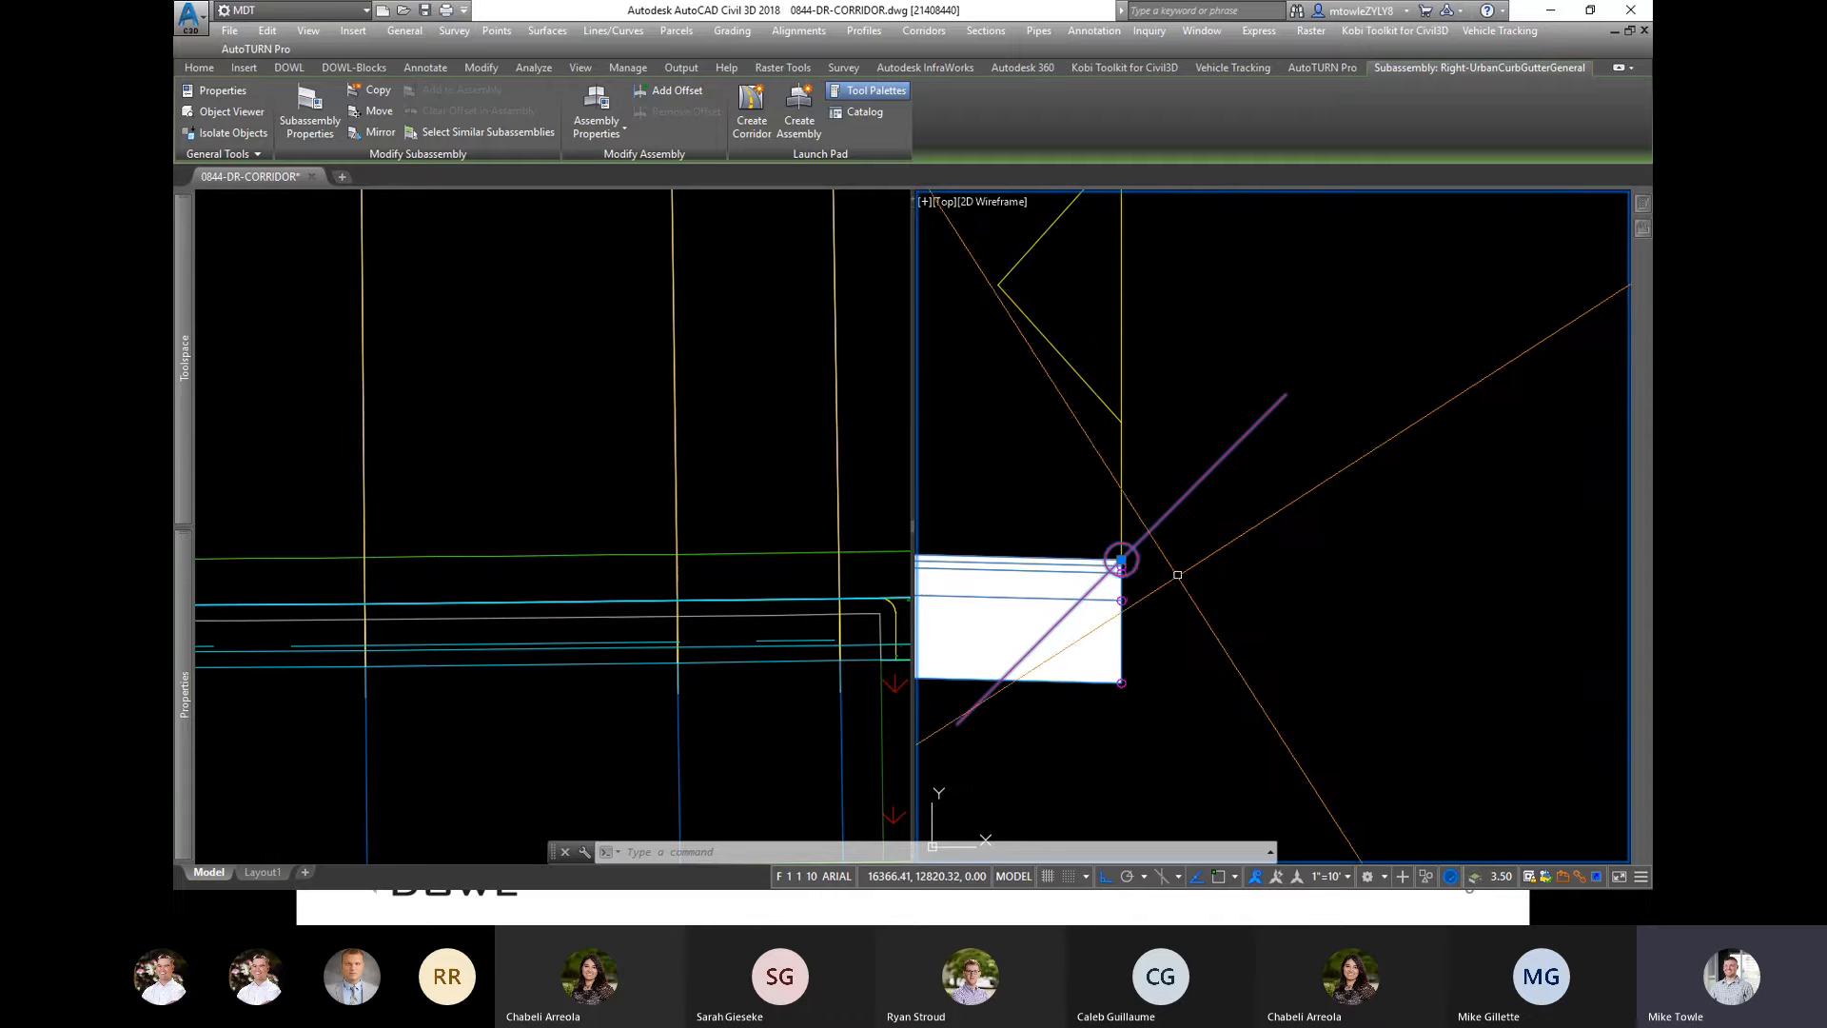
{"action": "scroll", "coordinate": [1121, 559], "scroll_direction": "up", "scroll_amount": 3}
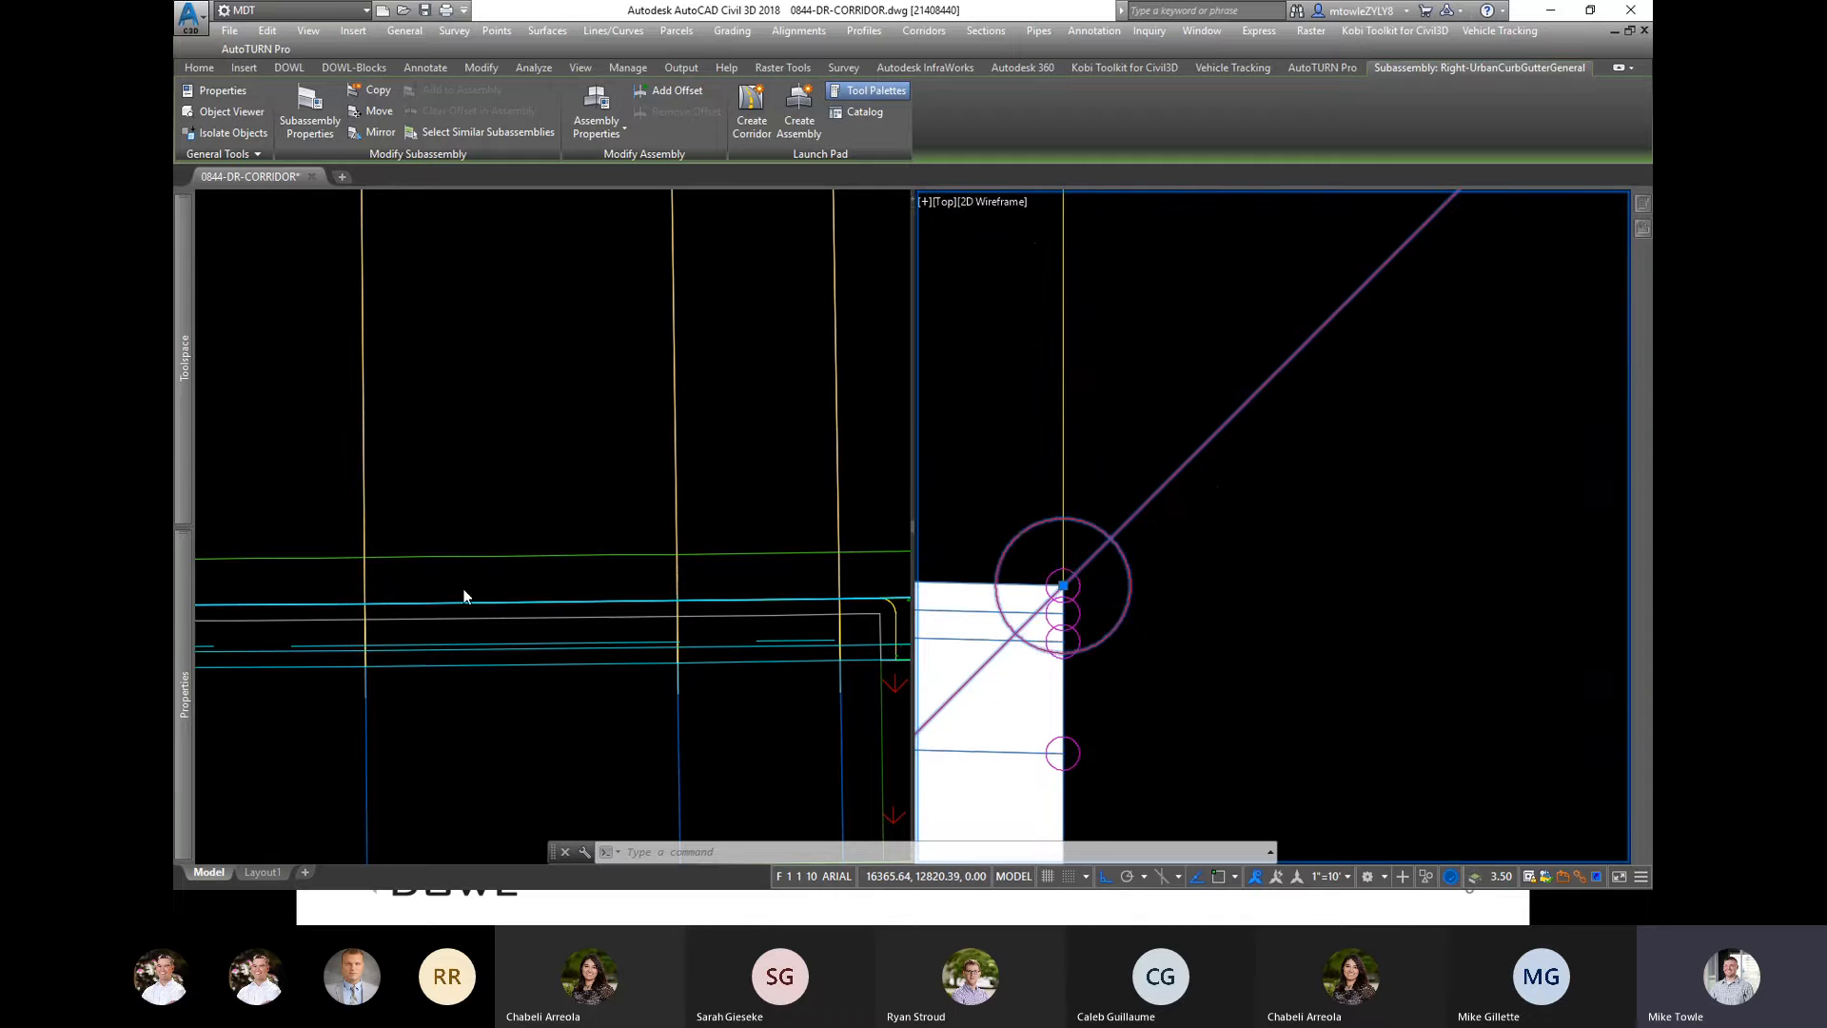
Step: Set the subassembly's Dimension B to a tiny non-zero decimal and inspect where the curb meets the lane edge
{"action": "mouse_move", "coordinate": [177, 608]}
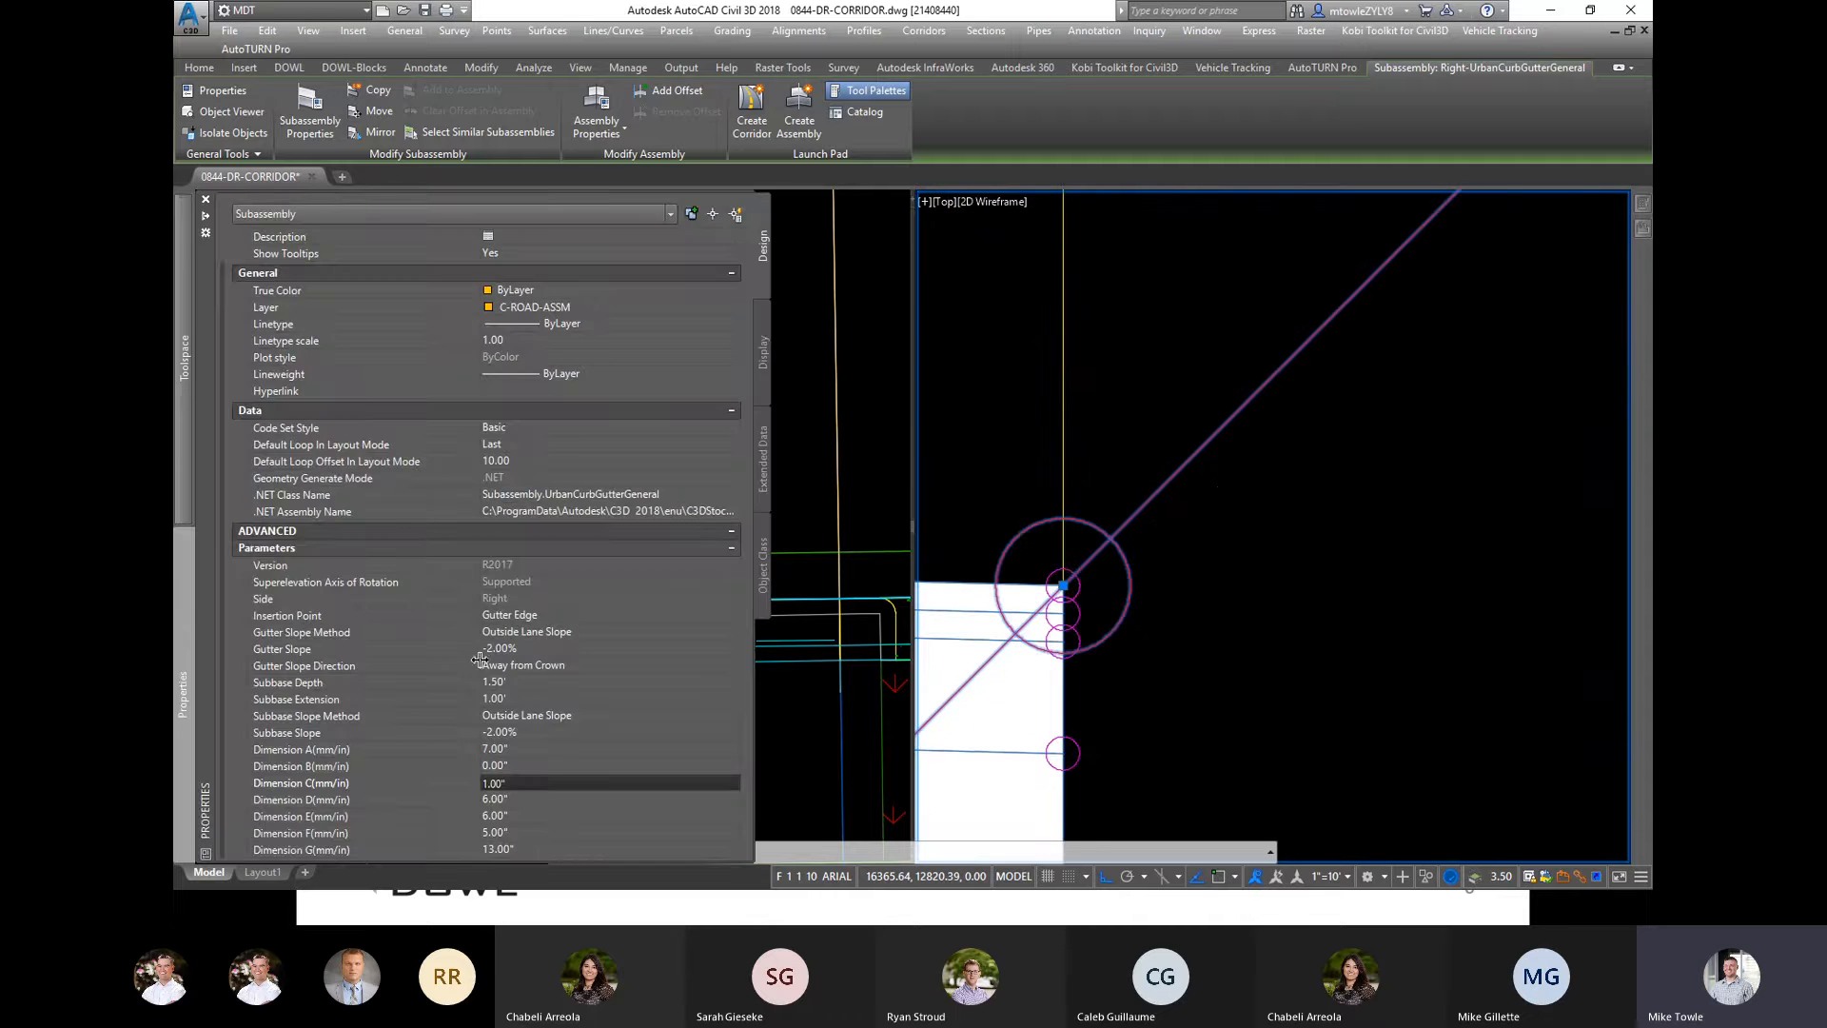
{"action": "left_click", "coordinate": [528, 765]}
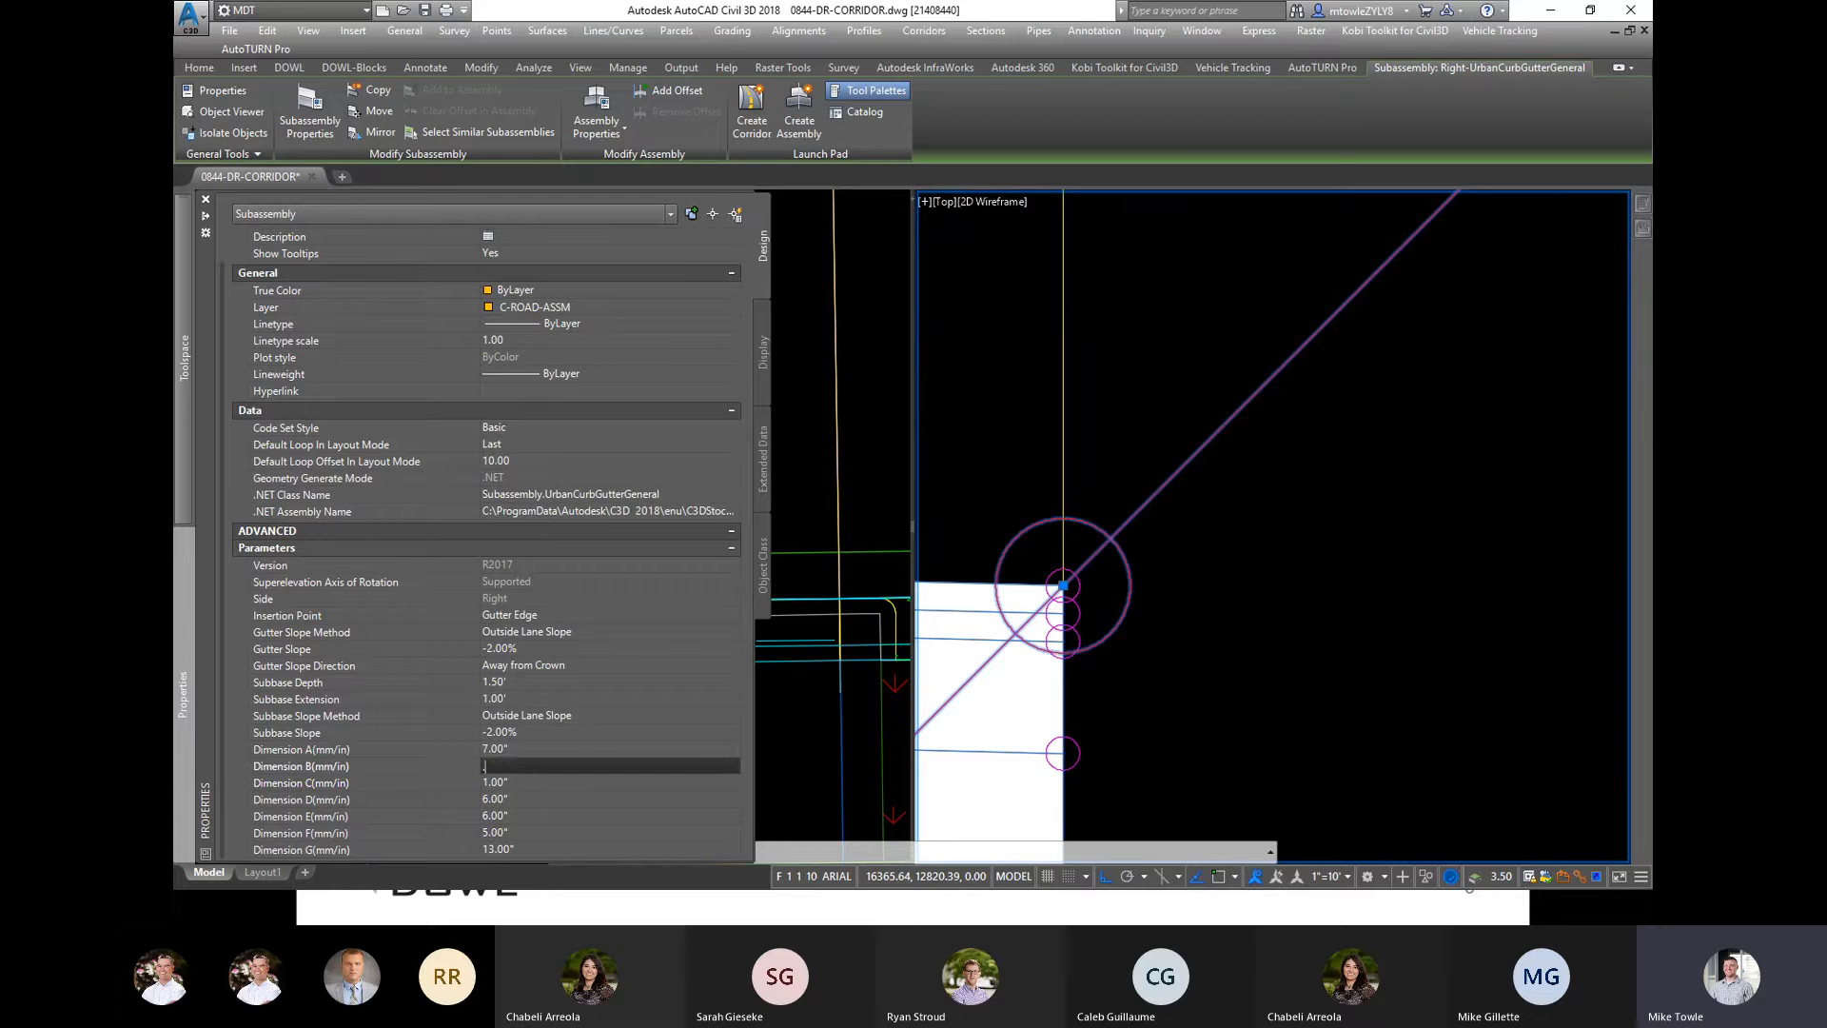
{"action": "key", "text": "Tab"}
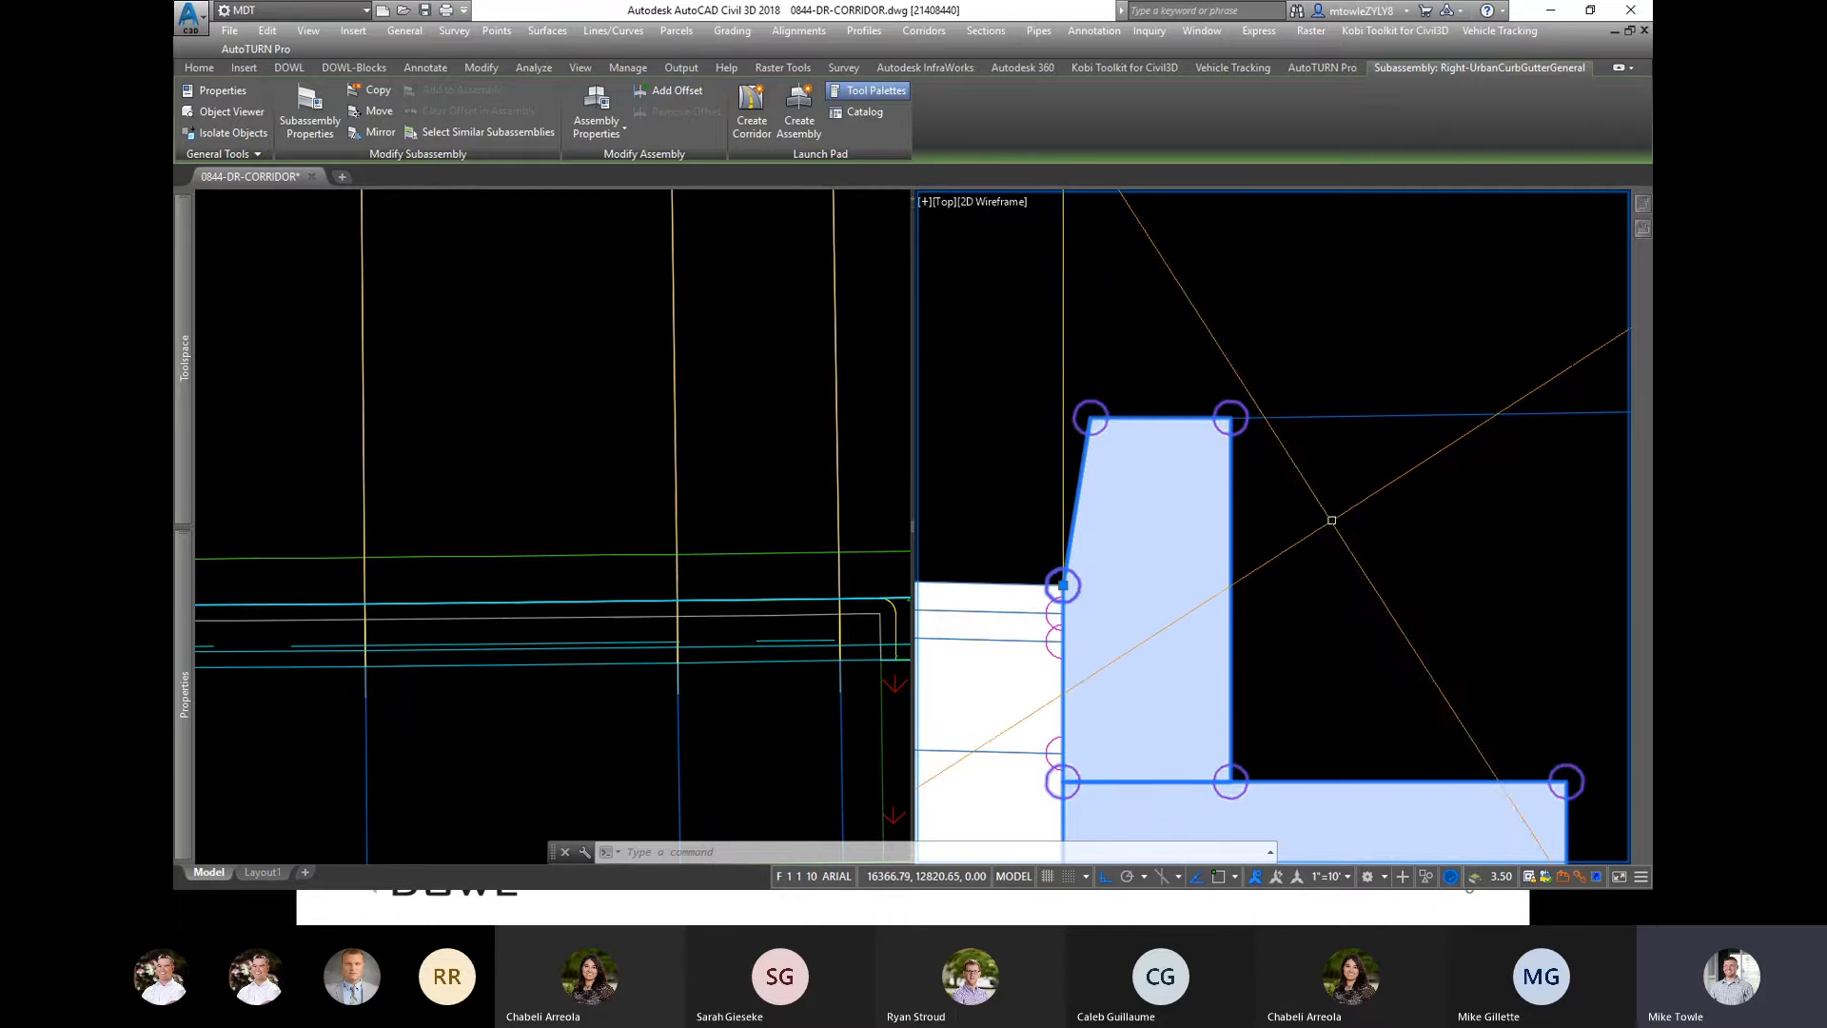
{"action": "scroll", "coordinate": [1055, 569], "scroll_direction": "up", "scroll_amount": 10}
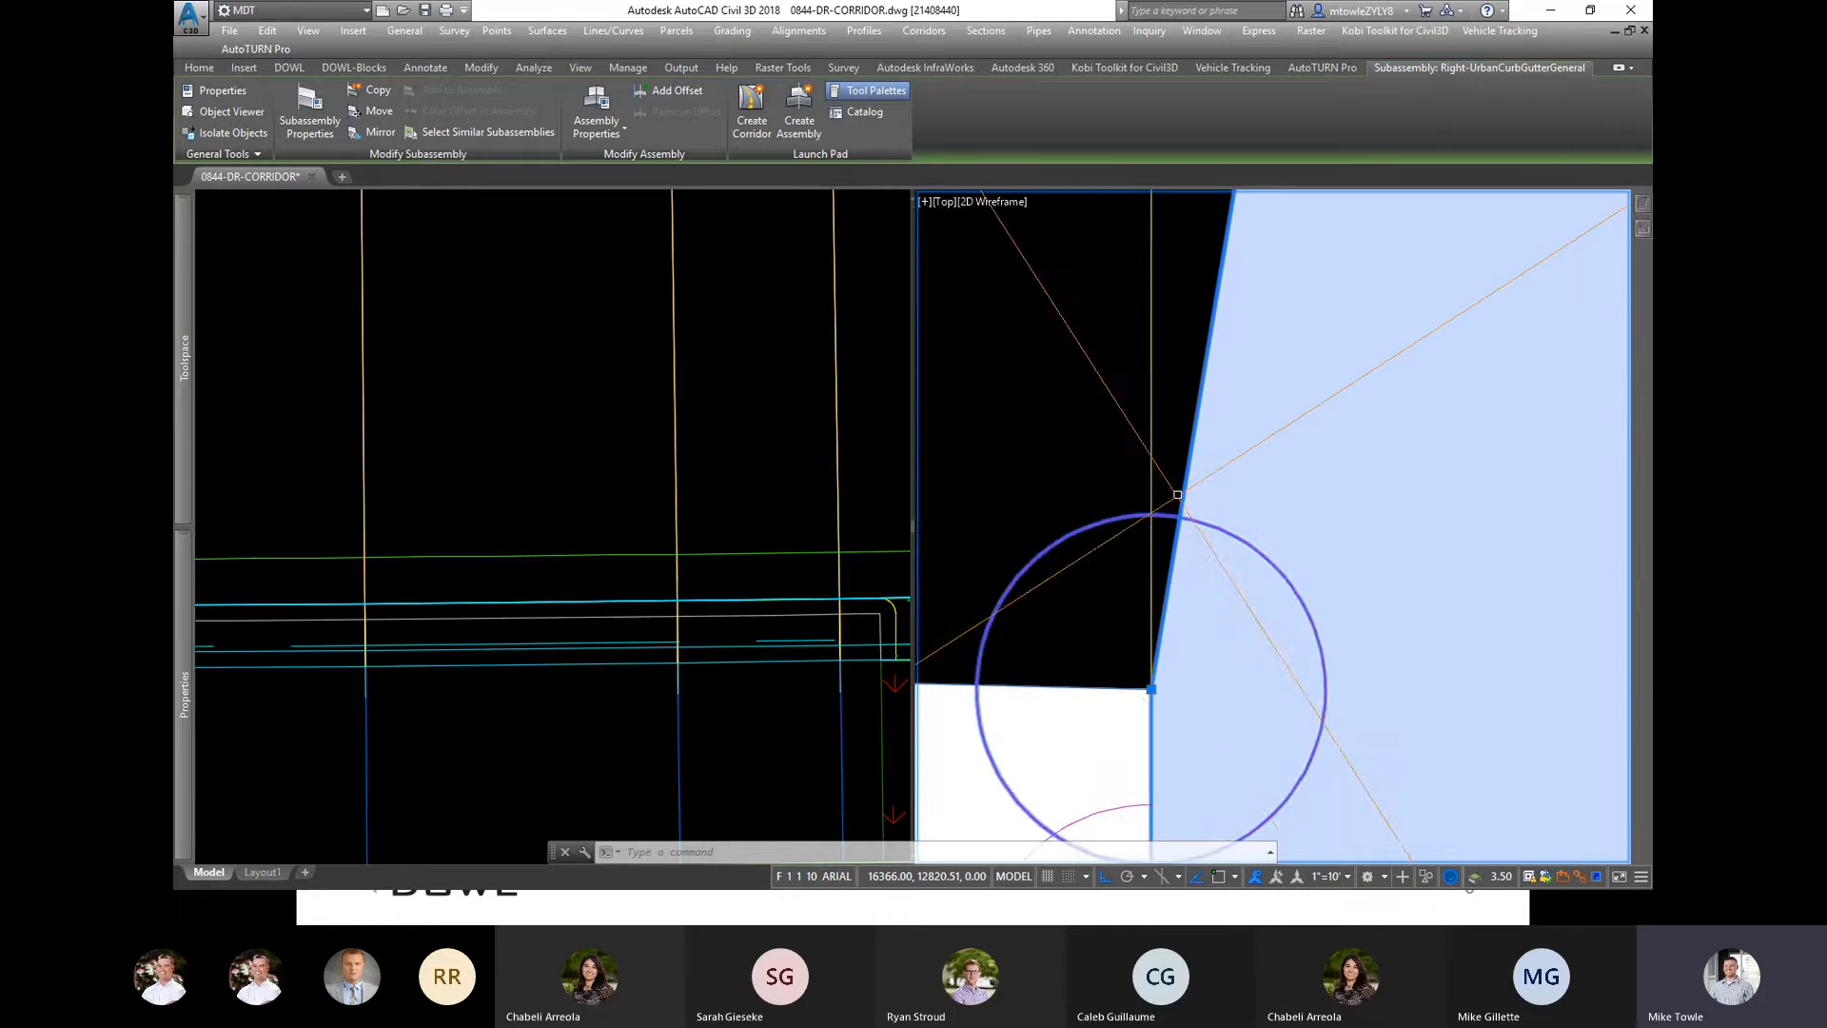
{"action": "scroll", "coordinate": [1173, 538], "scroll_direction": "down", "scroll_amount": 6}
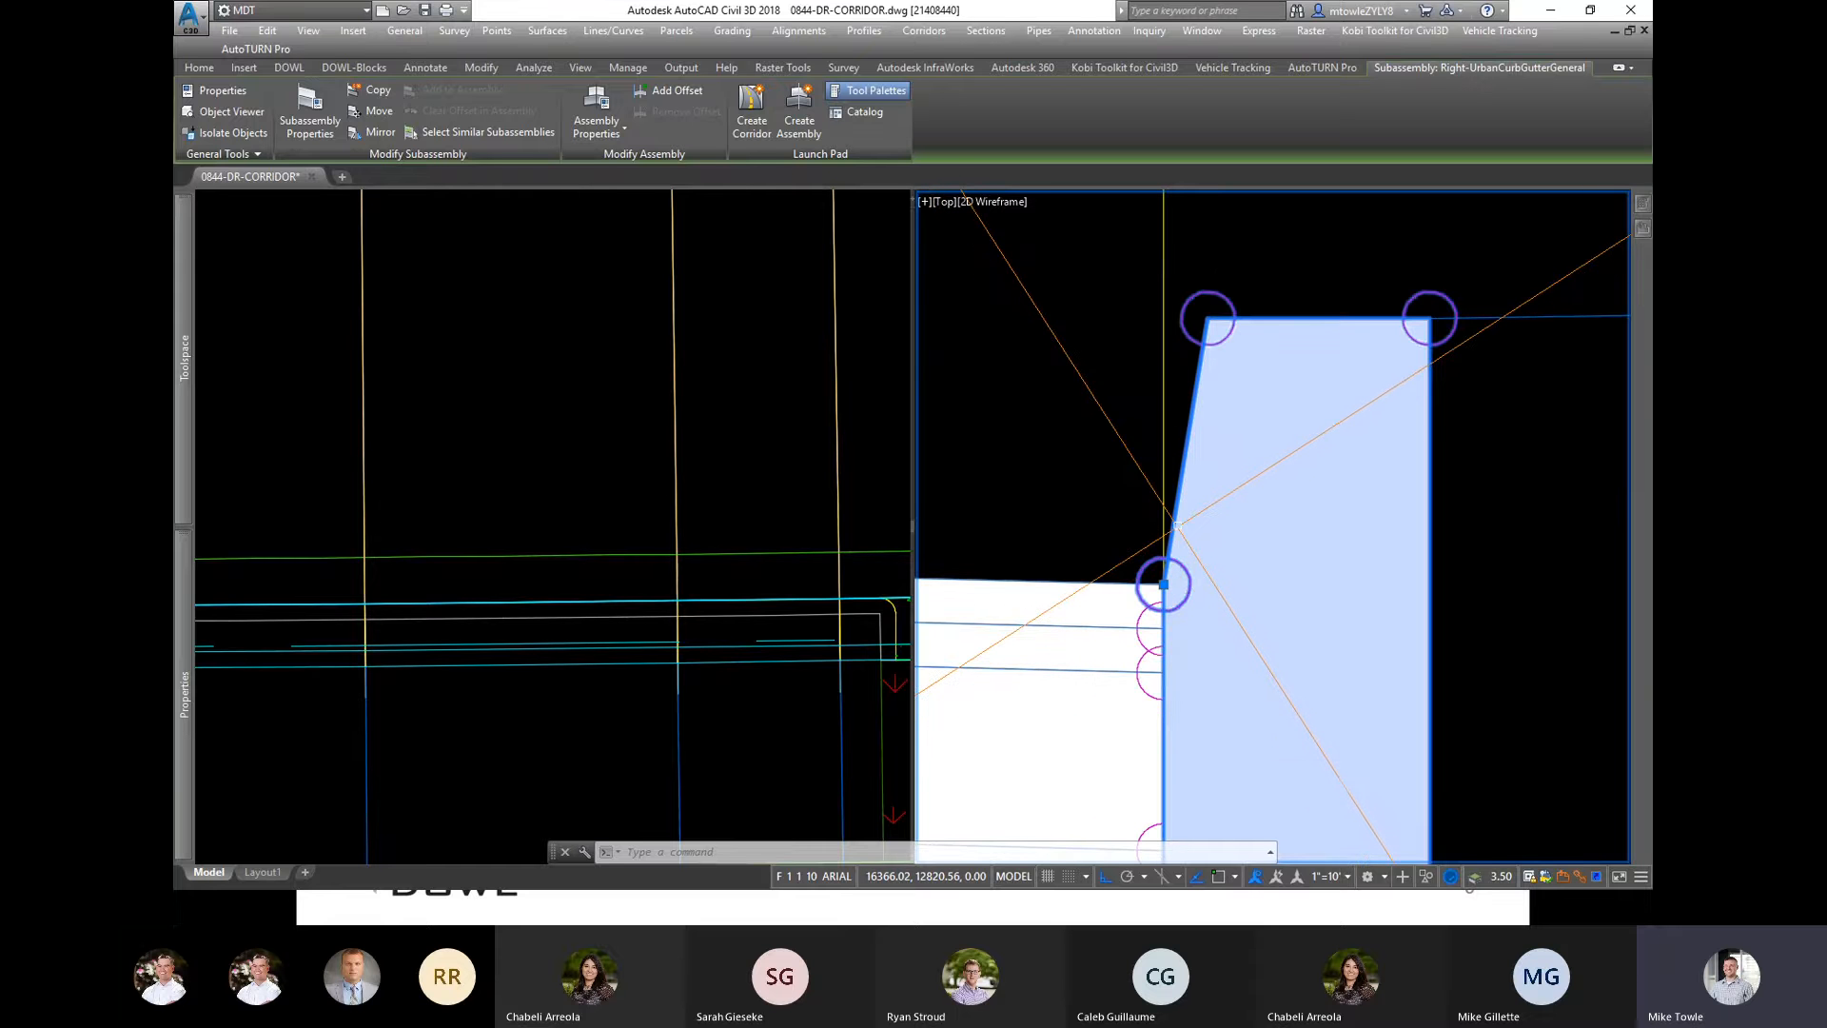
Step: Reselect the right curb subassembly and review its gutter slope parameter
{"action": "key", "text": "space"}
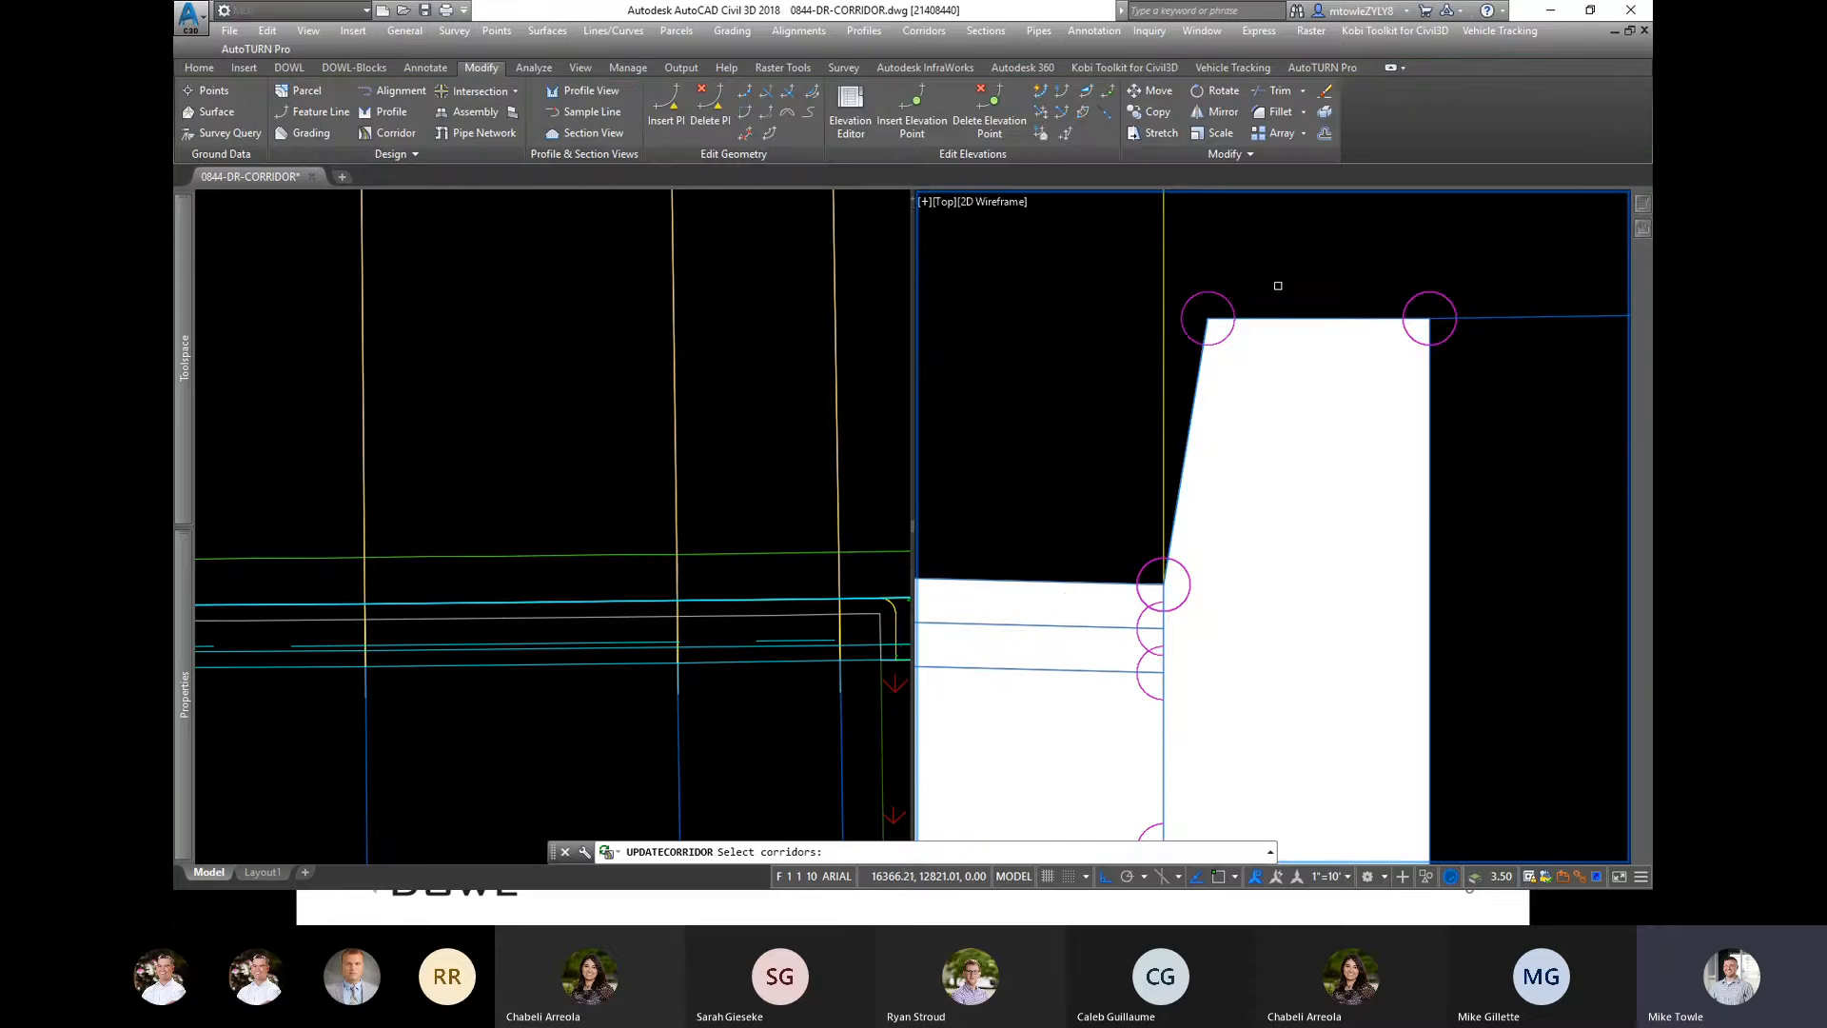
{"action": "left_click", "coordinate": [1388, 277]}
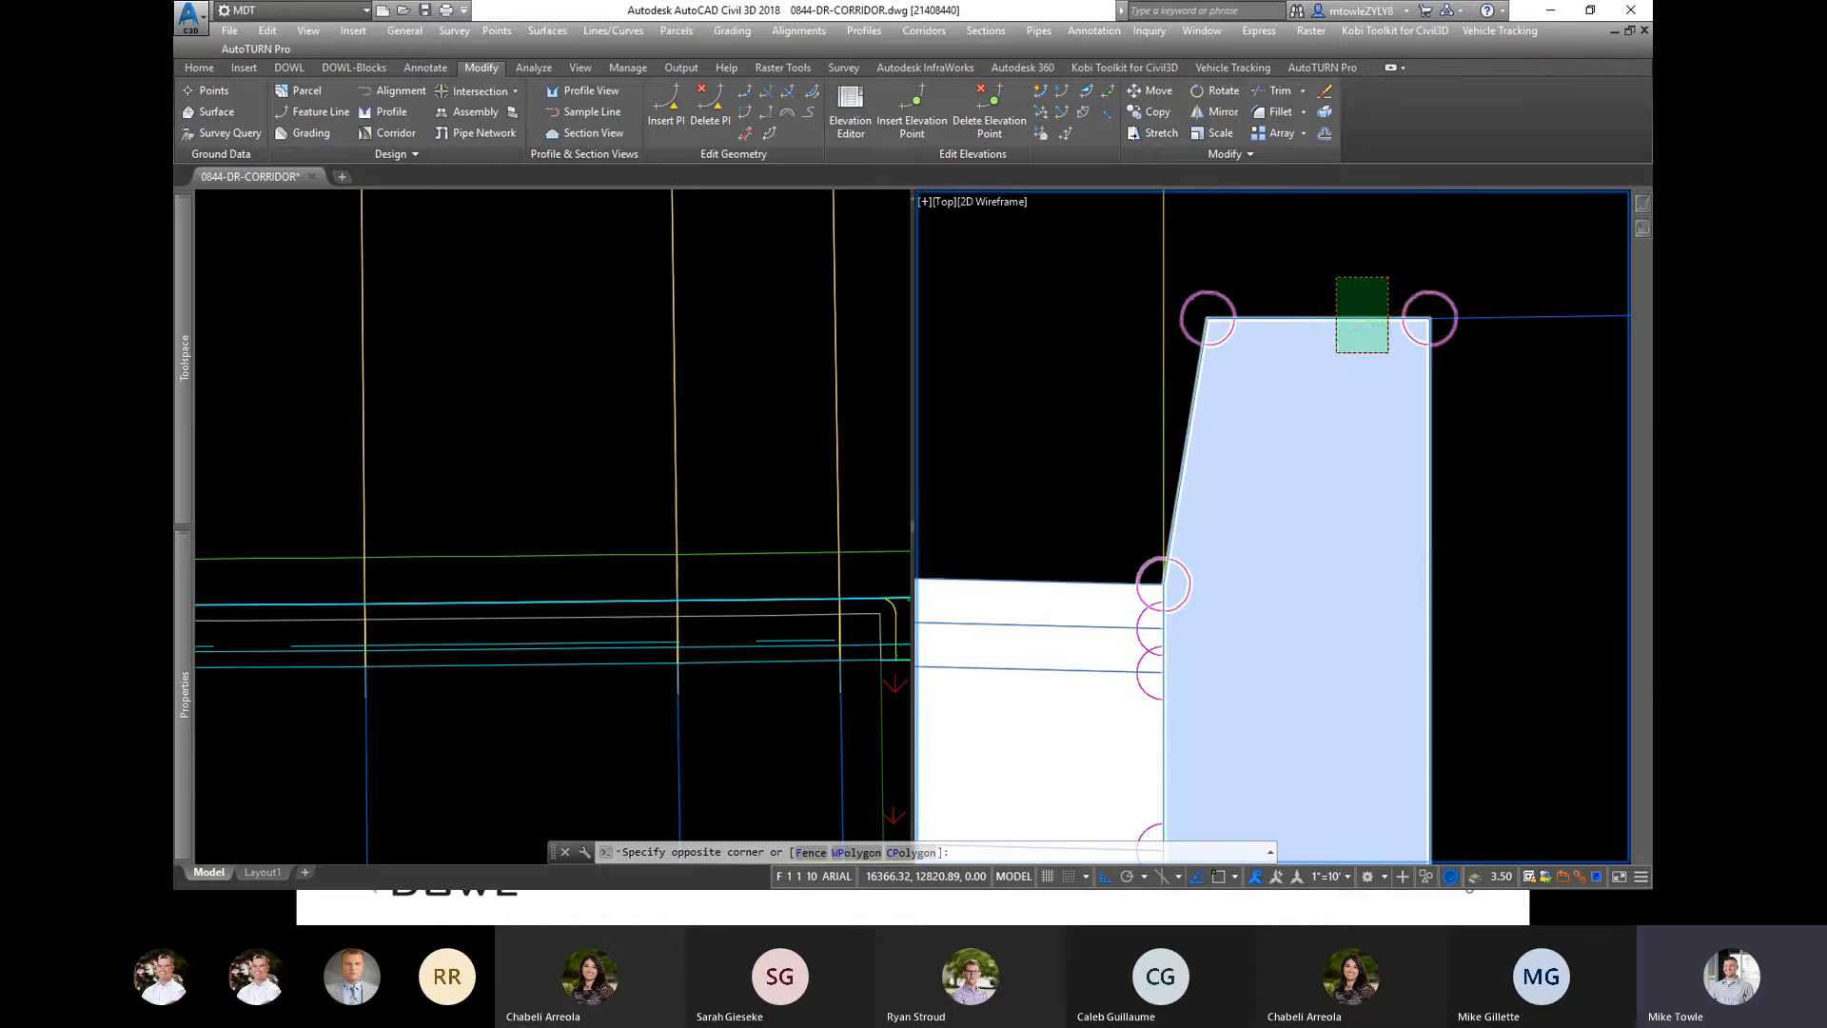
{"action": "left_click", "coordinate": [1337, 353]}
{"action": "mouse_move", "coordinate": [182, 611]}
{"action": "scroll", "coordinate": [590, 676], "scroll_direction": "down", "scroll_amount": 1}
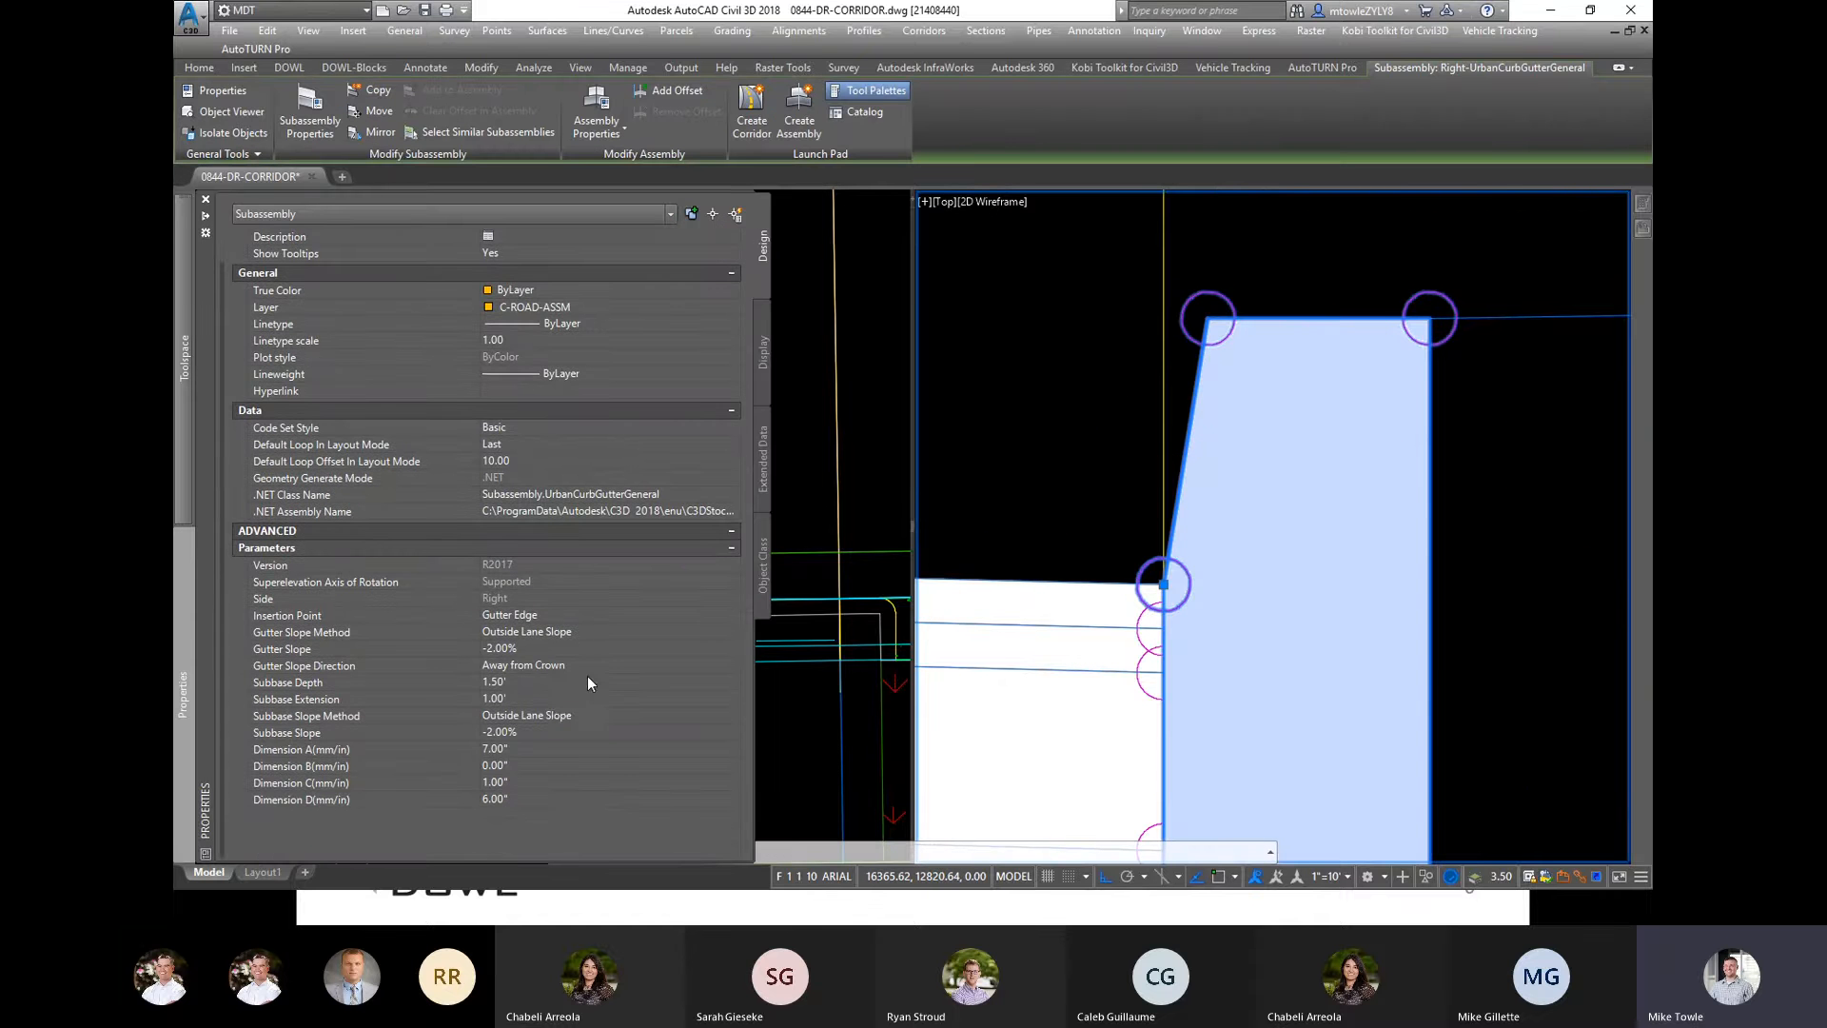
{"action": "left_click", "coordinate": [530, 651]}
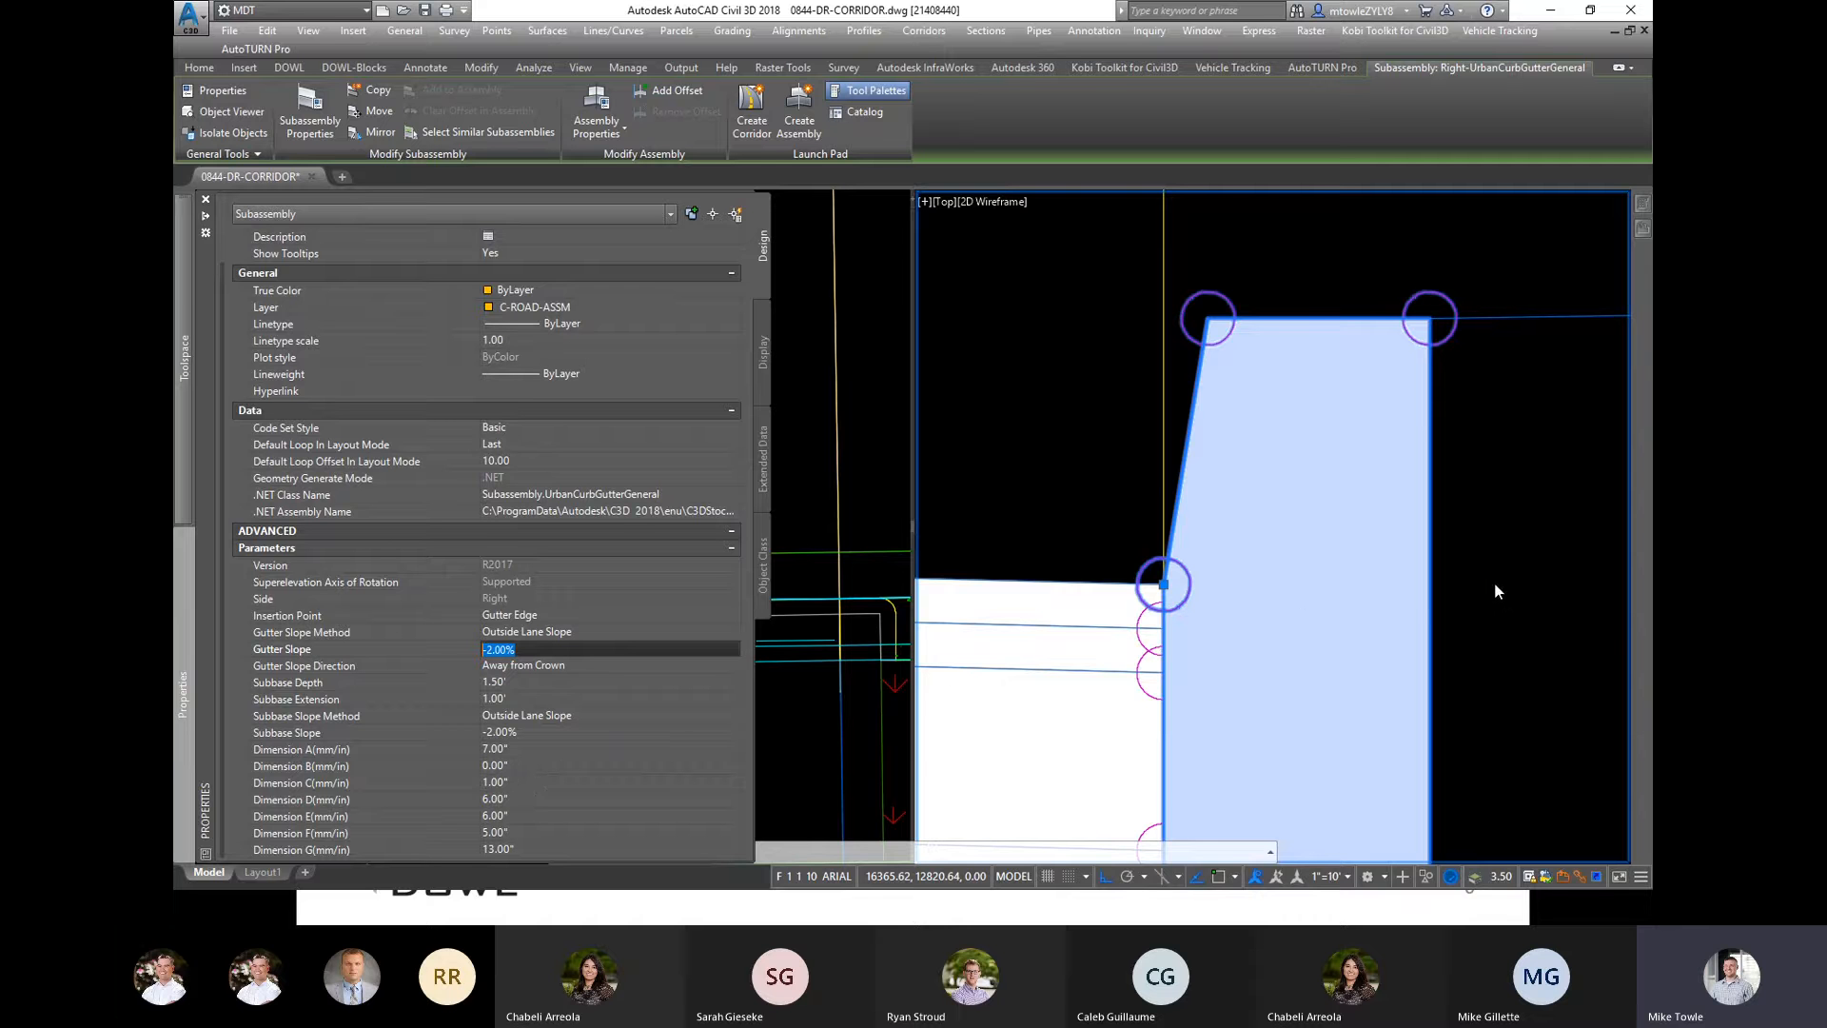
{"action": "left_click", "coordinate": [845, 448]}
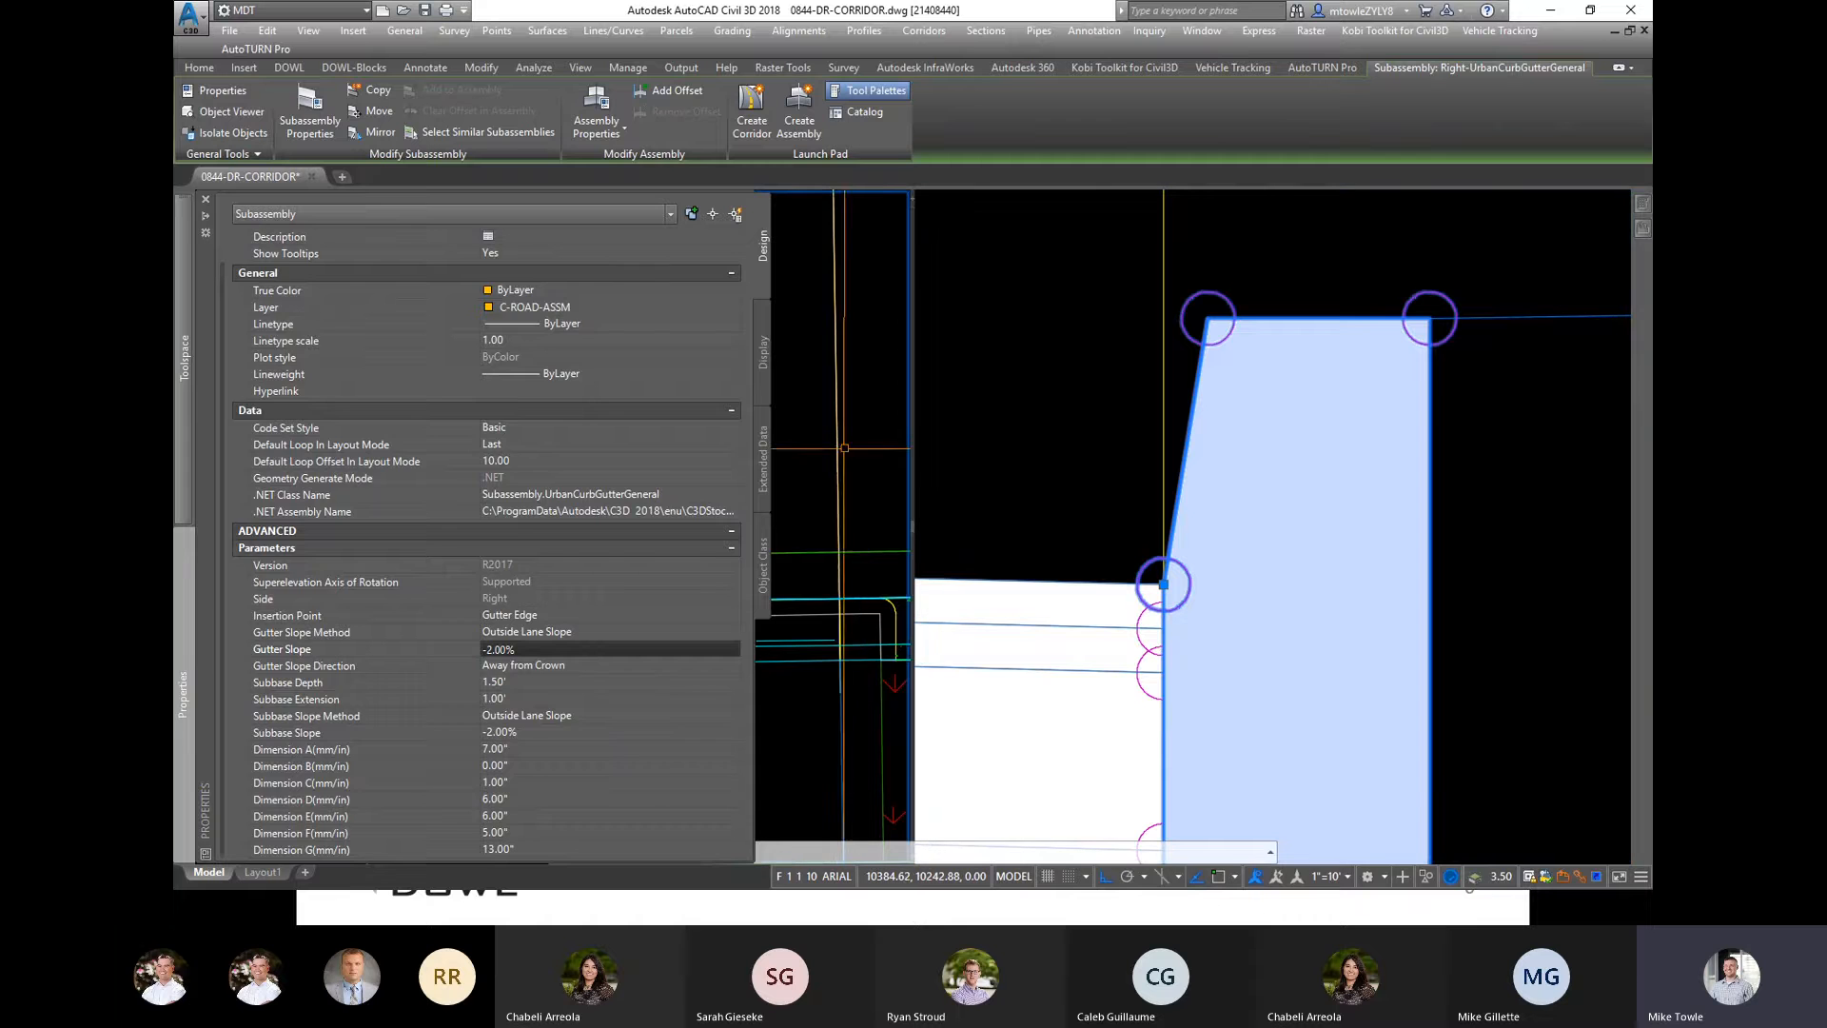
{"action": "left_click", "coordinate": [841, 447]}
{"action": "right_click", "coordinate": [877, 563]}
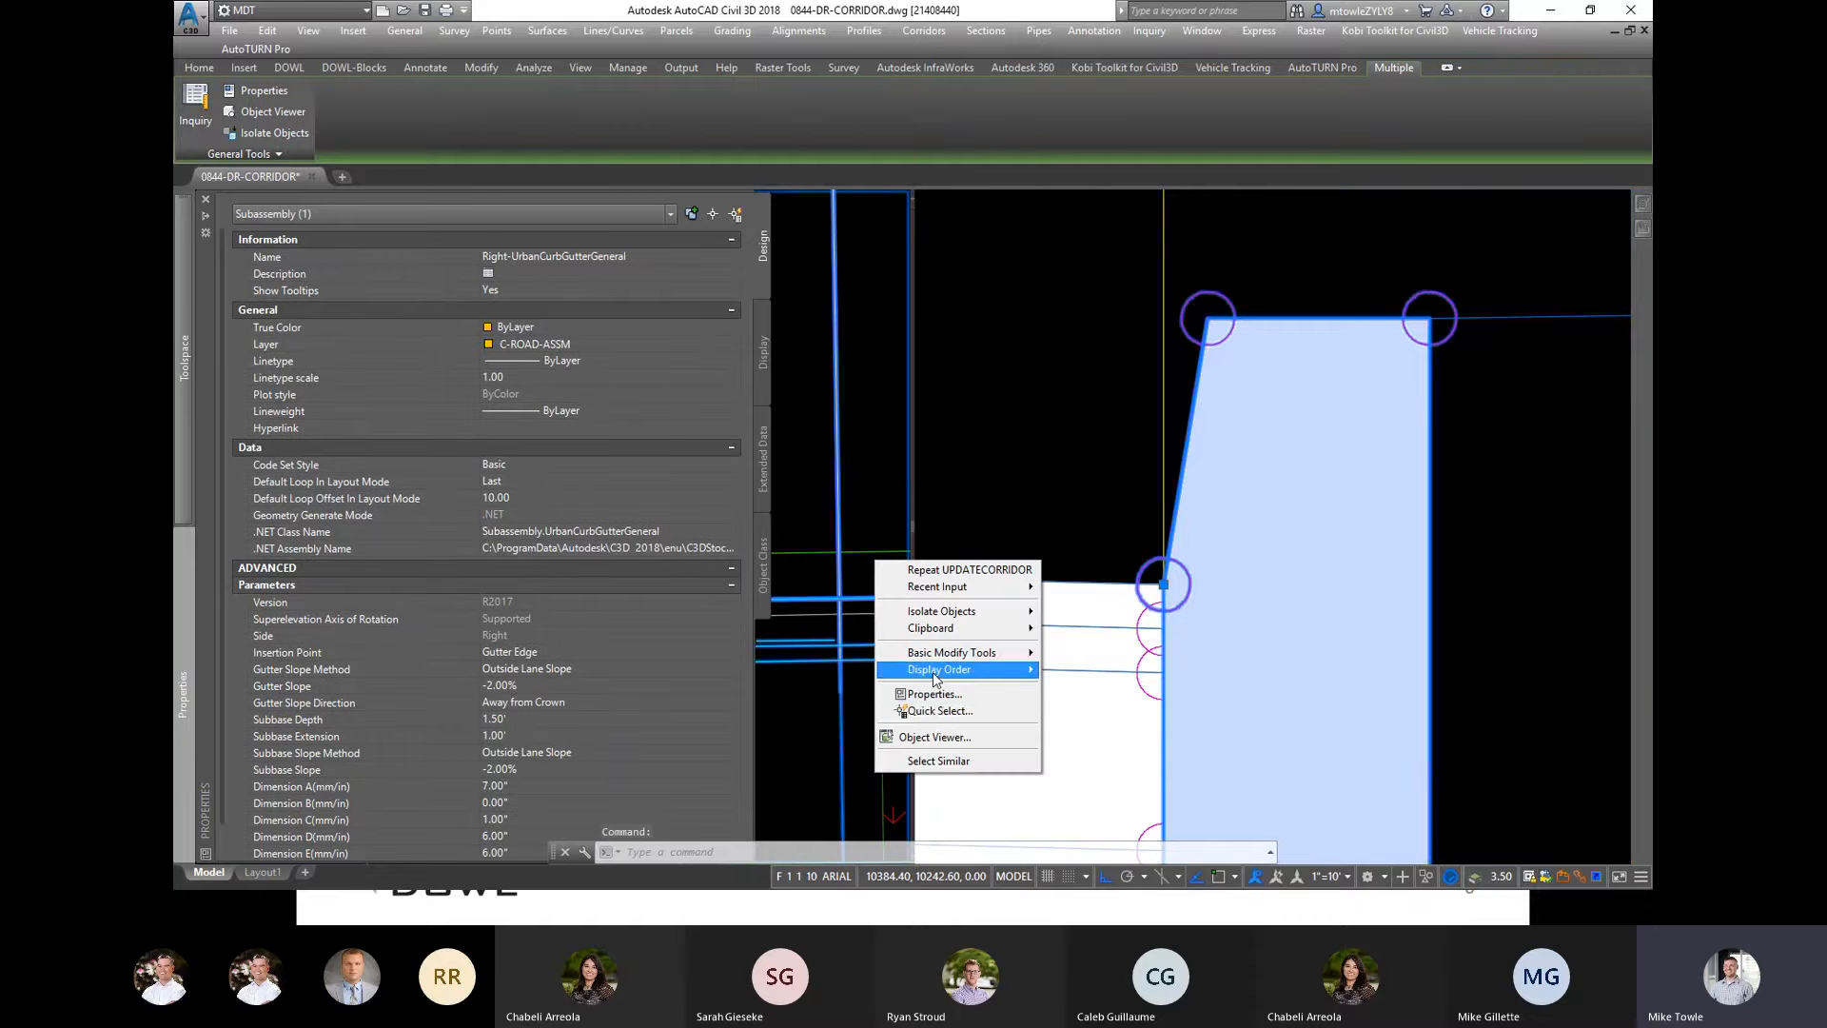
{"action": "left_click", "coordinate": [798, 460]}
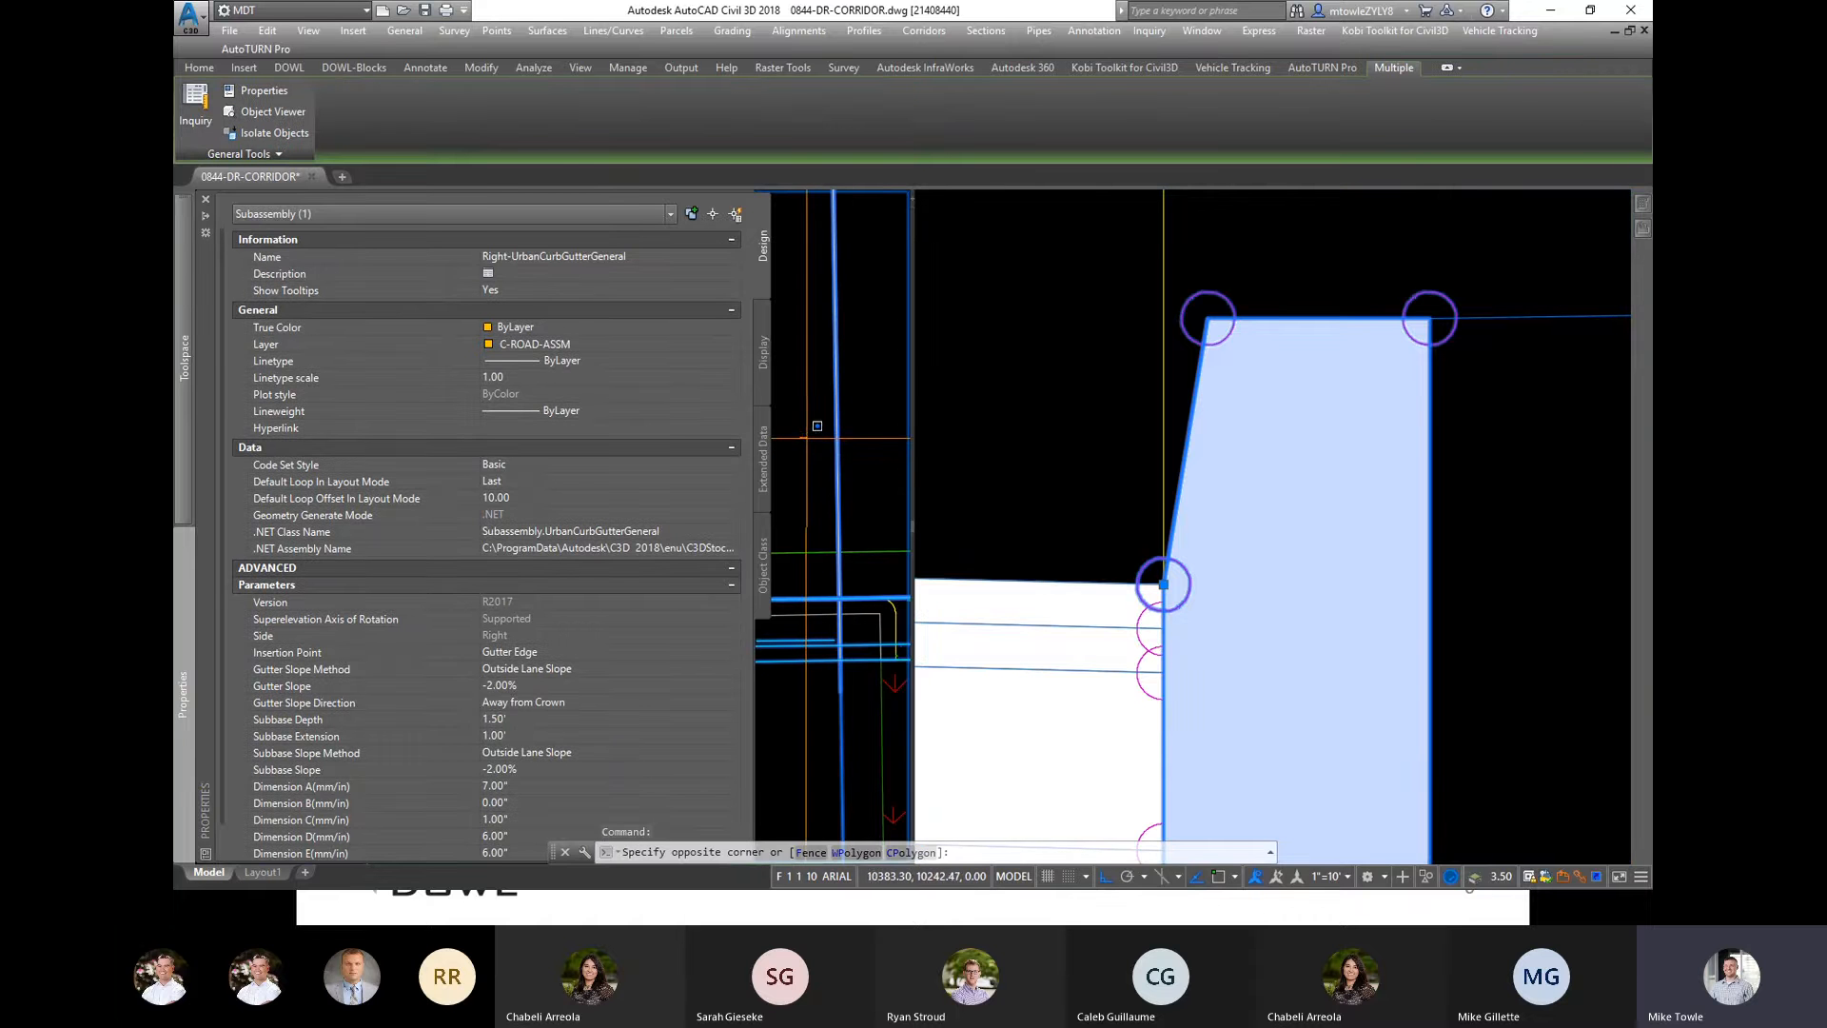
{"action": "key", "text": "Escape"}
{"action": "key", "text": "Escape"}
{"action": "key", "text": "Escape"}
Step: Select only the Offsite Corridor-Brownbag corridor in the plan and rebuild it
{"action": "left_click", "coordinate": [837, 454]}
{"action": "right_click", "coordinate": [871, 714]}
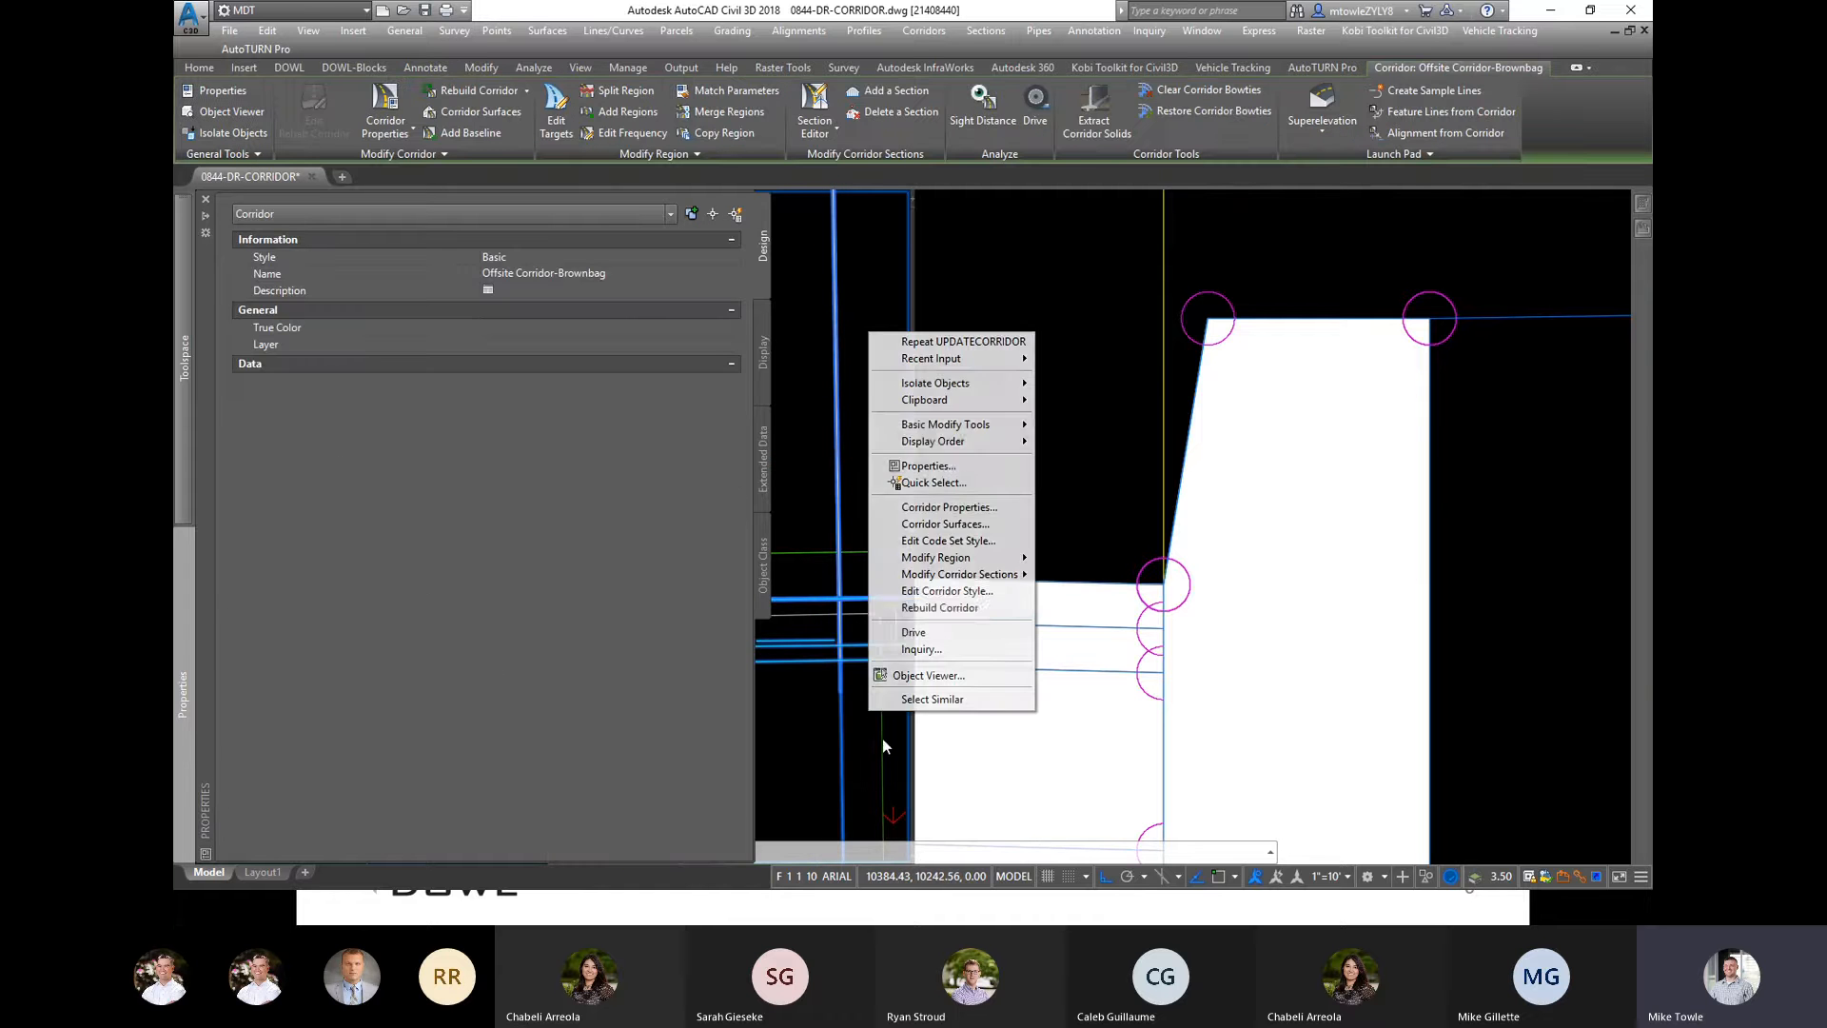
{"action": "left_click", "coordinate": [937, 609]}
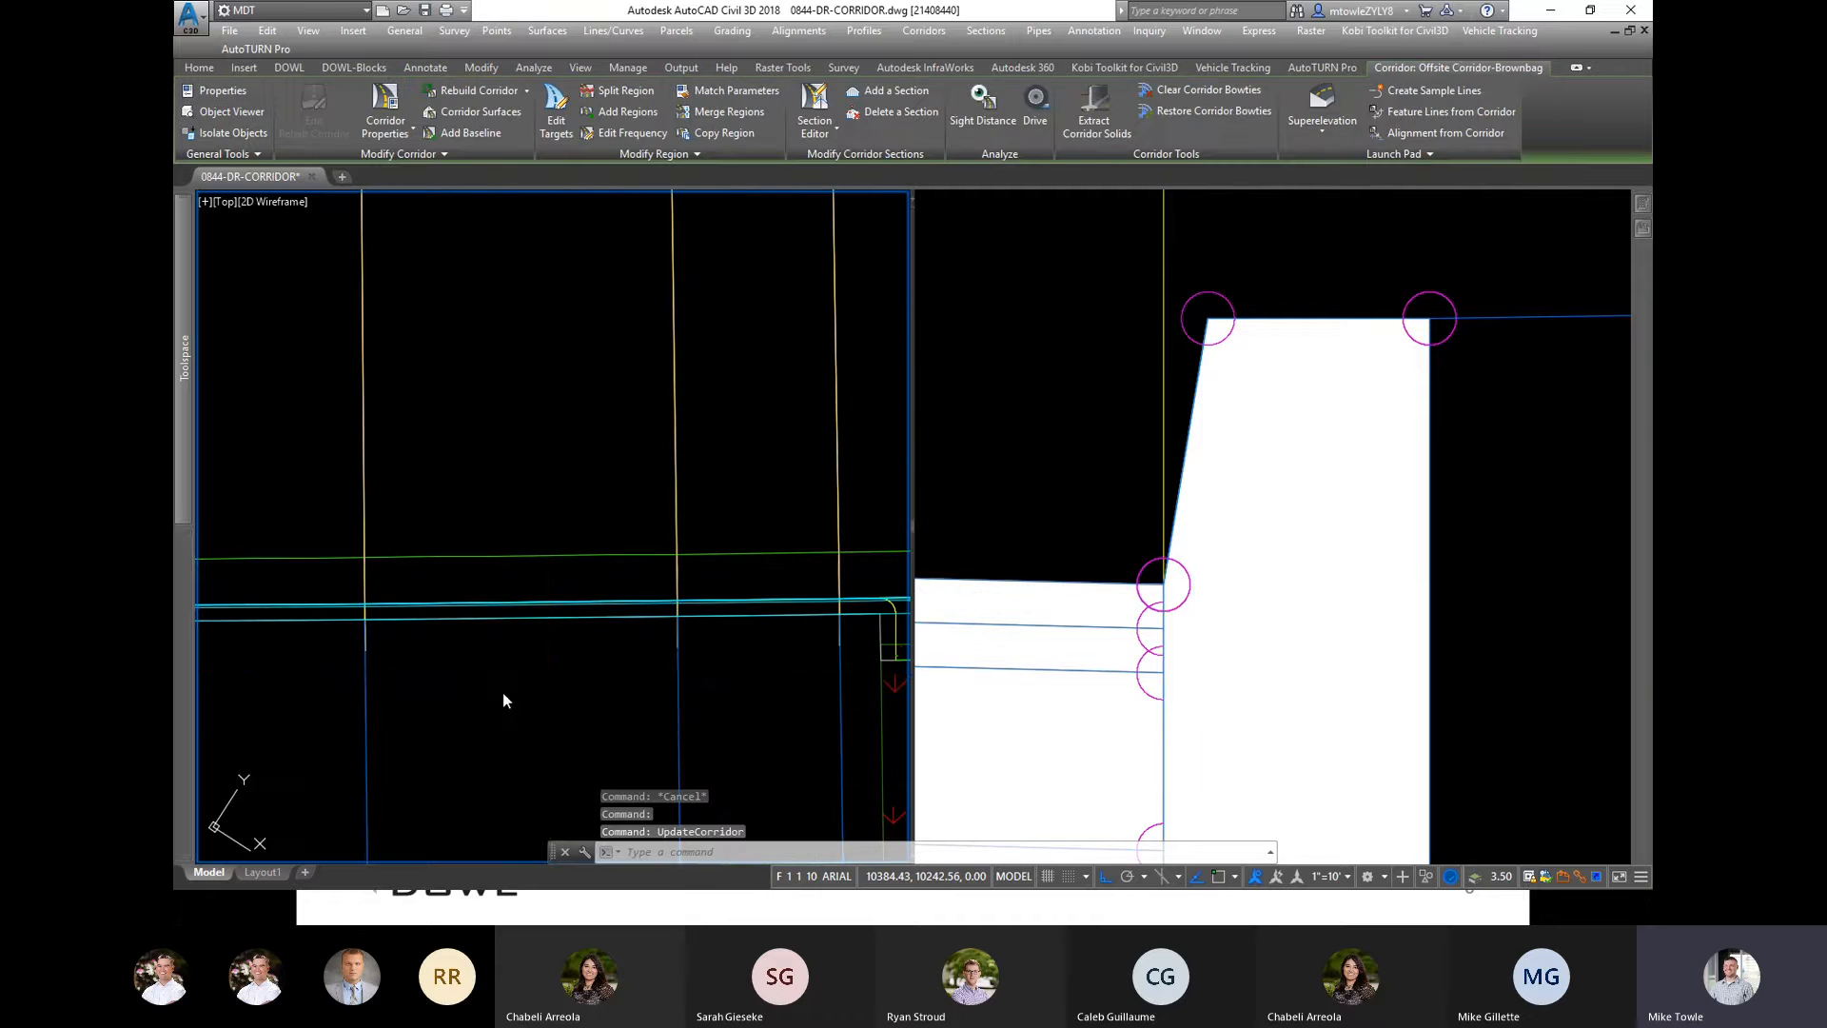
Step: Compare the rebuilt corridor's curb, sidewalk and outer edge lines with the design linework in the plan
{"action": "scroll", "coordinate": [616, 473], "scroll_direction": "down", "scroll_amount": 3}
{"action": "scroll", "coordinate": [363, 466], "scroll_direction": "up", "scroll_amount": 5}
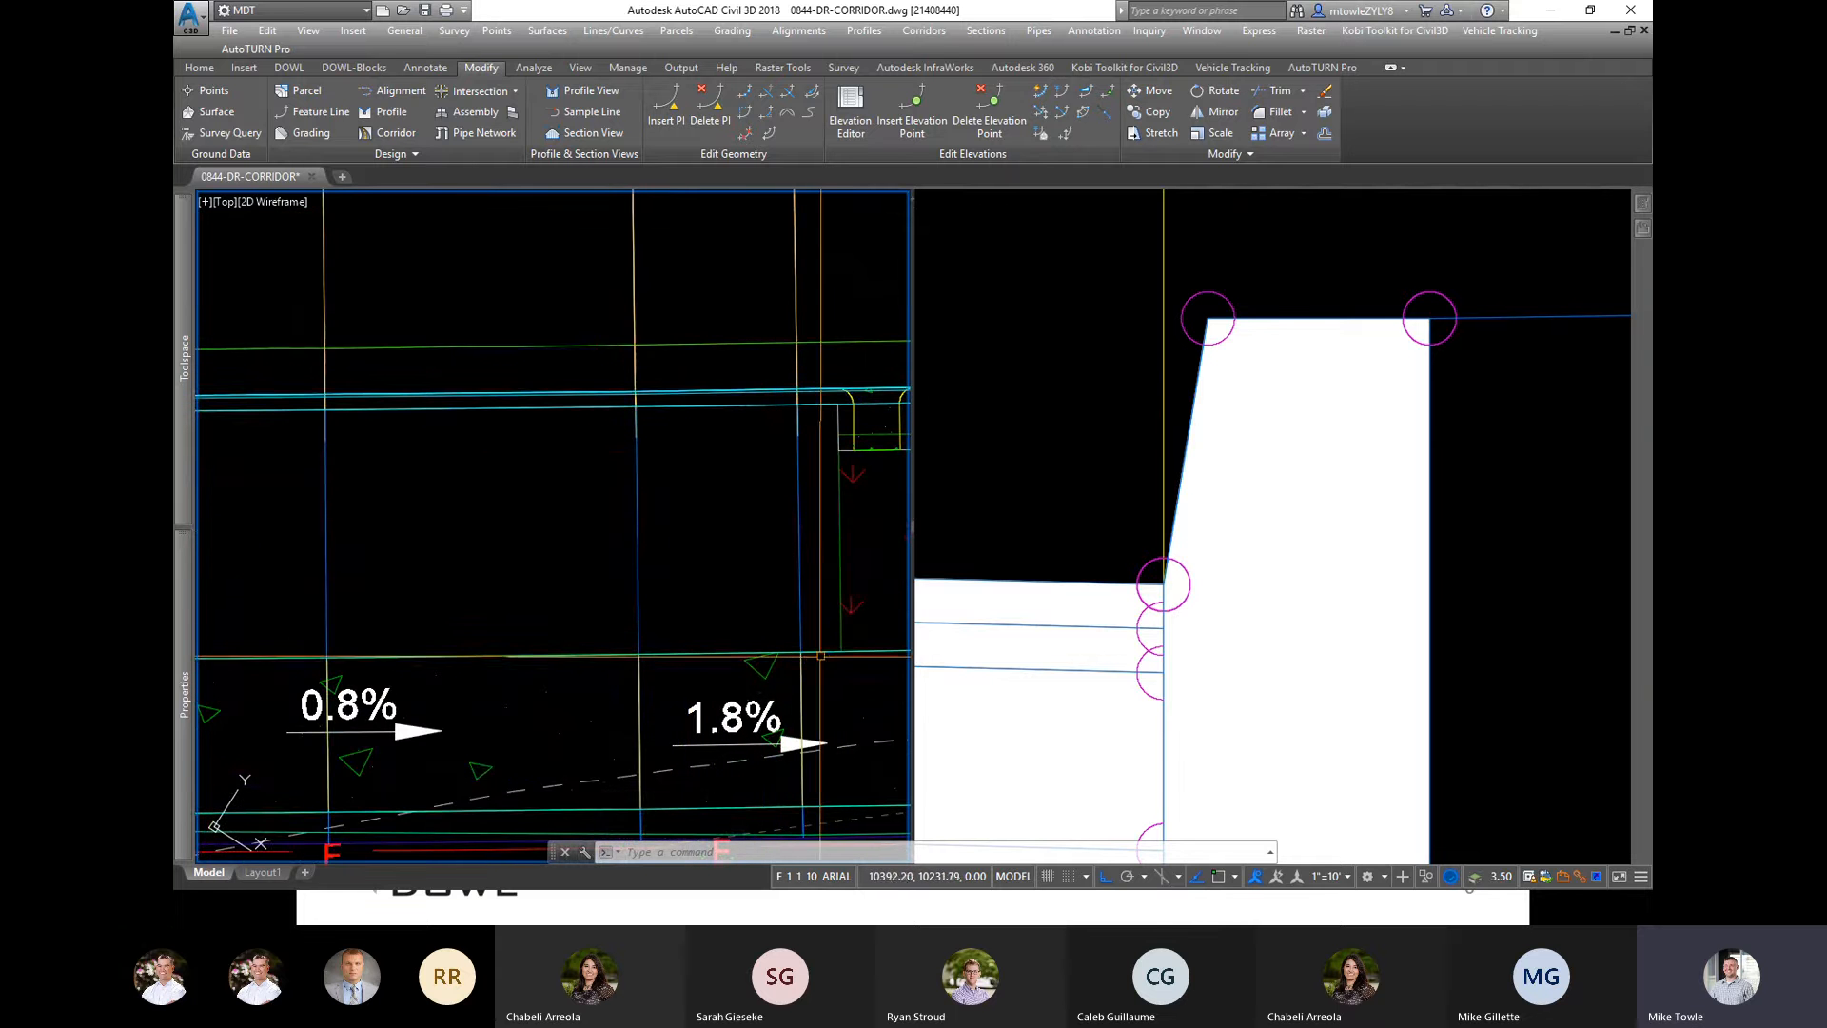
{"action": "scroll", "coordinate": [575, 467], "scroll_direction": "down", "scroll_amount": 4}
{"action": "scroll", "coordinate": [620, 621], "scroll_direction": "up", "scroll_amount": 4}
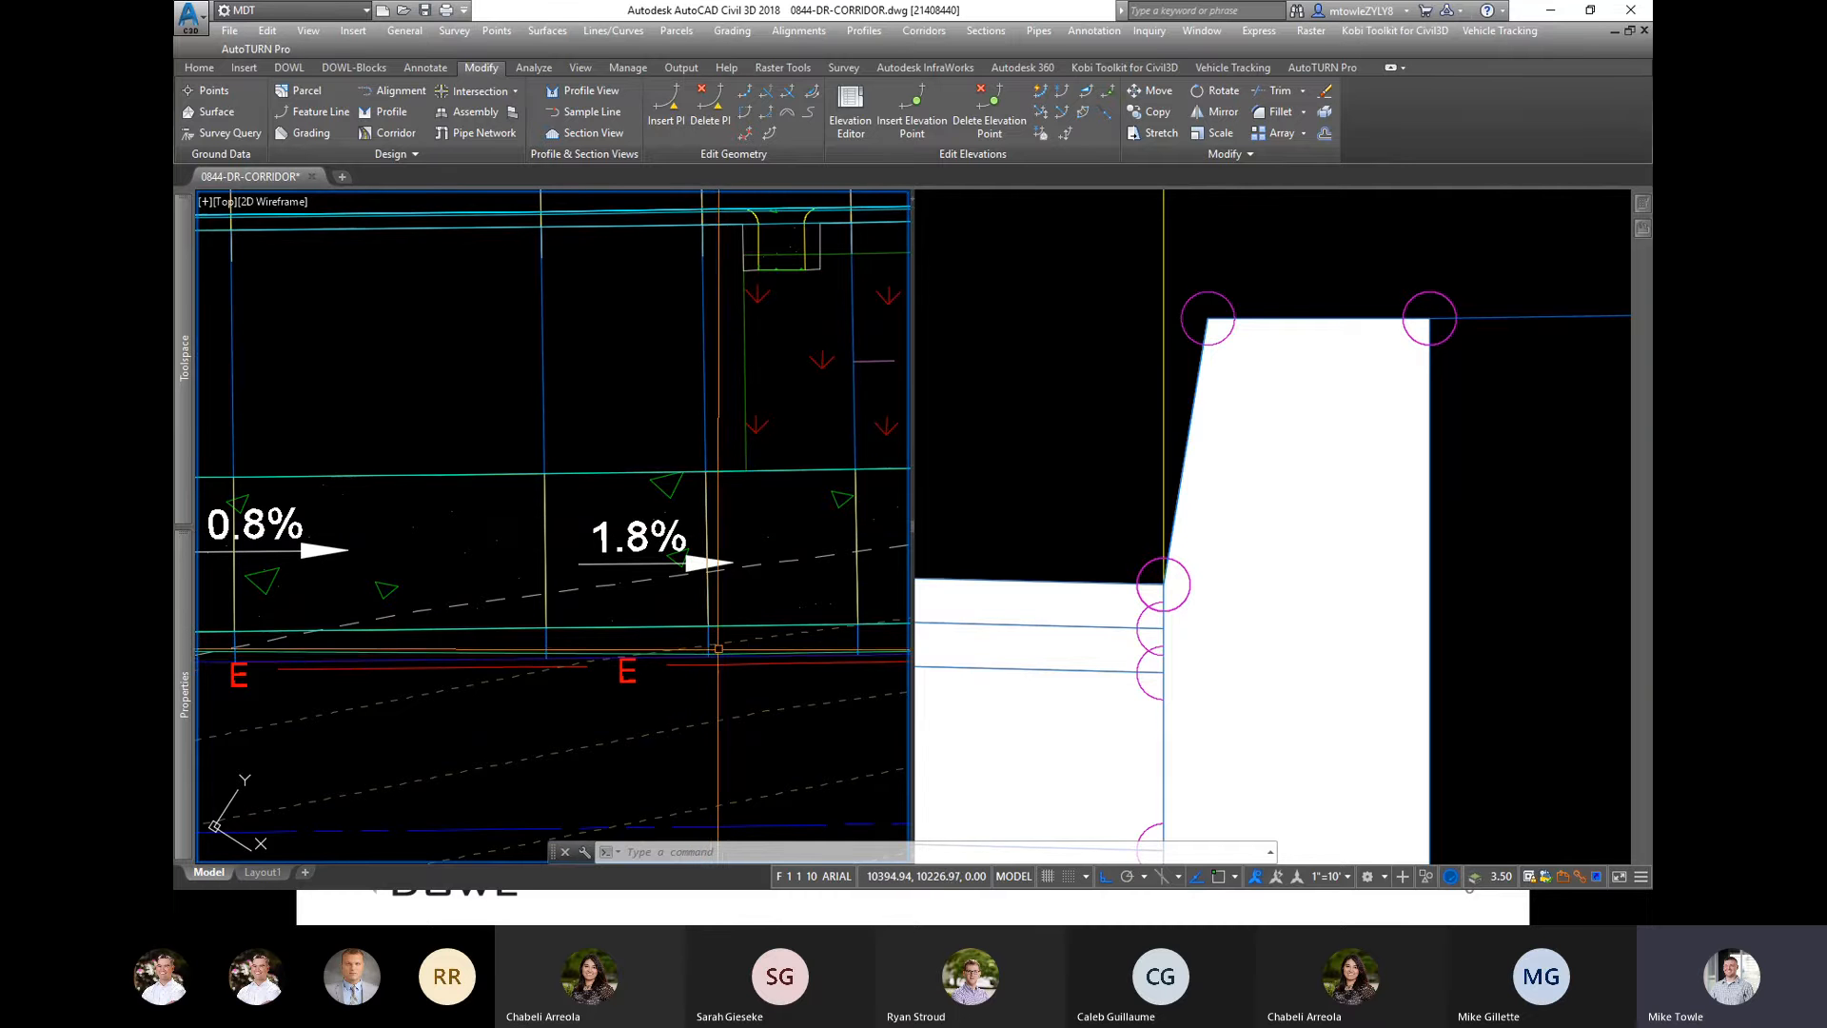
{"action": "middle_click_drag", "start_coordinate": [706, 658], "coordinate": [505, 631]}
{"action": "scroll", "coordinate": [505, 630], "scroll_direction": "down", "scroll_amount": 6}
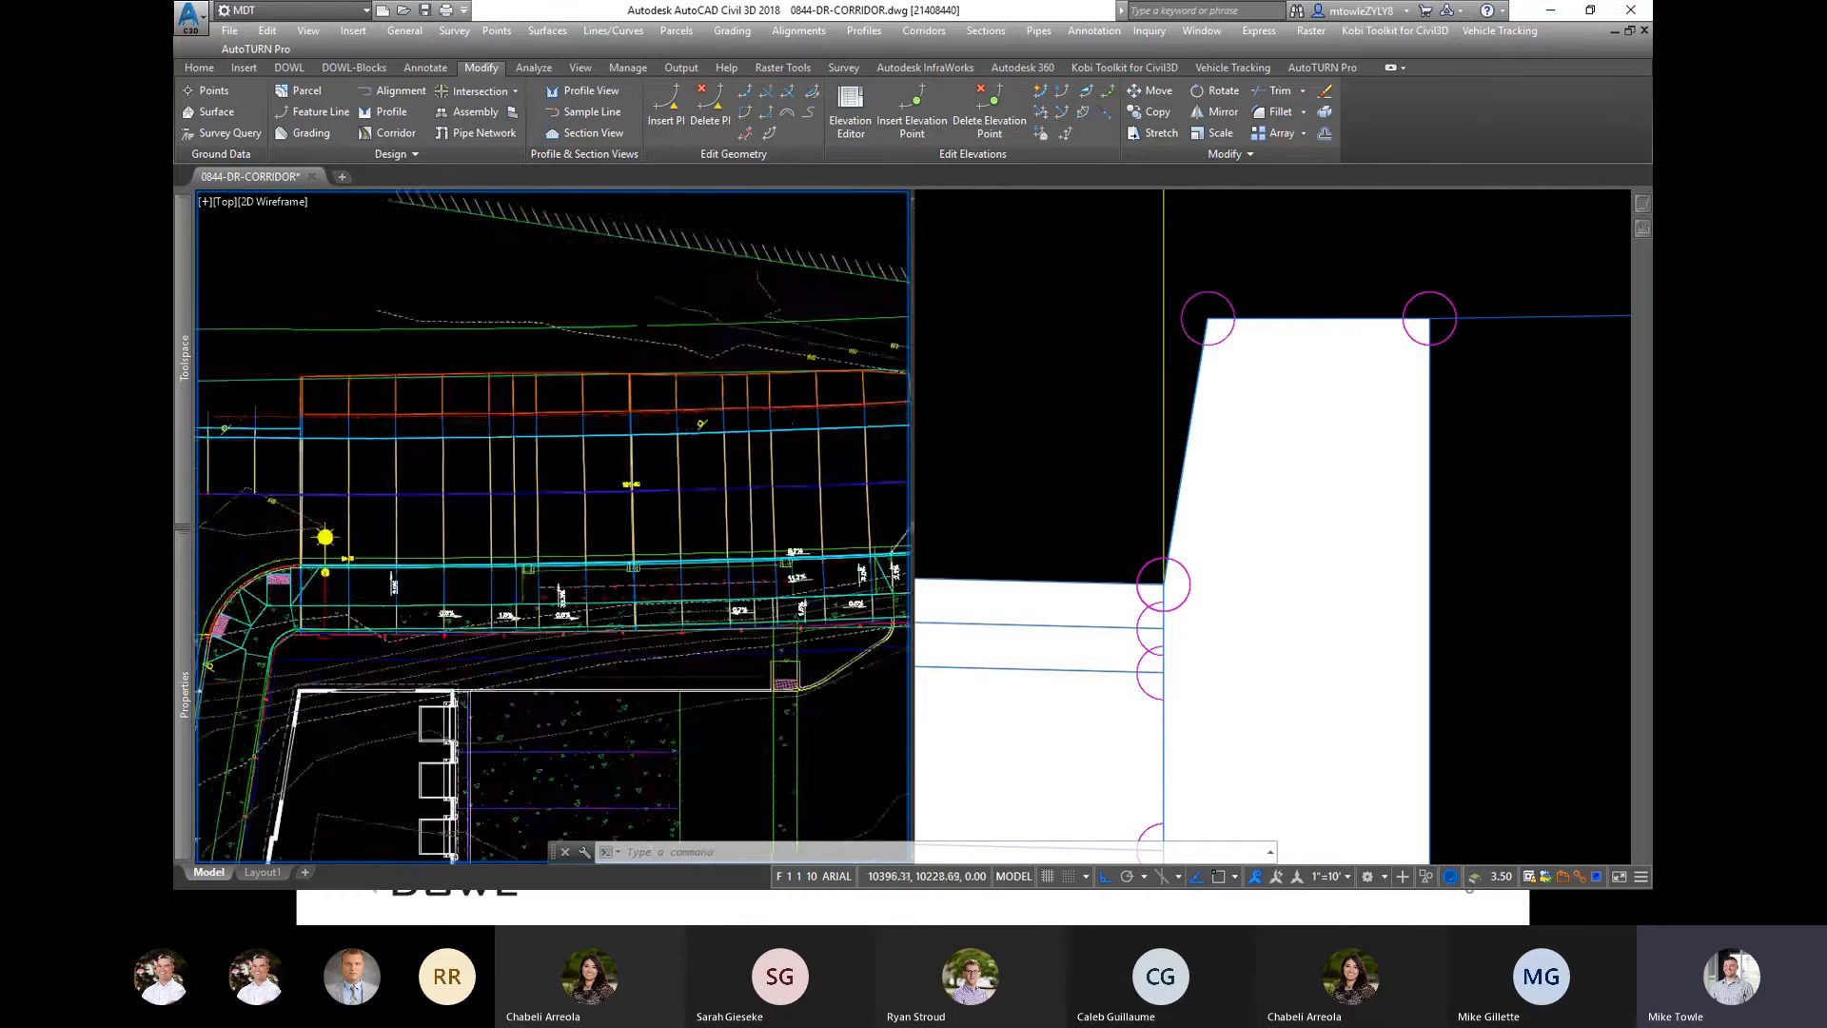
Step: Review the corridor along its length, including the side-street intersection and the region without curbs
{"action": "scroll", "coordinate": [839, 509], "scroll_direction": "up", "scroll_amount": 2}
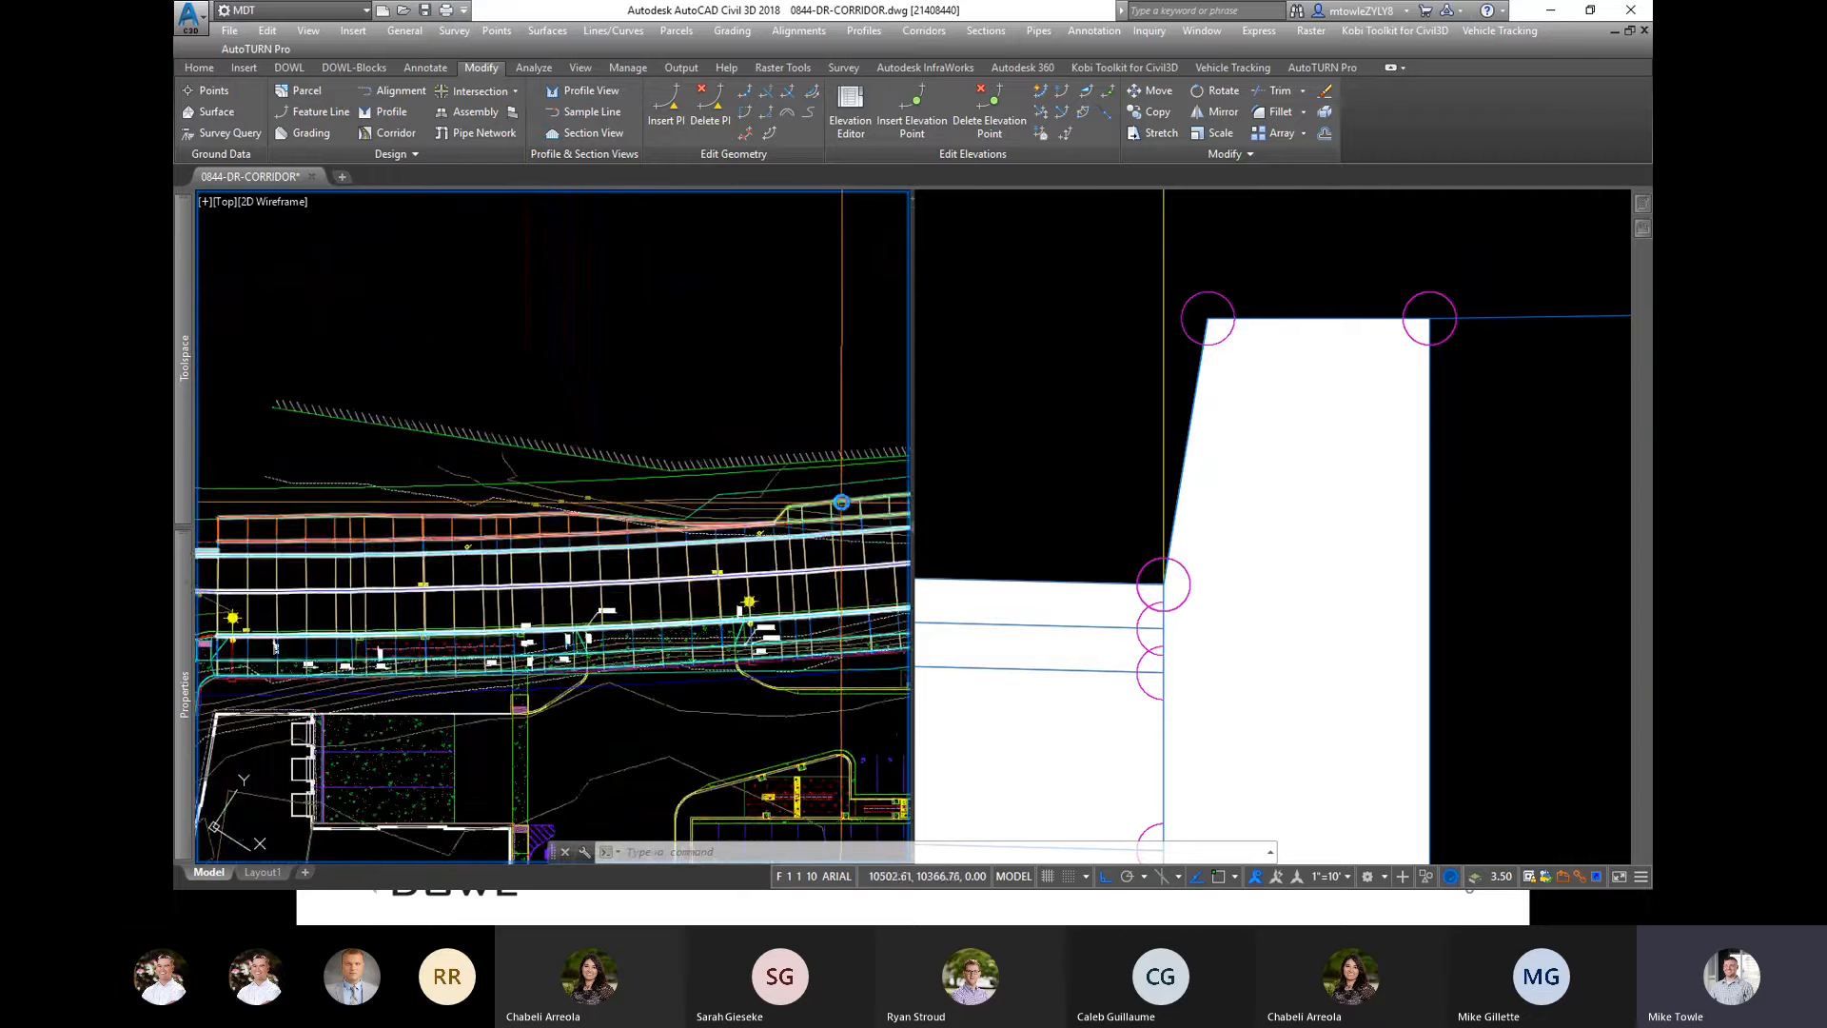
{"action": "scroll", "coordinate": [839, 509], "scroll_direction": "down", "scroll_amount": 3}
{"action": "scroll", "coordinate": [282, 540], "scroll_direction": "up", "scroll_amount": 3}
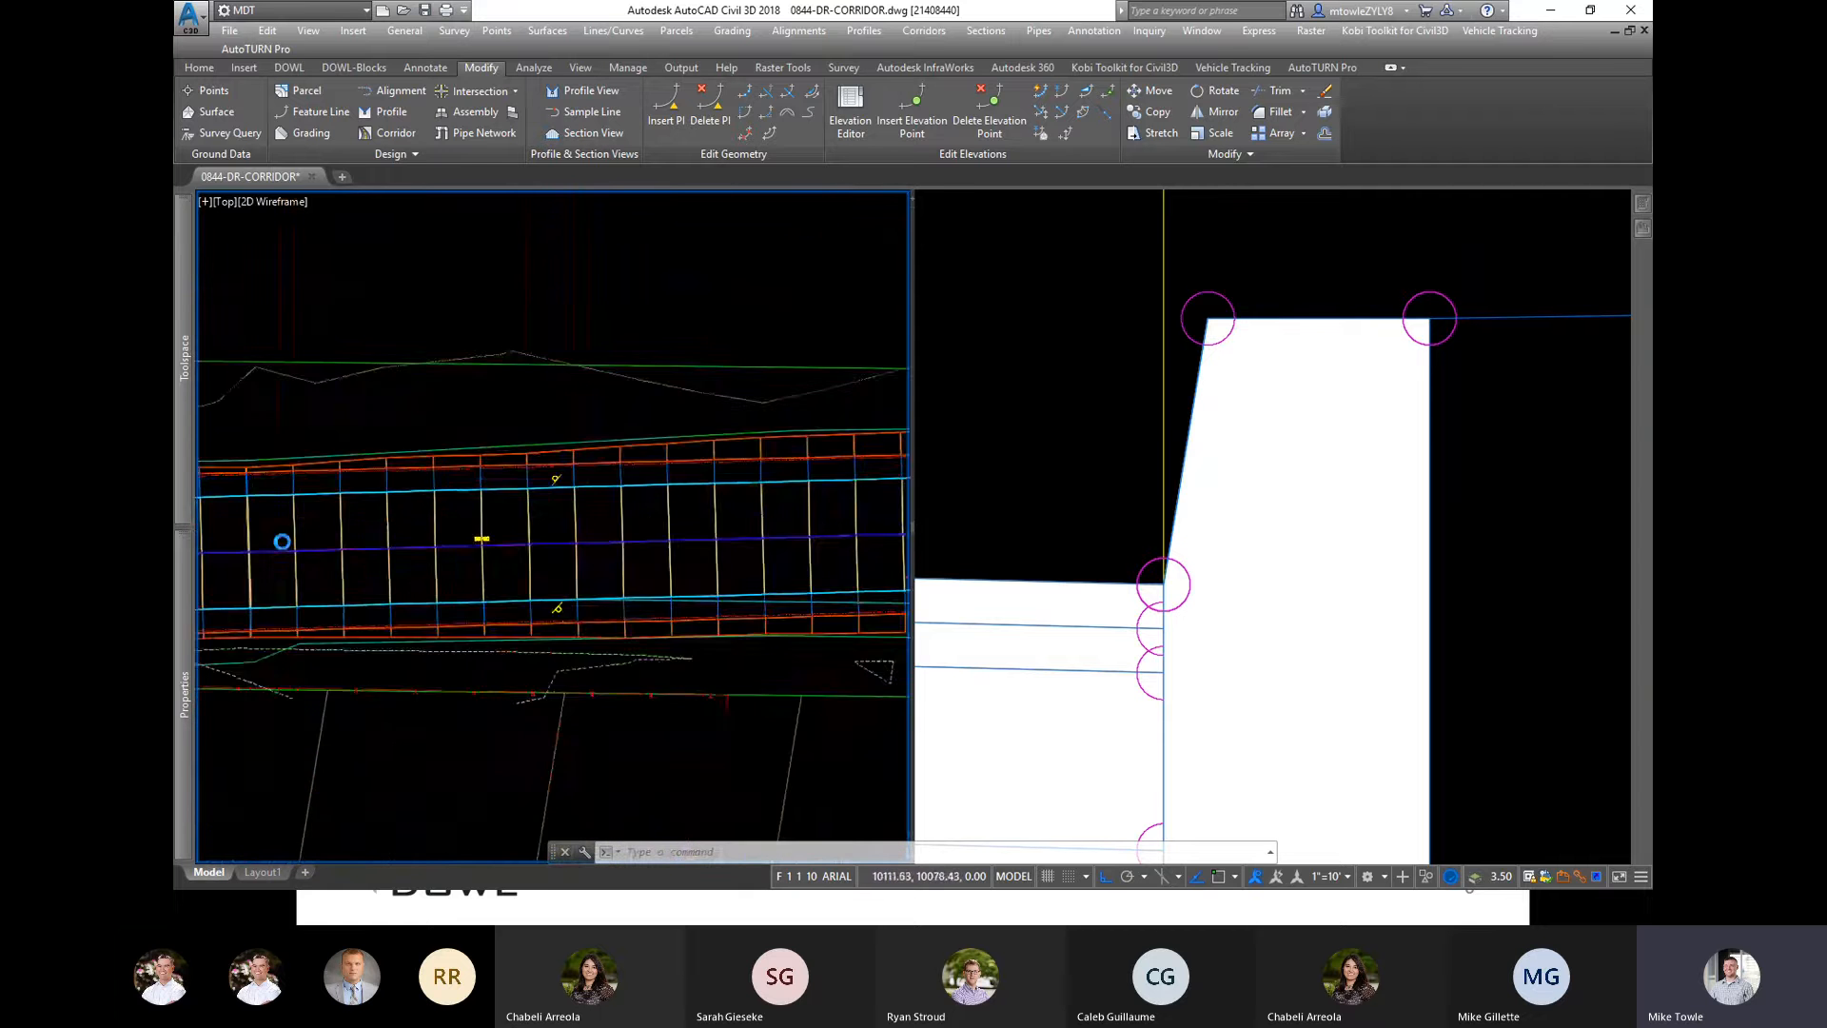
{"action": "scroll", "coordinate": [504, 533], "scroll_direction": "down", "scroll_amount": 2}
{"action": "scroll", "coordinate": [459, 533], "scroll_direction": "up", "scroll_amount": 2}
{"action": "scroll", "coordinate": [459, 532], "scroll_direction": "down", "scroll_amount": 2}
{"action": "scroll", "coordinate": [825, 495], "scroll_direction": "up", "scroll_amount": 1}
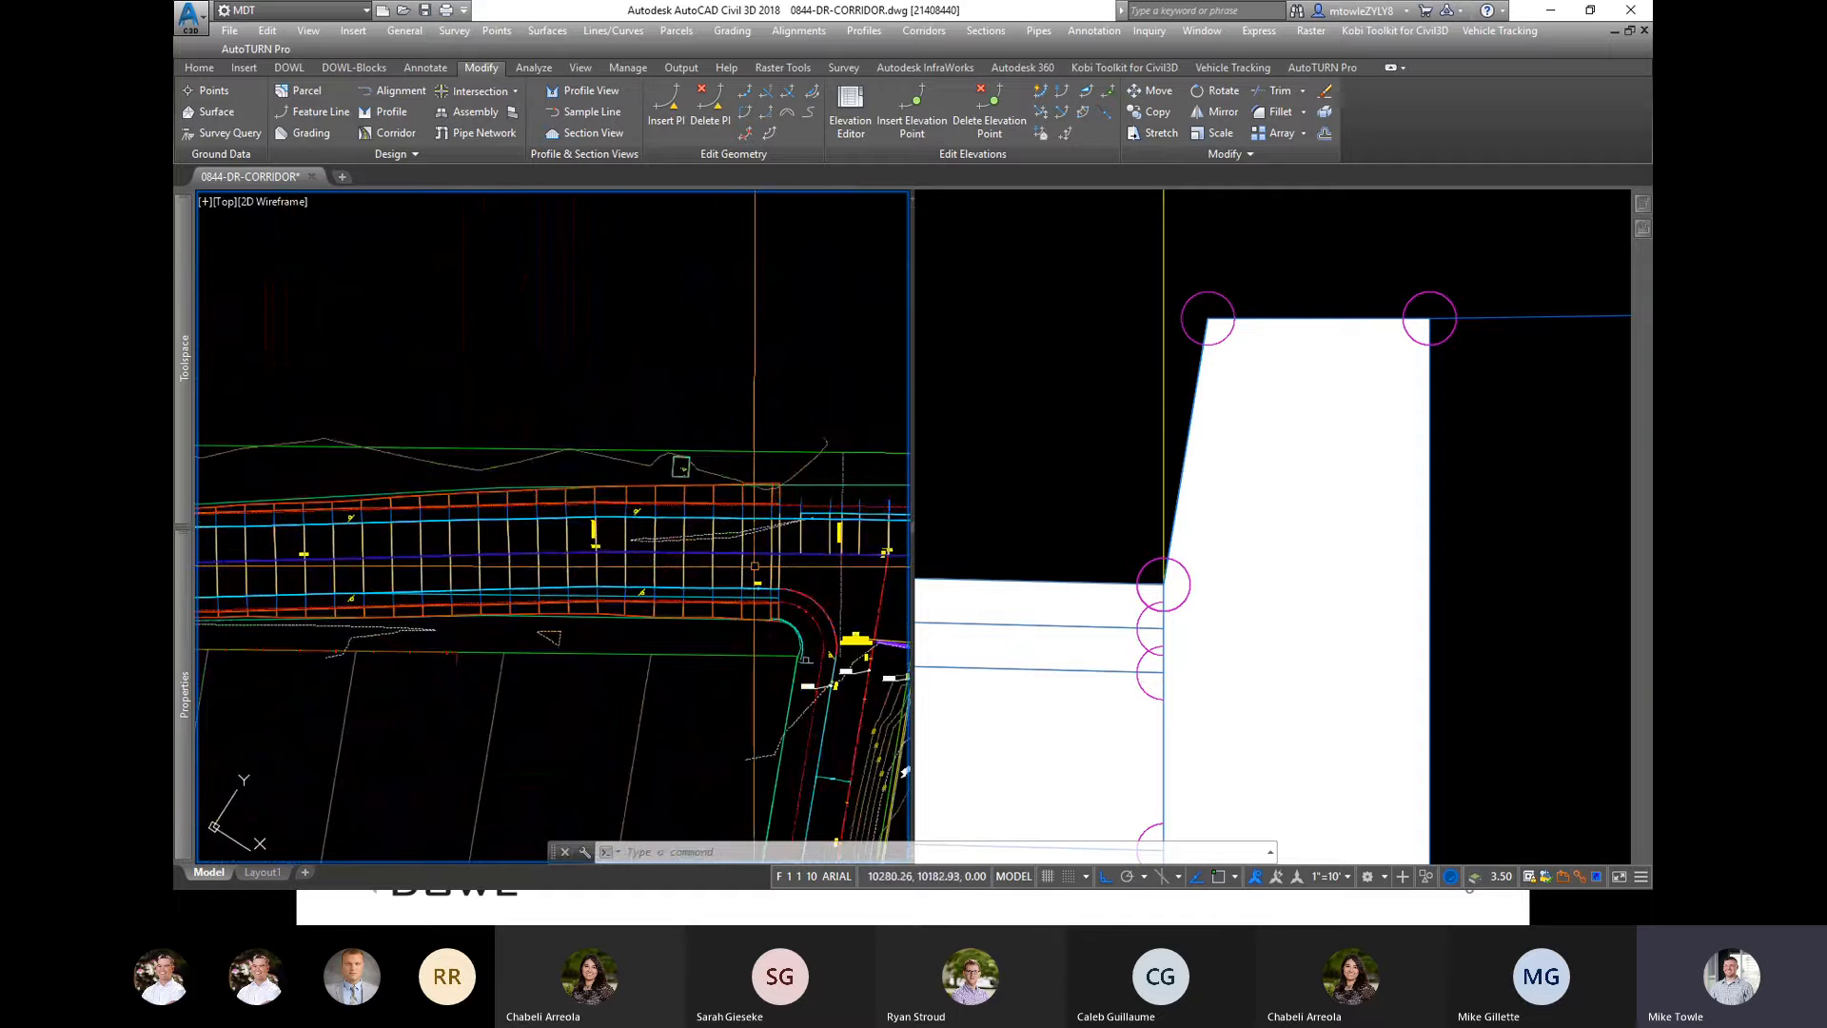
{"action": "scroll", "coordinate": [755, 566], "scroll_direction": "up", "scroll_amount": 1}
{"action": "scroll", "coordinate": [687, 573], "scroll_direction": "down", "scroll_amount": 3}
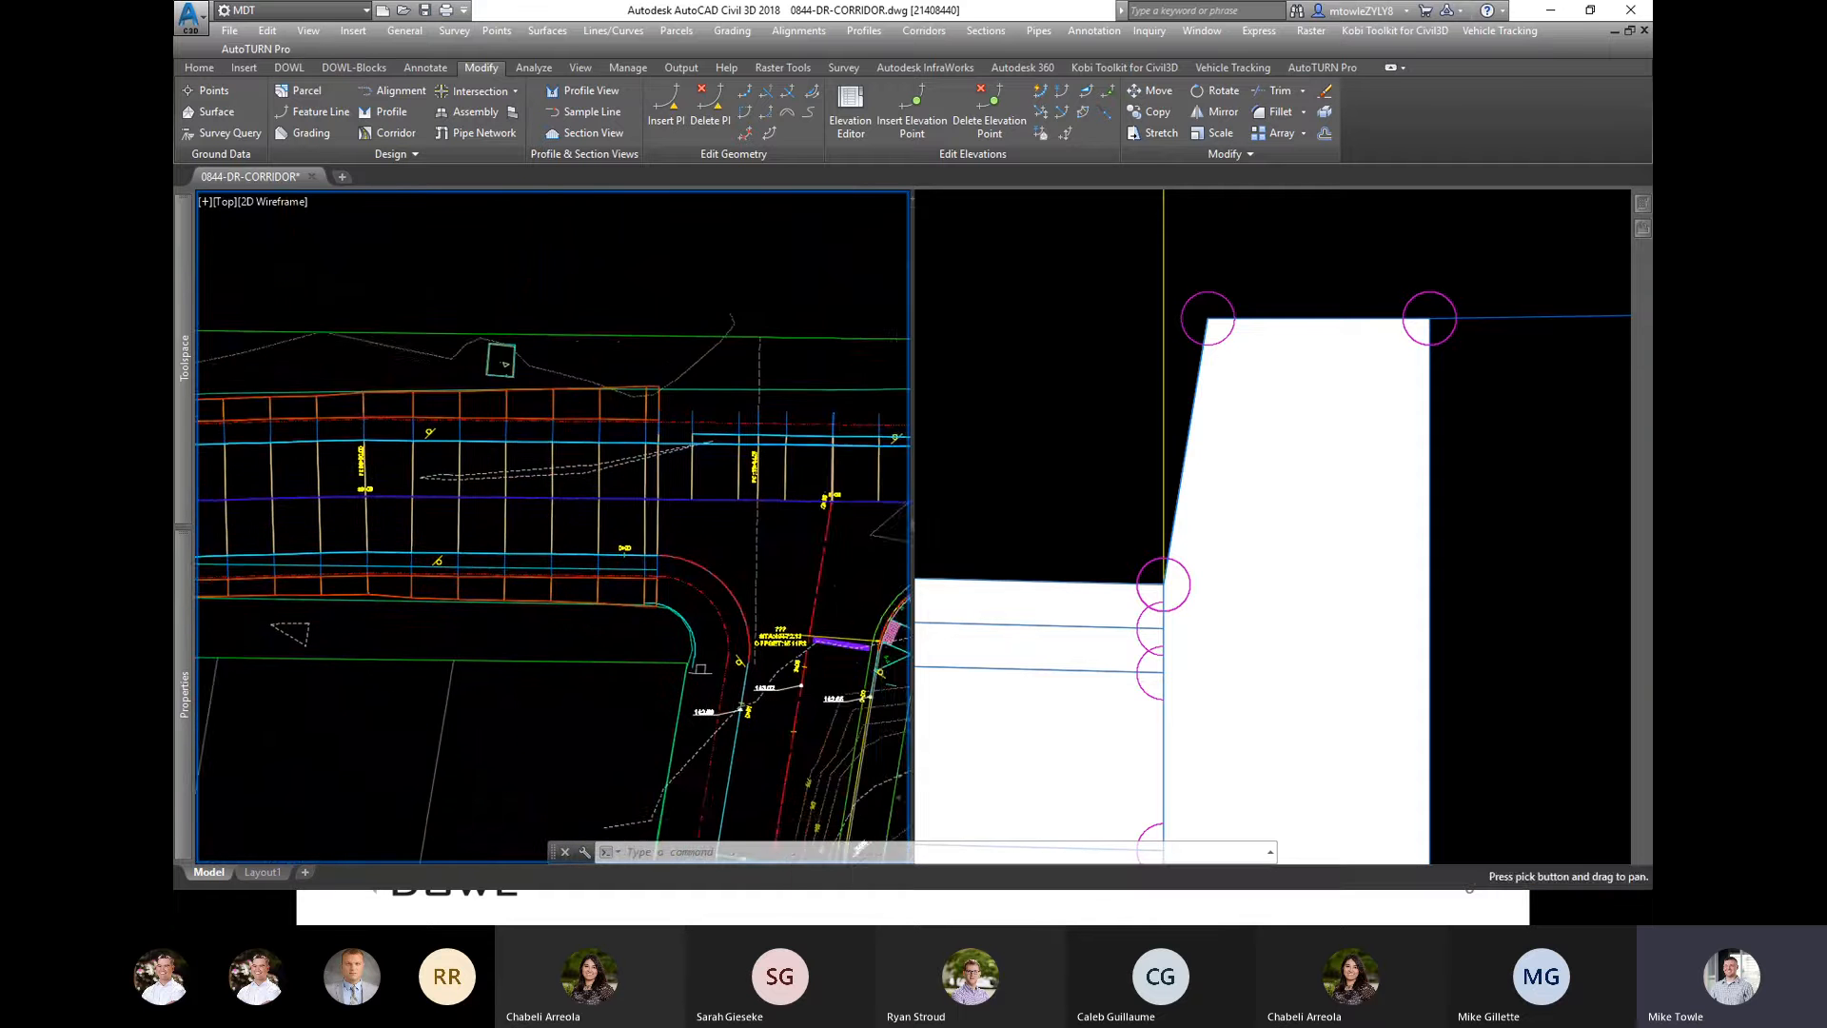
{"action": "scroll", "coordinate": [519, 517], "scroll_direction": "up", "scroll_amount": 1}
Step: Select the widening edge line along the lower lane before the intersection, trace its extent, and clear the selection
{"action": "left_click", "coordinate": [255, 540]}
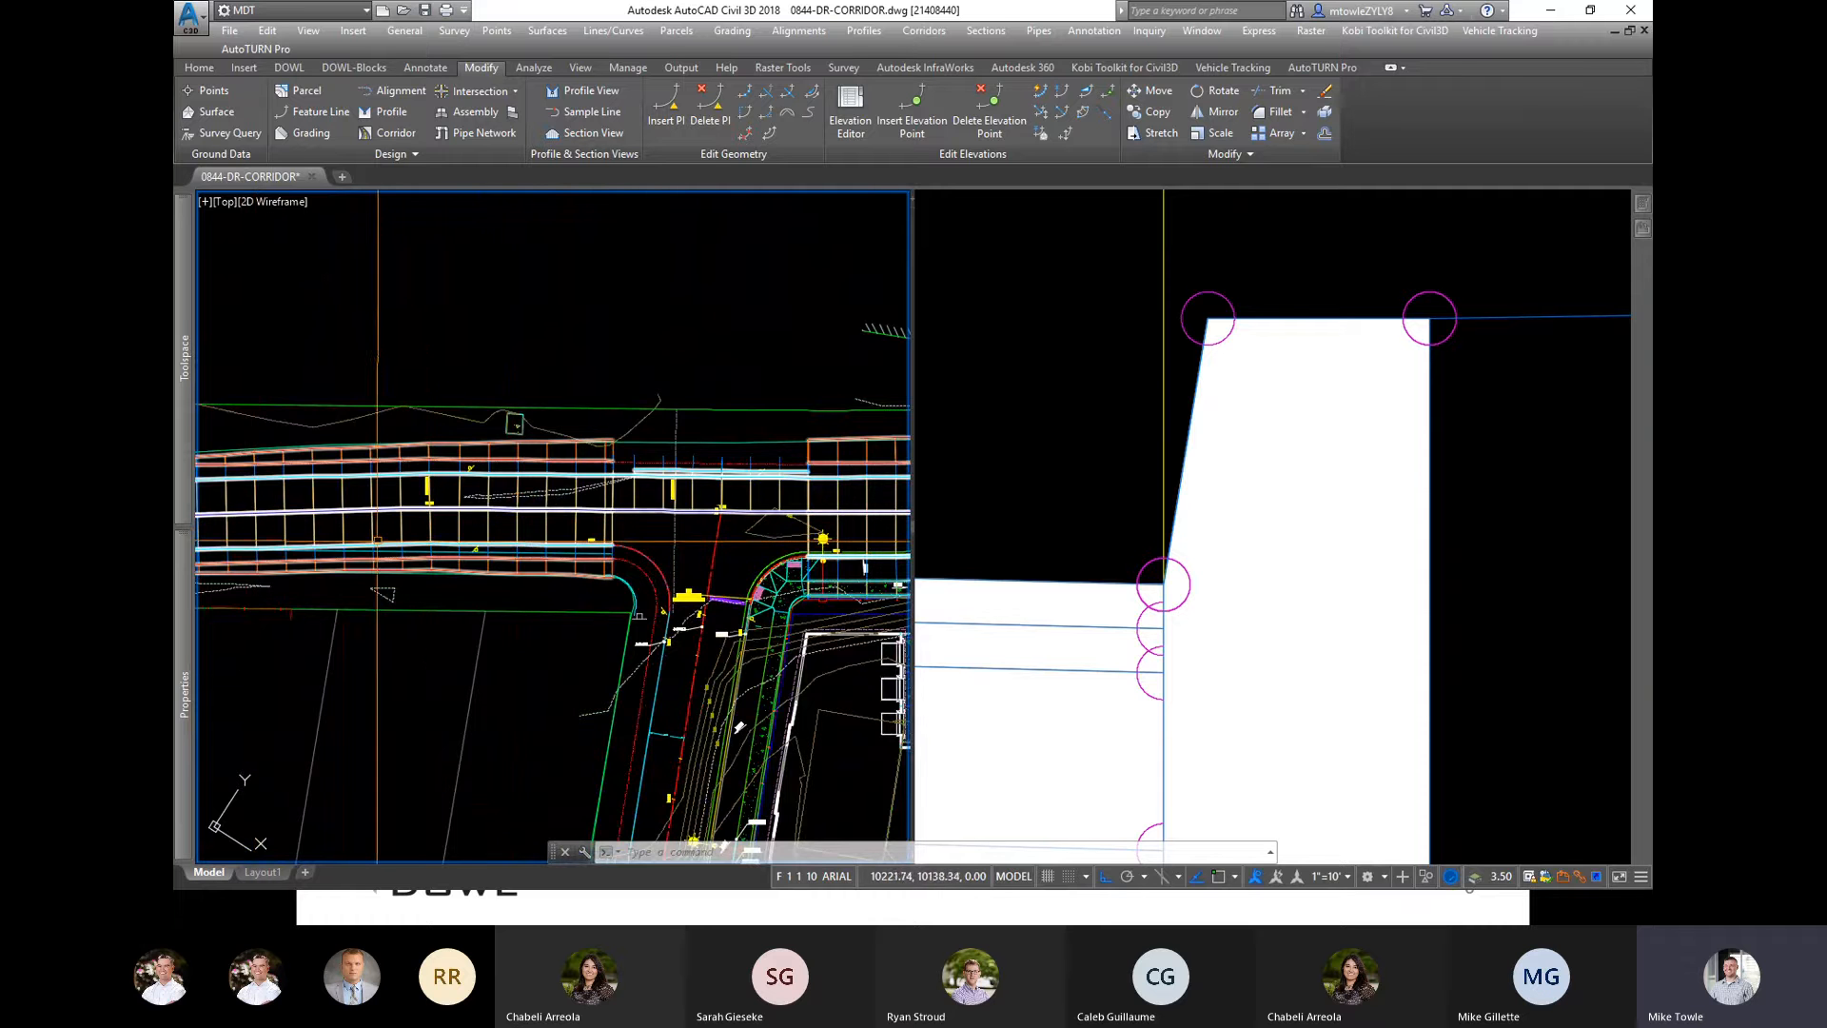
{"action": "scroll", "coordinate": [378, 541], "scroll_direction": "up", "scroll_amount": 2}
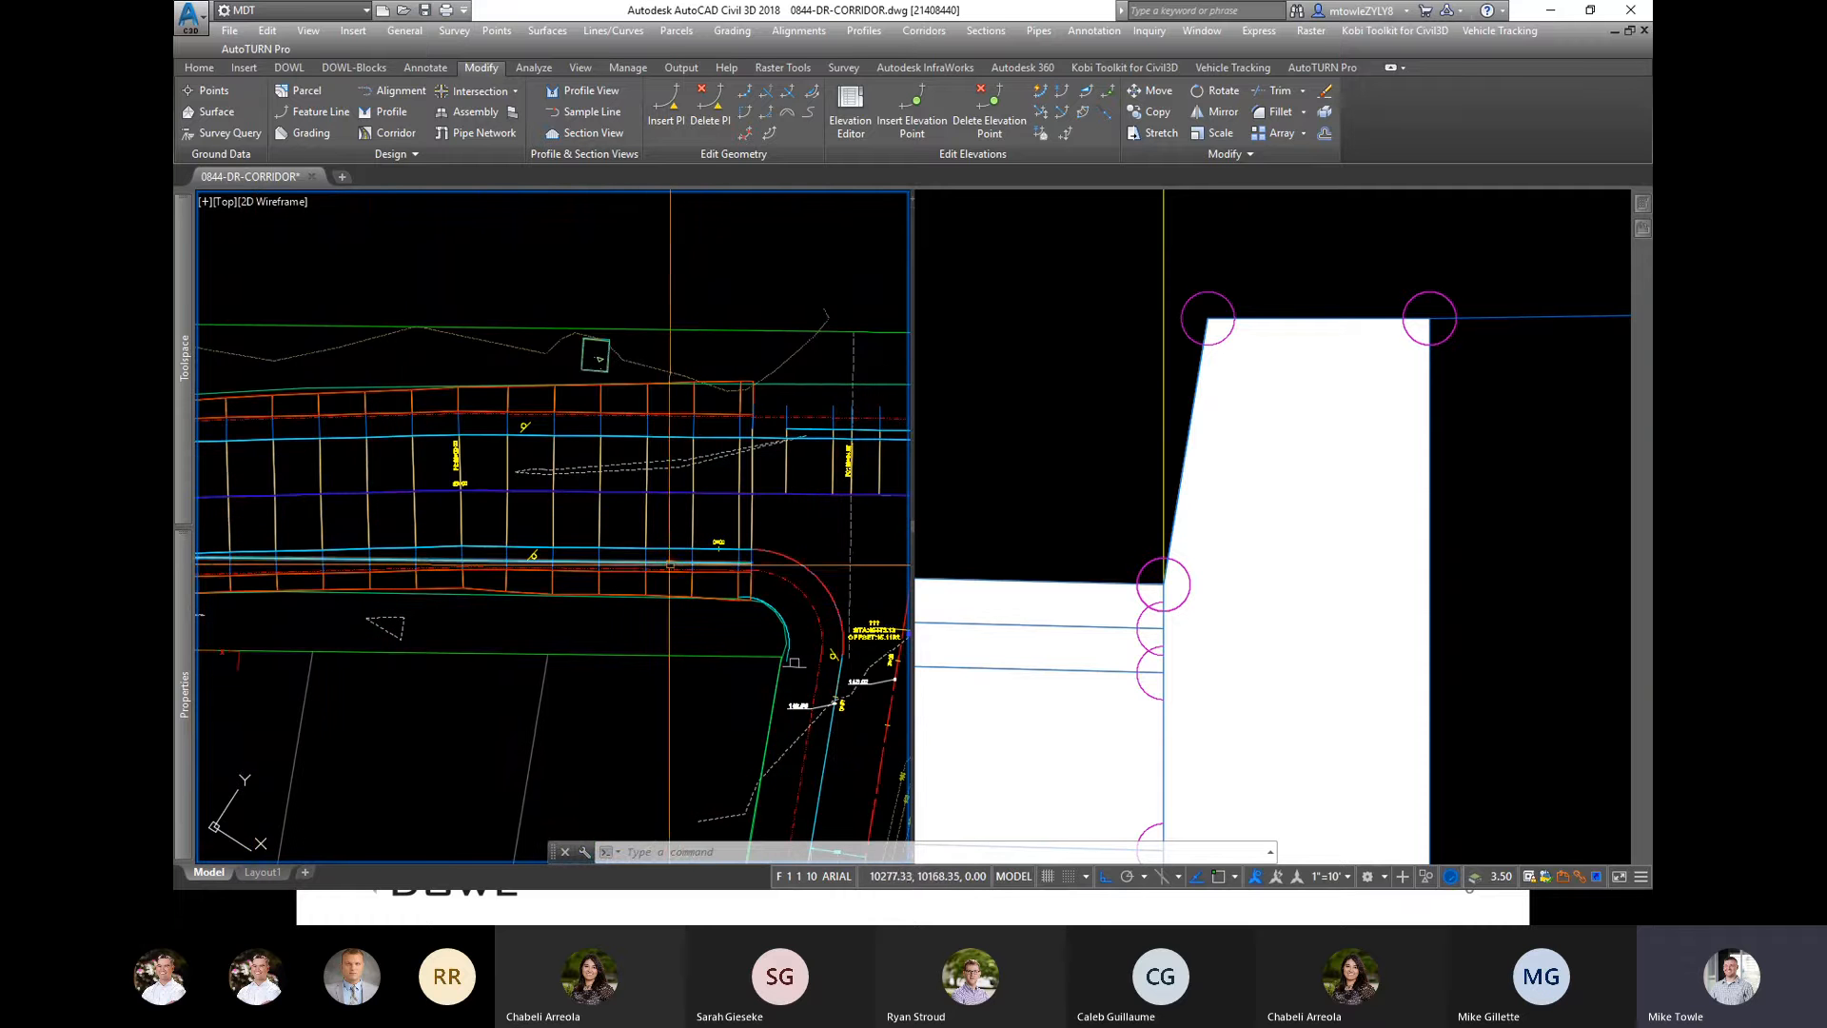
{"action": "scroll", "coordinate": [776, 579], "scroll_direction": "down", "scroll_amount": 5}
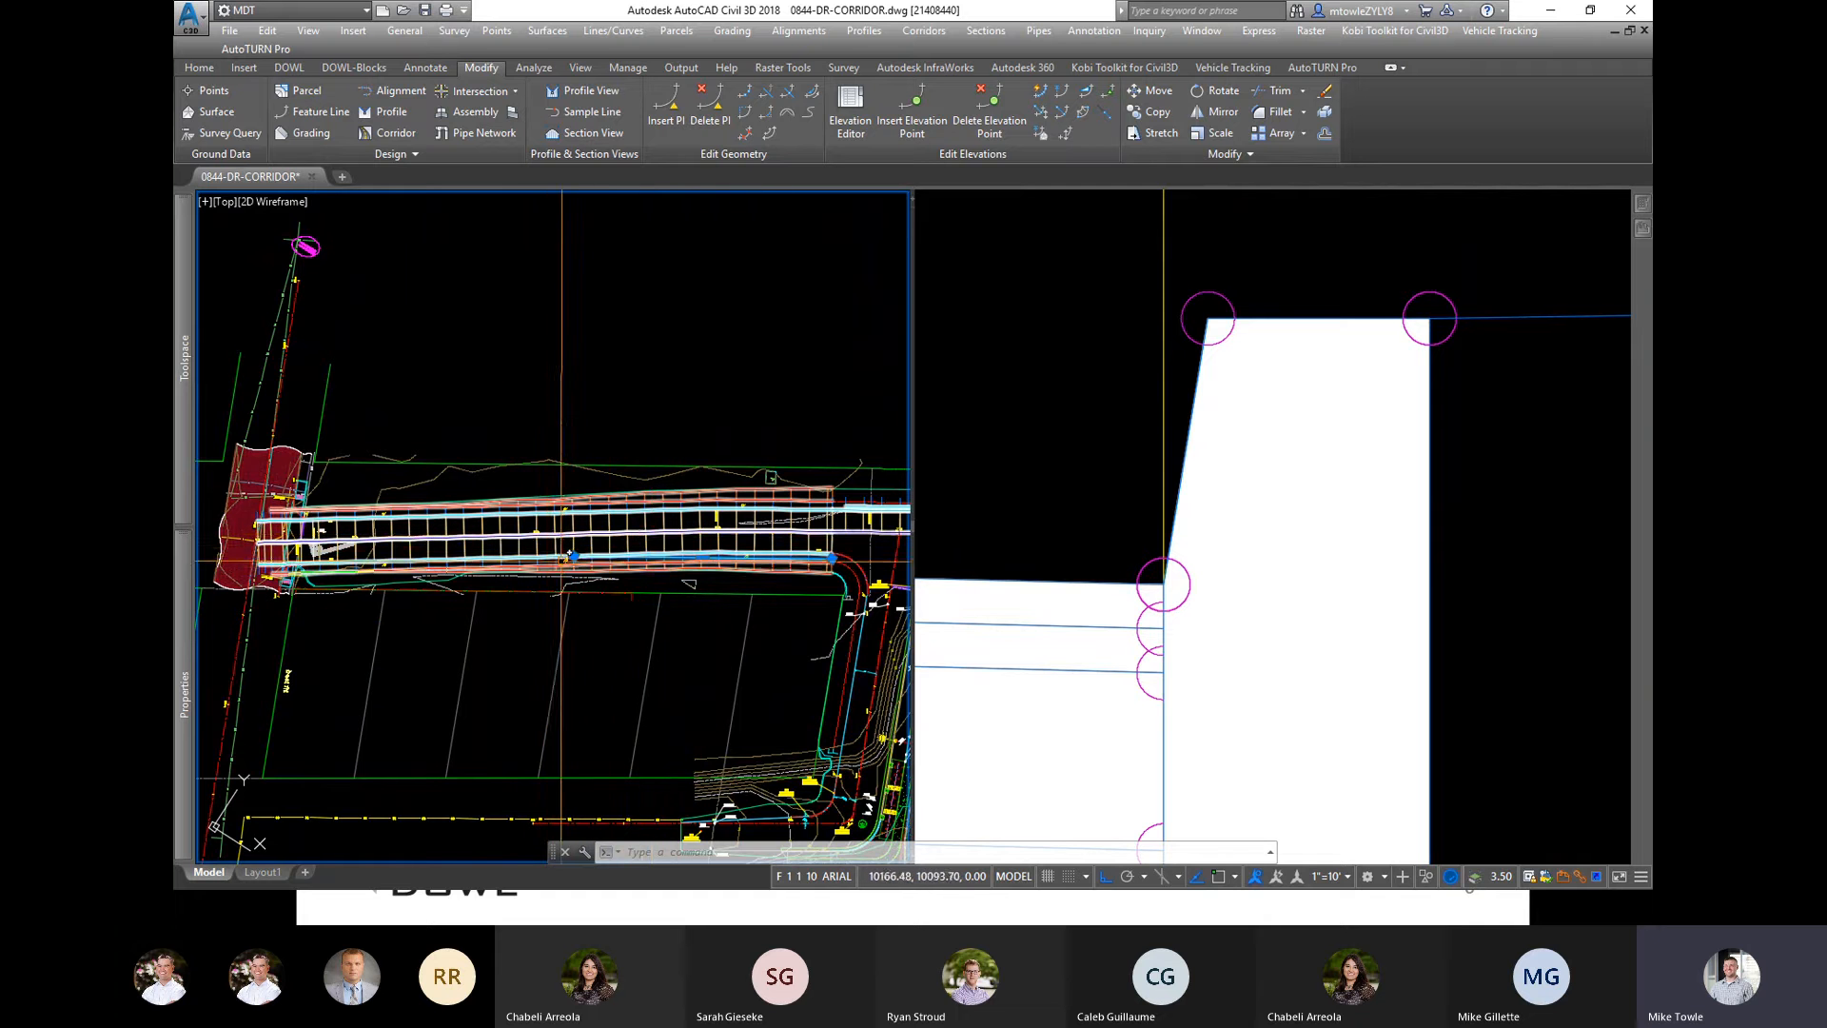
{"action": "scroll", "coordinate": [647, 538], "scroll_direction": "up", "scroll_amount": 3}
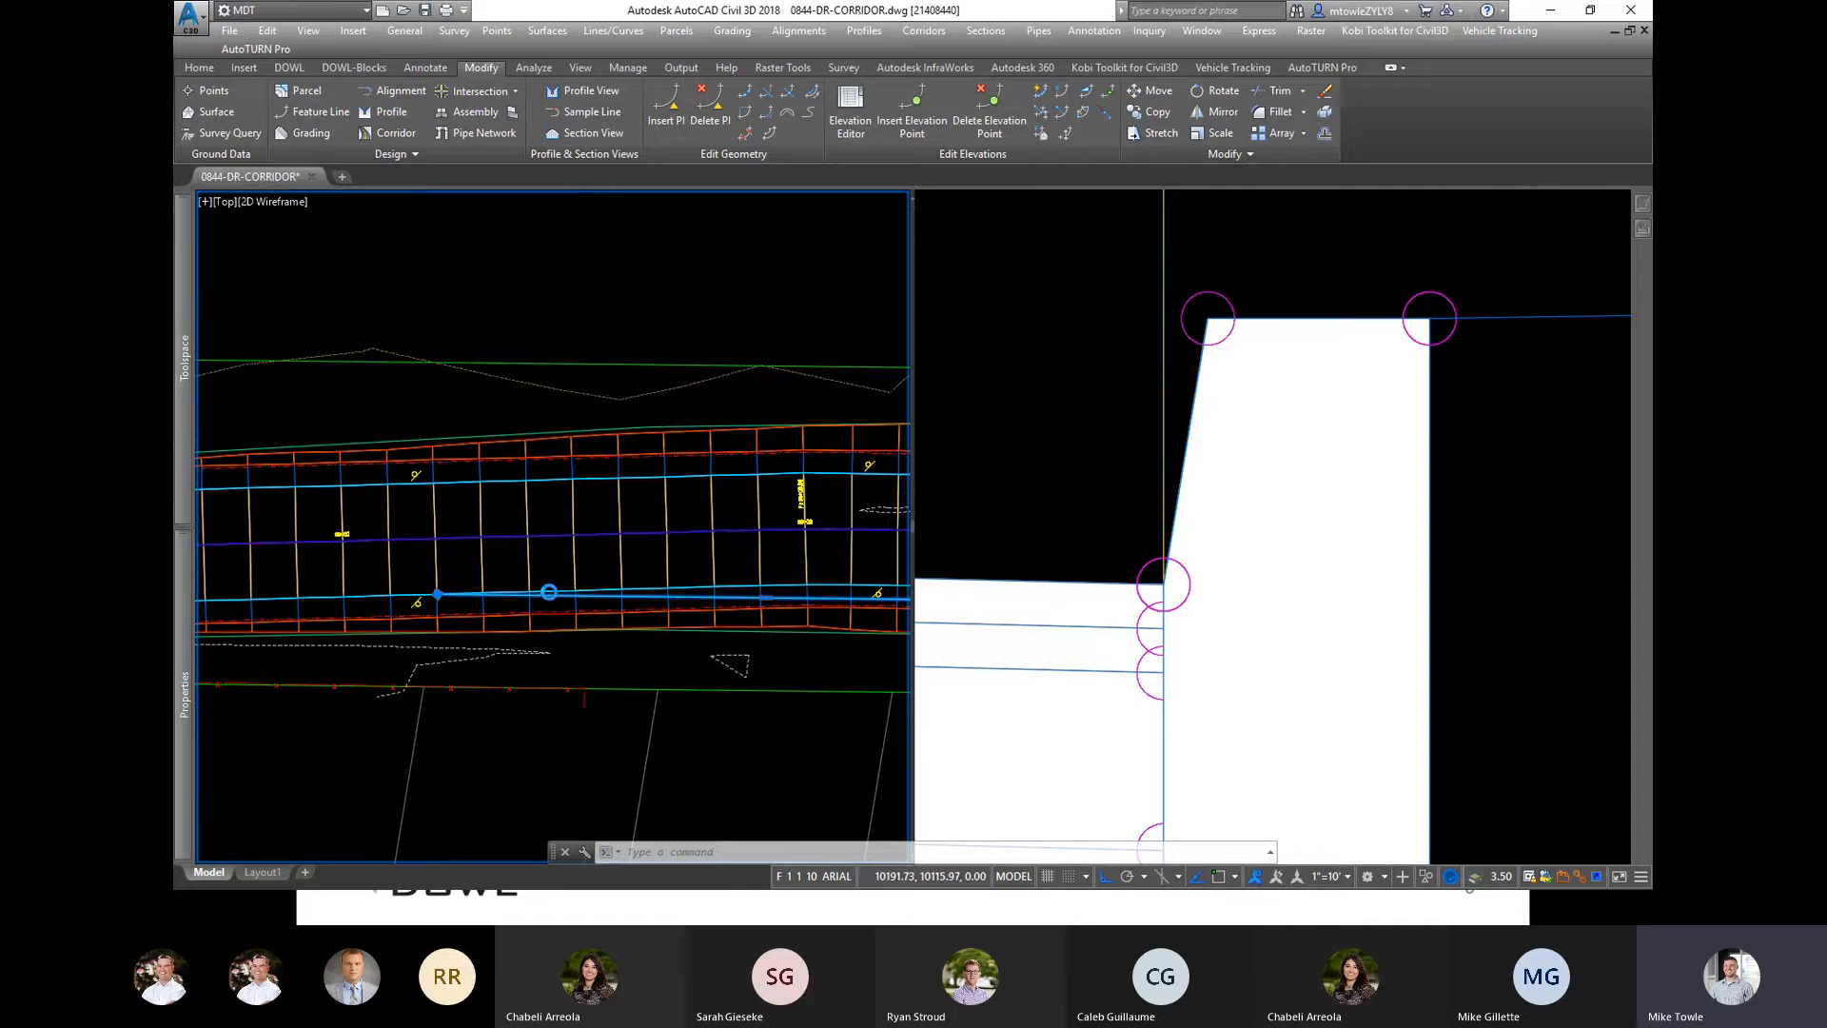
{"action": "scroll", "coordinate": [656, 552], "scroll_direction": "down", "scroll_amount": 2}
{"action": "middle_click_drag", "start_coordinate": [664, 544], "coordinate": [578, 552]}
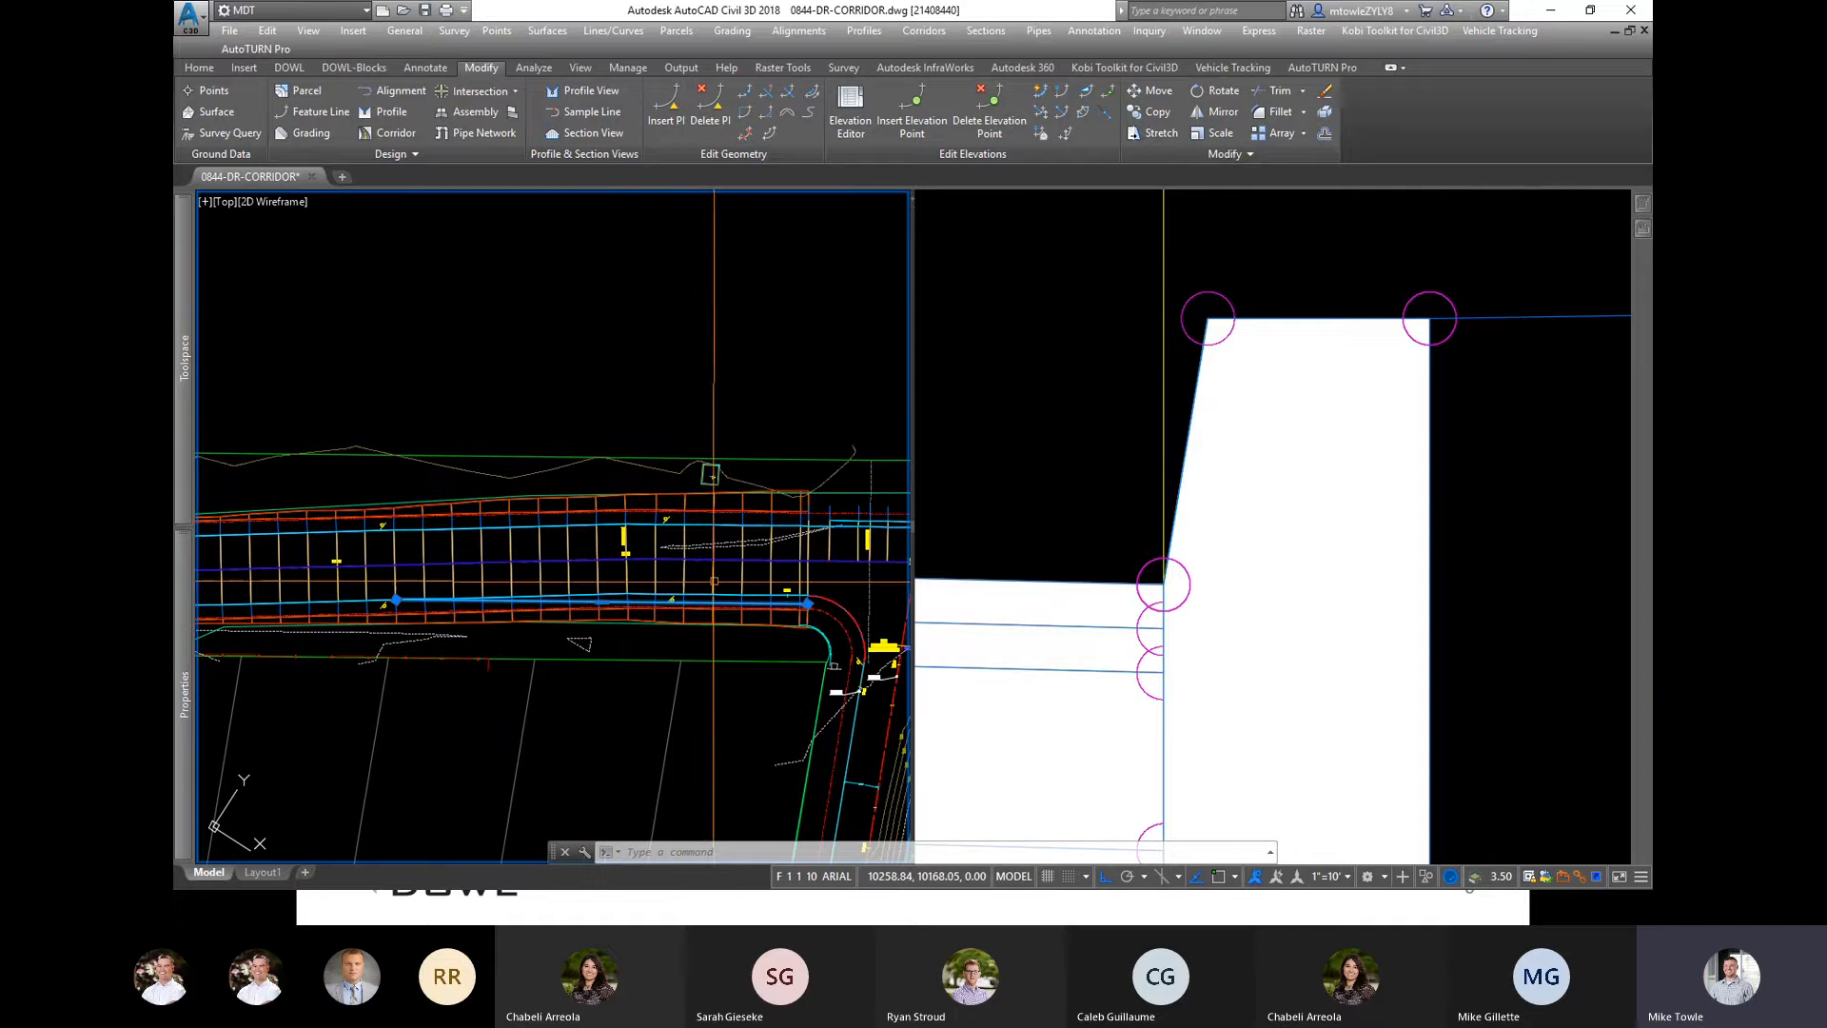
{"action": "key", "text": "Escape"}
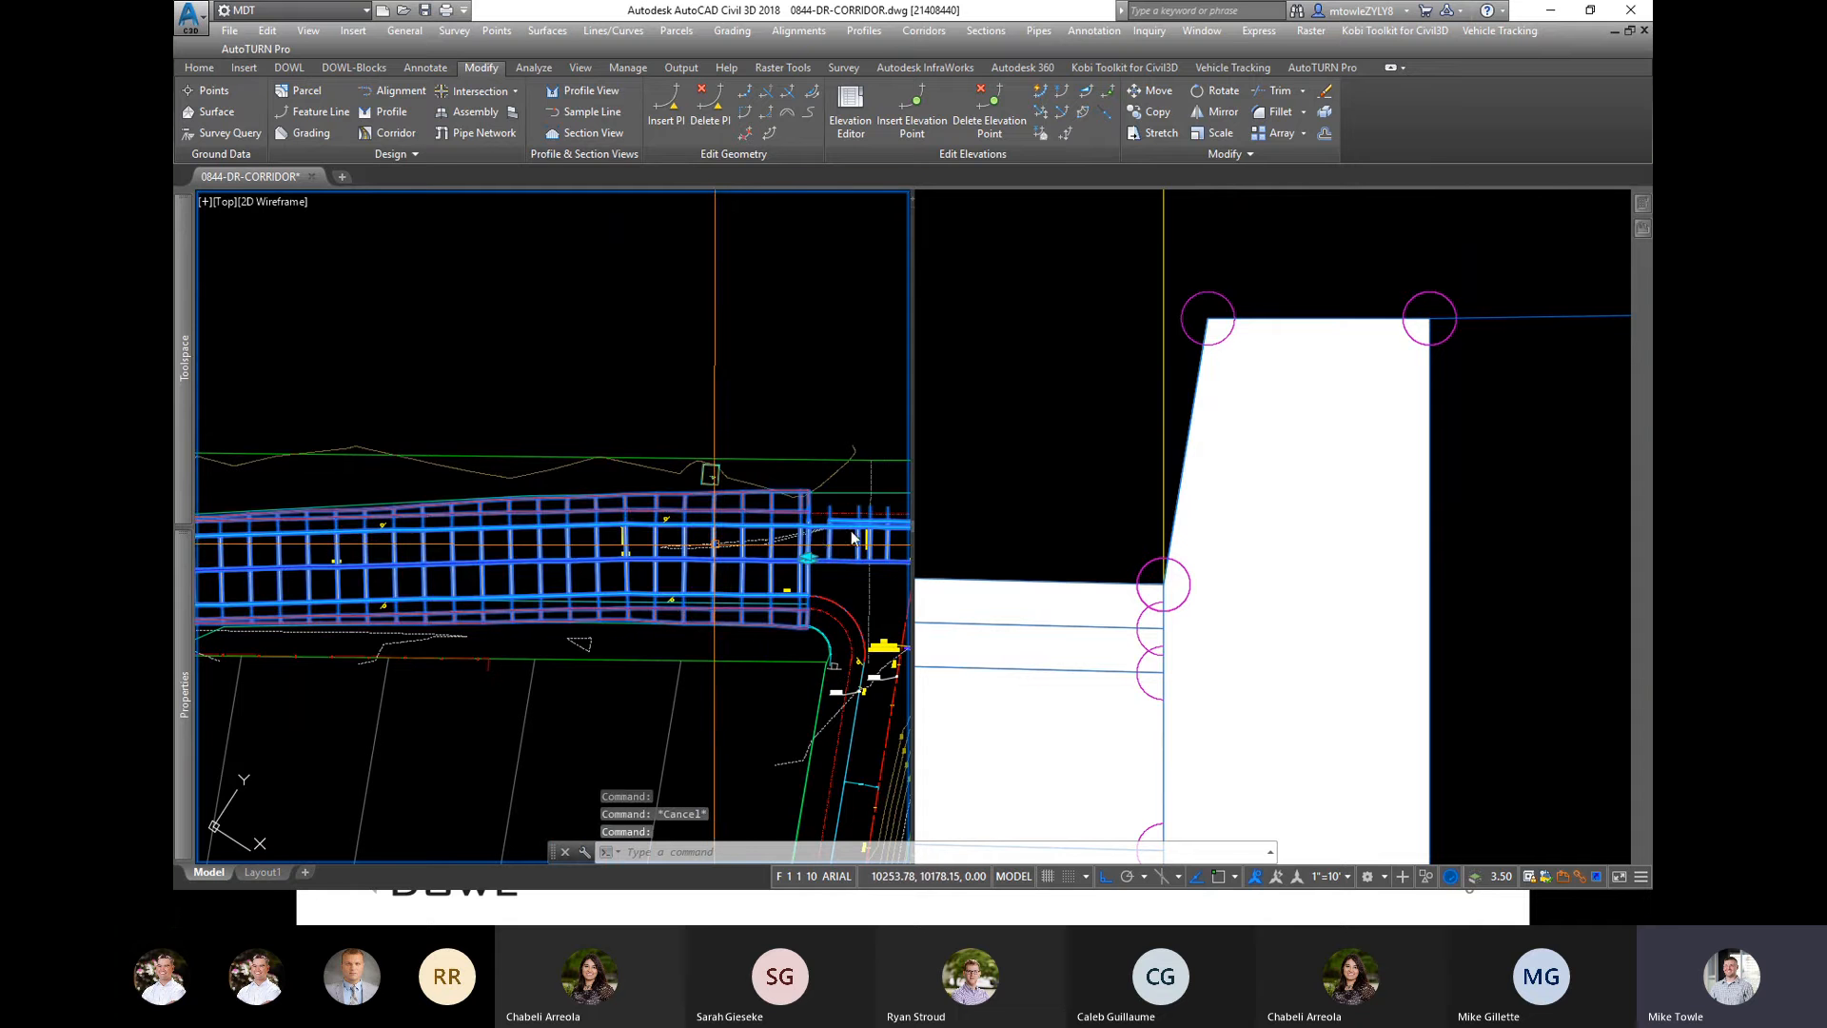
Step: Open the target mapping for the Second Street No Curbs region of the Offsite Corridor-Brownbag corridor
{"action": "left_click", "coordinate": [853, 538]}
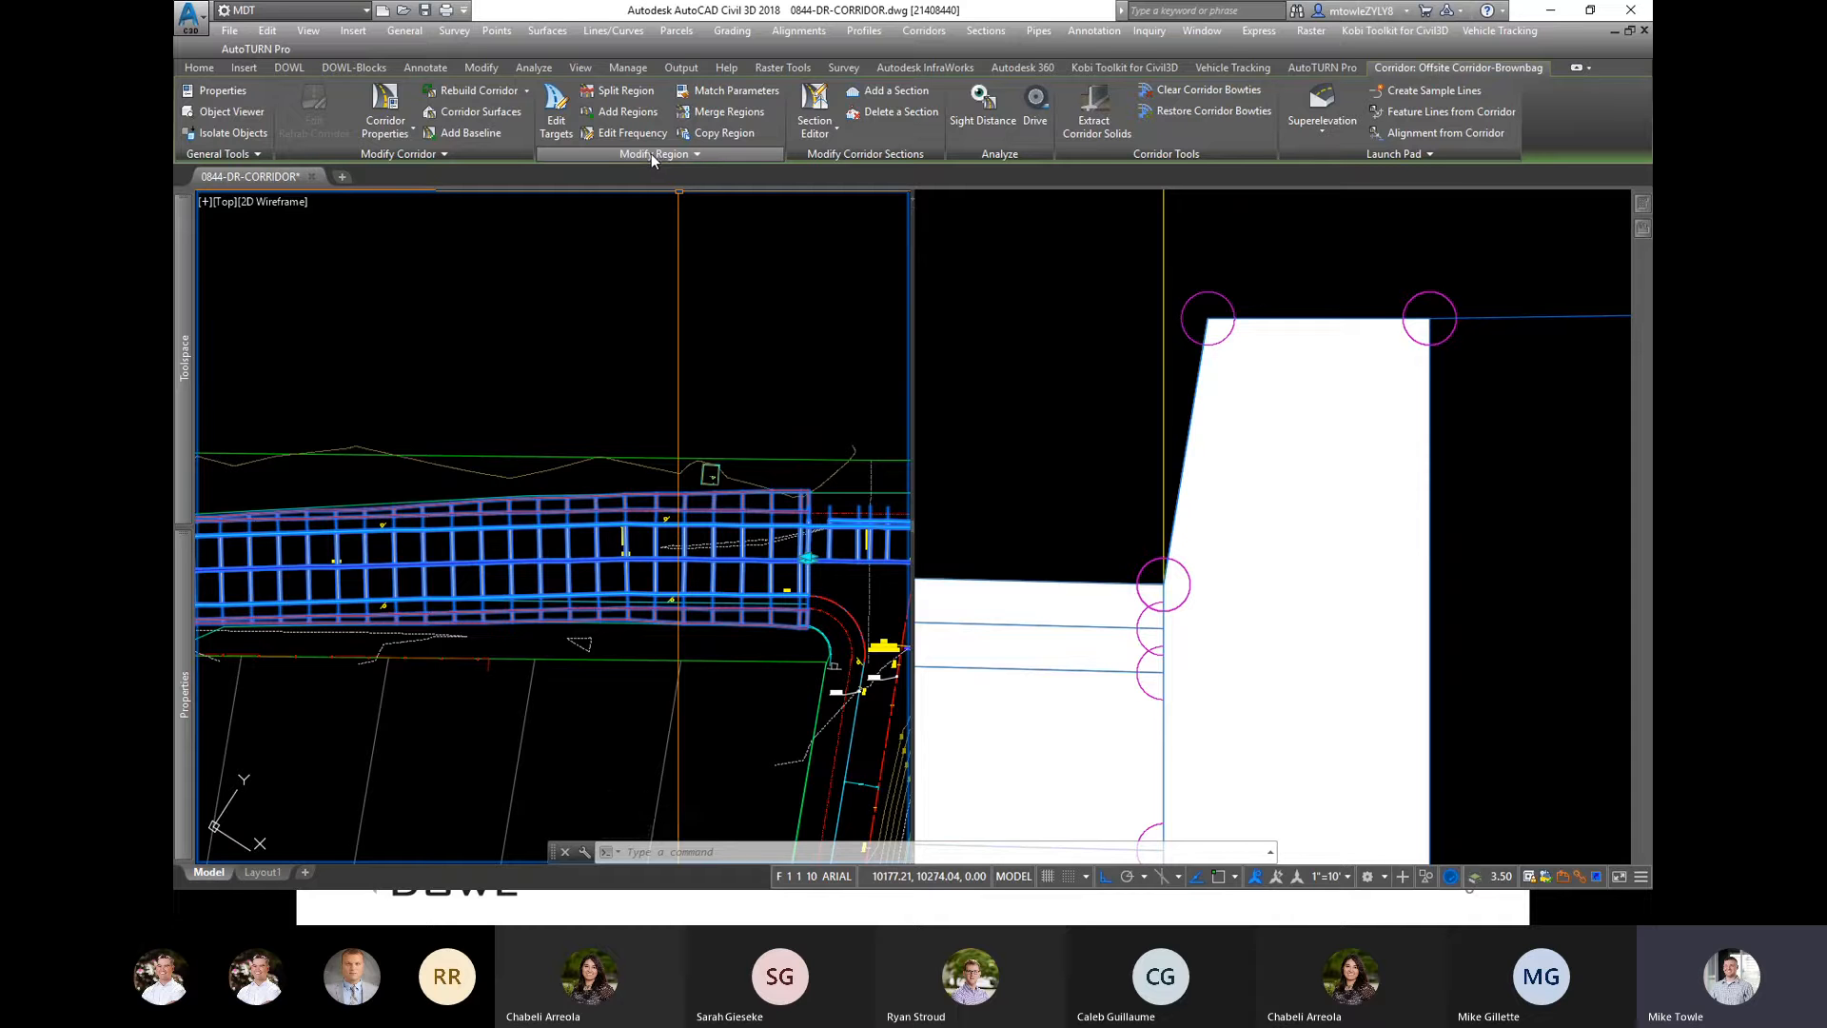
{"action": "left_click", "coordinate": [557, 131]}
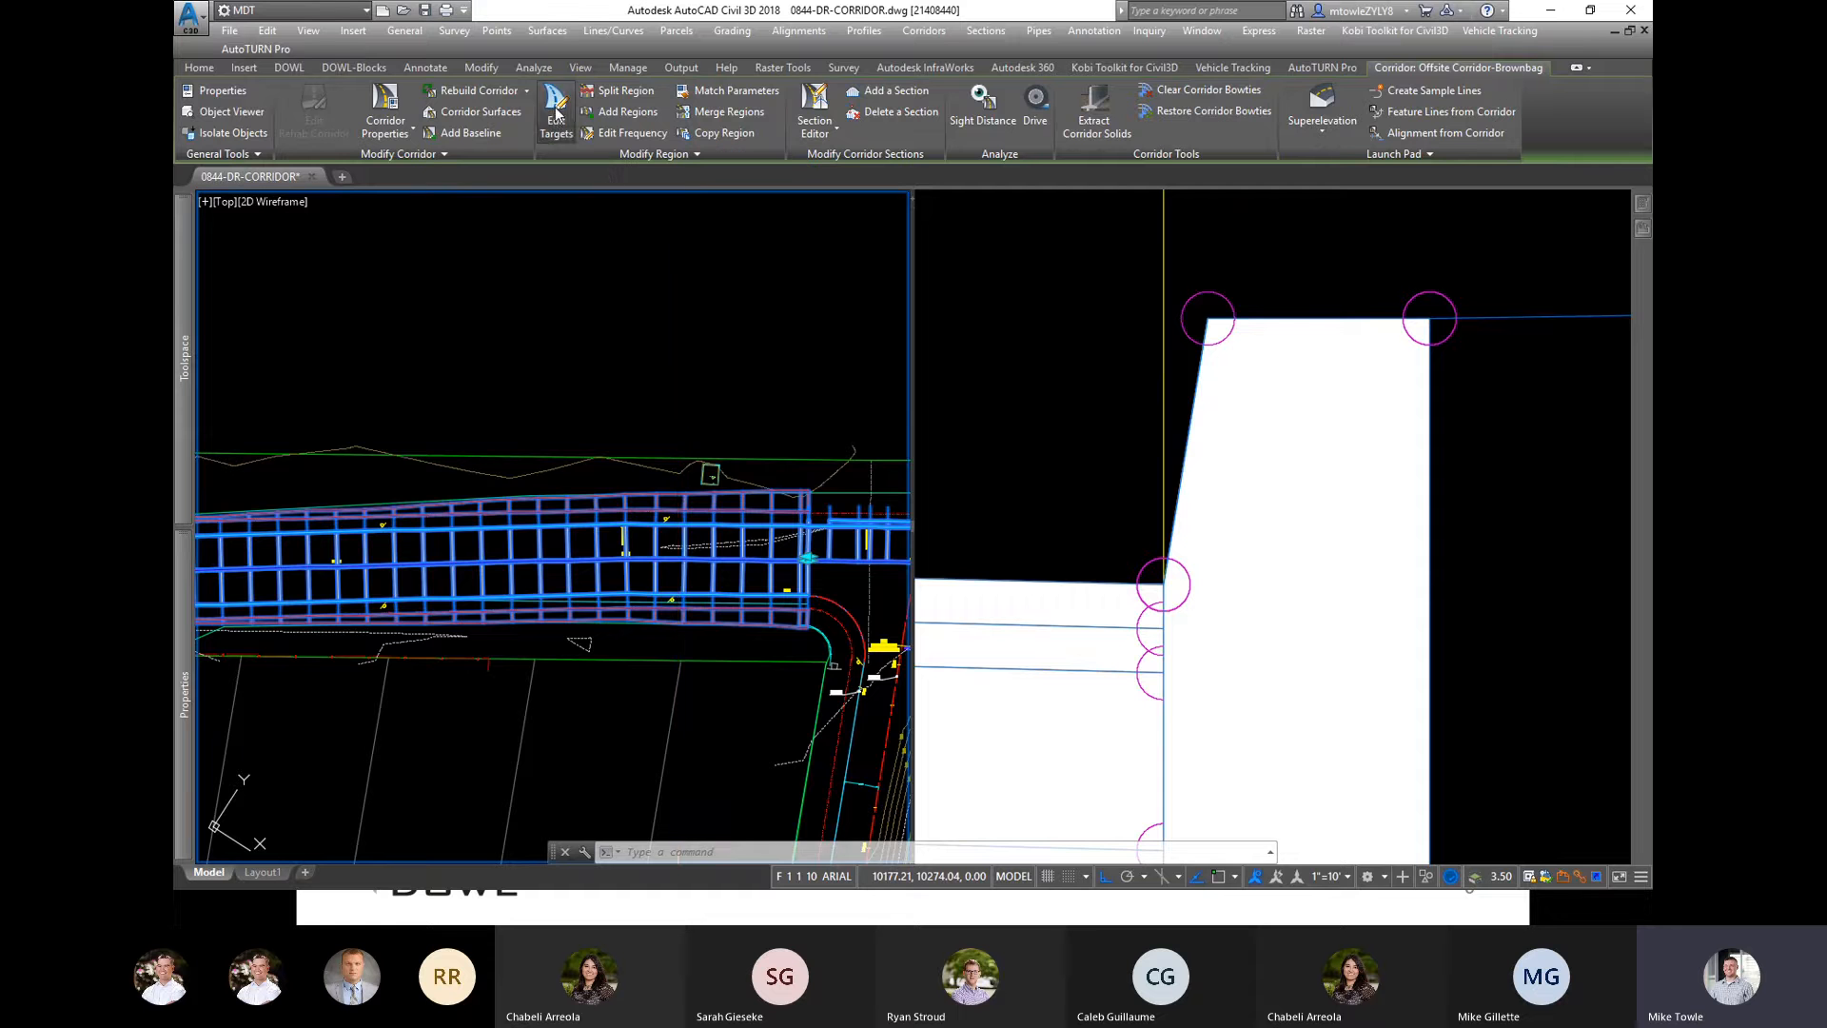
{"action": "left_click", "coordinate": [672, 552]}
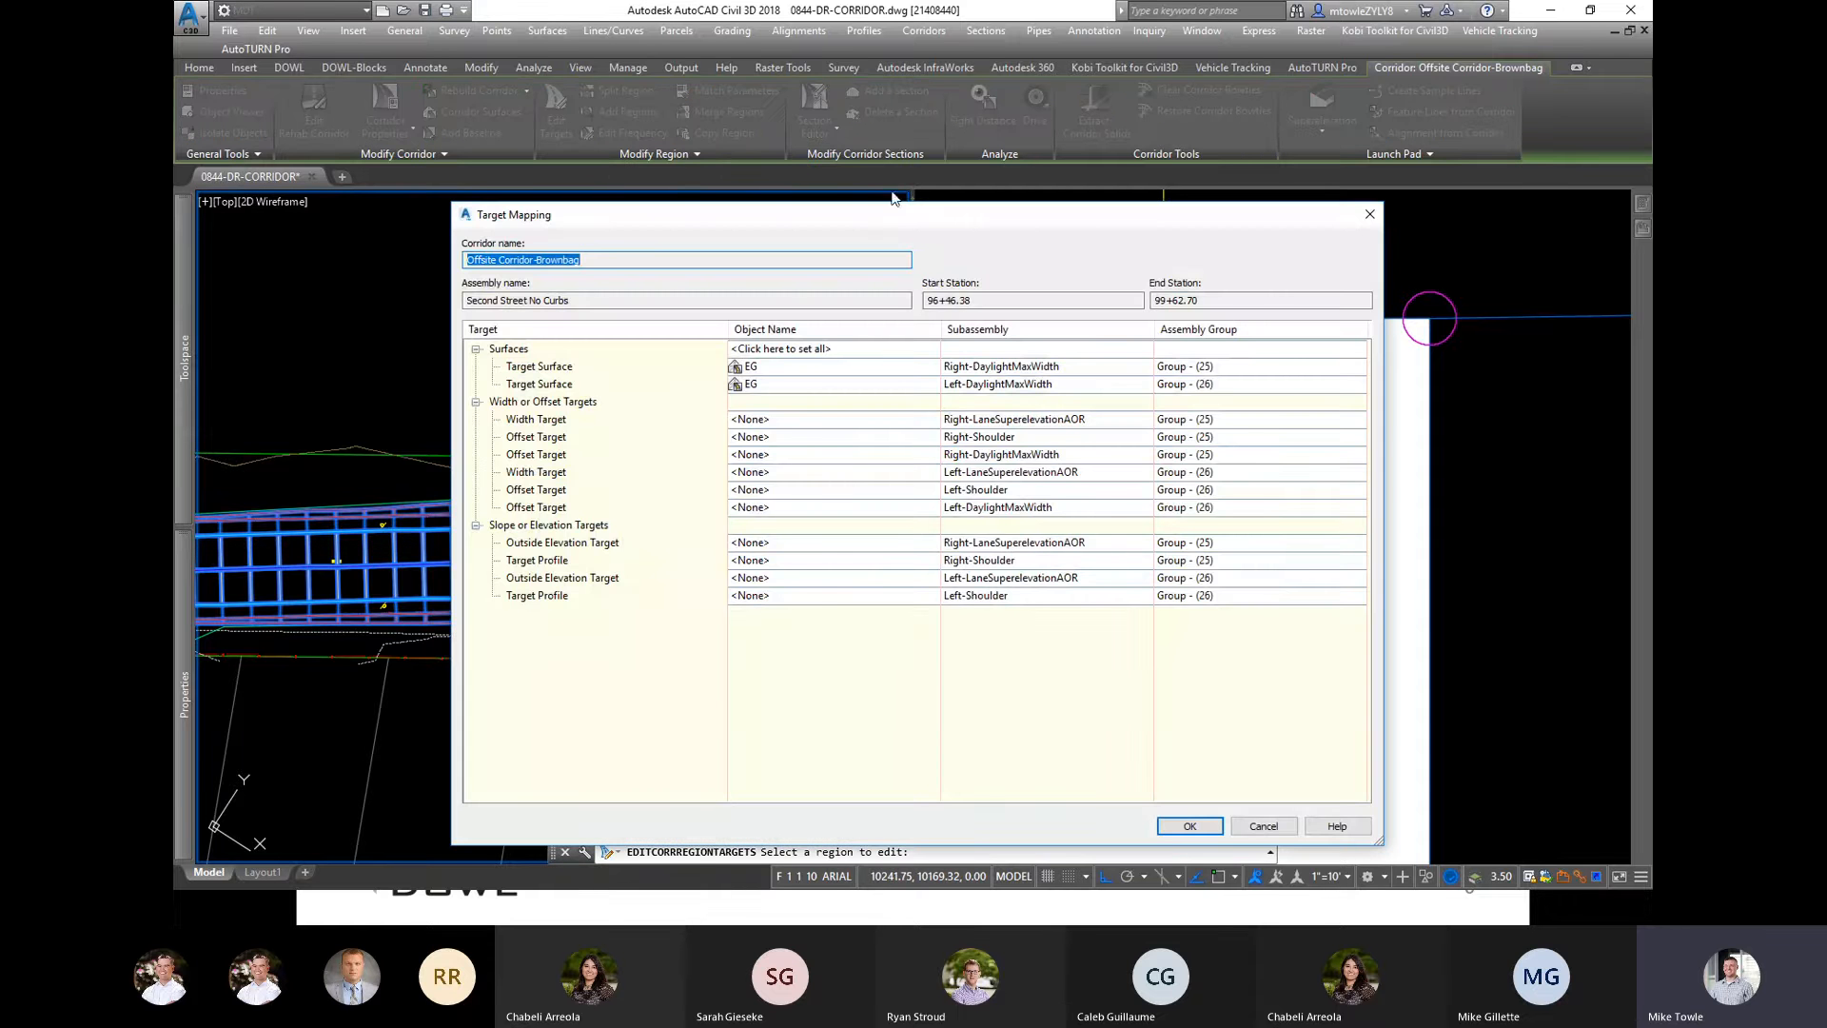
{"action": "left_click_drag", "start_coordinate": [895, 228], "coordinate": [1097, 90]}
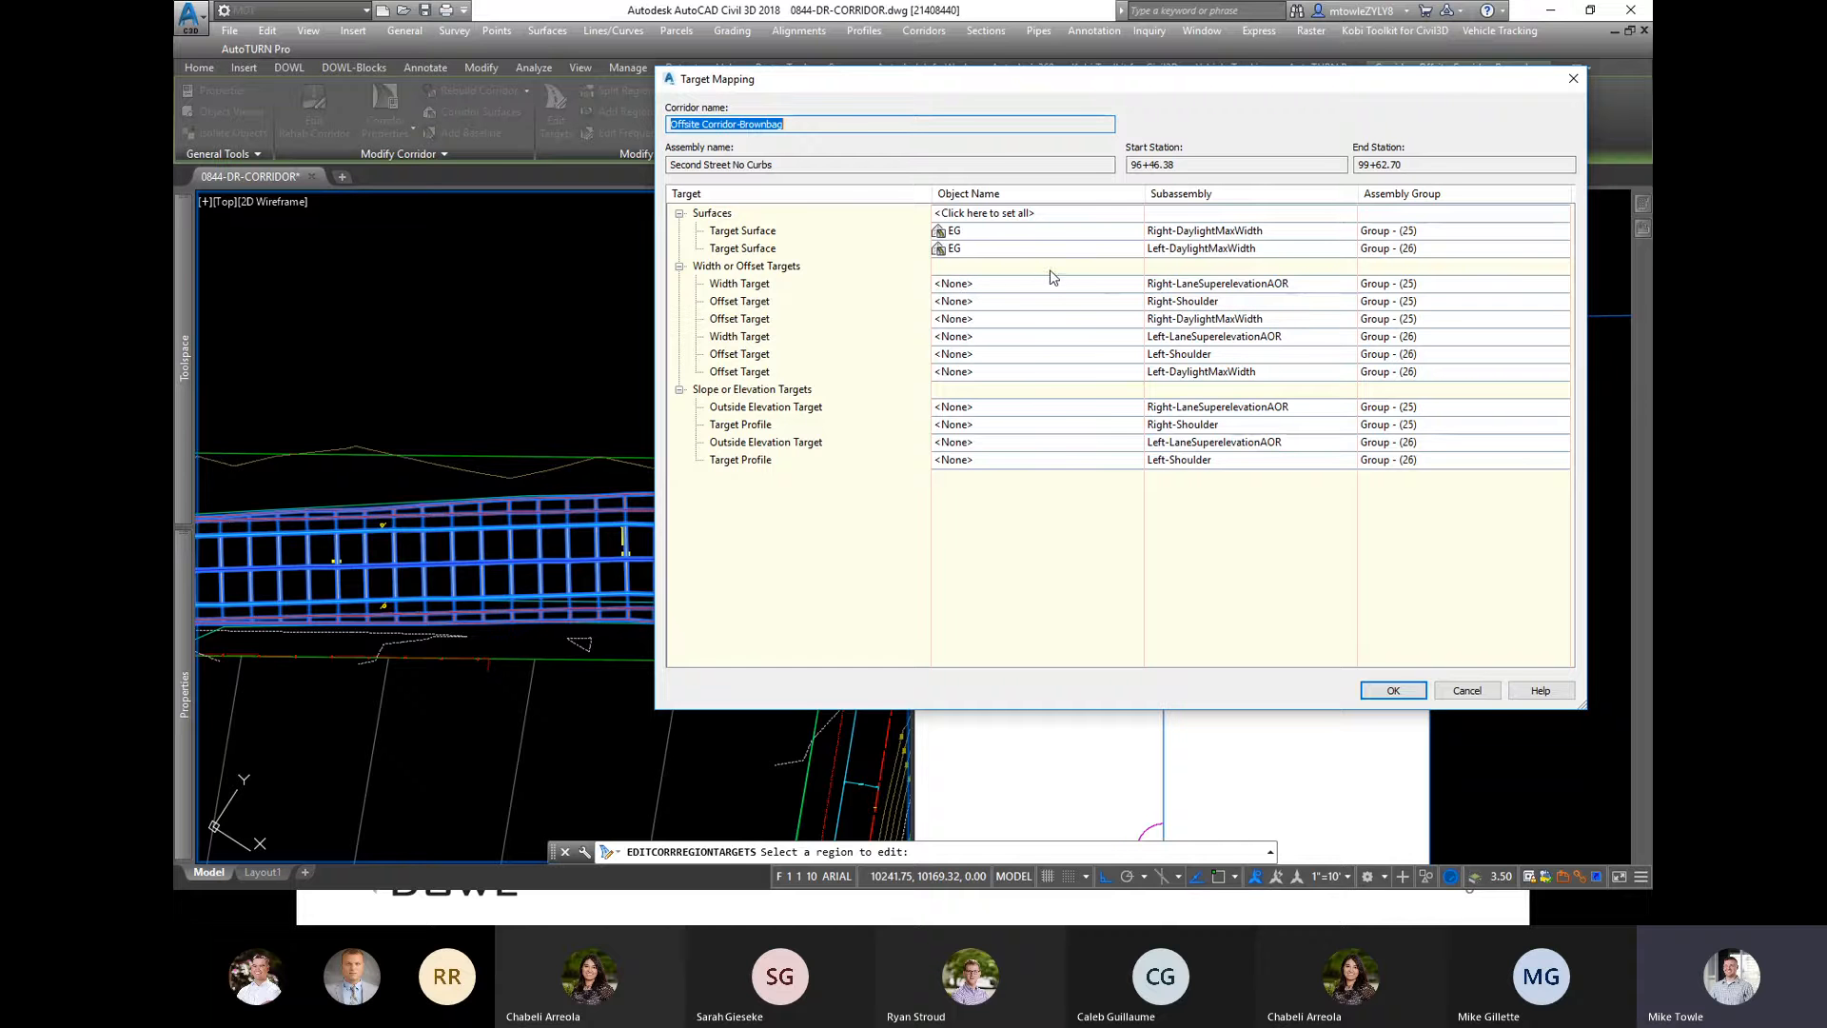
Step: Set the Right-LaneSuperelevationAOR width target to the widening polyline along the lower lane, using feature lines, survey figures and polylines, and end target editing
{"action": "left_click", "coordinate": [1128, 283]}
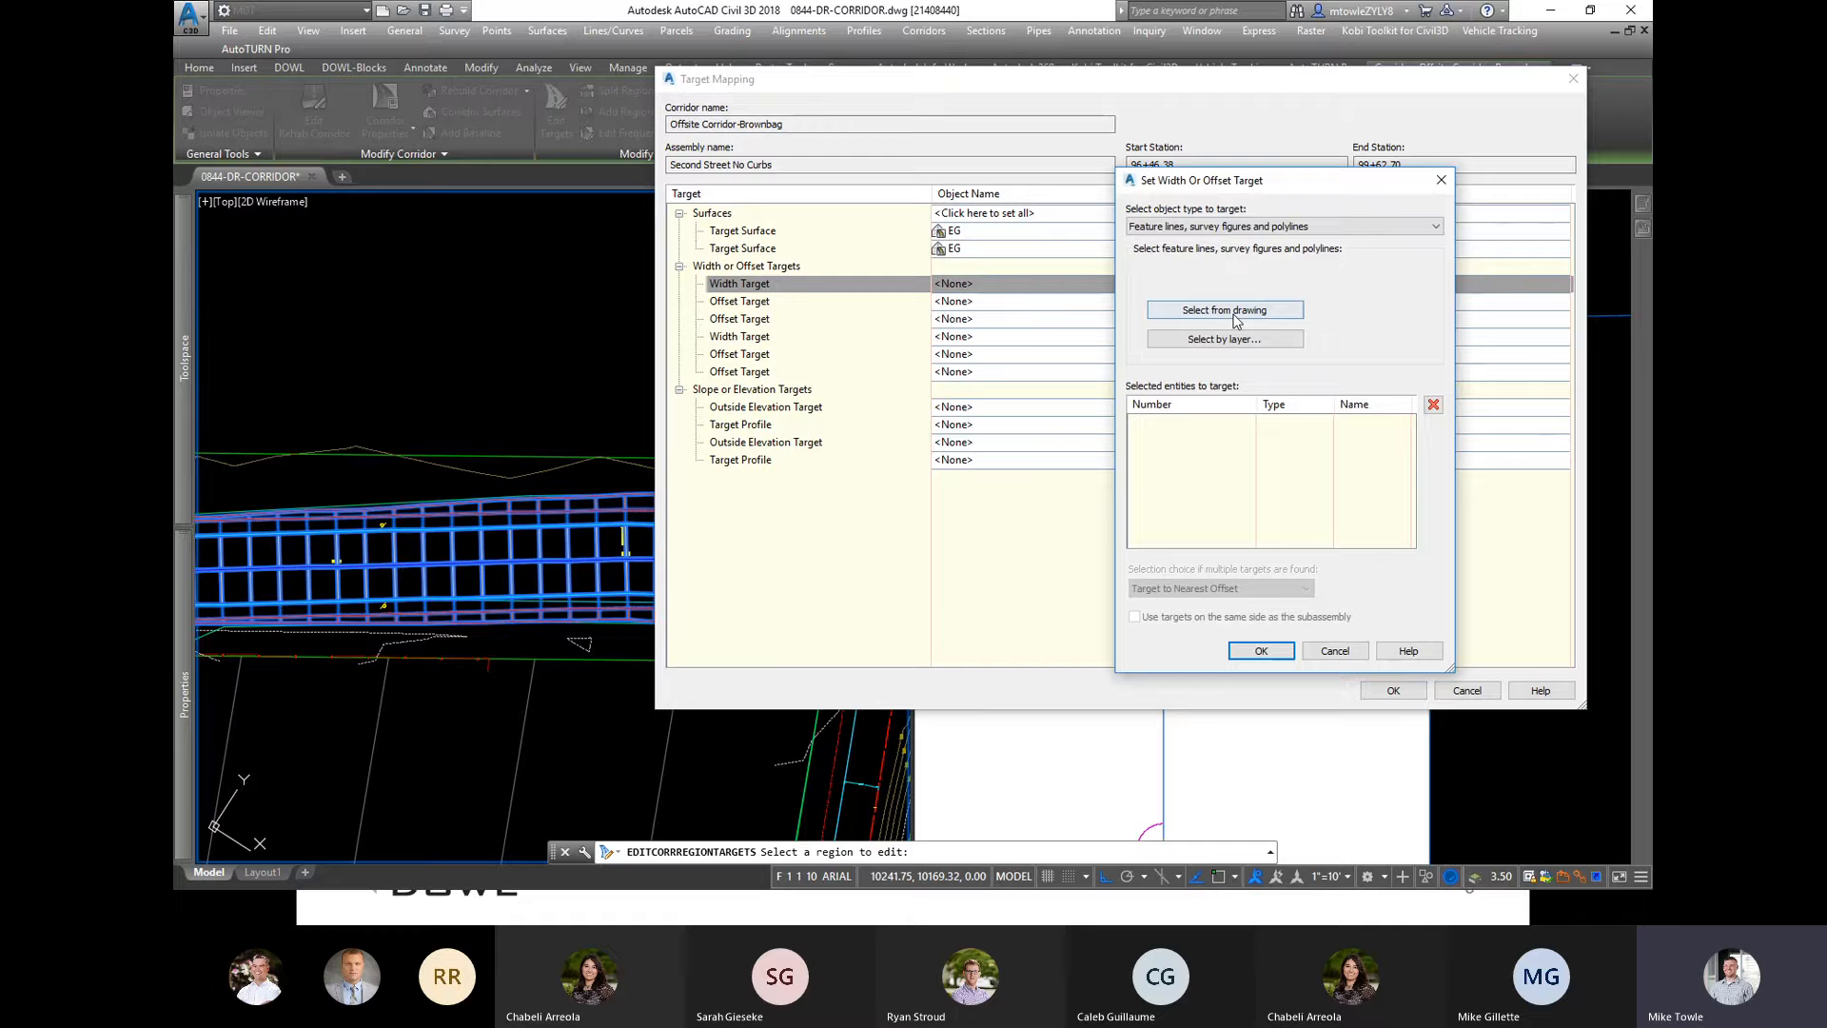
{"action": "left_click", "coordinate": [1382, 227]}
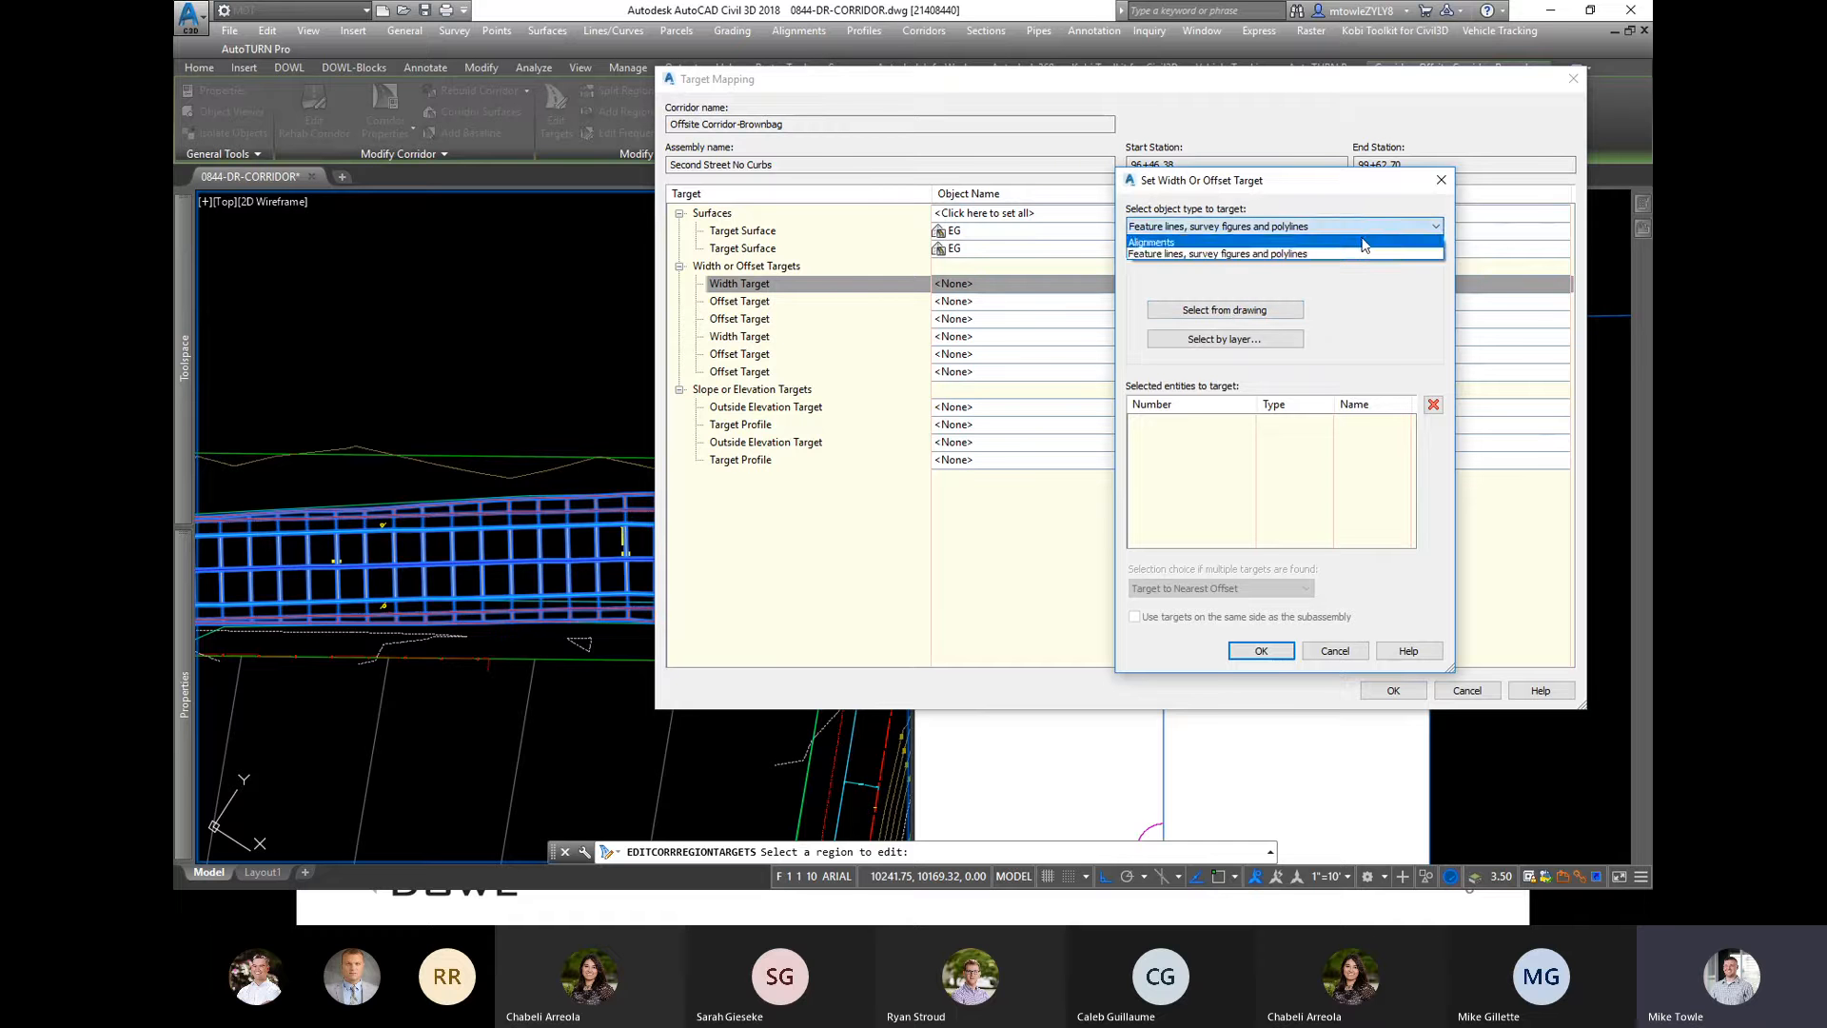
{"action": "left_click", "coordinate": [1299, 255]}
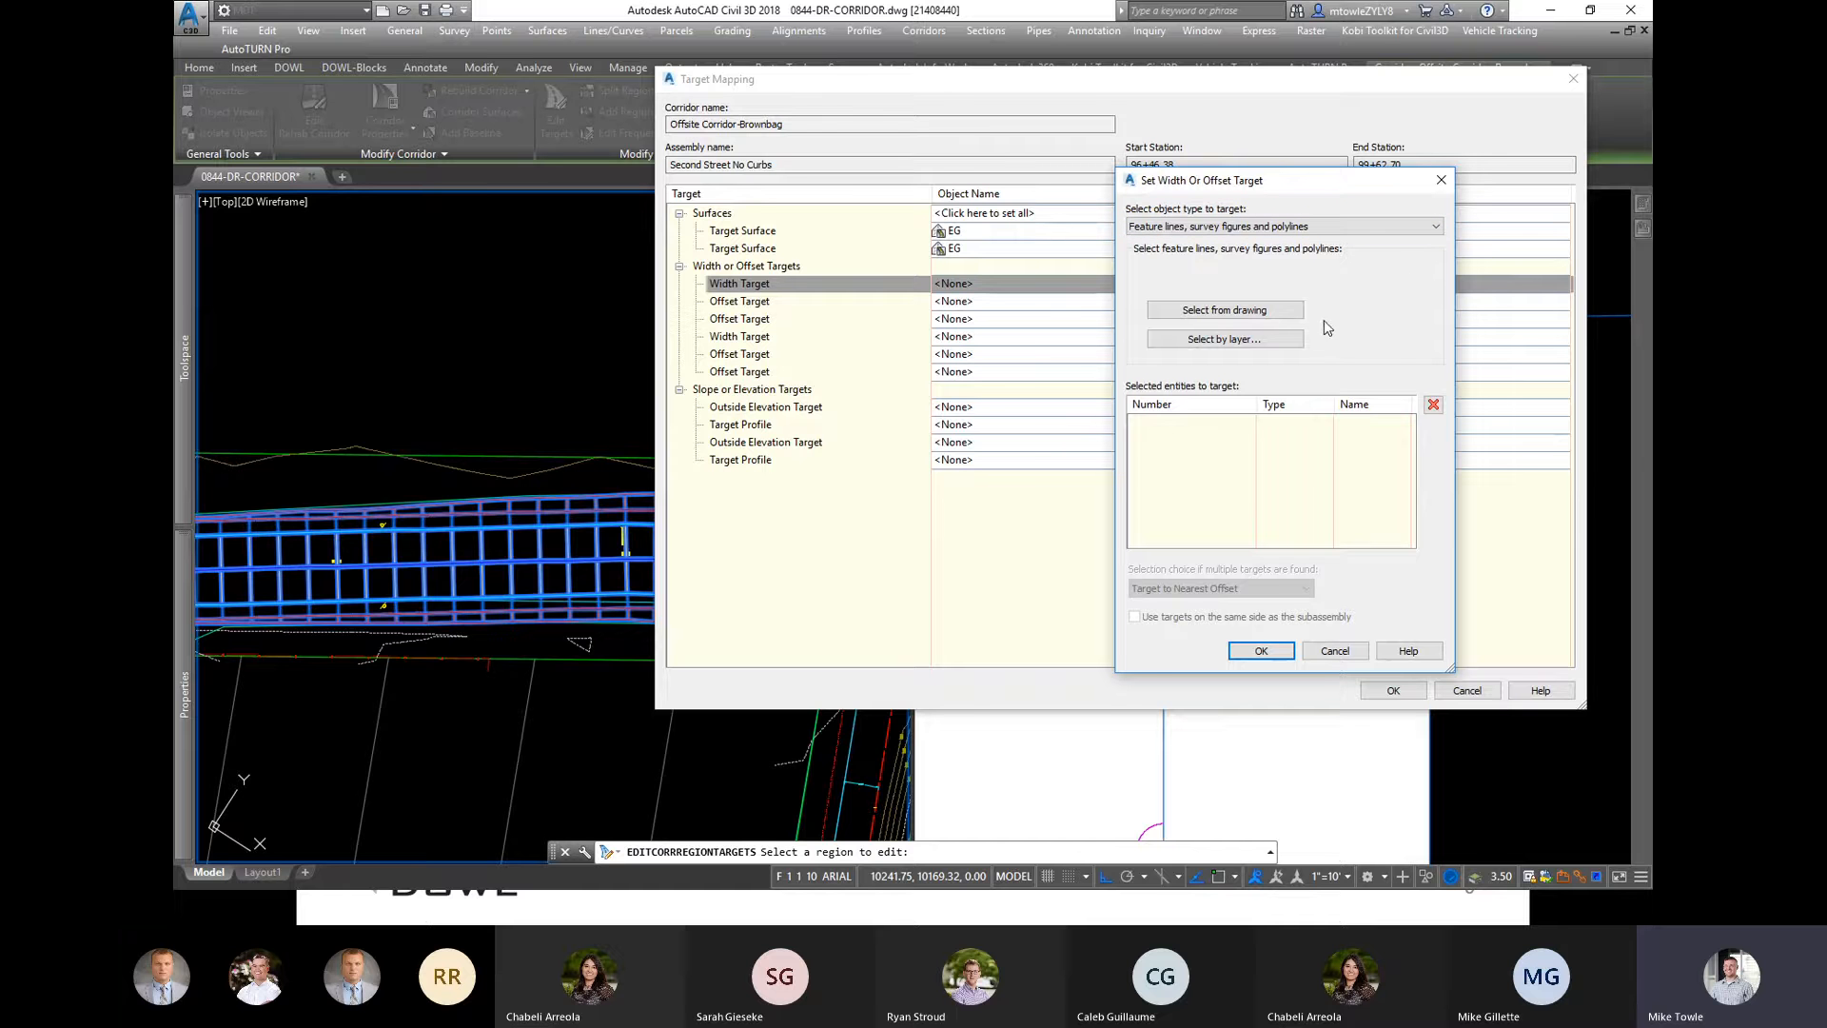
{"action": "left_click", "coordinate": [1264, 316]}
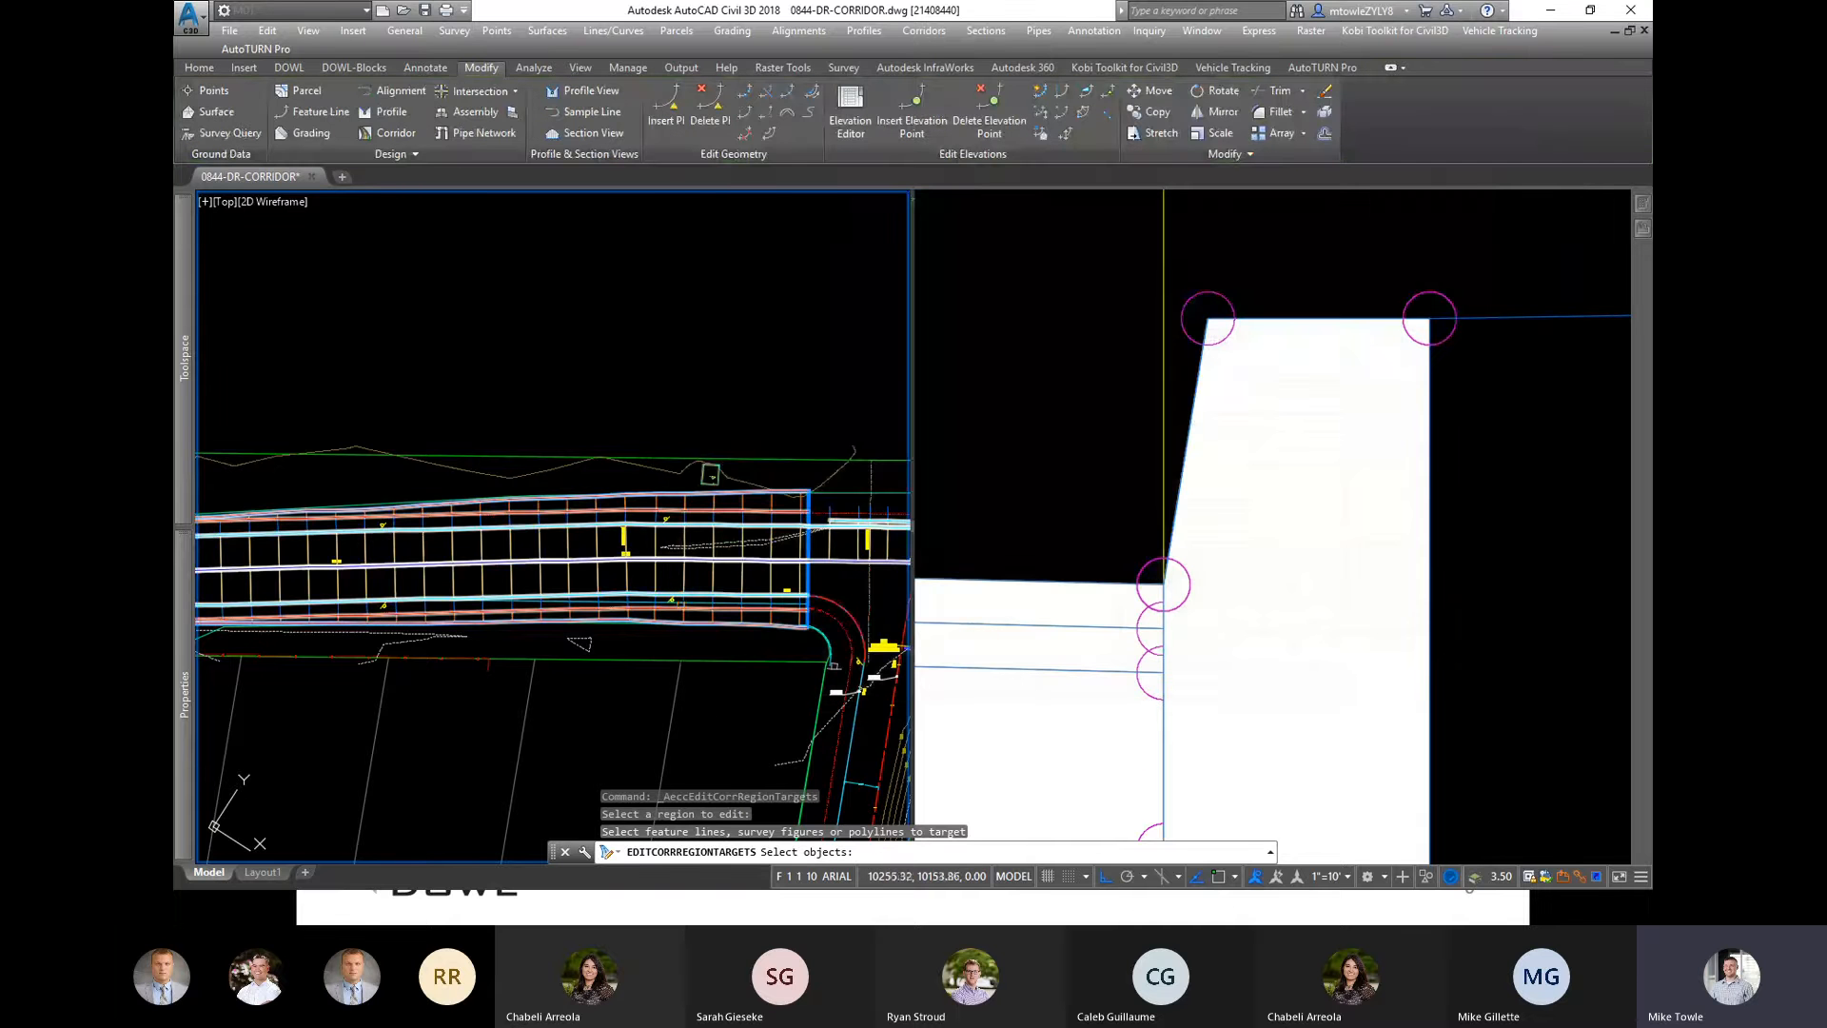
{"action": "scroll", "coordinate": [664, 609], "scroll_direction": "up", "scroll_amount": 4}
{"action": "left_click", "coordinate": [664, 626]}
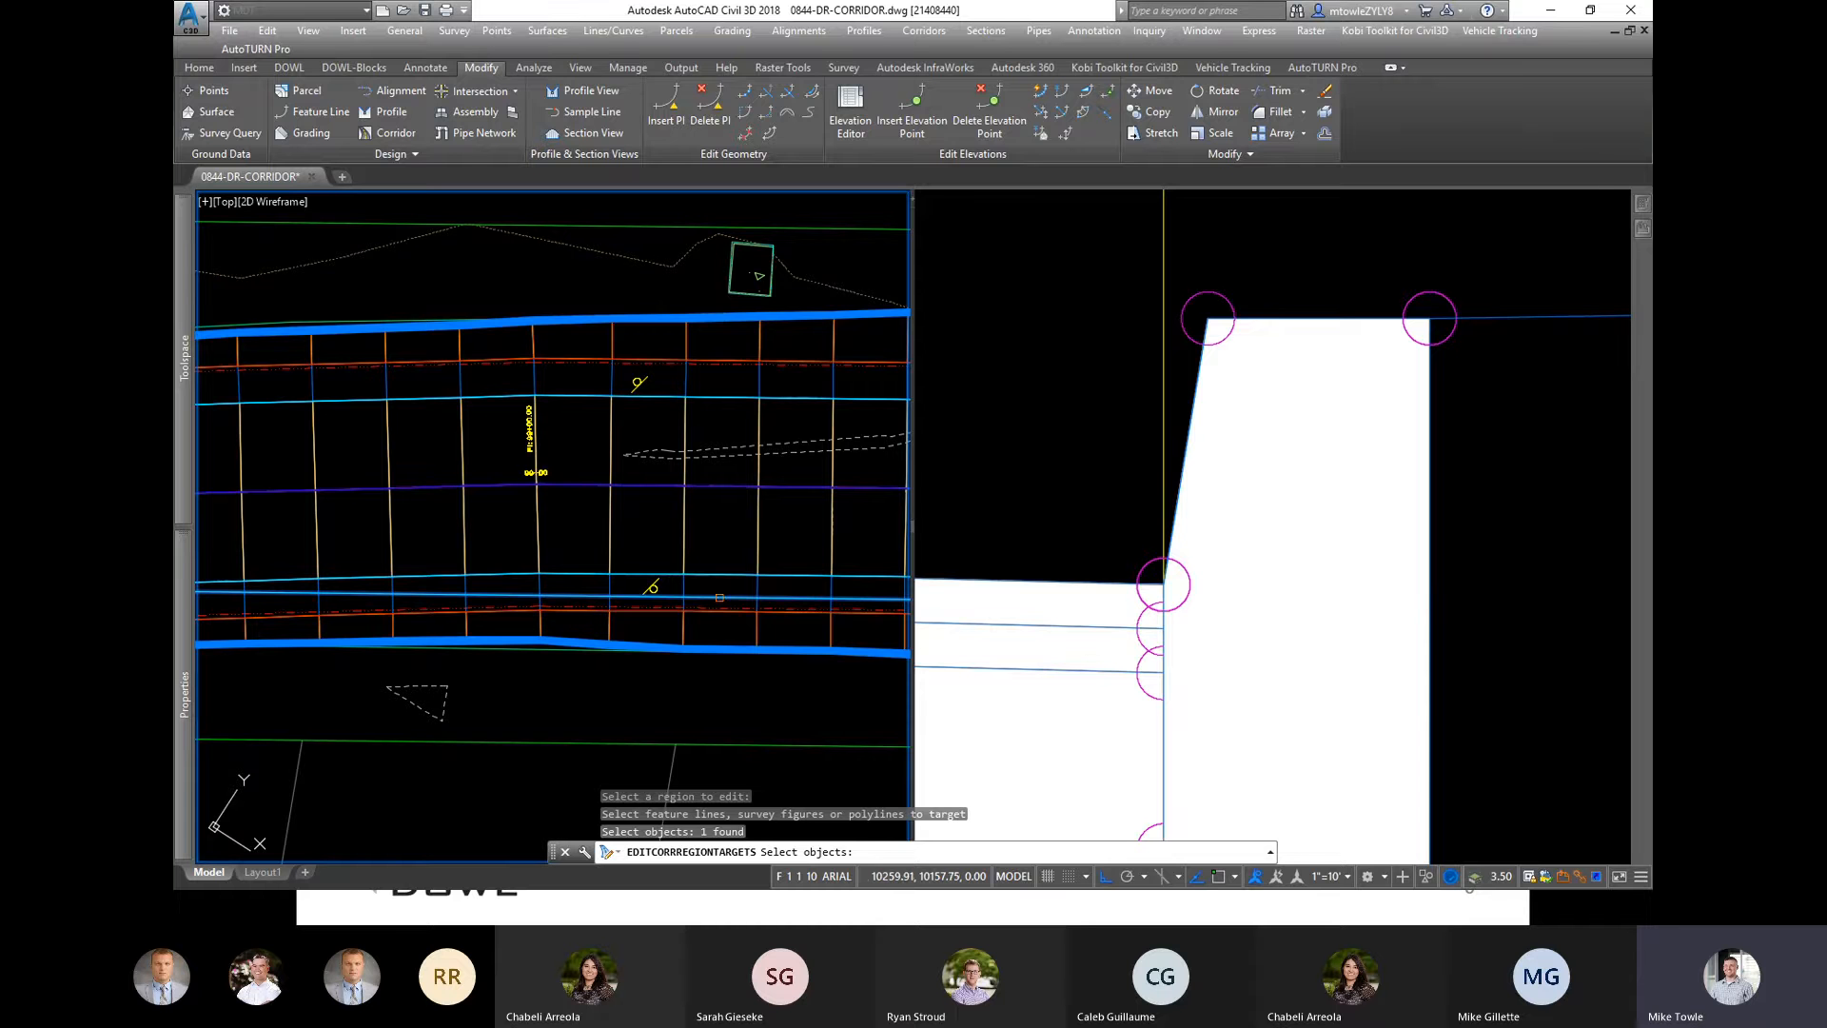
{"action": "key", "text": "Return"}
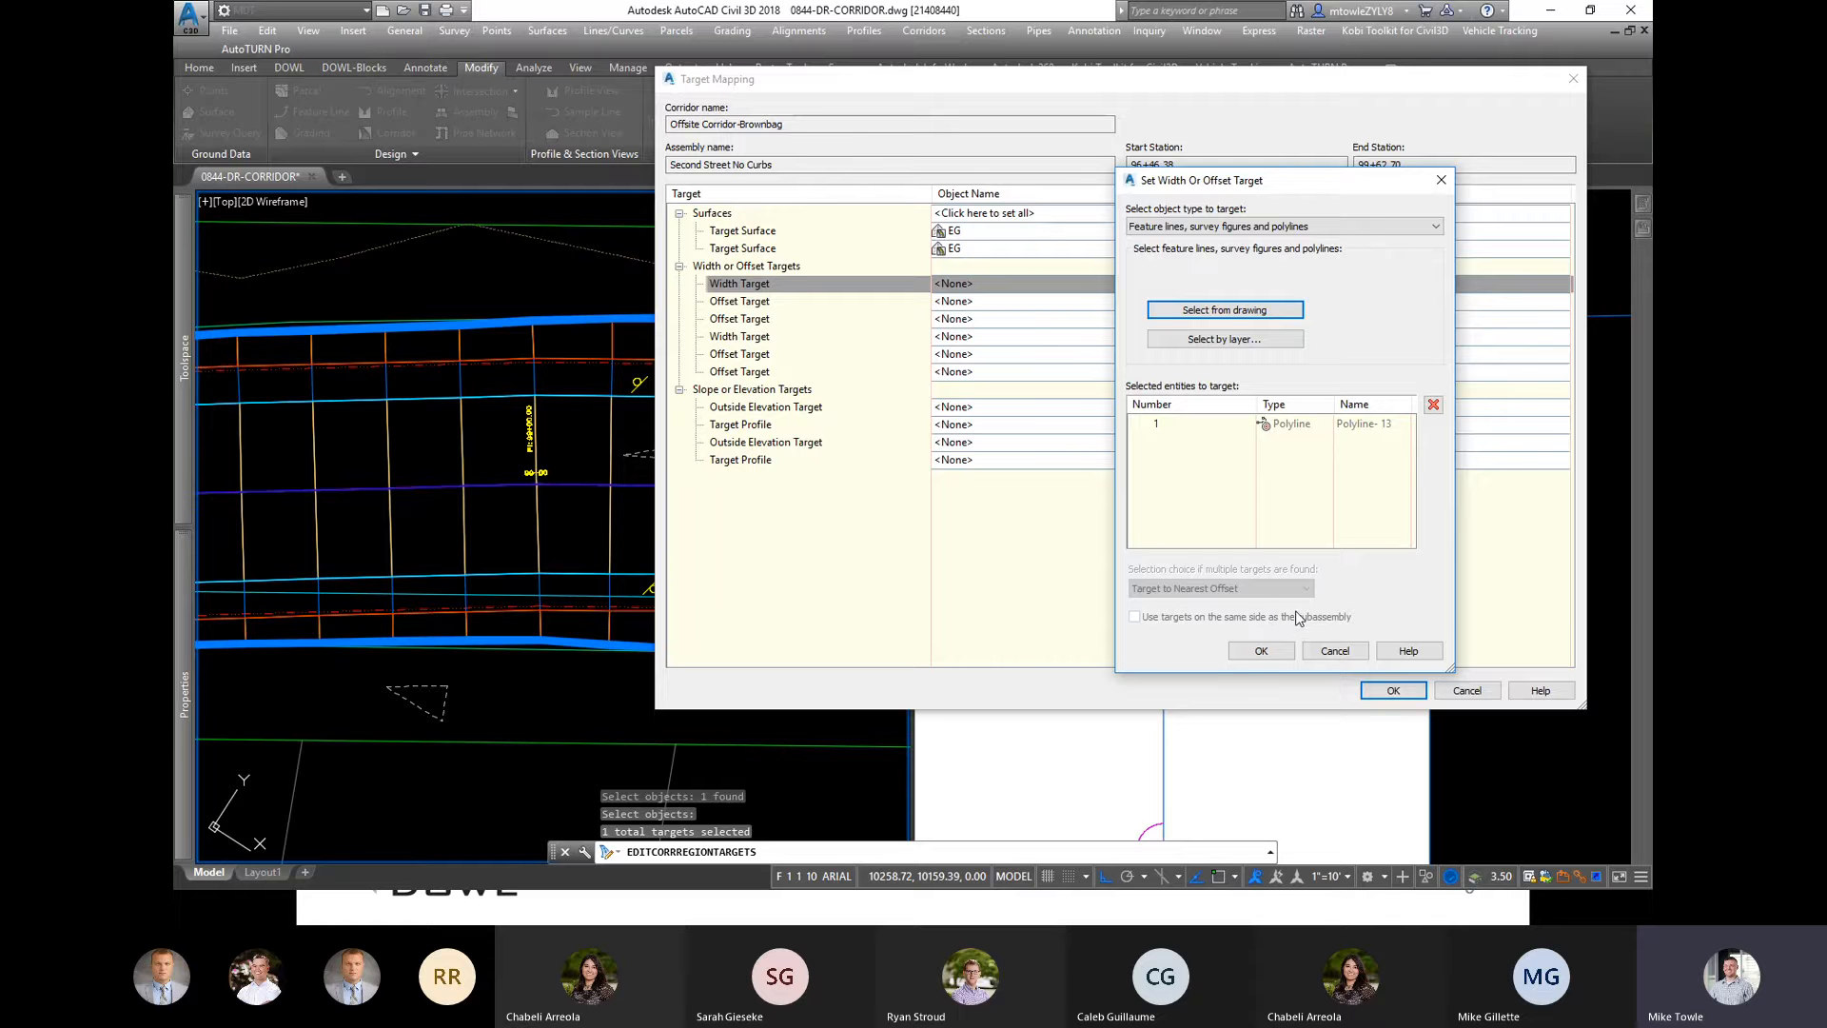
{"action": "left_click", "coordinate": [1261, 651]}
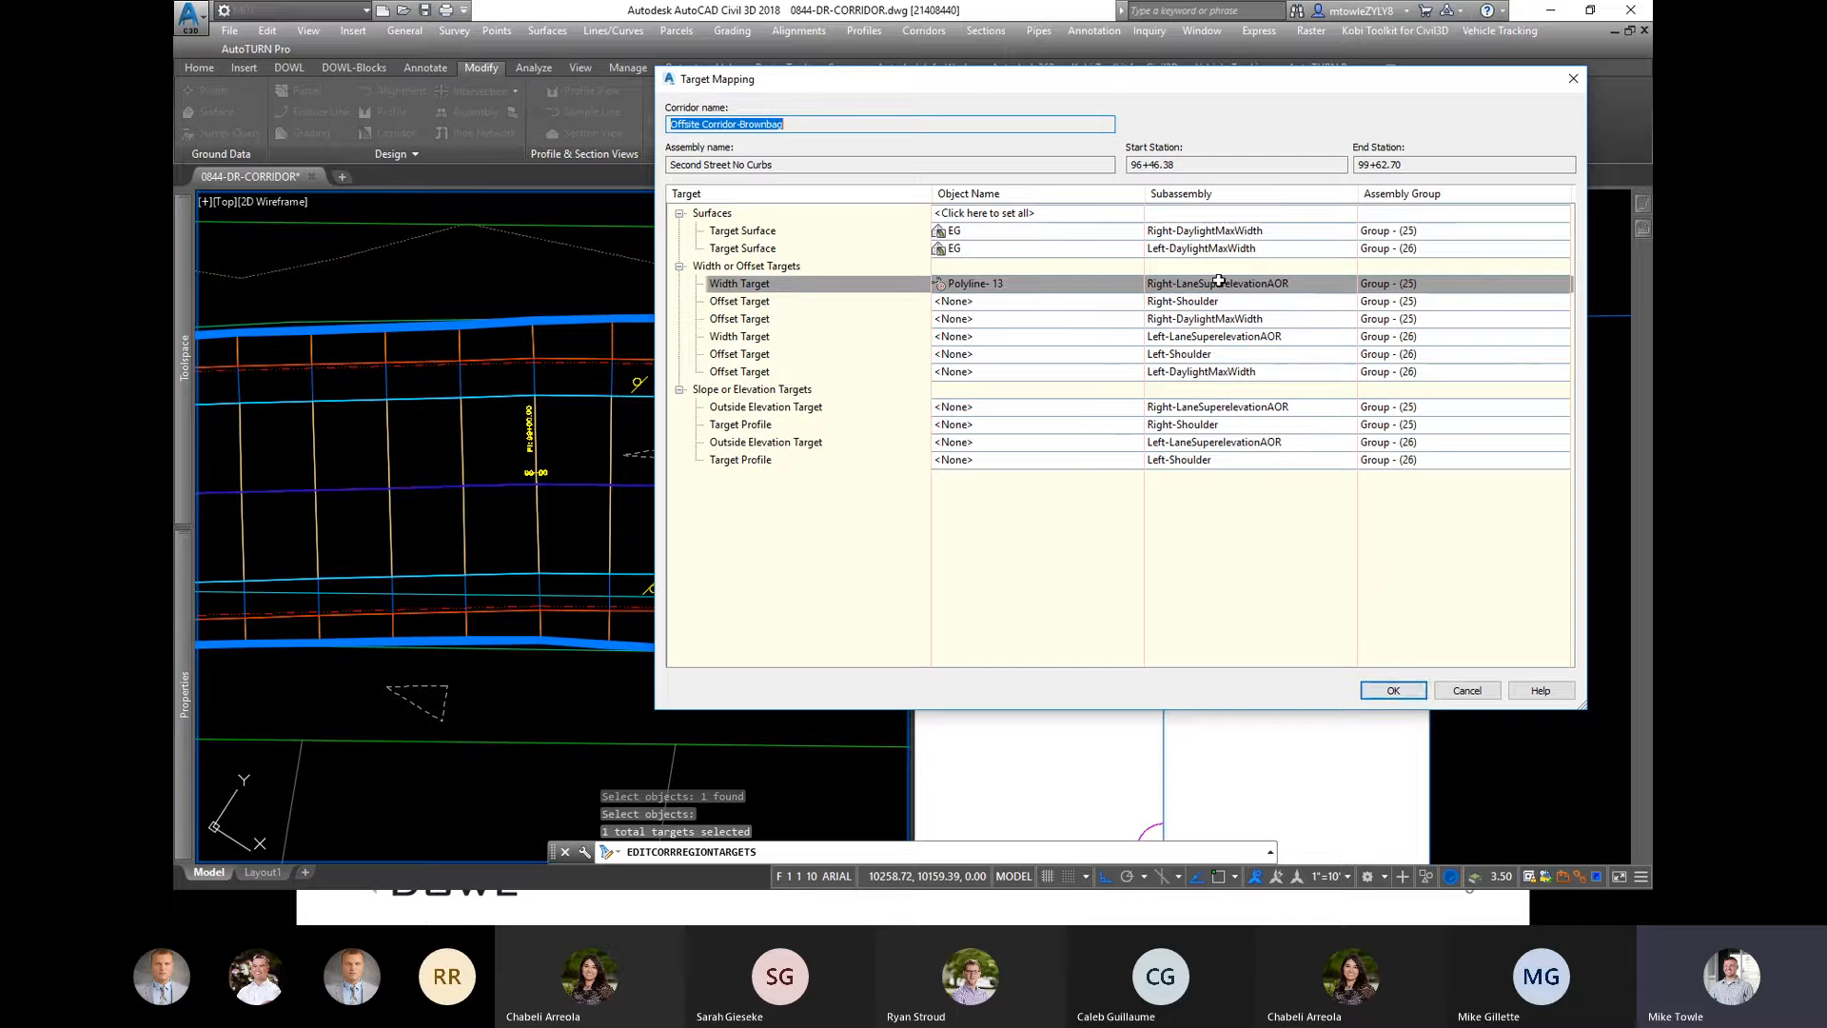
{"action": "left_click", "coordinate": [1393, 692]}
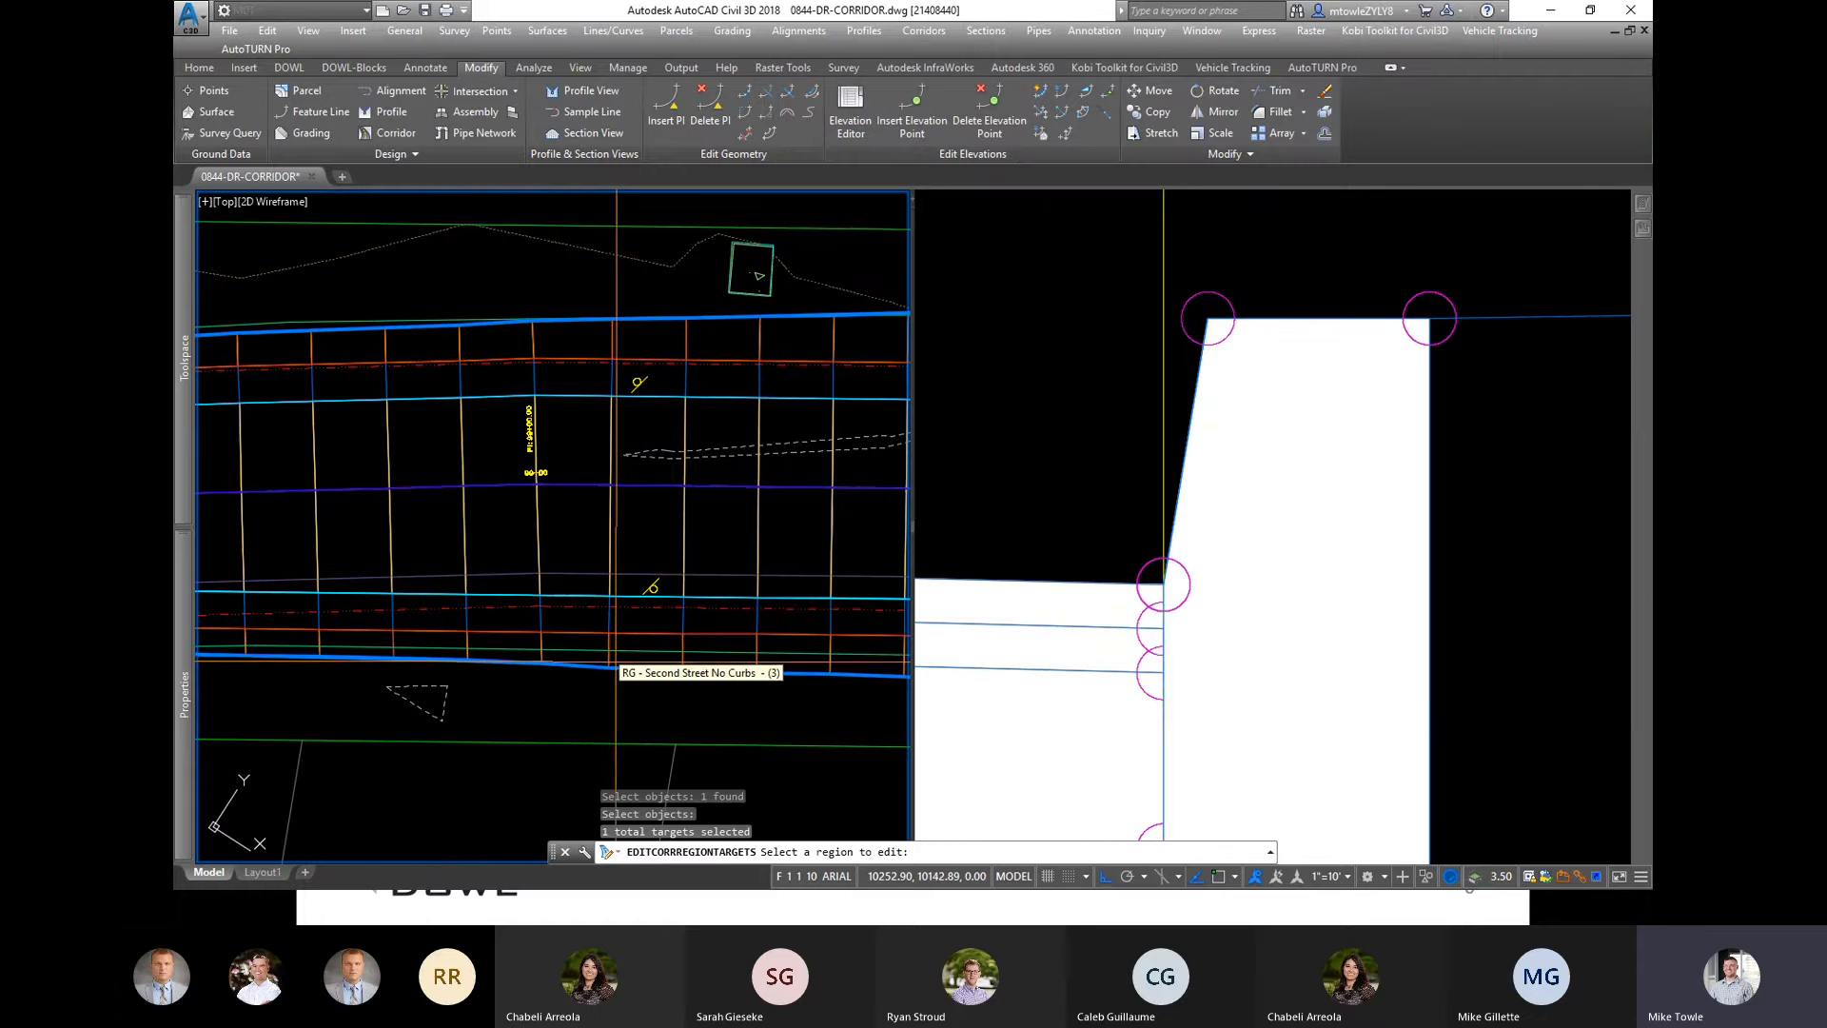
{"action": "scroll", "coordinate": [617, 667], "scroll_direction": "down", "scroll_amount": 3}
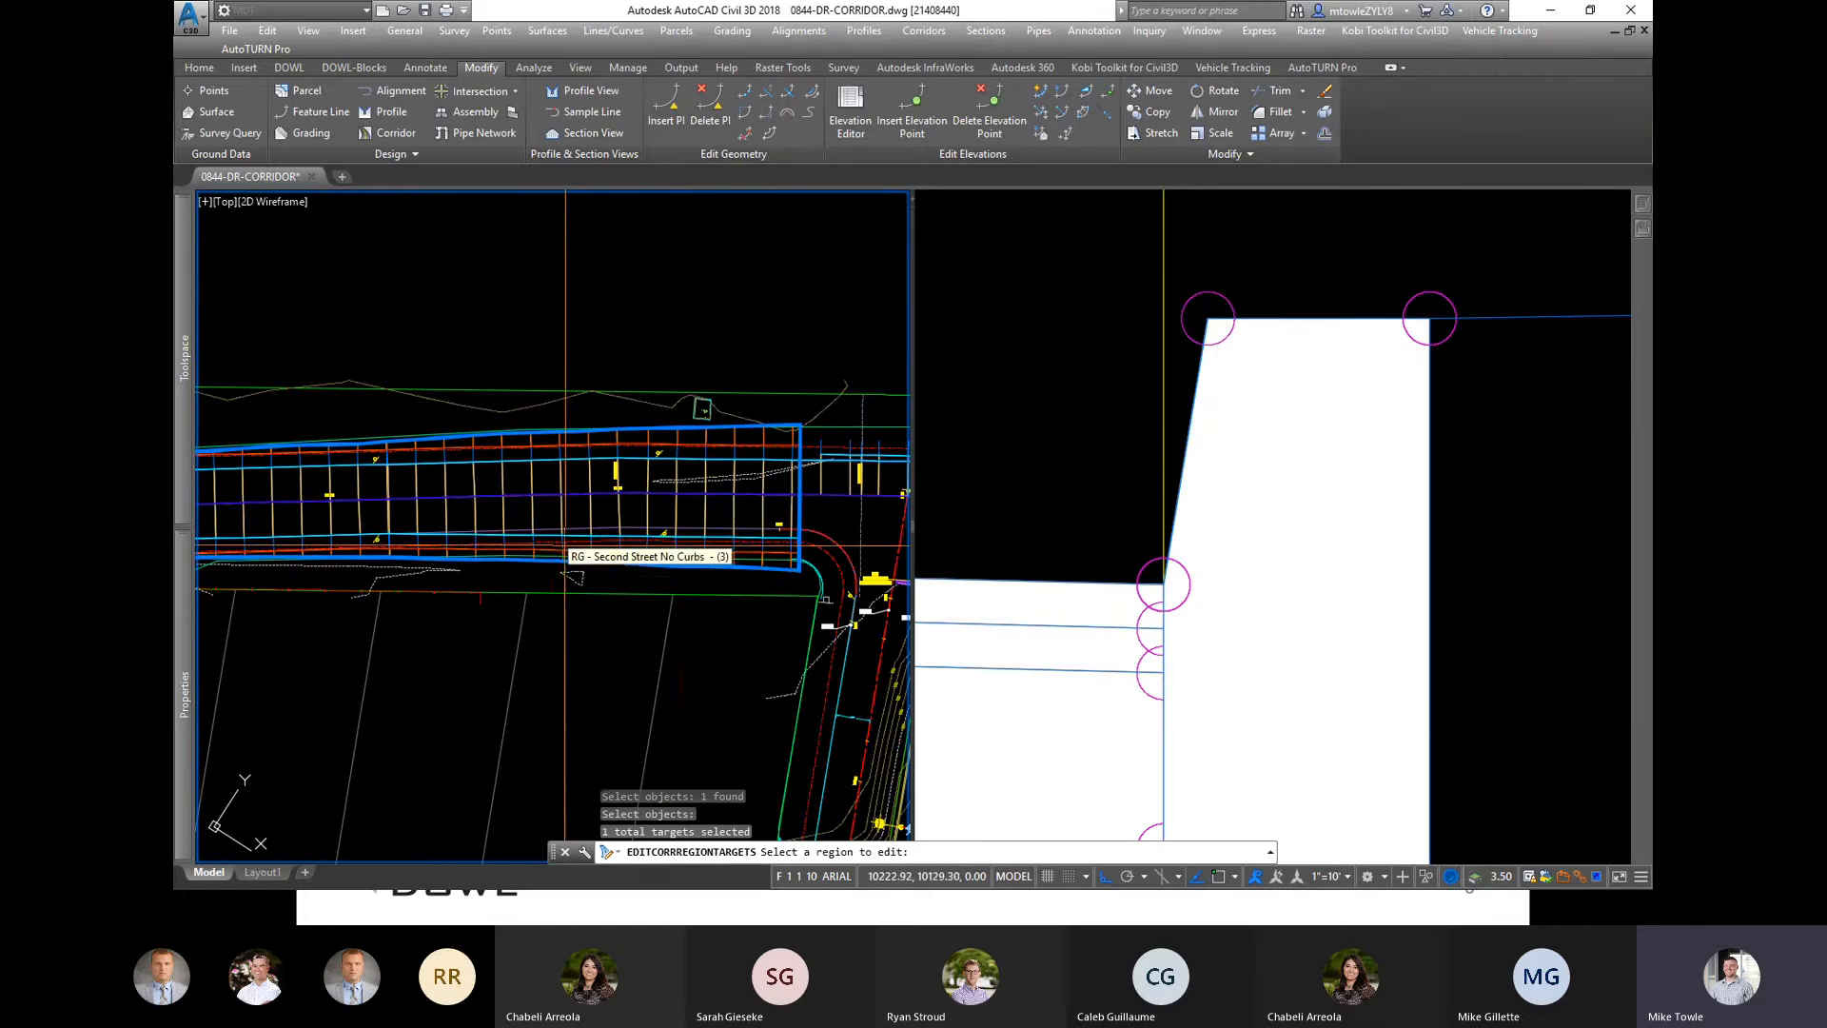
{"action": "scroll", "coordinate": [738, 543], "scroll_direction": "up", "scroll_amount": 3}
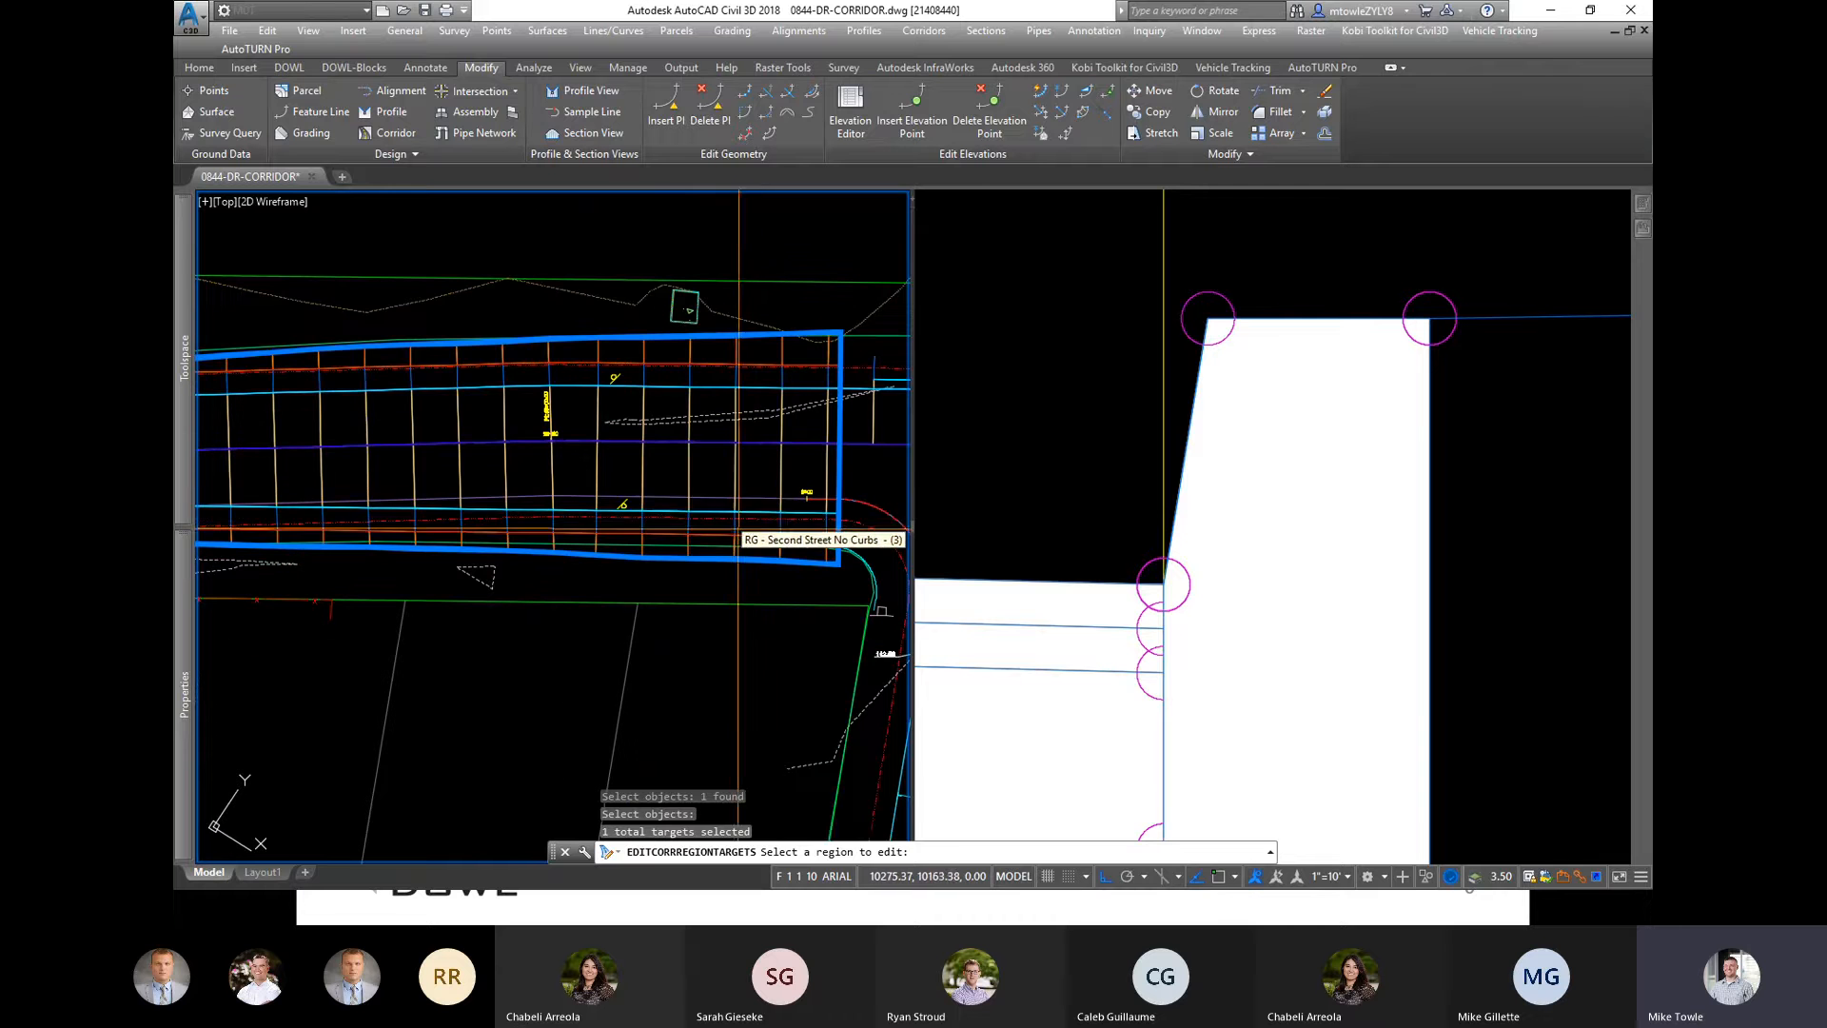
{"action": "key", "text": "Escape"}
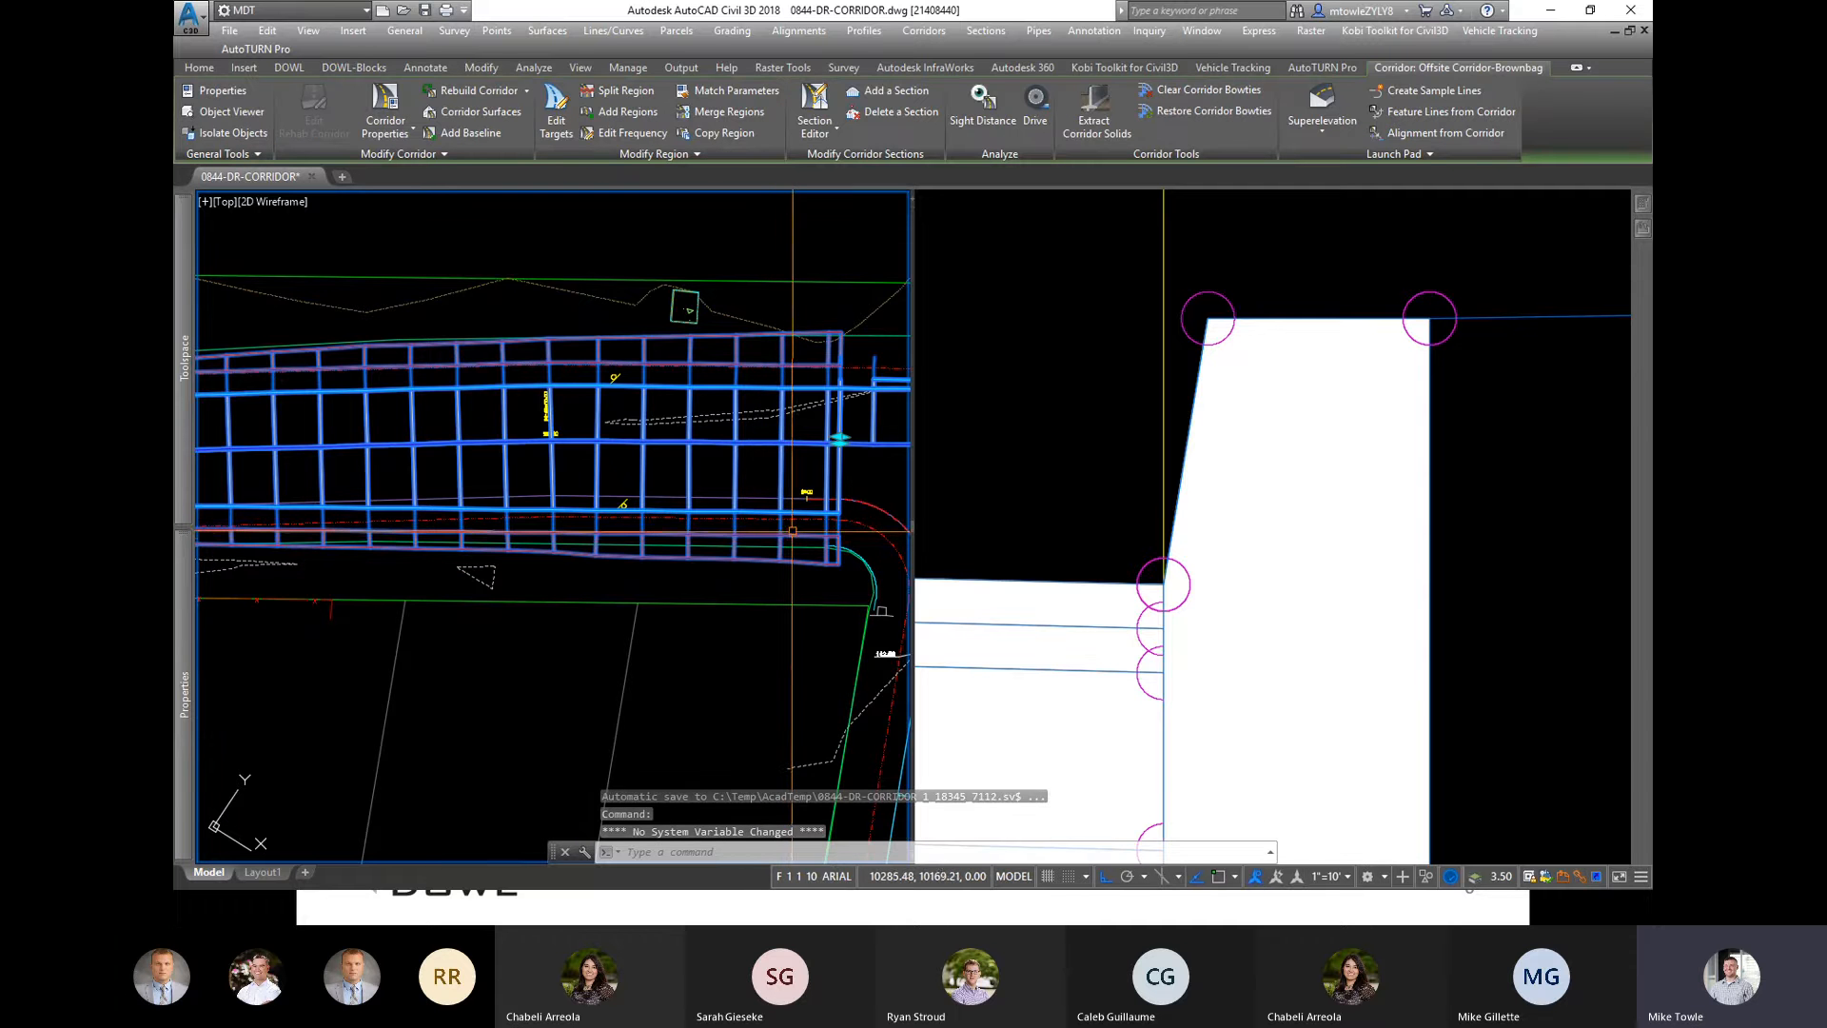
Step: Compare the widened lower lane and outer edge at the region's end with the design linework near the curb return
{"action": "scroll", "coordinate": [640, 554], "scroll_direction": "up", "scroll_amount": 4}
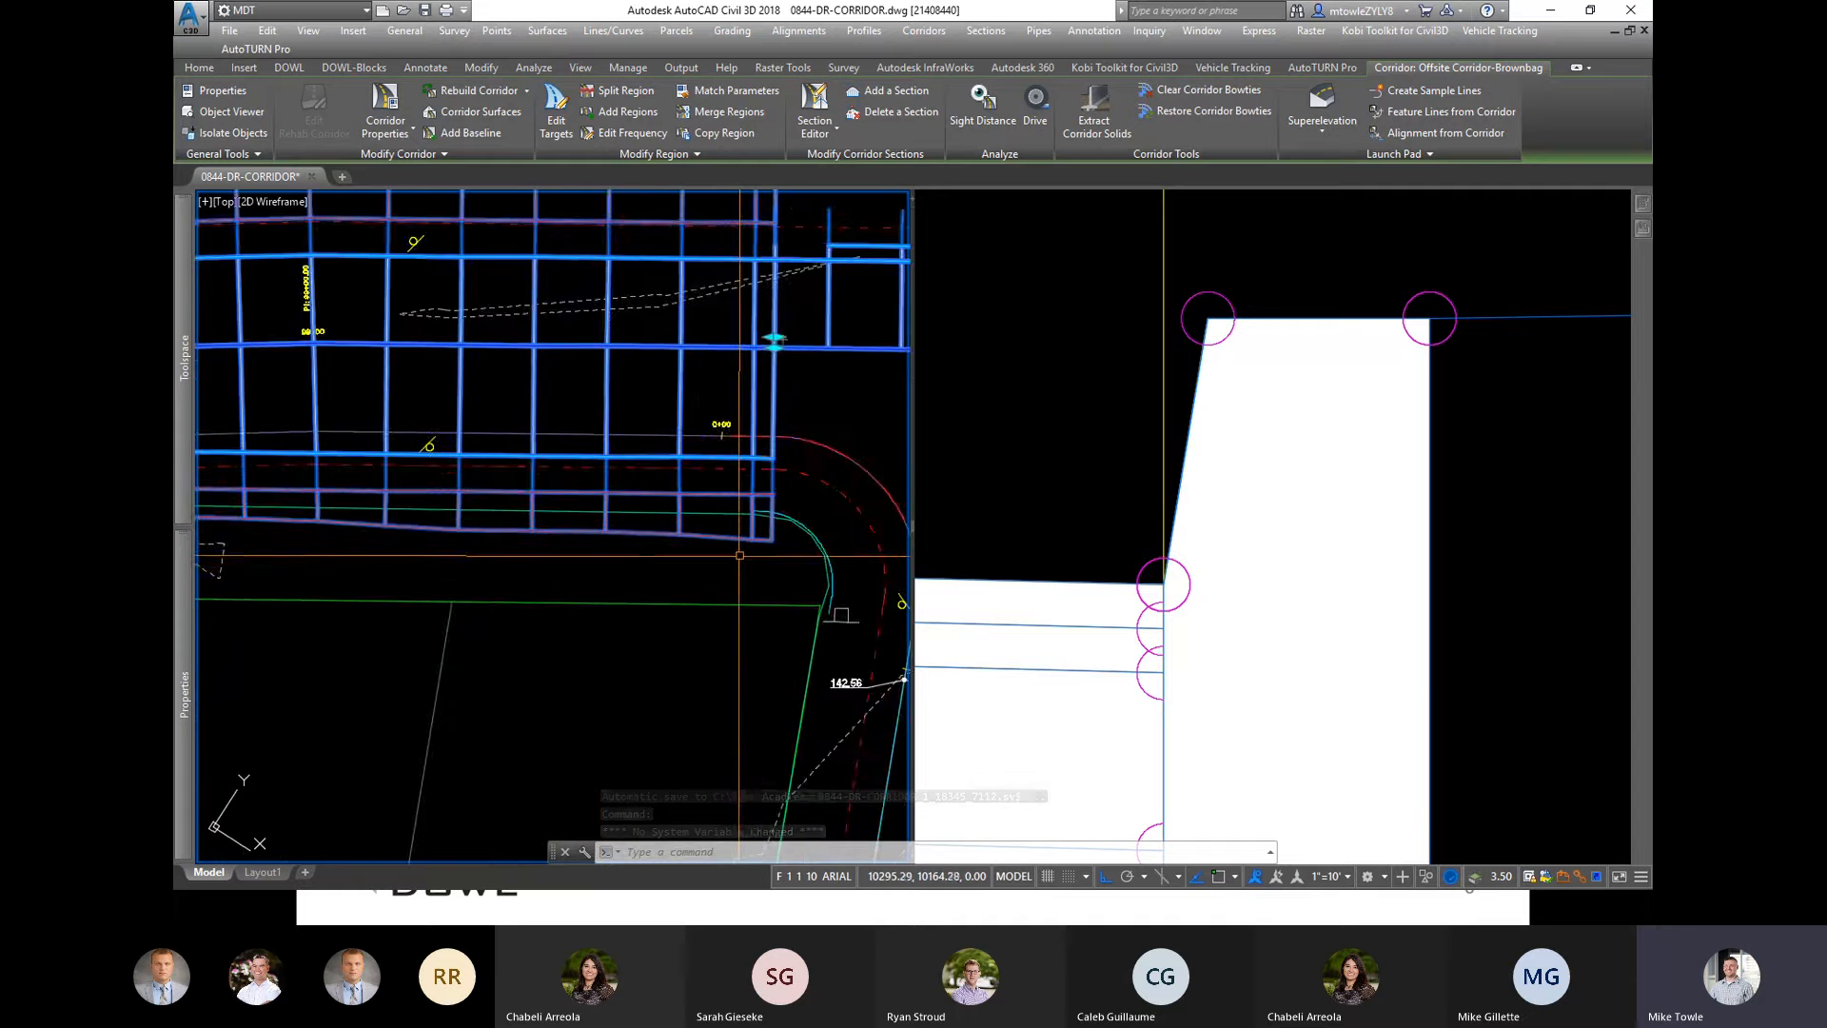
{"action": "scroll", "coordinate": [739, 555], "scroll_direction": "down", "scroll_amount": 1}
{"action": "scroll", "coordinate": [747, 547], "scroll_direction": "up", "scroll_amount": 1}
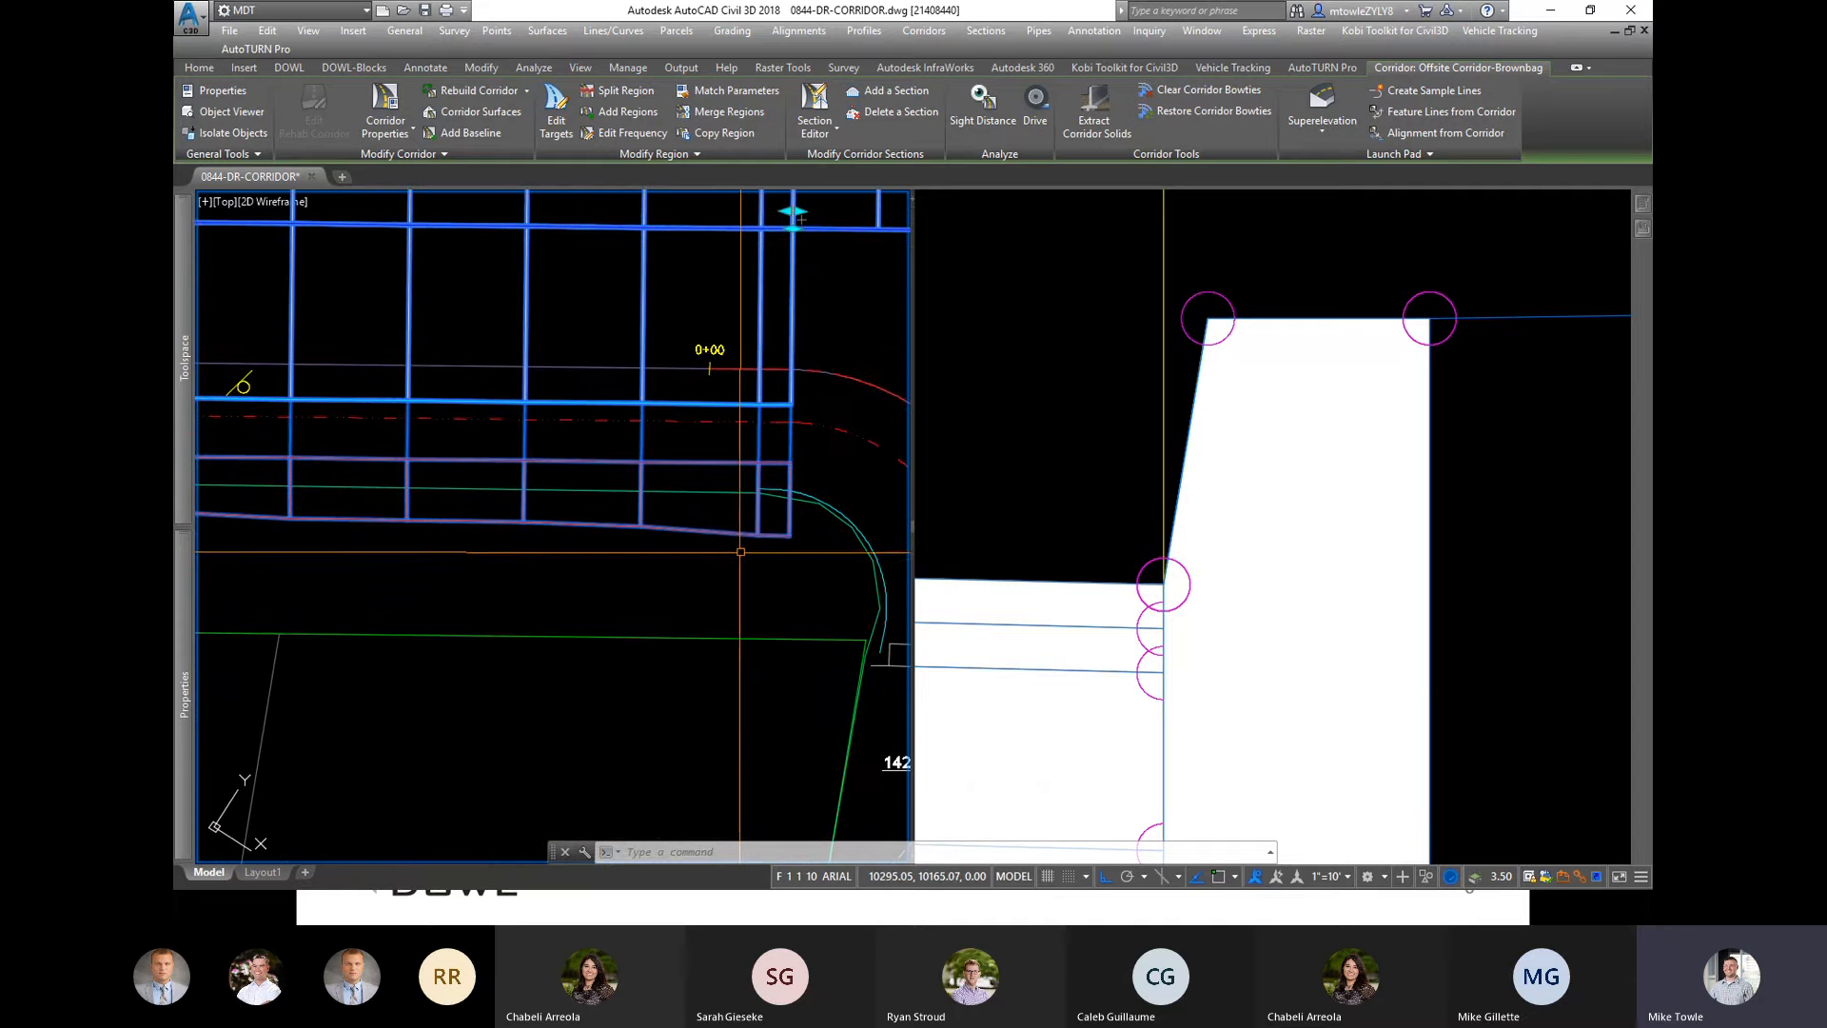
{"action": "scroll", "coordinate": [754, 538], "scroll_direction": "down", "scroll_amount": 4}
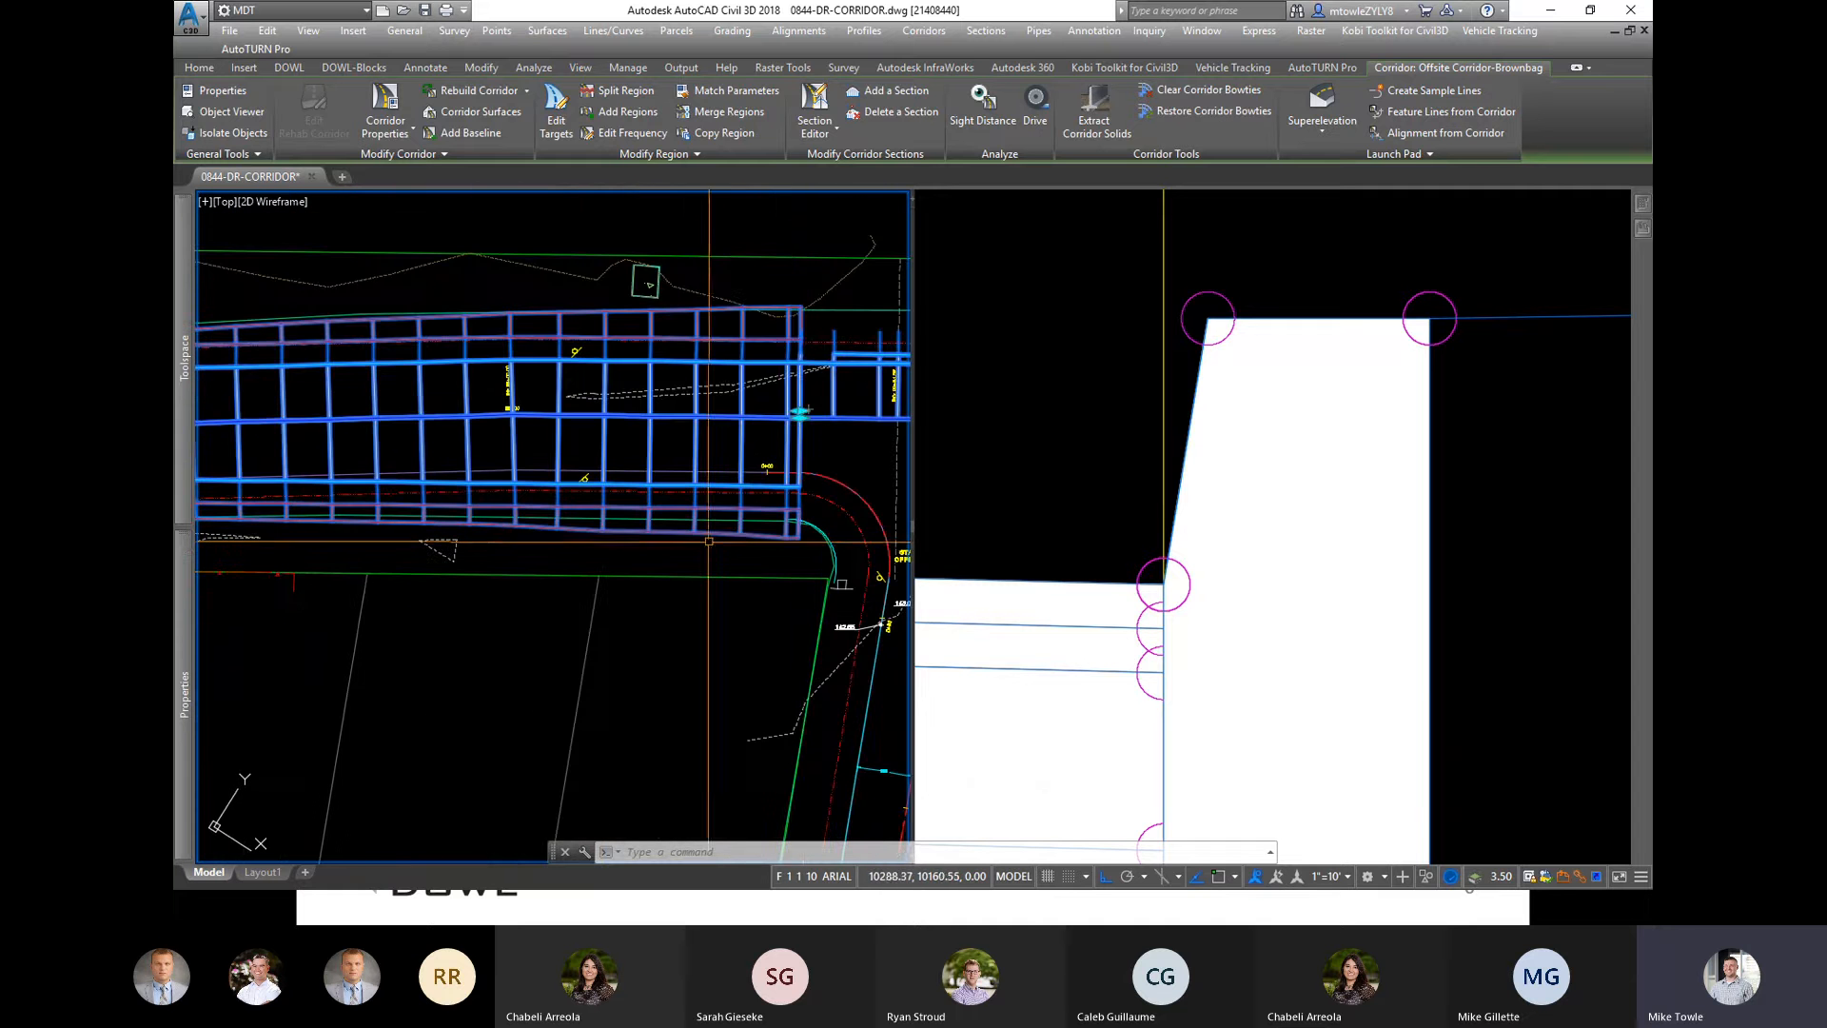
{"action": "scroll", "coordinate": [795, 537], "scroll_direction": "up", "scroll_amount": 5}
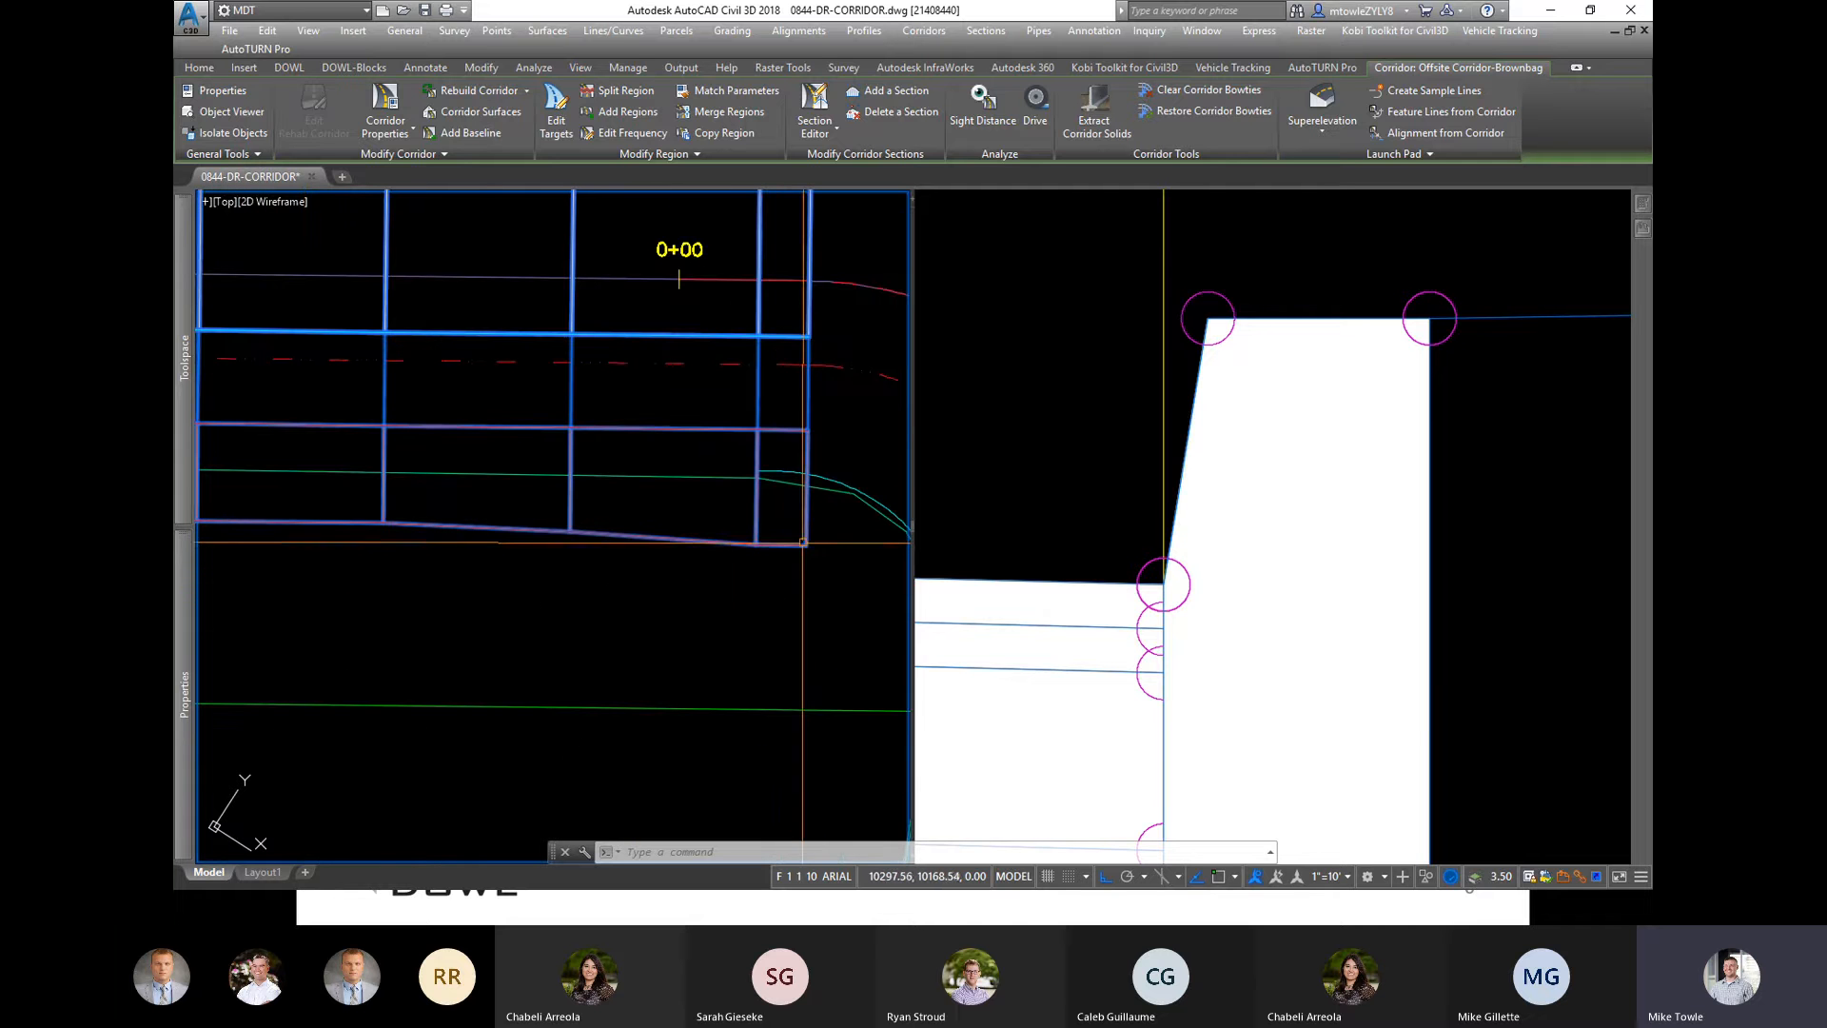
{"action": "left_click", "coordinate": [729, 477]}
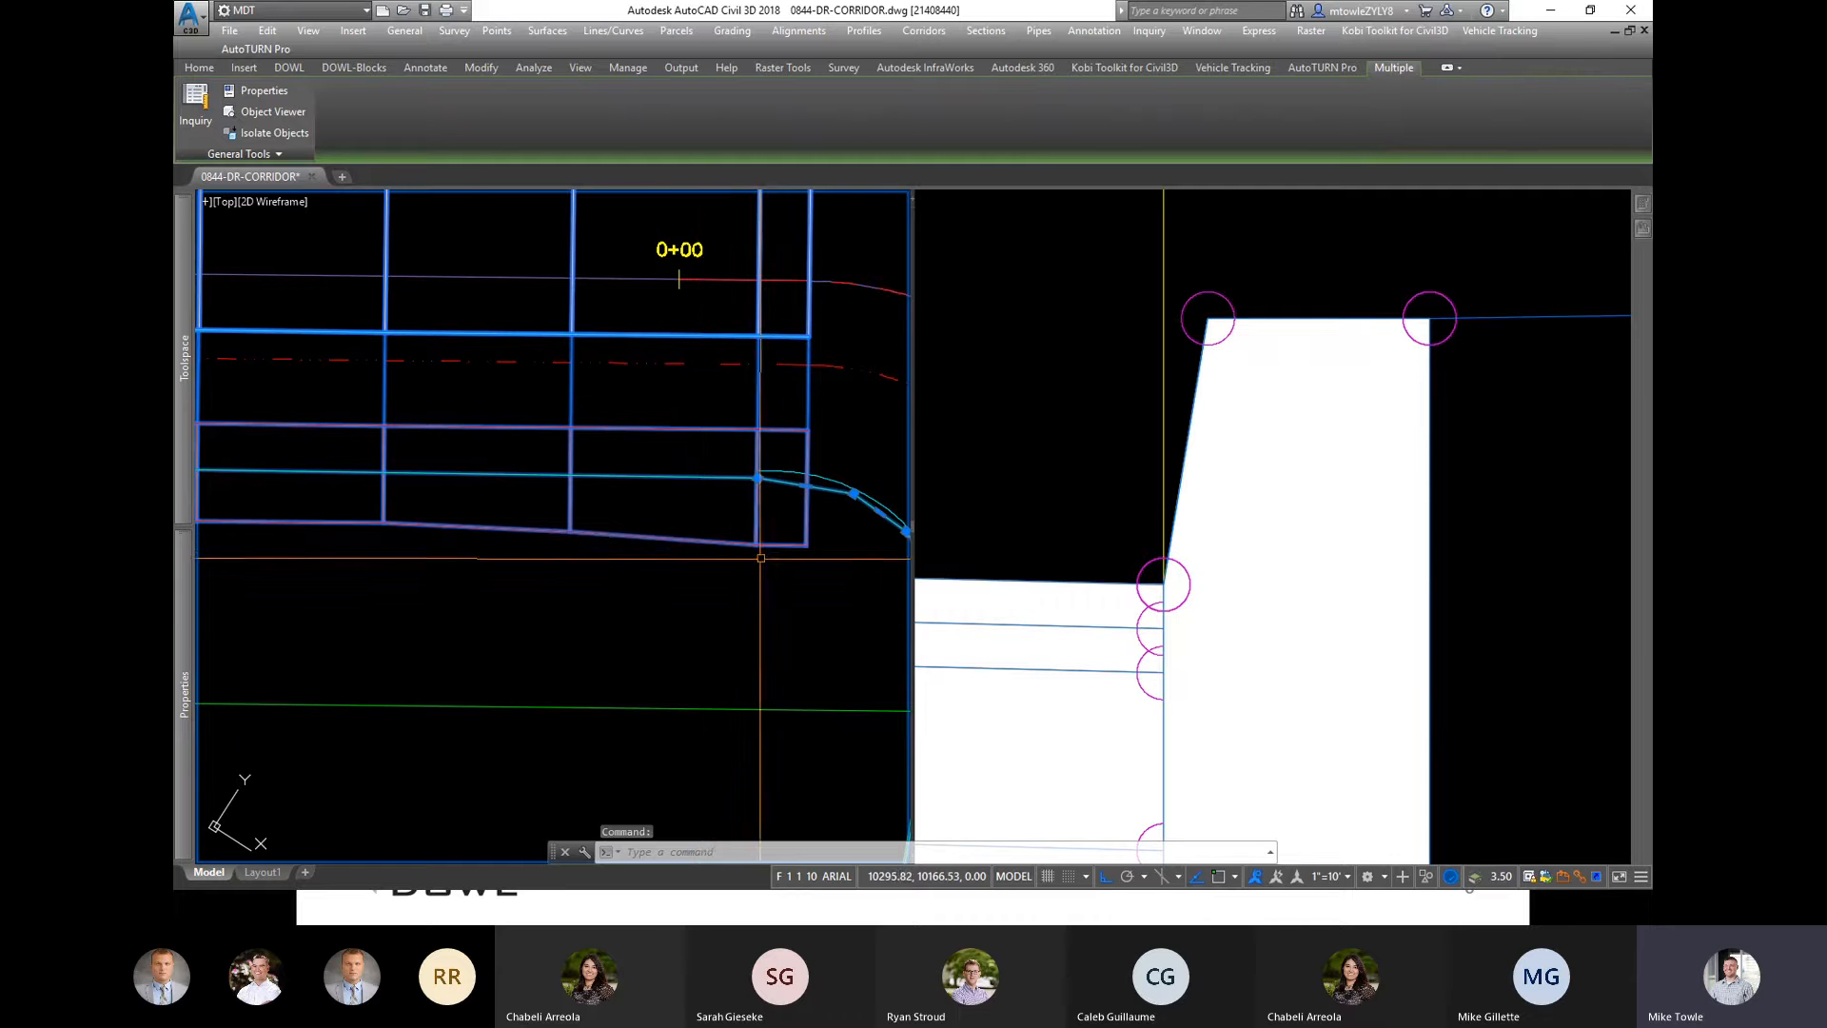
{"action": "scroll", "coordinate": [779, 564], "scroll_direction": "down", "scroll_amount": 5}
{"action": "key", "text": "Escape"}
{"action": "scroll", "coordinate": [780, 566], "scroll_direction": "down", "scroll_amount": 2}
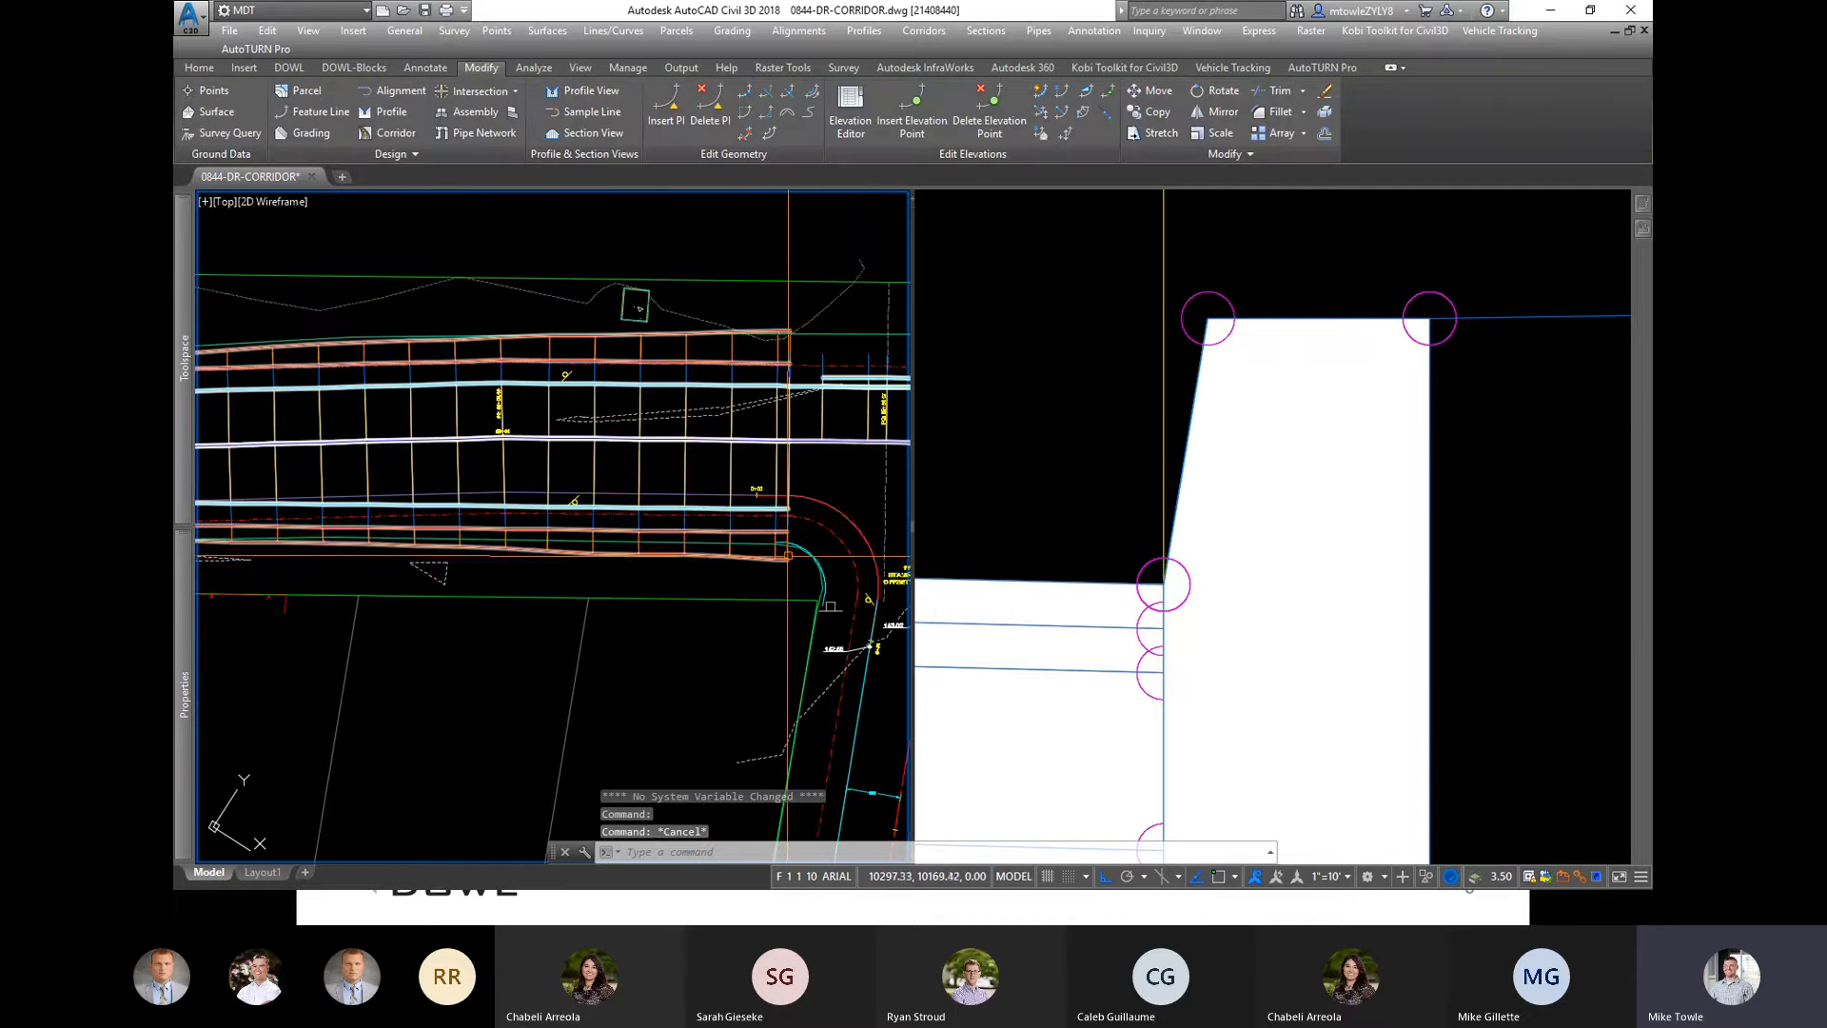
{"action": "scroll", "coordinate": [787, 558], "scroll_direction": "up", "scroll_amount": 2}
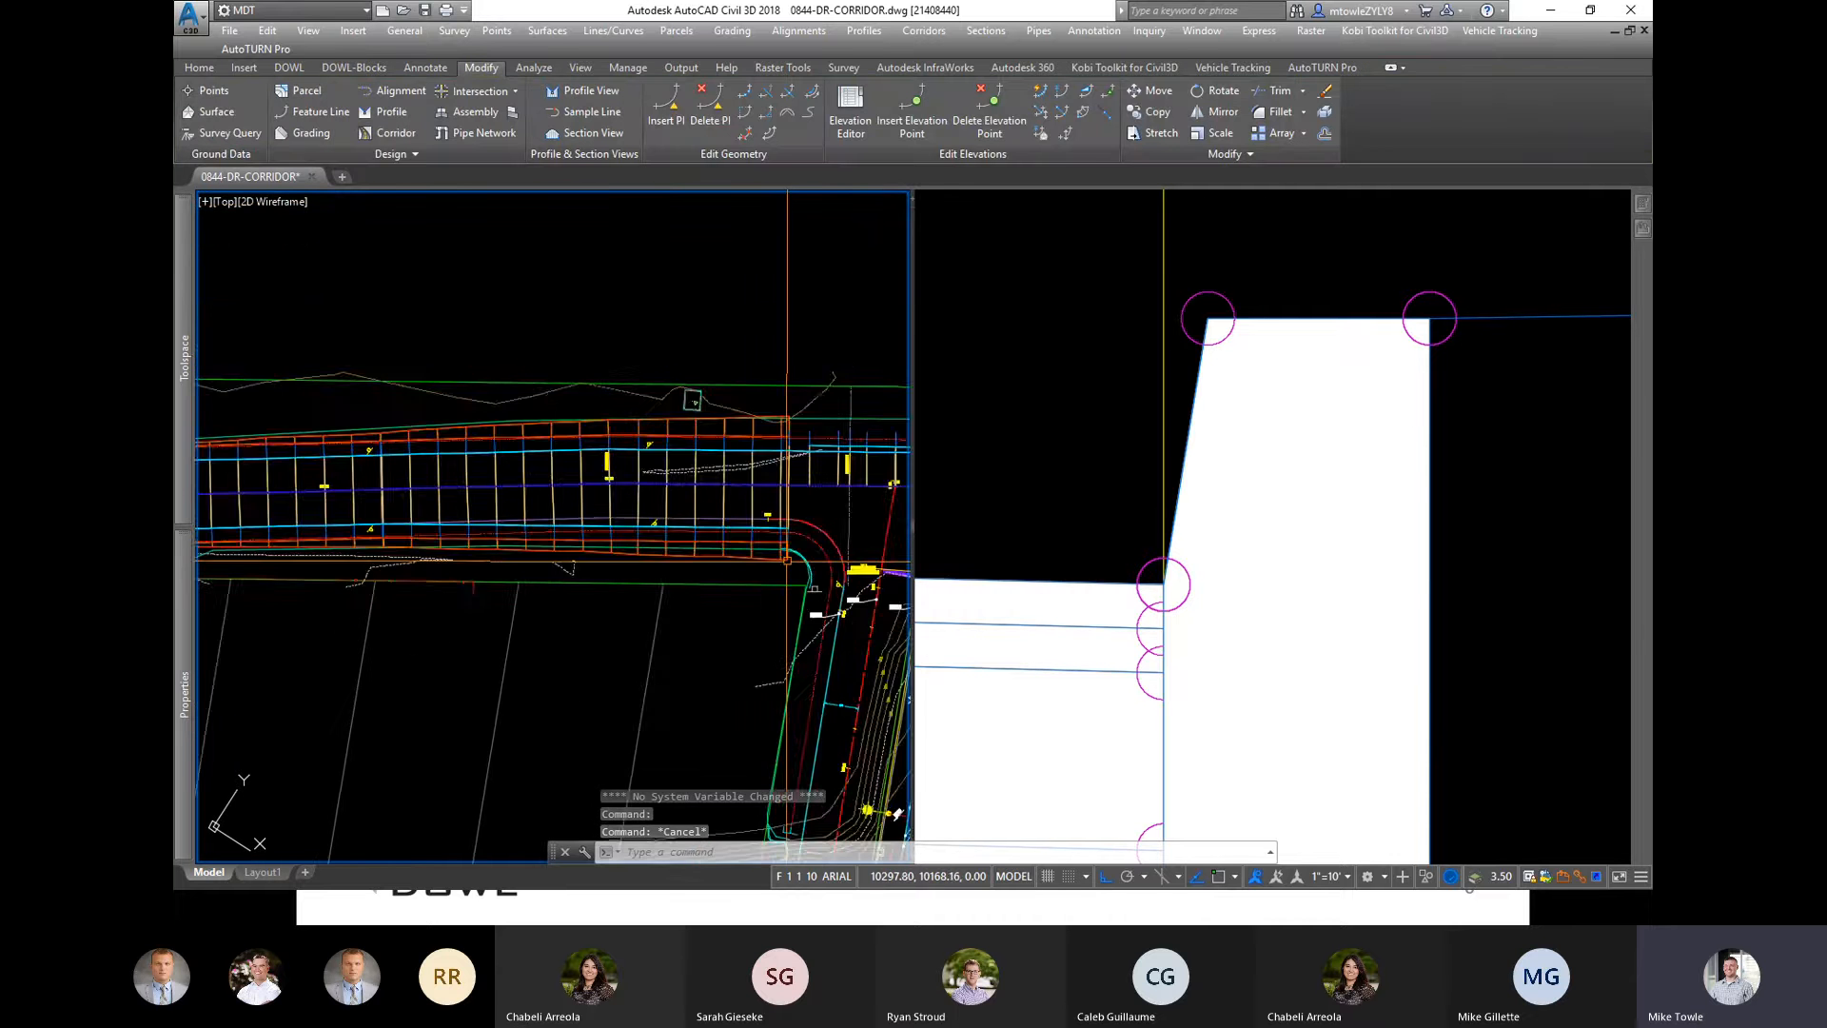
{"action": "key", "text": "Escape"}
{"action": "left_click", "coordinate": [756, 540]}
{"action": "key", "text": "Escape"}
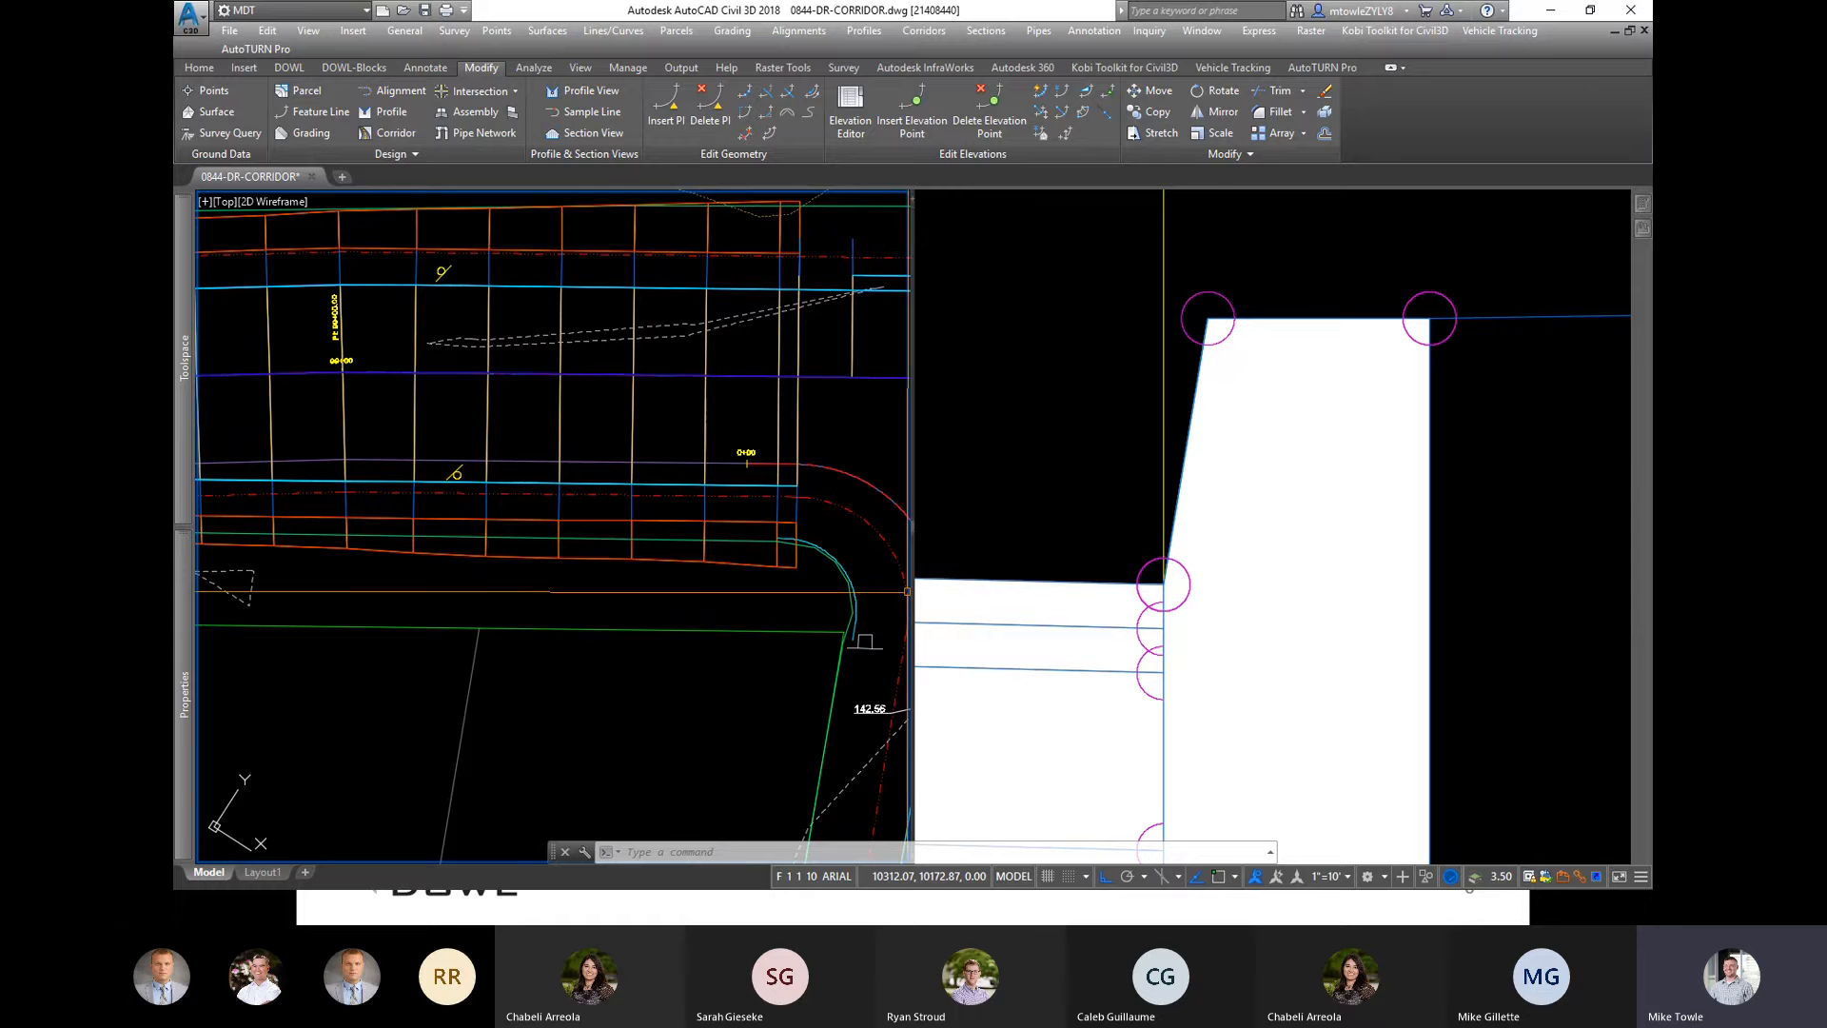
Step: Review the corridor across the side-street intersection, from the curbed region beyond it back to the no-curbs region
{"action": "scroll", "coordinate": [598, 609], "scroll_direction": "down", "scroll_amount": 2}
{"action": "scroll", "coordinate": [600, 609], "scroll_direction": "down", "scroll_amount": 2}
{"action": "key", "text": "Escape"}
{"action": "key", "text": "Escape"}
{"action": "key", "text": "Escape"}
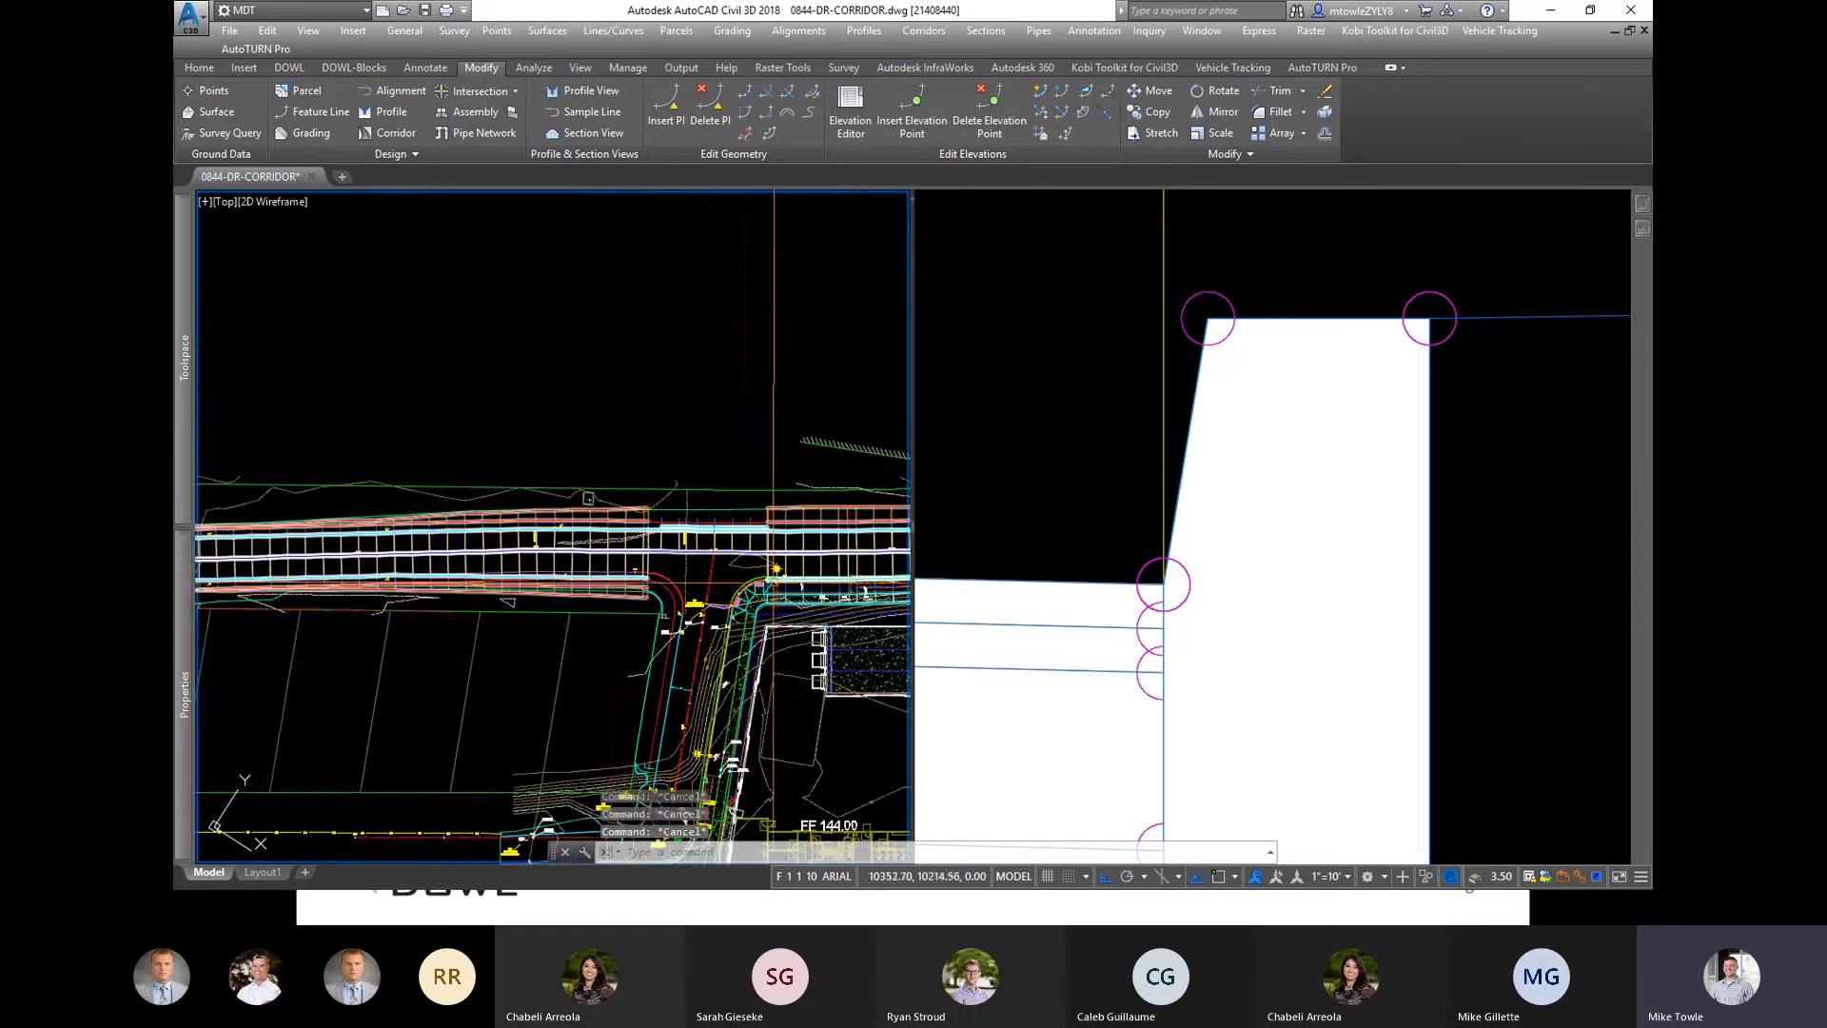
{"action": "scroll", "coordinate": [777, 578], "scroll_direction": "up", "scroll_amount": 3}
{"action": "scroll", "coordinate": [461, 505], "scroll_direction": "down", "scroll_amount": 2}
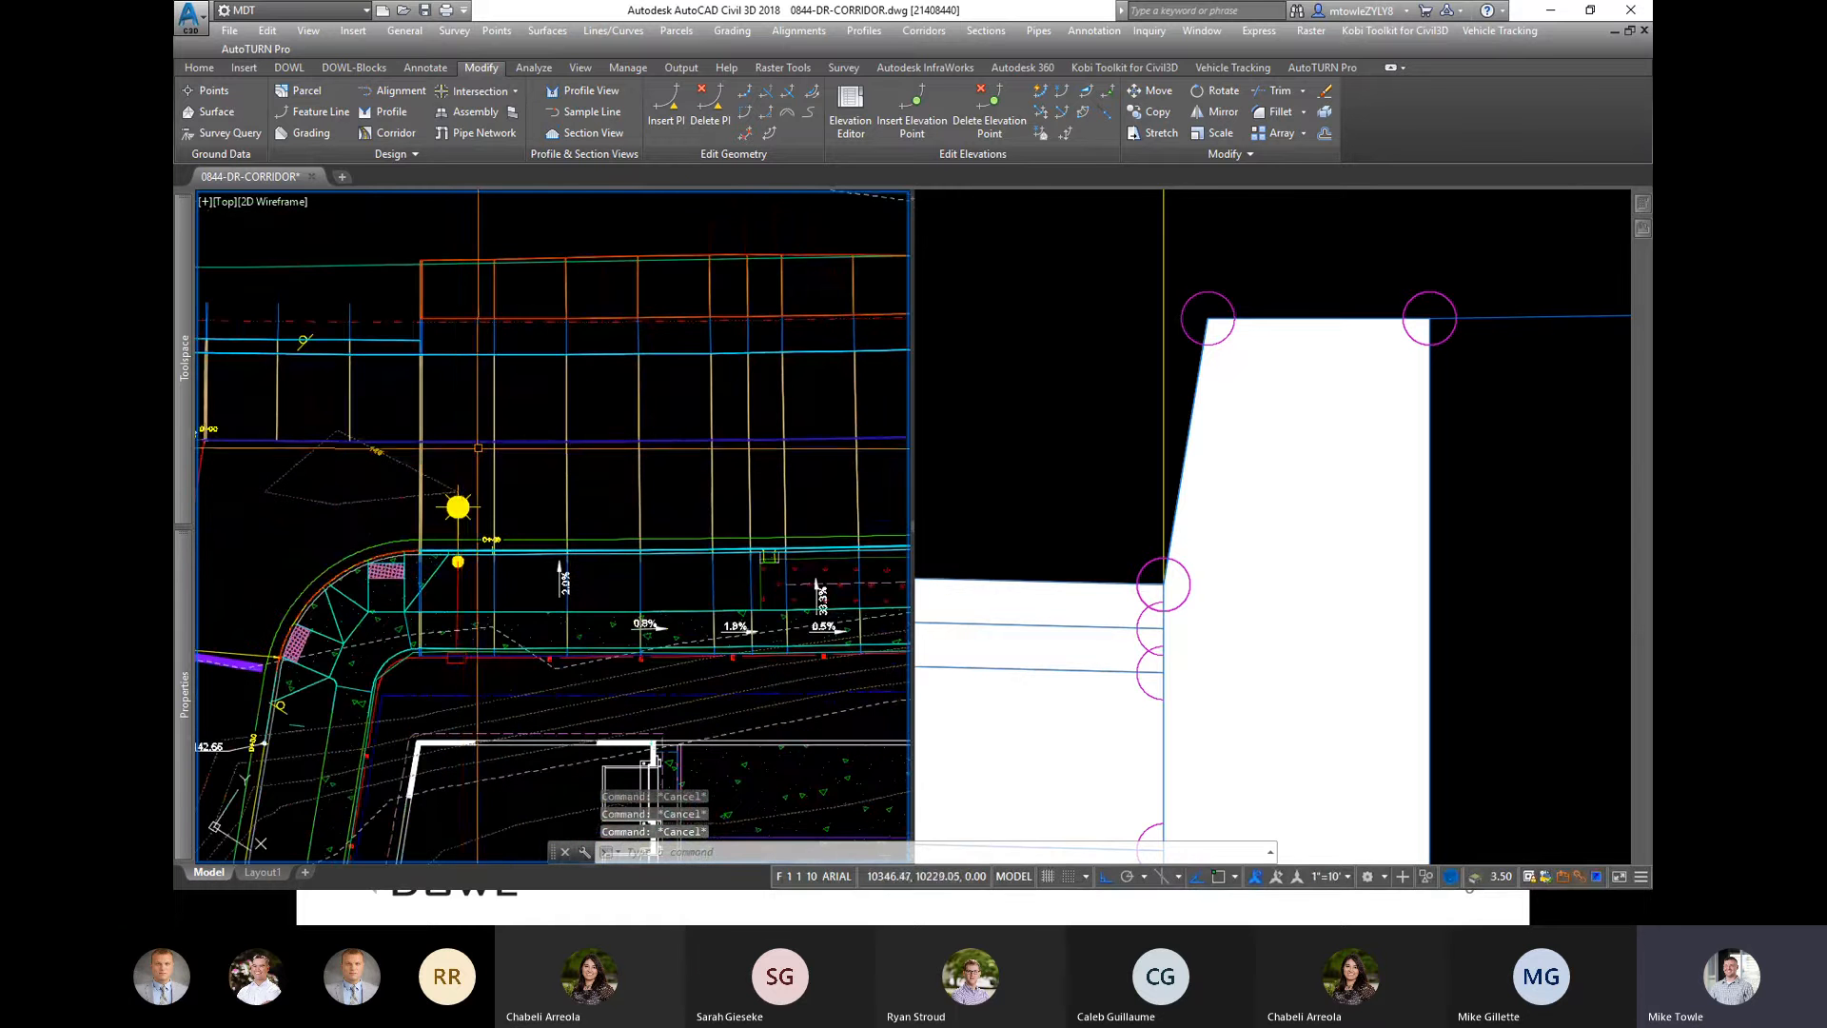
{"action": "scroll", "coordinate": [576, 454], "scroll_direction": "down", "scroll_amount": 2}
{"action": "scroll", "coordinate": [577, 454], "scroll_direction": "up", "scroll_amount": 5}
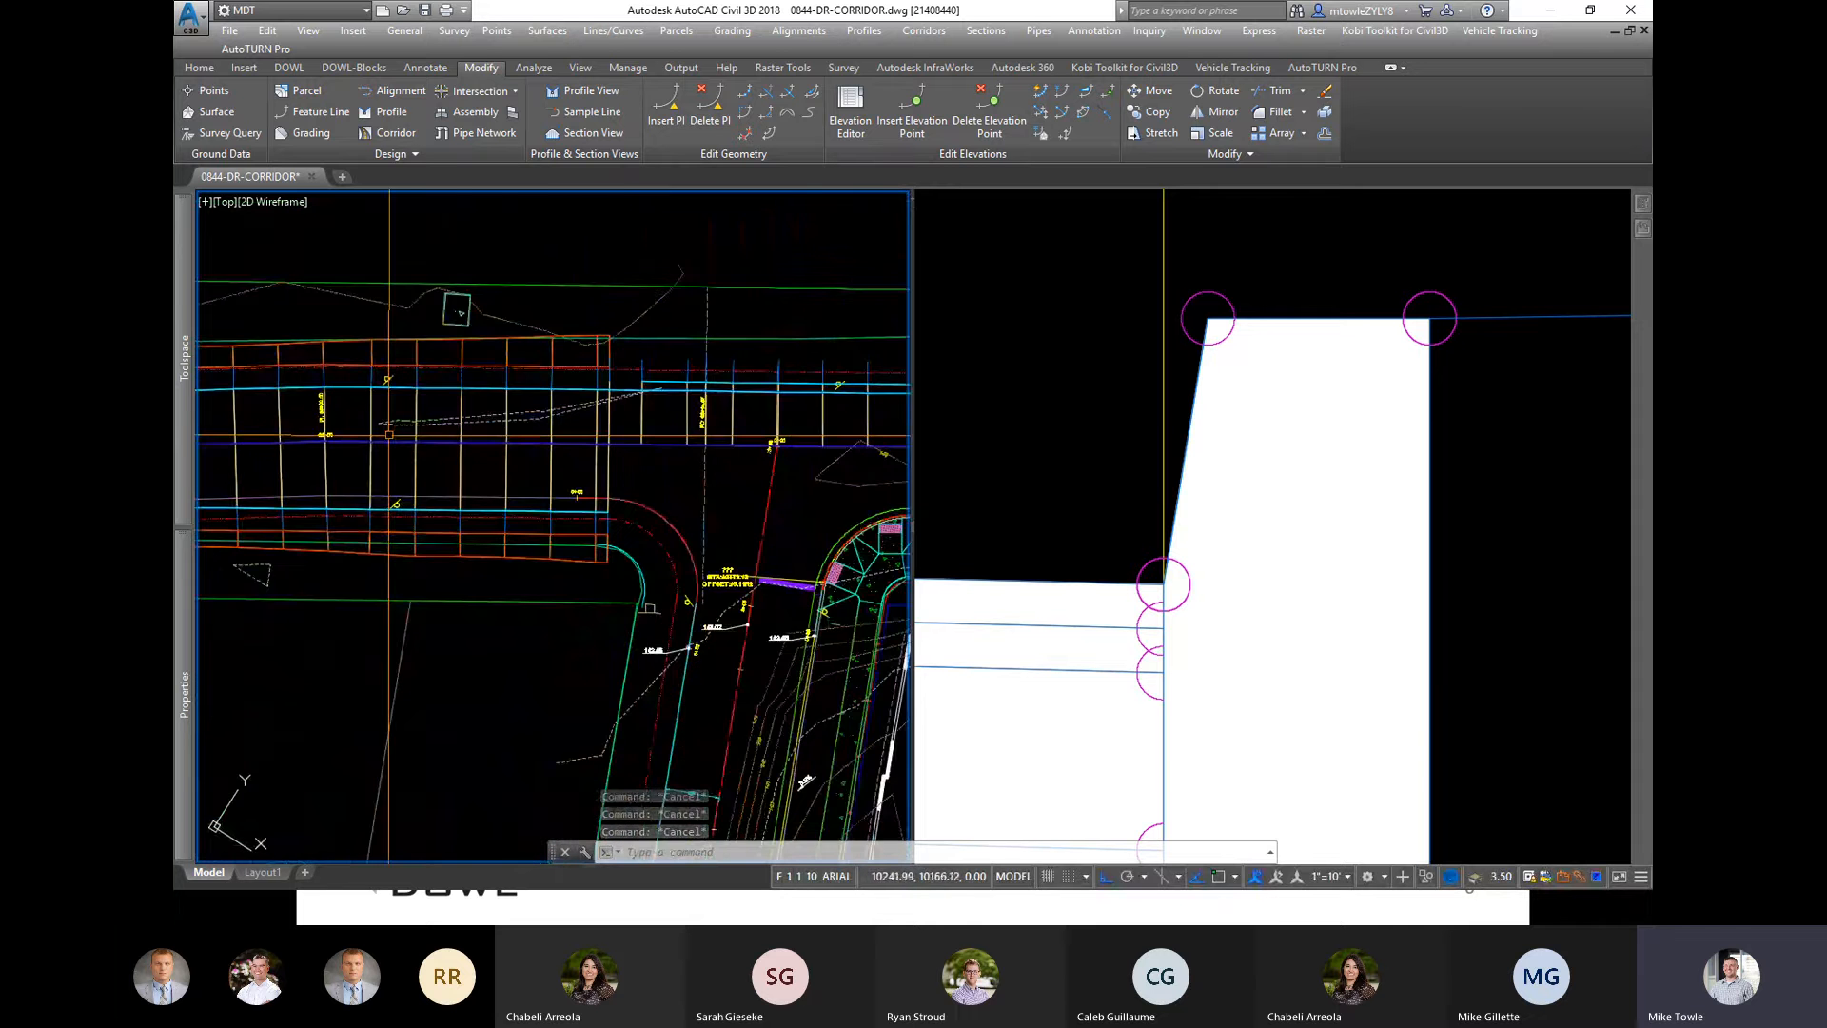
{"action": "key", "text": "Escape"}
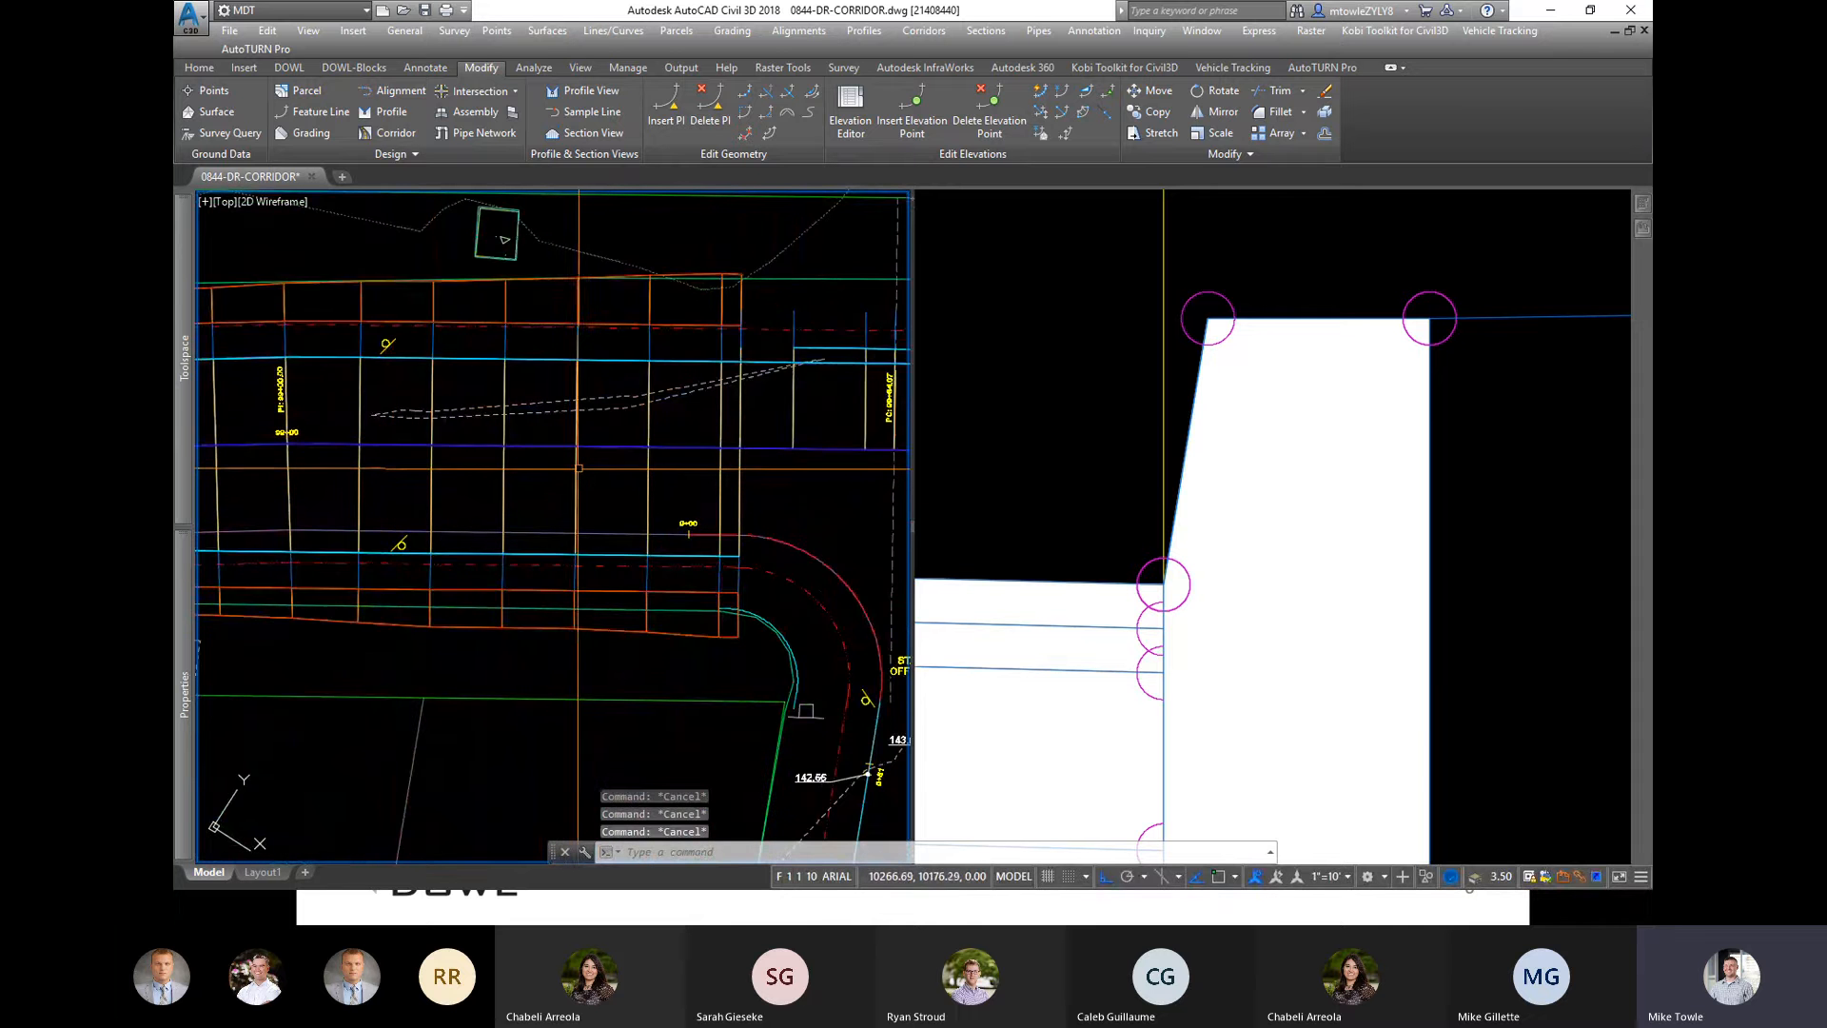
Step: Locate the Second Street profile view away from the assembly section
{"action": "left_click", "coordinate": [1093, 451]}
{"action": "scroll", "coordinate": [1094, 451], "scroll_direction": "down", "scroll_amount": 6}
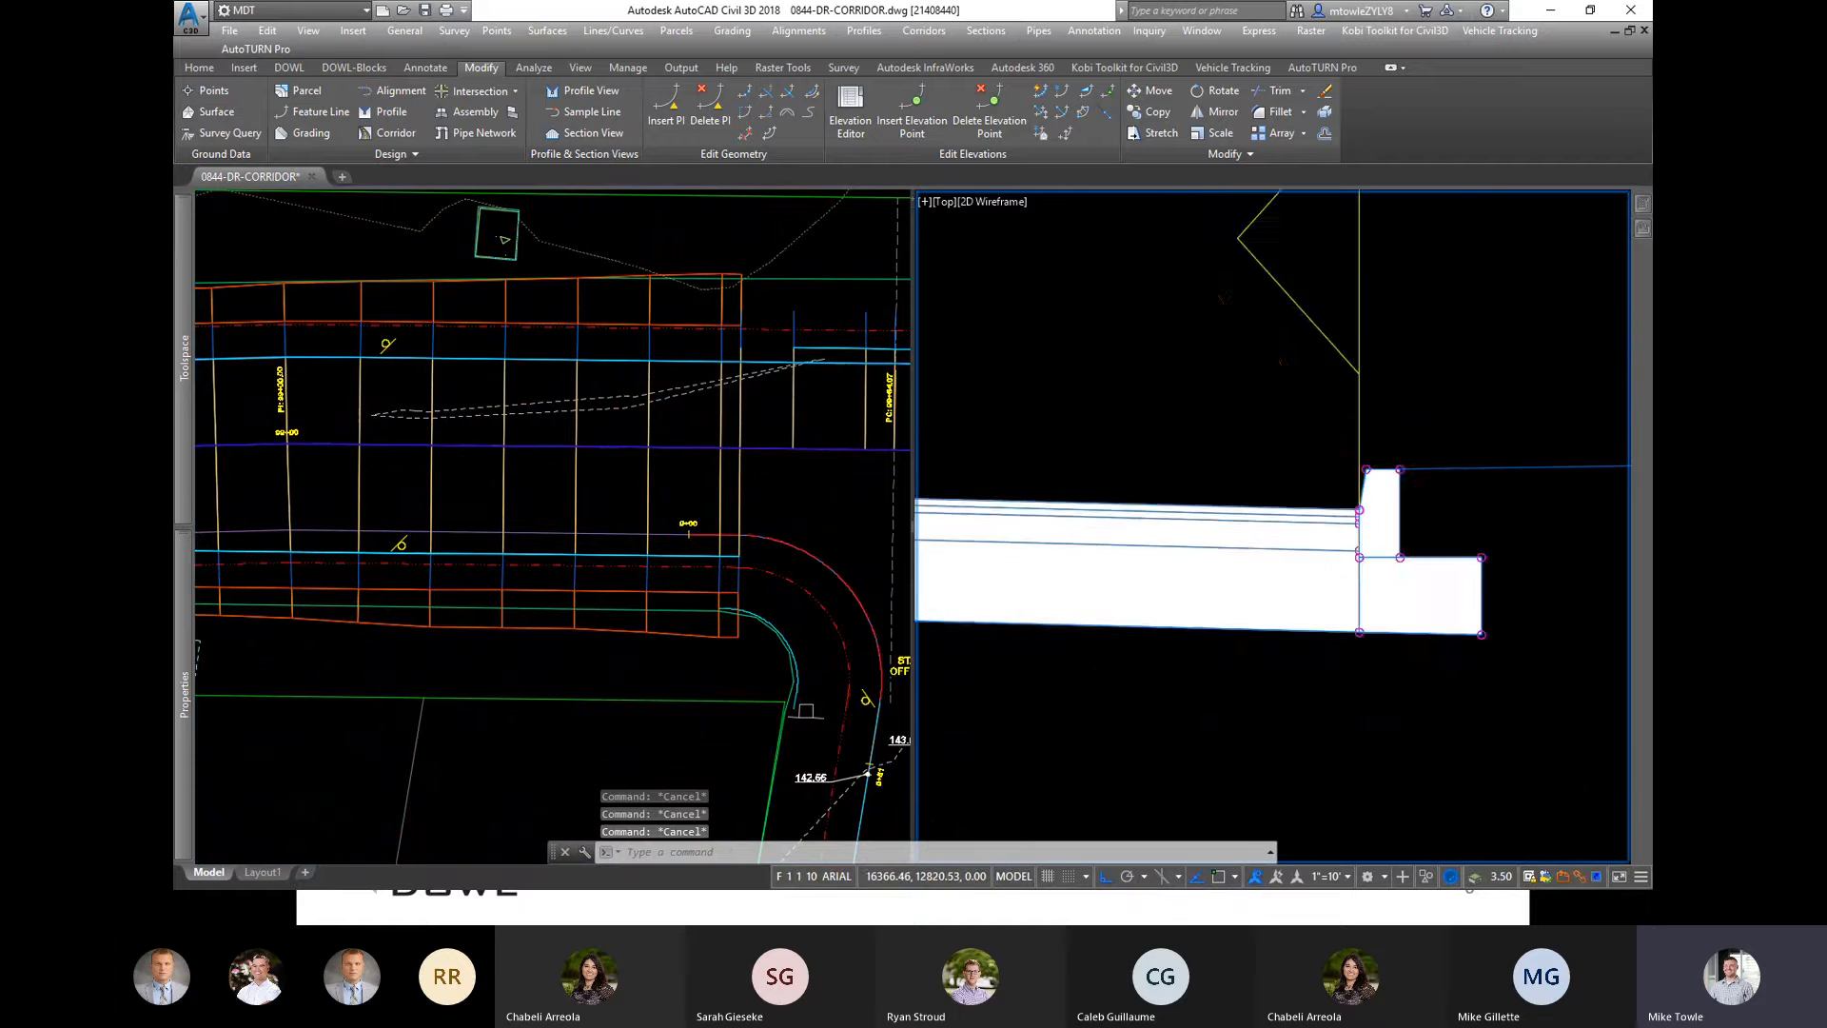
{"action": "scroll", "coordinate": [1245, 447], "scroll_direction": "down", "scroll_amount": 6}
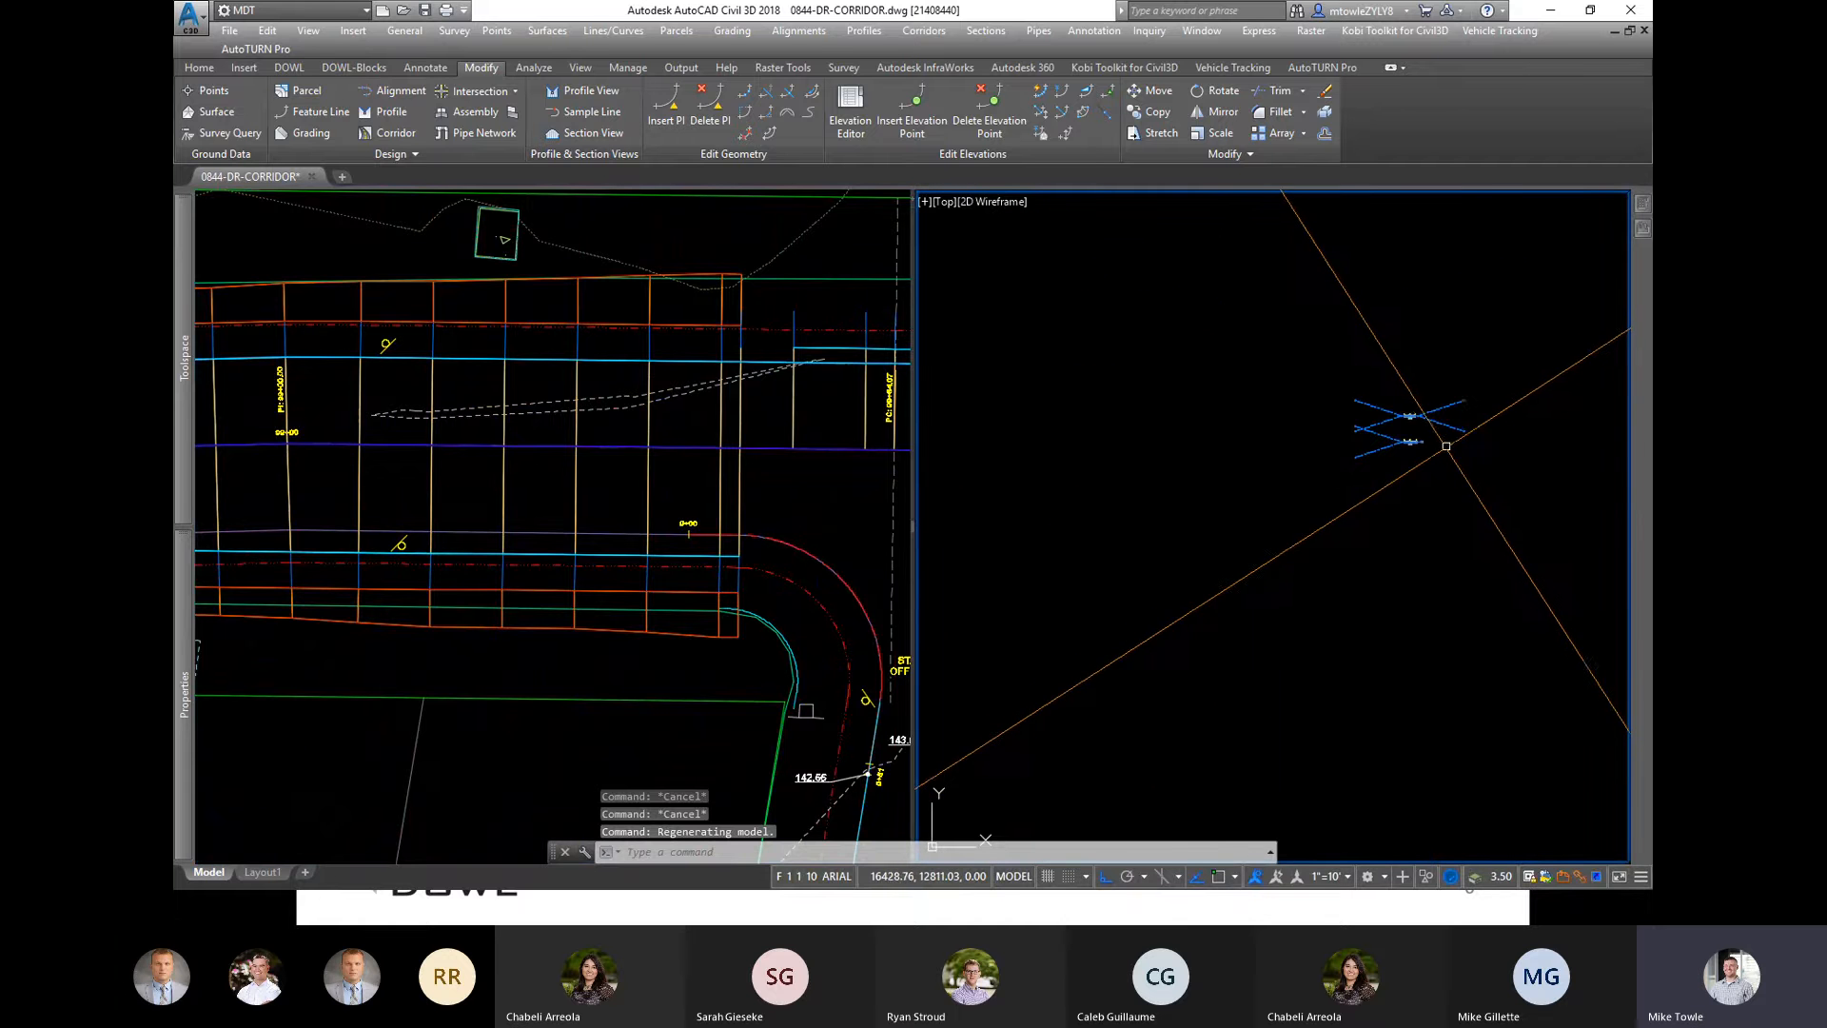
{"action": "scroll", "coordinate": [1245, 447], "scroll_direction": "up", "scroll_amount": 10}
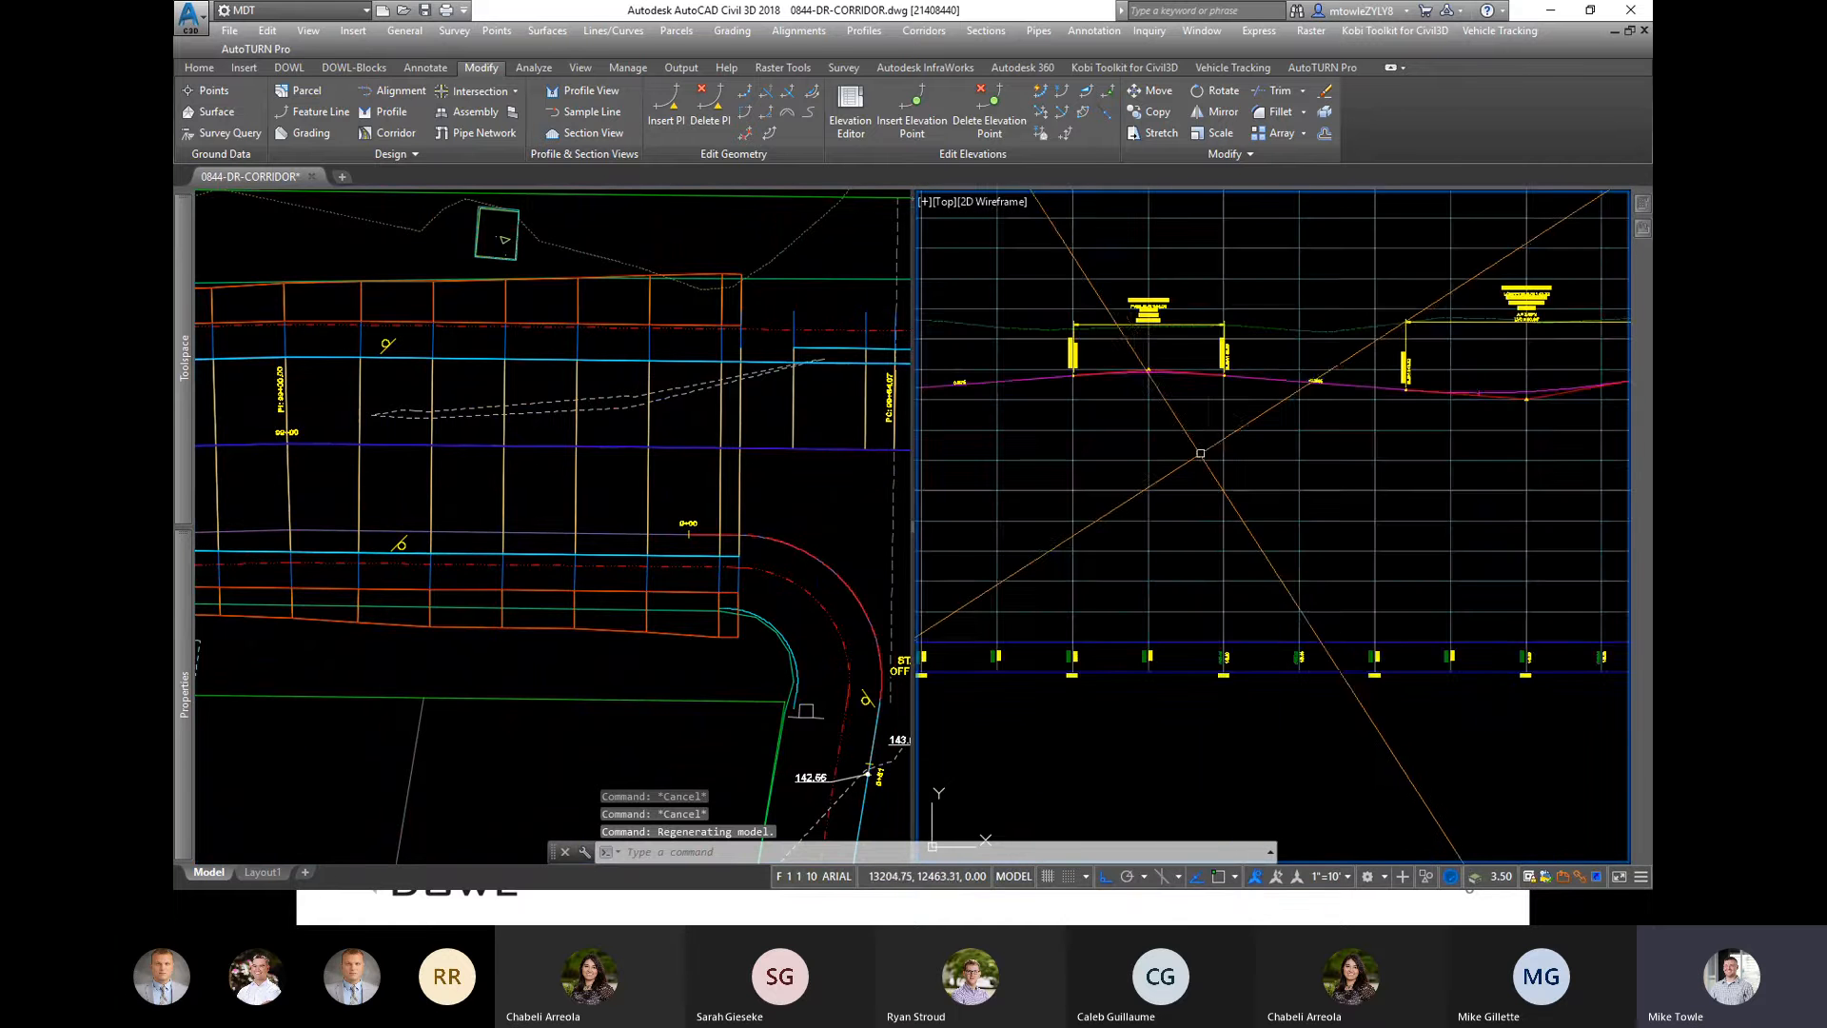
{"action": "scroll", "coordinate": [1204, 448], "scroll_direction": "up", "scroll_amount": 8}
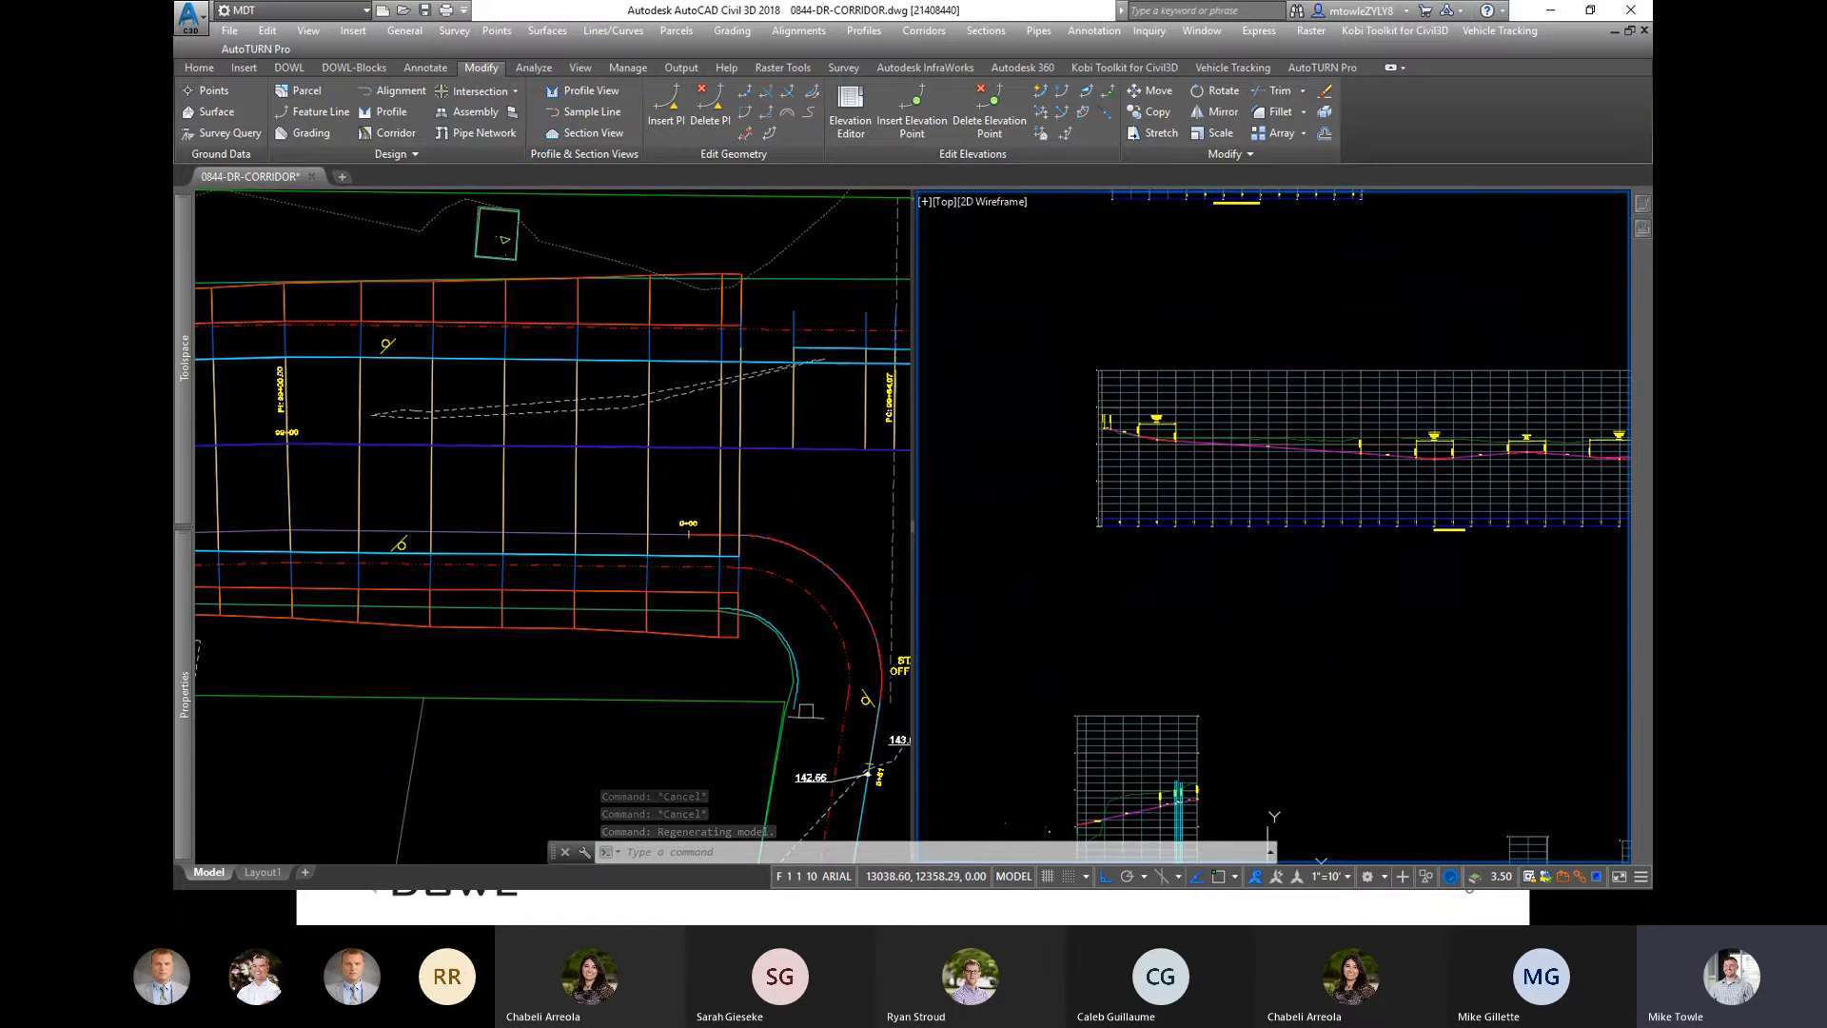
{"action": "scroll", "coordinate": [1432, 590], "scroll_direction": "down", "scroll_amount": 5}
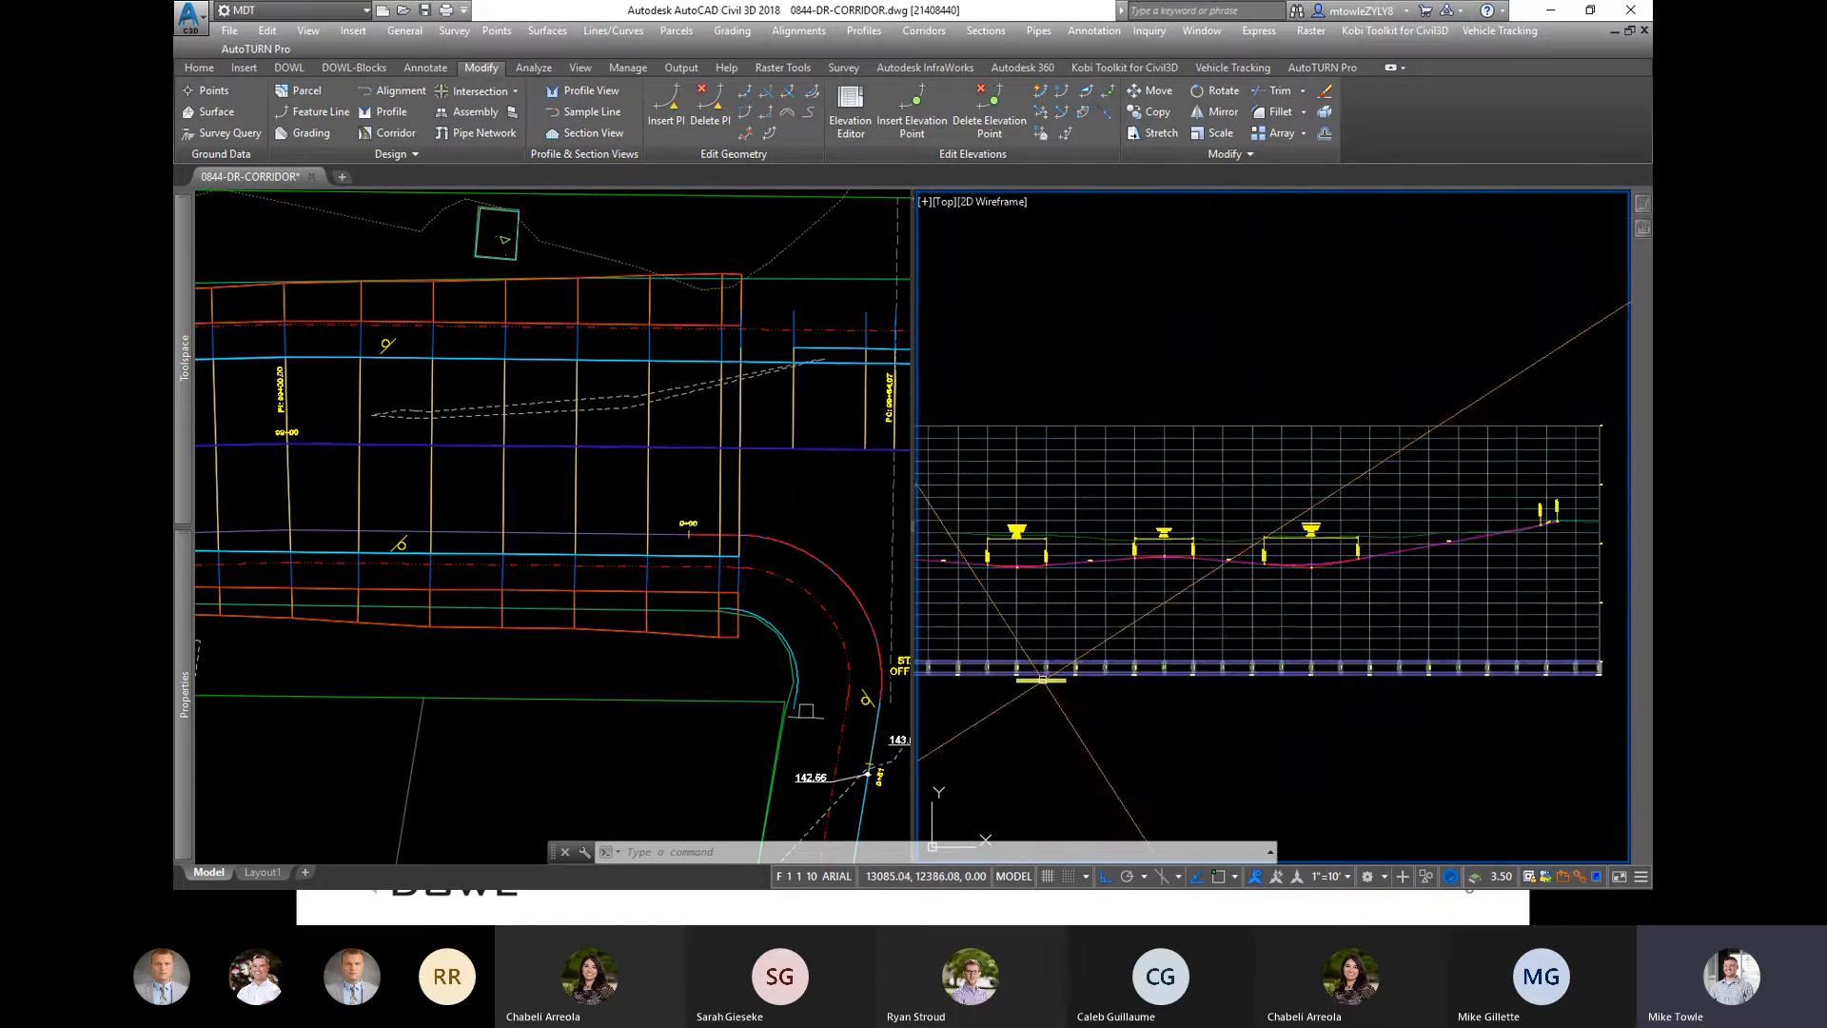
Step: Examine the Second Street profile's vertical curves and the existing and design elevations labelled at the stations below the grid
{"action": "scroll", "coordinate": [1318, 603], "scroll_direction": "up", "scroll_amount": 5}
{"action": "scroll", "coordinate": [1318, 603], "scroll_direction": "down", "scroll_amount": 5}
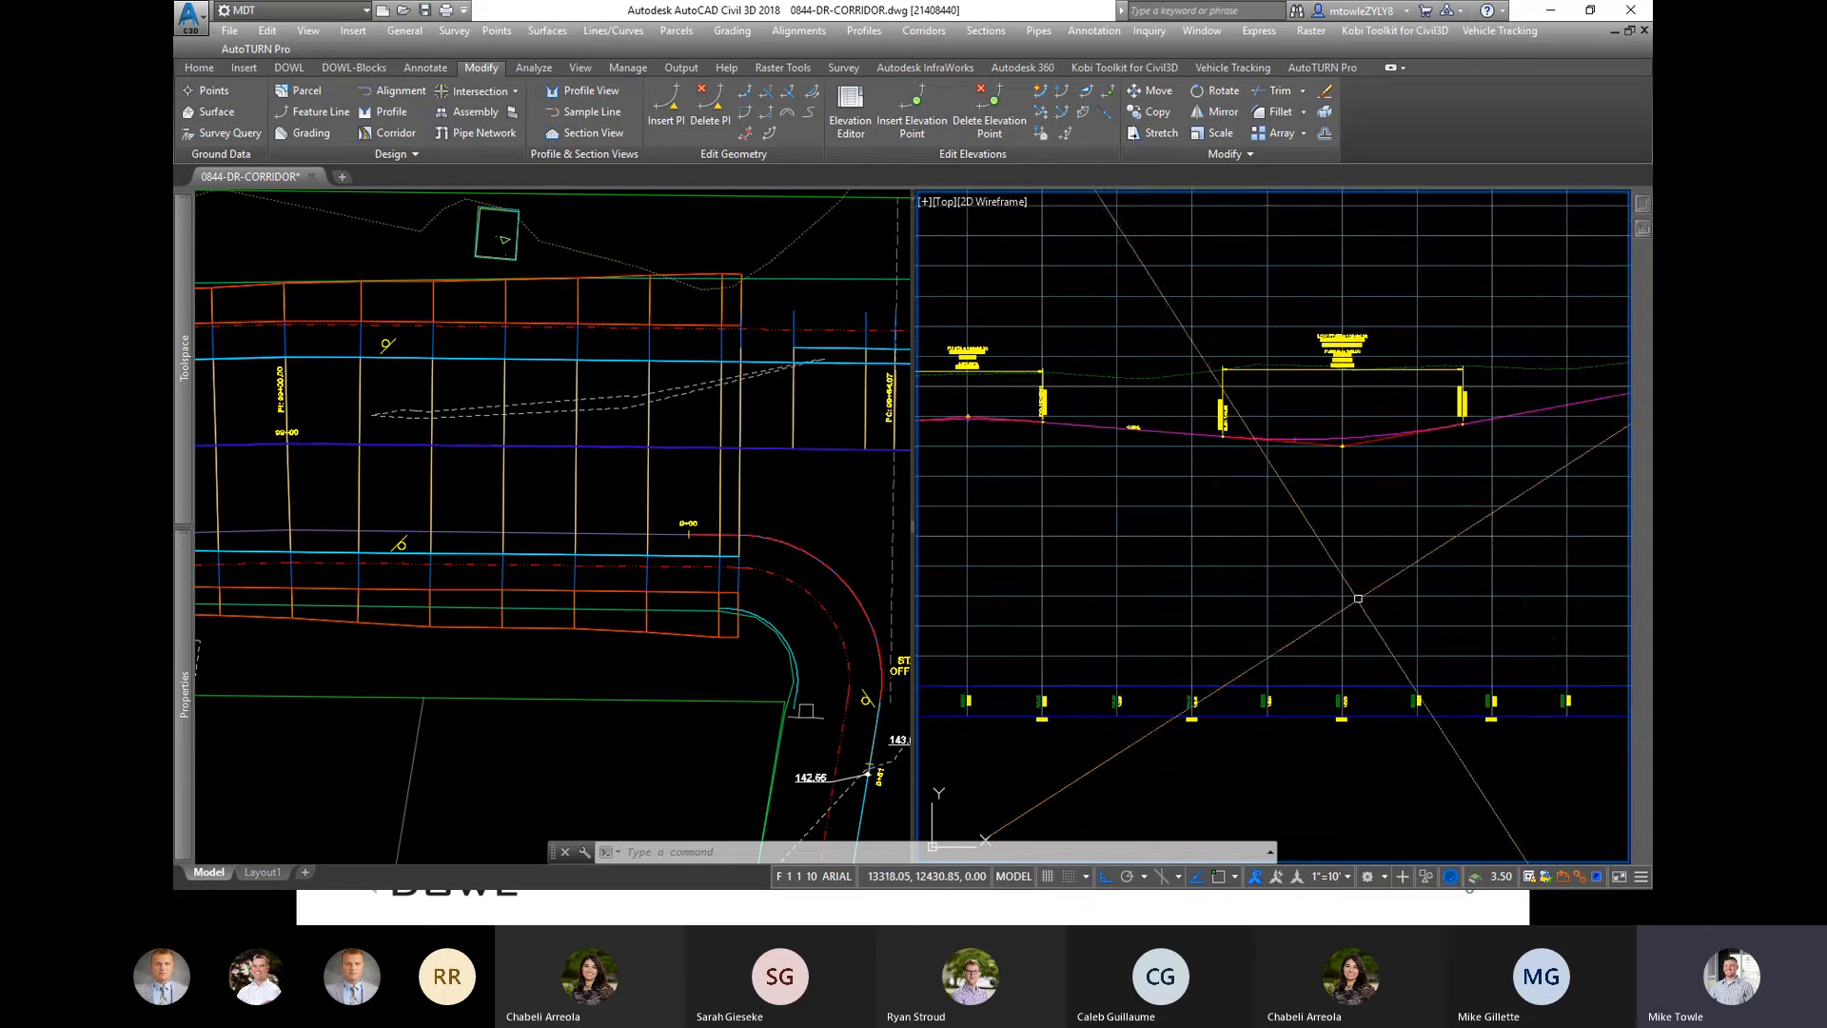
{"action": "scroll", "coordinate": [1424, 430], "scroll_direction": "up", "scroll_amount": 1}
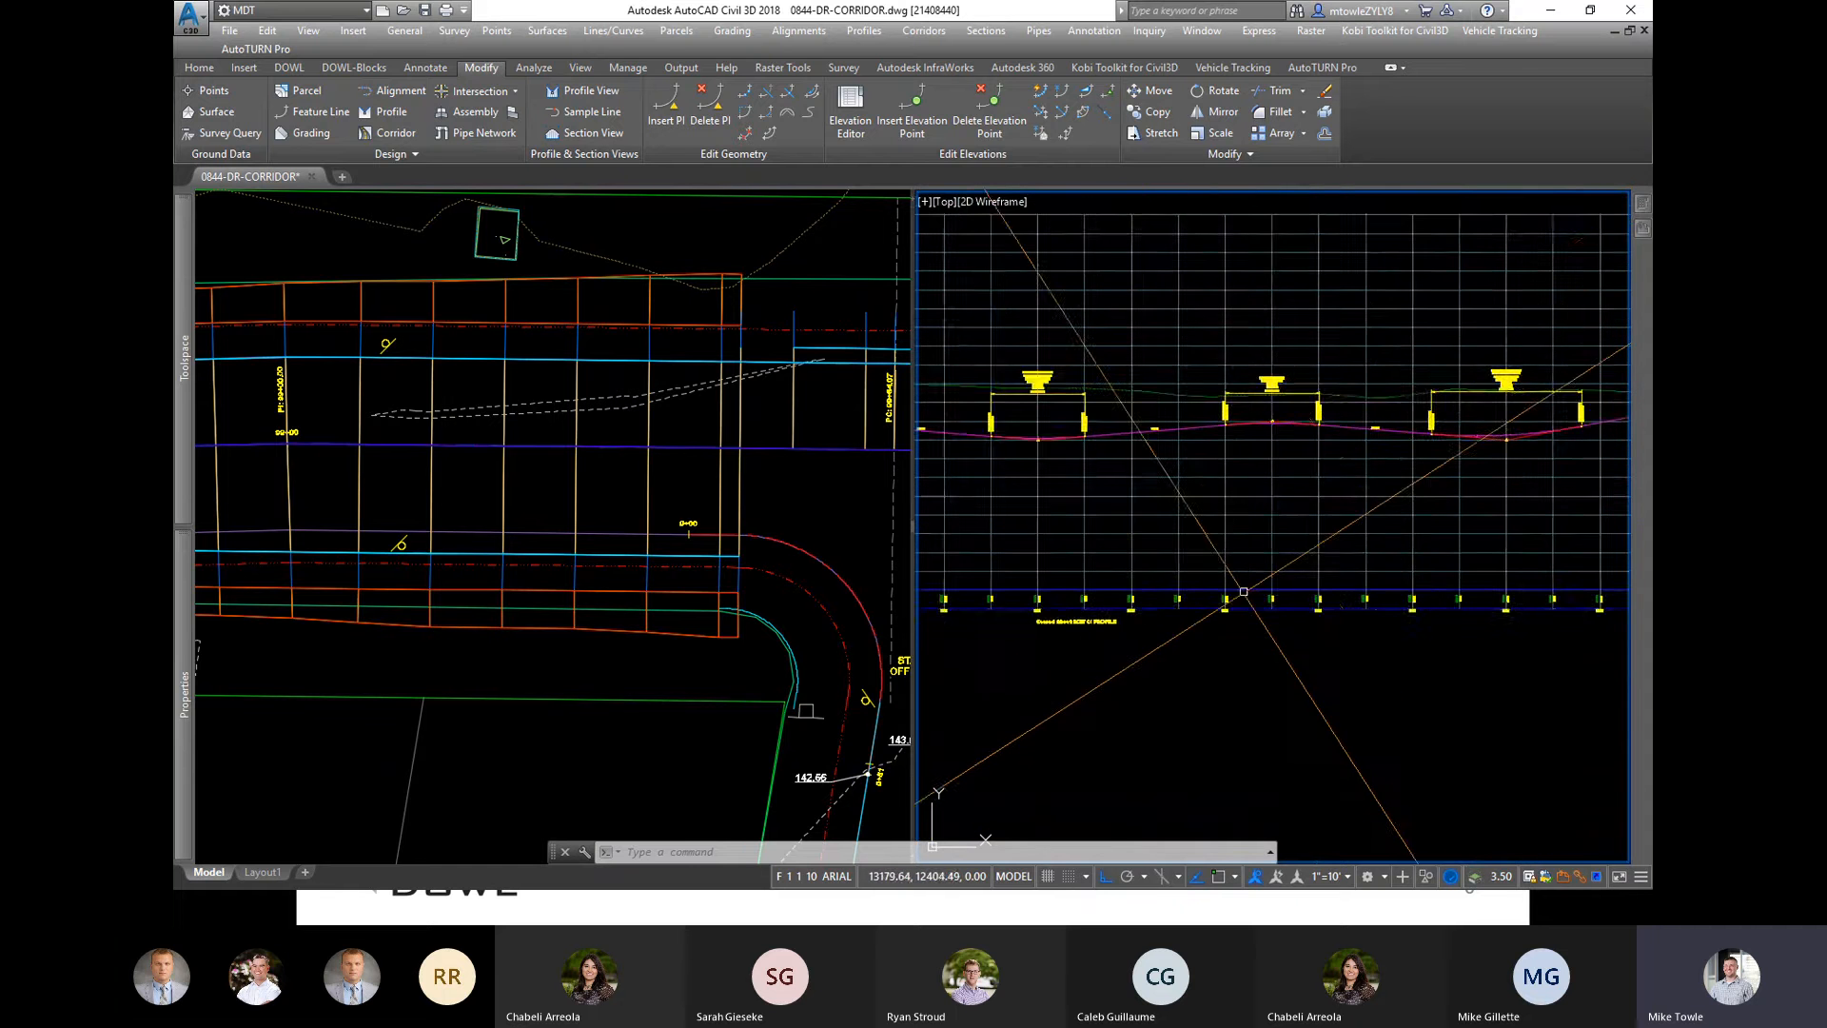
{"action": "scroll", "coordinate": [1210, 682], "scroll_direction": "up", "scroll_amount": 6}
{"action": "scroll", "coordinate": [1211, 681], "scroll_direction": "down", "scroll_amount": 4}
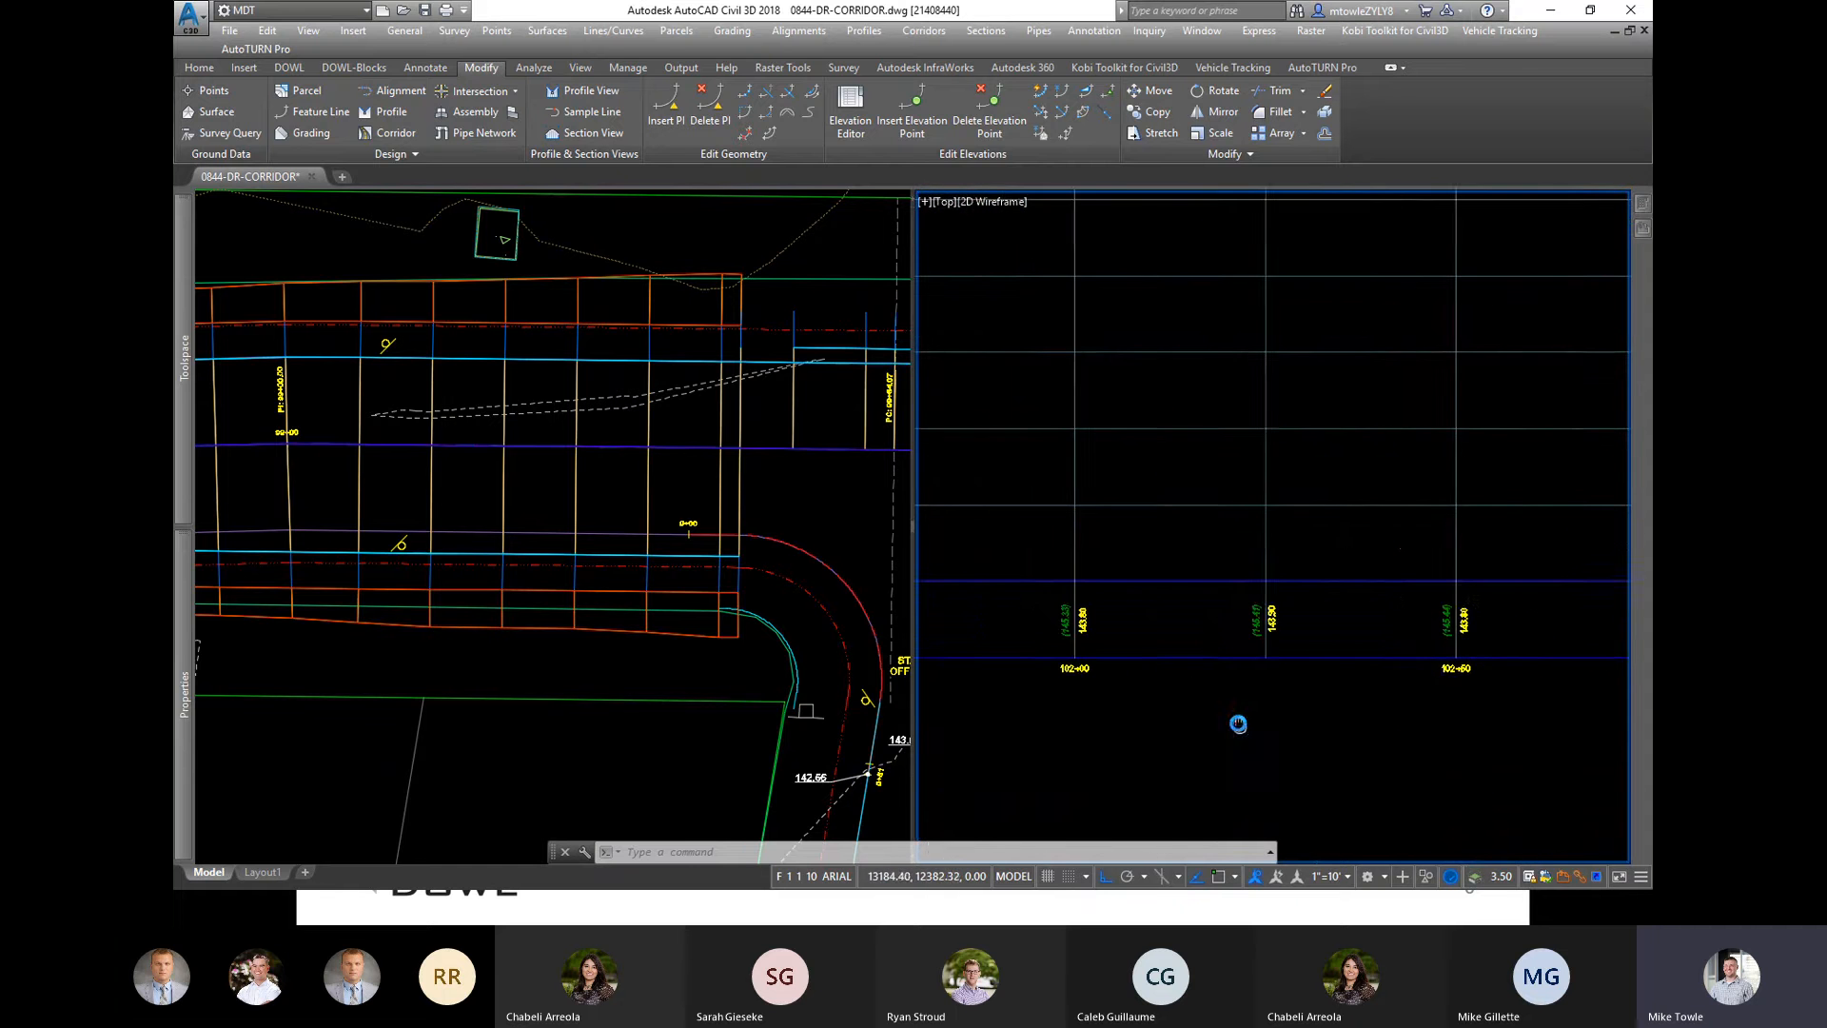
{"action": "scroll", "coordinate": [1303, 683], "scroll_direction": "up", "scroll_amount": 6}
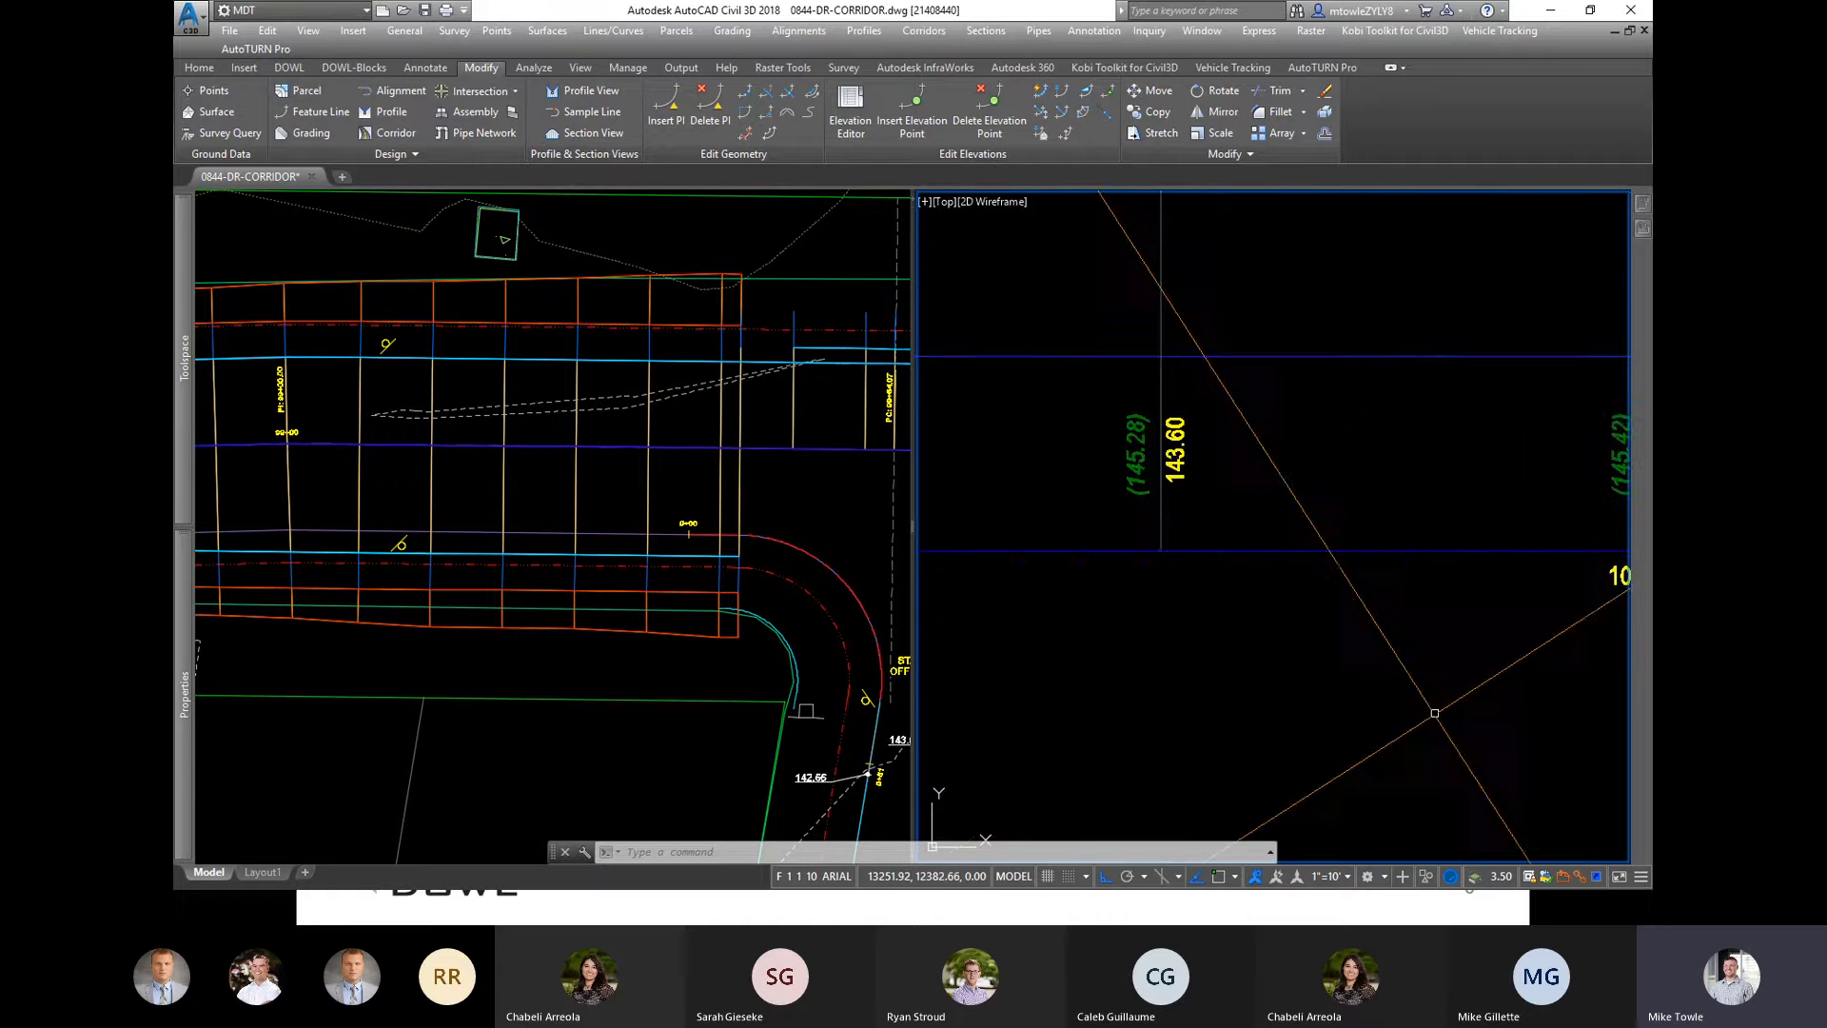
{"action": "middle_click_drag", "start_coordinate": [1303, 683], "coordinate": [1178, 716]}
{"action": "scroll", "coordinate": [1179, 716], "scroll_direction": "down", "scroll_amount": 4}
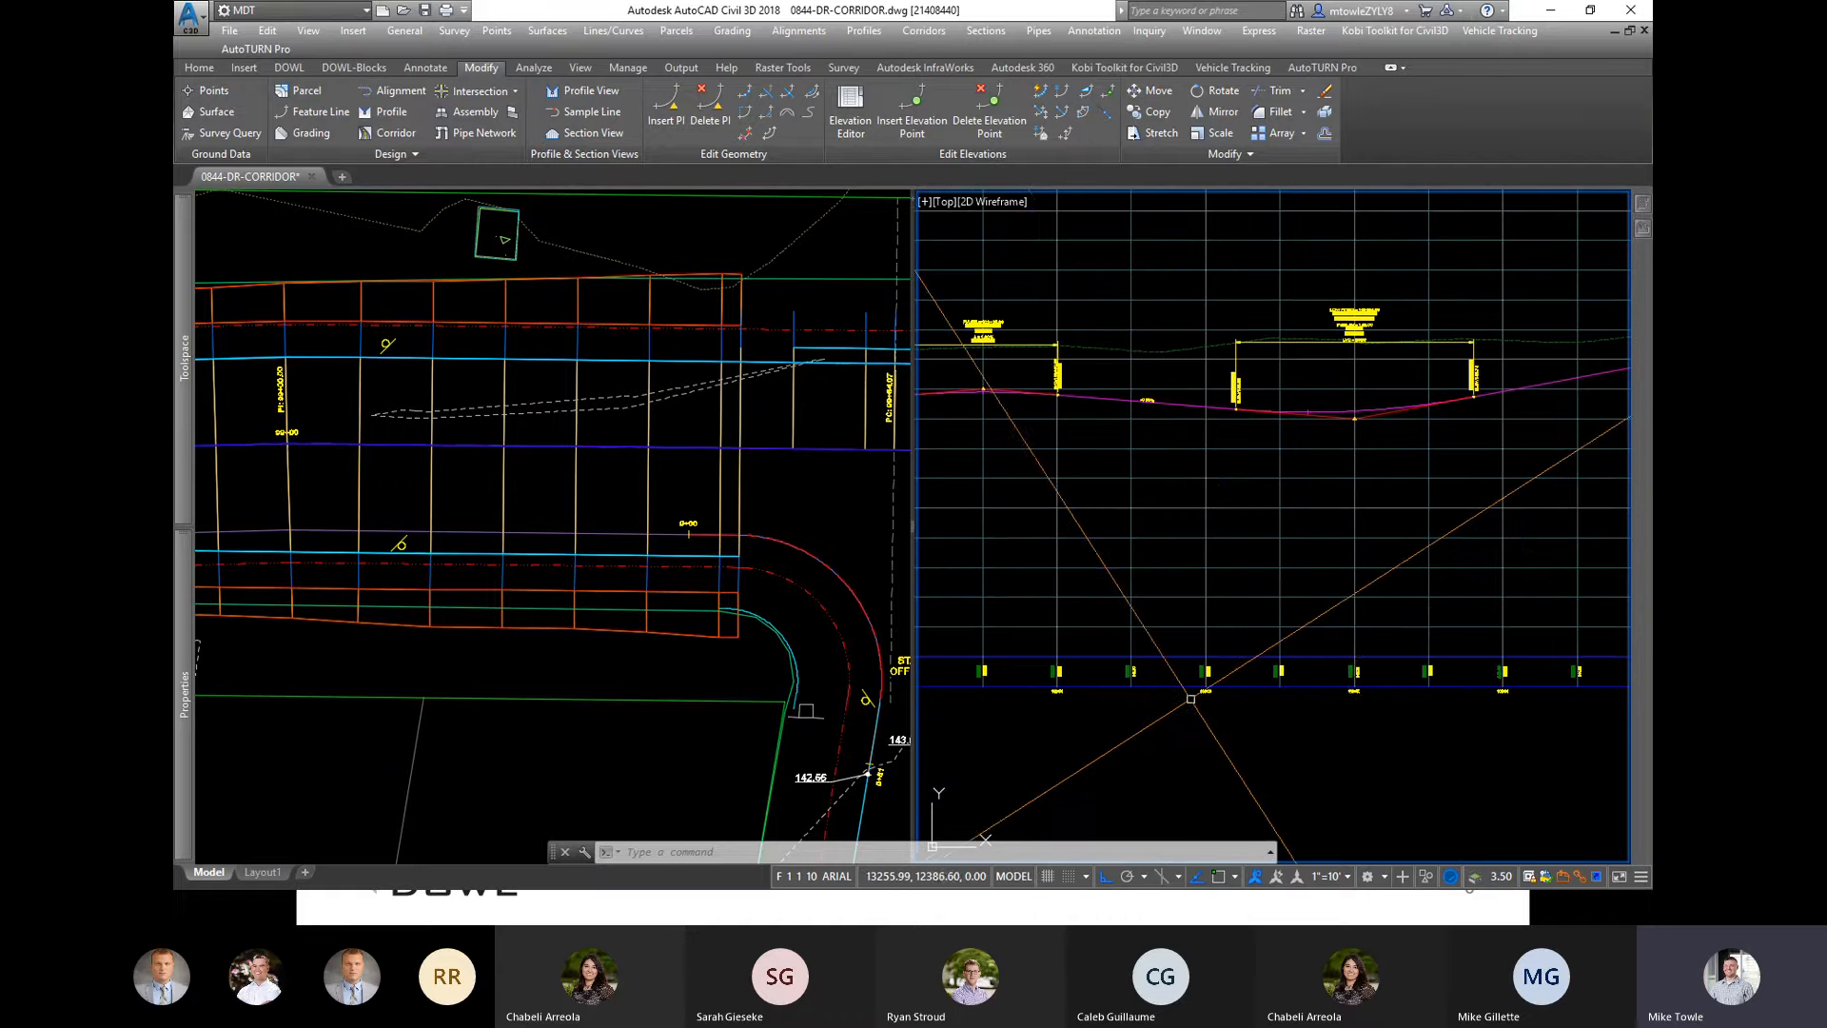
{"action": "scroll", "coordinate": [1342, 668], "scroll_direction": "up", "scroll_amount": 1}
{"action": "scroll", "coordinate": [1367, 699], "scroll_direction": "up", "scroll_amount": 4}
{"action": "scroll", "coordinate": [1241, 689], "scroll_direction": "down", "scroll_amount": 4}
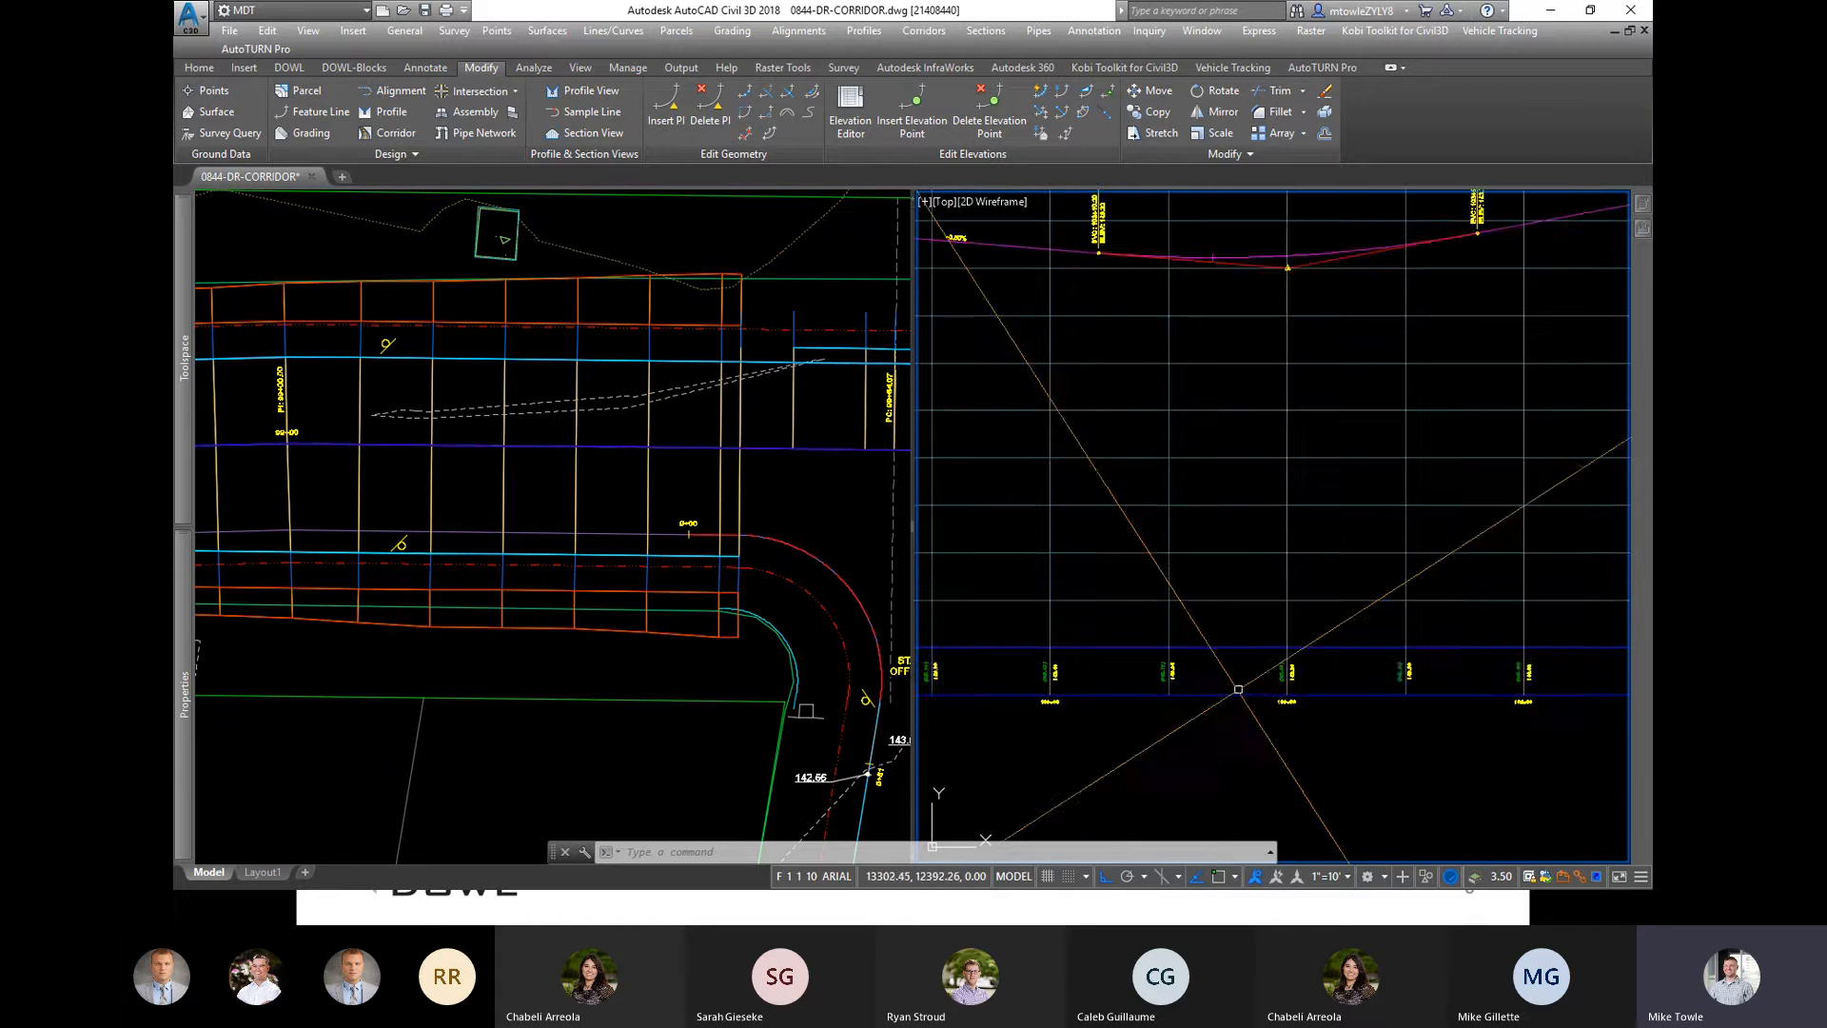
{"action": "scroll", "coordinate": [1539, 717], "scroll_direction": "up", "scroll_amount": 4}
{"action": "scroll", "coordinate": [1539, 716], "scroll_direction": "down", "scroll_amount": 6}
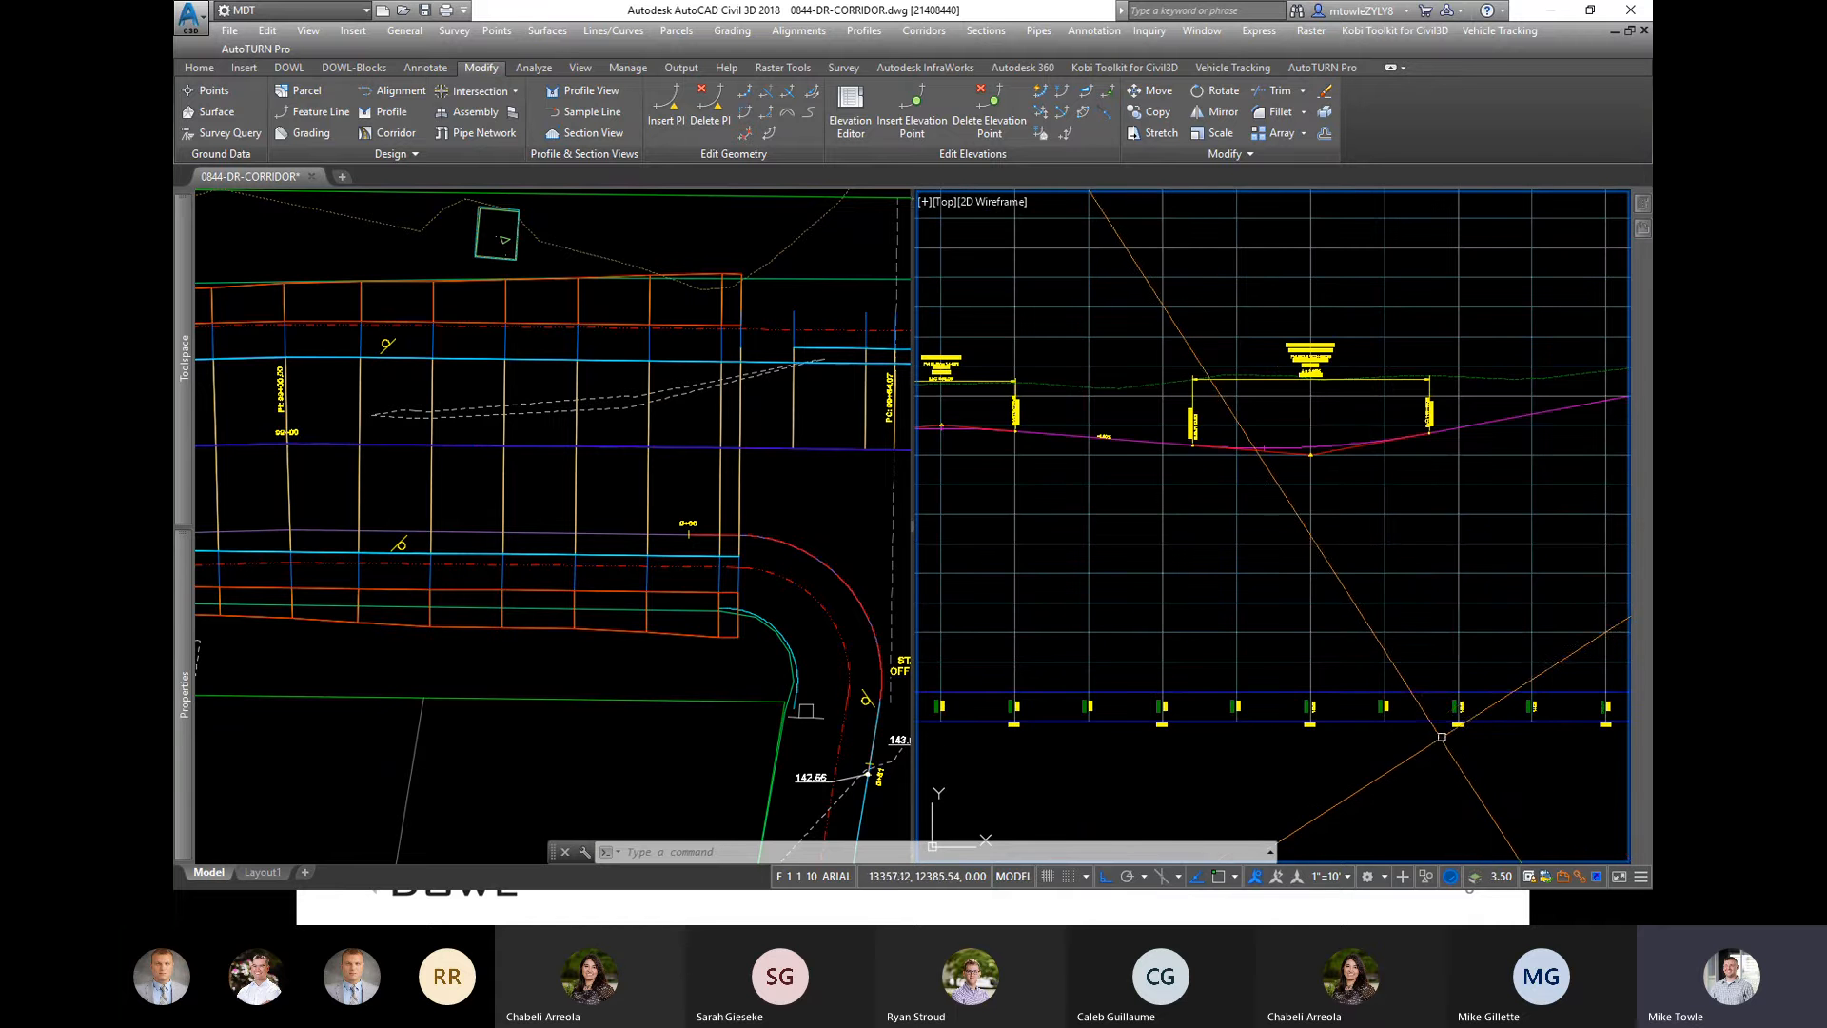
Step: Open the assembly frequency settings of the Second Street No Curbs - (3) [Copy] [Copy] region in the Offsite Corridor-Brownbag corridor
{"action": "left_click", "coordinate": [836, 519]}
{"action": "scroll", "coordinate": [767, 555], "scroll_direction": "down", "scroll_amount": 7}
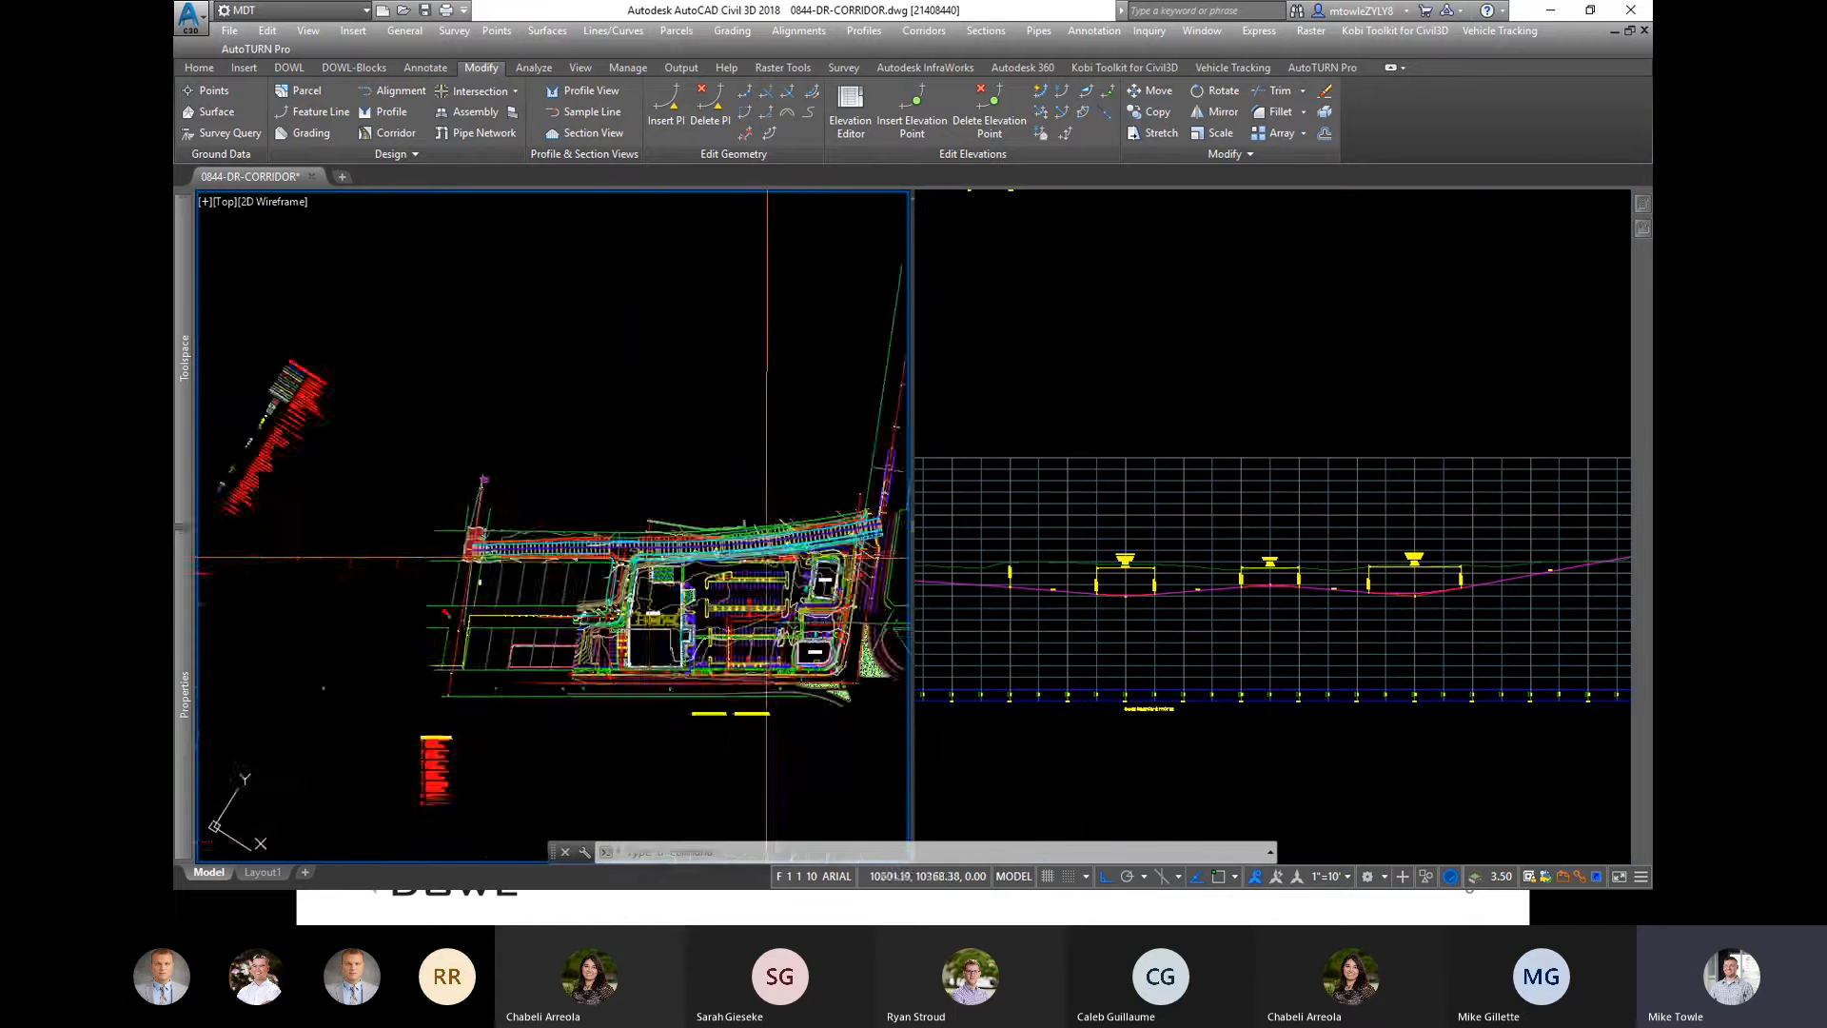
{"action": "scroll", "coordinate": [767, 551], "scroll_direction": "up", "scroll_amount": 8}
{"action": "scroll", "coordinate": [666, 419], "scroll_direction": "up", "scroll_amount": 2}
{"action": "scroll", "coordinate": [471, 504], "scroll_direction": "down", "scroll_amount": 6}
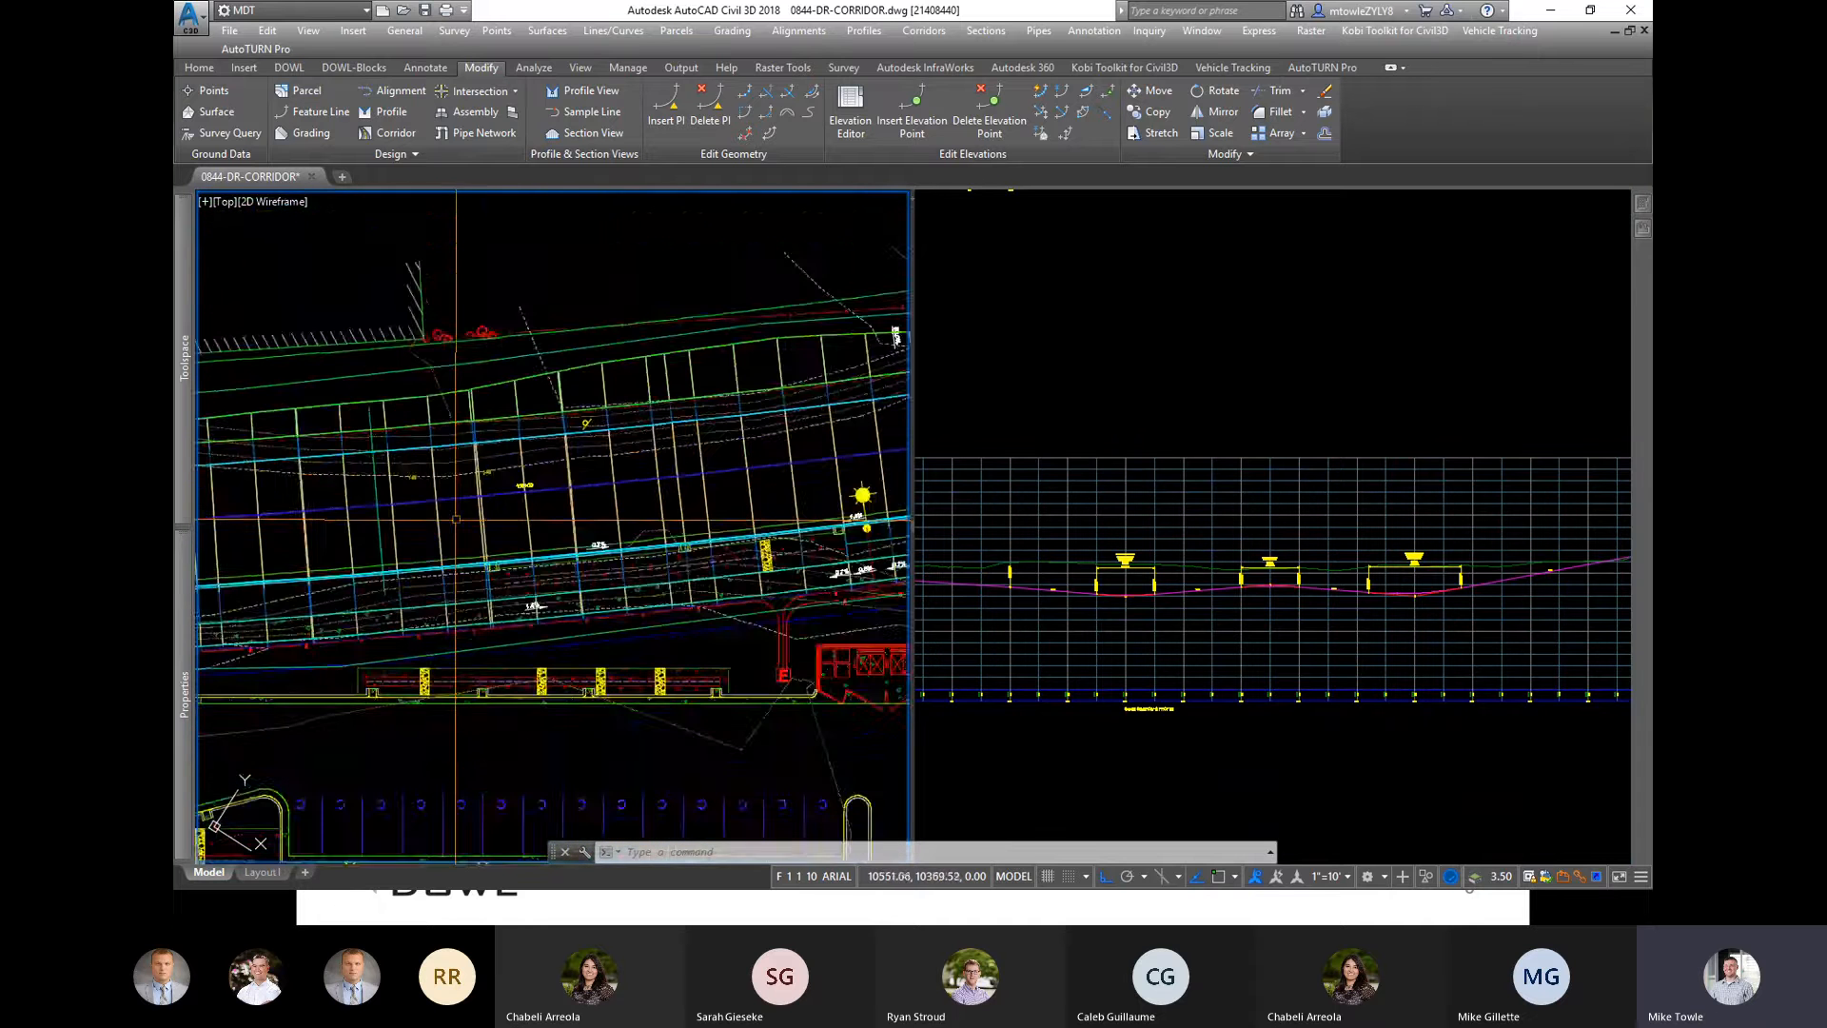
{"action": "scroll", "coordinate": [668, 511], "scroll_direction": "up", "scroll_amount": 2}
{"action": "key", "text": "Escape"}
{"action": "key", "text": "Escape"}
{"action": "key", "text": "Escape"}
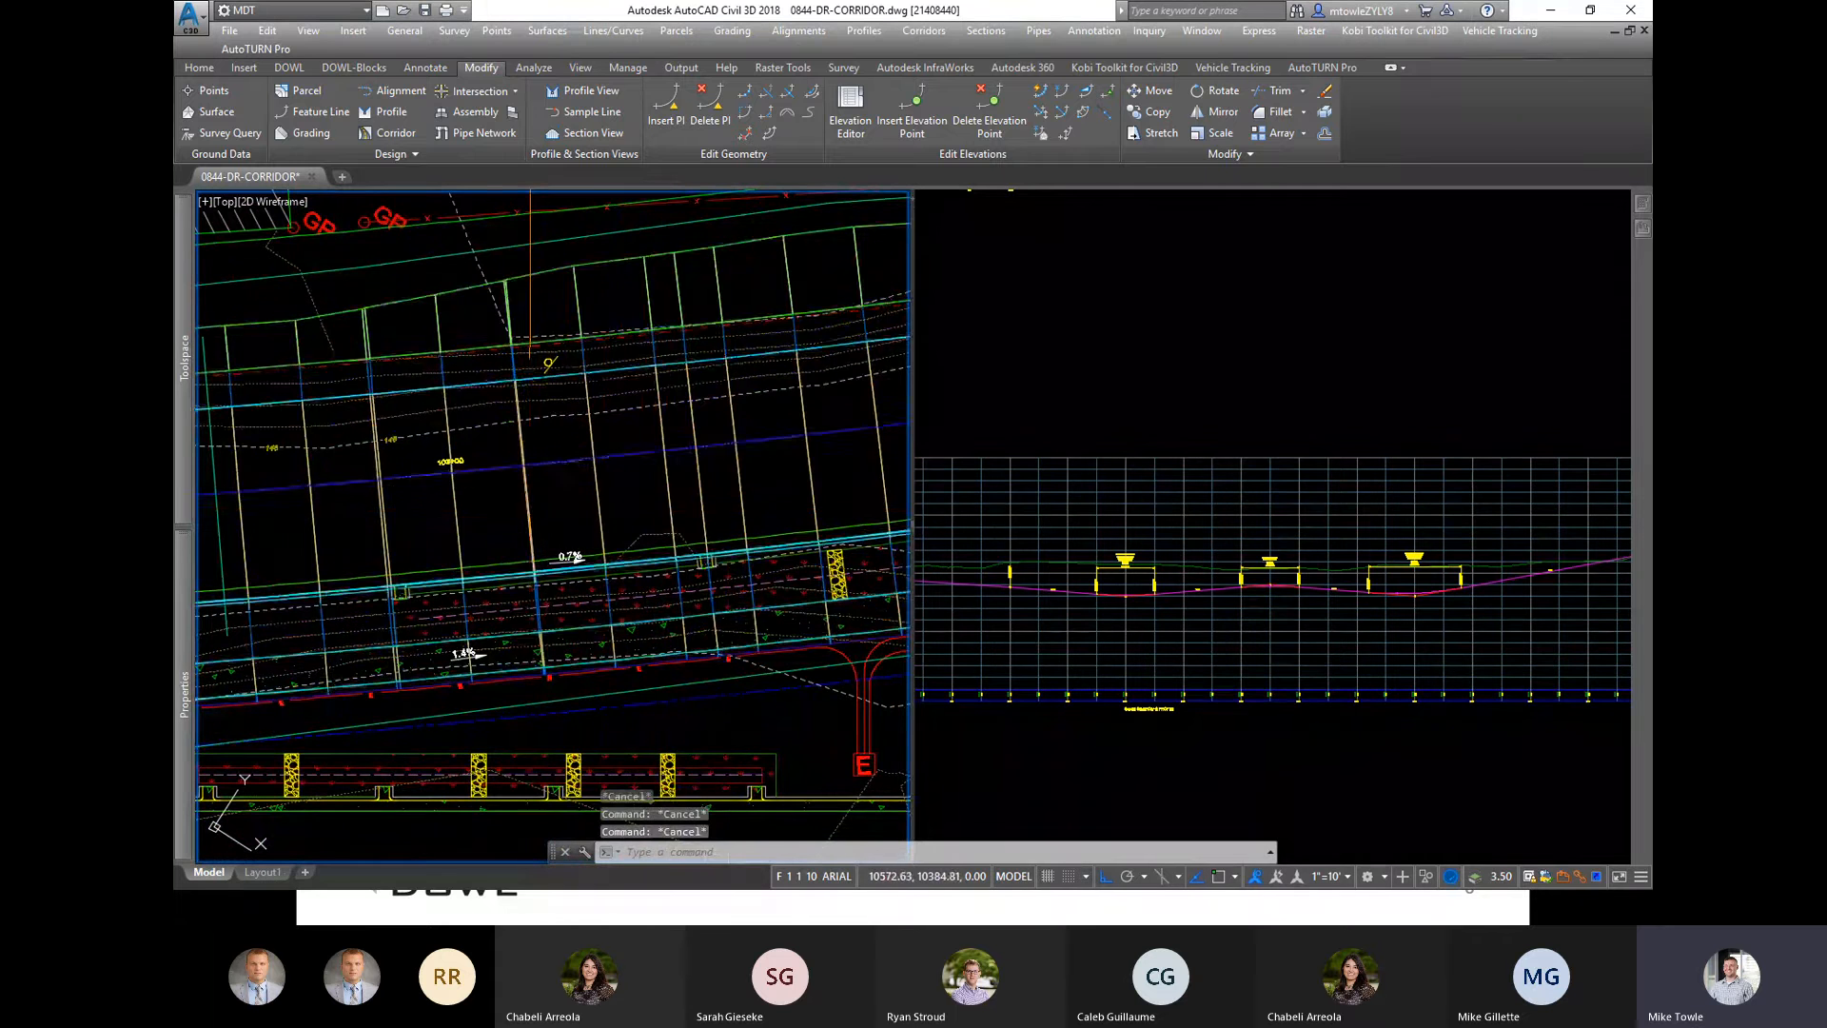
{"action": "left_click", "coordinate": [530, 509]}
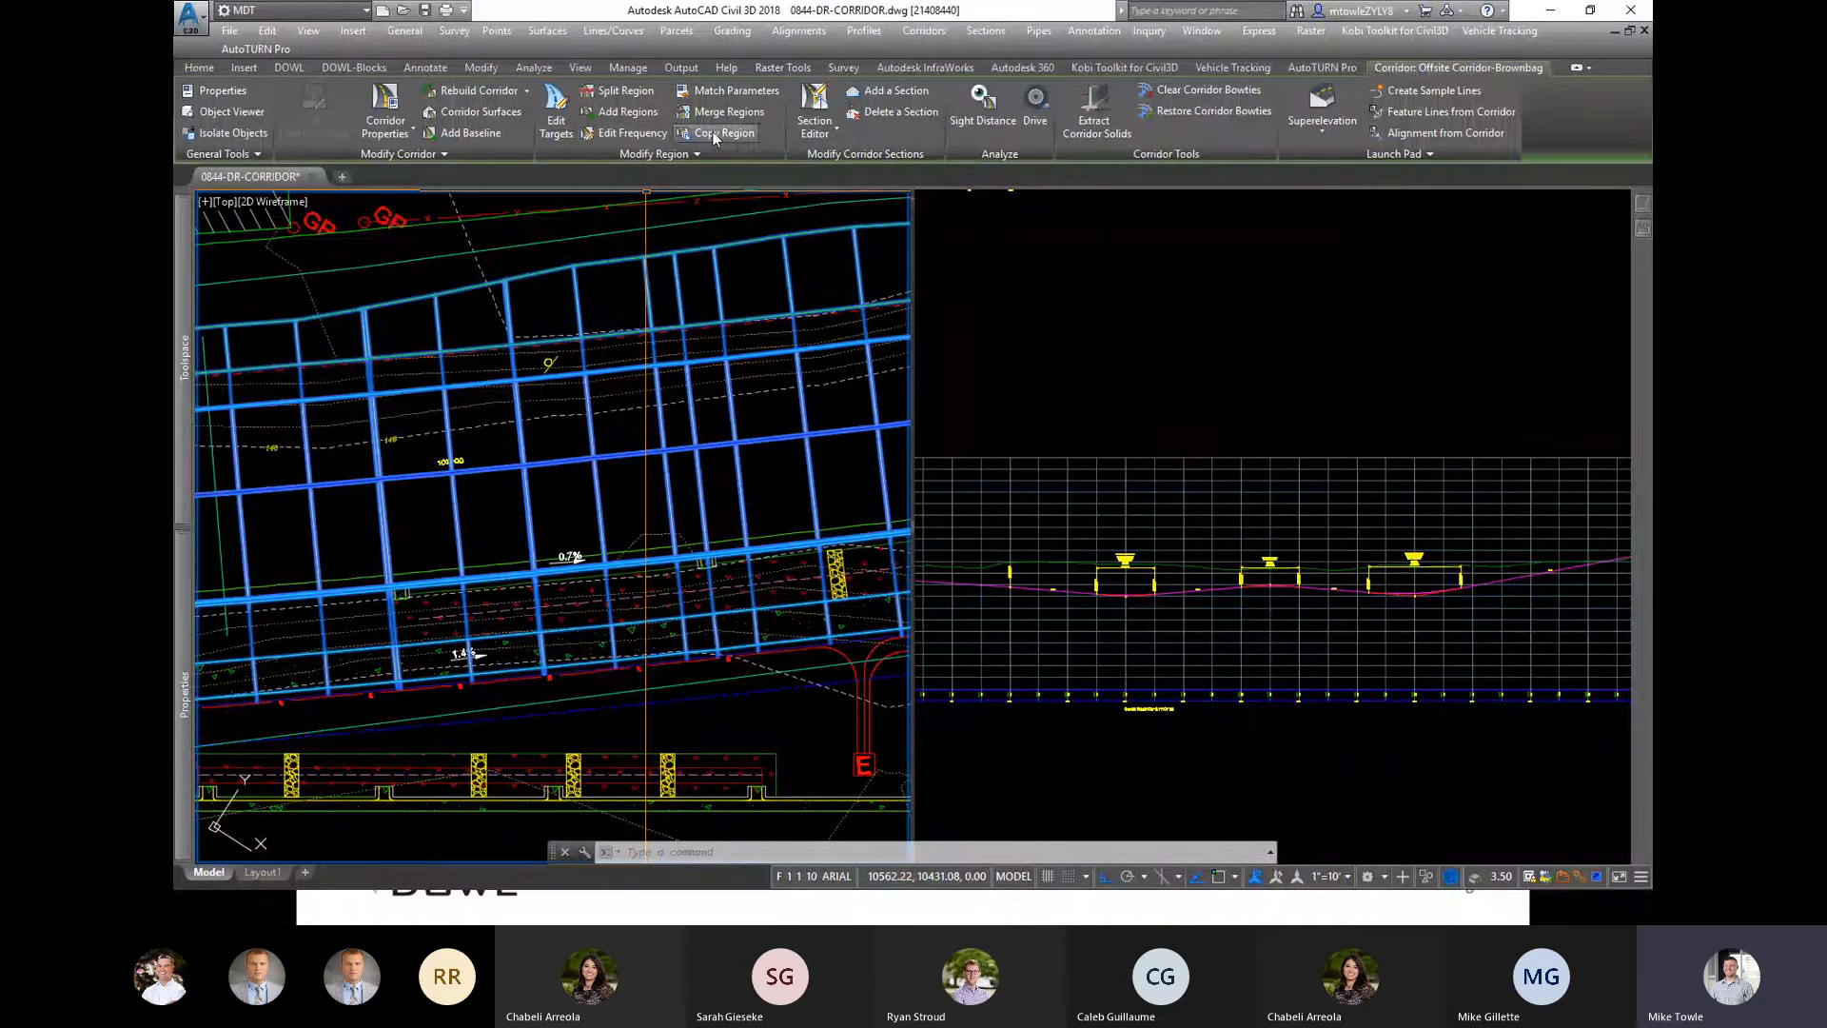
{"action": "left_click", "coordinate": [641, 135]}
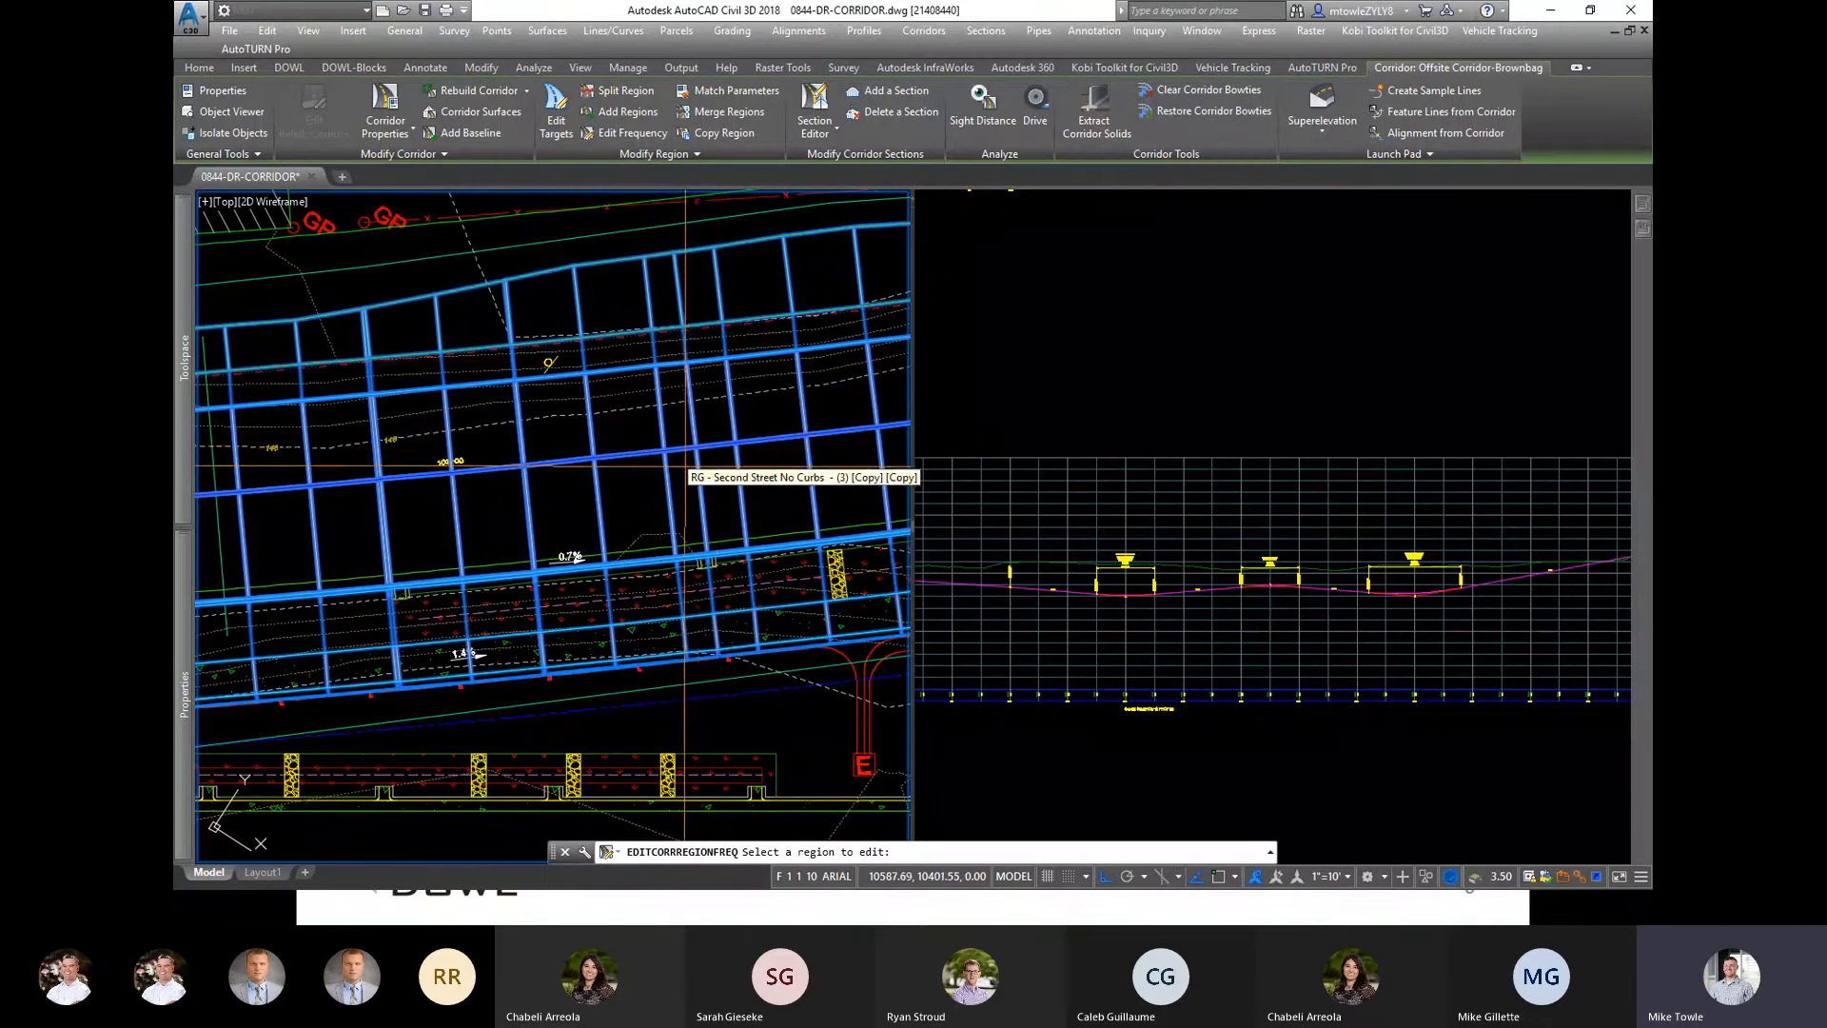
{"action": "scroll", "coordinate": [574, 482], "scroll_direction": "down", "scroll_amount": 5}
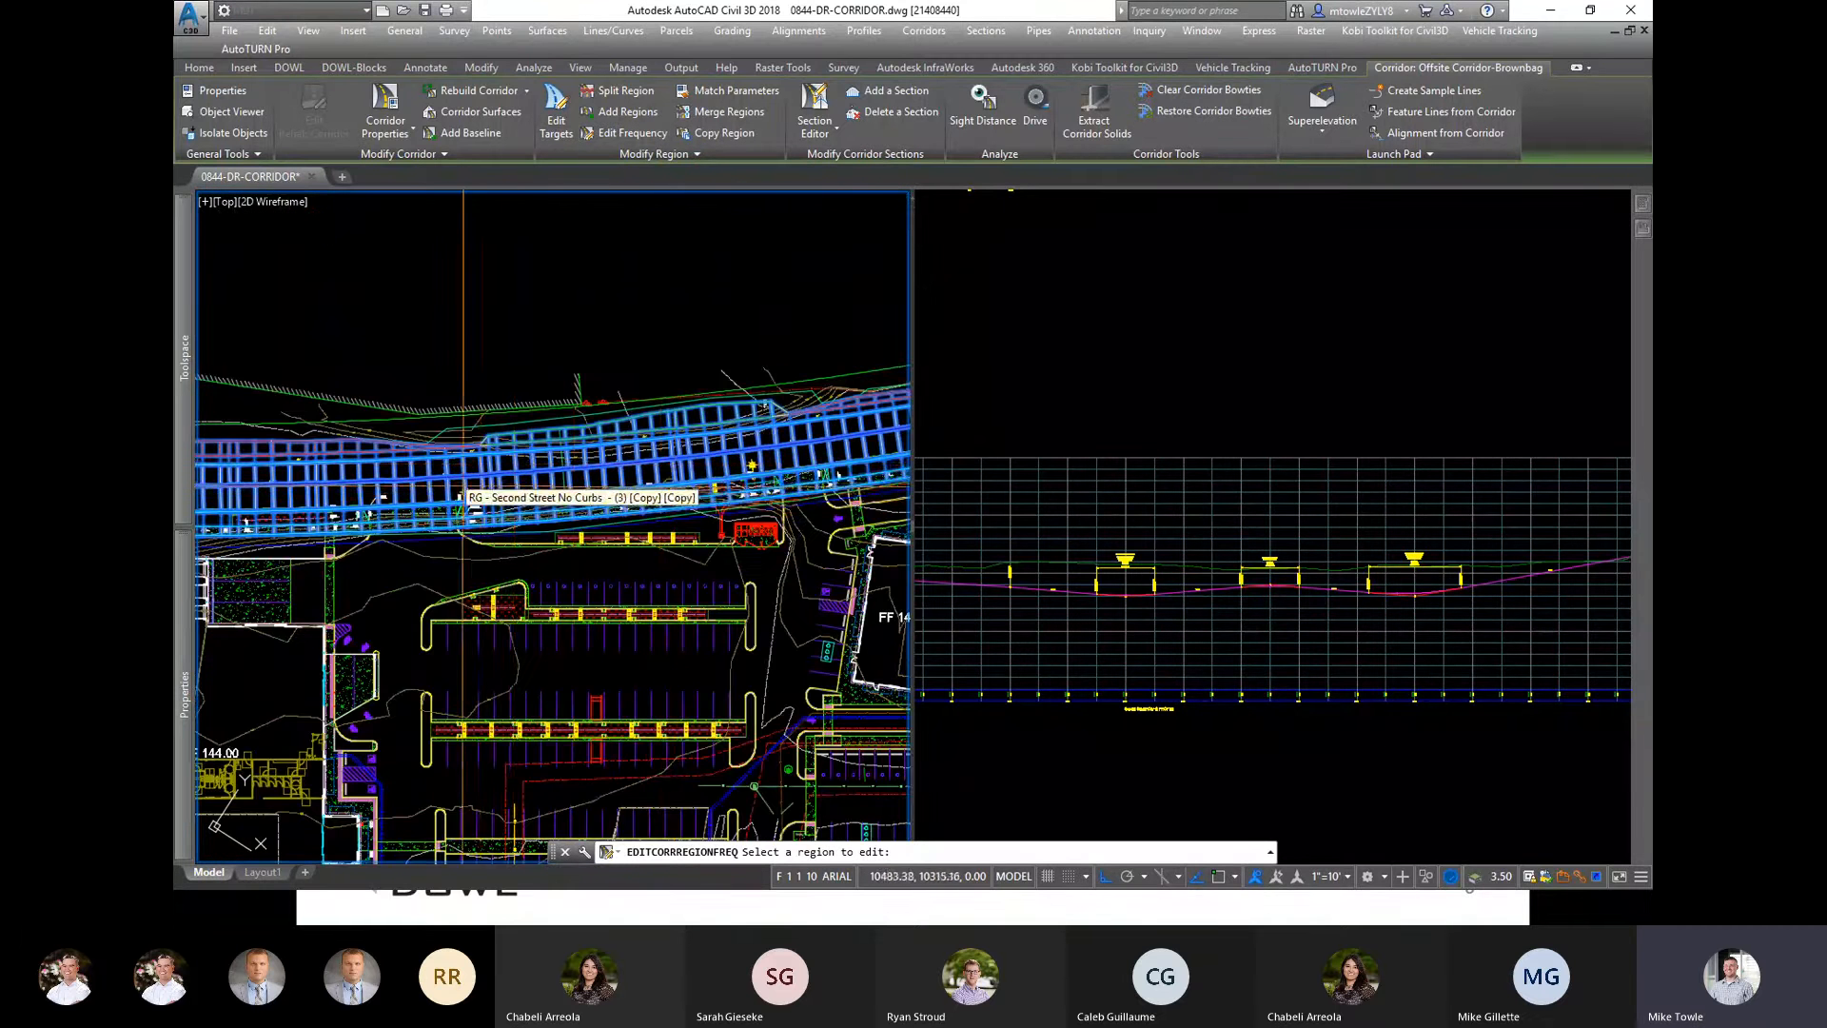
{"action": "scroll", "coordinate": [574, 483], "scroll_direction": "down", "scroll_amount": 3}
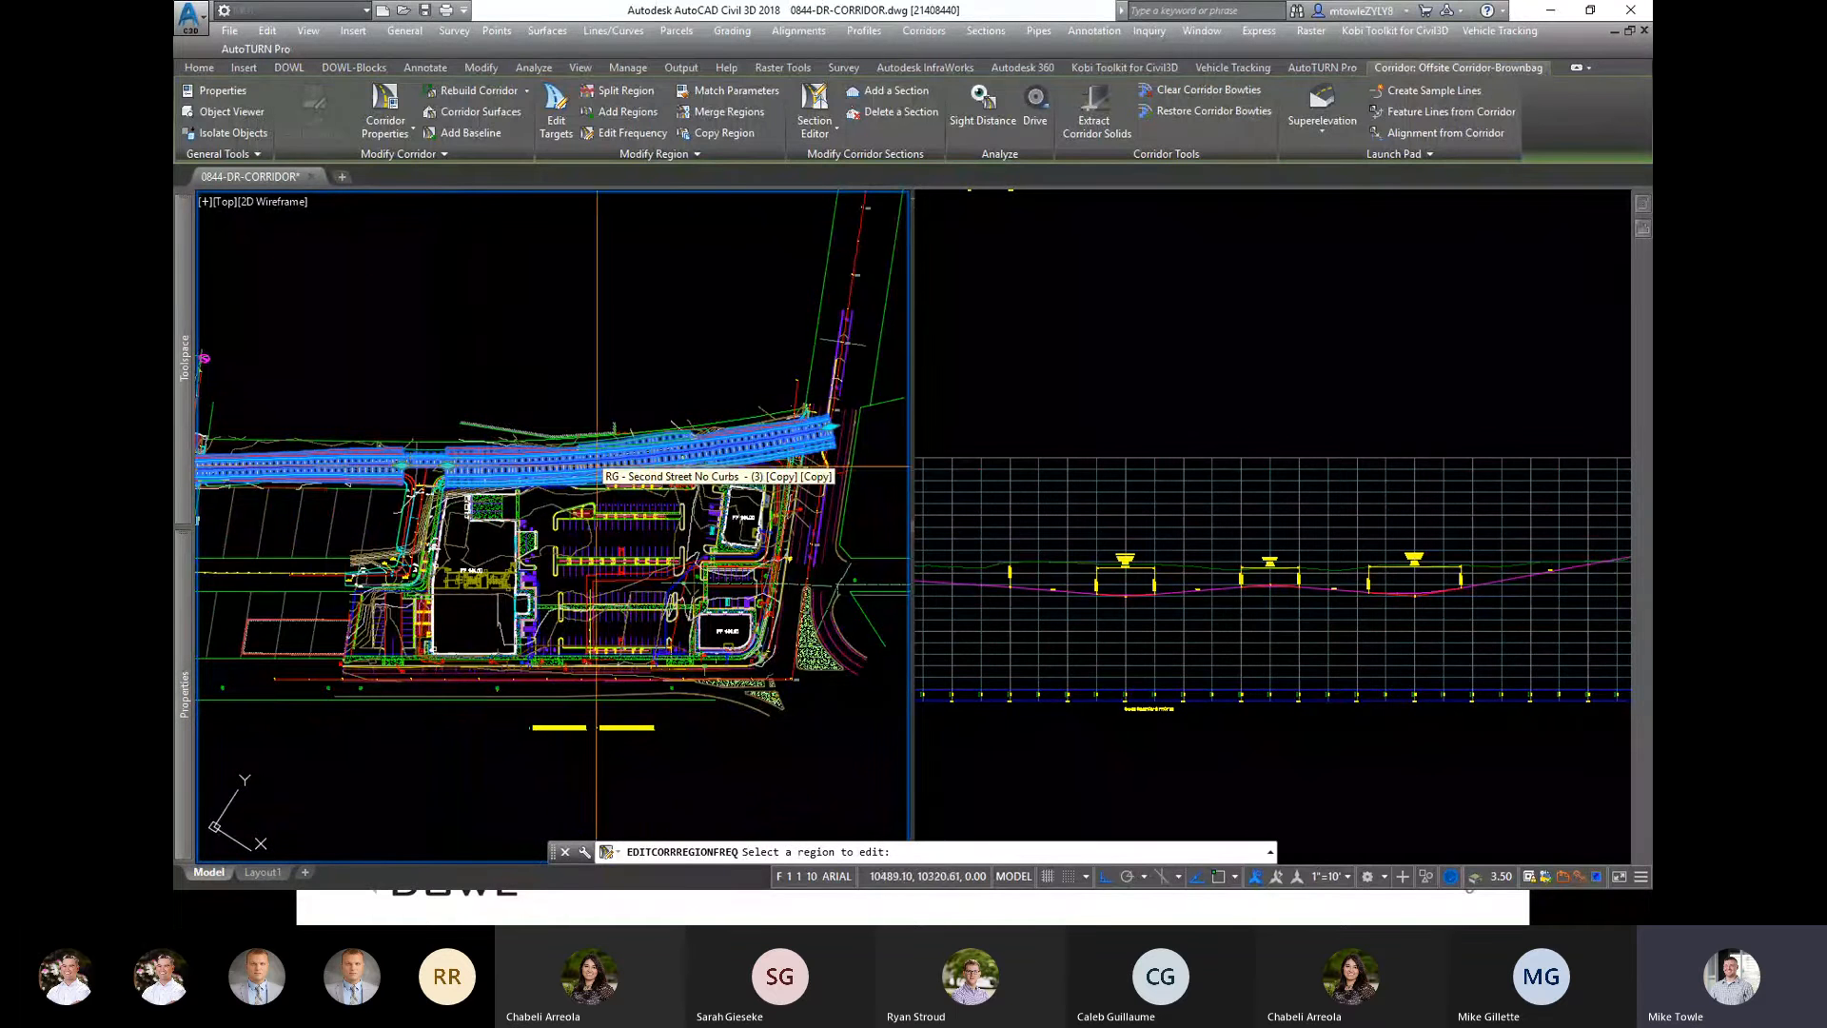
{"action": "left_click", "coordinate": [655, 474]}
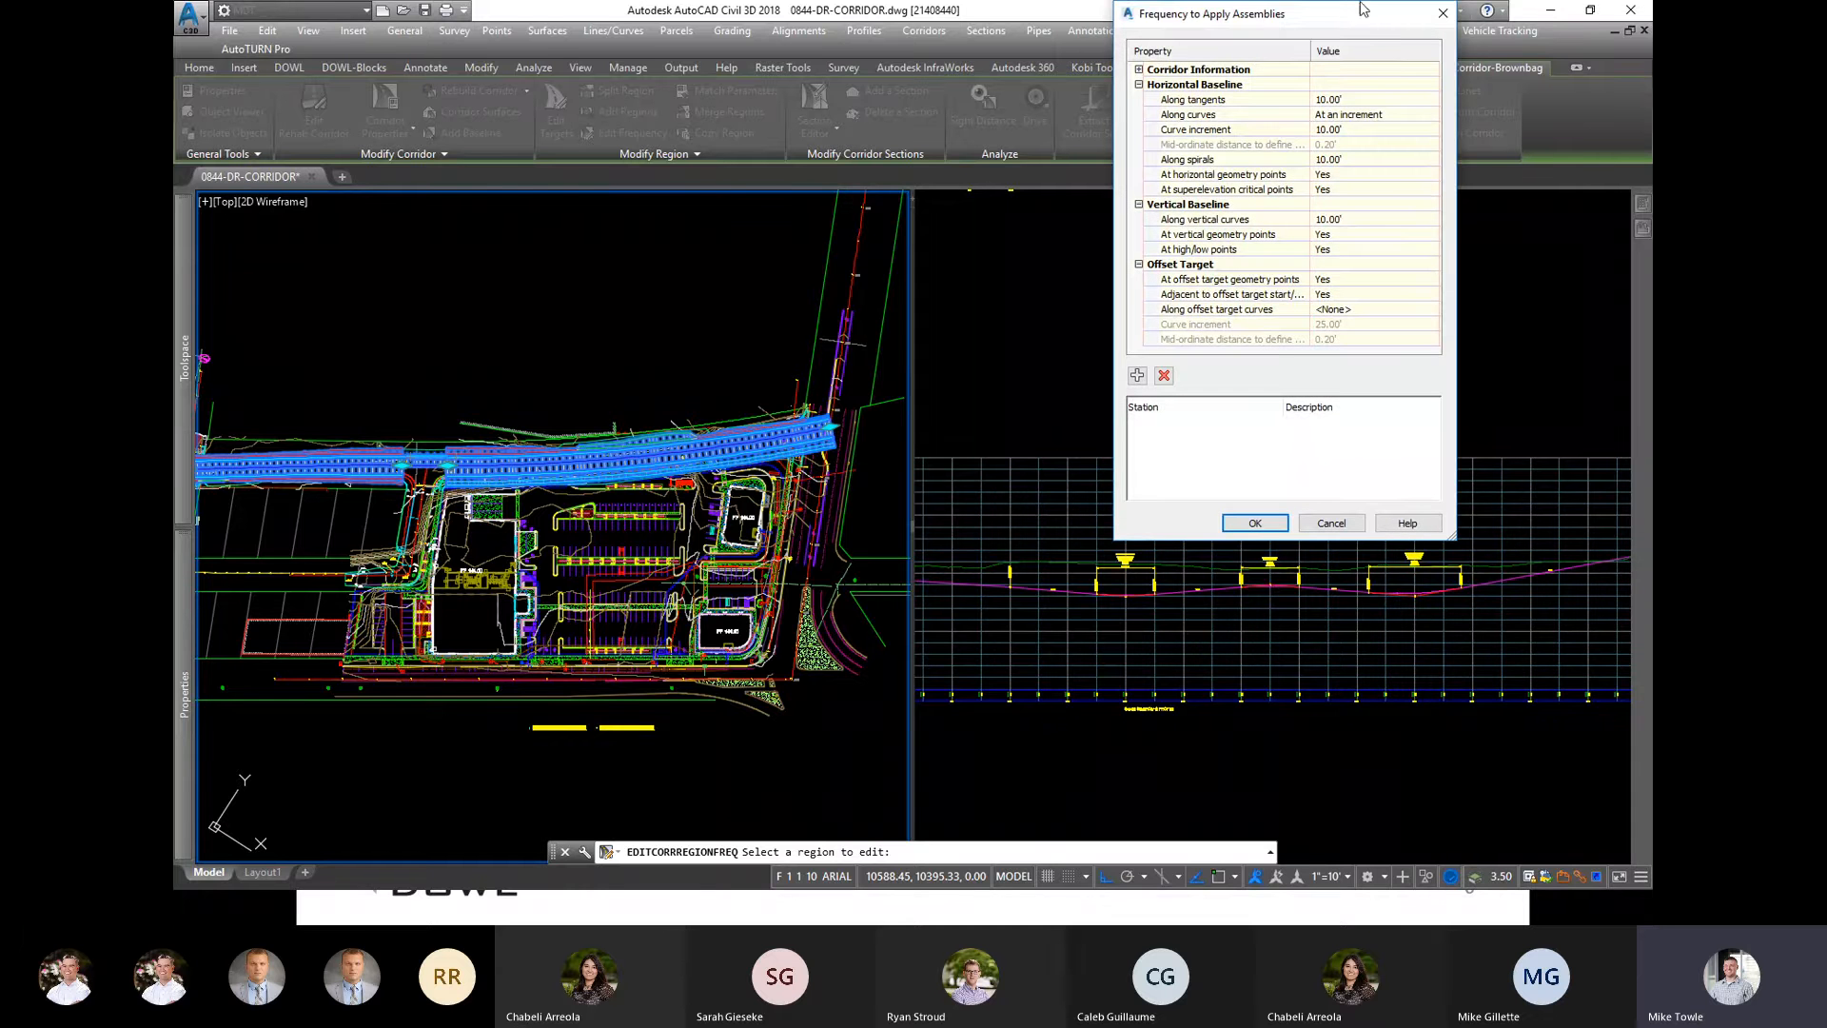
{"action": "left_click_drag", "start_coordinate": [1363, 8], "coordinate": [1177, 196]}
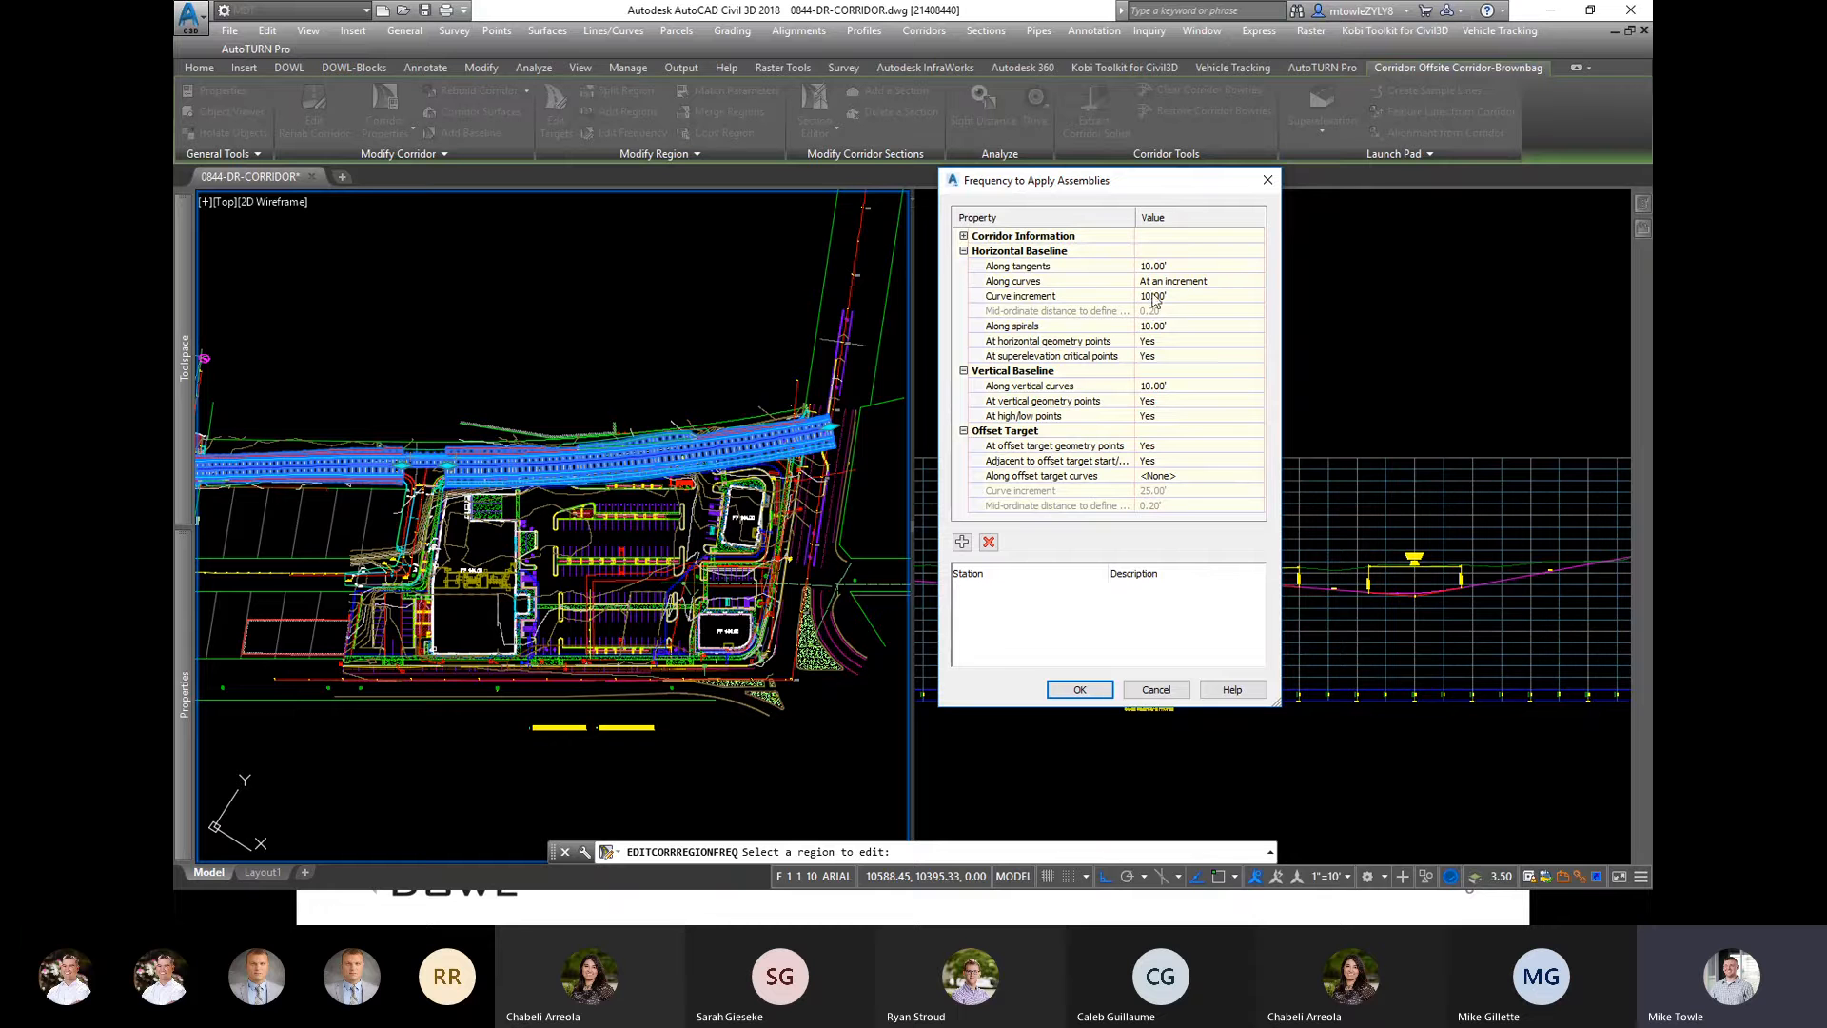
Step: Keep the region's frequency along tangents at 10' and set the horizontal curve increment to 2'
{"action": "left_click", "coordinate": [1194, 268]}
{"action": "key", "text": "Return"}
{"action": "left_click", "coordinate": [1180, 297]}
{"action": "type", "text": "2"}
{"action": "key", "text": "Return"}
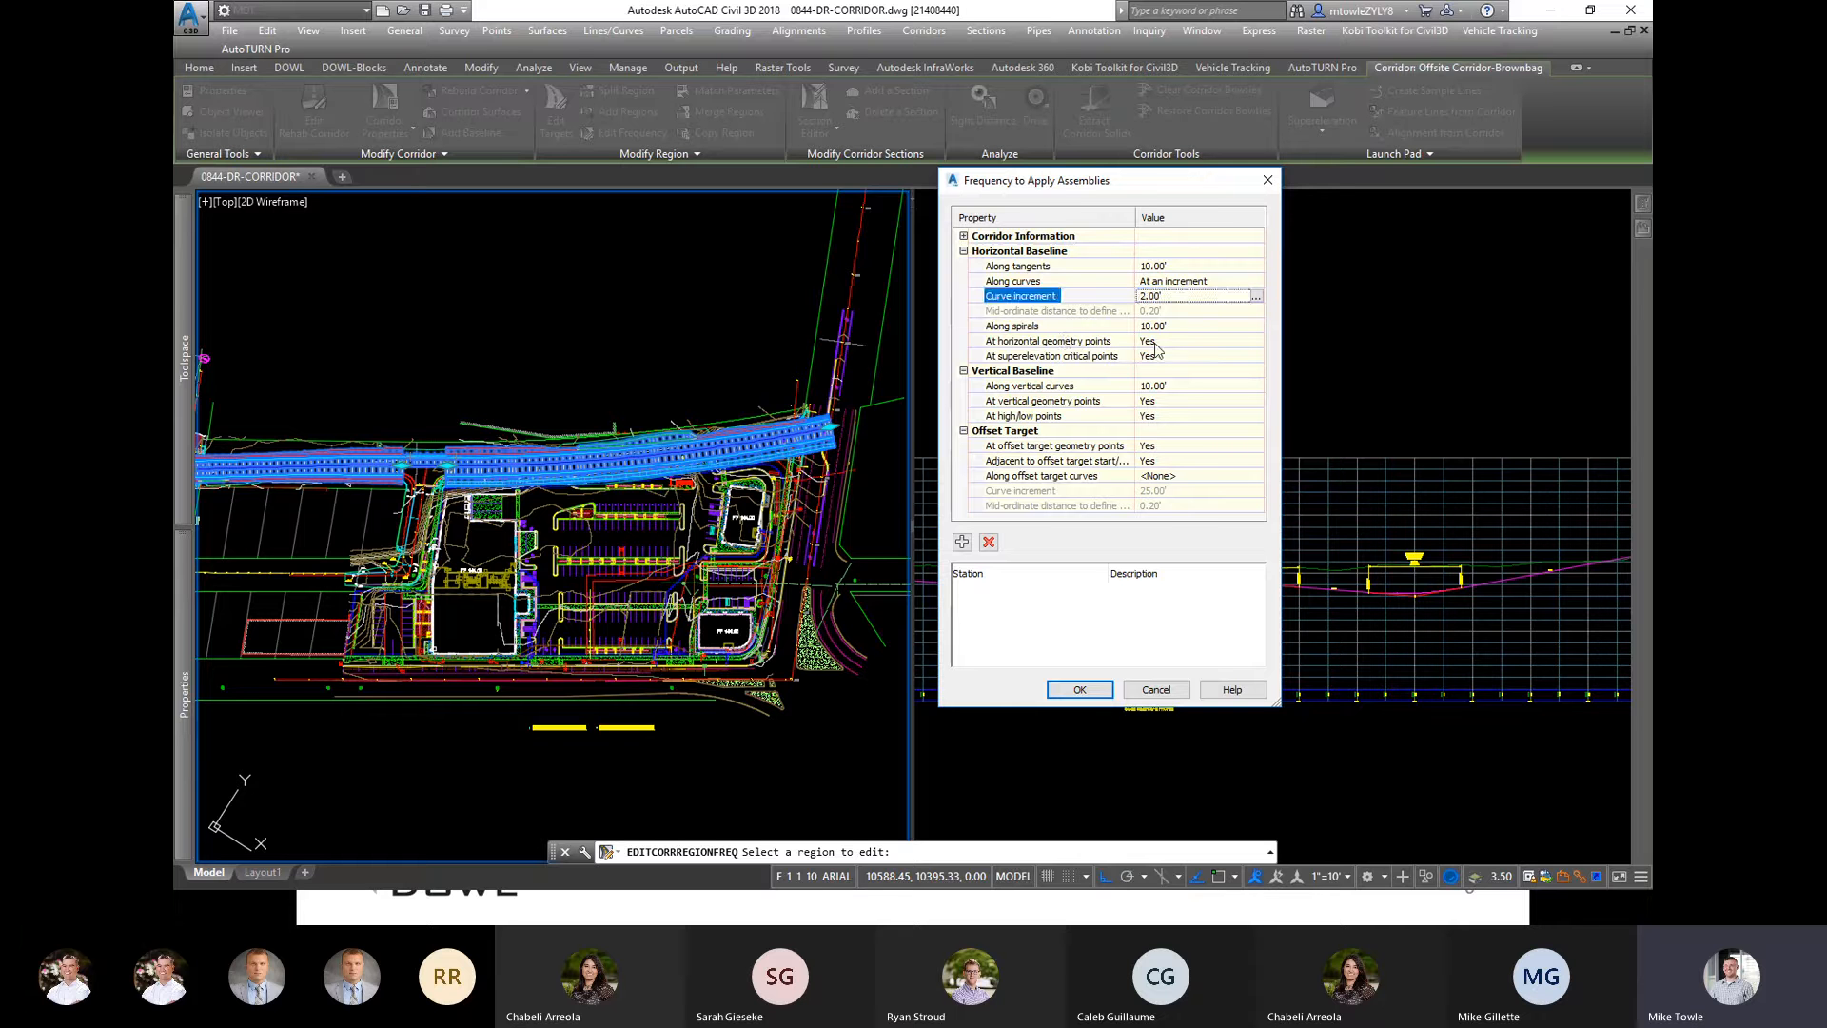
Step: Set the region's frequency along spirals and along vertical curves to 2' and apply the settings
{"action": "left_click", "coordinate": [1207, 329]}
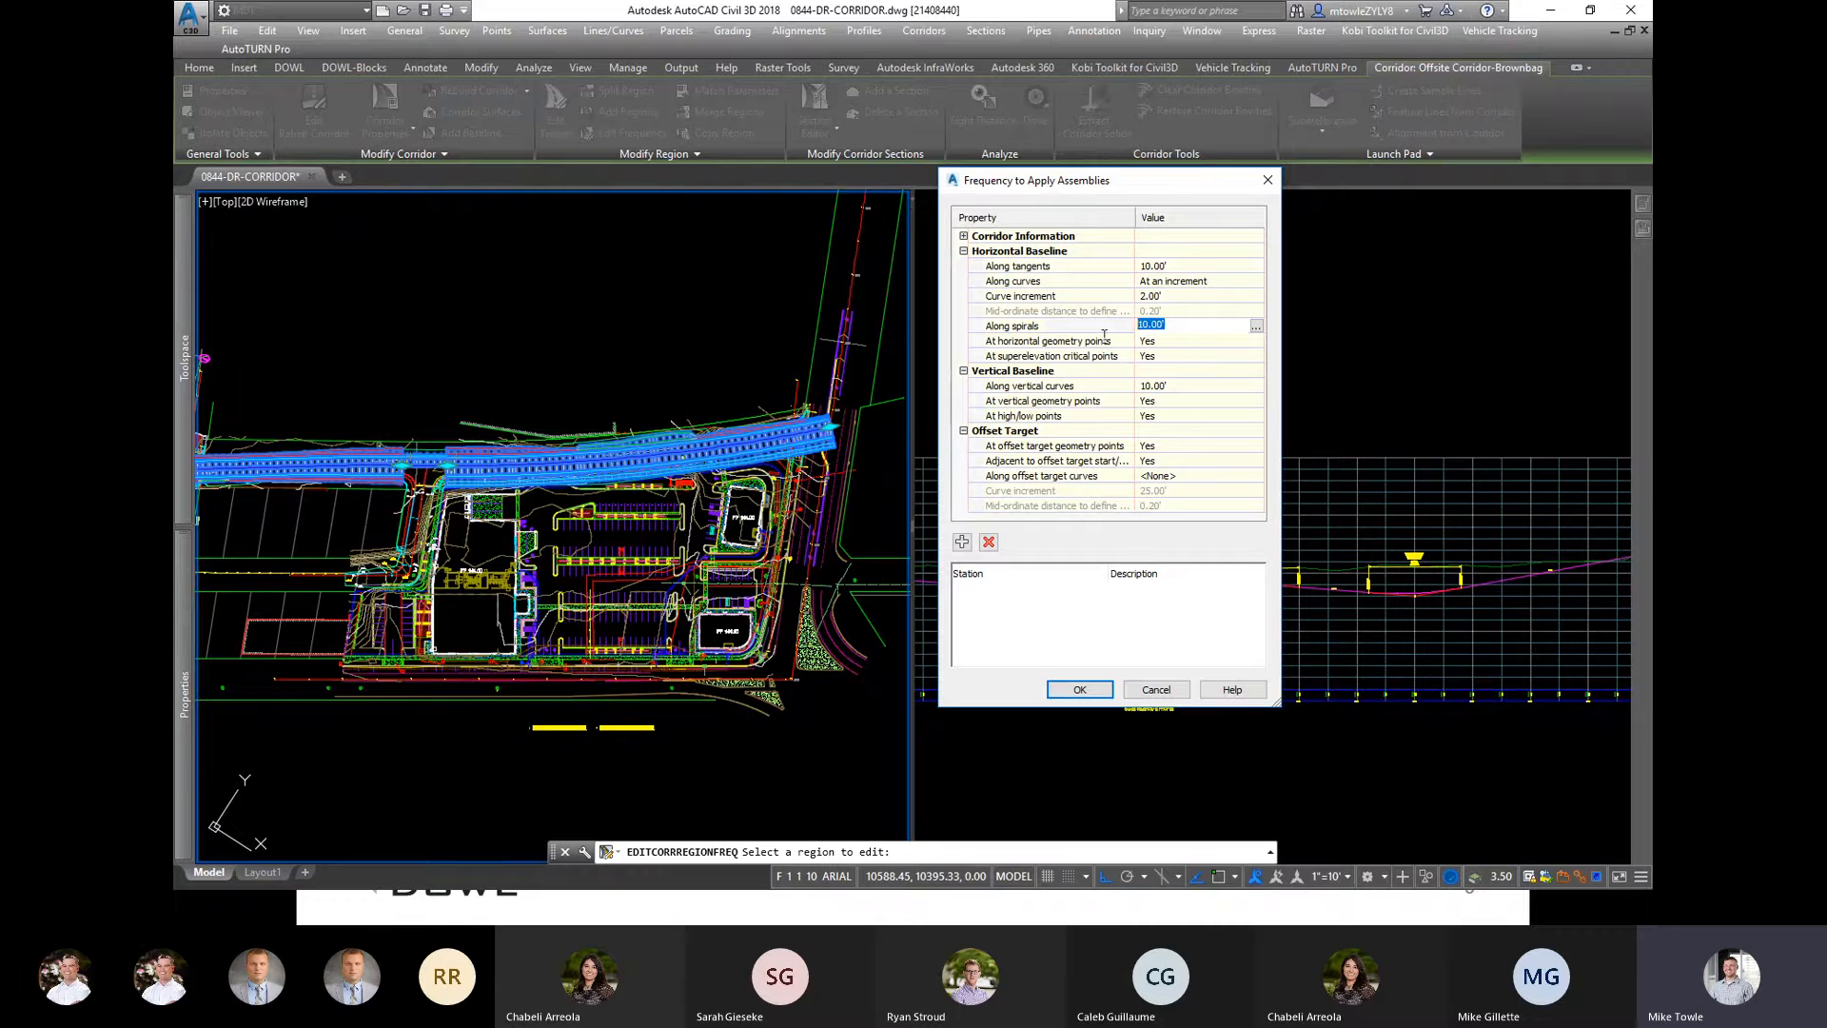
{"action": "type", "text": "2"}
{"action": "key", "text": "Return"}
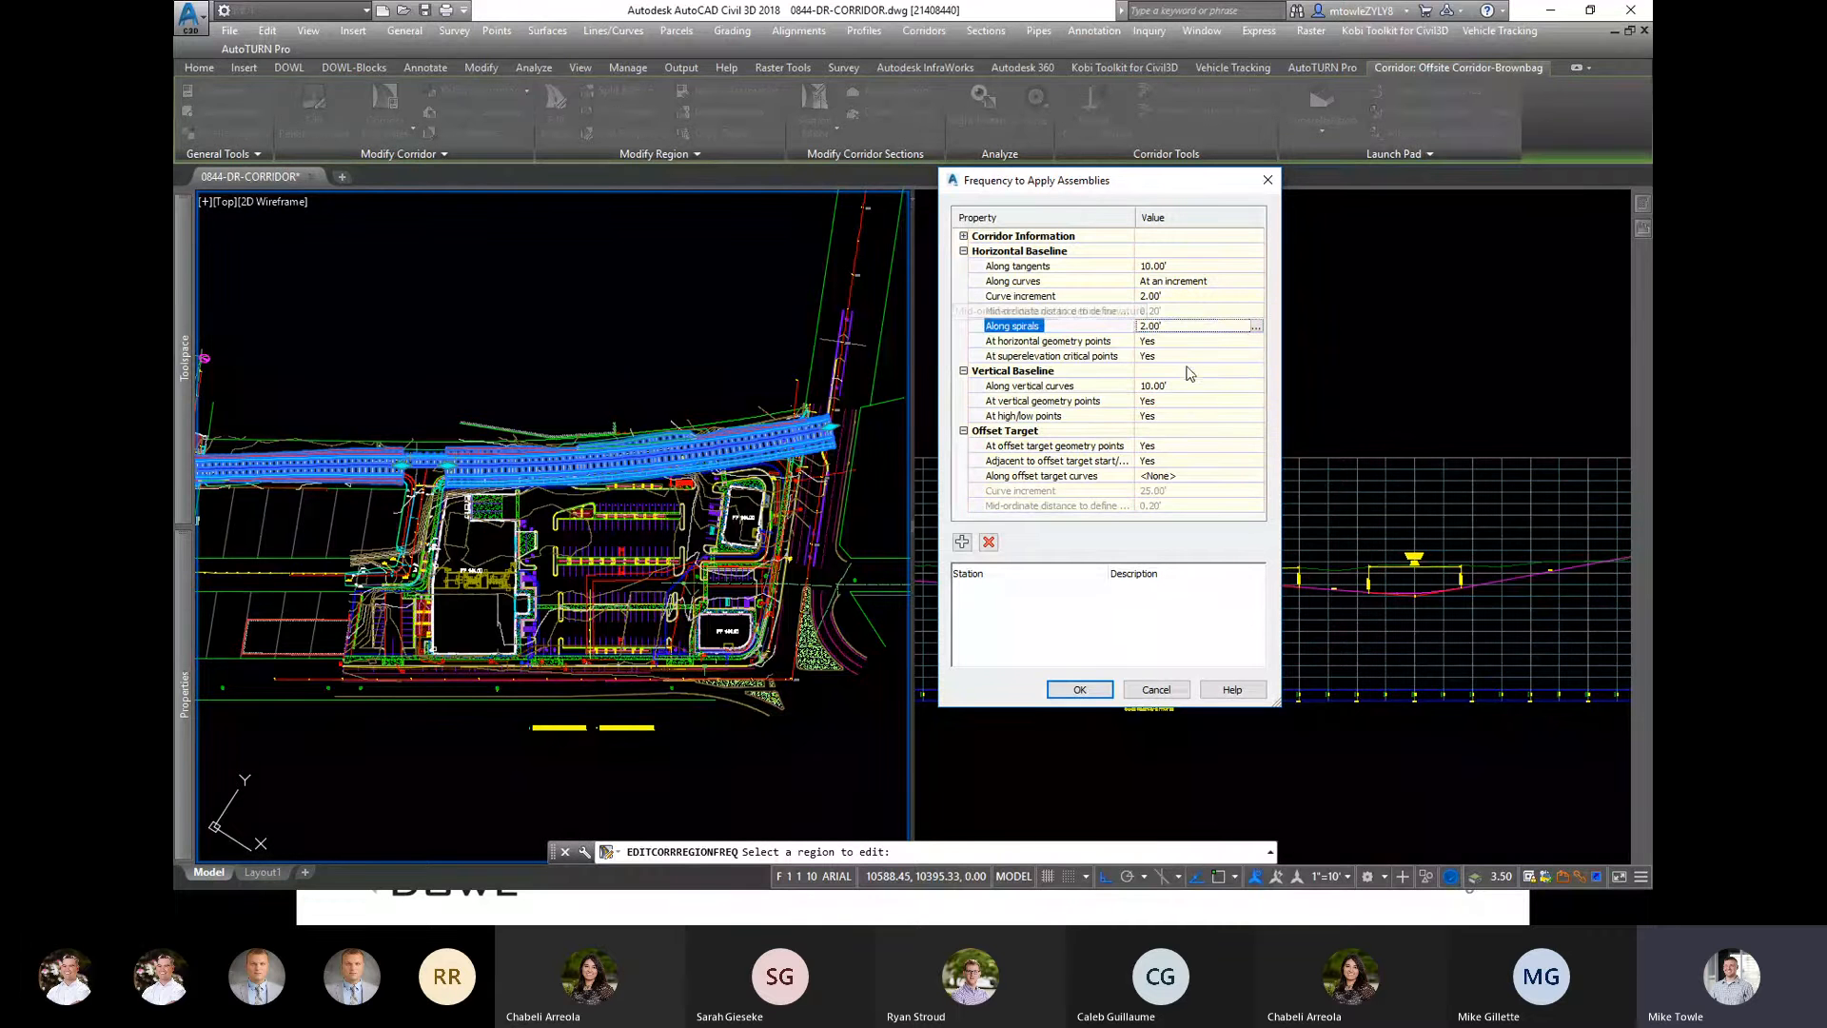
{"action": "left_click", "coordinate": [1198, 387]}
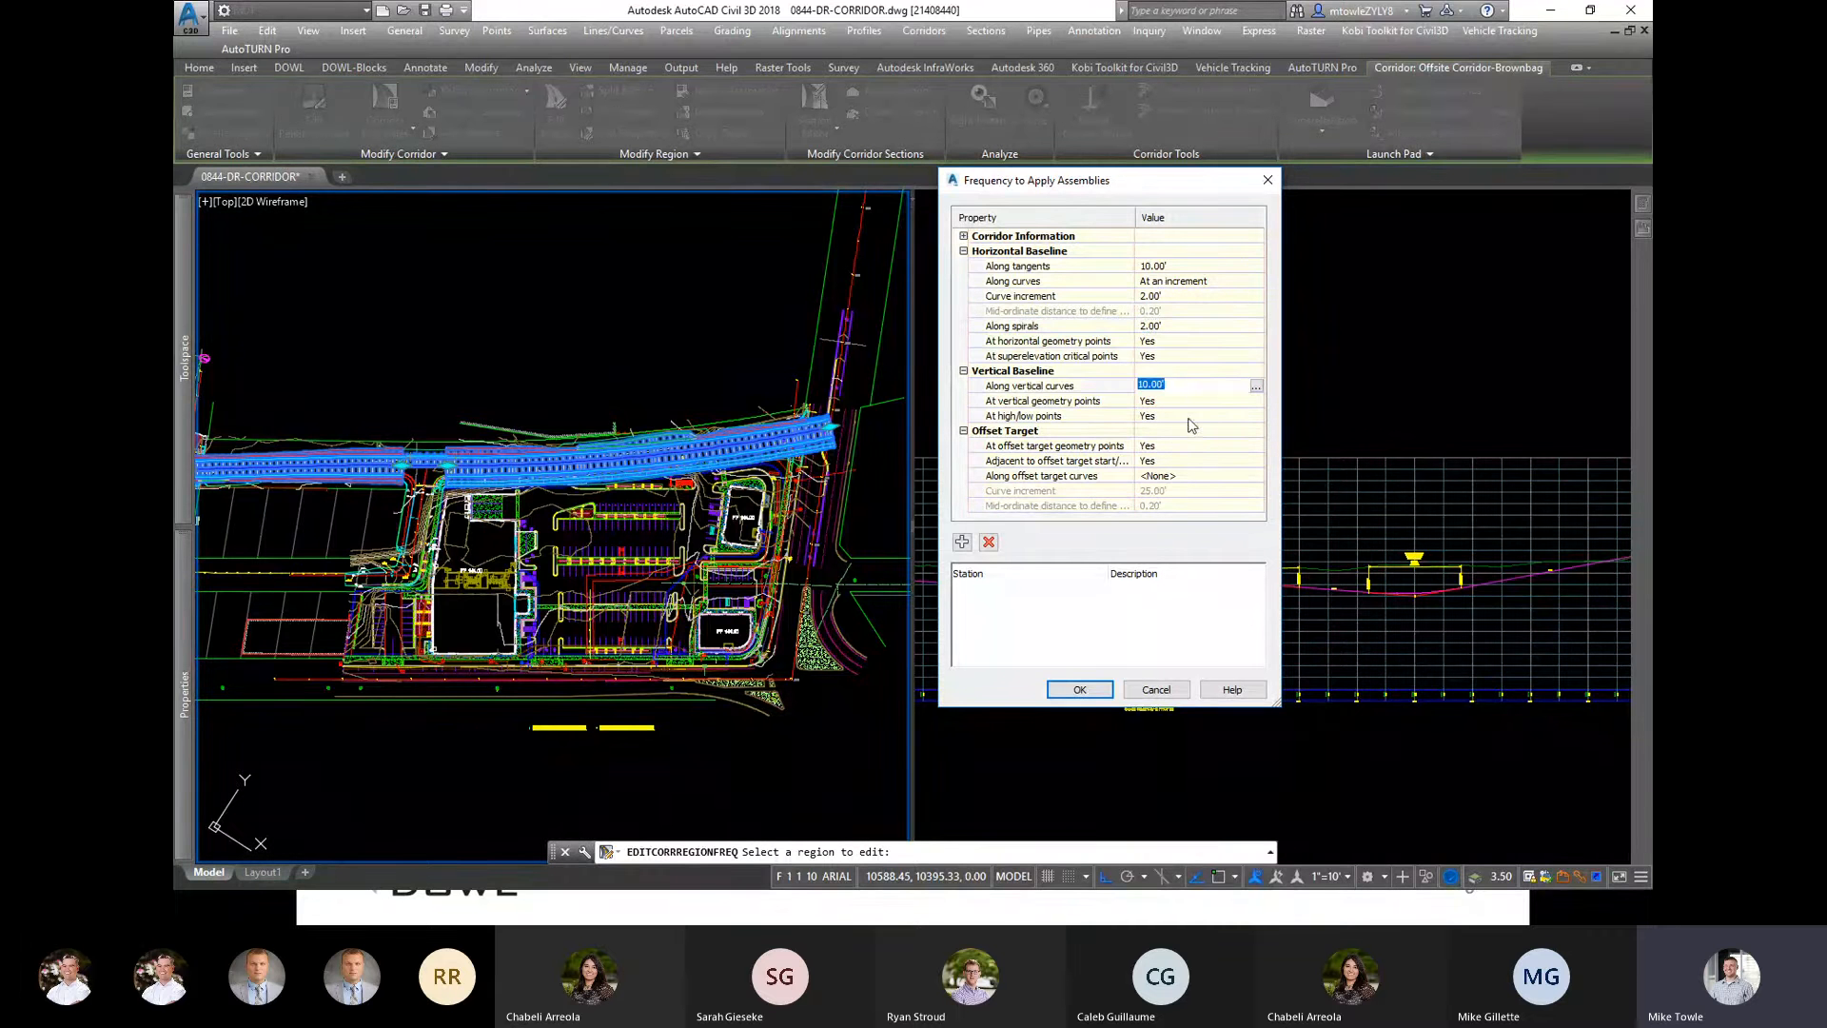
{"action": "type", "text": "2"}
{"action": "key", "text": "Return"}
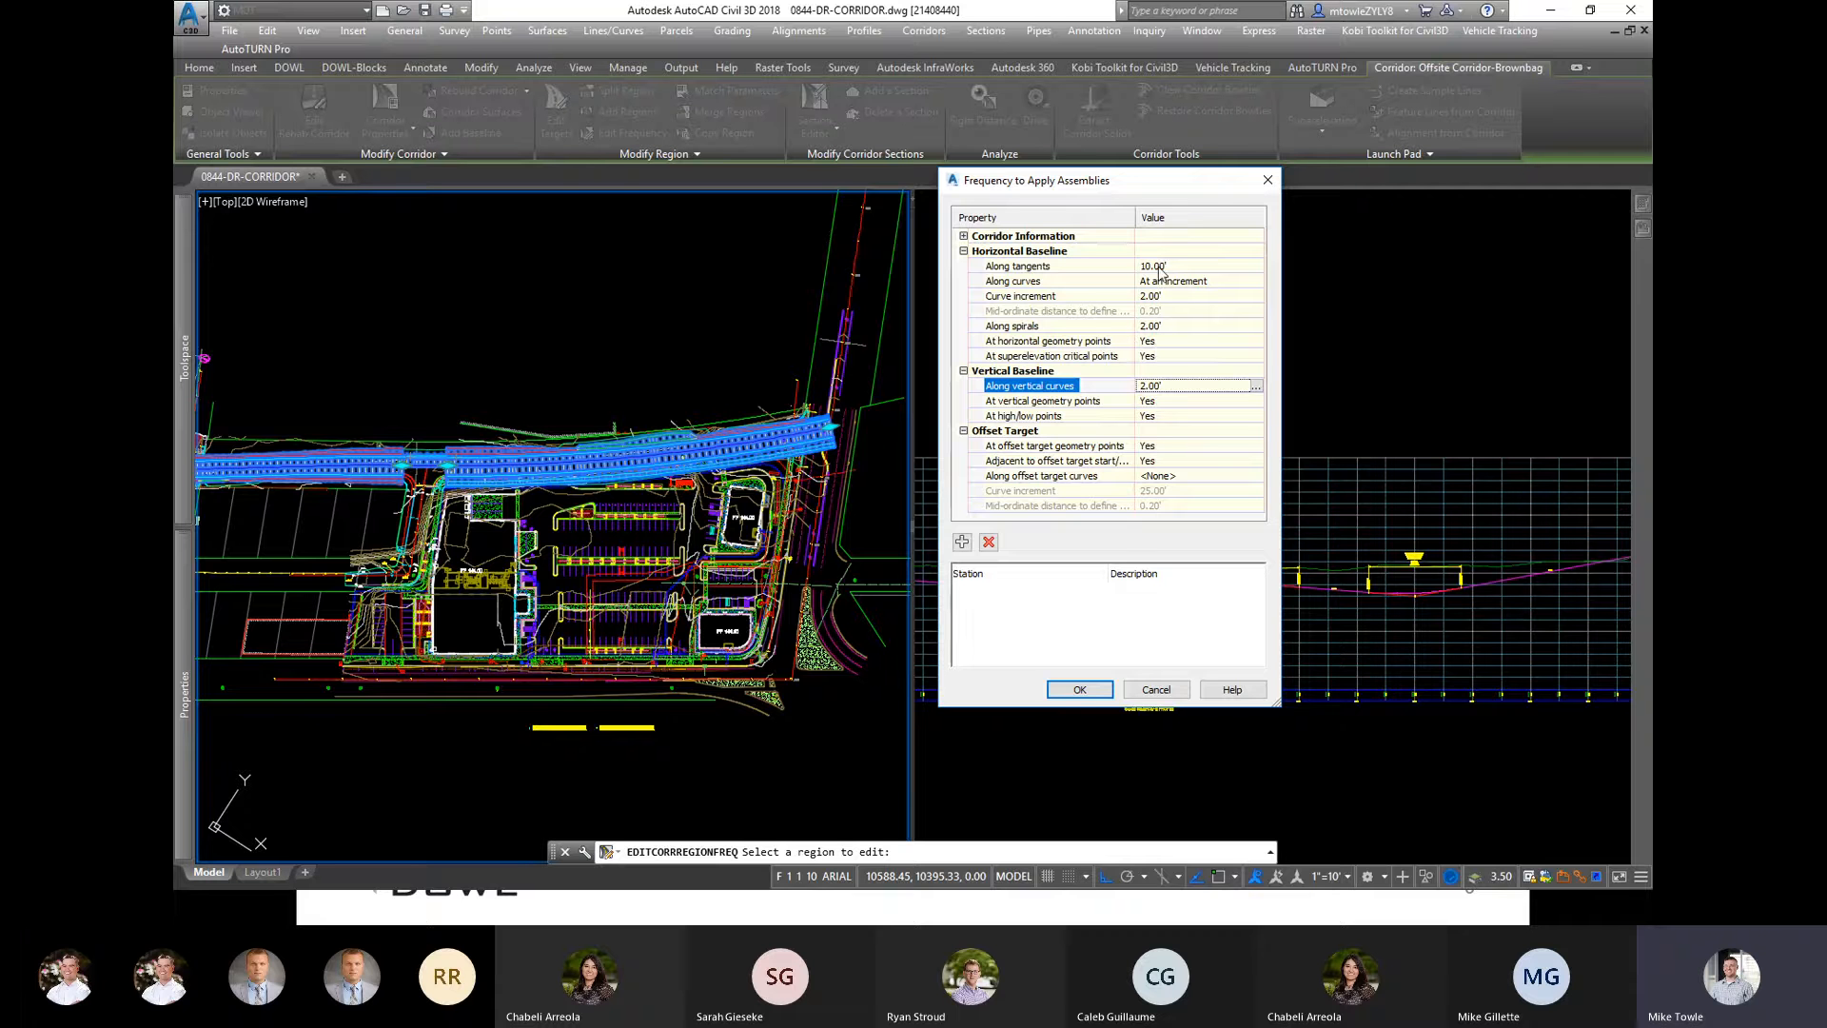
{"action": "left_click", "coordinate": [1080, 690]}
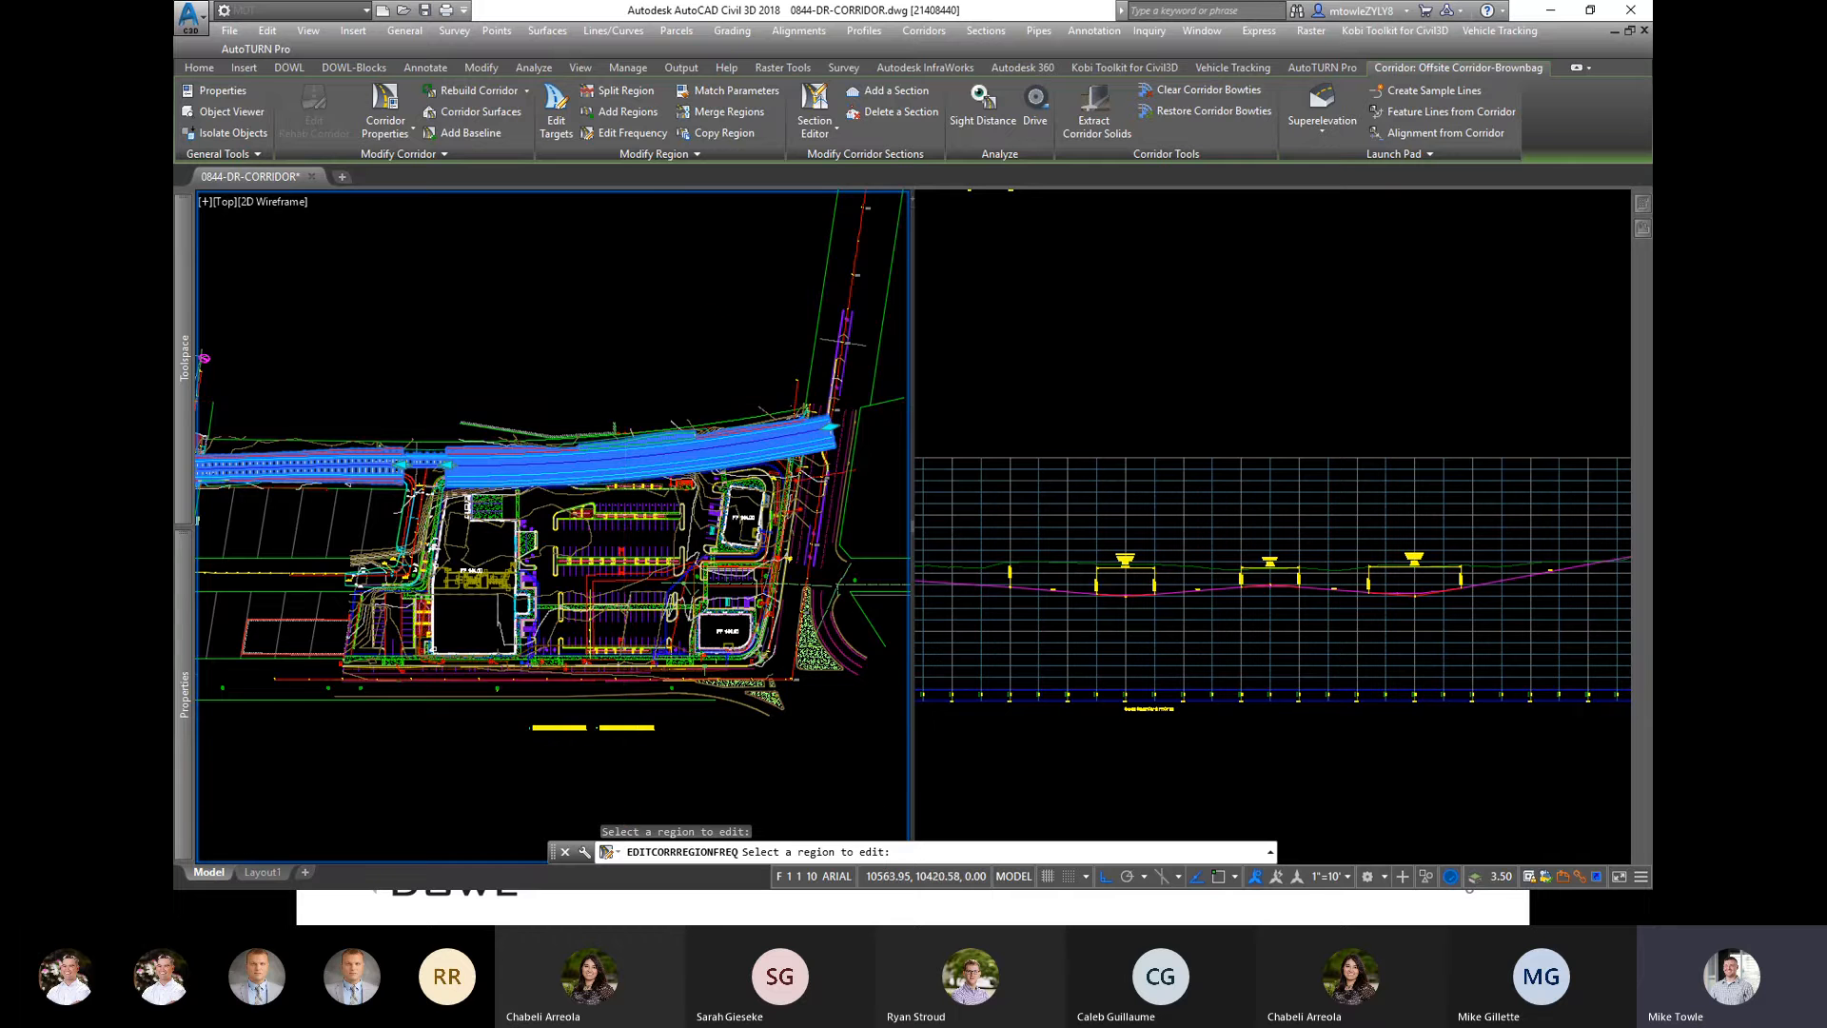
Step: Inspect the section spacing along the edited Second Street No Curbs region up to its end intersection, and end frequency editing
{"action": "scroll", "coordinate": [647, 438], "scroll_direction": "up", "scroll_amount": 6}
{"action": "scroll", "coordinate": [740, 468], "scroll_direction": "down", "scroll_amount": 3}
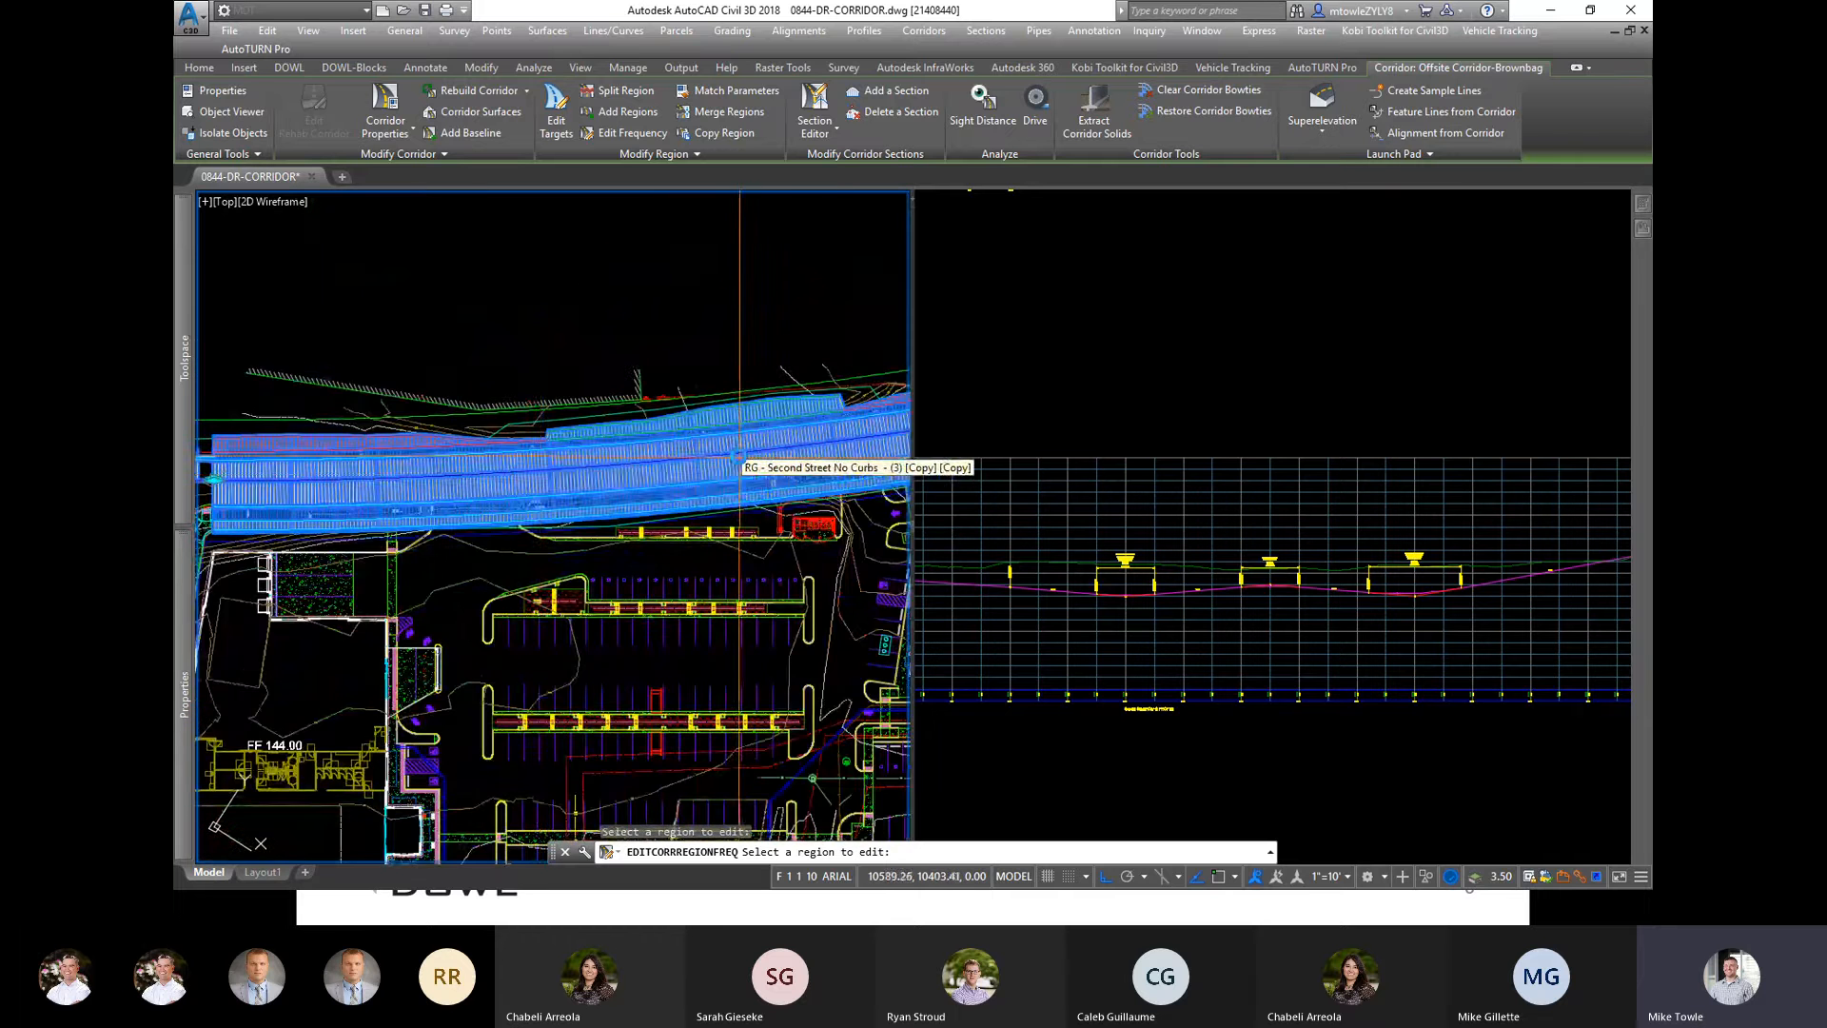
{"action": "scroll", "coordinate": [310, 495], "scroll_direction": "down", "scroll_amount": 3}
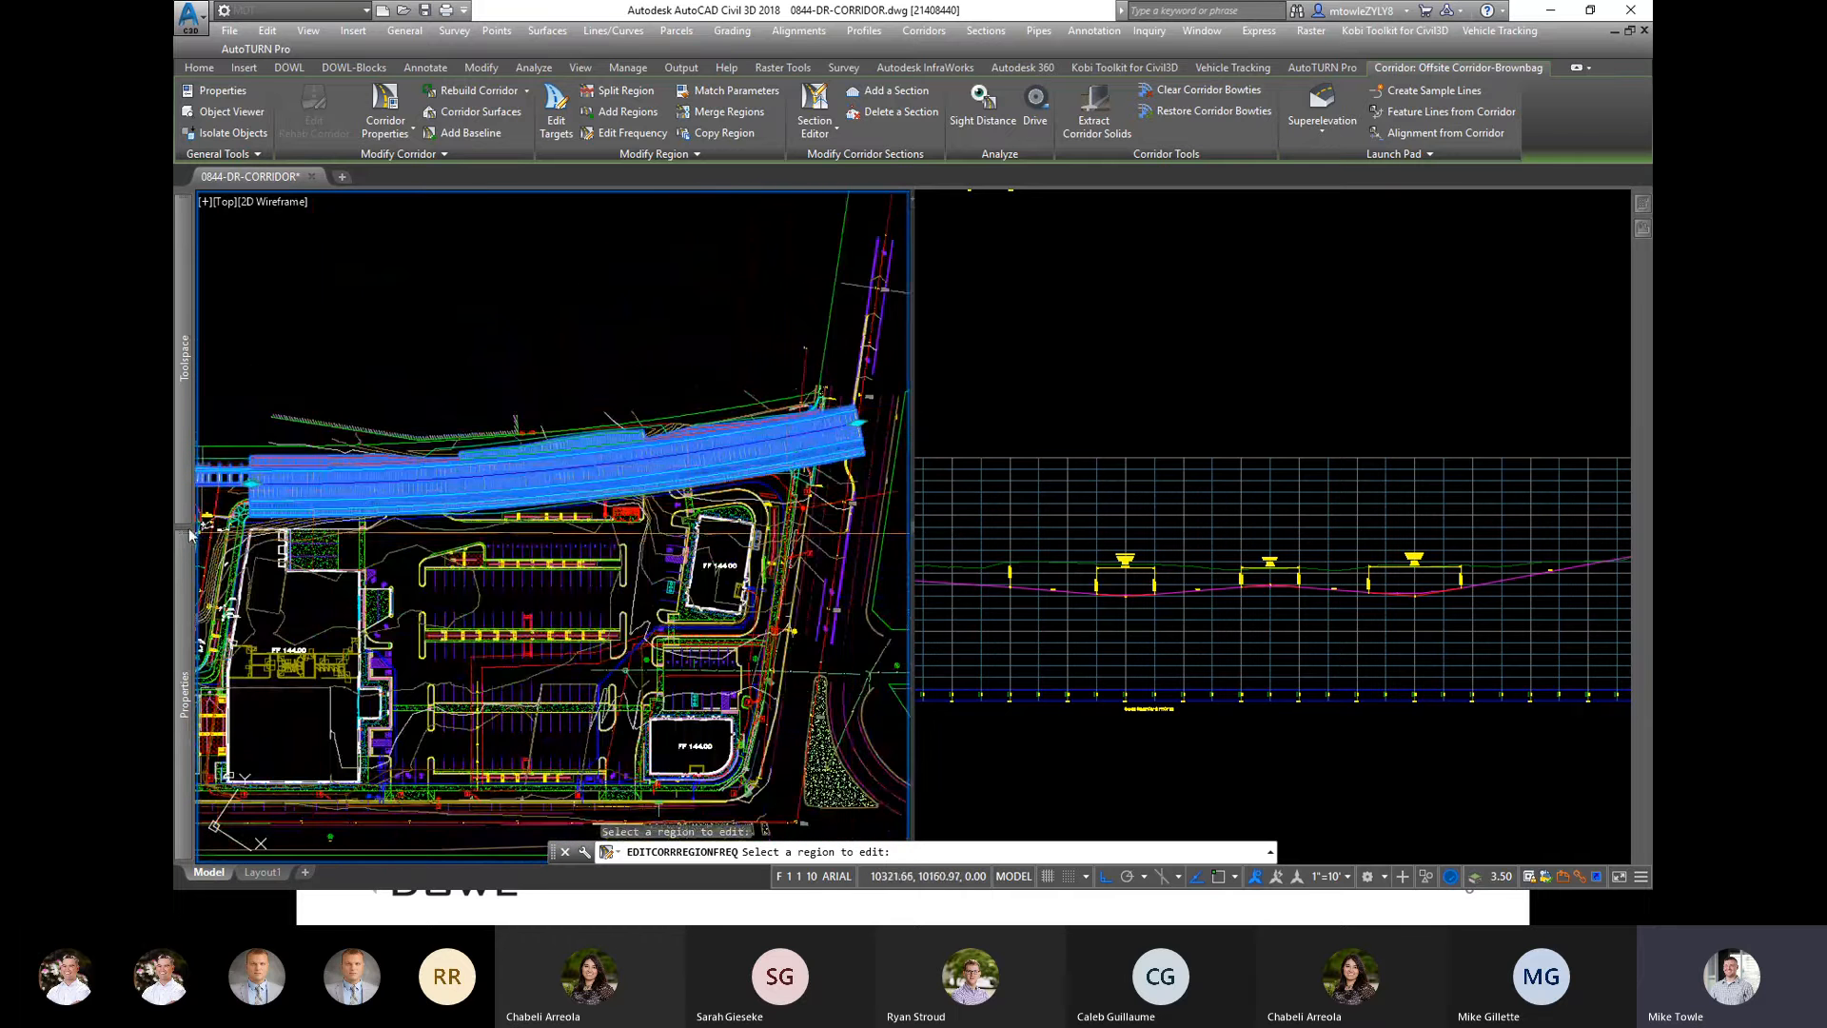
{"action": "key", "text": "ctrl+1"}
{"action": "scroll", "coordinate": [835, 425], "scroll_direction": "up", "scroll_amount": 5}
{"action": "key", "text": "ctrl+1"}
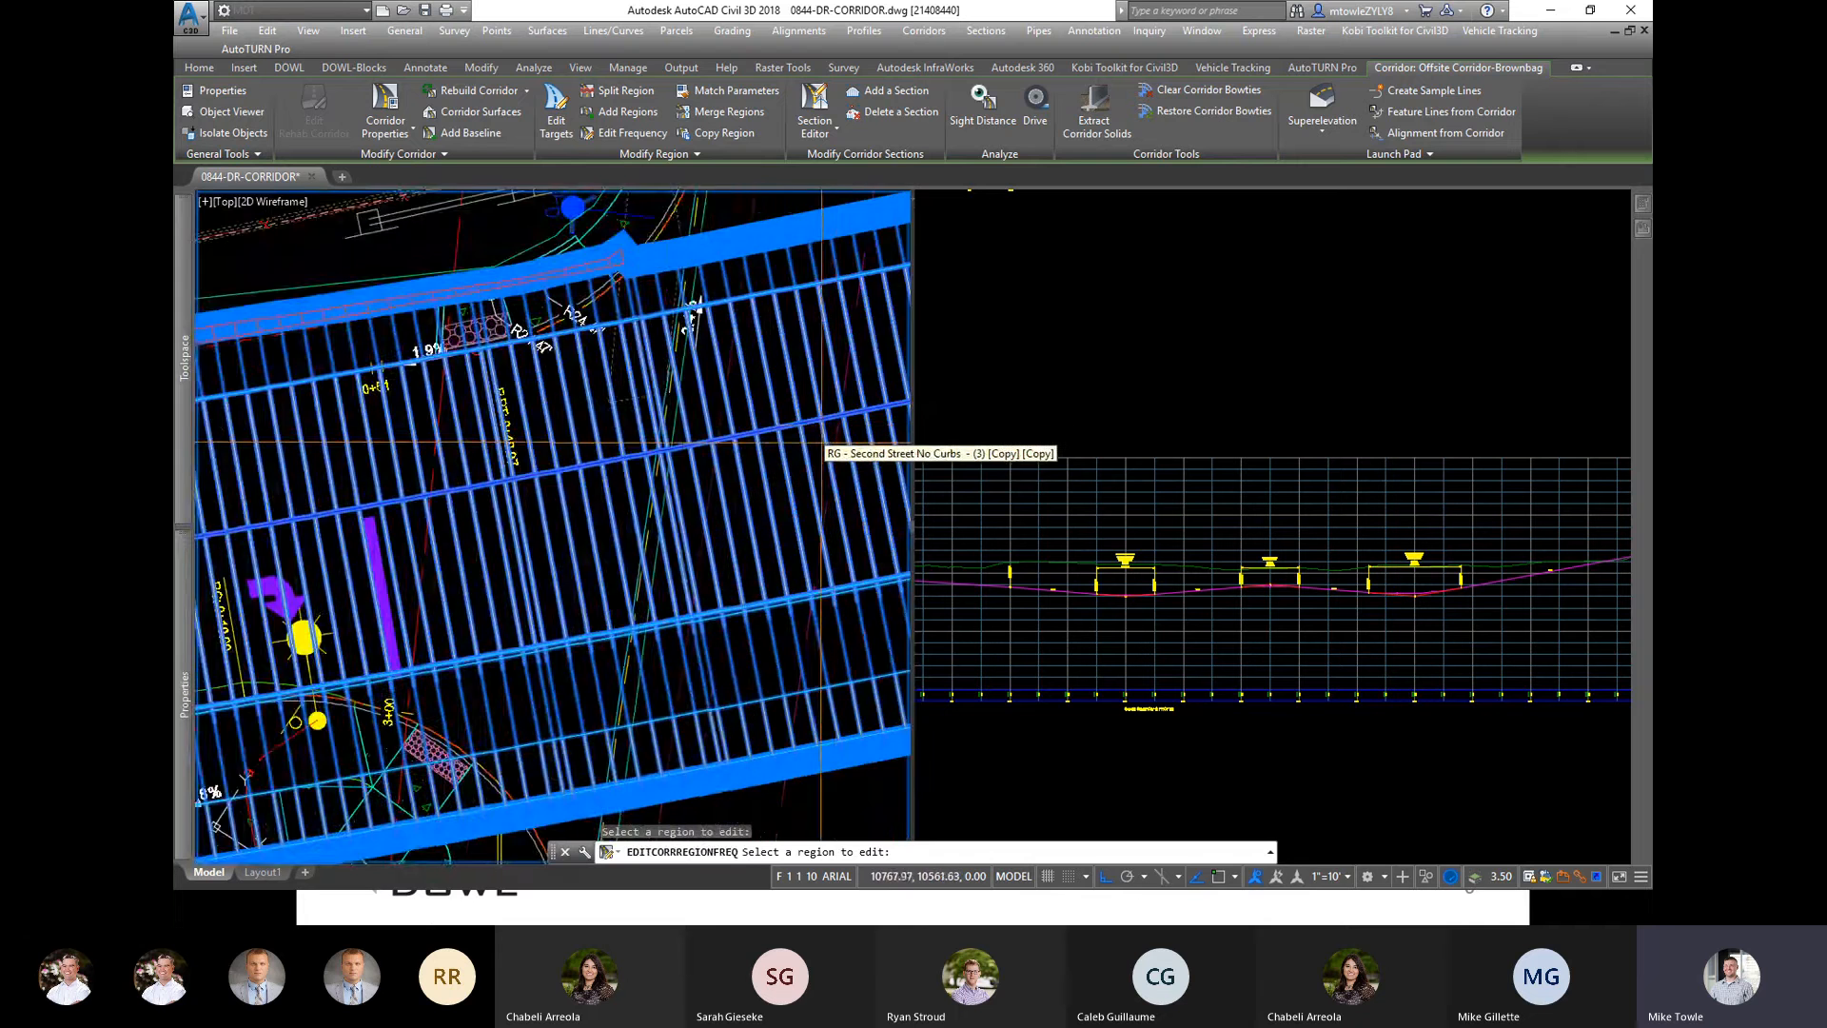
{"action": "scroll", "coordinate": [819, 447], "scroll_direction": "down", "scroll_amount": 3}
{"action": "scroll", "coordinate": [452, 530], "scroll_direction": "up", "scroll_amount": 4}
{"action": "scroll", "coordinate": [452, 531], "scroll_direction": "down", "scroll_amount": 4}
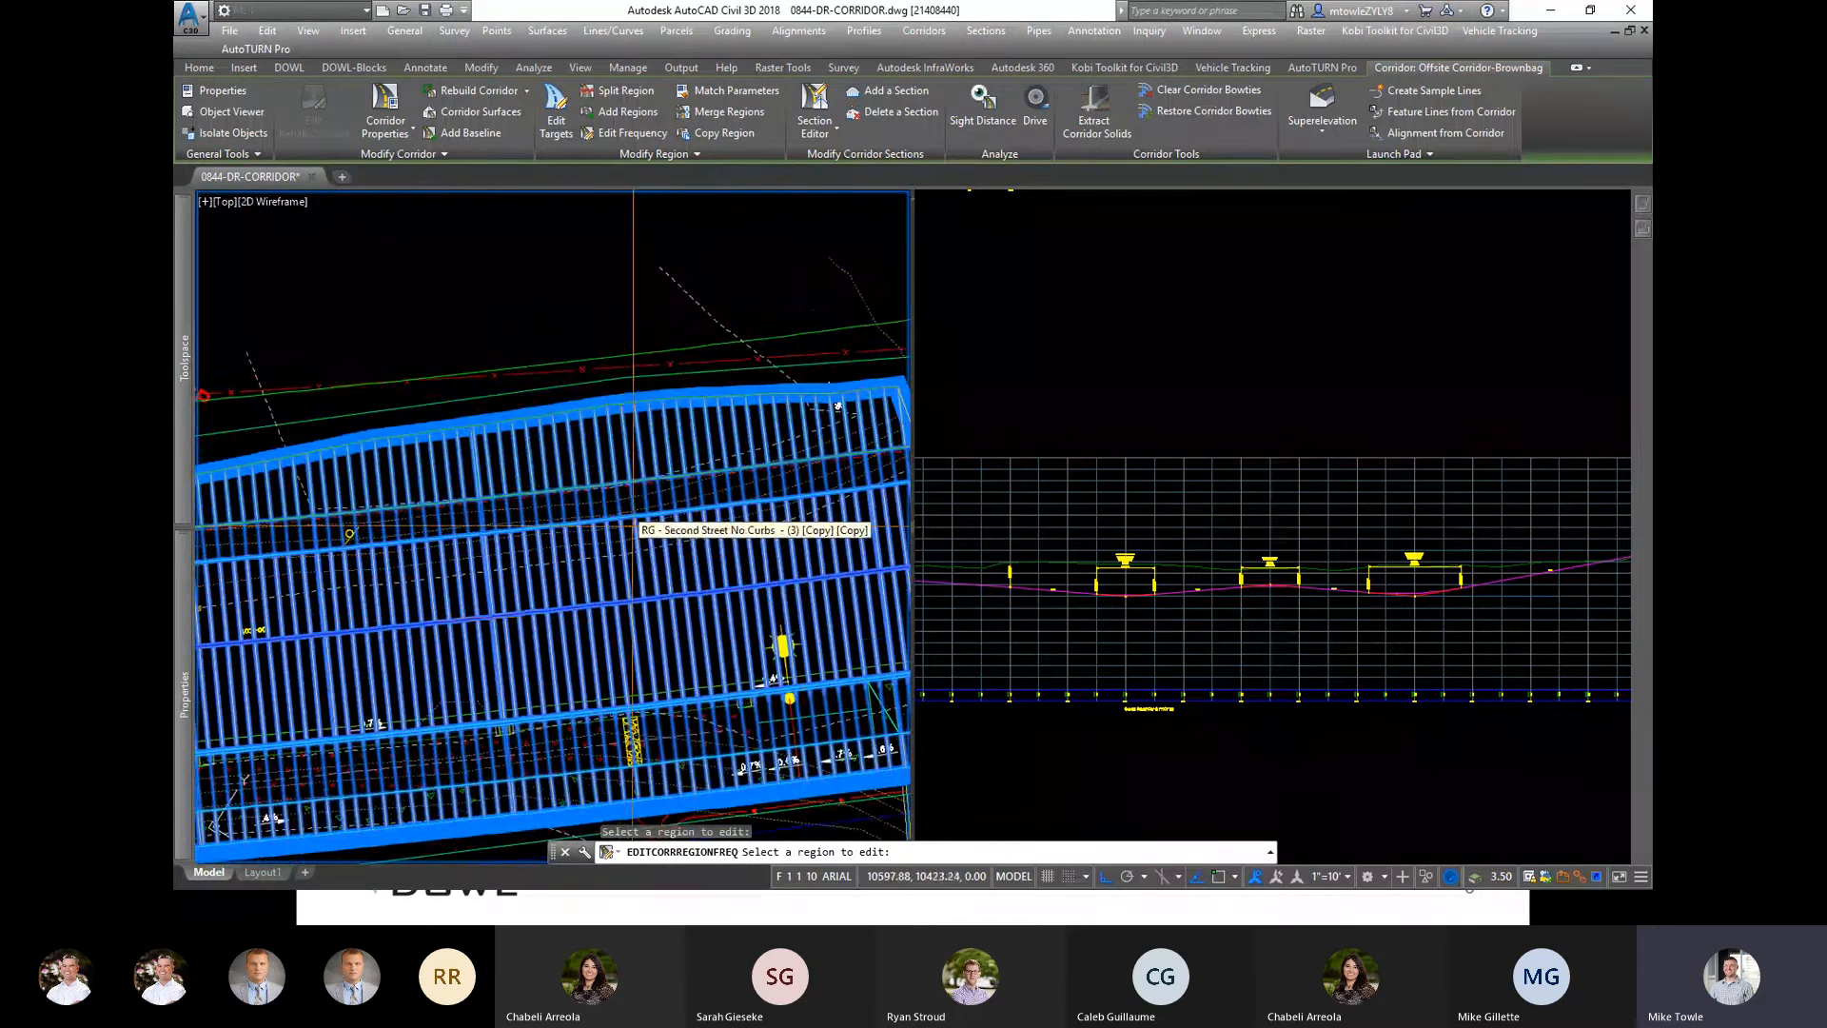
{"action": "scroll", "coordinate": [664, 505], "scroll_direction": "down", "scroll_amount": 2}
{"action": "key", "text": "Escape"}
{"action": "key", "text": "Escape"}
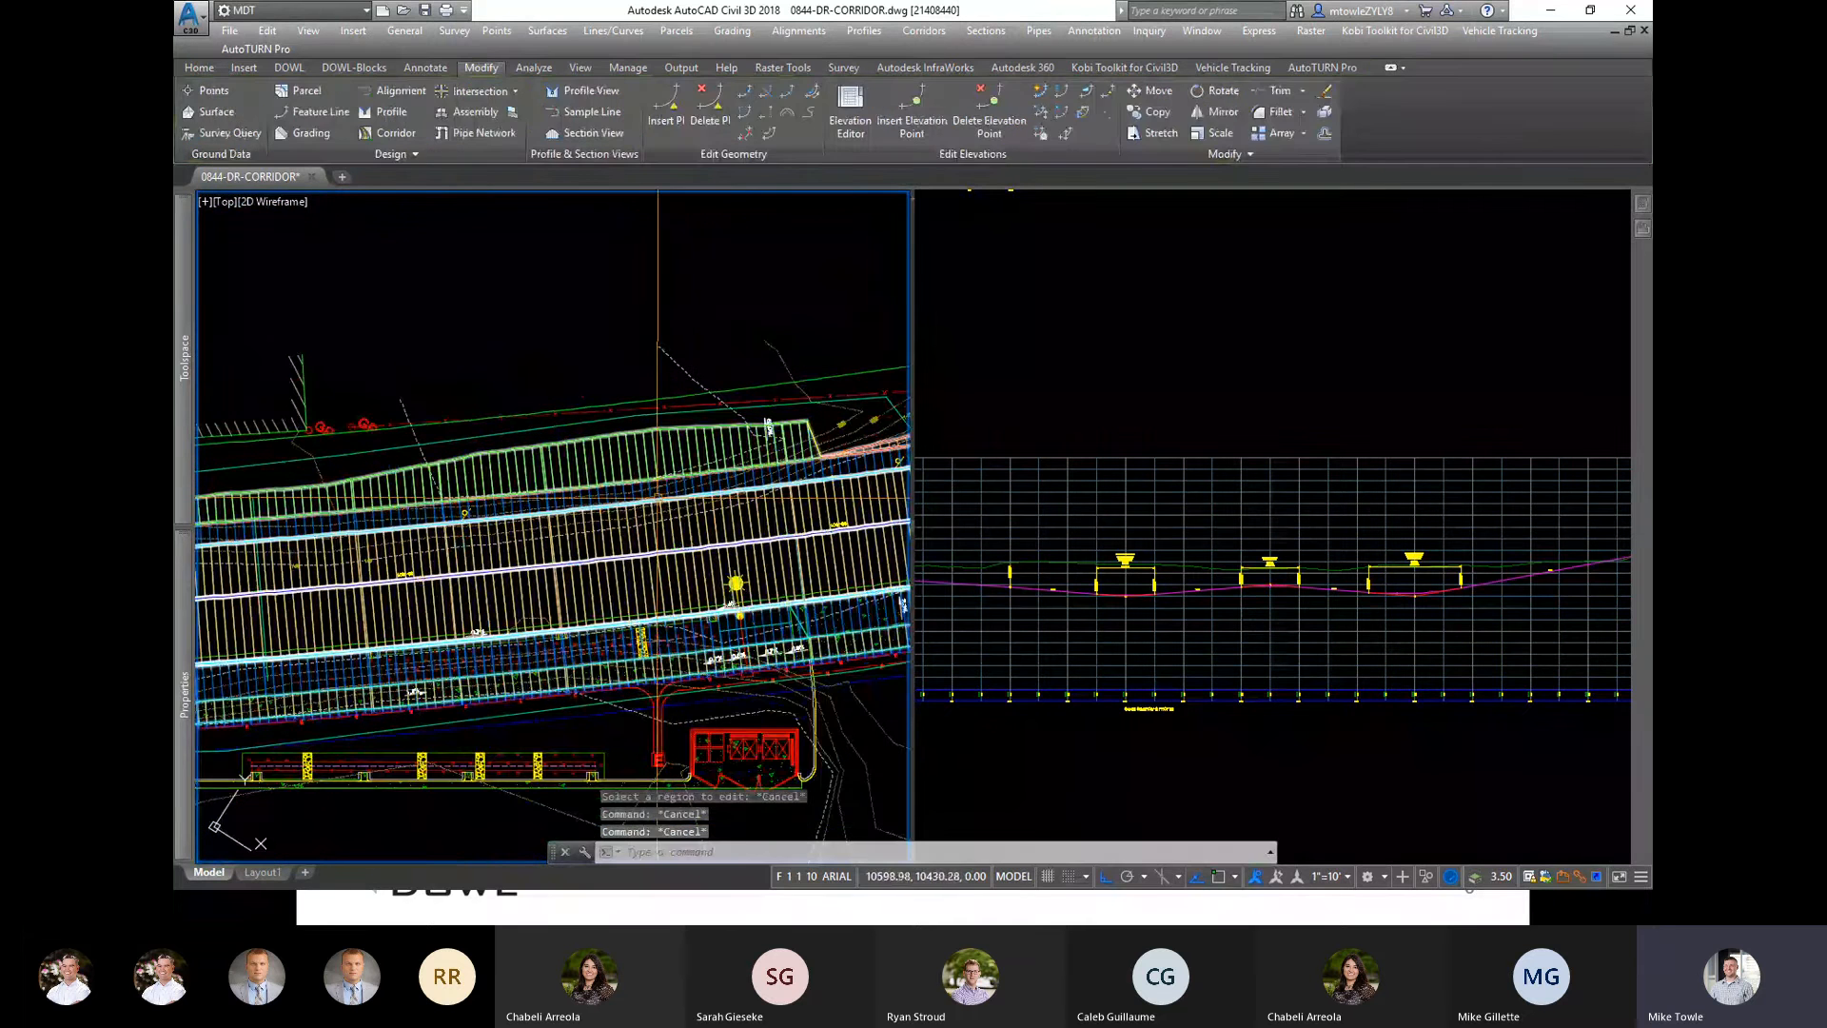
Step: Reopen the assembly frequency settings of the Second Street No Curbs - (3) [Copy] [Copy] region in the Offsite Corridor-Brownbag corridor
{"action": "scroll", "coordinate": [663, 504], "scroll_direction": "down", "scroll_amount": 5}
{"action": "scroll", "coordinate": [231, 466], "scroll_direction": "up", "scroll_amount": 4}
{"action": "middle_click_drag", "start_coordinate": [231, 467], "coordinate": [563, 470]}
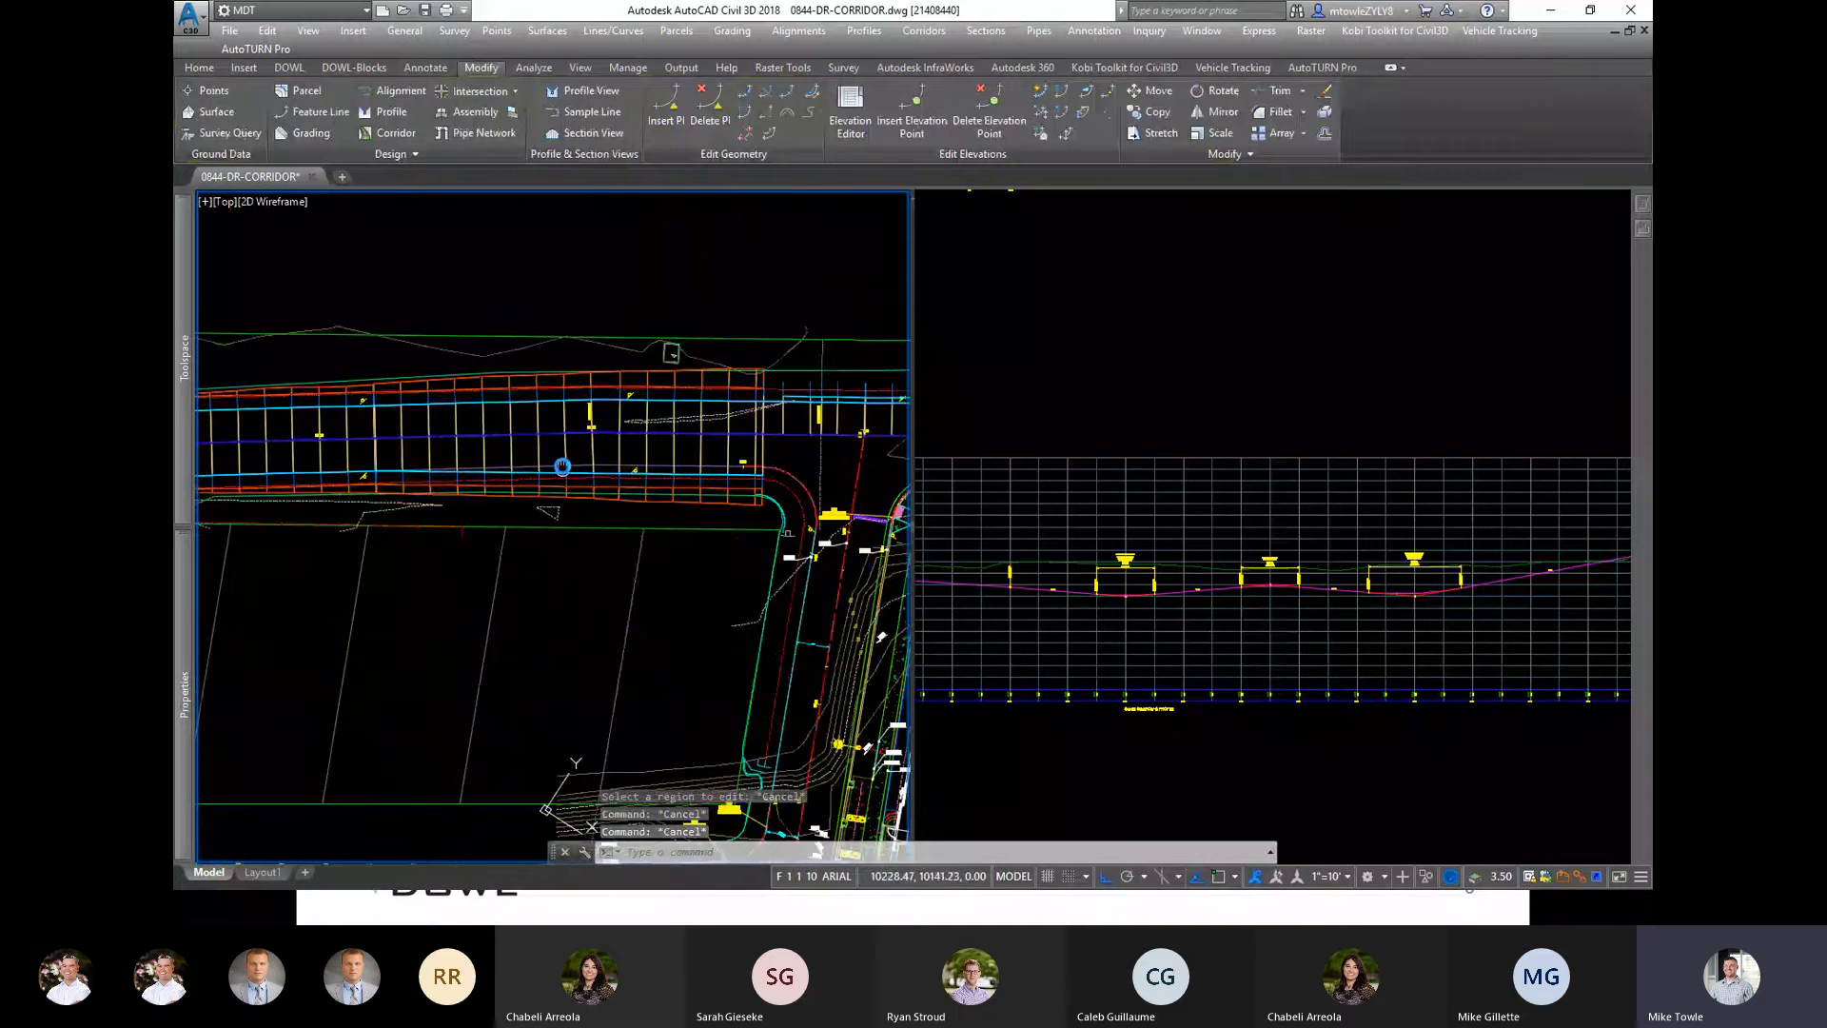
{"action": "scroll", "coordinate": [495, 462], "scroll_direction": "down", "scroll_amount": 4}
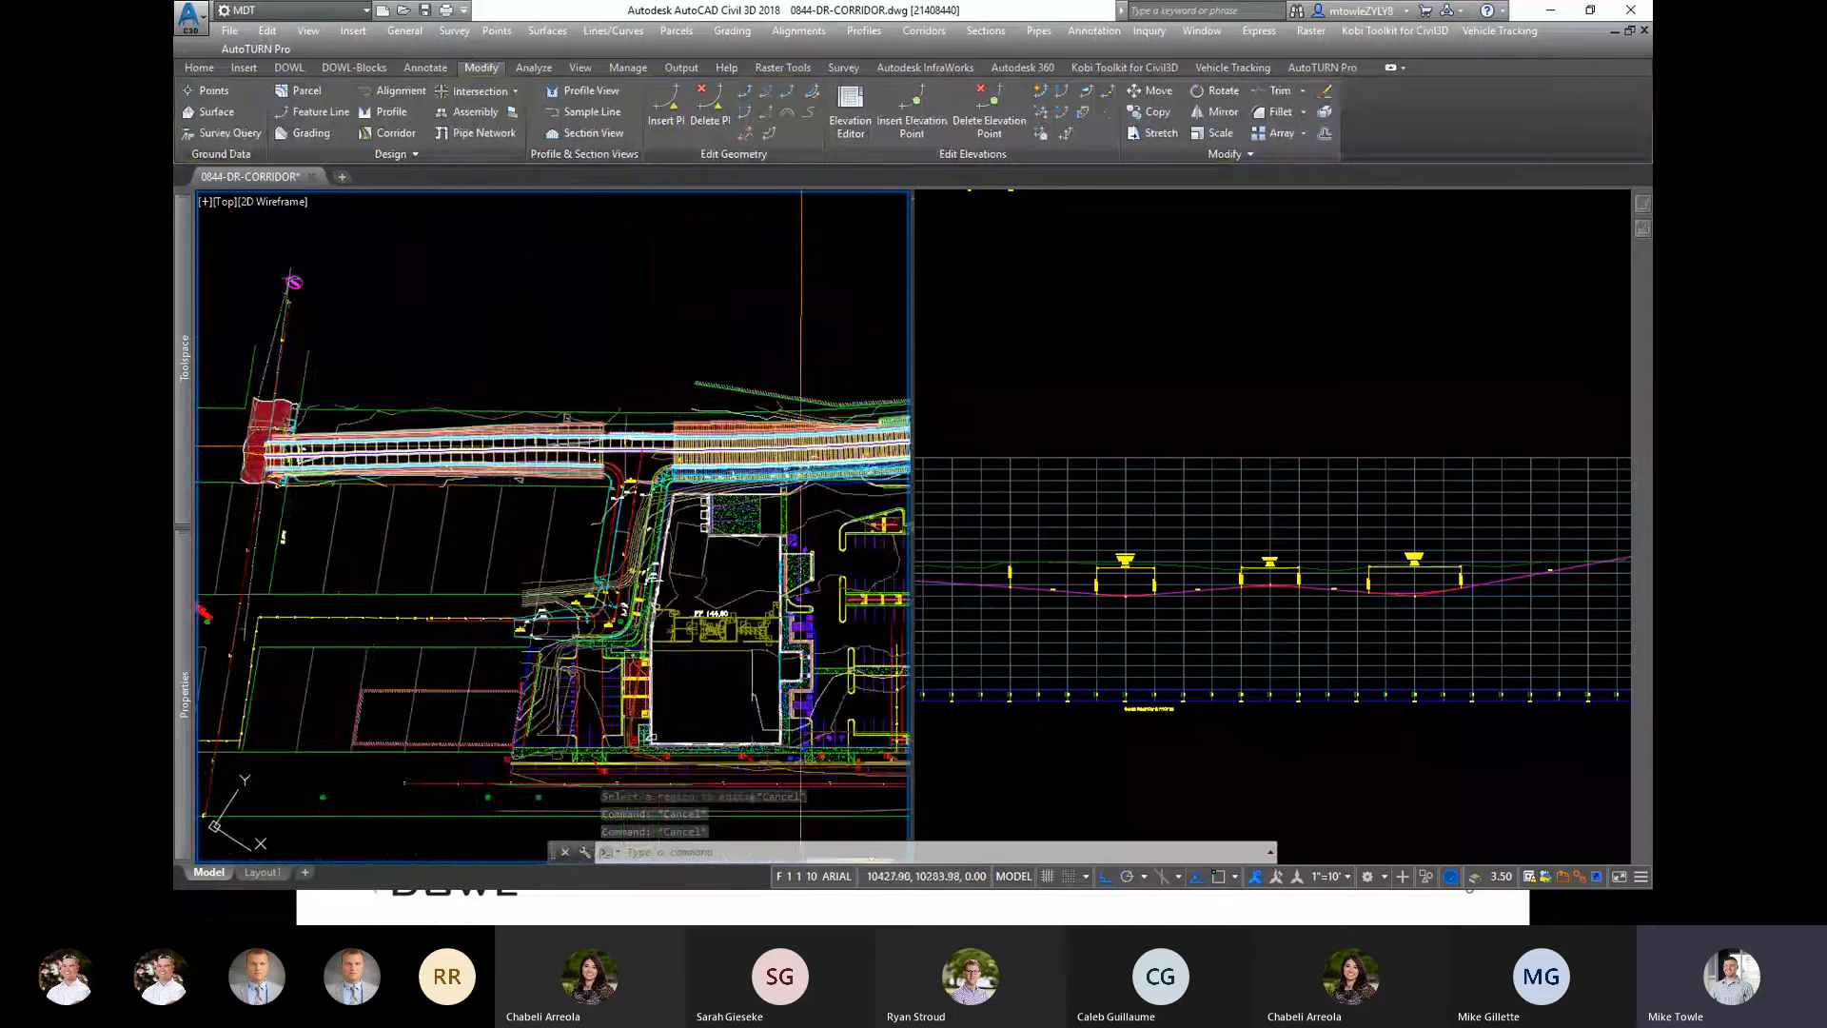
{"action": "scroll", "coordinate": [789, 445], "scroll_direction": "up", "scroll_amount": 5}
{"action": "left_click", "coordinate": [789, 445]}
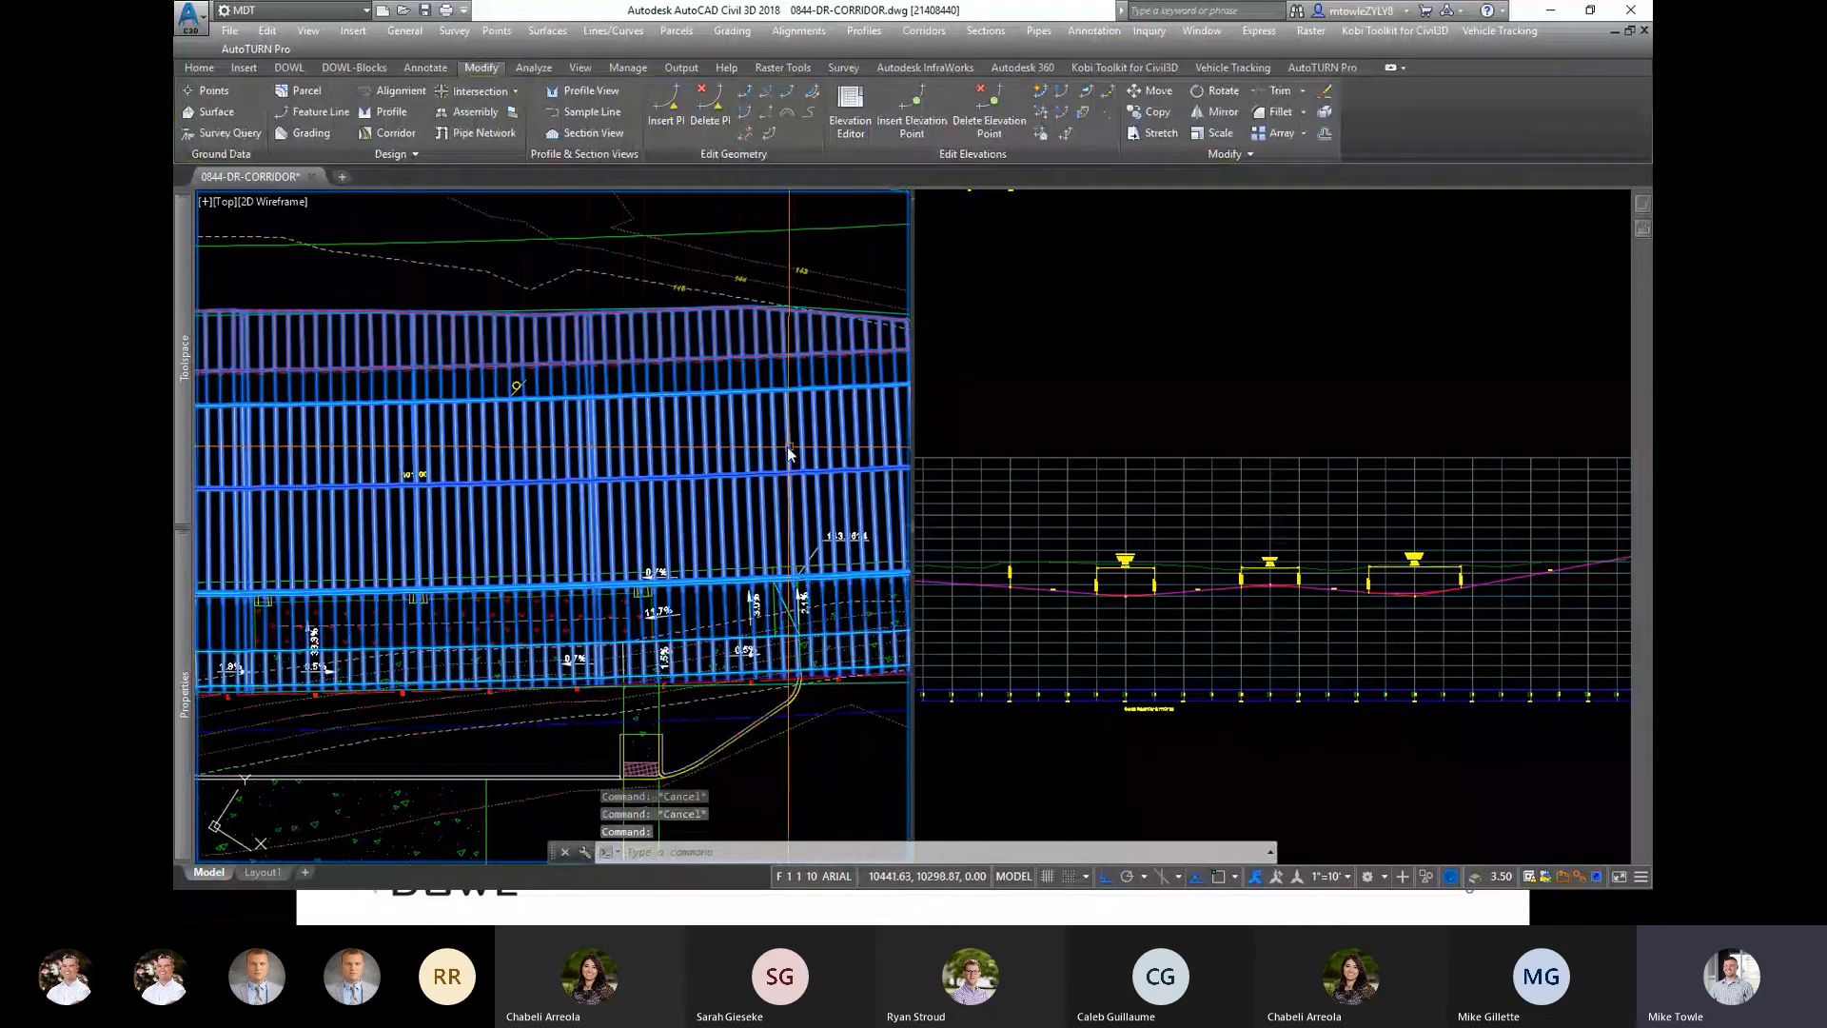
{"action": "right_click", "coordinate": [789, 473]}
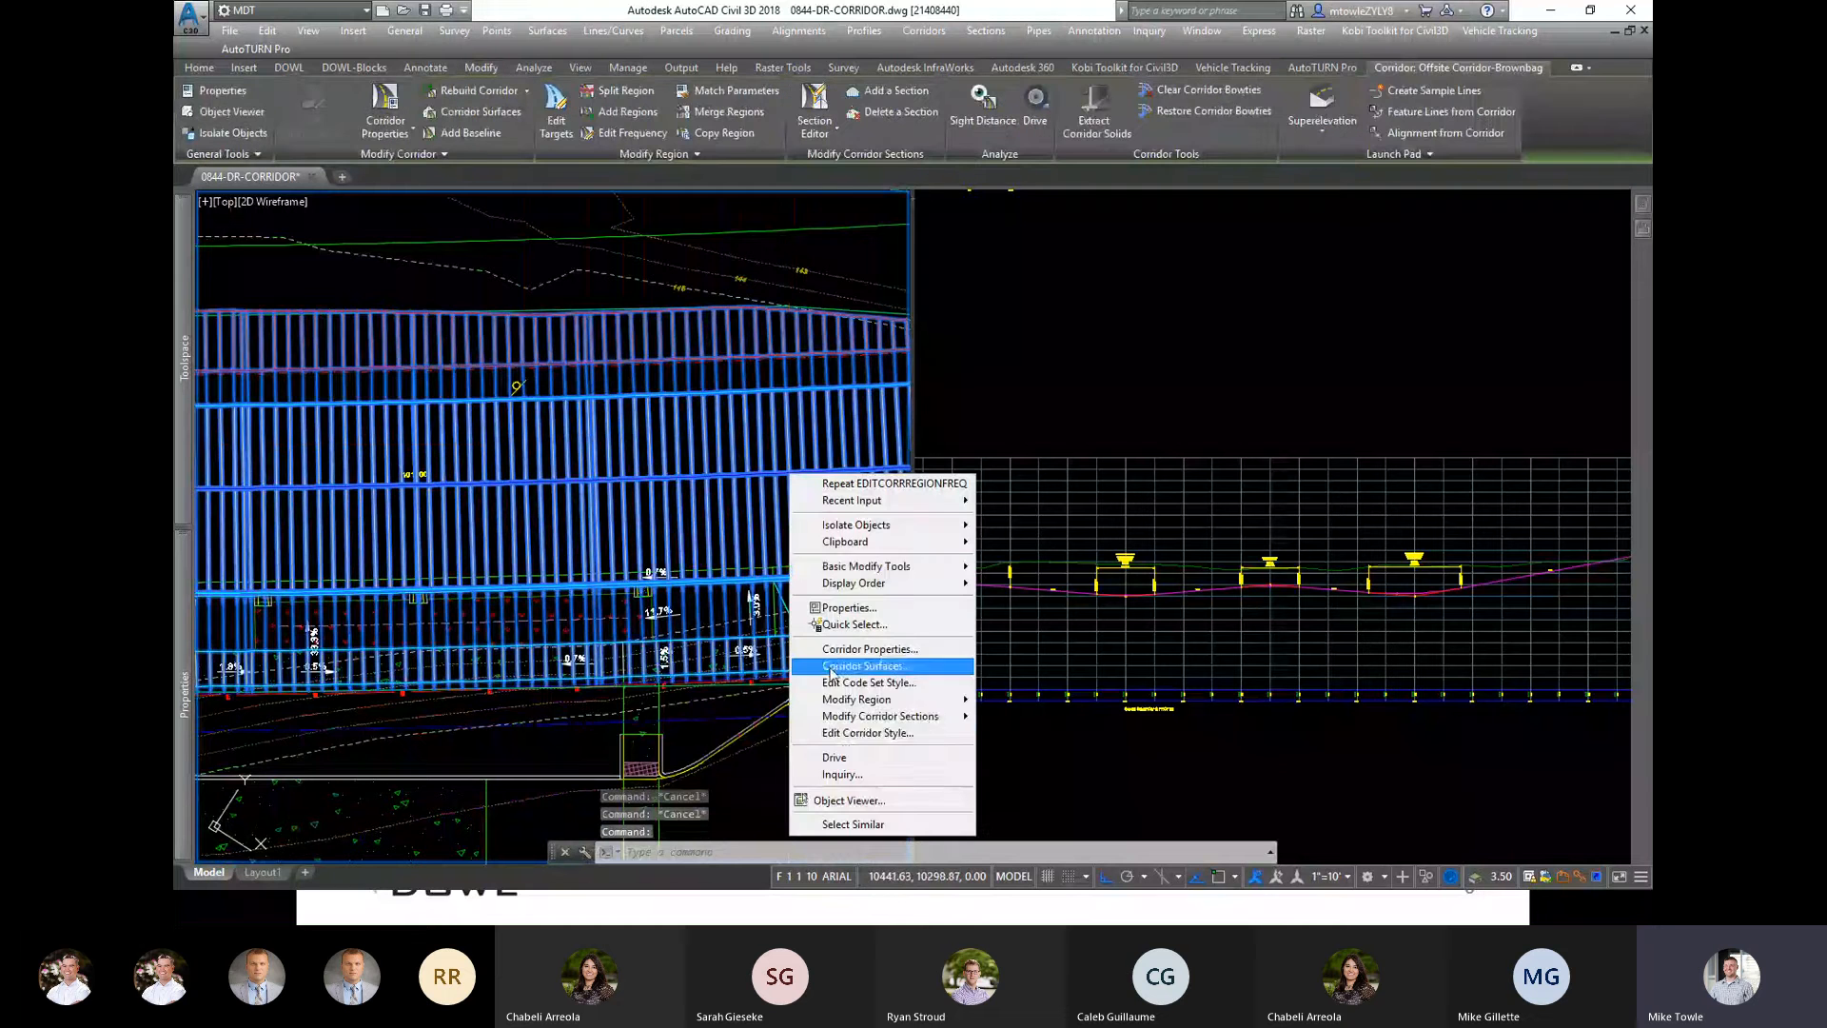
{"action": "left_click", "coordinate": [562, 133]}
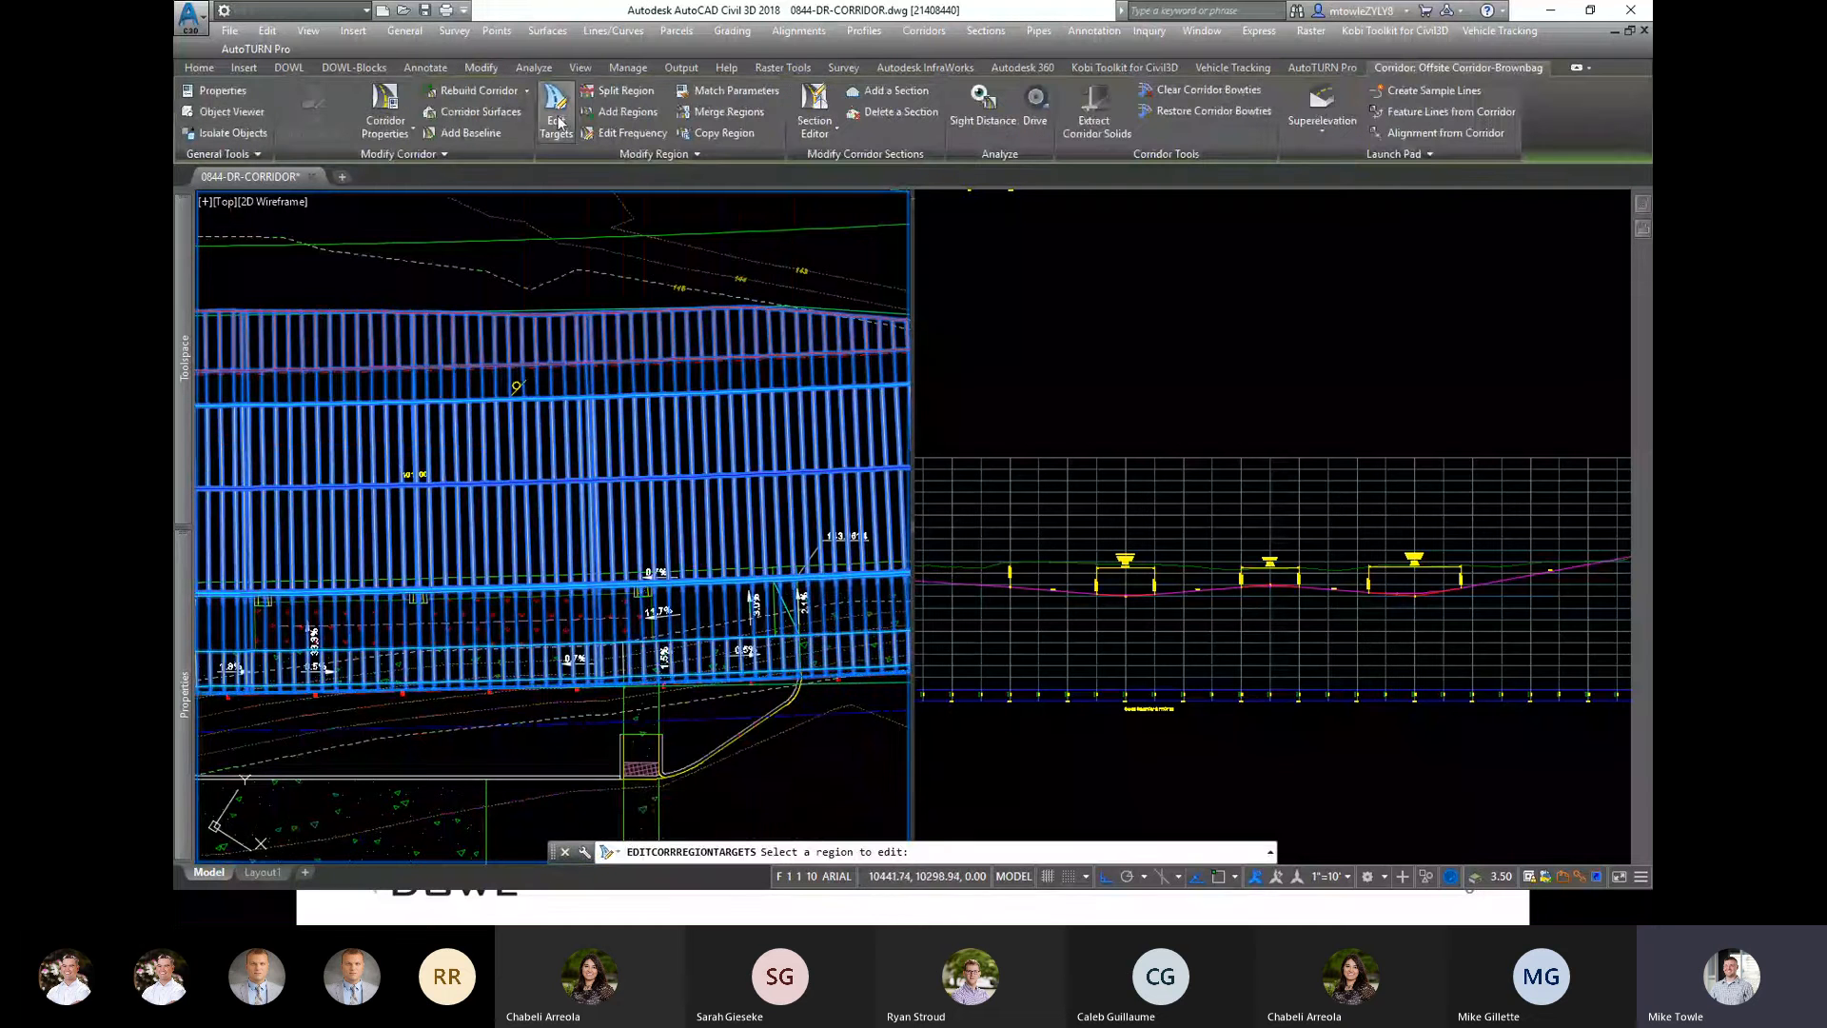
{"action": "left_click", "coordinate": [629, 134]}
{"action": "left_click", "coordinate": [666, 399]}
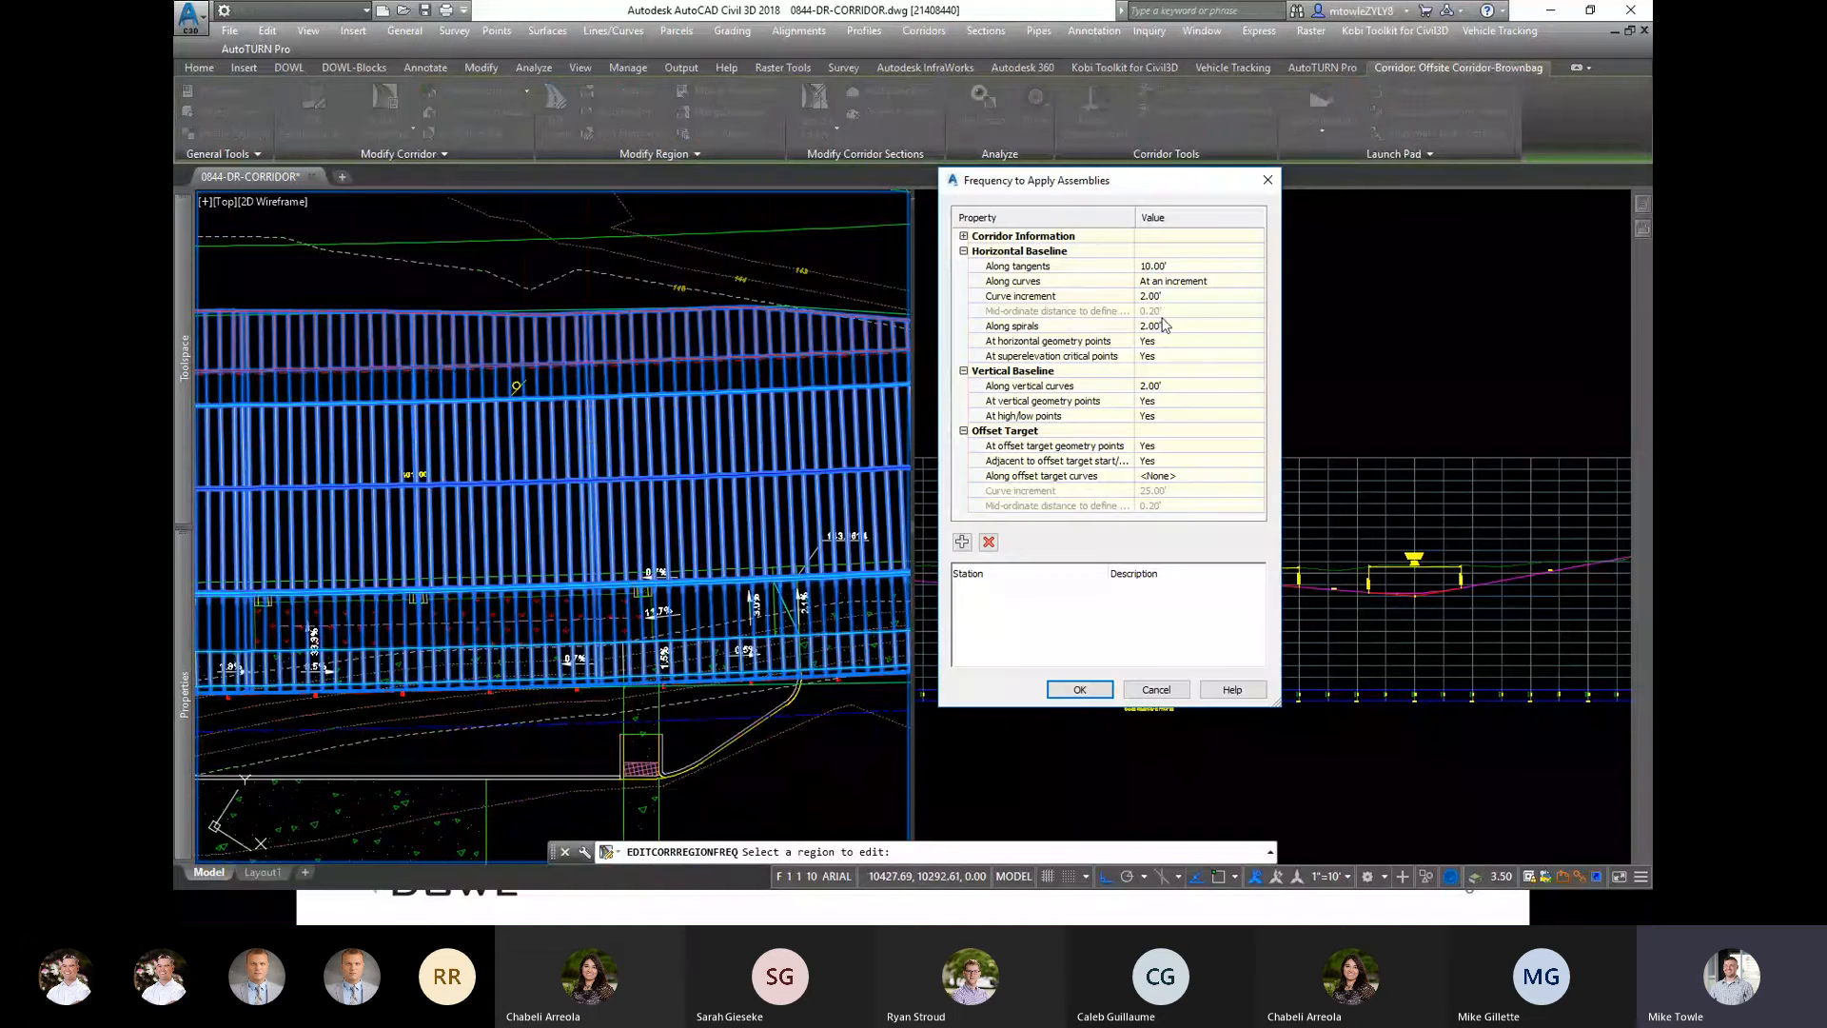
Step: Set the region's horizontal curve increment and its frequency along spirals to 10' and apply the settings
{"action": "left_click", "coordinate": [1164, 327]}
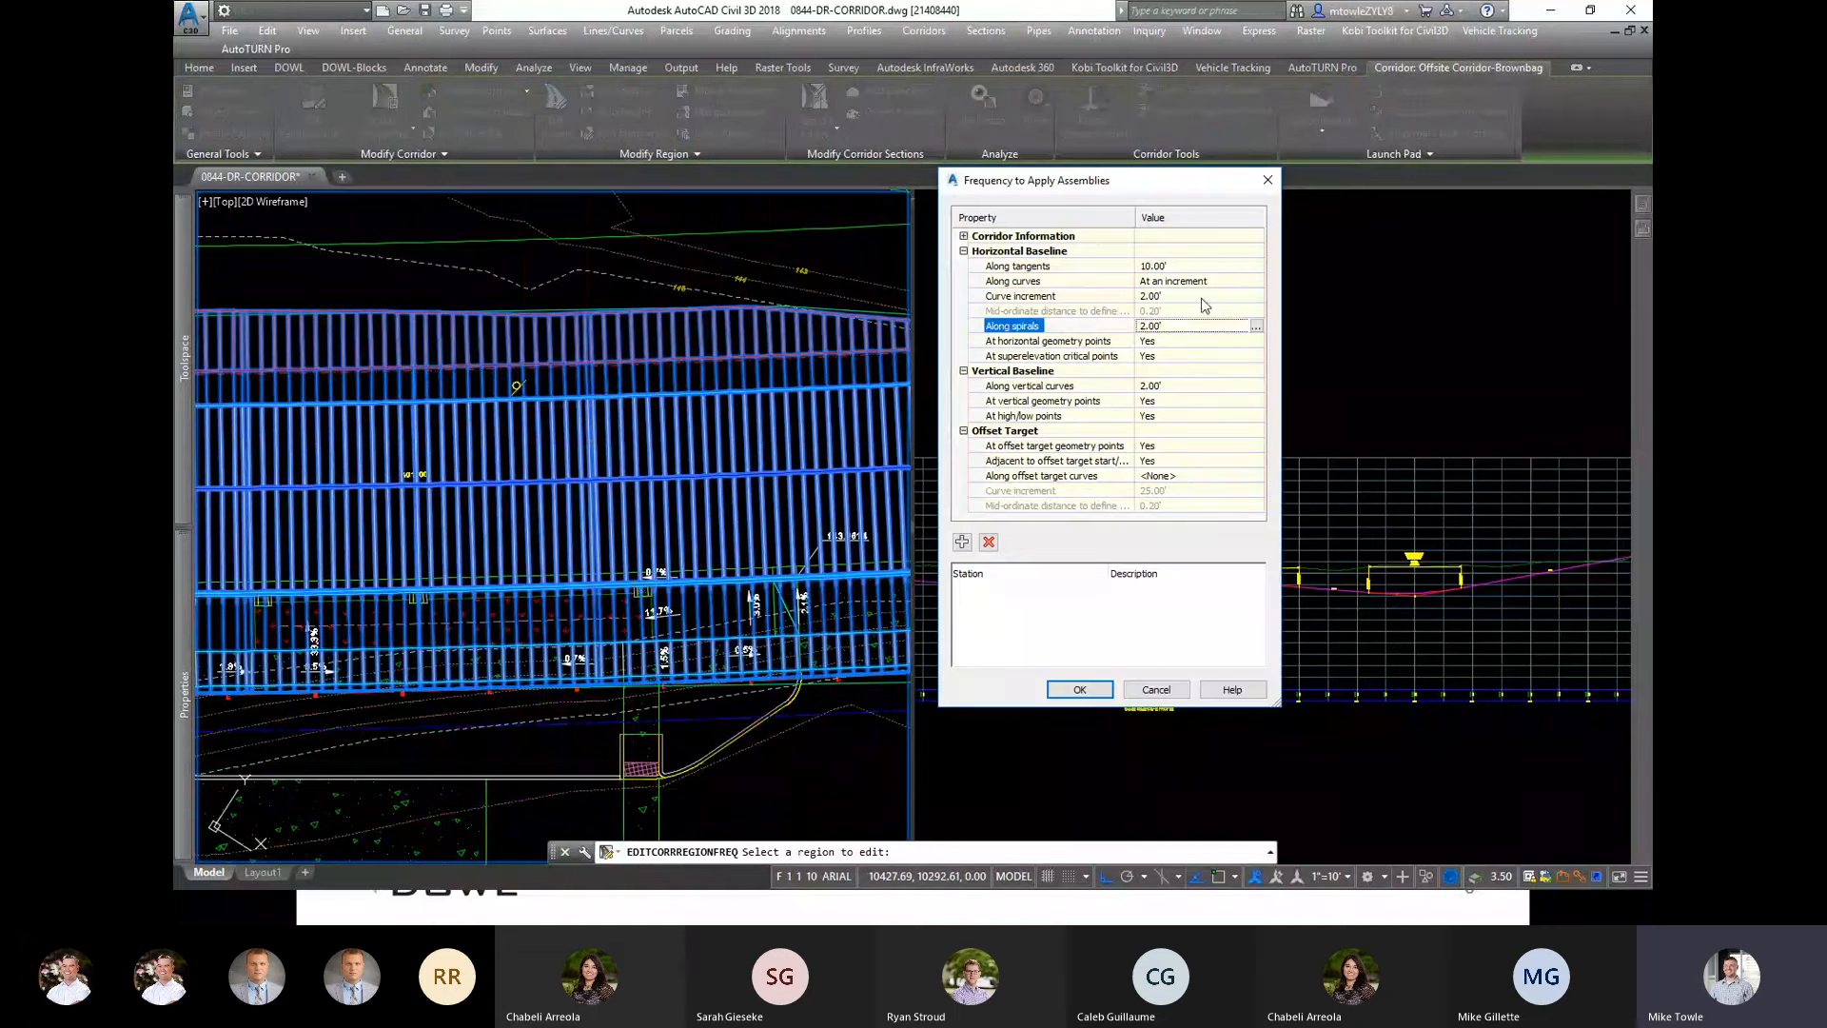
{"action": "left_click", "coordinate": [1202, 297]}
{"action": "type", "text": "10"}
{"action": "key", "text": "Return"}
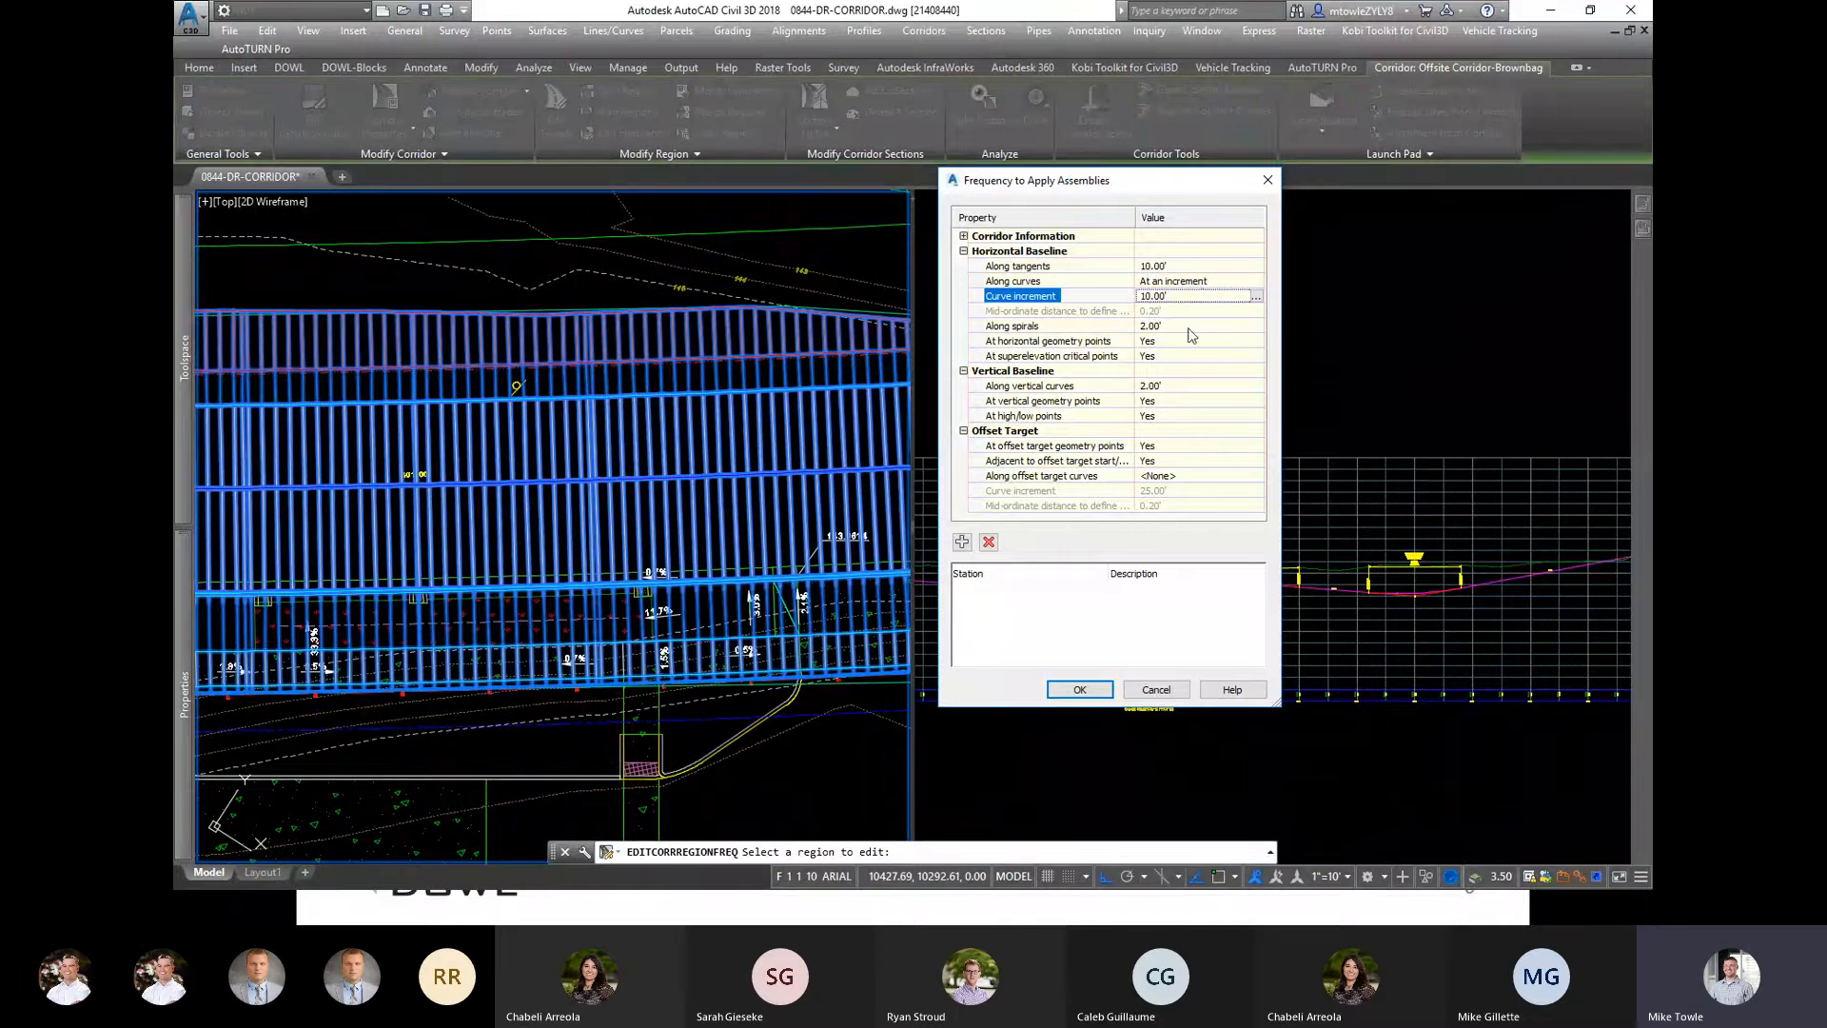
{"action": "left_click", "coordinate": [1191, 327]}
{"action": "type", "text": "10"}
{"action": "key", "text": "Return"}
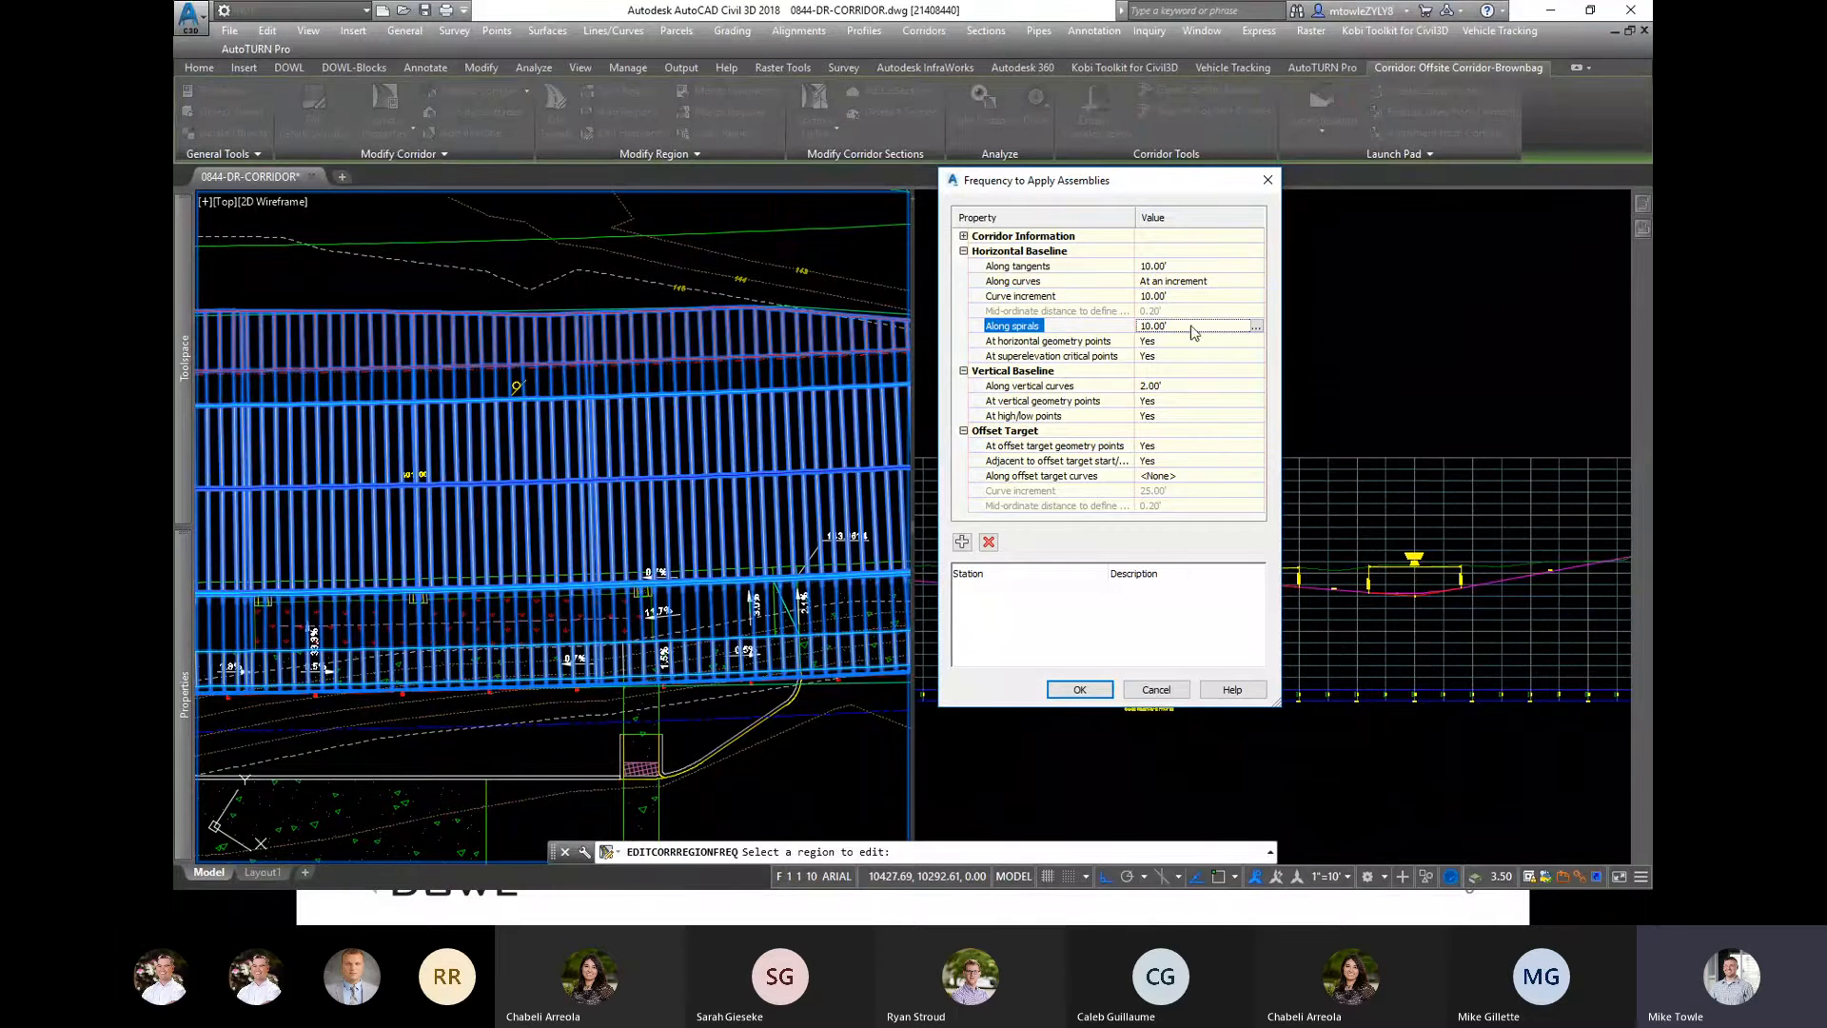
{"action": "left_click", "coordinate": [1079, 689]}
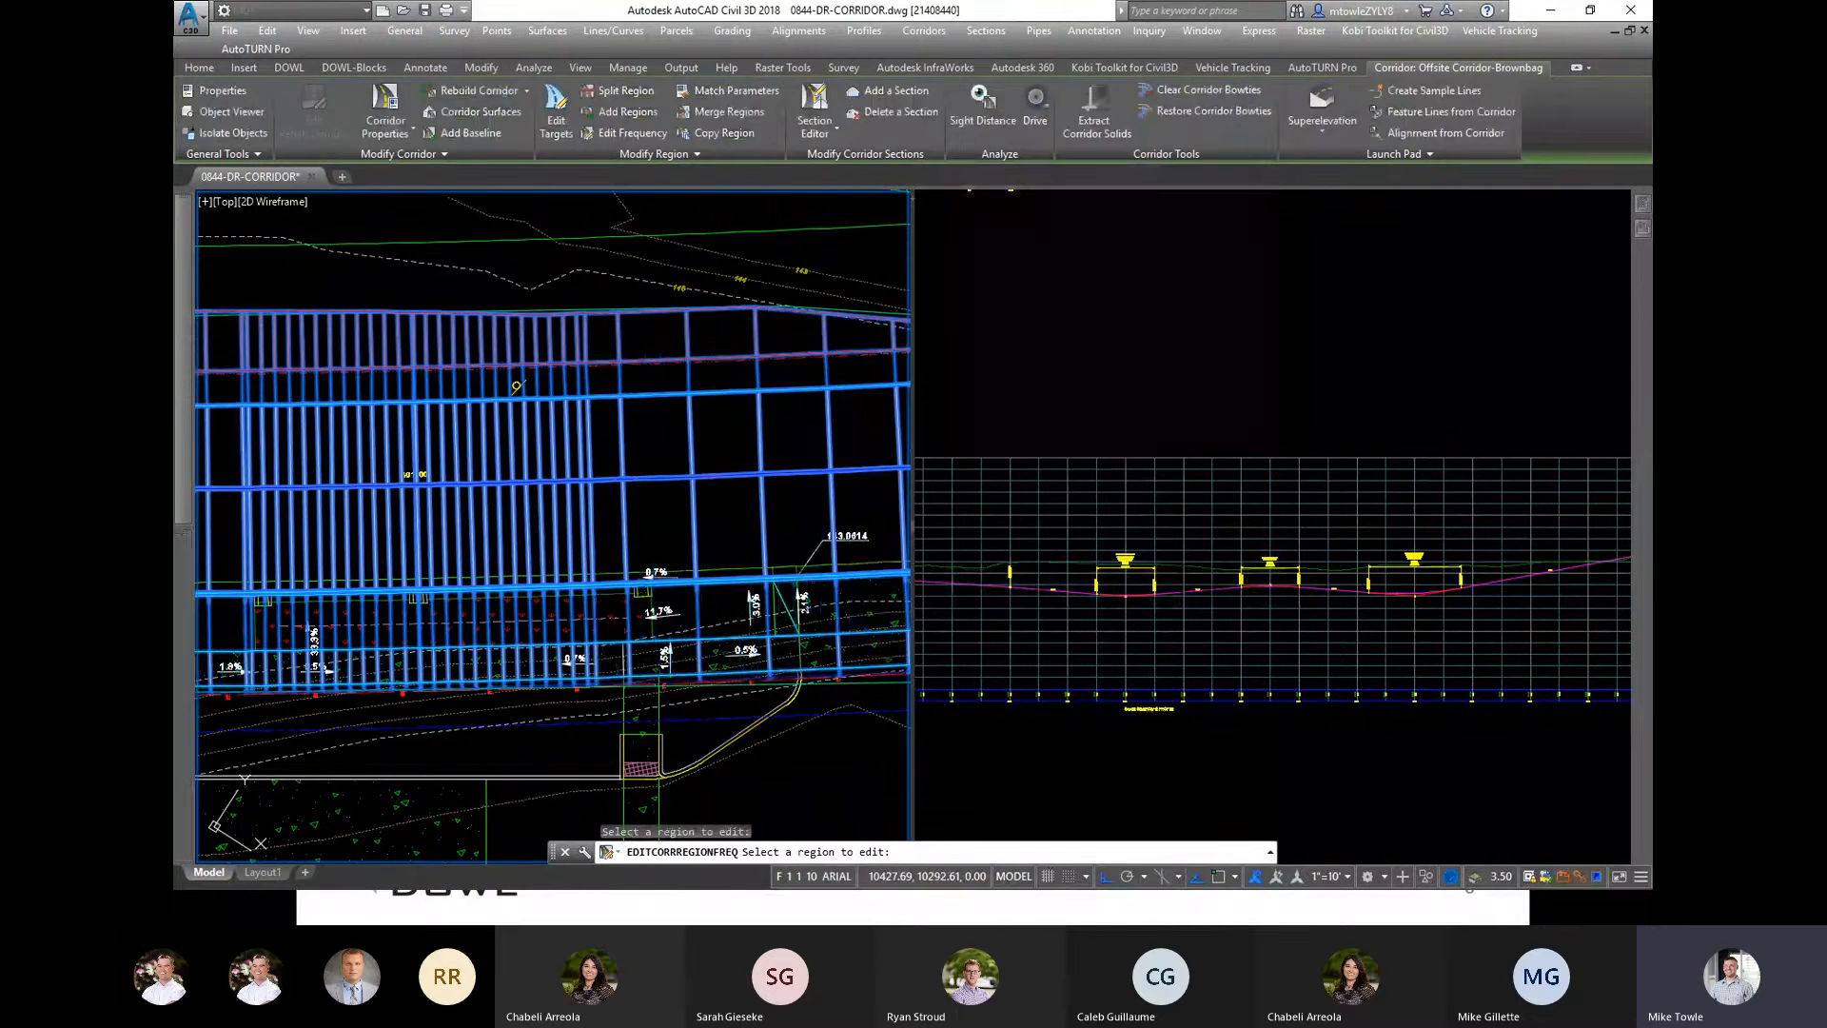
Step: Inspect the updated section spacing eastward along the Second Street corridor and end frequency editing
{"action": "scroll", "coordinate": [624, 503], "scroll_direction": "down", "scroll_amount": 3}
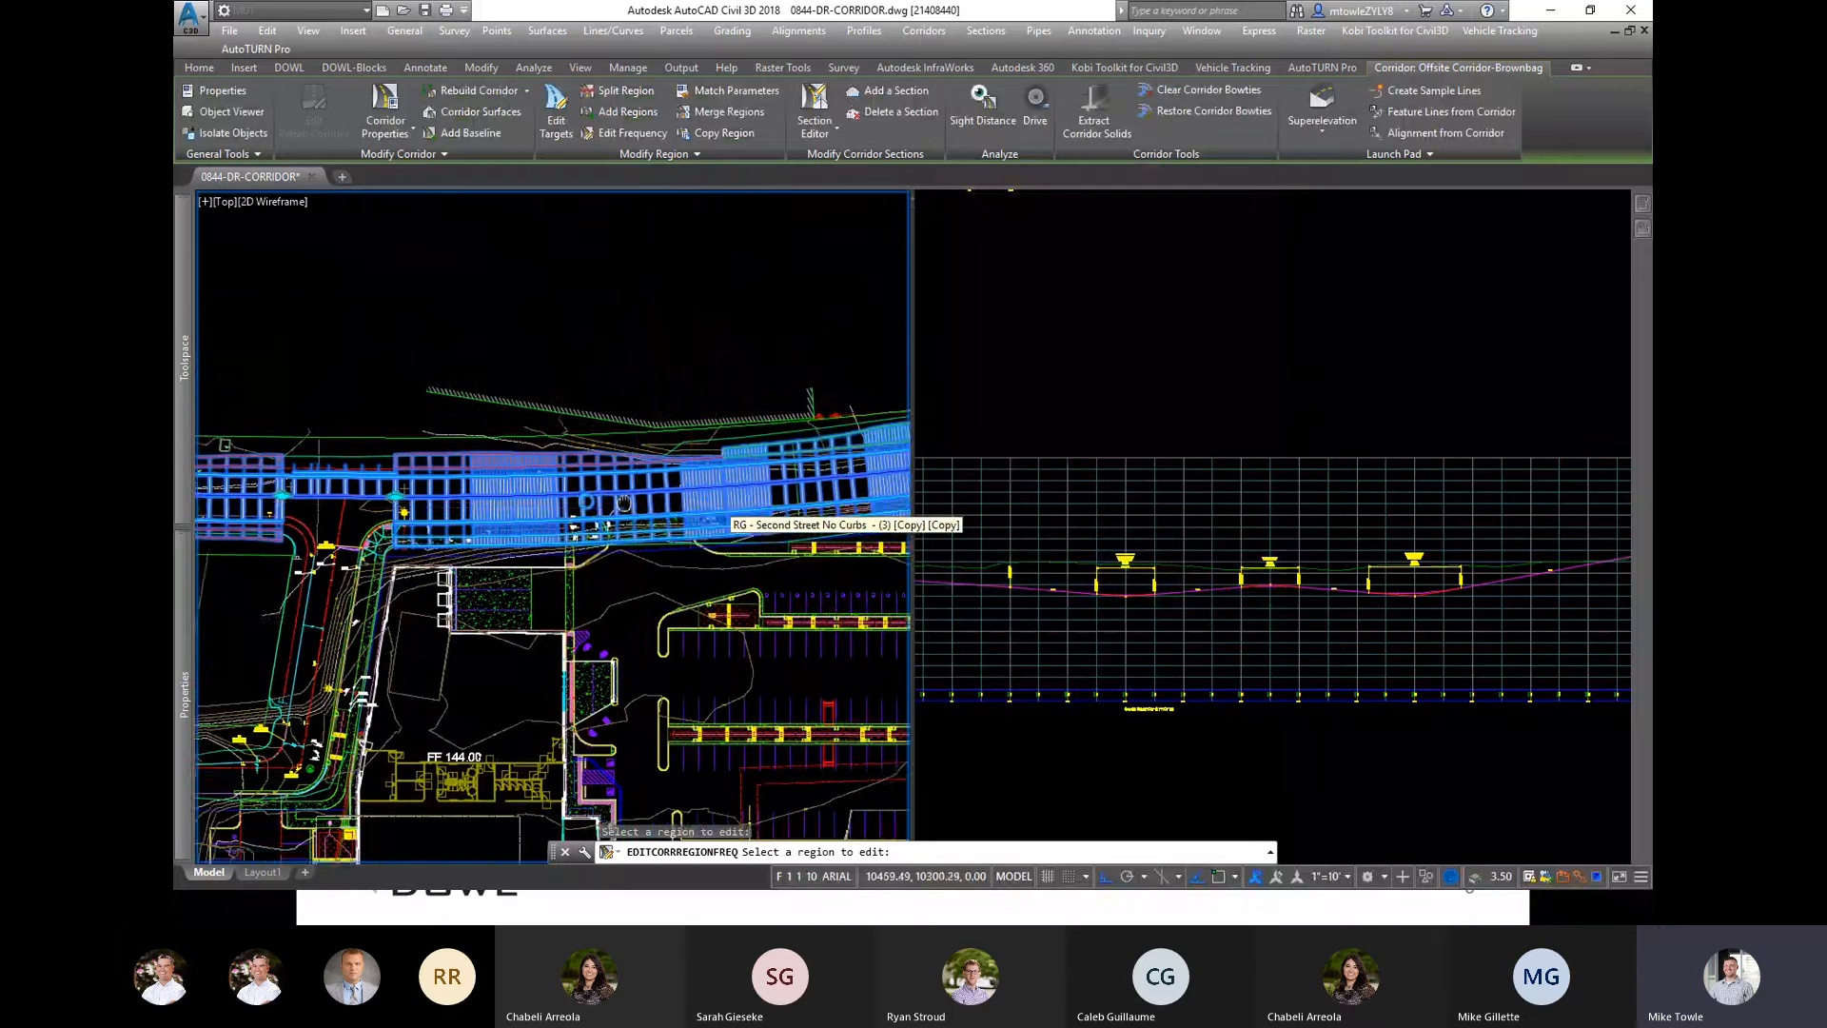
{"action": "middle_click_drag", "start_coordinate": [623, 502], "coordinate": [562, 504]}
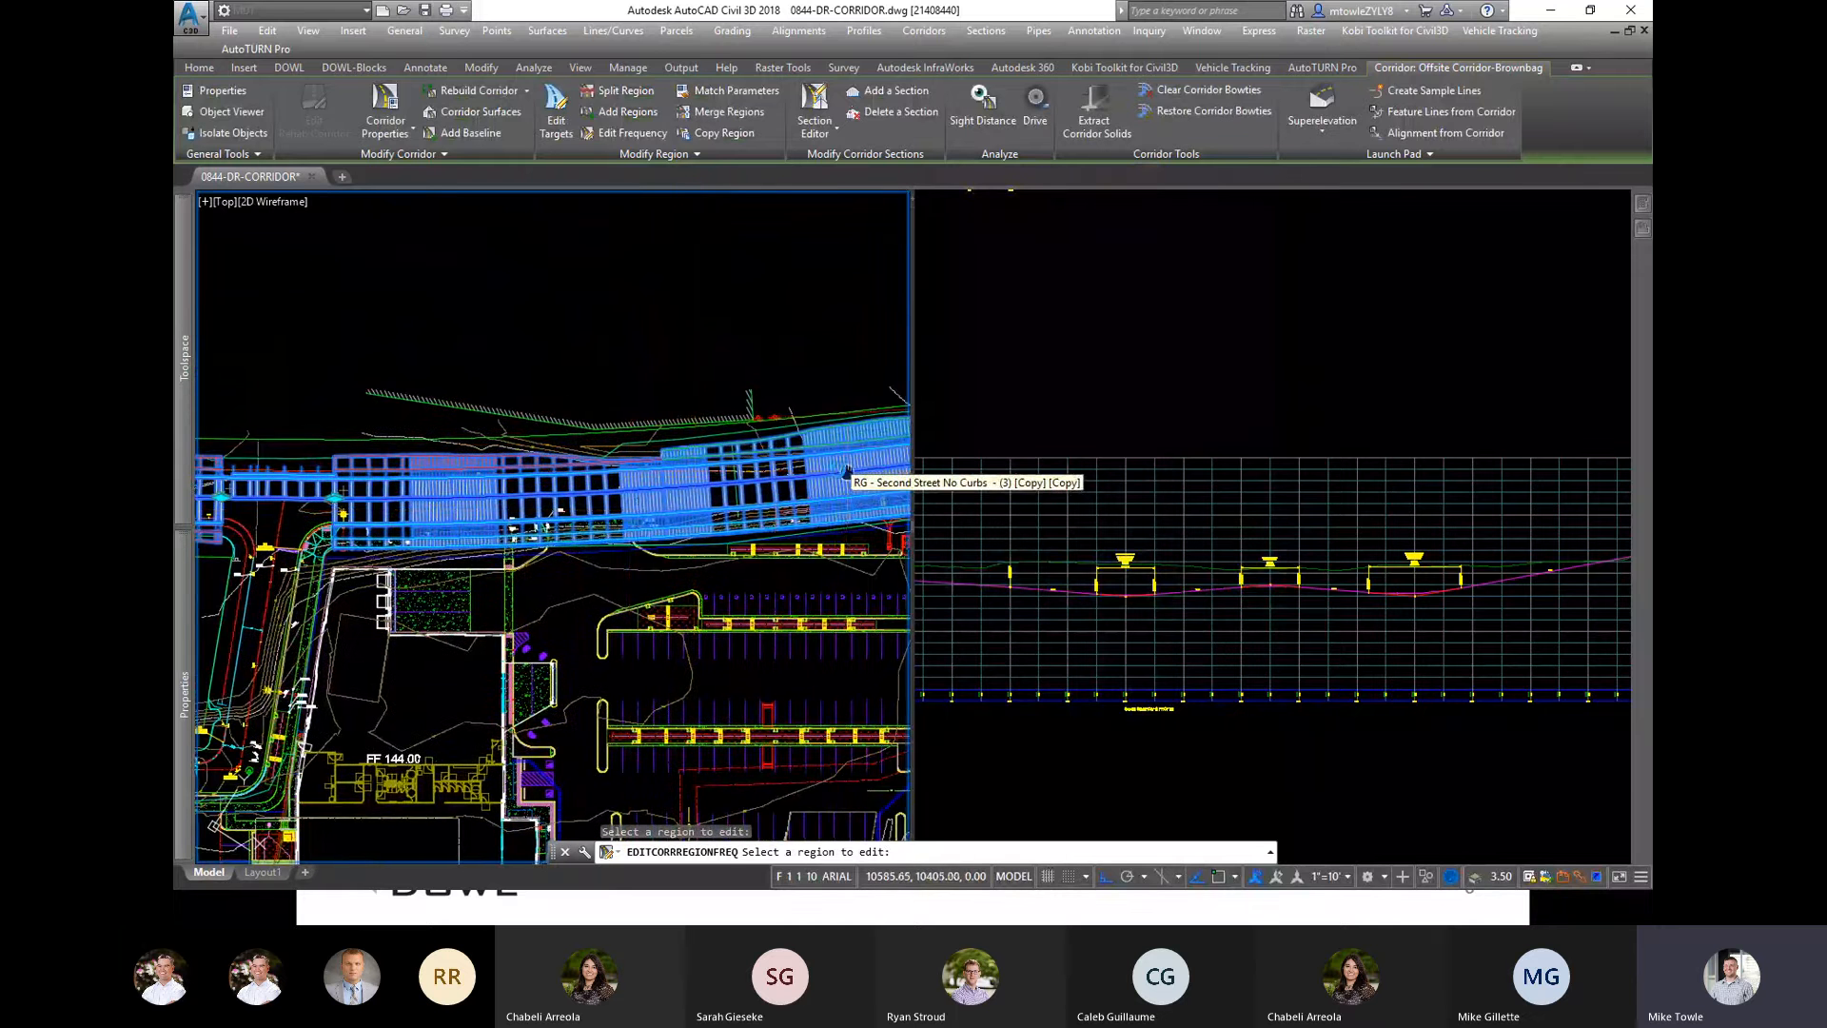
{"action": "middle_click_drag", "start_coordinate": [847, 470], "coordinate": [684, 486]}
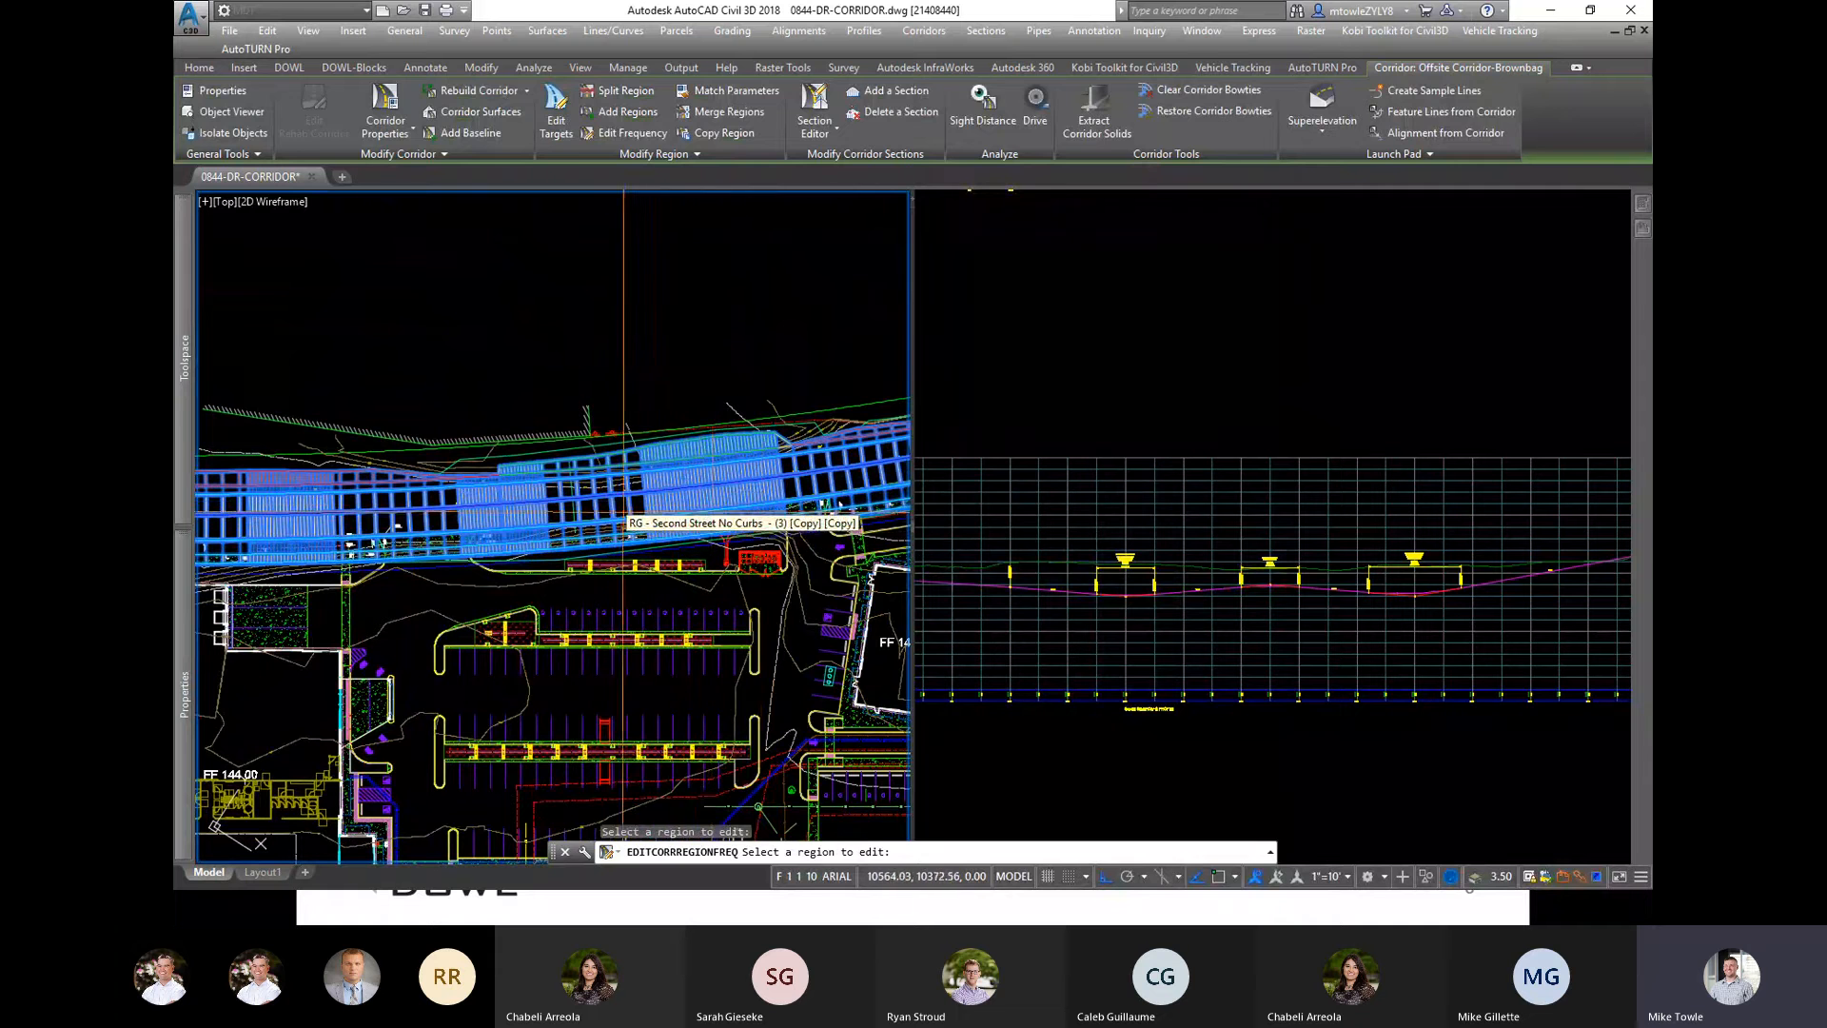
{"action": "key", "text": "Escape"}
{"action": "key", "text": "Escape"}
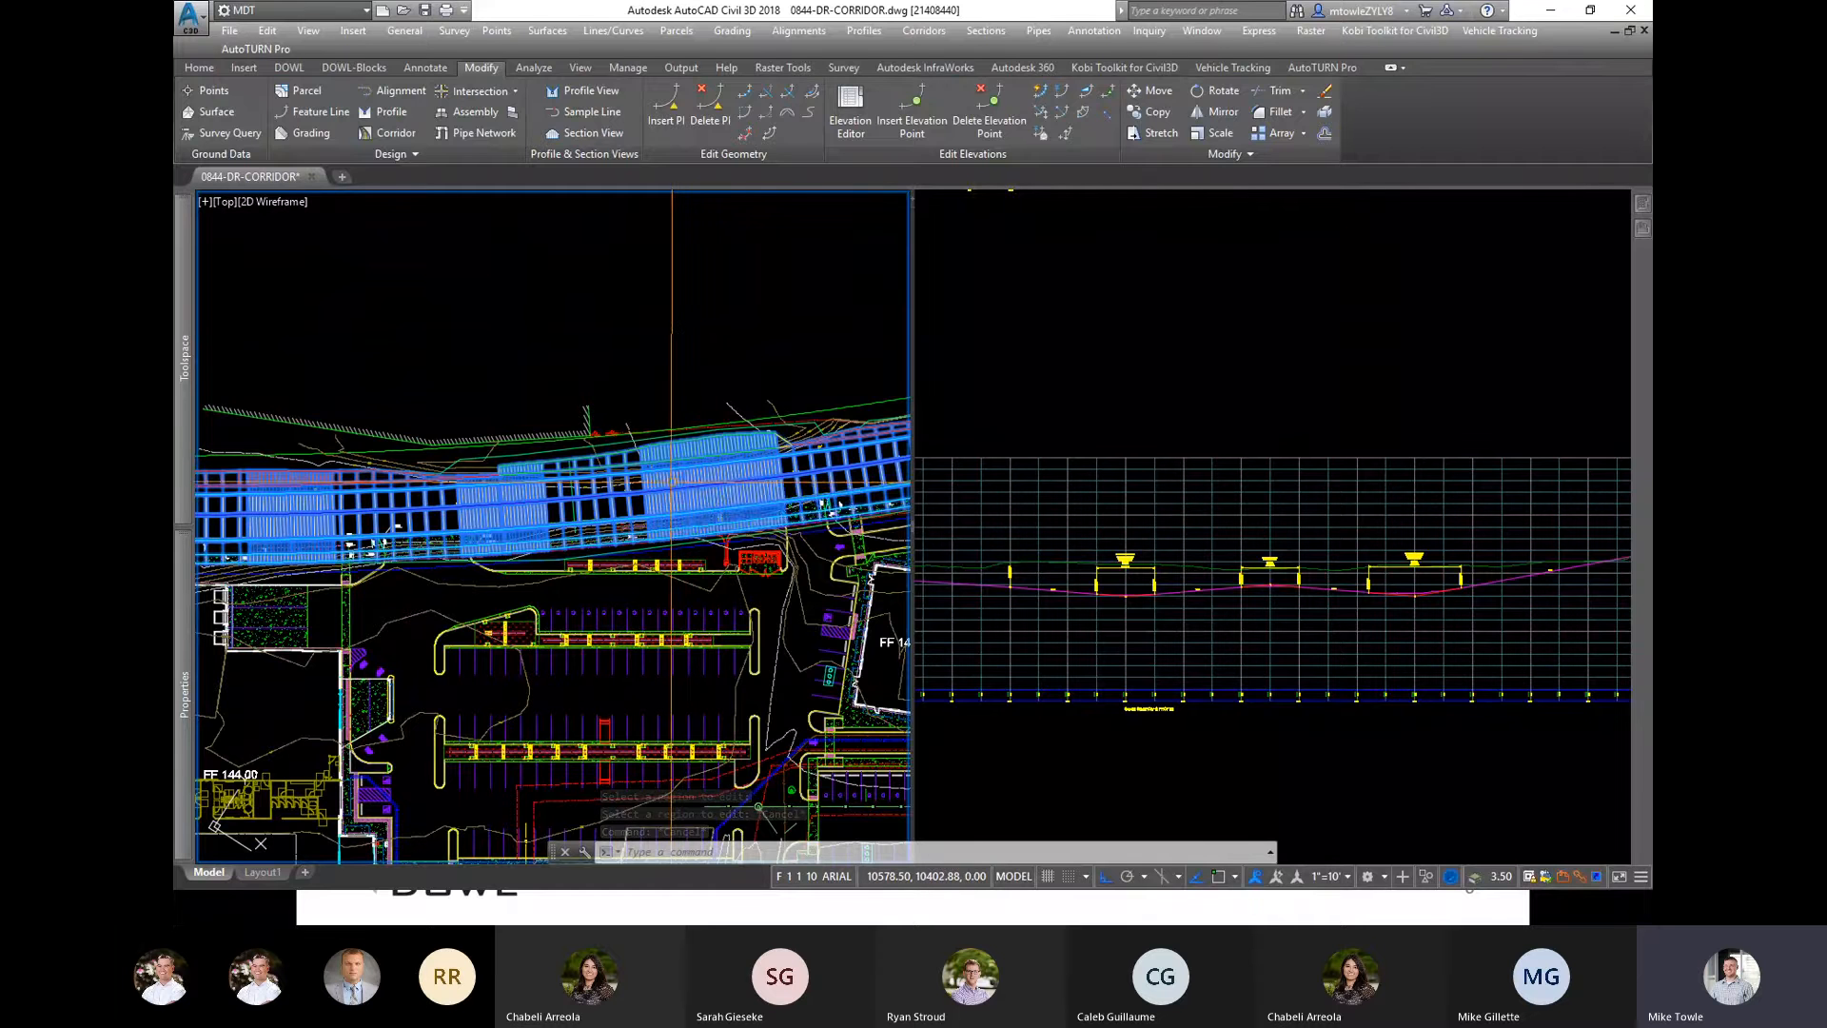
Step: Check the Second Street No Curbs region's frequency values again, accept them as they are, and review the whole corridor
{"action": "left_click", "coordinate": [672, 482]}
{"action": "right_click", "coordinate": [673, 483]}
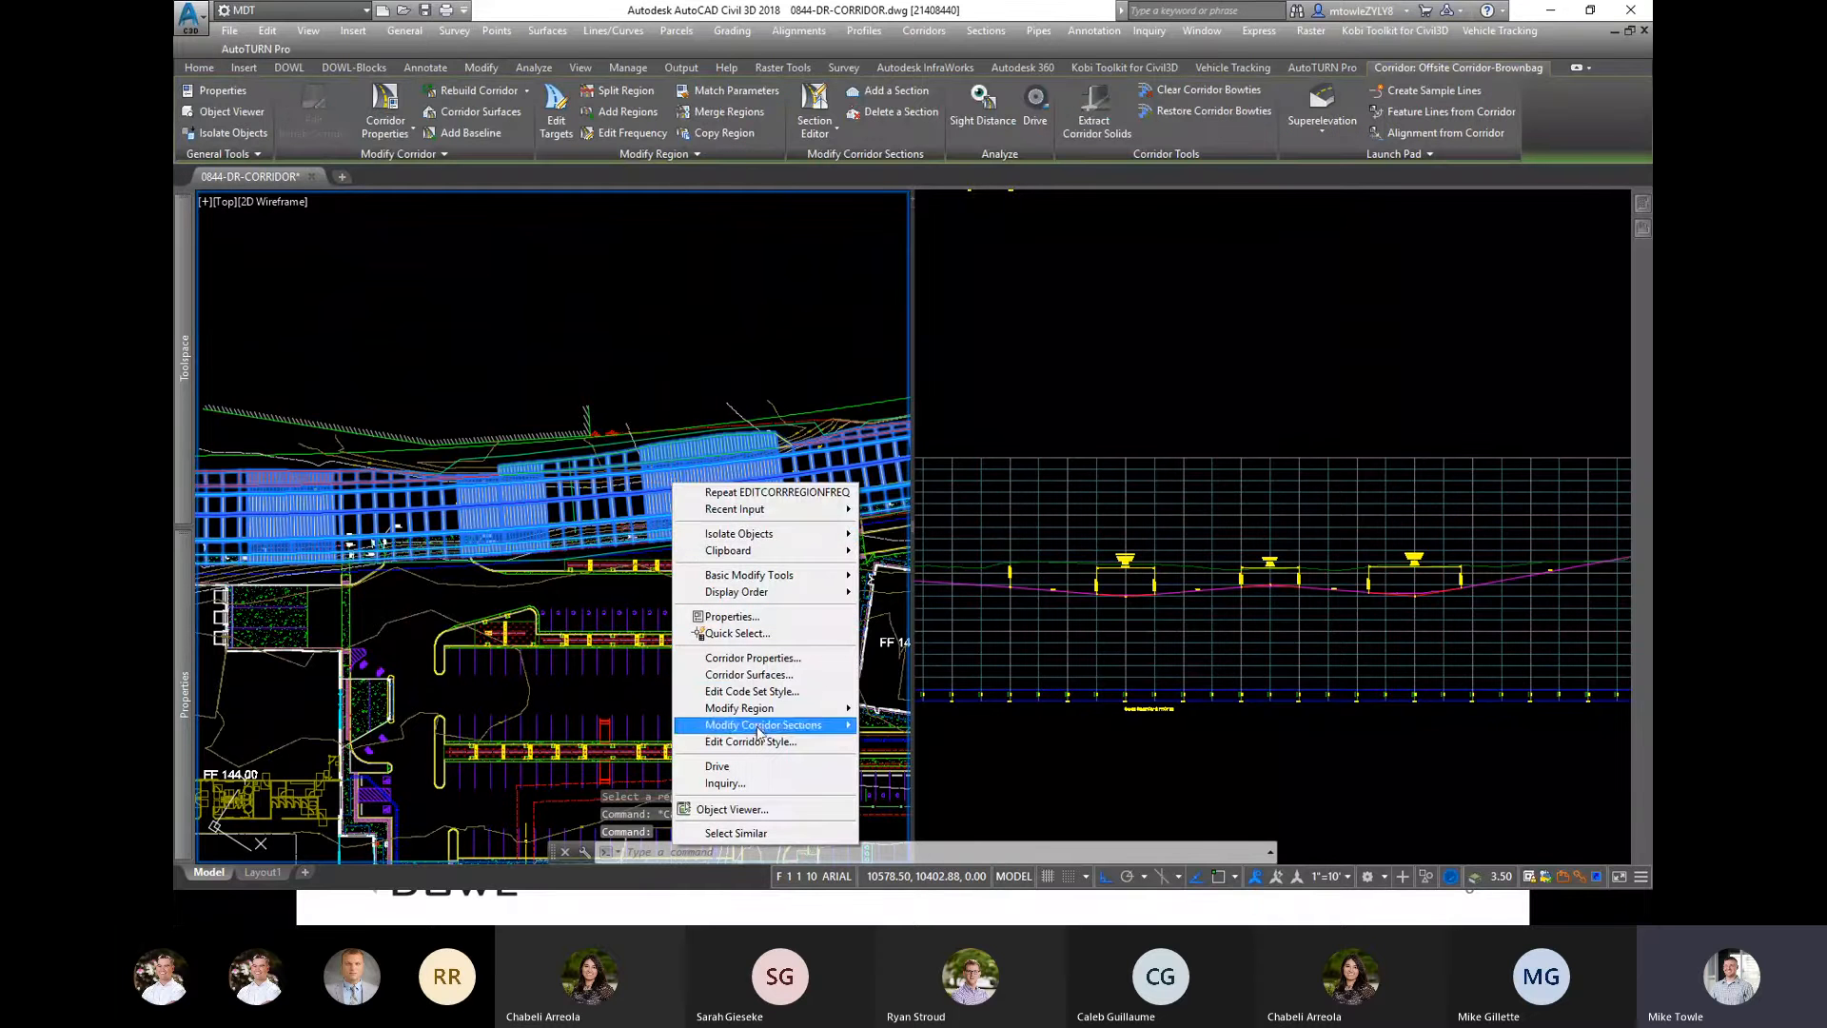
{"action": "left_click", "coordinate": [633, 143]}
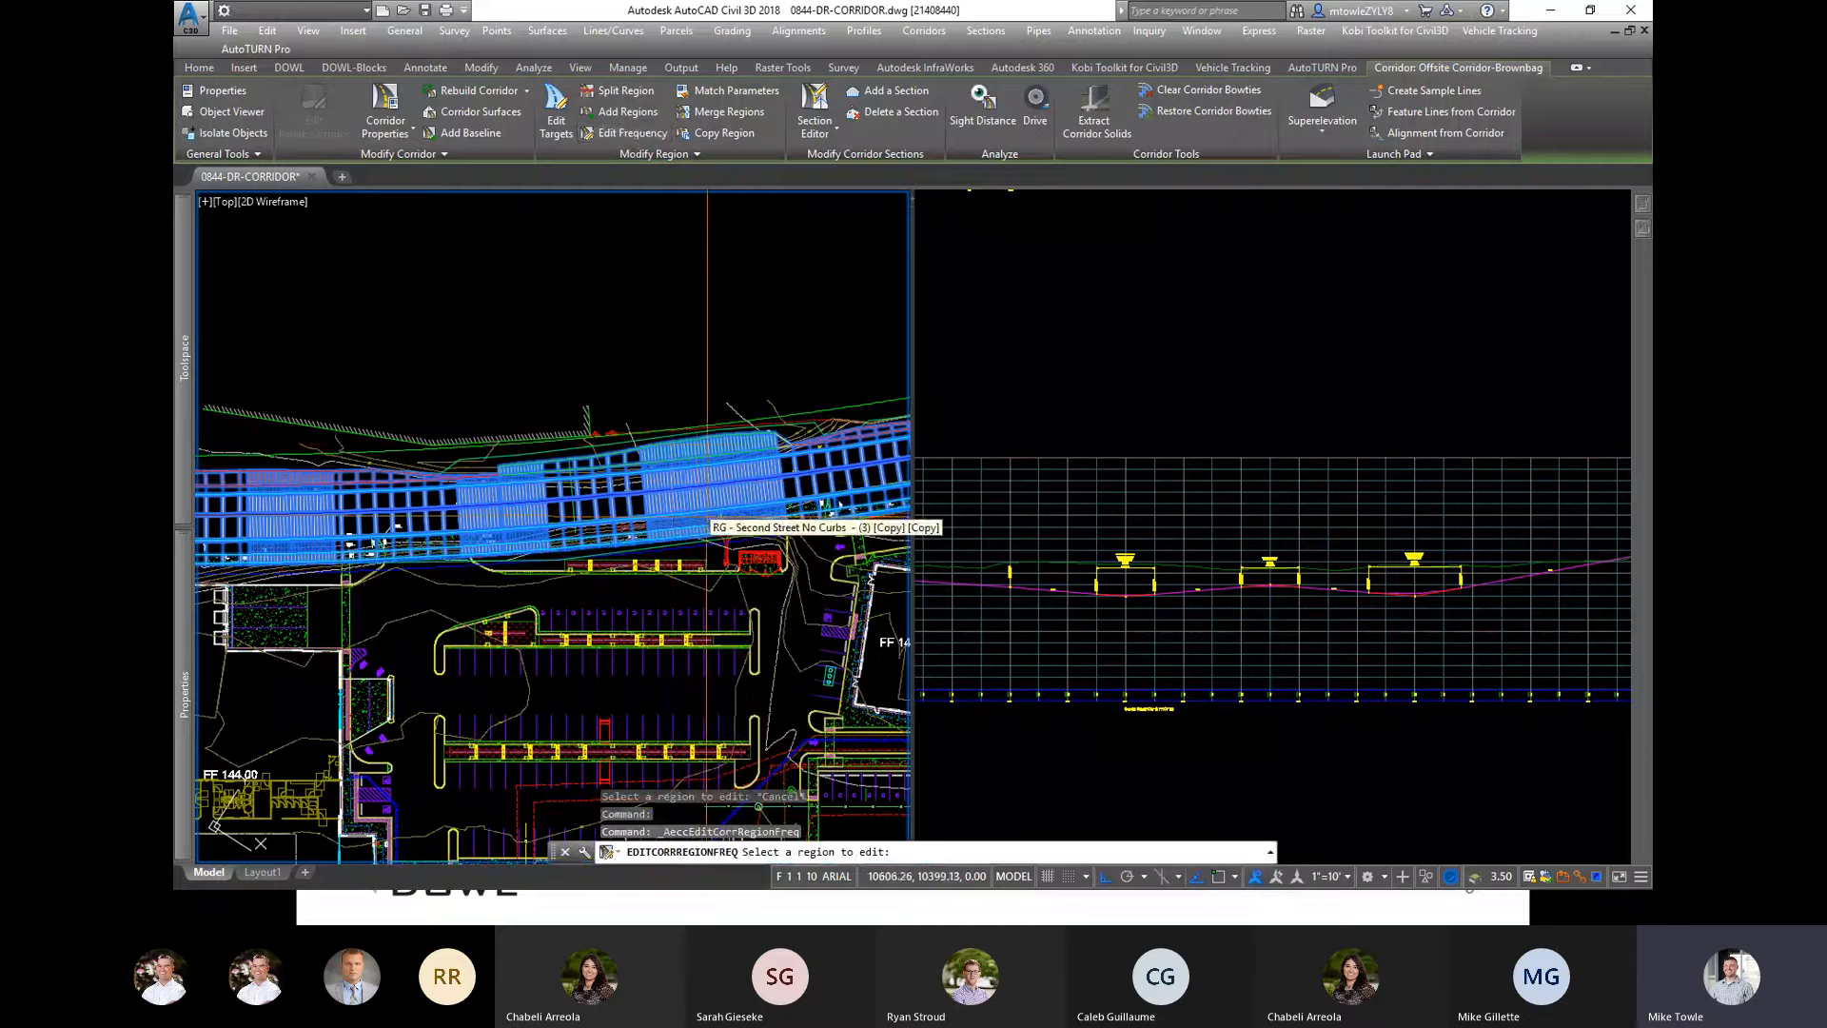
{"action": "left_click", "coordinate": [835, 497]}
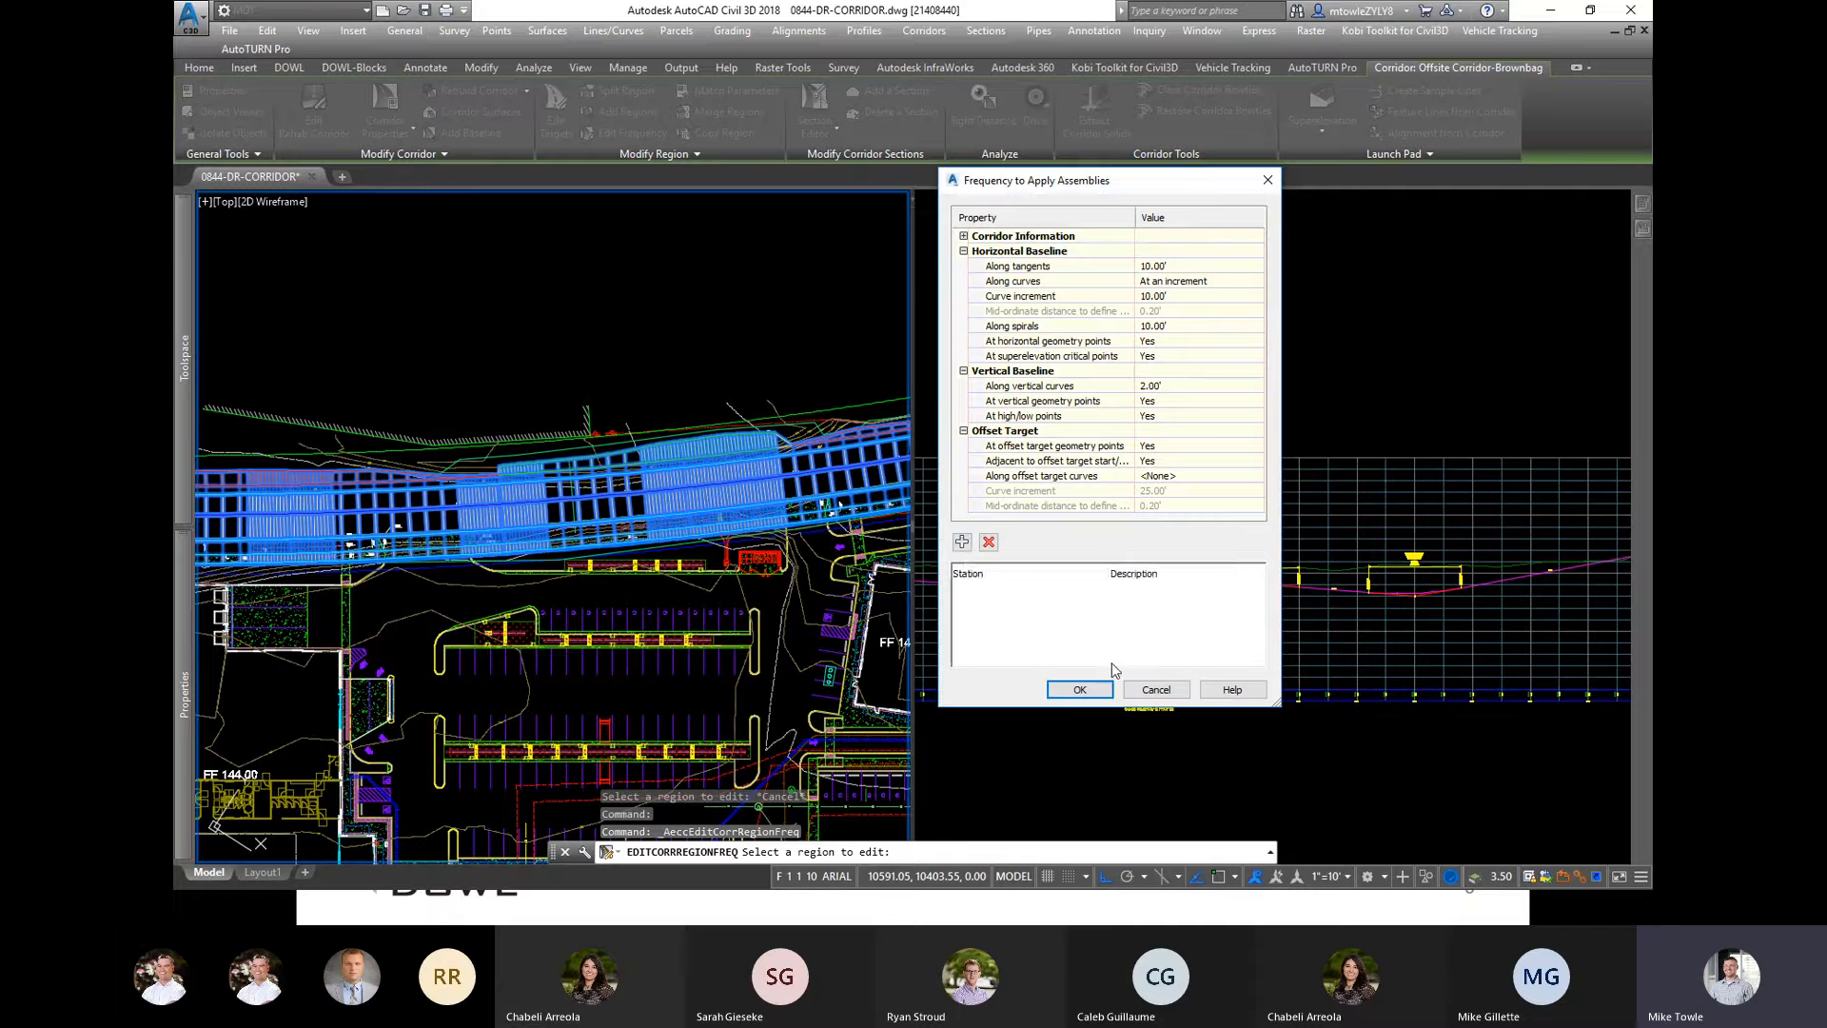
{"action": "left_click", "coordinate": [1080, 689]}
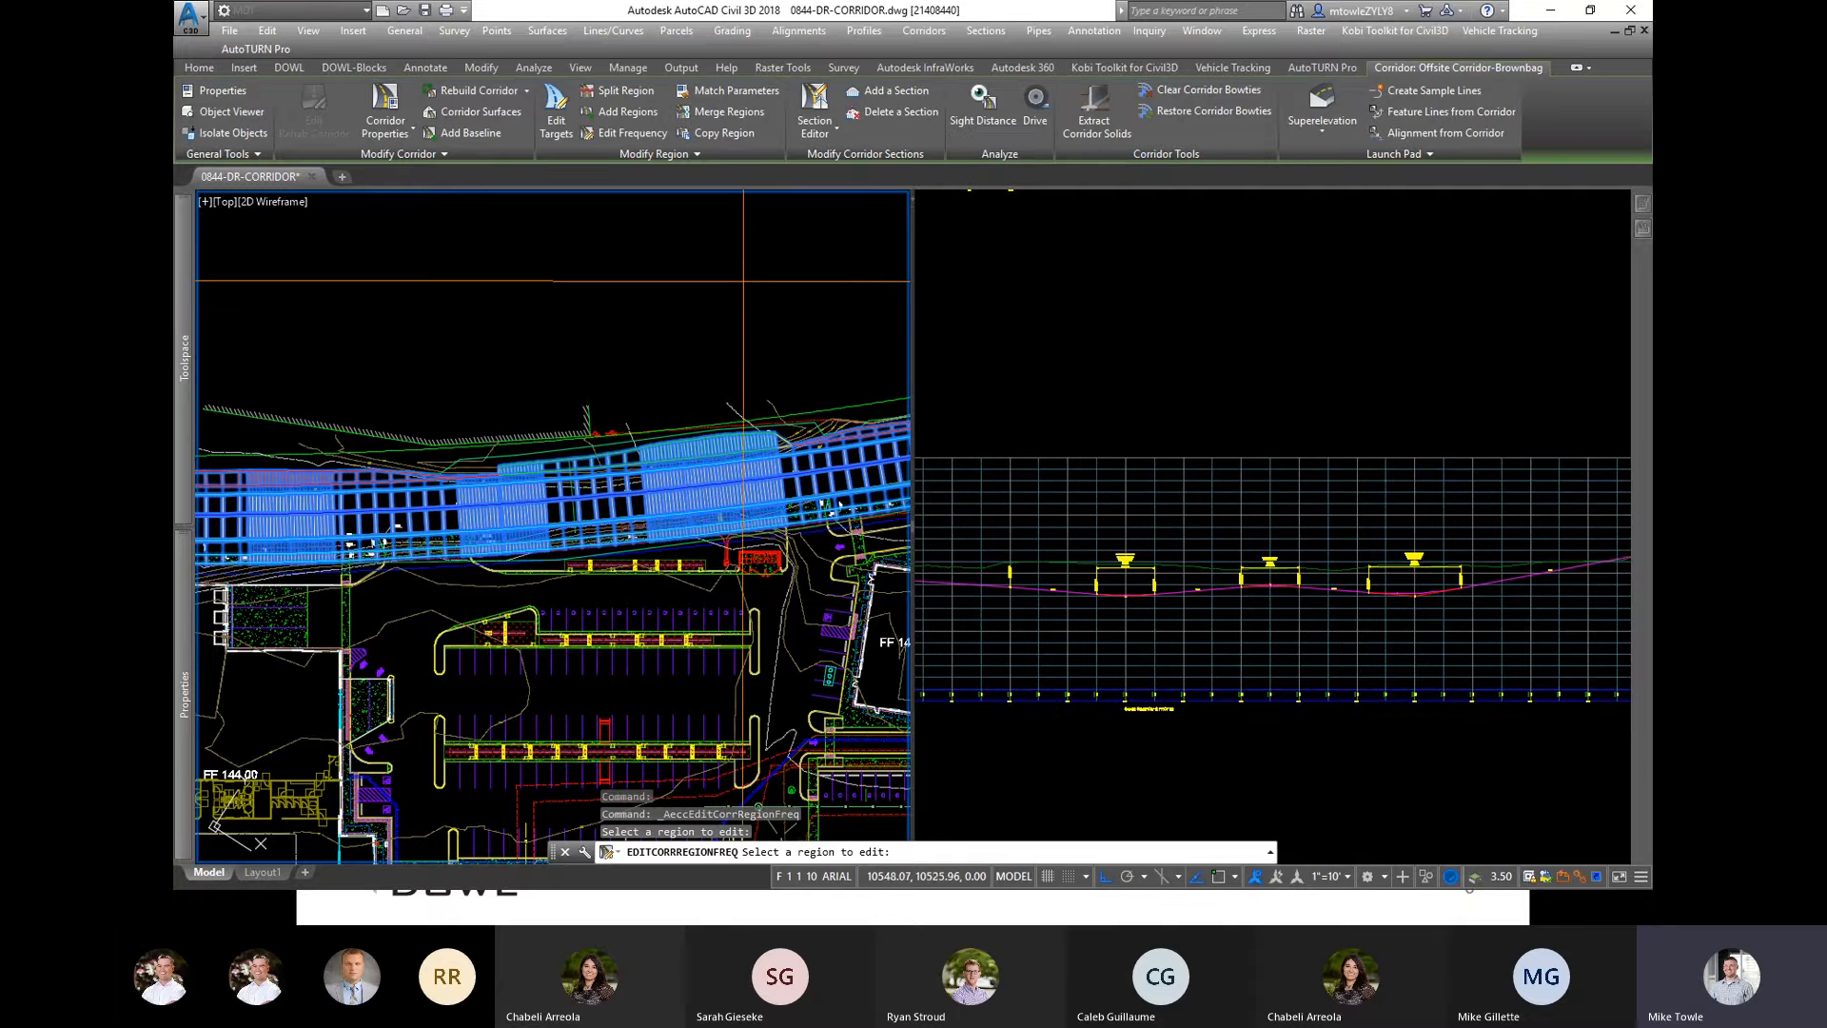
{"action": "scroll", "coordinate": [752, 318], "scroll_direction": "down", "scroll_amount": 2}
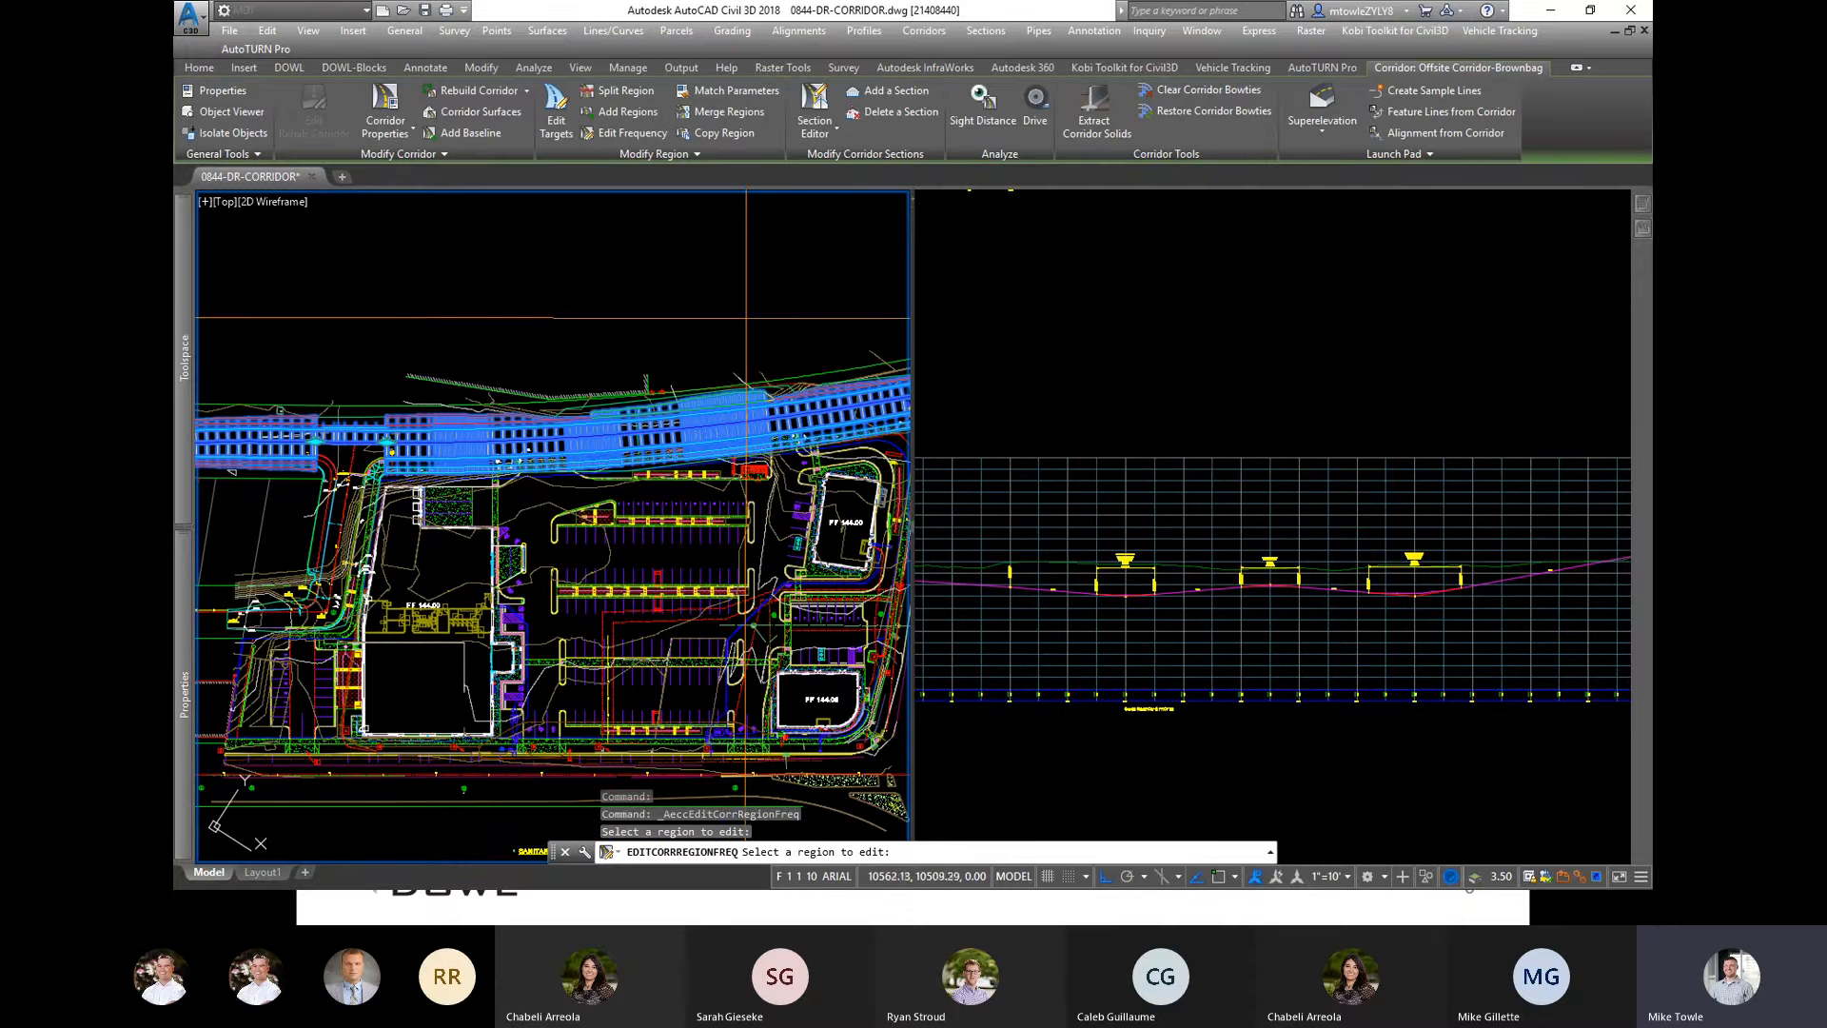
{"action": "scroll", "coordinate": [557, 418], "scroll_direction": "down", "scroll_amount": 4}
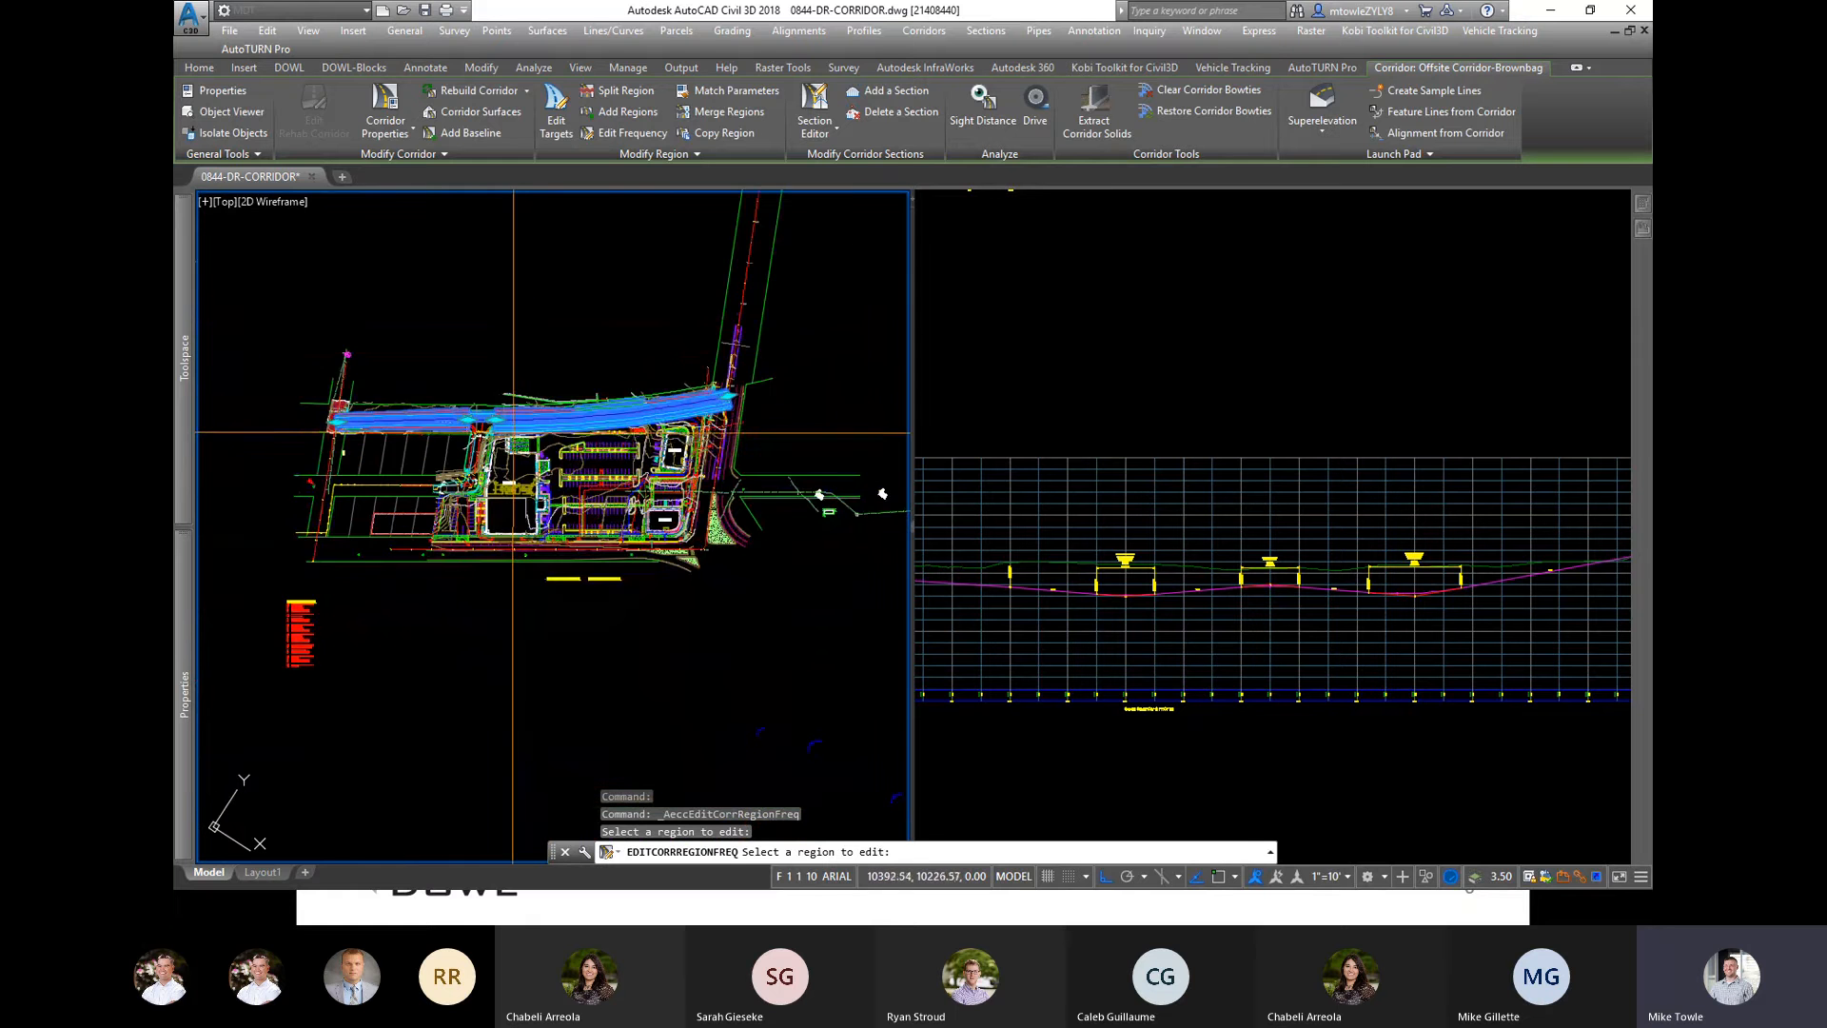
{"action": "scroll", "coordinate": [609, 397], "scroll_direction": "up", "scroll_amount": 4}
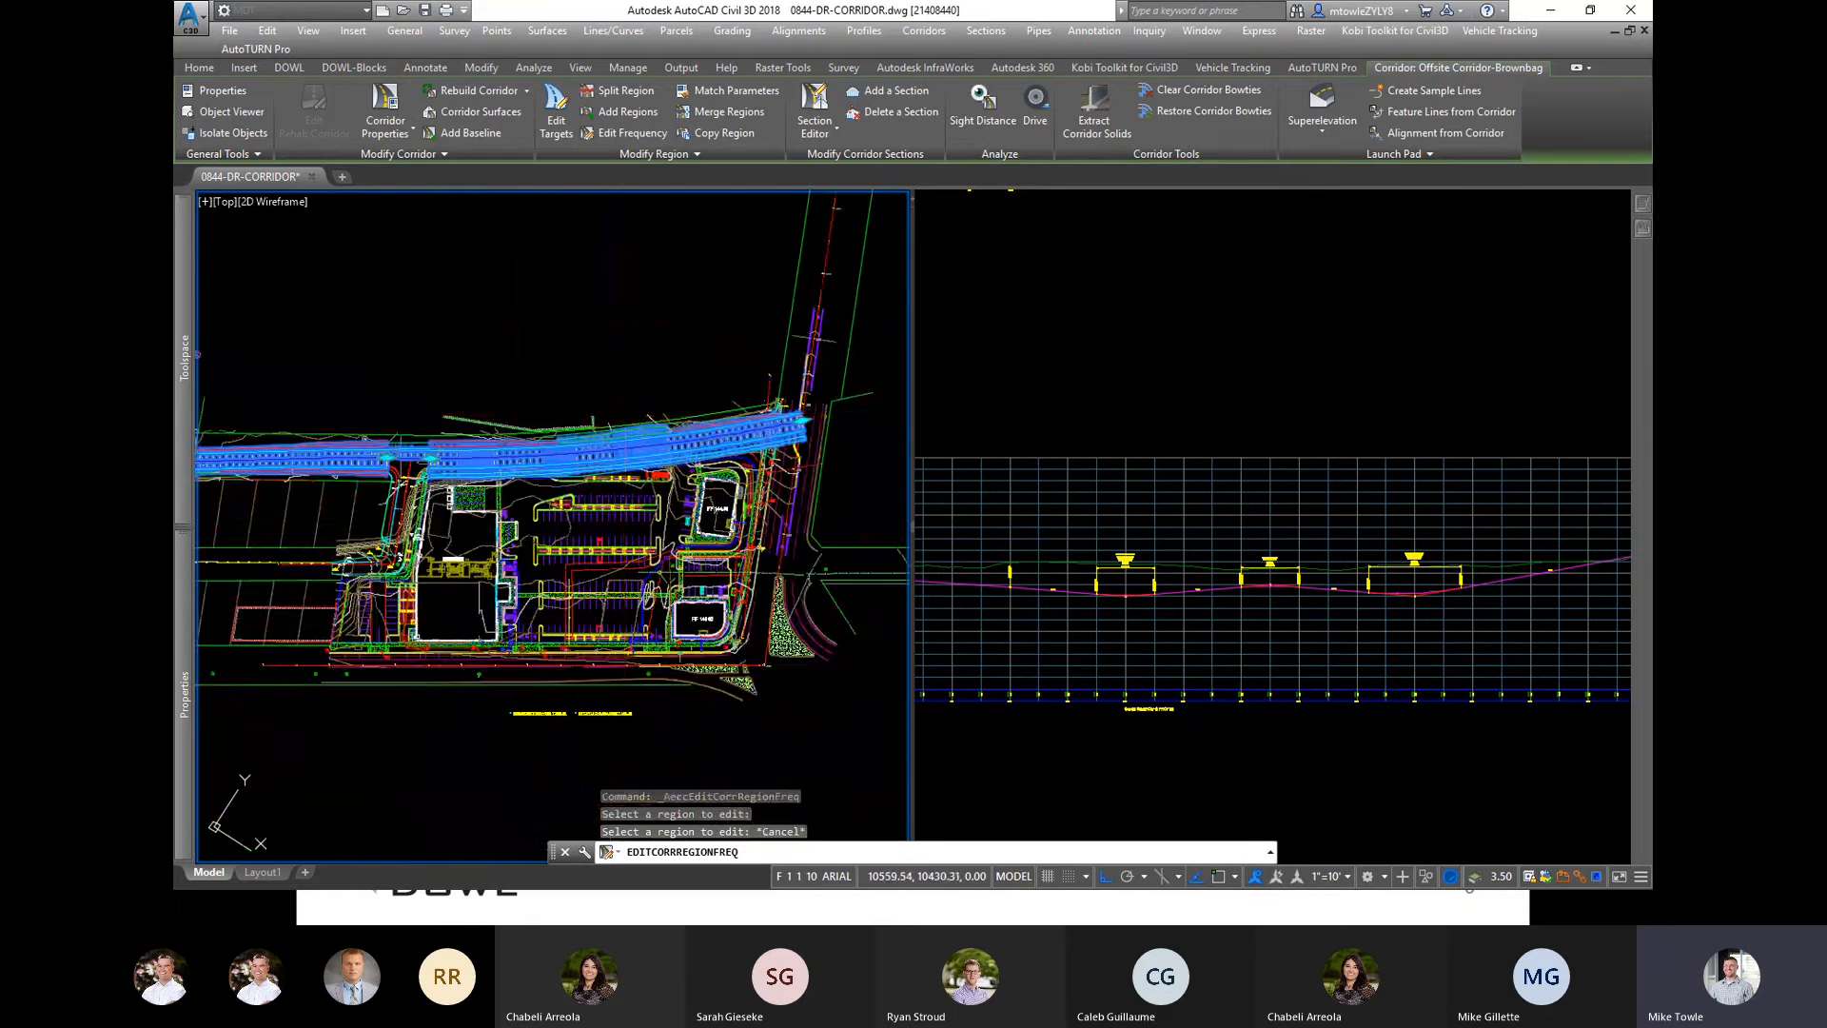
{"action": "key", "text": "Escape"}
Step: Open the corridor surface settings of the Offsite Corridor-Brownbag corridor
{"action": "scroll", "coordinate": [569, 452], "scroll_direction": "up", "scroll_amount": 5}
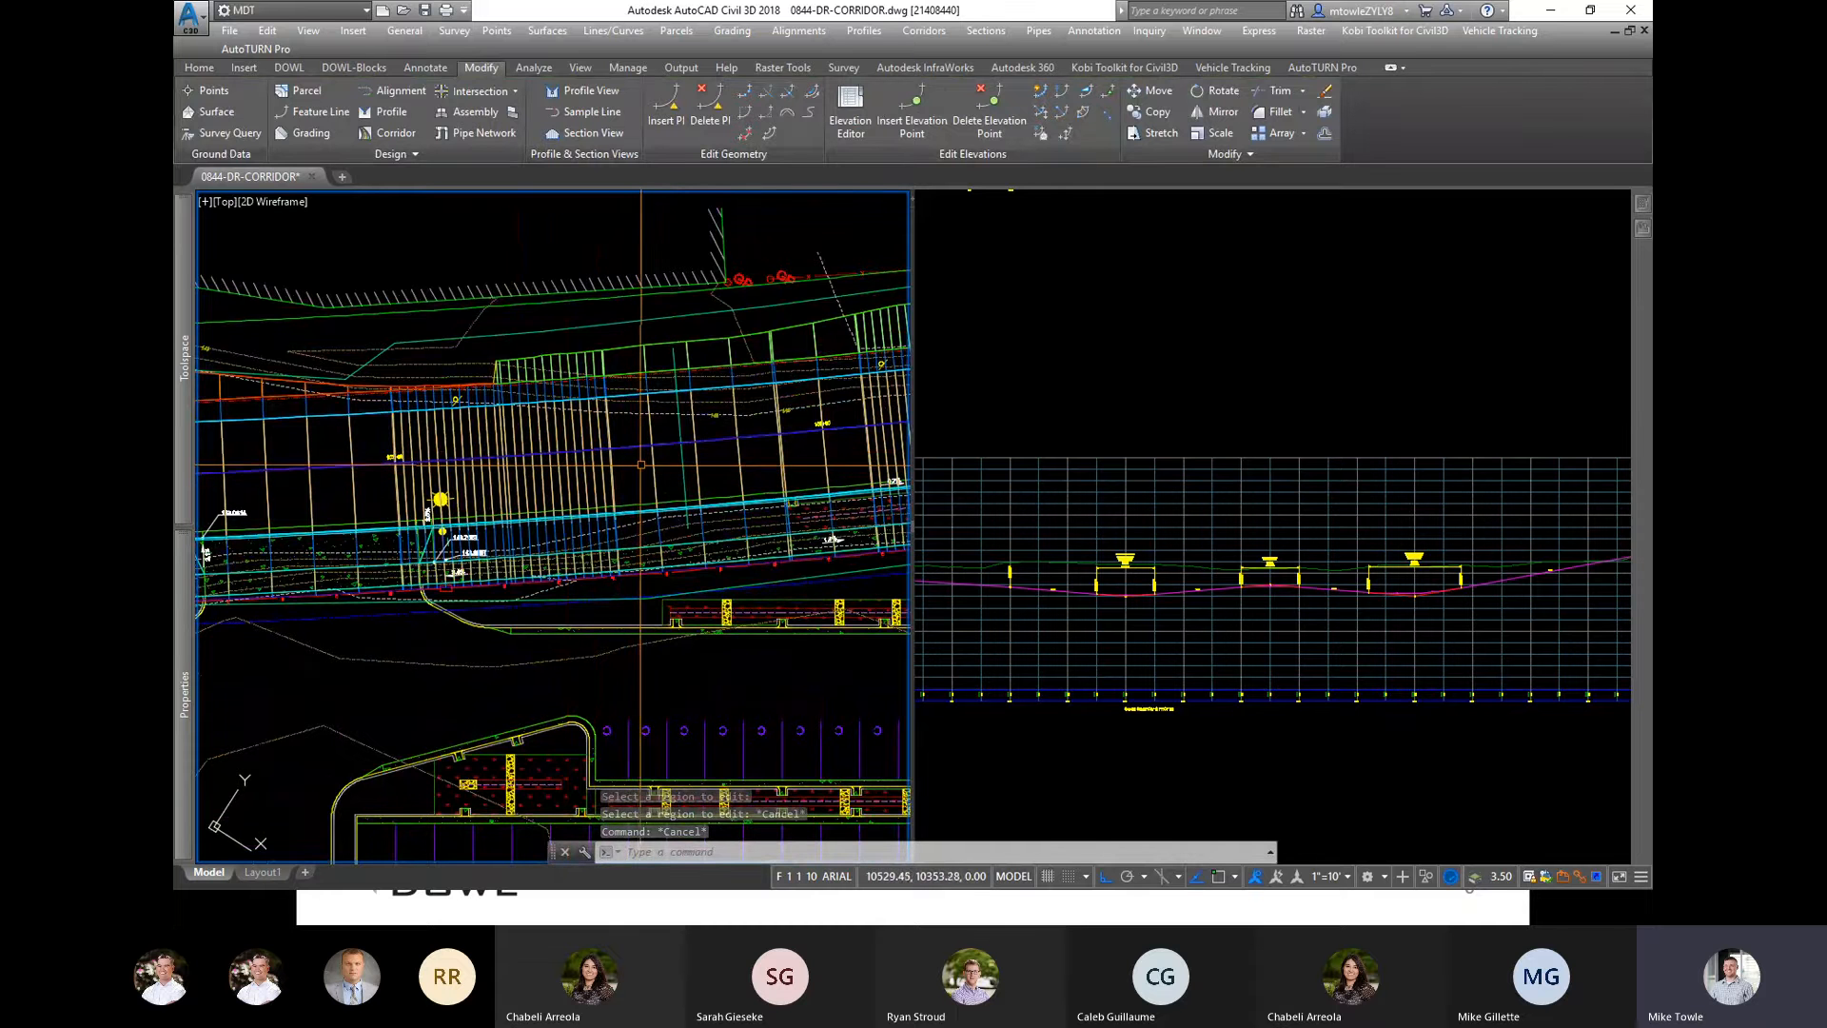
{"action": "scroll", "coordinate": [634, 479], "scroll_direction": "down", "scroll_amount": 2}
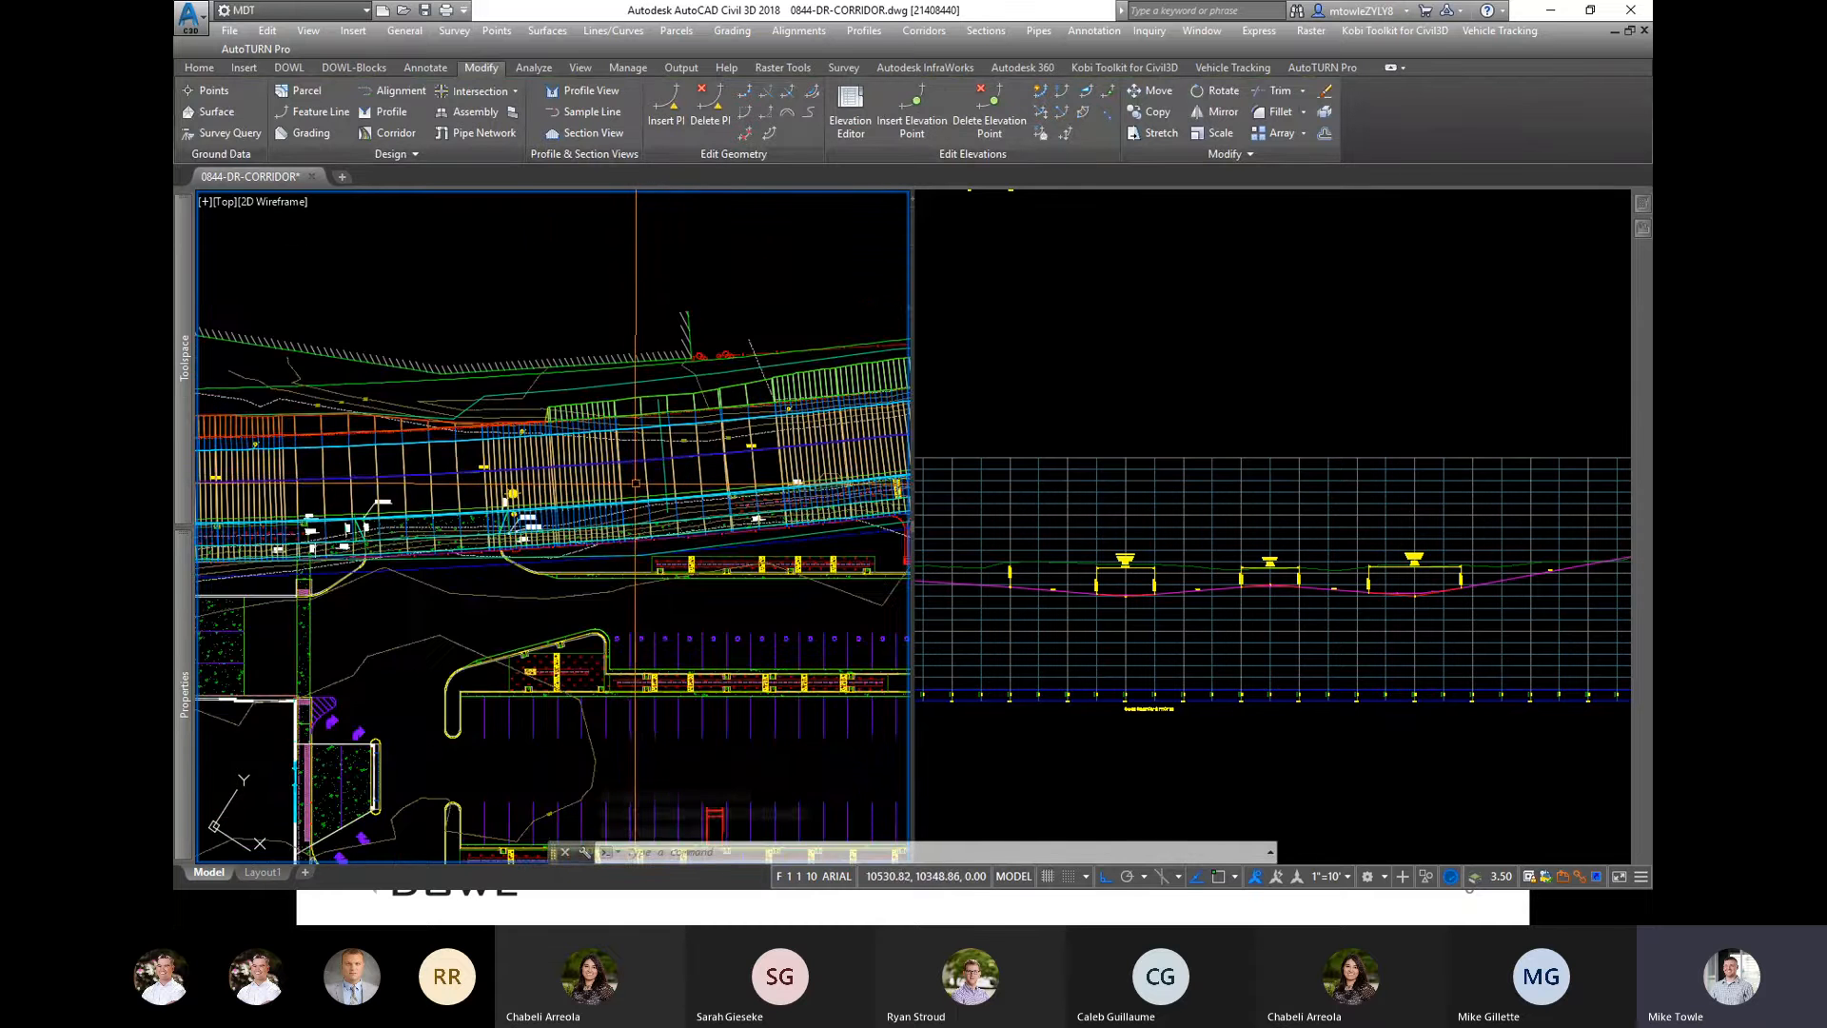
{"action": "left_click", "coordinate": [626, 483]}
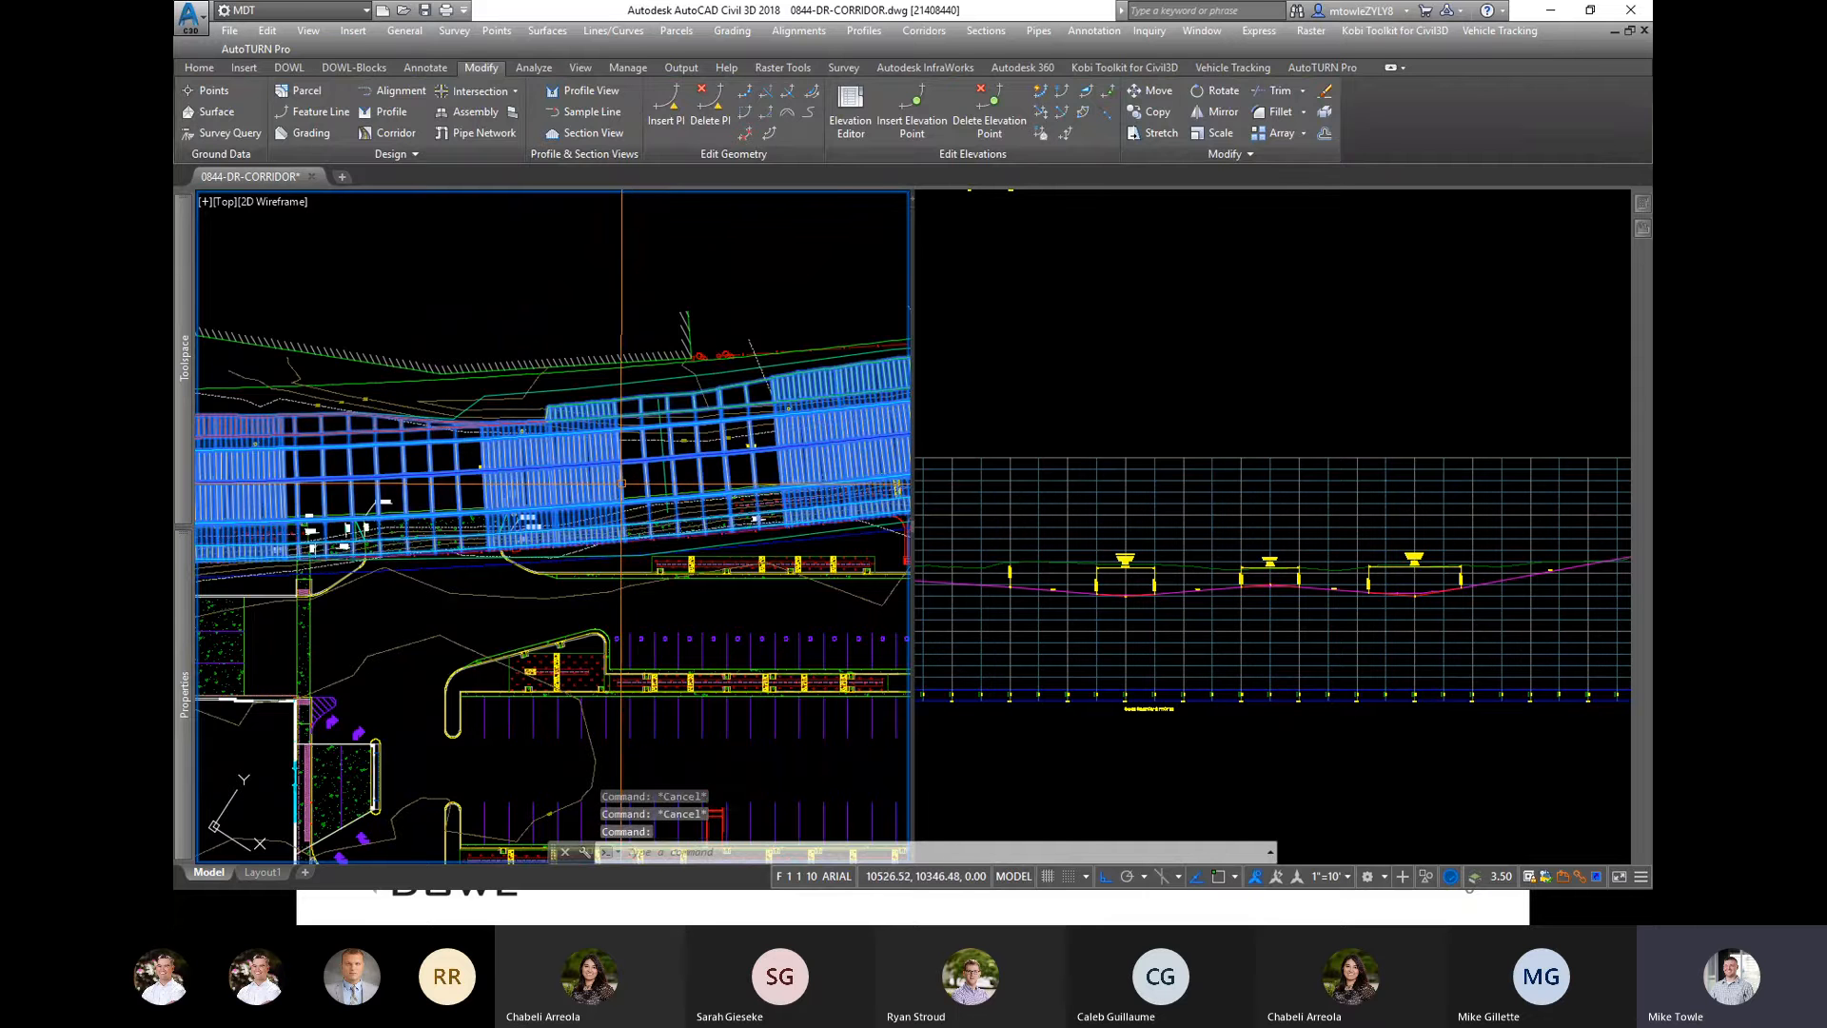
{"action": "right_click", "coordinate": [623, 486]}
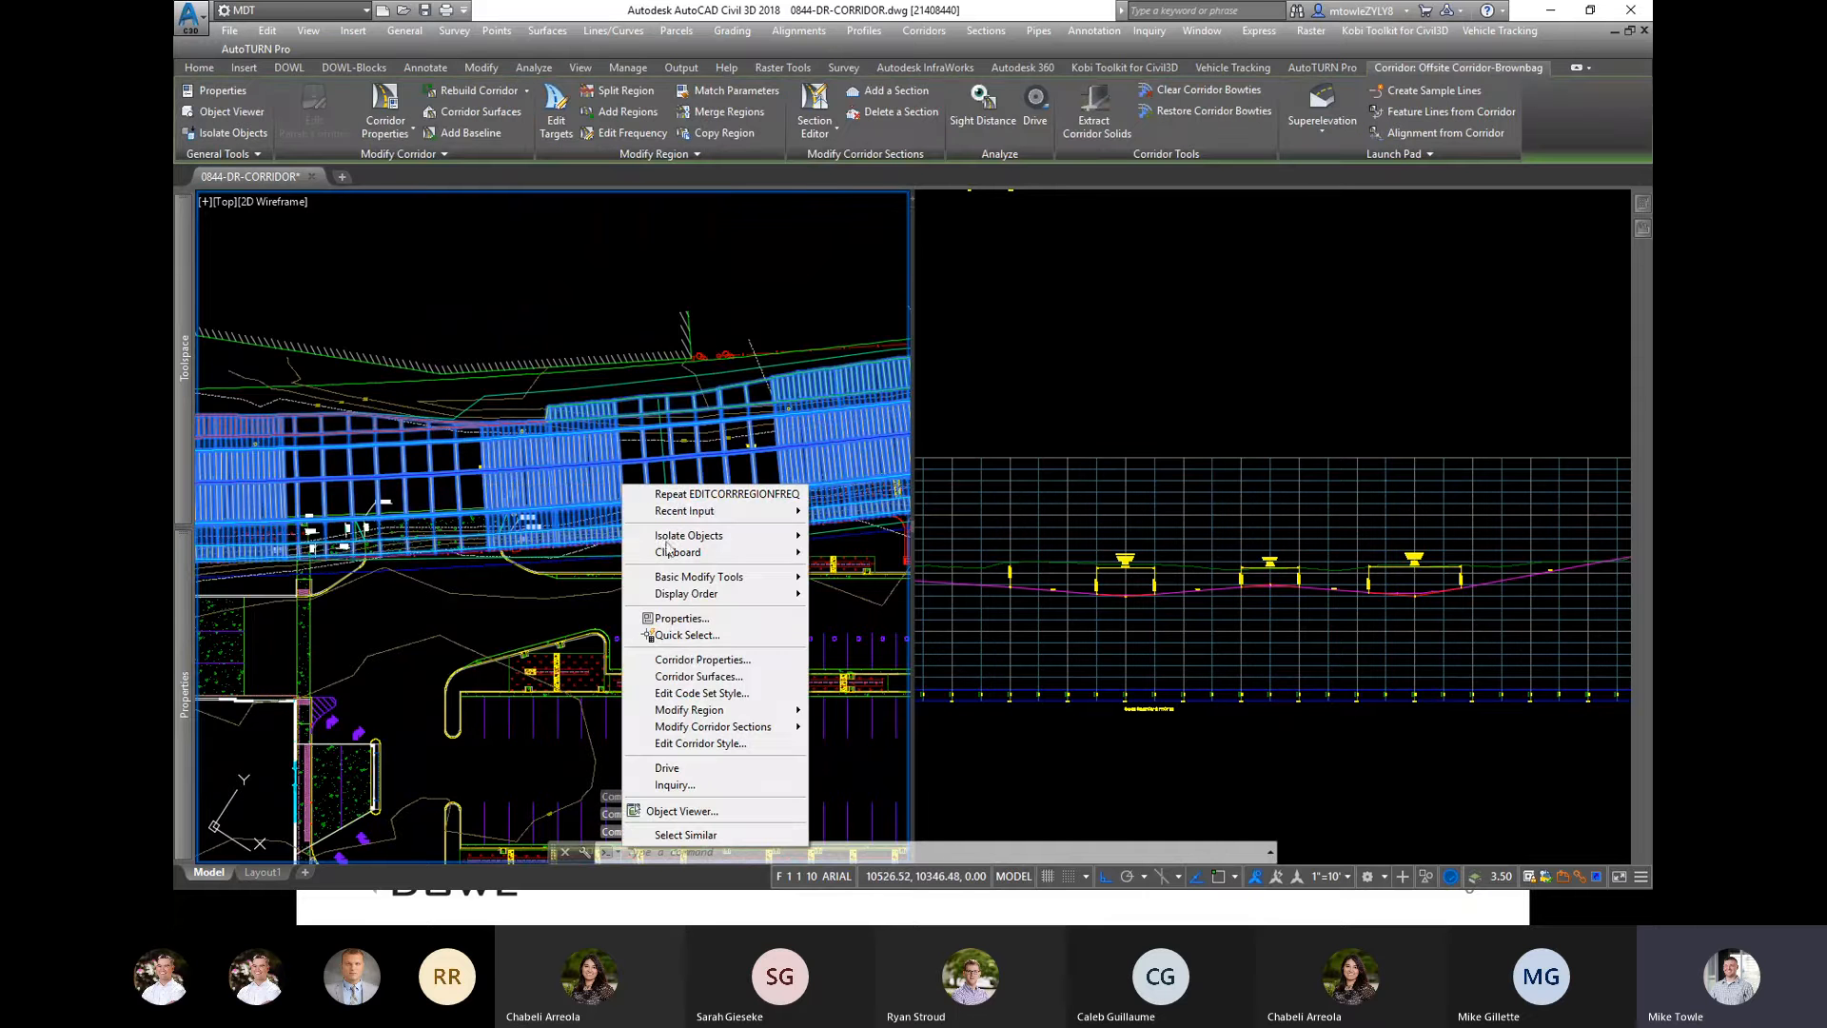
{"action": "left_click", "coordinate": [691, 678]}
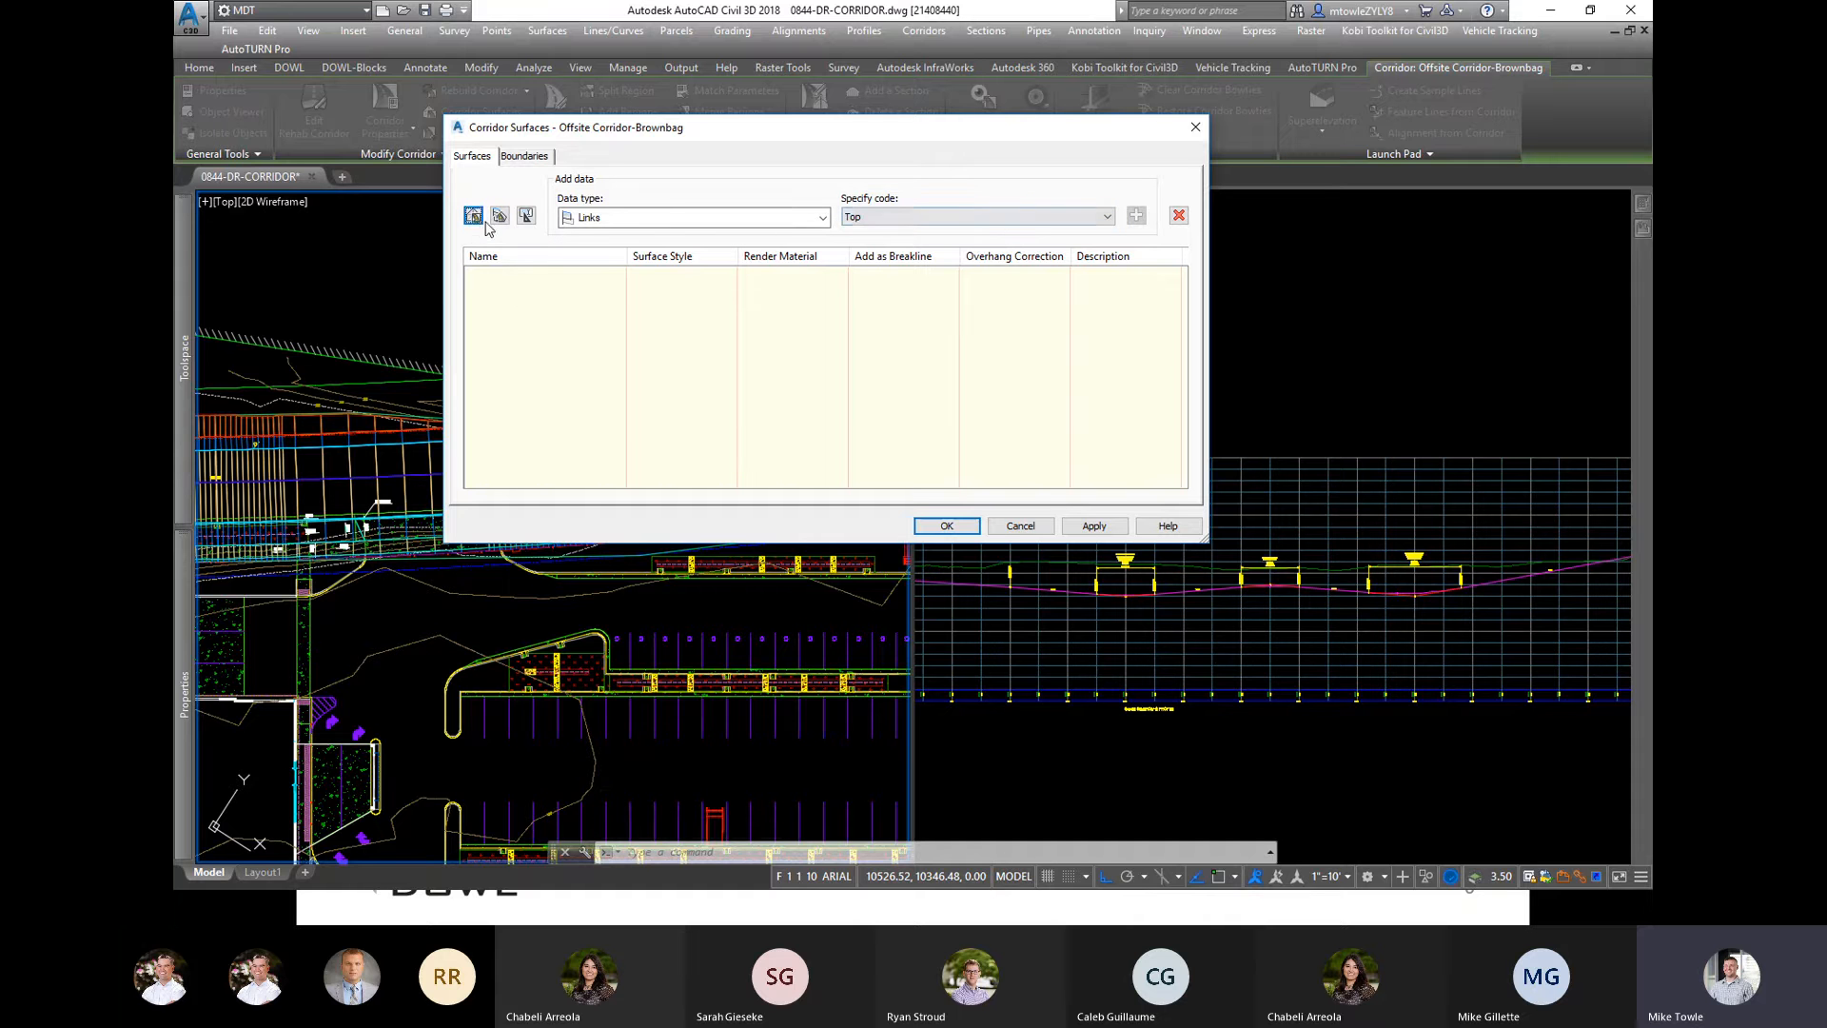
Step: Review the available surface data types and link codes, keeping Links as the data type and Top as the code
{"action": "left_click", "coordinate": [663, 221]}
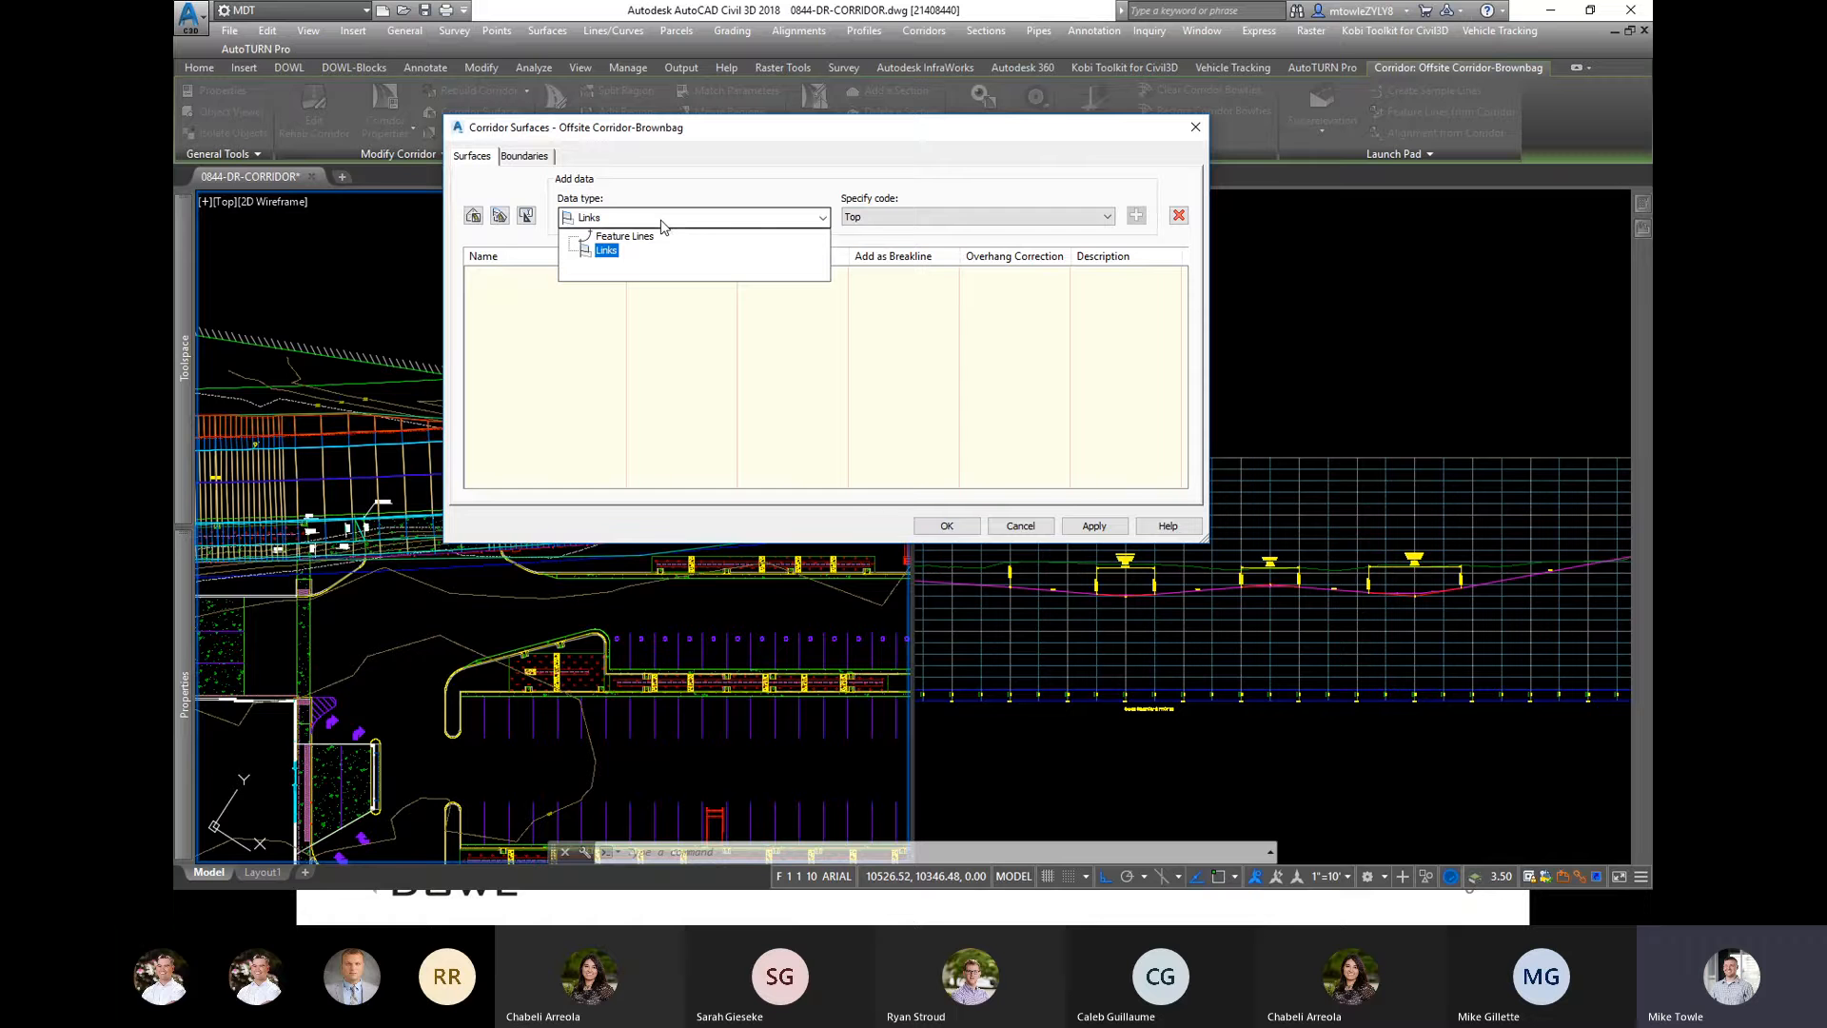
{"action": "left_click", "coordinate": [664, 223]}
{"action": "left_click", "coordinate": [954, 219]}
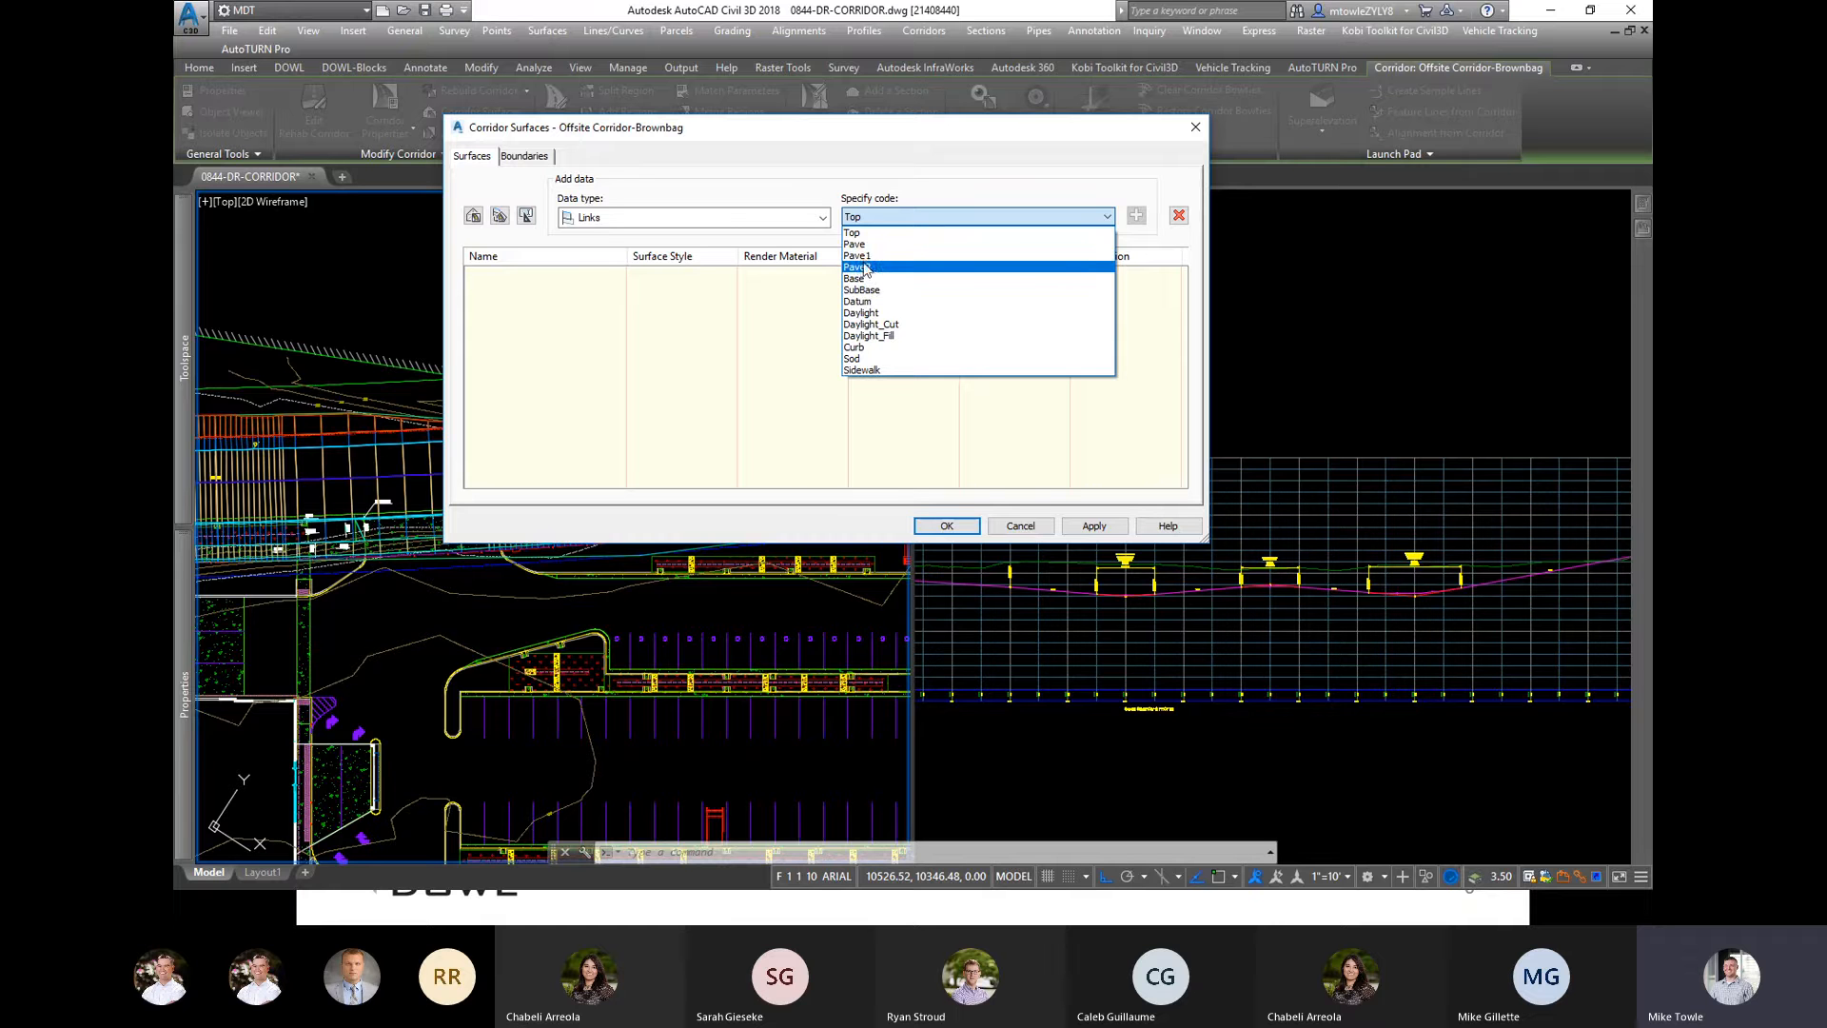
{"action": "left_click", "coordinate": [904, 186]}
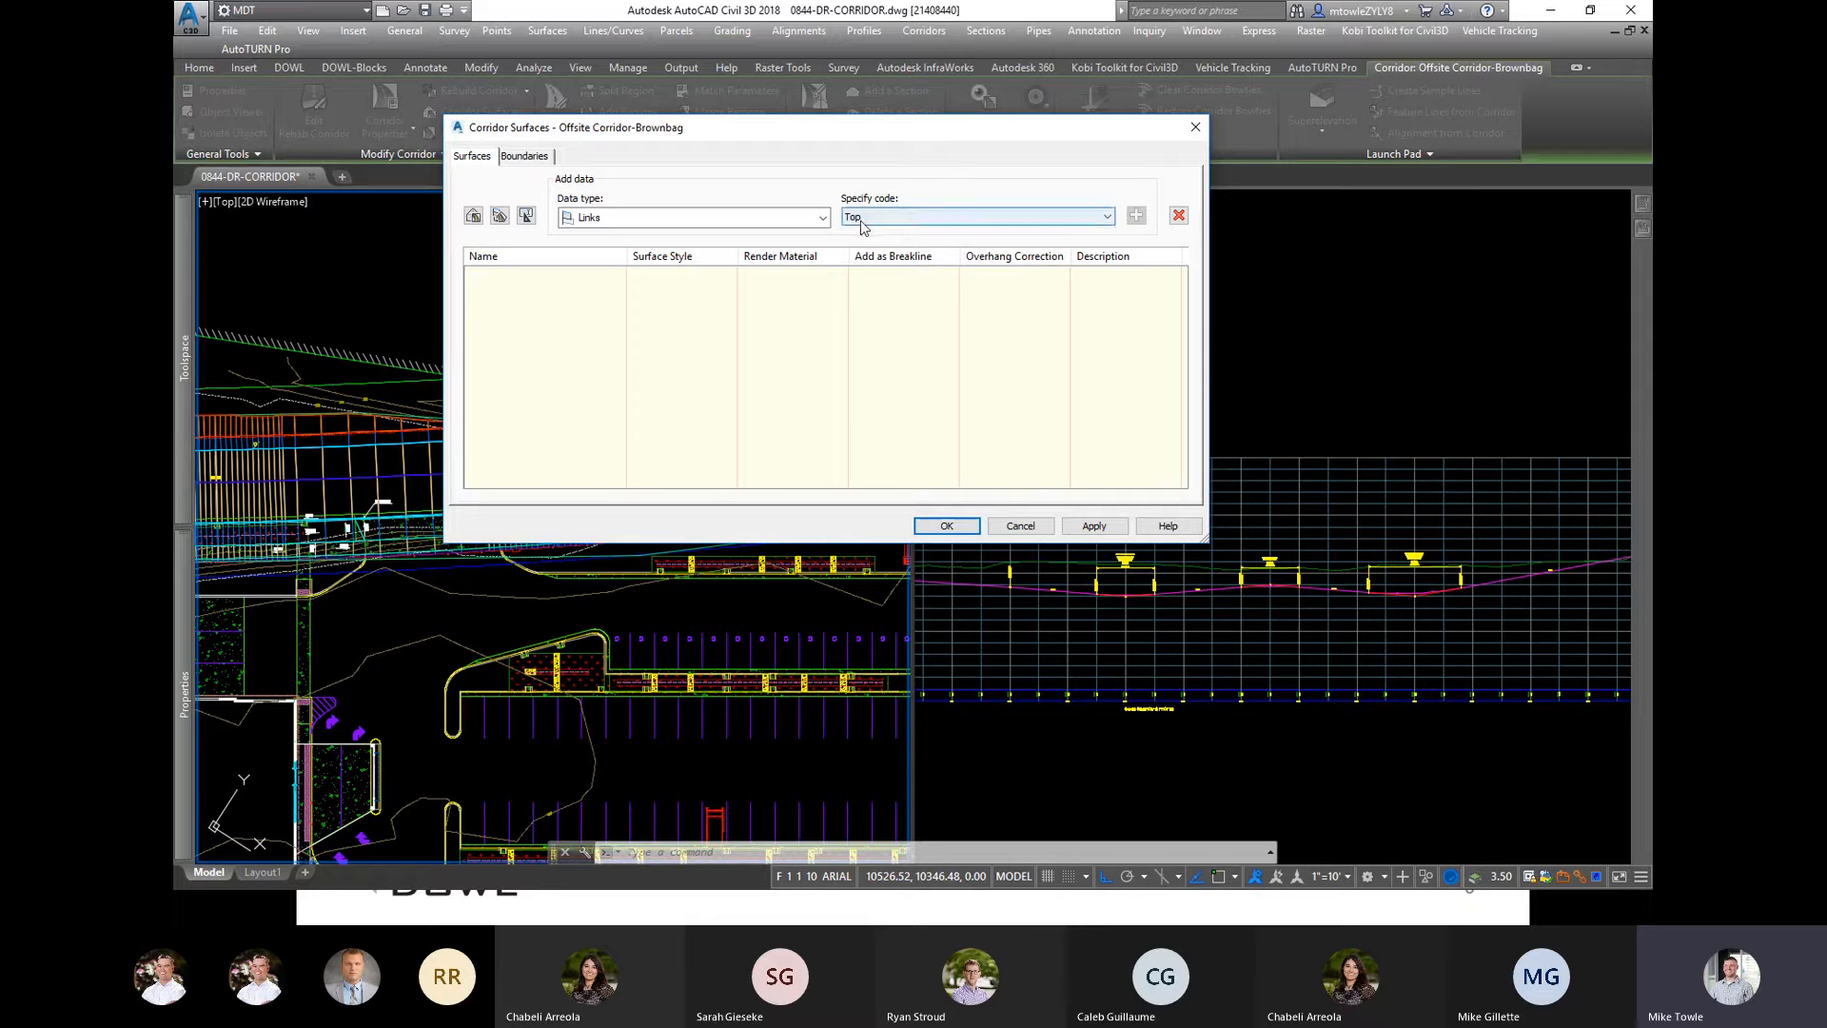
{"action": "left_click", "coordinate": [614, 218]}
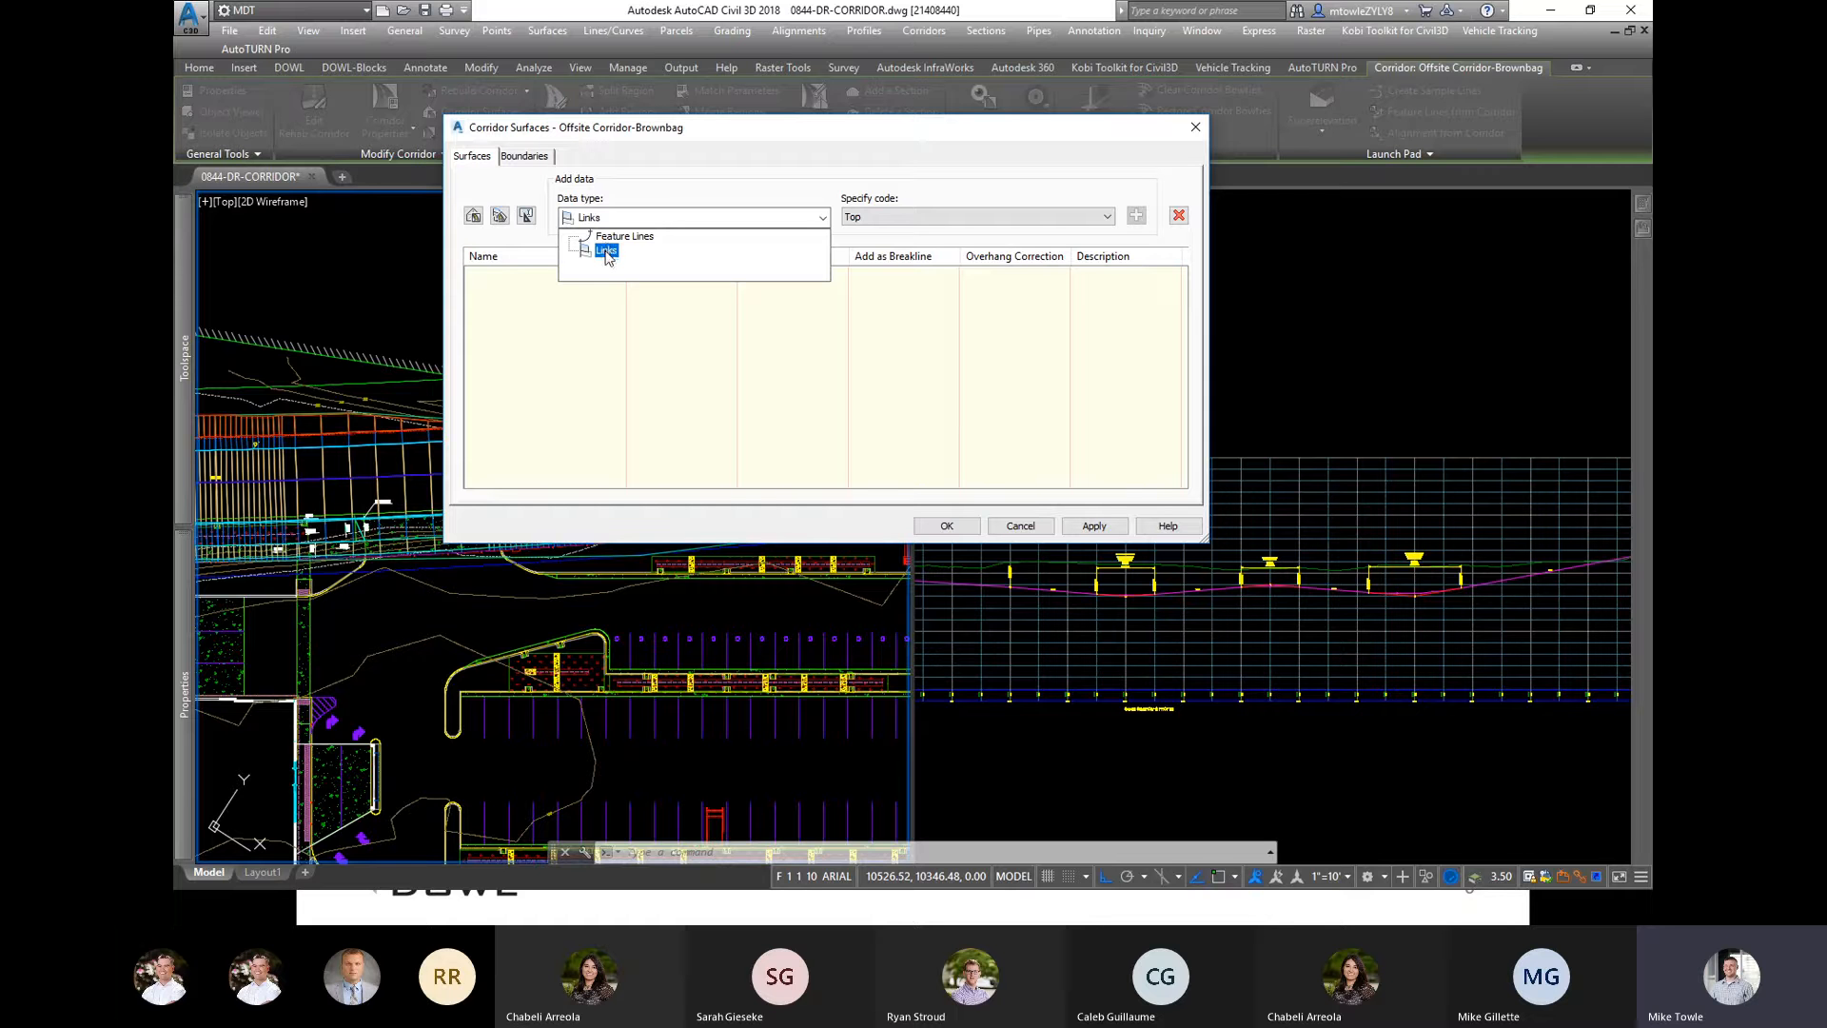
{"action": "left_click", "coordinate": [606, 252]}
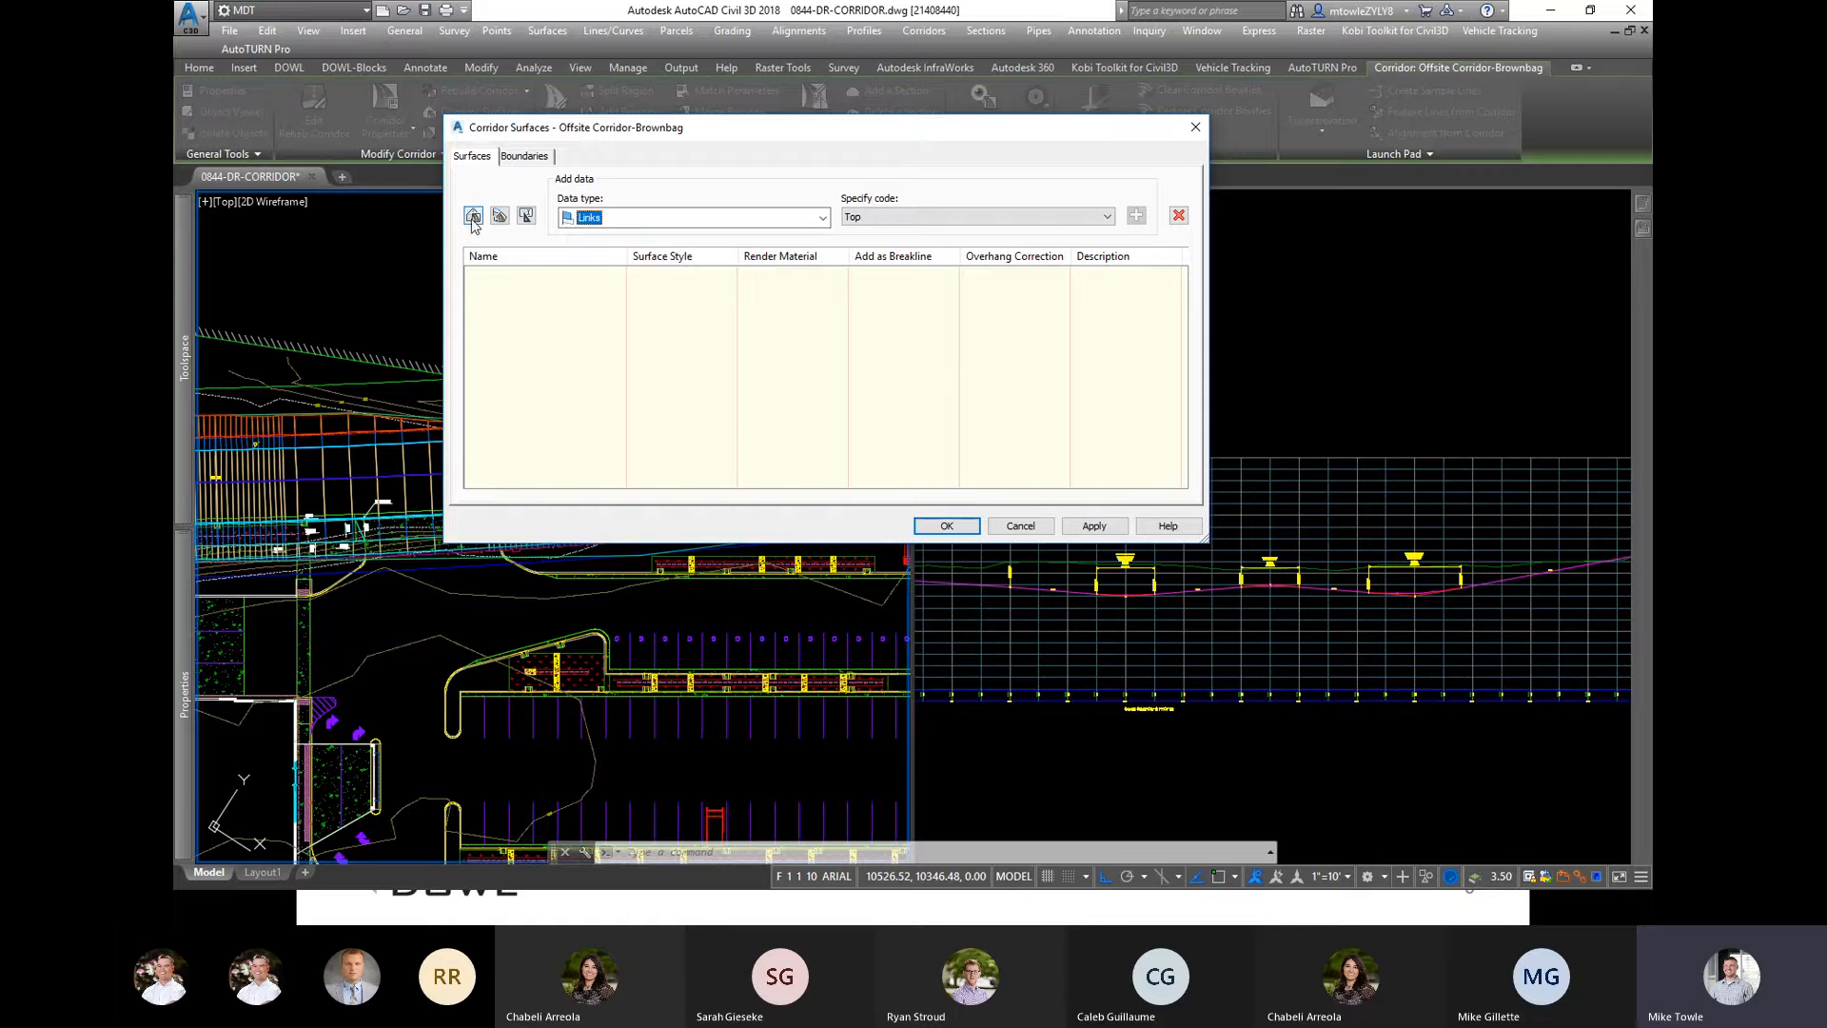
Step: Create a corridor surface in the Proposed Contours (1'&5') style and add the Top links to it as breaklines
{"action": "left_click", "coordinate": [473, 217]}
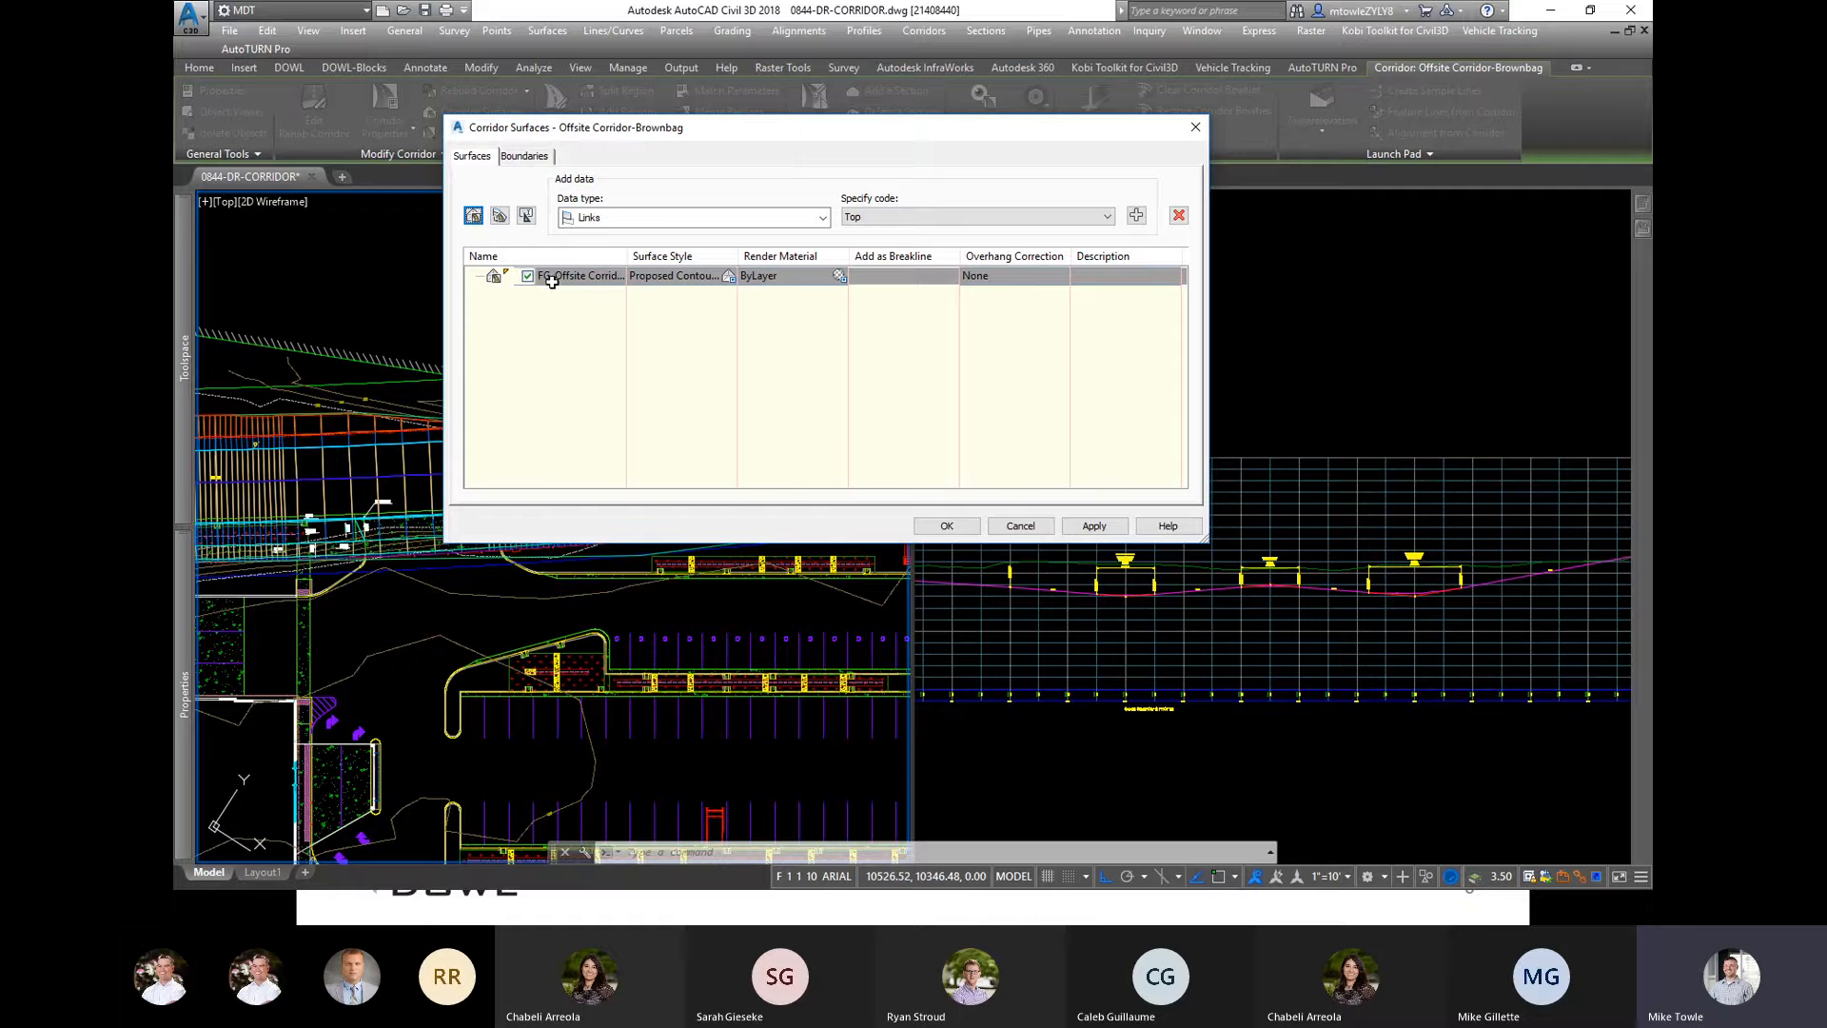
{"action": "left_click", "coordinate": [728, 276]}
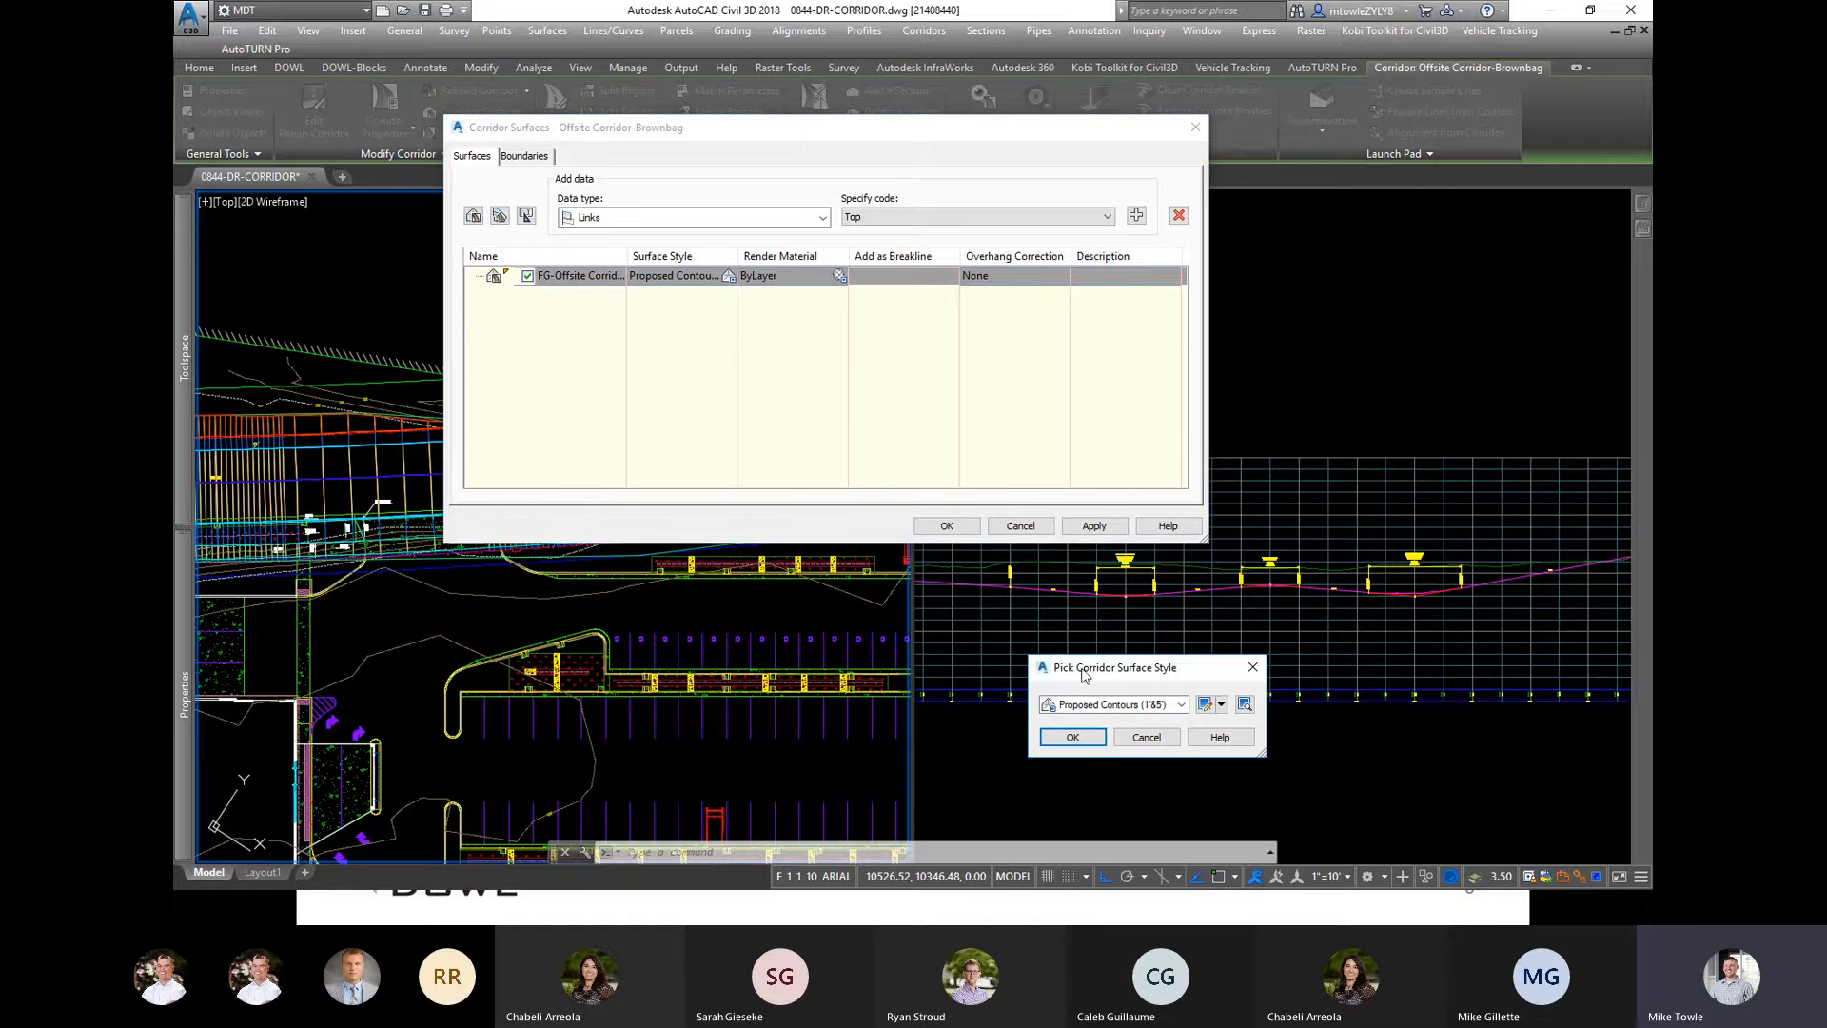
{"action": "left_click", "coordinate": [1073, 736]}
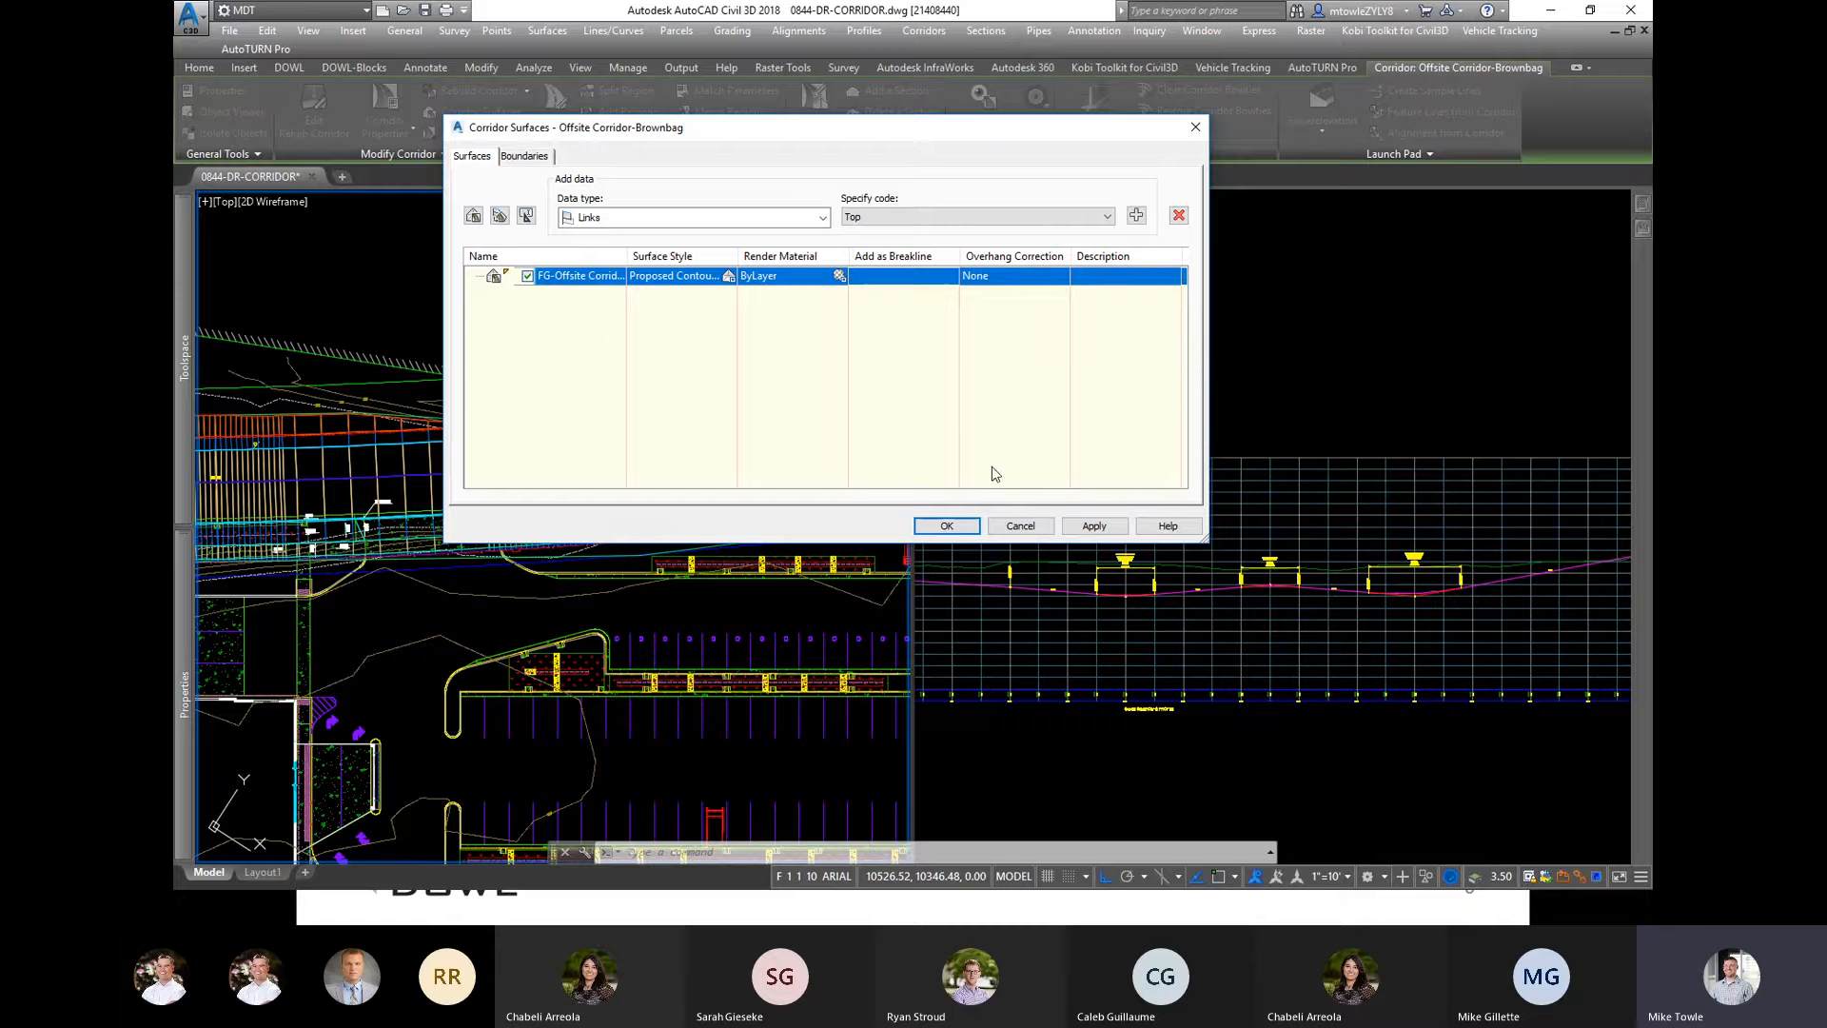
{"action": "left_click", "coordinate": [1137, 219]}
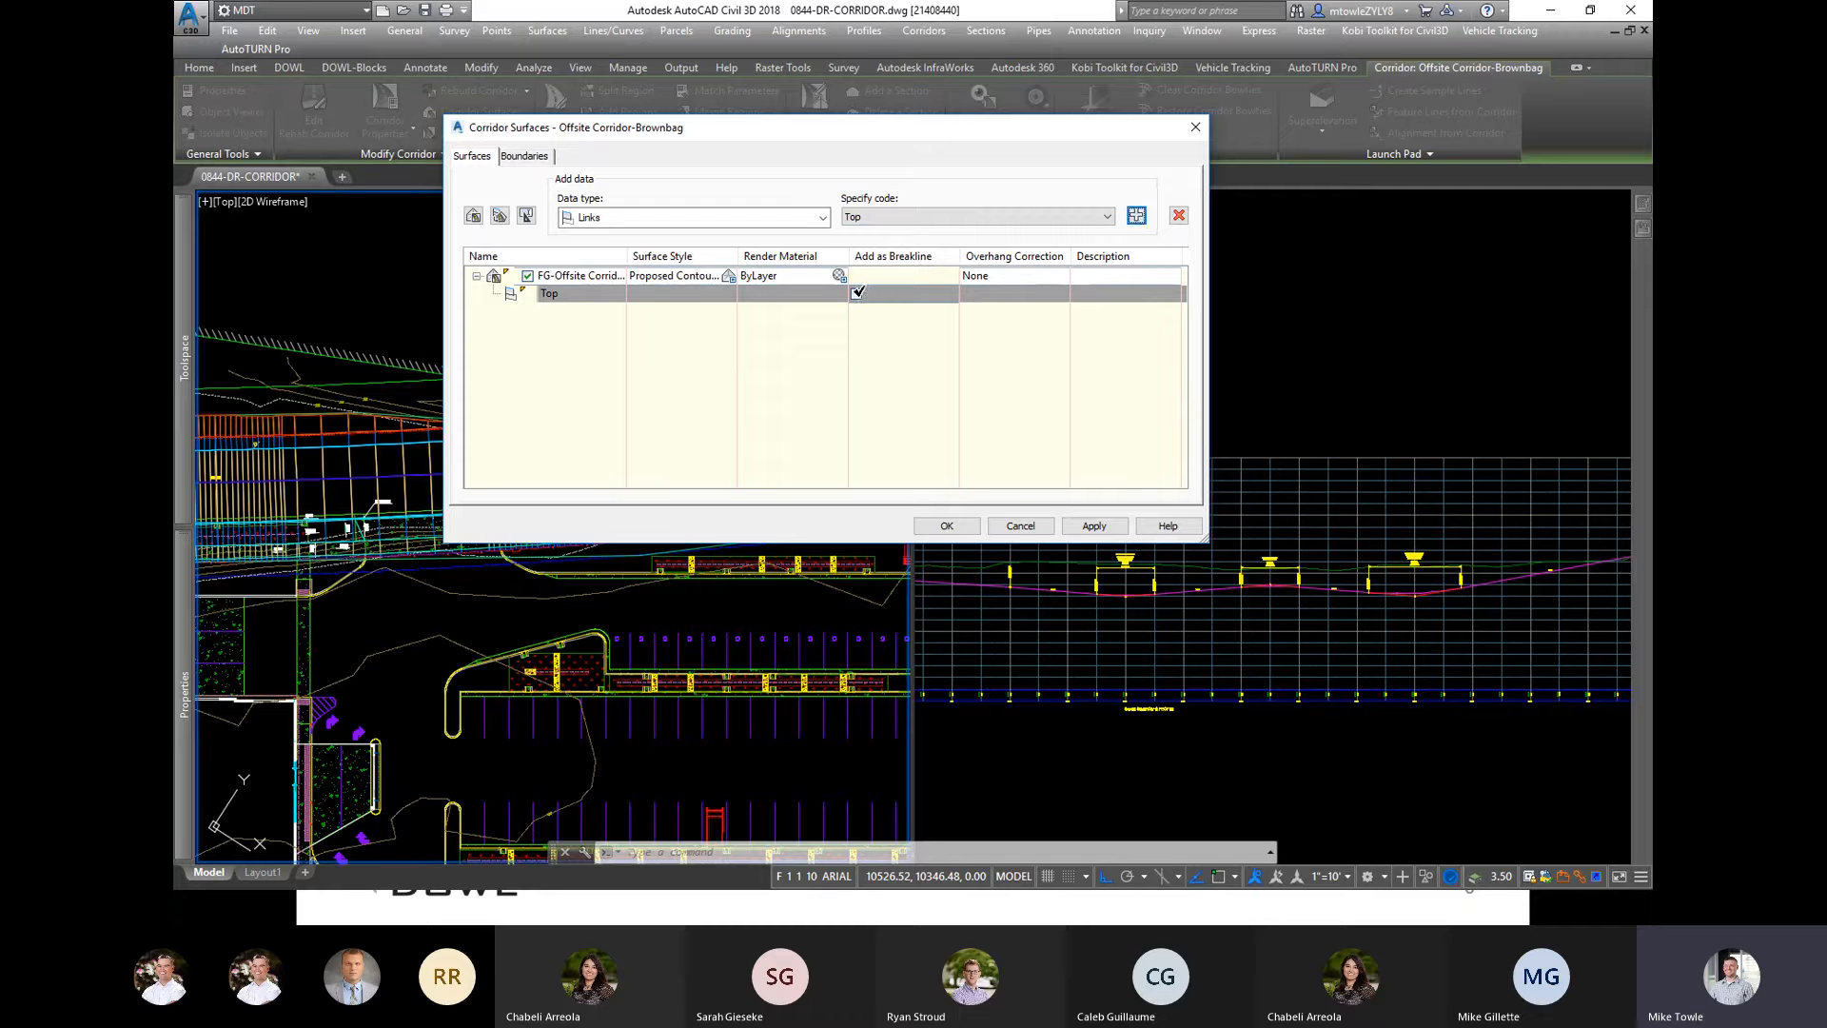
Step: Accept the FG-Offsite Corridor-Brownbag surface definition with its Top links and rebuild the corridor
{"action": "left_click", "coordinate": [549, 293]}
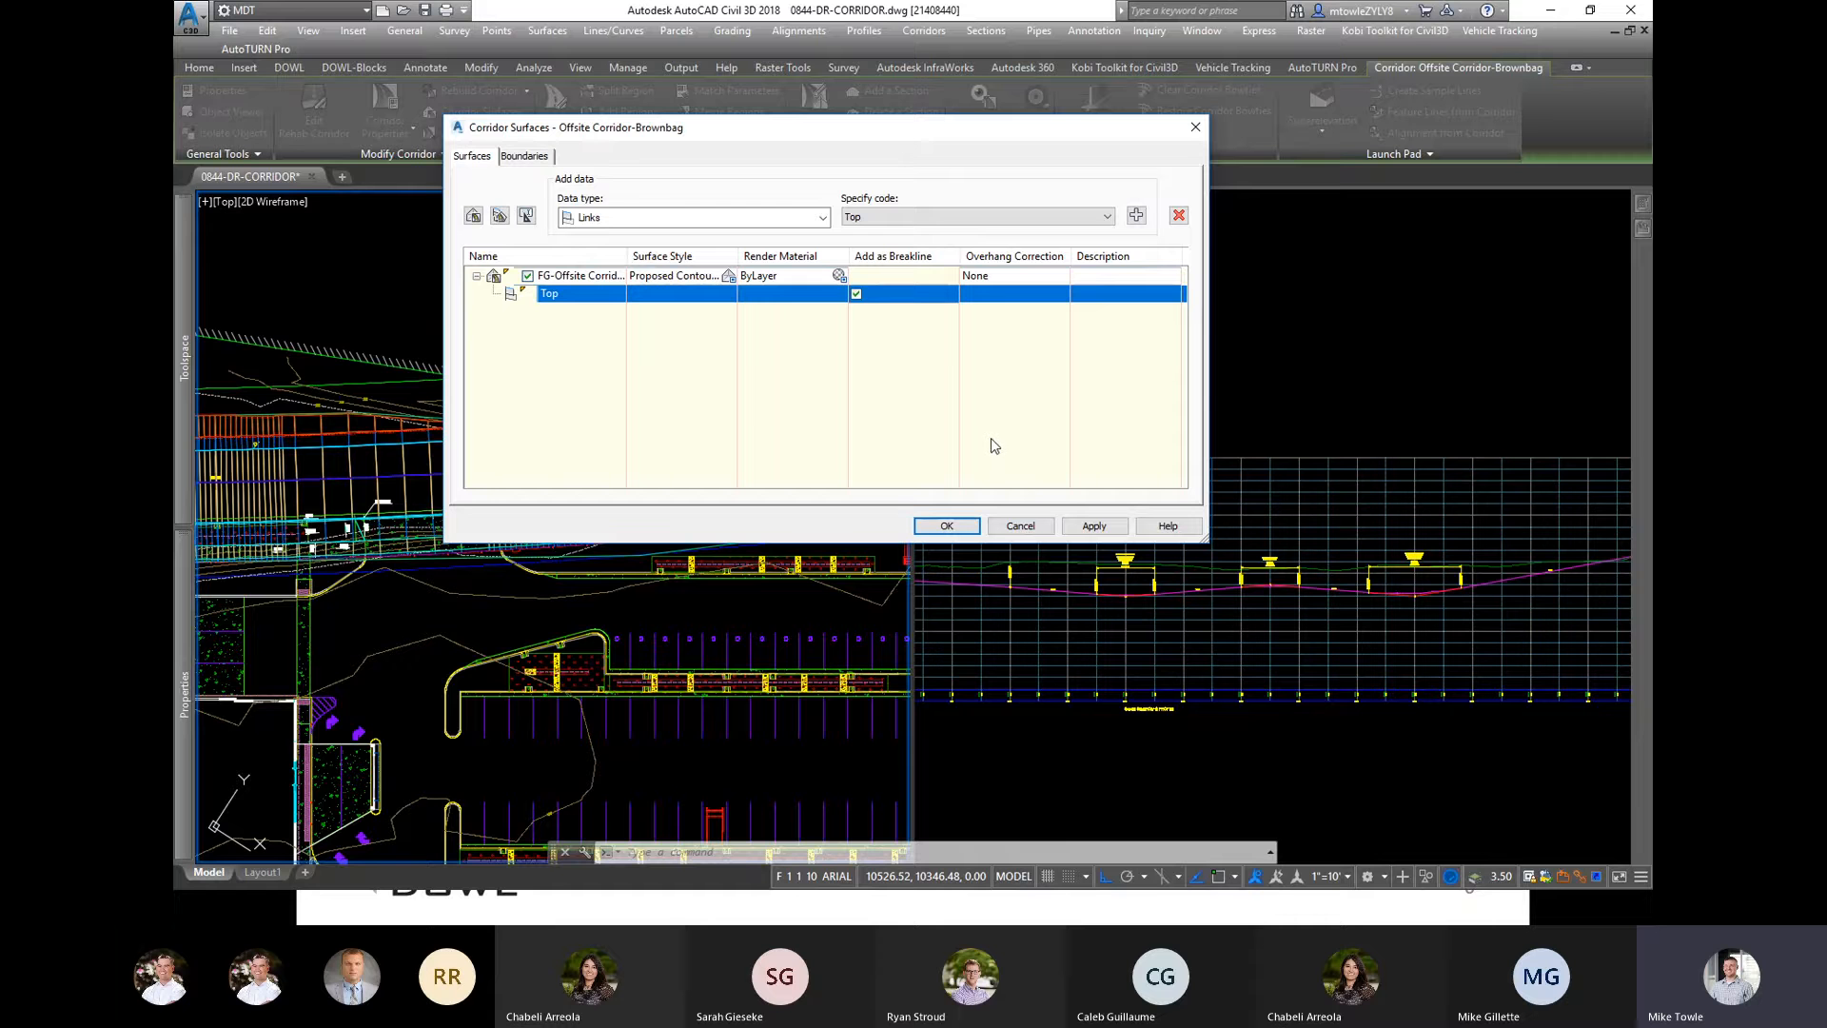
{"action": "left_click", "coordinate": [962, 530]}
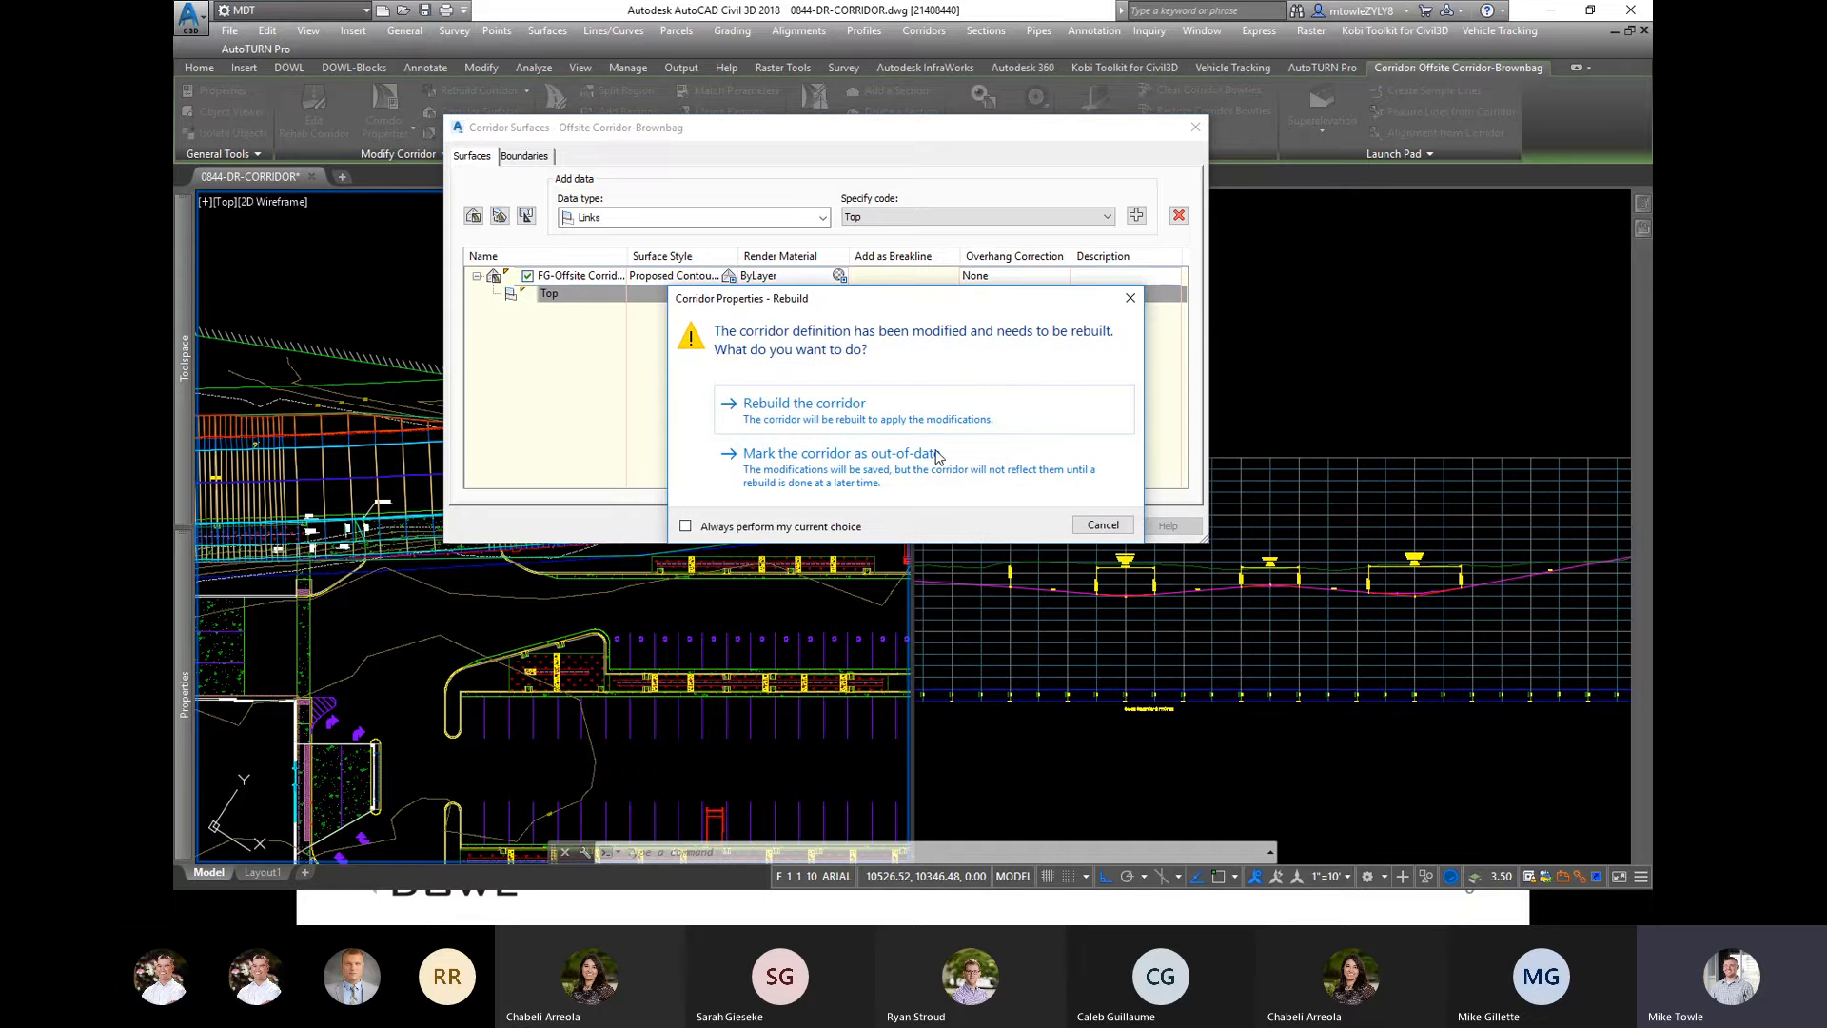
{"action": "left_click", "coordinate": [902, 414]}
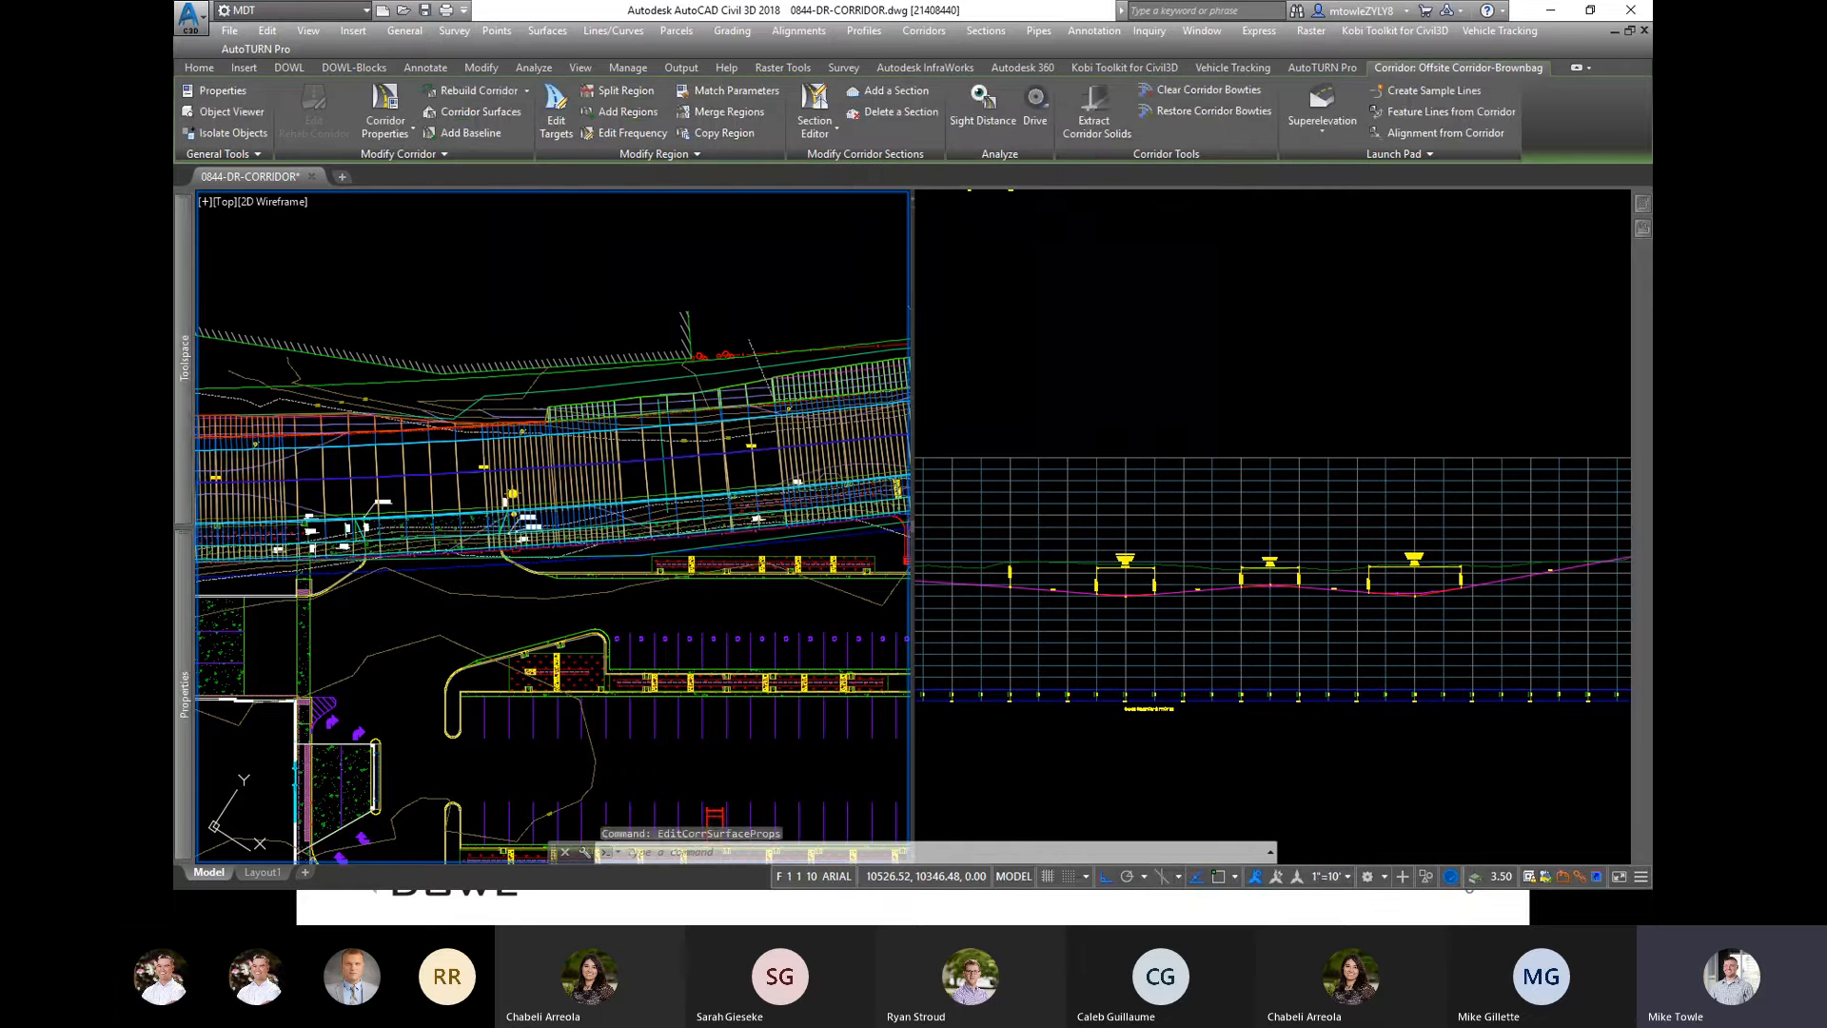
Step: Set the style of the FG-Offsite Corridor-Brownbag surface to Surface Editting in its surface properties
{"action": "scroll", "coordinate": [713, 455], "scroll_direction": "up", "scroll_amount": 5}
{"action": "key", "text": "Escape"}
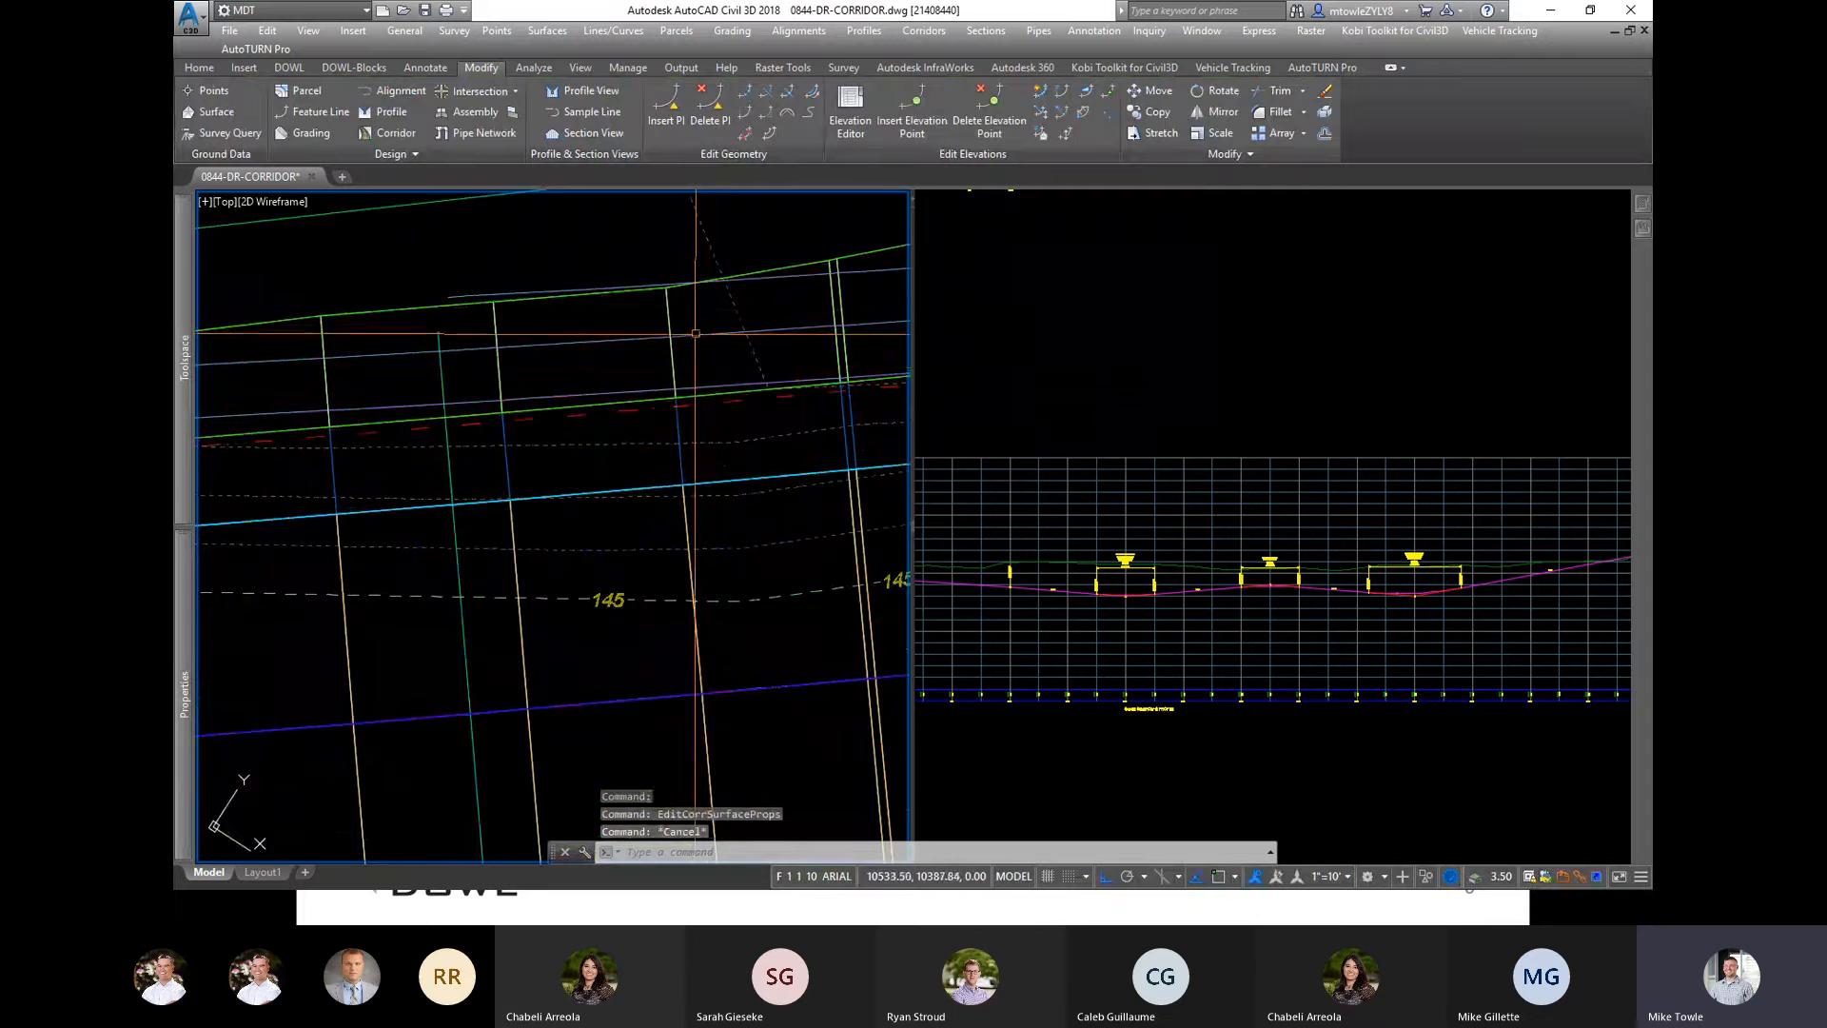
{"action": "left_click", "coordinate": [694, 334]}
{"action": "right_click", "coordinate": [694, 333]}
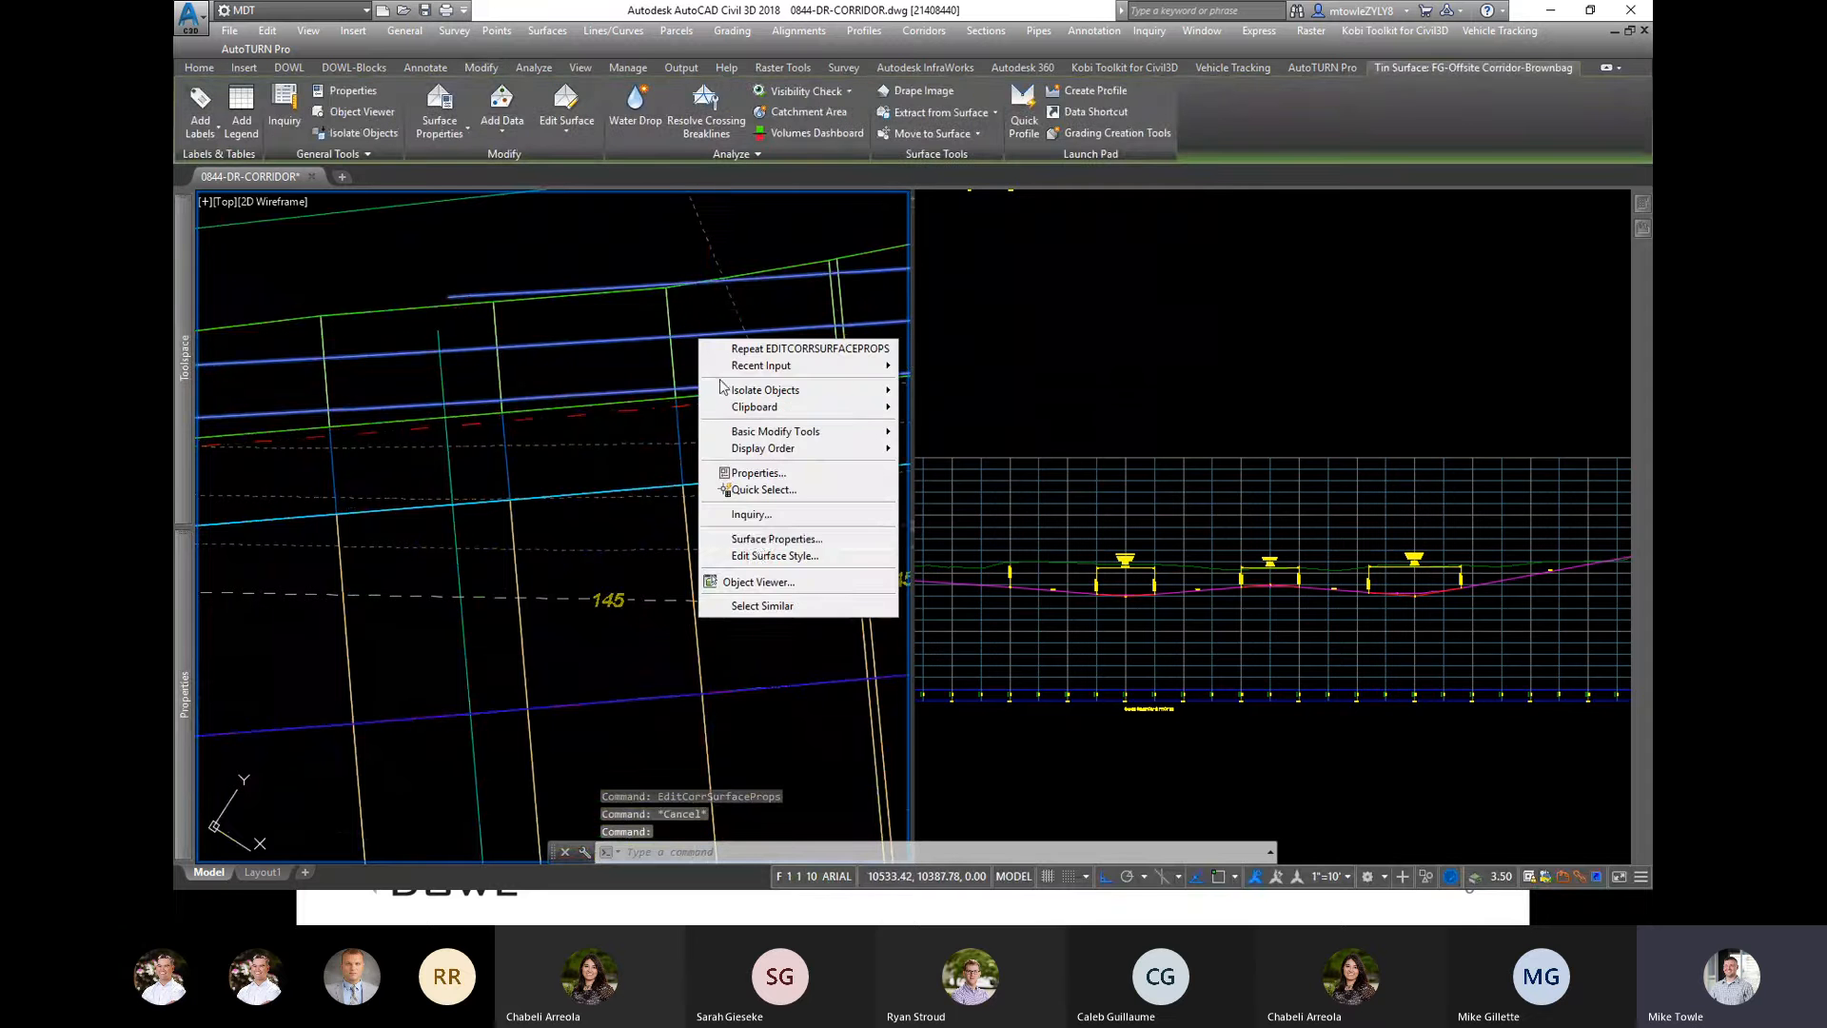
{"action": "left_click", "coordinate": [755, 541]}
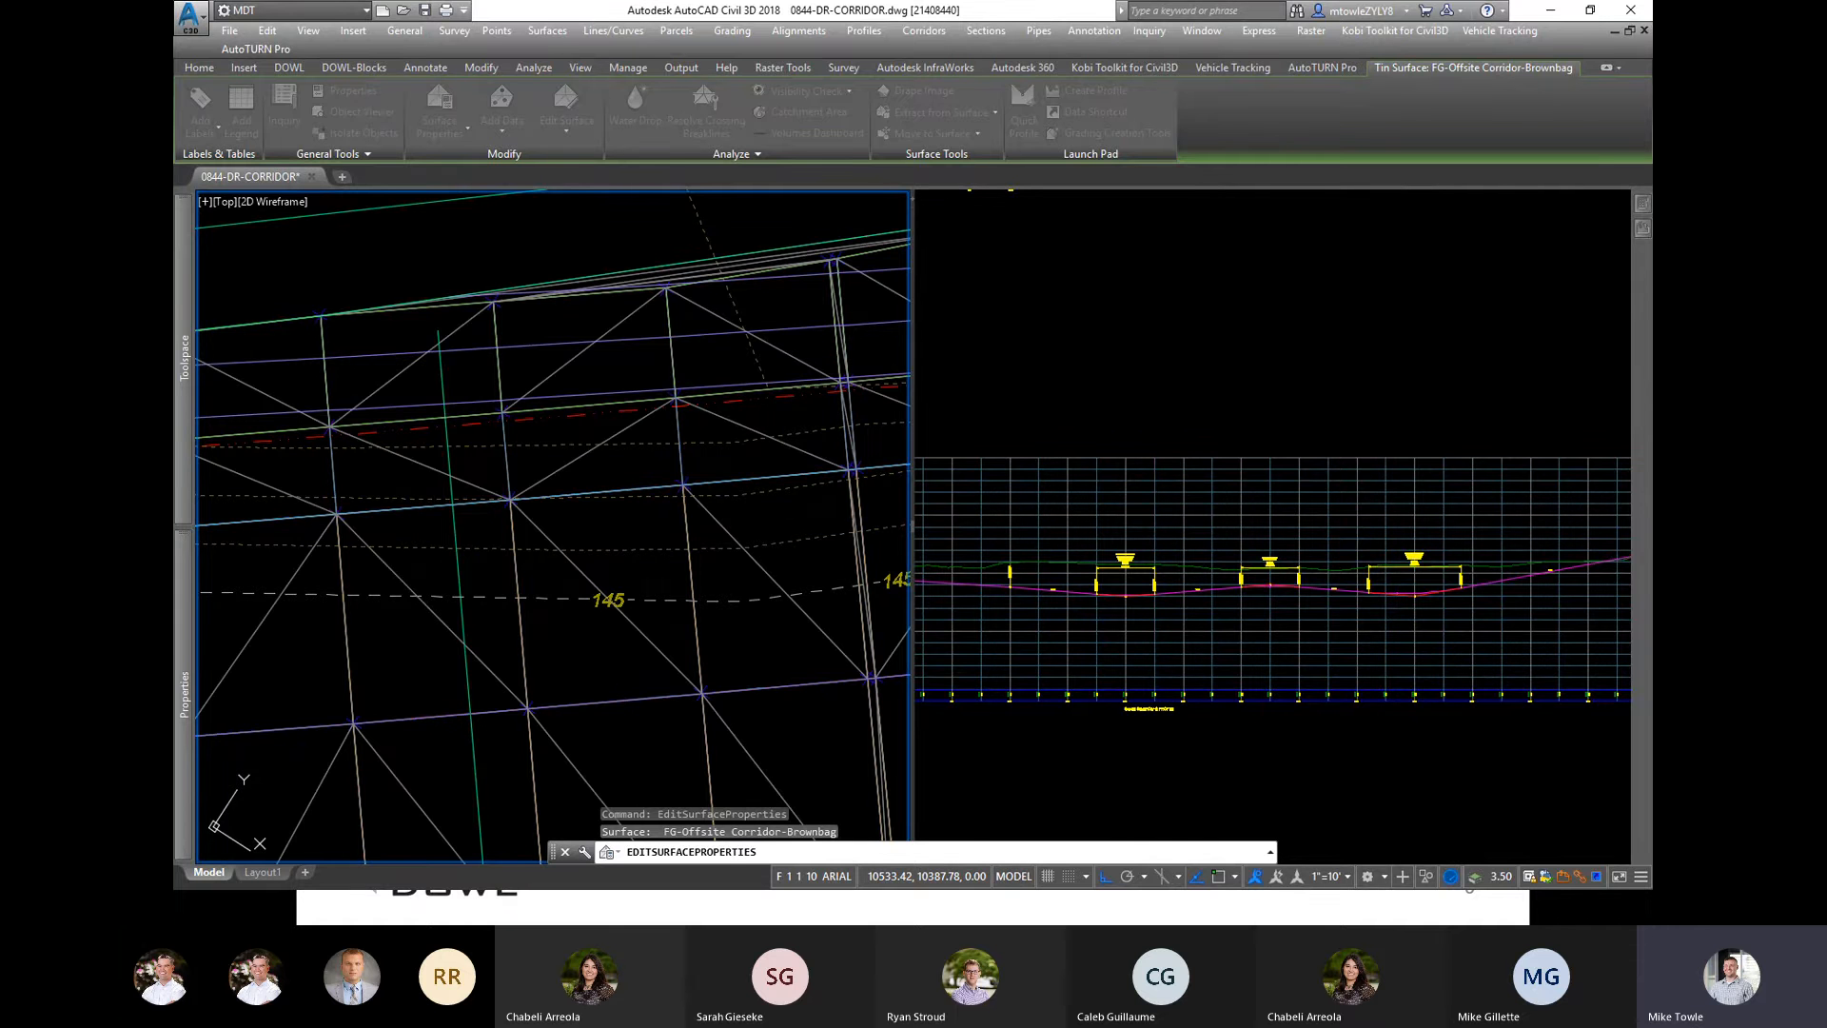
{"action": "key", "text": "Escape"}
Step: Examine the new surface's triangulation at the driveways, the side street intersection and the east end of the corridor
{"action": "scroll", "coordinate": [691, 465], "scroll_direction": "down", "scroll_amount": 8}
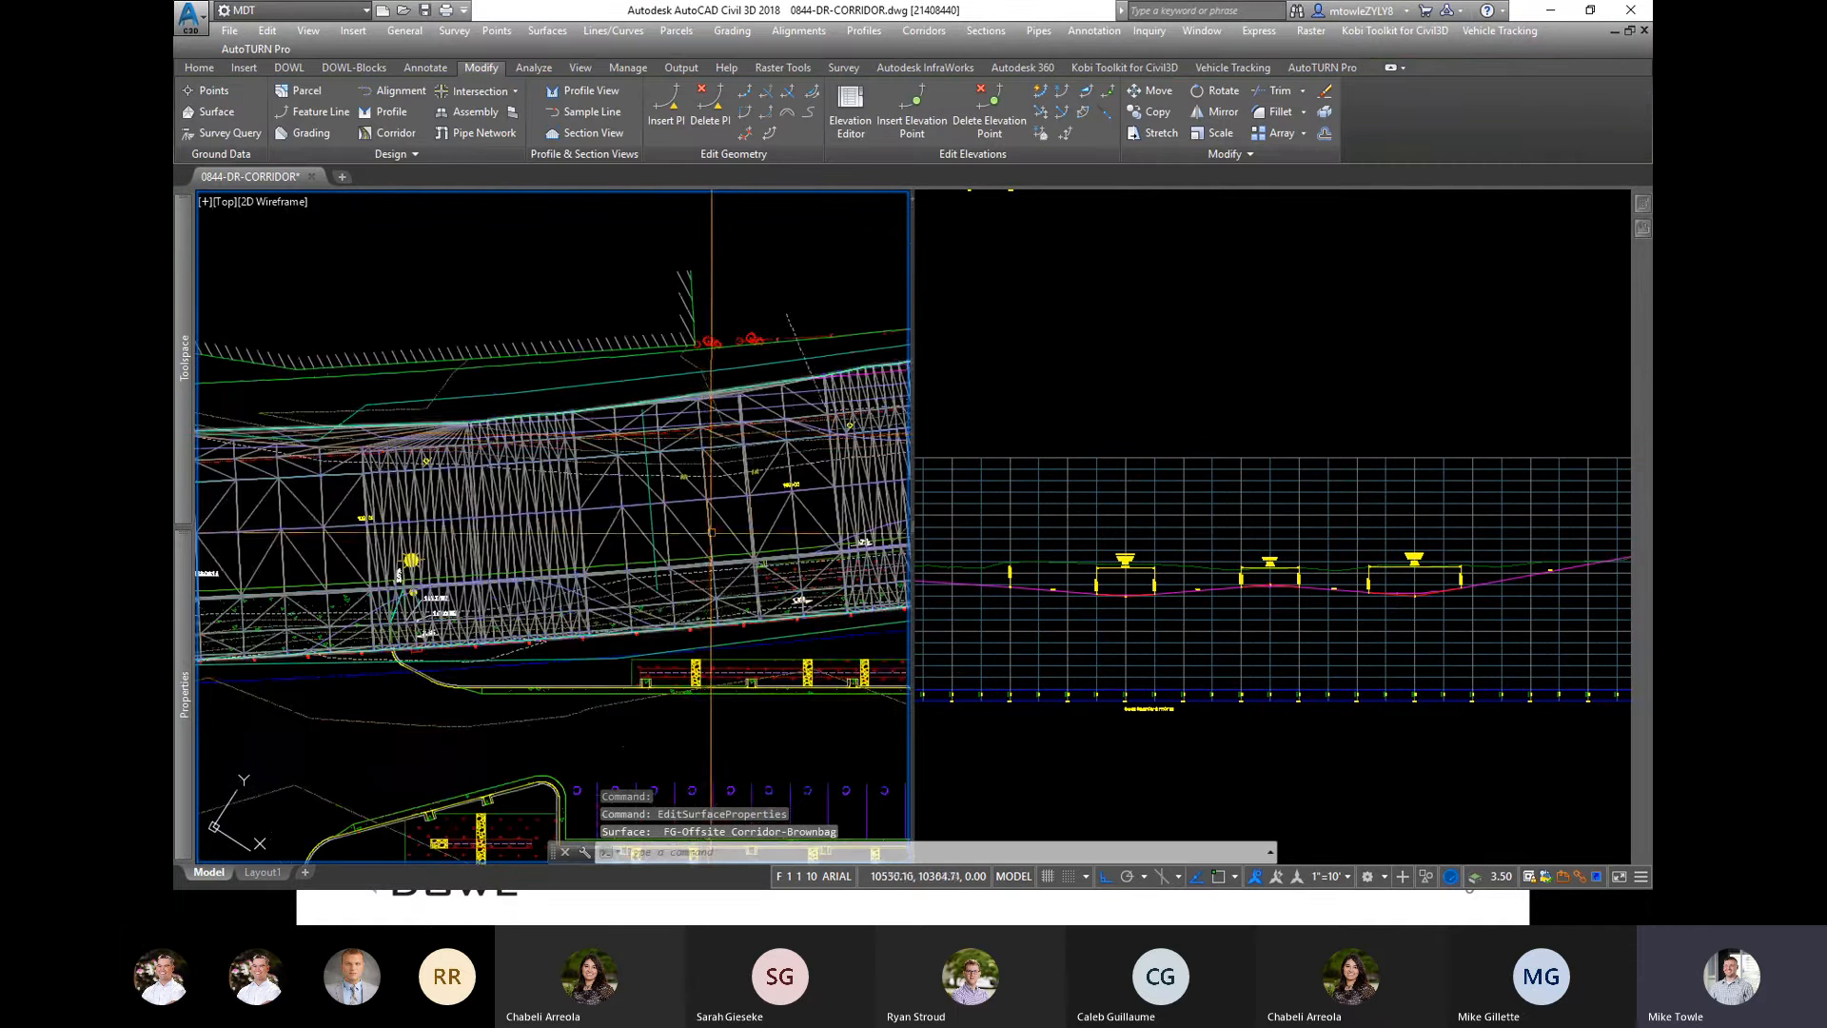
{"action": "scroll", "coordinate": [495, 476], "scroll_direction": "up", "scroll_amount": 5}
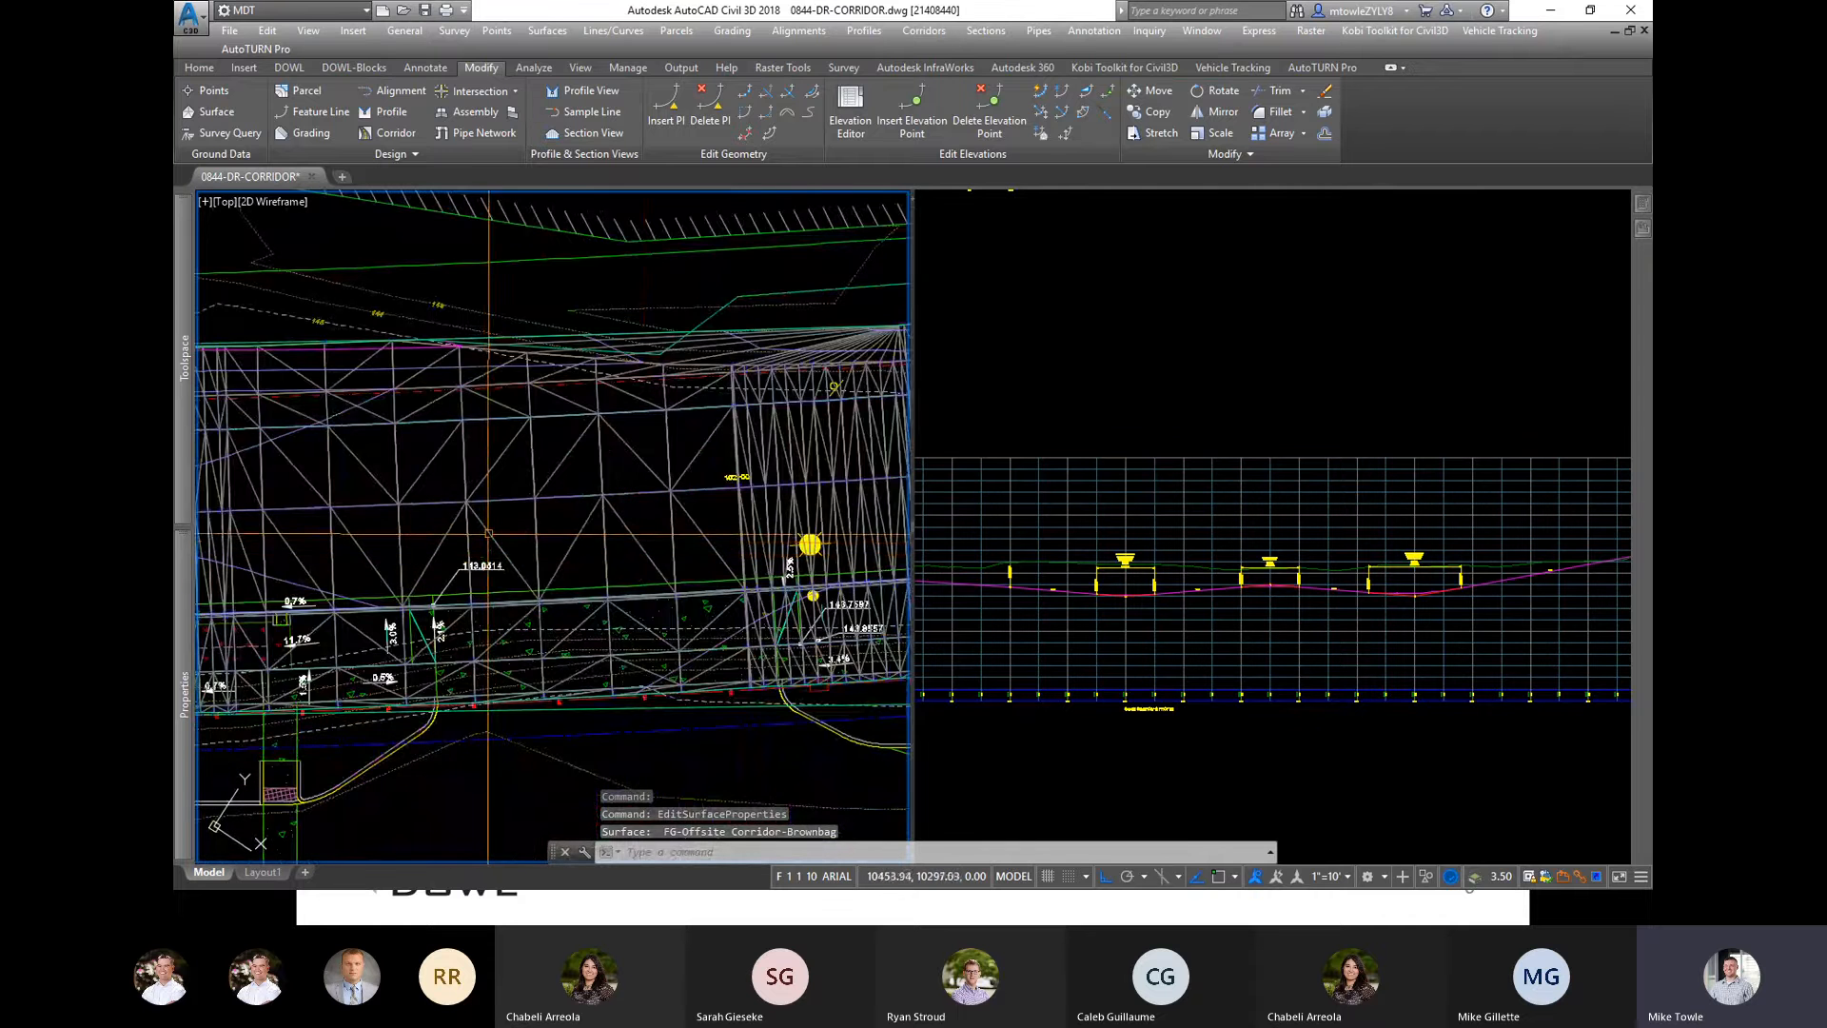
{"action": "left_click", "coordinate": [552, 605]}
{"action": "key", "text": "Escape"}
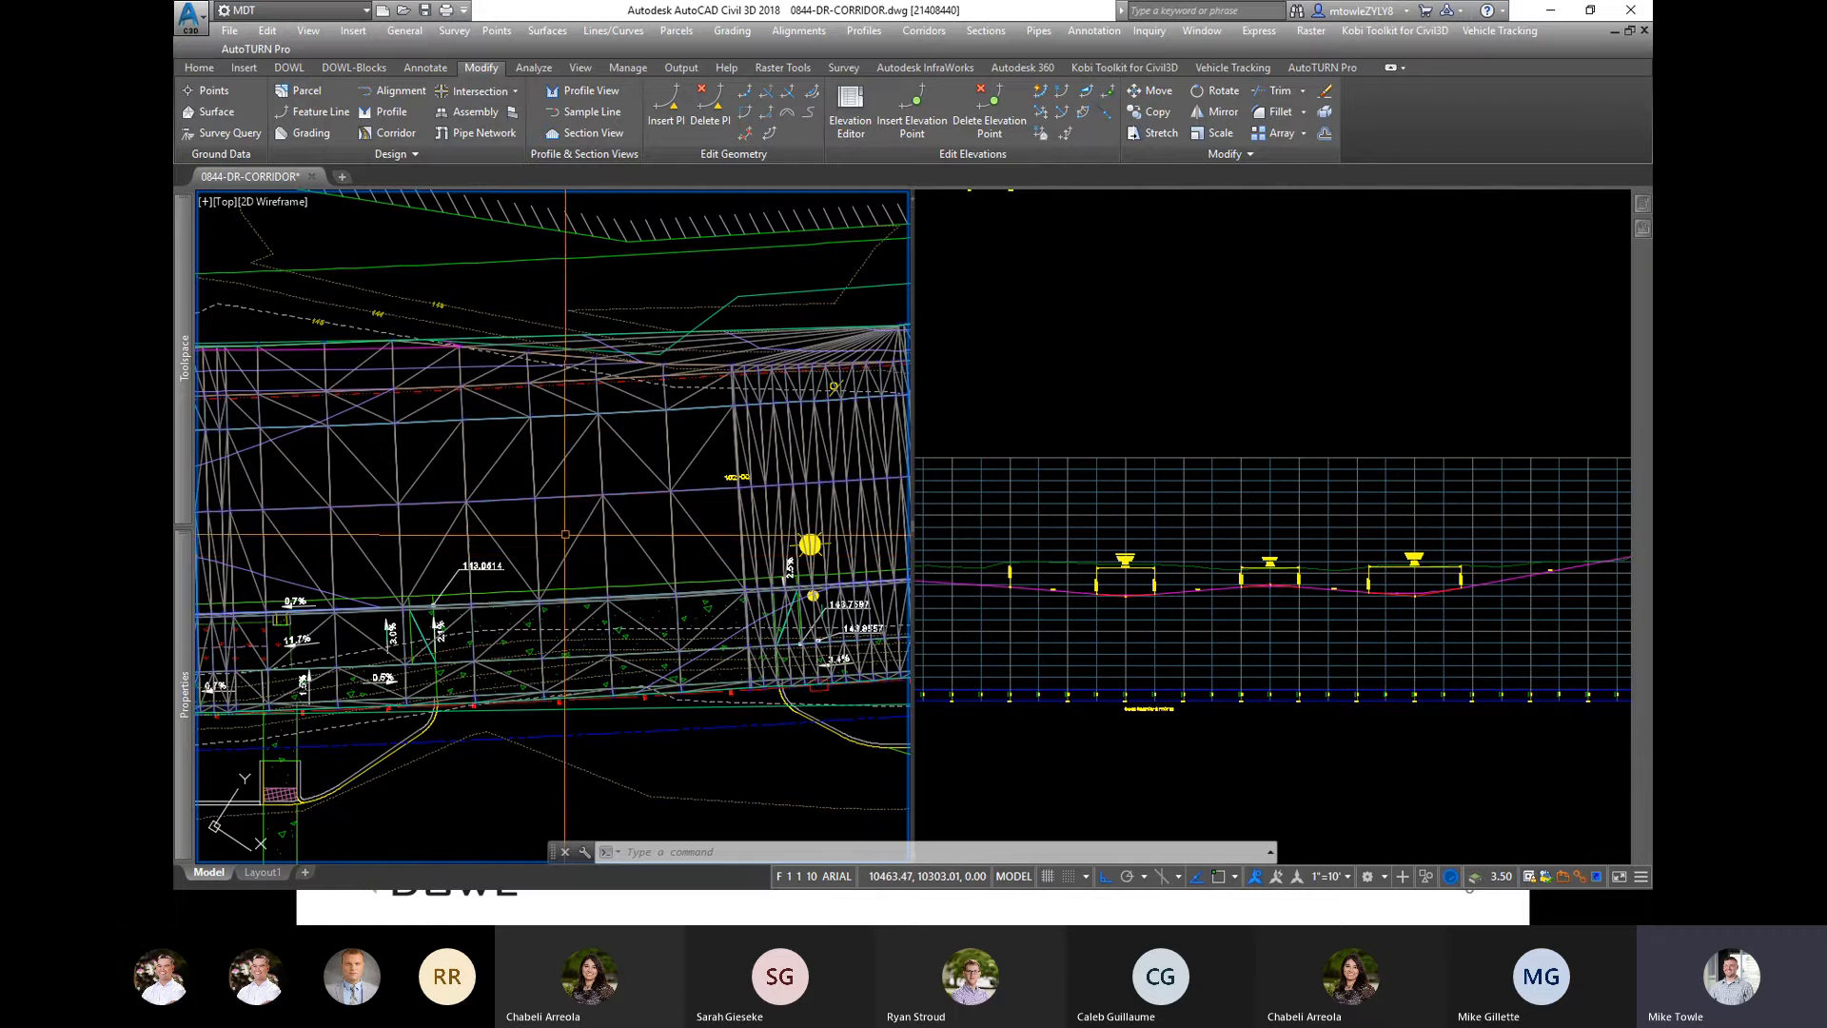
{"action": "middle_click_drag", "start_coordinate": [567, 521], "coordinate": [739, 361]}
{"action": "scroll", "coordinate": [541, 374], "scroll_direction": "down", "scroll_amount": 3}
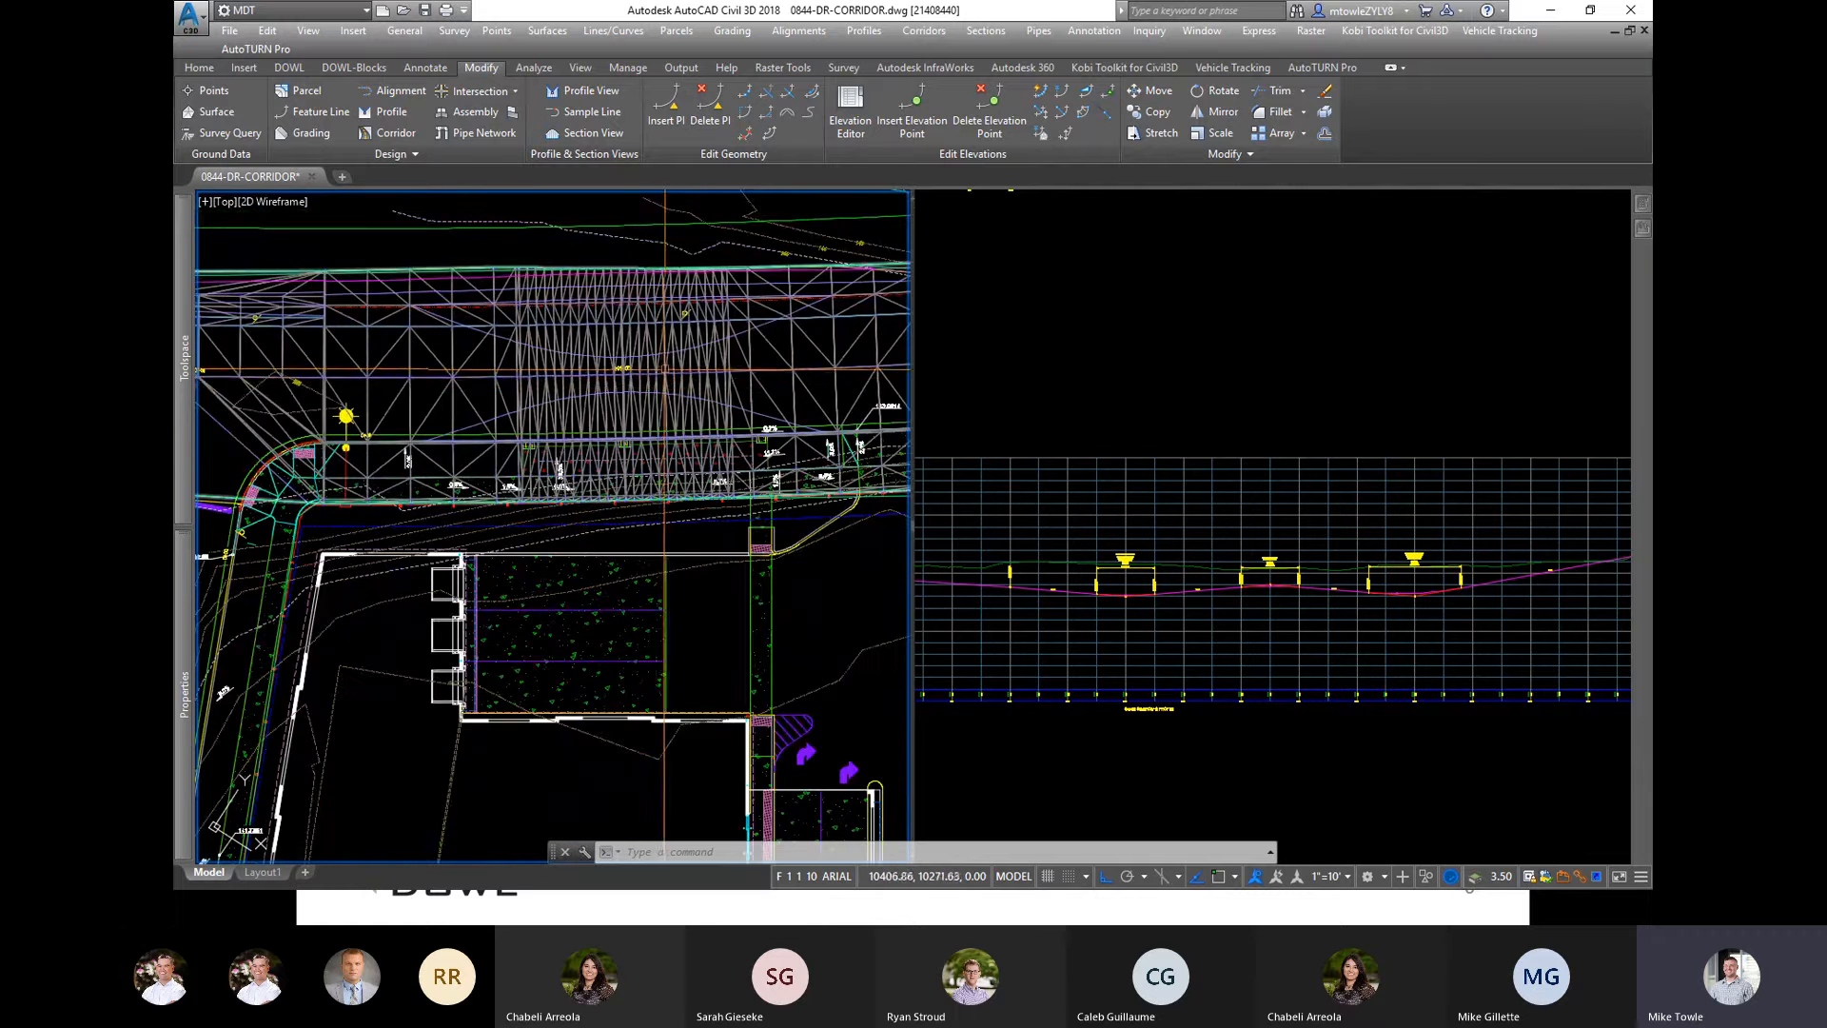
{"action": "scroll", "coordinate": [672, 400], "scroll_direction": "up", "scroll_amount": 3}
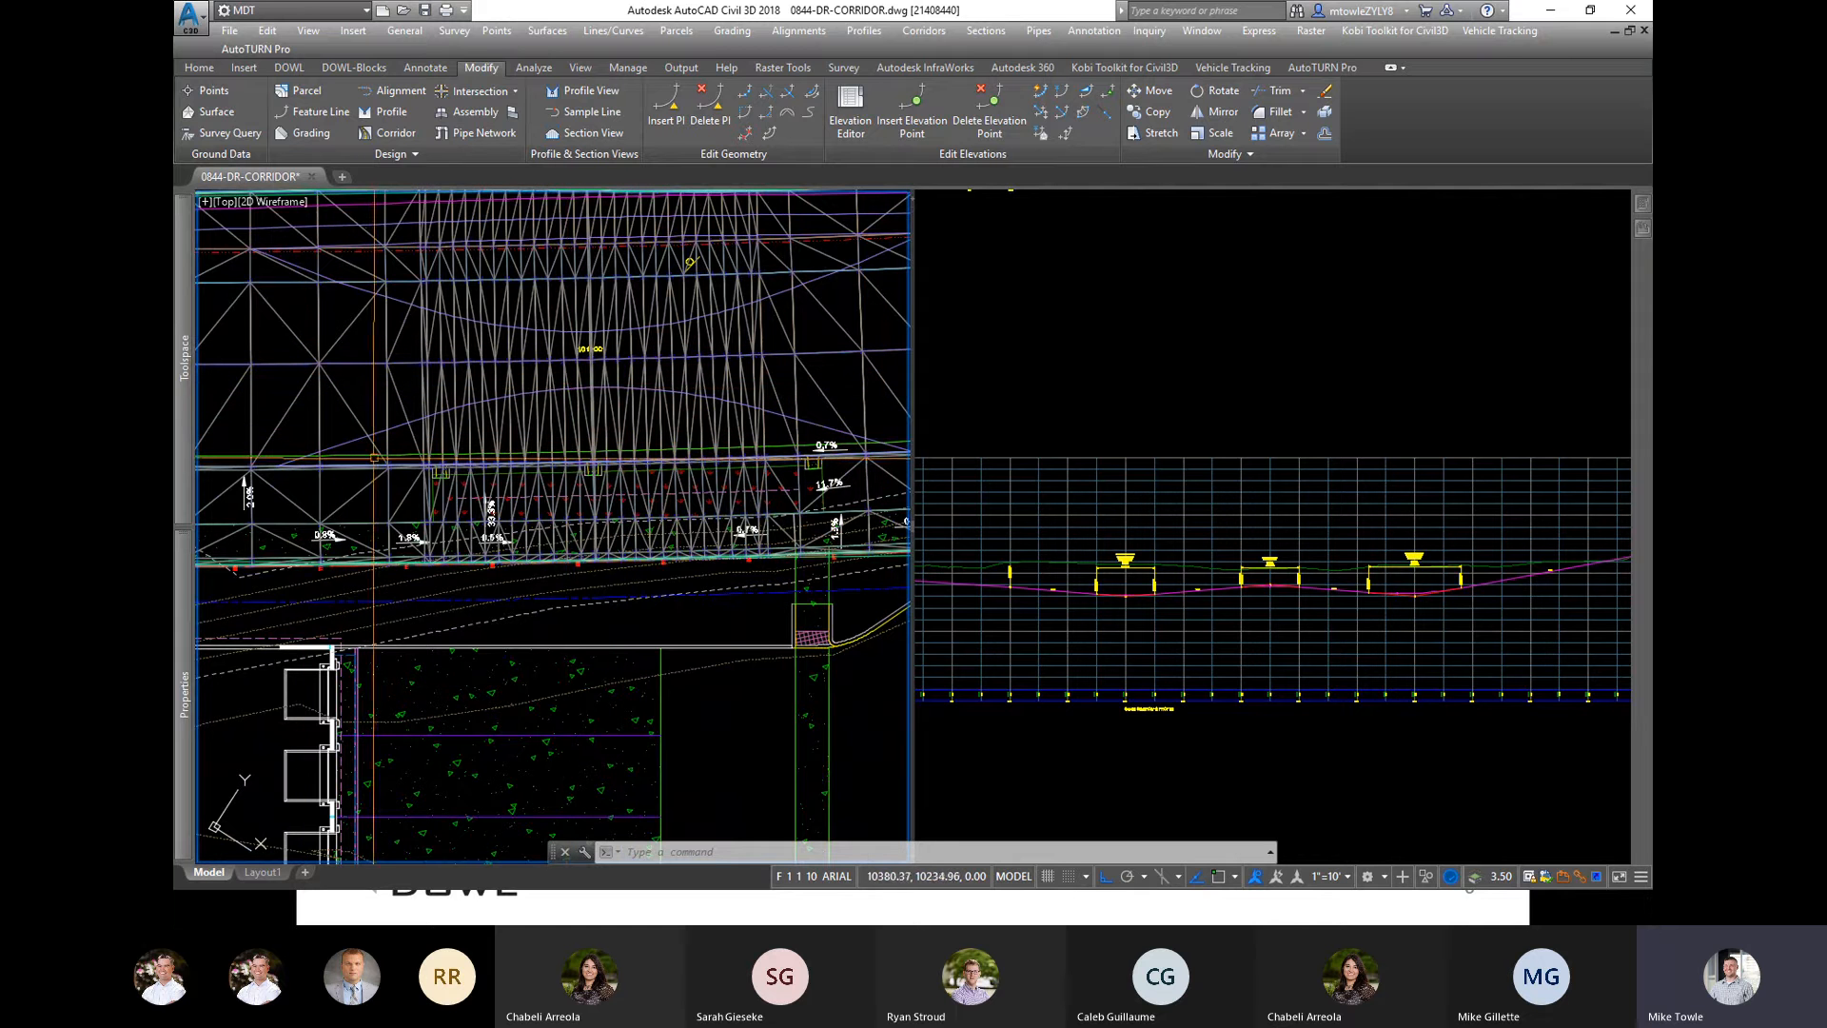
{"action": "scroll", "coordinate": [698, 431], "scroll_direction": "down", "scroll_amount": 3}
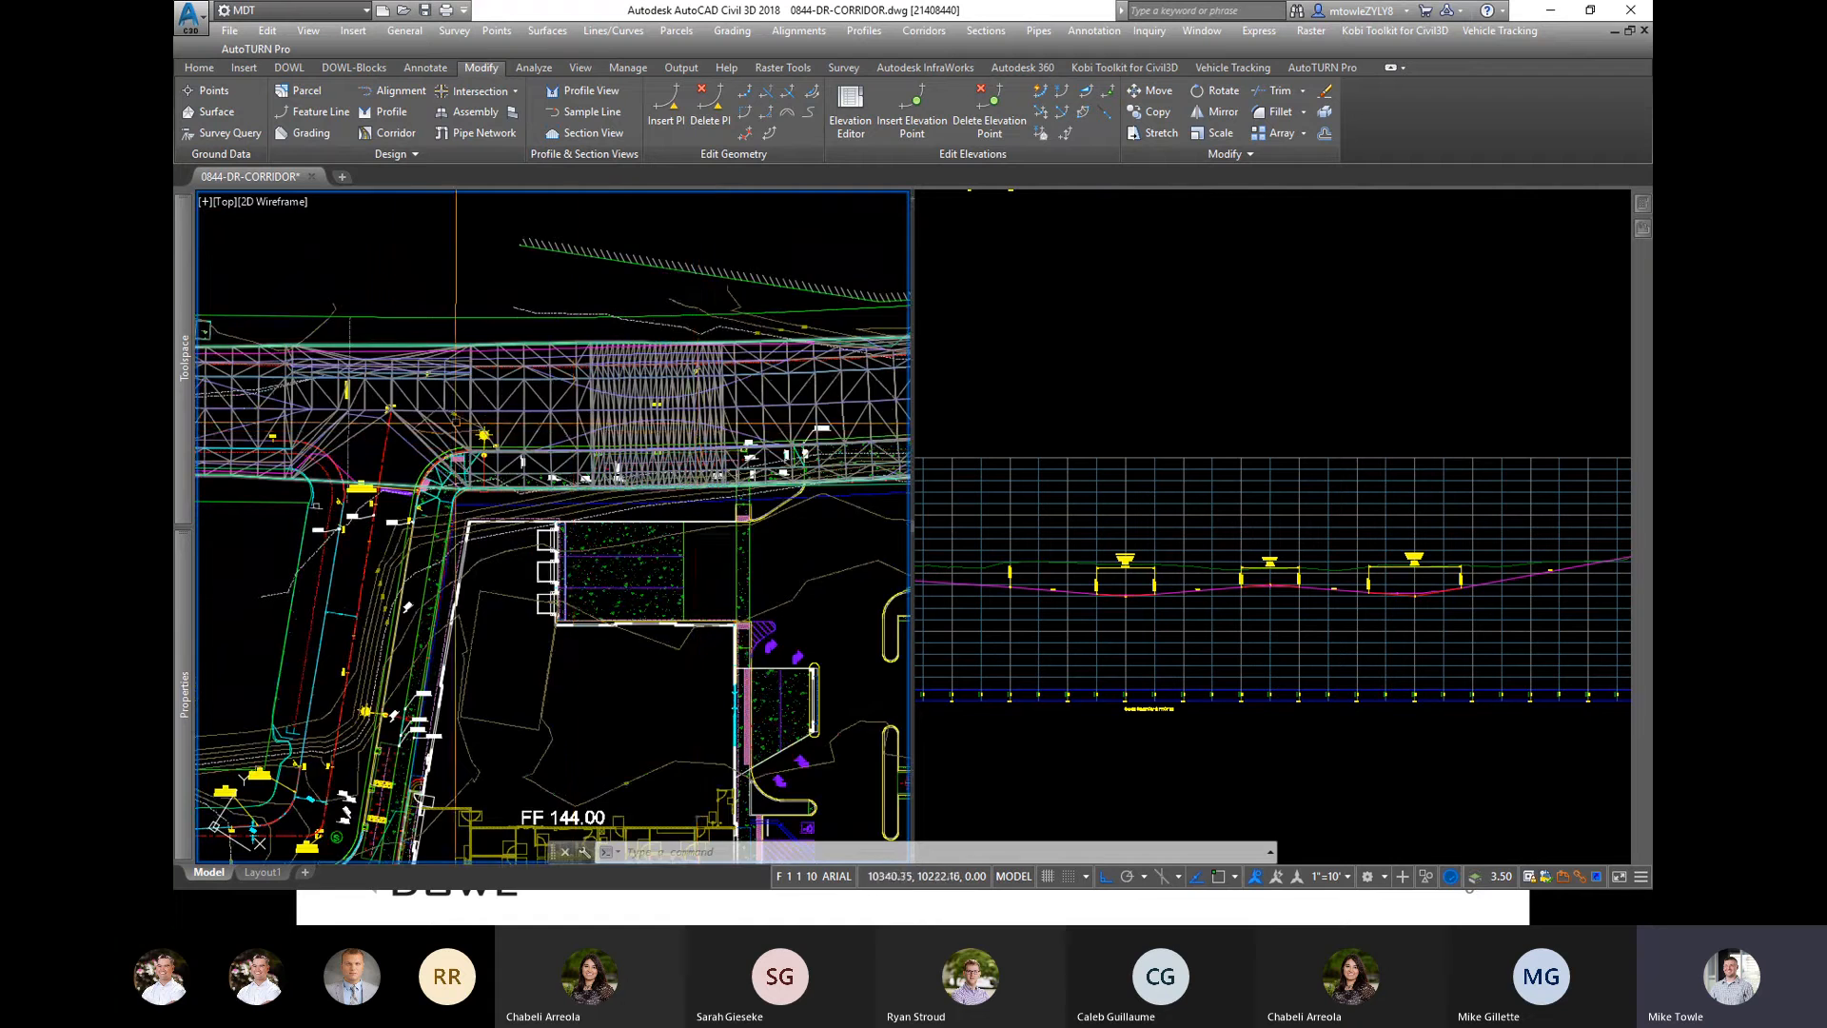
{"action": "scroll", "coordinate": [410, 425], "scroll_direction": "up", "scroll_amount": 2}
{"action": "scroll", "coordinate": [476, 438], "scroll_direction": "down", "scroll_amount": 3}
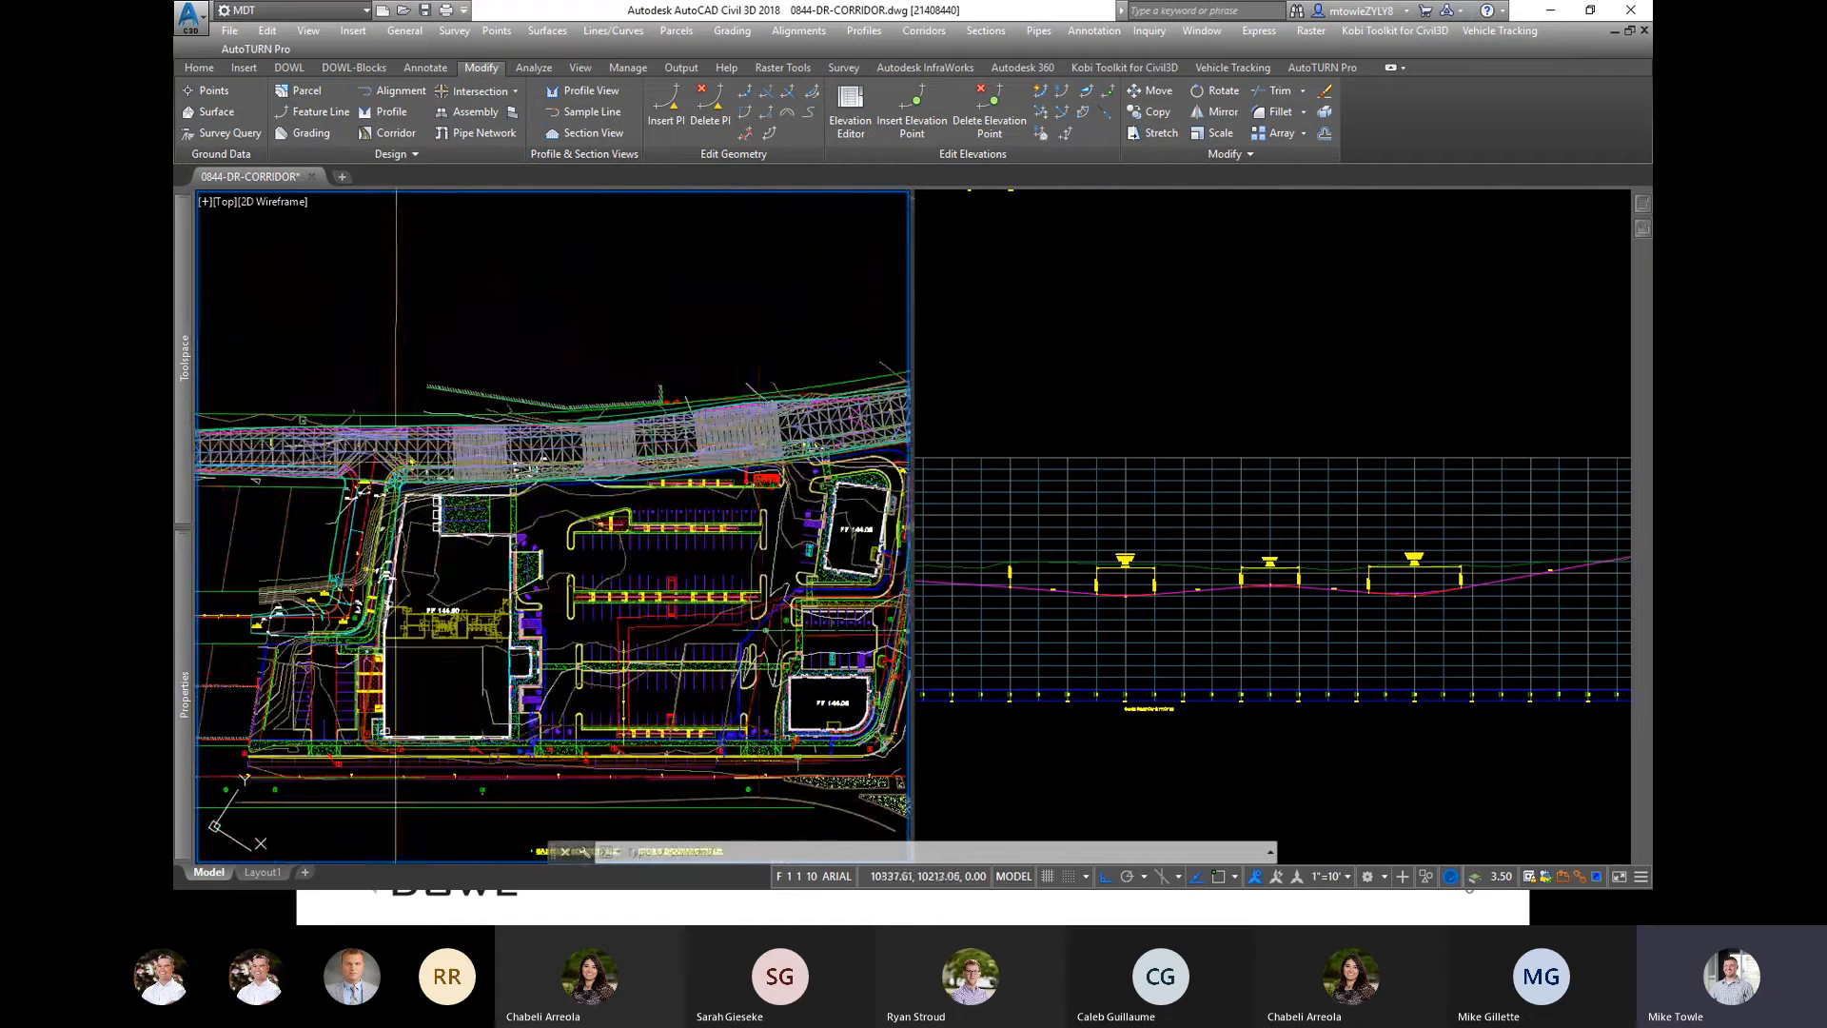
{"action": "scroll", "coordinate": [838, 437], "scroll_direction": "up", "scroll_amount": 4}
{"action": "middle_click_drag", "start_coordinate": [834, 436], "coordinate": [492, 481]}
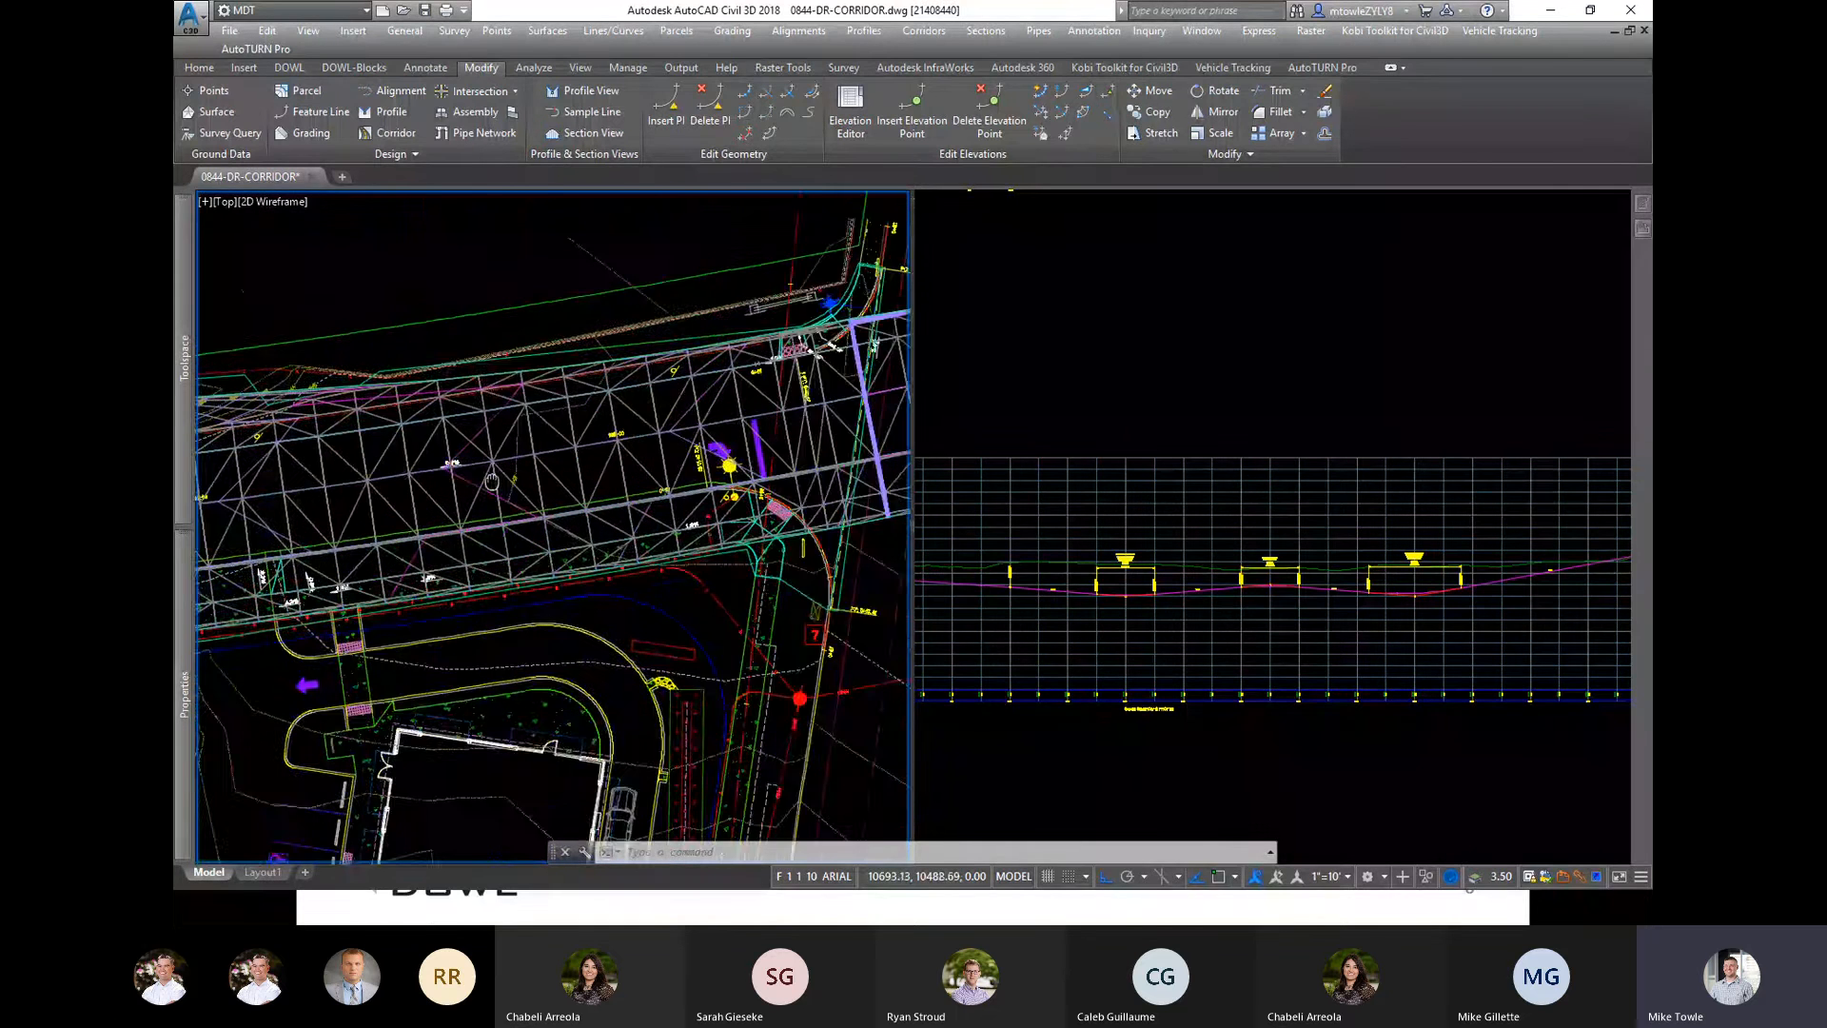
{"action": "scroll", "coordinate": [771, 455], "scroll_direction": "up", "scroll_amount": 4}
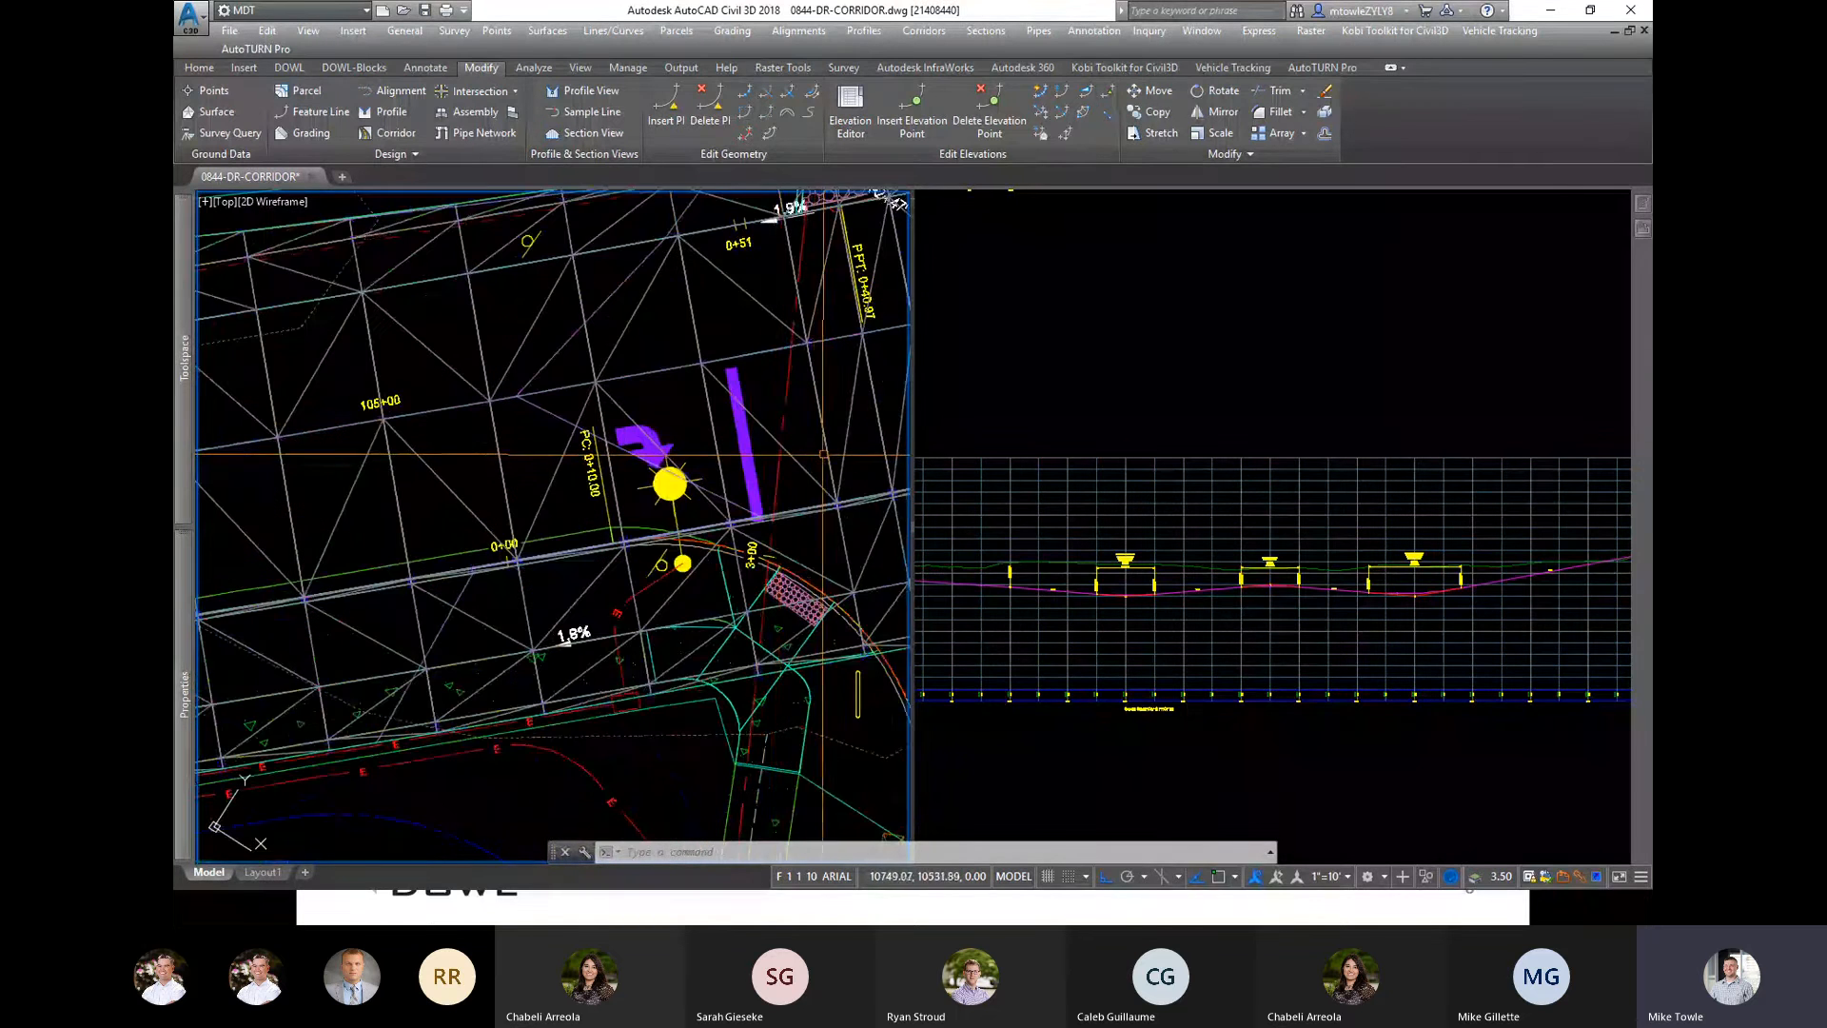
{"action": "scroll", "coordinate": [822, 454], "scroll_direction": "down", "scroll_amount": 2}
{"action": "scroll", "coordinate": [804, 444], "scroll_direction": "down", "scroll_amount": 1}
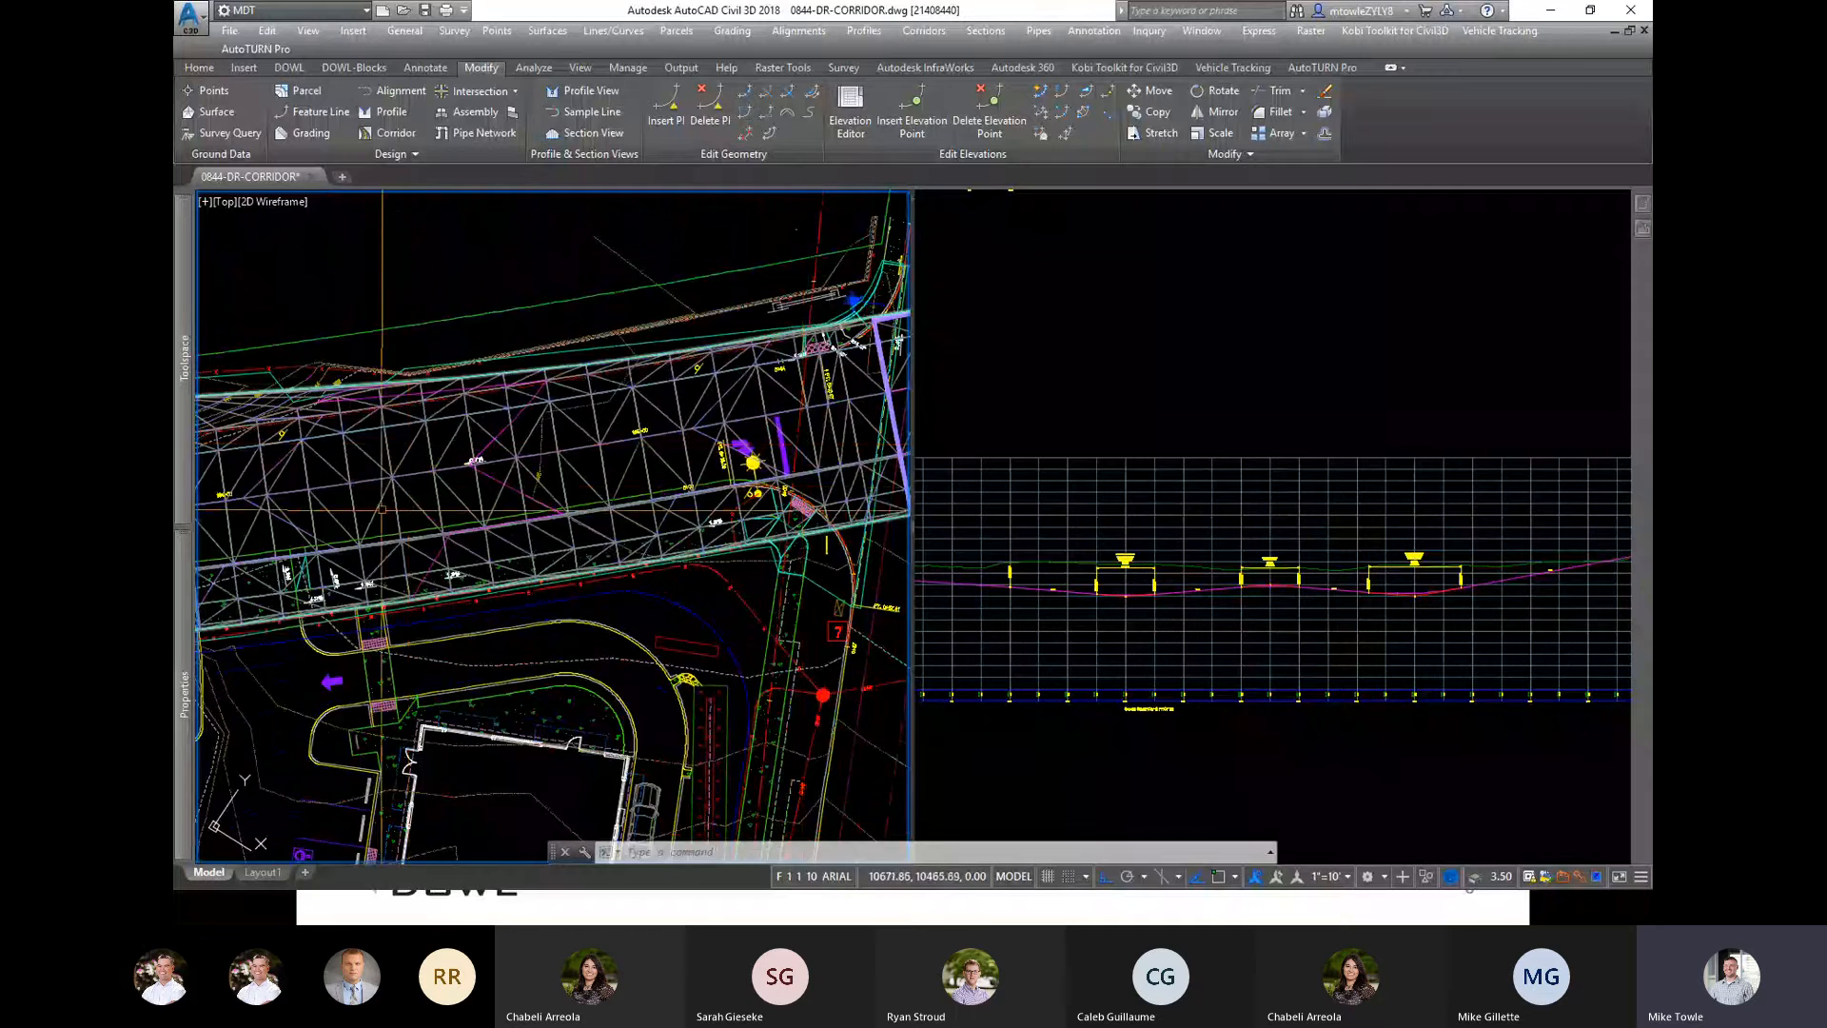
Step: Follow the surface triangulation along the corridor to its western stretch and back to the driveways
{"action": "middle_click_drag", "start_coordinate": [382, 511], "coordinate": [631, 464]}
{"action": "middle_click_drag", "start_coordinate": [317, 490], "coordinate": [620, 459]}
{"action": "middle_click_drag", "start_coordinate": [285, 535], "coordinate": [790, 465]}
{"action": "middle_click_drag", "start_coordinate": [438, 477], "coordinate": [813, 485]}
{"action": "mouse_move", "coordinate": [356, 492]}
{"action": "middle_mouse_down"}
{"action": "mouse_move", "coordinate": [645, 499]}
{"action": "mouse_move", "coordinate": [747, 536]}
{"action": "middle_mouse_up"}
{"action": "middle_click_drag", "start_coordinate": [337, 525], "coordinate": [675, 520]}
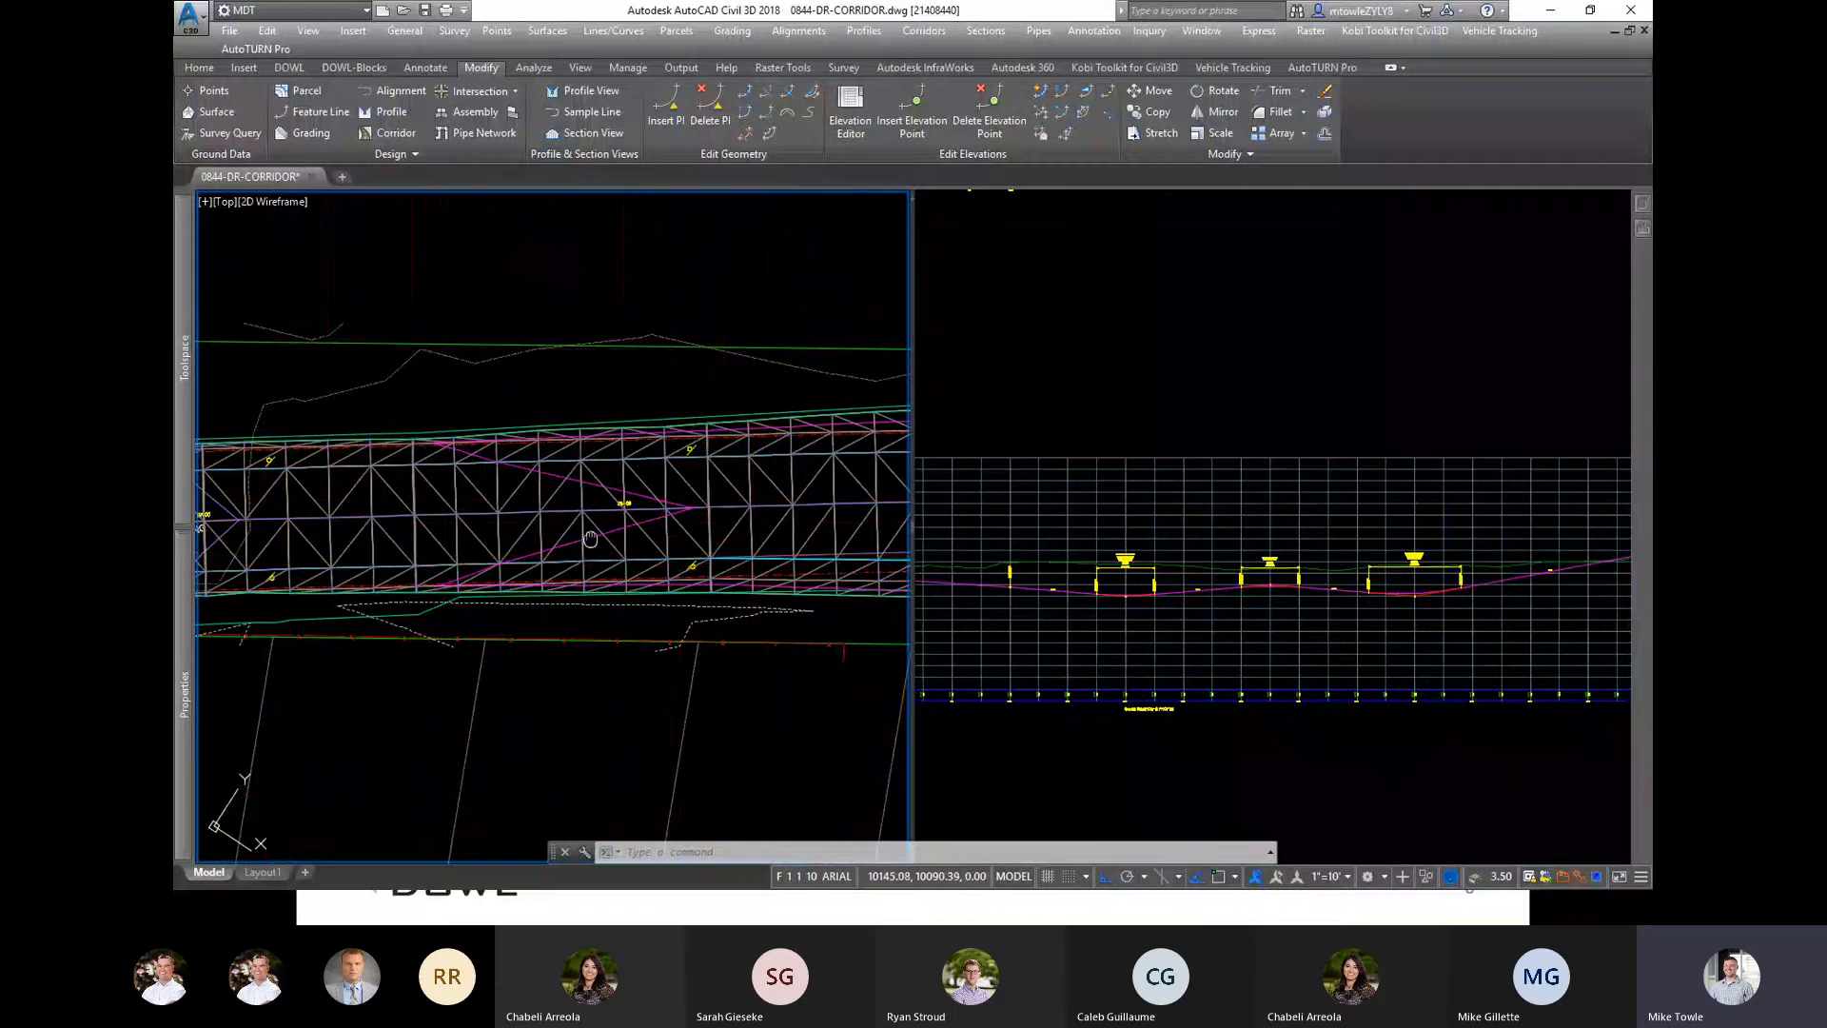
{"action": "mouse_move", "coordinate": [590, 539]}
{"action": "middle_mouse_down"}
{"action": "mouse_move", "coordinate": [664, 539]}
{"action": "mouse_move", "coordinate": [580, 525]}
{"action": "middle_mouse_up"}
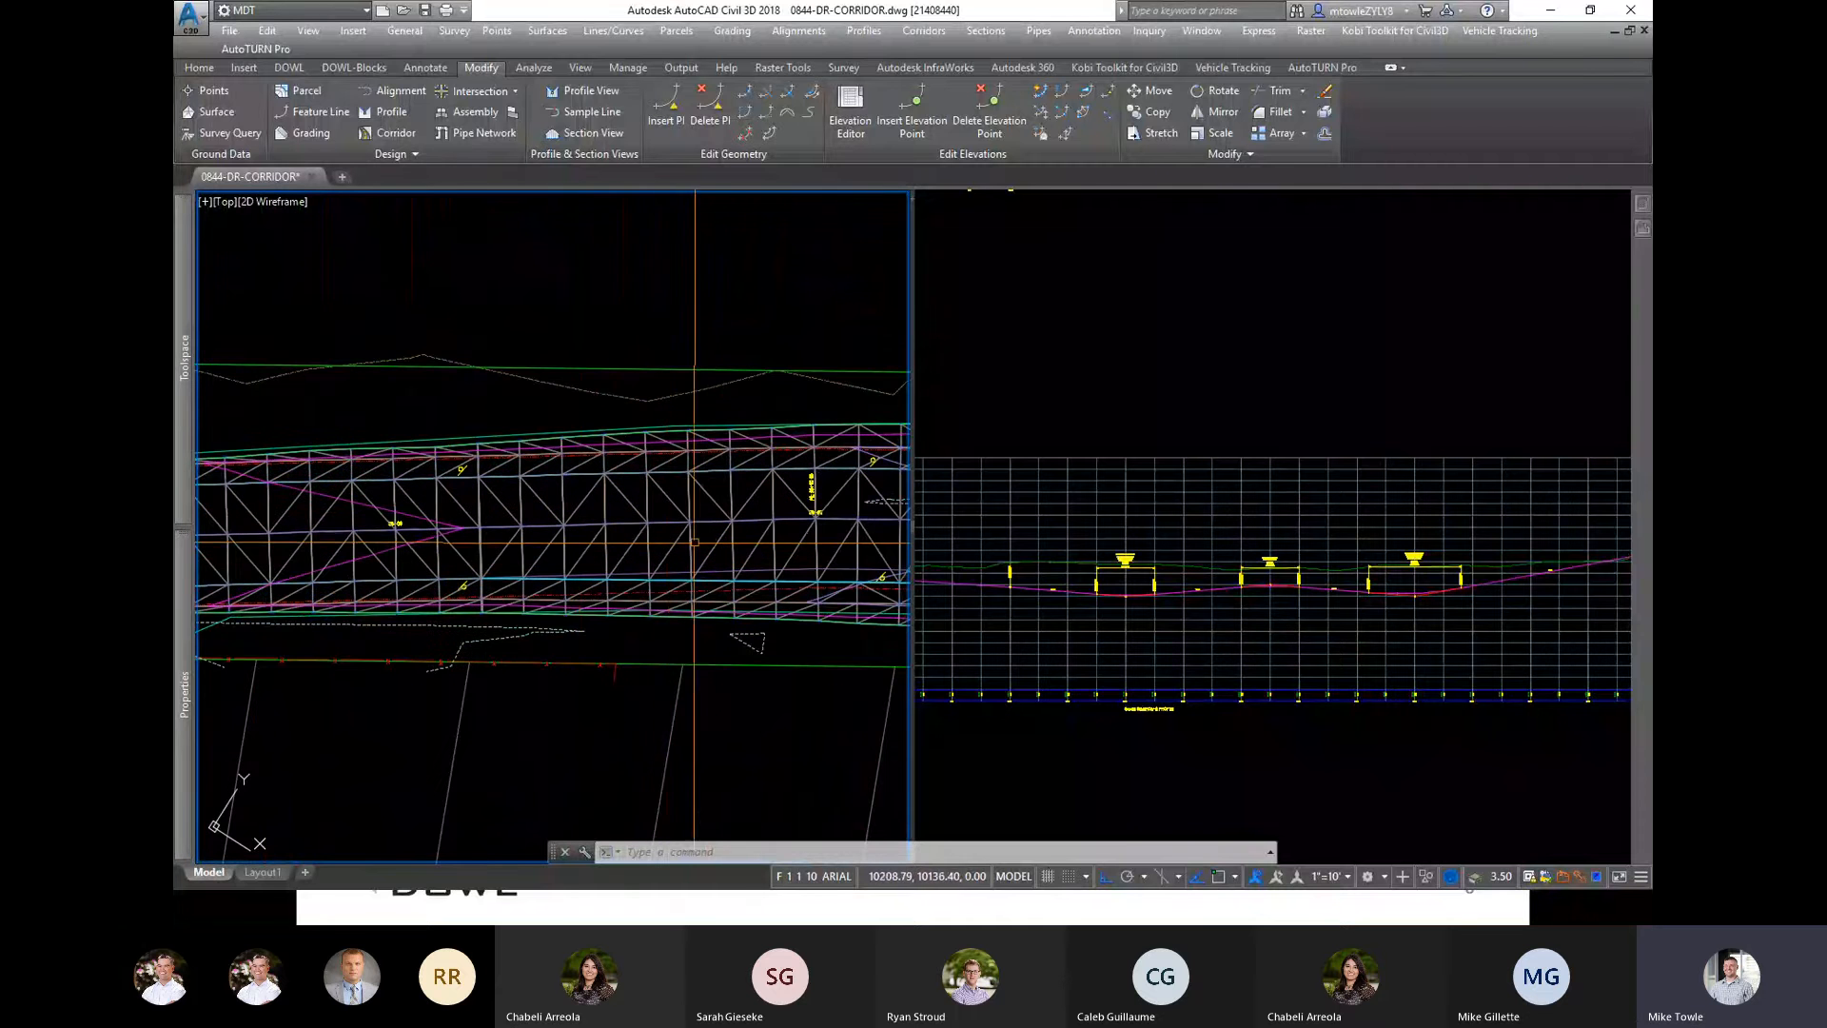
{"action": "mouse_move", "coordinate": [704, 526]}
{"action": "middle_mouse_down"}
{"action": "mouse_move", "coordinate": [493, 526]}
{"action": "mouse_move", "coordinate": [592, 543]}
{"action": "middle_mouse_up"}
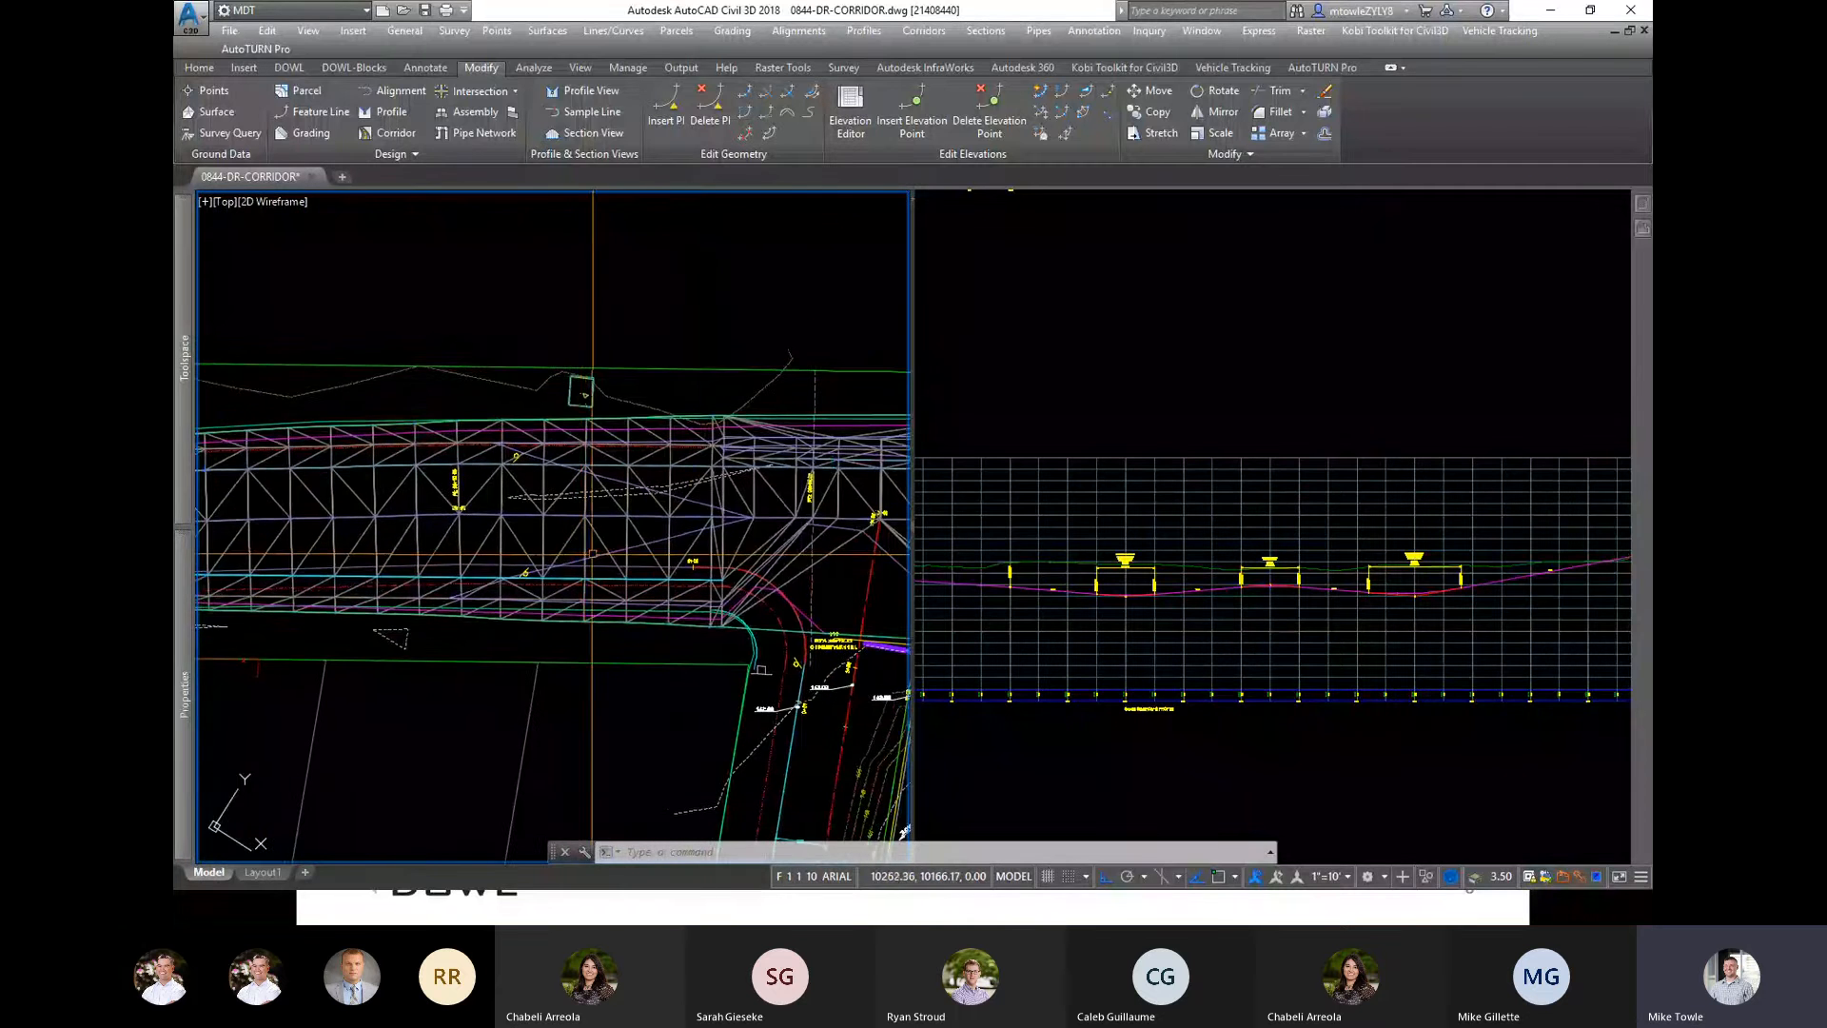
{"action": "middle_click_drag", "start_coordinate": [738, 547], "coordinate": [477, 547]}
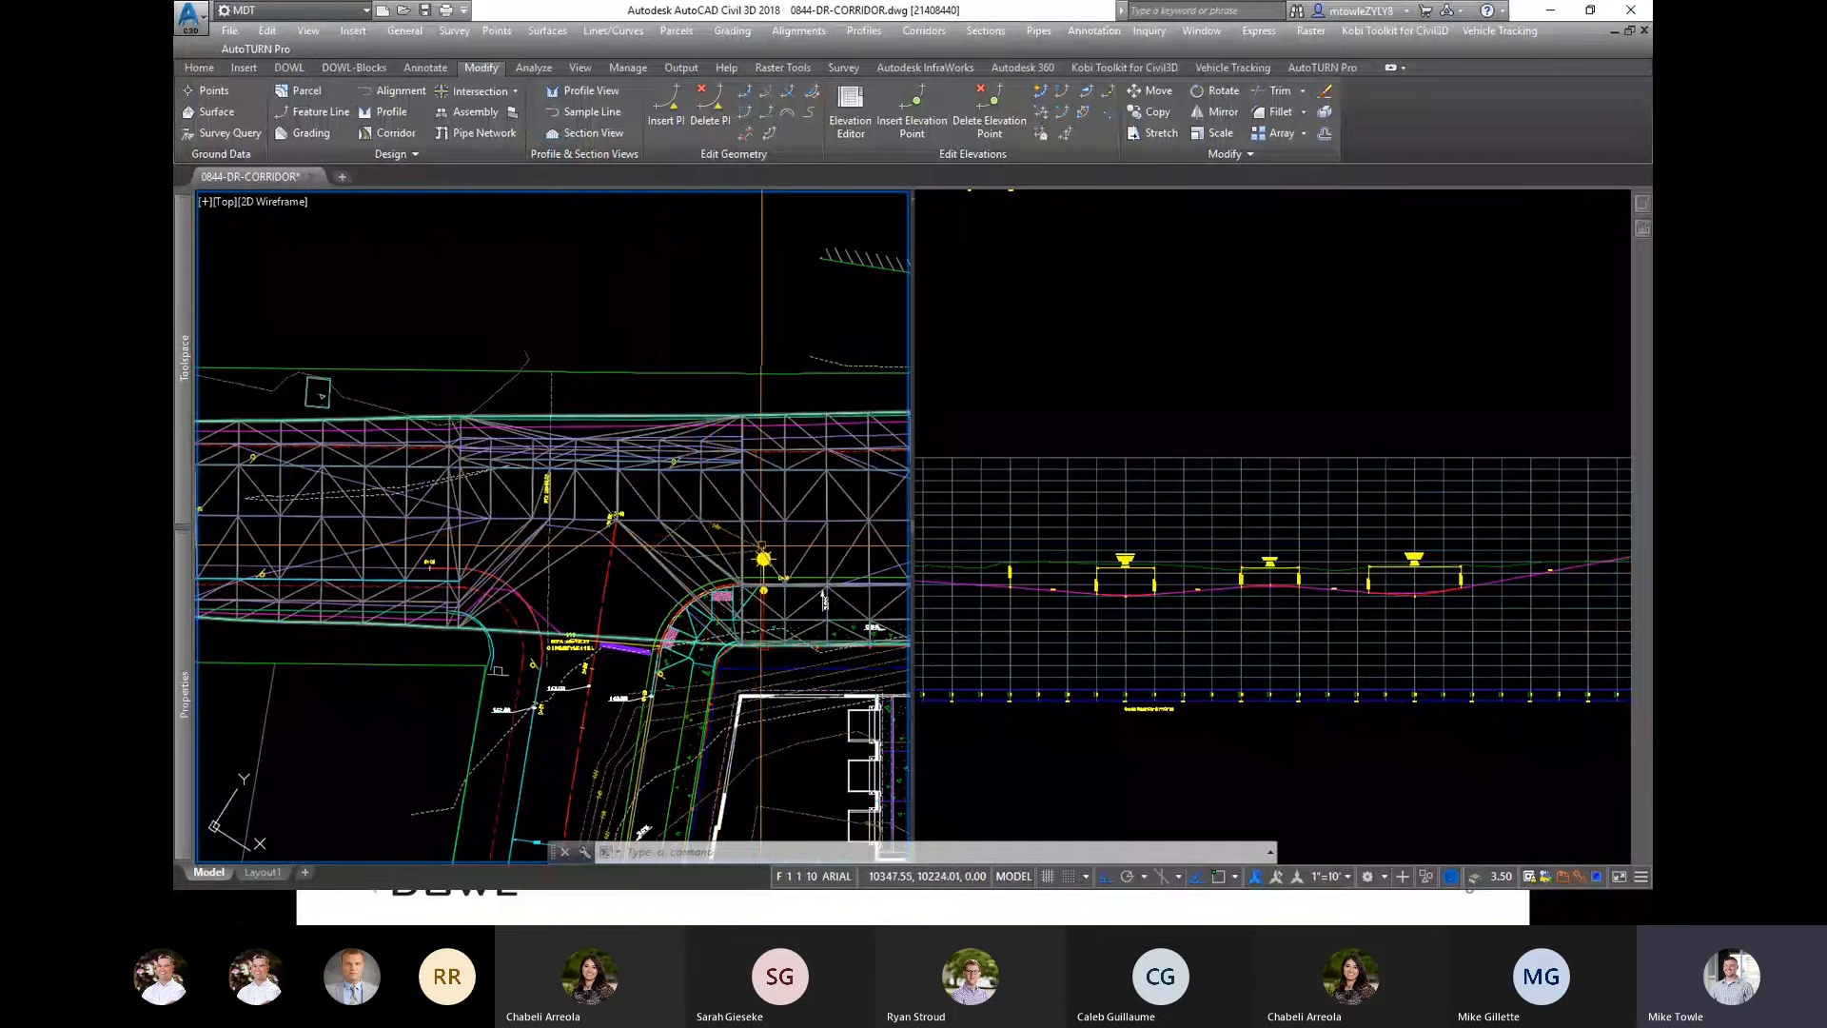
{"action": "mouse_move", "coordinate": [778, 515]}
{"action": "middle_mouse_down"}
{"action": "mouse_move", "coordinate": [485, 548]}
{"action": "mouse_move", "coordinate": [420, 535]}
{"action": "middle_mouse_up"}
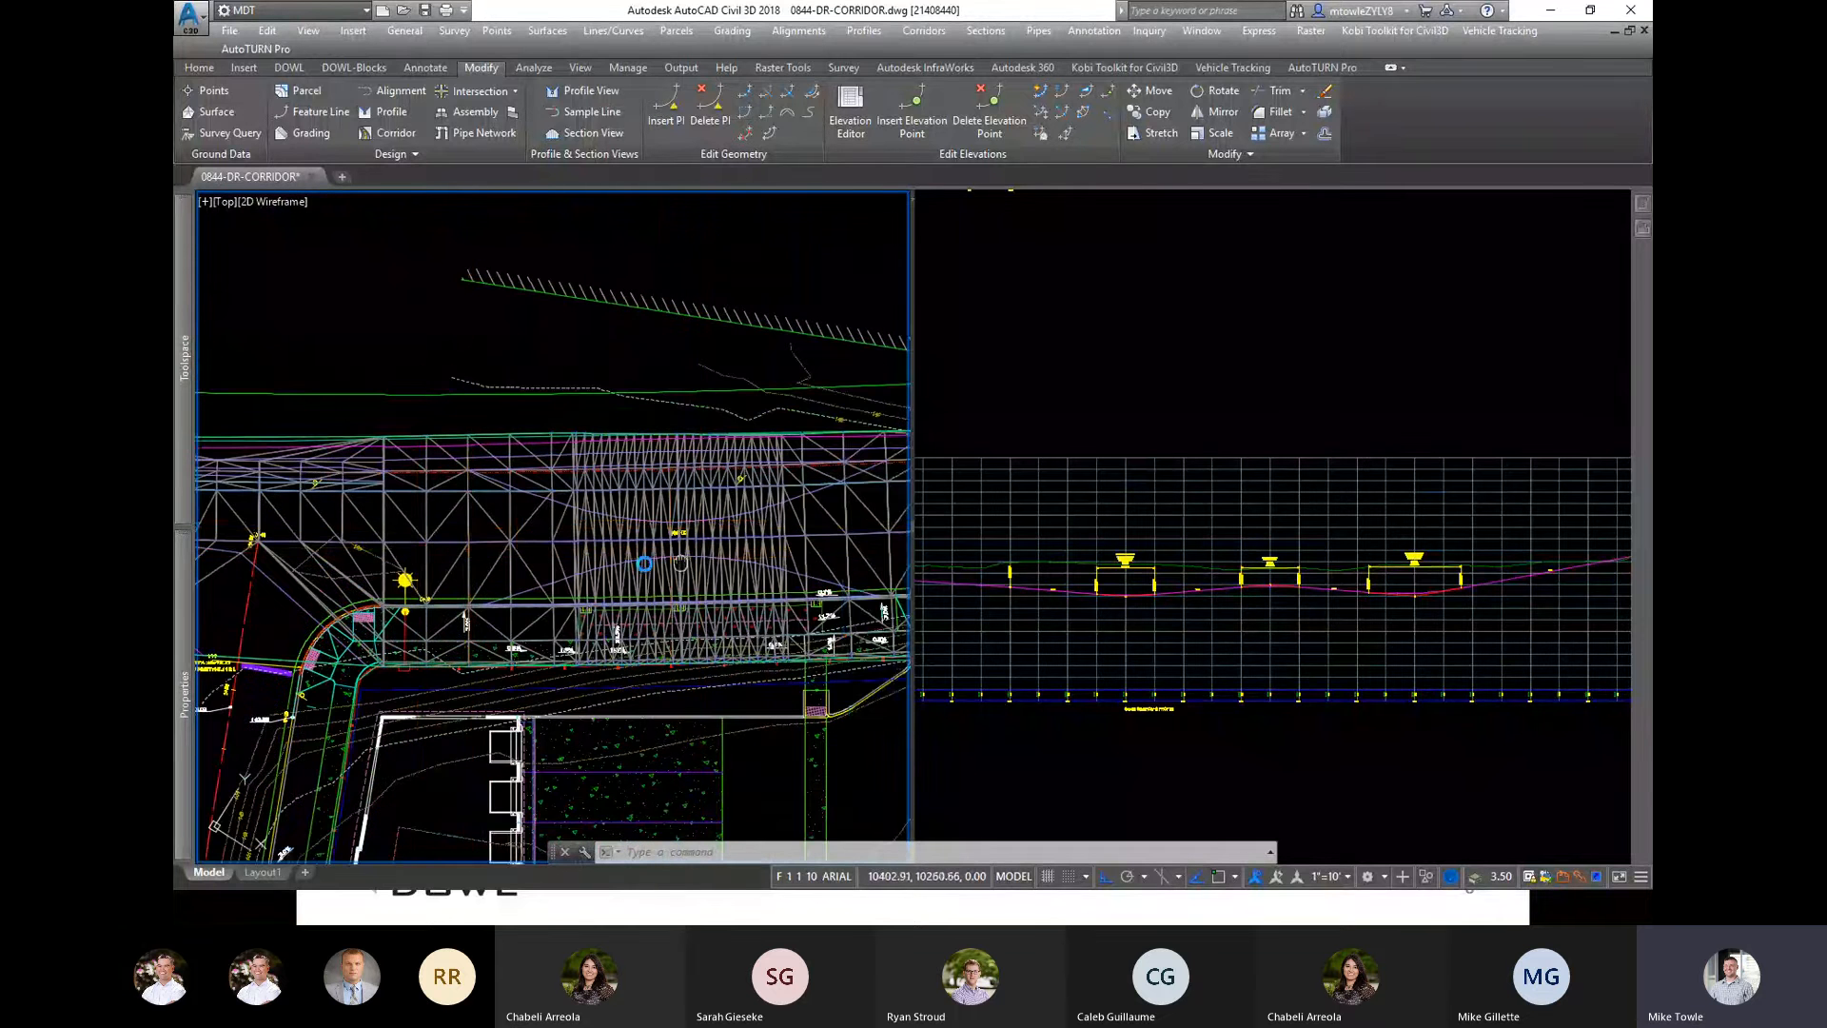
{"action": "middle_click_drag", "start_coordinate": [678, 552], "coordinate": [195, 601]}
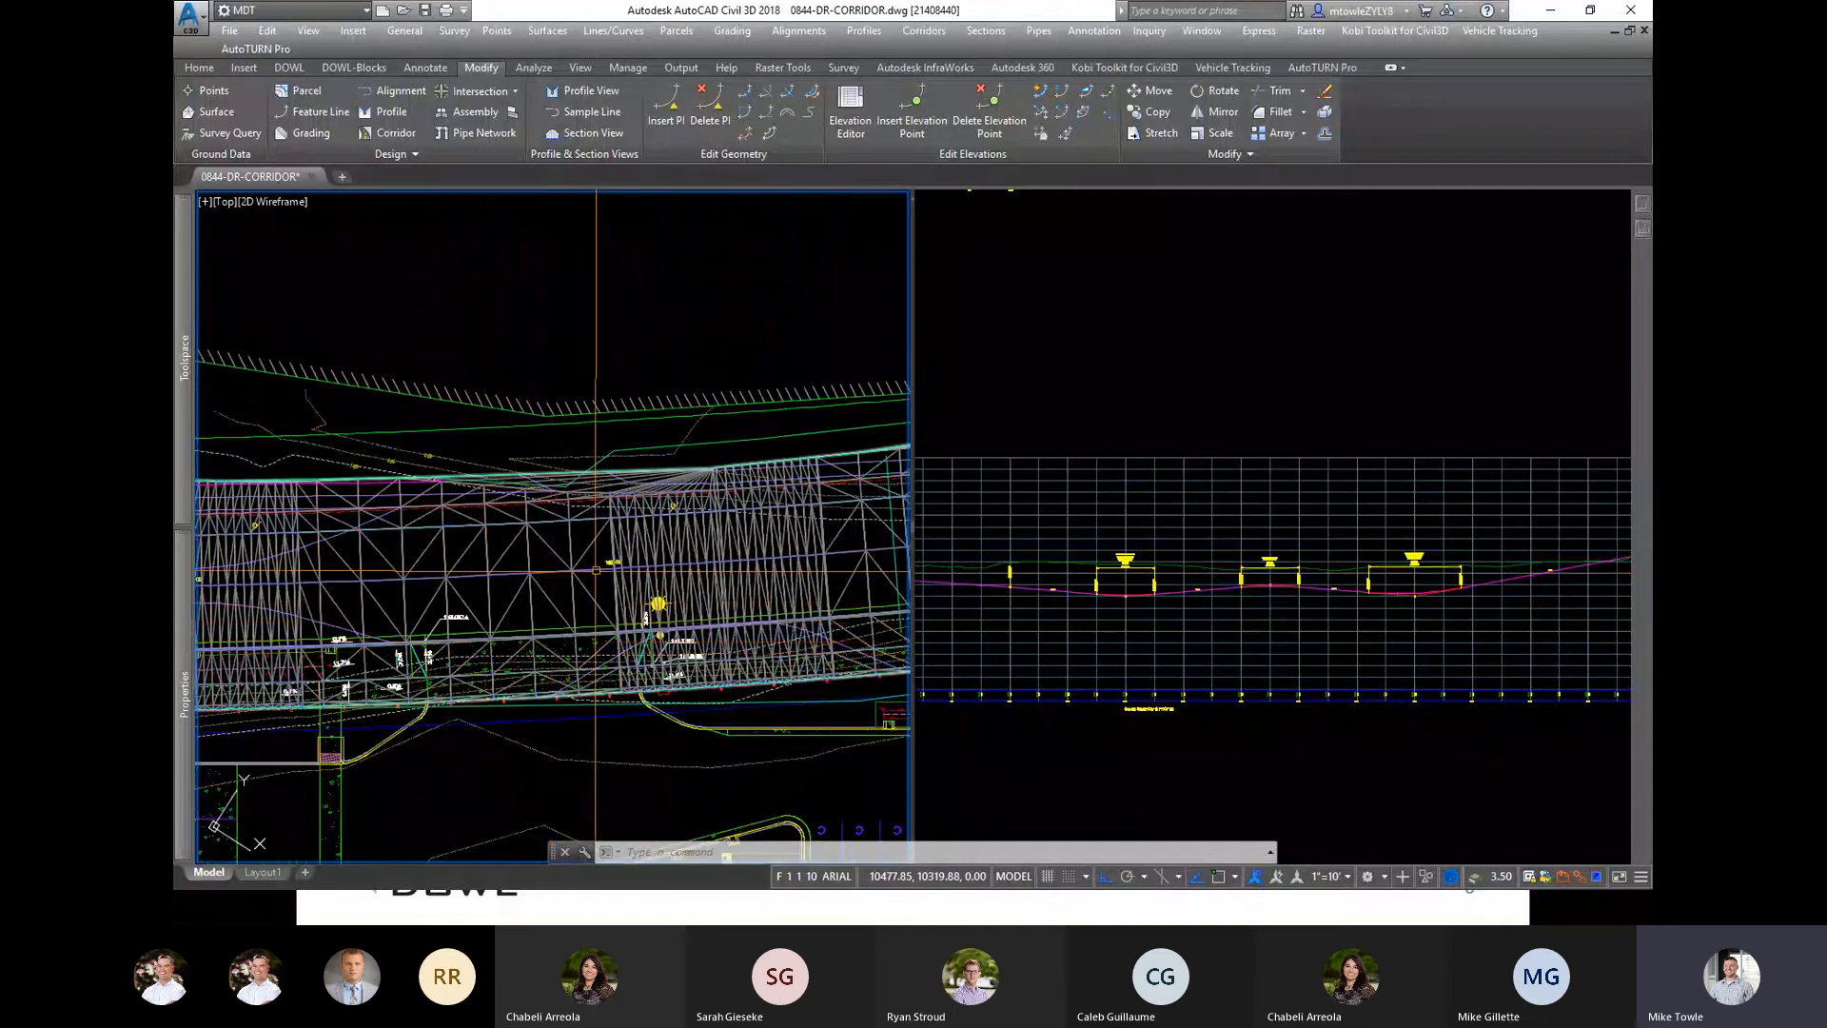
{"action": "mouse_move", "coordinate": [596, 571]}
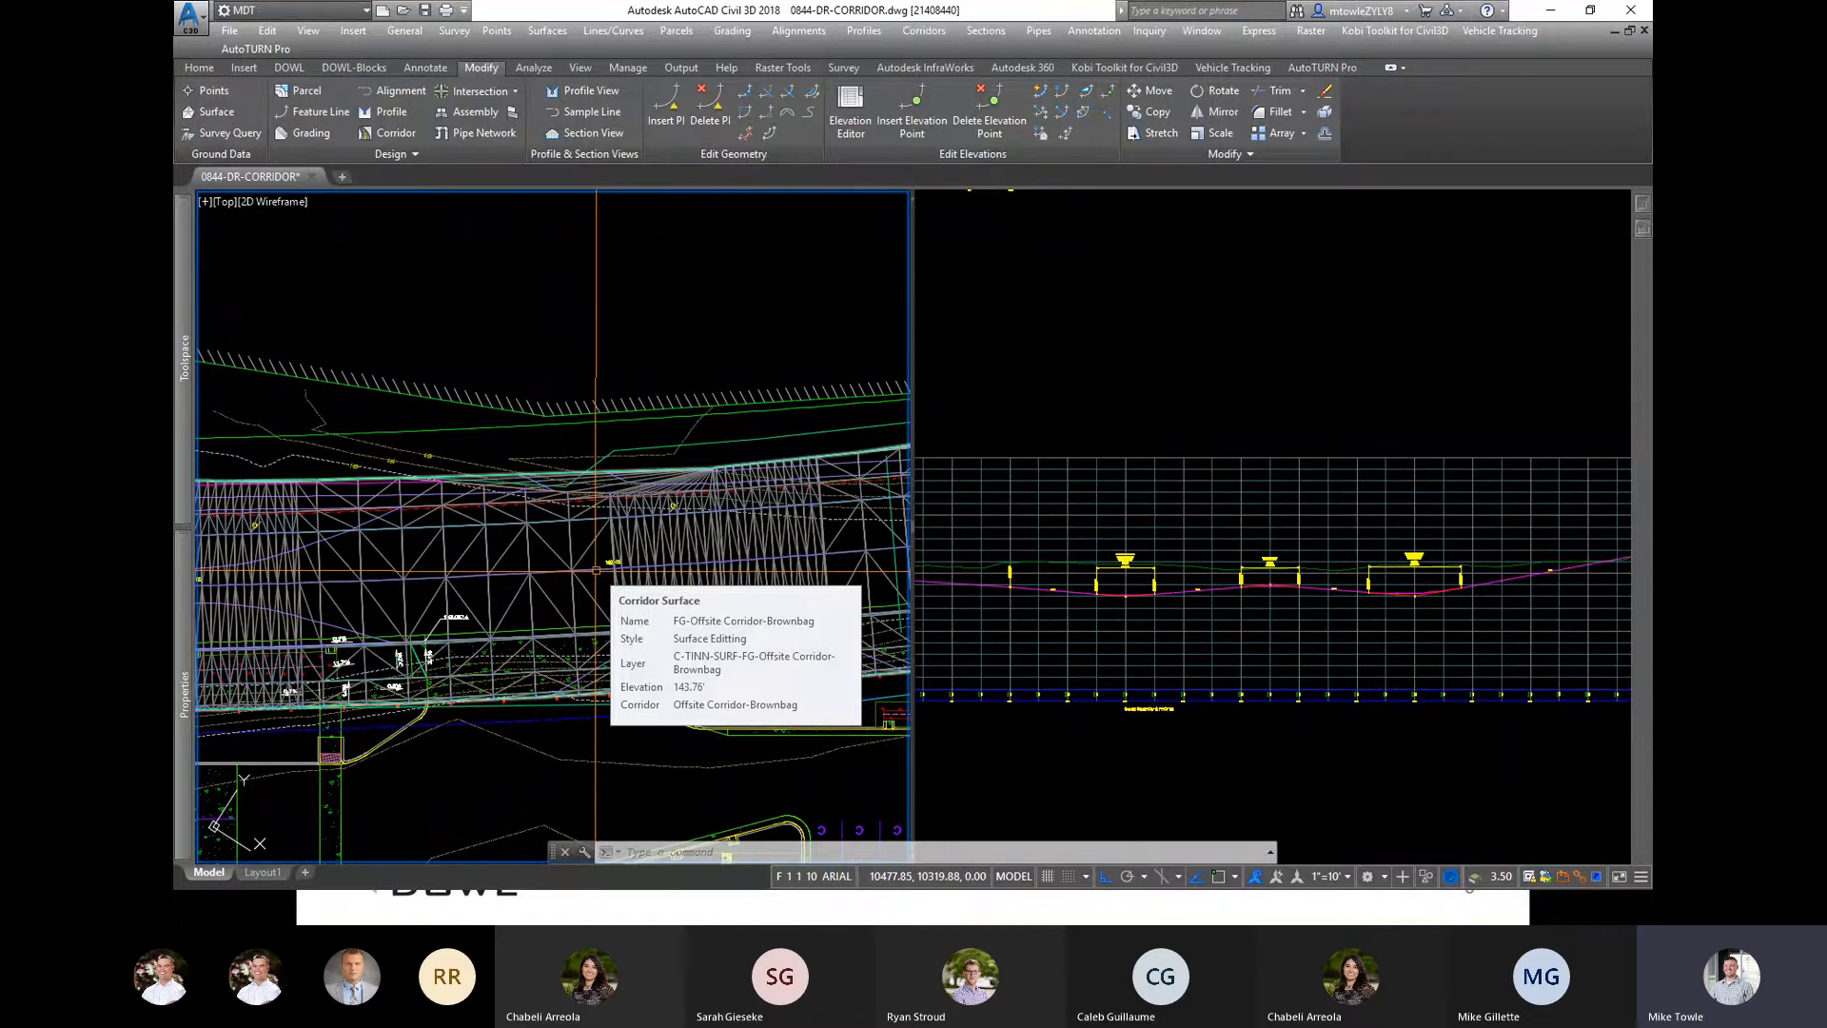
Step: Inspect the fan of triangles along the corridor's north edge near station 102+00 for areas outside the intended limits
{"action": "scroll", "coordinate": [596, 572], "scroll_direction": "up", "scroll_amount": 3}
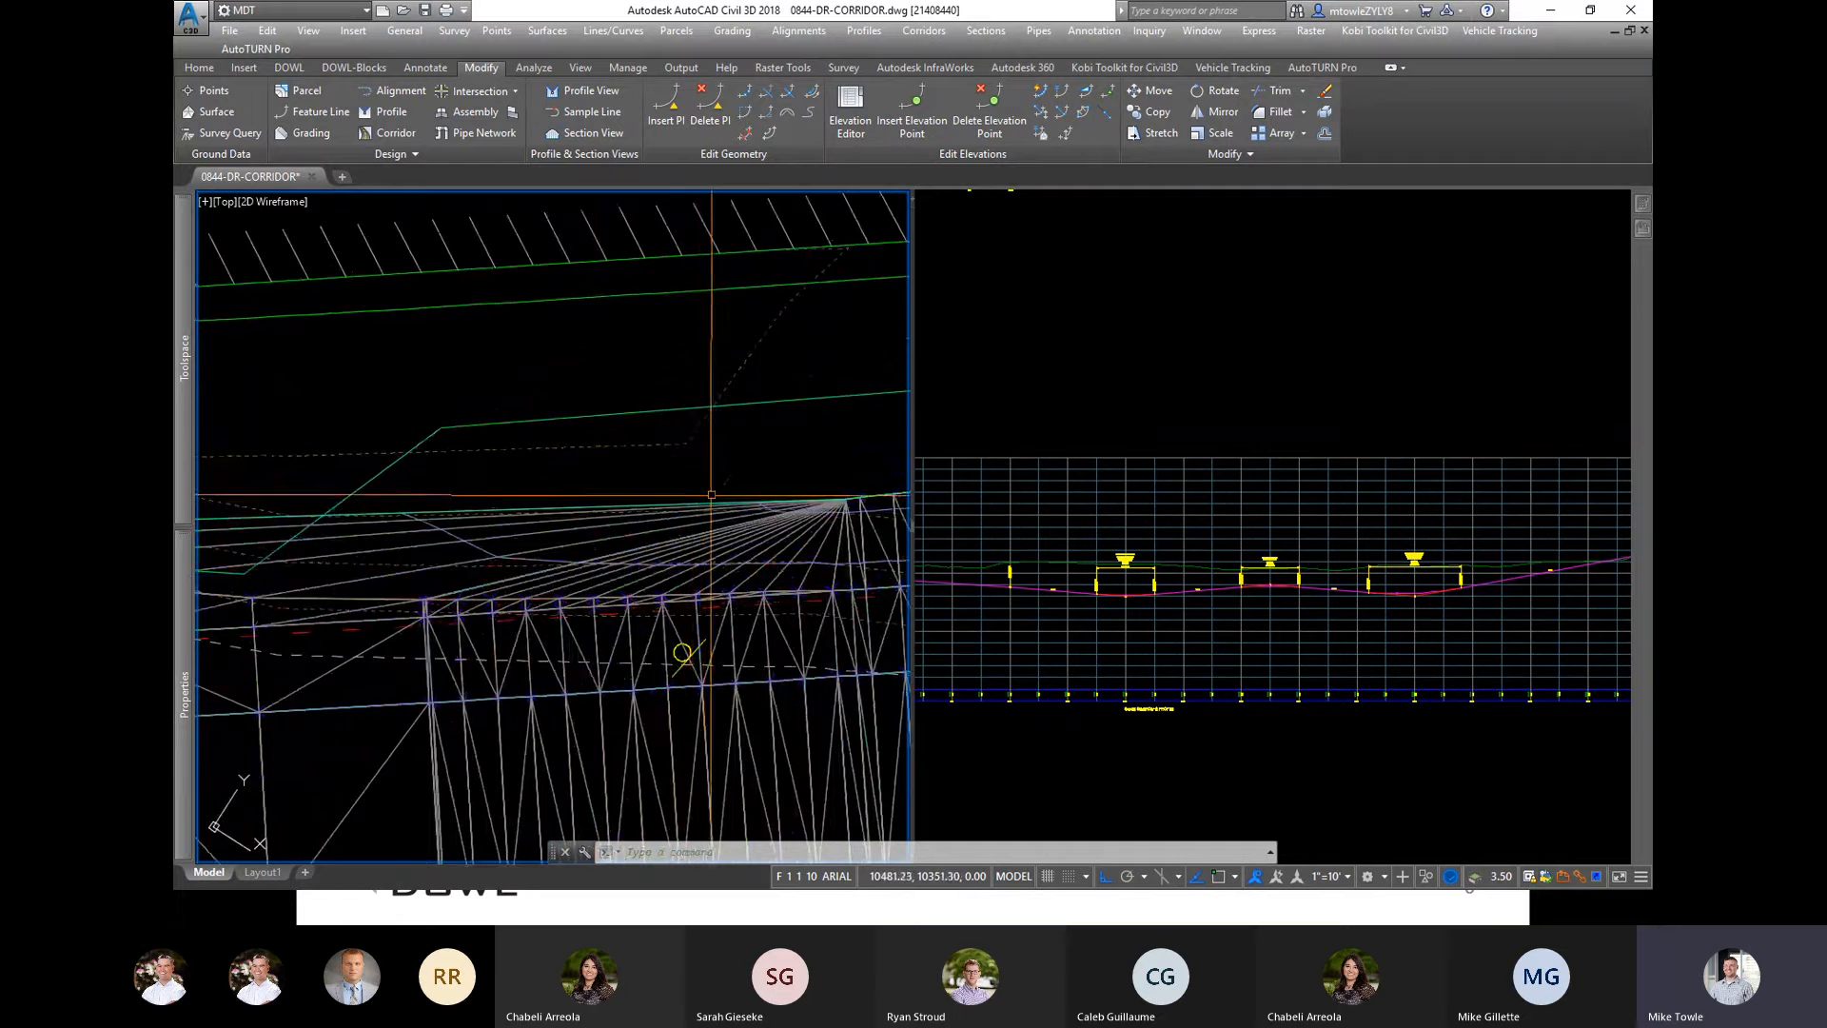
{"action": "key", "text": "Escape"}
{"action": "key", "text": "Escape"}
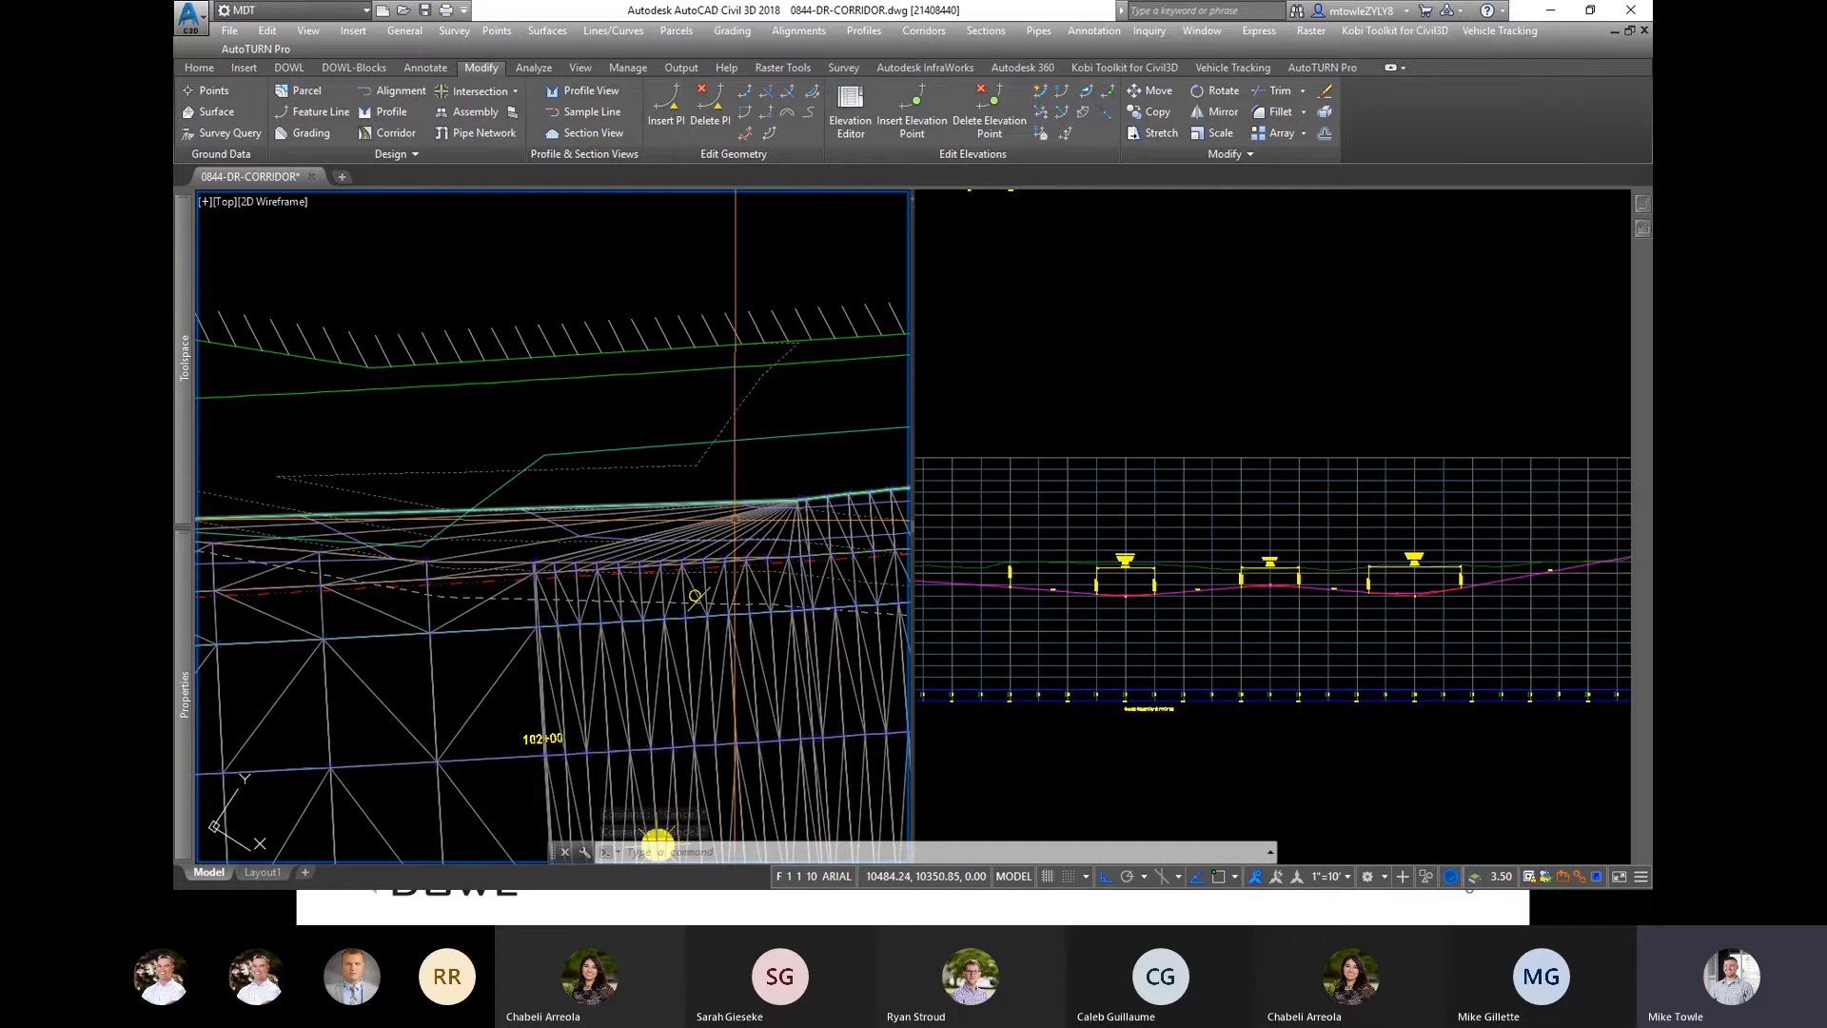
{"action": "scroll", "coordinate": [835, 499], "scroll_direction": "down", "scroll_amount": 4}
{"action": "scroll", "coordinate": [857, 470], "scroll_direction": "up", "scroll_amount": 4}
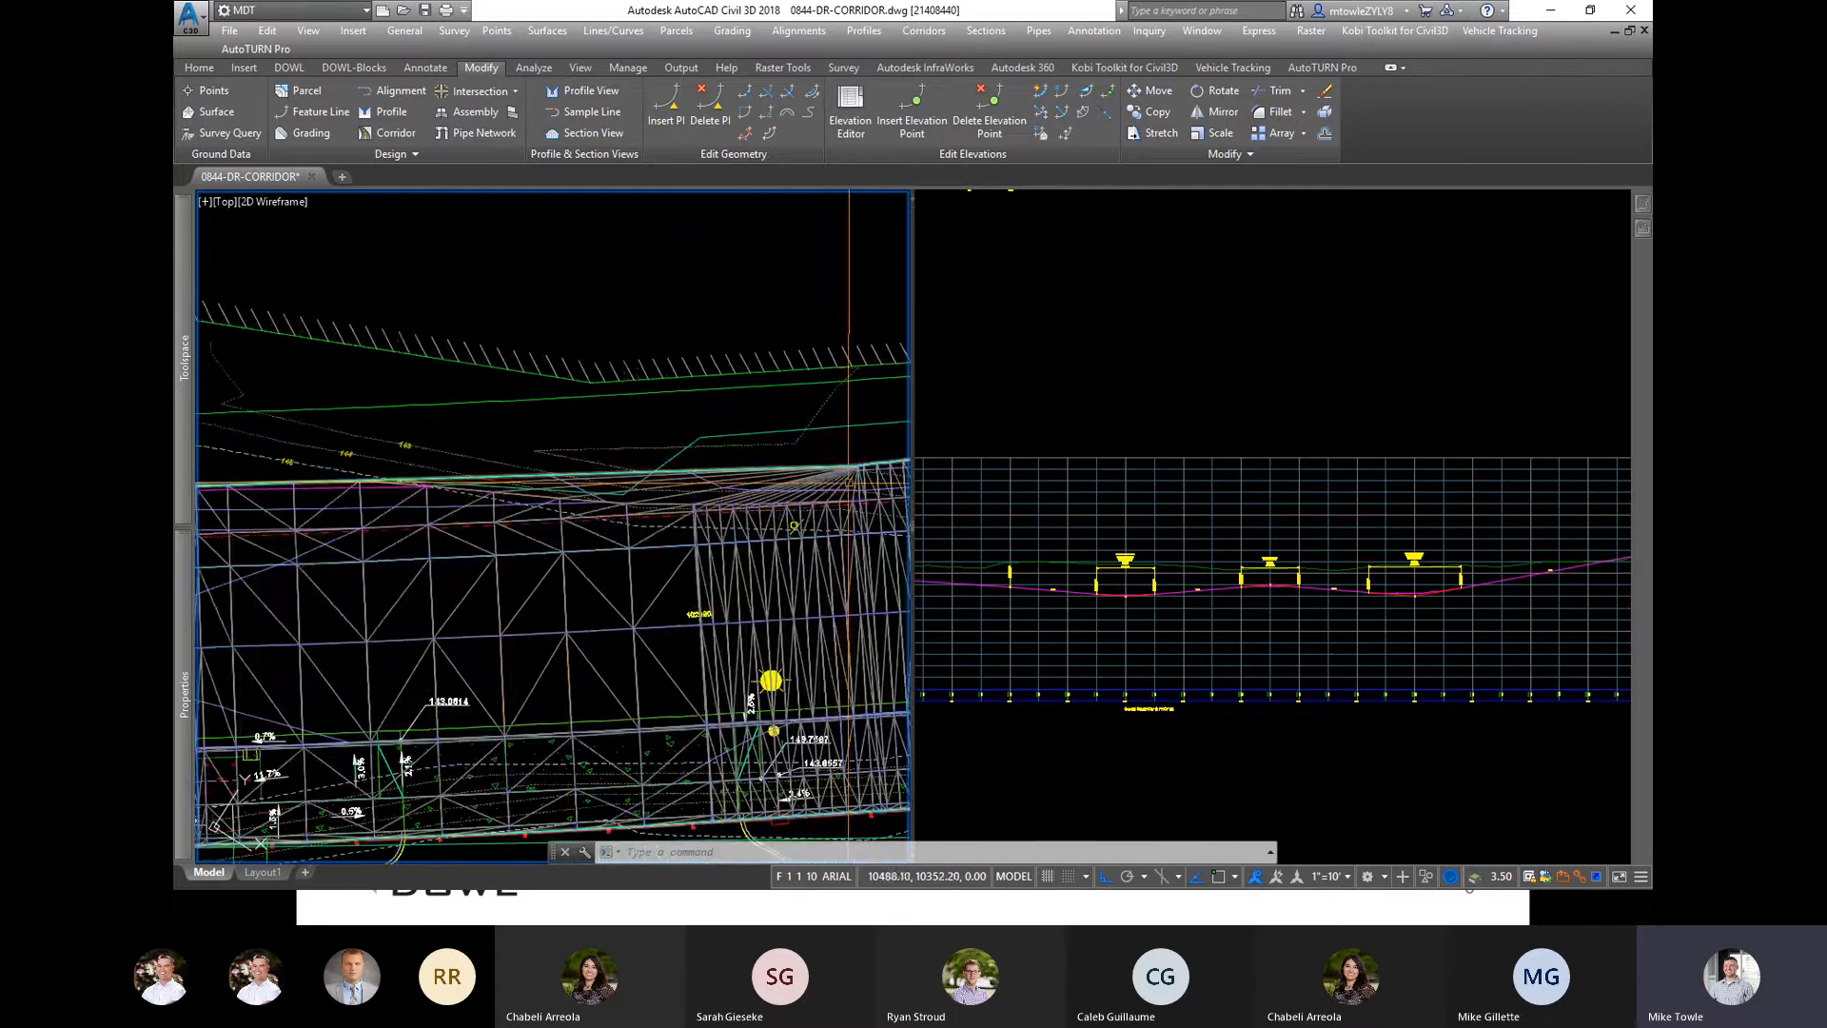
{"action": "key", "text": "Escape"}
{"action": "key", "text": "Escape"}
{"action": "key", "text": "Escape"}
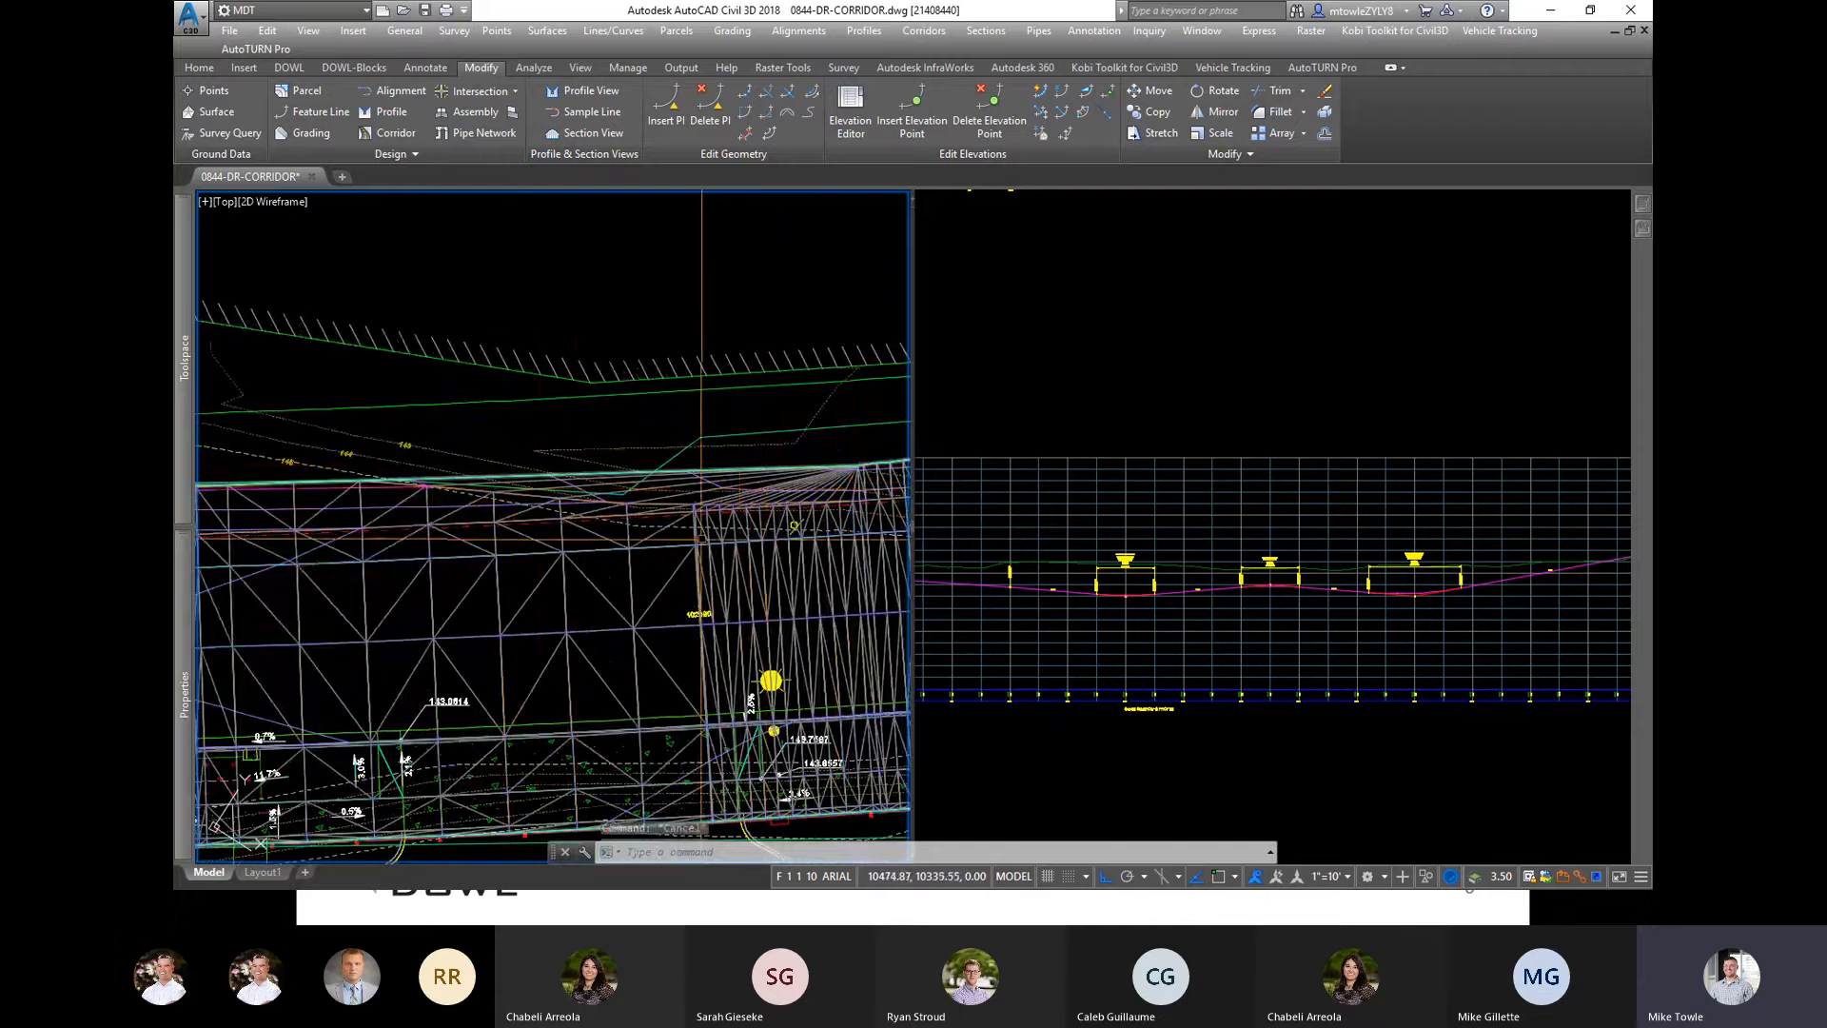
Step: Change the FG-Offsite Corridor-Brownbag surface's style in its surface properties so its triangles are hidden
{"action": "left_click", "coordinate": [769, 486]}
{"action": "right_click", "coordinate": [826, 550]}
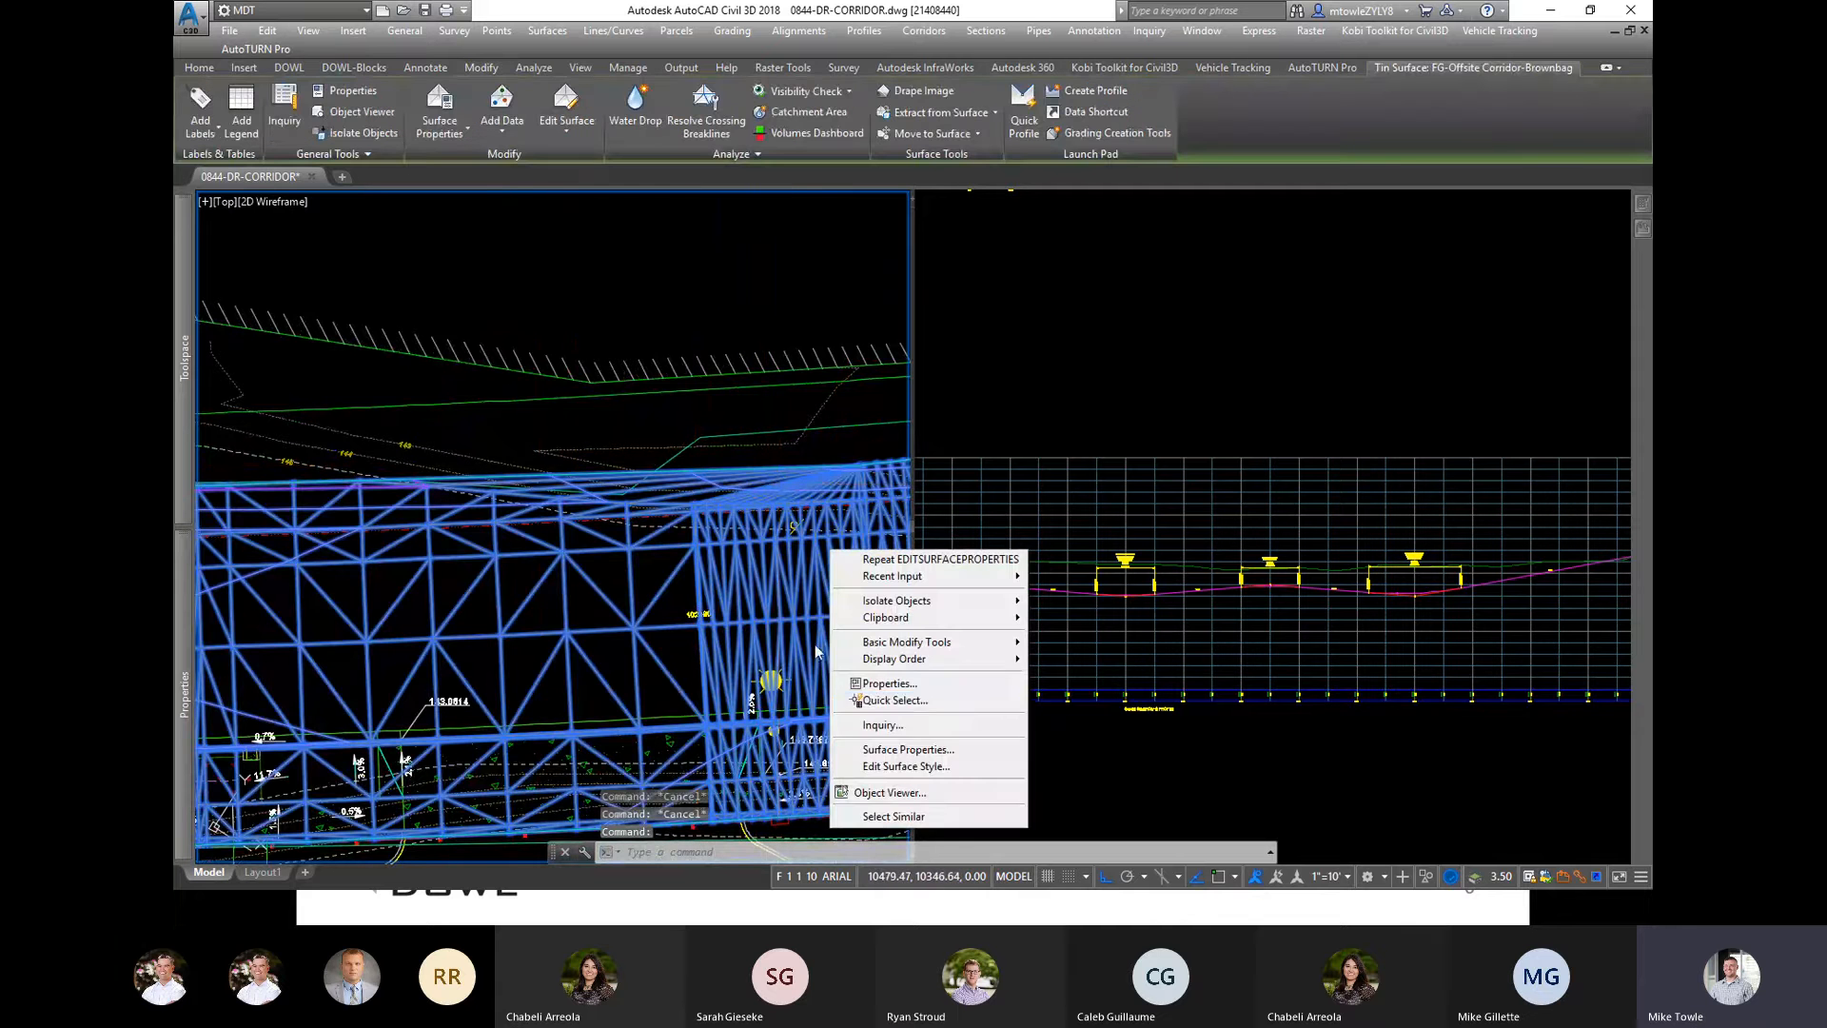
{"action": "left_click", "coordinate": [911, 750]}
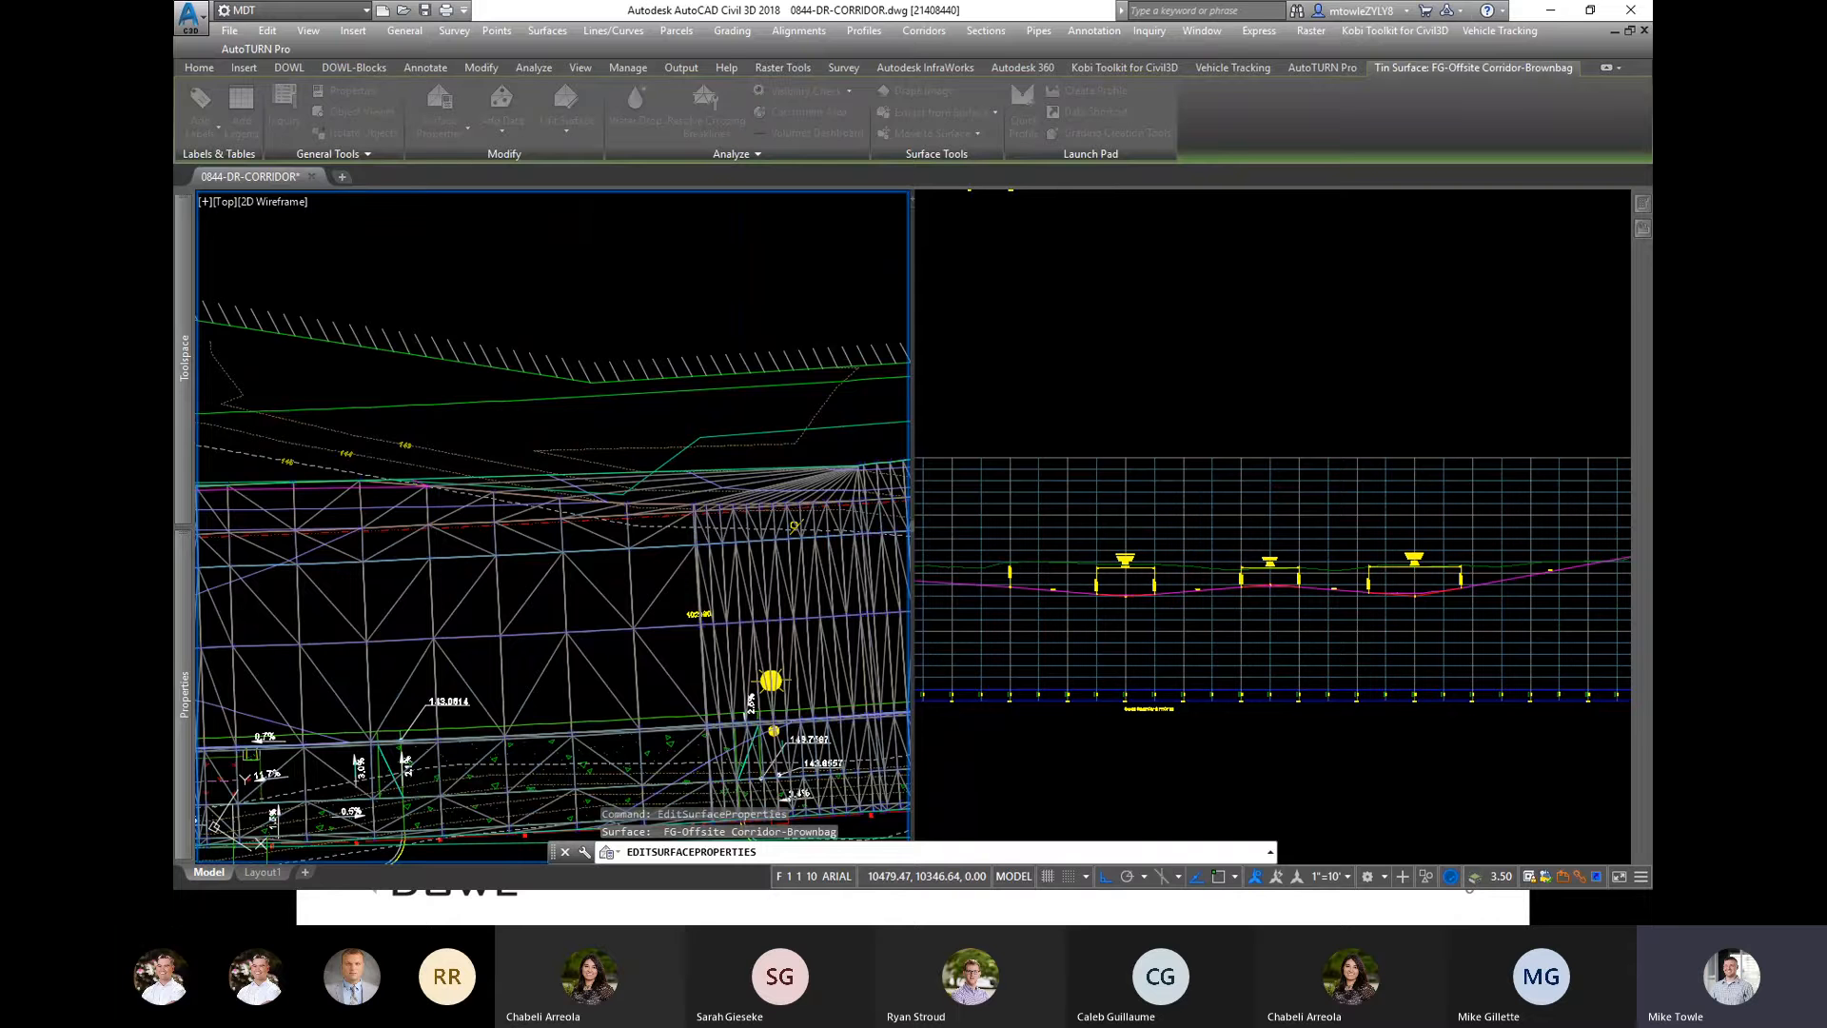
{"action": "key", "text": "Escape"}
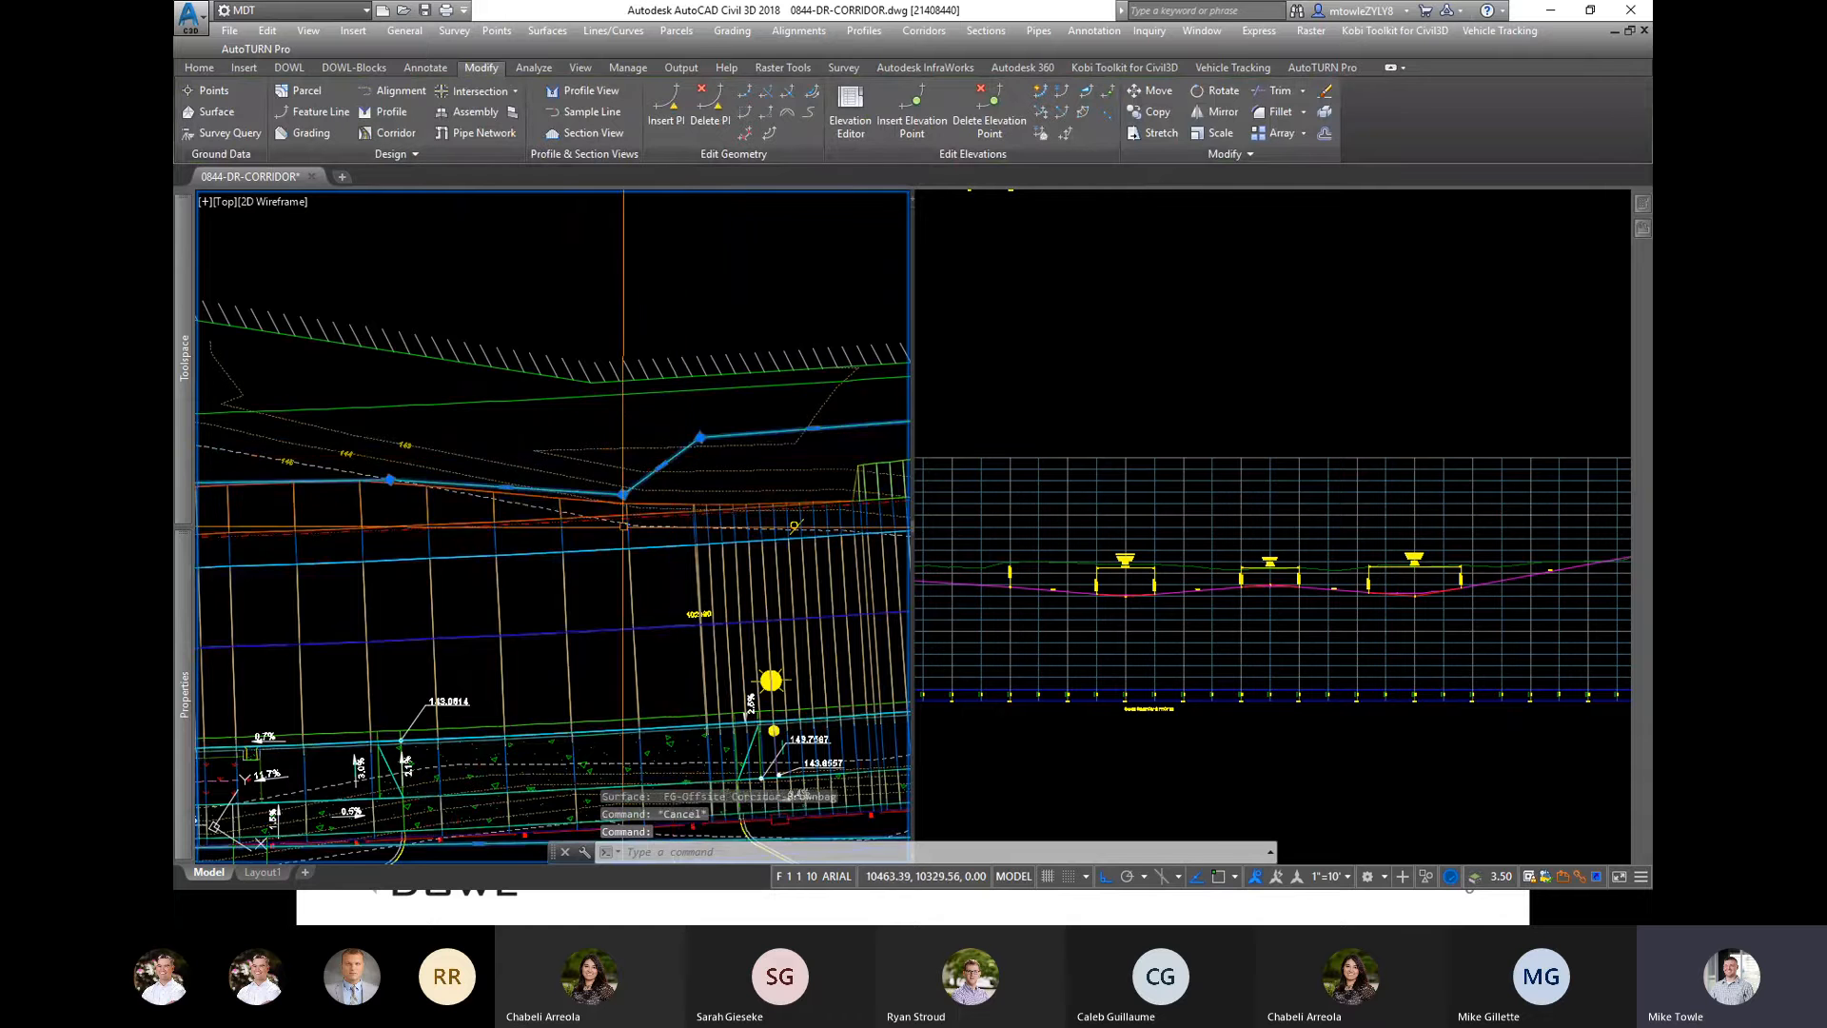
Step: Check the extent of the selected boundary polyline around the corridor, then clear the selection
{"action": "scroll", "coordinate": [680, 372], "scroll_direction": "down", "scroll_amount": 6}
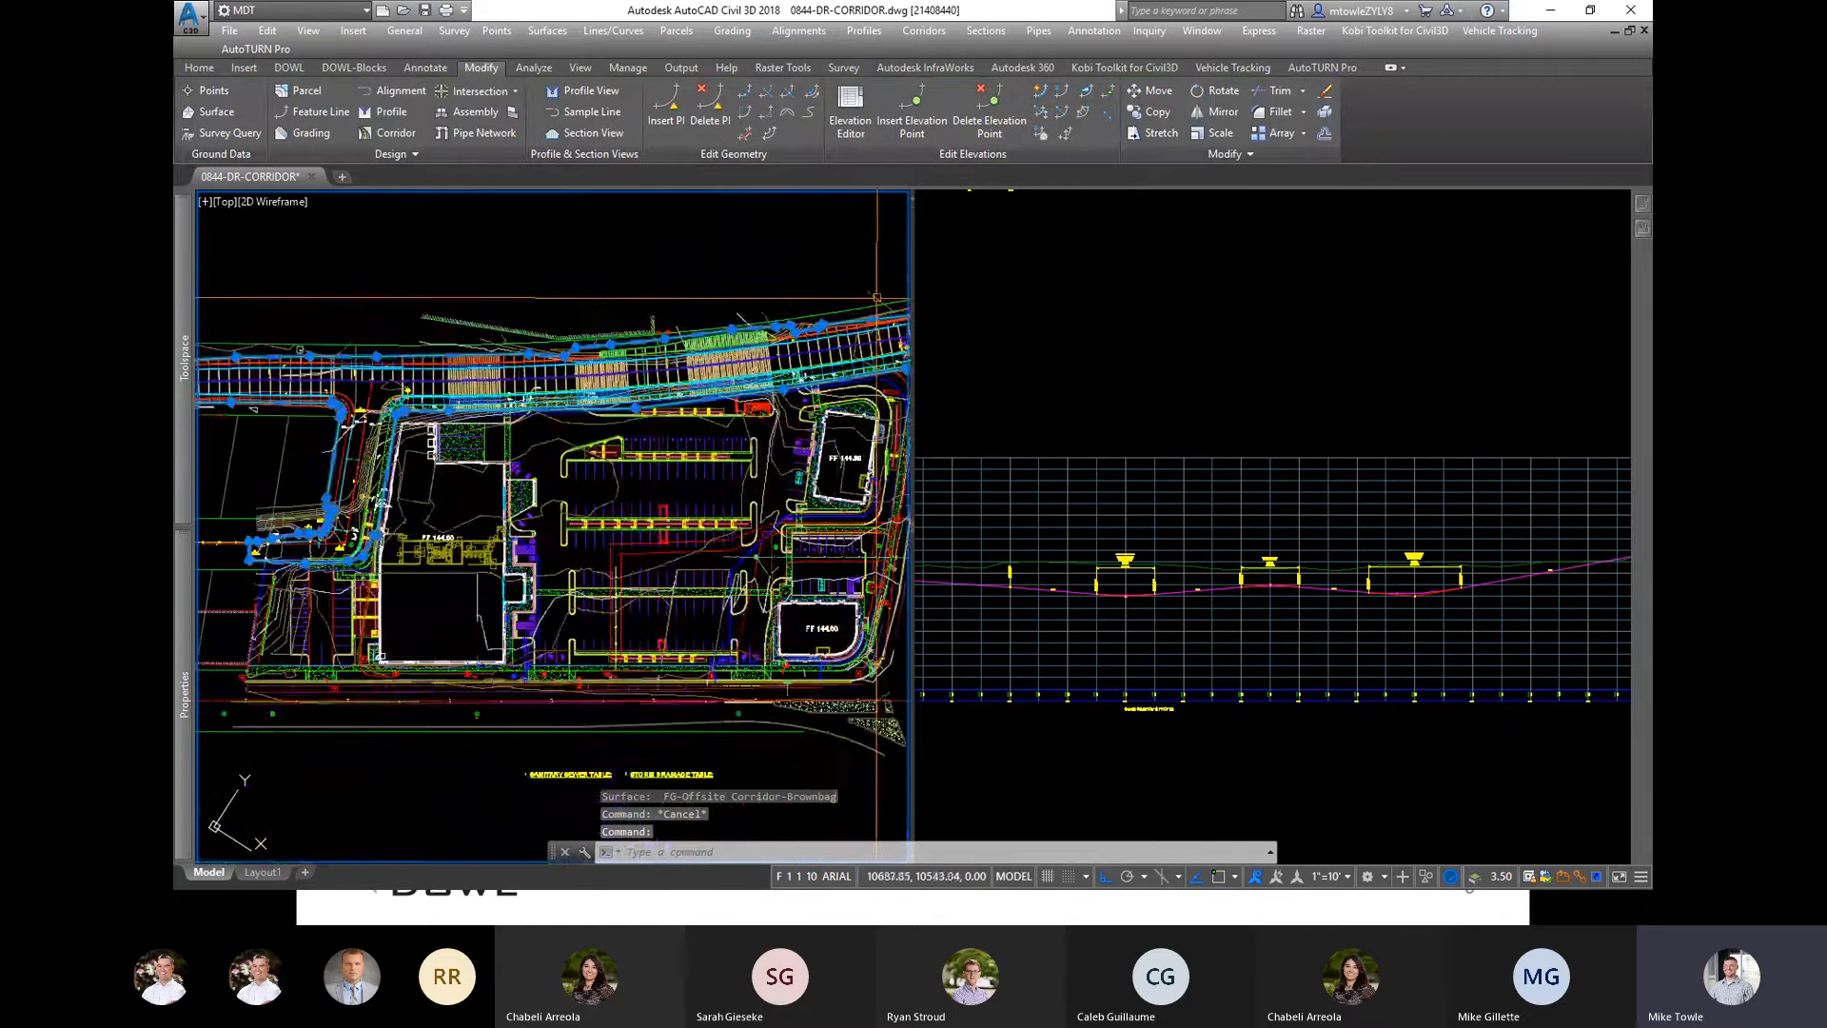
{"action": "scroll", "coordinate": [794, 444], "scroll_direction": "up", "scroll_amount": 5}
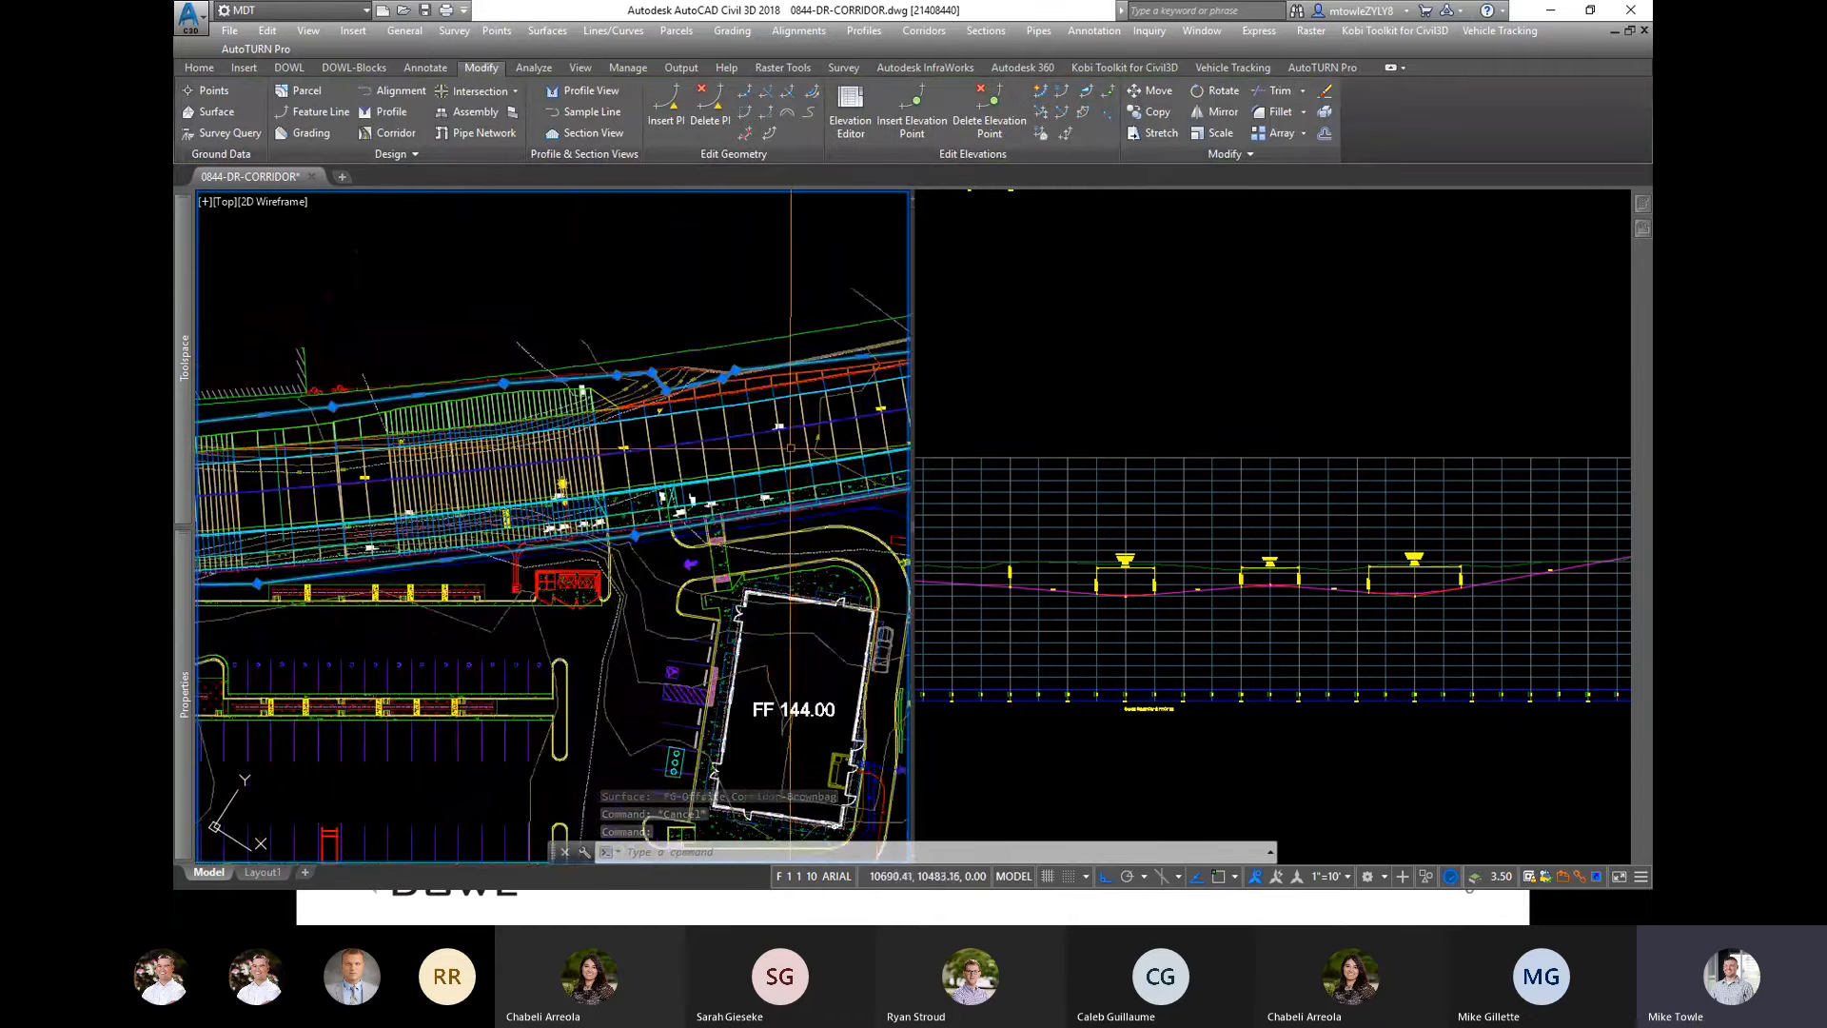
{"action": "scroll", "coordinate": [655, 423], "scroll_direction": "up", "scroll_amount": 4}
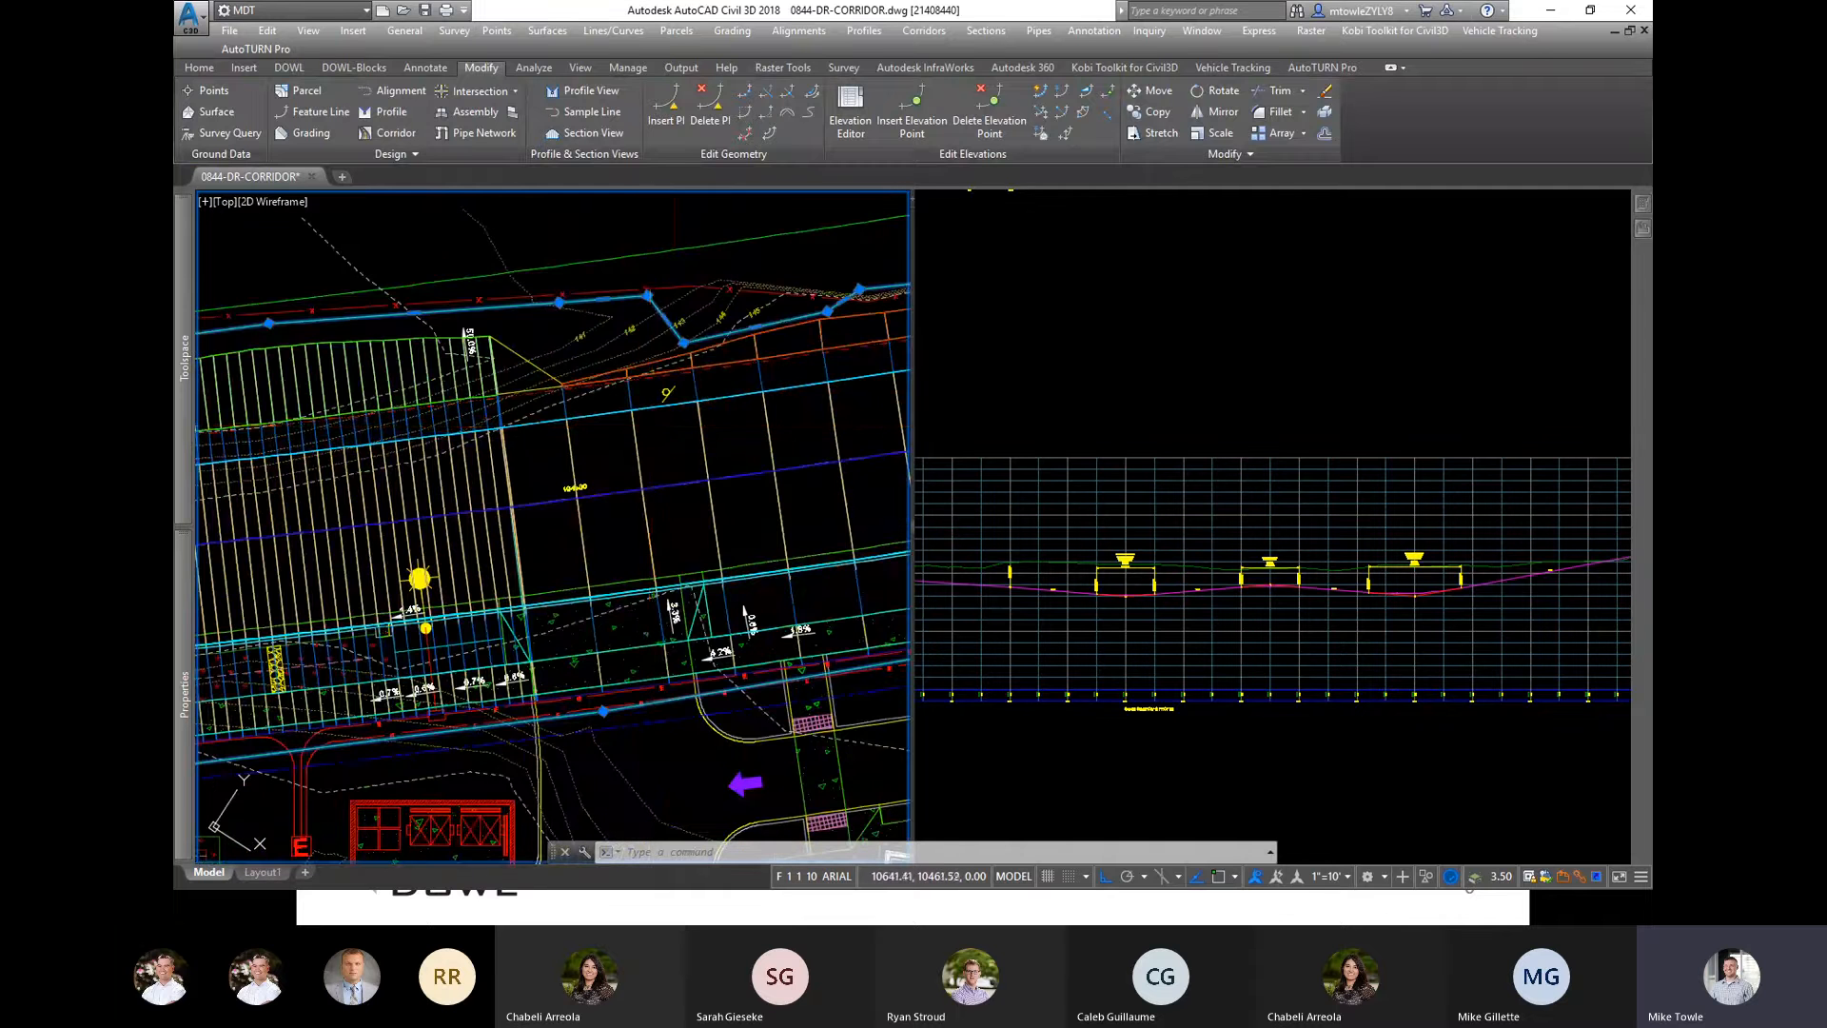
{"action": "key", "text": "Escape"}
{"action": "key", "text": "Escape"}
Step: Add the corridor extents as outer boundary to the FG-Offsite Corridor-Brownbag corridor surface and rebuild the corridor
{"action": "right_click", "coordinate": [641, 445]}
{"action": "left_click", "coordinate": [748, 637]}
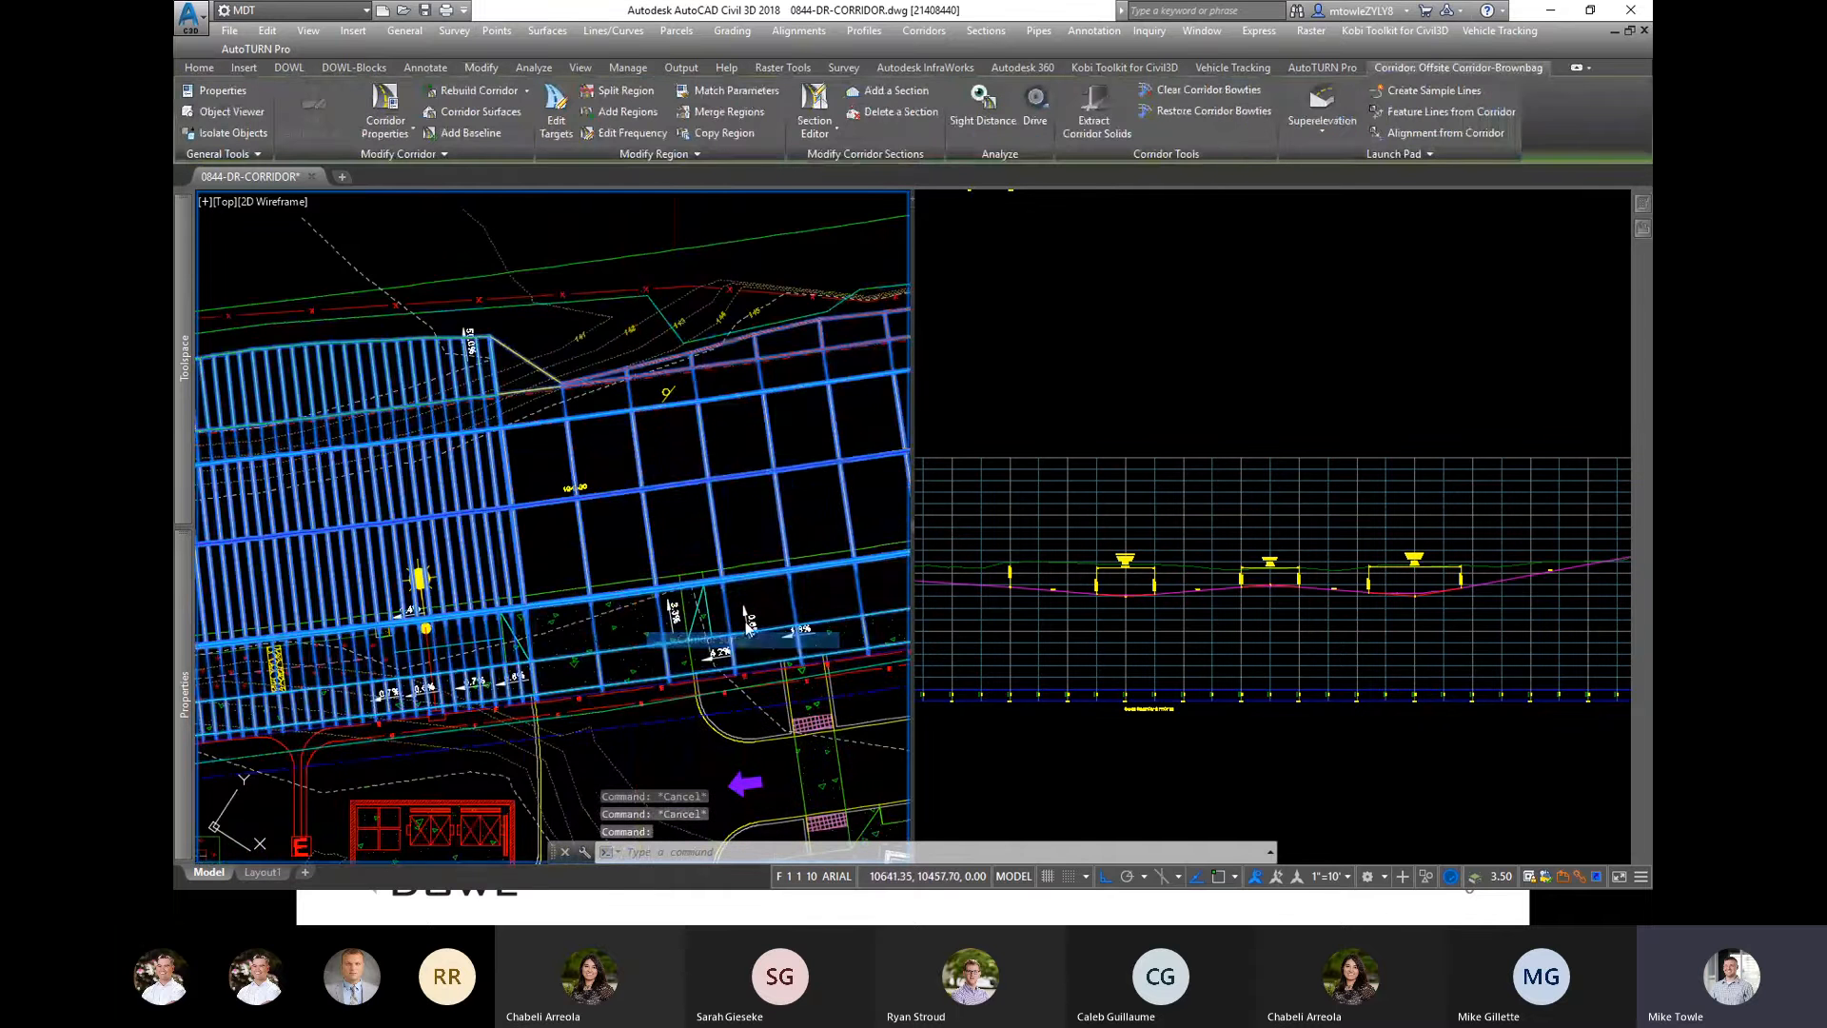
{"action": "left_click", "coordinate": [535, 156]}
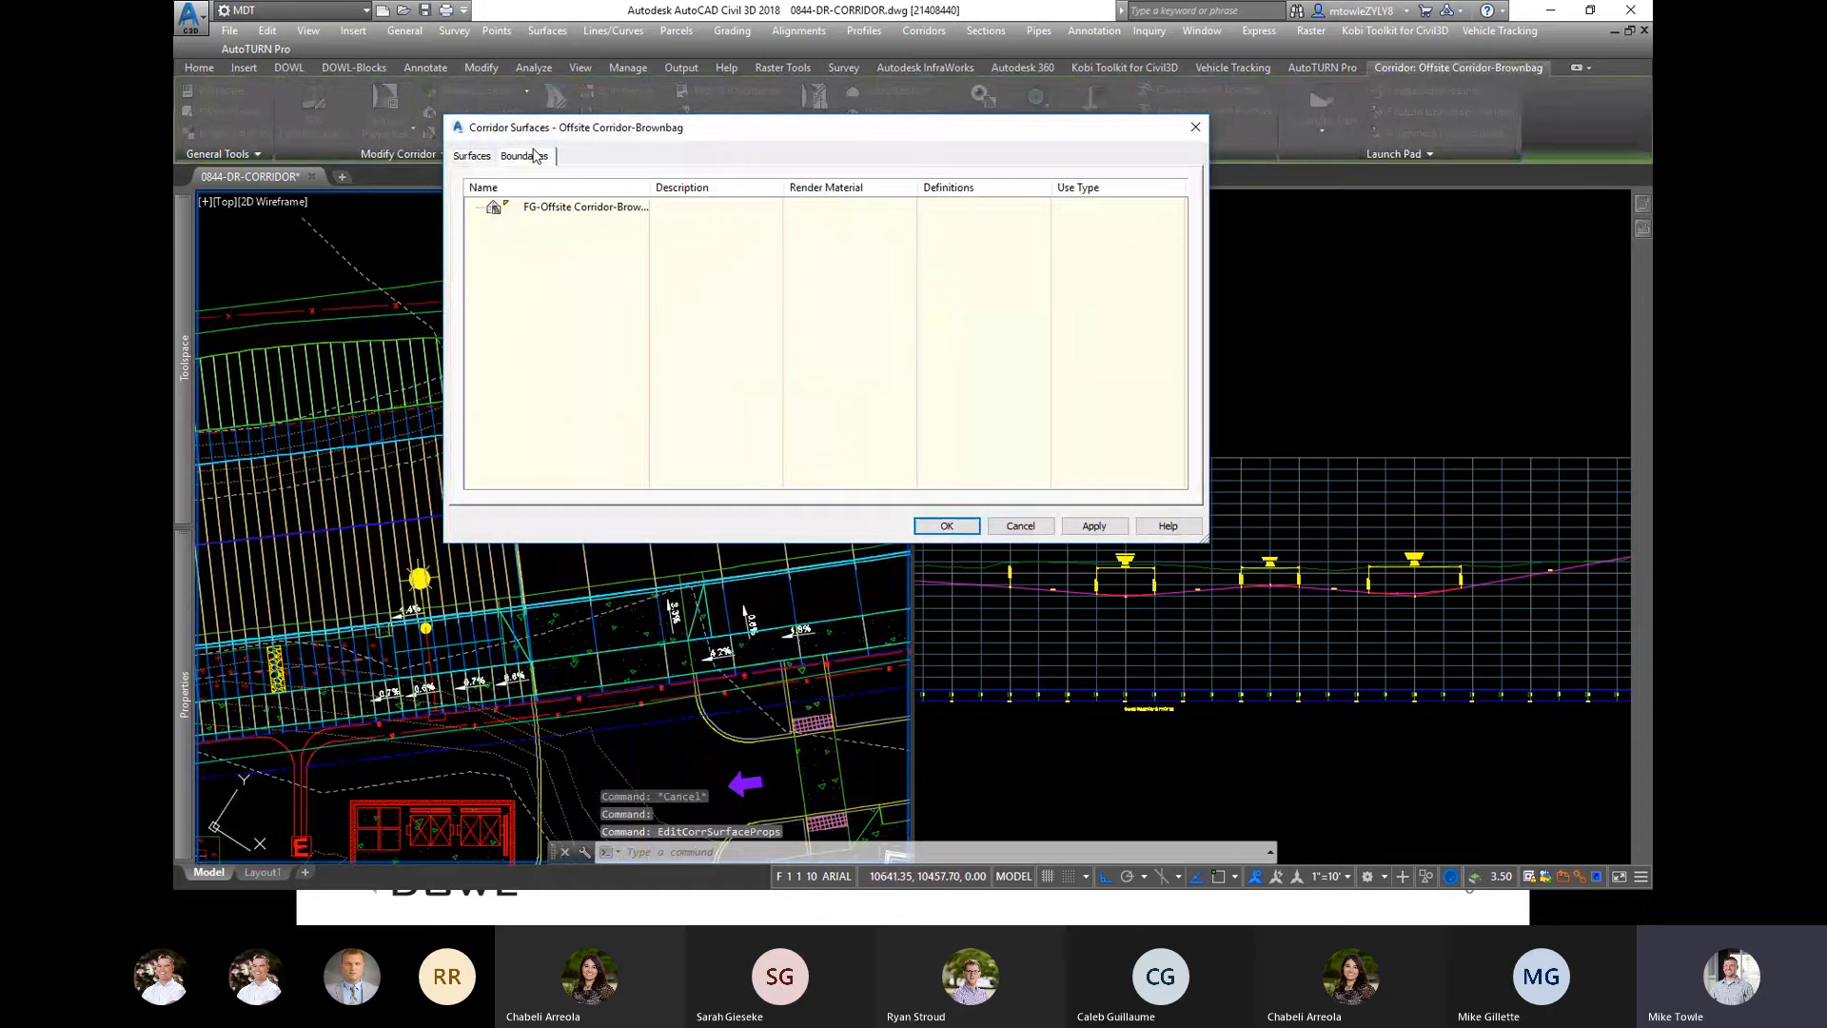
{"action": "right_click", "coordinate": [600, 217]}
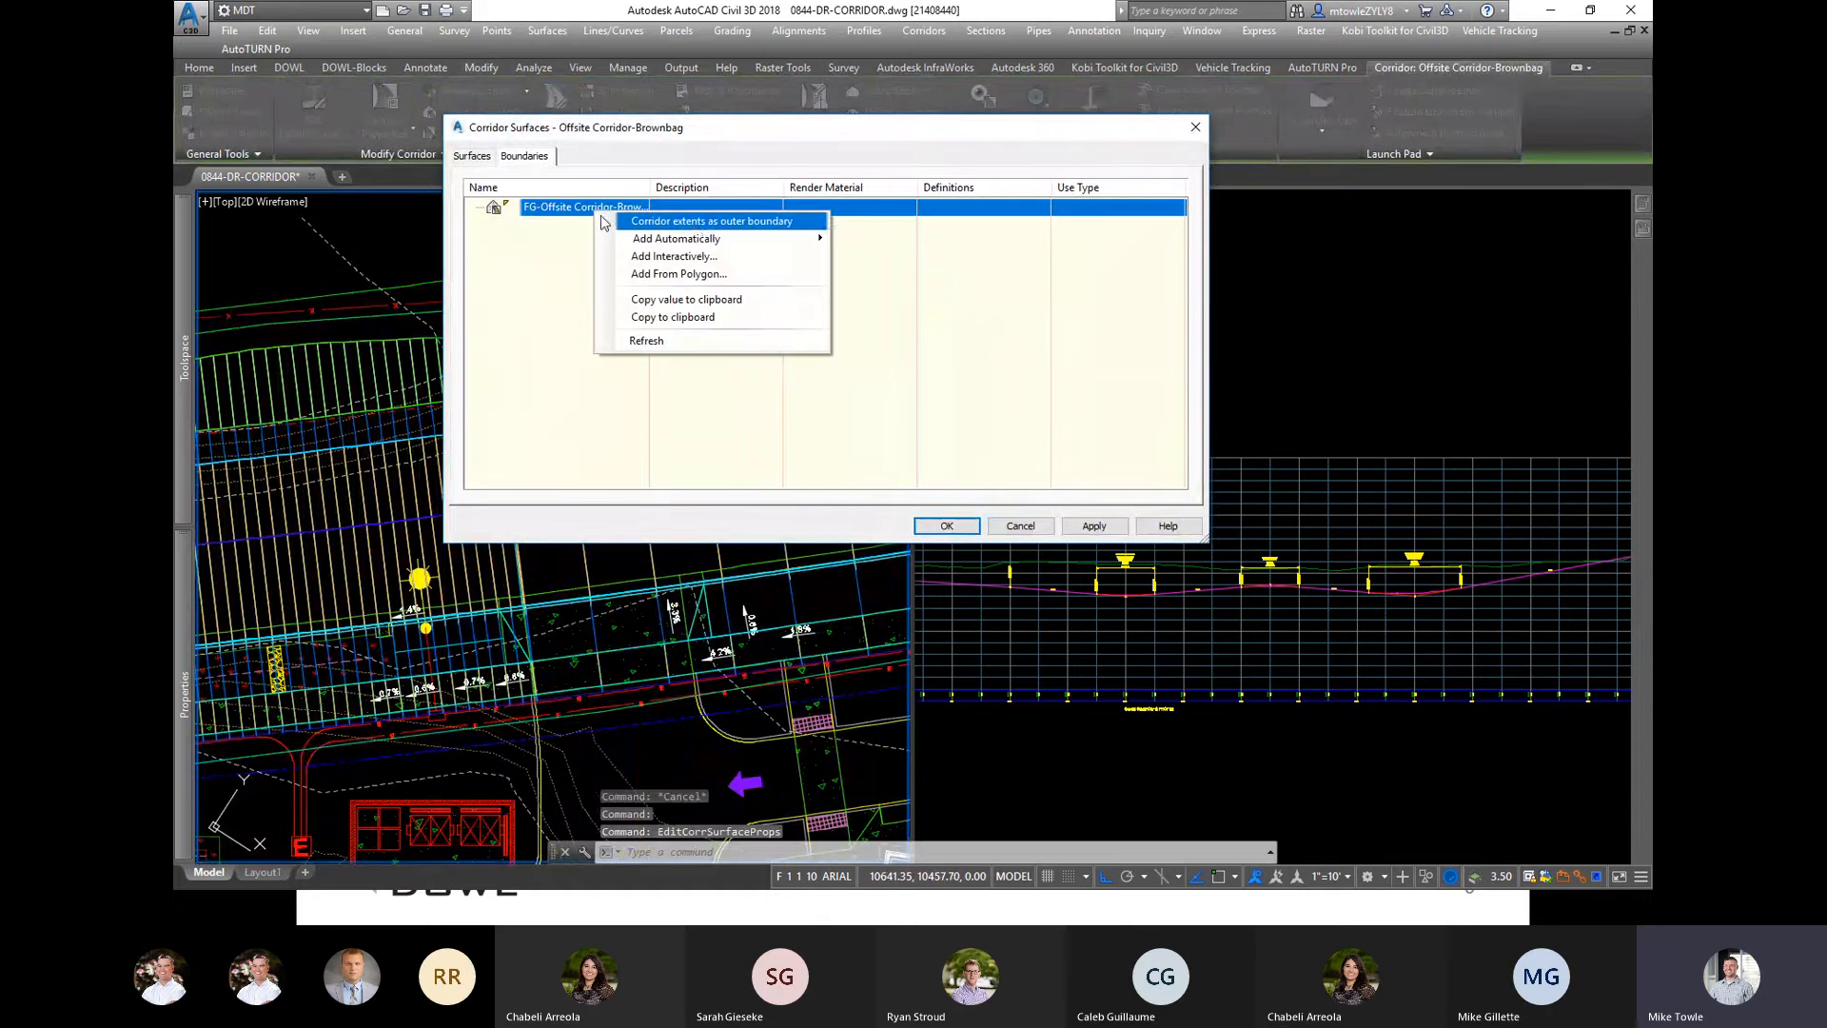
{"action": "left_click", "coordinate": [705, 222]}
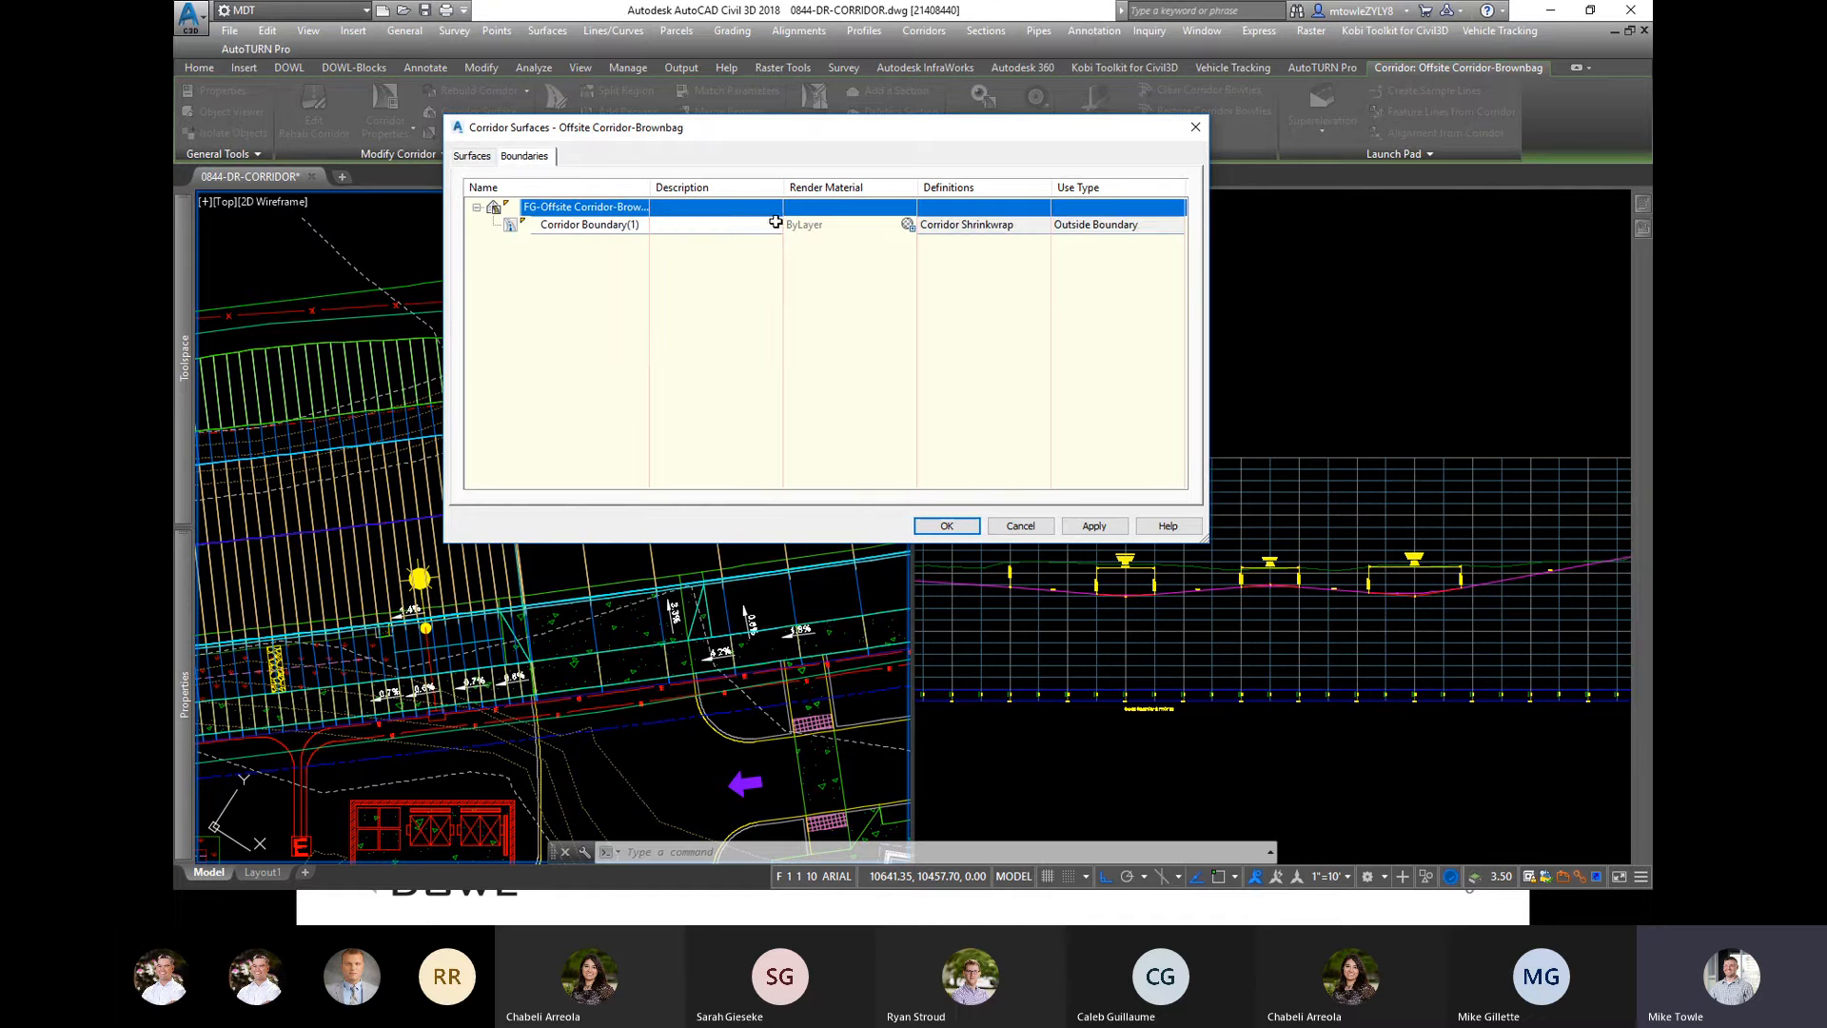
{"action": "left_click", "coordinate": [976, 526]}
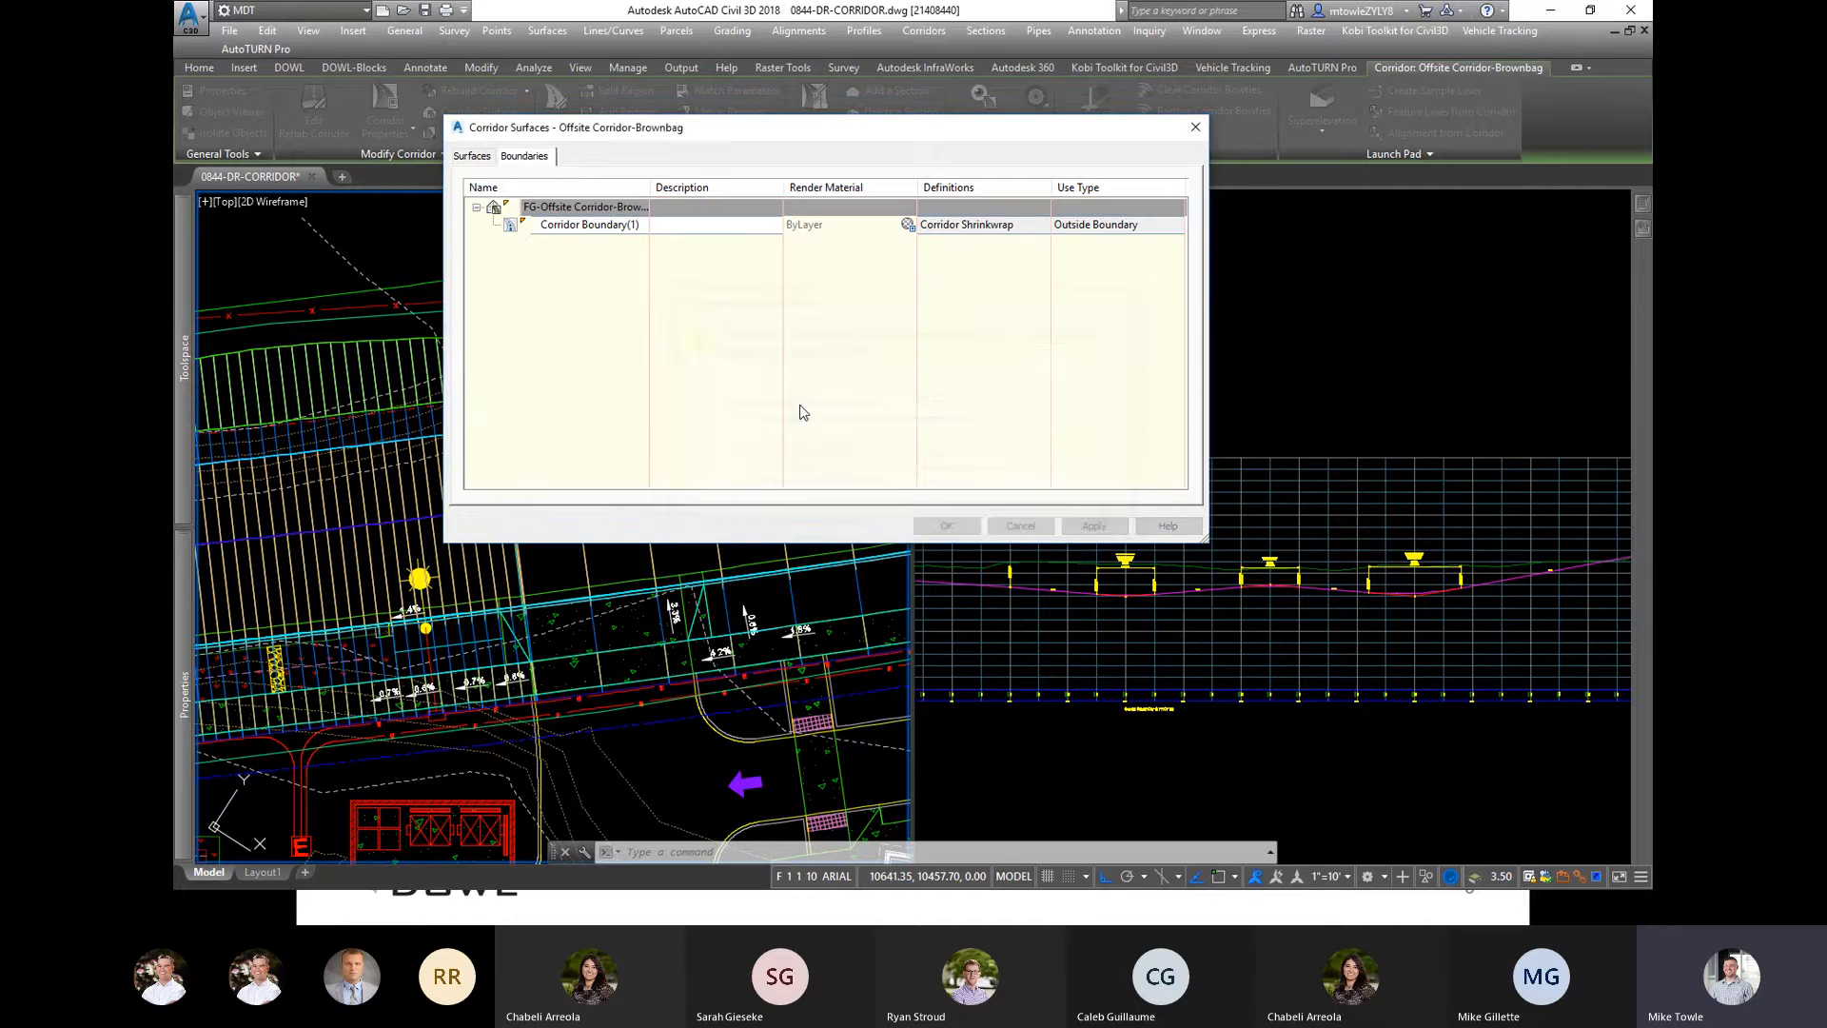
{"action": "left_click", "coordinate": [802, 409]}
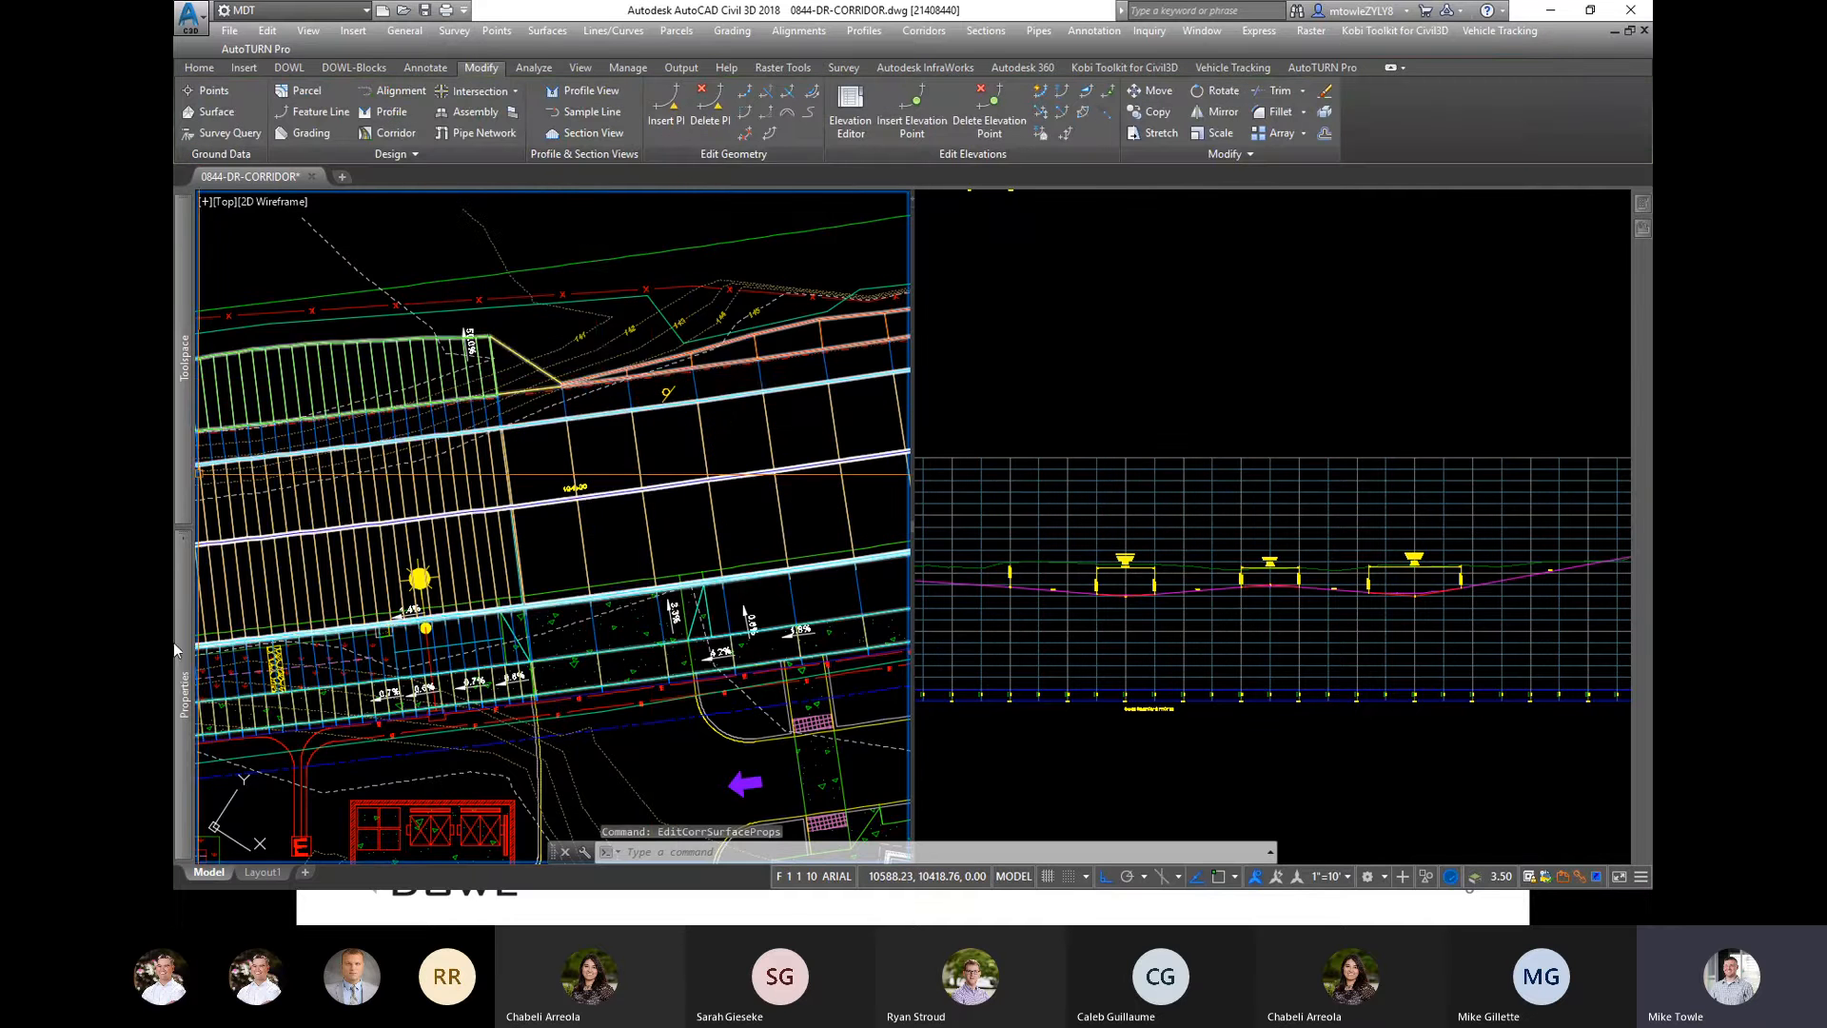
Step: Change the FG-Offsite Corridor-Brownbag surface's style in its surface properties so its triangles are displayed
{"action": "mouse_move", "coordinate": [184, 690]}
{"action": "mouse_move", "coordinate": [180, 398]}
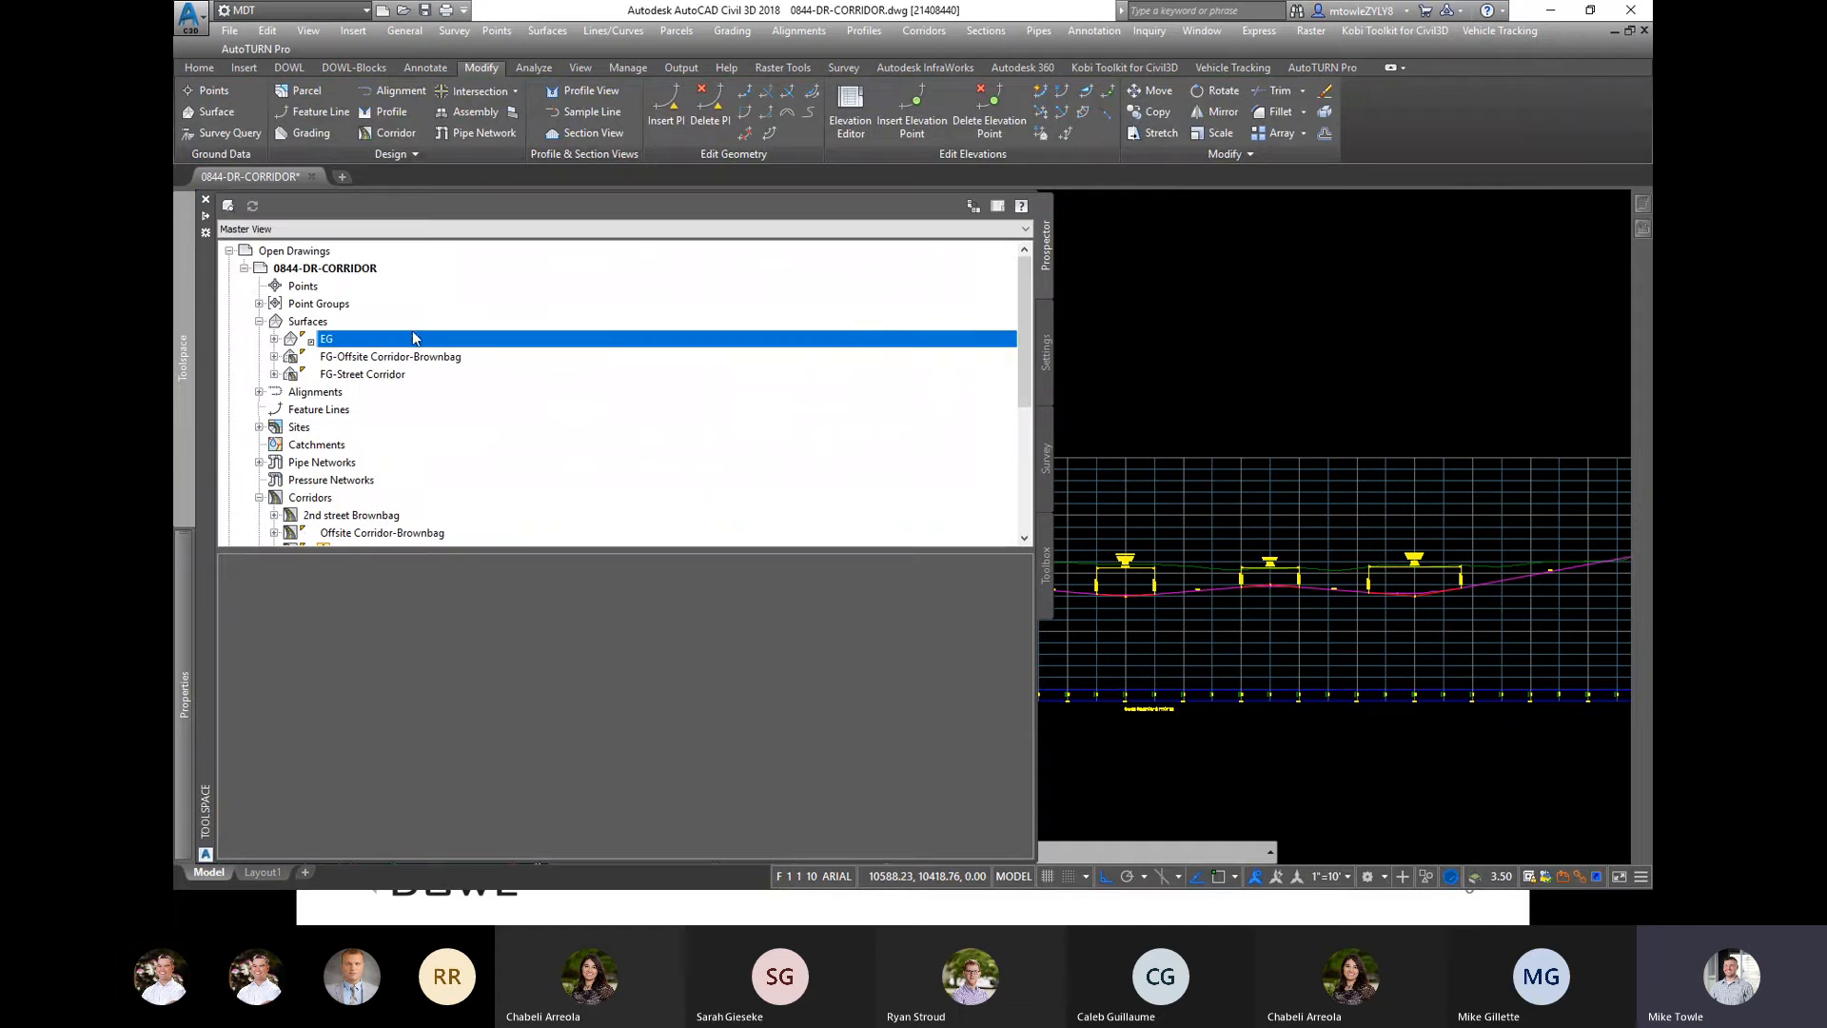
{"action": "right_click", "coordinate": [386, 358]}
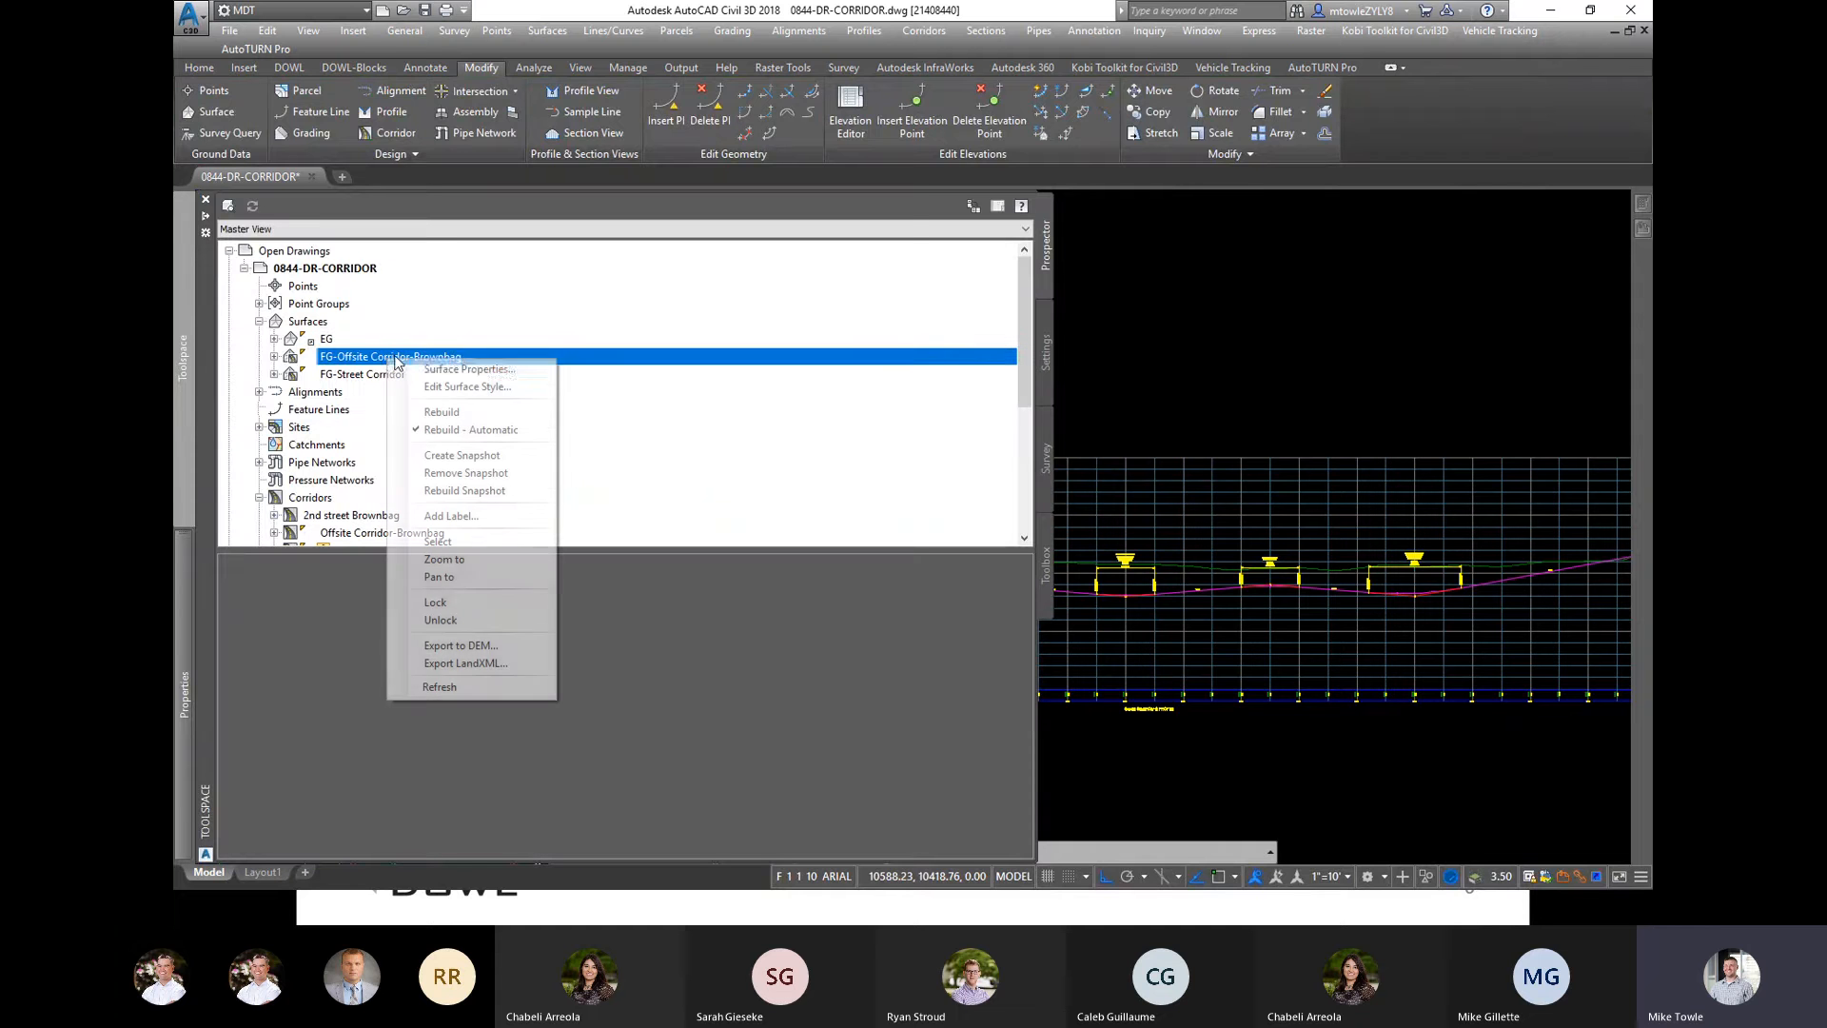
{"action": "left_click", "coordinate": [457, 456]}
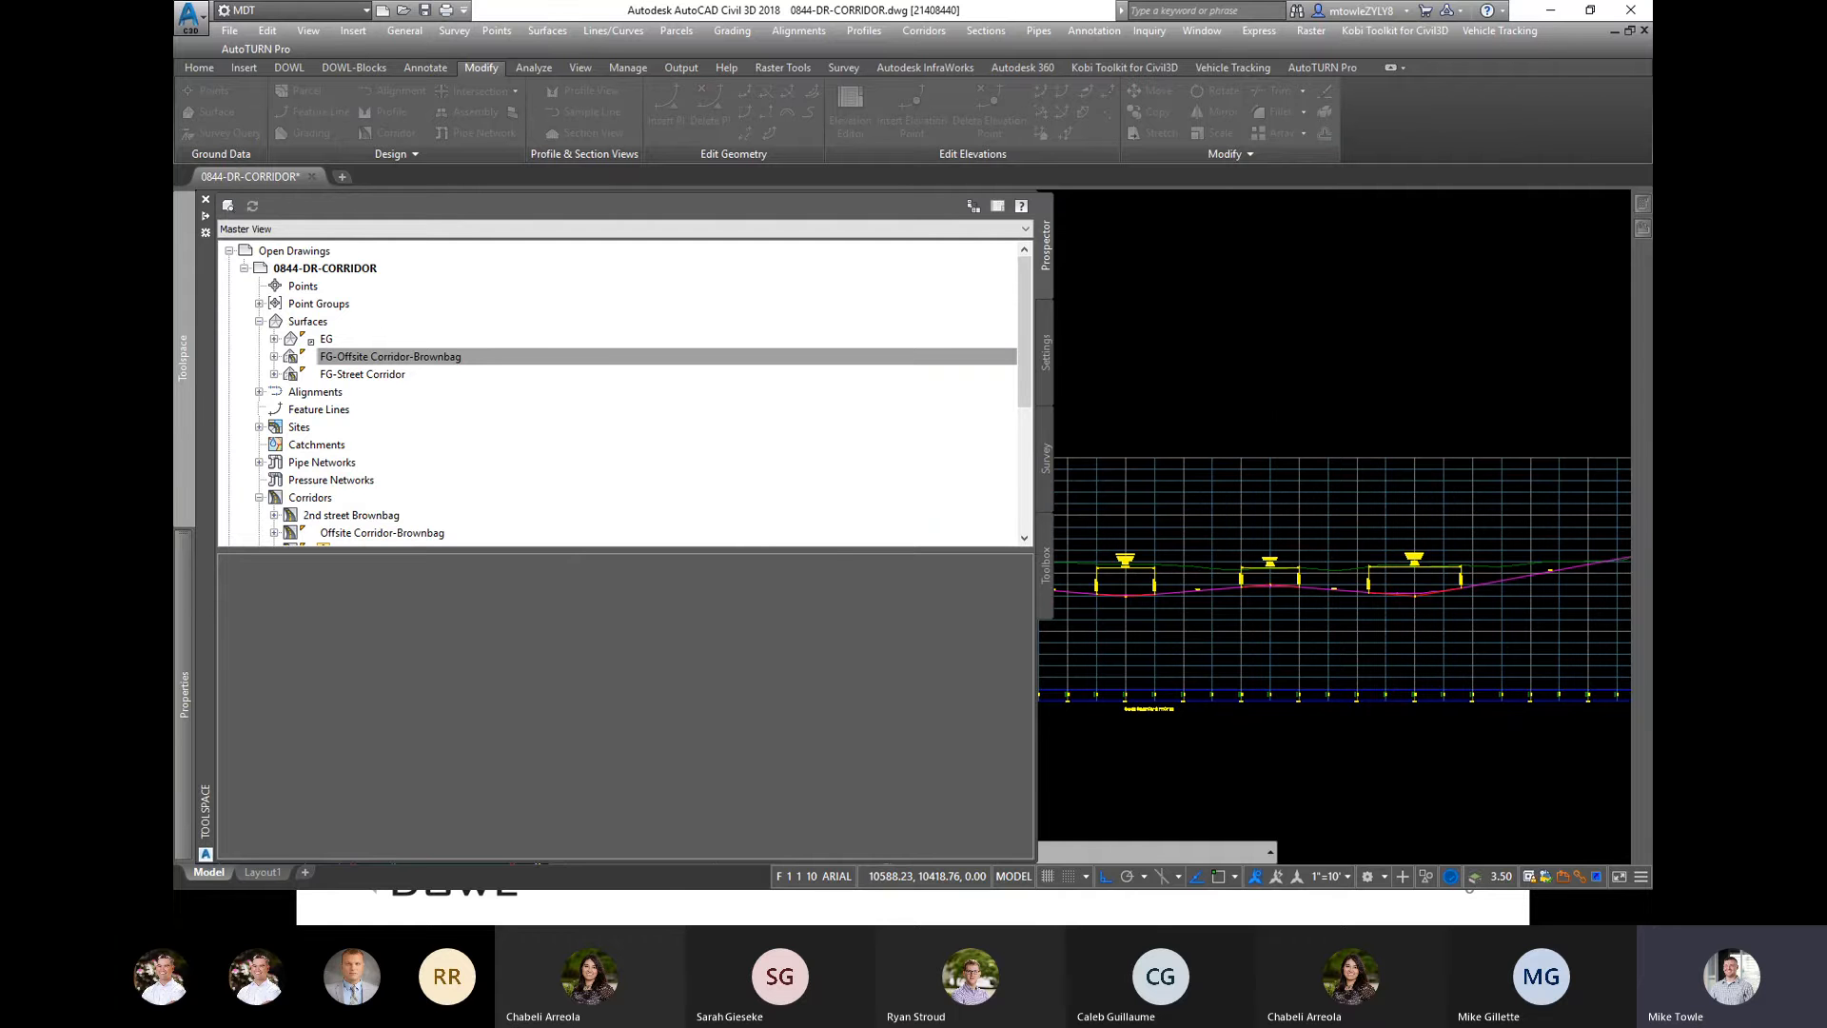
{"action": "left_click", "coordinate": [842, 565]}
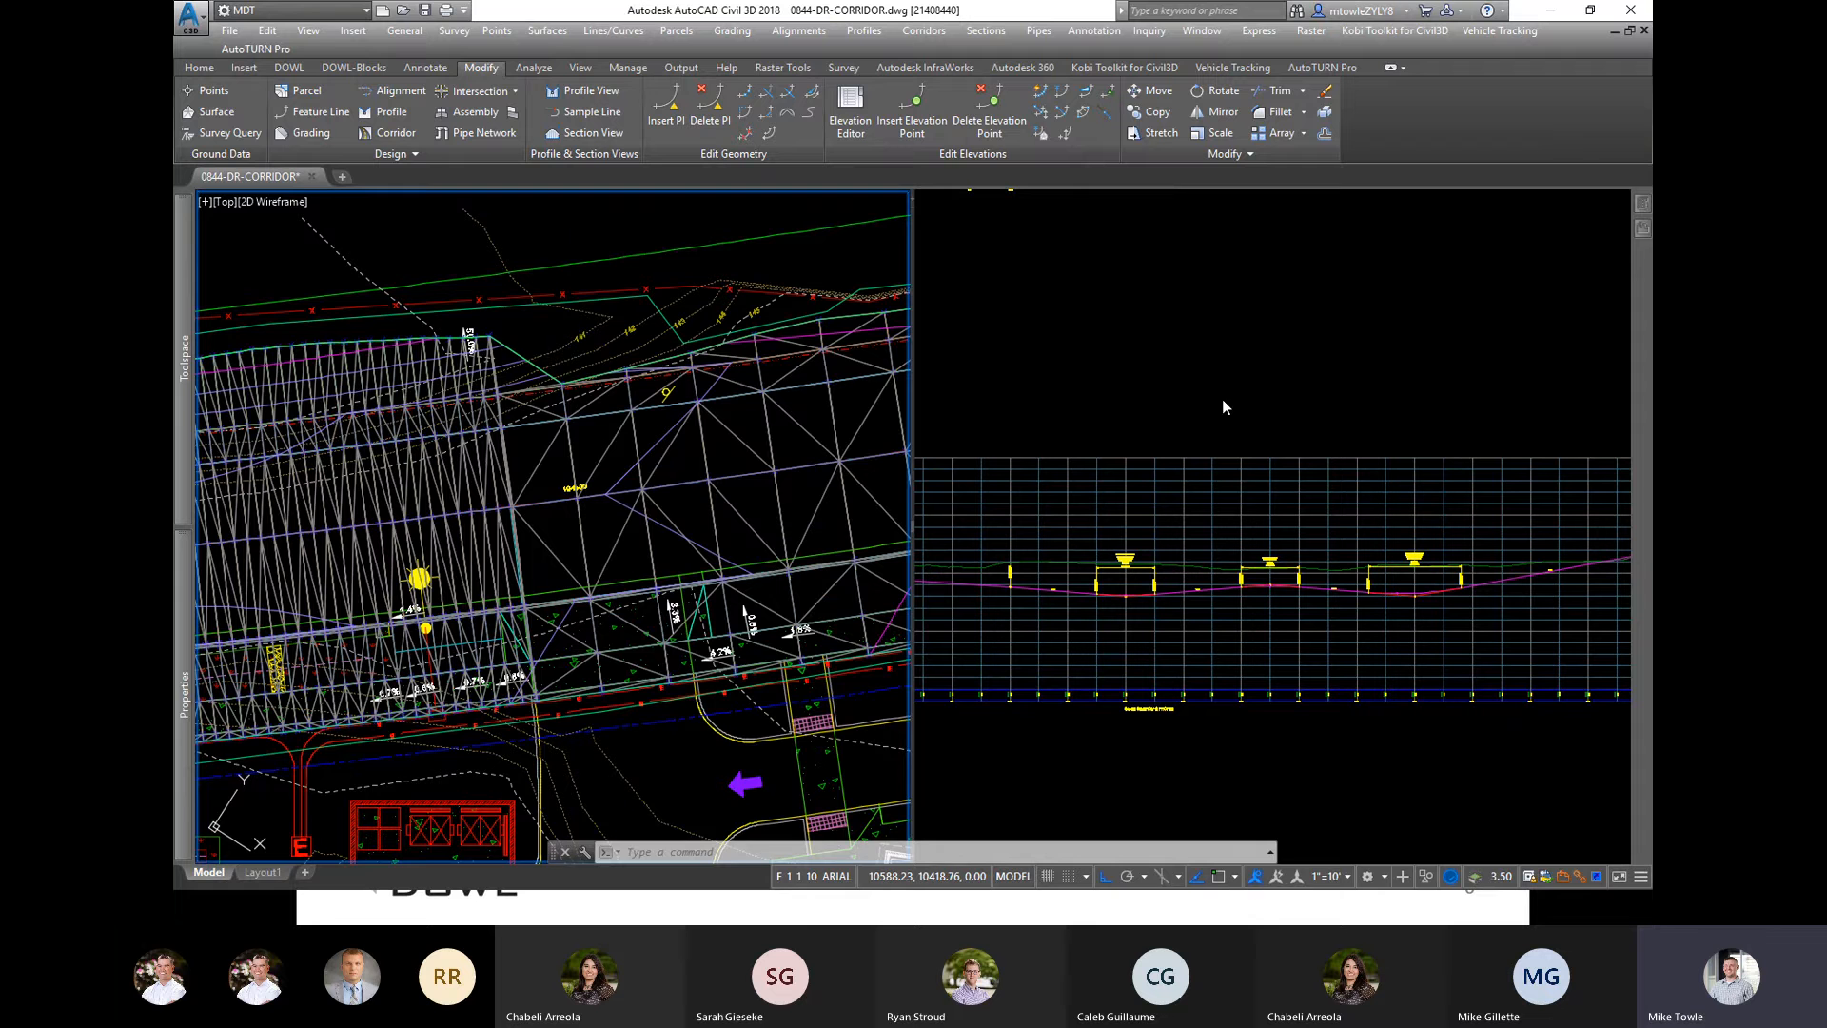
Step: Select the bounded surface and inspect its edges along the corridor as far as the side-street intersection
{"action": "middle_click_drag", "start_coordinate": [572, 343], "coordinate": [1066, 331]}
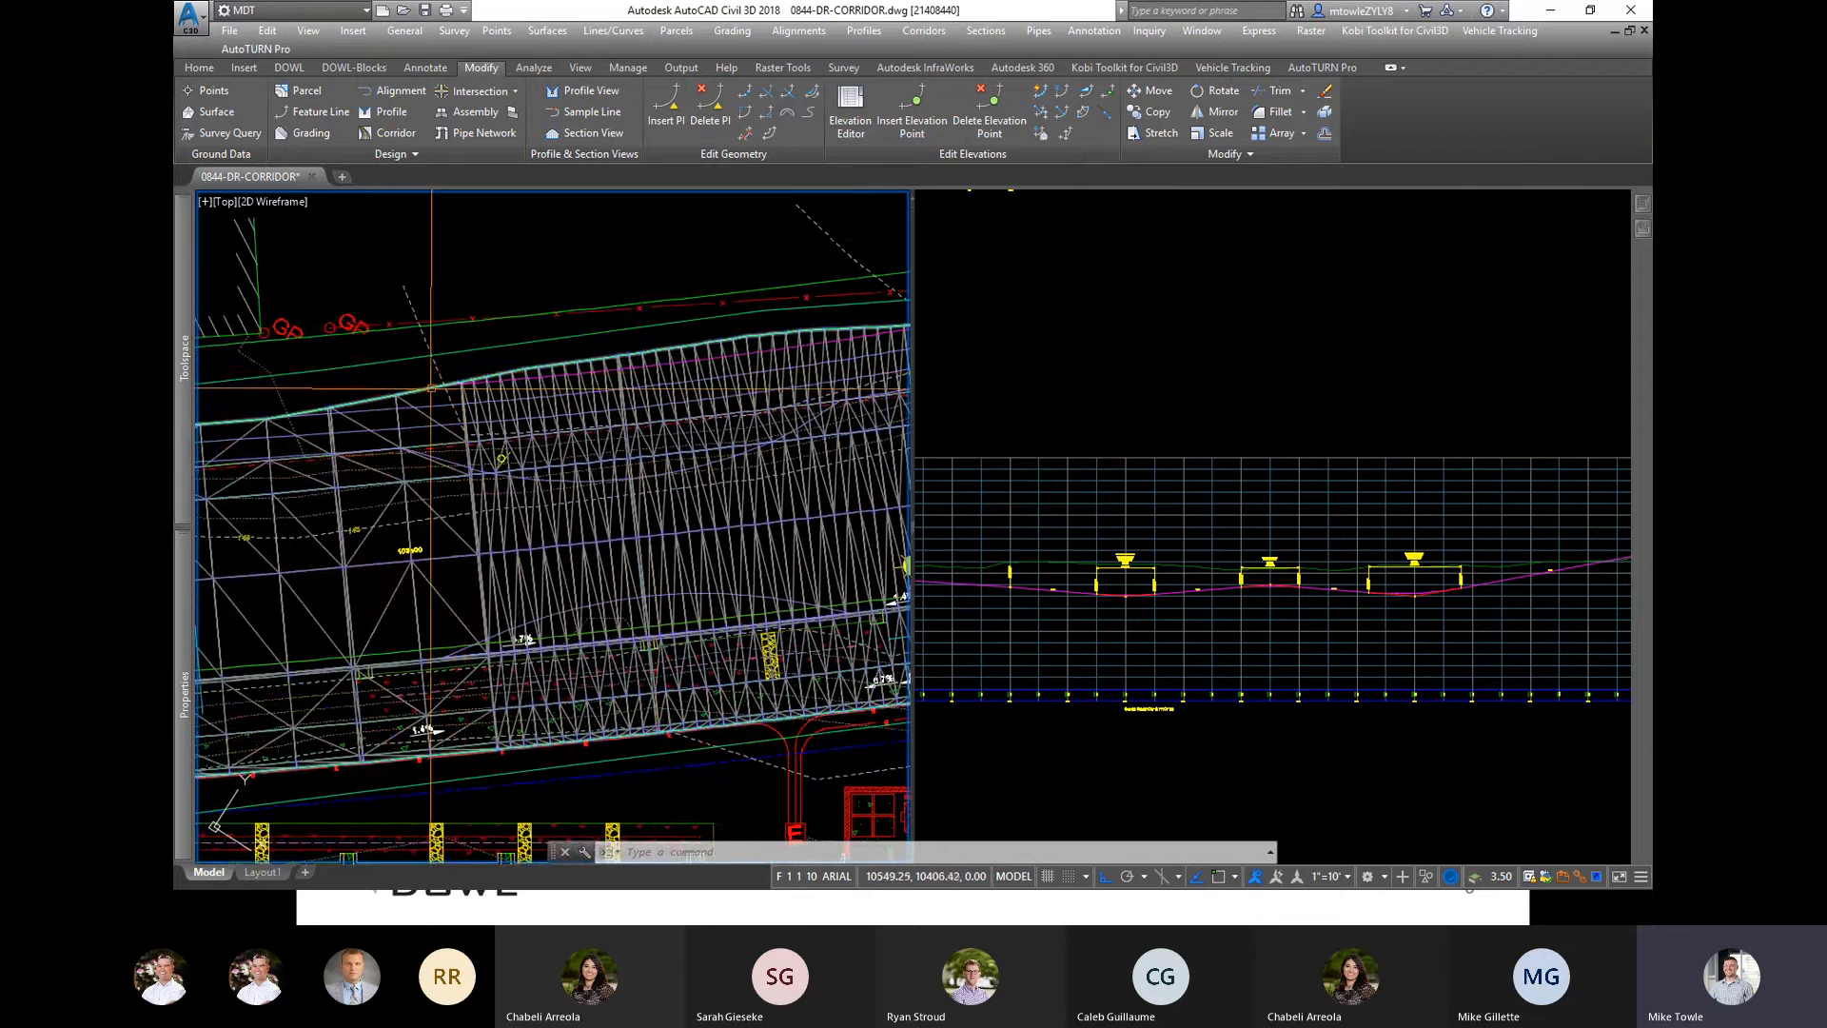
{"action": "left_click", "coordinate": [519, 364]}
{"action": "scroll", "coordinate": [600, 347], "scroll_direction": "down", "scroll_amount": 2}
{"action": "scroll", "coordinate": [599, 346], "scroll_direction": "down", "scroll_amount": 2}
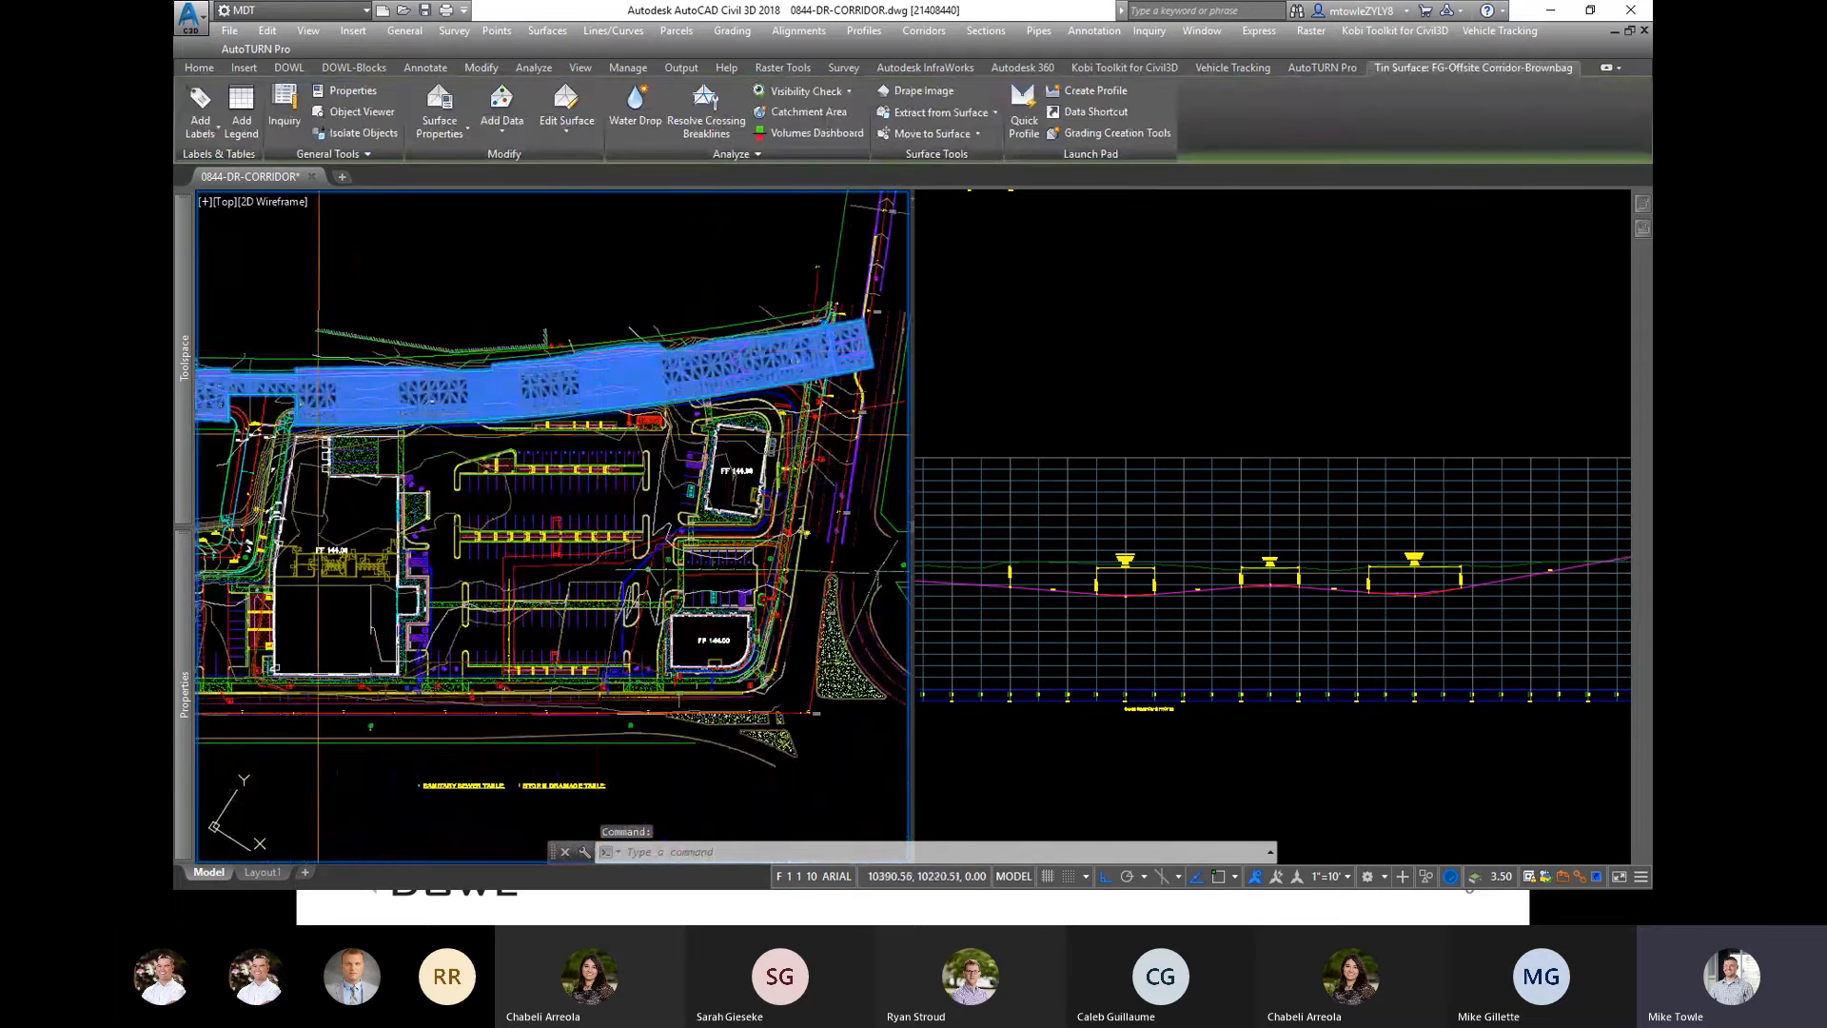
{"action": "middle_click_drag", "start_coordinate": [303, 433], "coordinate": [528, 477]}
{"action": "scroll", "coordinate": [527, 478], "scroll_direction": "up", "scroll_amount": 2}
{"action": "scroll", "coordinate": [527, 485], "scroll_direction": "up", "scroll_amount": 2}
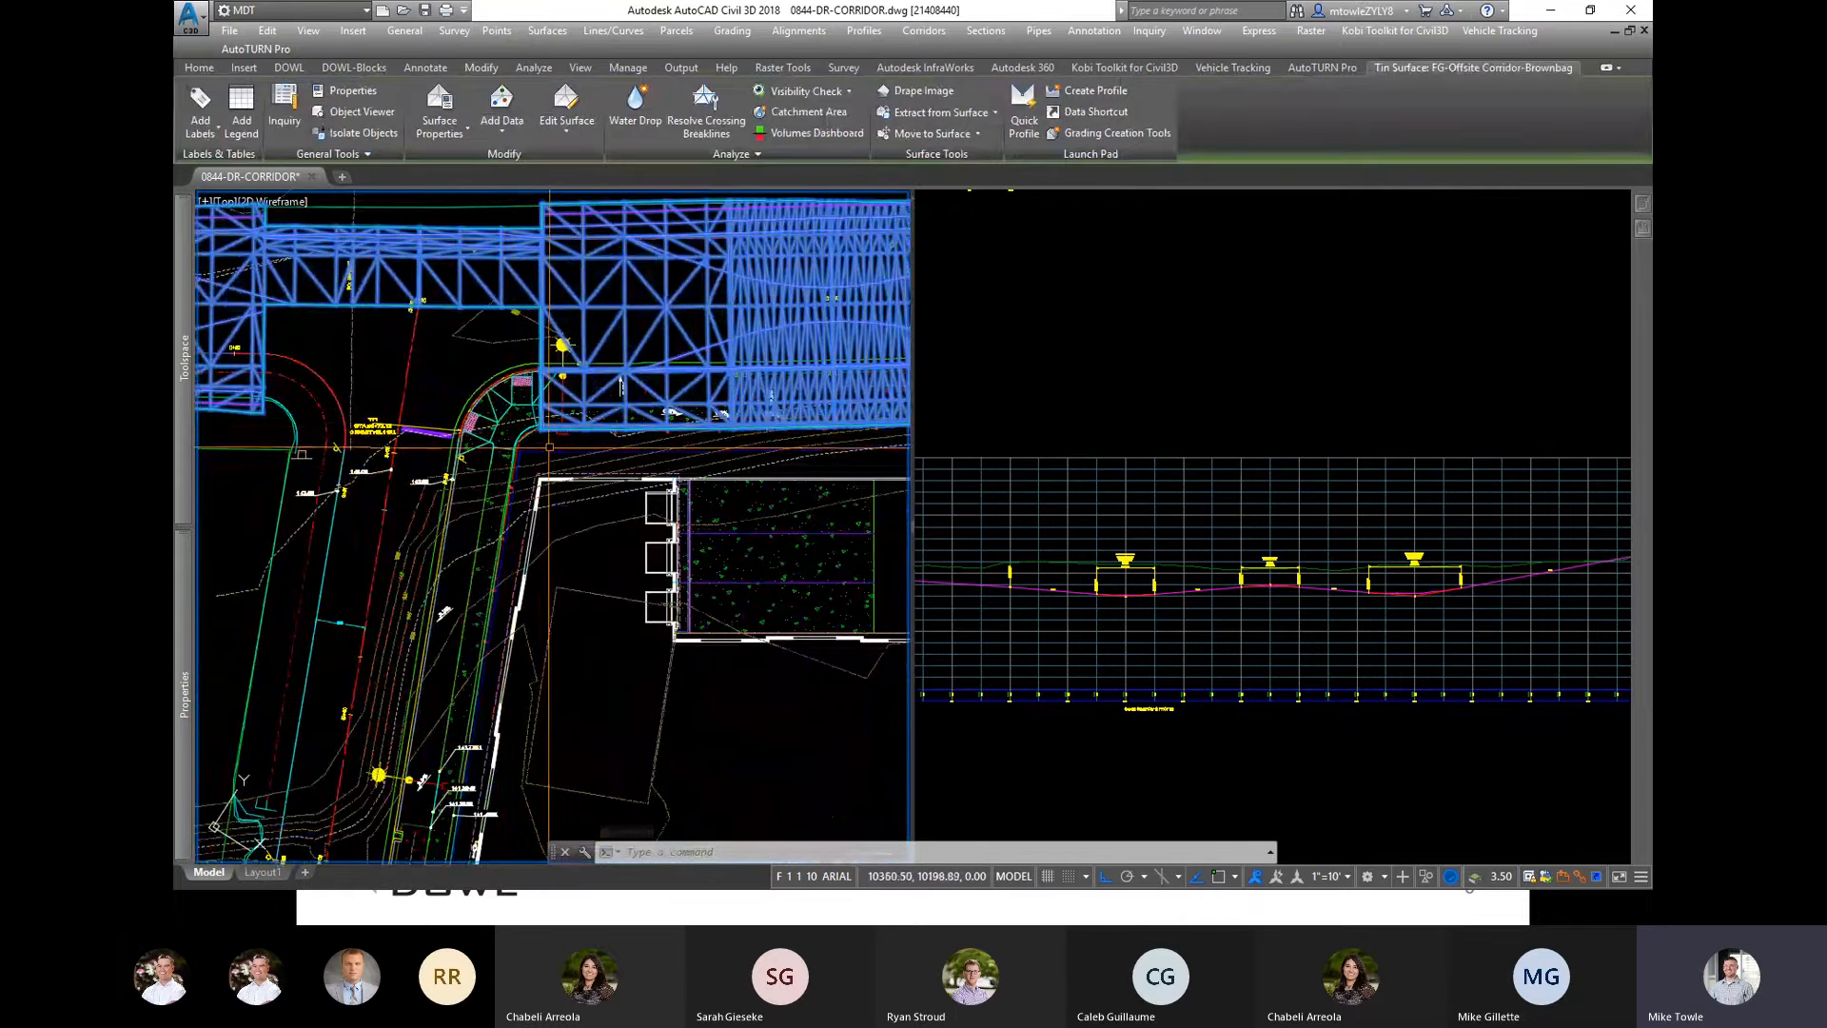
{"action": "scroll", "coordinate": [326, 731], "scroll_direction": "down", "scroll_amount": 2}
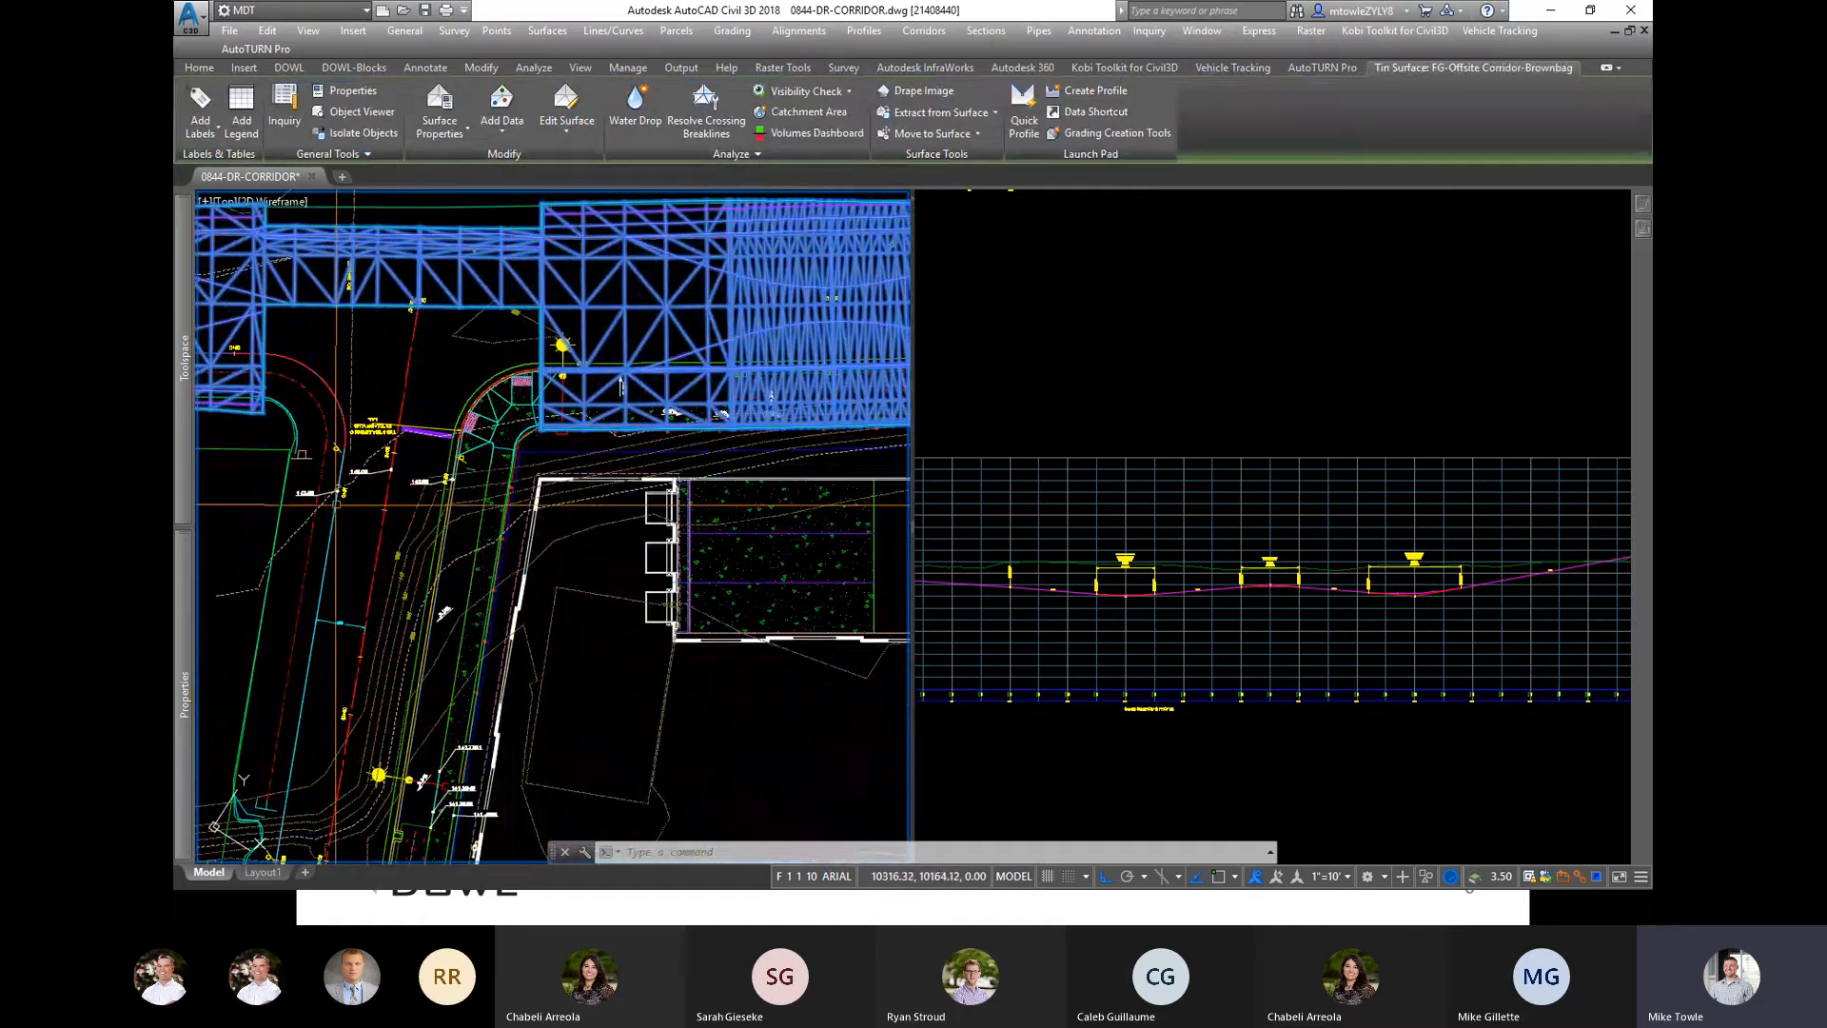
{"action": "scroll", "coordinate": [419, 344], "scroll_direction": "up", "scroll_amount": 2}
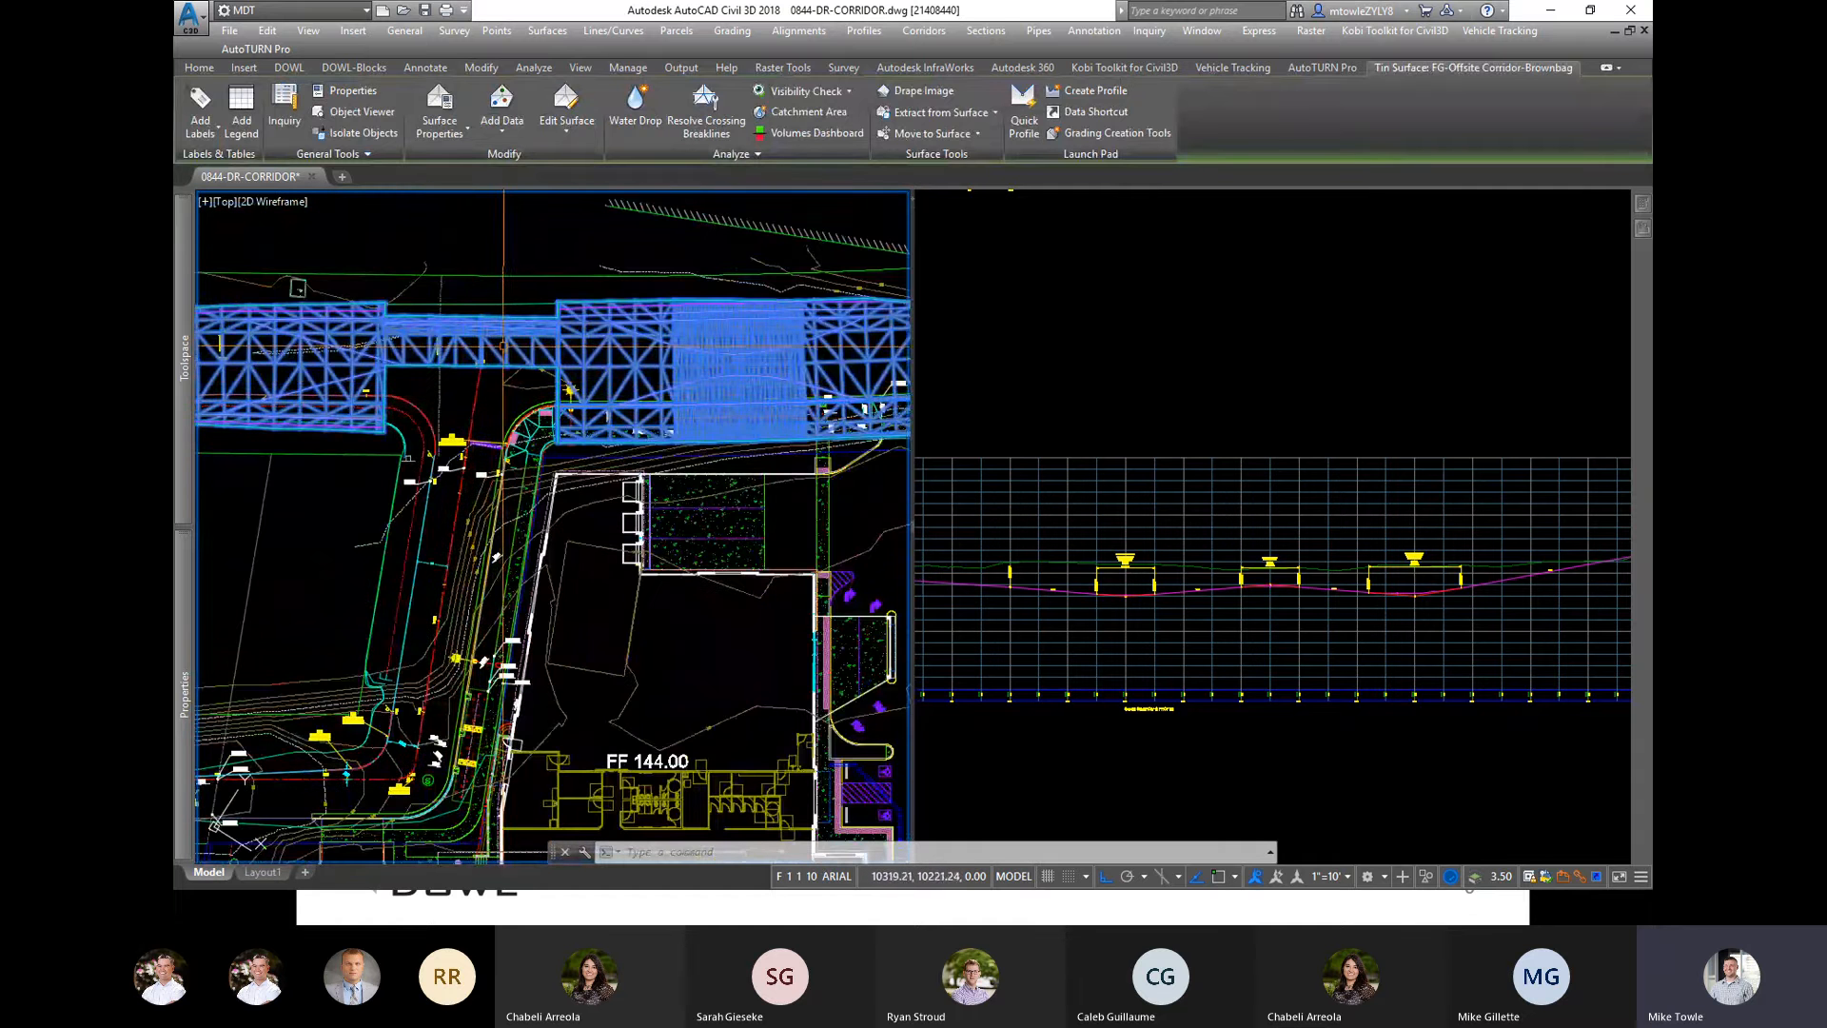
Step: Examine the curb return and its ramps where the corridor surface ends beside the side street
{"action": "scroll", "coordinate": [524, 424], "scroll_direction": "up", "scroll_amount": 5}
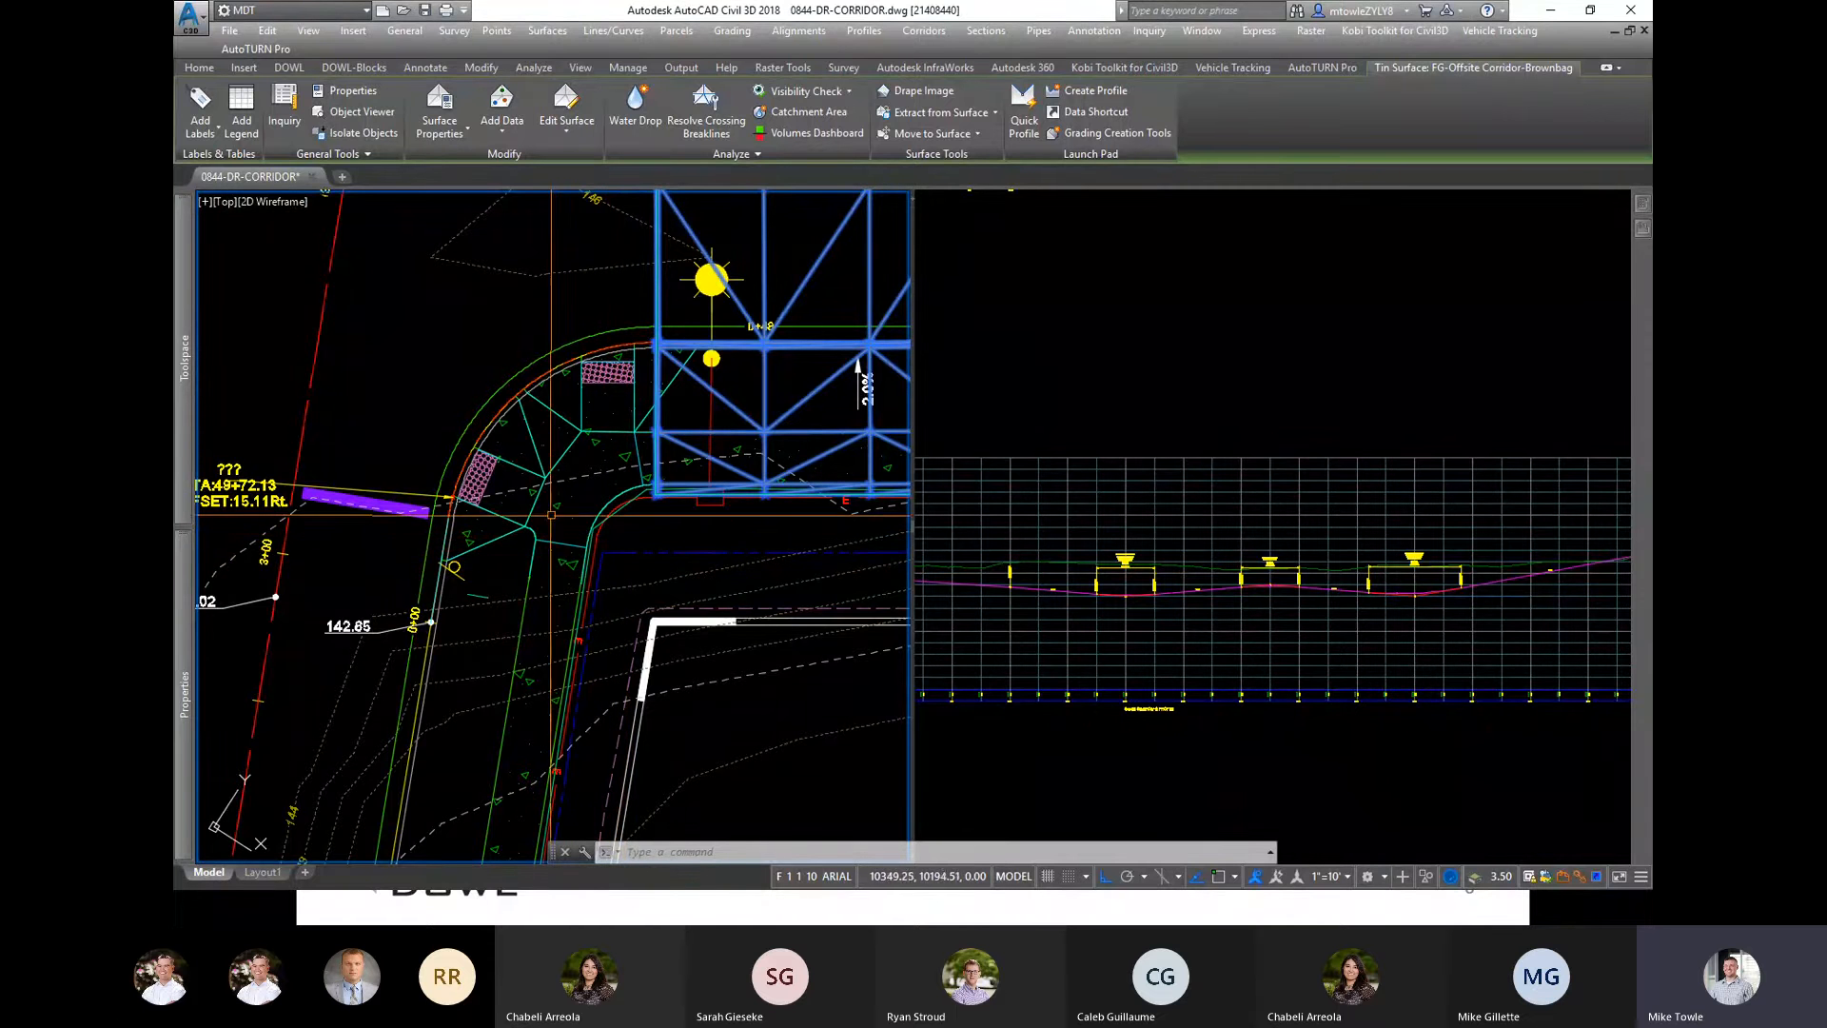
{"action": "mouse_move", "coordinate": [574, 544]}
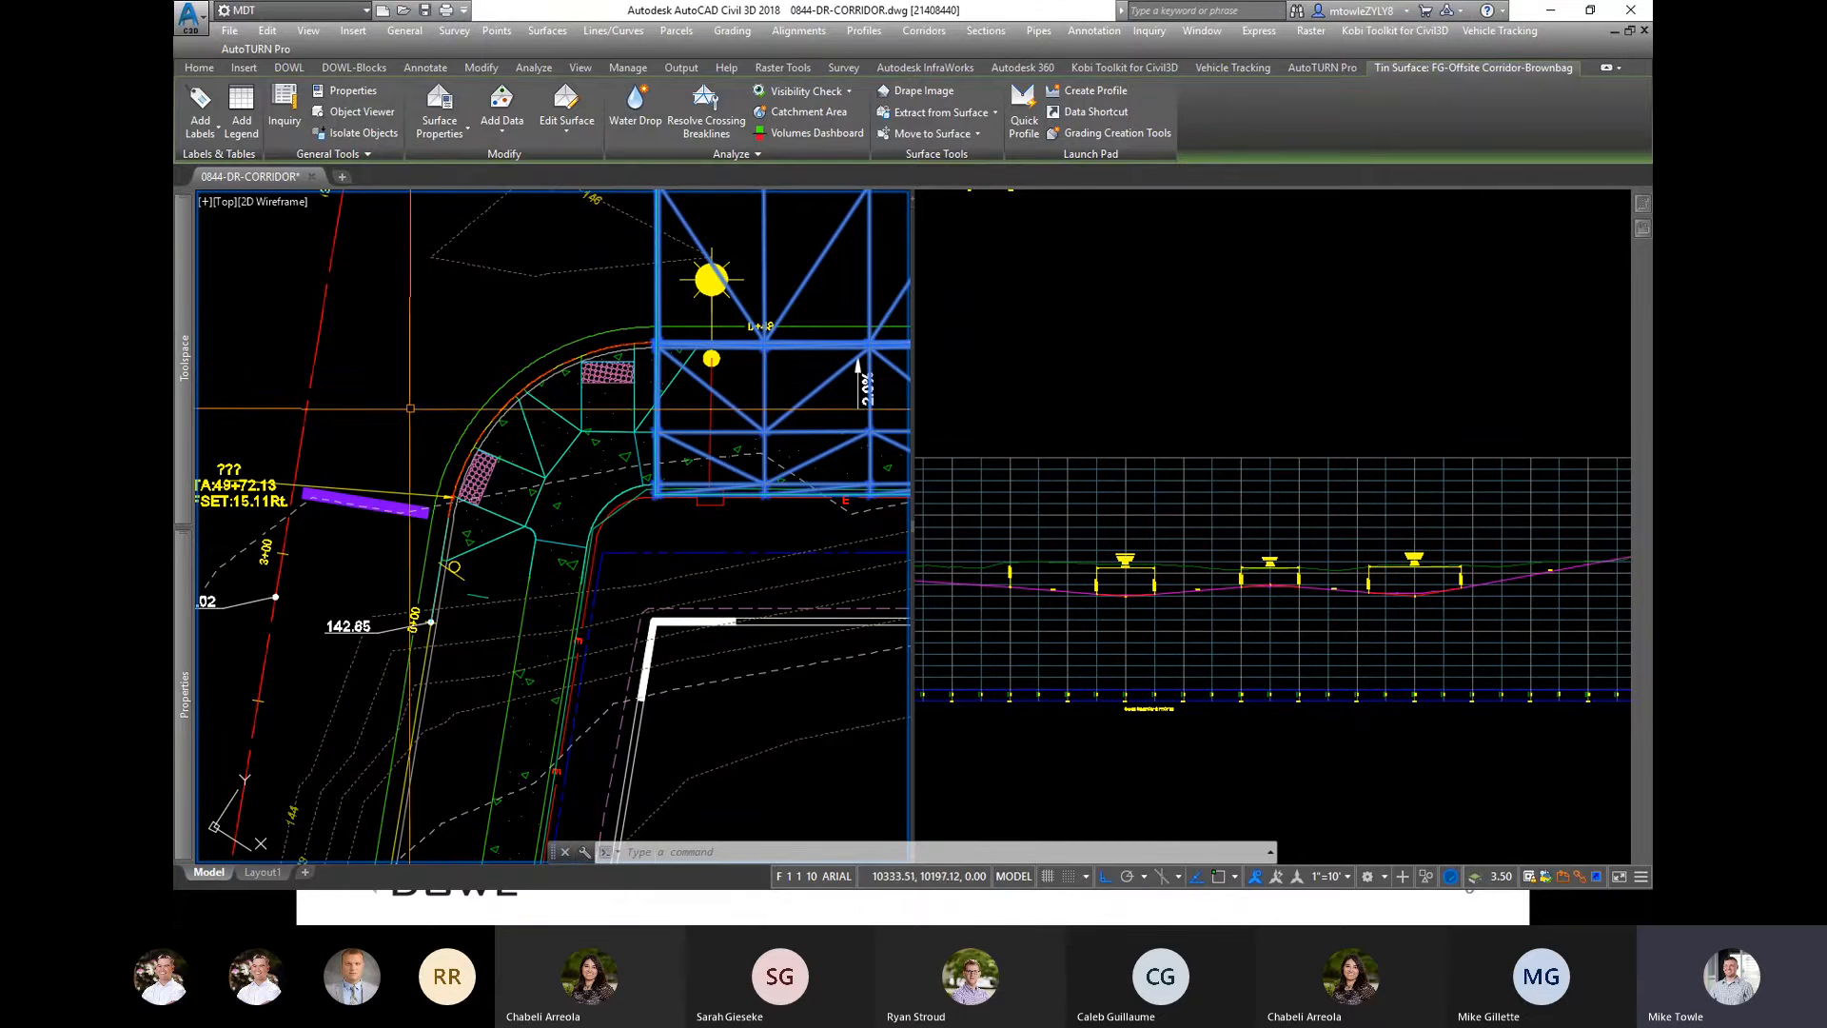
{"action": "scroll", "coordinate": [329, 389], "scroll_direction": "down", "scroll_amount": 3}
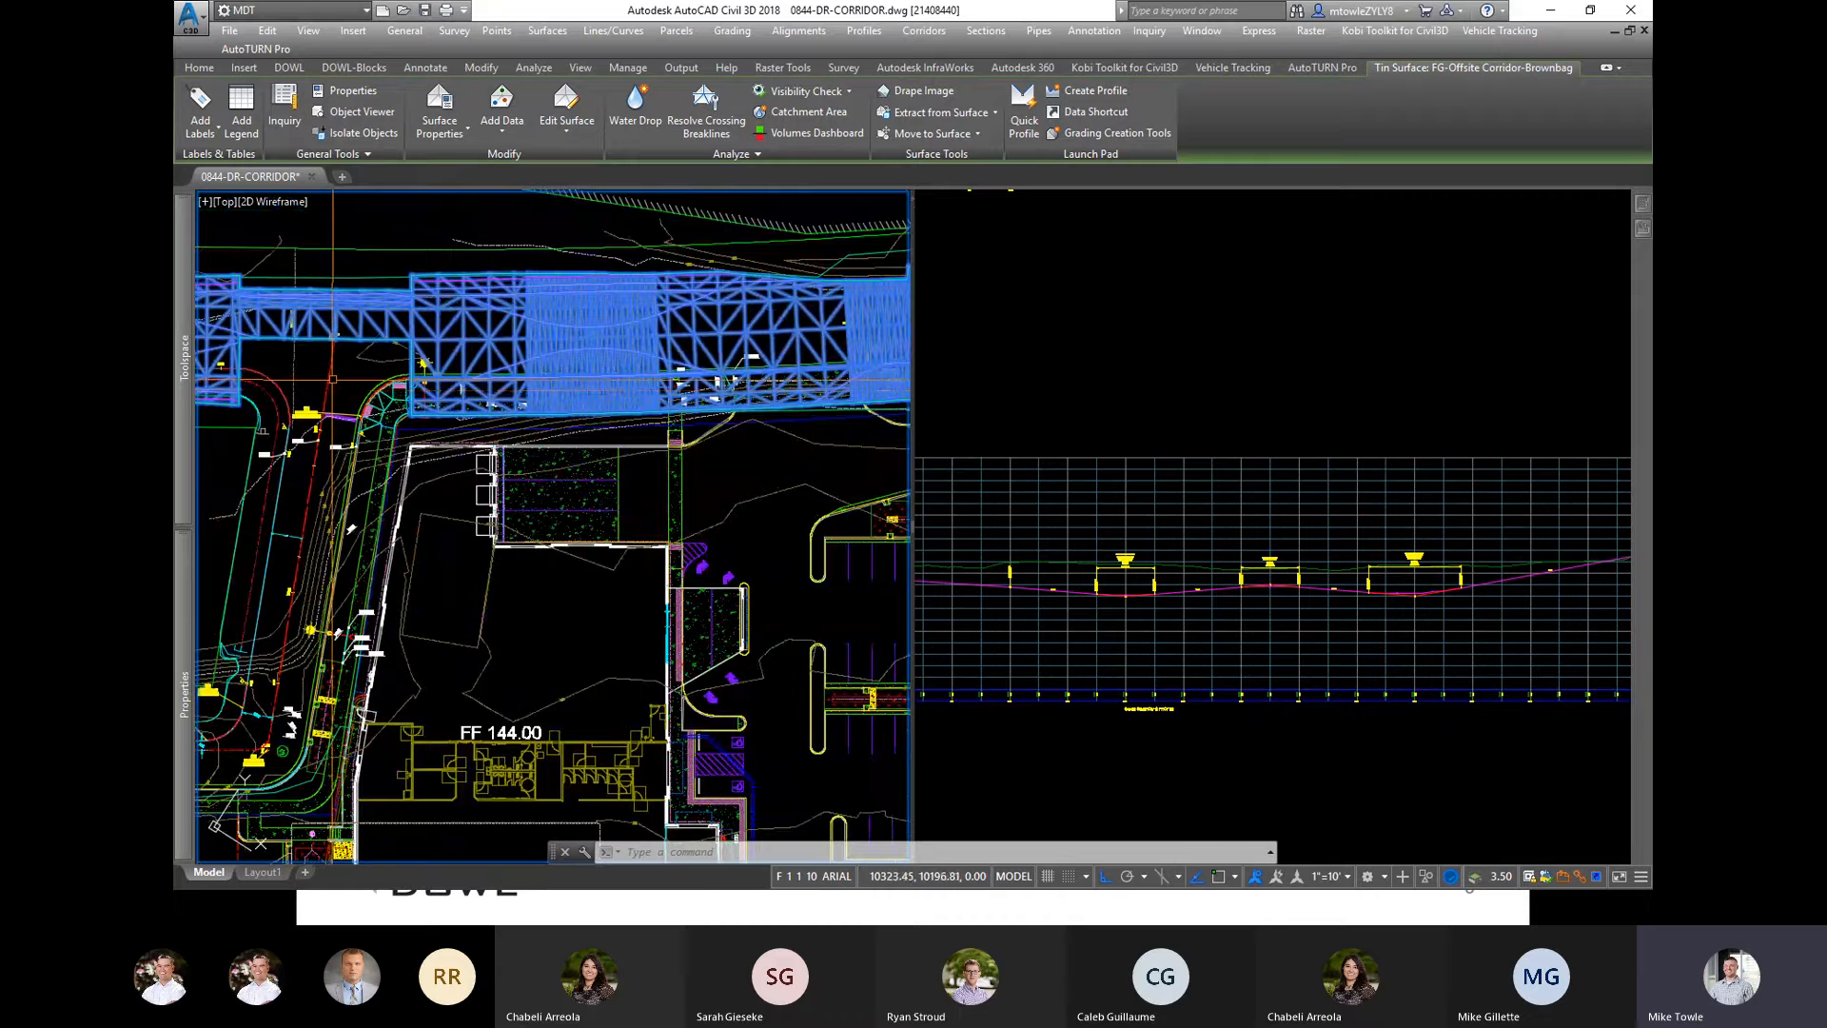
{"action": "scroll", "coordinate": [335, 381], "scroll_direction": "up", "scroll_amount": 2}
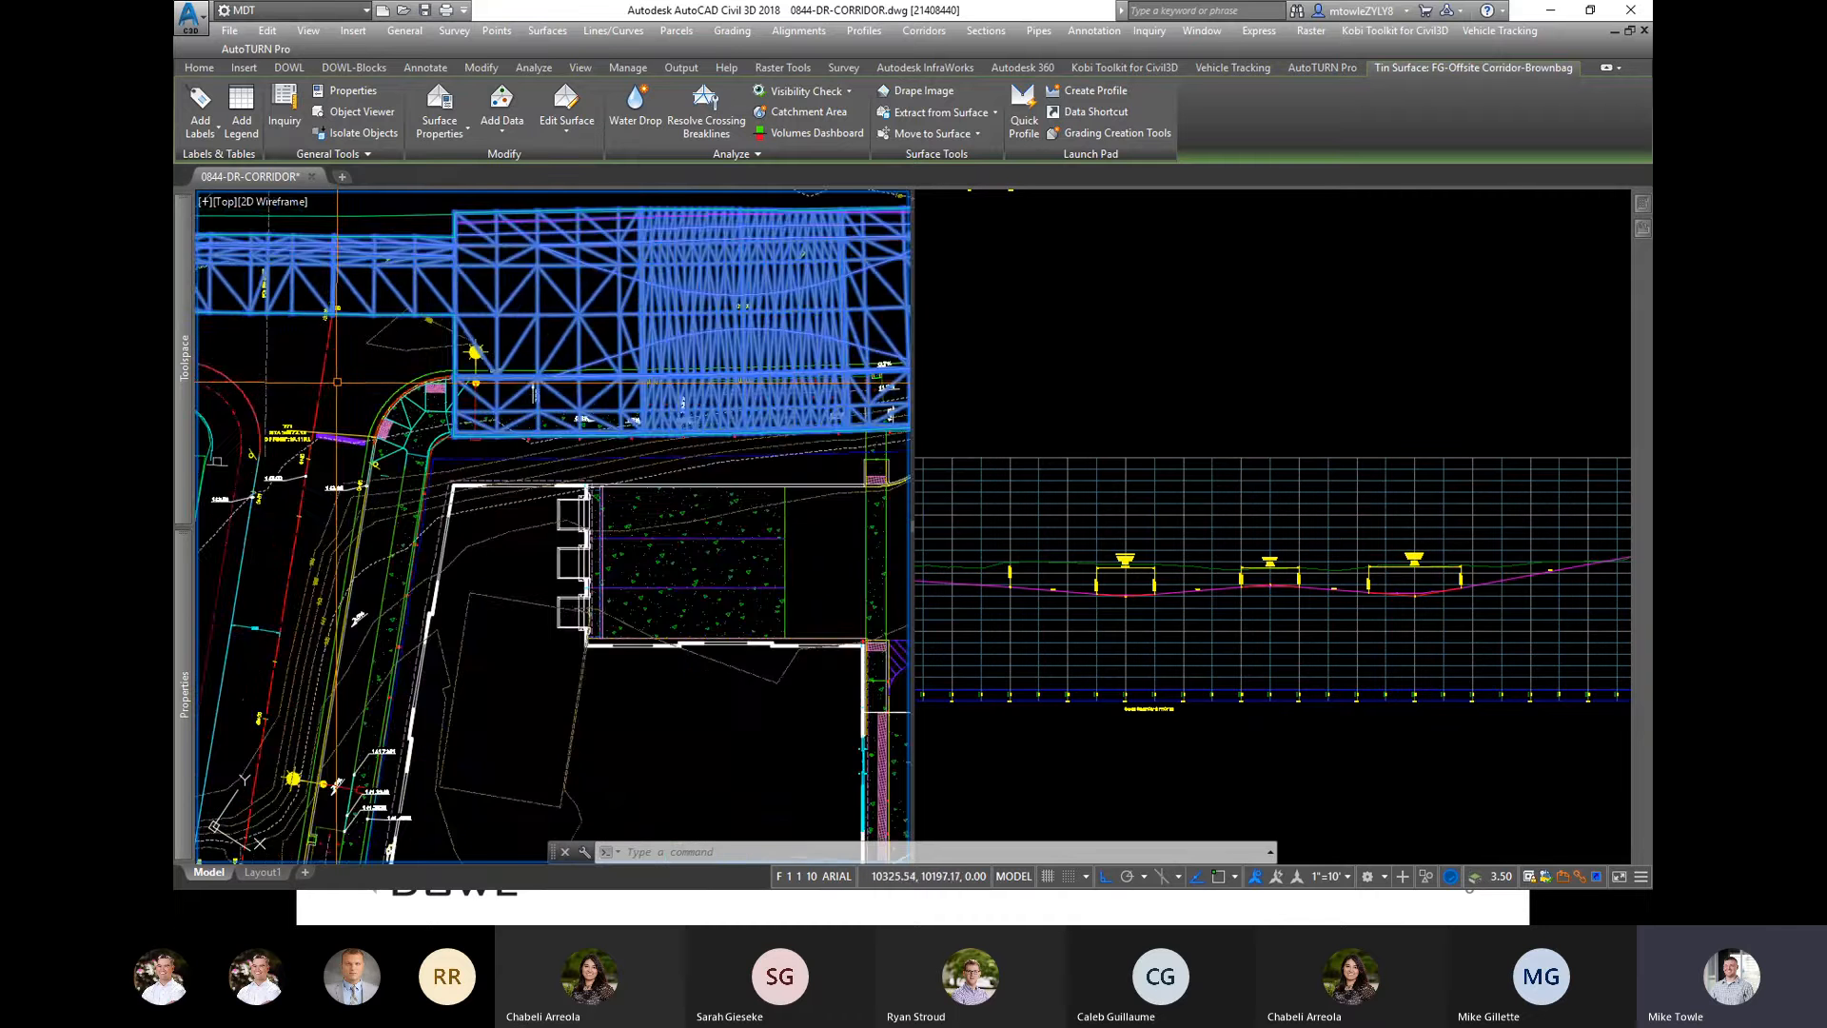
{"action": "scroll", "coordinate": [337, 382], "scroll_direction": "up", "scroll_amount": 2}
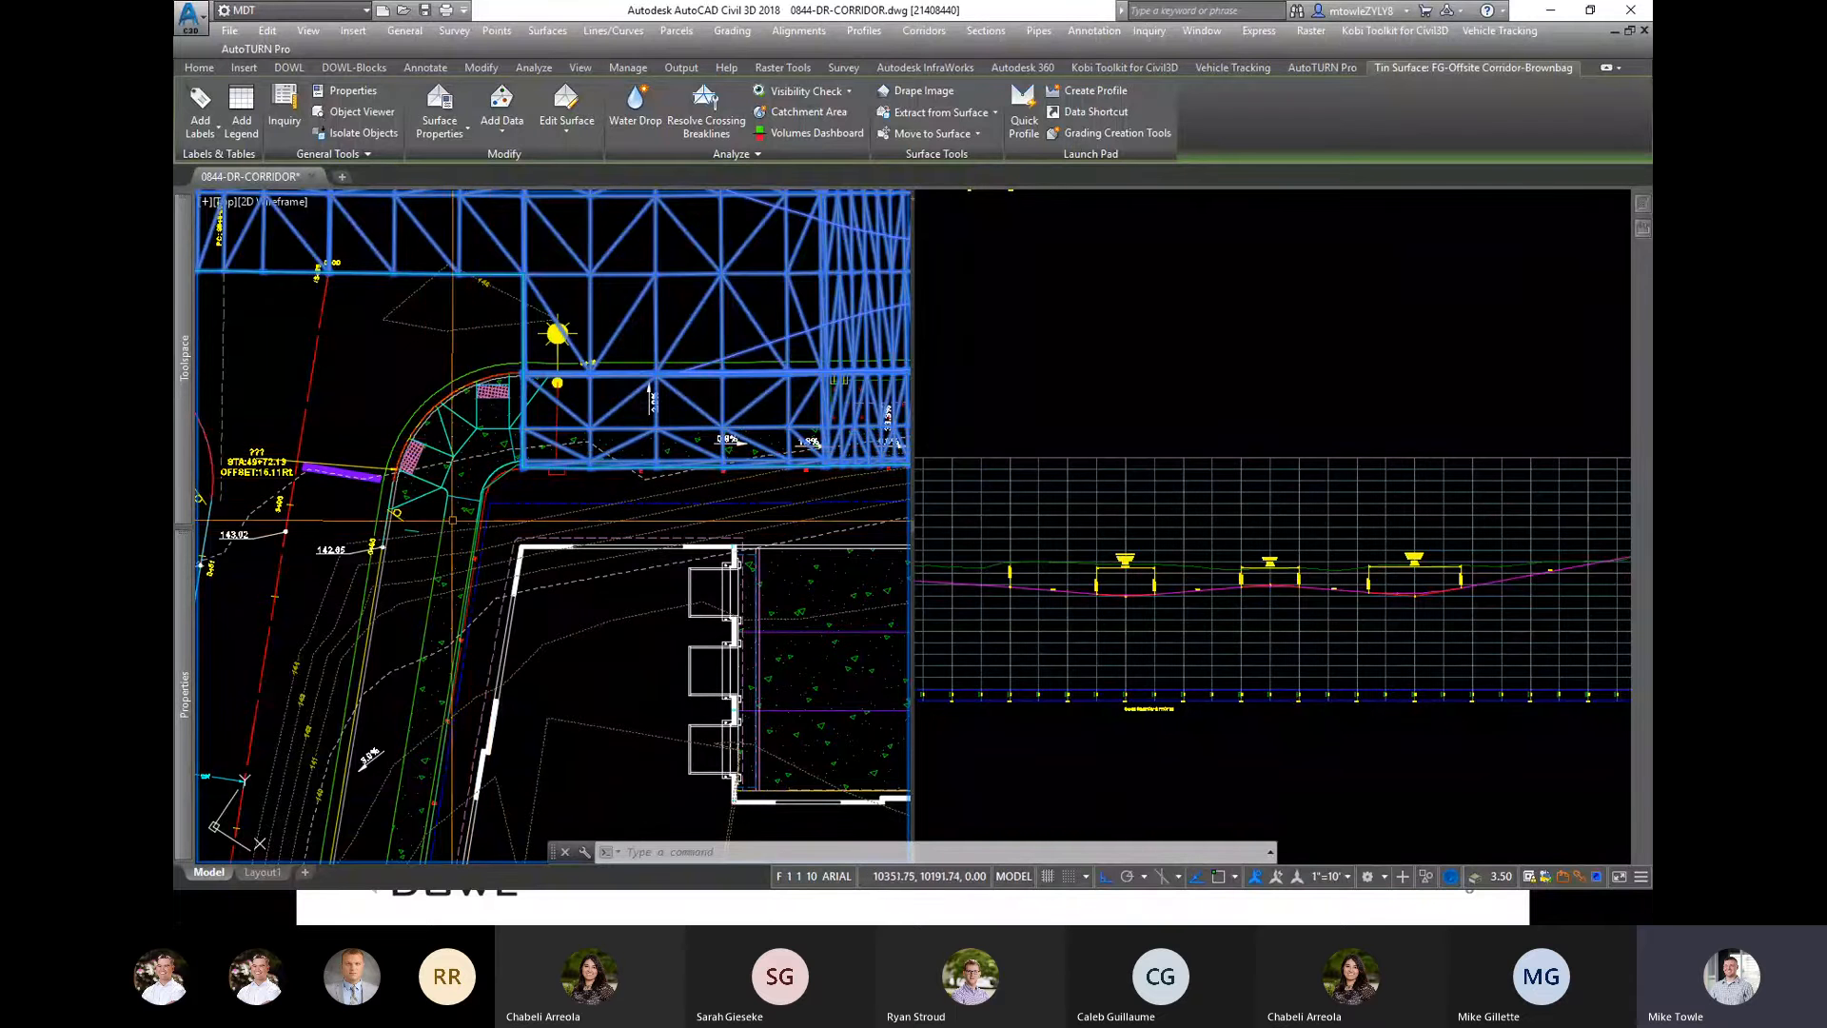
{"action": "scroll", "coordinate": [400, 519], "scroll_direction": "up", "scroll_amount": 6}
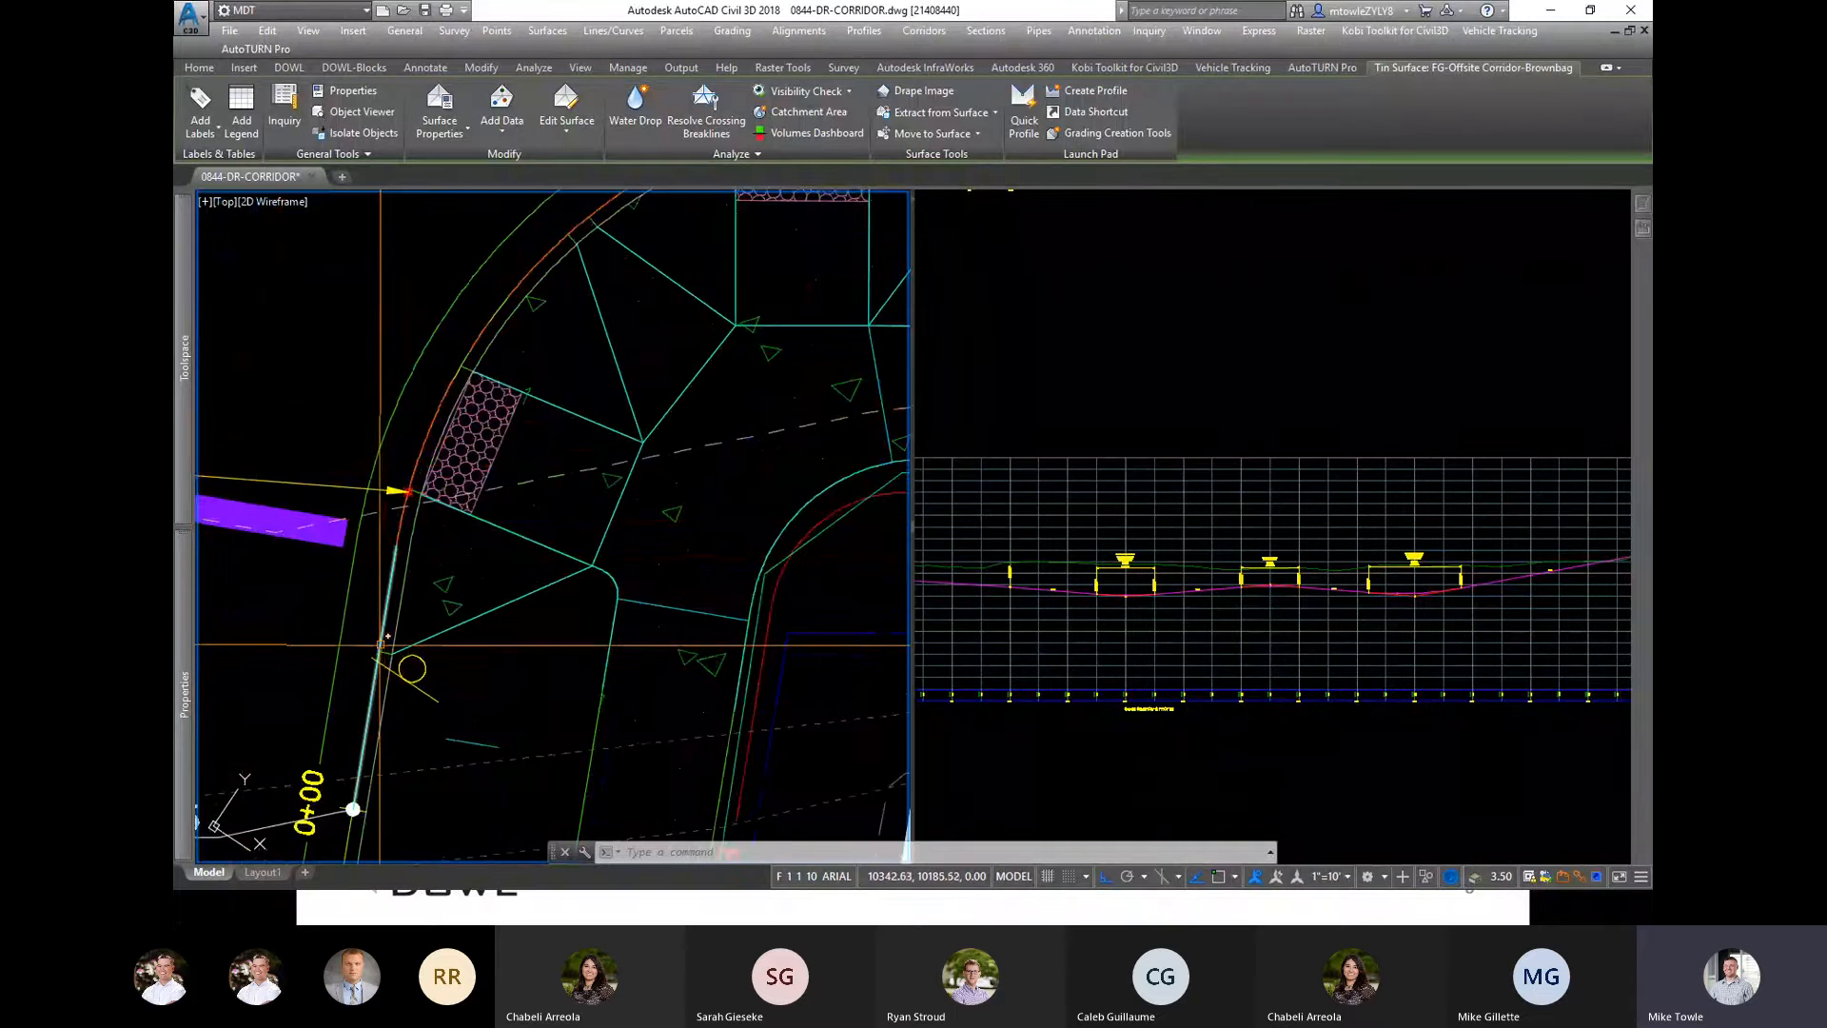
{"action": "middle_click_drag", "start_coordinate": [445, 455], "coordinate": [373, 645]}
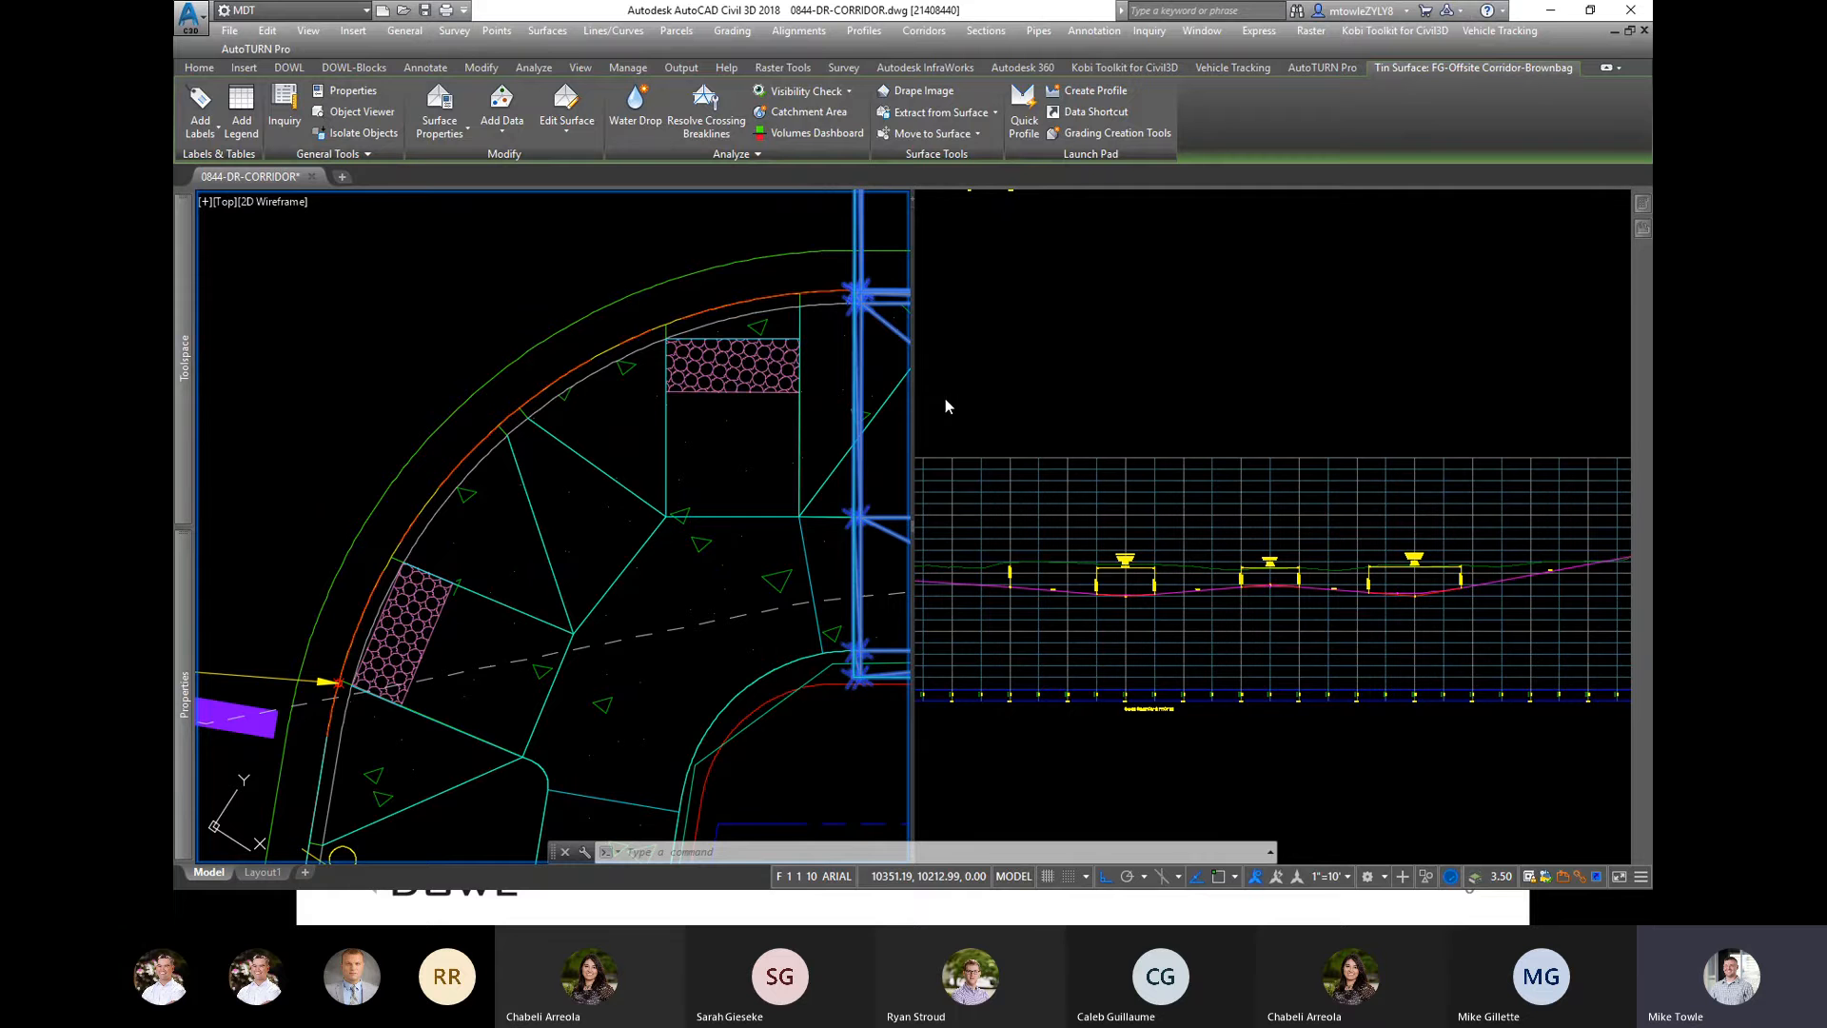
{"action": "scroll", "coordinate": [790, 452], "scroll_direction": "down", "scroll_amount": 10}
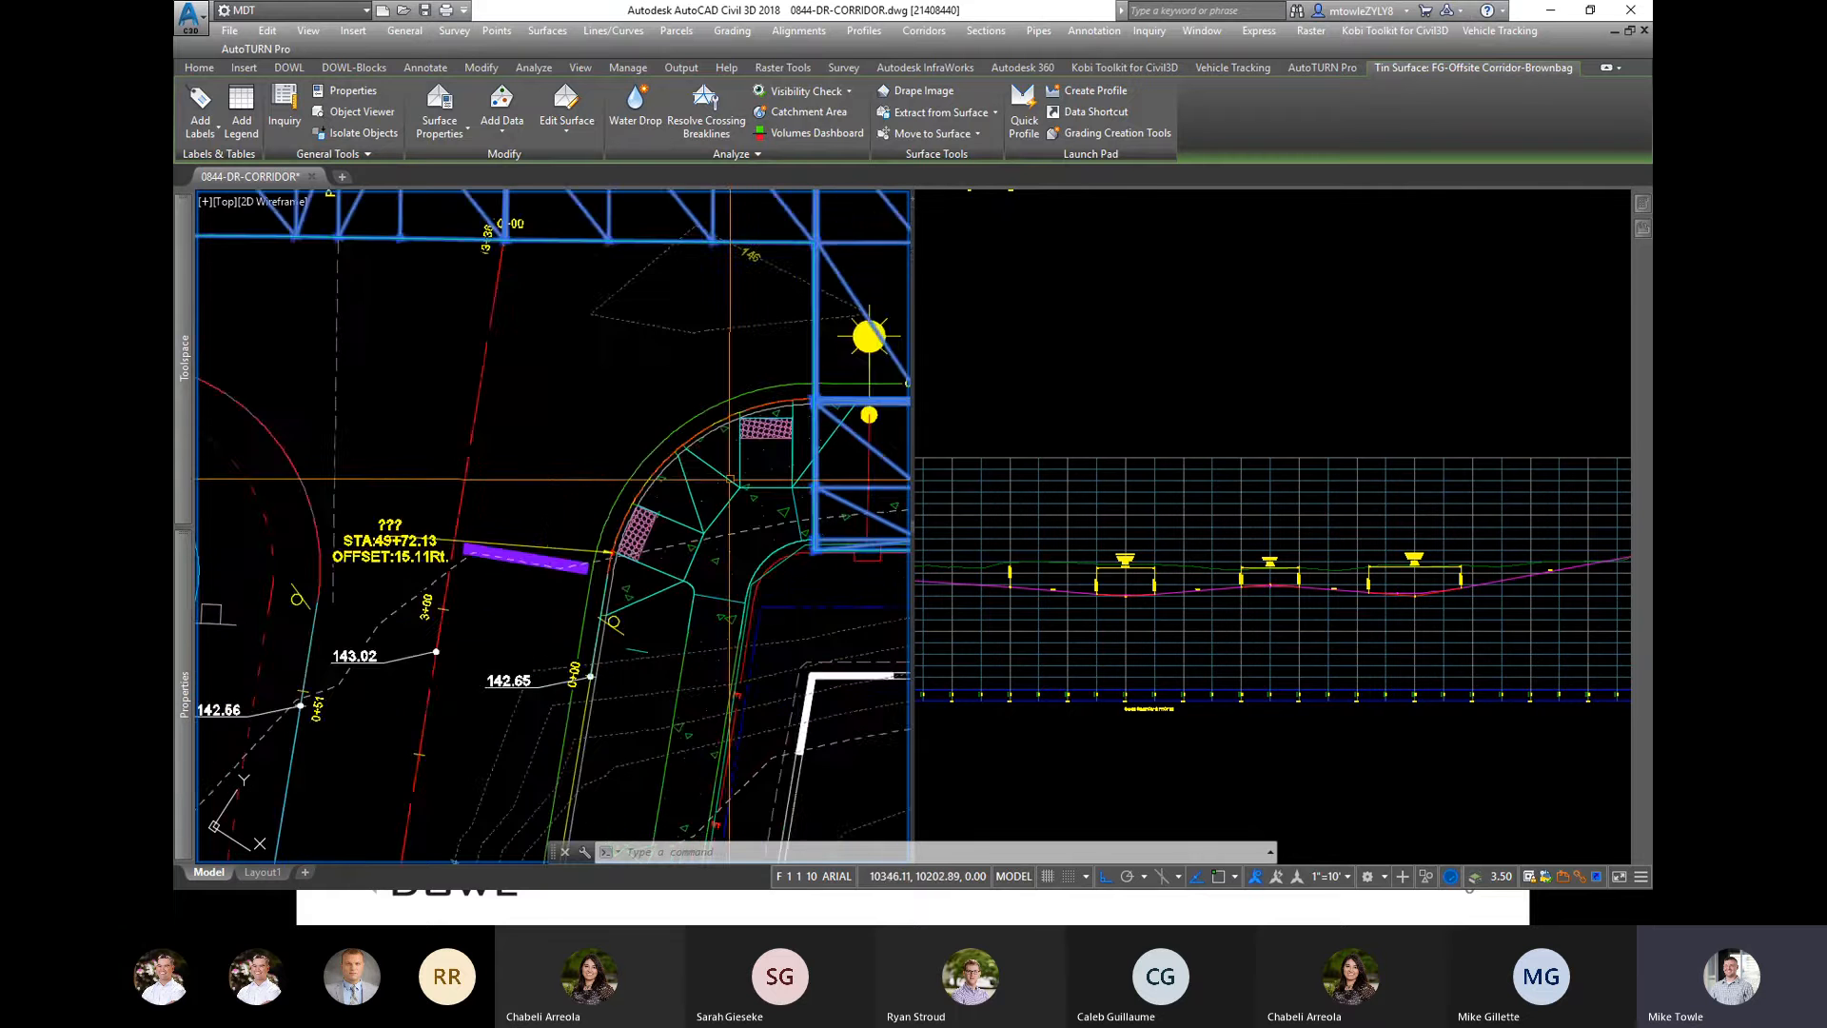
{"action": "scroll", "coordinate": [797, 457], "scroll_direction": "up", "scroll_amount": 3}
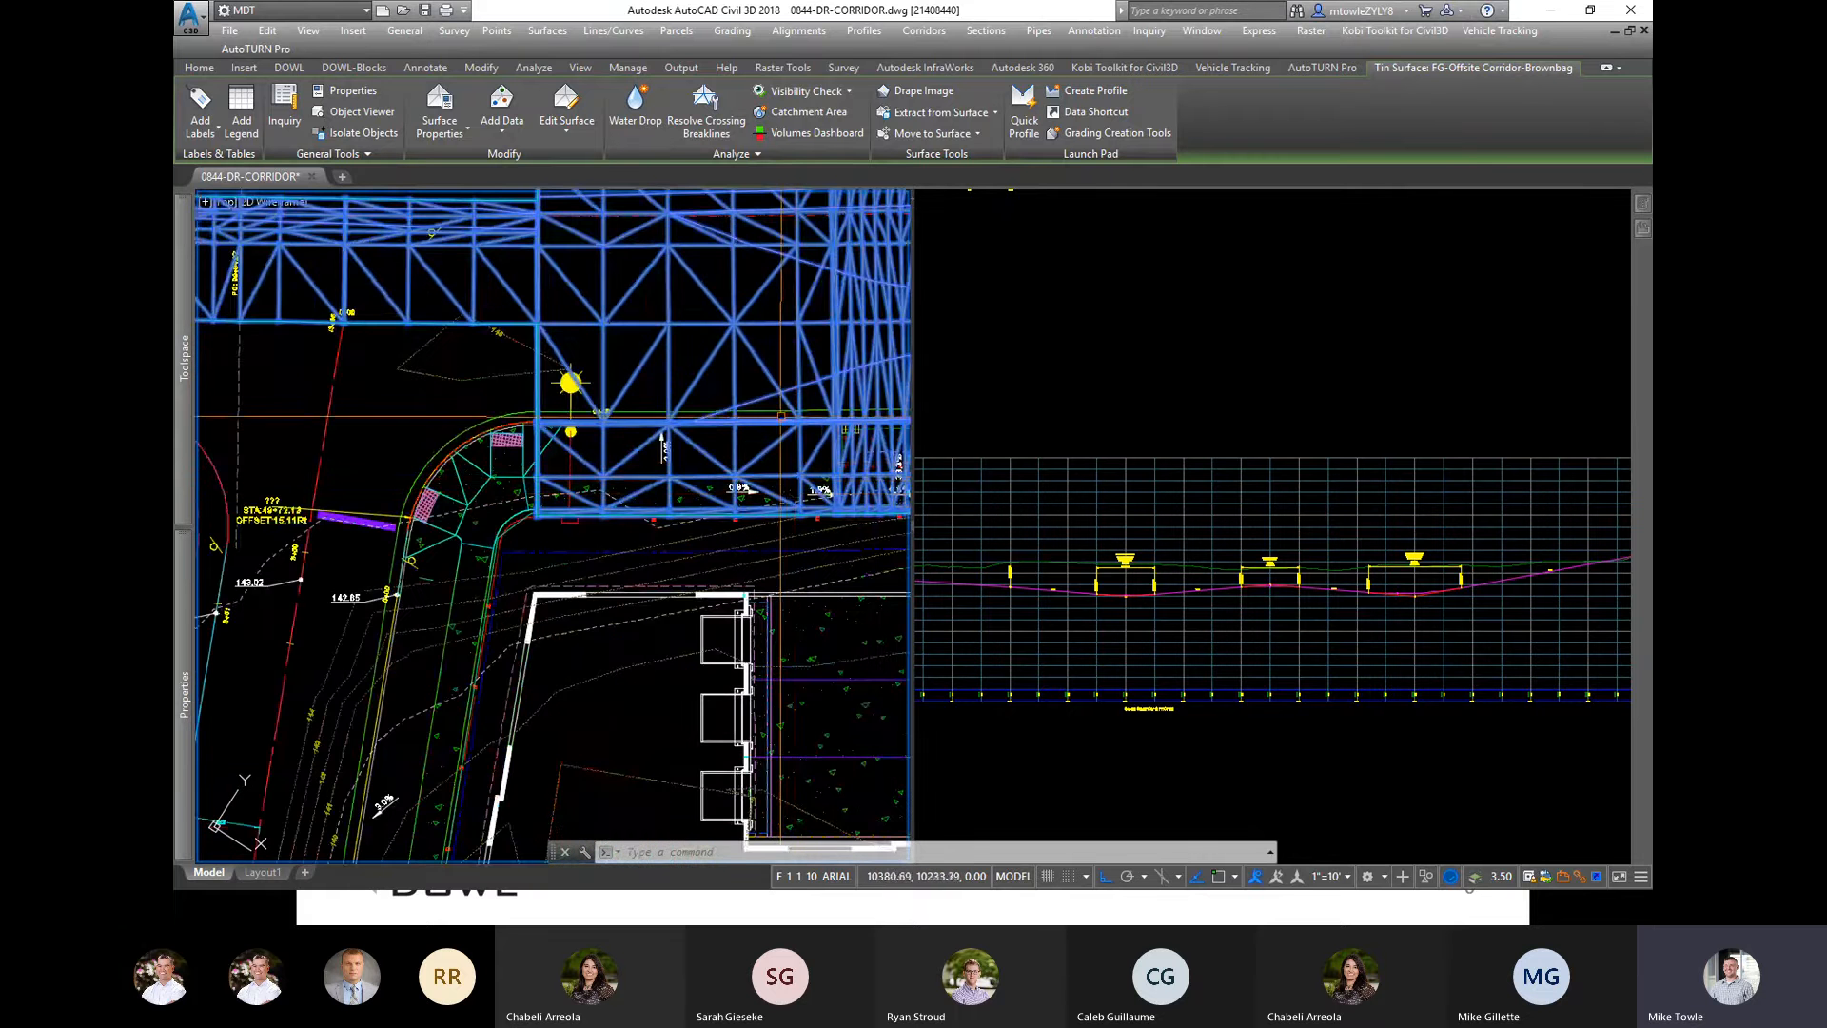
{"action": "scroll", "coordinate": [771, 457], "scroll_direction": "up", "scroll_amount": 2}
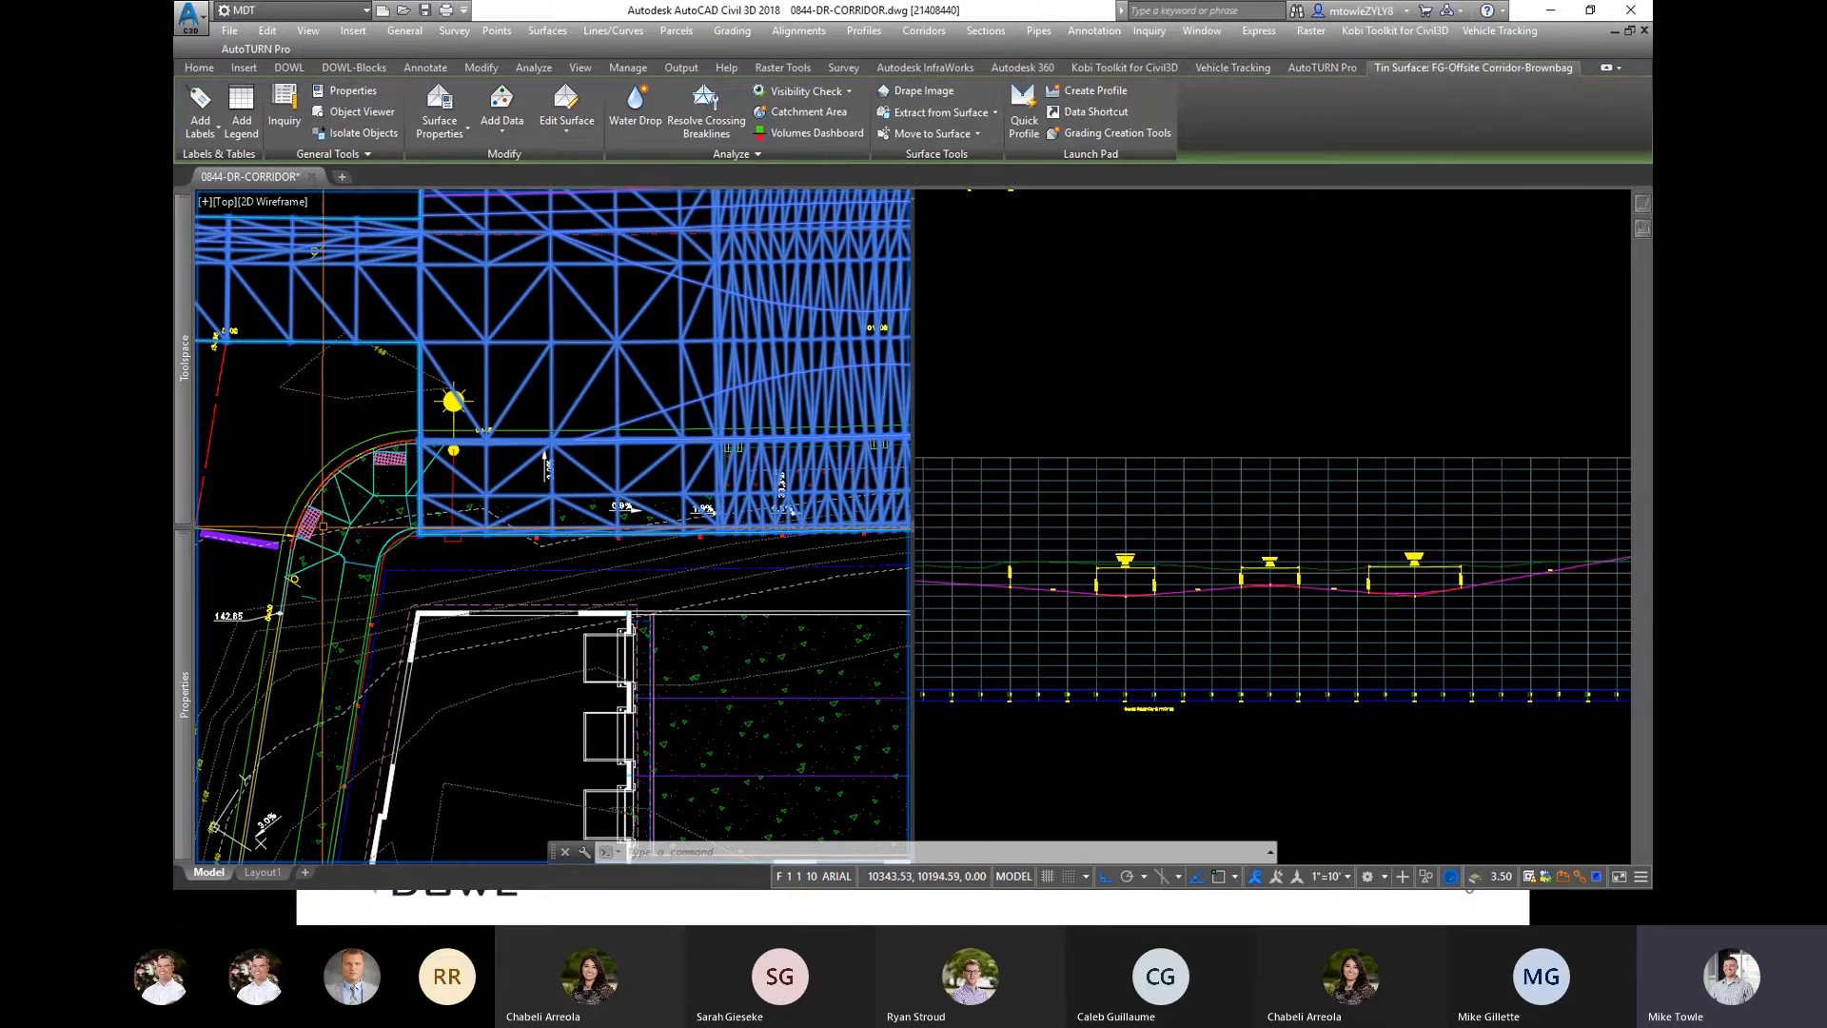
Step: Compare the surface's extent along the whole corridor with its narrower stretch across the side-street intersection
{"action": "scroll", "coordinate": [769, 465], "scroll_direction": "down", "scroll_amount": 3}
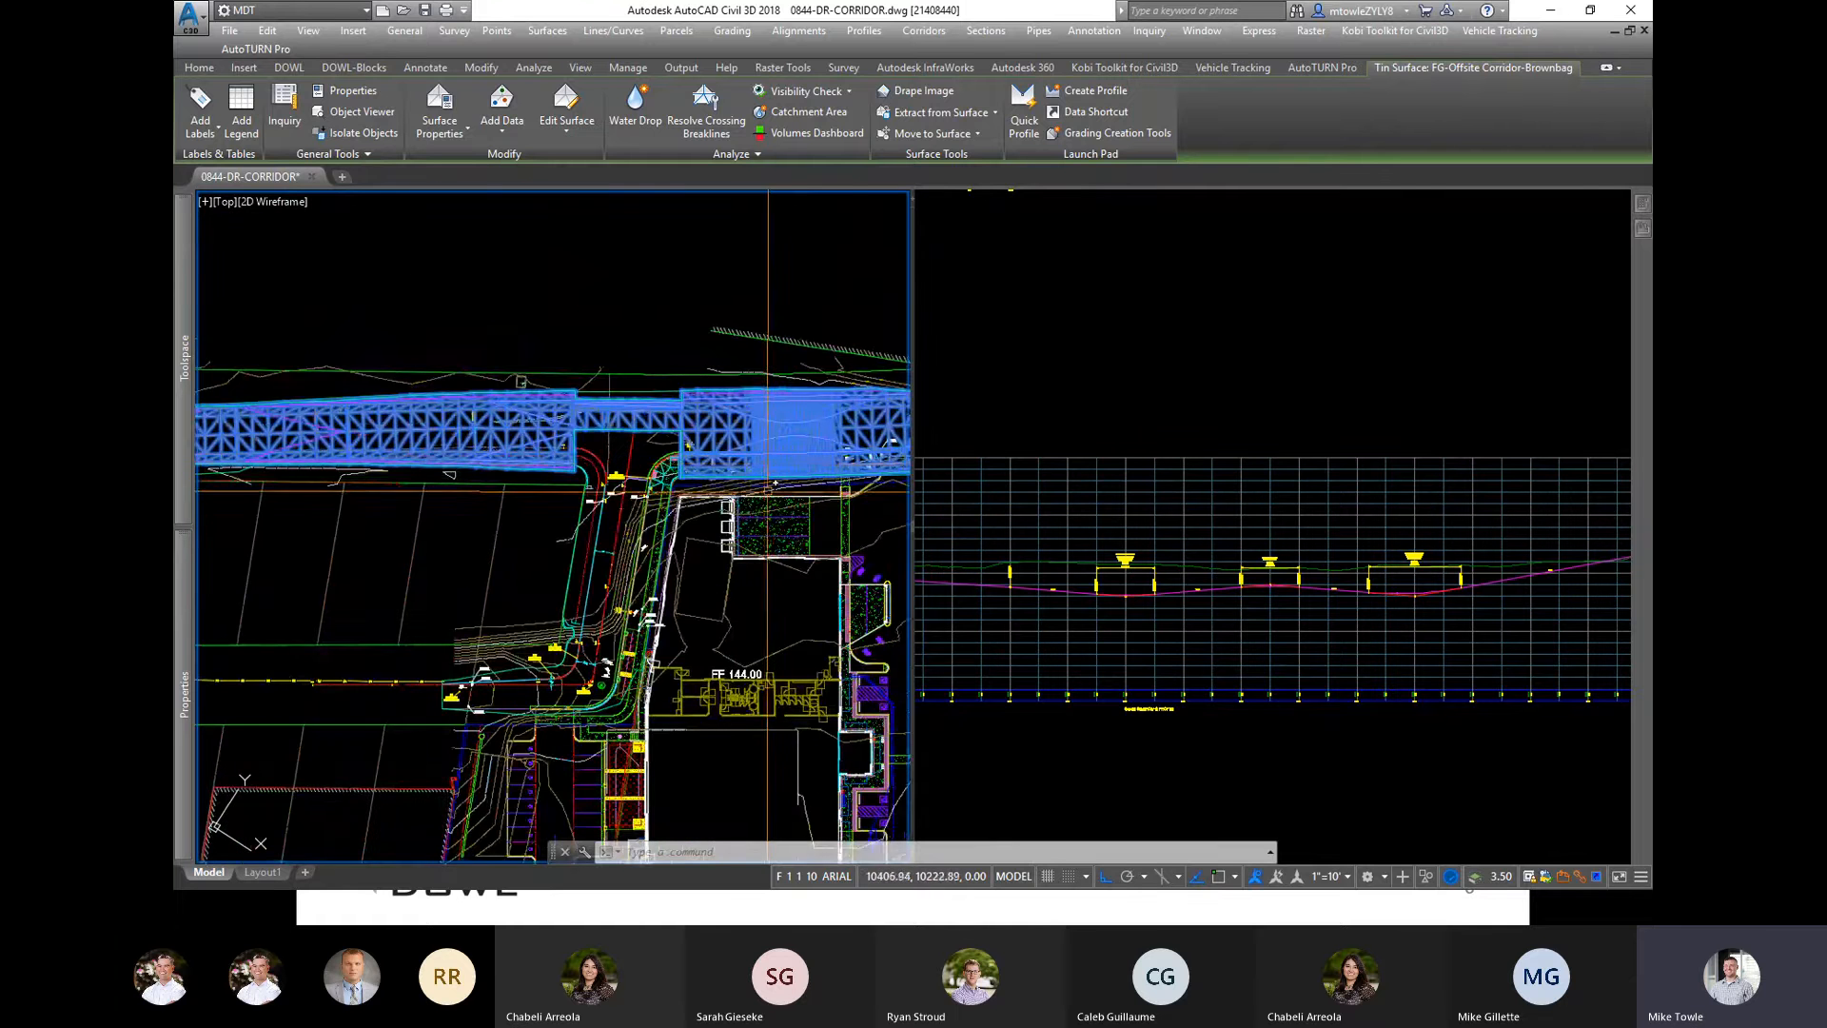
{"action": "middle_click_drag", "start_coordinate": [769, 465], "coordinate": [369, 532]}
{"action": "scroll", "coordinate": [868, 447], "scroll_direction": "down", "scroll_amount": 2}
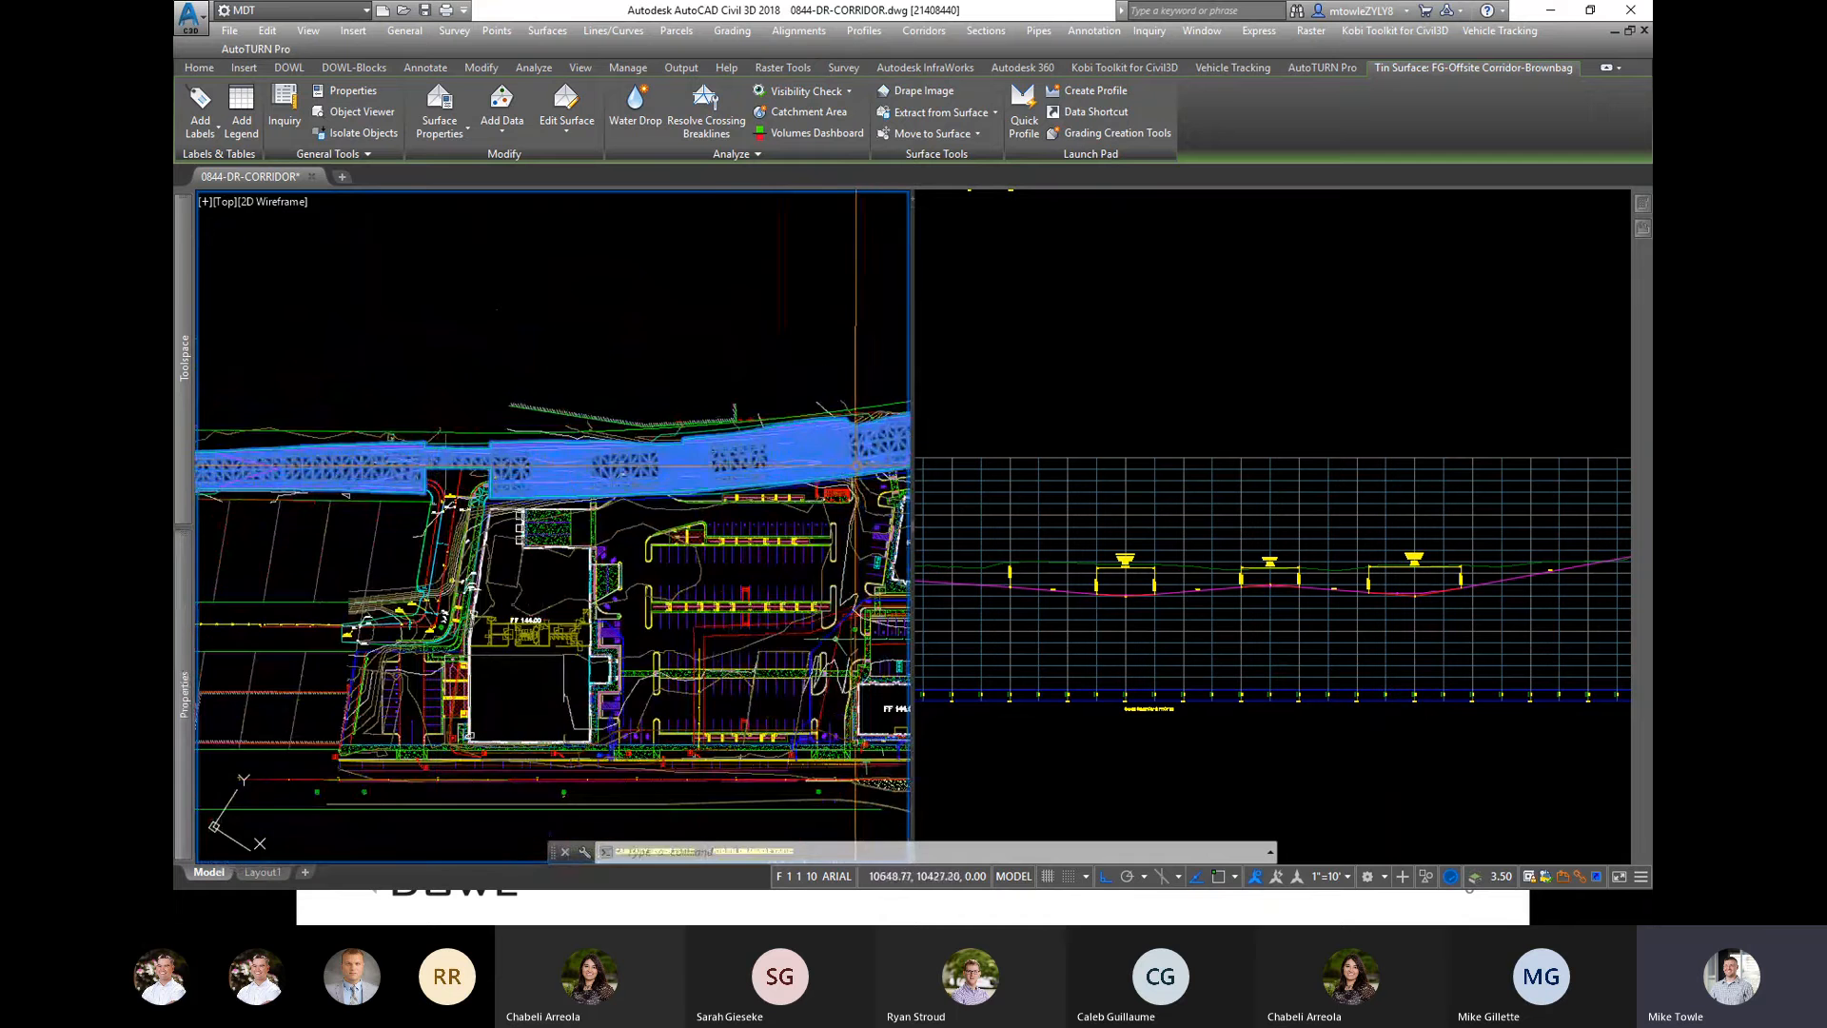
{"action": "scroll", "coordinate": [495, 470], "scroll_direction": "up", "scroll_amount": 3}
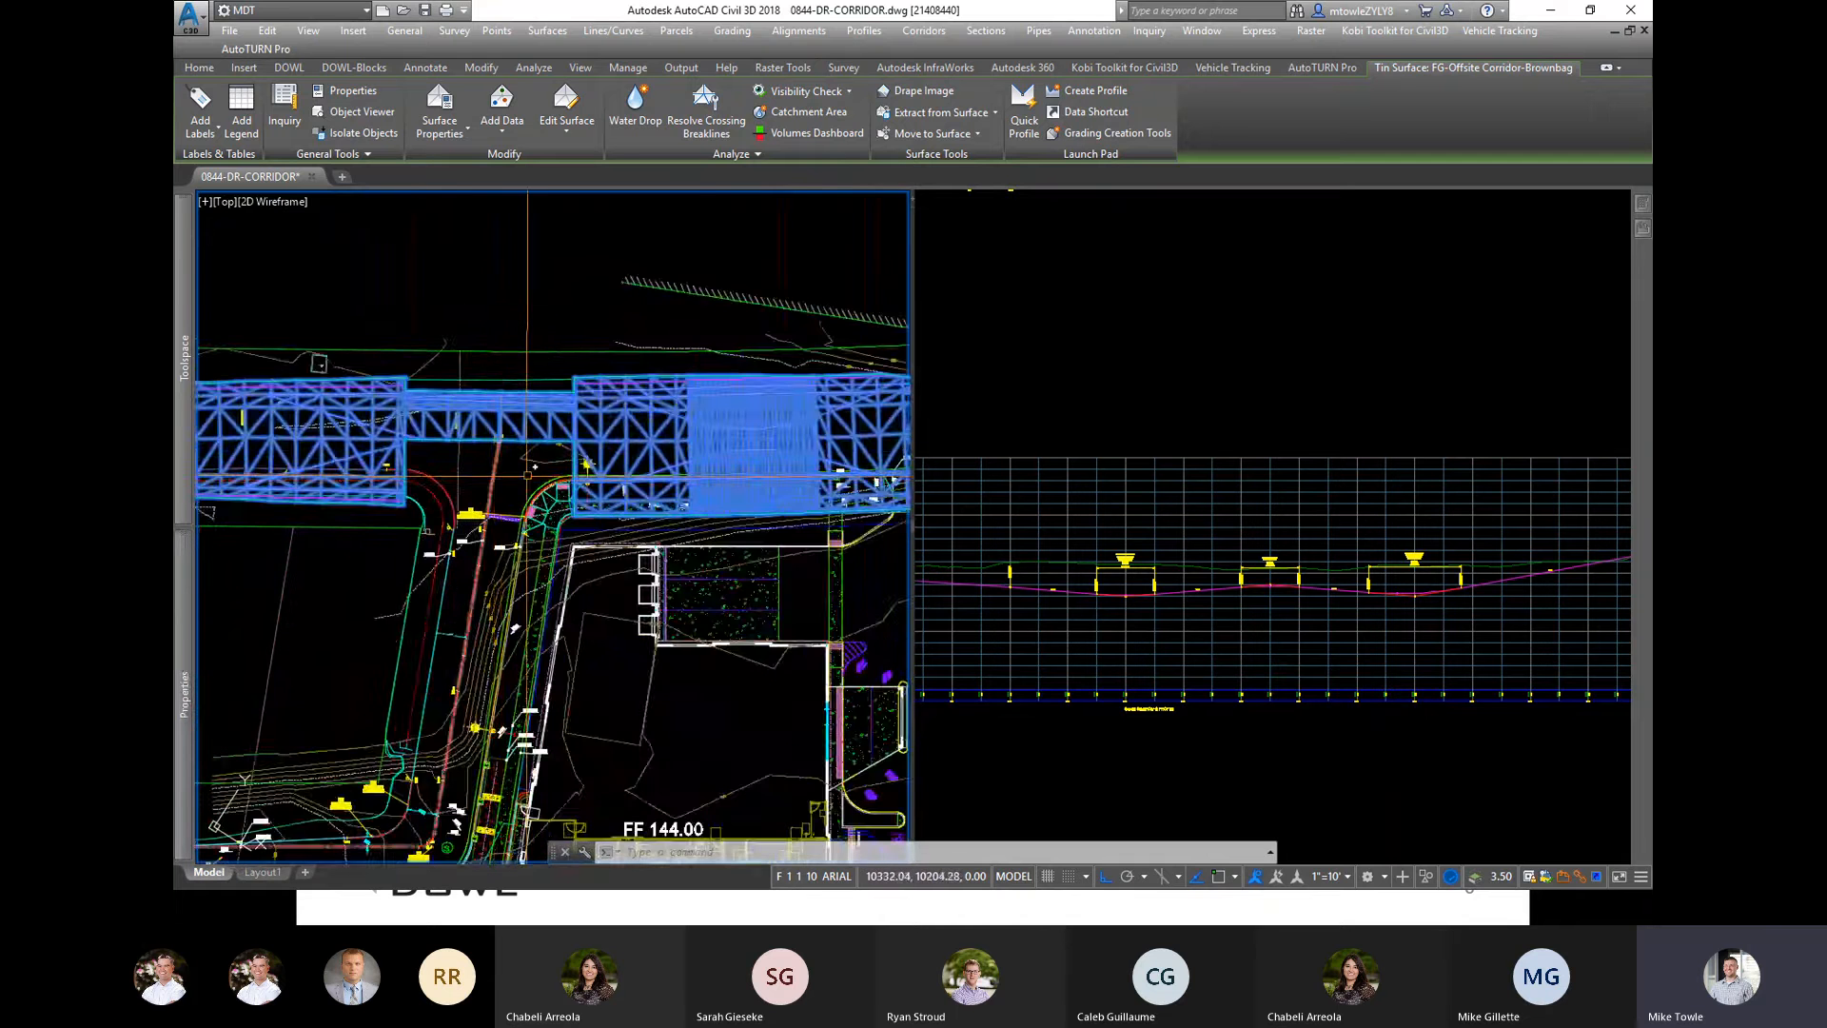
{"action": "scroll", "coordinate": [529, 470], "scroll_direction": "up", "scroll_amount": 2}
{"action": "scroll", "coordinate": [495, 442], "scroll_direction": "down", "scroll_amount": 3}
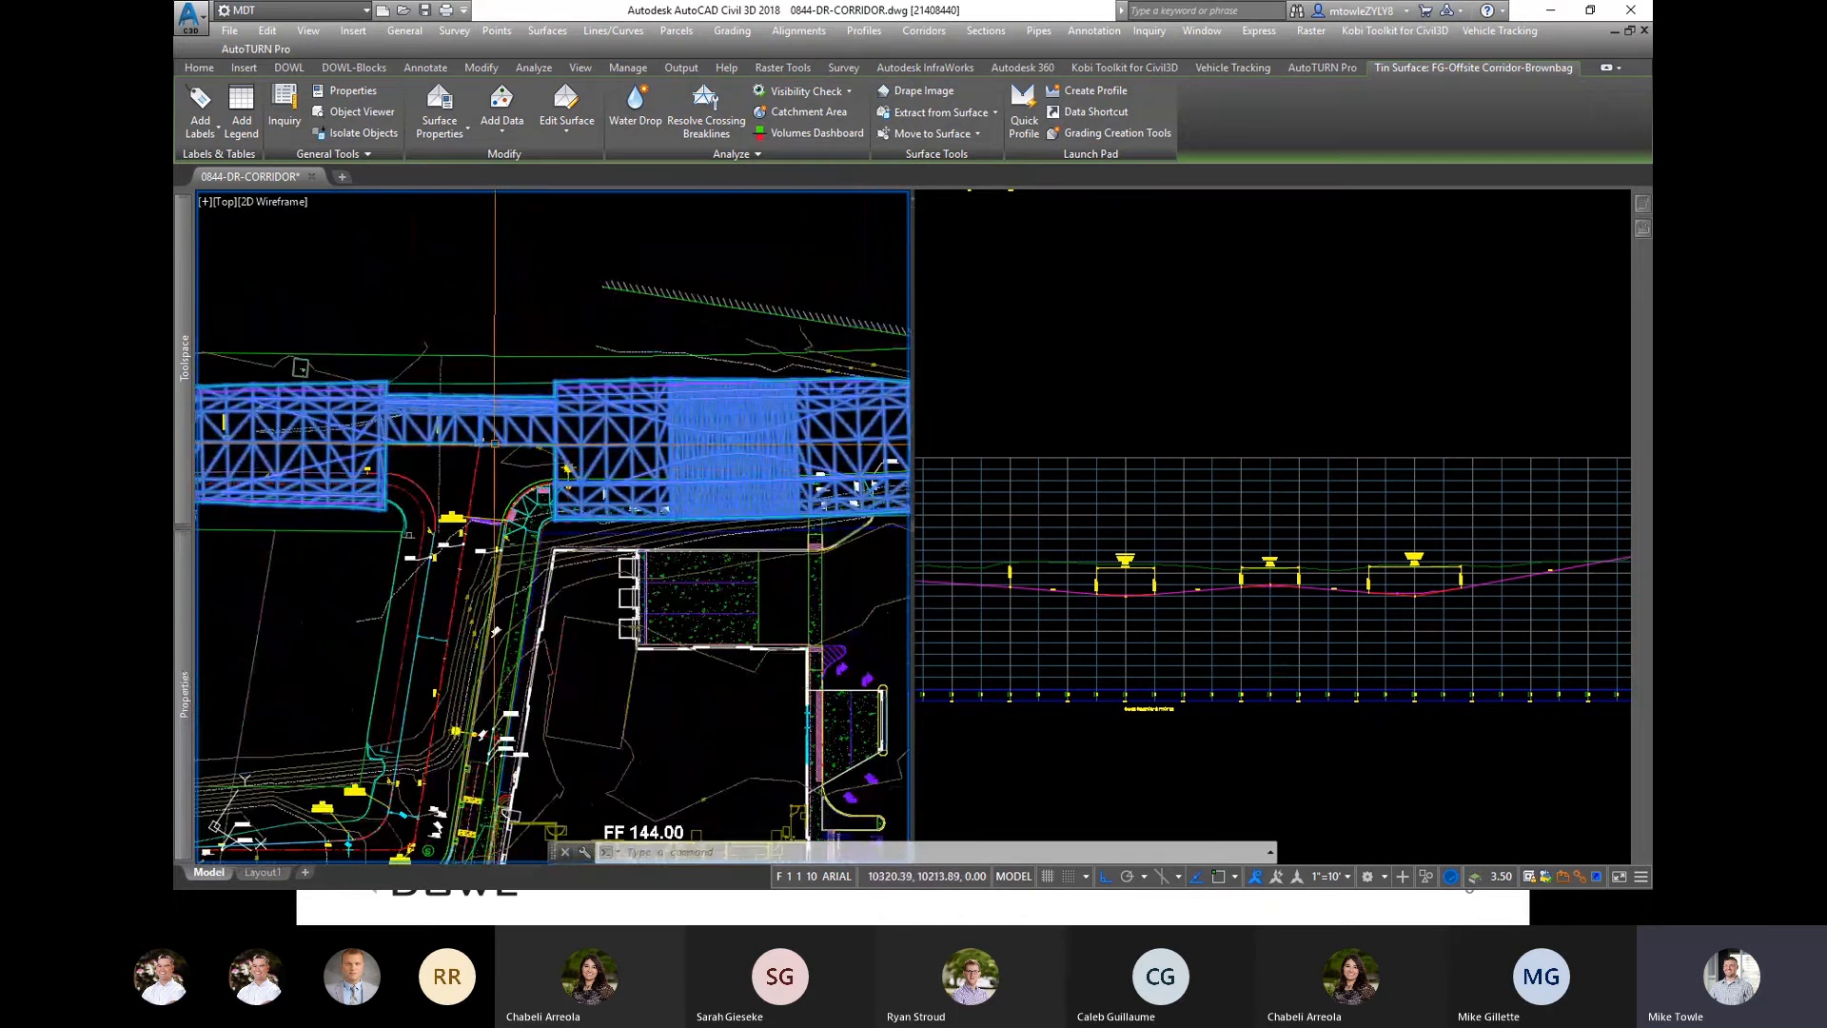
{"action": "mouse_move", "coordinate": [495, 442]}
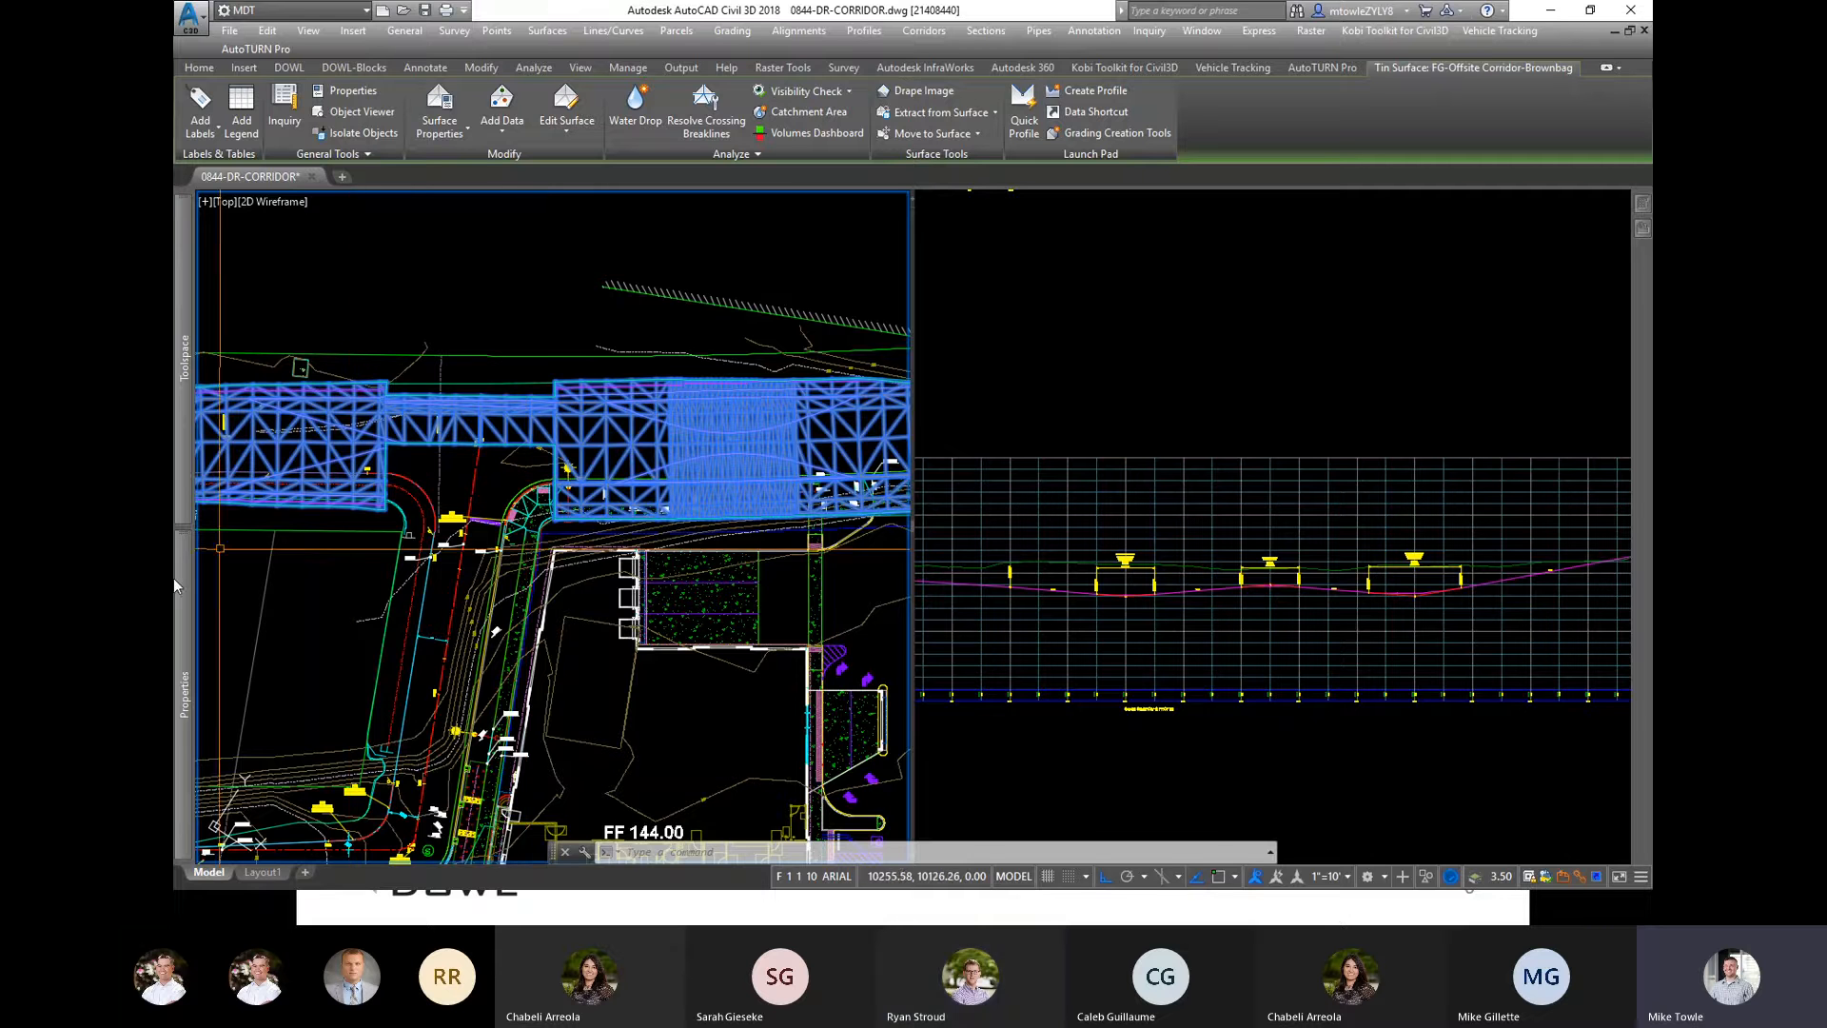
Step: Look over the Second Street assemblies and their labels in the second viewport
{"action": "left_click", "coordinate": [1164, 415]}
{"action": "scroll", "coordinate": [1164, 419], "scroll_direction": "down", "scroll_amount": 7}
{"action": "scroll", "coordinate": [1287, 461], "scroll_direction": "up", "scroll_amount": 5}
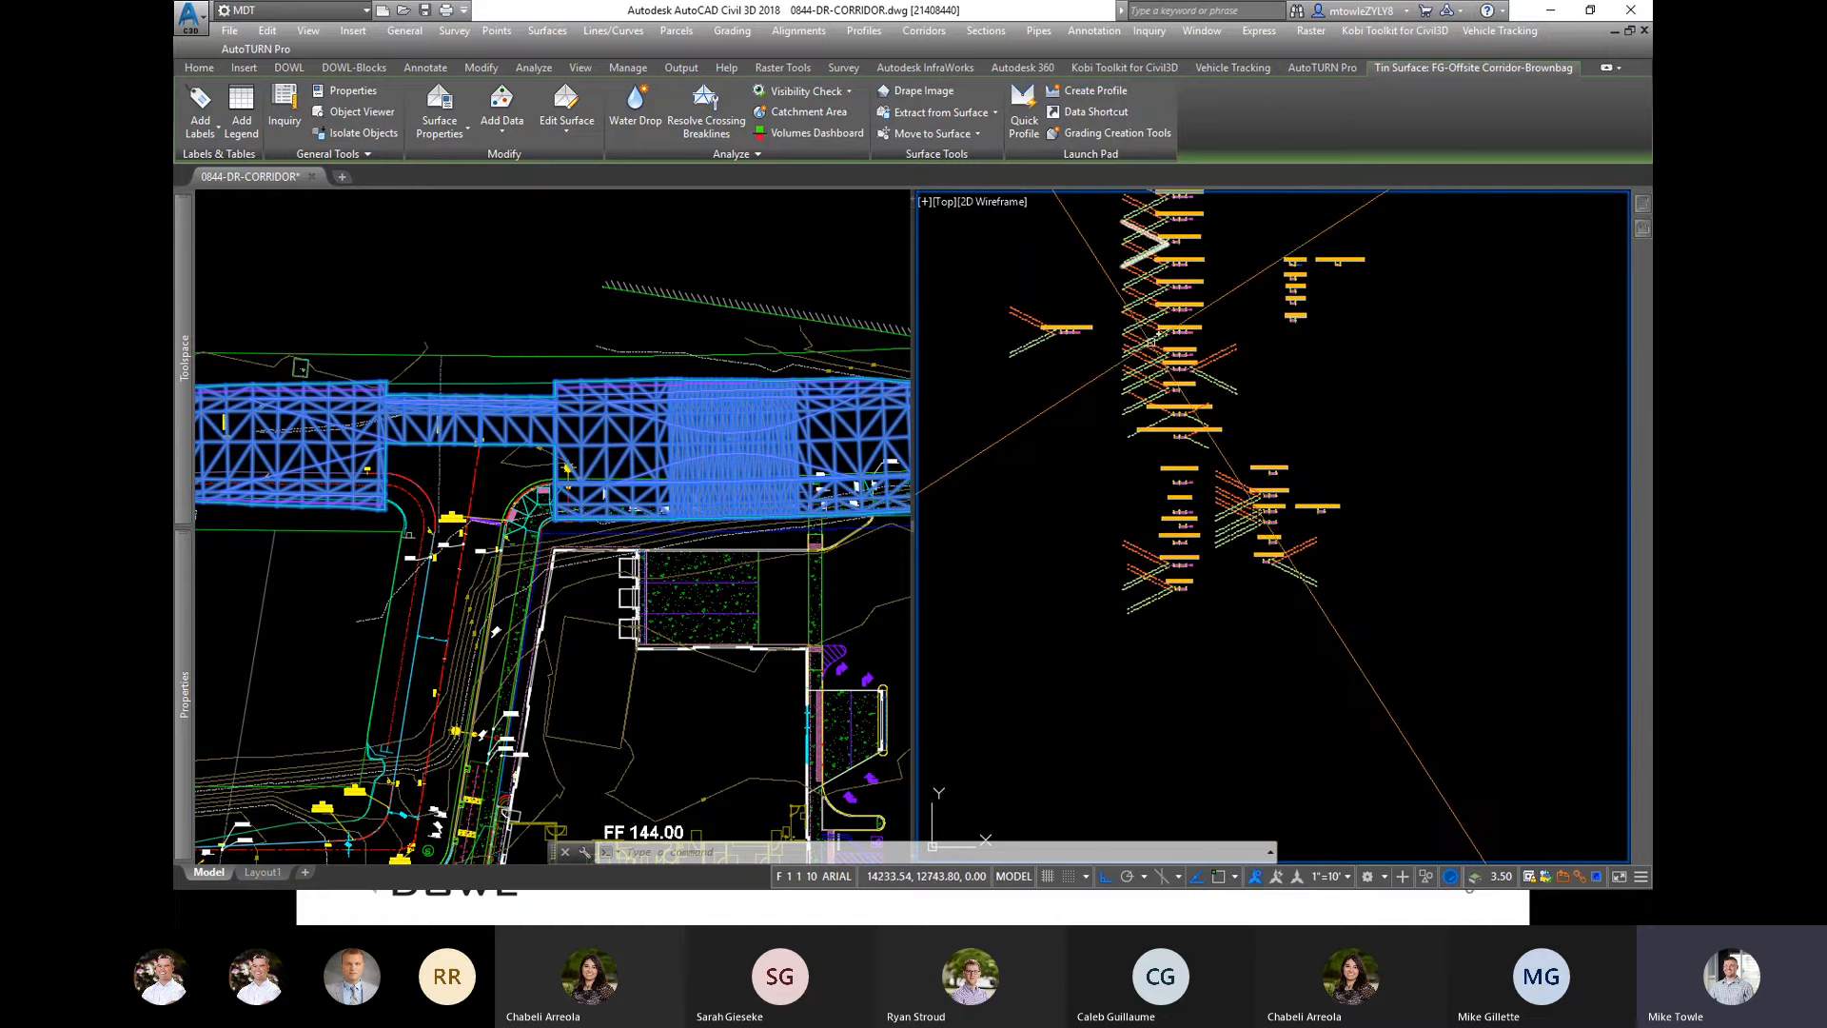
{"action": "scroll", "coordinate": [1167, 354], "scroll_direction": "up", "scroll_amount": 6}
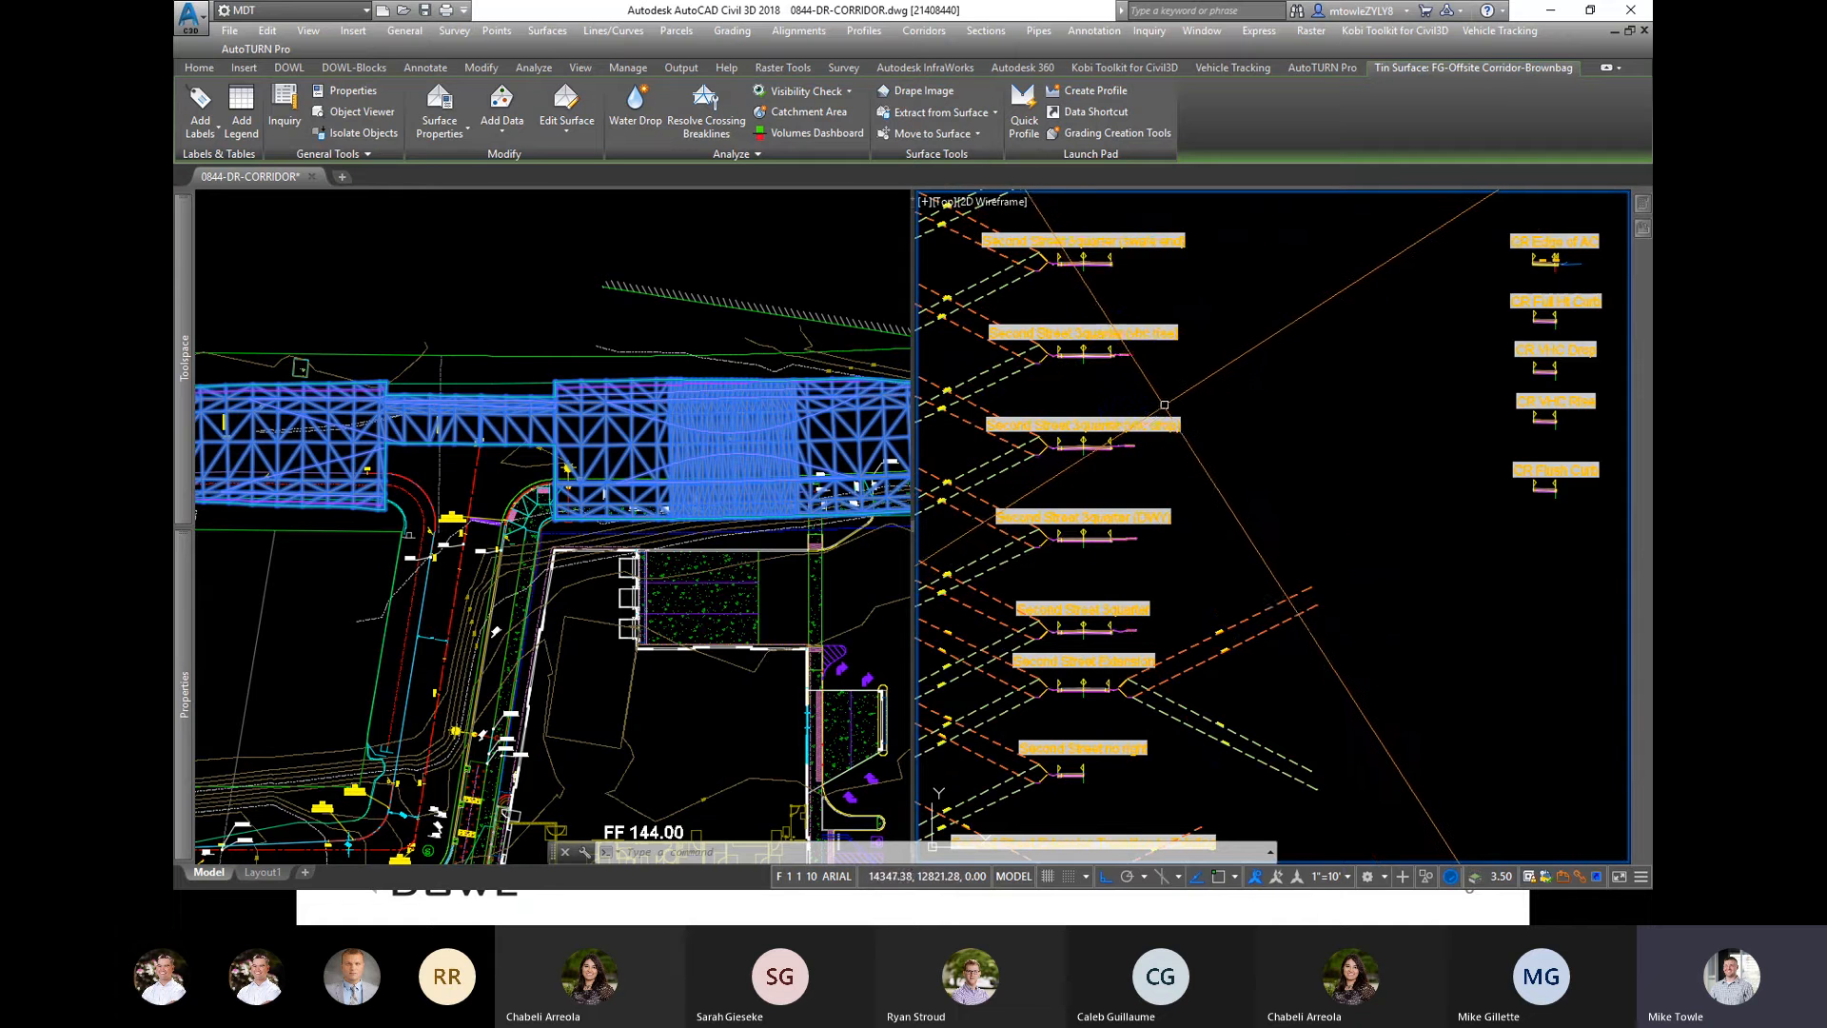
{"action": "mouse_move", "coordinate": [1155, 411]}
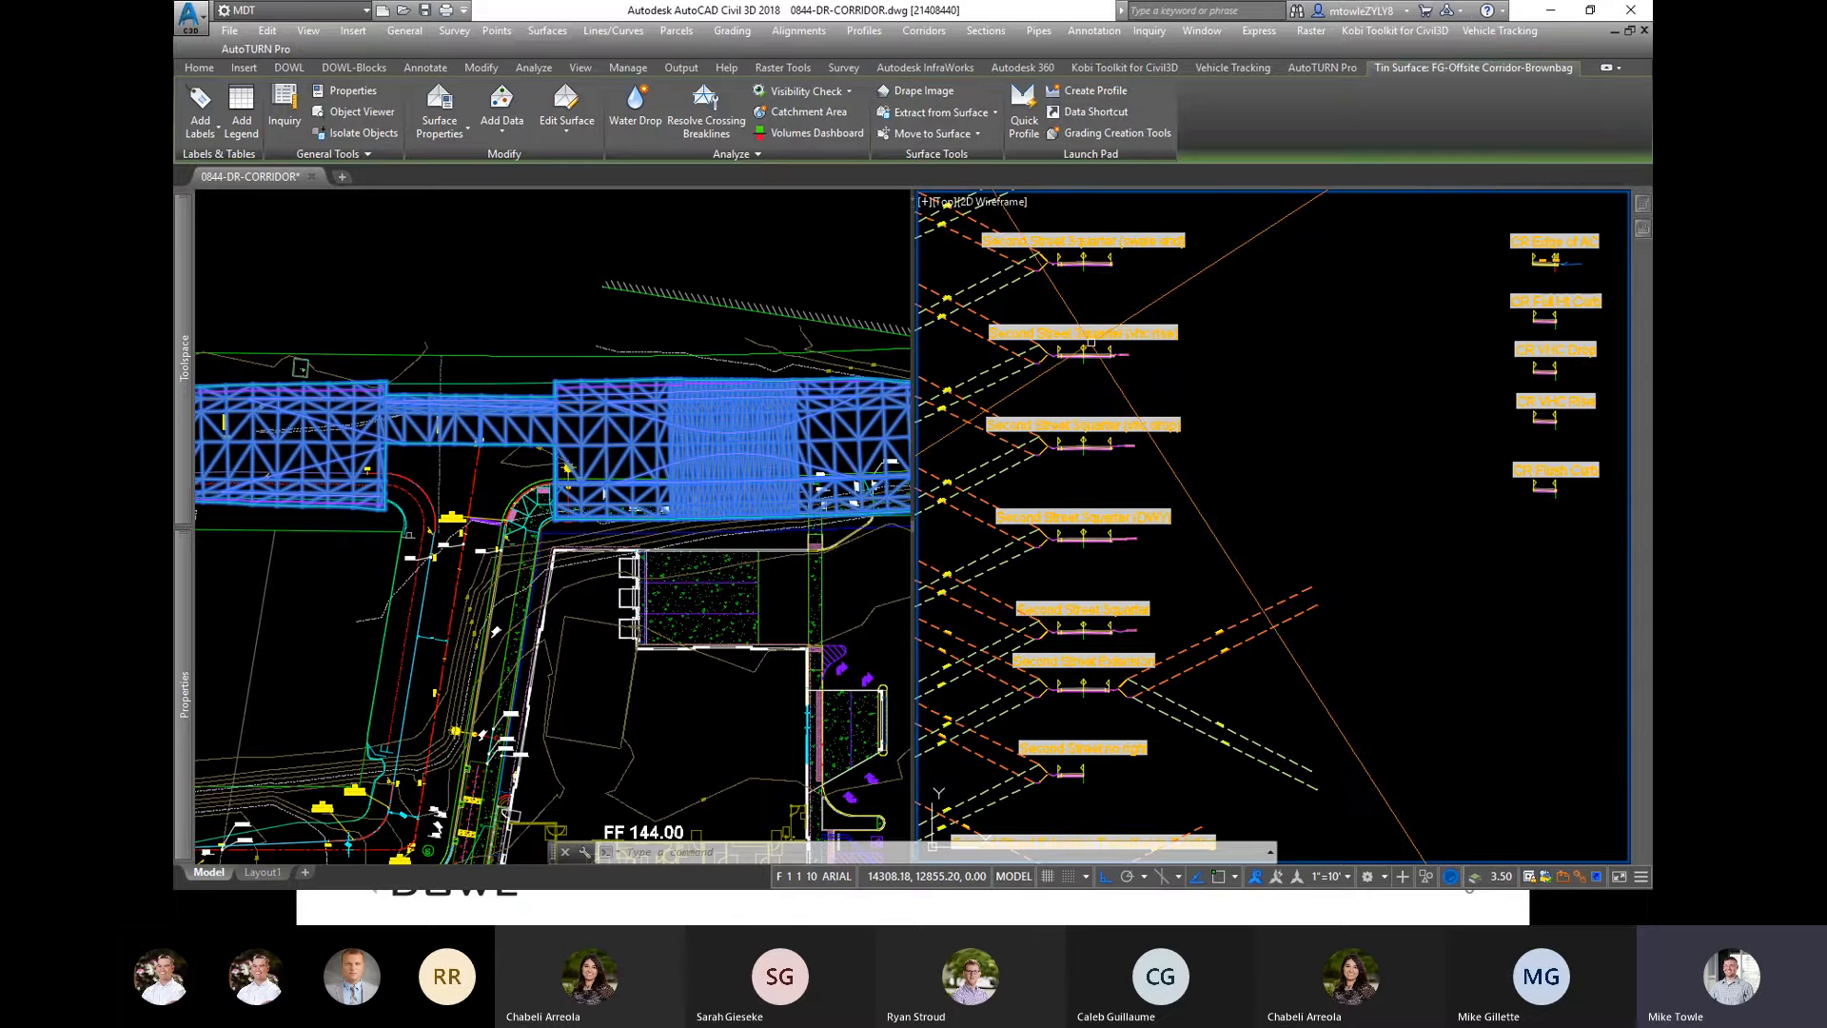
{"action": "mouse_move", "coordinate": [1025, 423]}
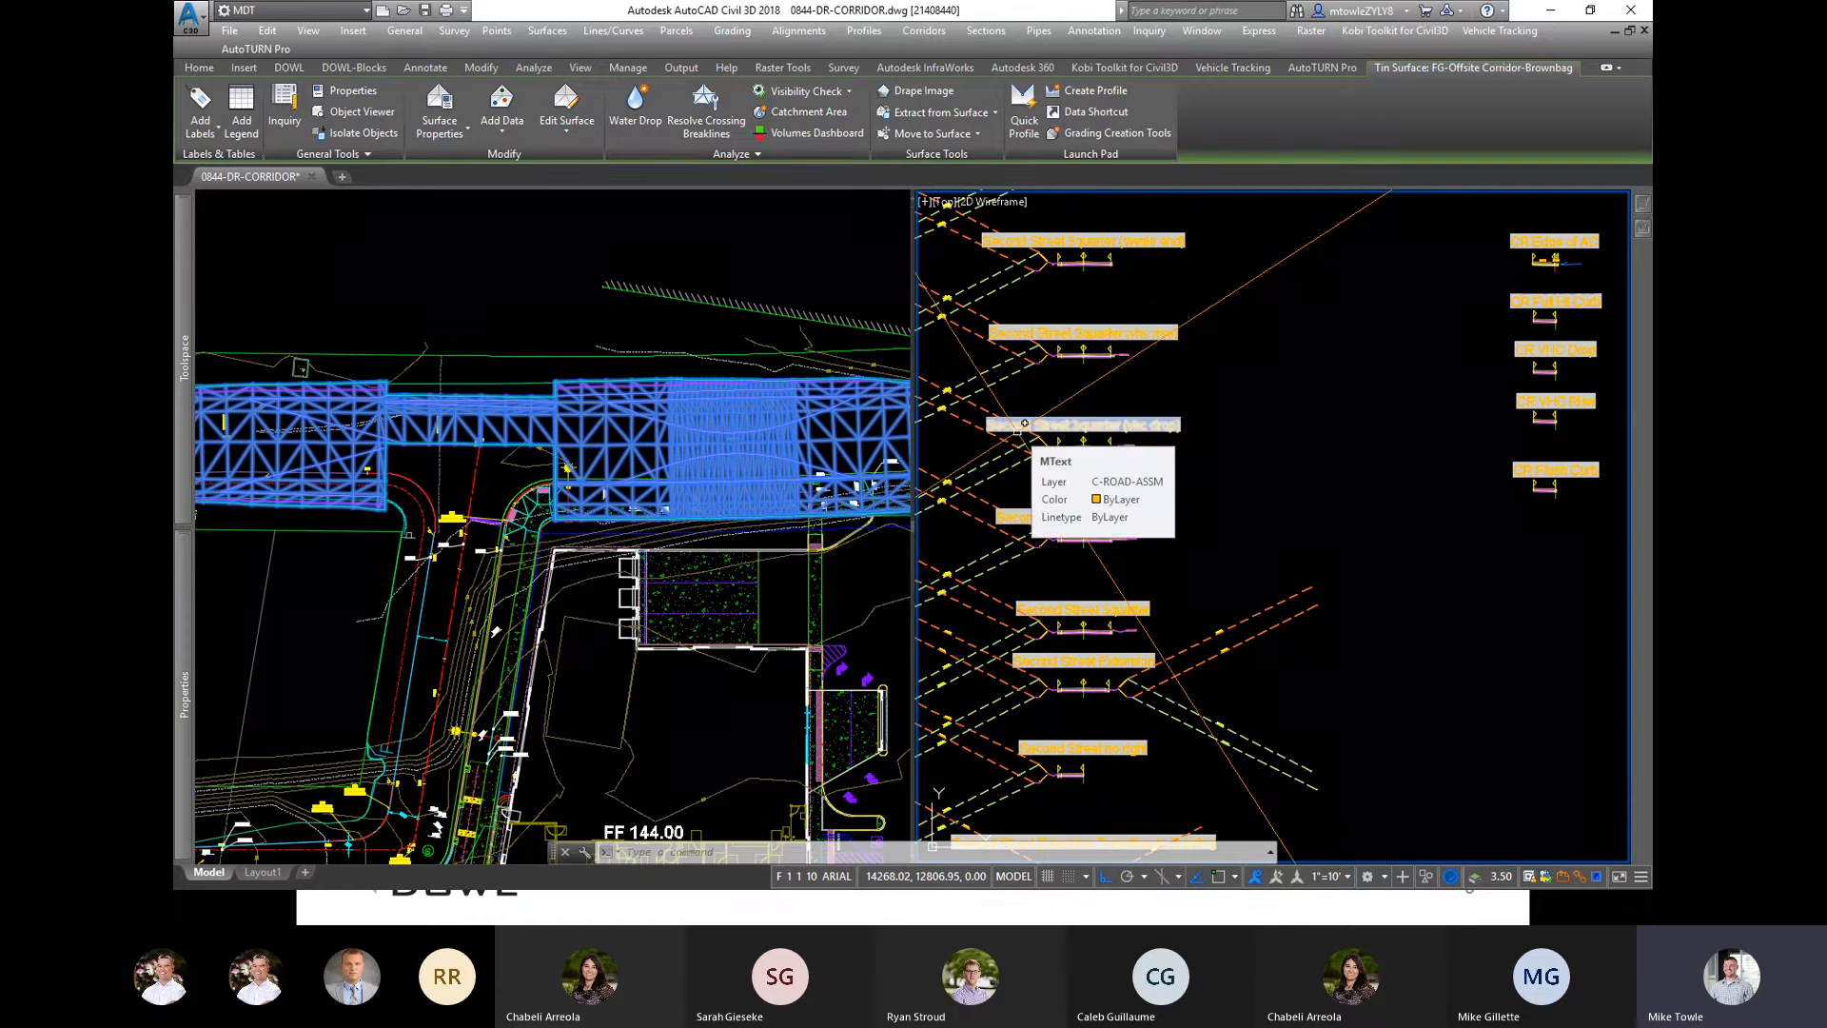
{"action": "scroll", "coordinate": [1395, 480], "scroll_direction": "down", "scroll_amount": 12}
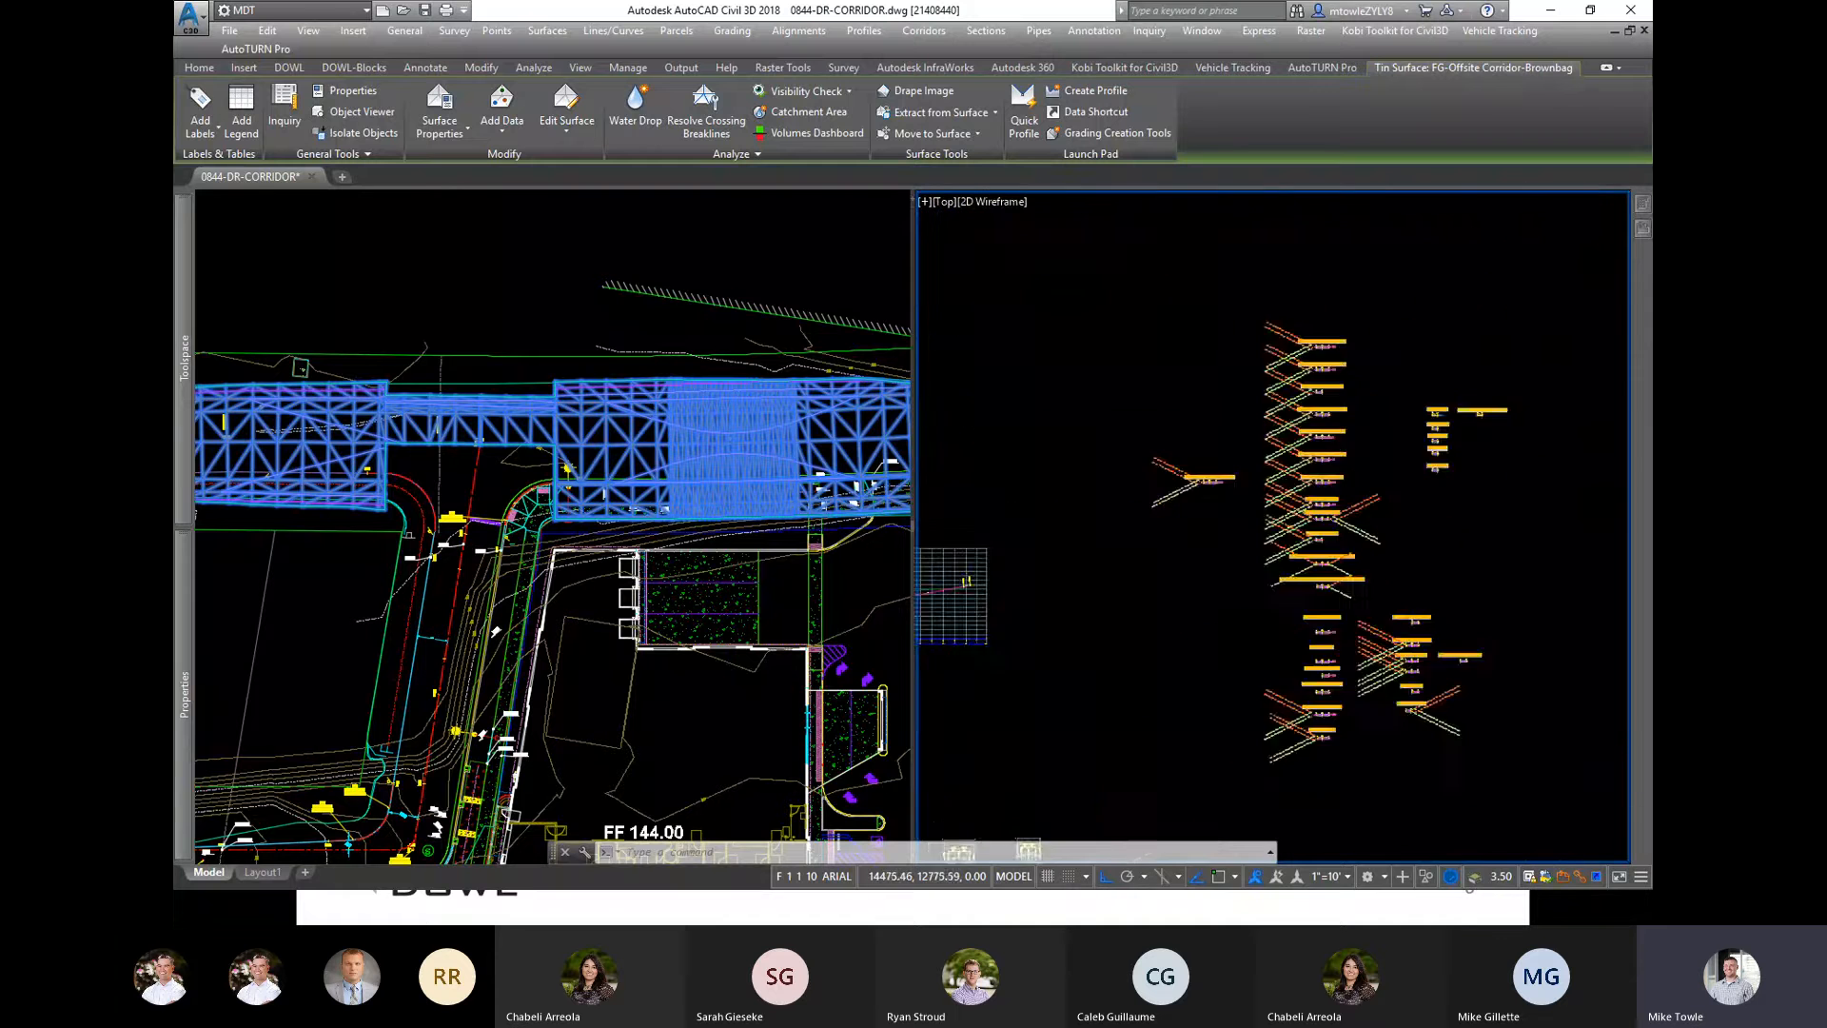
Step: Raise the crest PVI at elevation 144.00 on the Second Street finished-grade profile well above existing ground and check the plan view
{"action": "scroll", "coordinate": [1356, 493], "scroll_direction": "up", "scroll_amount": 8}
{"action": "scroll", "coordinate": [1301, 580], "scroll_direction": "up", "scroll_amount": 4}
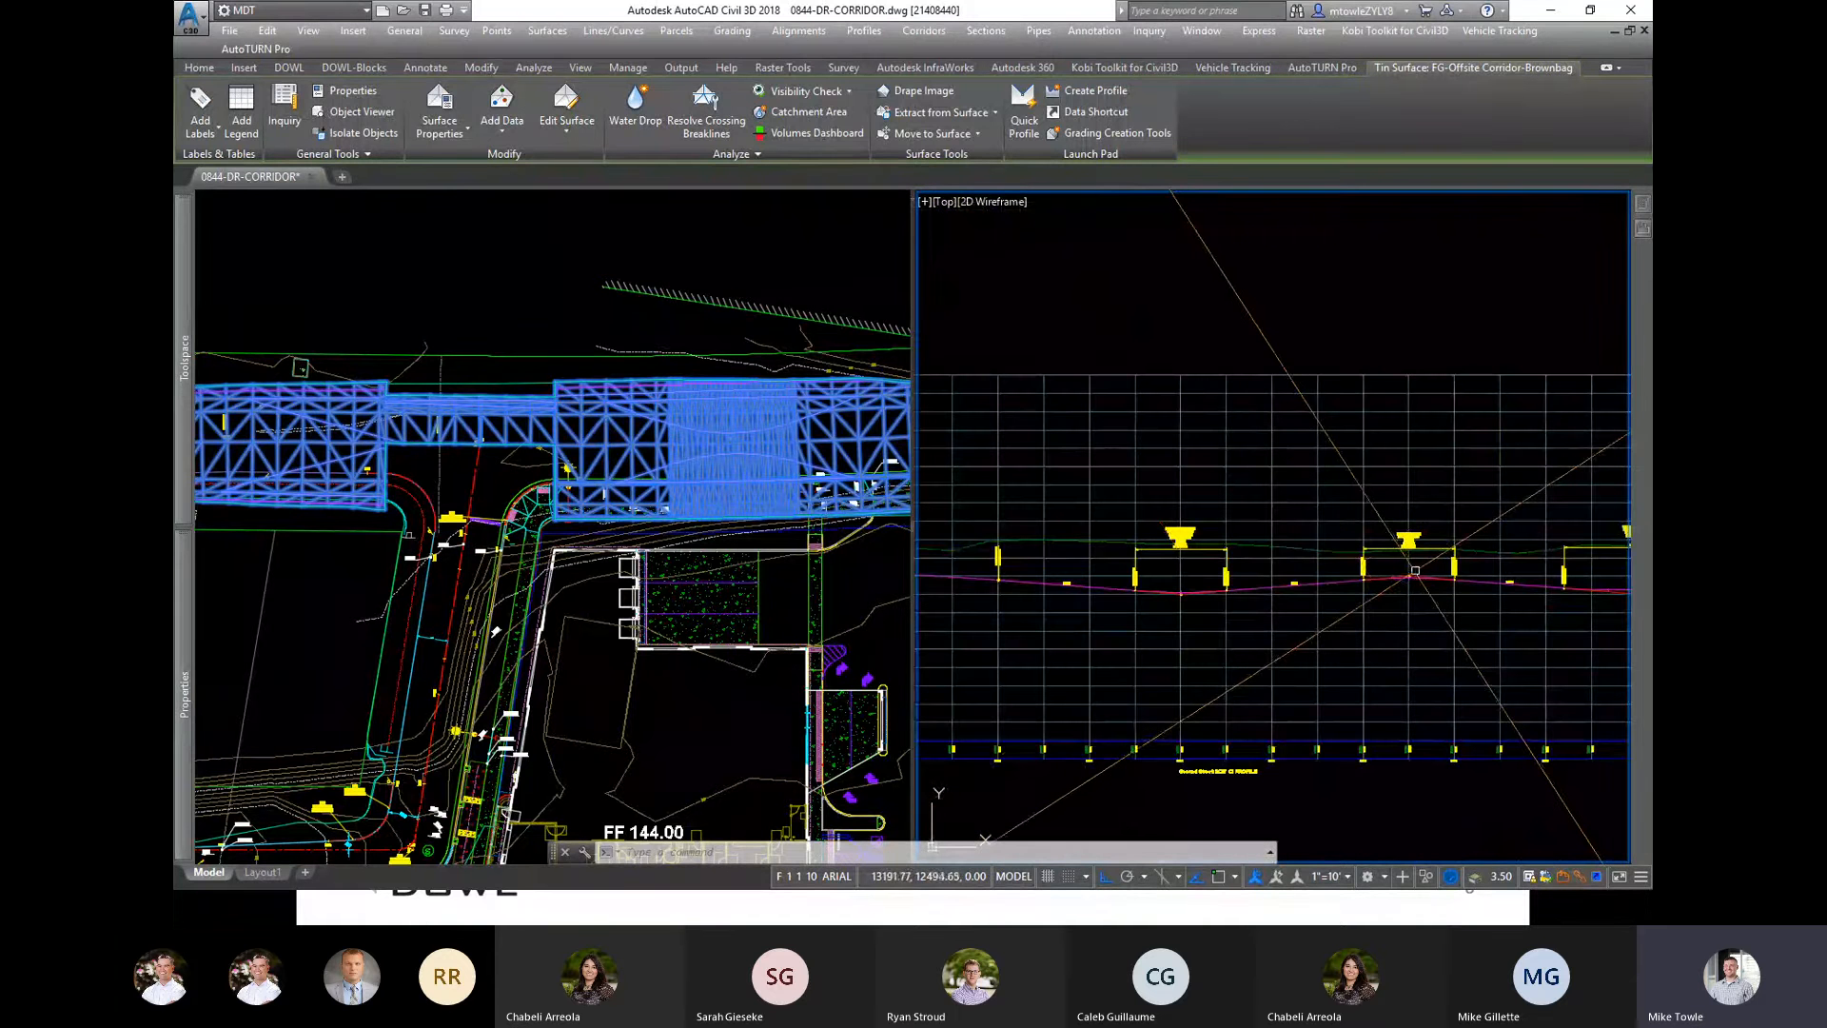
{"action": "left_click", "coordinate": [1399, 576]}
{"action": "scroll", "coordinate": [1399, 576], "scroll_direction": "up", "scroll_amount": 5}
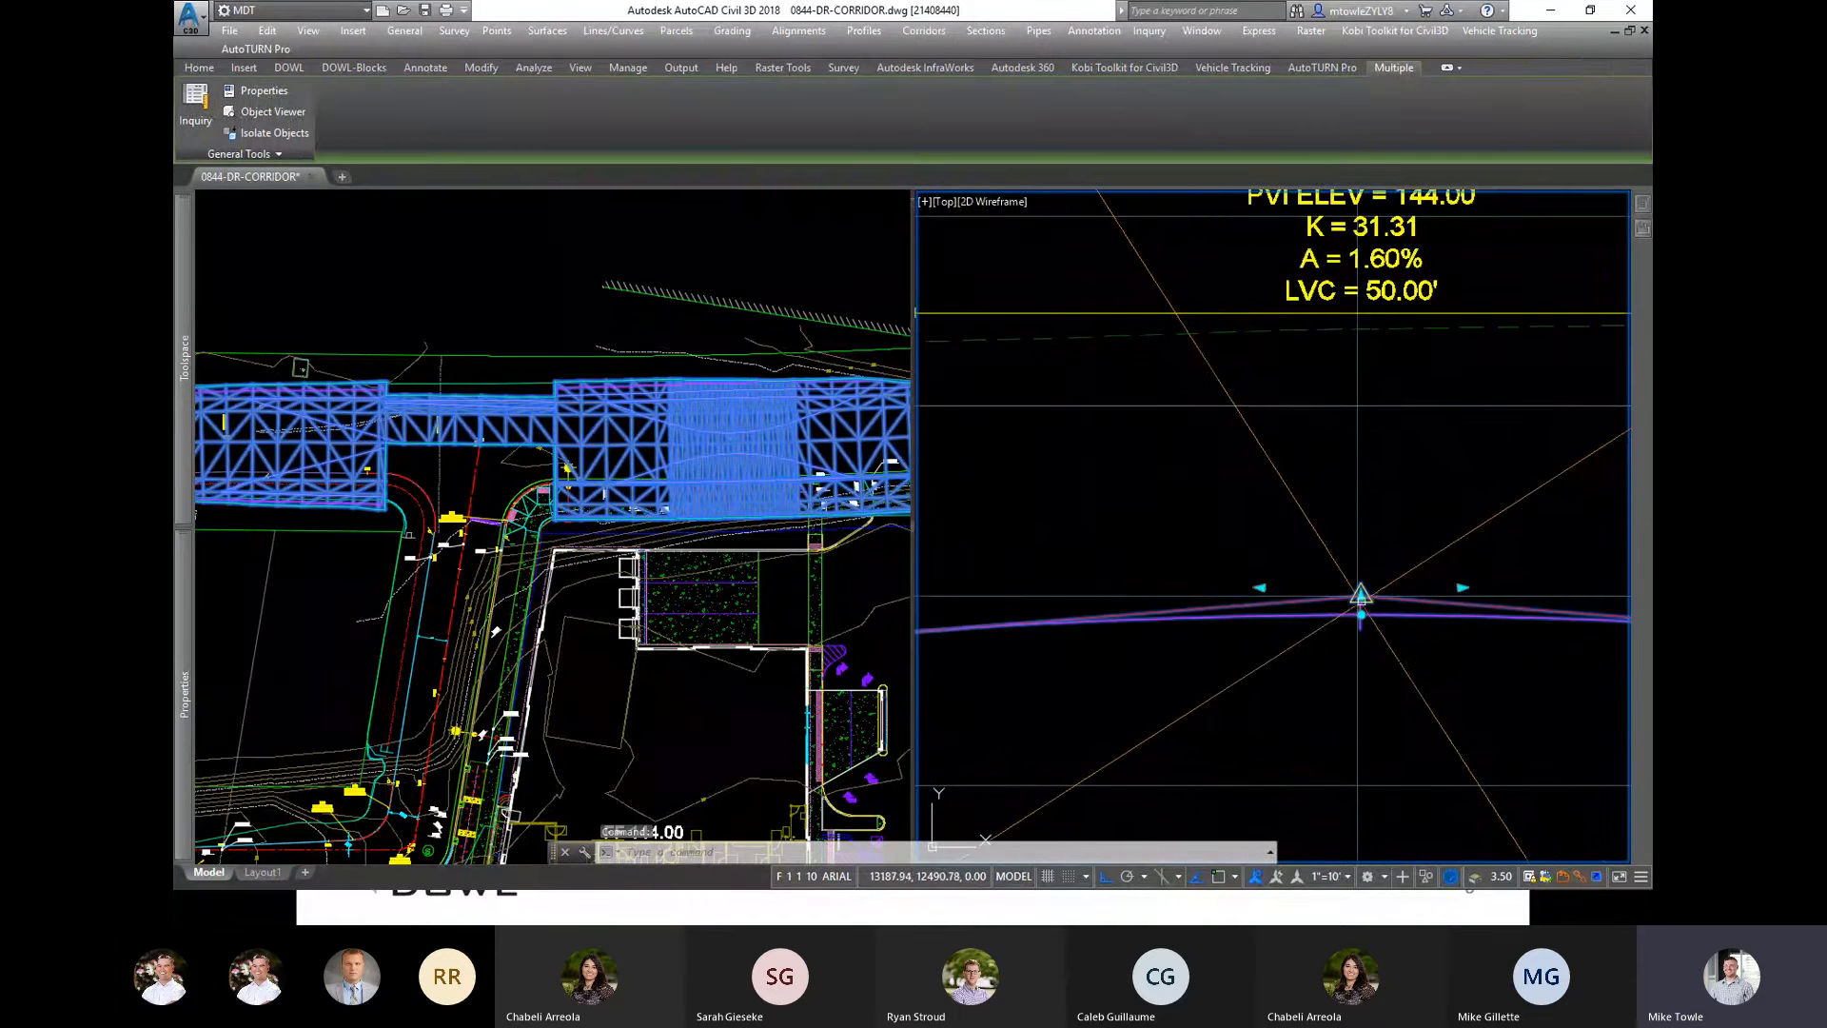
{"action": "left_click", "coordinate": [1360, 596]}
{"action": "scroll", "coordinate": [1361, 596], "scroll_direction": "down", "scroll_amount": 5}
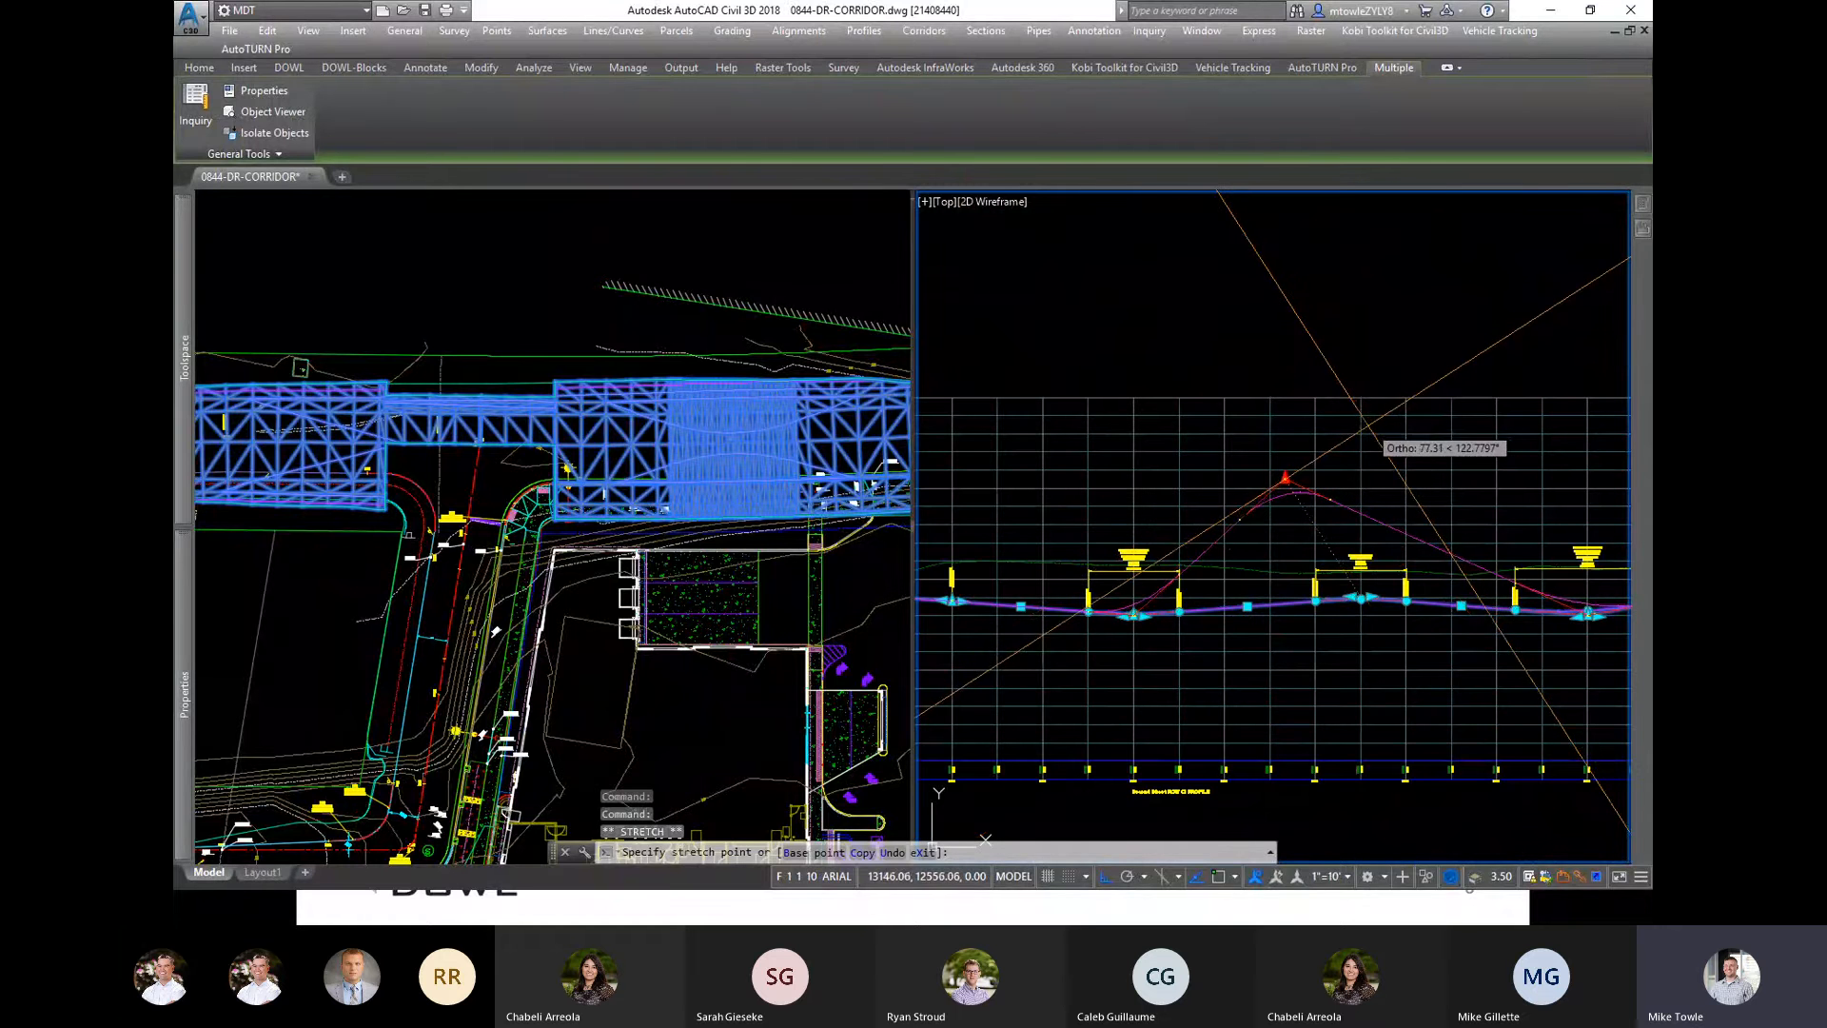
{"action": "left_click", "coordinate": [1283, 476]}
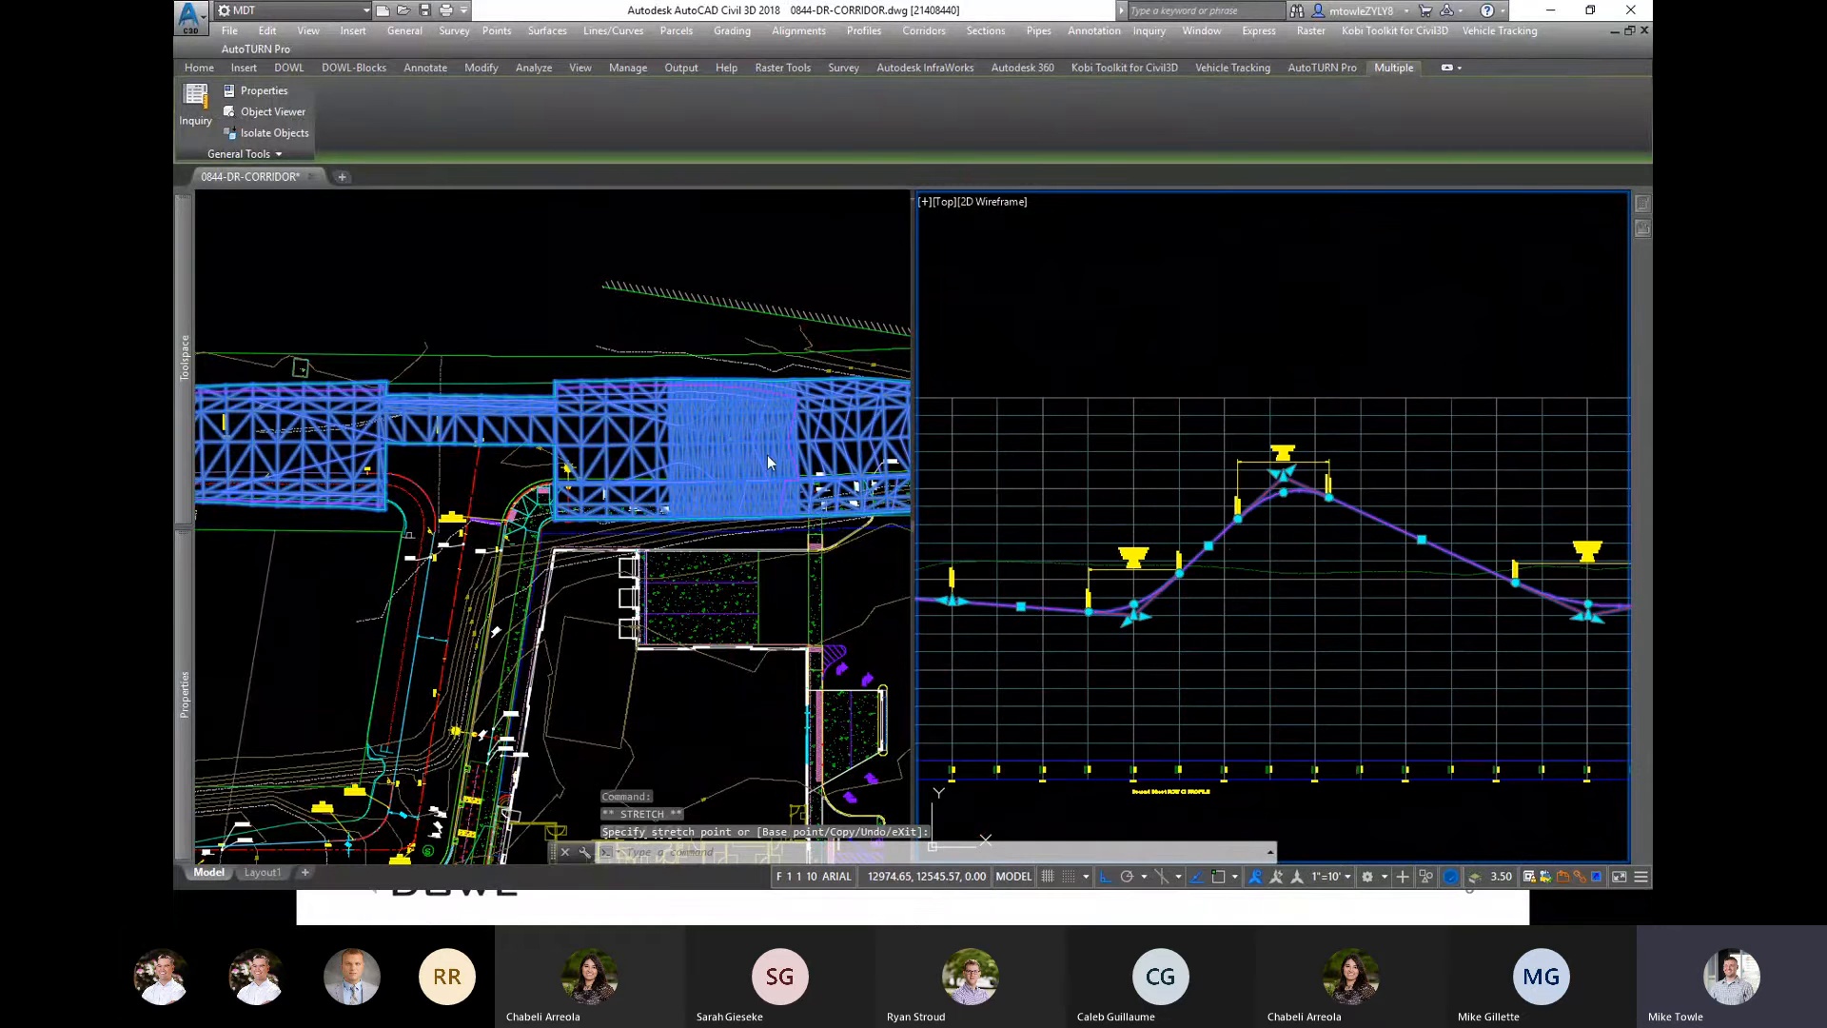
{"action": "key", "text": "Escape"}
{"action": "scroll", "coordinate": [723, 385], "scroll_direction": "up", "scroll_amount": 8}
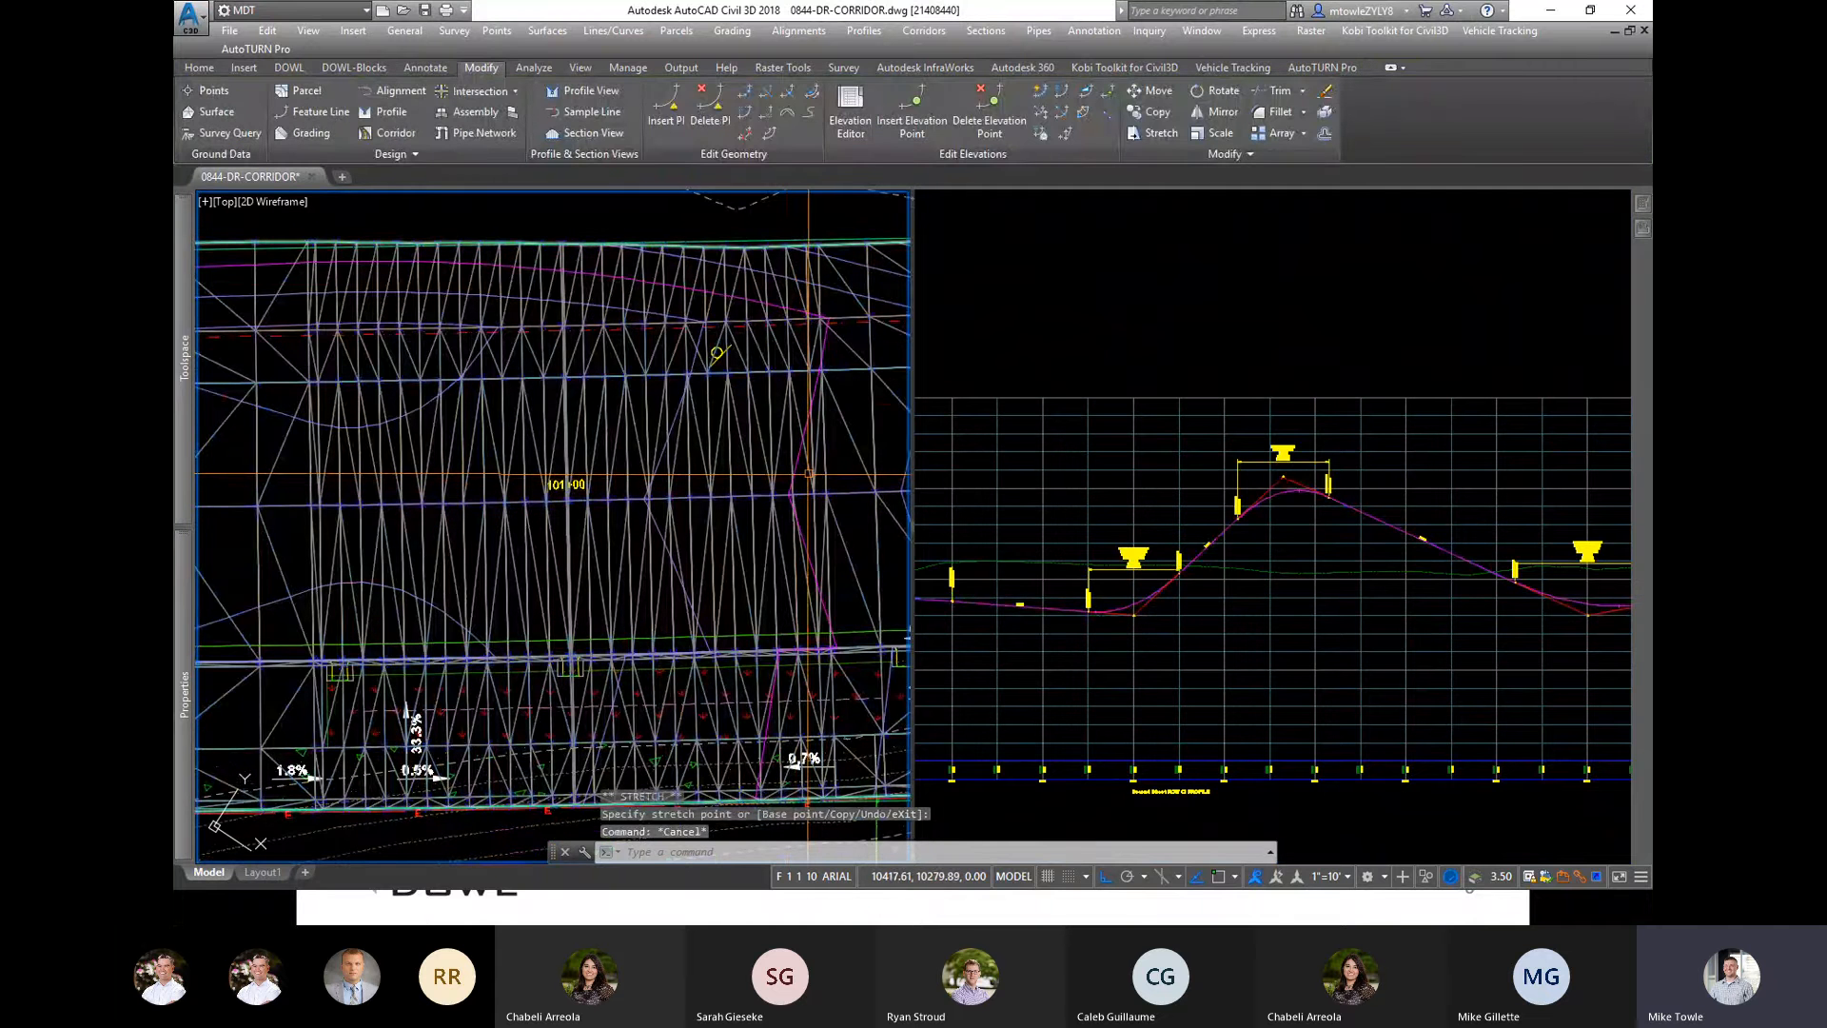
{"action": "scroll", "coordinate": [811, 474], "scroll_direction": "down", "scroll_amount": 5}
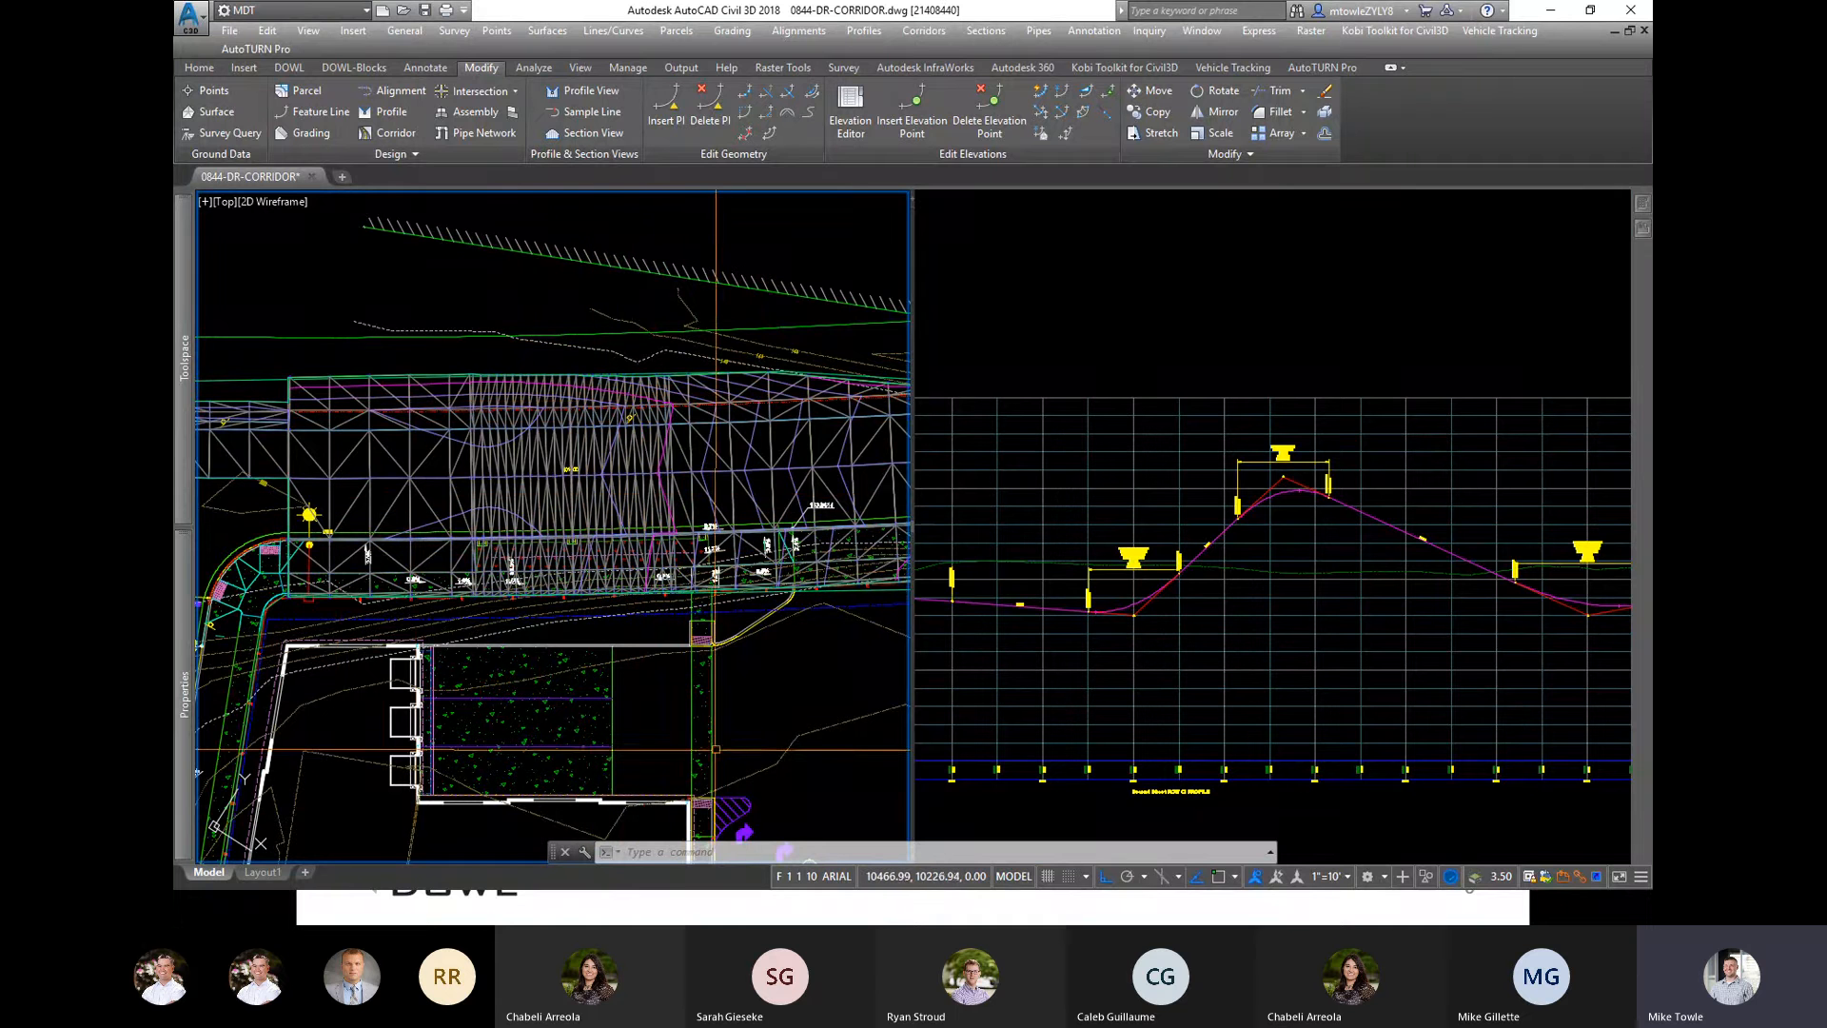
Step: Lower the raised crest PVI on the Second Street profile to just below the existing ground line
{"action": "left_click", "coordinate": [1298, 477]}
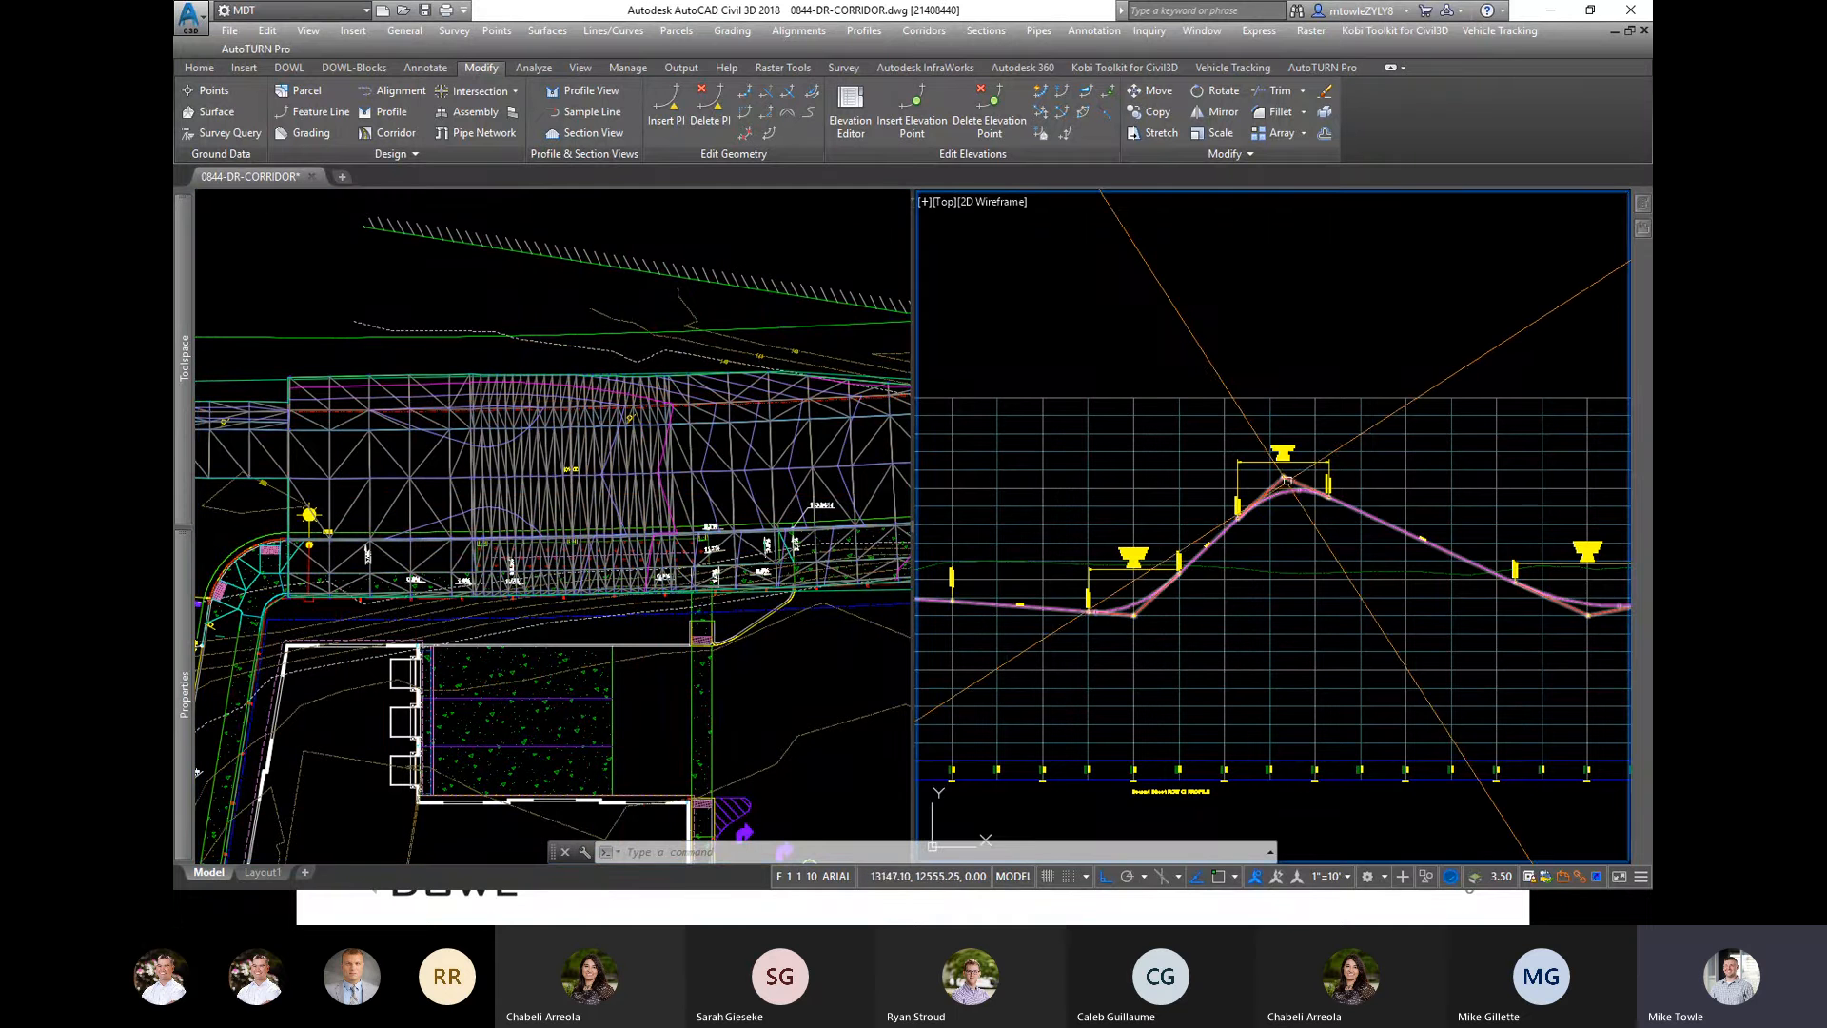
{"action": "left_click", "coordinate": [1290, 482]}
{"action": "left_click", "coordinate": [1283, 473]}
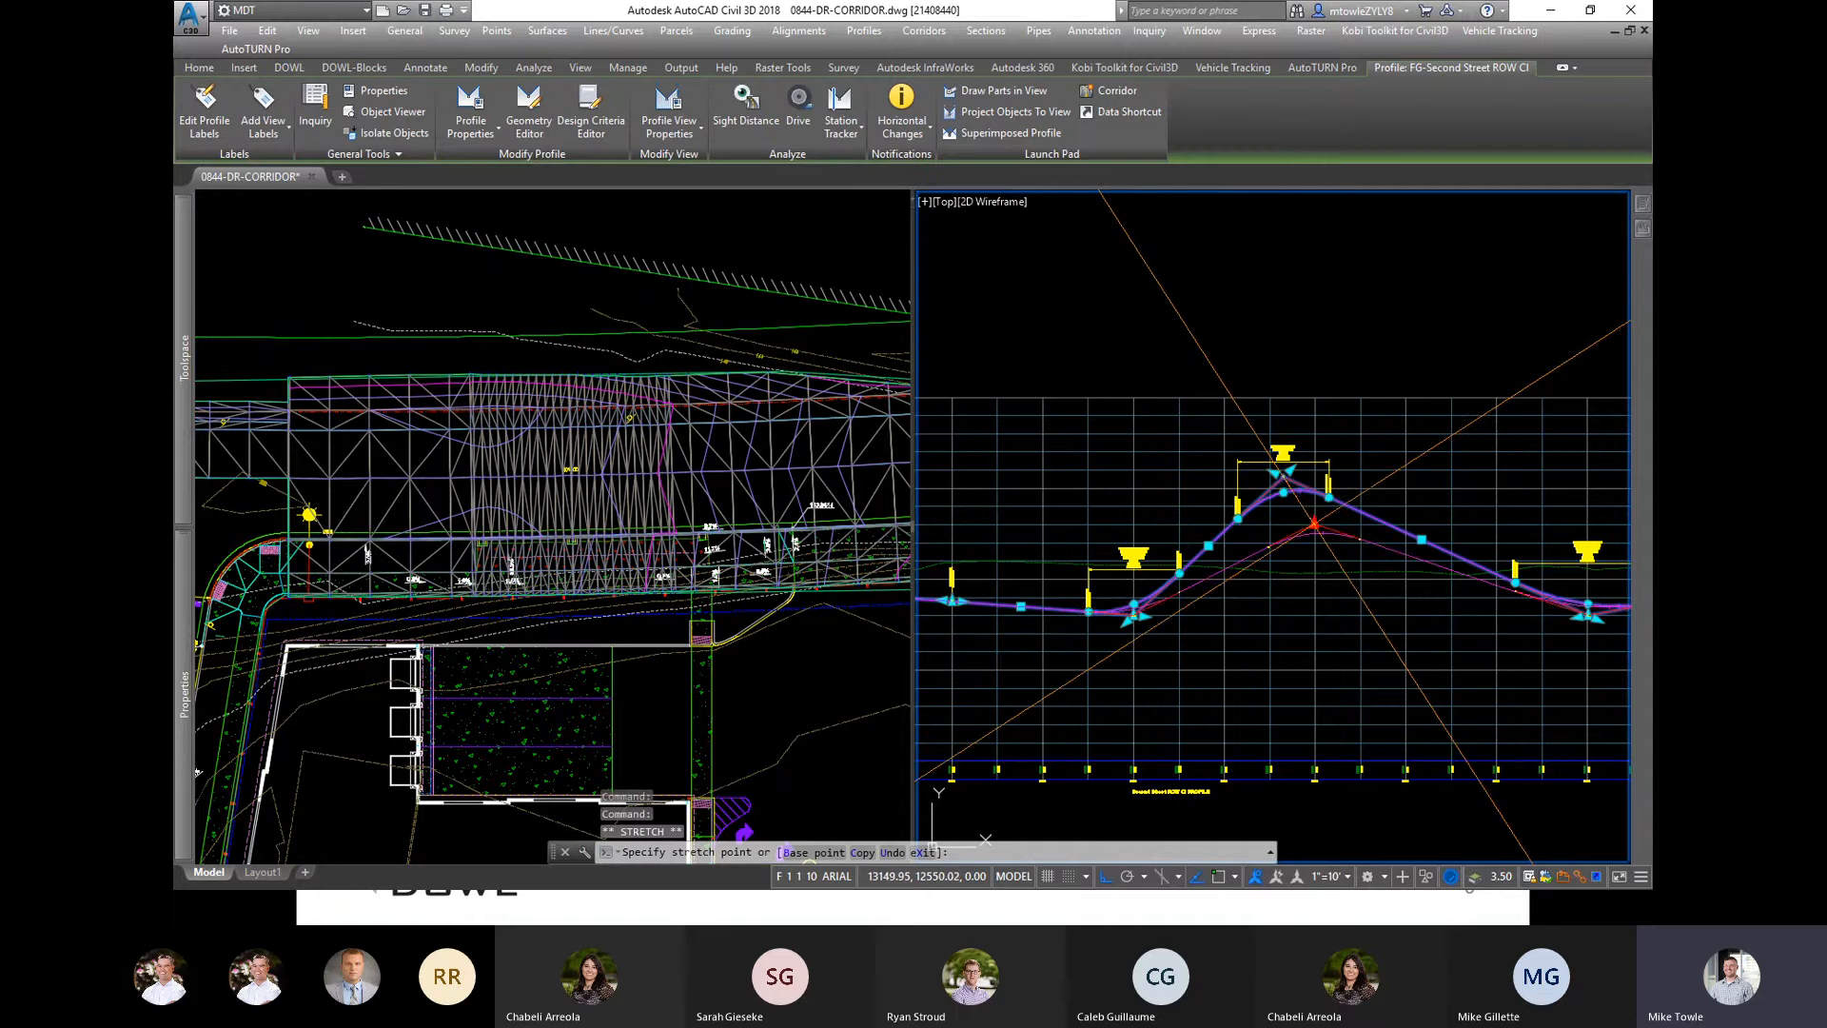
{"action": "scroll", "coordinate": [1368, 574], "scroll_direction": "up", "scroll_amount": 4}
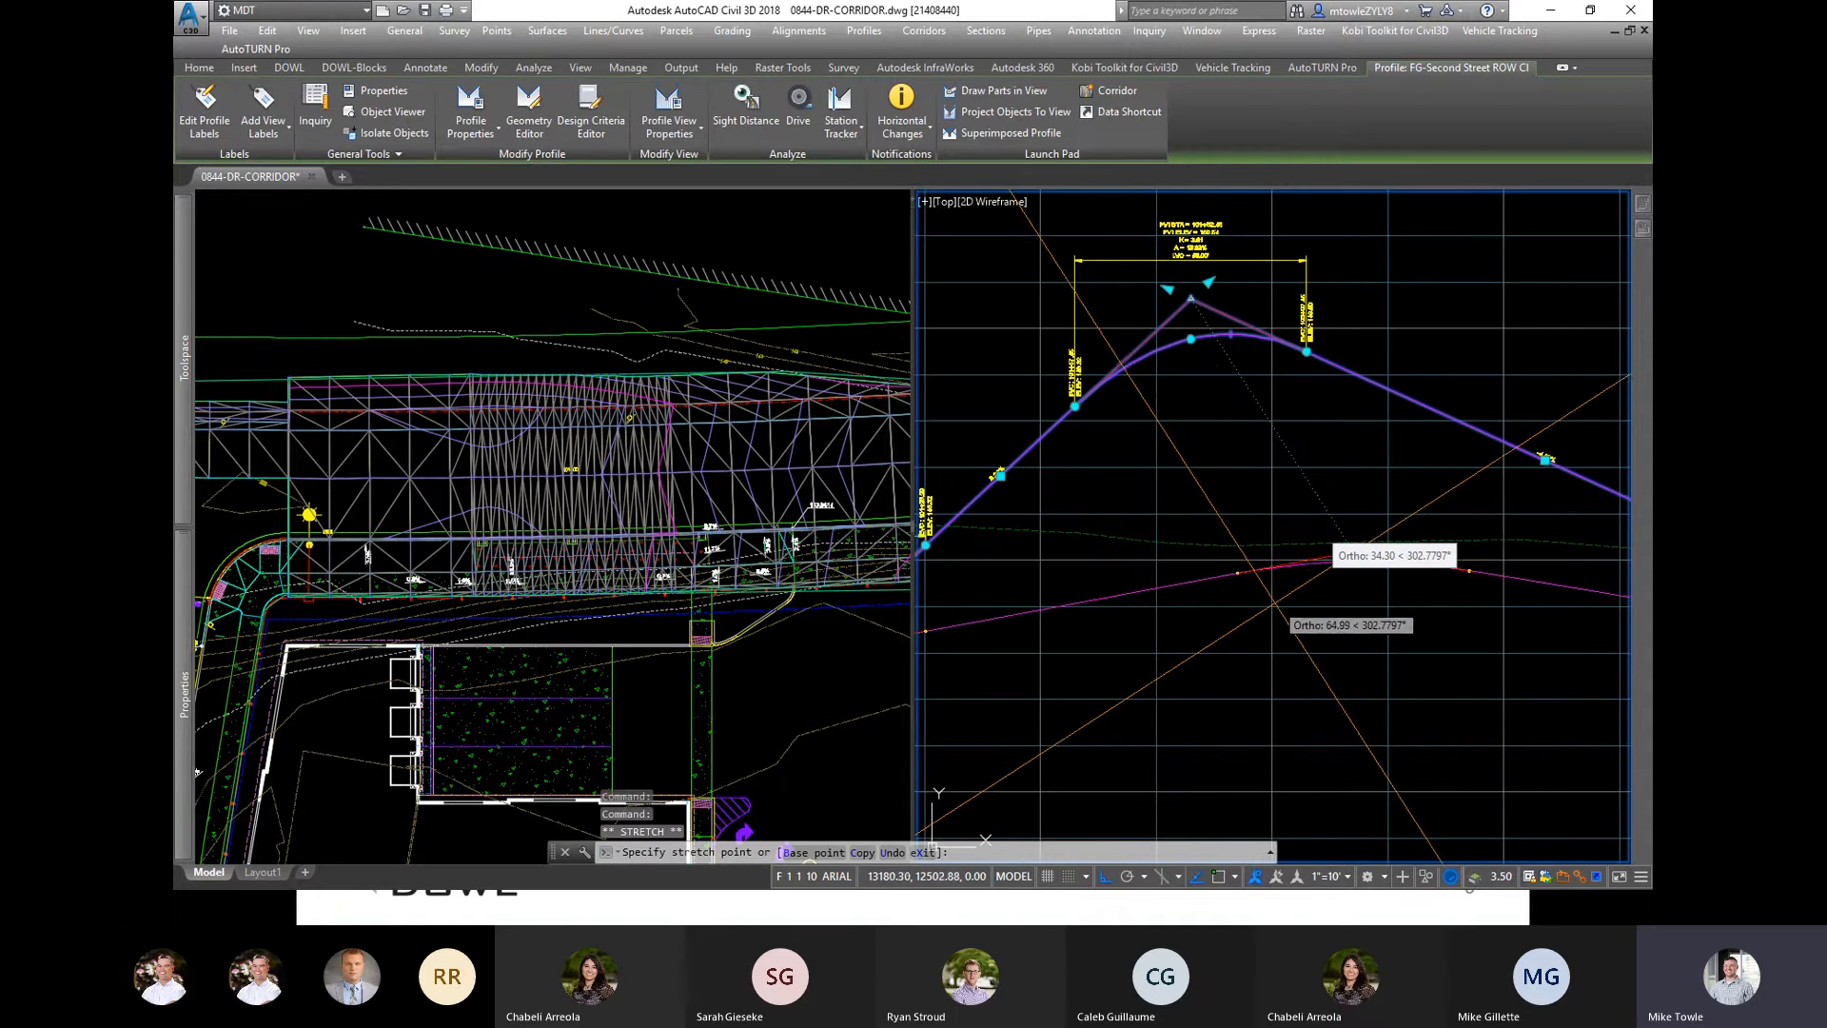
{"action": "key", "text": "shift+e"}
{"action": "left_click", "coordinate": [1280, 552]}
{"action": "scroll", "coordinate": [1279, 552], "scroll_direction": "down", "scroll_amount": 6}
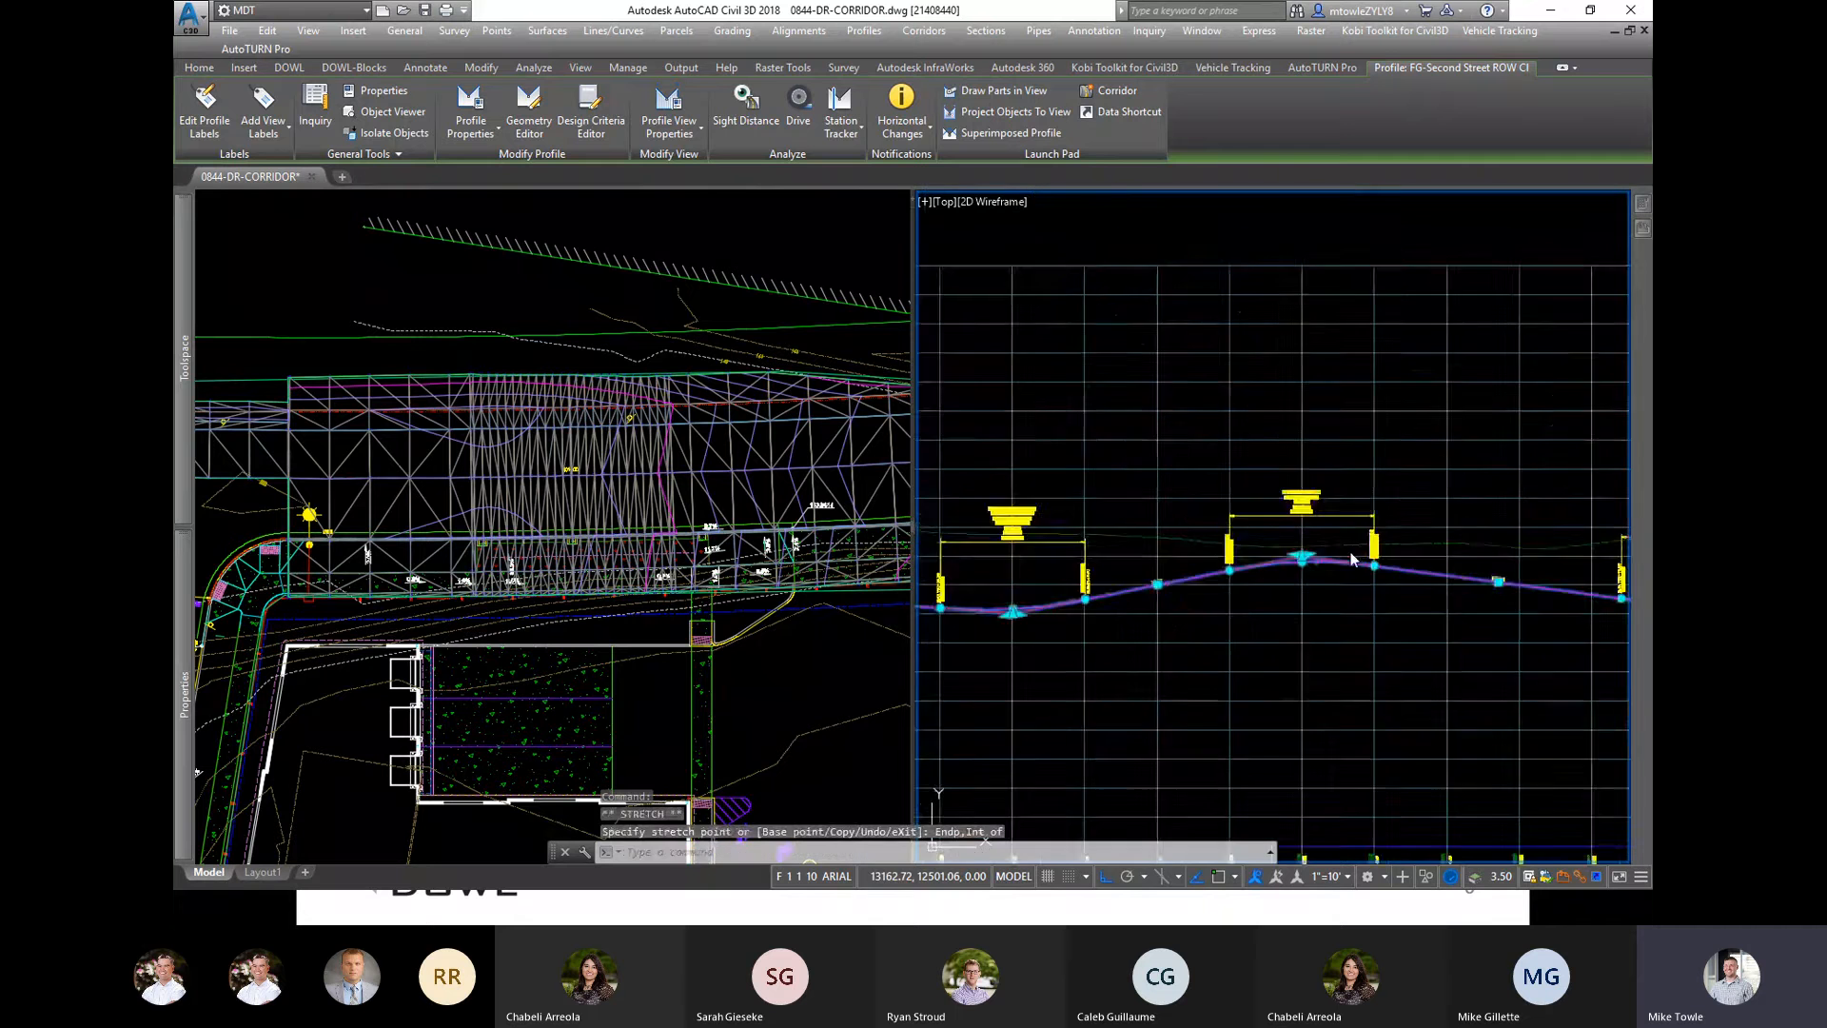
{"action": "key", "text": "Escape"}
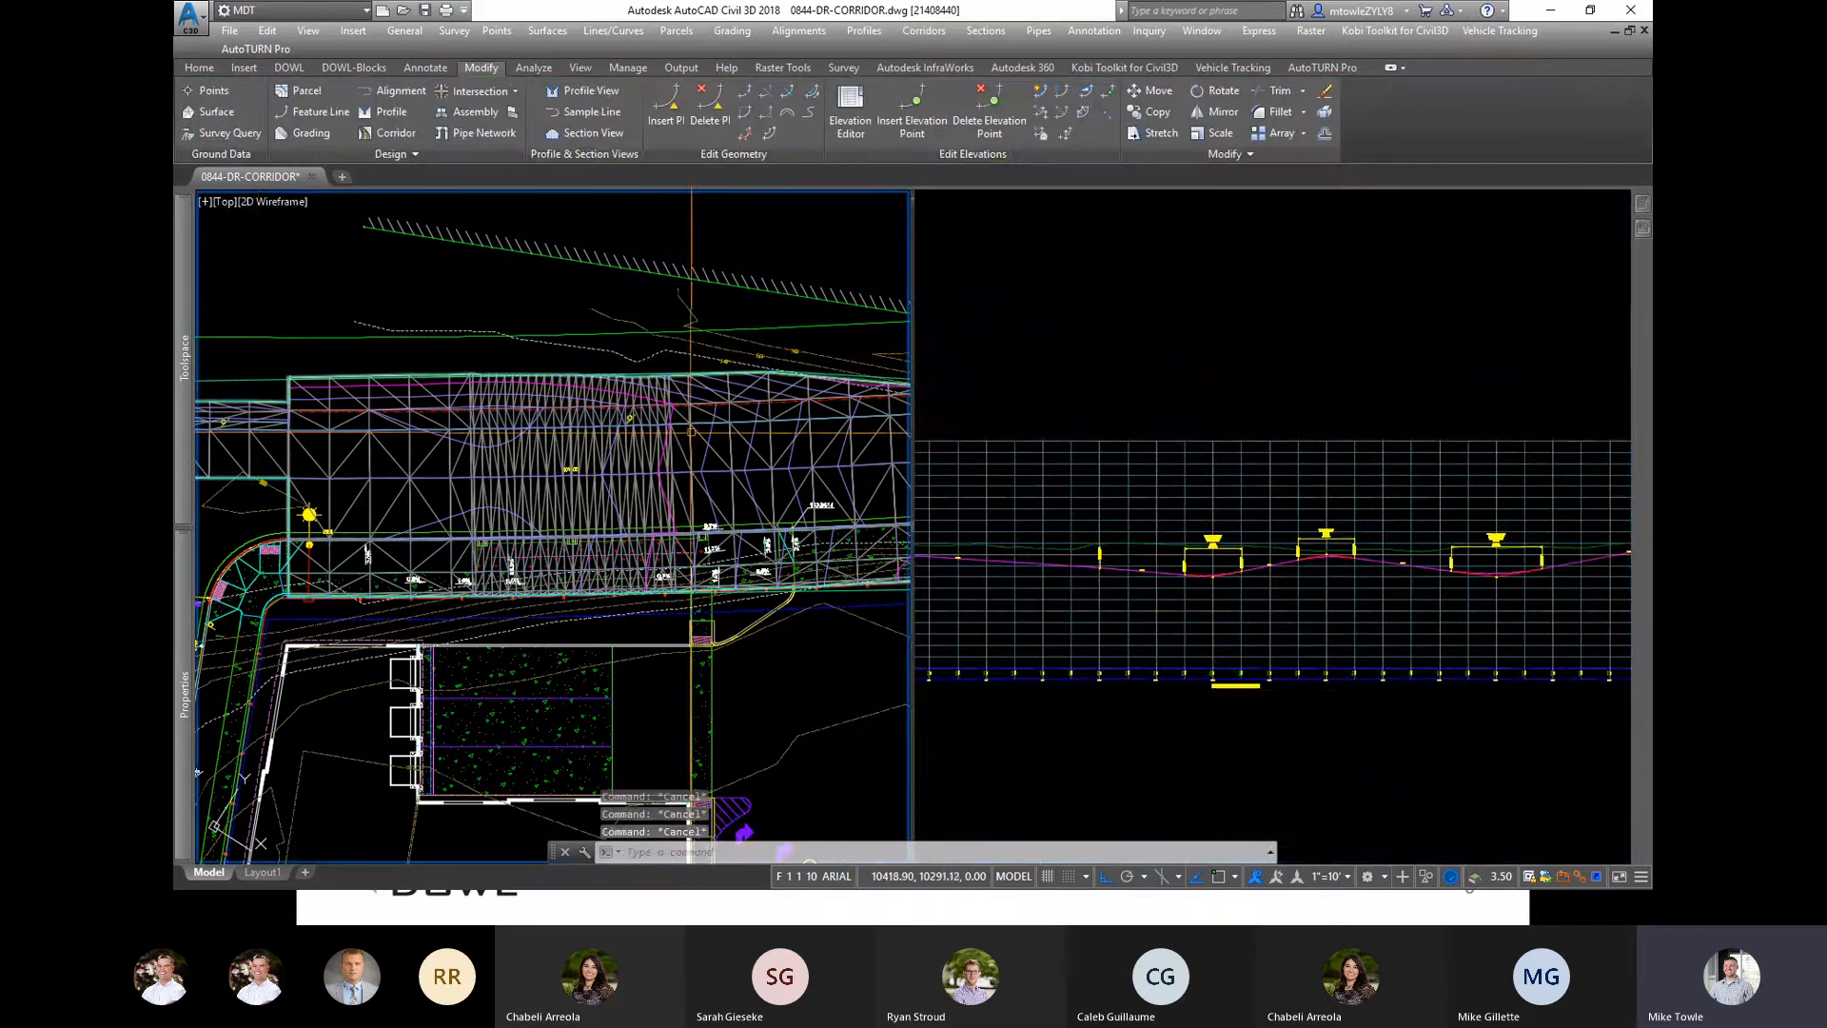
Step: Rebuild the Offsite Corridor-Brownbag corridor to apply the edited Second Street profile
{"action": "left_click", "coordinate": [177, 483]}
{"action": "left_click", "coordinate": [184, 632]}
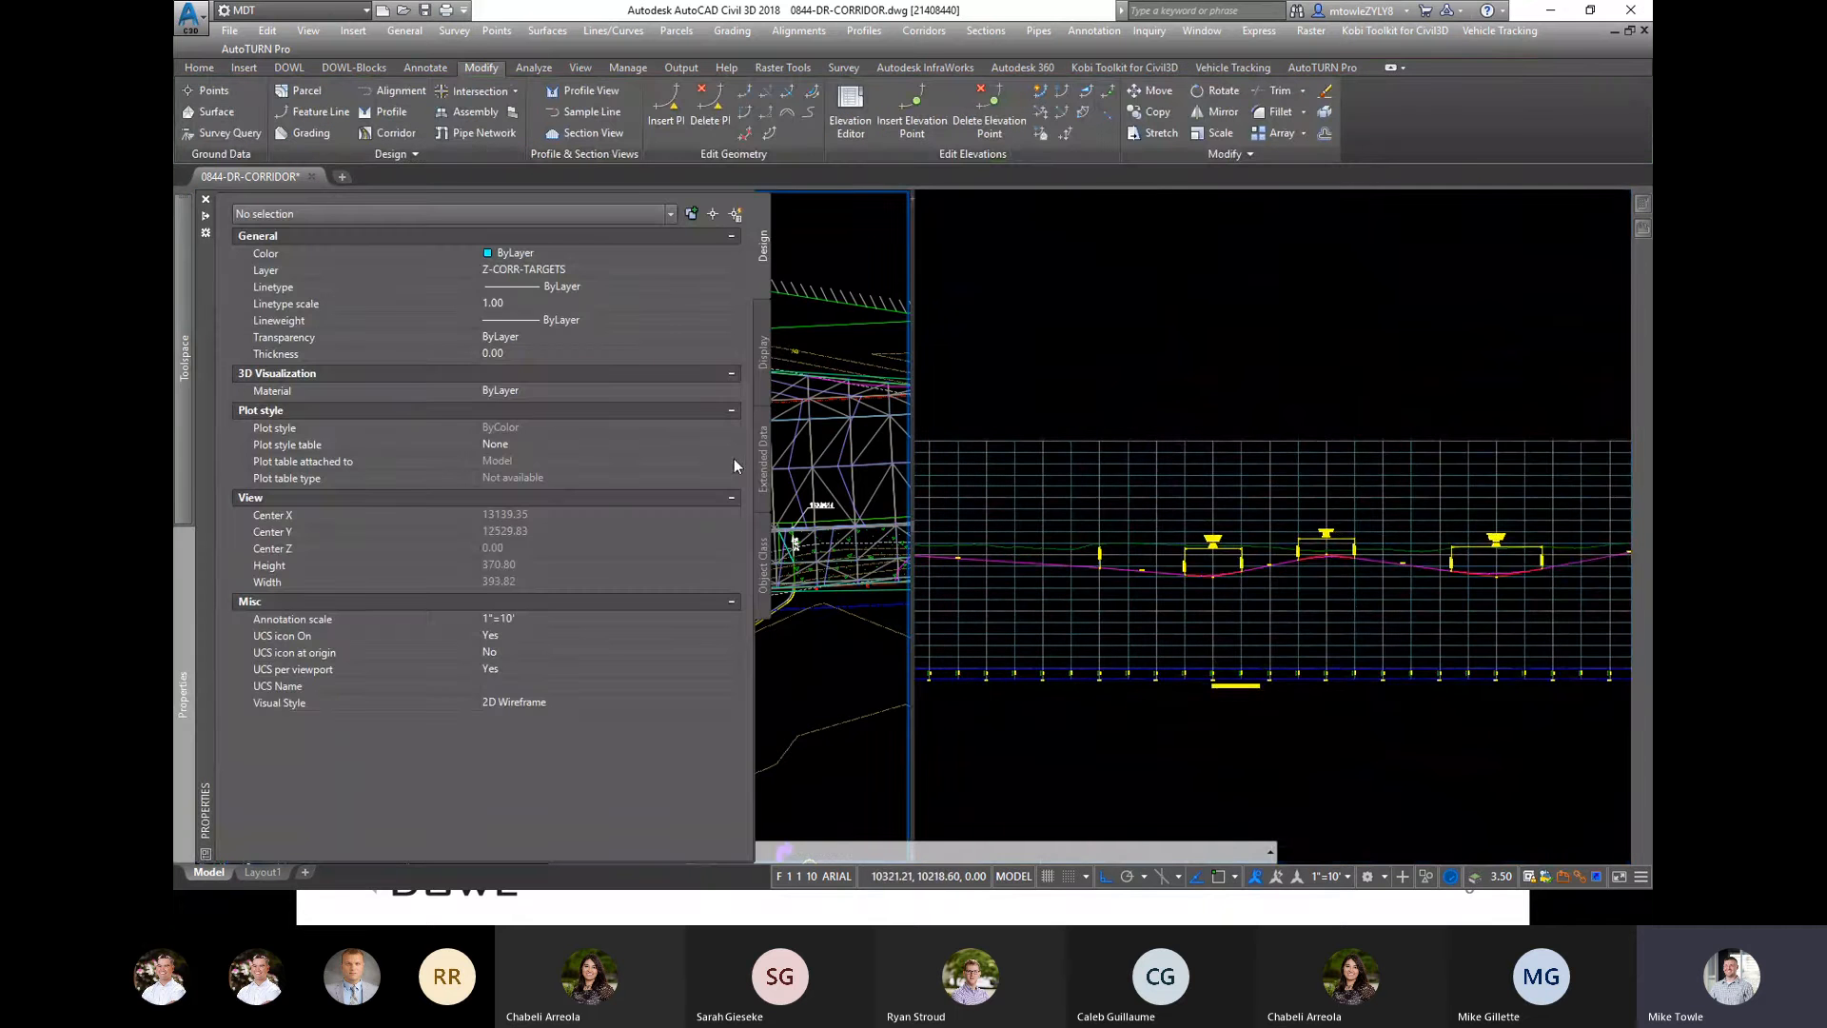
{"action": "mouse_move", "coordinate": [192, 457]}
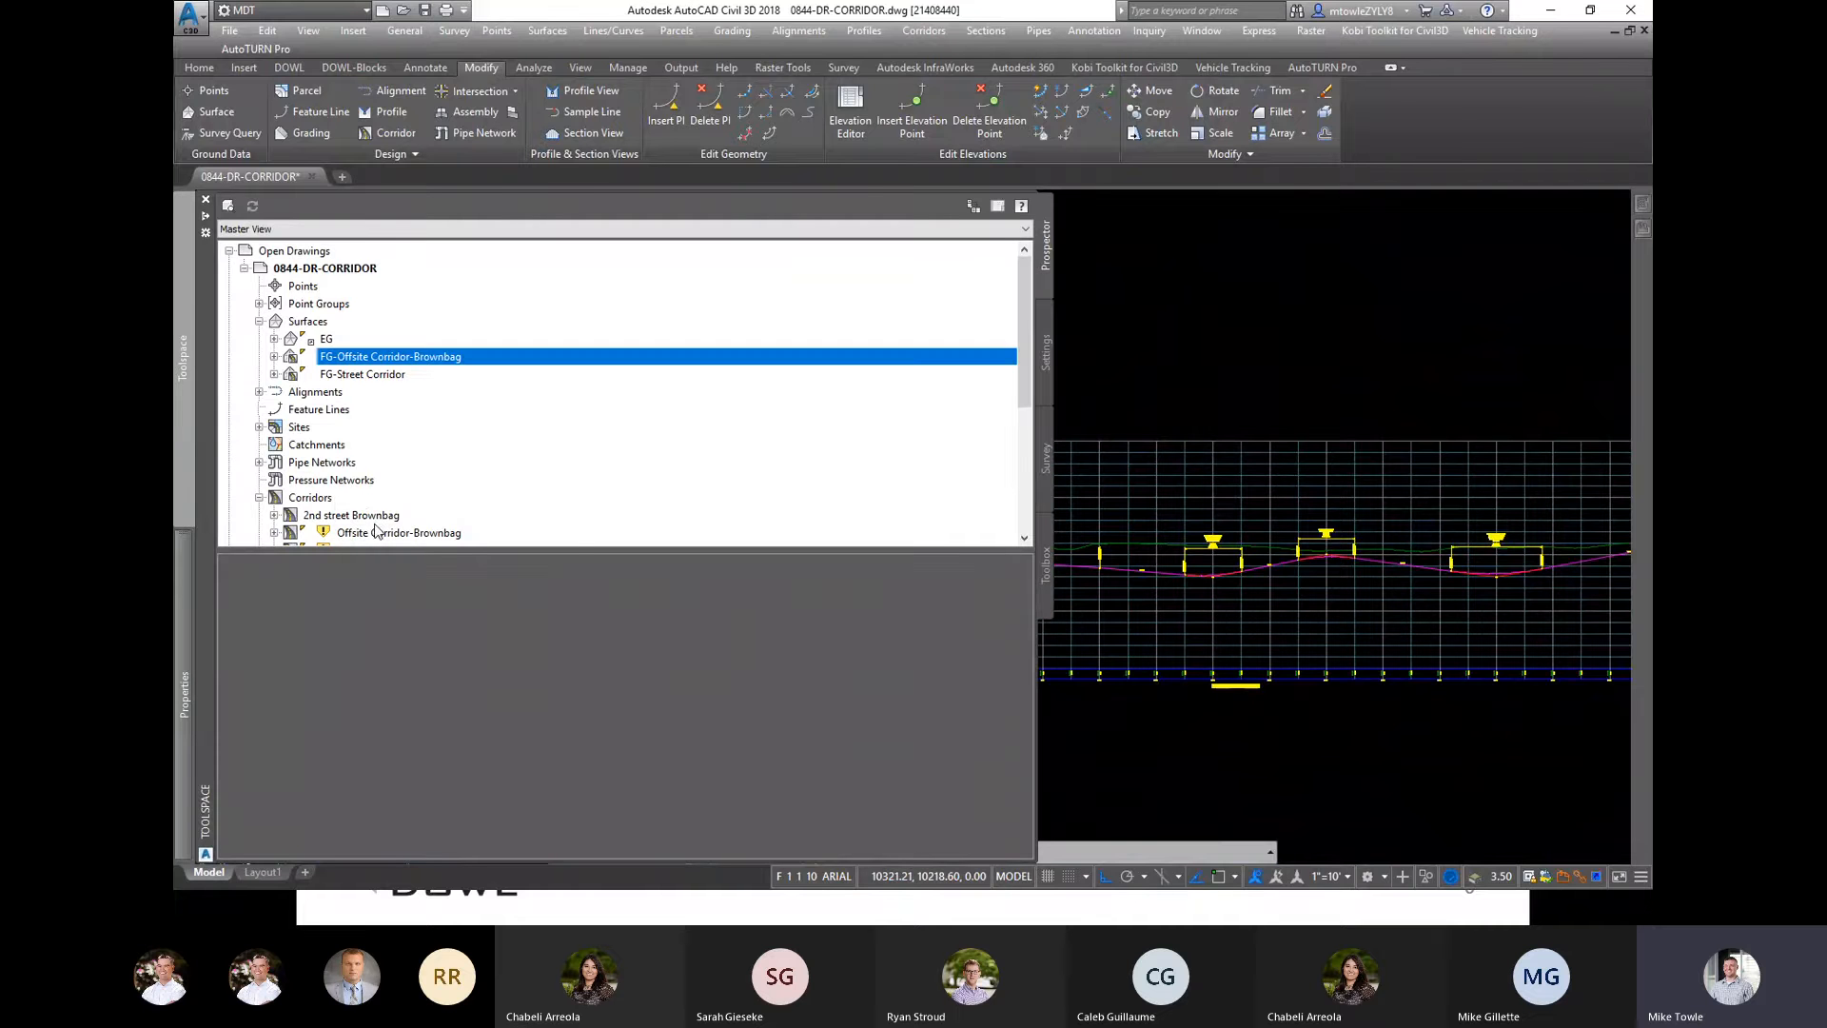
{"action": "left_click", "coordinate": [375, 535]}
{"action": "scroll", "coordinate": [402, 499], "scroll_direction": "down", "scroll_amount": 2}
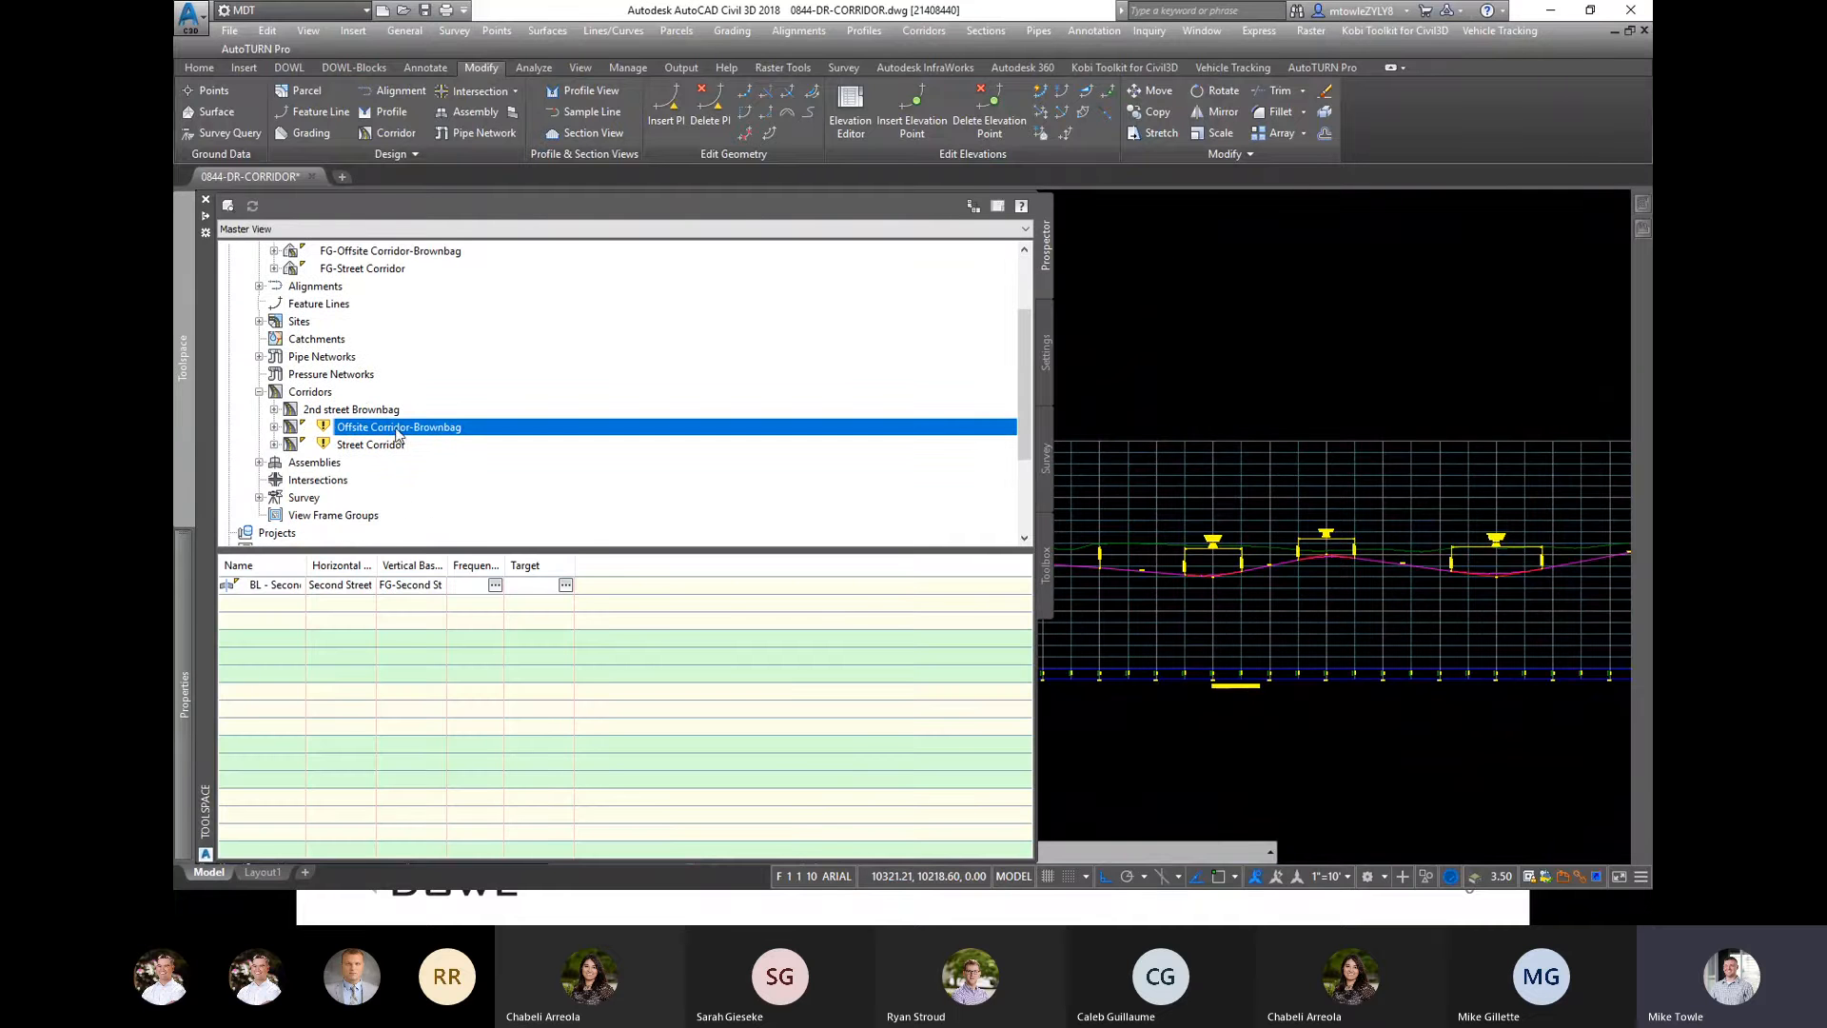
{"action": "right_click", "coordinate": [398, 429]}
{"action": "left_click", "coordinate": [481, 488]}
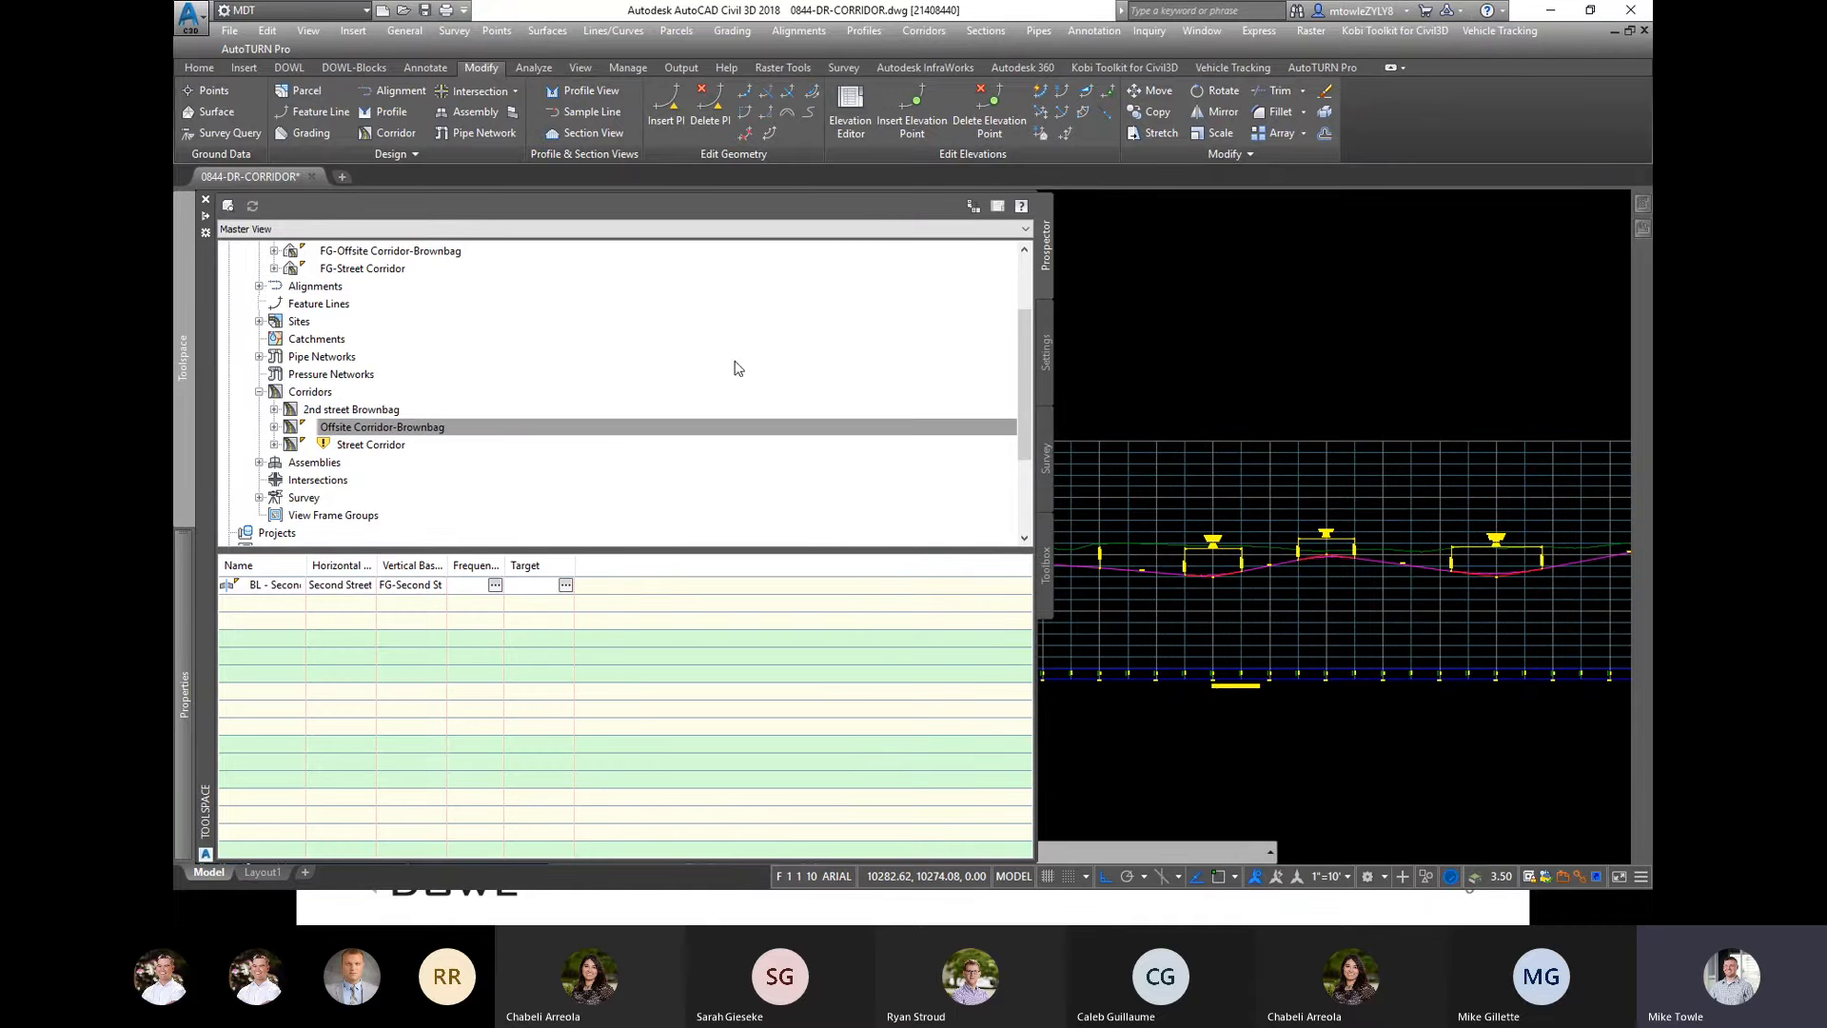
{"action": "right_click", "coordinate": [434, 440]}
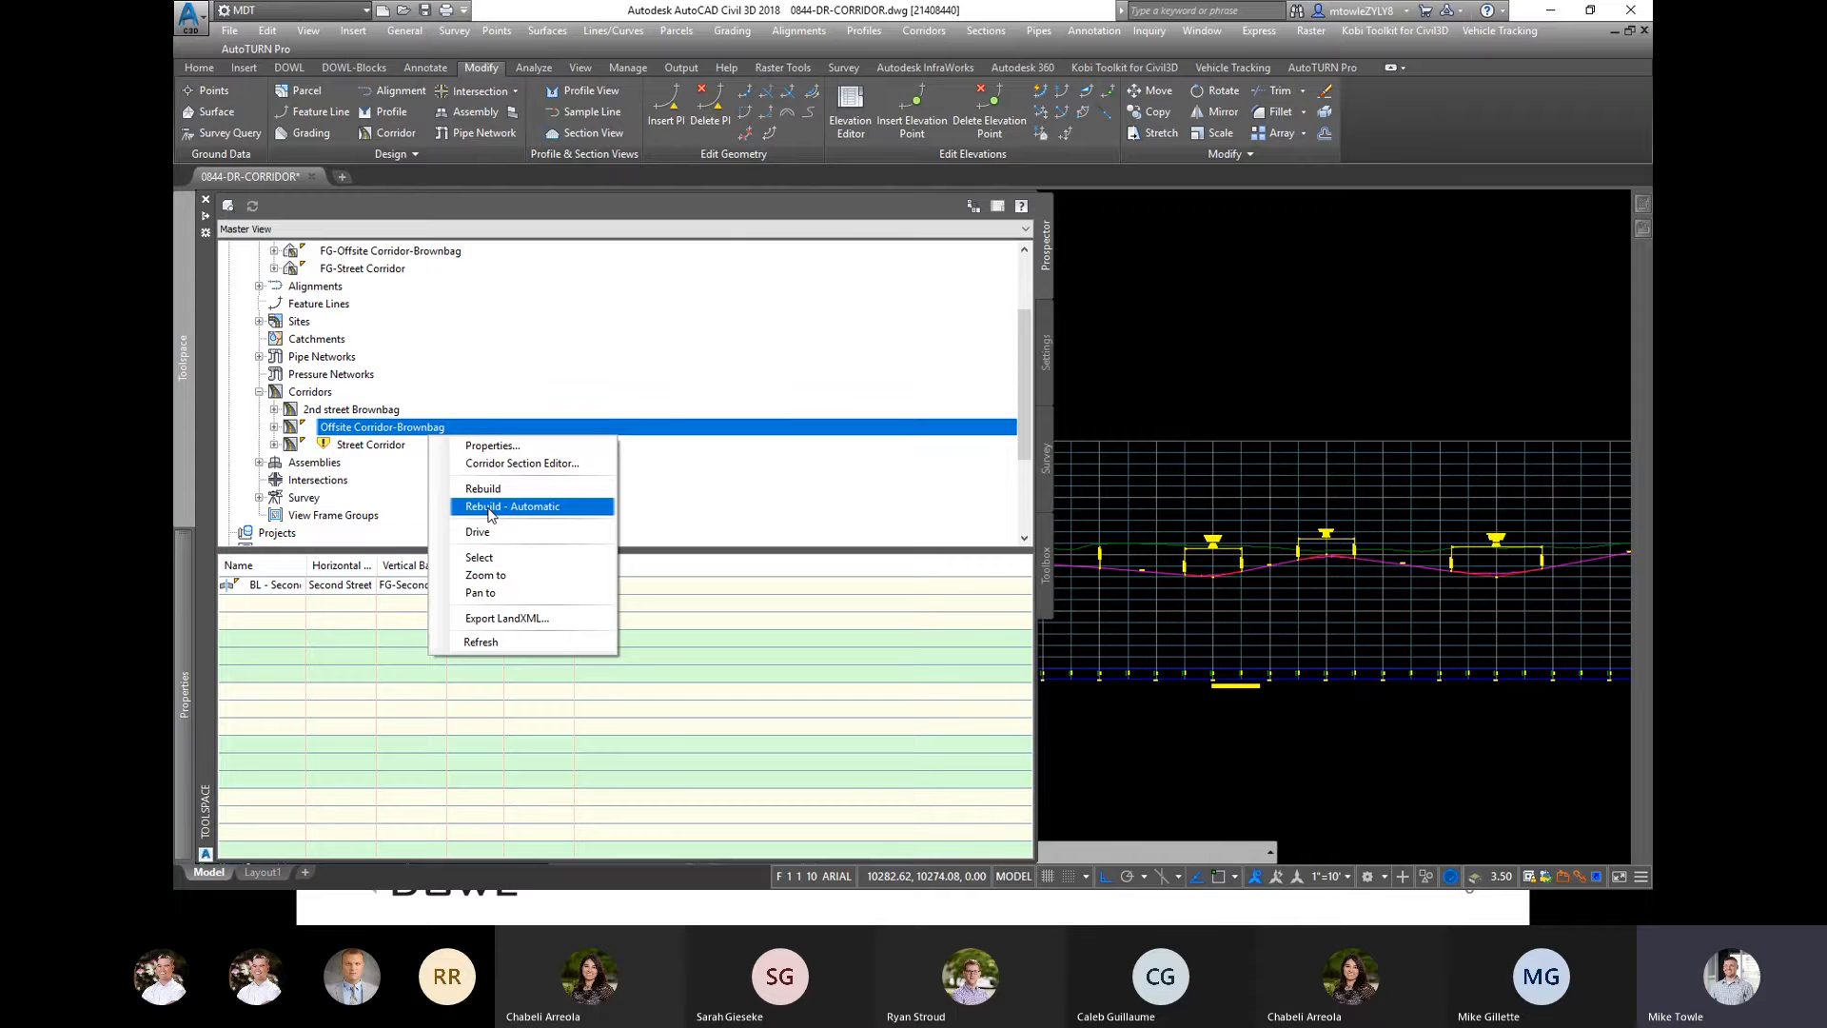
{"action": "left_click", "coordinate": [1250, 374]}
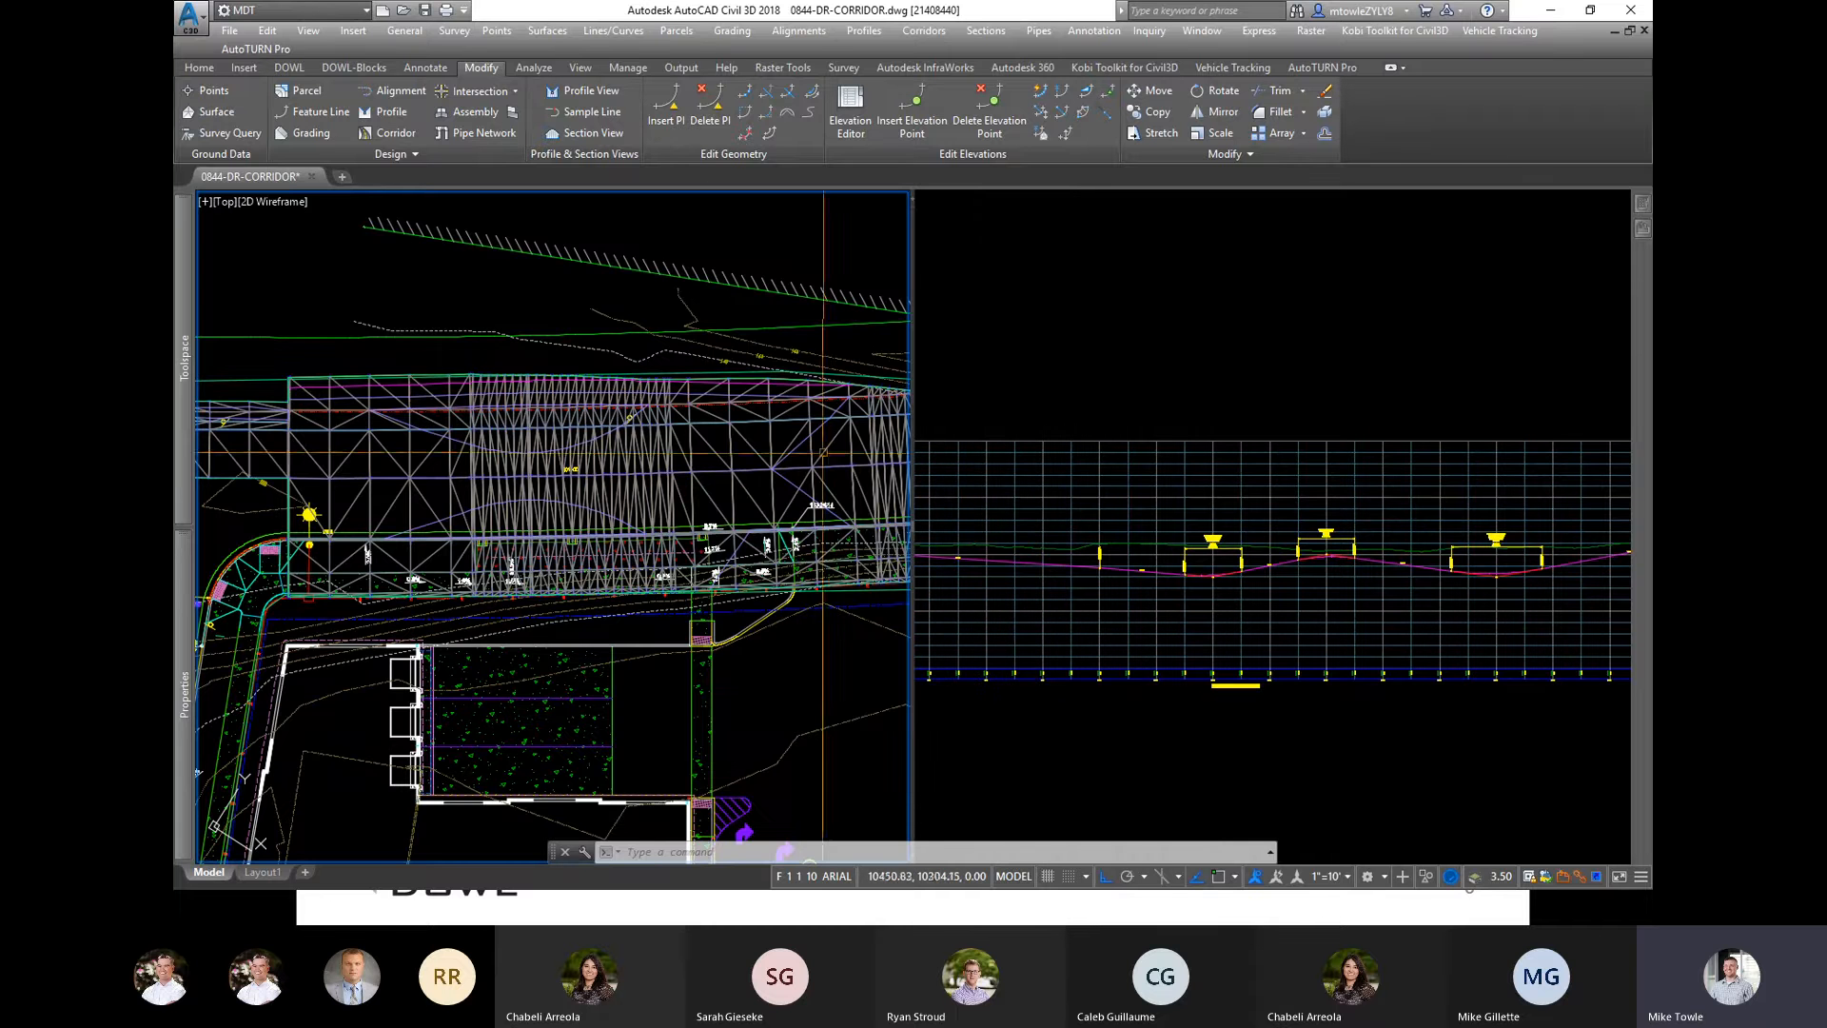
Step: Review the rebuilt corridor surface in plan, both across the whole site and up close beside the building
{"action": "scroll", "coordinate": [474, 420], "scroll_direction": "down", "scroll_amount": 5}
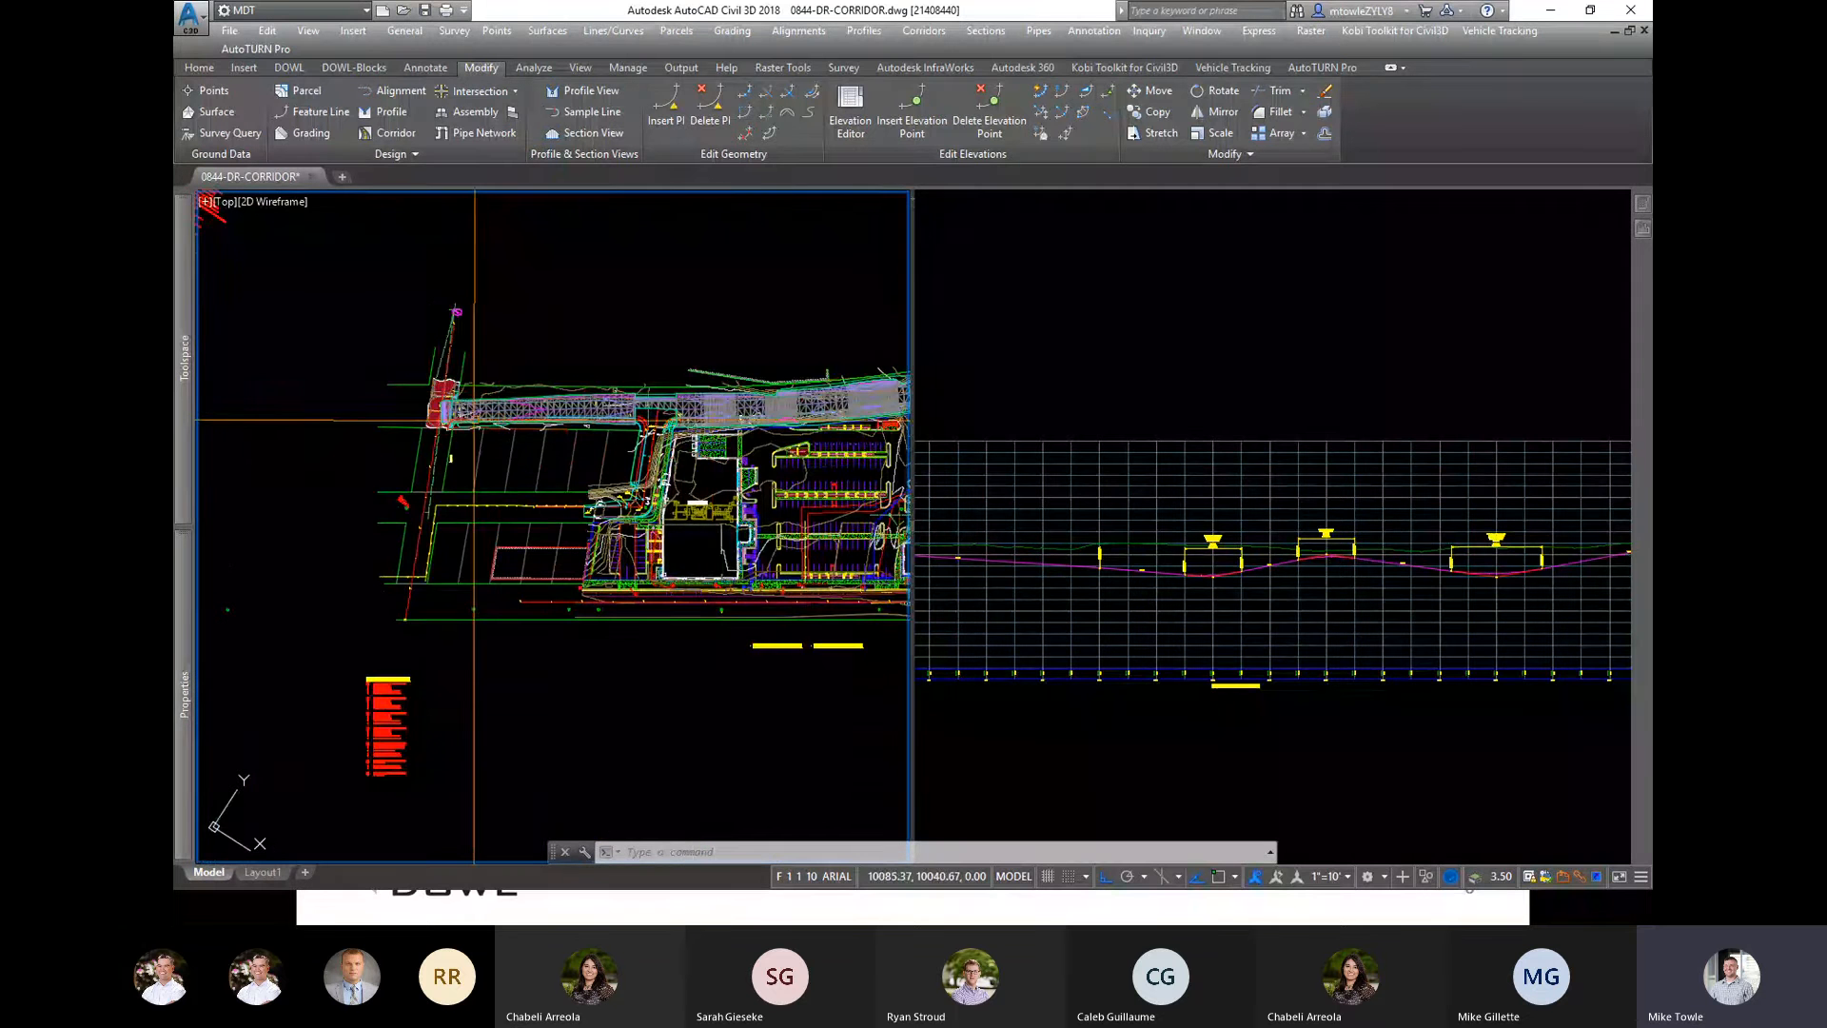
{"action": "middle_click_drag", "start_coordinate": [474, 420], "coordinate": [359, 463]}
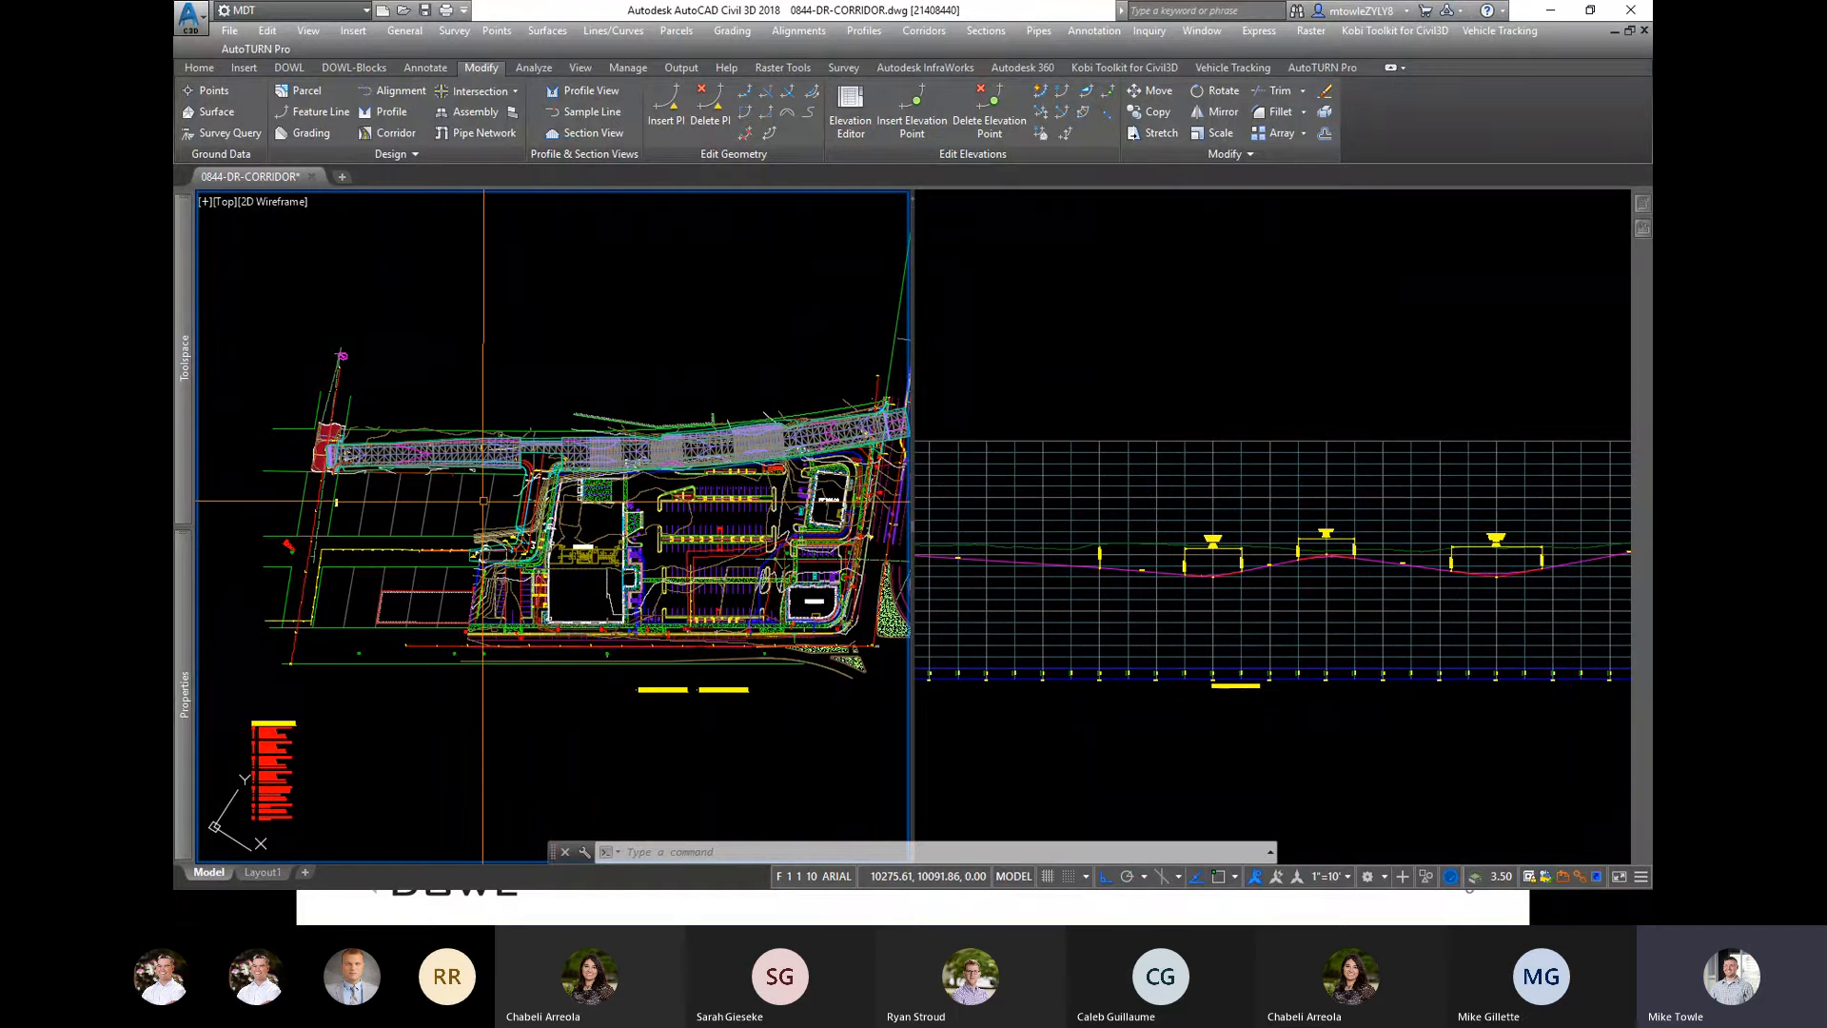
{"action": "mouse_move", "coordinate": [483, 501]}
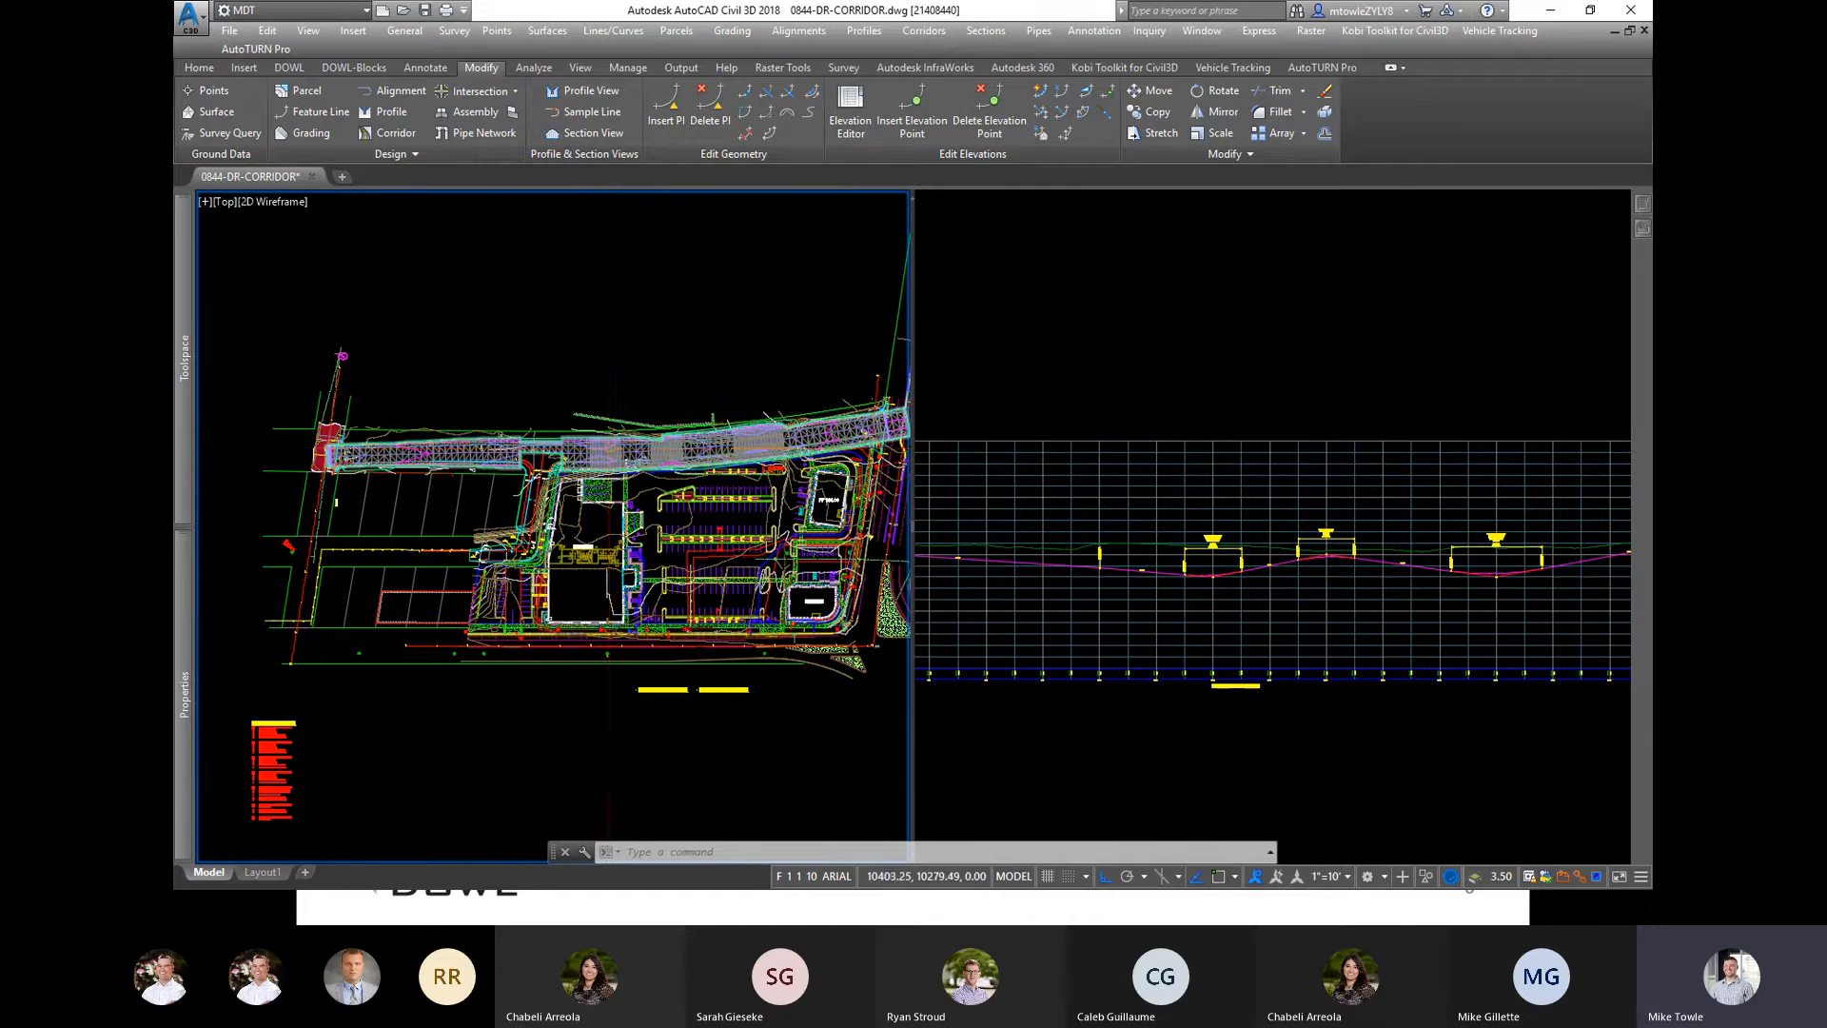
{"action": "scroll", "coordinate": [612, 455], "scroll_direction": "up", "scroll_amount": 8}
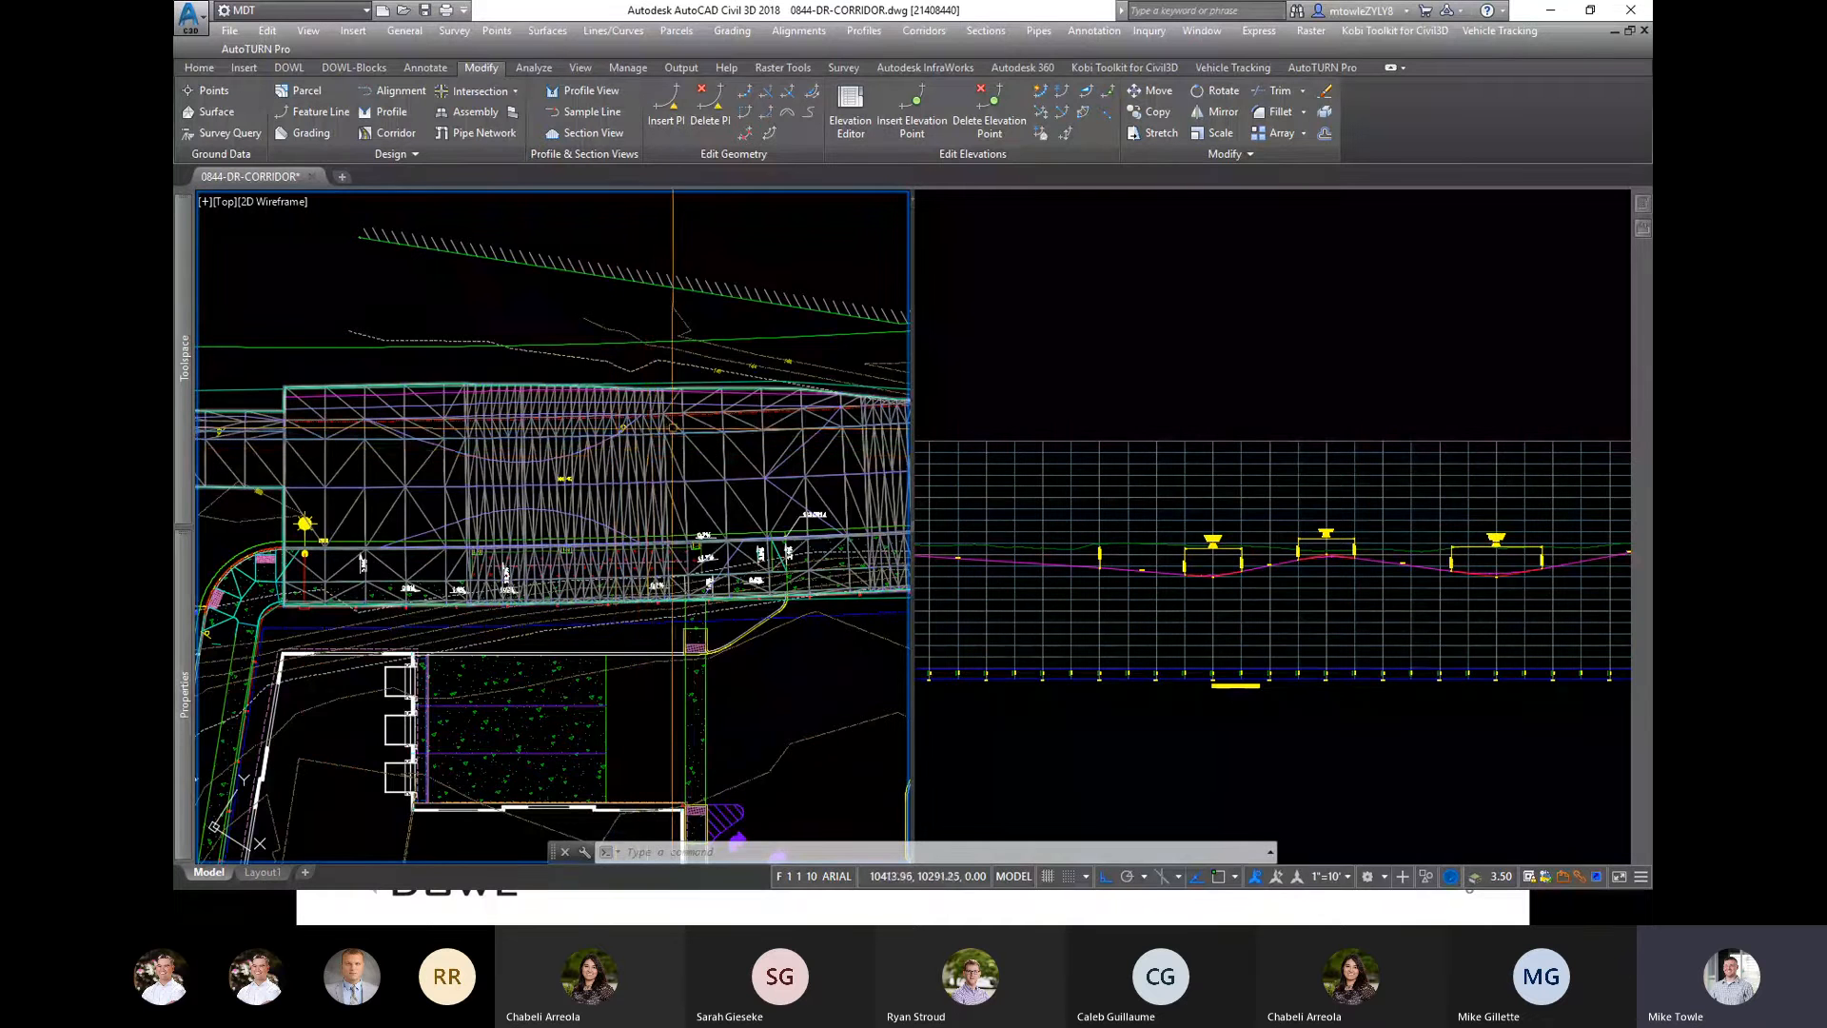
{"action": "key", "text": "Escape"}
{"action": "scroll", "coordinate": [769, 447], "scroll_direction": "down", "scroll_amount": 6}
{"action": "key", "text": "Escape"}
{"action": "key", "text": "Escape"}
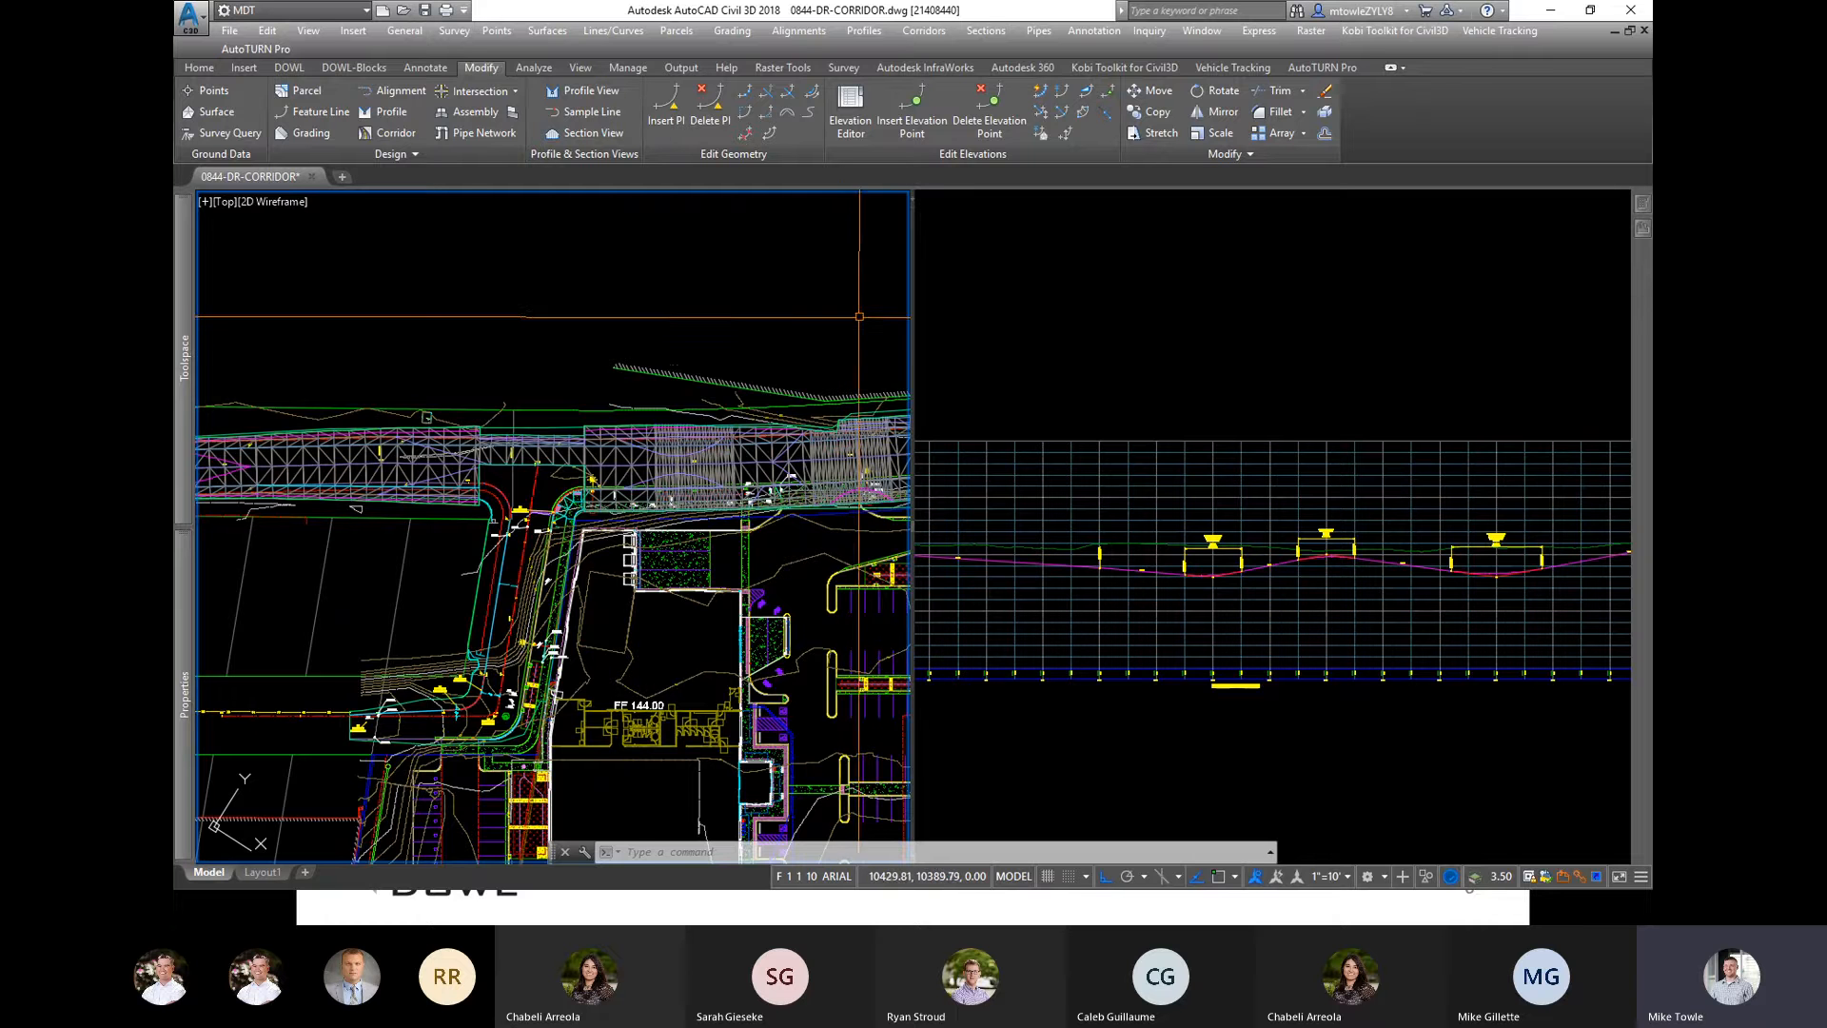
{"action": "mouse_move", "coordinate": [827, 307]}
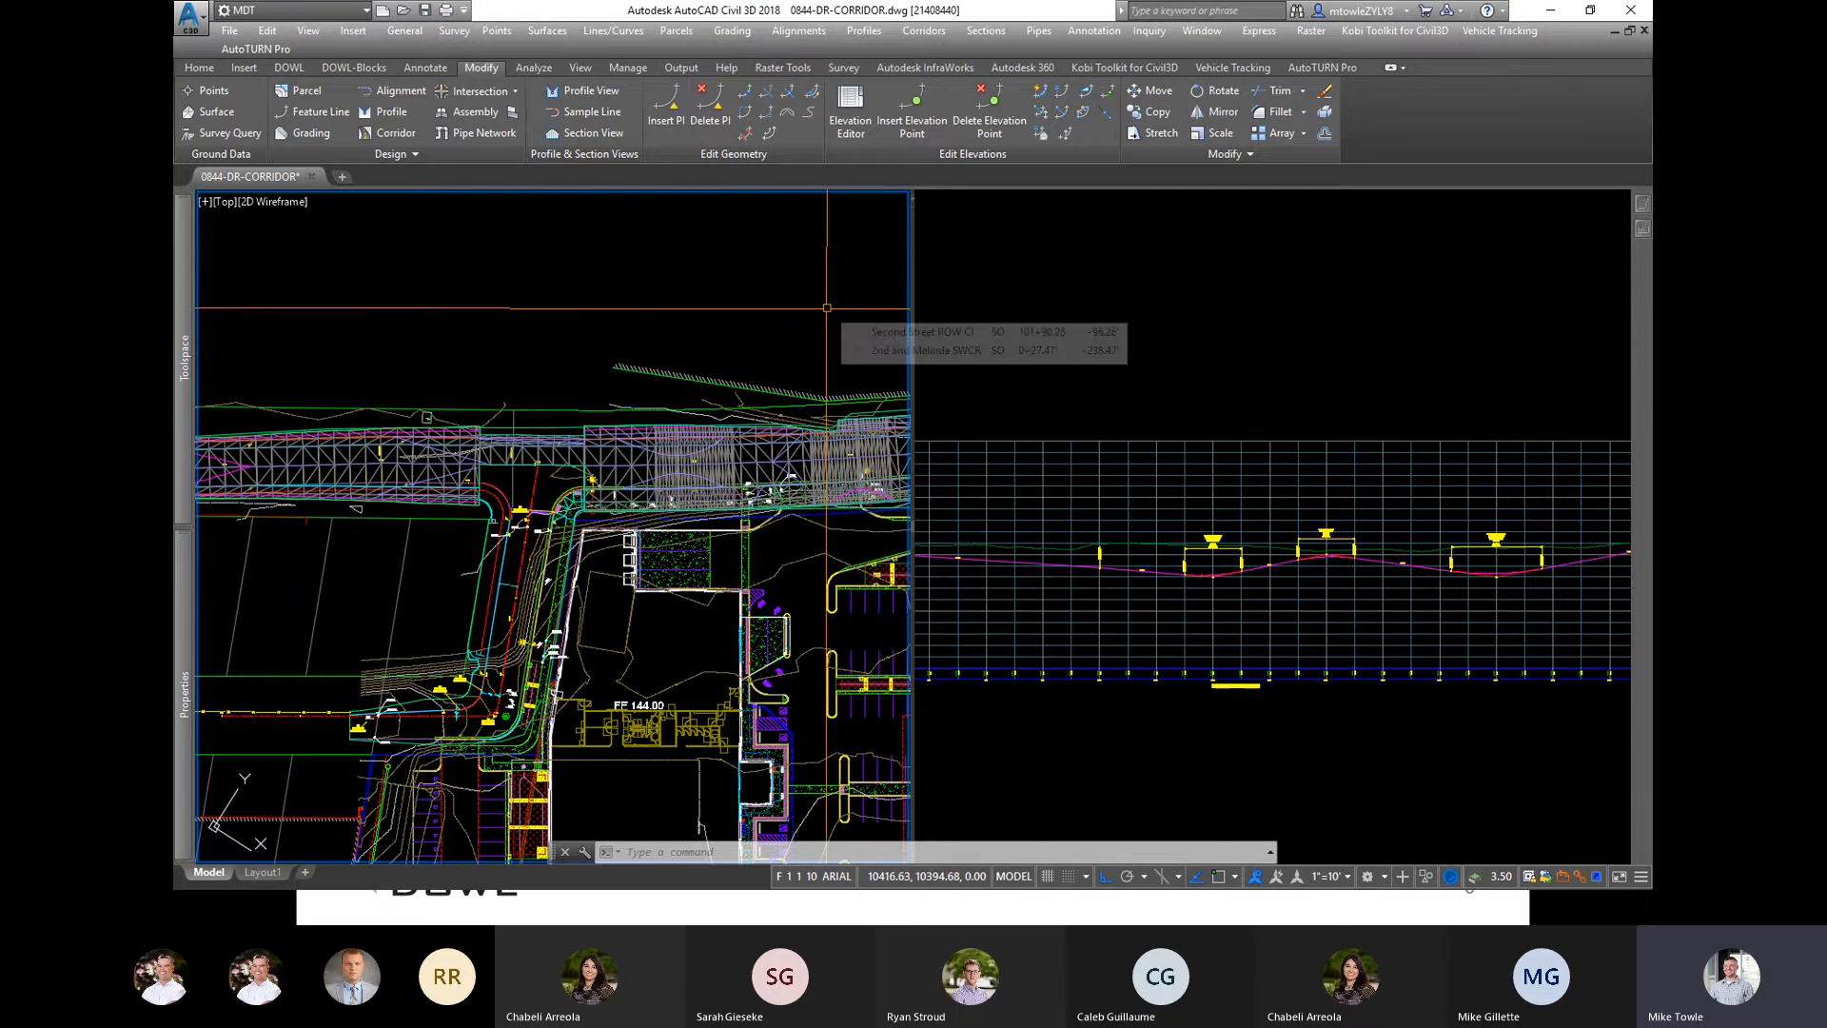
Step: Inspect the 2nd and Melinda SECR curb-return alignment and the side street it ties into
{"action": "scroll", "coordinate": [642, 455], "scroll_direction": "up", "scroll_amount": 5}
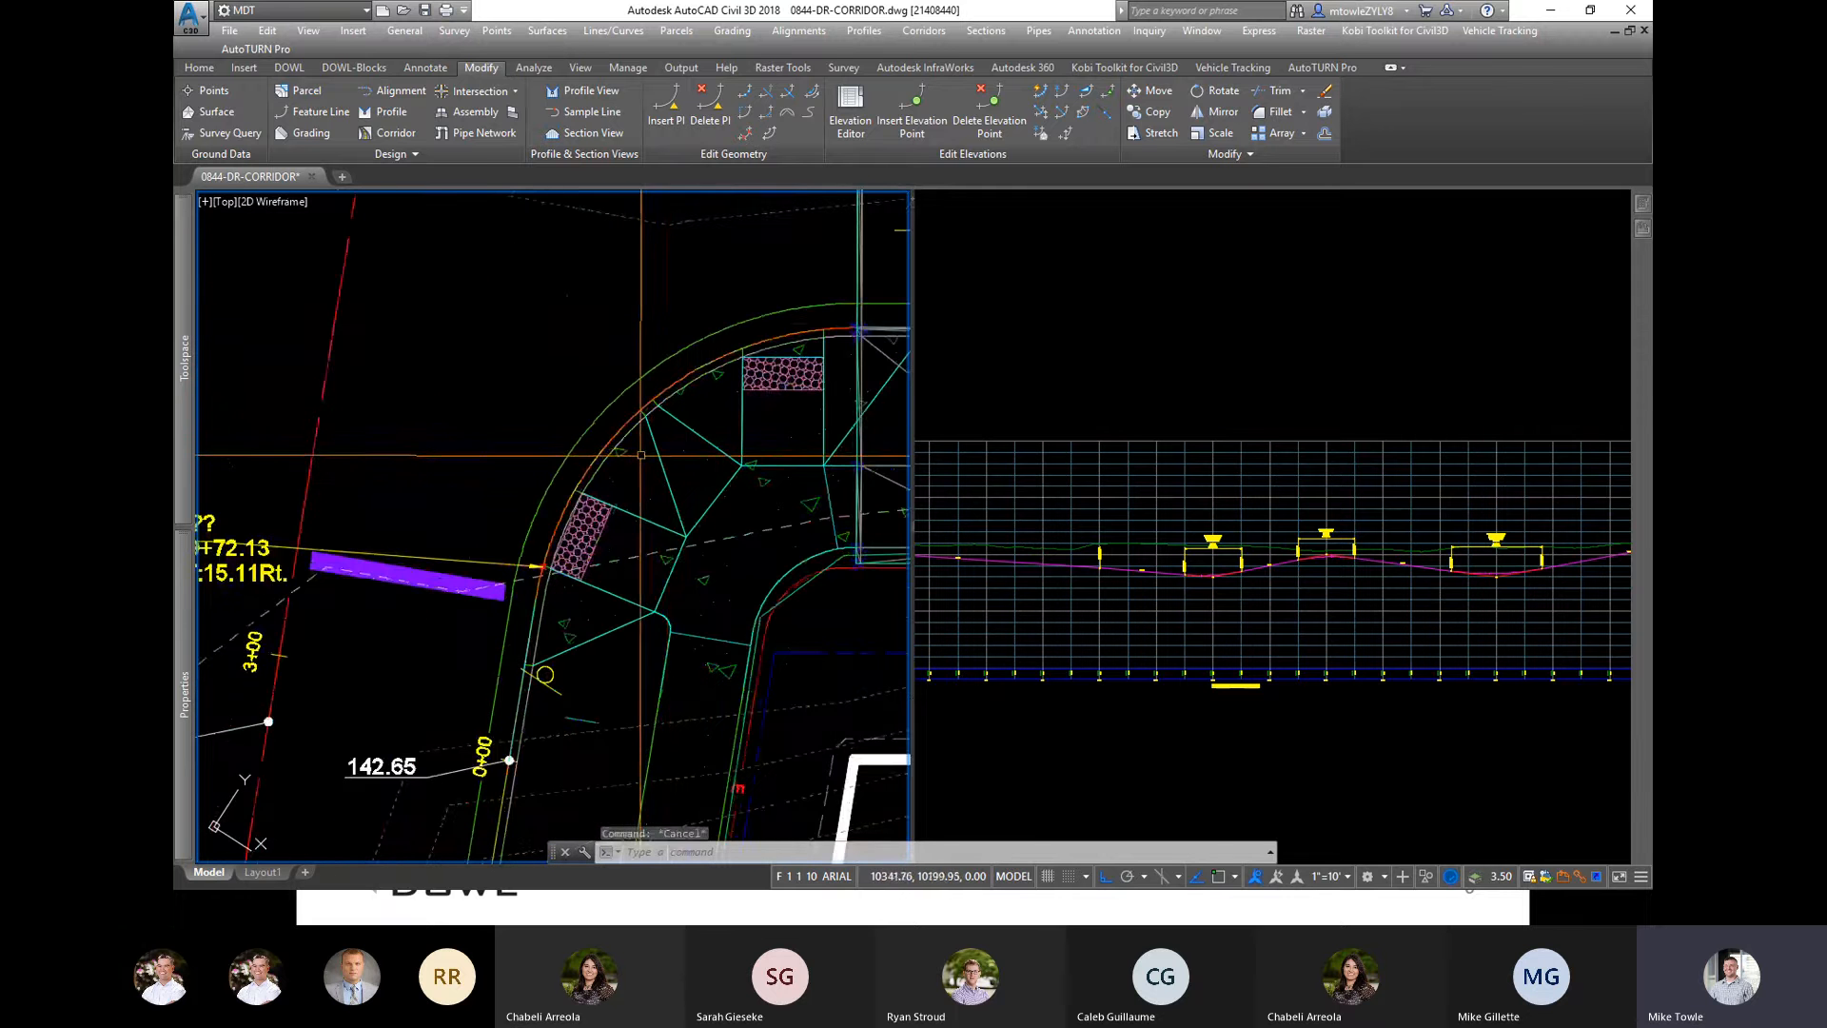
{"action": "scroll", "coordinate": [642, 454], "scroll_direction": "down", "scroll_amount": 3}
{"action": "scroll", "coordinate": [617, 429], "scroll_direction": "up", "scroll_amount": 3}
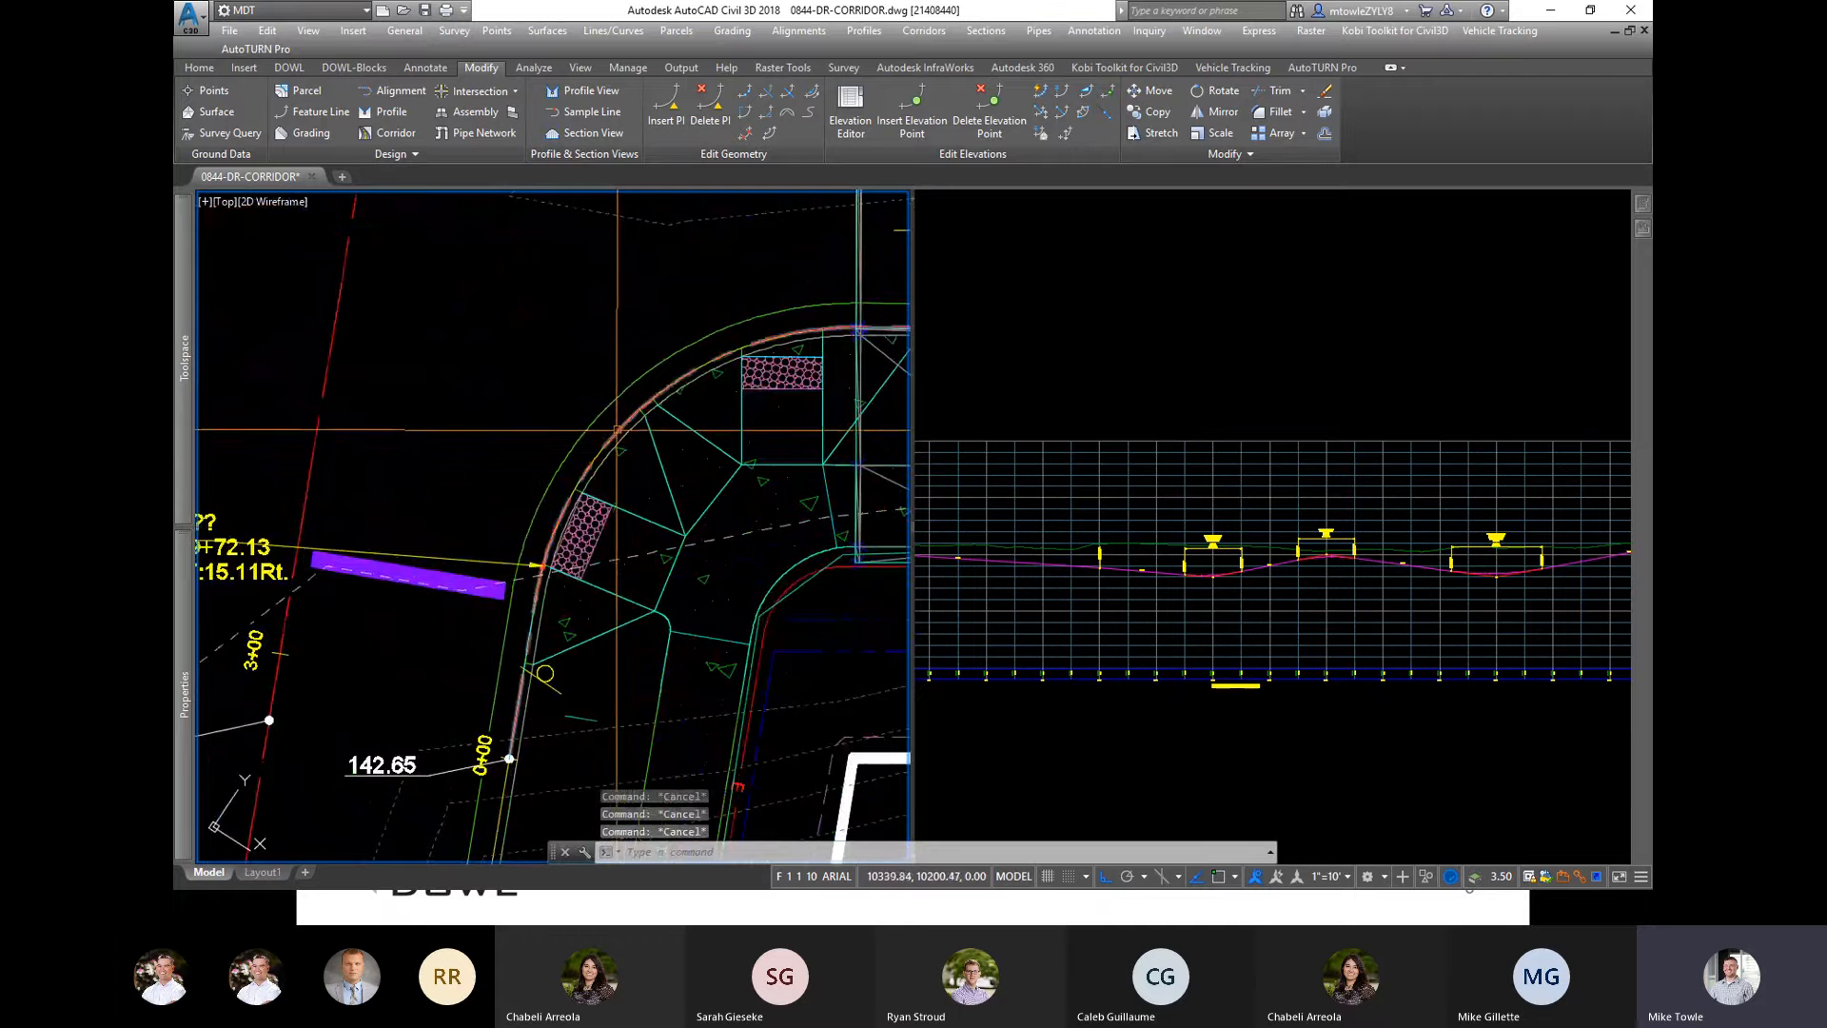
{"action": "left_click", "coordinate": [619, 432]}
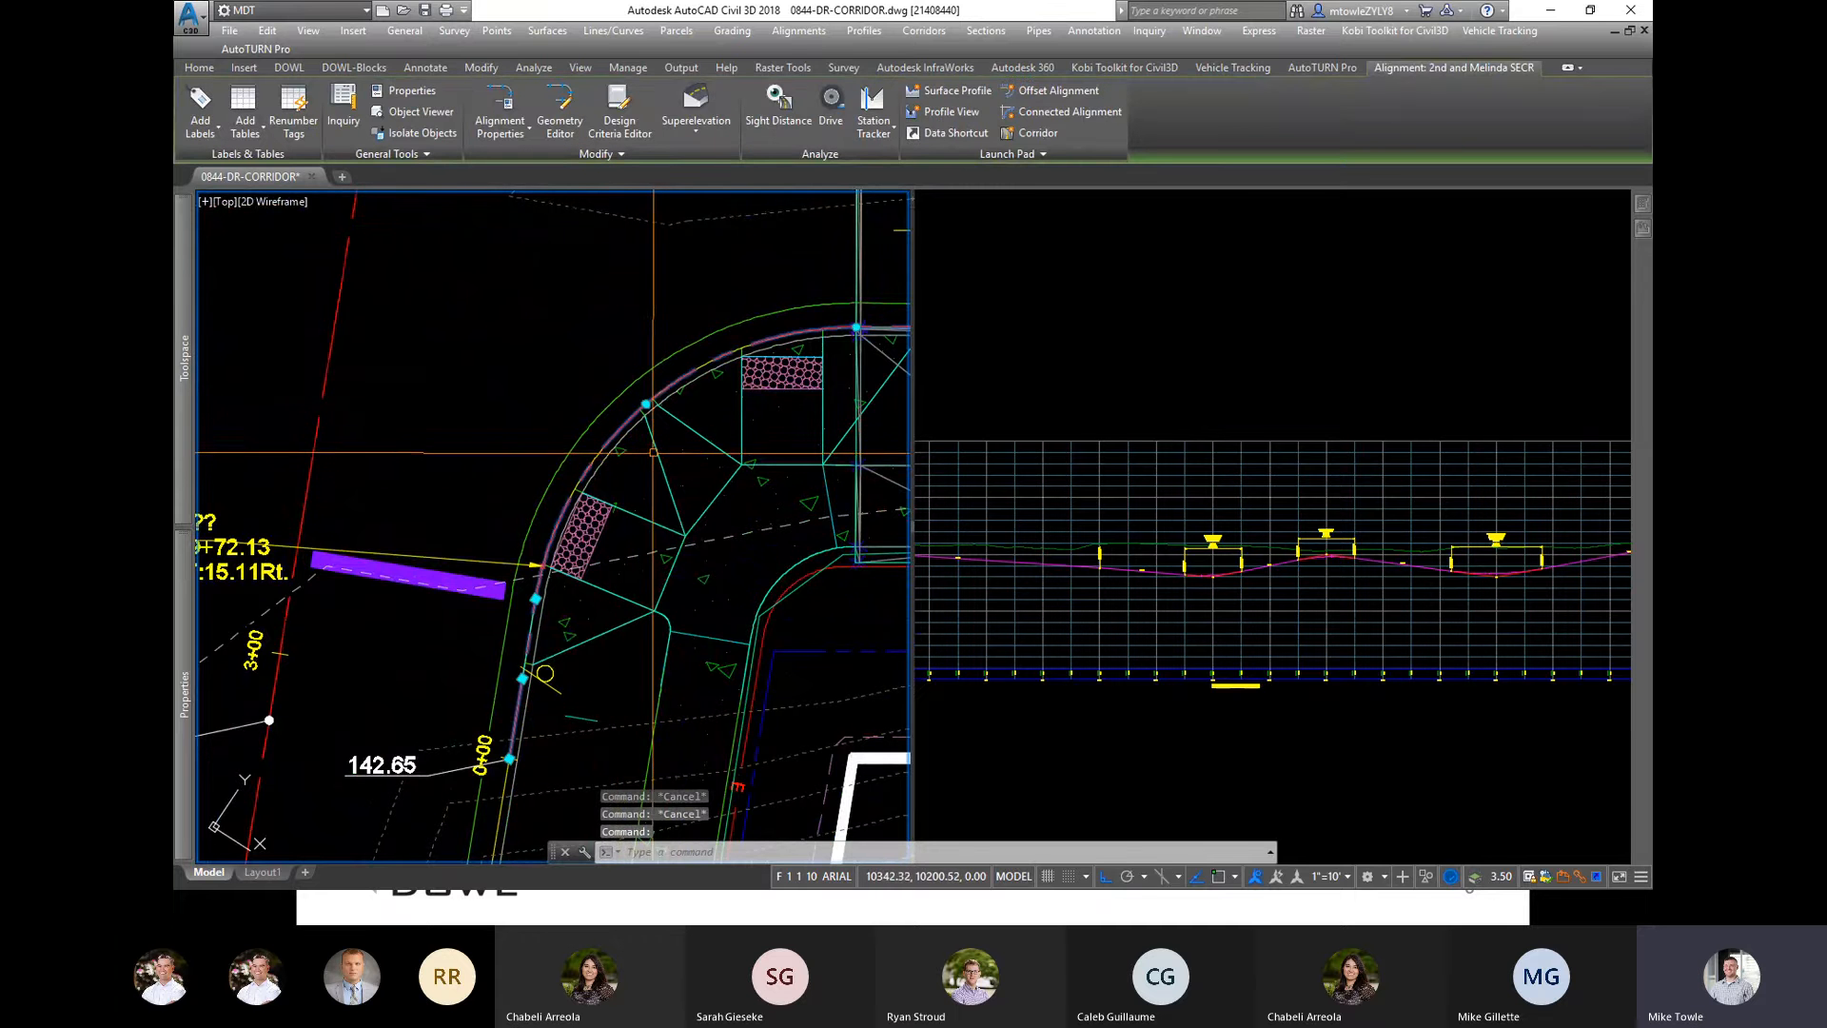
{"action": "scroll", "coordinate": [723, 312], "scroll_direction": "down", "scroll_amount": 4}
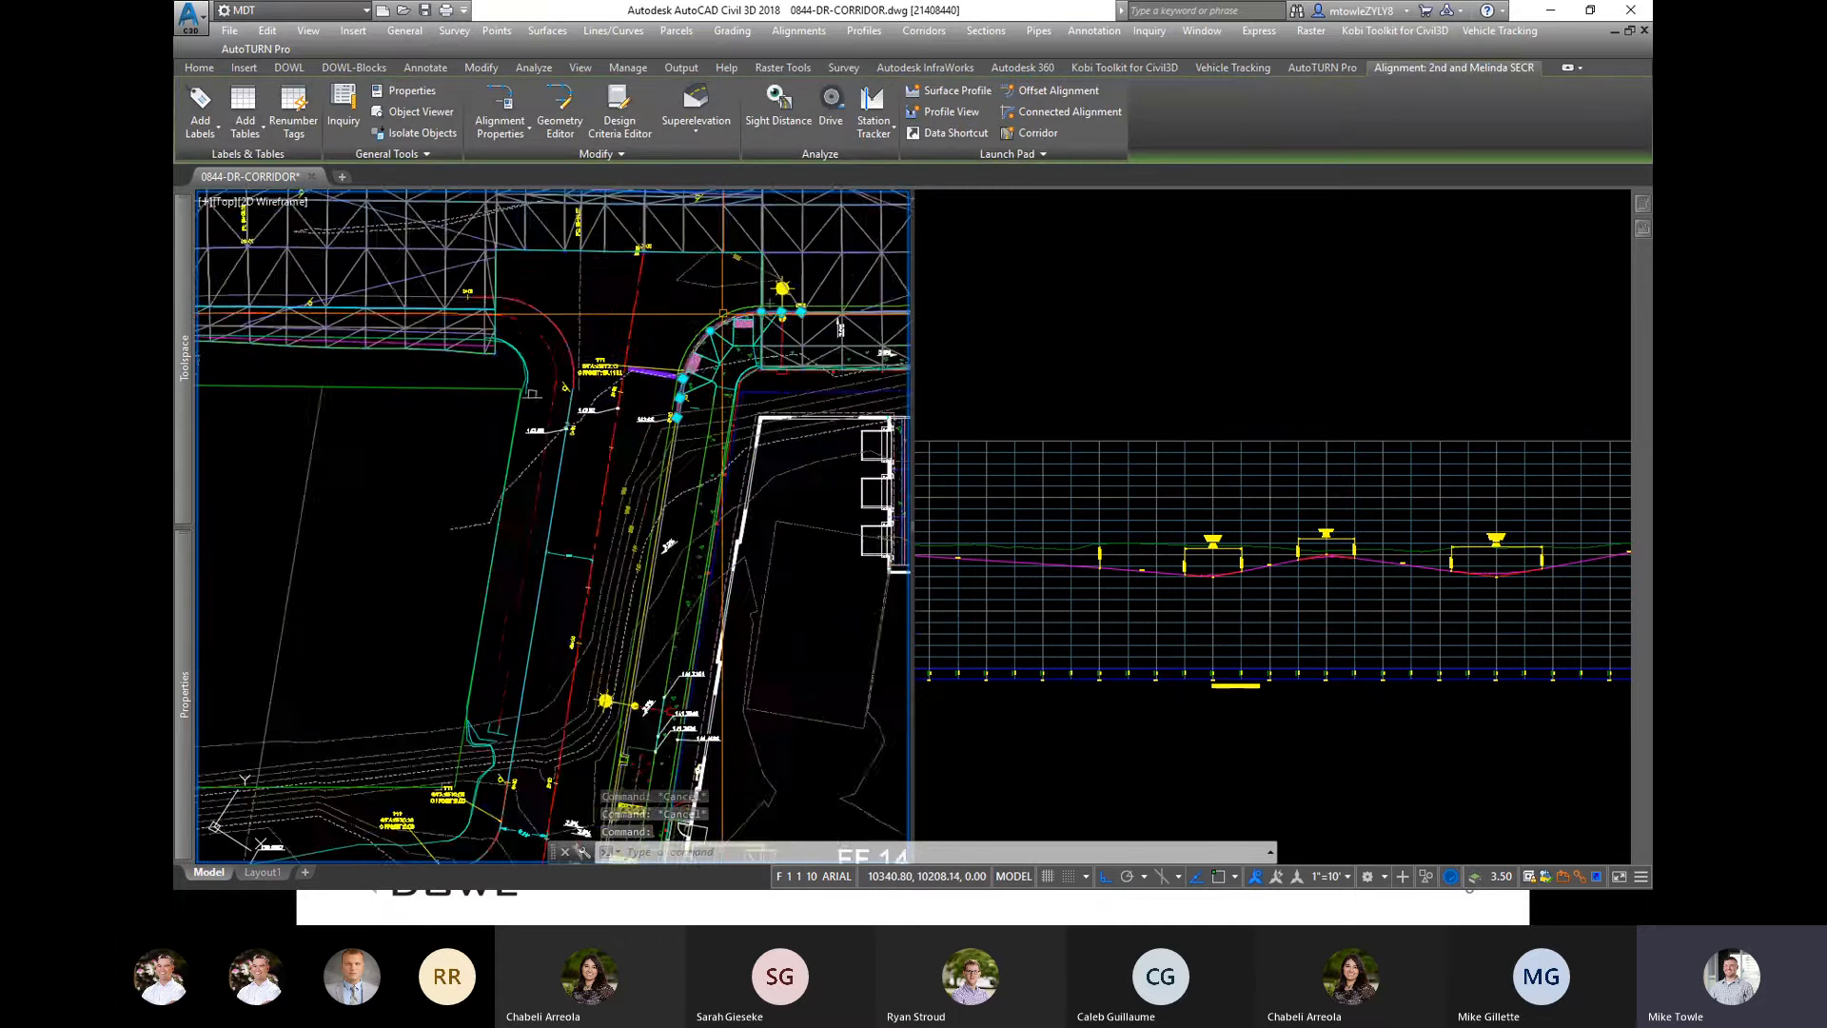
{"action": "scroll", "coordinate": [723, 314], "scroll_direction": "down", "scroll_amount": 4}
{"action": "scroll", "coordinate": [682, 330], "scroll_direction": "up", "scroll_amount": 4}
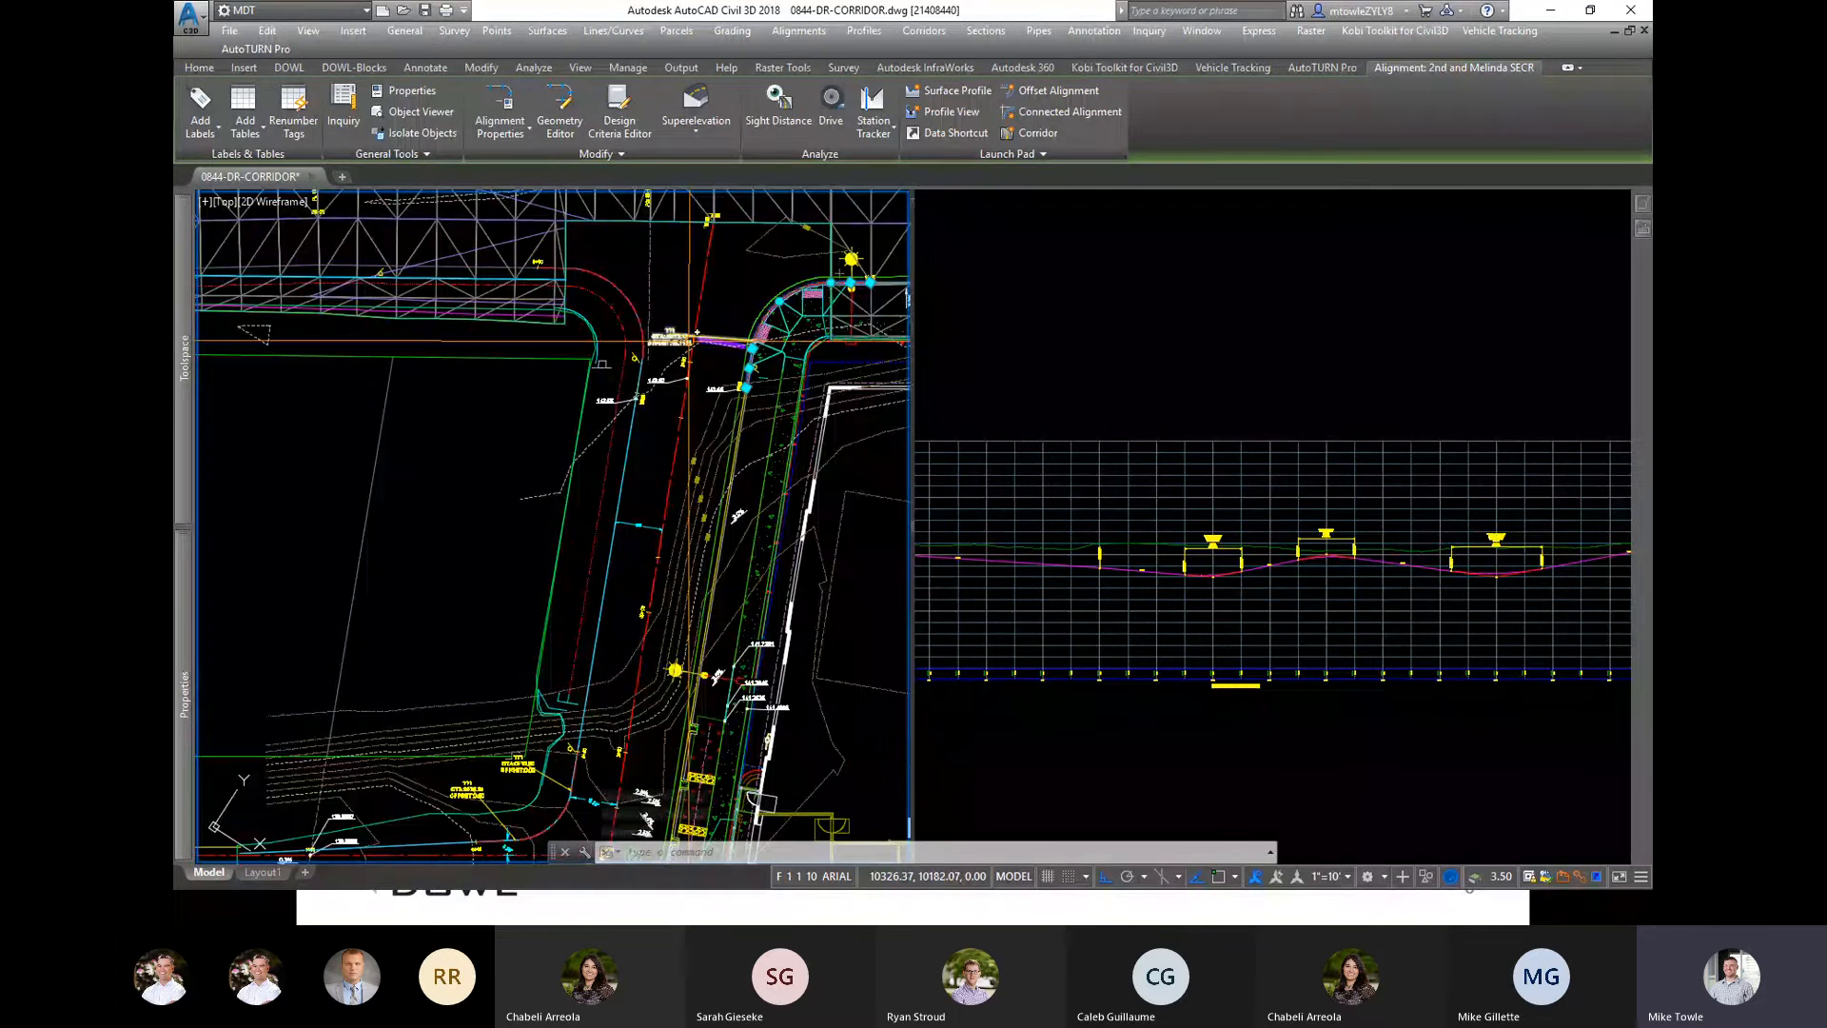
{"action": "key", "text": "Escape"}
{"action": "key", "text": "Escape"}
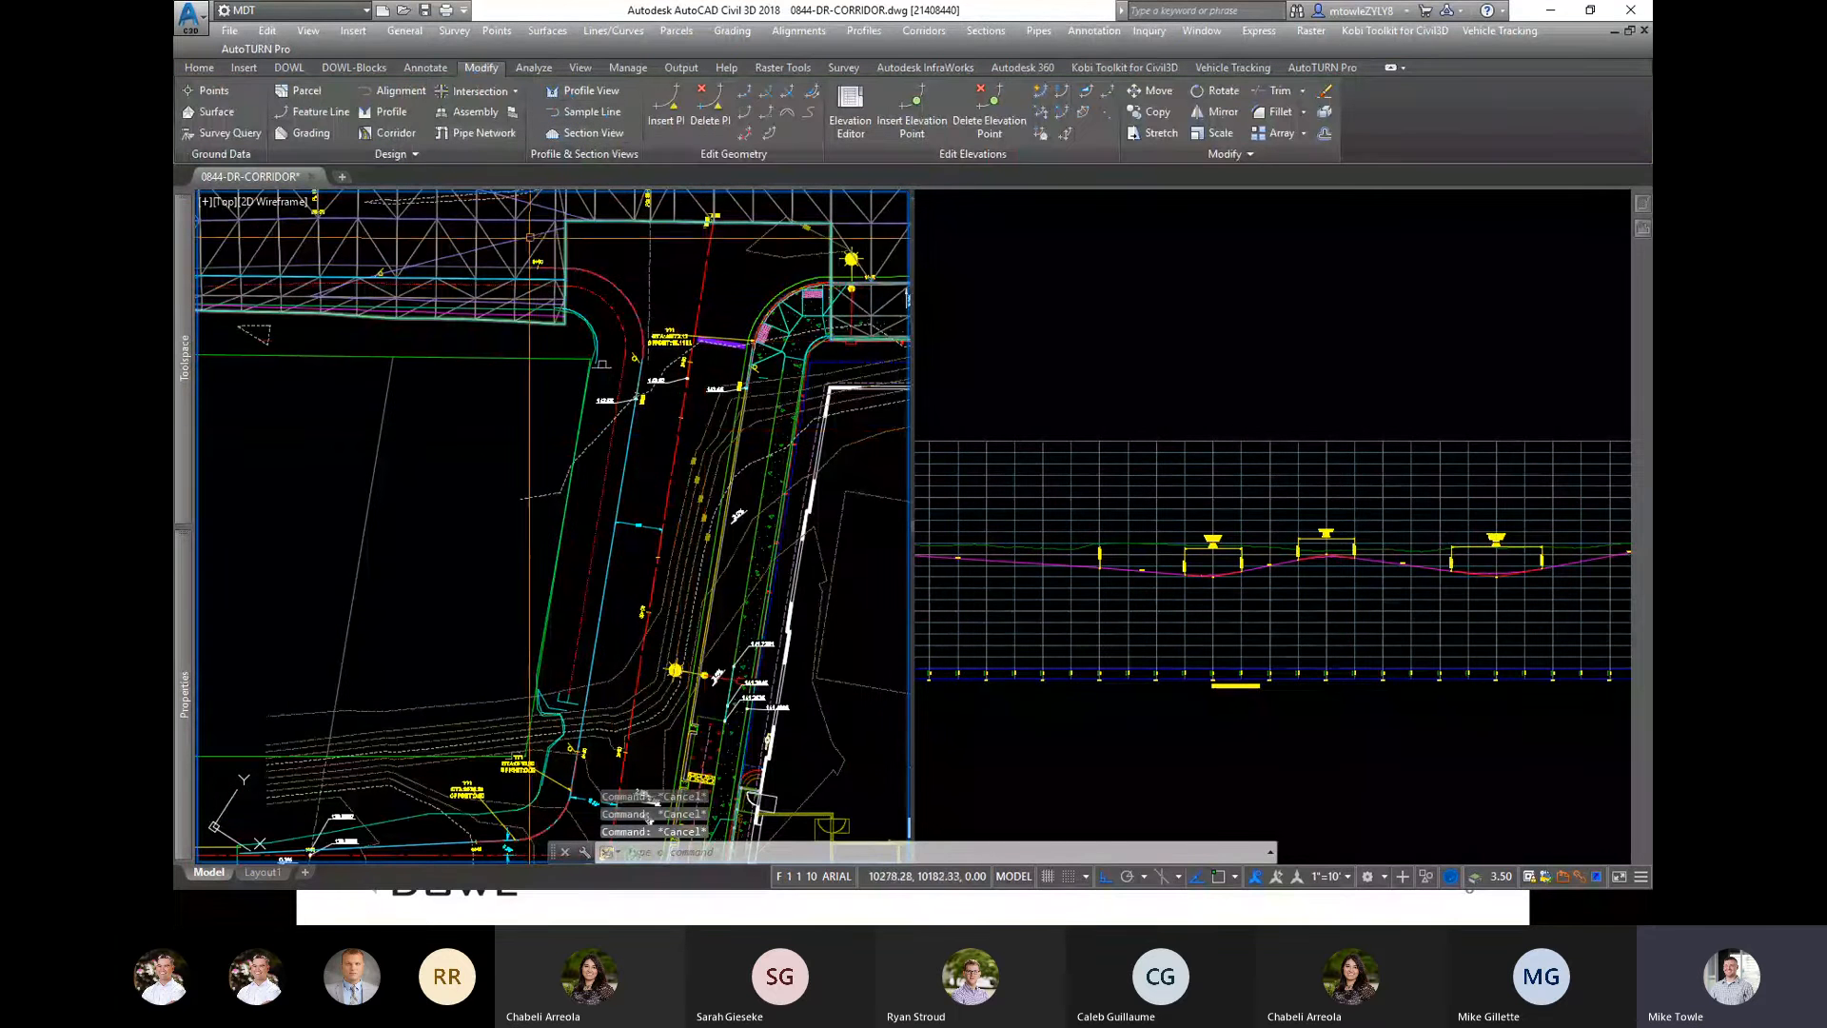
Step: Change the surface properties of FG-Offsite Corridor-Brownbag to hide its triangles and leave the corridor showing
{"action": "left_click", "coordinate": [534, 242]}
{"action": "right_click", "coordinate": [669, 515]}
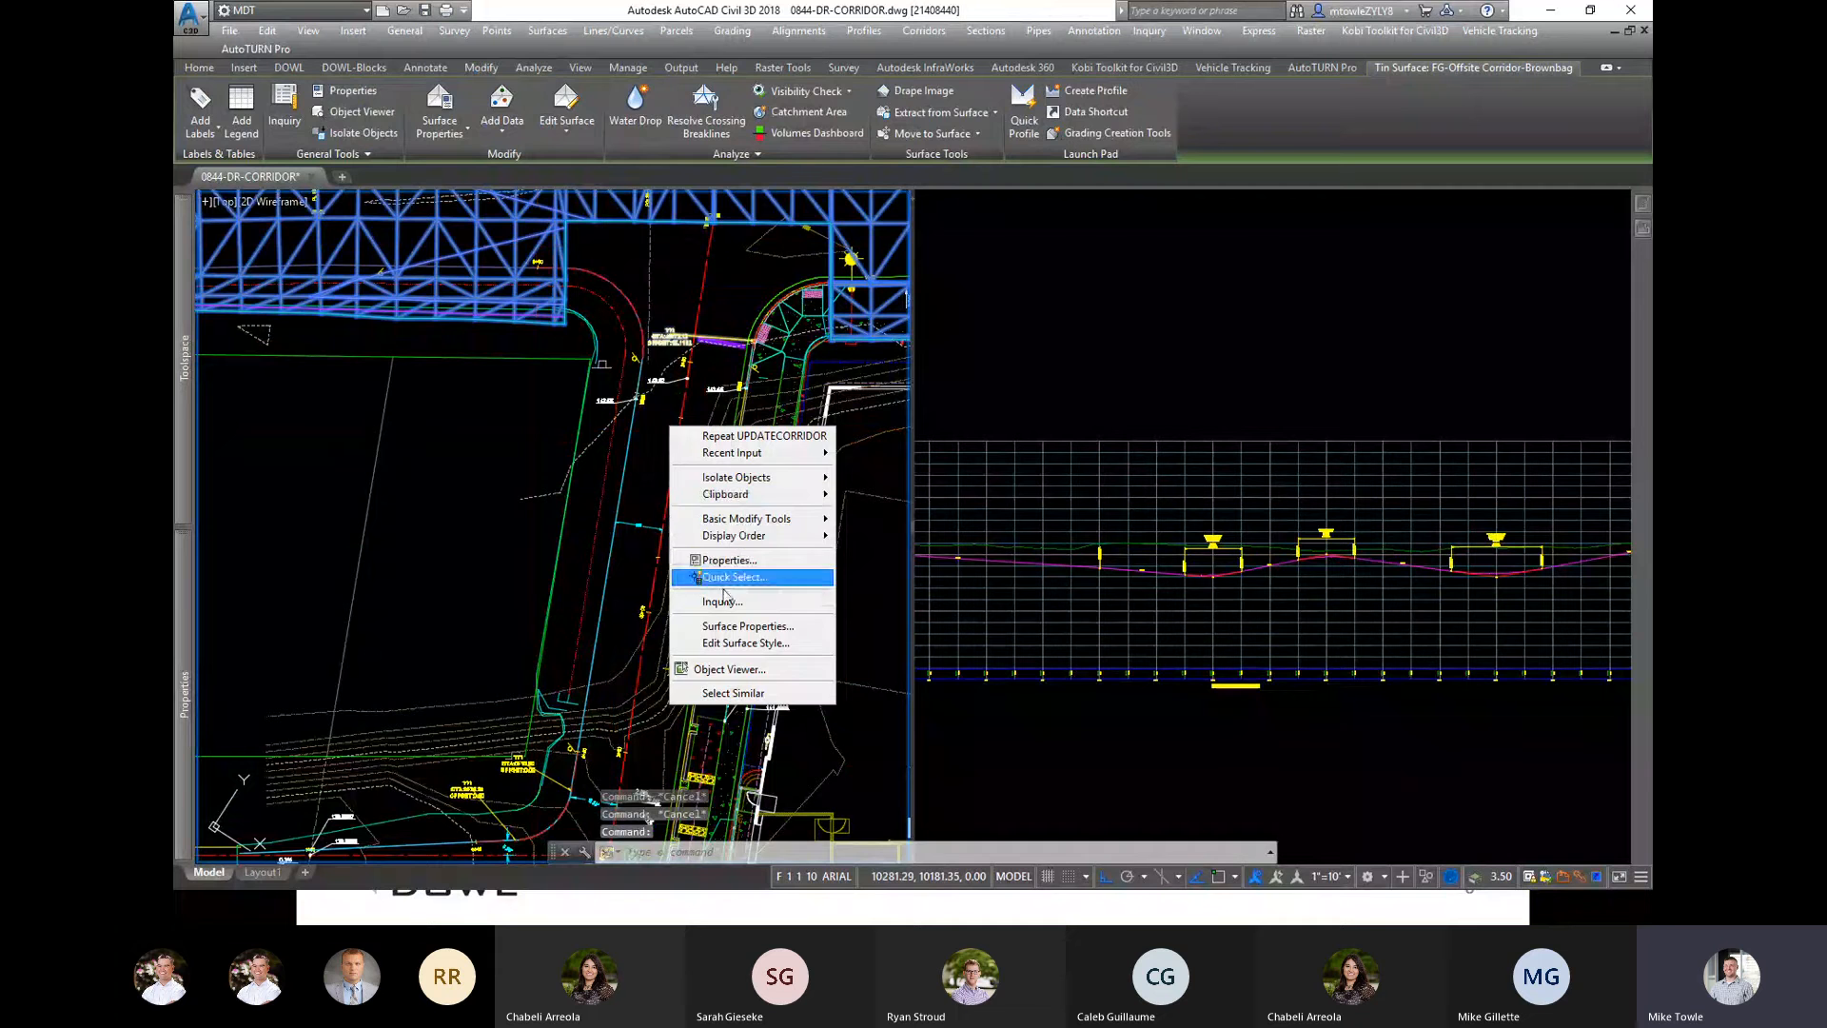
{"action": "left_click", "coordinate": [748, 626]}
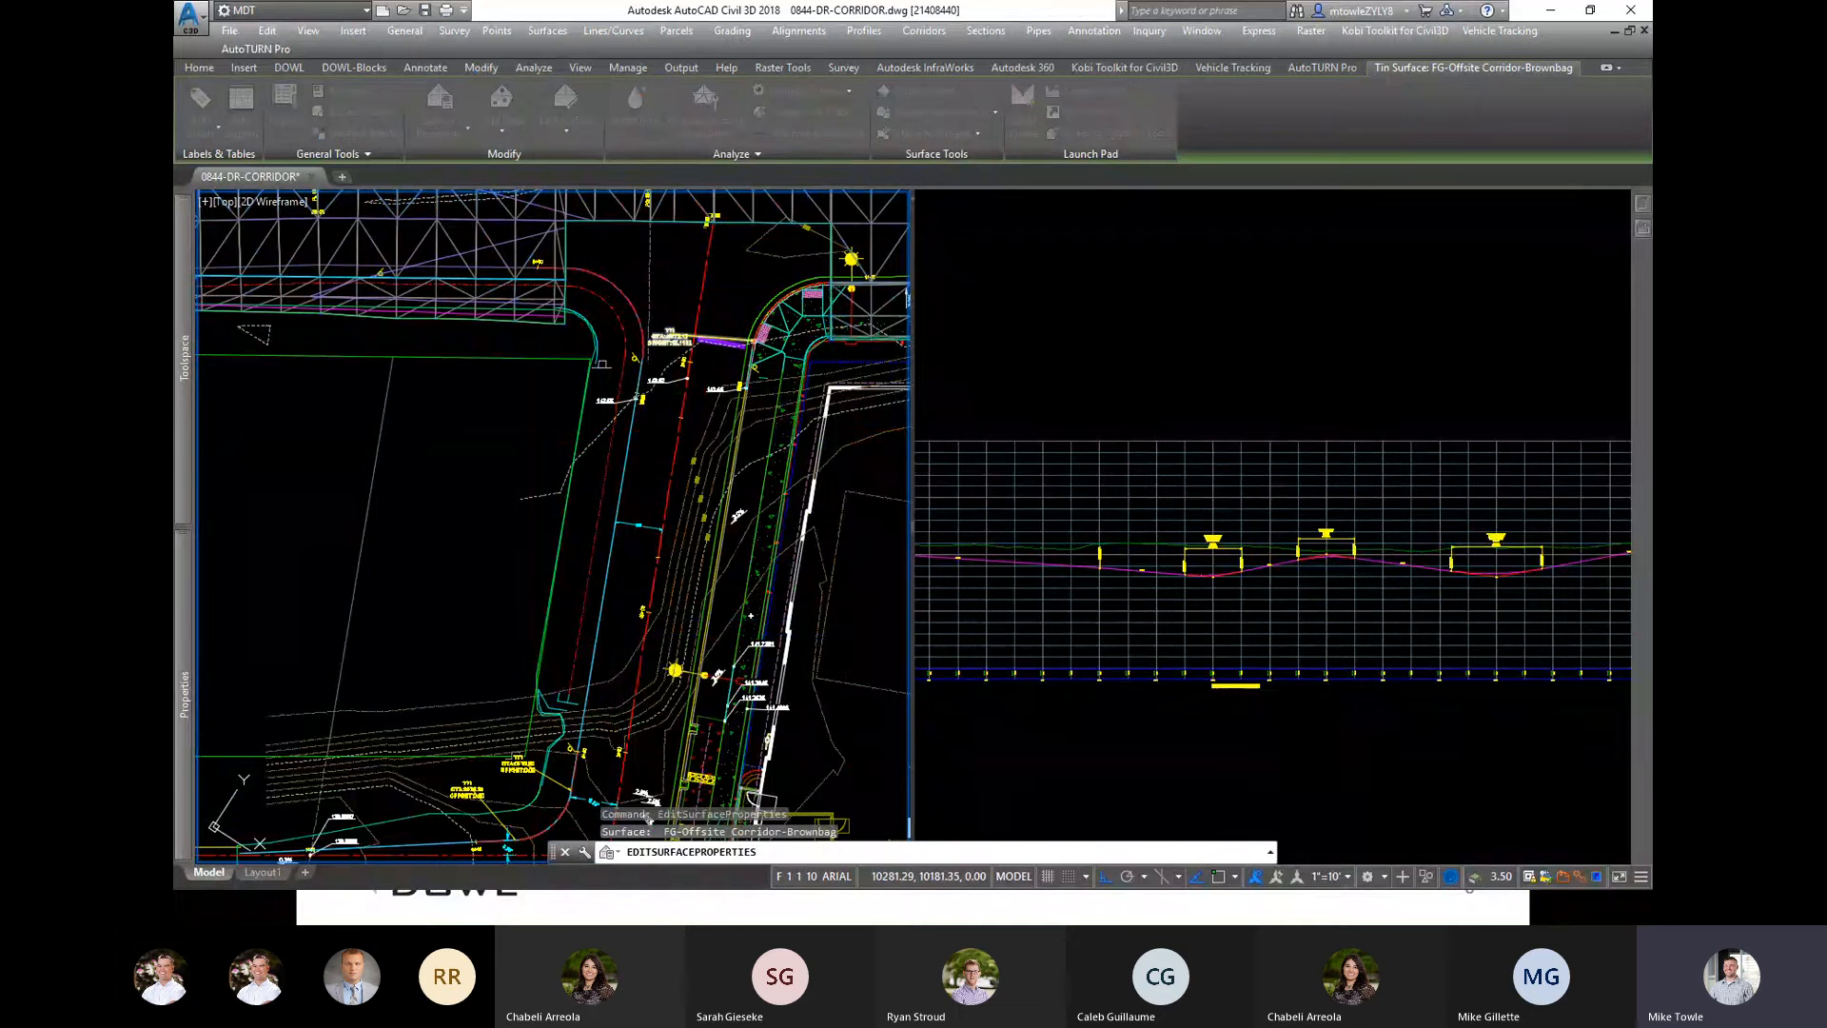
{"action": "key", "text": "Escape"}
{"action": "key", "text": "Escape"}
{"action": "key", "text": "Escape"}
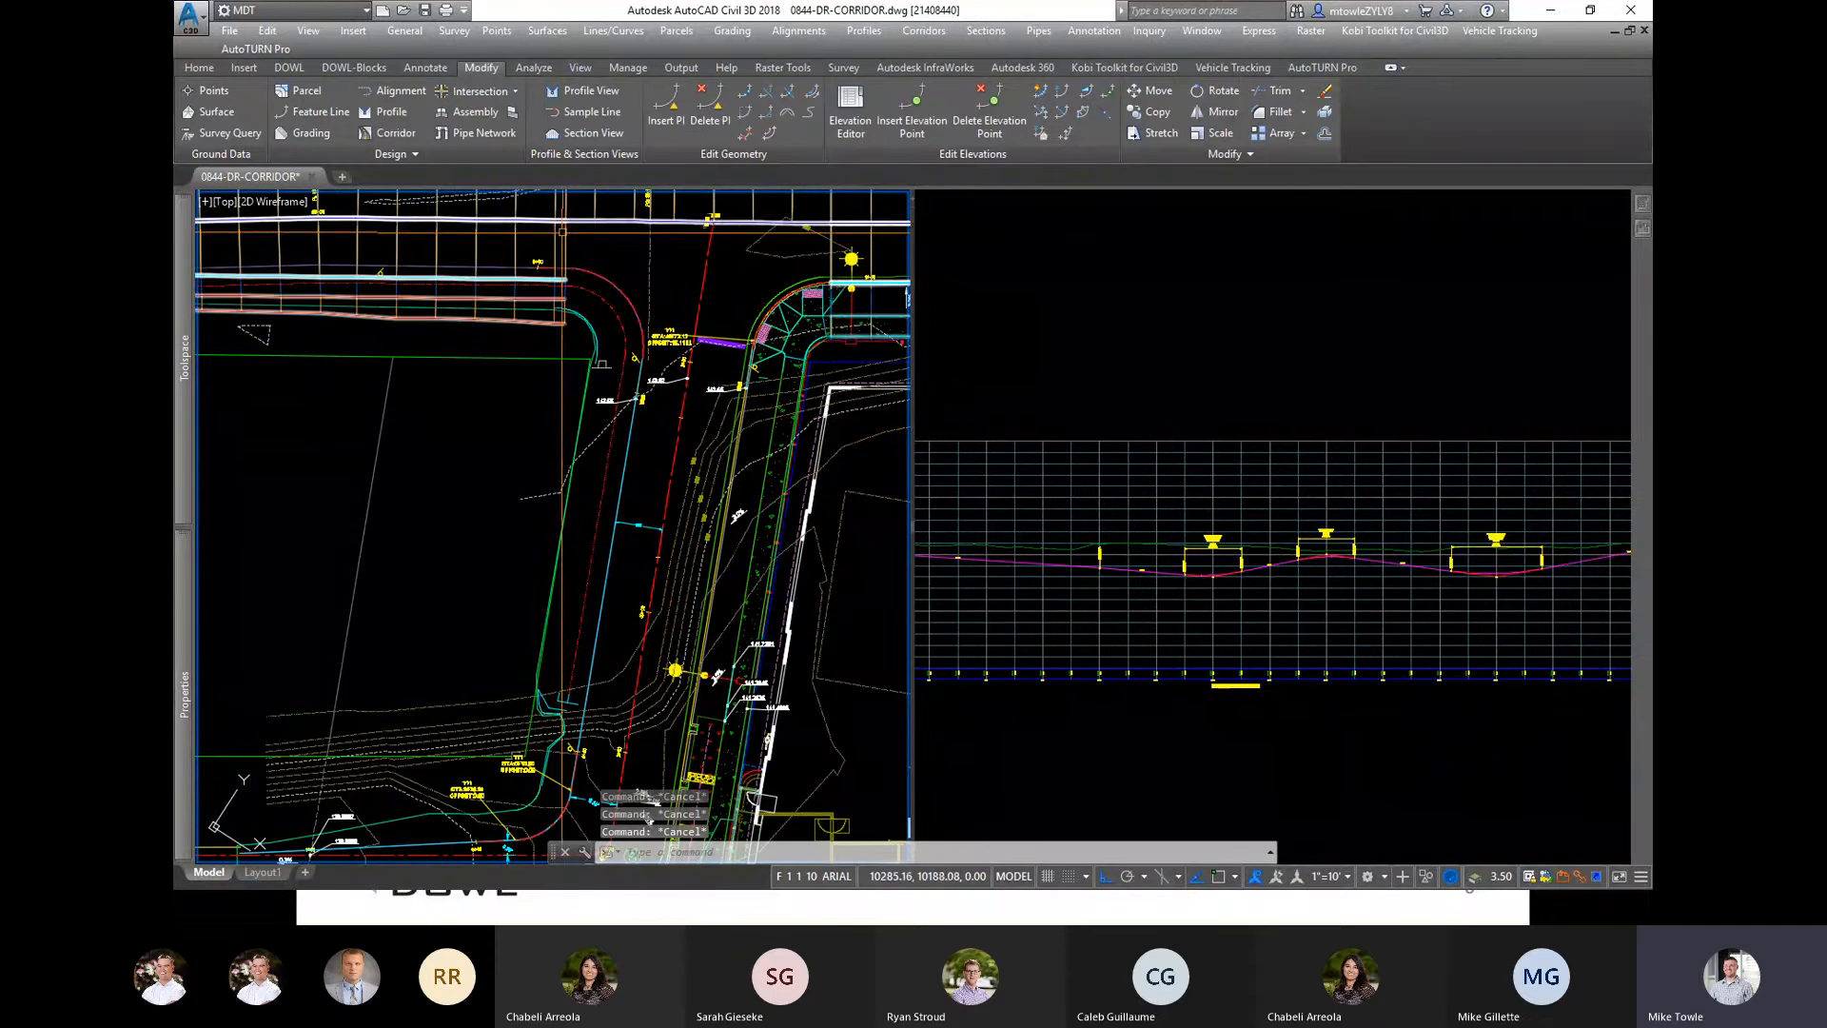
Step: Add a baseline to the Offsite Corridor-Brownbag corridor using the Melinda CL alignment and the FG-Melinda CL profile
{"action": "left_click", "coordinate": [514, 241]}
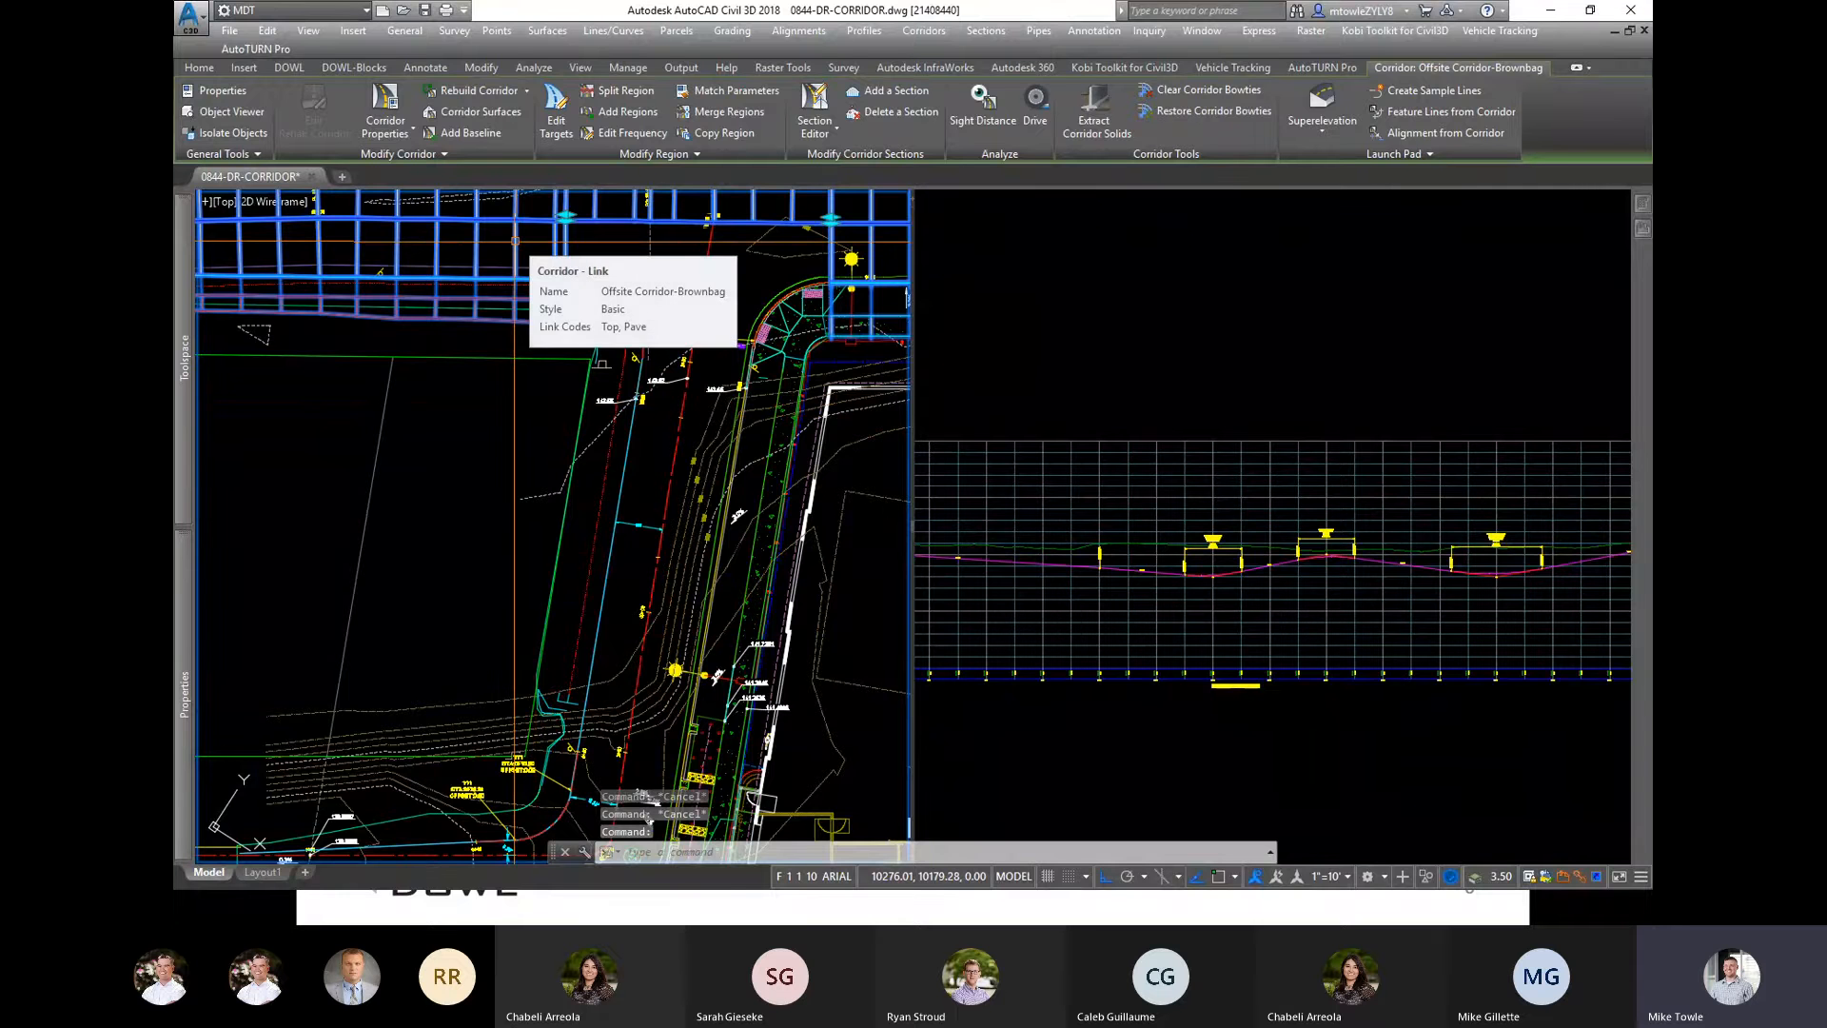
{"action": "left_click", "coordinate": [468, 132]}
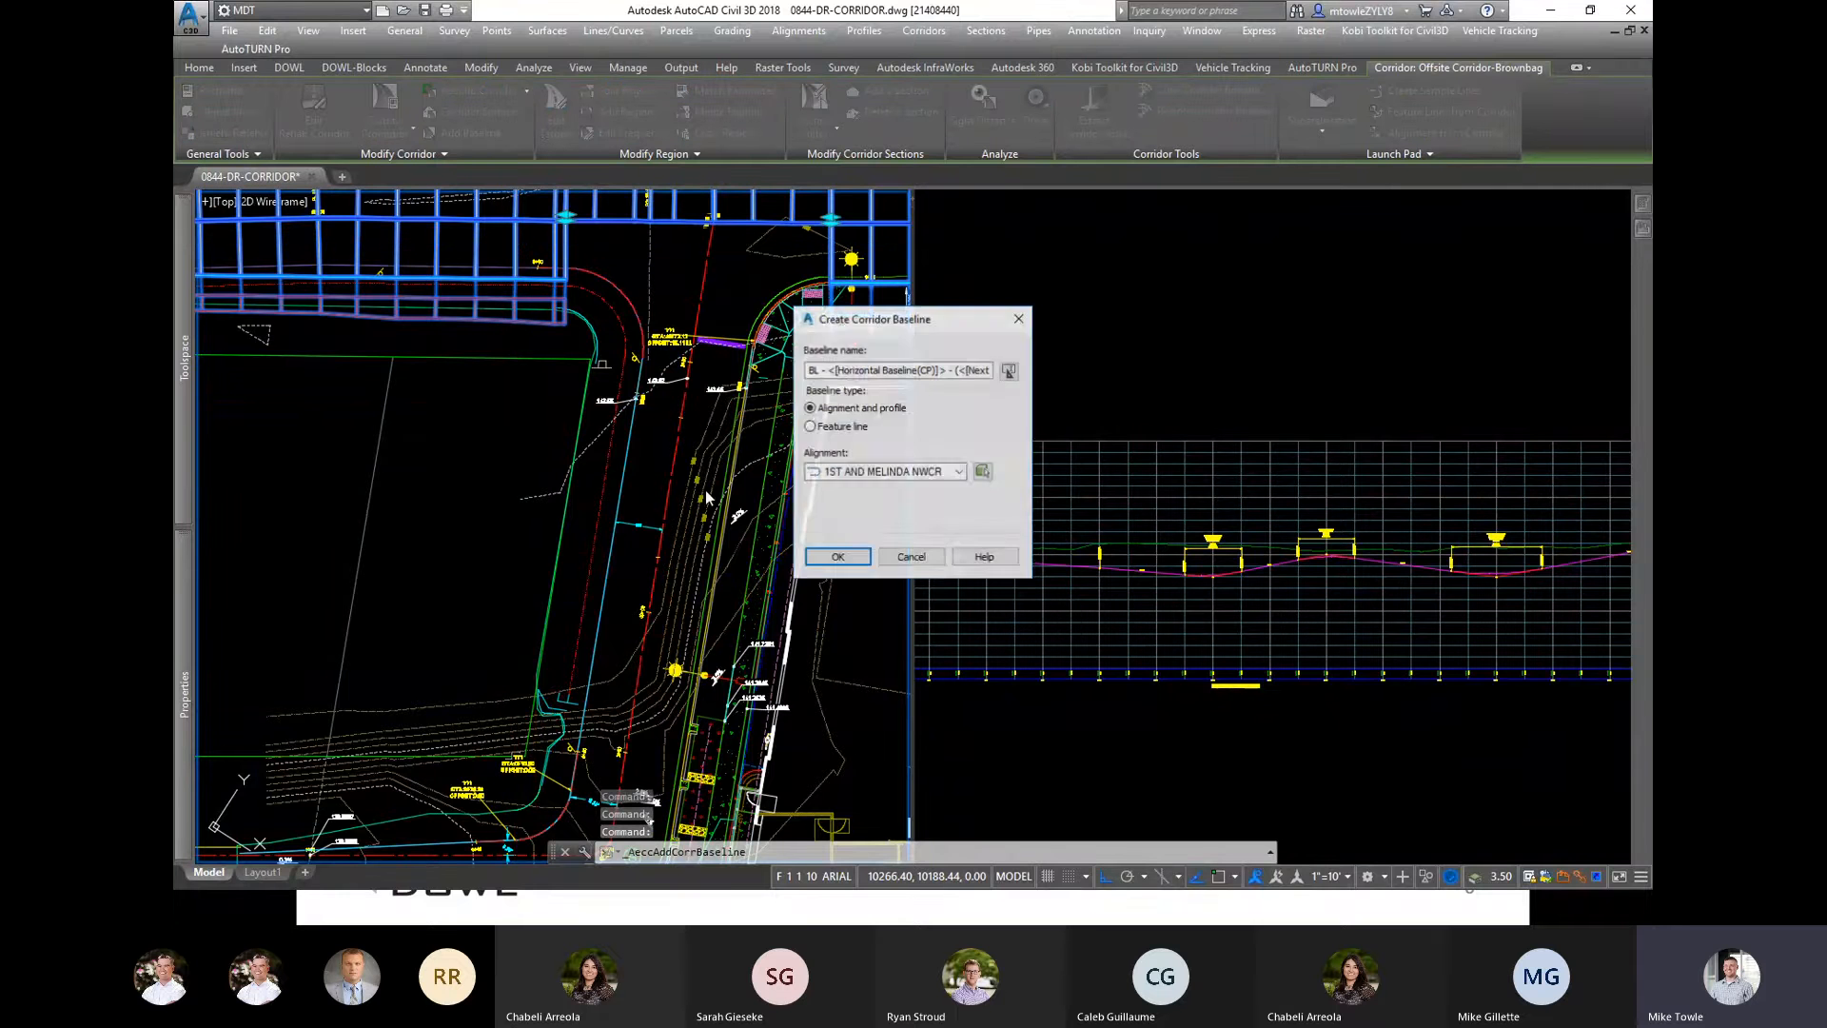
{"action": "left_click", "coordinate": [896, 473]}
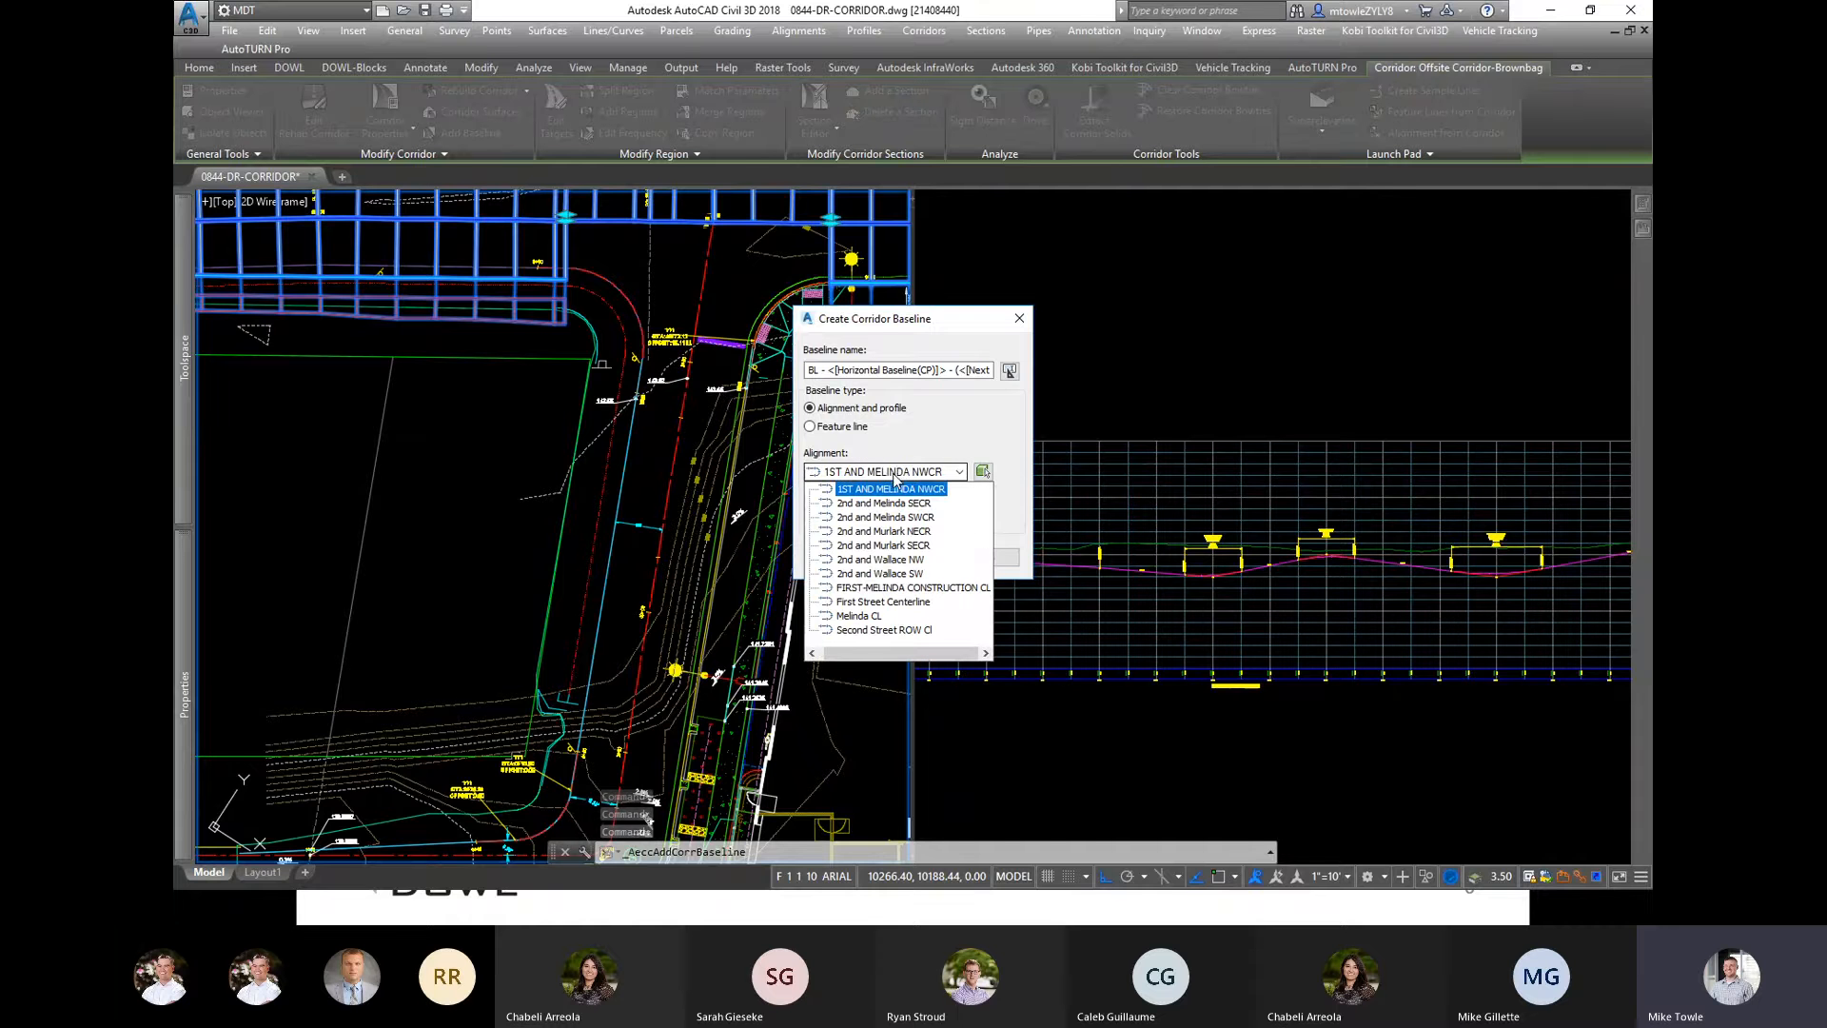
{"action": "left_click", "coordinate": [859, 616]}
{"action": "left_click", "coordinate": [839, 557]}
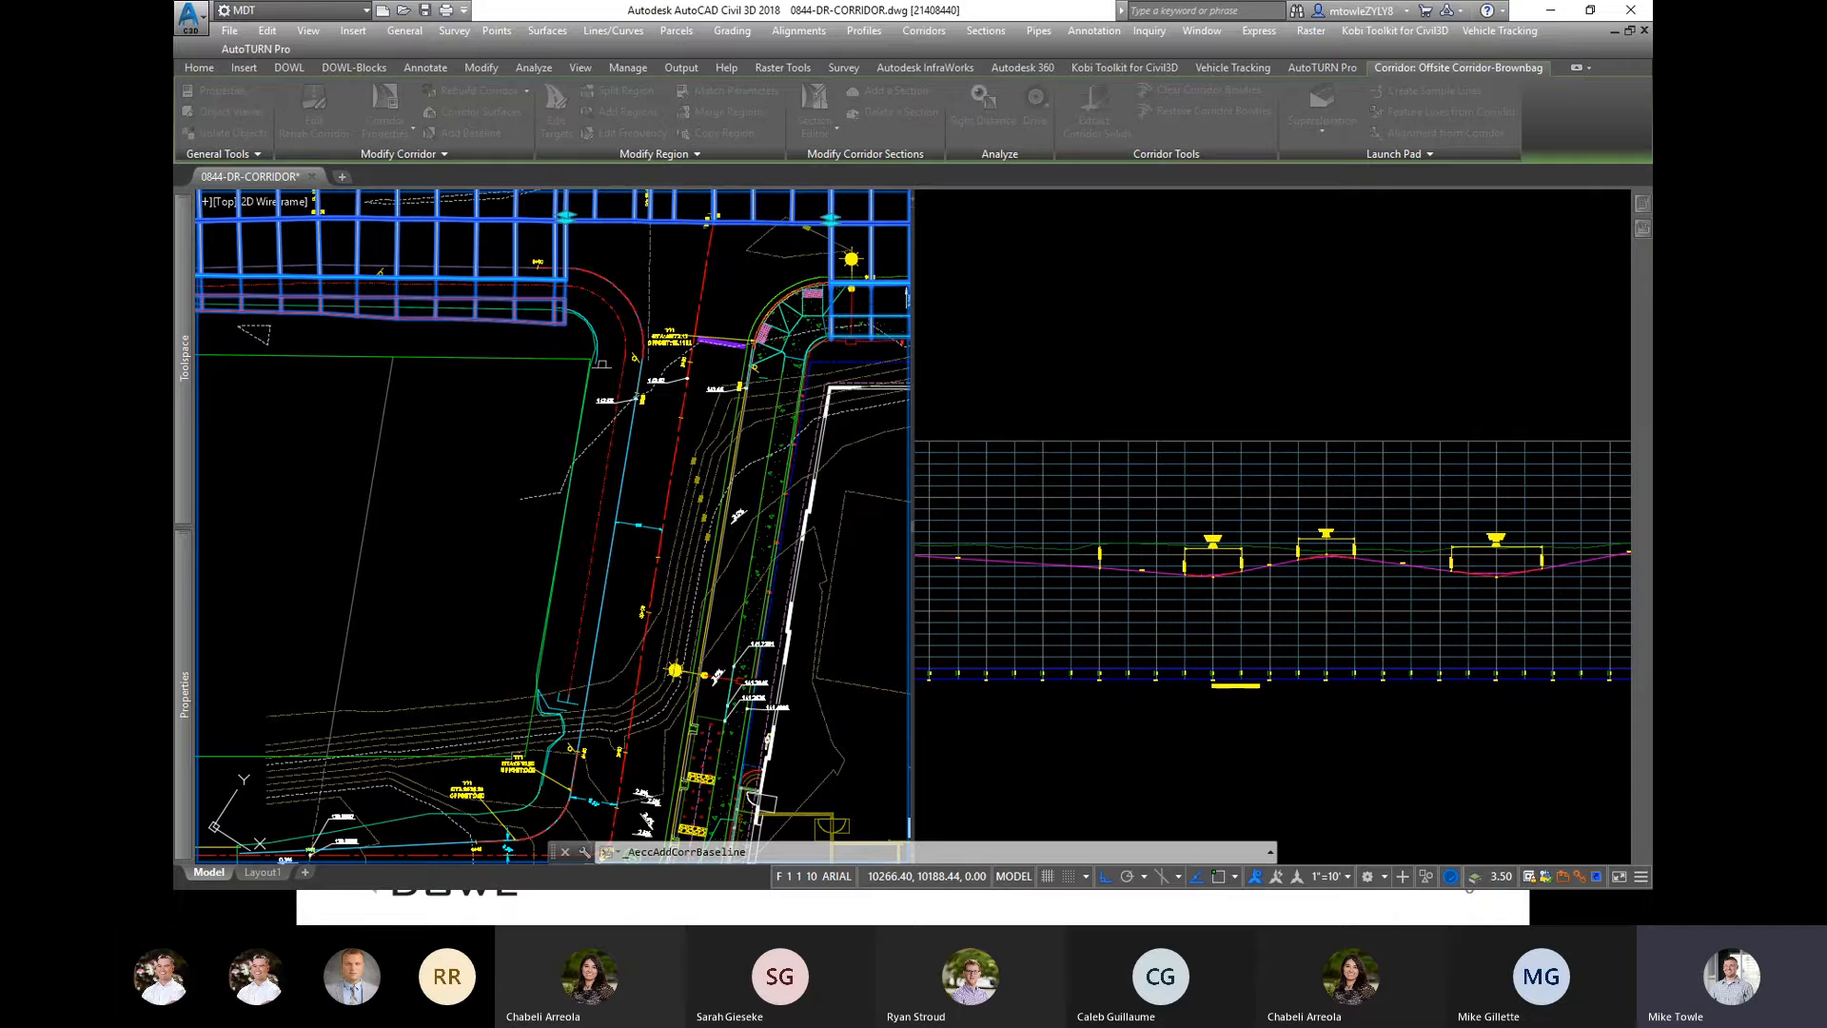
{"action": "left_click", "coordinate": [922, 466]}
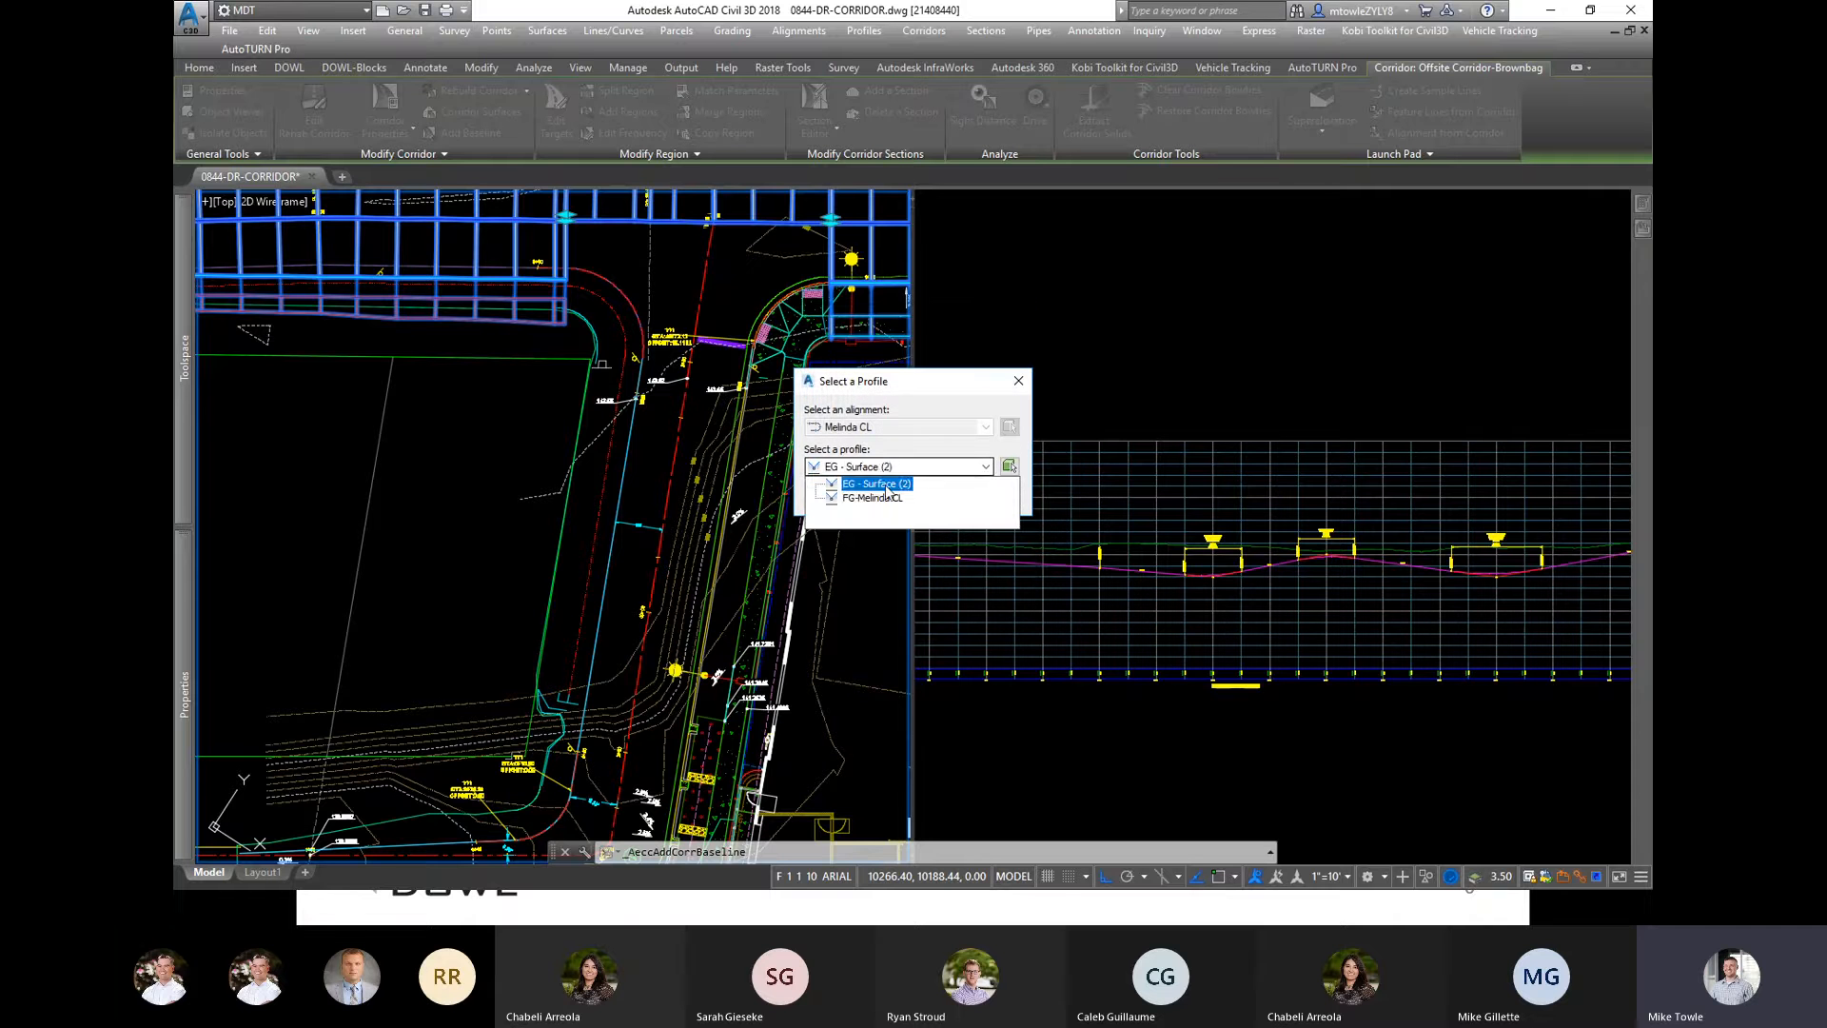
{"action": "left_click", "coordinate": [876, 497]}
{"action": "key", "text": "Return"}
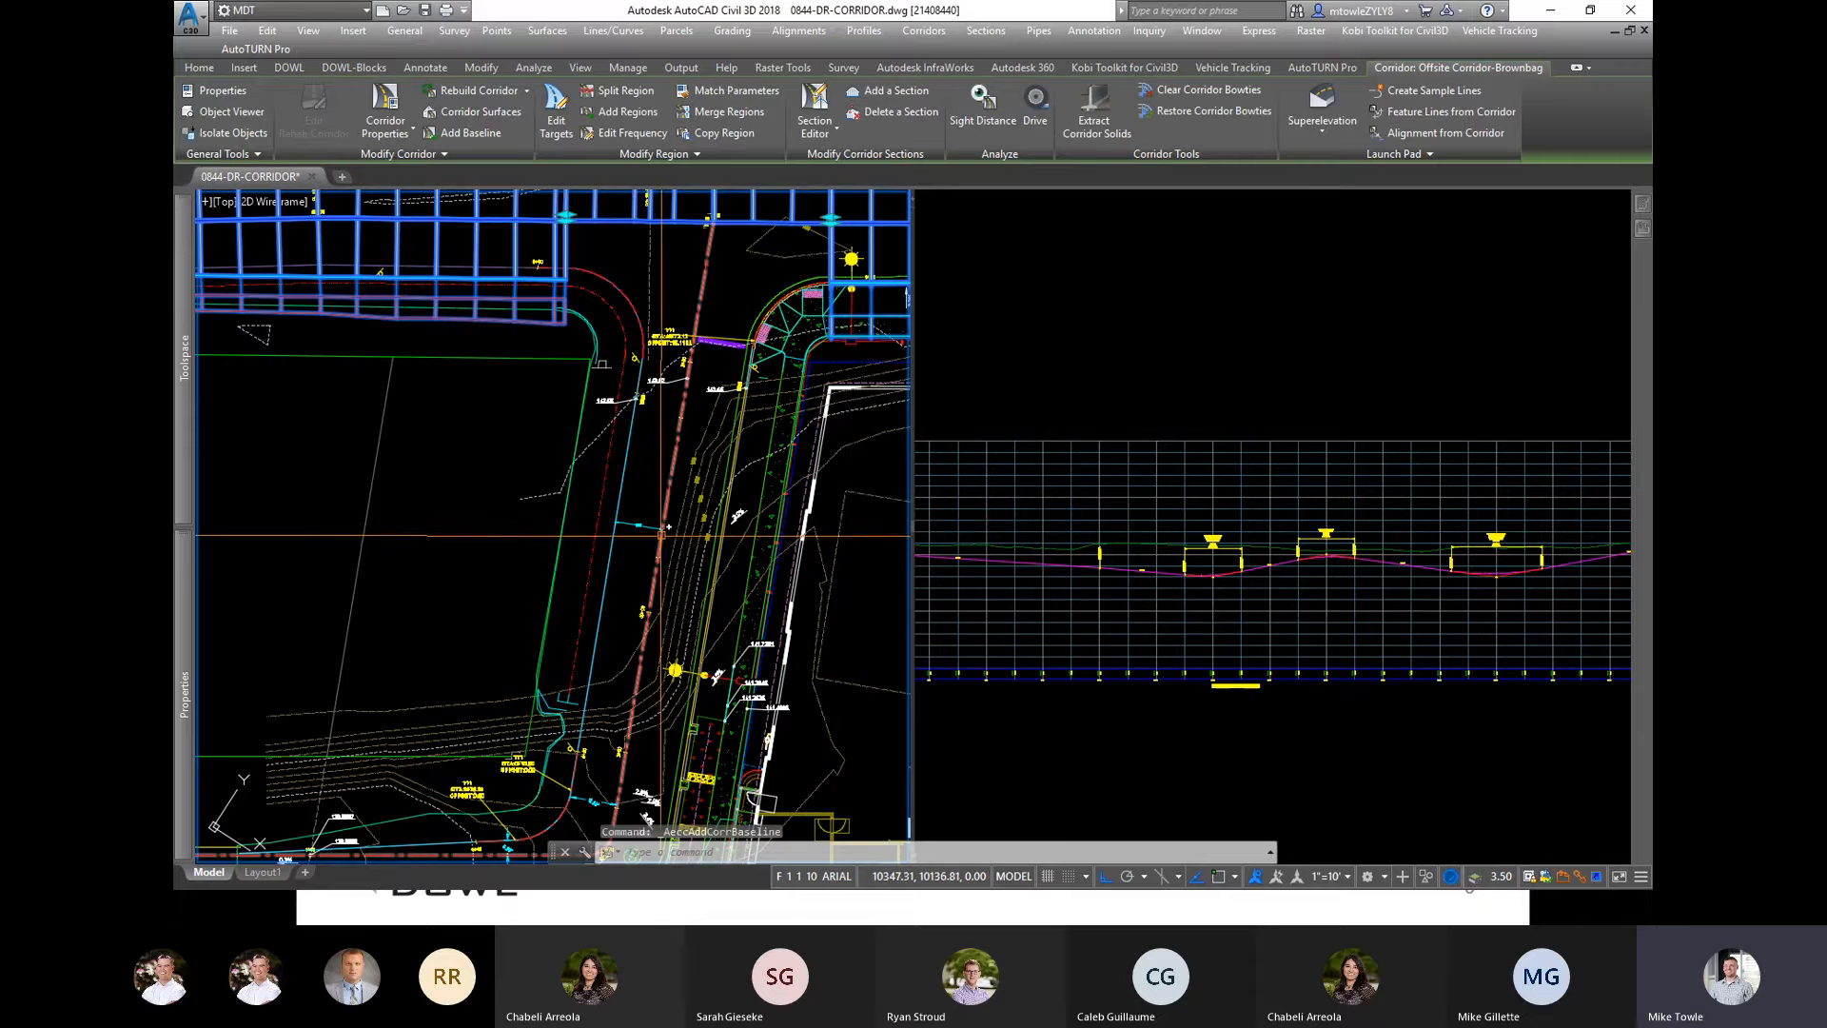
Step: Add a region with the Melinda No Swale assembly to the Melinda CL baseline in the corridor properties
{"action": "right_click", "coordinate": [521, 246]}
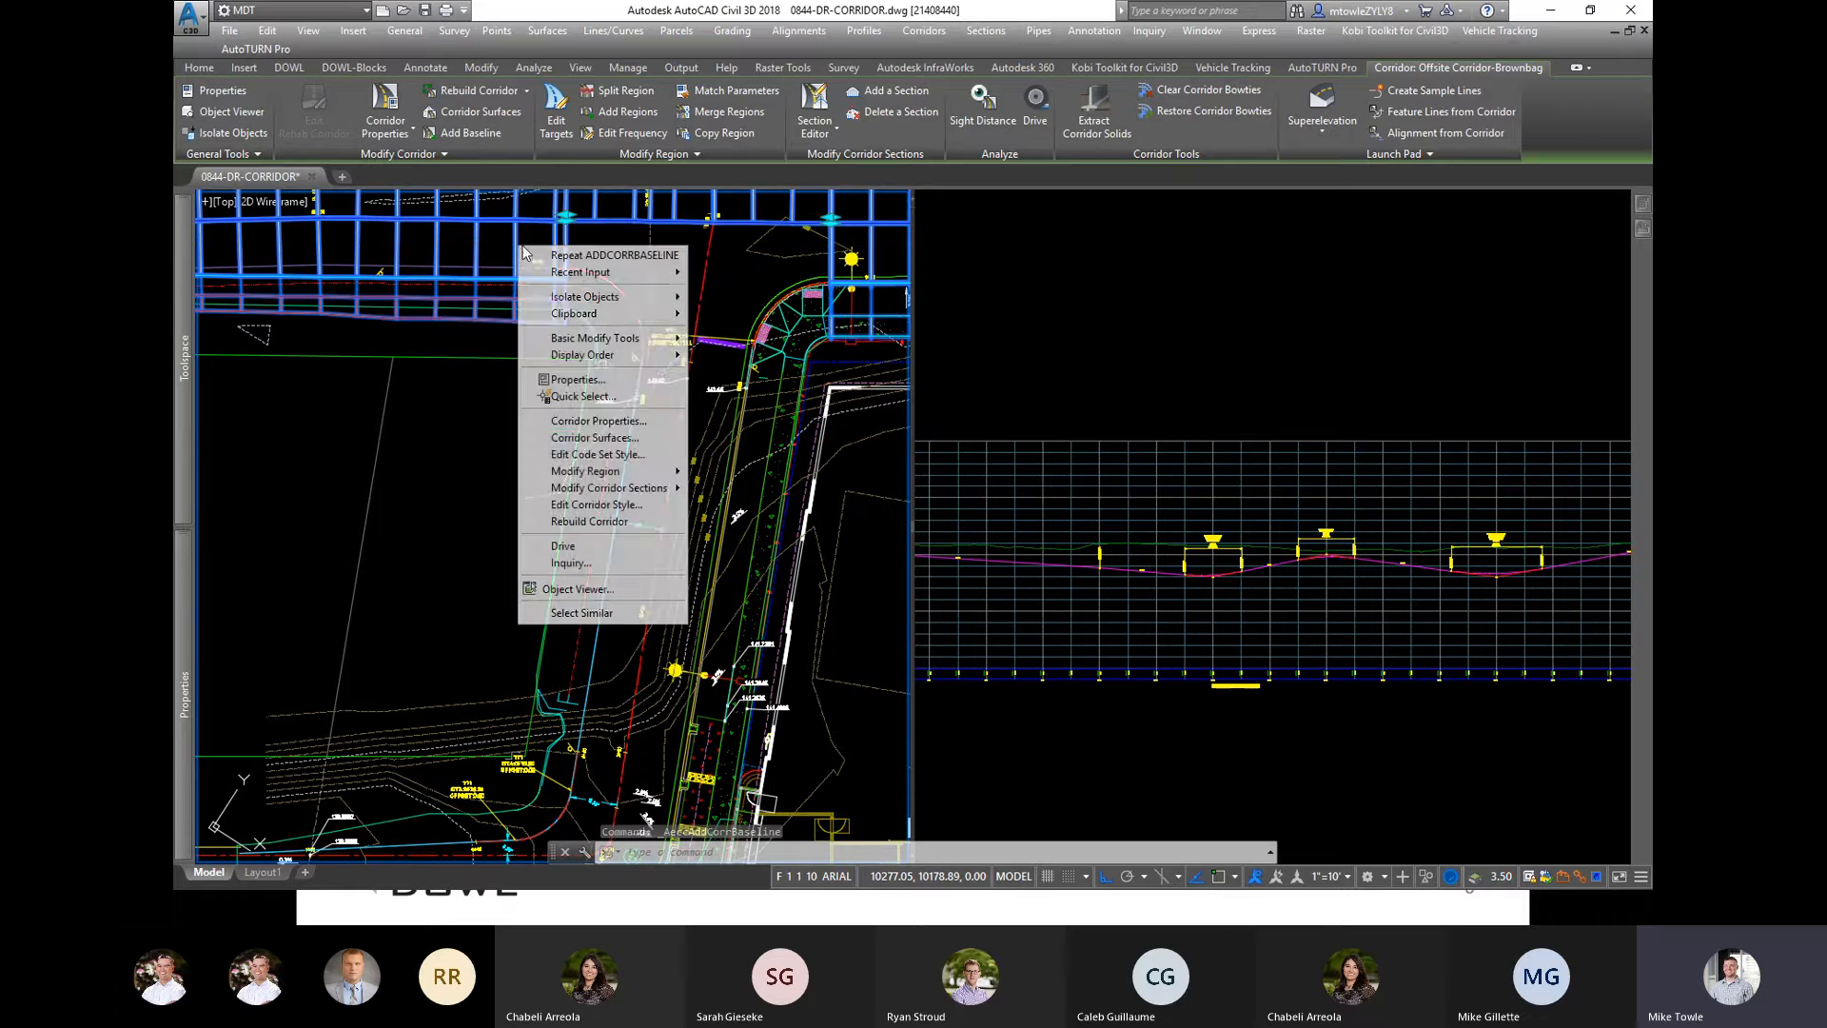
{"action": "left_click", "coordinate": [592, 421]}
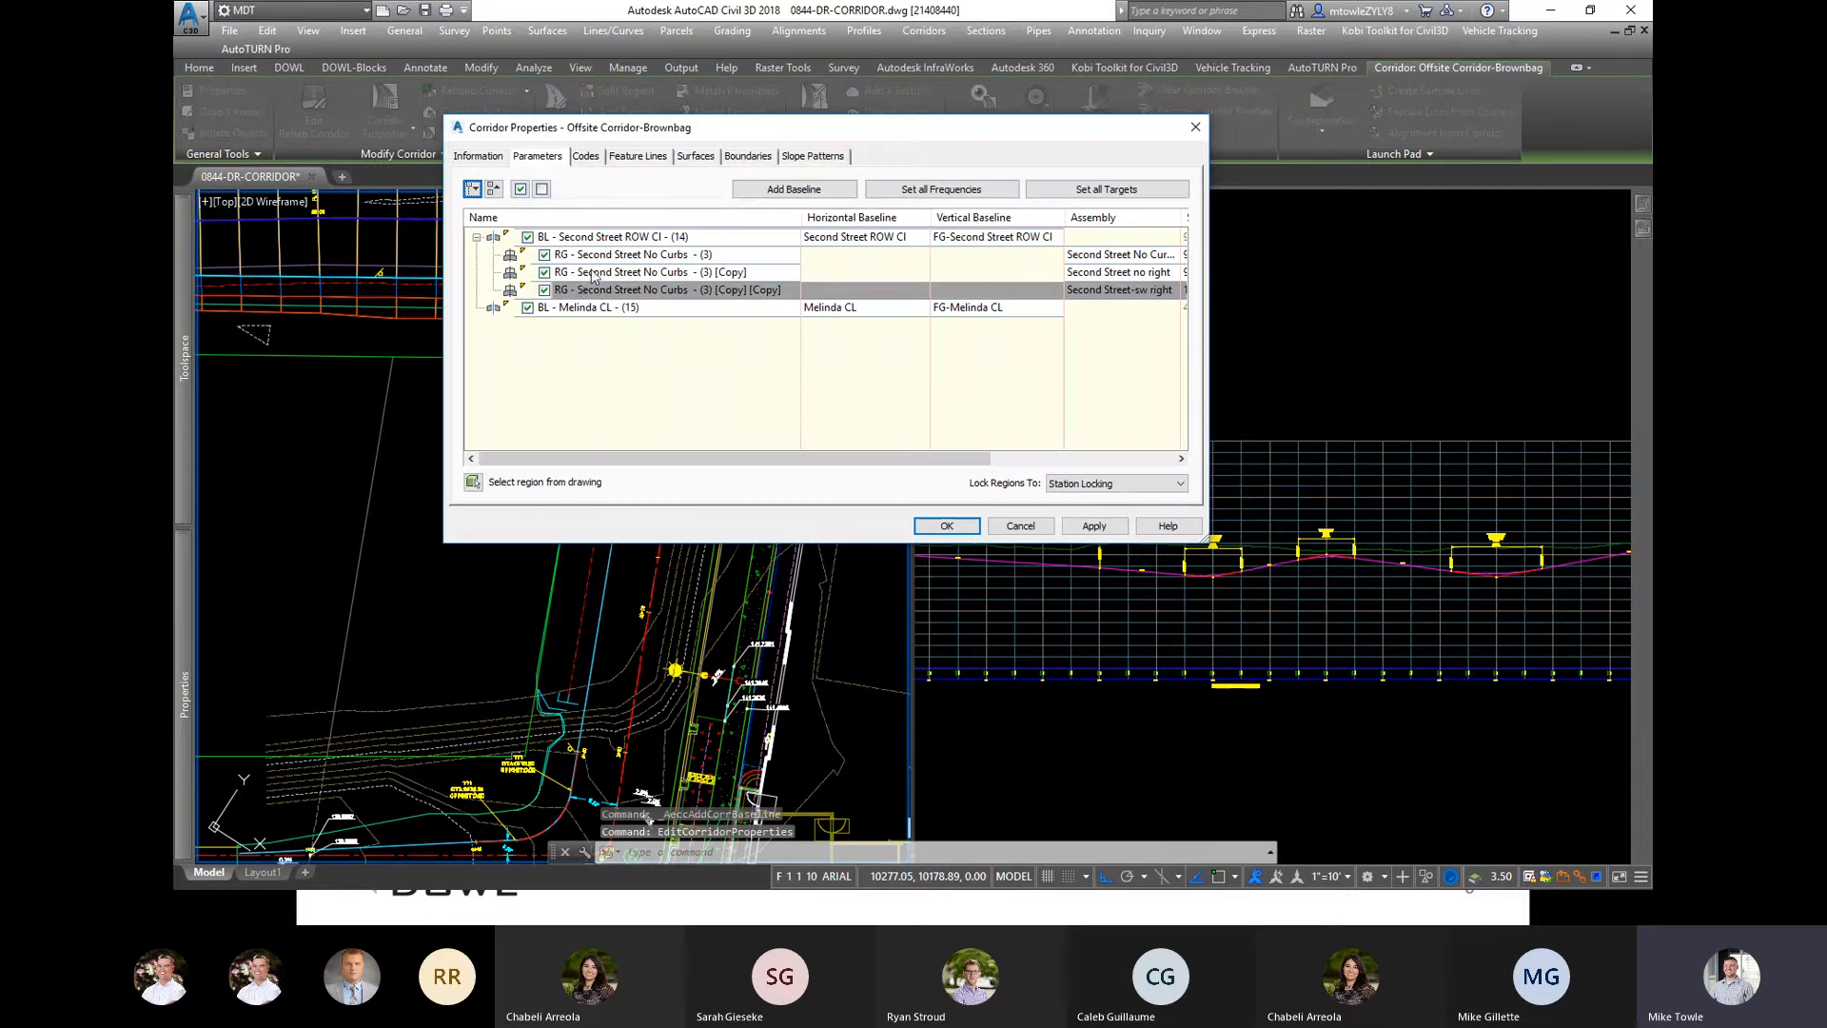
{"action": "left_click", "coordinate": [574, 309]}
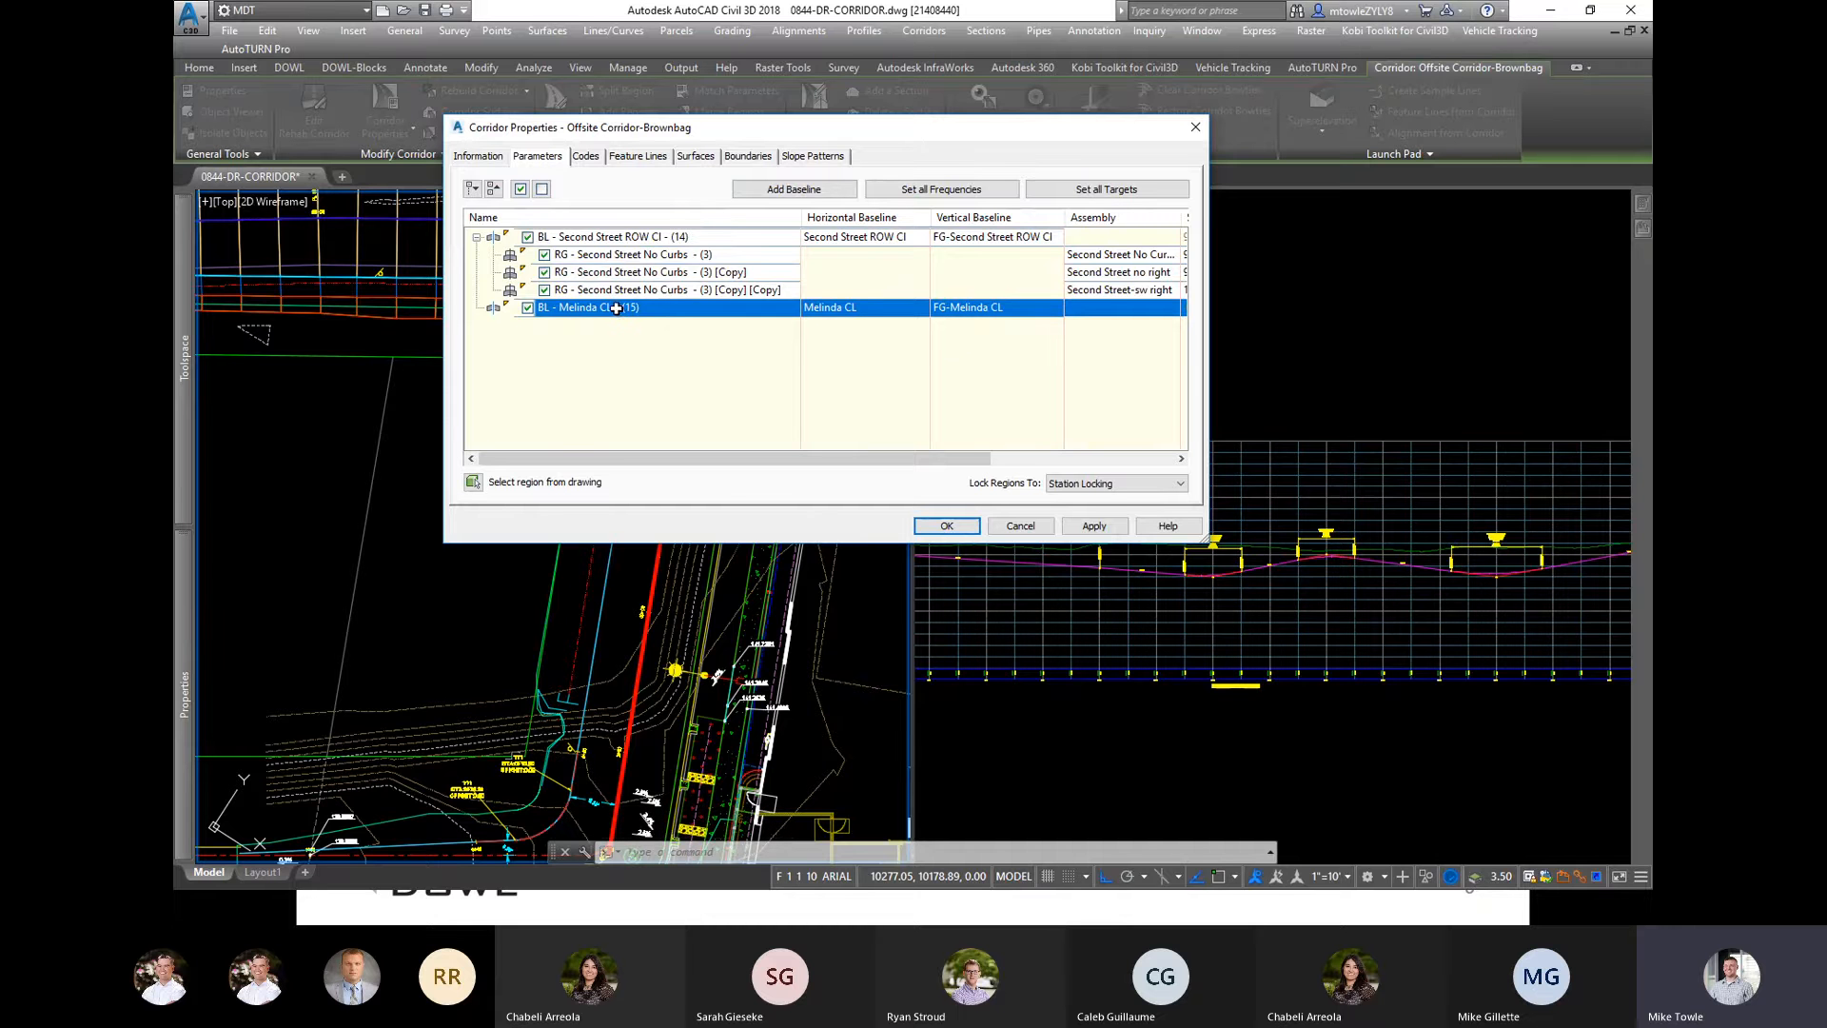
{"action": "right_click", "coordinate": [567, 318]}
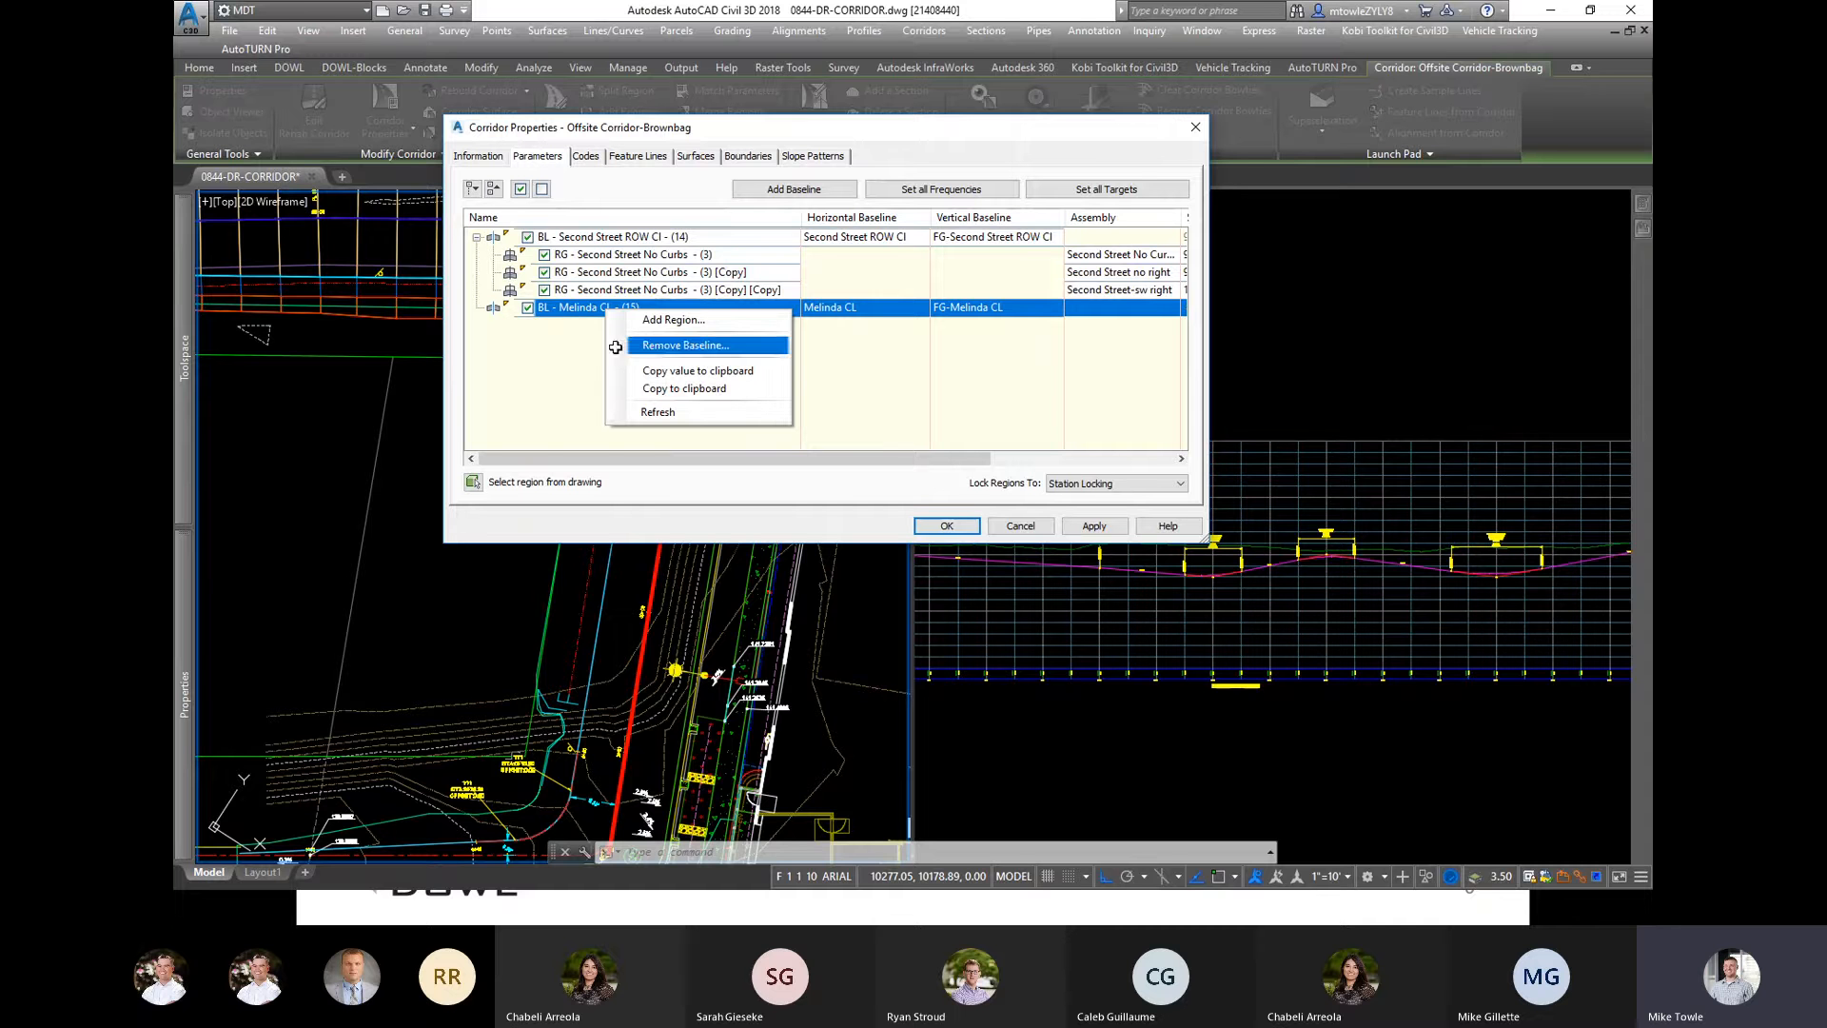
{"action": "left_click", "coordinate": [650, 321]}
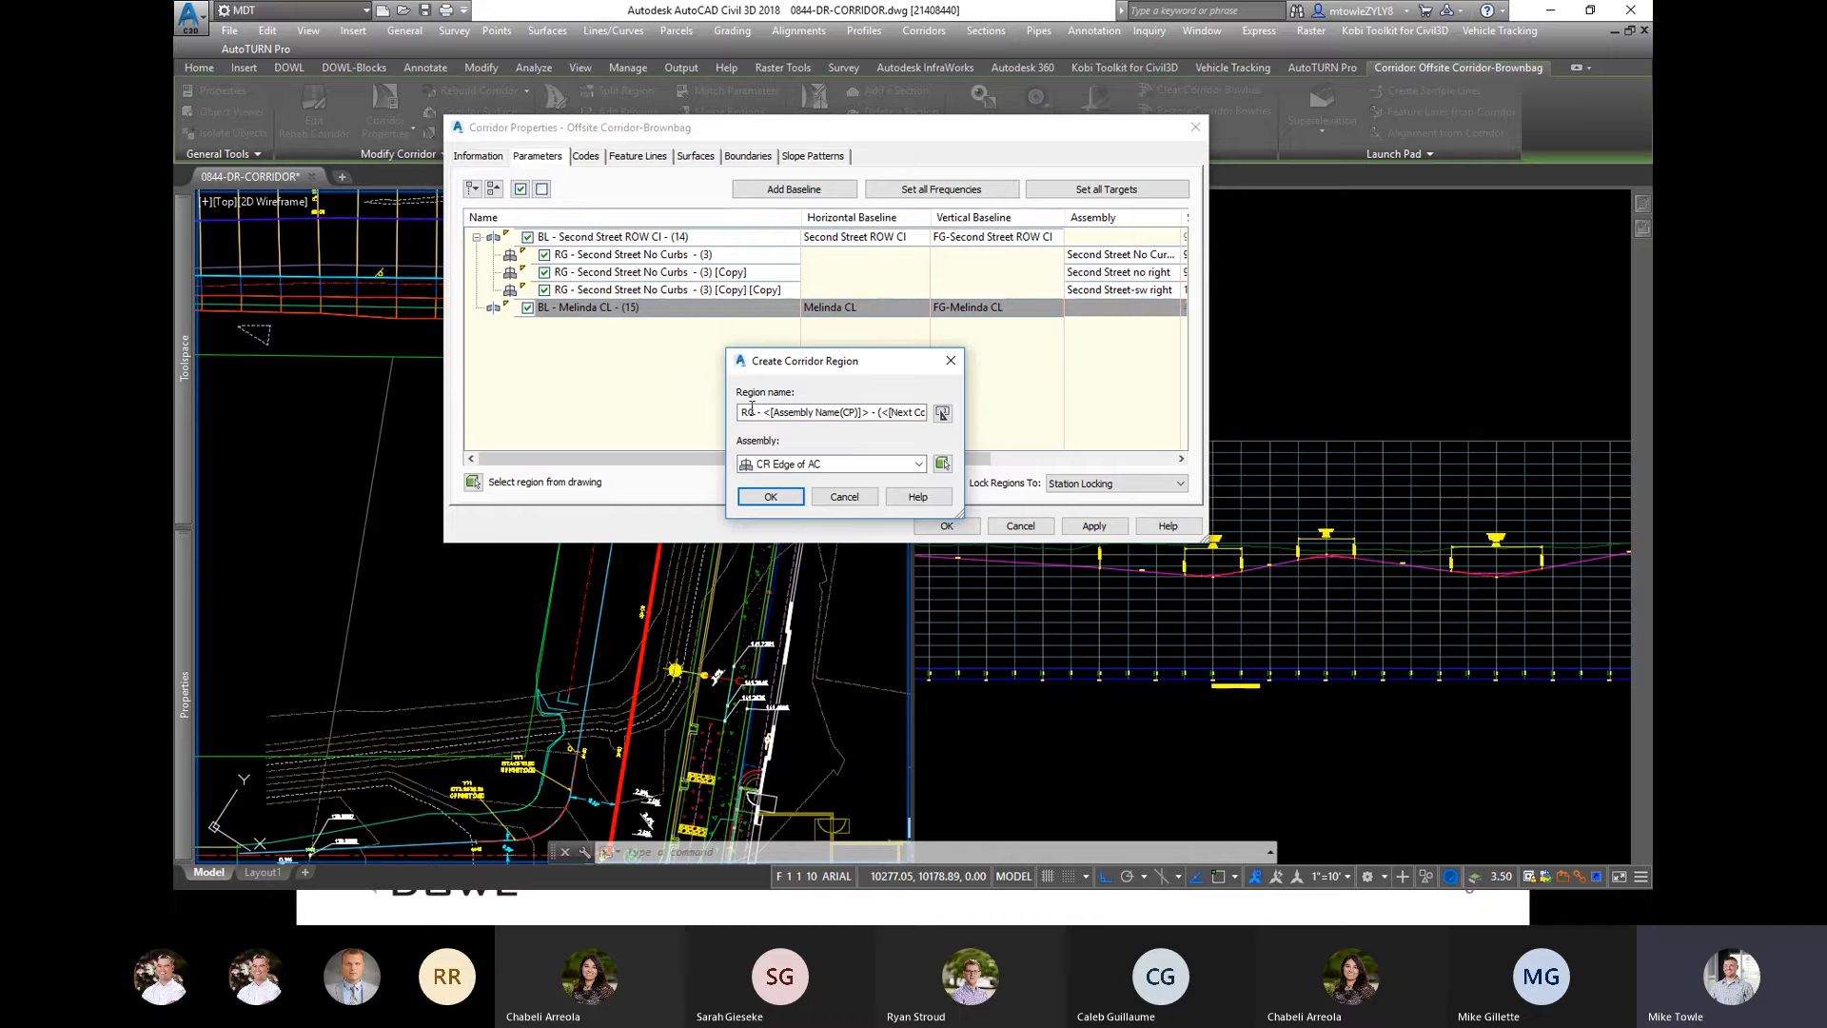
{"action": "left_click", "coordinate": [809, 464]}
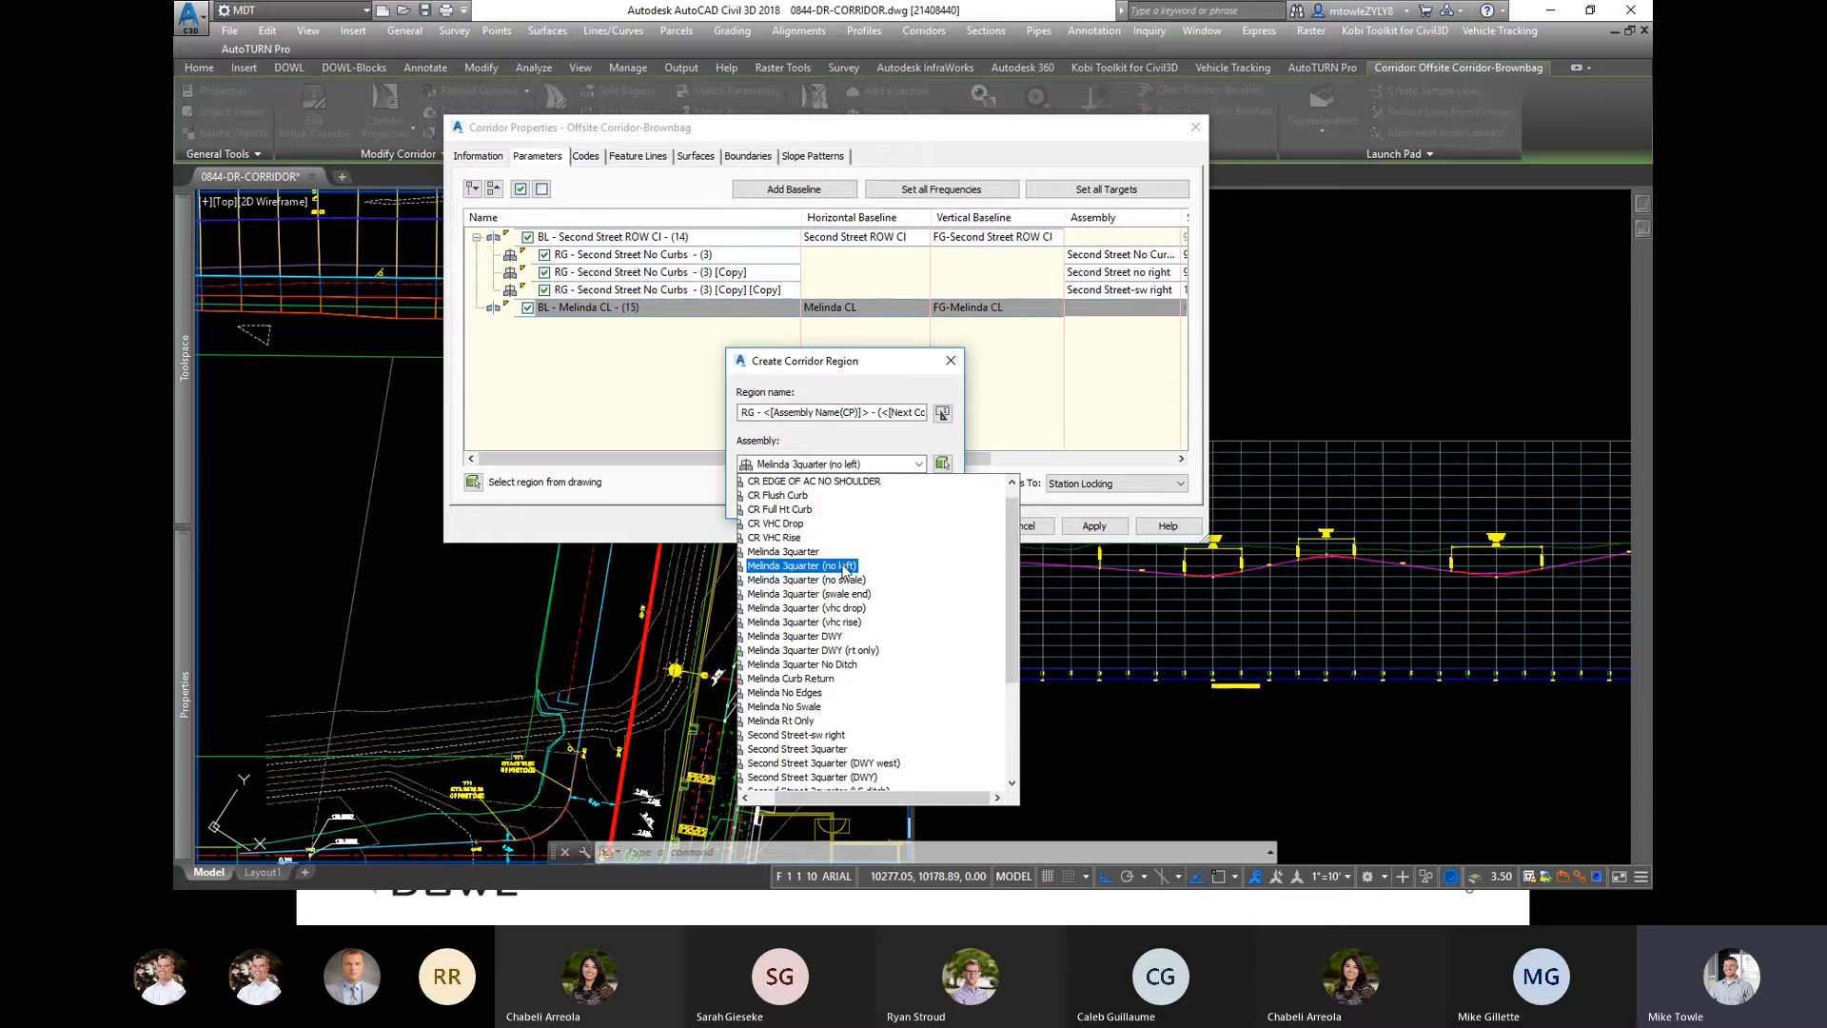
{"action": "left_click", "coordinate": [805, 712]}
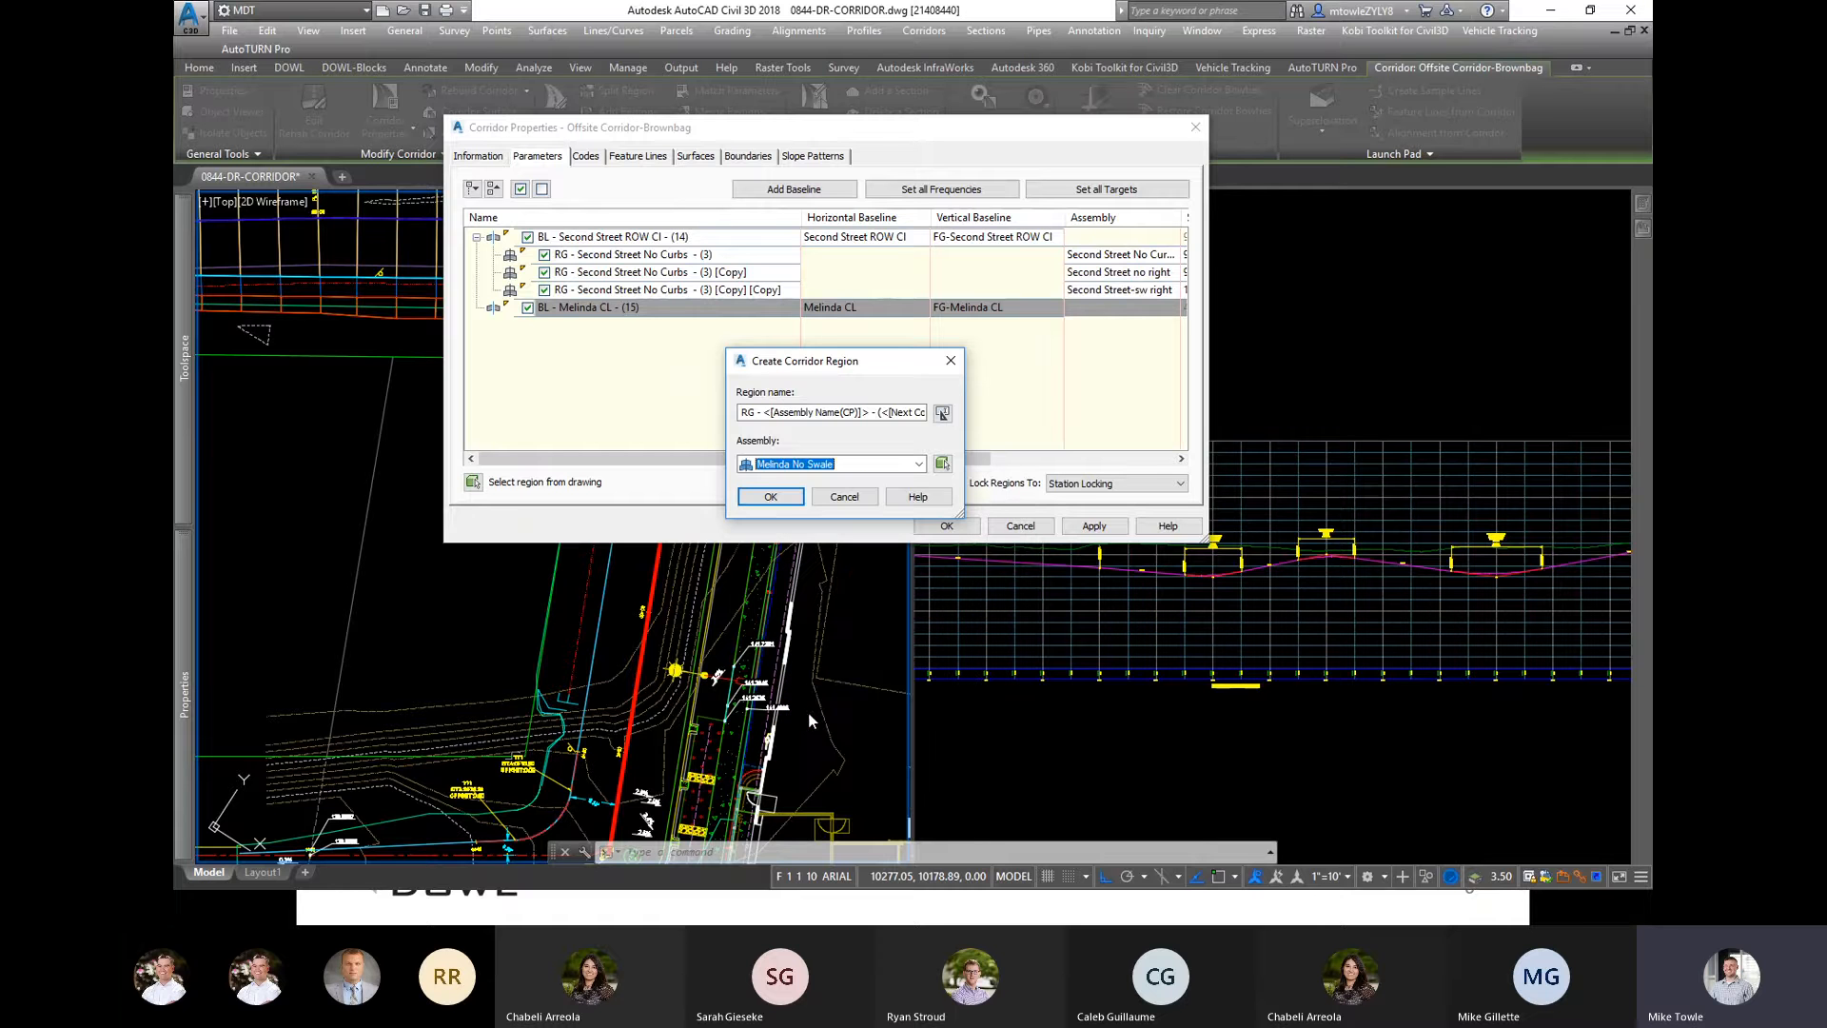
{"action": "left_click", "coordinate": [771, 496]}
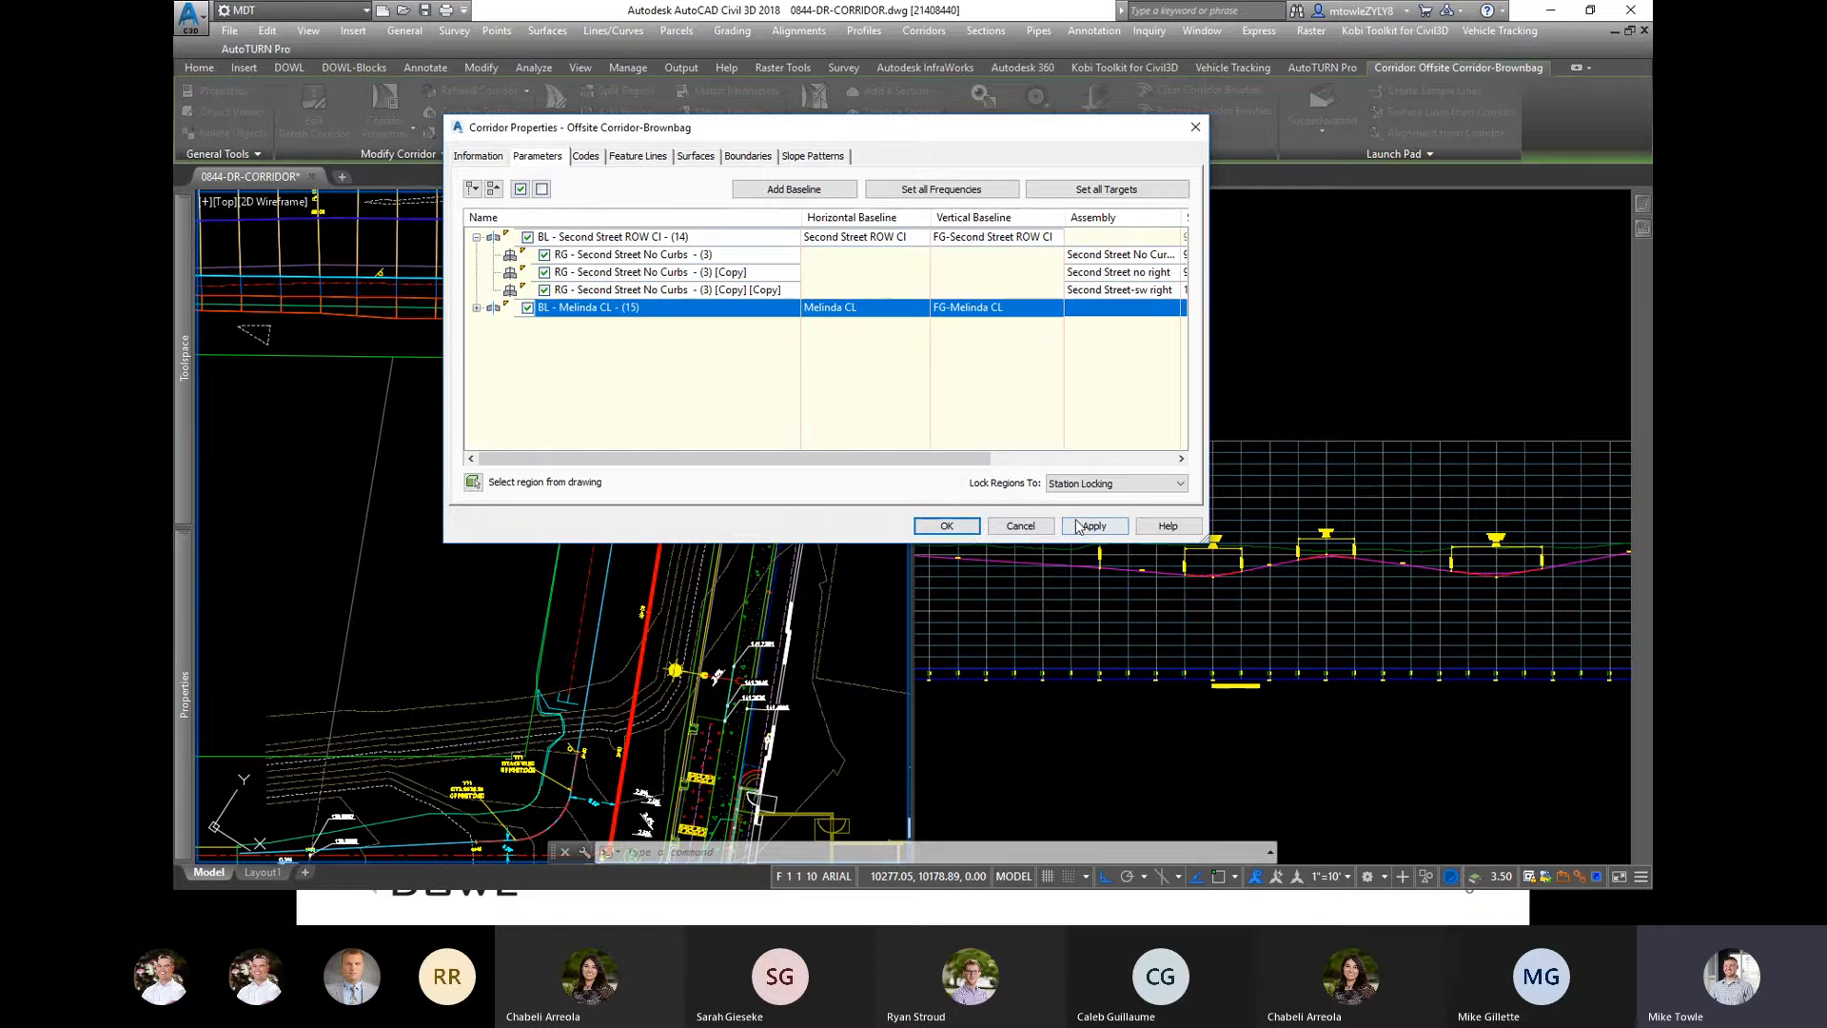
Step: Apply the corridor property changes and rebuild the corridor with the new Melinda region
{"action": "left_click", "coordinate": [477, 308]}
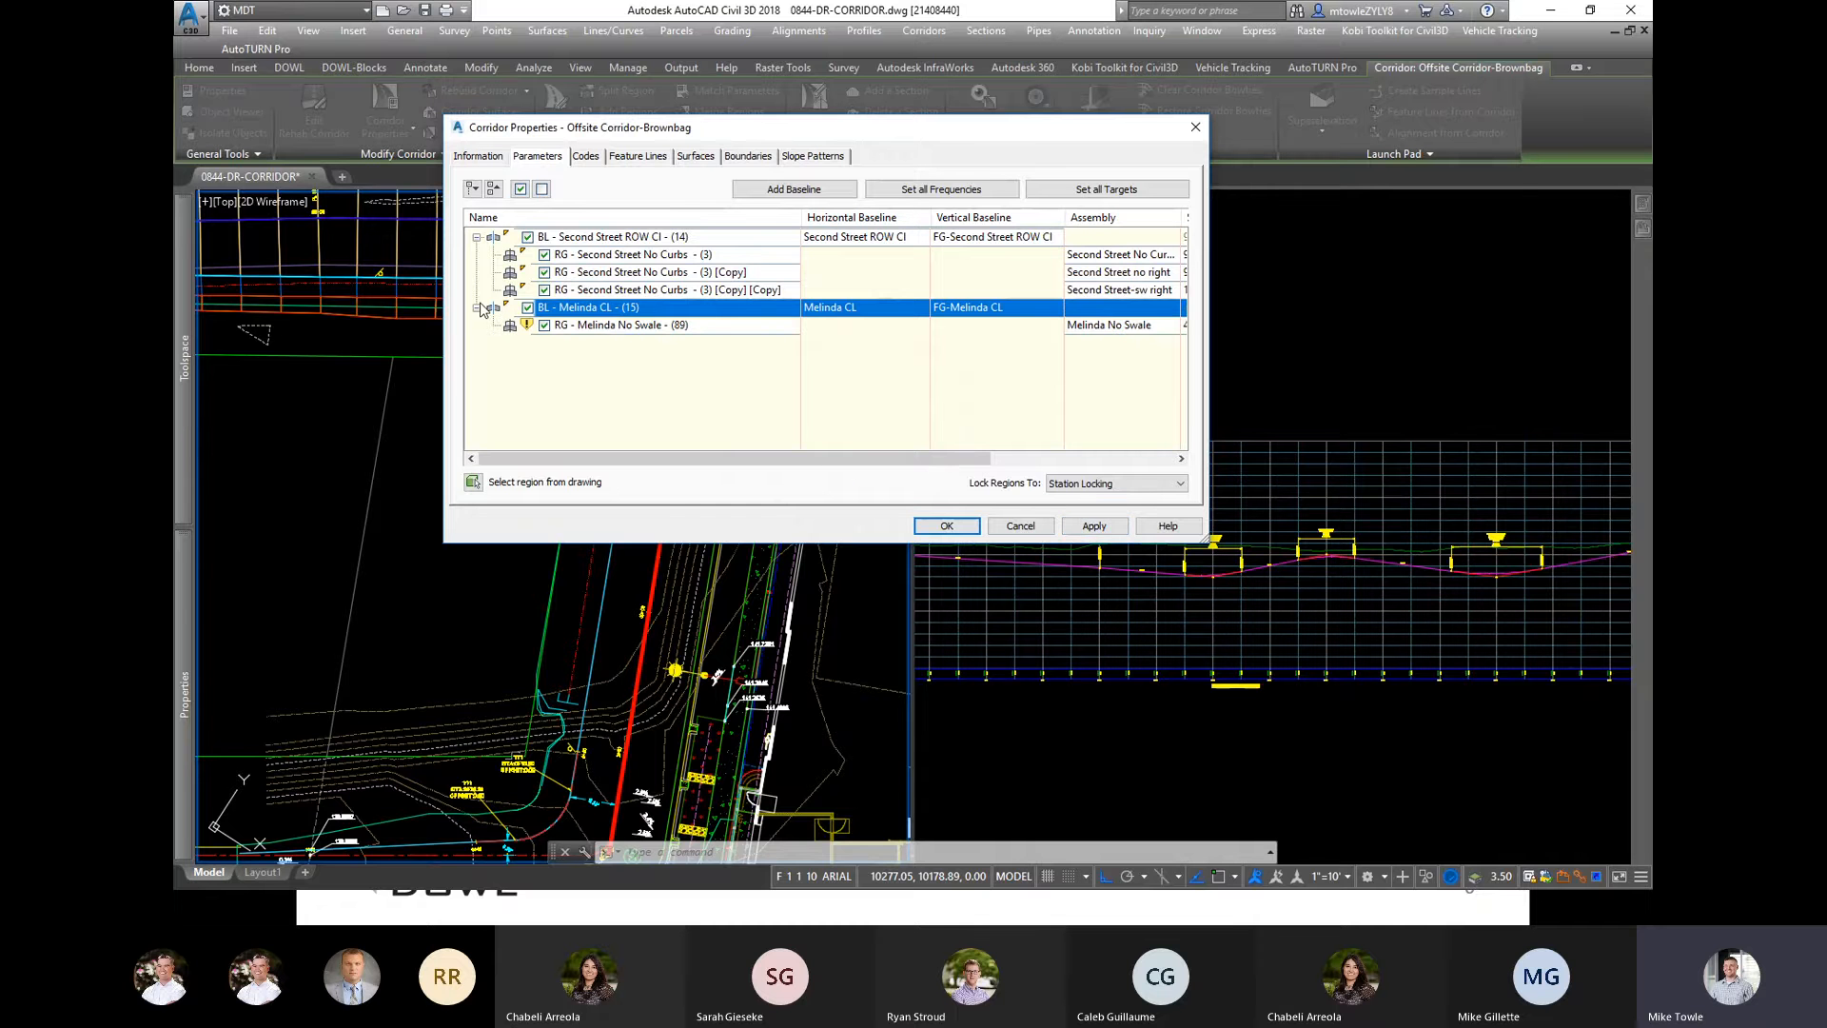
{"action": "left_click", "coordinate": [1085, 526]}
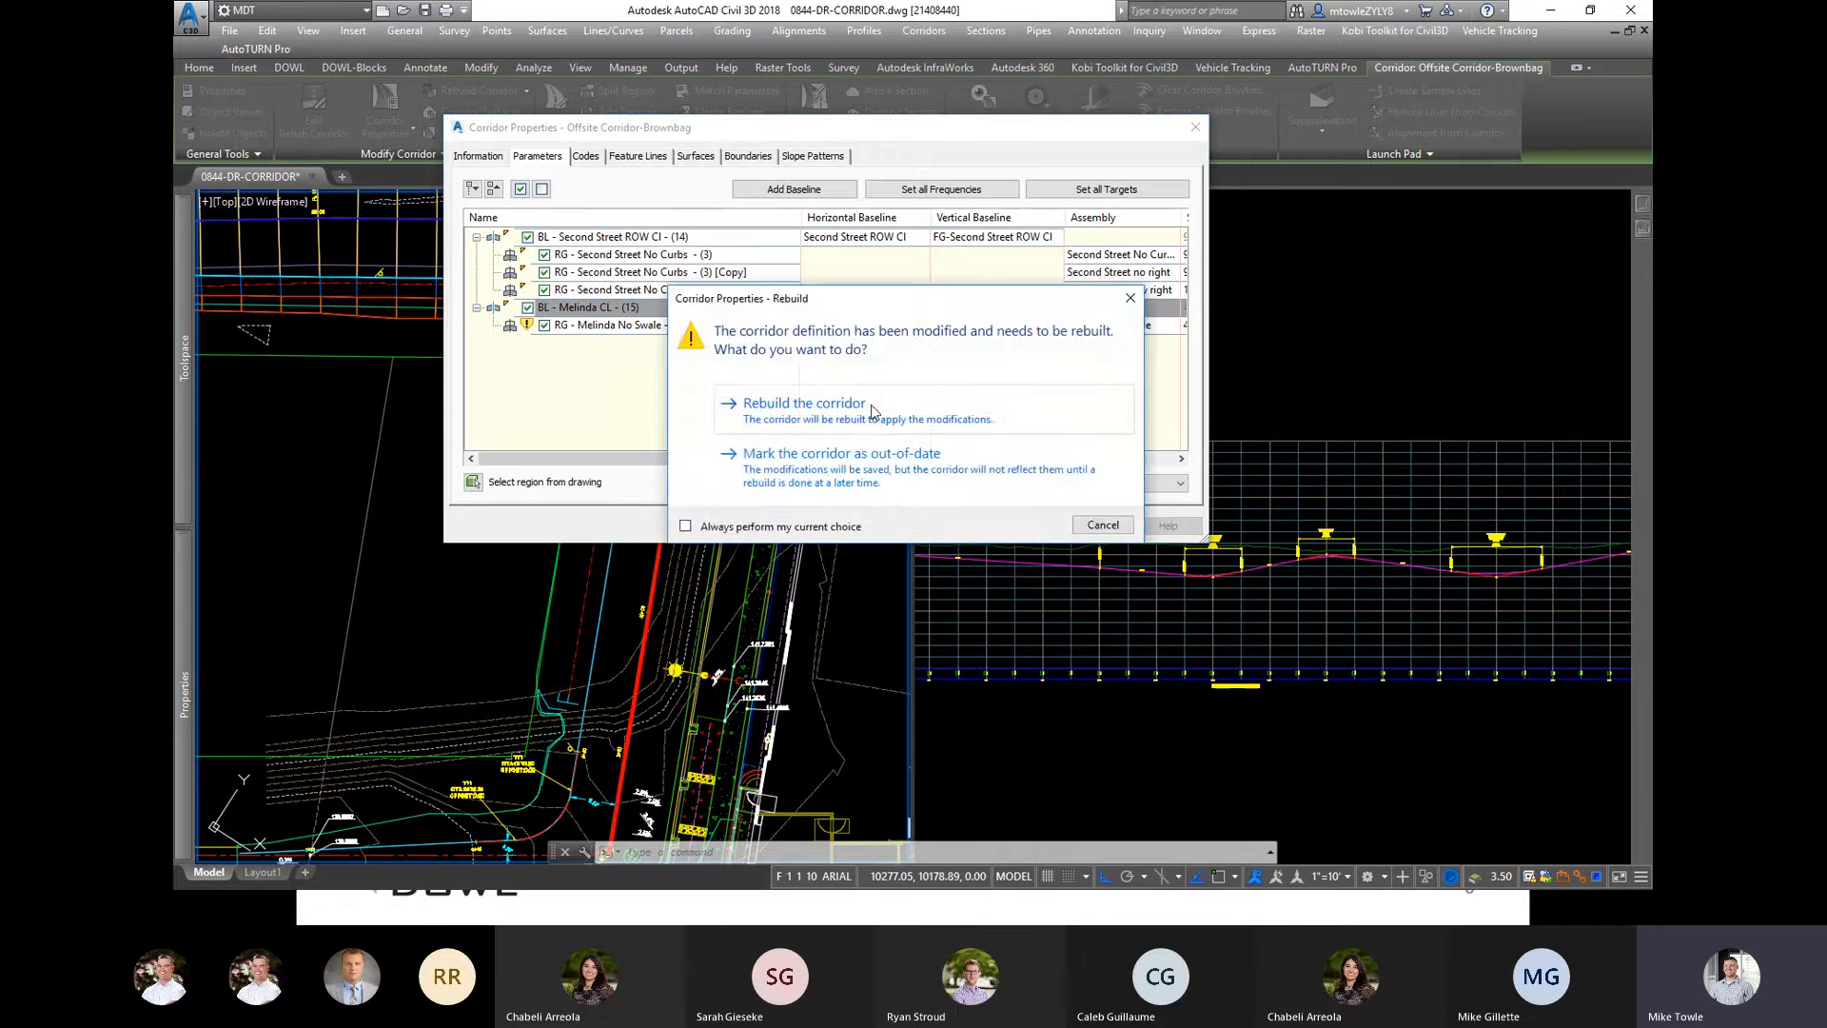
{"action": "left_click", "coordinate": [871, 411]}
{"action": "left_click", "coordinate": [937, 527]}
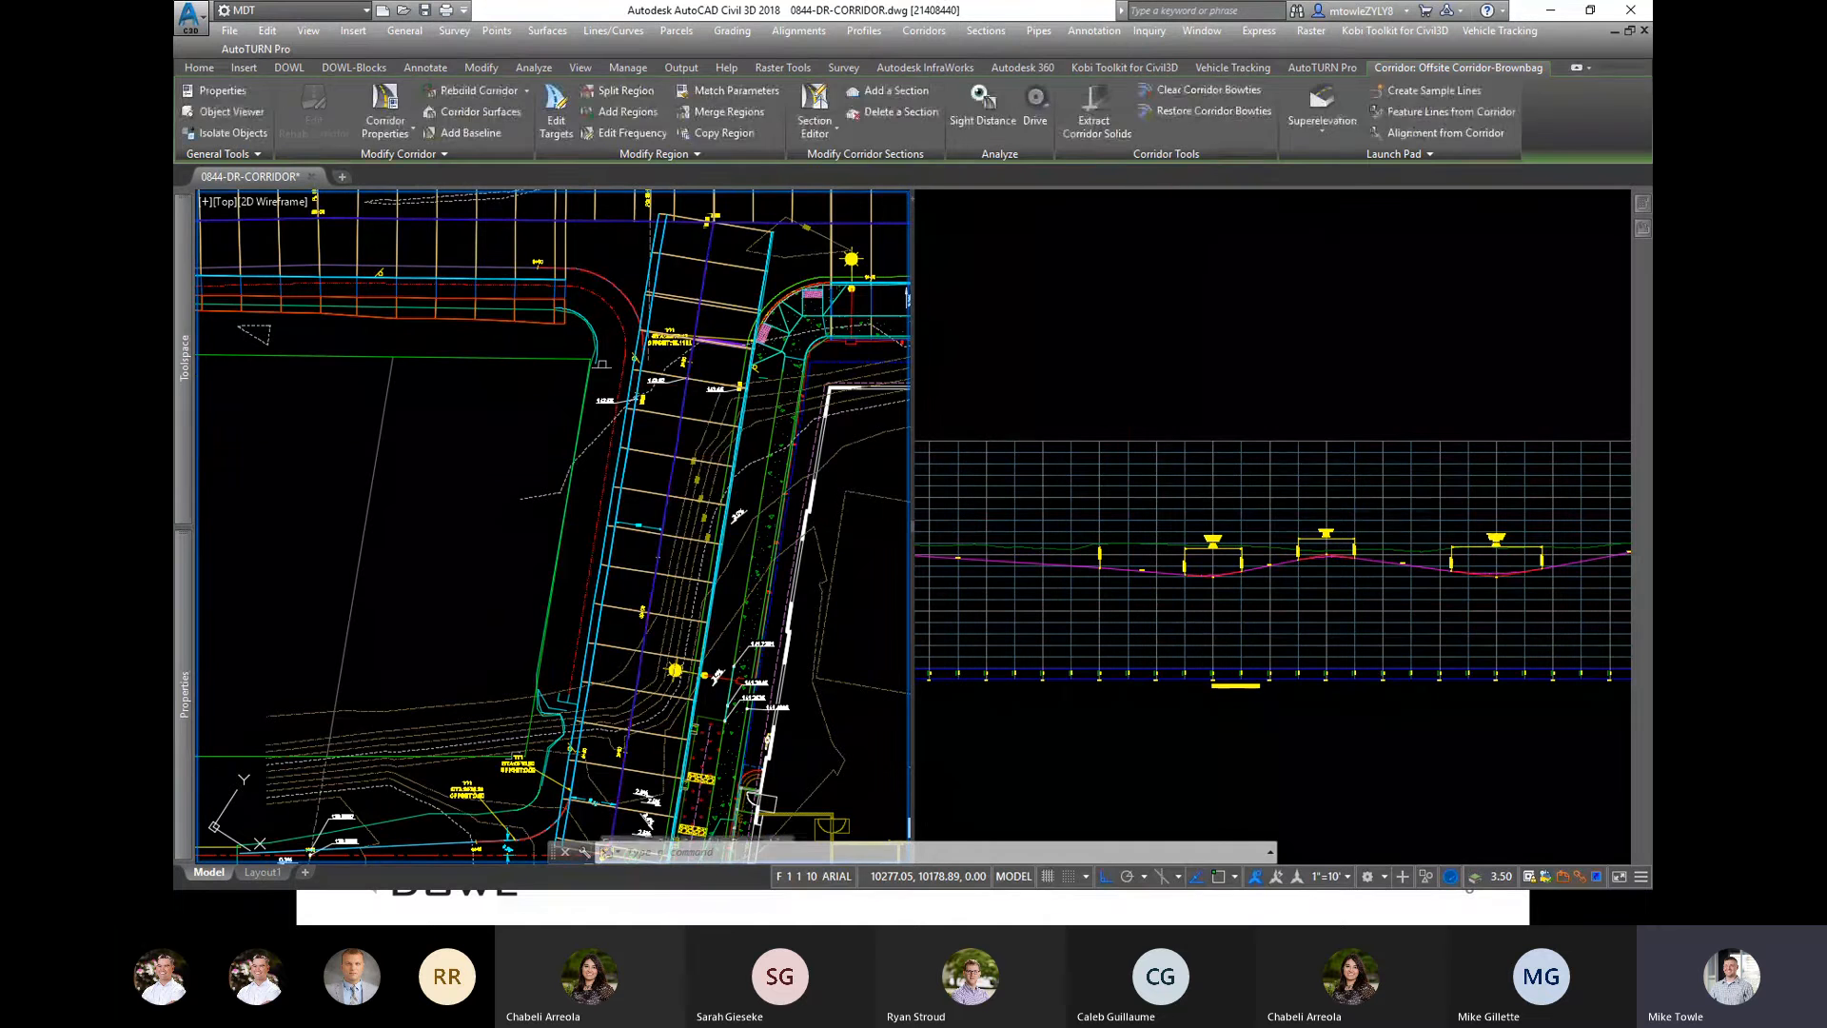
{"action": "key", "text": "Escape"}
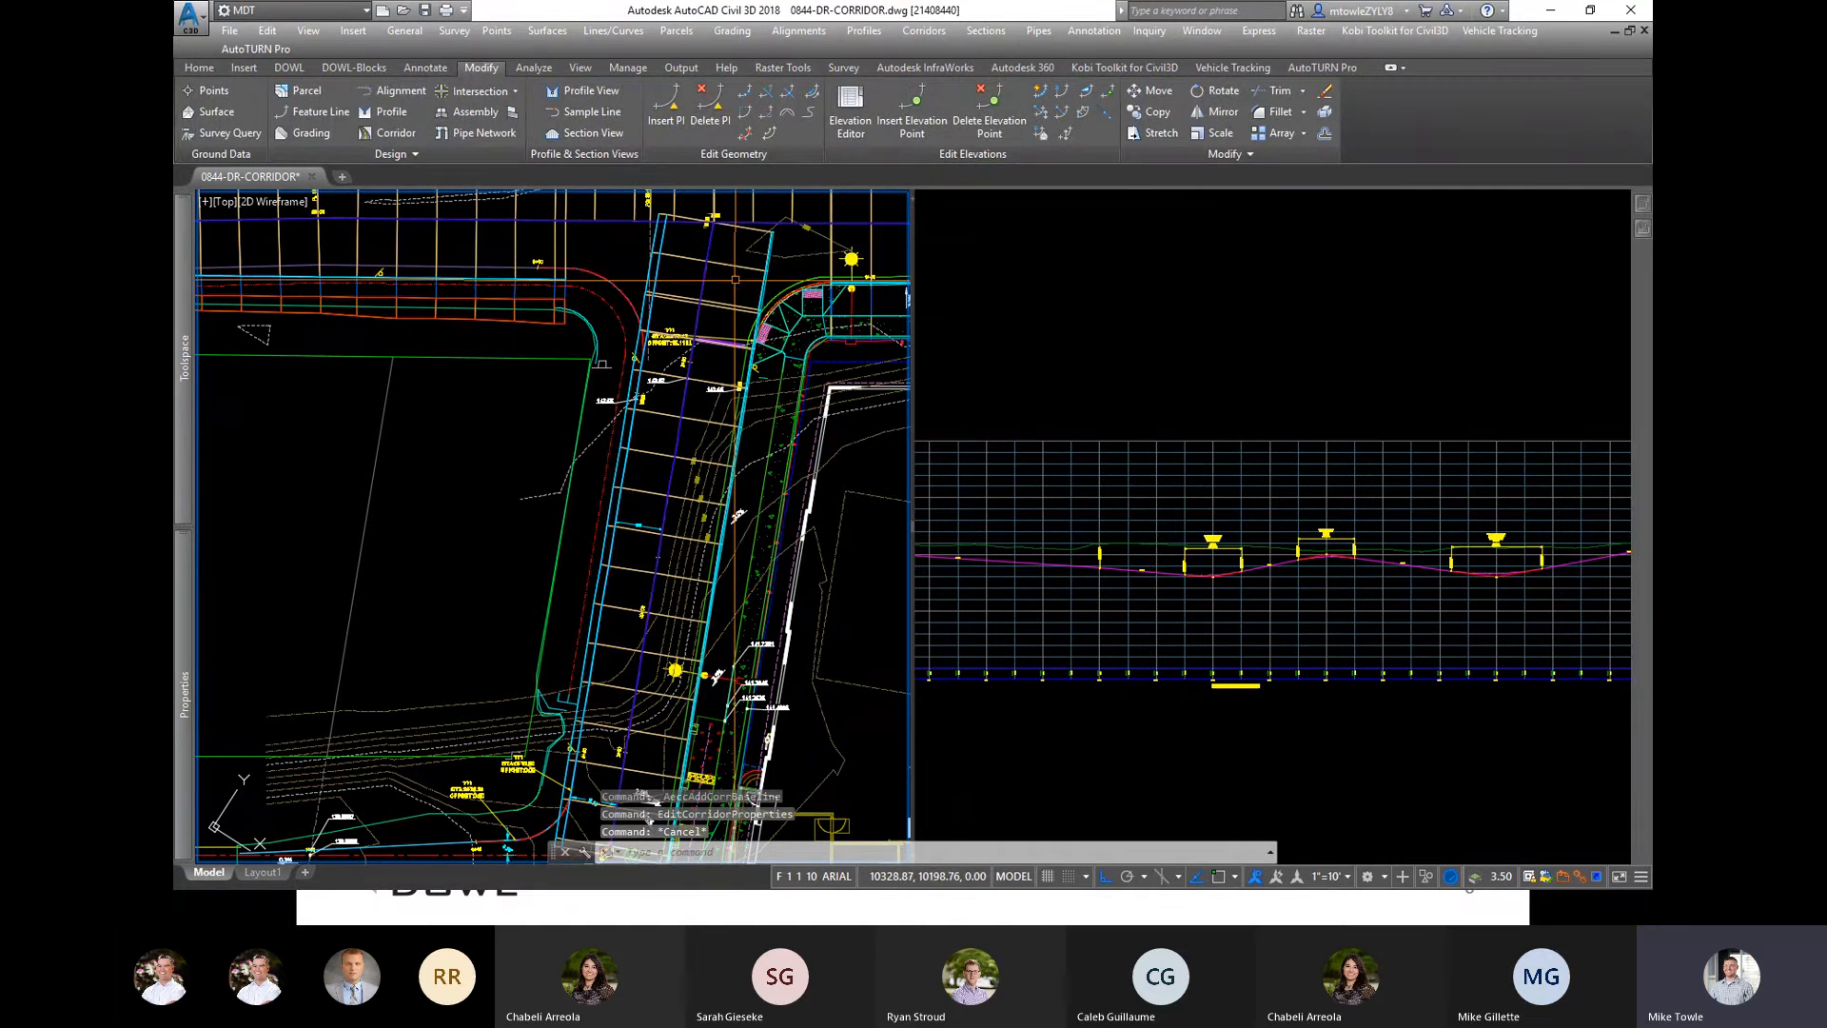
Step: Stretch the Second Street end of the Melinda region back to the end of the curb return at the side street
{"action": "left_click", "coordinate": [650, 818]}
{"action": "left_click", "coordinate": [700, 305]}
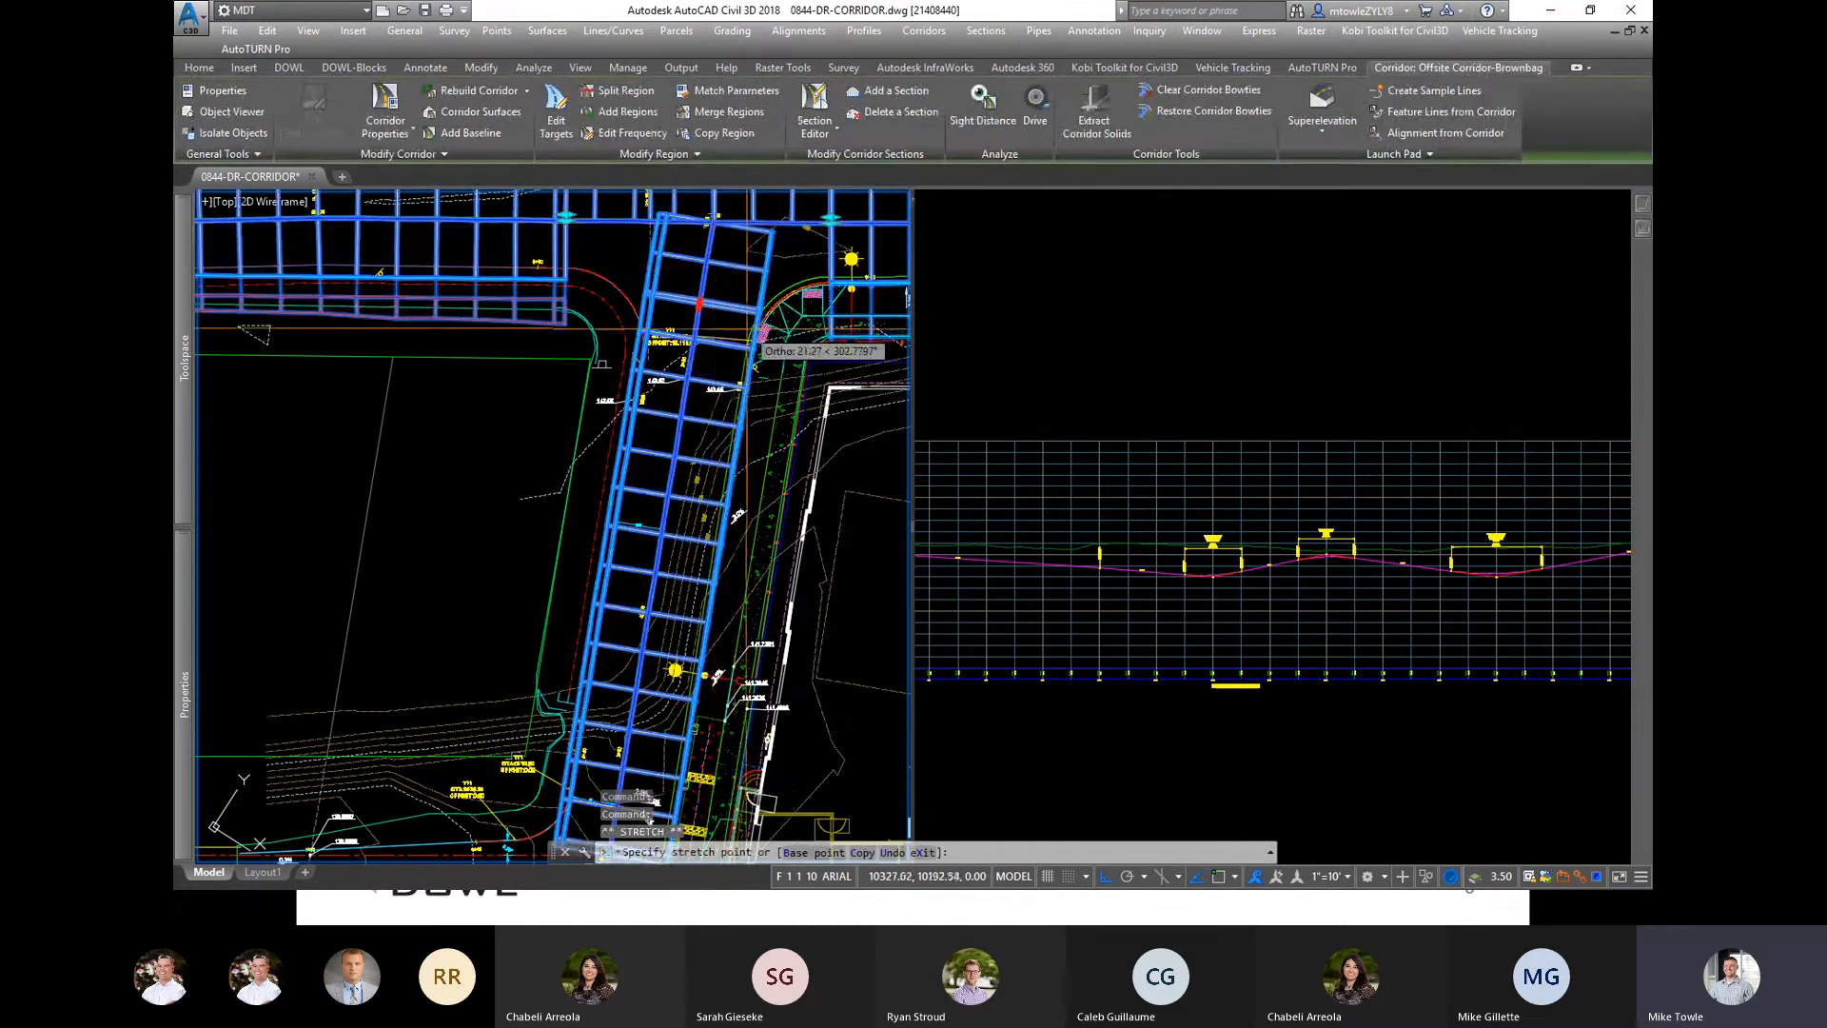
{"action": "scroll", "coordinate": [747, 329], "scroll_direction": "up", "scroll_amount": 3}
{"action": "scroll", "coordinate": [748, 328], "scroll_direction": "down", "scroll_amount": 5}
{"action": "key", "text": "Escape"}
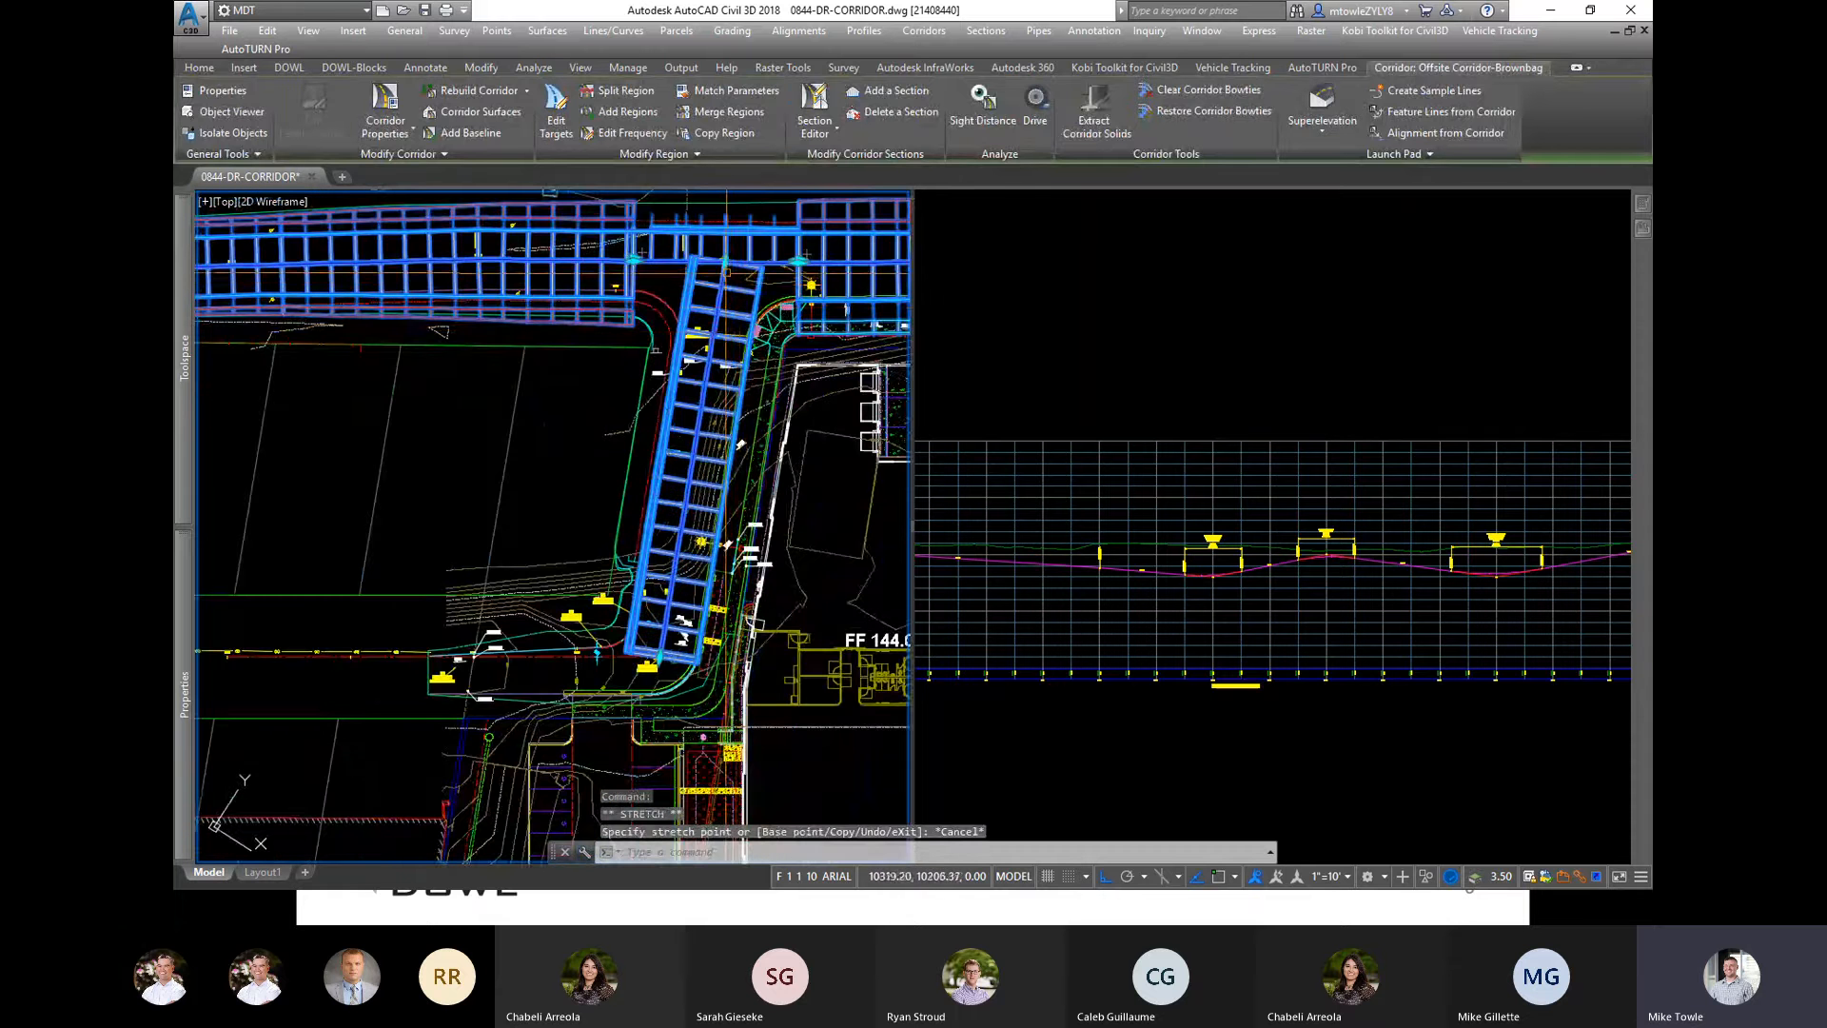
{"action": "left_click", "coordinate": [725, 263]}
{"action": "scroll", "coordinate": [750, 336], "scroll_direction": "up", "scroll_amount": 5}
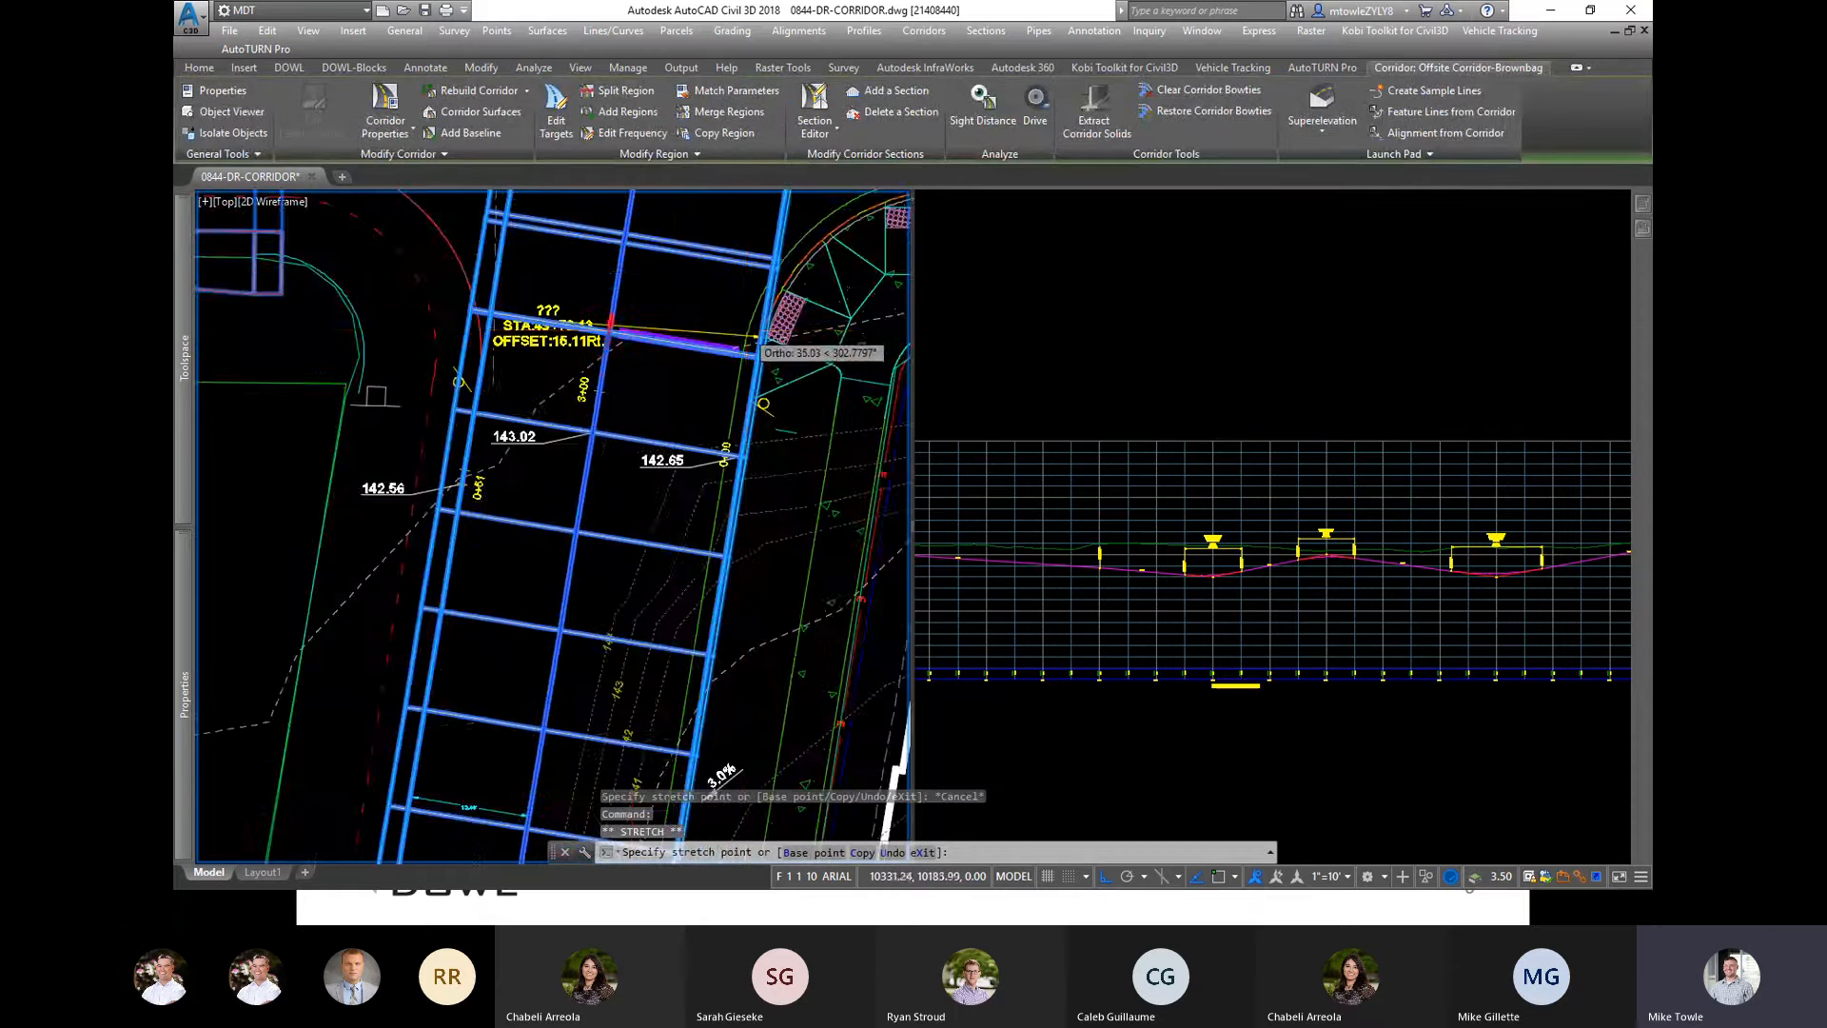
{"action": "scroll", "coordinate": [757, 338], "scroll_direction": "up", "scroll_amount": 5}
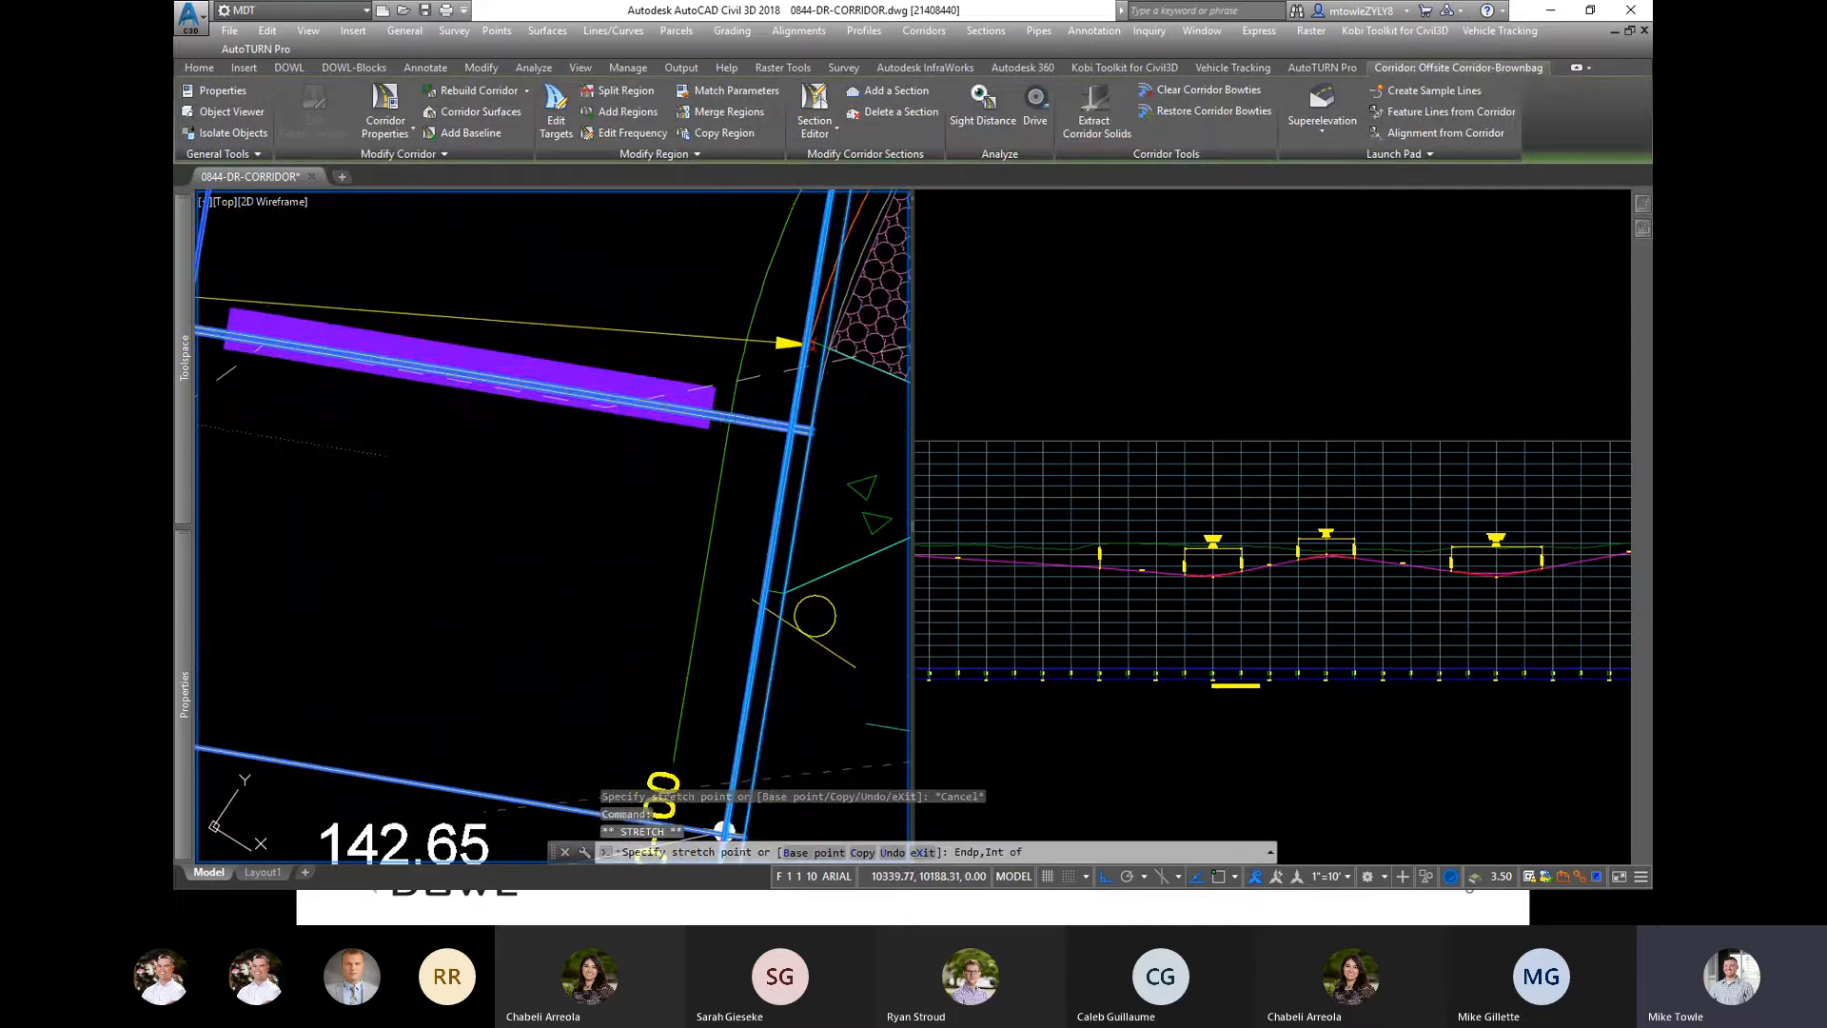
{"action": "scroll", "coordinate": [812, 344], "scroll_direction": "down", "scroll_amount": 8}
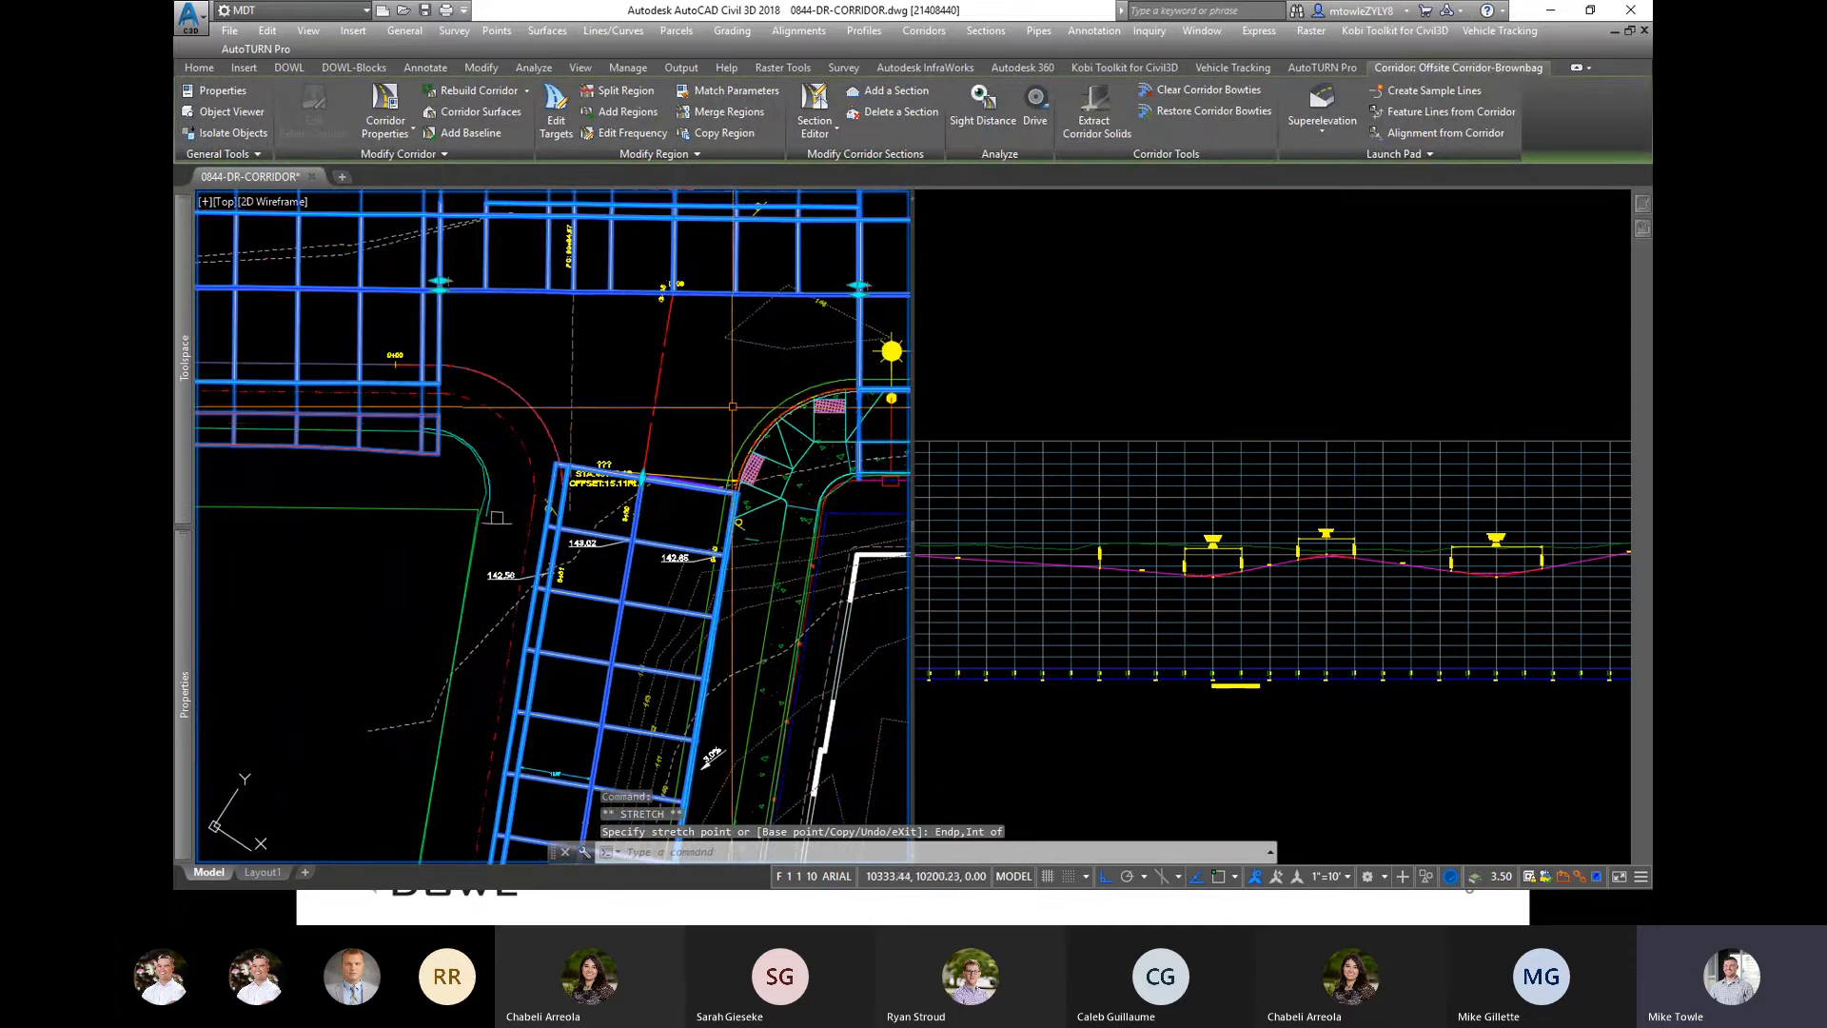
{"action": "key", "text": "Escape"}
{"action": "key", "text": "Escape"}
{"action": "key", "text": "Escape"}
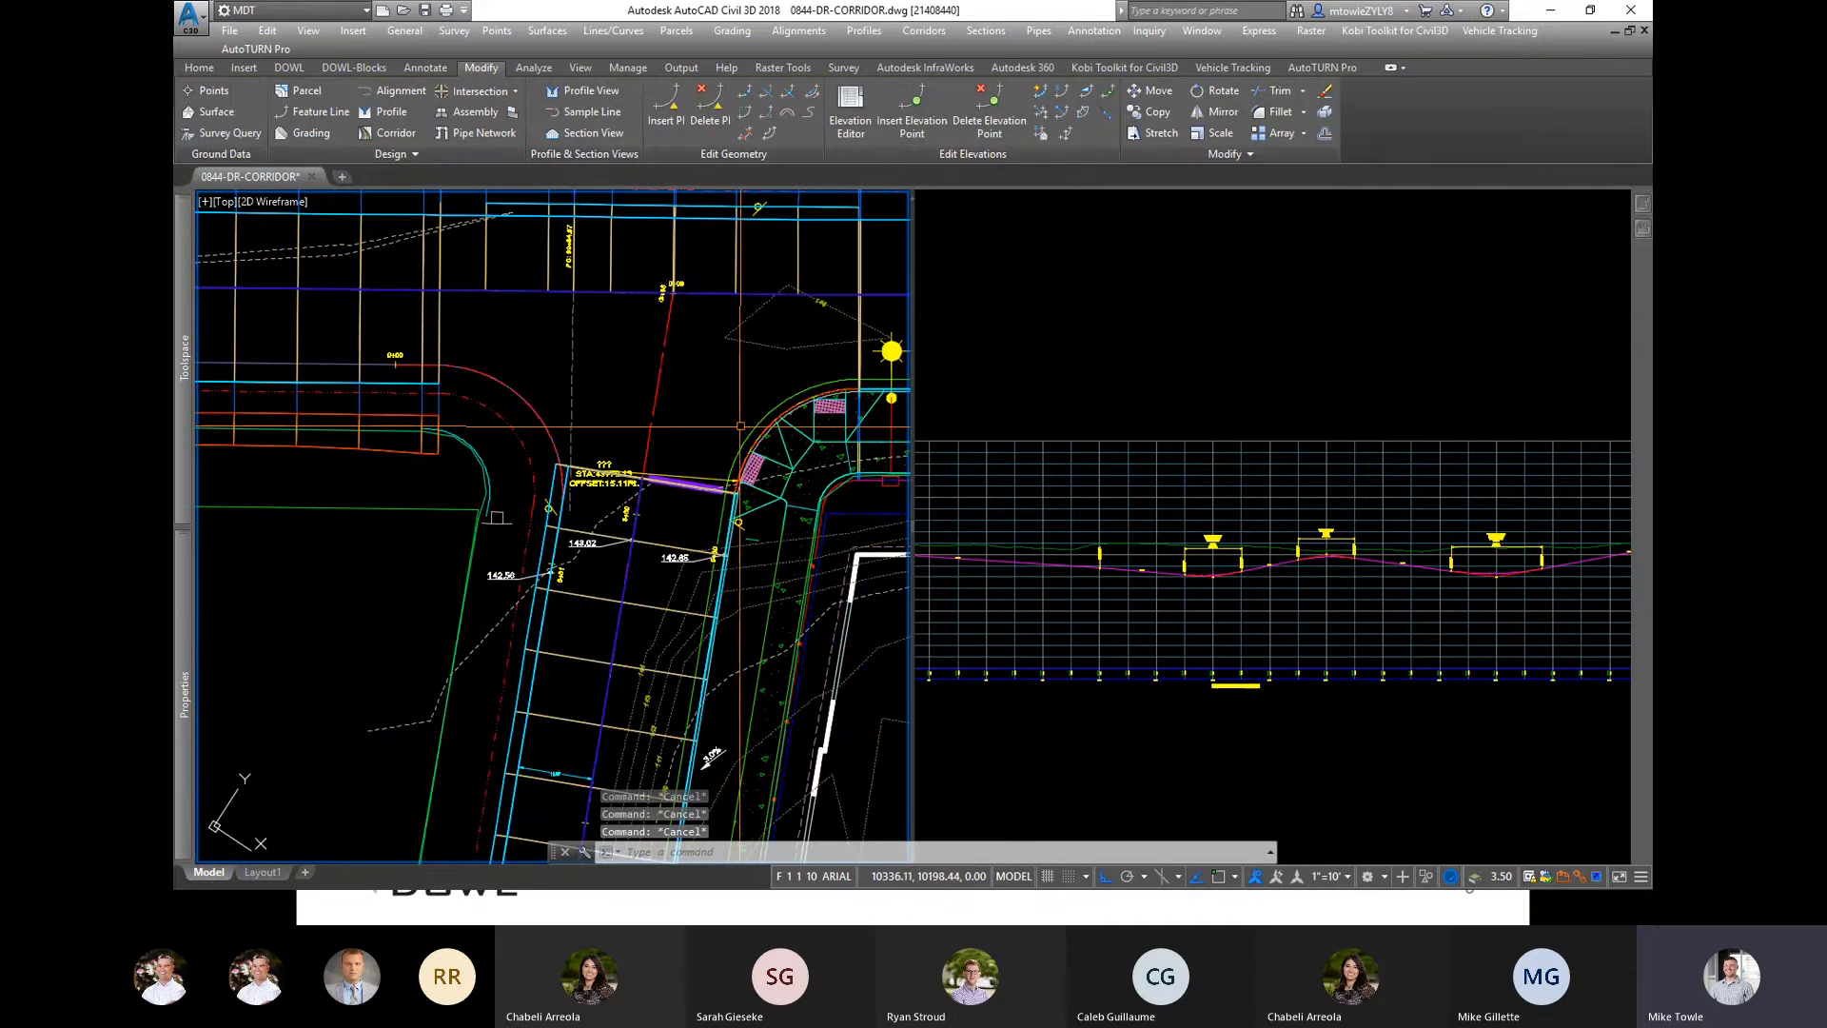
Step: Examine the gap between the Second Street and Melinda regions and the 2nd and Melinda SECR alignment around the corner
{"action": "mouse_move", "coordinate": [741, 425]}
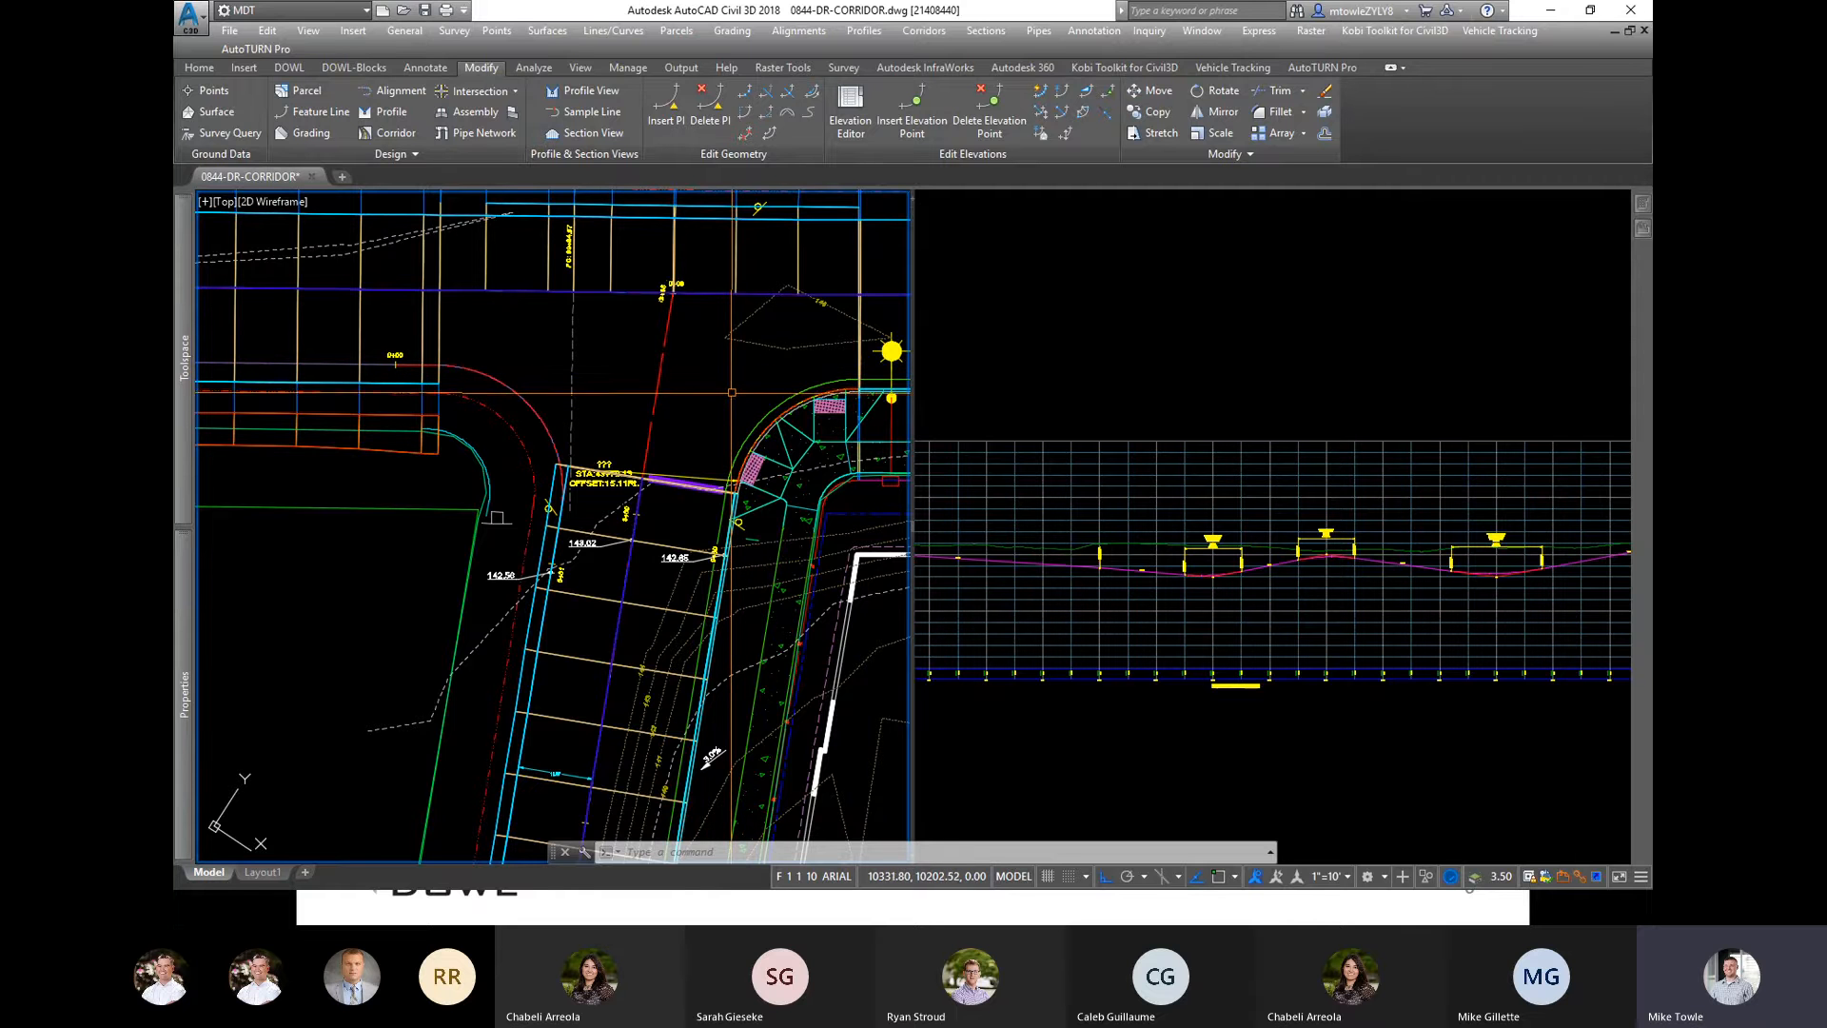
{"action": "scroll", "coordinate": [631, 388], "scroll_direction": "down", "scroll_amount": 4}
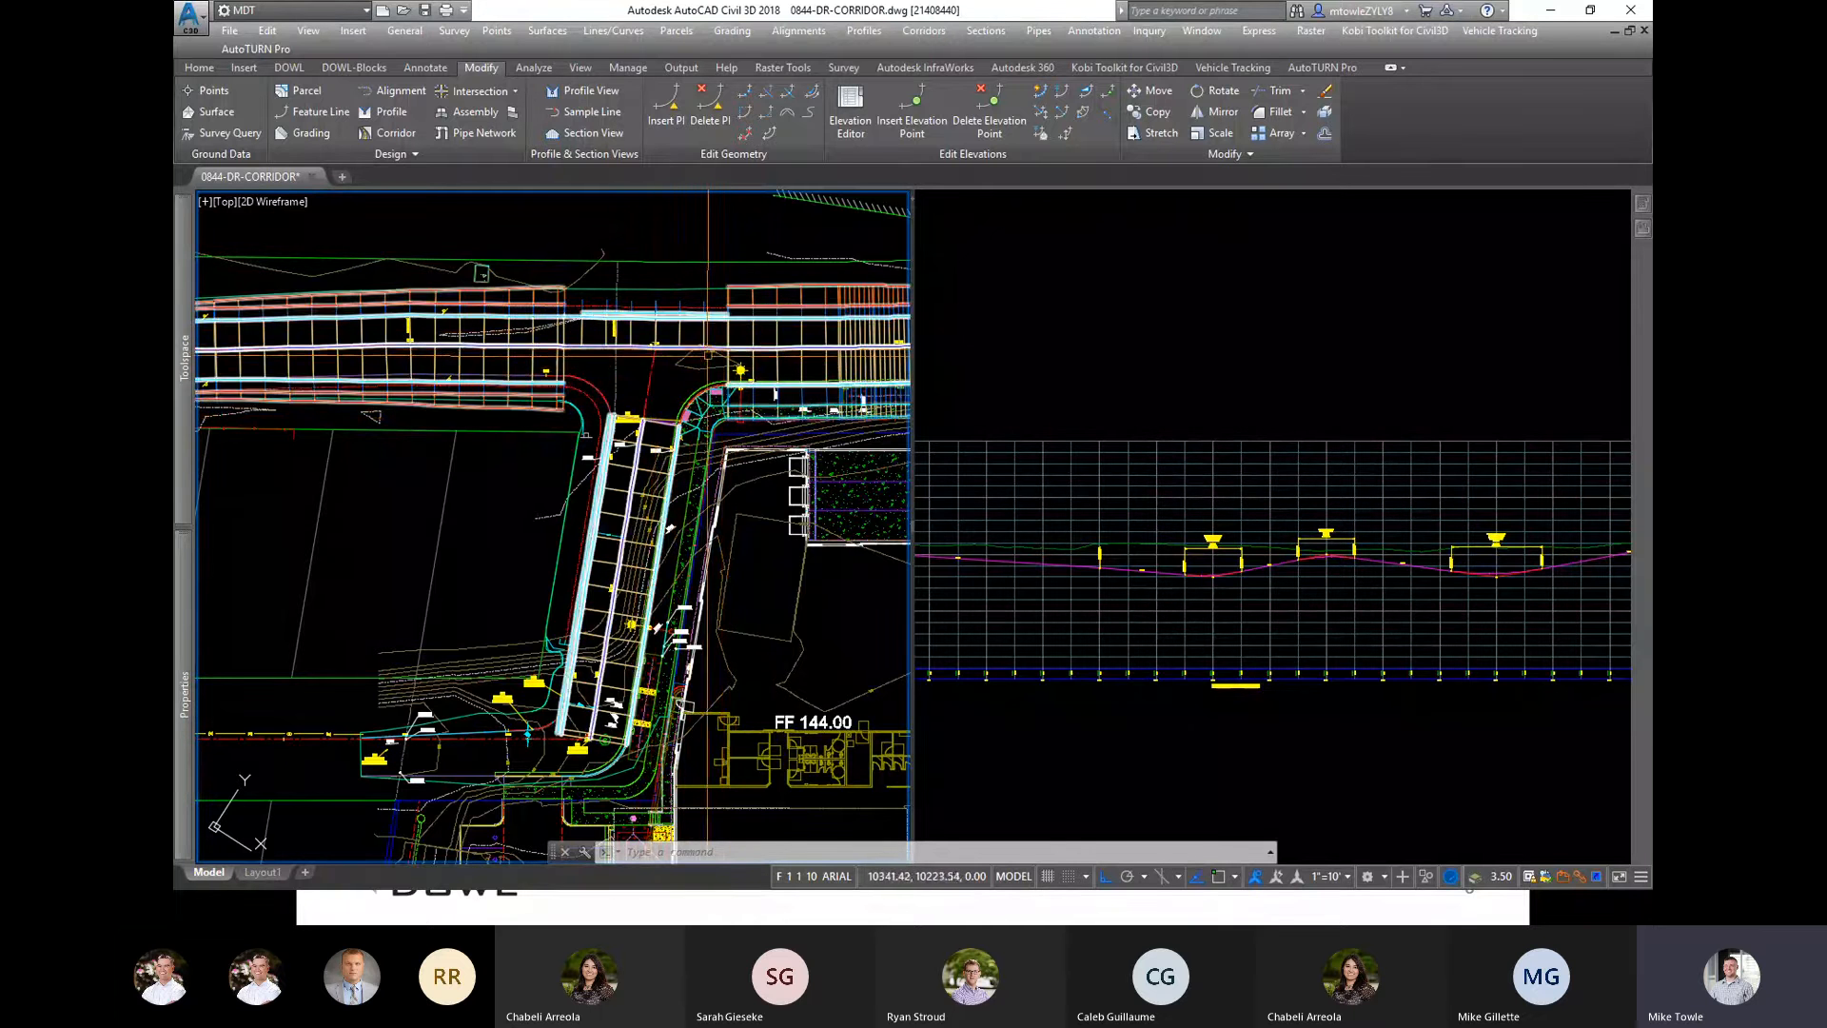
{"action": "scroll", "coordinate": [699, 360], "scroll_direction": "up", "scroll_amount": 5}
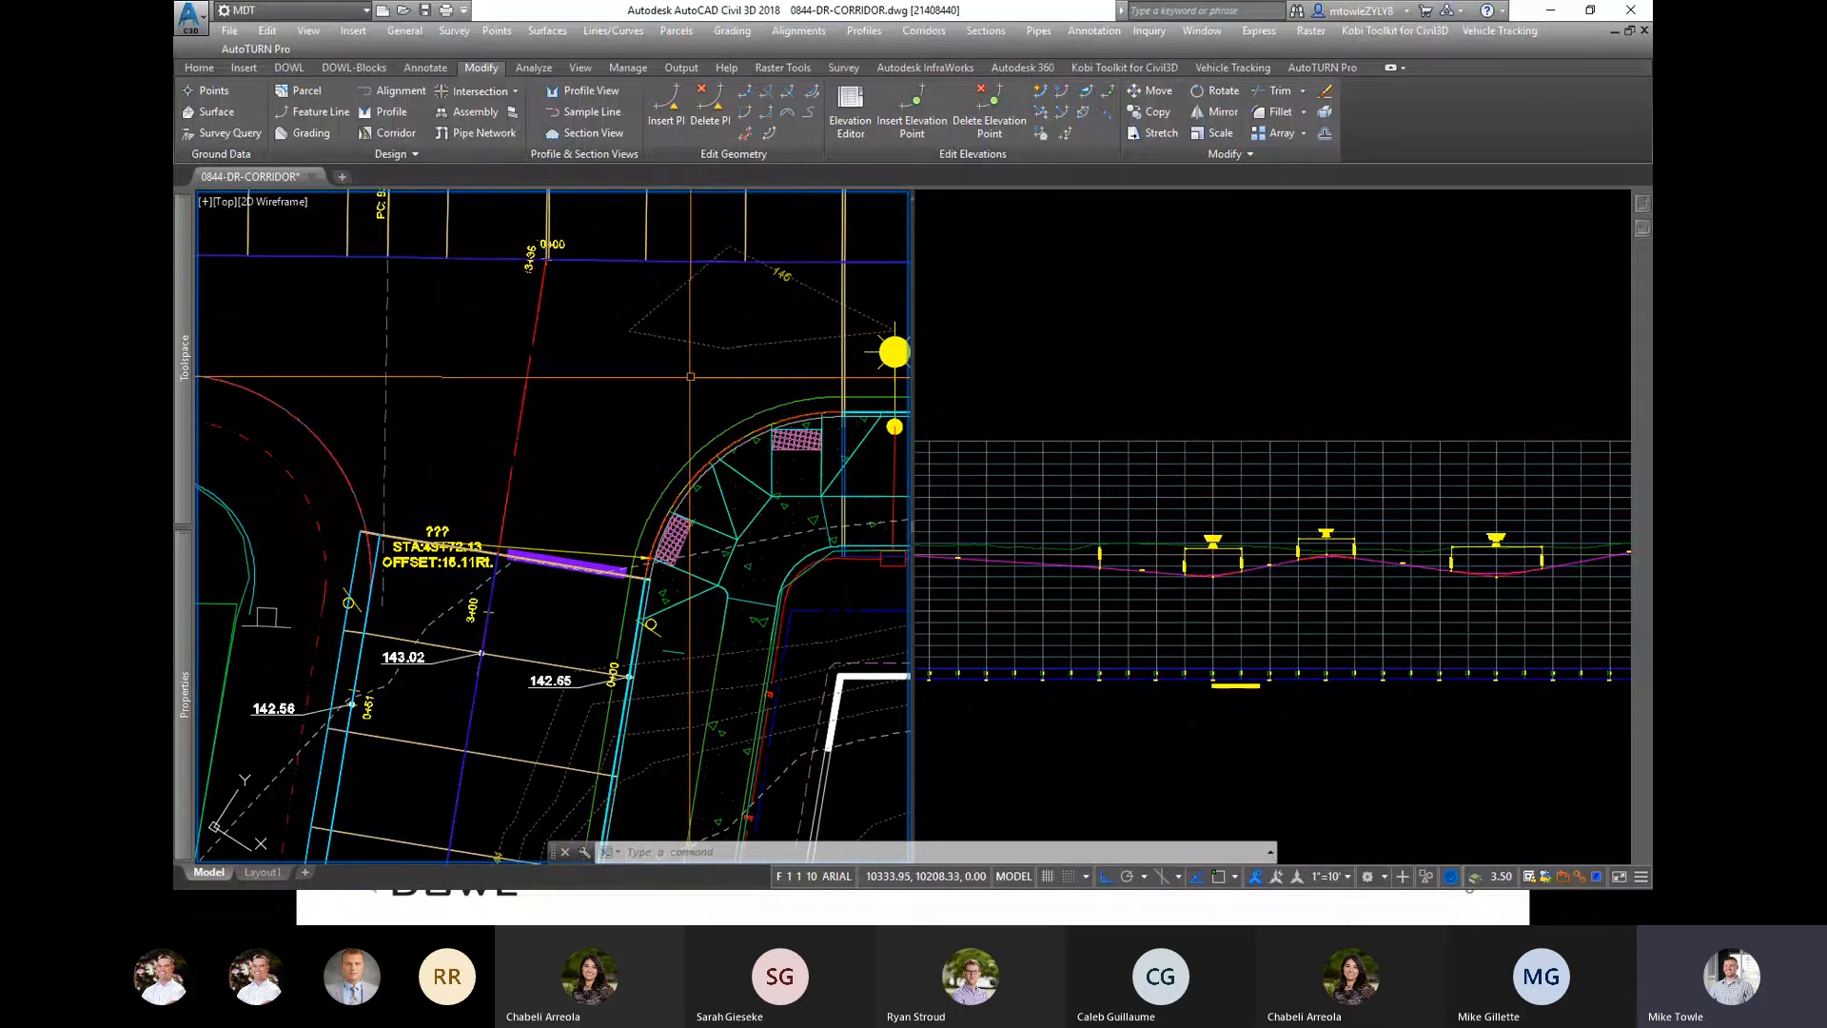
{"action": "middle_click_drag", "start_coordinate": [704, 373], "coordinate": [621, 411]}
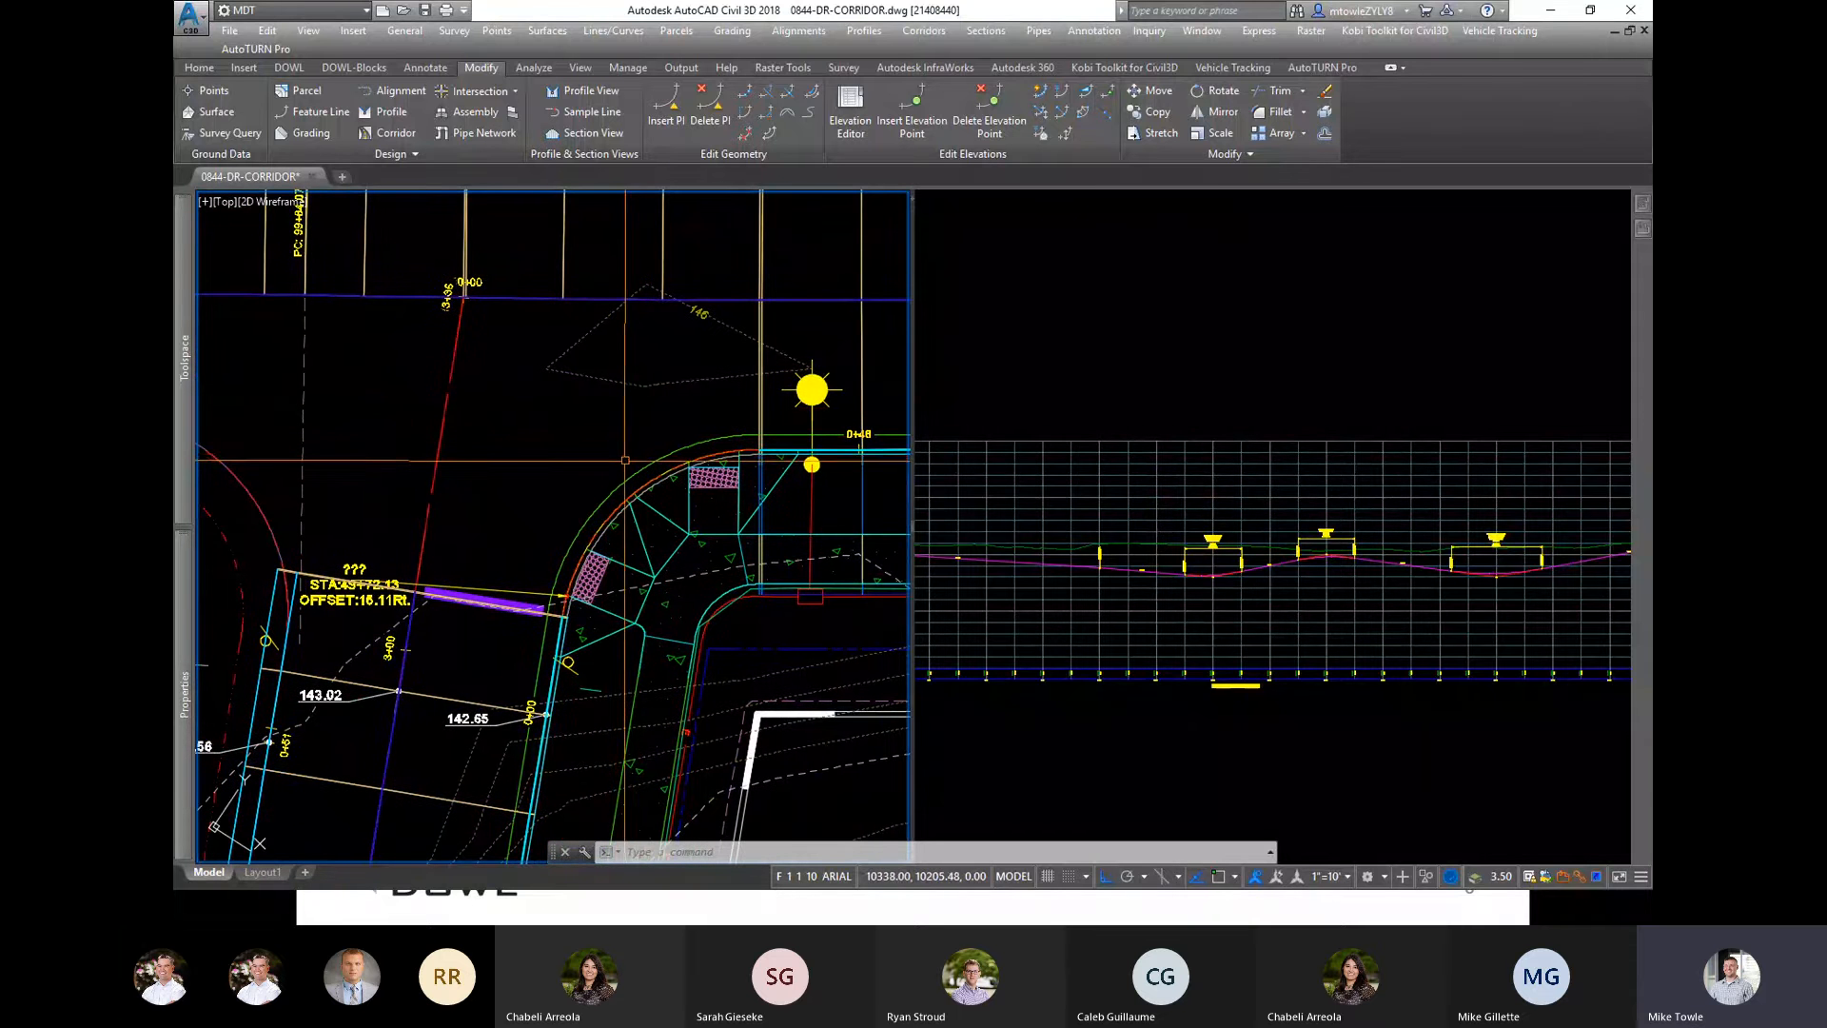
{"action": "key", "text": "Escape"}
{"action": "key", "text": "Escape"}
{"action": "left_click", "coordinate": [697, 453]}
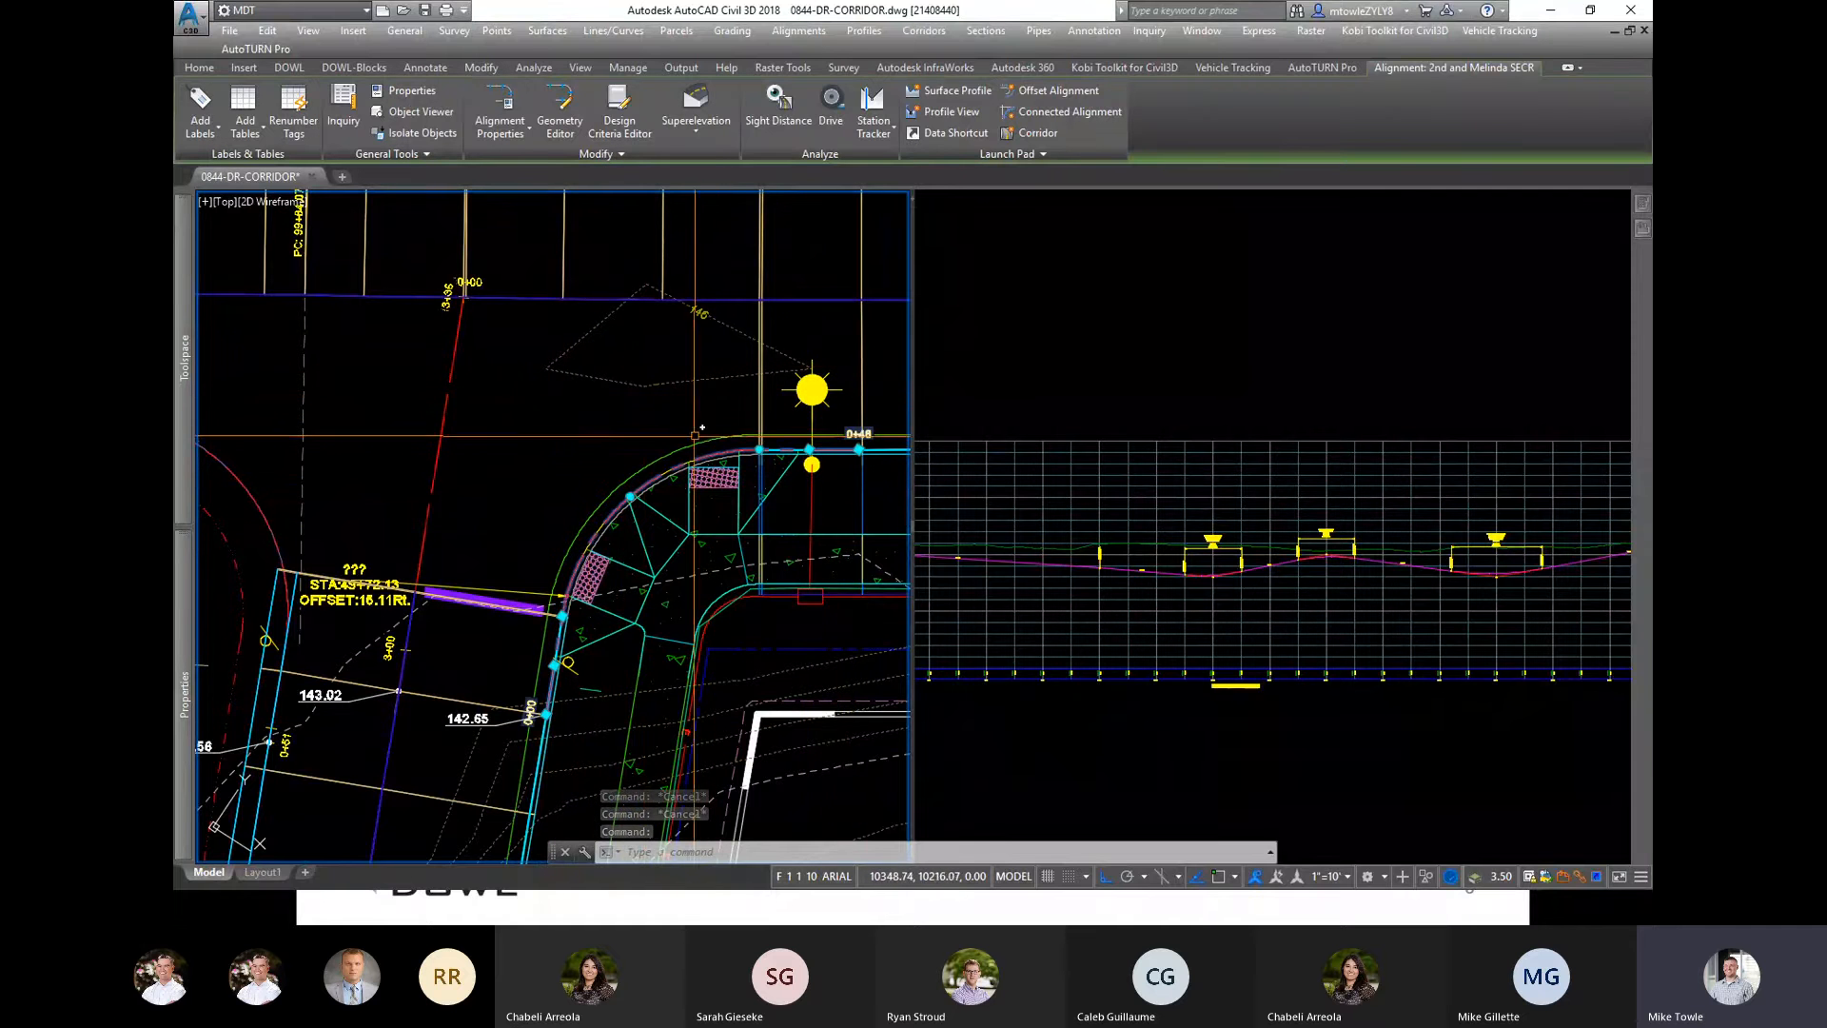
{"action": "scroll", "coordinate": [587, 460], "scroll_direction": "down", "scroll_amount": 2}
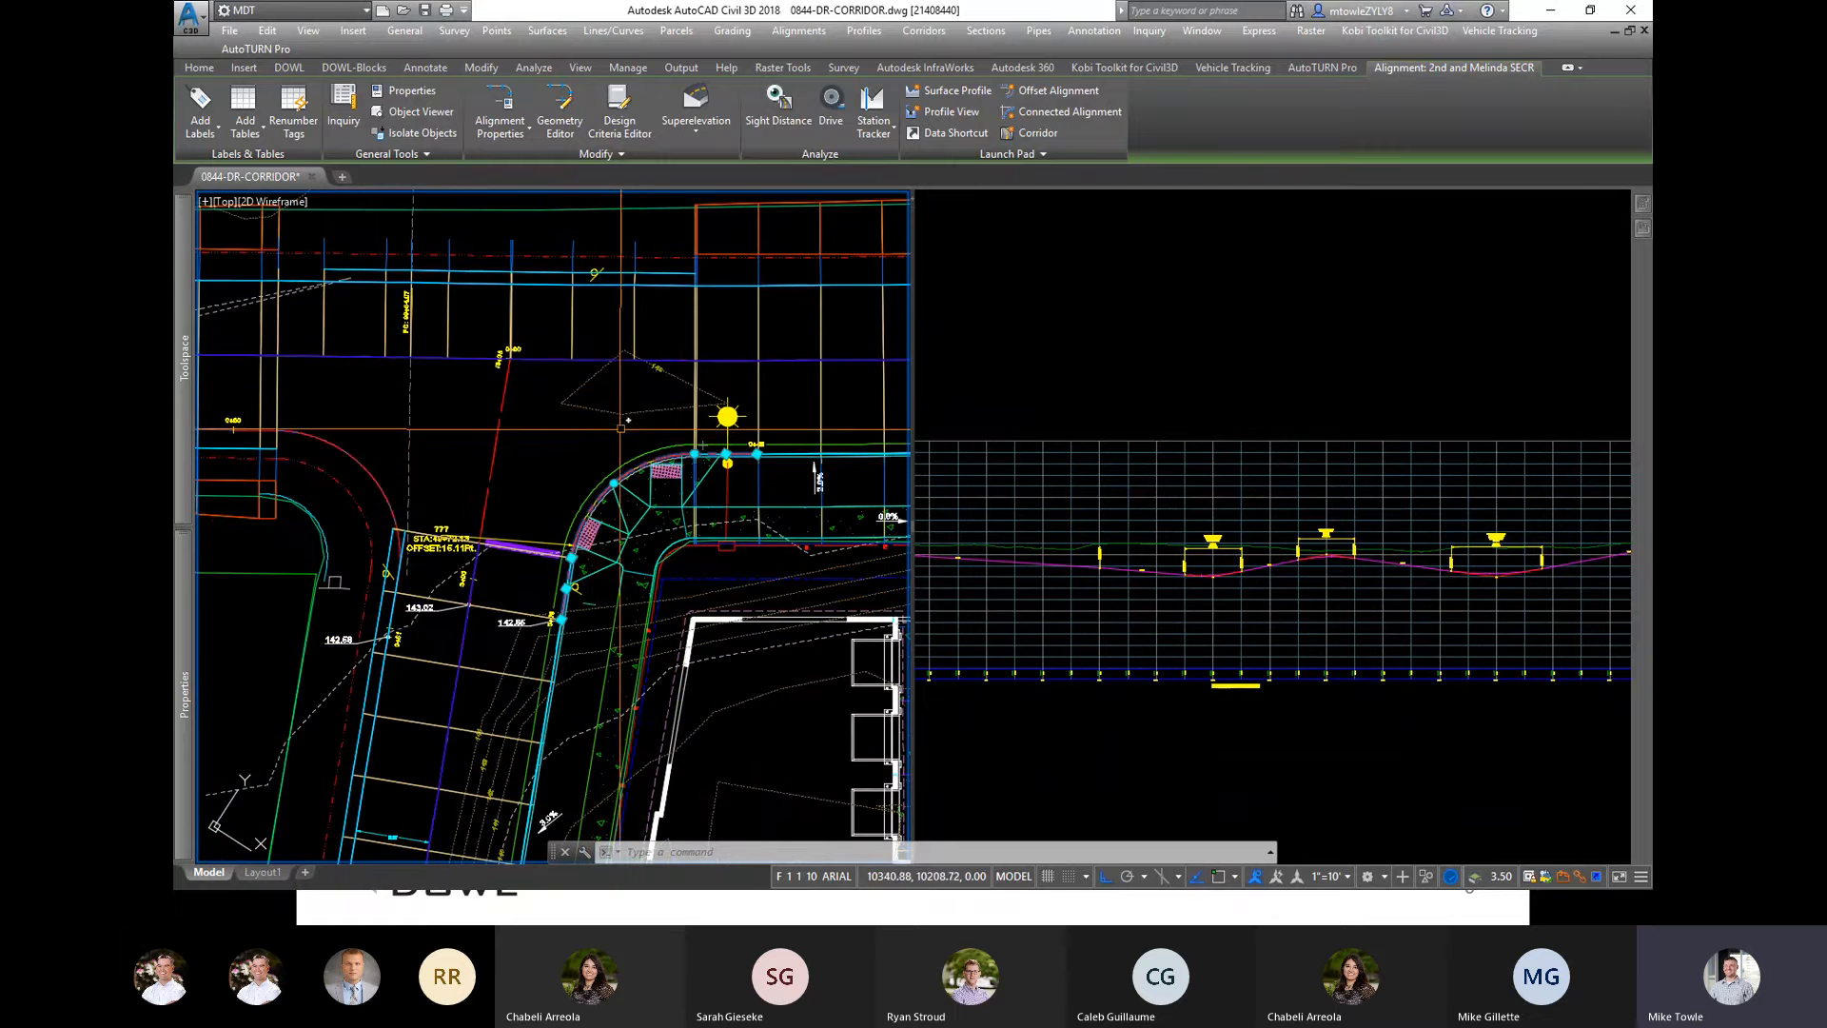
{"action": "key", "text": "Escape"}
{"action": "key", "text": "Escape"}
Step: Begin another alignment-and-profile baseline for the Offsite Corridor-Brownbag corridor
{"action": "left_click", "coordinate": [581, 359]}
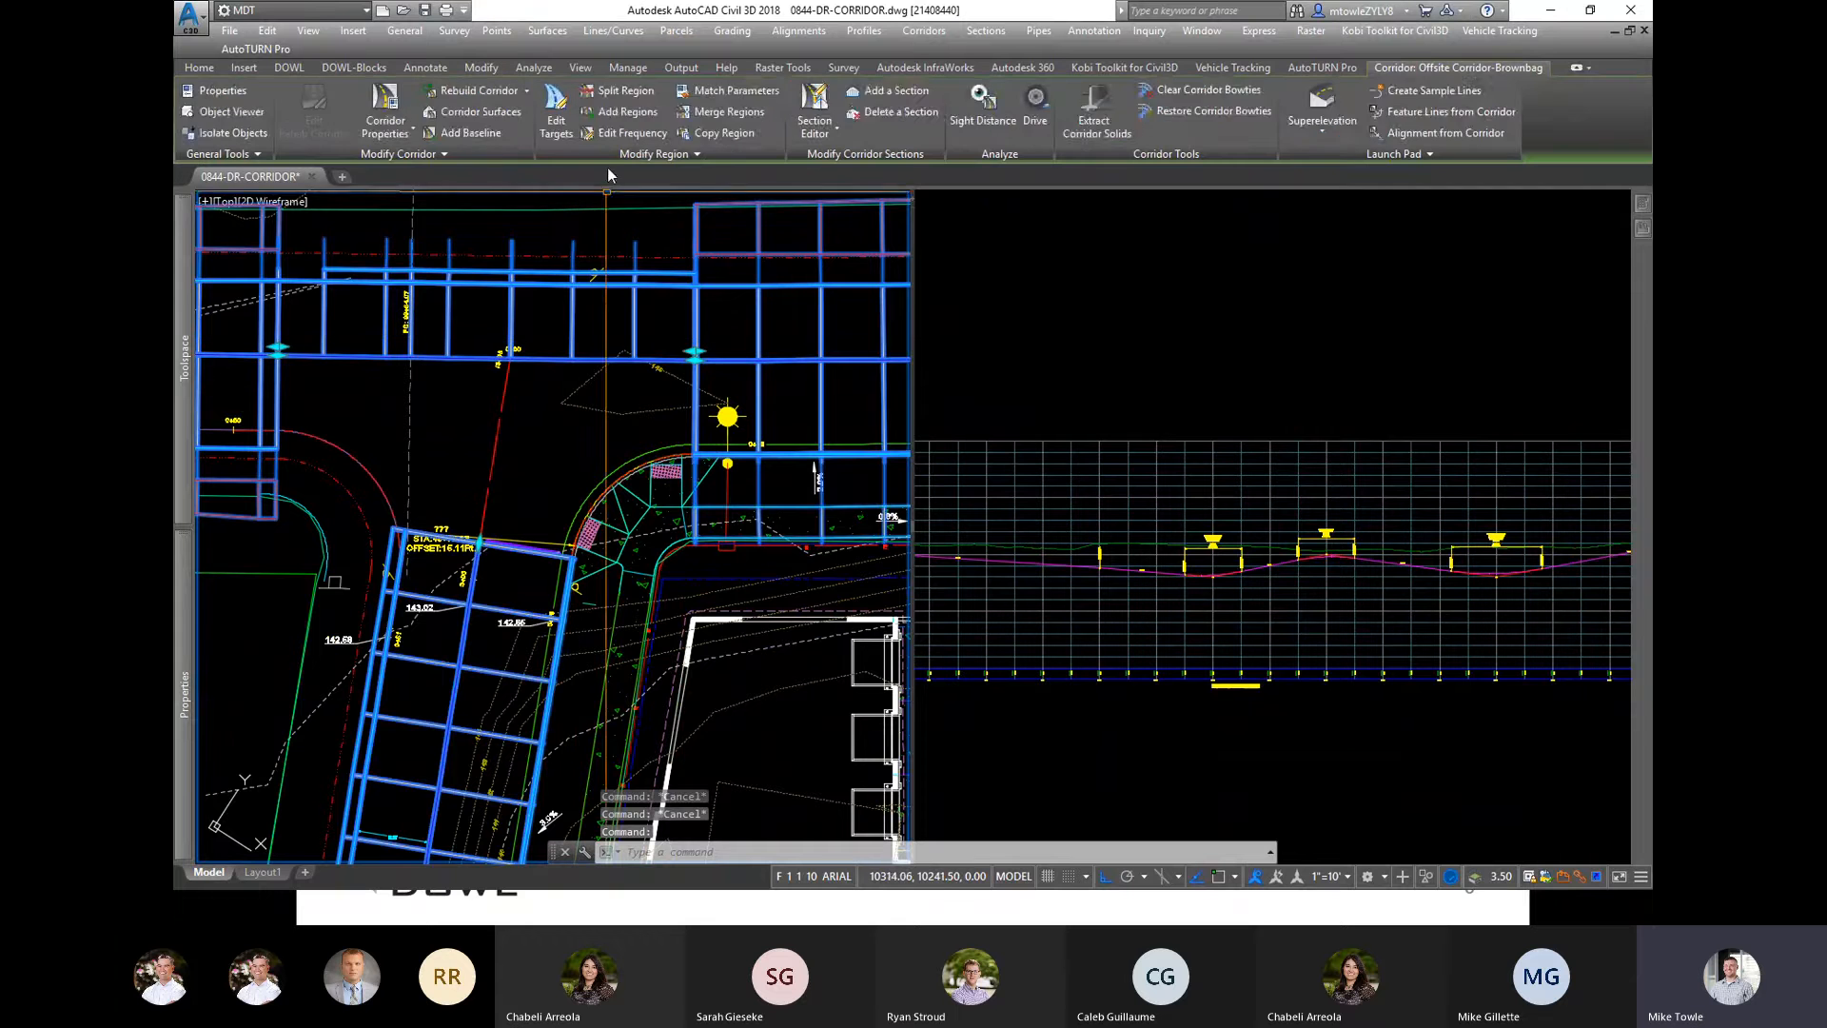
{"action": "left_click", "coordinate": [483, 139]}
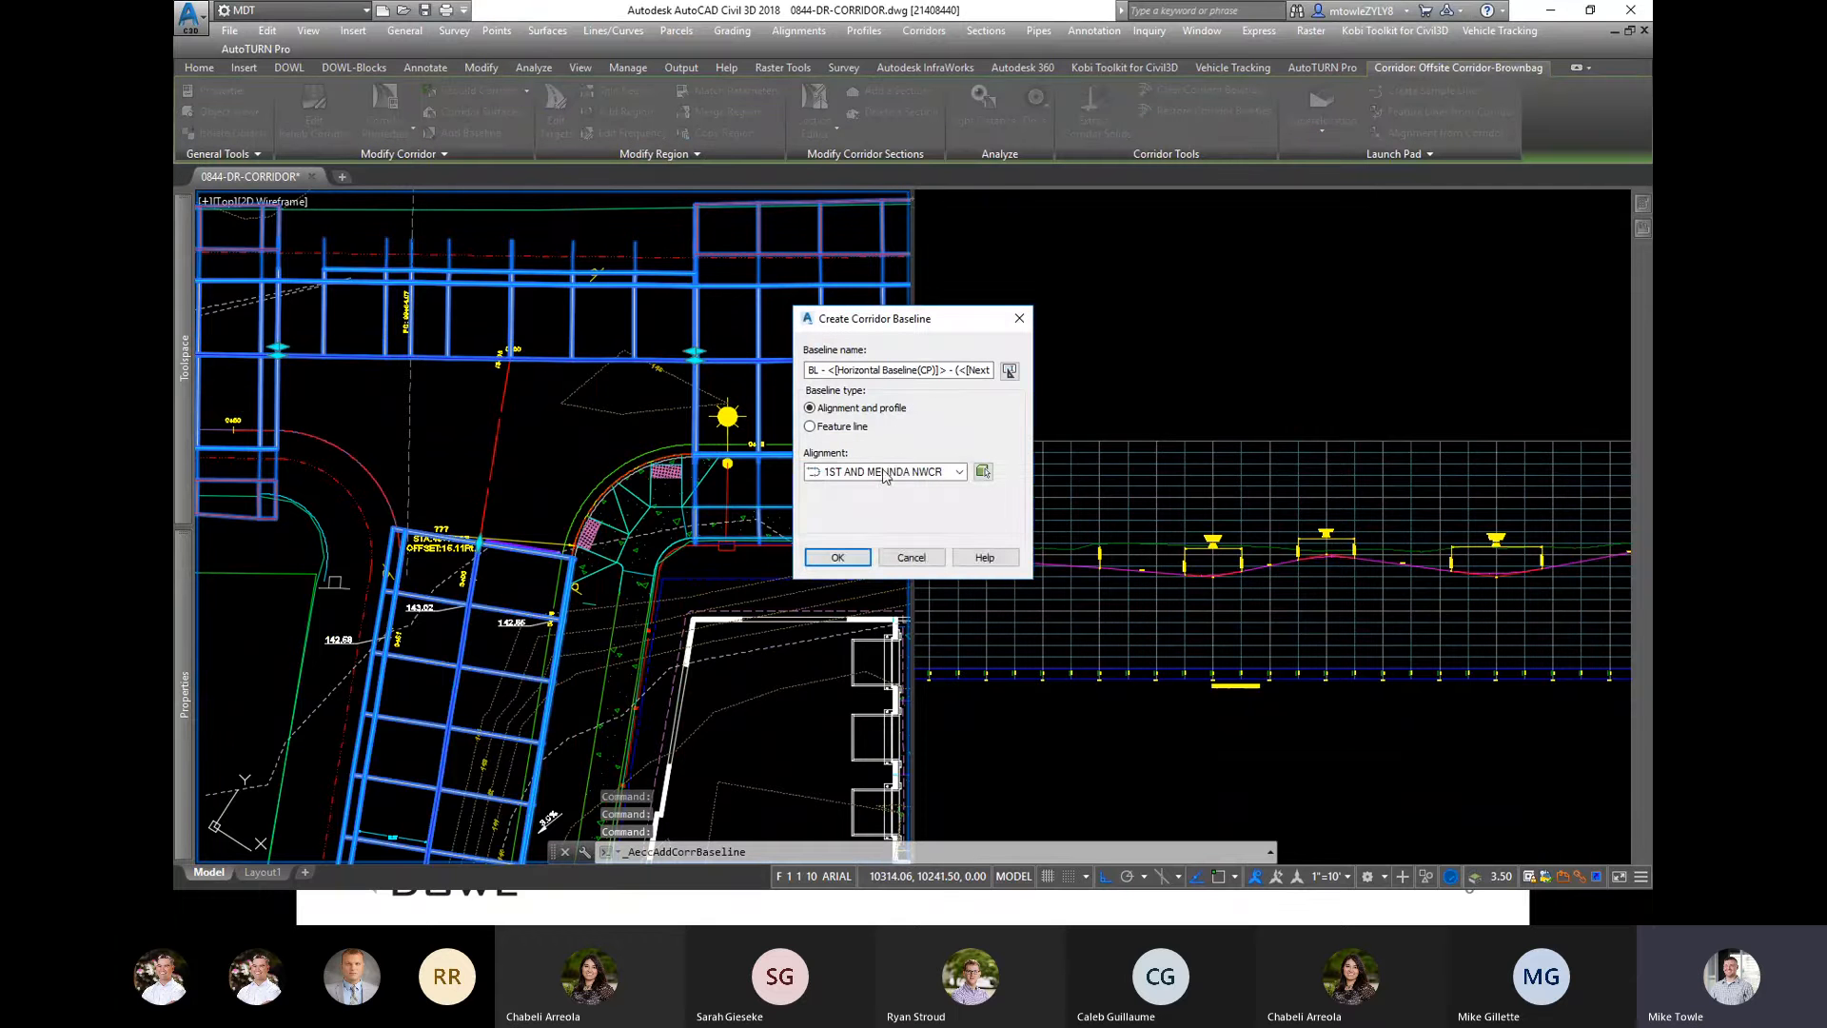
Step: Add a corridor baseline using the 2nd and Melinda SECR alignment and the FG-2nd and Melinda SECR profile
{"action": "left_click", "coordinate": [885, 474]}
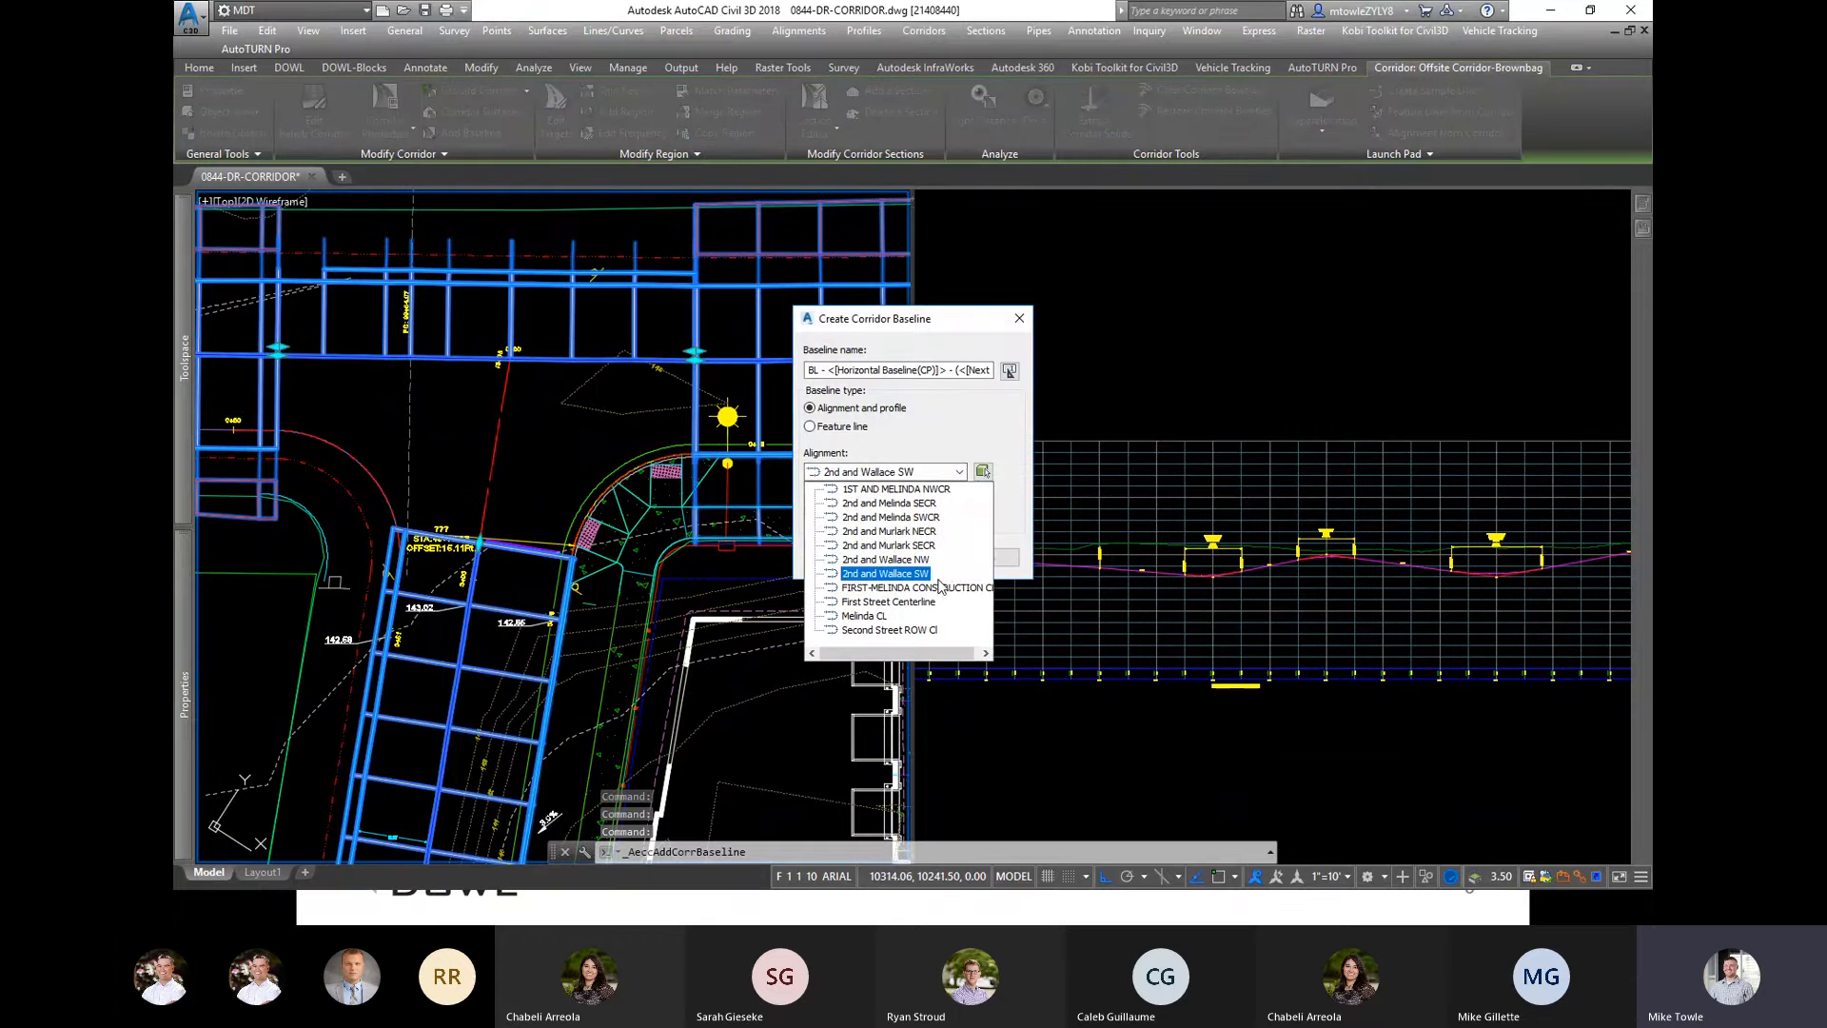
{"action": "left_click", "coordinate": [910, 505]}
{"action": "left_click", "coordinate": [838, 558]}
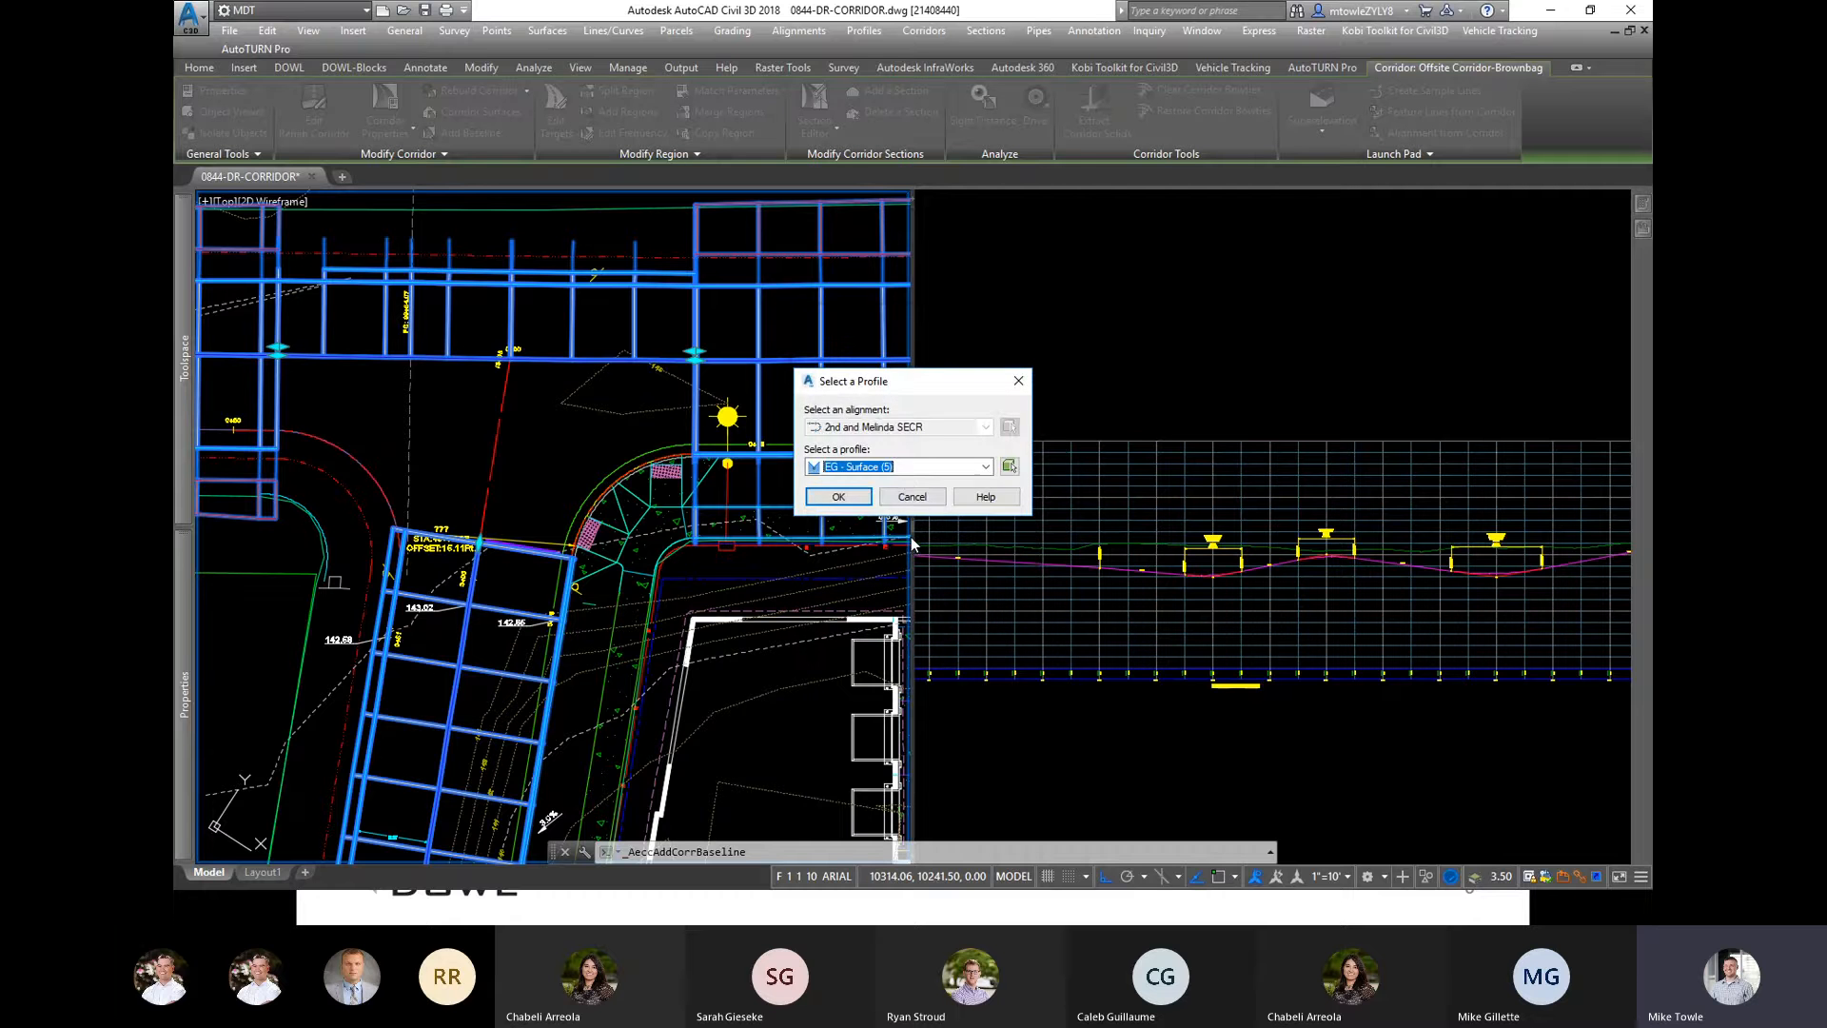
{"action": "left_click", "coordinate": [907, 468]}
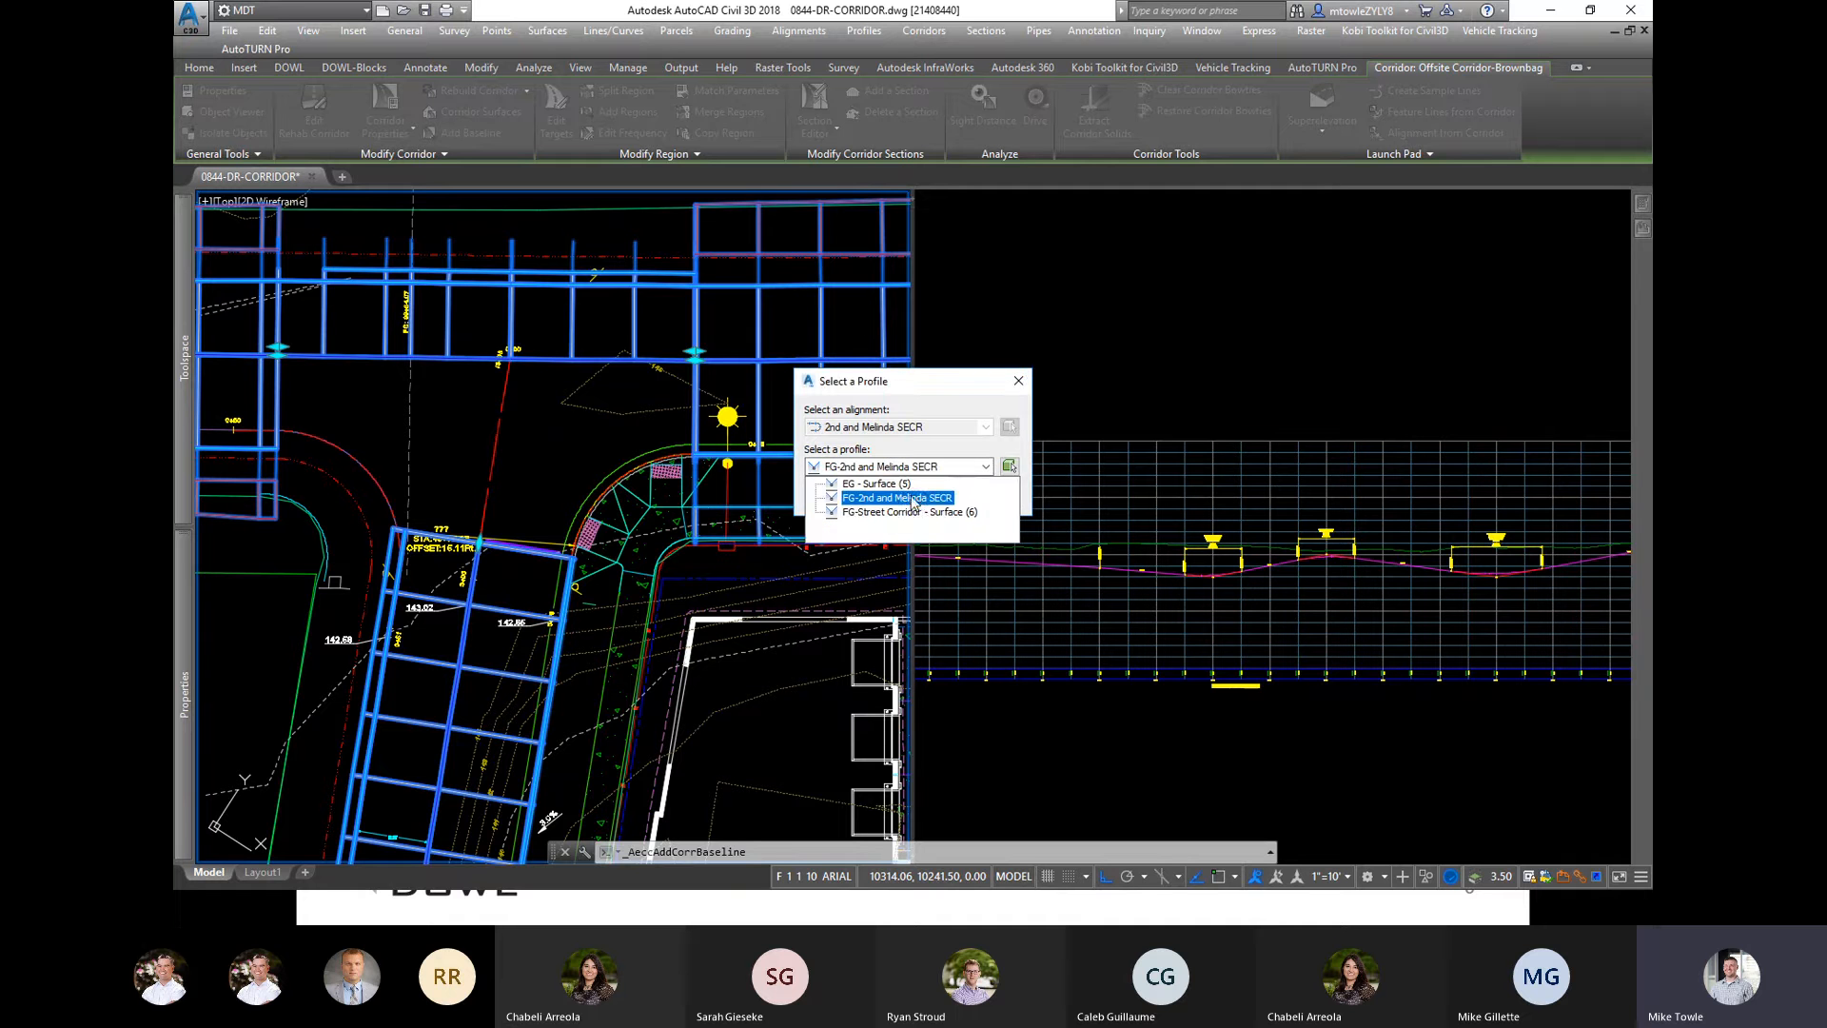
{"action": "left_click", "coordinate": [912, 499]}
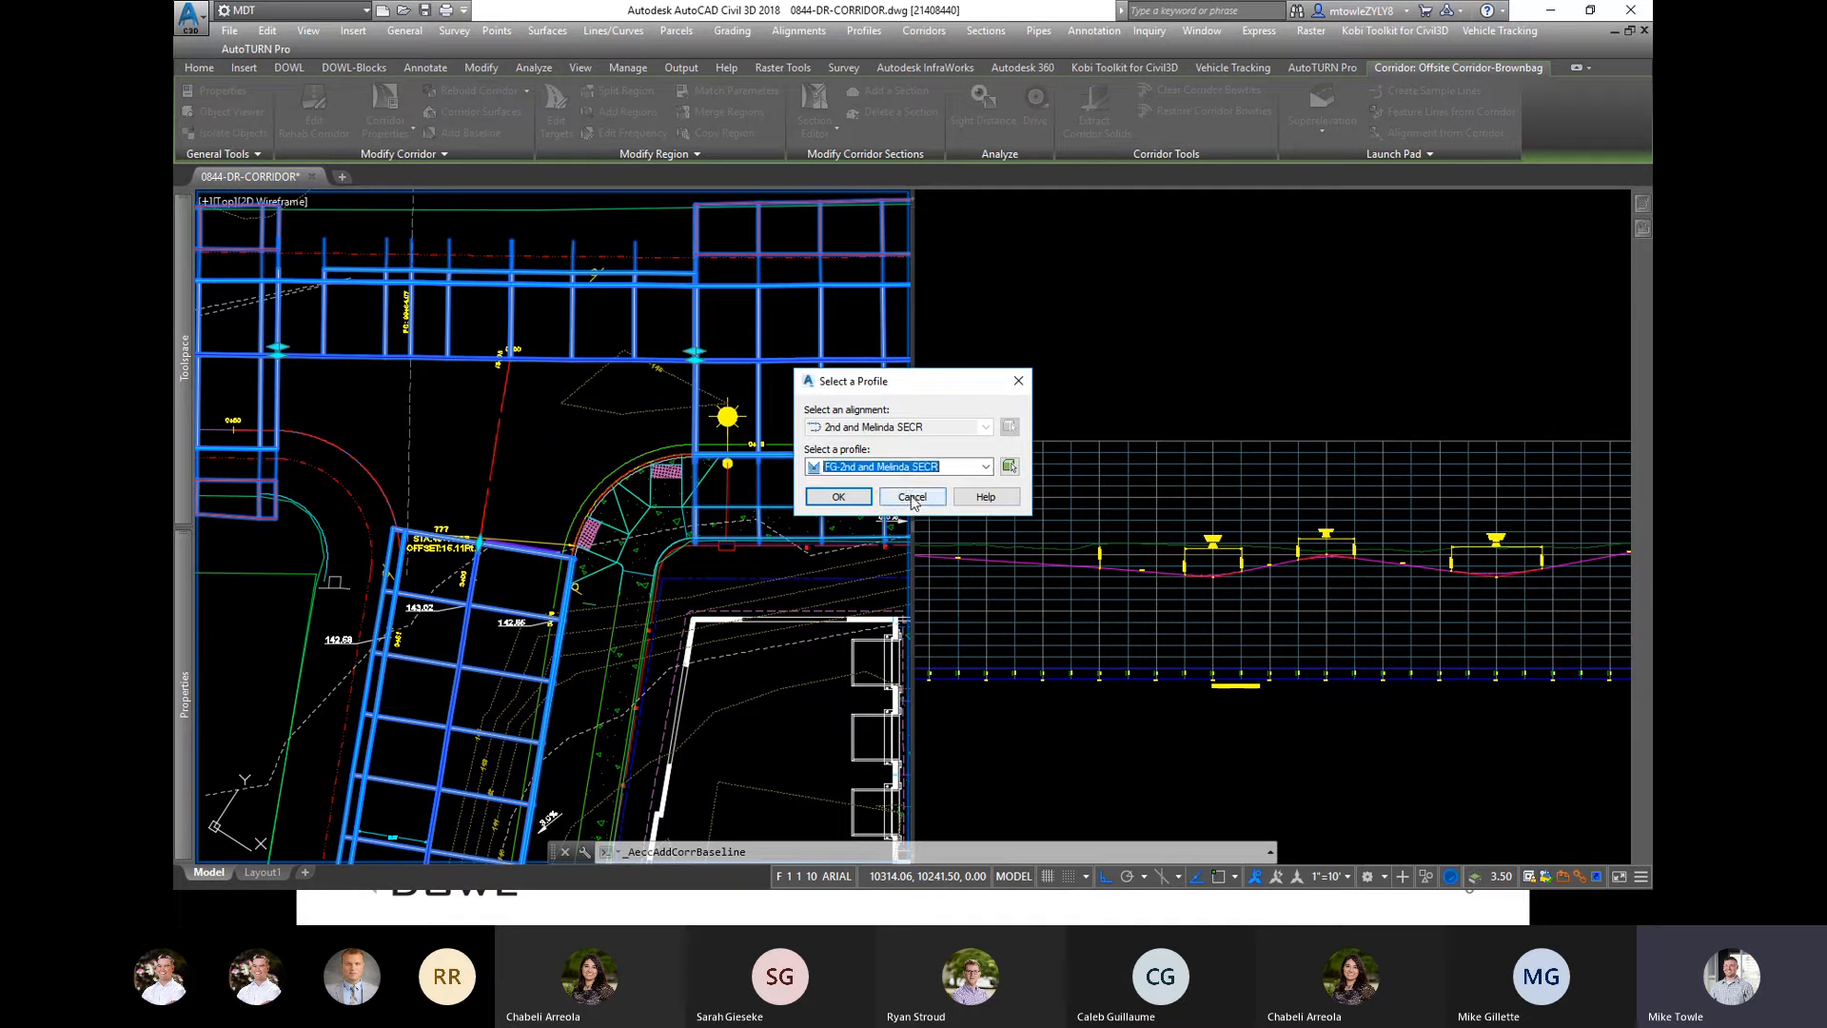
{"action": "left_click", "coordinate": [839, 497]}
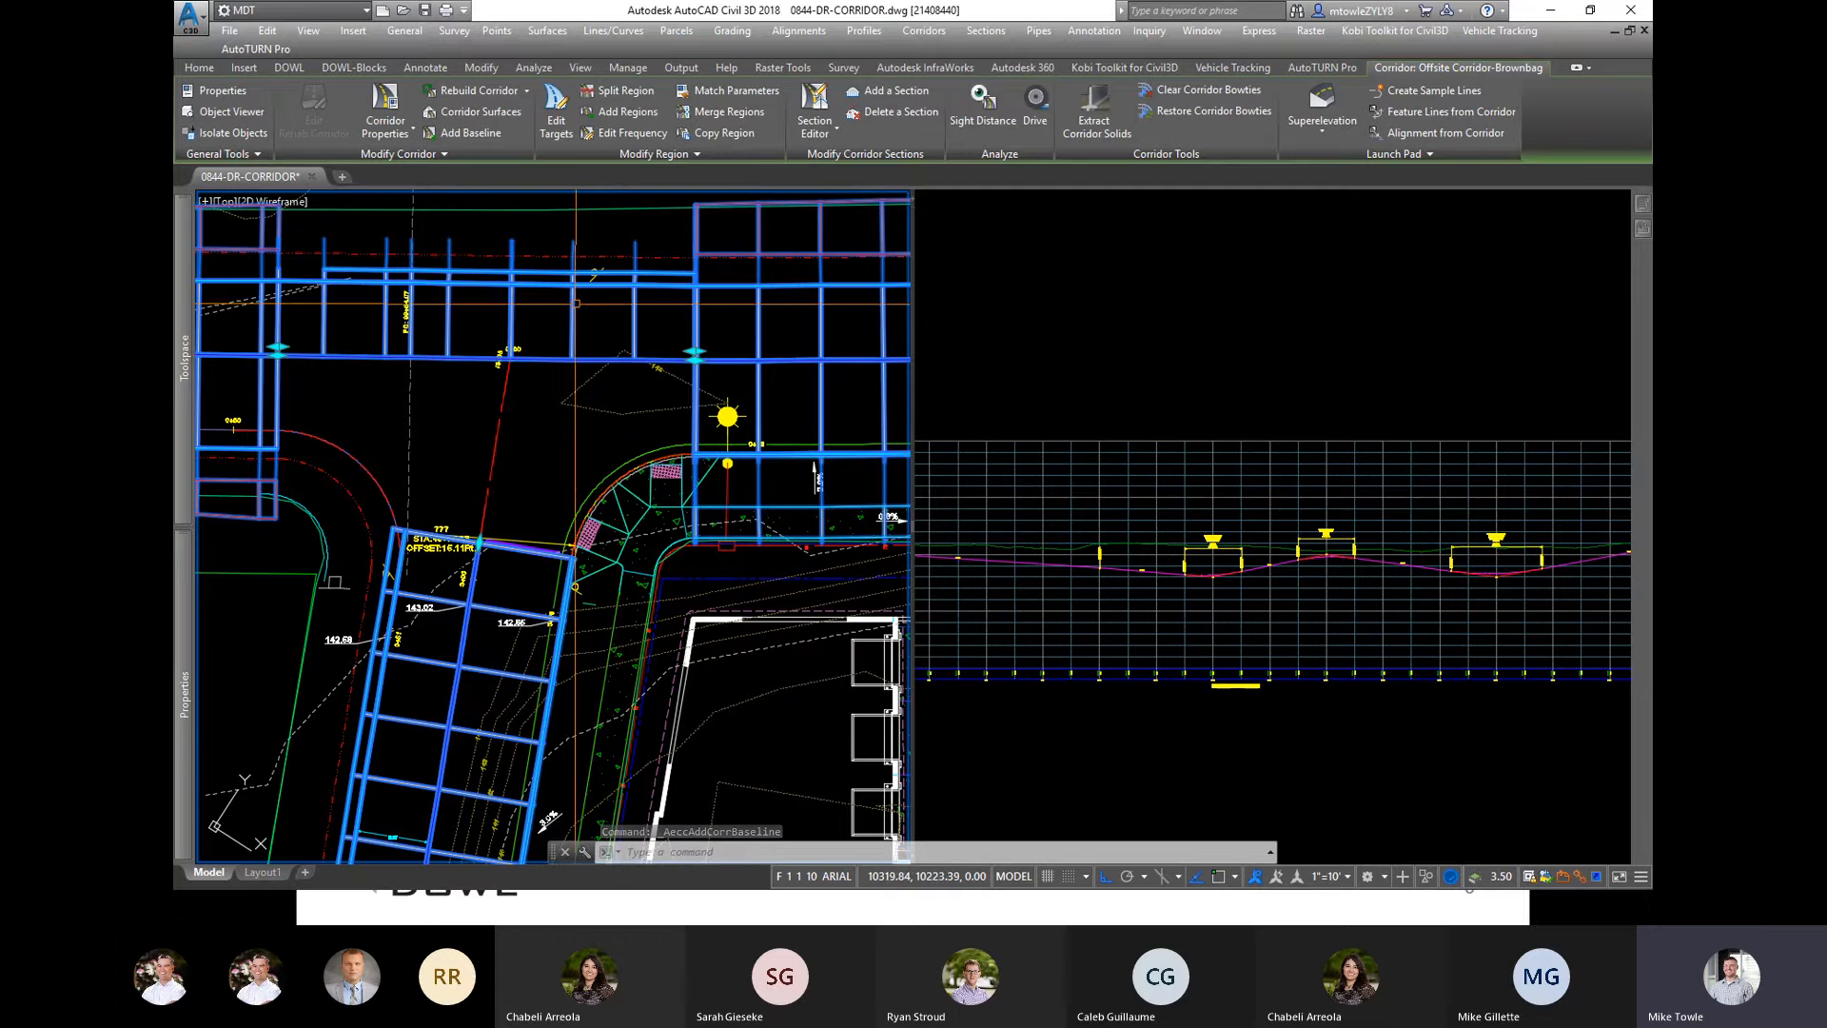
Step: Add a region with the CR Full Ht Curb assembly to the 2nd and Melinda SECR baseline and rebuild the corridor
{"action": "right_click", "coordinate": [599, 321]}
{"action": "left_click", "coordinate": [671, 490]}
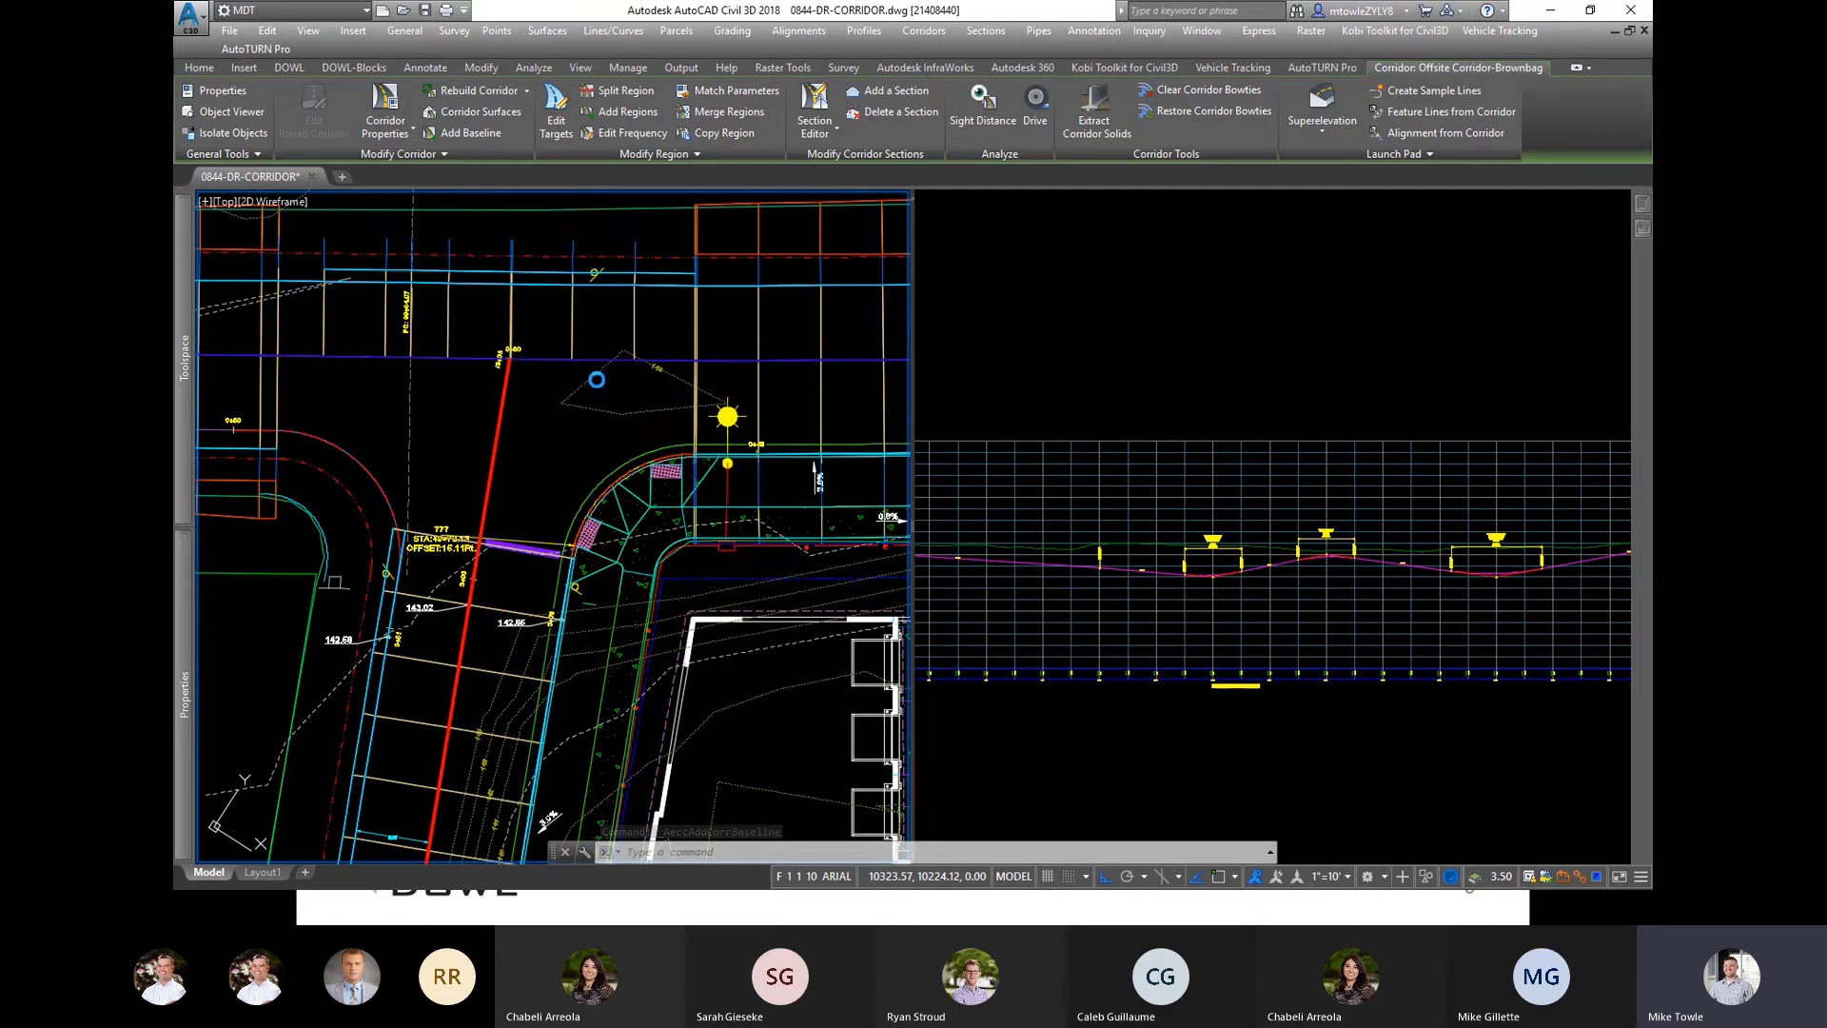
{"action": "right_click", "coordinate": [625, 345]}
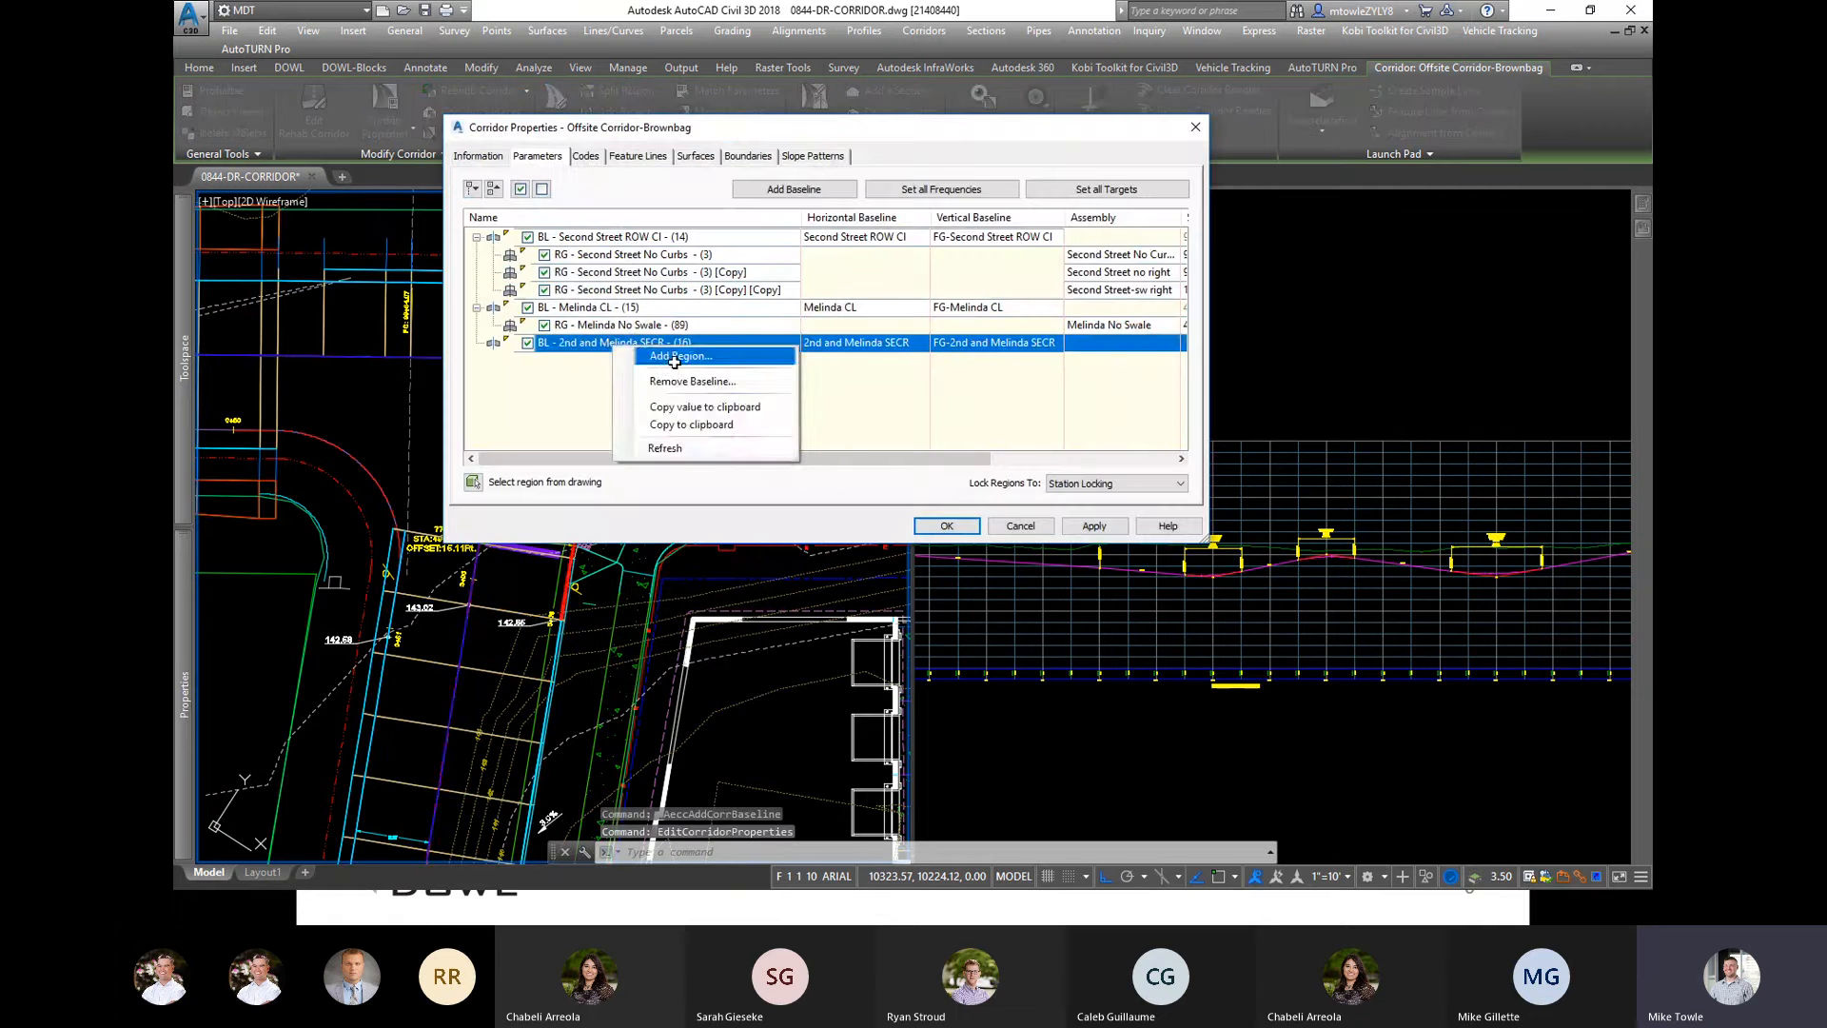
{"action": "left_click", "coordinate": [674, 356]}
{"action": "left_click", "coordinate": [842, 464]}
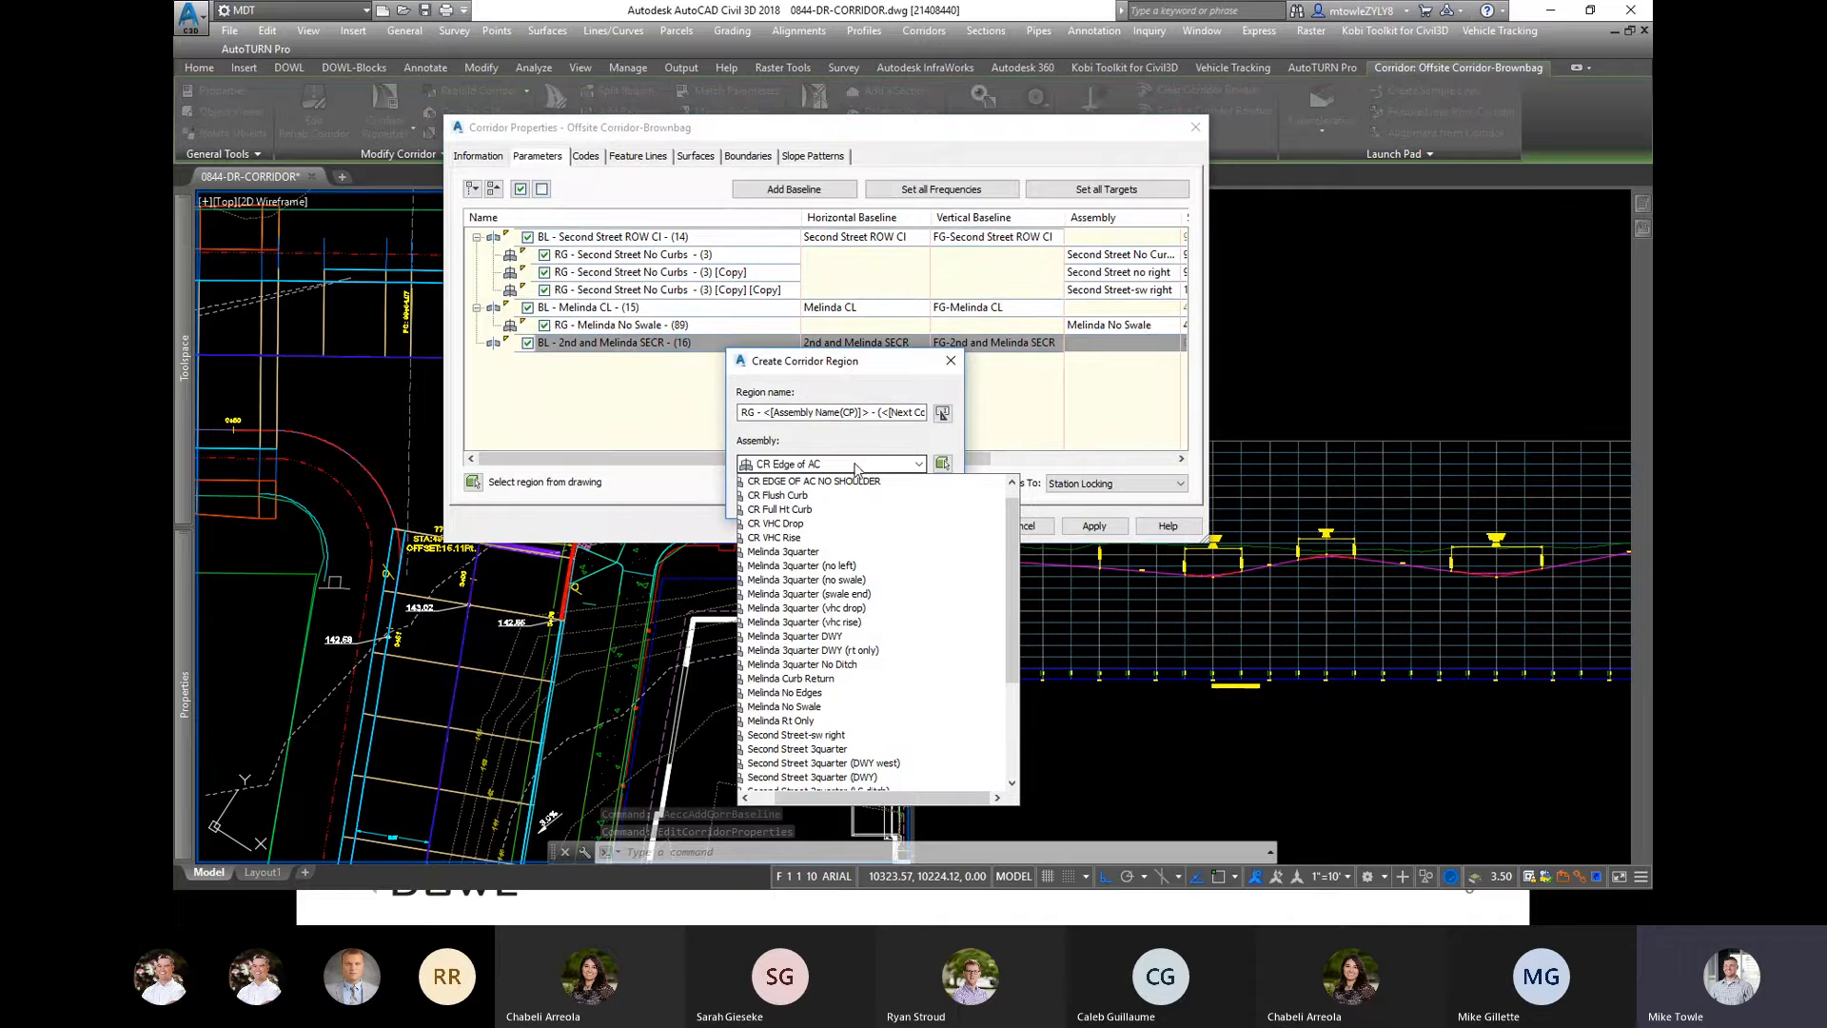
{"action": "left_click", "coordinate": [805, 510]}
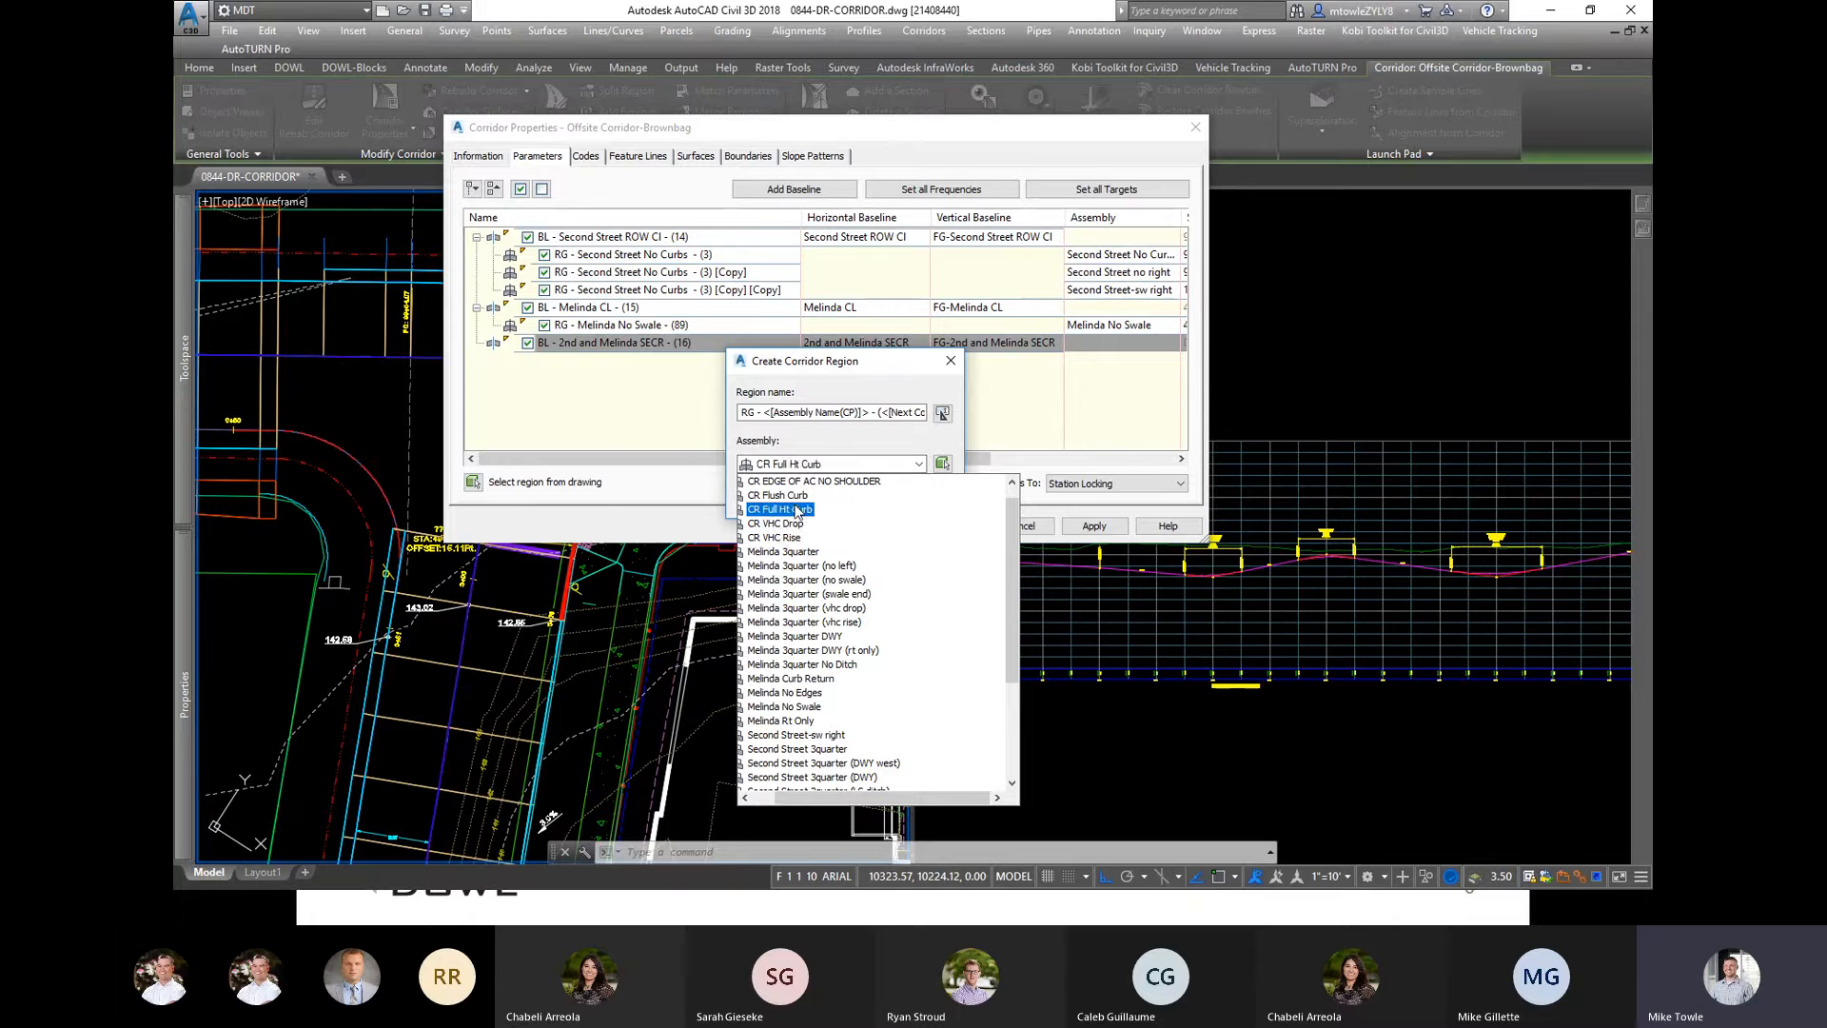
{"action": "scroll", "coordinate": [798, 496], "scroll_direction": "up", "scroll_amount": 1}
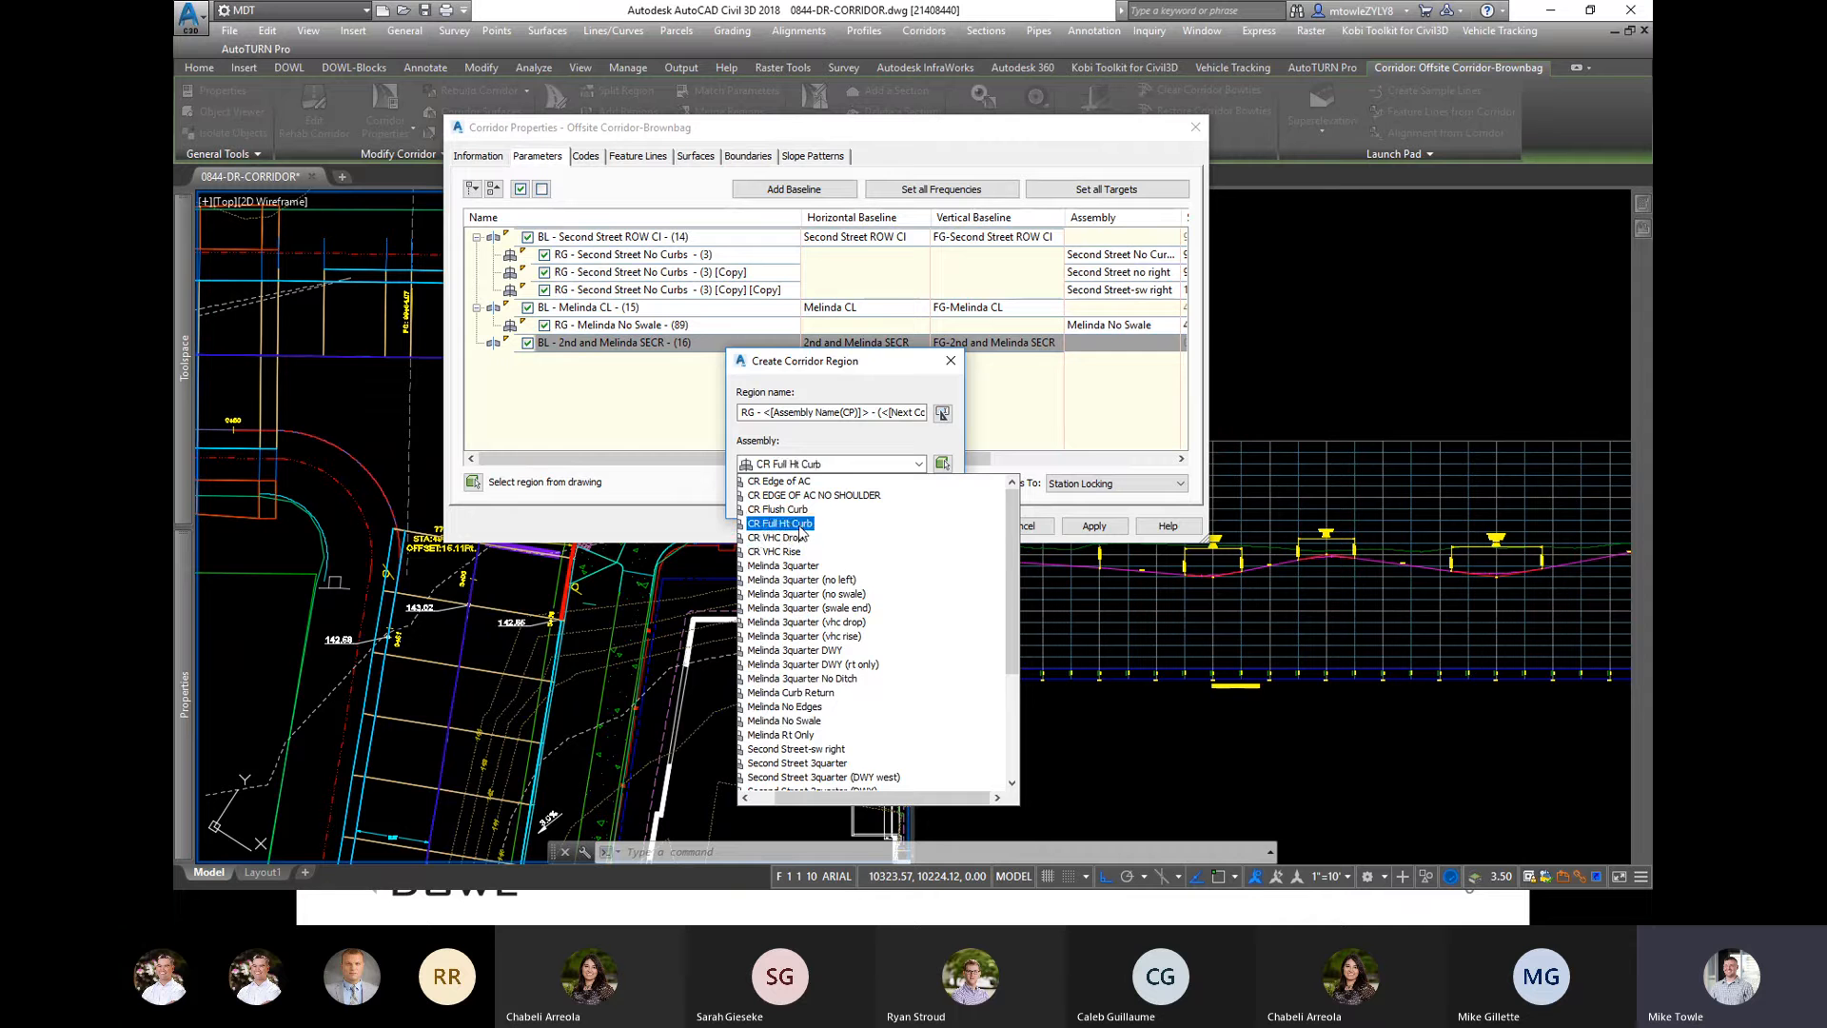
{"action": "left_click", "coordinate": [800, 524]}
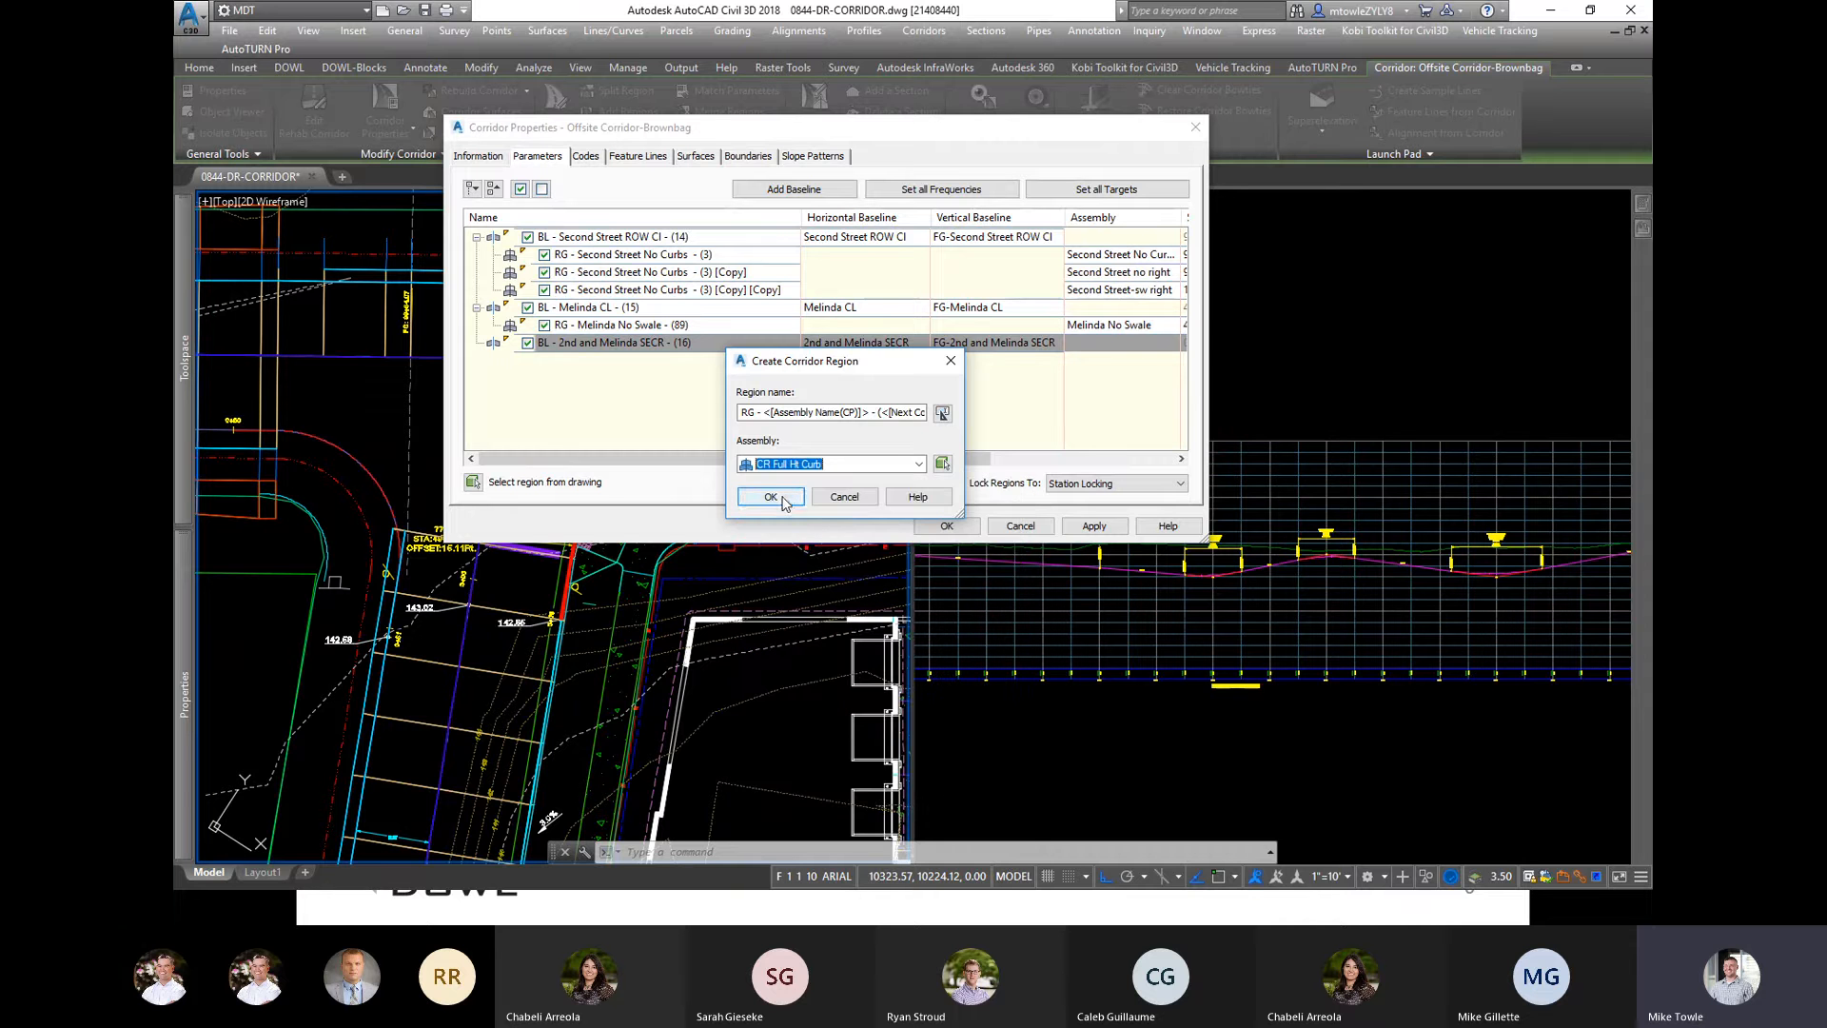
{"action": "left_click", "coordinate": [771, 497]}
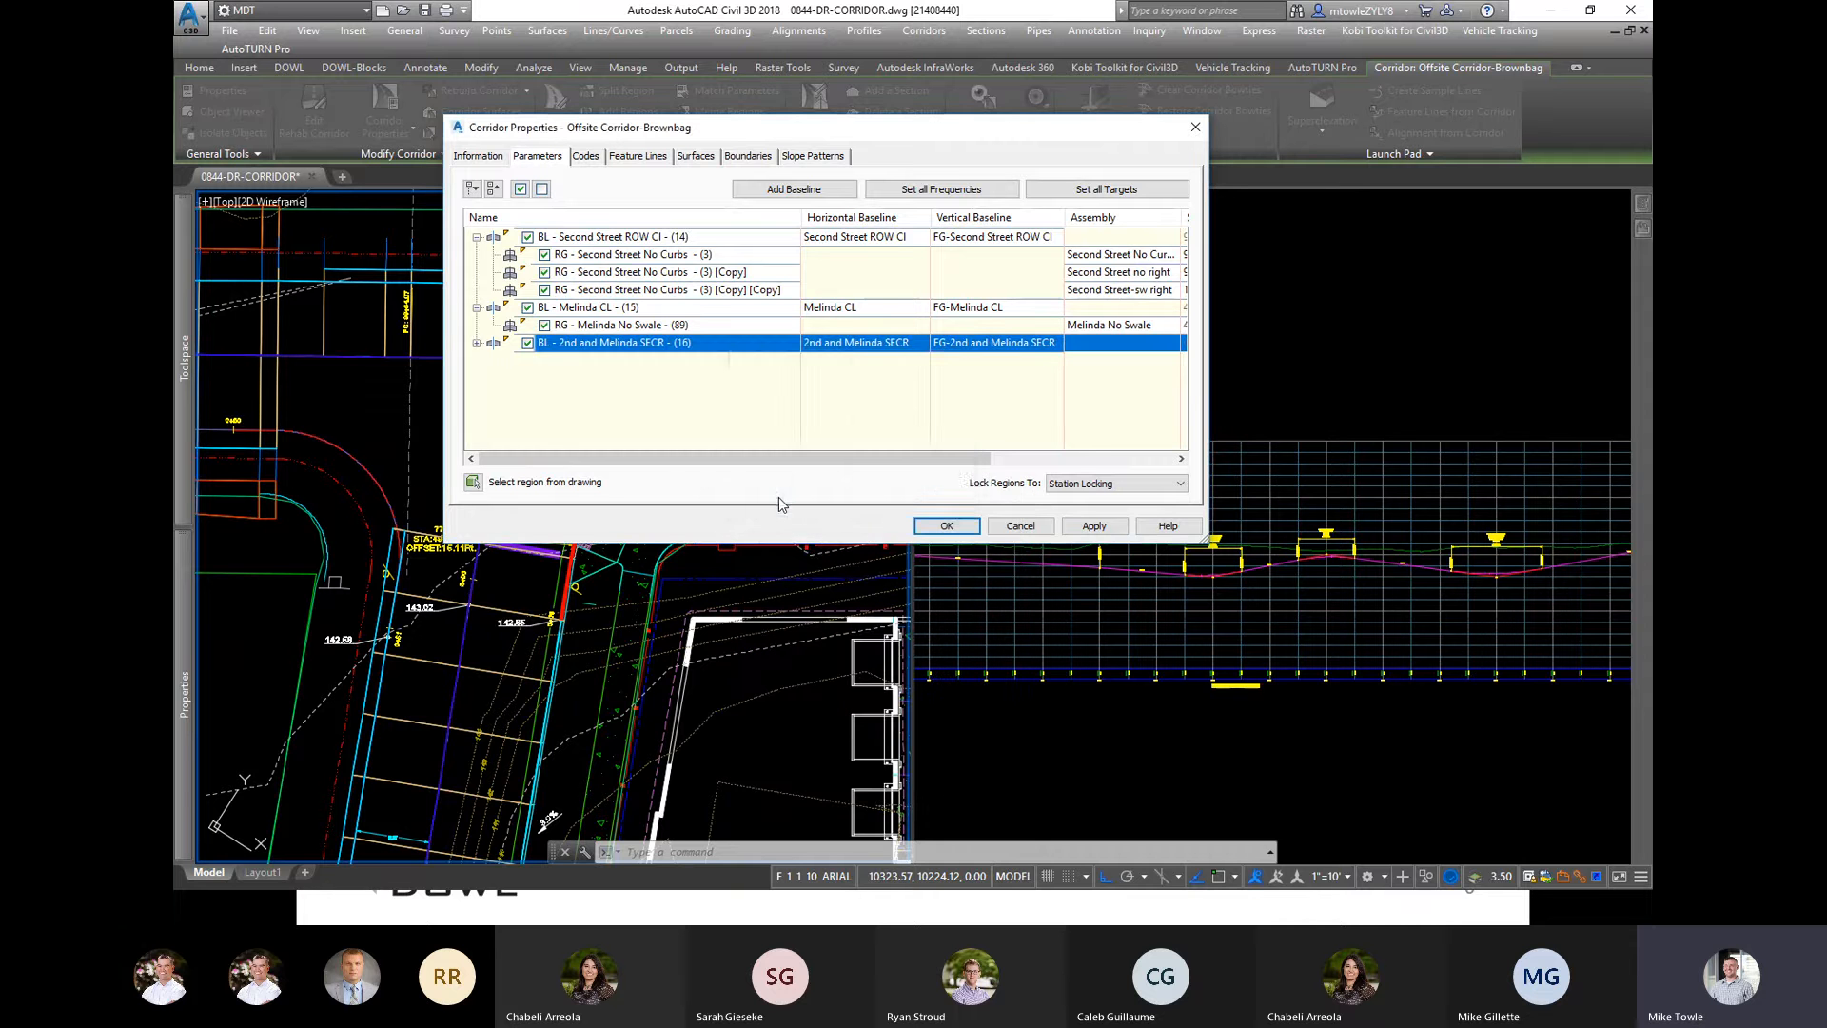
{"action": "left_click", "coordinate": [945, 527]}
{"action": "left_click", "coordinate": [810, 411]}
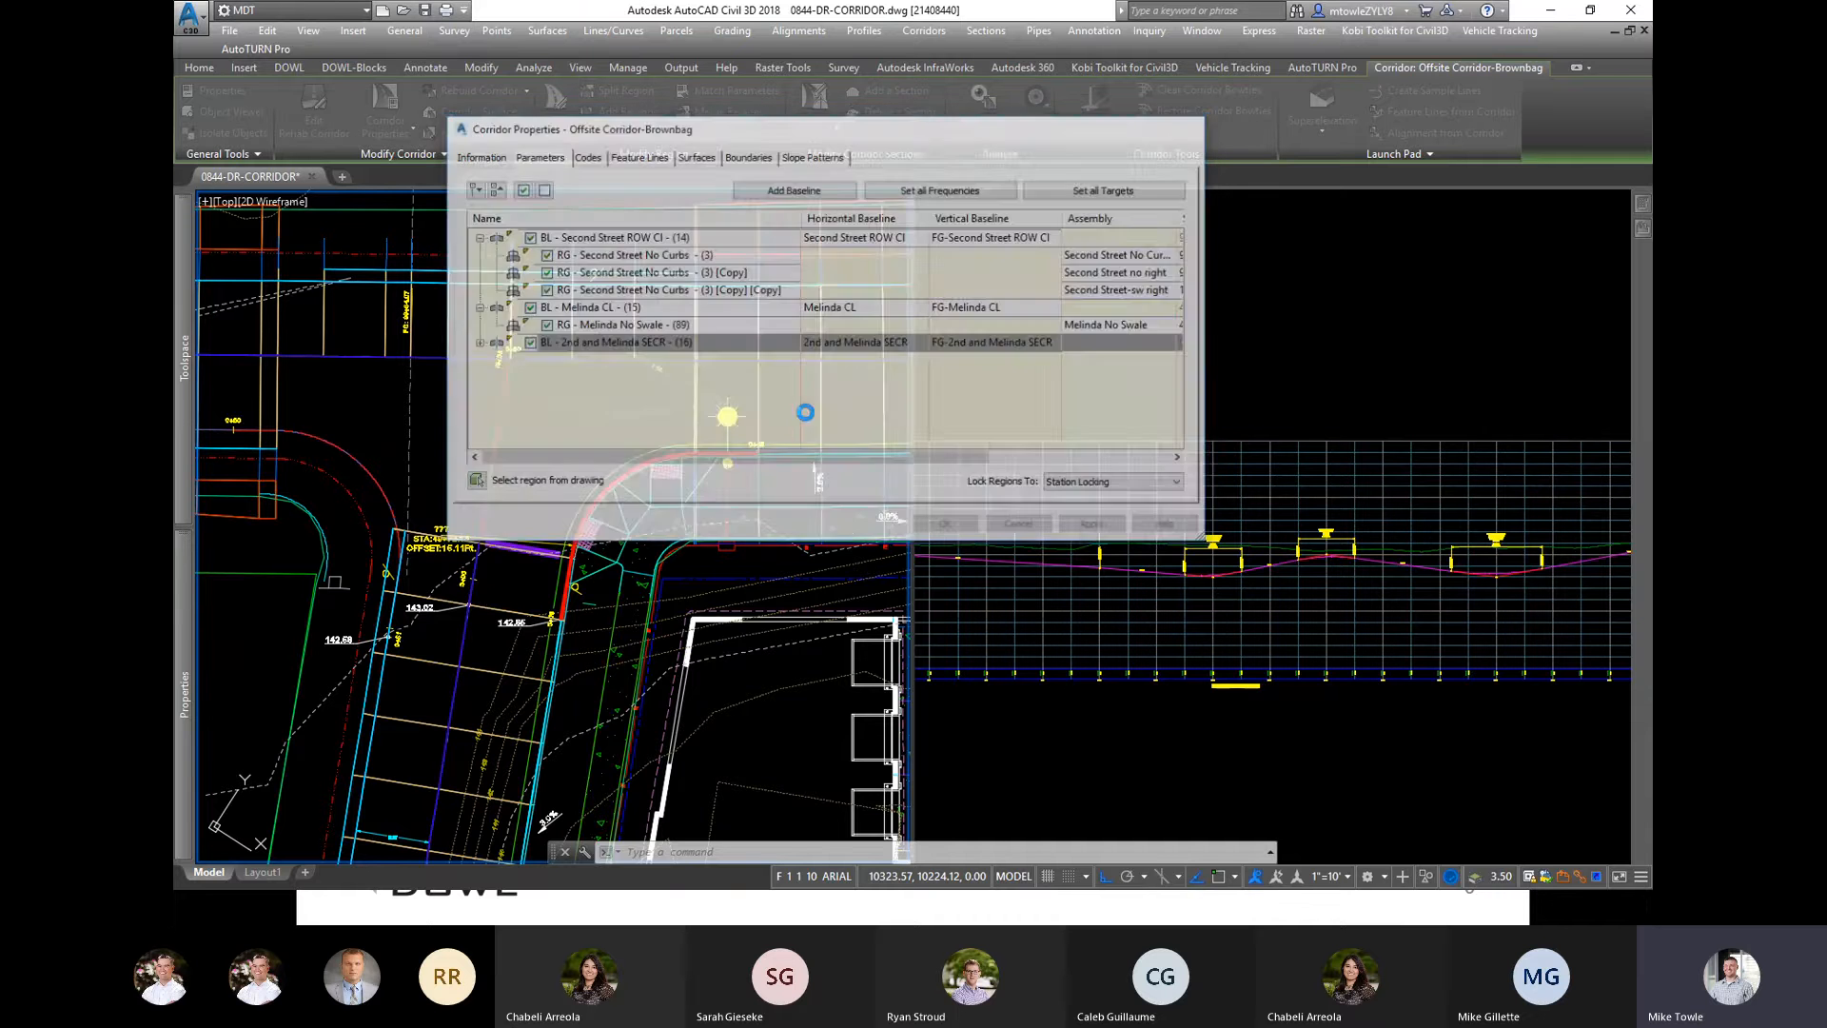
{"action": "key", "text": "Escape"}
{"action": "scroll", "coordinate": [681, 424], "scroll_direction": "up", "scroll_amount": 2}
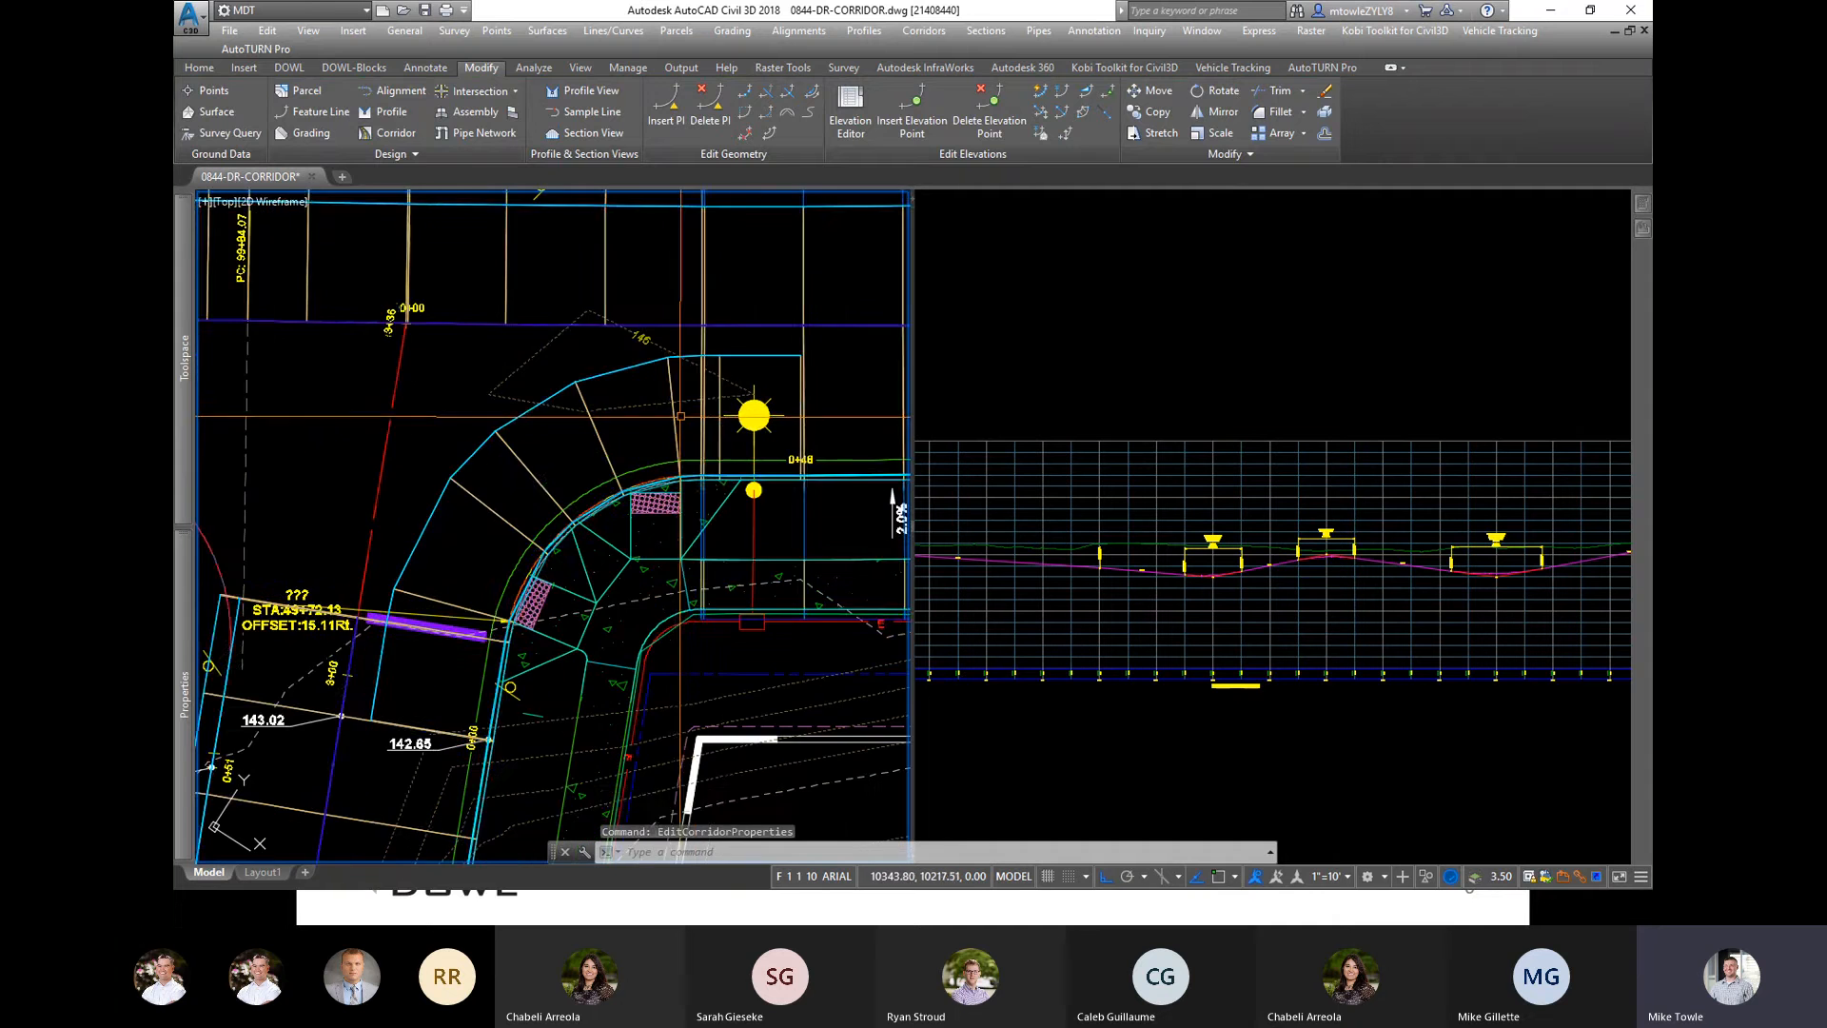
Step: Select the corridor and examine the CR Edge of AC assembly, including its lane and shoulder slopes
{"action": "left_click", "coordinate": [677, 431]}
{"action": "scroll", "coordinate": [314, 491], "scroll_direction": "down", "scroll_amount": 8}
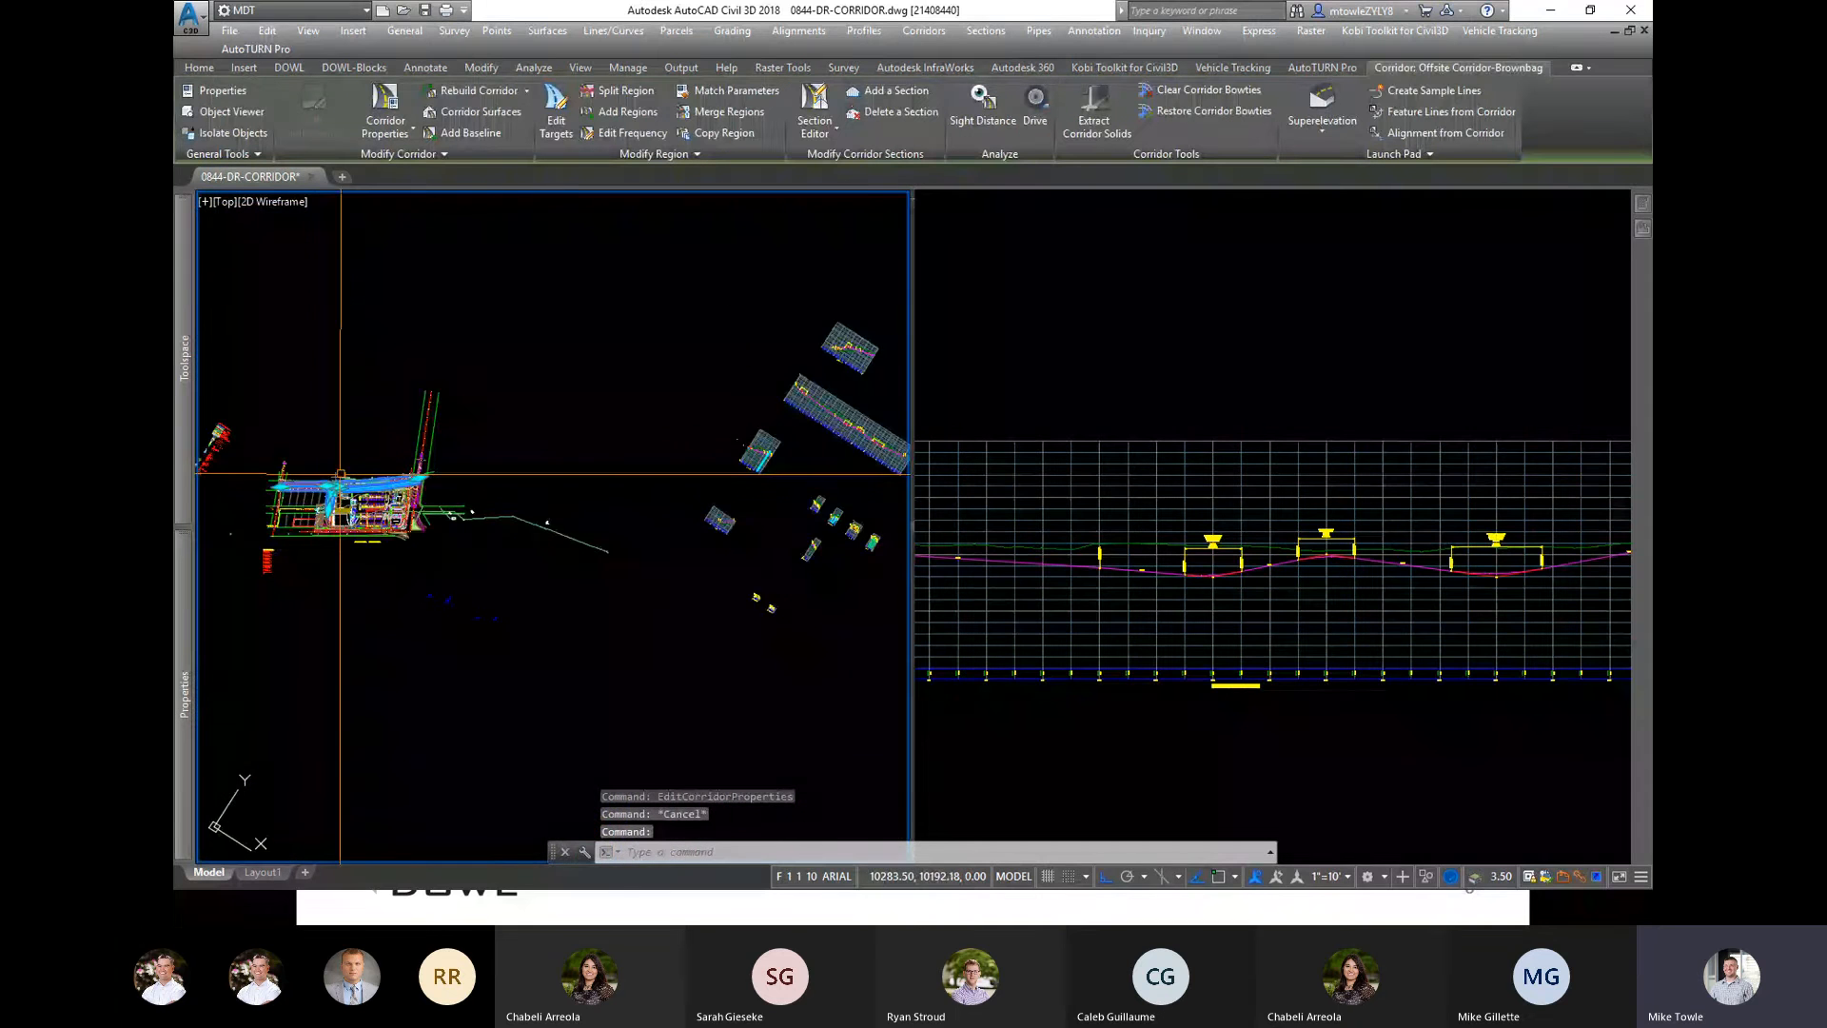
{"action": "scroll", "coordinate": [314, 491], "scroll_direction": "up", "scroll_amount": 10}
{"action": "left_click", "coordinate": [1019, 400]}
{"action": "scroll", "coordinate": [1128, 411], "scroll_direction": "down", "scroll_amount": 10}
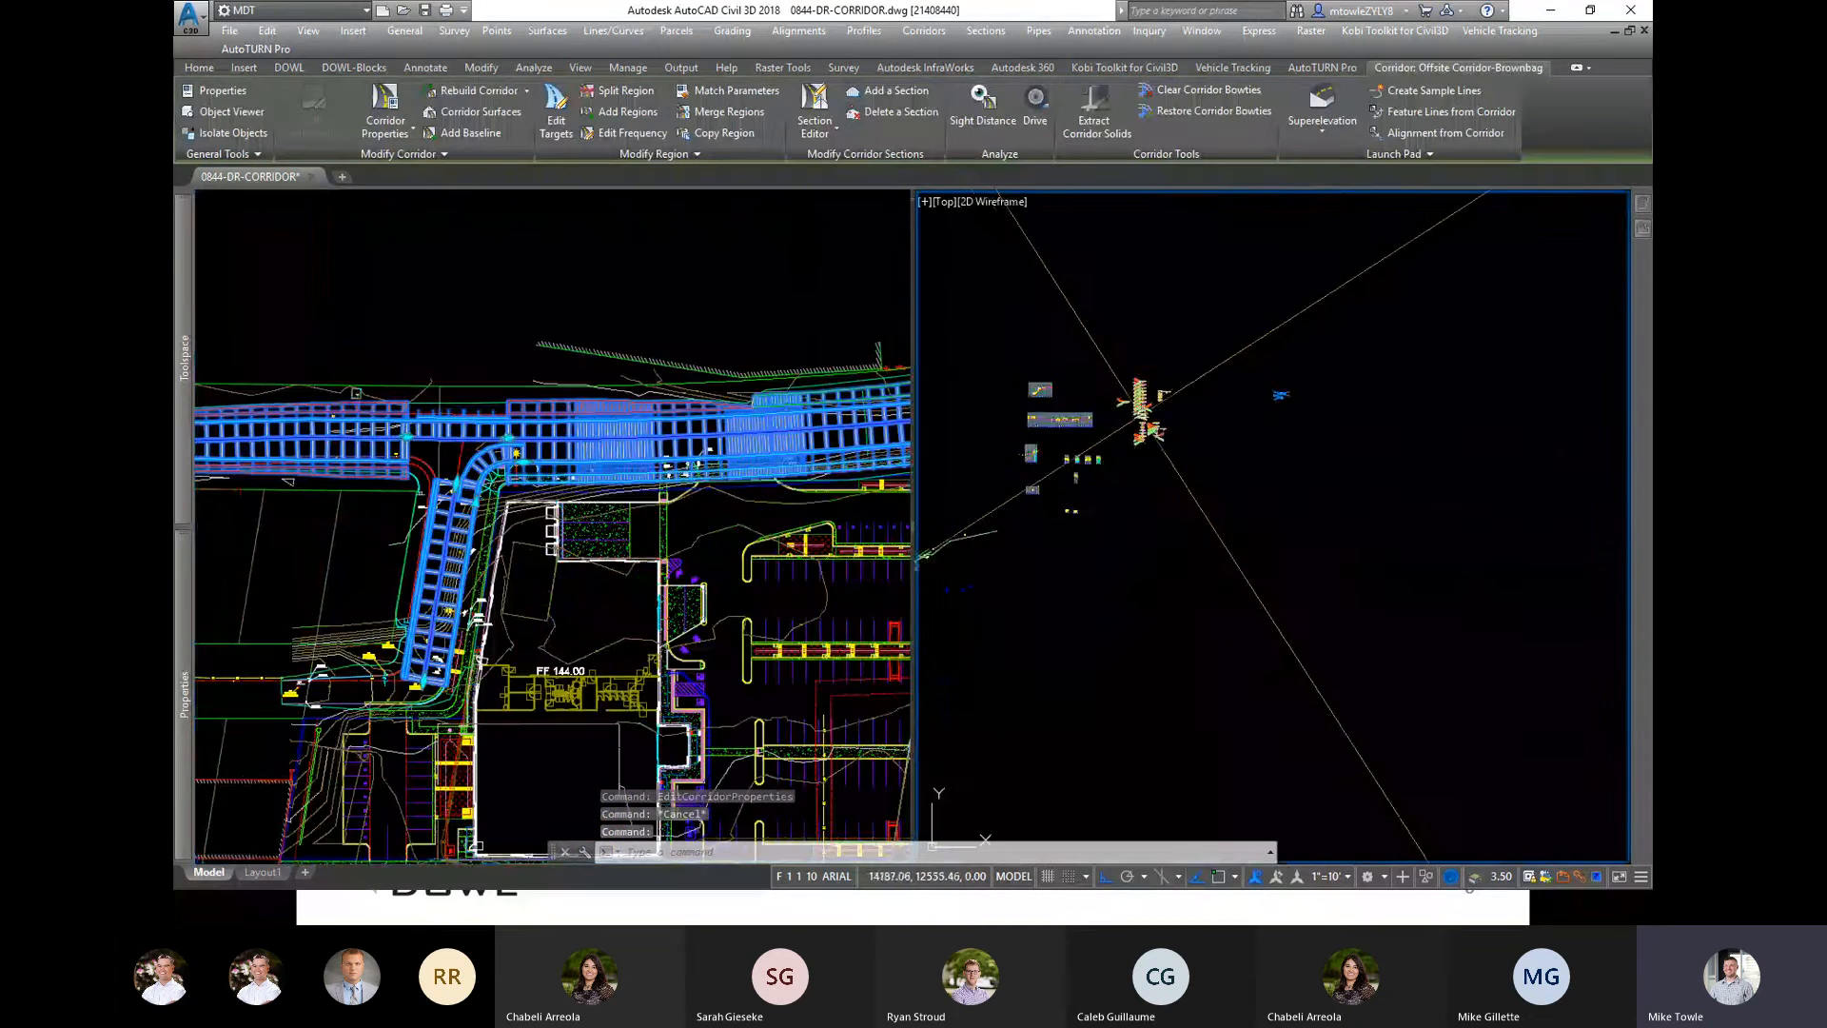
{"action": "scroll", "coordinate": [1133, 416], "scroll_direction": "up", "scroll_amount": 5}
{"action": "scroll", "coordinate": [1266, 305], "scroll_direction": "up", "scroll_amount": 10}
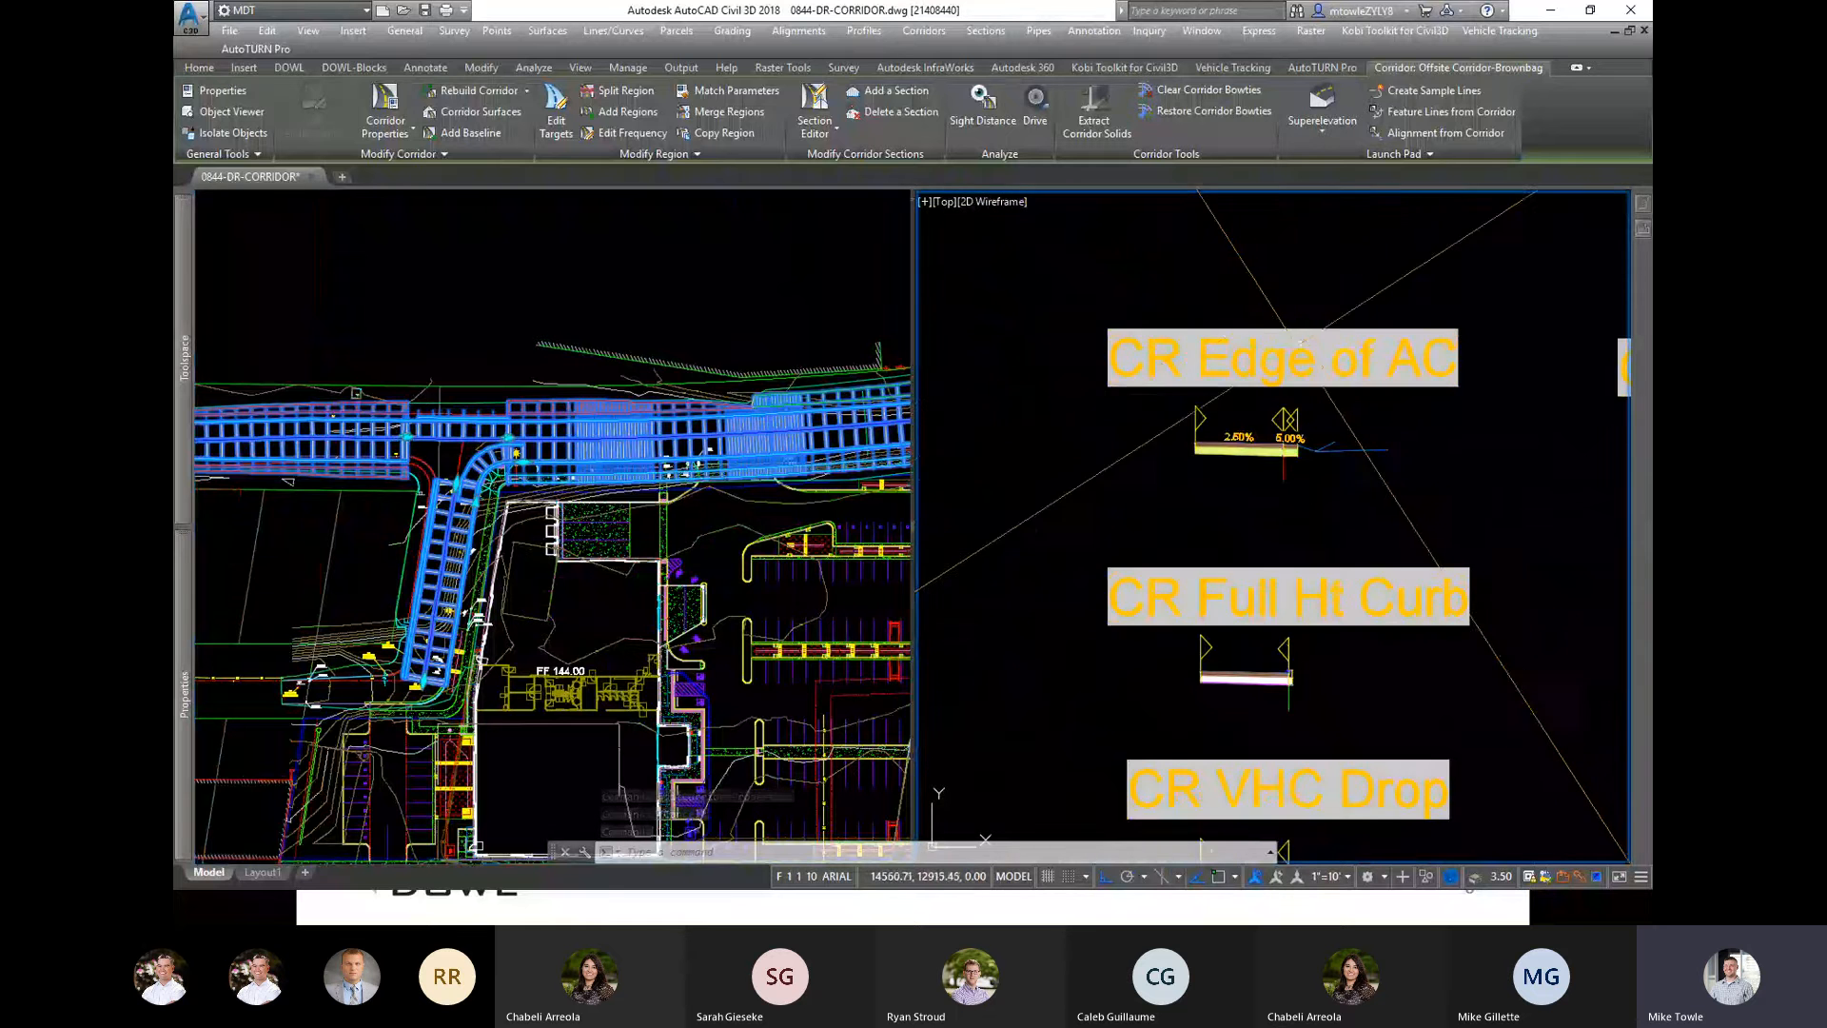
{"action": "scroll", "coordinate": [1318, 453], "scroll_direction": "down", "scroll_amount": 5}
{"action": "scroll", "coordinate": [1290, 419], "scroll_direction": "up", "scroll_amount": 5}
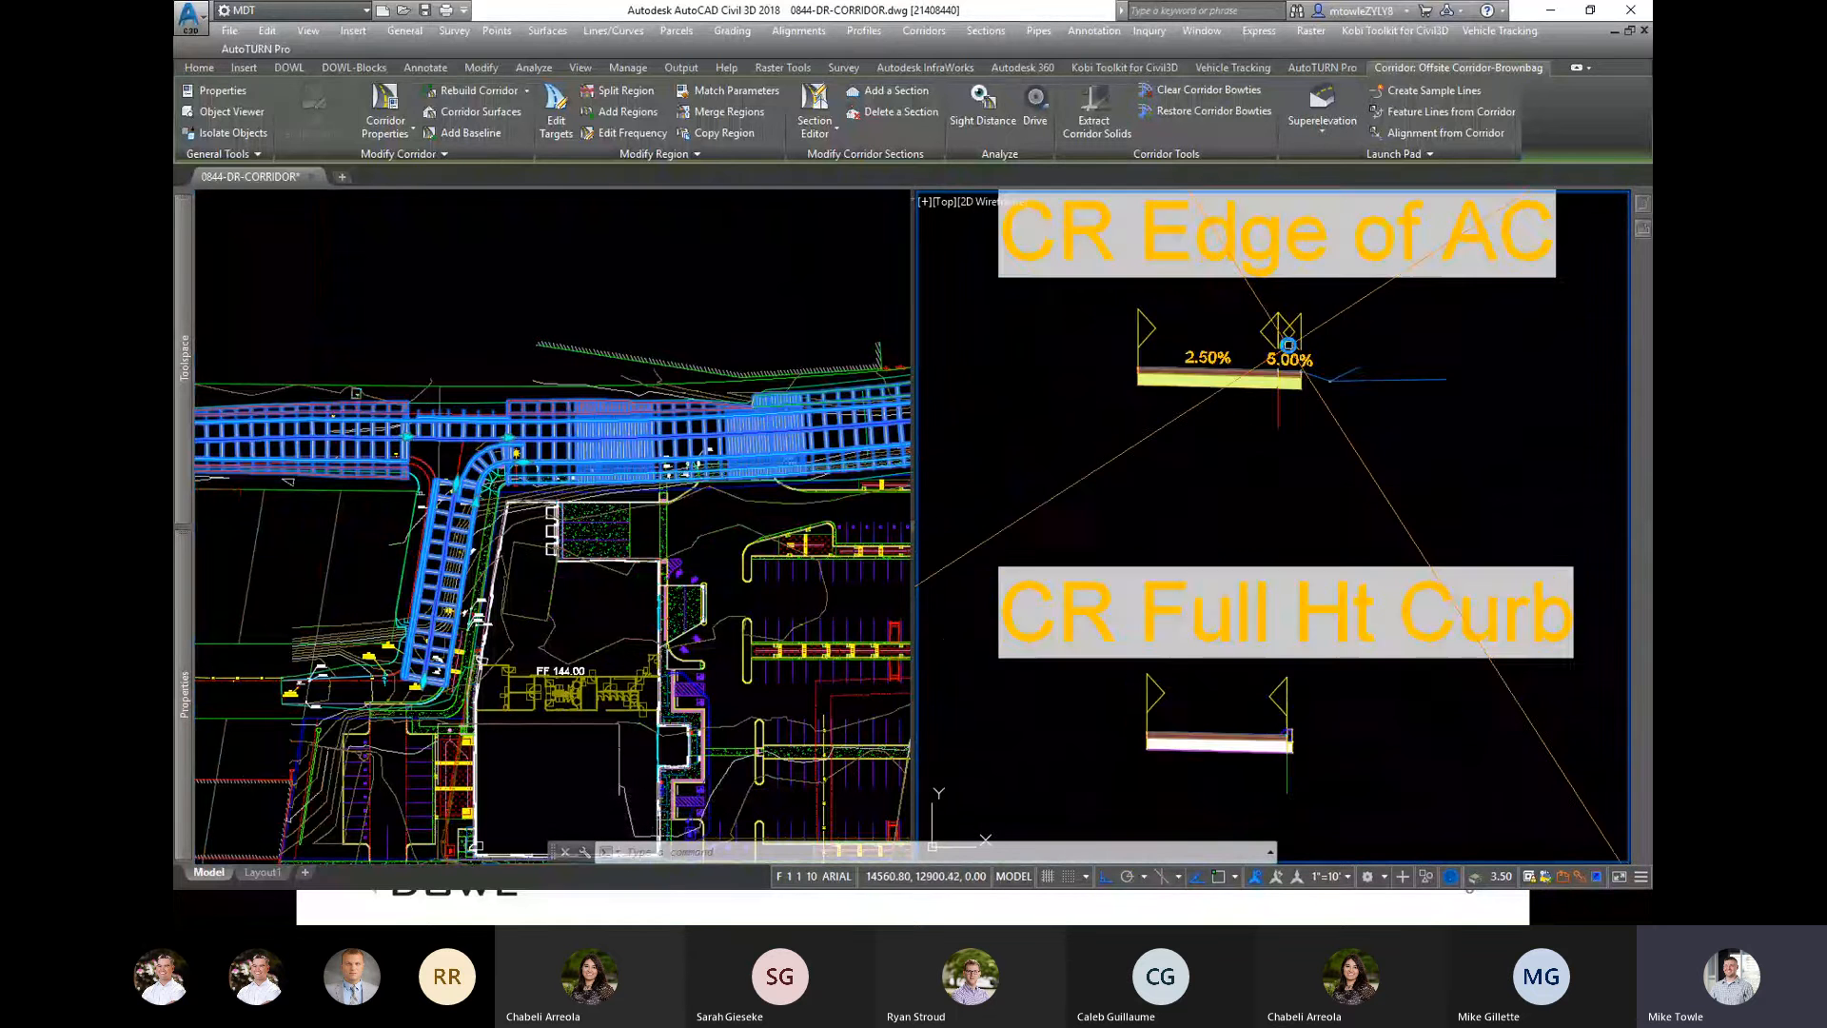
{"action": "scroll", "coordinate": [1270, 403], "scroll_direction": "down", "scroll_amount": 2}
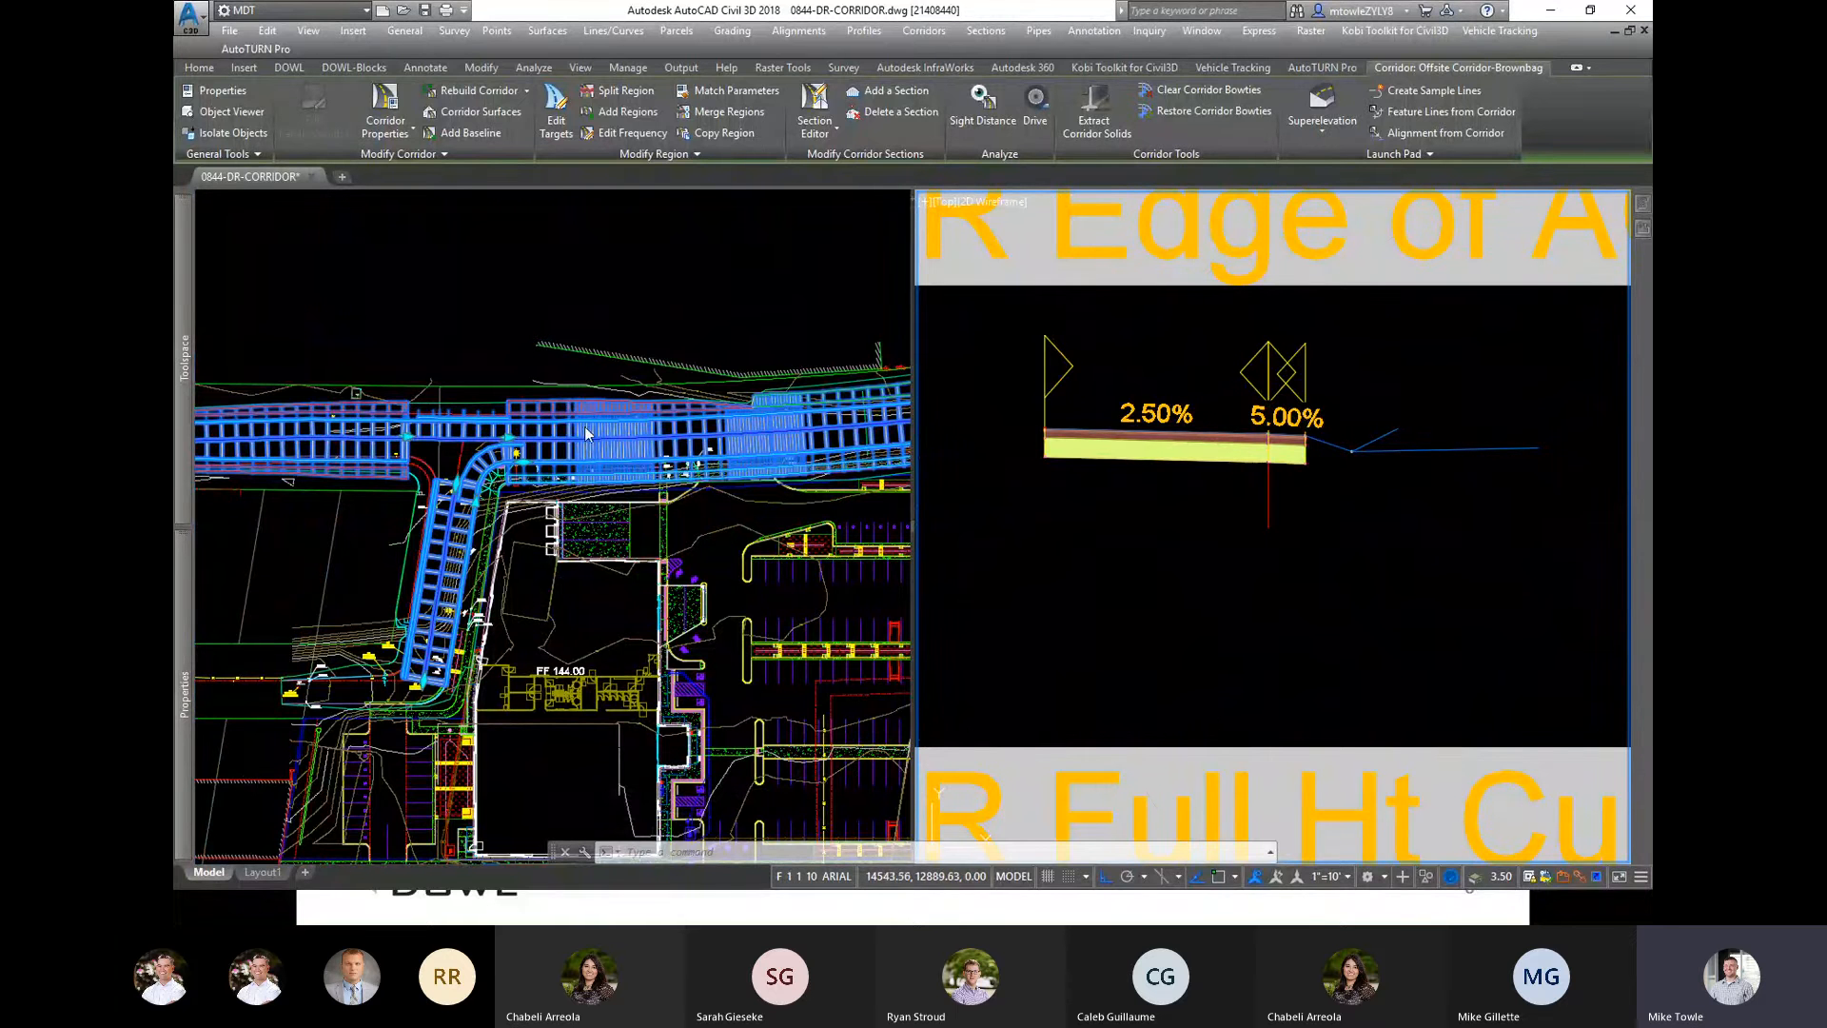
{"action": "left_click", "coordinate": [1312, 563]}
{"action": "scroll", "coordinate": [1312, 564], "scroll_direction": "down", "scroll_amount": 3}
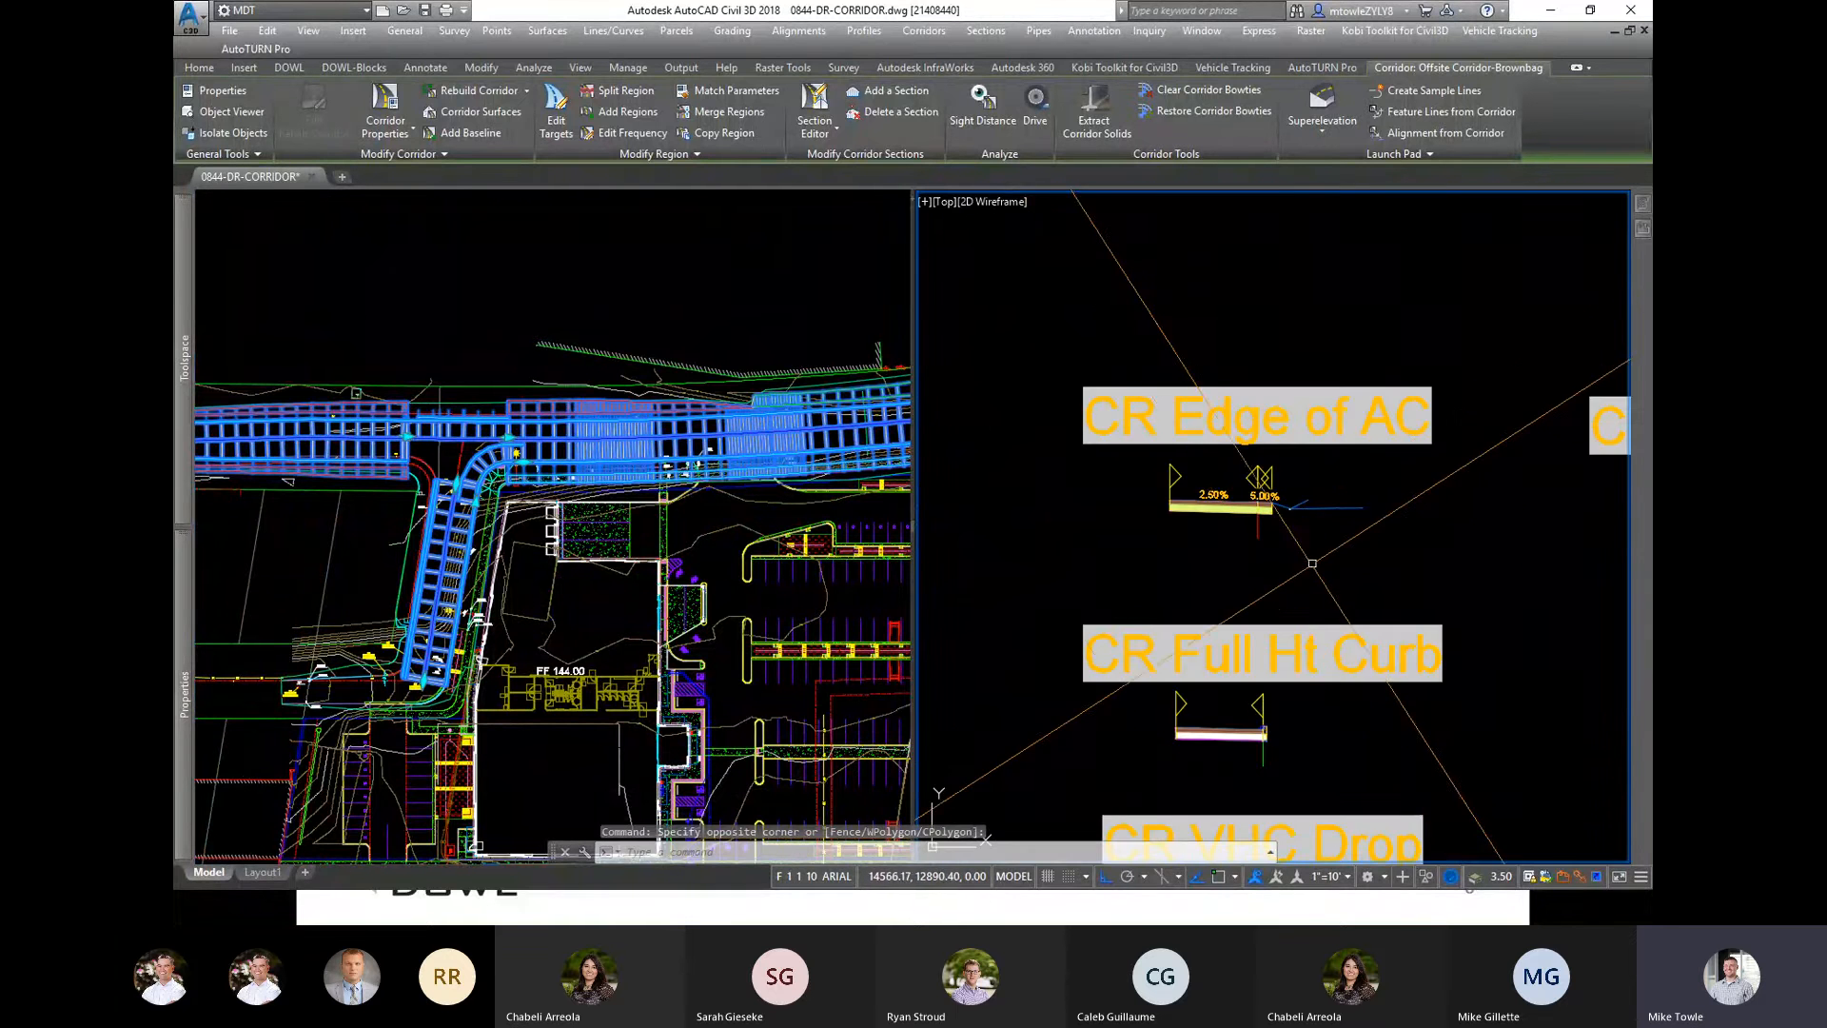
Step: Examine the CR Full Ht Curb assembly, focusing on its insertion point at the curb and the far edge of its lane
{"action": "scroll", "coordinate": [1313, 563], "scroll_direction": "up", "scroll_amount": 4}
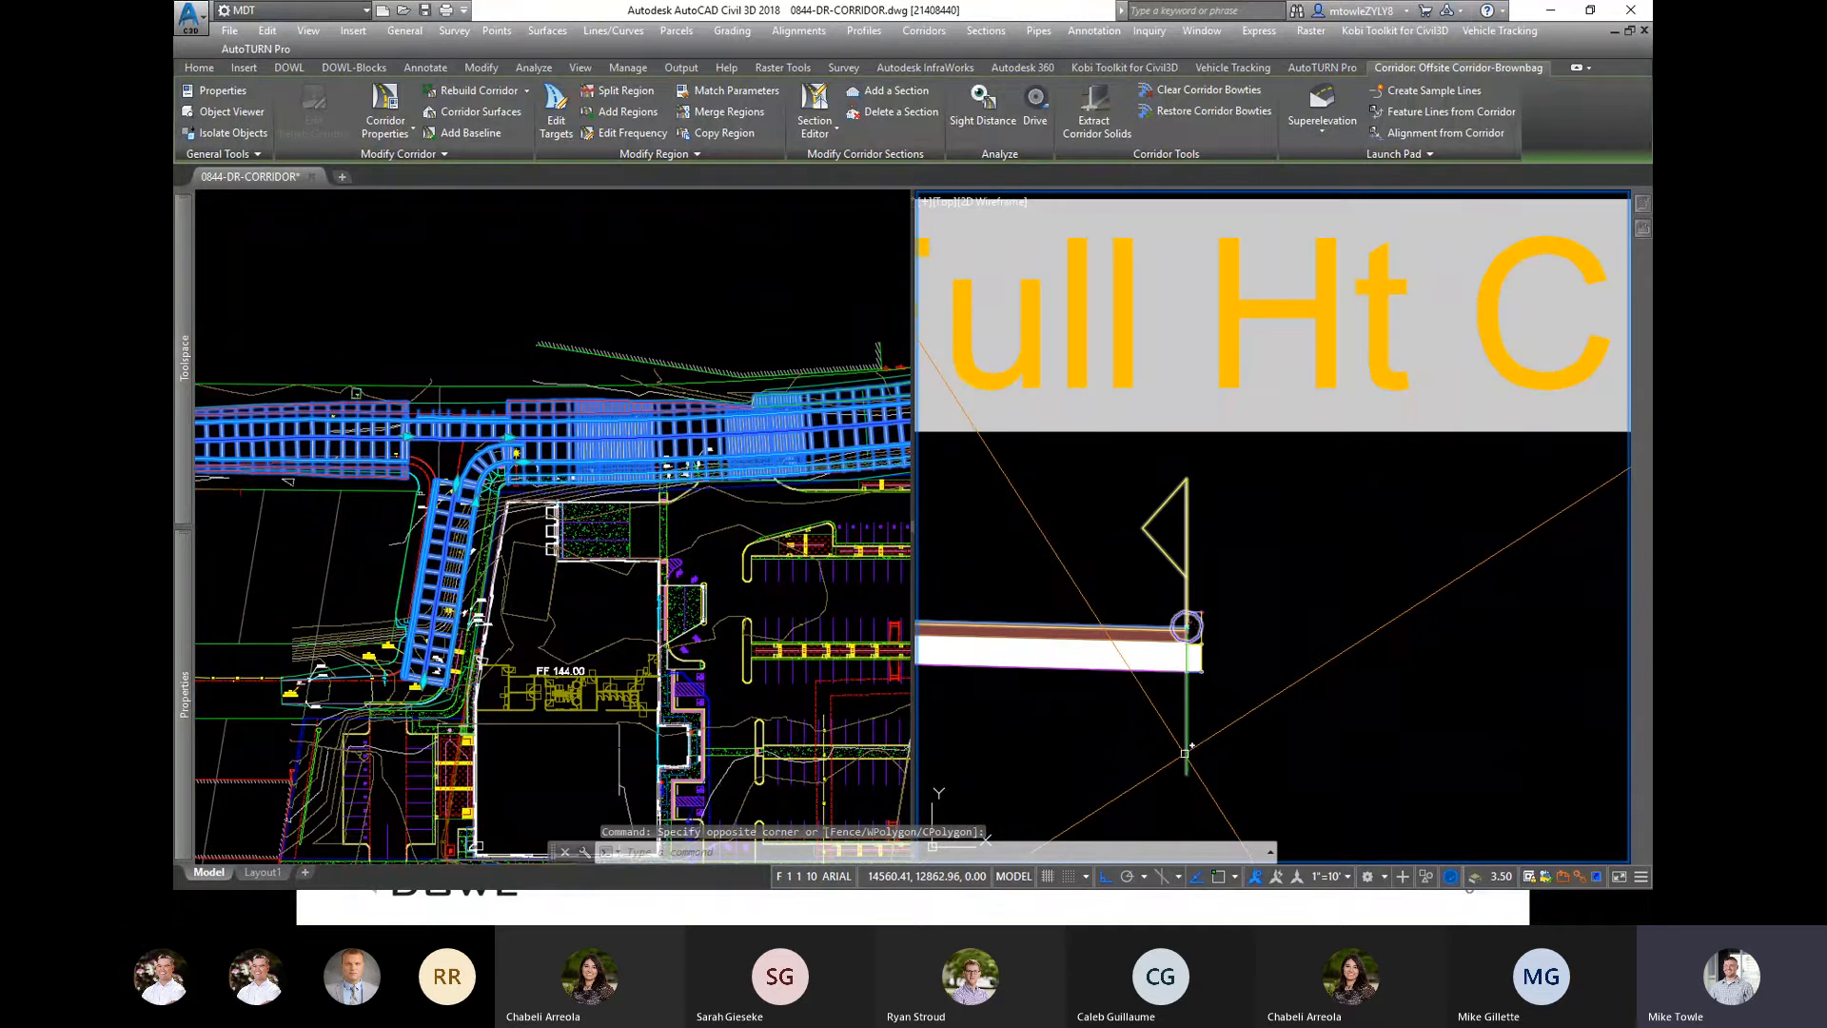
{"action": "scroll", "coordinate": [1191, 748], "scroll_direction": "up", "scroll_amount": 2}
{"action": "left_click", "coordinate": [1212, 525]}
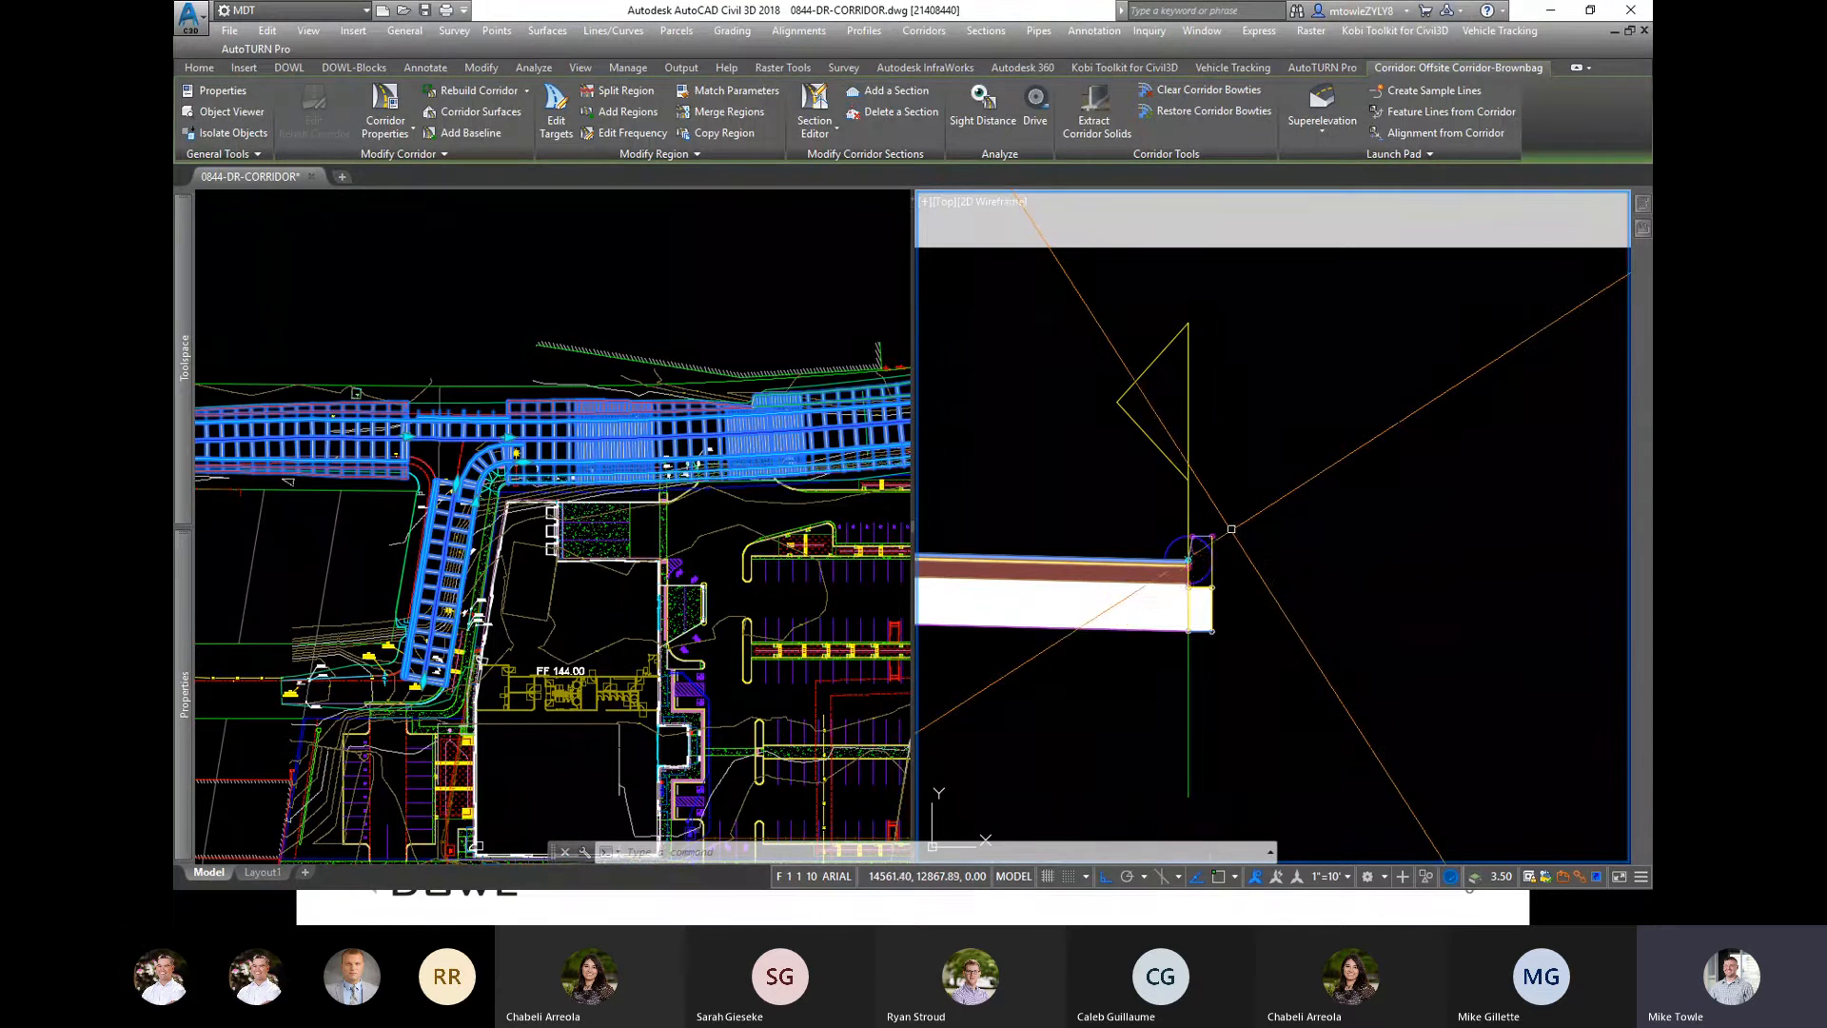
{"action": "scroll", "coordinate": [1211, 490], "scroll_direction": "down", "scroll_amount": 5}
{"action": "scroll", "coordinate": [1209, 495], "scroll_direction": "up", "scroll_amount": 3}
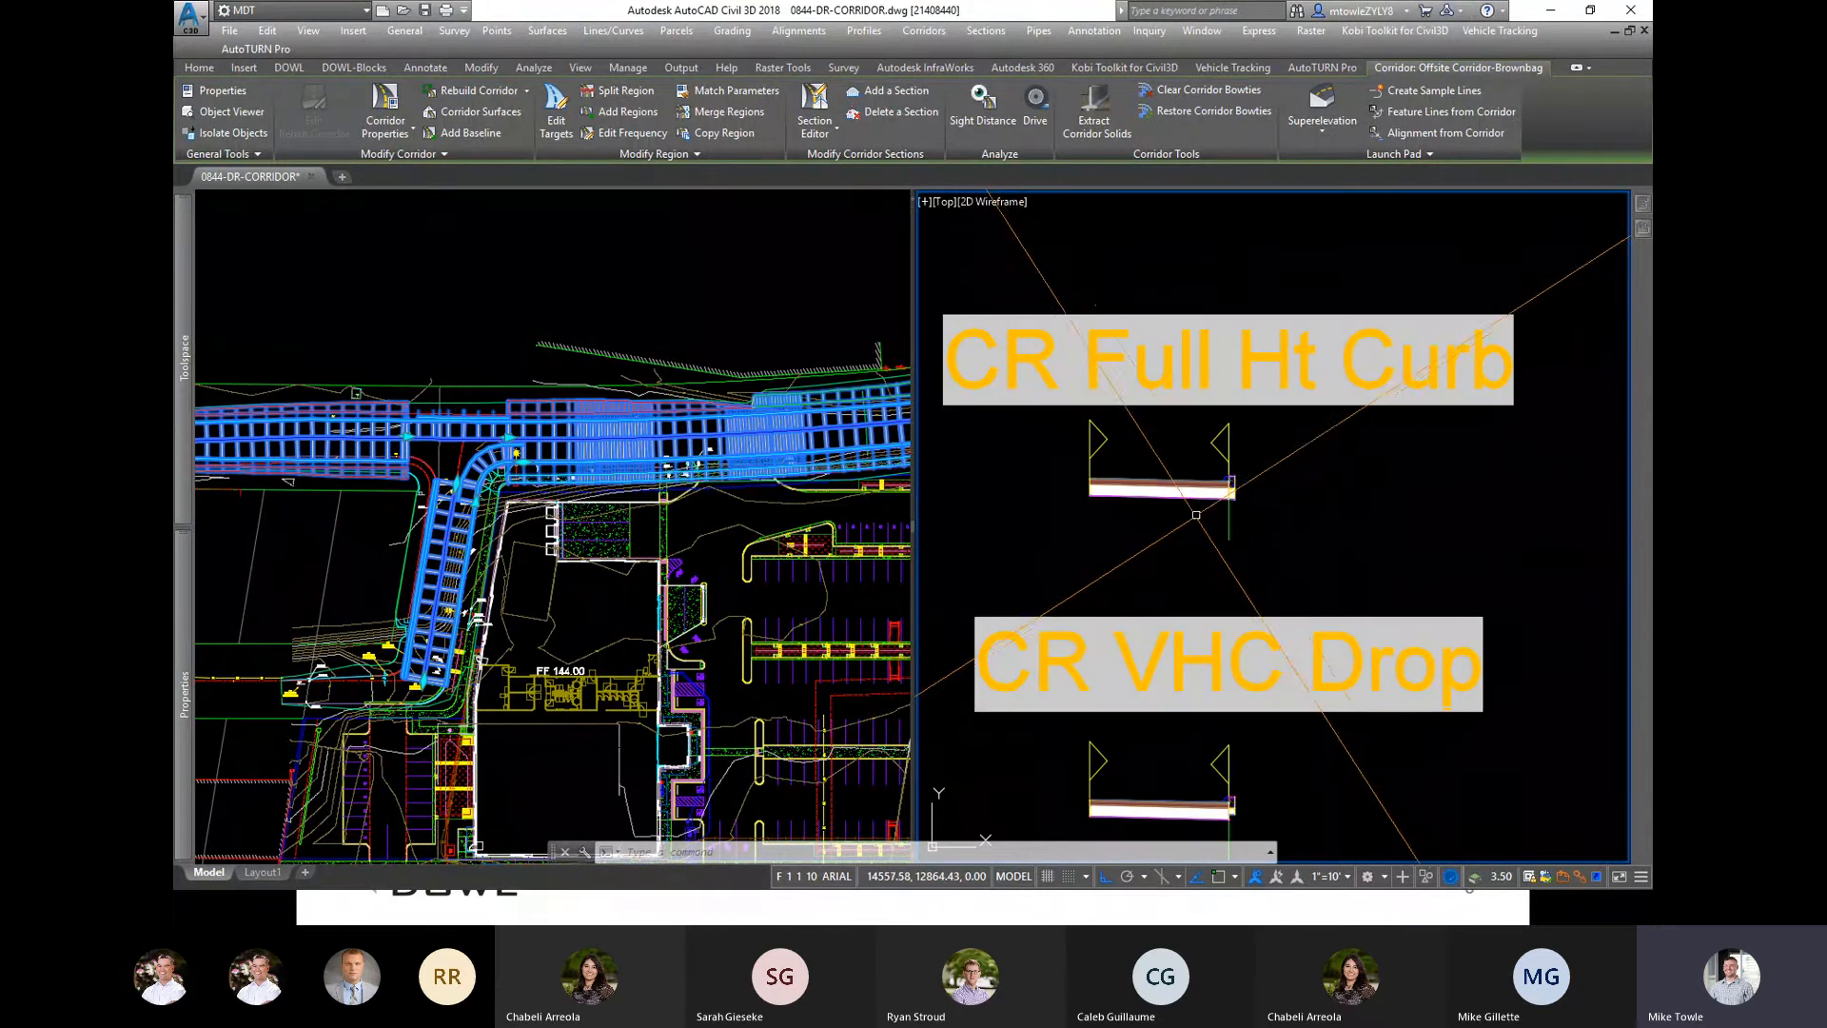
{"action": "scroll", "coordinate": [1250, 494], "scroll_direction": "up", "scroll_amount": 2}
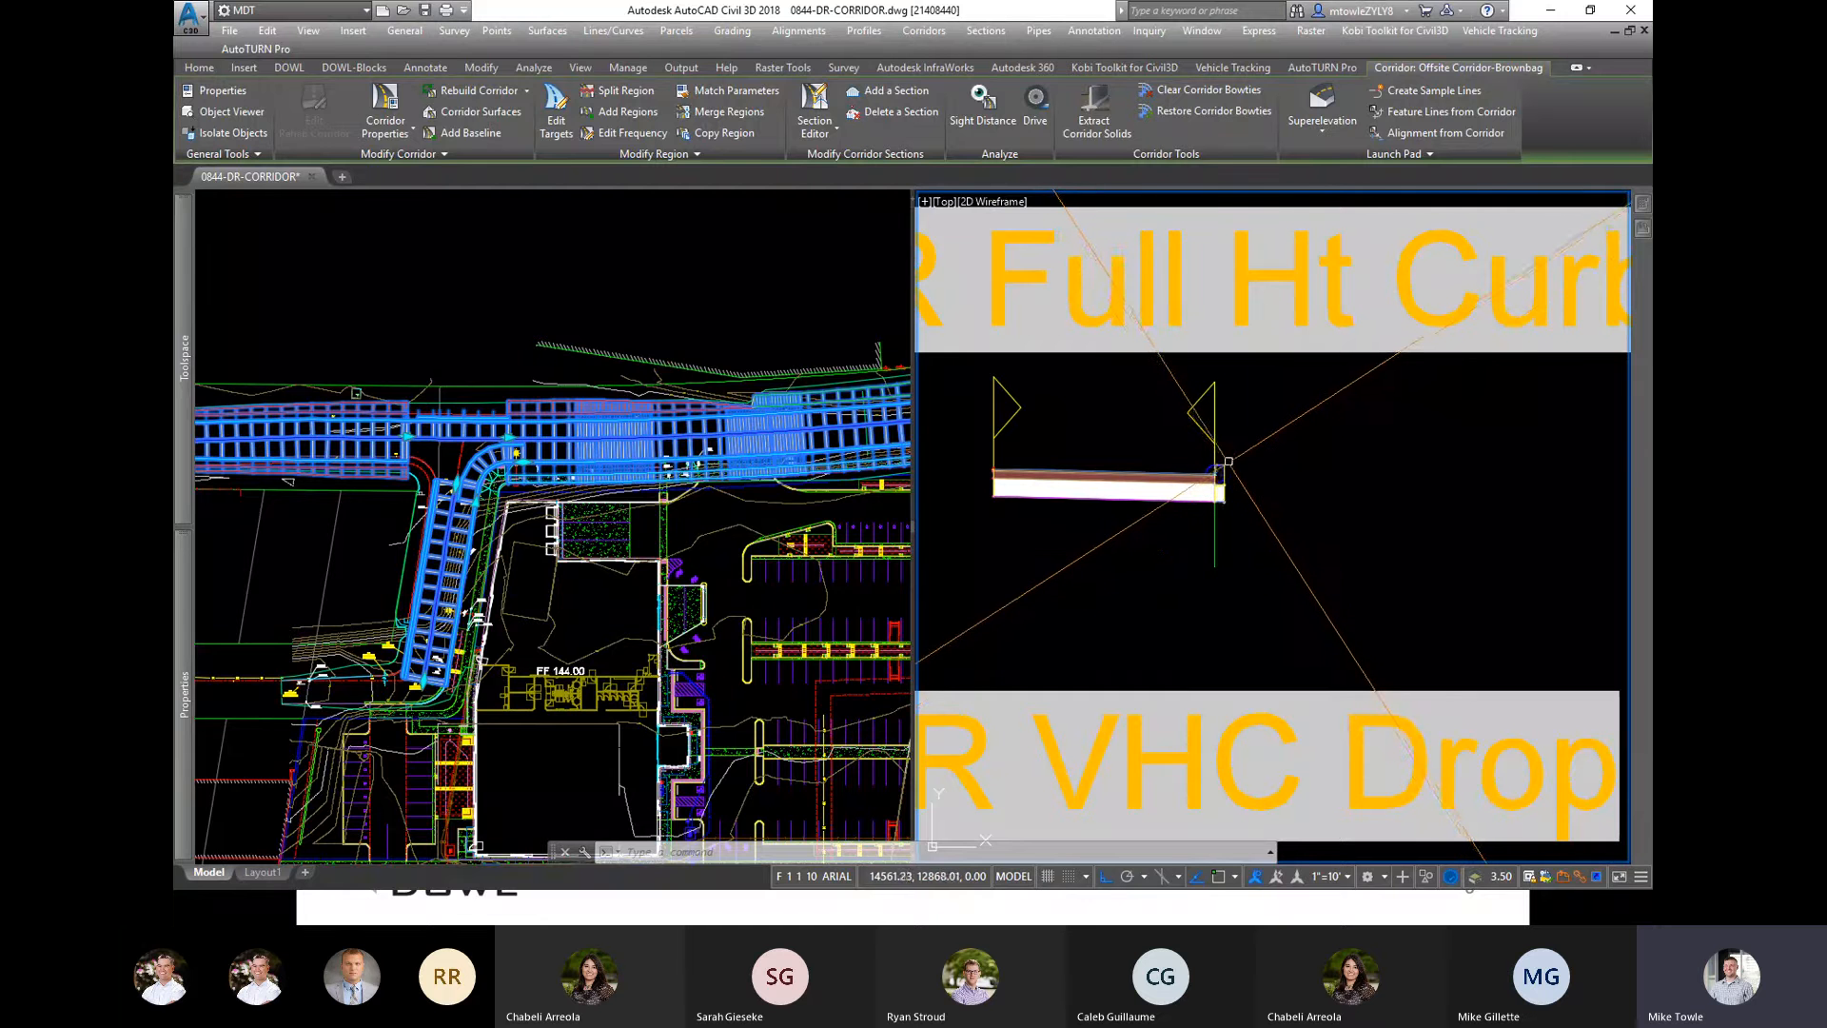
{"action": "scroll", "coordinate": [1226, 467], "scroll_direction": "up", "scroll_amount": 2}
{"action": "scroll", "coordinate": [1228, 479], "scroll_direction": "down", "scroll_amount": 2}
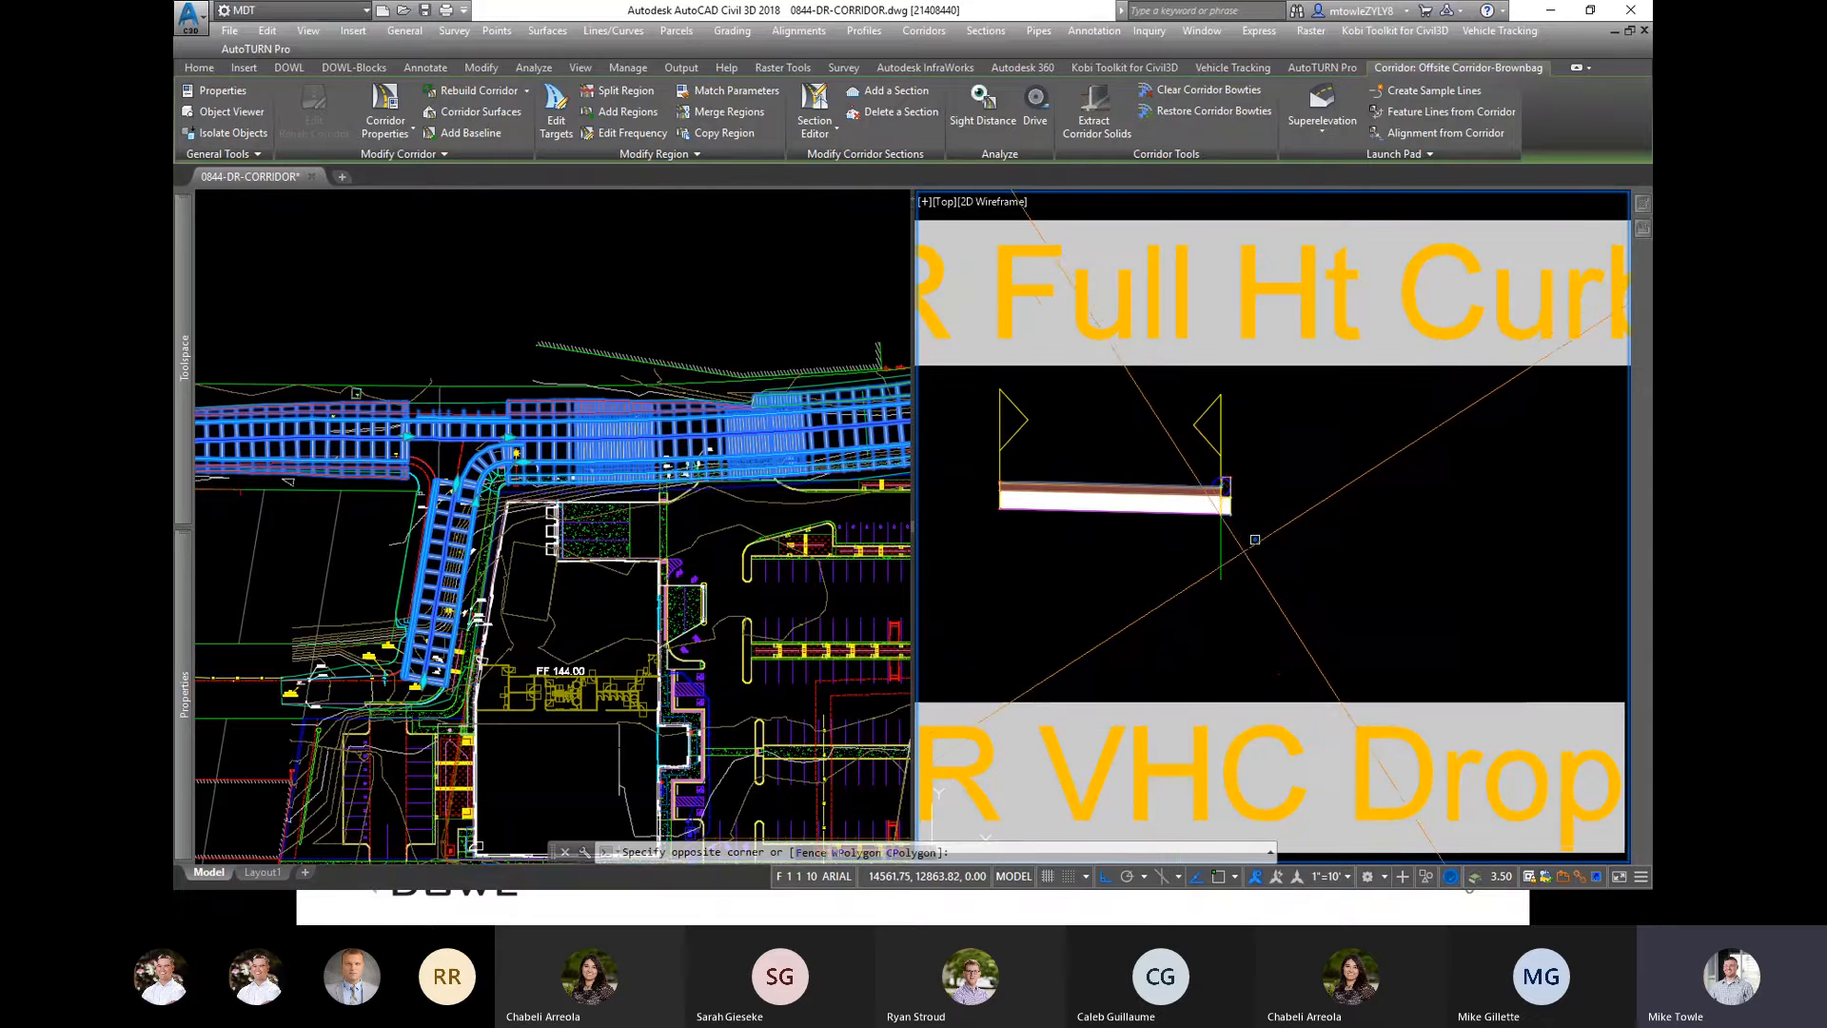
{"action": "left_click", "coordinate": [1206, 554]}
{"action": "scroll", "coordinate": [1233, 518], "scroll_direction": "up", "scroll_amount": 3}
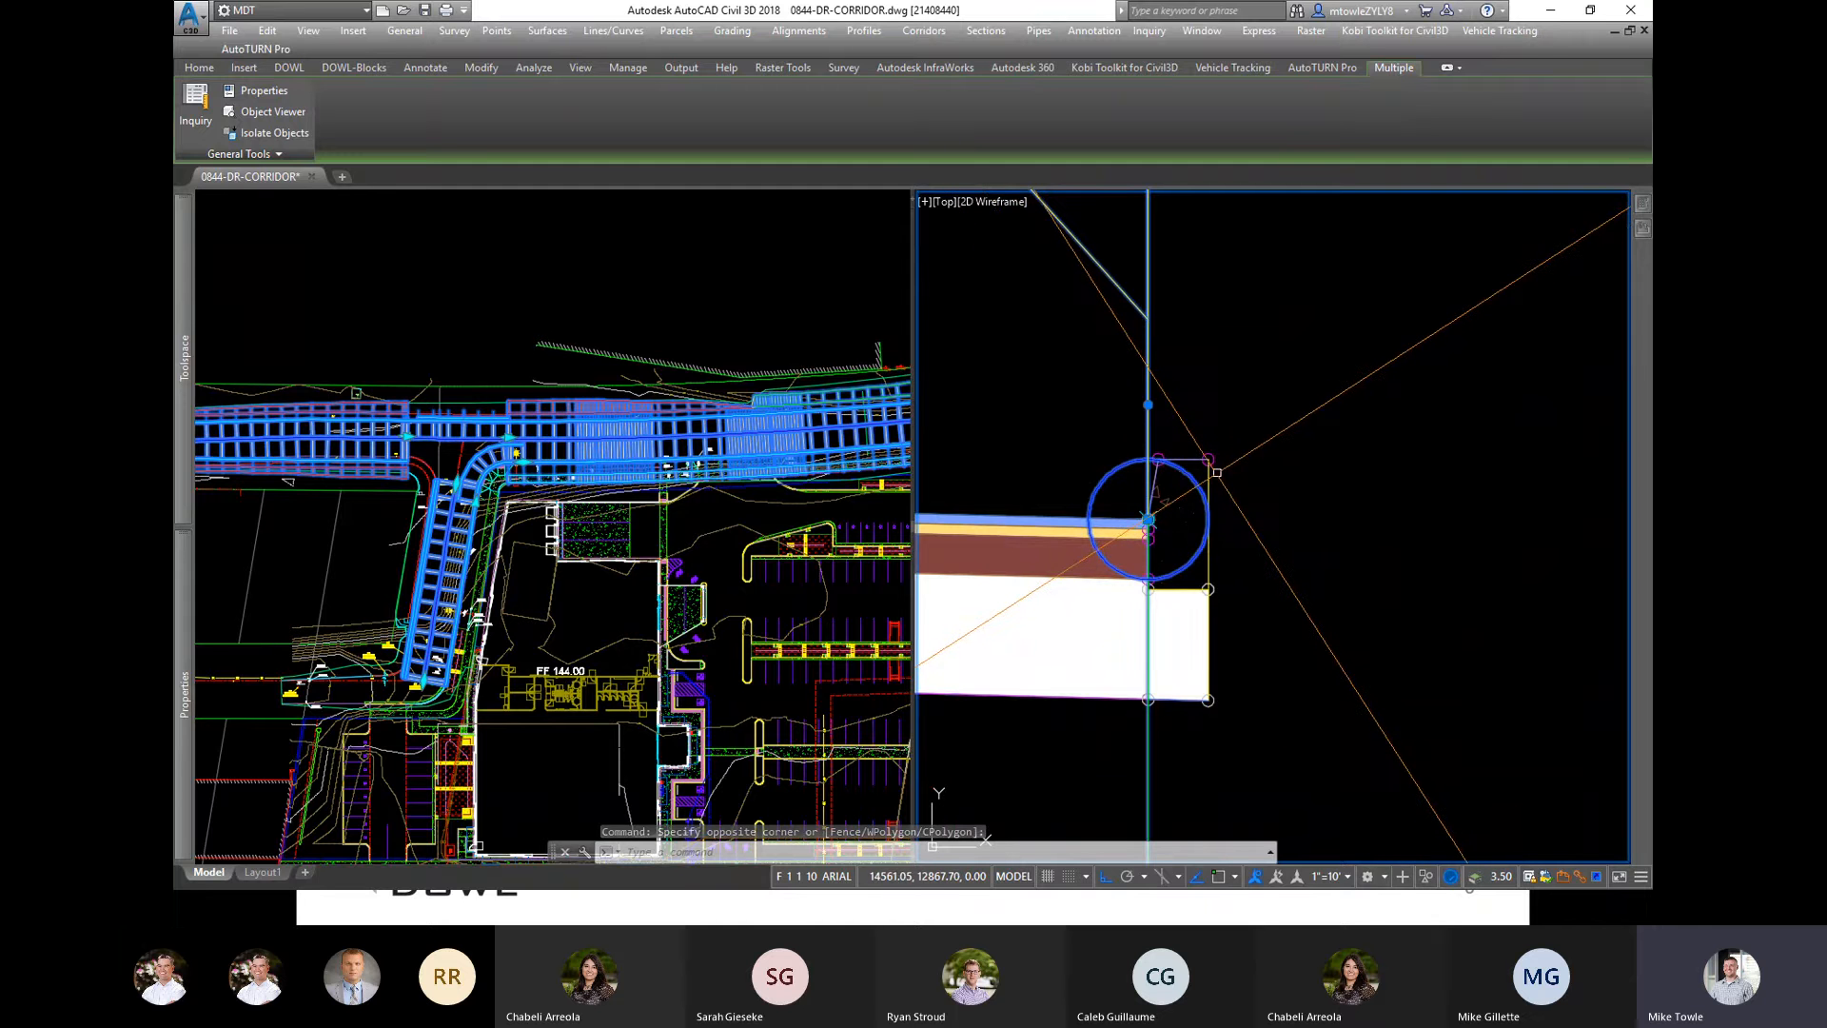
{"action": "scroll", "coordinate": [1238, 514], "scroll_direction": "down", "scroll_amount": 3}
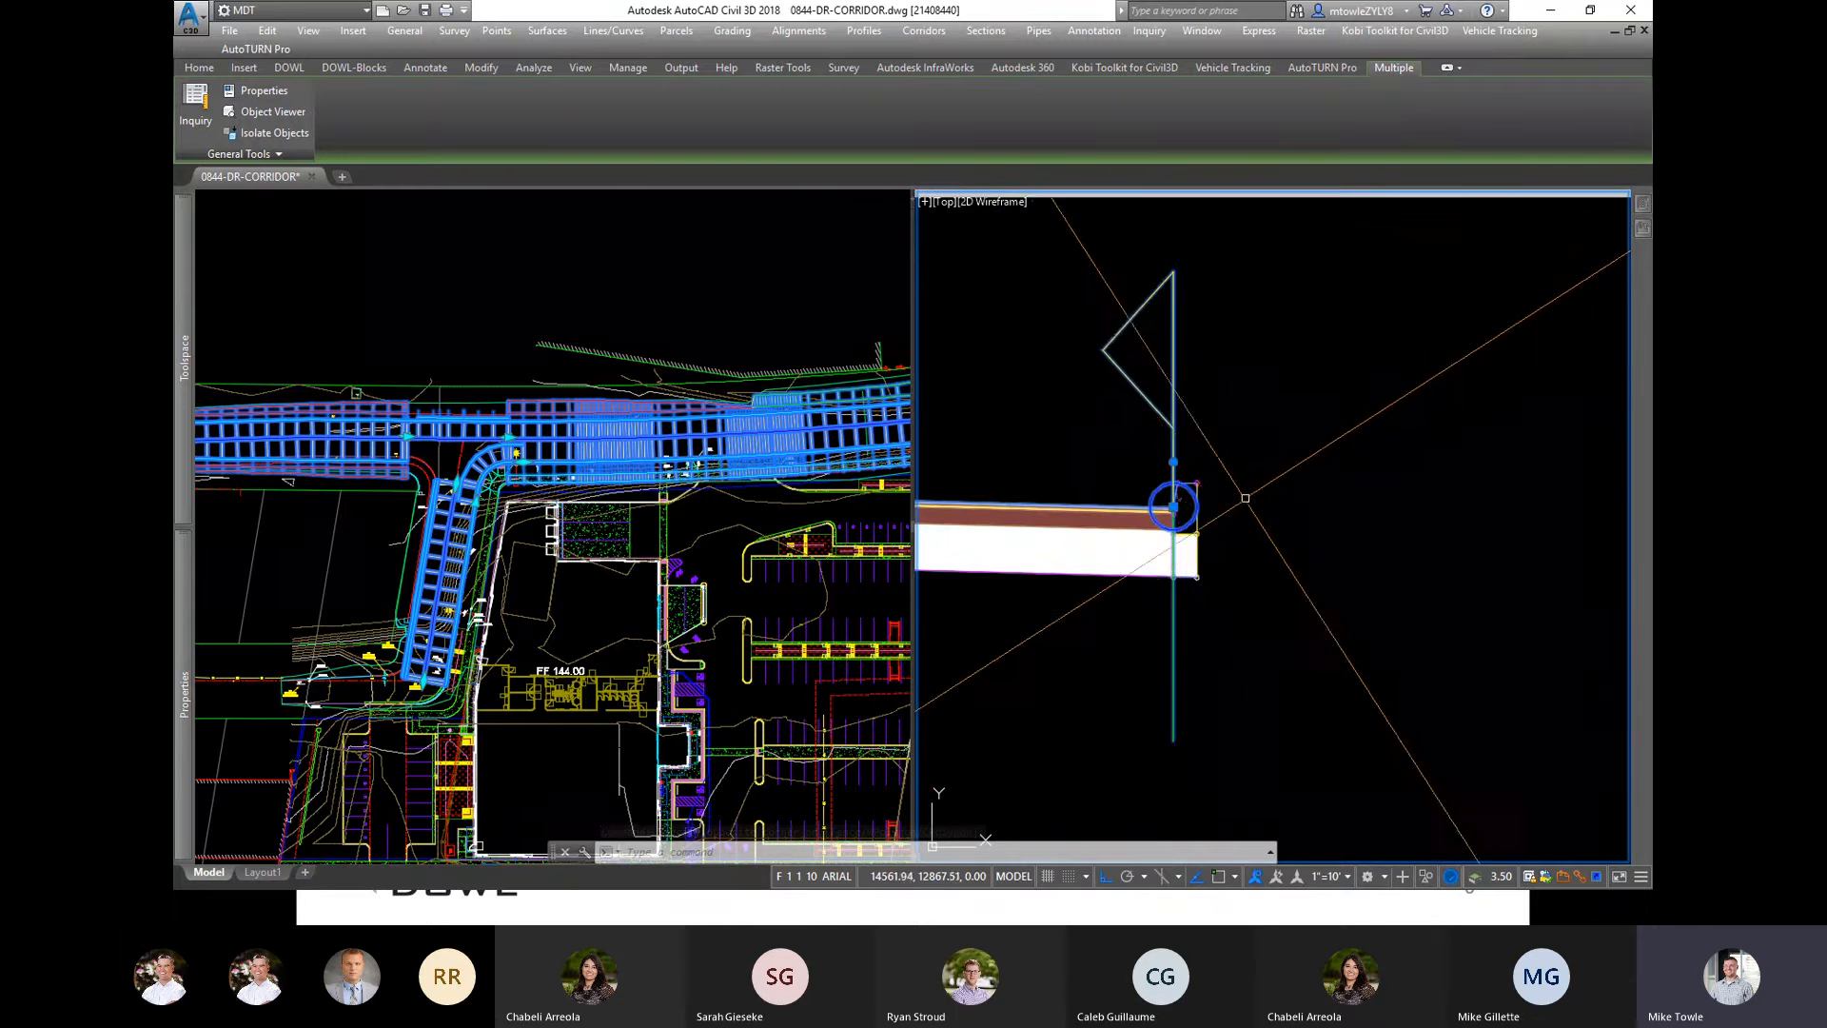
{"action": "scroll", "coordinate": [1237, 514], "scroll_direction": "up", "scroll_amount": 3}
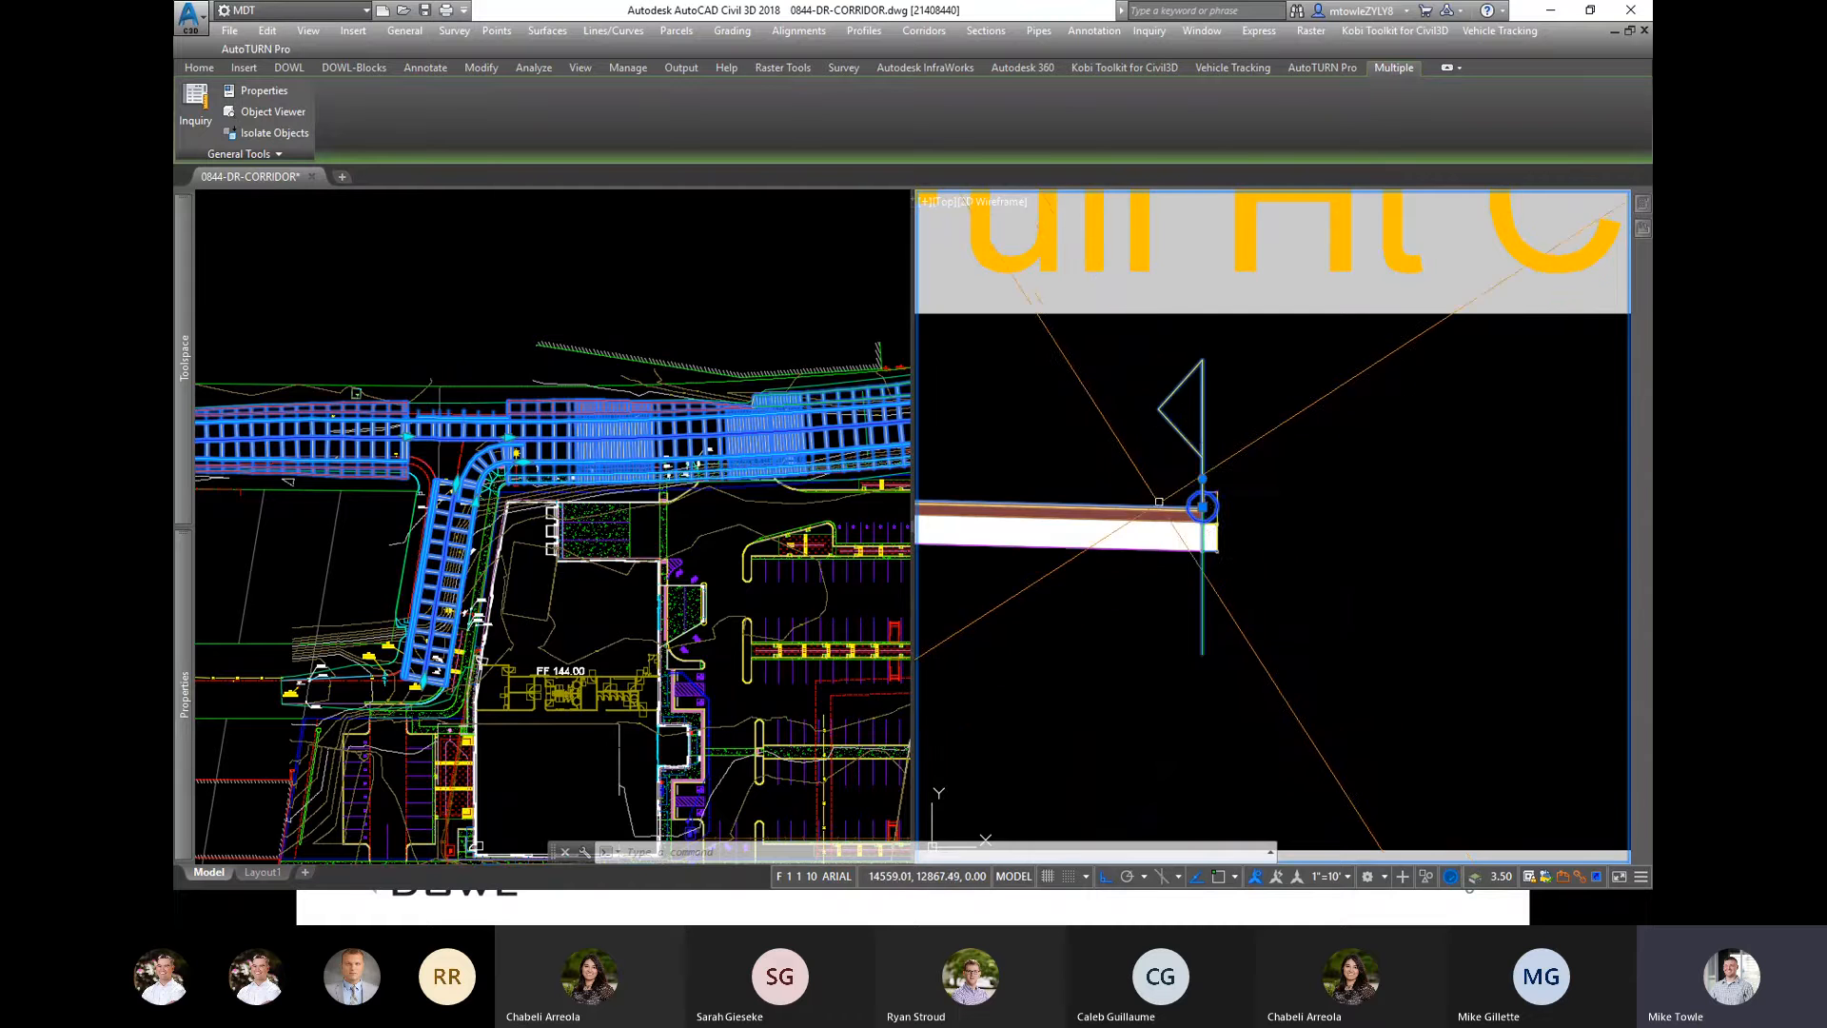
{"action": "scroll", "coordinate": [1463, 476], "scroll_direction": "down", "scroll_amount": 3}
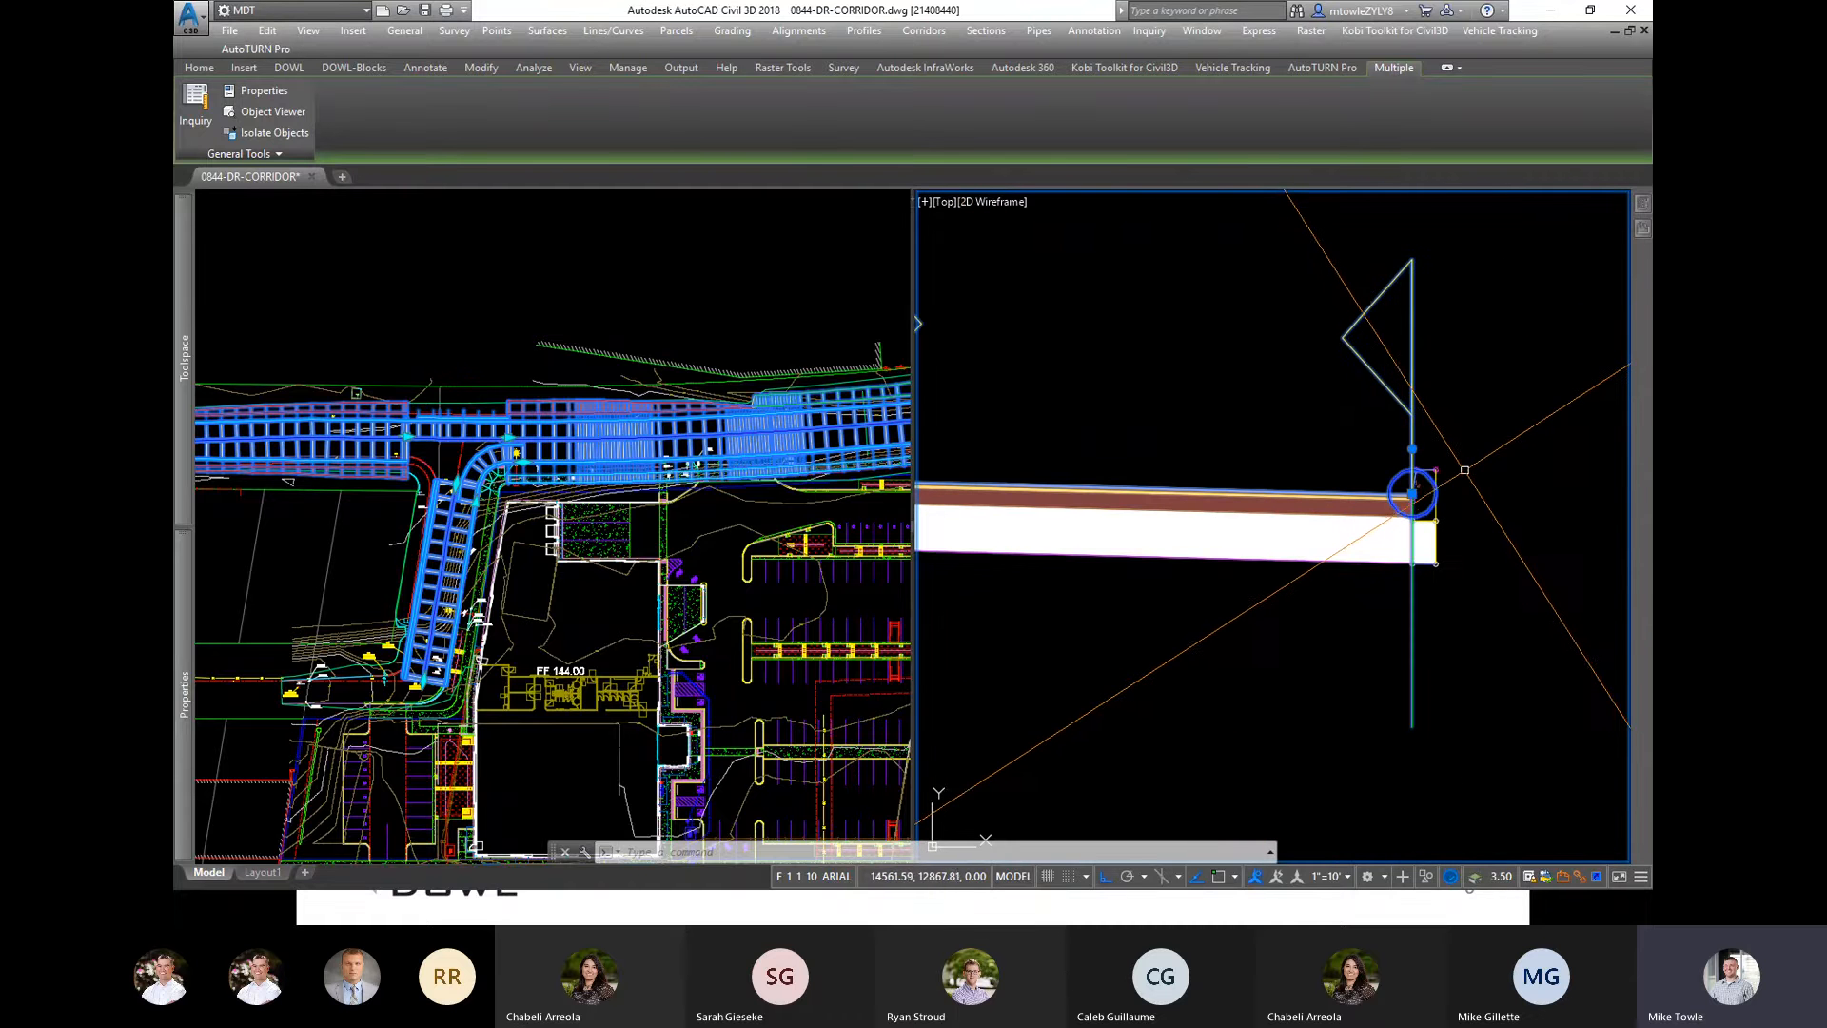
{"action": "scroll", "coordinate": [1466, 462], "scroll_direction": "down", "scroll_amount": 2}
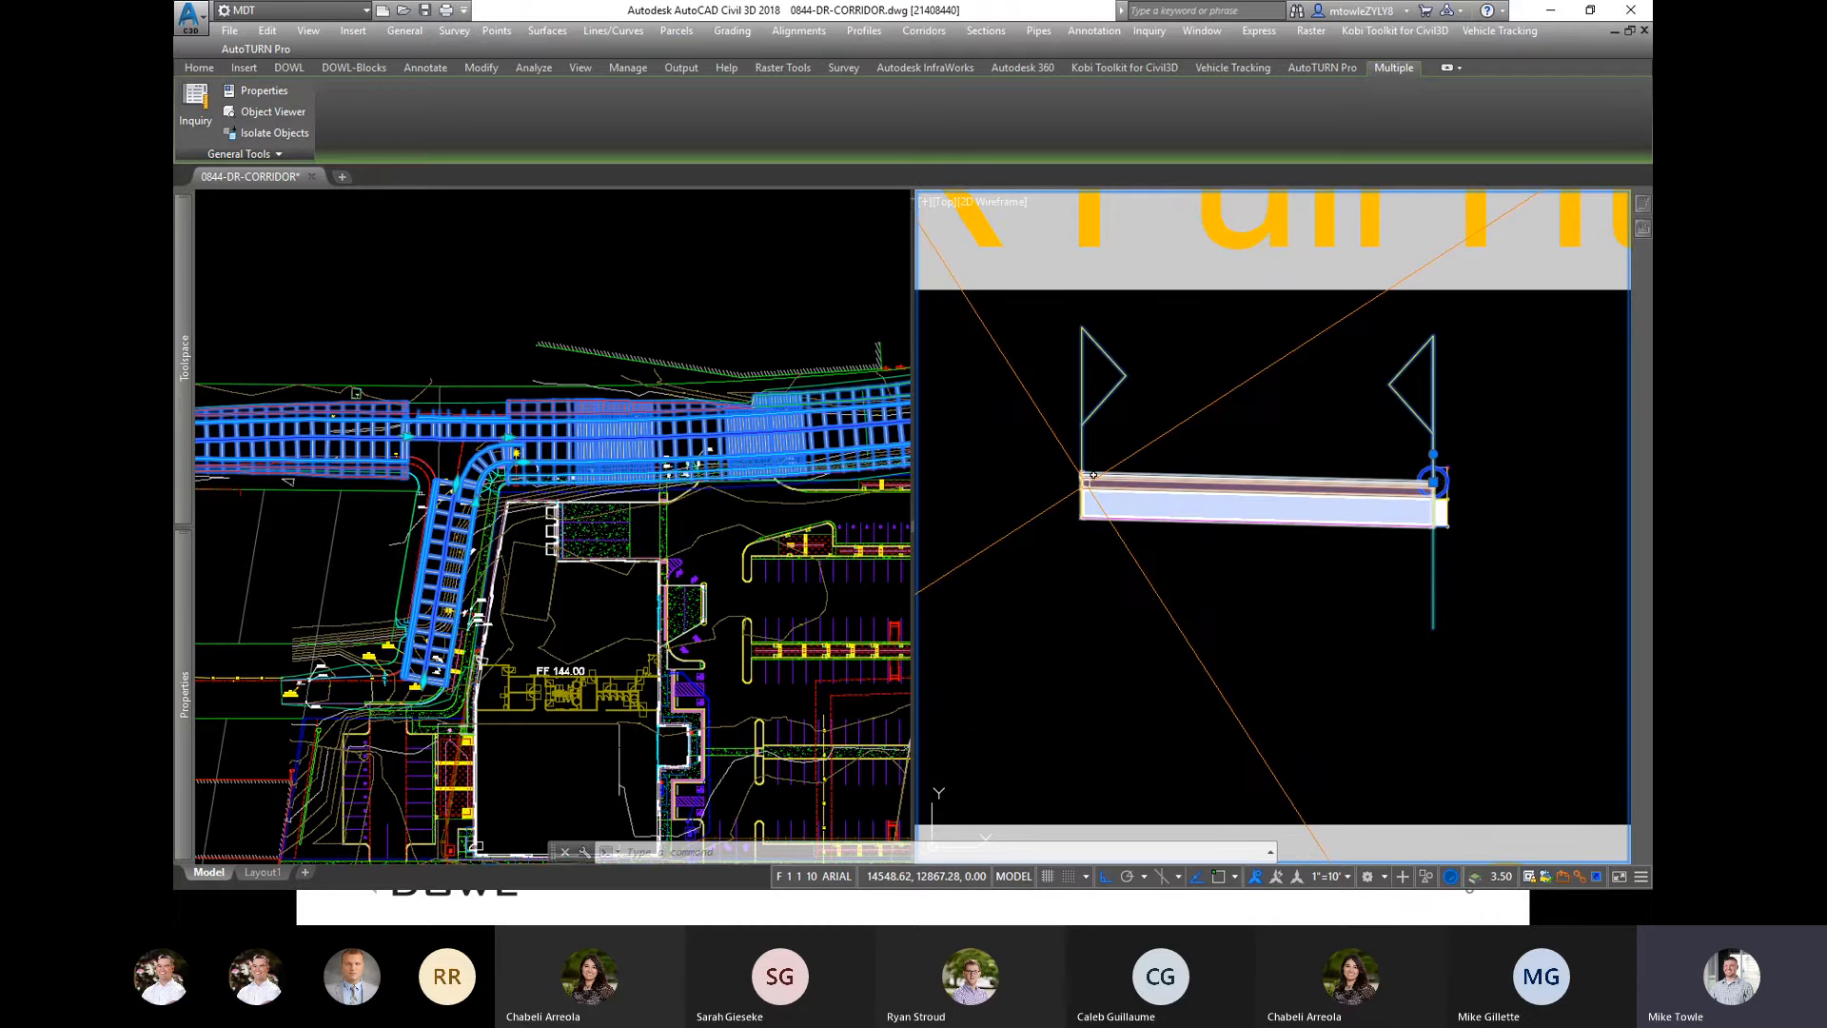
{"action": "scroll", "coordinate": [1221, 552], "scroll_direction": "down", "scroll_amount": 4}
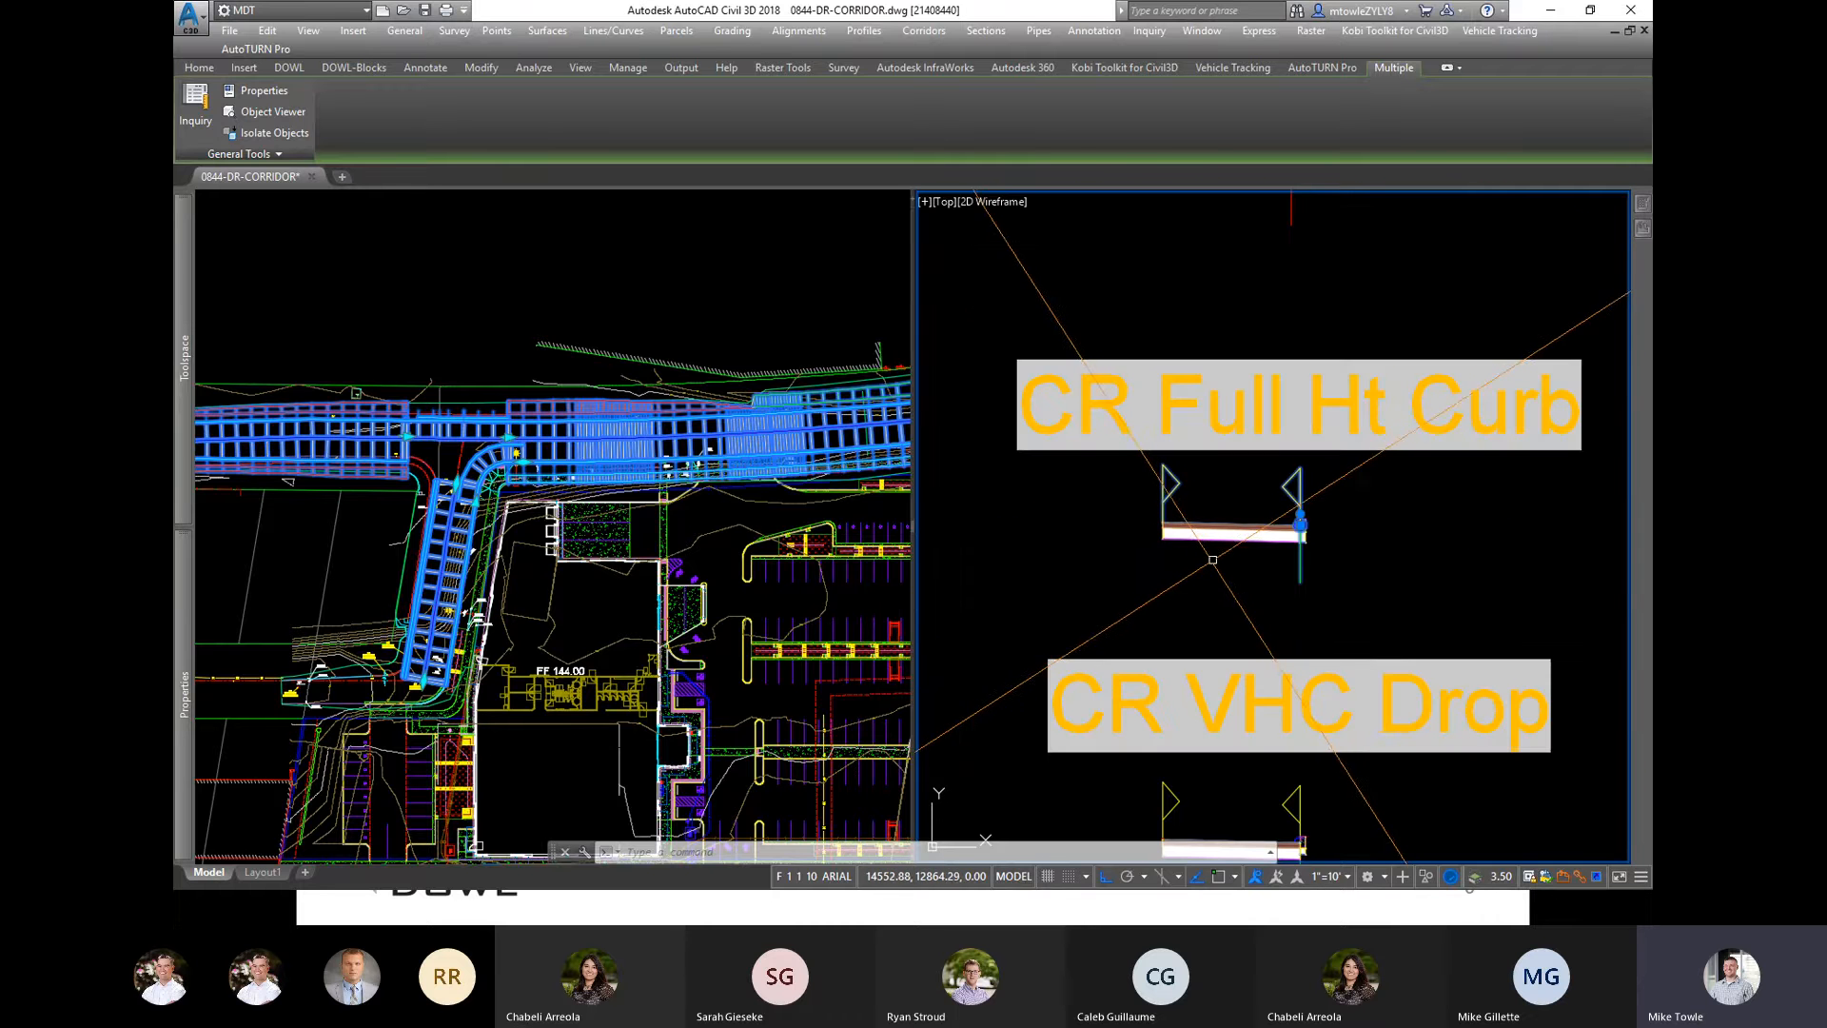
Step: Reselect the corridor in plan and stretch the curb return region's Second Street end back to where the curve meets the street edge
{"action": "left_click", "coordinate": [464, 473]}
{"action": "scroll", "coordinate": [481, 457], "scroll_direction": "up", "scroll_amount": 6}
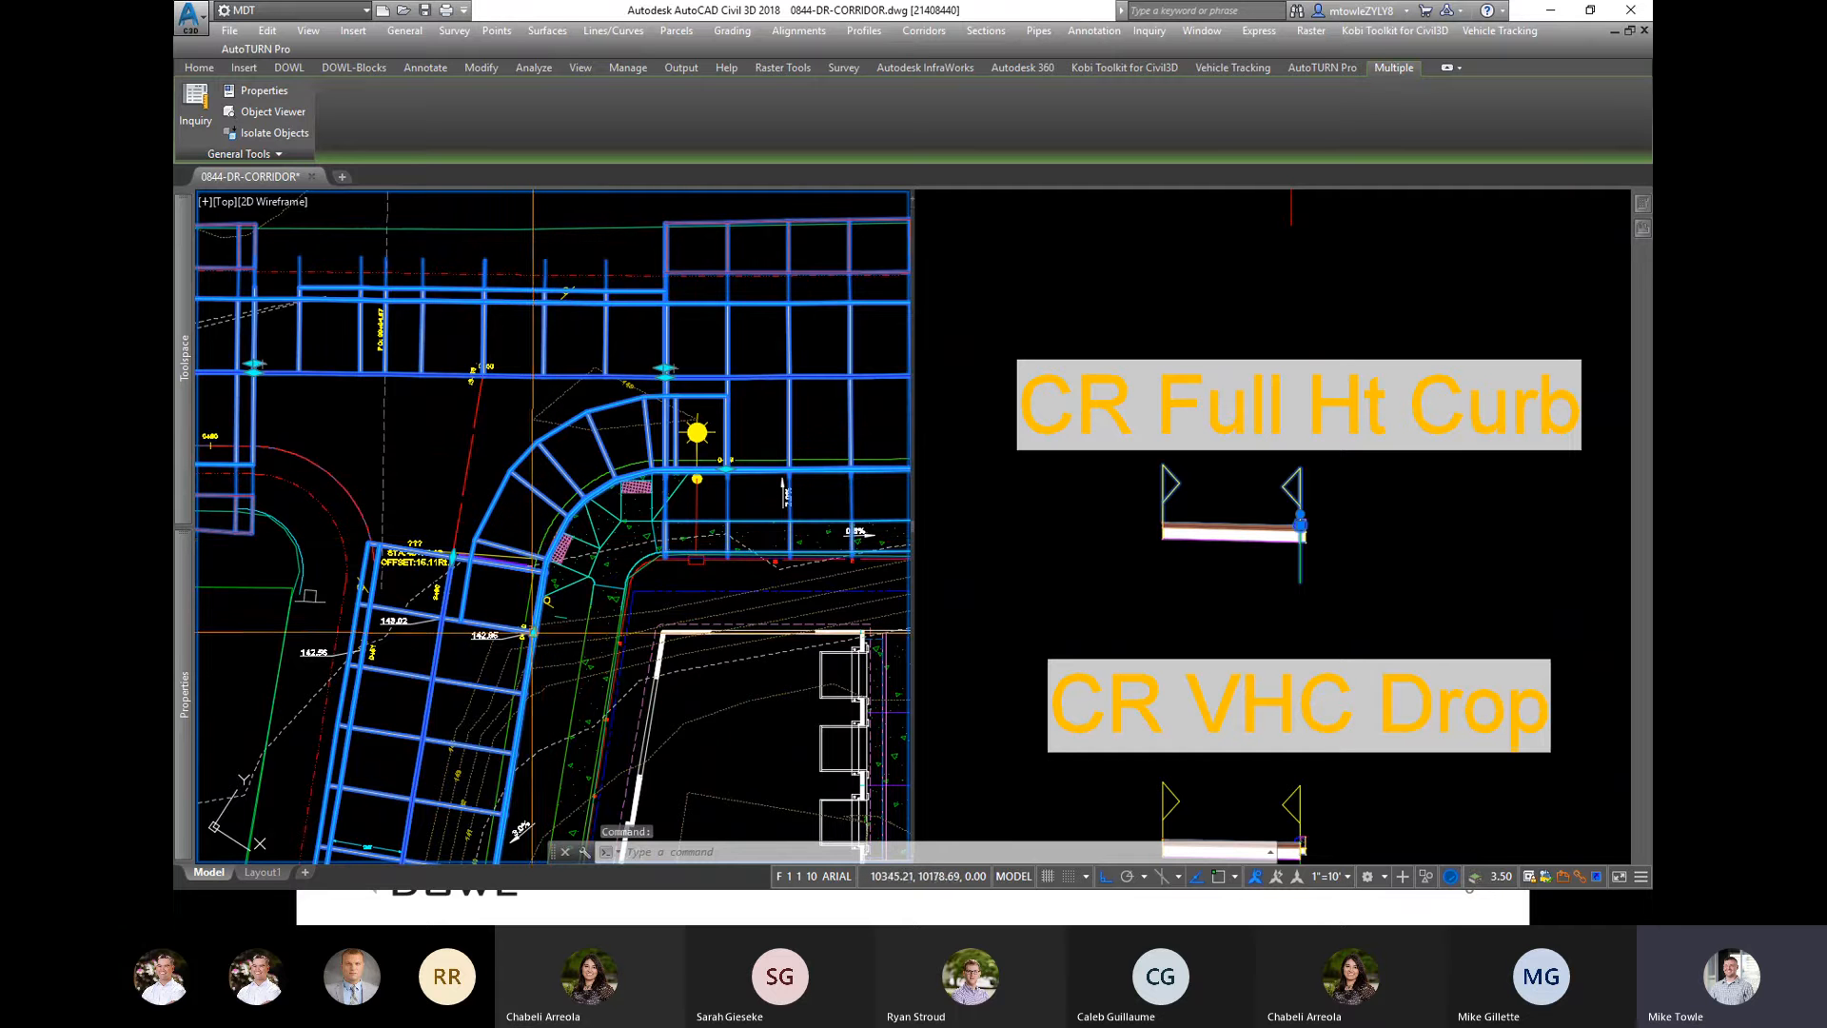
{"action": "key", "text": "Escape"}
{"action": "left_click", "coordinate": [672, 448]}
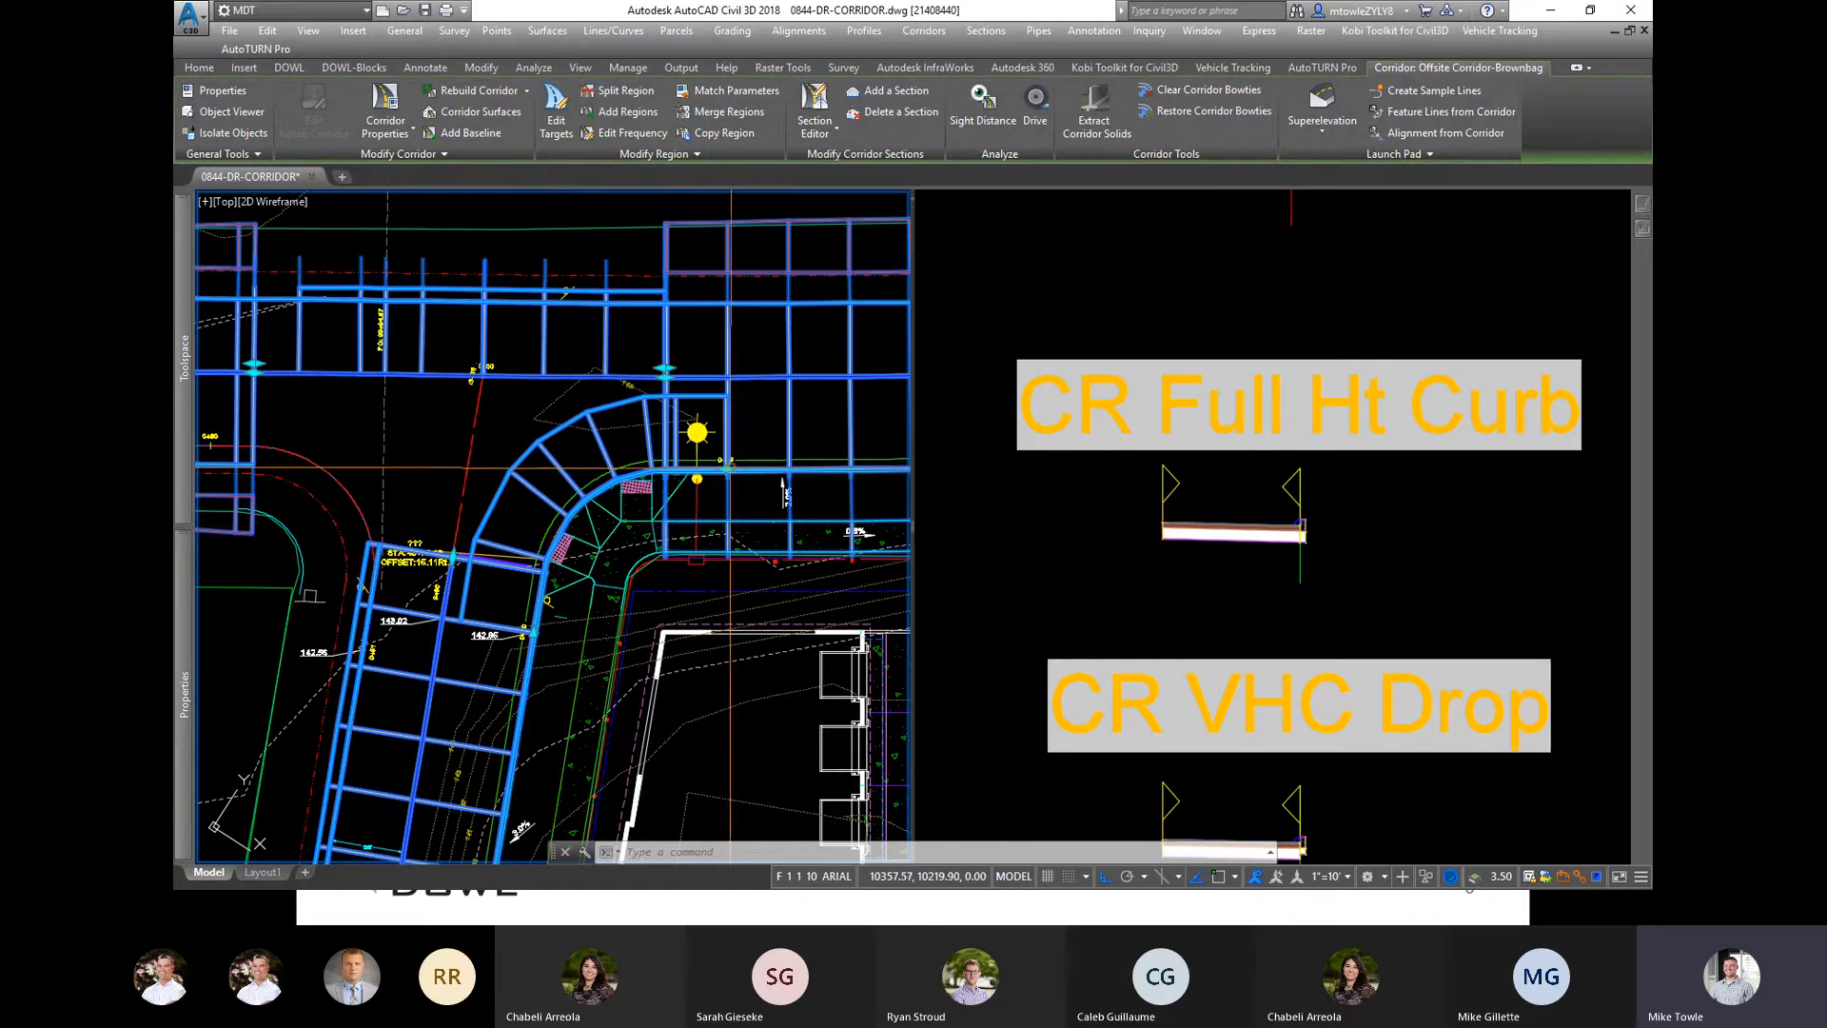
{"action": "left_click", "coordinate": [671, 469]}
{"action": "scroll", "coordinate": [670, 473], "scroll_direction": "up", "scroll_amount": 2}
{"action": "scroll", "coordinate": [663, 474], "scroll_direction": "up", "scroll_amount": 4}
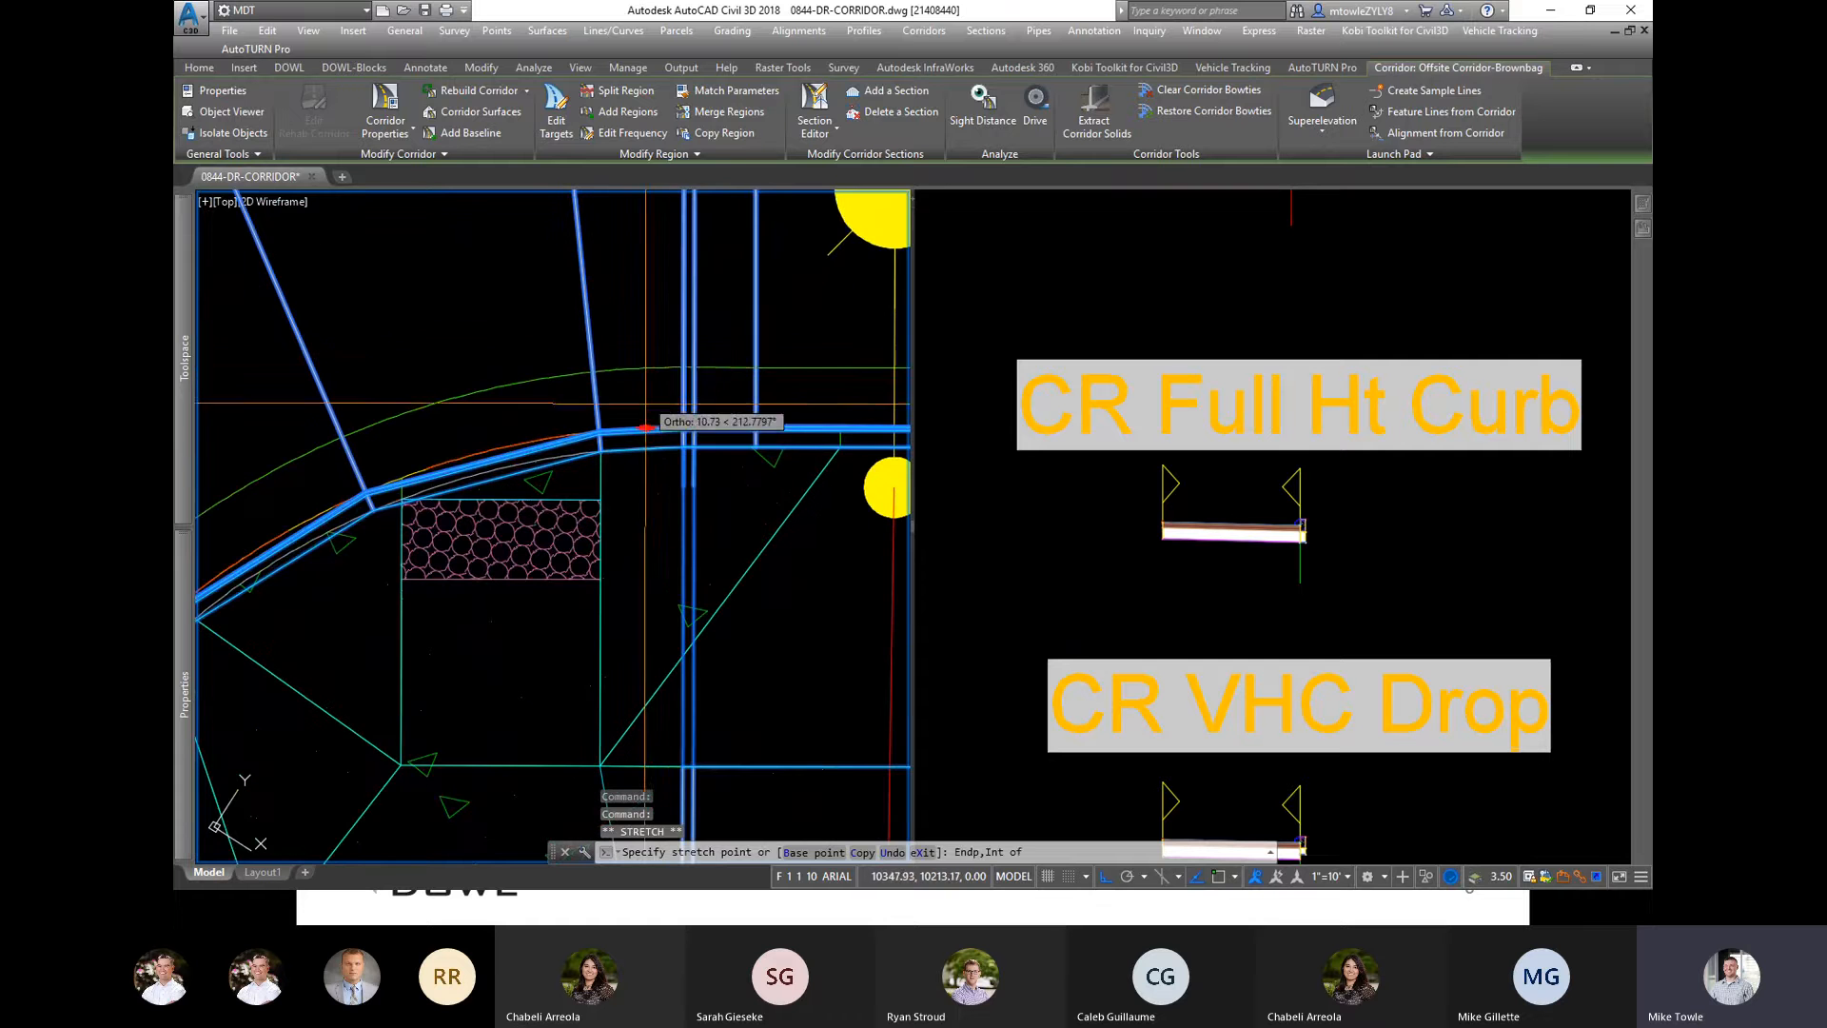
{"action": "left_click", "coordinate": [666, 433]}
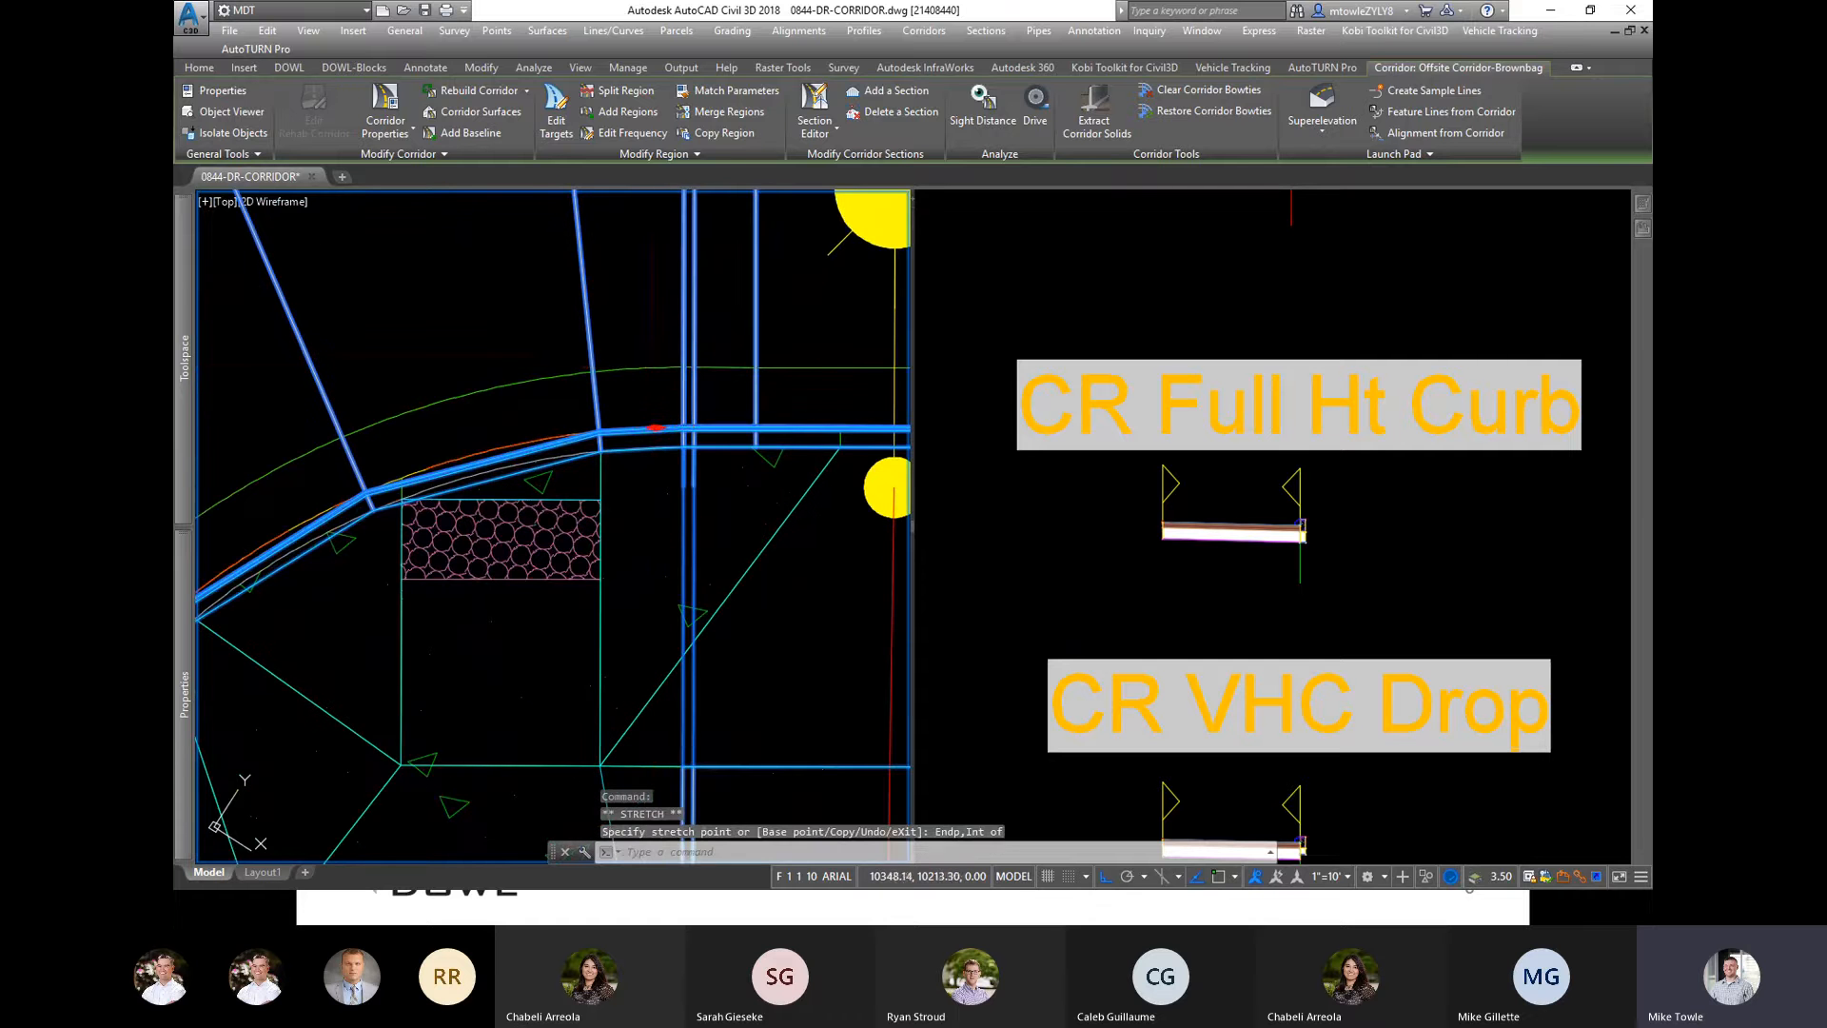
Step: Stretch the curb return region's Melinda end back to where the curve meets the Melinda street edge
{"action": "scroll", "coordinate": [720, 334], "scroll_direction": "down", "scroll_amount": 6}
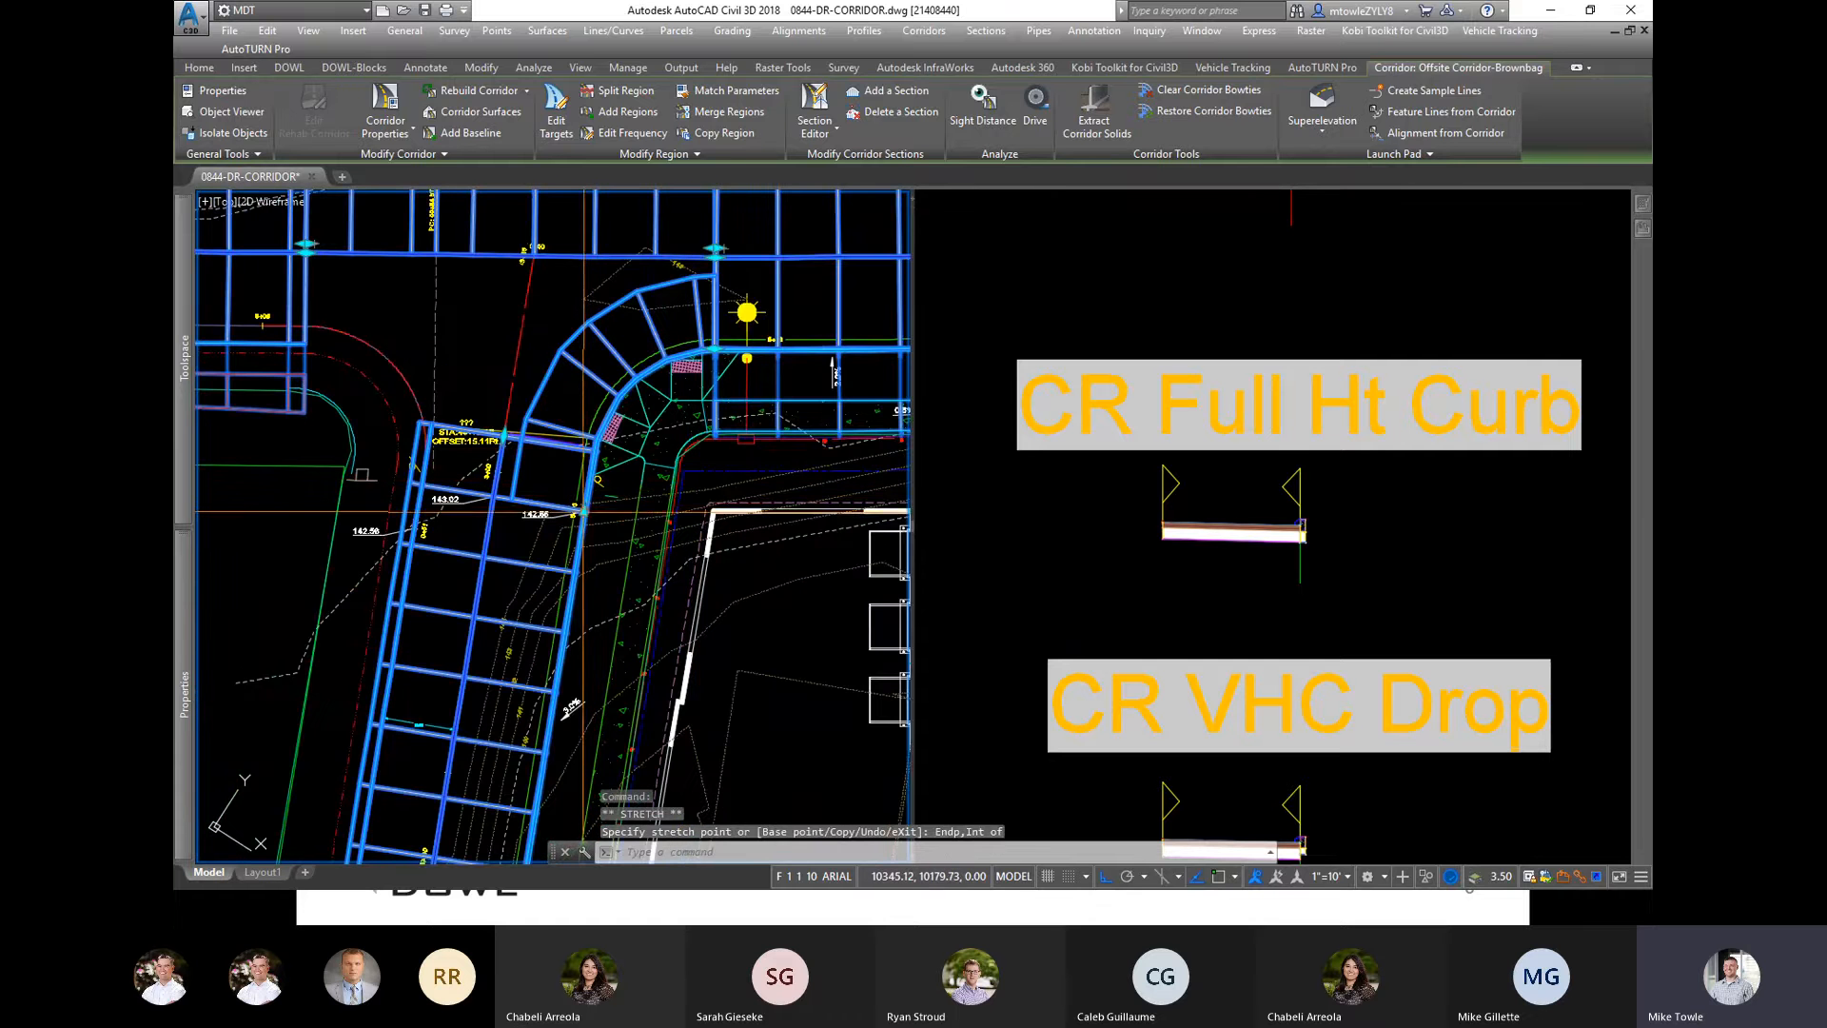
{"action": "left_click", "coordinate": [599, 432]}
{"action": "scroll", "coordinate": [605, 444], "scroll_direction": "up", "scroll_amount": 4}
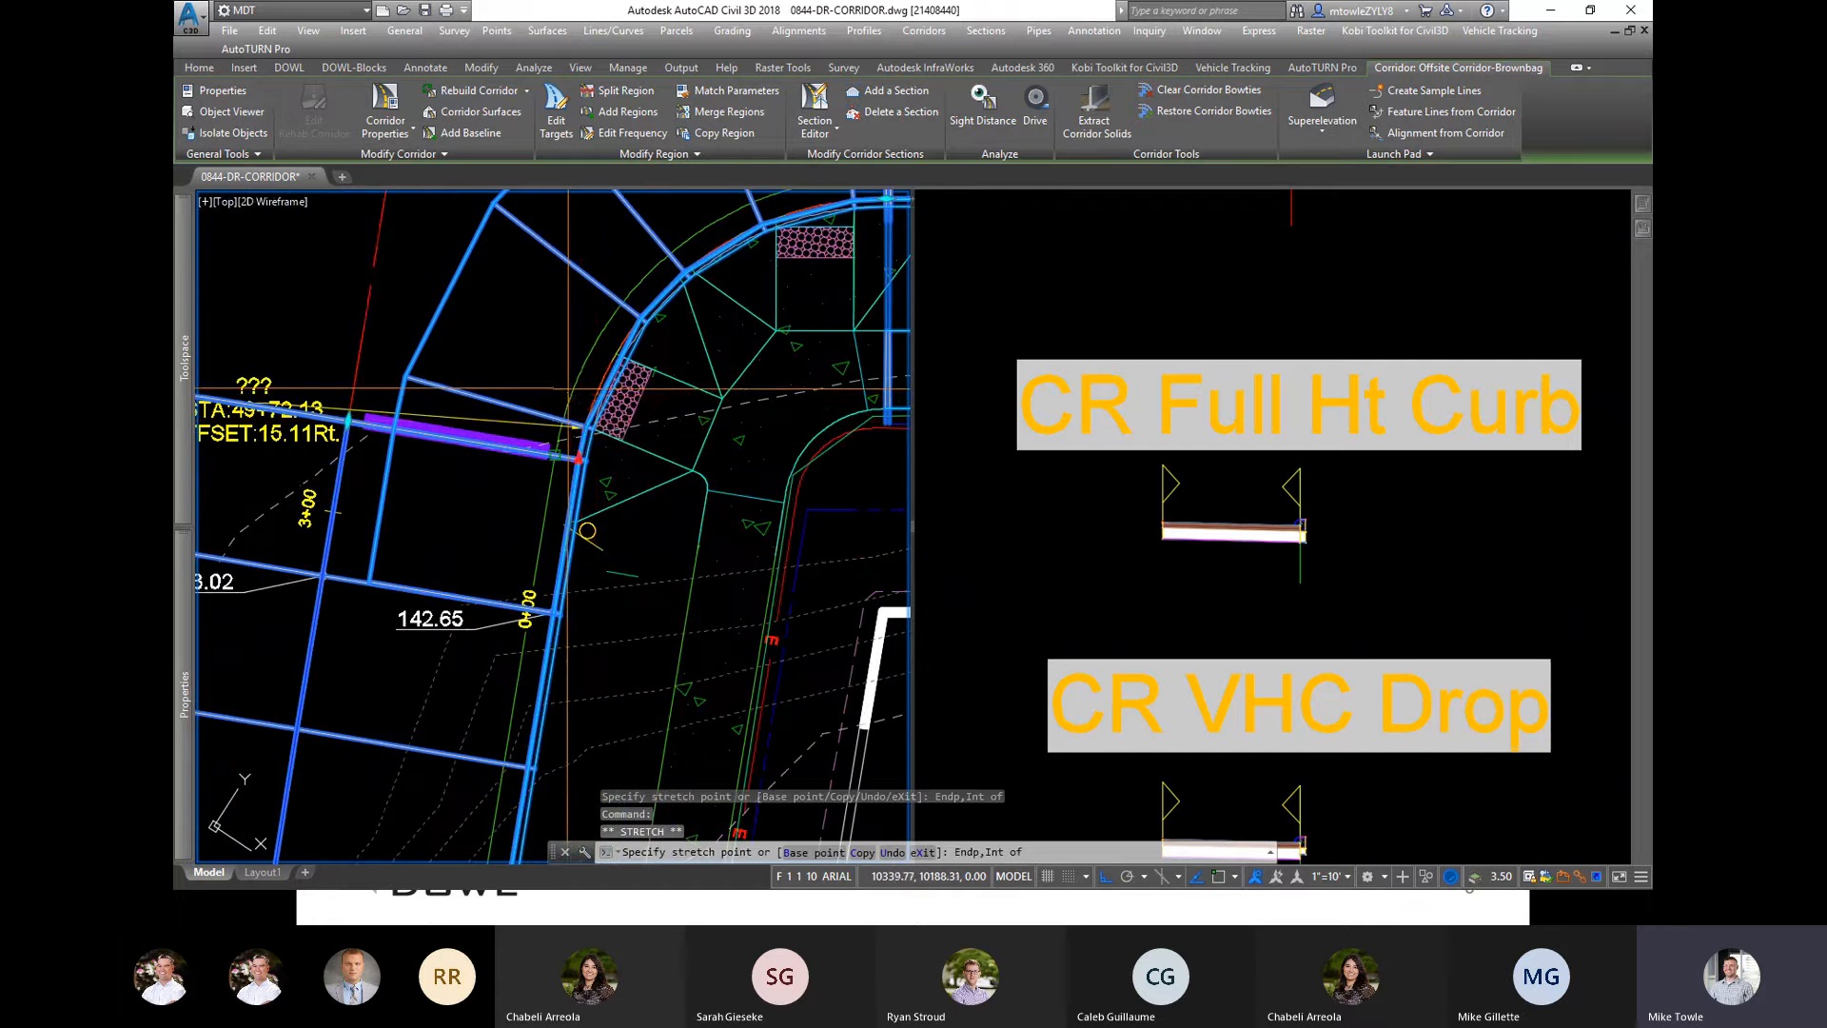
{"action": "left_click", "coordinate": [614, 432]}
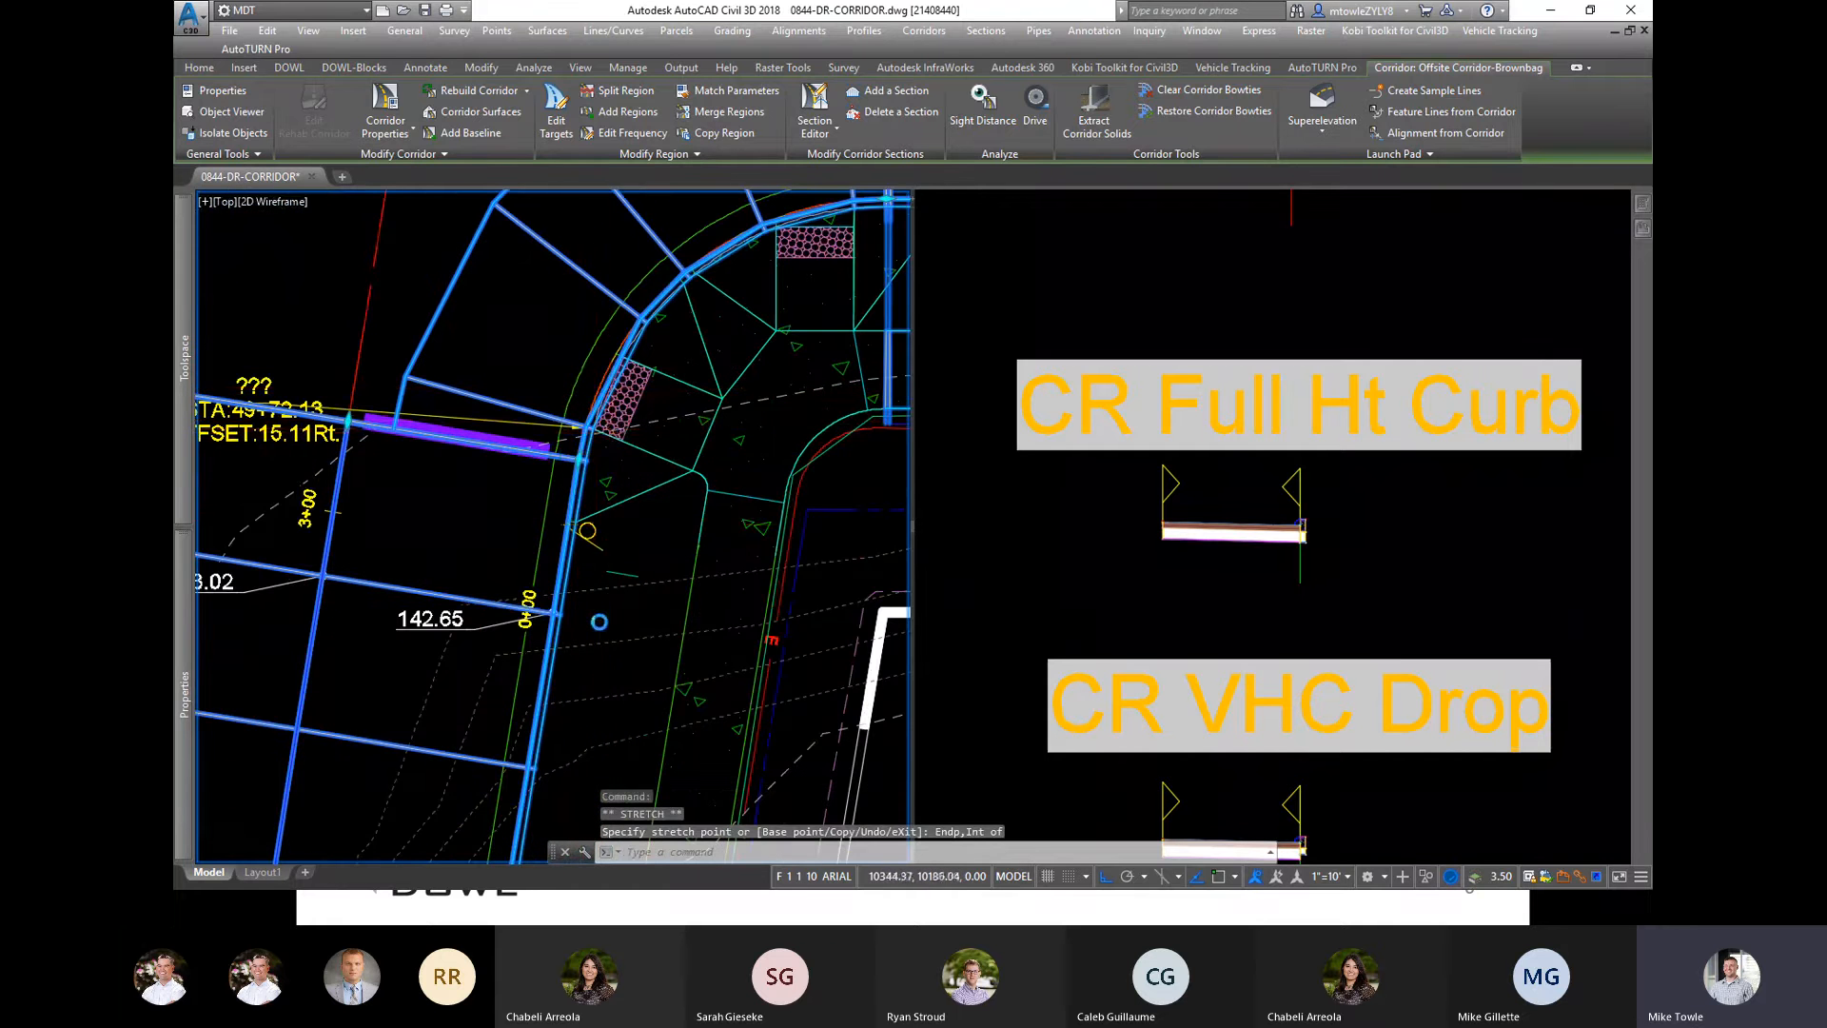
Step: Set the curb return region's width target to the Melinda CL and Second Street ROW Cl alignments
{"action": "scroll", "coordinate": [613, 519], "scroll_direction": "down", "scroll_amount": 3}
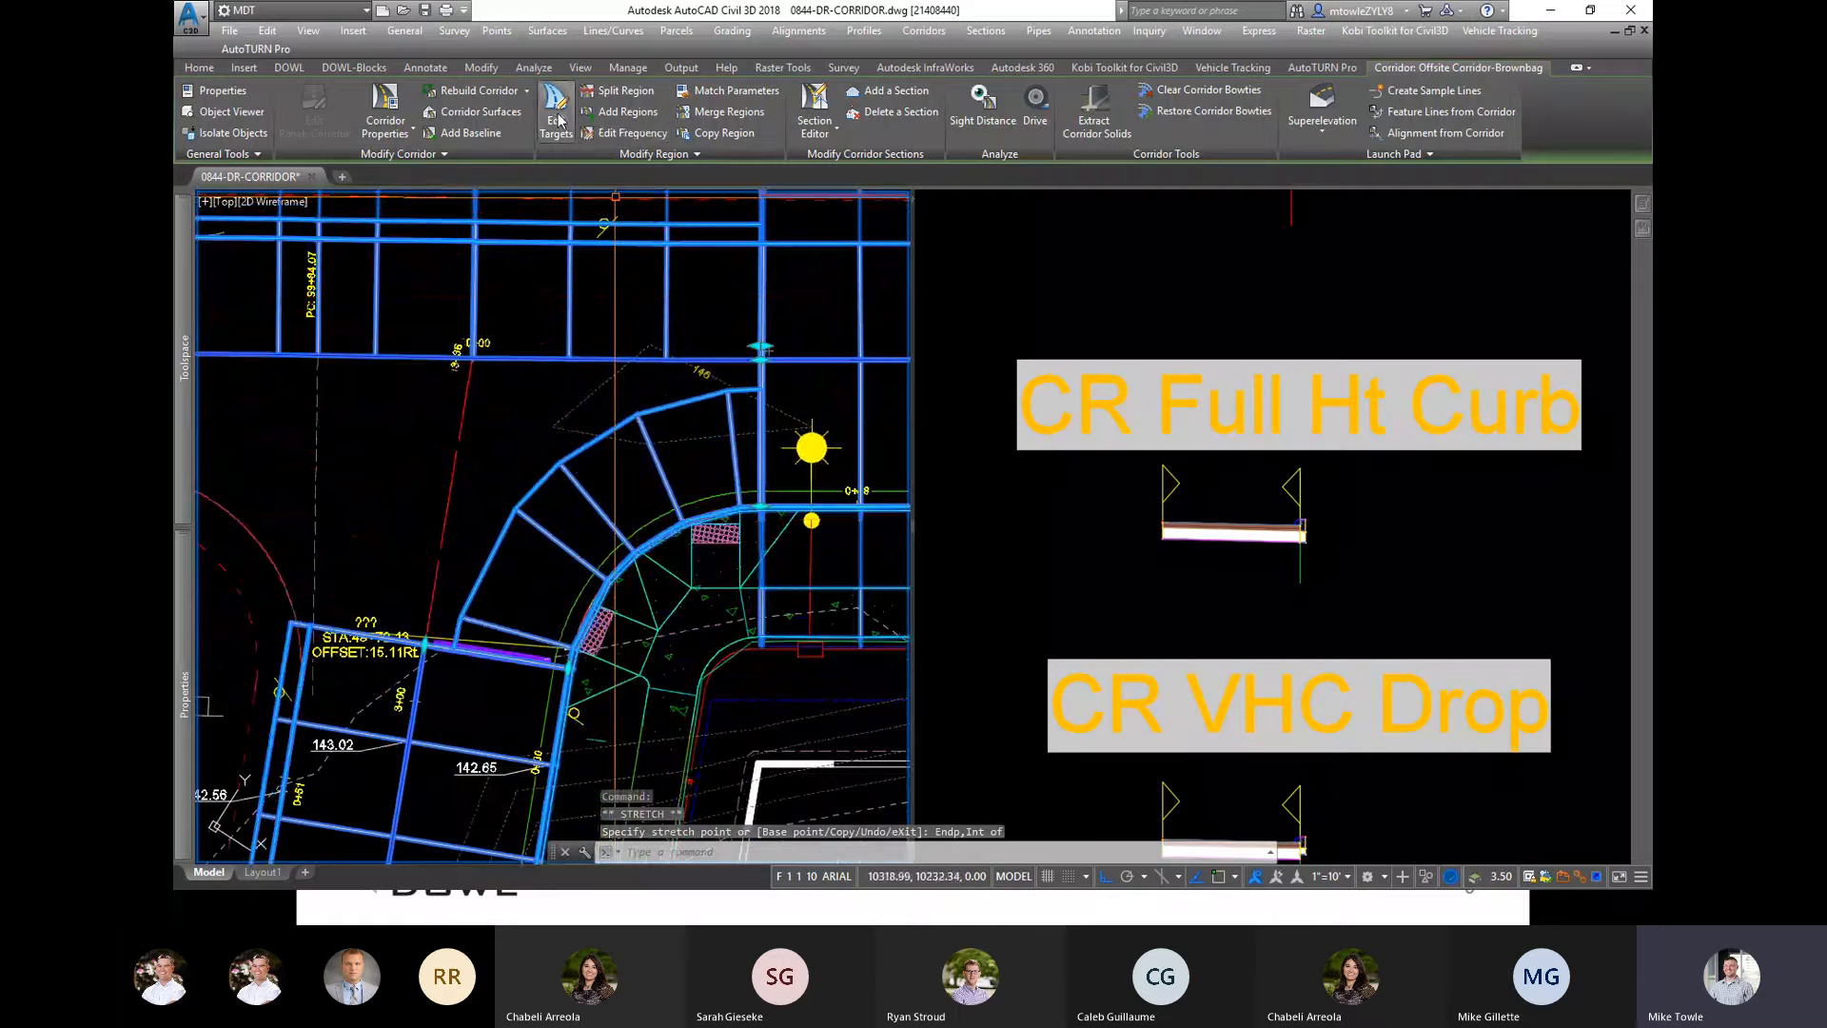
{"action": "left_click", "coordinate": [561, 119]}
{"action": "left_click", "coordinate": [597, 507]}
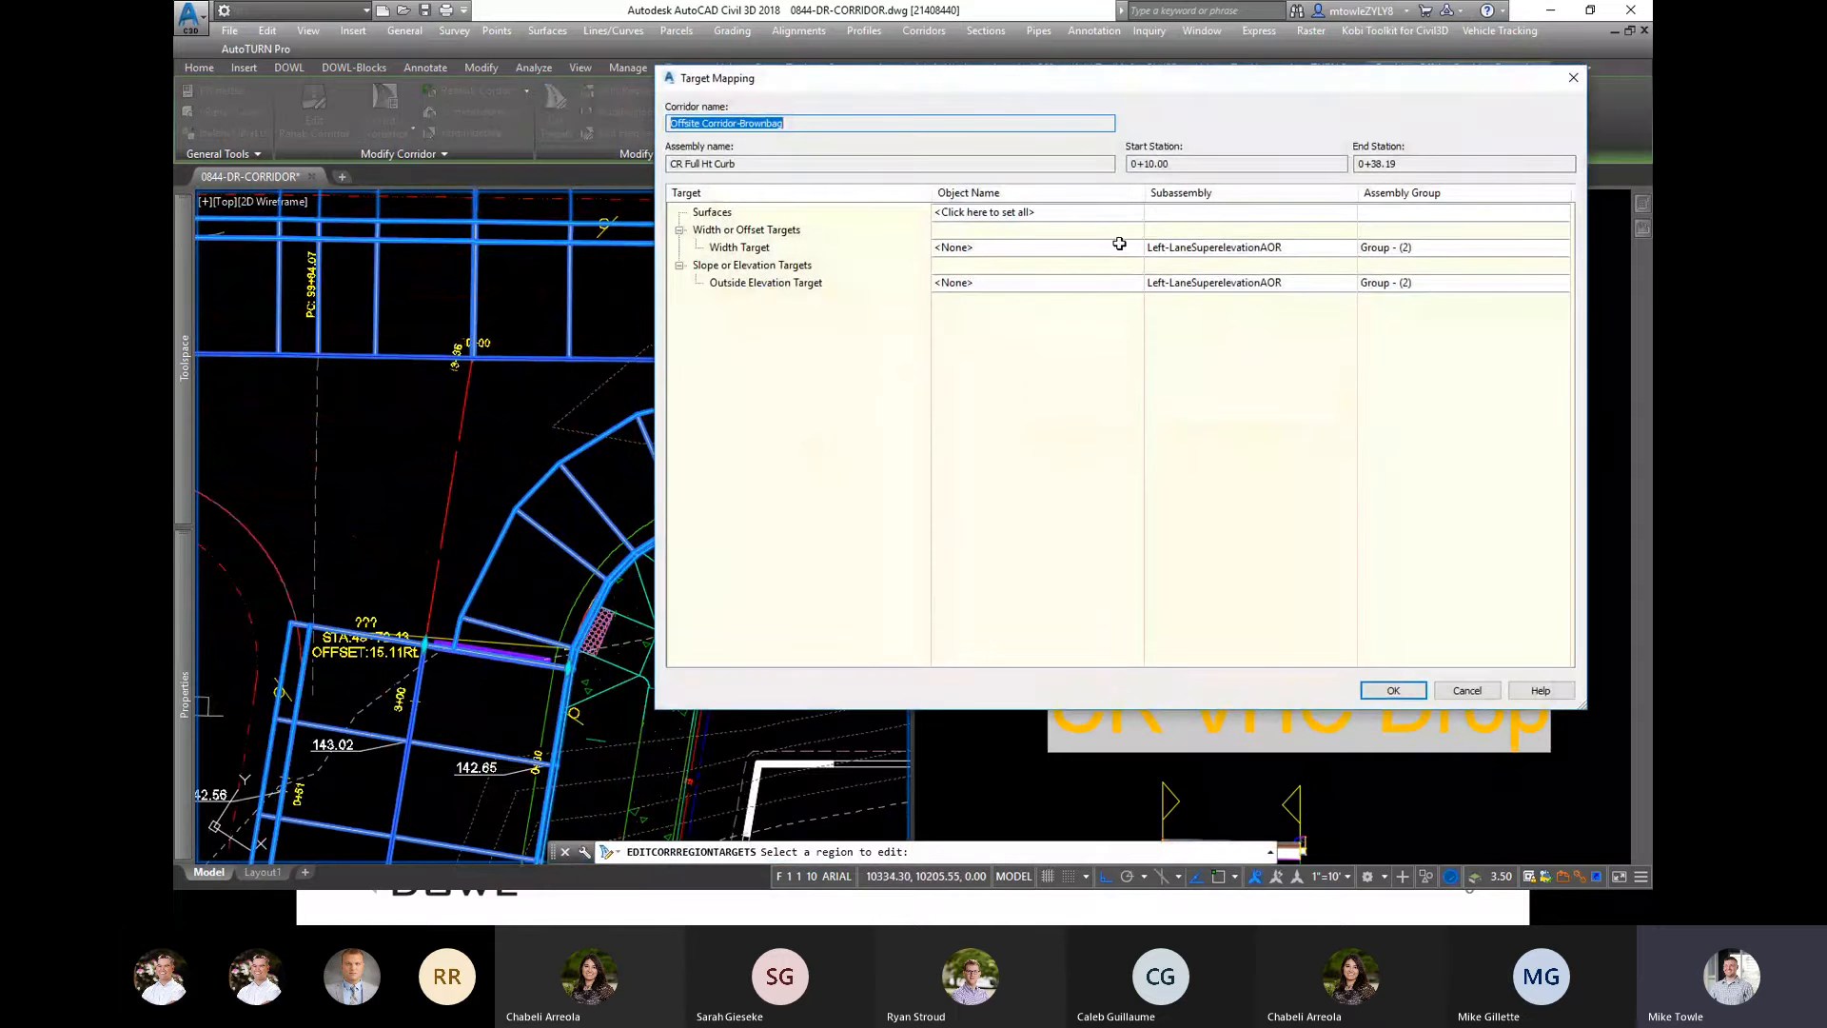
{"action": "left_click", "coordinate": [1124, 248]}
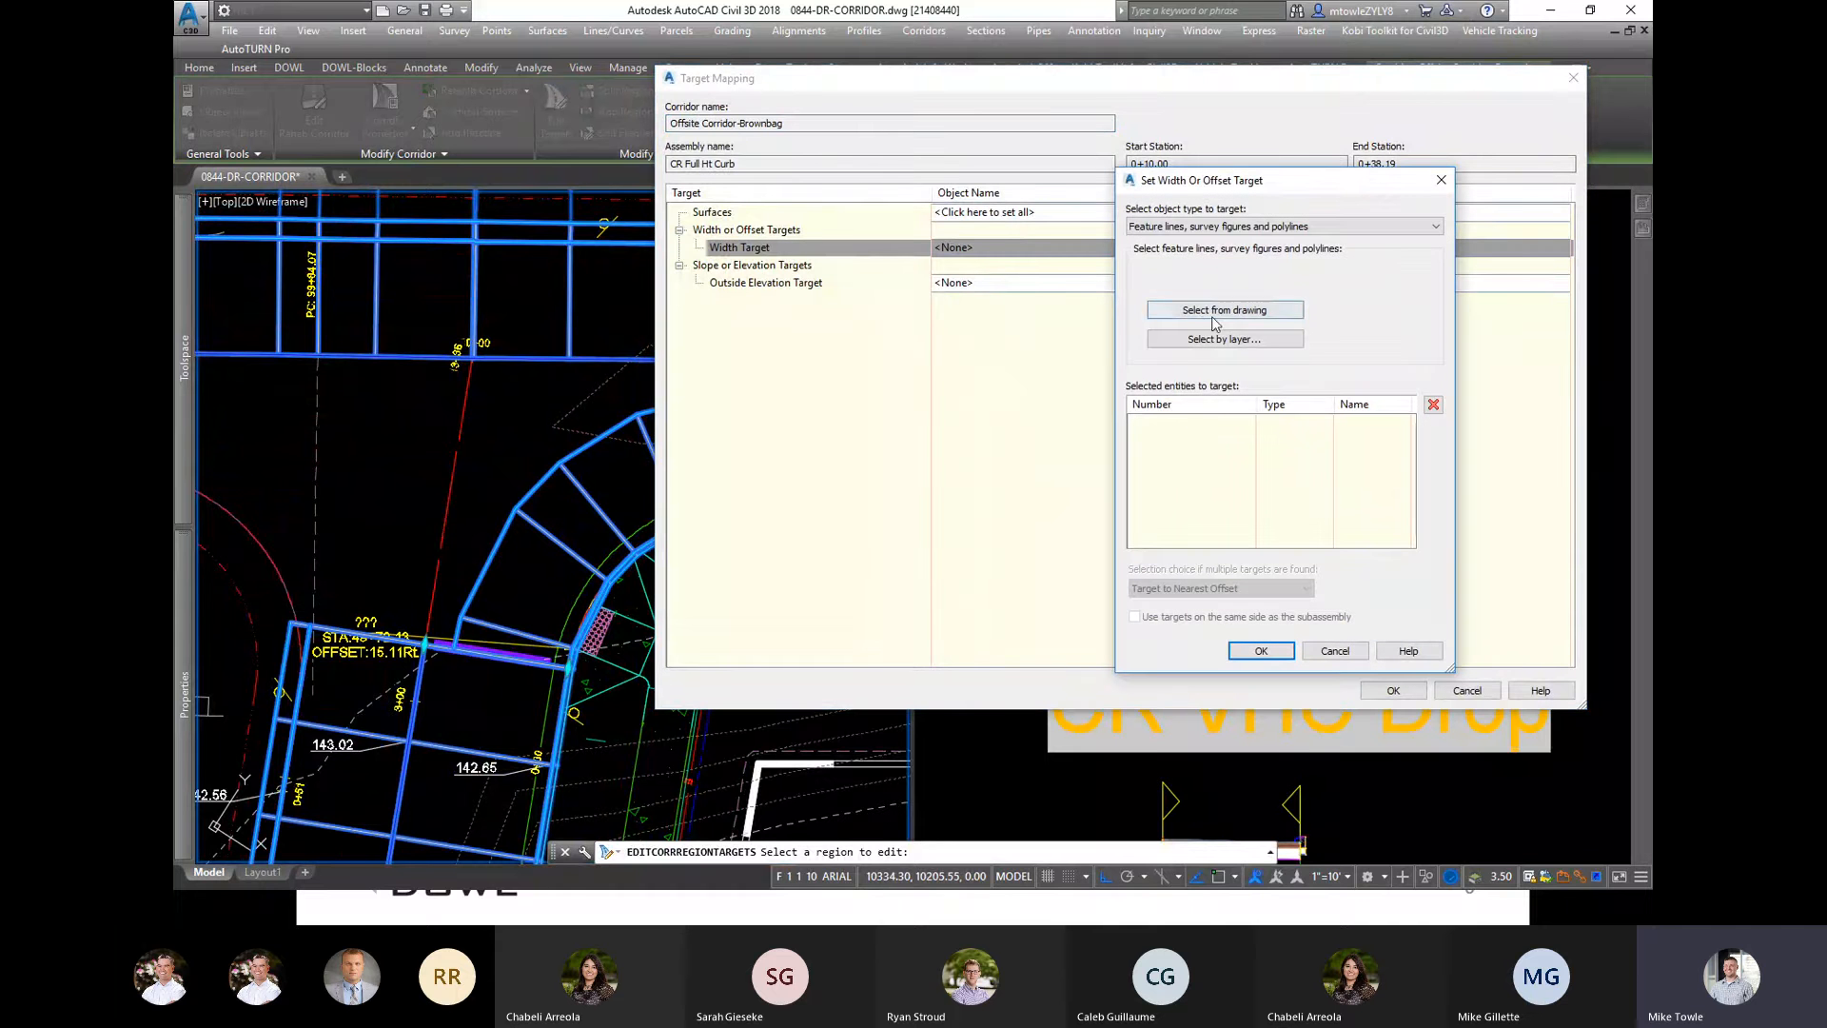
{"action": "left_click", "coordinate": [1230, 227]}
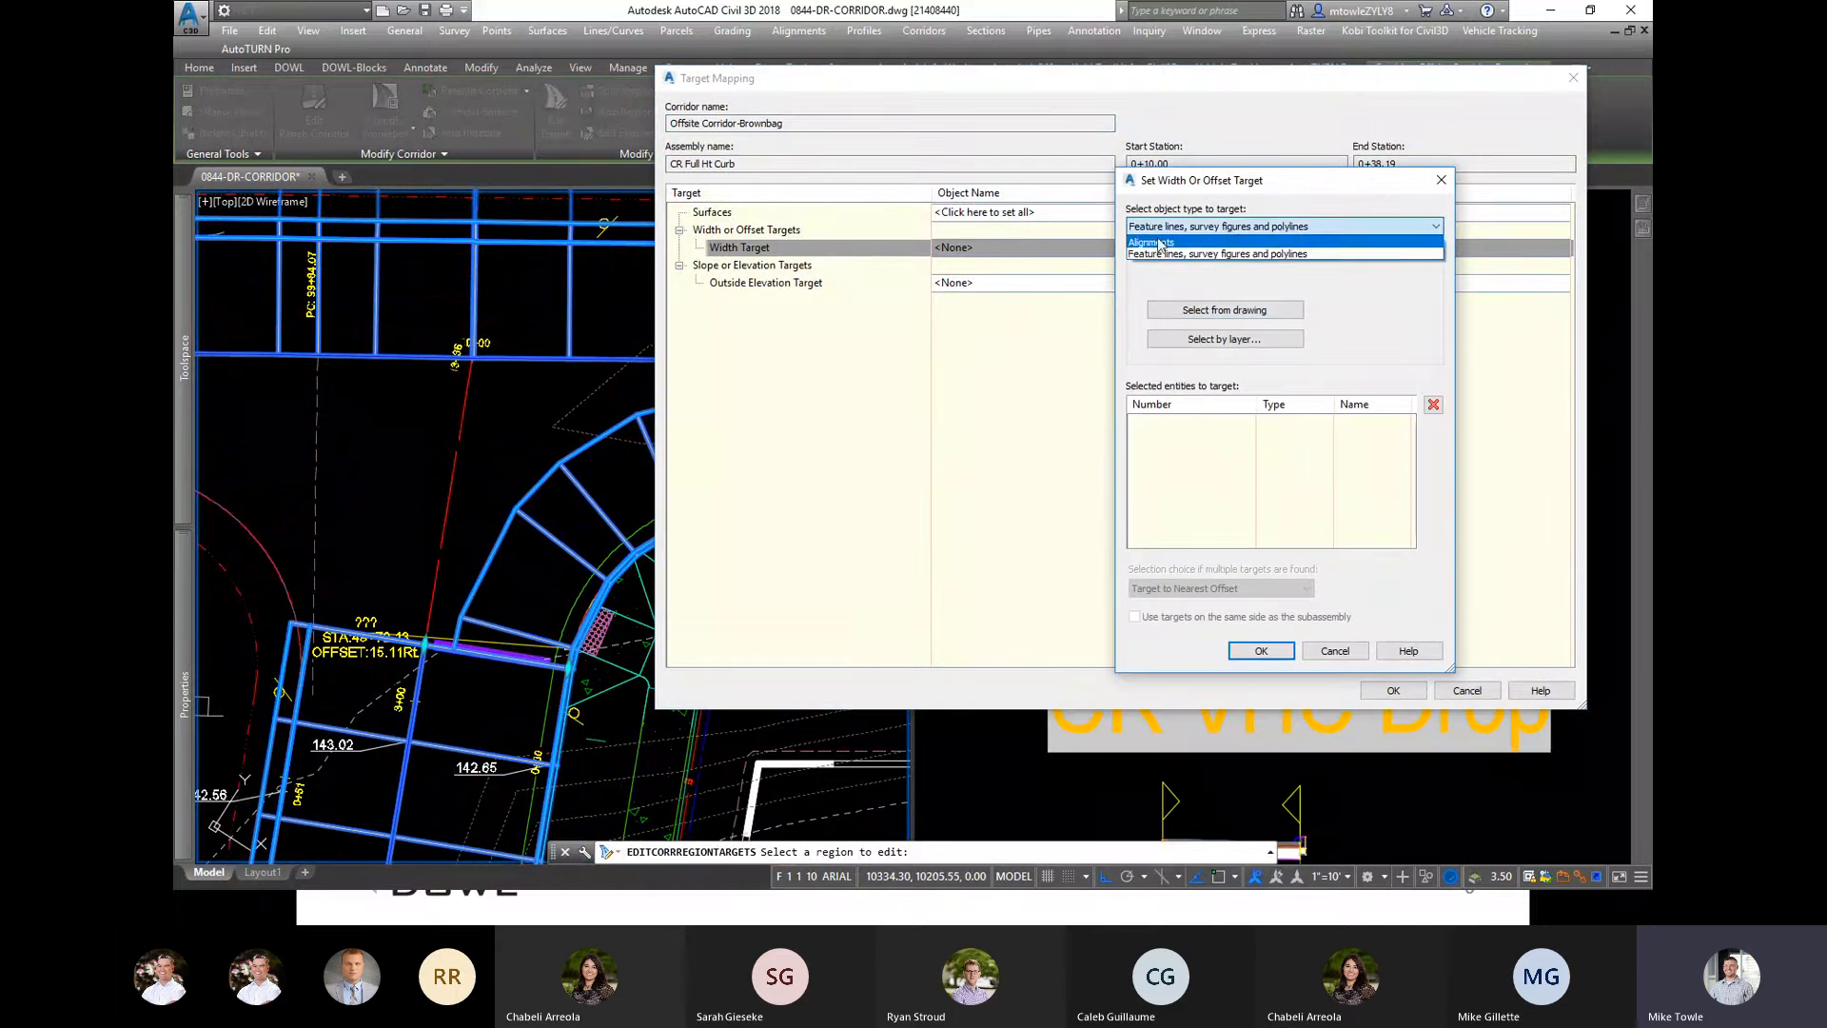
{"action": "left_click", "coordinate": [1160, 243]}
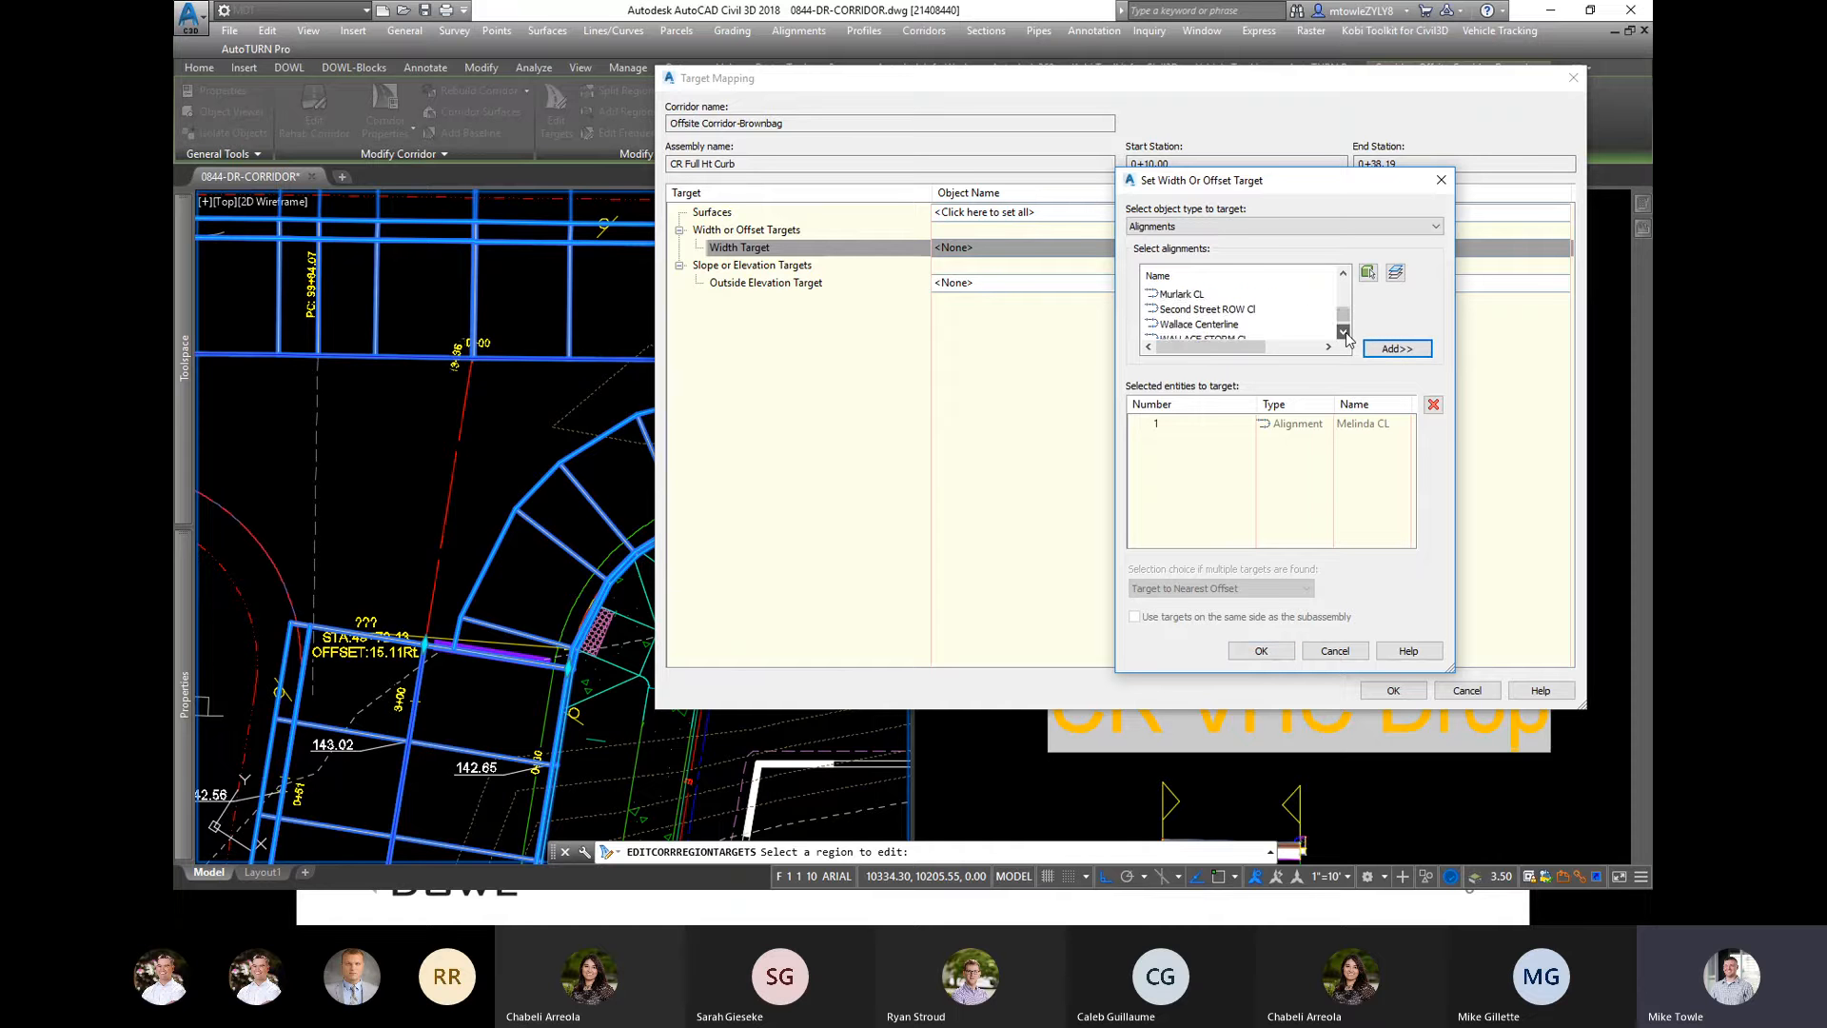
{"action": "left_click", "coordinate": [1396, 351]}
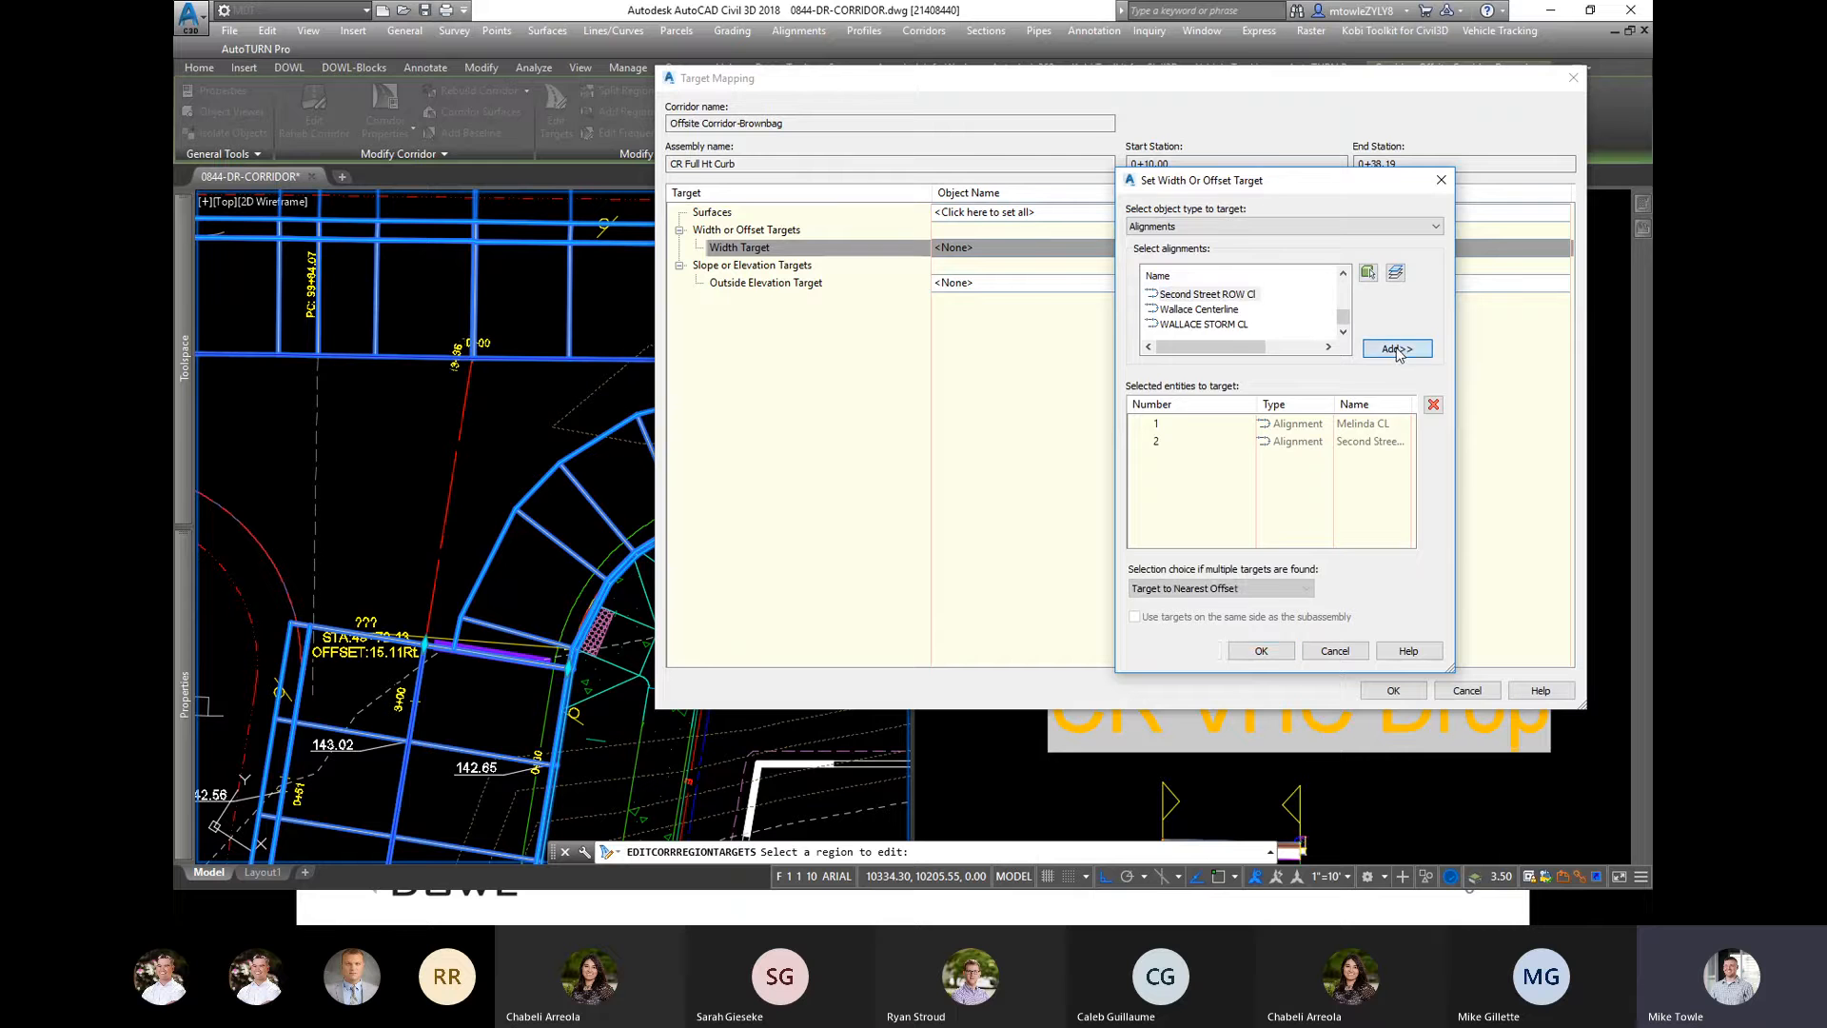
{"action": "left_click", "coordinate": [1261, 655]}
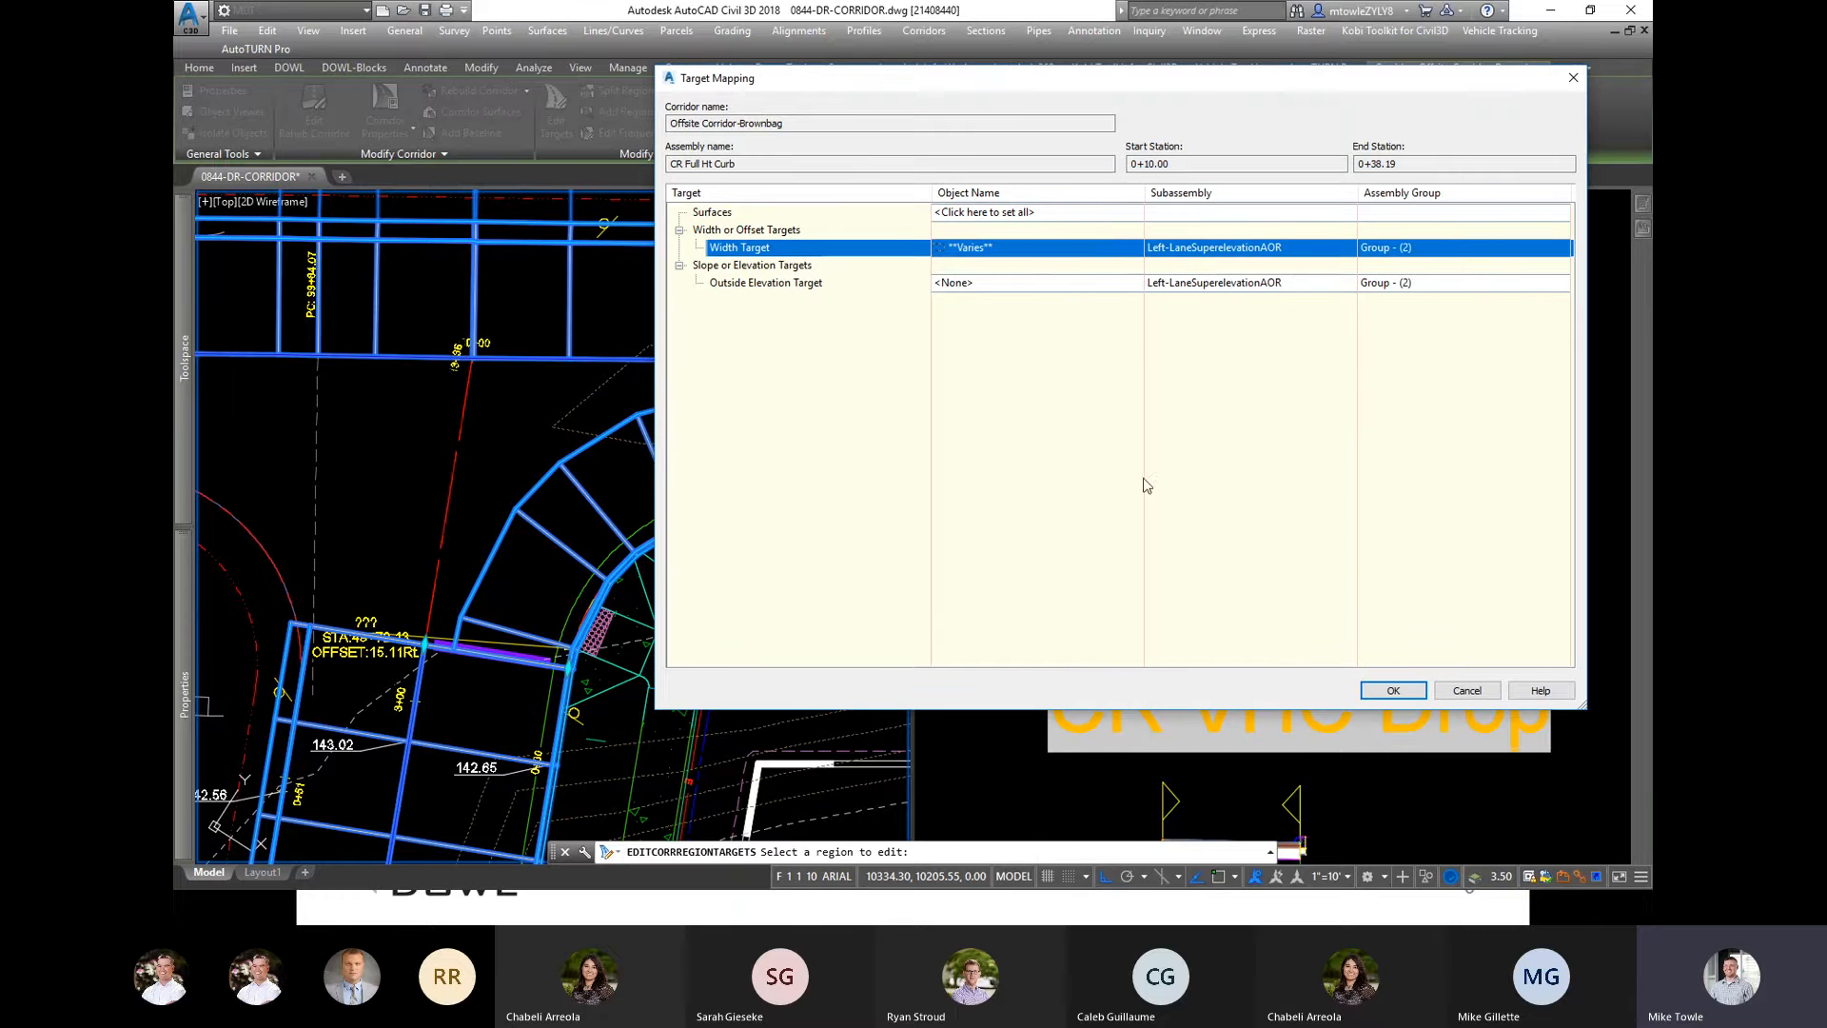
Step: Set the region's outside elevation target to the FG-Melinda CL and FG-Second Street ROW Cl profiles and apply the target mapping
{"action": "left_click", "coordinate": [1124, 281]}
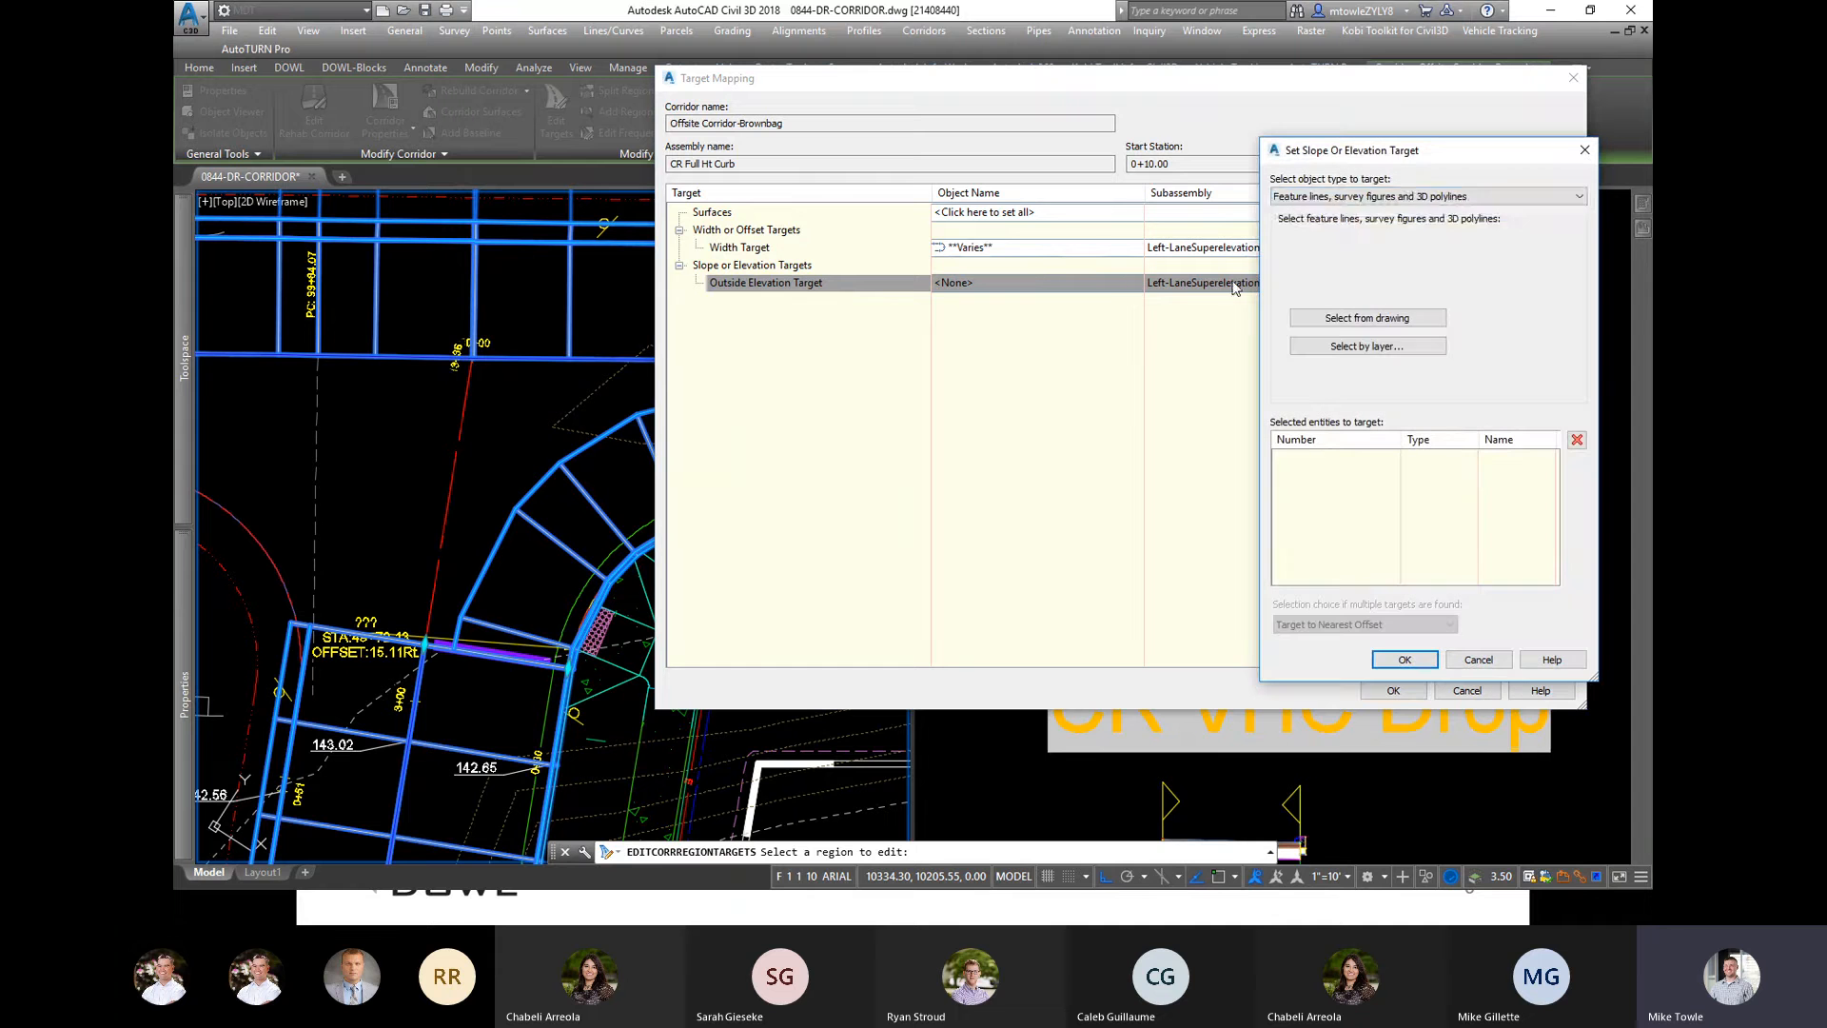
{"action": "left_click", "coordinate": [1414, 197]}
{"action": "left_click", "coordinate": [1374, 221]}
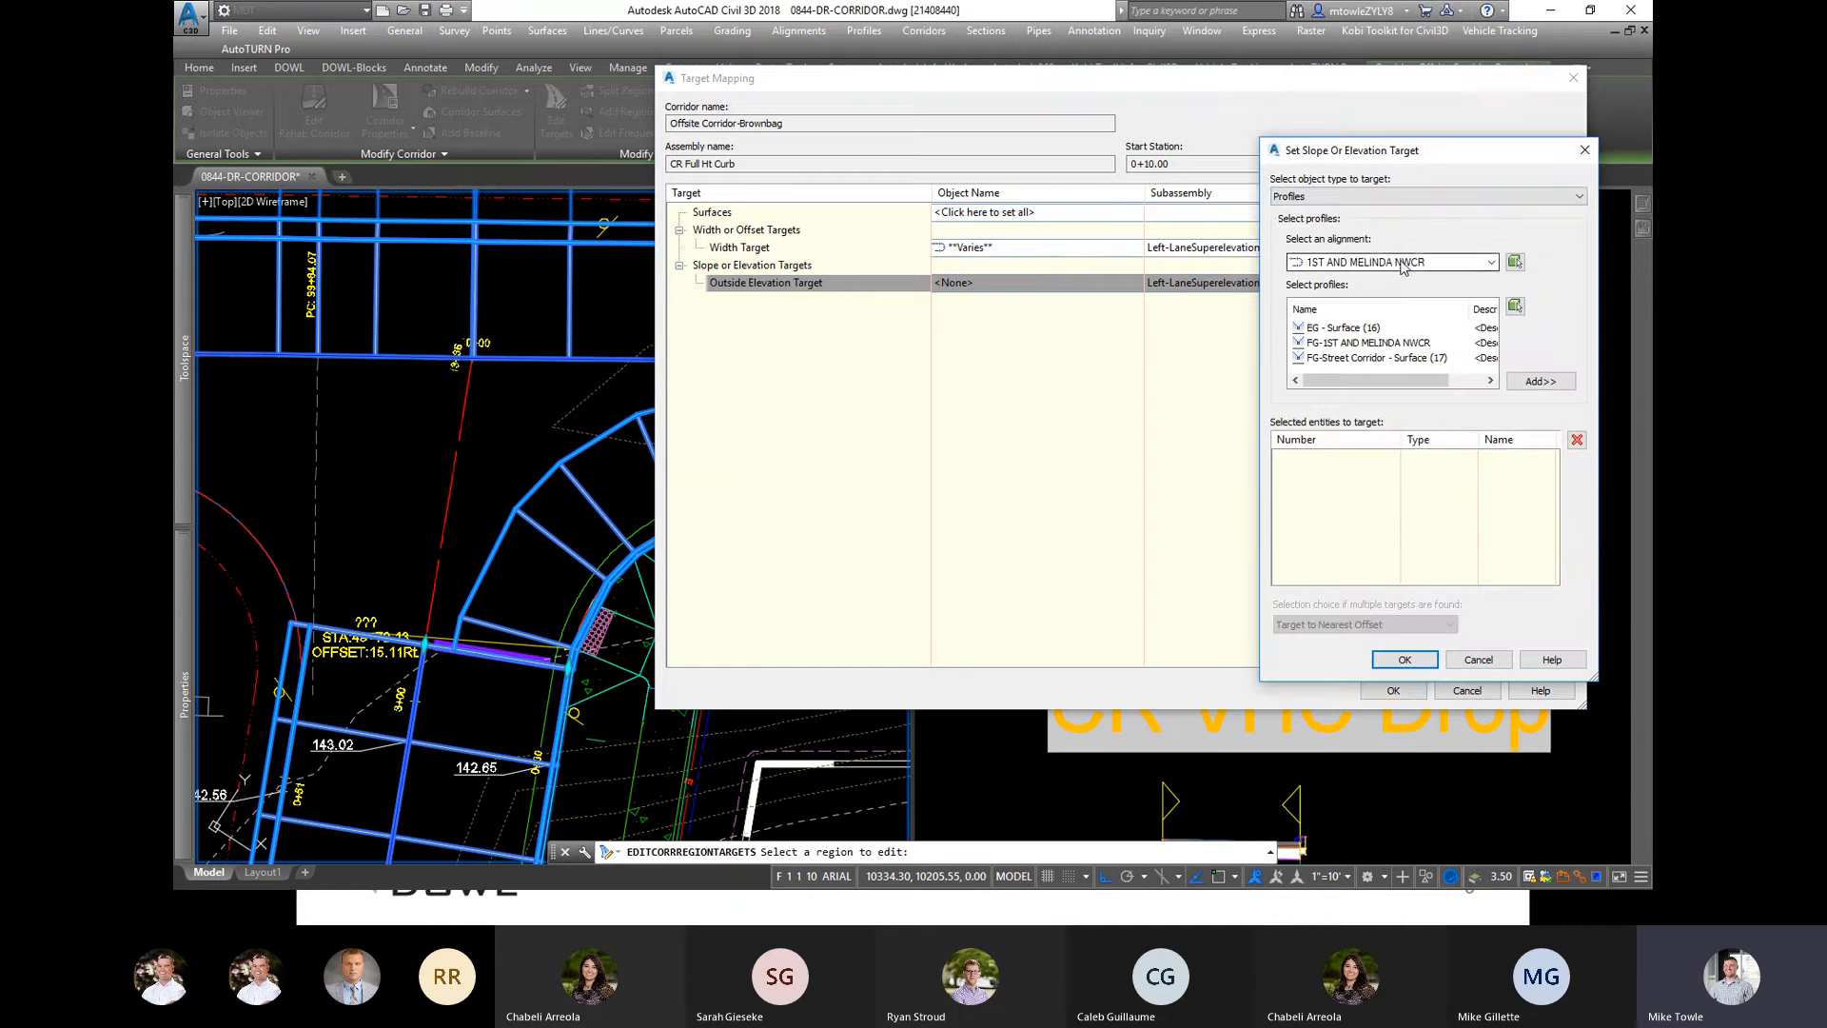
{"action": "left_click", "coordinate": [1402, 264]}
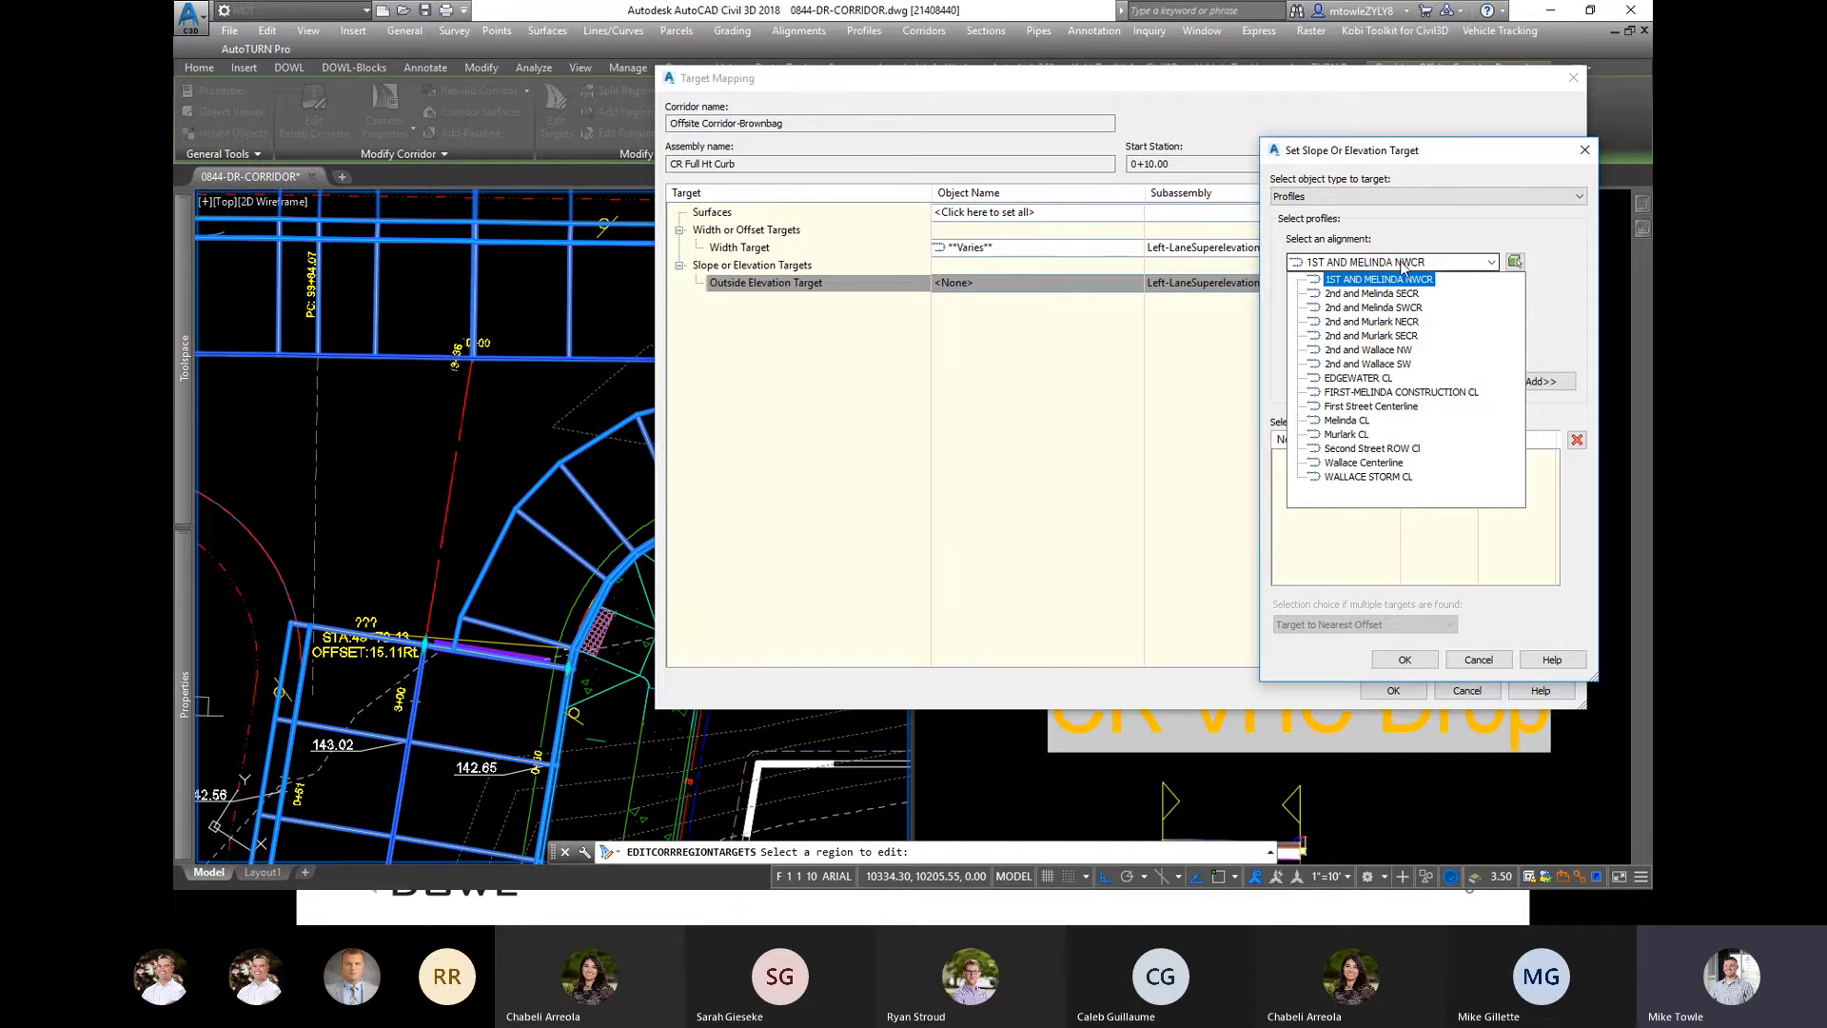
{"action": "left_click", "coordinate": [1348, 421]}
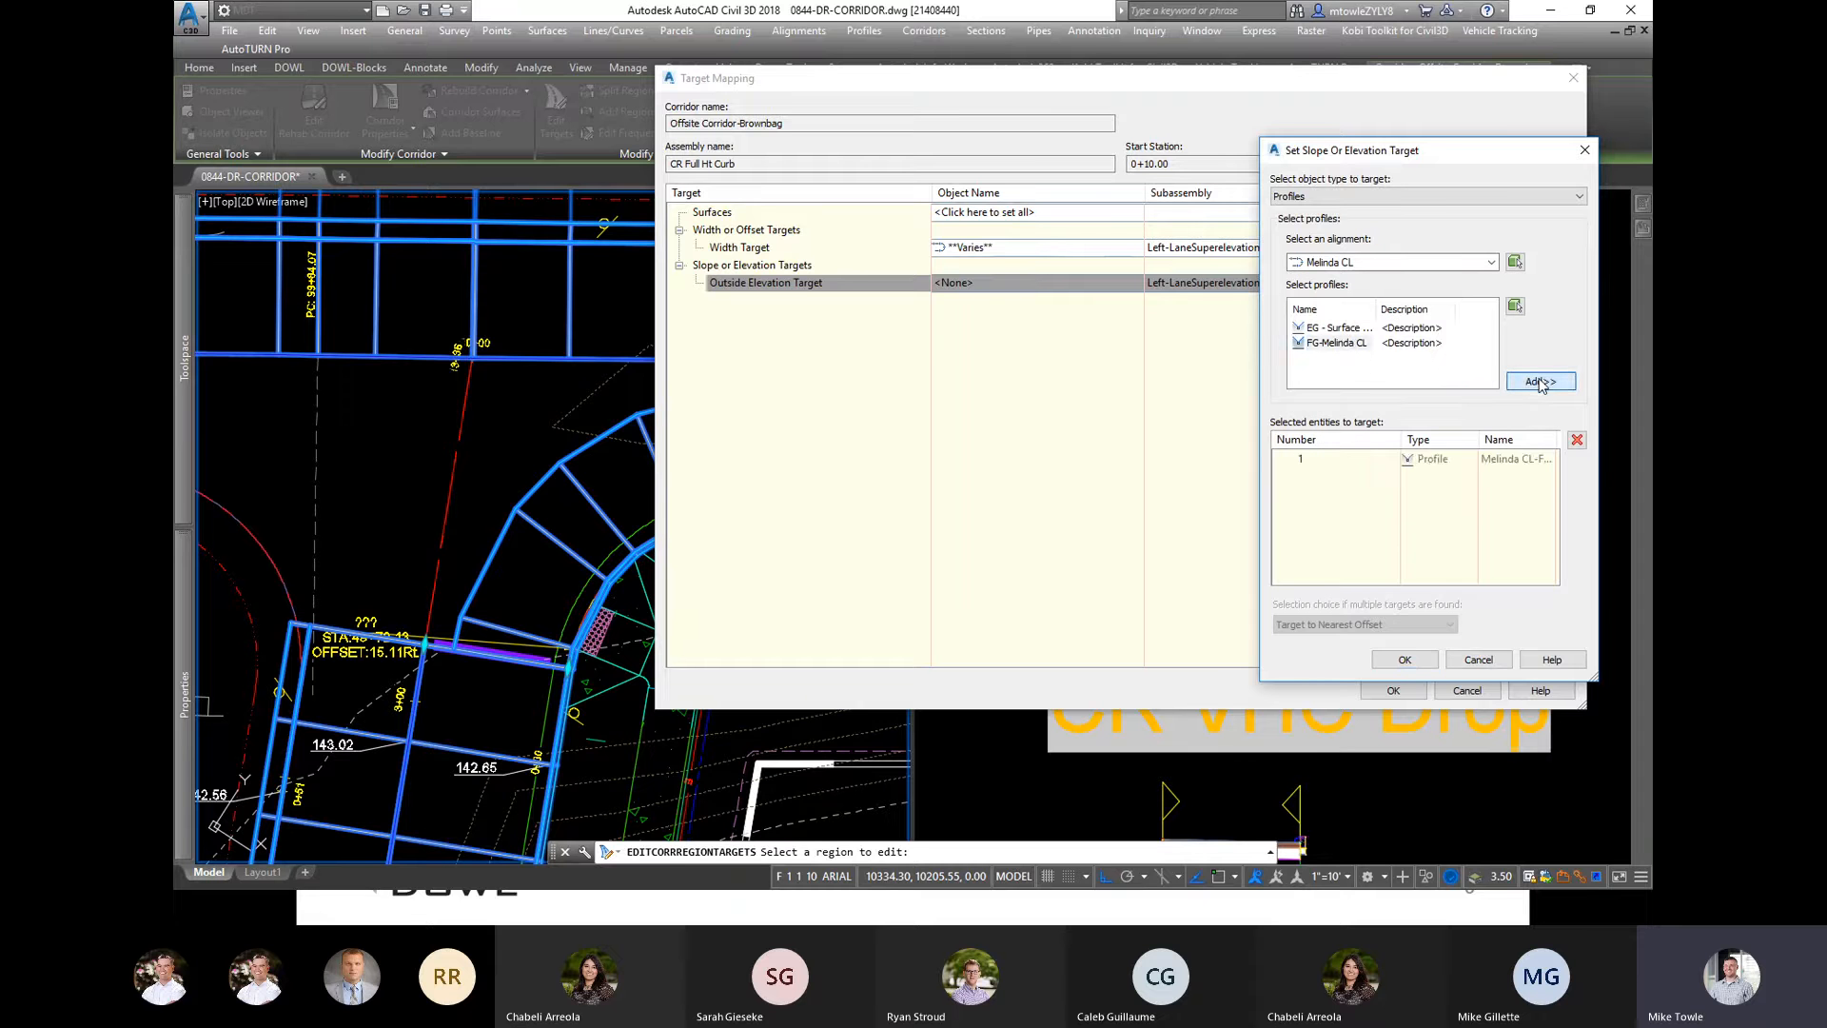
{"action": "left_click", "coordinate": [1422, 270]}
{"action": "left_click", "coordinate": [1378, 458]}
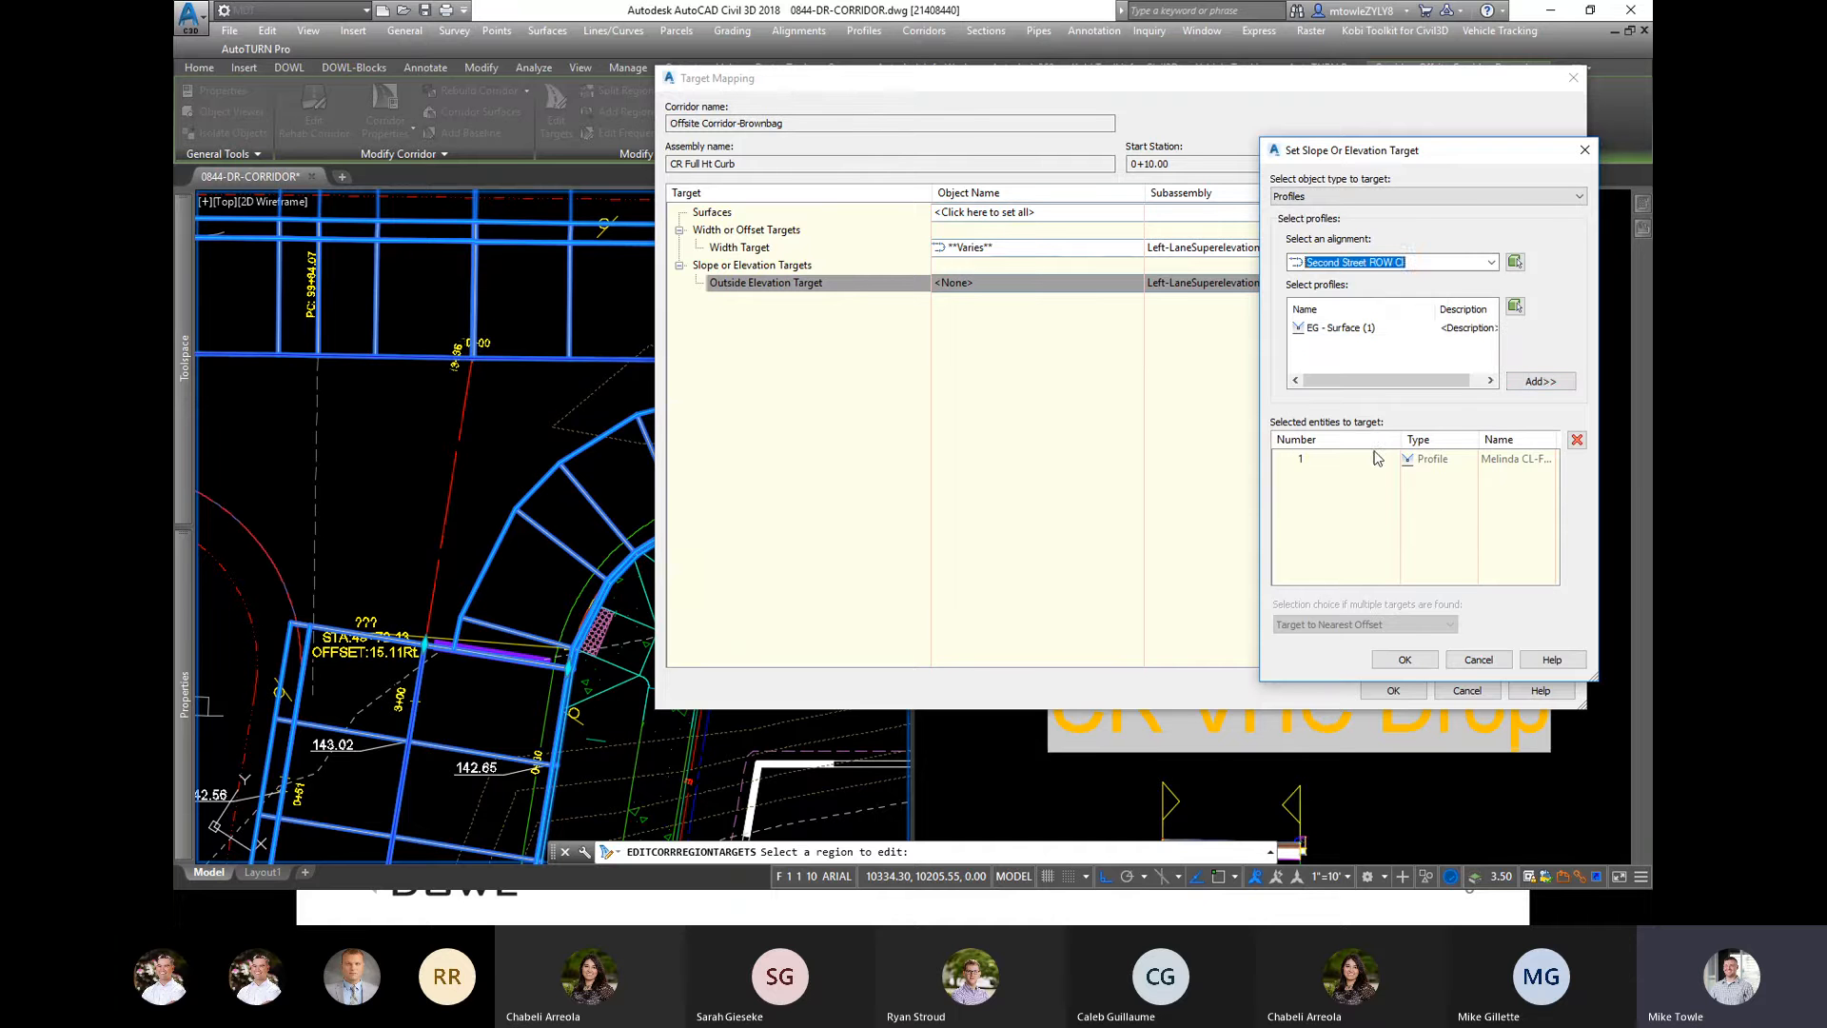
{"action": "left_click", "coordinate": [1561, 382]}
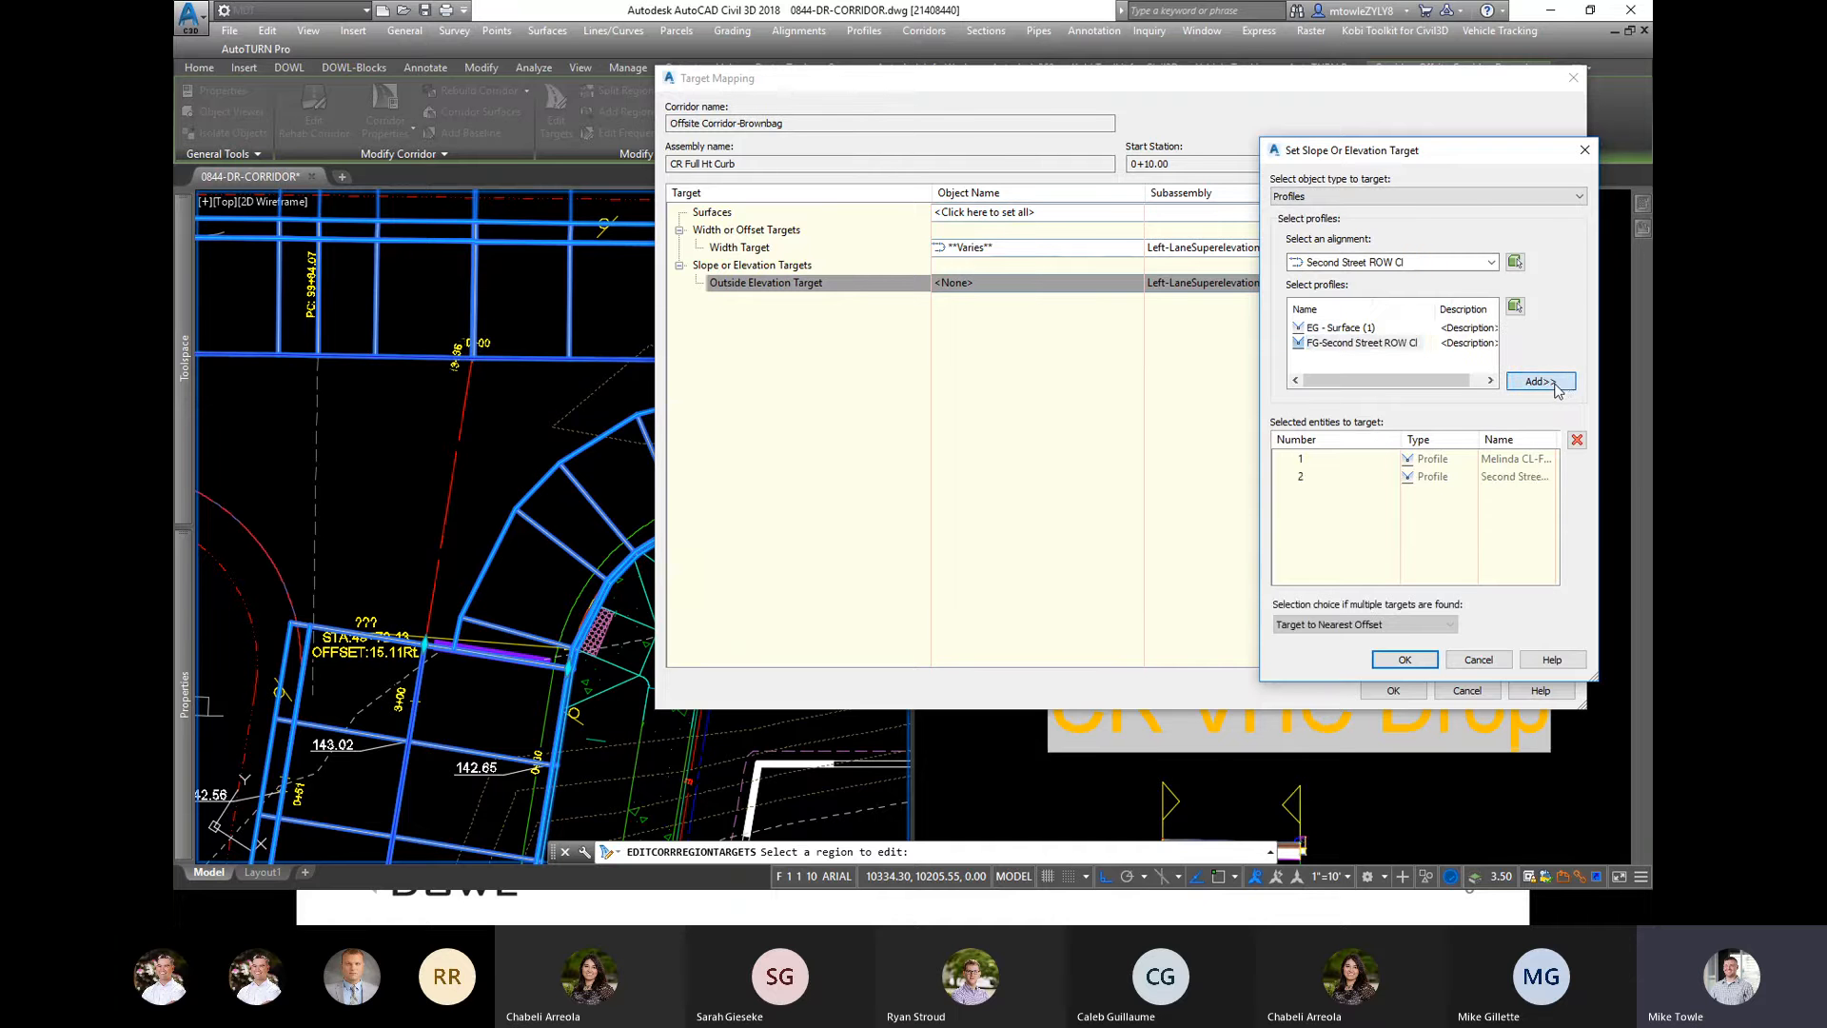
{"action": "left_click", "coordinate": [1405, 661]}
{"action": "left_click", "coordinate": [1394, 691]}
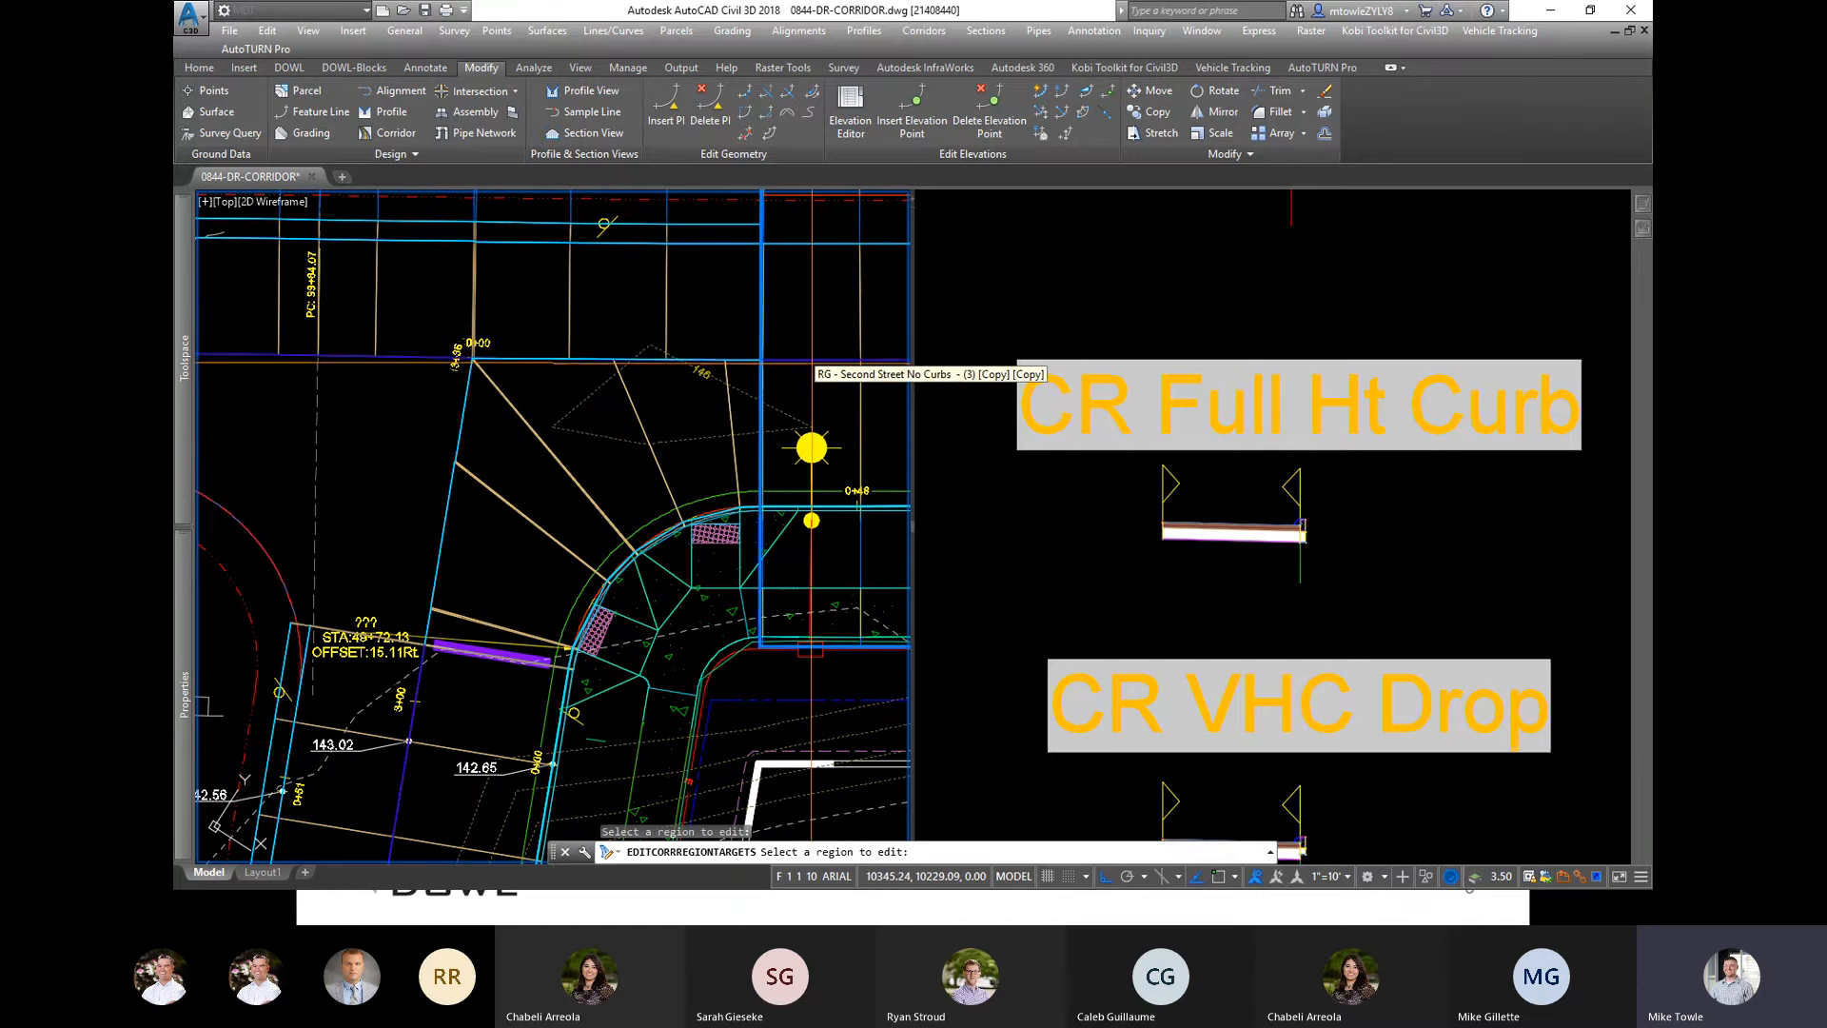
{"action": "key", "text": "Escape"}
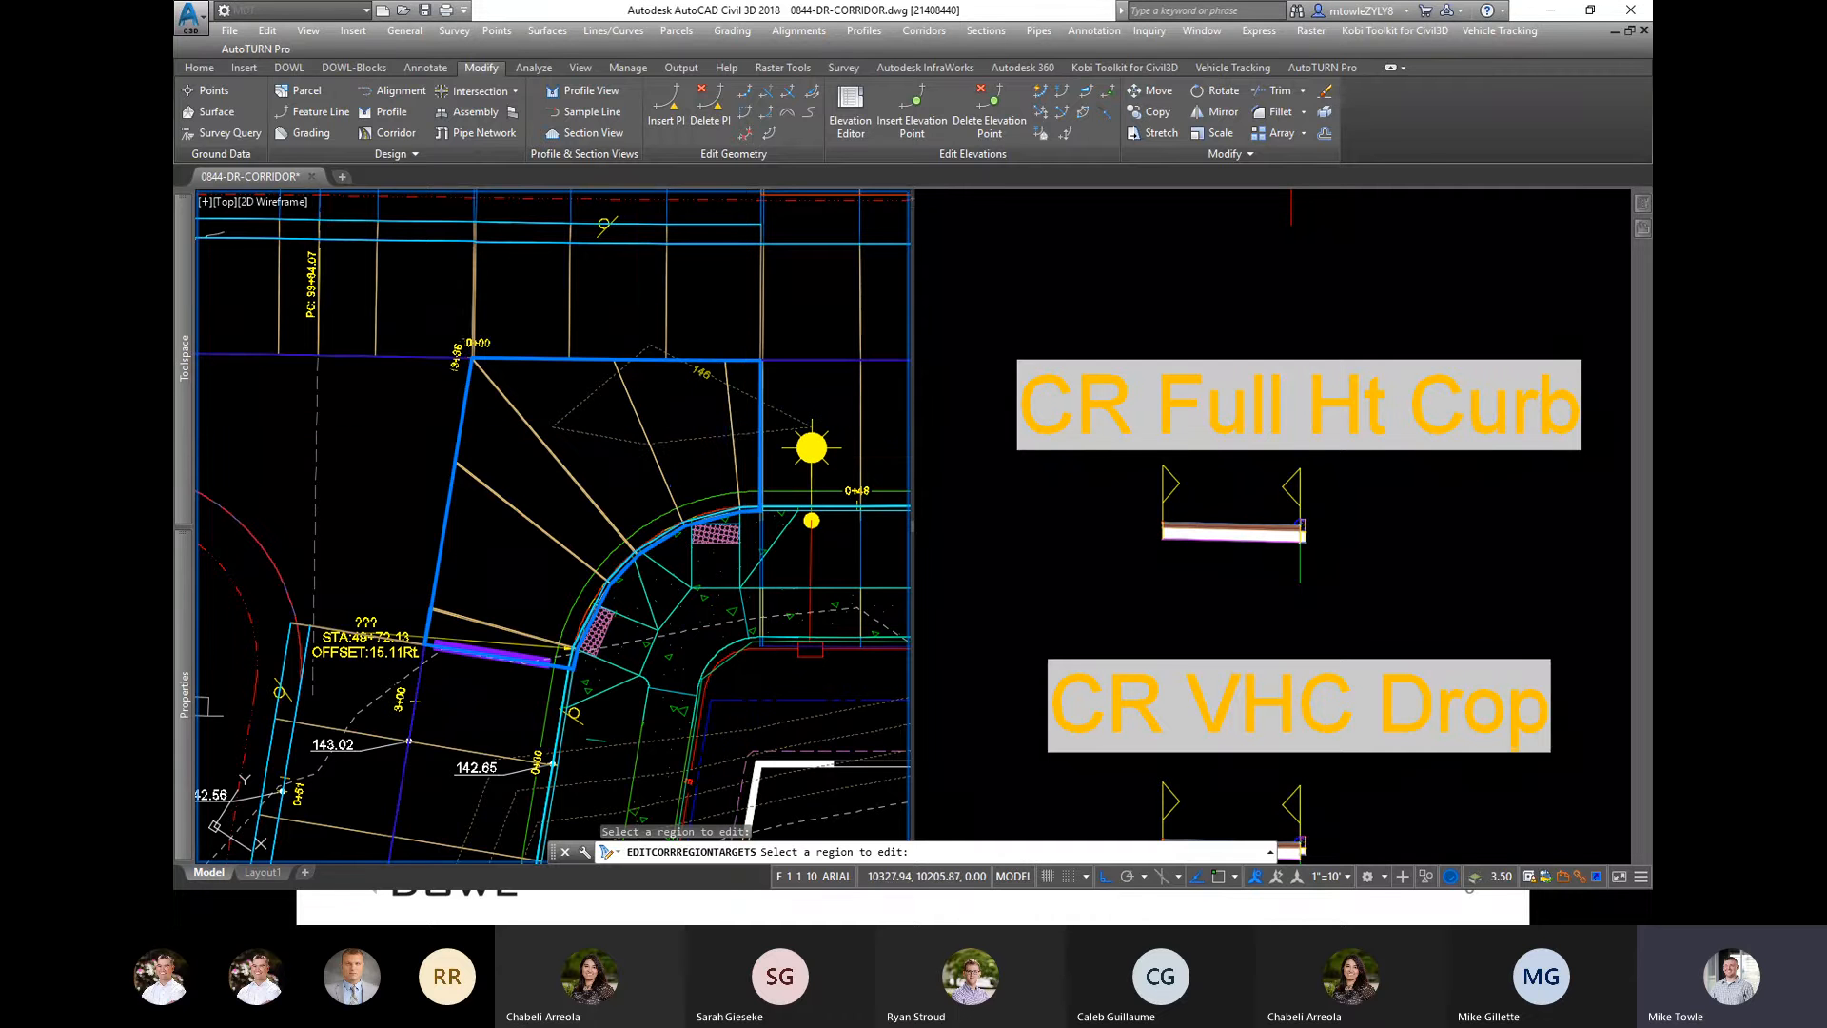
Step: Set the curb return region's assembly frequency to a 1.00' increment along horizontal curves and 1.00' along vertical curves
{"action": "left_click", "coordinate": [439, 565]}
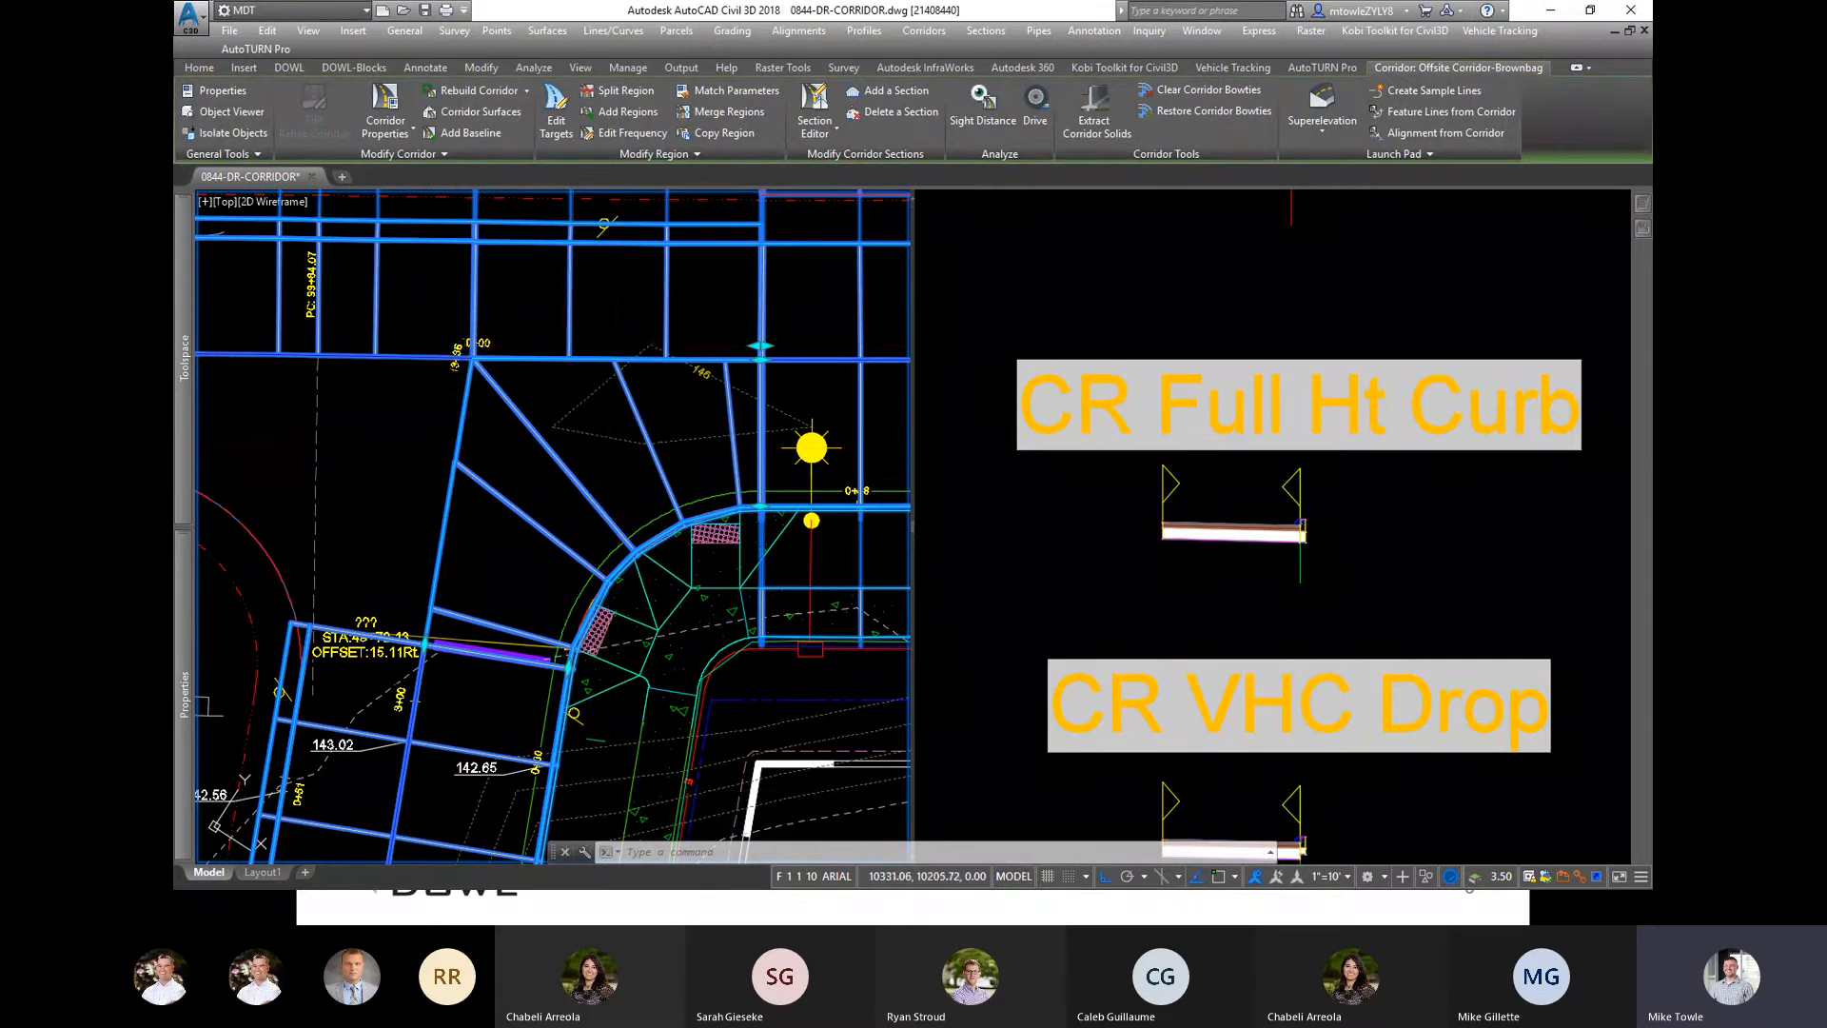
{"action": "right_click", "coordinate": [606, 512]}
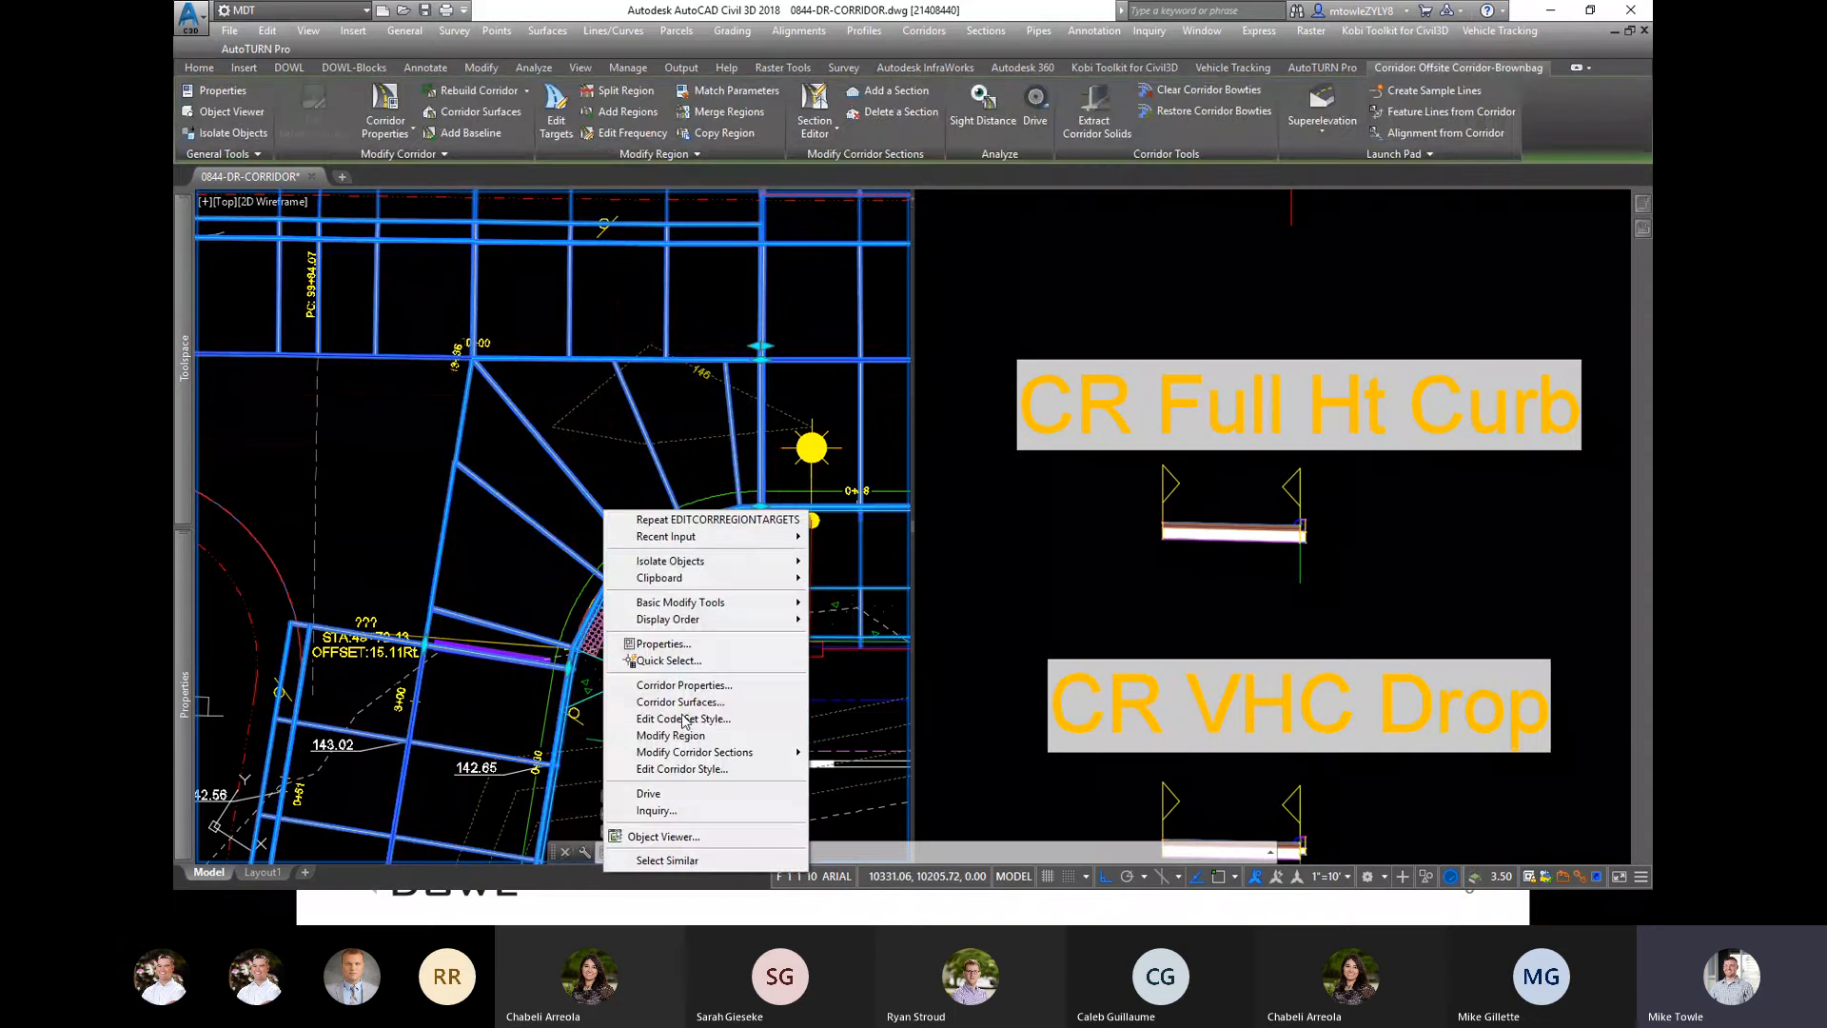
{"action": "left_click", "coordinate": [616, 134]}
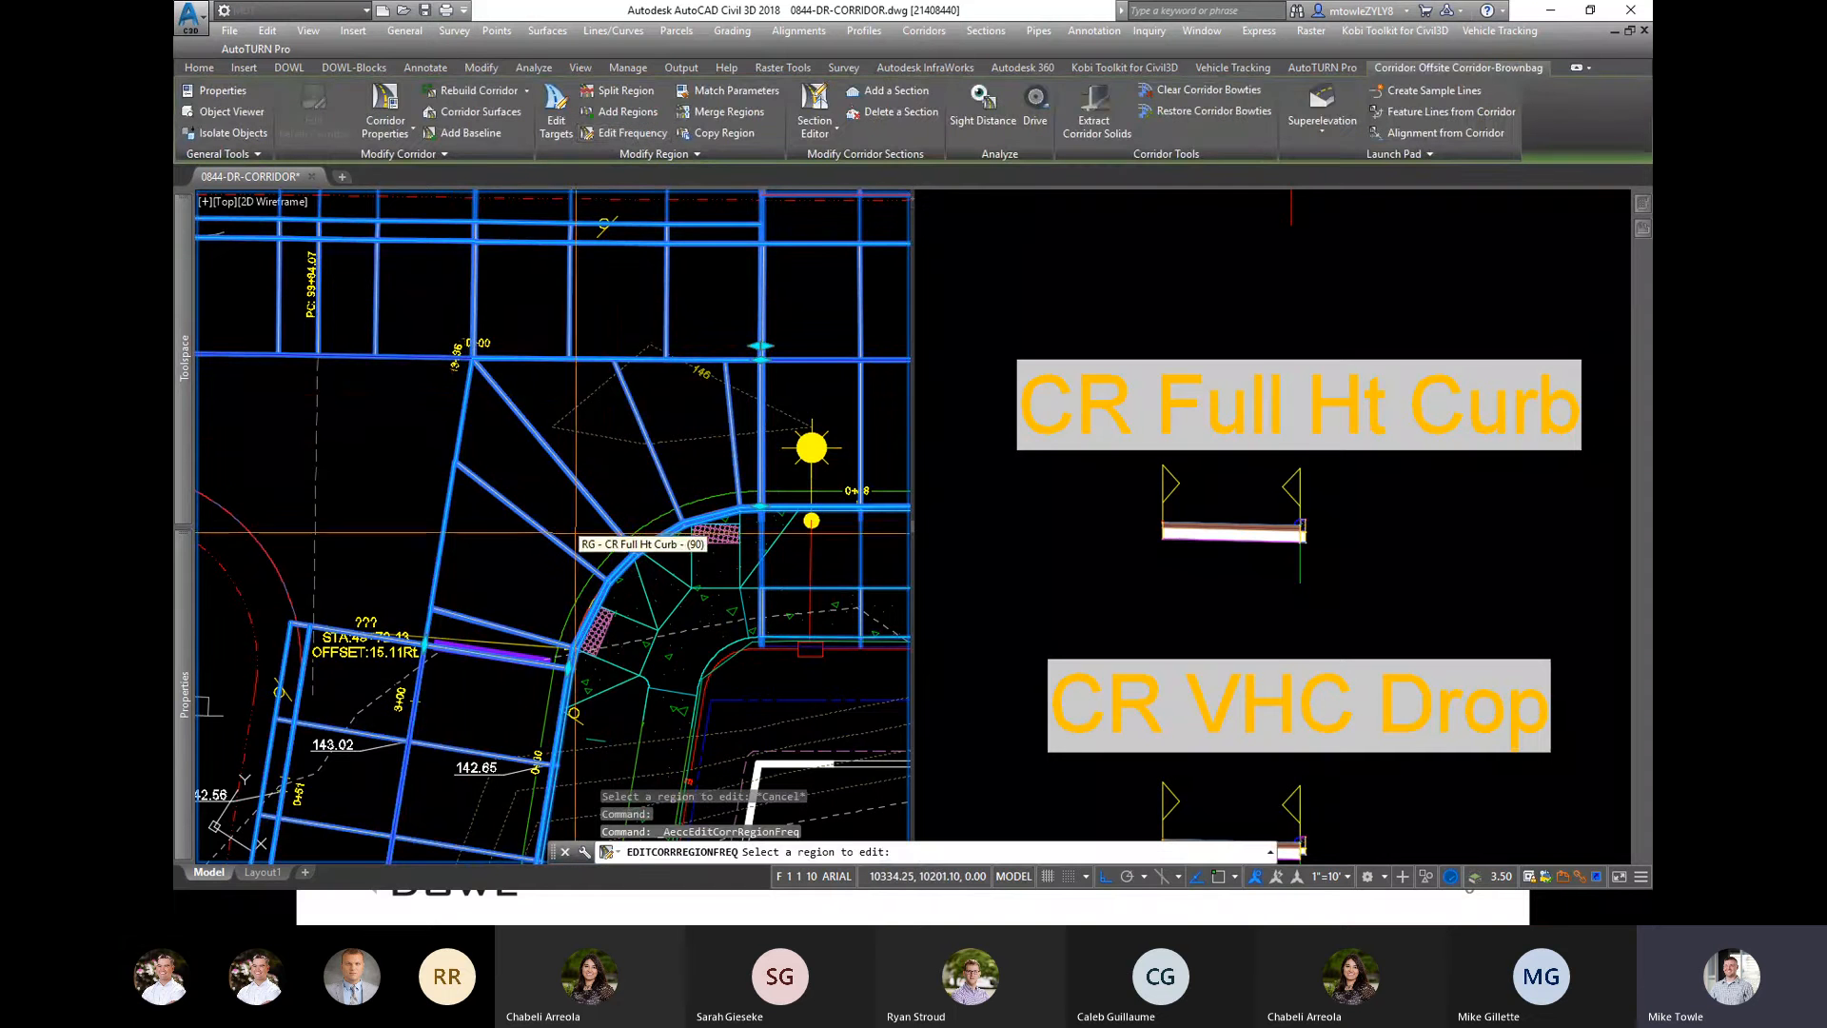
{"action": "left_click", "coordinate": [683, 462]}
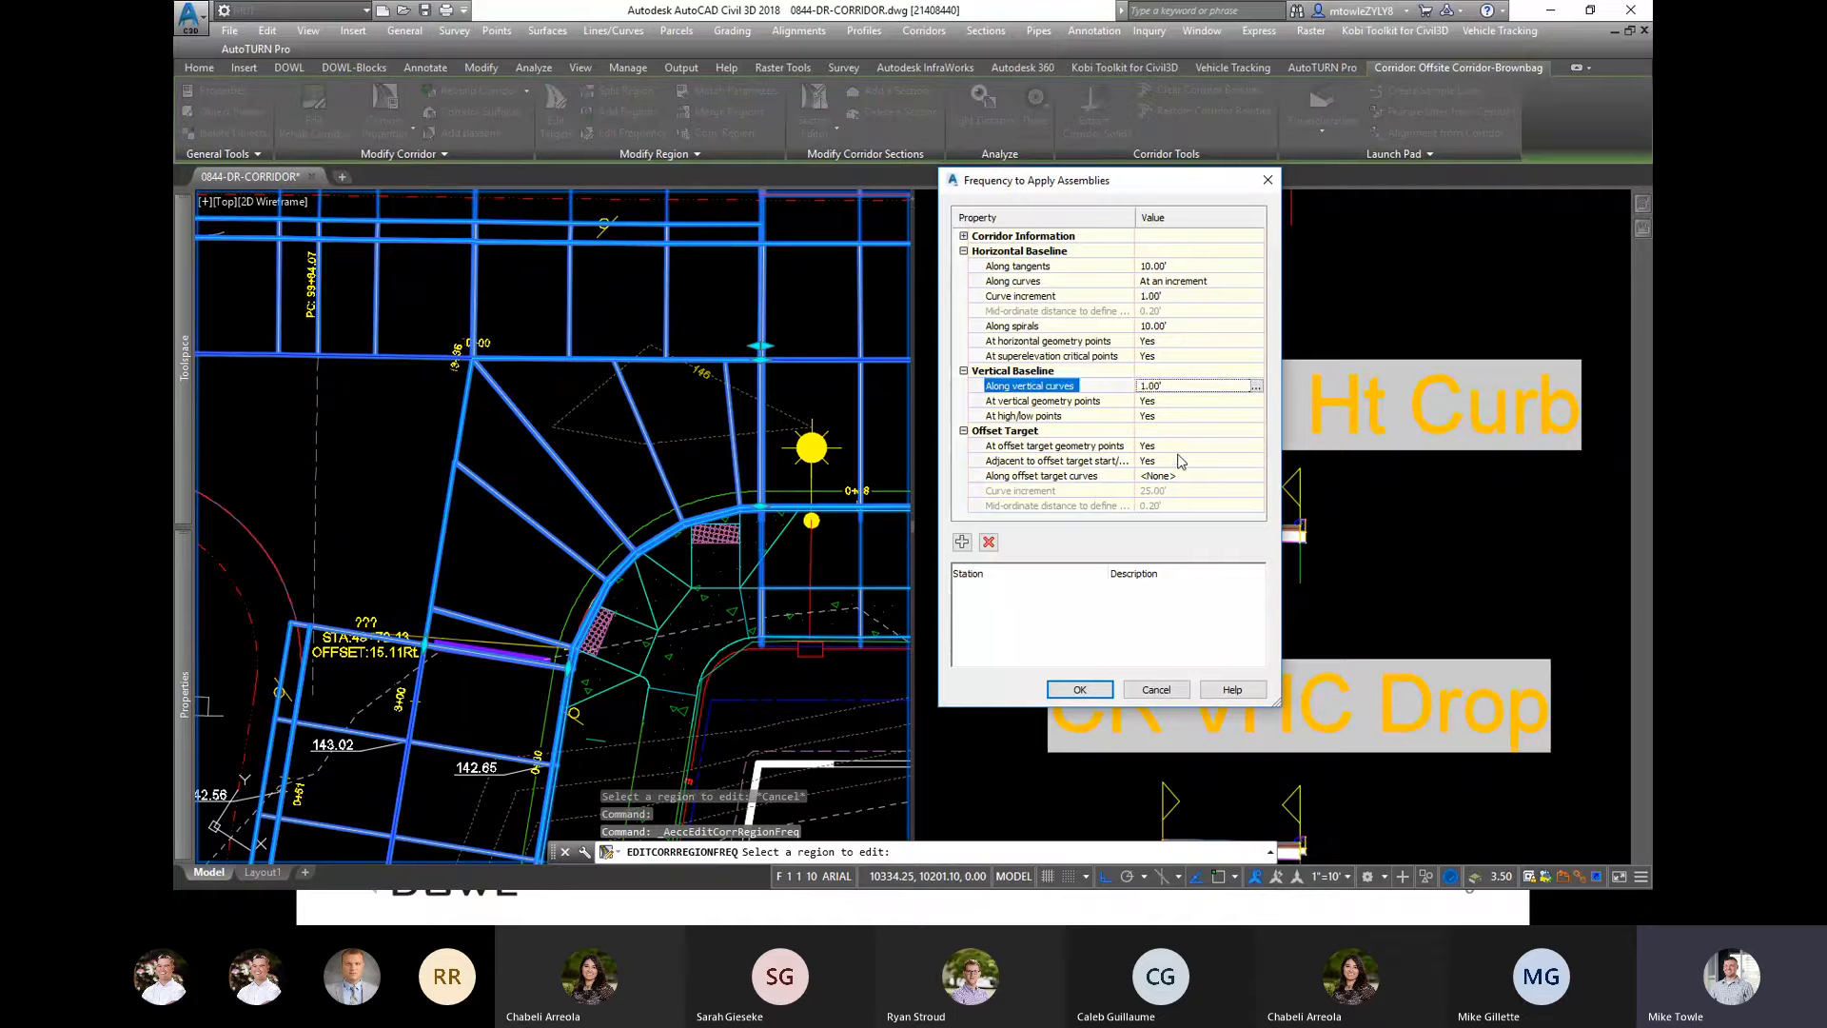
{"action": "left_click", "coordinate": [1080, 689]}
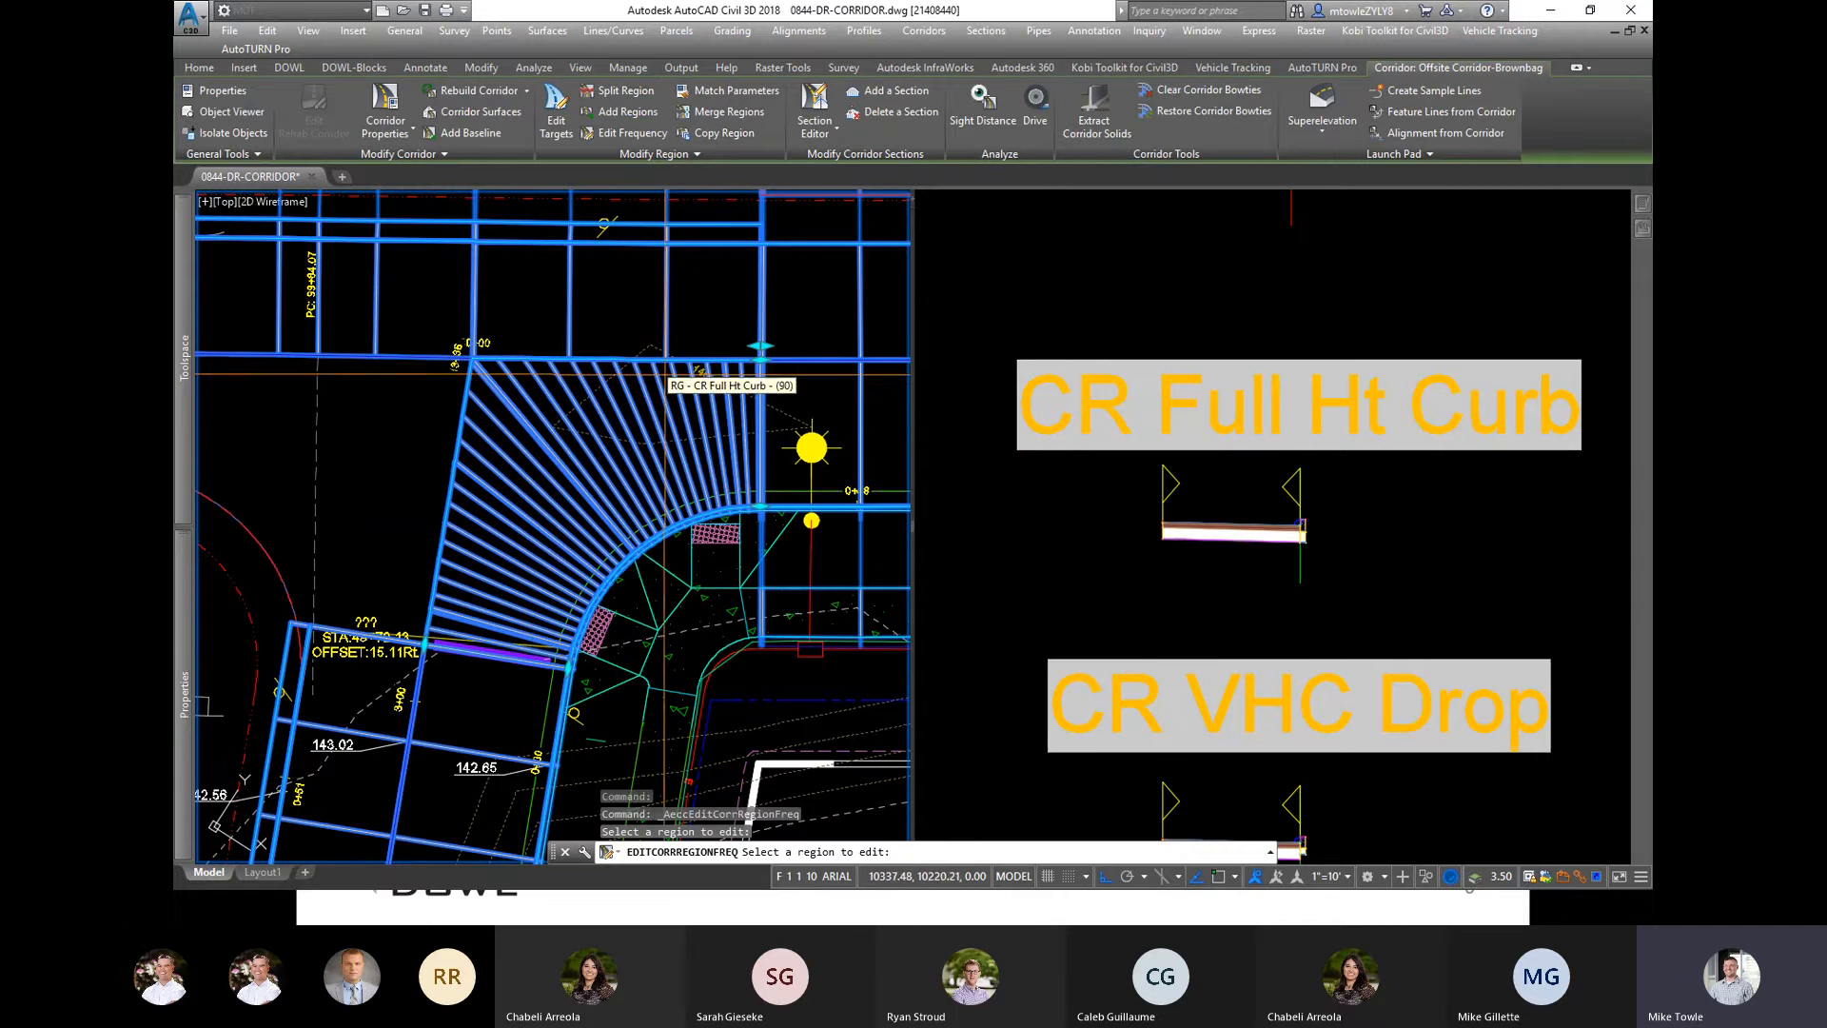
{"action": "scroll", "coordinate": [519, 656], "scroll_direction": "up", "scroll_amount": 2}
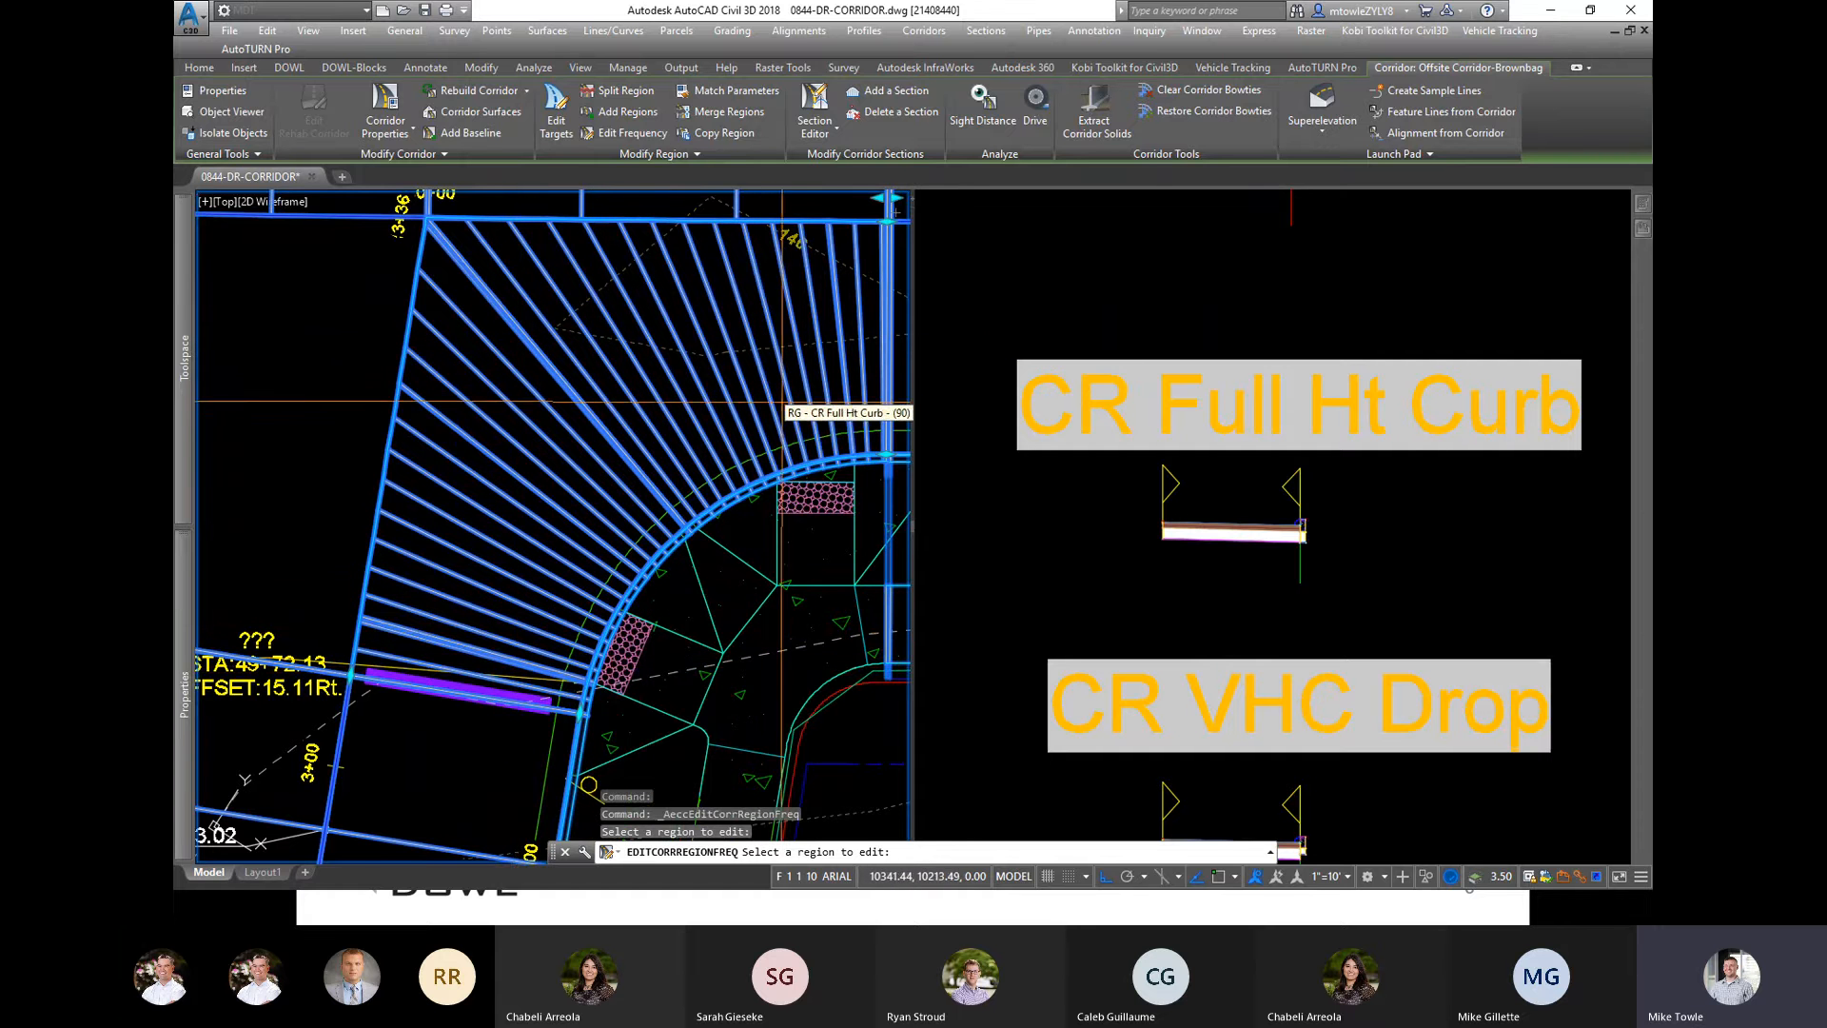
{"action": "scroll", "coordinate": [776, 407], "scroll_direction": "down", "scroll_amount": 3}
{"action": "scroll", "coordinate": [755, 421], "scroll_direction": "down", "scroll_amount": 1}
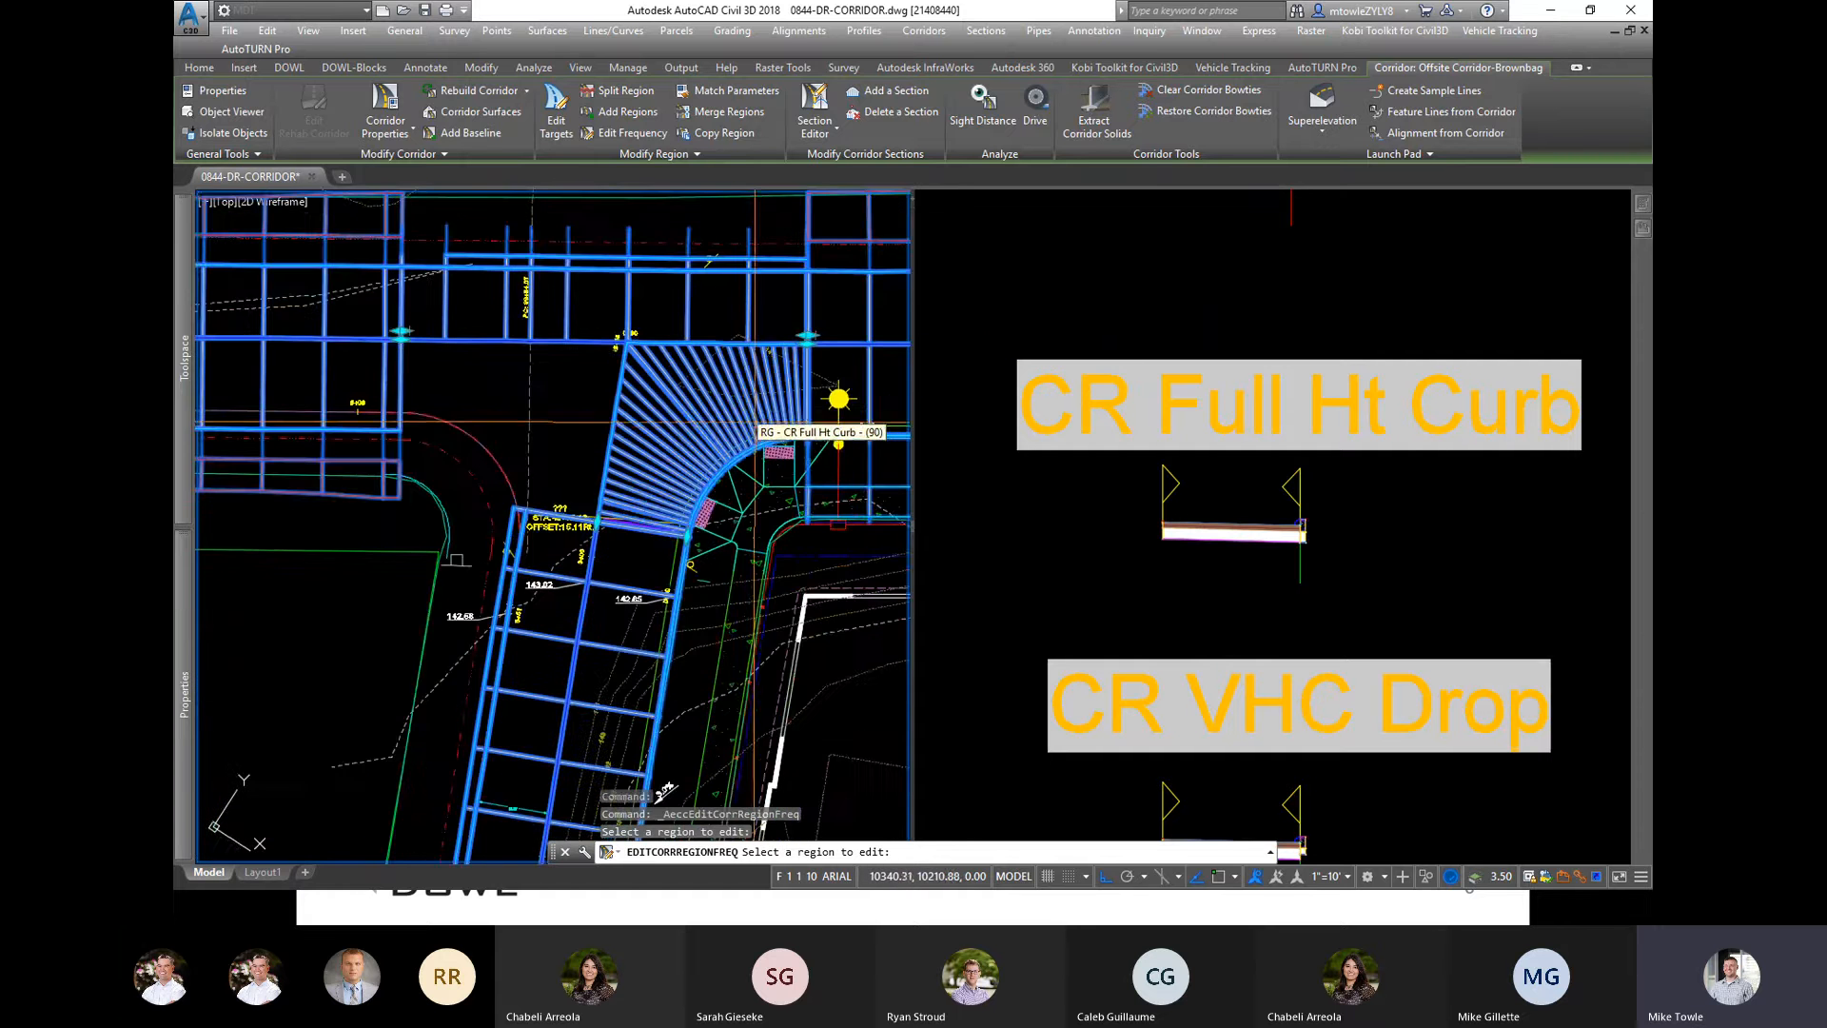
{"action": "scroll", "coordinate": [755, 420], "scroll_direction": "up", "scroll_amount": 2}
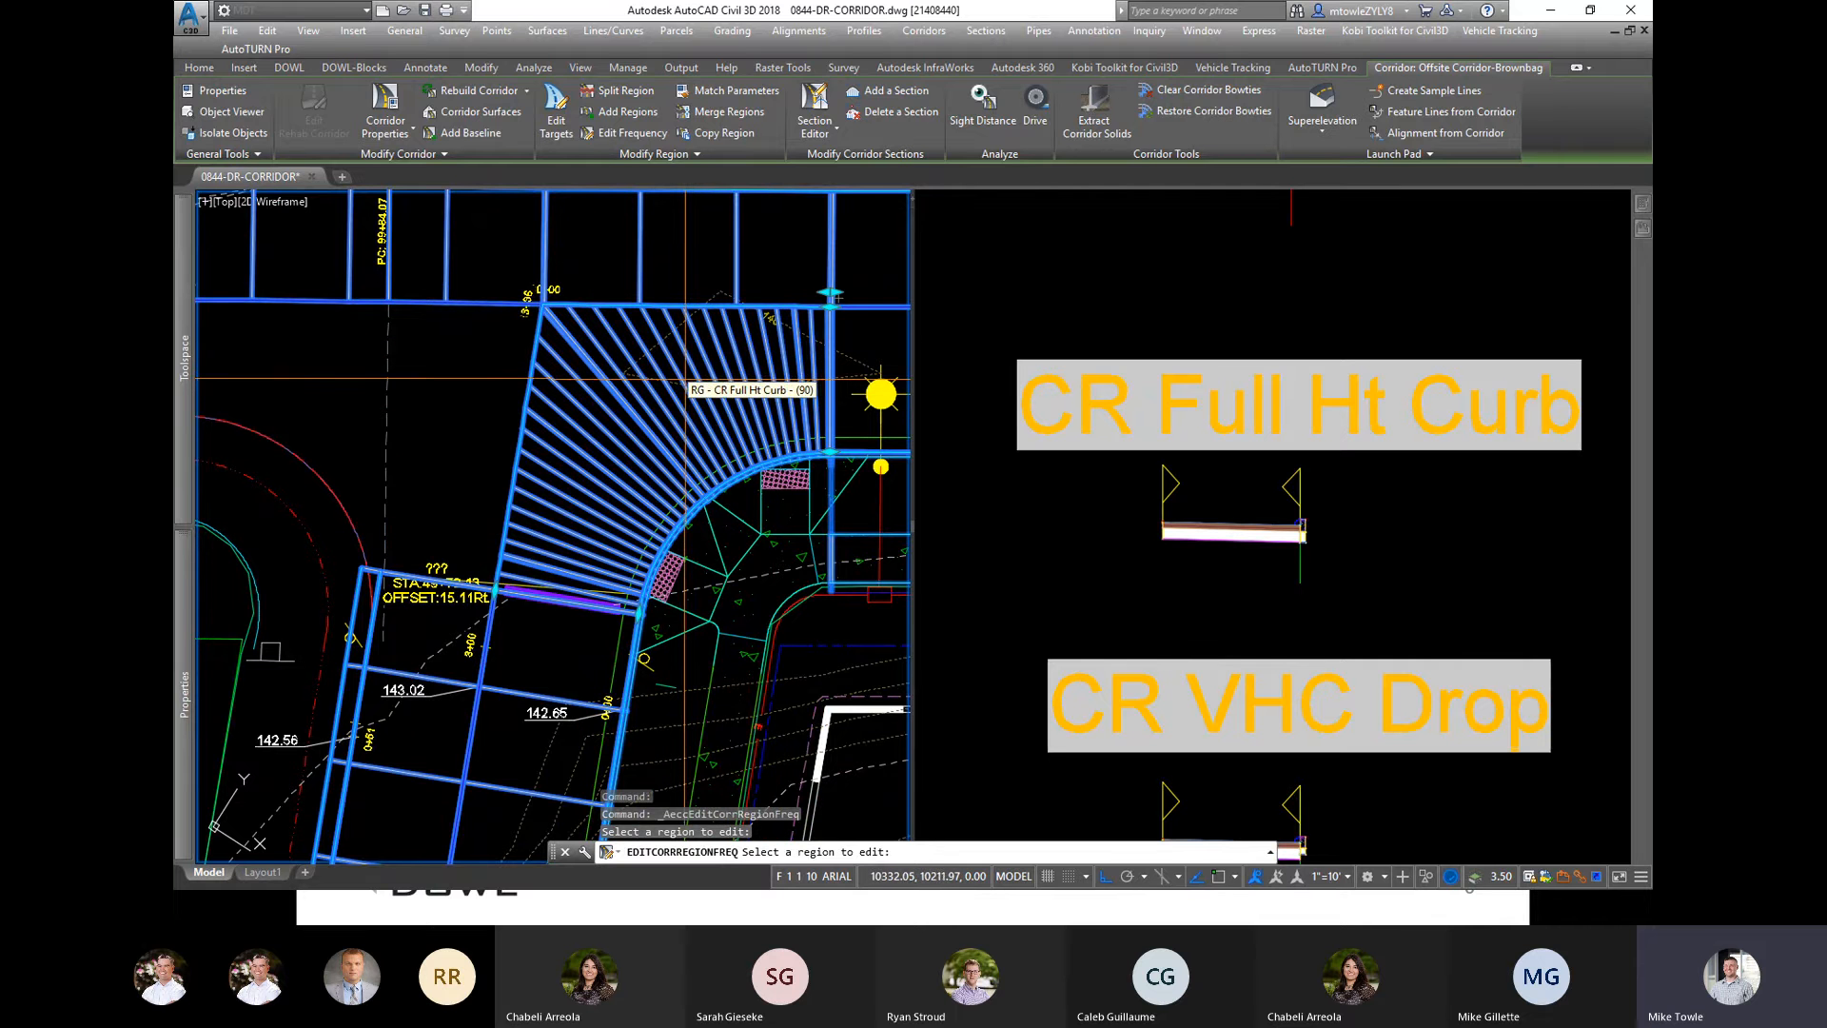
{"action": "key", "text": "Escape"}
{"action": "key", "text": "Escape"}
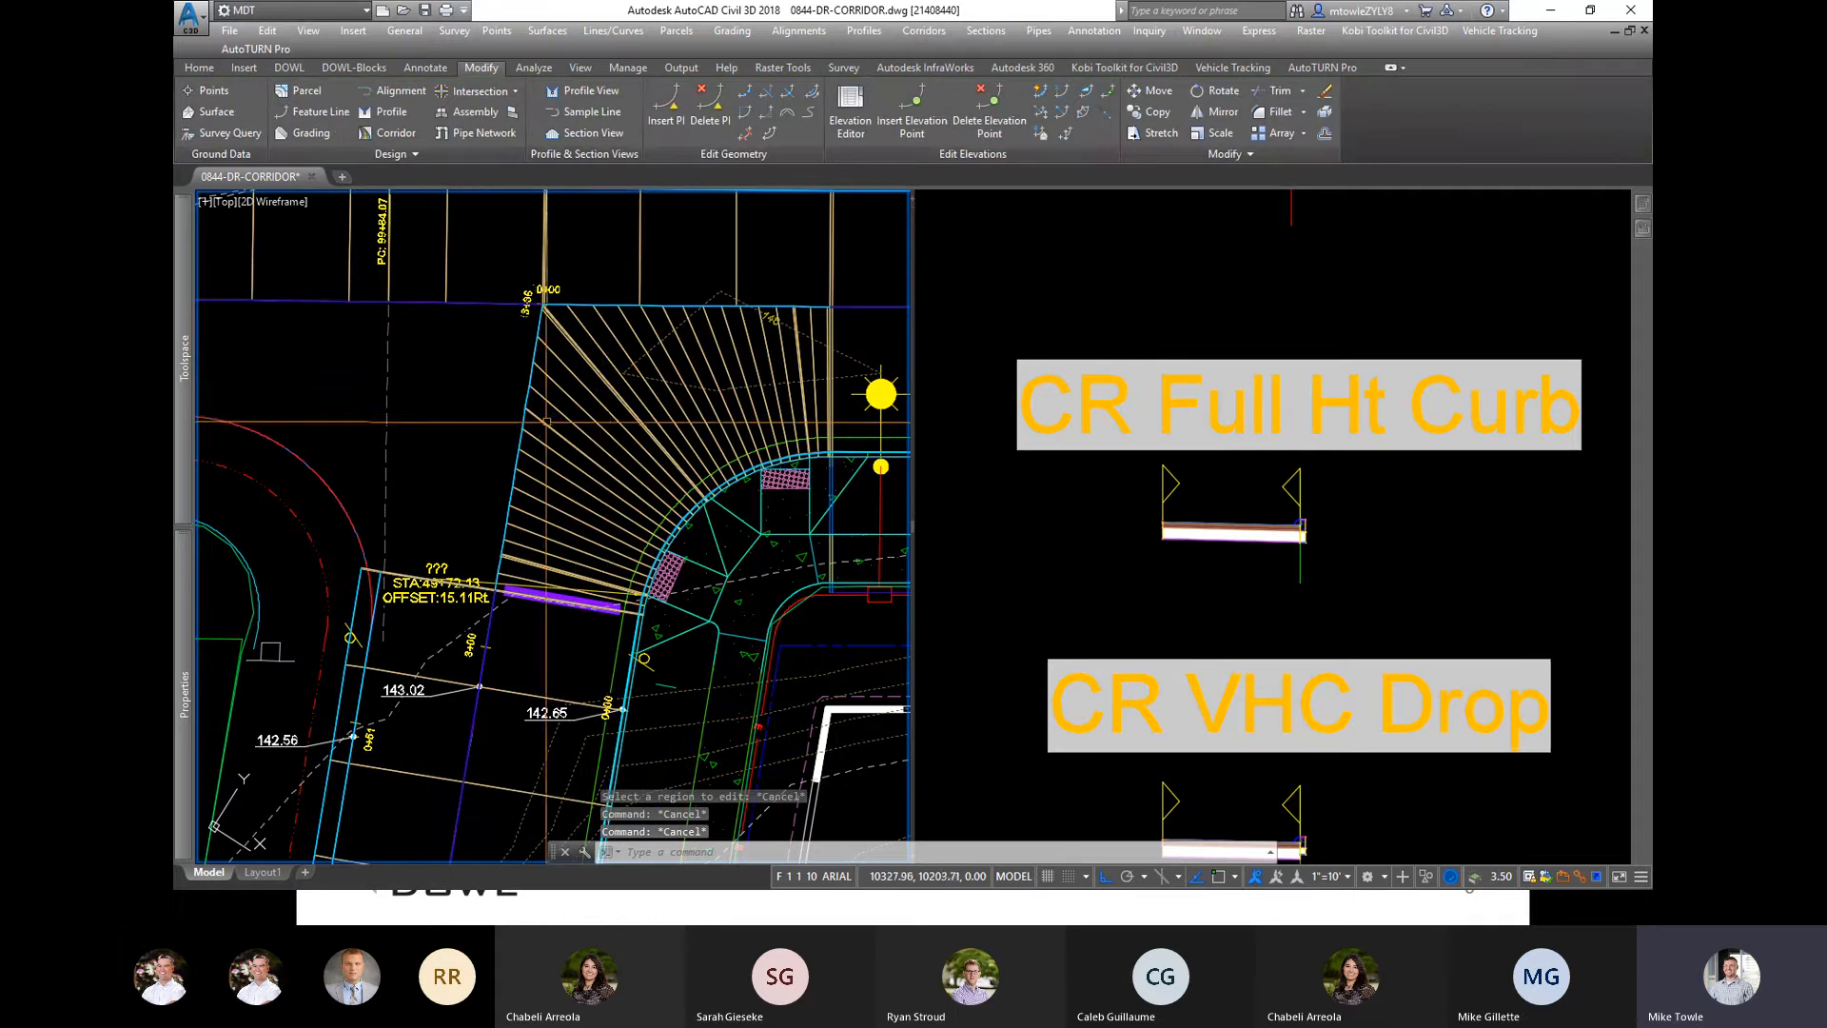
Step: Turn on the contour display of the FG-Offsite Corridor-Brownbag surface and examine the contours across the curb return
{"action": "mouse_move", "coordinate": [186, 672]}
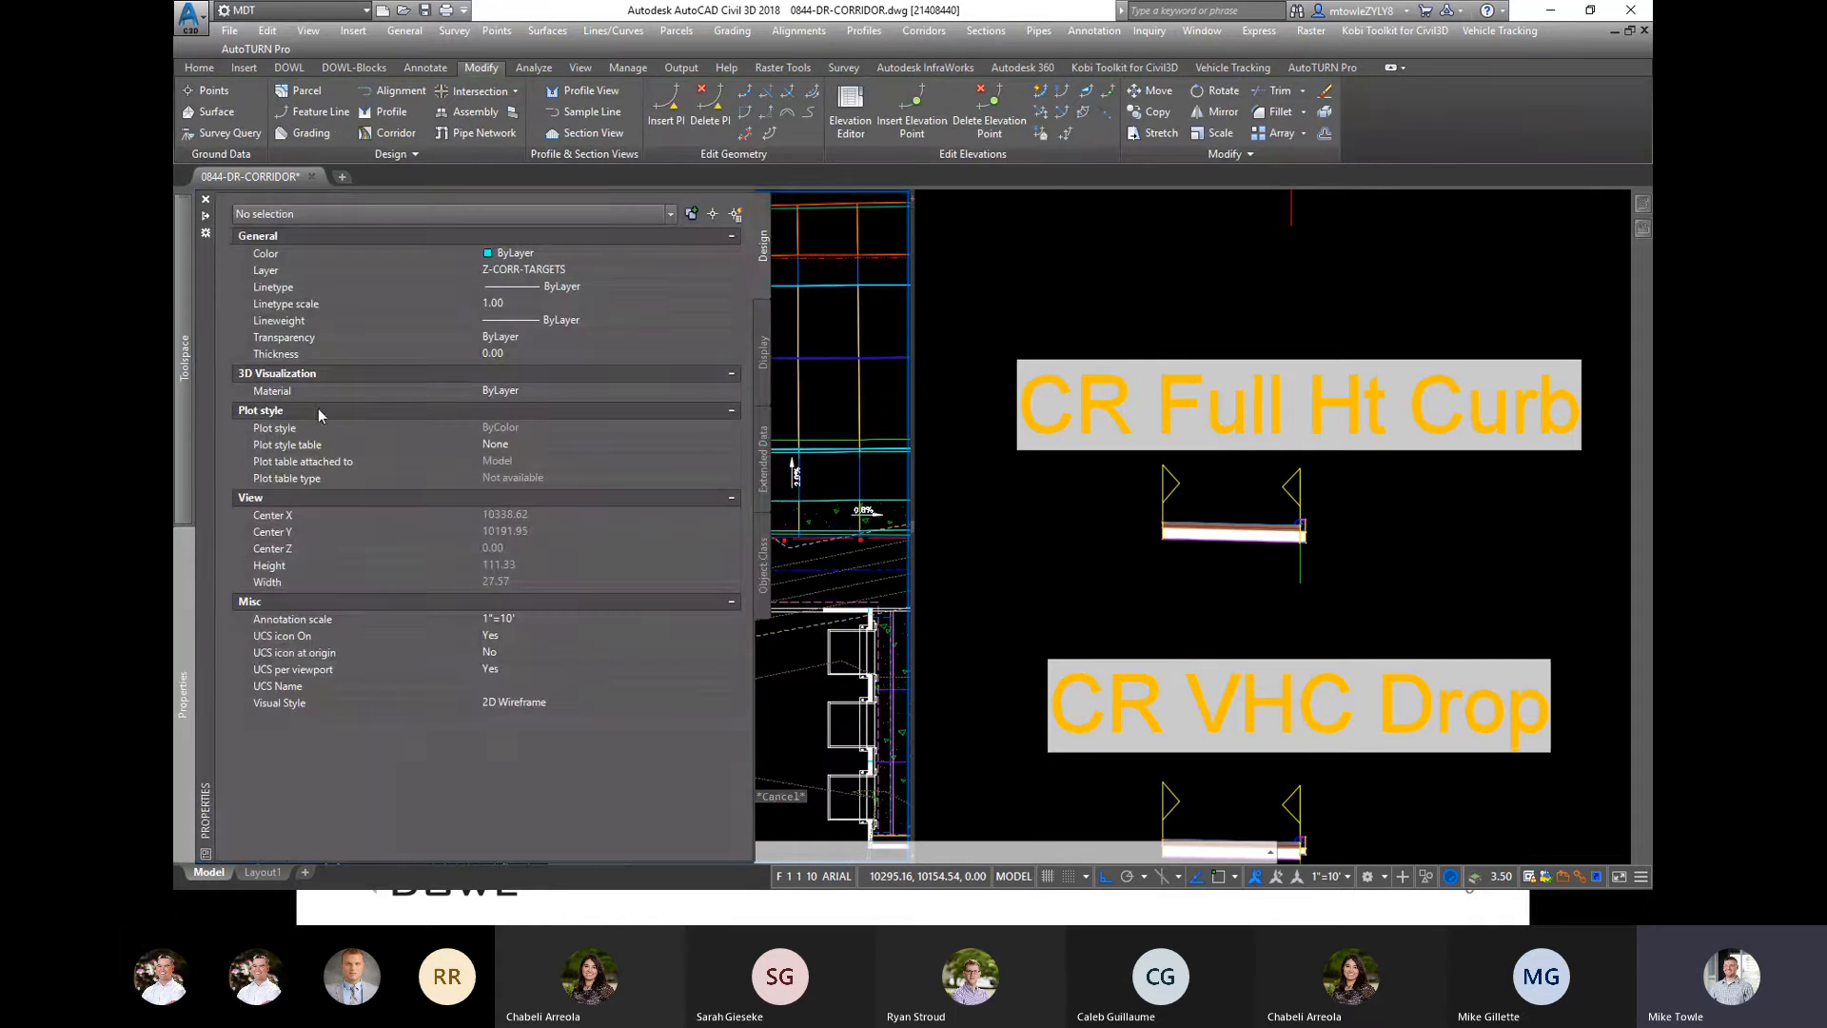
{"action": "mouse_move", "coordinate": [184, 356]}
{"action": "scroll", "coordinate": [300, 339], "scroll_direction": "up", "scroll_amount": 1}
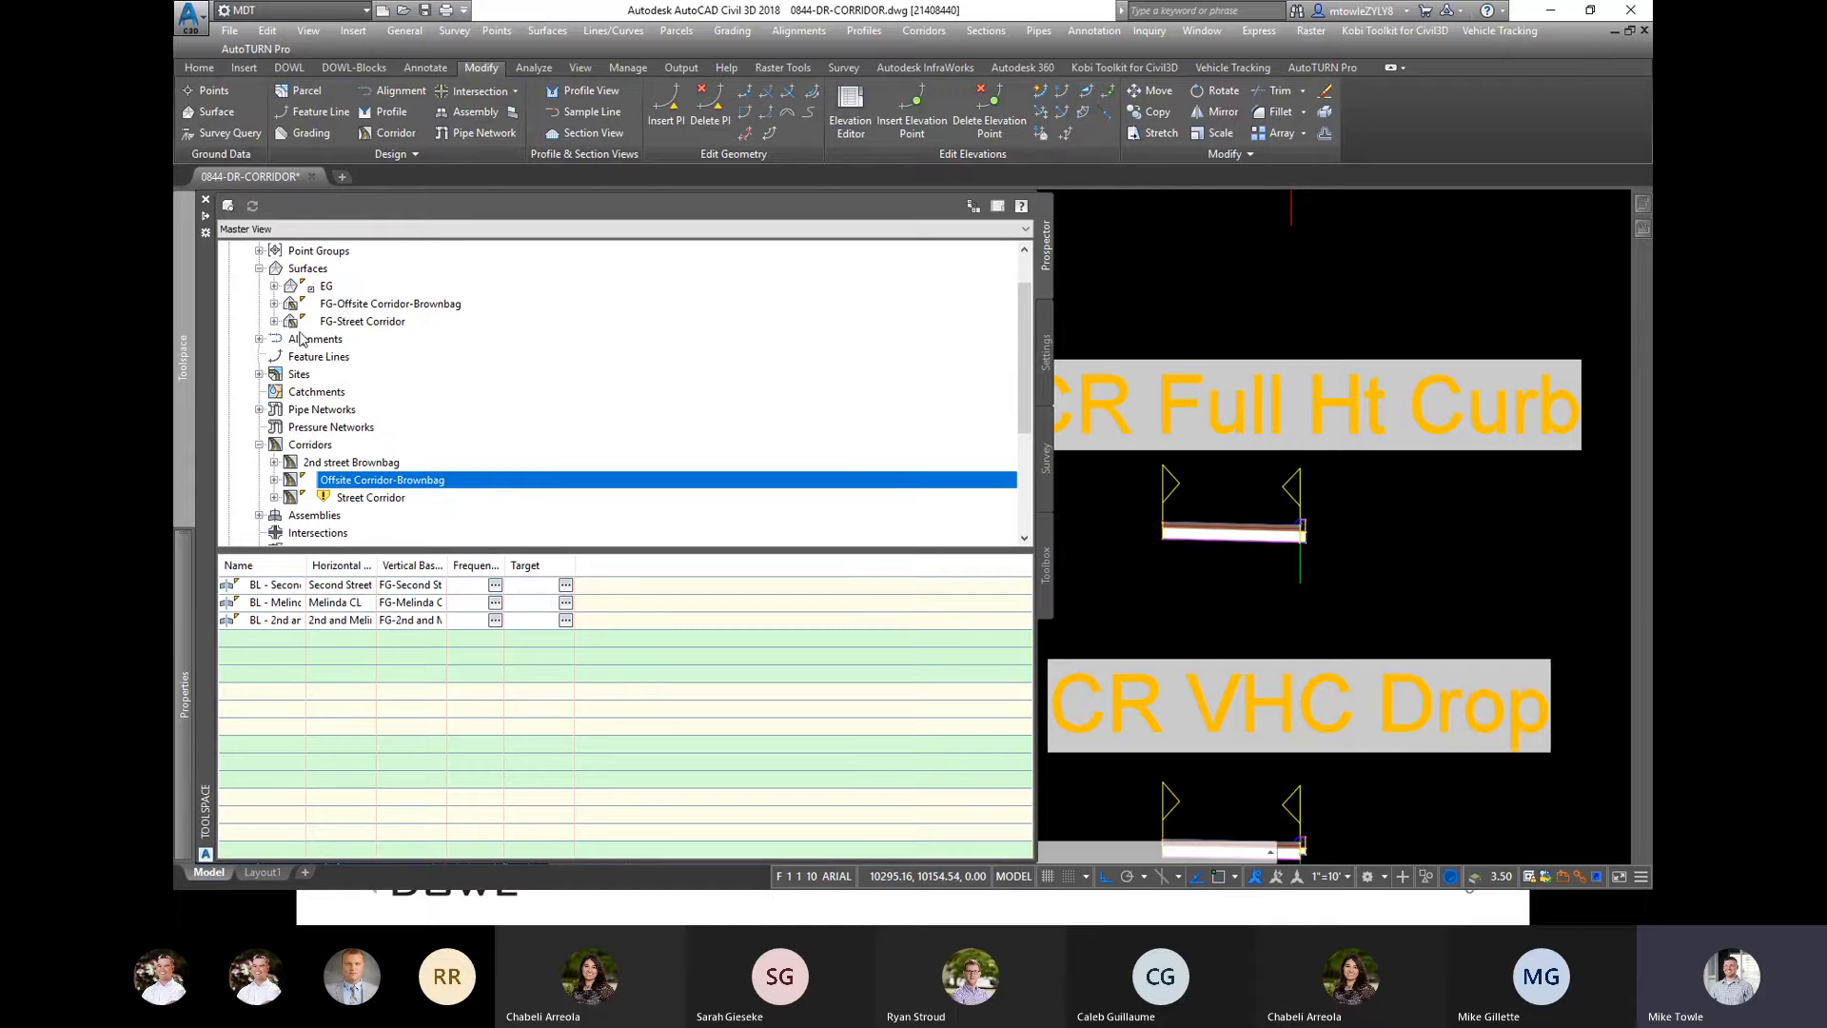
{"action": "right_click", "coordinate": [359, 305]}
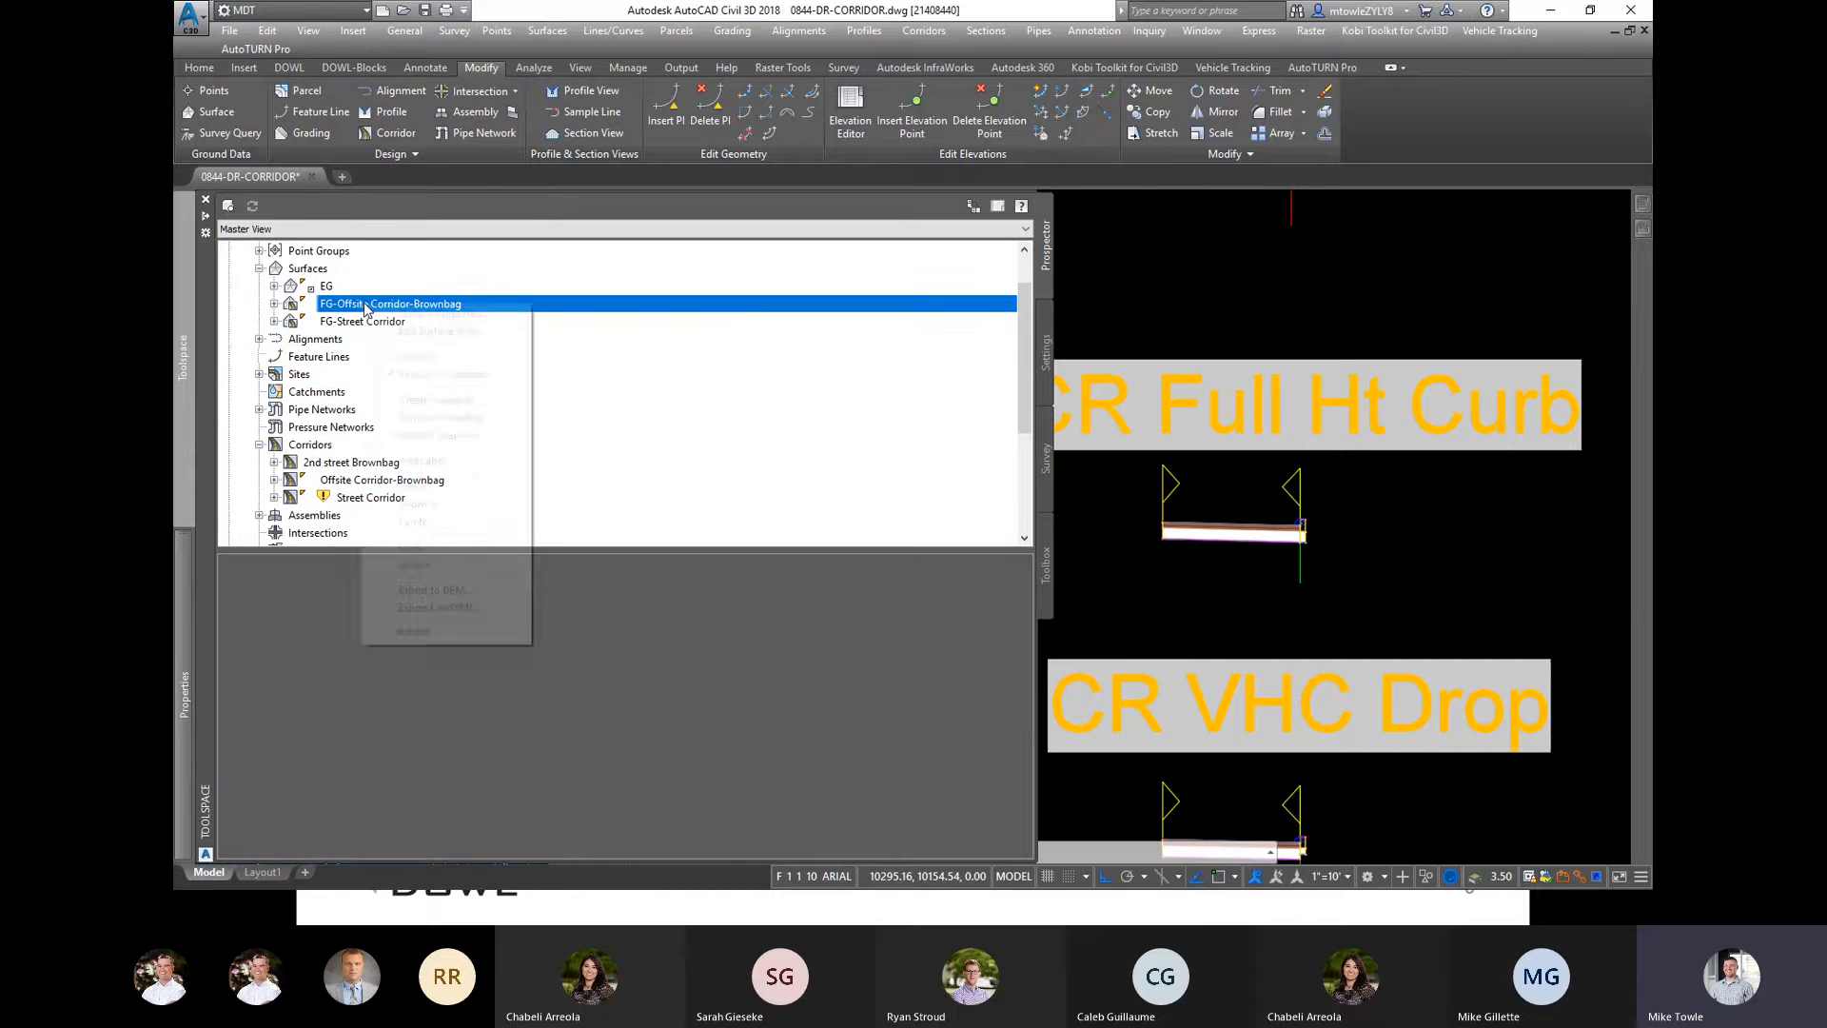
{"action": "left_click", "coordinate": [520, 313]}
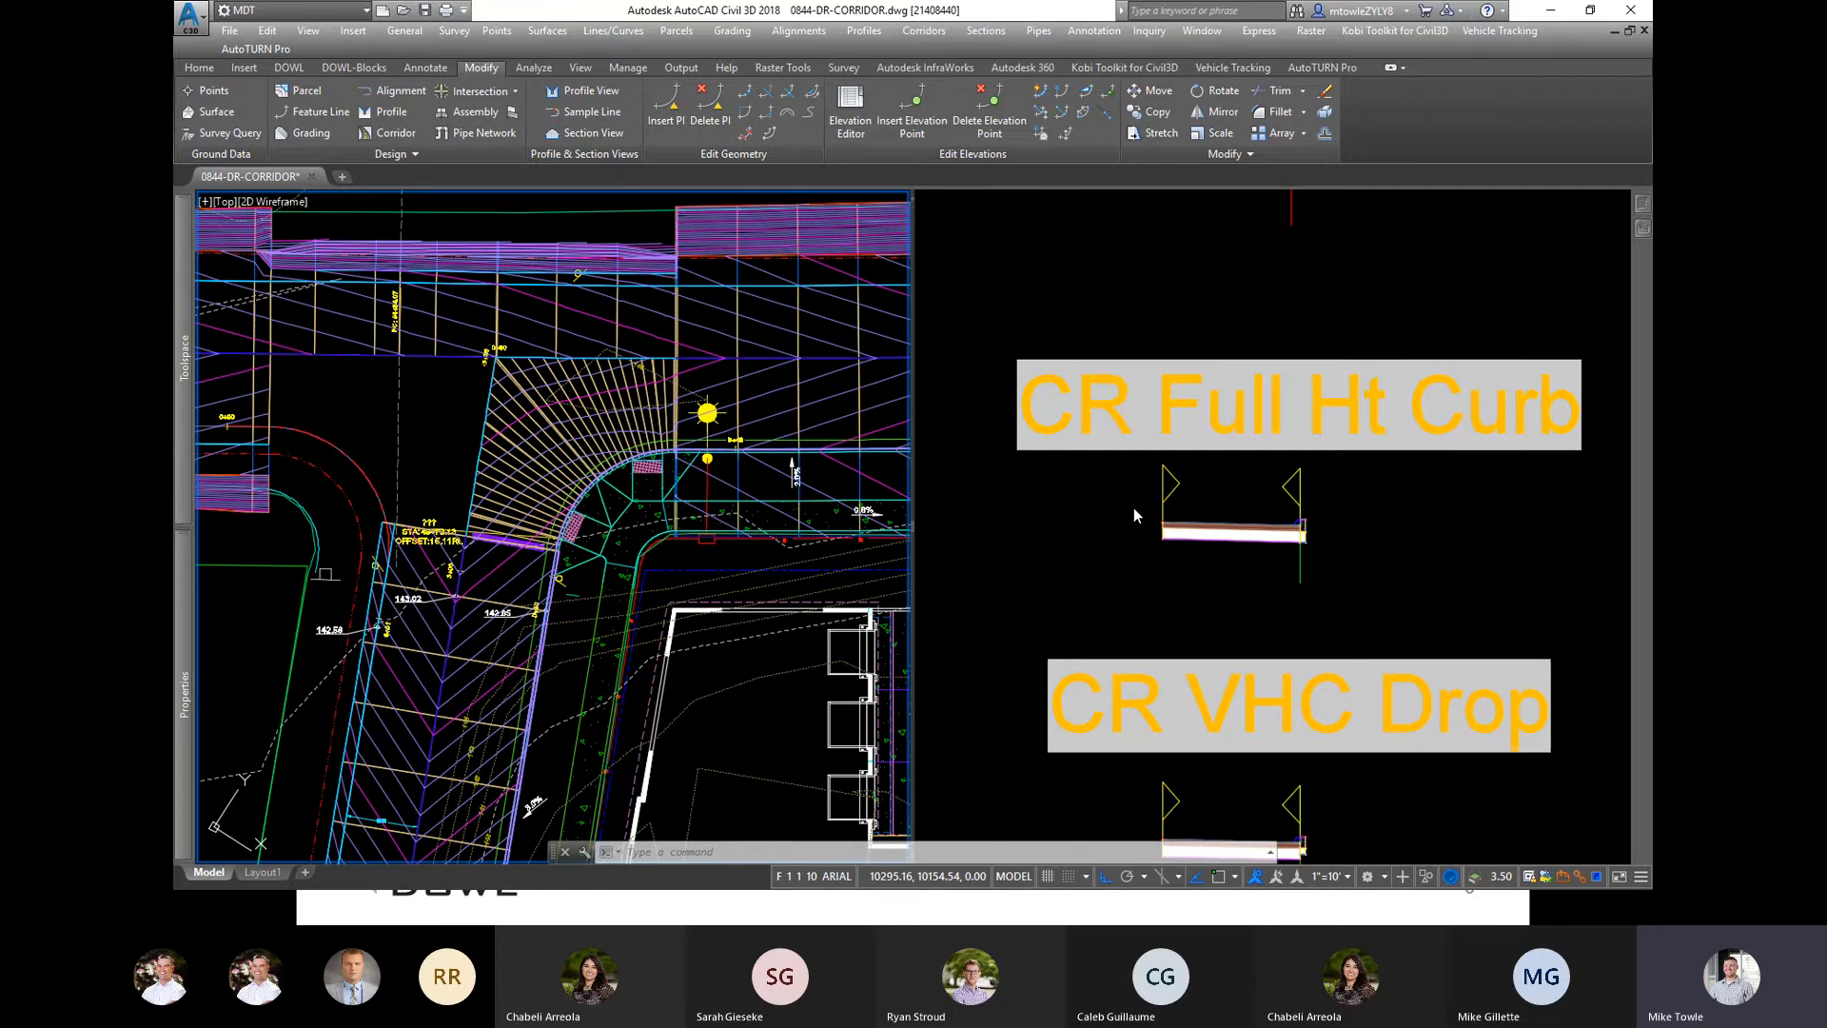
{"action": "scroll", "coordinate": [919, 430], "scroll_direction": "up", "scroll_amount": 4}
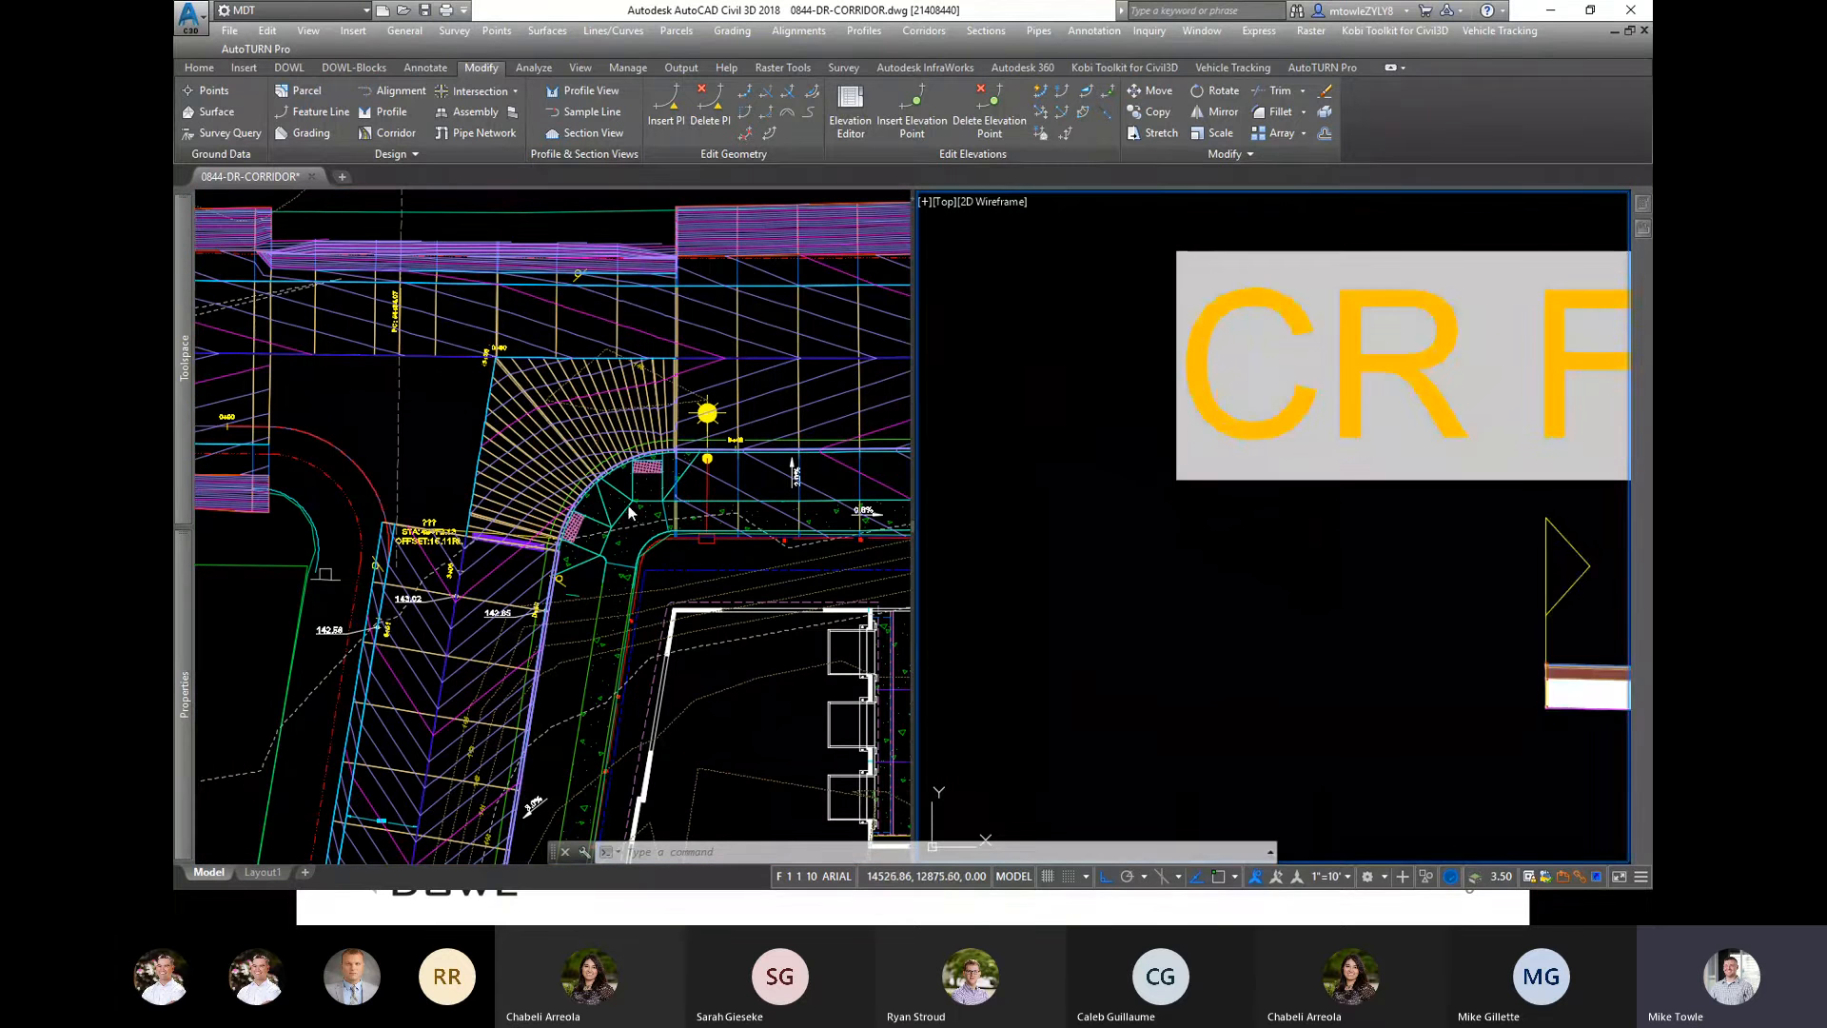
{"action": "scroll", "coordinate": [574, 425], "scroll_direction": "up", "scroll_amount": 5}
{"action": "scroll", "coordinate": [574, 424], "scroll_direction": "down", "scroll_amount": 3}
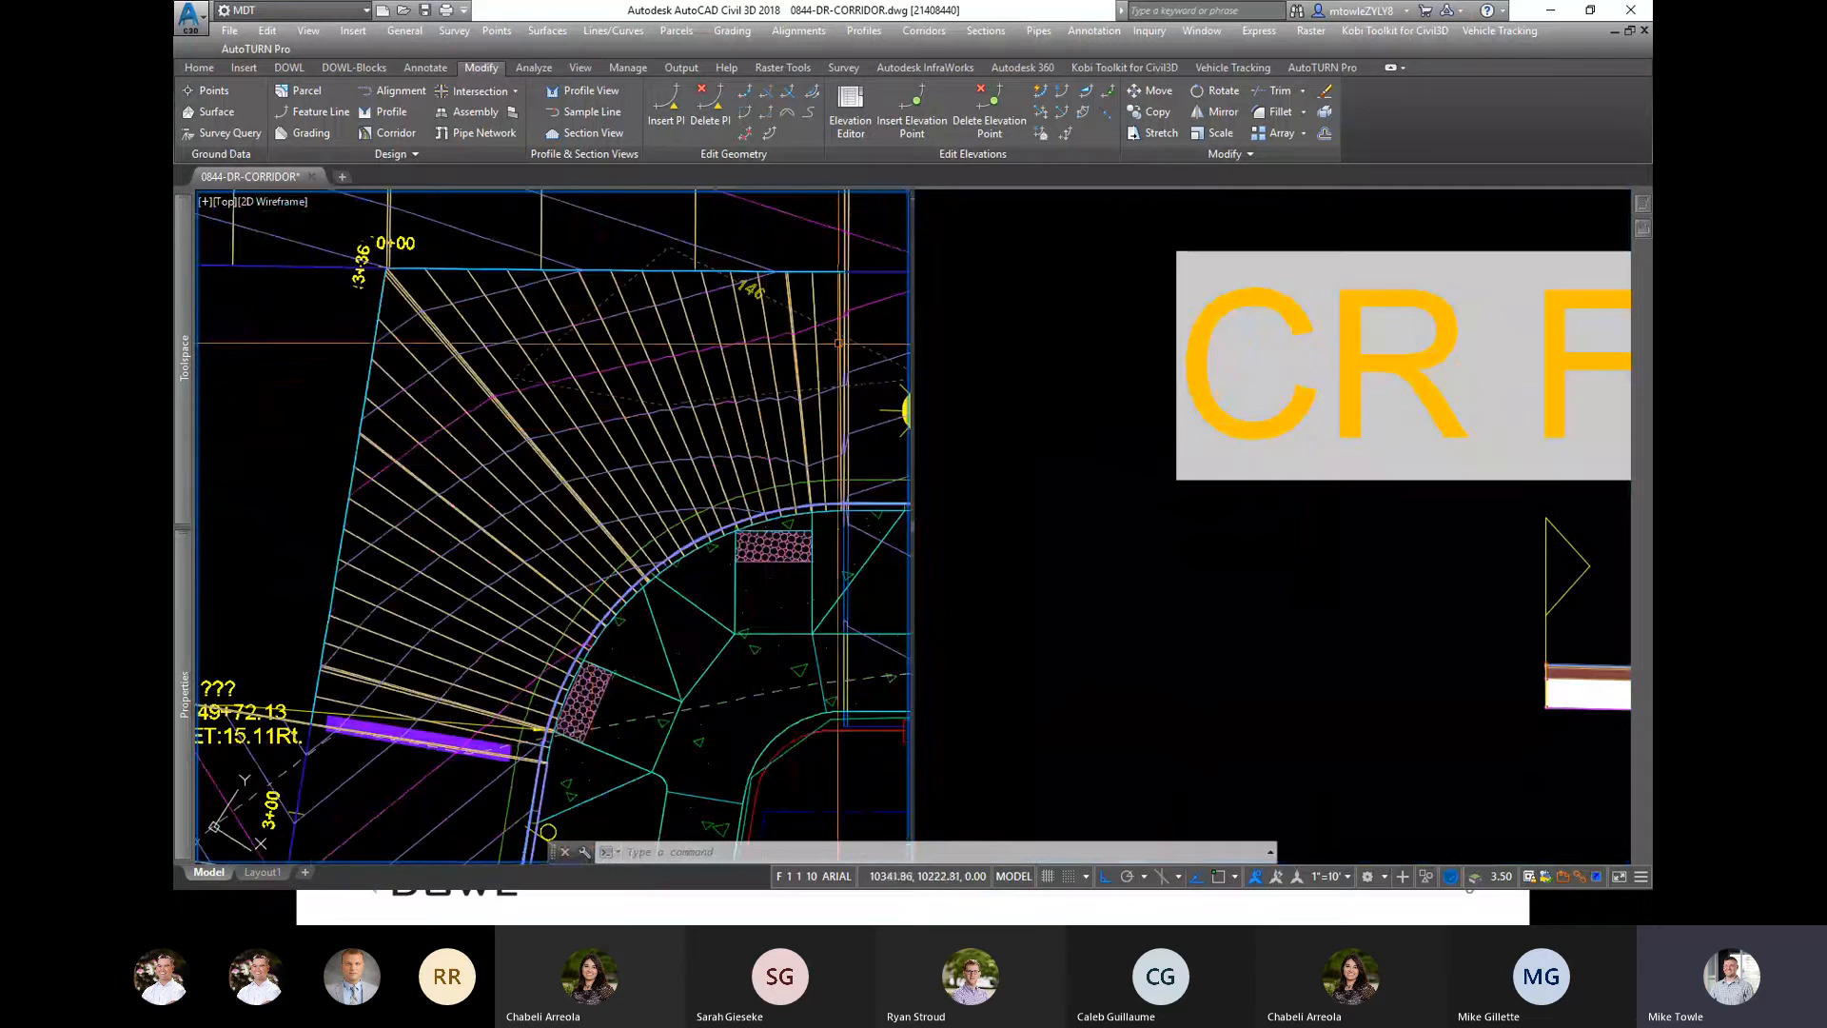
{"action": "scroll", "coordinate": [578, 549], "scroll_direction": "down", "scroll_amount": 4}
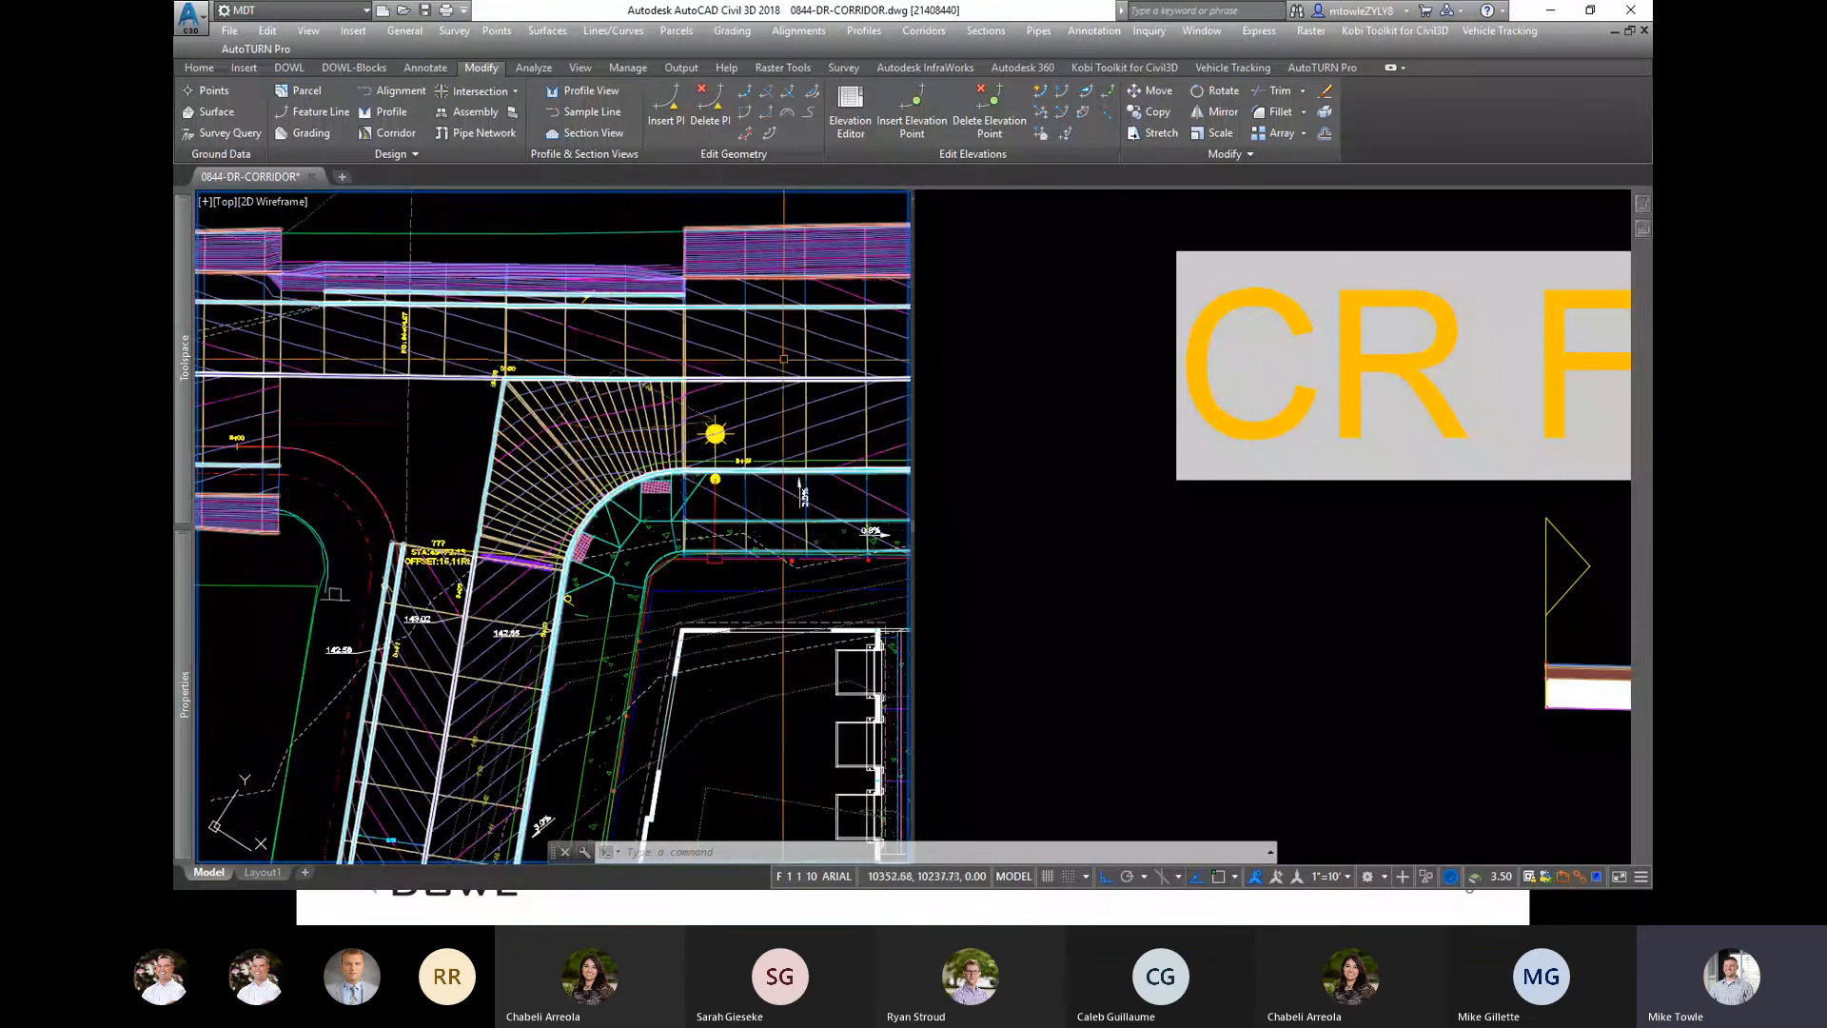
{"action": "scroll", "coordinate": [752, 430], "scroll_direction": "up", "scroll_amount": 4}
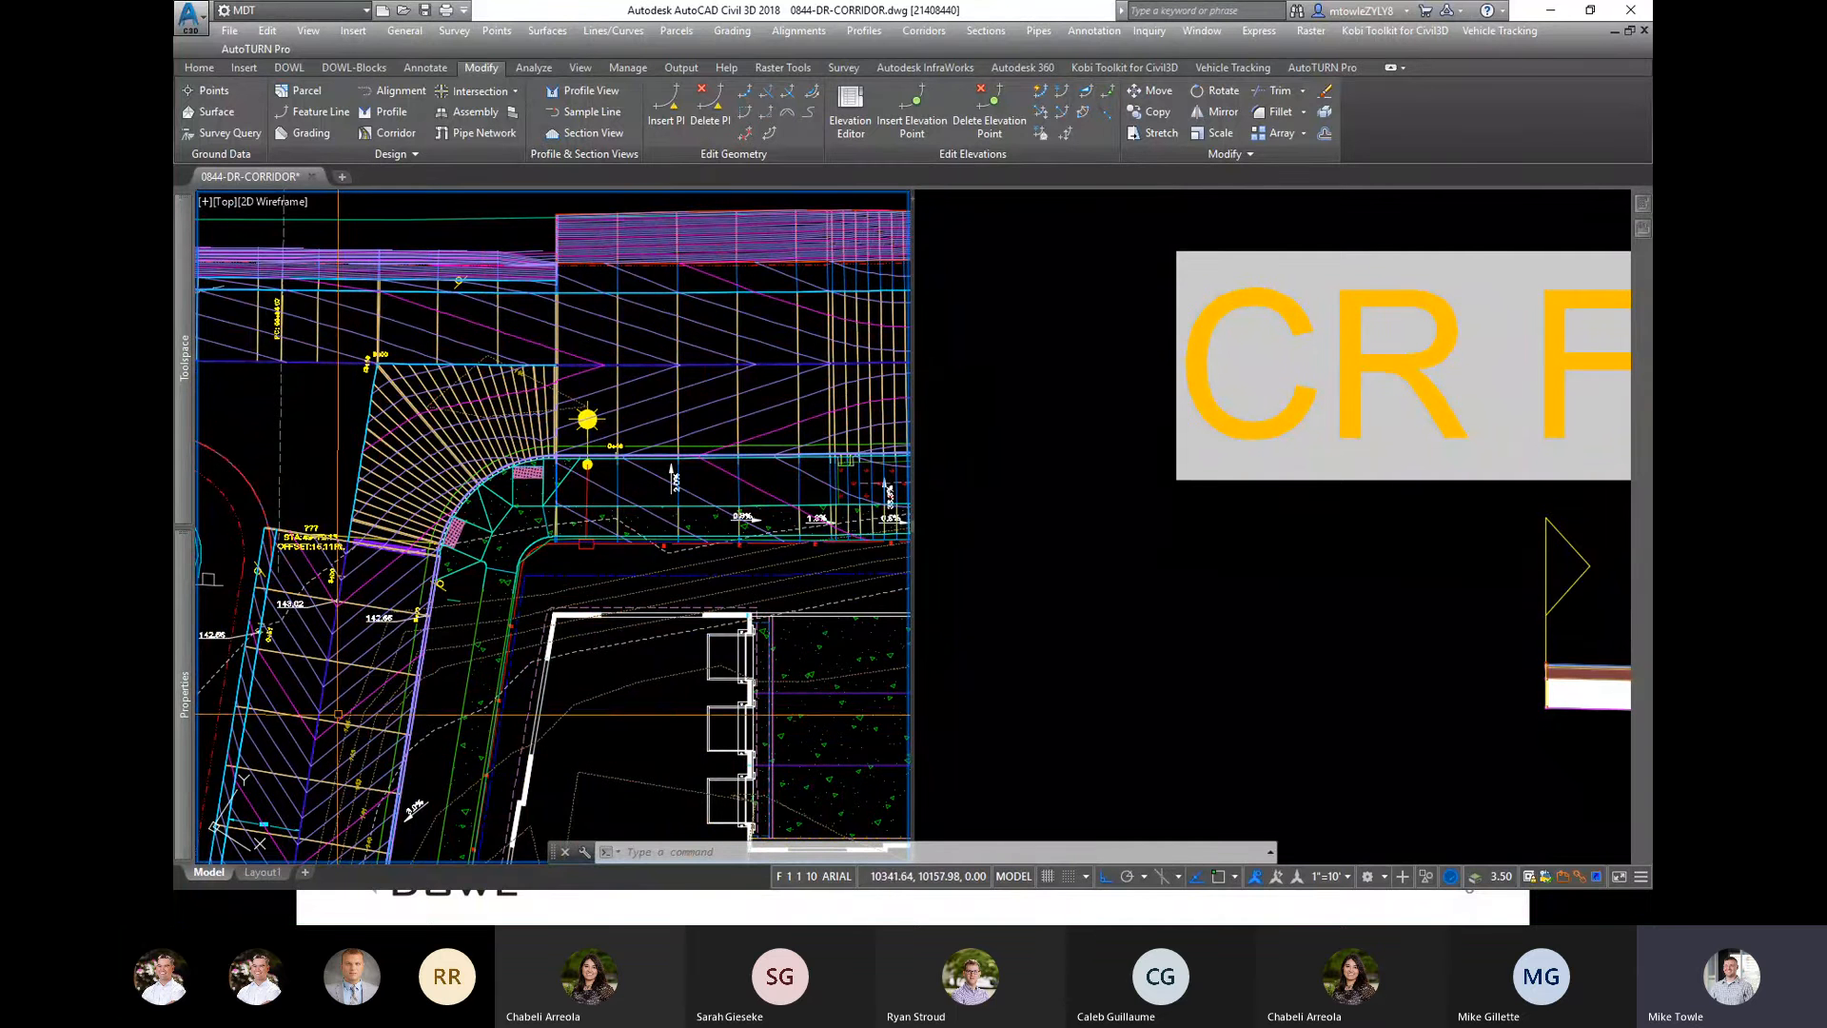
Step: Examine the curb ramps and their detectable warning patches along the curb return against the corridor sections
{"action": "scroll", "coordinate": [750, 511], "scroll_direction": "down", "scroll_amount": 2}
{"action": "scroll", "coordinate": [416, 491], "scroll_direction": "up", "scroll_amount": 2}
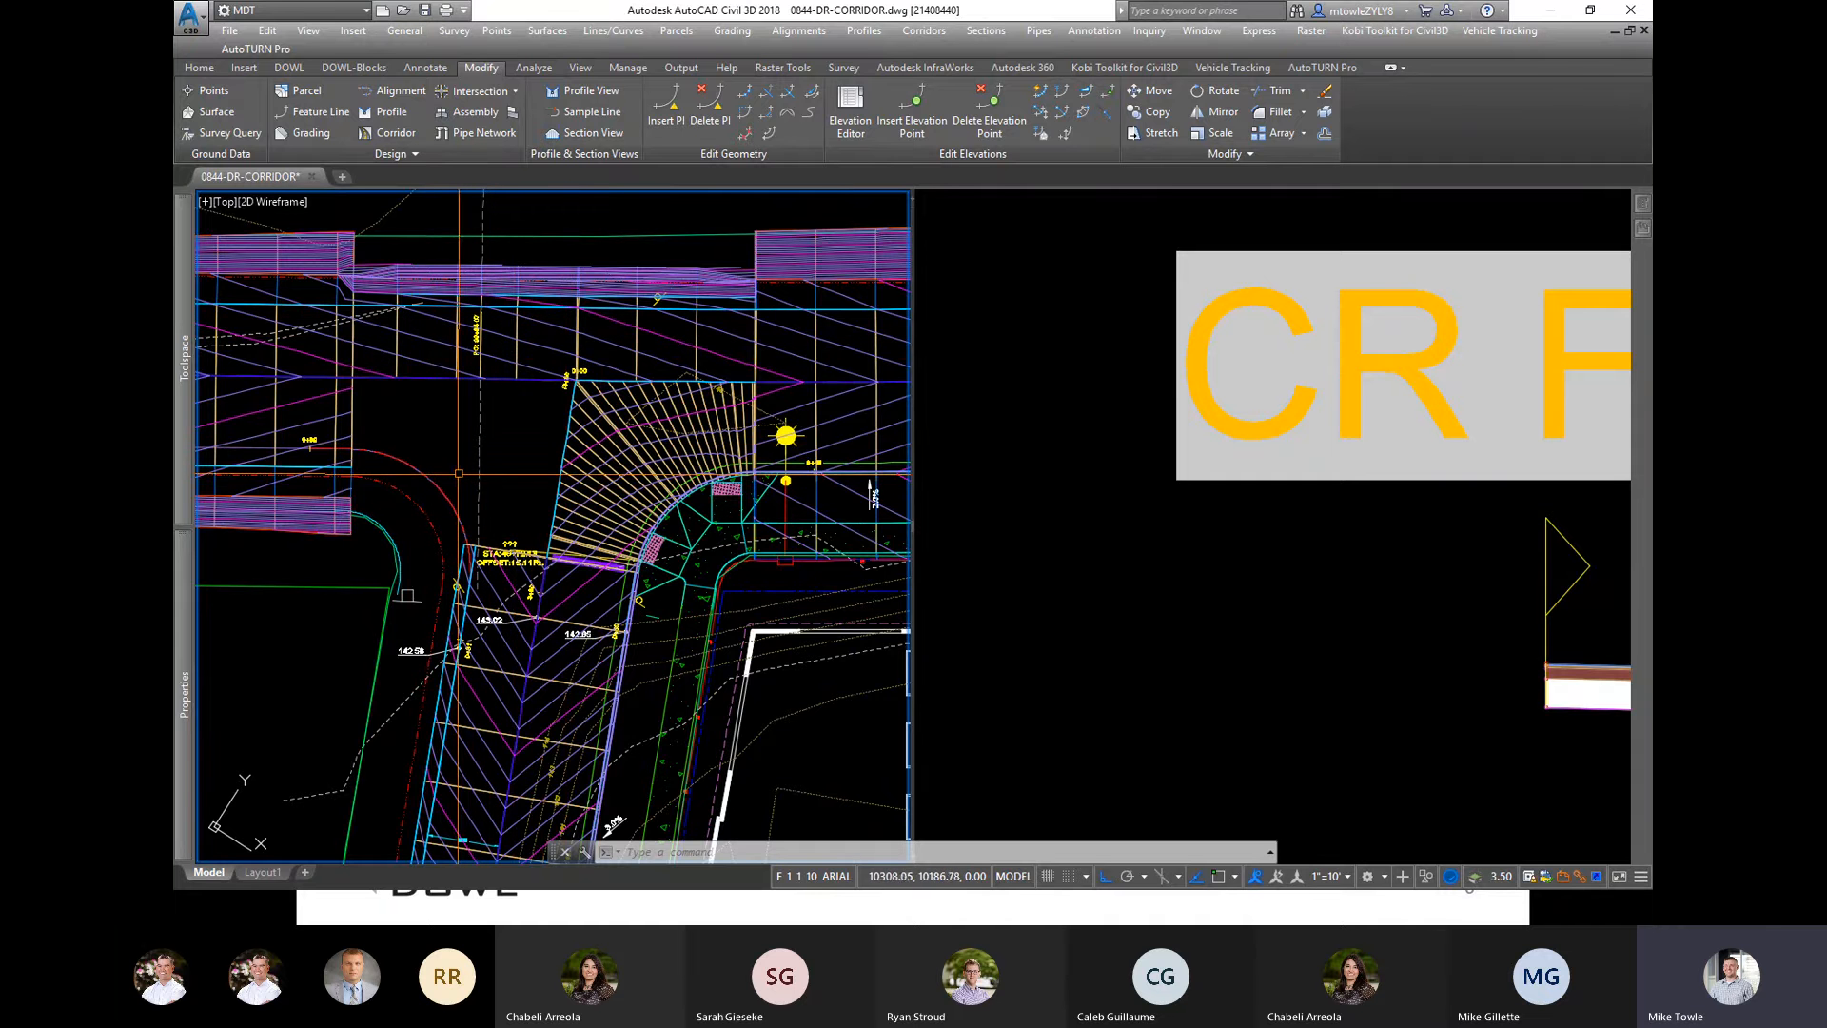
{"action": "scroll", "coordinate": [752, 633], "scroll_direction": "up", "scroll_amount": 2}
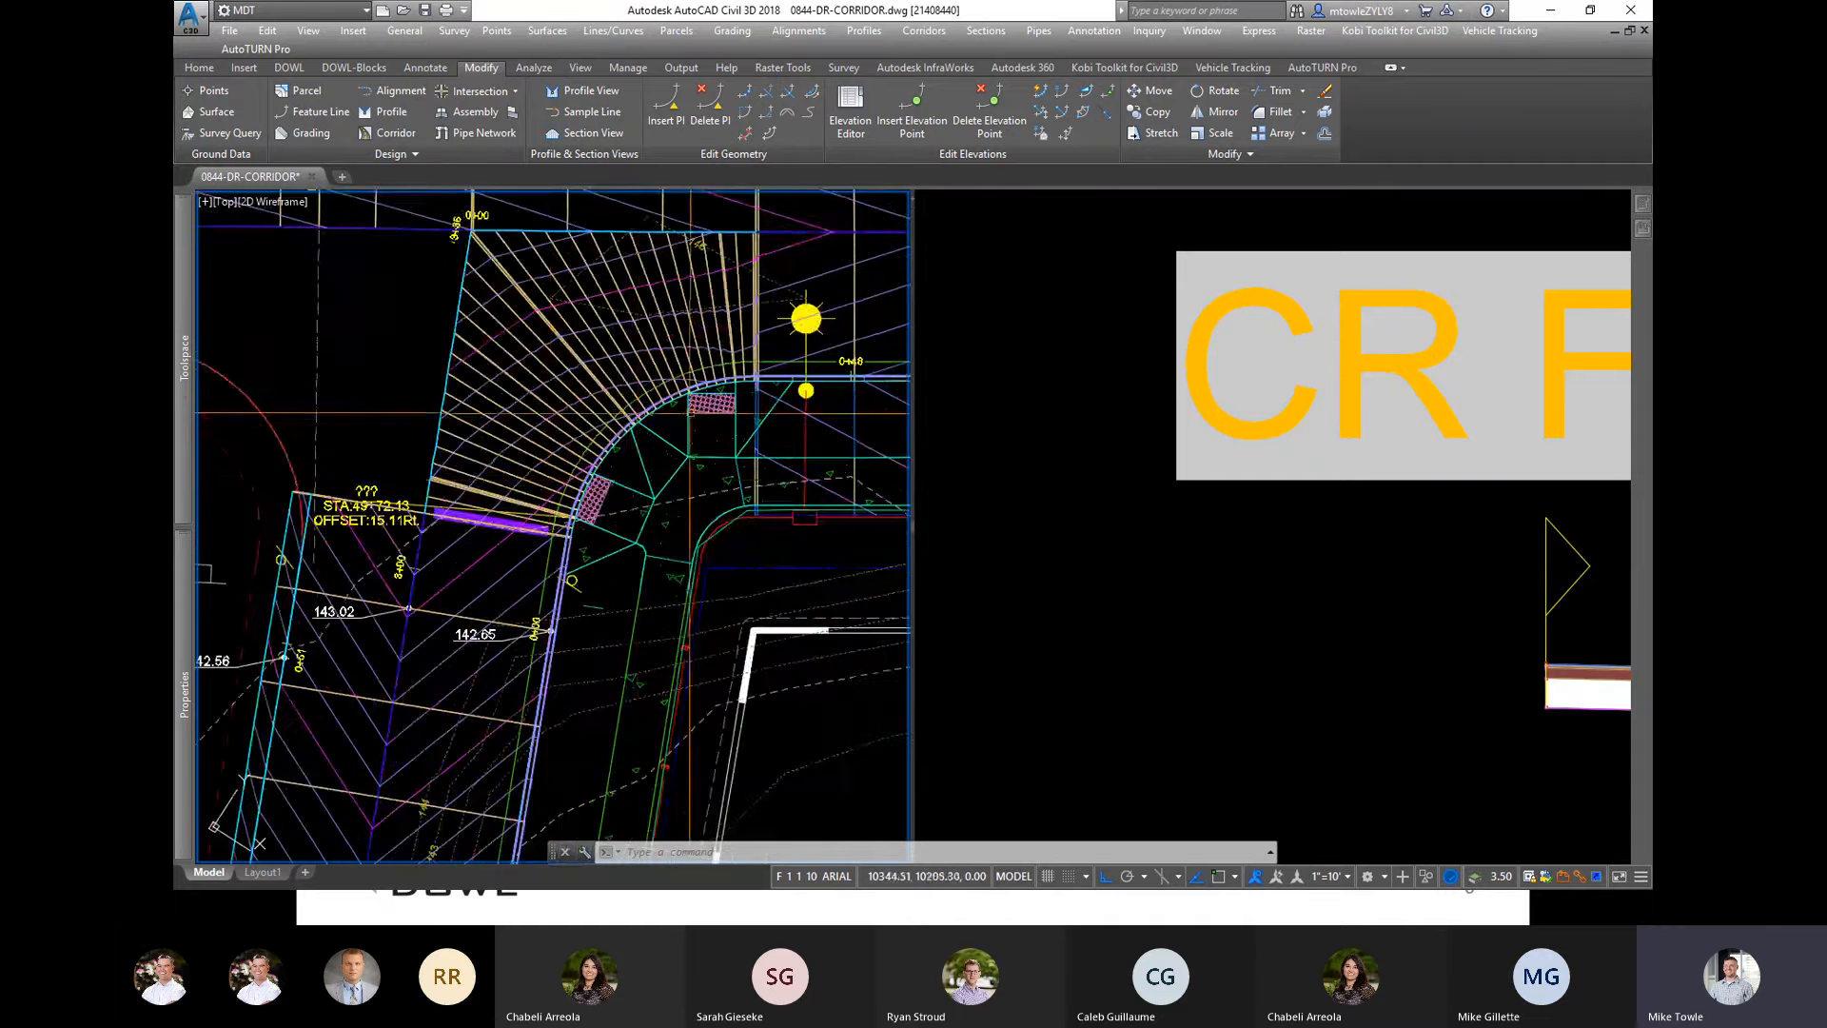
{"action": "scroll", "coordinate": [629, 489], "scroll_direction": "up", "scroll_amount": 3}
{"action": "scroll", "coordinate": [645, 465], "scroll_direction": "down", "scroll_amount": 2}
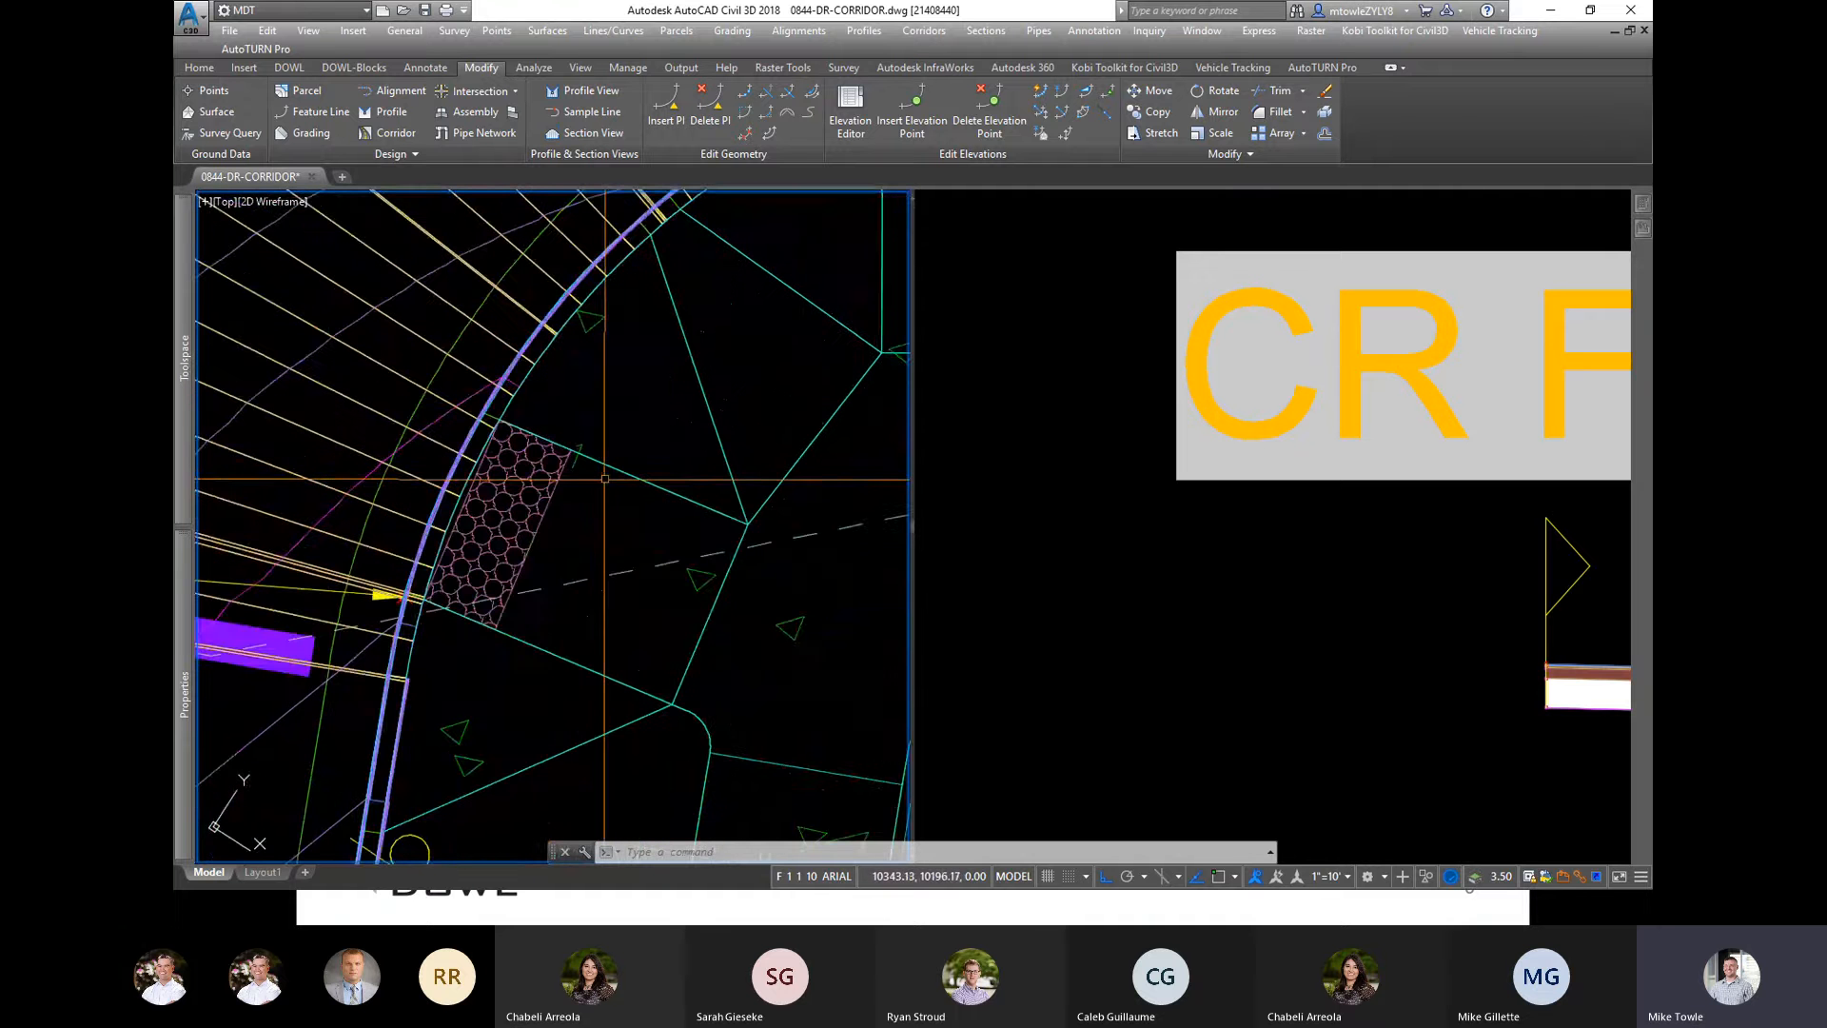
{"action": "scroll", "coordinate": [424, 454], "scroll_direction": "down", "scroll_amount": 1}
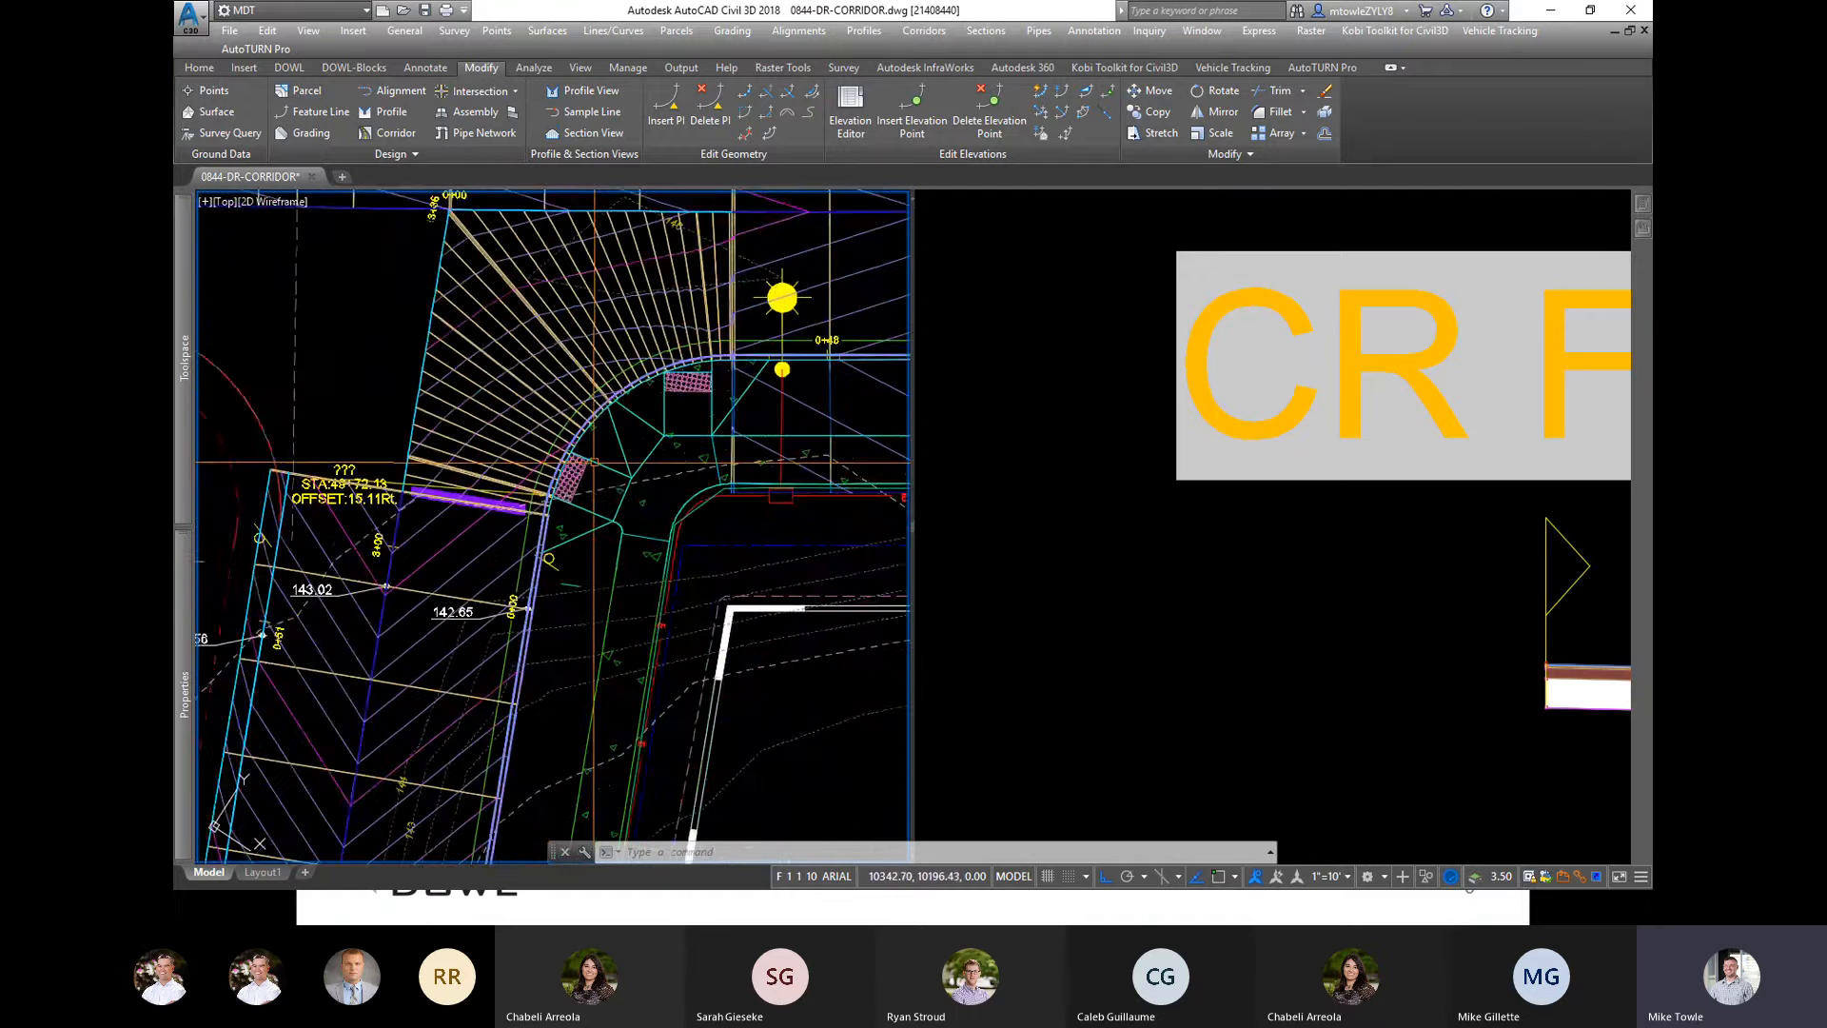
{"action": "scroll", "coordinate": [424, 454], "scroll_direction": "up", "scroll_amount": 1}
{"action": "scroll", "coordinate": [425, 454], "scroll_direction": "down", "scroll_amount": 2}
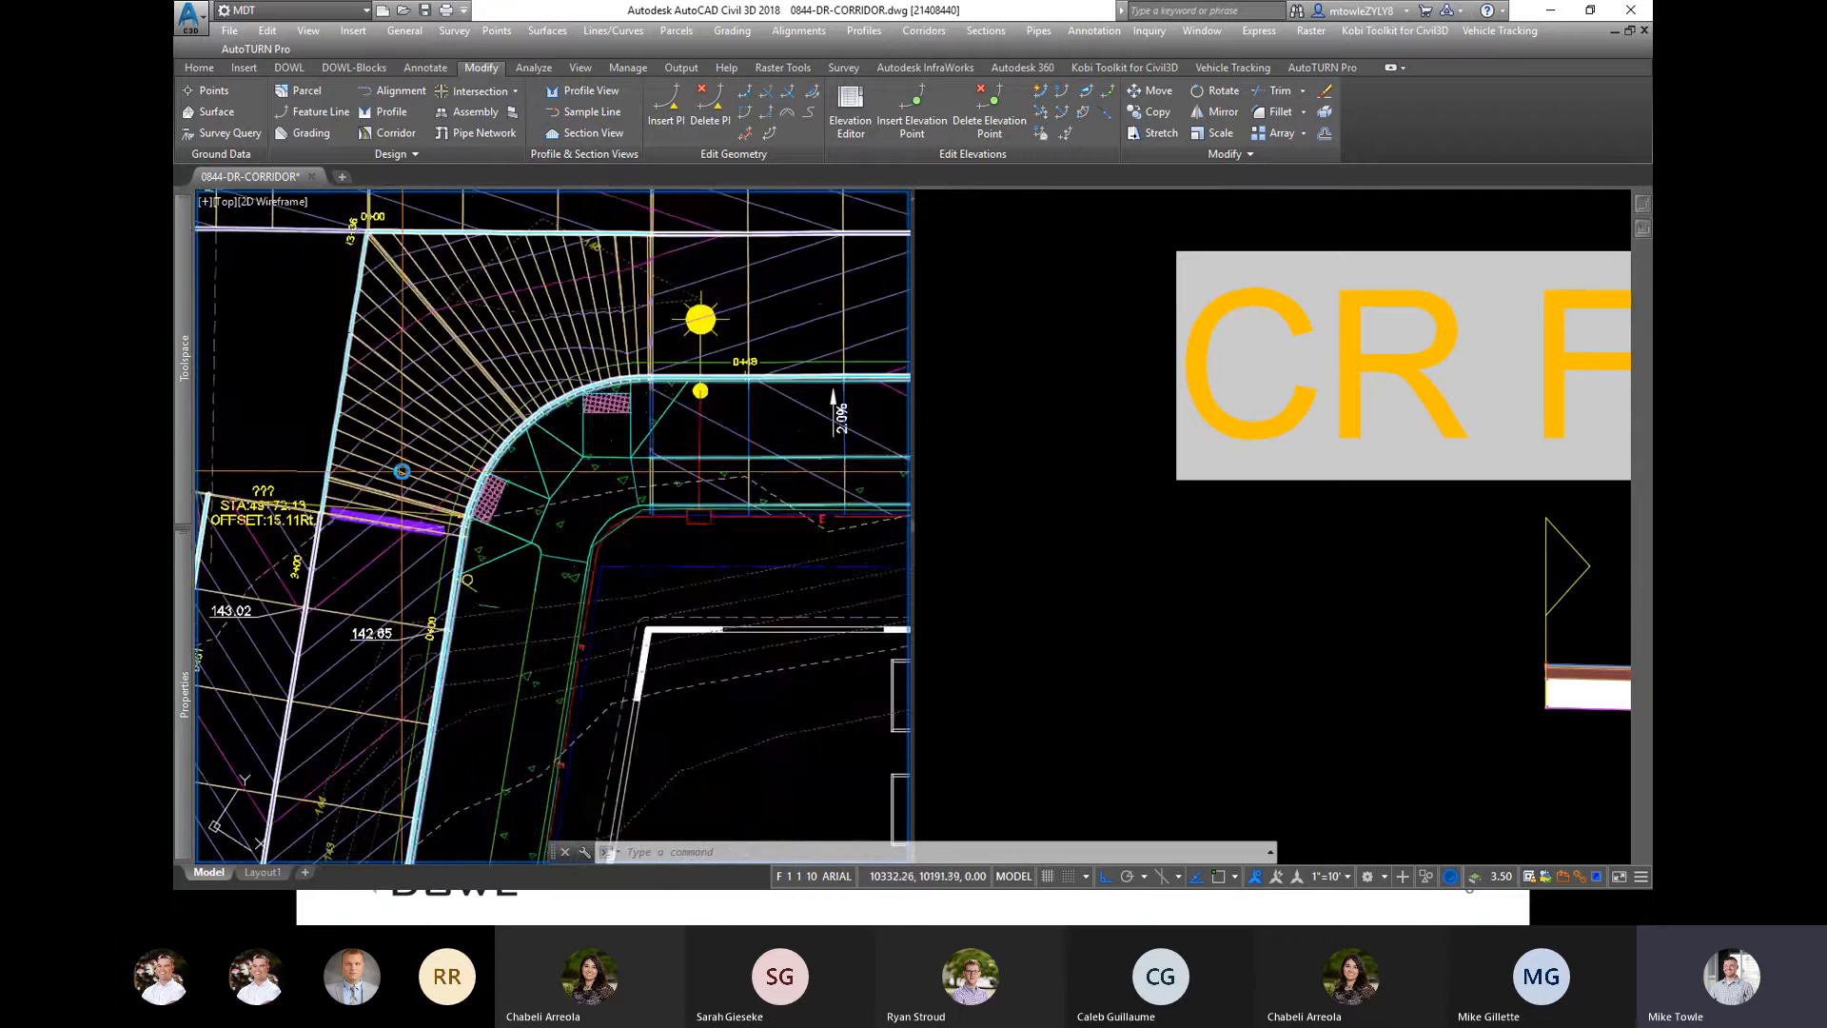
{"action": "scroll", "coordinate": [458, 459], "scroll_direction": "up", "scroll_amount": 2}
{"action": "scroll", "coordinate": [458, 459], "scroll_direction": "up", "scroll_amount": 2}
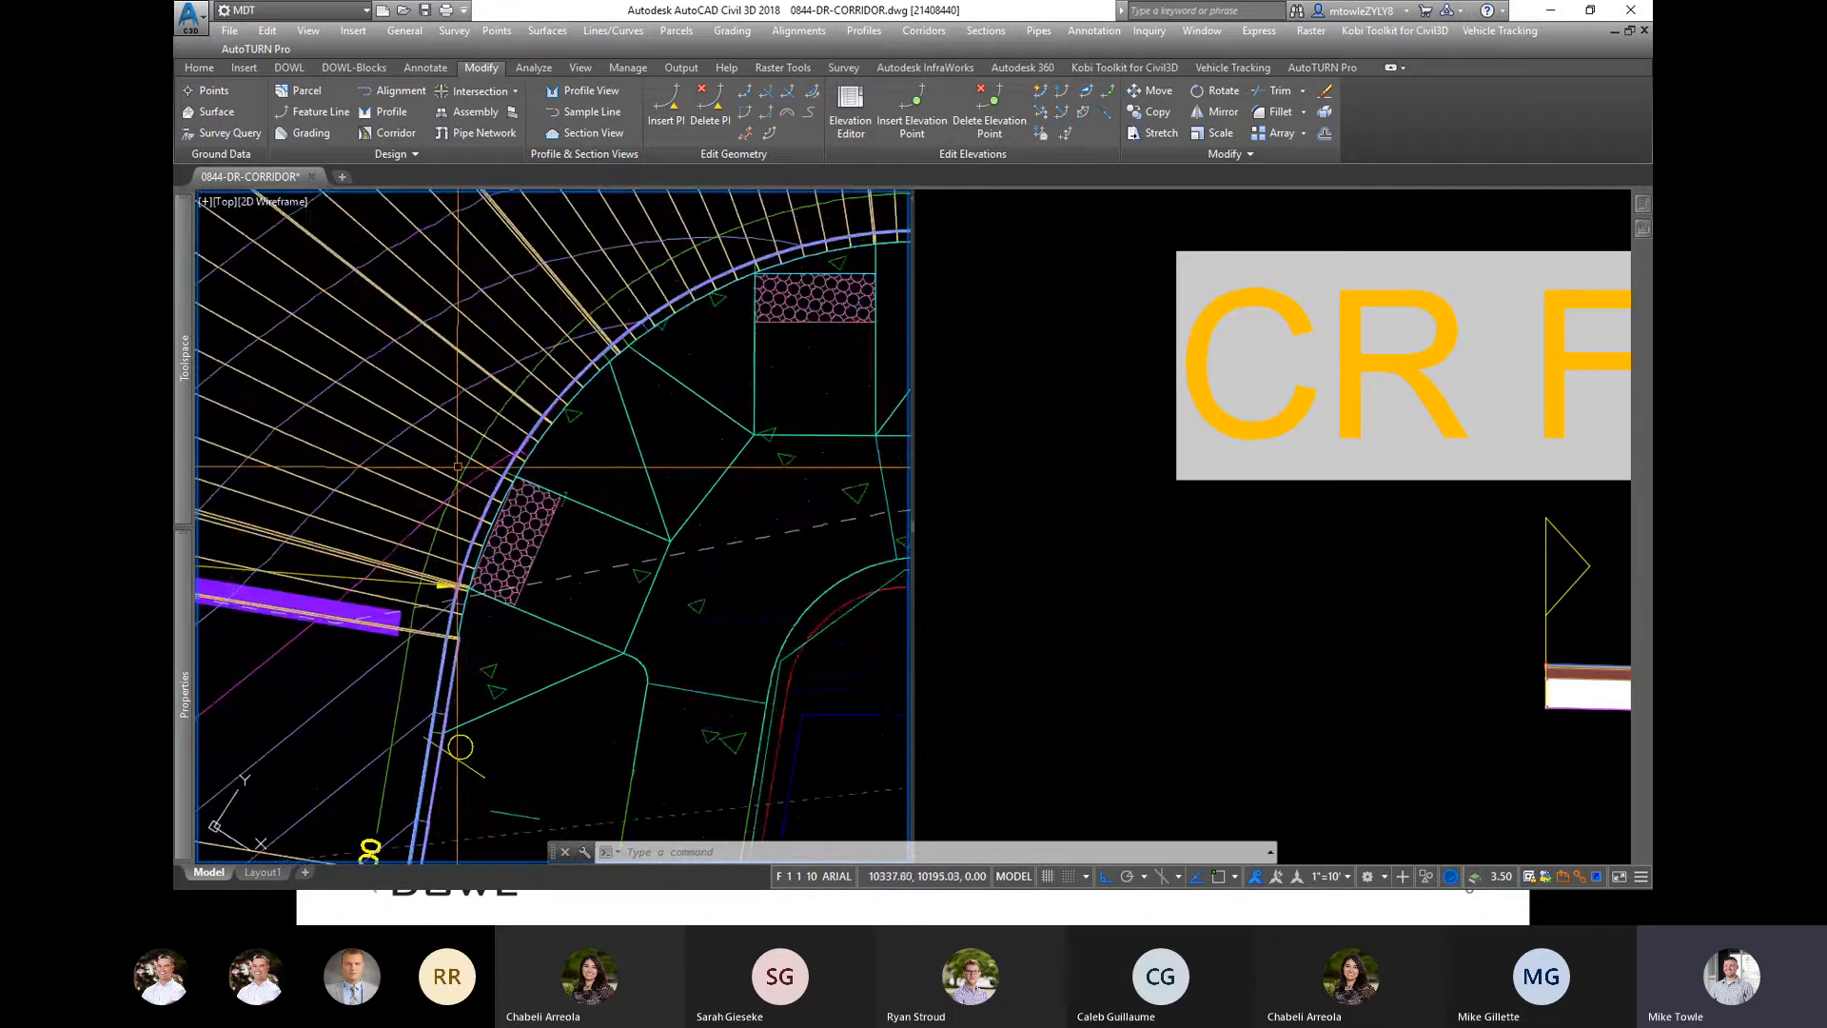
{"action": "left_click", "coordinate": [1089, 453]}
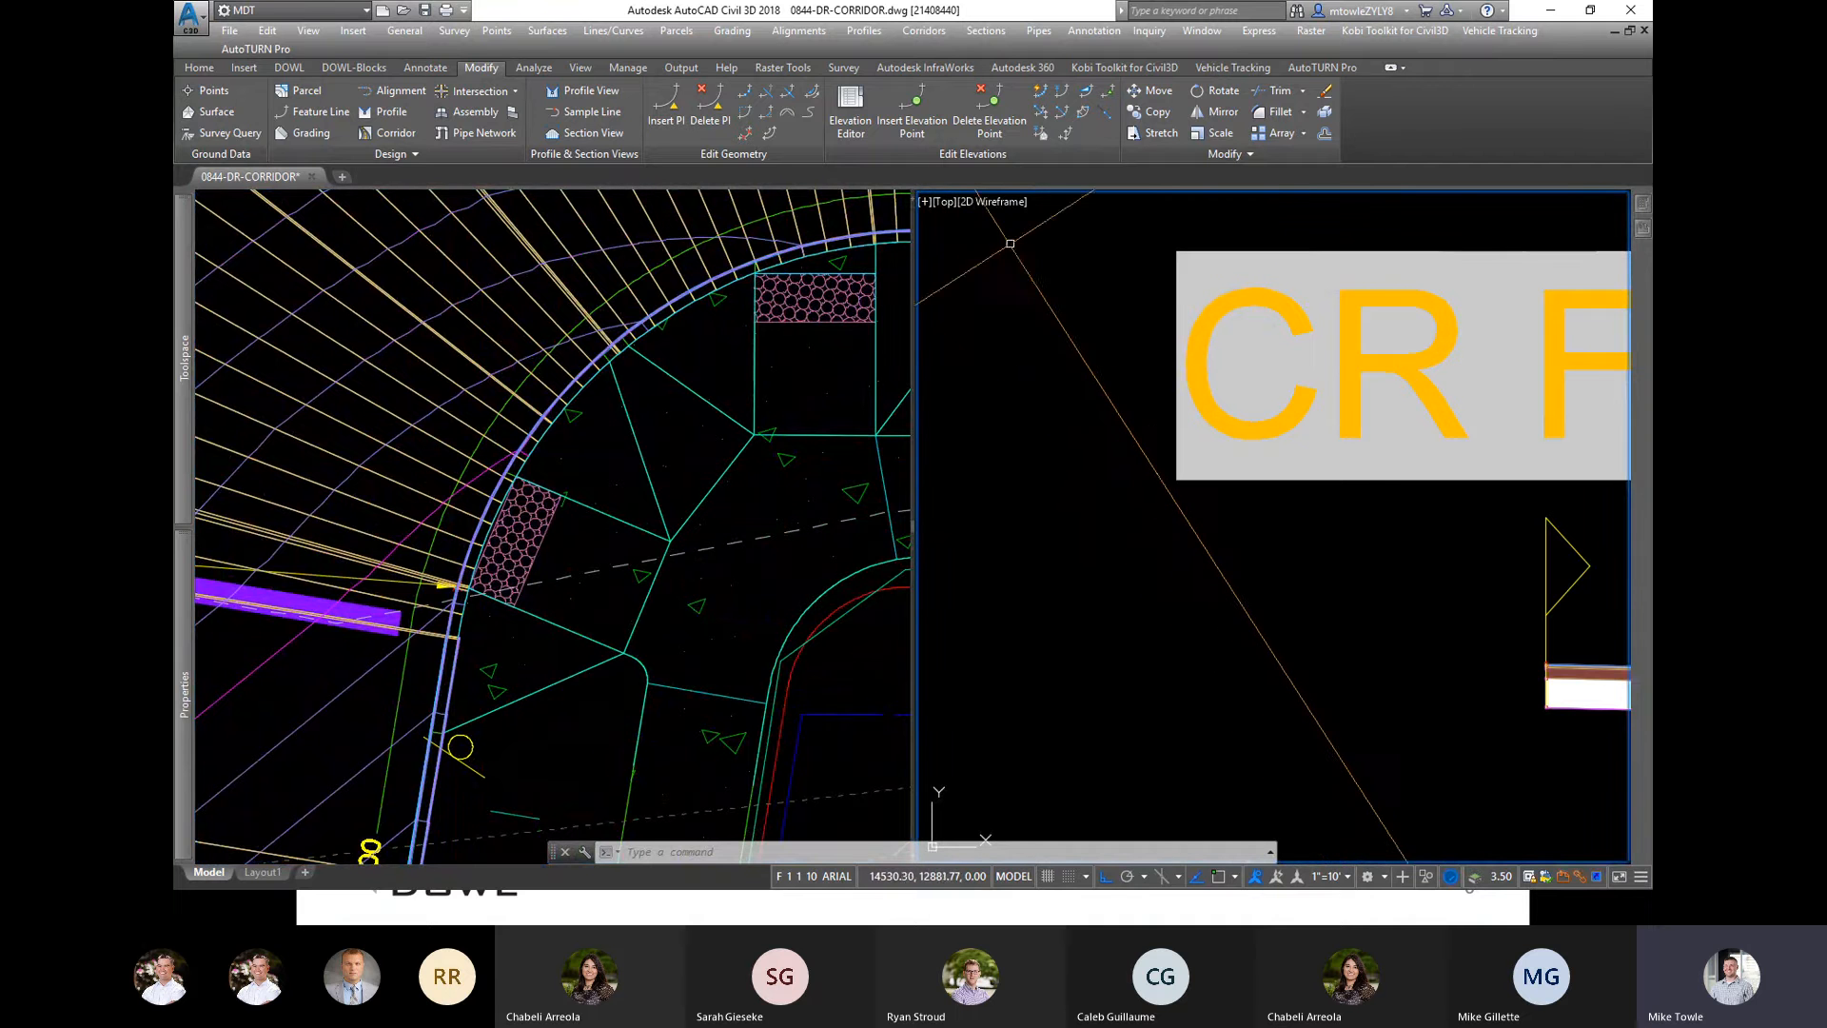
Step: Split the curb return region at the endpoint of the Second Street ramp's wing midway around the curve, station 0+24.61
{"action": "left_click", "coordinate": [647, 219]}
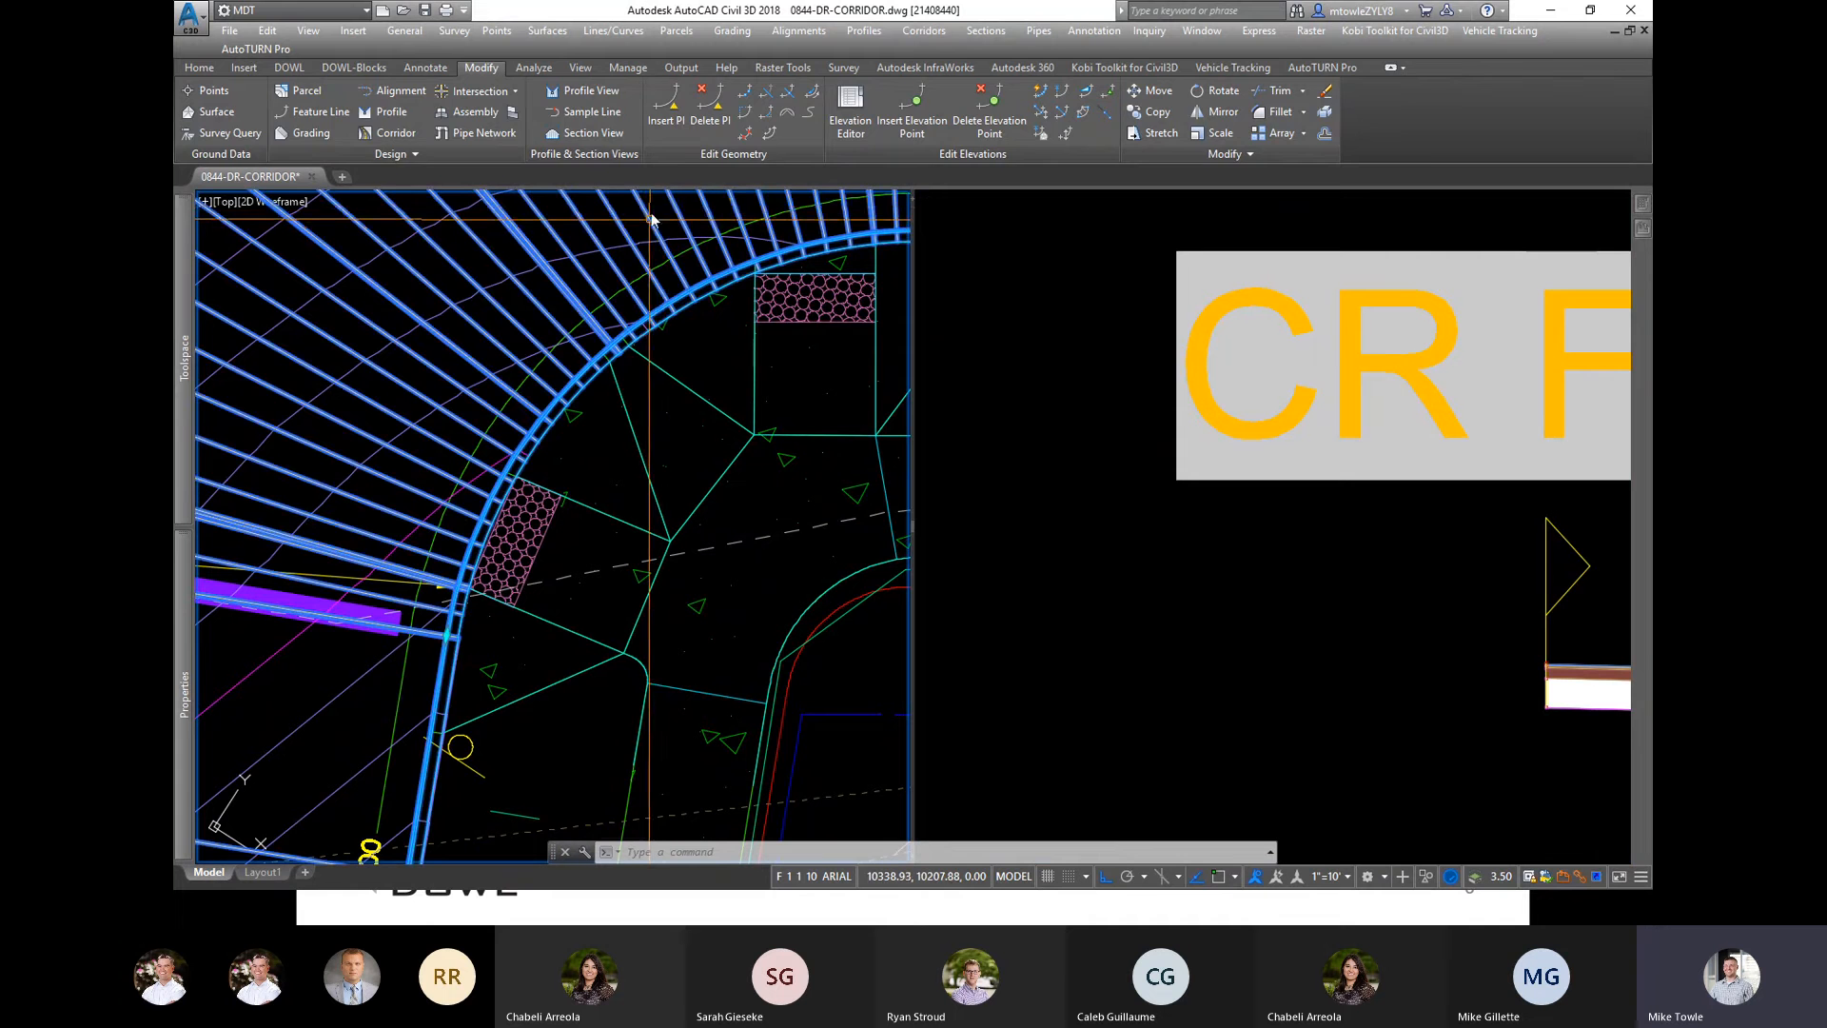
{"action": "left_click", "coordinate": [657, 216]}
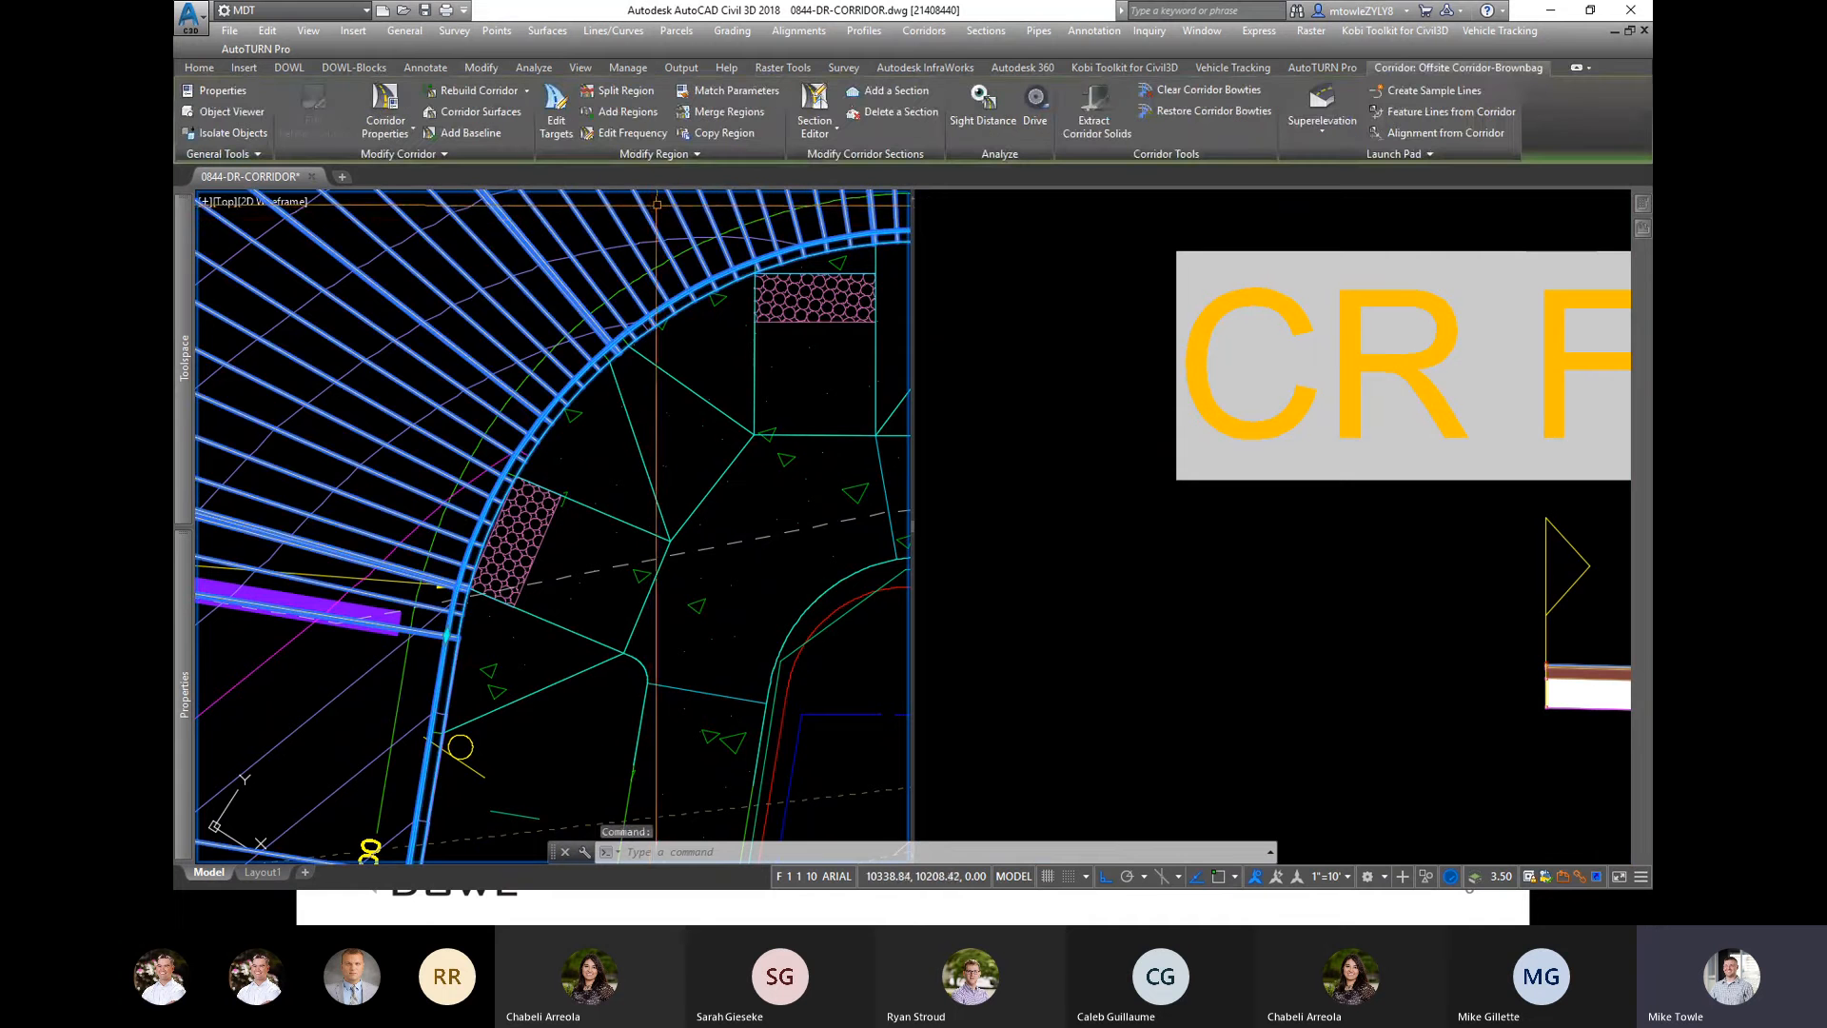
{"action": "left_click", "coordinate": [608, 90]}
{"action": "left_click", "coordinate": [597, 305]}
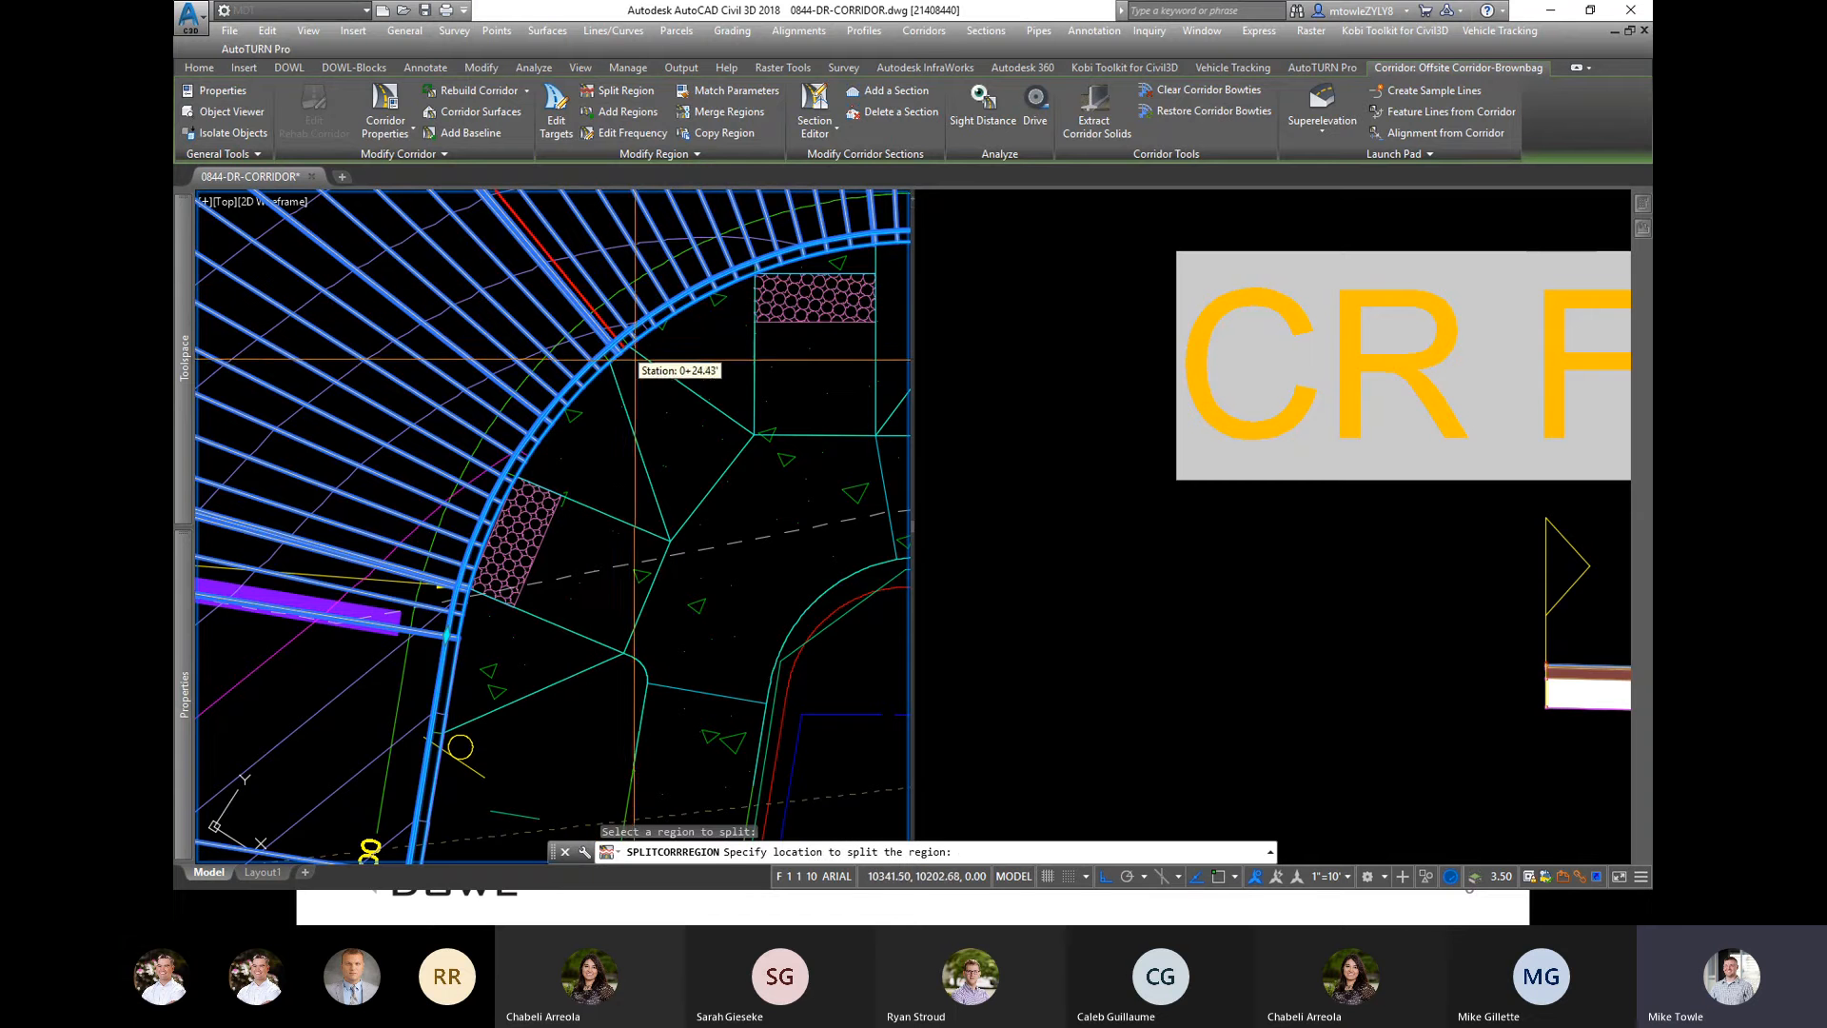
{"action": "middle_click", "coordinate": [637, 356]}
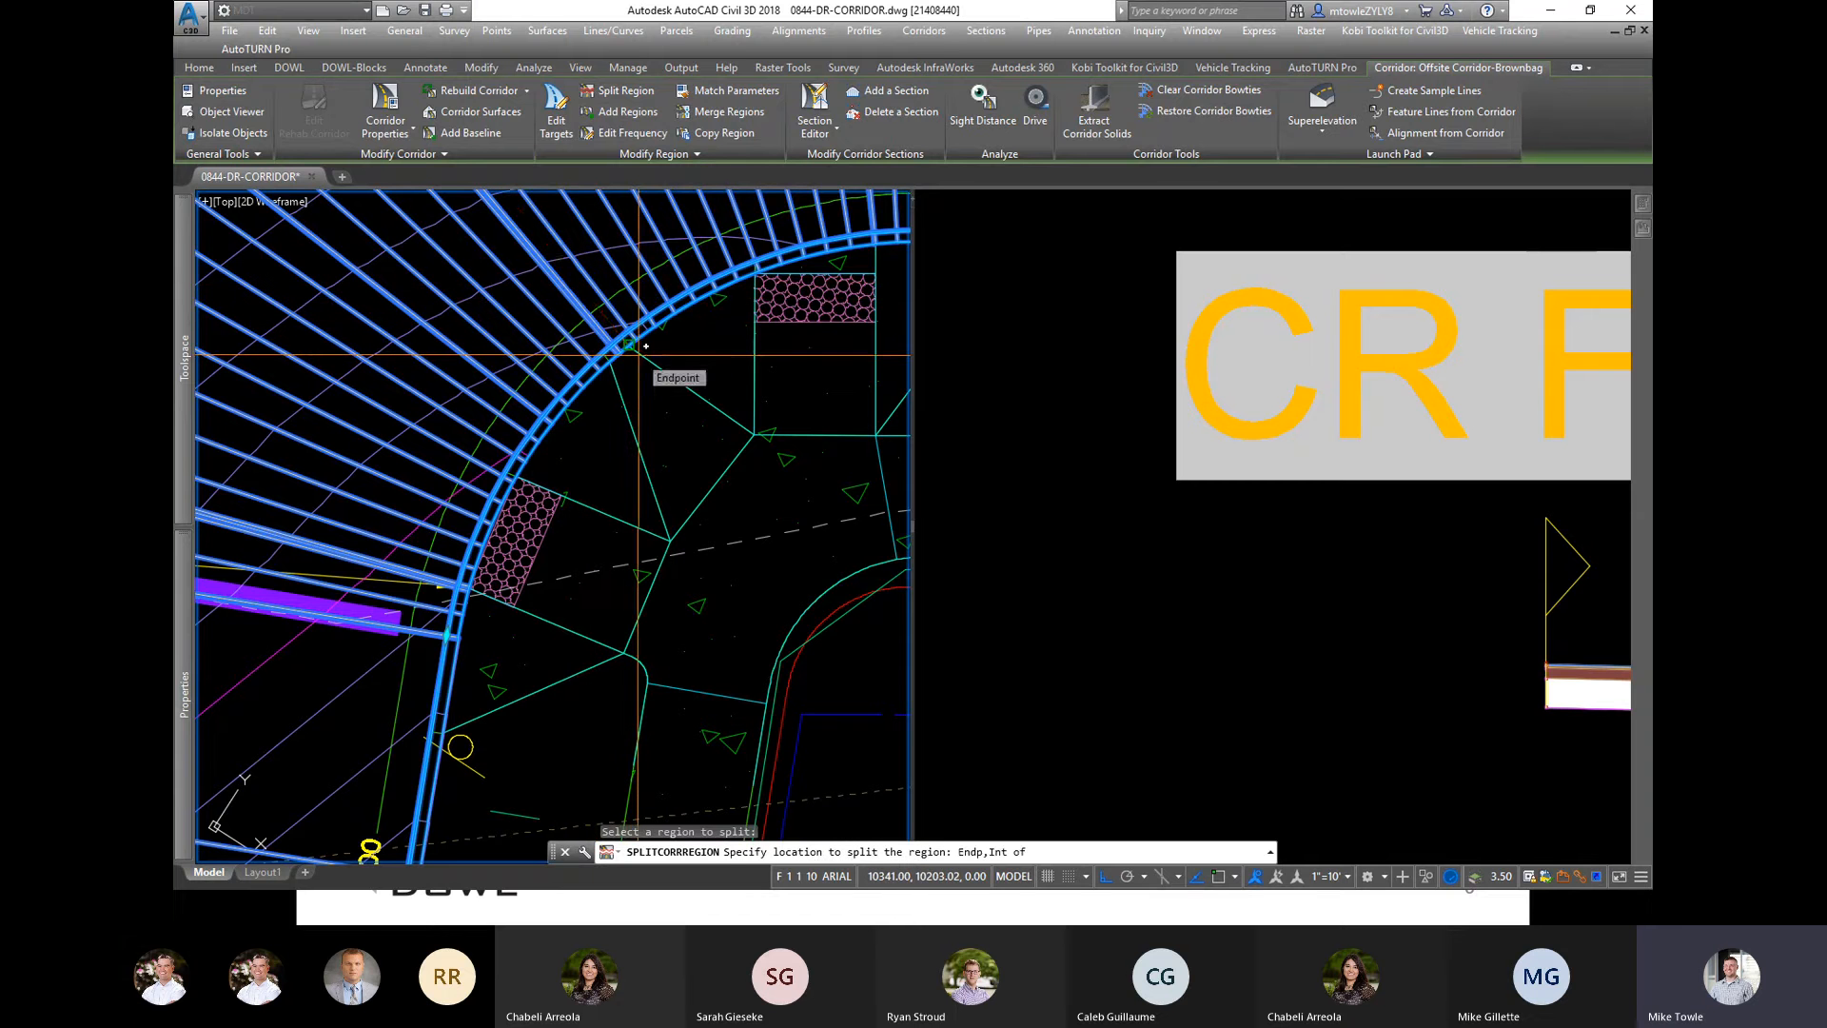
{"action": "left_click", "coordinate": [643, 346]}
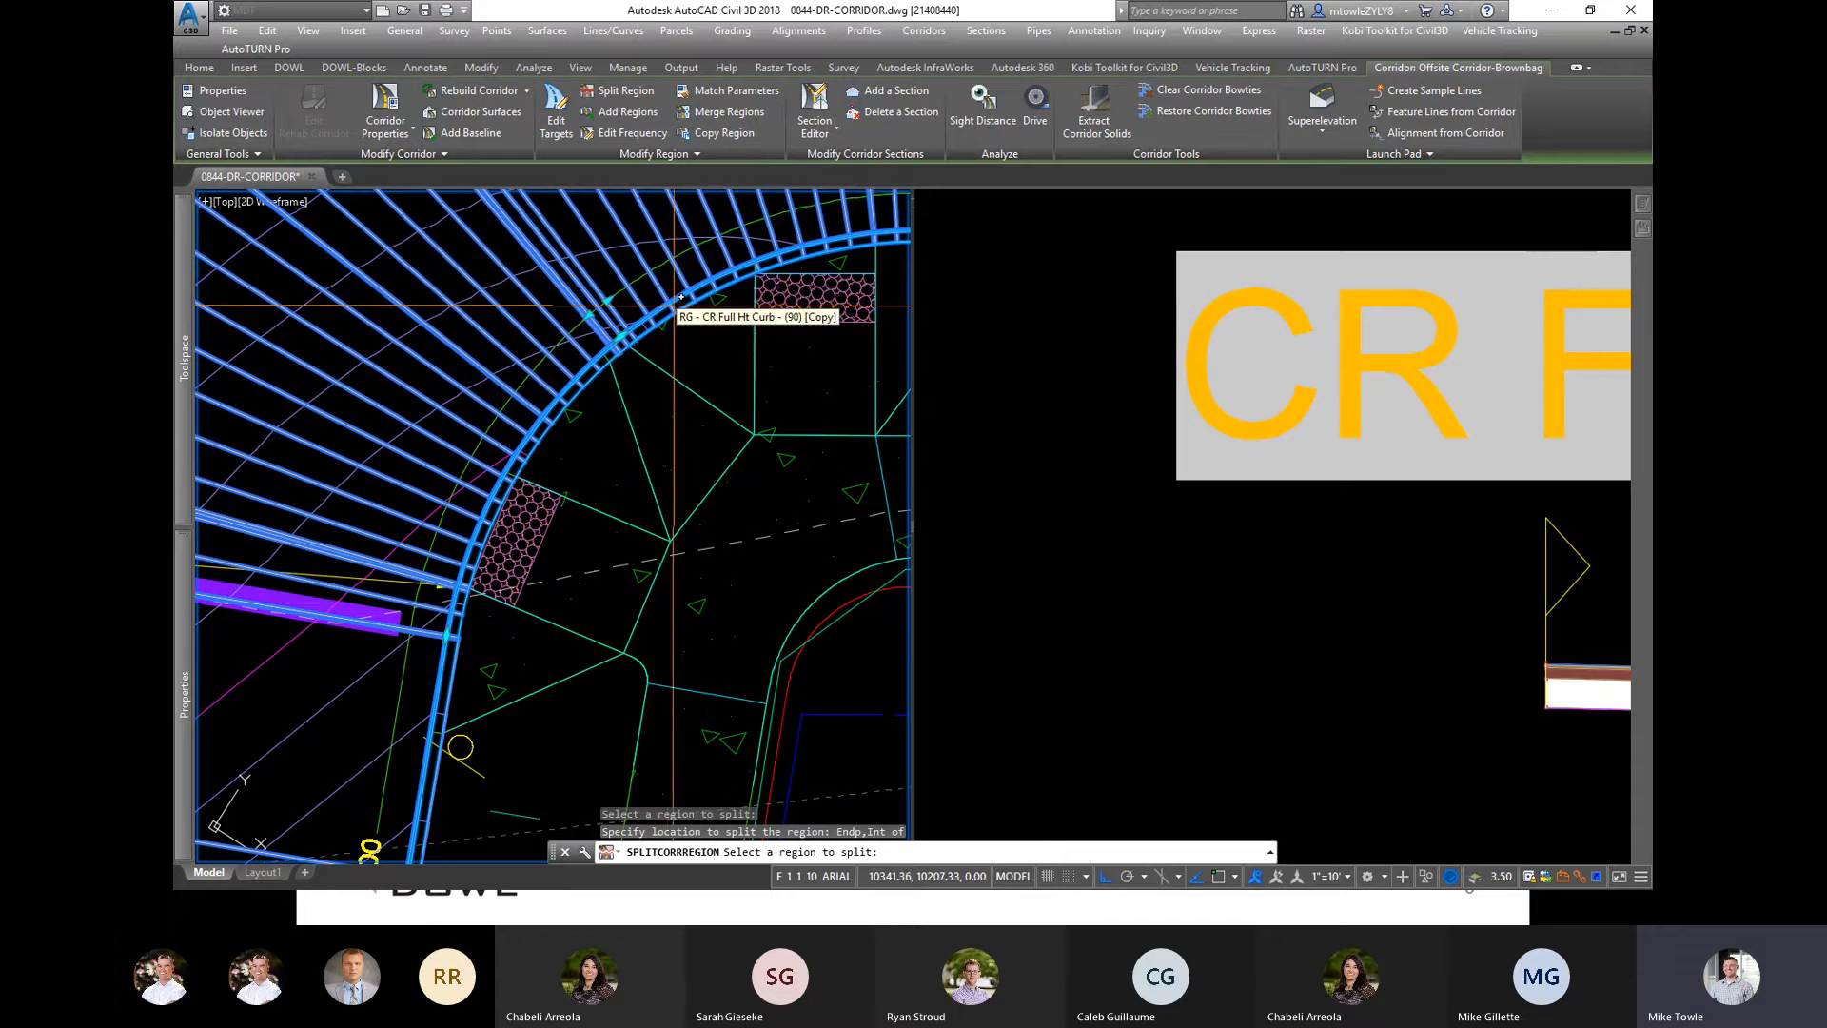
Step: Split the following curb return region at the near edge of the Second Street ramp's detectable warning patch, station 0+30.78
{"action": "scroll", "coordinate": [656, 466], "scroll_direction": "down", "scroll_amount": 5}
{"action": "scroll", "coordinate": [653, 424], "scroll_direction": "up", "scroll_amount": 4}
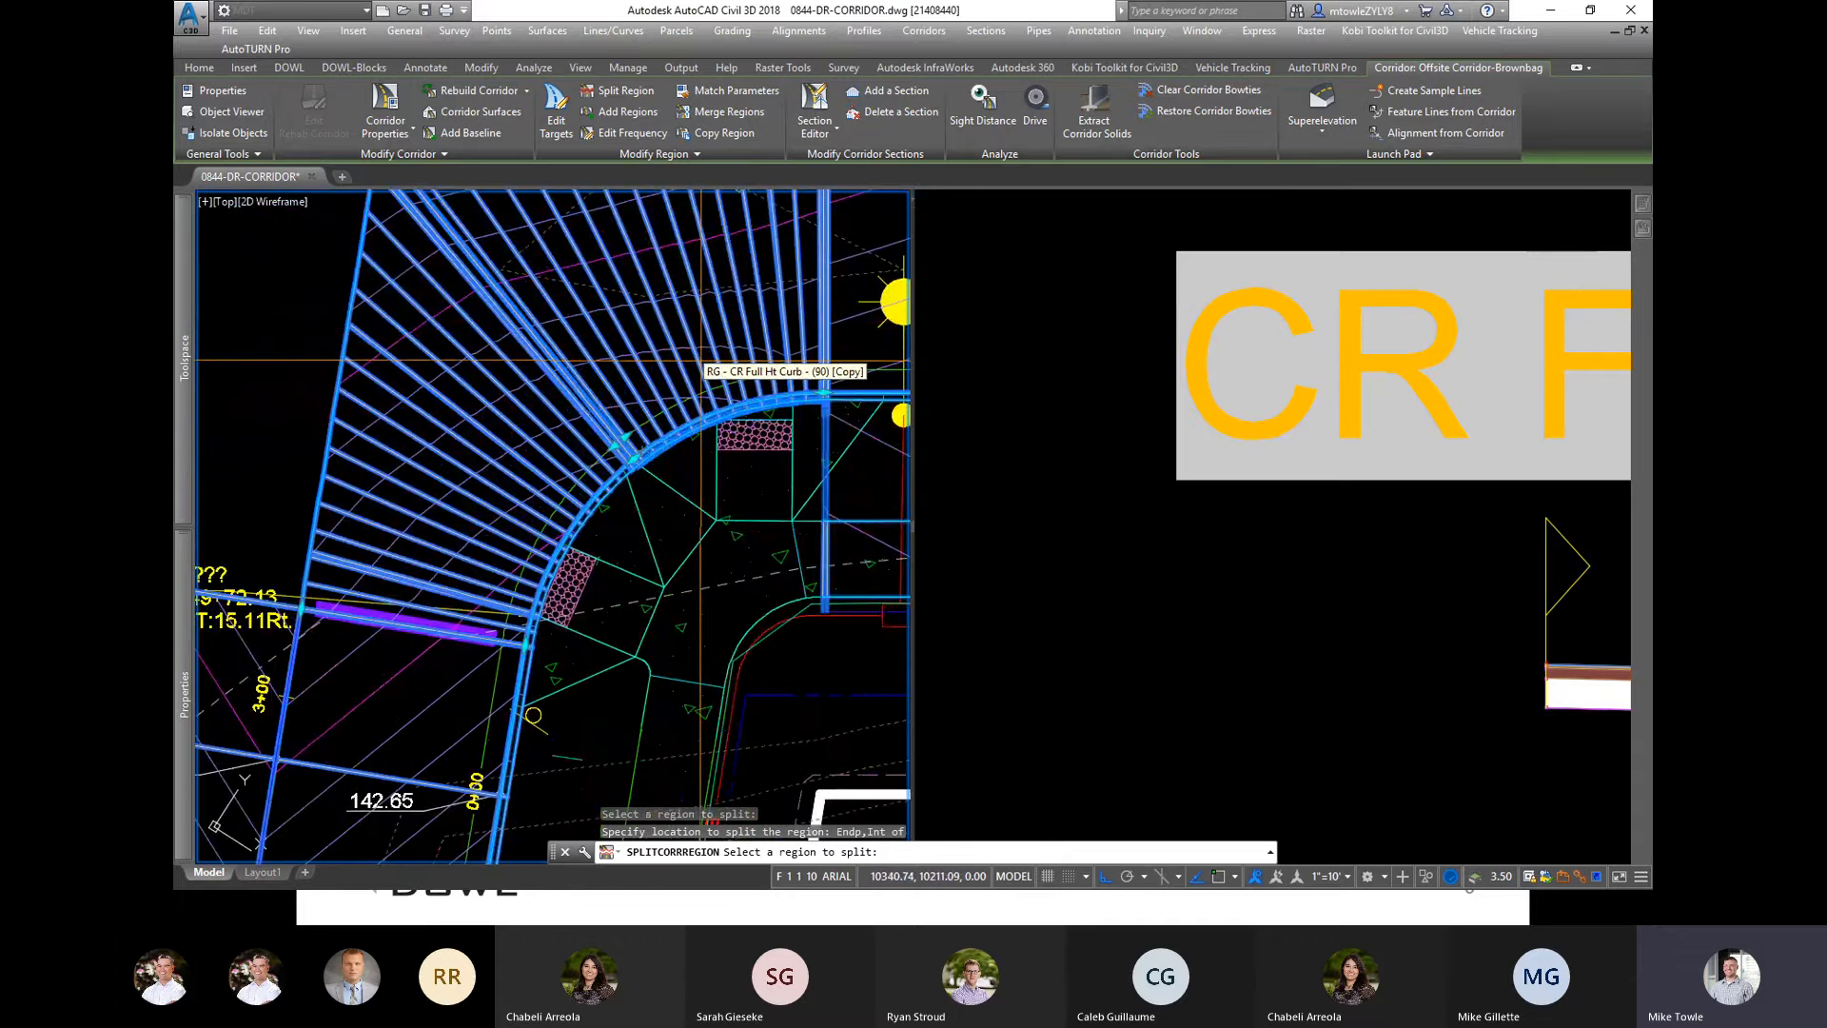
{"action": "left_click", "coordinate": [702, 360]}
{"action": "scroll", "coordinate": [704, 371], "scroll_direction": "up", "scroll_amount": 6}
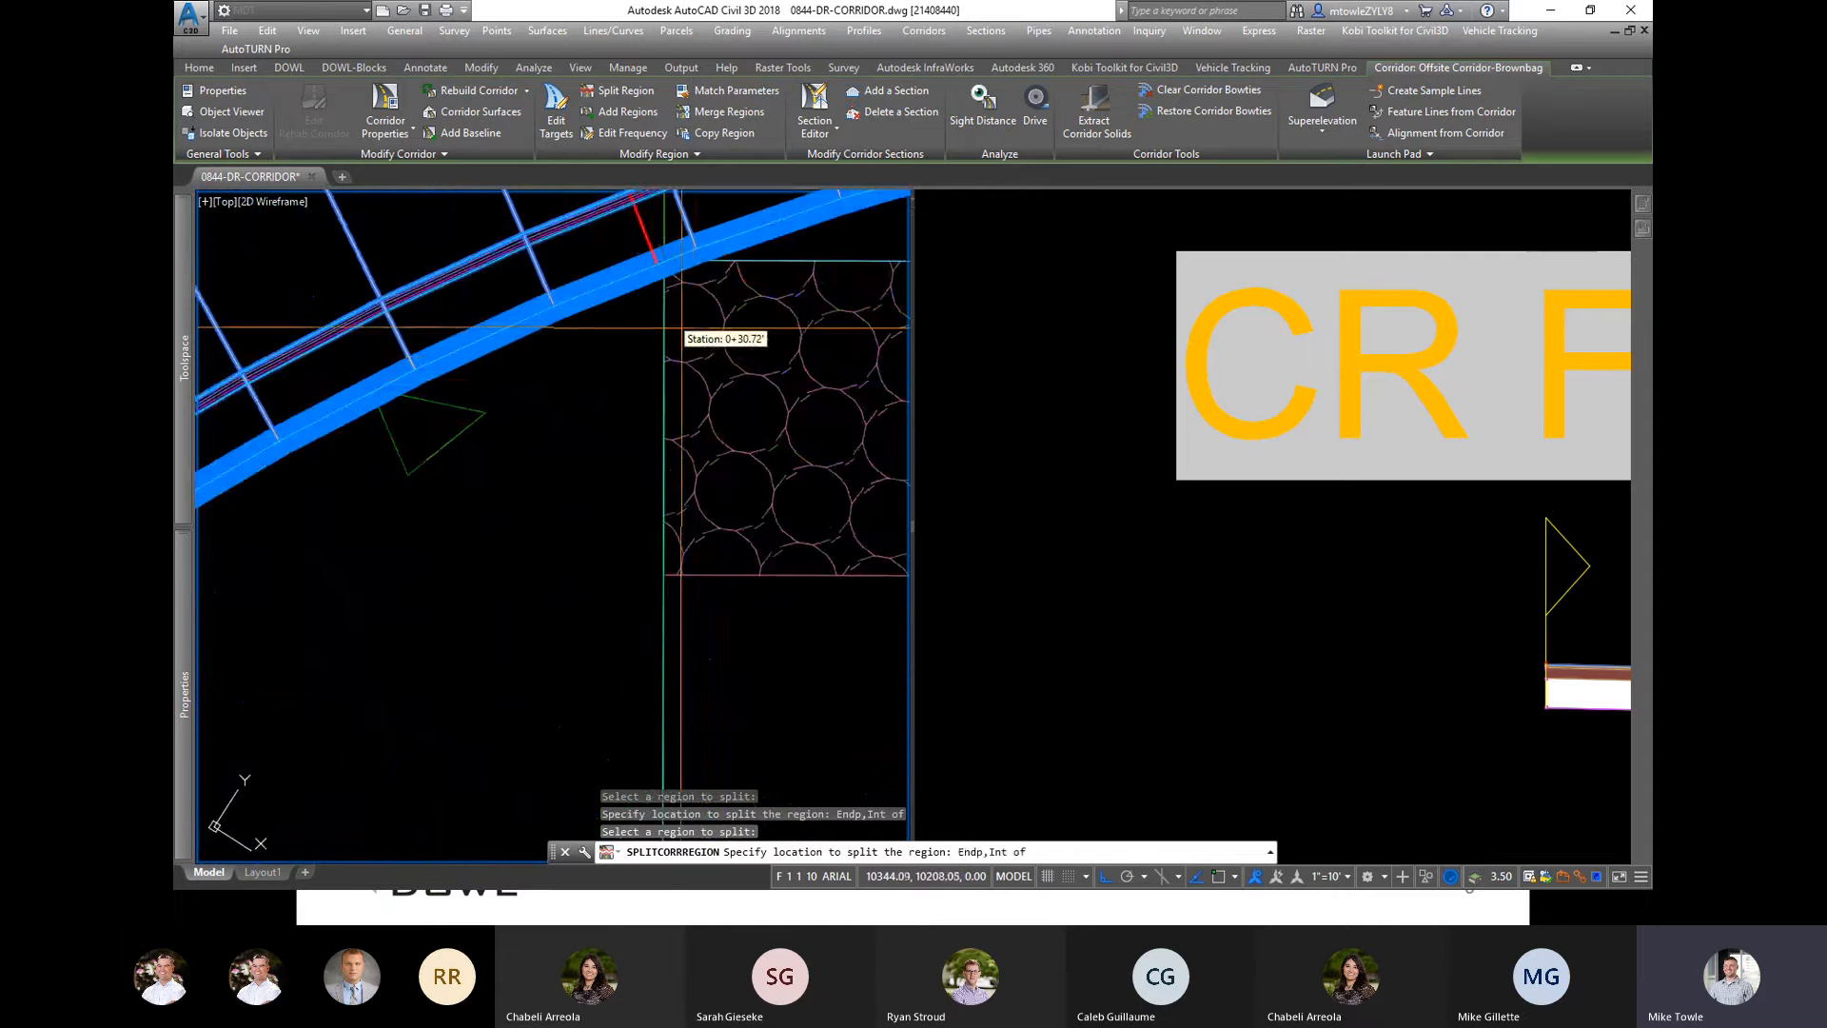
{"action": "left_click", "coordinate": [666, 312]}
Step: Split the remaining curb return region at the far edge of the Second Street ramp's detectable warning patch and finish splitting
{"action": "scroll", "coordinate": [656, 323], "scroll_direction": "down", "scroll_amount": 5}
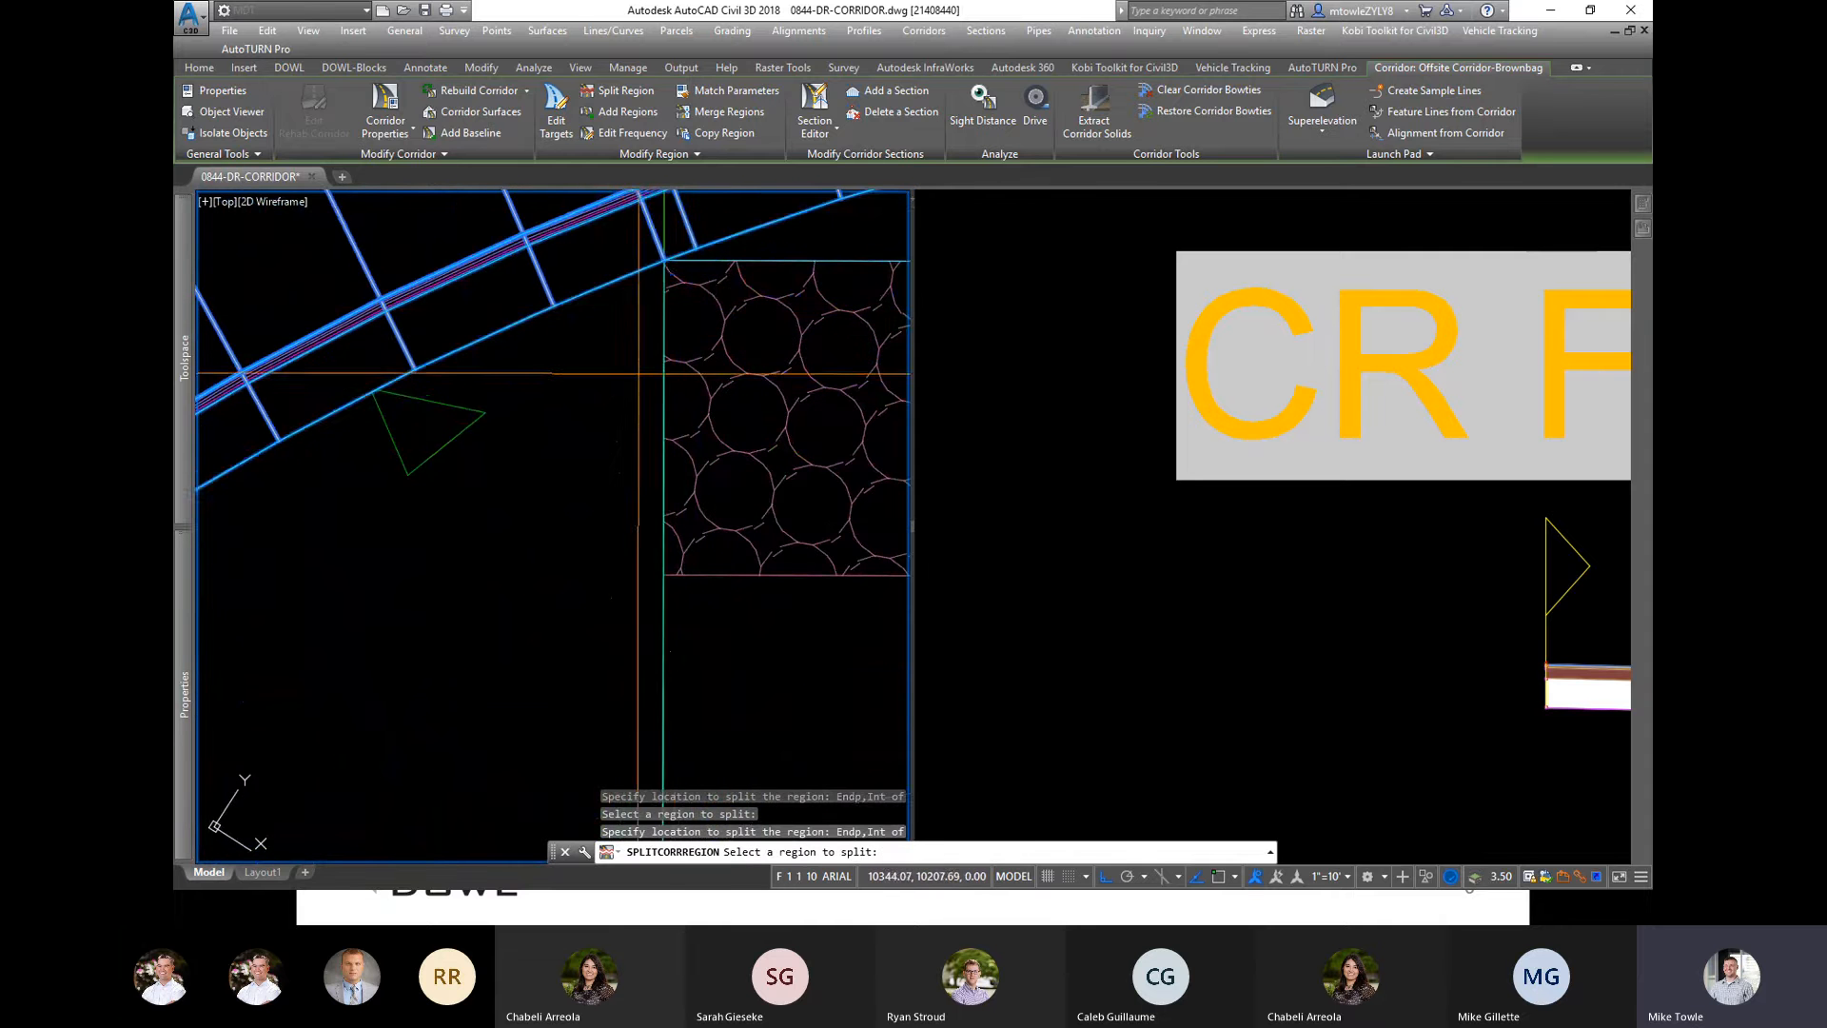
{"action": "left_click", "coordinate": [674, 283]}
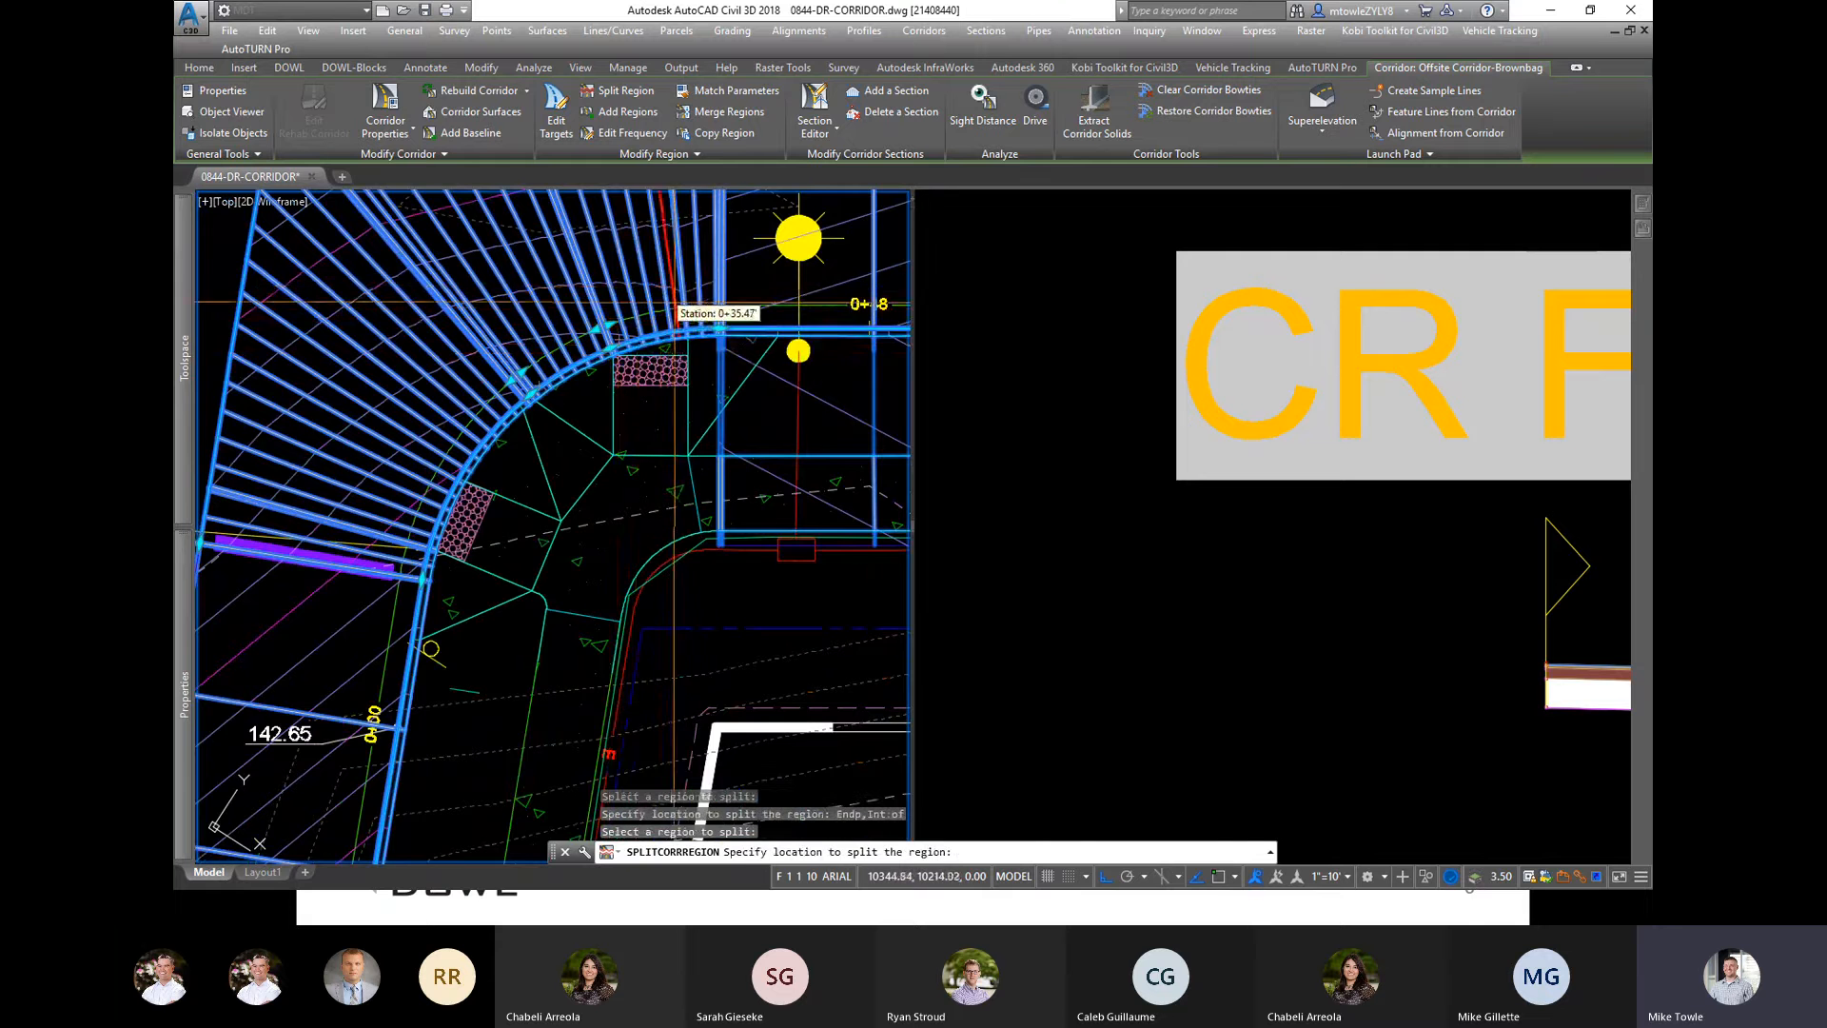
{"action": "scroll", "coordinate": [681, 314], "scroll_direction": "up", "scroll_amount": 5}
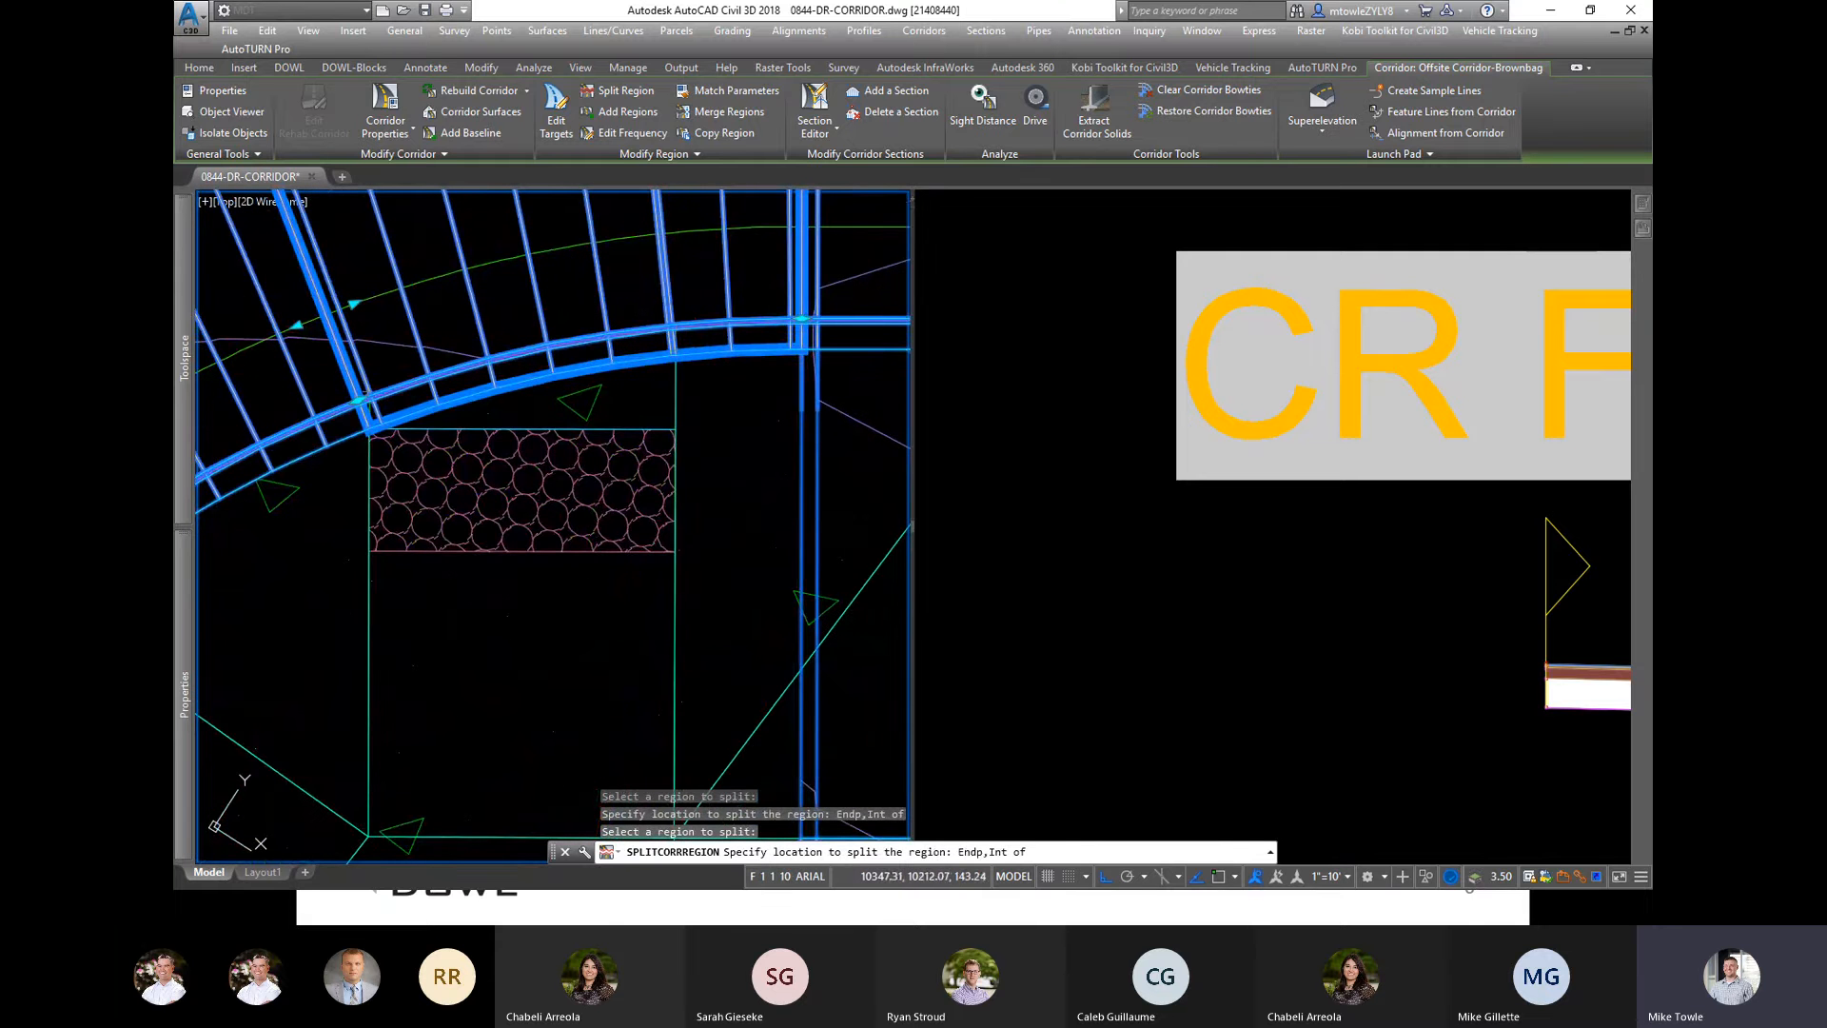
{"action": "left_click", "coordinate": [677, 386]}
{"action": "scroll", "coordinate": [656, 383], "scroll_direction": "down", "scroll_amount": 5}
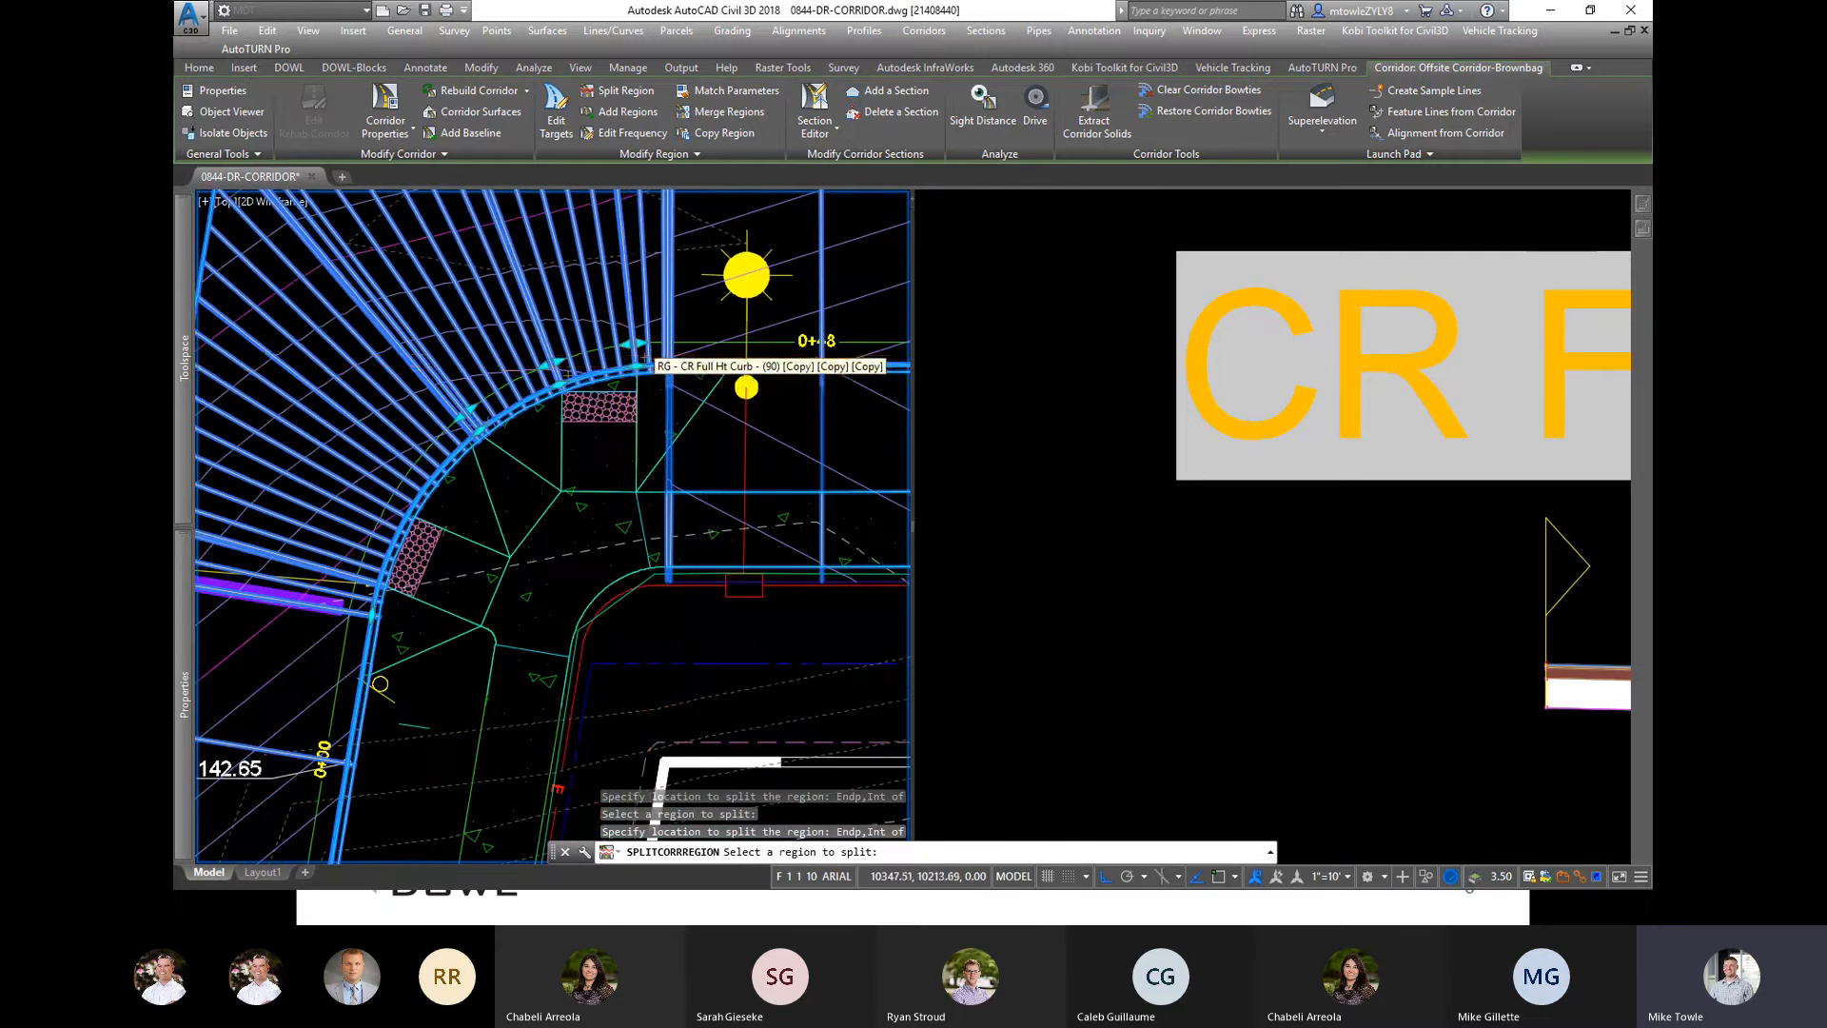
{"action": "scroll", "coordinate": [657, 348], "scroll_direction": "up", "scroll_amount": 2}
{"action": "scroll", "coordinate": [653, 435], "scroll_direction": "down", "scroll_amount": 4}
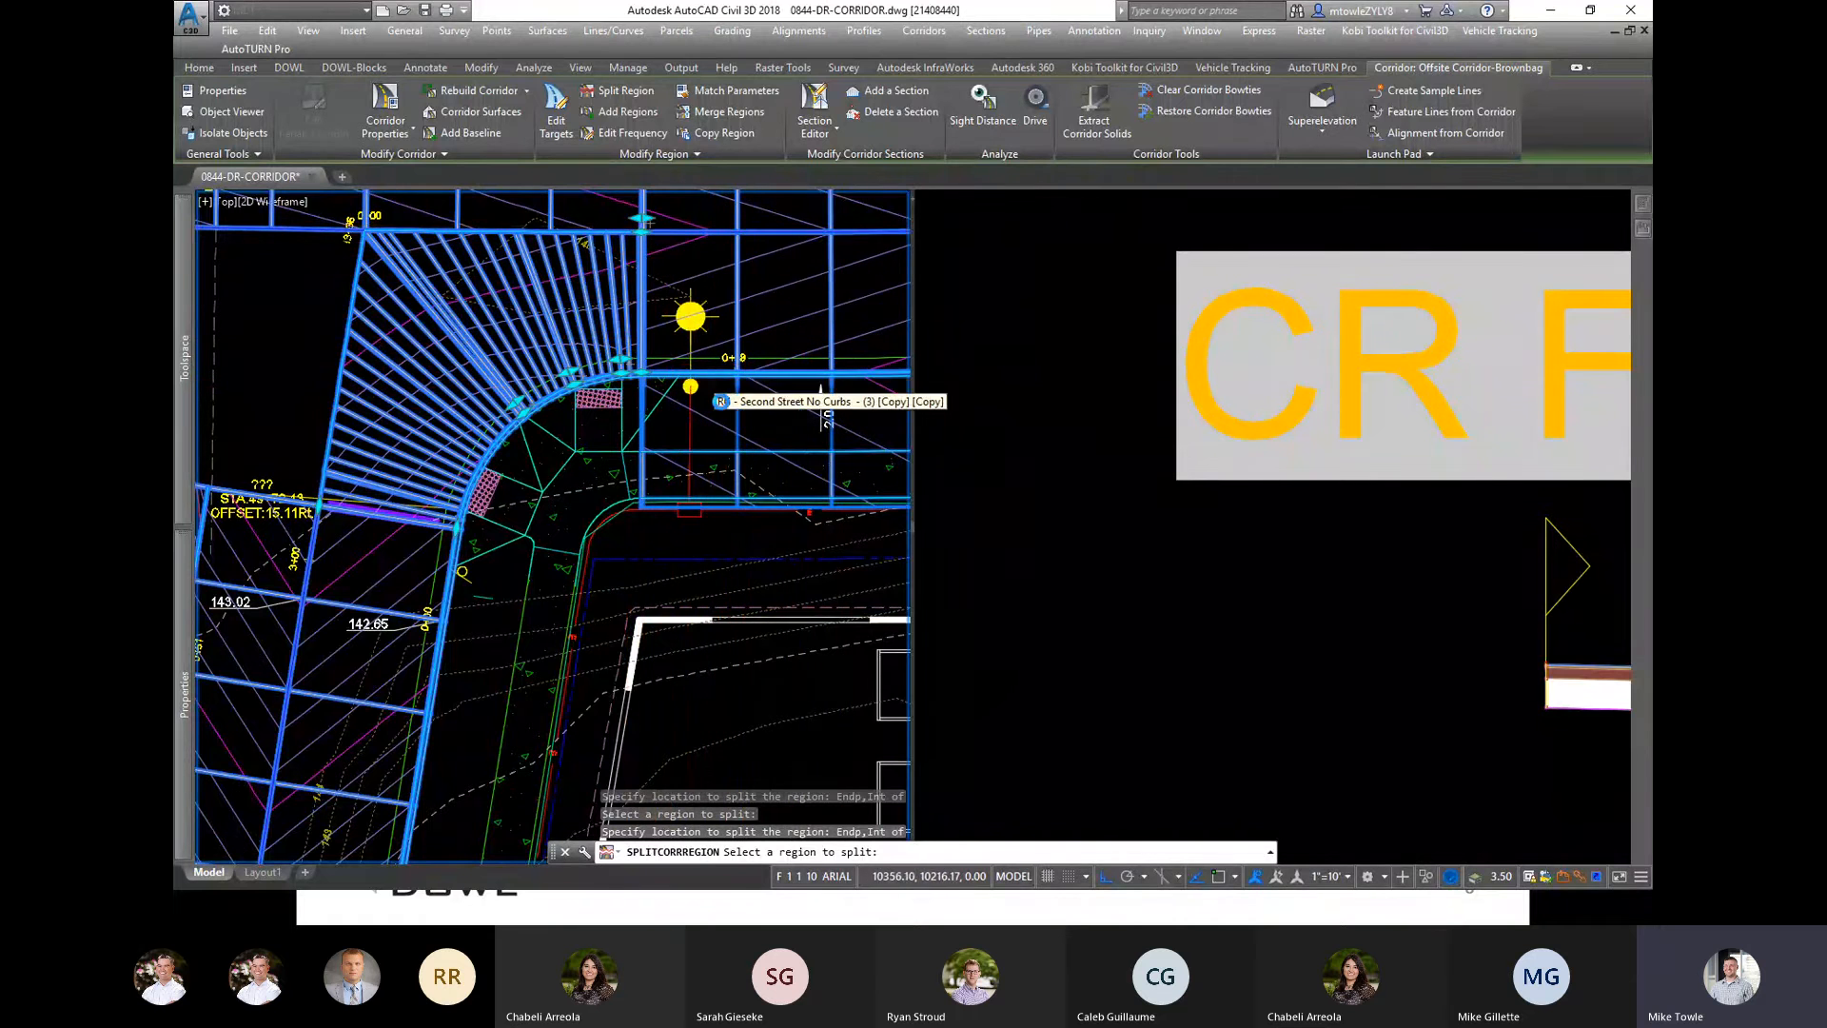
{"action": "scroll", "coordinate": [719, 386], "scroll_direction": "down", "scroll_amount": 2}
{"action": "scroll", "coordinate": [720, 336], "scroll_direction": "up", "scroll_amount": 2}
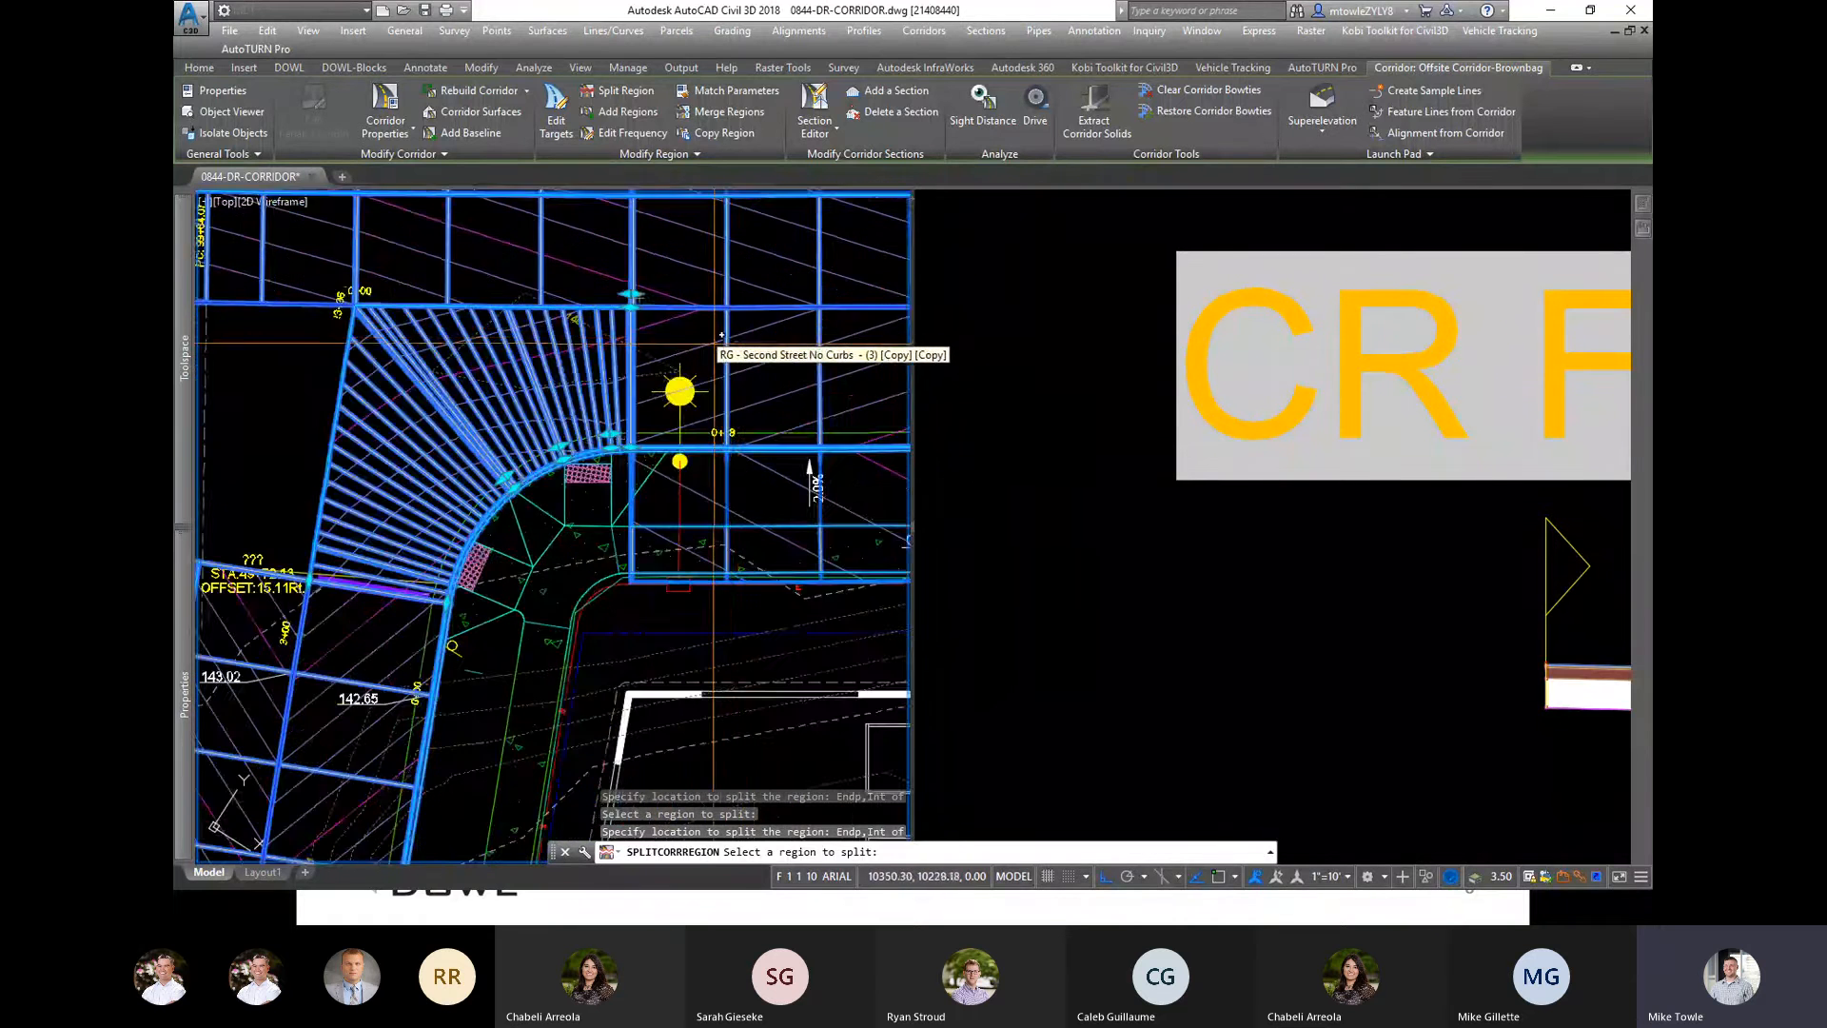
{"action": "scroll", "coordinate": [713, 341], "scroll_direction": "down", "scroll_amount": 2}
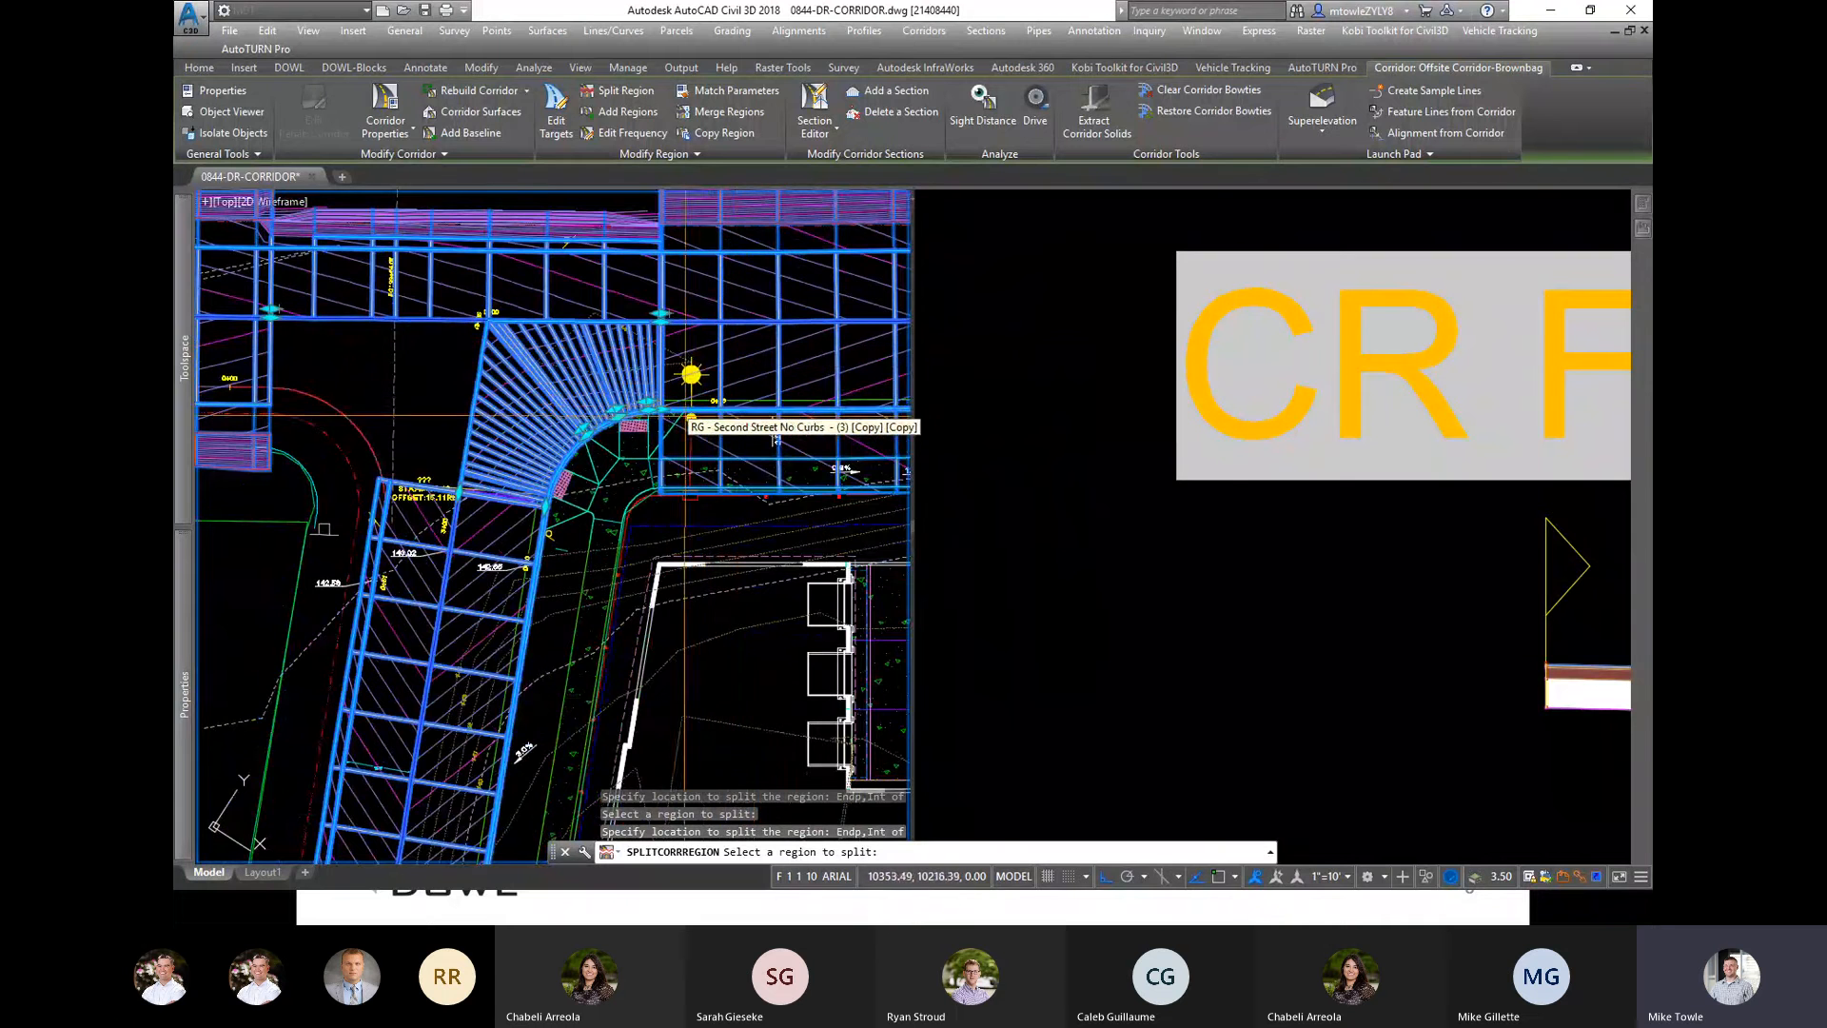
{"action": "scroll", "coordinate": [685, 416], "scroll_direction": "up", "scroll_amount": 3}
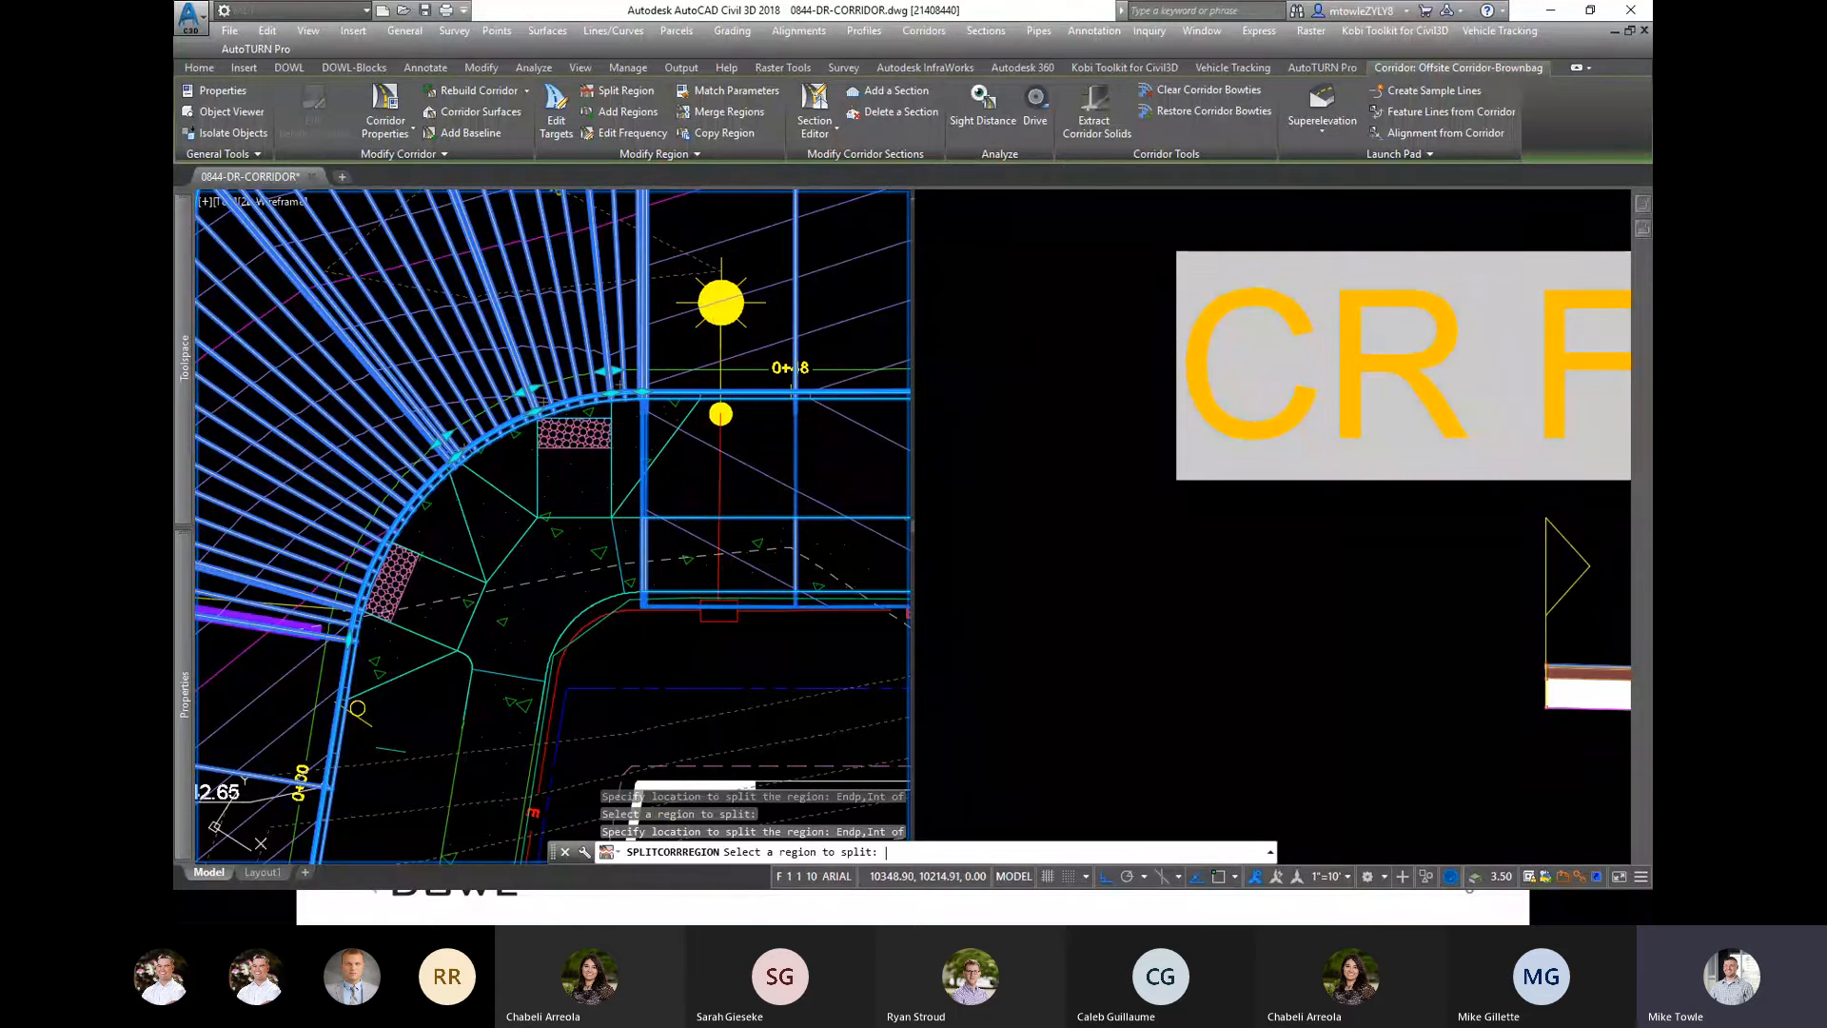
{"action": "key", "text": "Return"}
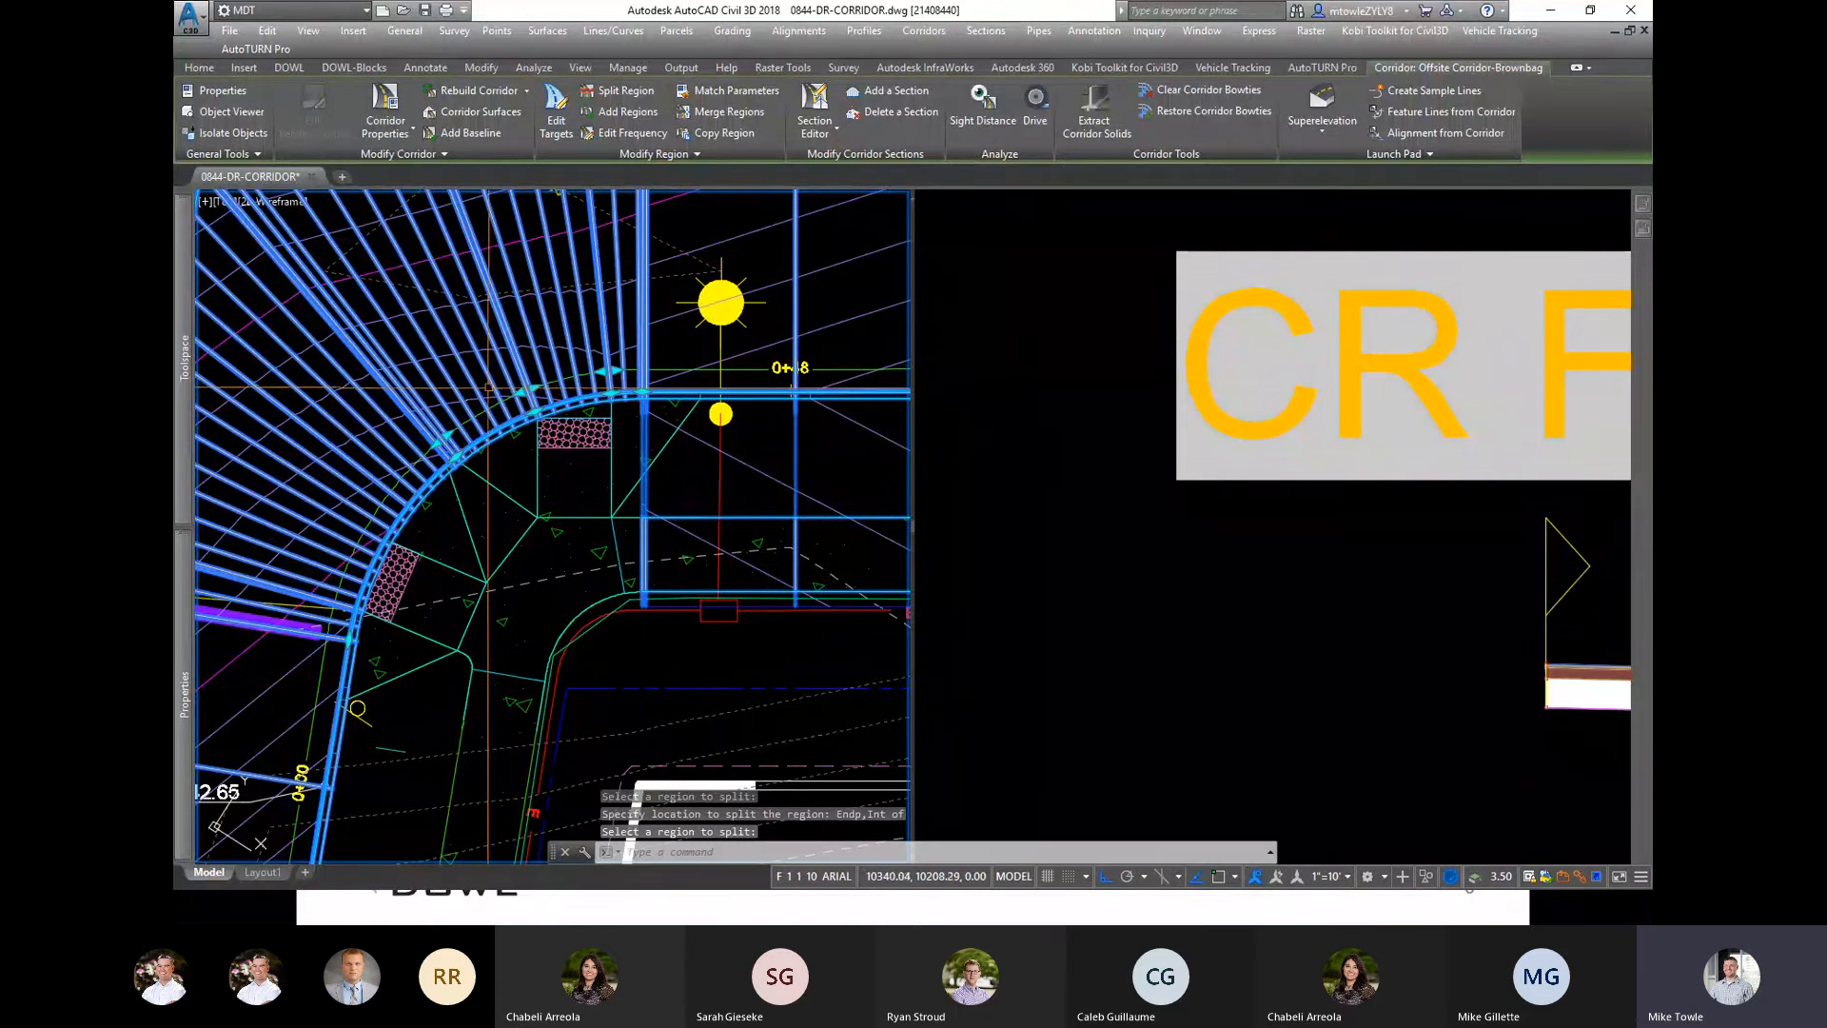
Step: Change the assembly of the curb return region between stations 0+24.61 and 0+30.78 to CR VHC Drop
{"action": "right_click", "coordinate": [487, 388]}
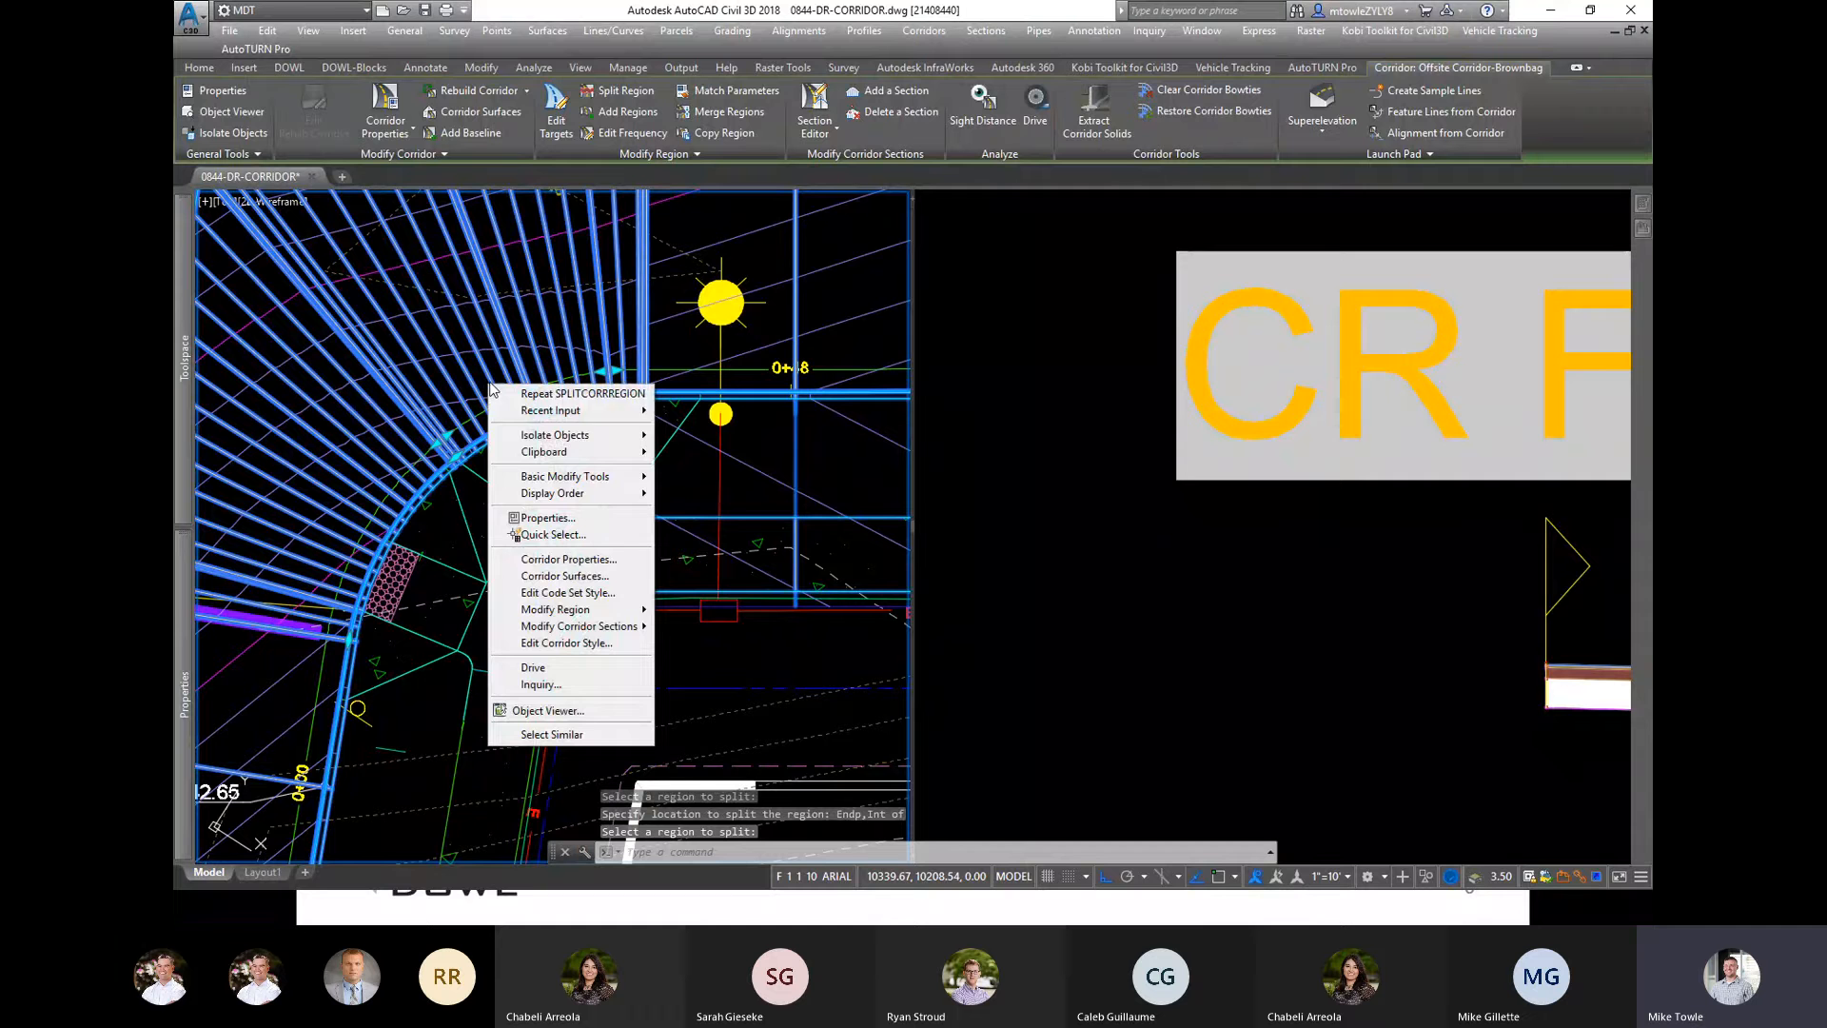
{"action": "left_click", "coordinate": [557, 560]}
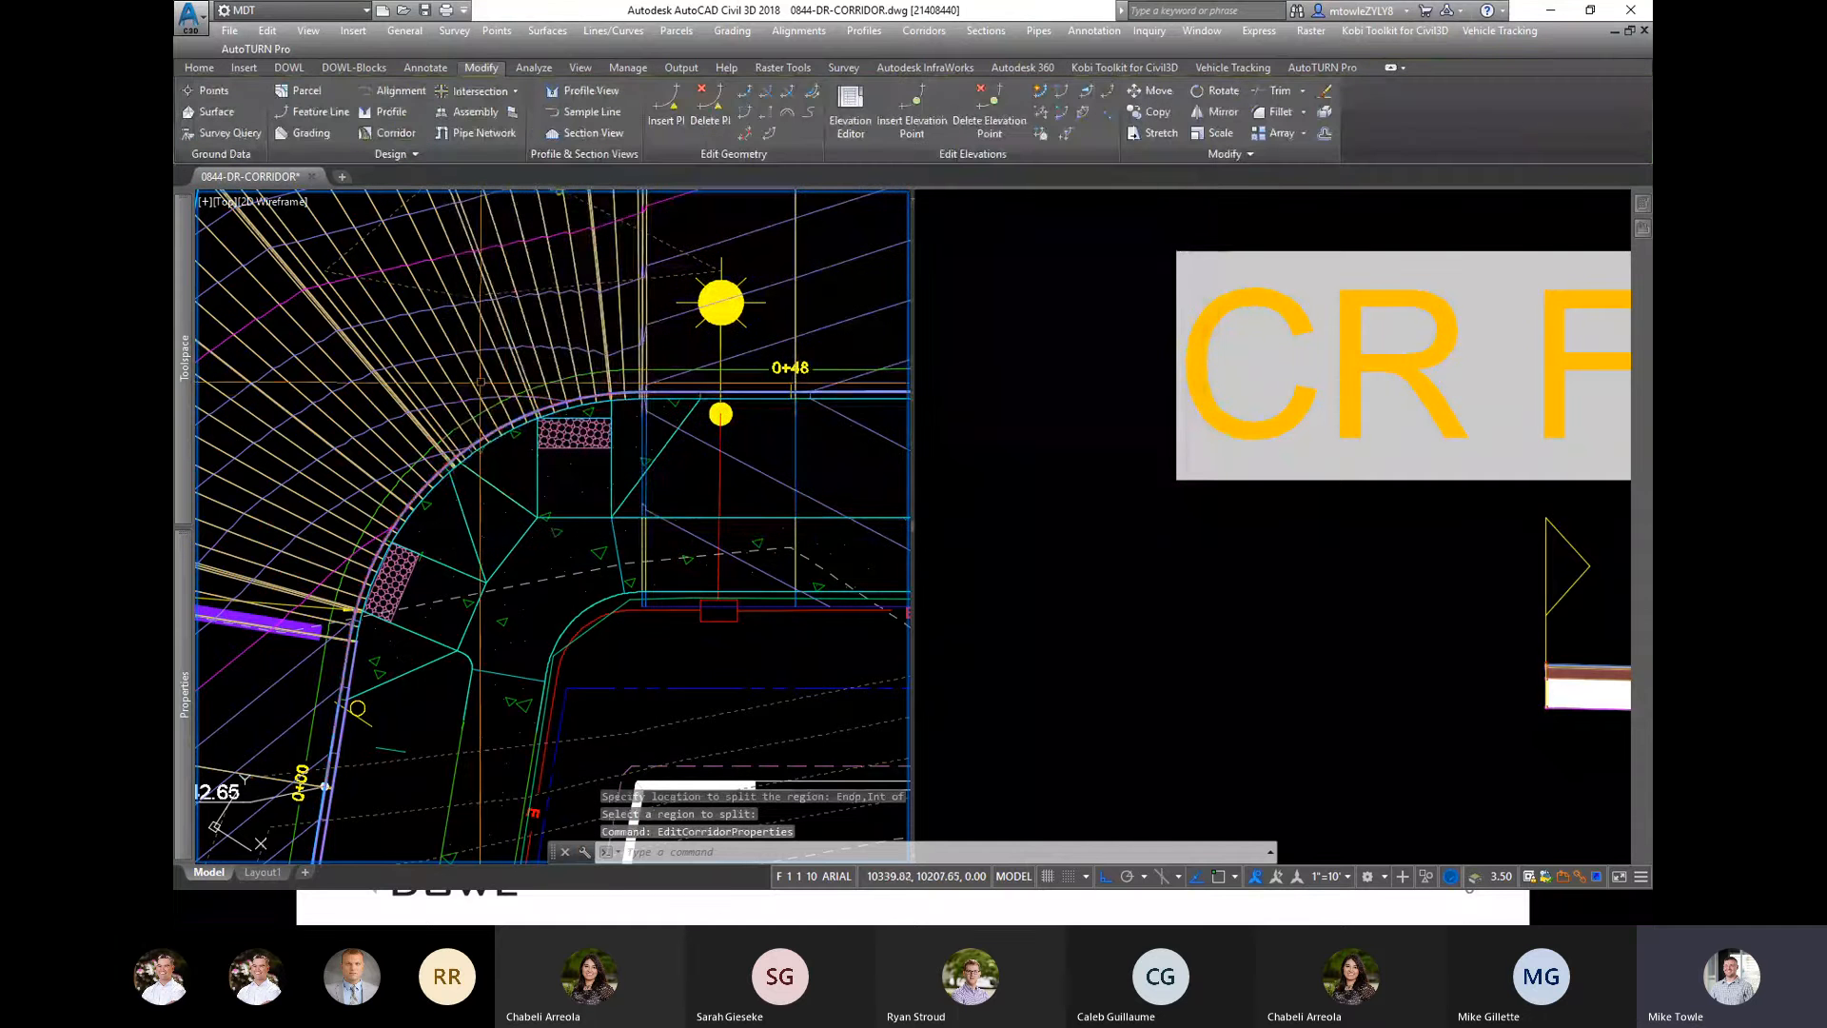
{"action": "left_click", "coordinate": [513, 389]}
{"action": "right_click", "coordinate": [514, 388]}
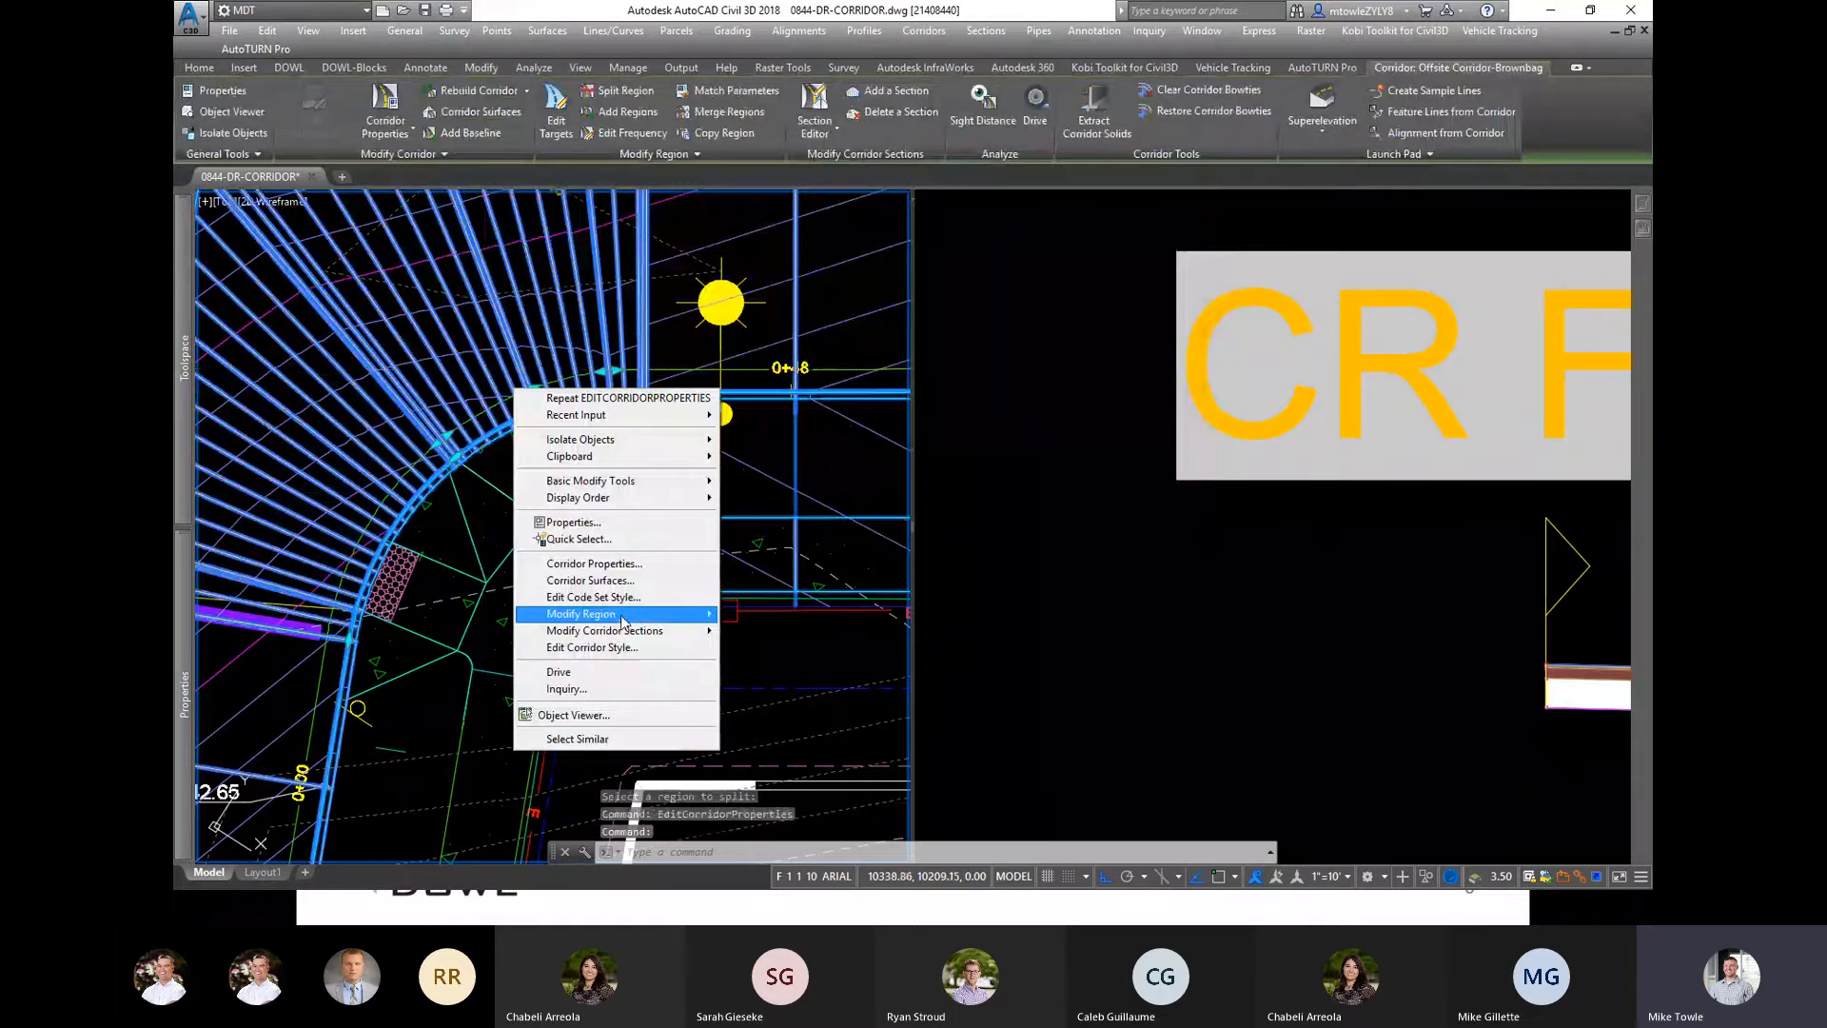
{"action": "mouse_move", "coordinate": [624, 620]}
{"action": "left_click", "coordinate": [790, 763]}
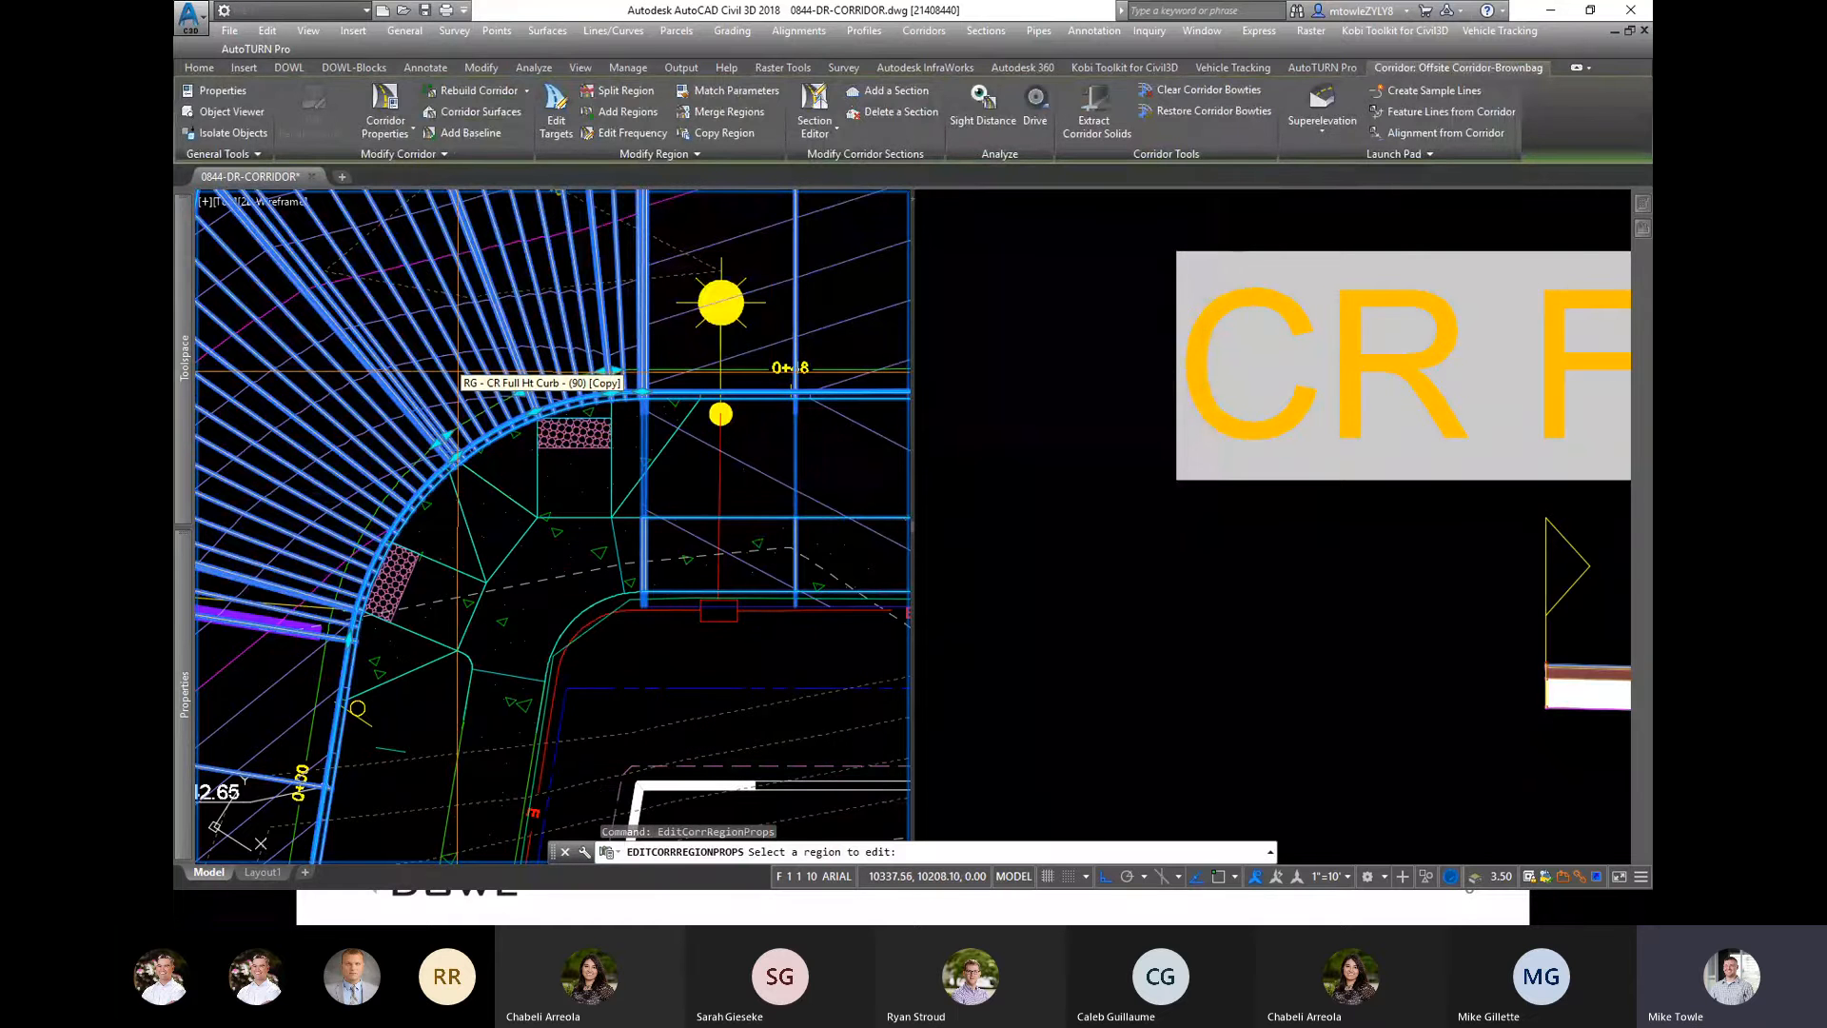
{"action": "left_click", "coordinate": [458, 372]}
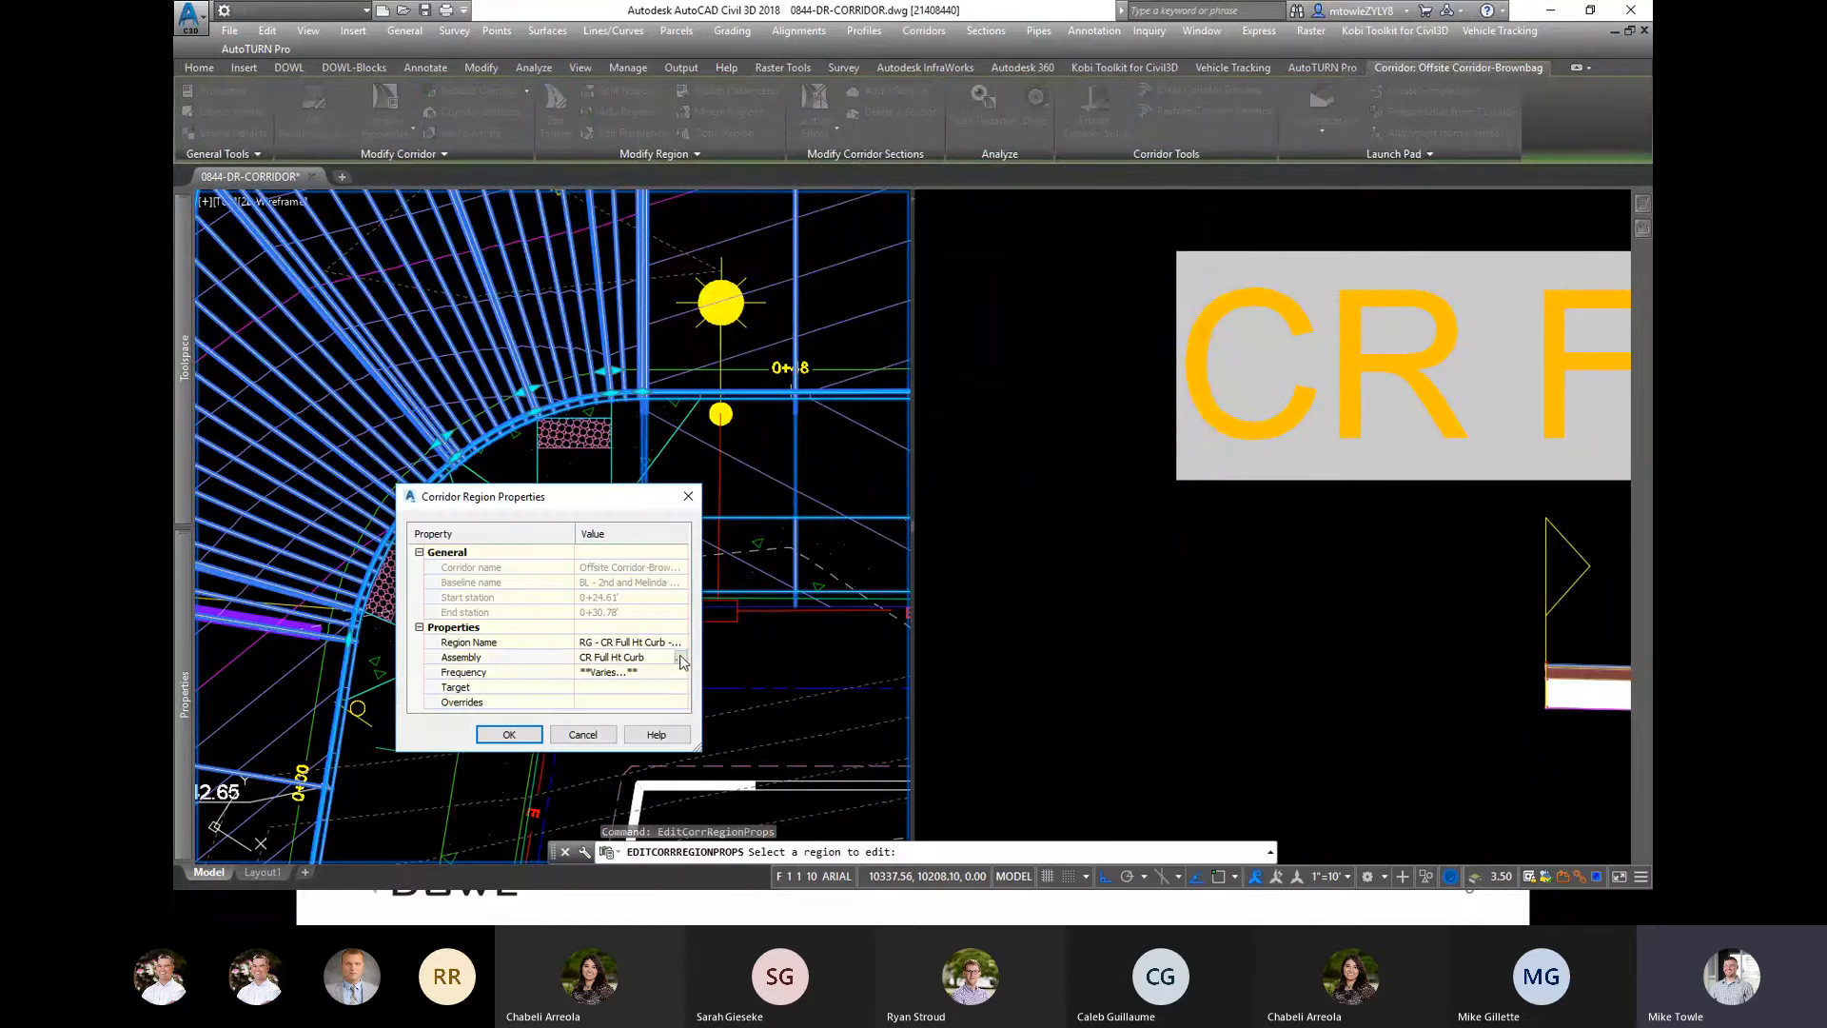
{"action": "left_click", "coordinate": [681, 658]}
{"action": "left_click", "coordinate": [820, 467]}
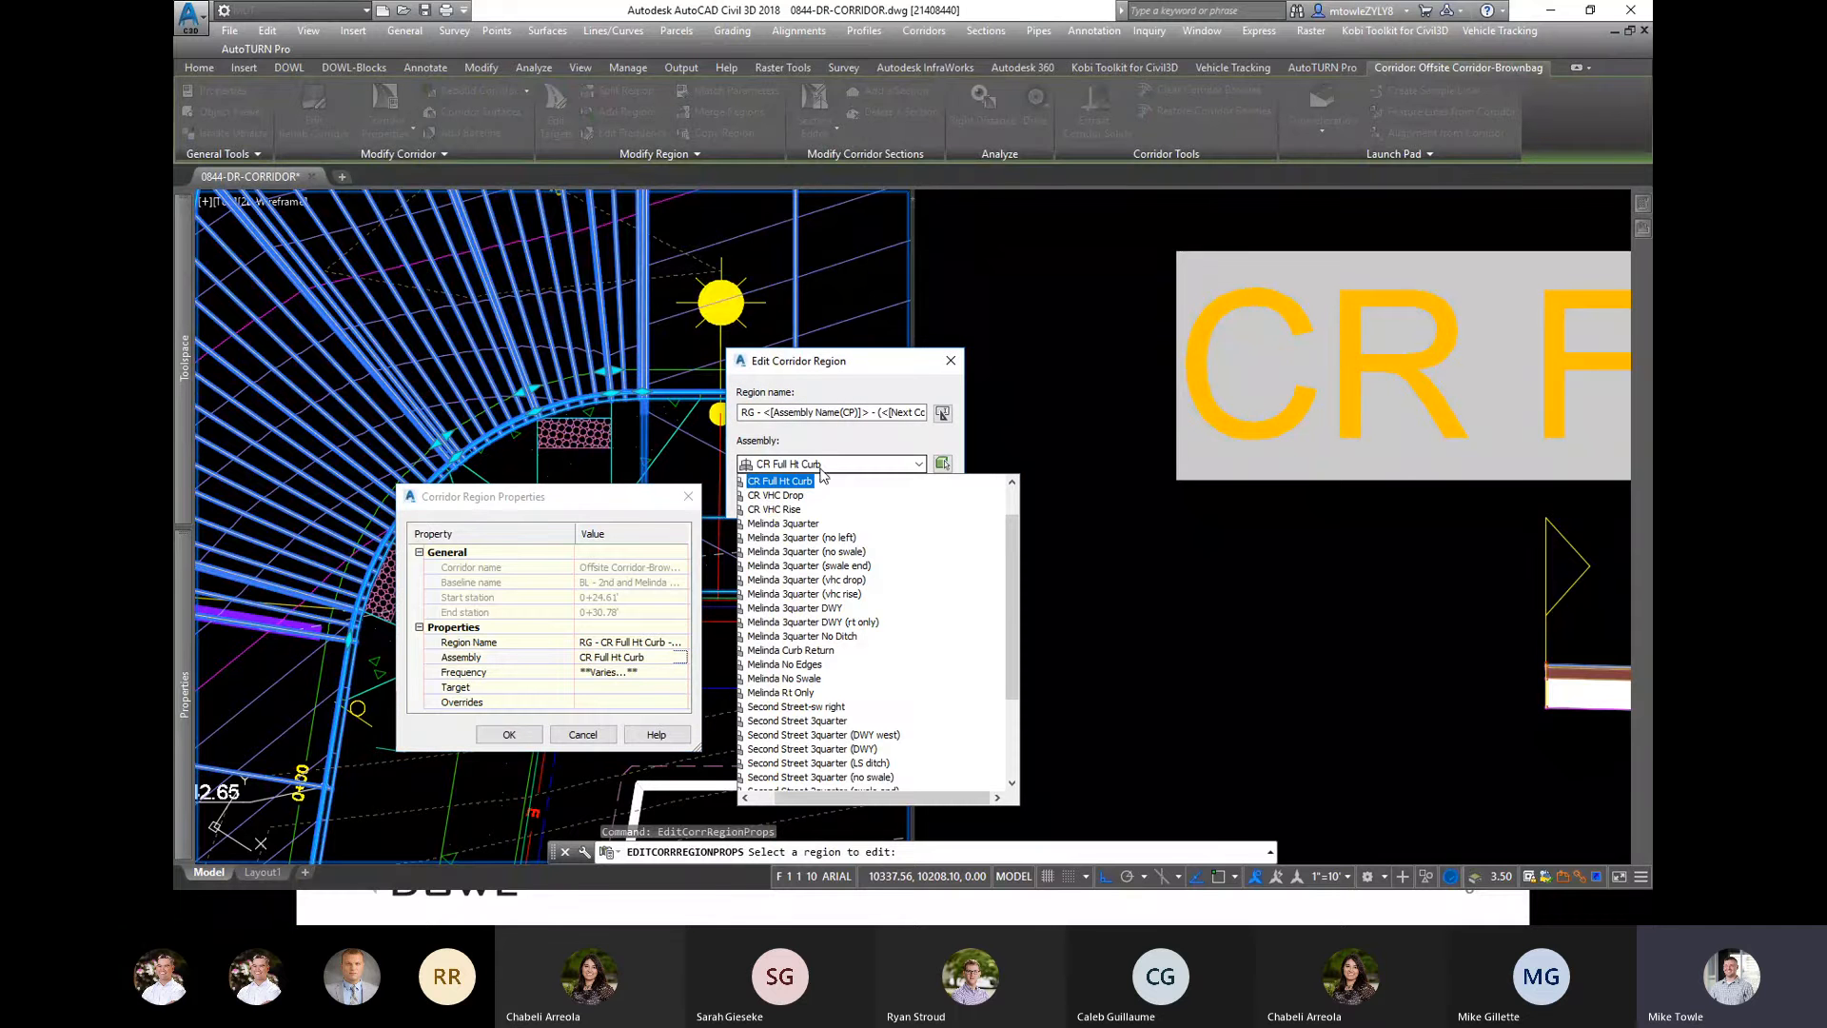
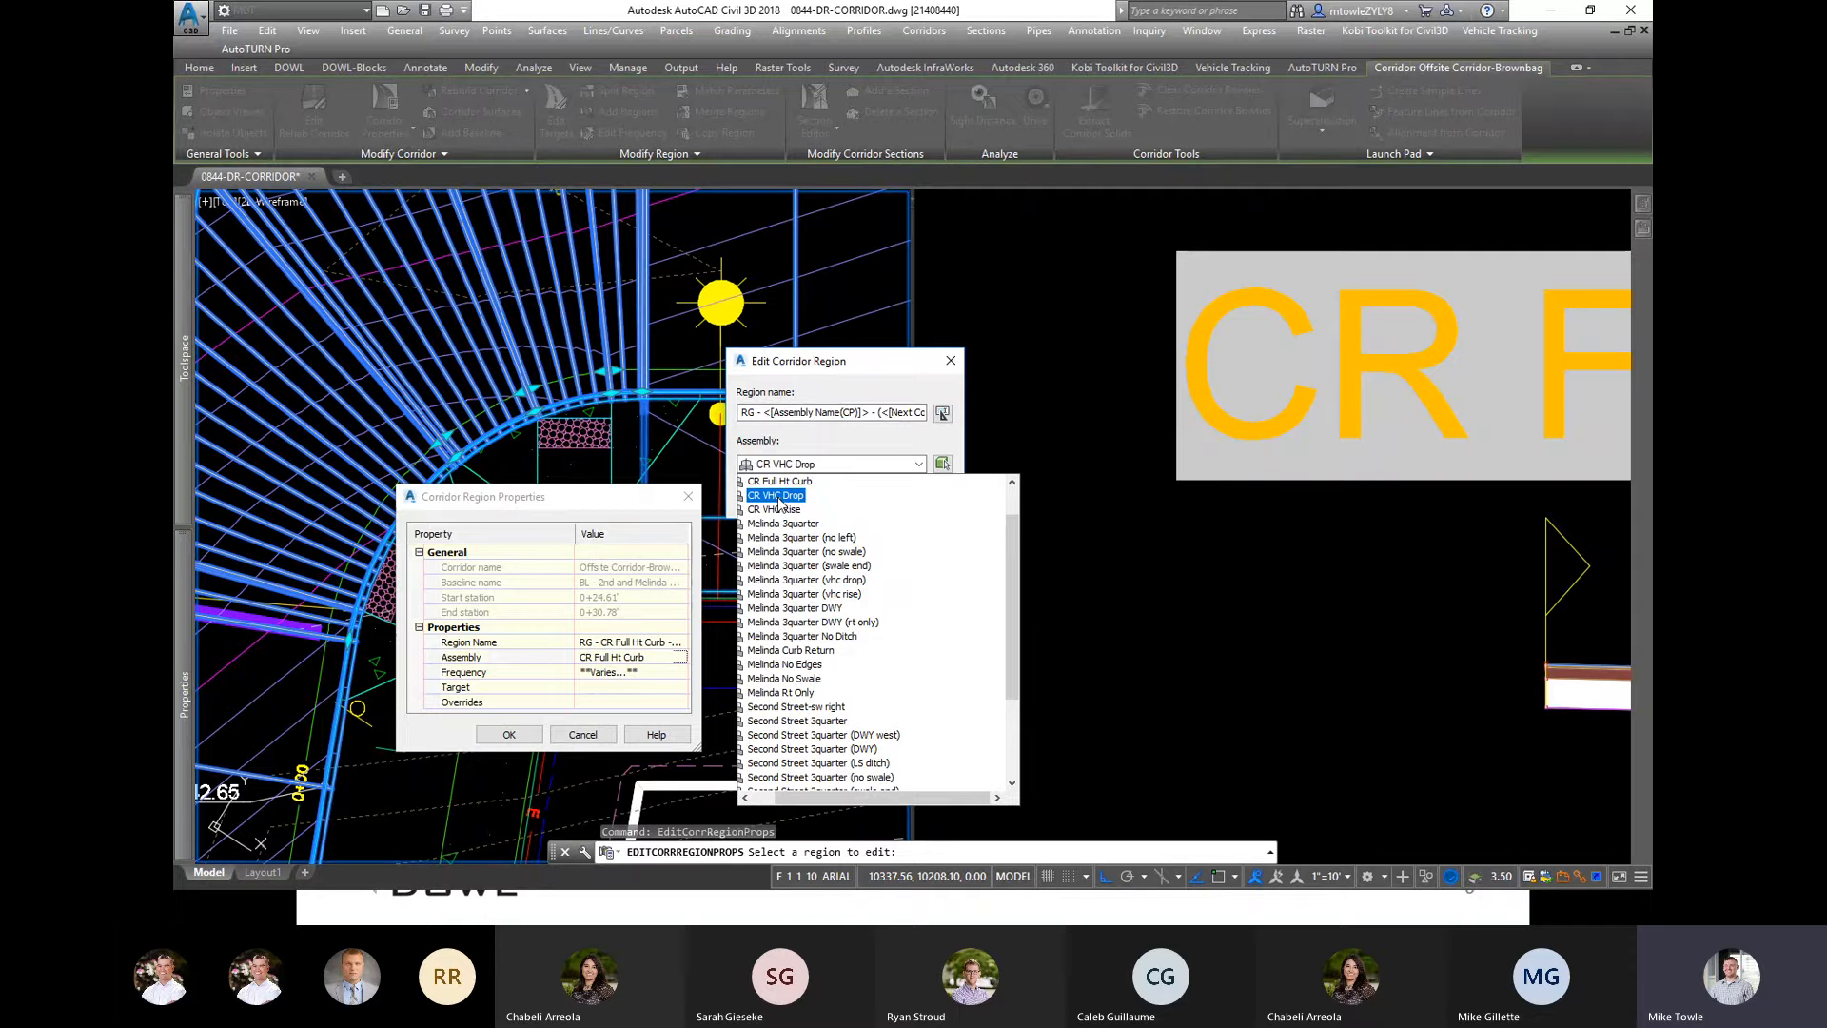
{"action": "left_click", "coordinate": [777, 497]}
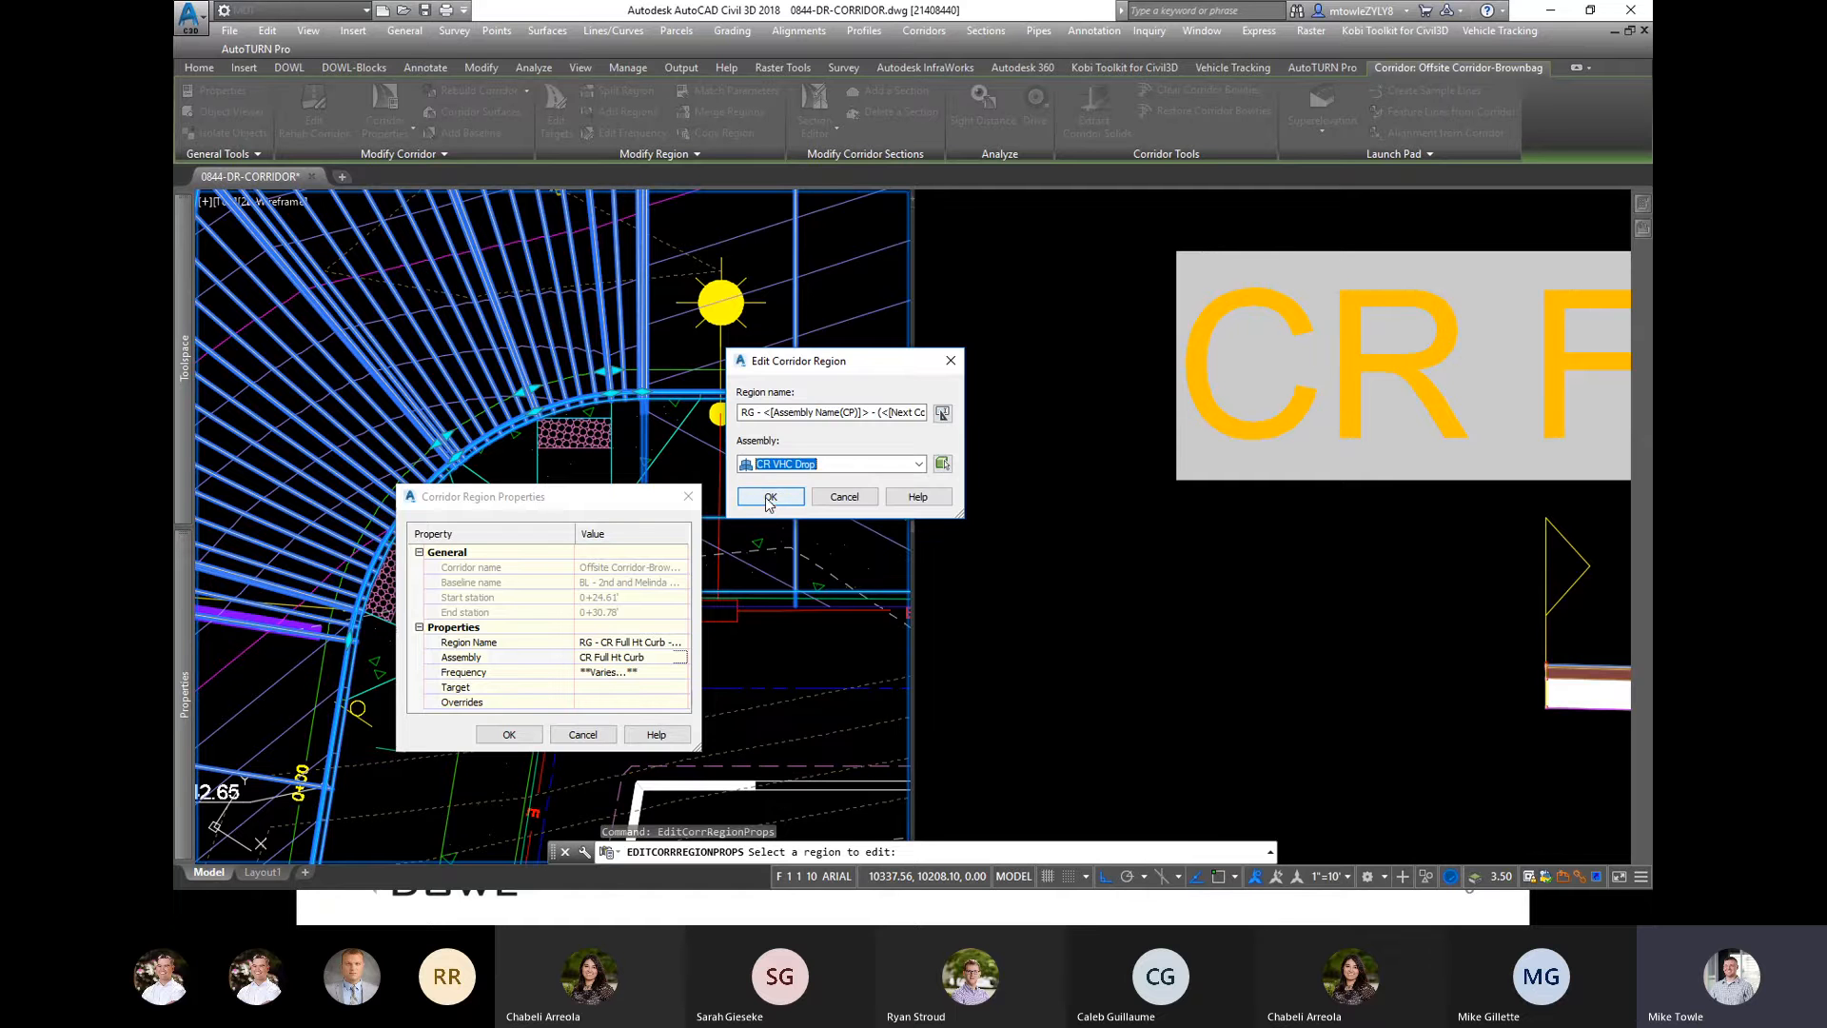
{"action": "left_click", "coordinate": [770, 499]}
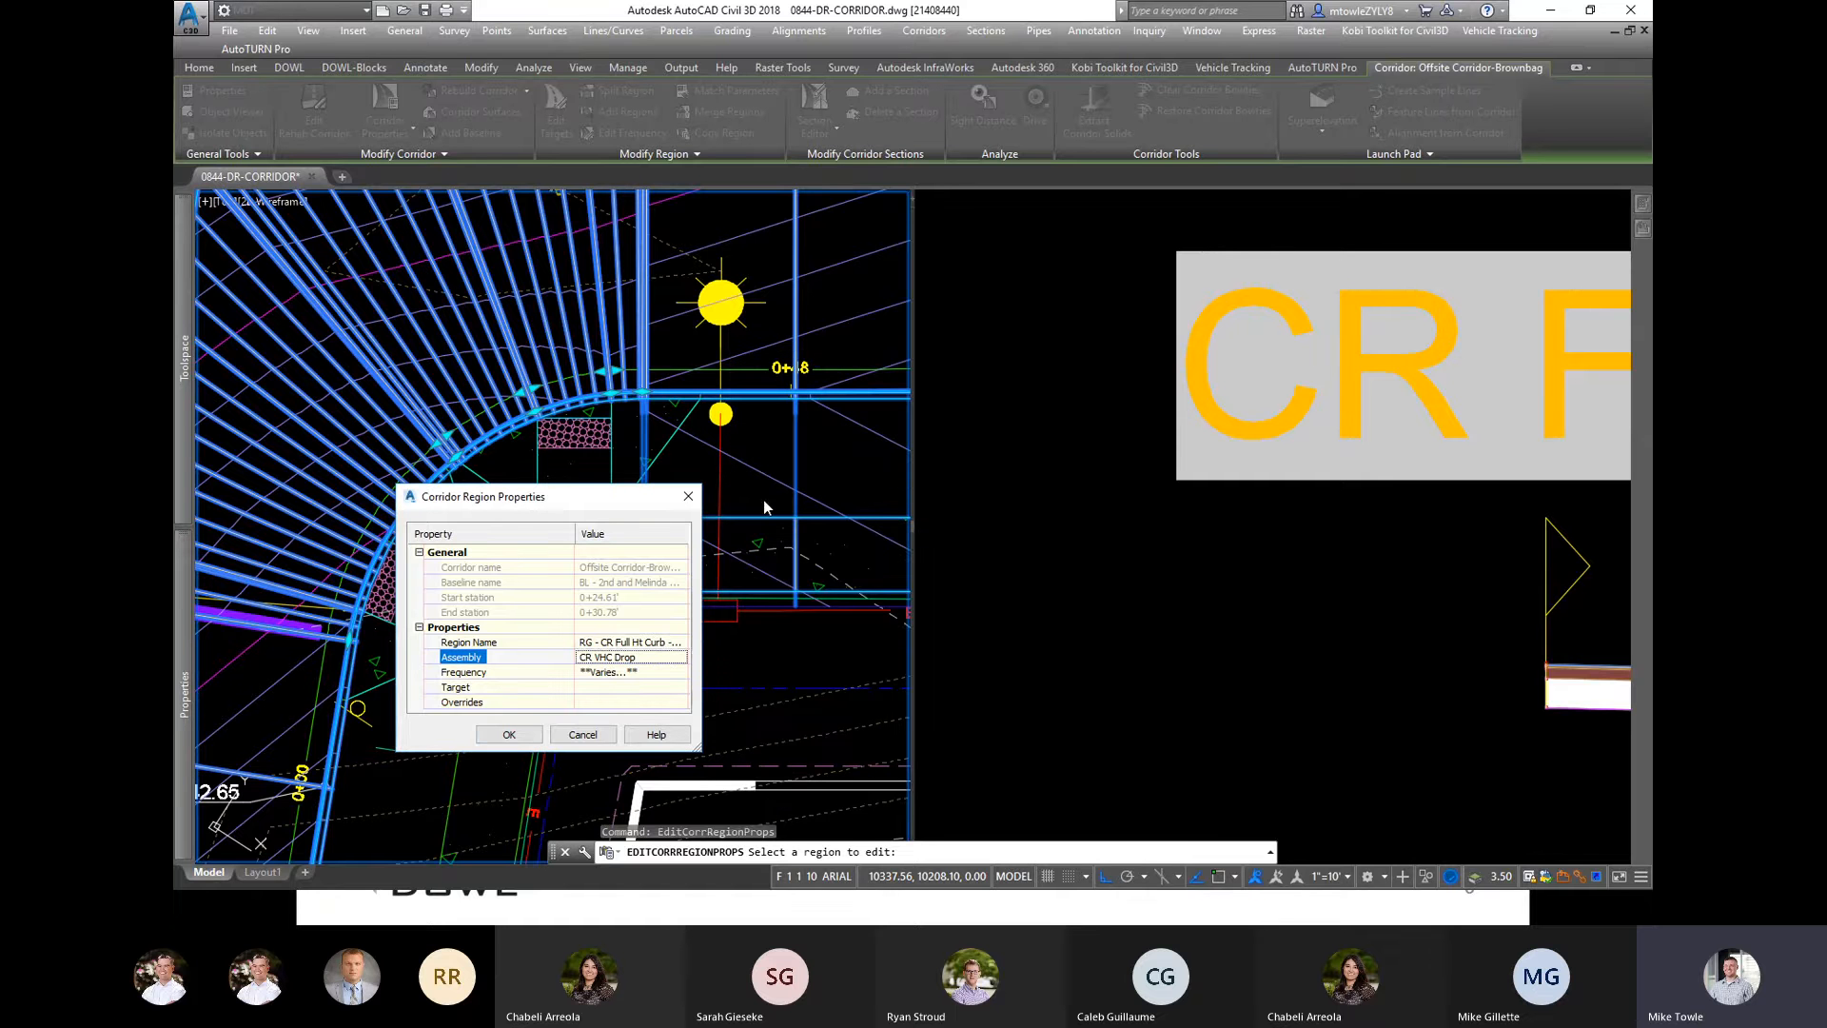
{"action": "left_click", "coordinate": [509, 736]}
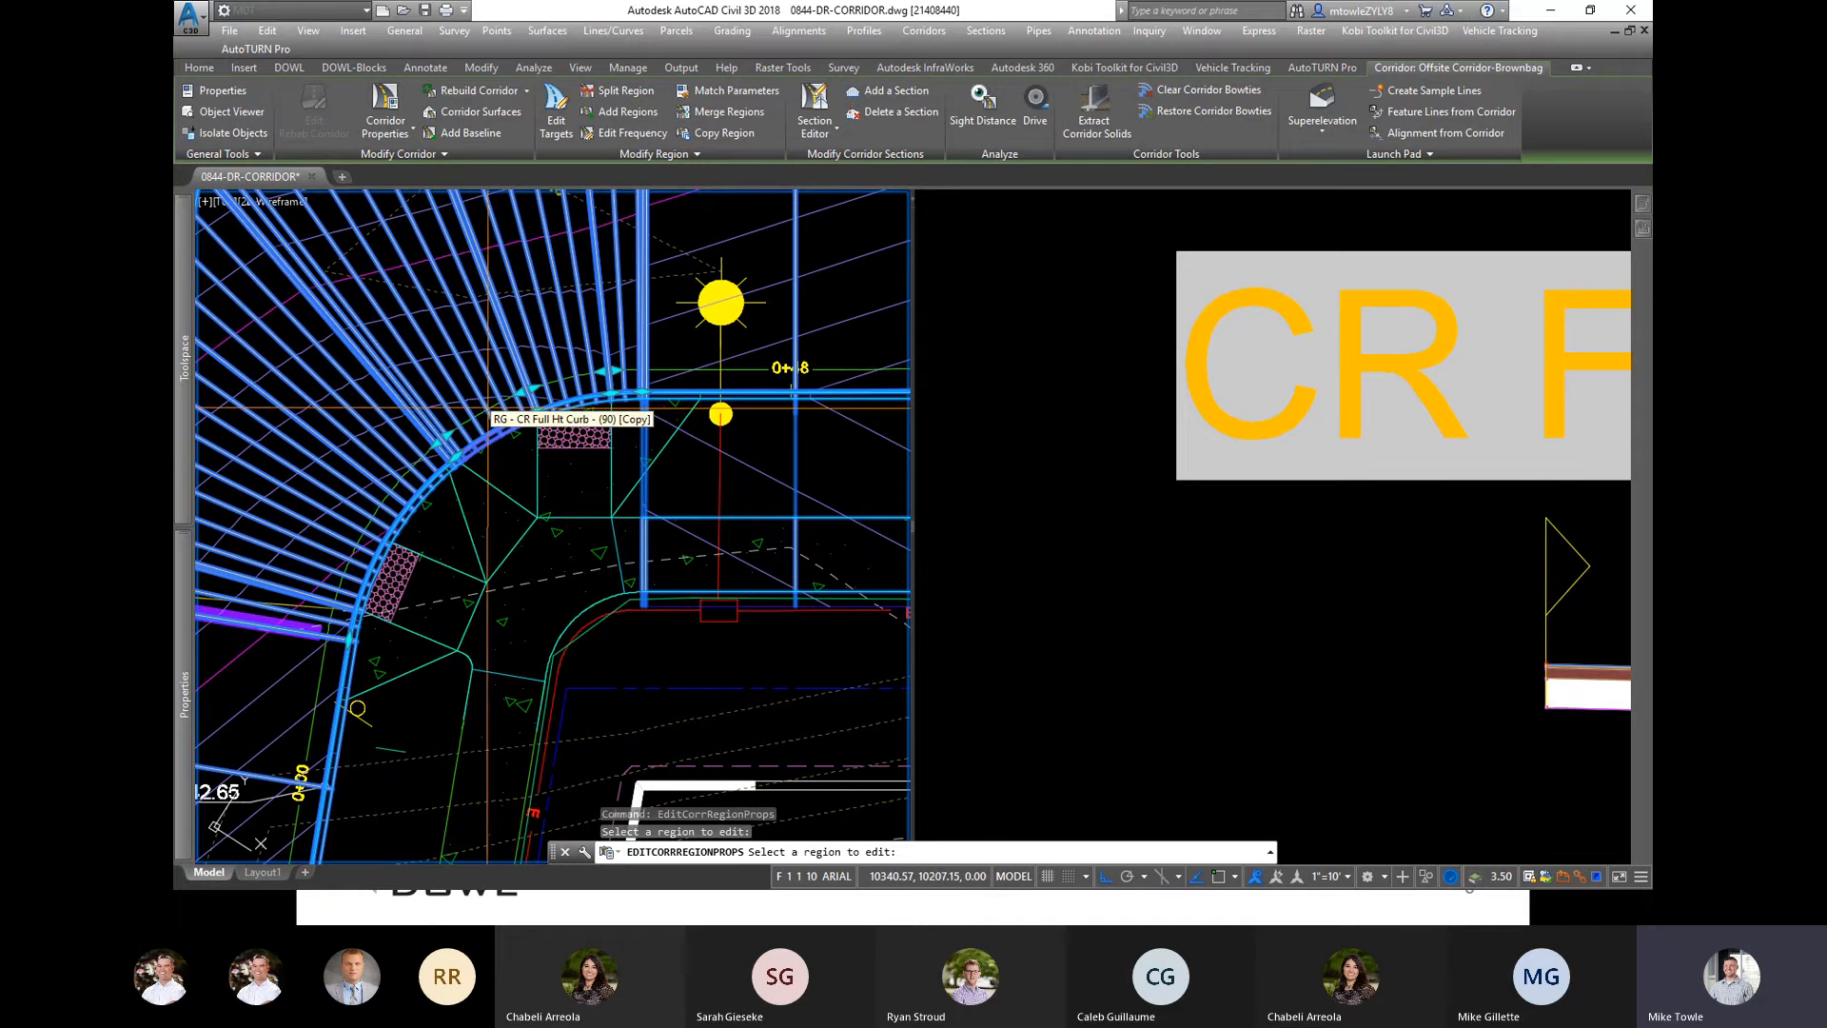
Step: Examine the CR Full Ht Curb, CR VHC Drop and CR VHC Rise assemblies in the other viewport
{"action": "scroll", "coordinate": [663, 433], "scroll_direction": "down", "scroll_amount": 2}
{"action": "scroll", "coordinate": [488, 425], "scroll_direction": "down", "scroll_amount": 2}
{"action": "left_click", "coordinate": [956, 542]}
{"action": "scroll", "coordinate": [956, 542], "scroll_direction": "down", "scroll_amount": 8}
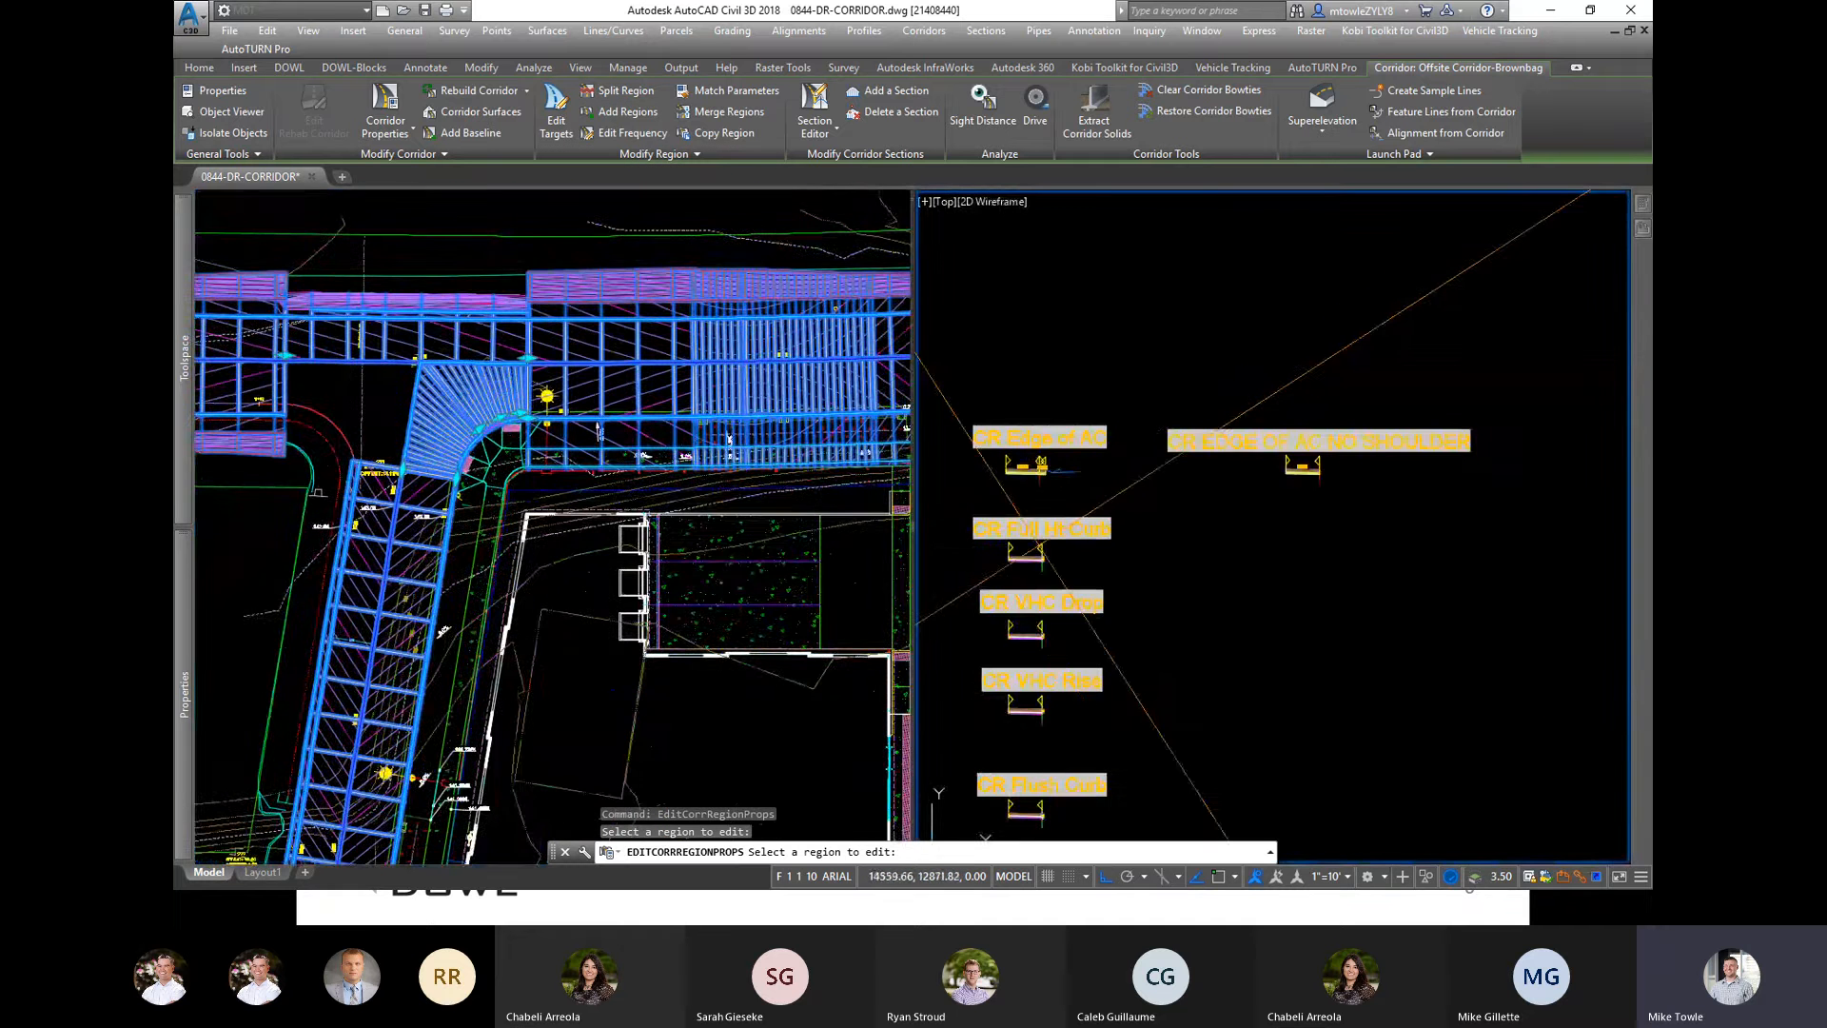
{"action": "scroll", "coordinate": [1040, 538], "scroll_direction": "up", "scroll_amount": 4}
{"action": "middle_click_drag", "start_coordinate": [1154, 634], "coordinate": [1253, 381]}
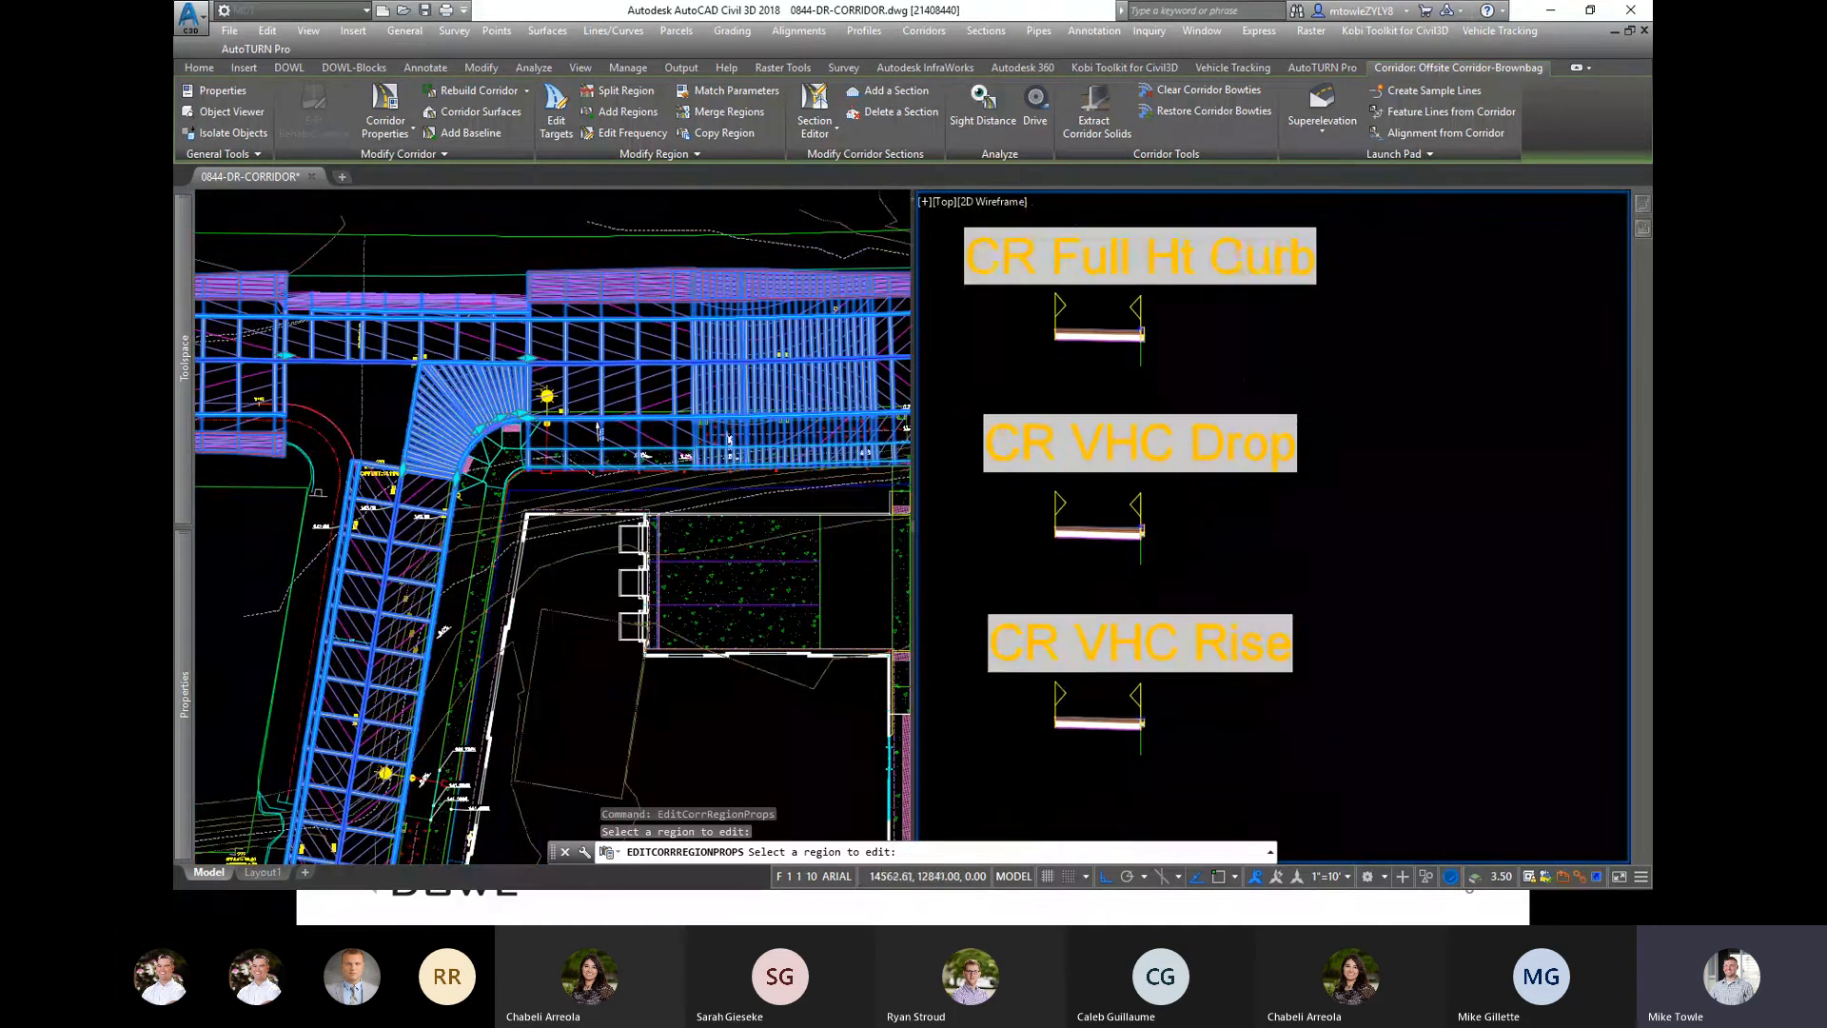
Step: Examine the curb subassembly's start and end height parameters in the CR VHC Drop assembly
{"action": "scroll", "coordinate": [1146, 535], "scroll_direction": "up", "scroll_amount": 3}
{"action": "scroll", "coordinate": [1132, 525], "scroll_direction": "down", "scroll_amount": 2}
{"action": "scroll", "coordinate": [1130, 523], "scroll_direction": "up", "scroll_amount": 1}
{"action": "scroll", "coordinate": [1129, 516], "scroll_direction": "up", "scroll_amount": 3}
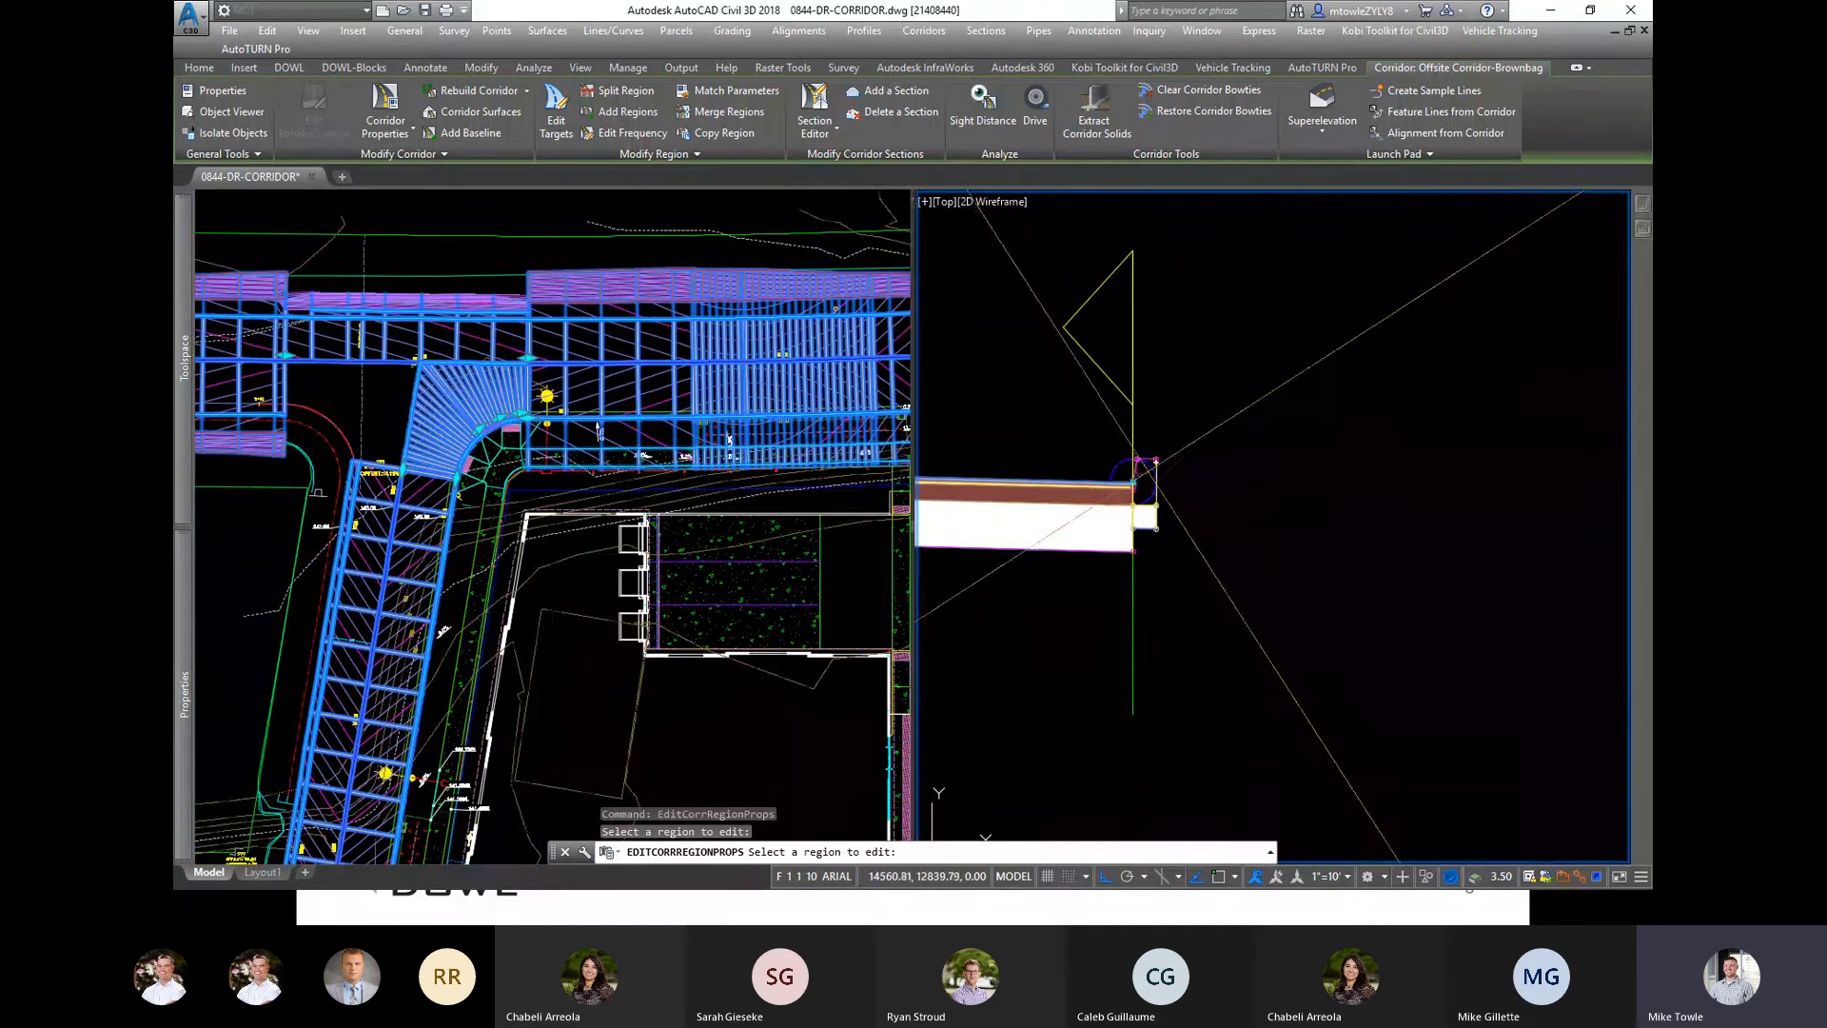
{"action": "key", "text": "Escape"}
{"action": "left_click", "coordinate": [1156, 462]}
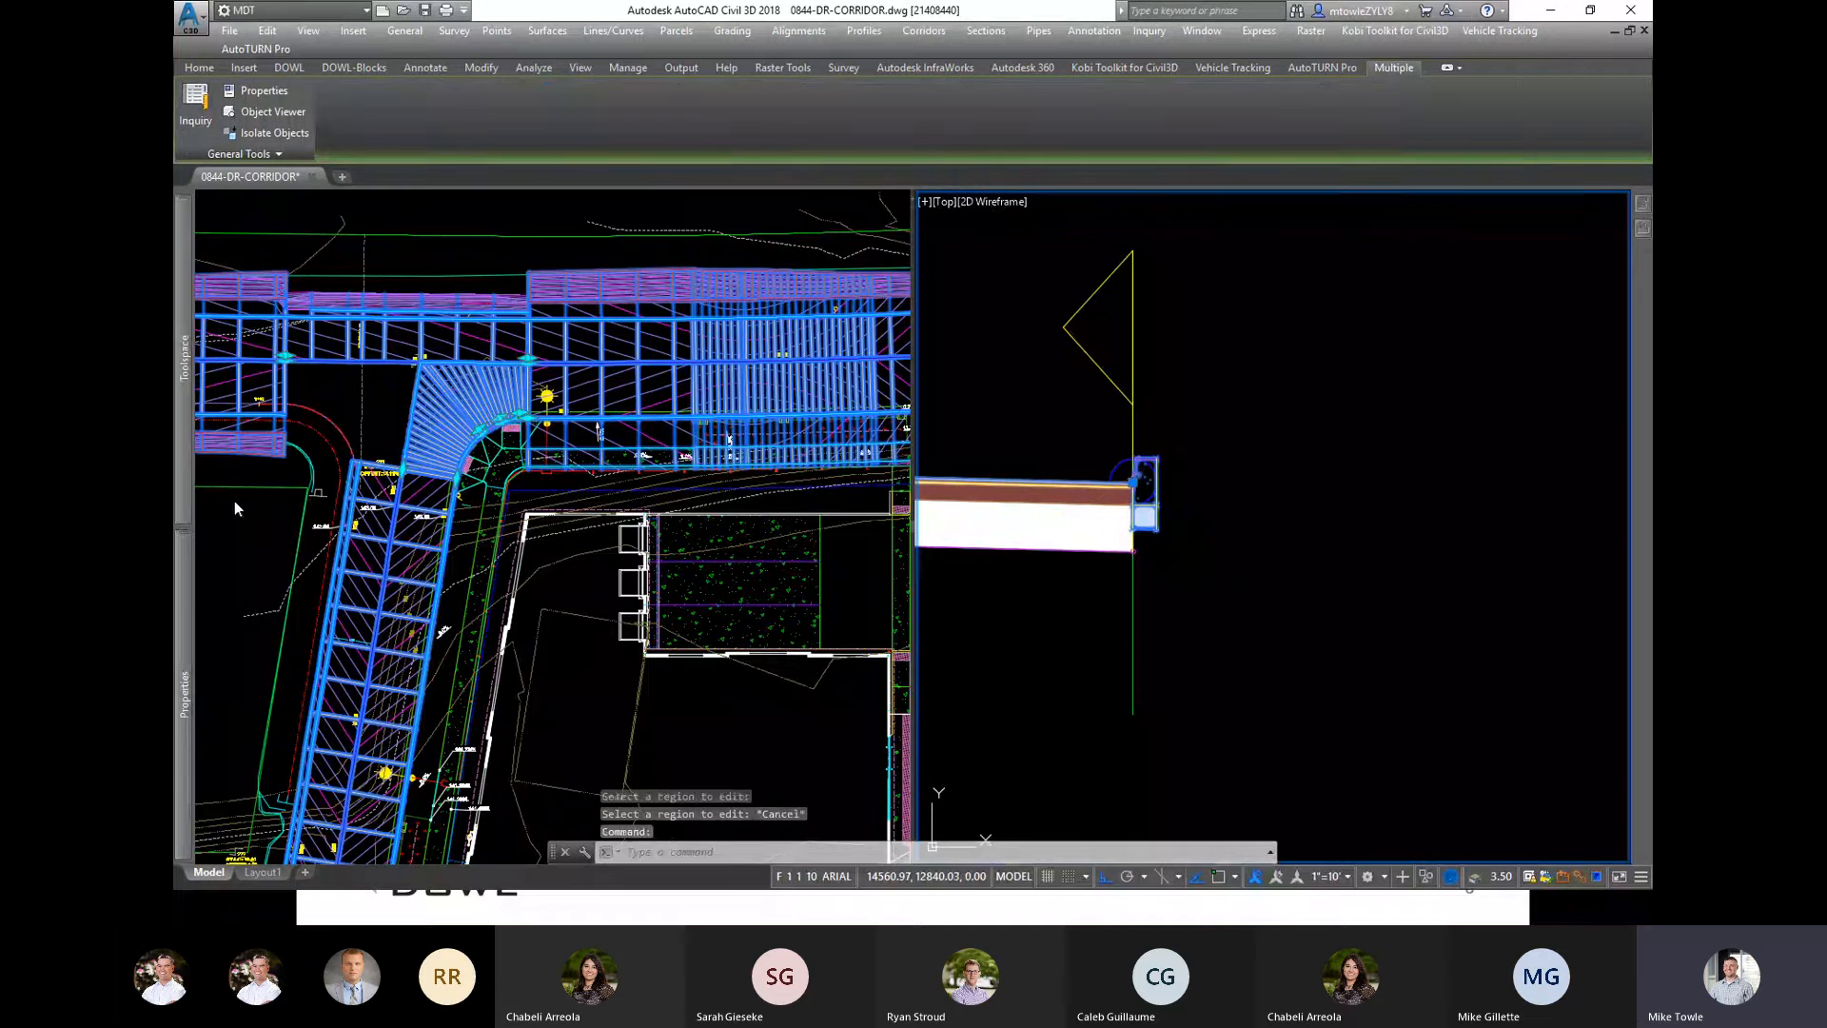
{"action": "mouse_move", "coordinate": [175, 588]}
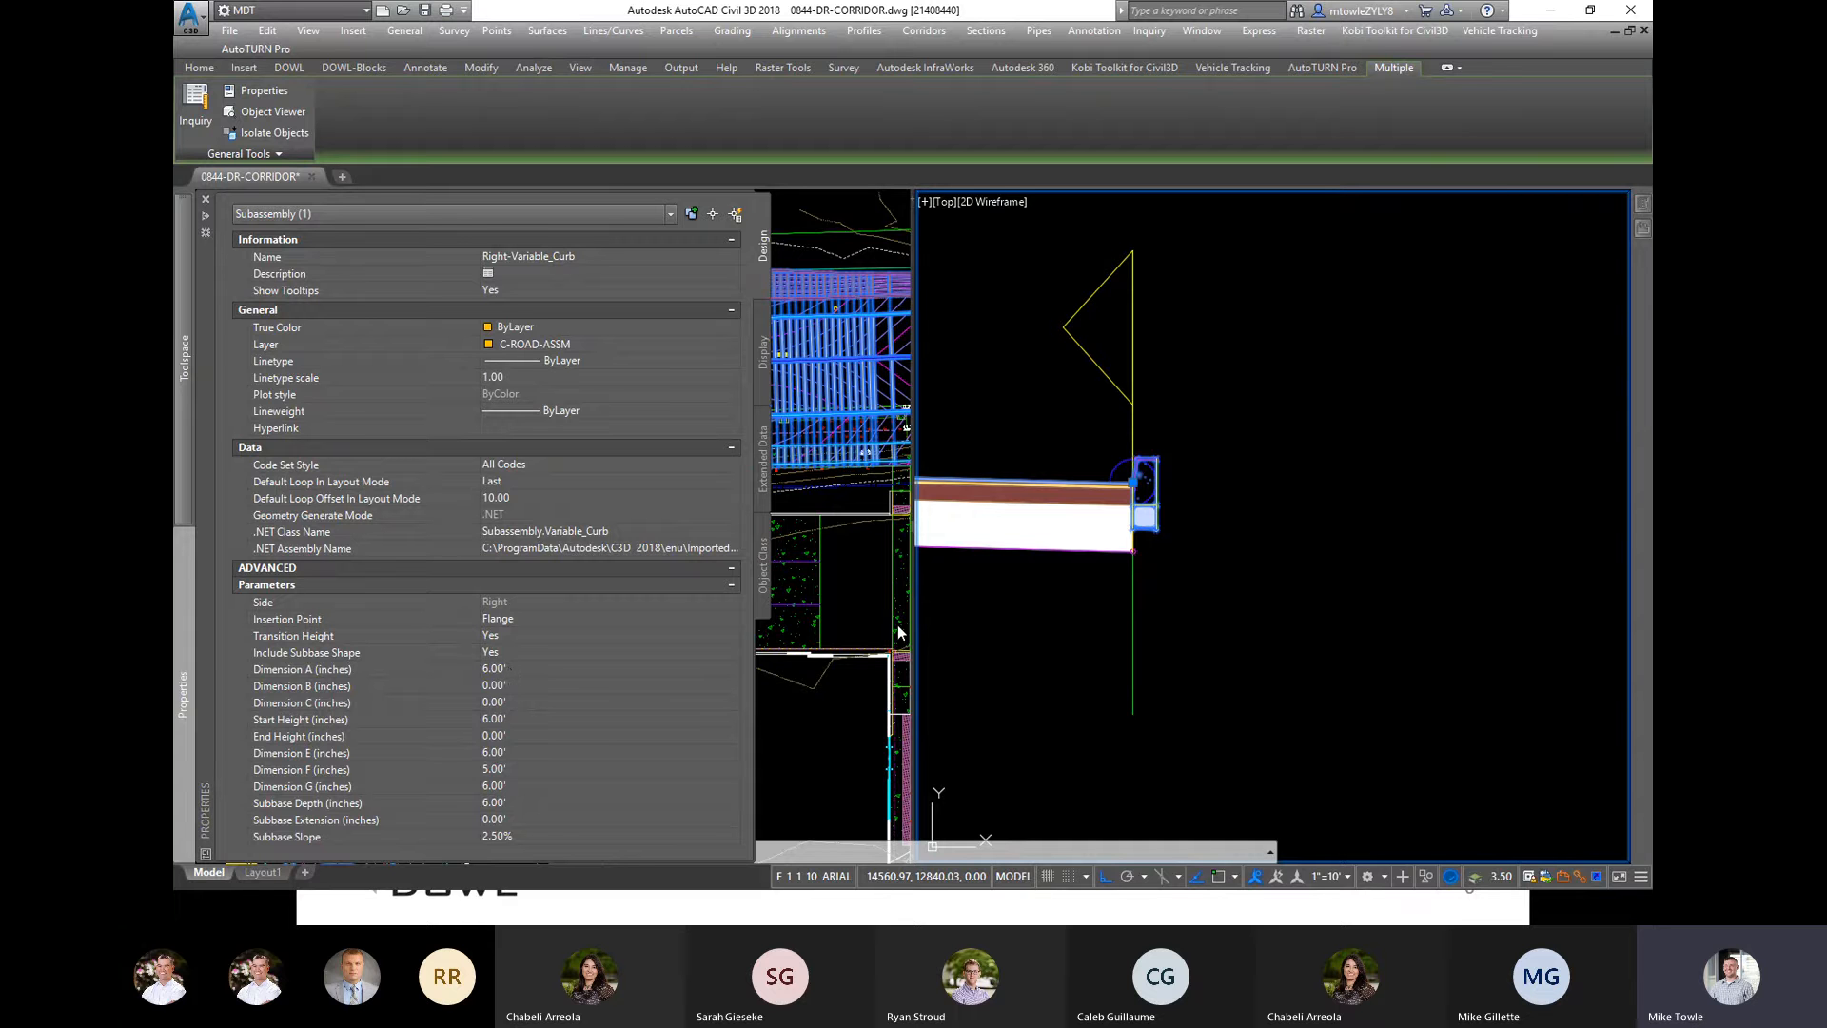
{"action": "right_click", "coordinate": [1159, 468]}
{"action": "mouse_move", "coordinate": [1261, 576]}
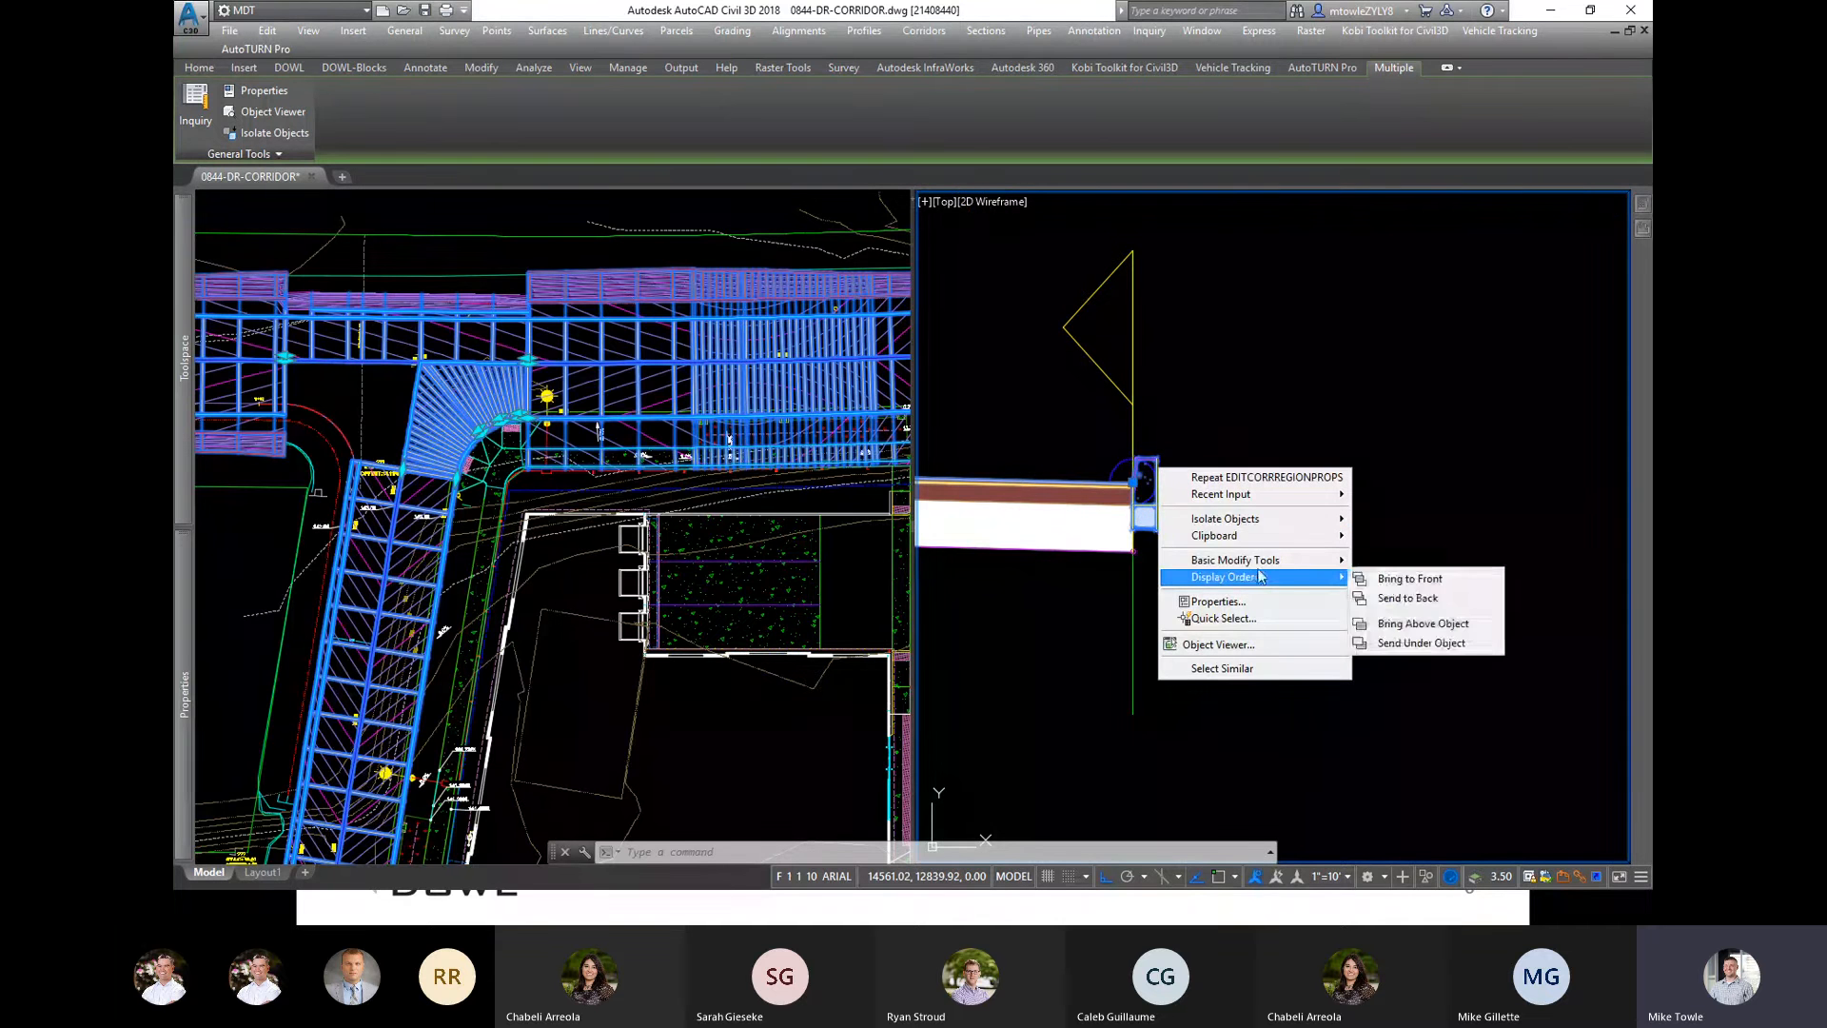
{"action": "left_click", "coordinate": [1300, 328]}
{"action": "key", "text": "Escape"}
{"action": "scroll", "coordinate": [1316, 367], "scroll_direction": "down", "scroll_amount": 6}
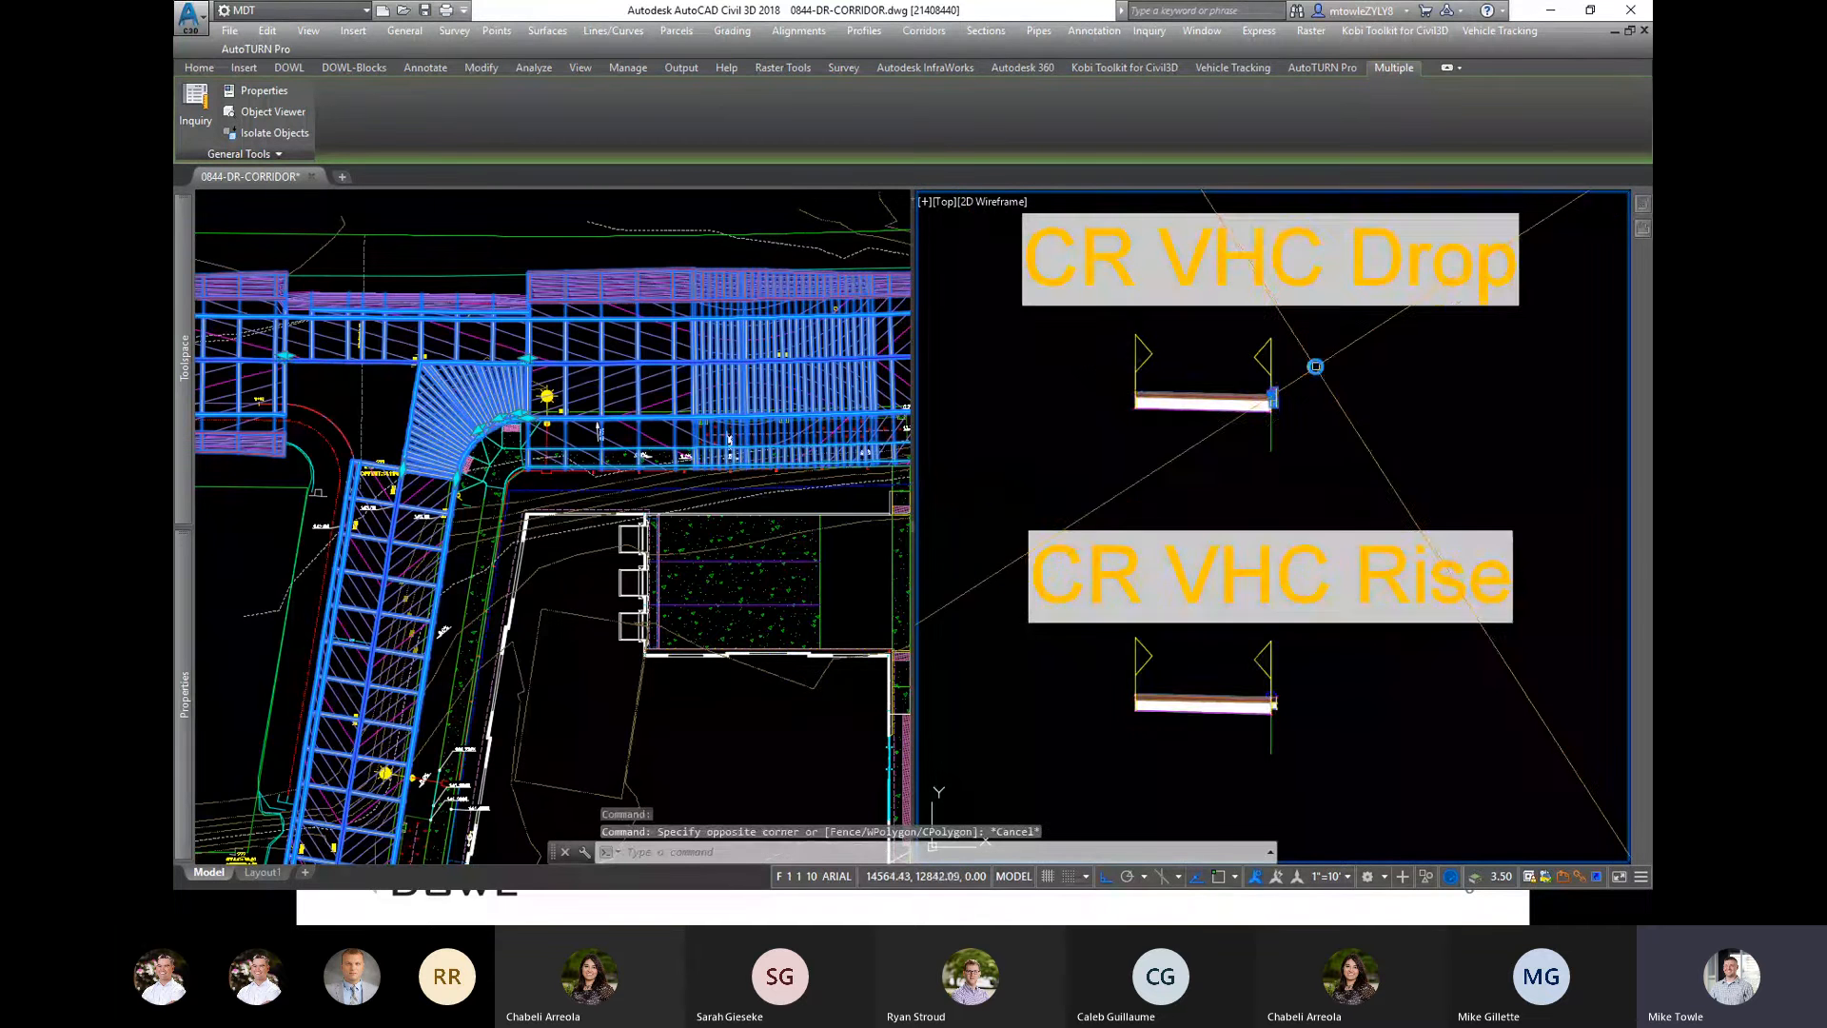
{"action": "key", "text": "Escape"}
Step: Examine the curb subassembly's start and end height parameters in the CR VHC Rise assembly
{"action": "scroll", "coordinate": [1290, 686], "scroll_direction": "up", "scroll_amount": 7}
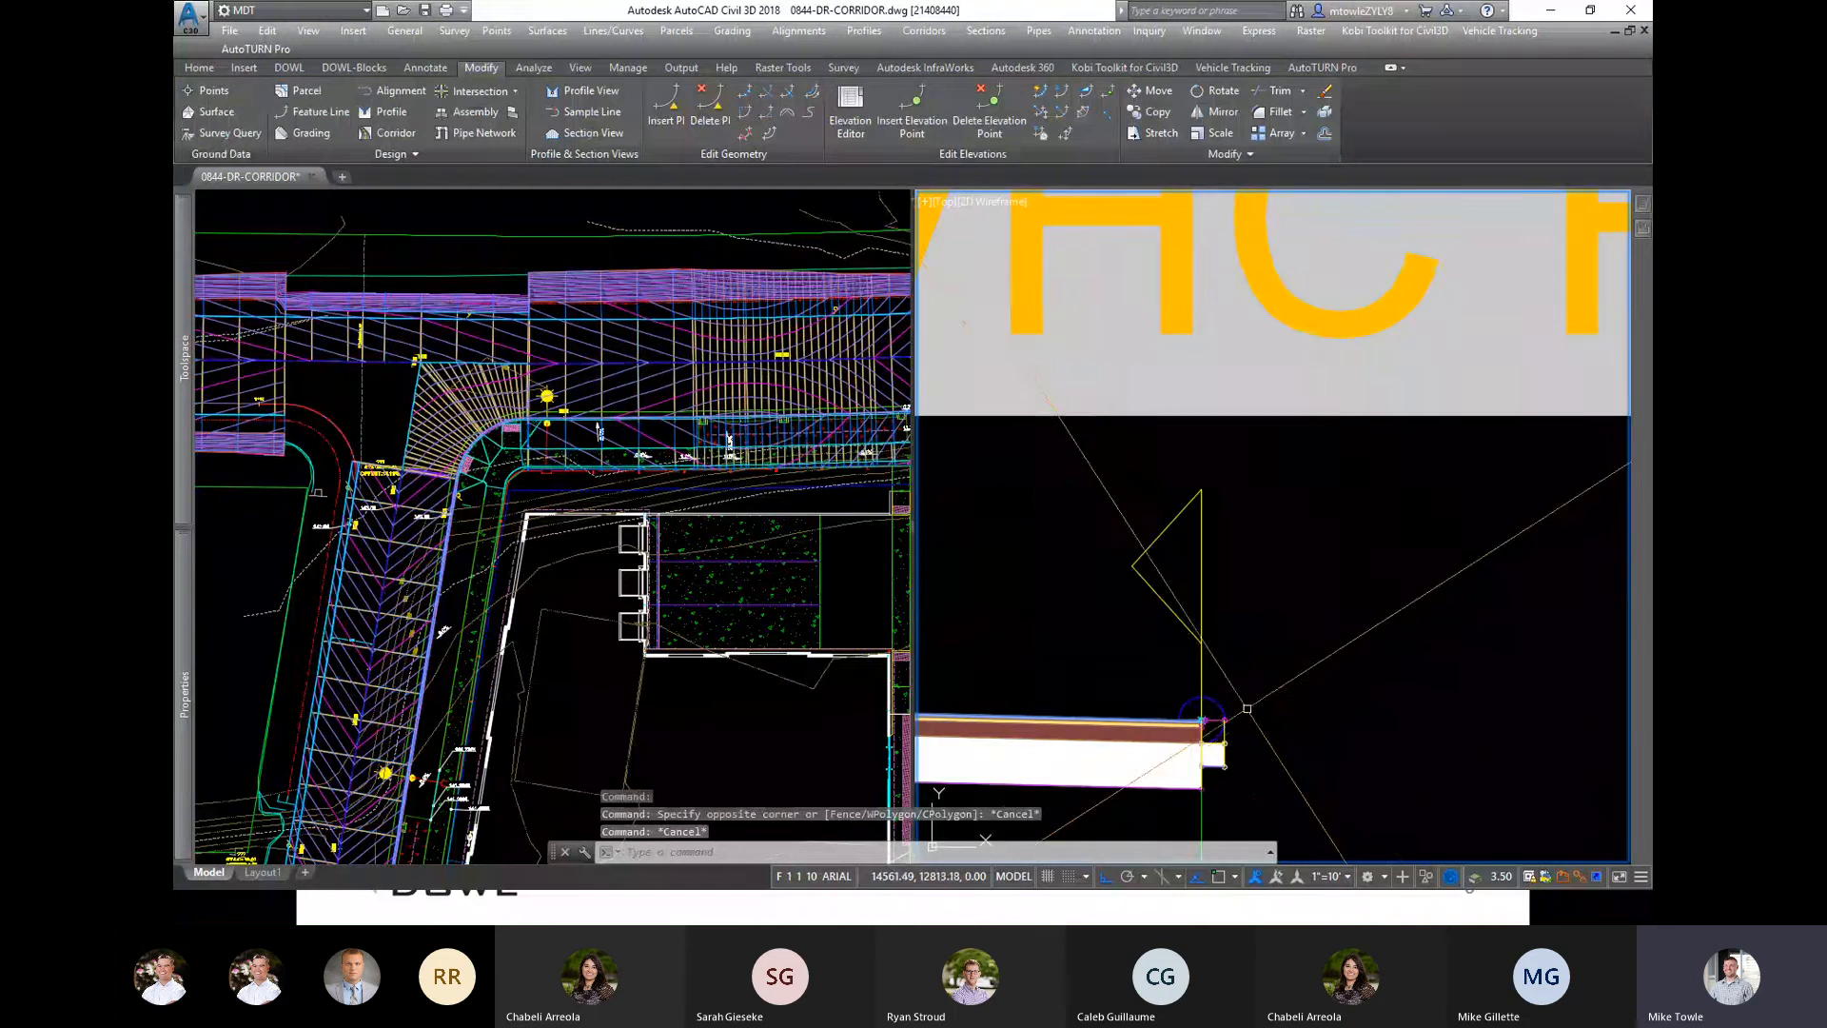
{"action": "key", "text": "Escape"}
{"action": "left_click", "coordinate": [1217, 747]}
{"action": "mouse_move", "coordinate": [185, 672]}
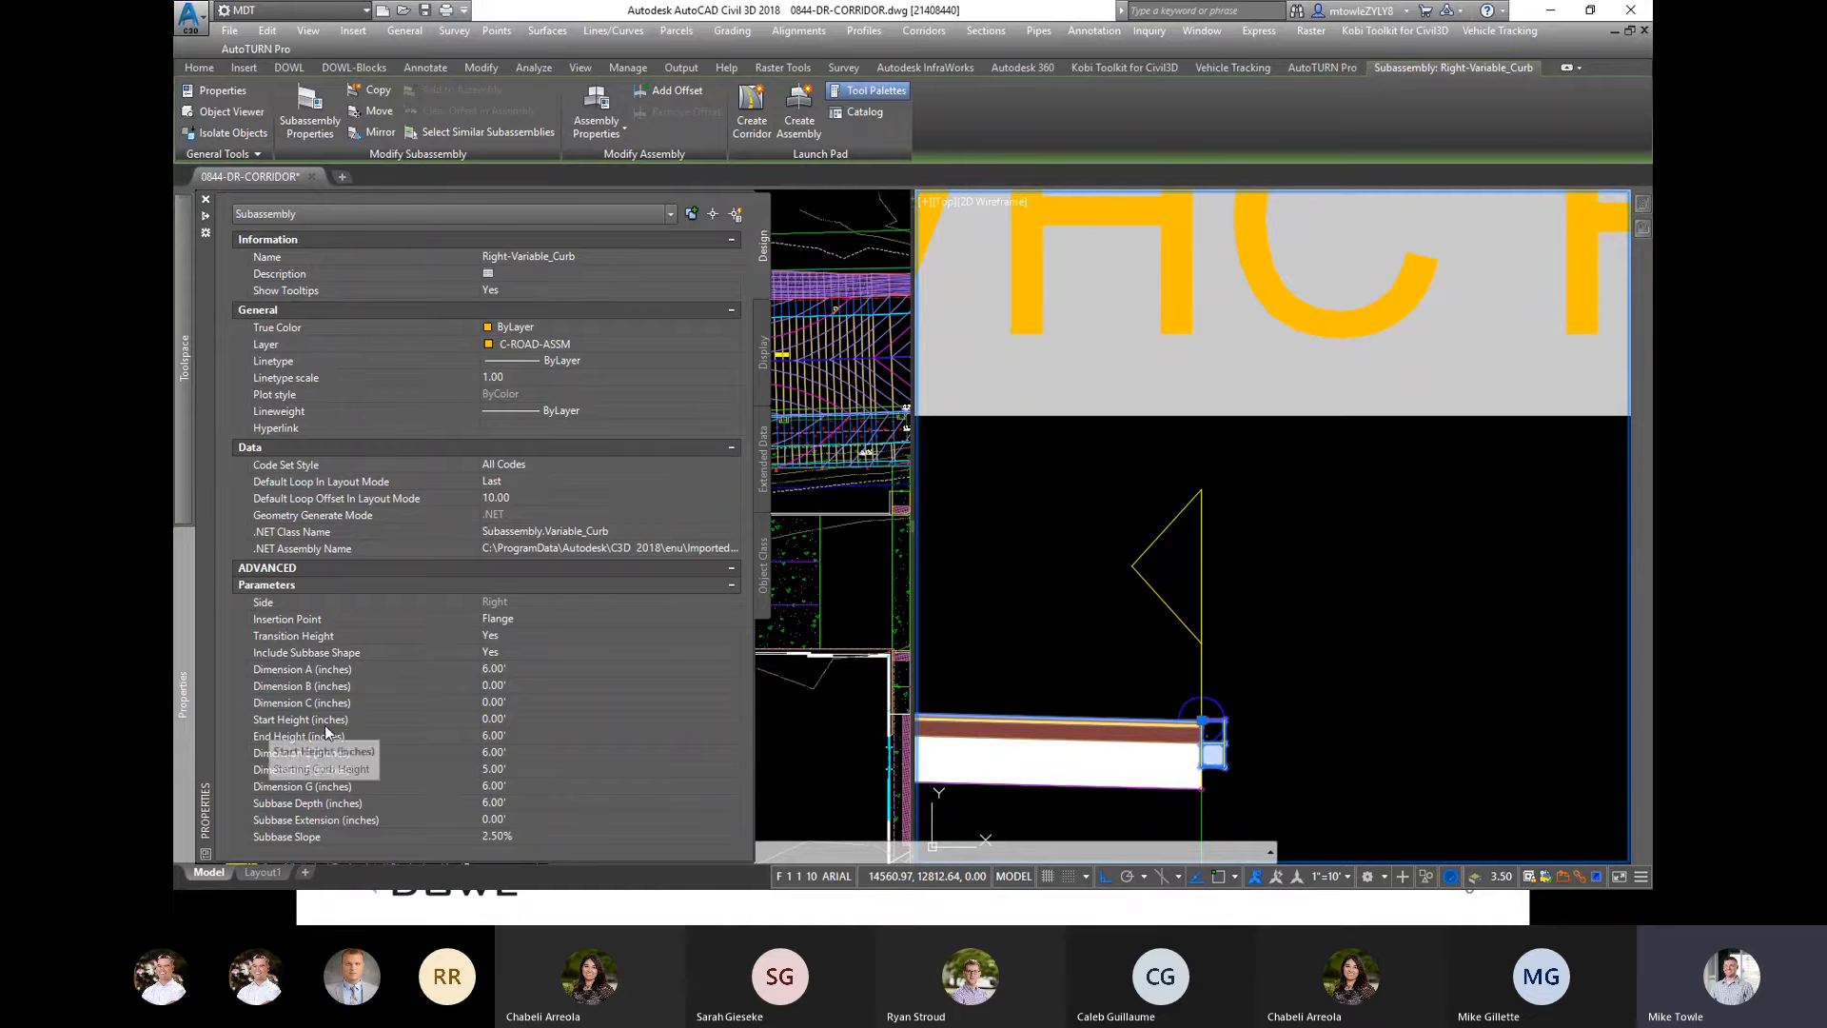
{"action": "left_click", "coordinate": [521, 718]}
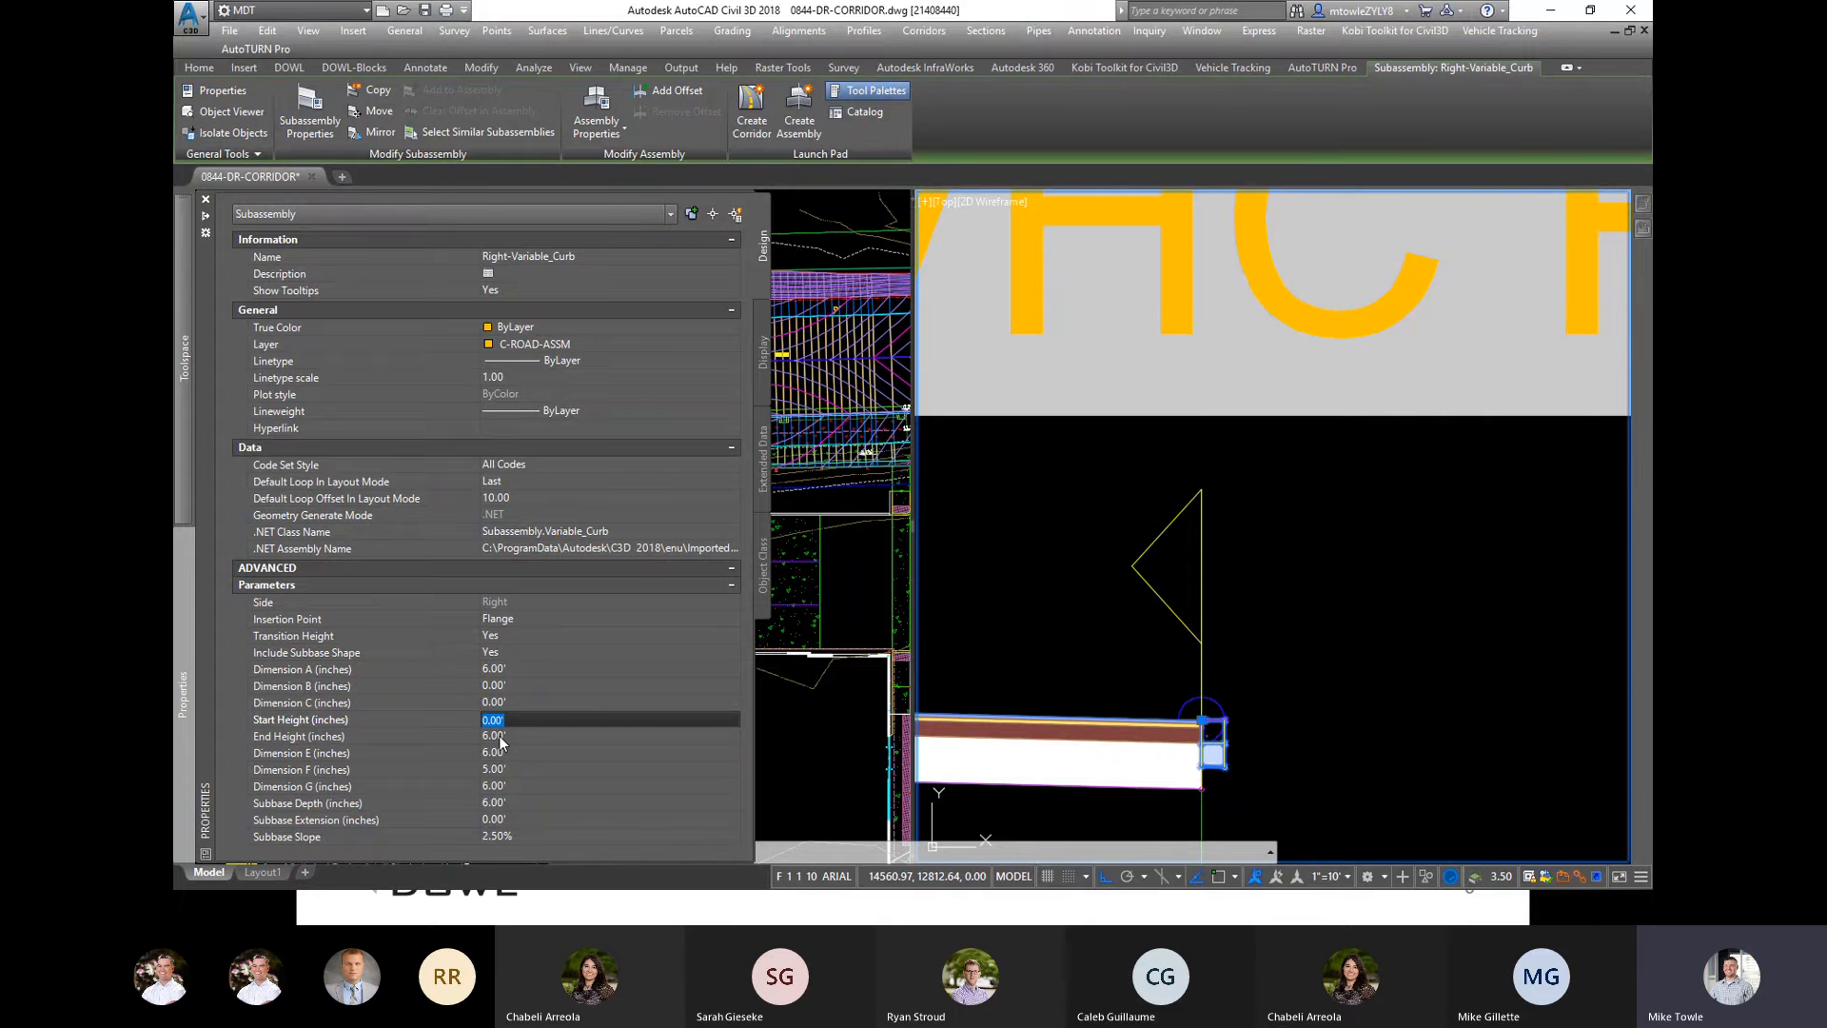
{"action": "key", "text": "Escape"}
{"action": "scroll", "coordinate": [1362, 618], "scroll_direction": "down", "scroll_amount": 3}
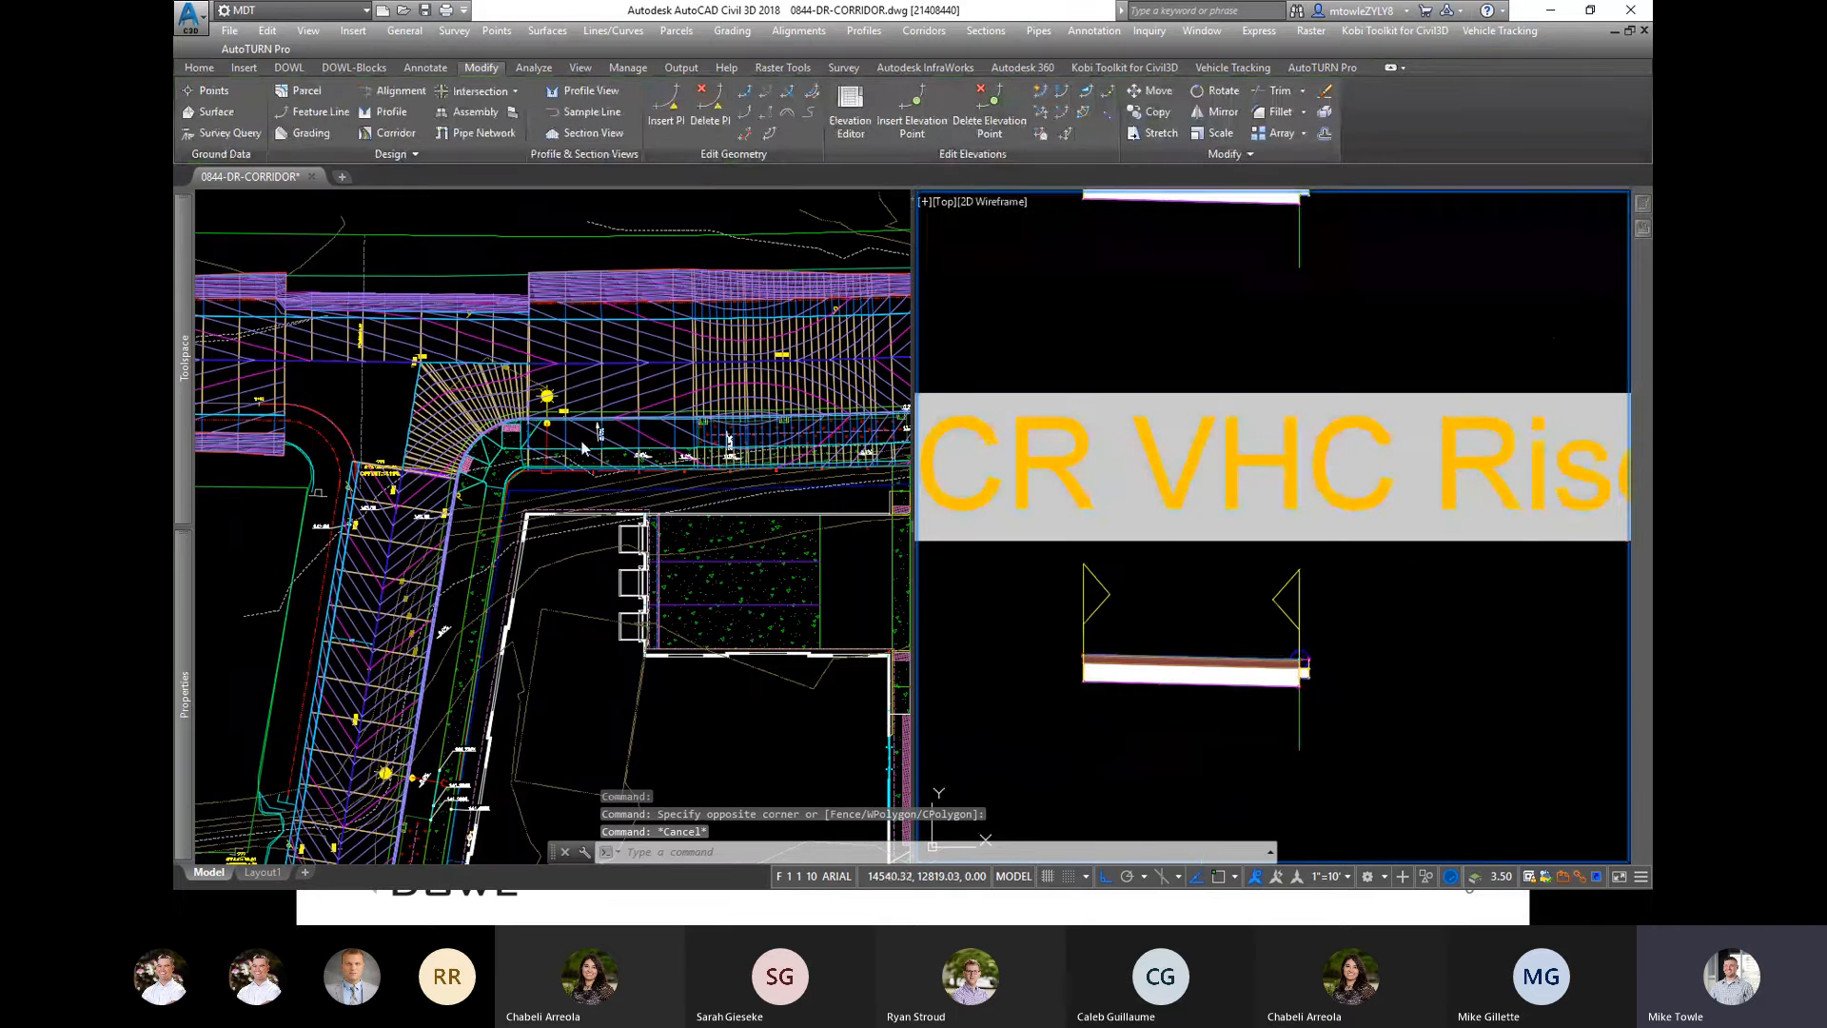
Step: Change the assembly of the curb return region between stations 0+30.78 and 0+36.07 to CR Flush Curb
{"action": "left_click", "coordinate": [487, 433]}
{"action": "scroll", "coordinate": [485, 433], "scroll_direction": "up", "scroll_amount": 6}
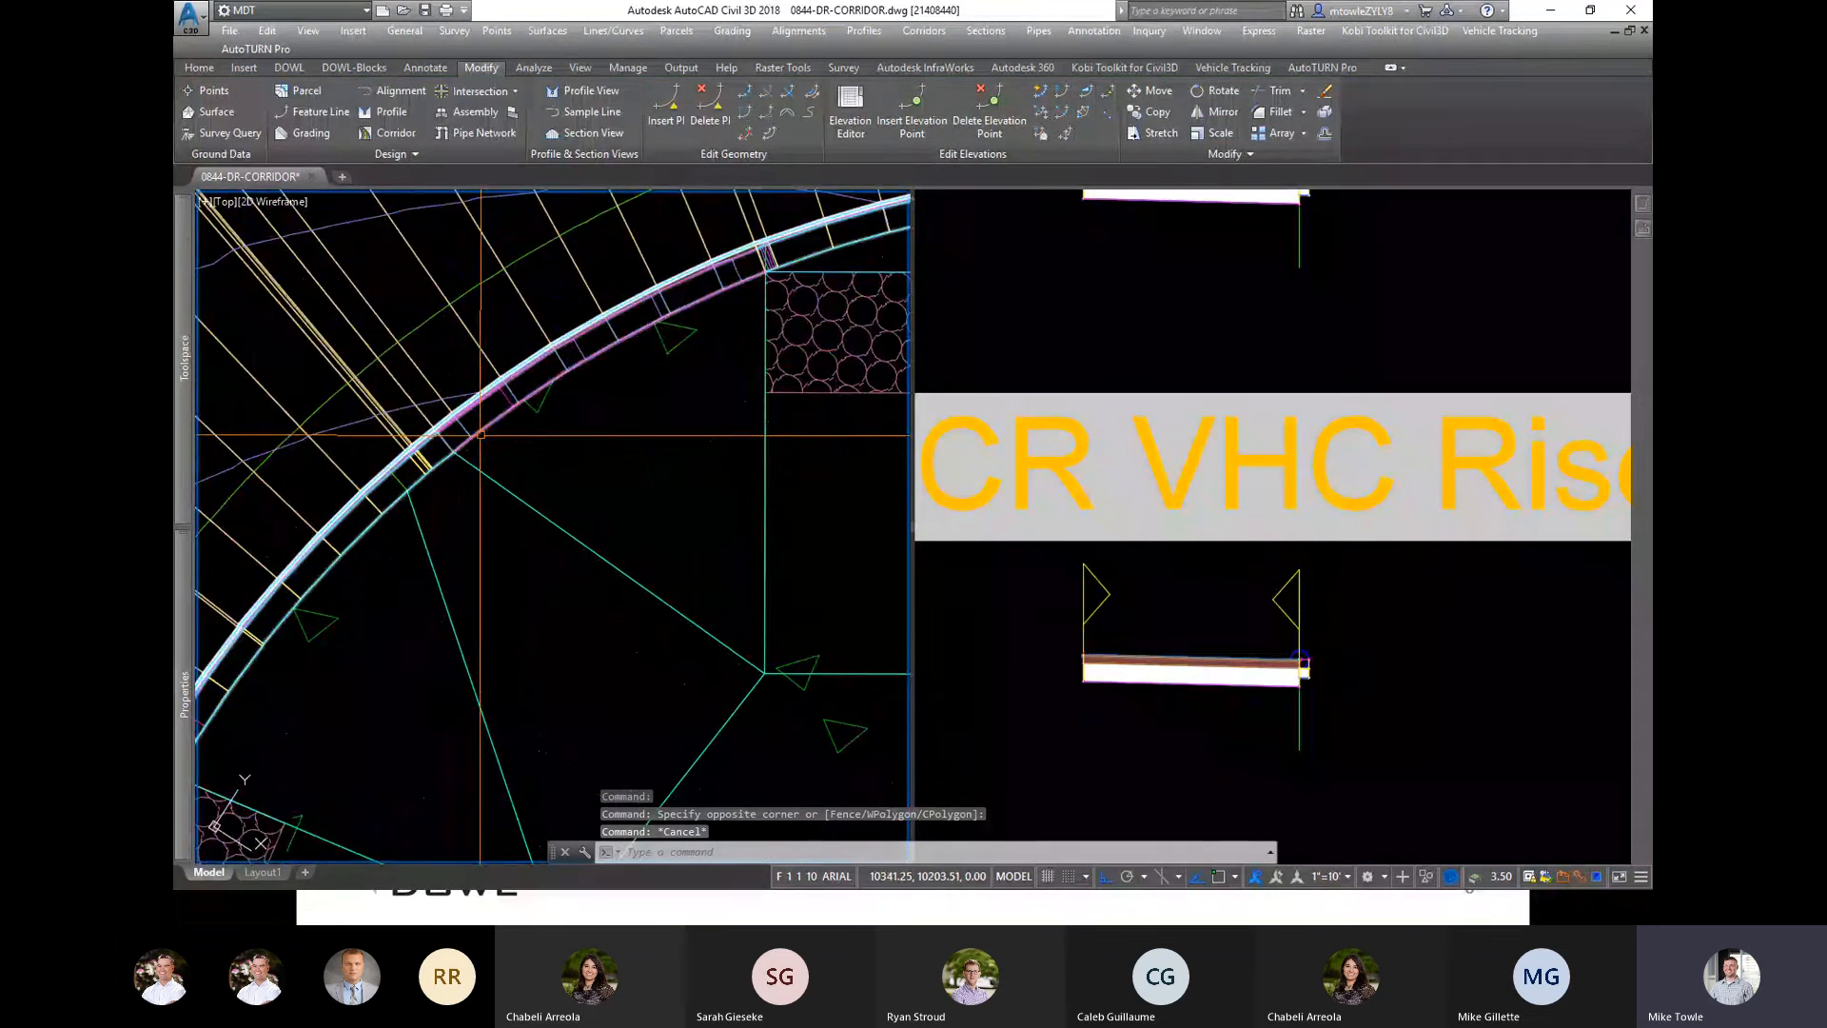
{"action": "scroll", "coordinate": [481, 435], "scroll_direction": "down", "scroll_amount": 3}
{"action": "left_click", "coordinate": [464, 458]}
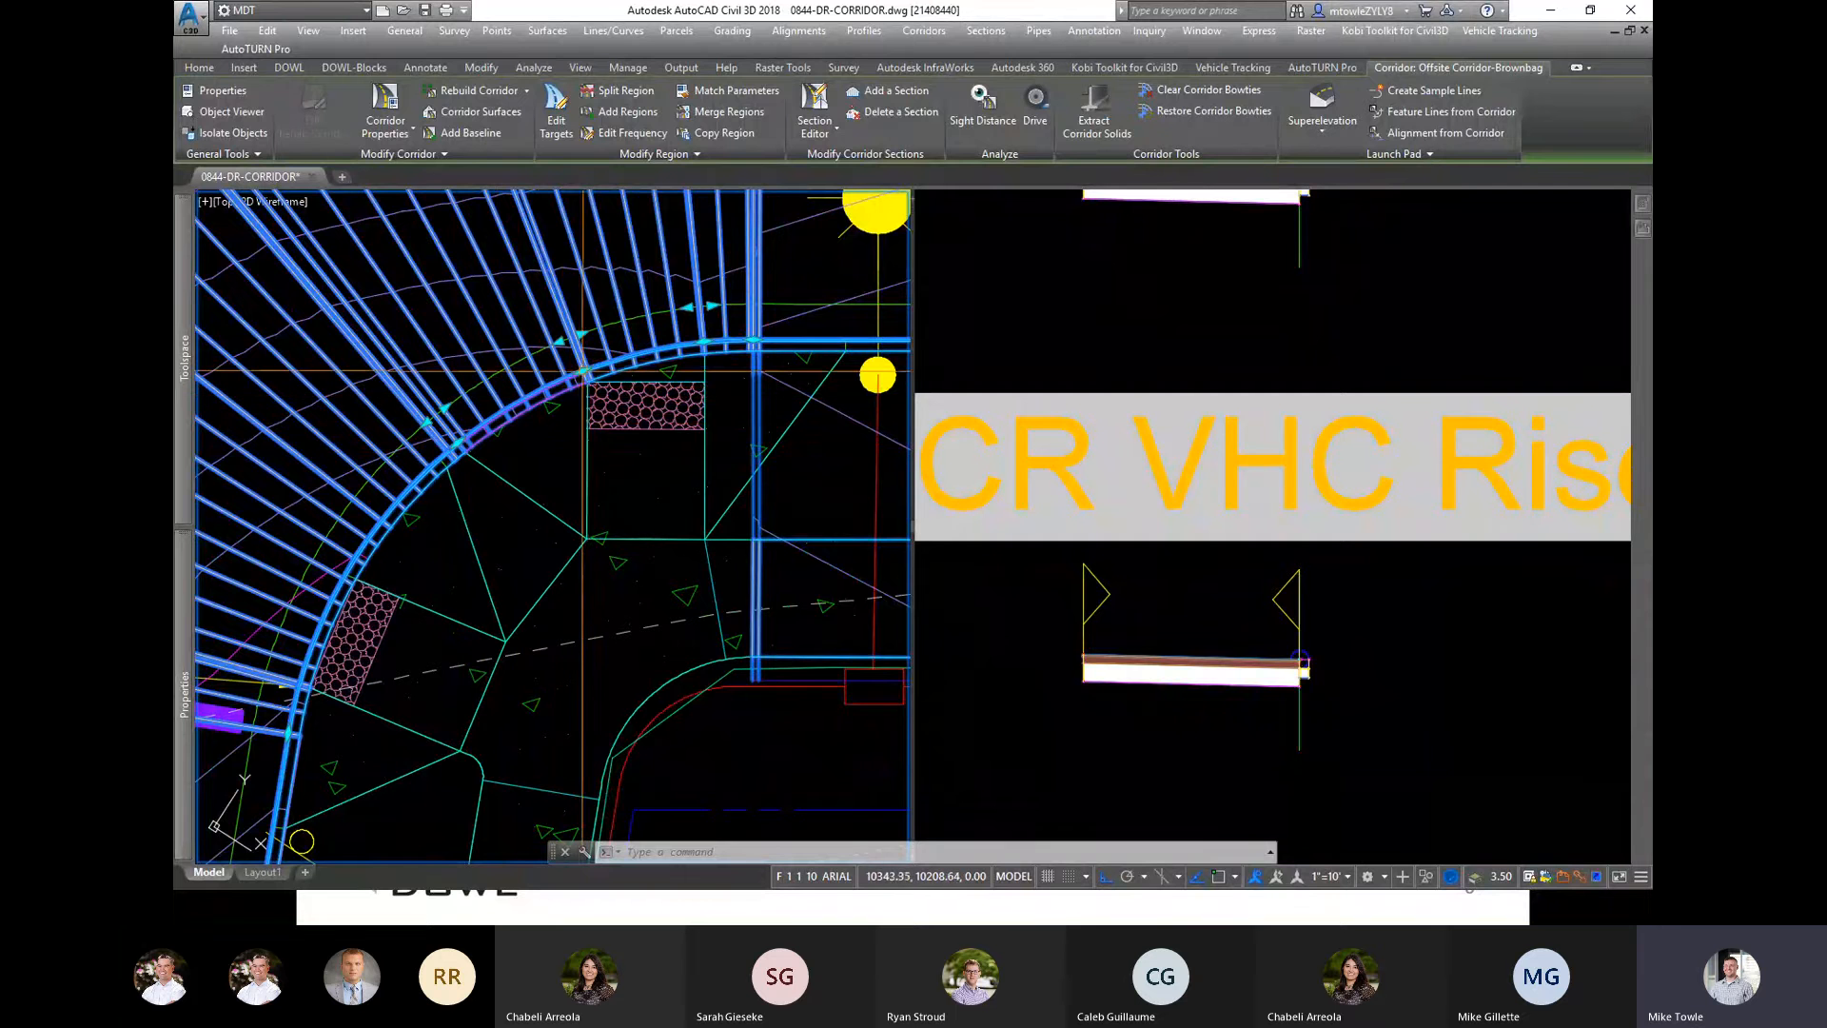
{"action": "middle_click_drag", "start_coordinate": [582, 372], "coordinate": [535, 565]}
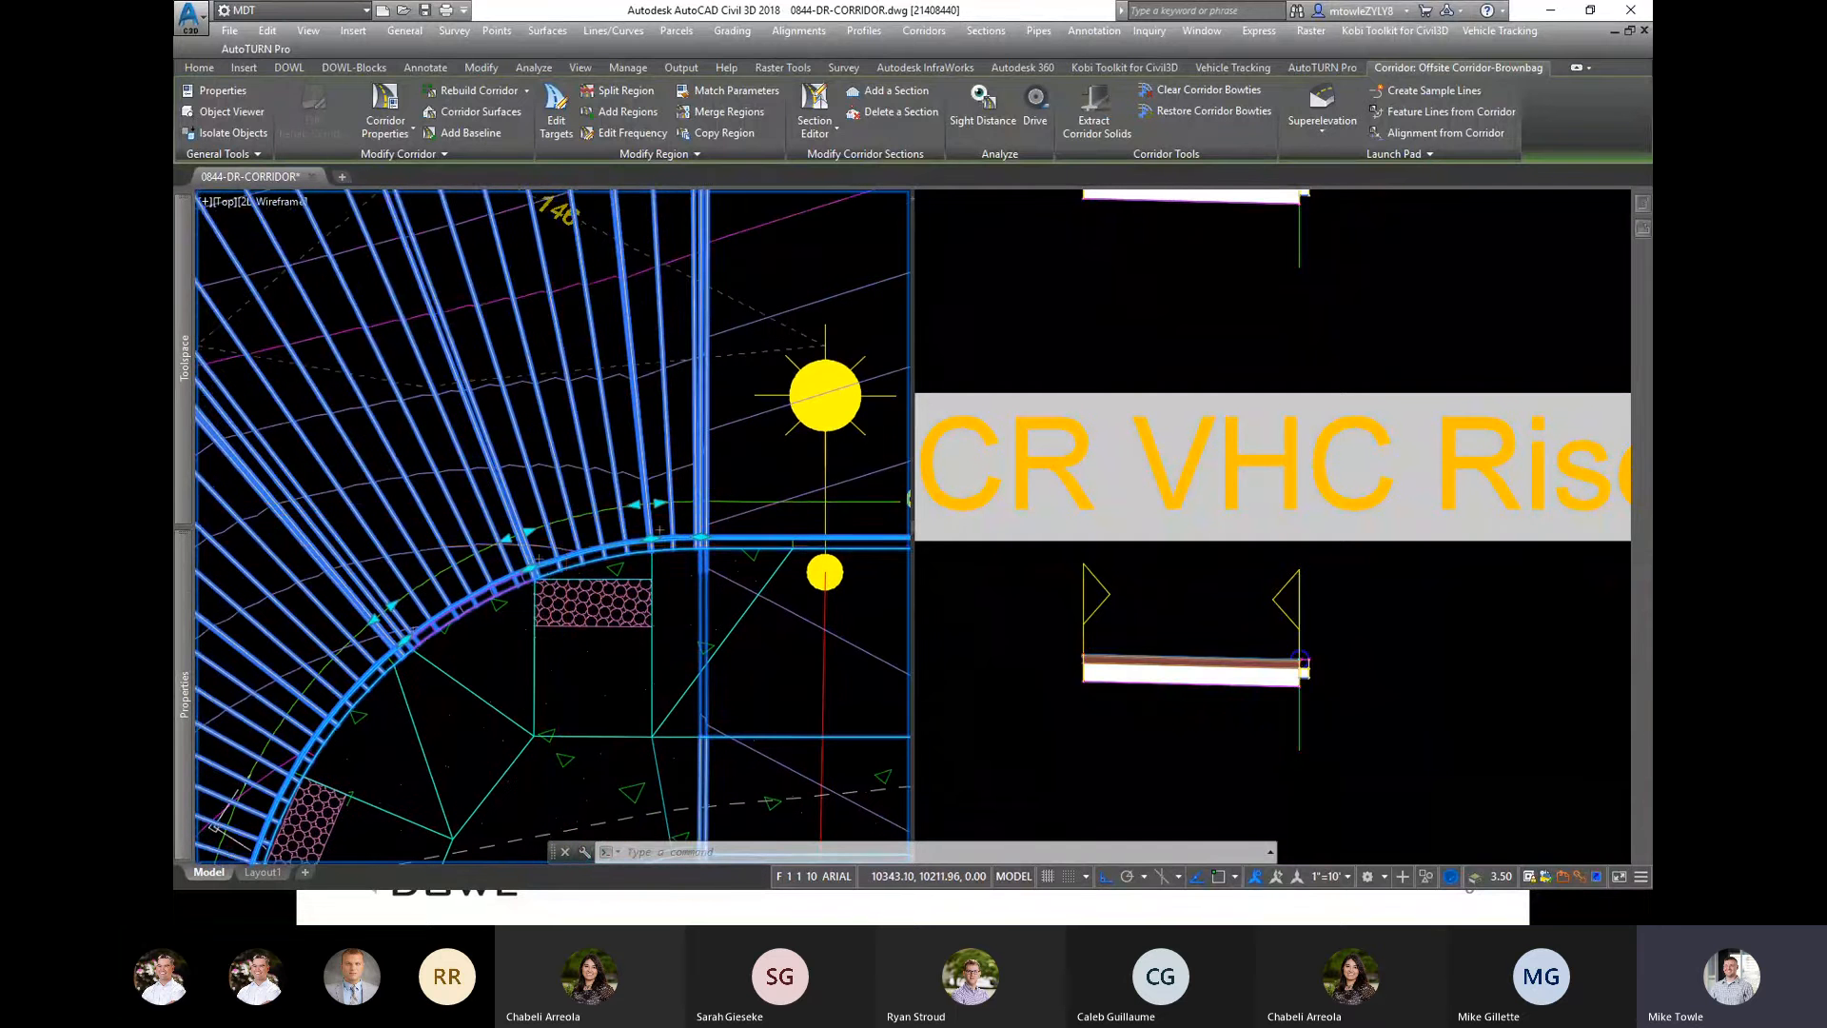
{"action": "right_click", "coordinate": [572, 510]}
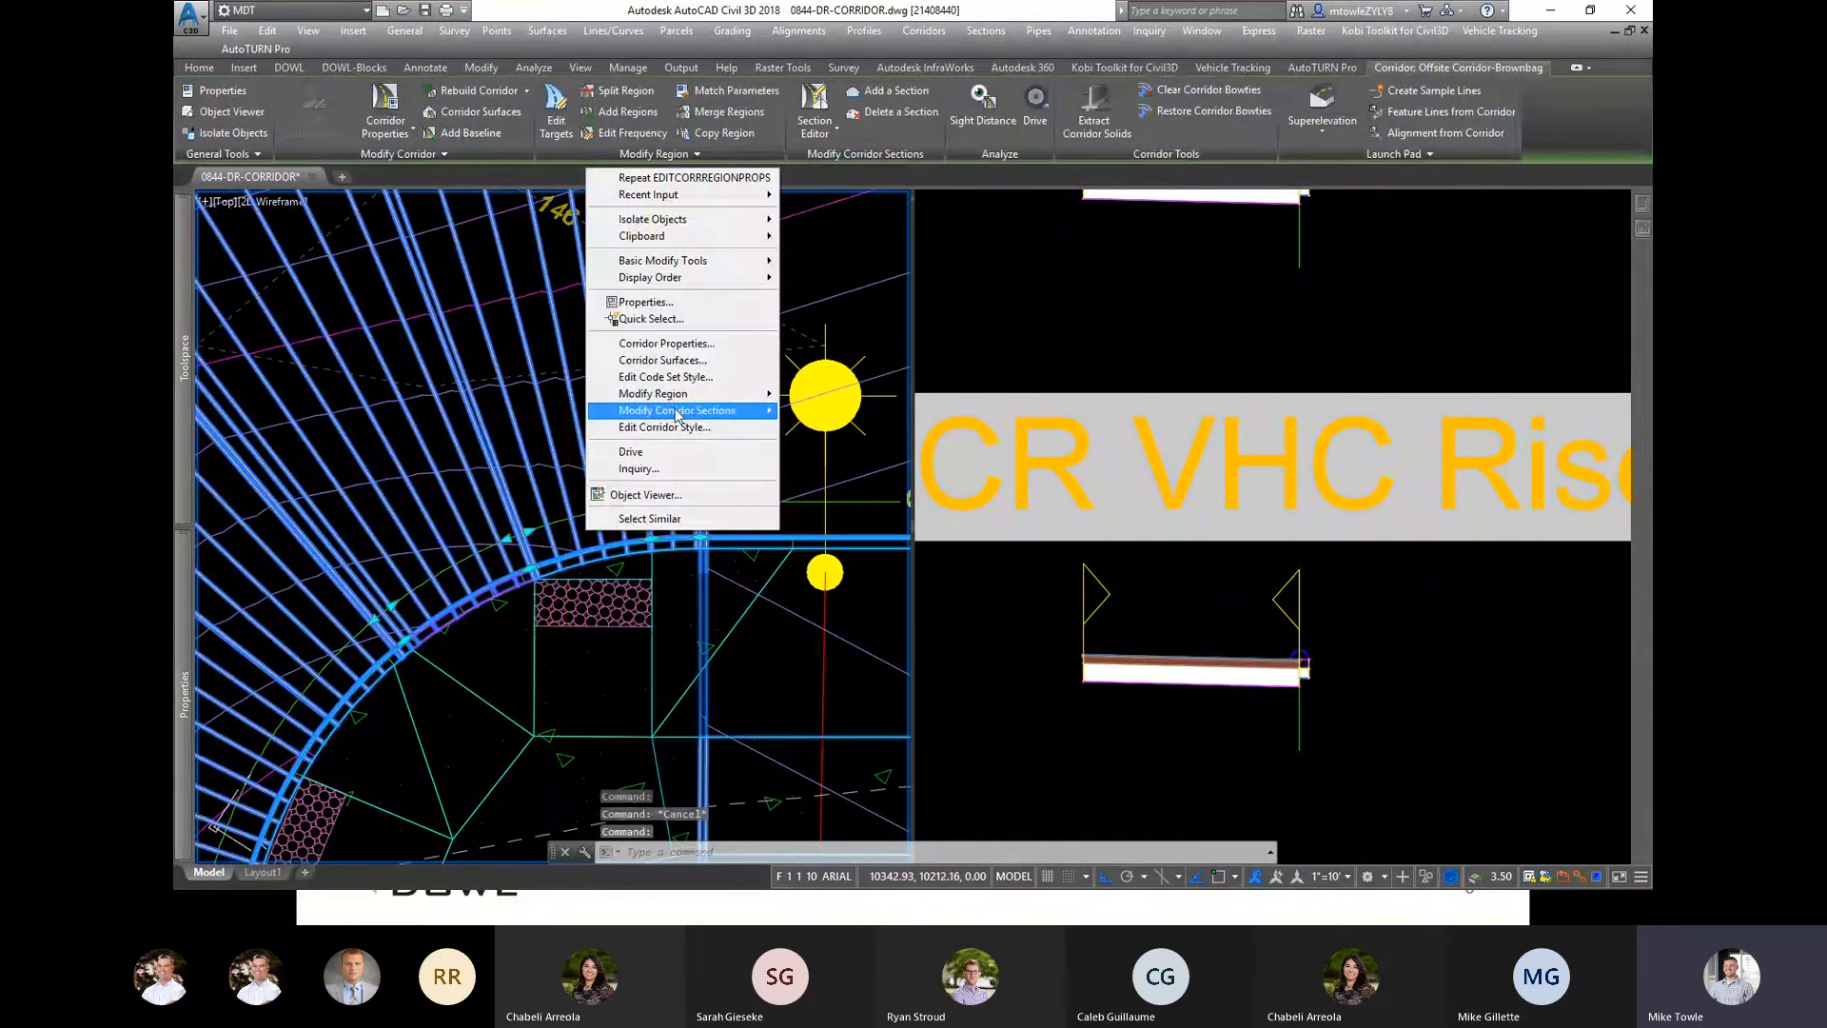
{"action": "mouse_move", "coordinate": [724, 393]}
{"action": "left_click", "coordinate": [847, 554]}
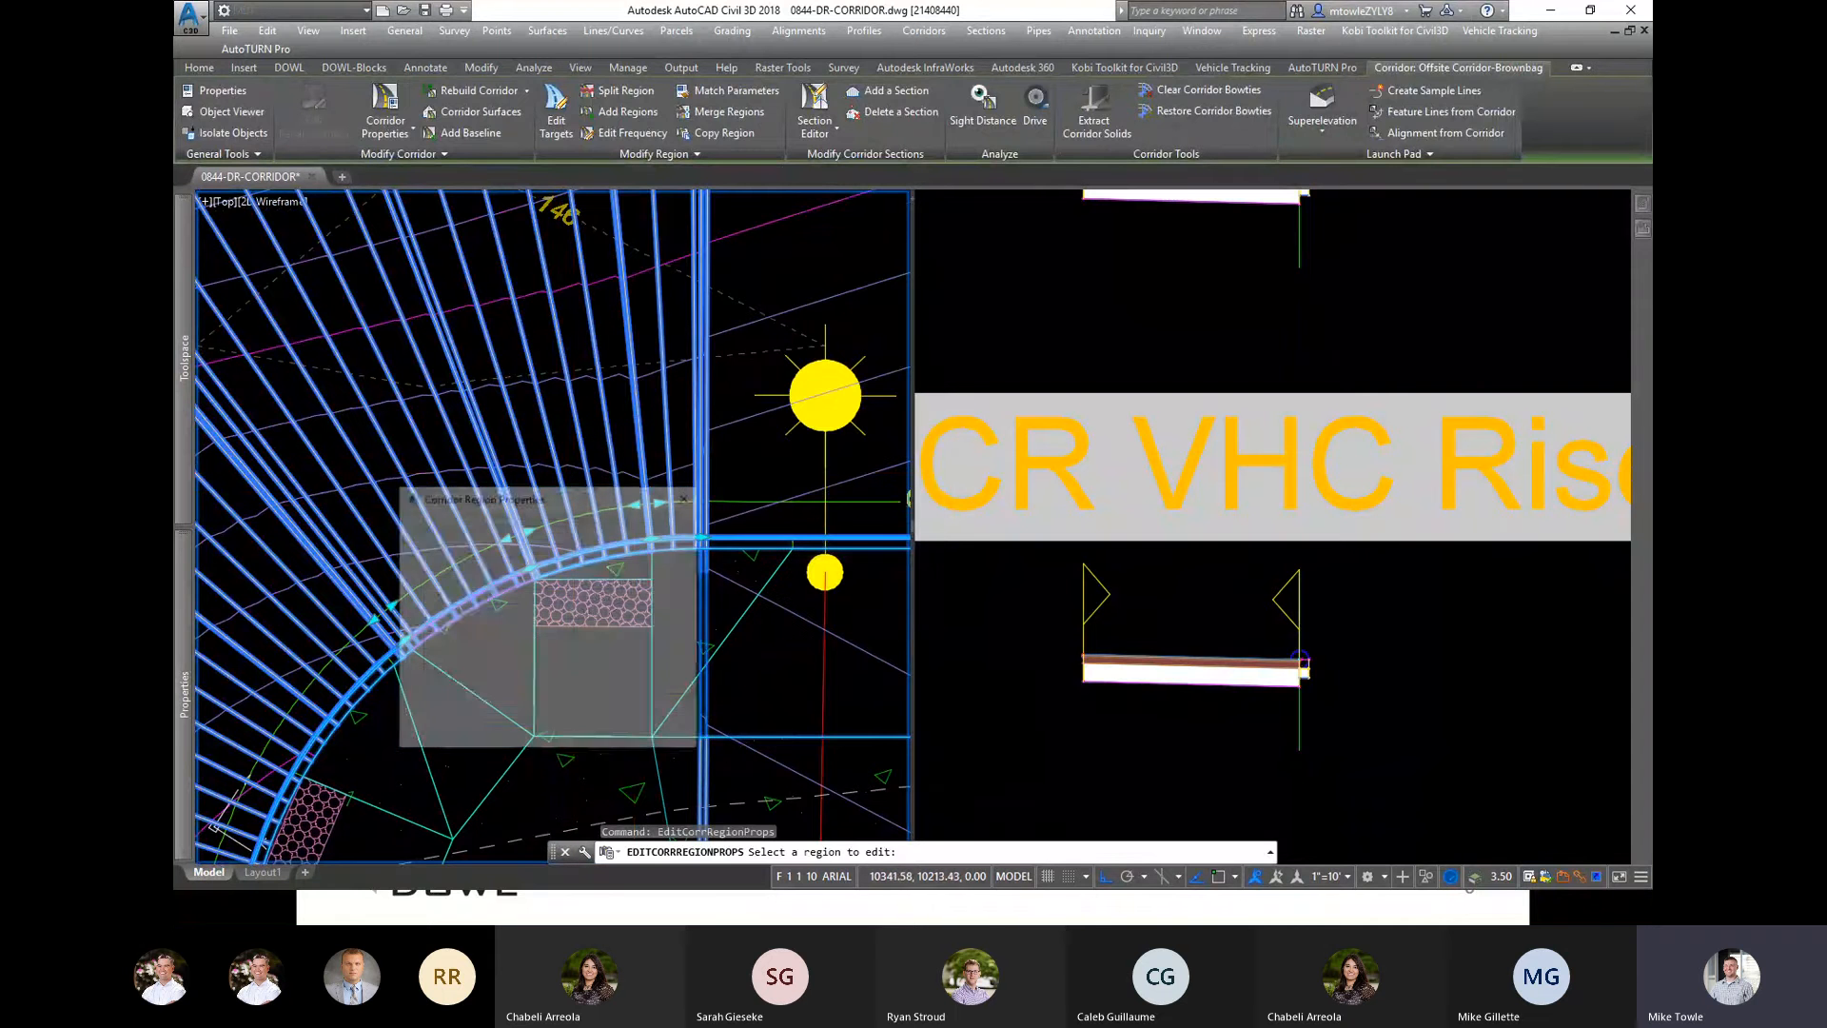
{"action": "left_click", "coordinate": [681, 664]}
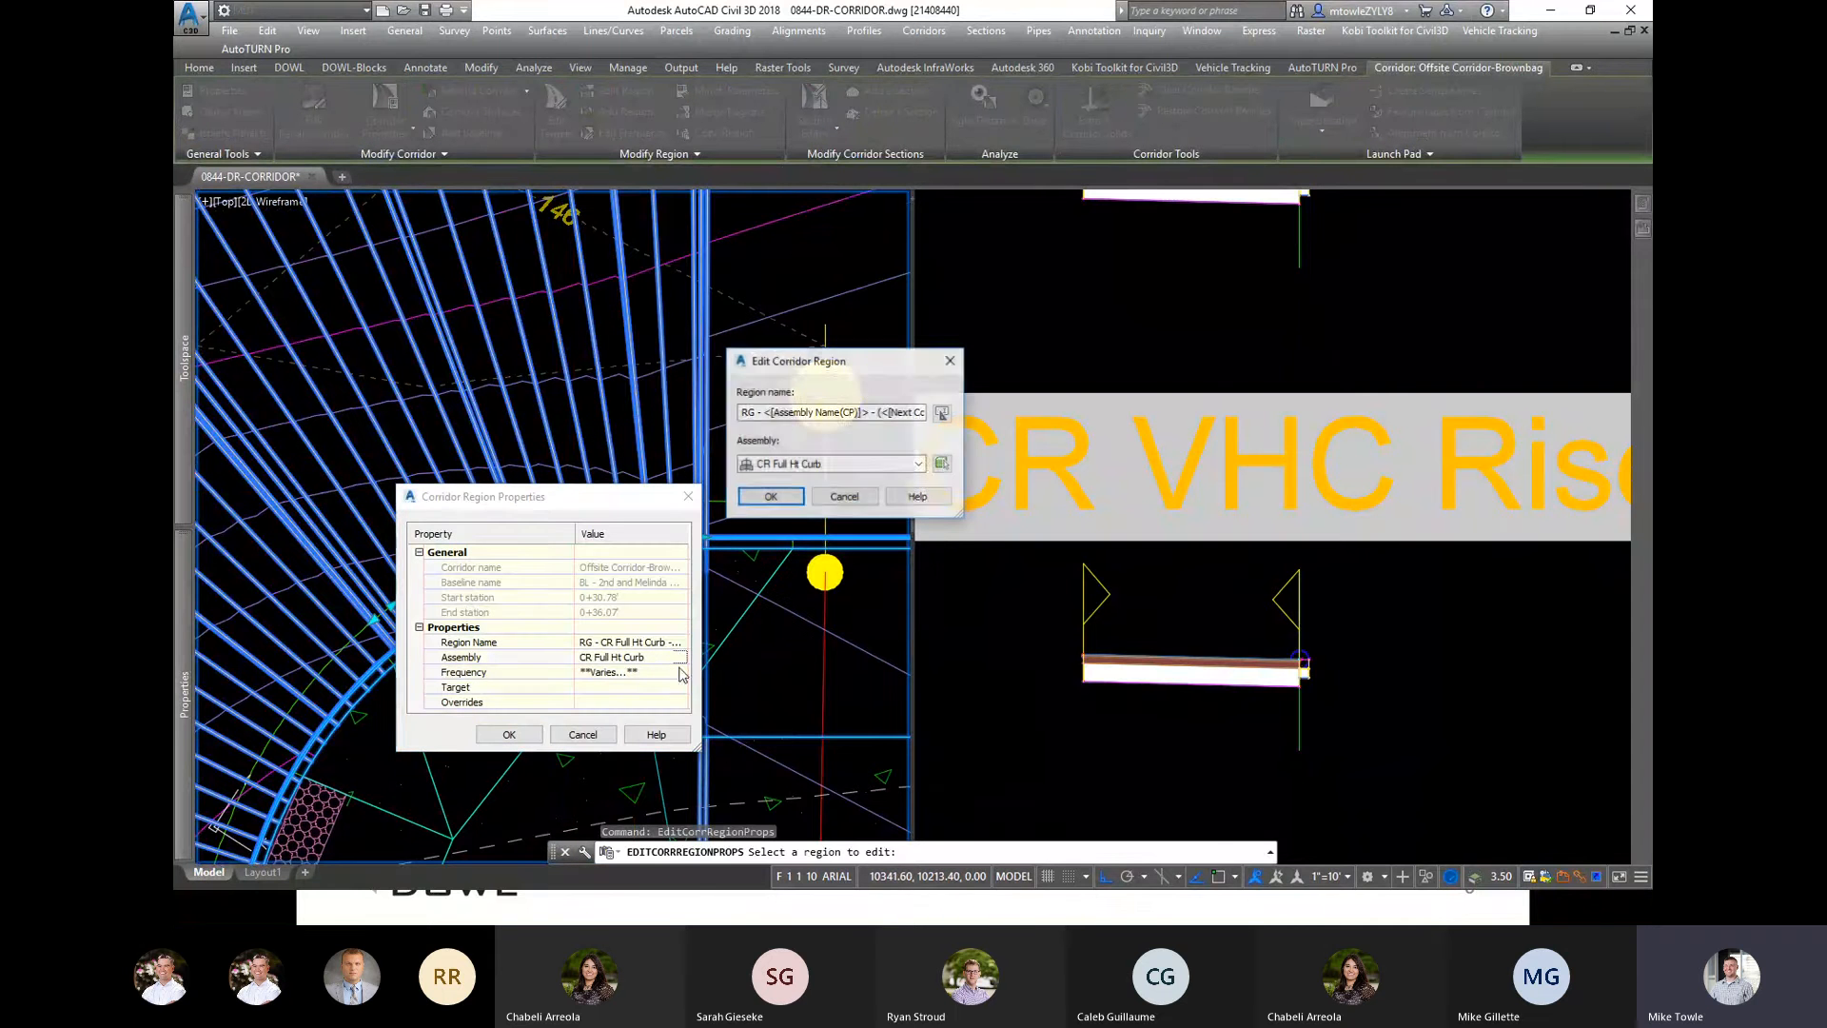
{"action": "left_click", "coordinate": [882, 464]}
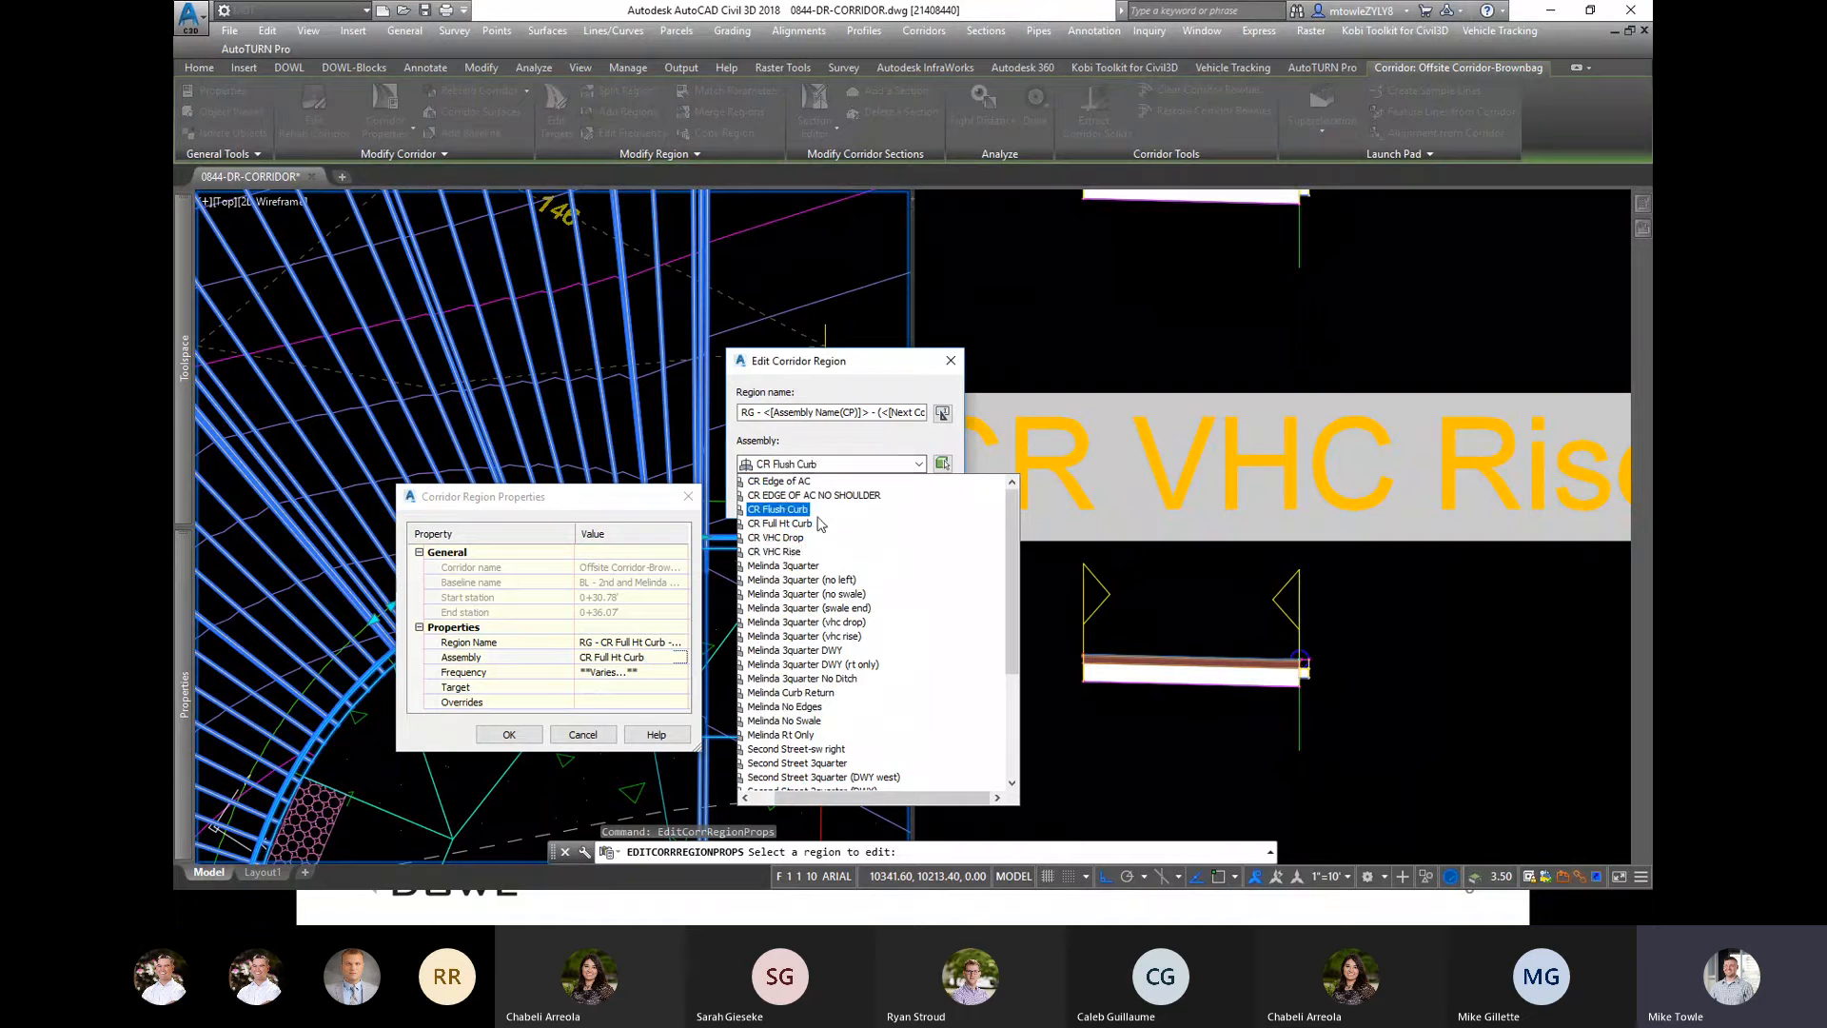
{"action": "left_click", "coordinate": [795, 511]}
{"action": "left_click", "coordinate": [772, 498]}
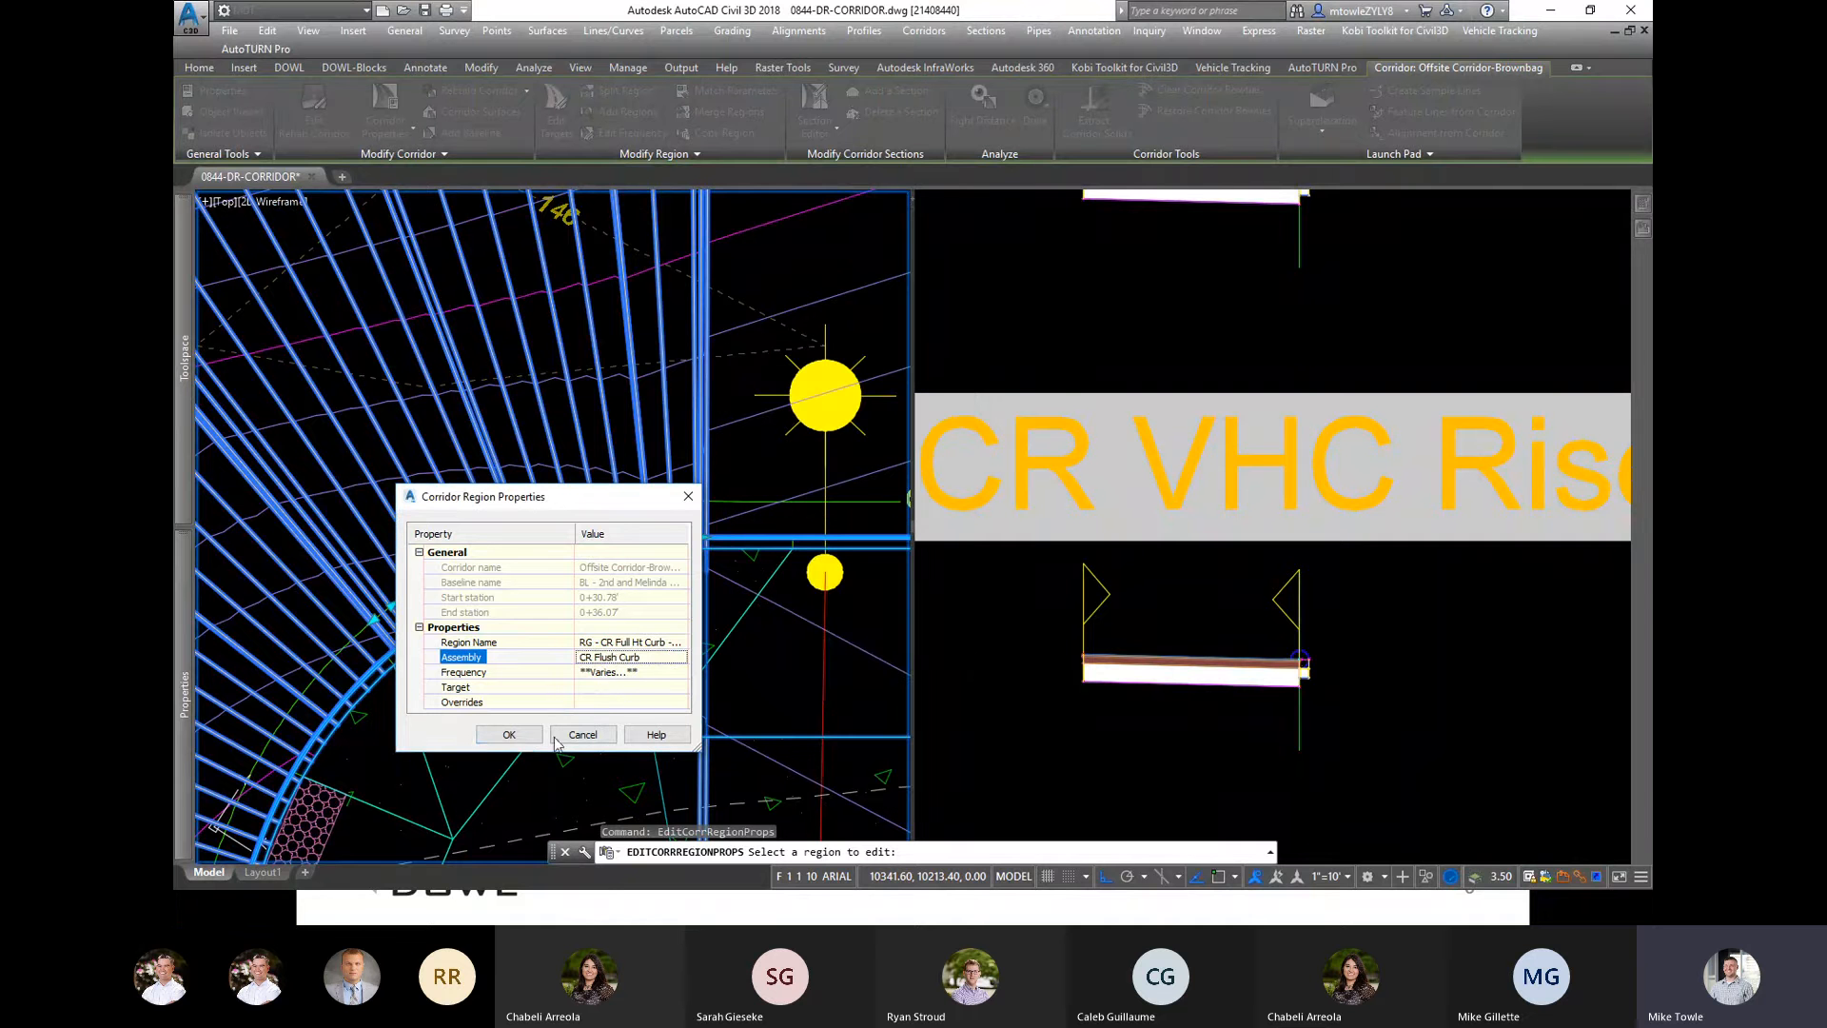
{"action": "left_click", "coordinate": [509, 734]}
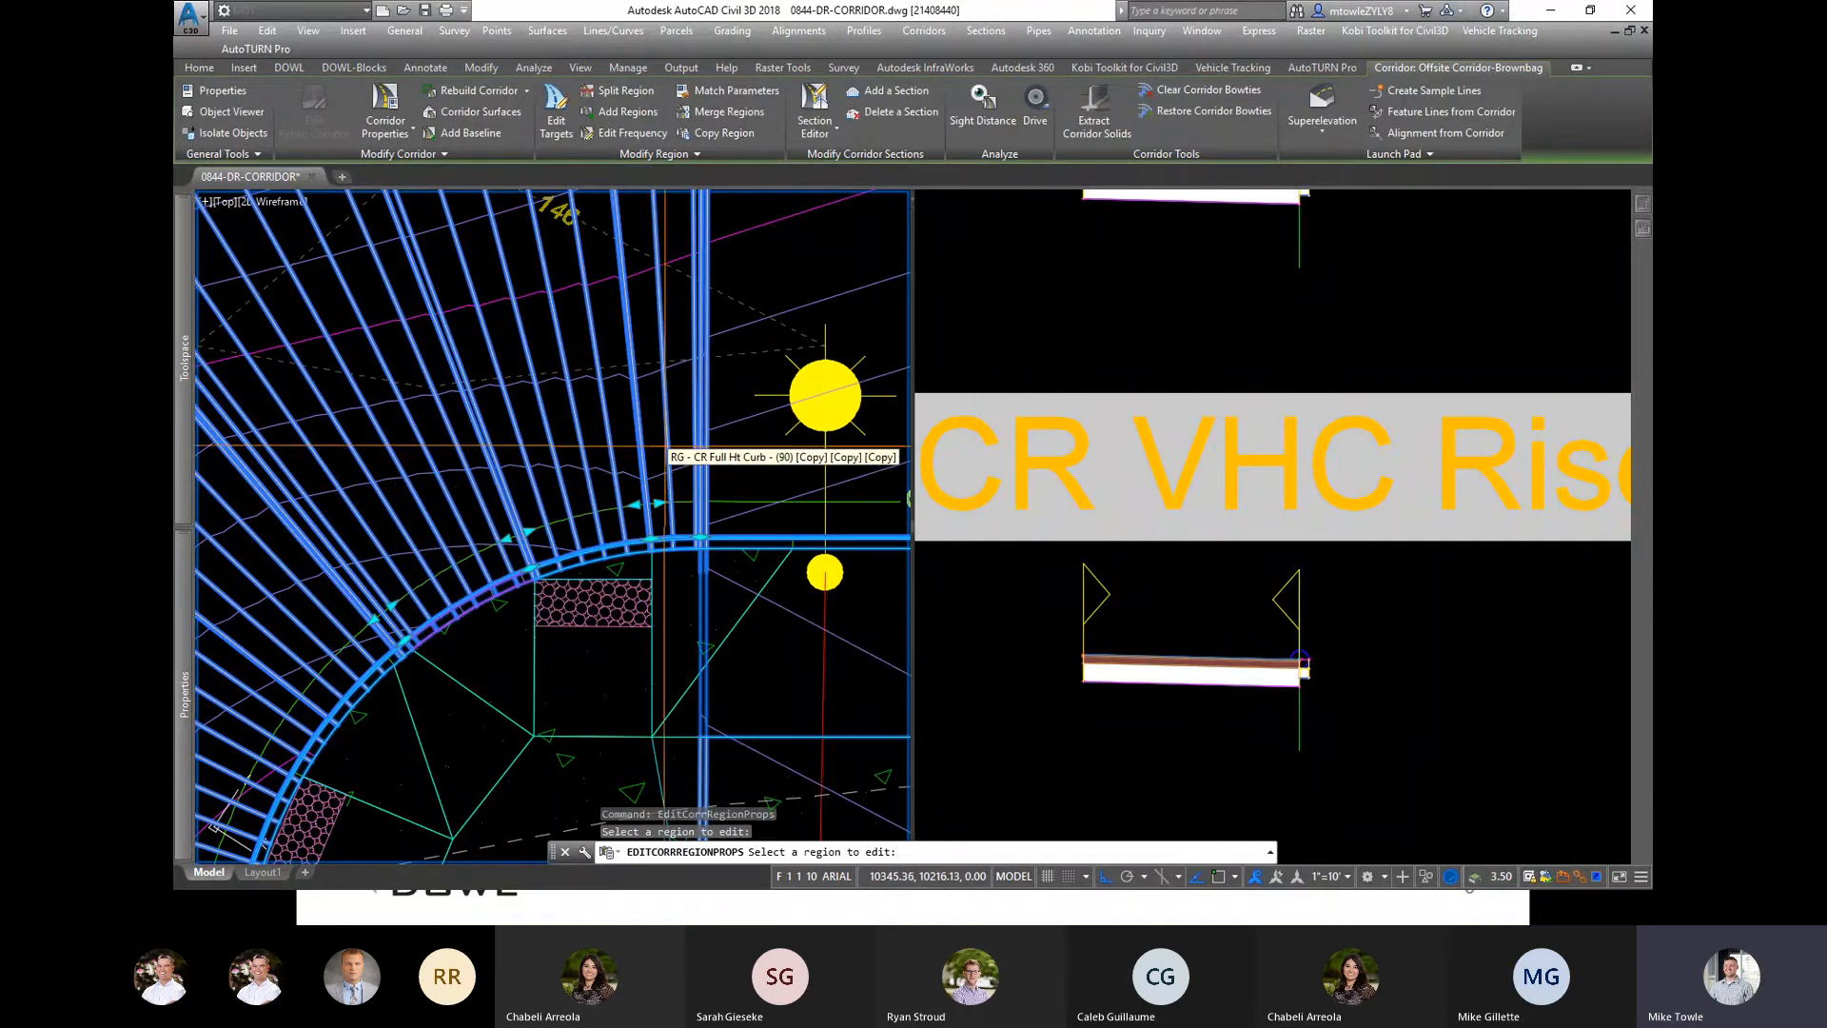
Step: Change the assembly of the curb return region between stations 0+36.07 and 0+38.19 to CR VHC Rise and finish editing regions
{"action": "left_click", "coordinate": [678, 544]}
{"action": "left_click", "coordinate": [678, 657]}
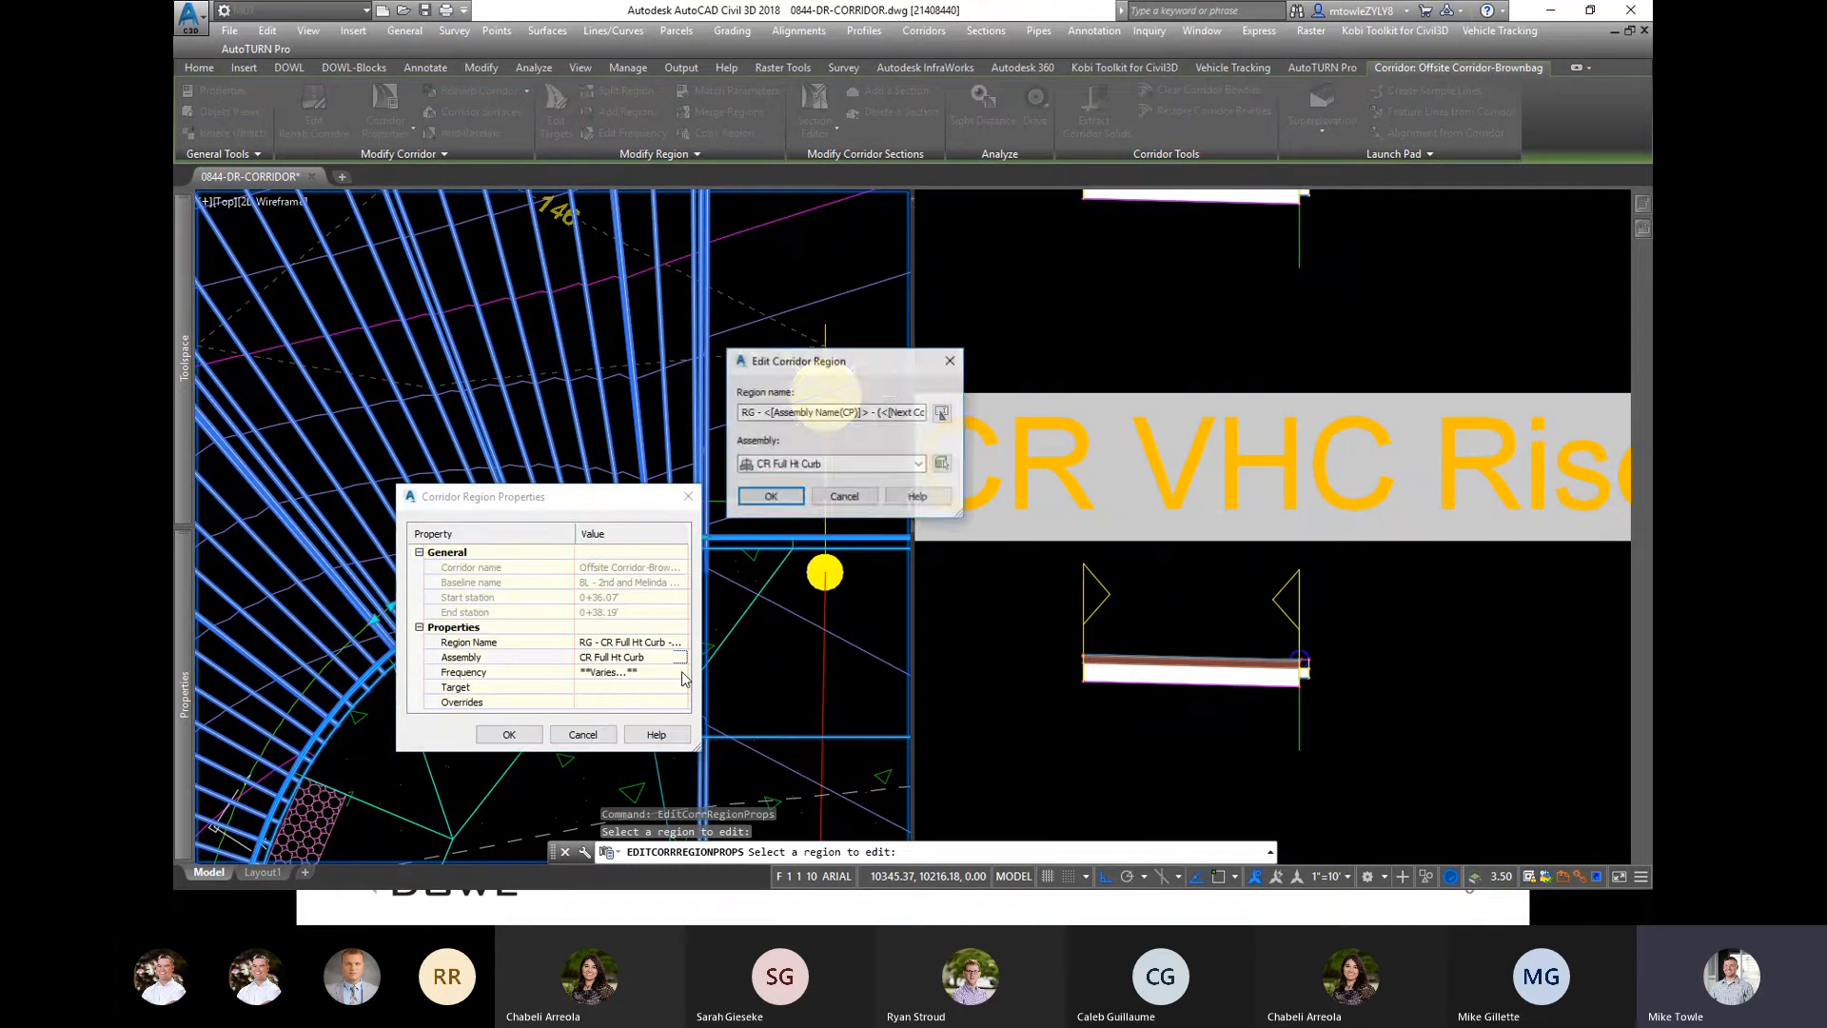
{"action": "left_click", "coordinate": [804, 464]}
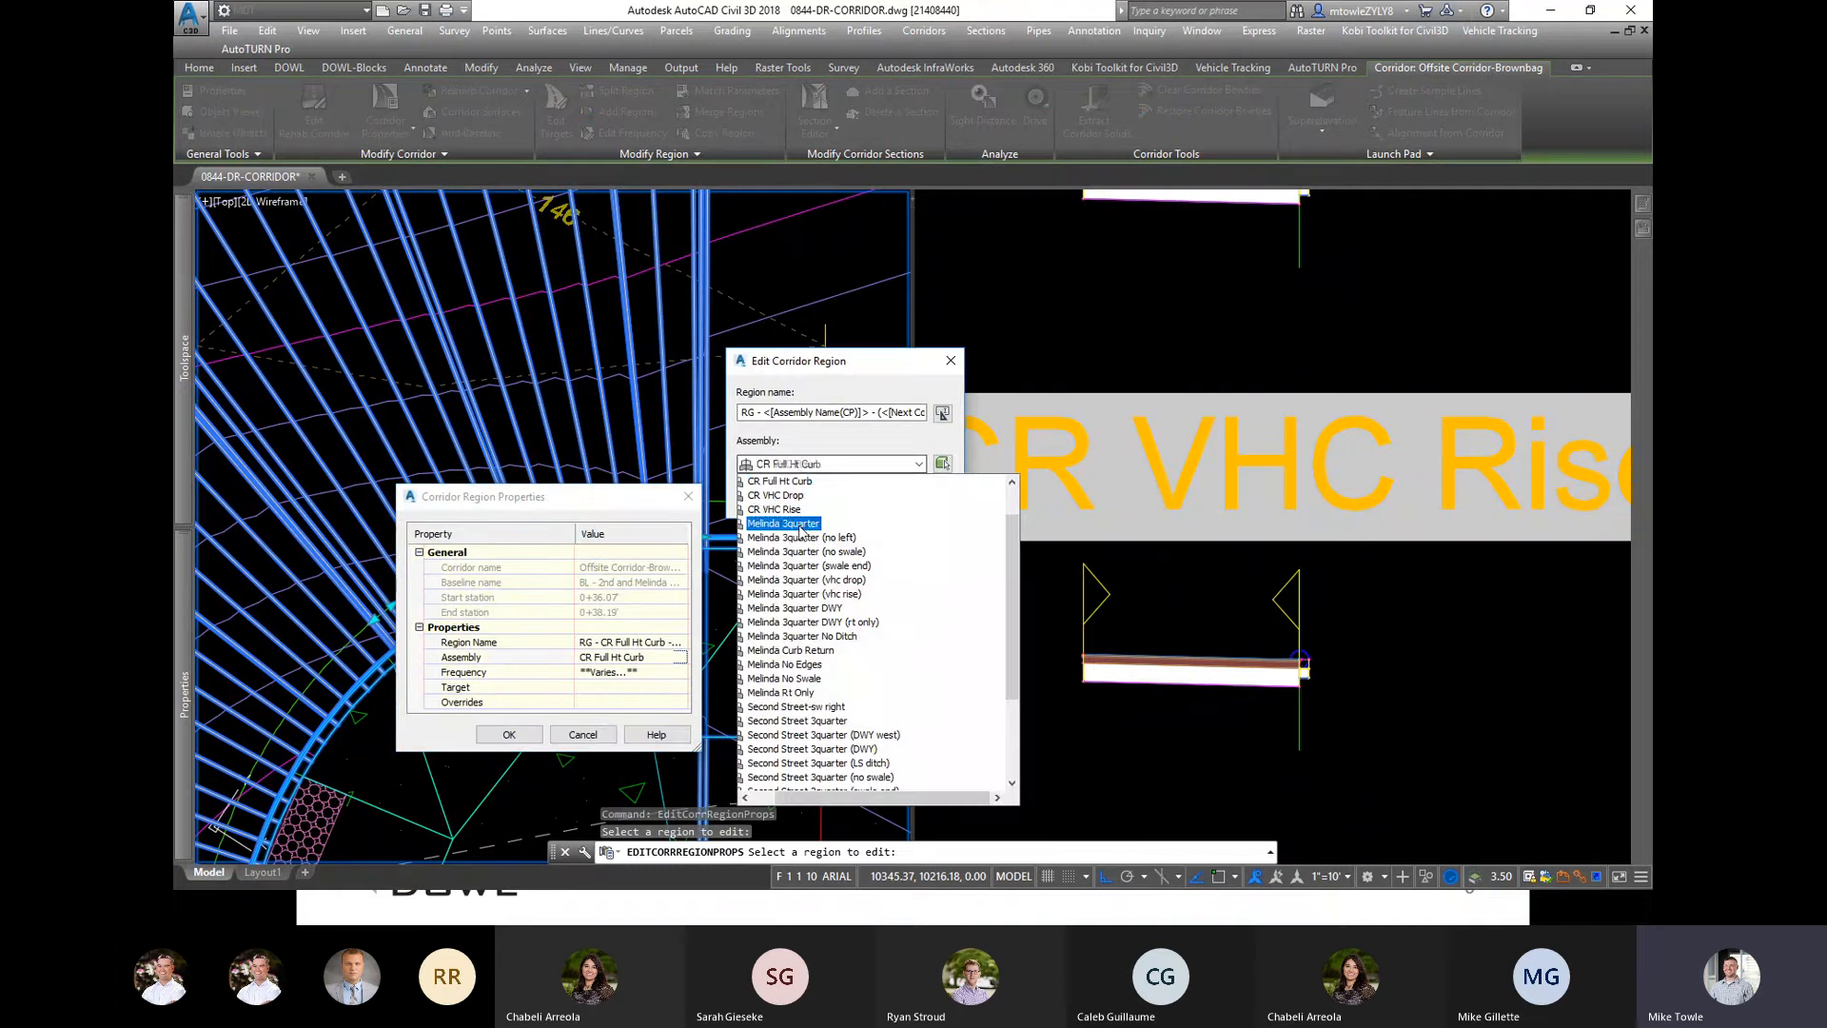
{"action": "left_click", "coordinate": [775, 510]}
{"action": "key", "text": "Return"}
{"action": "left_click", "coordinate": [520, 738]}
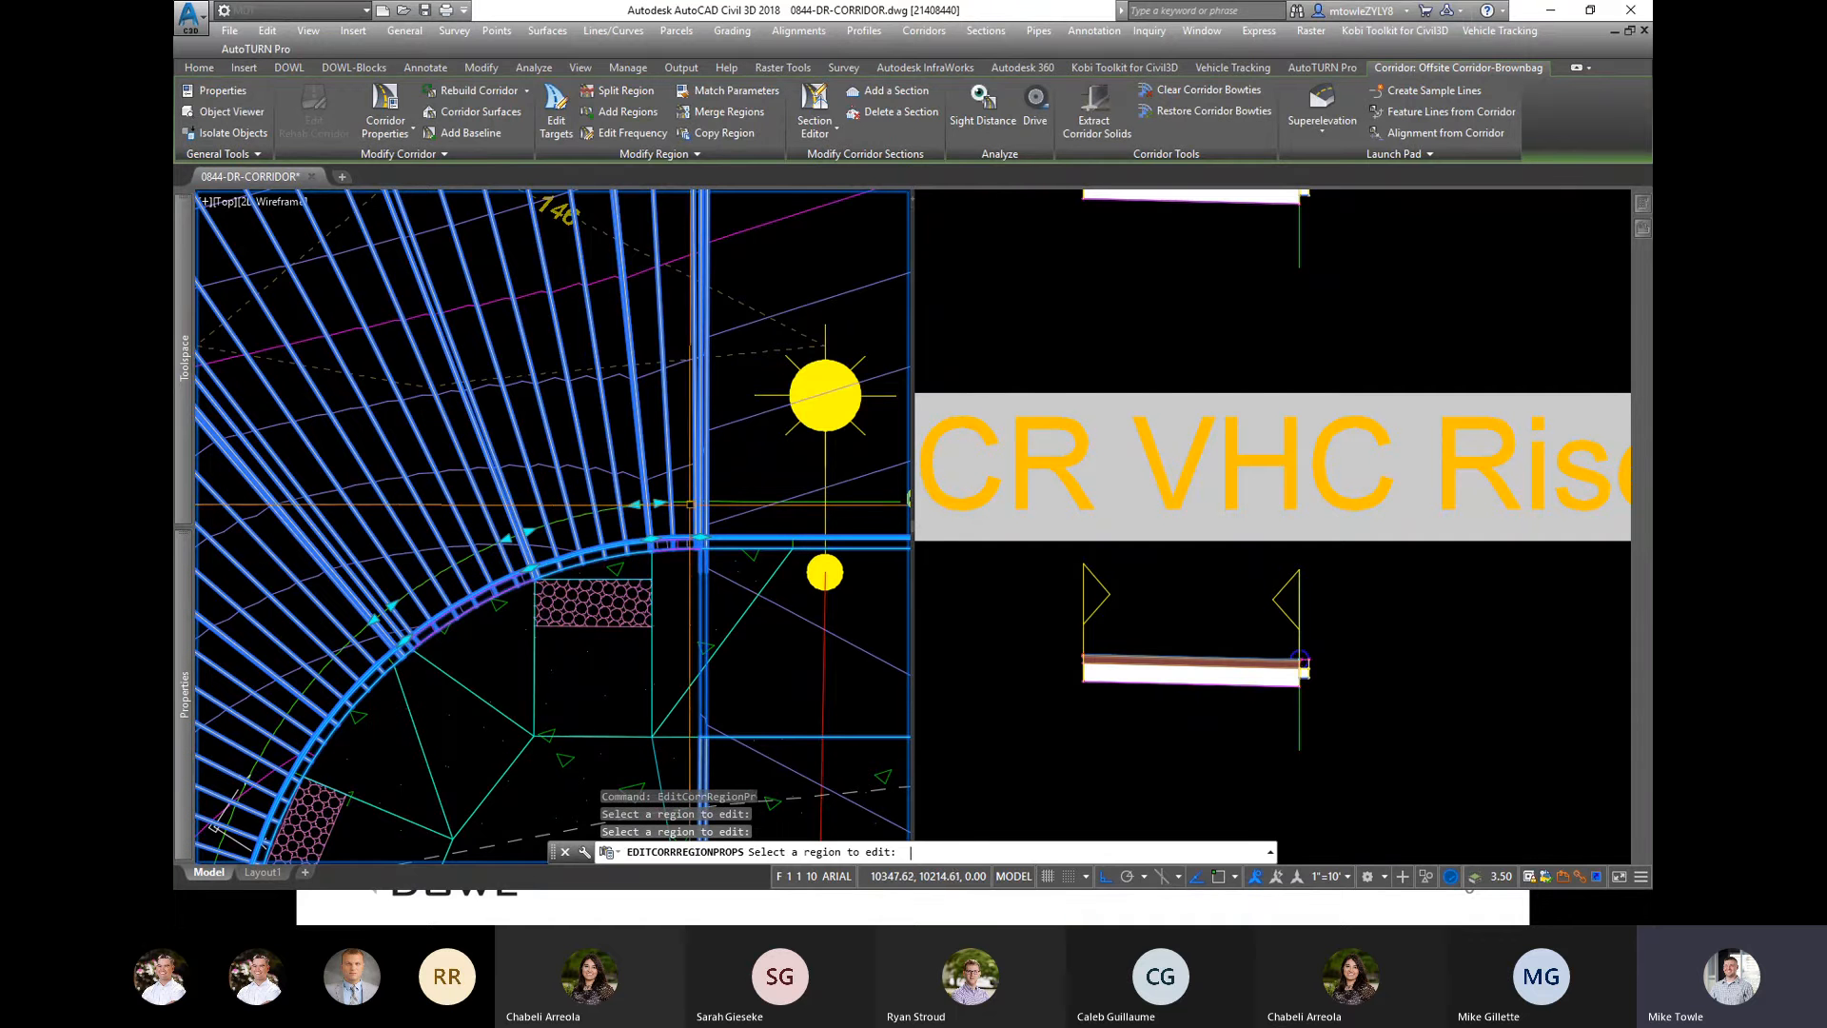
{"action": "key", "text": "Return"}
Step: Examine the corridor's curb lines along the drop, flush and rise regions of the curb return
{"action": "scroll", "coordinate": [410, 585], "scroll_direction": "up", "scroll_amount": 4}
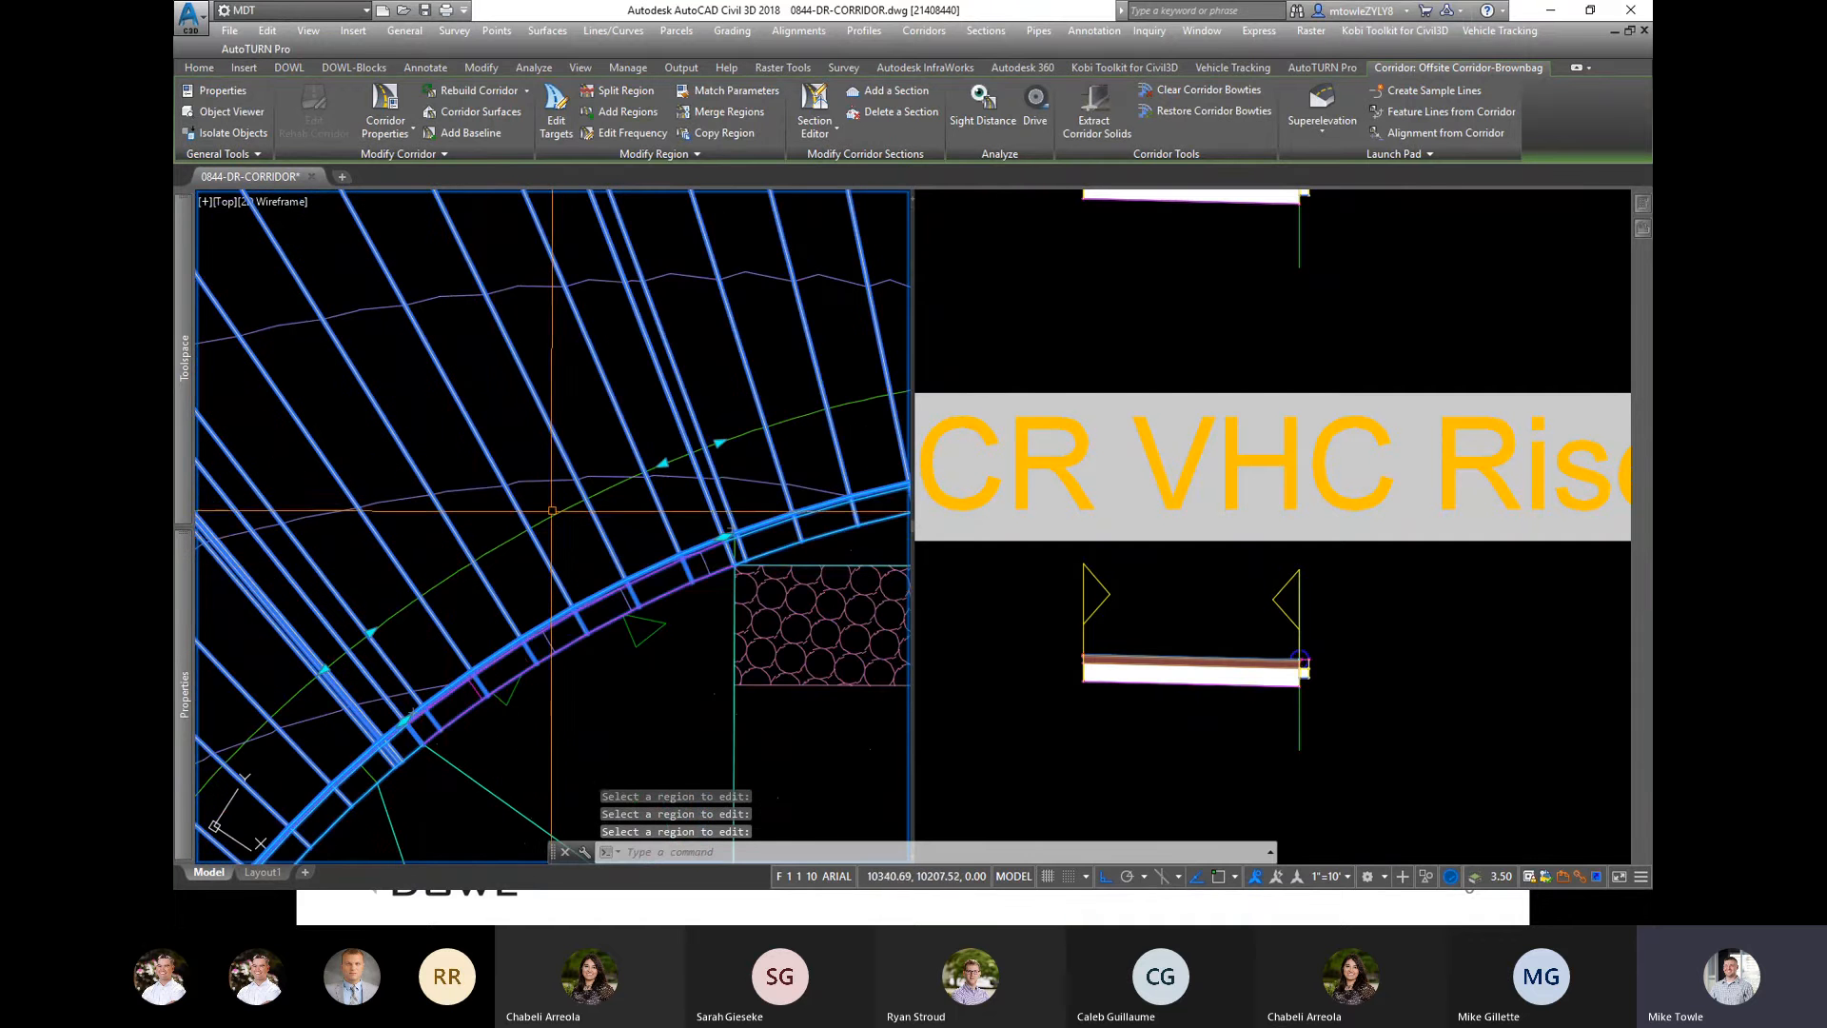
{"action": "scroll", "coordinate": [554, 629], "scroll_direction": "up", "scroll_amount": 2}
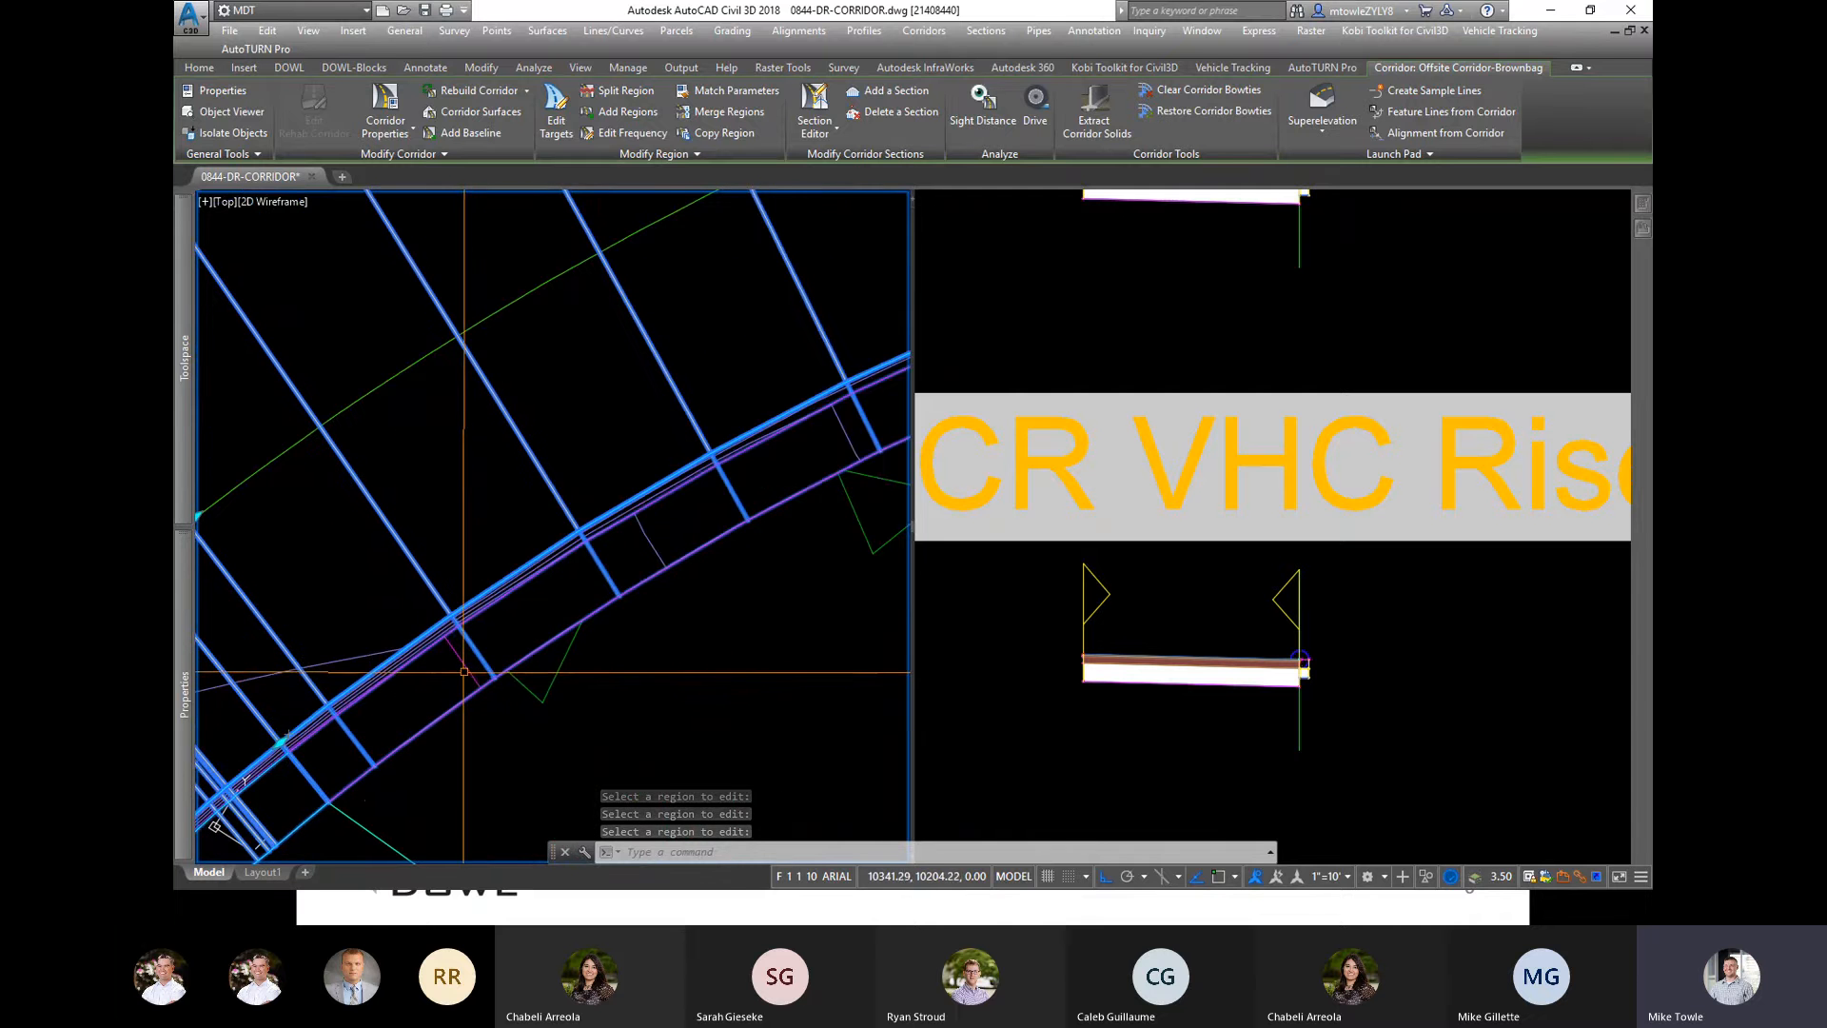
{"action": "scroll", "coordinate": [419, 709], "scroll_direction": "down", "scroll_amount": 2}
{"action": "scroll", "coordinate": [386, 741], "scroll_direction": "up", "scroll_amount": 2}
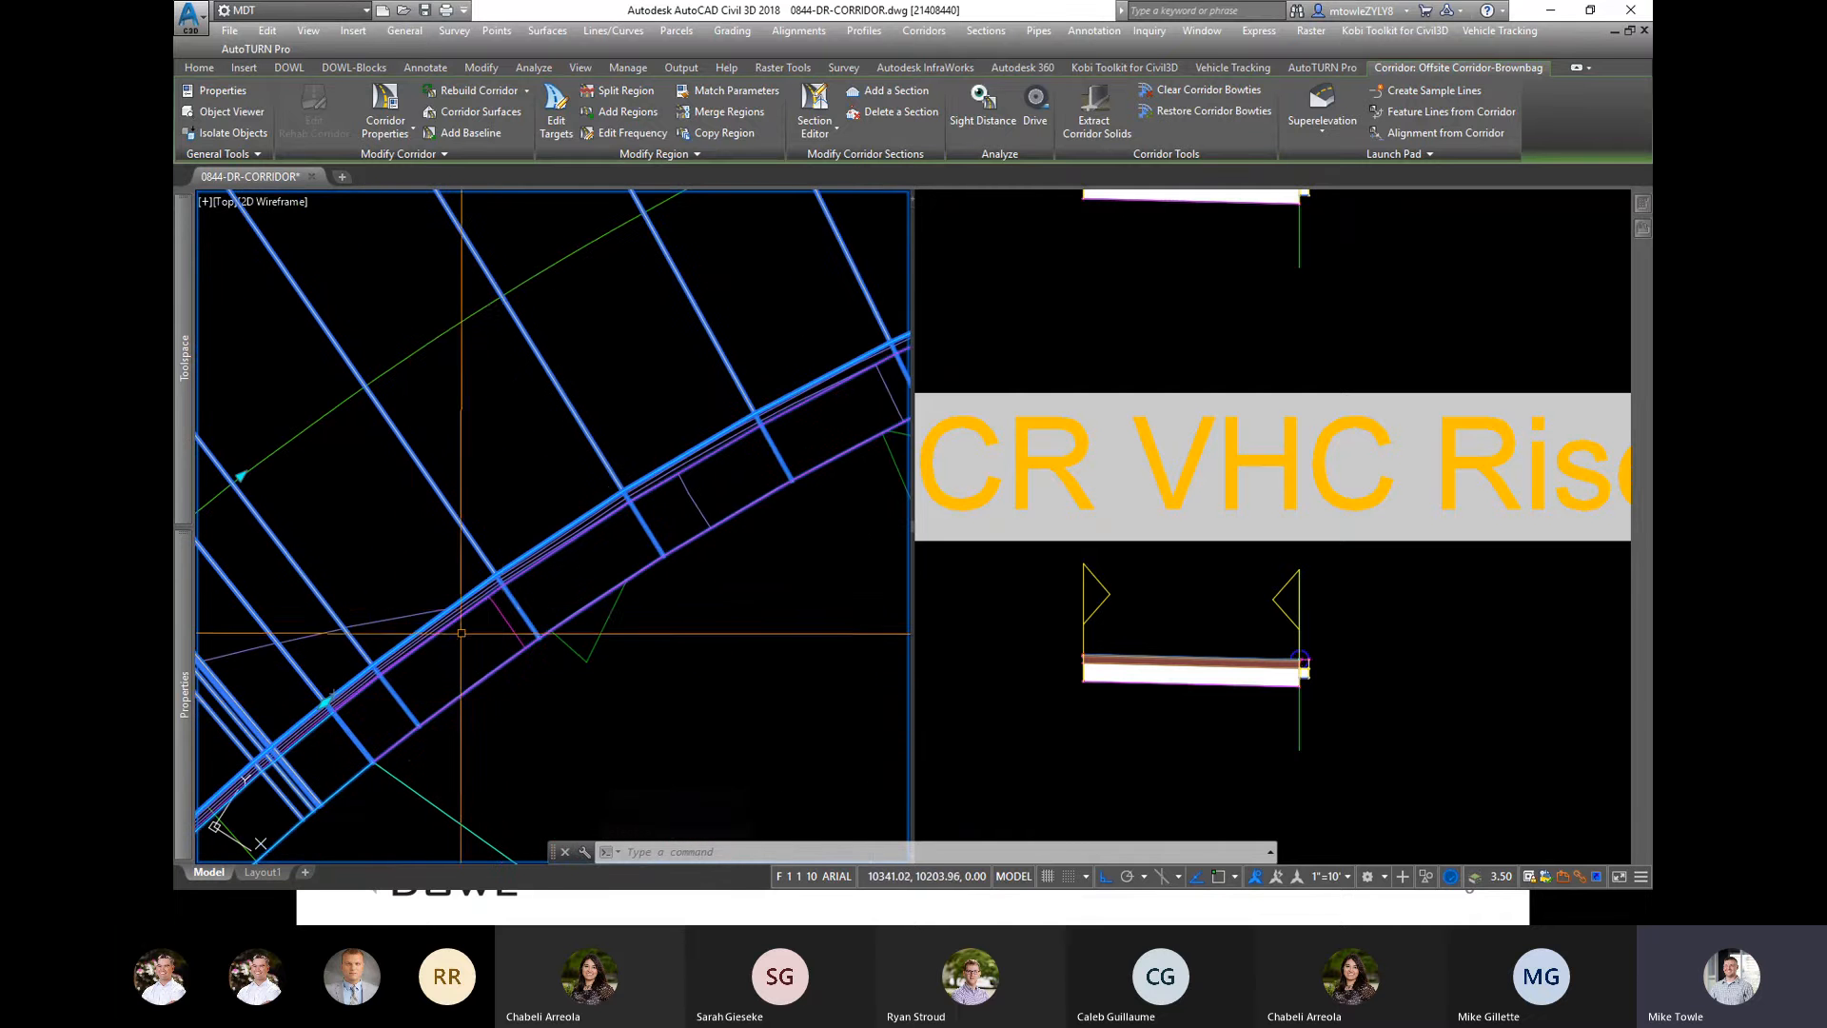
{"action": "key", "text": "Escape"}
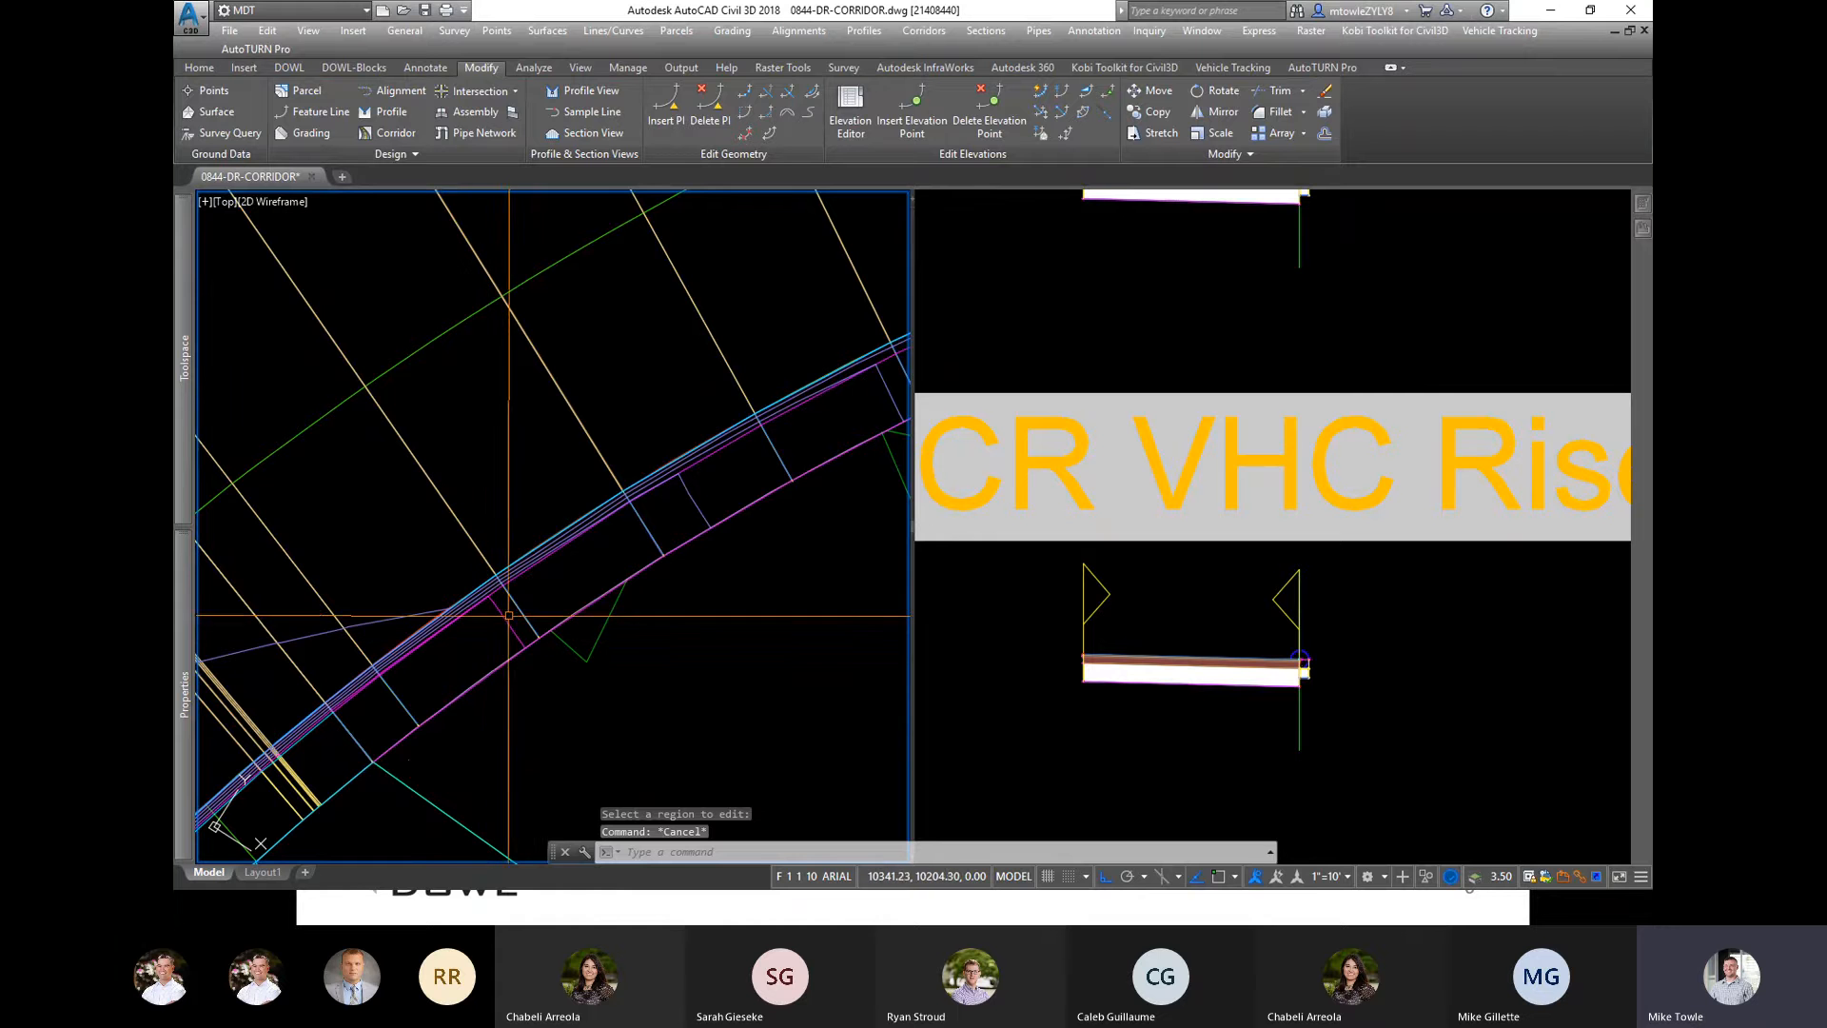
{"action": "mouse_move", "coordinate": [683, 537]}
{"action": "middle_mouse_down"}
{"action": "mouse_move", "coordinate": [443, 584]}
{"action": "mouse_move", "coordinate": [388, 547]}
{"action": "mouse_move", "coordinate": [247, 575]}
{"action": "middle_mouse_up"}
{"action": "scroll", "coordinate": [433, 538], "scroll_direction": "up", "scroll_amount": 3}
{"action": "middle_click_drag", "start_coordinate": [687, 431], "coordinate": [335, 518]}
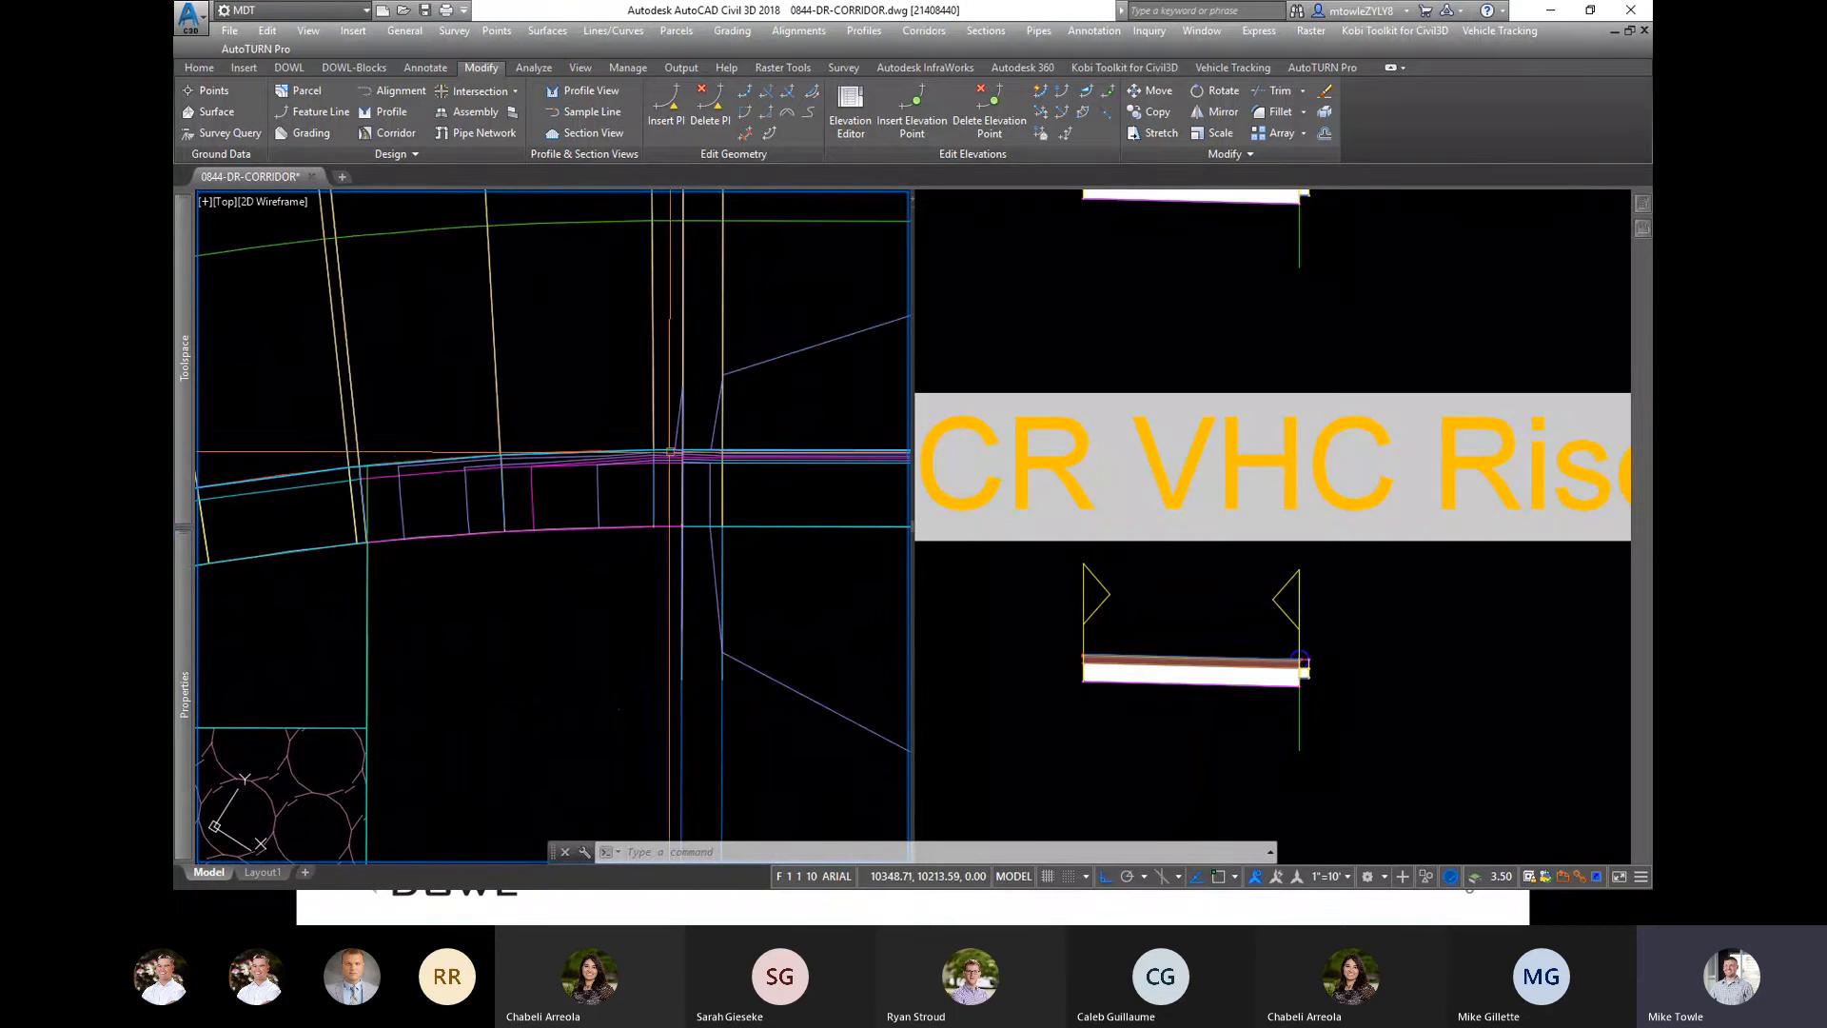
{"action": "scroll", "coordinate": [681, 460], "scroll_direction": "down", "scroll_amount": 4}
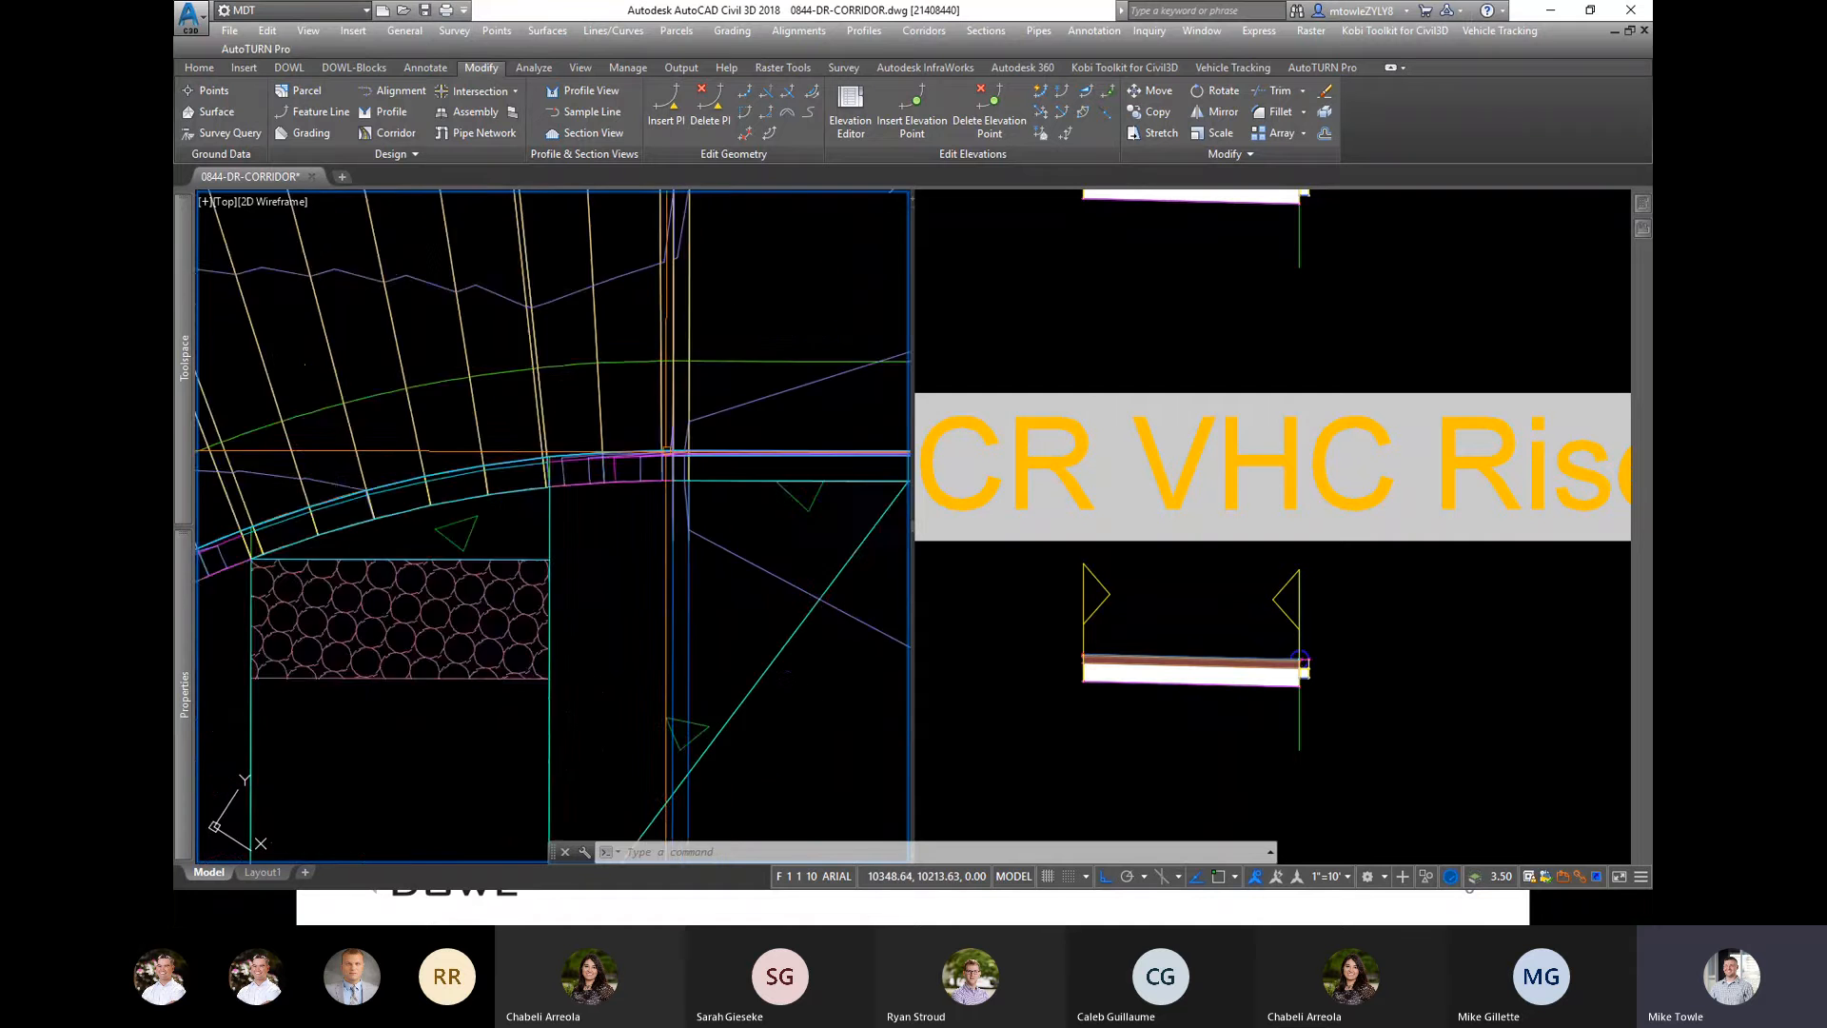
{"action": "key", "text": "Escape"}
{"action": "key", "text": "Escape"}
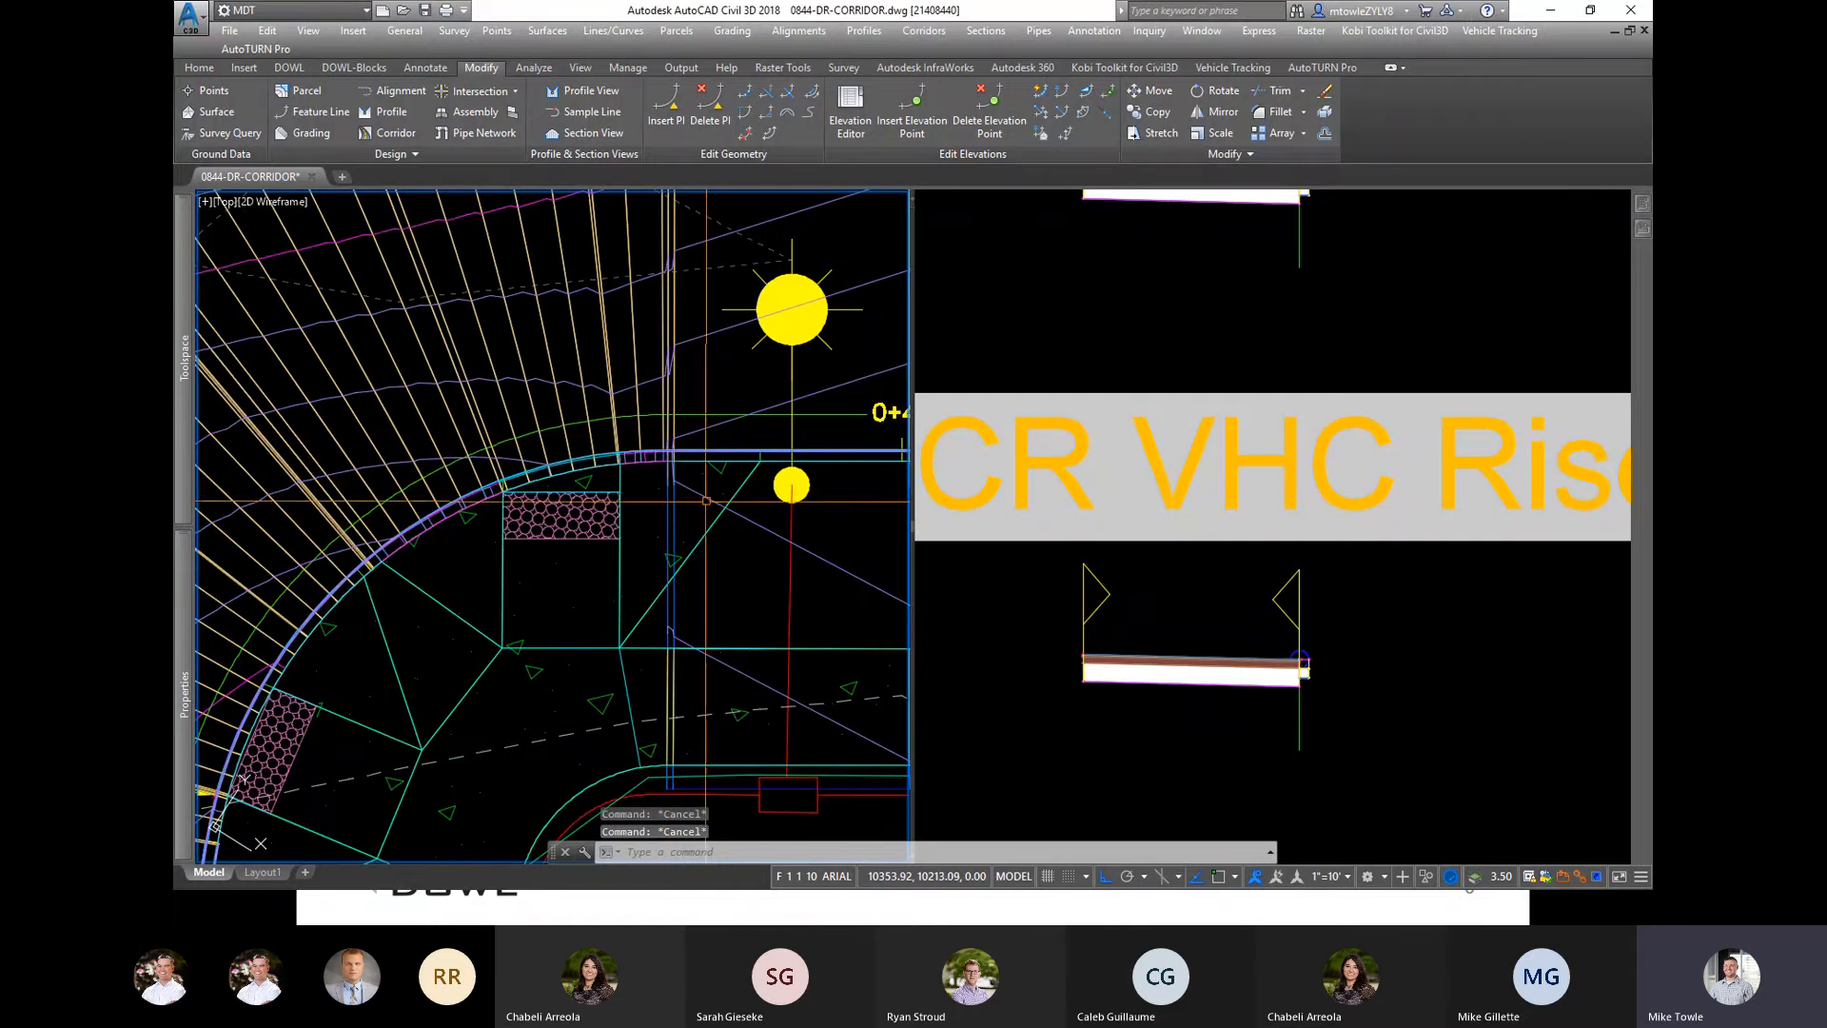
Step: Stretch the near boundary of the adjoining Second Street region away from the curb return to where the ramp's flare meets the curb
{"action": "mouse_move", "coordinate": [175, 831]}
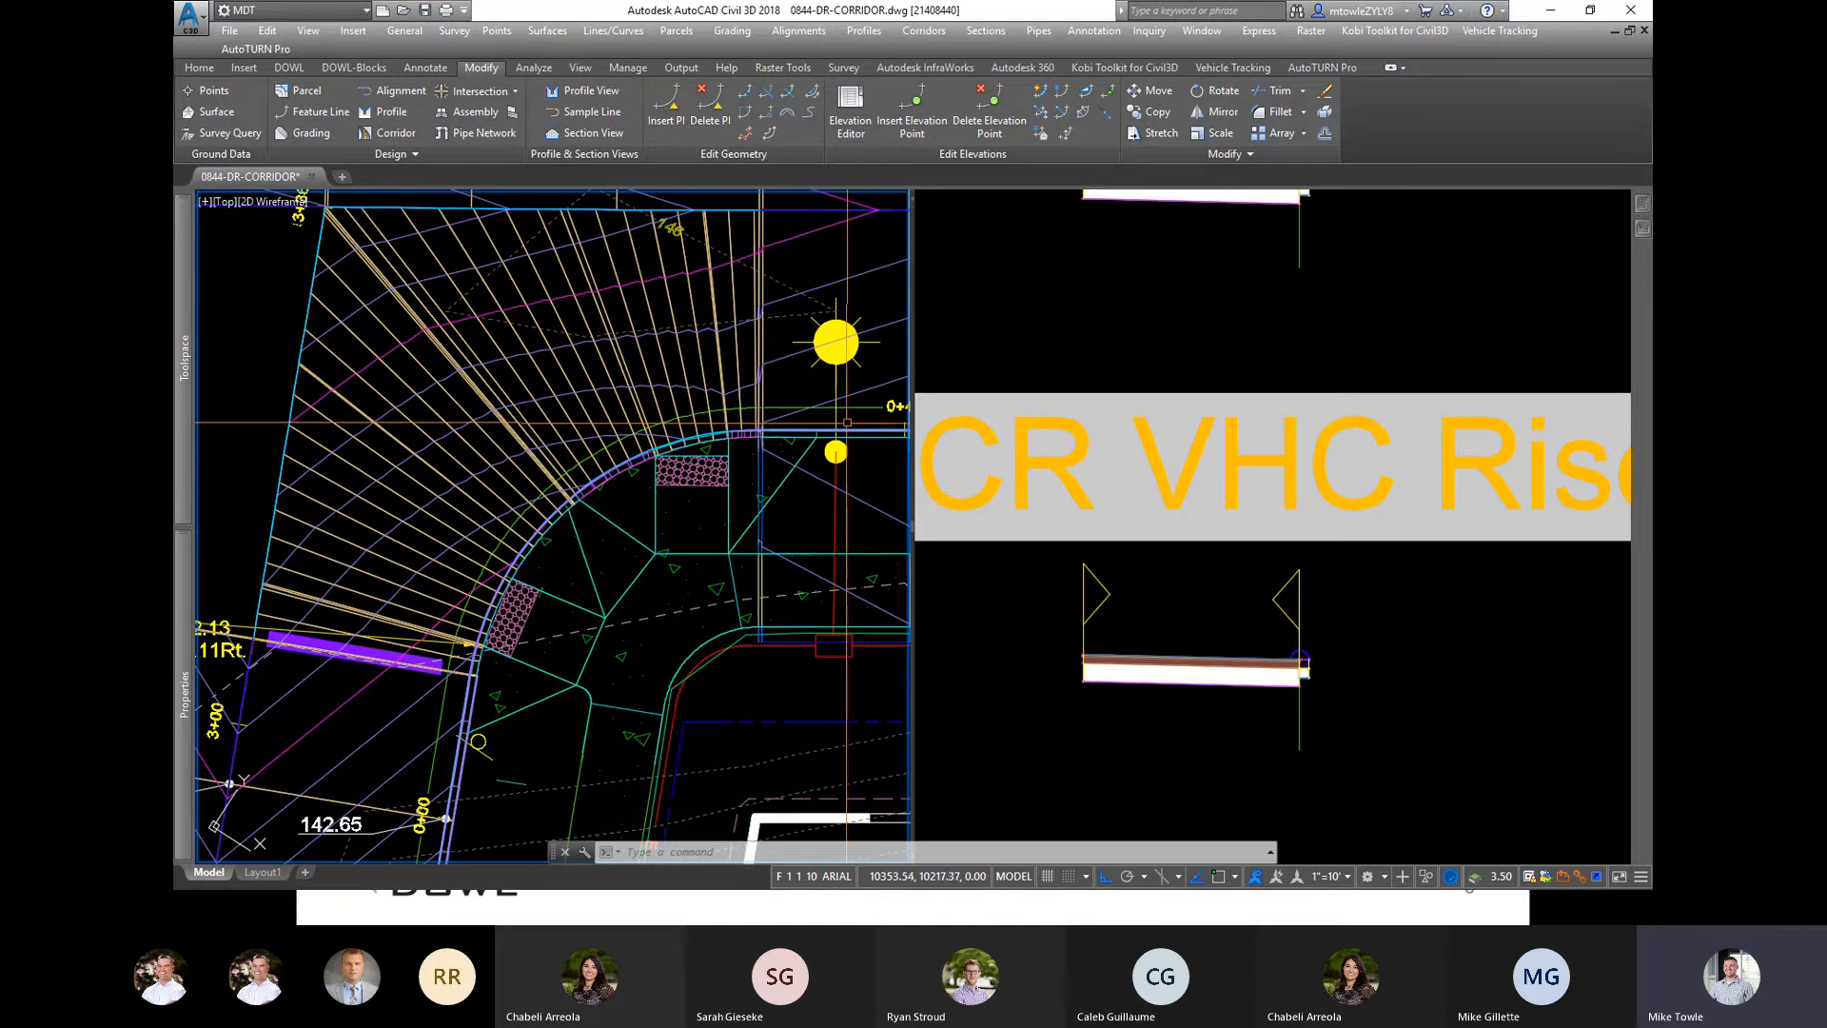
{"action": "mouse_move", "coordinate": [846, 416]}
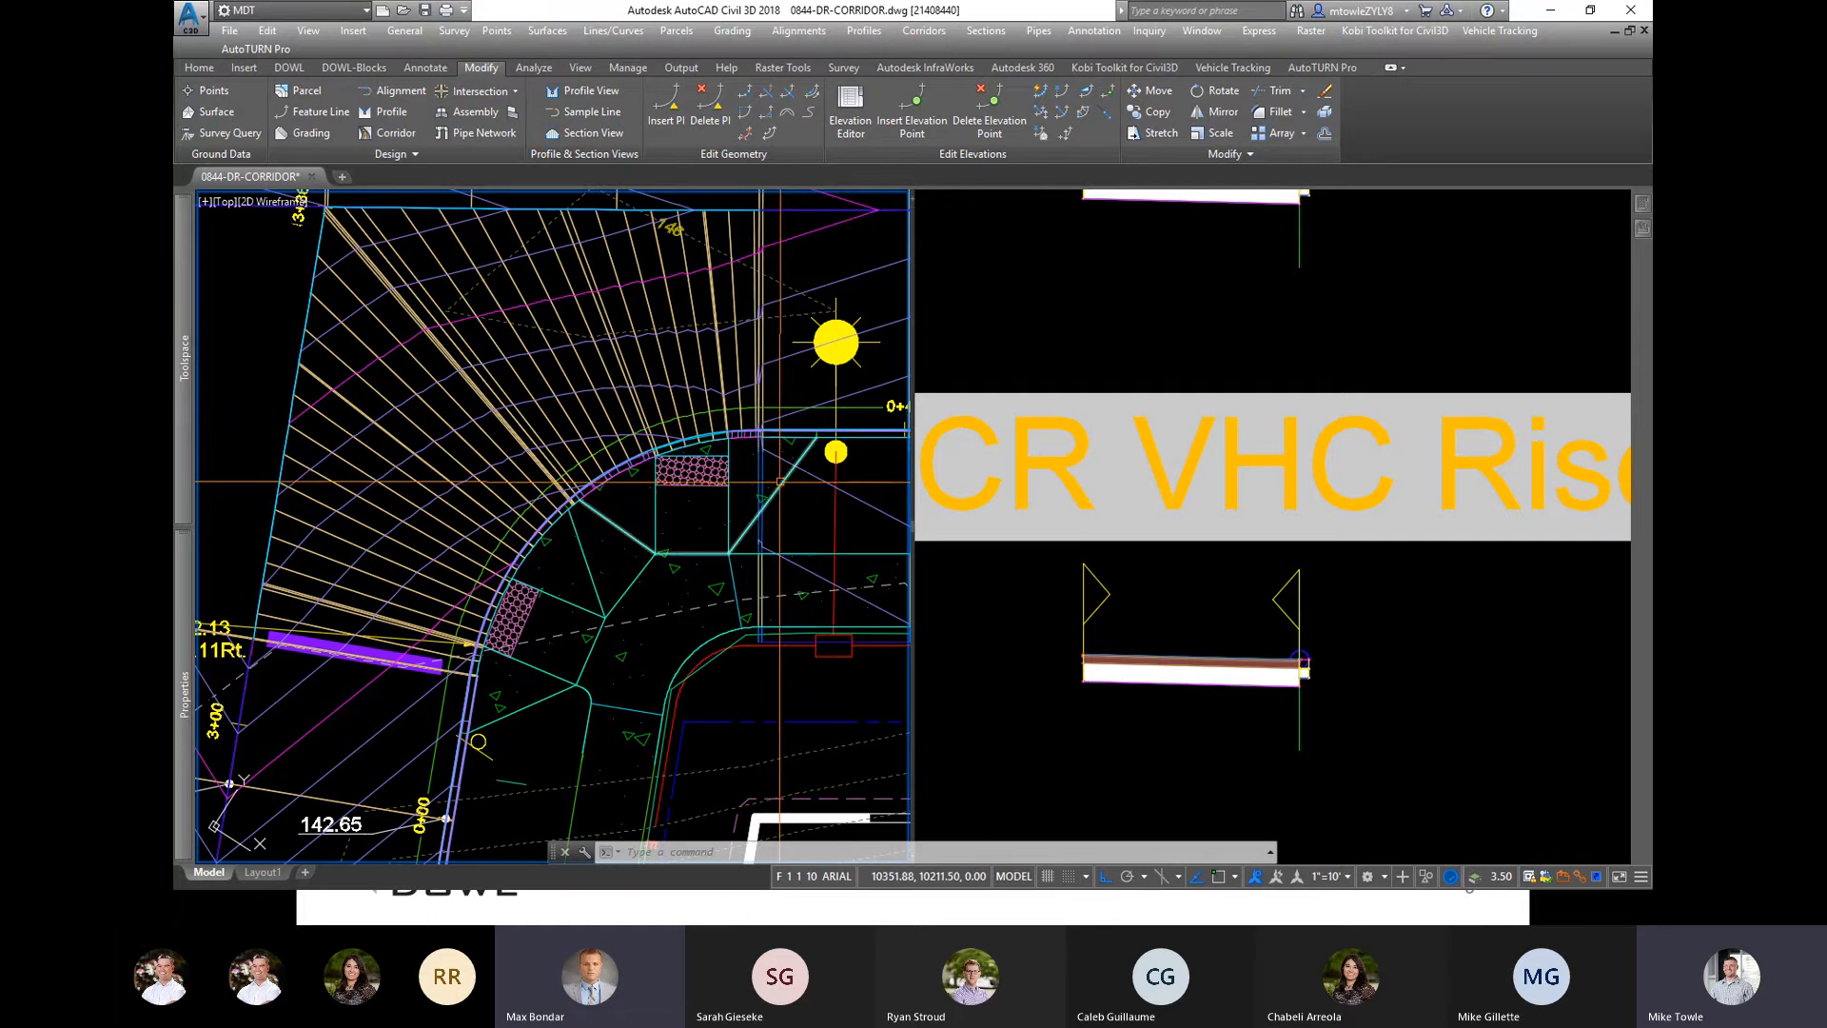
{"action": "scroll", "coordinate": [752, 476], "scroll_direction": "down", "scroll_amount": 2}
{"action": "key", "text": "Escape"}
{"action": "key", "text": "Escape"}
{"action": "left_click", "coordinate": [844, 306]}
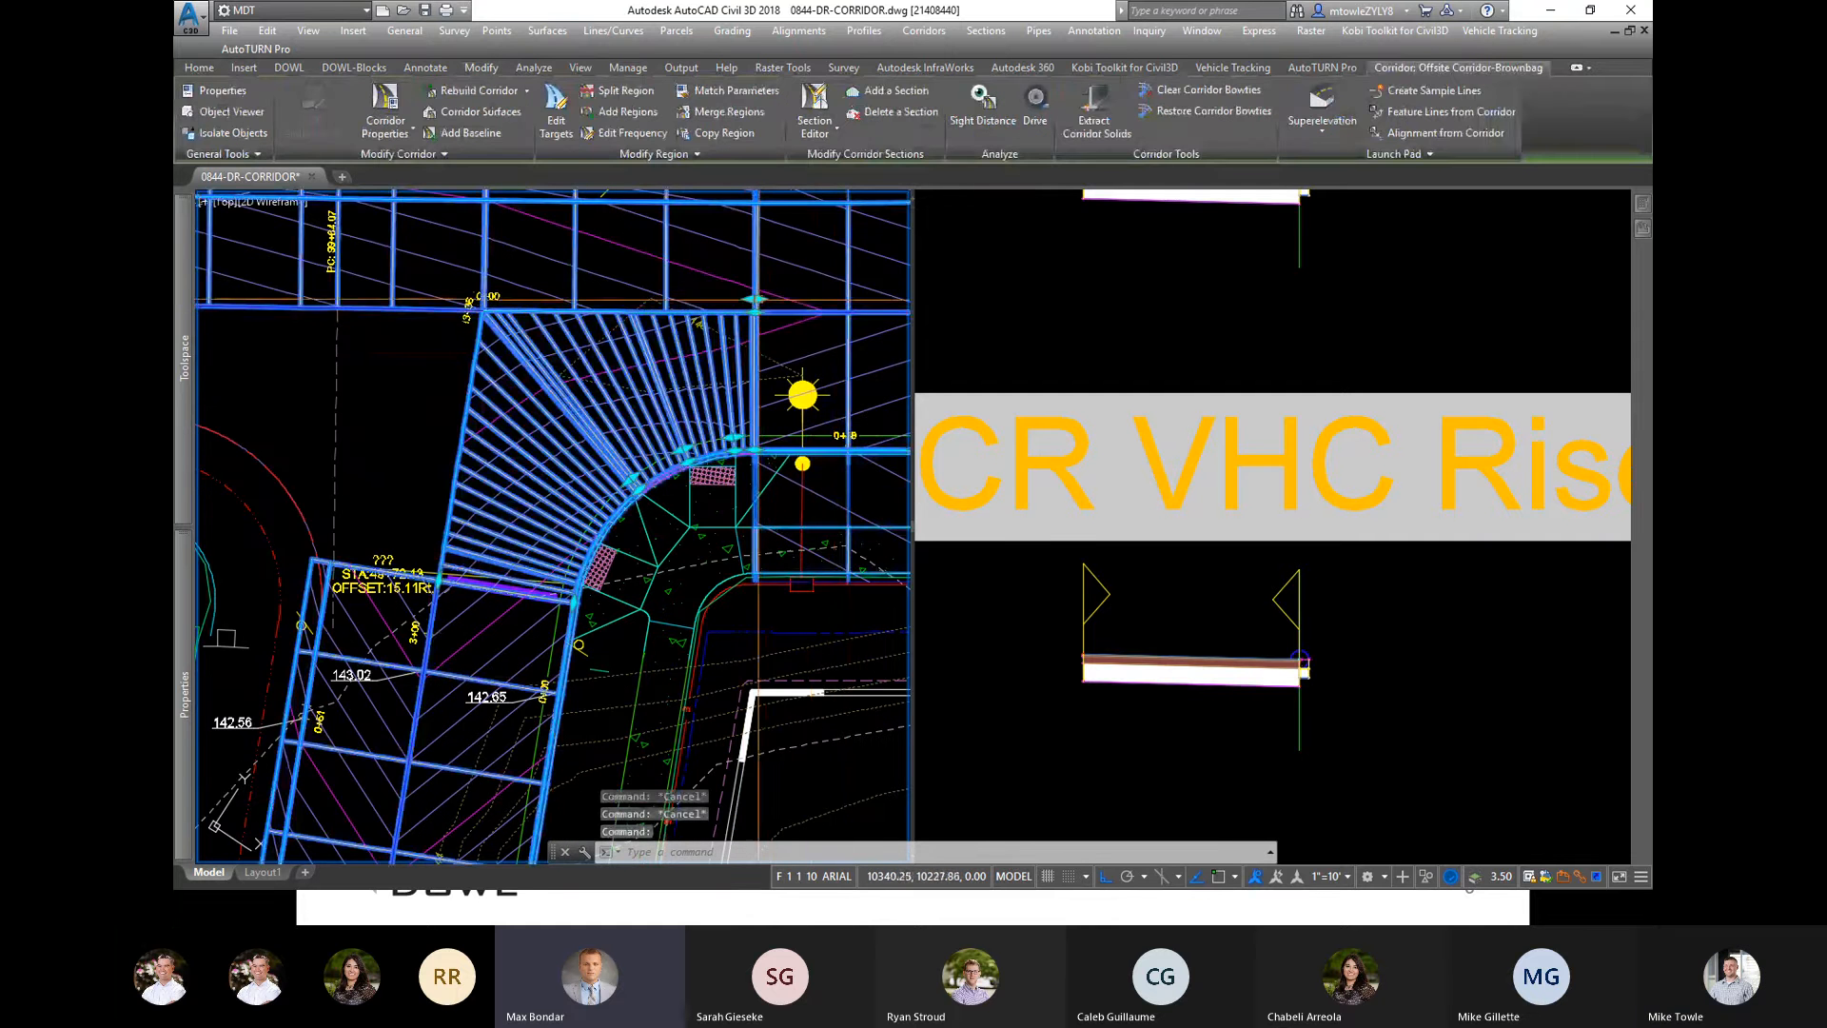
{"action": "left_click", "coordinate": [803, 463]}
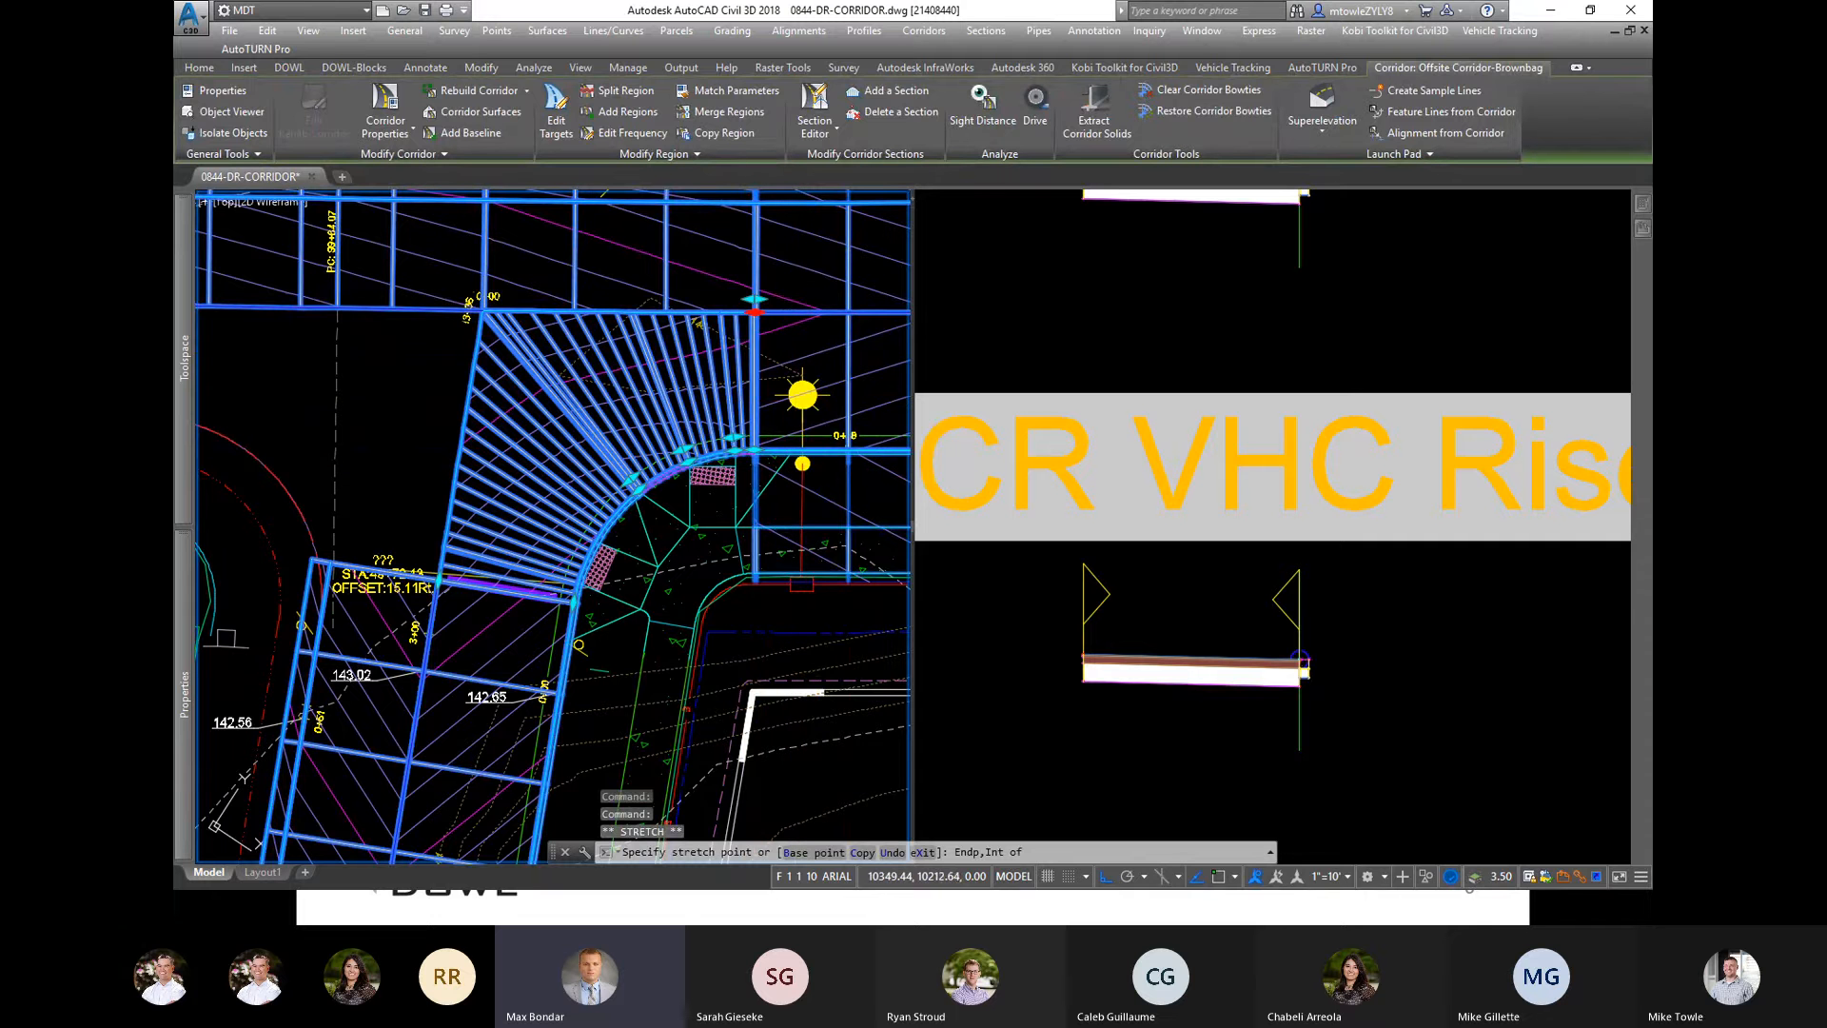
{"action": "left_click", "coordinate": [803, 583]}
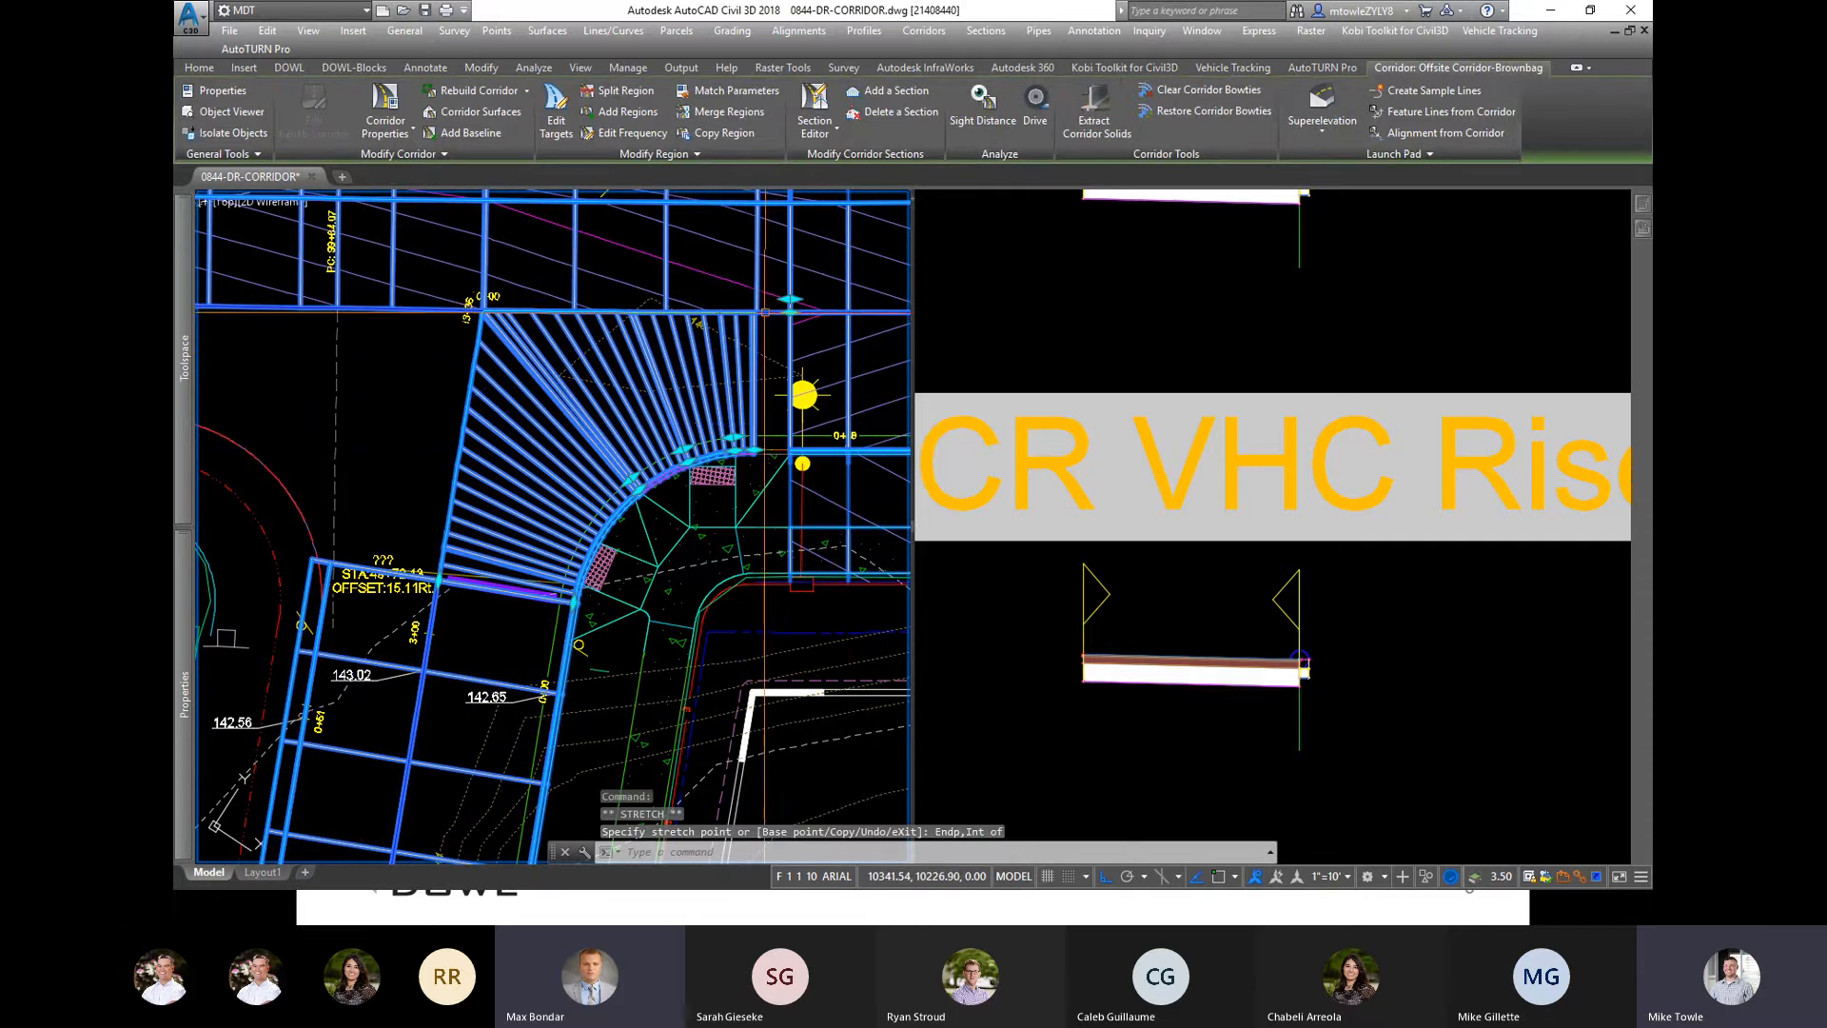
Step: Stretch the end of the curb return's rise region to meet the start of the adjoining Second Street region
{"action": "scroll", "coordinate": [830, 426], "scroll_direction": "down", "scroll_amount": 2}
{"action": "scroll", "coordinate": [831, 419], "scroll_direction": "up", "scroll_amount": 3}
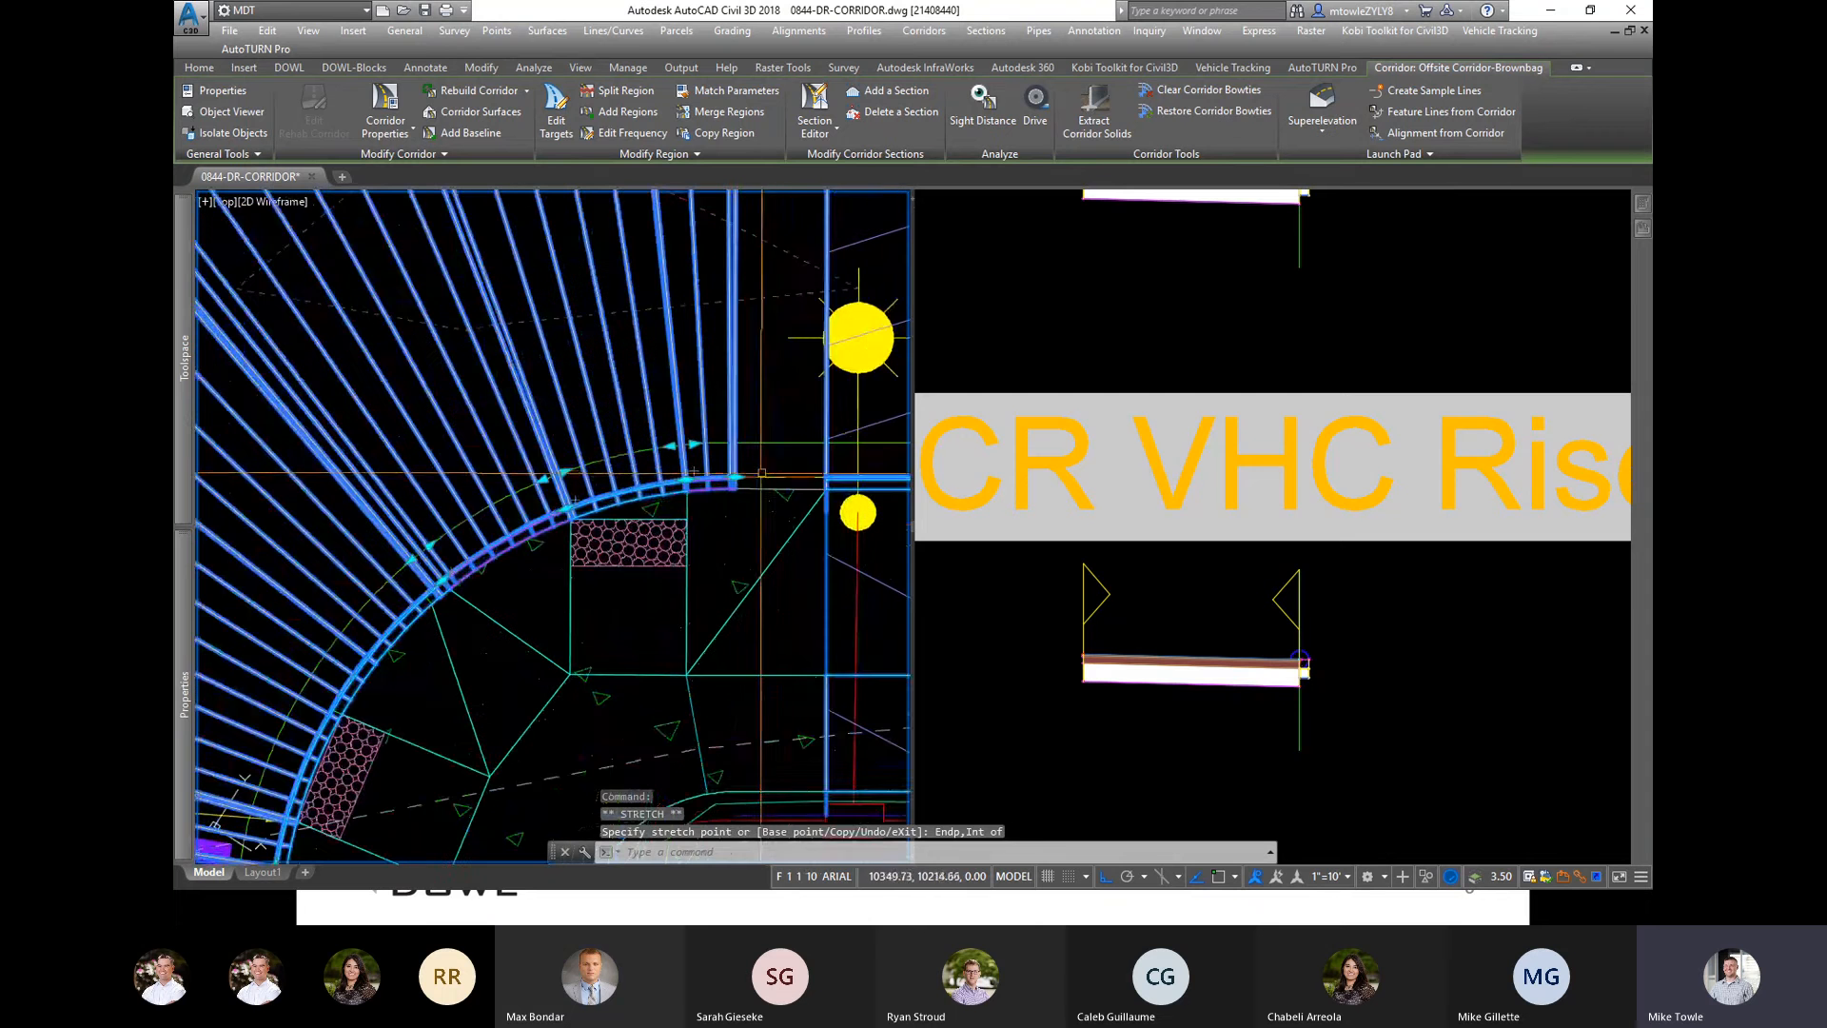
{"action": "left_click", "coordinate": [735, 476]}
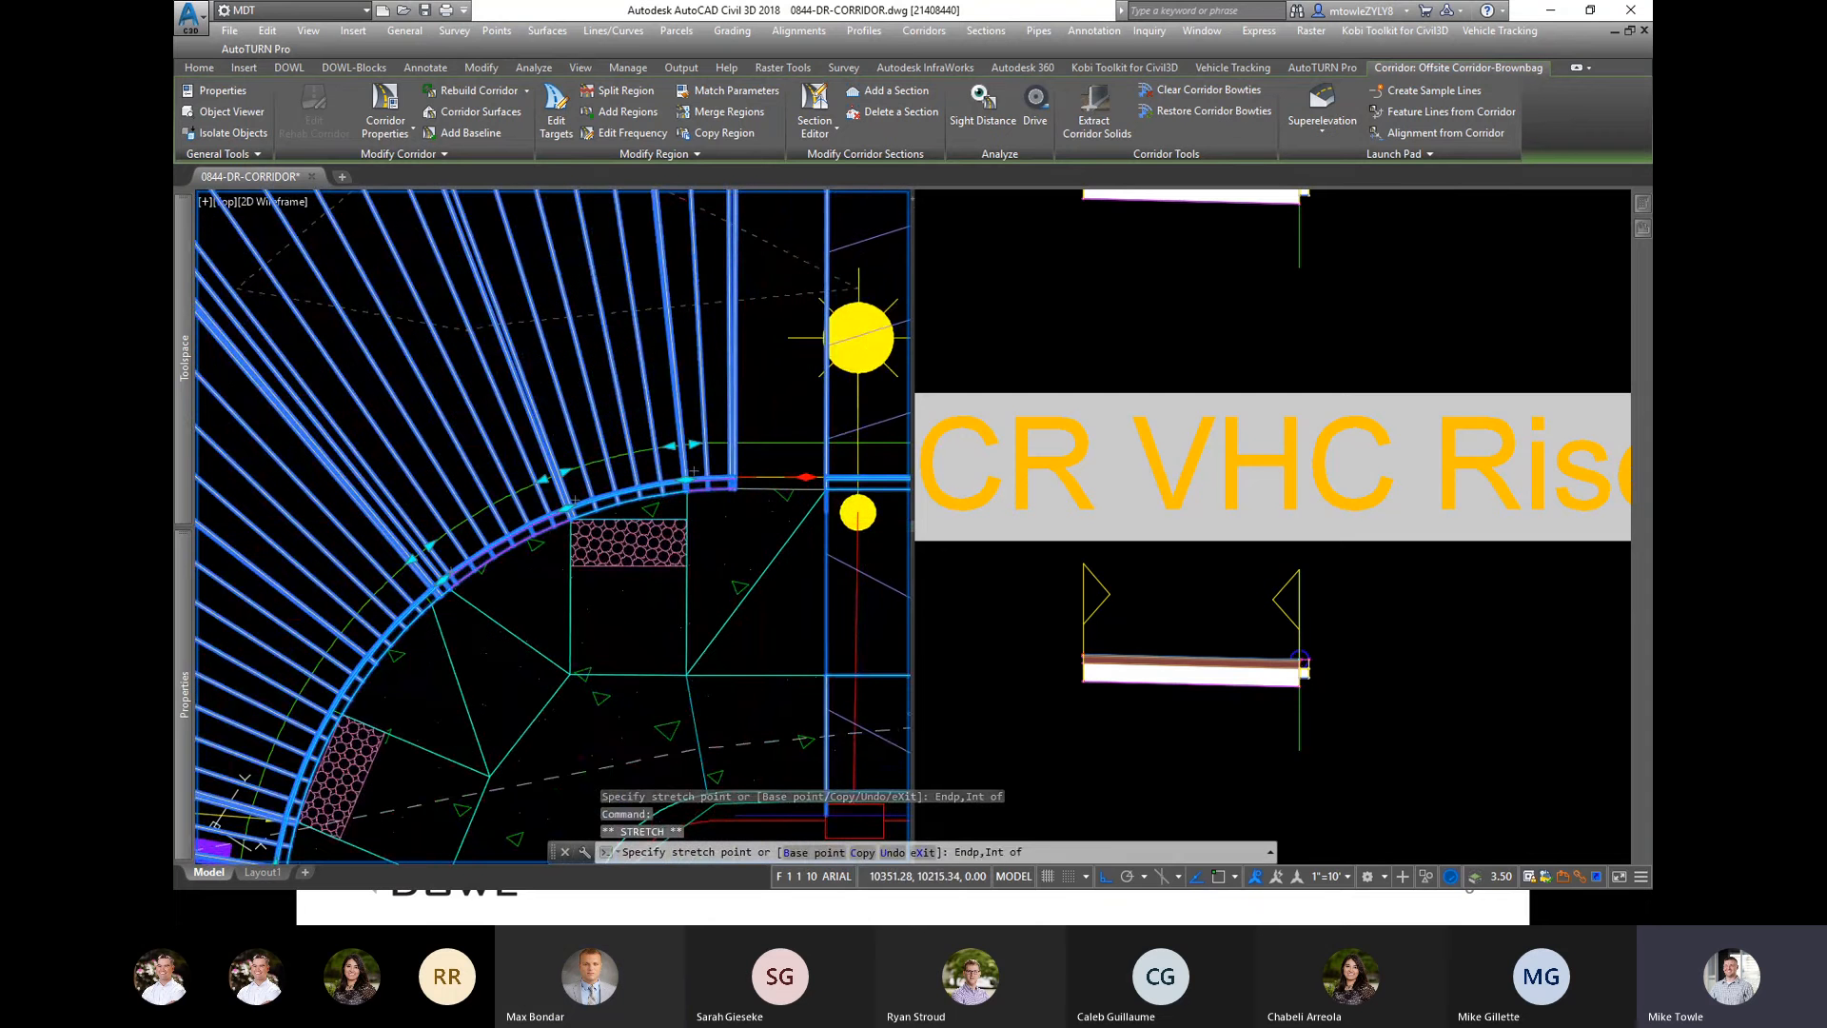
{"action": "left_click", "coordinate": [808, 519]}
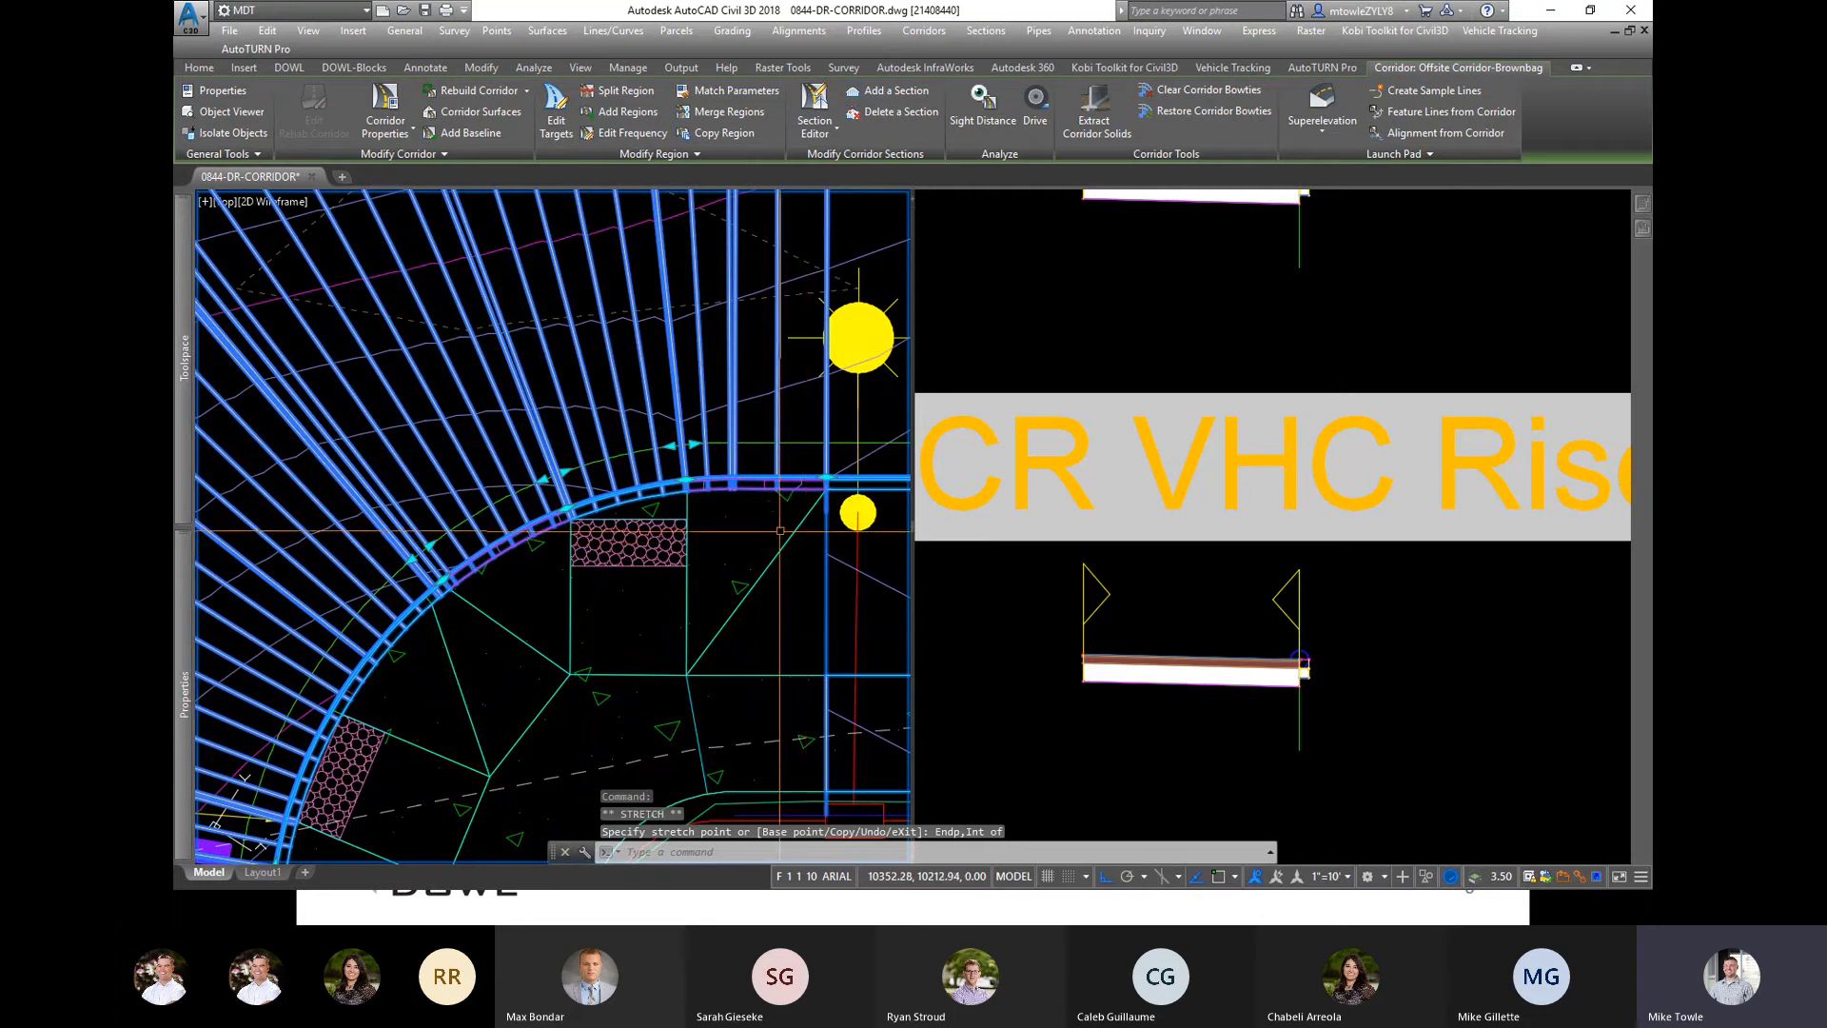
Step: Examine the curb return's regions around both ramps and their tie-in to the adjoining Second Street region
{"action": "scroll", "coordinate": [761, 504], "scroll_direction": "down", "scroll_amount": 3}
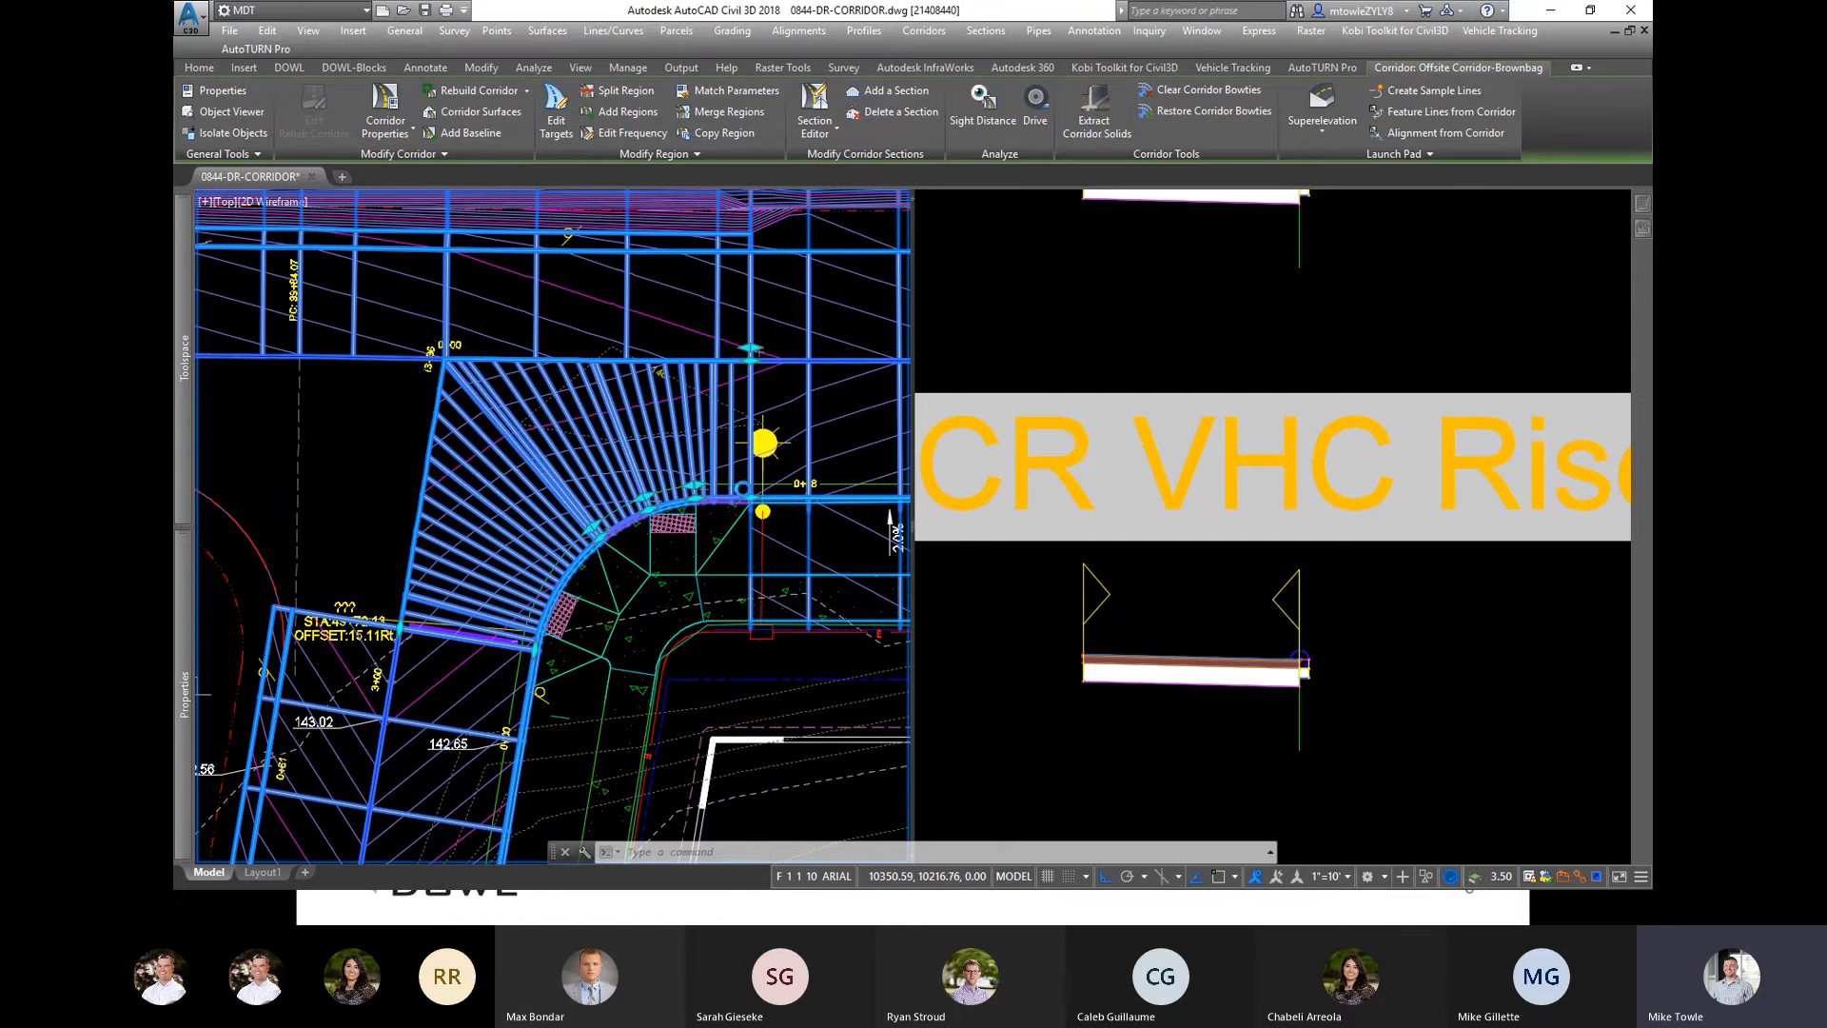
{"action": "scroll", "coordinate": [724, 476], "scroll_direction": "up", "scroll_amount": 3}
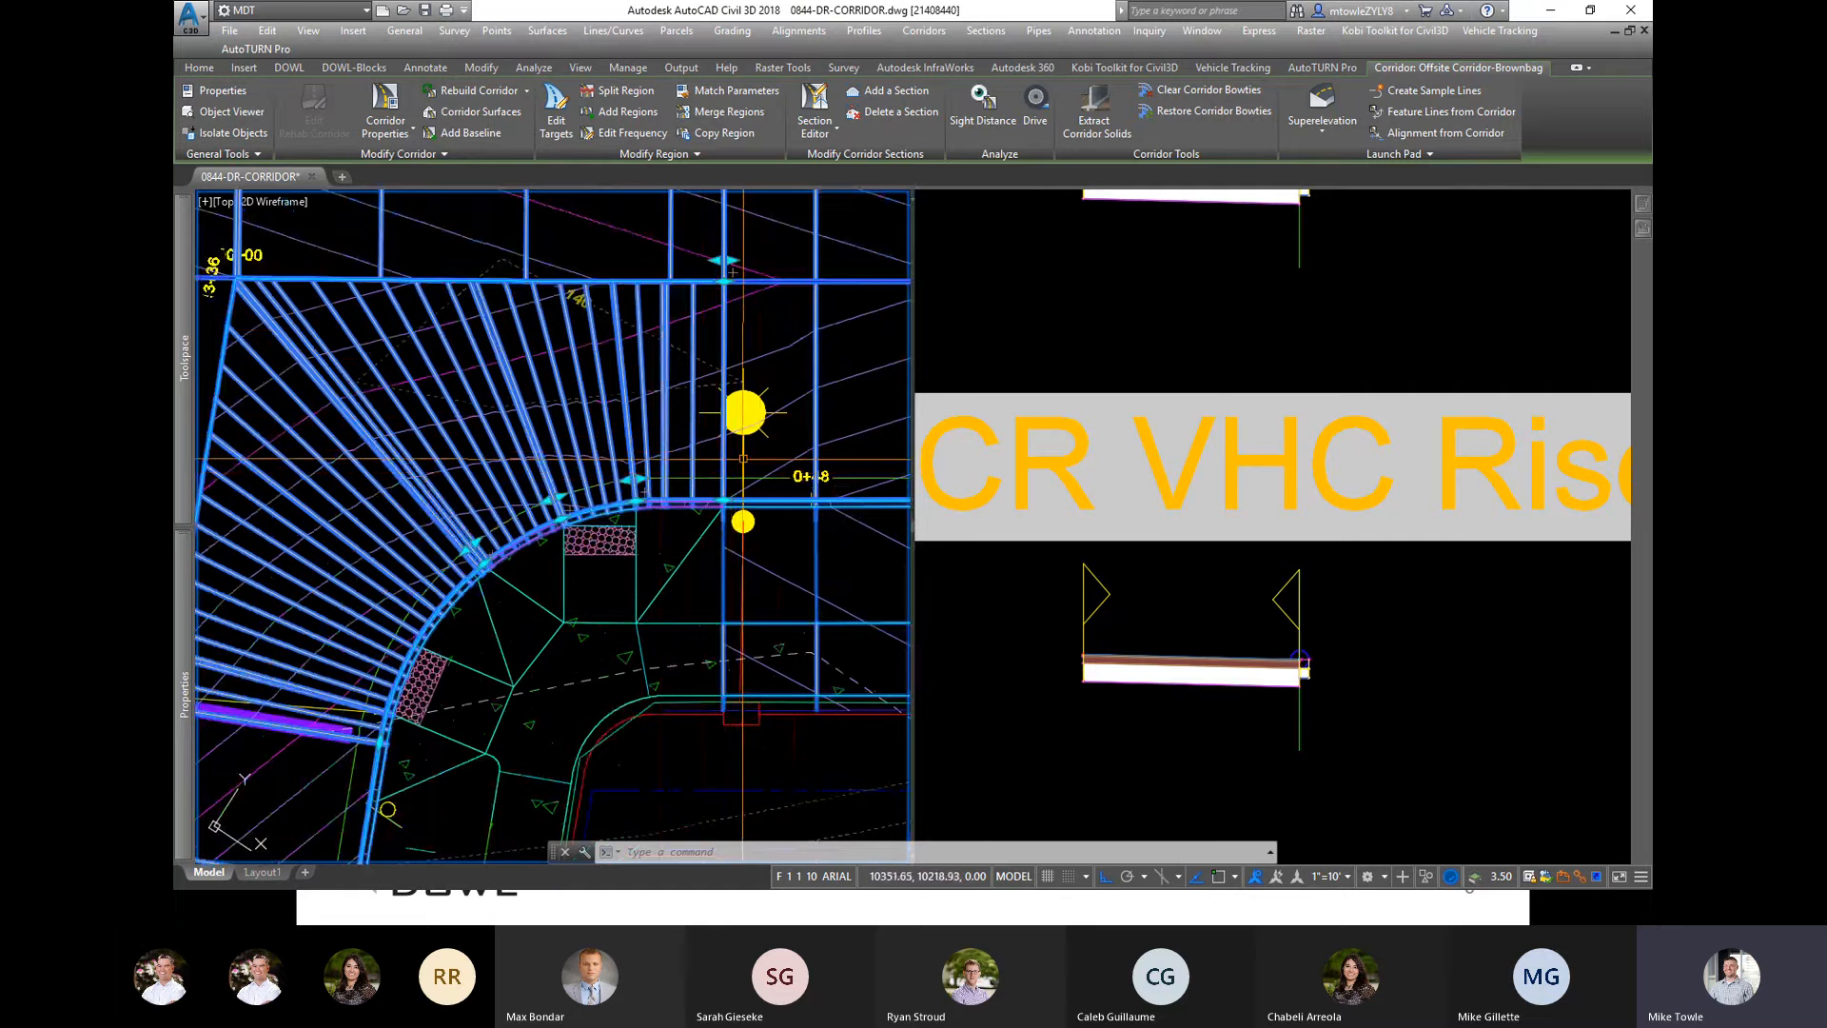
{"action": "scroll", "coordinate": [665, 518], "scroll_direction": "up", "scroll_amount": 2}
{"action": "scroll", "coordinate": [671, 552], "scroll_direction": "up", "scroll_amount": 2}
{"action": "scroll", "coordinate": [666, 514], "scroll_direction": "down", "scroll_amount": 4}
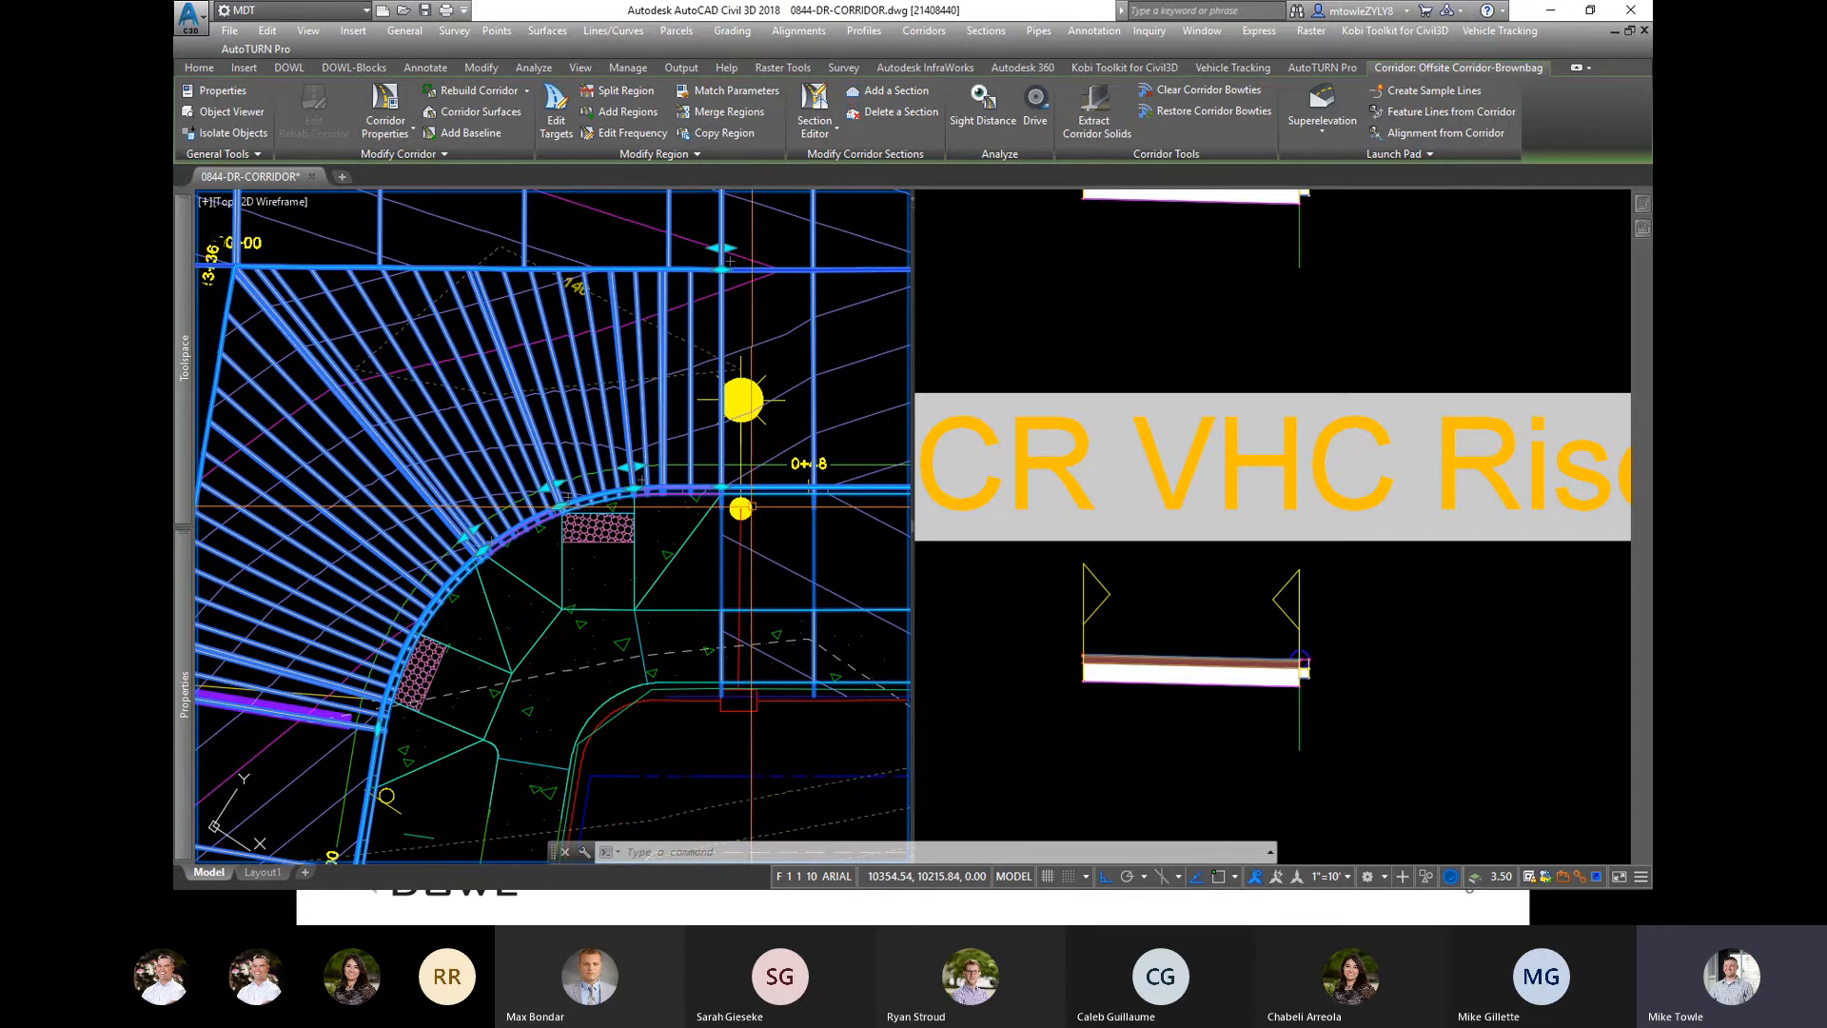
{"action": "scroll", "coordinate": [634, 785], "scroll_direction": "down", "scroll_amount": 3}
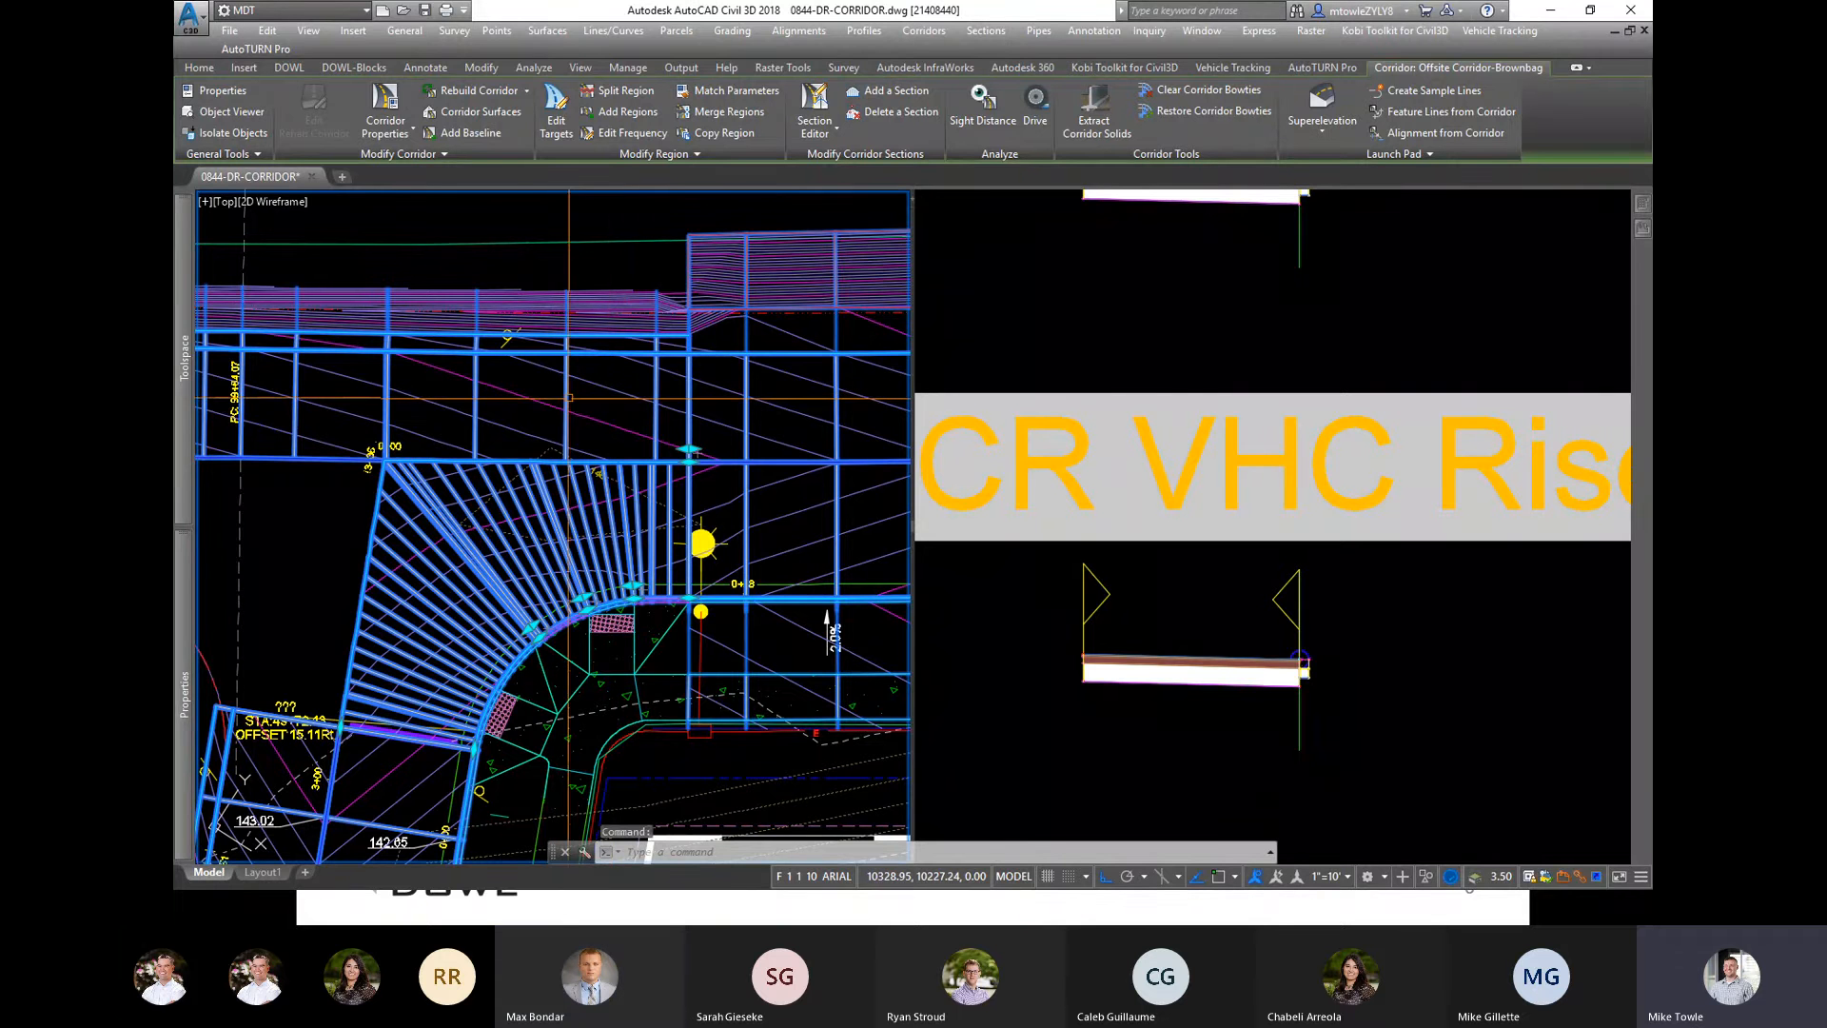
{"action": "scroll", "coordinate": [671, 553], "scroll_direction": "down", "scroll_amount": 2}
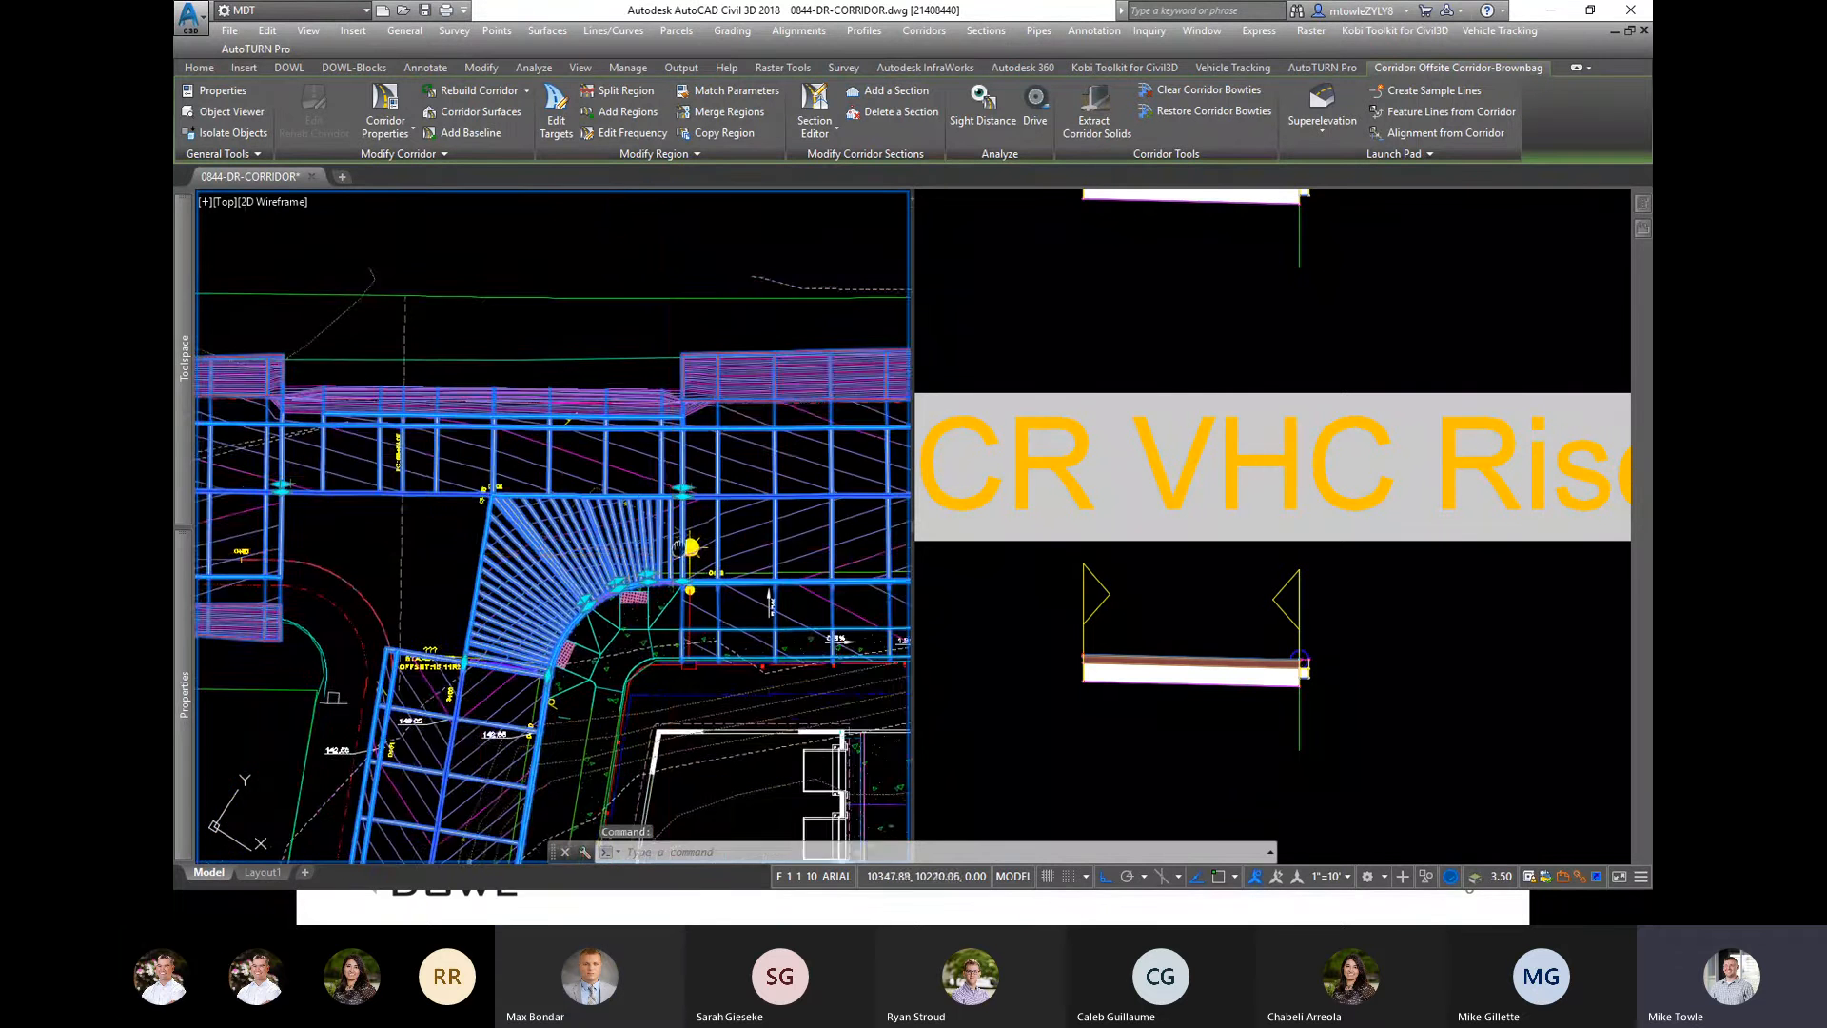
{"action": "middle_click_drag", "start_coordinate": [678, 546], "coordinate": [807, 539]}
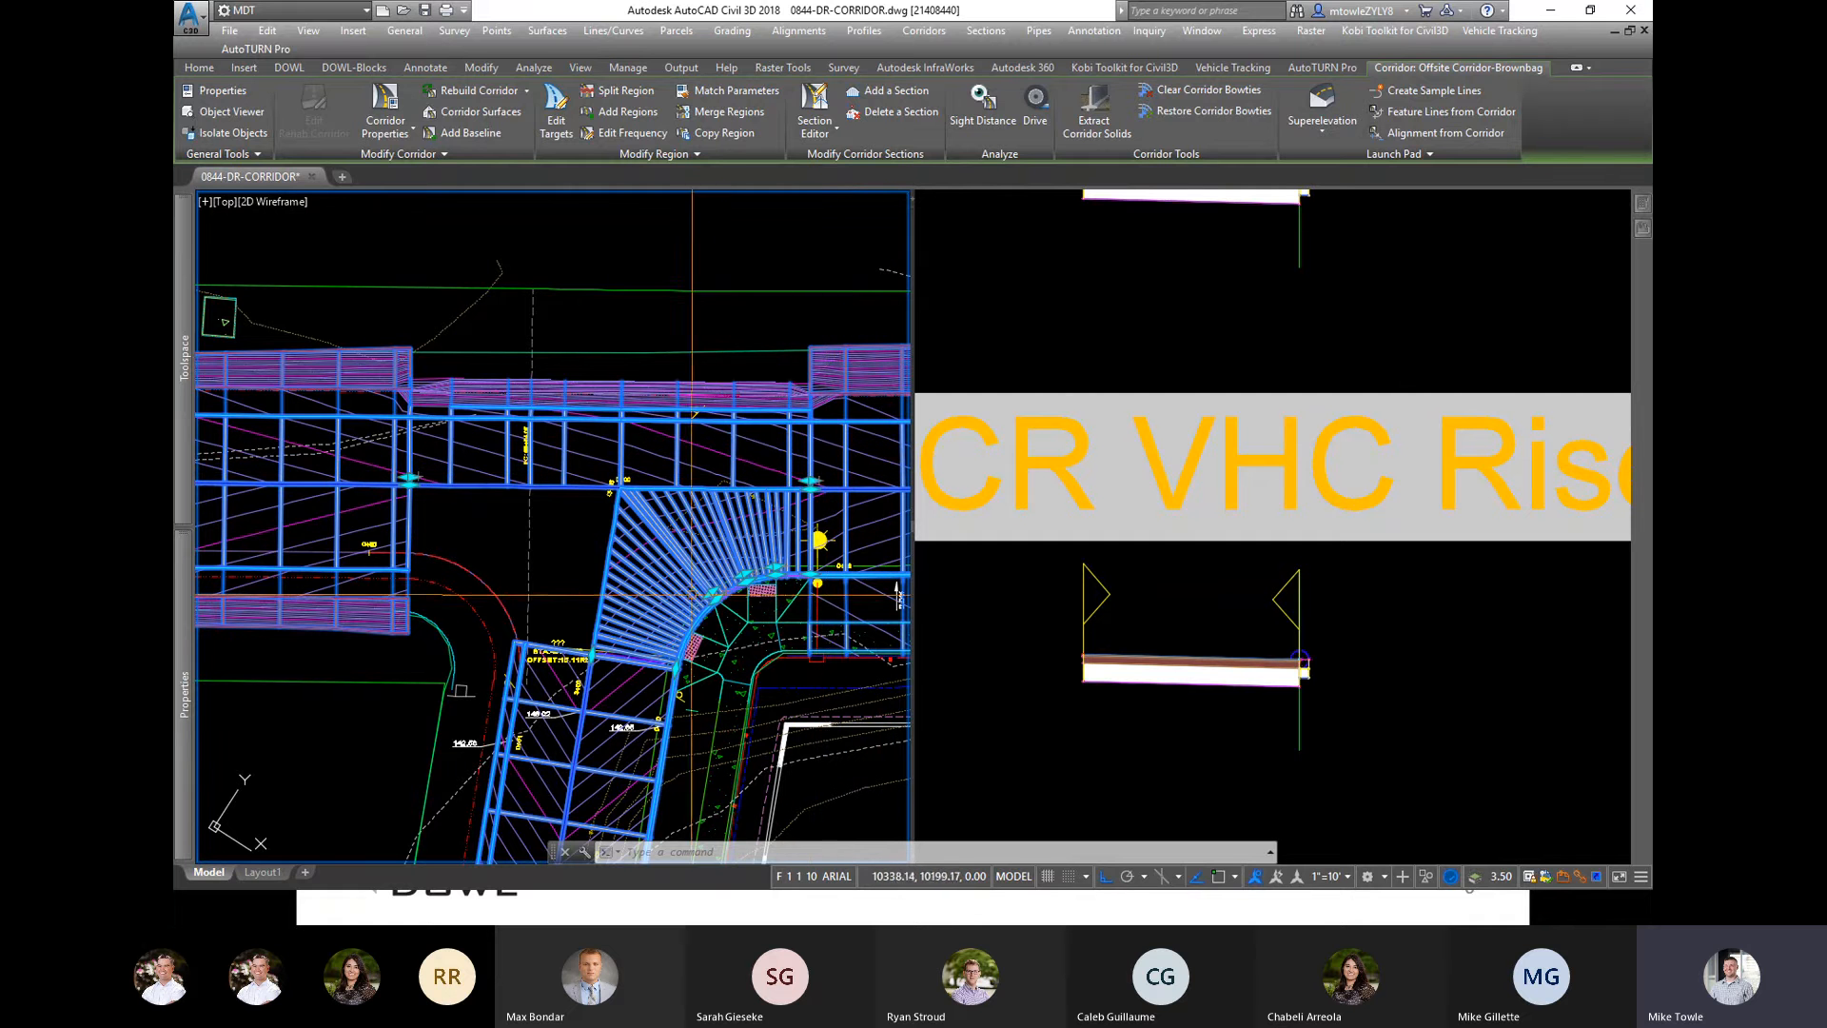
{"action": "mouse_move", "coordinate": [871, 509]}
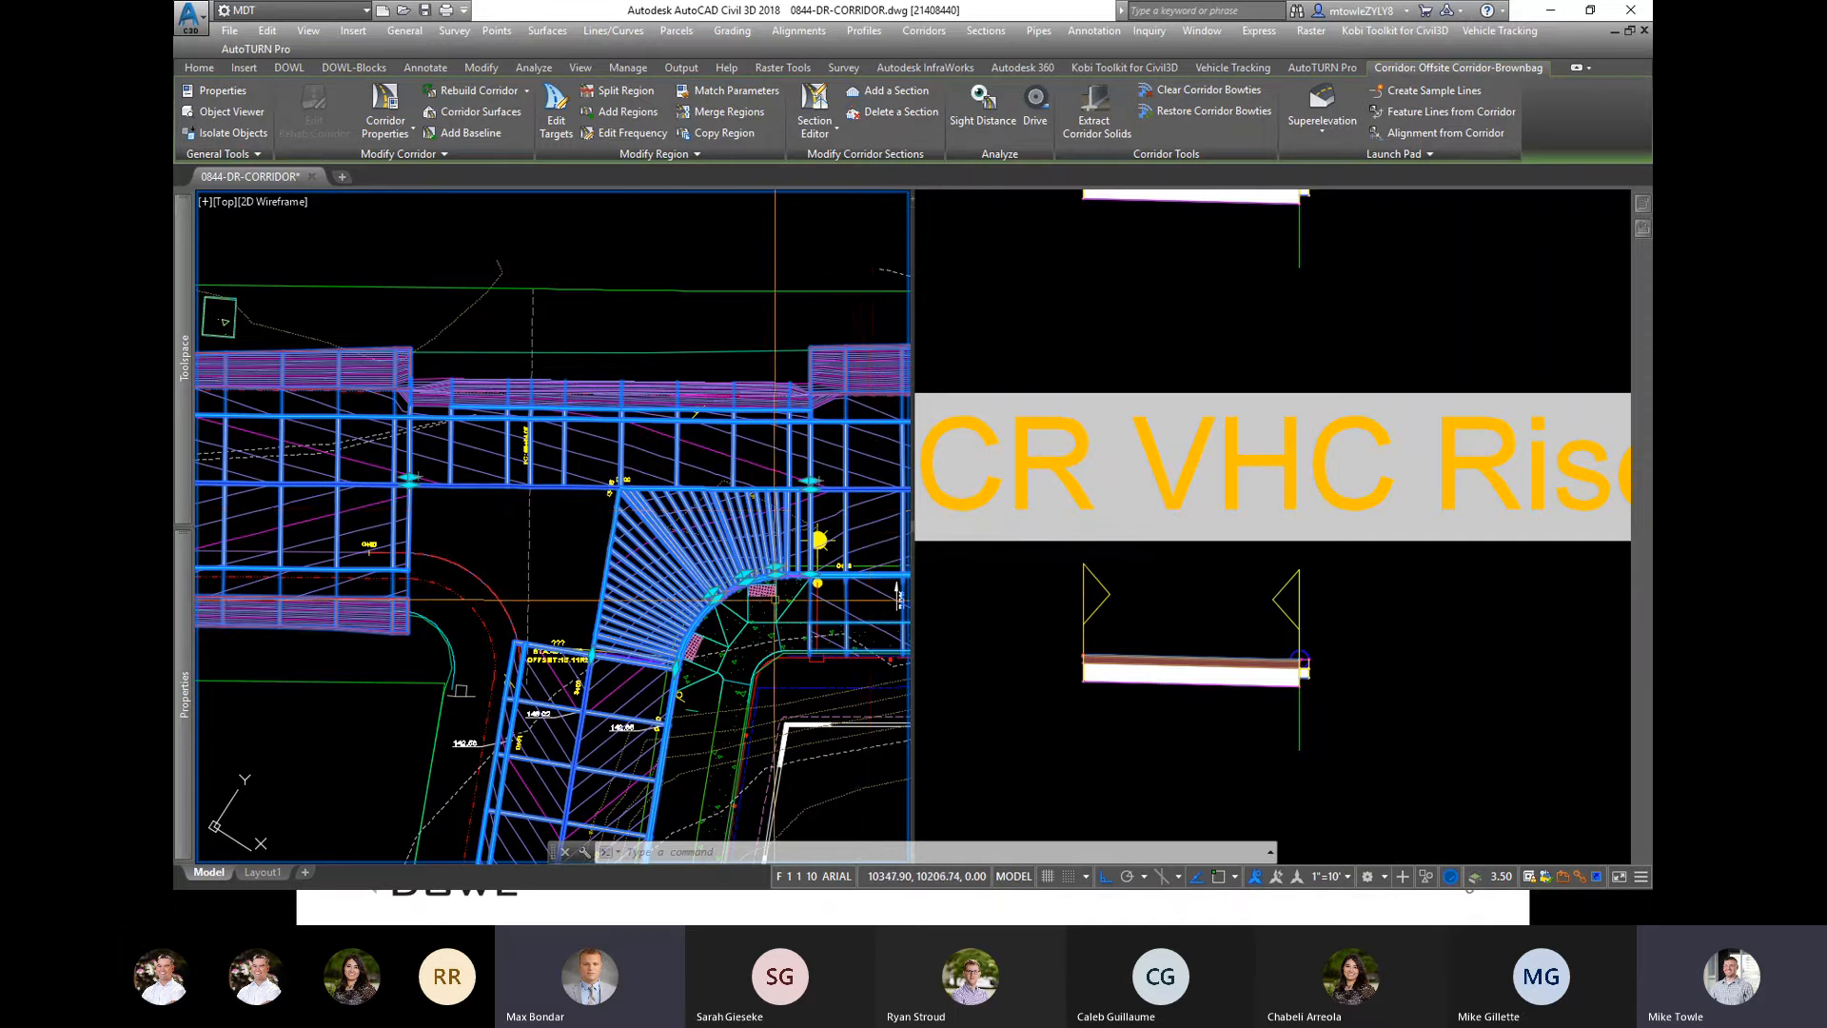
{"action": "scroll", "coordinate": [857, 566], "scroll_direction": "up", "scroll_amount": 4}
{"action": "scroll", "coordinate": [817, 578], "scroll_direction": "down", "scroll_amount": 2}
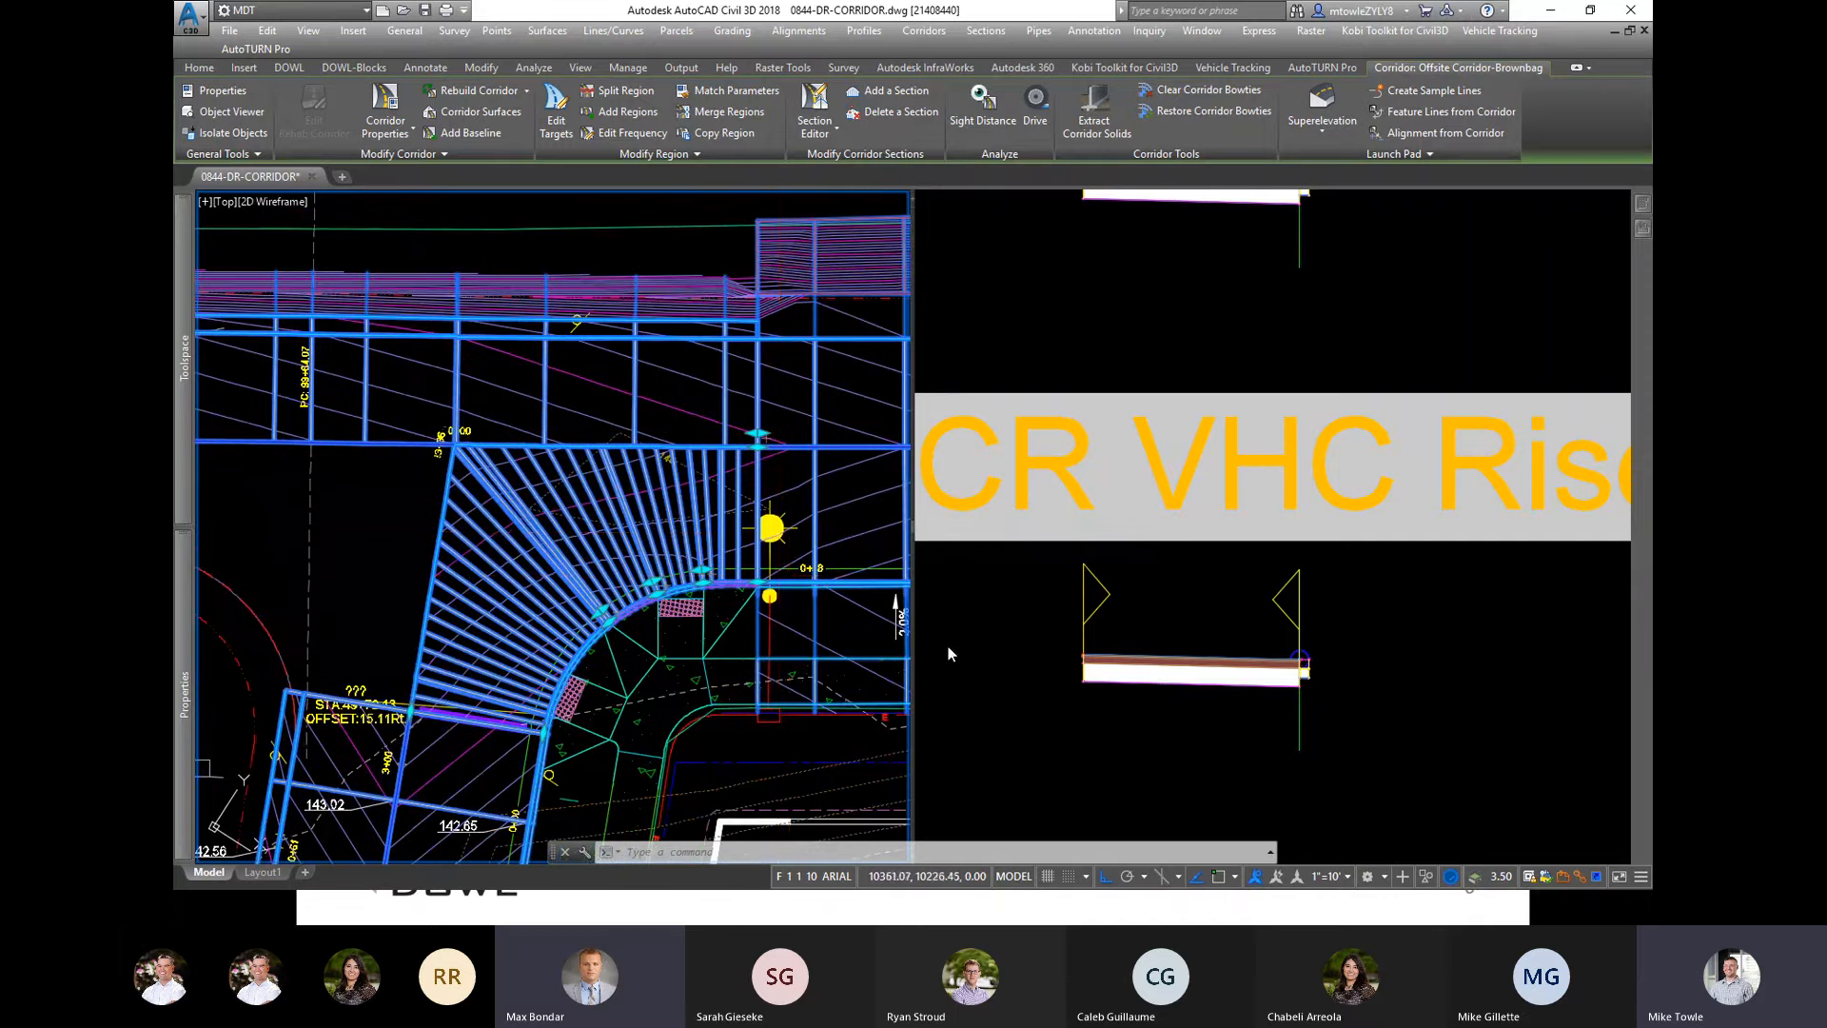
{"action": "scroll", "coordinate": [729, 659], "scroll_direction": "up", "scroll_amount": 6}
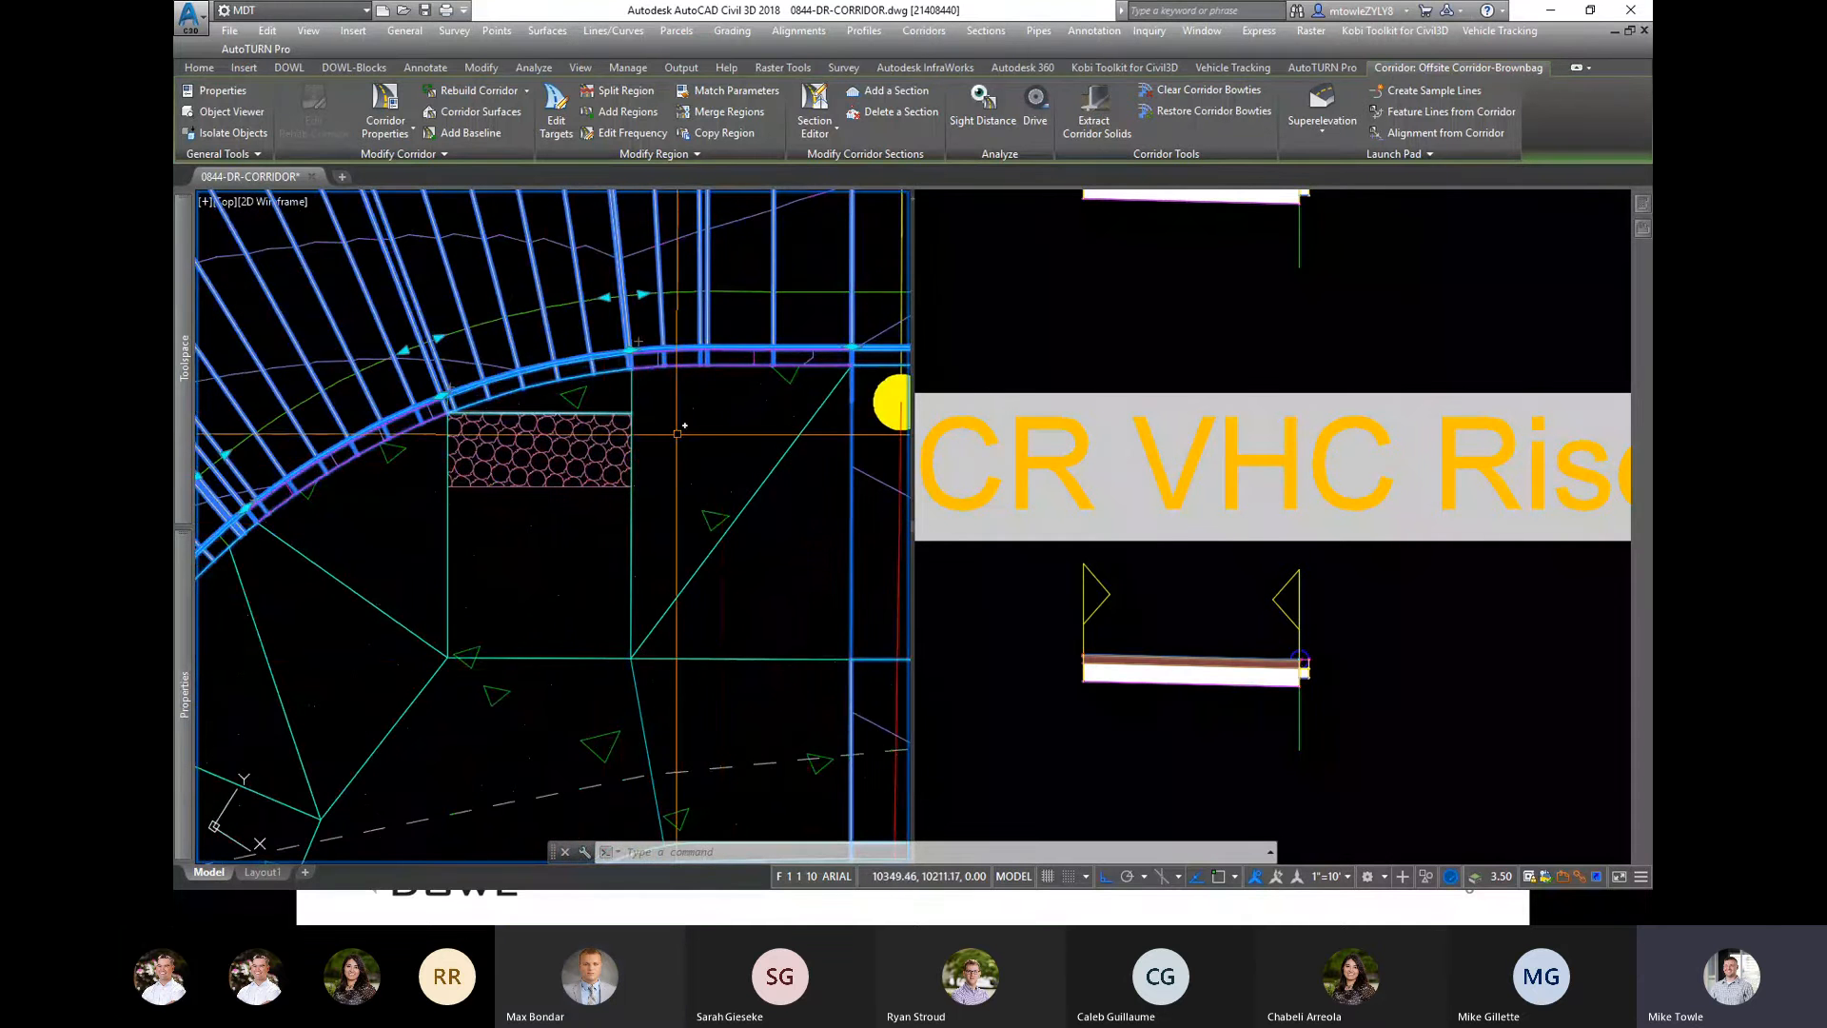
{"action": "scroll", "coordinate": [677, 434], "scroll_direction": "down", "scroll_amount": 2}
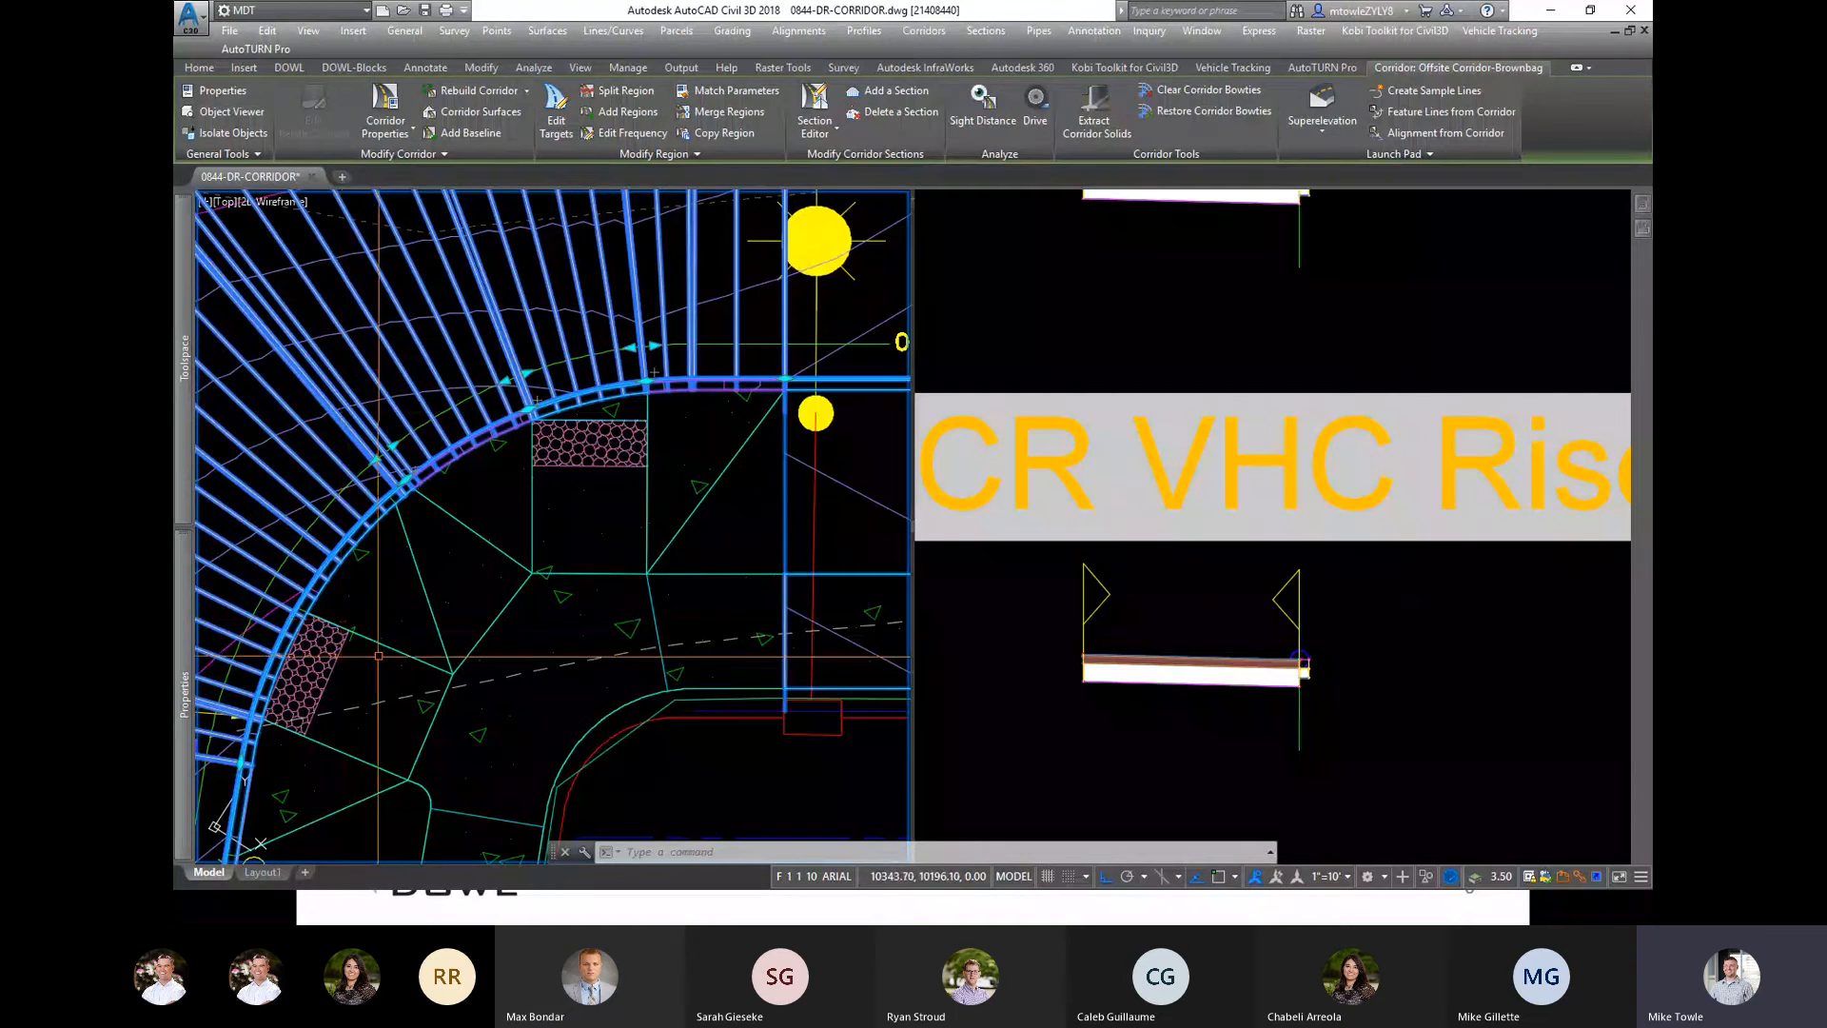
{"action": "scroll", "coordinate": [363, 705], "scroll_direction": "down", "scroll_amount": 2}
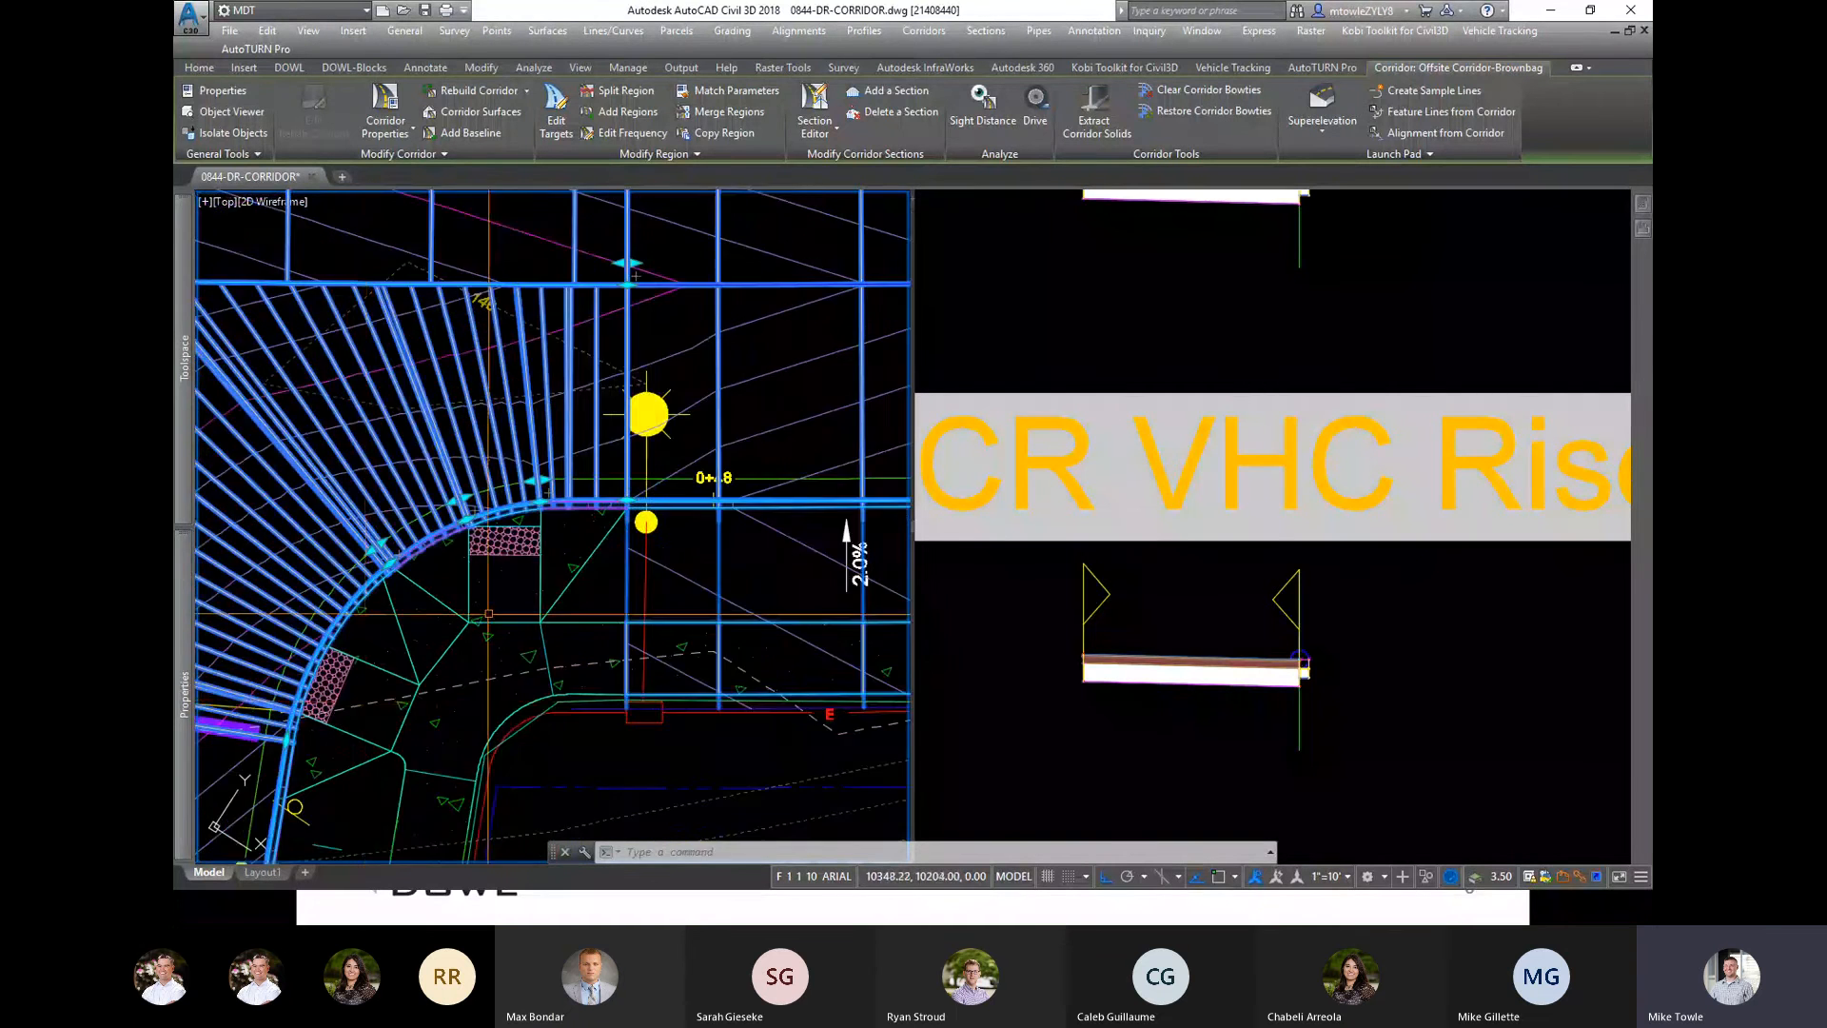
Step: Review the corridor along Second Street beyond the curb return, with the corridor deselected at the end
{"action": "middle_click_drag", "start_coordinate": [864, 565], "coordinate": [453, 614]}
{"action": "scroll", "coordinate": [662, 588], "scroll_direction": "down", "scroll_amount": 6}
{"action": "middle_click_drag", "start_coordinate": [830, 586], "coordinate": [414, 612]}
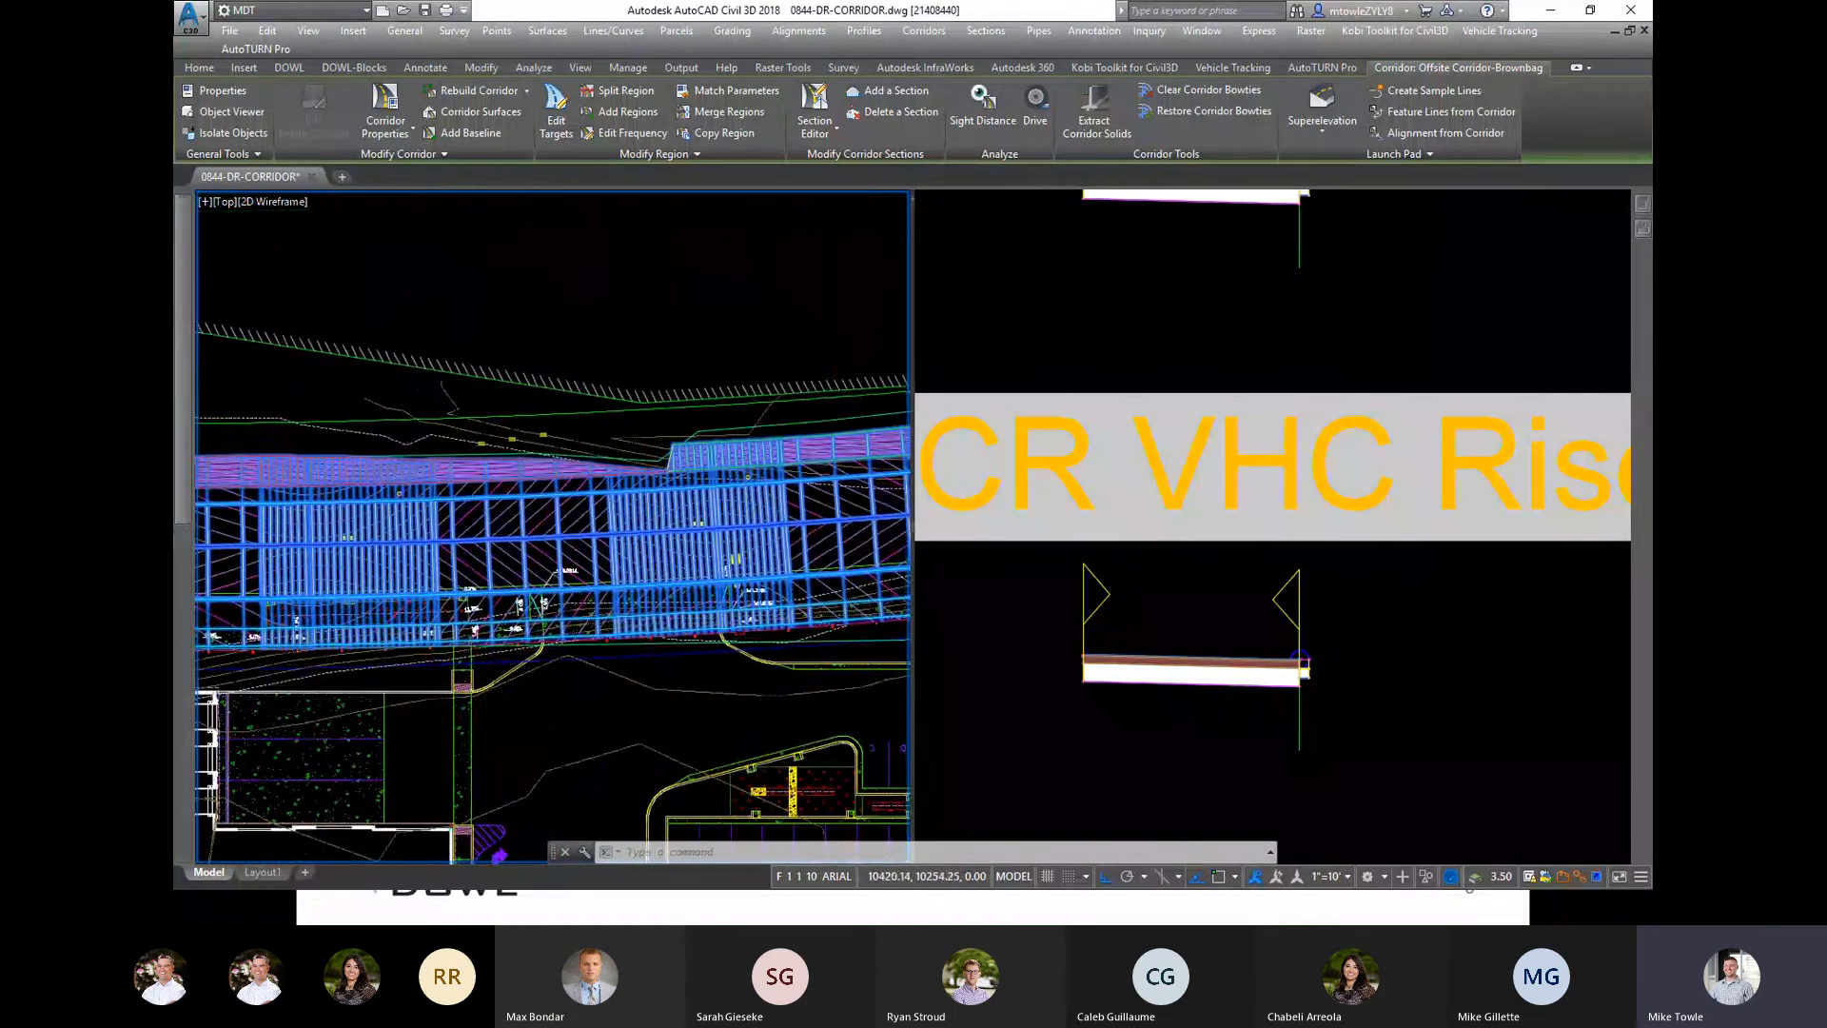
{"action": "scroll", "coordinate": [637, 638], "scroll_direction": "up", "scroll_amount": 2}
{"action": "scroll", "coordinate": [728, 630], "scroll_direction": "down", "scroll_amount": 4}
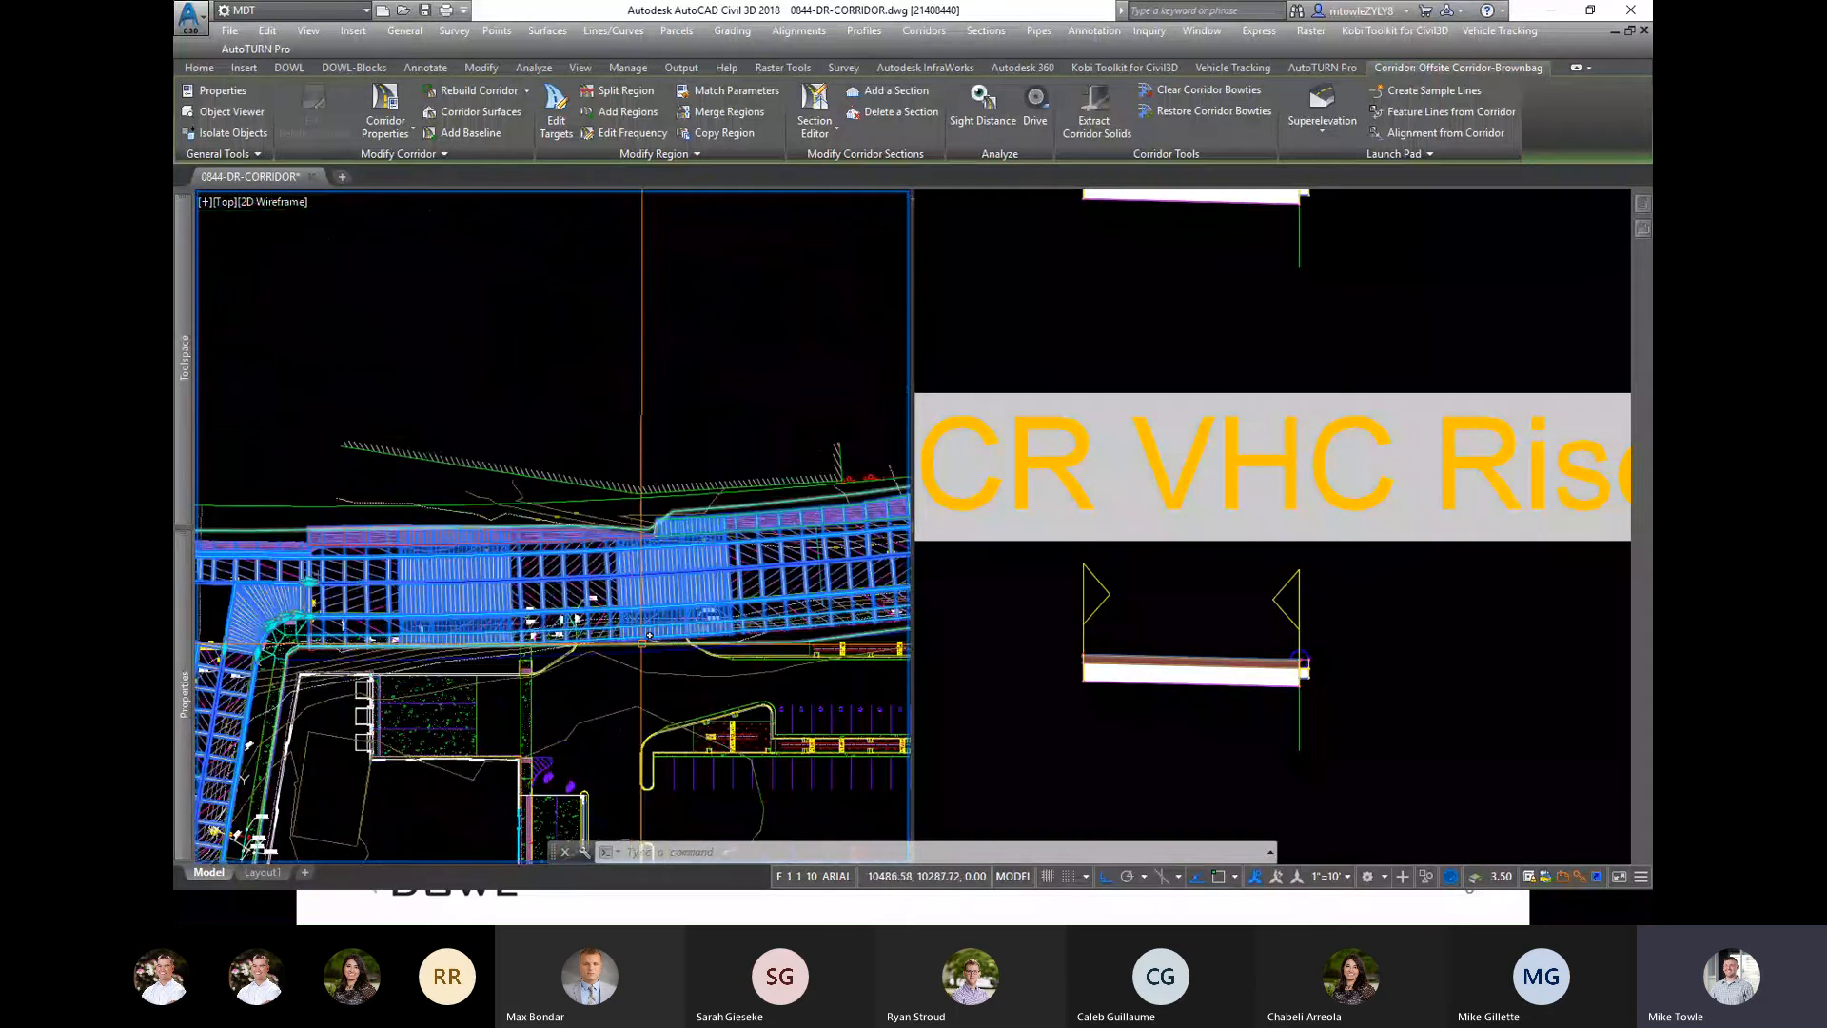
{"action": "middle_click_drag", "start_coordinate": [776, 638], "coordinate": [1089, 588]}
{"action": "scroll", "coordinate": [591, 638], "scroll_direction": "up", "scroll_amount": 9}
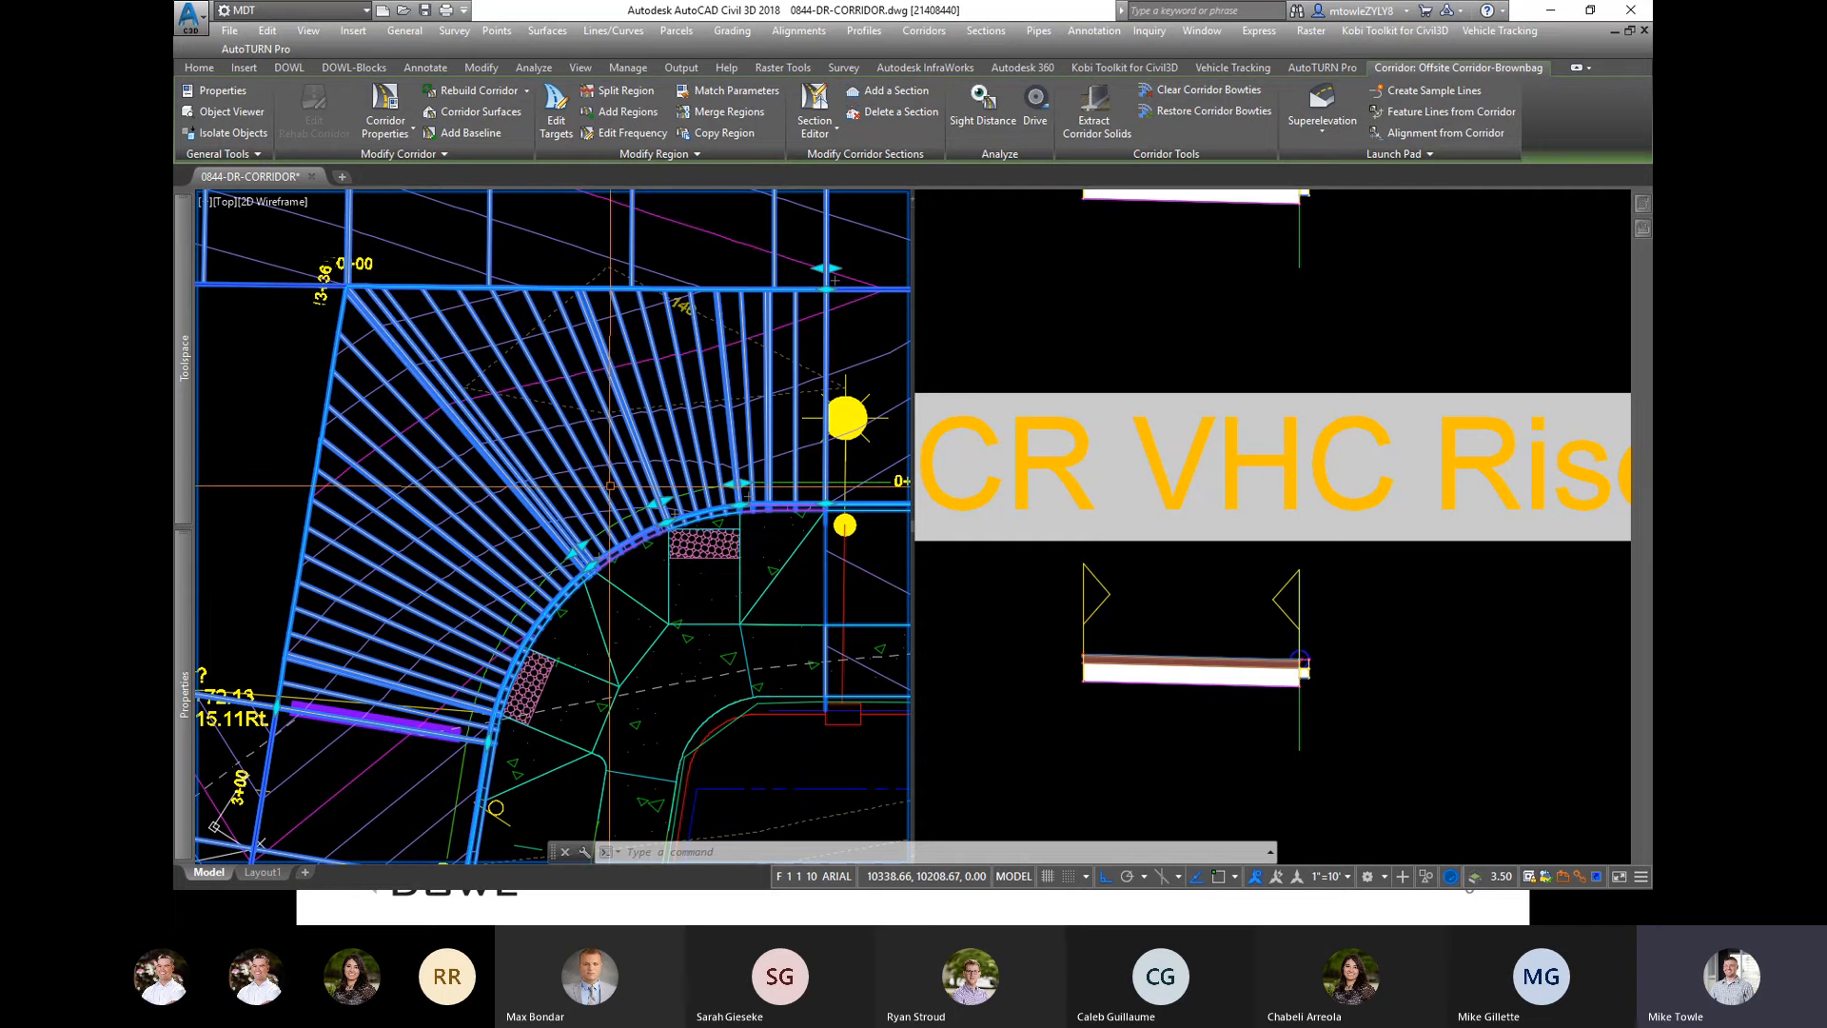
{"action": "scroll", "coordinate": [424, 609], "scroll_direction": "down", "scroll_amount": 5}
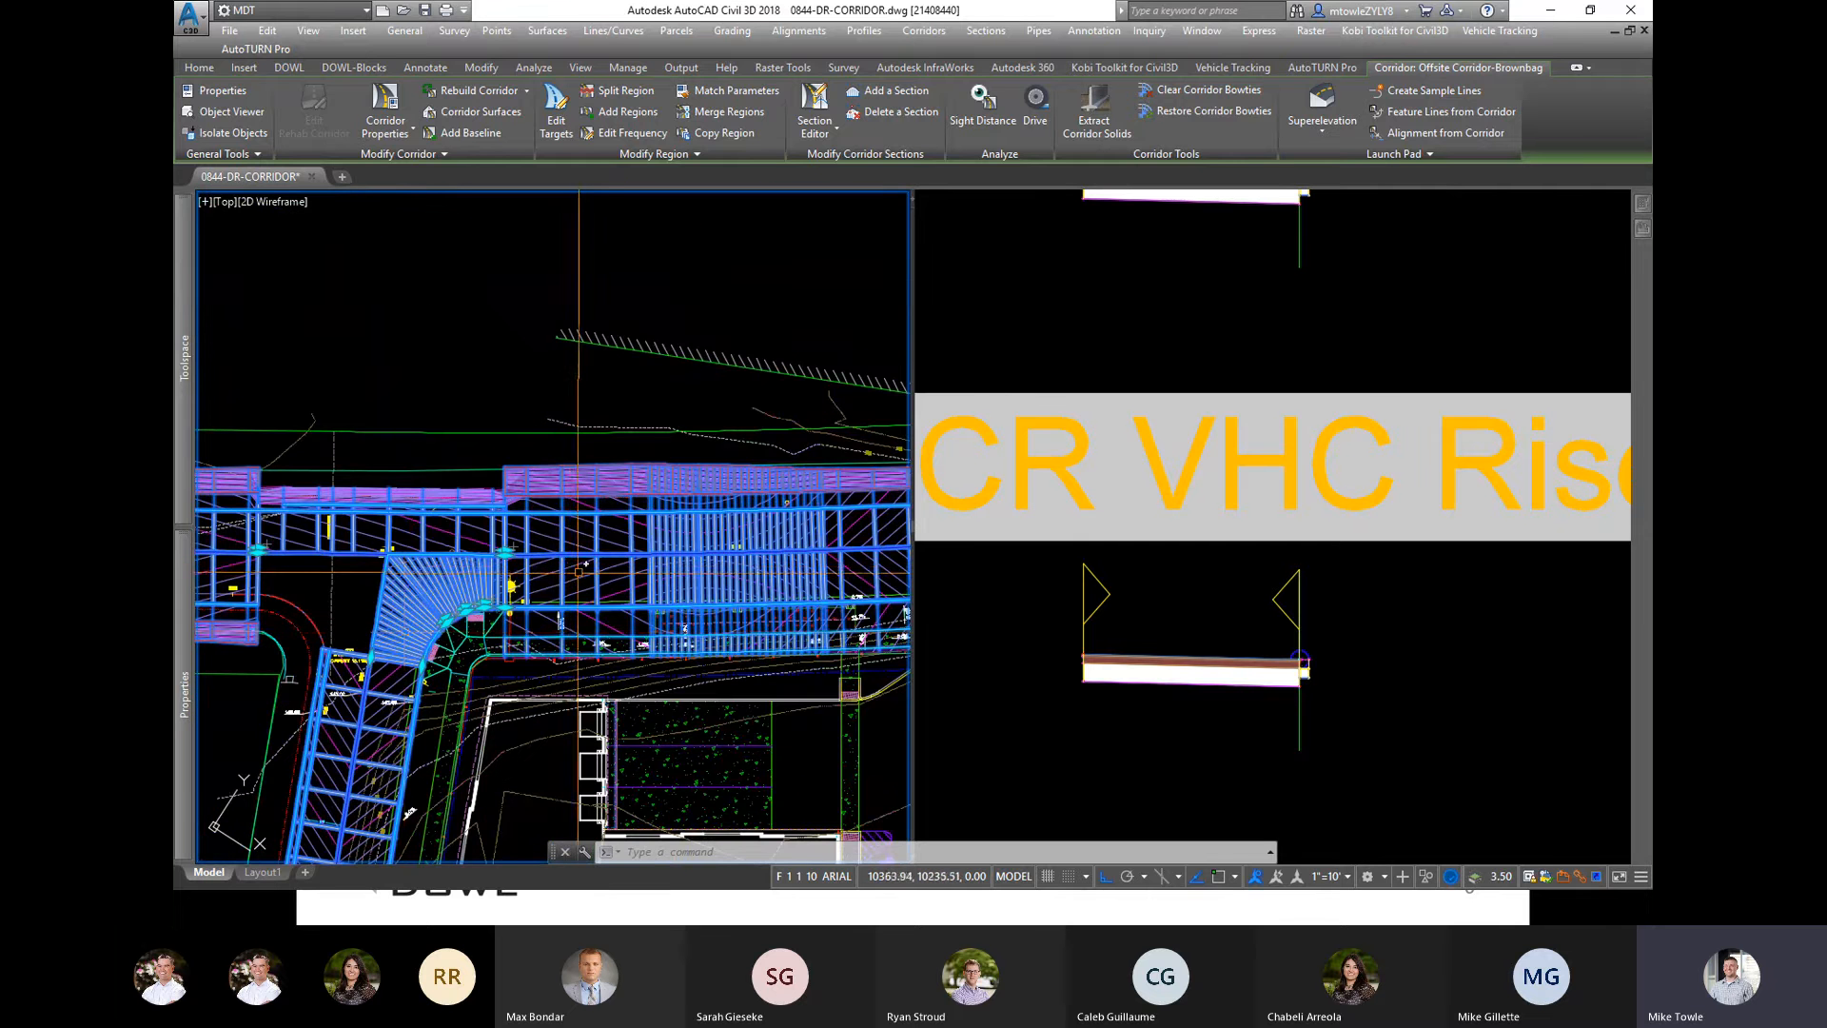
{"action": "key", "text": "Escape"}
{"action": "key", "text": "Escape"}
{"action": "key", "text": "Escape"}
{"action": "middle_click_drag", "start_coordinate": [623, 605], "coordinate": [495, 592]}
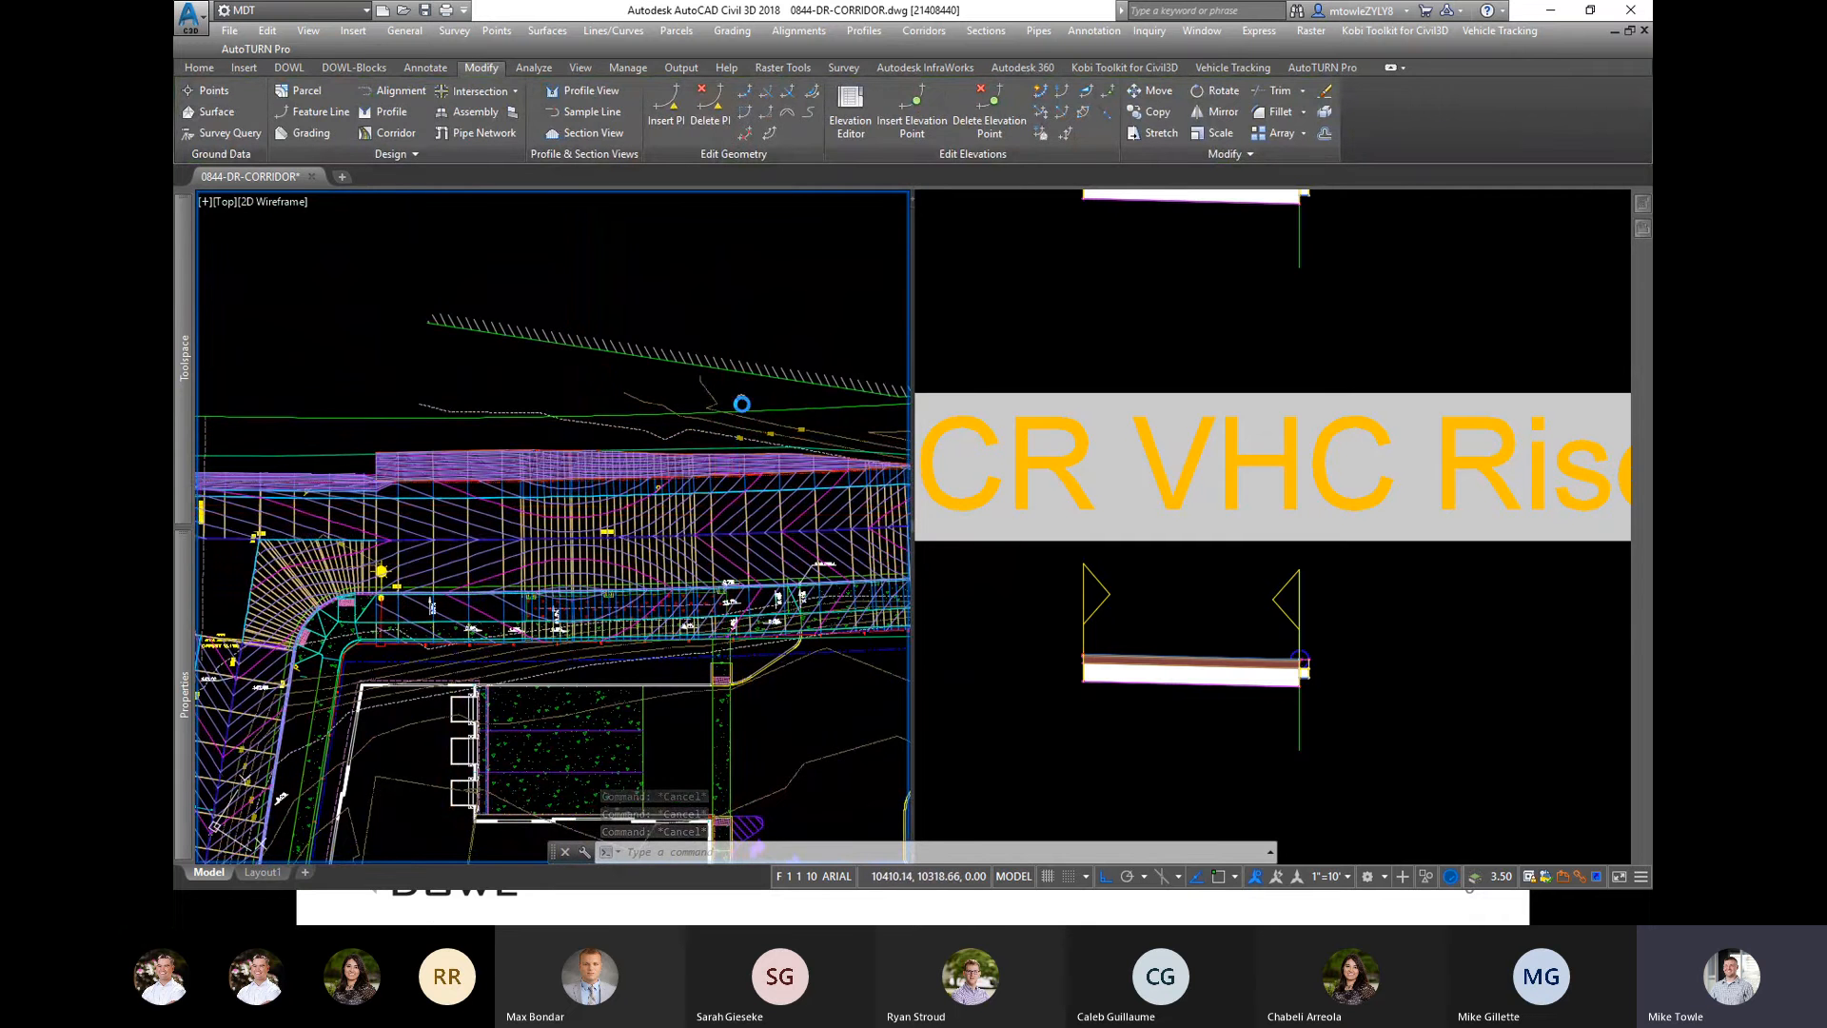
{"action": "middle_click_drag", "start_coordinate": [741, 403], "coordinate": [706, 421]}
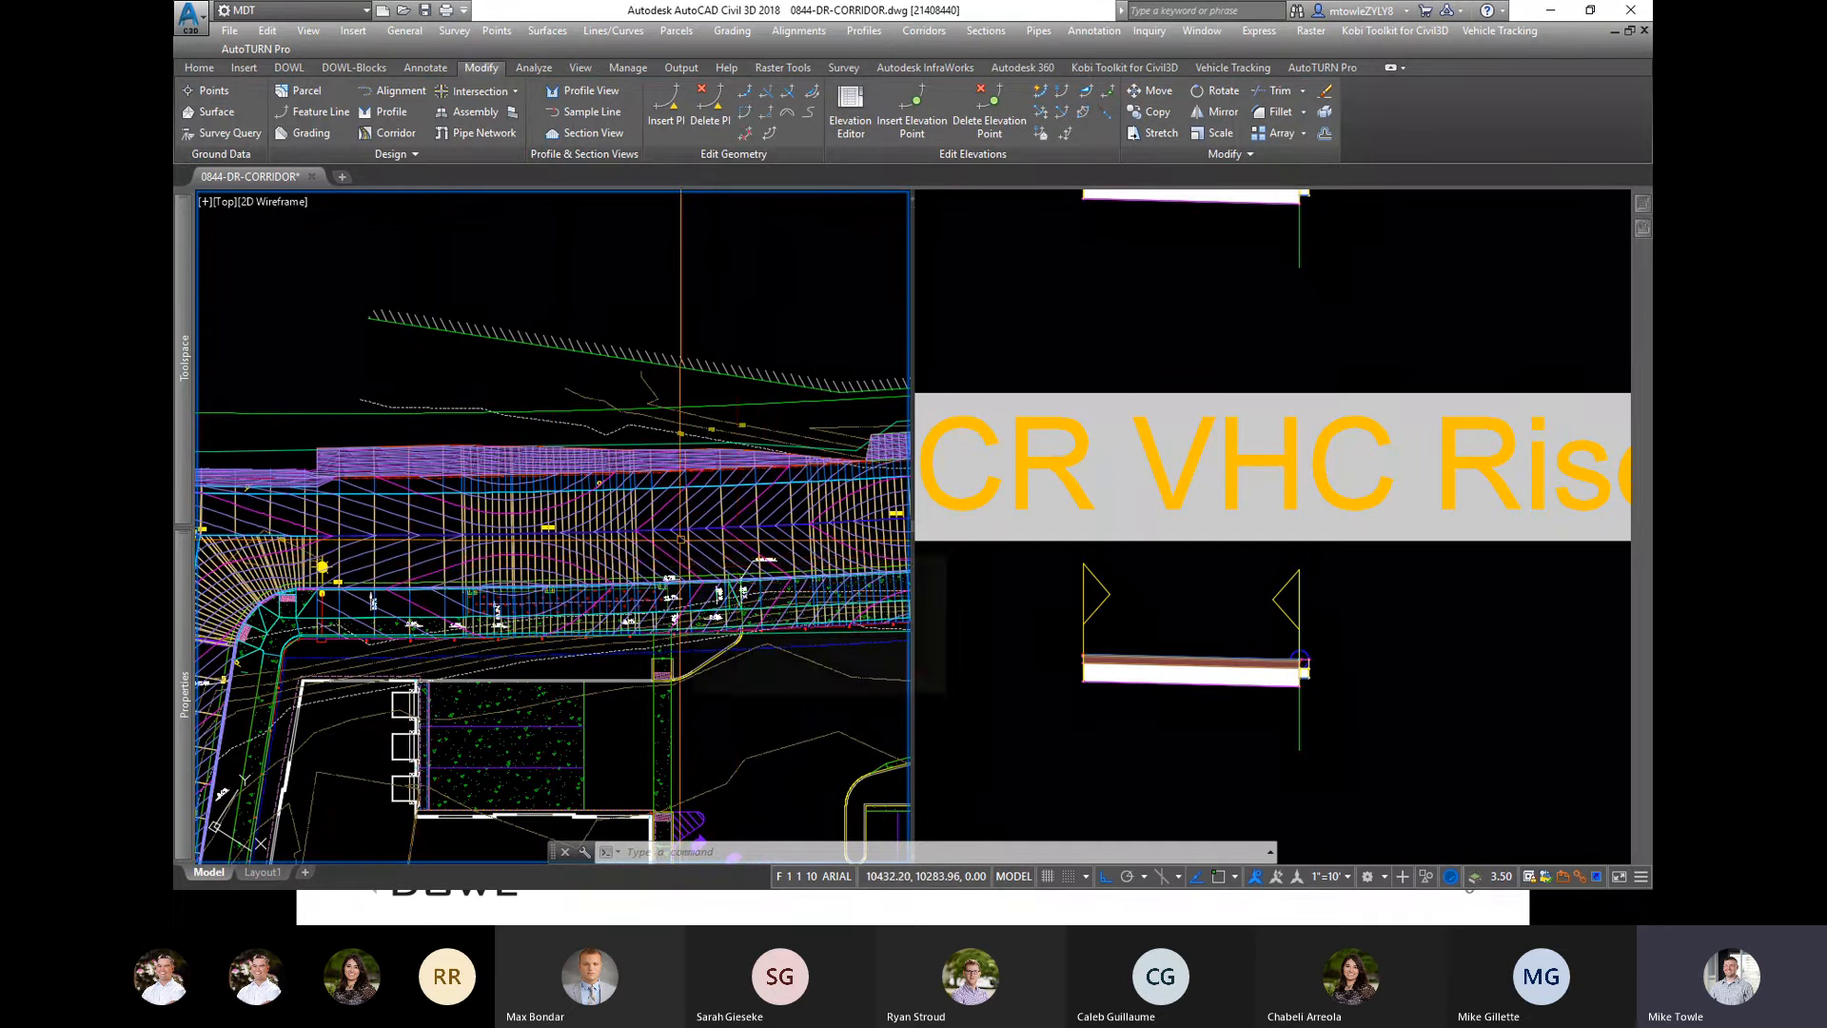
{"action": "mouse_move", "coordinate": [681, 539]}
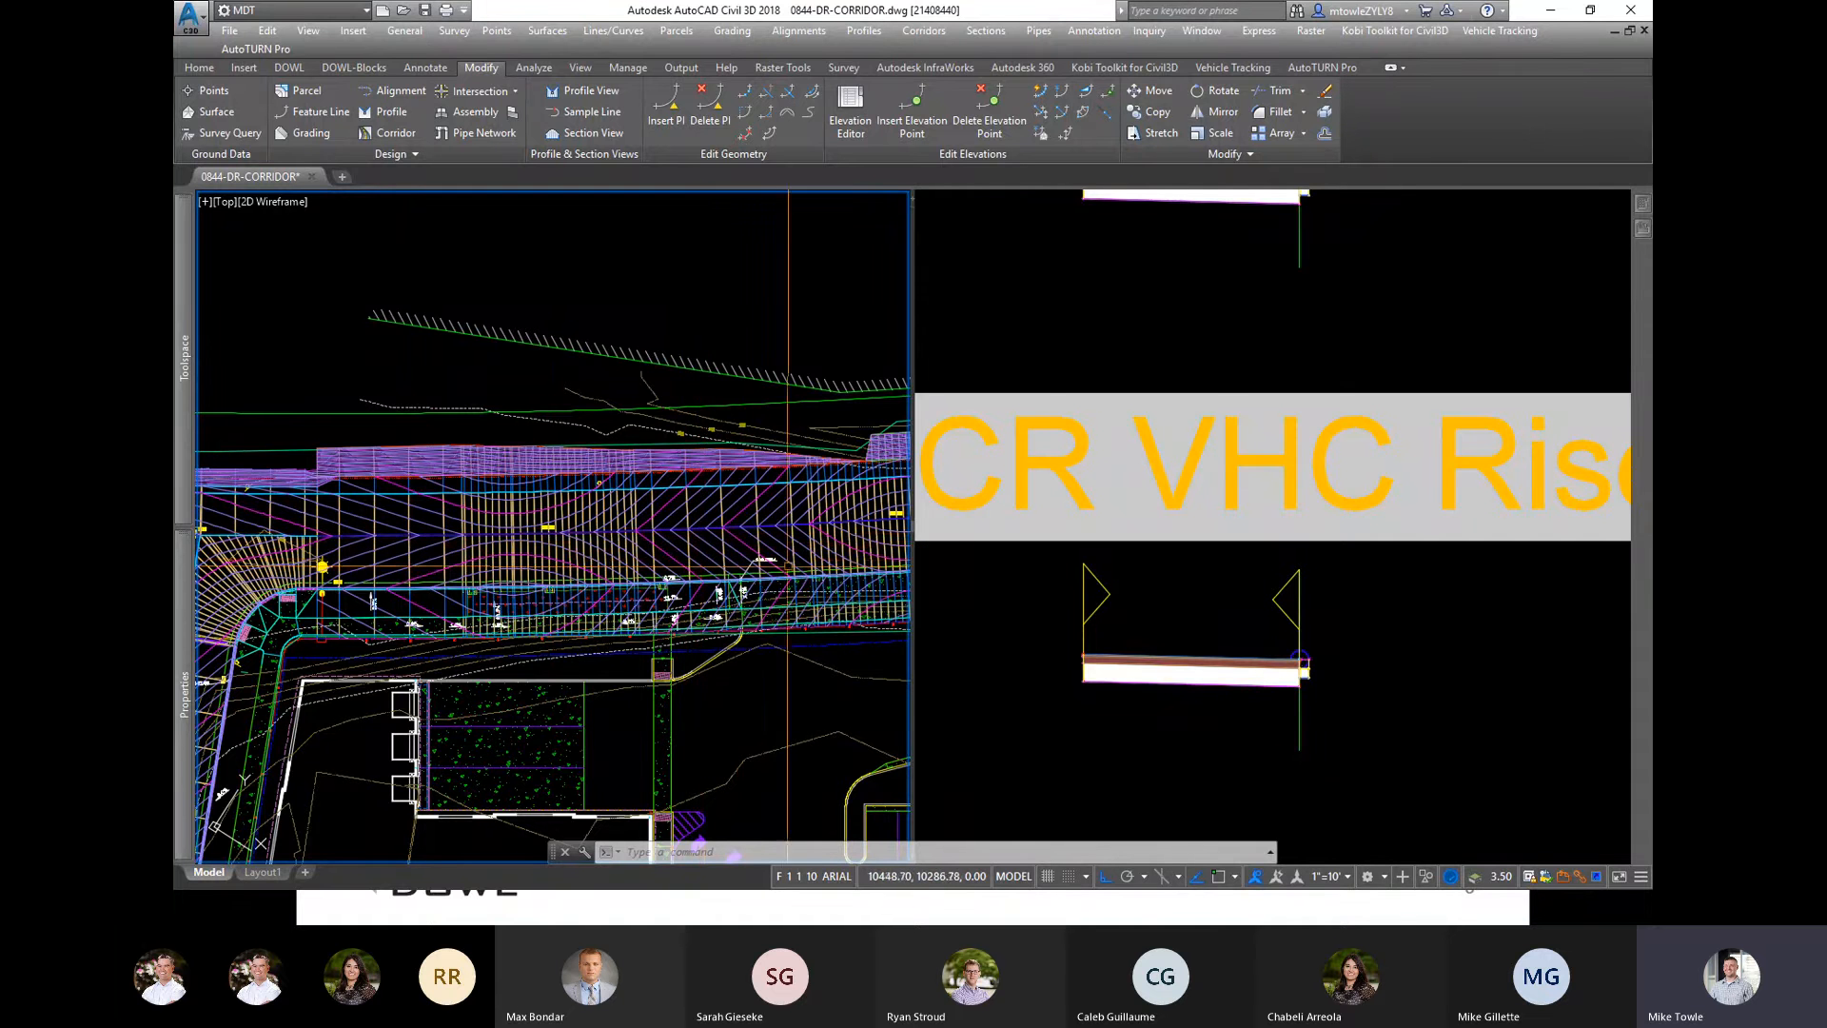
Step: Create an Undivided Crowned Road assembly with Basic styles and place its baseline in the empty space below the existing assemblies
{"action": "left_click", "coordinate": [1420, 667]}
{"action": "scroll", "coordinate": [1408, 660], "scroll_direction": "down", "scroll_amount": 6}
{"action": "middle_click_drag", "start_coordinate": [1407, 660], "coordinate": [974, 653]}
{"action": "scroll", "coordinate": [1016, 583], "scroll_direction": "up", "scroll_amount": 4}
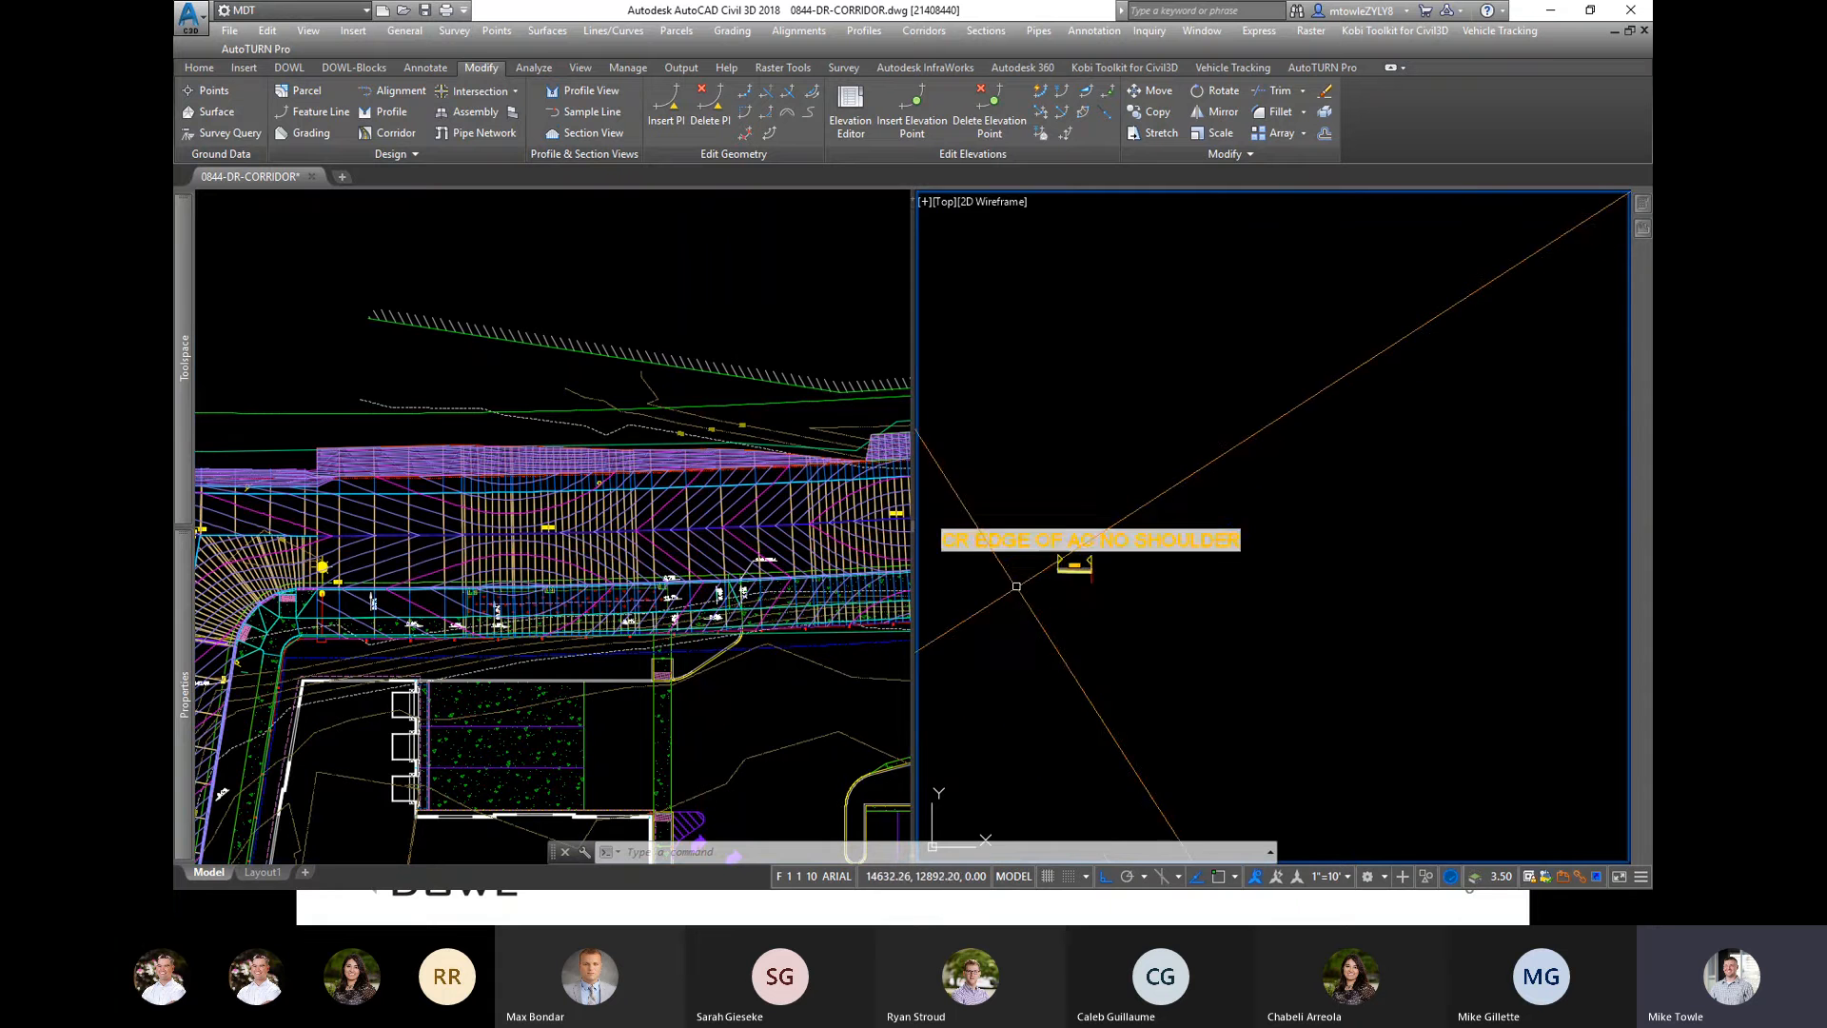
{"action": "scroll", "coordinate": [1140, 572], "scroll_direction": "up", "scroll_amount": 3}
{"action": "scroll", "coordinate": [962, 539], "scroll_direction": "down", "scroll_amount": 10}
{"action": "scroll", "coordinate": [1451, 575], "scroll_direction": "up", "scroll_amount": 5}
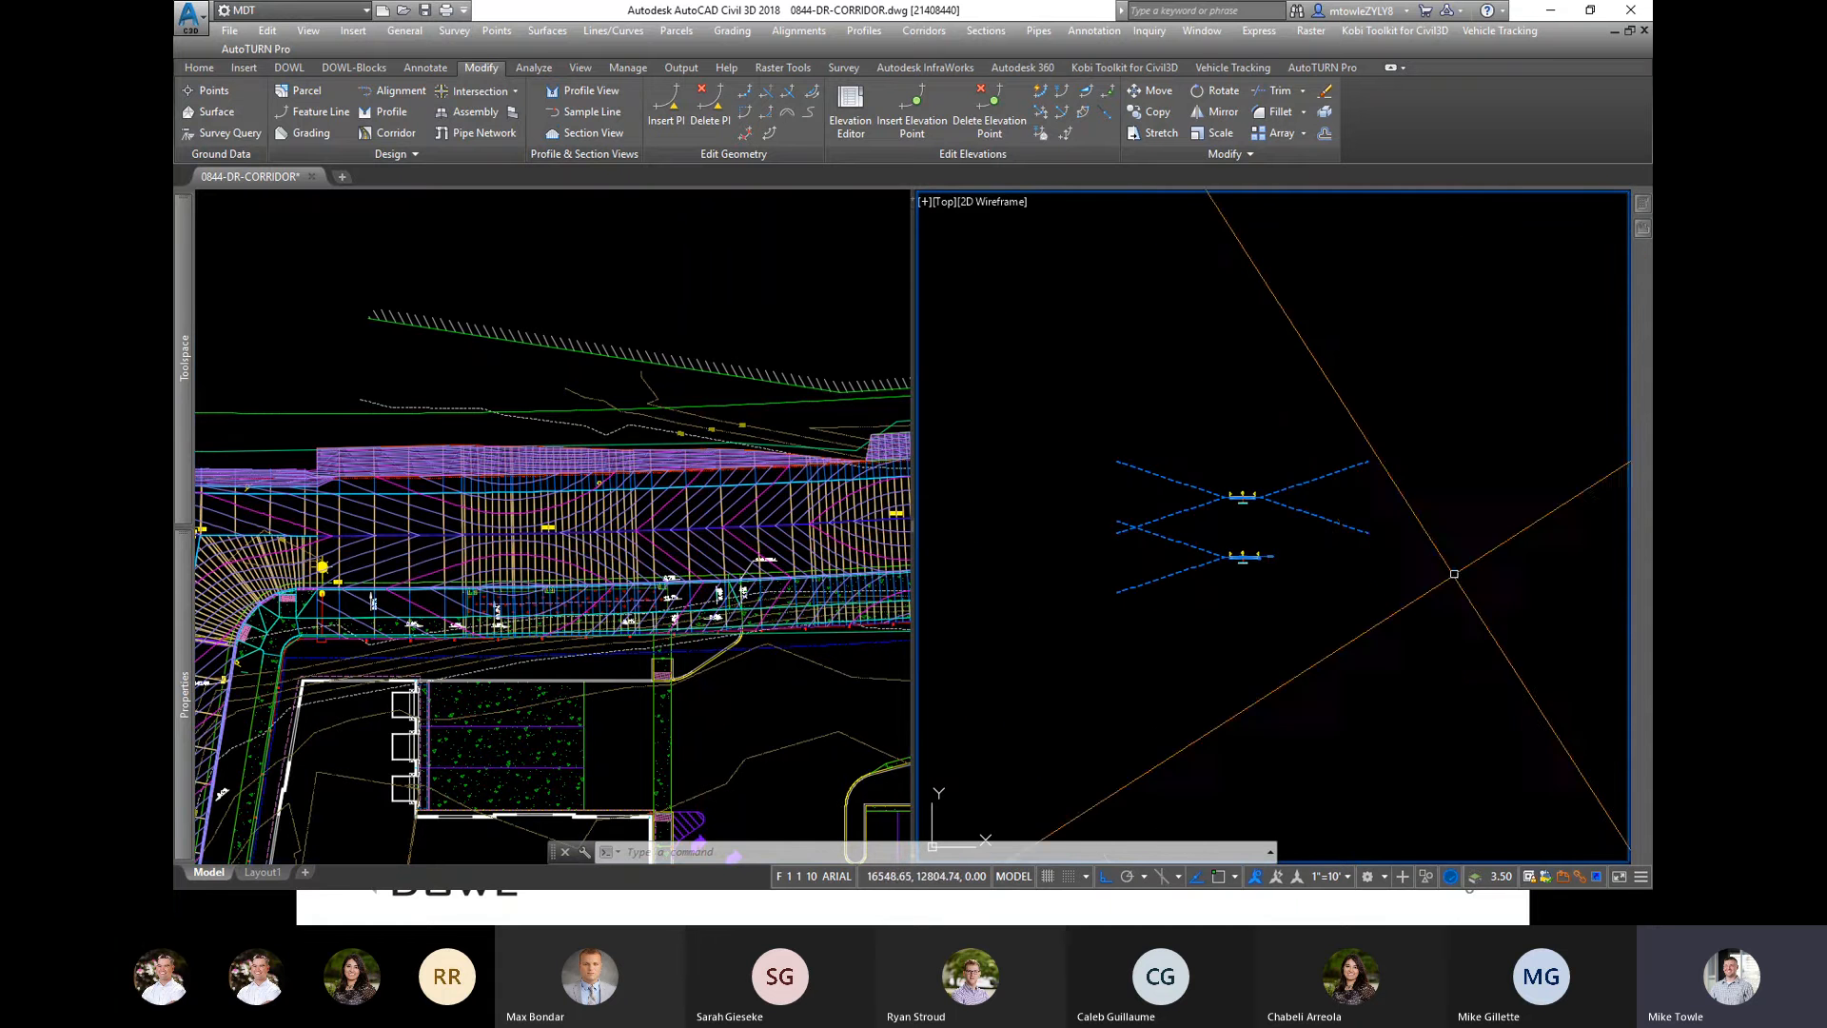
{"action": "left_click", "coordinate": [924, 31]}
{"action": "left_click", "coordinate": [957, 48]}
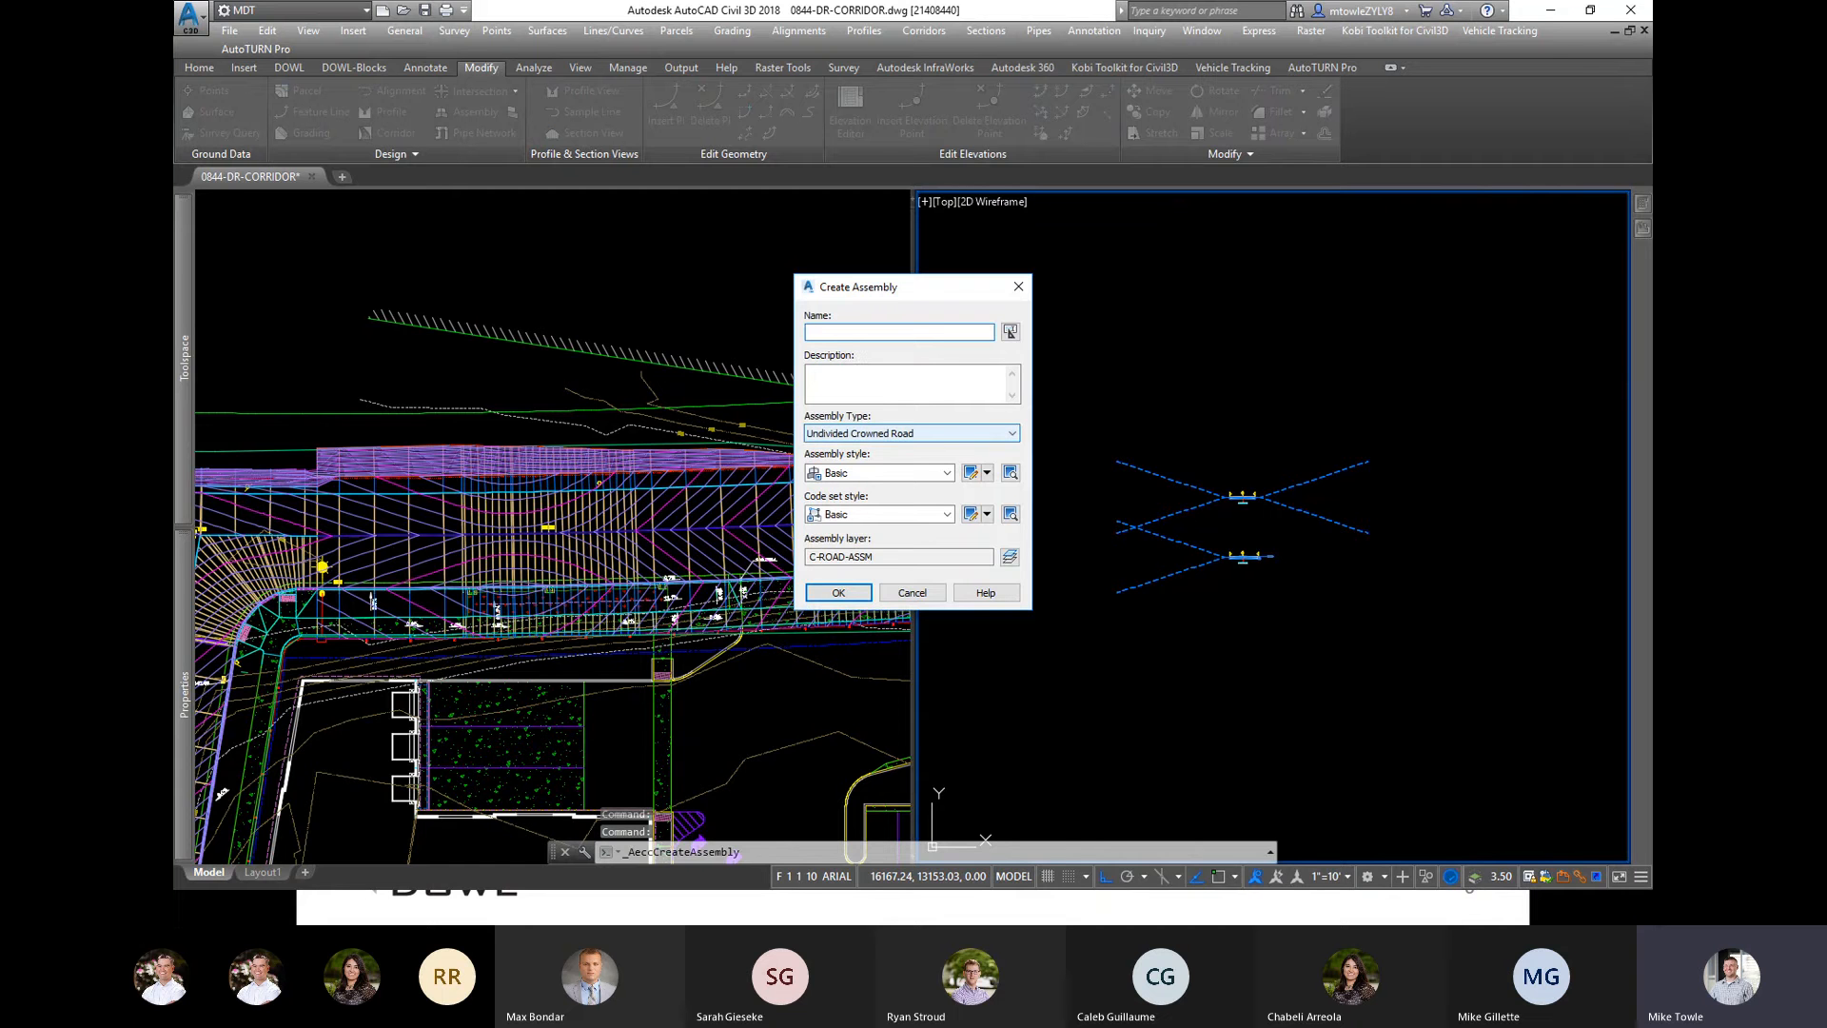
{"action": "left_click", "coordinate": [864, 598]}
{"action": "left_click", "coordinate": [1330, 743]}
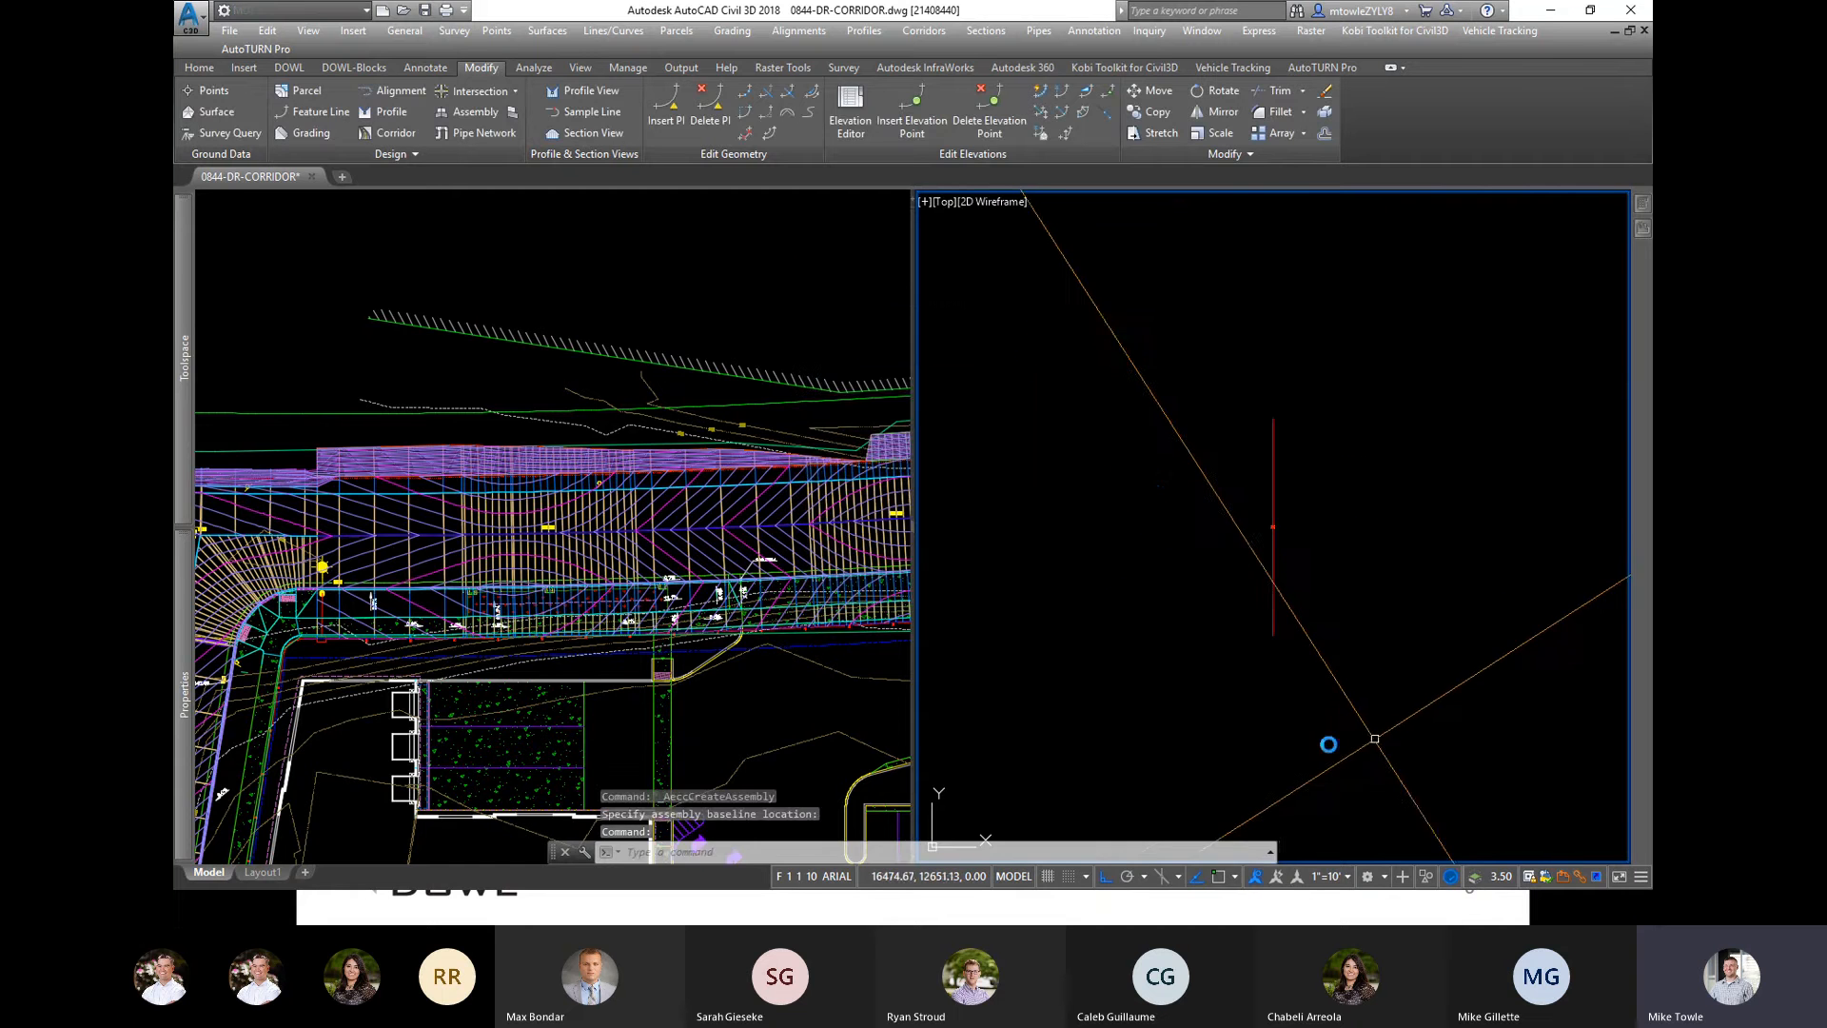
Step: Bring up the generic subassemblies and review the parameters of the LinkOffsetOnSurface subassembly
{"action": "left_click", "coordinate": [1644, 206]}
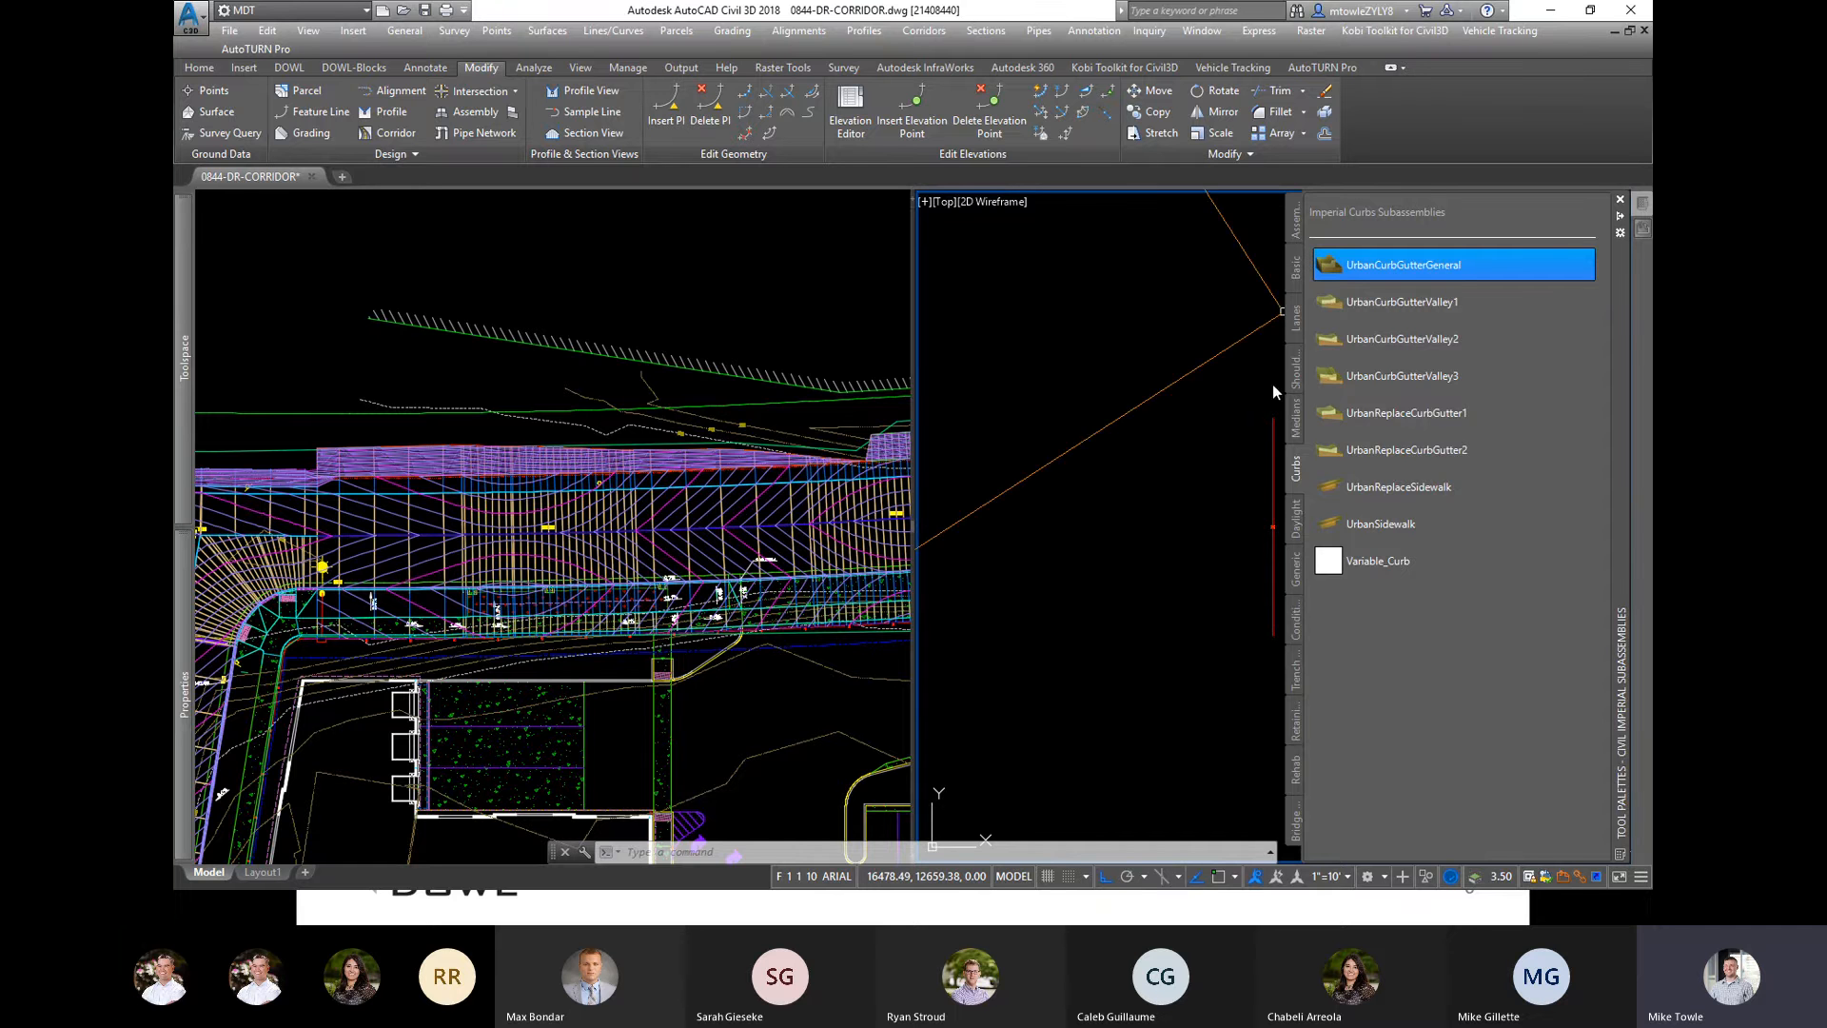
{"action": "left_click", "coordinate": [1297, 568]}
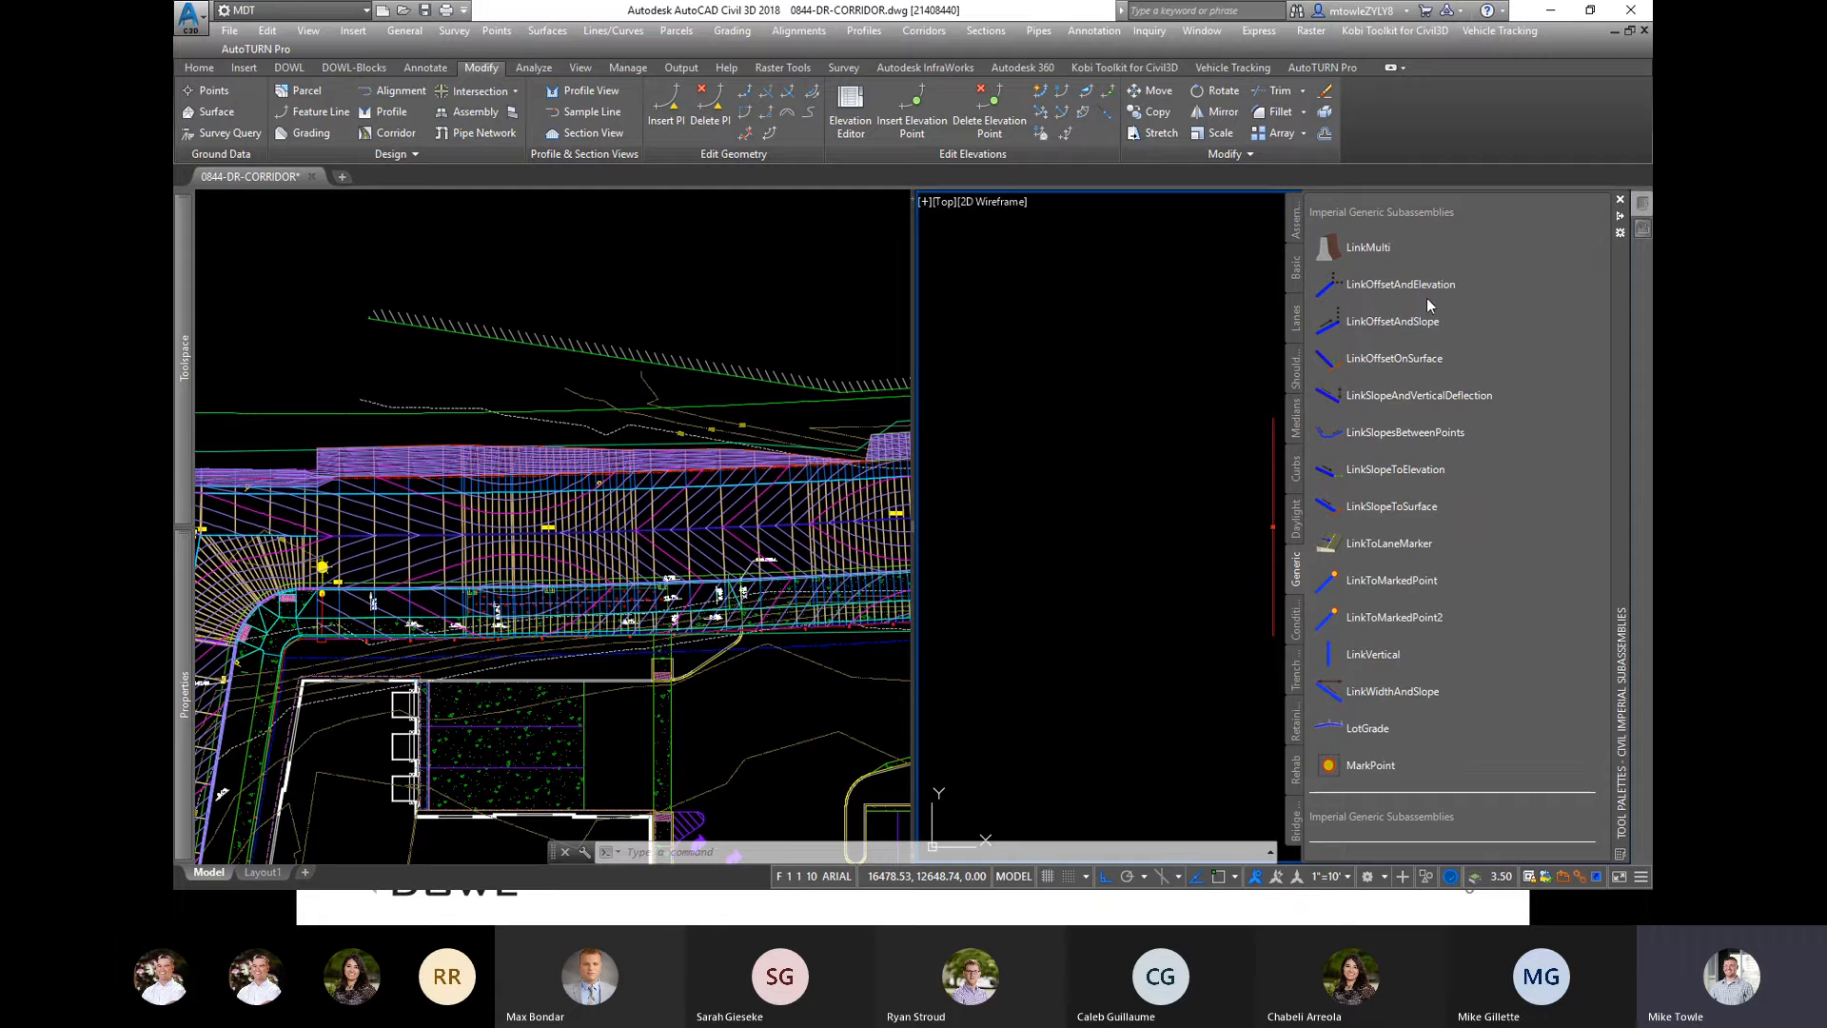
{"action": "left_click", "coordinate": [1419, 358]}
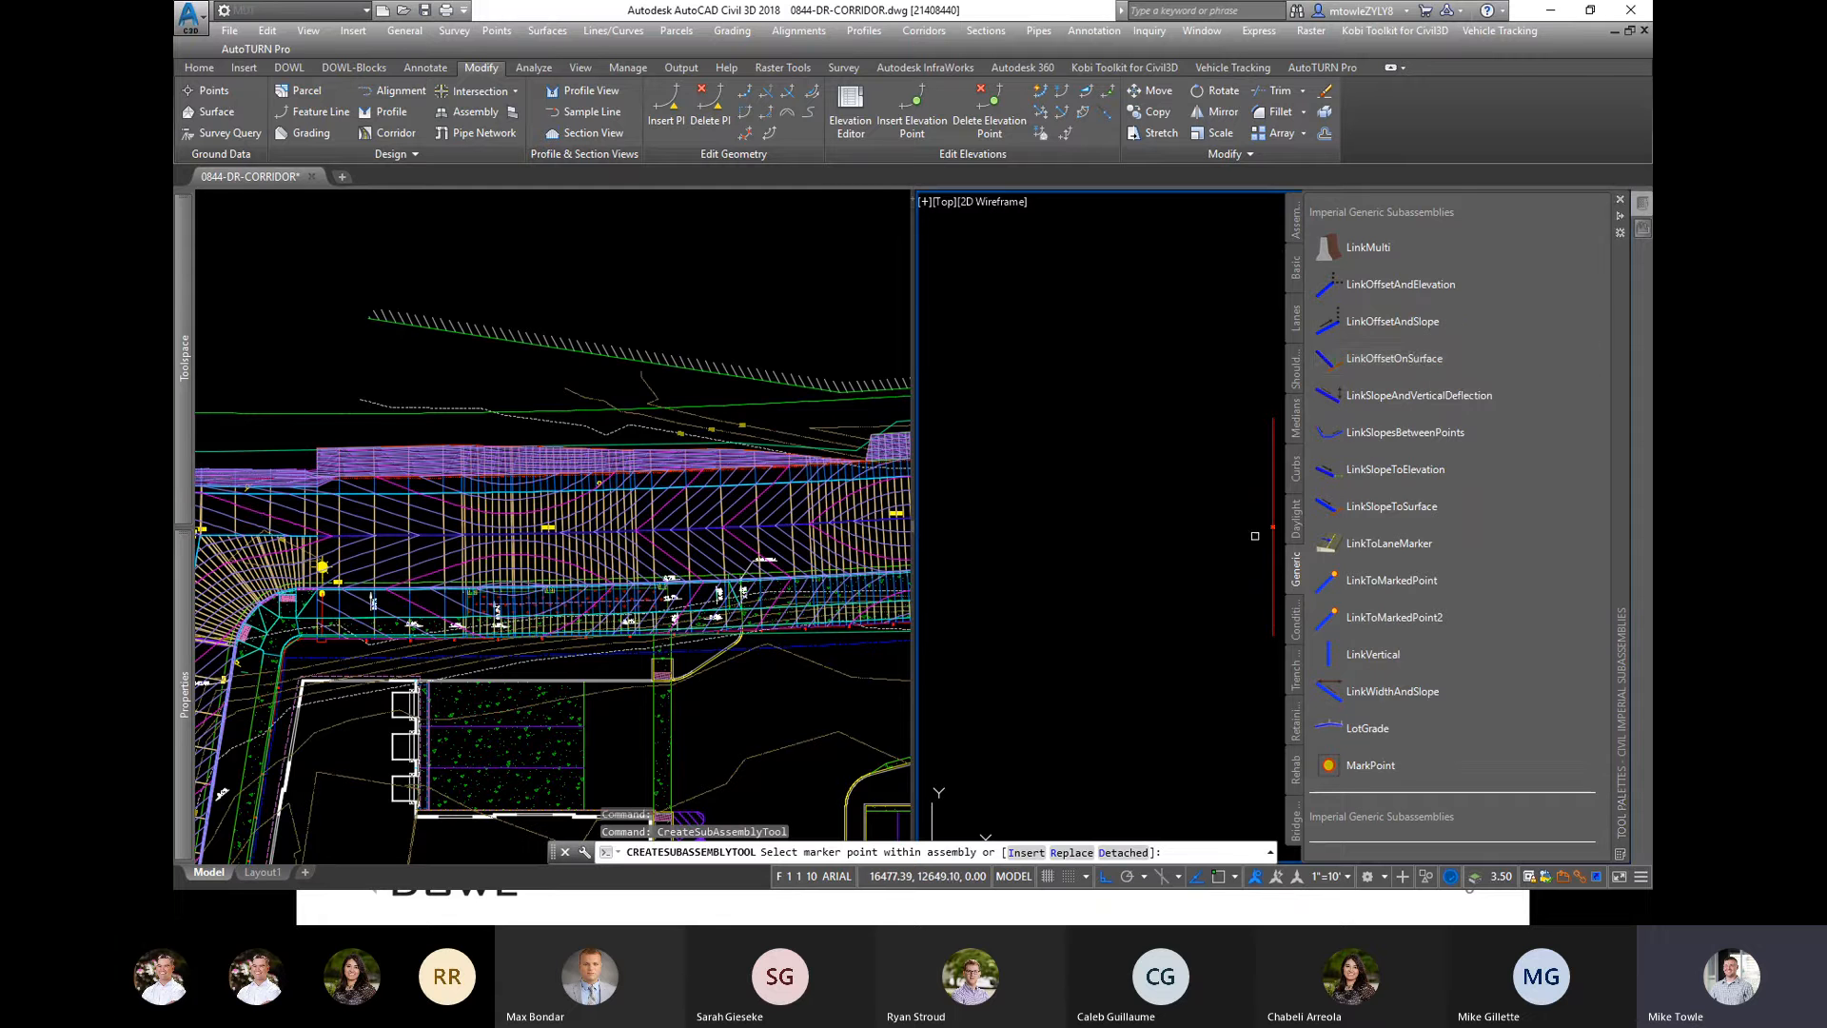
{"action": "scroll", "coordinate": [1310, 523], "scroll_direction": "up", "scroll_amount": 3}
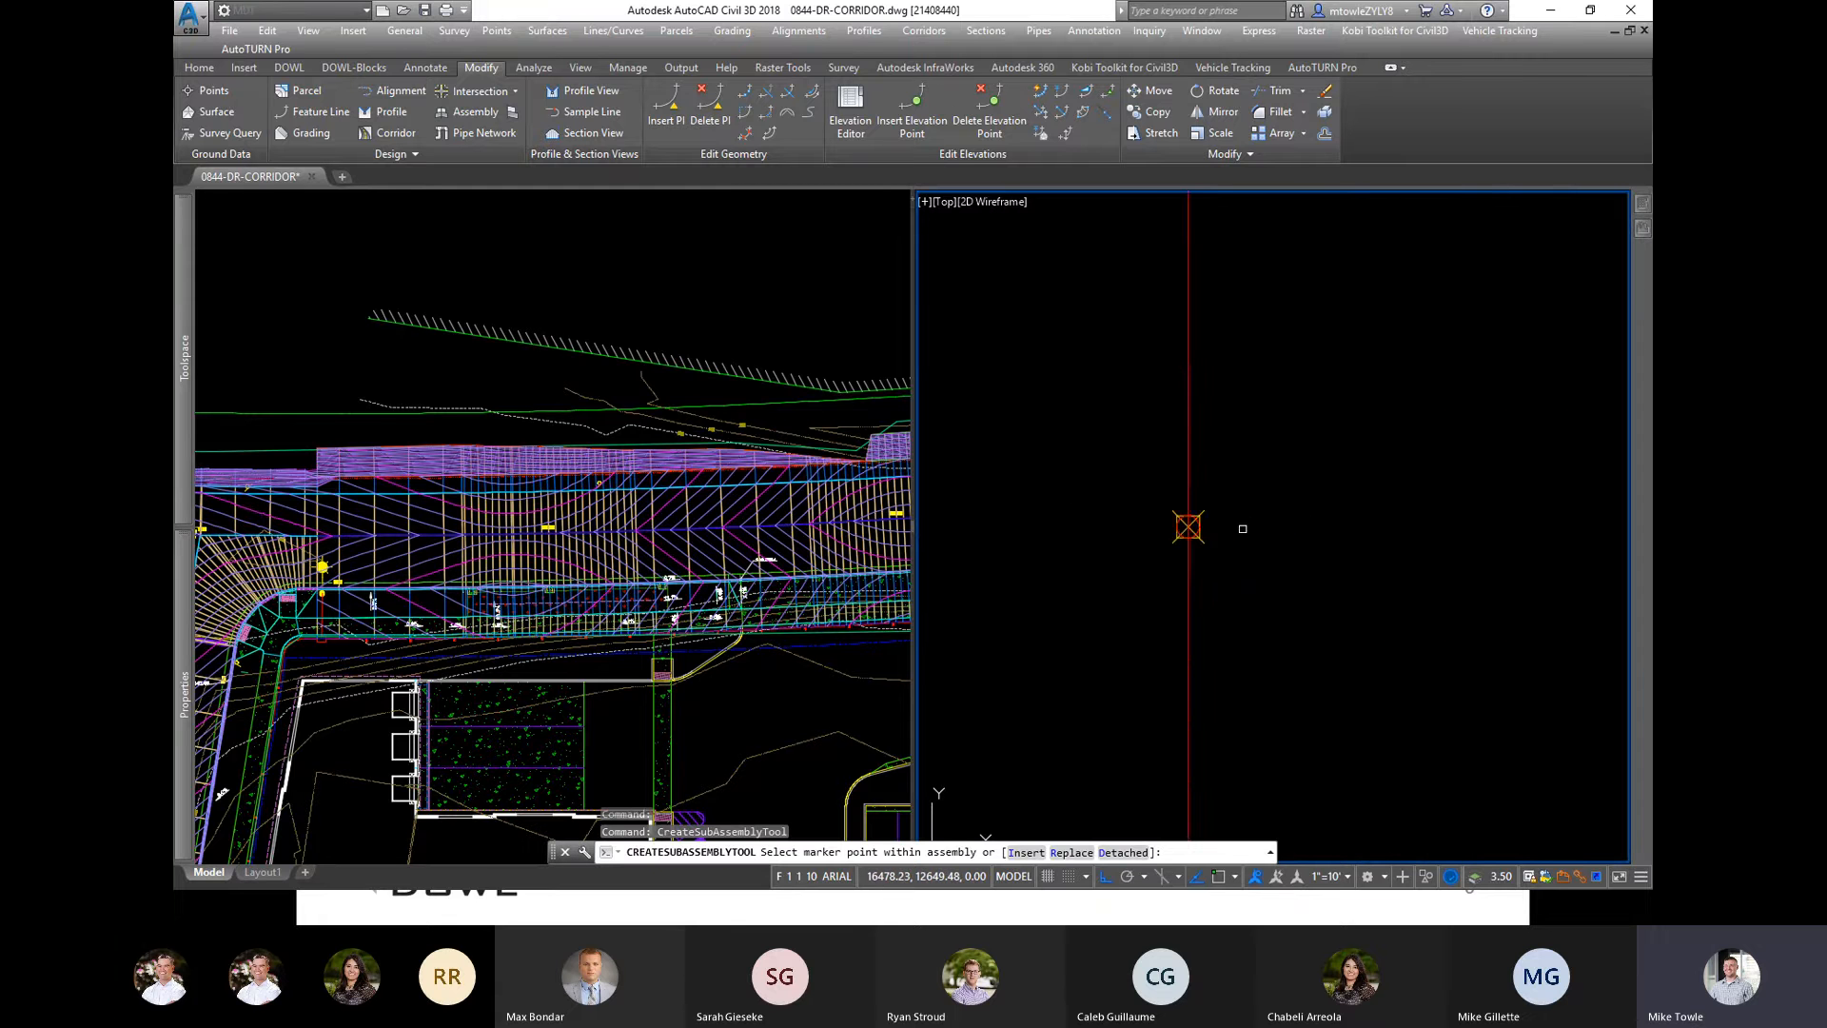
{"action": "mouse_move", "coordinate": [175, 703]}
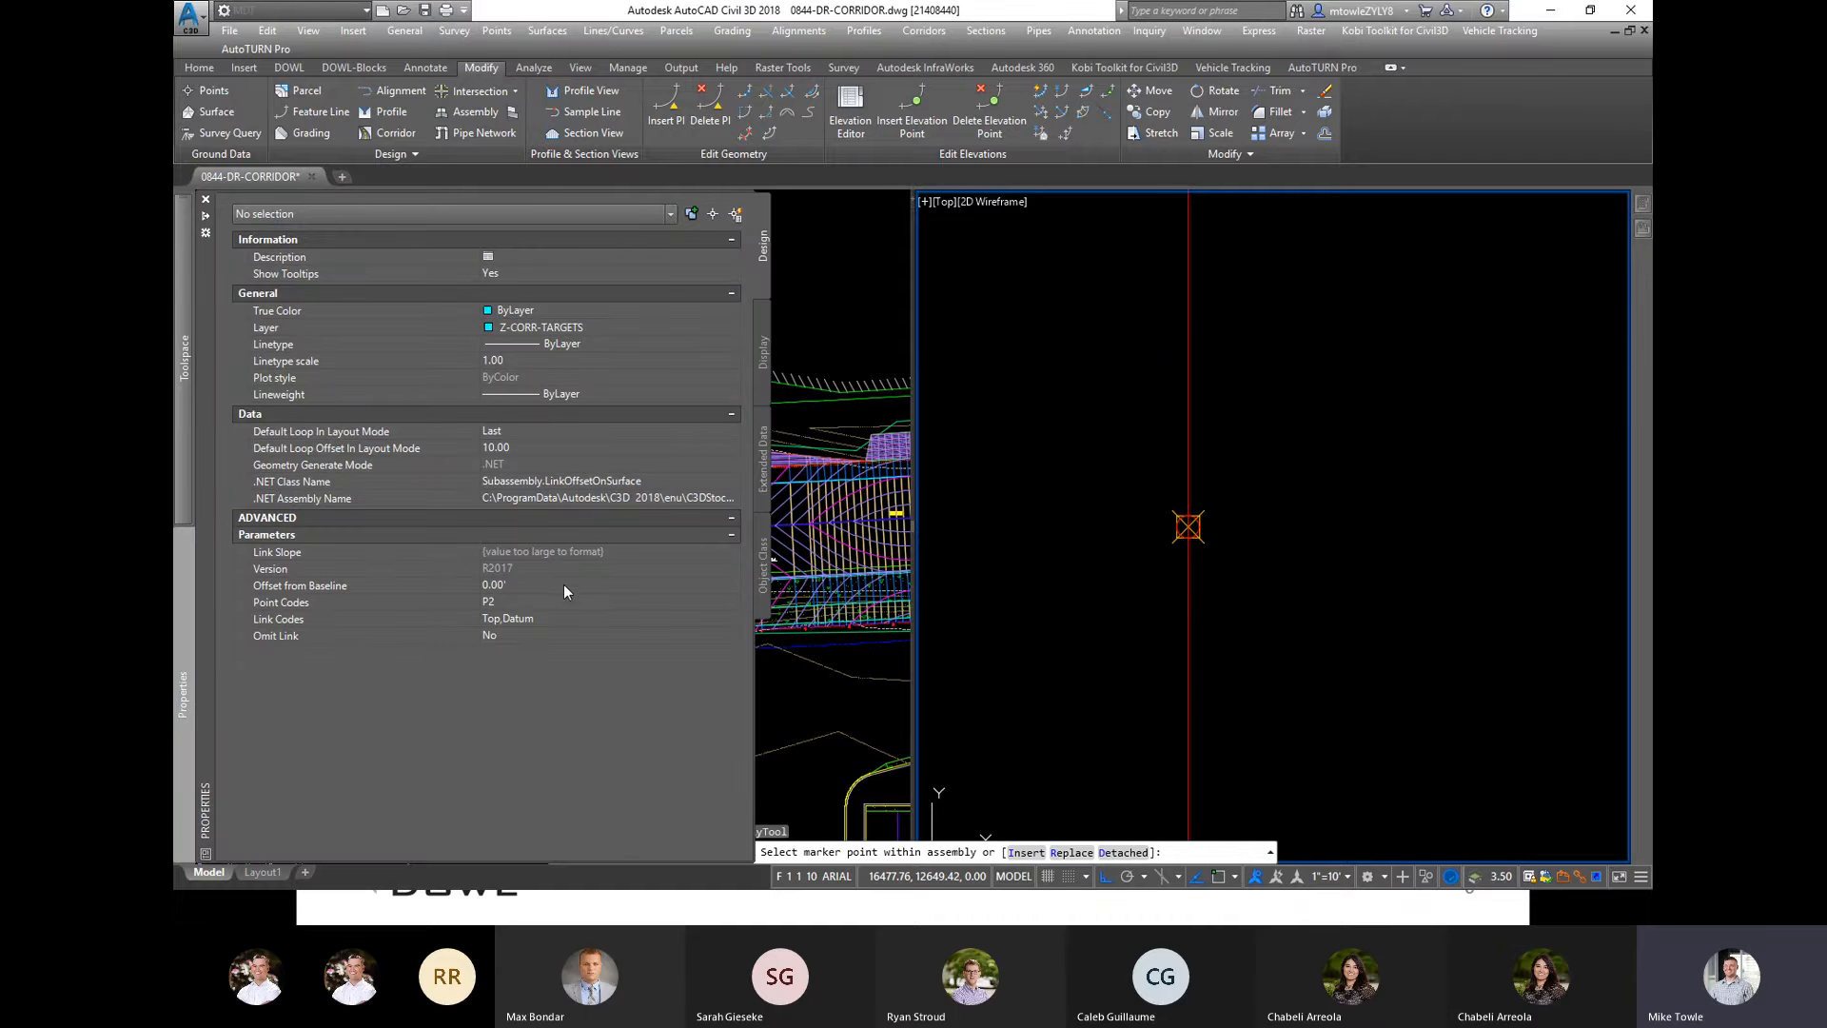
Step: Attach a right-side LinkWidthAndSlope generic subassembly to the new assembly's baseline marker
{"action": "mouse_move", "coordinate": [1644, 211]}
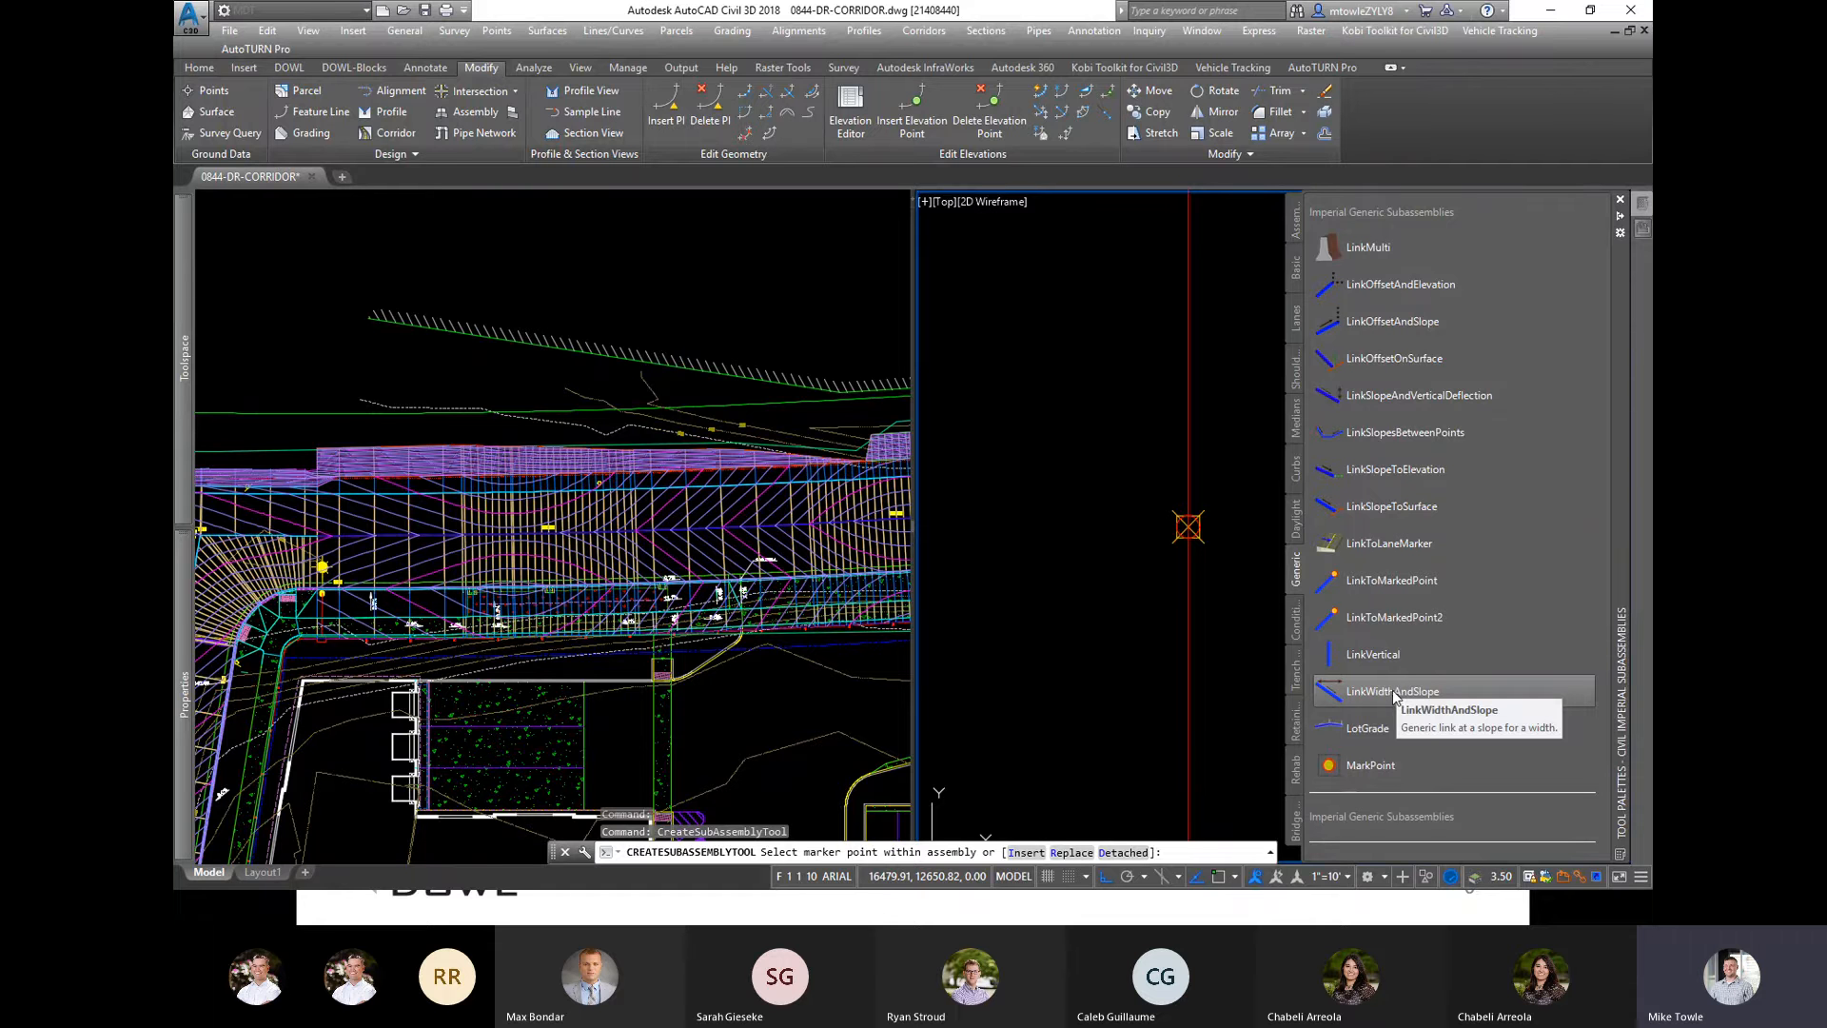
{"action": "left_click", "coordinate": [1392, 689]}
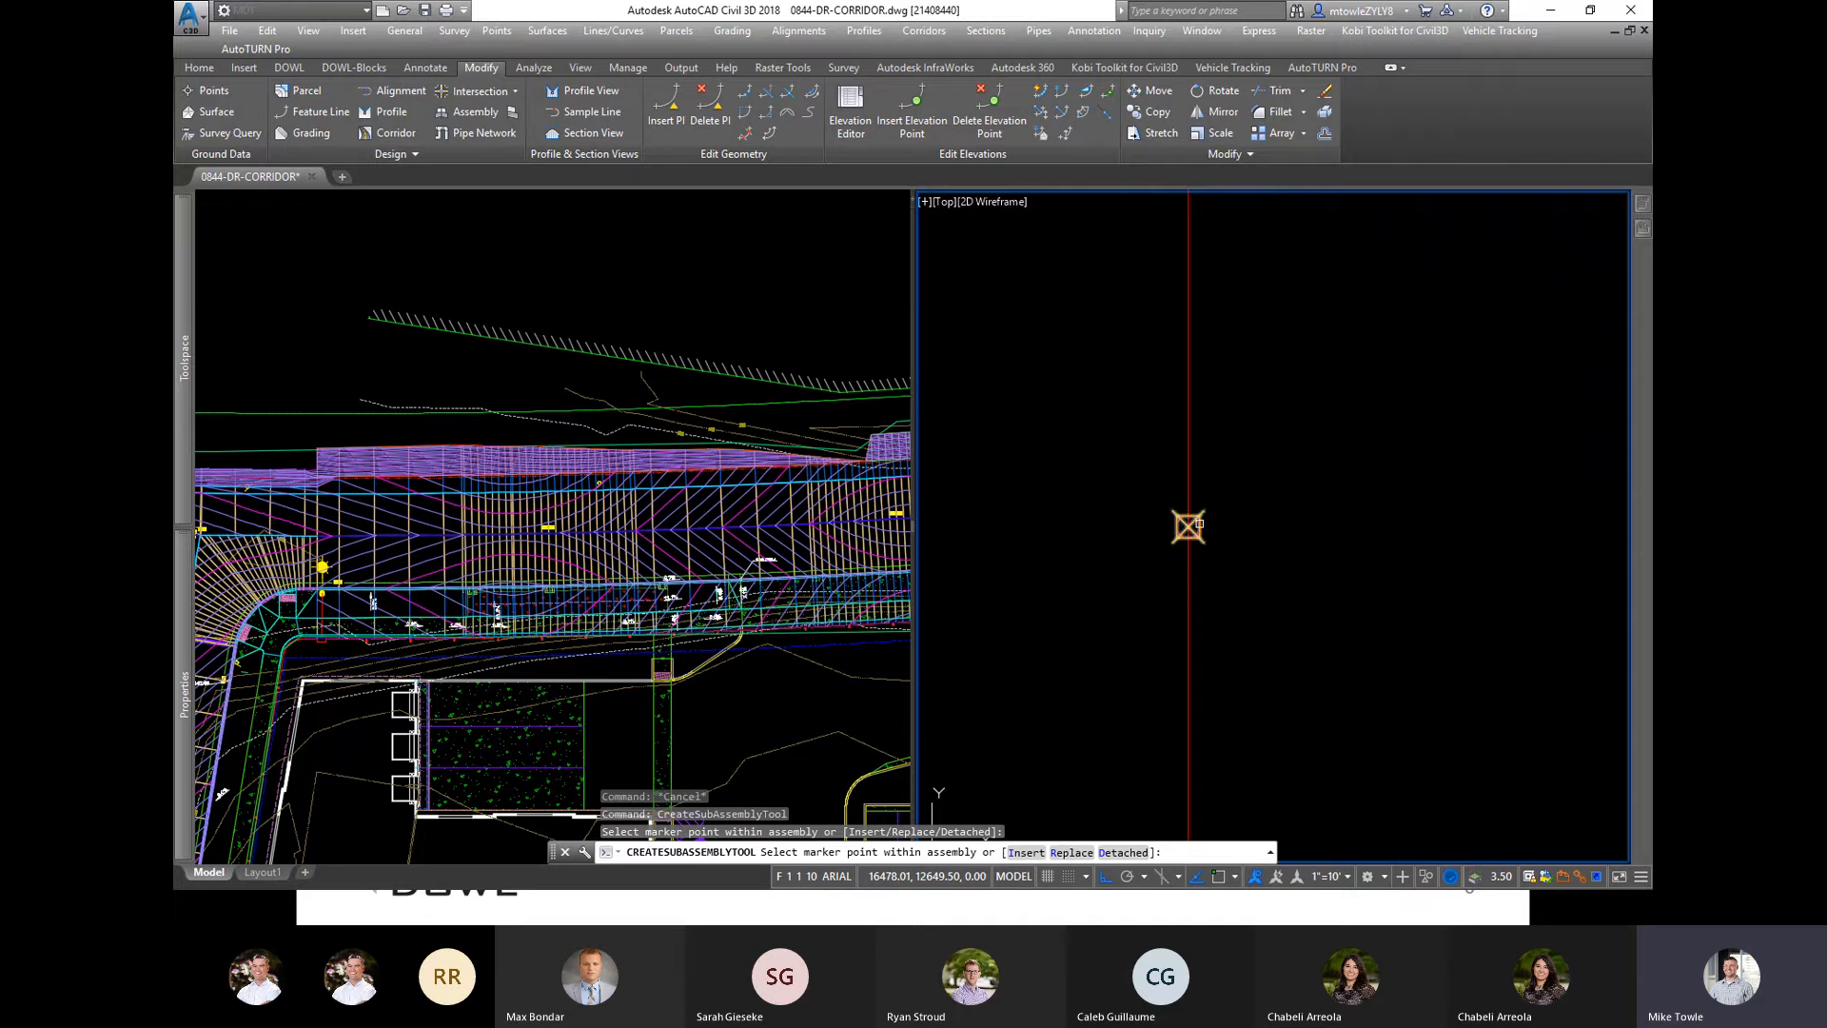
{"action": "left_click", "coordinate": [1188, 525]}
{"action": "left_click", "coordinate": [1117, 416]}
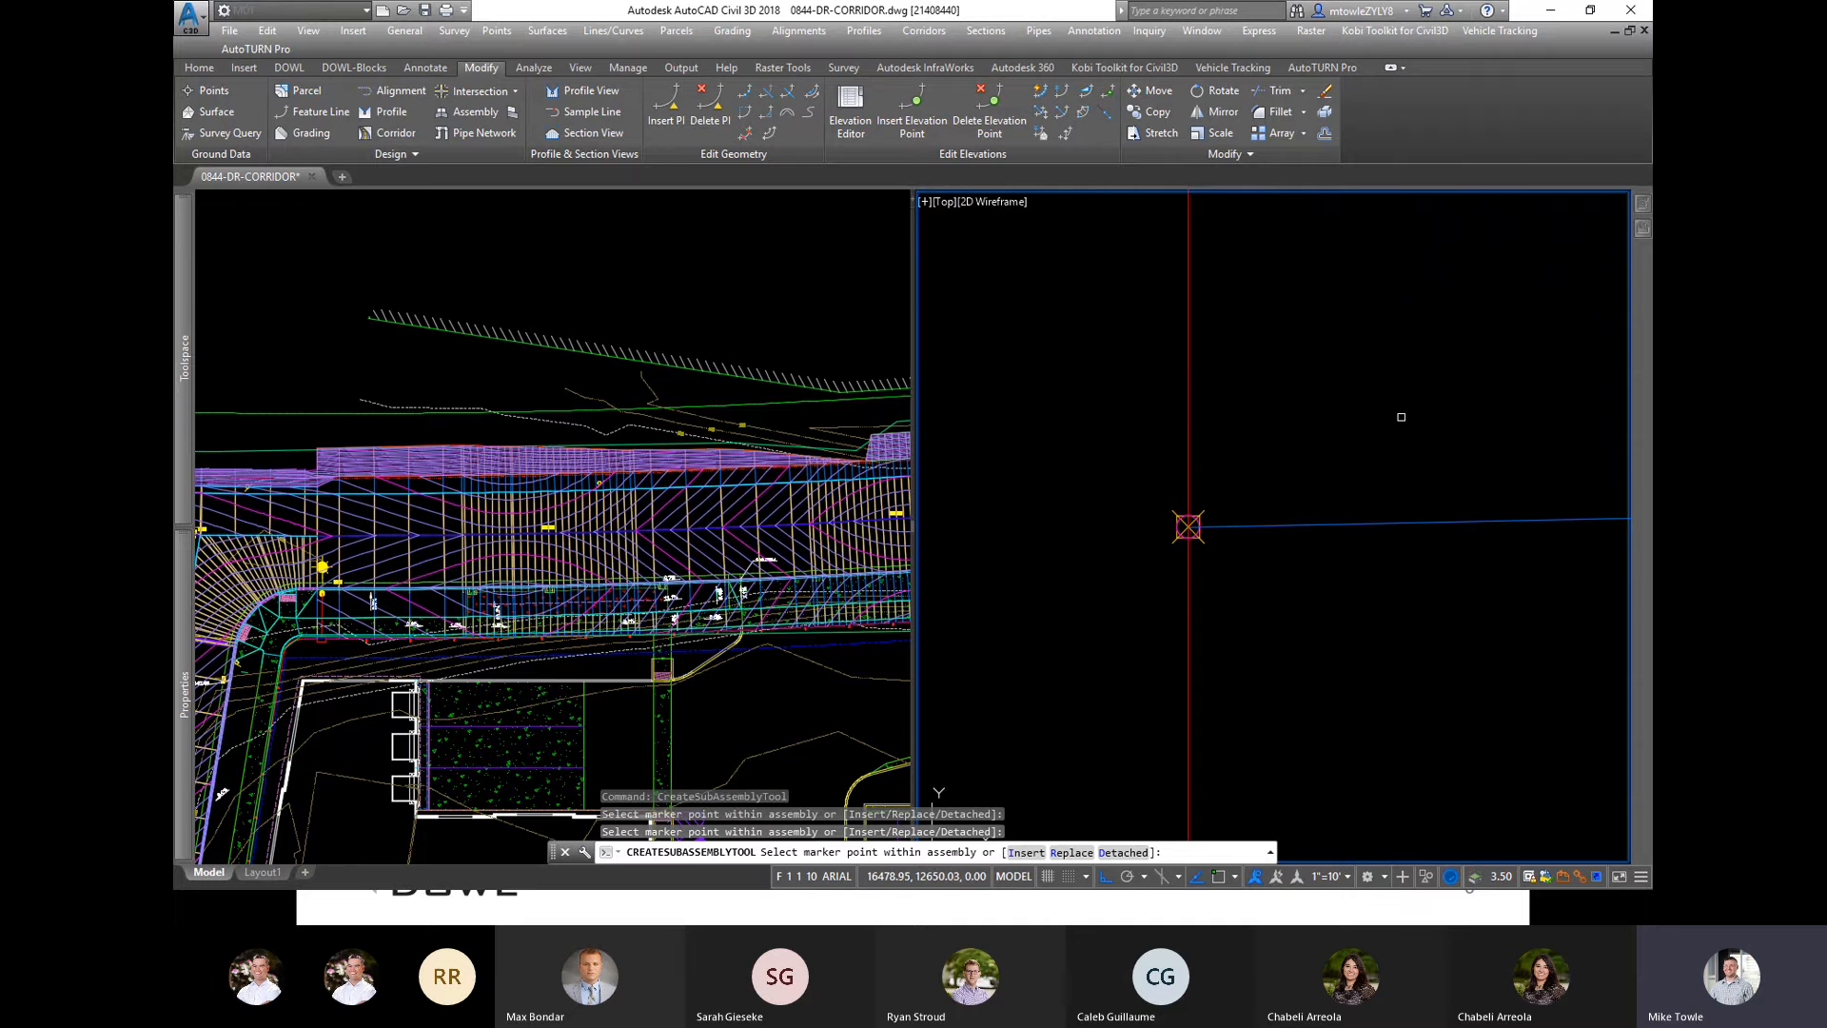
{"action": "key", "text": "Escape"}
Step: Attach a LaneSuperelevationAOR lane subassembly to the outer end of the LinkWidthAndSlope link
{"action": "left_click_drag", "start_coordinate": [1142, 495], "coordinate": [1427, 552]}
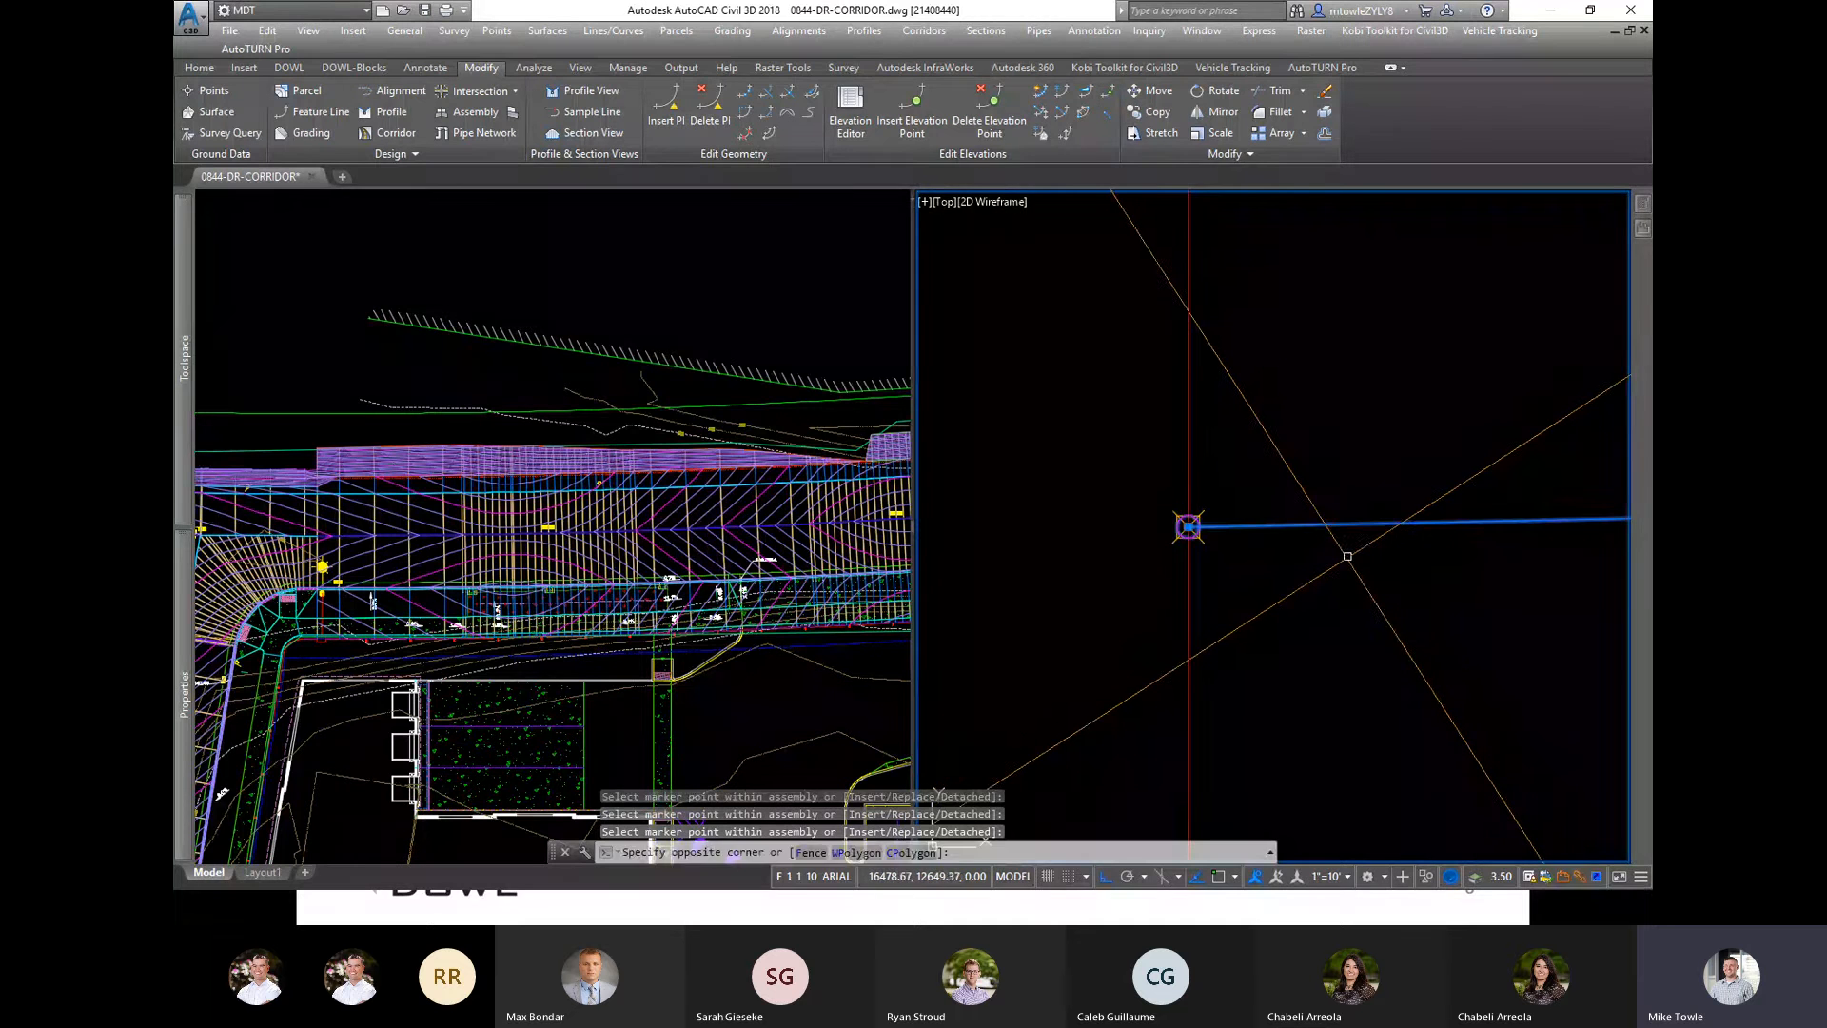
{"action": "middle_click_drag", "start_coordinate": [1120, 474], "coordinate": [914, 472]}
{"action": "scroll", "coordinate": [1223, 519], "scroll_direction": "down", "scroll_amount": 4}
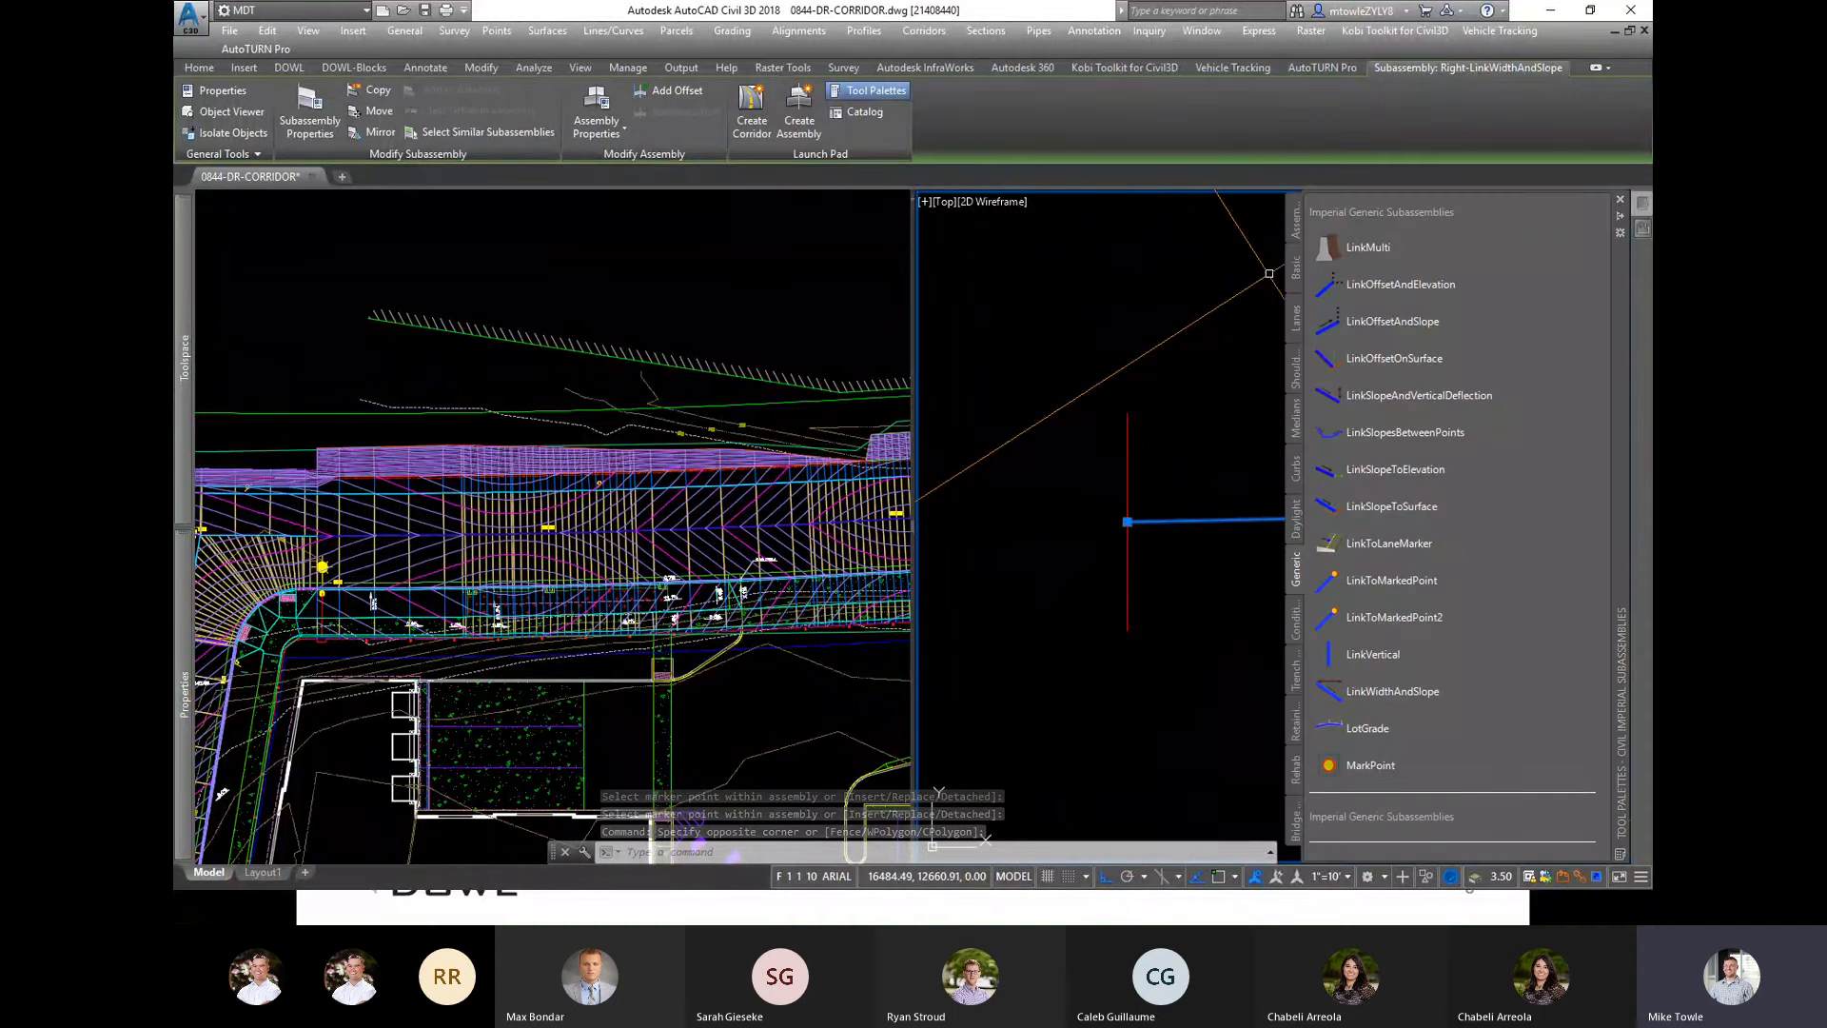
{"action": "left_click", "coordinate": [1396, 268]}
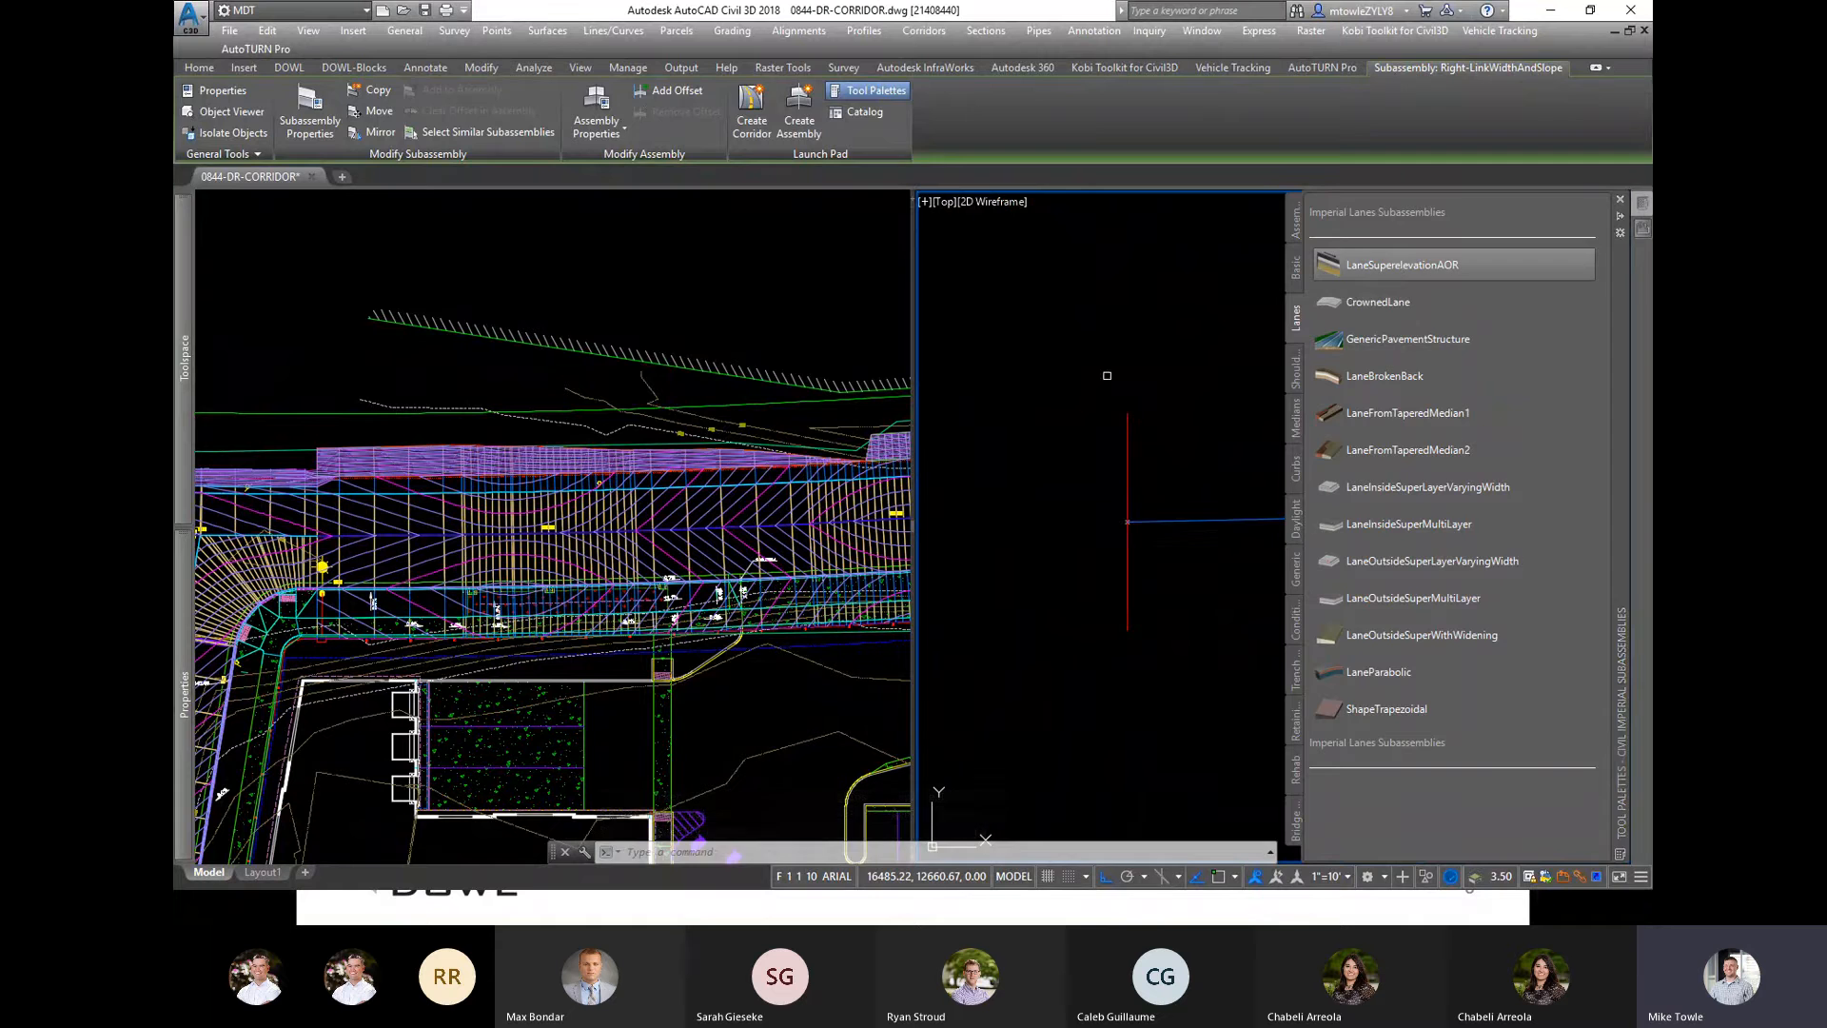
{"action": "left_click", "coordinate": [1000, 494]}
{"action": "left_click", "coordinate": [1108, 422]}
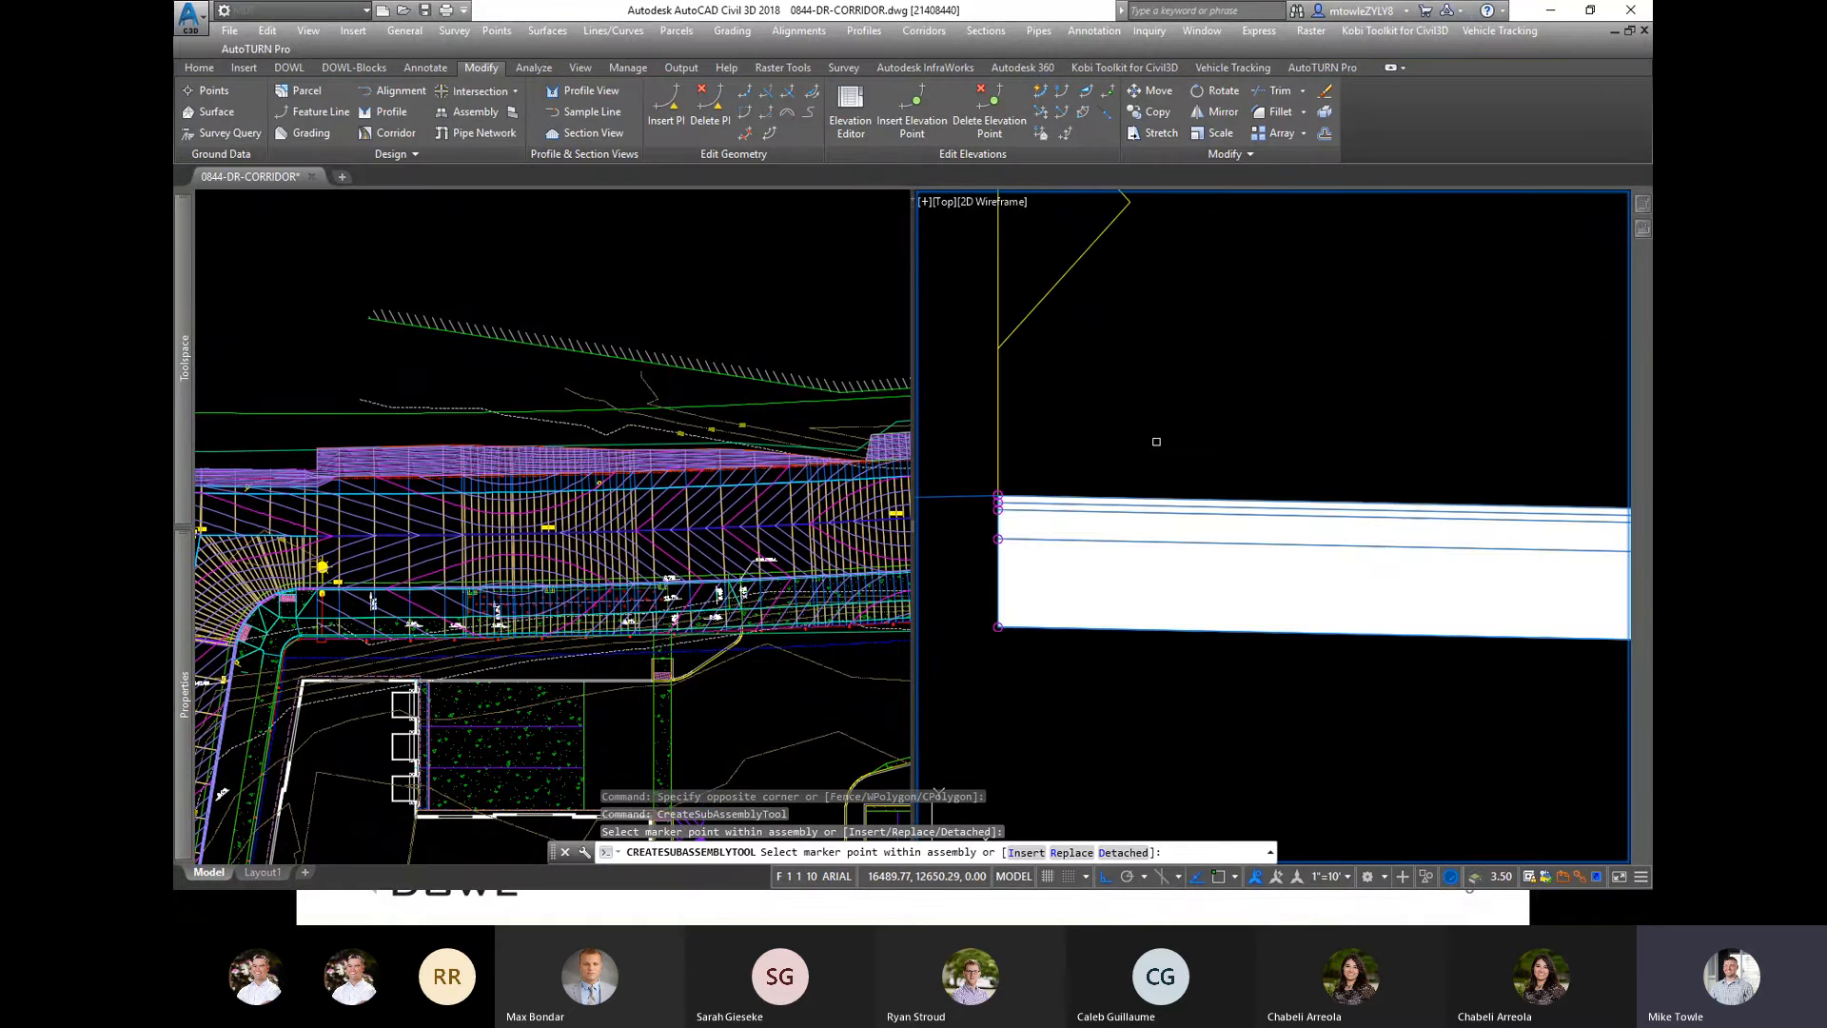
{"action": "key", "text": "Escape"}
Step: Examine the properties of the LinkWidthAndSlope subassembly, including its width parameter
{"action": "scroll", "coordinate": [1290, 421], "scroll_direction": "down", "scroll_amount": 6}
{"action": "left_click", "coordinate": [1207, 420]}
{"action": "left_click", "coordinate": [1138, 448]}
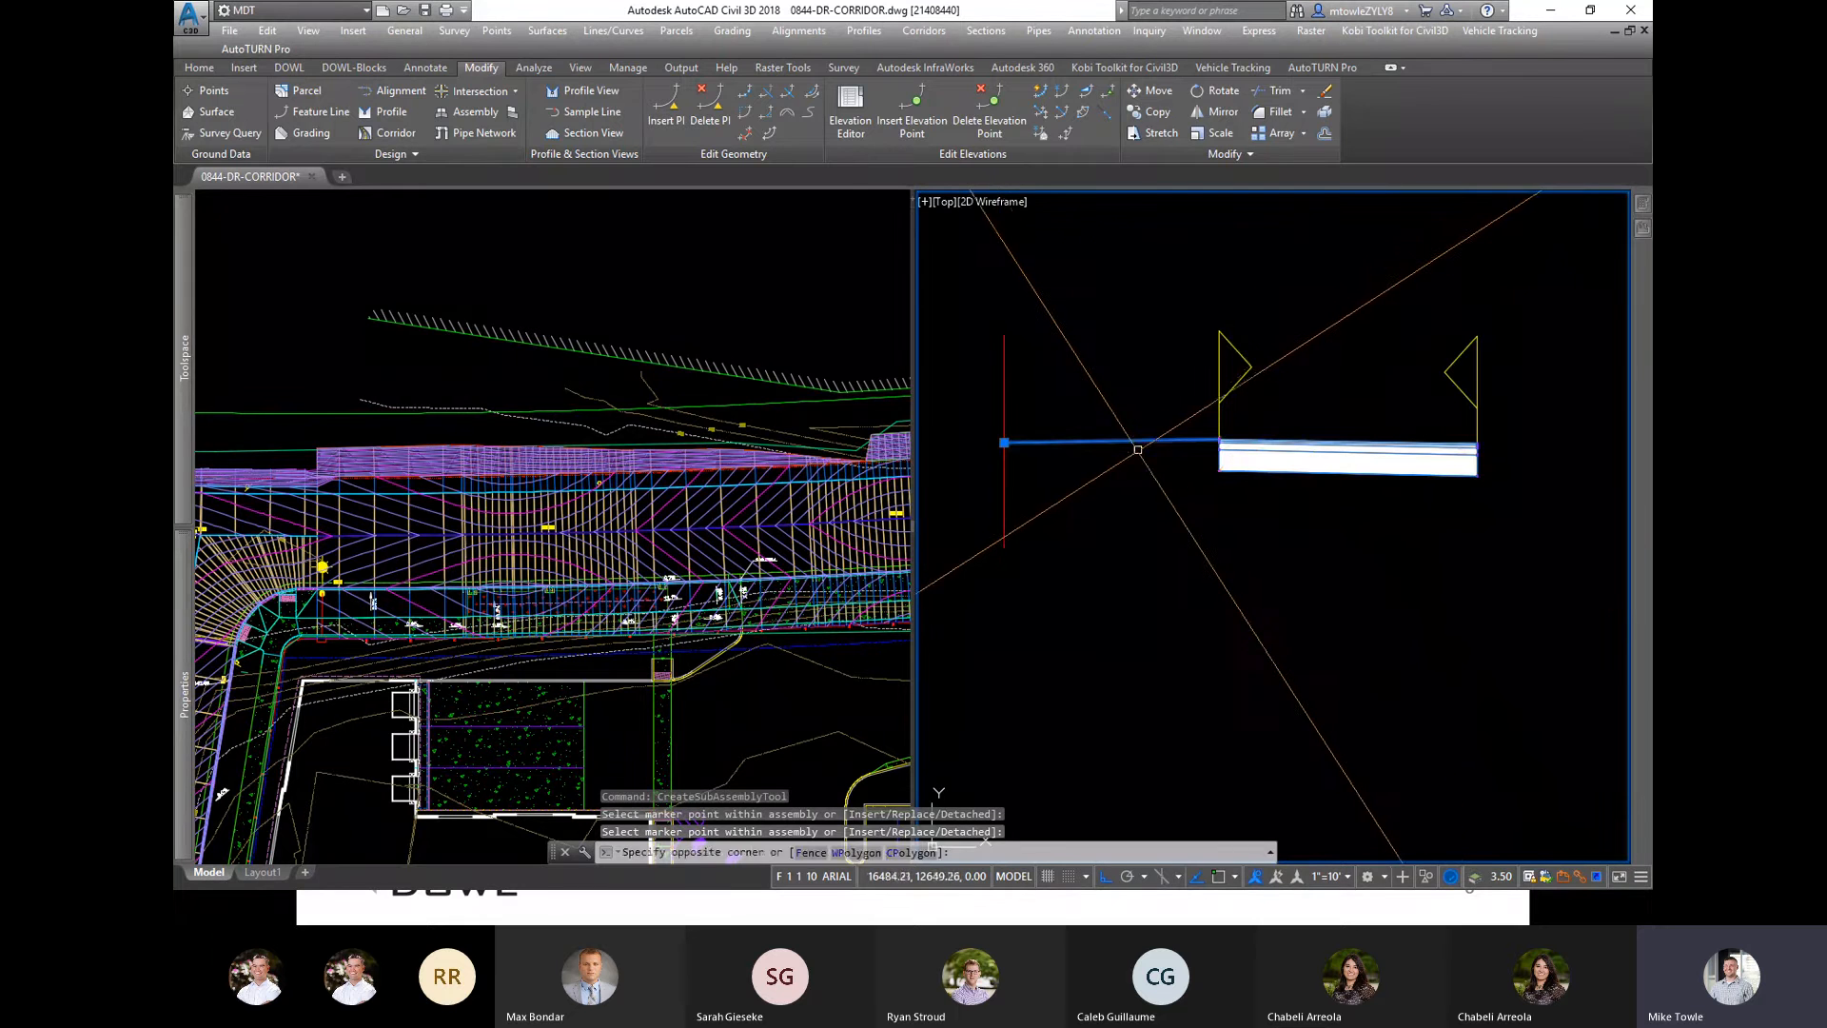
{"action": "key", "text": "ctrl+1"}
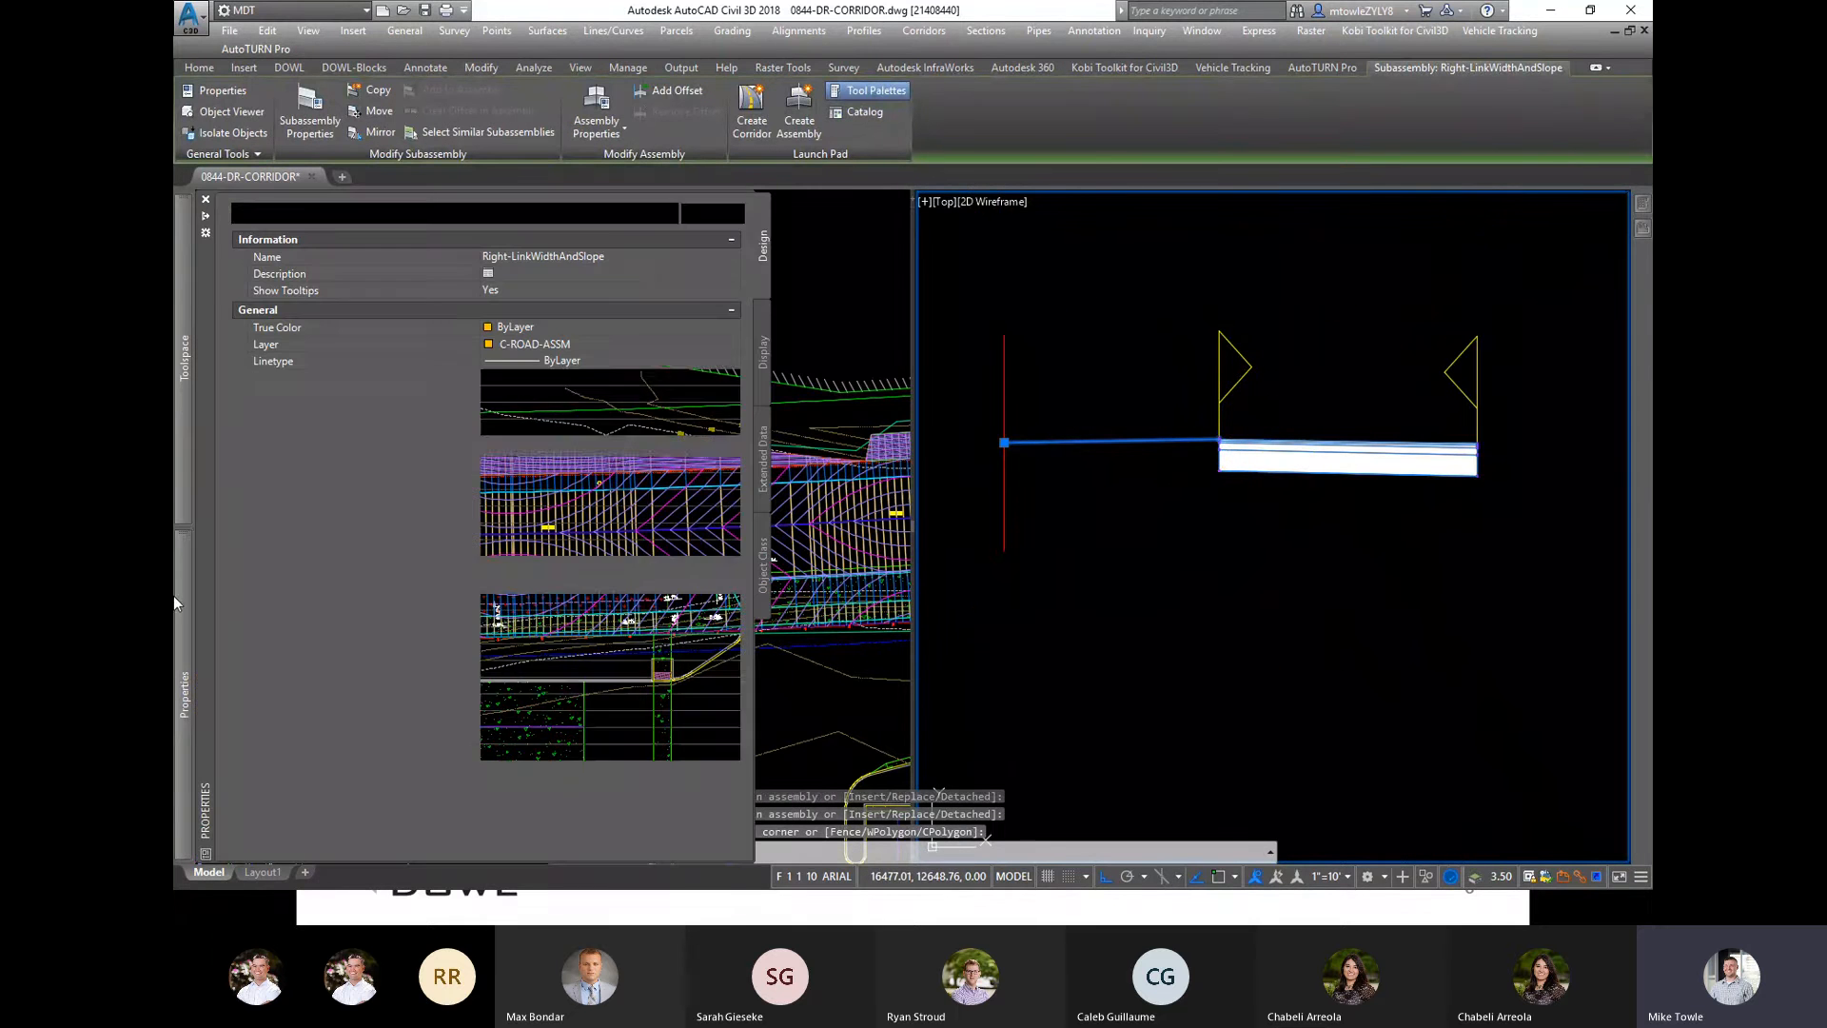
{"action": "left_click", "coordinate": [533, 652]}
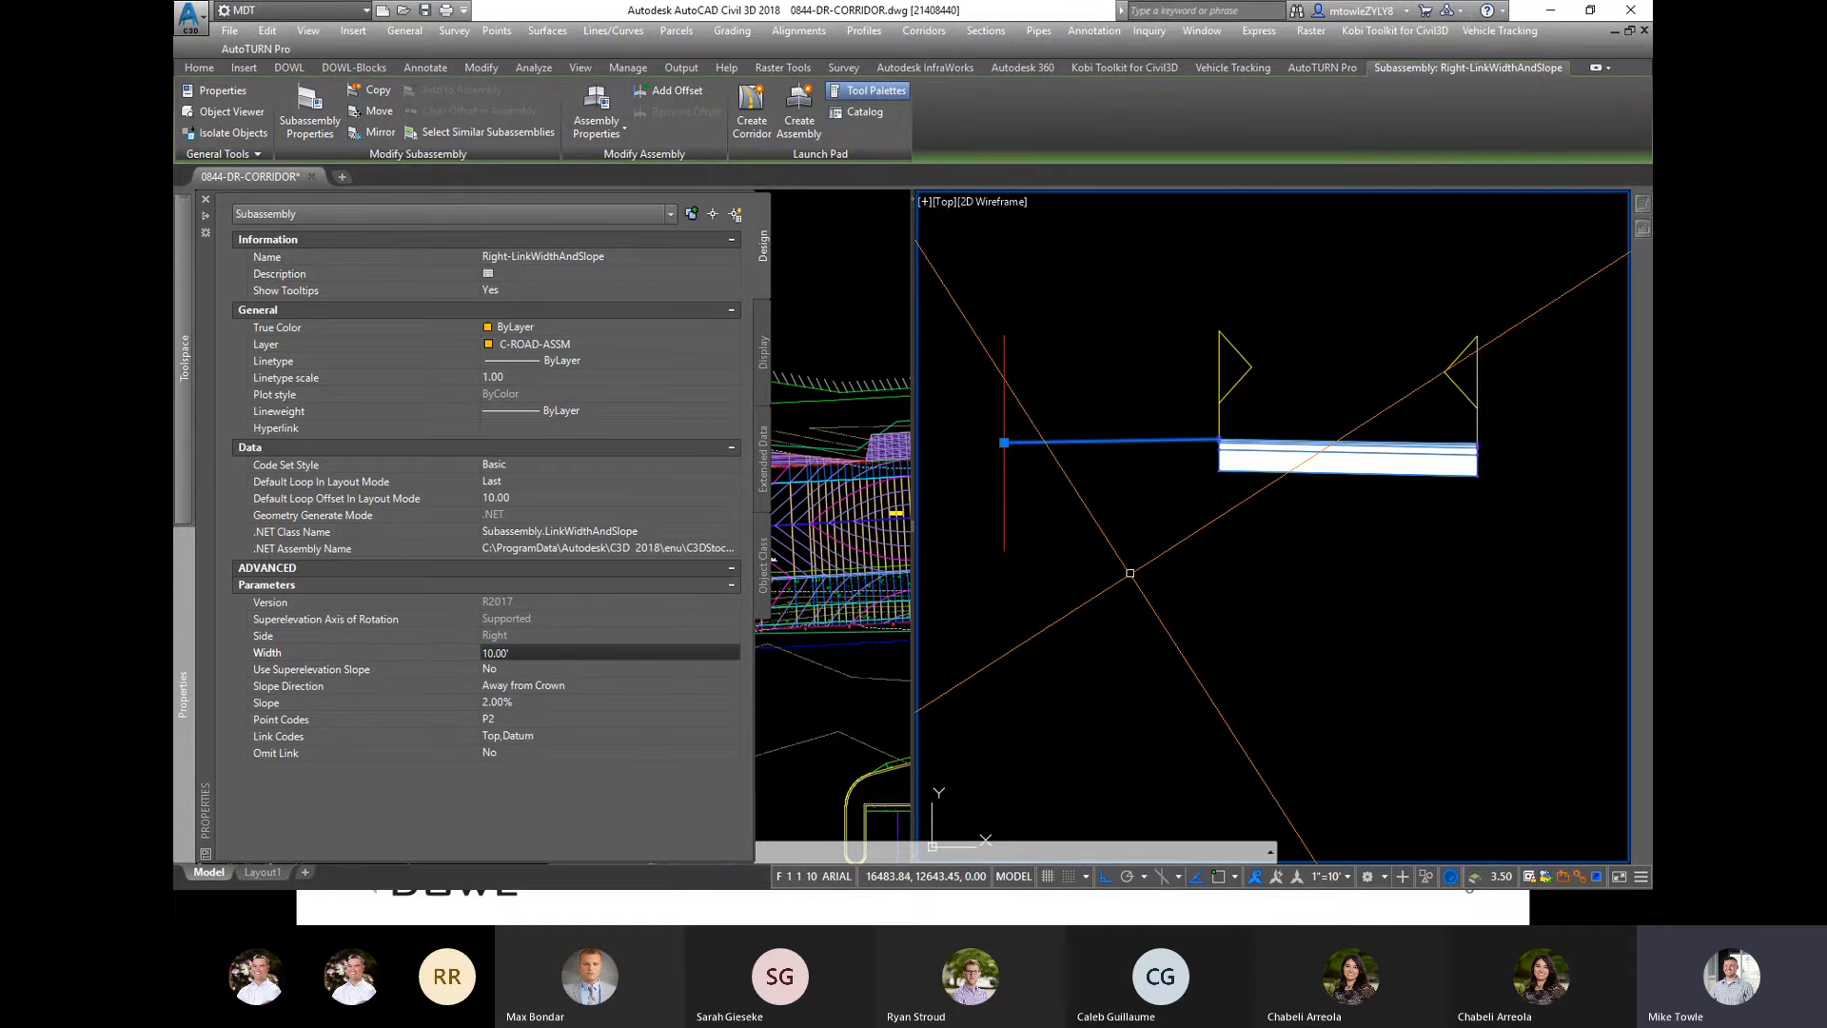
{"action": "key", "text": "ctrl+1"}
{"action": "scroll", "coordinate": [1162, 555], "scroll_direction": "down", "scroll_amount": 4}
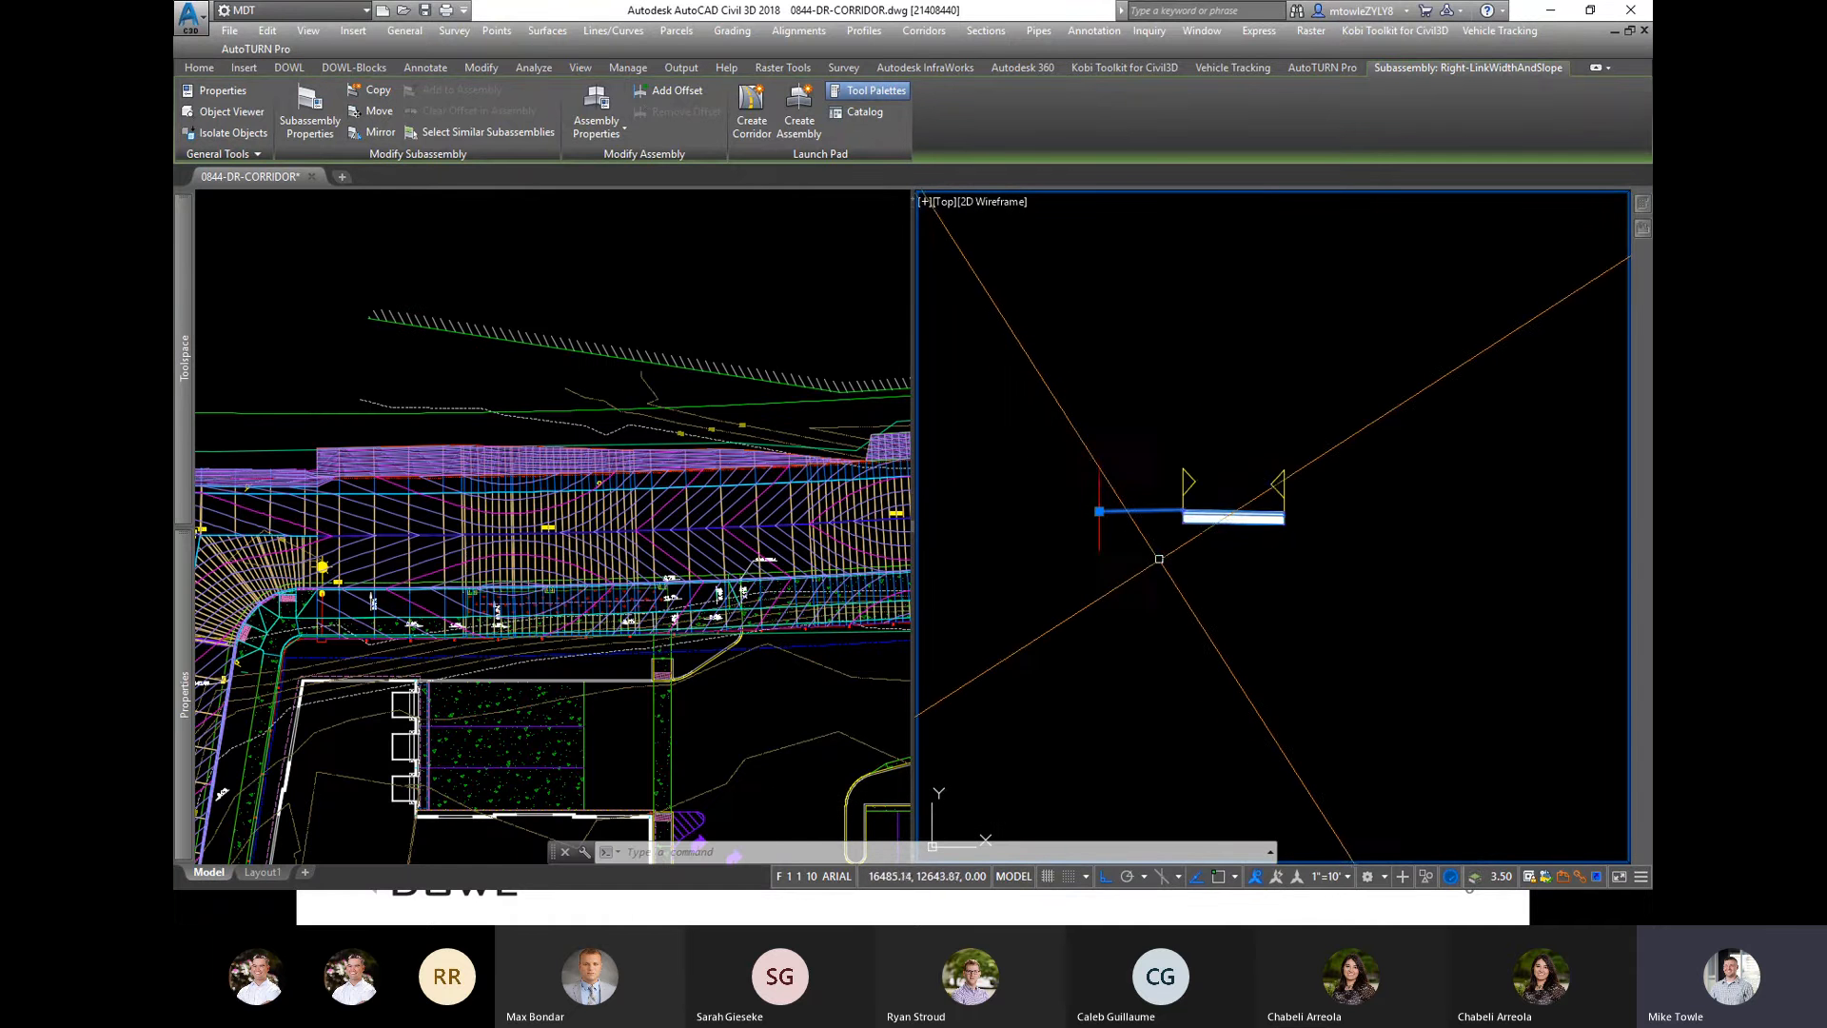
Step: Turn on Omit Link for the LinkWidthAndSlope subassembly and deselect it
{"action": "left_click", "coordinate": [760, 372]}
{"action": "left_click", "coordinate": [1151, 539]}
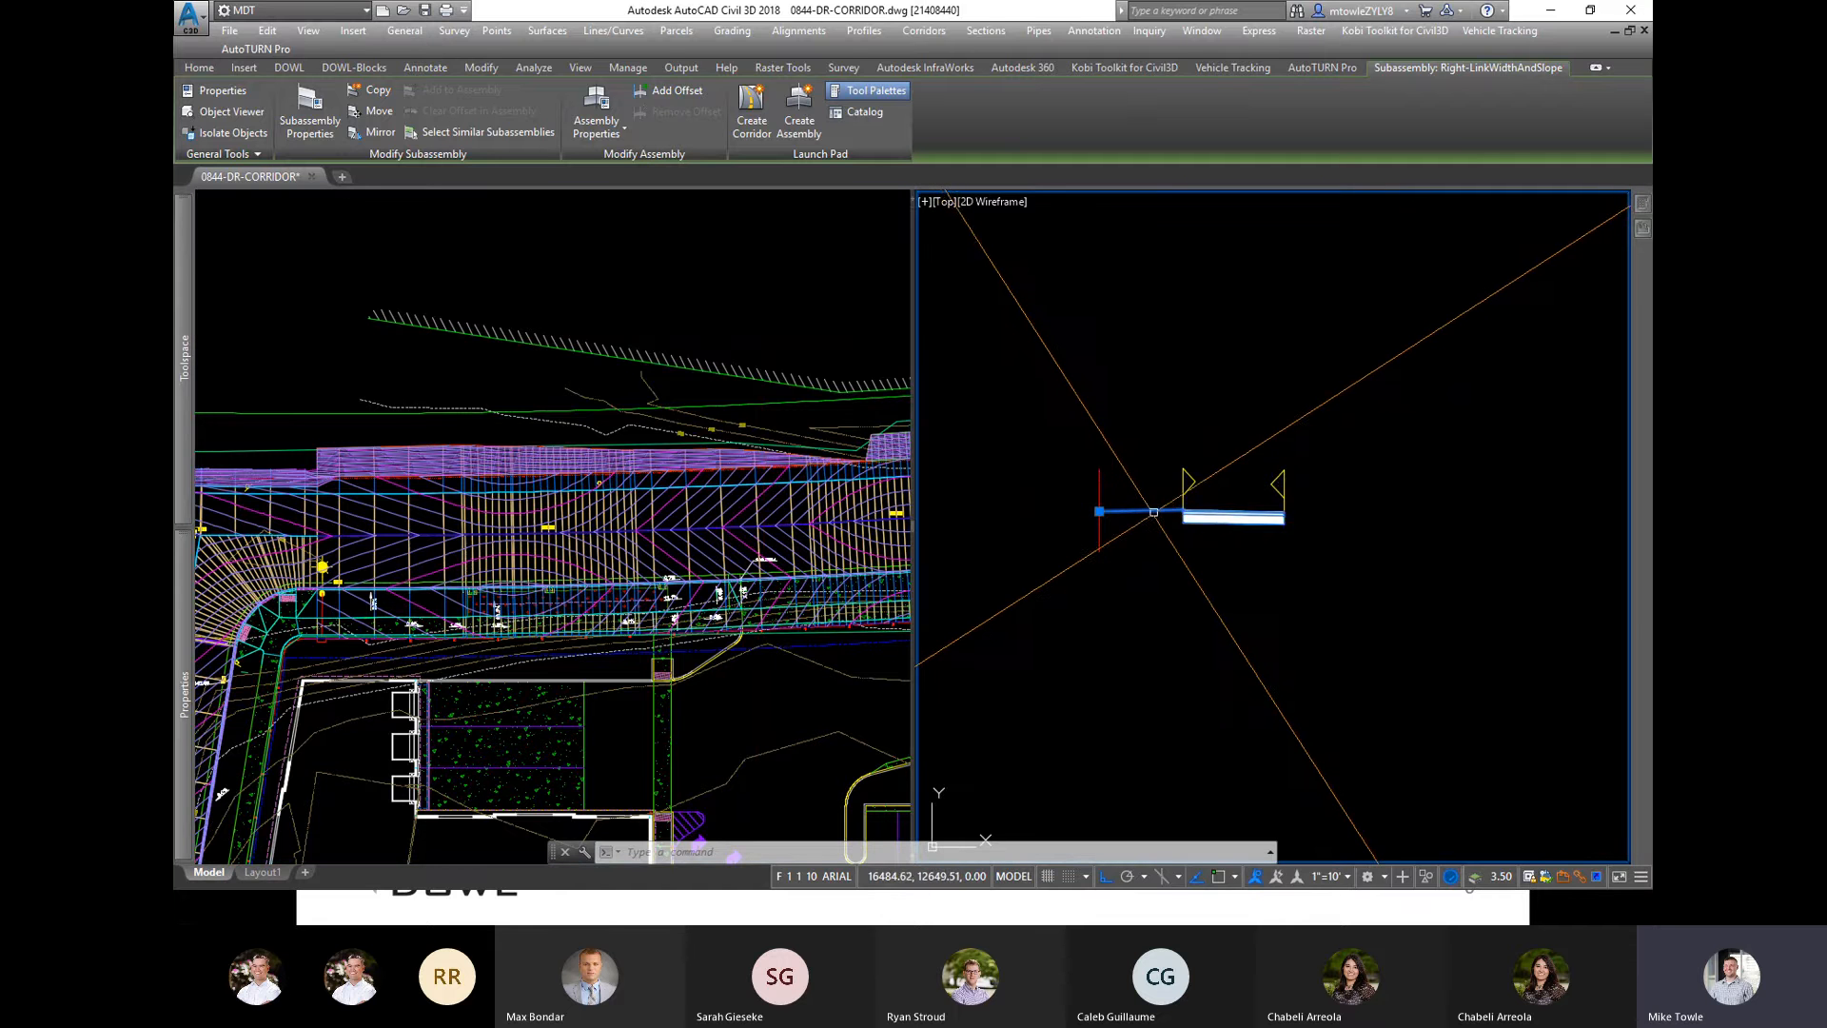
{"action": "scroll", "coordinate": [1152, 519], "scroll_direction": "up", "scroll_amount": 4}
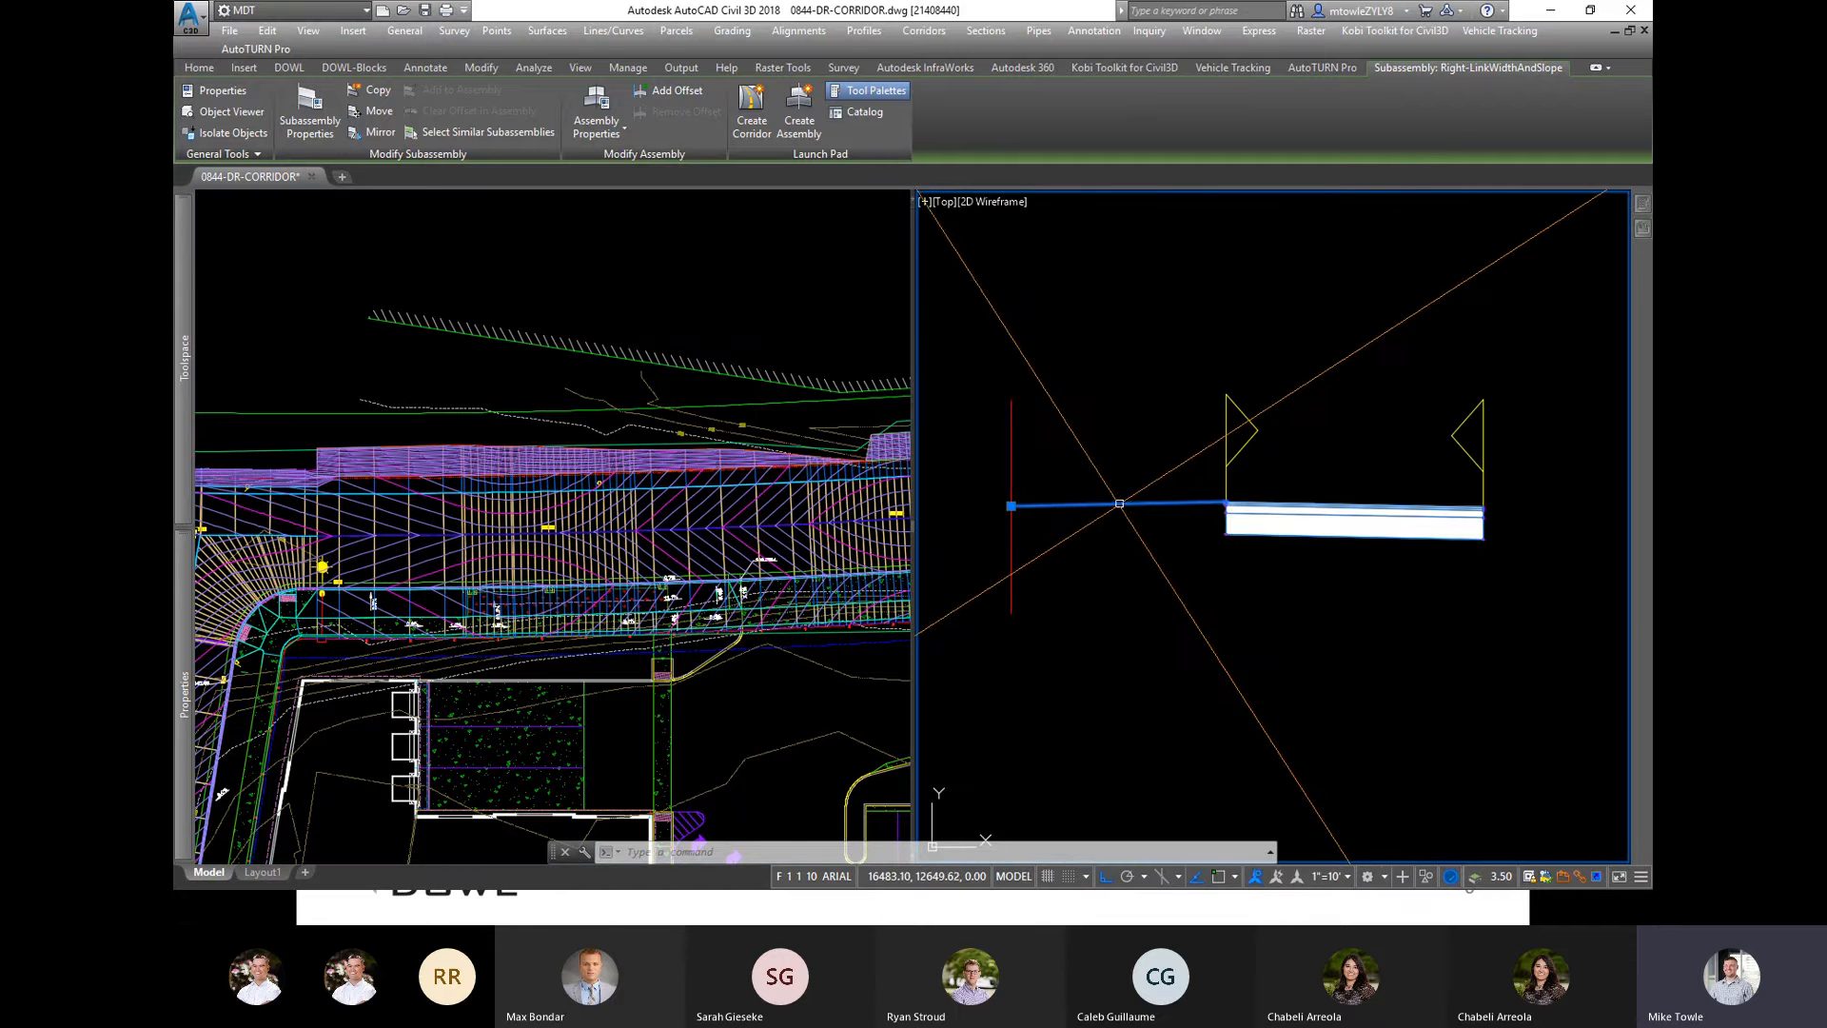
{"action": "mouse_move", "coordinate": [173, 751]}
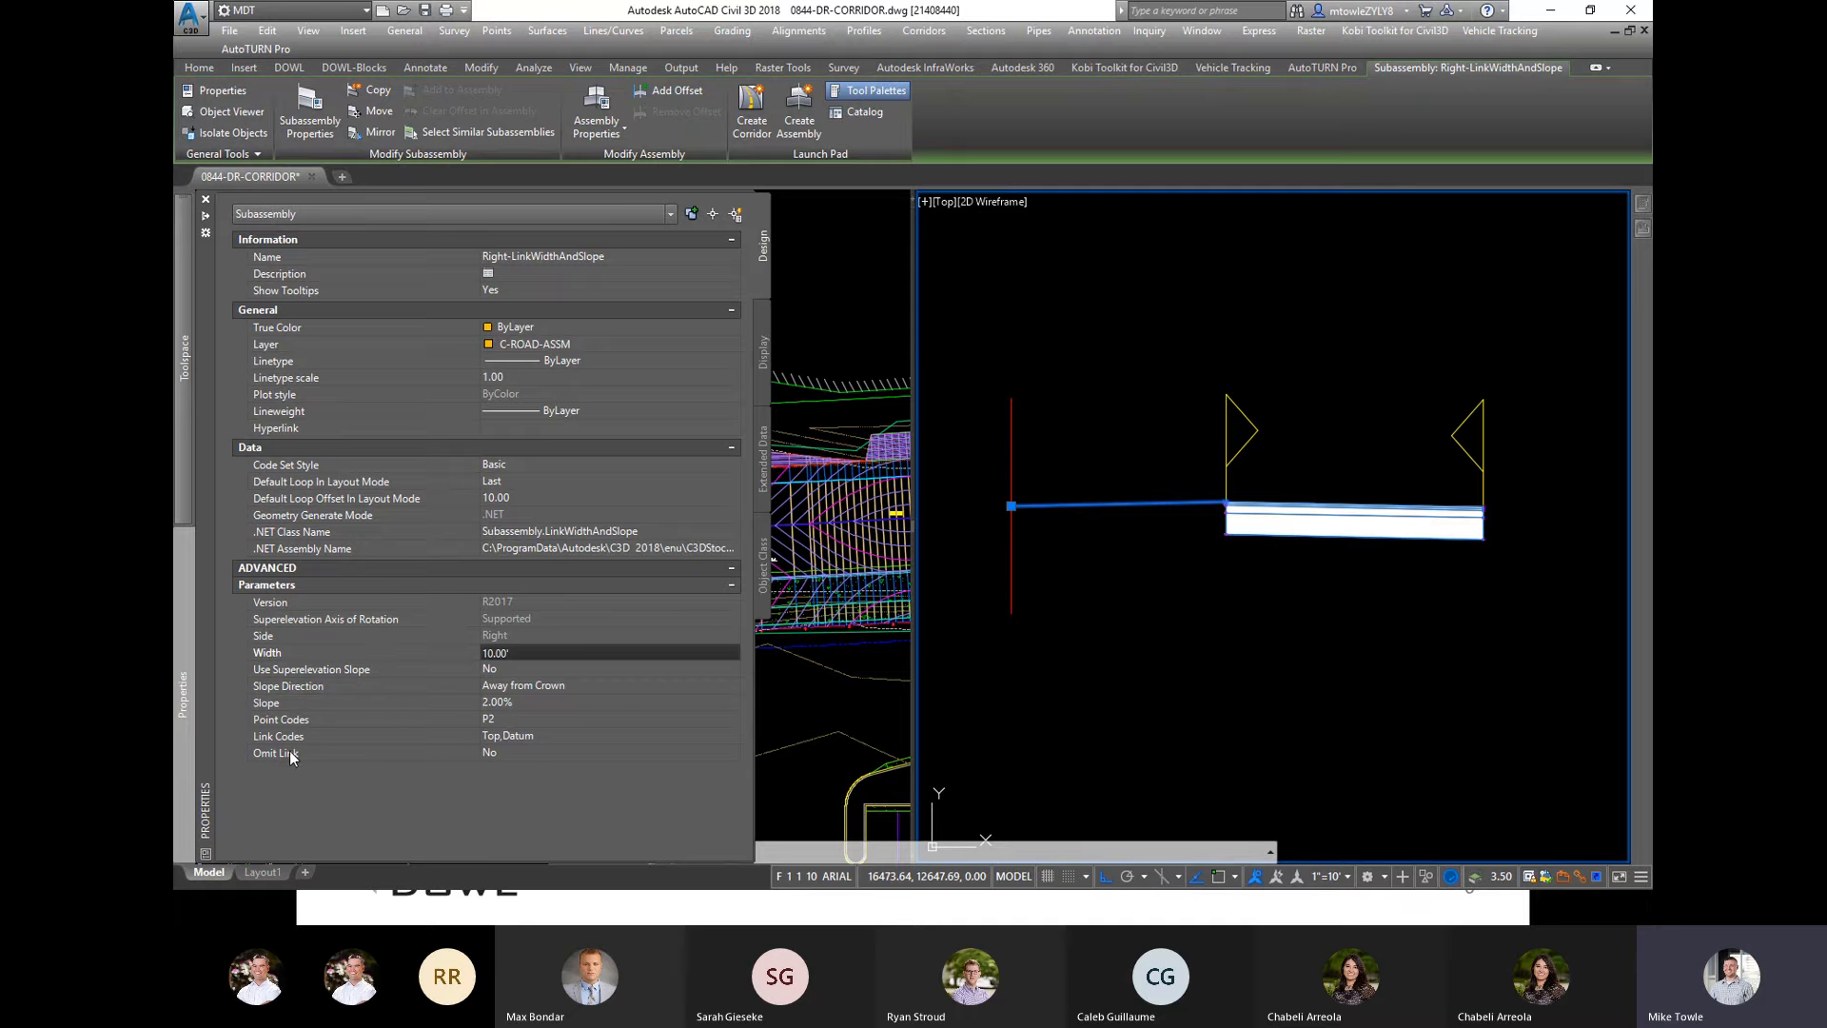
{"action": "left_click", "coordinate": [535, 756]}
{"action": "left_click", "coordinate": [535, 756]}
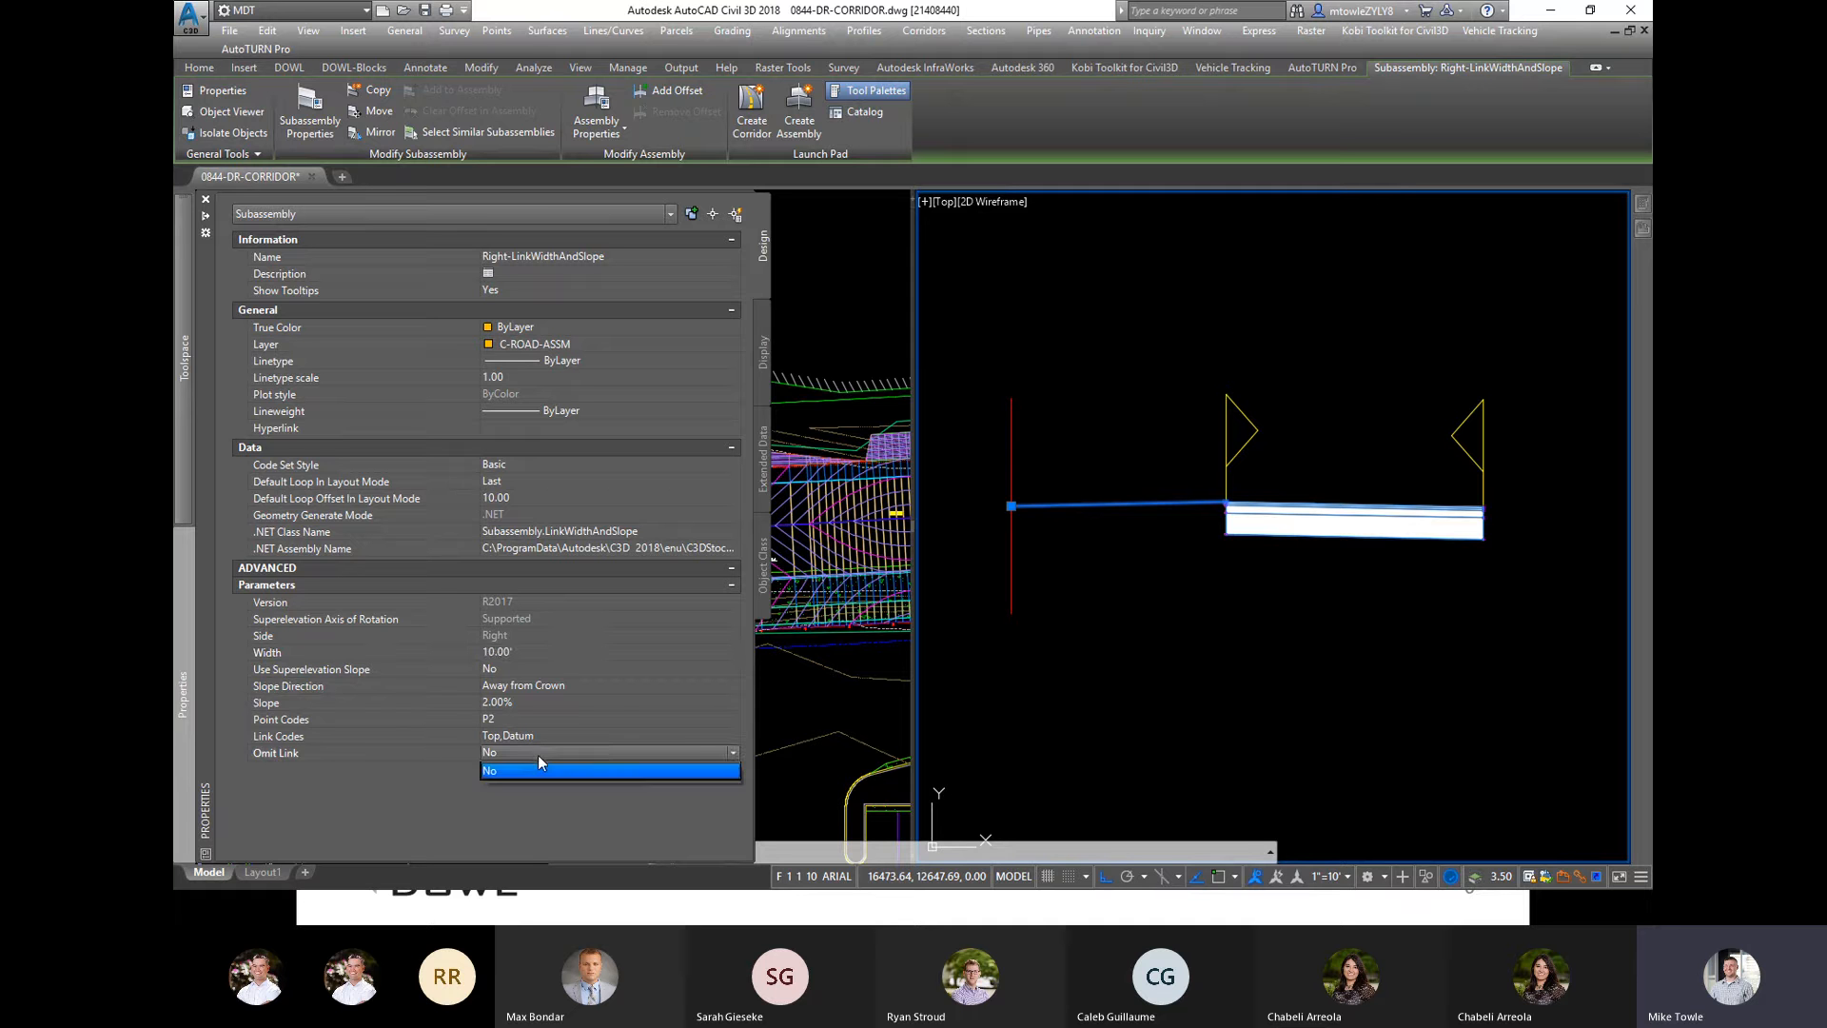
{"action": "left_click", "coordinate": [506, 769]}
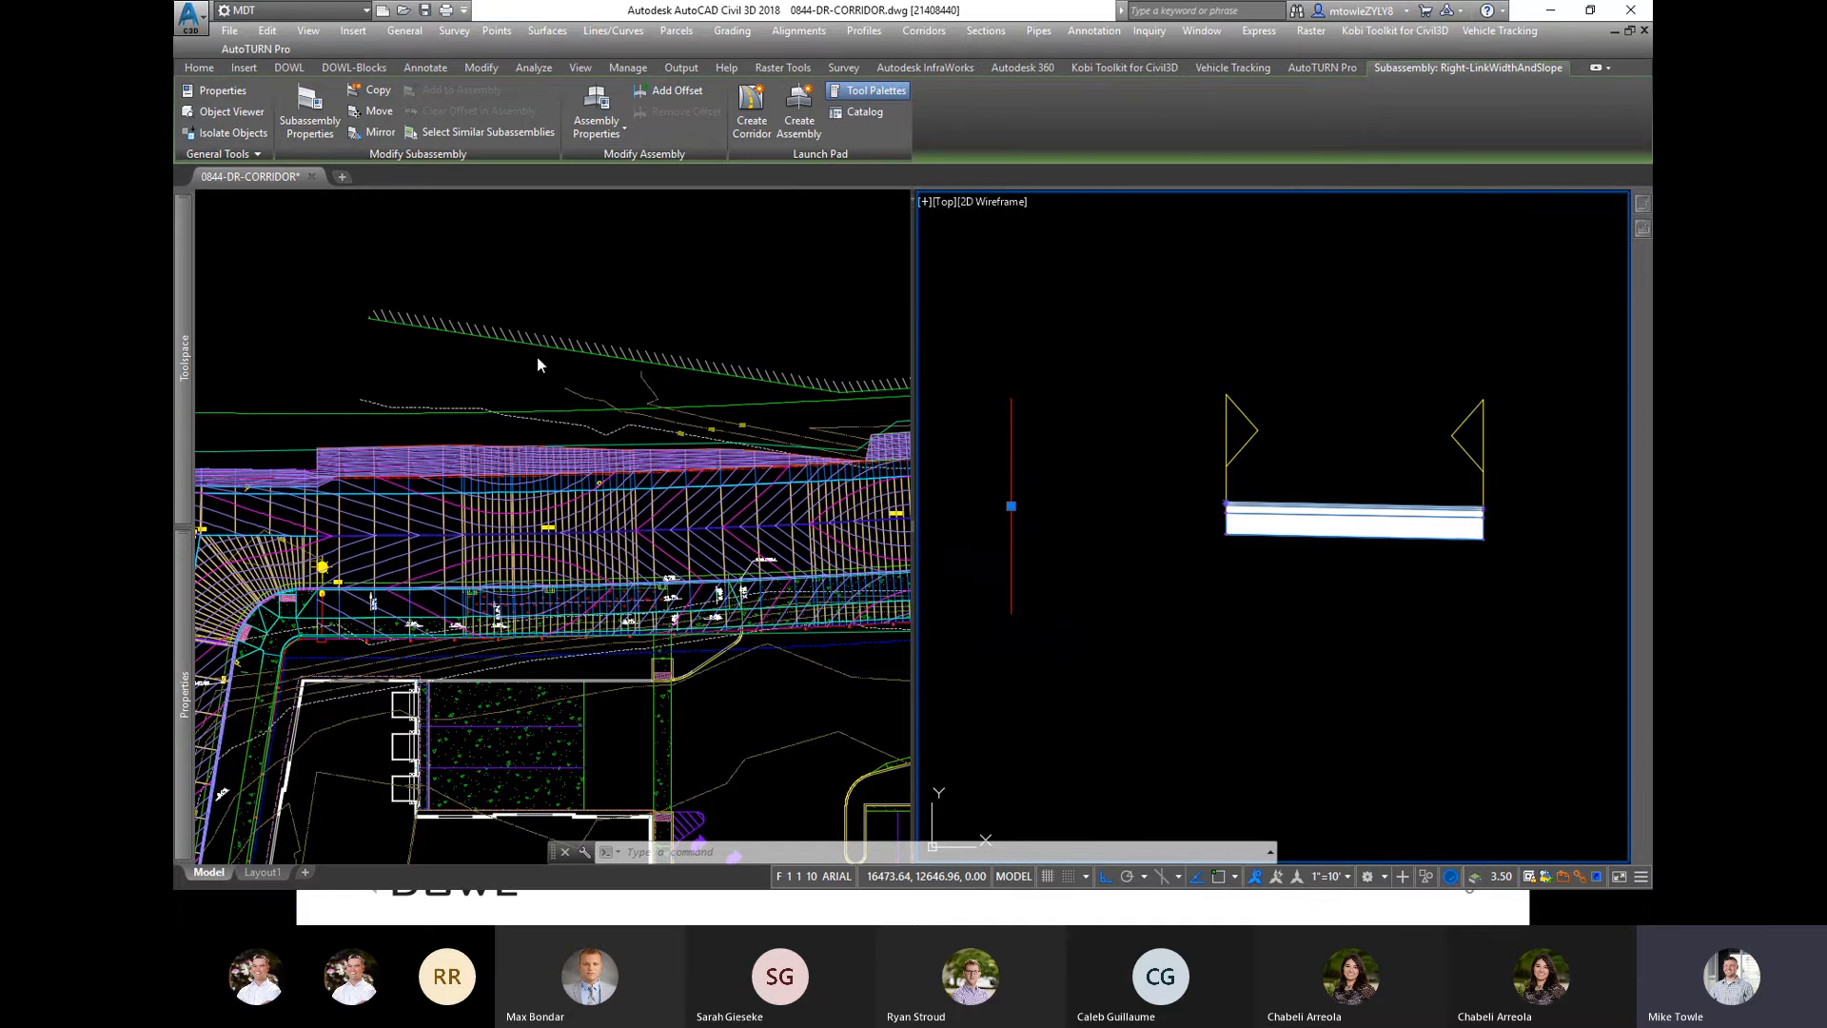
{"action": "left_click", "coordinate": [667, 316]}
{"action": "scroll", "coordinate": [695, 376], "scroll_direction": "down", "scroll_amount": 4}
{"action": "scroll", "coordinate": [682, 433], "scroll_direction": "up", "scroll_amount": 6}
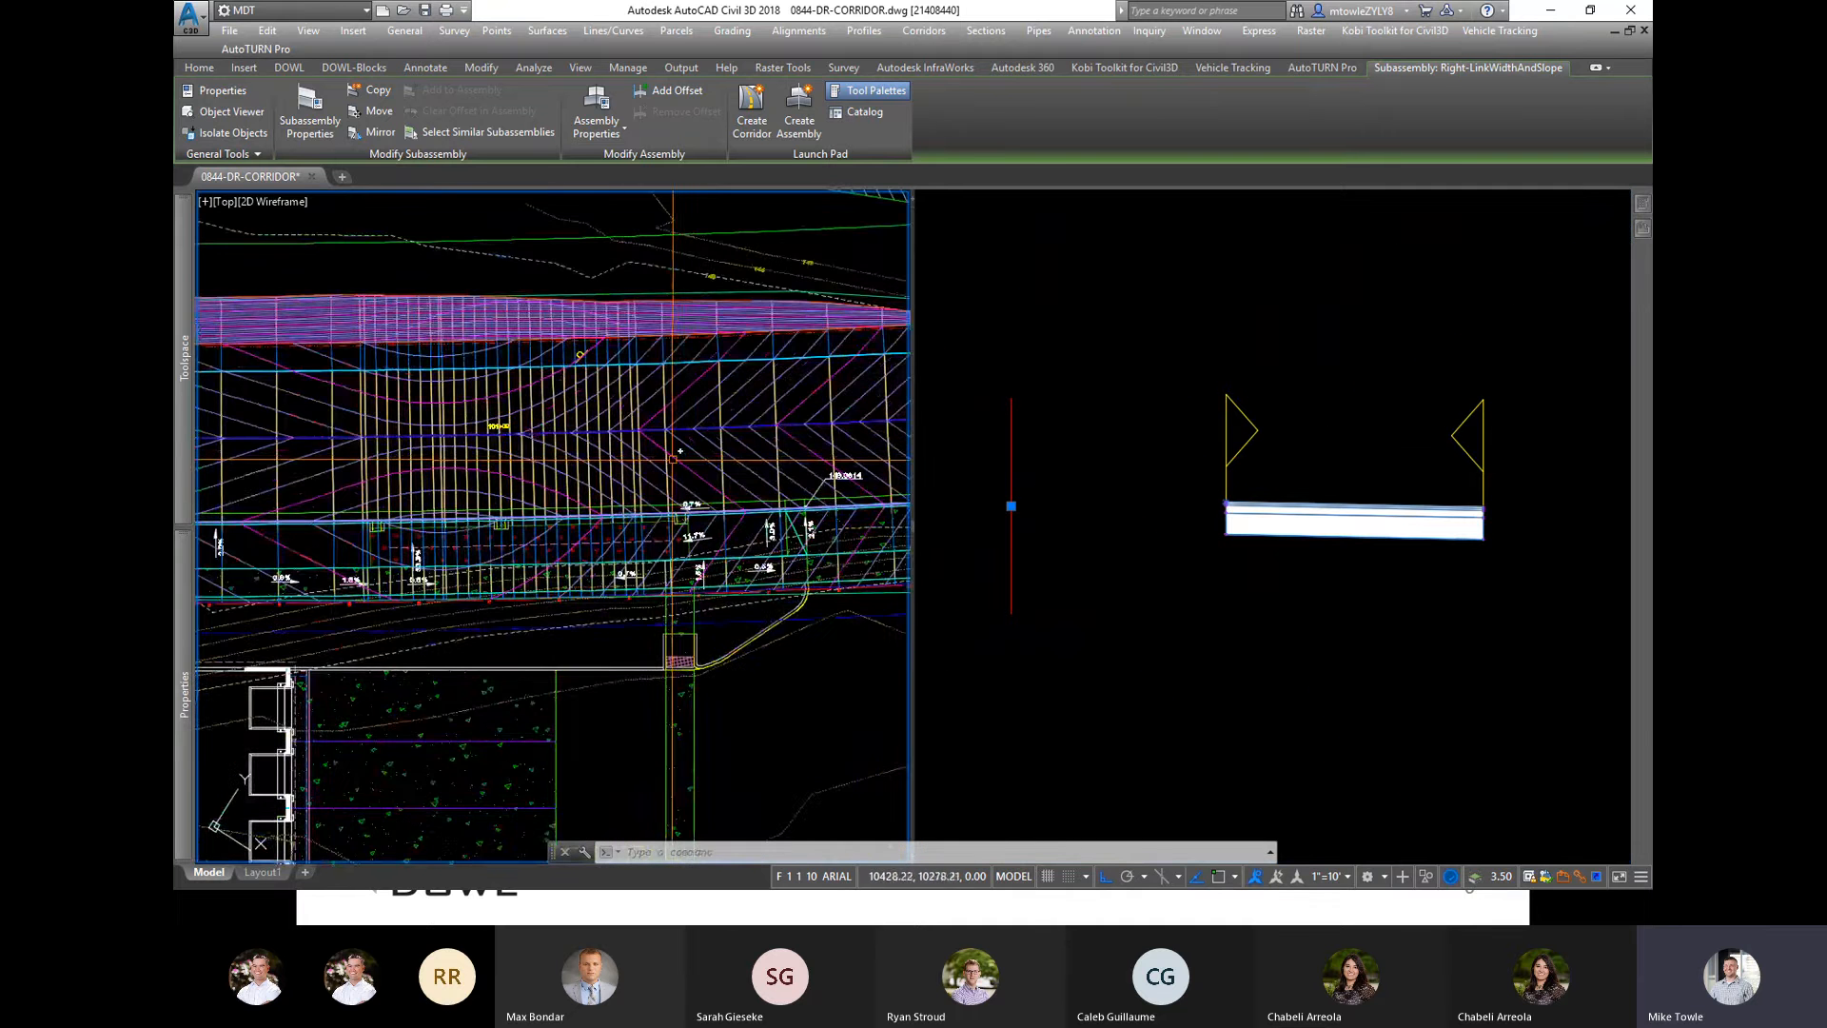
{"action": "key", "text": "Escape"}
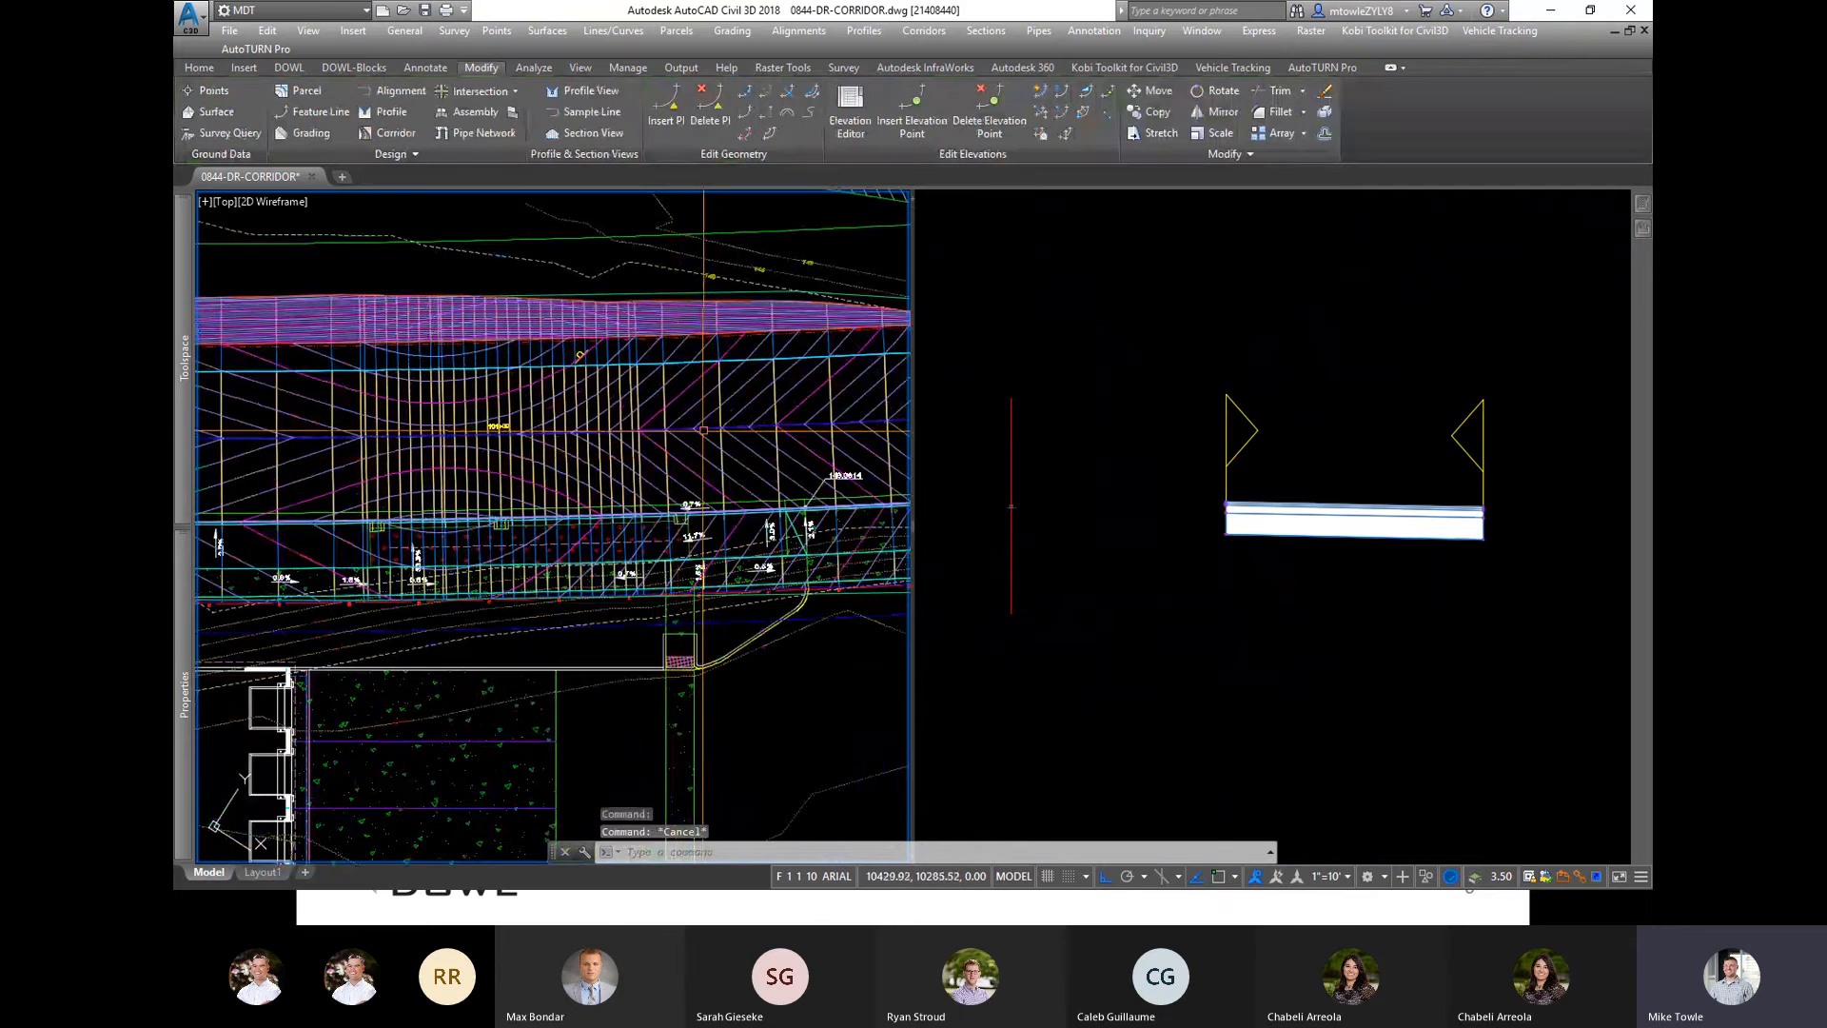
Step: Shorten the offsite corridor along Second Street by stretching the region's east end station back to the west
{"action": "scroll", "coordinate": [696, 442], "scroll_direction": "down", "scroll_amount": 5}
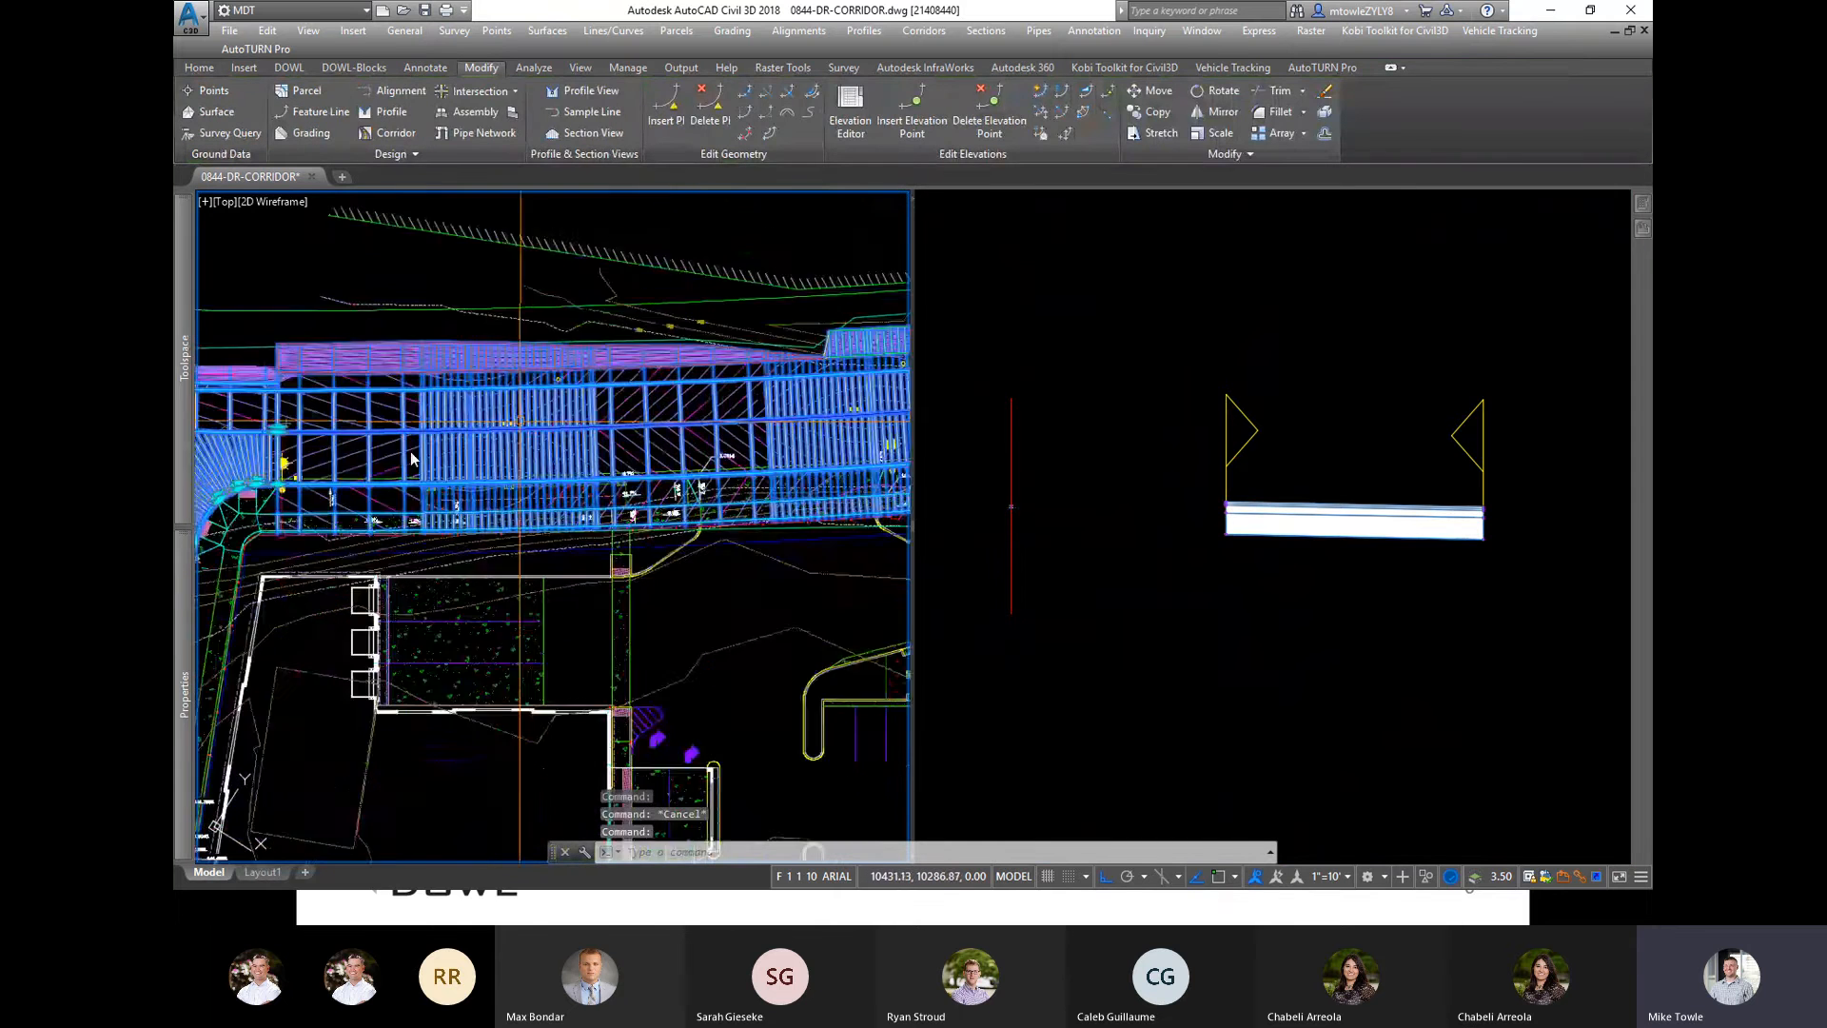
{"action": "left_click", "coordinate": [440, 453]}
{"action": "scroll", "coordinate": [614, 420], "scroll_direction": "up", "scroll_amount": 4}
{"action": "left_click", "coordinate": [355, 506]}
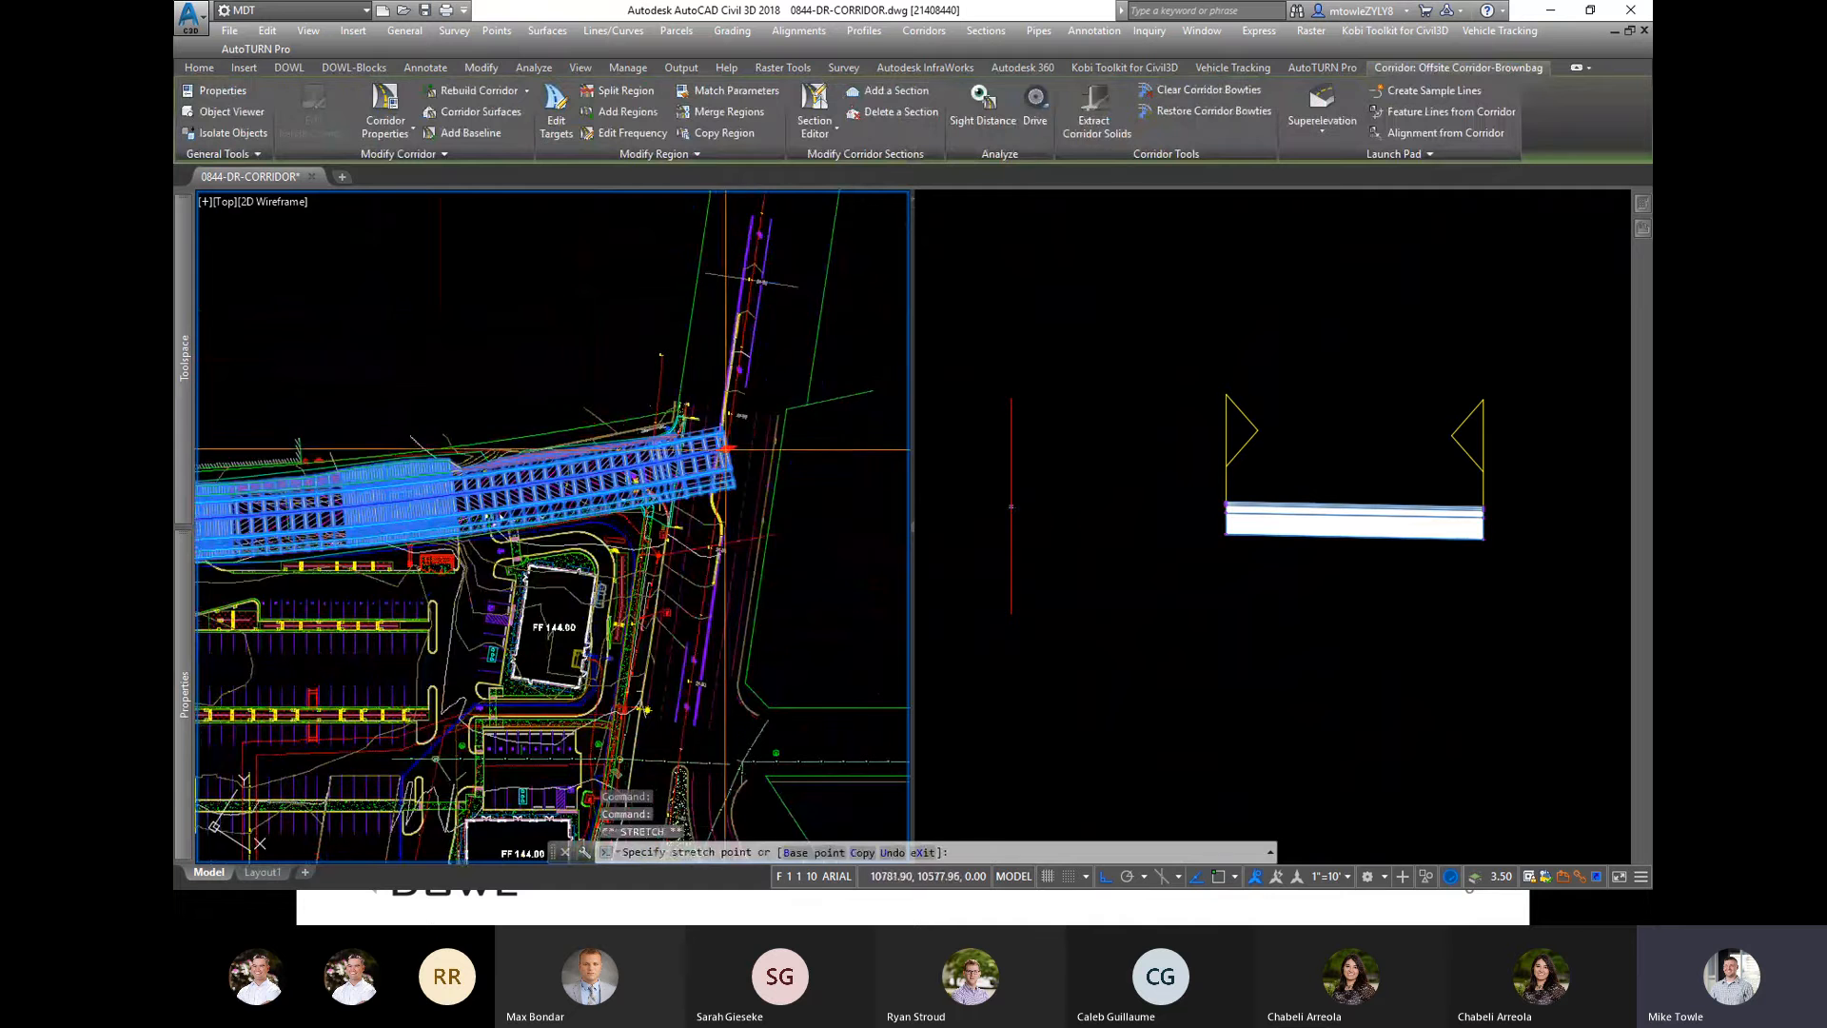
{"action": "left_click", "coordinate": [322, 536]}
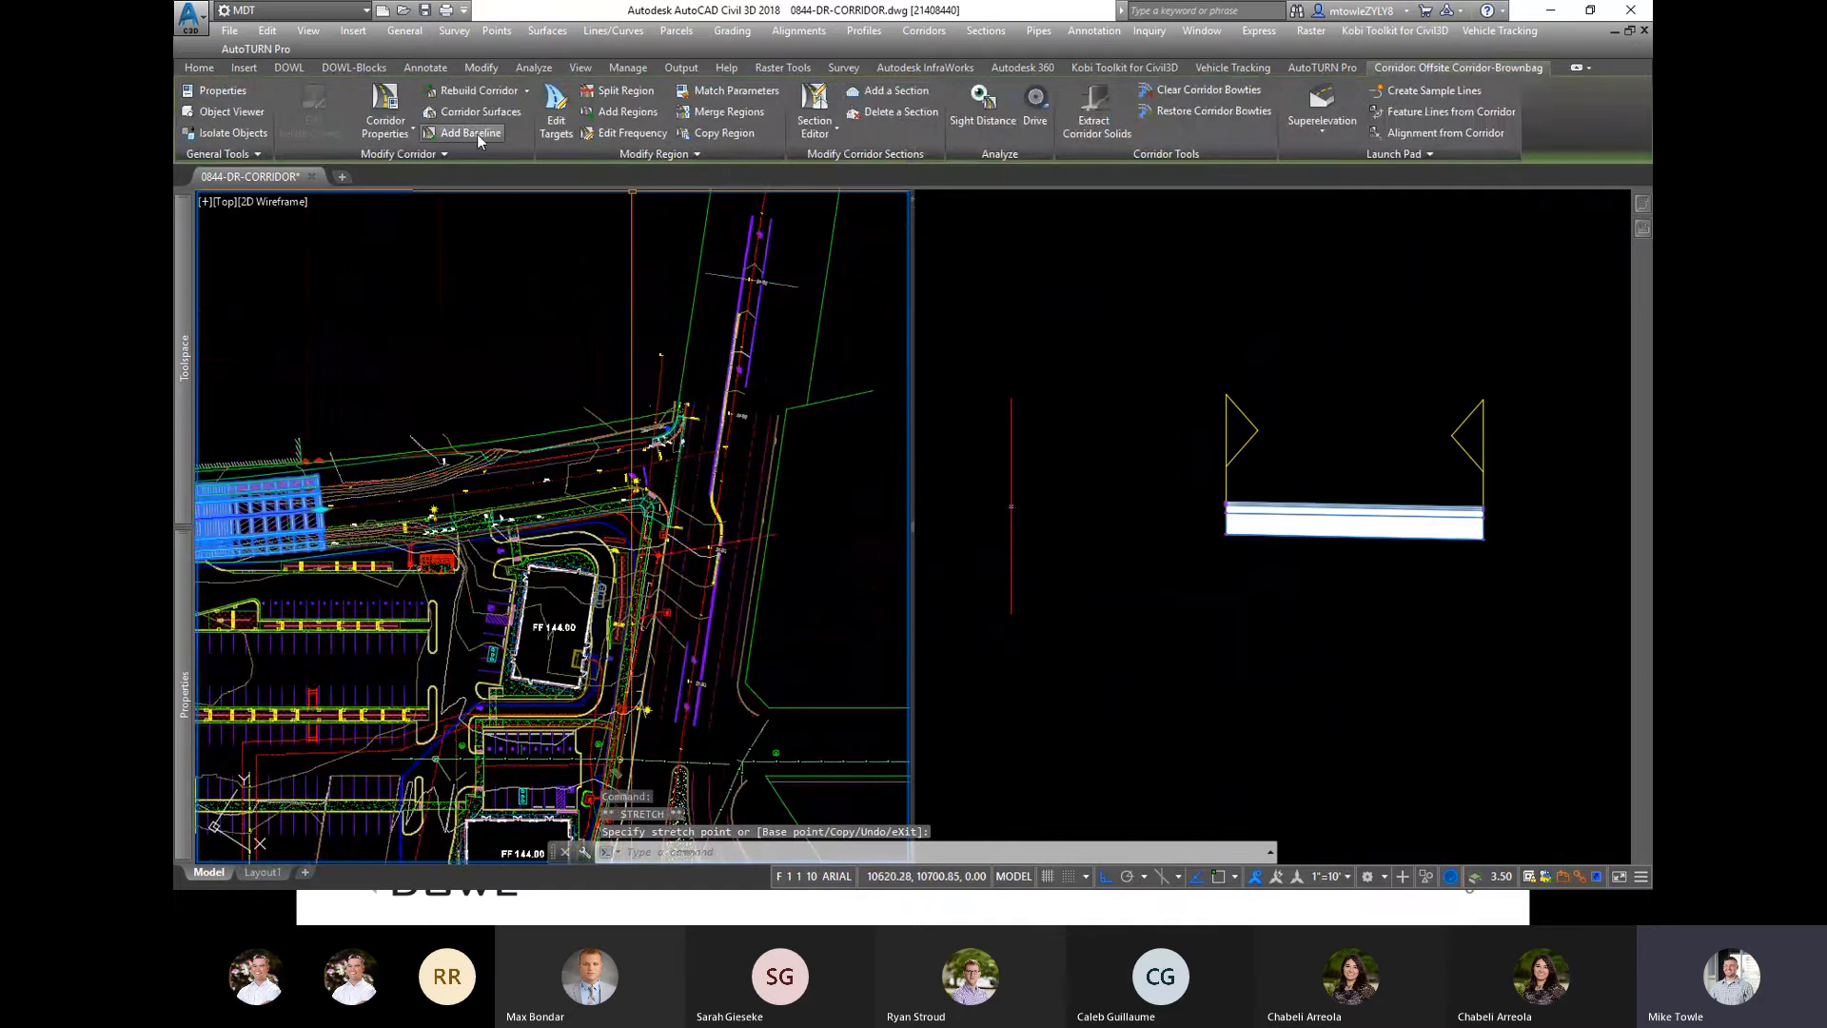
Step: Define an additional region on the Second Street baseline, spanning stations 103+54.26 to 104+88.80
{"action": "left_click", "coordinate": [629, 111]}
{"action": "left_click", "coordinate": [426, 508]}
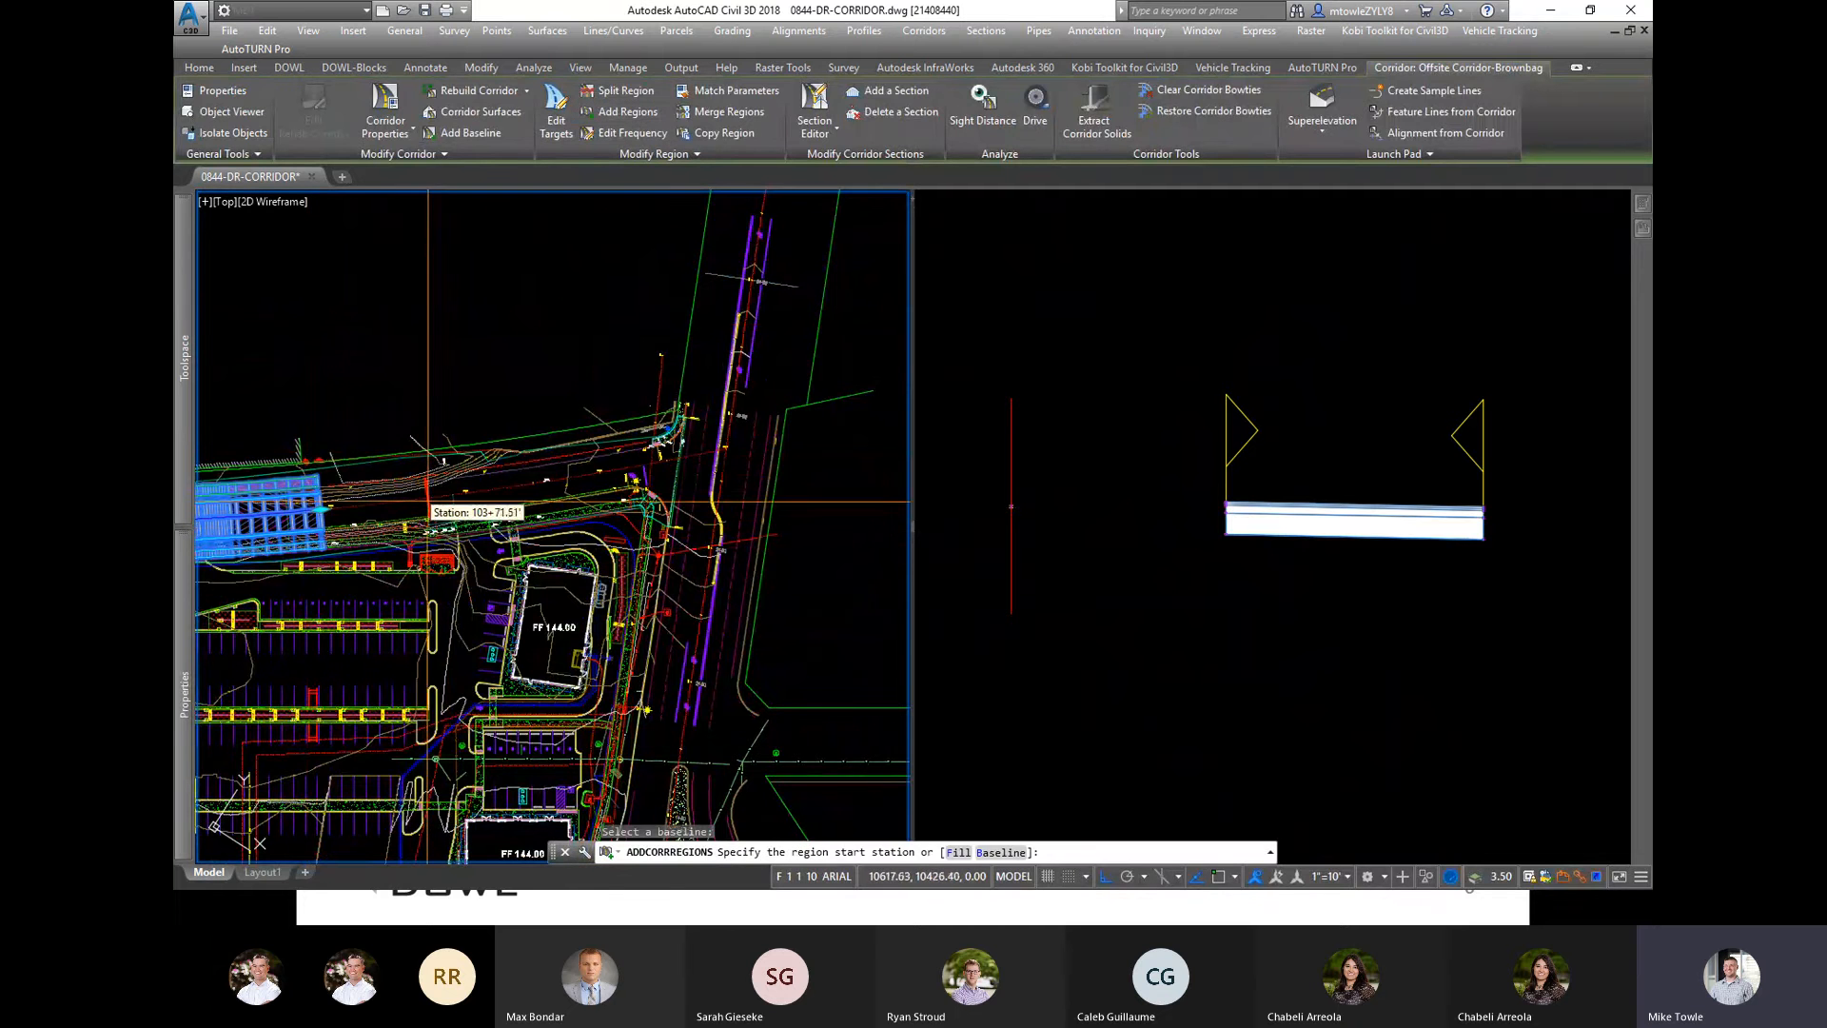
{"action": "left_click", "coordinate": [430, 508]}
{"action": "left_click", "coordinate": [600, 512]}
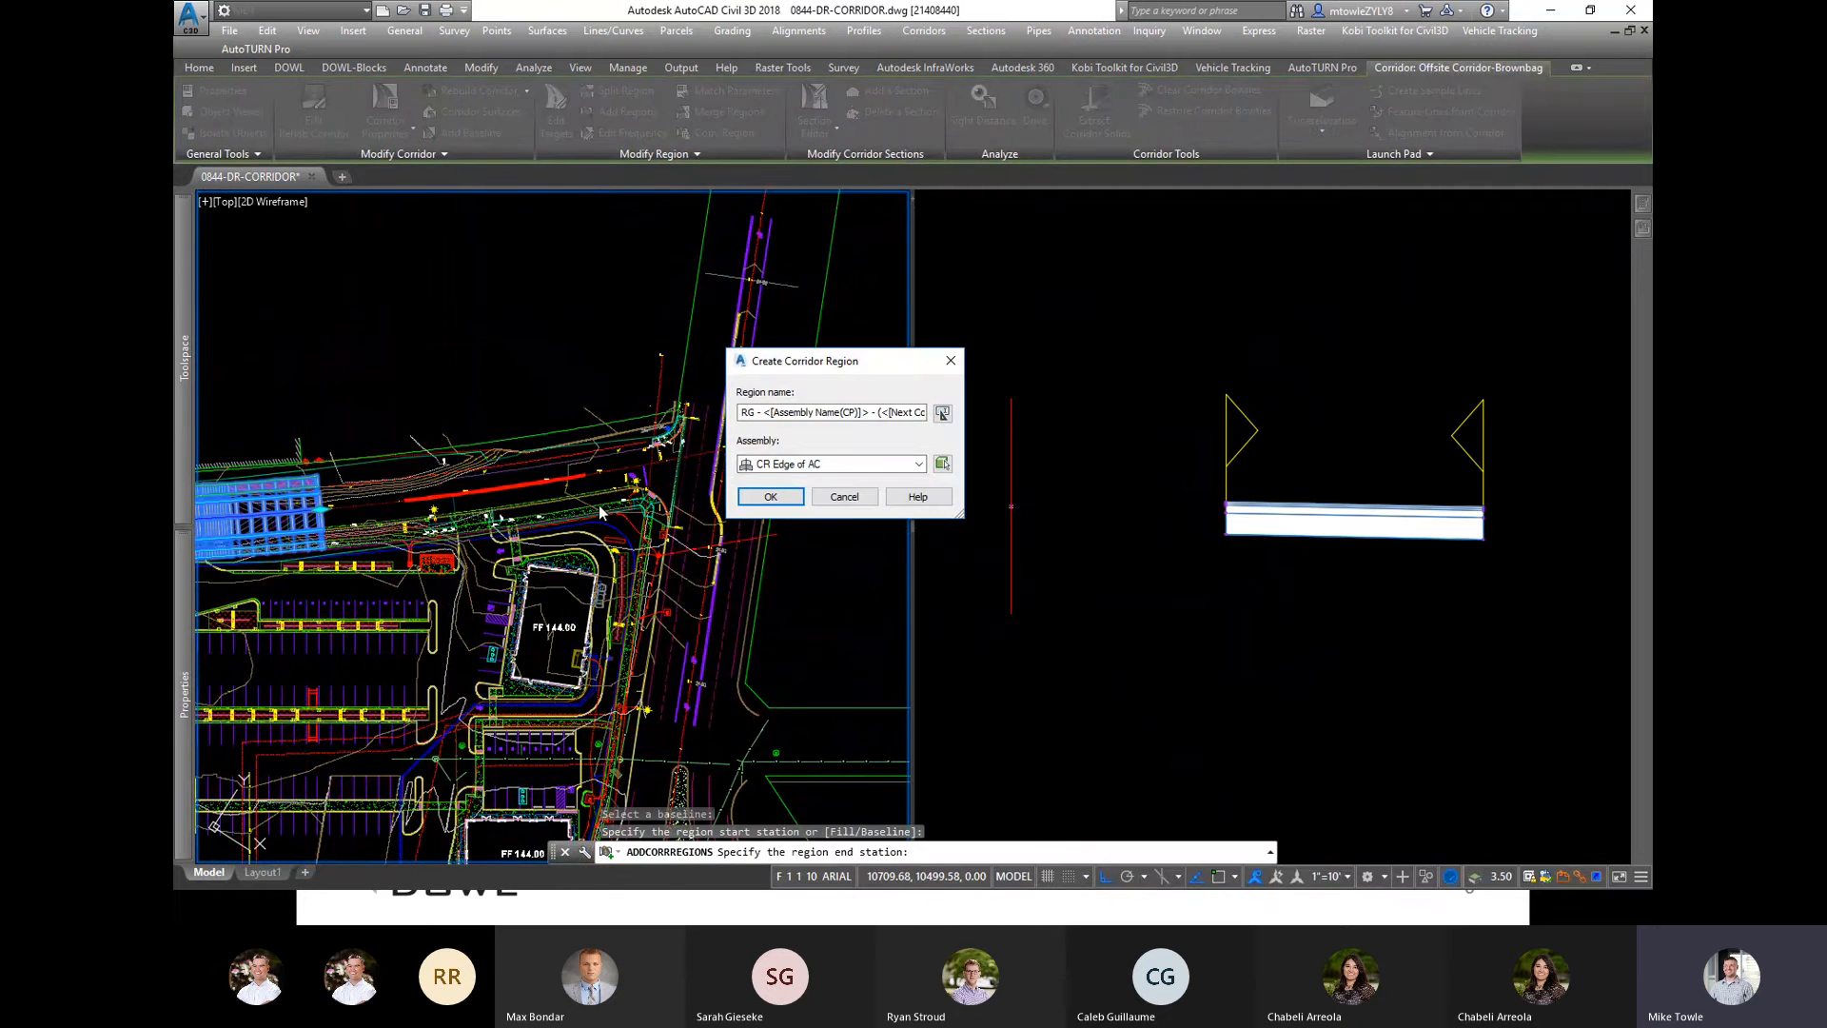
Step: Create the region with the CR Edge of AC assembly, skip its target mapping and end the command
{"action": "left_click", "coordinate": [787, 460]}
{"action": "scroll", "coordinate": [848, 757], "scroll_direction": "down", "scroll_amount": 3}
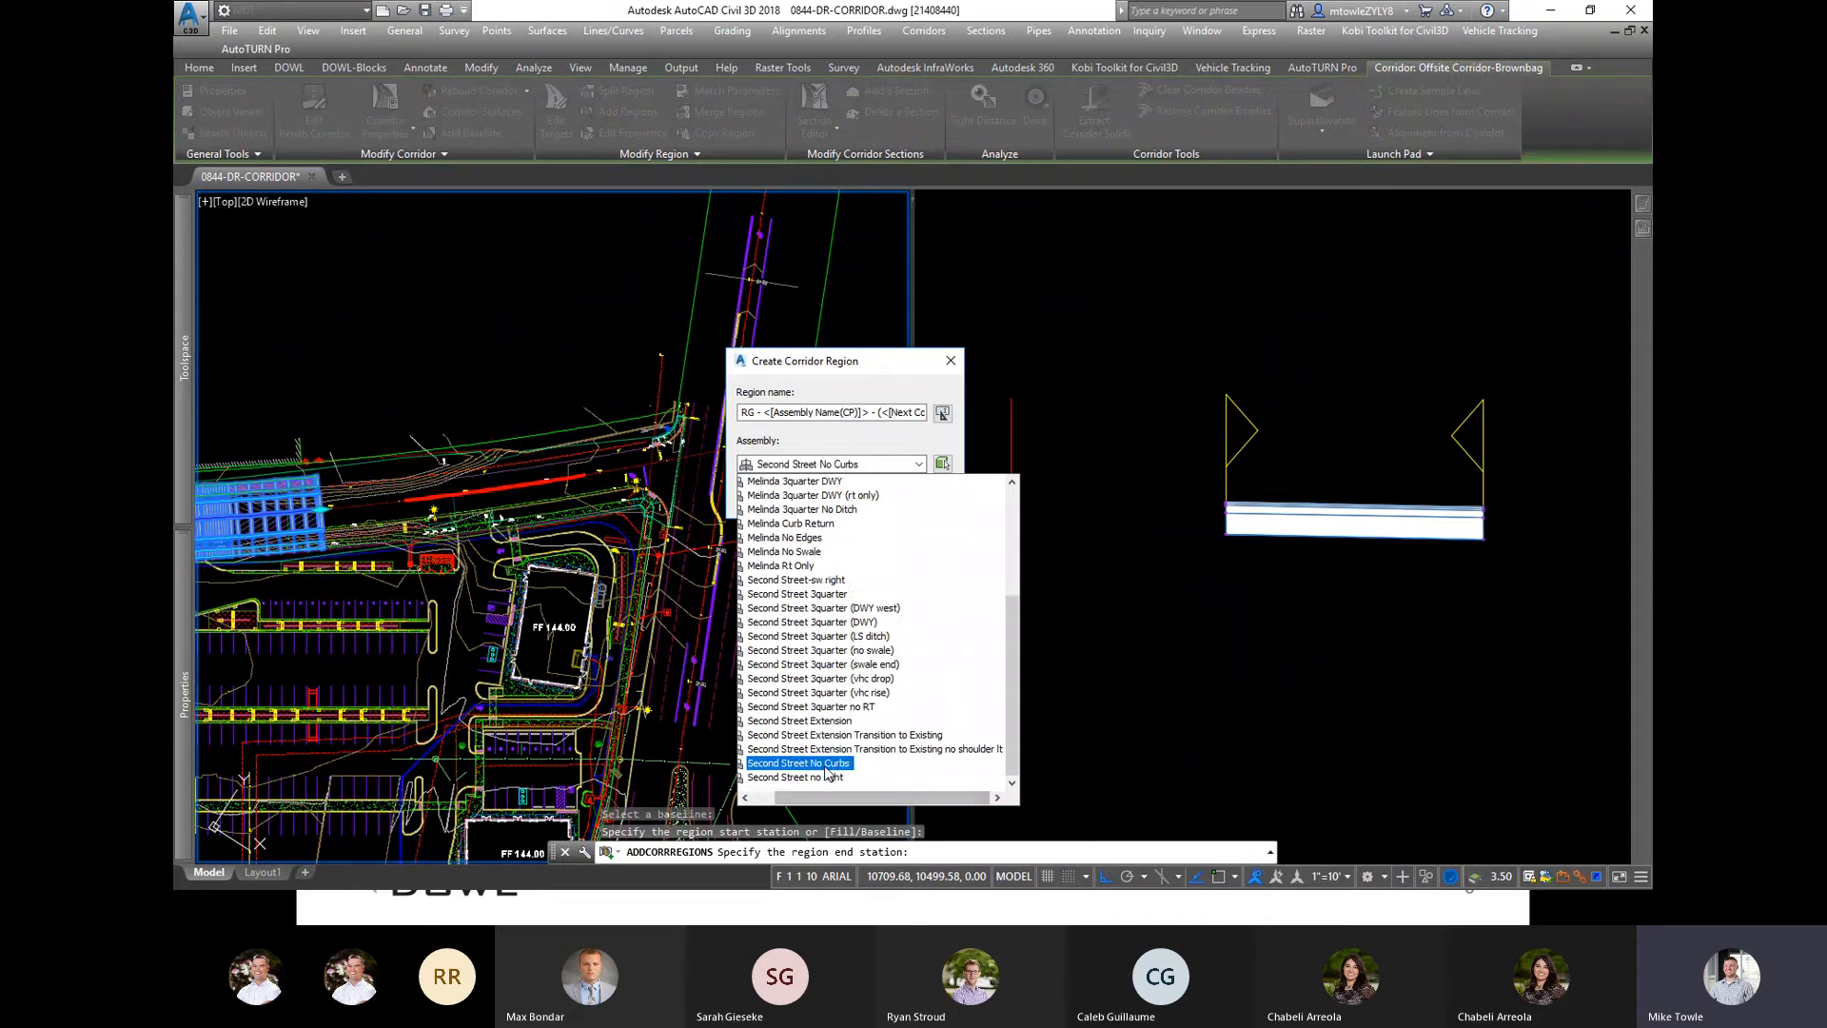
{"action": "scroll", "coordinate": [852, 742], "scroll_direction": "up", "scroll_amount": 4}
{"action": "scroll", "coordinate": [879, 647], "scroll_direction": "down", "scroll_amount": 4}
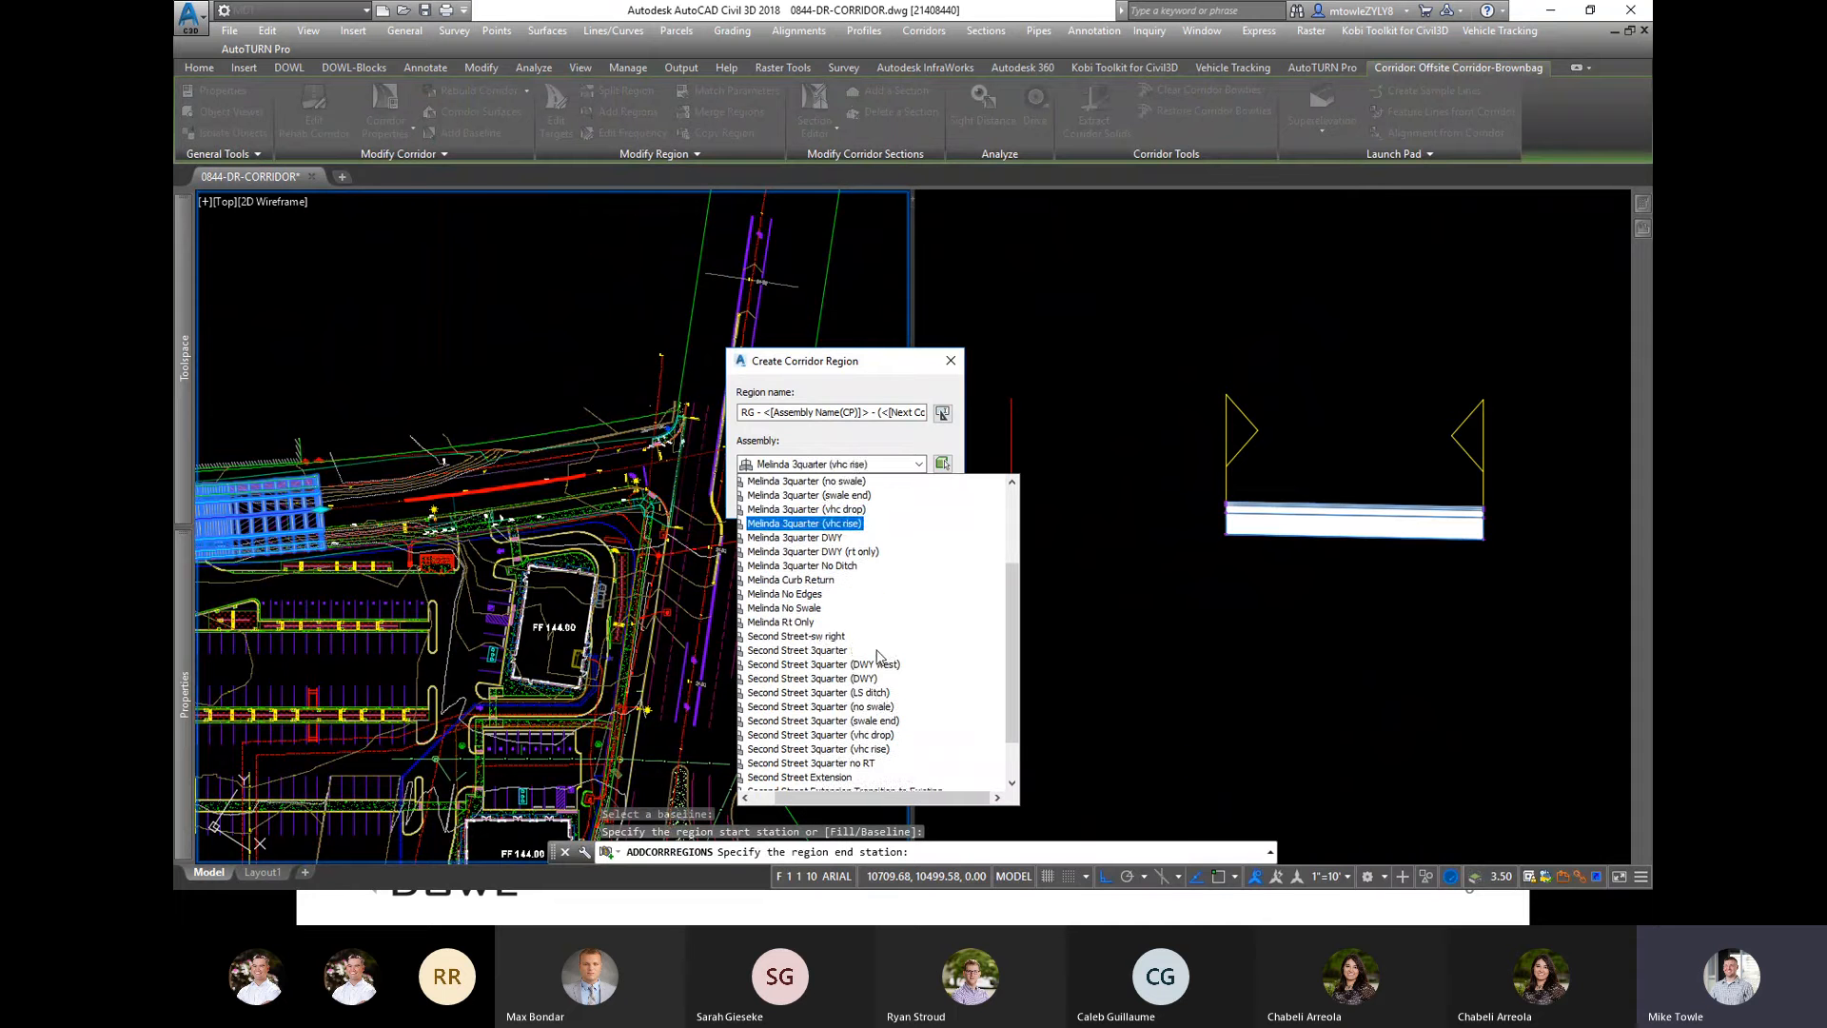
{"action": "left_click", "coordinate": [1250, 617]}
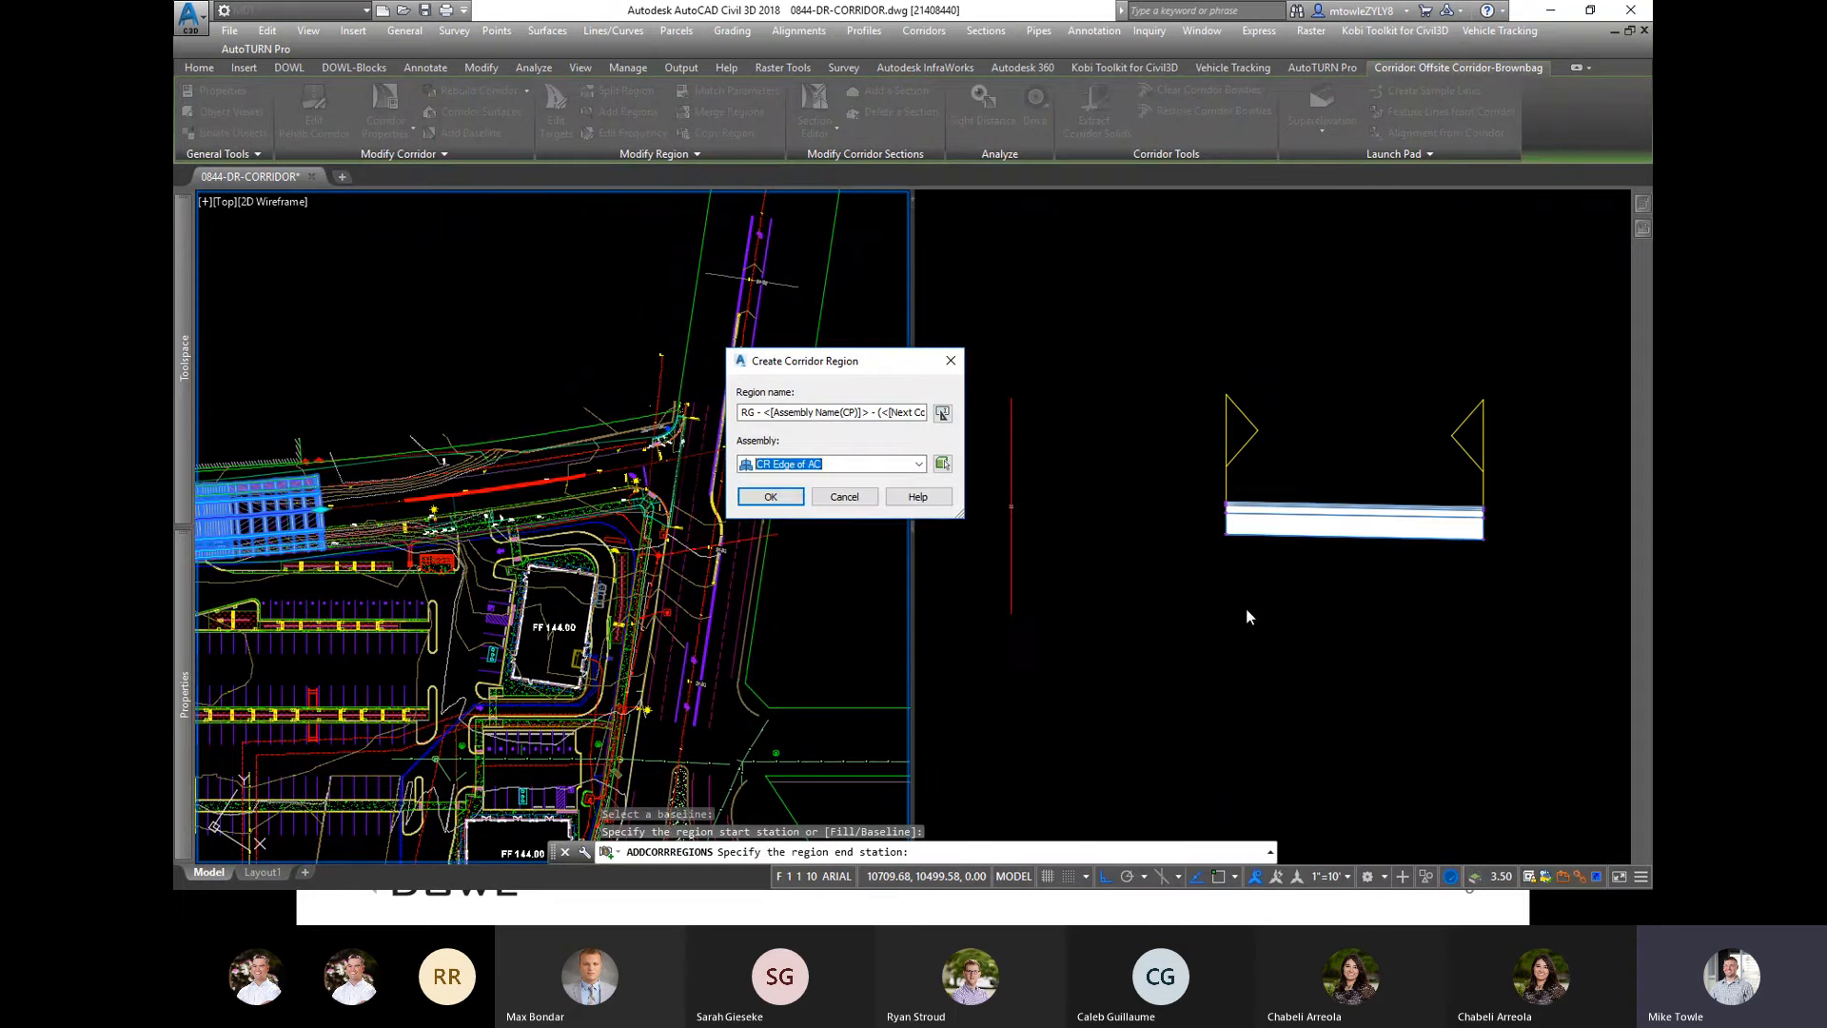
{"action": "left_click", "coordinate": [771, 497]}
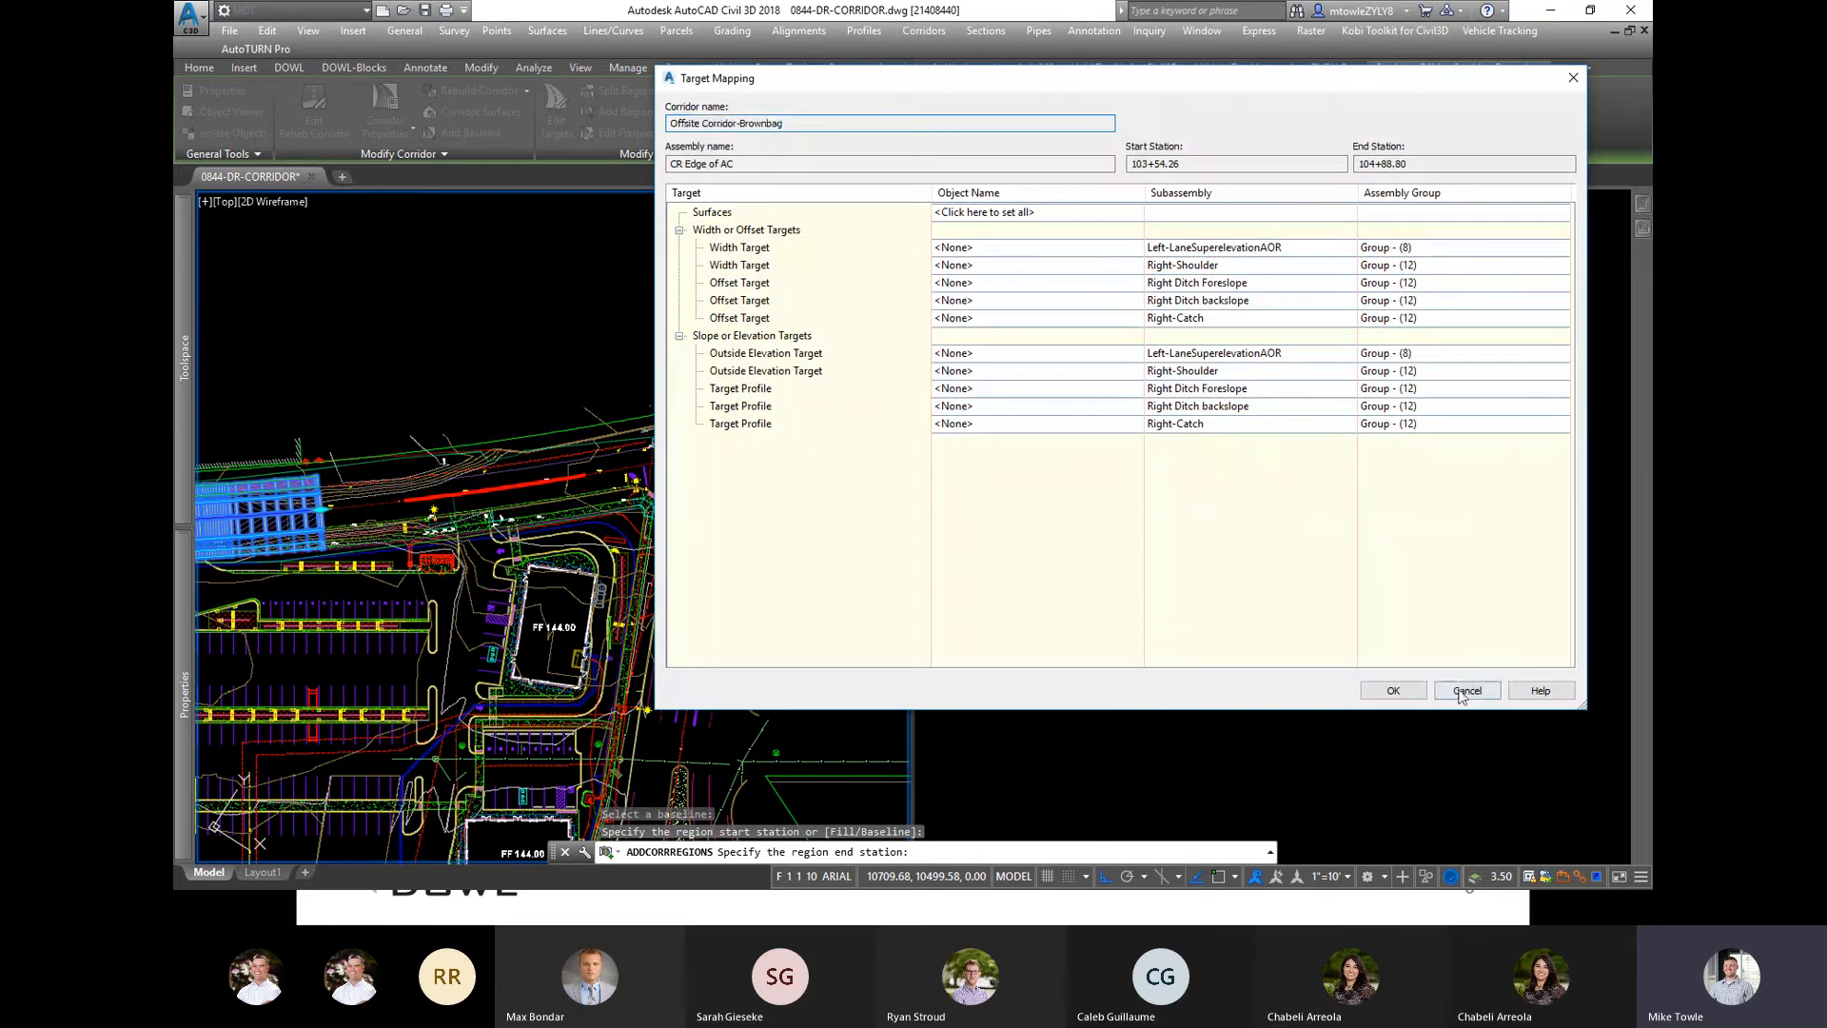
{"action": "left_click", "coordinate": [1466, 691]}
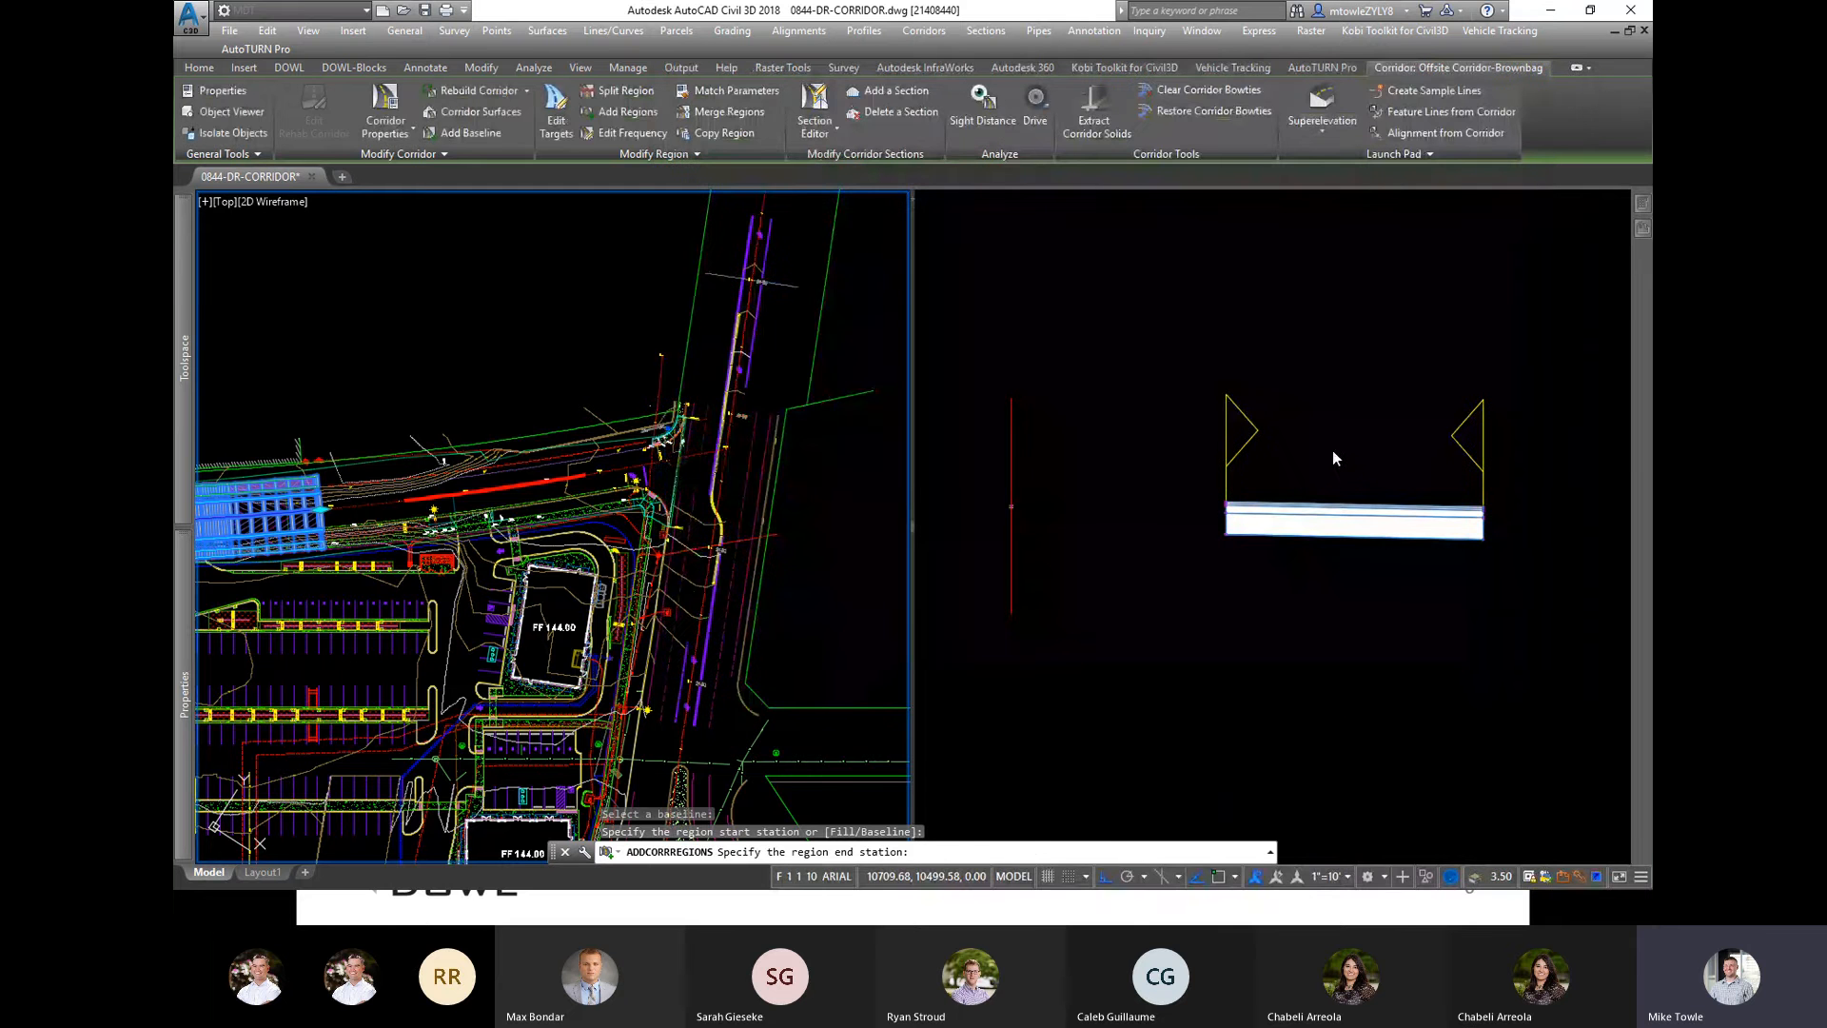
{"action": "key", "text": "Escape"}
{"action": "key", "text": "Escape"}
{"action": "key", "text": "Escape"}
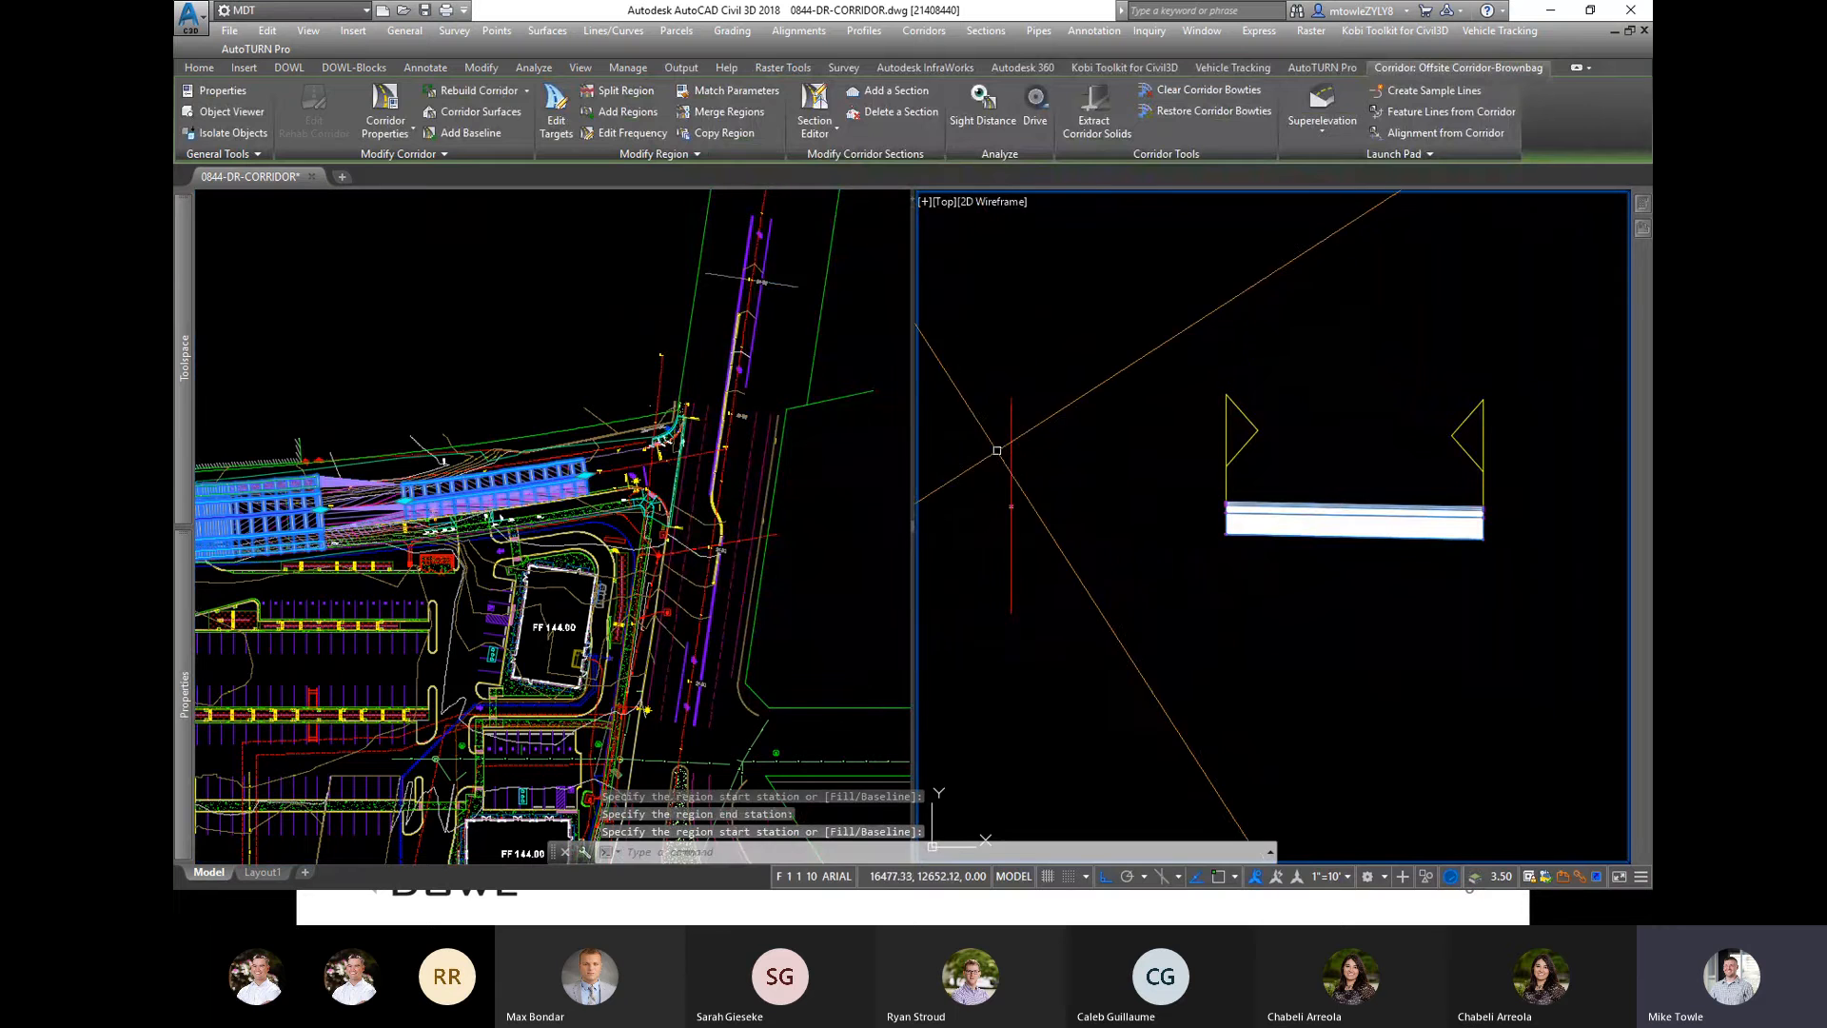
Step: Check the name of the assembly with the omitted link in its properties and deselect it
{"action": "left_click", "coordinate": [1037, 433]}
{"action": "left_click", "coordinate": [985, 461]}
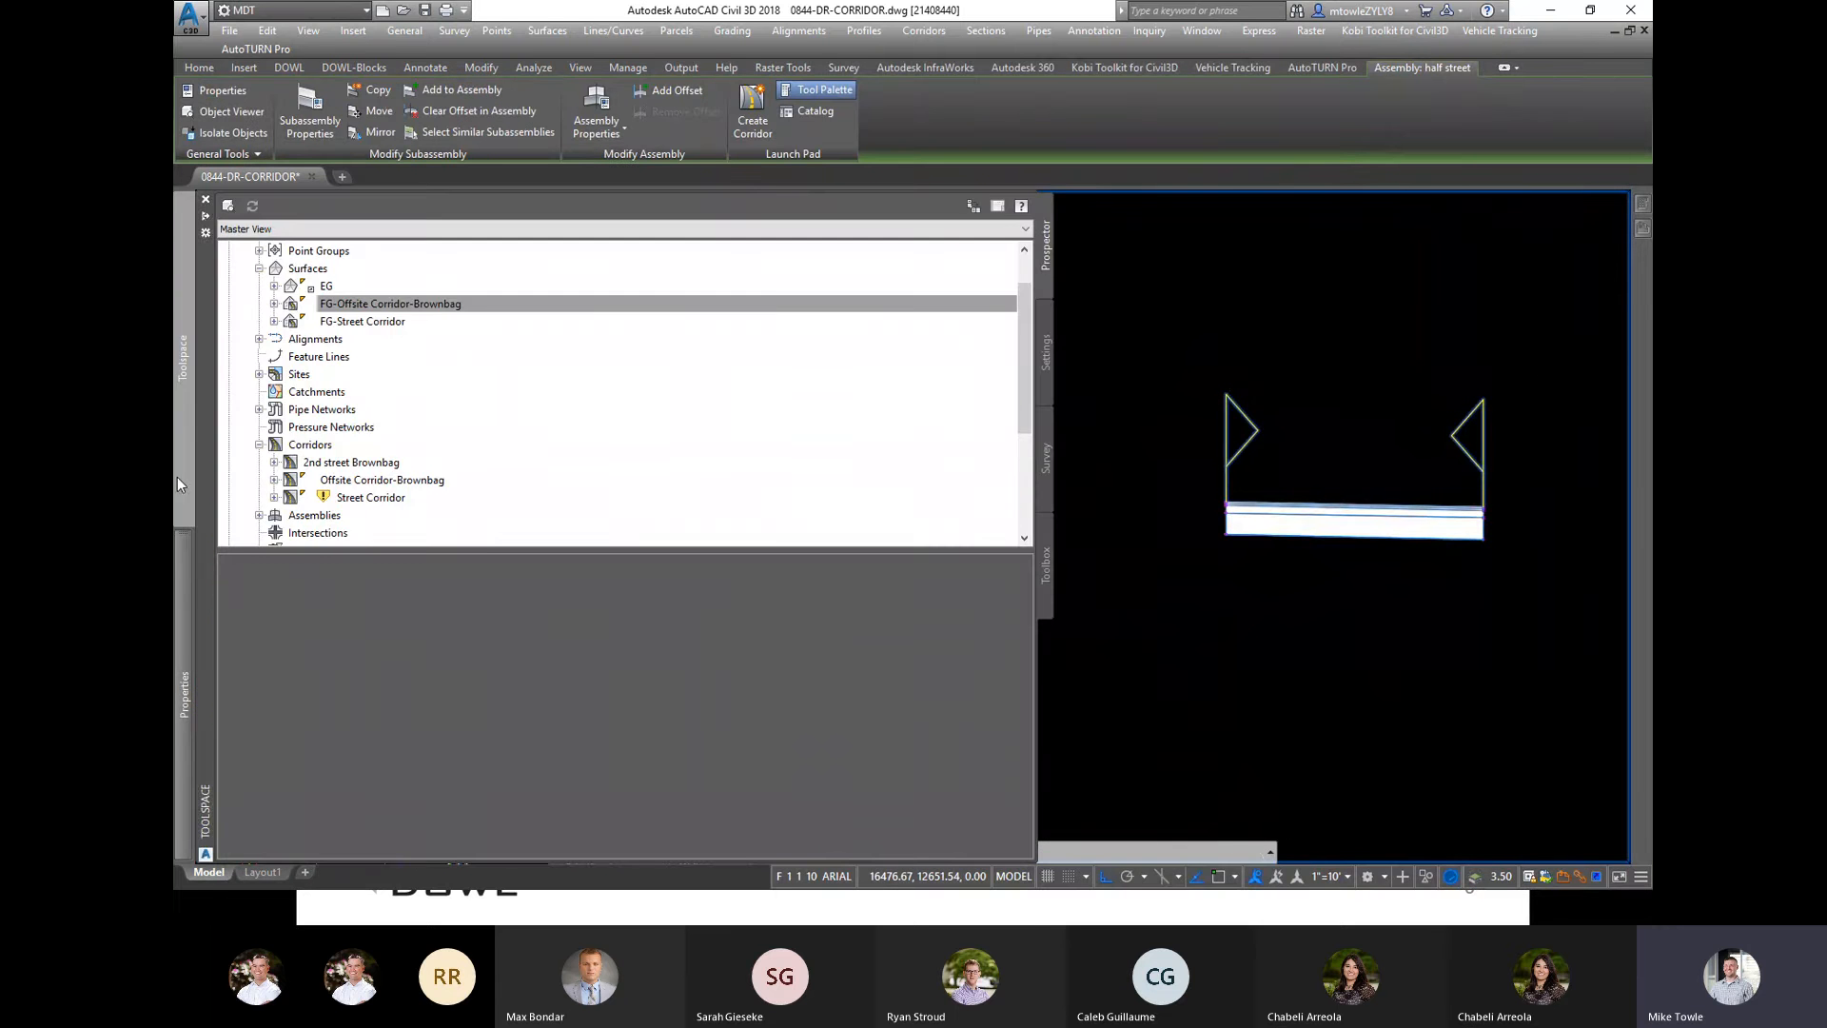
{"action": "mouse_move", "coordinate": [177, 567]}
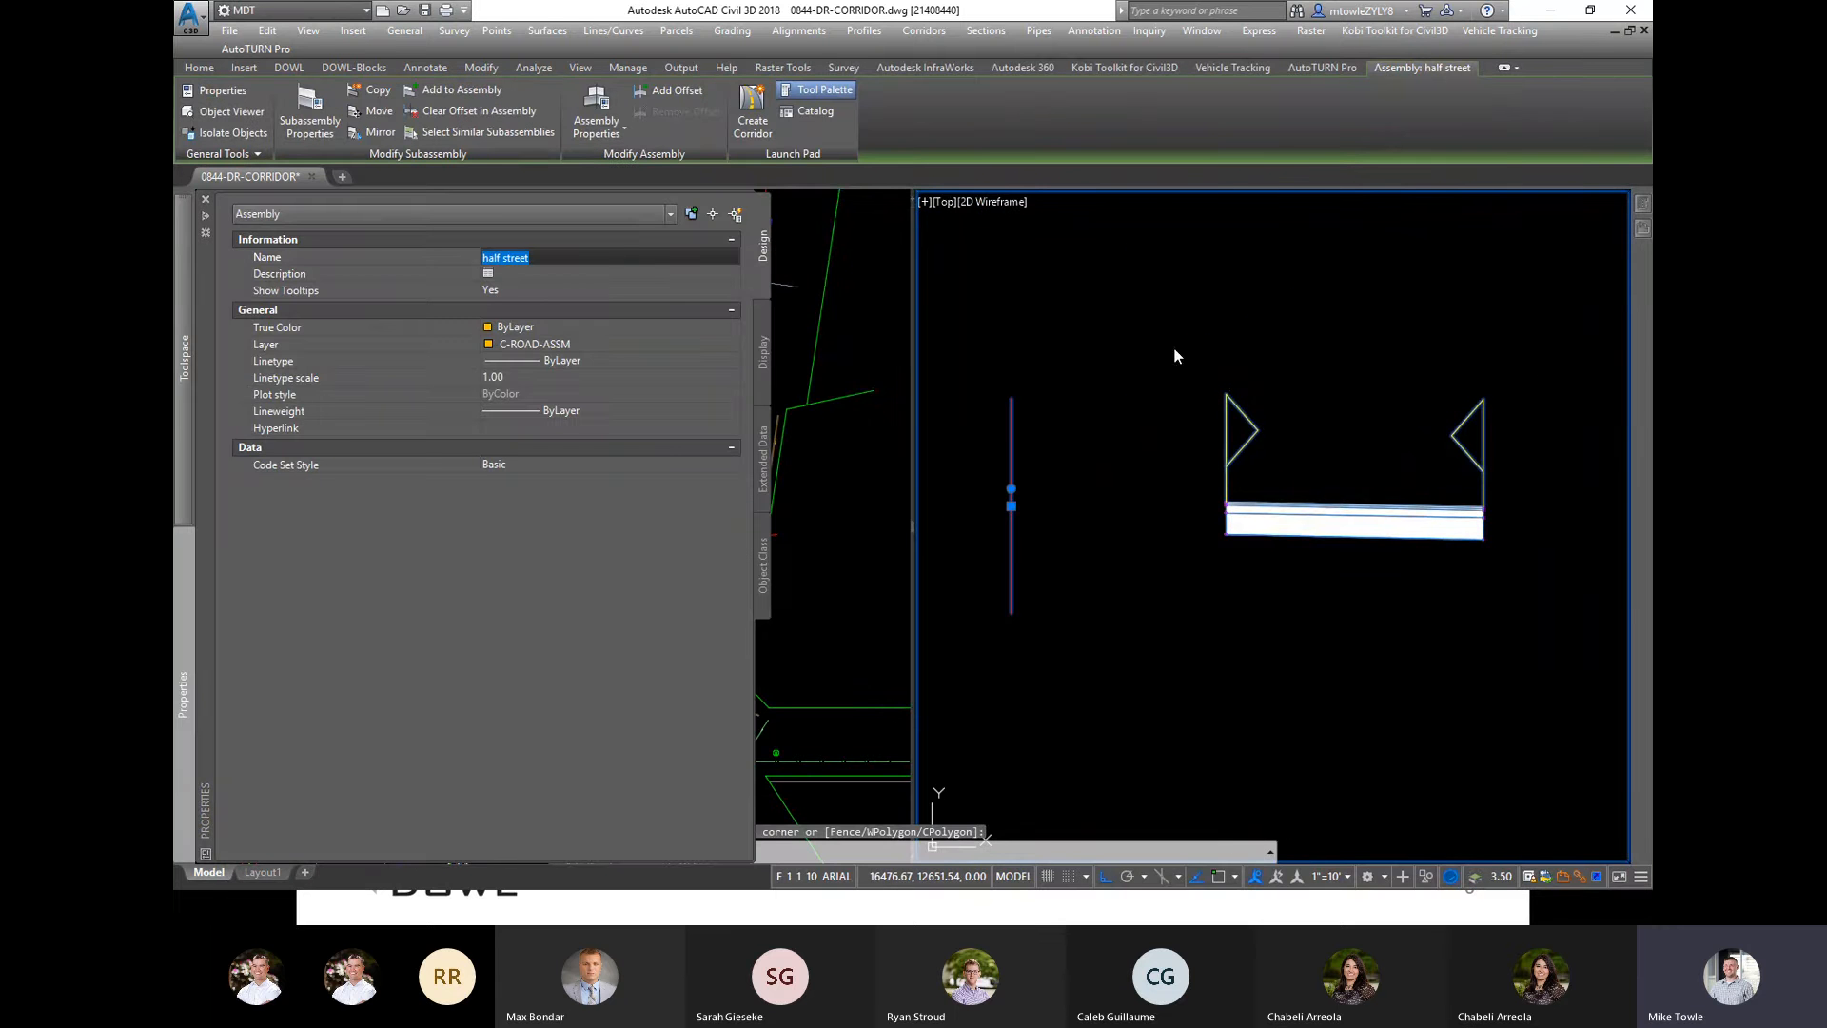
{"action": "key", "text": "Escape"}
{"action": "key", "text": "Escape"}
{"action": "key", "text": "Escape"}
Step: Hide the triangles of the FG-Offsite Corridor-Brownbag surface through its surface properties
{"action": "left_click", "coordinate": [616, 463]}
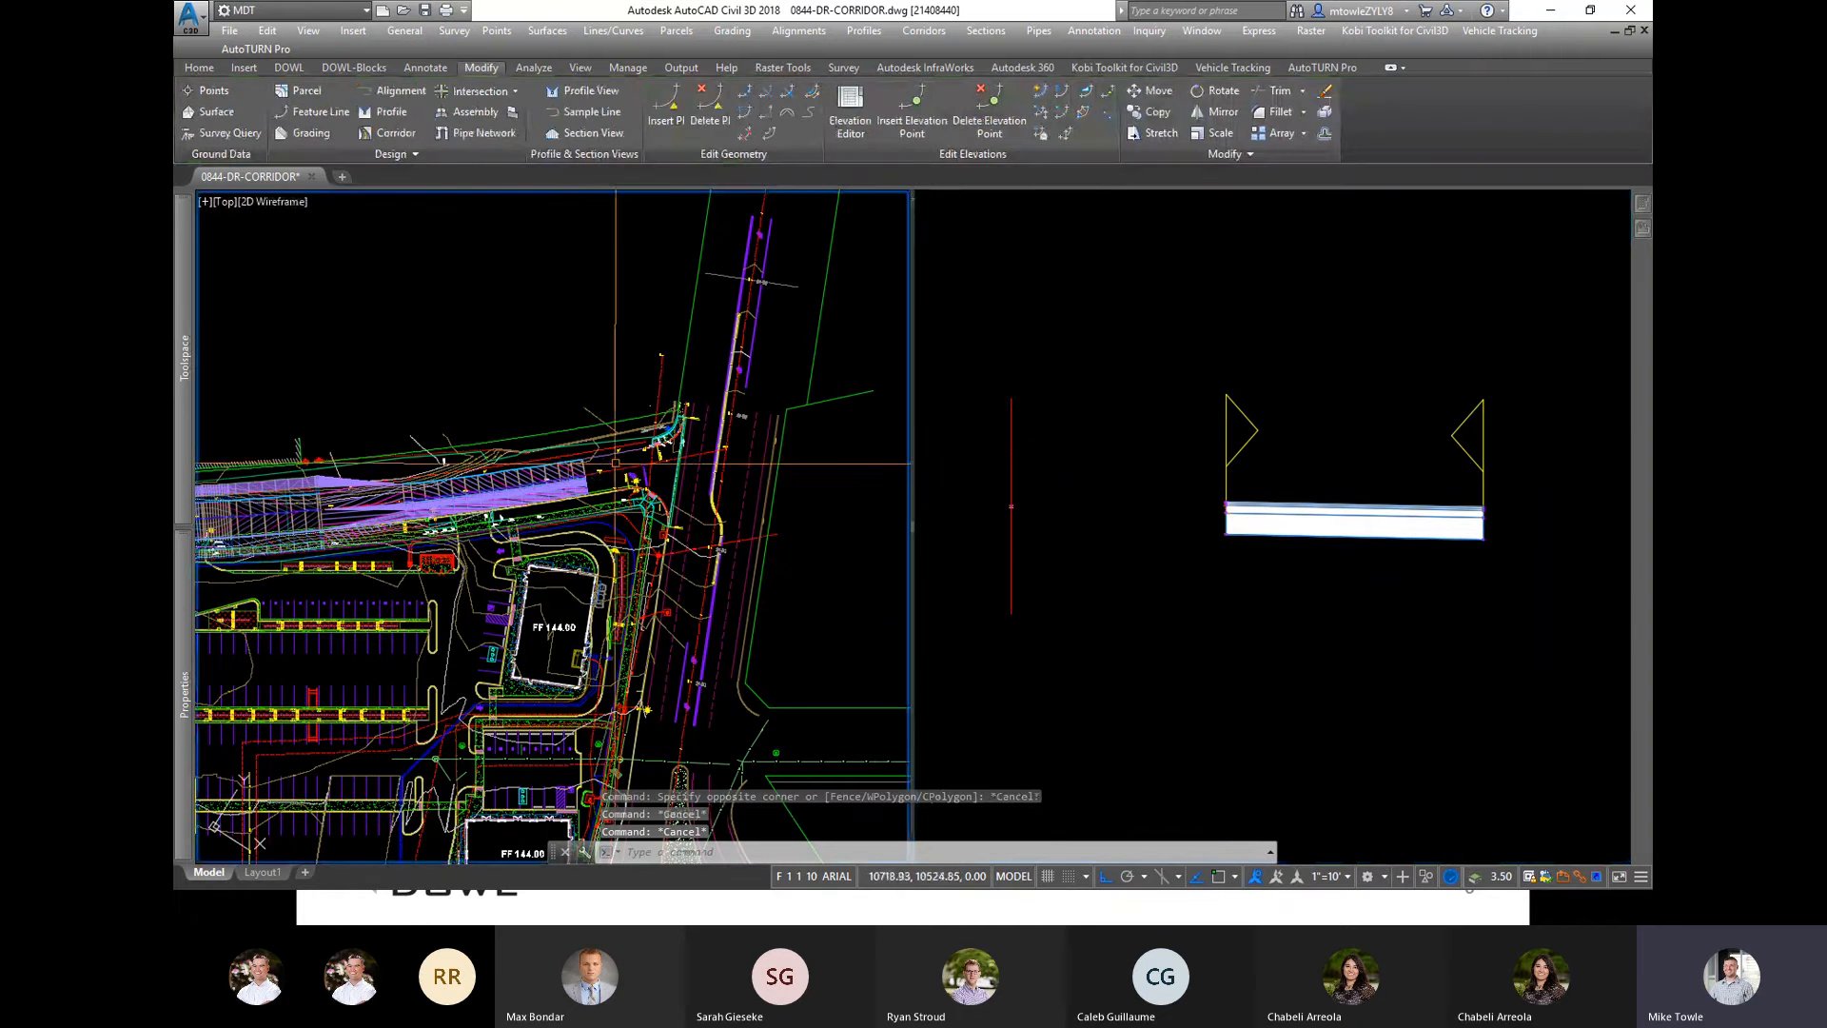
{"action": "left_click", "coordinate": [564, 475]}
{"action": "right_click", "coordinate": [564, 476]}
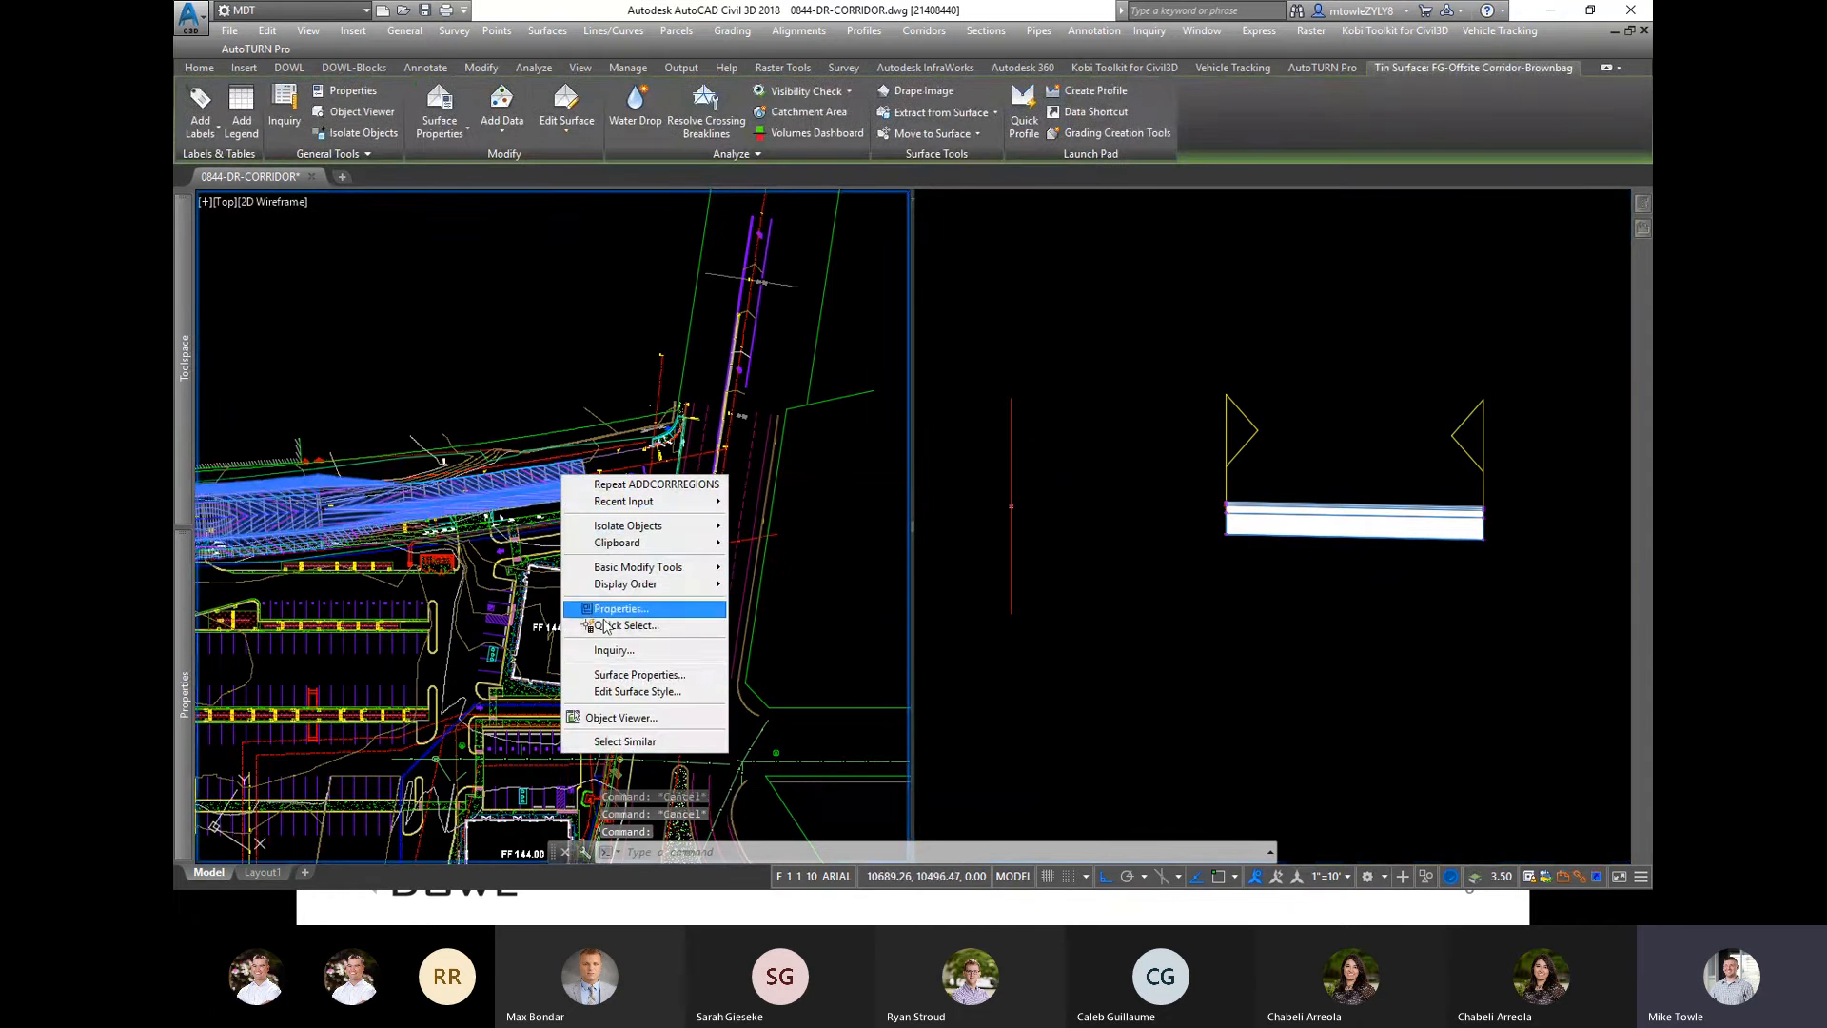
{"action": "left_click", "coordinate": [639, 675]}
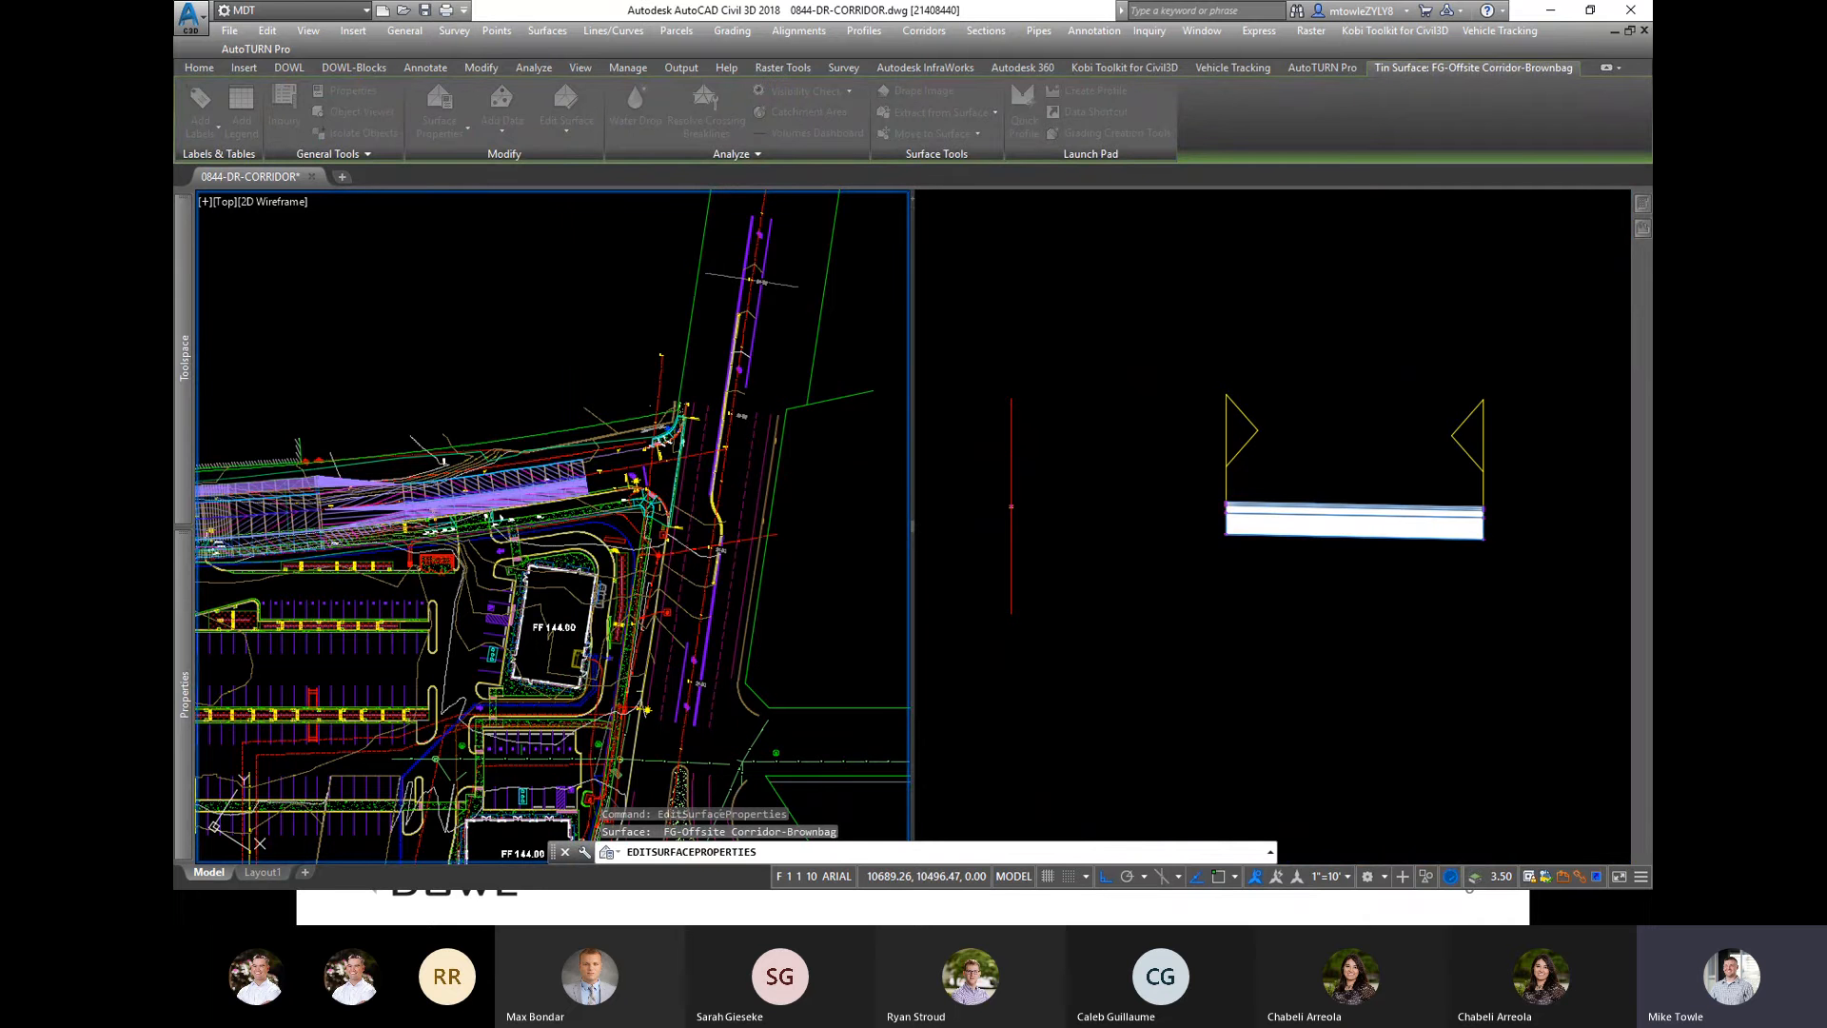
{"action": "key", "text": "Escape"}
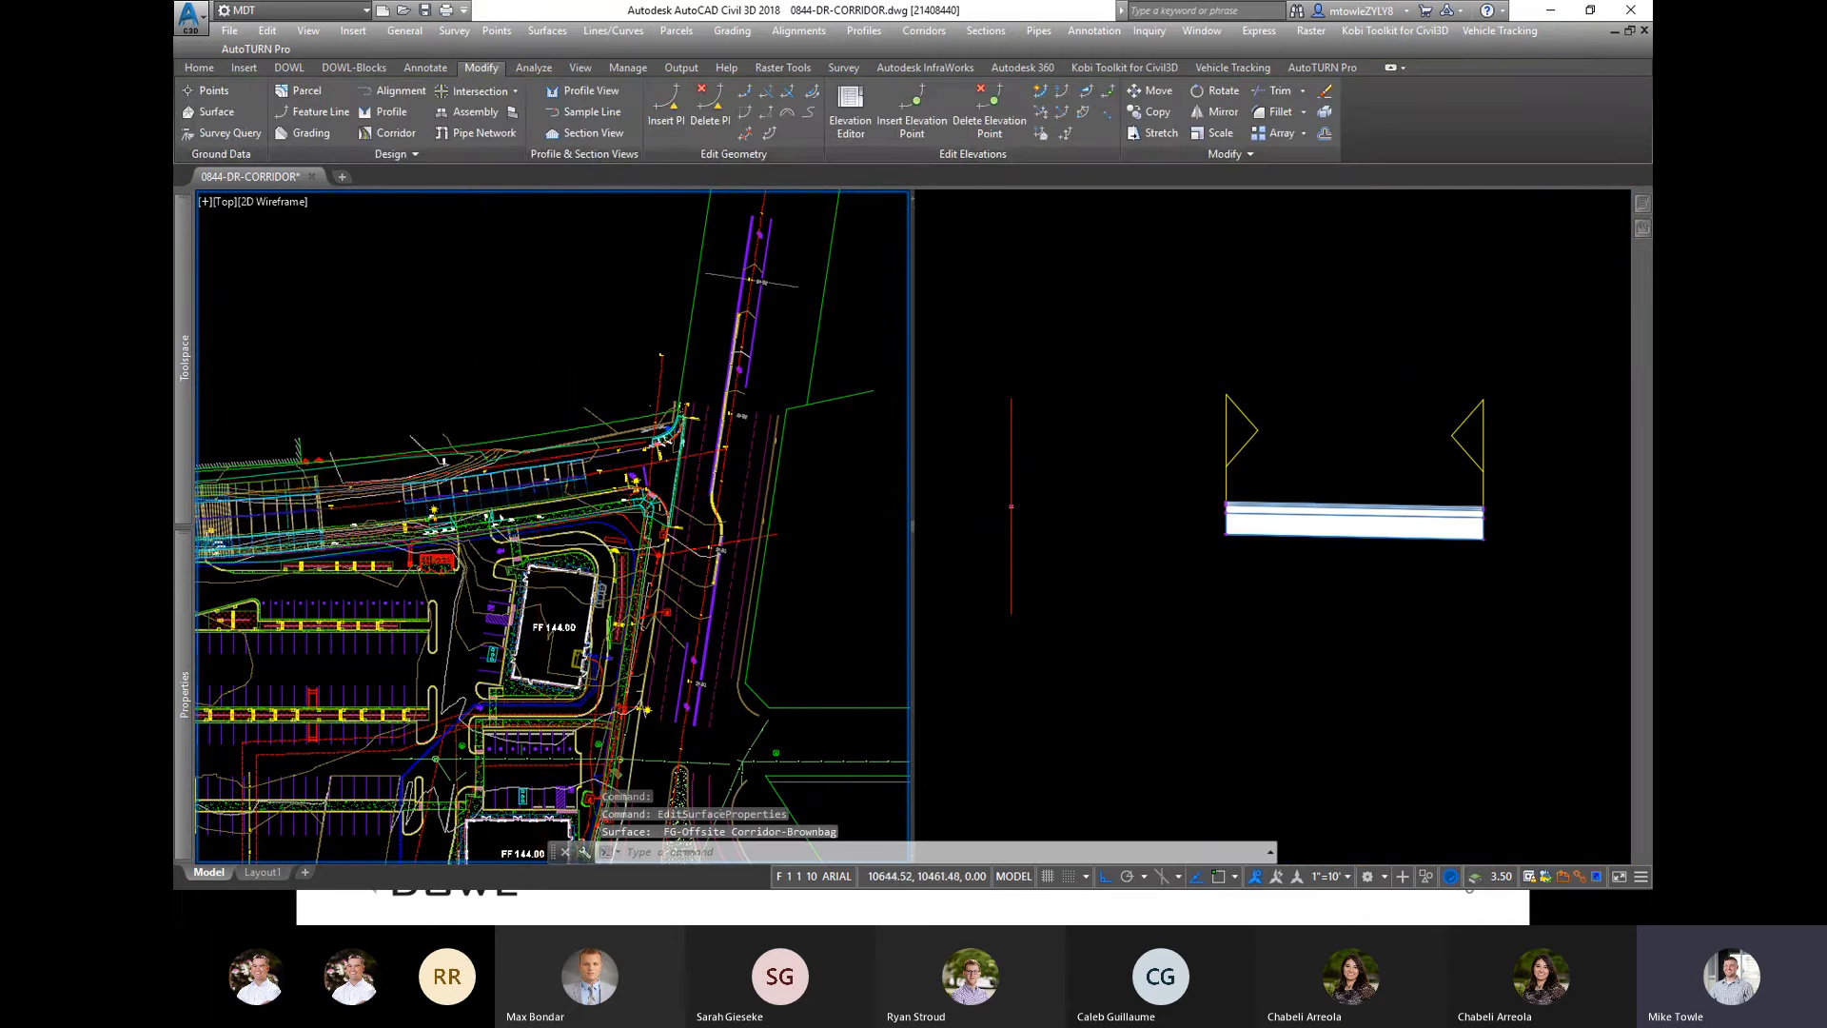
Step: Change the assembly of the Second Street region spanning 103+54.26 to 104+88.80 to half street through its region properties
{"action": "scroll", "coordinate": [563, 488], "scroll_direction": "up", "scroll_amount": 5}
{"action": "left_click", "coordinate": [563, 489]}
{"action": "right_click", "coordinate": [658, 286]}
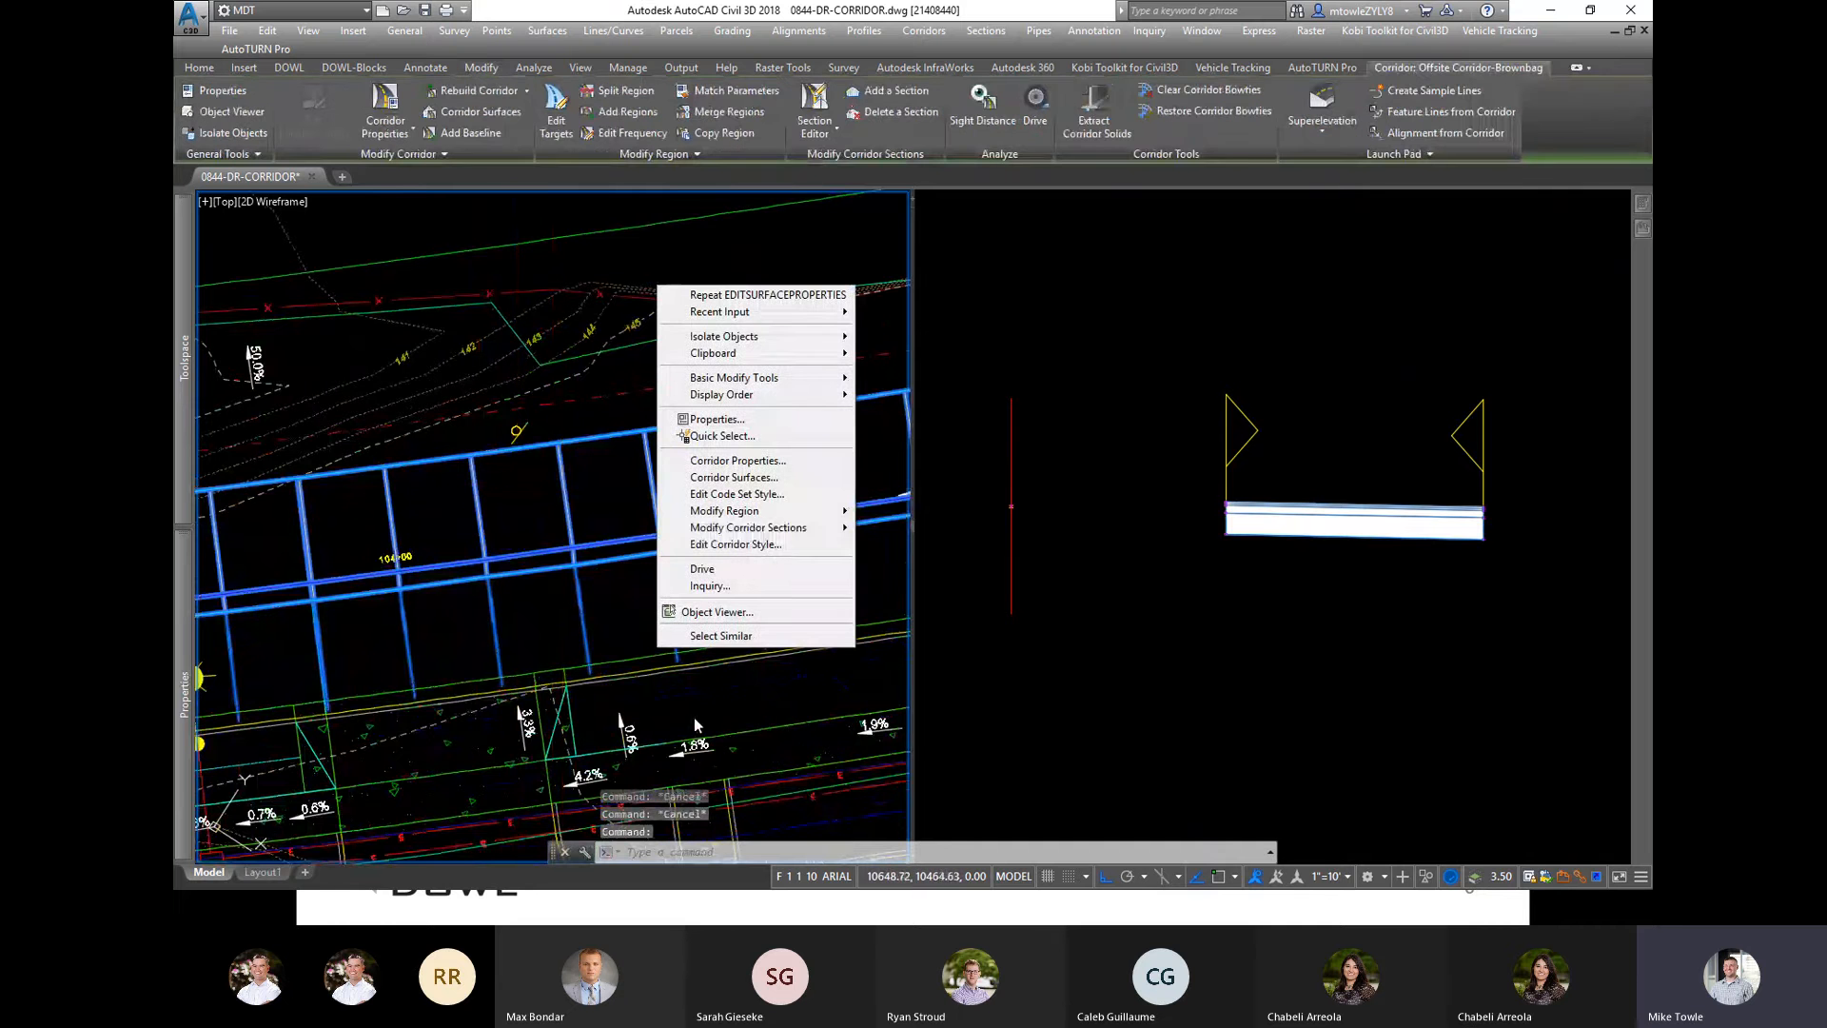
{"action": "mouse_move", "coordinate": [805, 531]}
{"action": "mouse_move", "coordinate": [742, 511]}
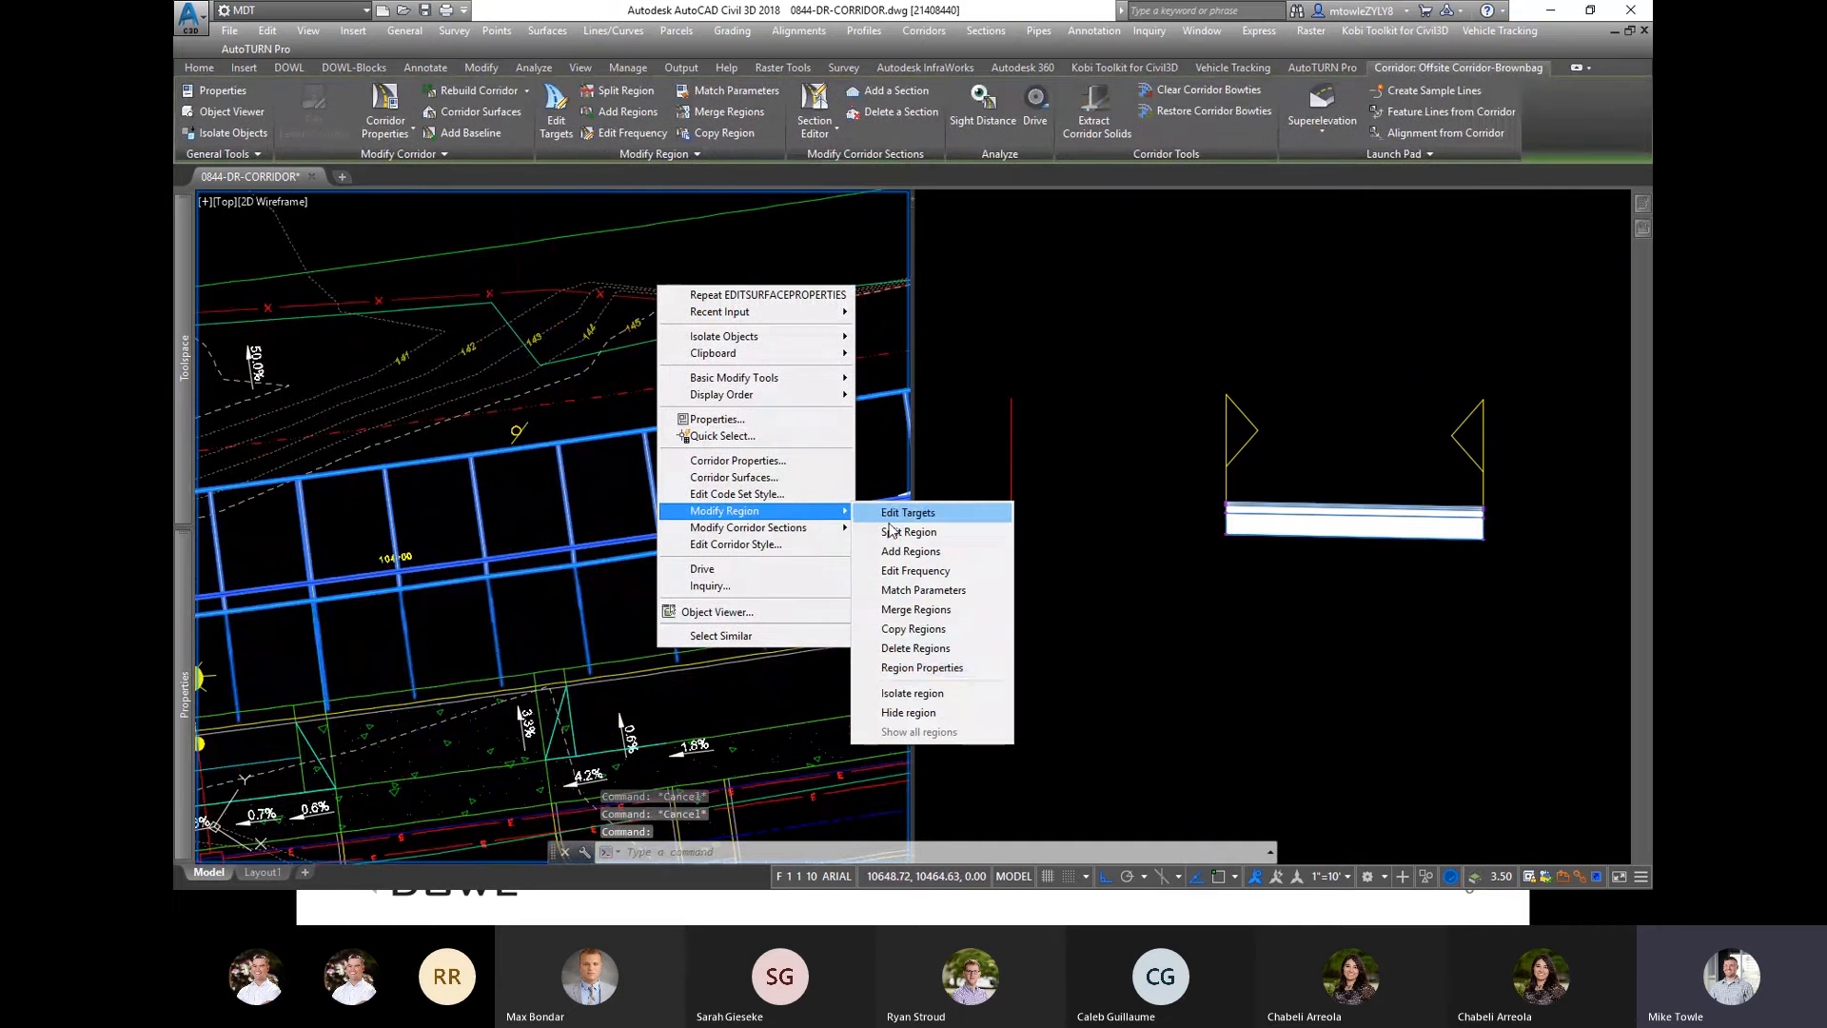
{"action": "left_click", "coordinate": [914, 667]}
{"action": "left_click", "coordinate": [533, 568]}
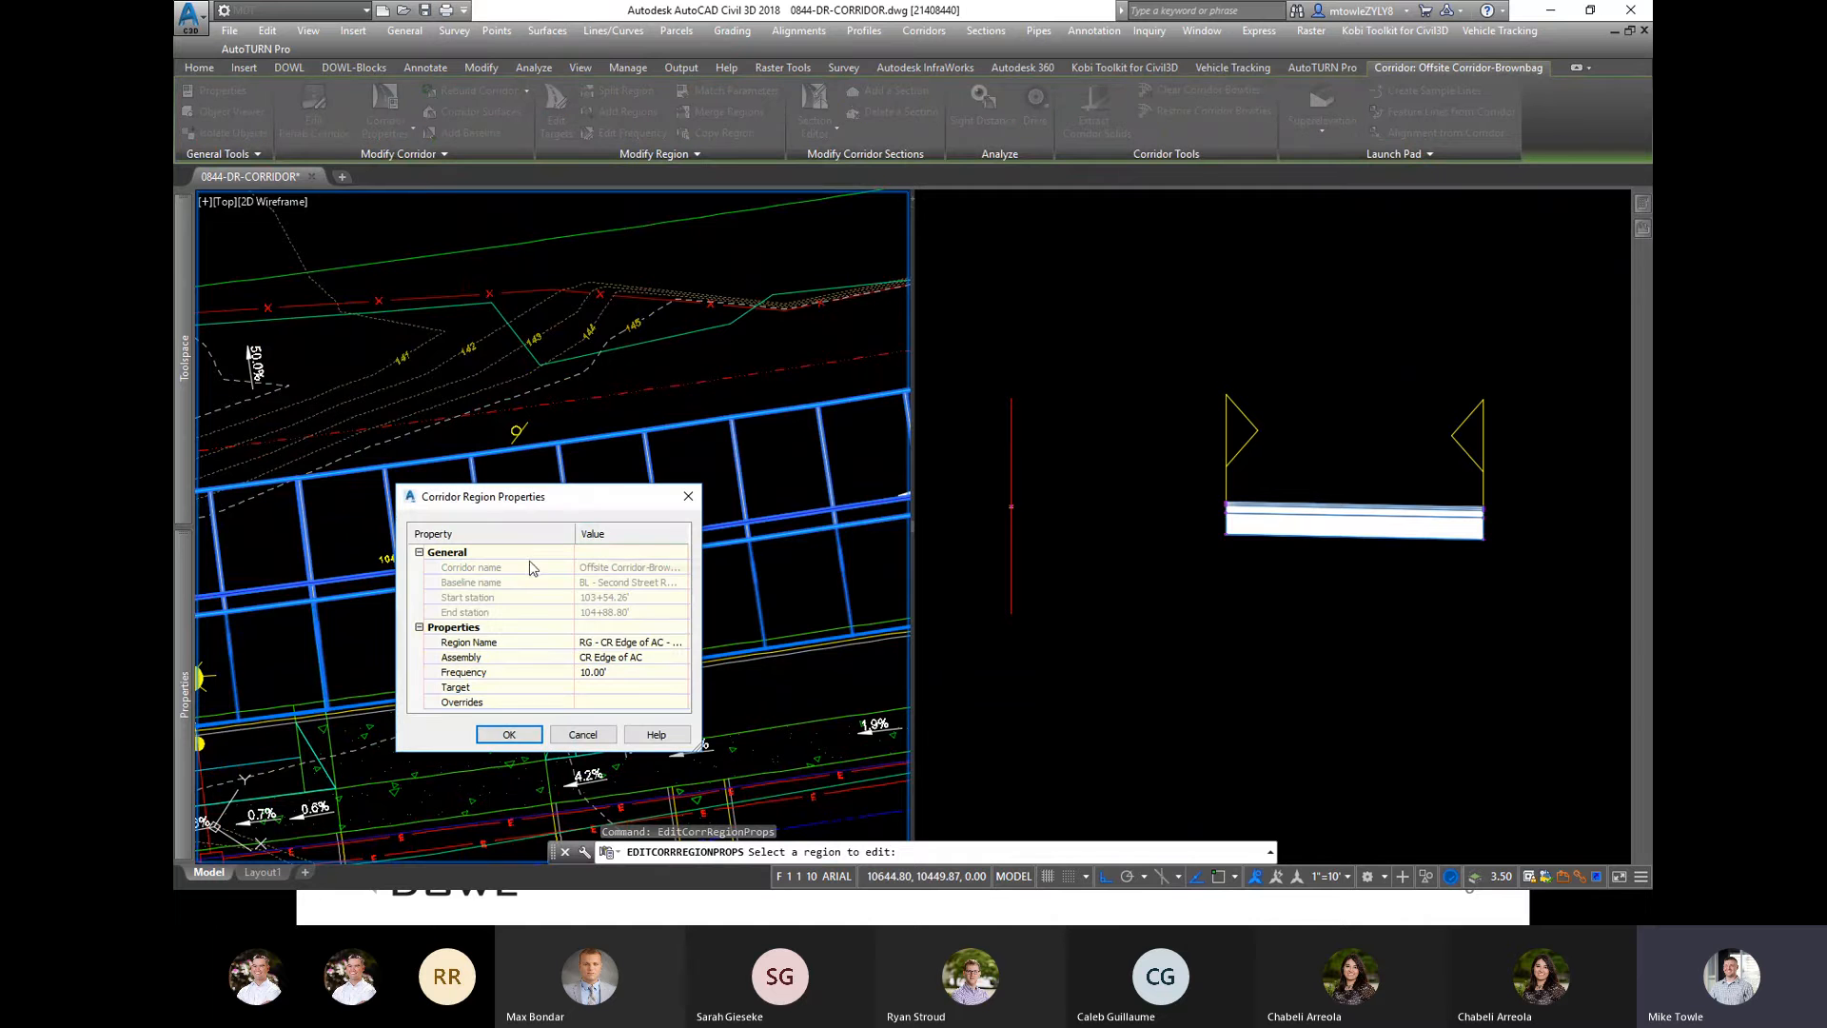
{"action": "left_click", "coordinate": [679, 657]}
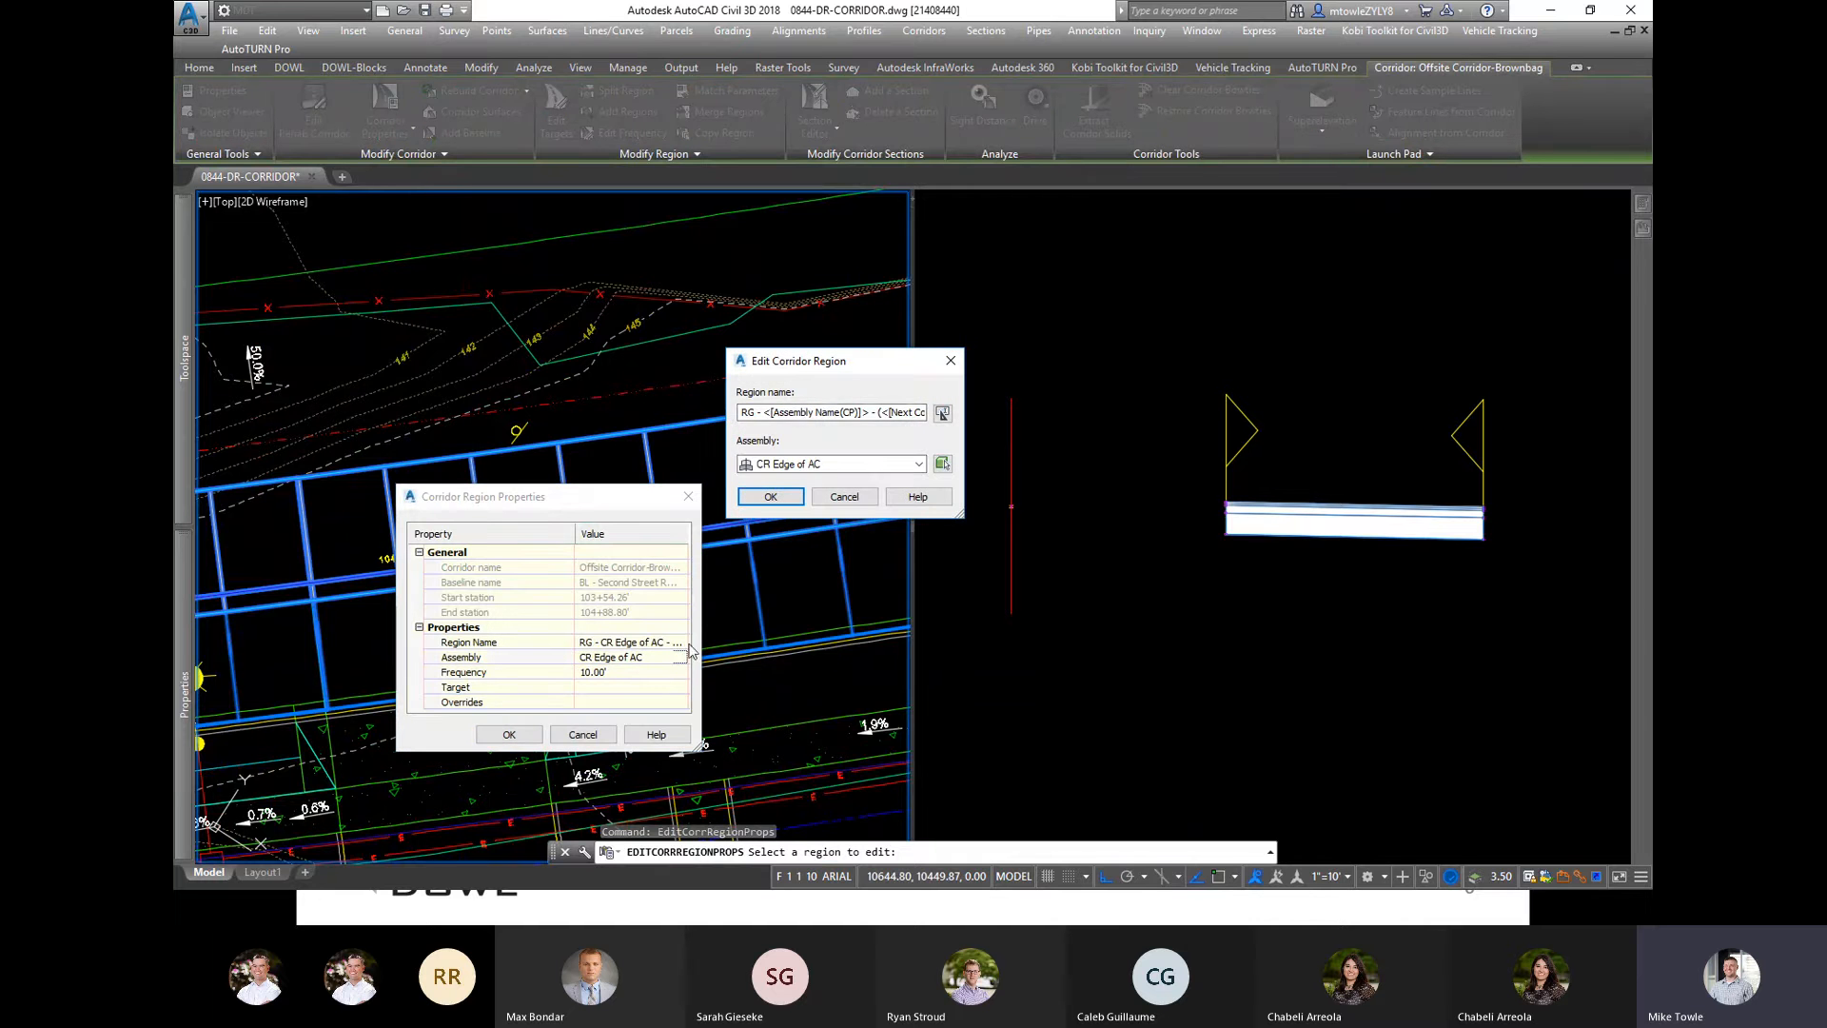
{"action": "left_click", "coordinate": [862, 468]}
{"action": "left_click", "coordinate": [771, 552]}
{"action": "key", "text": "Return"}
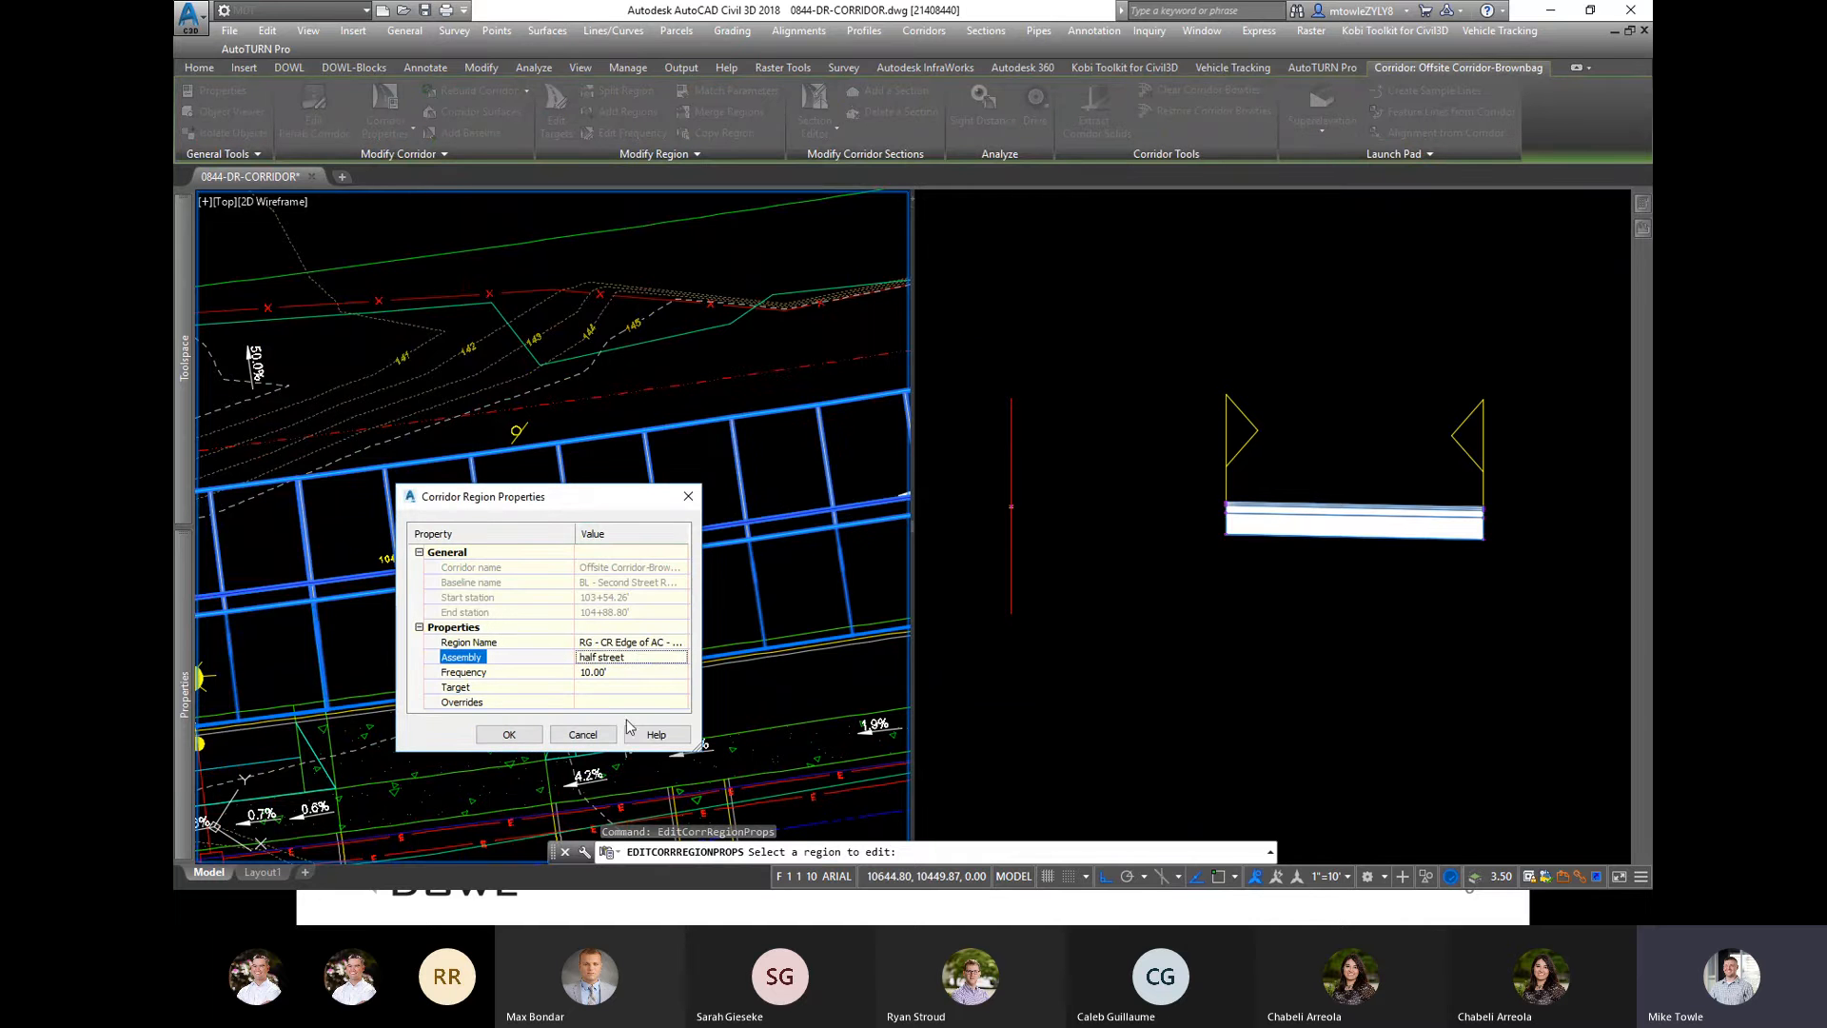
{"action": "left_click", "coordinate": [509, 734]}
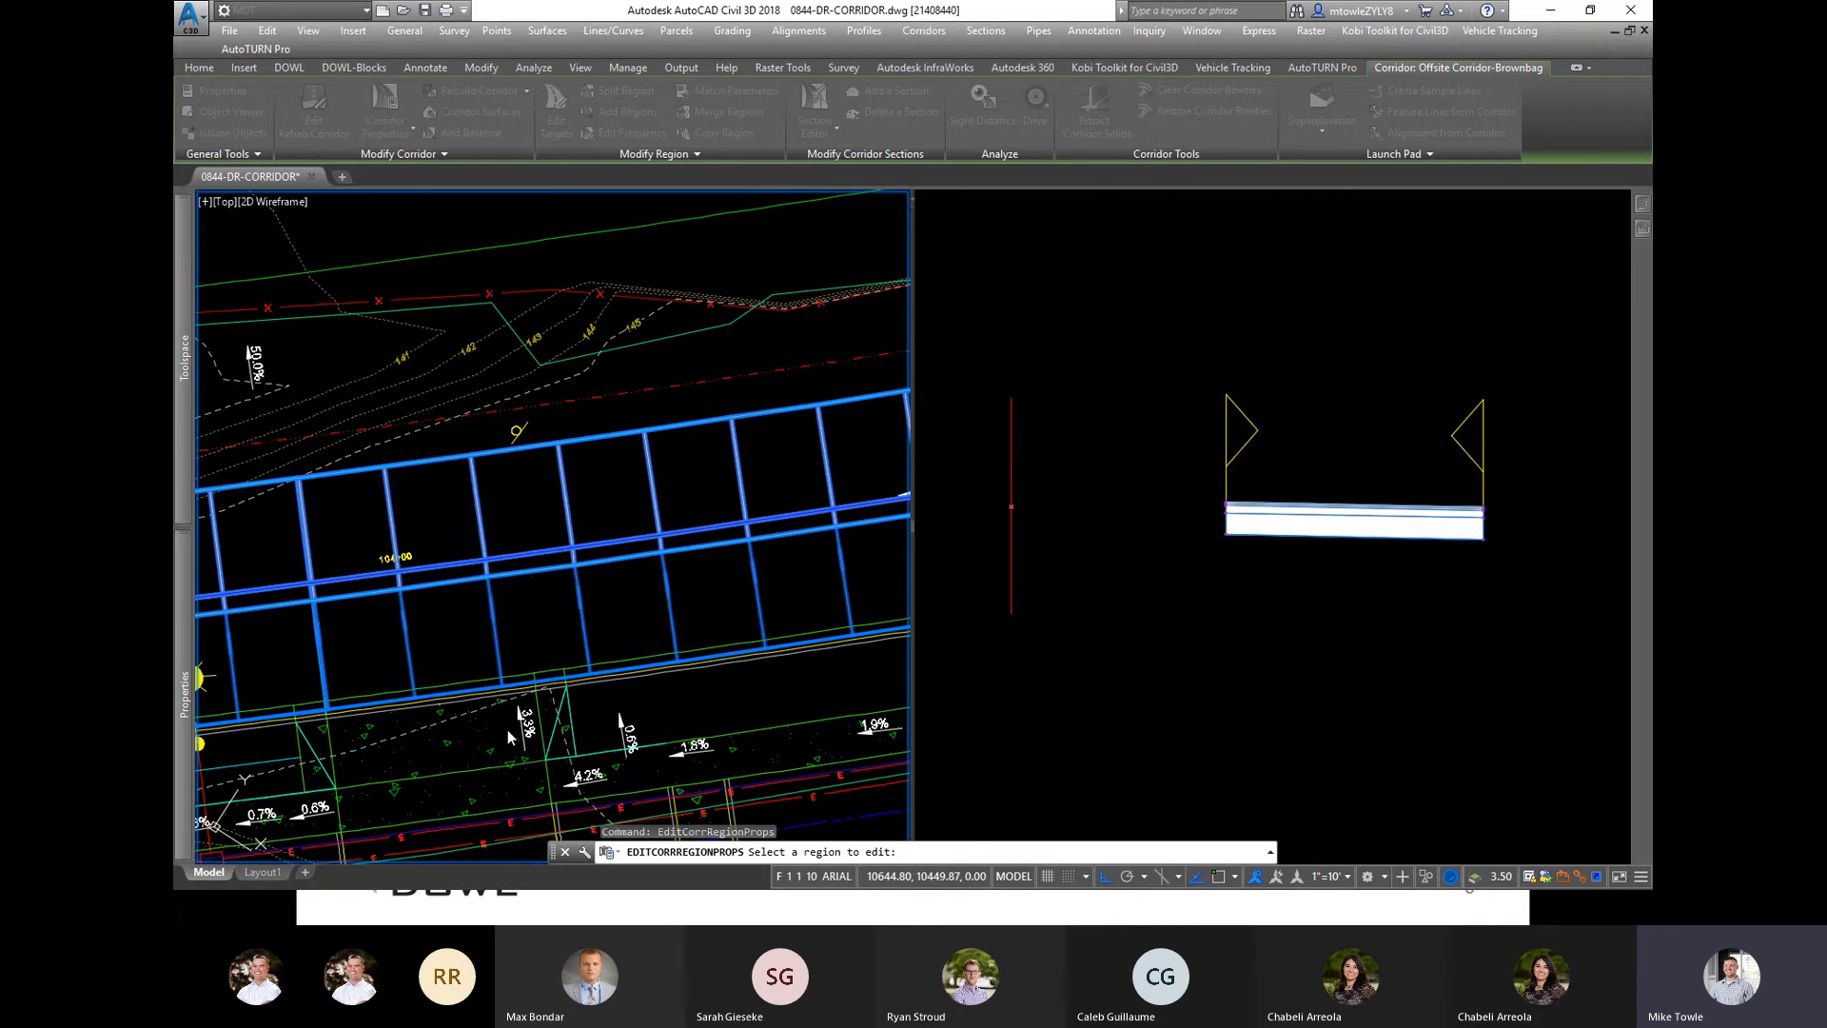
{"action": "scroll", "coordinate": [711, 465], "scroll_direction": "down", "scroll_amount": 3}
{"action": "key", "text": "Escape"}
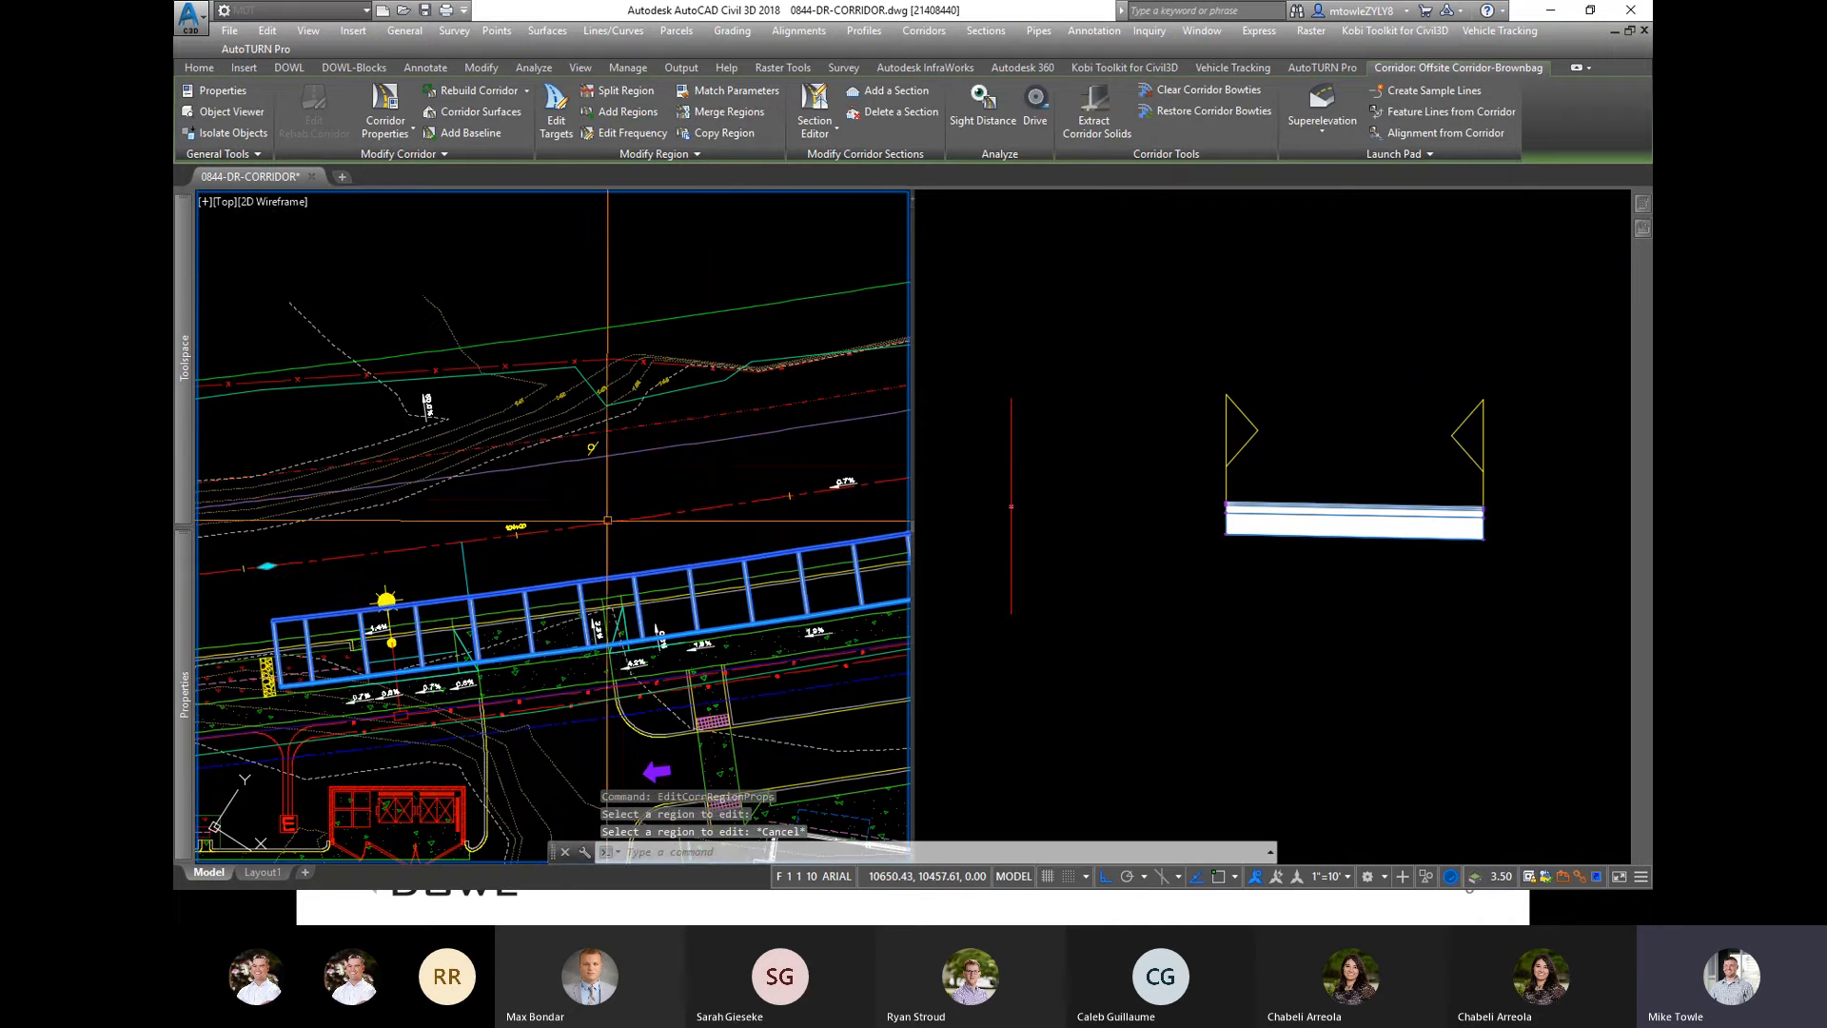
{"action": "key", "text": "Escape"}
Step: Open the half street region's target mapping and look through the alignments available for the LinkWidthAndSlope target profile
{"action": "middle_click_drag", "start_coordinate": [584, 533], "coordinate": [628, 517]}
{"action": "scroll", "coordinate": [508, 573], "scroll_direction": "up", "scroll_amount": 2}
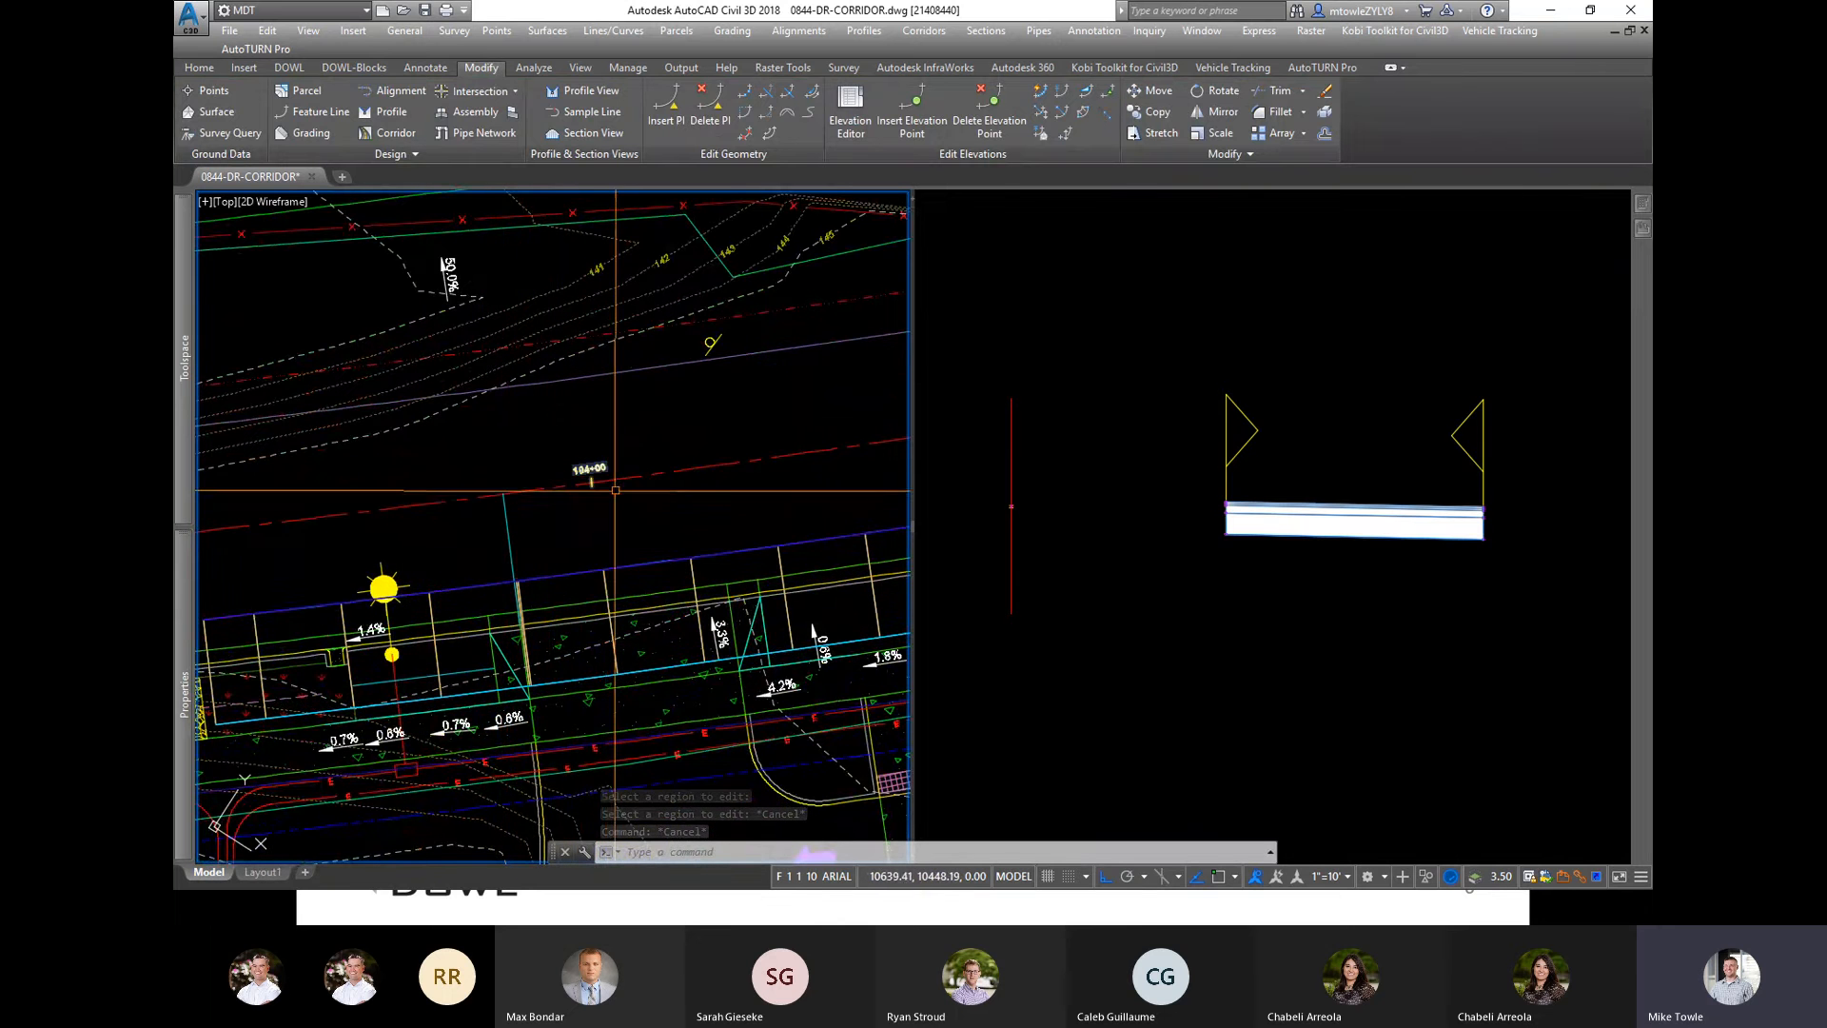
{"action": "left_click", "coordinate": [580, 569]}
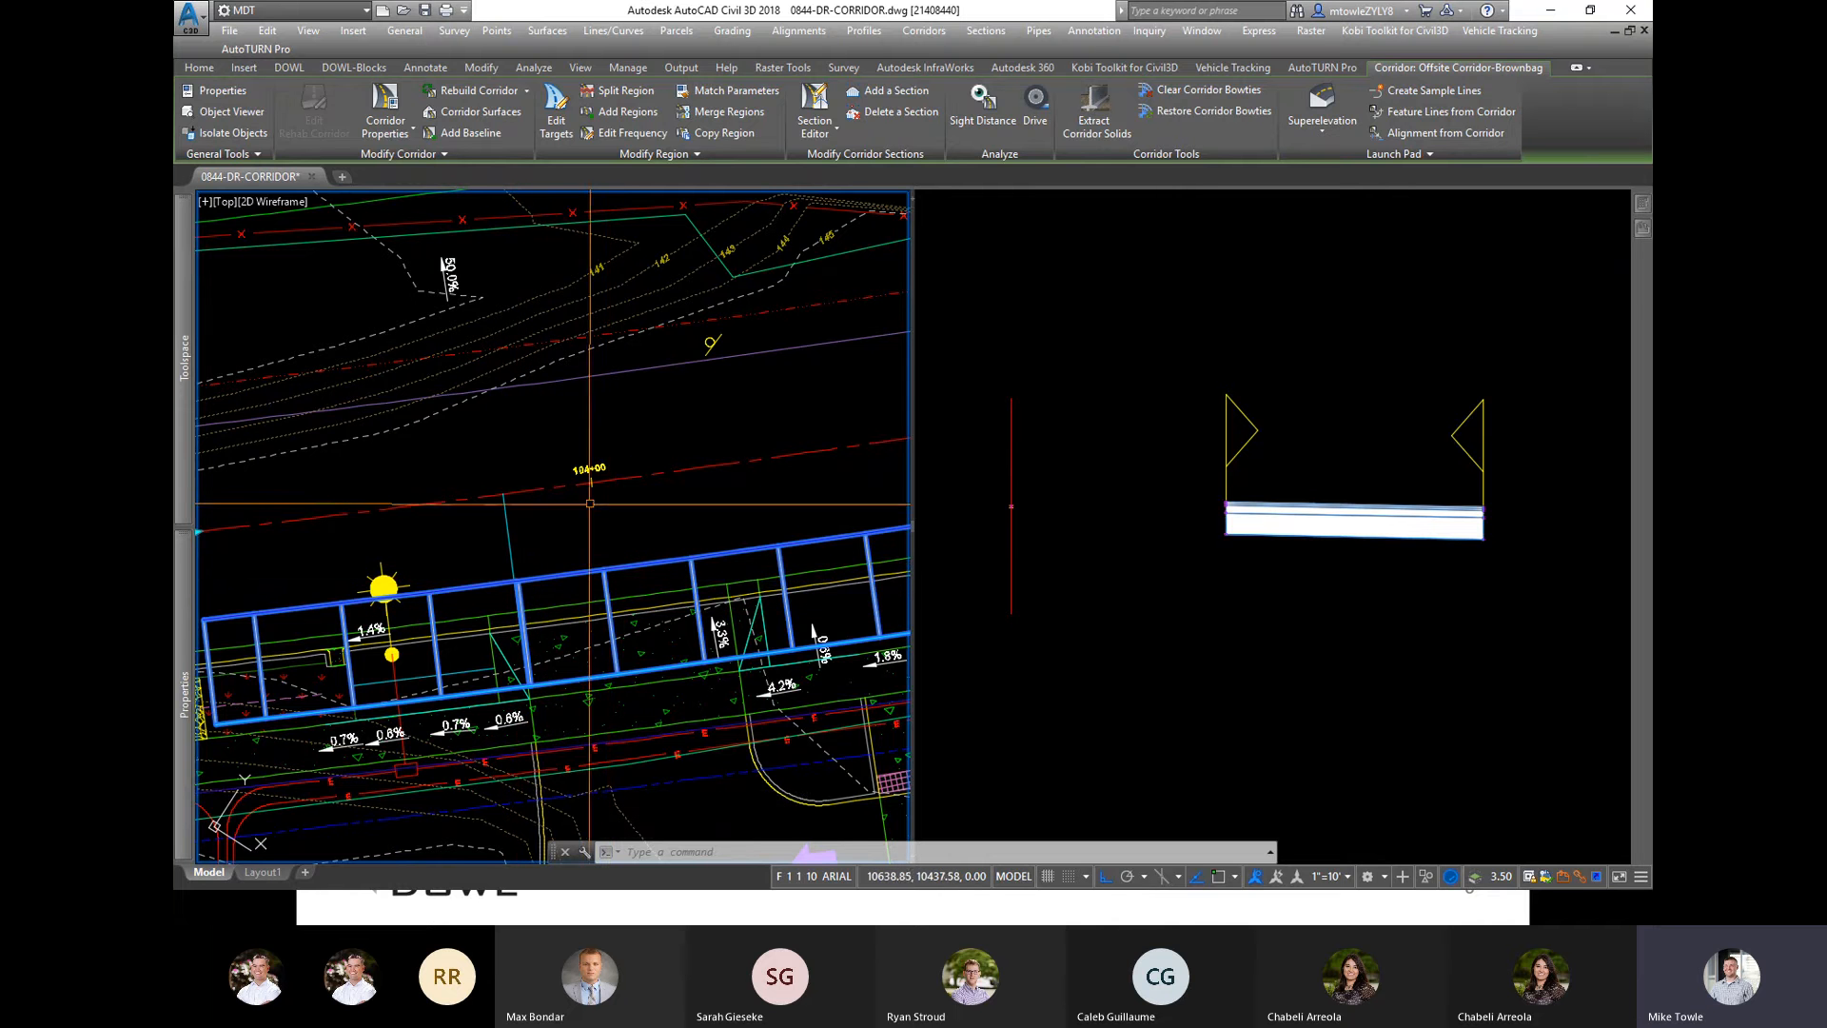
{"action": "left_click", "coordinate": [627, 134]}
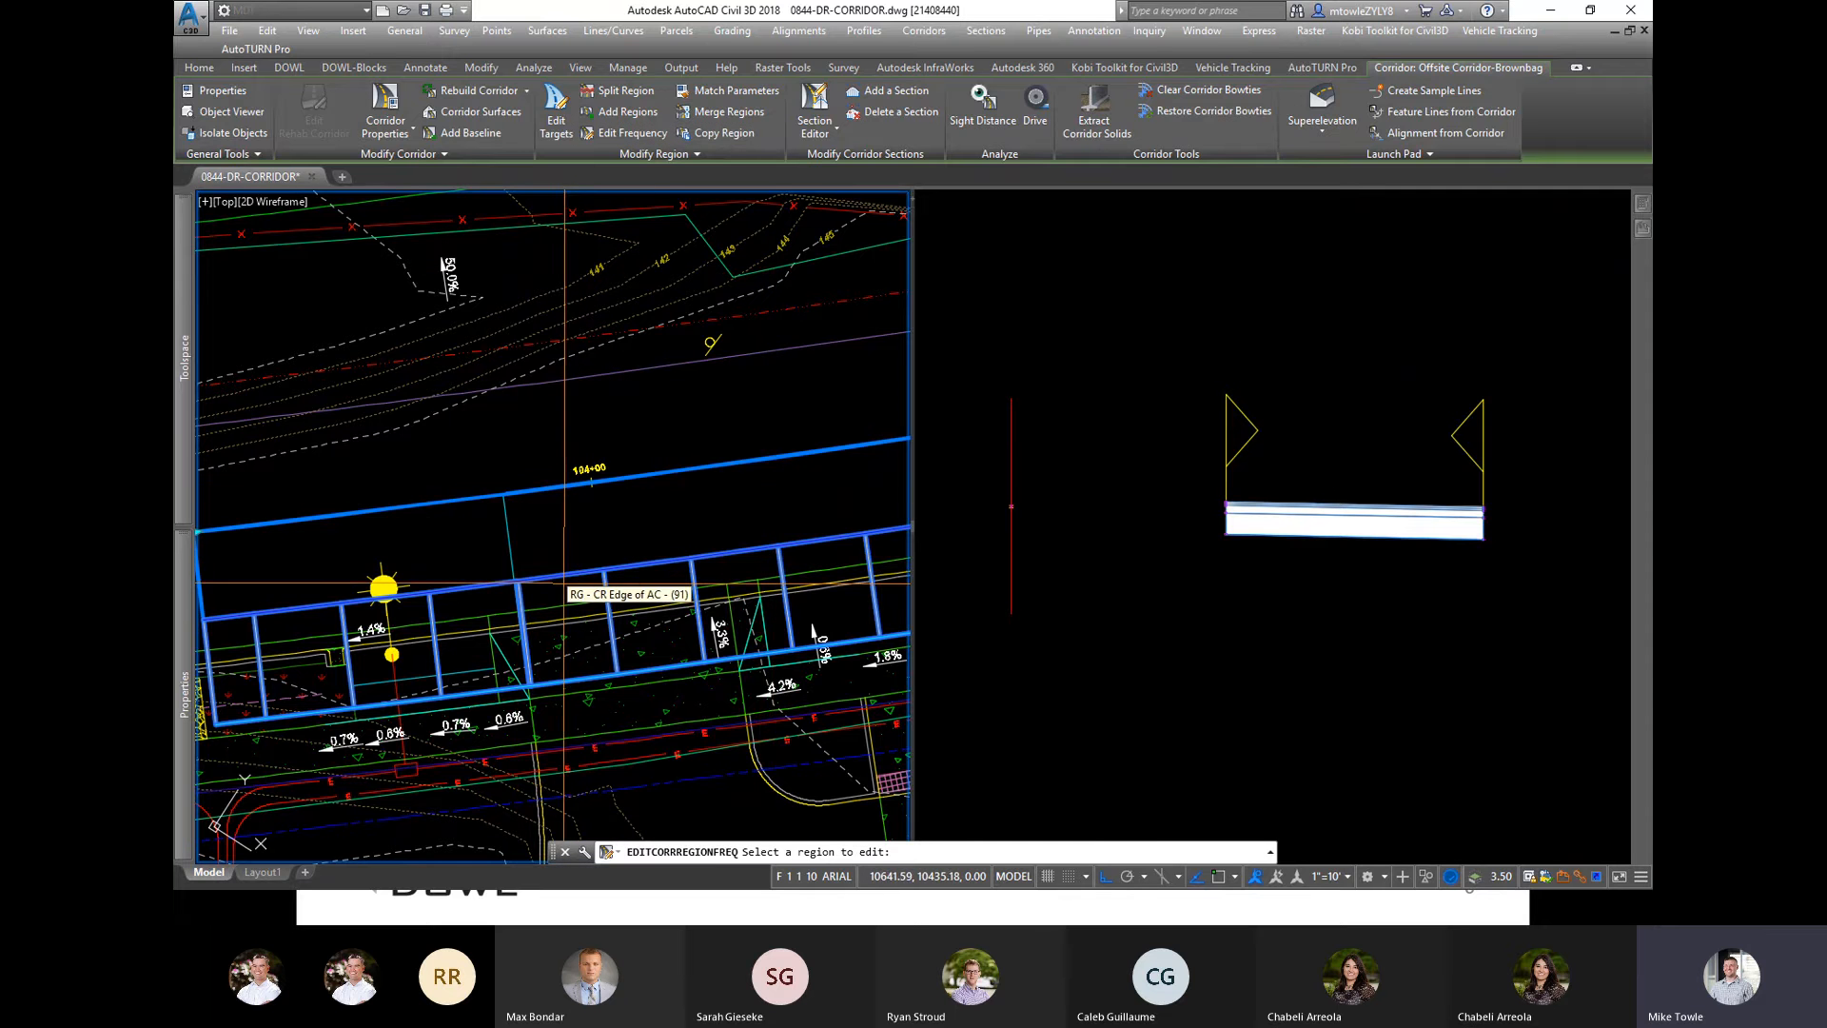
{"action": "left_click", "coordinate": [556, 112]}
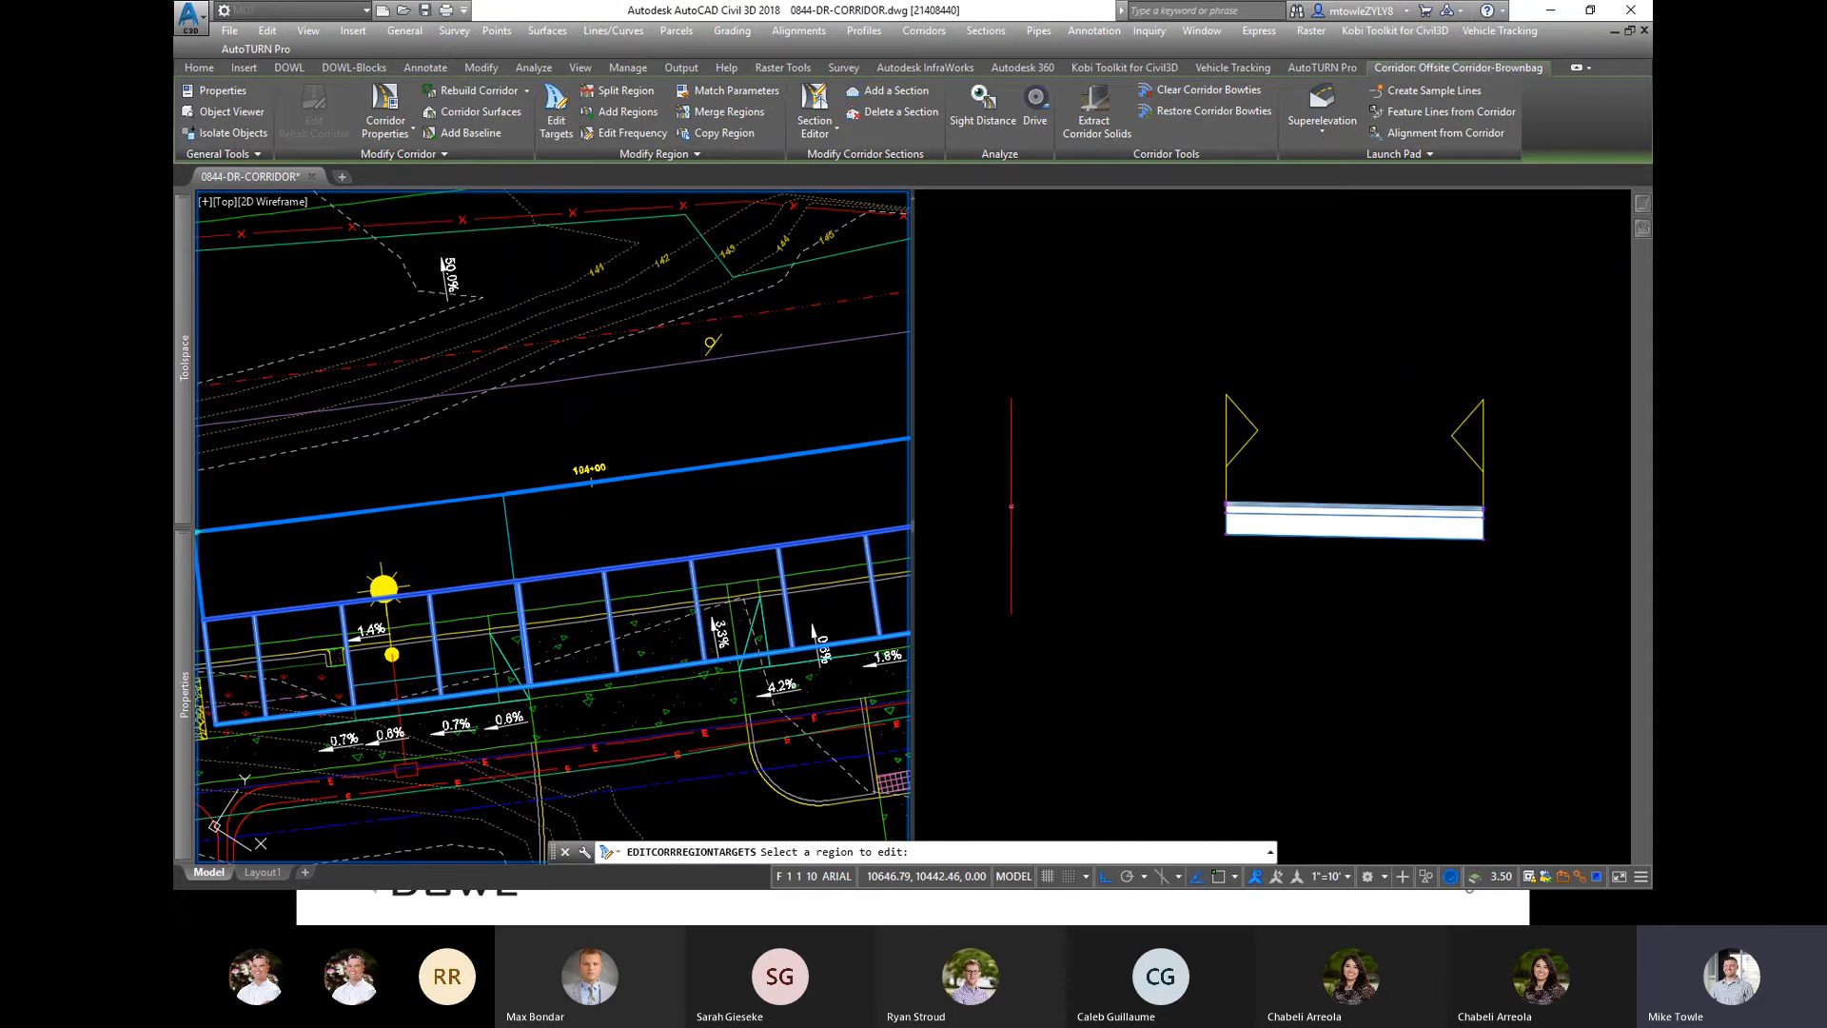
{"action": "left_click", "coordinate": [727, 538]}
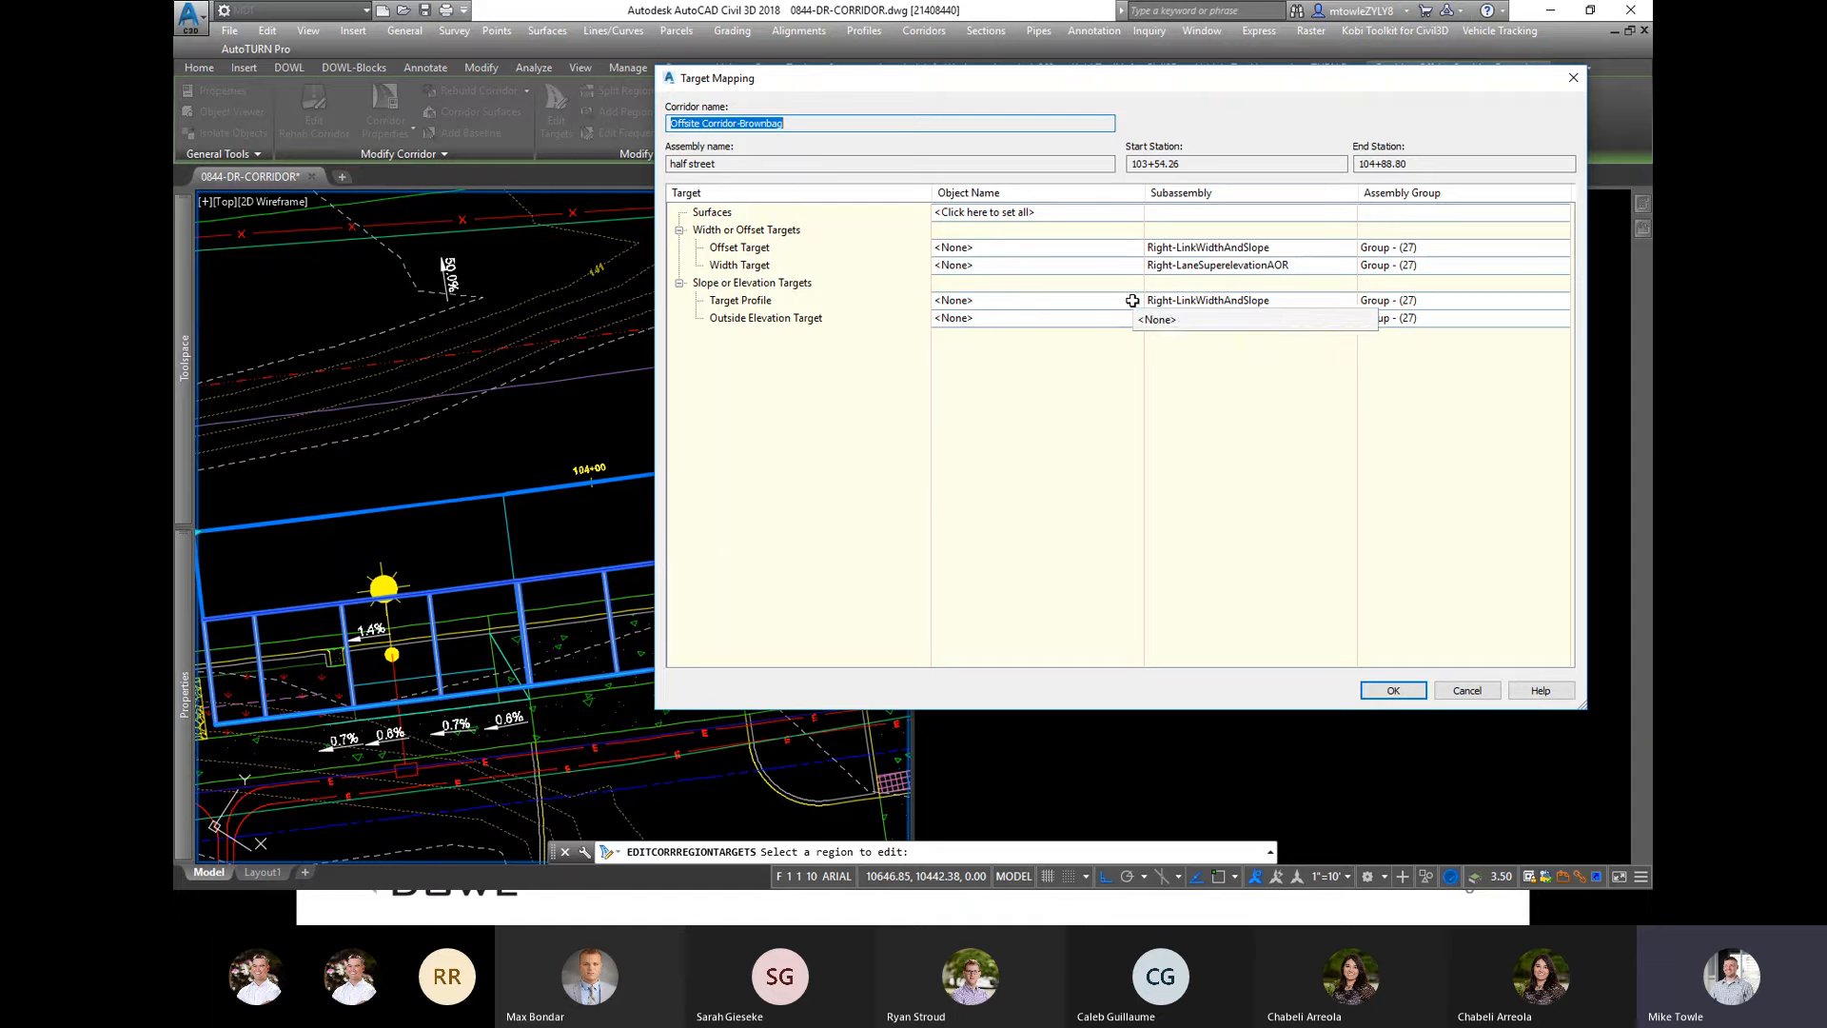
{"action": "left_click", "coordinate": [1132, 302]}
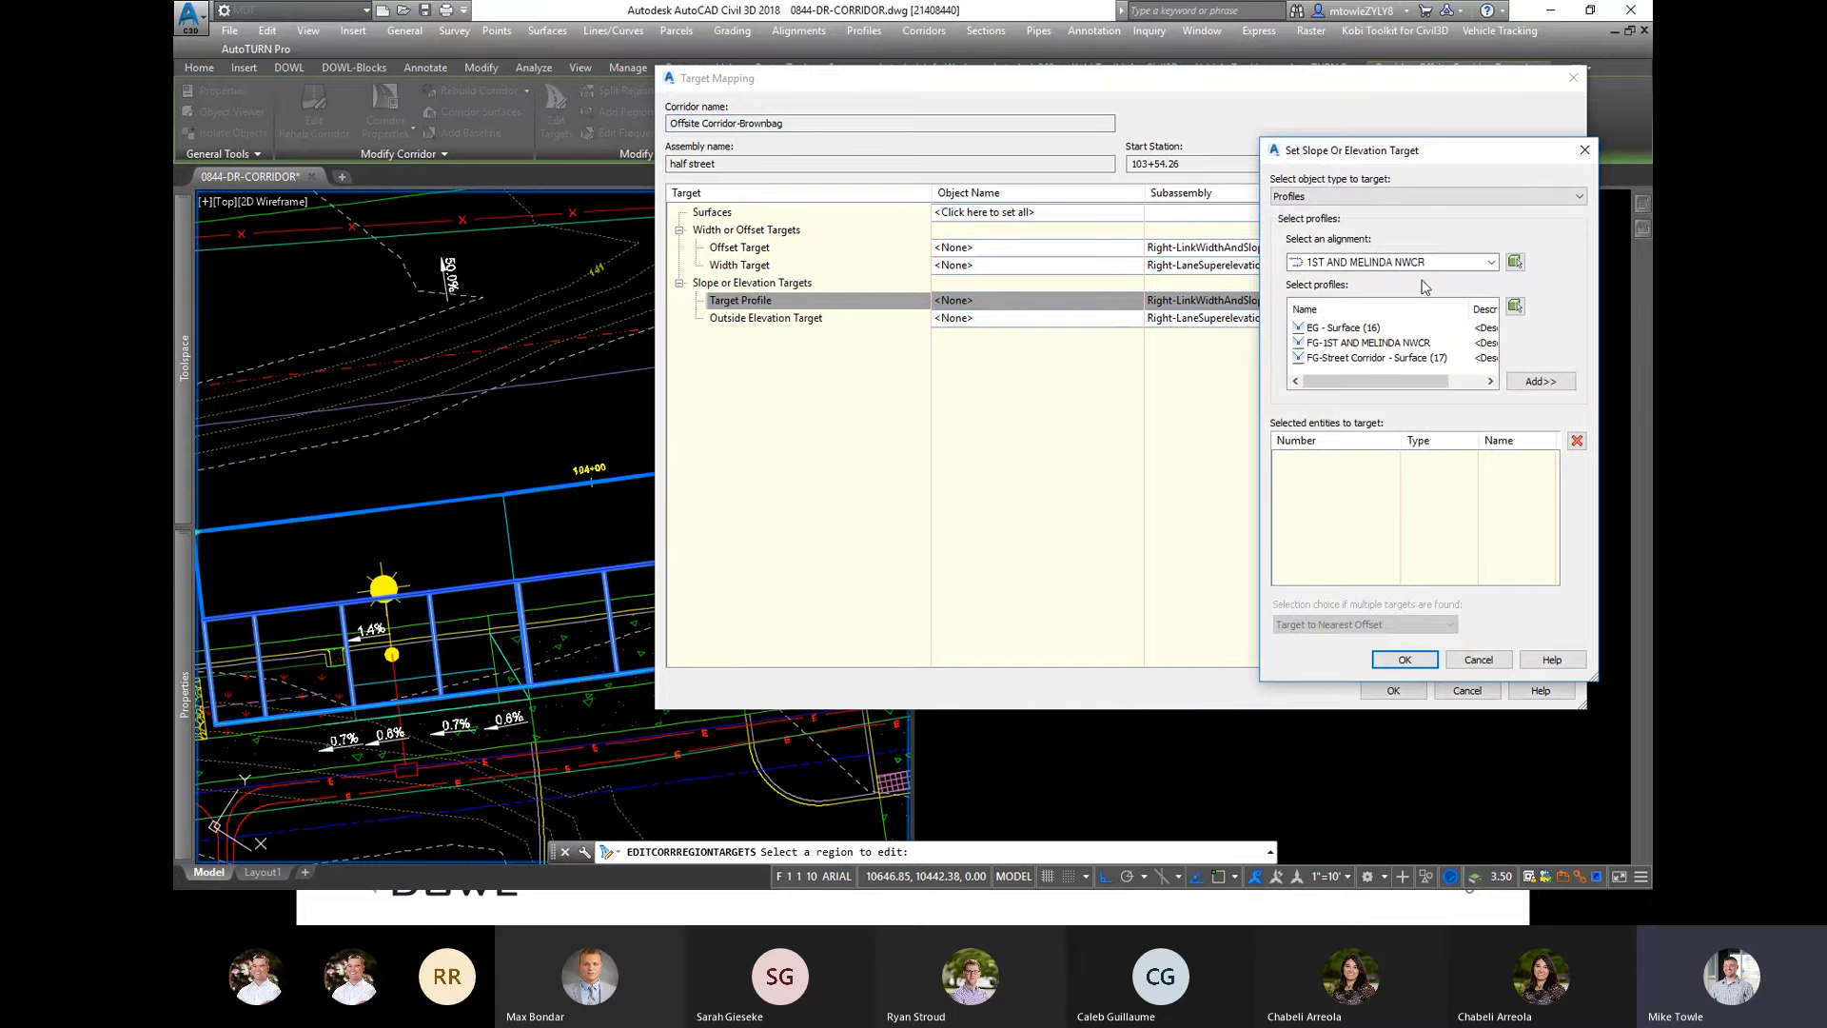
{"action": "left_click", "coordinate": [1412, 263]}
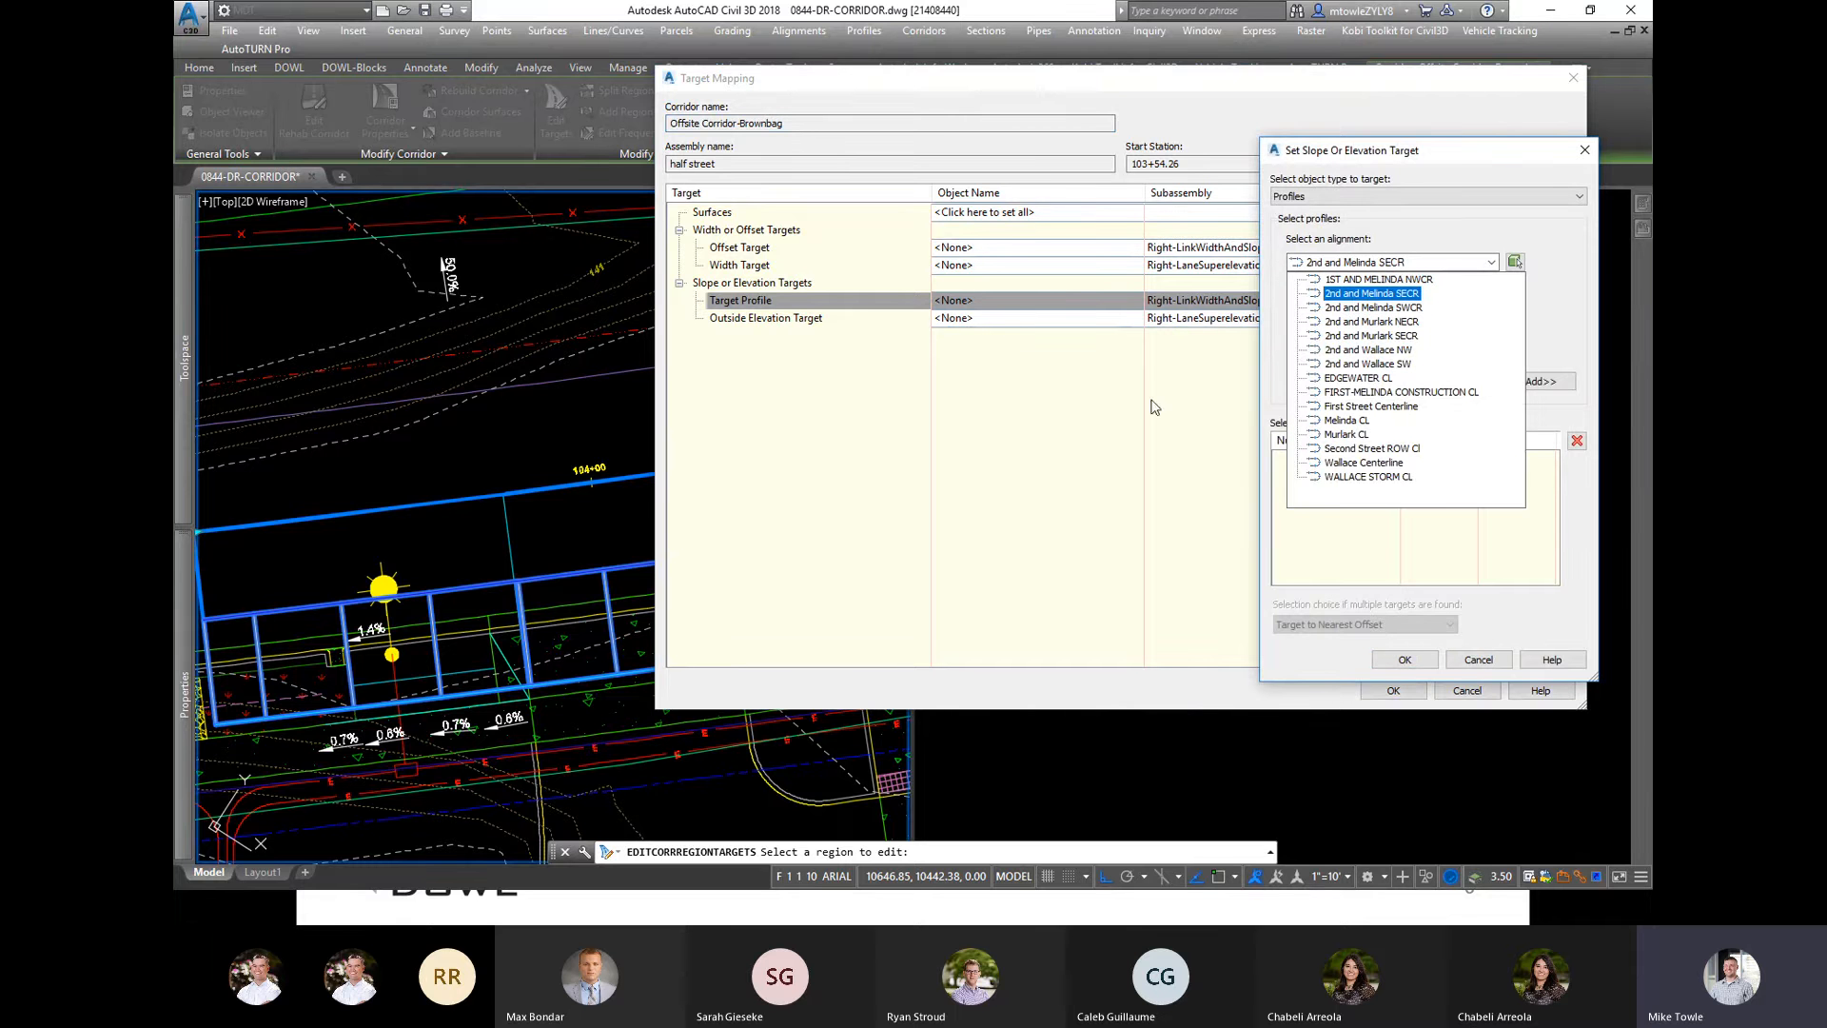
{"action": "left_click", "coordinate": [1470, 661]}
{"action": "left_click", "coordinate": [1470, 661]}
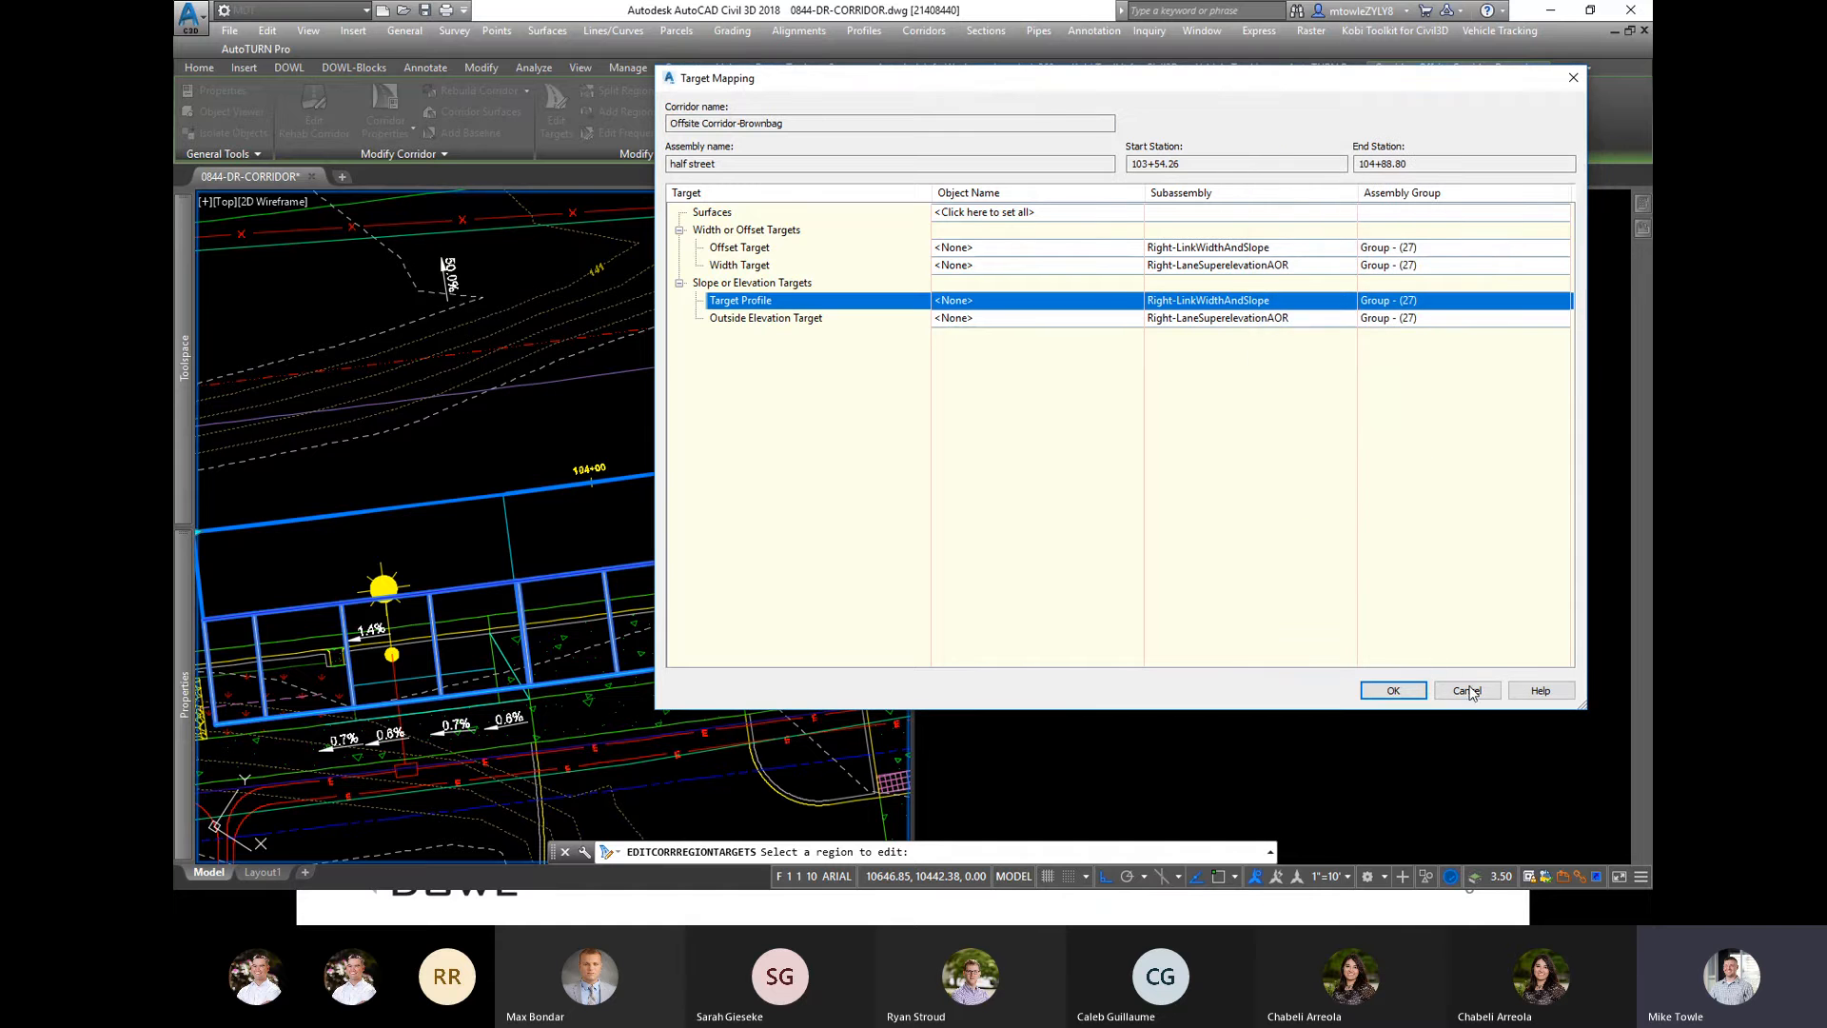
Step: Review the offset and profile target options of the LinkWidthAndSlope subassembly and close the target mapping without assigning any
{"action": "left_click", "coordinate": [1283, 247]}
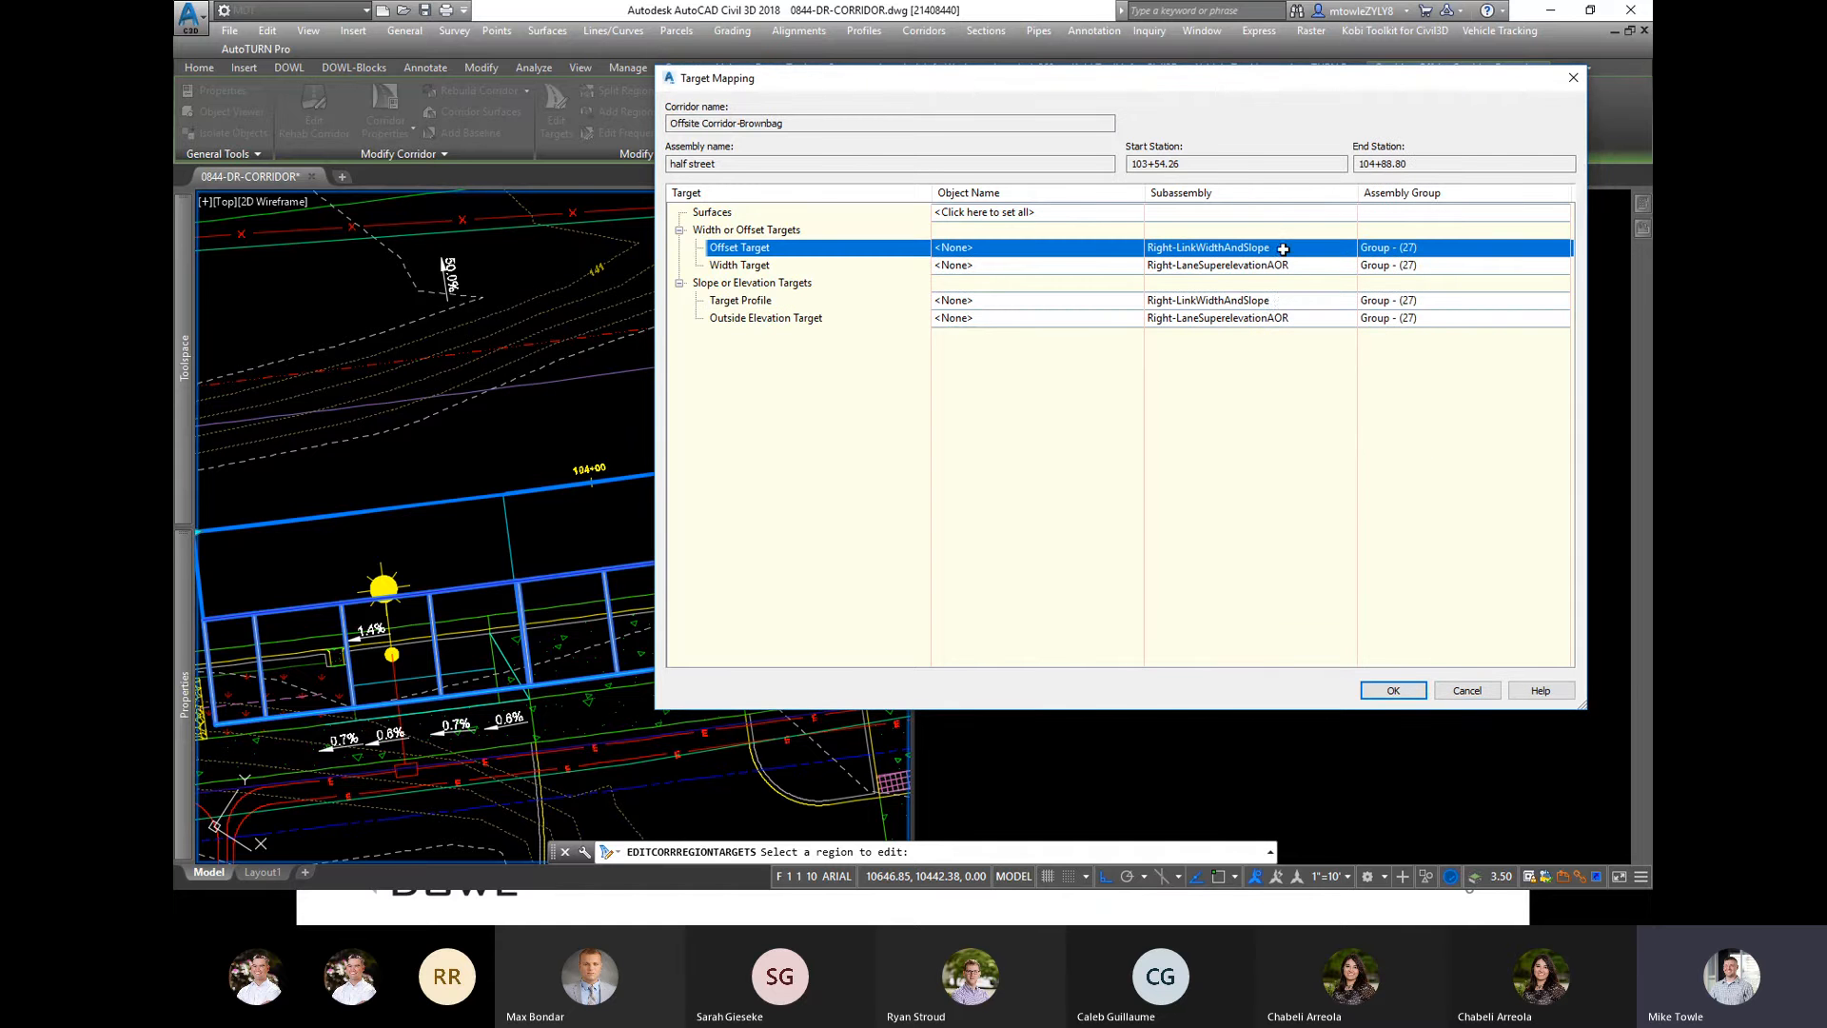
{"action": "left_click", "coordinate": [1029, 247]}
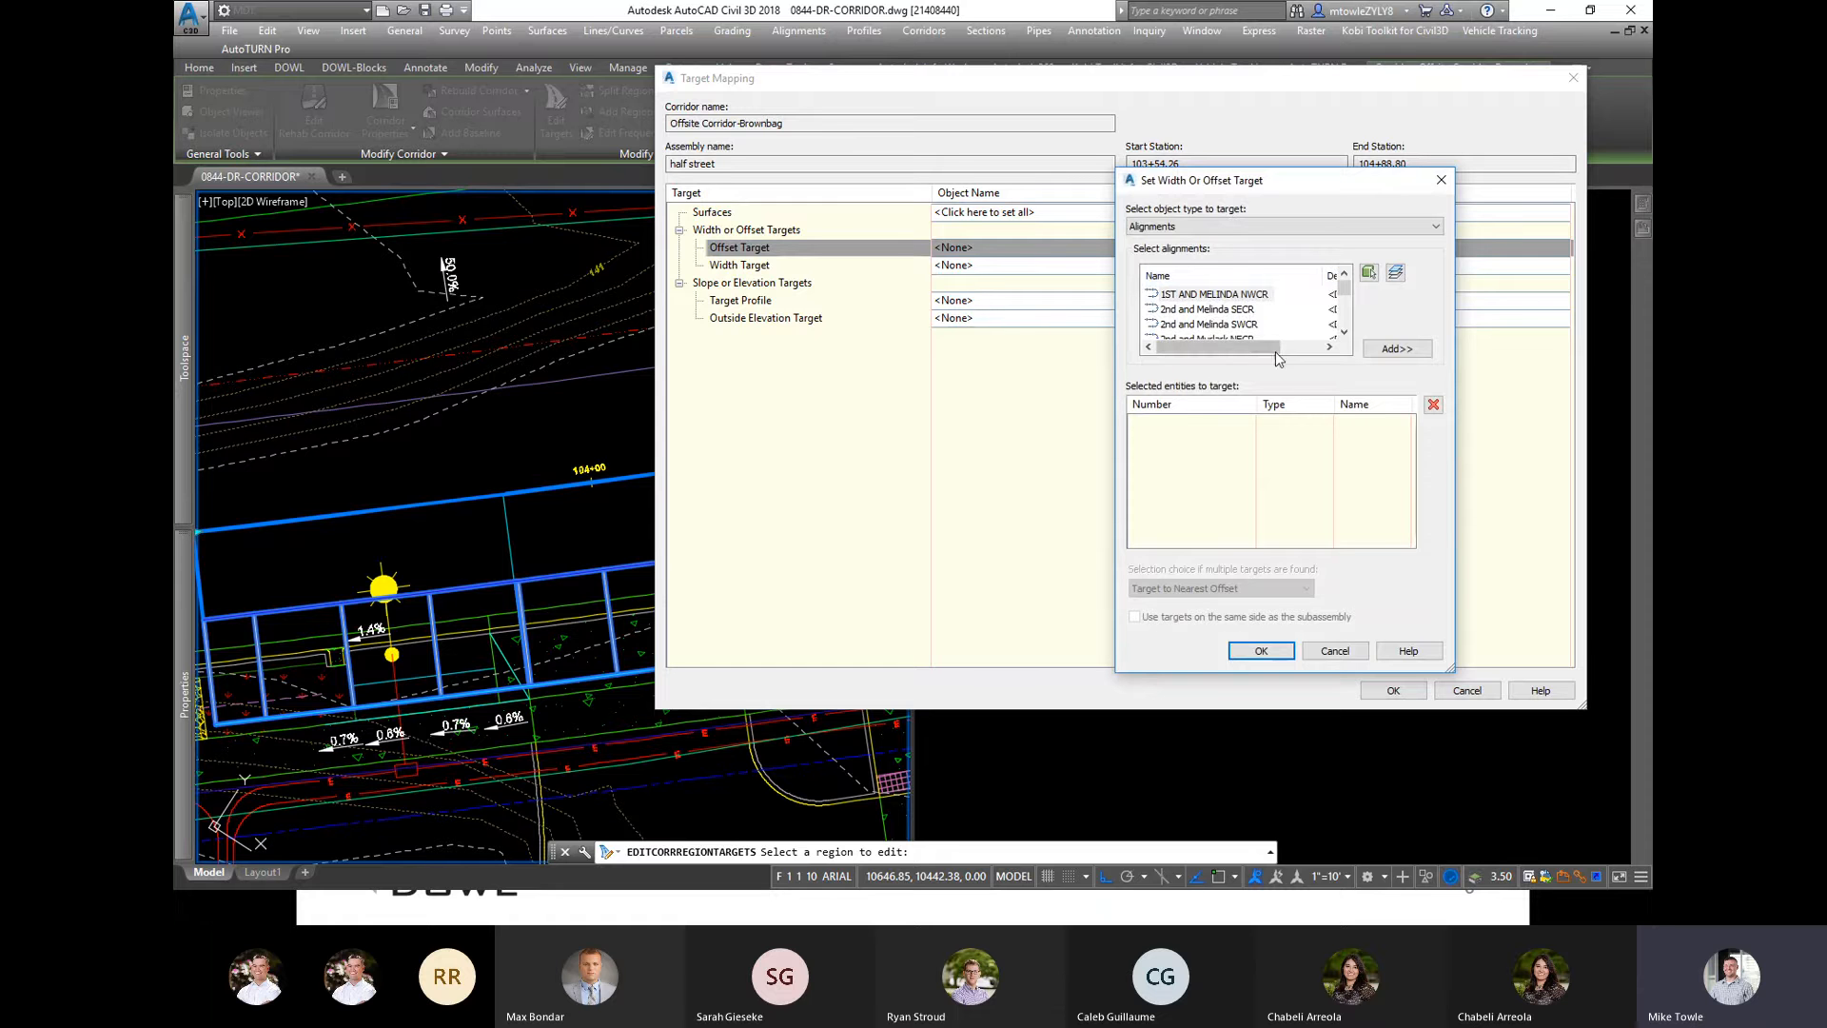
{"action": "left_click", "coordinate": [1334, 651]}
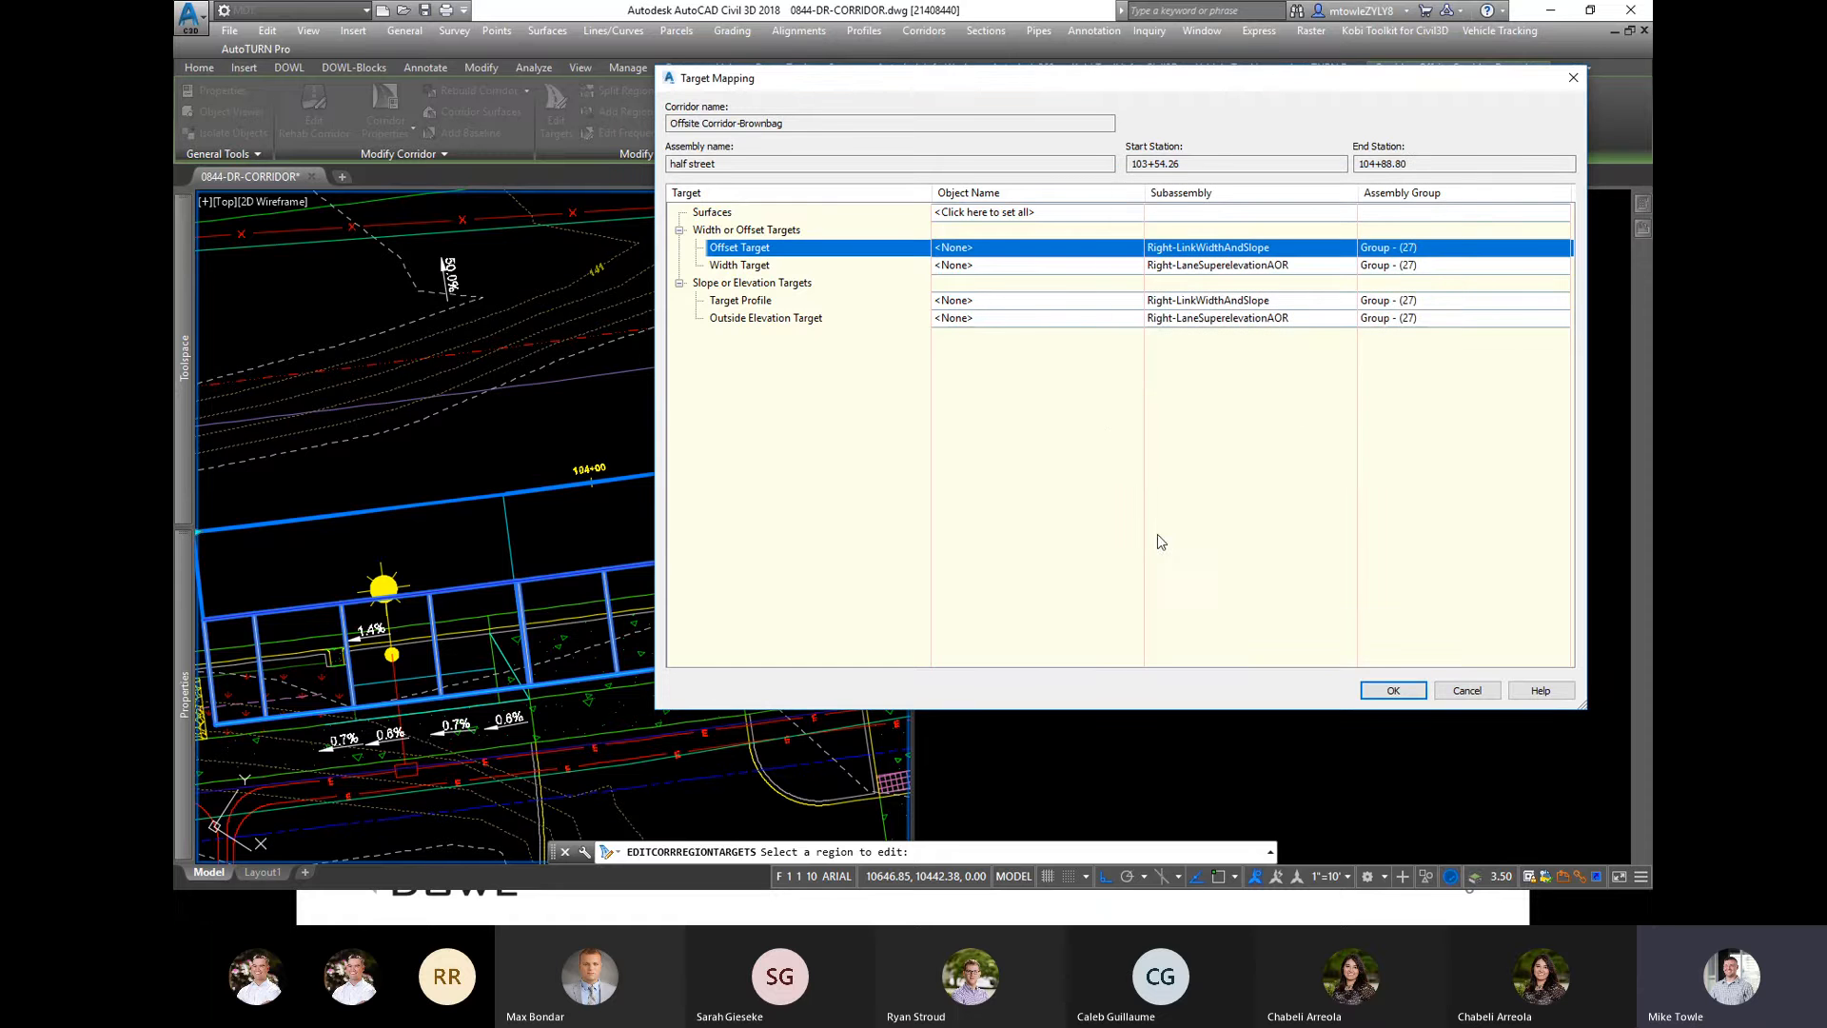
{"action": "left_click", "coordinate": [1141, 302]}
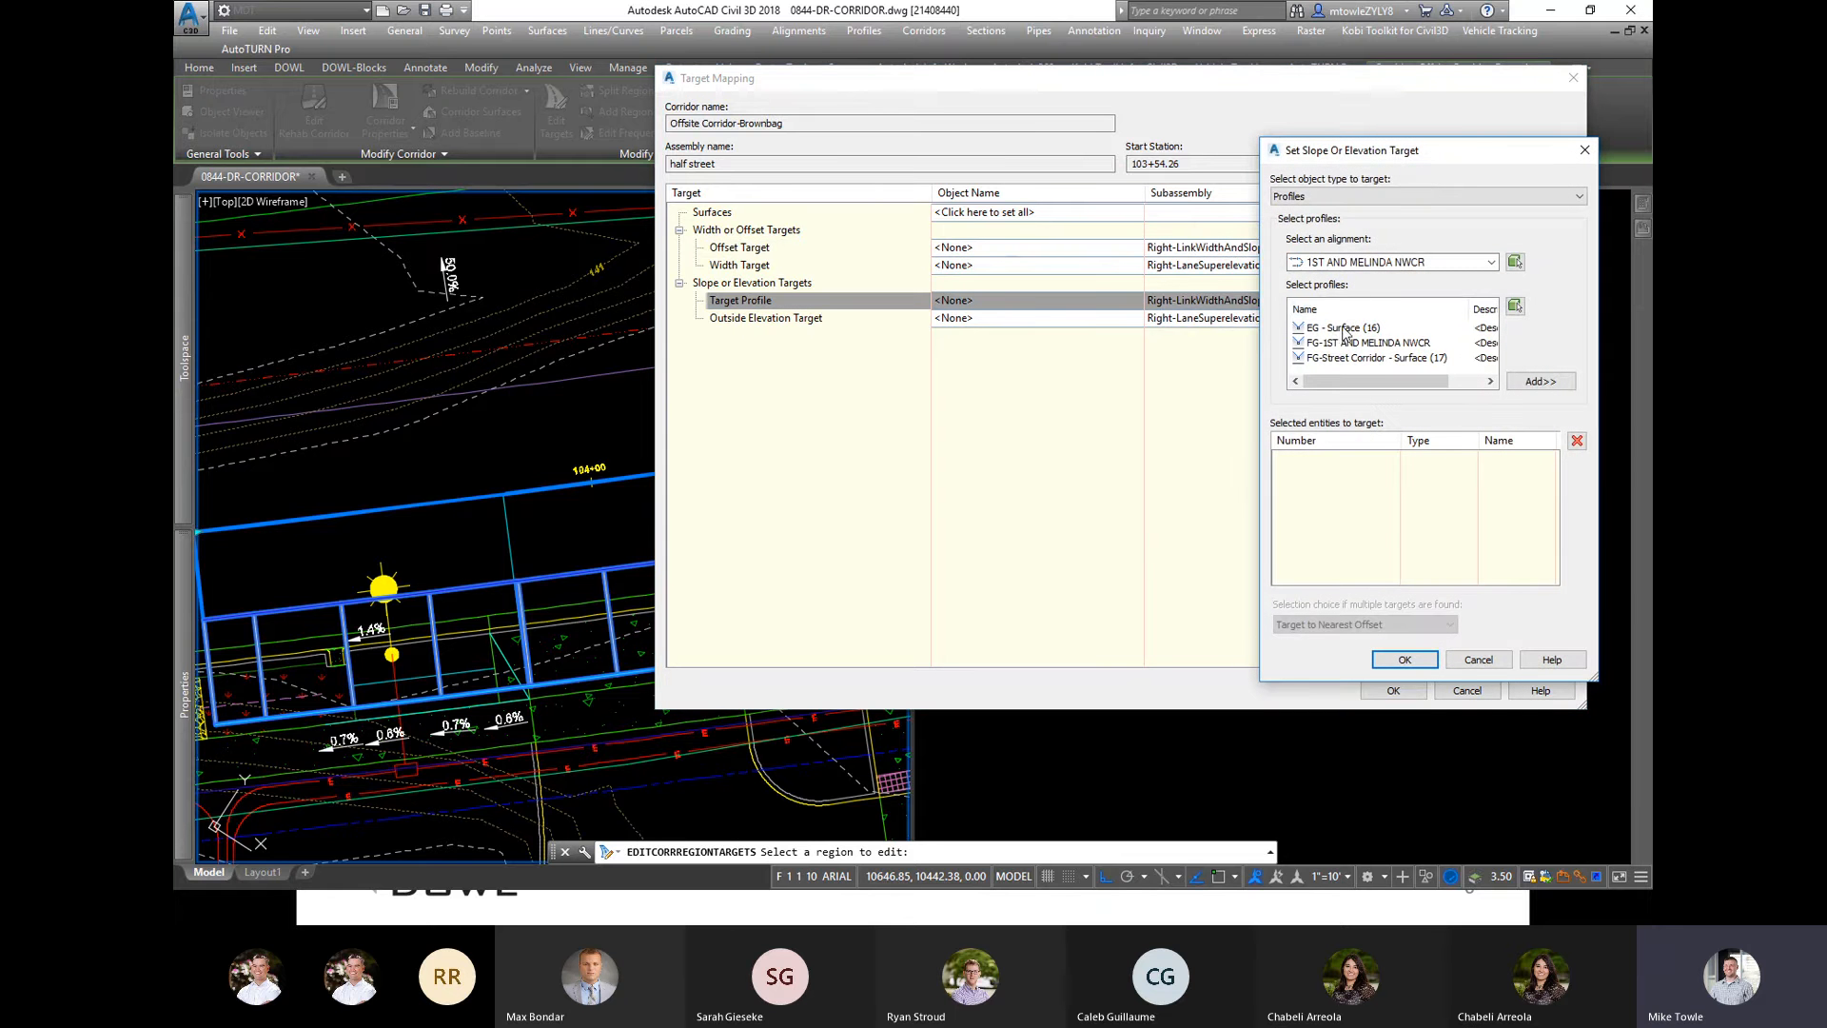
{"action": "left_click", "coordinate": [1405, 660]}
{"action": "left_click", "coordinate": [1391, 691]}
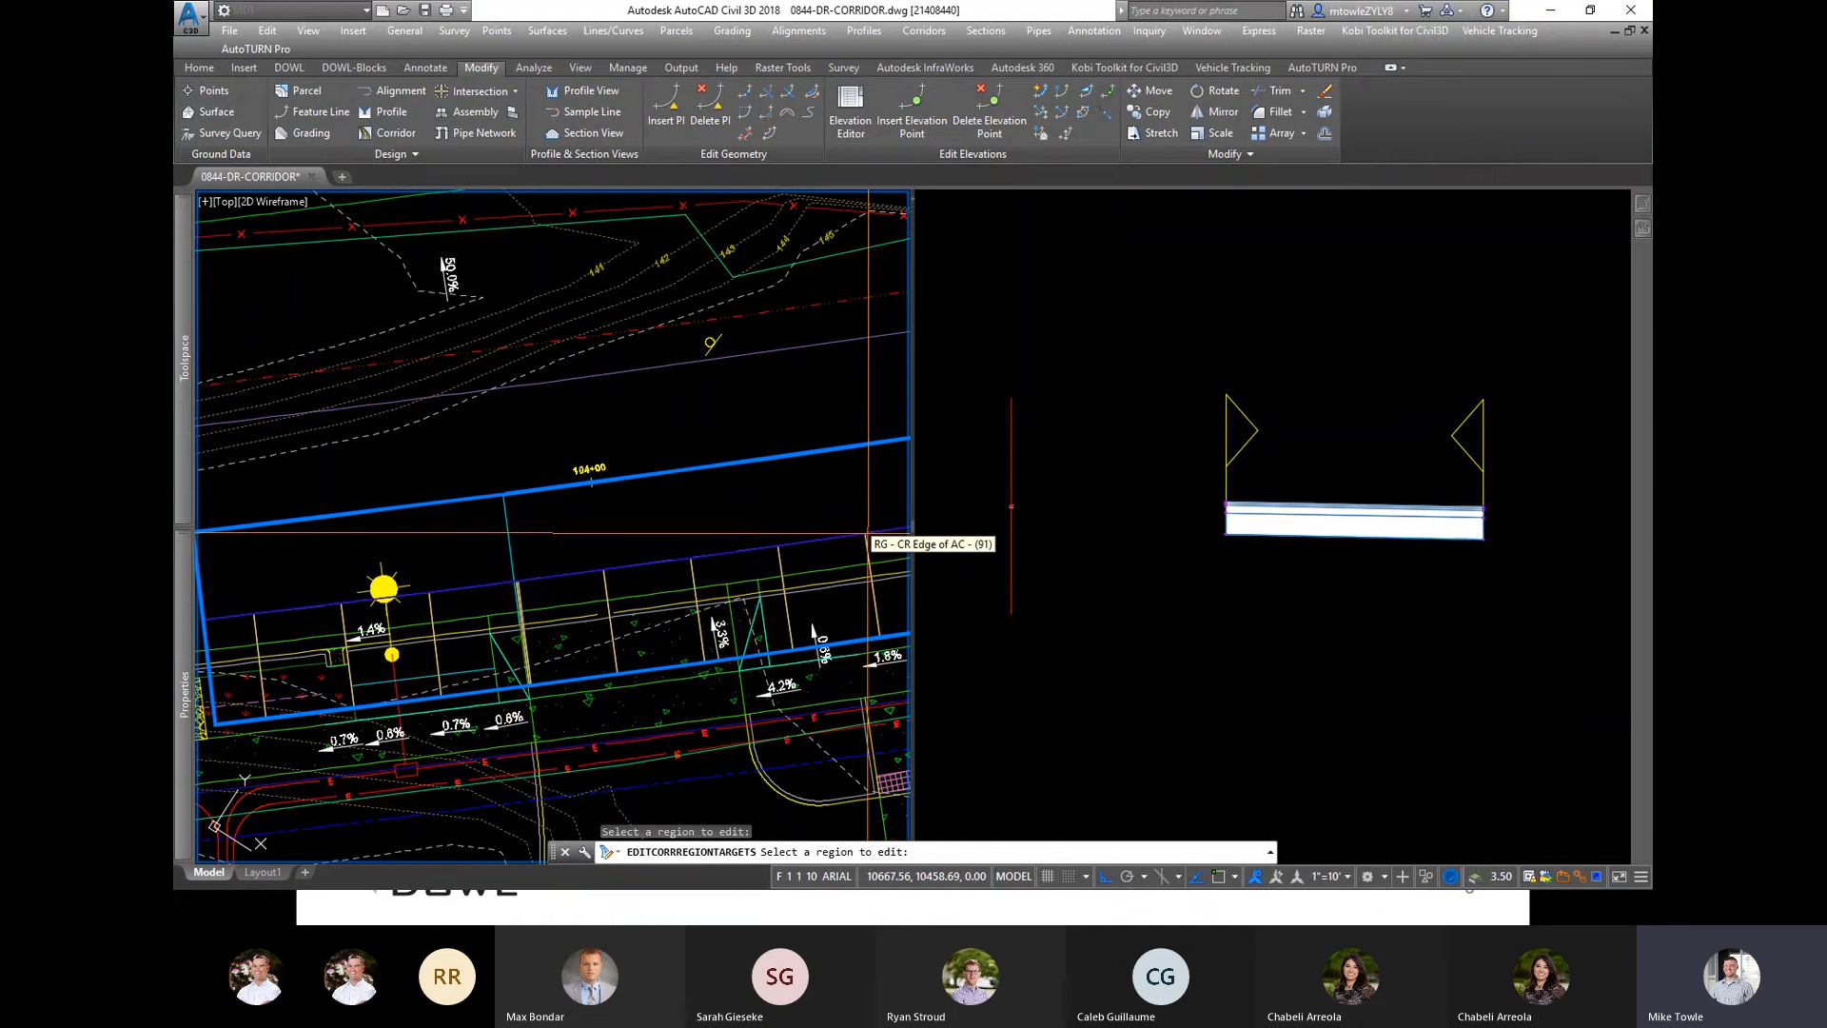
Step: End the target editing and examine the half street region's extents along Second Street in plan
{"action": "scroll", "coordinate": [868, 533], "scroll_direction": "down", "scroll_amount": 5}
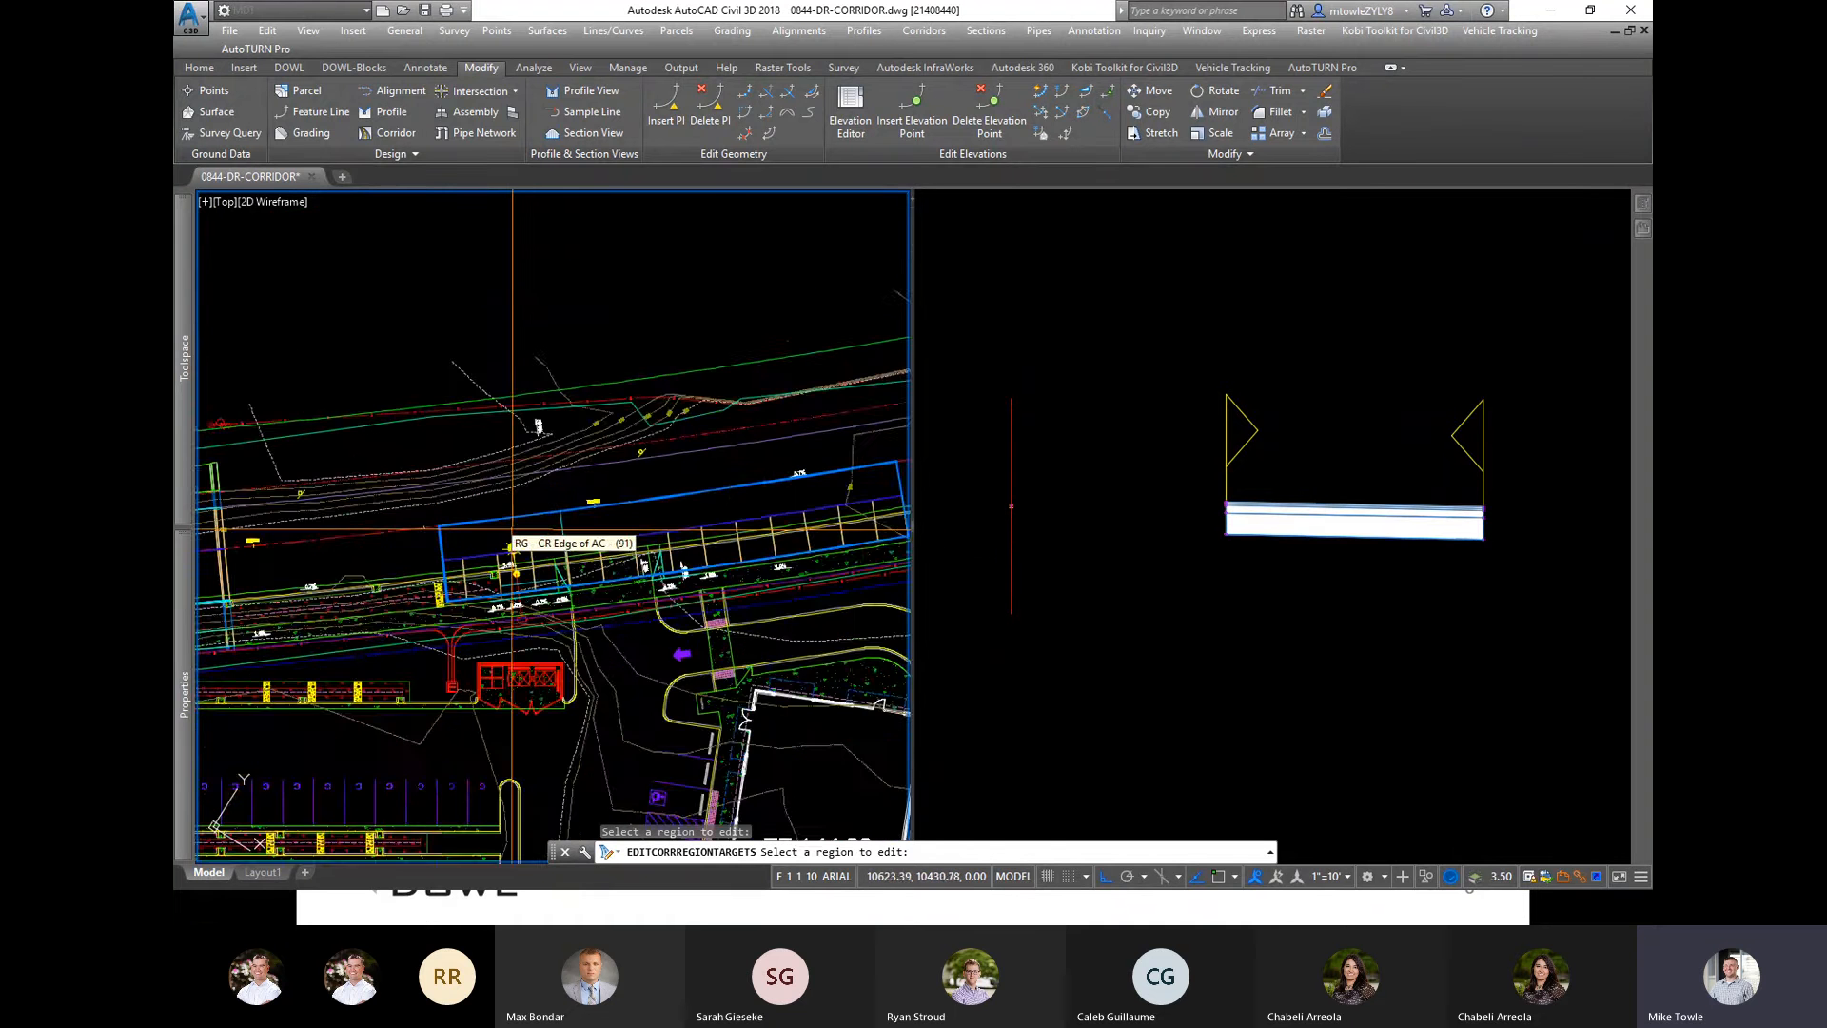
{"action": "scroll", "coordinate": [721, 512], "scroll_direction": "up", "scroll_amount": 4}
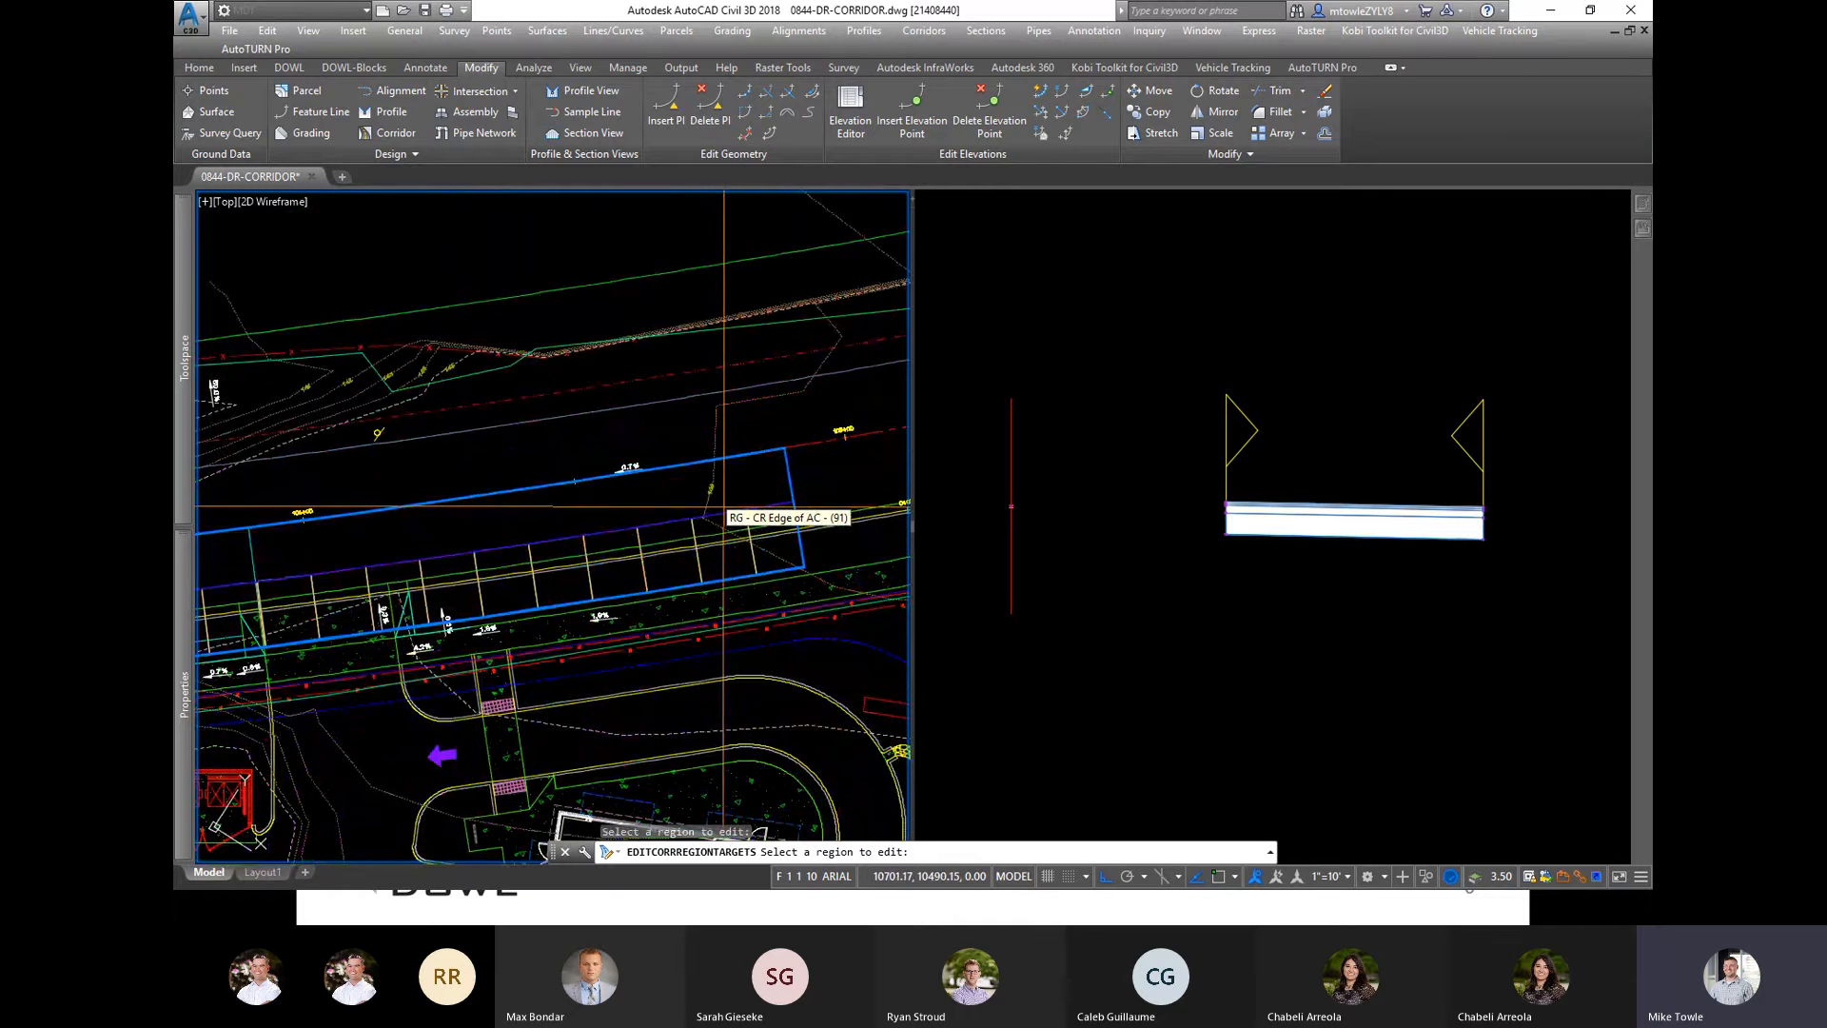
{"action": "left_click", "coordinate": [721, 508]}
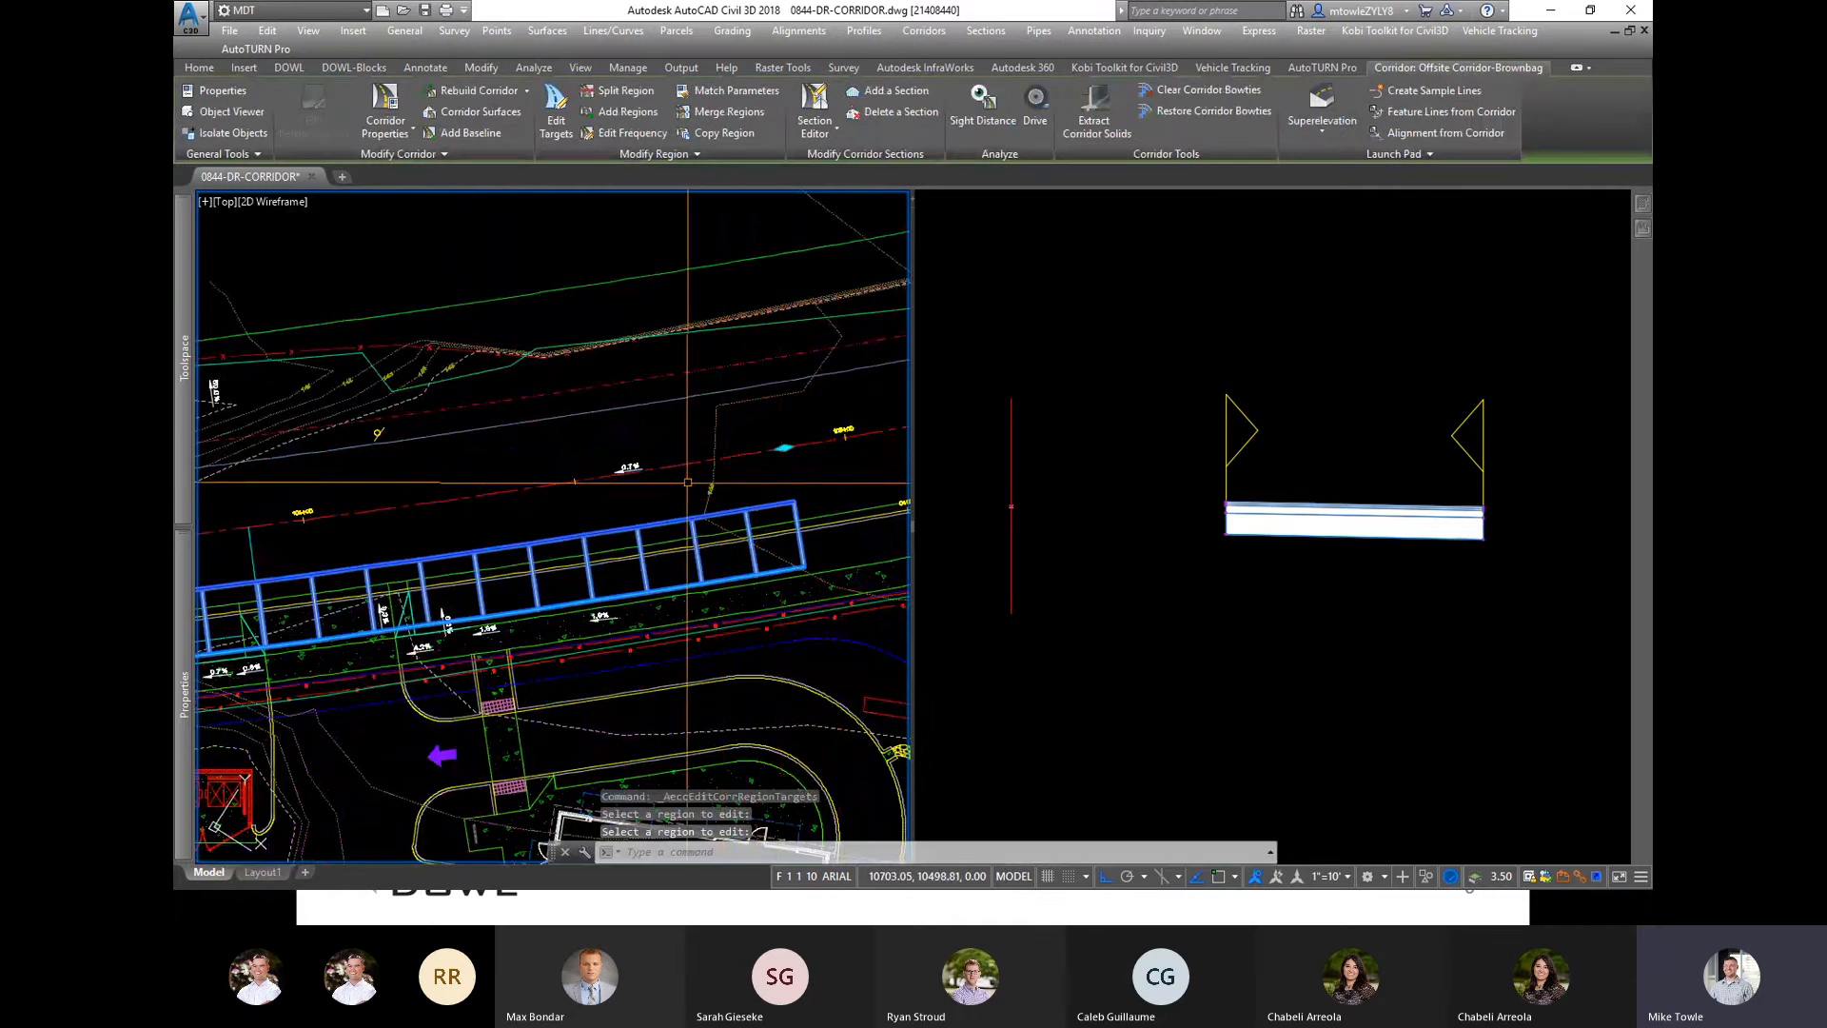
{"action": "scroll", "coordinate": [687, 483], "scroll_direction": "down", "scroll_amount": 3}
{"action": "scroll", "coordinate": [781, 404], "scroll_direction": "up", "scroll_amount": 2}
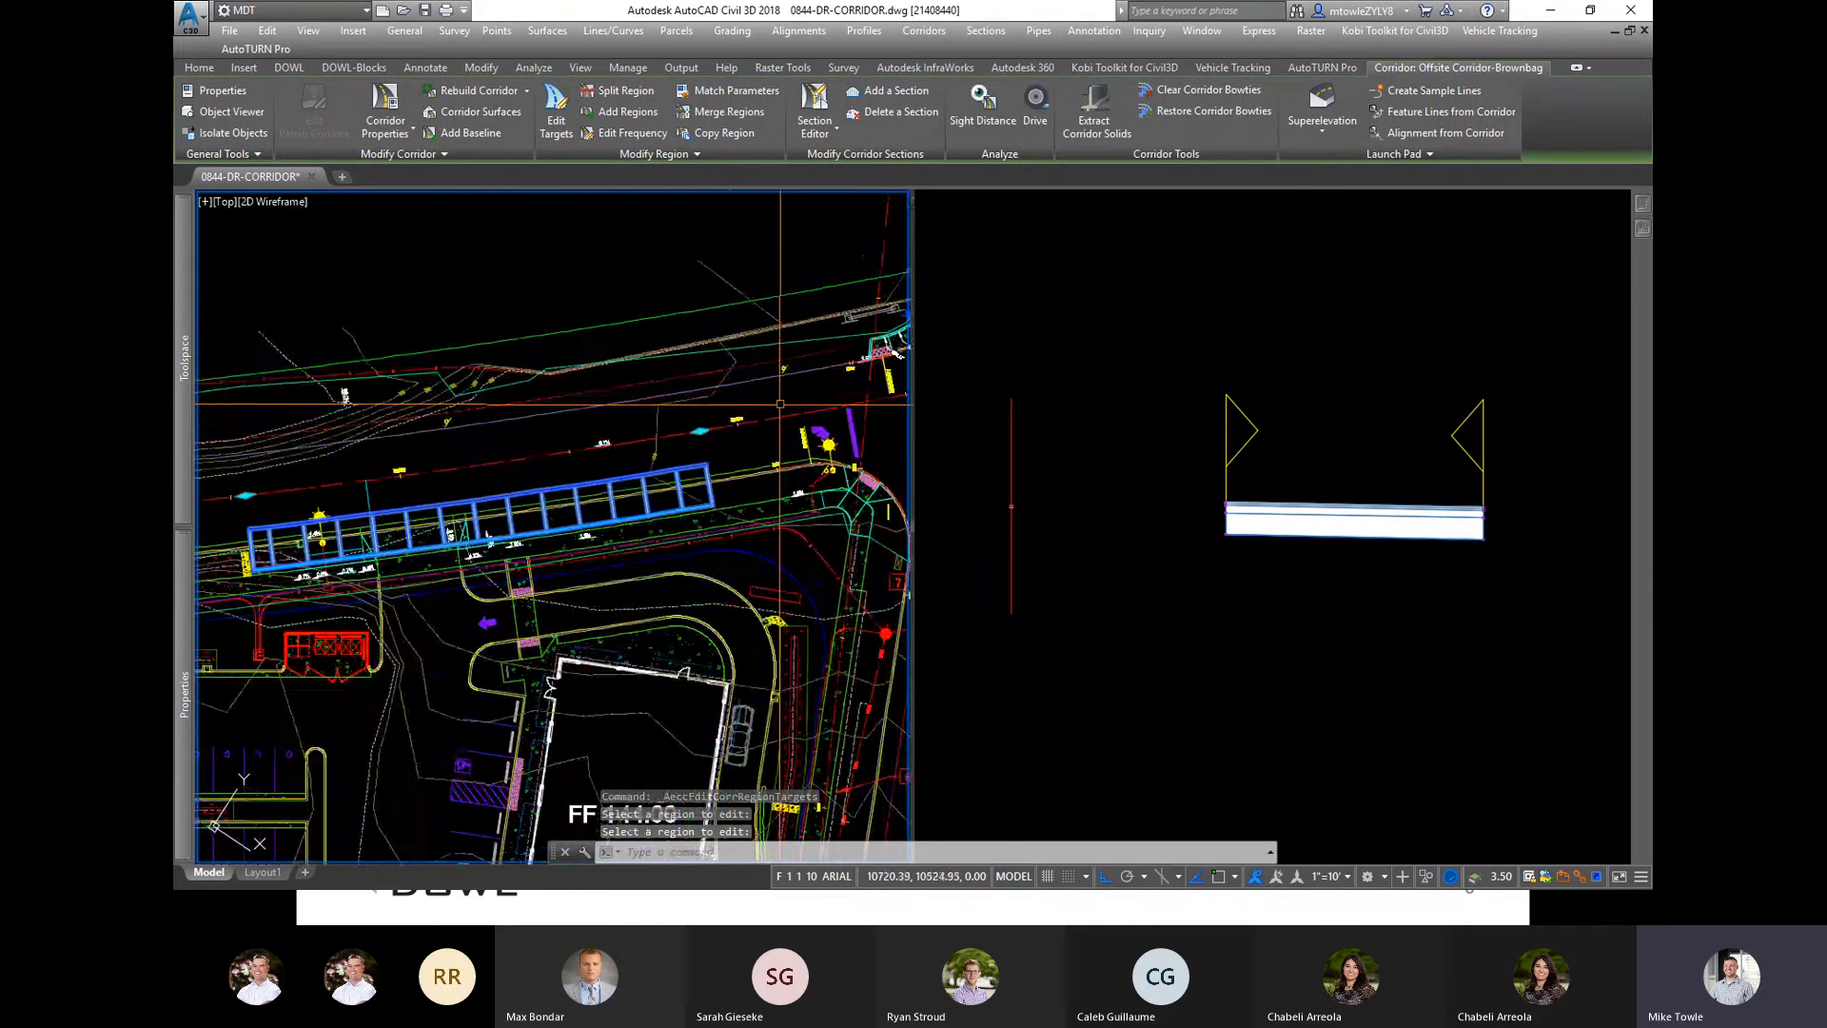
{"action": "scroll", "coordinate": [781, 404], "scroll_direction": "down", "scroll_amount": 2}
{"action": "scroll", "coordinate": [536, 485], "scroll_direction": "up", "scroll_amount": 3}
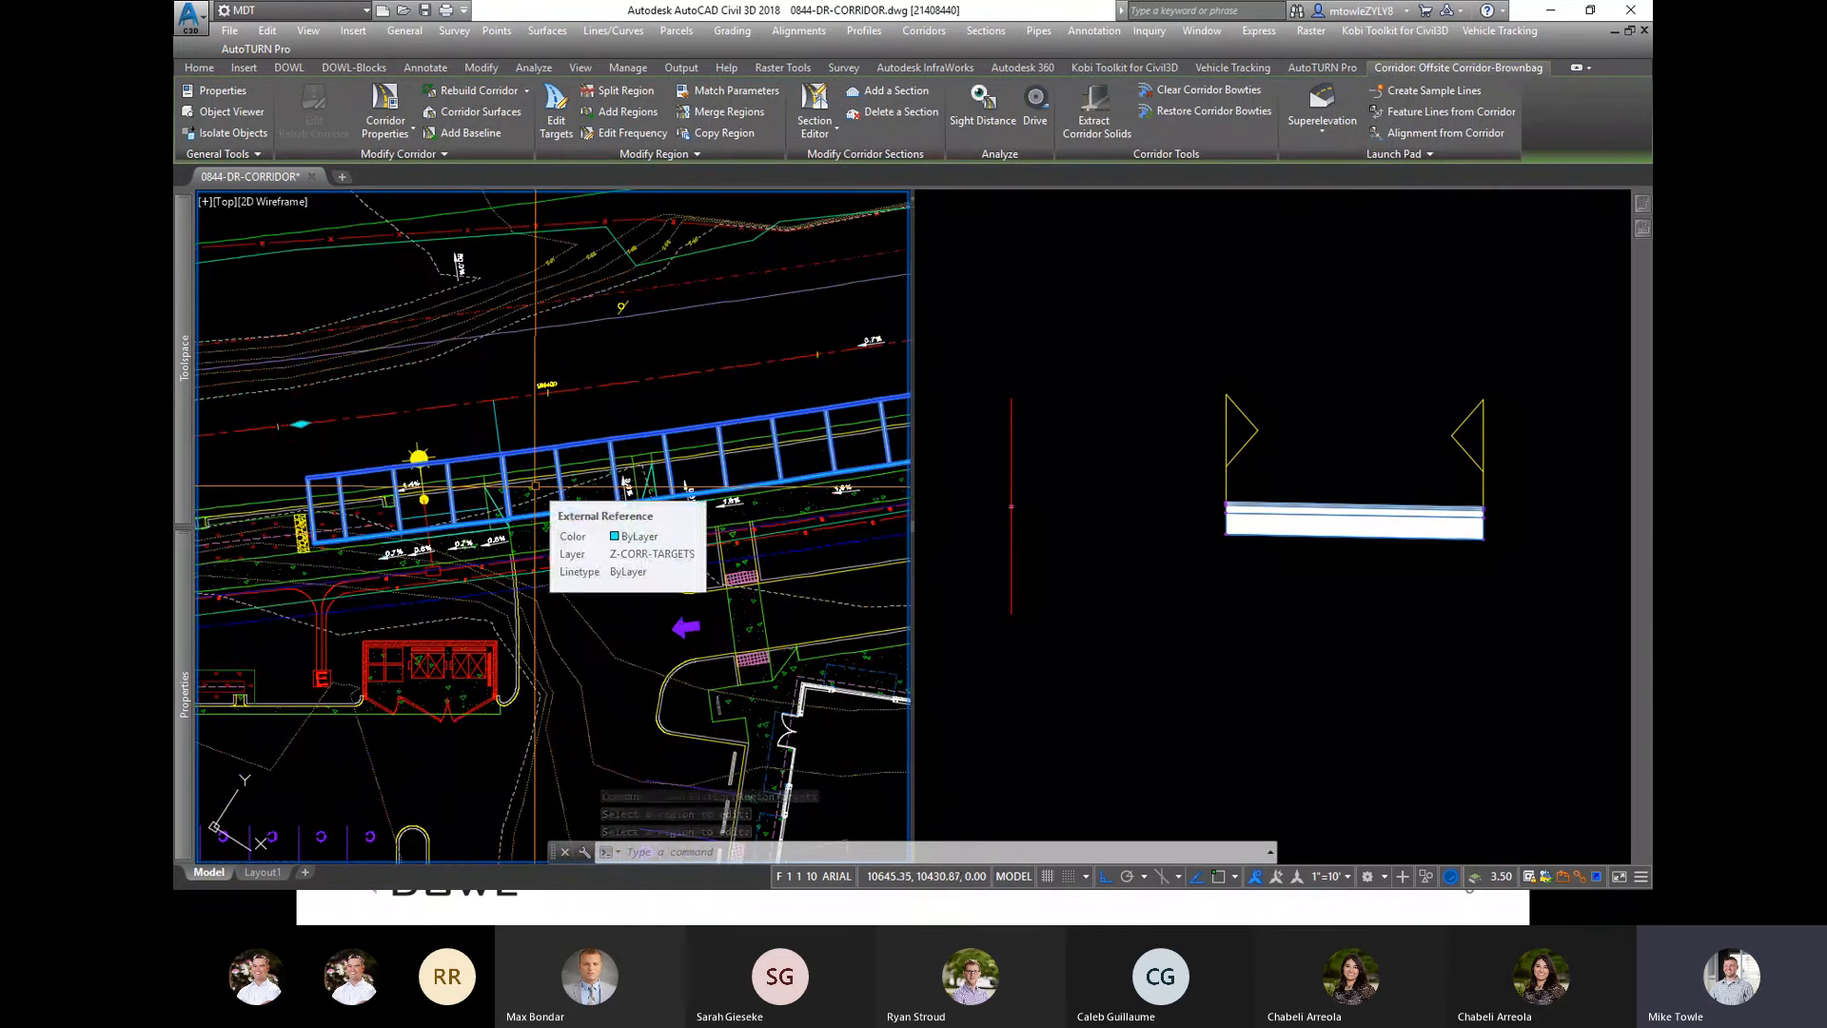
{"action": "left_click", "coordinate": [1047, 533]}
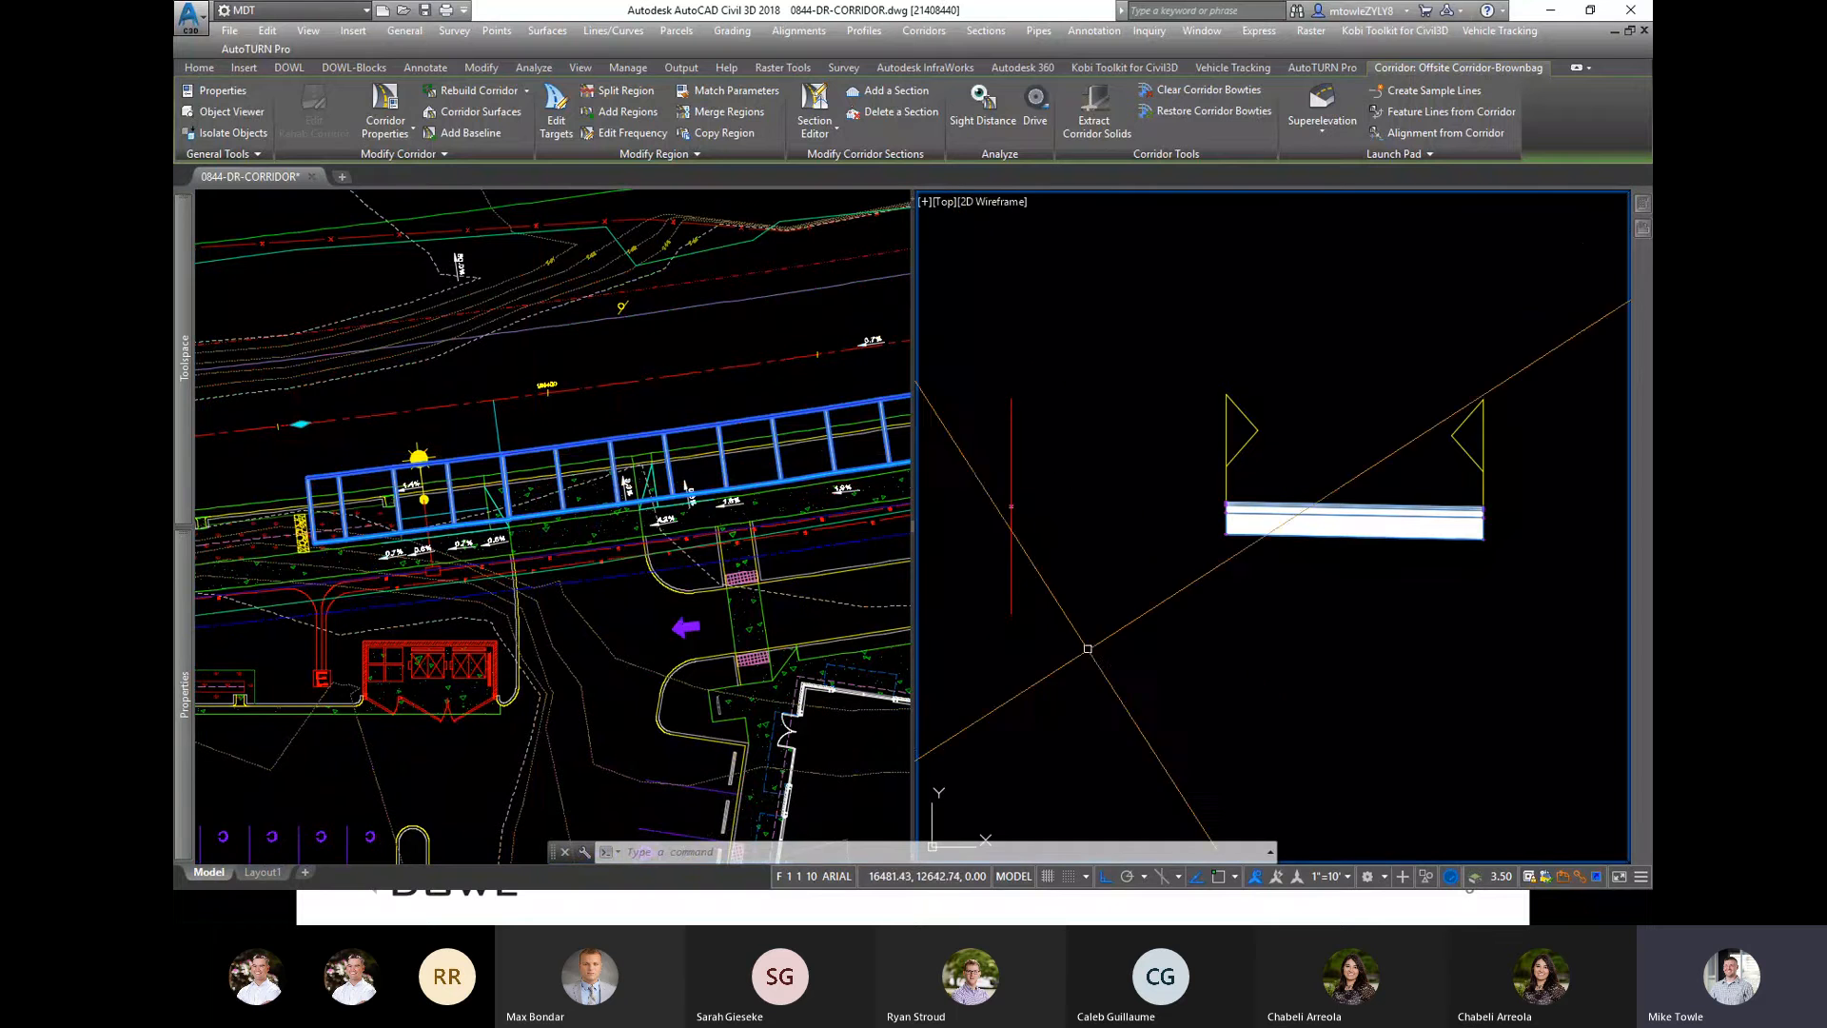
{"action": "left_click", "coordinate": [1045, 599]}
{"action": "left_click", "coordinate": [1047, 596]}
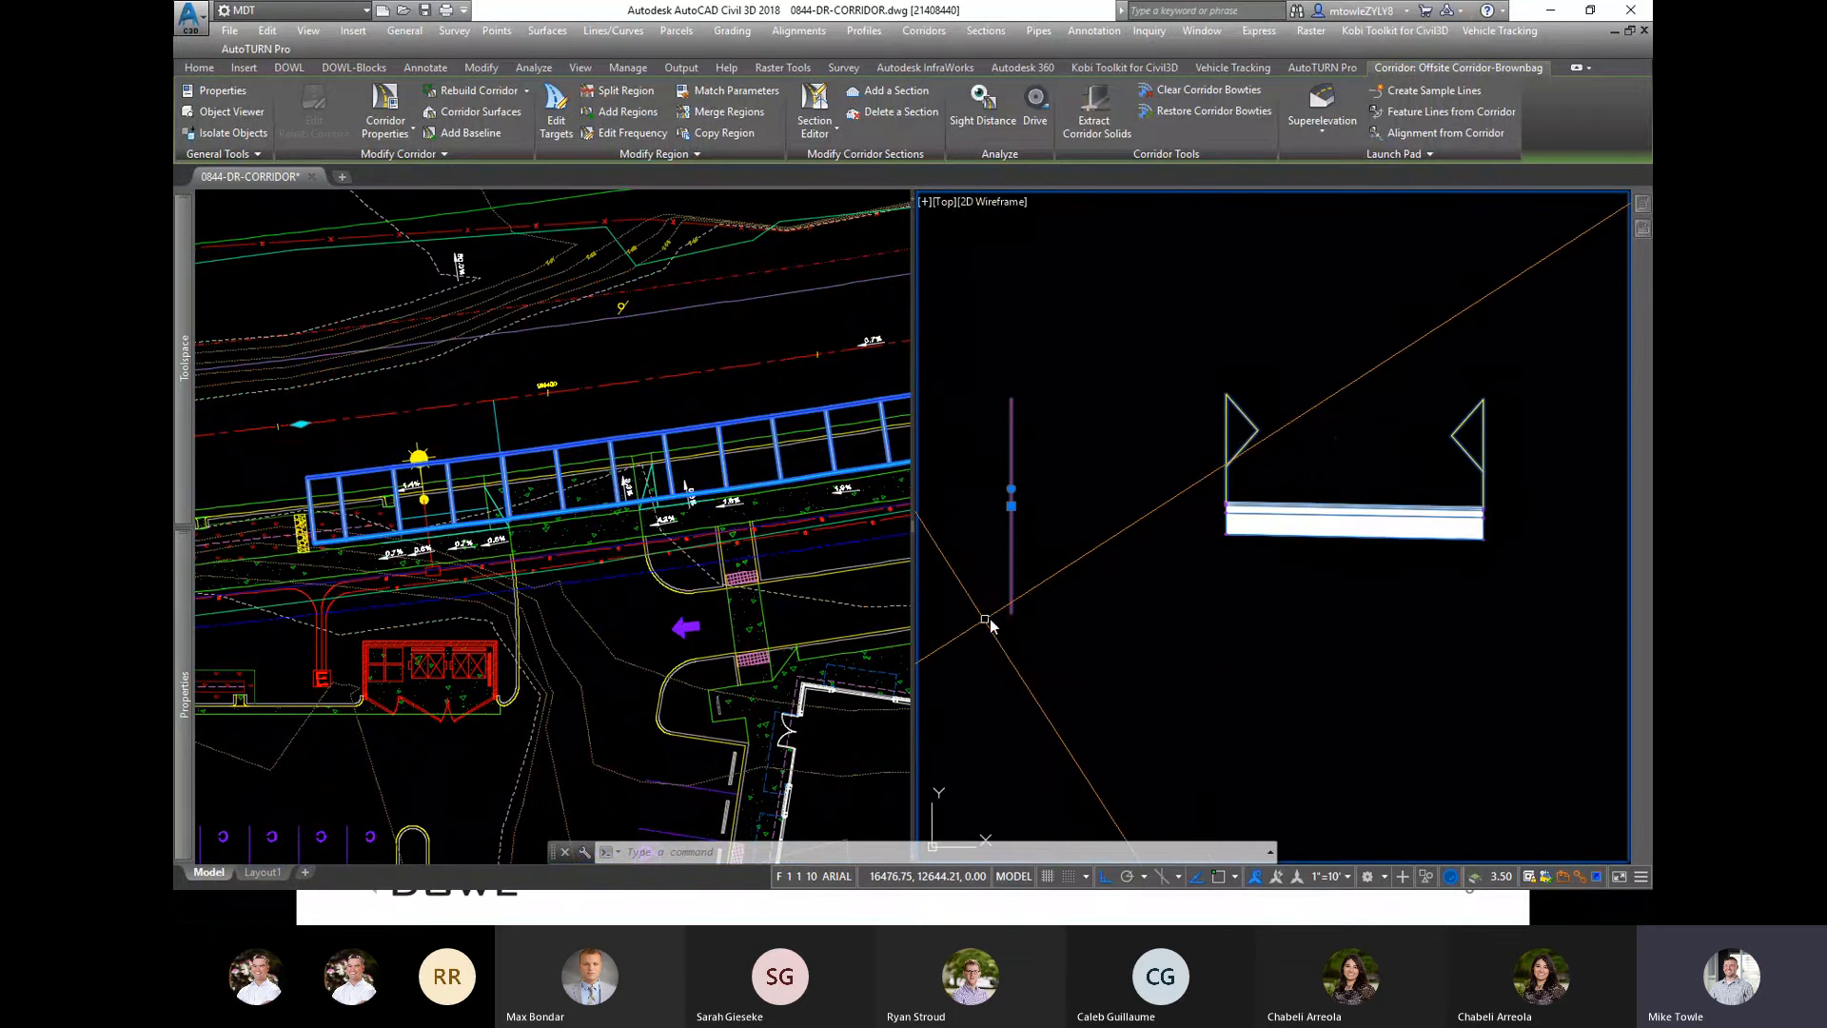
{"action": "right_click", "coordinate": [1070, 641]}
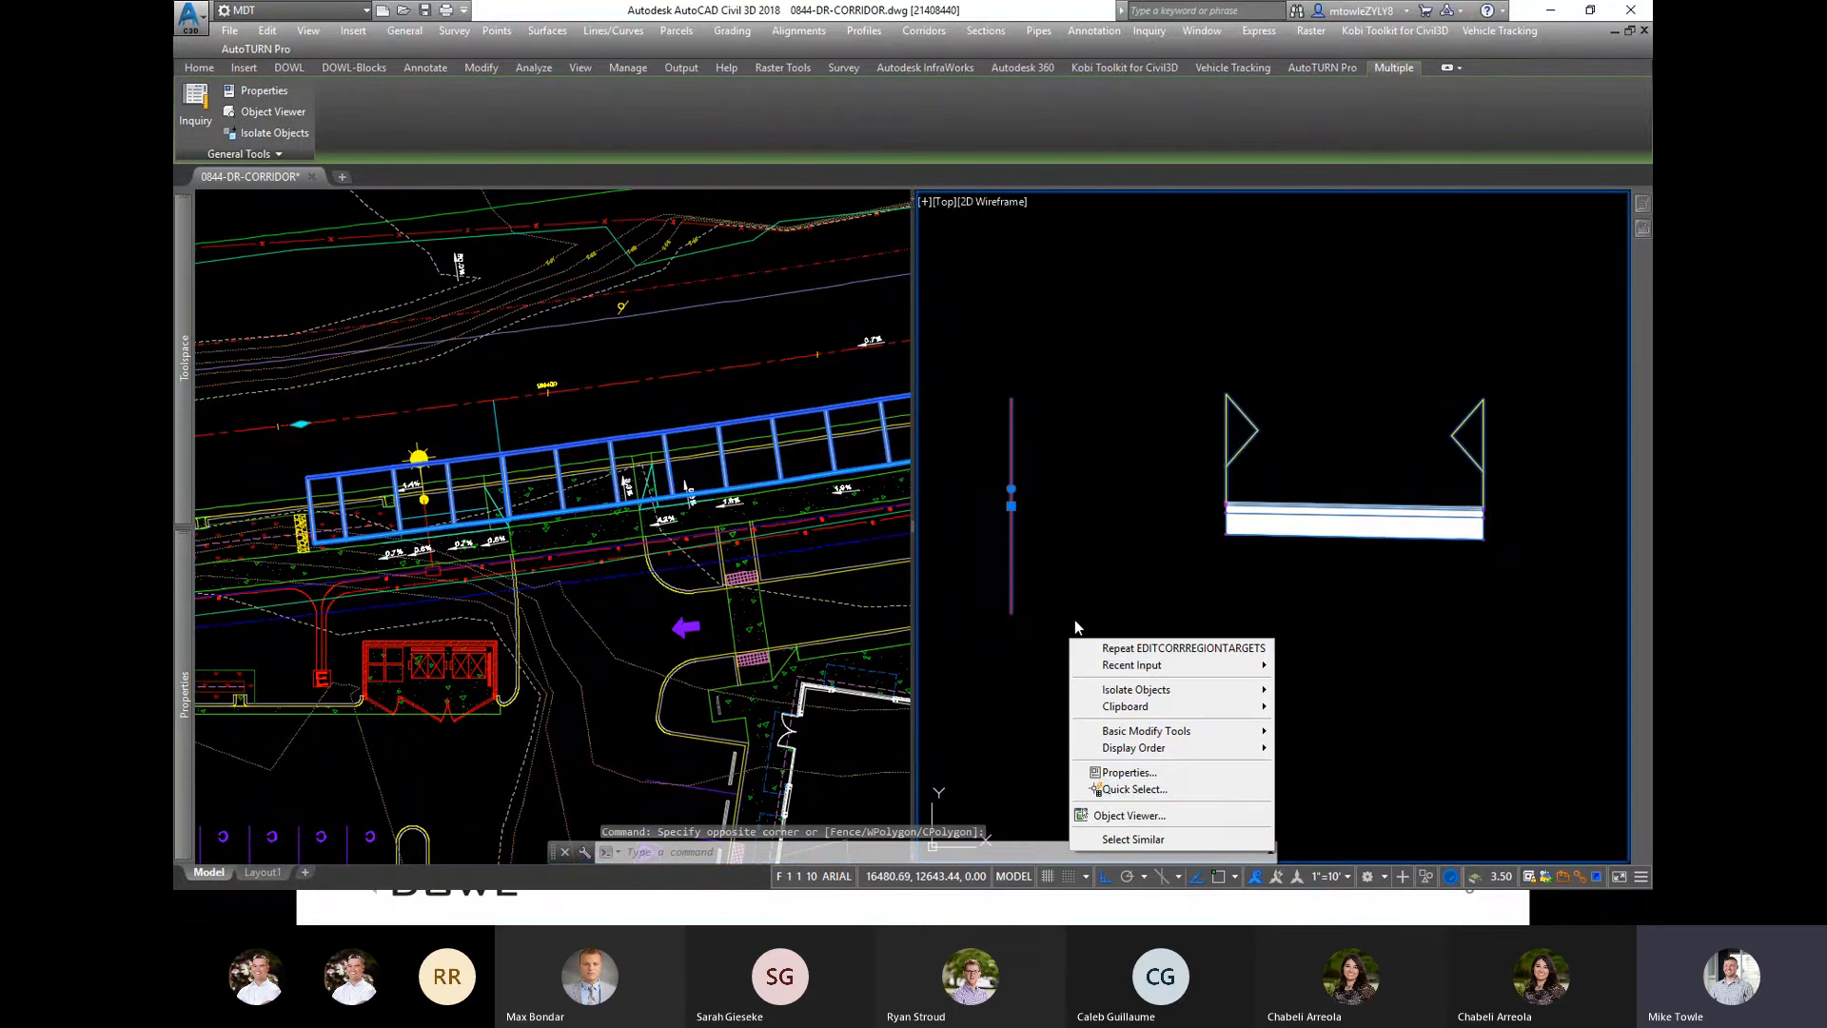
{"action": "key", "text": "Escape"}
{"action": "key", "text": "Escape"}
Step: Delete the LinkWidthAndSlope and LaneSuperelevationAOR subassemblies from the half street assembly
{"action": "scroll", "coordinate": [1021, 514], "scroll_direction": "up", "scroll_amount": 2}
{"action": "scroll", "coordinate": [1021, 513], "scroll_direction": "up", "scroll_amount": 3}
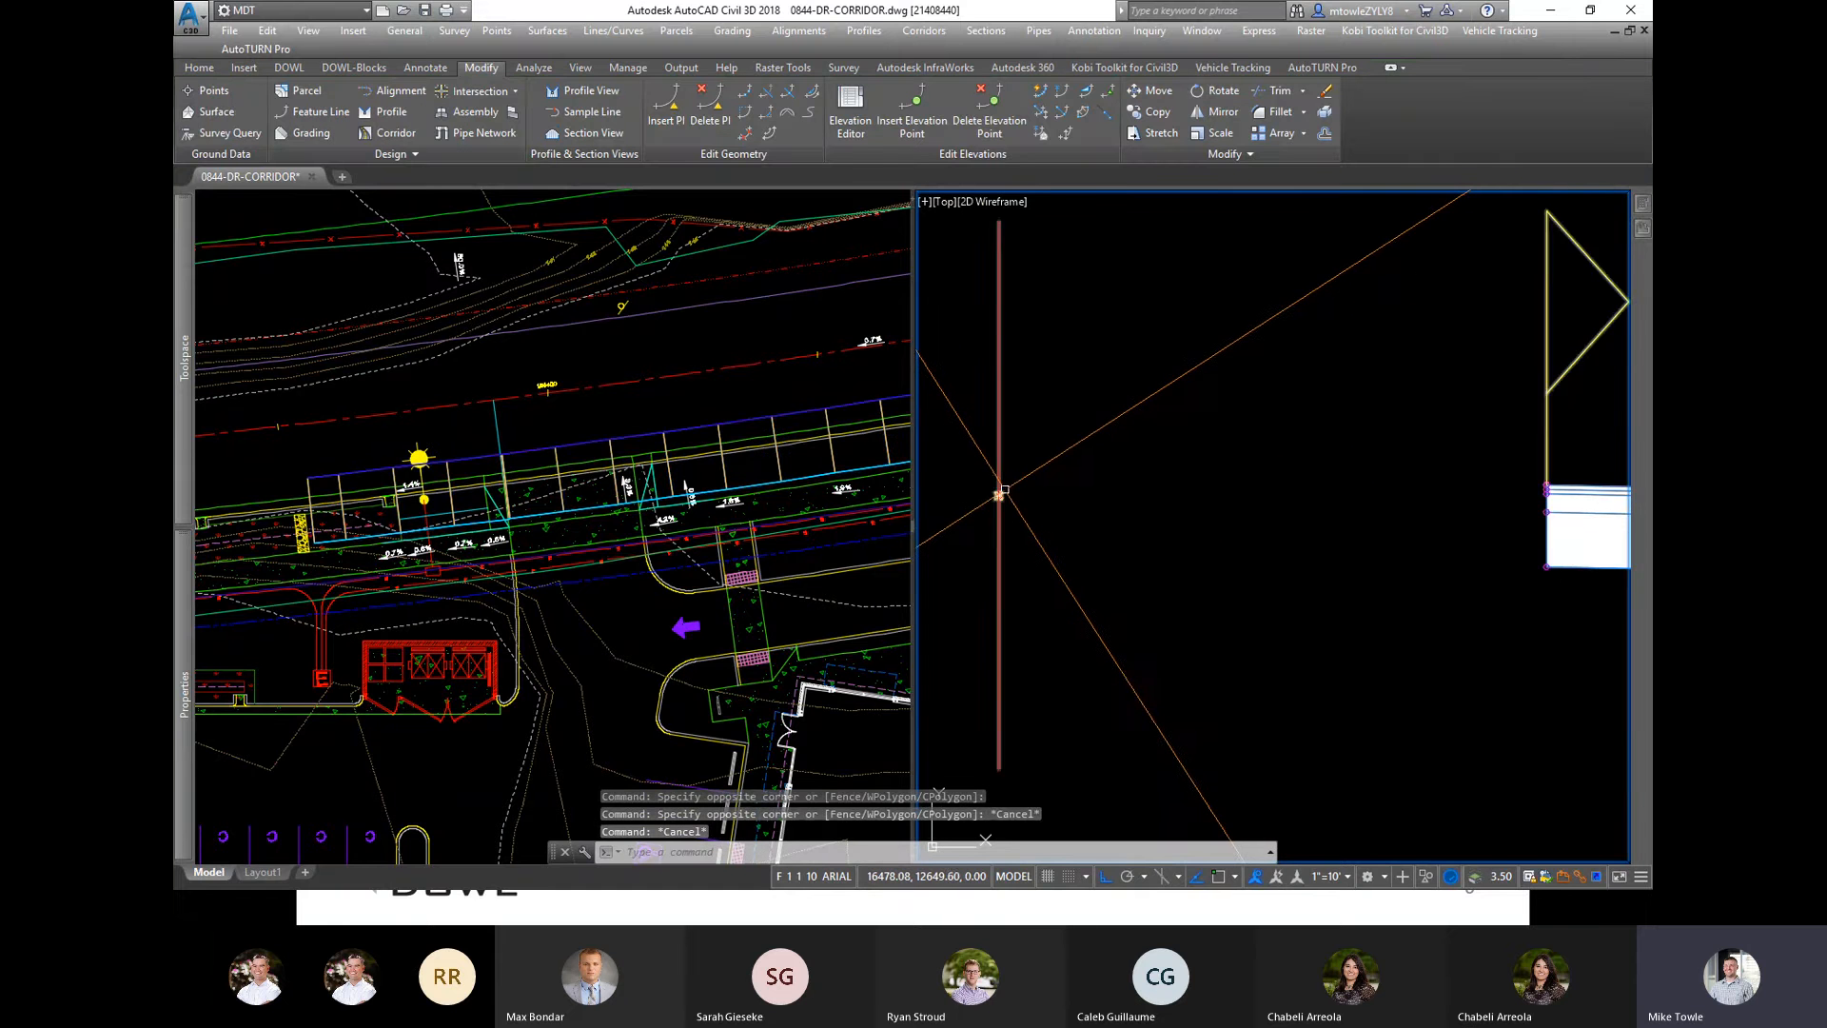
{"action": "double_click", "coordinate": [991, 500]}
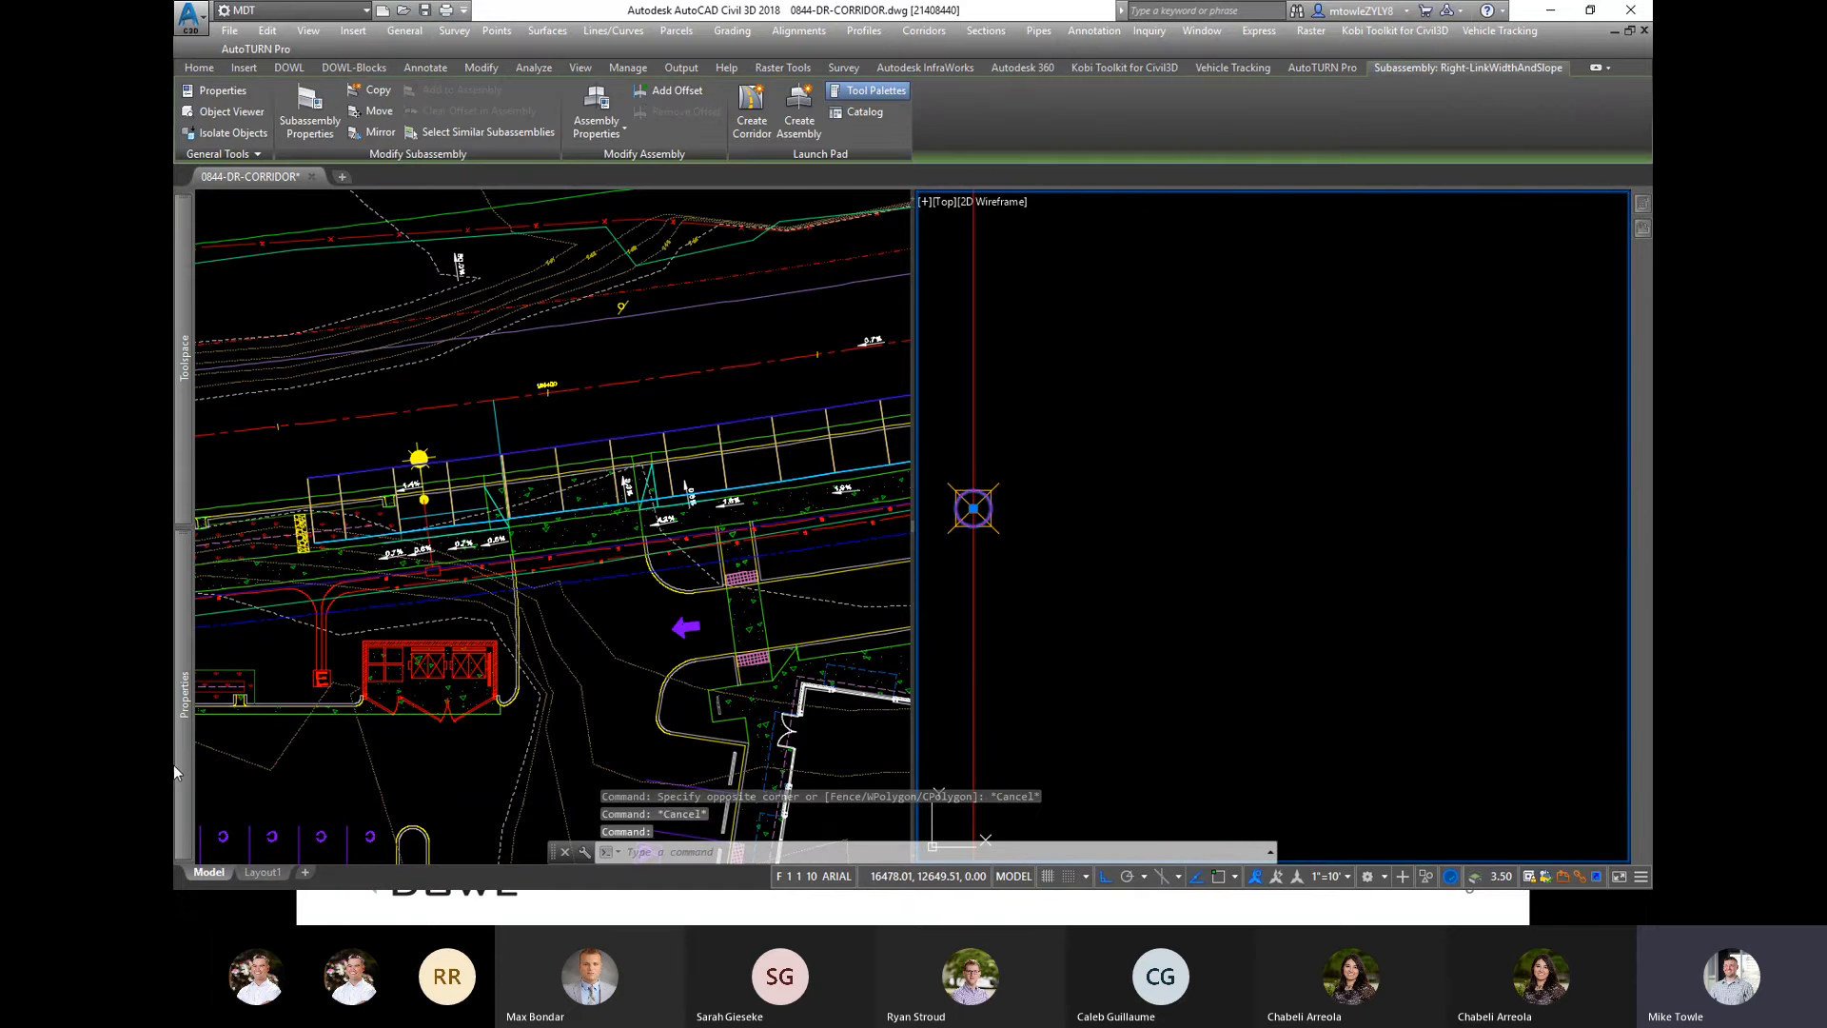
{"action": "left_click", "coordinate": [626, 753]}
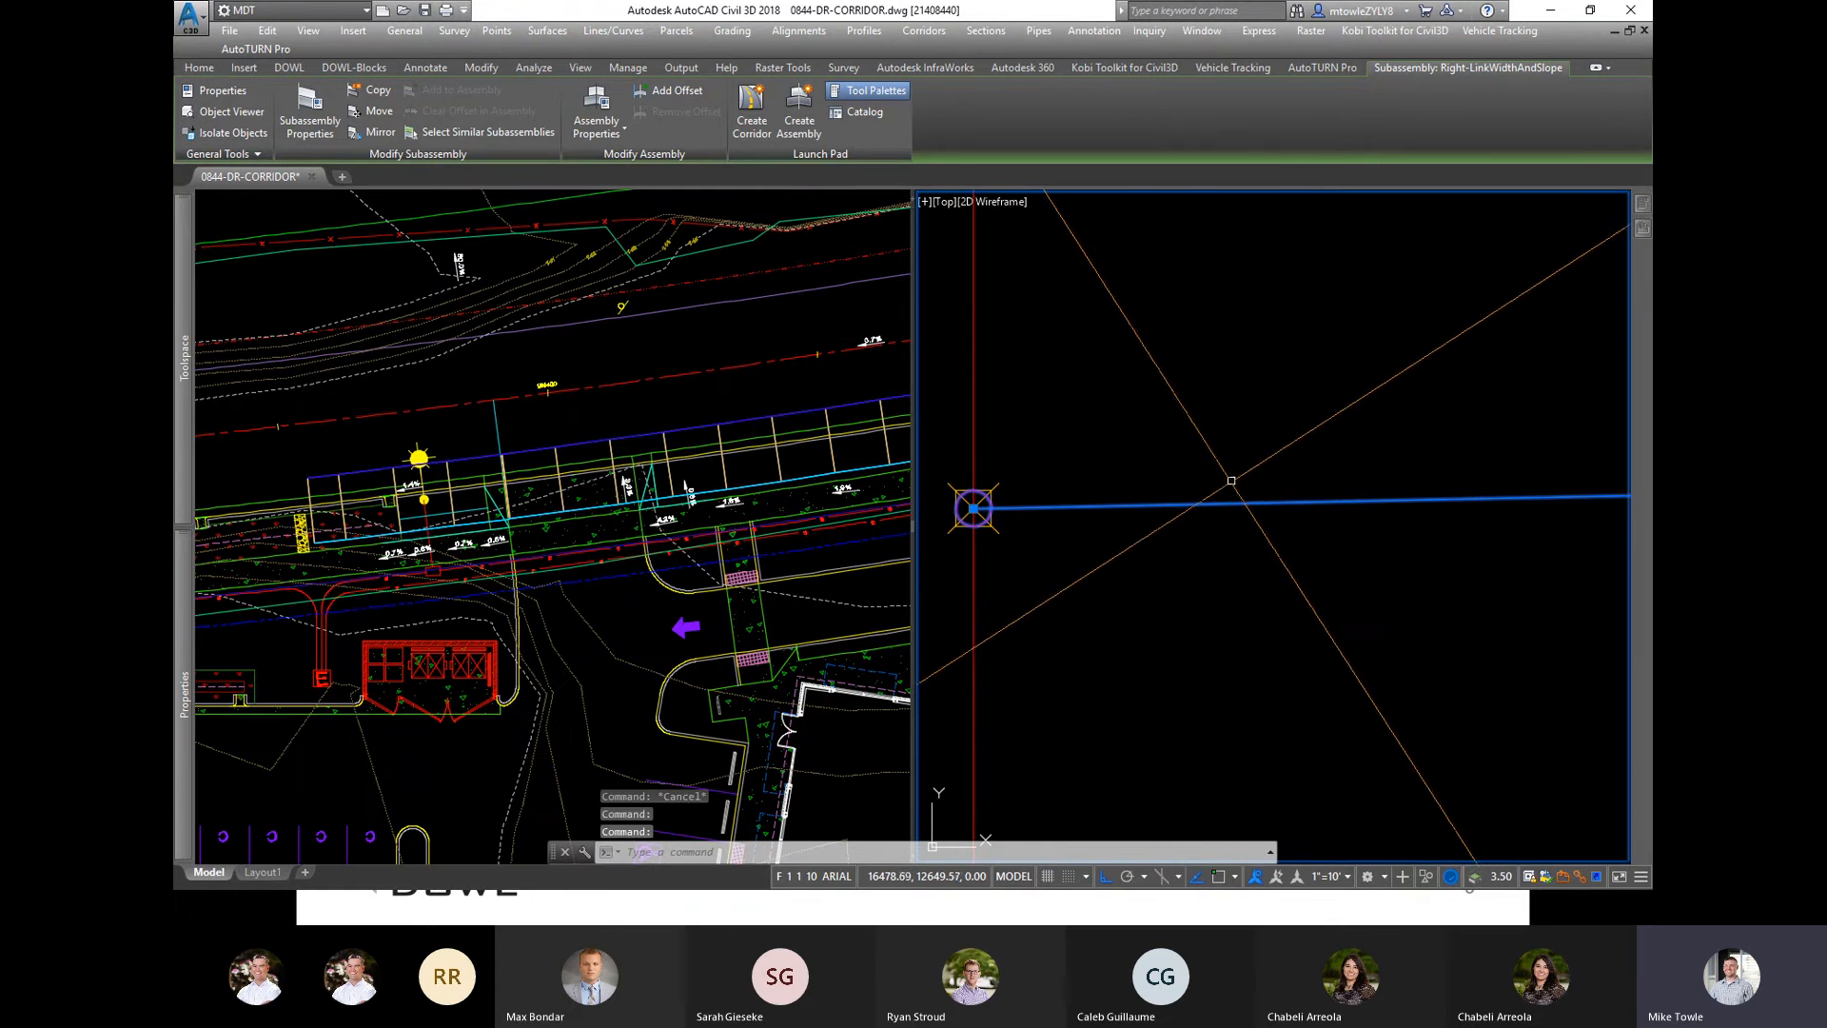
{"action": "key", "text": "Delete"}
{"action": "left_click", "coordinate": [1405, 425]}
{"action": "left_click", "coordinate": [1325, 559]}
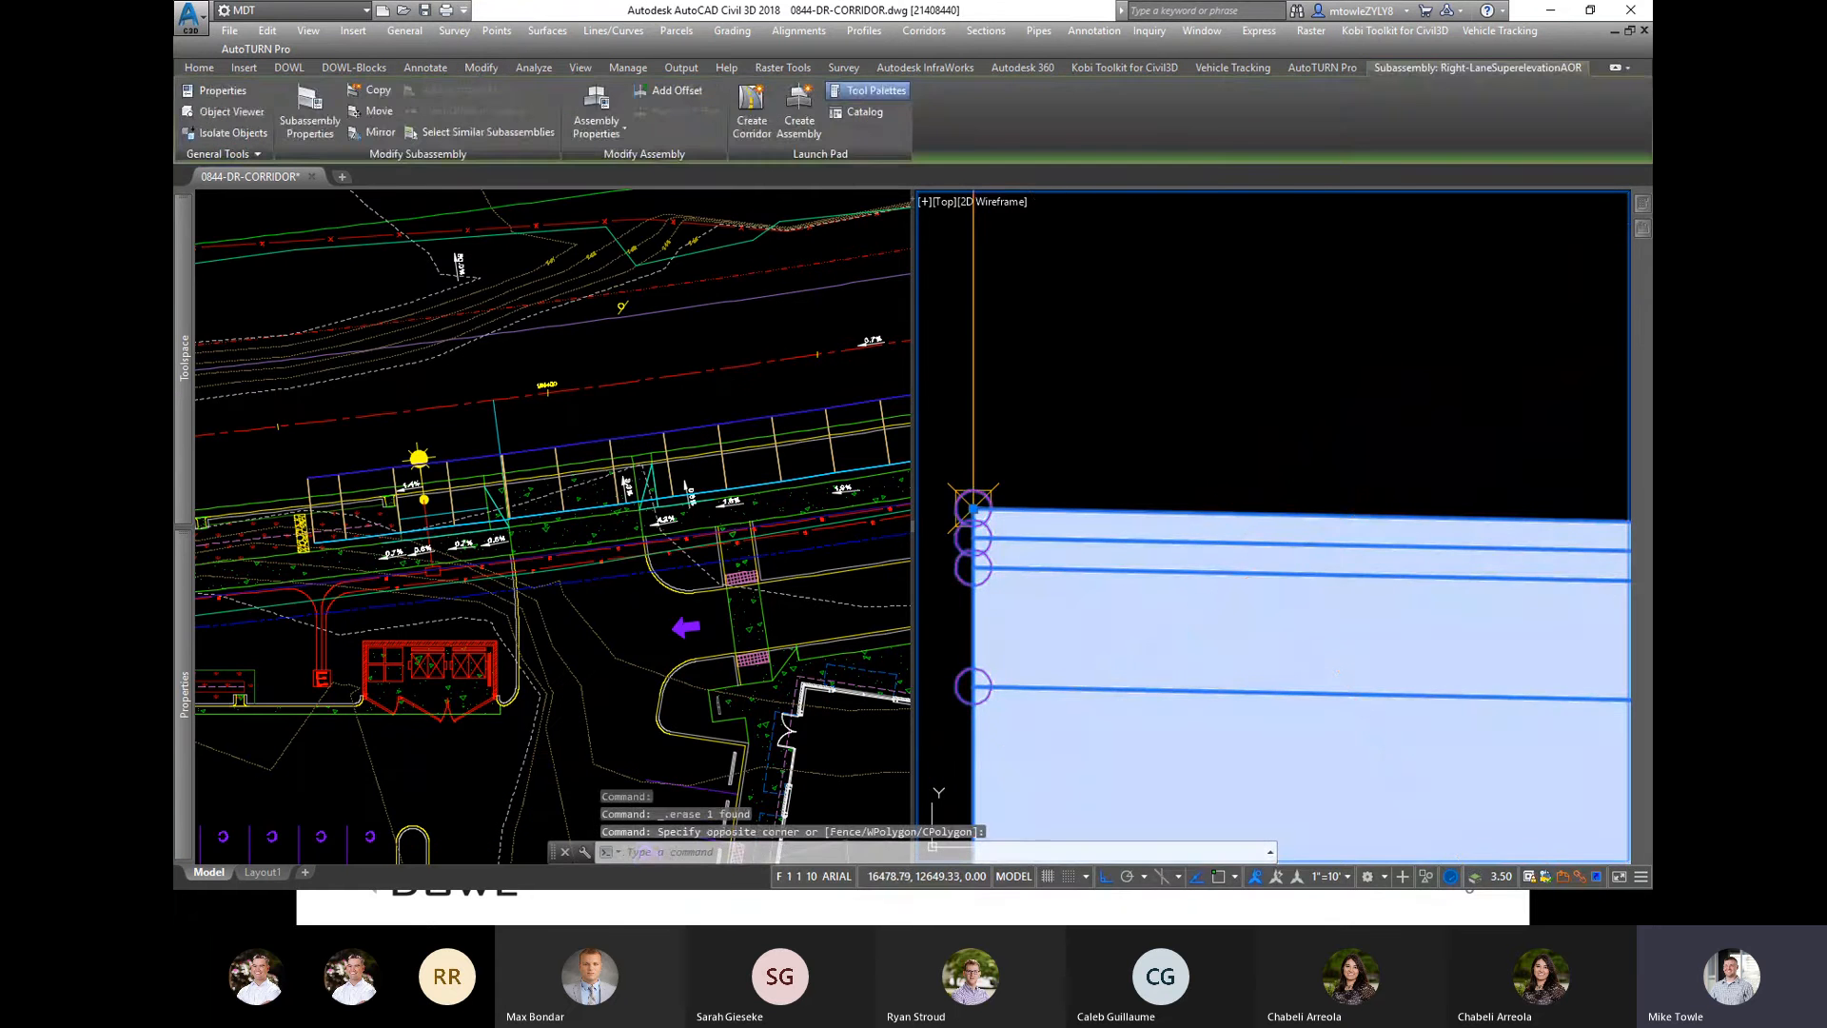
{"action": "key", "text": "Delete"}
Step: Attach a LinkSlopeToSurface subassembly to the half street assembly's baseline, accepting the name Right-LinkSlopeToSurface
{"action": "mouse_move", "coordinate": [1643, 203]}
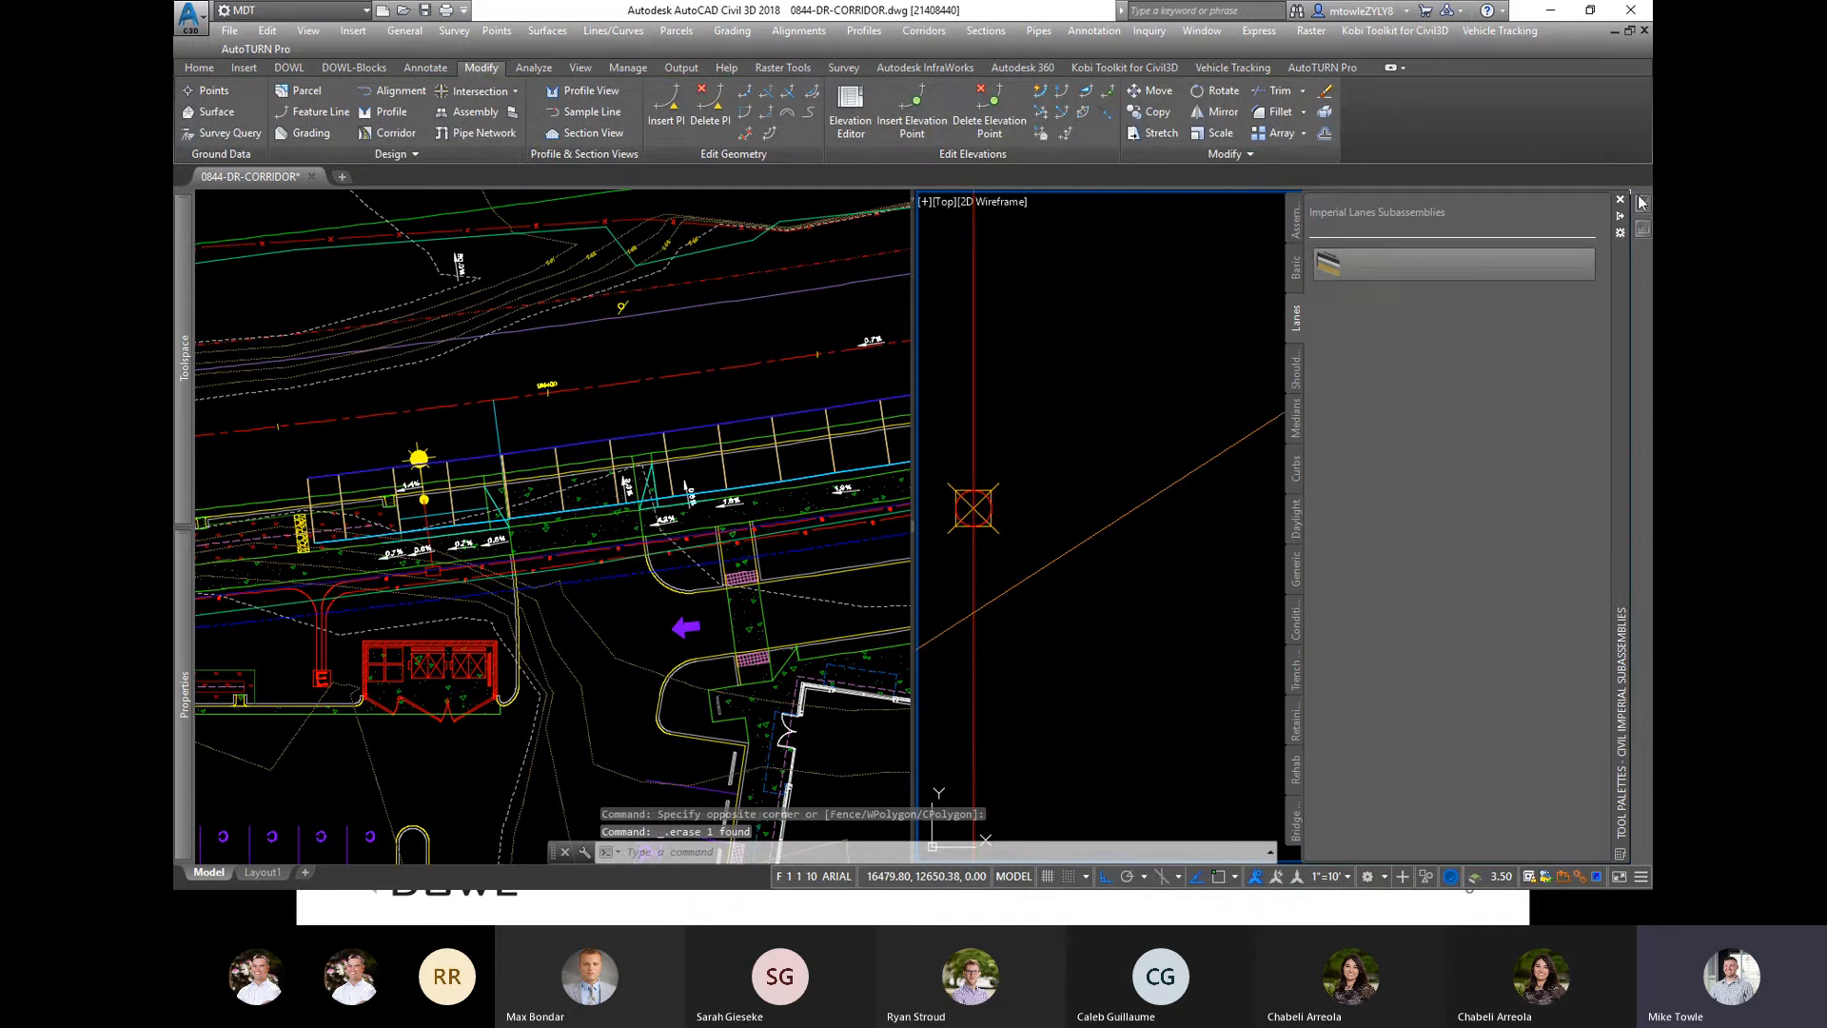
{"action": "left_click", "coordinate": [1298, 573]}
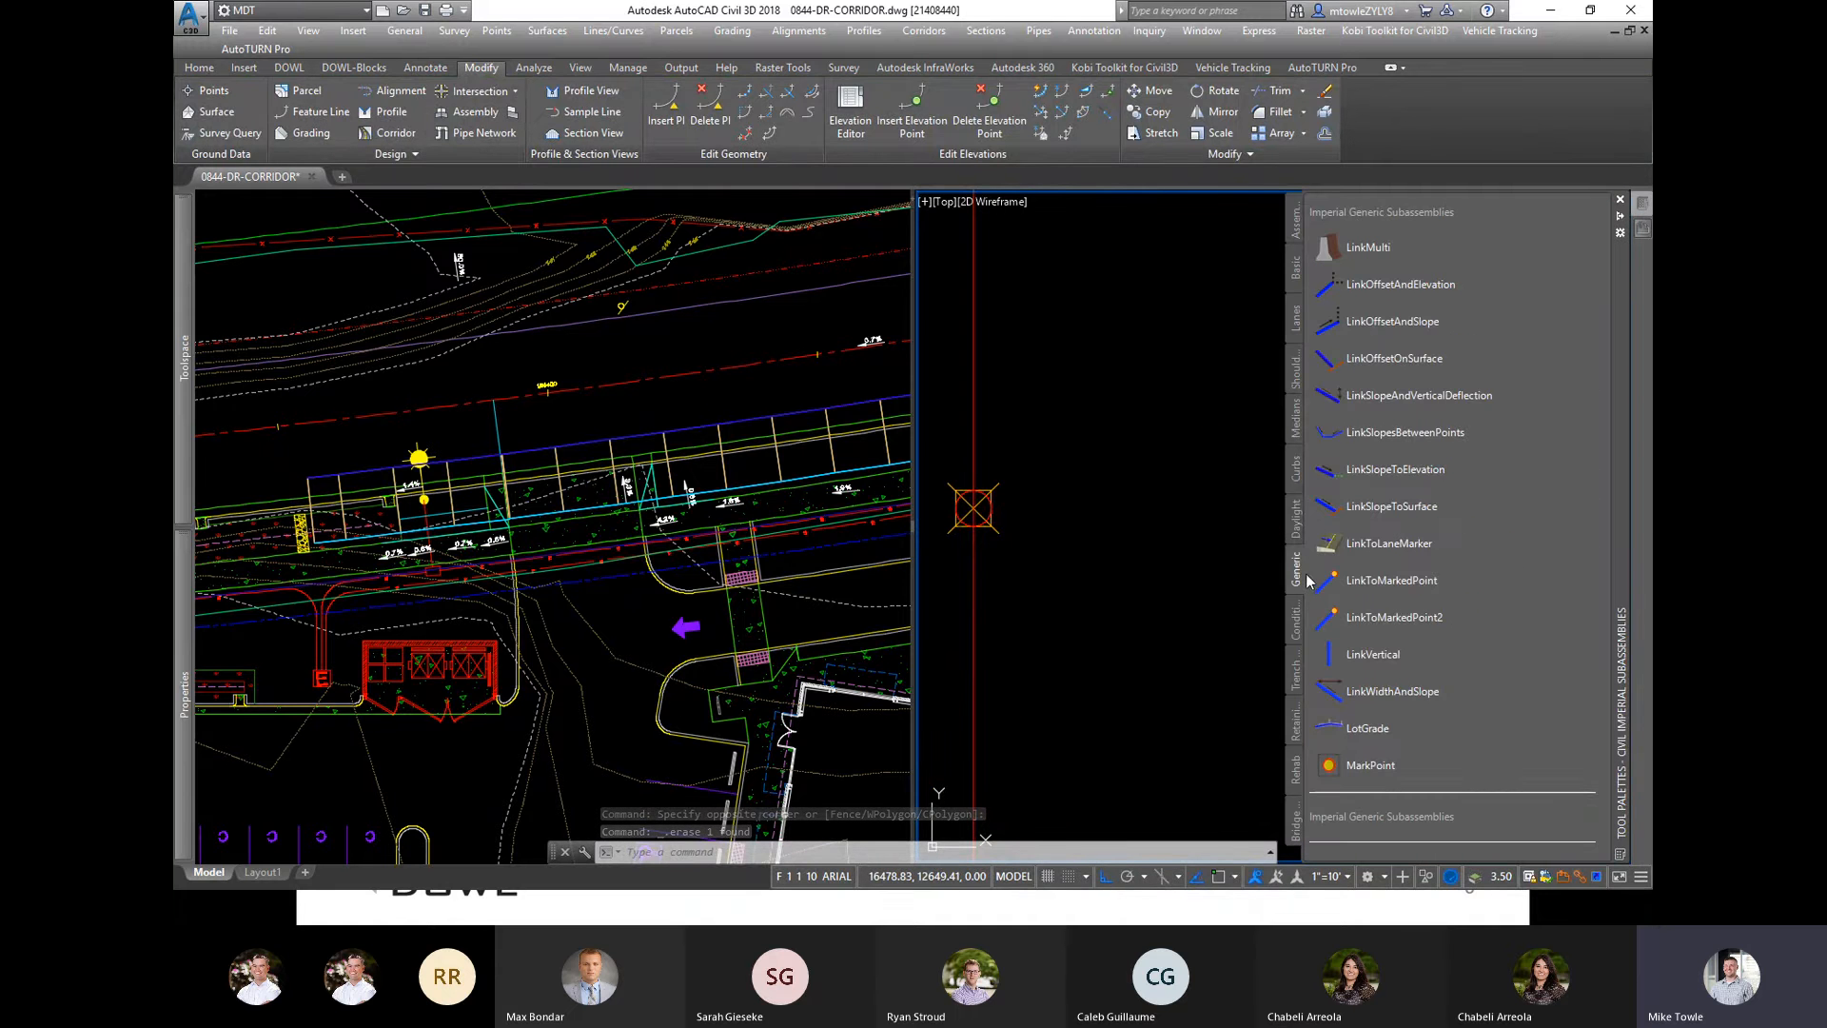
{"action": "left_click", "coordinate": [1373, 514]}
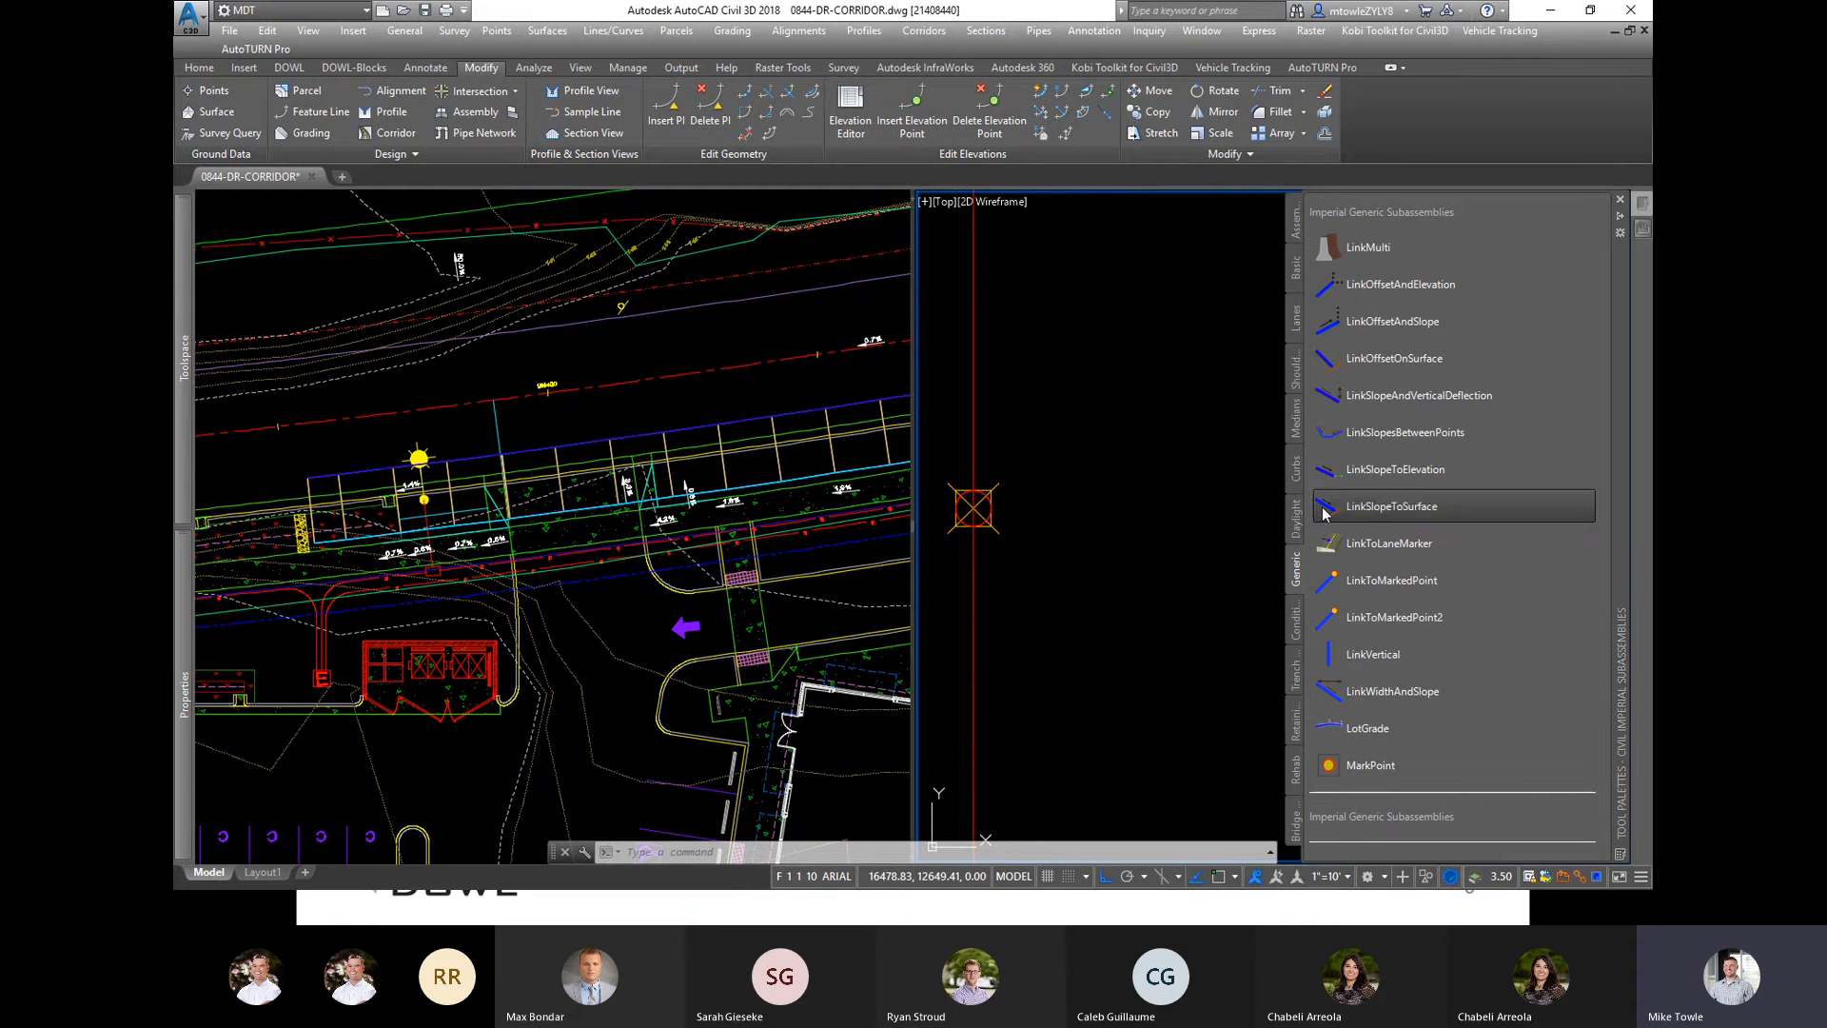
{"action": "left_click", "coordinate": [988, 503]}
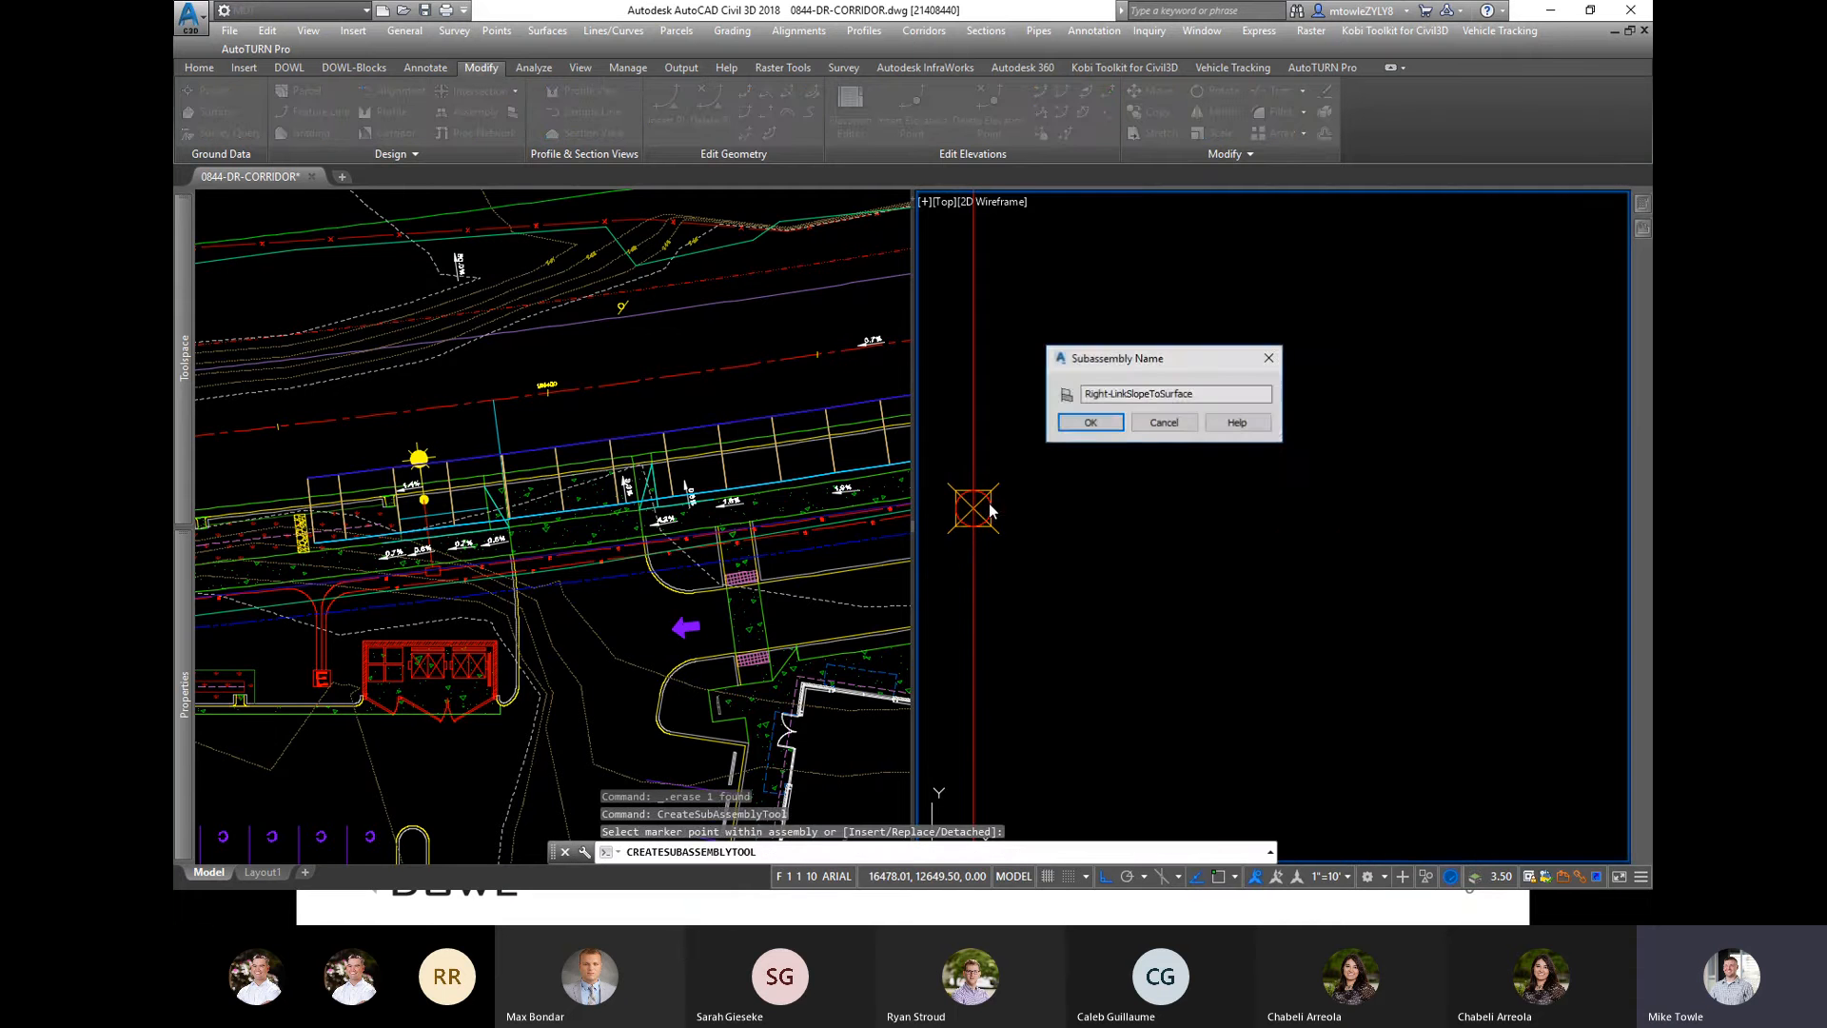
{"action": "left_click", "coordinate": [1091, 423]}
{"action": "scroll", "coordinate": [1102, 580], "scroll_direction": "down", "scroll_amount": 5}
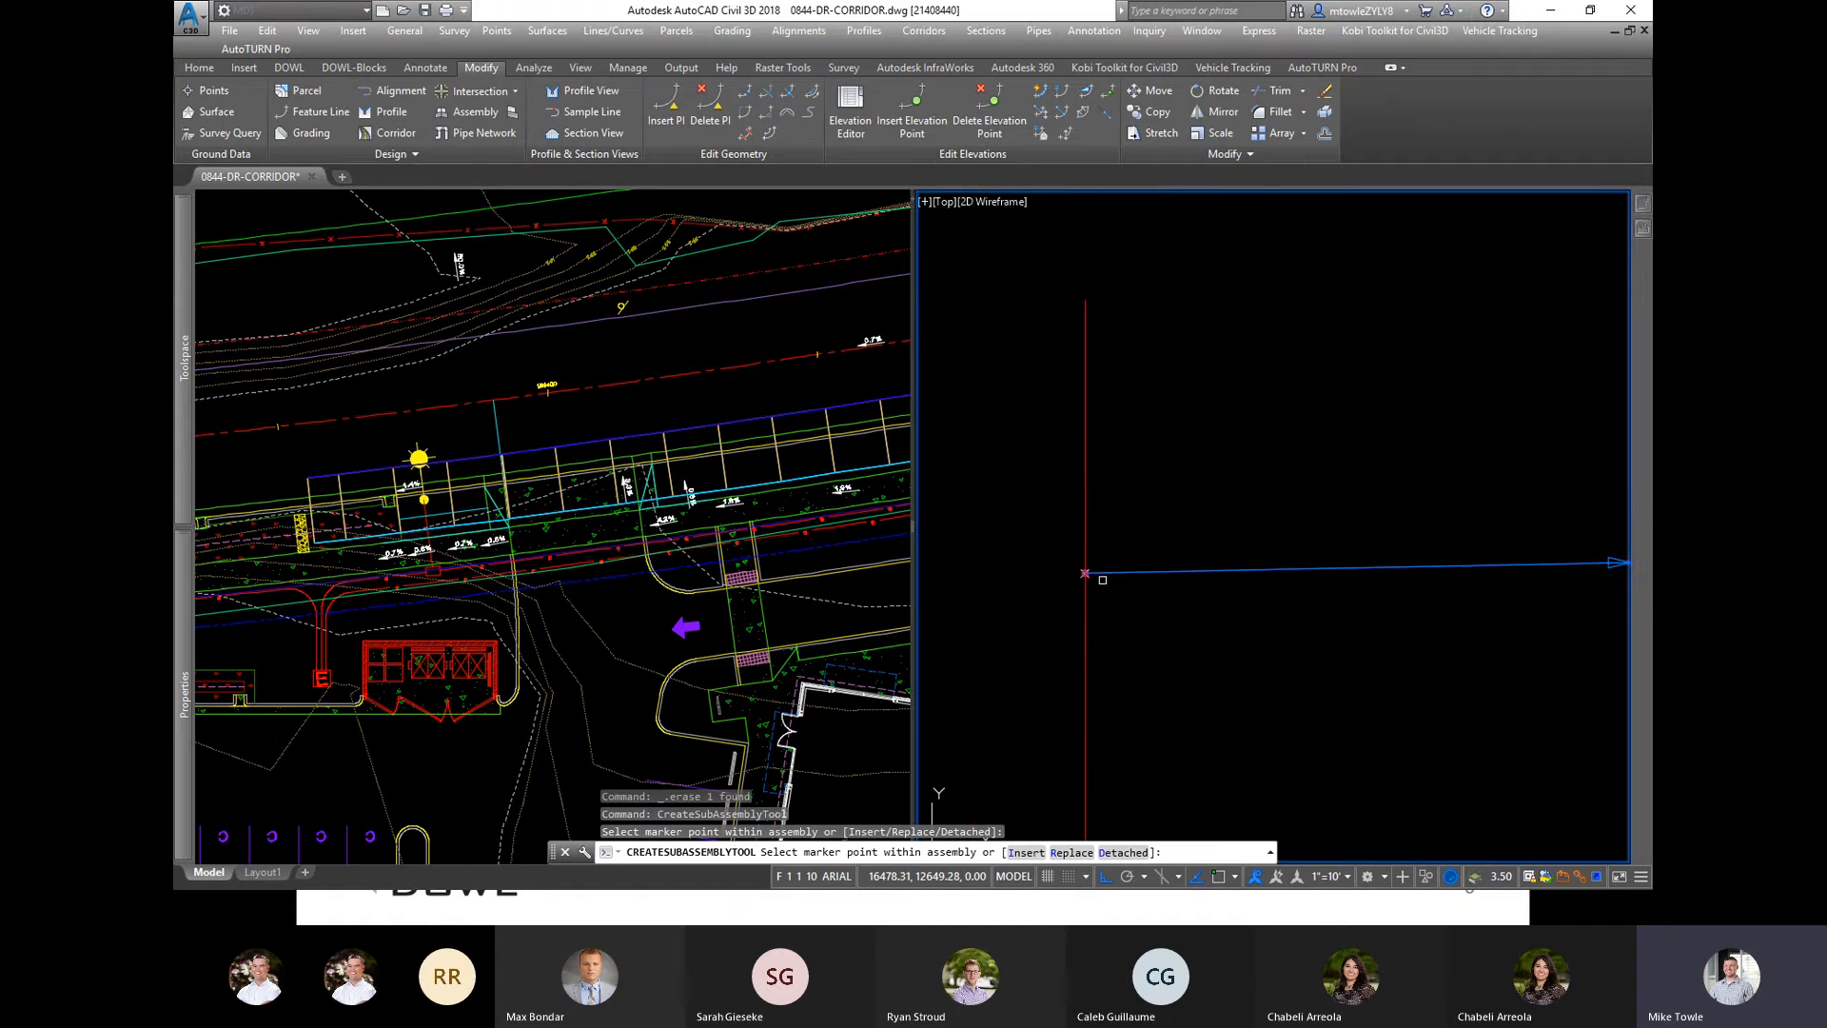
{"action": "scroll", "coordinate": [1259, 510], "scroll_direction": "down", "scroll_amount": 4}
Step: Attach a LaneSuperelevationAOR subassembly to the outer end of the LinkSlopeToSurface link, accepting the proposed name
{"action": "mouse_move", "coordinate": [1643, 228]}
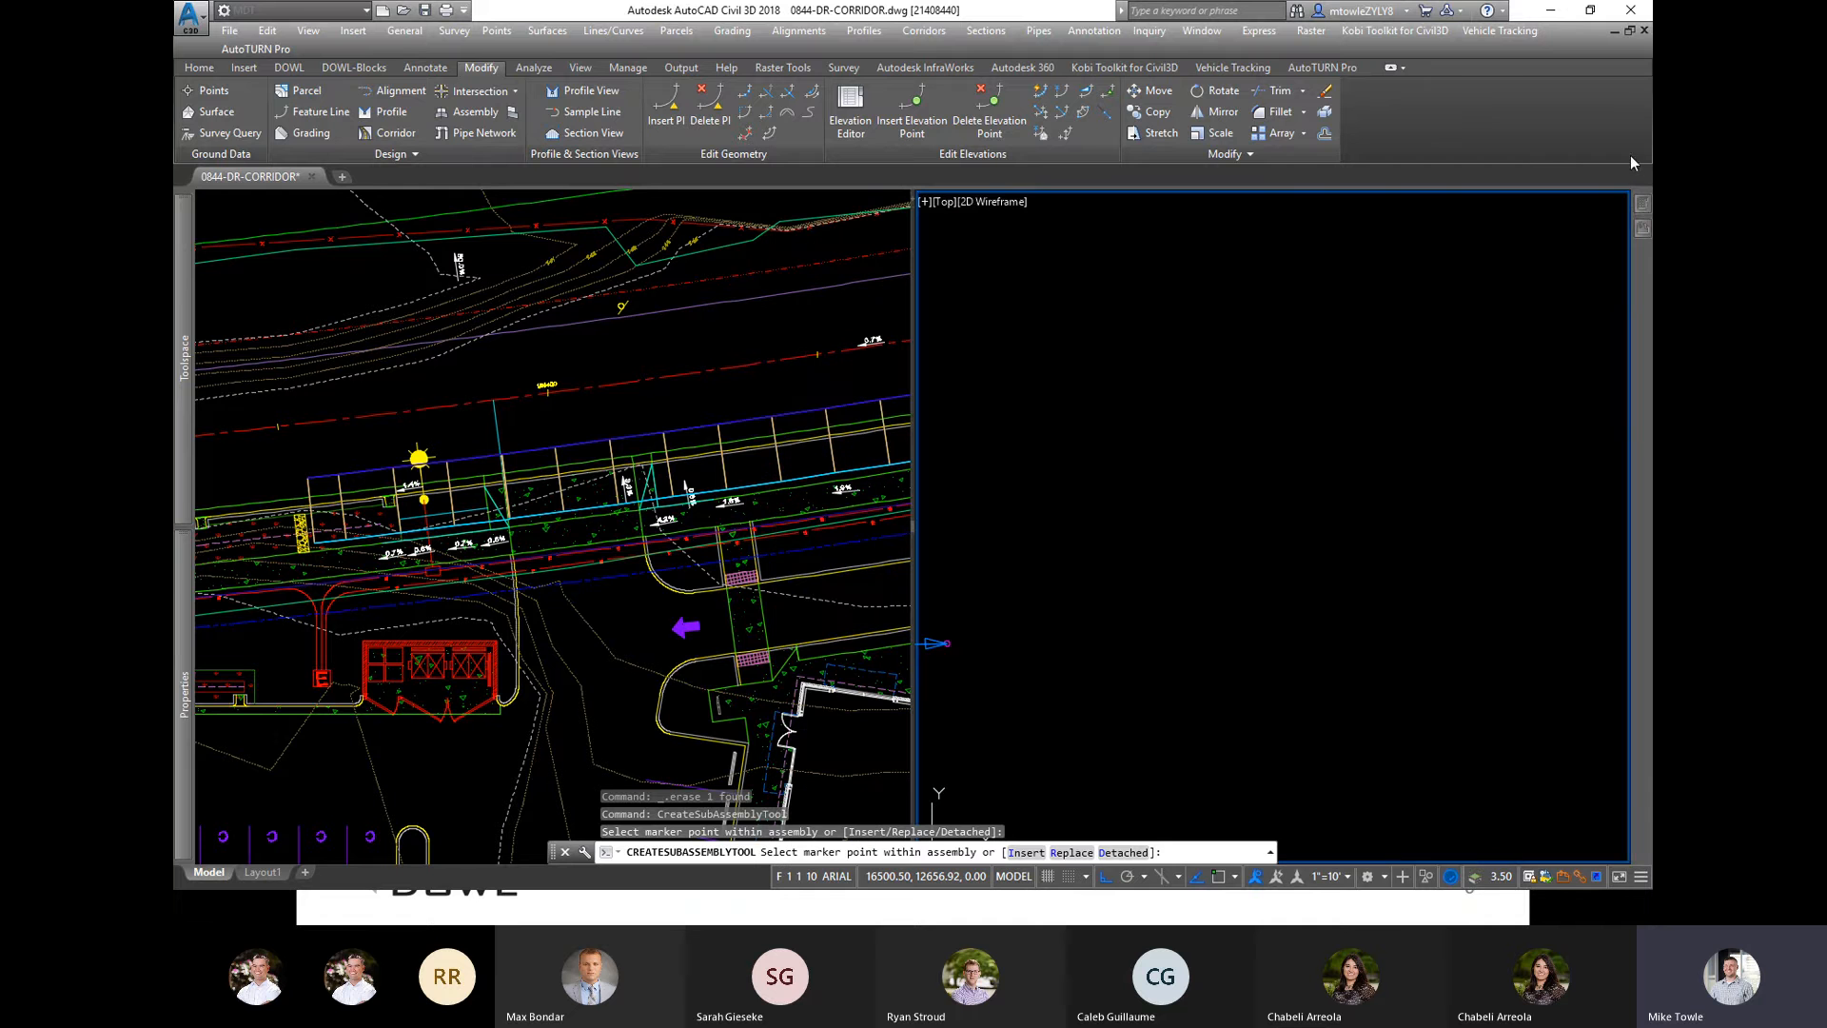
{"action": "mouse_move", "coordinate": [1643, 204]}
{"action": "left_click", "coordinate": [1316, 318]}
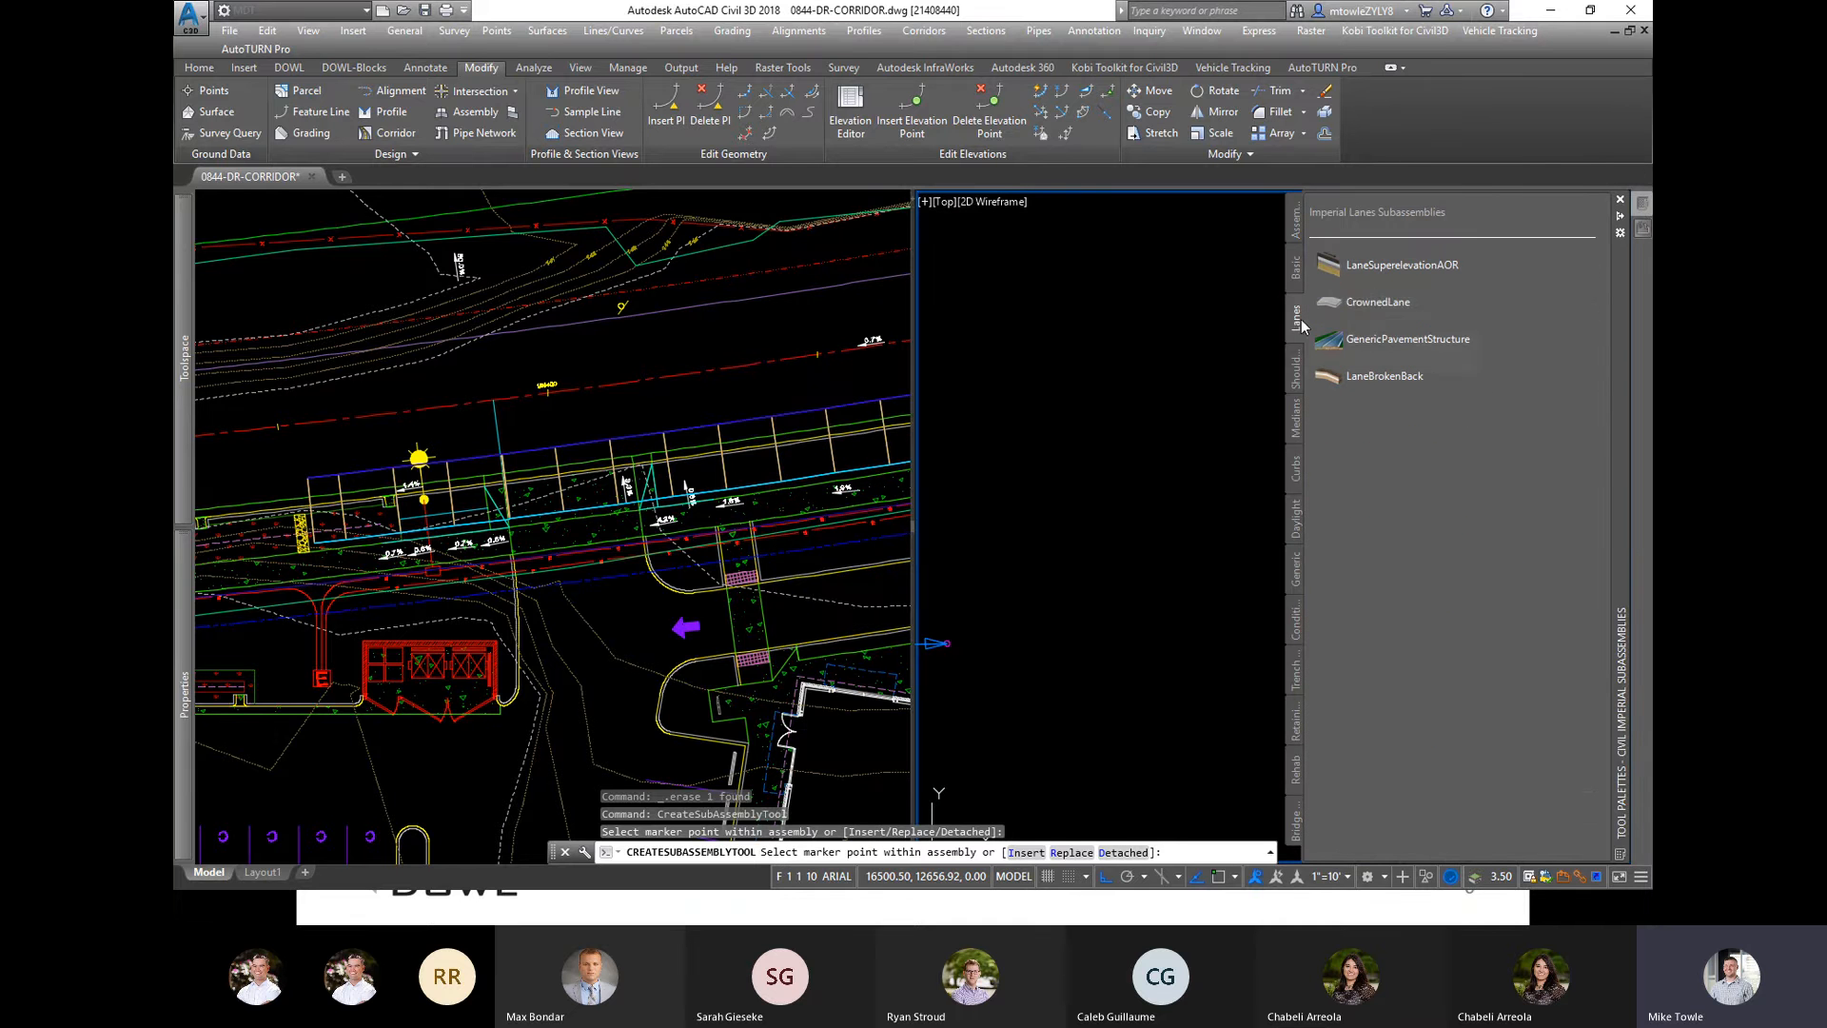
{"action": "scroll", "coordinate": [942, 644], "scroll_direction": "up", "scroll_amount": 5}
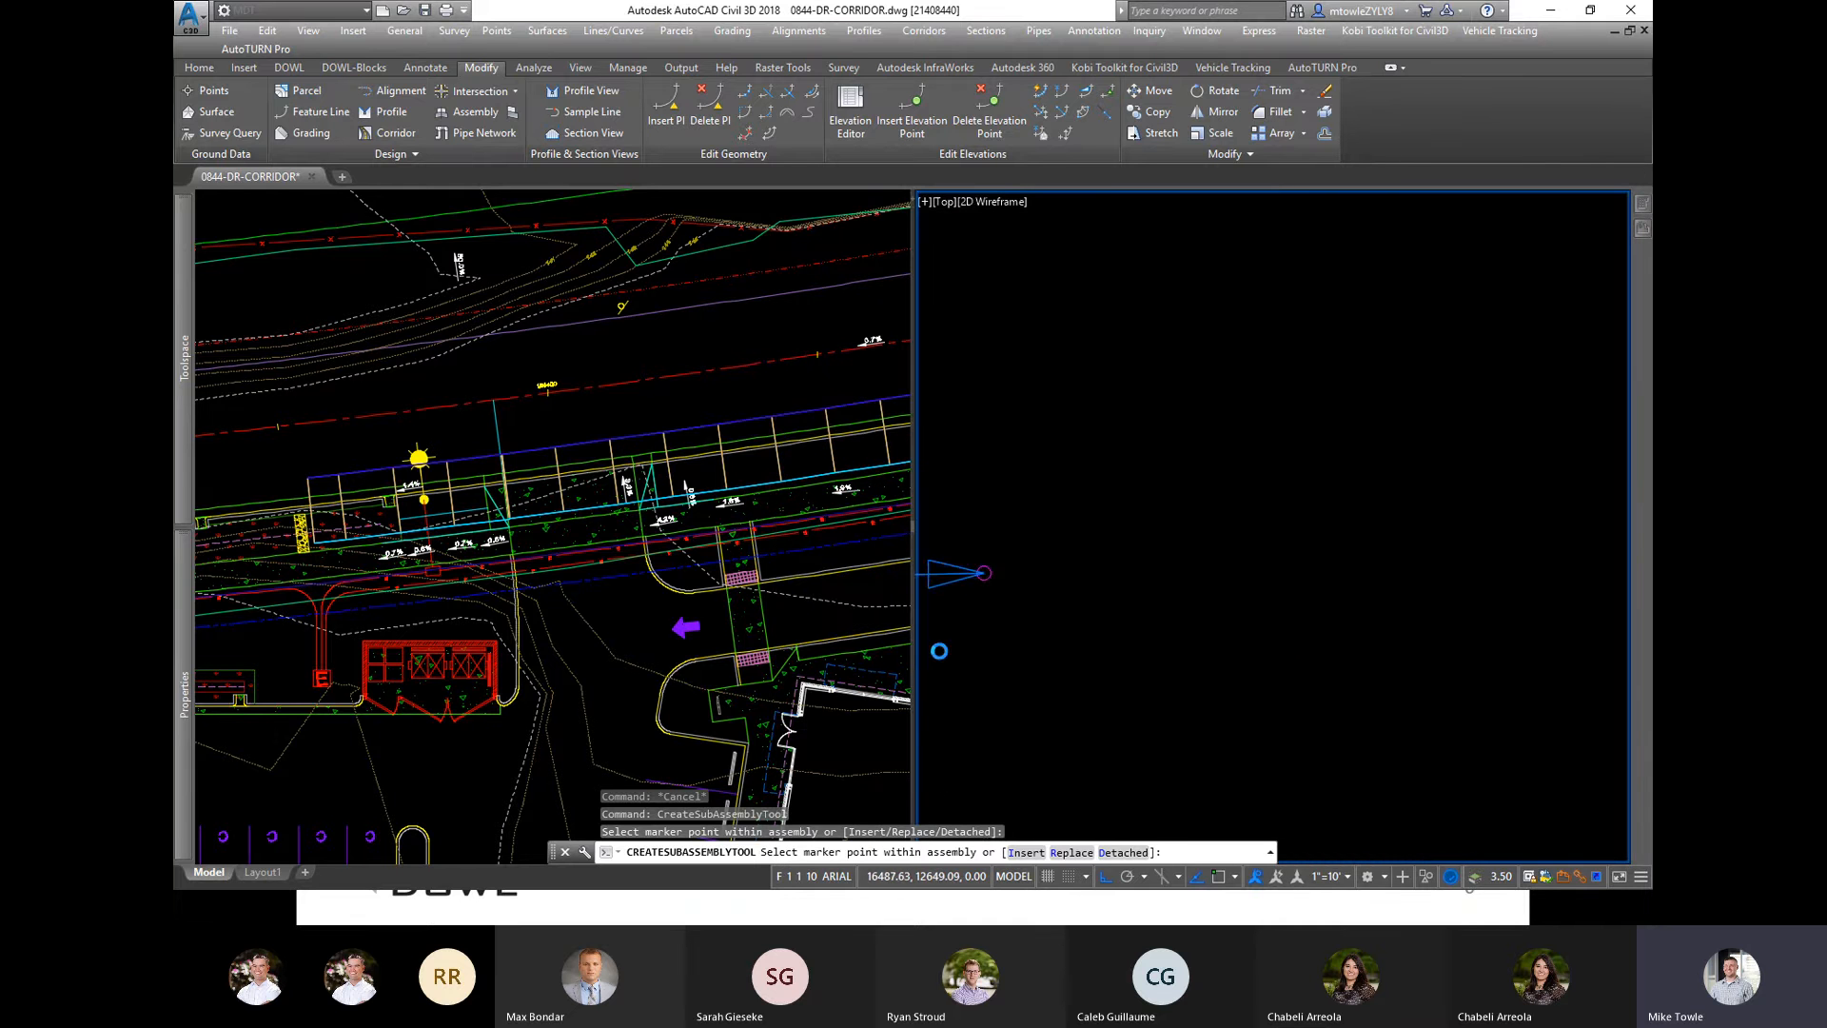
{"action": "left_click", "coordinate": [1051, 453]}
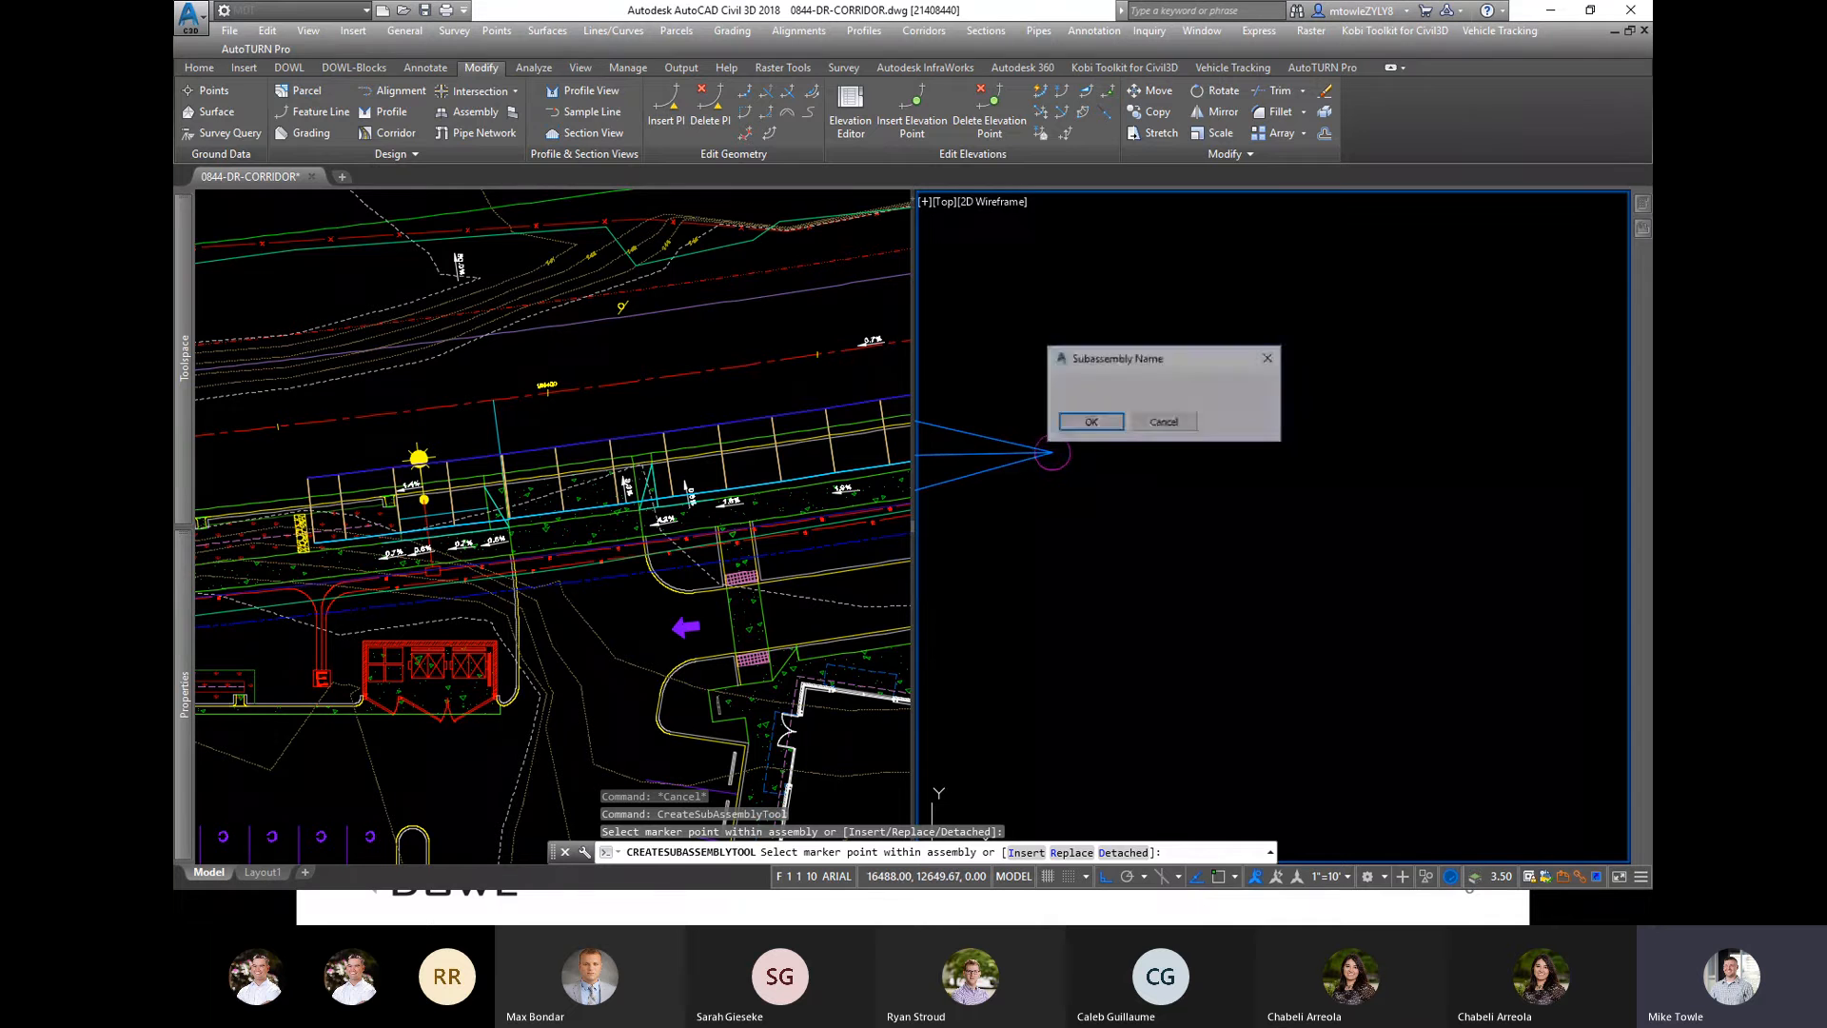
{"action": "left_click", "coordinate": [1093, 424]}
{"action": "scroll", "coordinate": [1165, 504], "scroll_direction": "down", "scroll_amount": 7}
{"action": "key", "text": "Return"}
{"action": "scroll", "coordinate": [1264, 435], "scroll_direction": "down", "scroll_amount": 4}
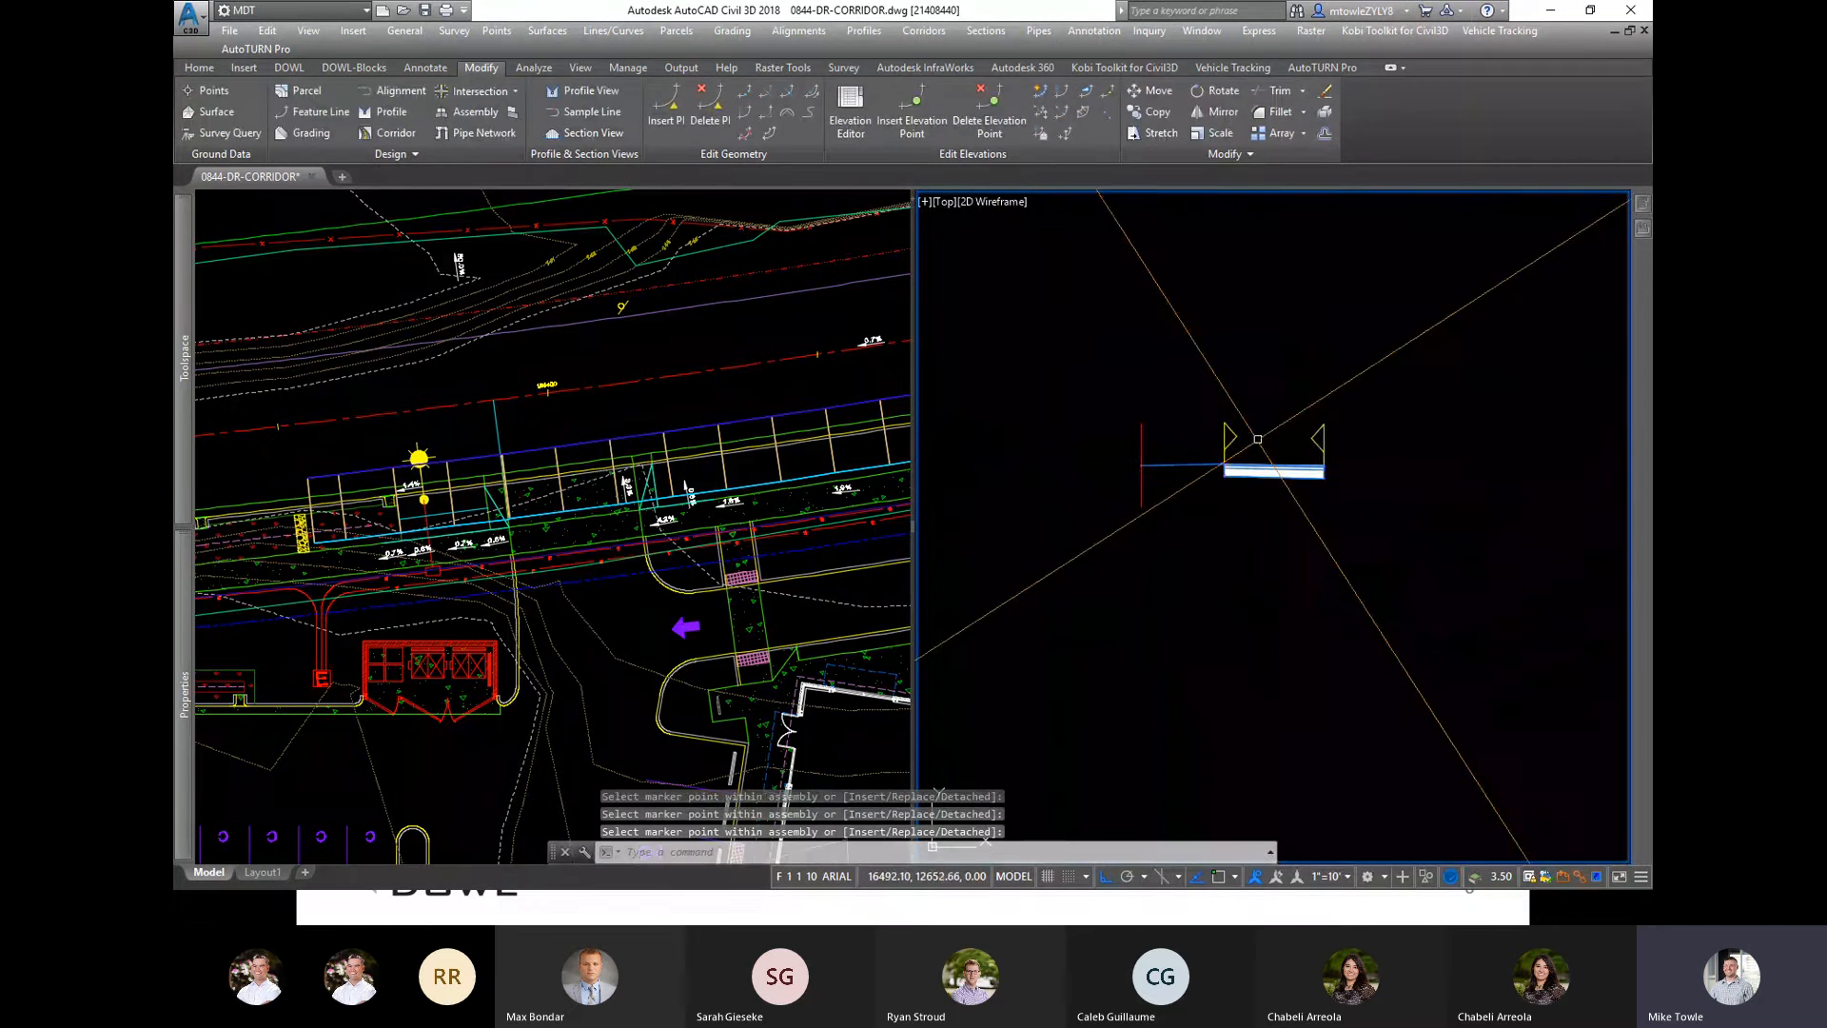
{"action": "scroll", "coordinate": [1190, 448], "scroll_direction": "up", "scroll_amount": 4}
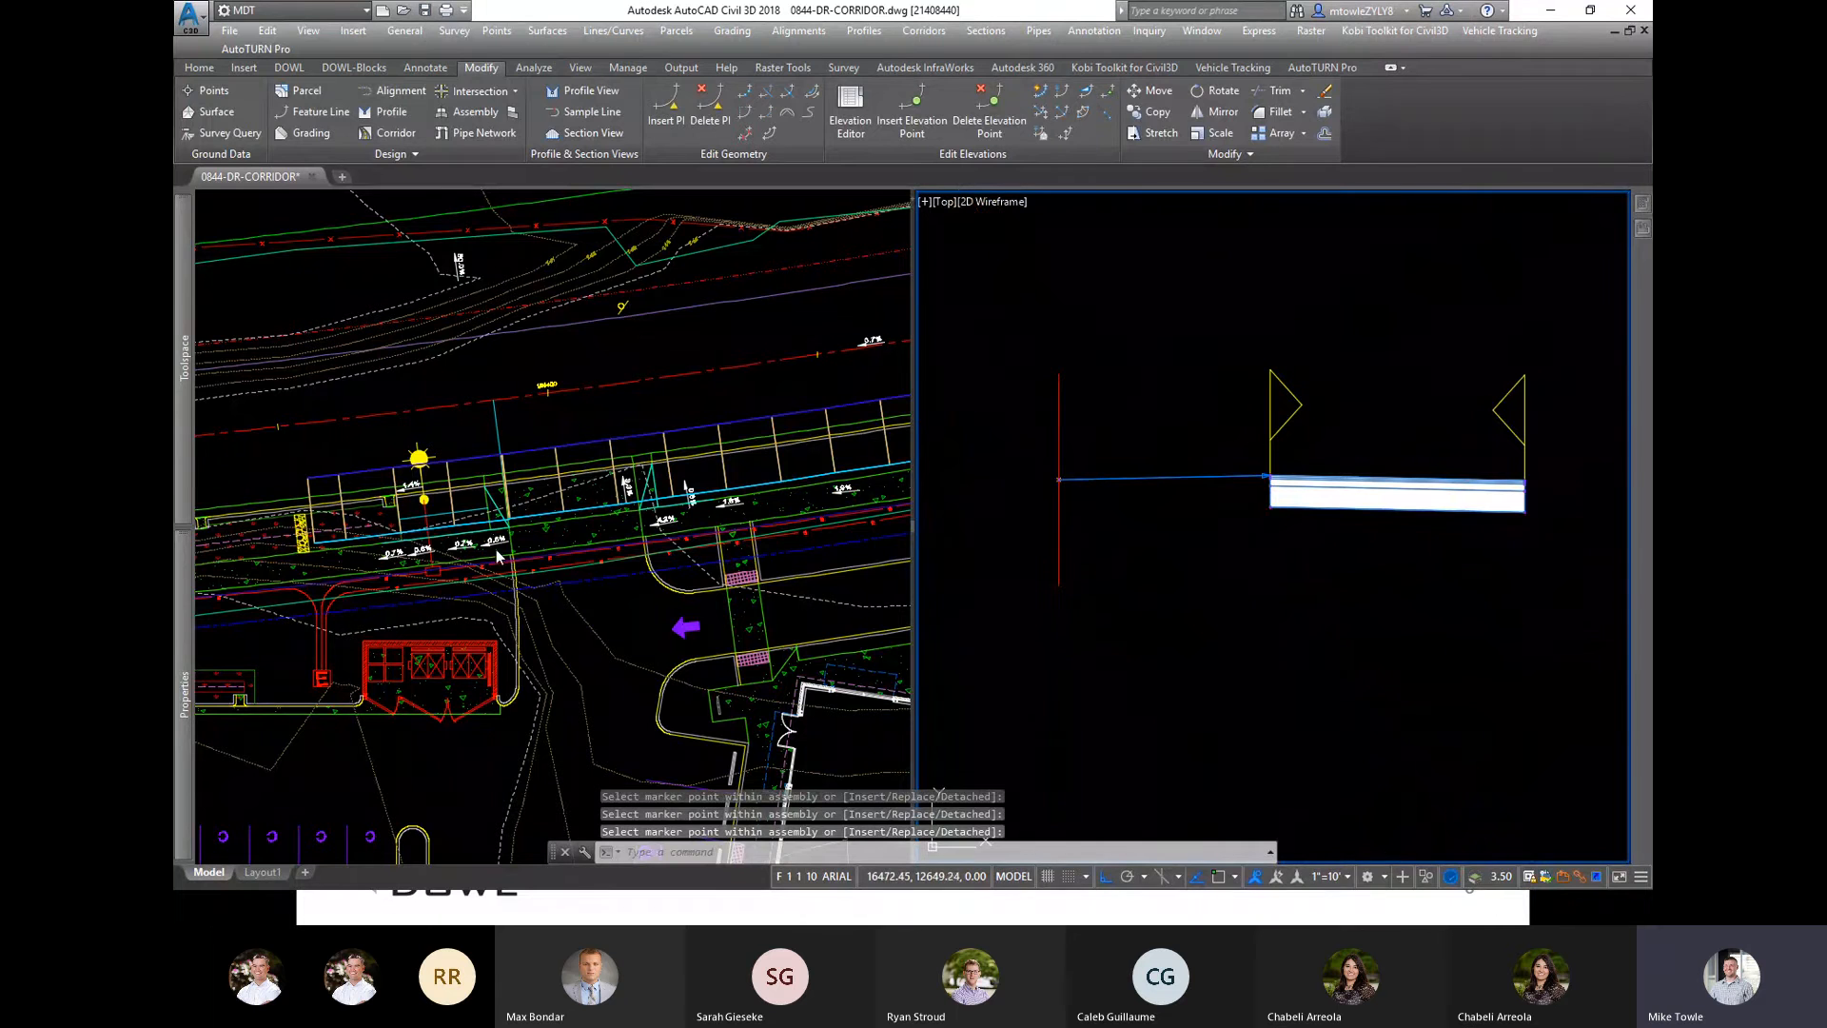
Step: Rebuild the Offsite Corridor-Brownbag with the revised half street assembly
{"action": "left_click", "coordinate": [720, 431]}
{"action": "left_click", "coordinate": [720, 431]}
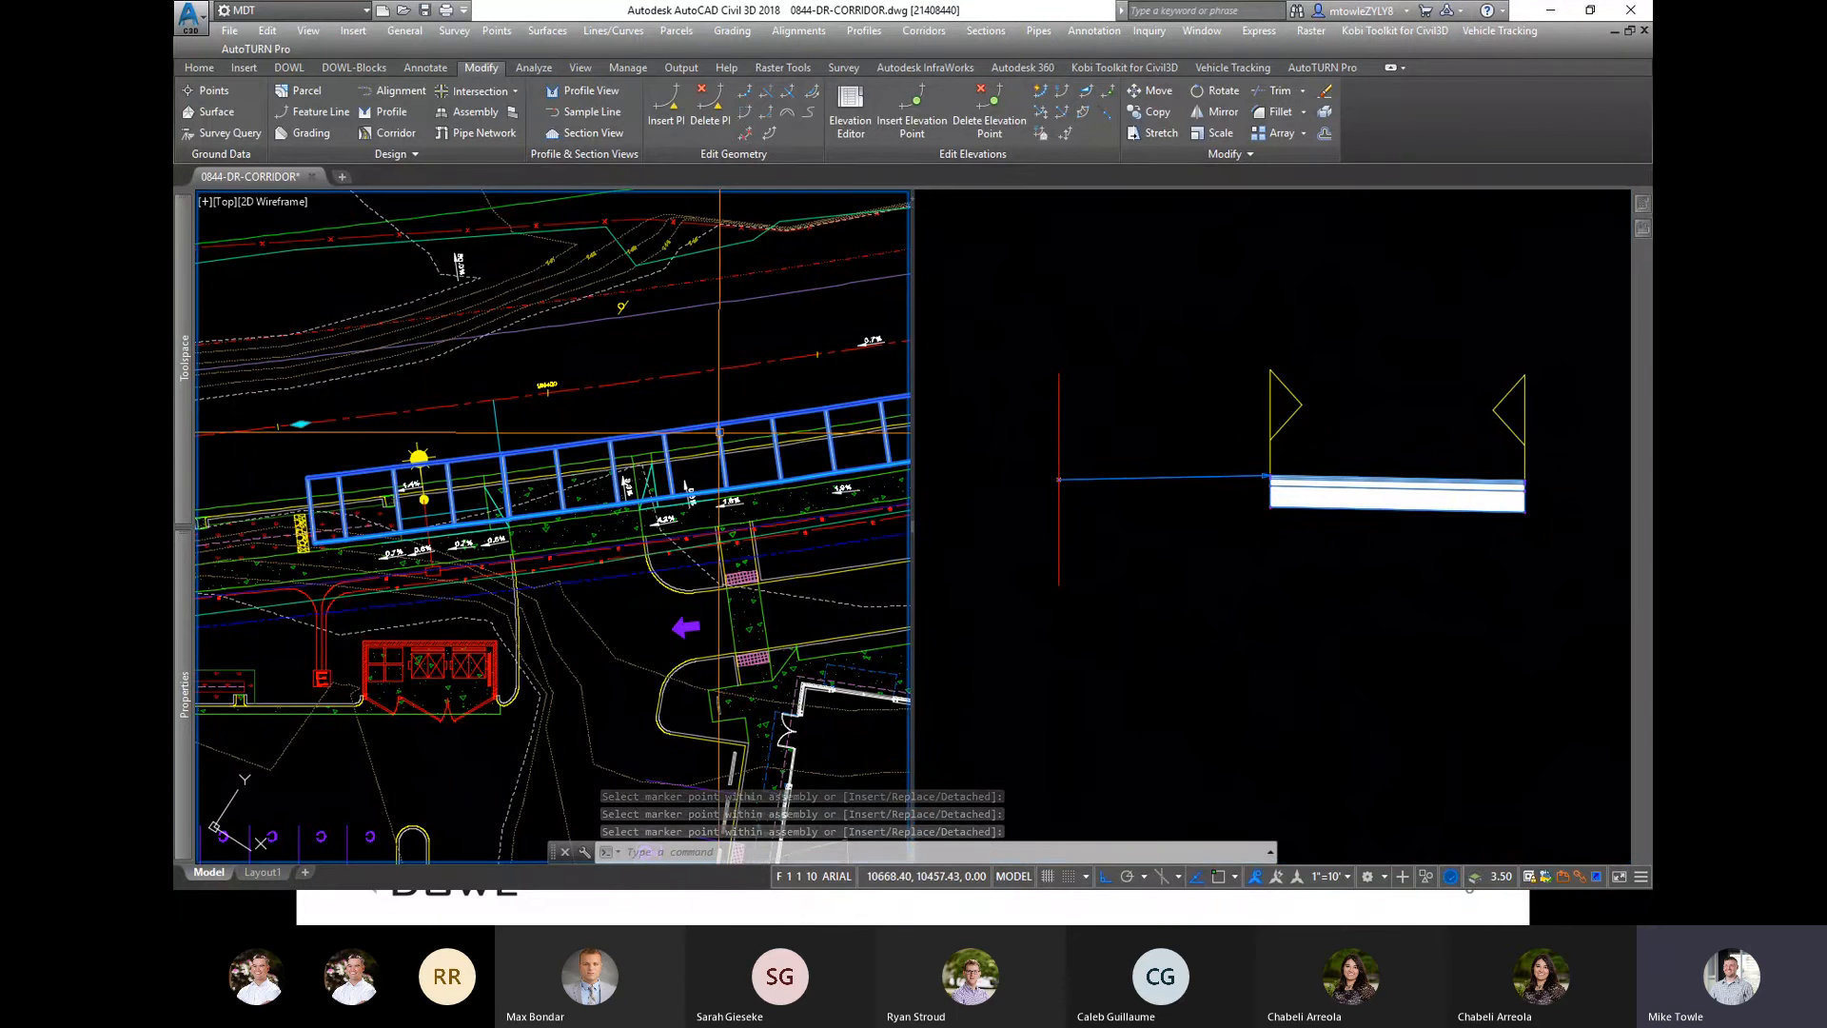
{"action": "right_click", "coordinate": [759, 491]}
{"action": "left_click", "coordinate": [817, 776]}
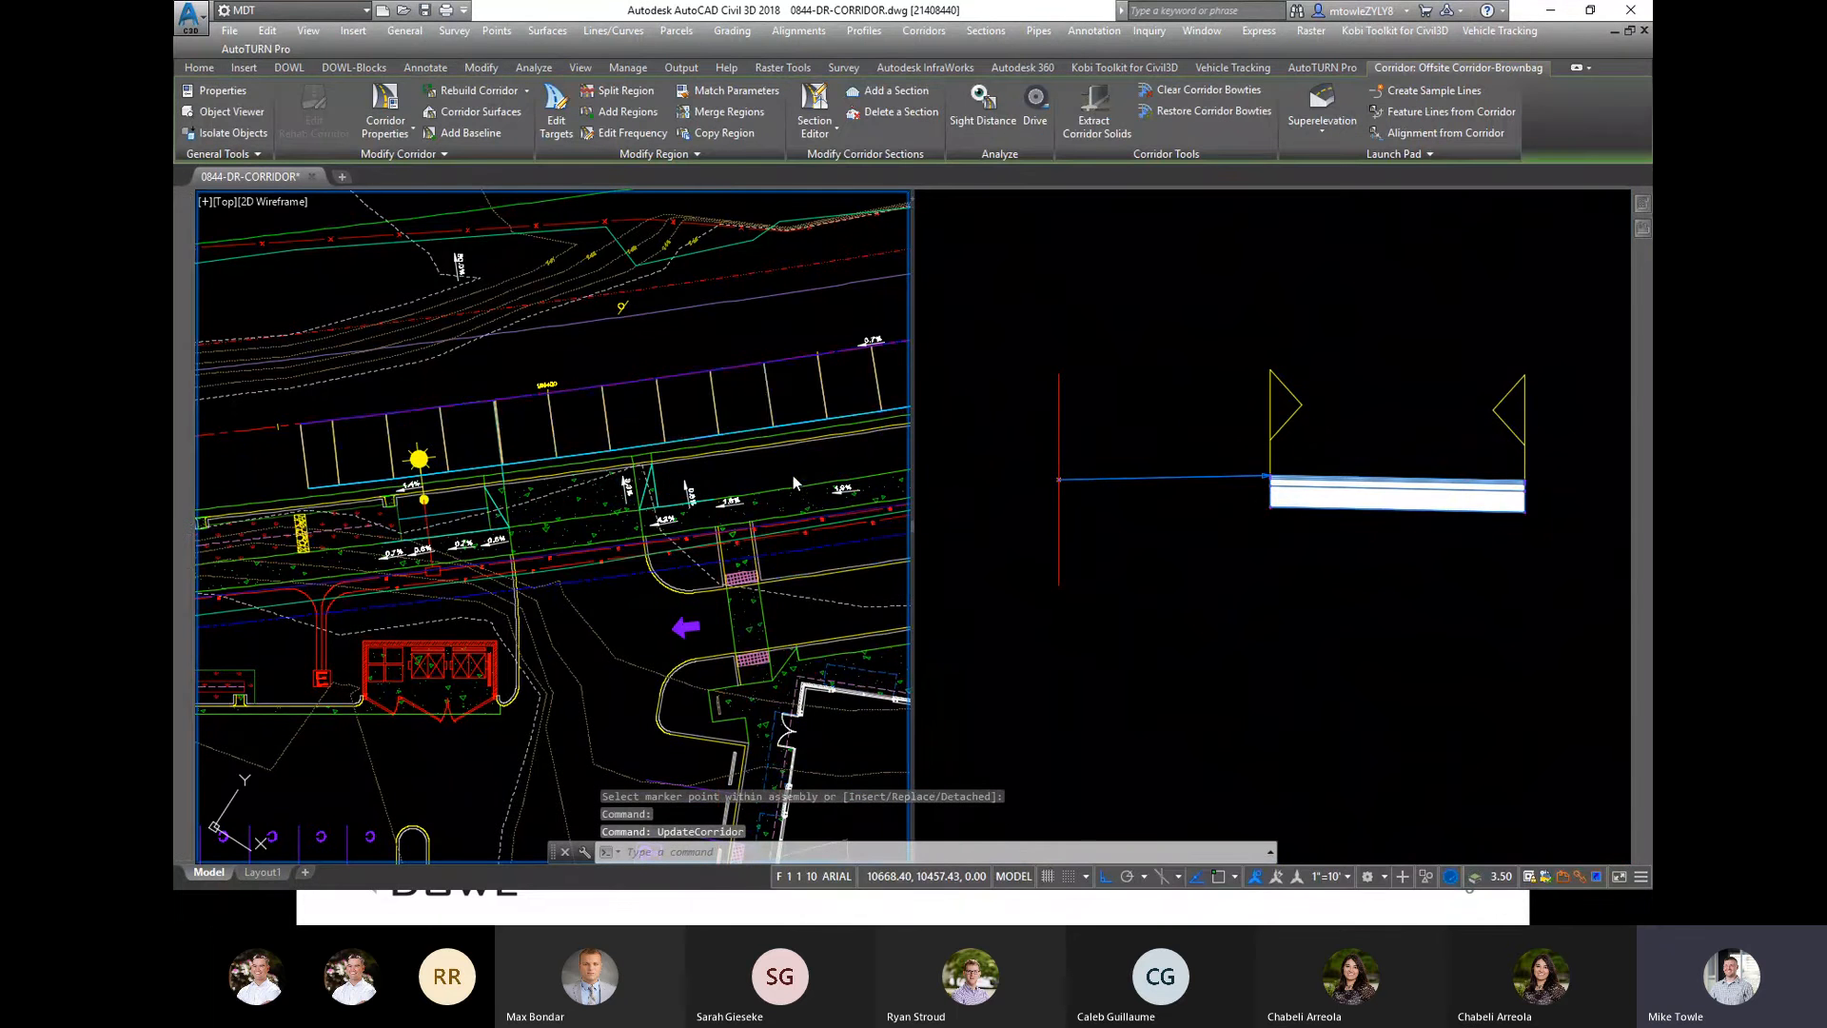
Step: Open the half street region's target mapping, review the targets offered, and close it without assigning any
{"action": "left_click", "coordinate": [771, 405]}
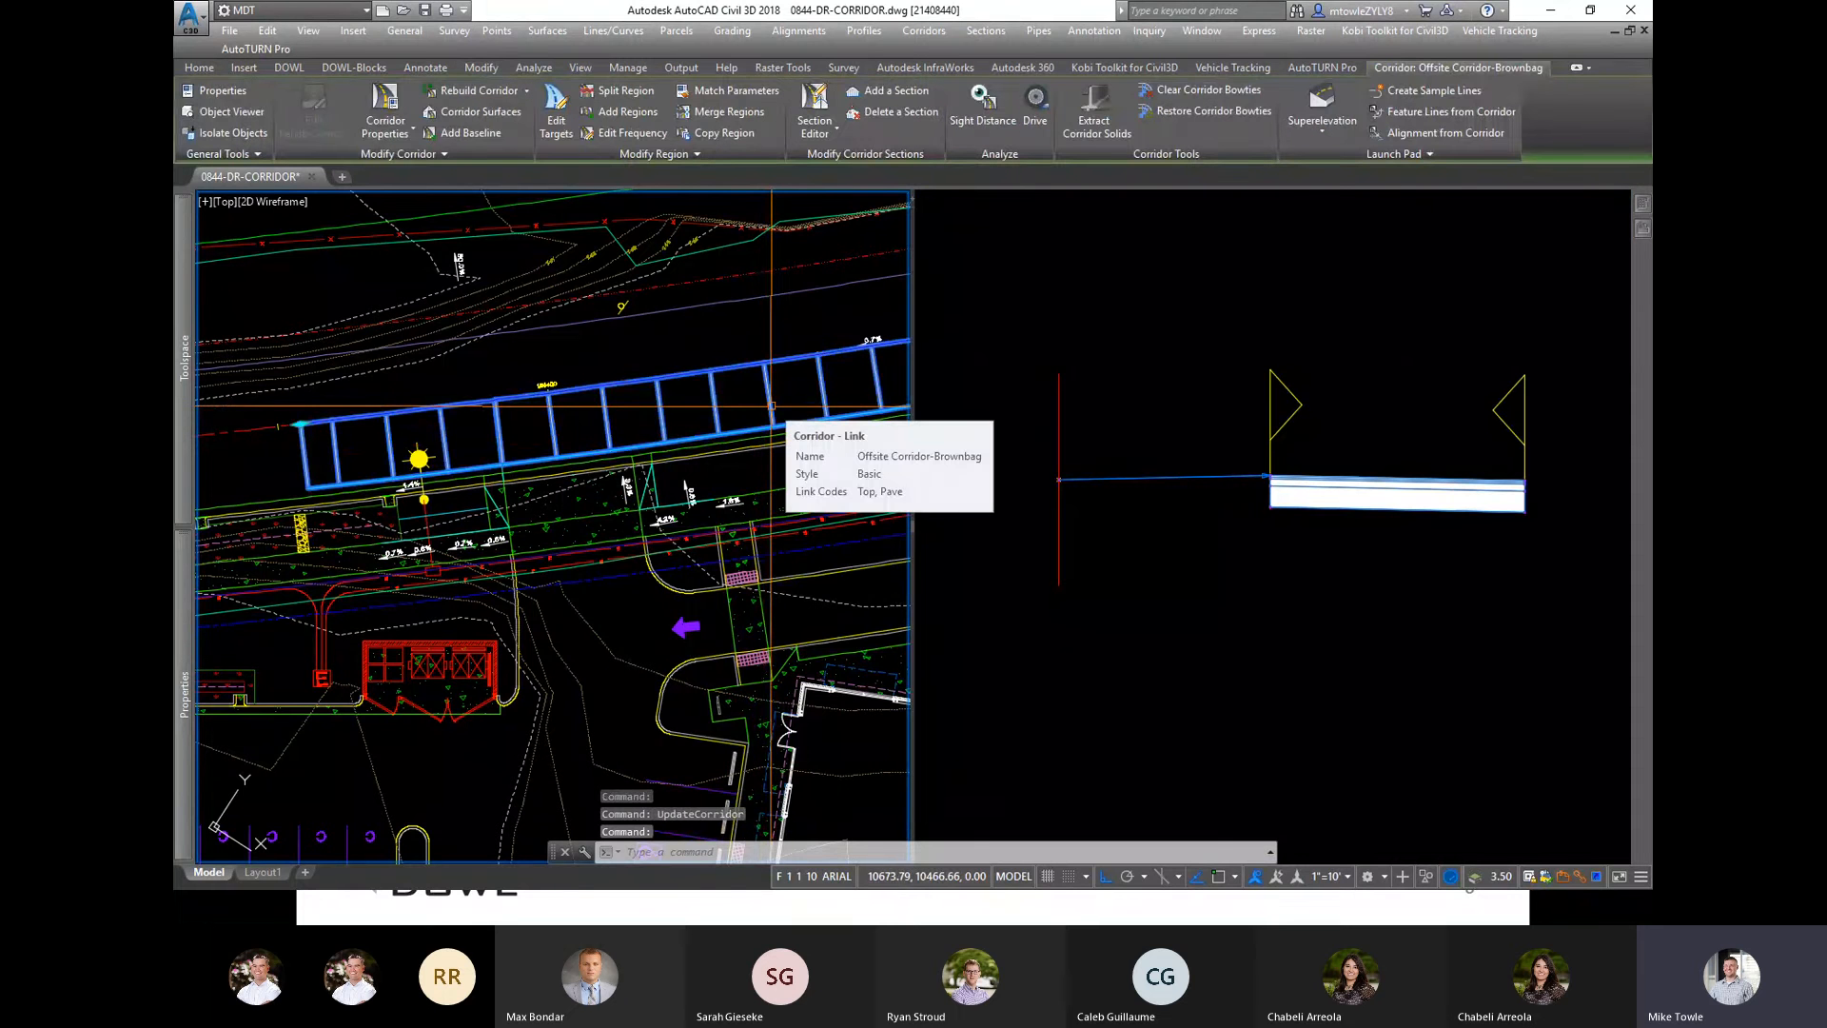
{"action": "right_click", "coordinate": [771, 405]}
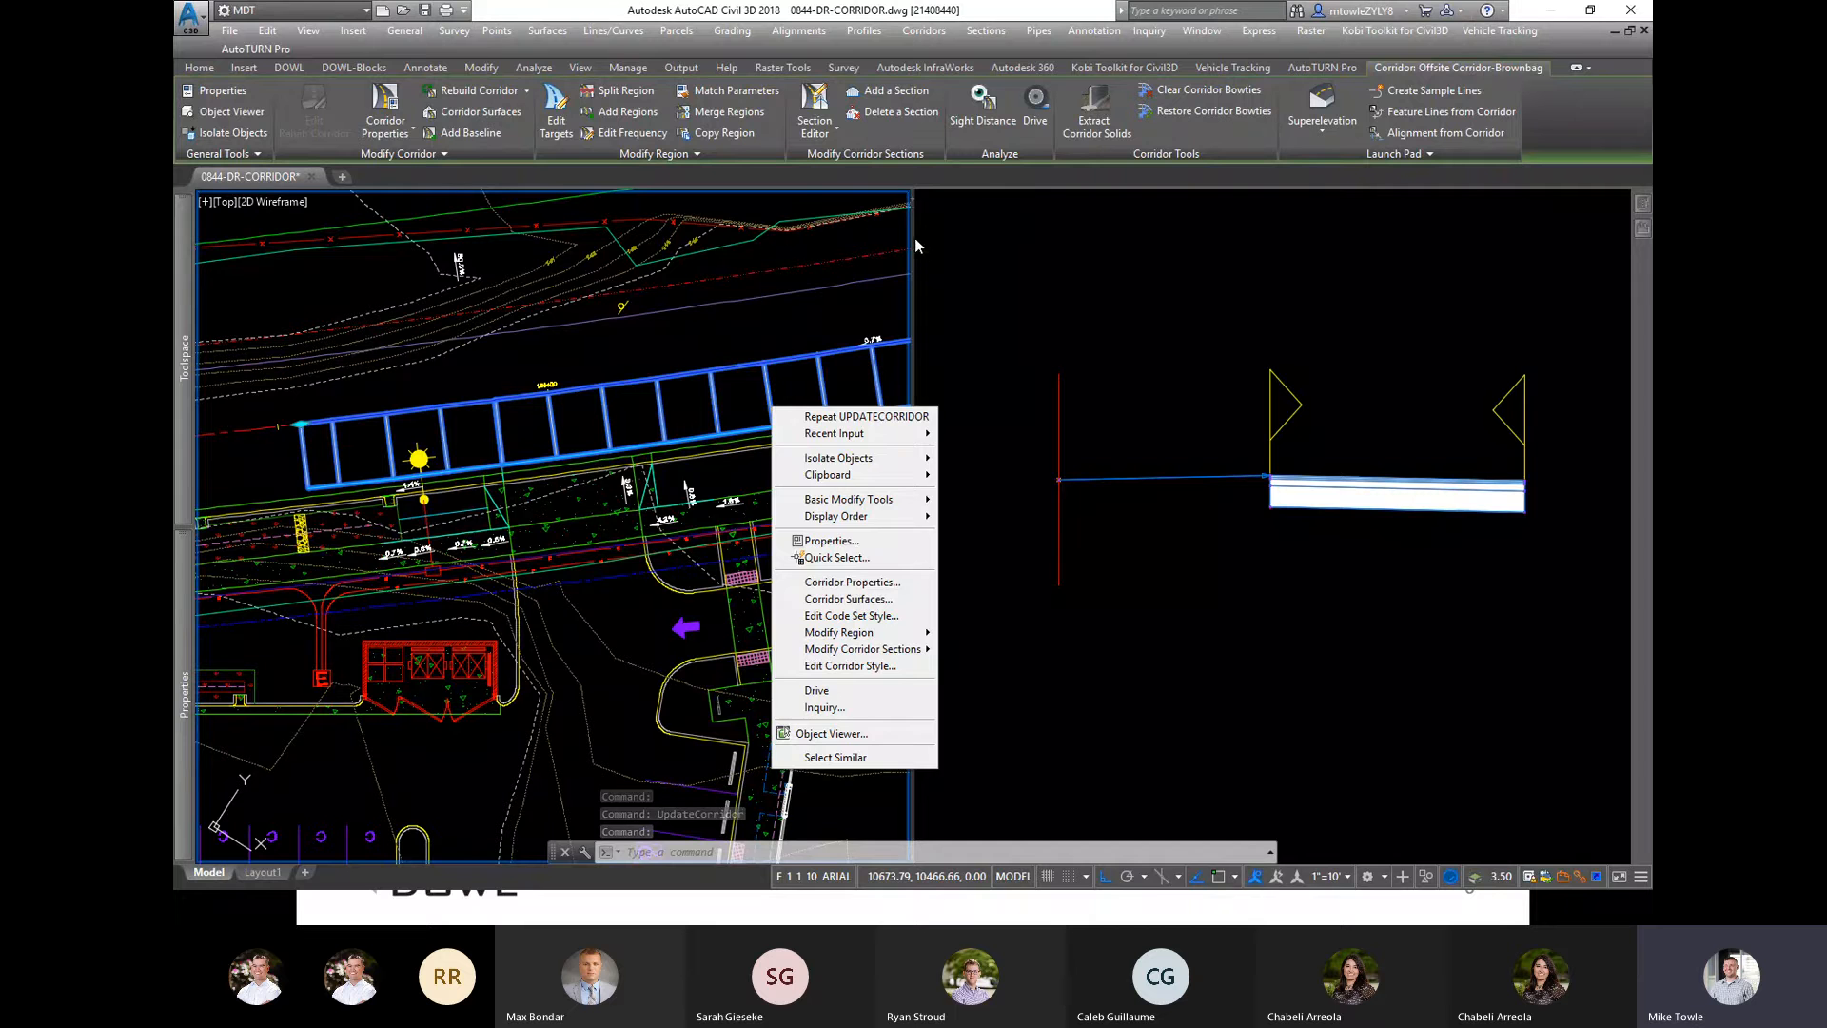
{"action": "left_click", "coordinate": [558, 122]}
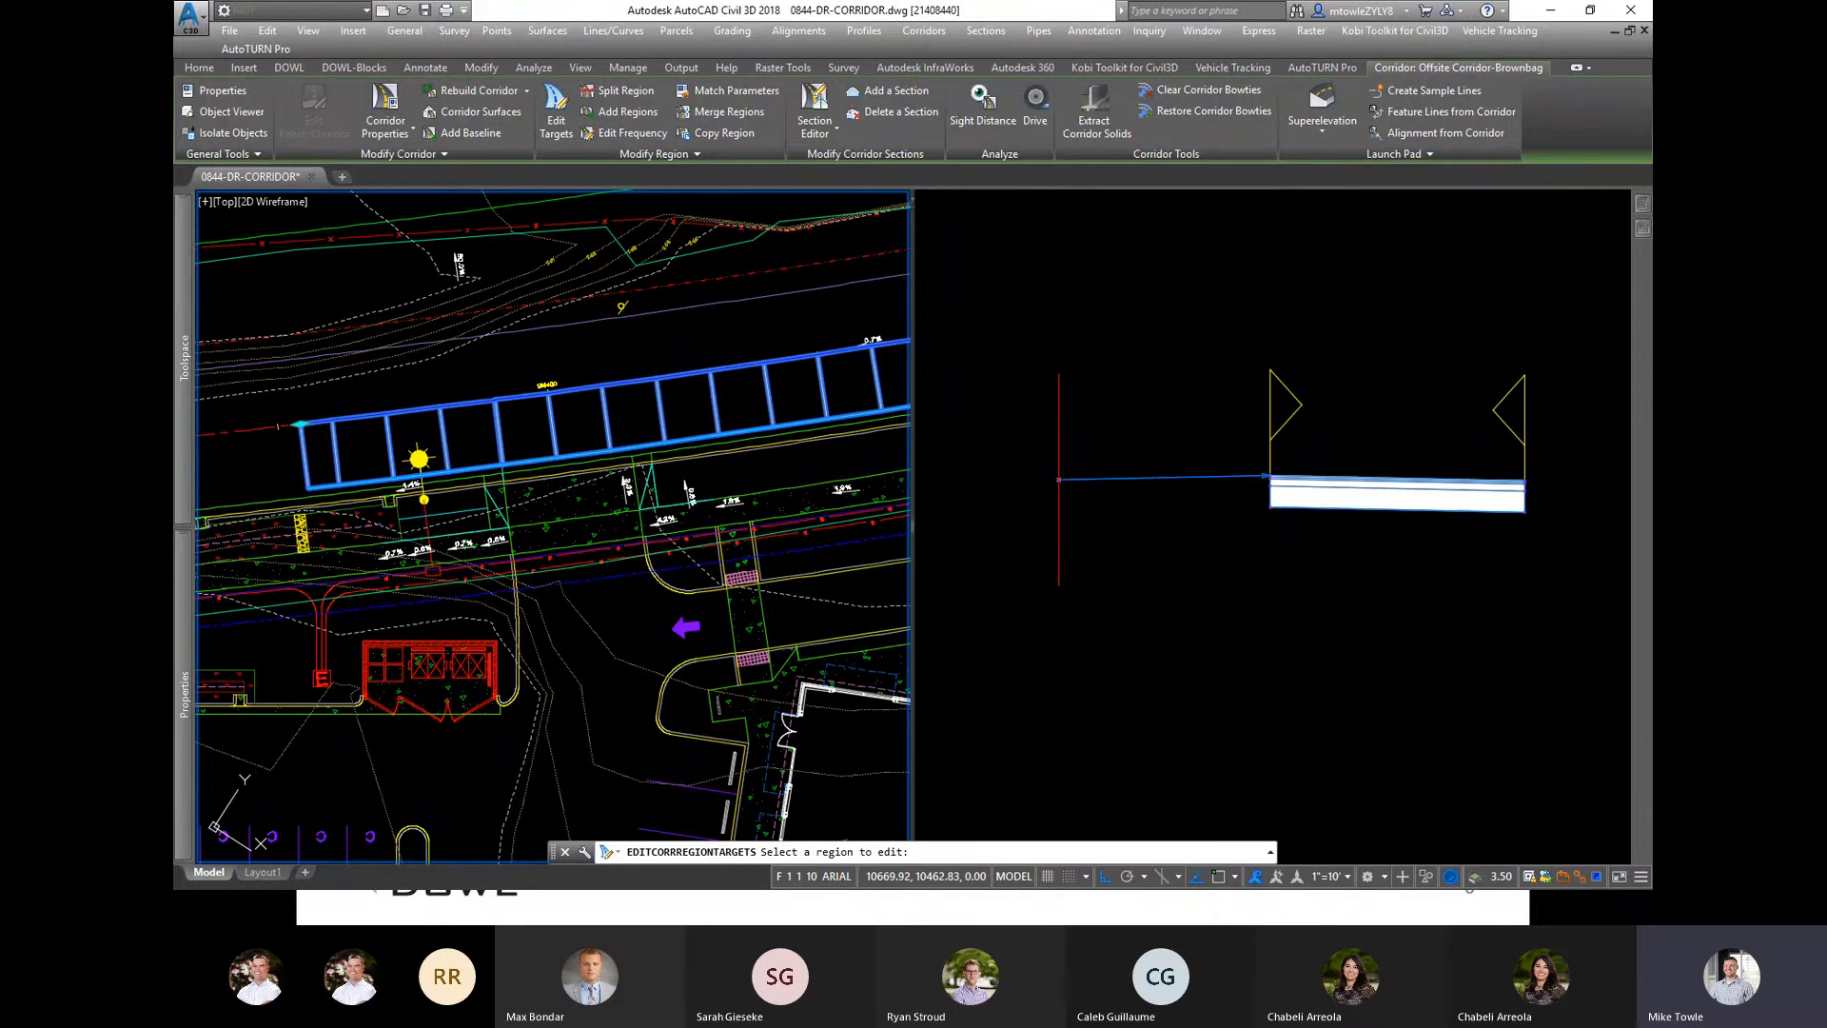
{"action": "left_click", "coordinate": [774, 443]}
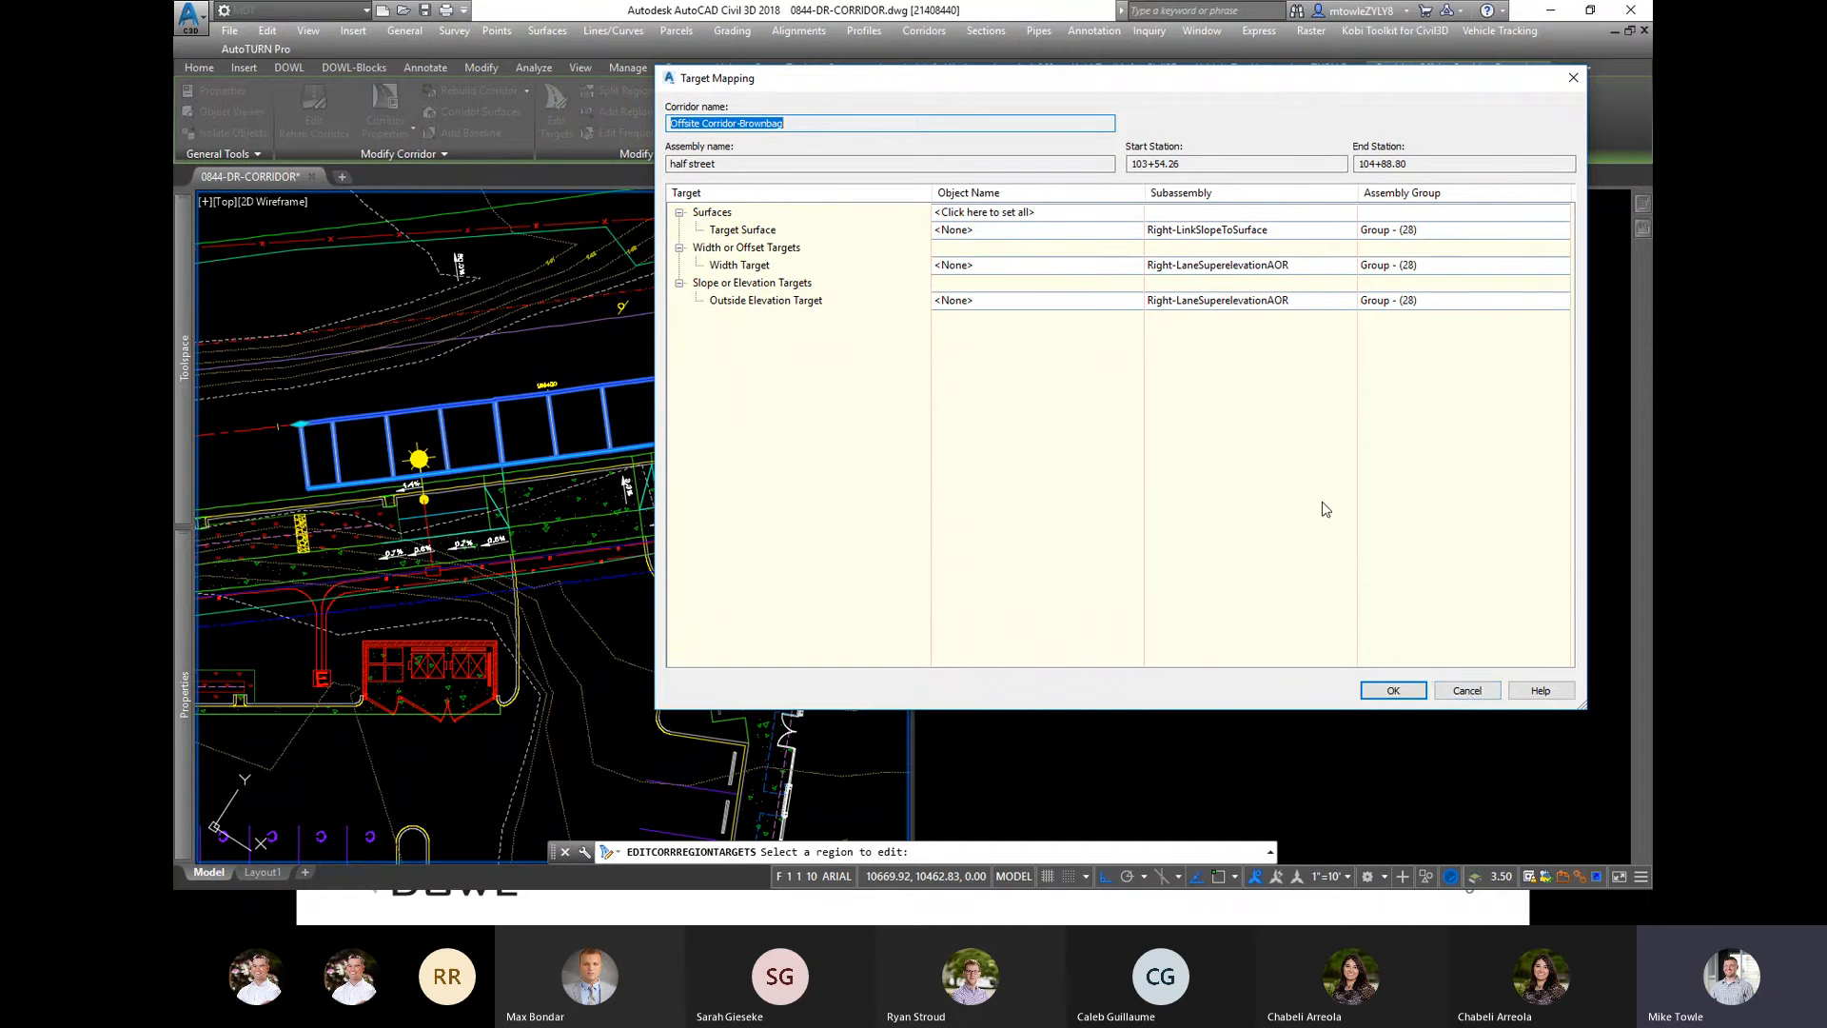
{"action": "left_click", "coordinate": [1466, 692]}
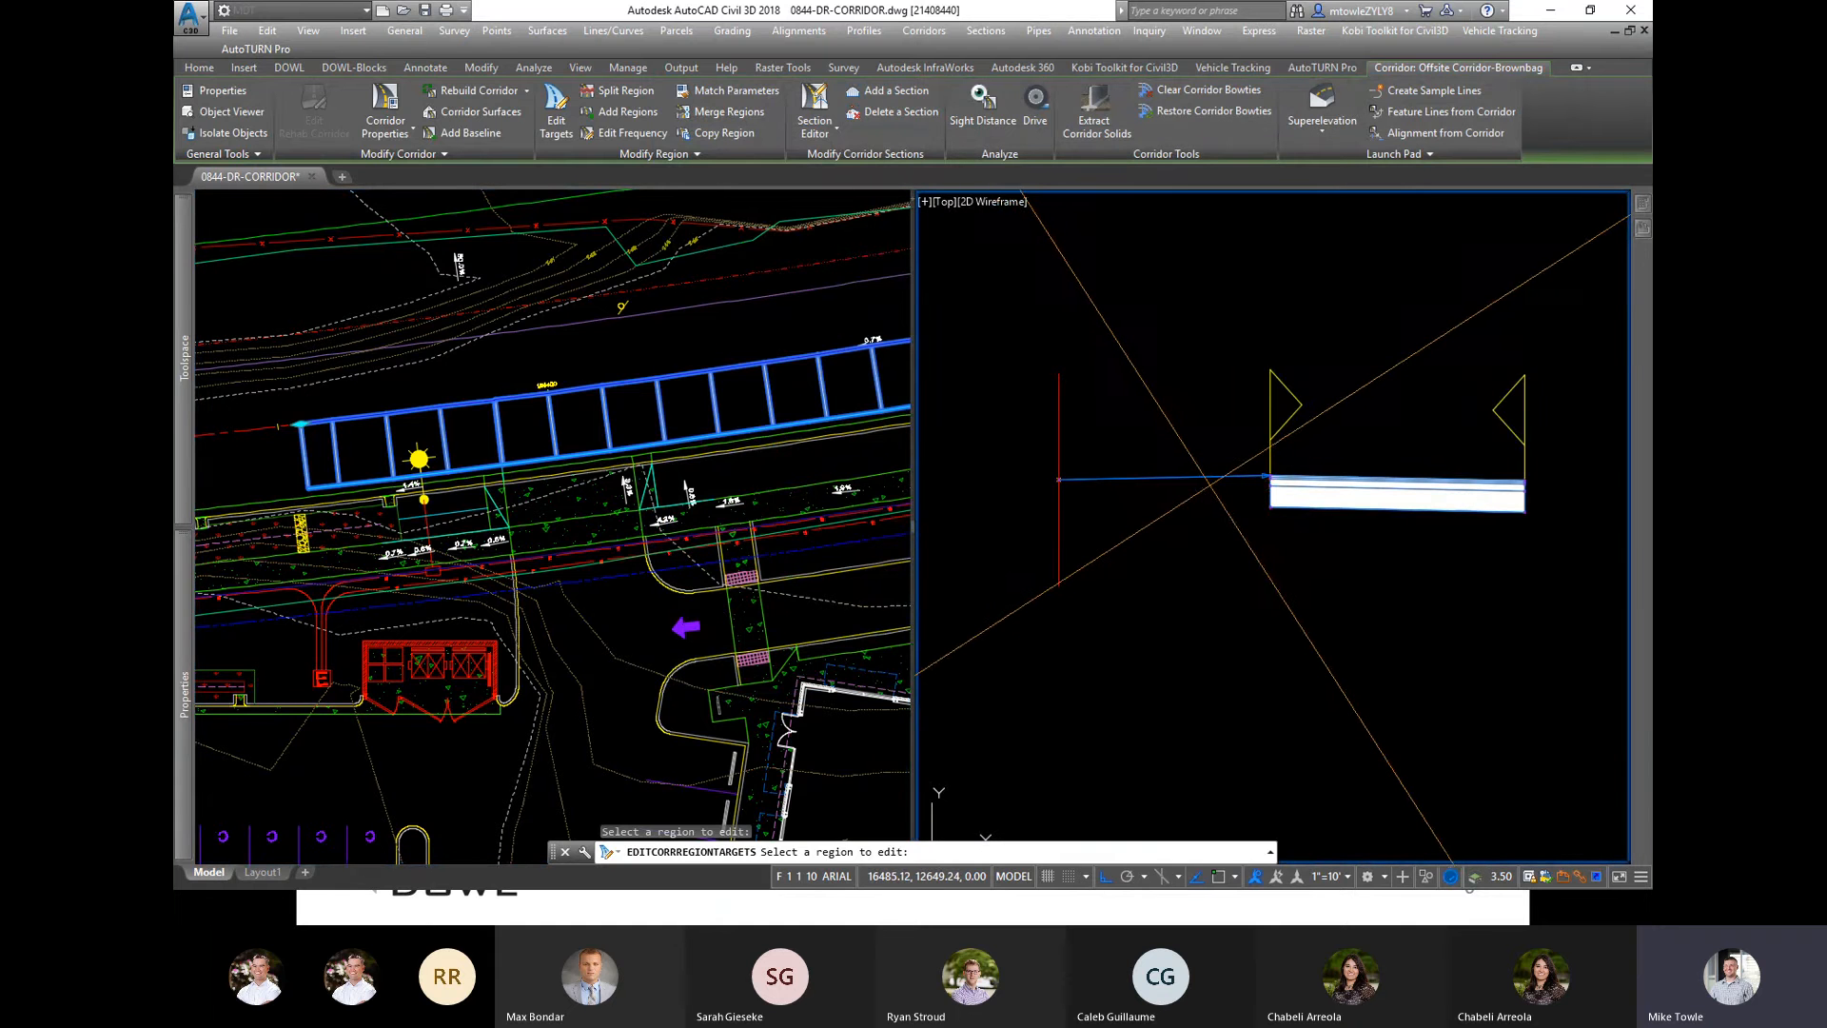
{"action": "key", "text": "Escape"}
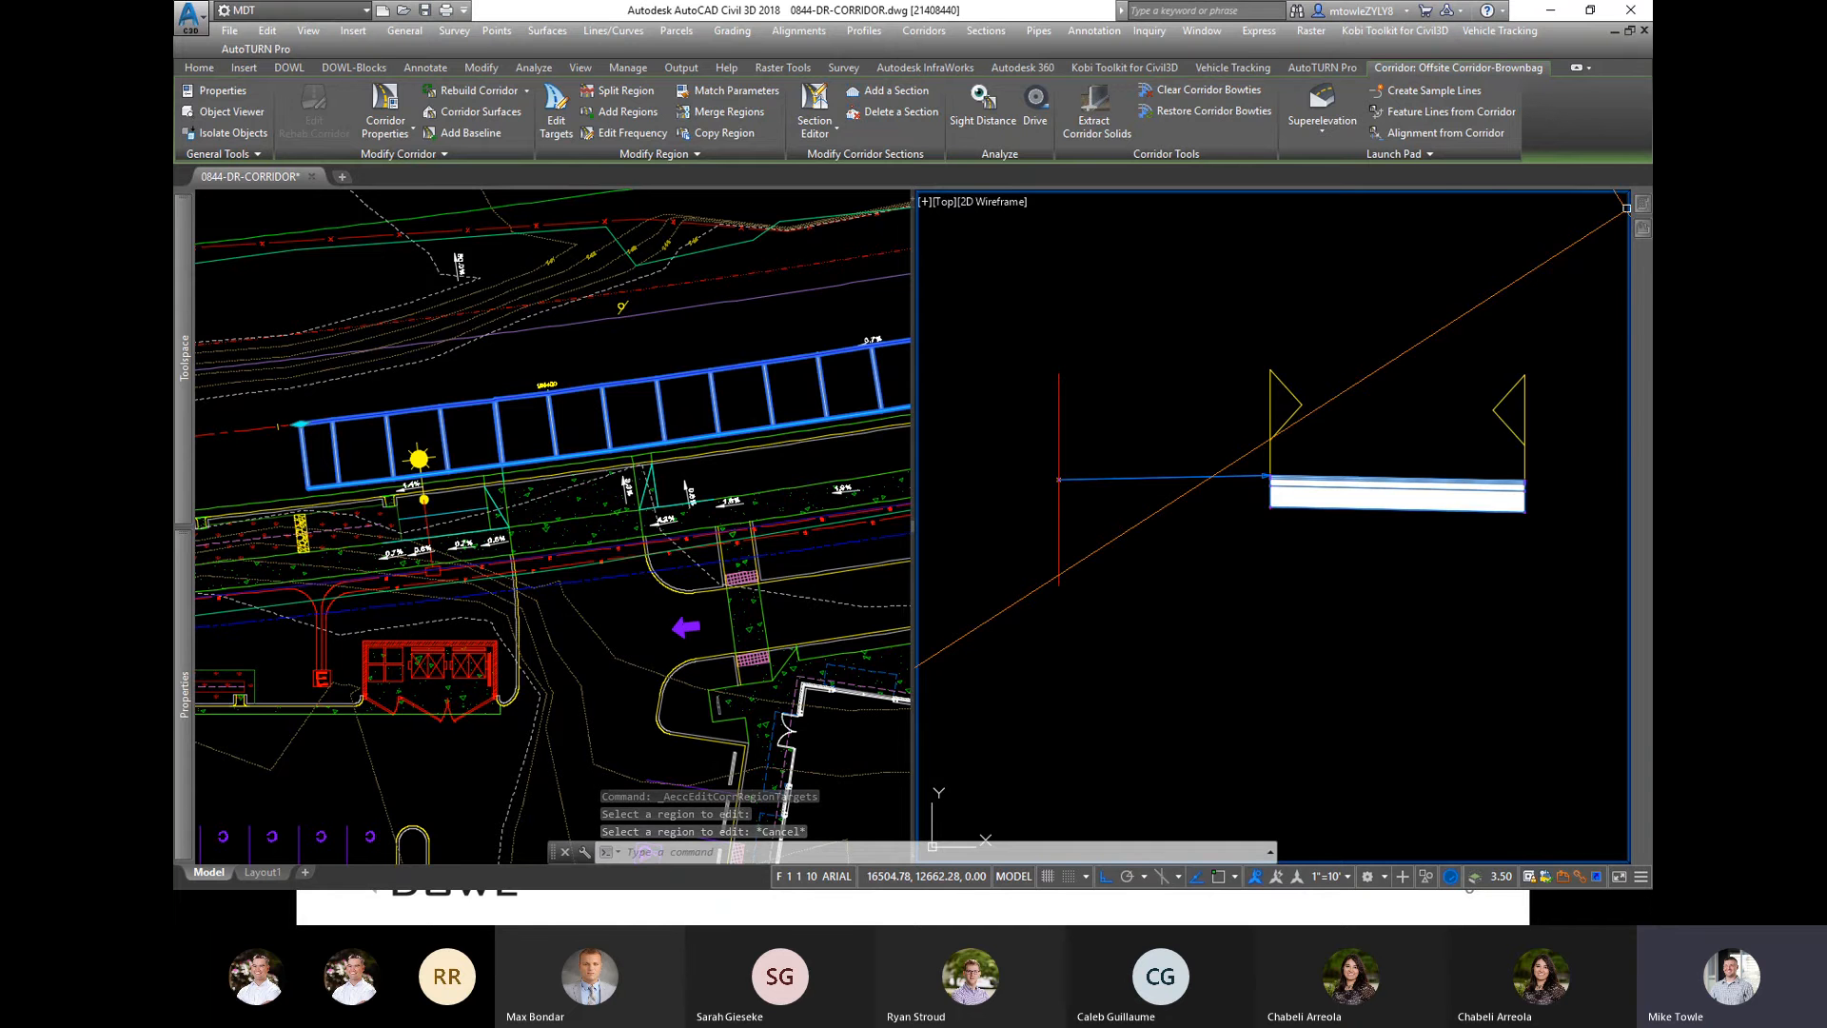
Step: Look through the Imperial Generic subassemblies and examine the link already in the half street assembly
{"action": "mouse_move", "coordinate": [1644, 230]}
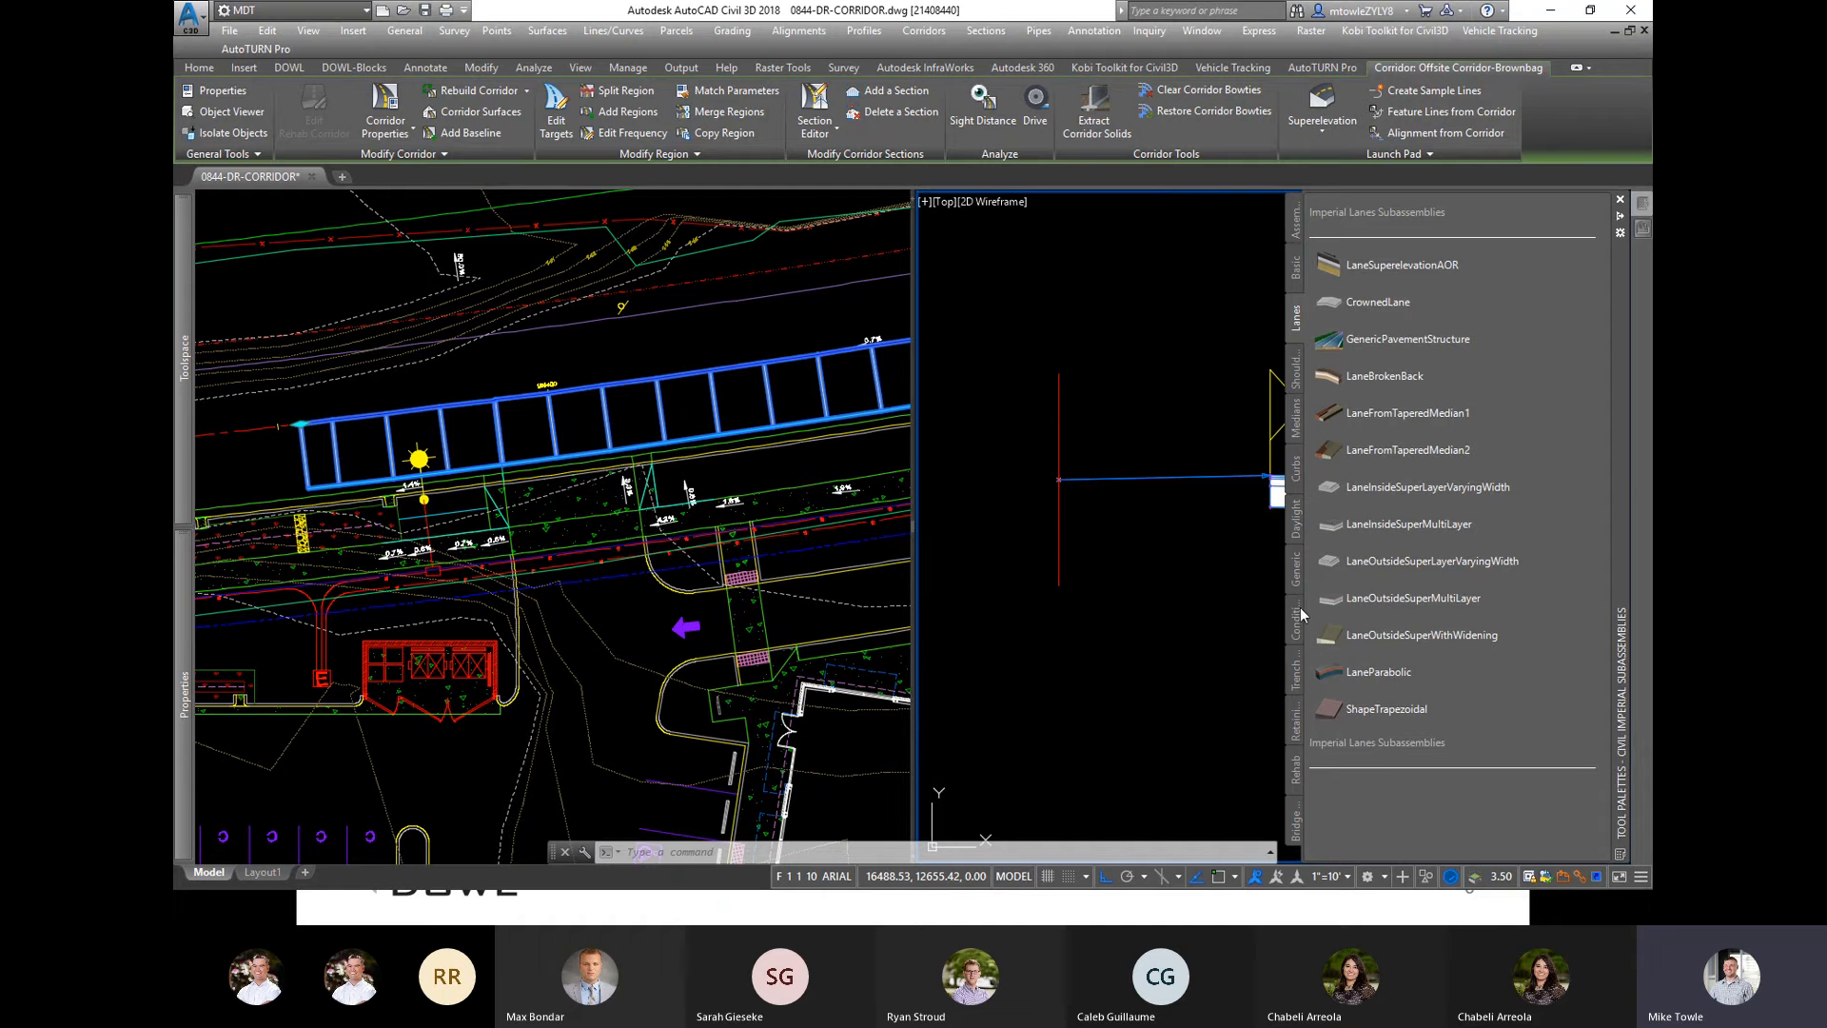
{"action": "left_click", "coordinate": [1296, 571]}
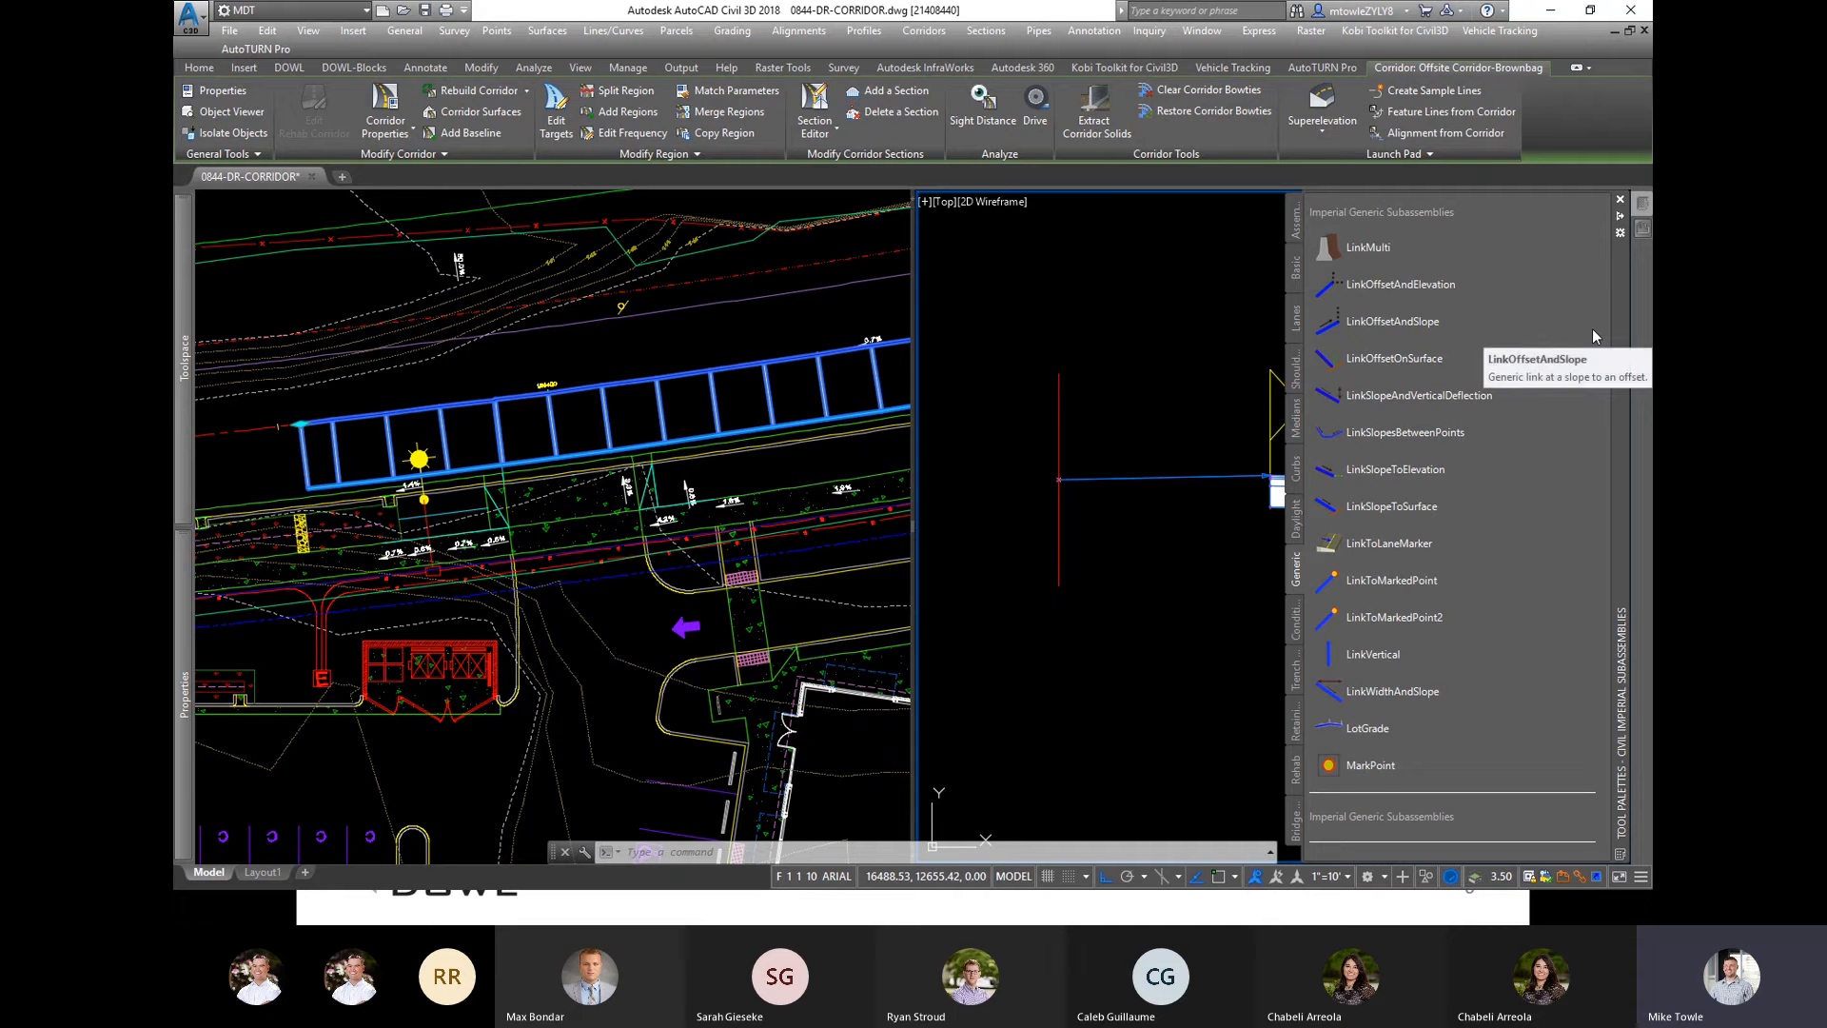
{"action": "left_click", "coordinate": [1391, 579]}
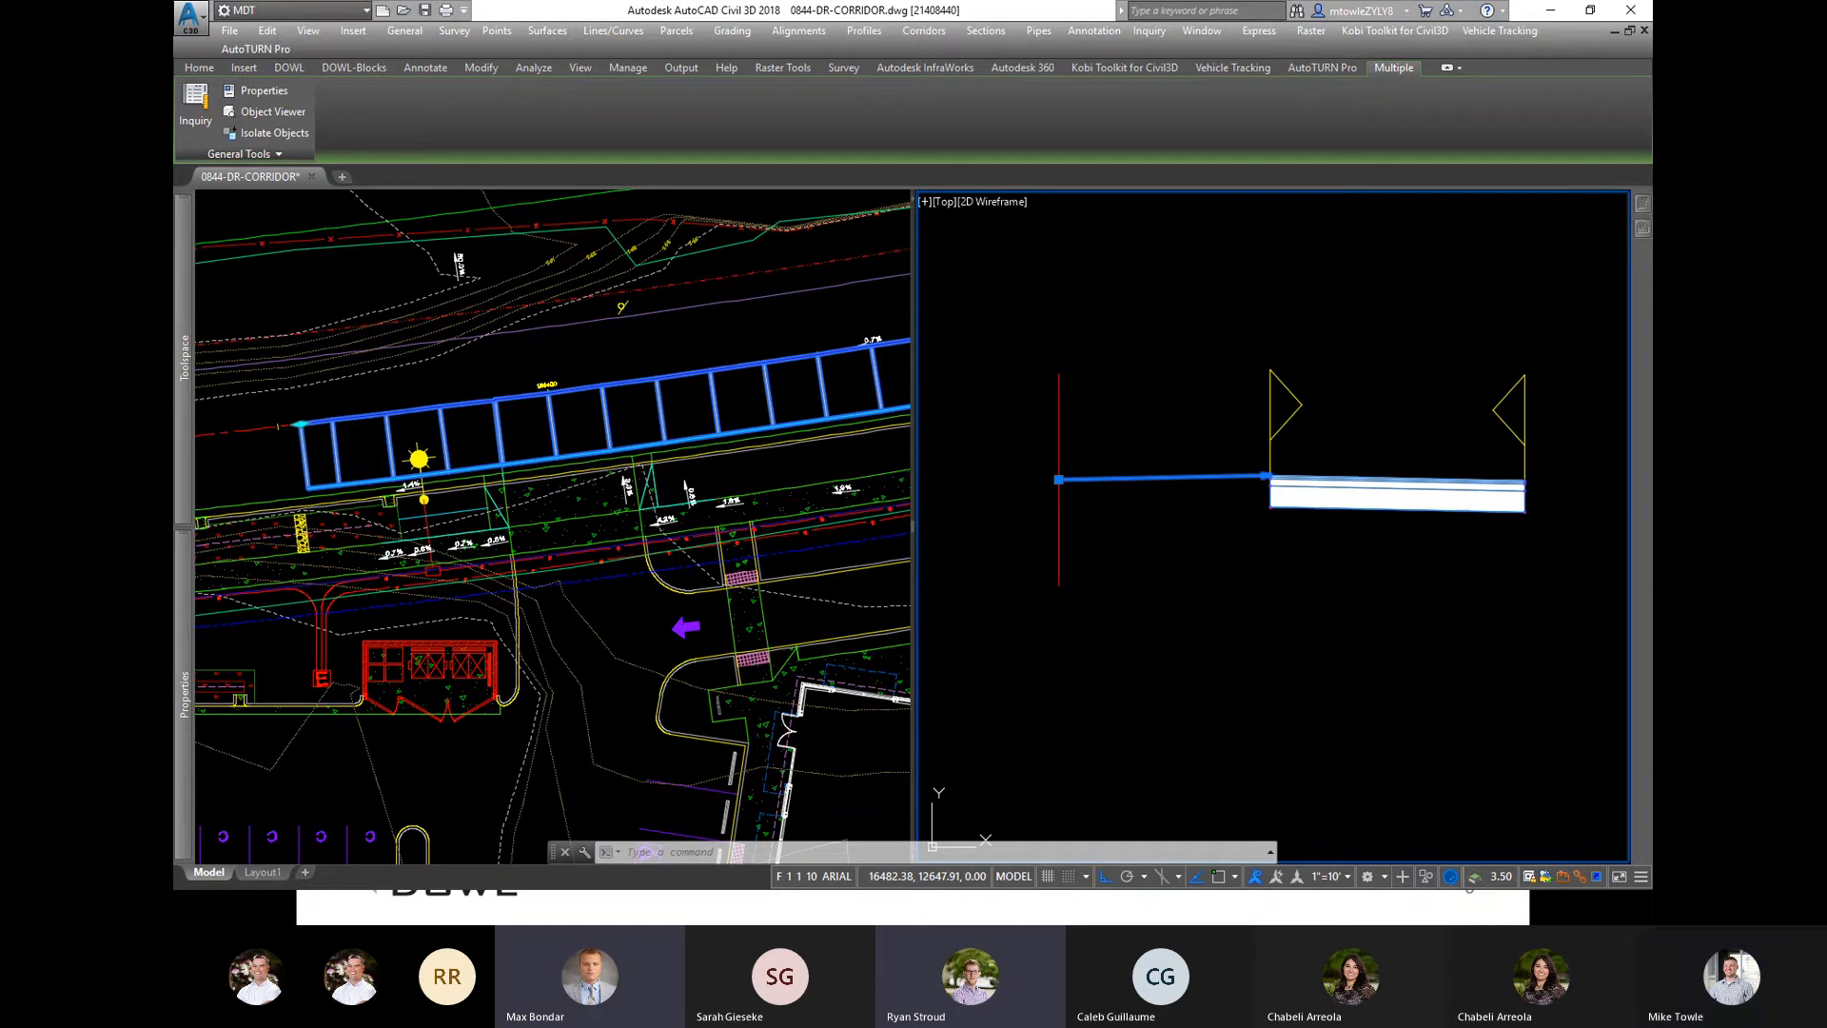
{"action": "key", "text": "F1"}
{"action": "key", "text": "alt+Tab"}
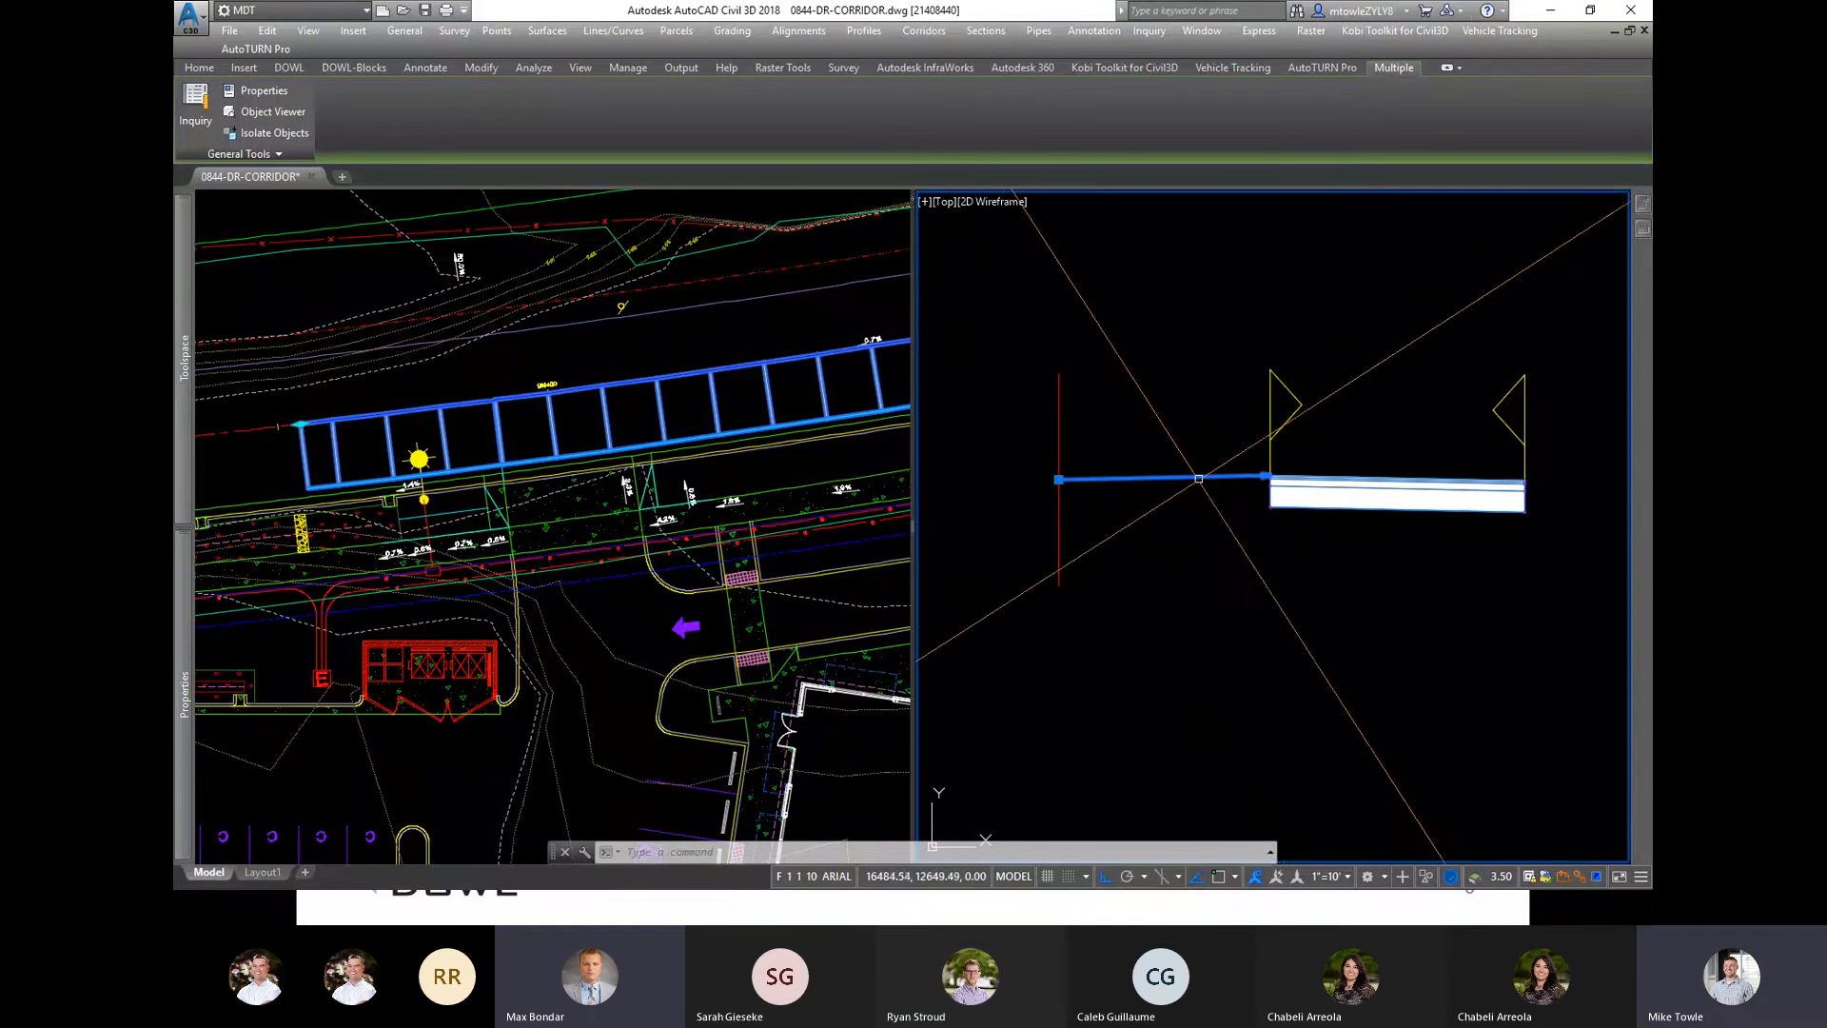
{"action": "mouse_move", "coordinate": [1199, 479]}
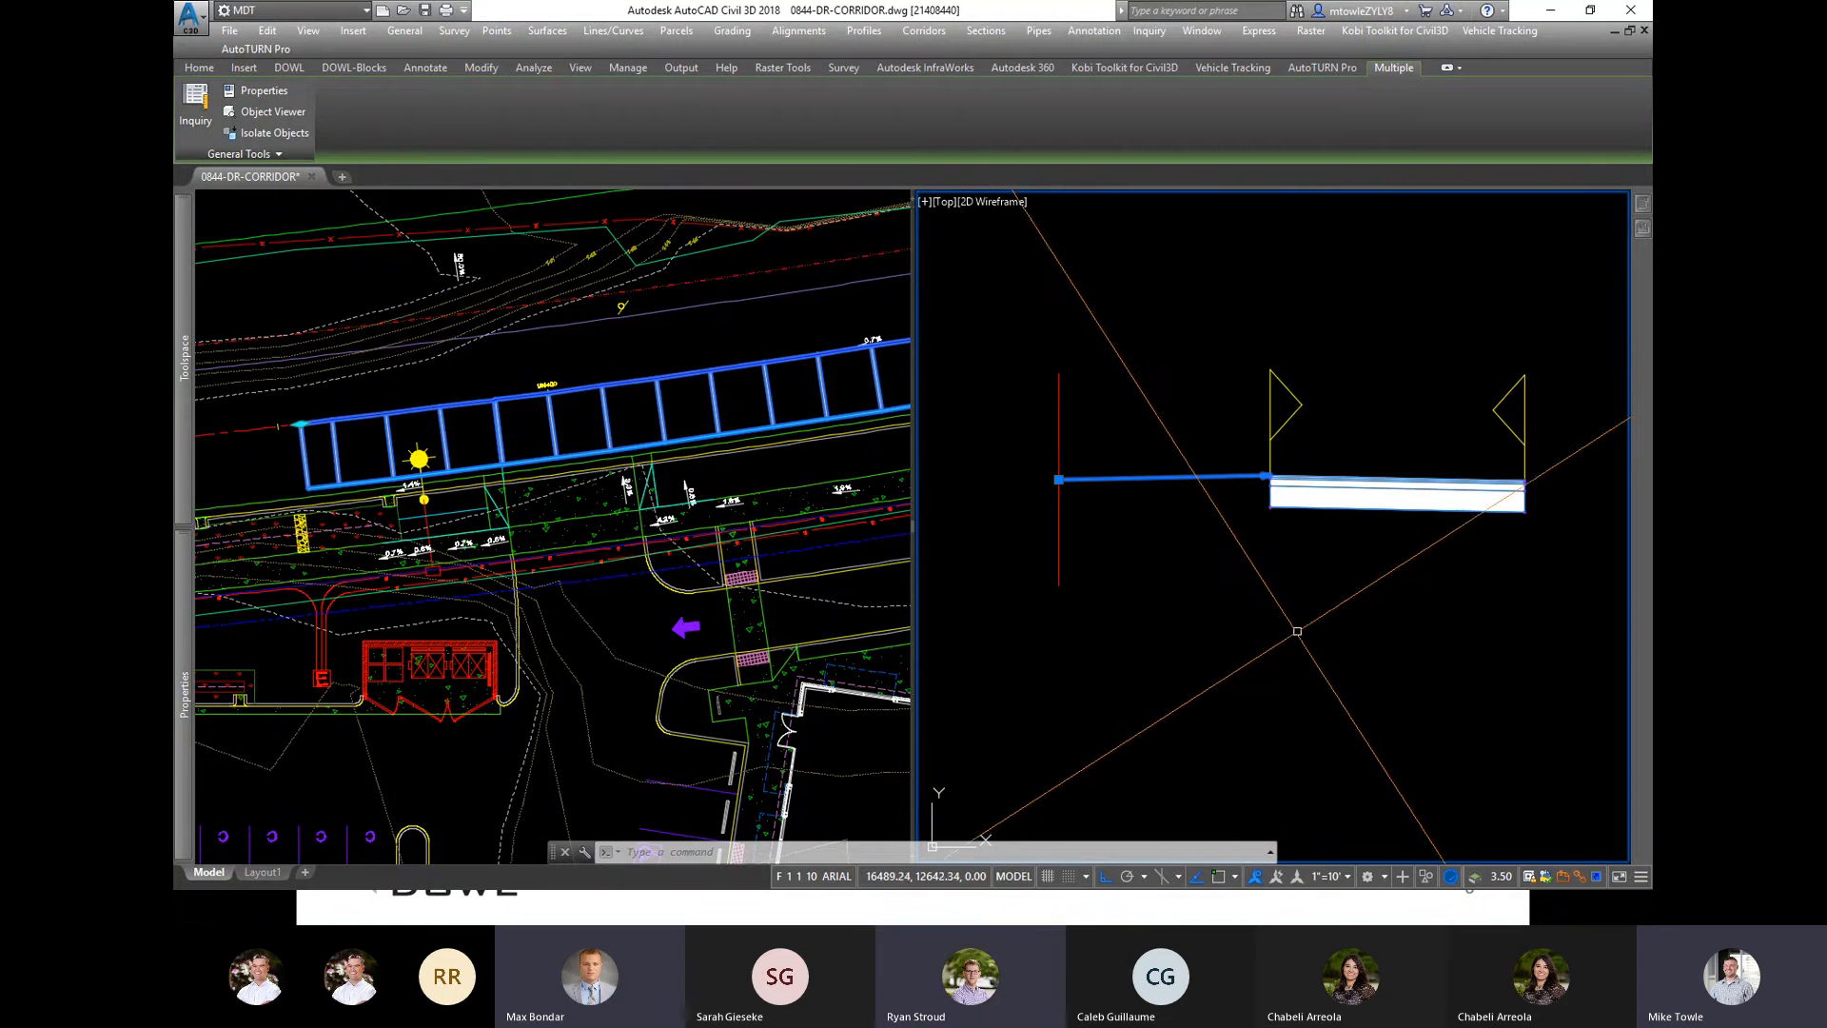
{"action": "mouse_move", "coordinate": [1291, 663]}
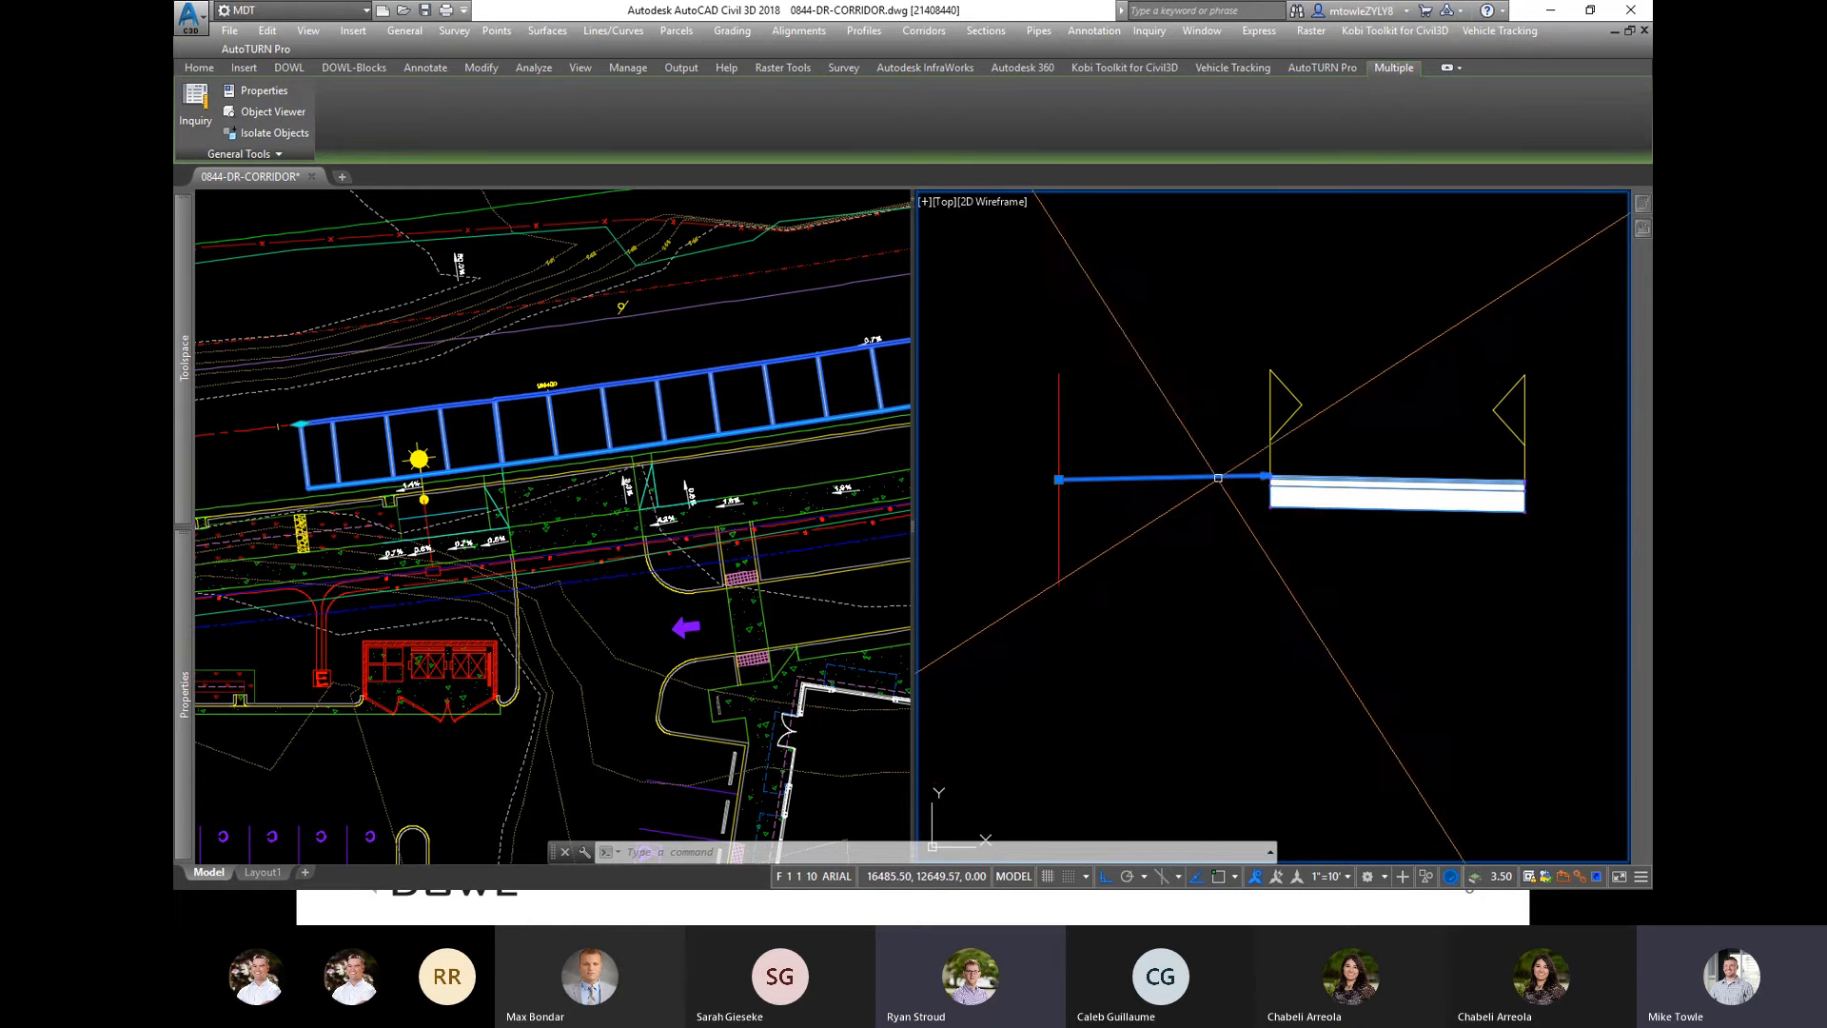
Step: Delete the LinkSlopeToSurface link from the half street assembly together with the selected offsite corridor
{"action": "left_click", "coordinate": [1219, 495]}
{"action": "left_click", "coordinate": [1196, 505]}
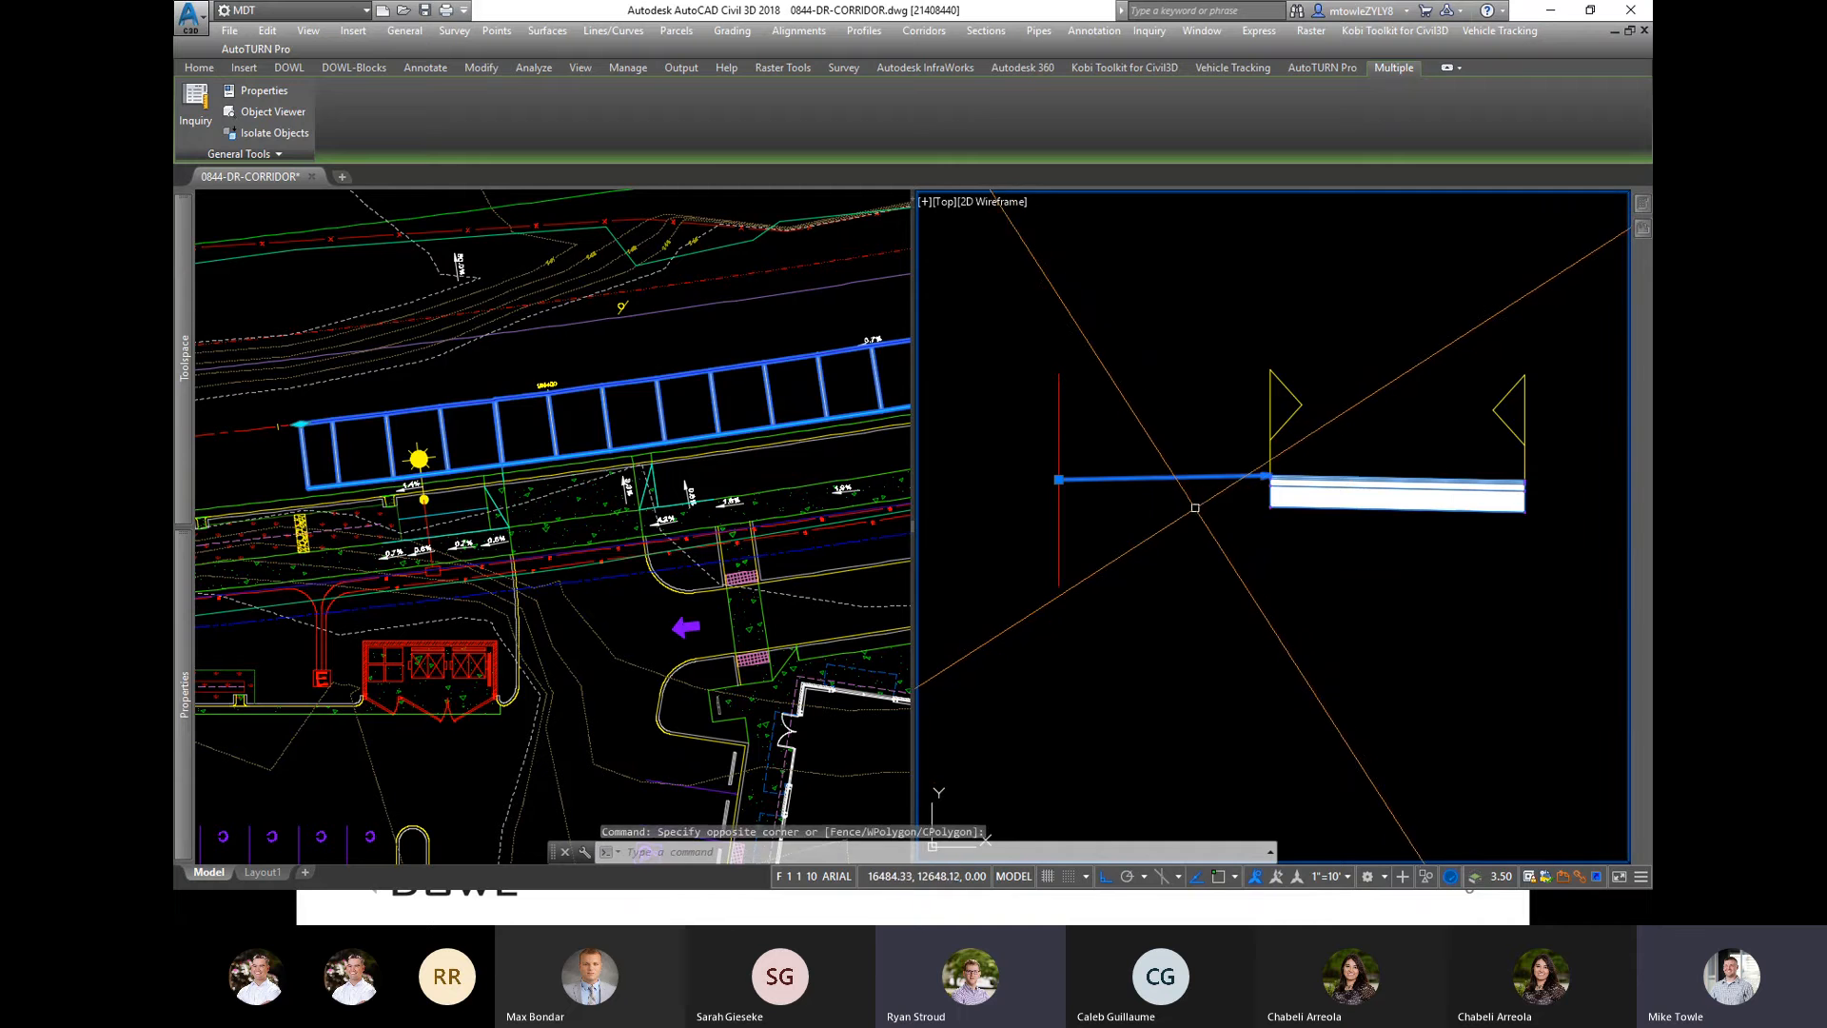
{"action": "key", "text": "Escape"}
{"action": "key", "text": "Escape"}
{"action": "left_click", "coordinate": [1203, 478]}
{"action": "key", "text": "Delete"}
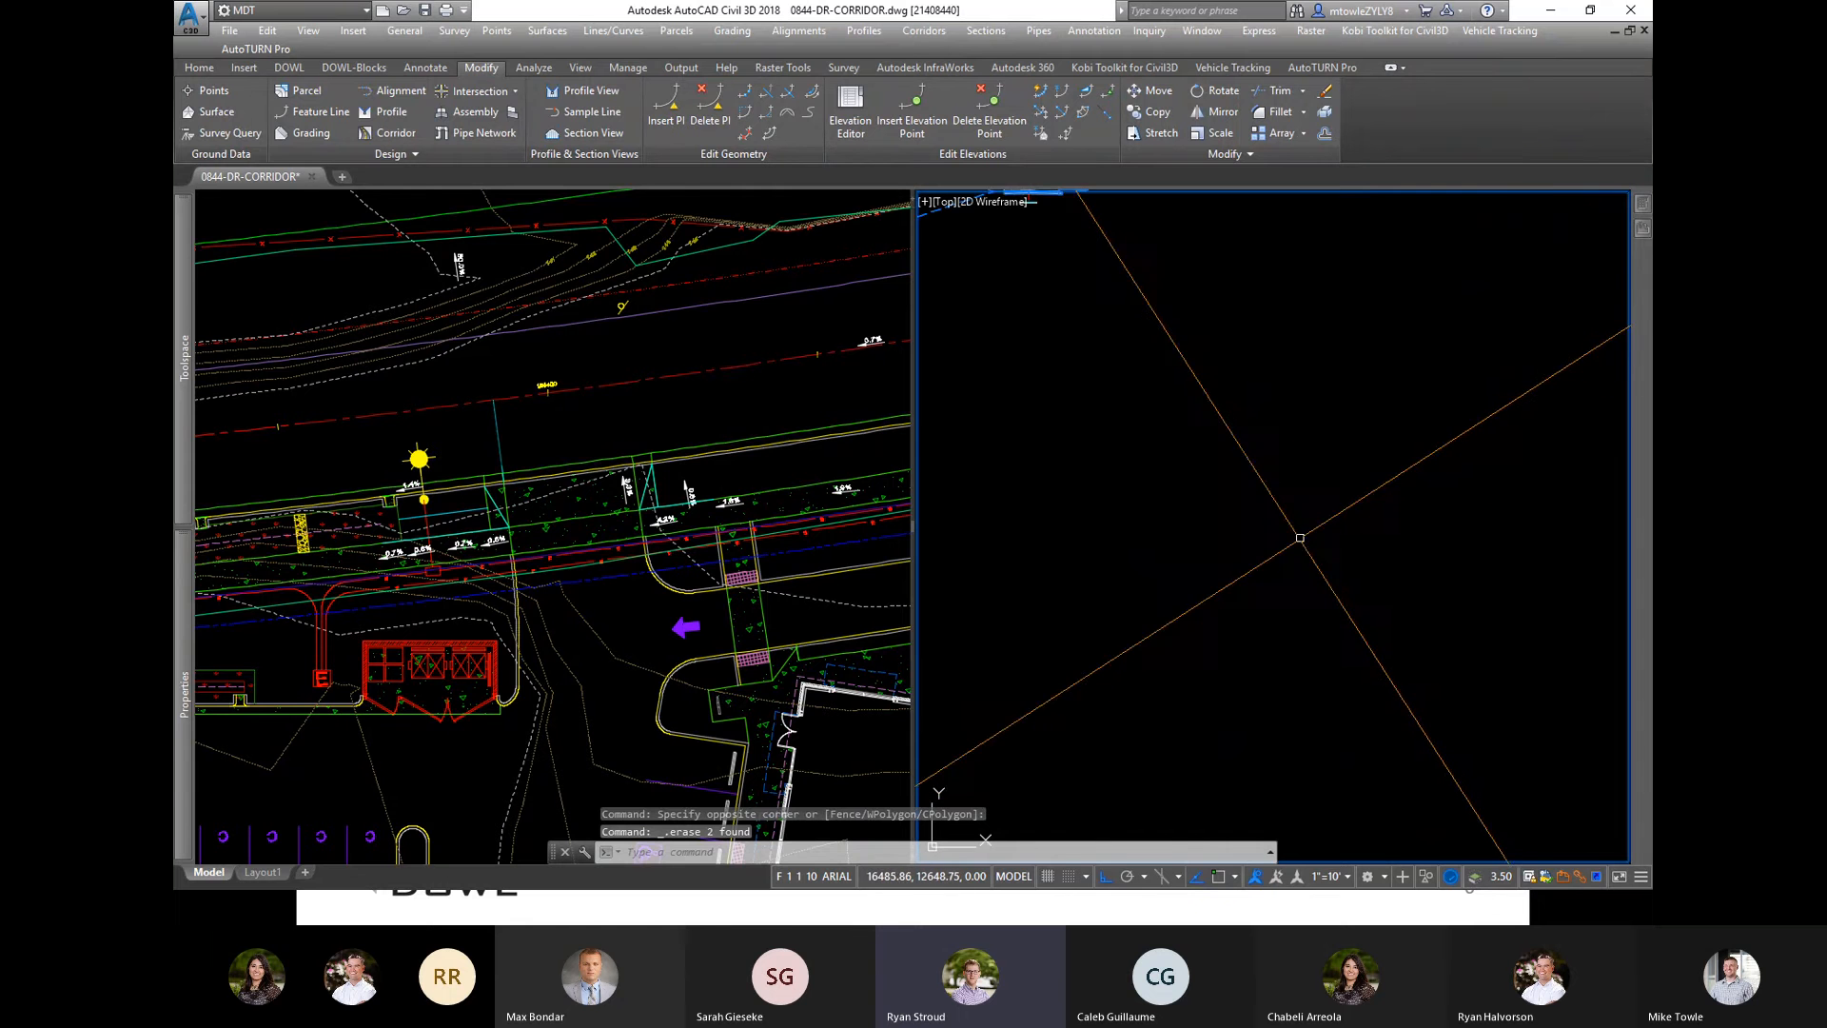
Step: Create an Undivided Crowned Road assembly named half street with Basic assembly and code set styles, and place its baseline in empty space
{"action": "left_click", "coordinate": [844, 537]}
{"action": "scroll", "coordinate": [844, 536], "scroll_direction": "down", "scroll_amount": 6}
{"action": "left_click", "coordinate": [1252, 435]}
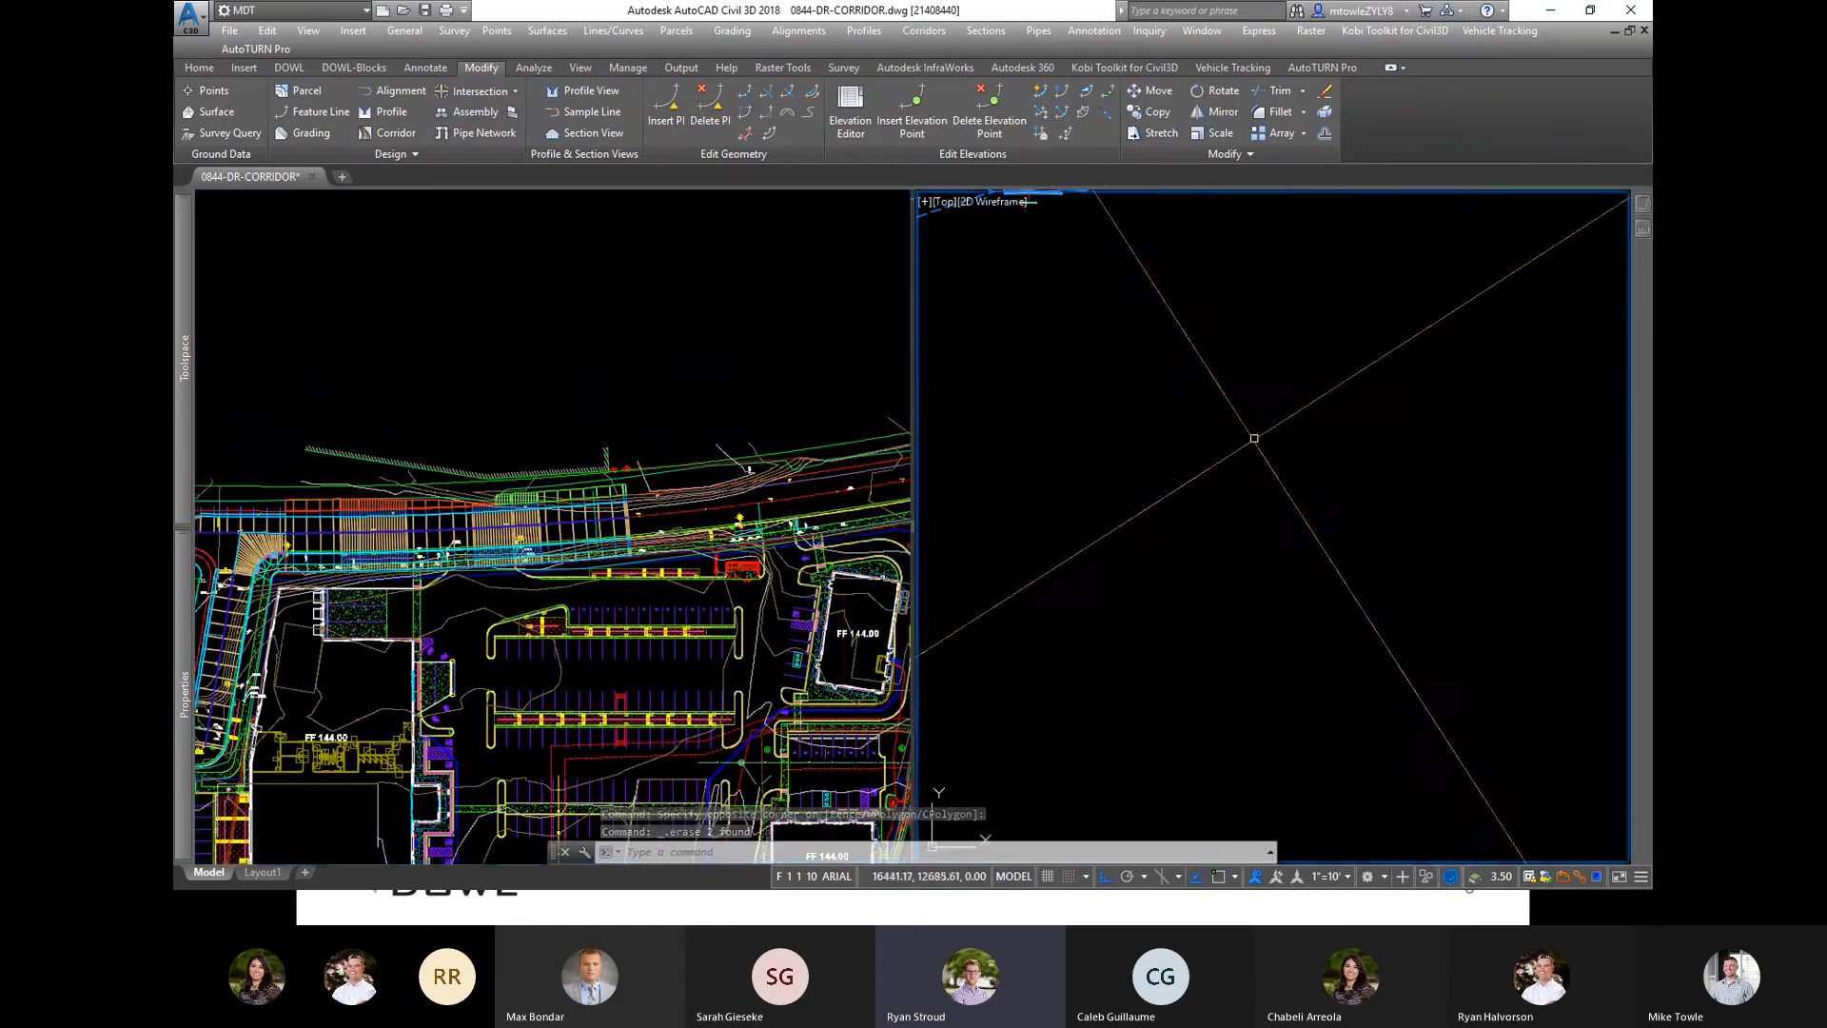
{"action": "left_click", "coordinate": [923, 30]}
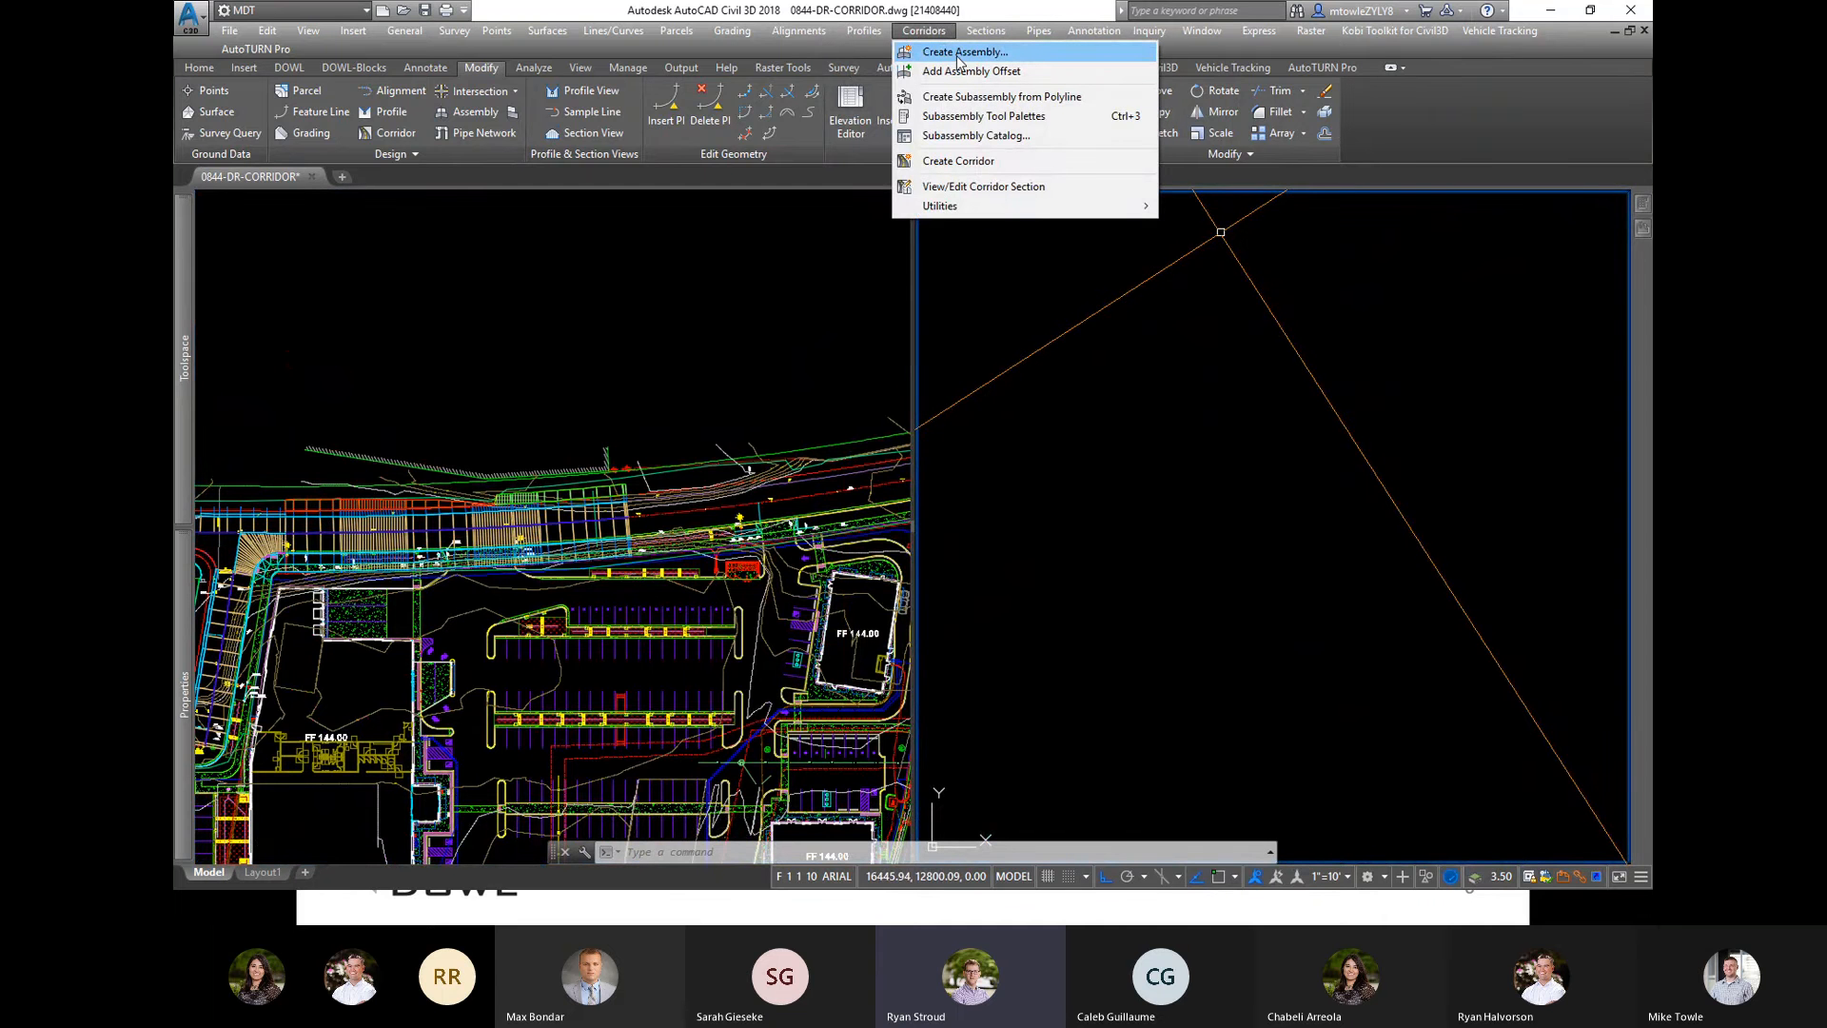
{"action": "left_click", "coordinate": [962, 53]}
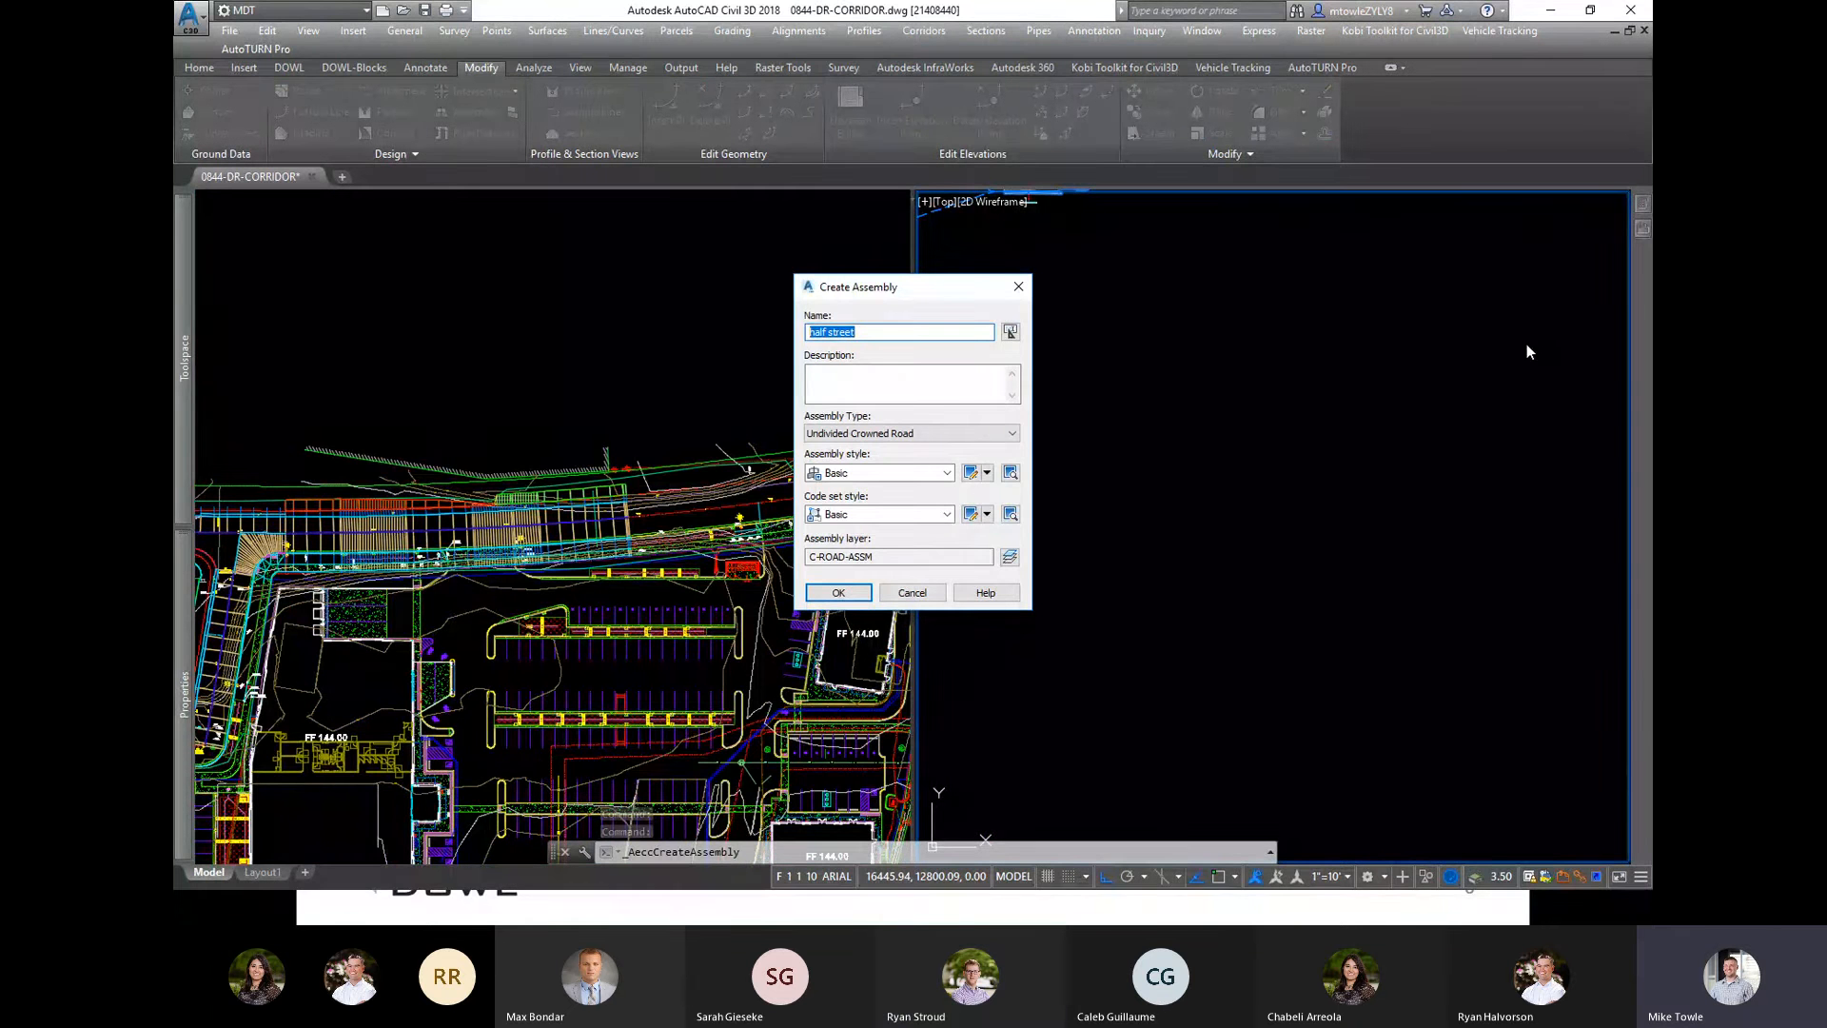
{"action": "left_click", "coordinate": [838, 592]}
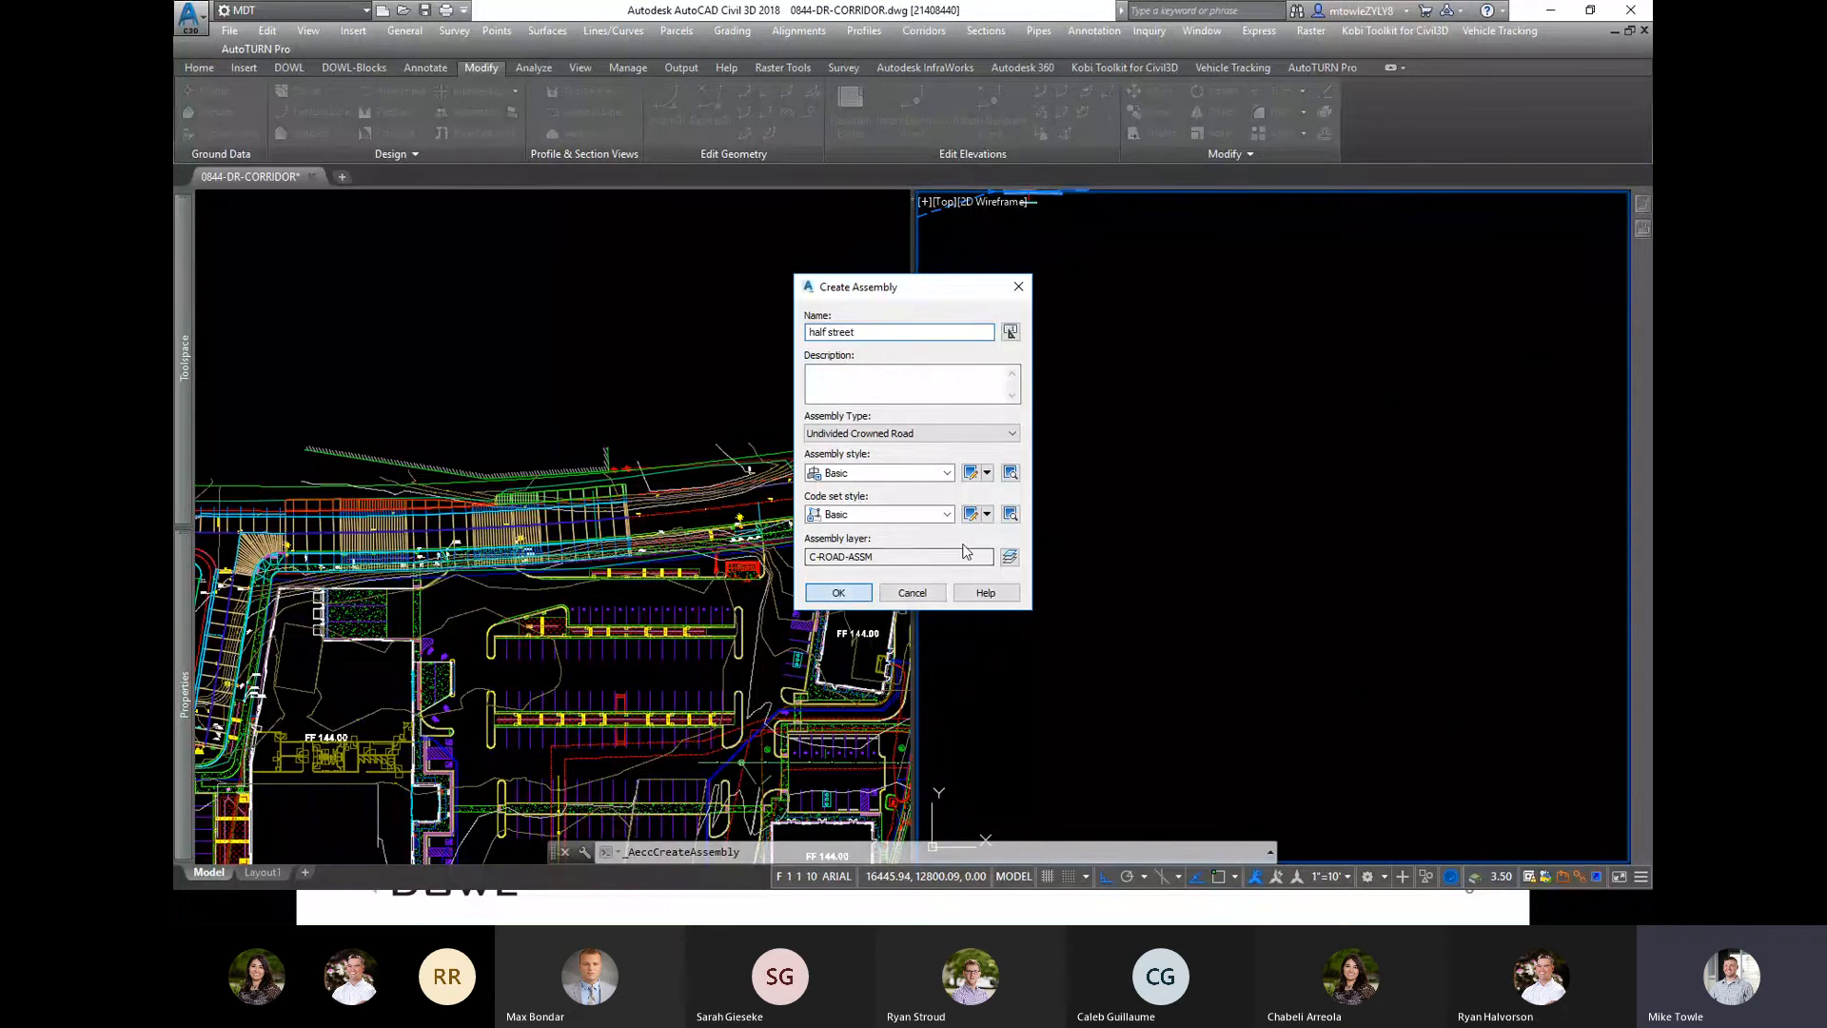
Step: Attach the LinkOffsetOnSurface generic subassembly to the new half street assembly's baseline marker, accepting the proposed name
{"action": "key", "text": "ctrl+3"}
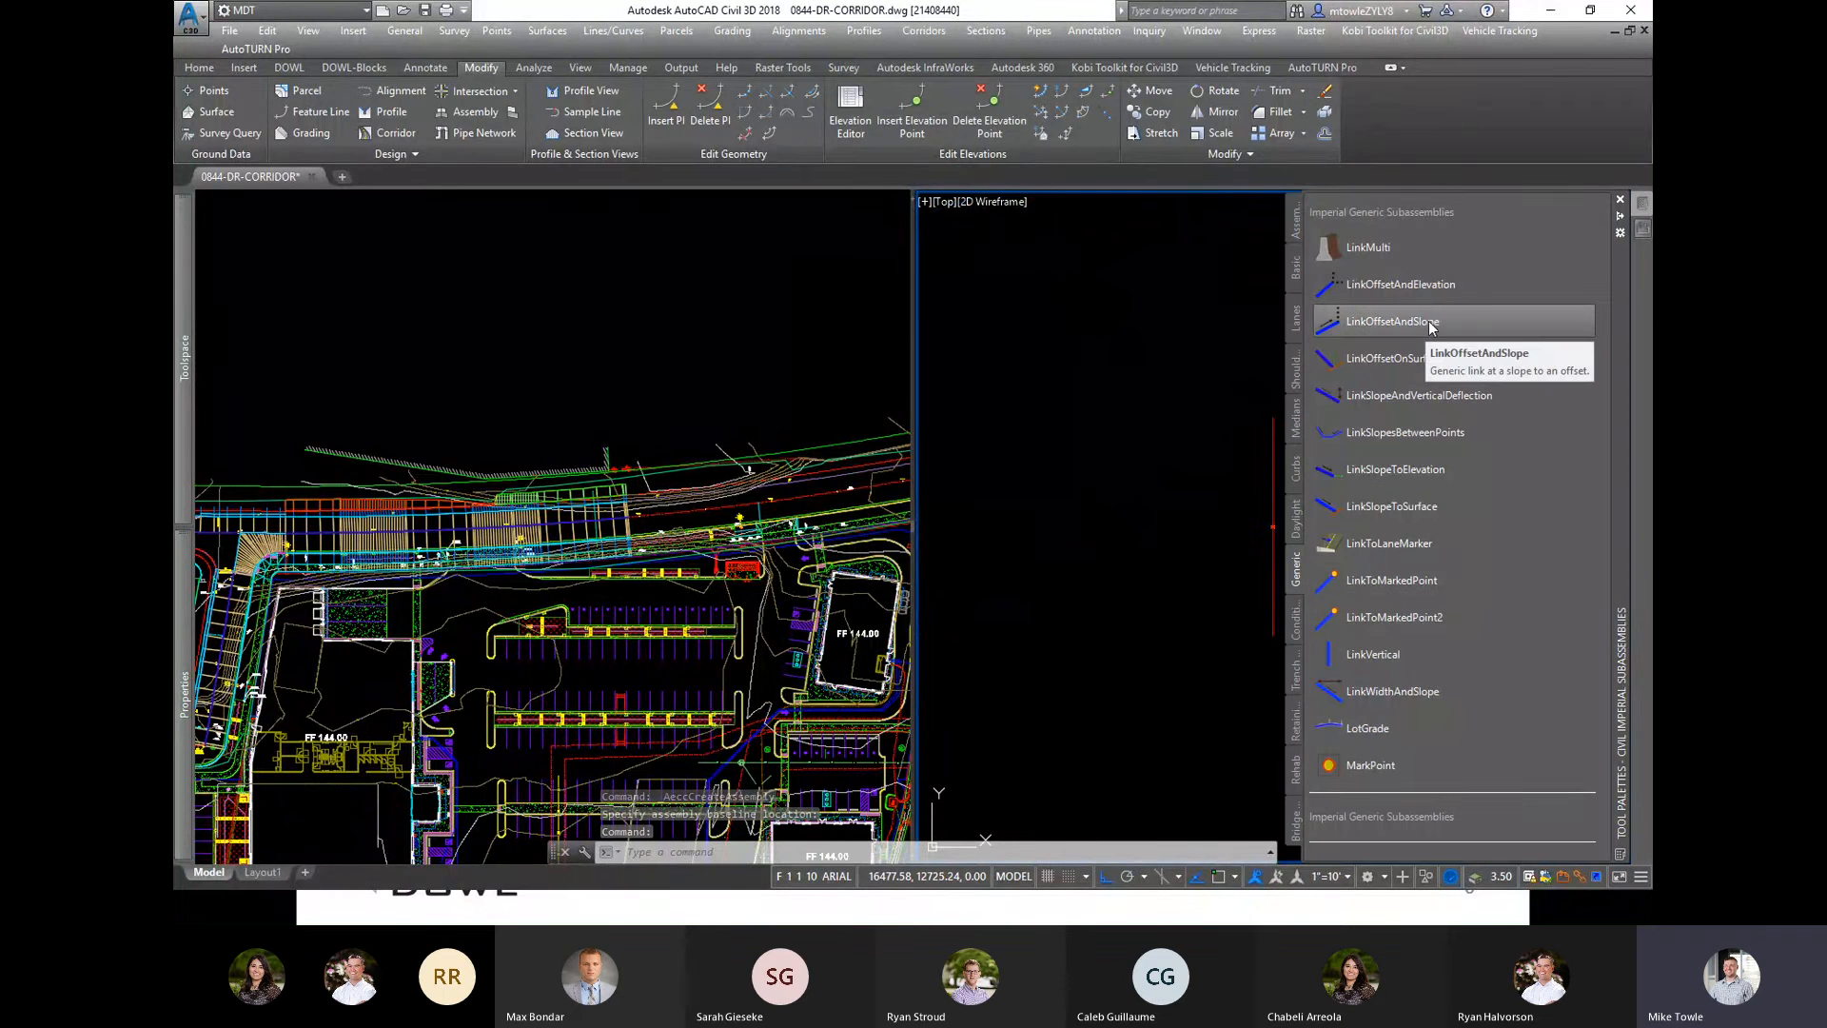
{"action": "left_click", "coordinate": [1396, 359]}
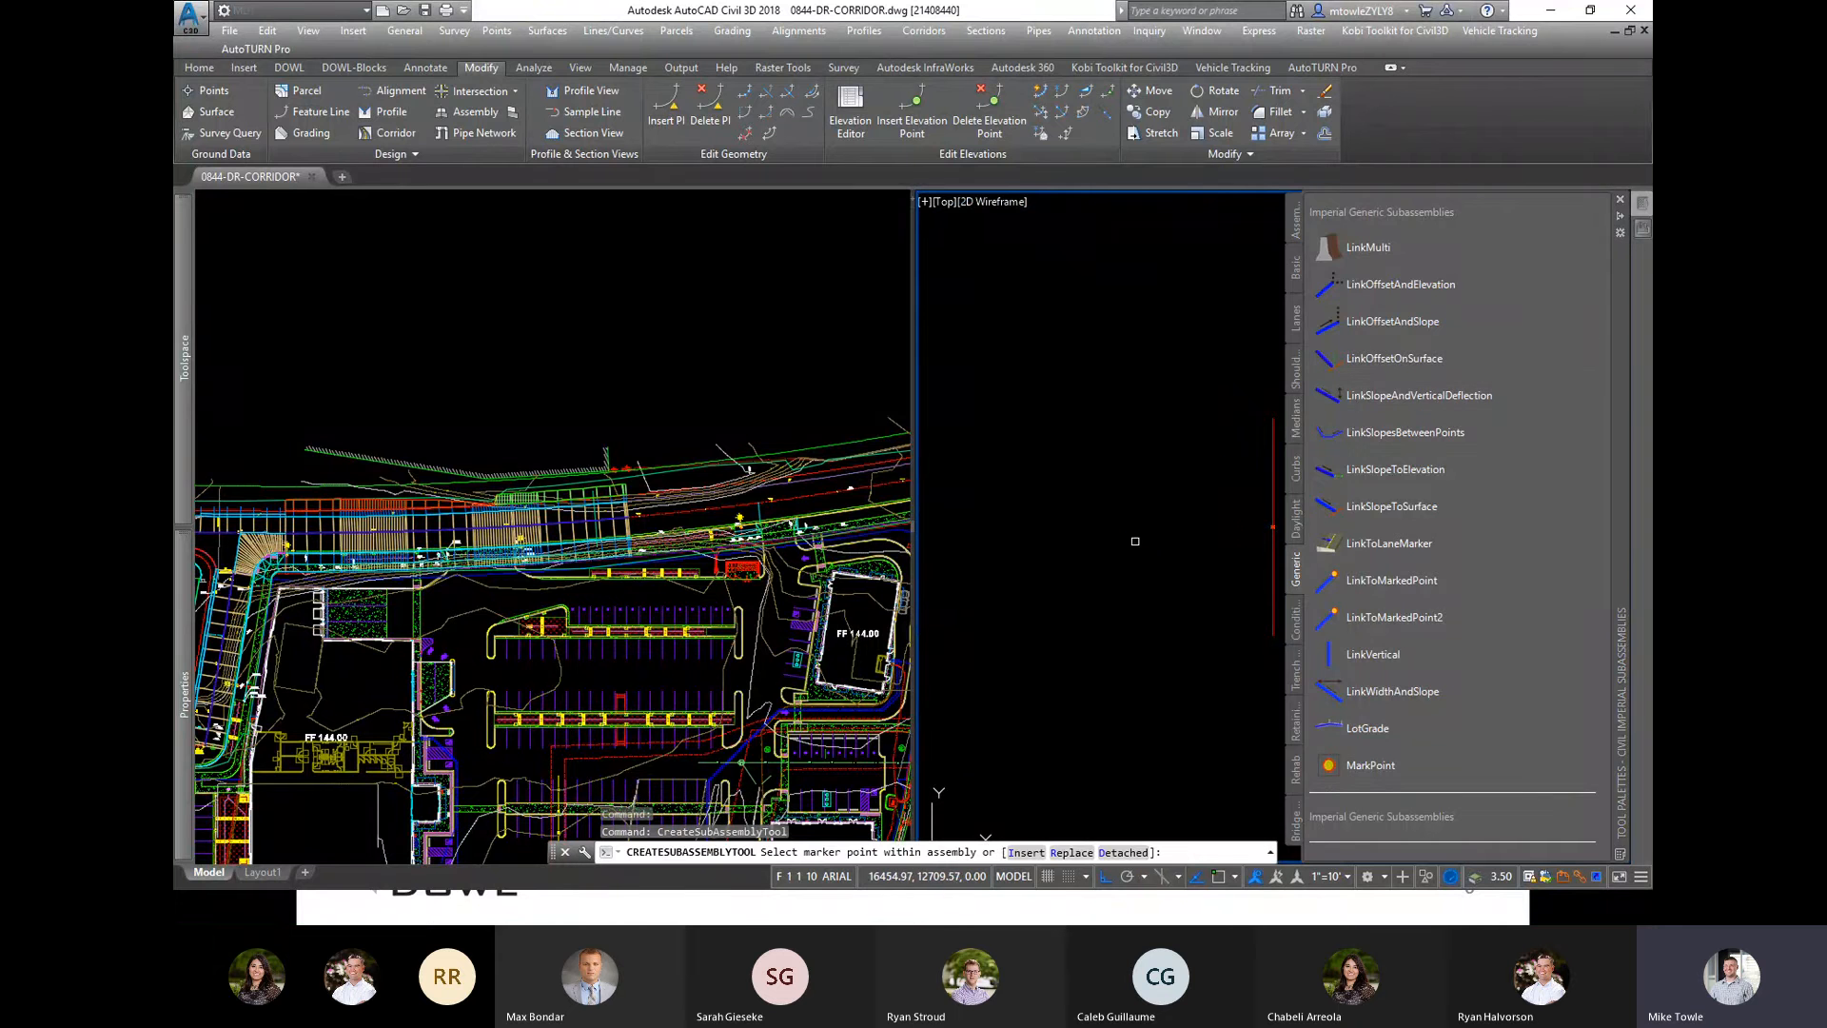
{"action": "scroll", "coordinate": [1250, 544], "scroll_direction": "up", "scroll_amount": 5}
{"action": "left_click", "coordinate": [1208, 556]}
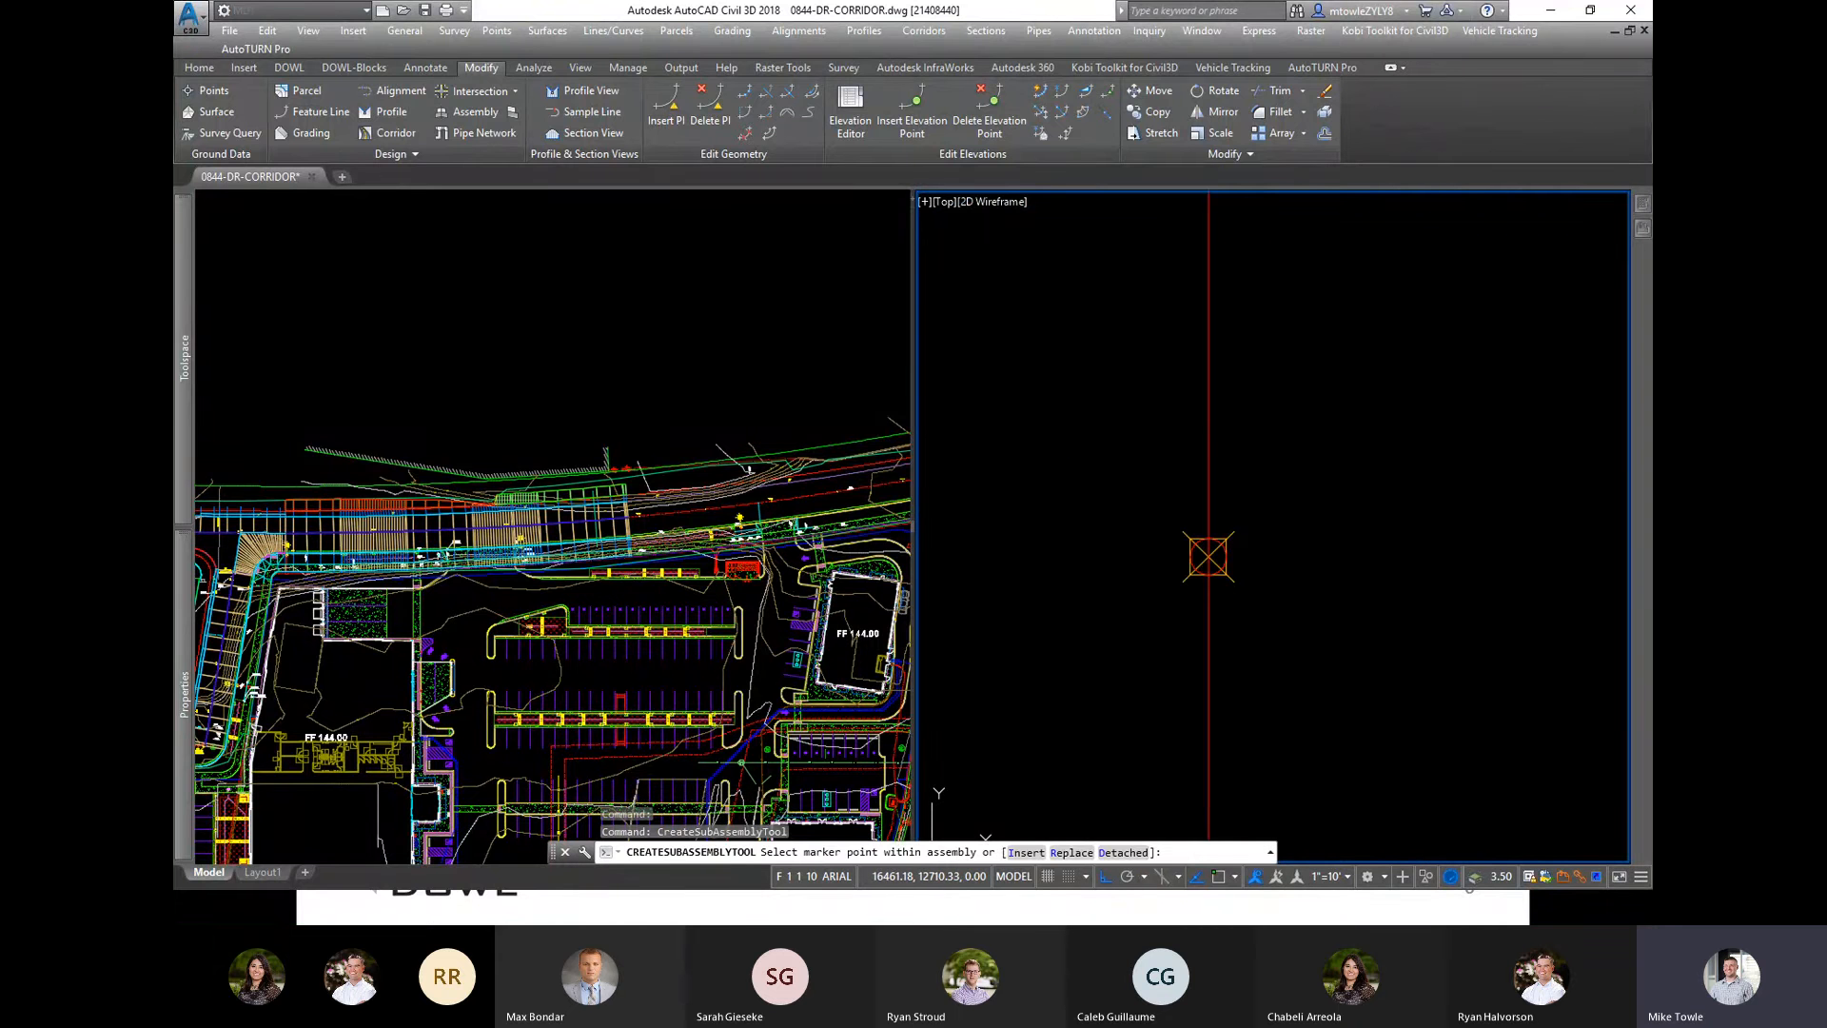
{"action": "left_click", "coordinate": [1091, 423]}
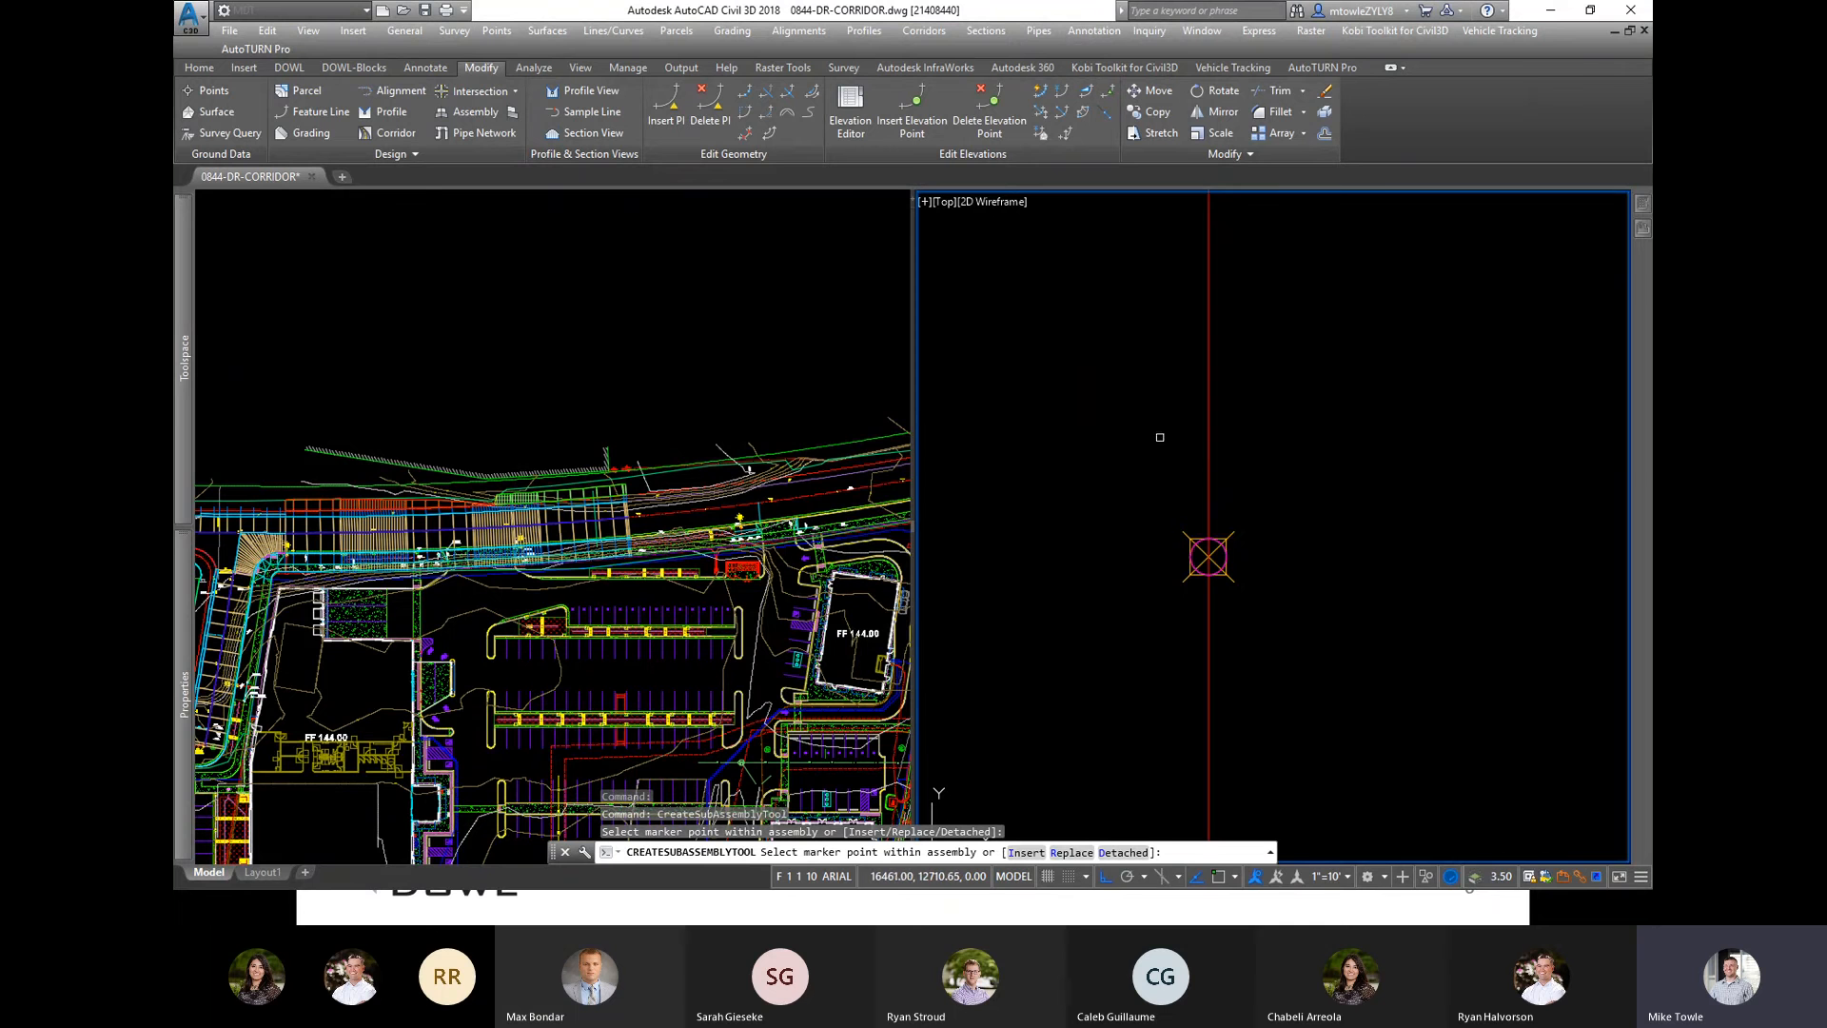
Step: Attach the LaneSuperelevationAOR subassembly to the right side of the half street assembly at its baseline marker
{"action": "scroll", "coordinate": [1033, 494], "scroll_direction": "down", "scroll_amount": 8}
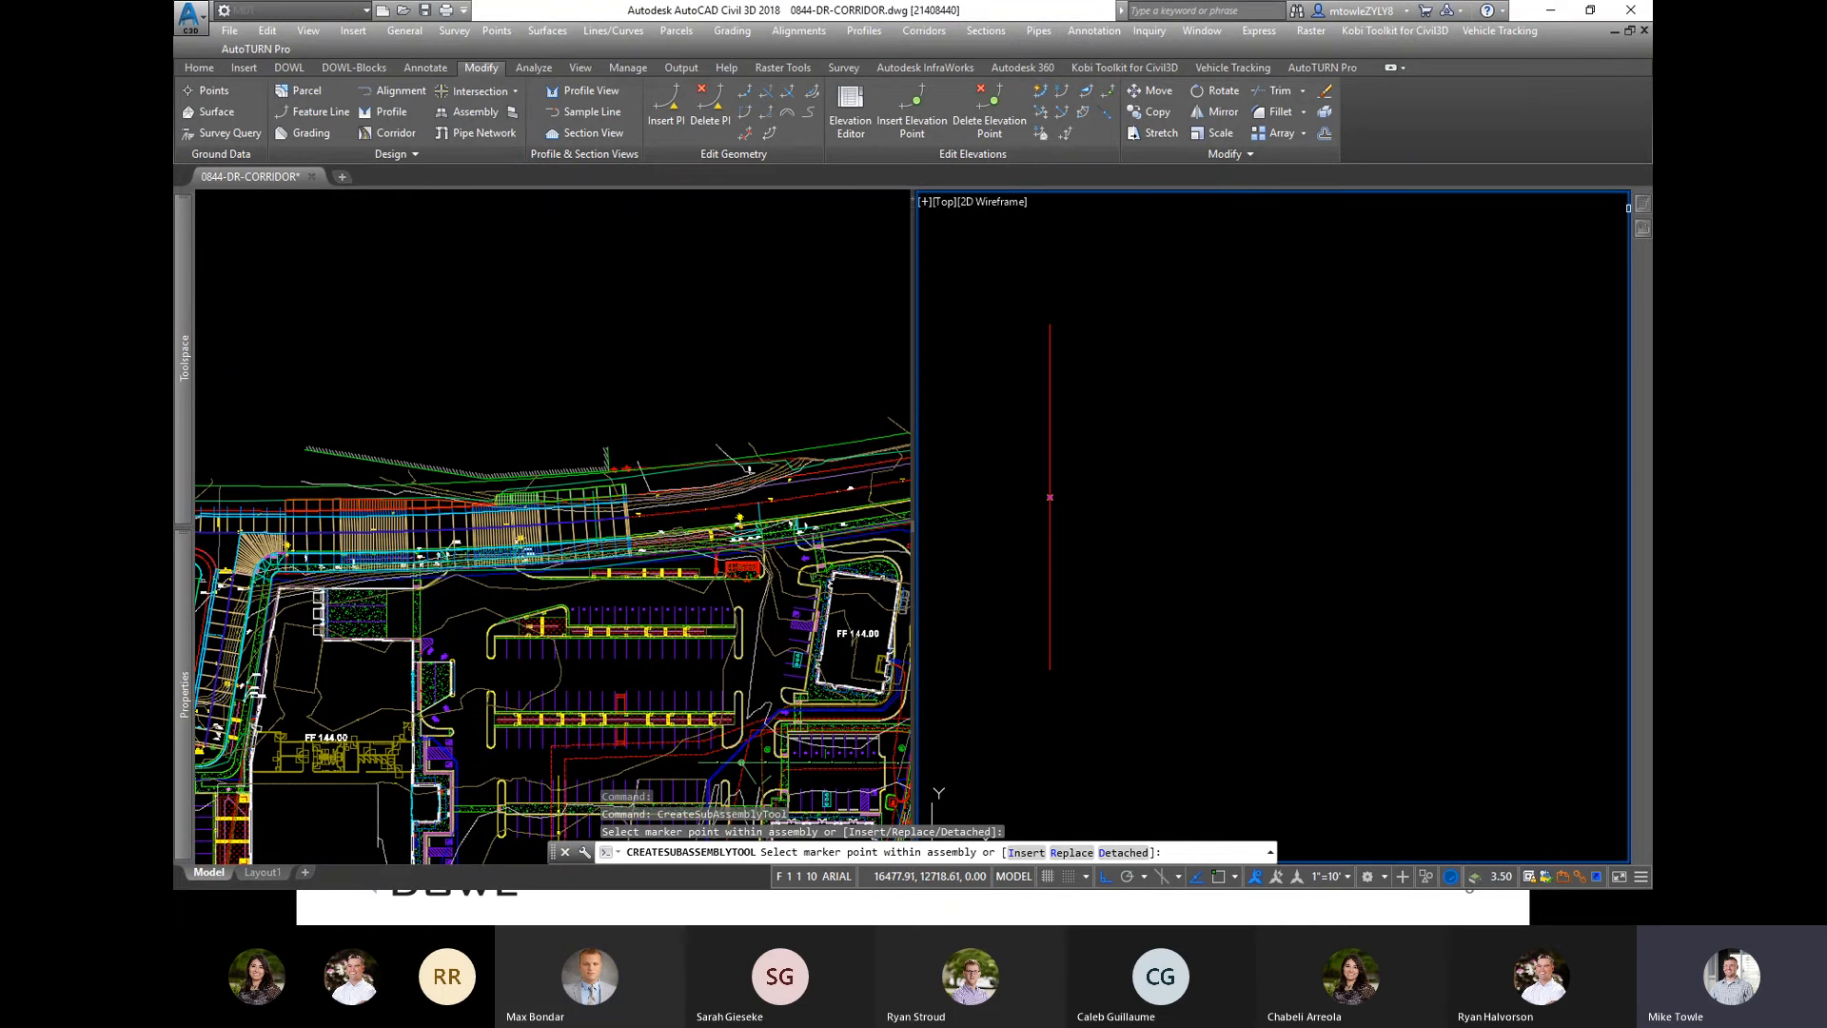
{"action": "mouse_move", "coordinate": [1641, 208]}
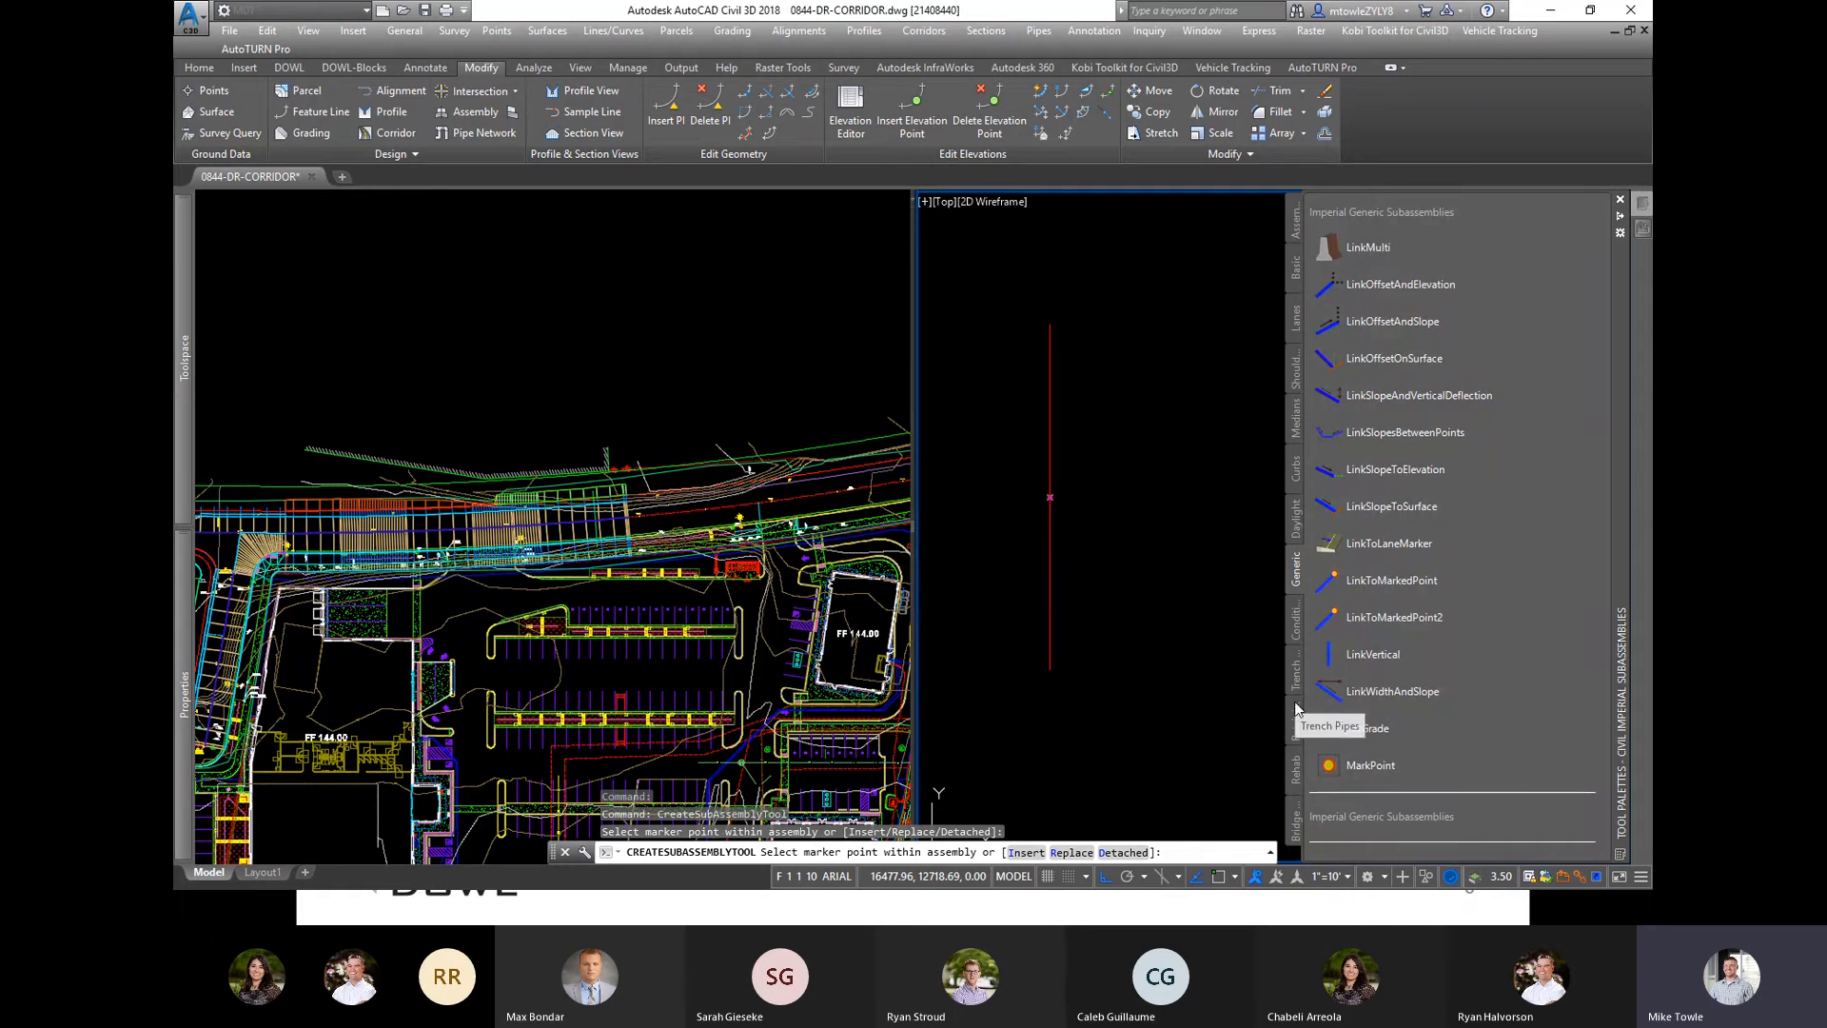
{"action": "left_click", "coordinate": [1295, 321]}
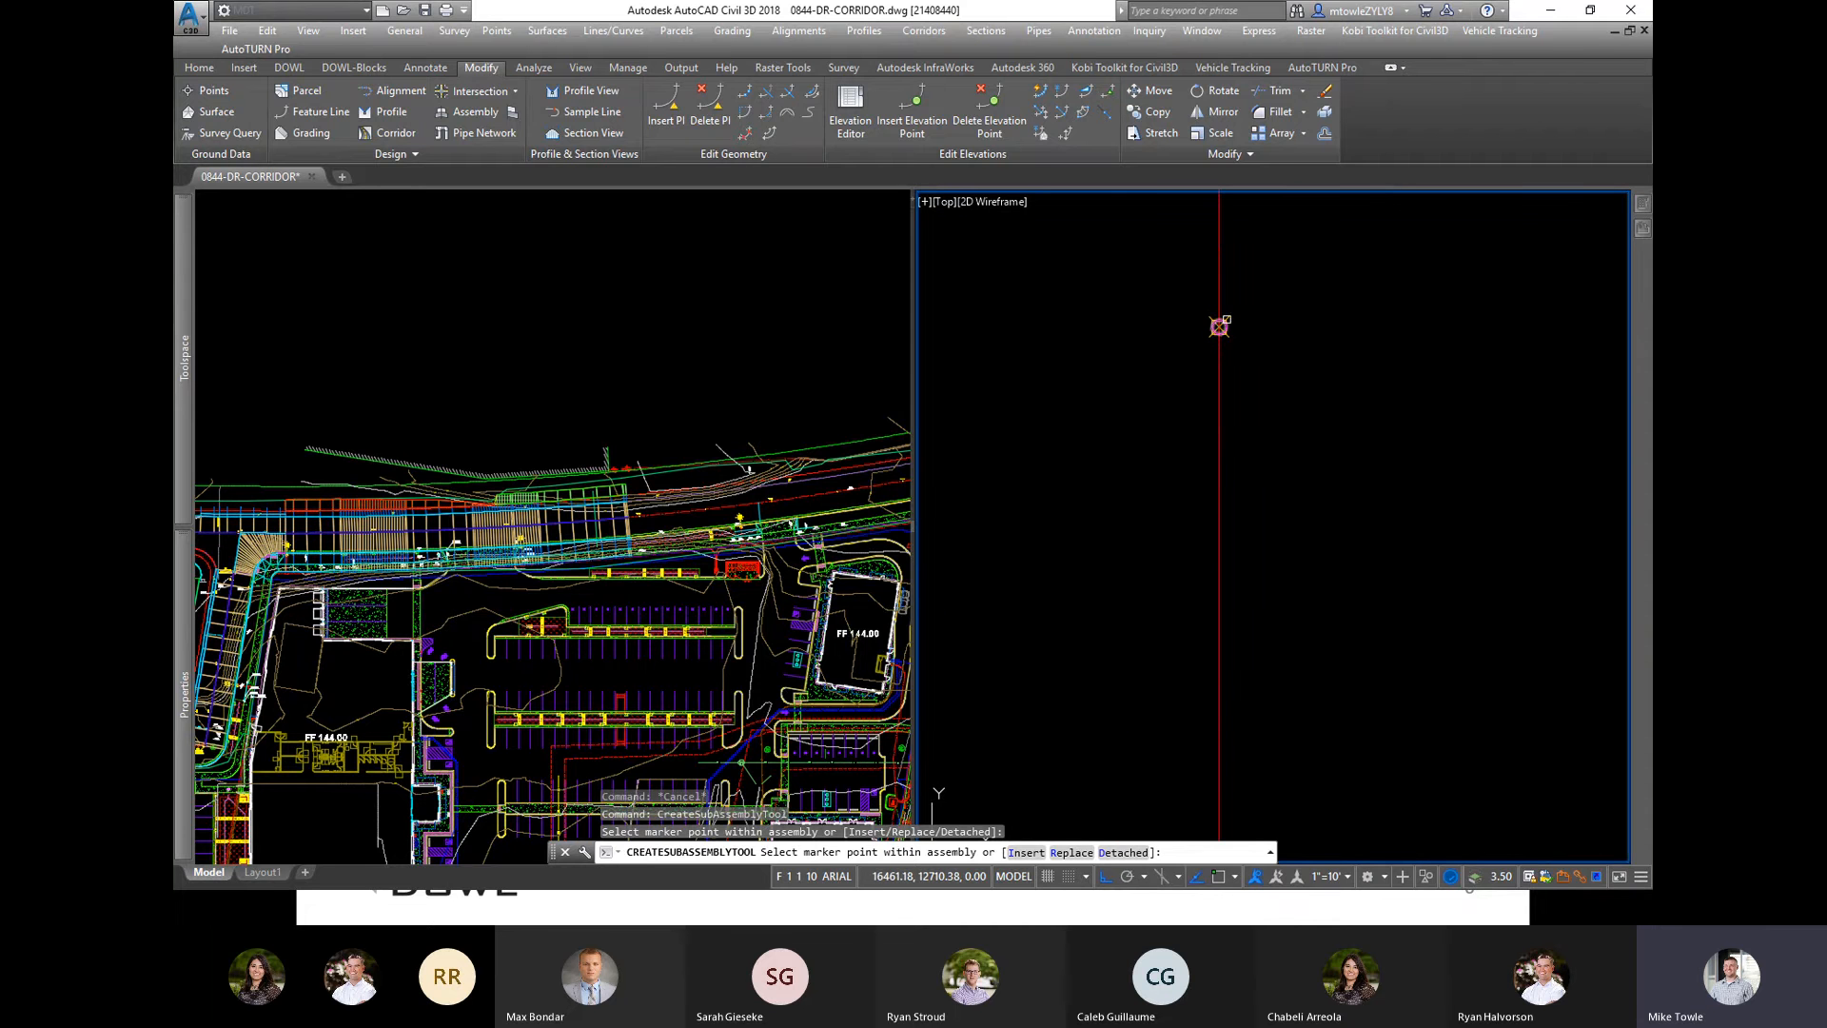
{"action": "left_click", "coordinate": [1218, 326]}
{"action": "left_click", "coordinate": [1091, 423]}
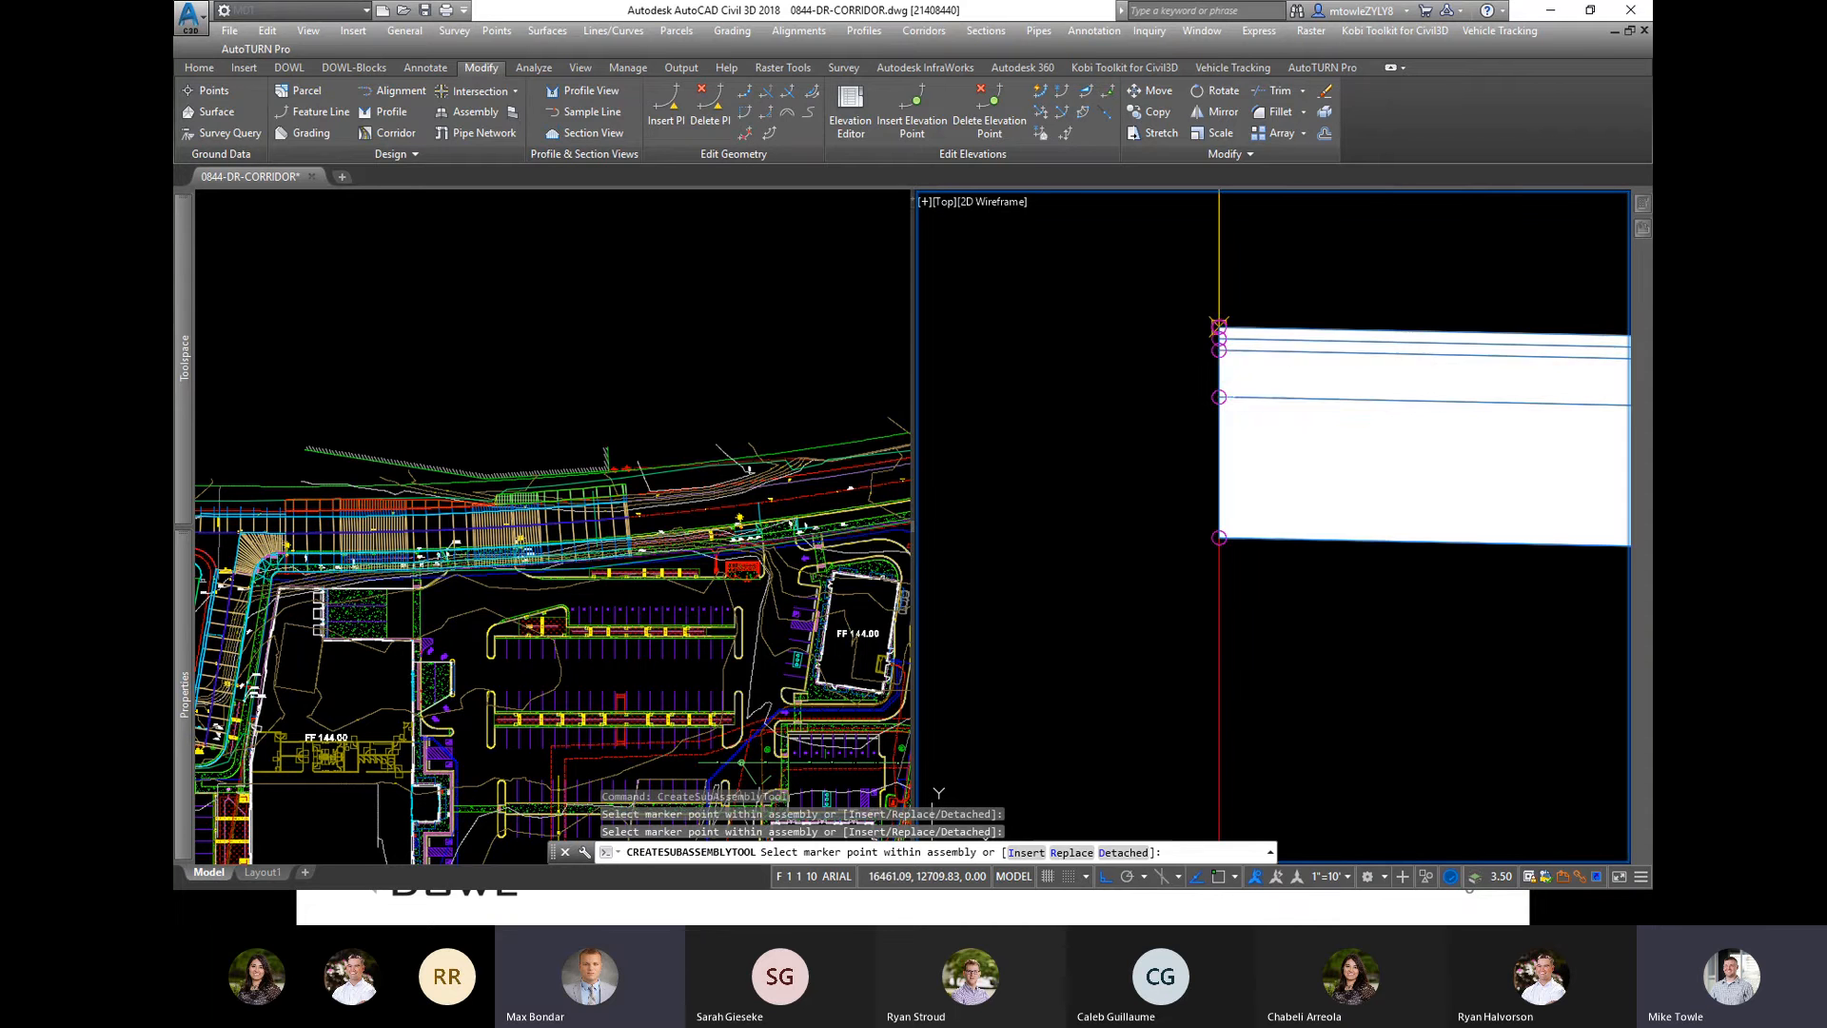
{"action": "key", "text": "Return"}
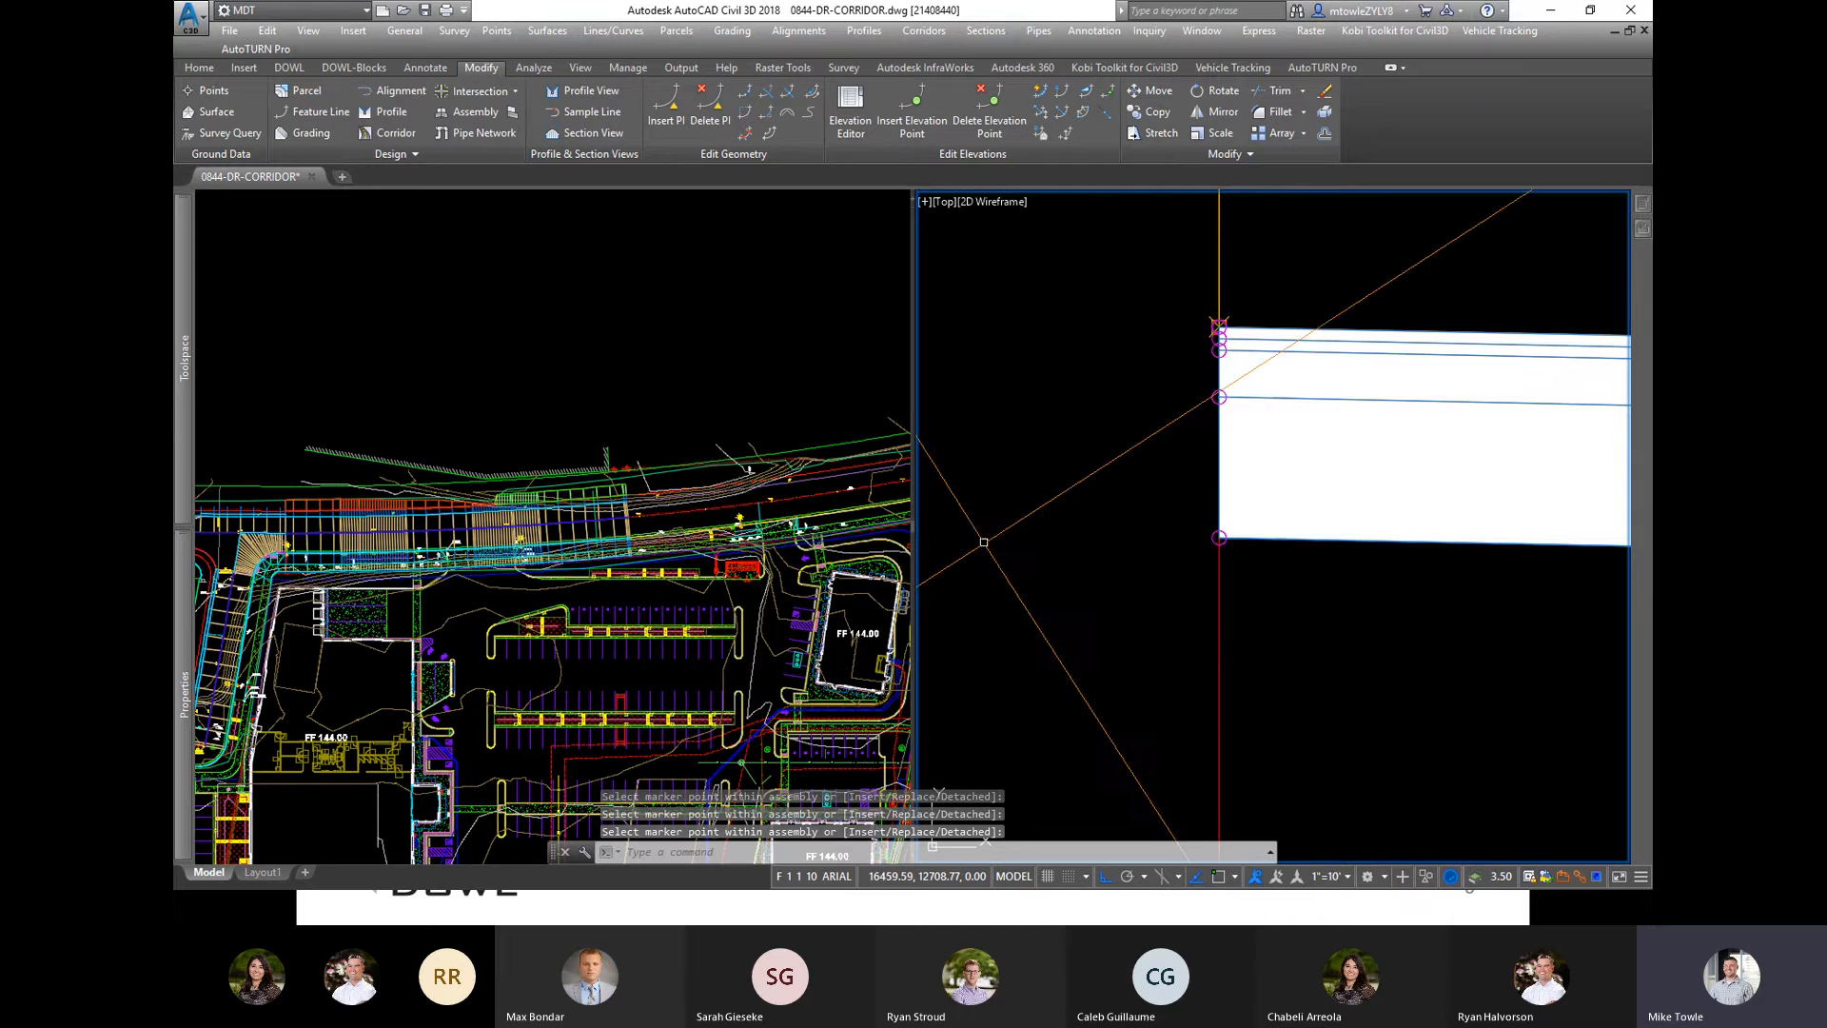
Step: Add a region using the half street assembly to the Second Street ROW baseline of the offsite corridor
{"action": "left_click", "coordinate": [804, 530]}
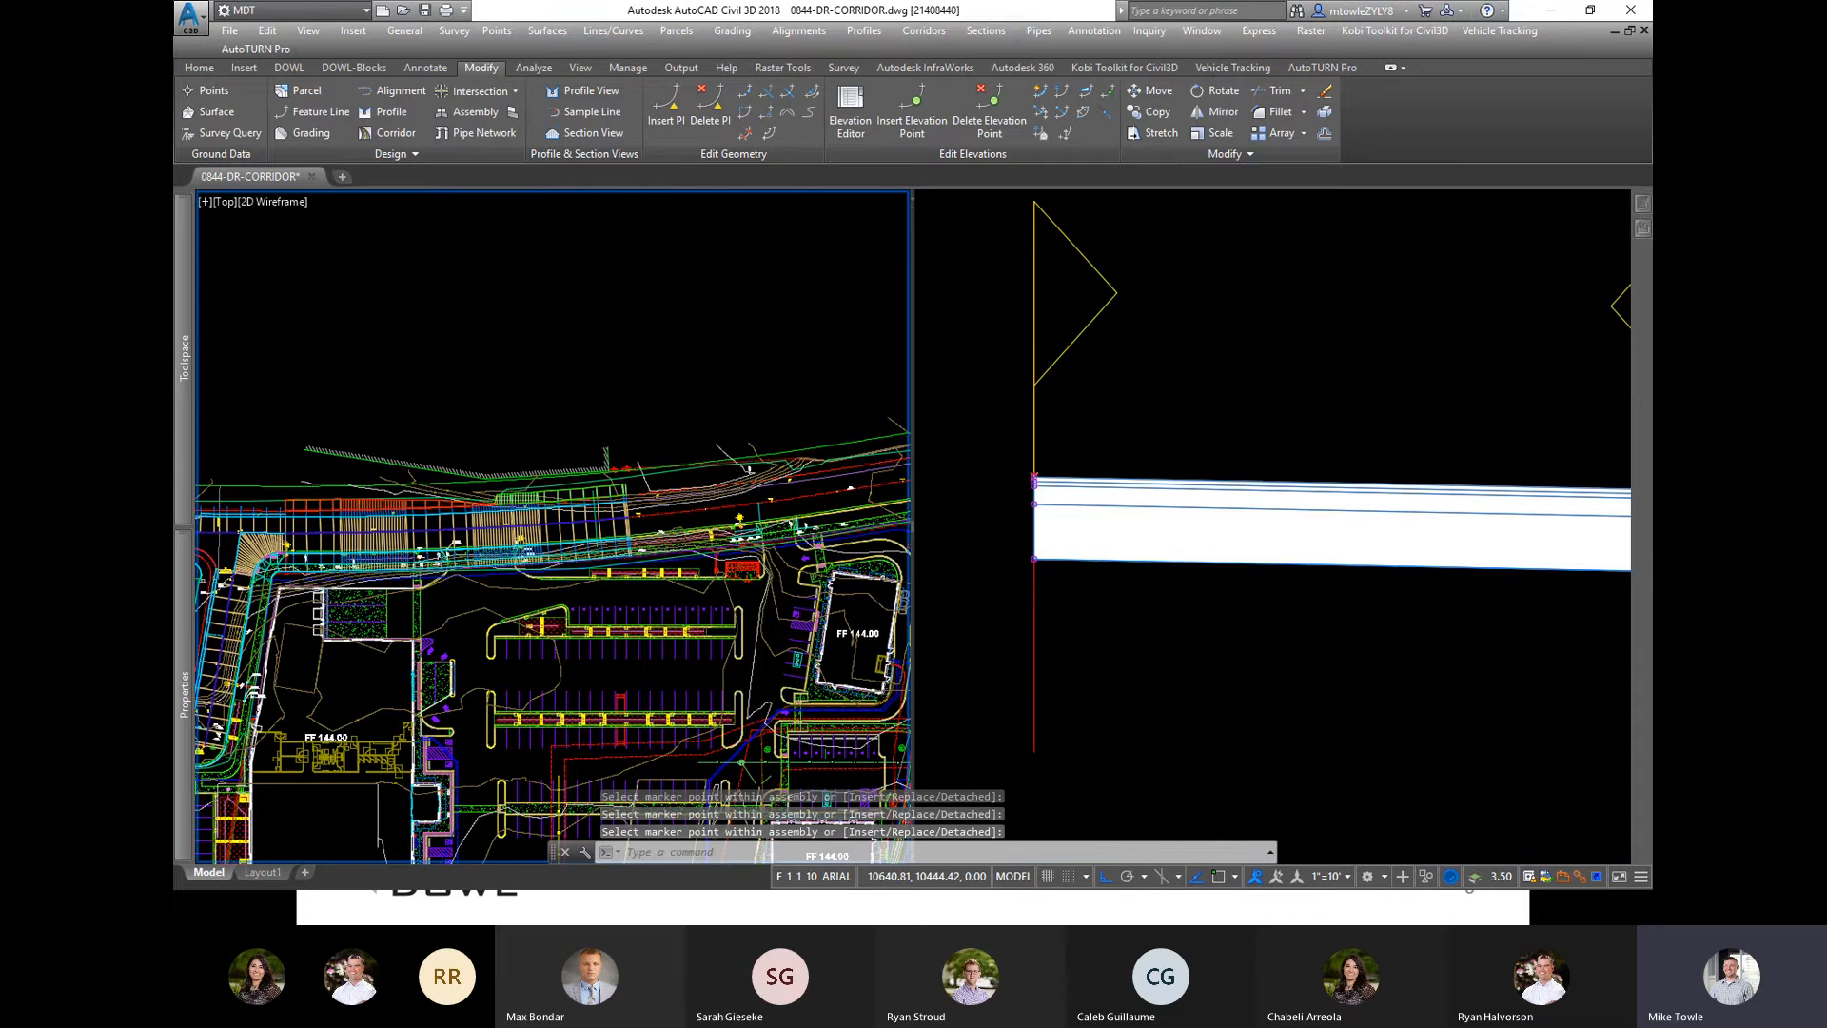
{"action": "middle_click_drag", "start_coordinate": [866, 490], "coordinate": [789, 501]}
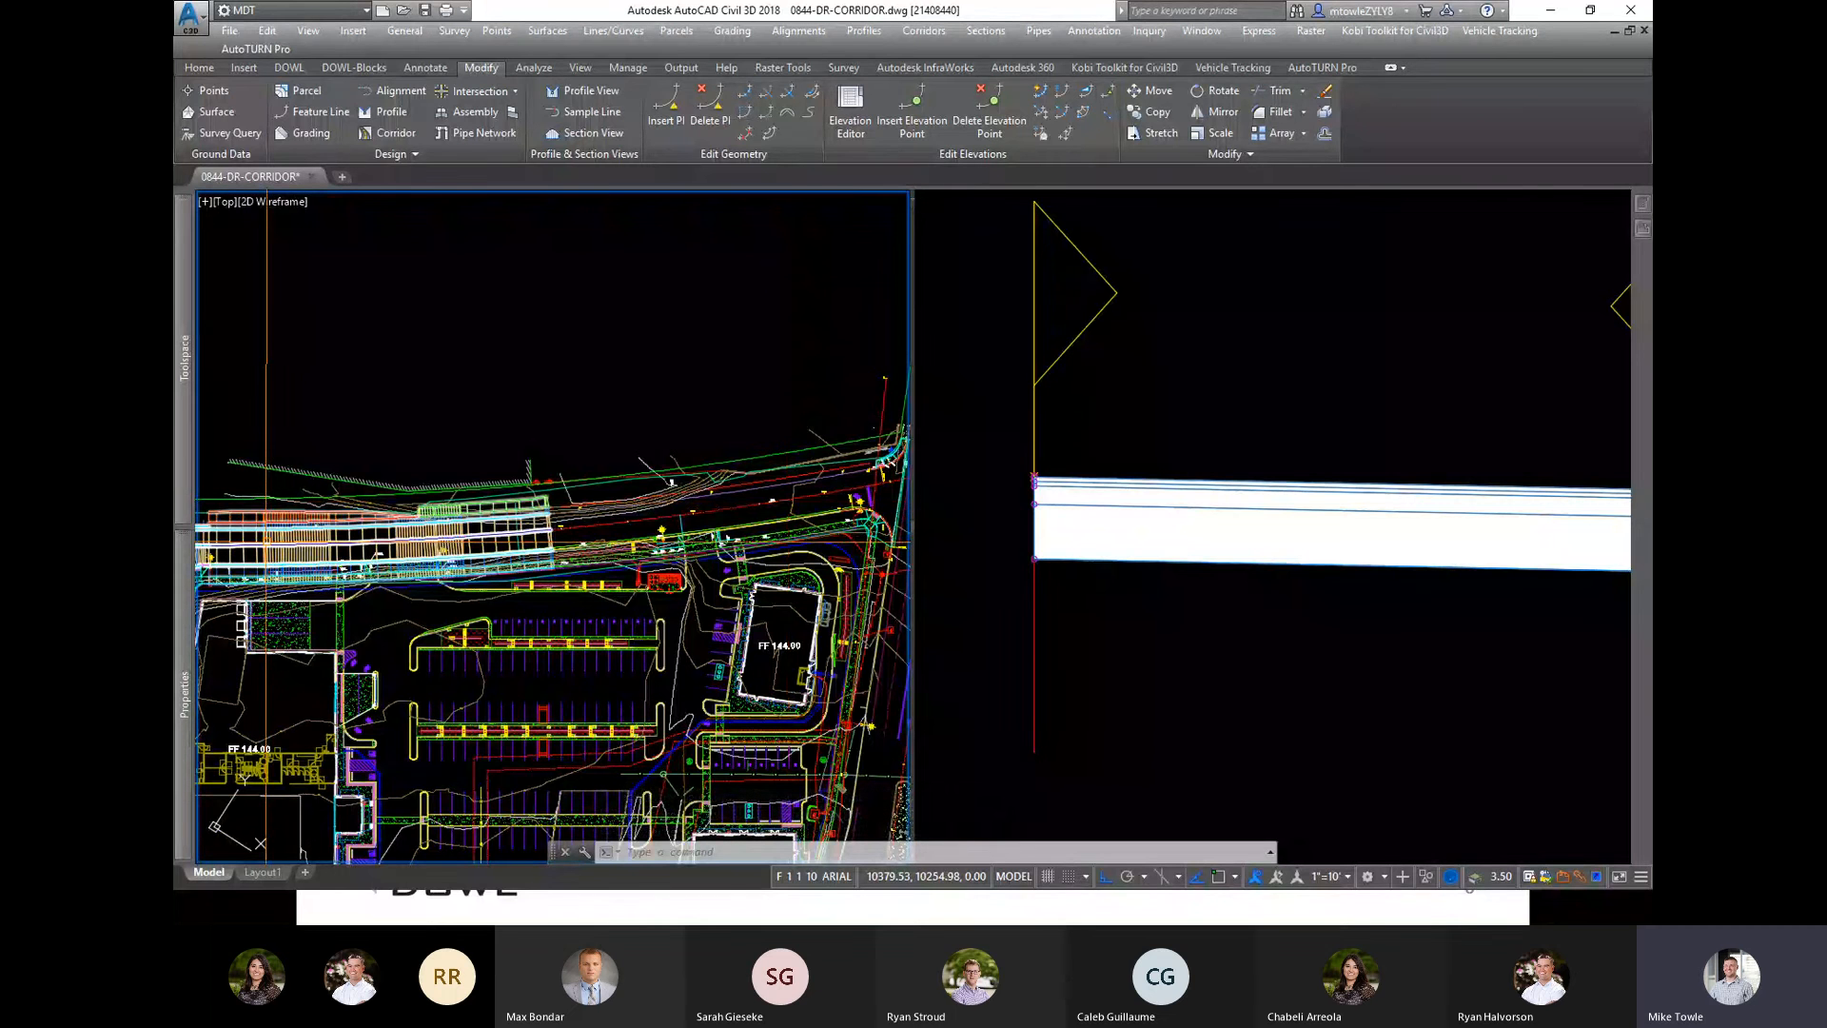
{"action": "left_click", "coordinate": [496, 541]}
{"action": "right_click", "coordinate": [496, 541]}
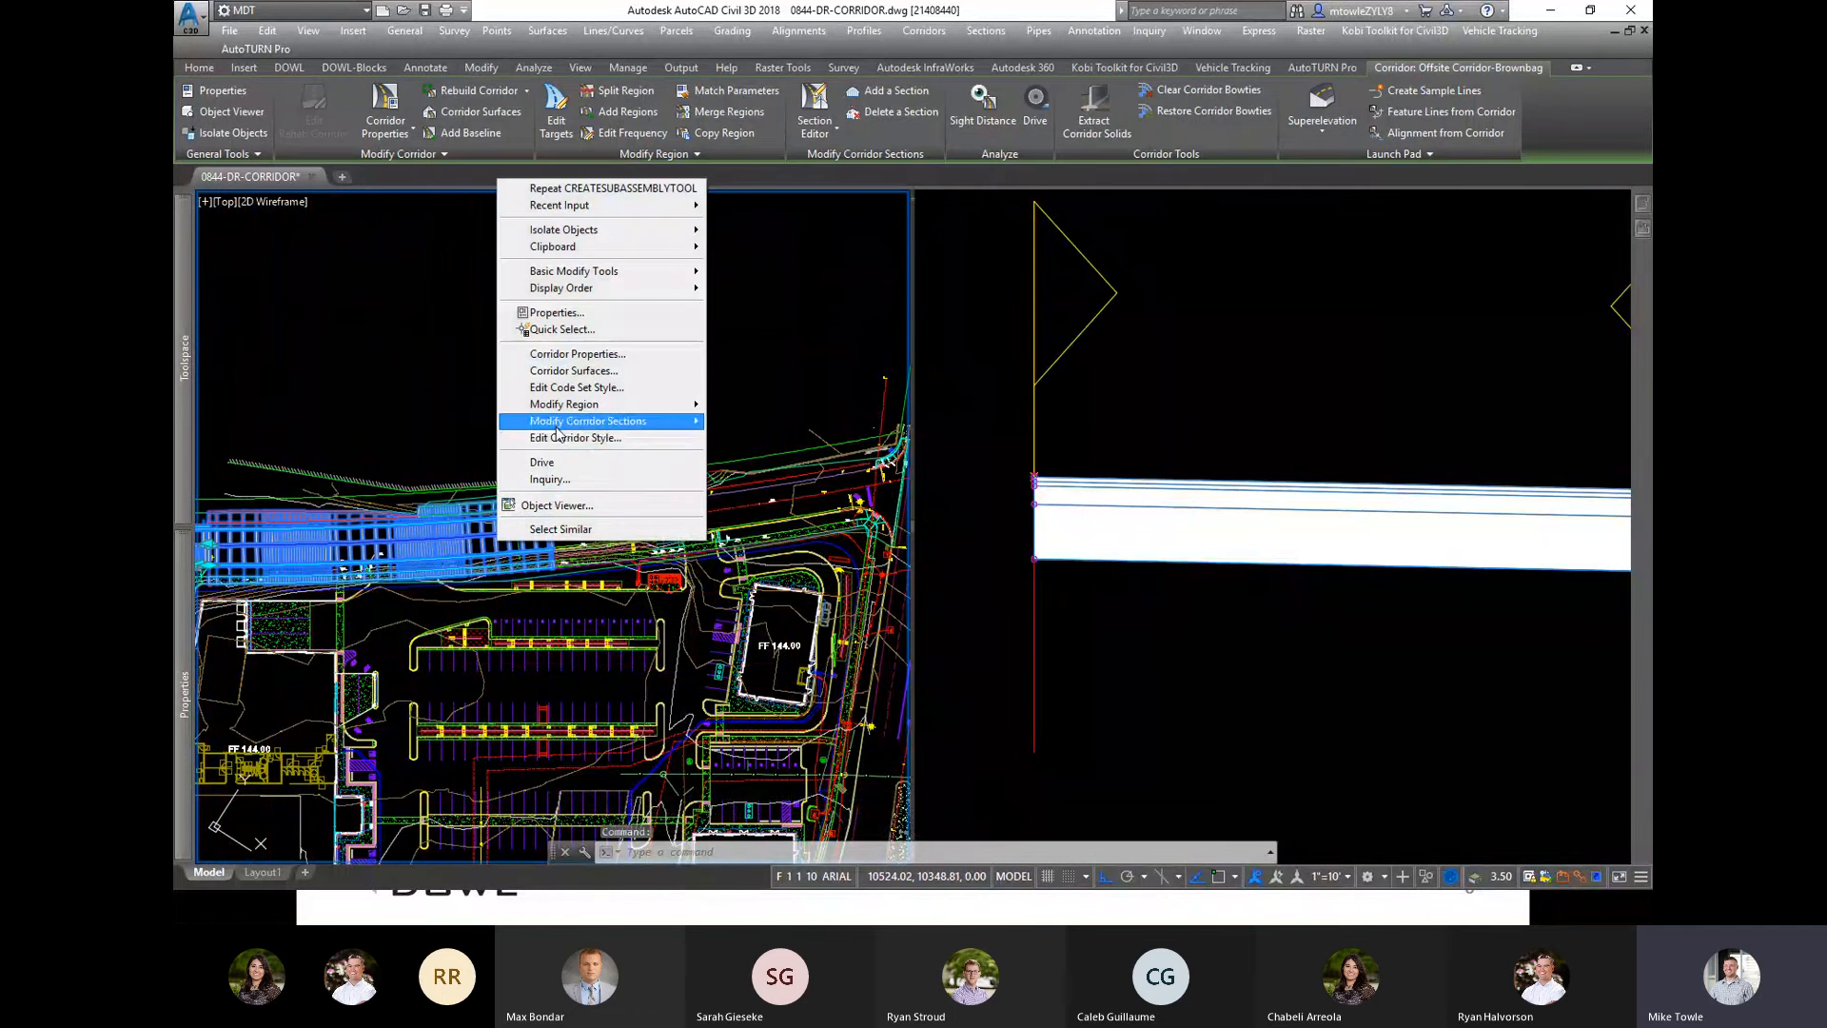
{"action": "left_click", "coordinate": [552, 354]}
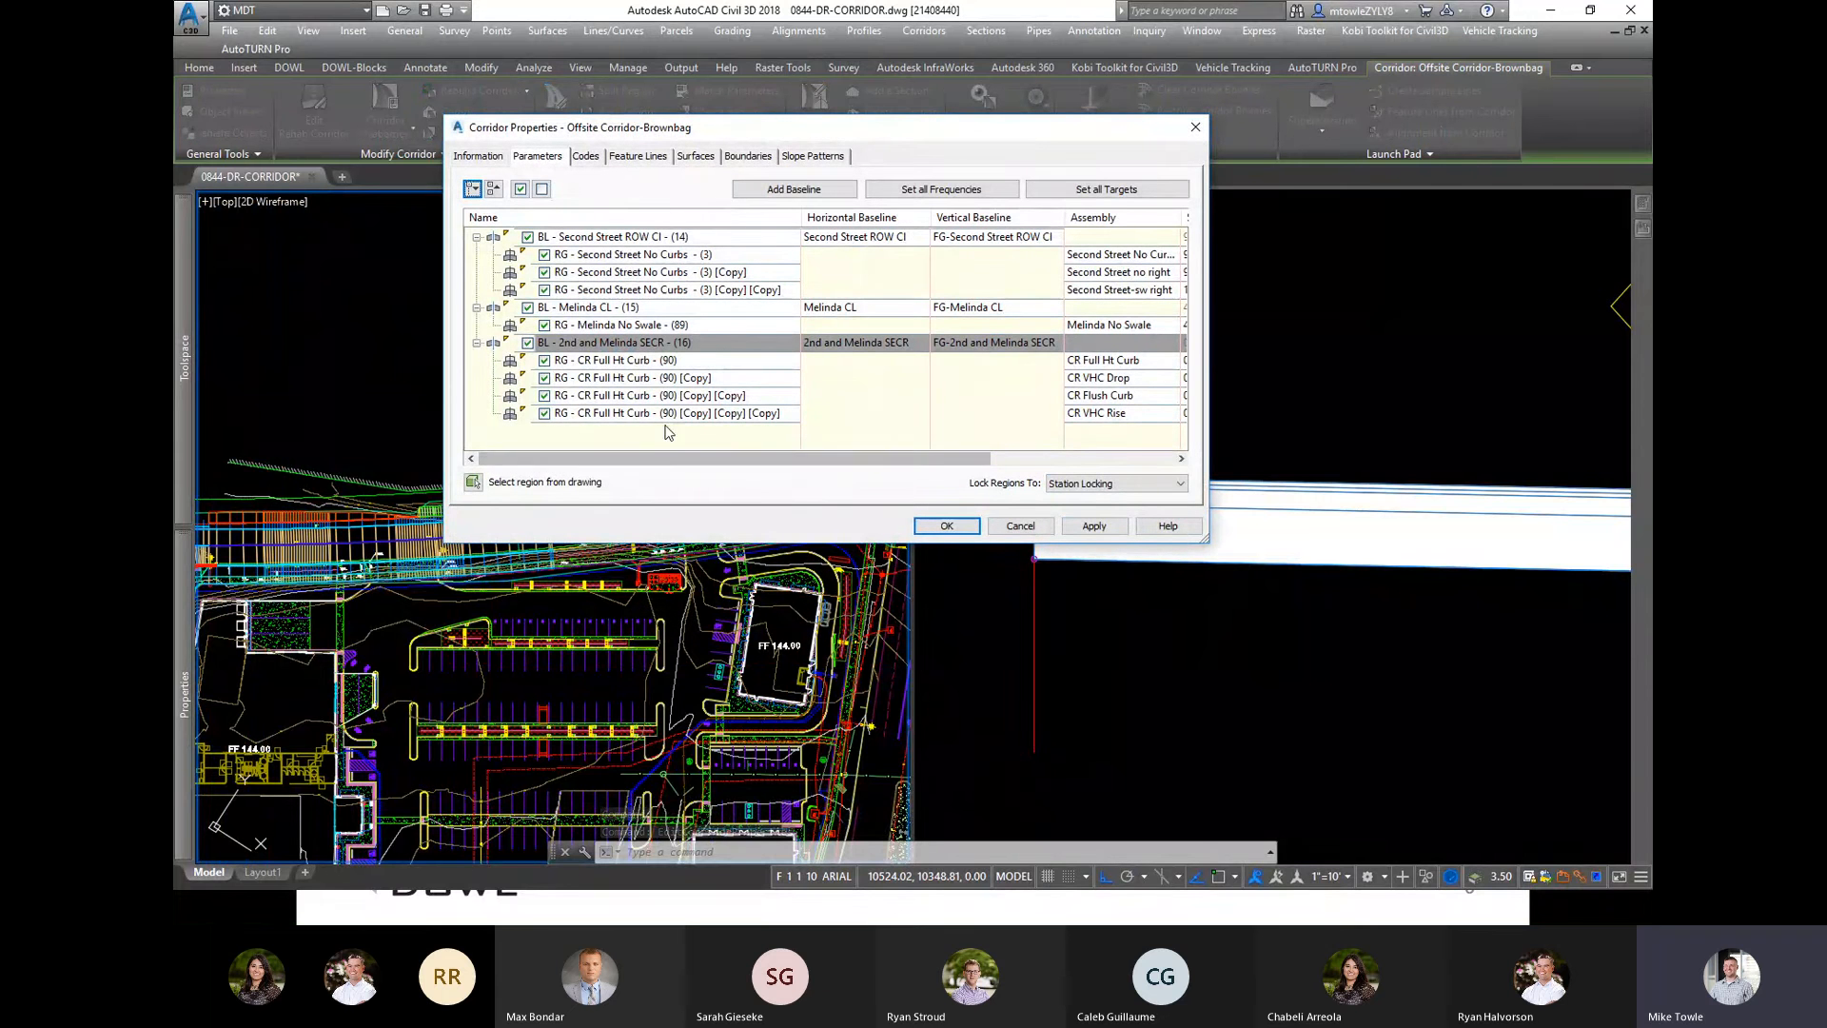
{"action": "right_click", "coordinate": [598, 239]}
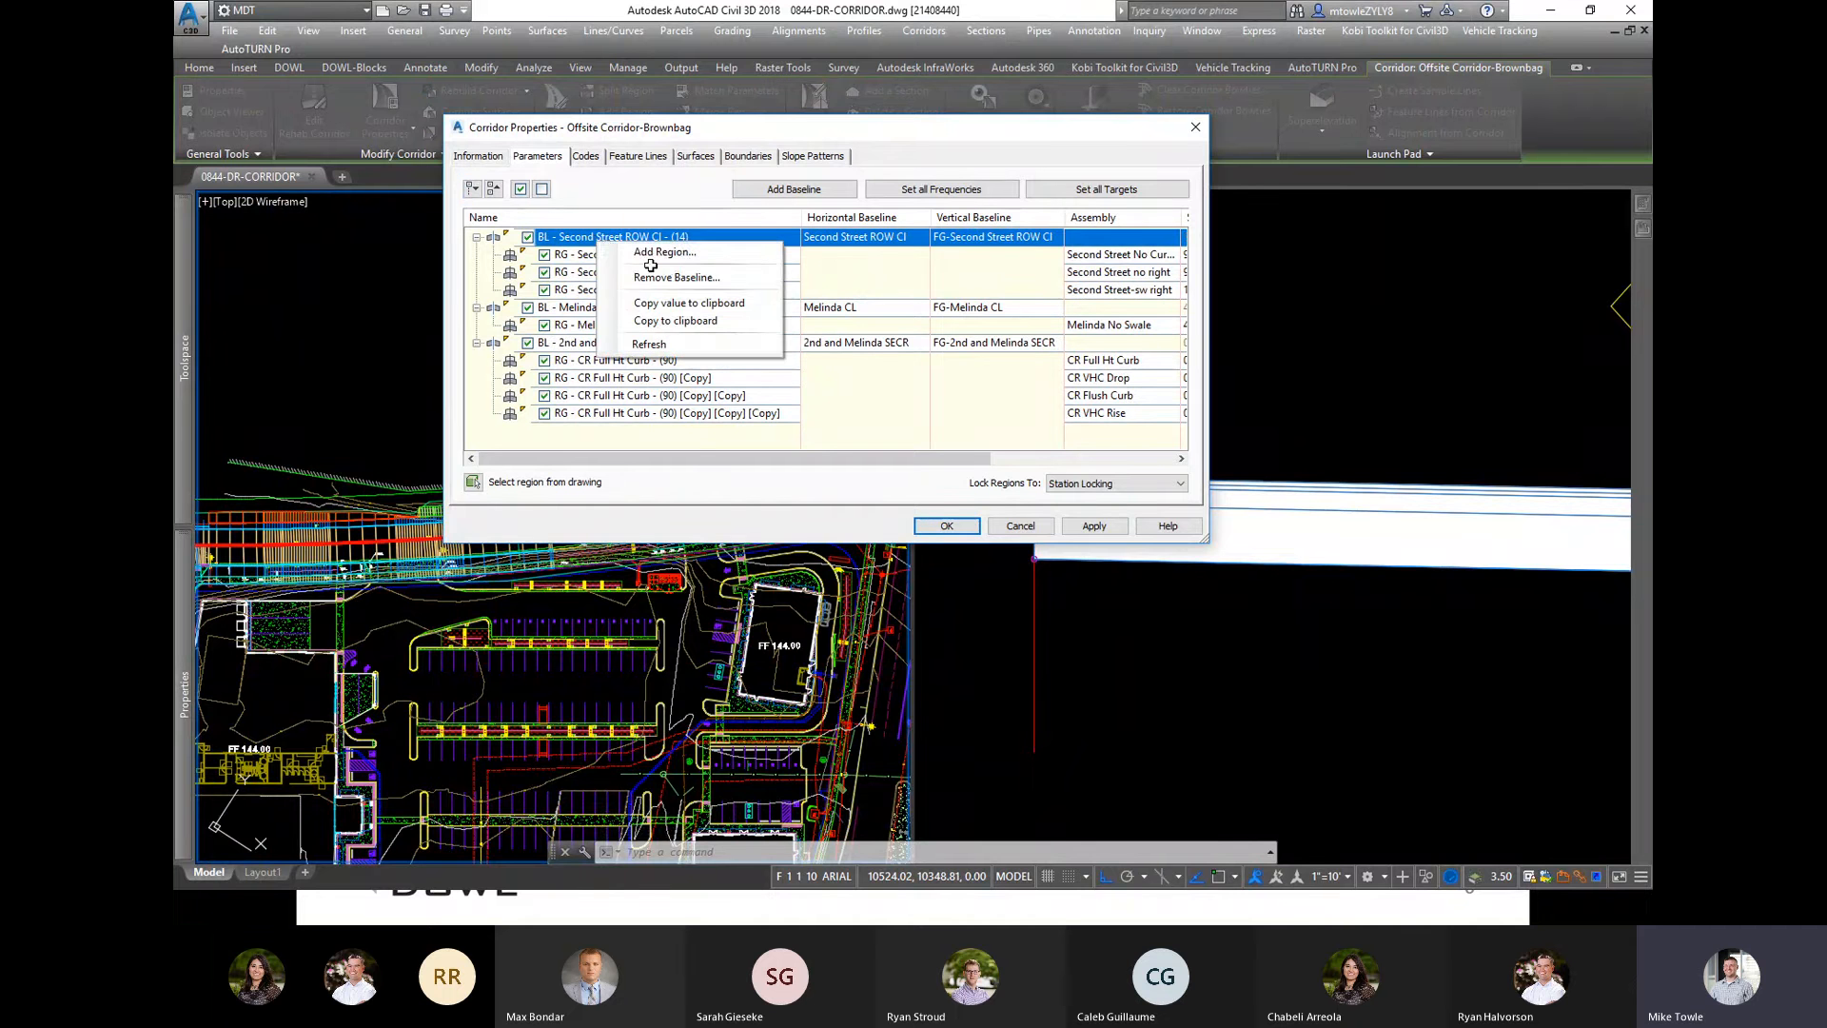
{"action": "left_click", "coordinate": [667, 254]}
{"action": "left_click", "coordinate": [818, 465]}
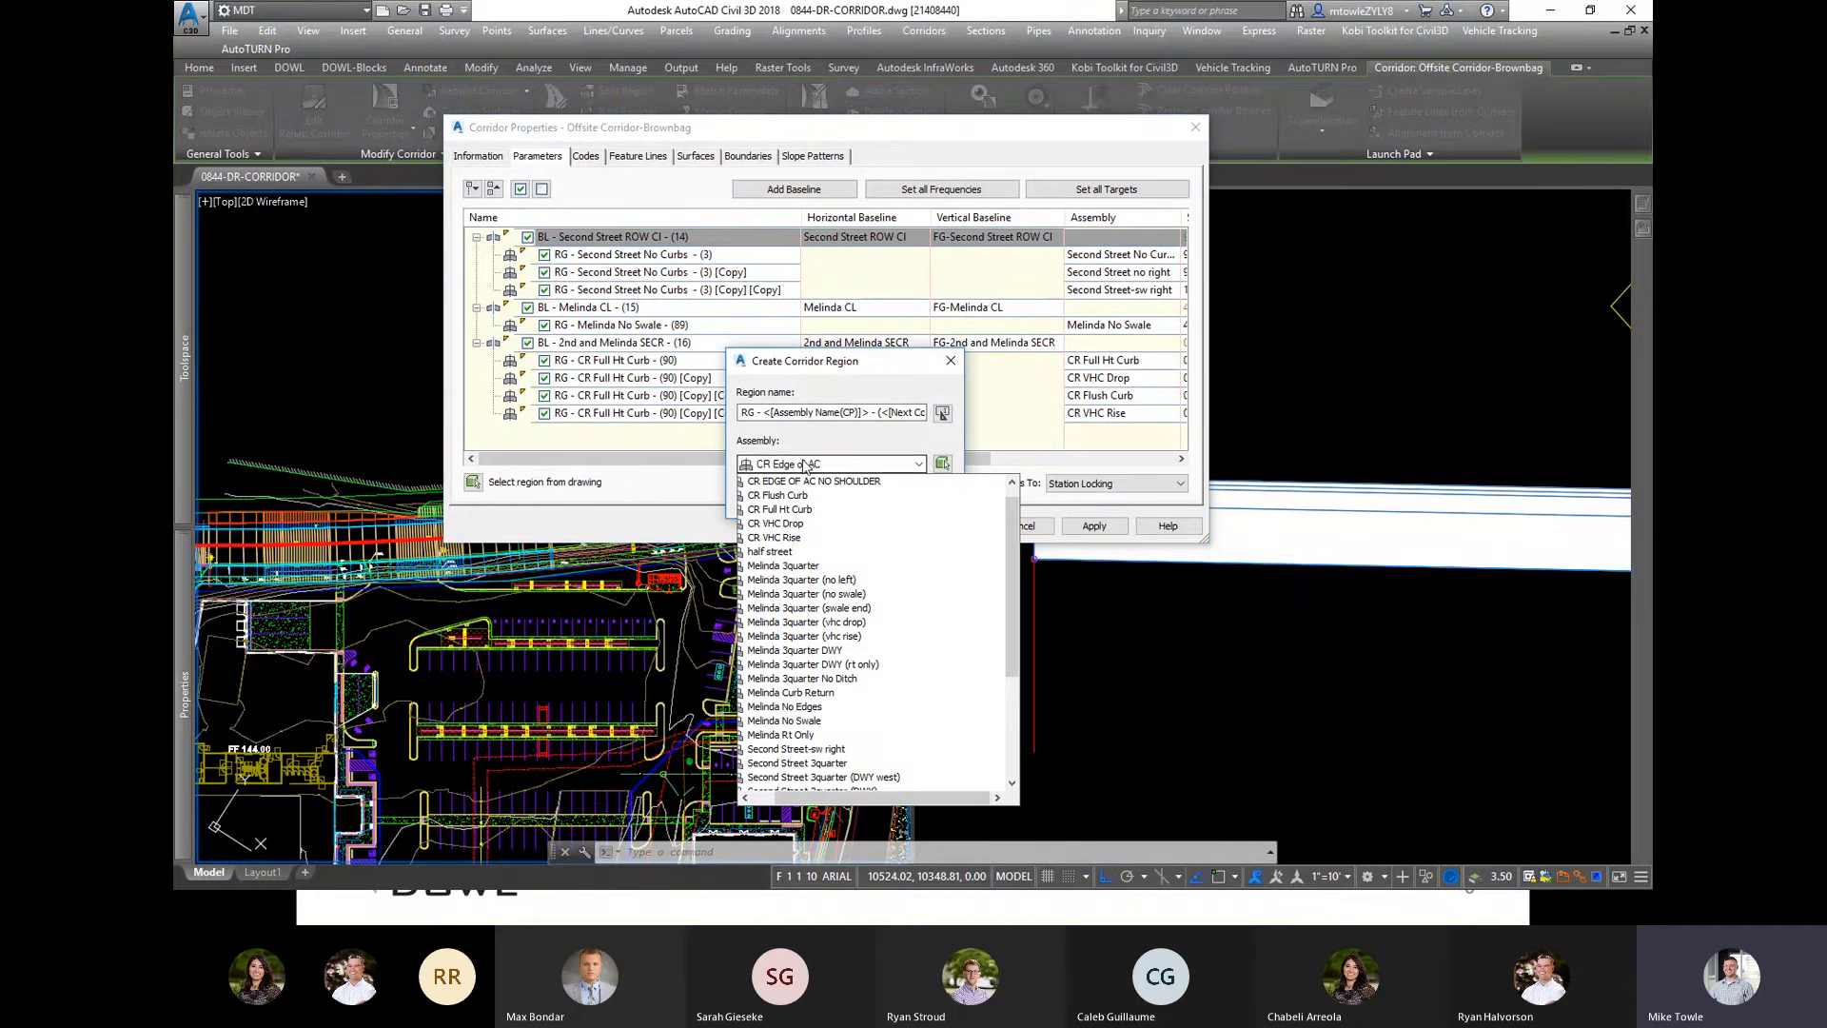
{"action": "left_click", "coordinate": [773, 552]}
{"action": "left_click", "coordinate": [772, 502]}
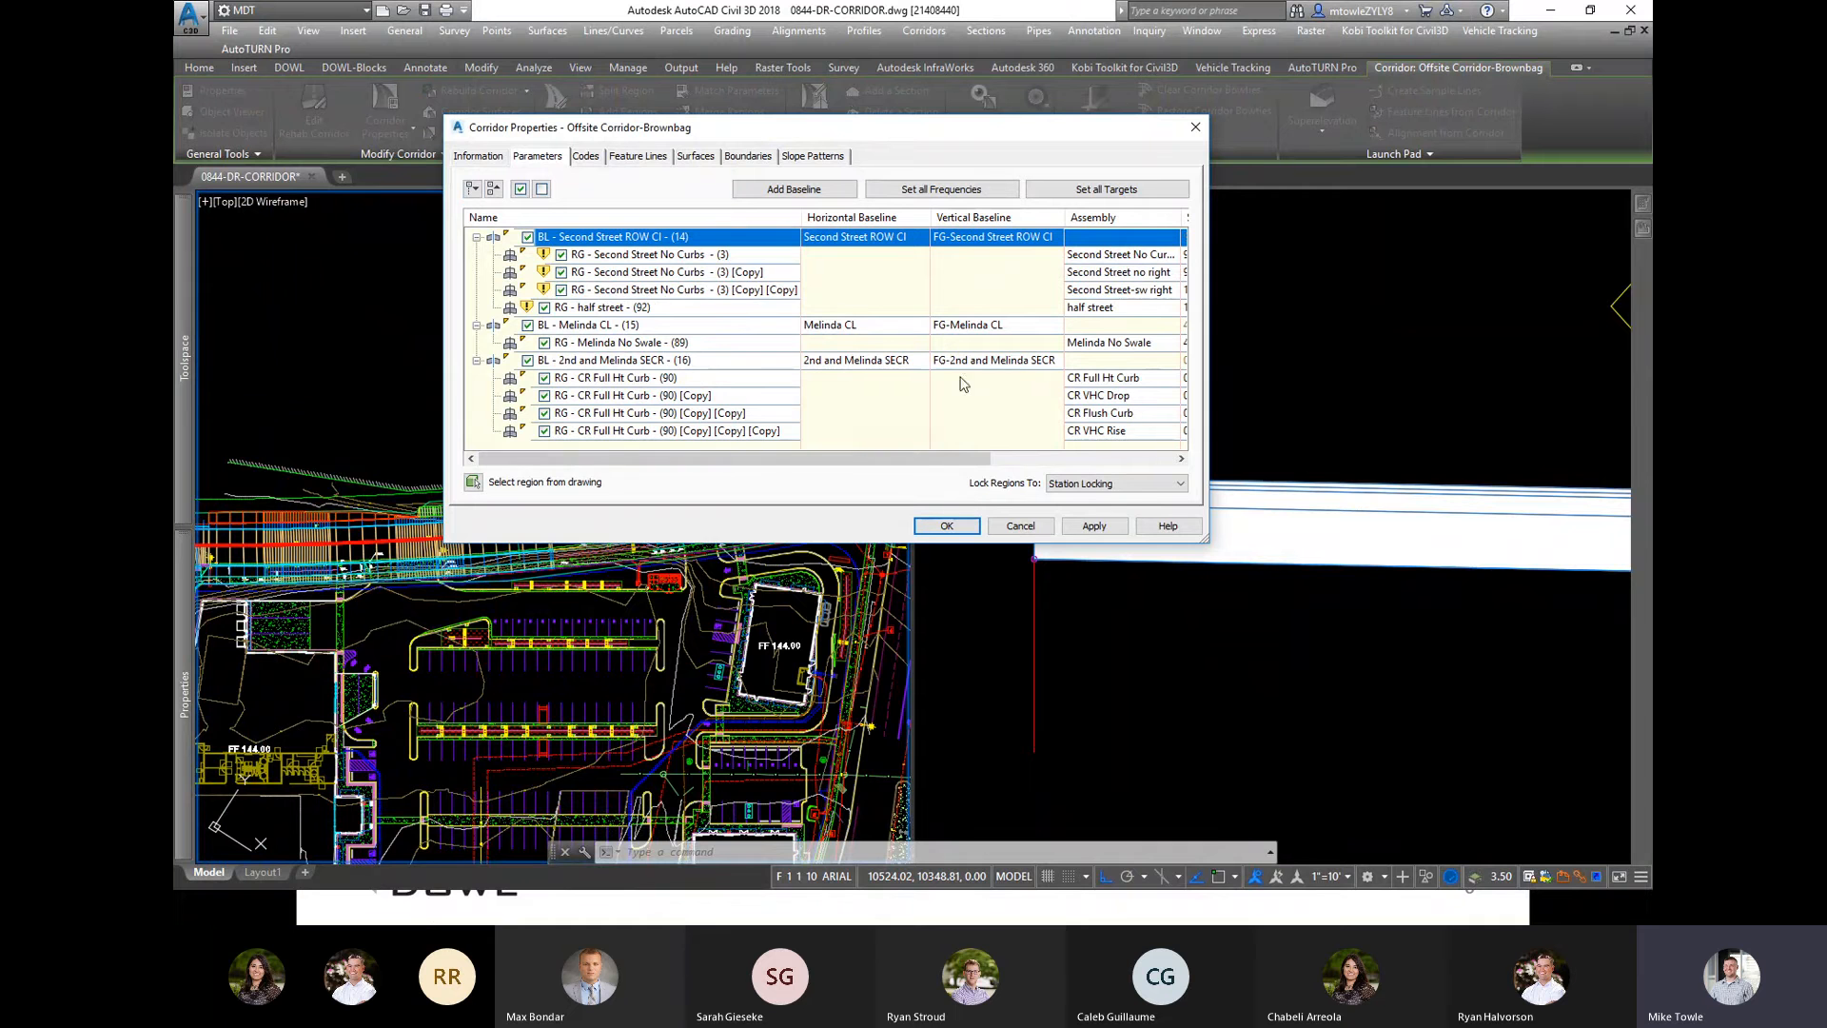
Step: Set the half street region's start station to 103+89.77 by picking it along the baseline in plan, and rebuild the corridor
{"action": "left_click", "coordinate": [613, 308]}
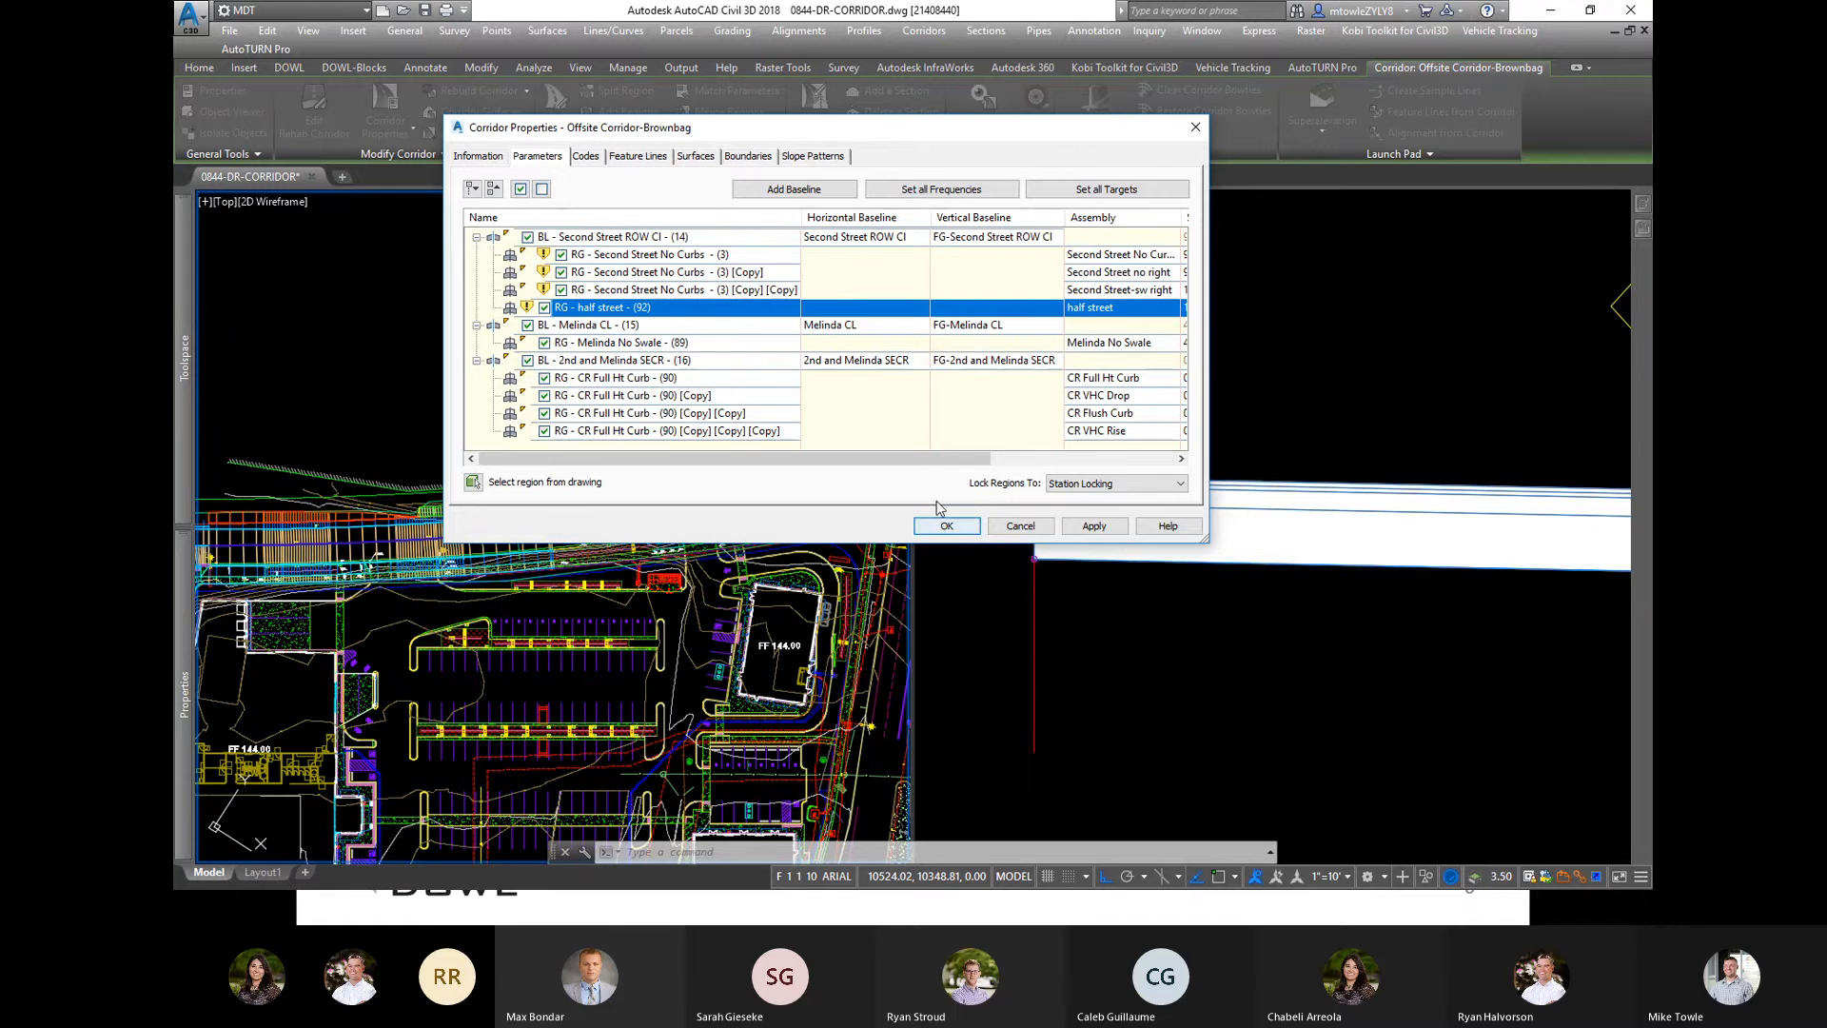
{"action": "left_click_drag", "start_coordinate": [926, 458], "coordinate": [1082, 444]}
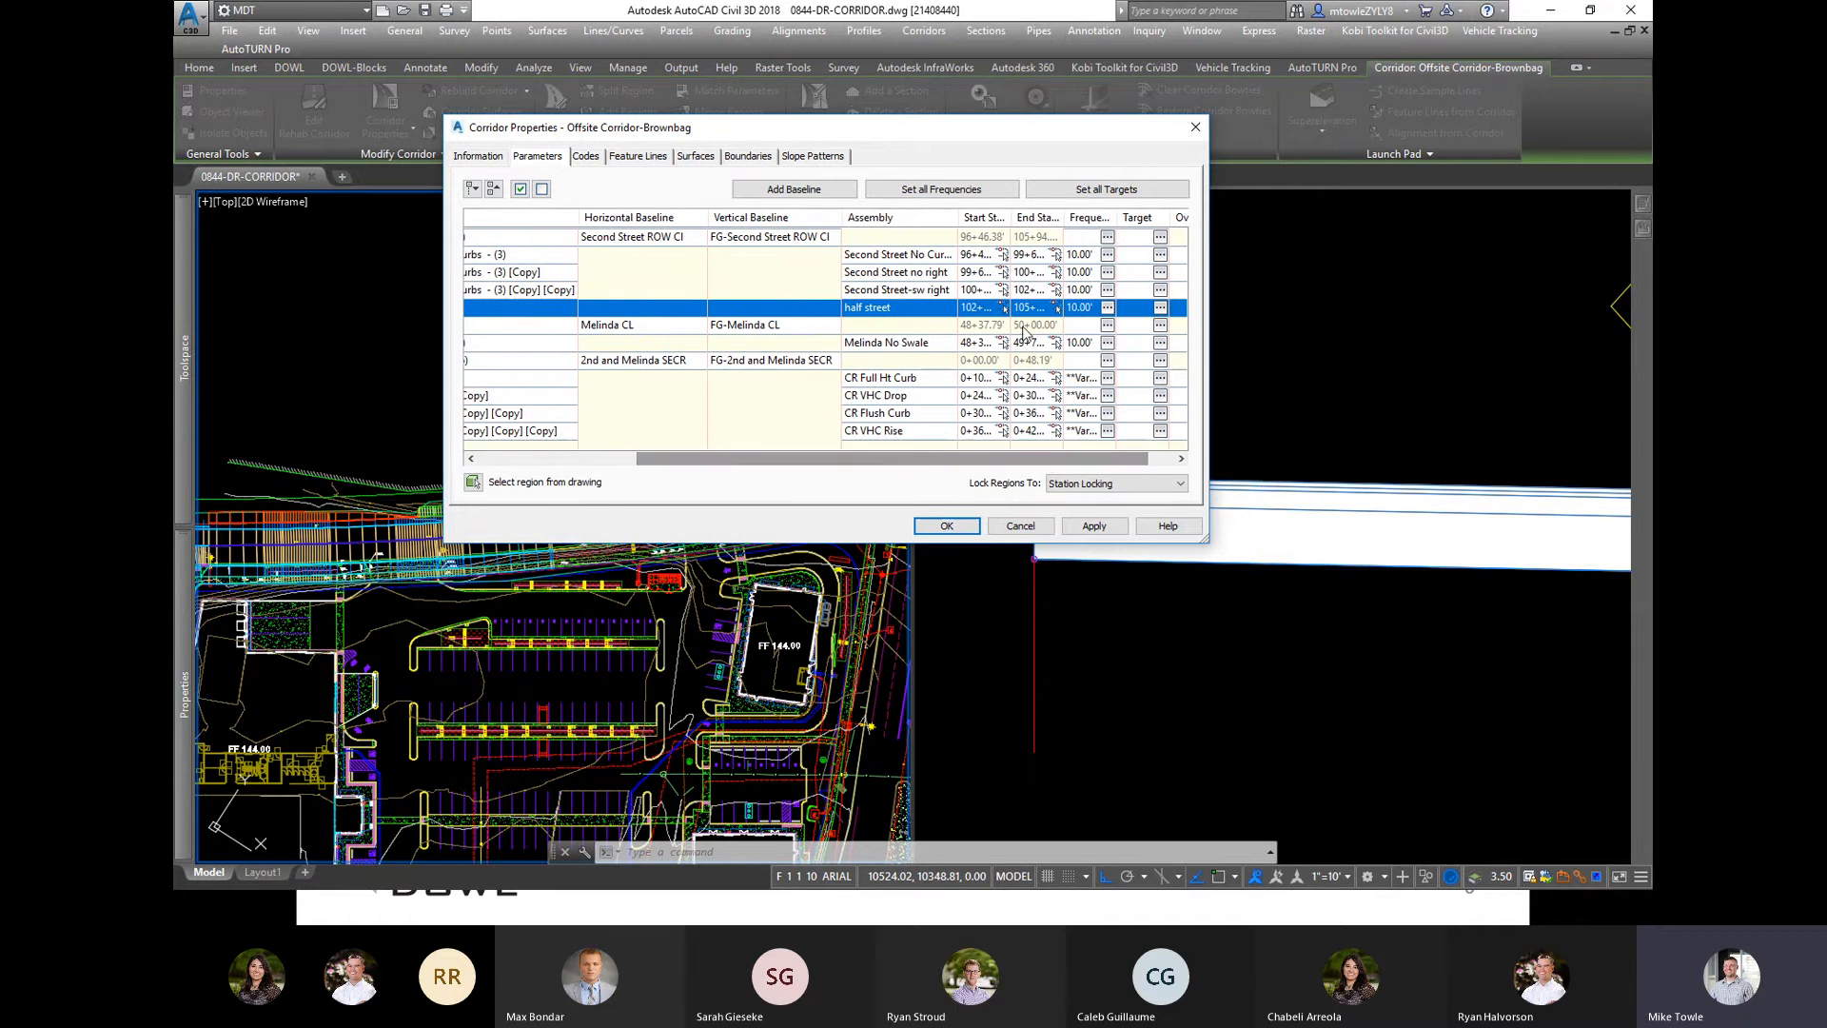
{"action": "left_click", "coordinate": [1001, 309]}
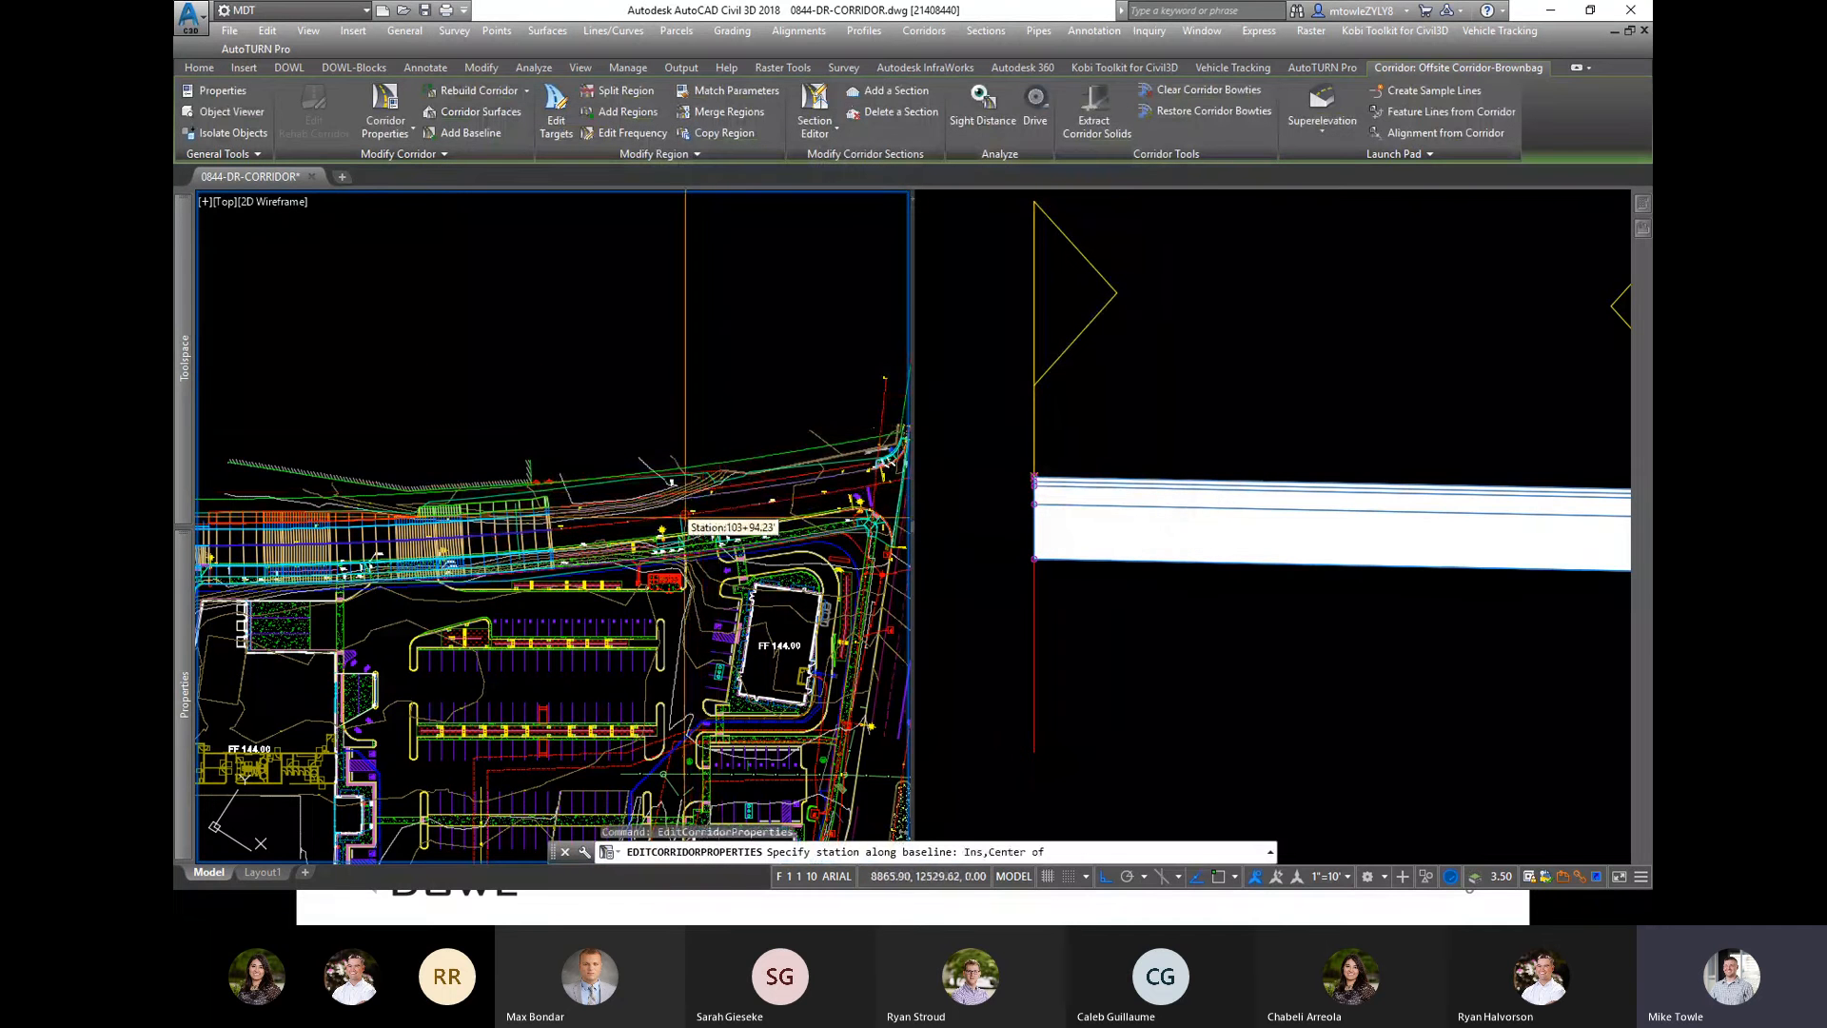
{"action": "scroll", "coordinate": [666, 509], "scroll_direction": "up", "scroll_amount": 3}
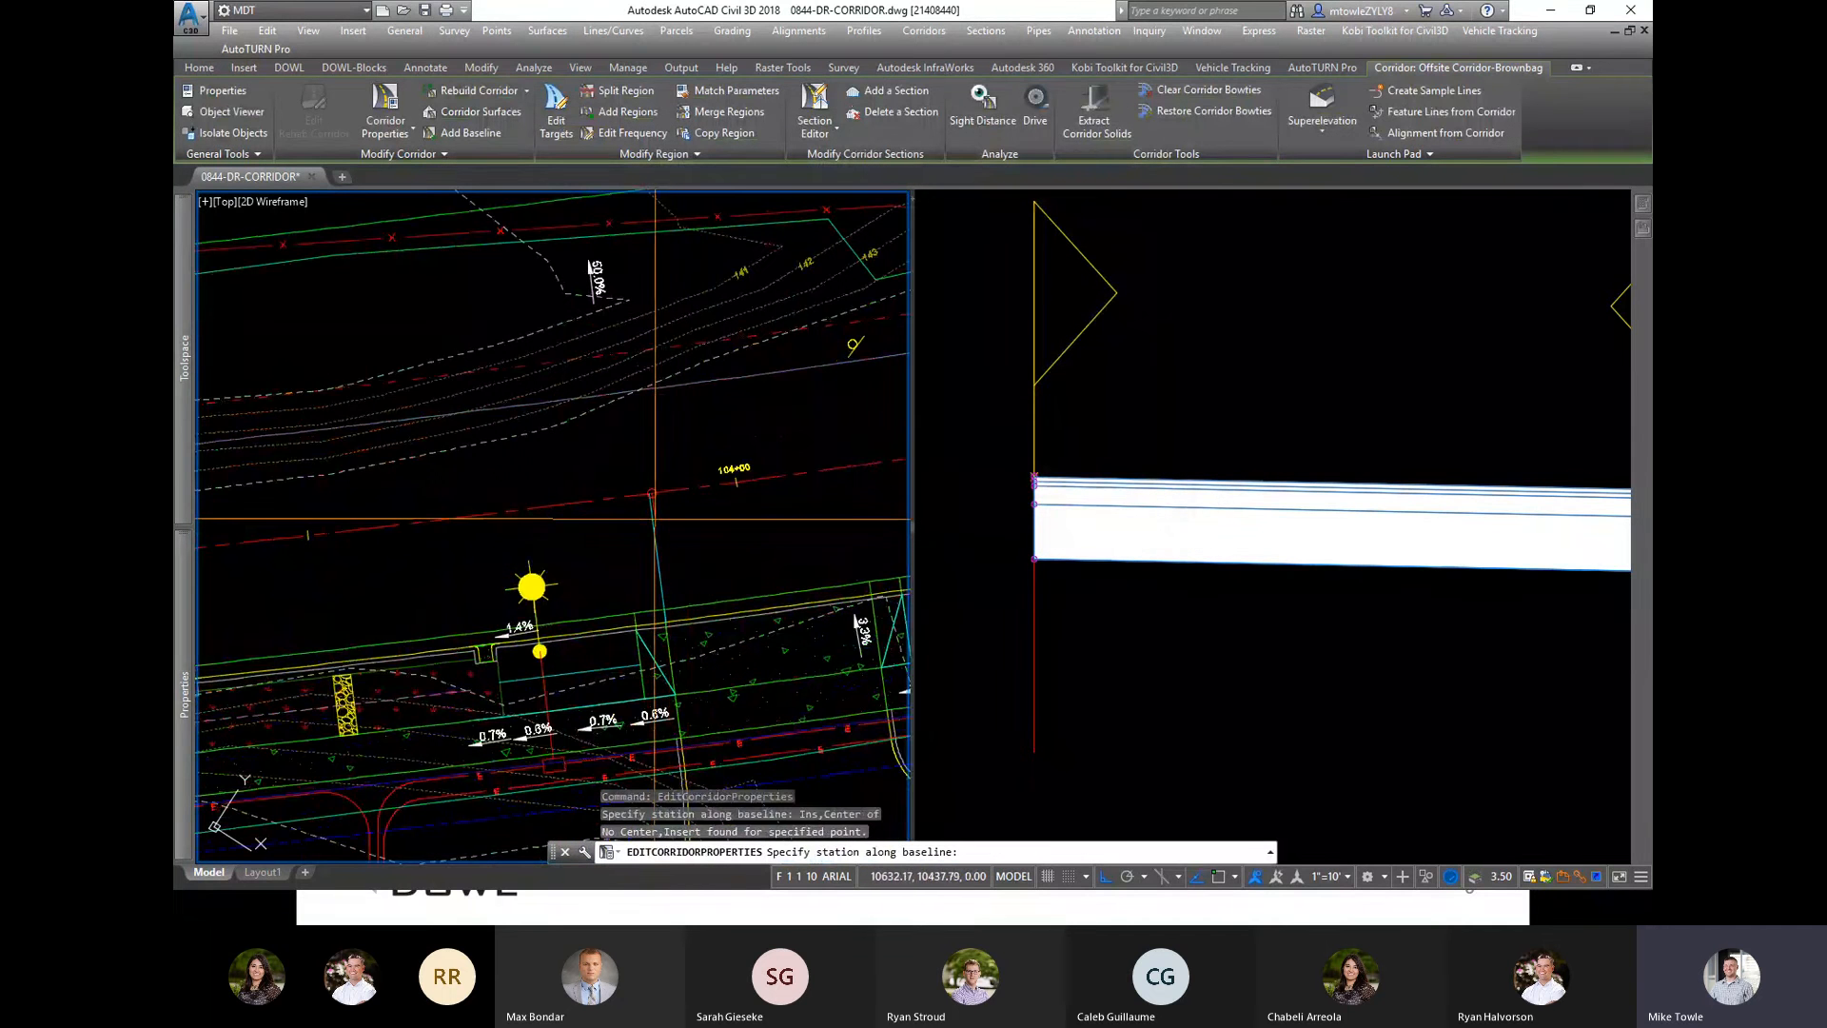
{"action": "left_click", "coordinate": [650, 505]}
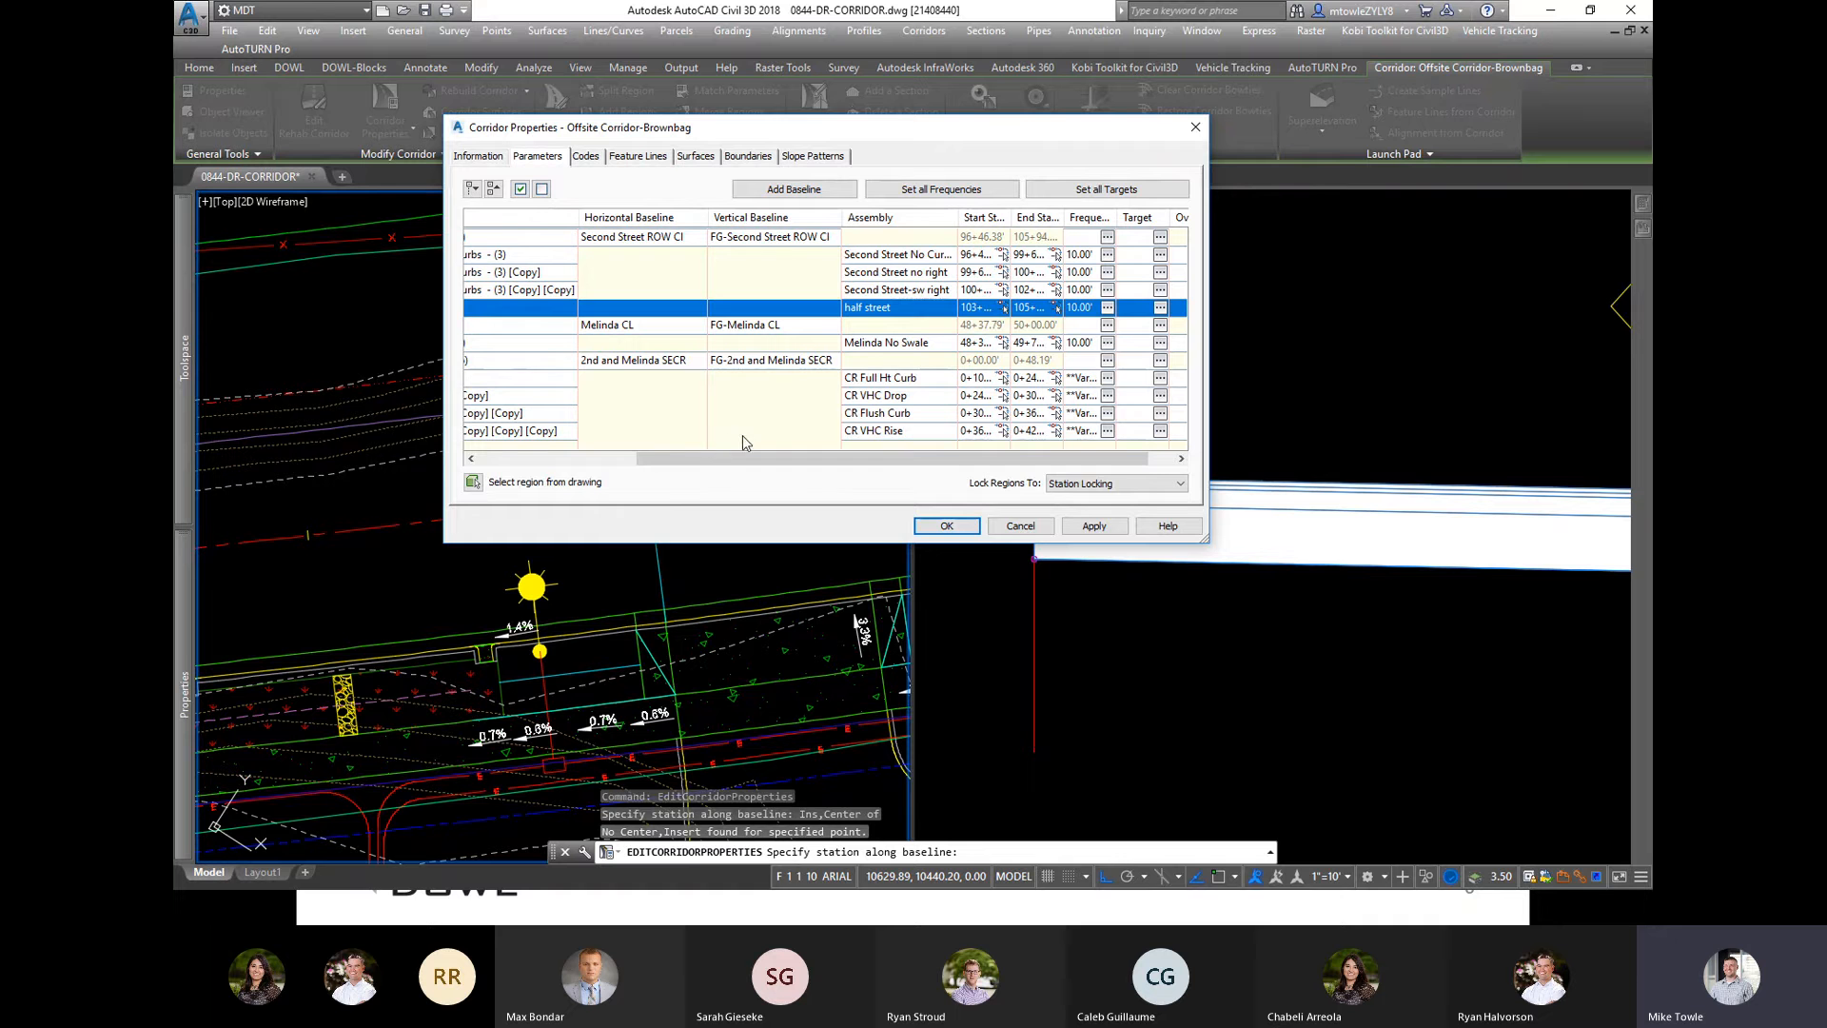
{"action": "left_click", "coordinate": [947, 525]}
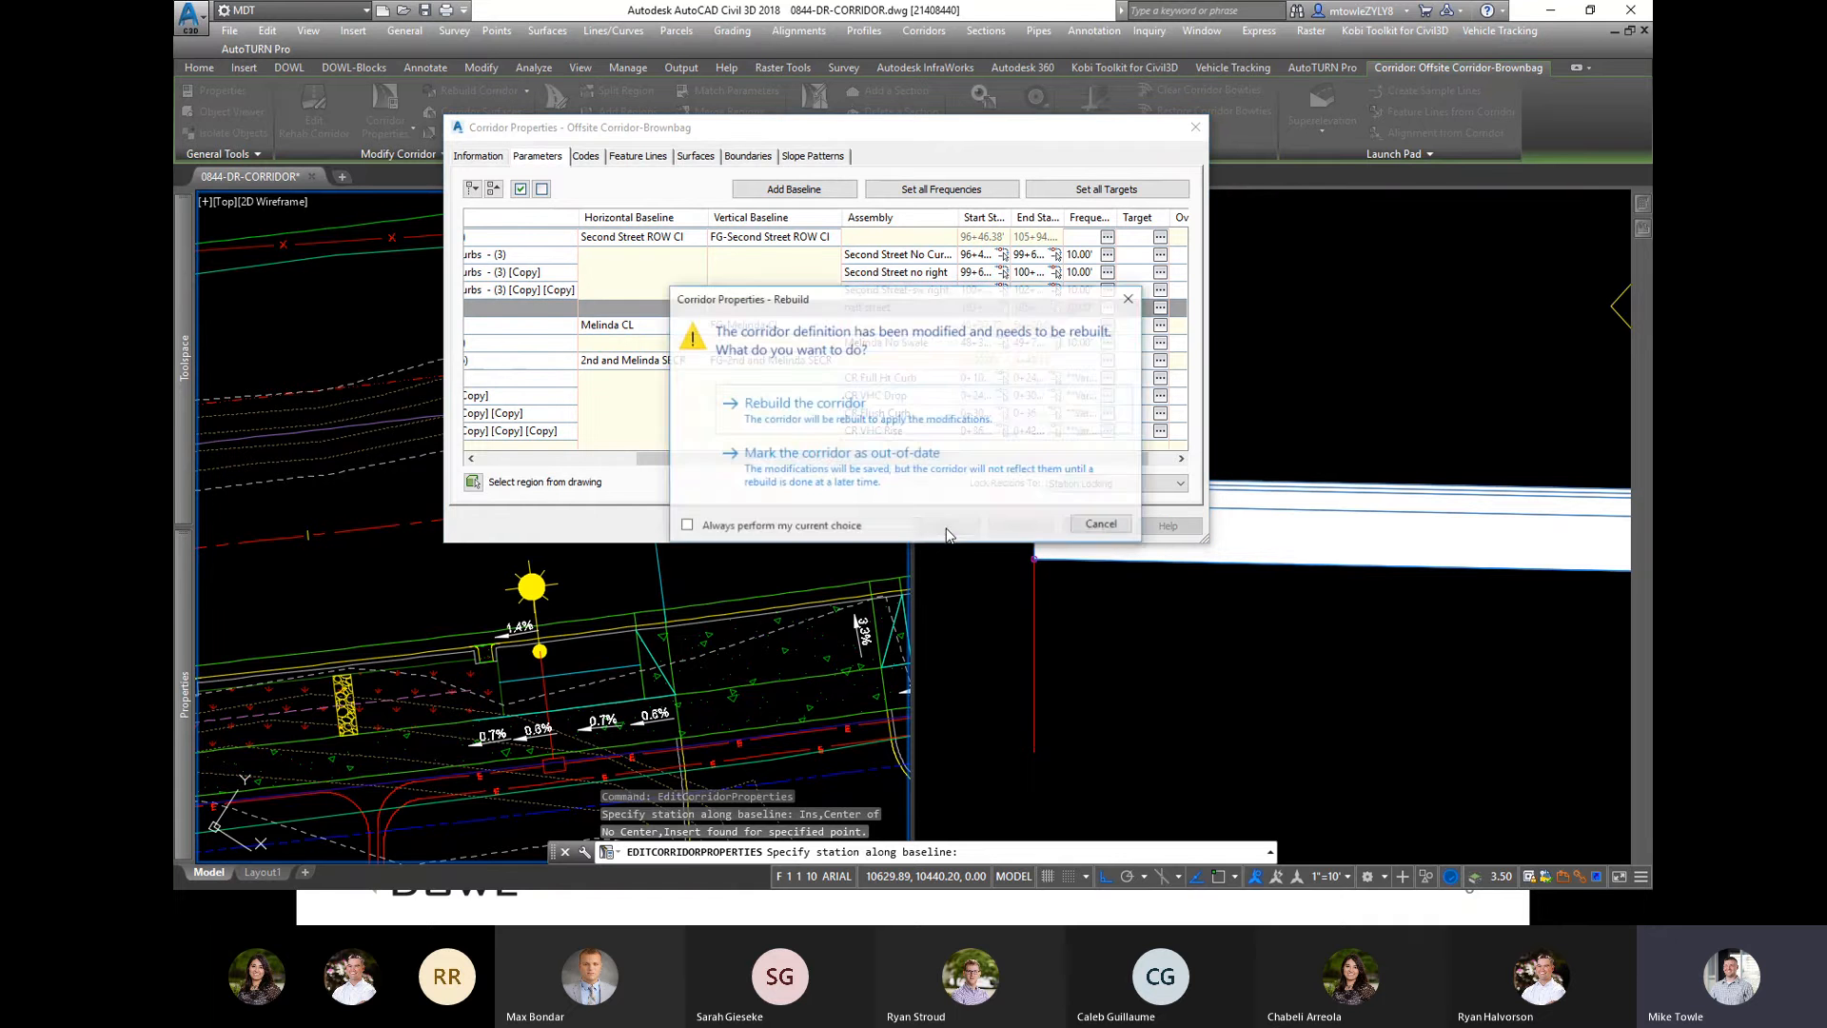
{"action": "left_click", "coordinate": [912, 424]}
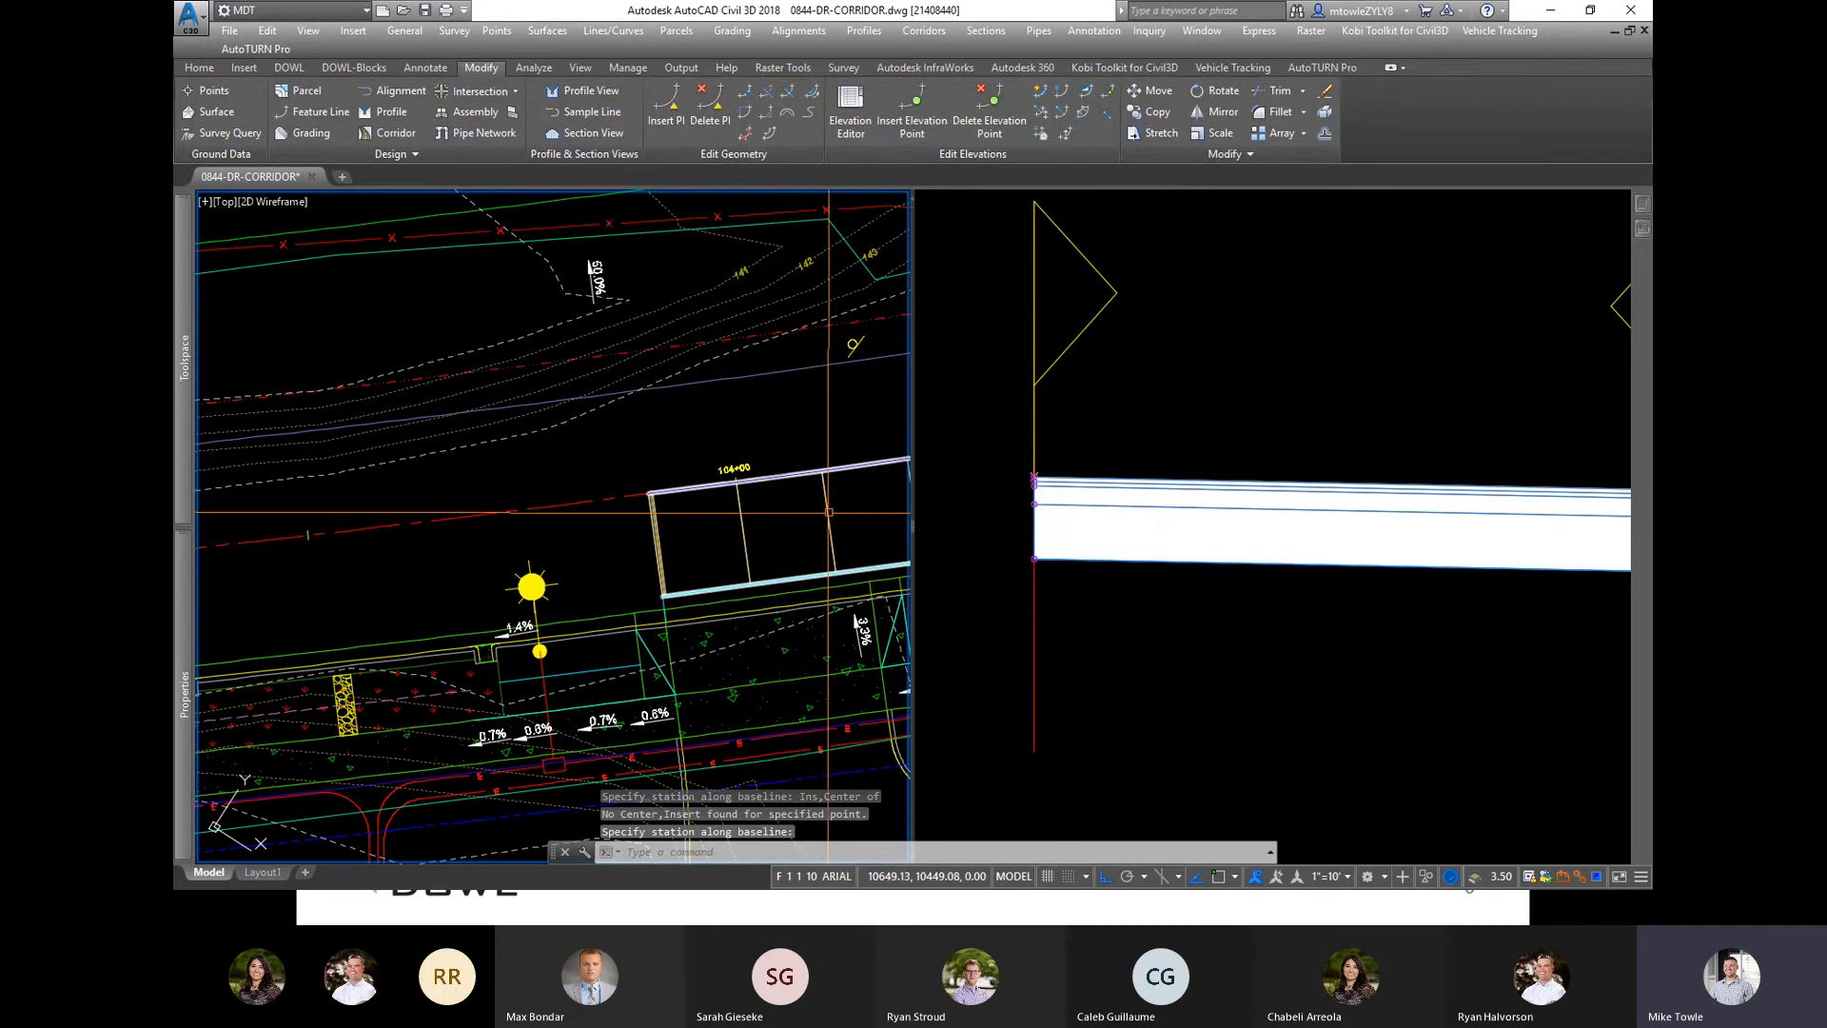
Step: Examine the half street region's target mapping and the object choices for the LinkOffsetOnSurface offset alignment, leaving all targets unset
{"action": "left_click", "coordinate": [833, 545]}
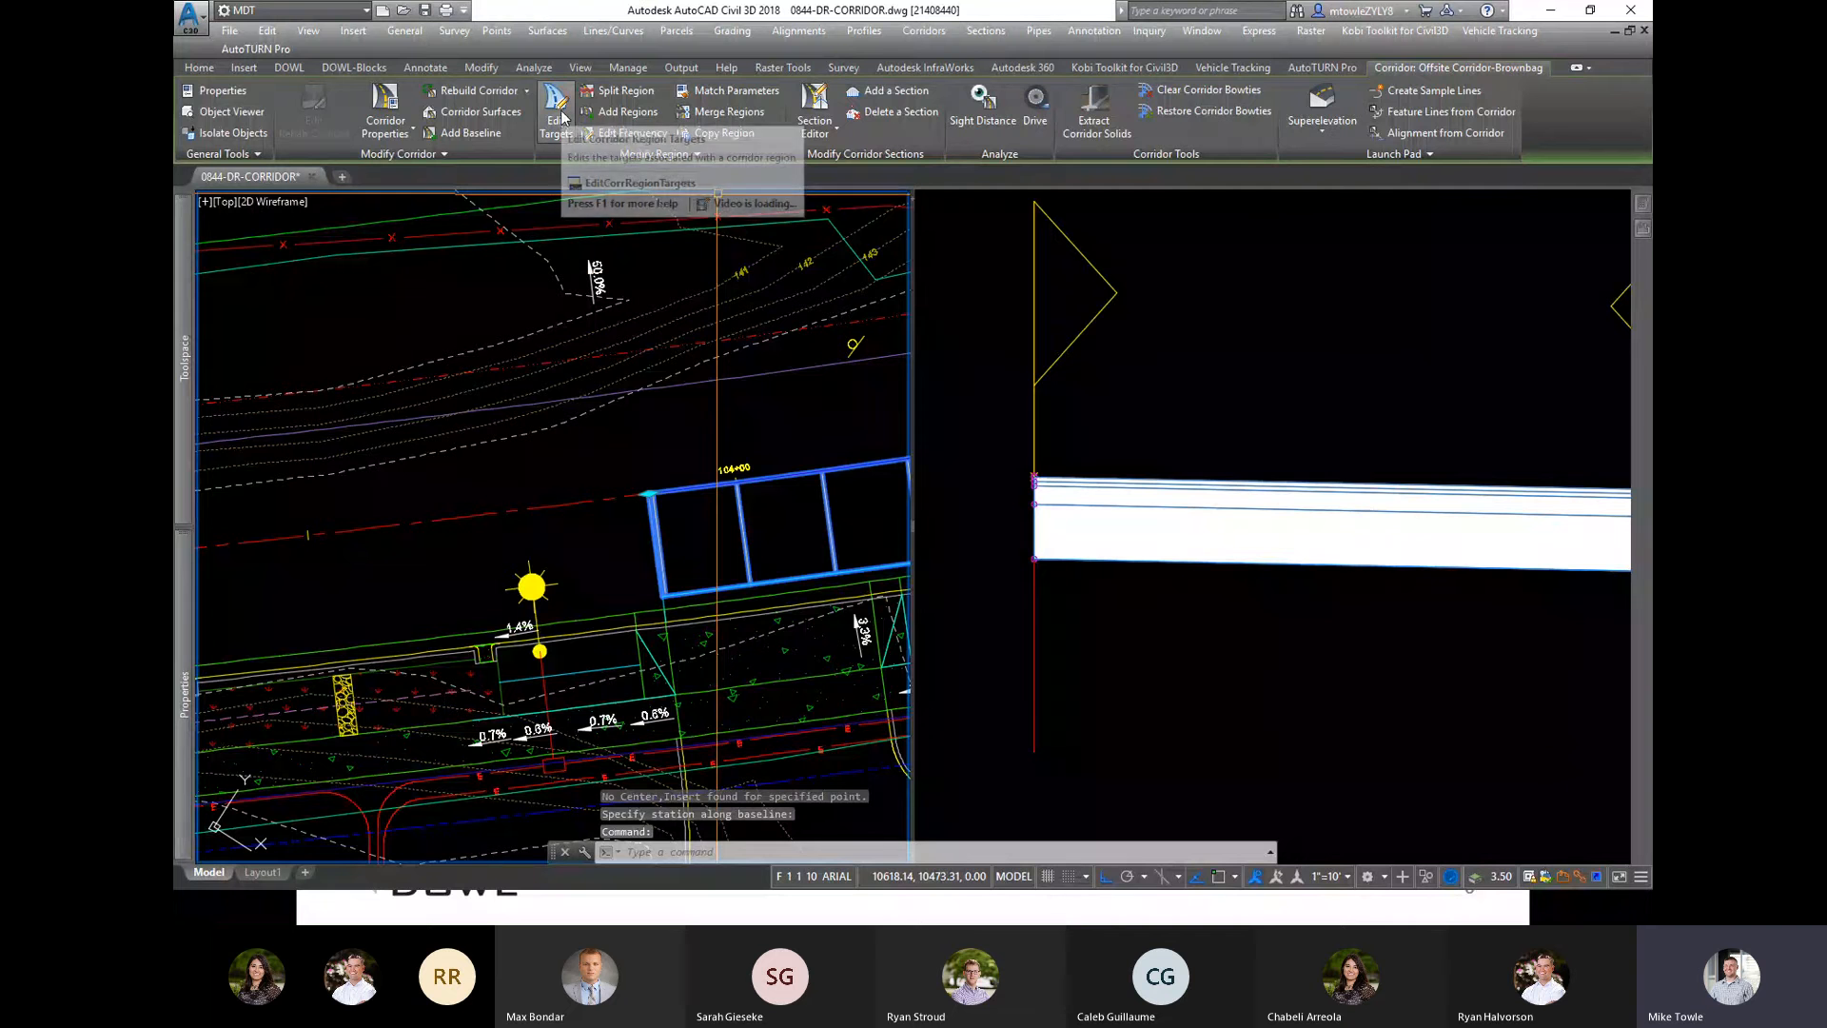
{"action": "left_click", "coordinate": [561, 118]}
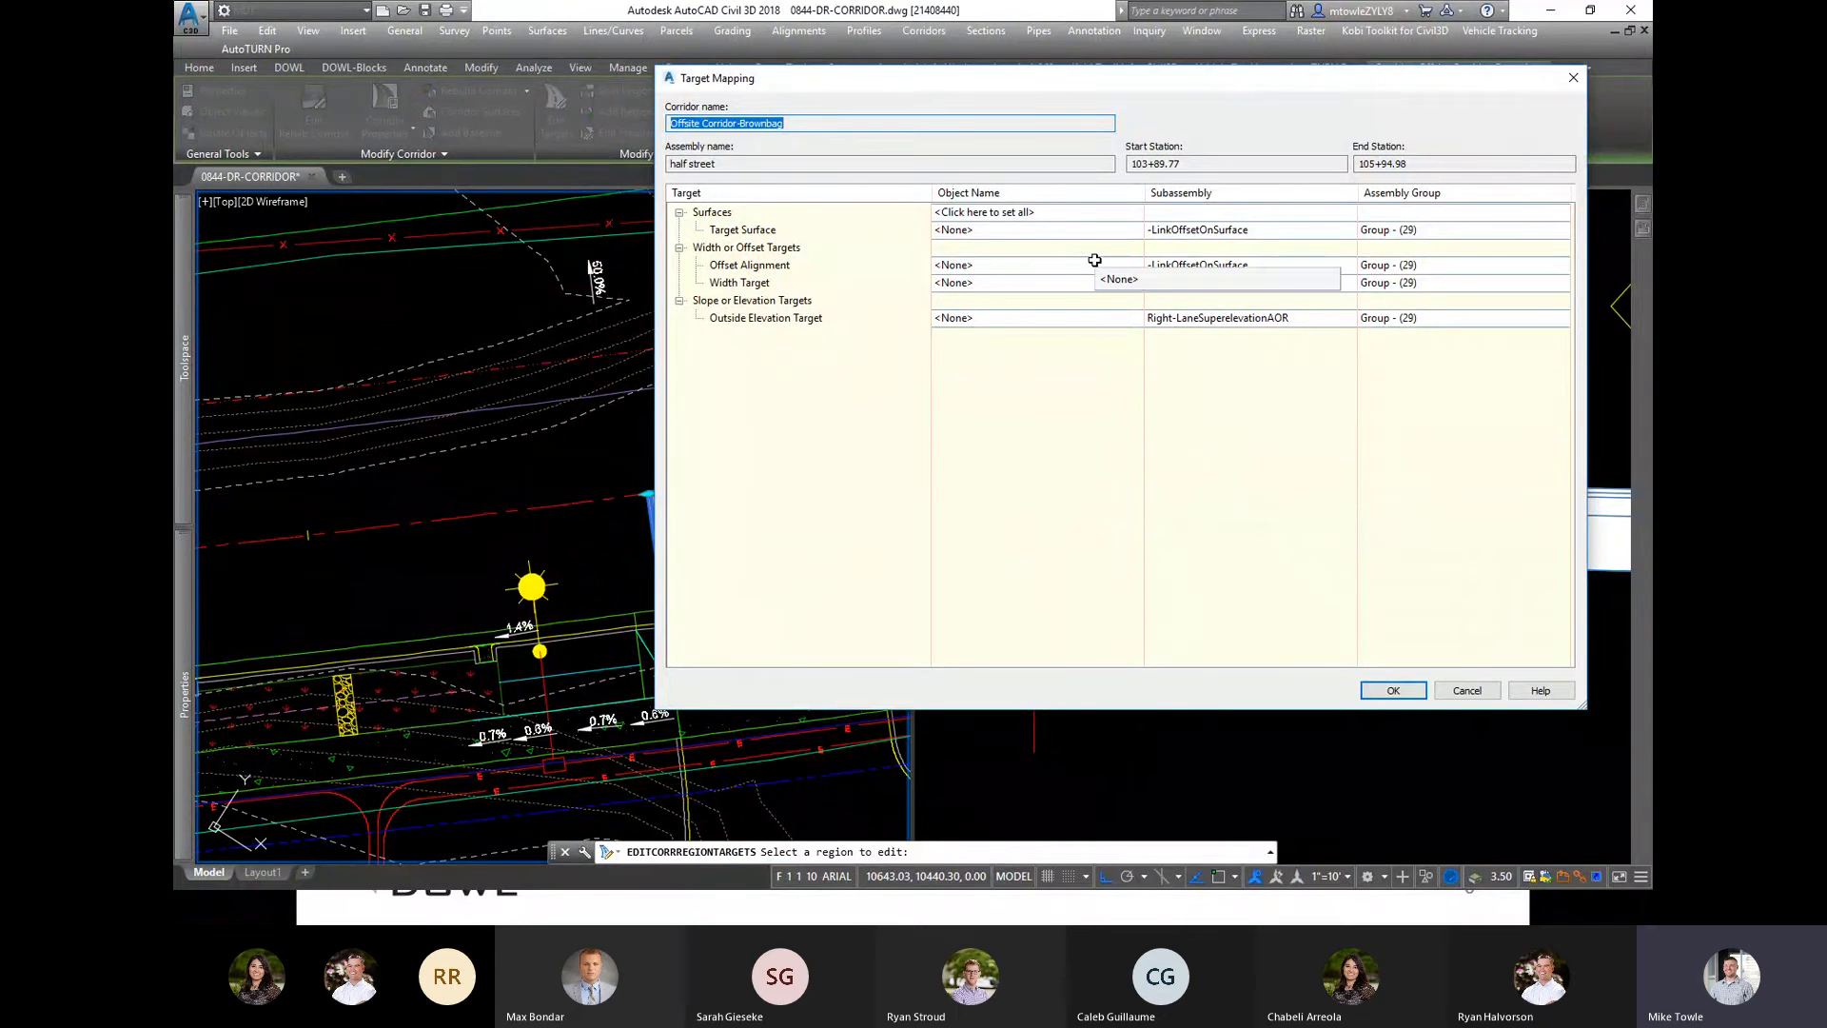
{"action": "left_click", "coordinate": [1094, 262]}
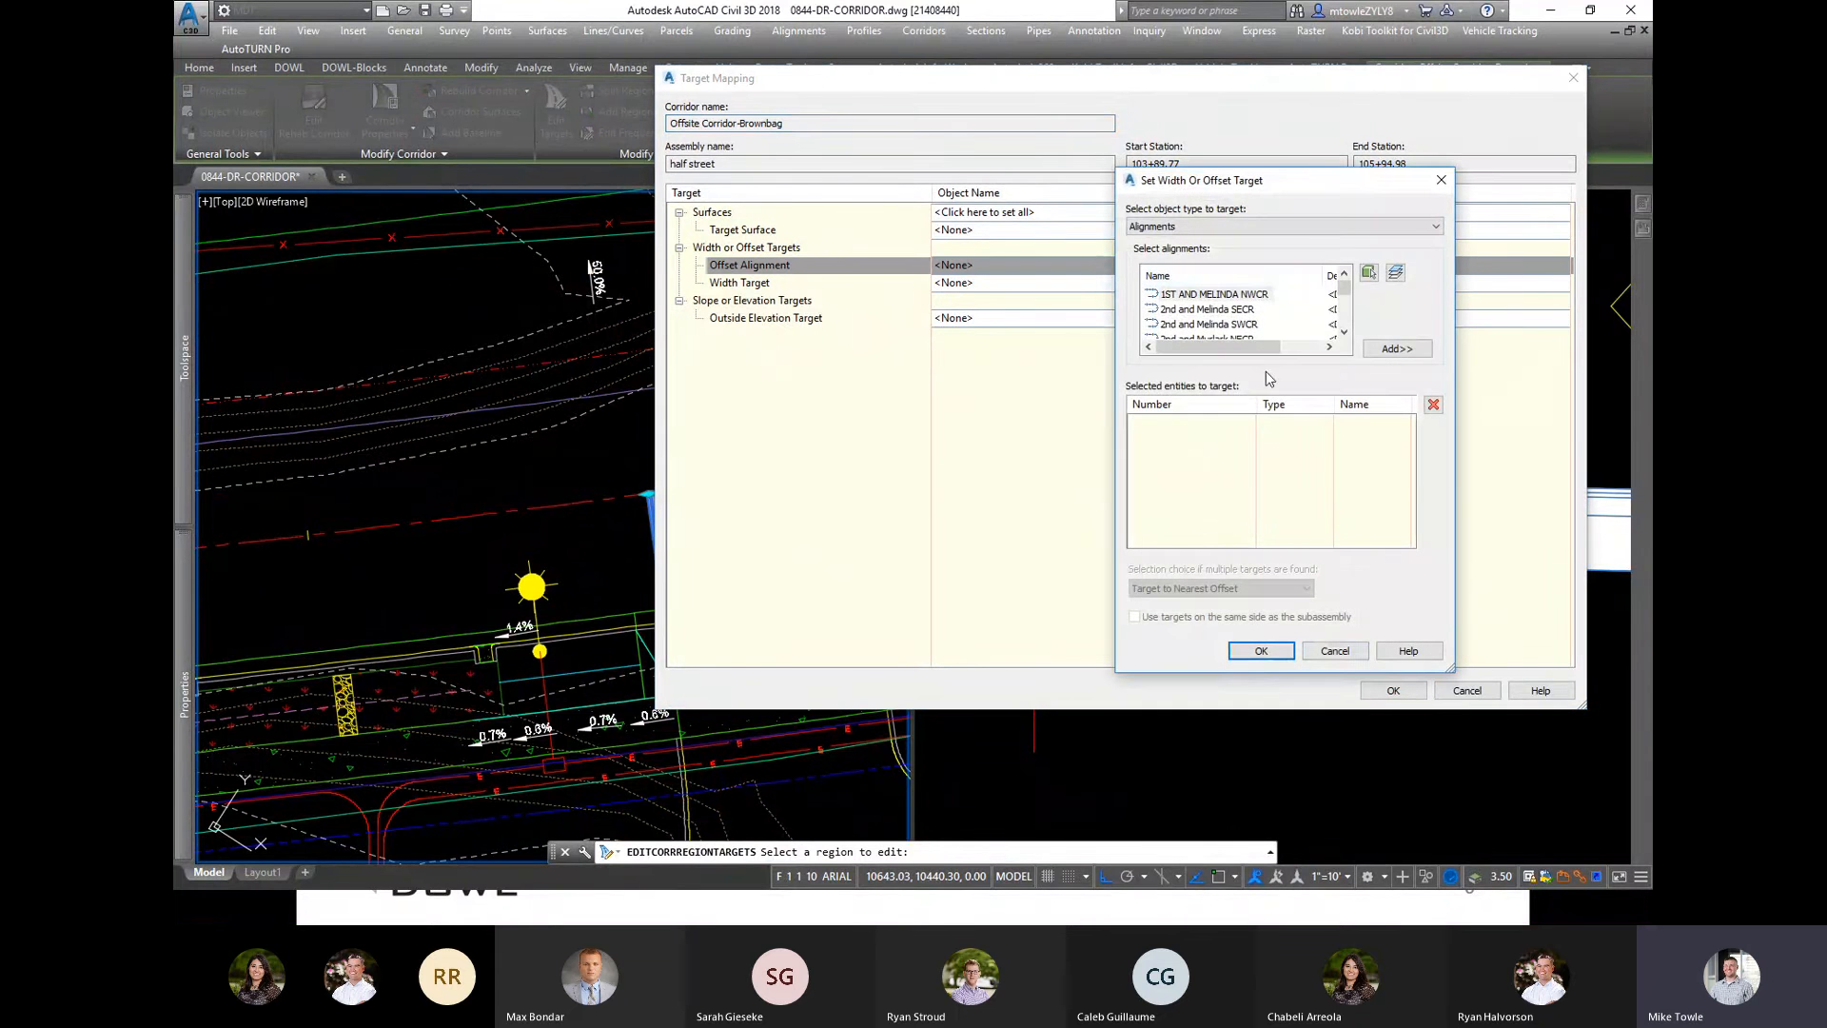
{"action": "left_click", "coordinate": [1334, 651]}
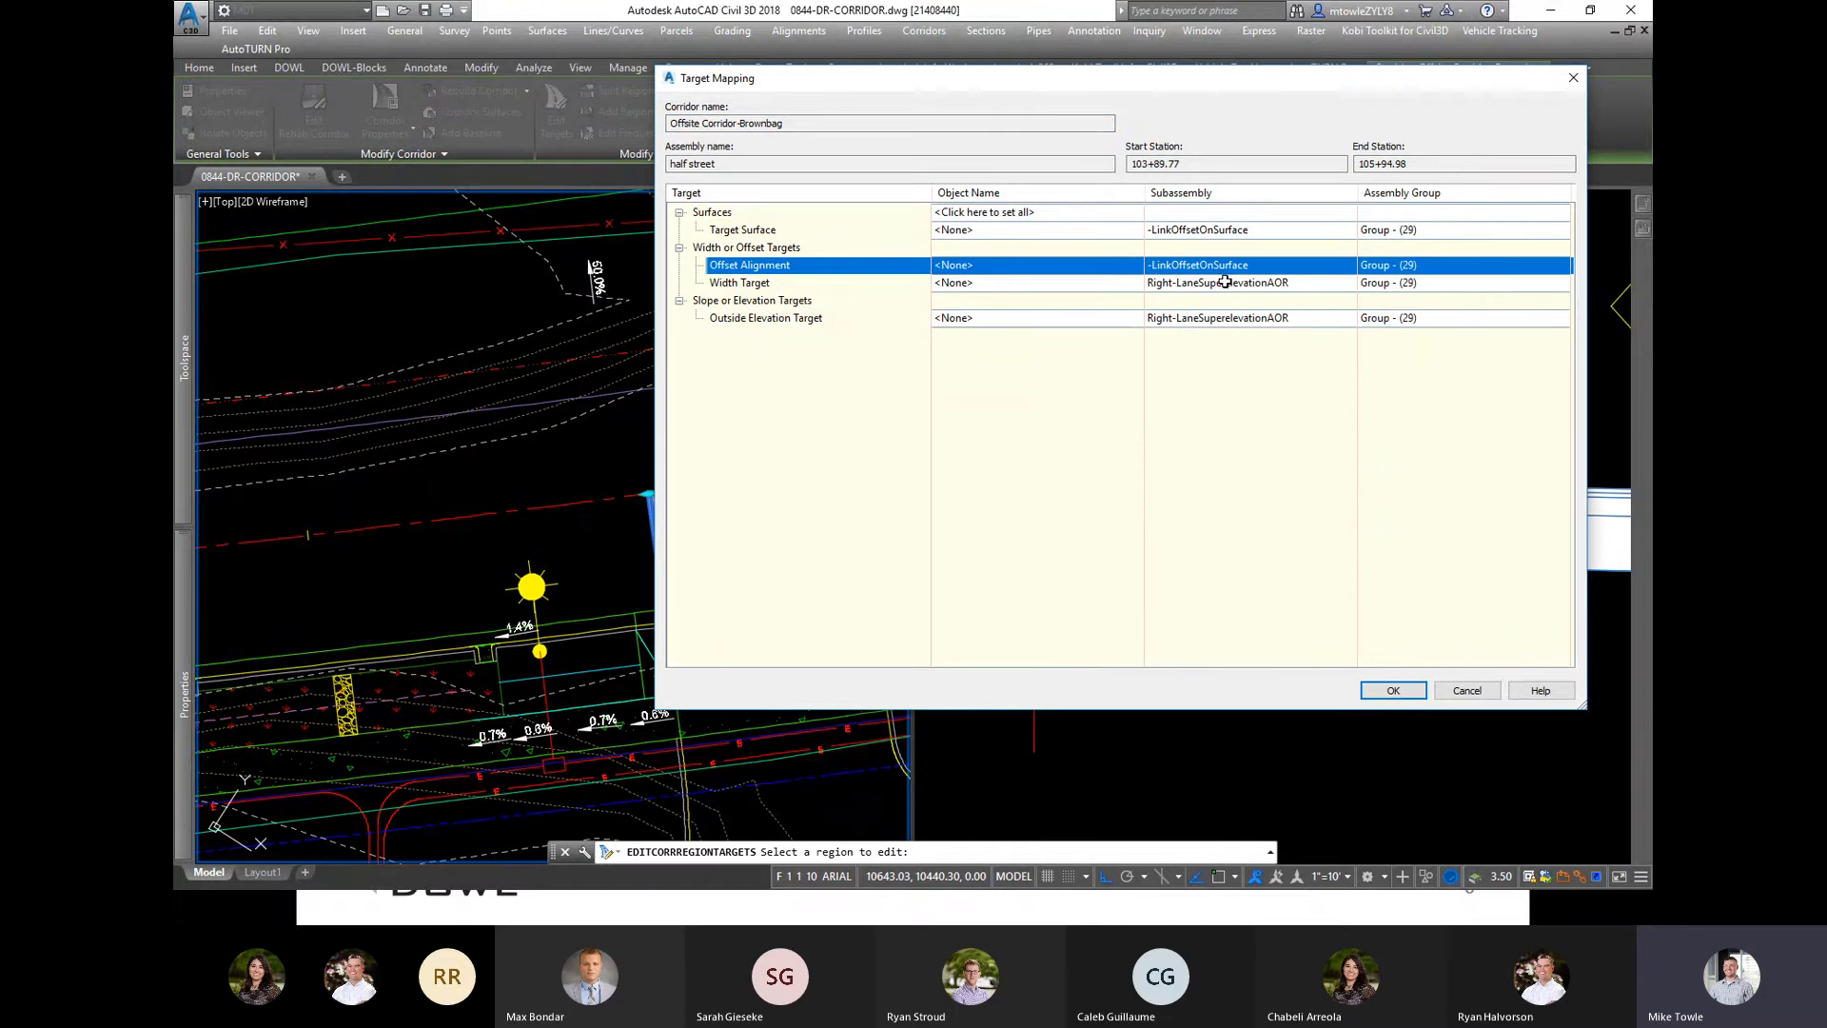
{"action": "left_click", "coordinate": [1104, 263]}
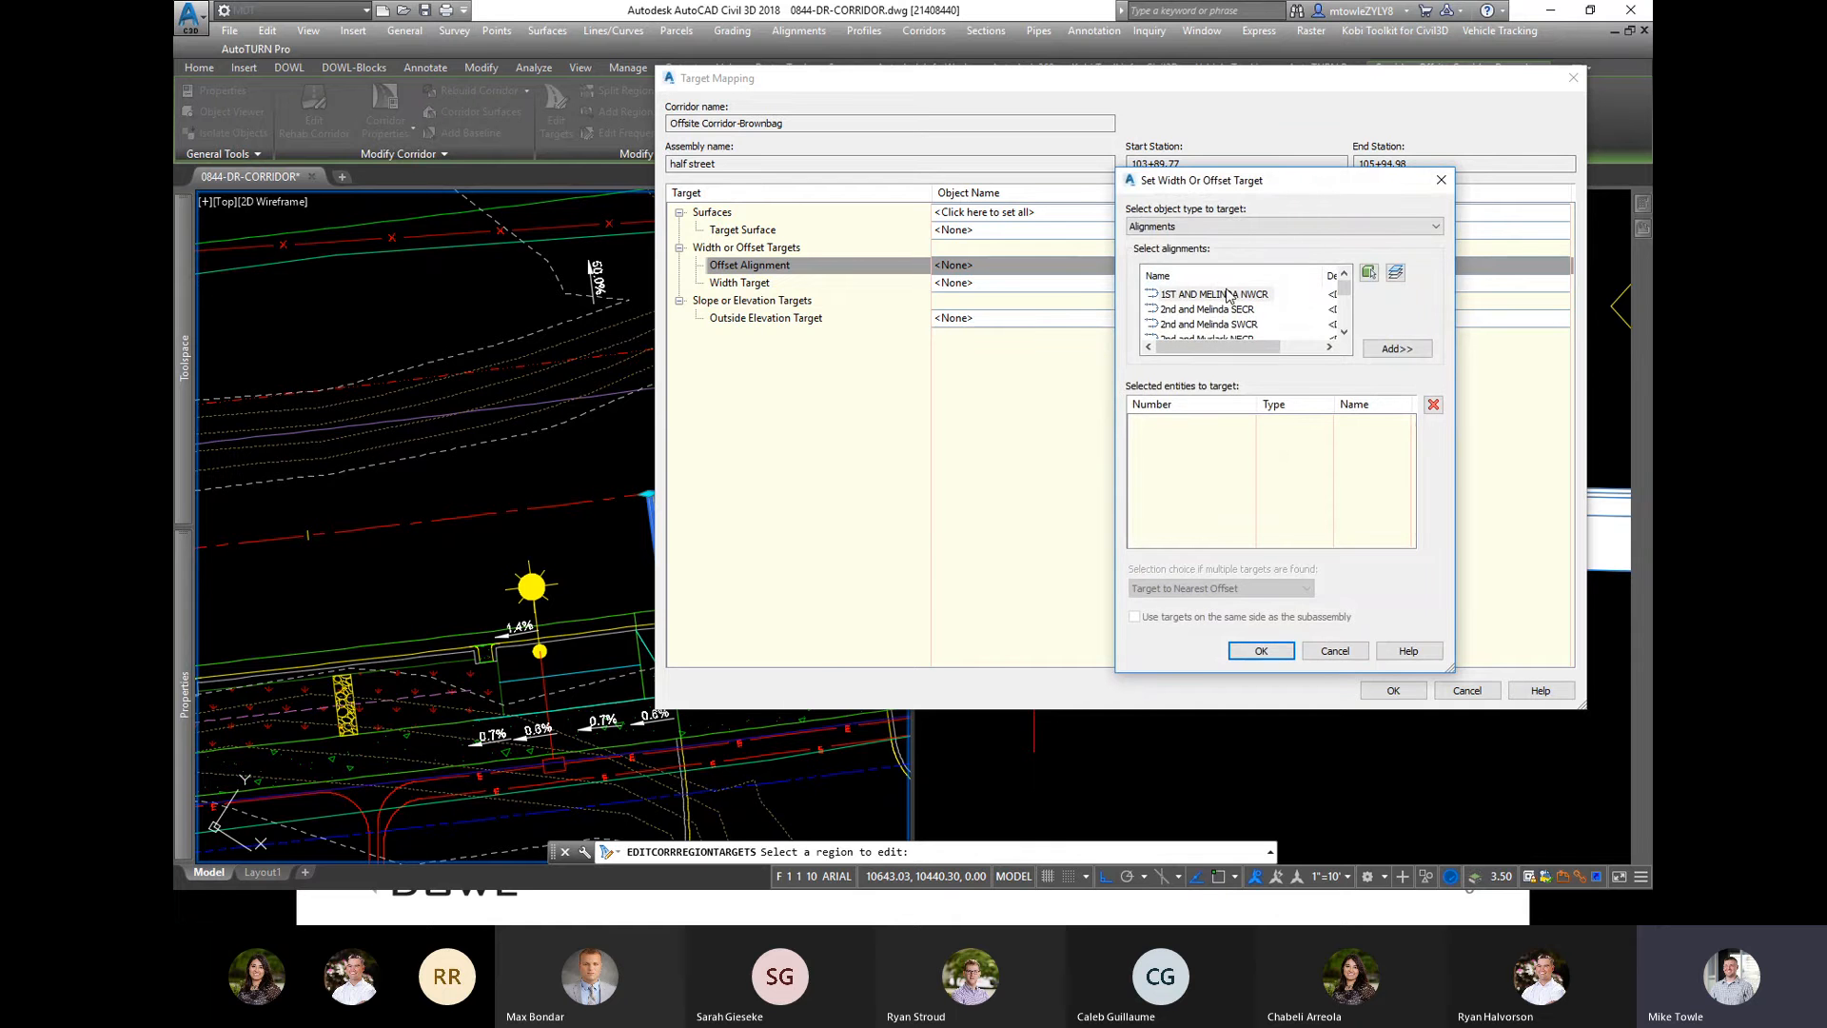
{"action": "left_click", "coordinate": [995, 226]}
{"action": "left_click", "coordinate": [1335, 650]}
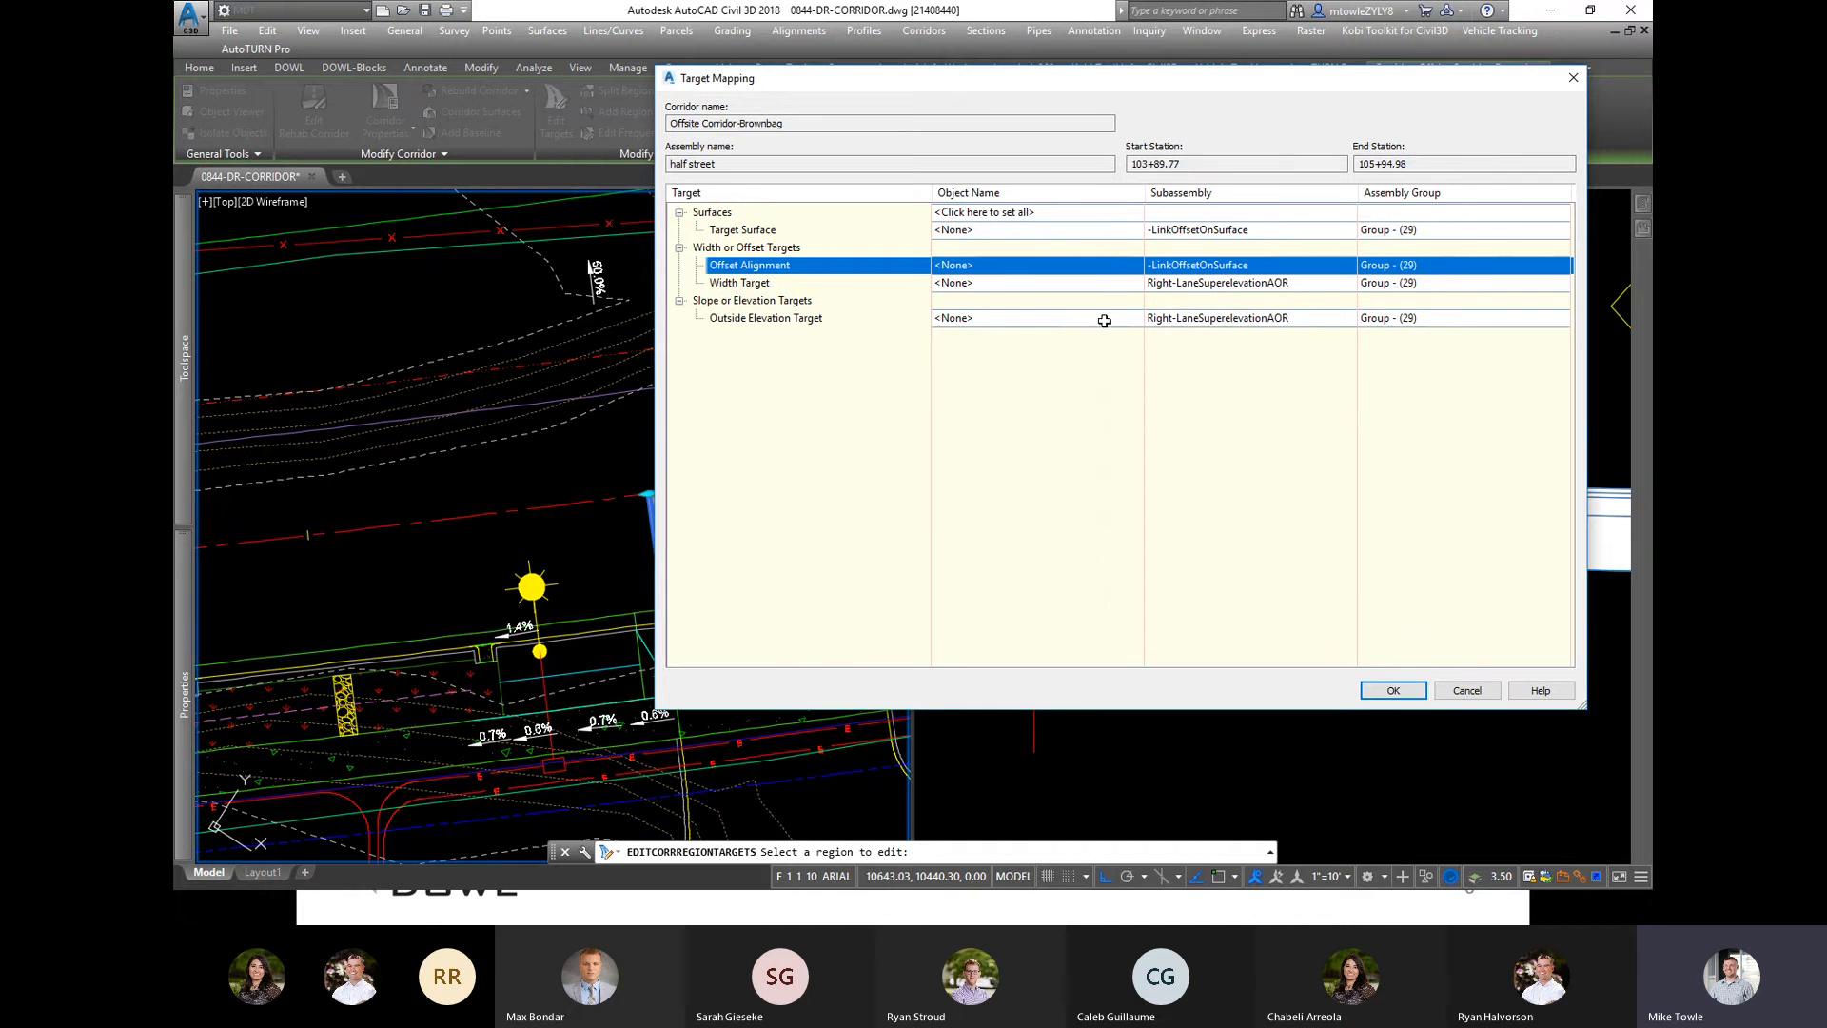
{"action": "left_click", "coordinate": [1467, 691]}
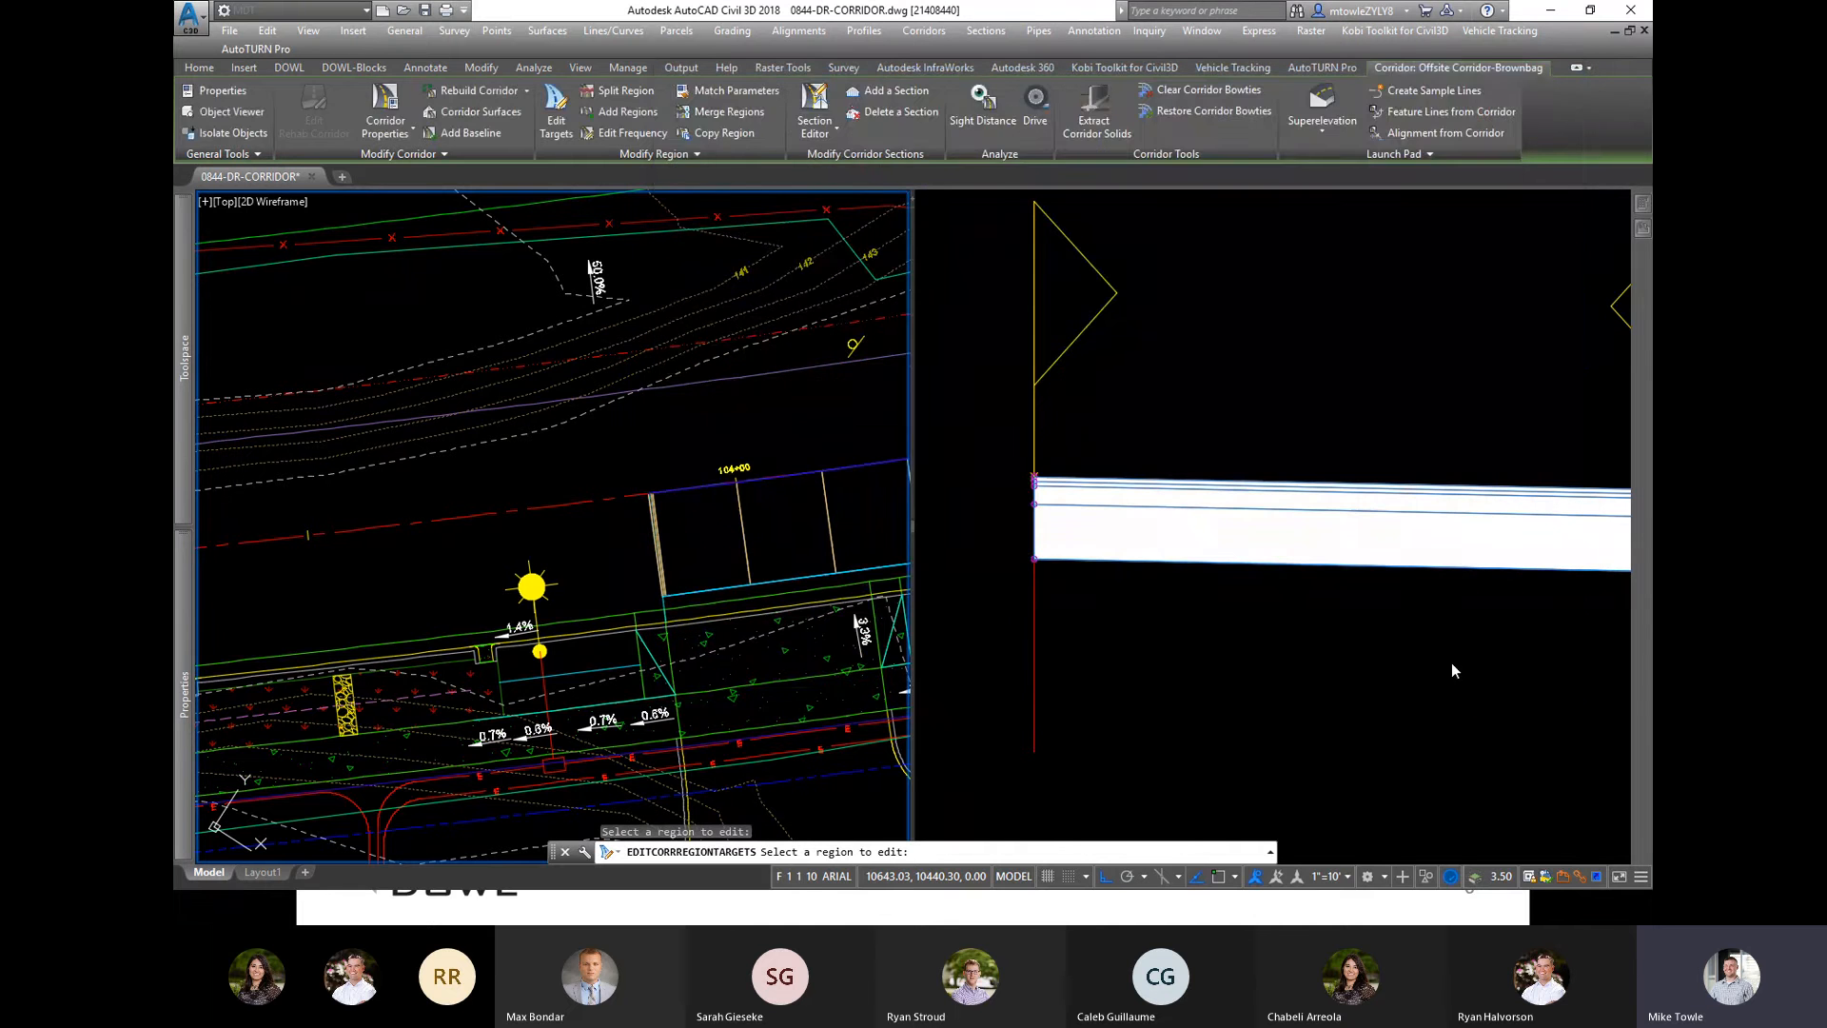
{"action": "scroll", "coordinate": [1240, 655], "scroll_direction": "down", "scroll_amount": 4}
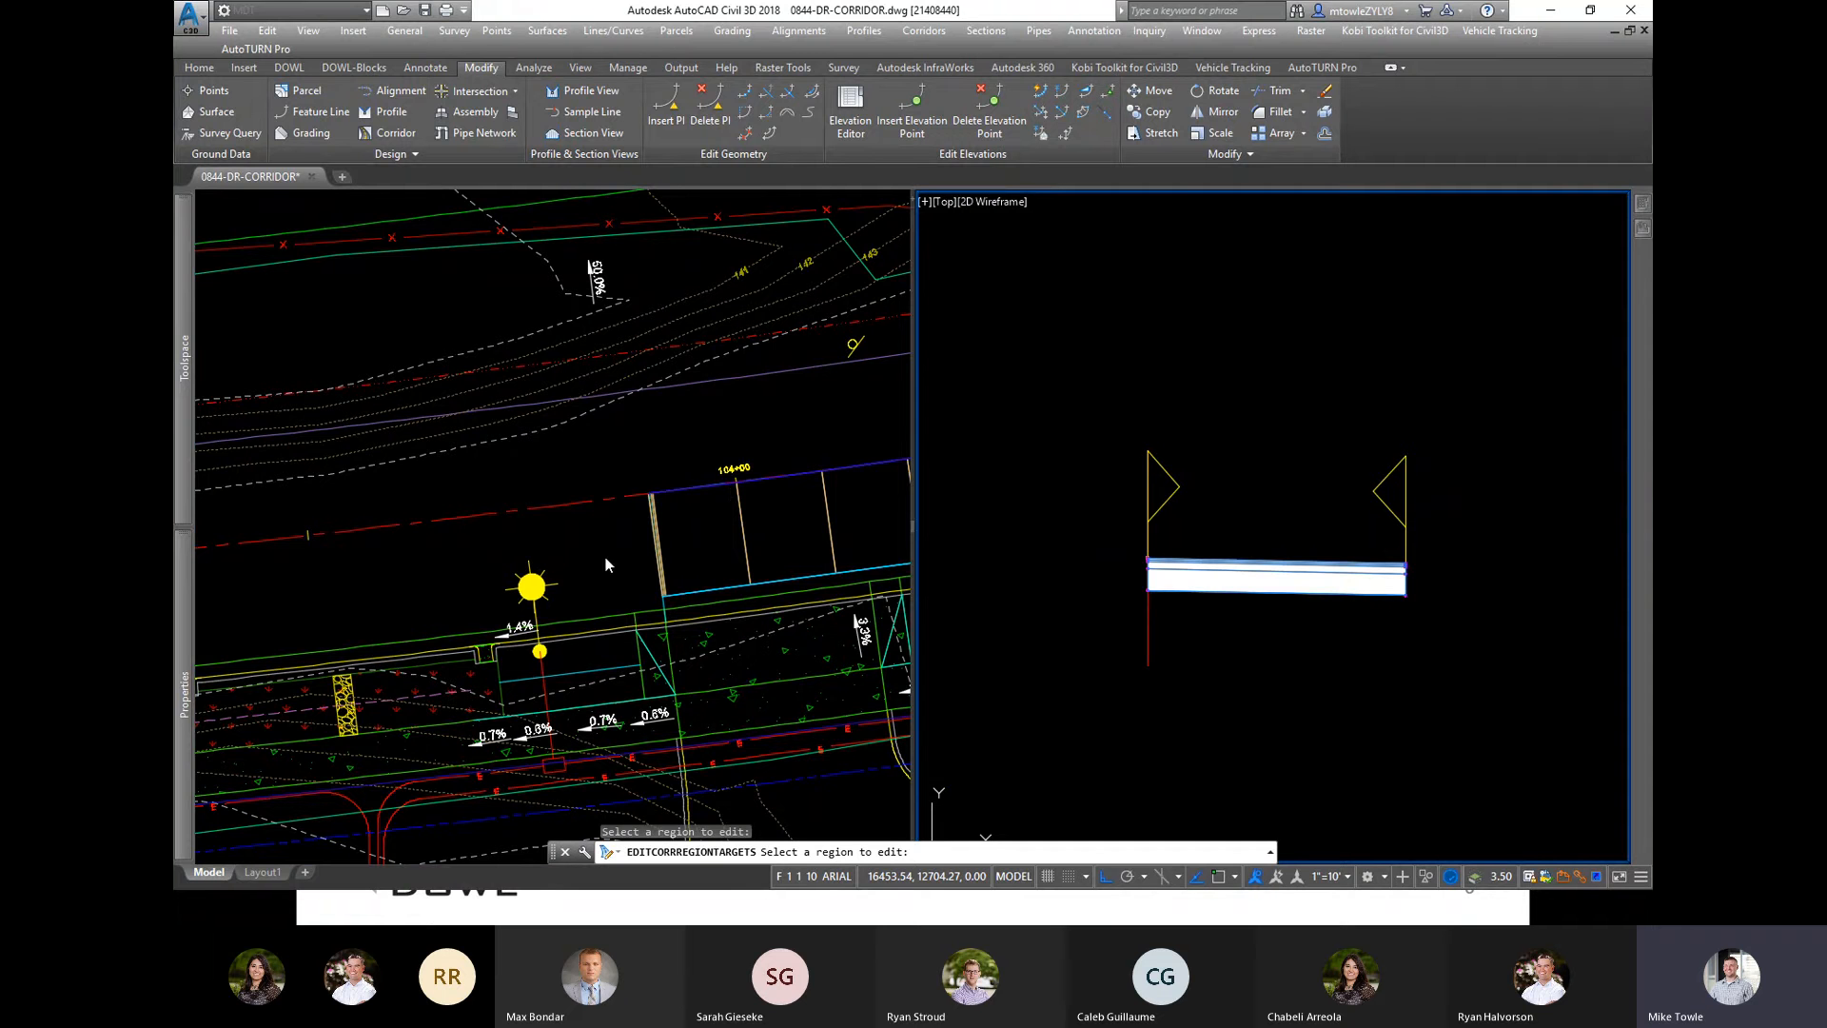
{"action": "left_click", "coordinate": [775, 597]}
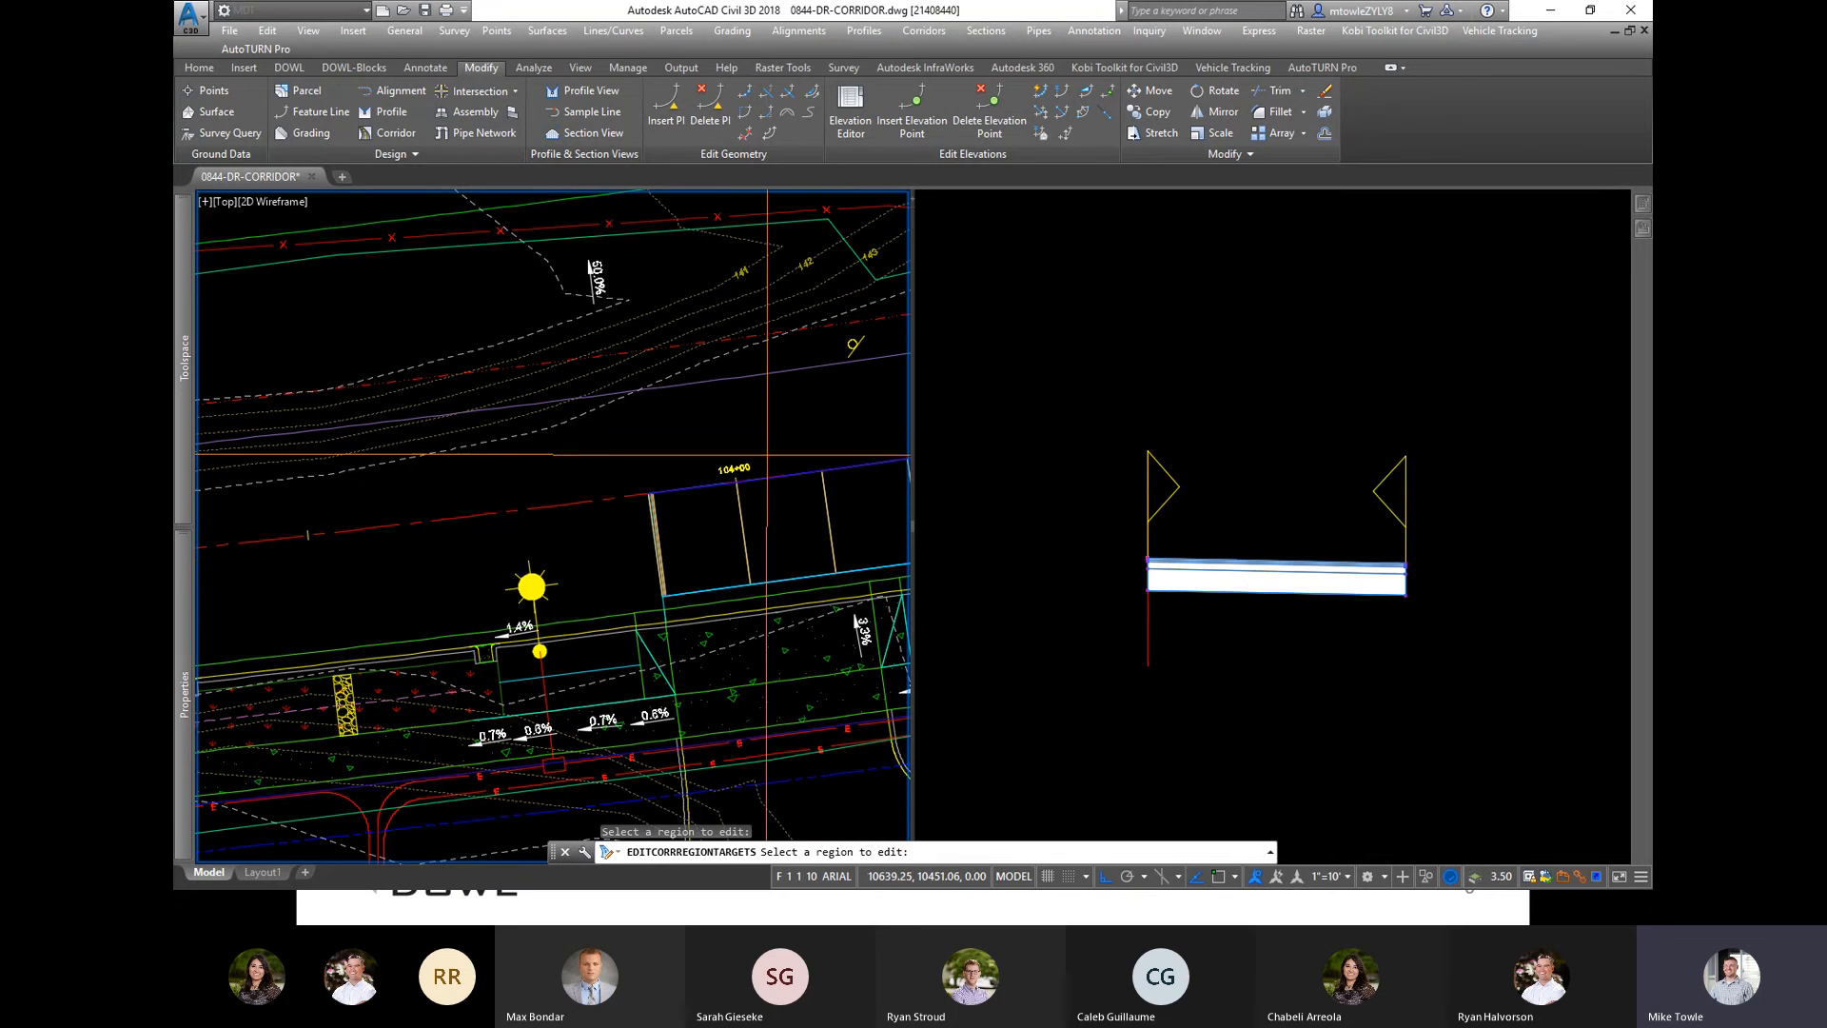
{"action": "scroll", "coordinate": [764, 458], "scroll_direction": "down", "scroll_amount": 2}
{"action": "key", "text": "Escape"}
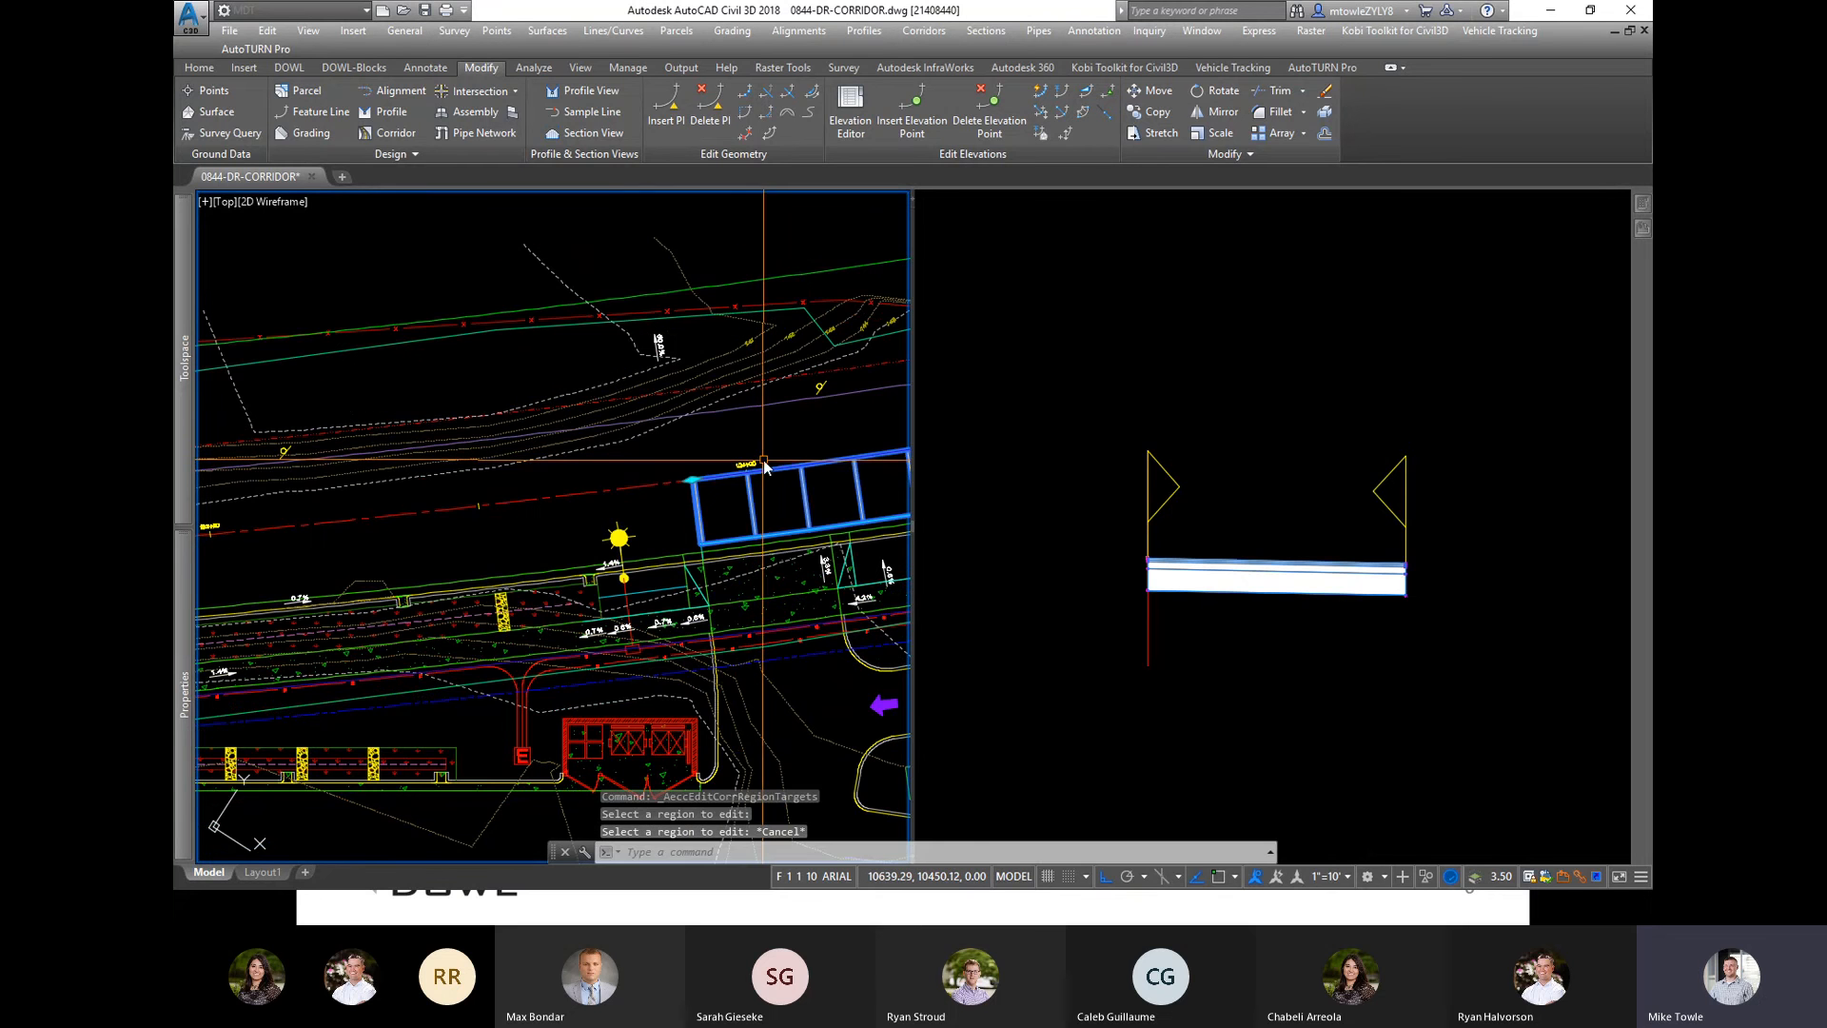
Step: Examine the offsite corridor's extents in plan and look through the existing assemblies around Second Street Extension and Second Street no right
{"action": "left_click", "coordinate": [789, 455]}
{"action": "scroll", "coordinate": [789, 455], "scroll_direction": "down", "scroll_amount": 2}
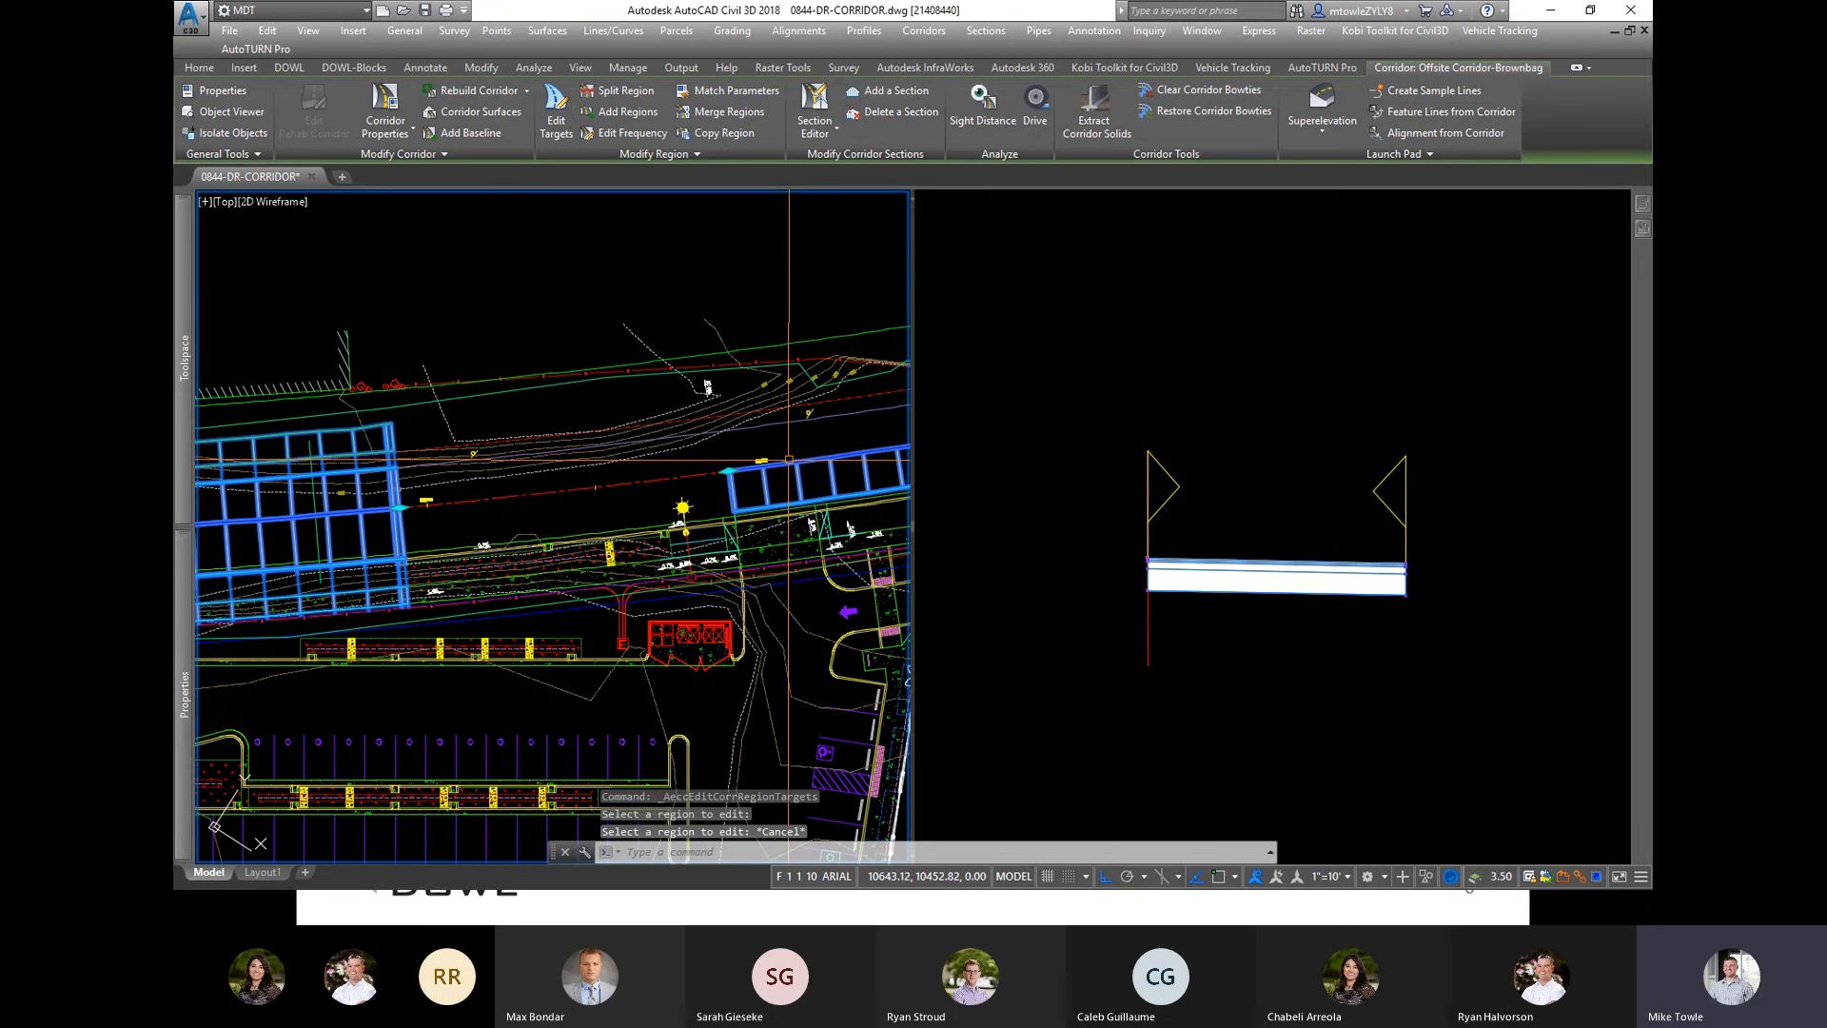
{"action": "scroll", "coordinate": [789, 458], "scroll_direction": "down", "scroll_amount": 2}
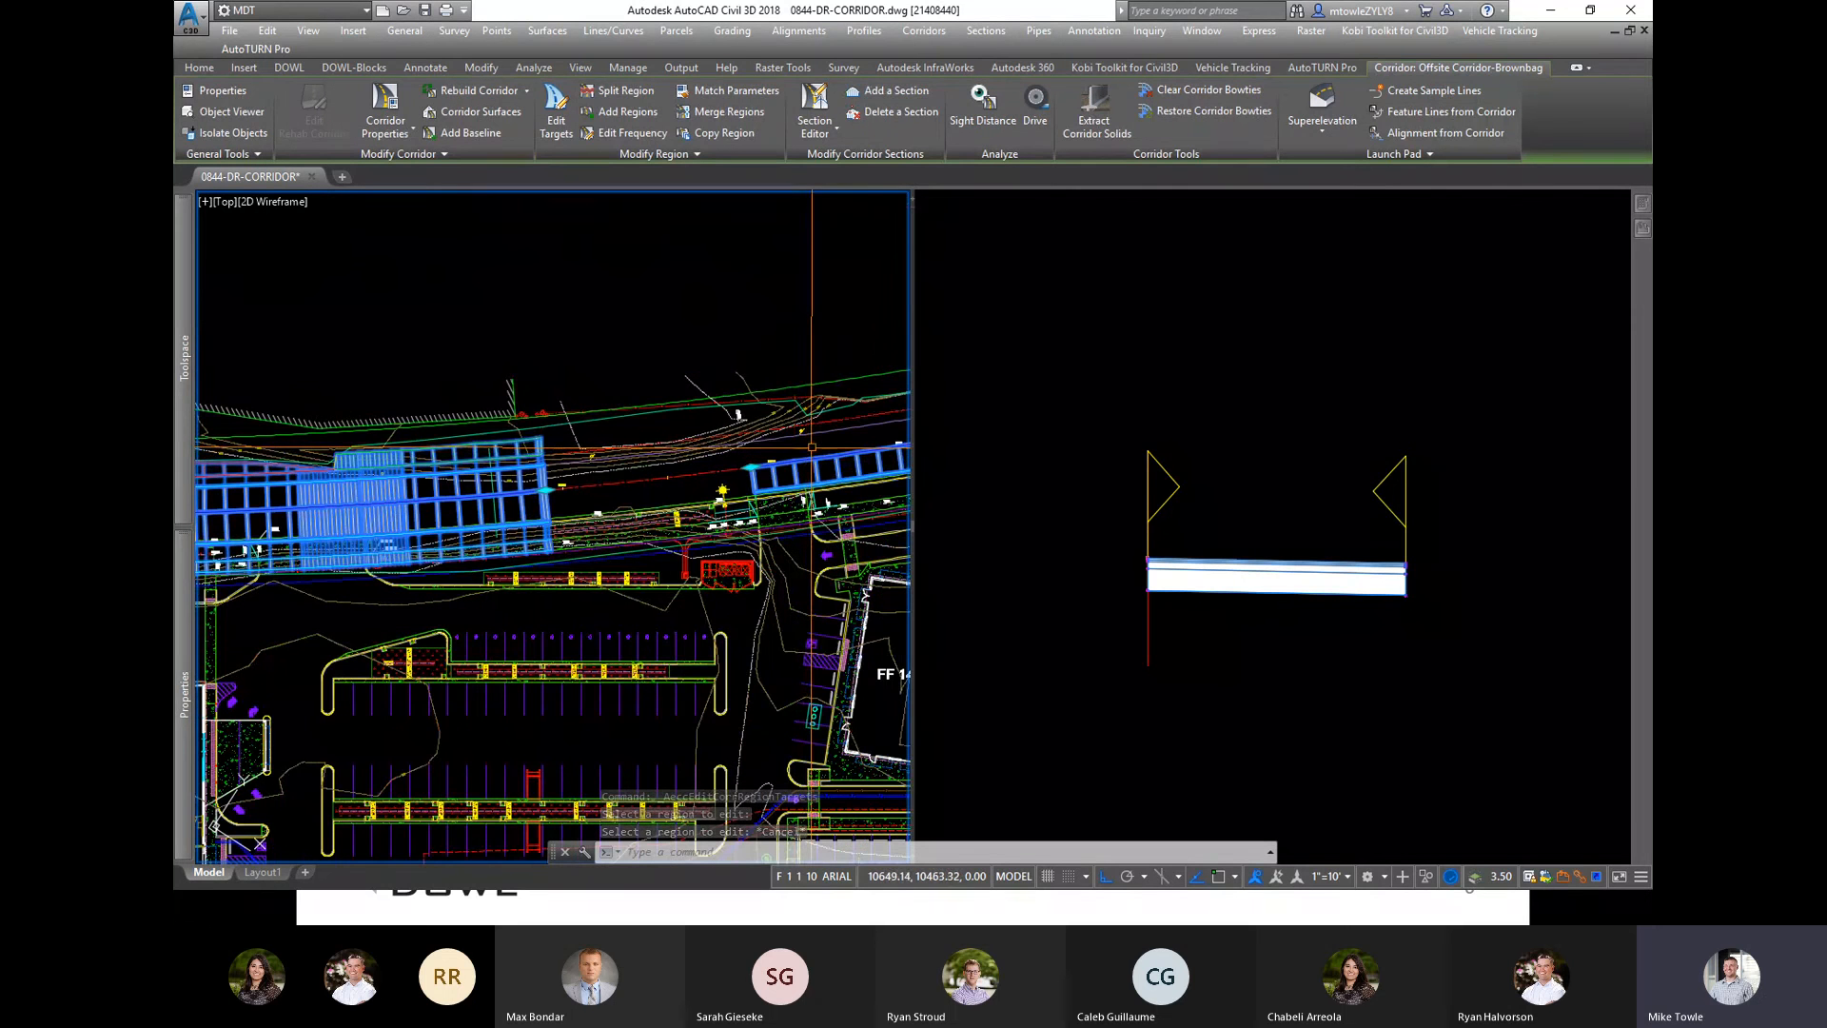
{"action": "left_click", "coordinate": [1407, 431]}
{"action": "scroll", "coordinate": [1407, 436], "scroll_direction": "down", "scroll_amount": 8}
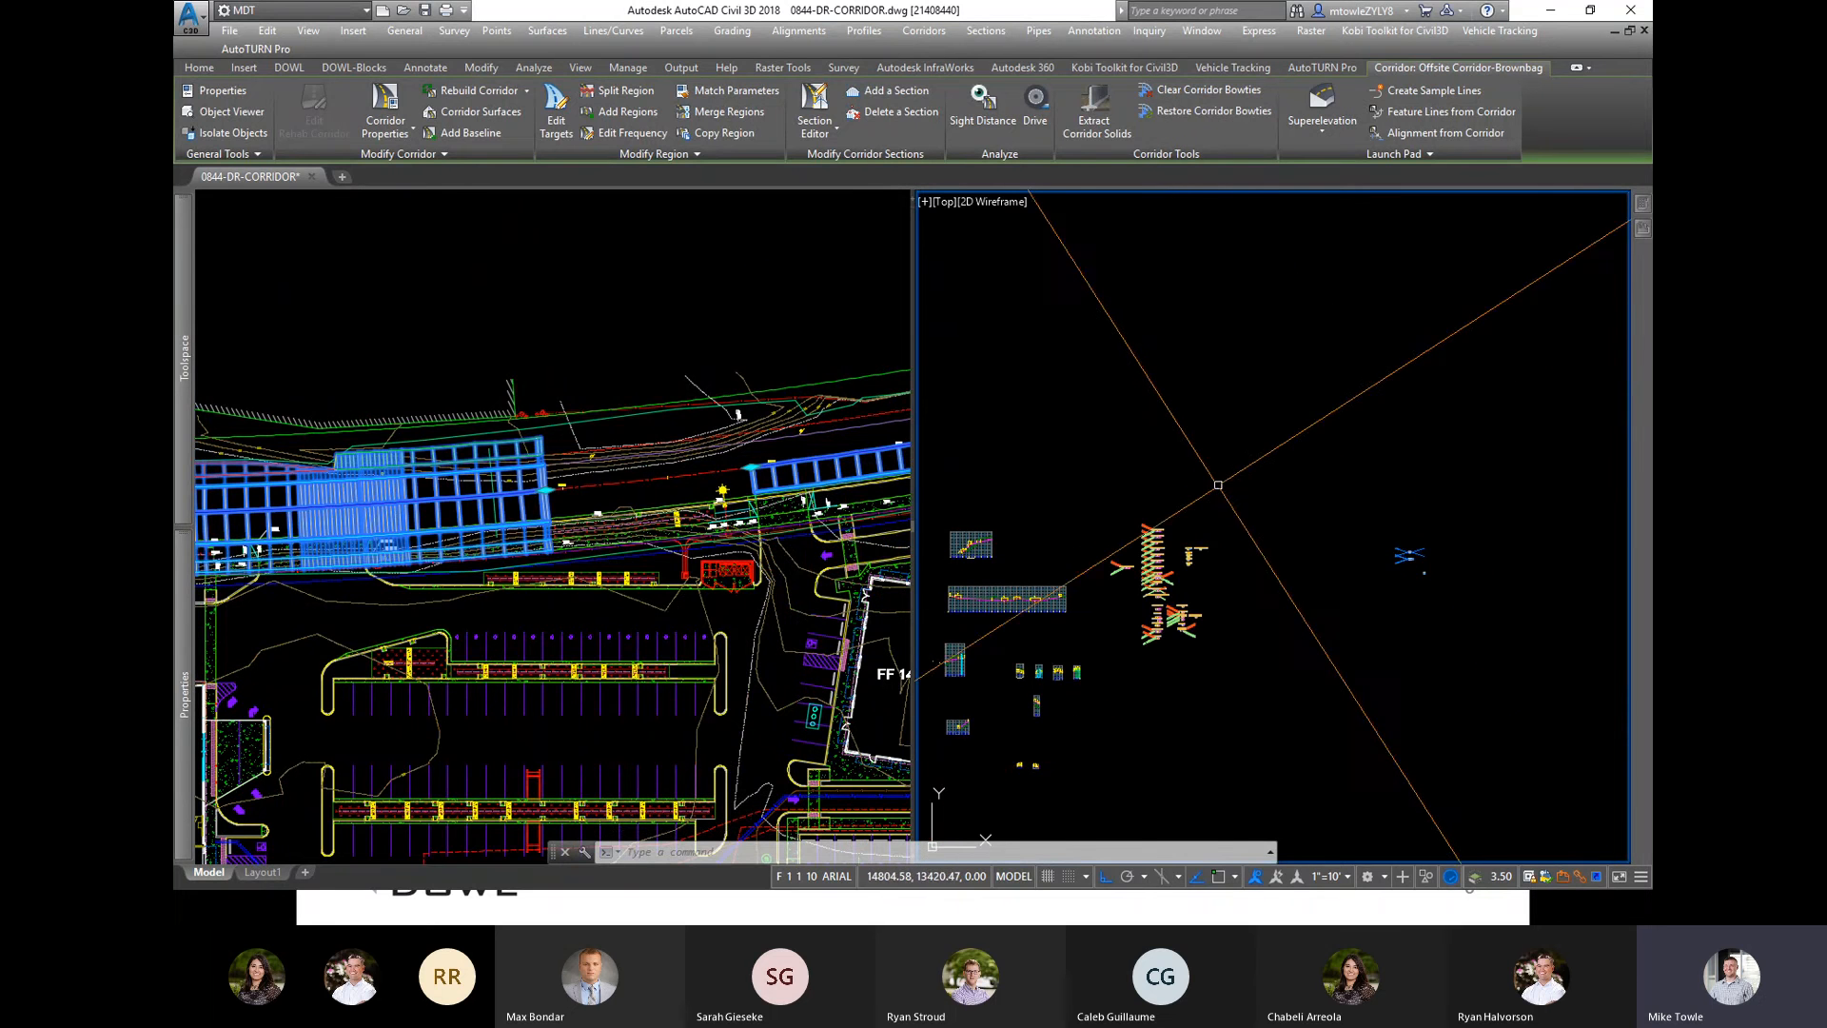
{"action": "middle_click_drag", "start_coordinate": [1219, 485], "coordinate": [1379, 484]}
{"action": "scroll", "coordinate": [1341, 631], "scroll_direction": "up", "scroll_amount": 5}
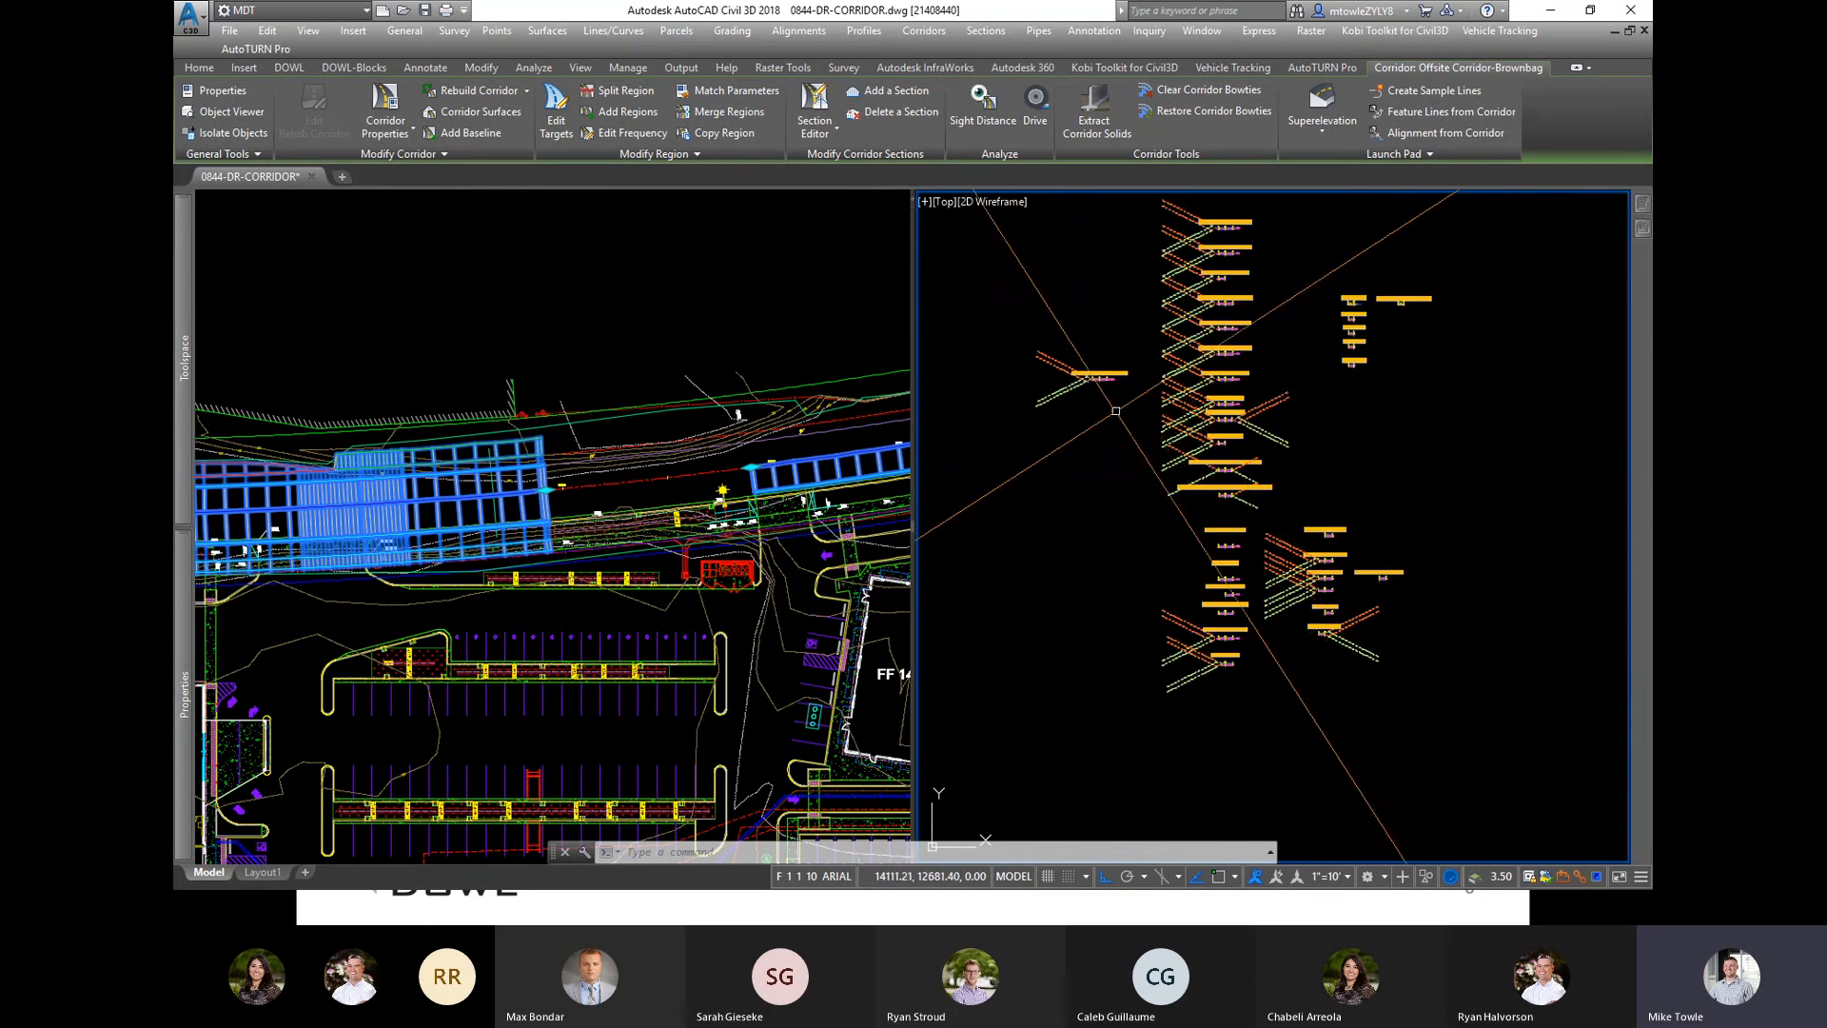
{"action": "scroll", "coordinate": [1376, 612], "scroll_direction": "up", "scroll_amount": 4}
{"action": "scroll", "coordinate": [1377, 612], "scroll_direction": "down", "scroll_amount": 2}
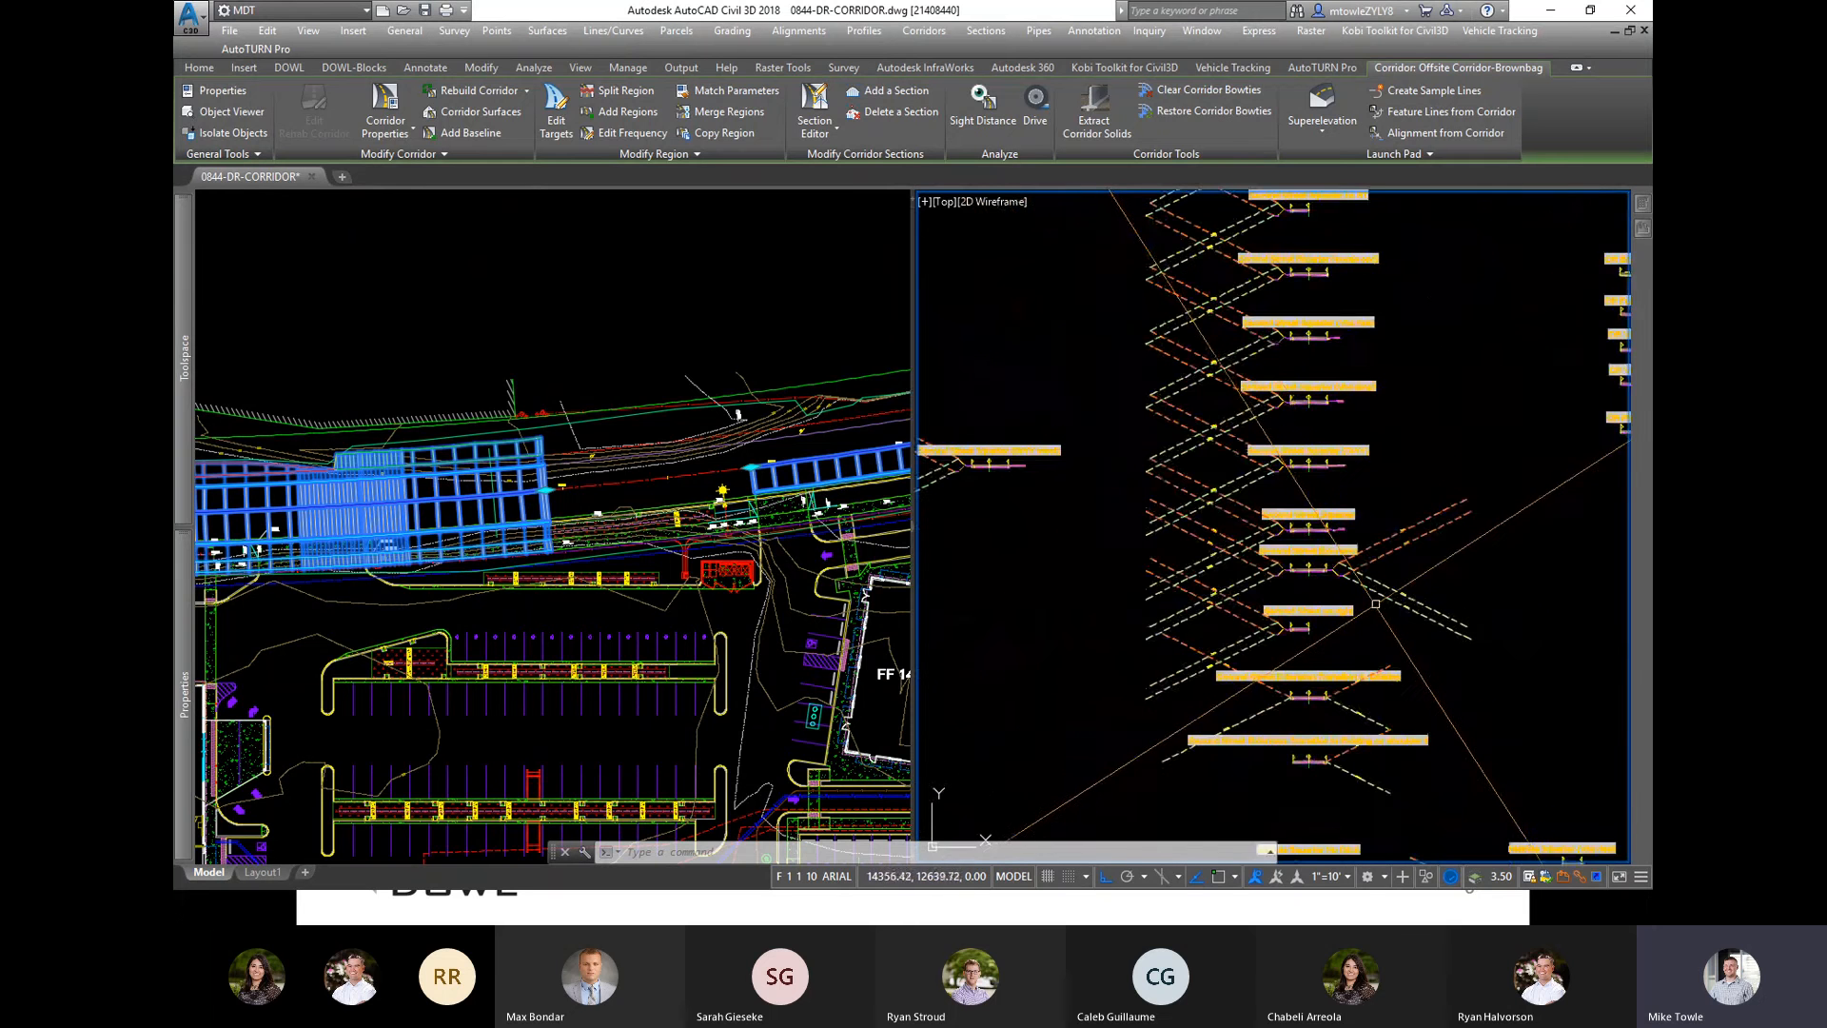
{"action": "scroll", "coordinate": [1376, 612], "scroll_direction": "up", "scroll_amount": 6}
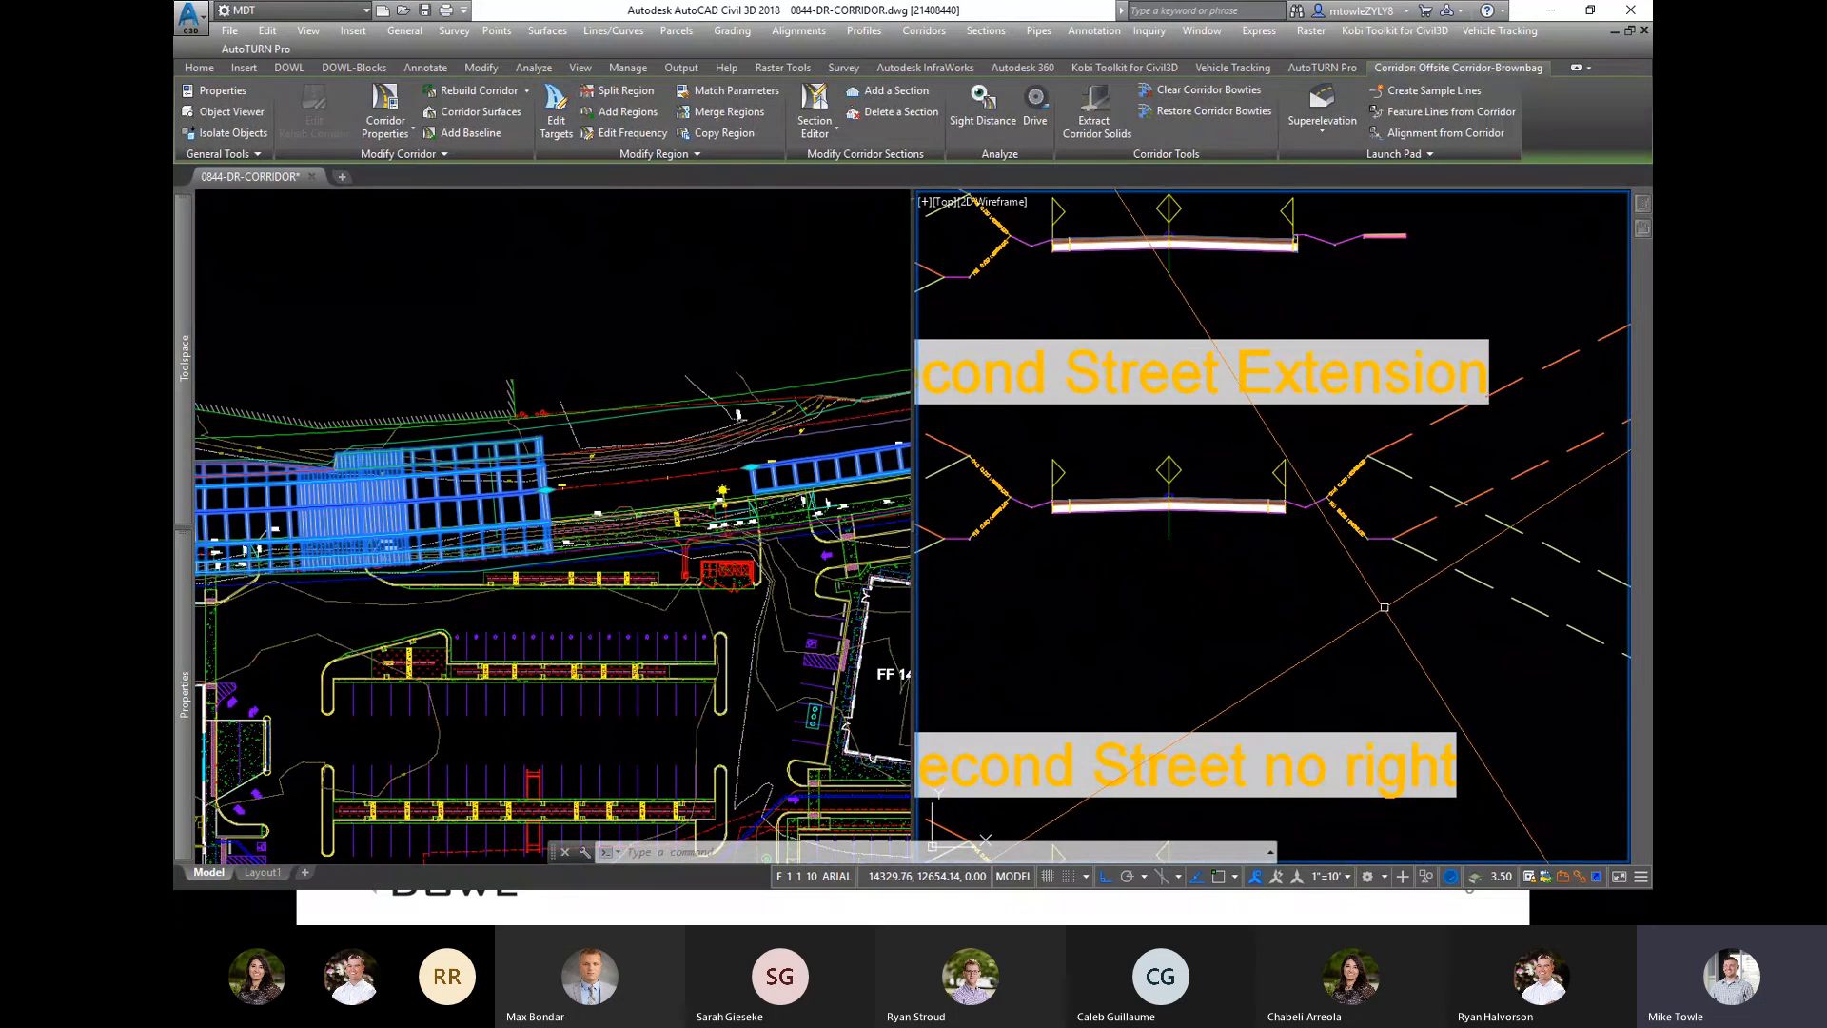
Step: Examine the cut and fill daylight links of the right-side slope subassembly on the Second Street Extension assembly
{"action": "mouse_move", "coordinate": [1383, 607]}
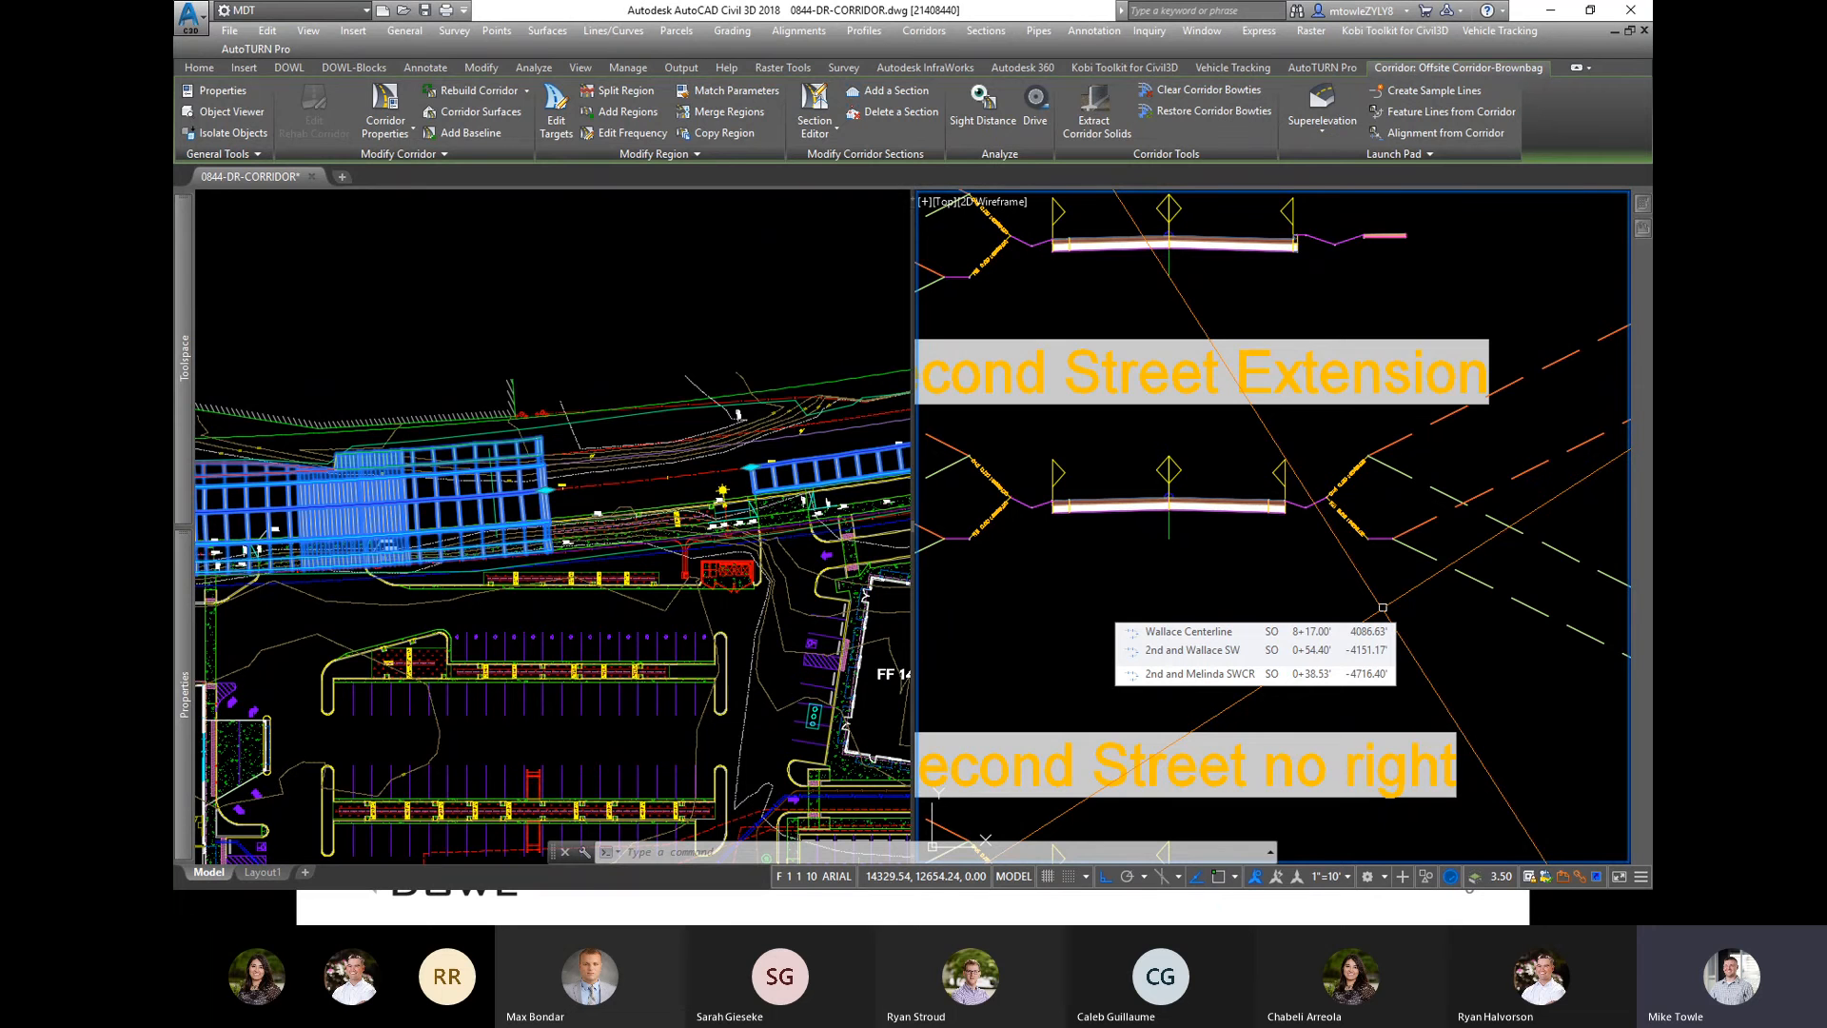
{"action": "scroll", "coordinate": [1383, 607], "scroll_direction": "up", "scroll_amount": 8}
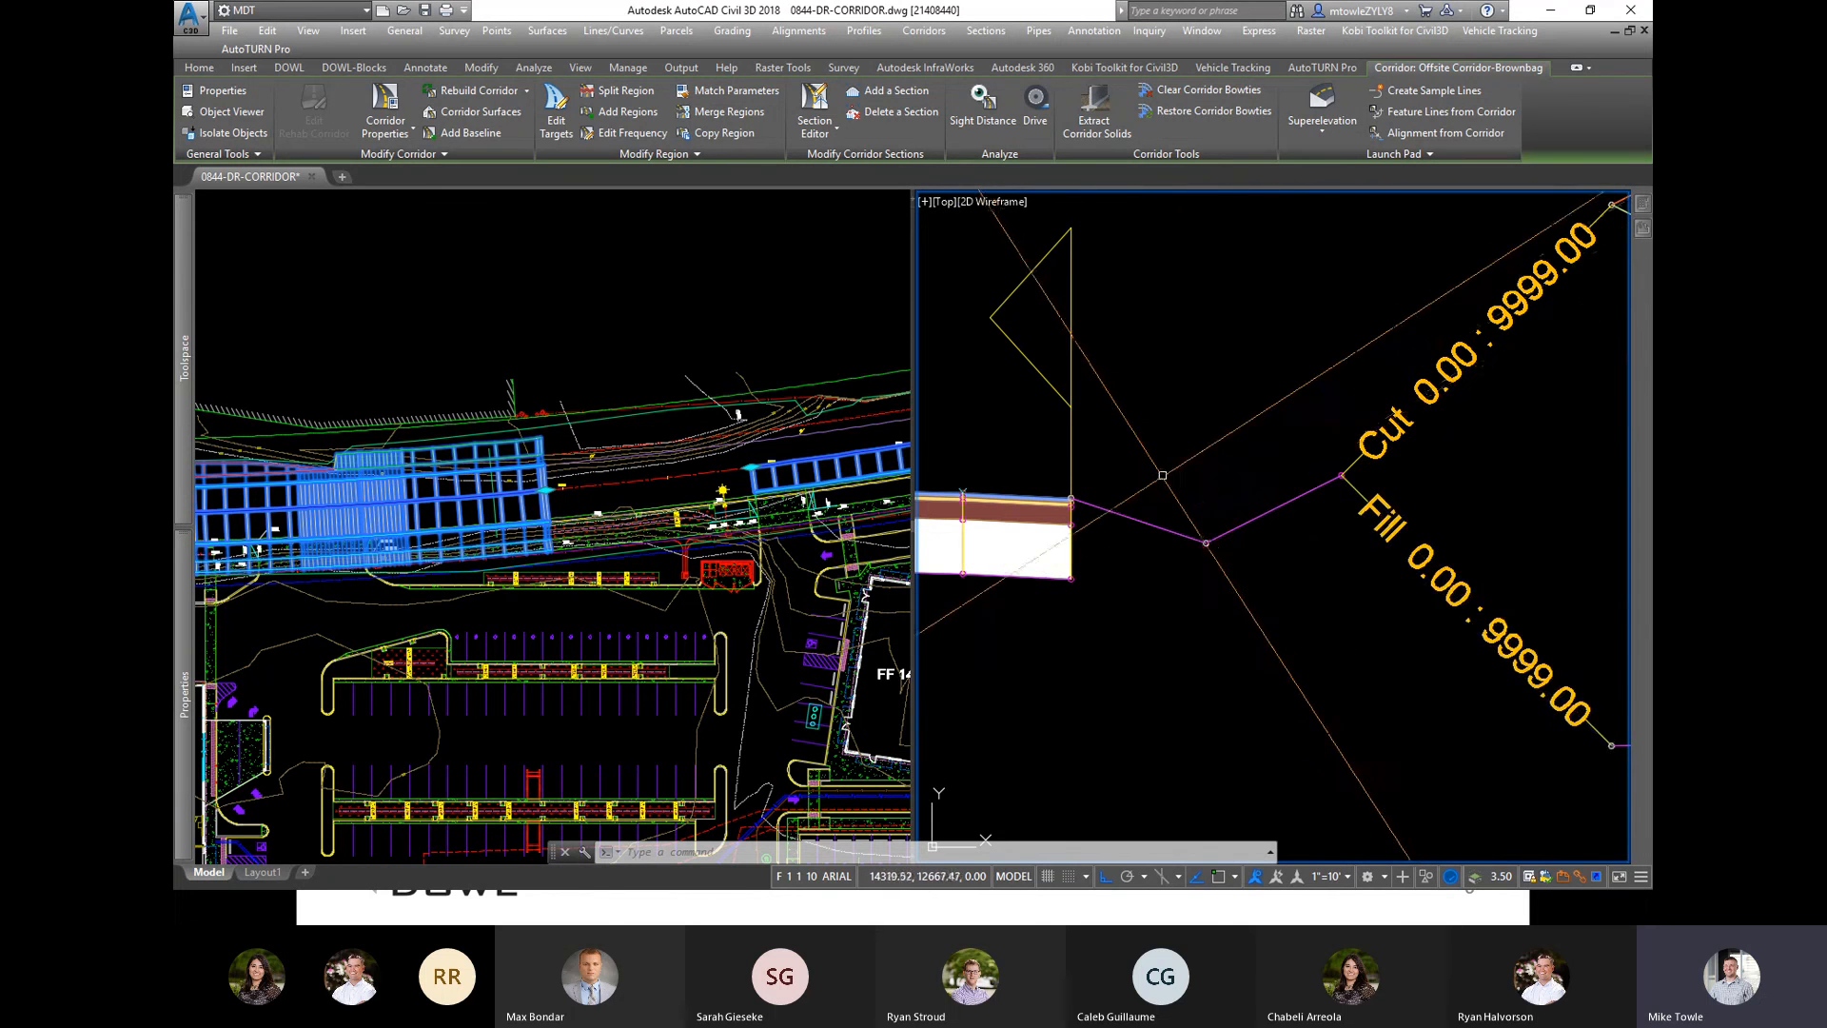
{"action": "scroll", "coordinate": [1204, 514], "scroll_direction": "up", "scroll_amount": 4}
{"action": "scroll", "coordinate": [1202, 493], "scroll_direction": "down", "scroll_amount": 6}
{"action": "scroll", "coordinate": [1202, 493], "scroll_direction": "down", "scroll_amount": 5}
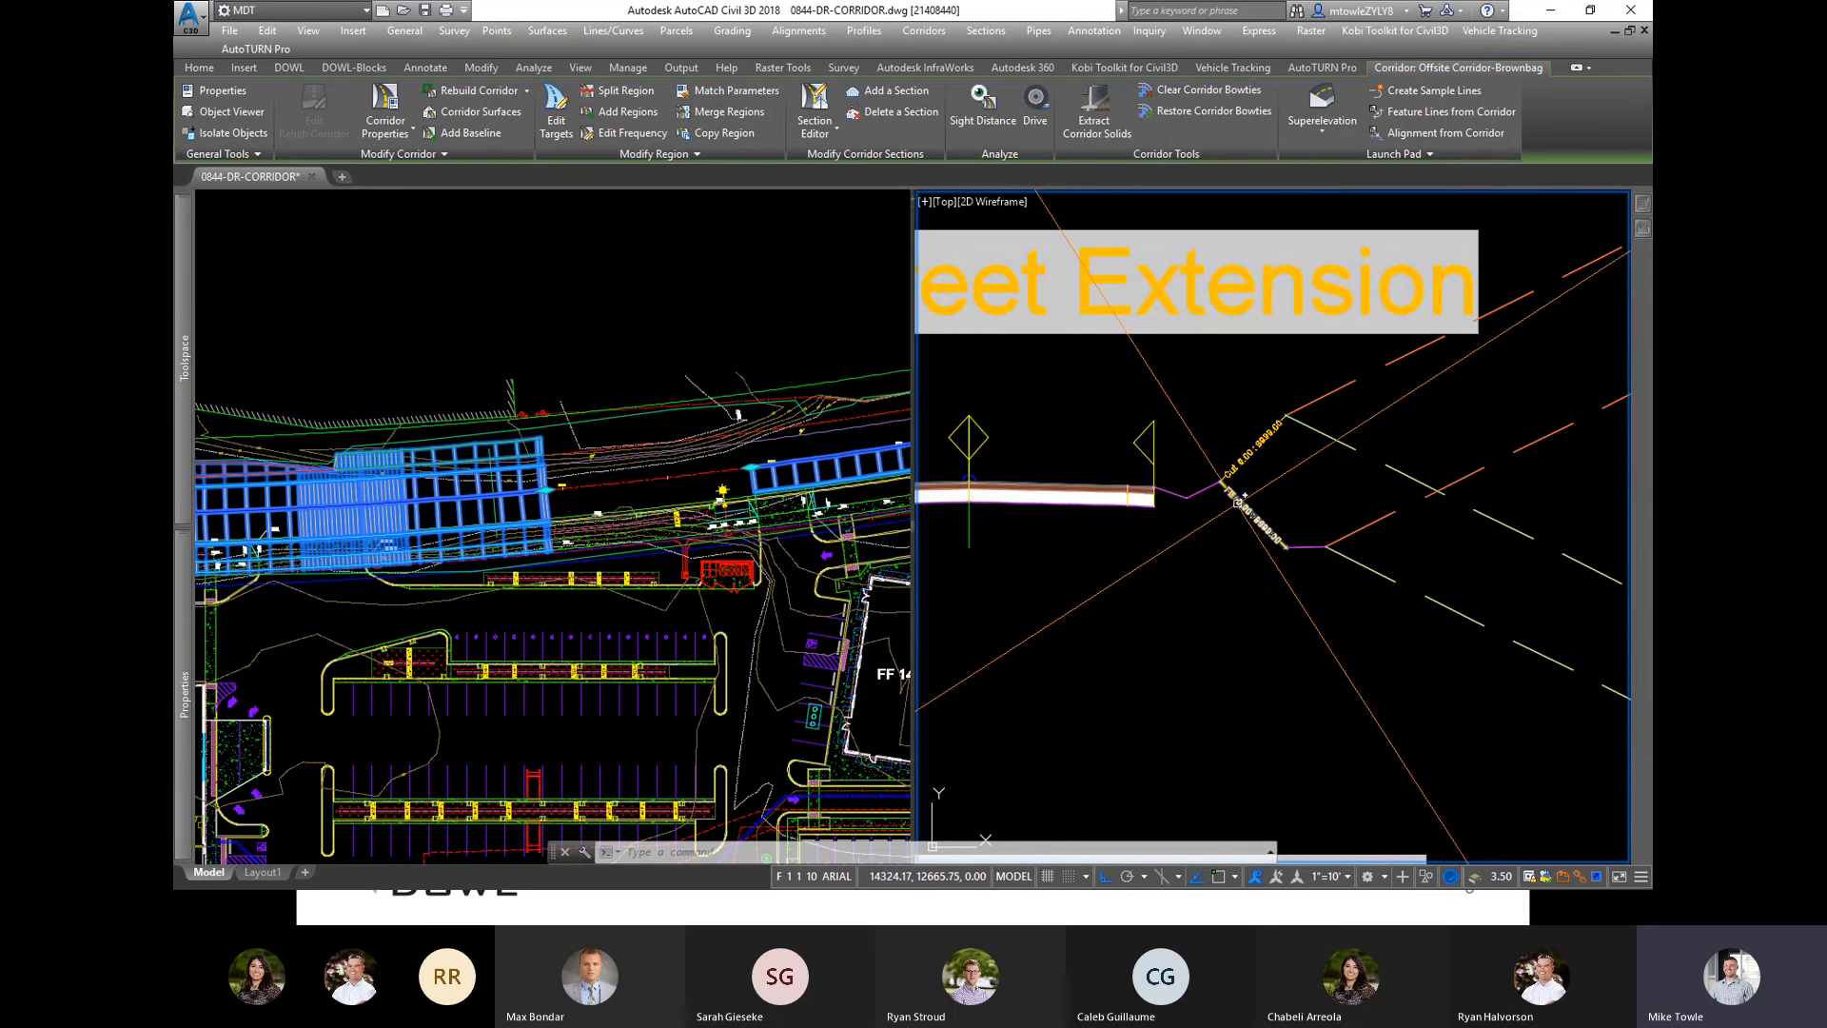
{"action": "scroll", "coordinate": [1332, 348], "scroll_direction": "up", "scroll_amount": 2}
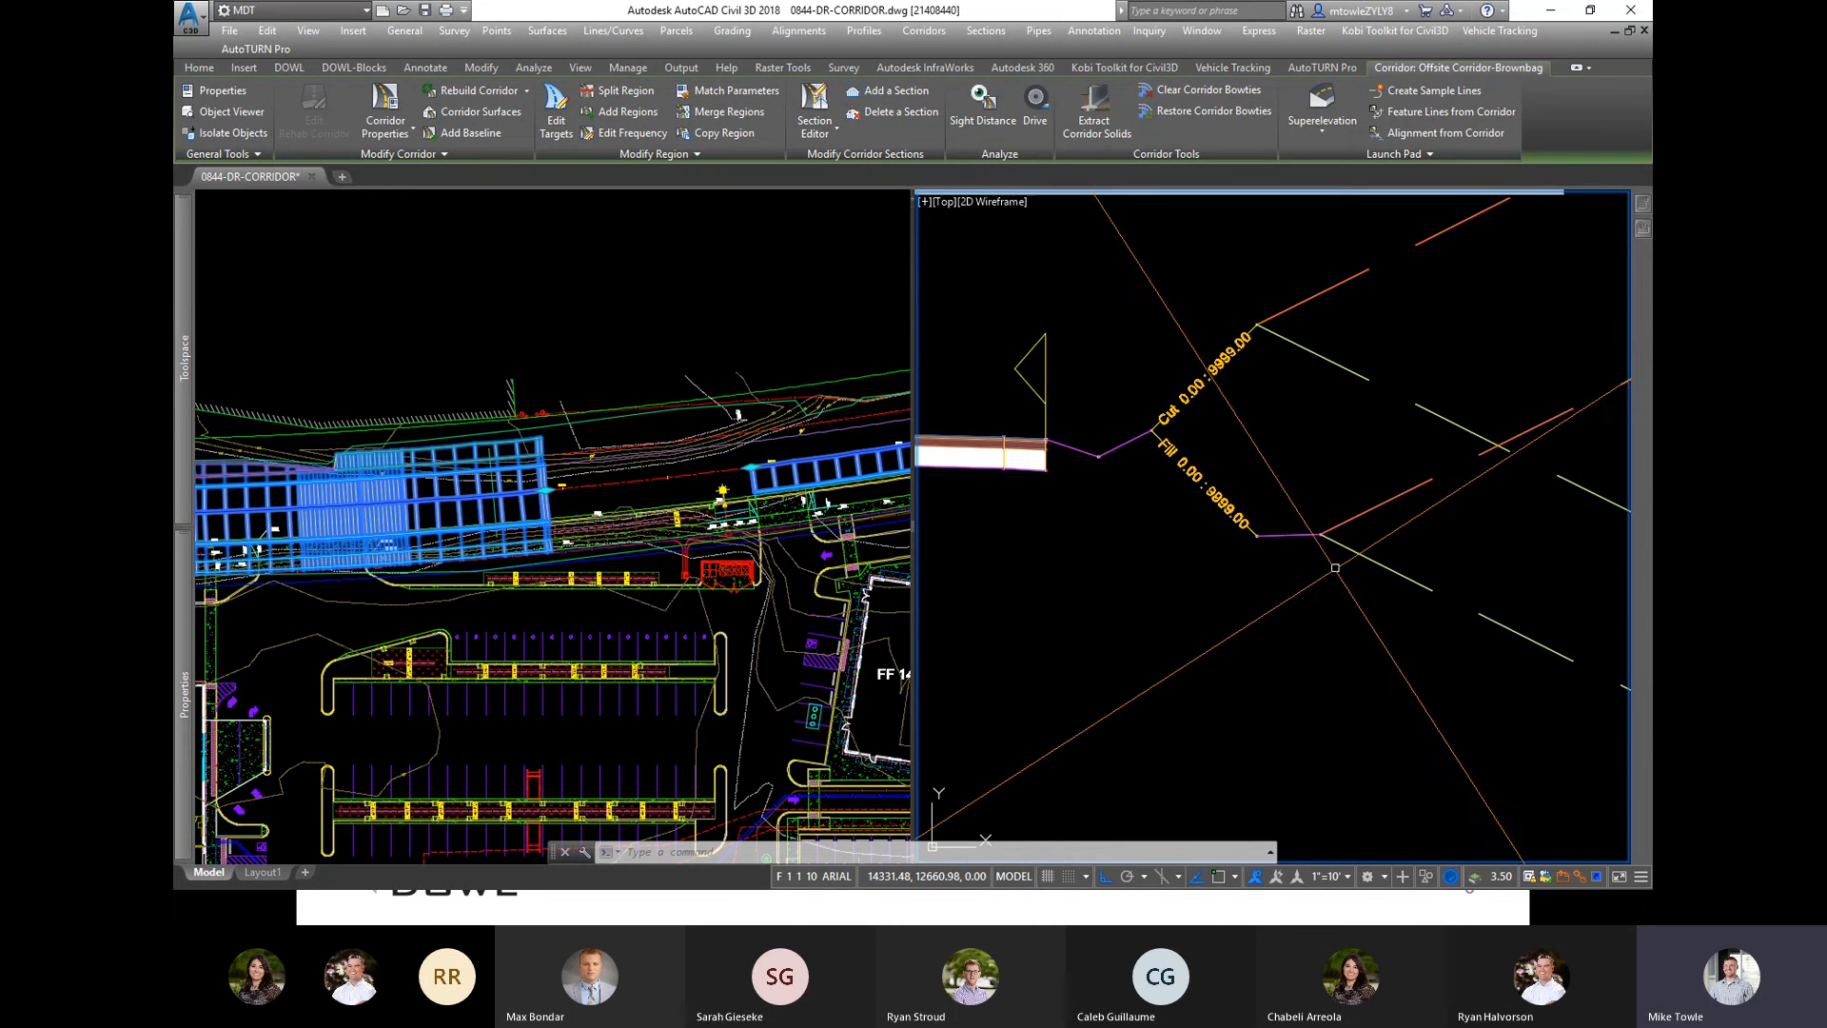
{"action": "left_click", "coordinate": [1333, 347]}
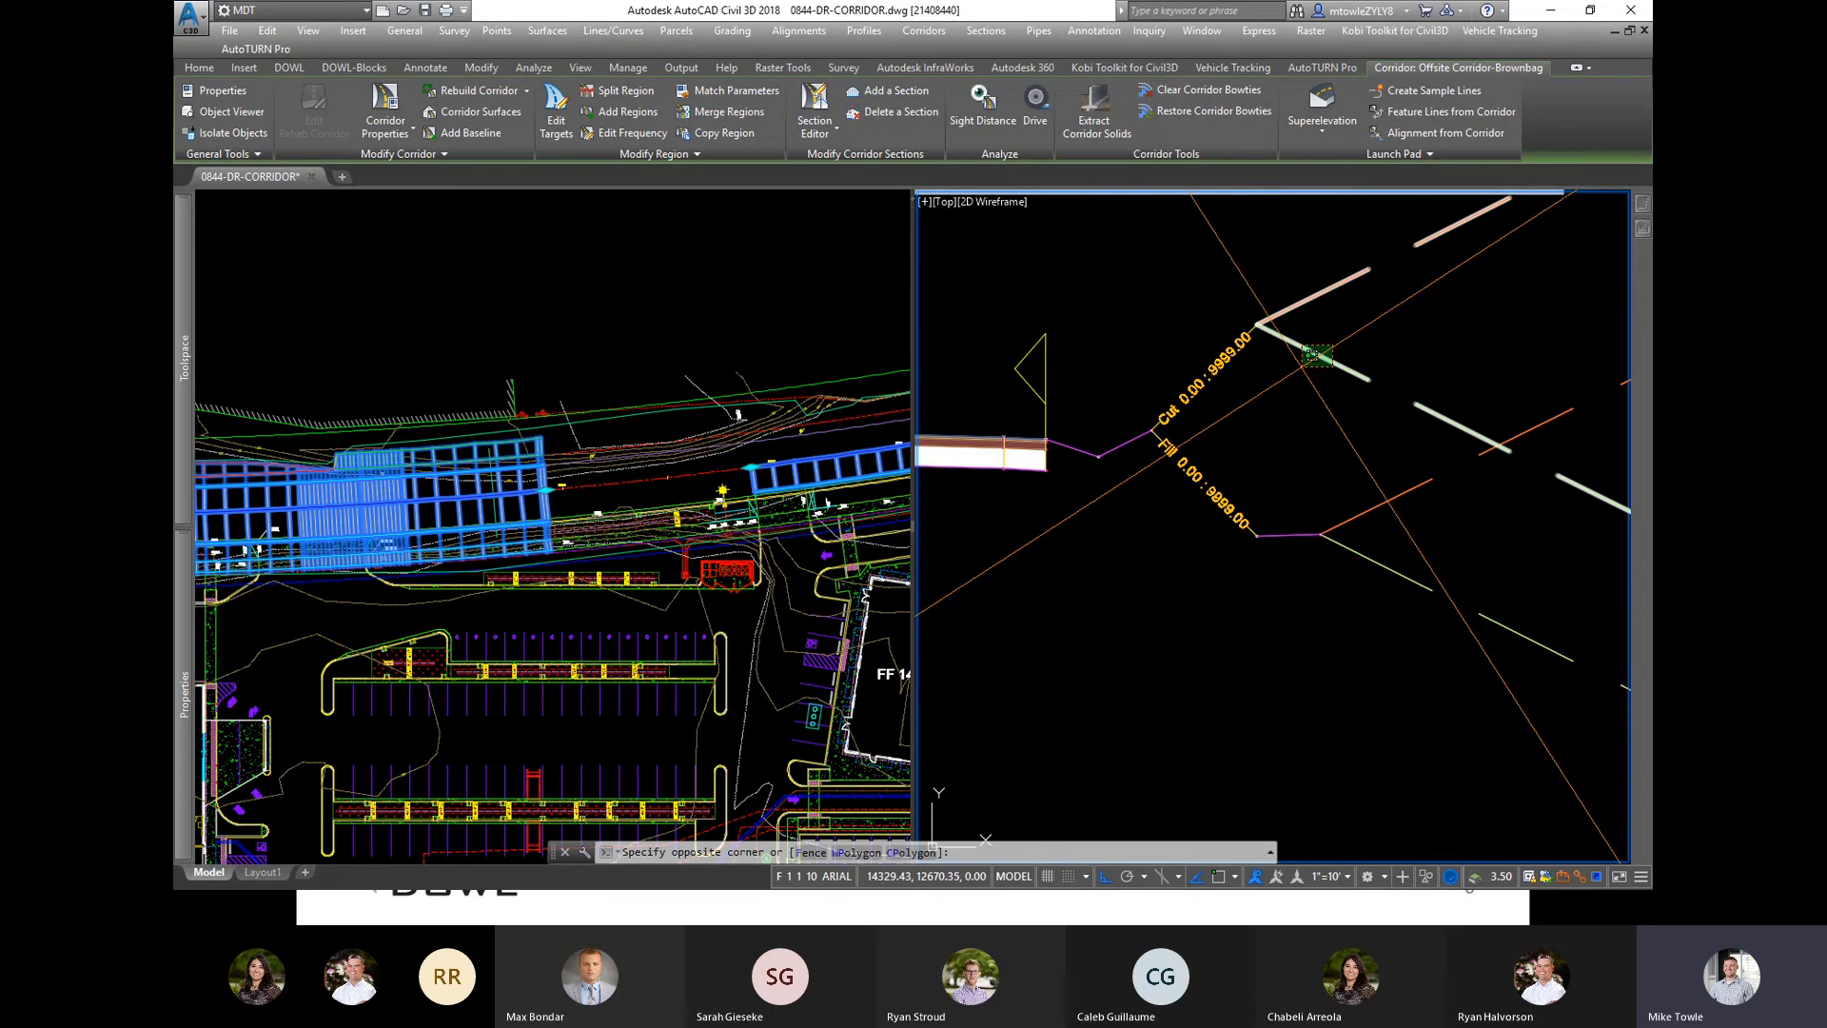
{"action": "key", "text": "Escape"}
{"action": "key", "text": "Escape"}
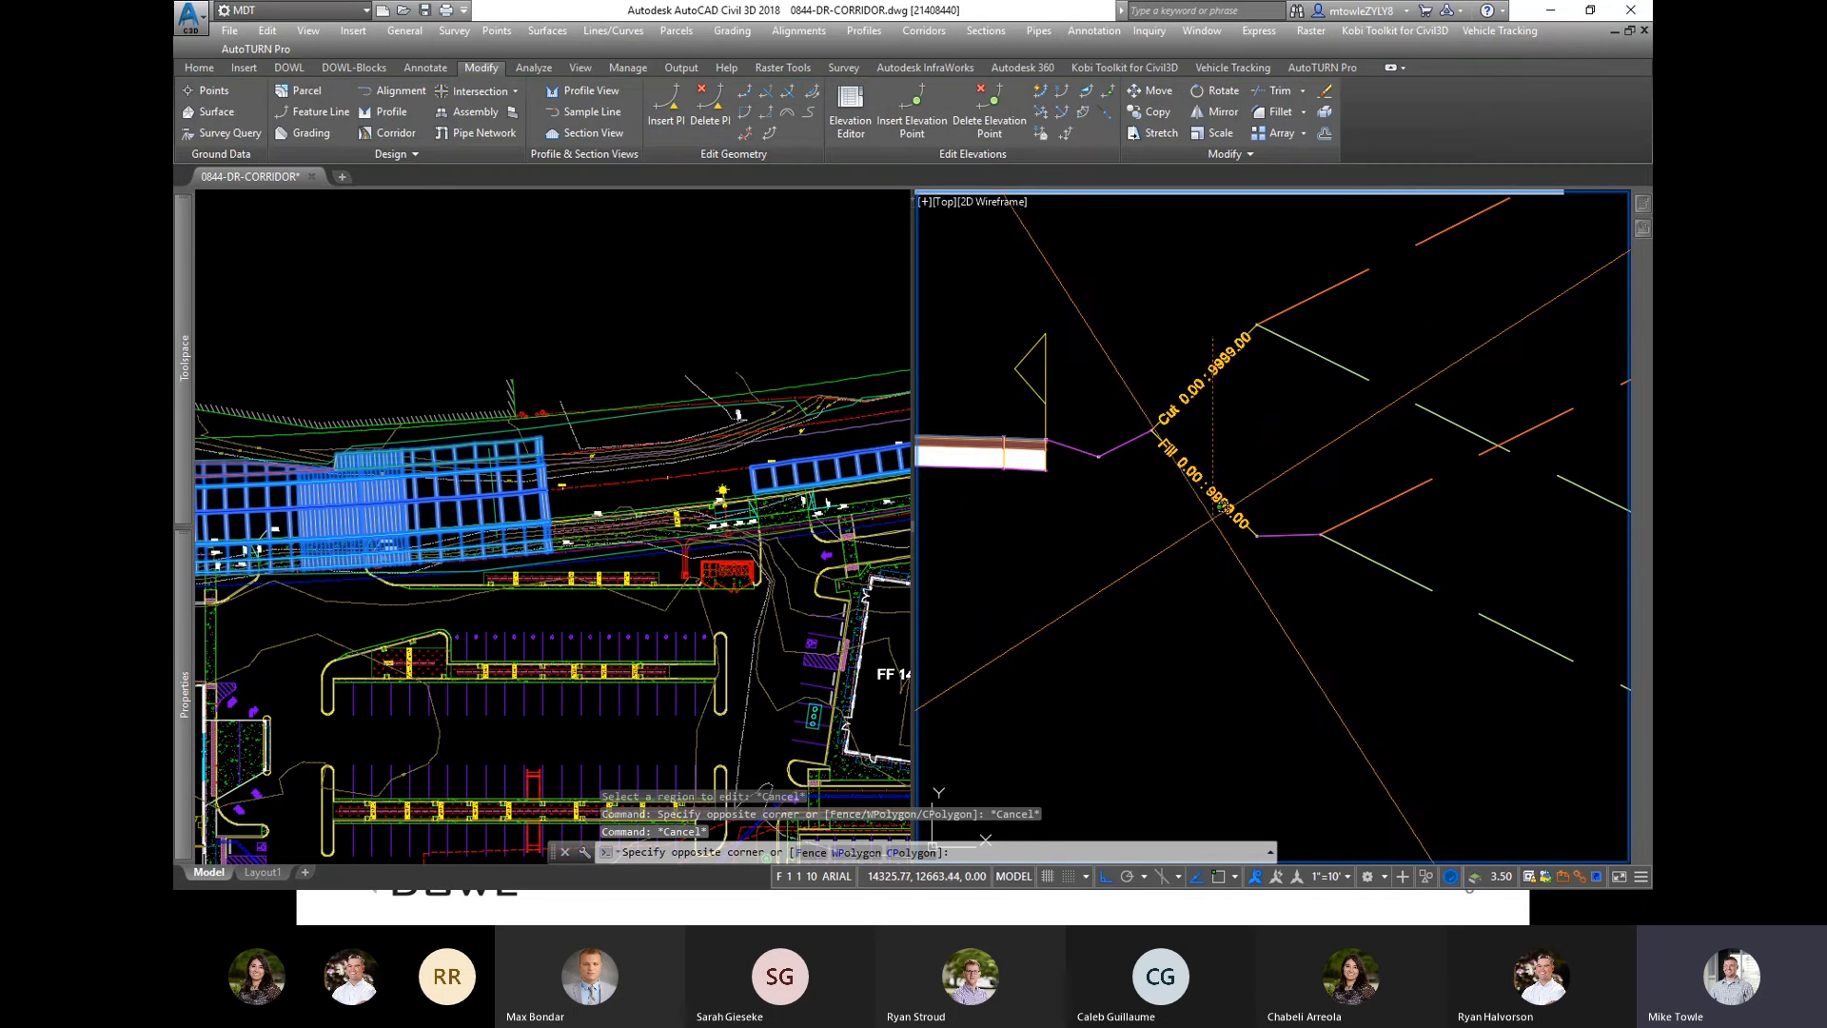
{"action": "left_click", "coordinate": [1206, 517]}
{"action": "left_click", "coordinate": [1226, 431]}
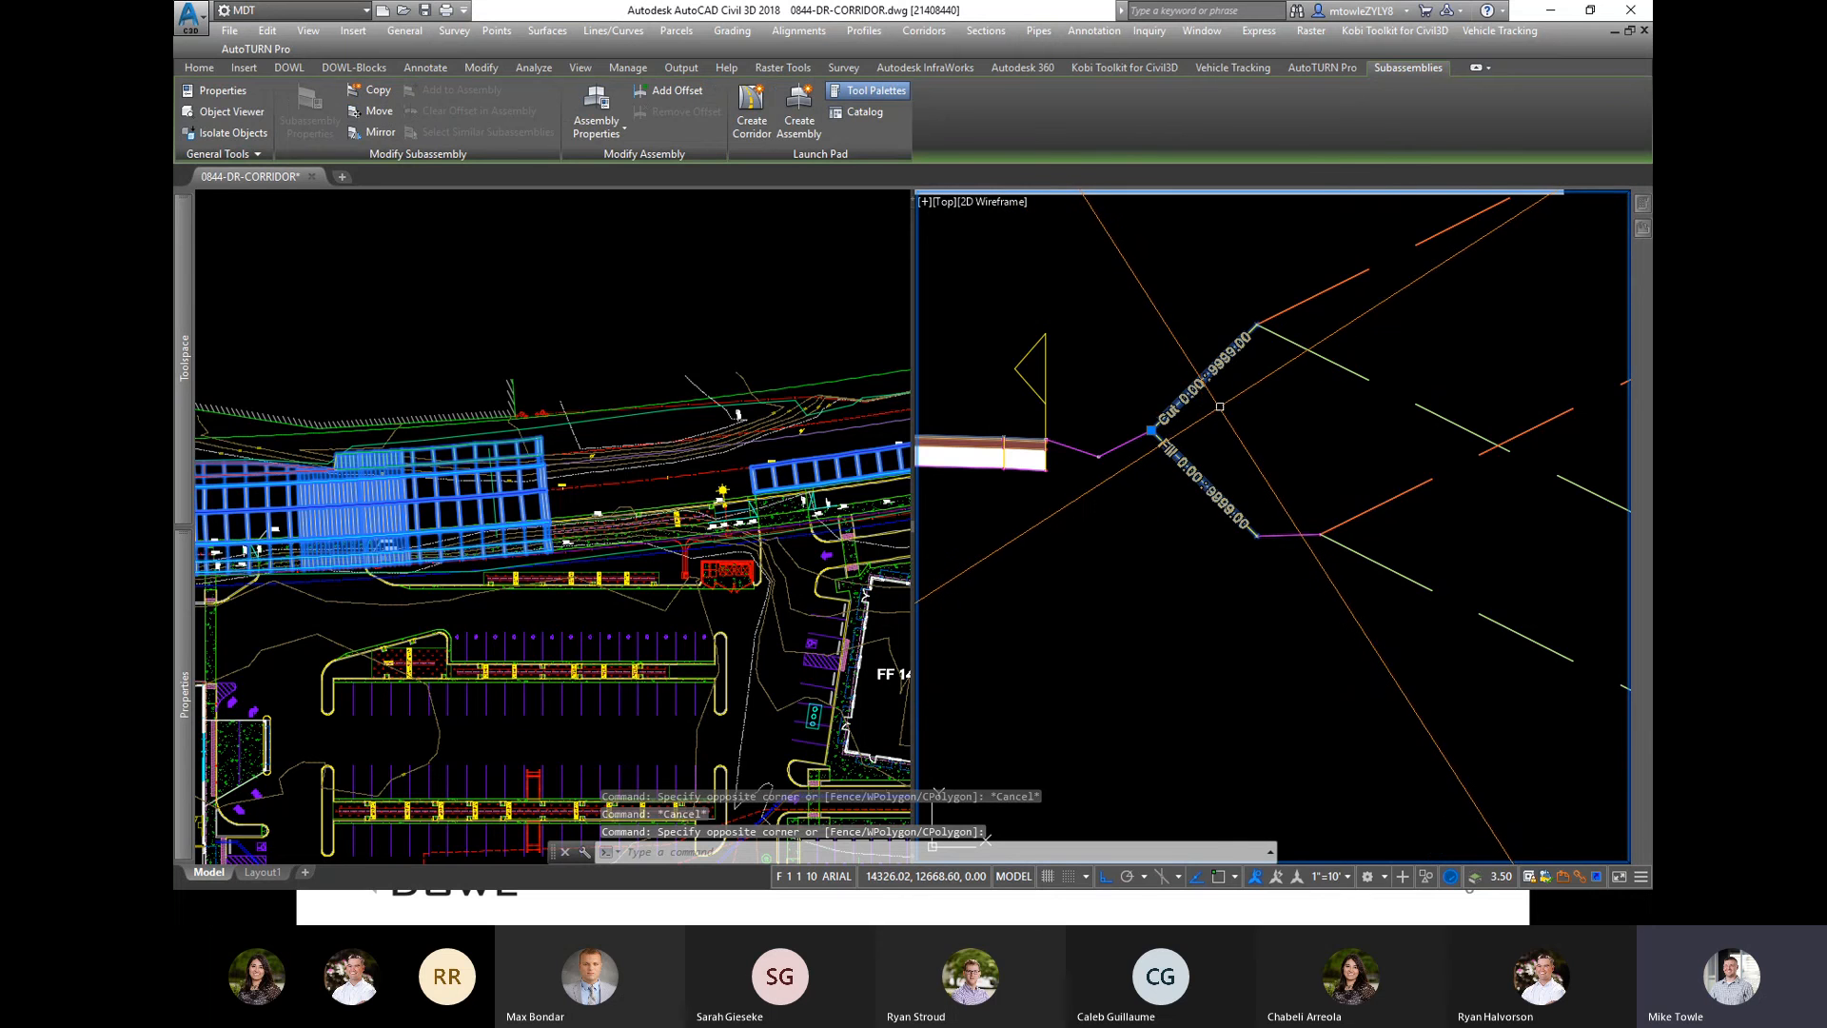
{"action": "key", "text": "Escape"}
{"action": "scroll", "coordinate": [1156, 435], "scroll_direction": "up", "scroll_amount": 3}
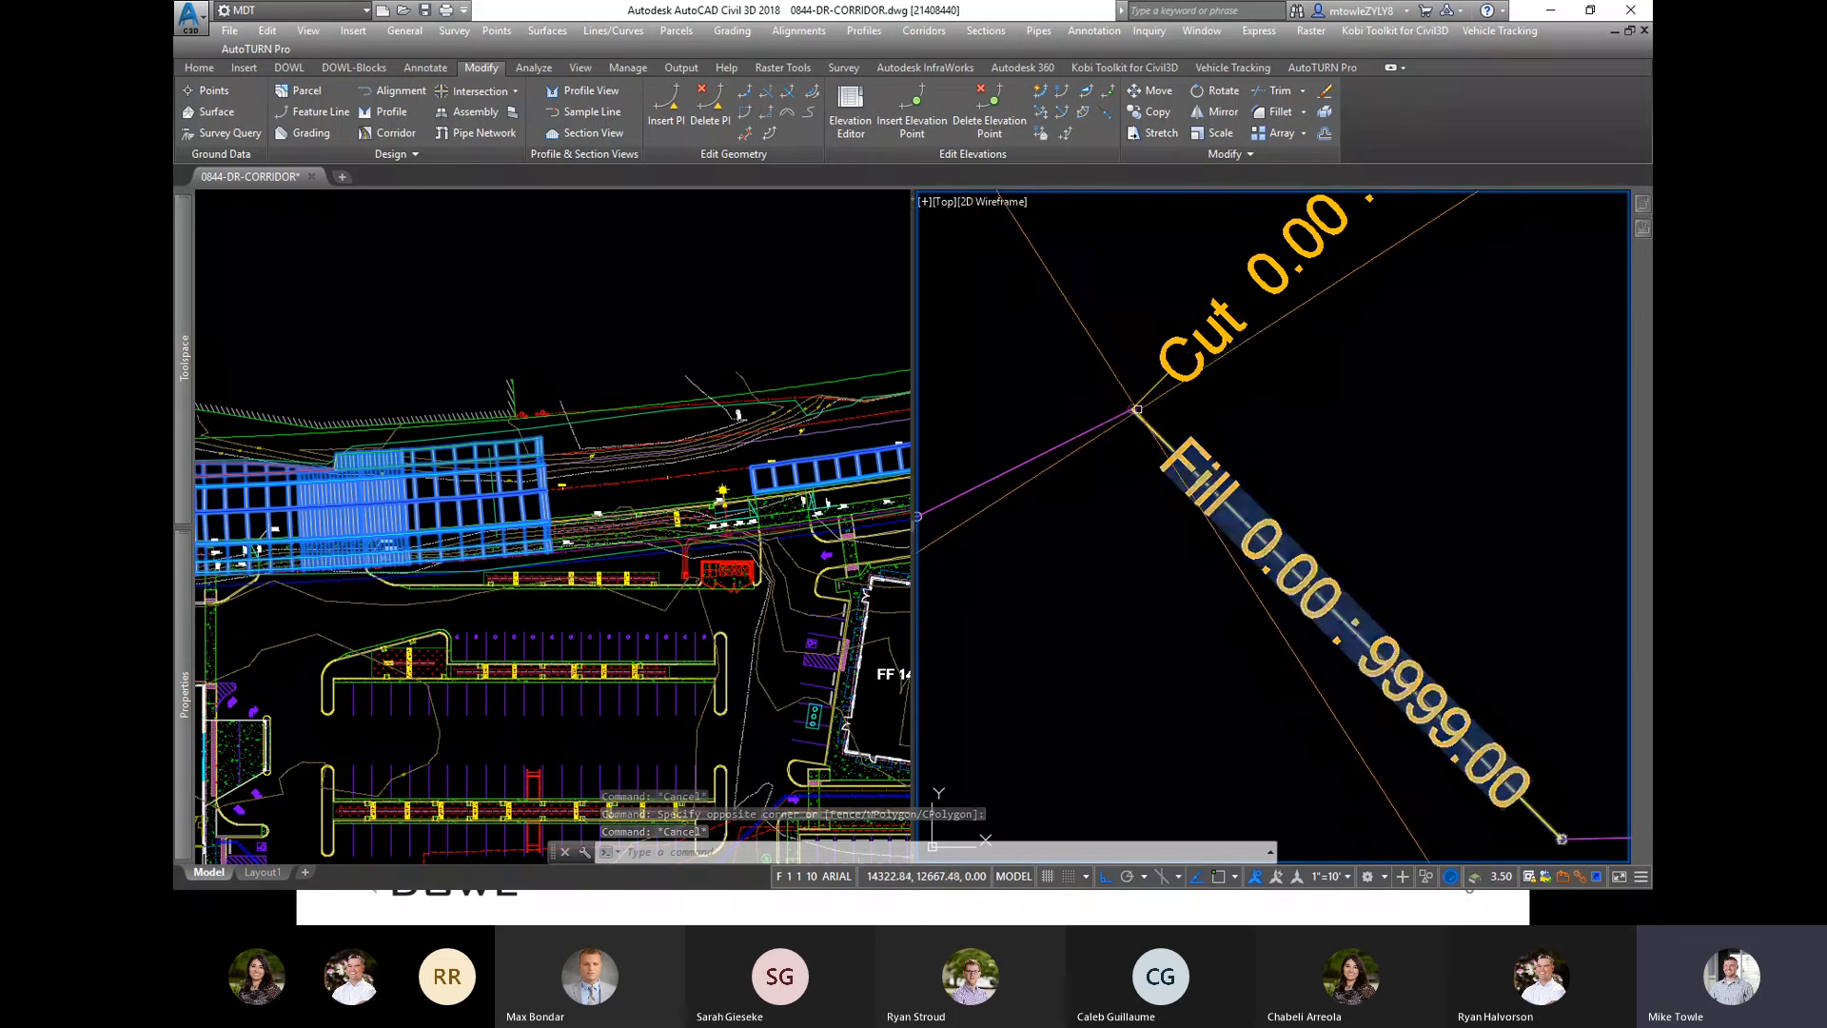
{"action": "scroll", "coordinate": [1137, 408], "scroll_direction": "down", "scroll_amount": 3}
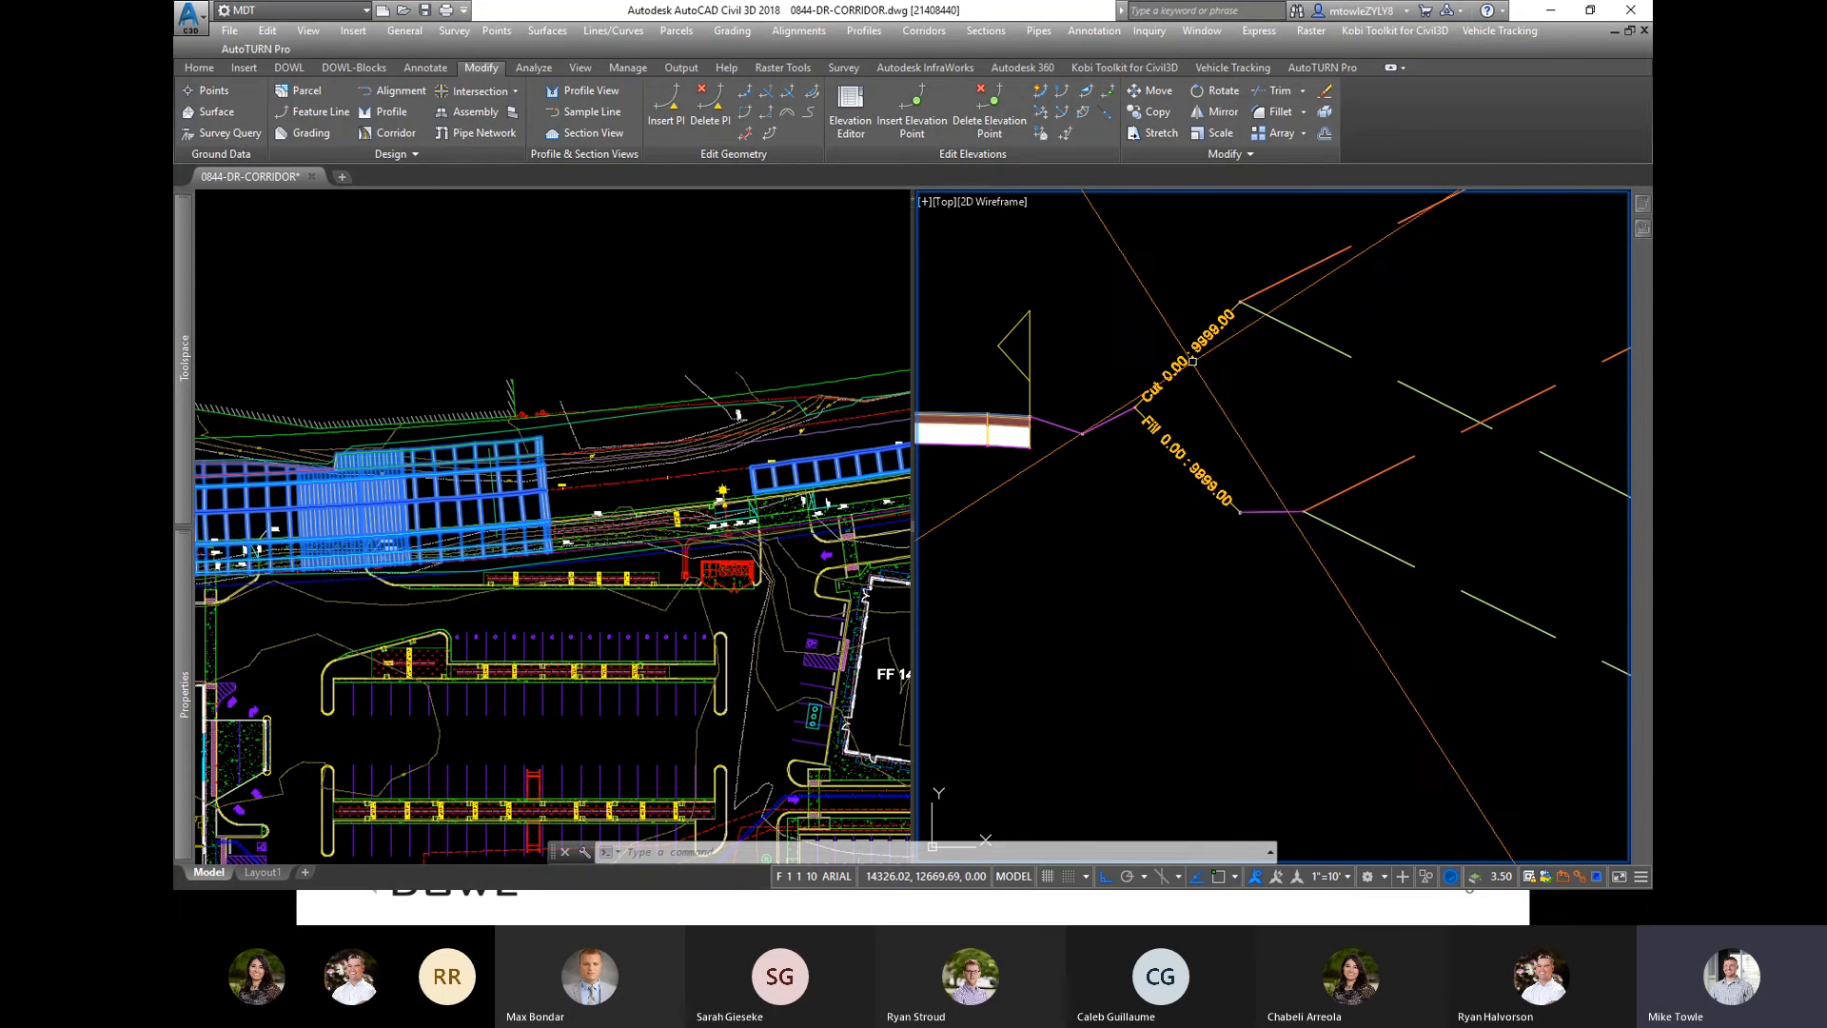
Step: Compare the Second Street Extension assembly with the 3quarter, no right and other Second Street assemblies, and return to the corridor plan view
{"action": "scroll", "coordinate": [1309, 259], "scroll_direction": "down", "scroll_amount": 5}
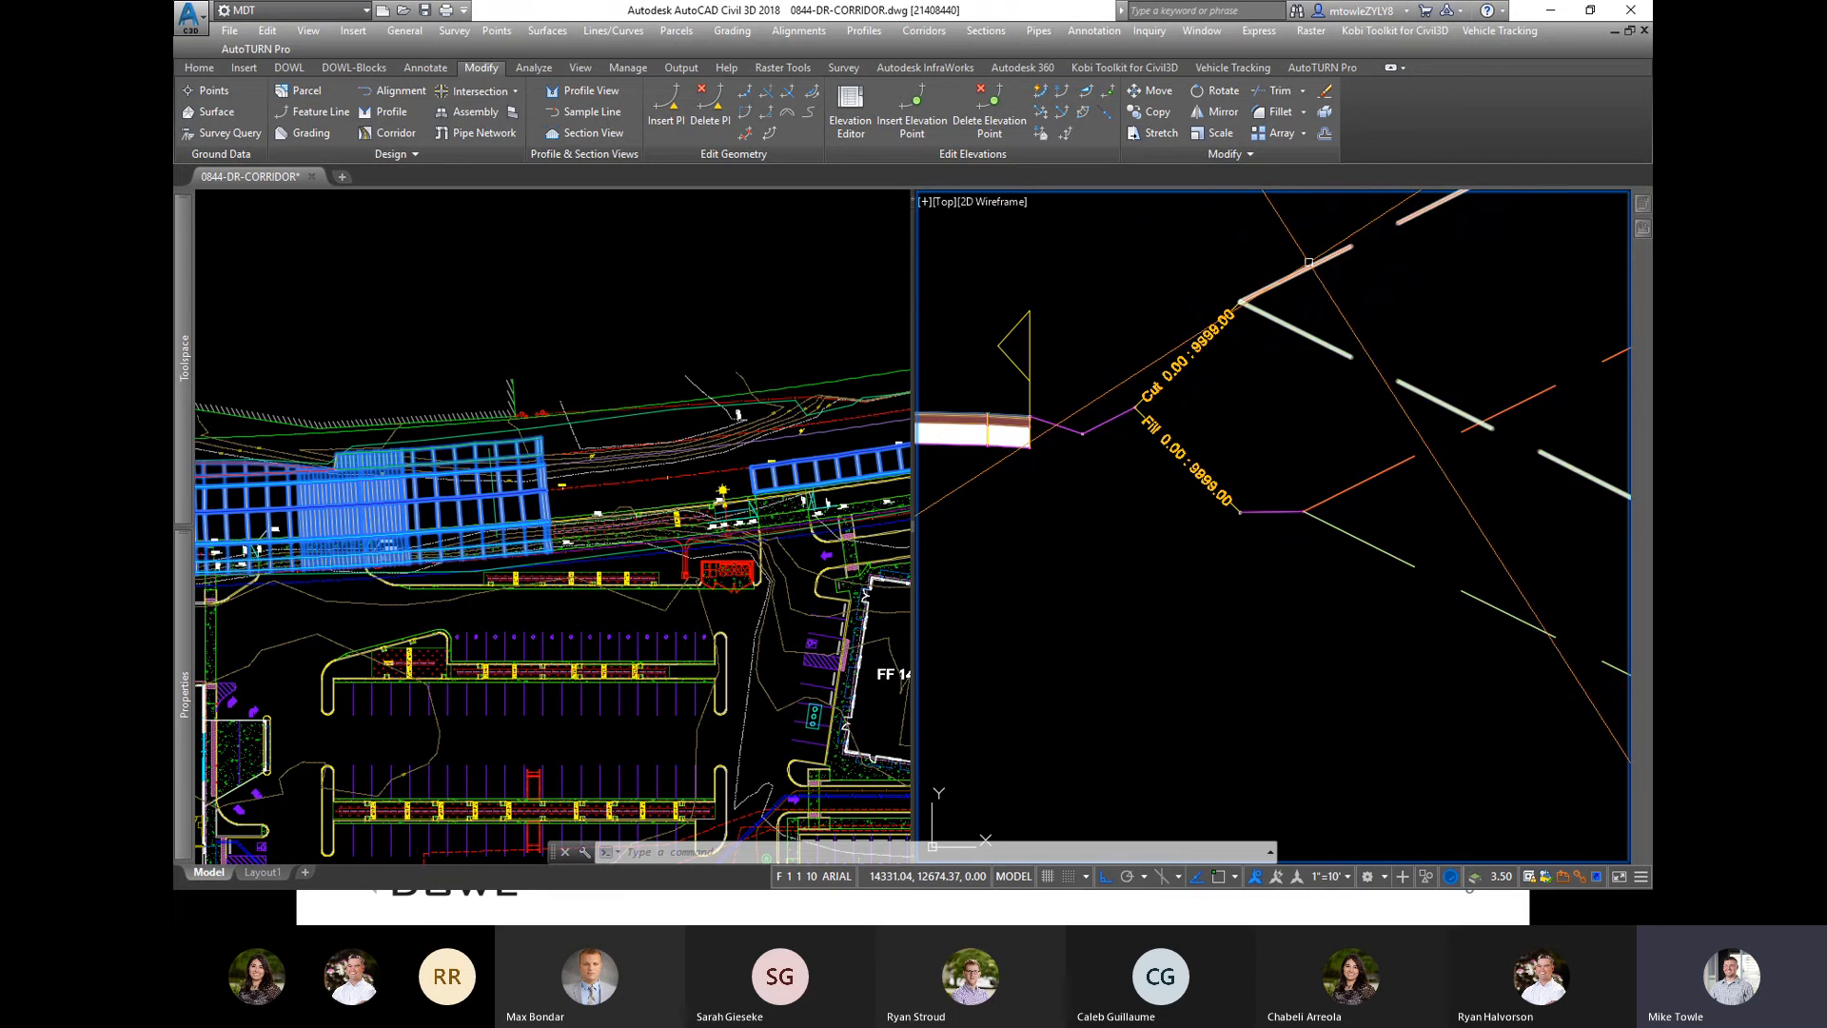
{"action": "middle_click_drag", "start_coordinate": [1309, 436], "coordinate": [1376, 574]}
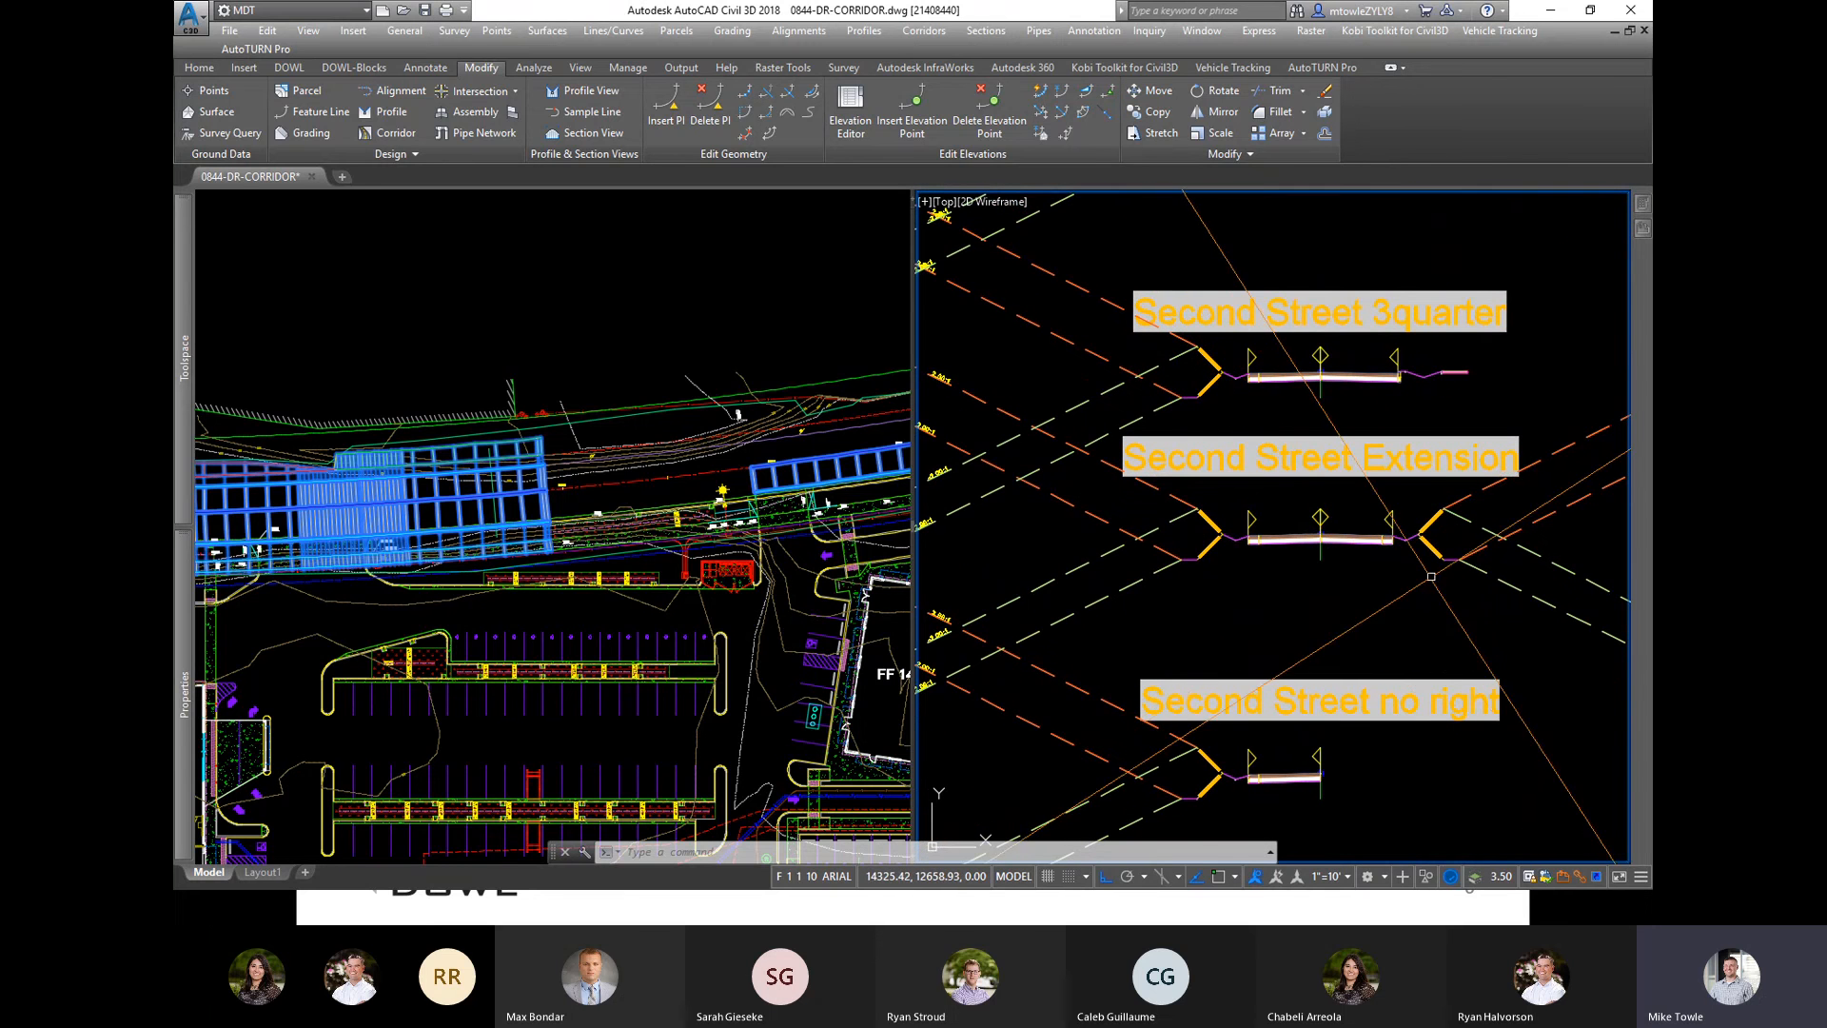
{"action": "scroll", "coordinate": [1447, 473], "scroll_direction": "up", "scroll_amount": 2}
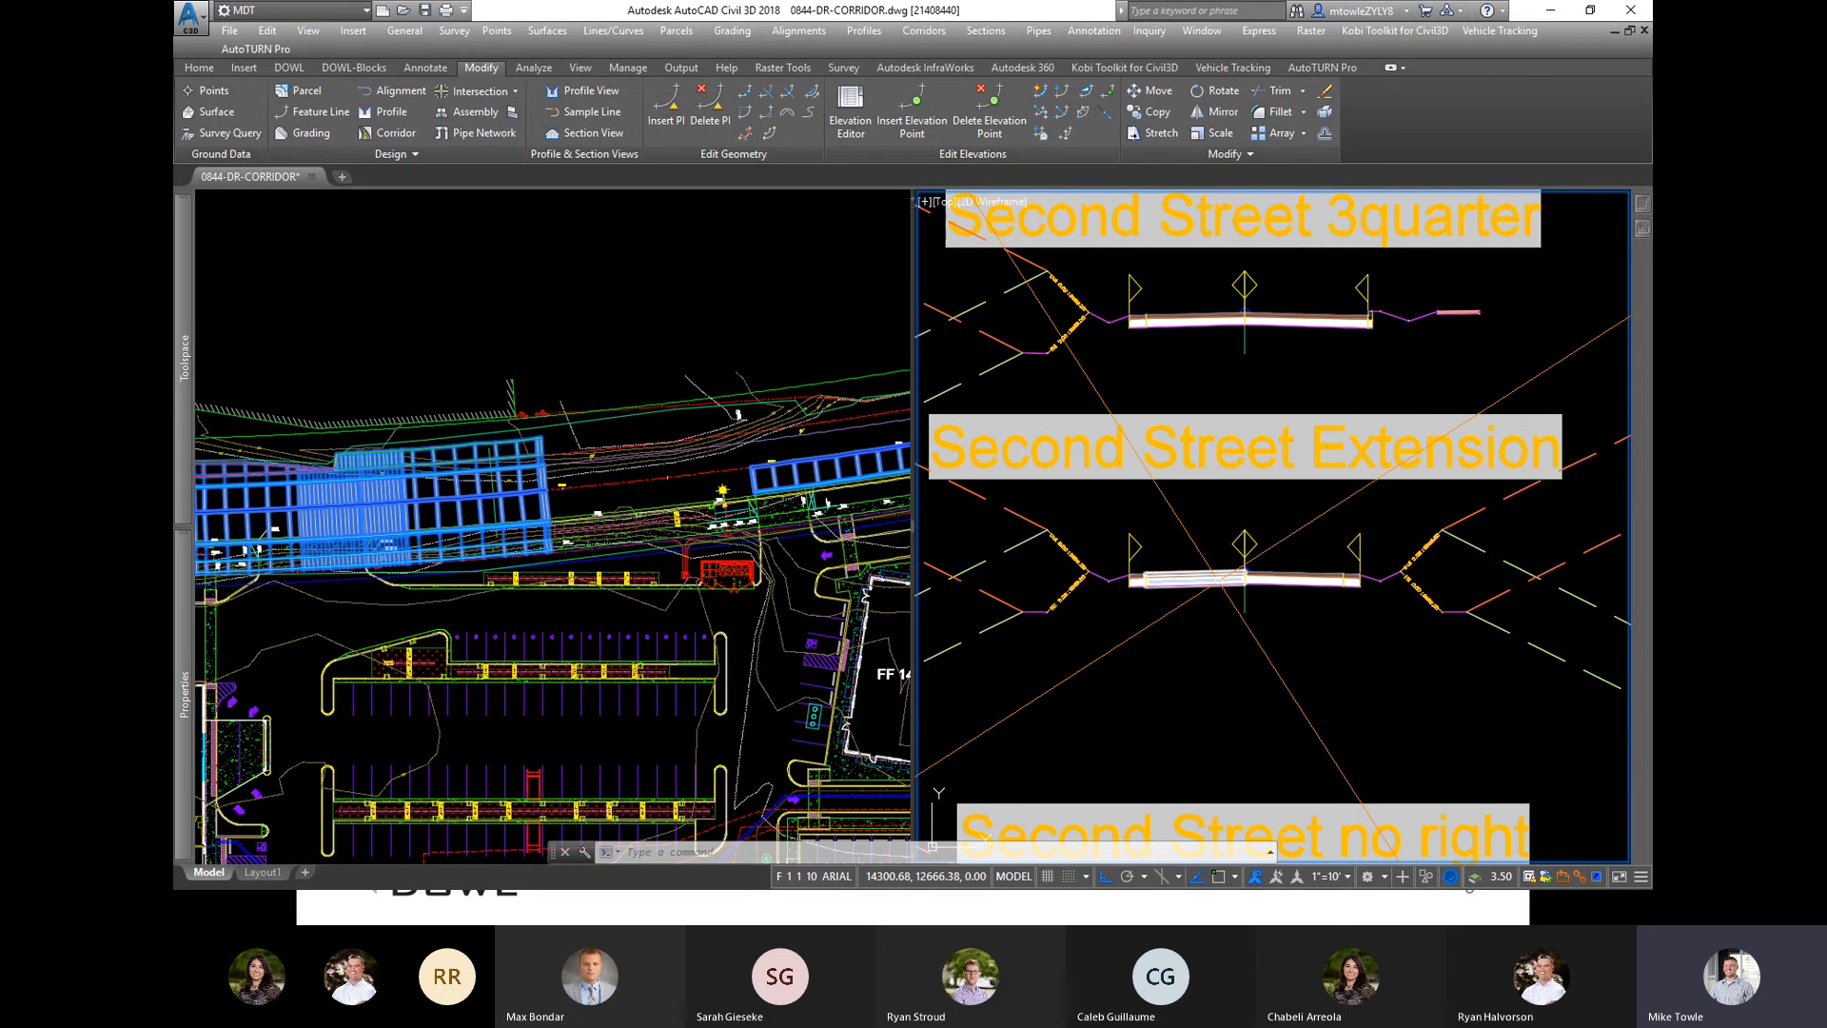
{"action": "mouse_move", "coordinate": [1227, 582]}
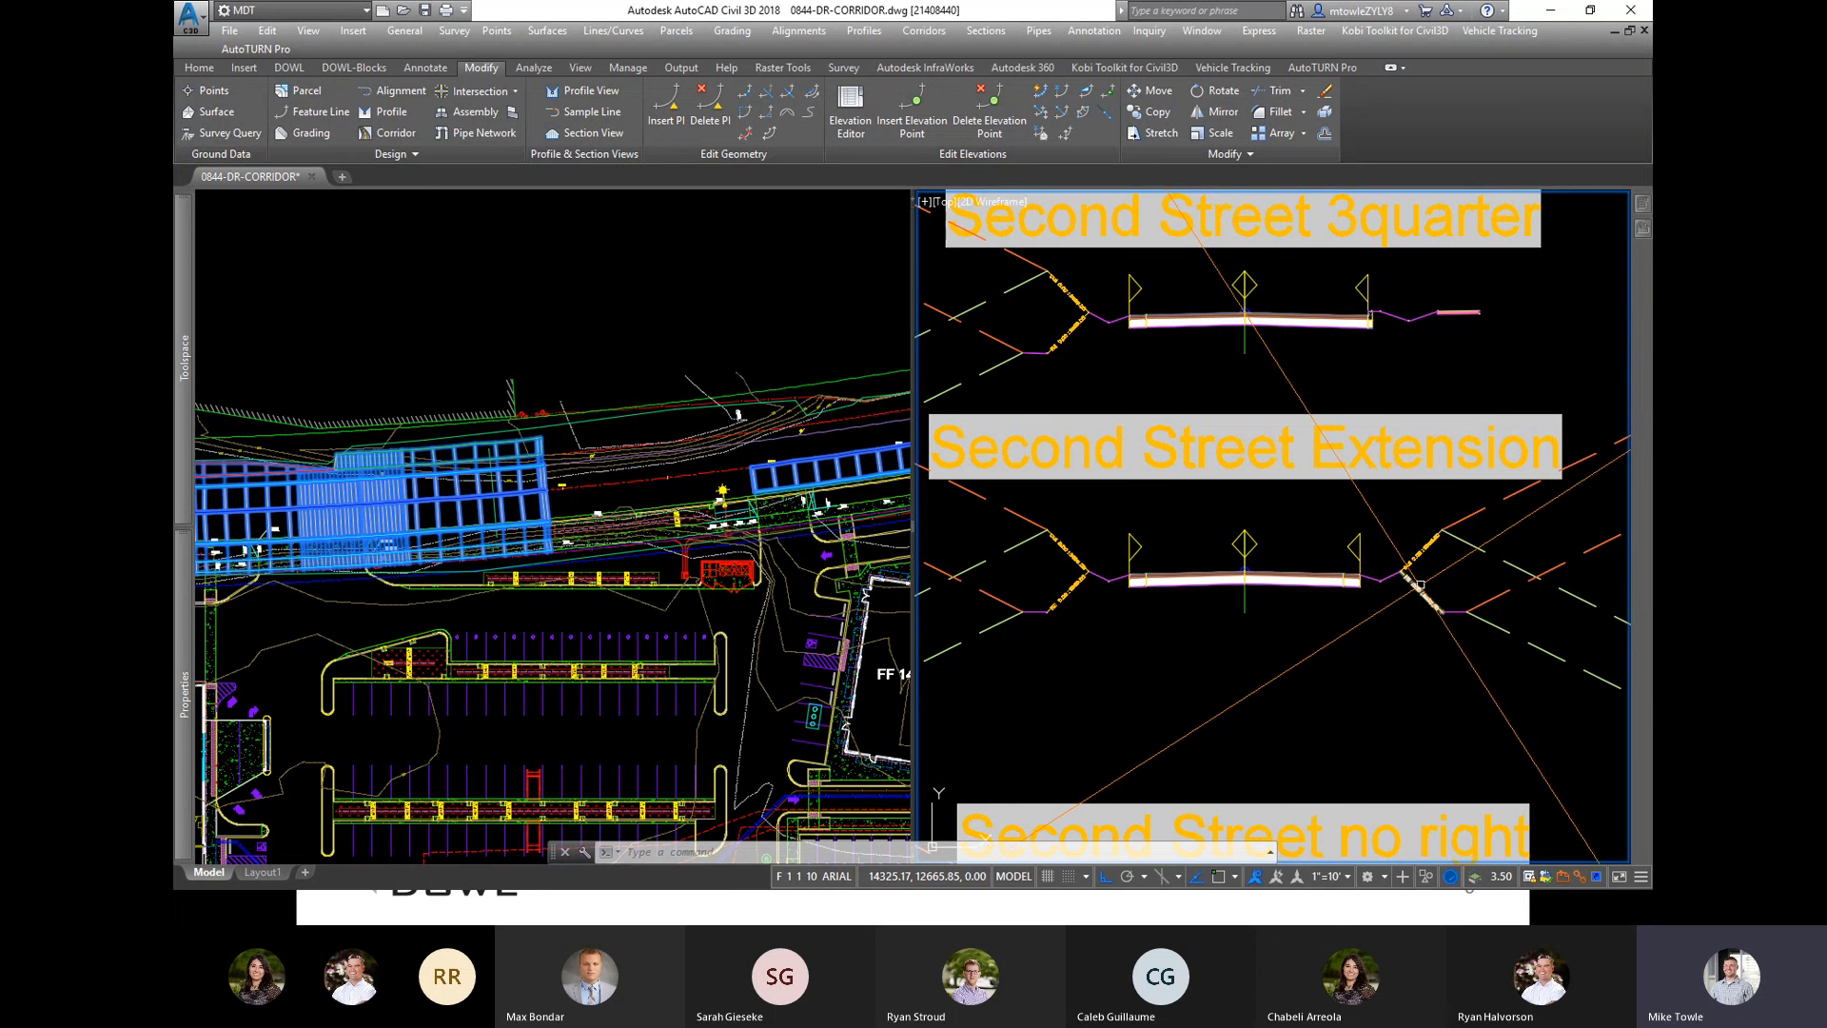
{"action": "mouse_move", "coordinate": [1416, 581]}
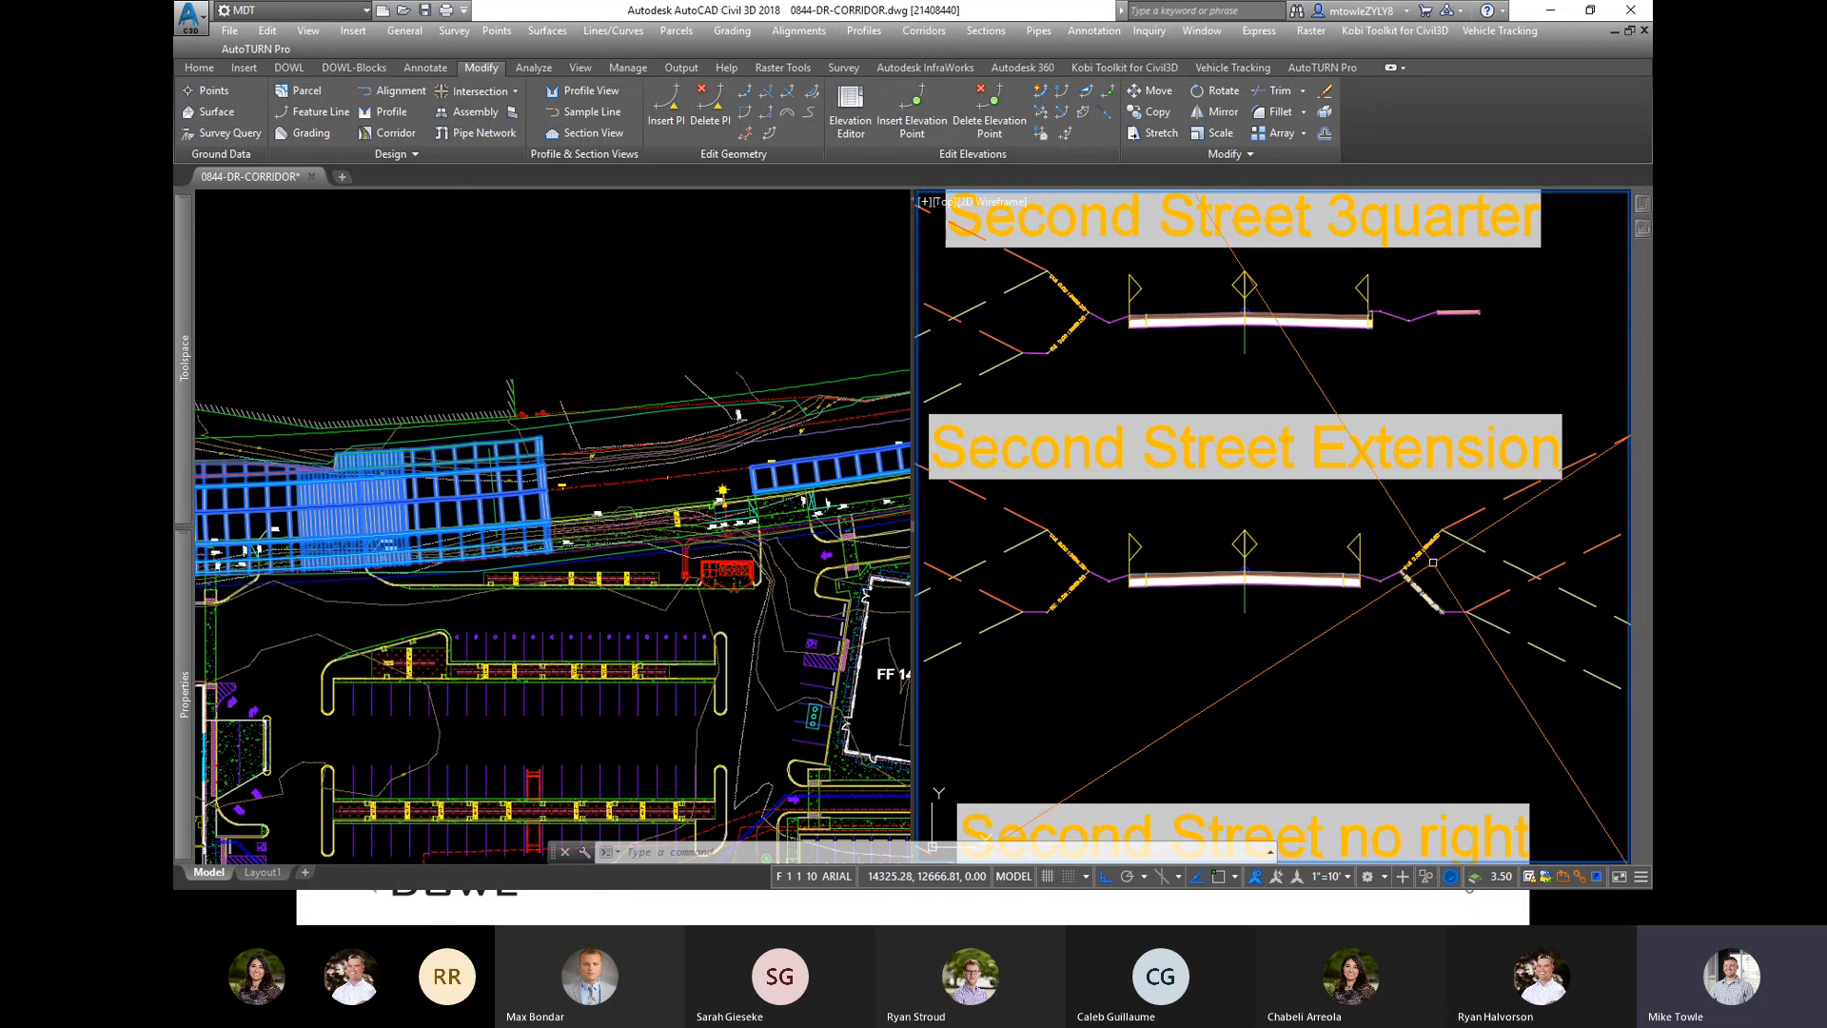
{"action": "scroll", "coordinate": [1273, 621], "scroll_direction": "down", "scroll_amount": 3}
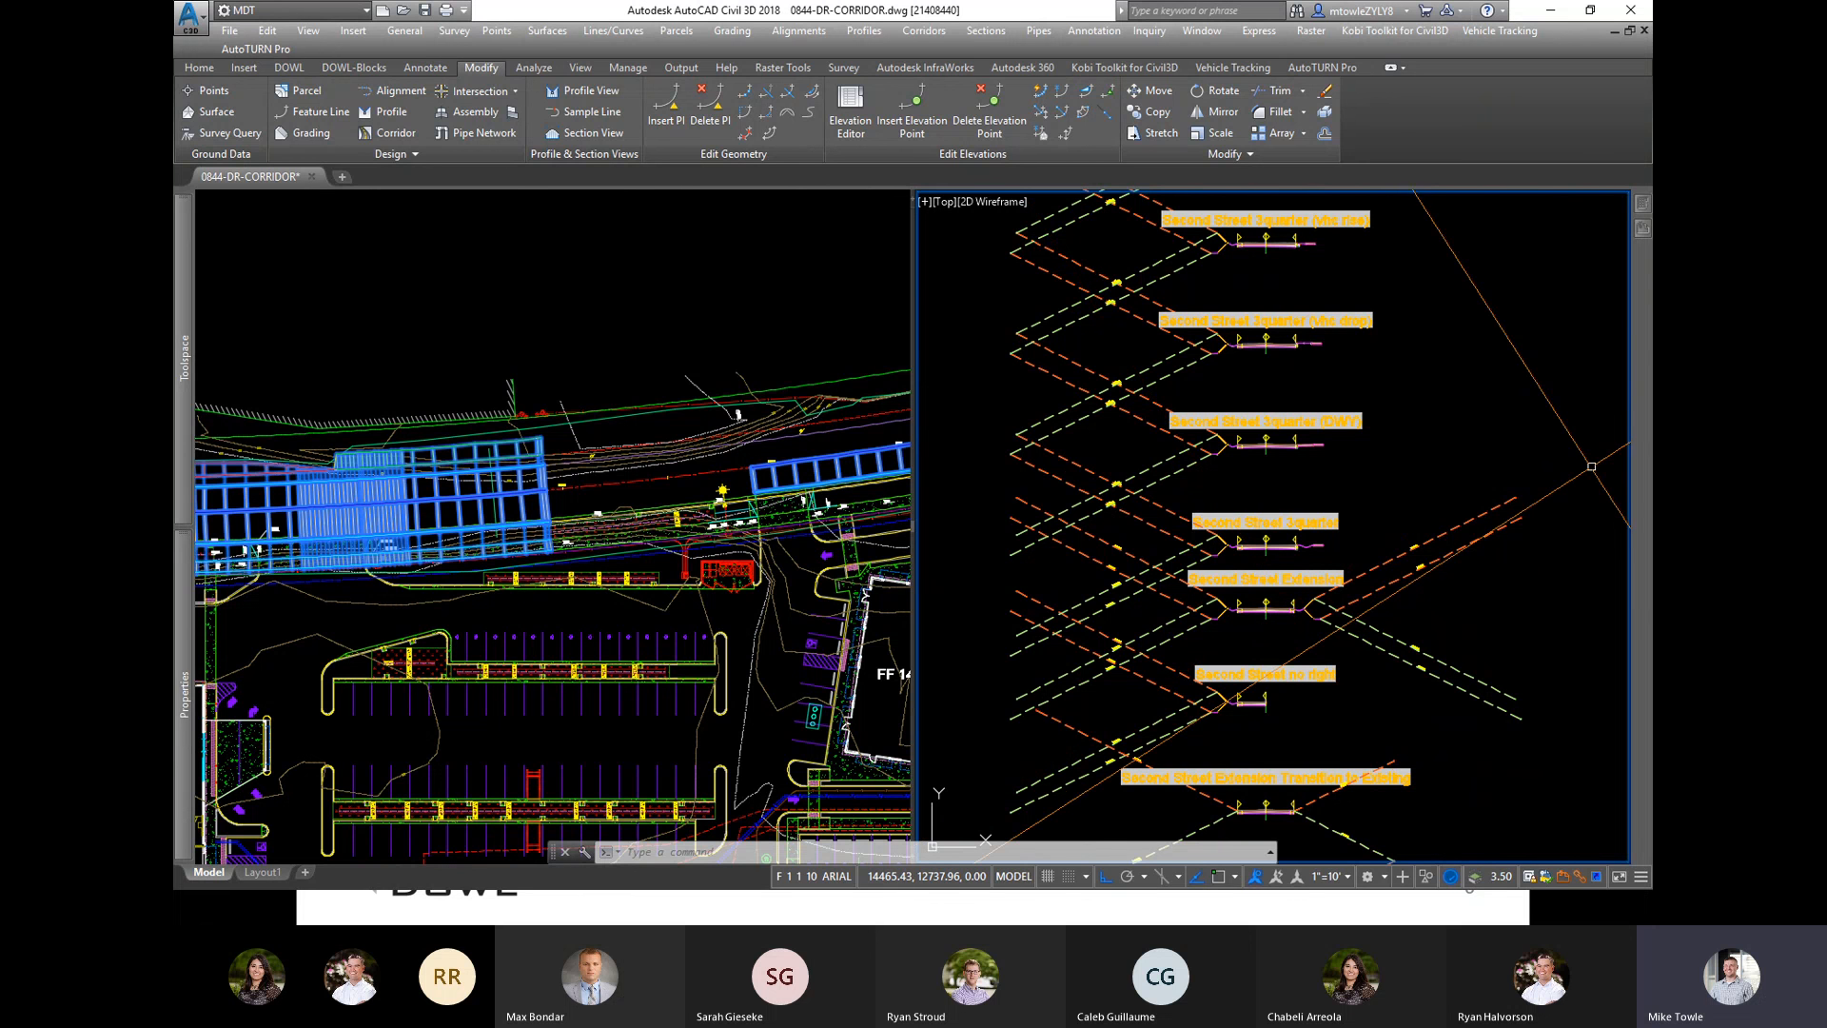
{"action": "left_click", "coordinate": [742, 343]}
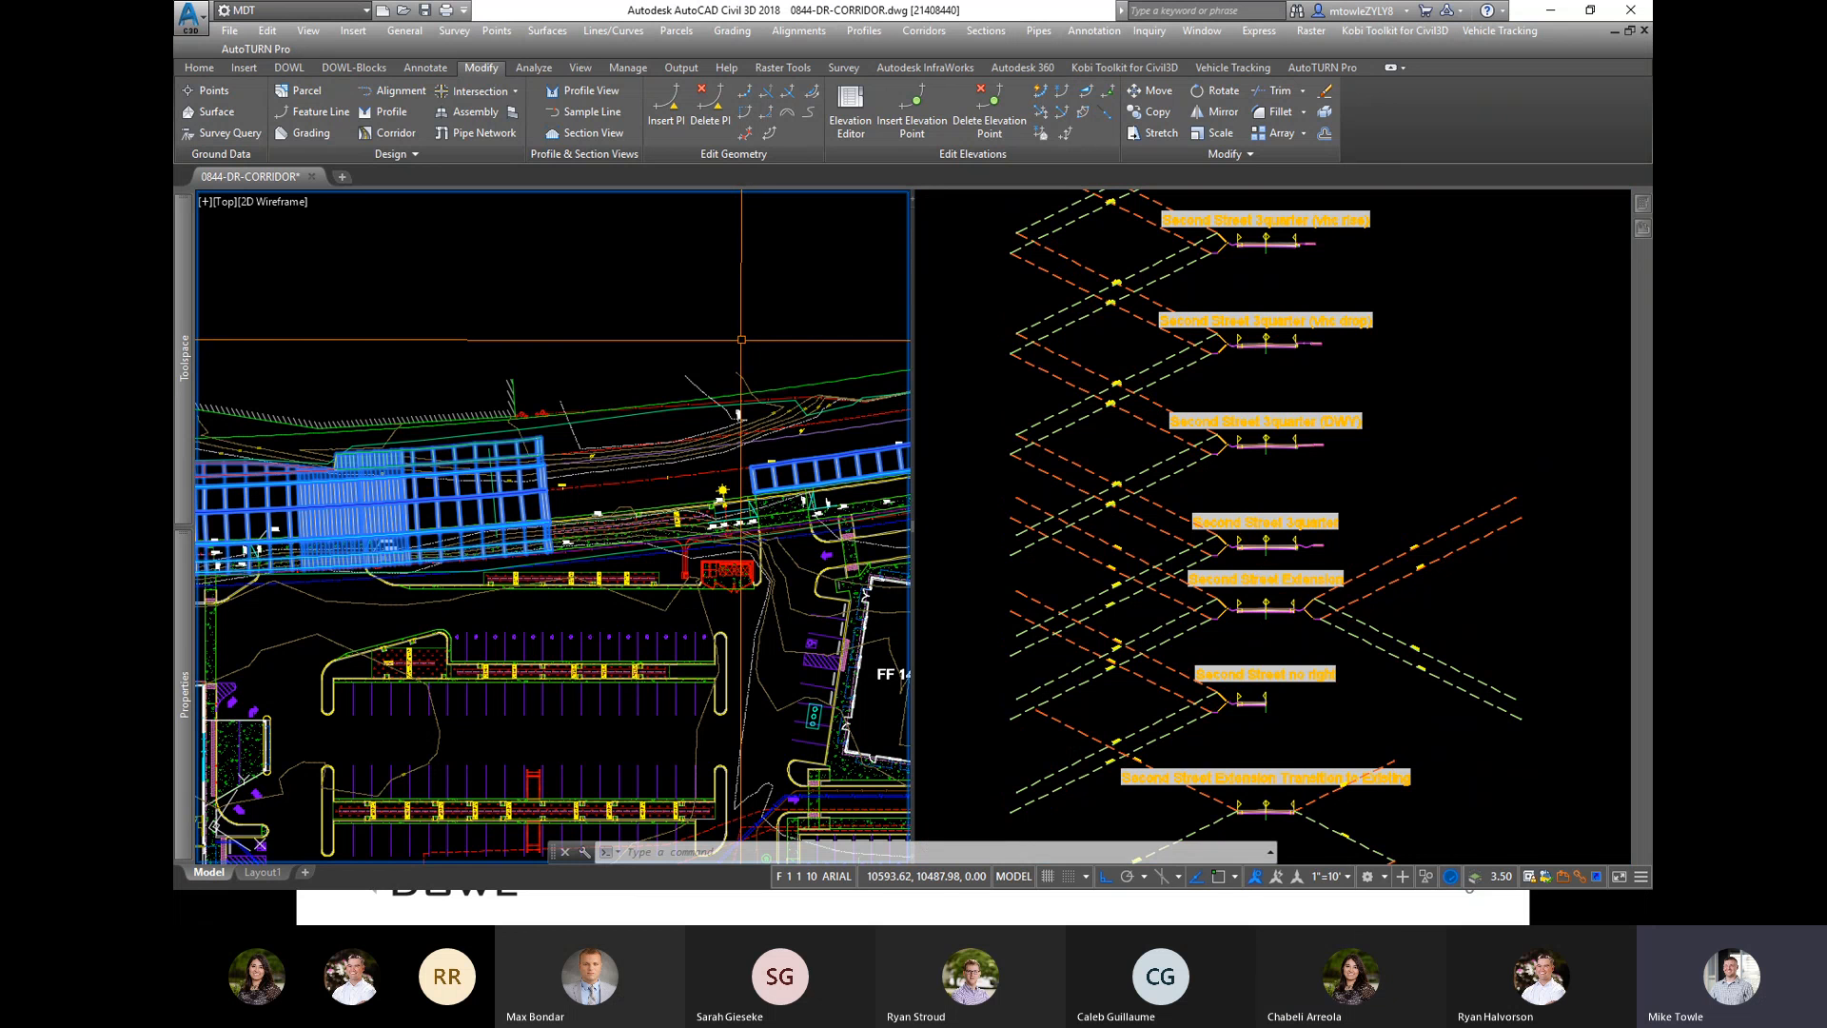
{"action": "mouse_move", "coordinate": [747, 333]}
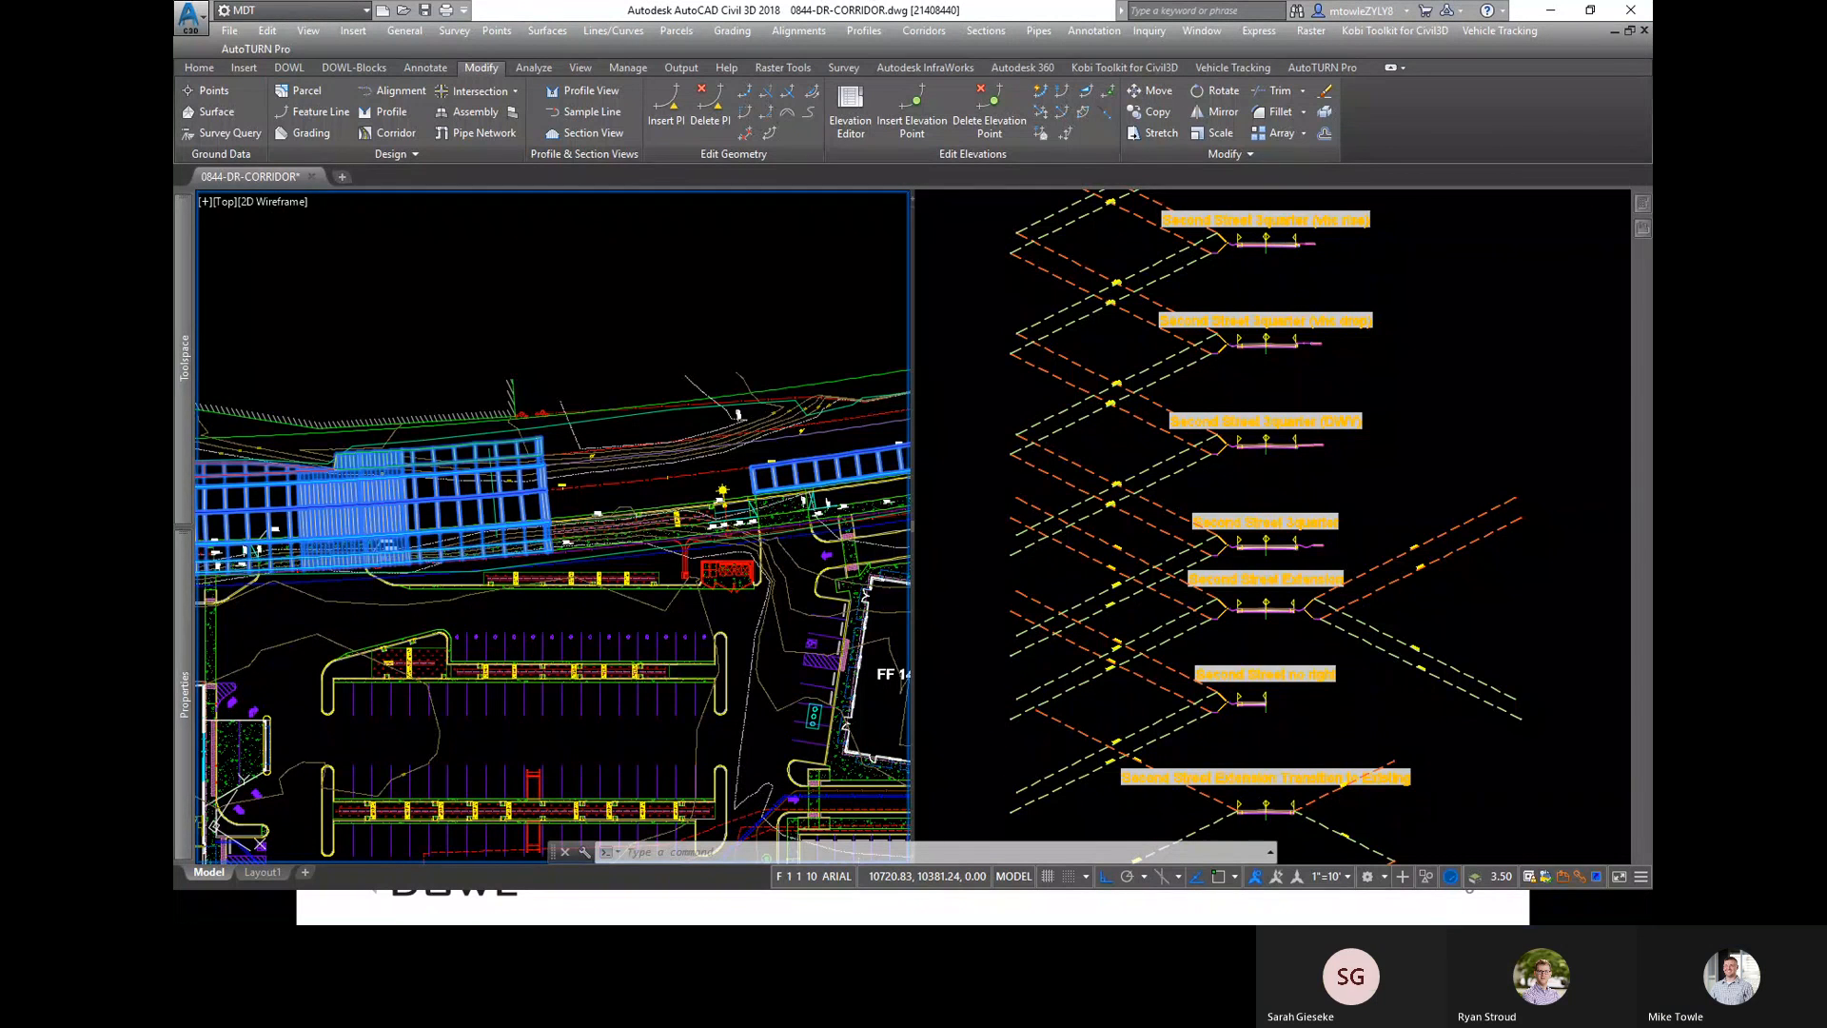
Step: Start saving the corridor drawing with Save As
{"action": "left_click", "coordinate": [946, 314]}
{"action": "left_click", "coordinate": [957, 290]}
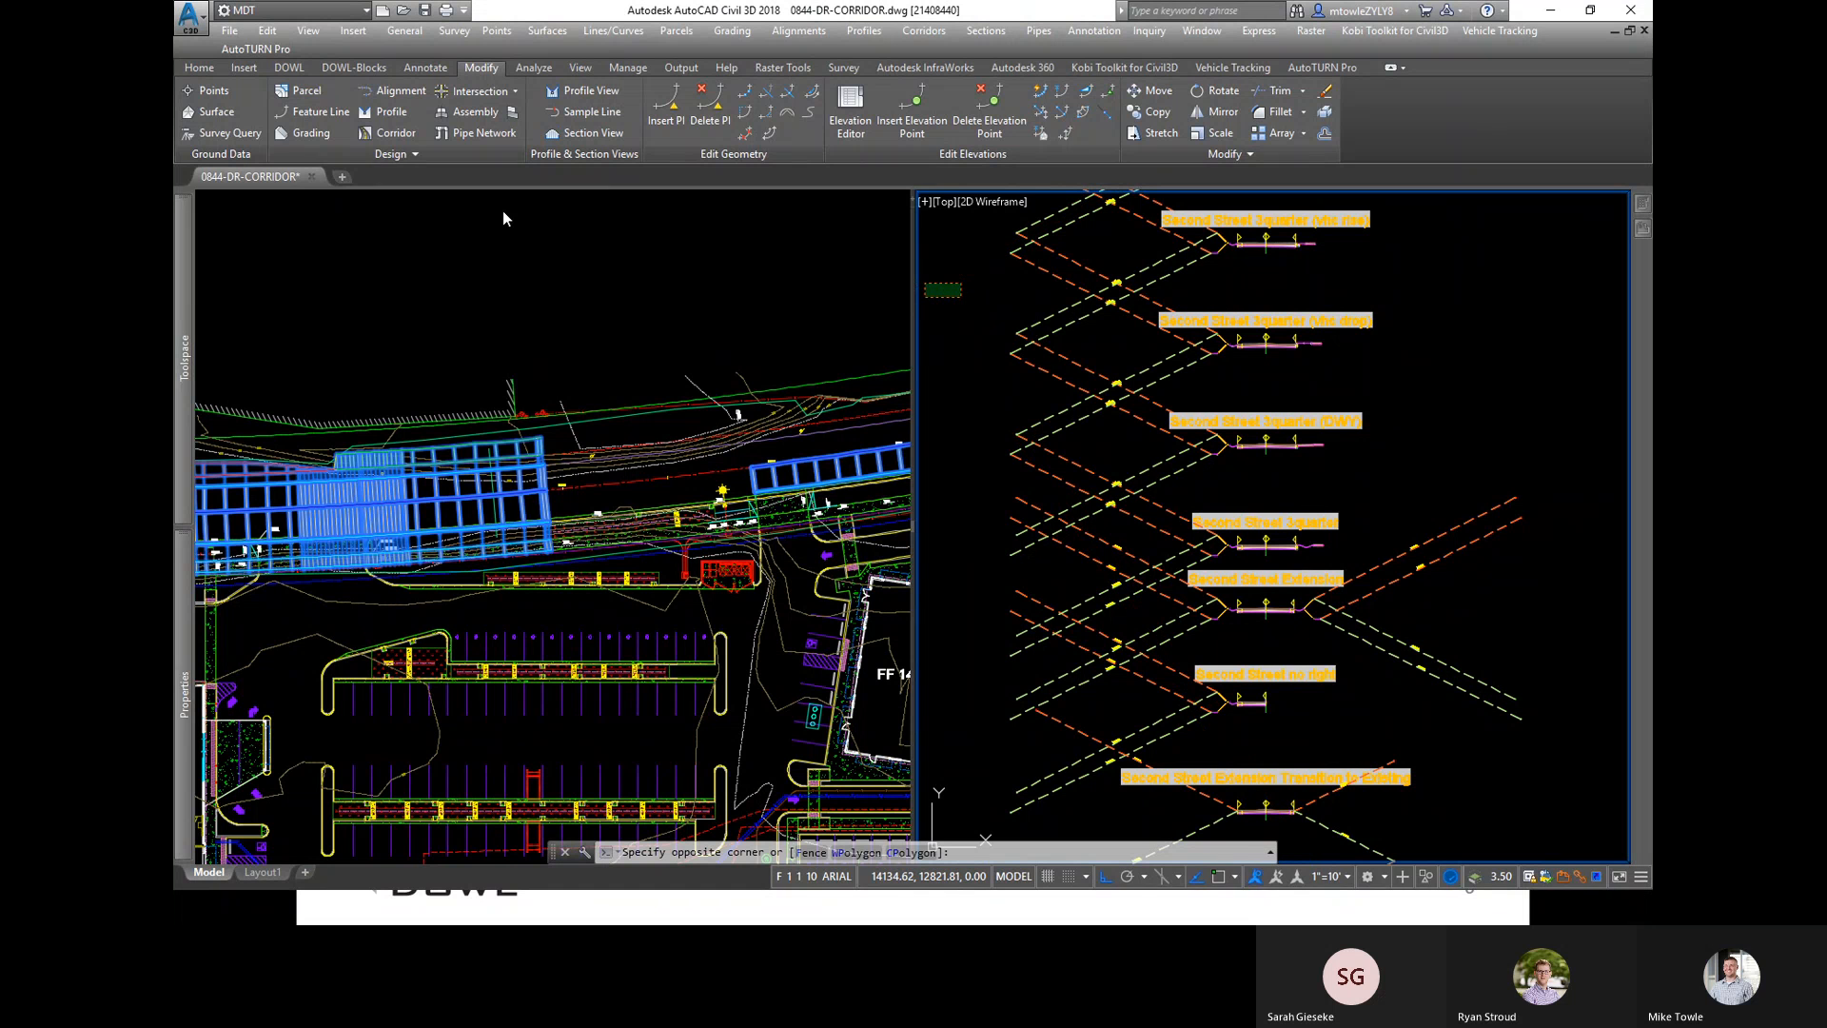
{"action": "left_click", "coordinate": [234, 36]}
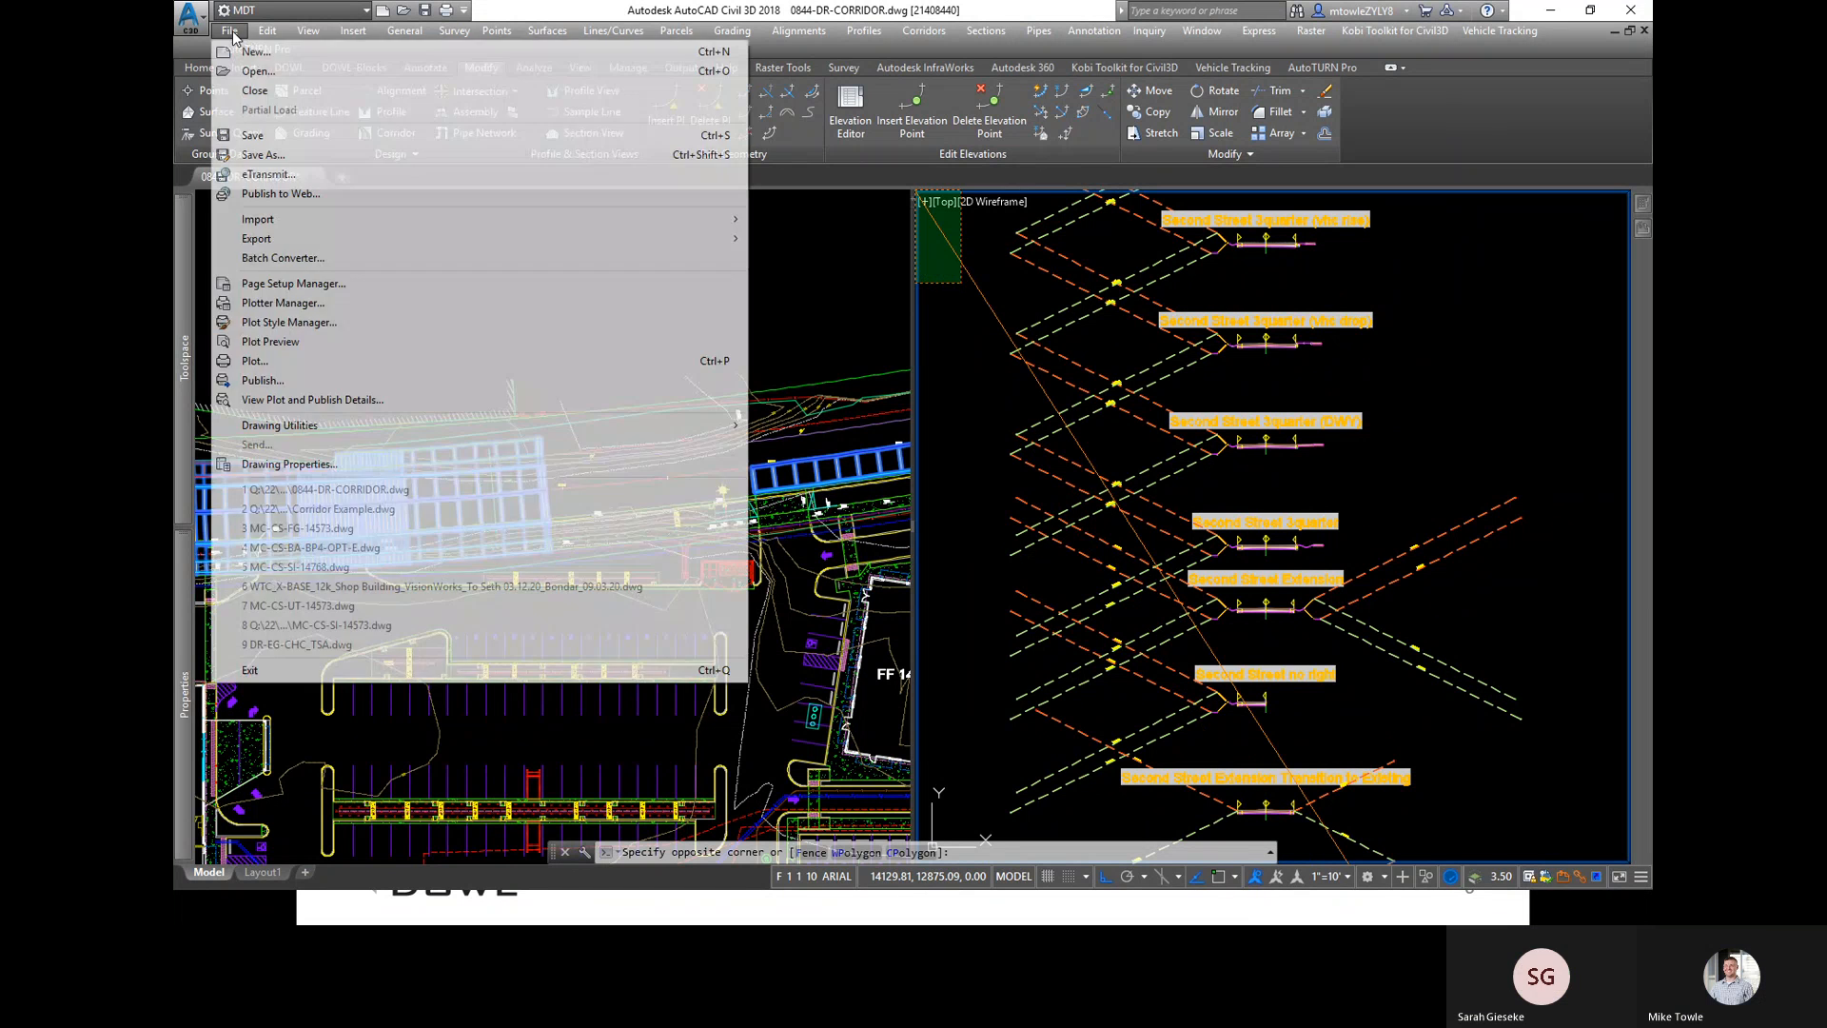
{"action": "left_click", "coordinate": [240, 157]}
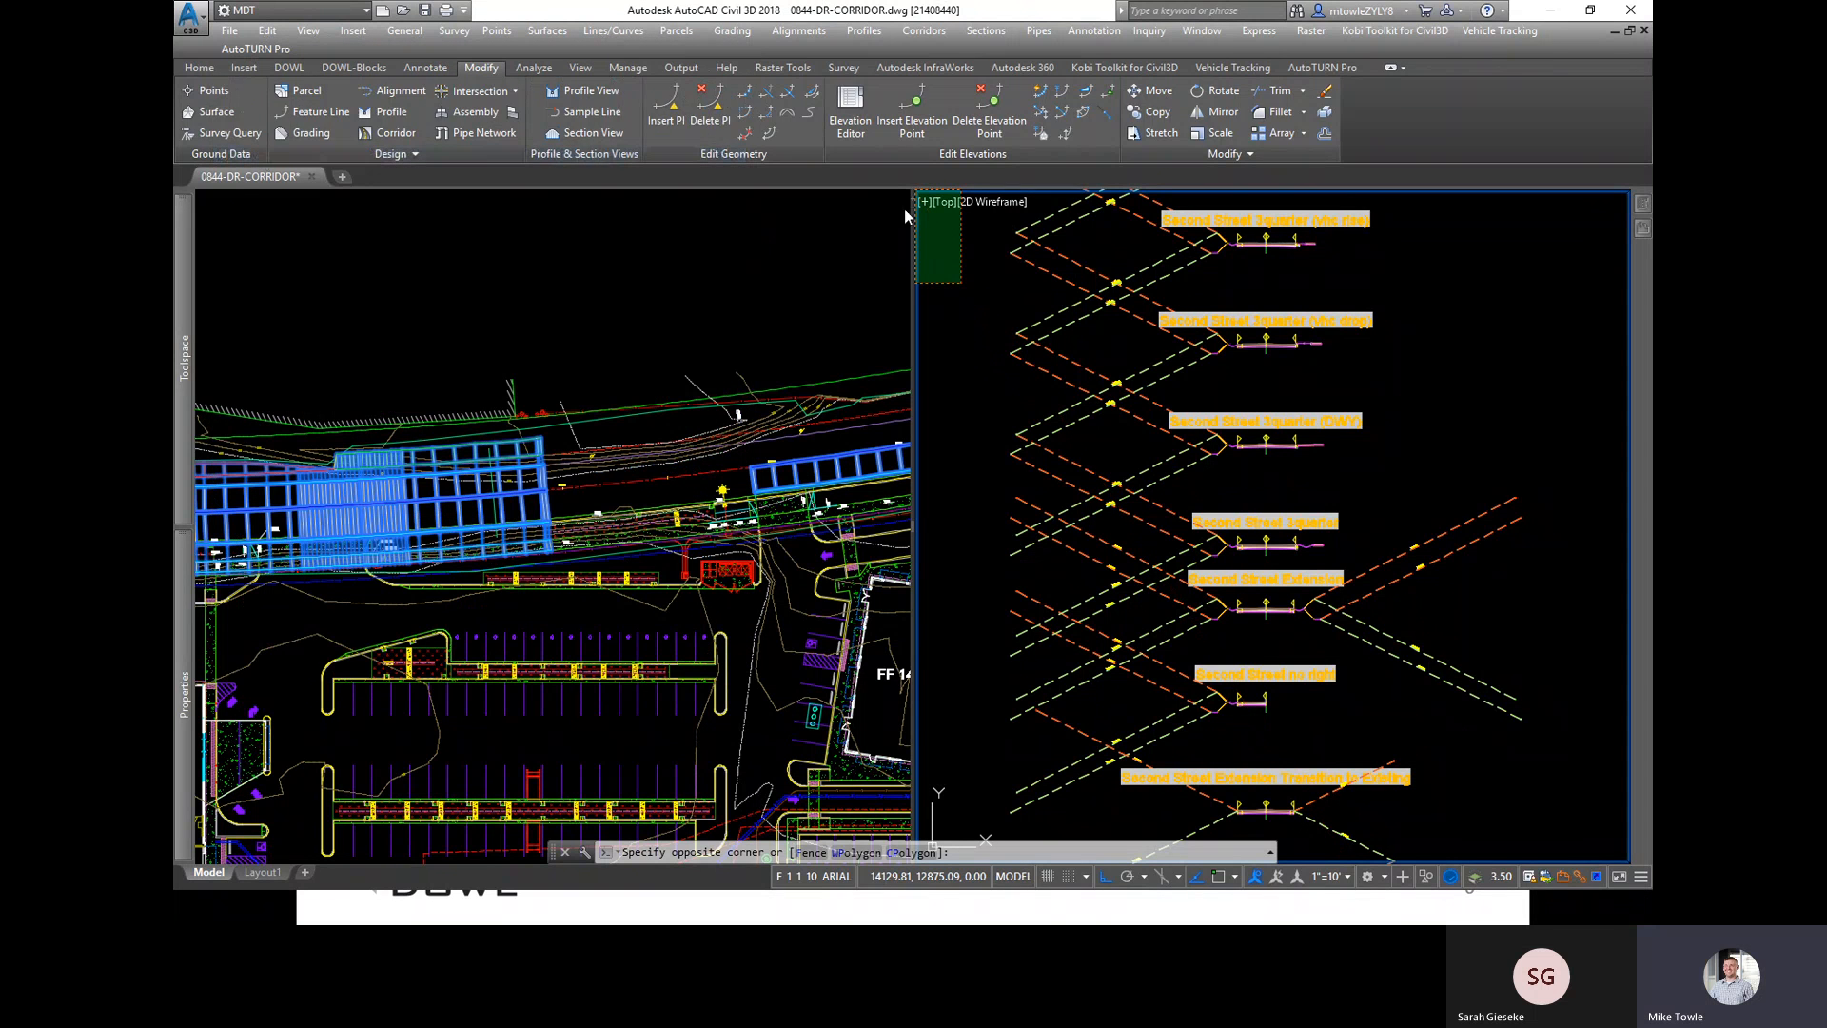